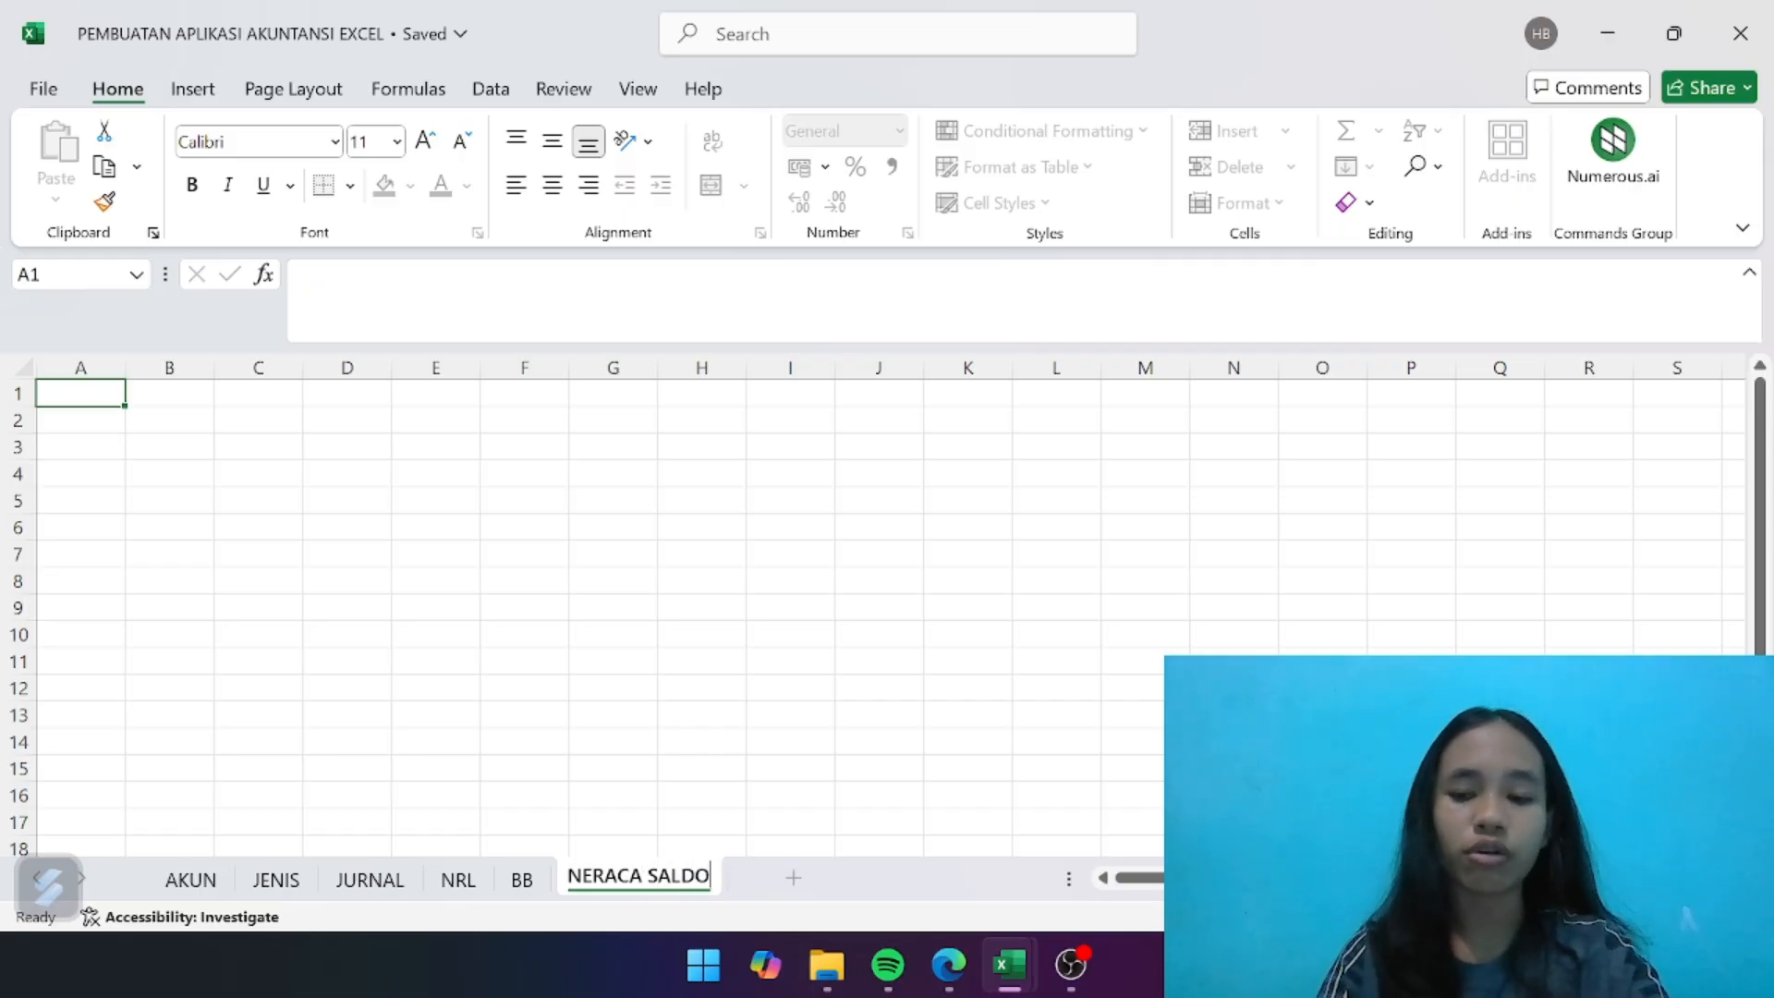
- Rename the new worksheet as NERACA SALDO
{"action": "key", "text": "Return"}
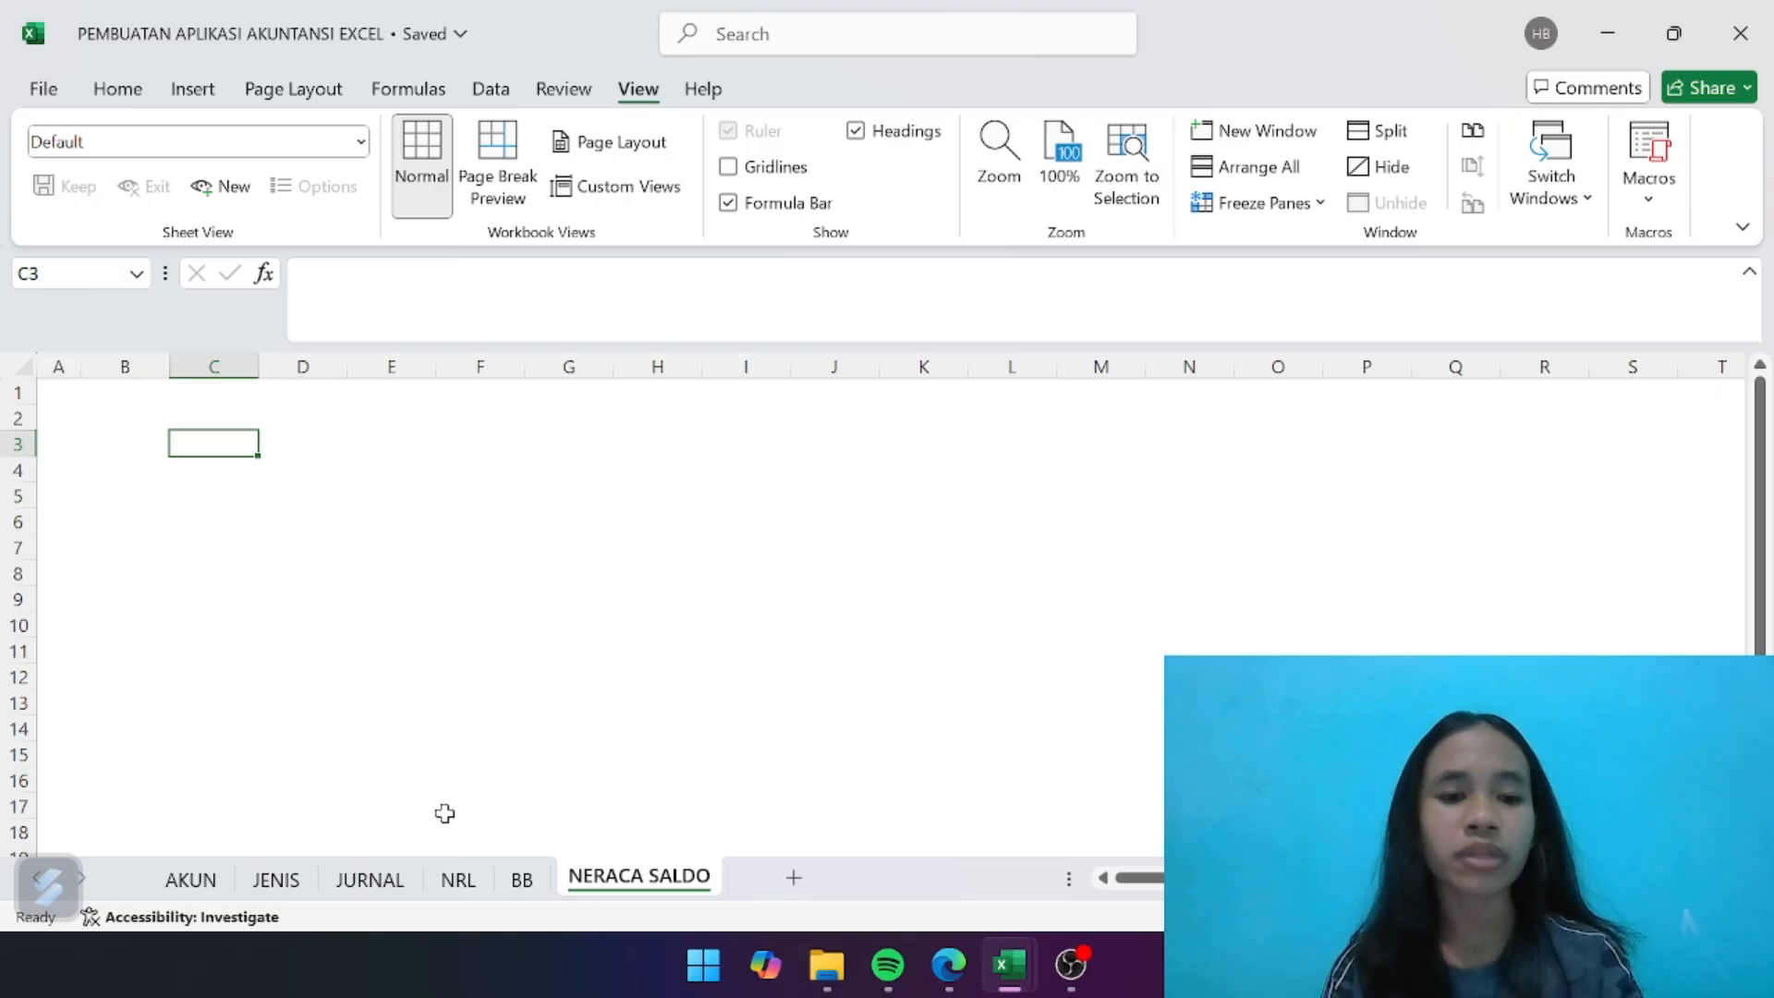
- On the NRL sheet, define the name ns_kode for the account code cells B6:B33
{"action": "left_click", "coordinate": [459, 878]}
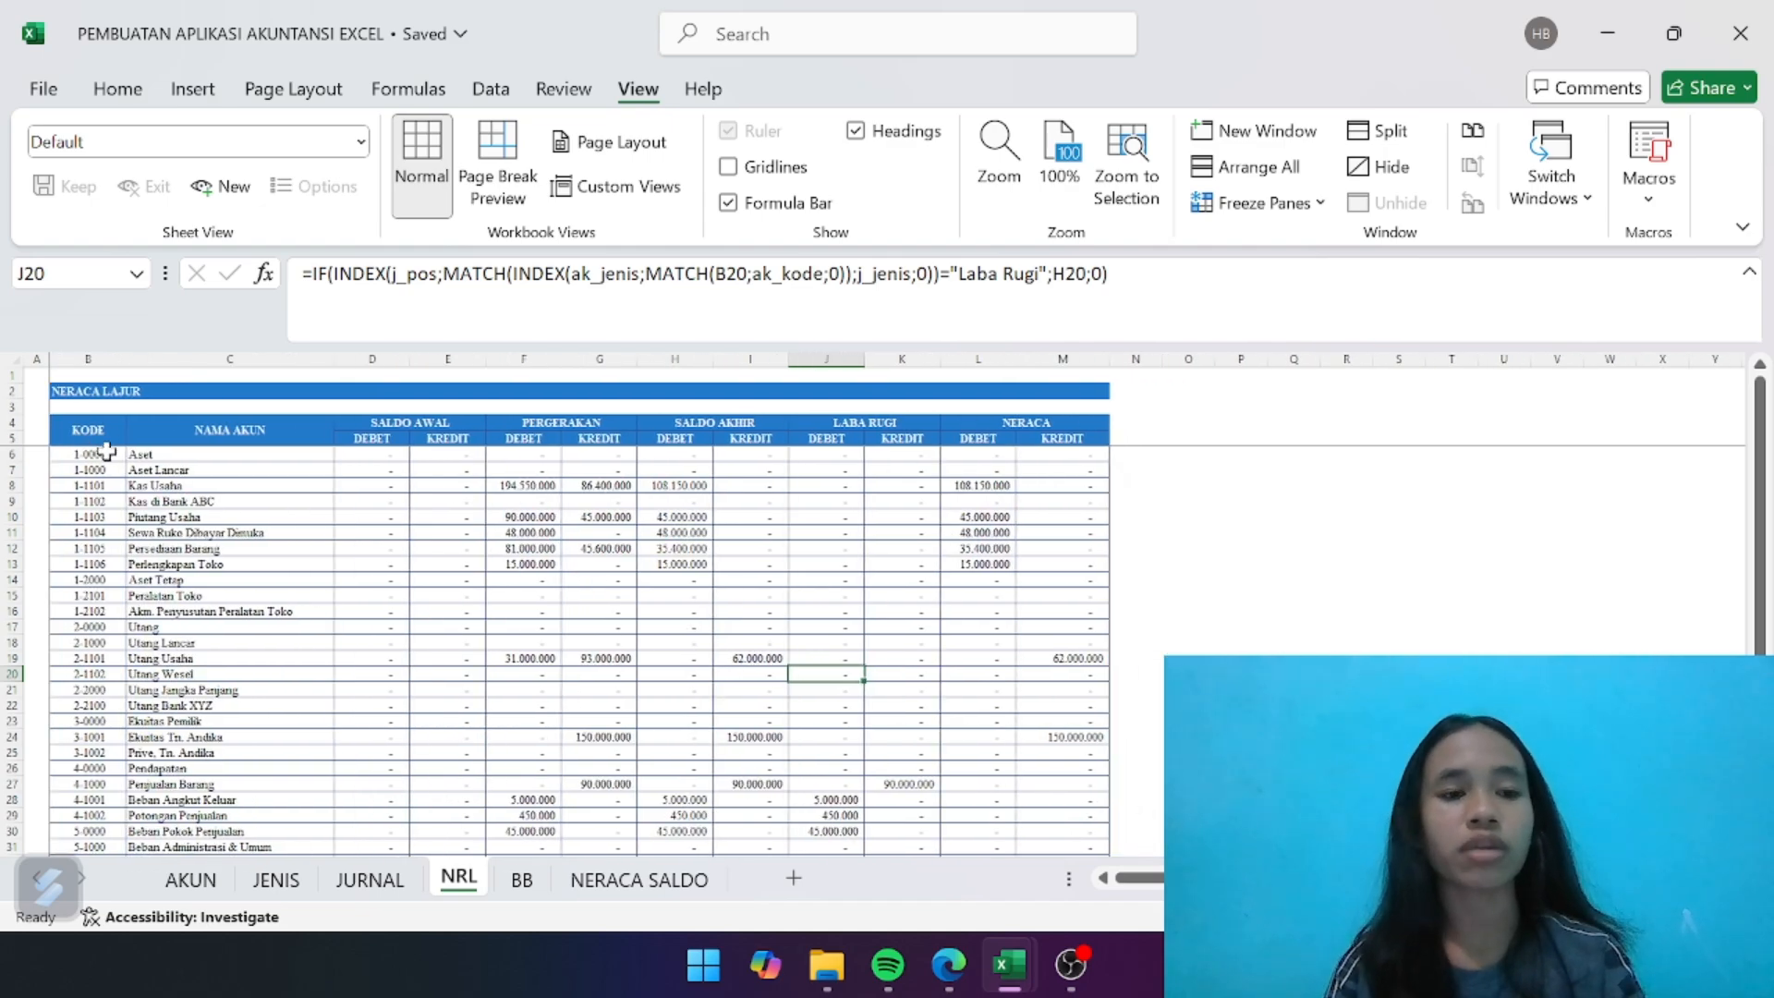
{"action": "scroll", "coordinate": [242, 581], "scroll_direction": "down", "scroll_amount": 1}
{"action": "scroll", "coordinate": [241, 580], "scroll_direction": "up", "scroll_amount": 3}
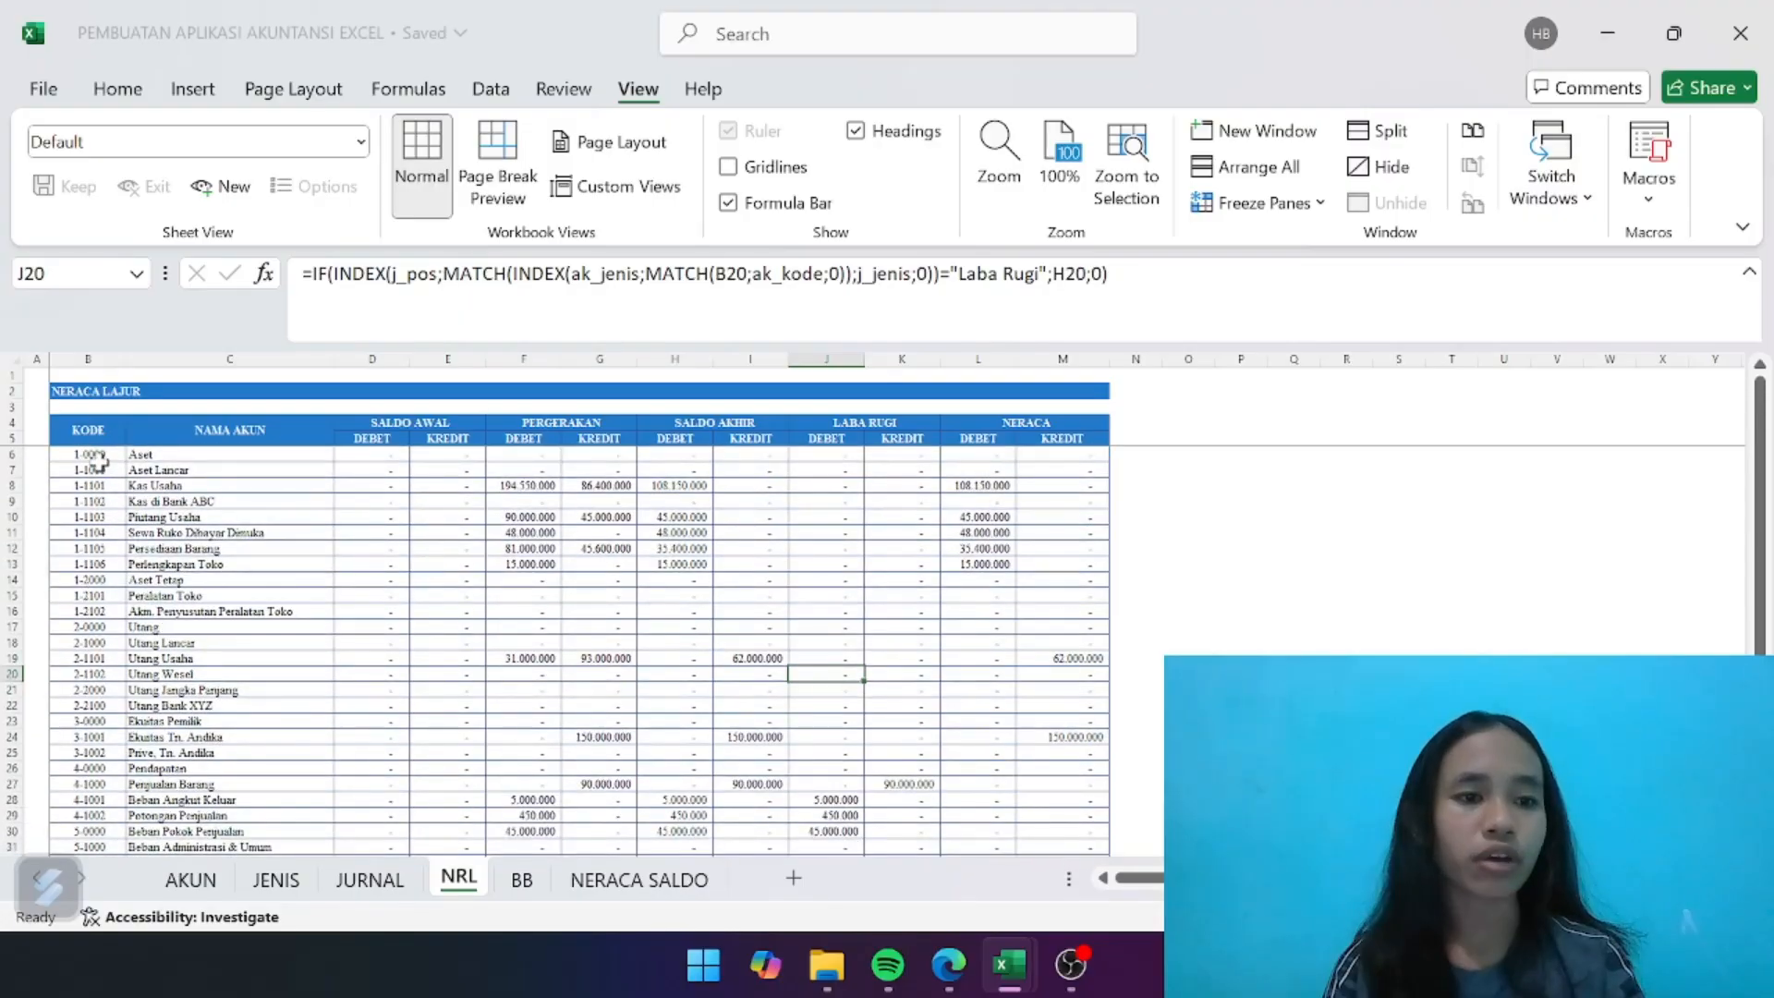
{"action": "left_click_drag", "start_coordinate": [93, 452], "coordinate": [91, 785]}
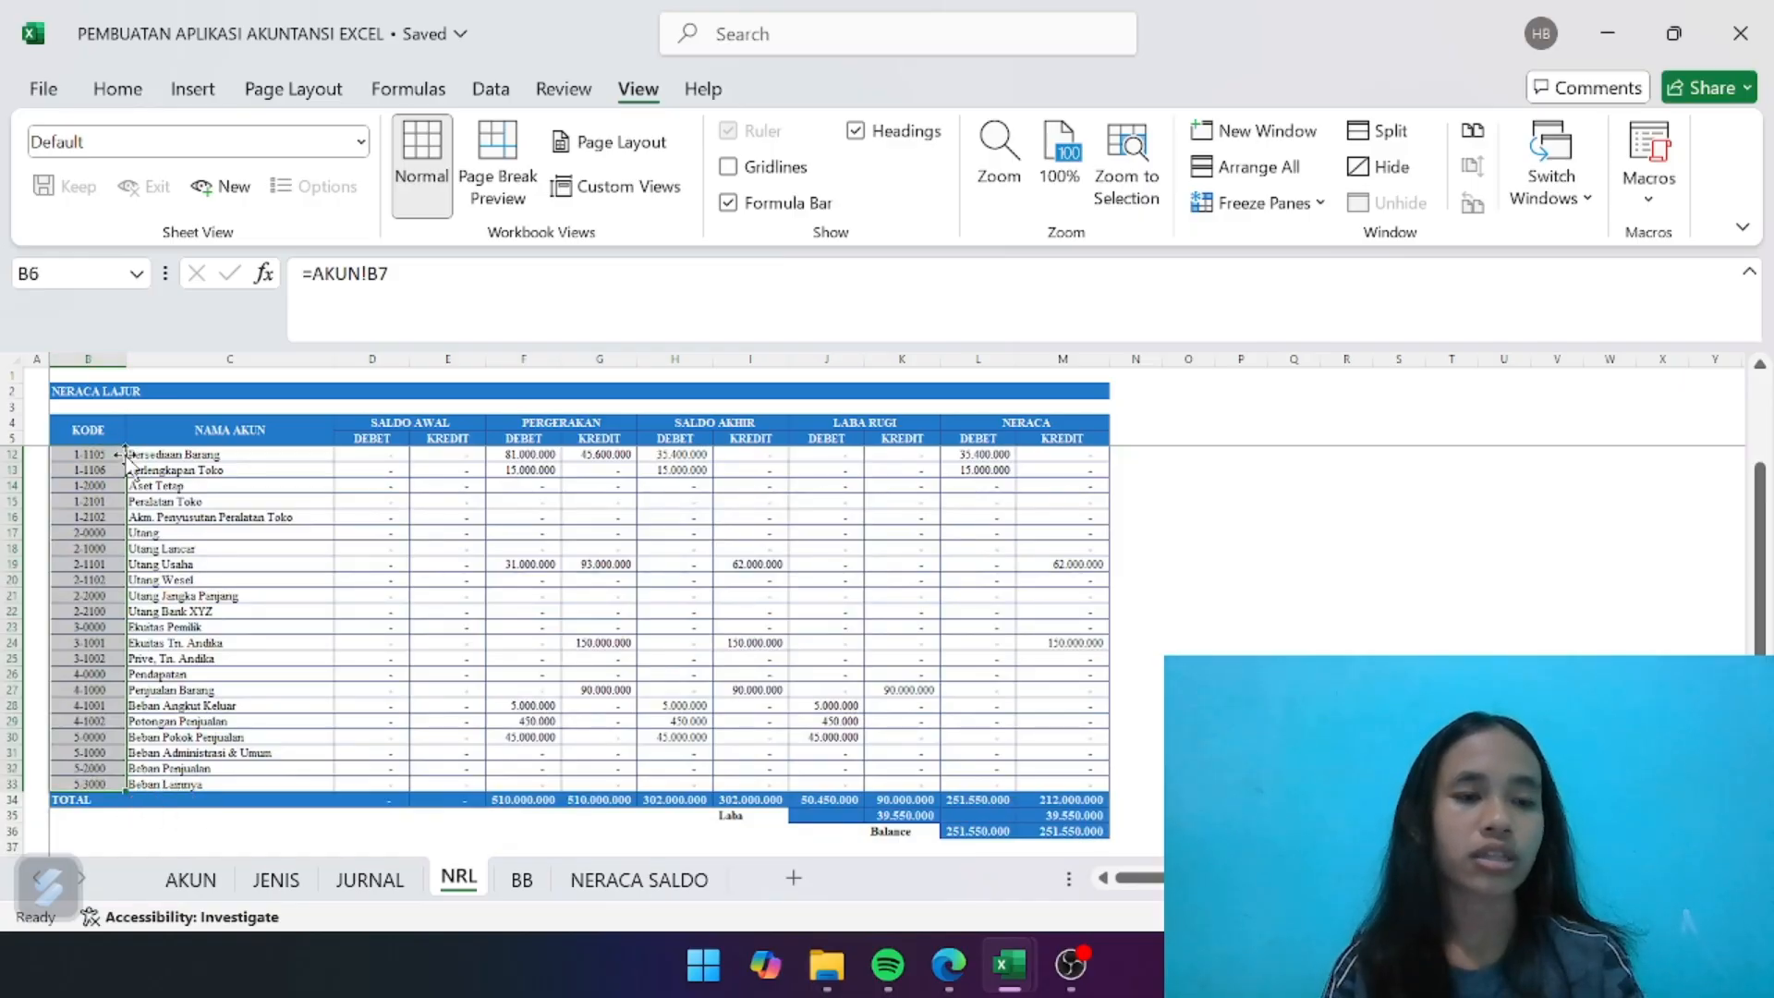
{"action": "left_click", "coordinate": [74, 274]}
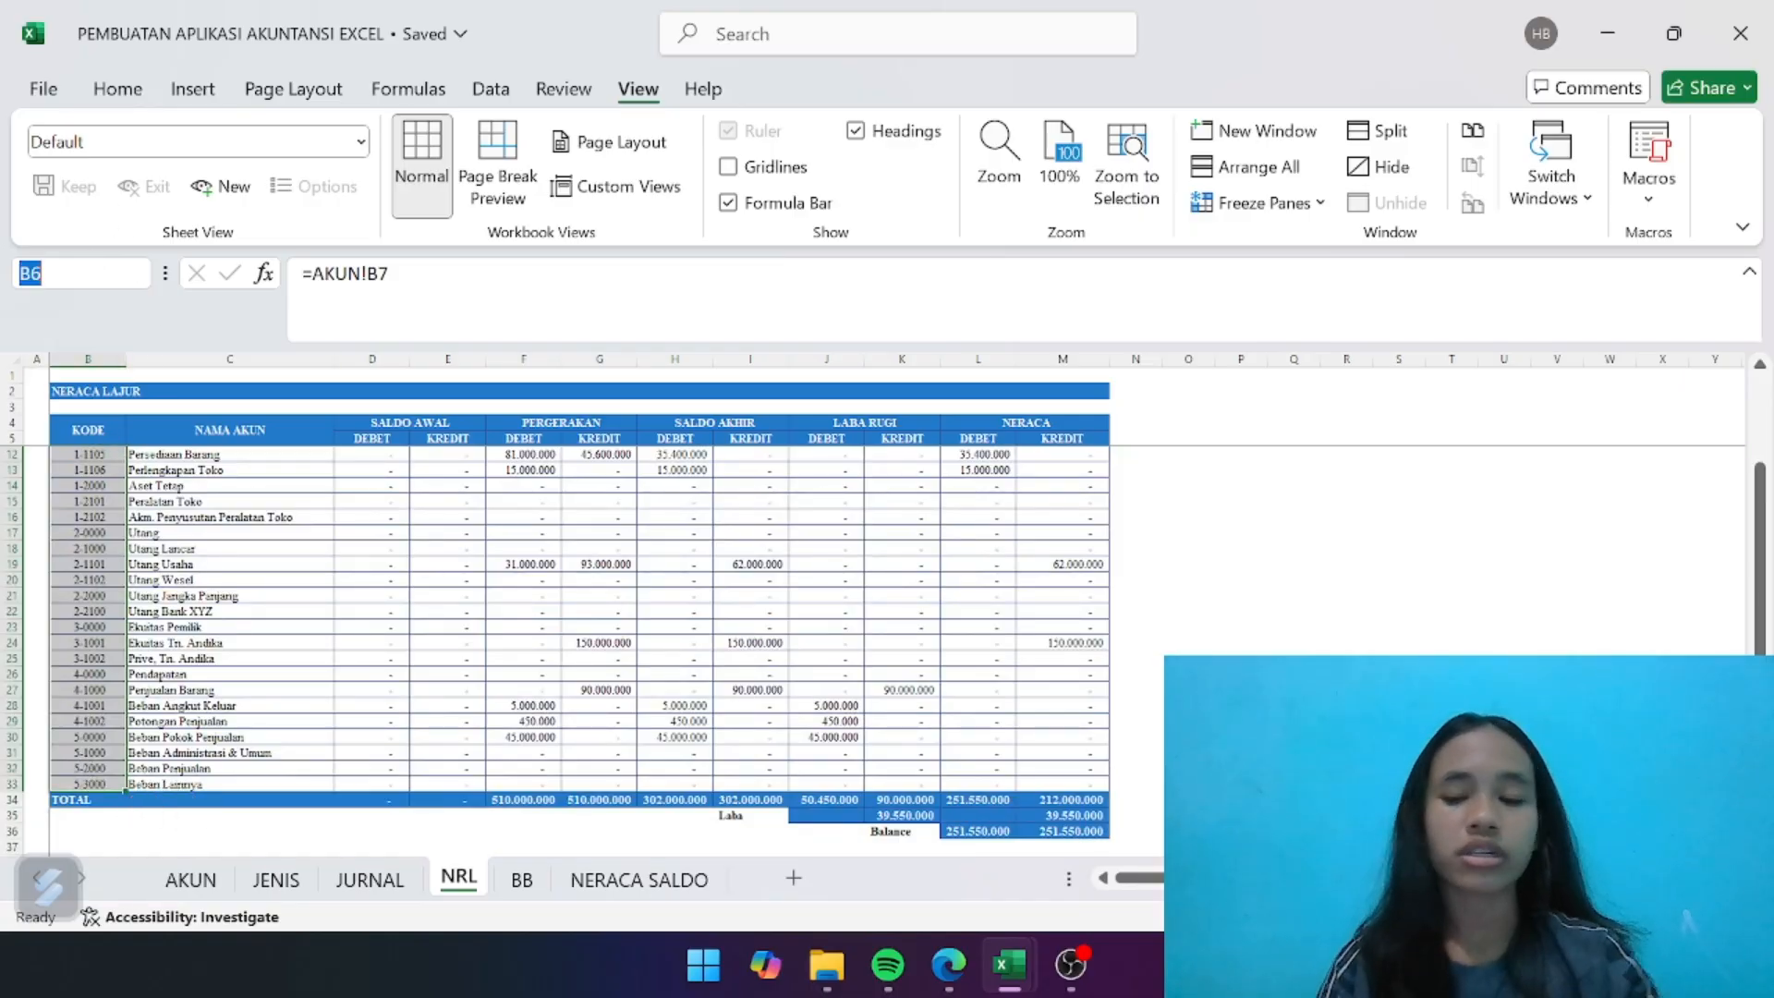
{"action": "key", "text": "BackSpace"}
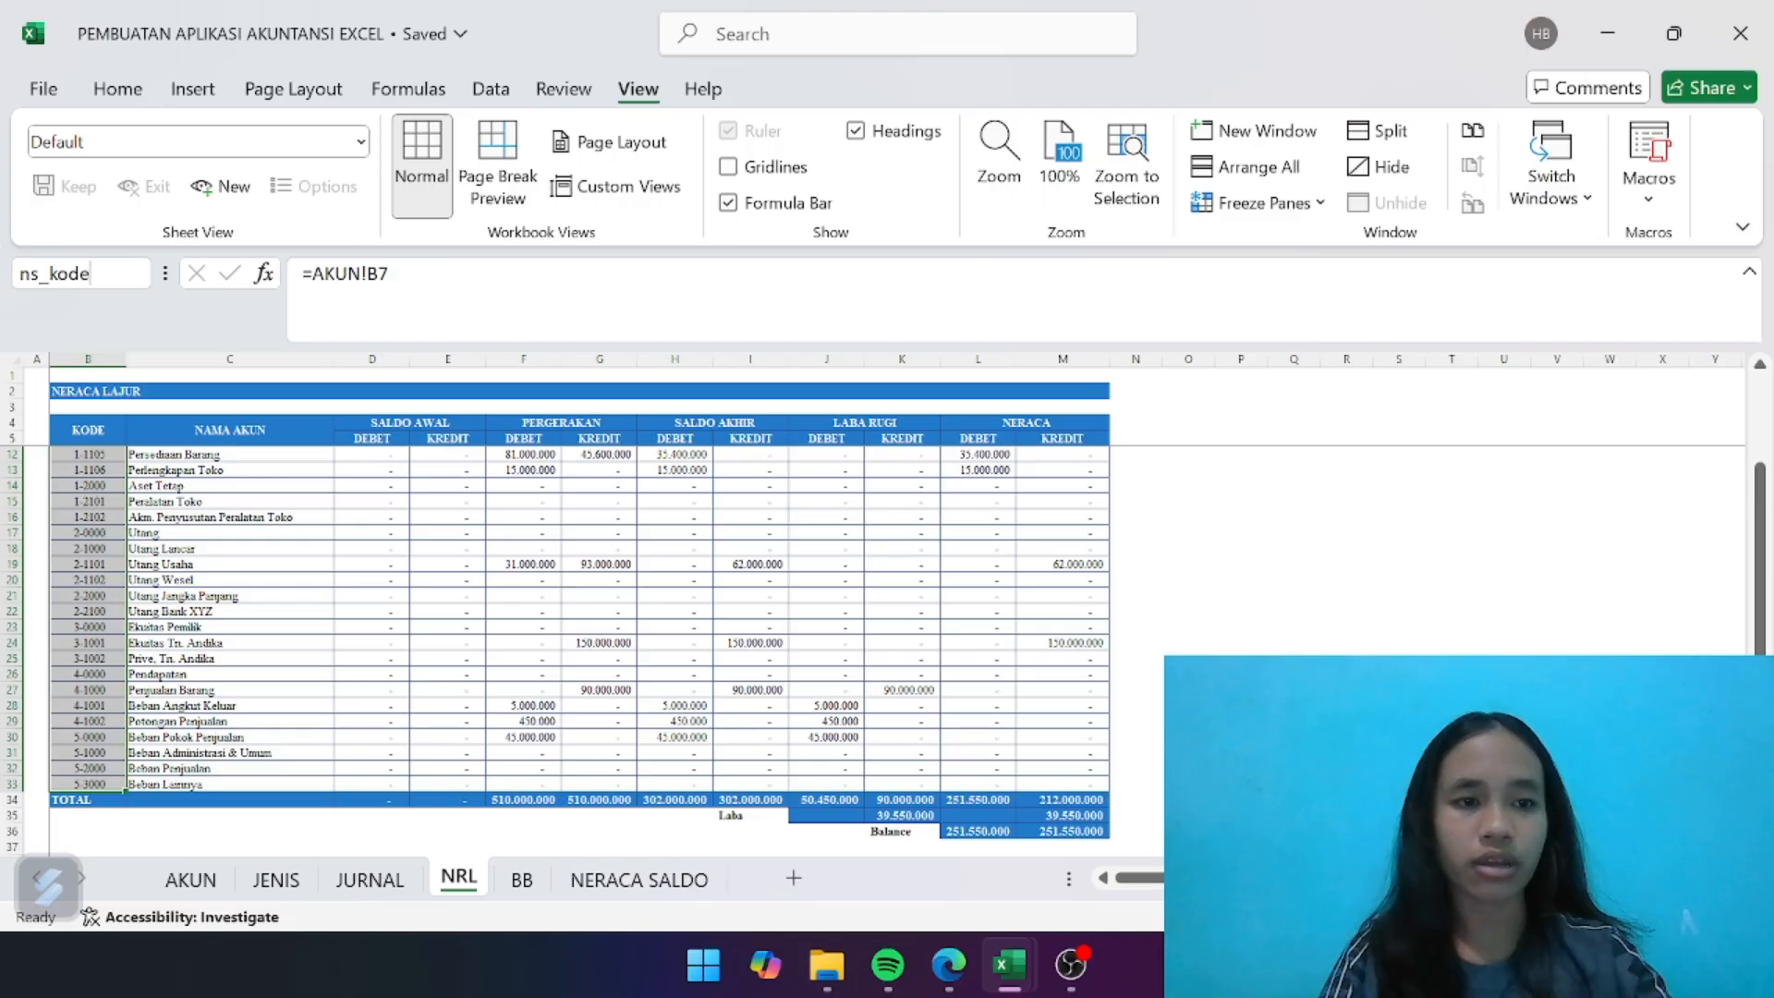
{"action": "key", "text": "Return"}
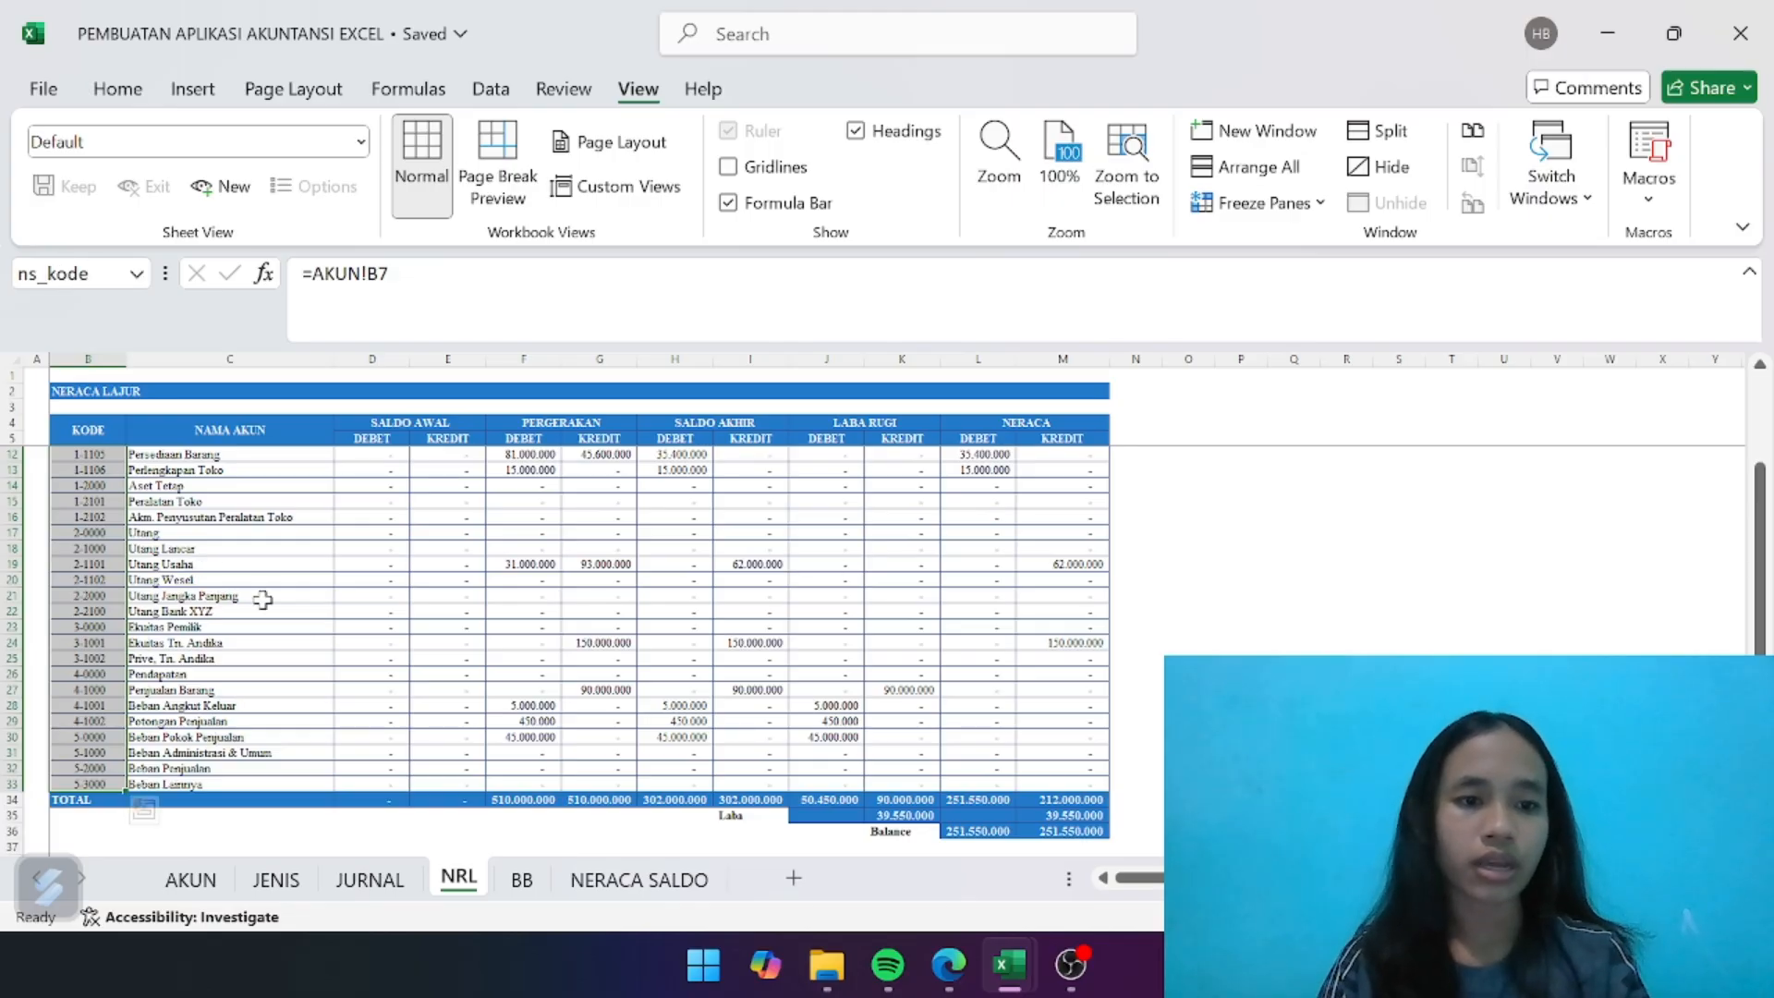
{"action": "left_click", "coordinate": [265, 599]}
- Define the name ns_debet for the SALDO AKHIR debit cells H6:H33 on the NRL sheet
{"action": "scroll", "coordinate": [267, 609], "scroll_direction": "up", "scroll_amount": 2}
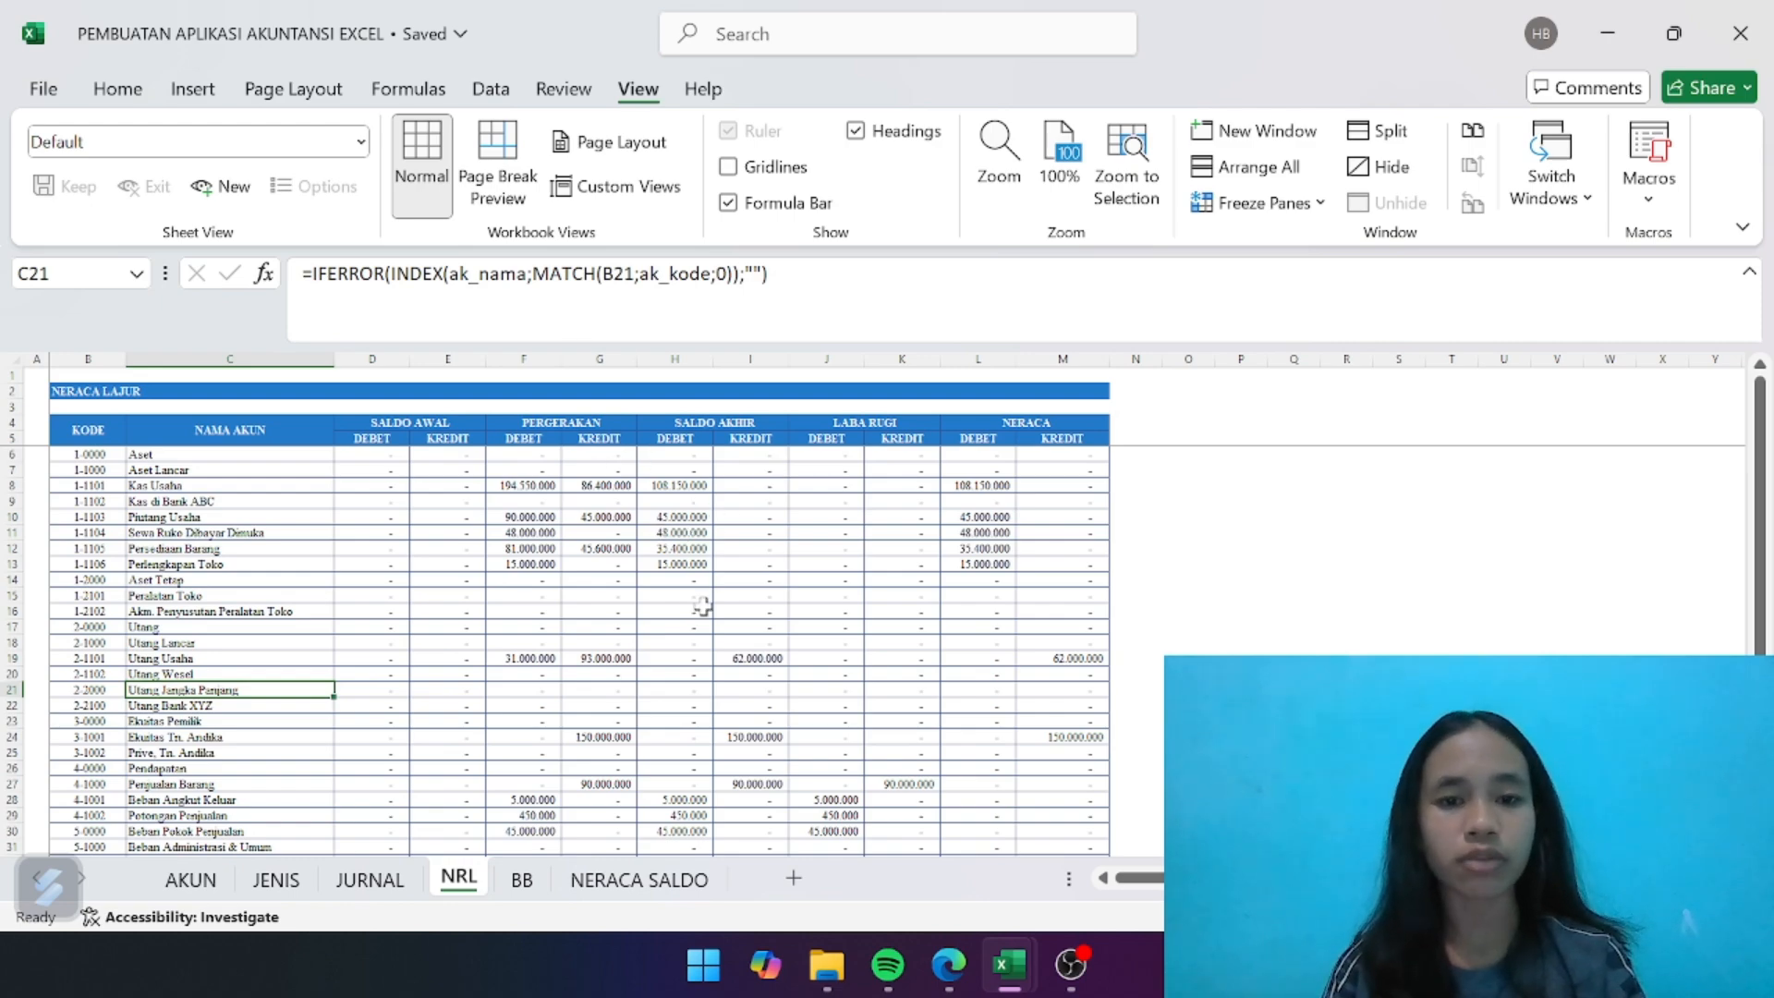
{"action": "scroll", "coordinate": [702, 605], "scroll_direction": "up", "scroll_amount": 2}
{"action": "scroll", "coordinate": [702, 605], "scroll_direction": "down", "scroll_amount": 2}
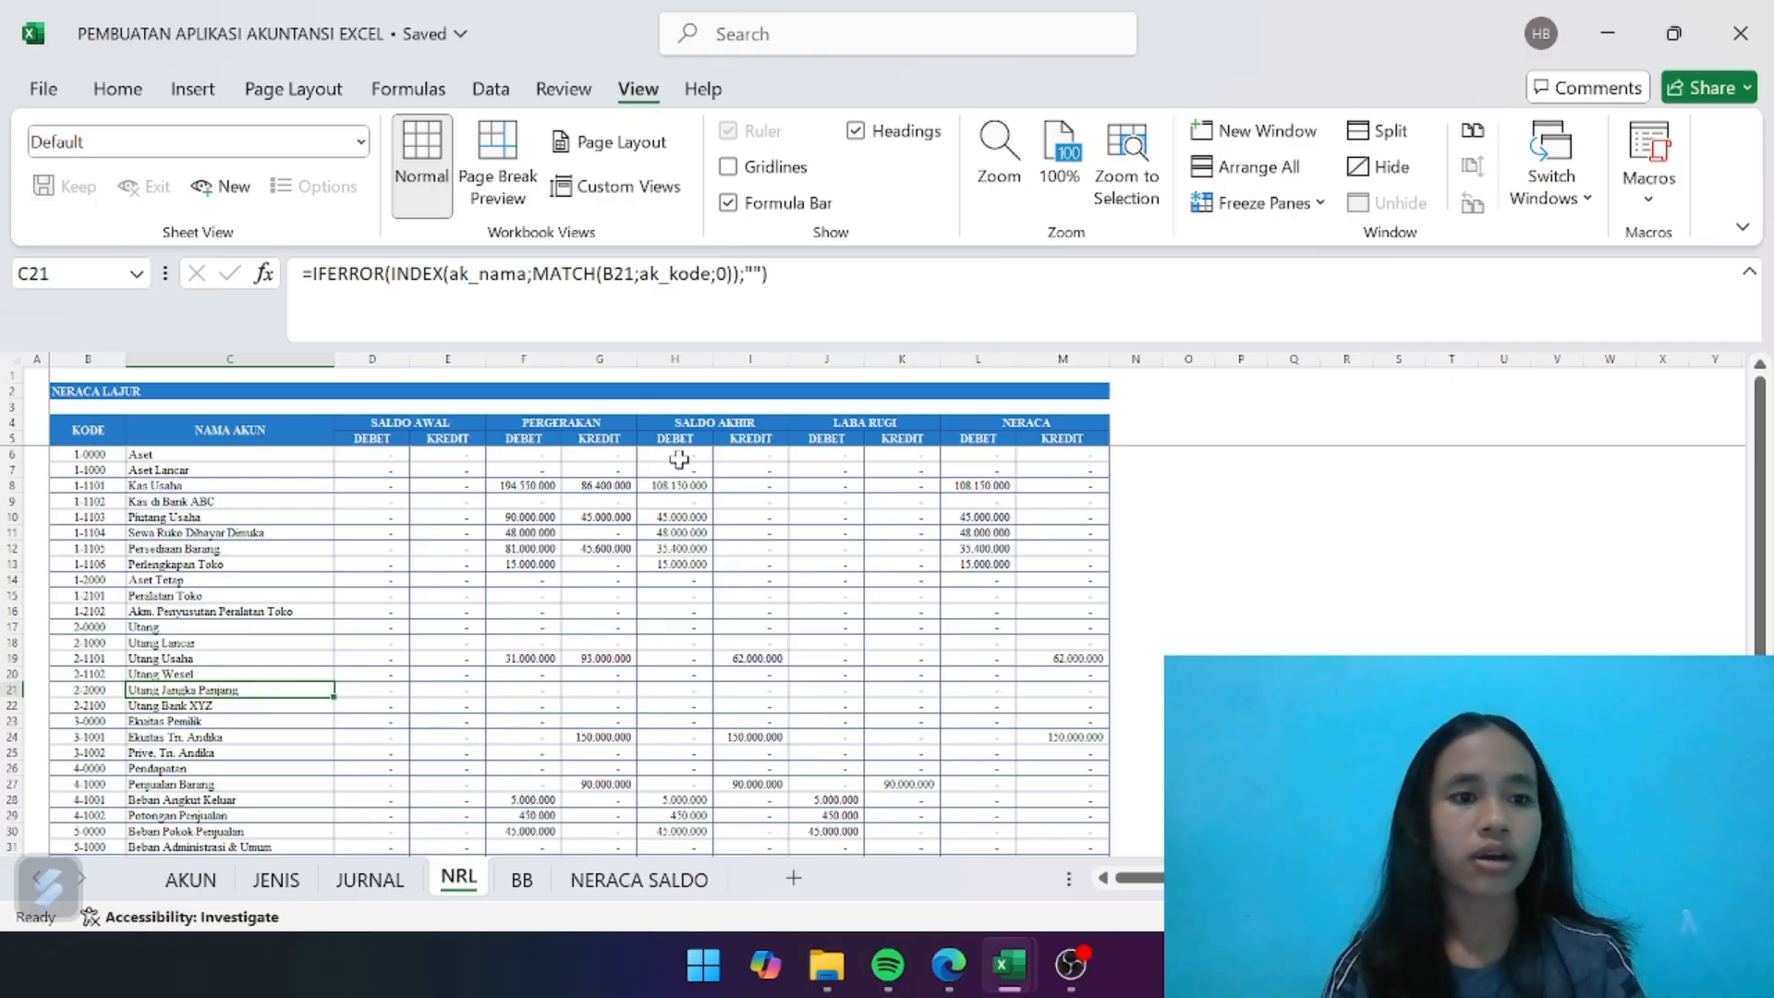
{"action": "left_click_drag", "start_coordinate": [678, 453], "coordinate": [663, 805]}
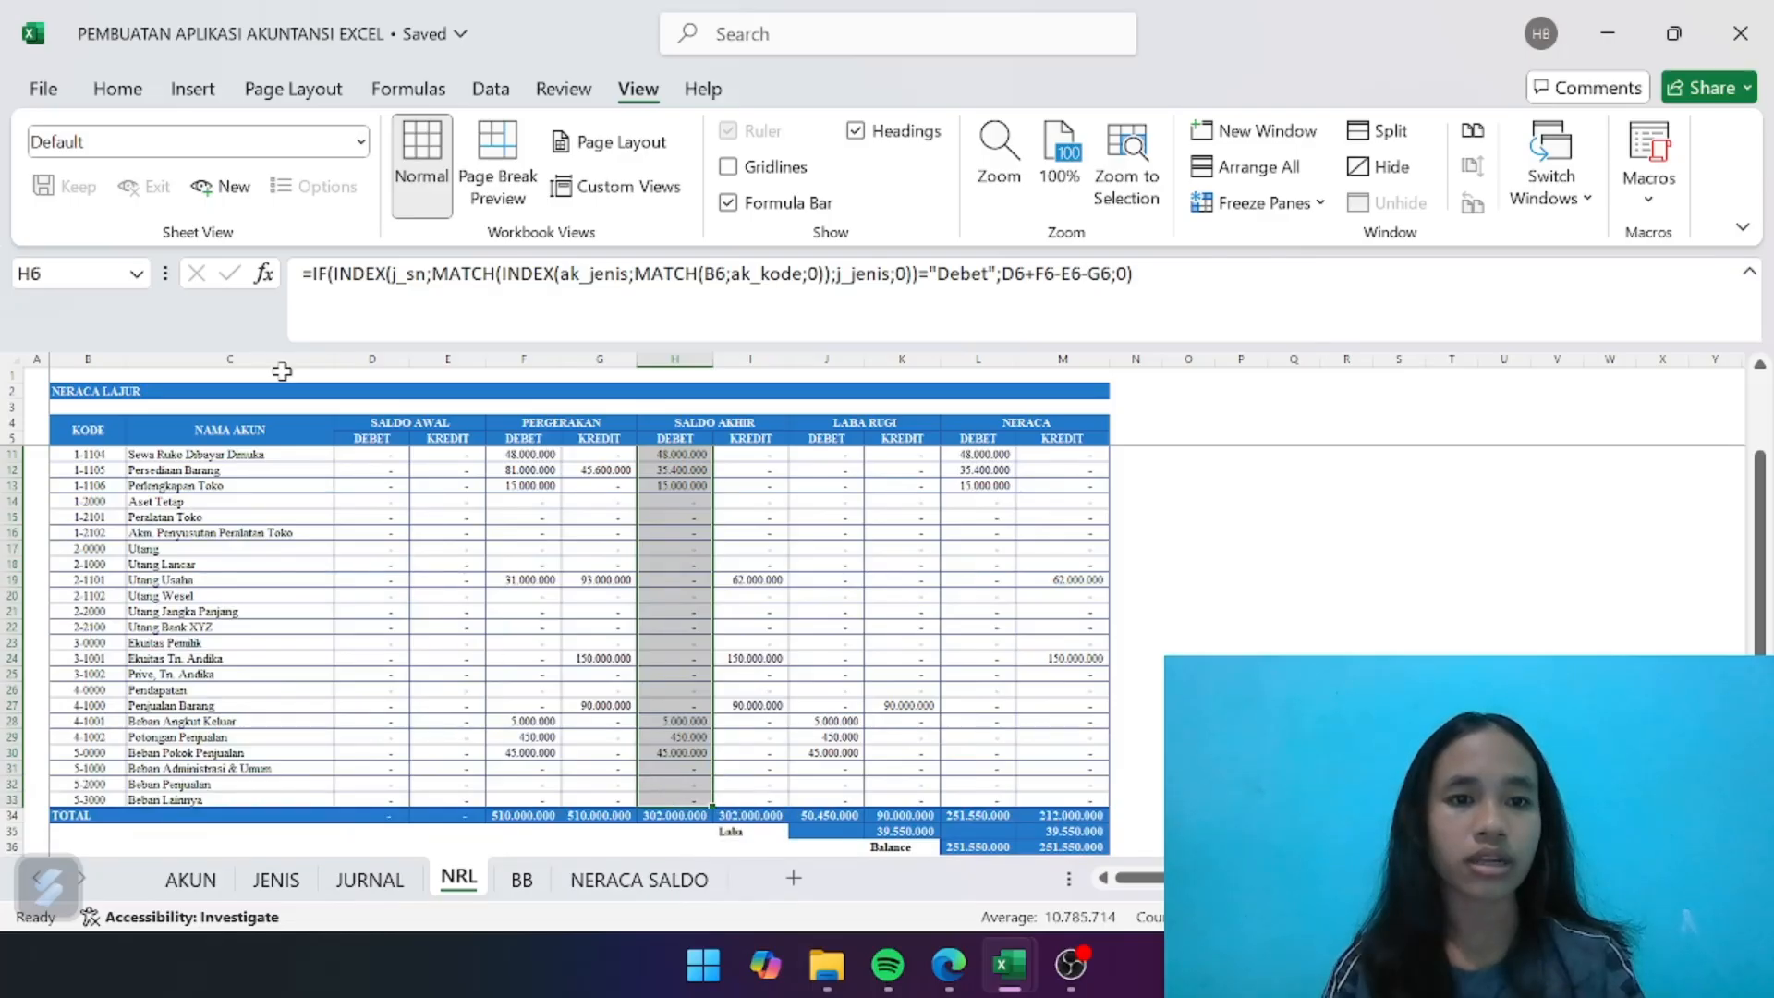
{"action": "left_click", "coordinate": [56, 275]}
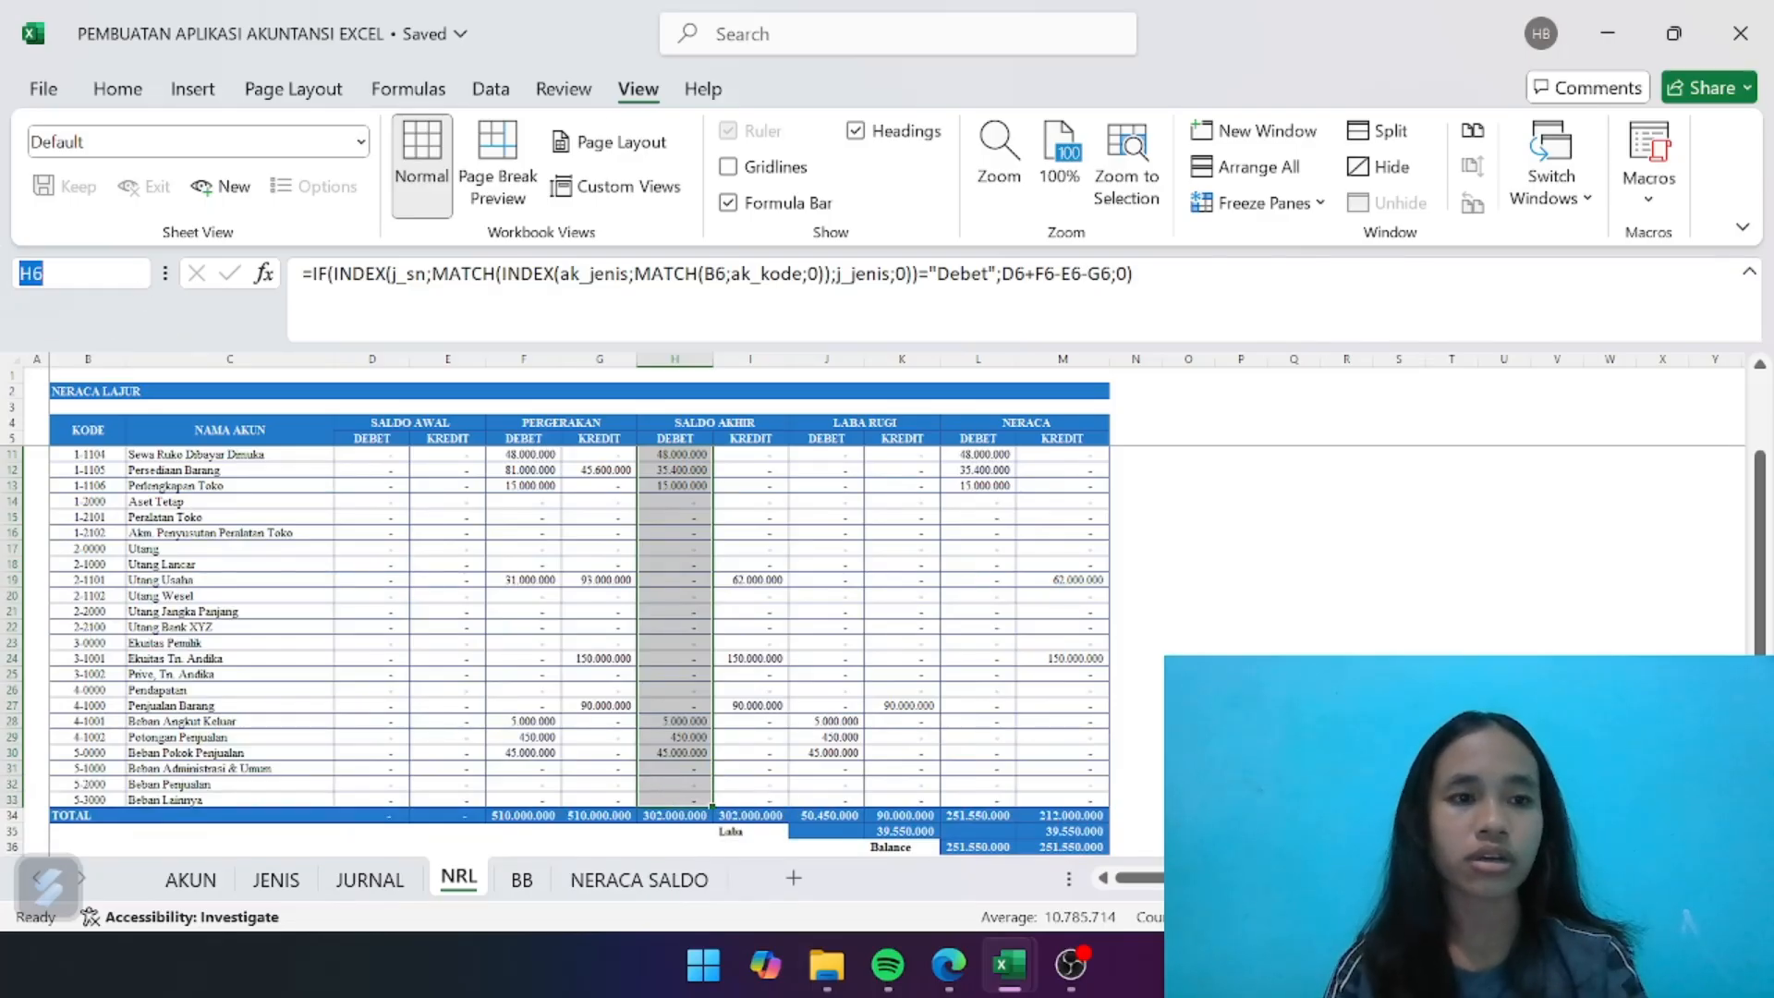
{"action": "key", "text": "BackSpace"}
{"action": "type", "text": "ns"}
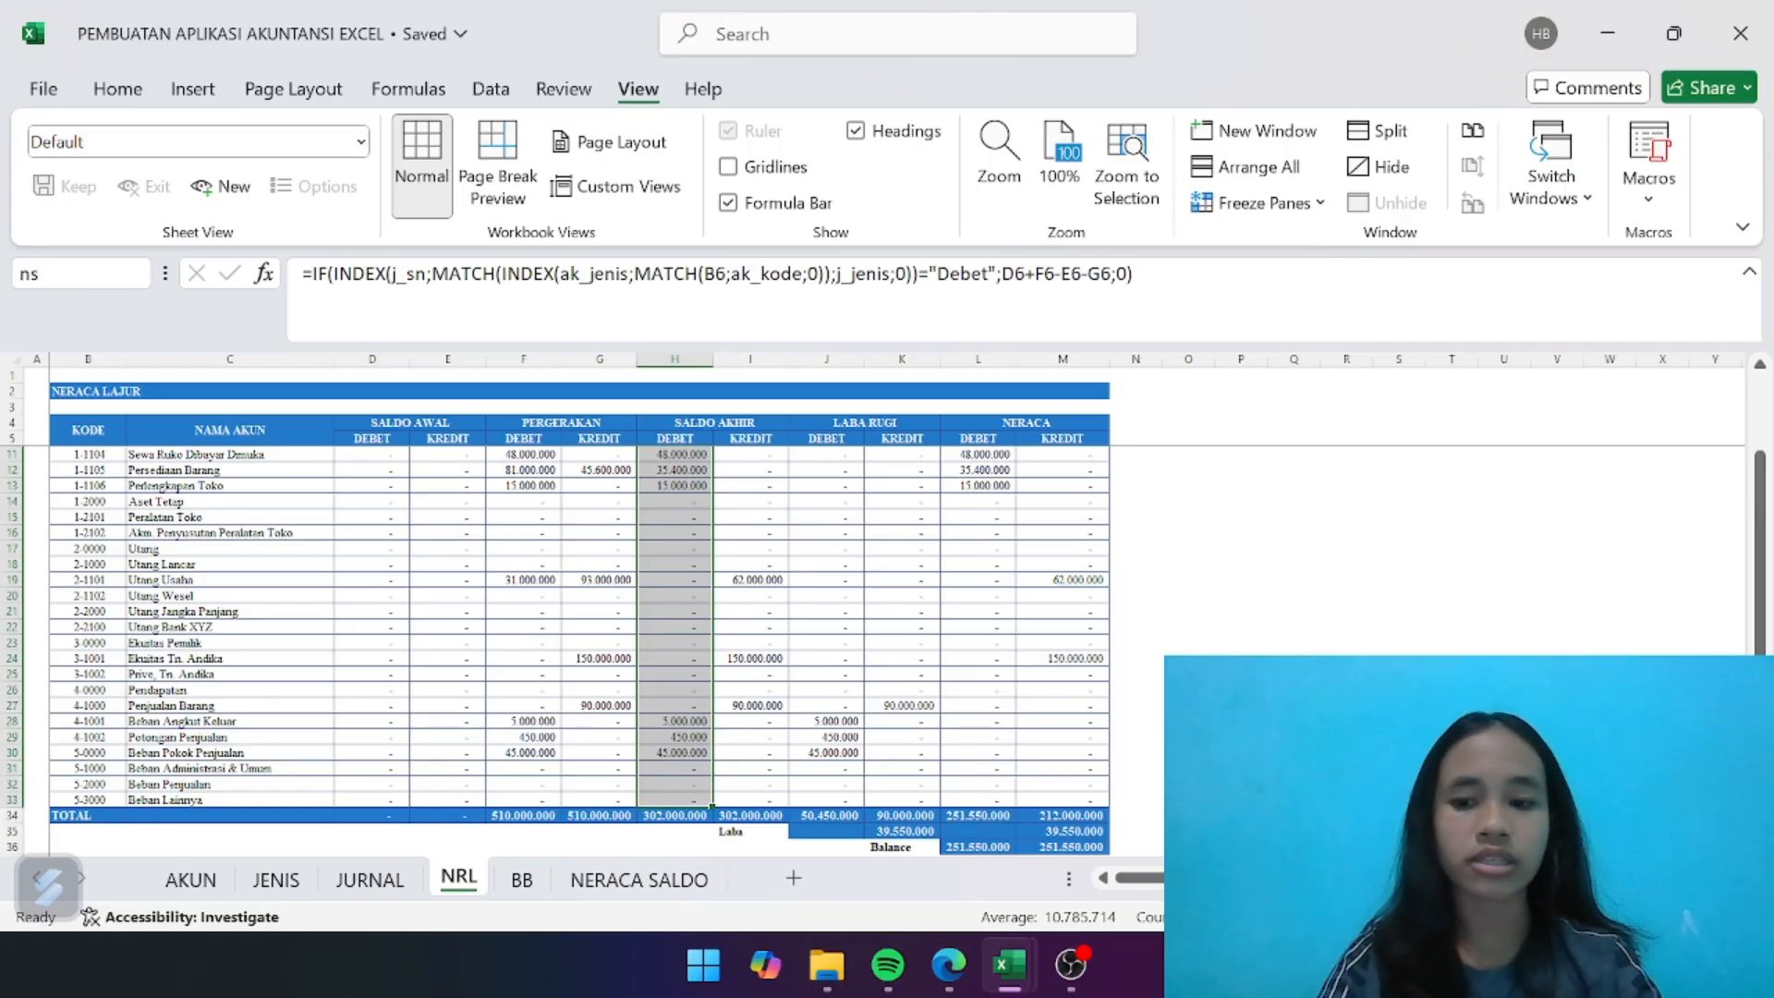
{"action": "type", "text": "_debet"}
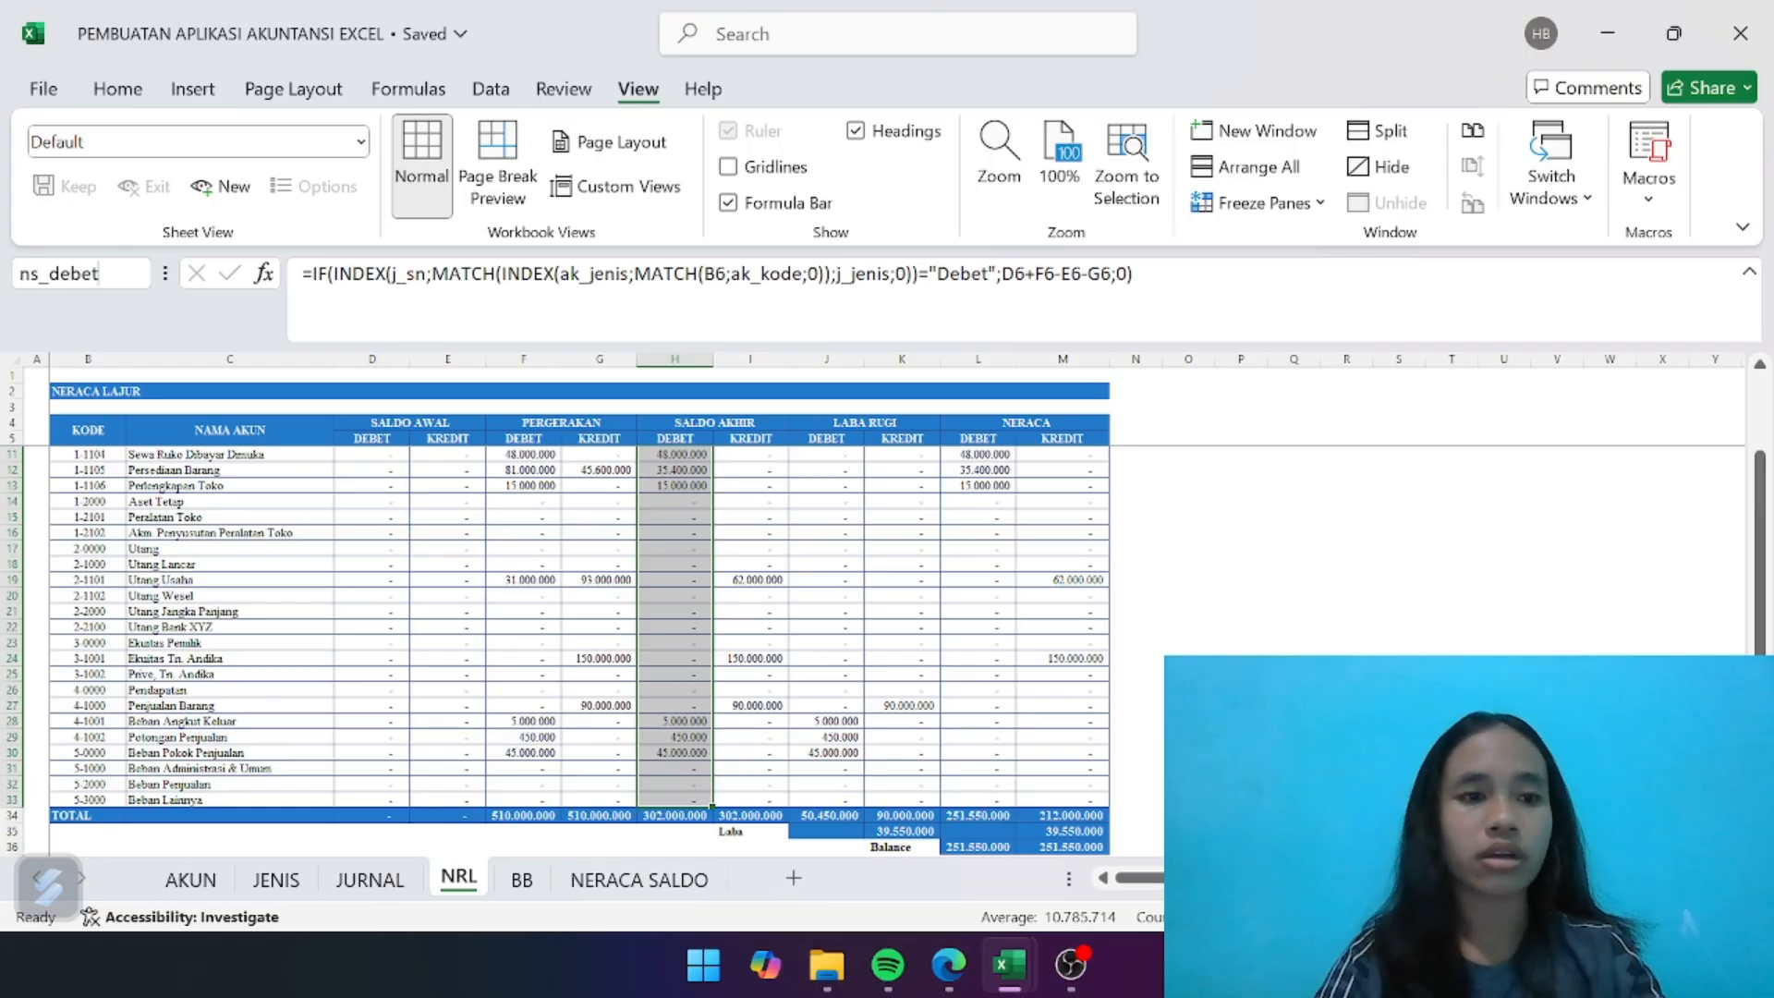
{"action": "key", "text": "Return"}
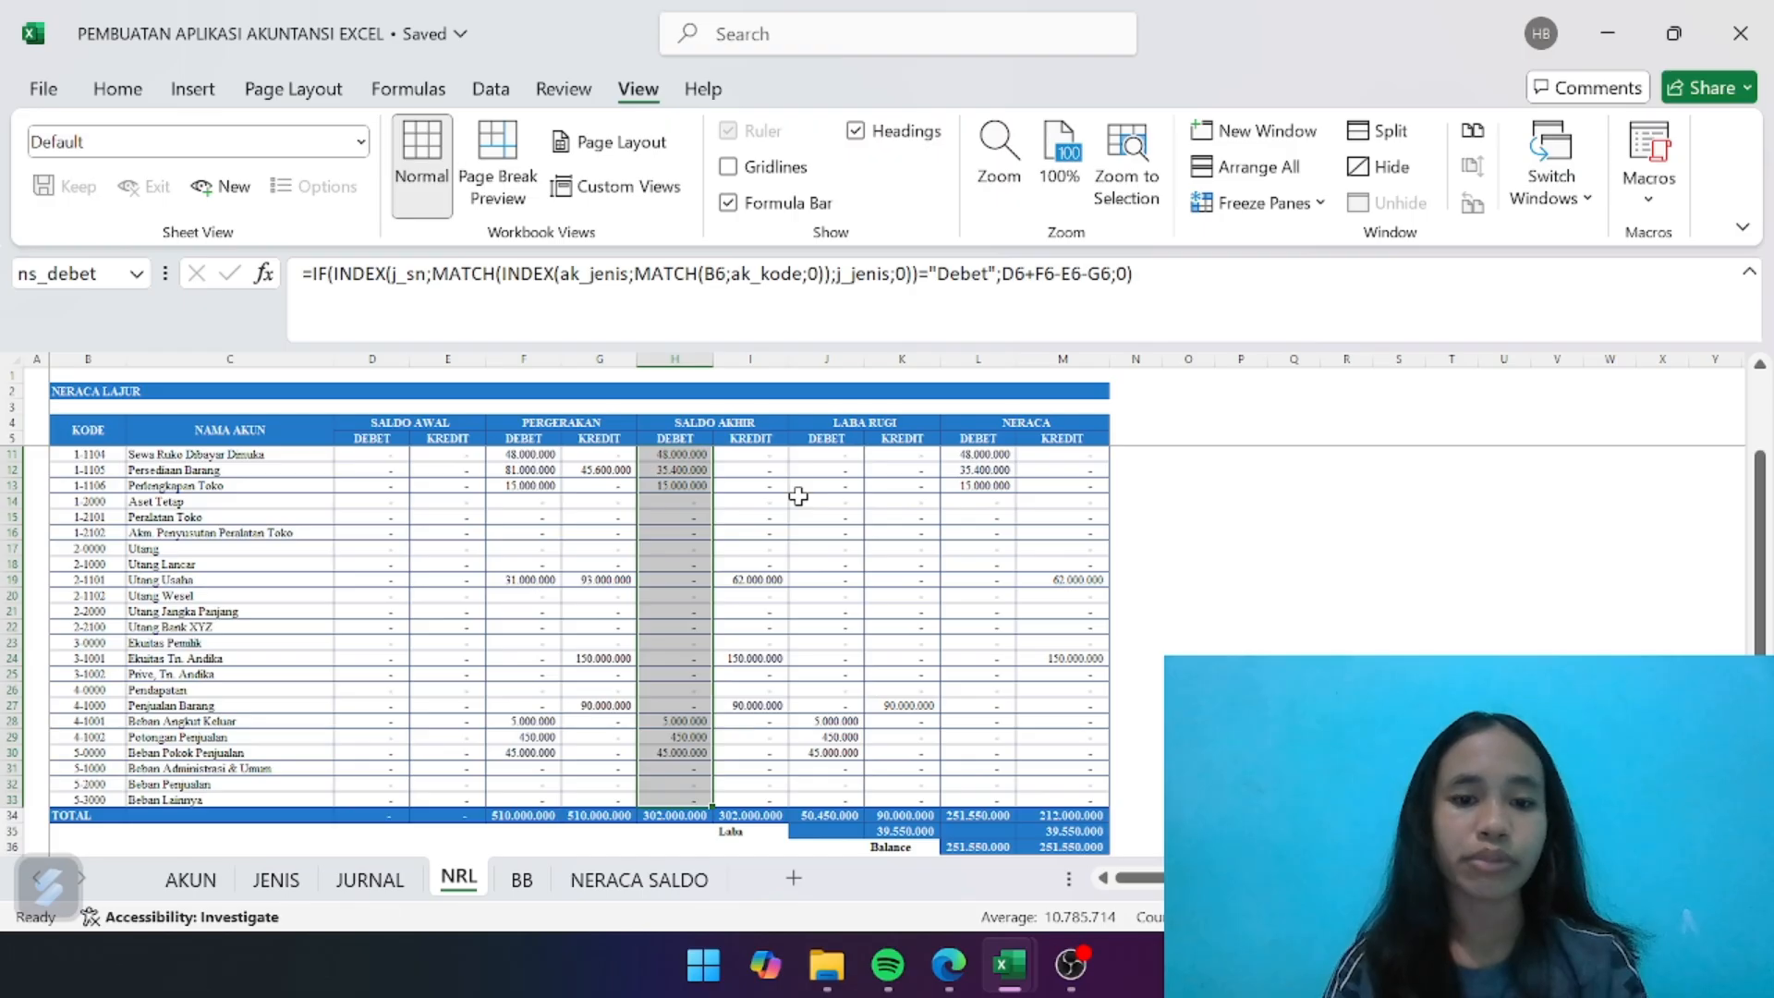
- Define the name ns_kredit for the SALDO AKHIR credit cells I6:I33 on the NRL sheet
{"action": "scroll", "coordinate": [798, 496], "scroll_direction": "up", "scroll_amount": 2}
{"action": "left_click", "coordinate": [795, 500]}
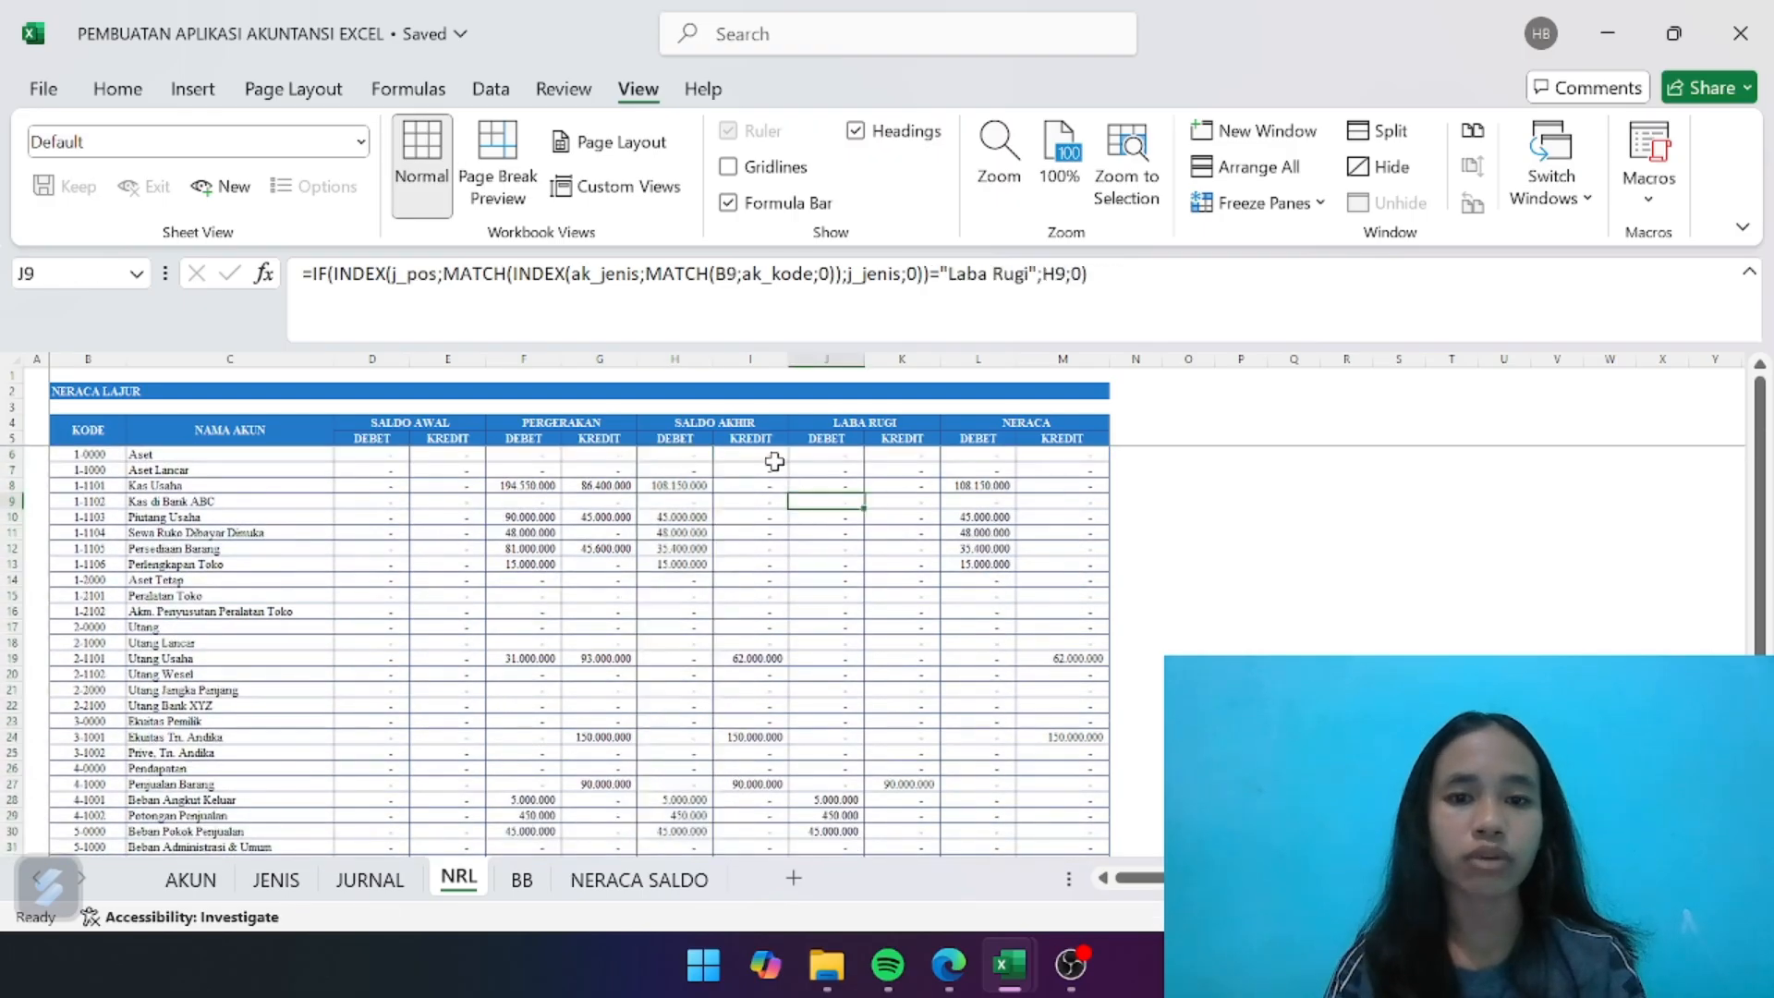
{"action": "left_click_drag", "start_coordinate": [765, 456], "coordinate": [768, 798]}
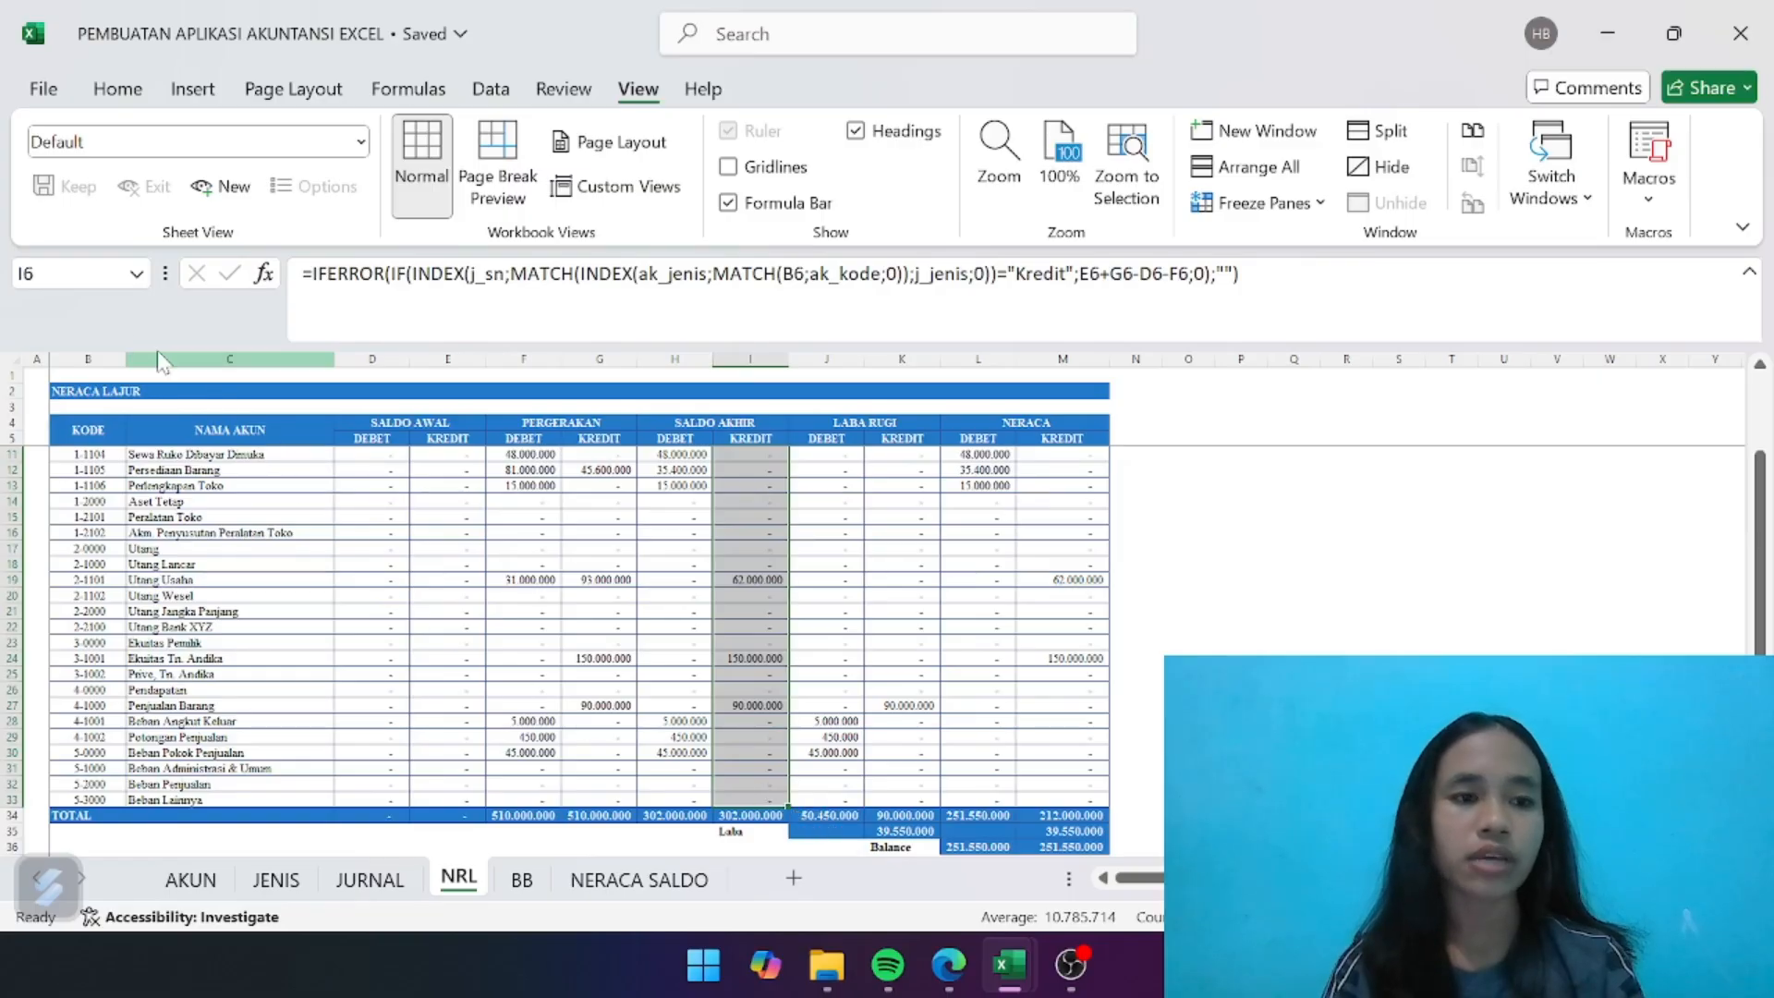
{"action": "left_click", "coordinate": [72, 273]}
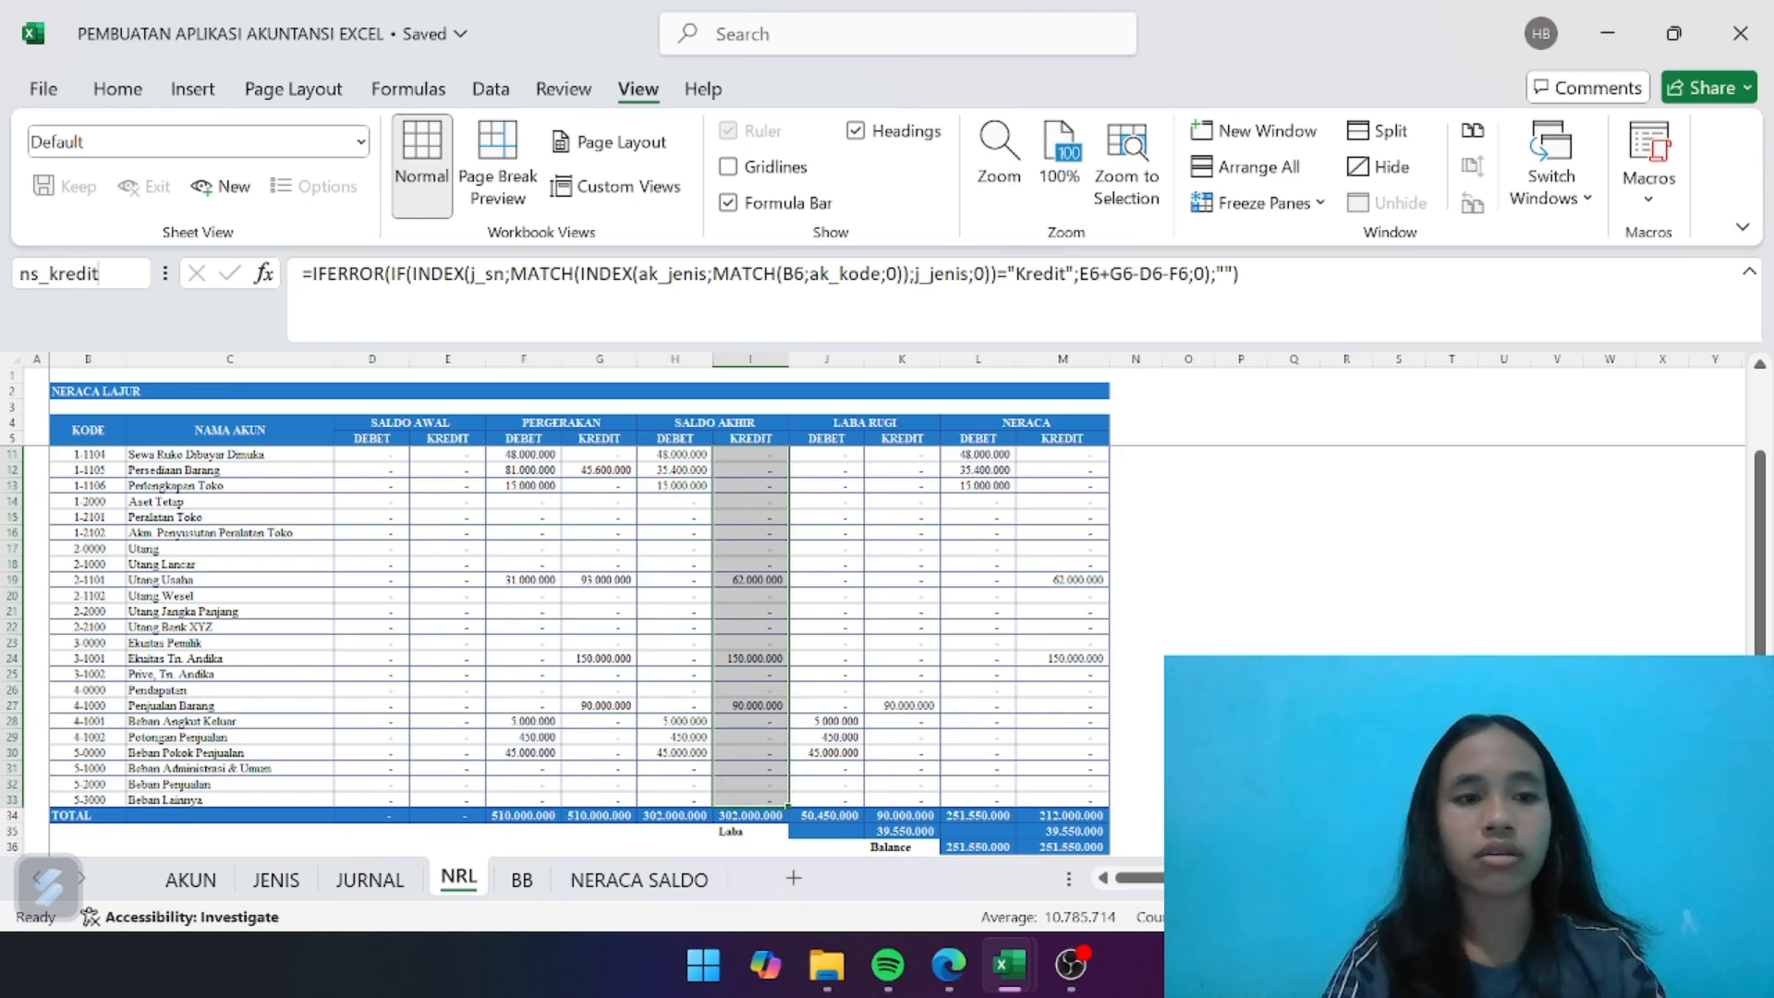
{"action": "key", "text": "Return"}
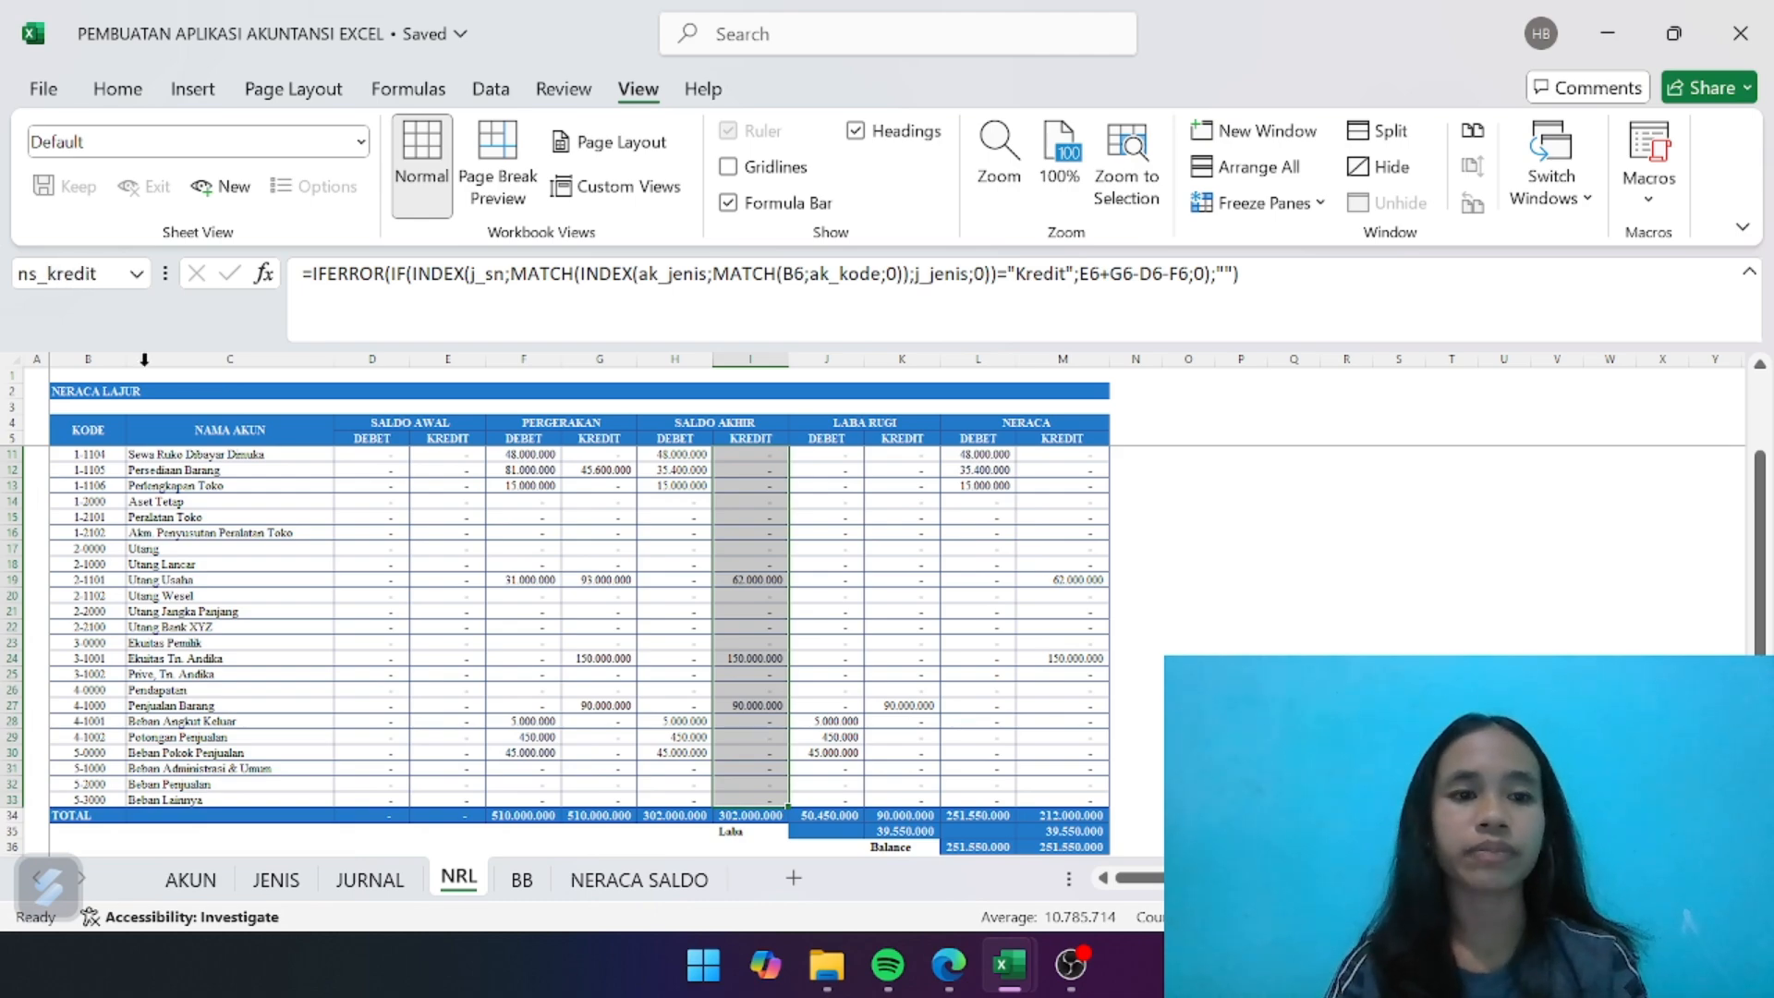
{"action": "left_click", "coordinate": [441, 561]}
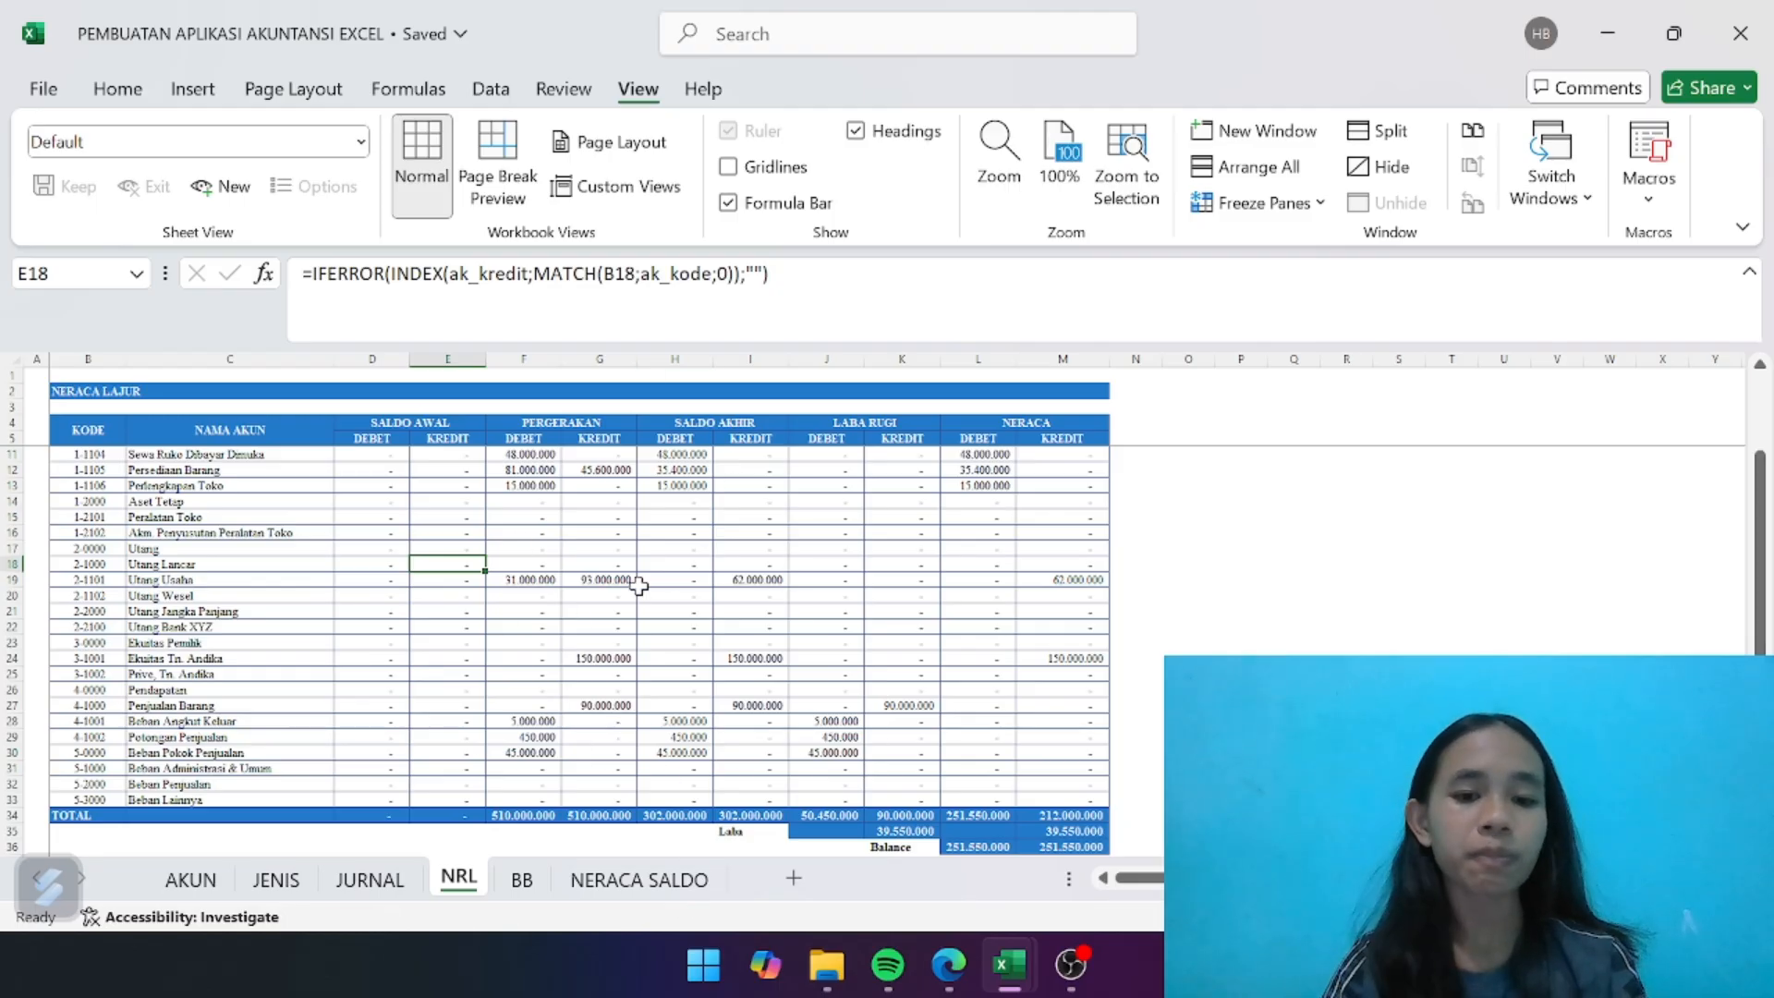
- On the NERACA SALDO sheet, enter the heading UD ANDIKA in B2 and NERACA SALDO in B3
{"action": "left_click", "coordinate": [640, 879]}
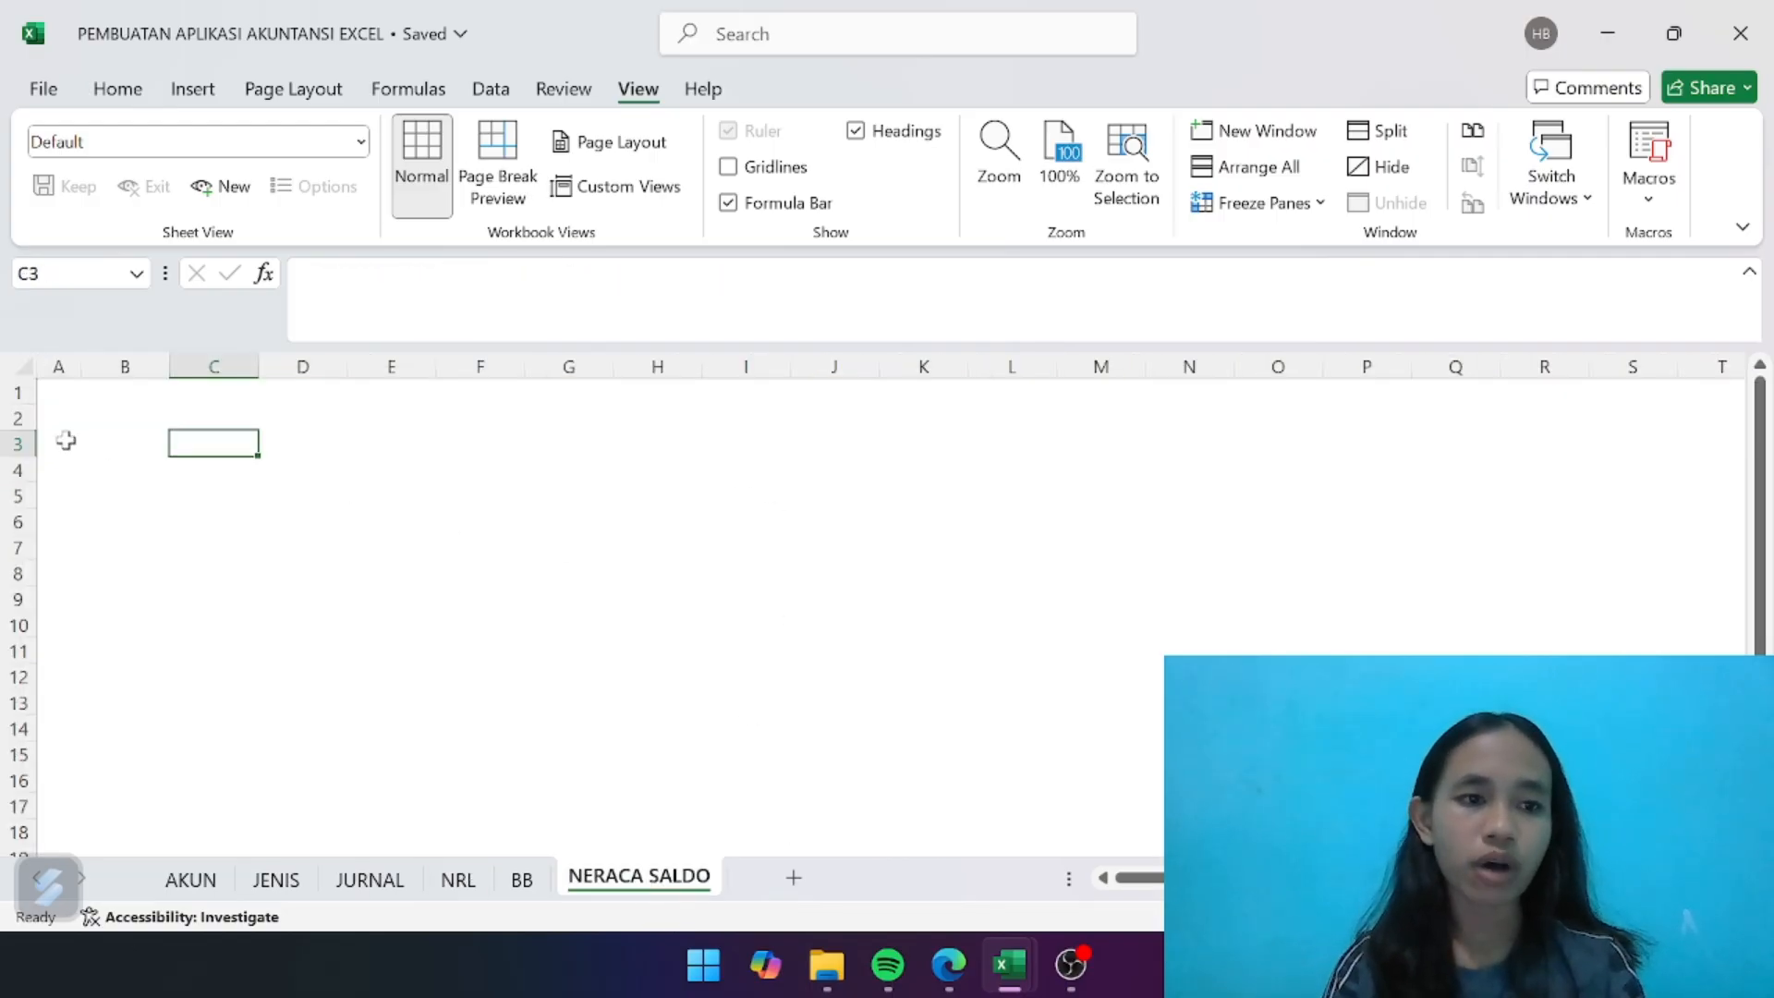
{"action": "left_click", "coordinate": [85, 419]}
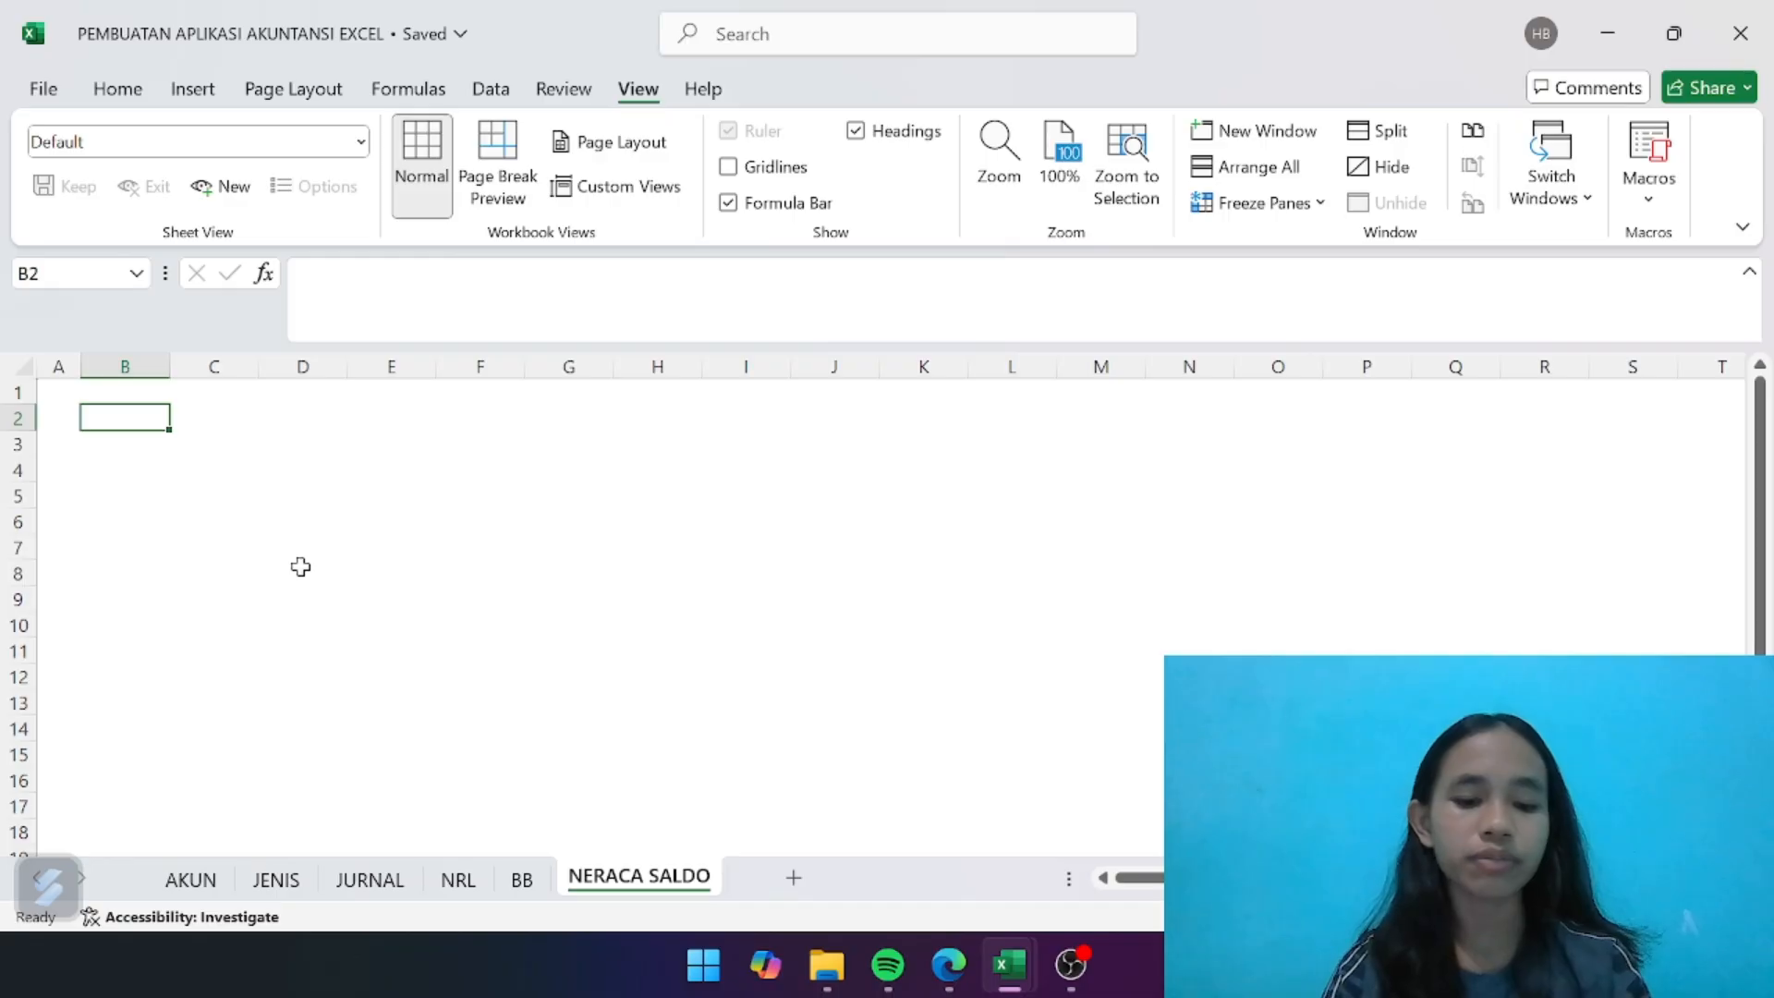
{"action": "type", "text": "UD"}
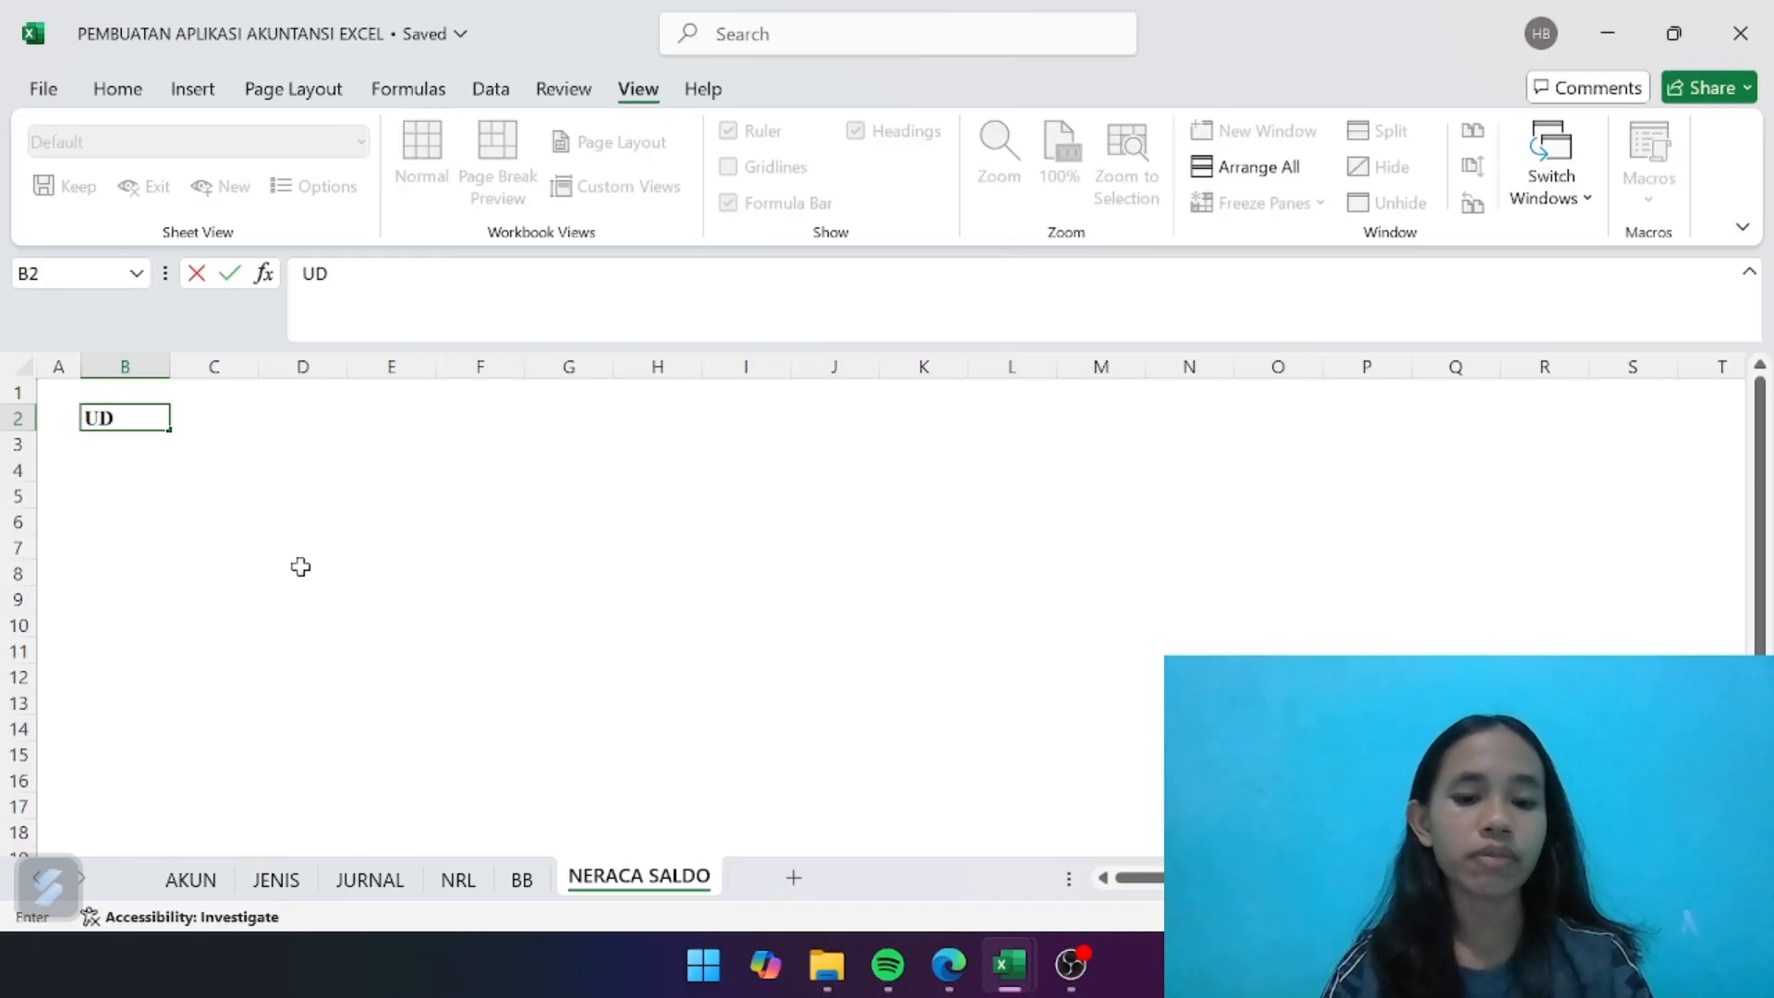
{"action": "type", "text": " ANDIKA"}
{"action": "key", "text": "Return"}
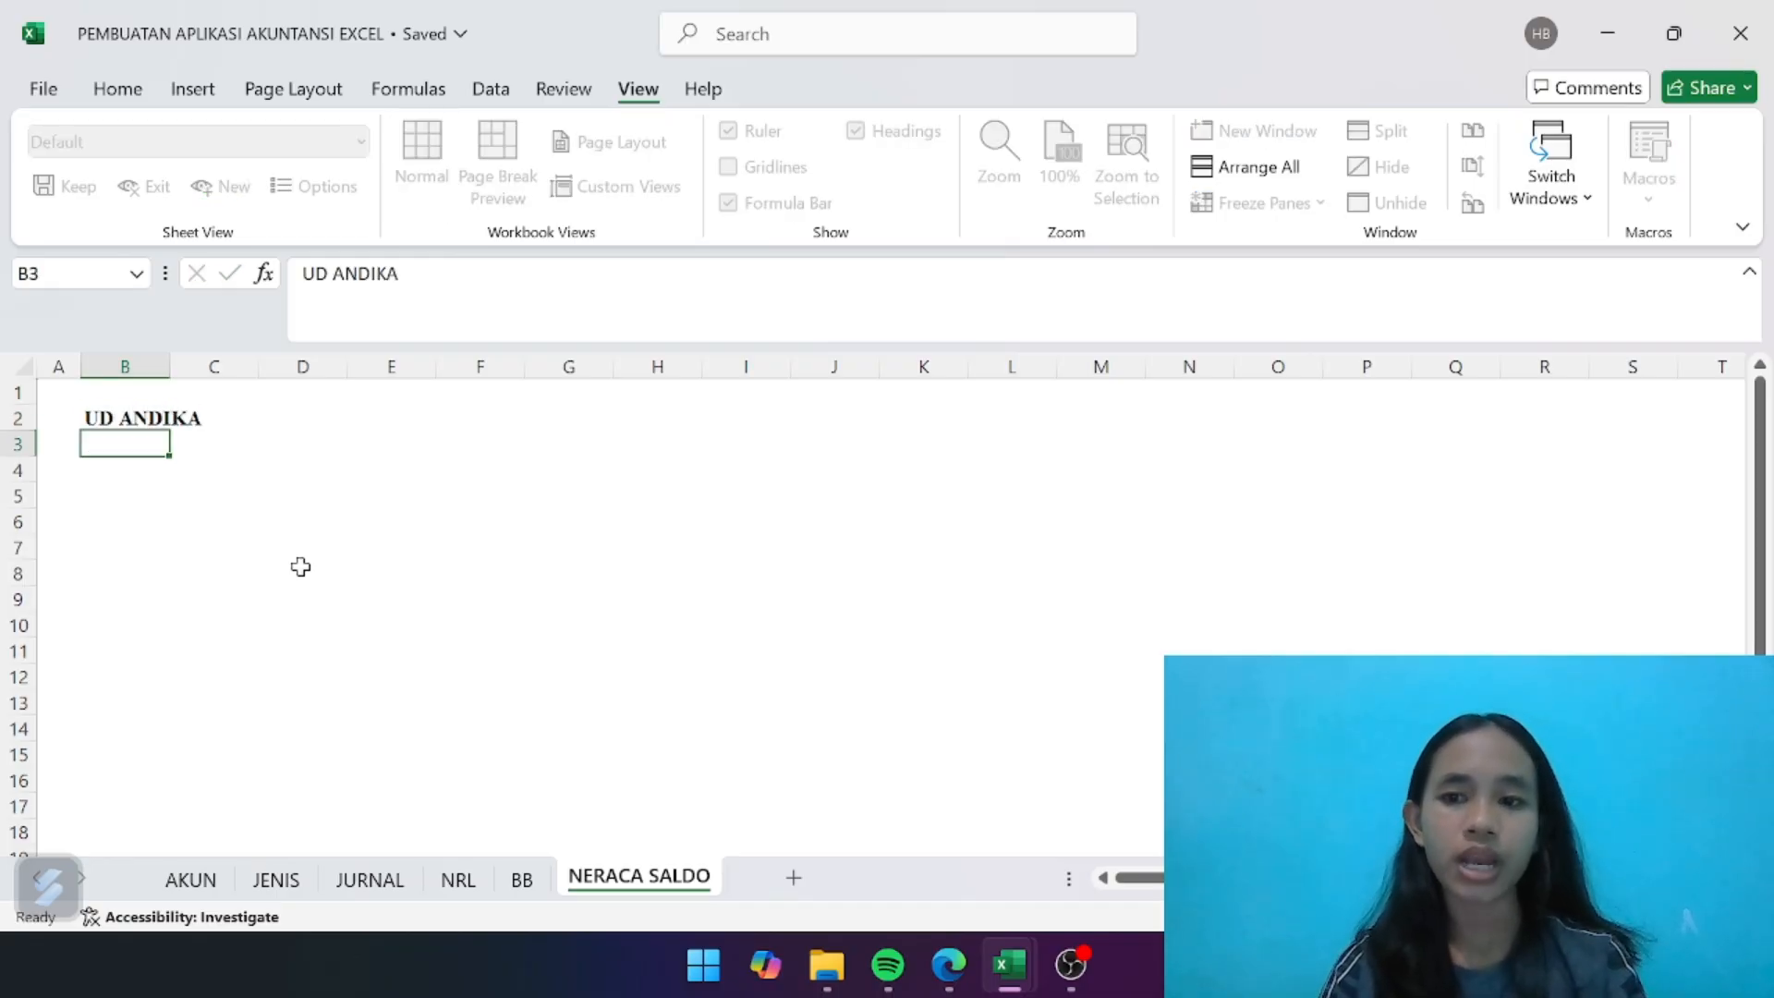
{"action": "type", "text": "NERACA"}
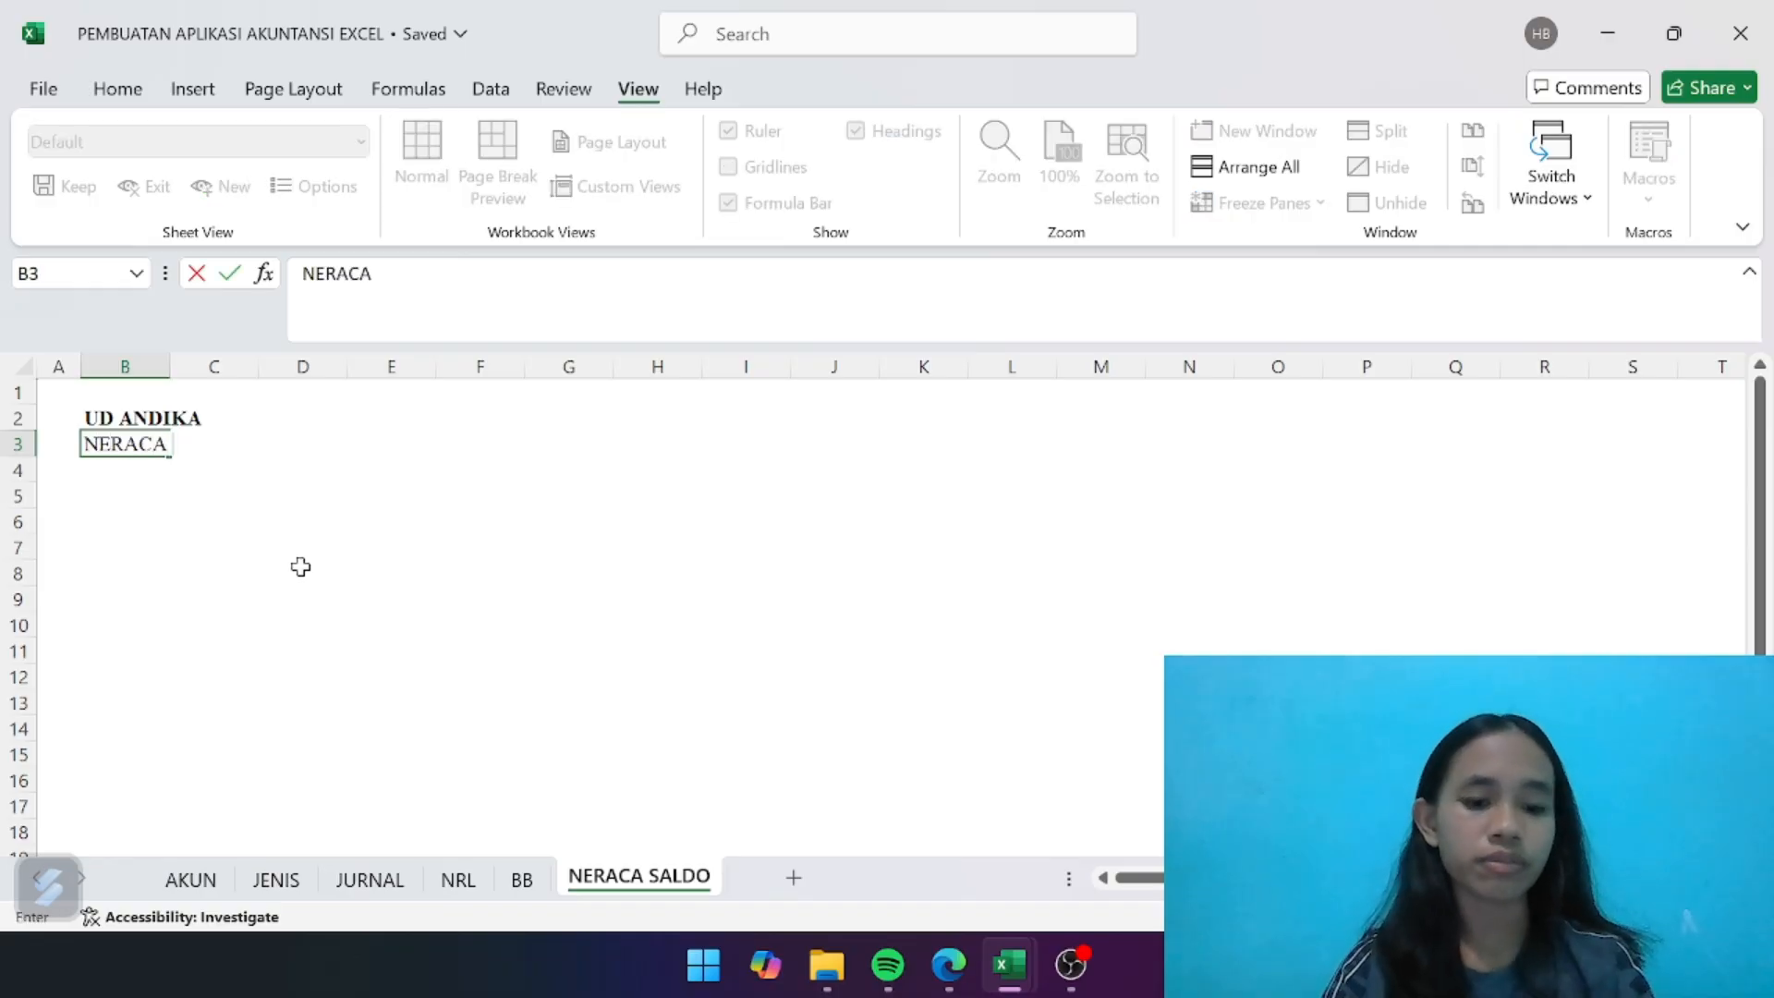
{"action": "type", "text": " SALDO"}
{"action": "key", "text": "Return"}
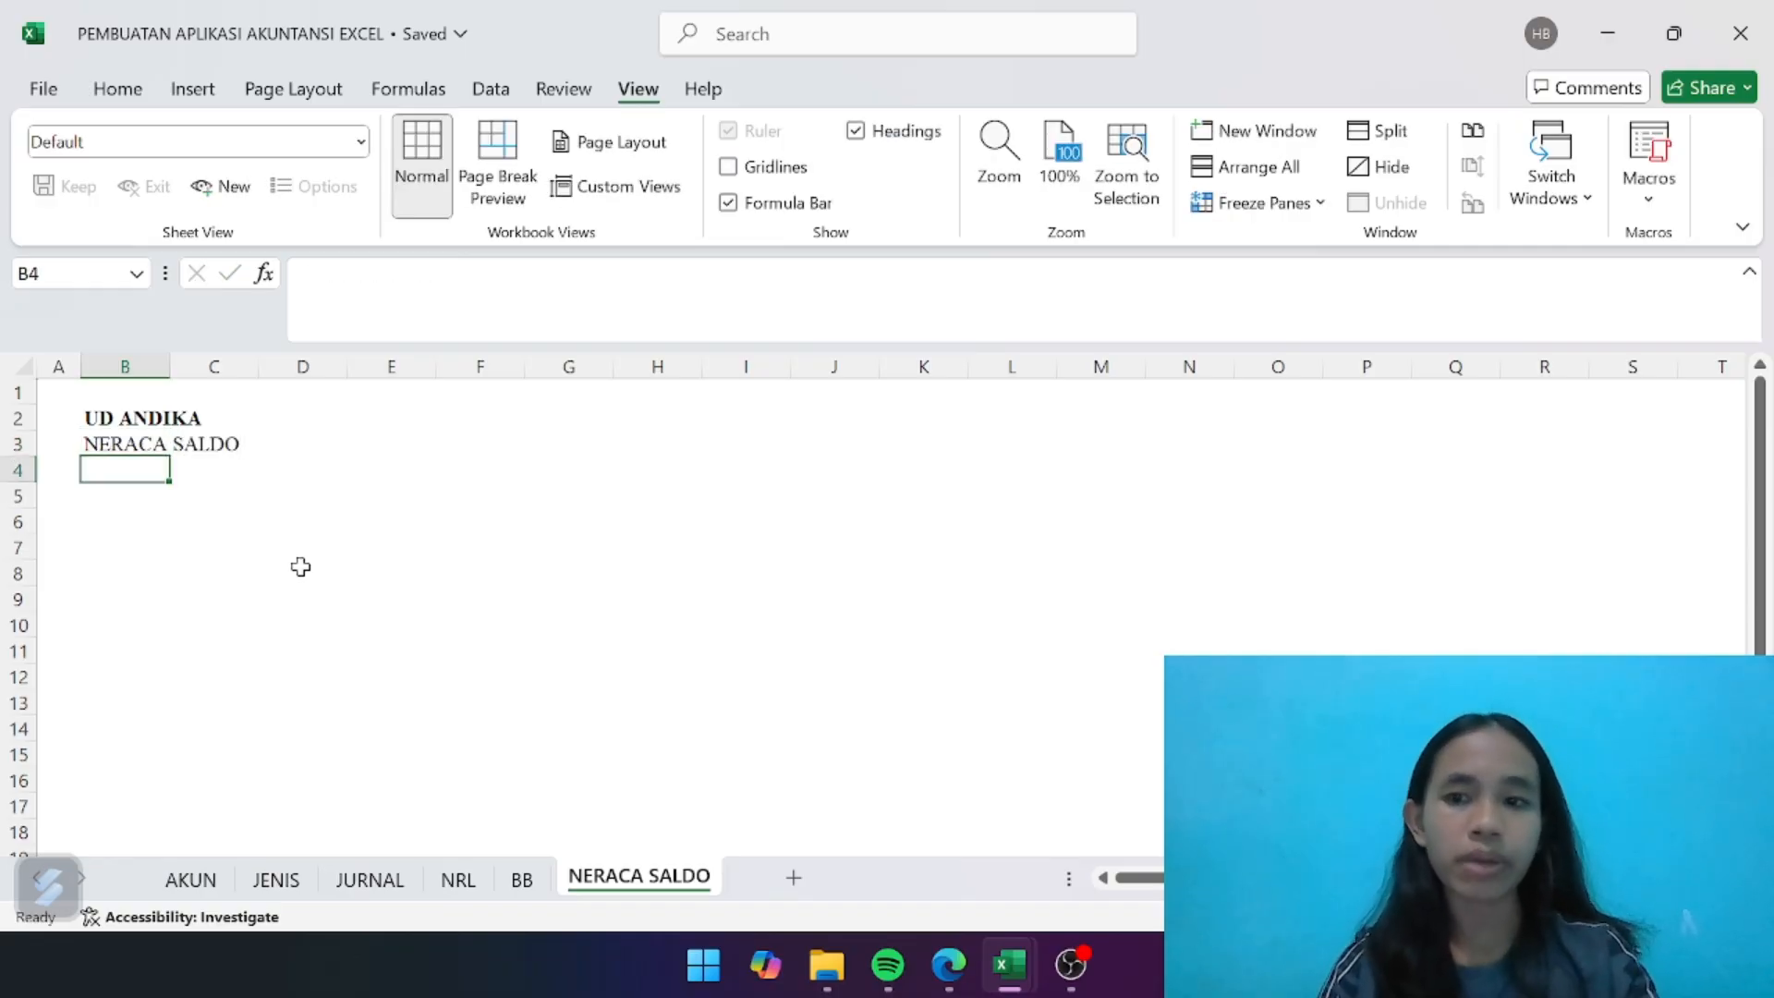
- Enter the period line PERIODE MARET 2023 in cell B4 below the report title
{"action": "type", "text": "PERIO"}
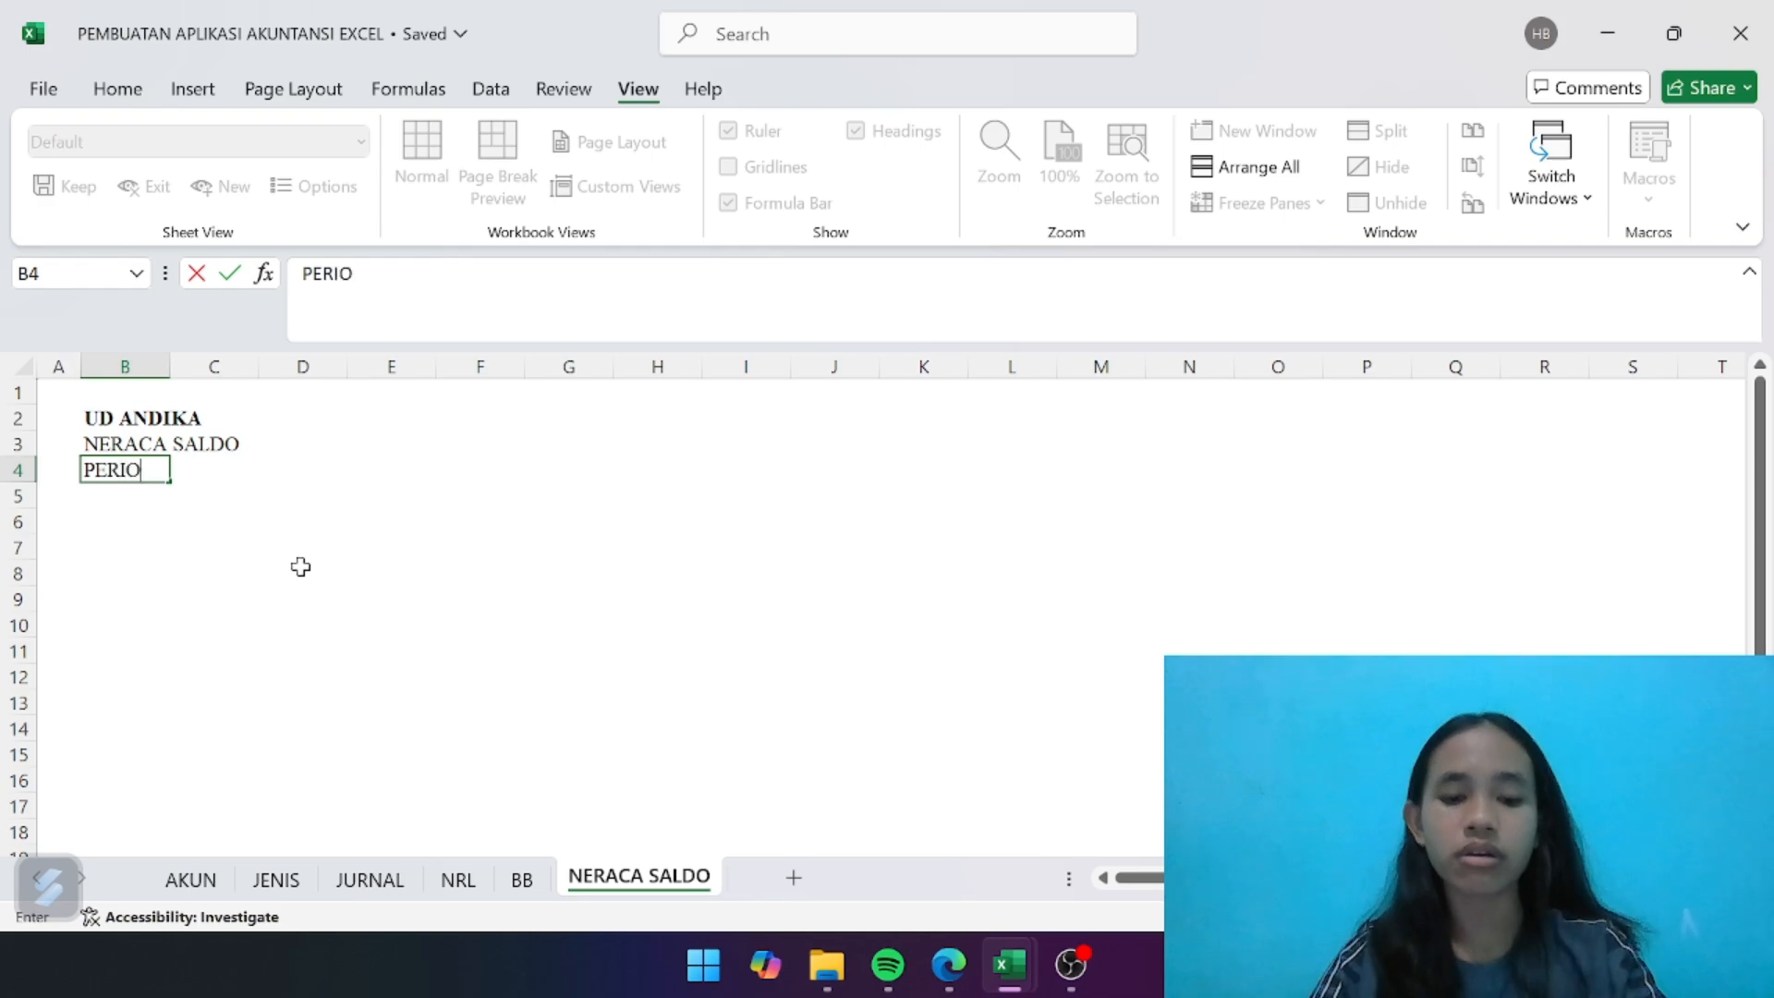
{"action": "type", "text": "DE"}
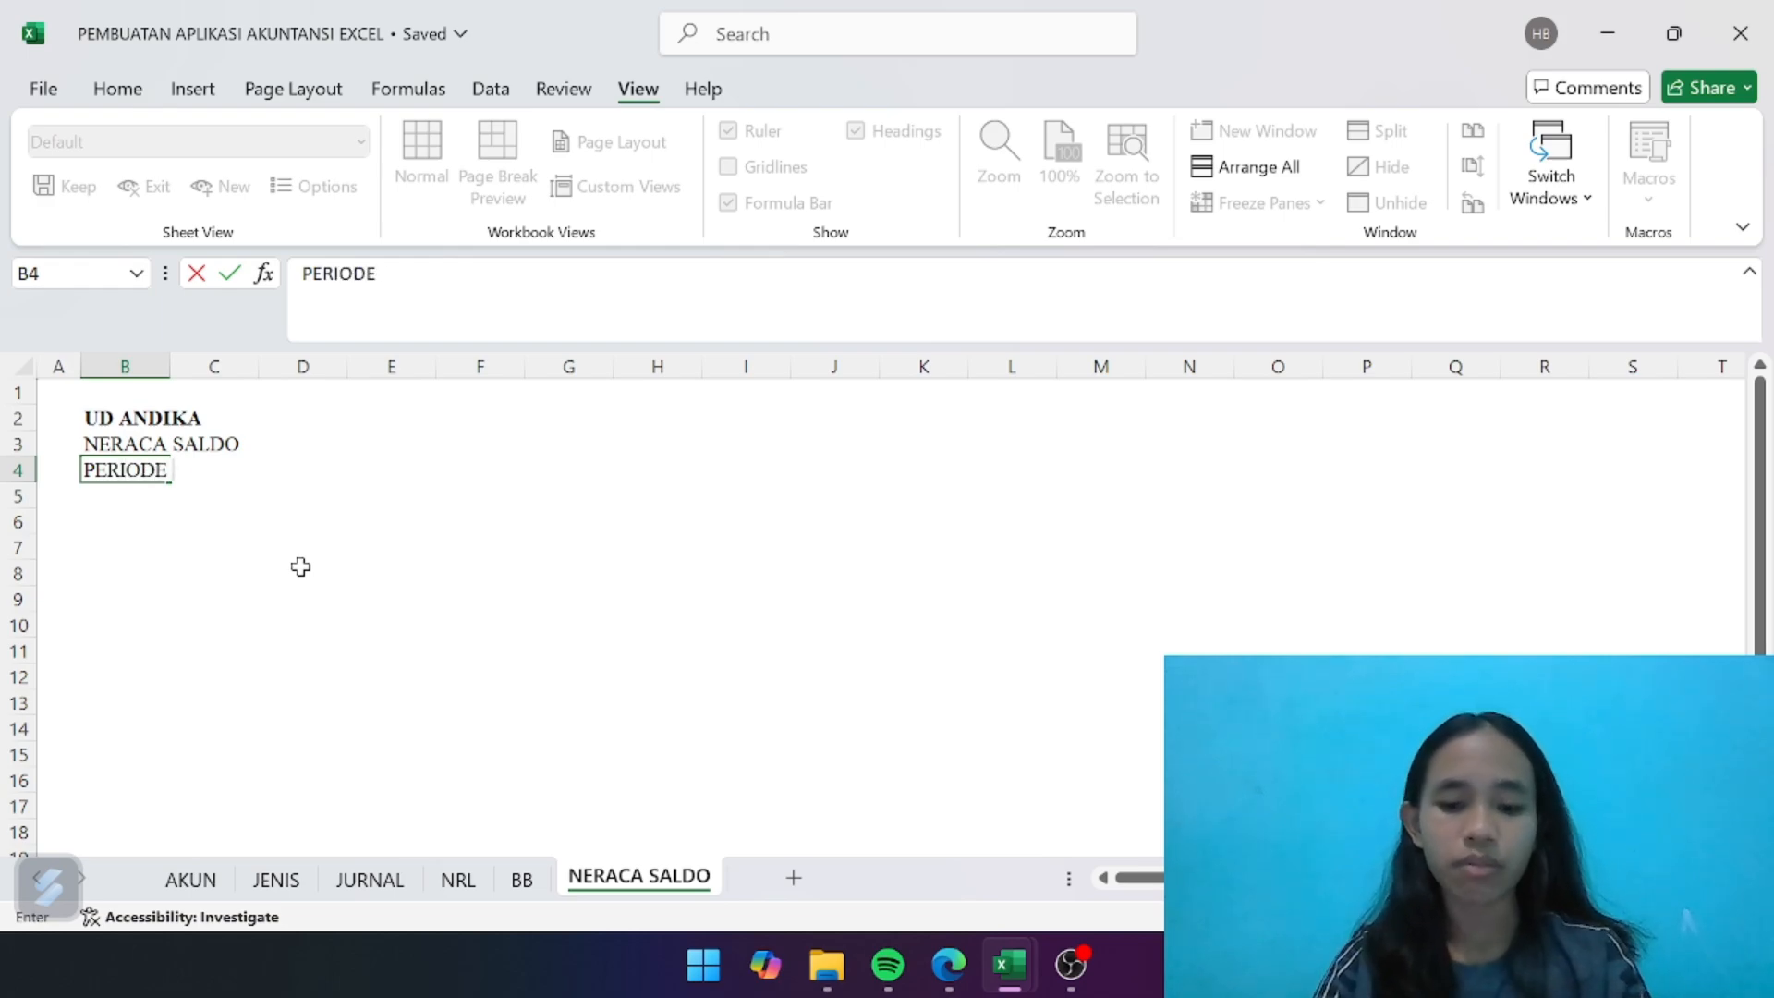
{"action": "type", "text": " MARET 2023"}
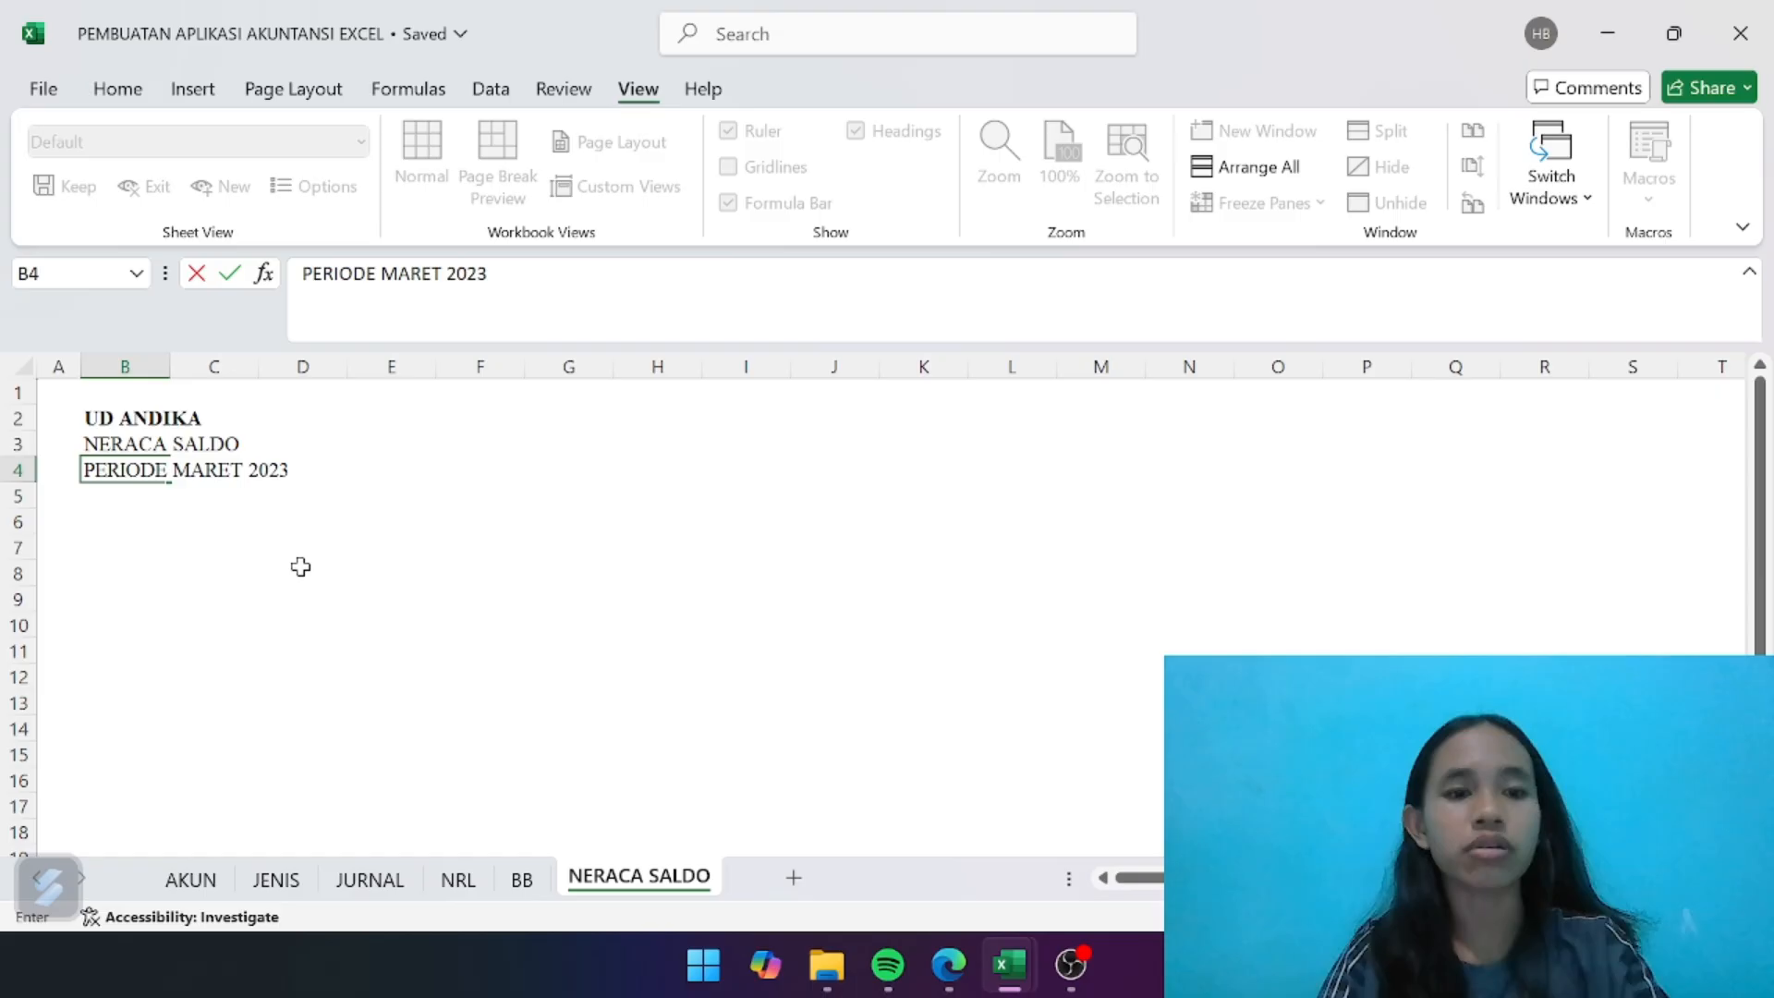
{"action": "key", "text": "Return"}
{"action": "left_click", "coordinate": [431, 554]}
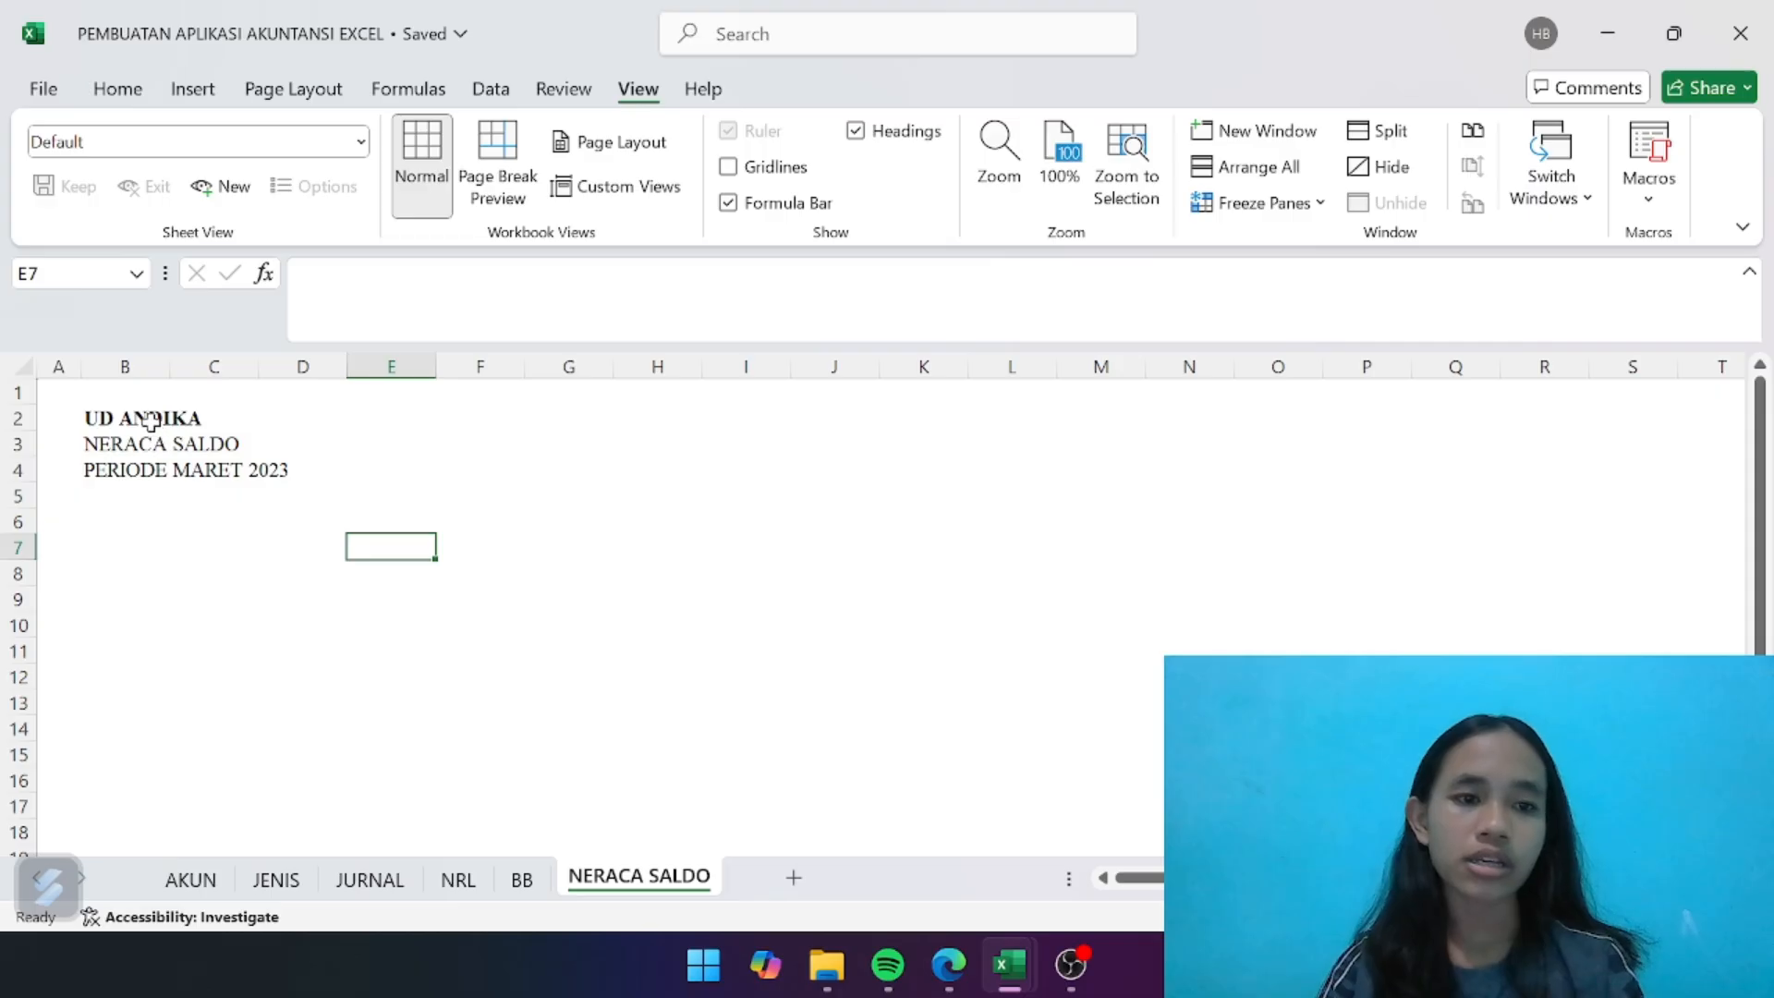
- Fill the report heading block B2:E4 with the dark indigo-blue colour from the additional colours
{"action": "left_click_drag", "start_coordinate": [157, 424], "coordinate": [471, 481]}
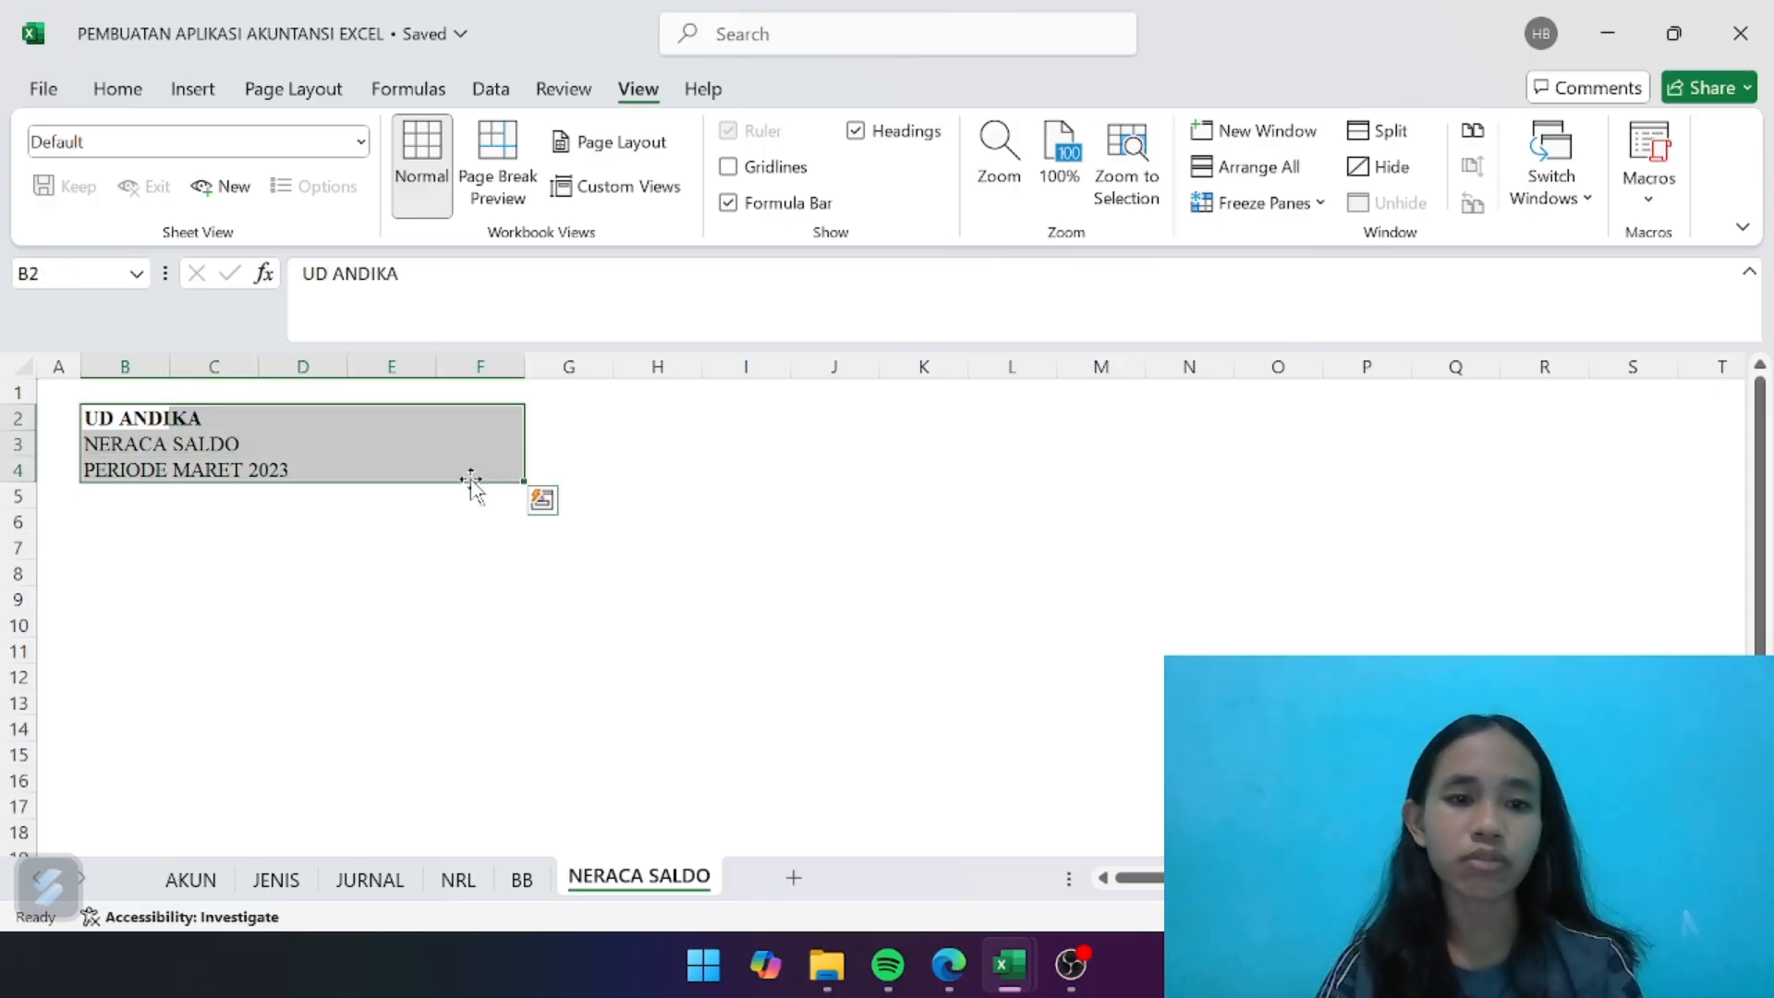
{"action": "left_click", "coordinate": [392, 517]}
{"action": "left_click", "coordinate": [148, 427]}
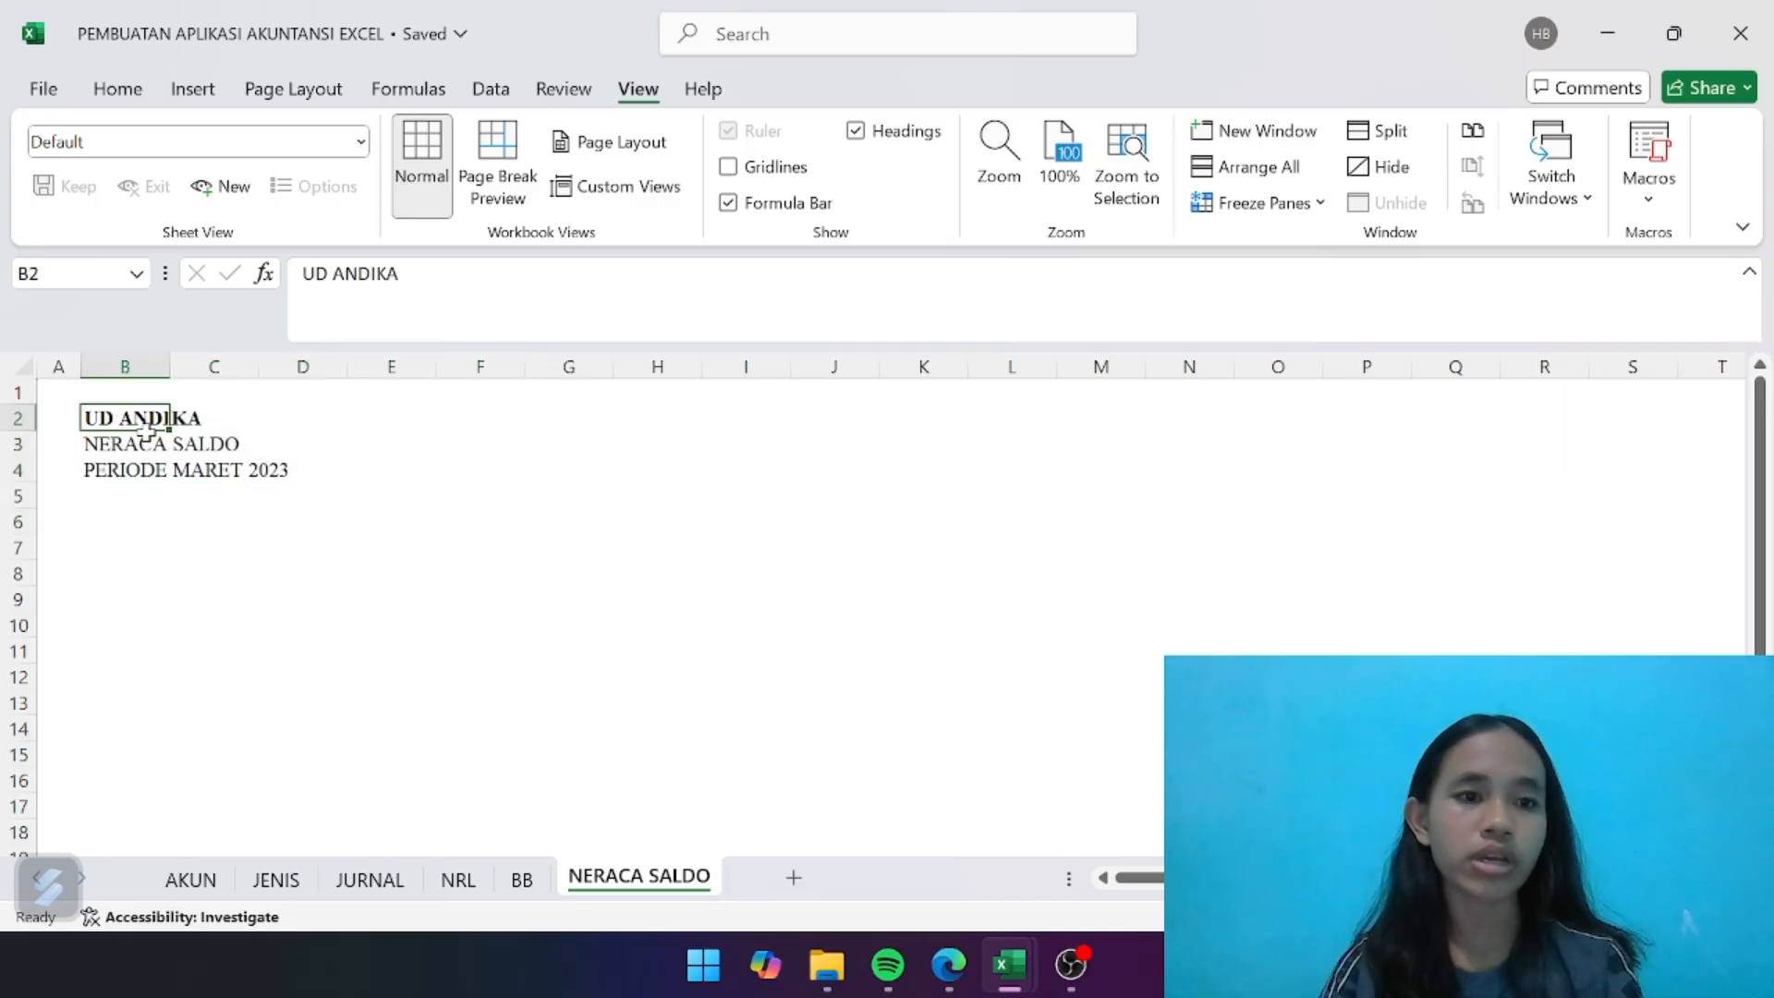
{"action": "left_click_drag", "start_coordinate": [148, 427], "coordinate": [366, 458]}
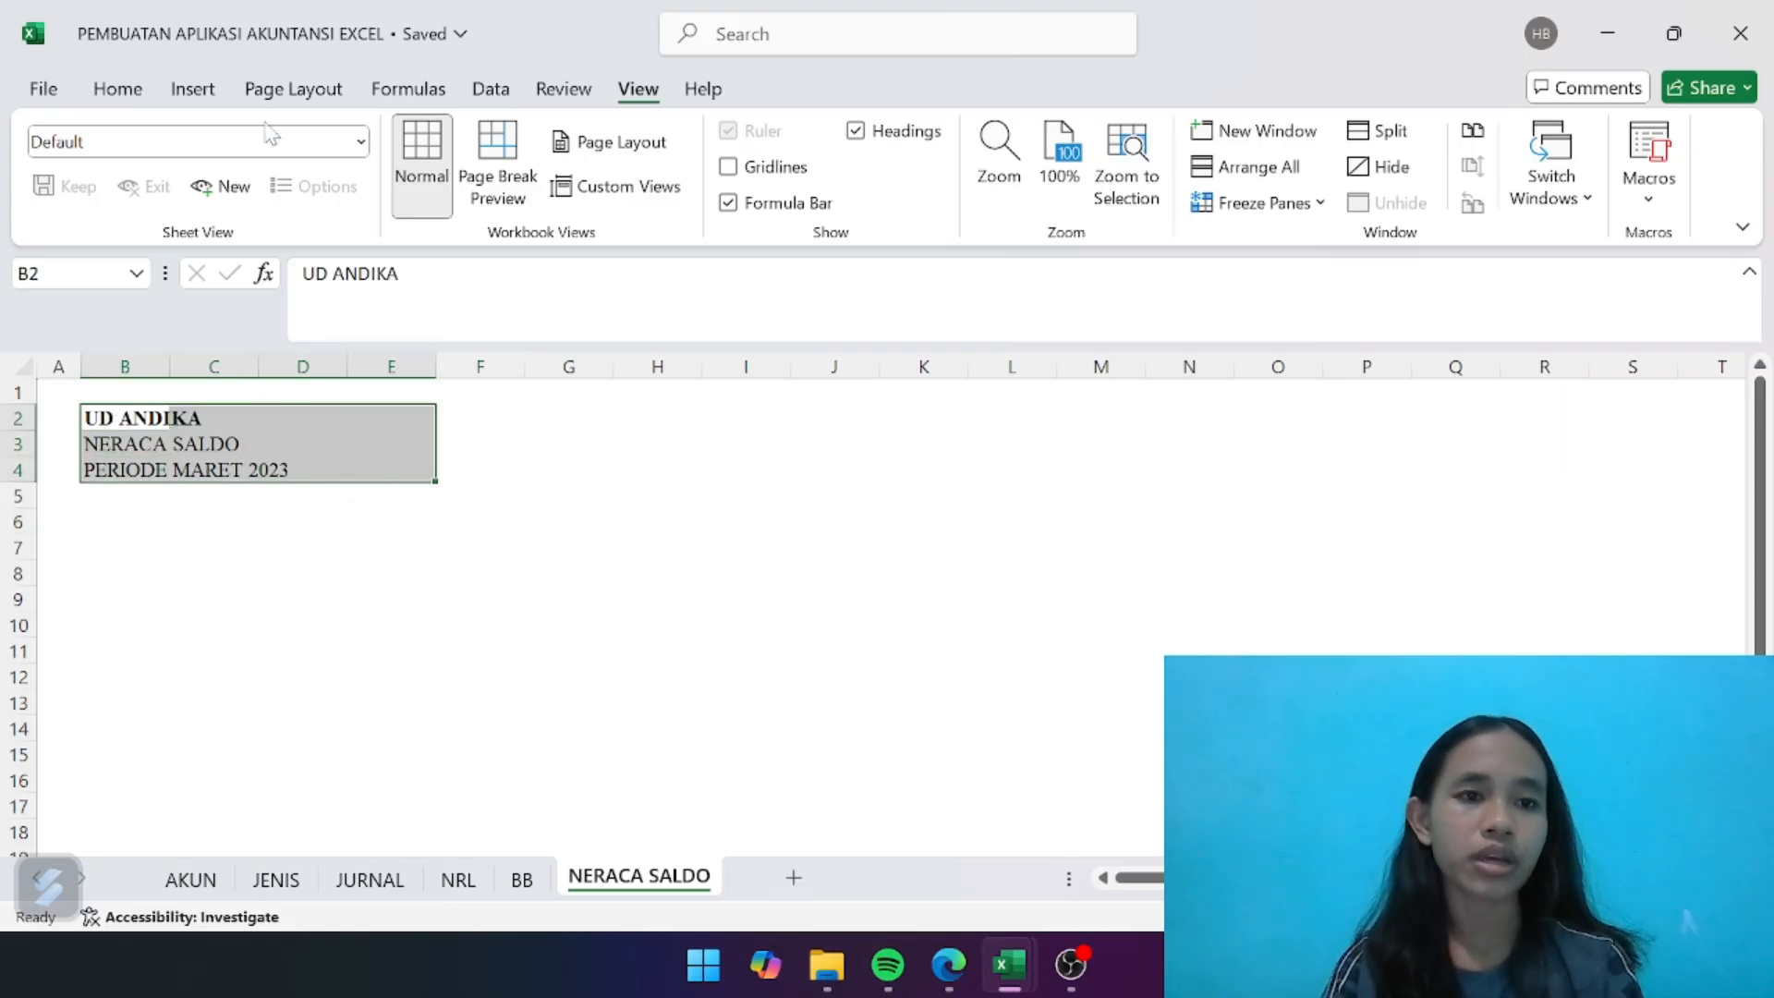
{"action": "left_click", "coordinate": [137, 93]}
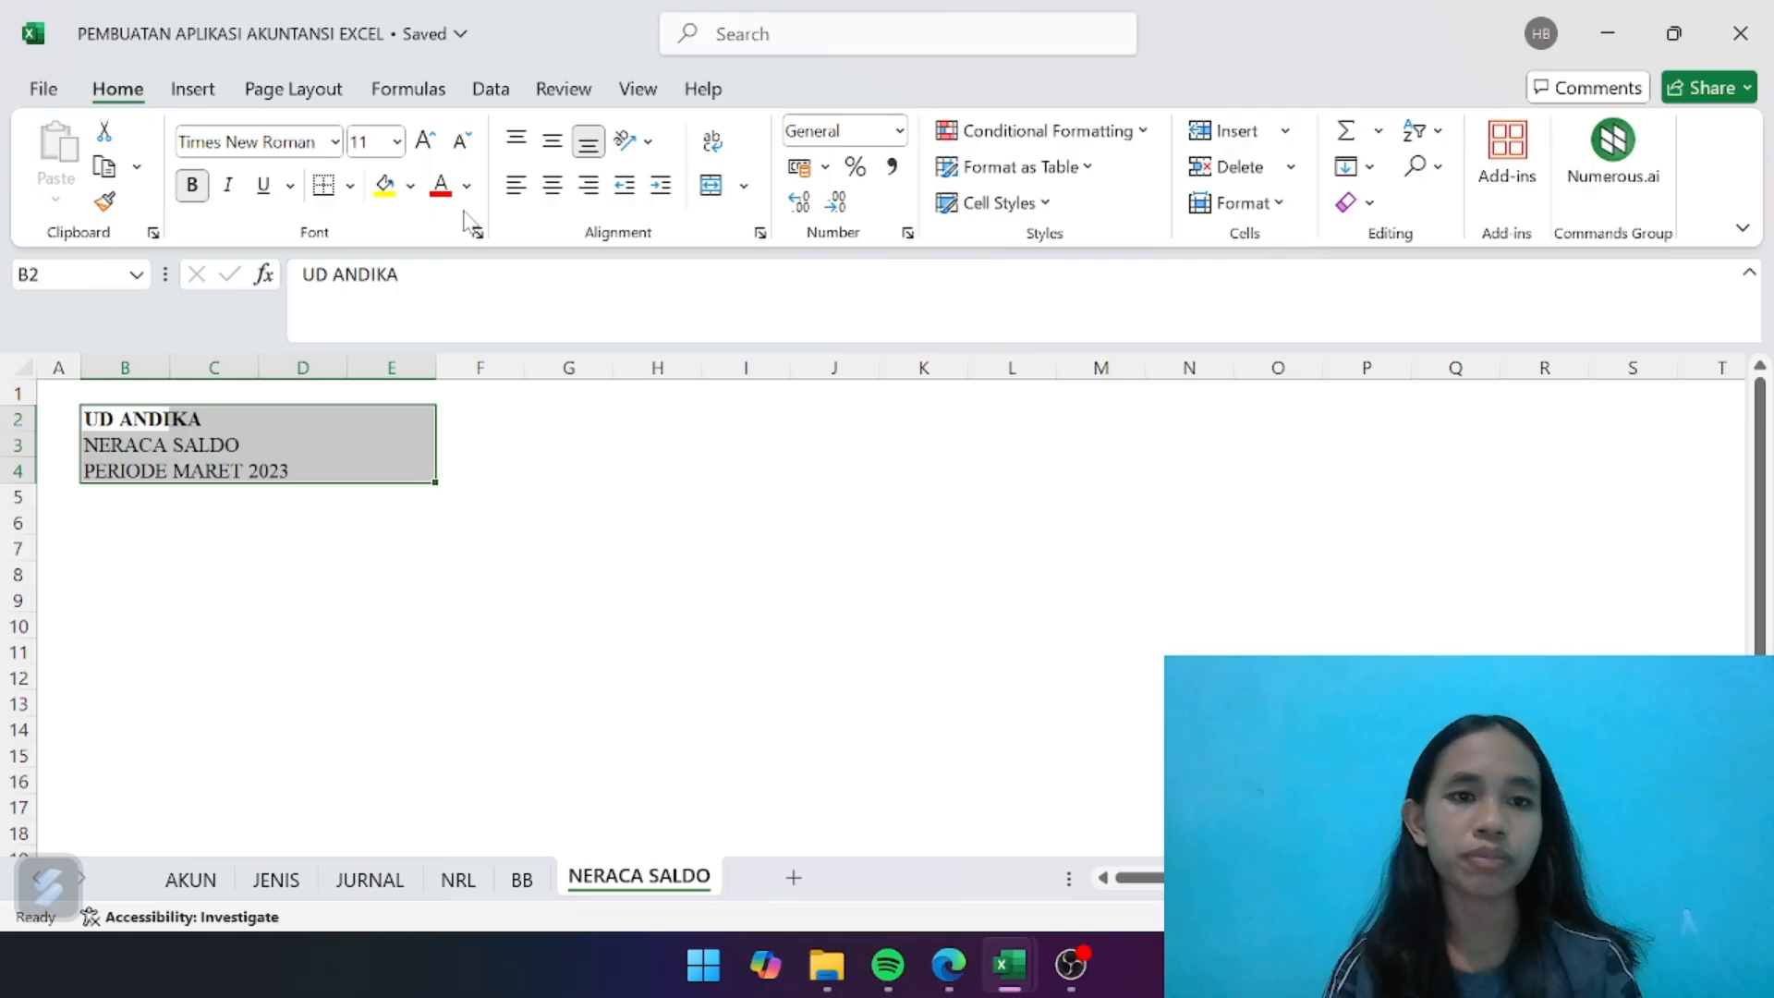
{"action": "left_click", "coordinate": [409, 186]}
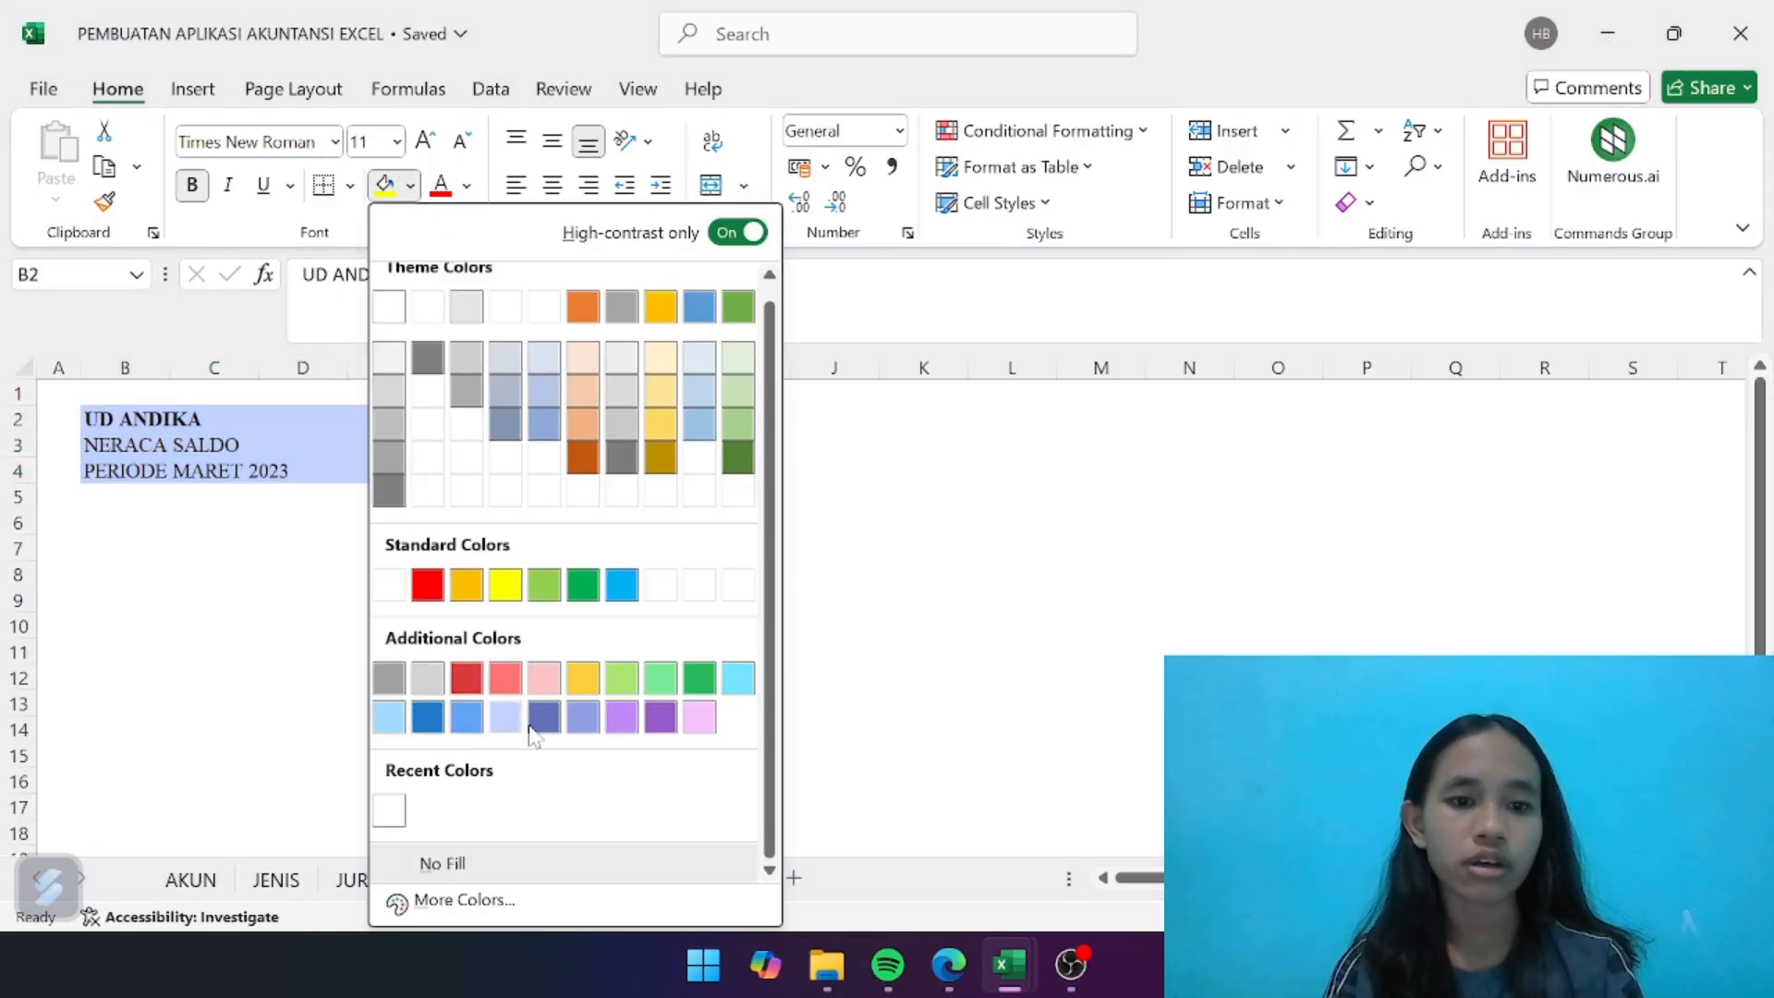
{"action": "left_click", "coordinate": [545, 725]}
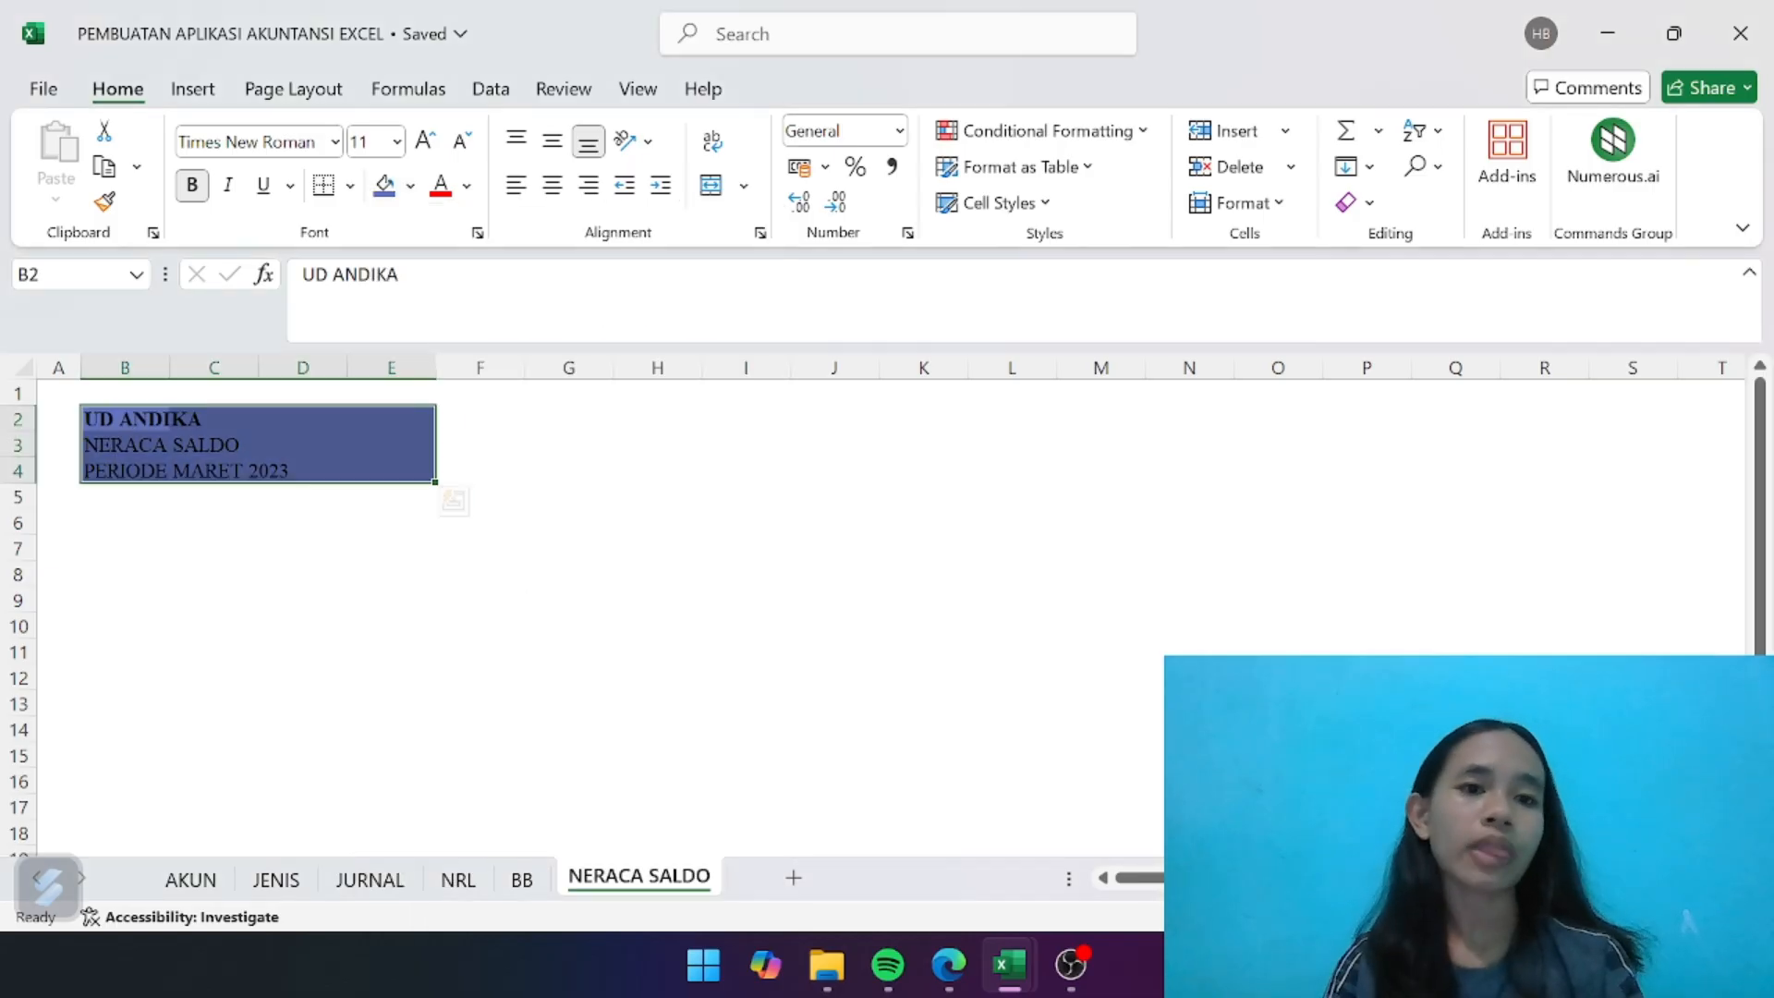
- Set the text of the report heading block B2:E4 to white and make all three lines bold
{"action": "left_click", "coordinate": [467, 186]}
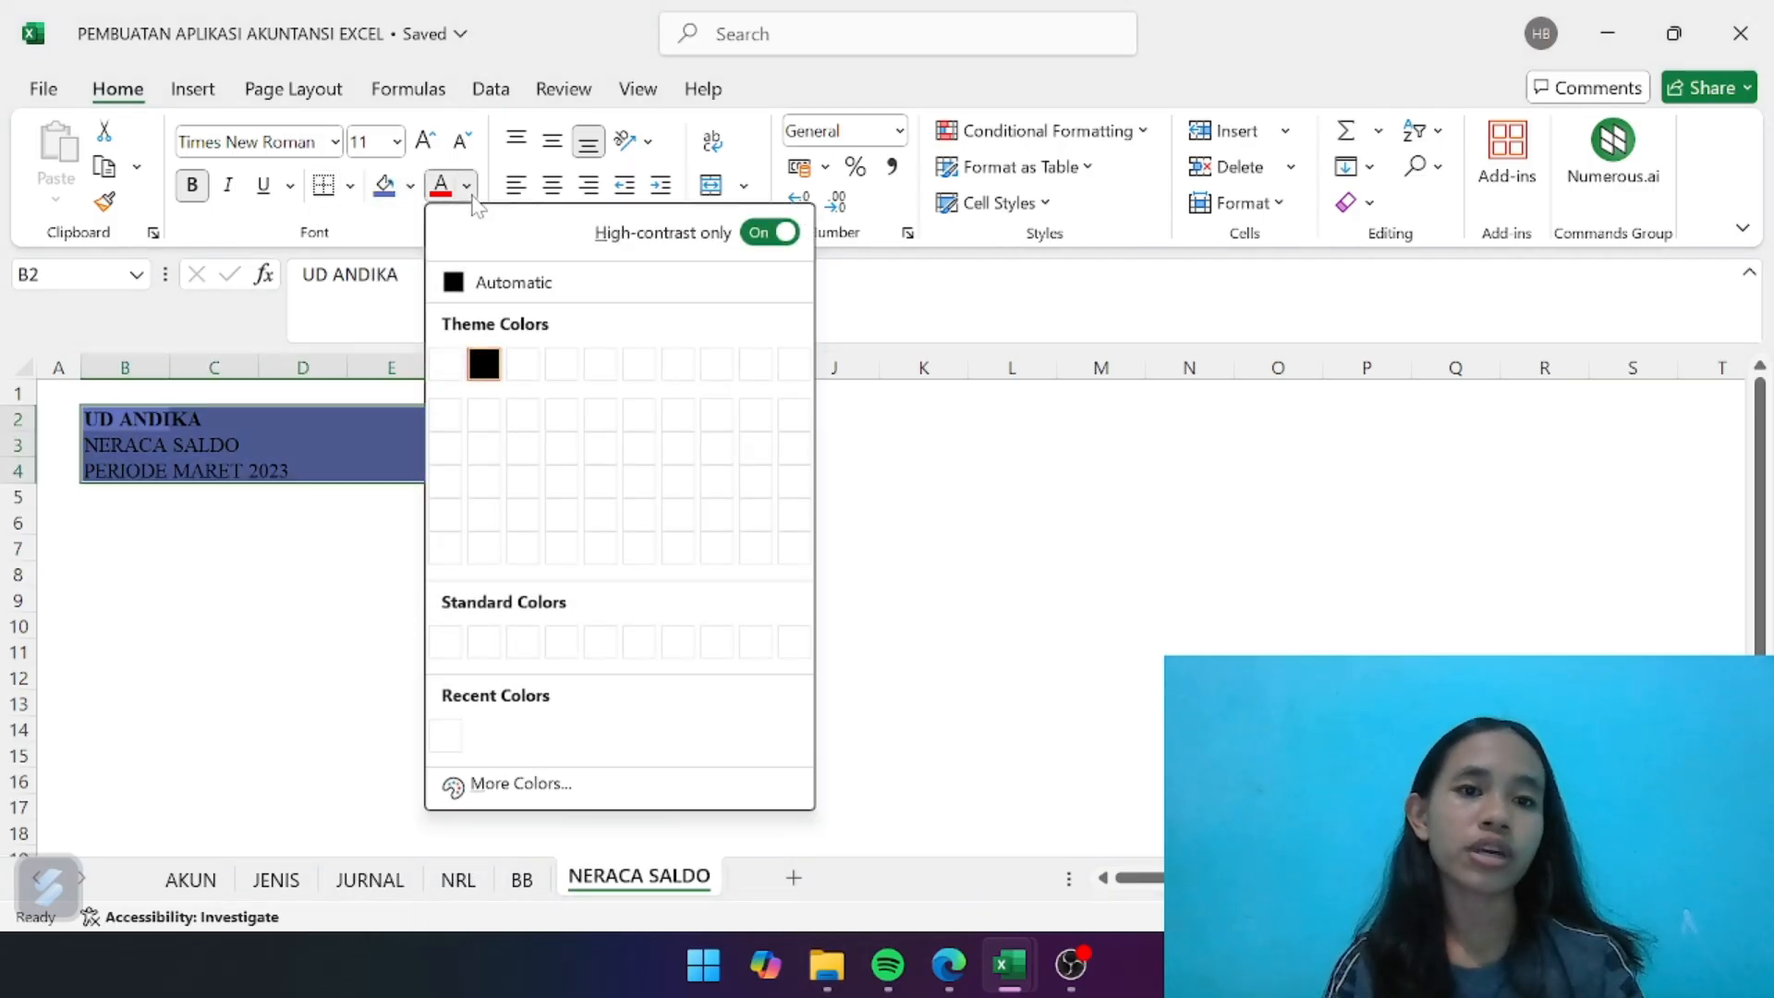
{"action": "left_click", "coordinate": [517, 783]}
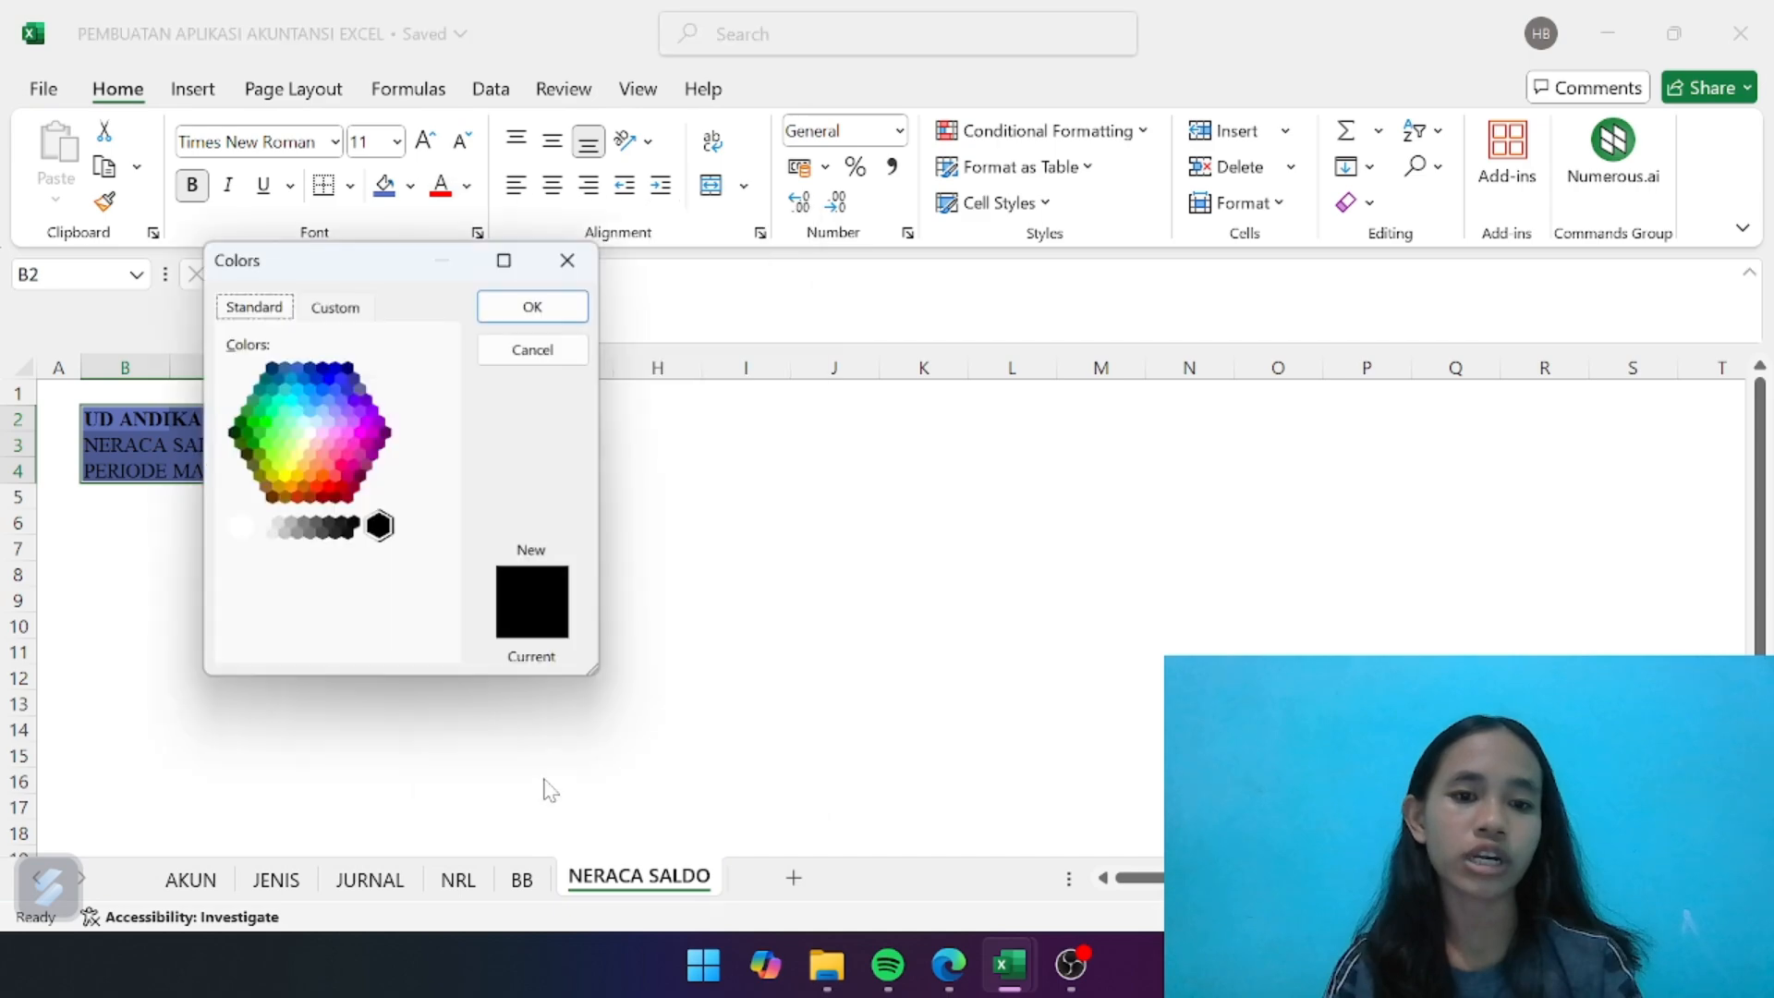
{"action": "left_click", "coordinate": [309, 432]}
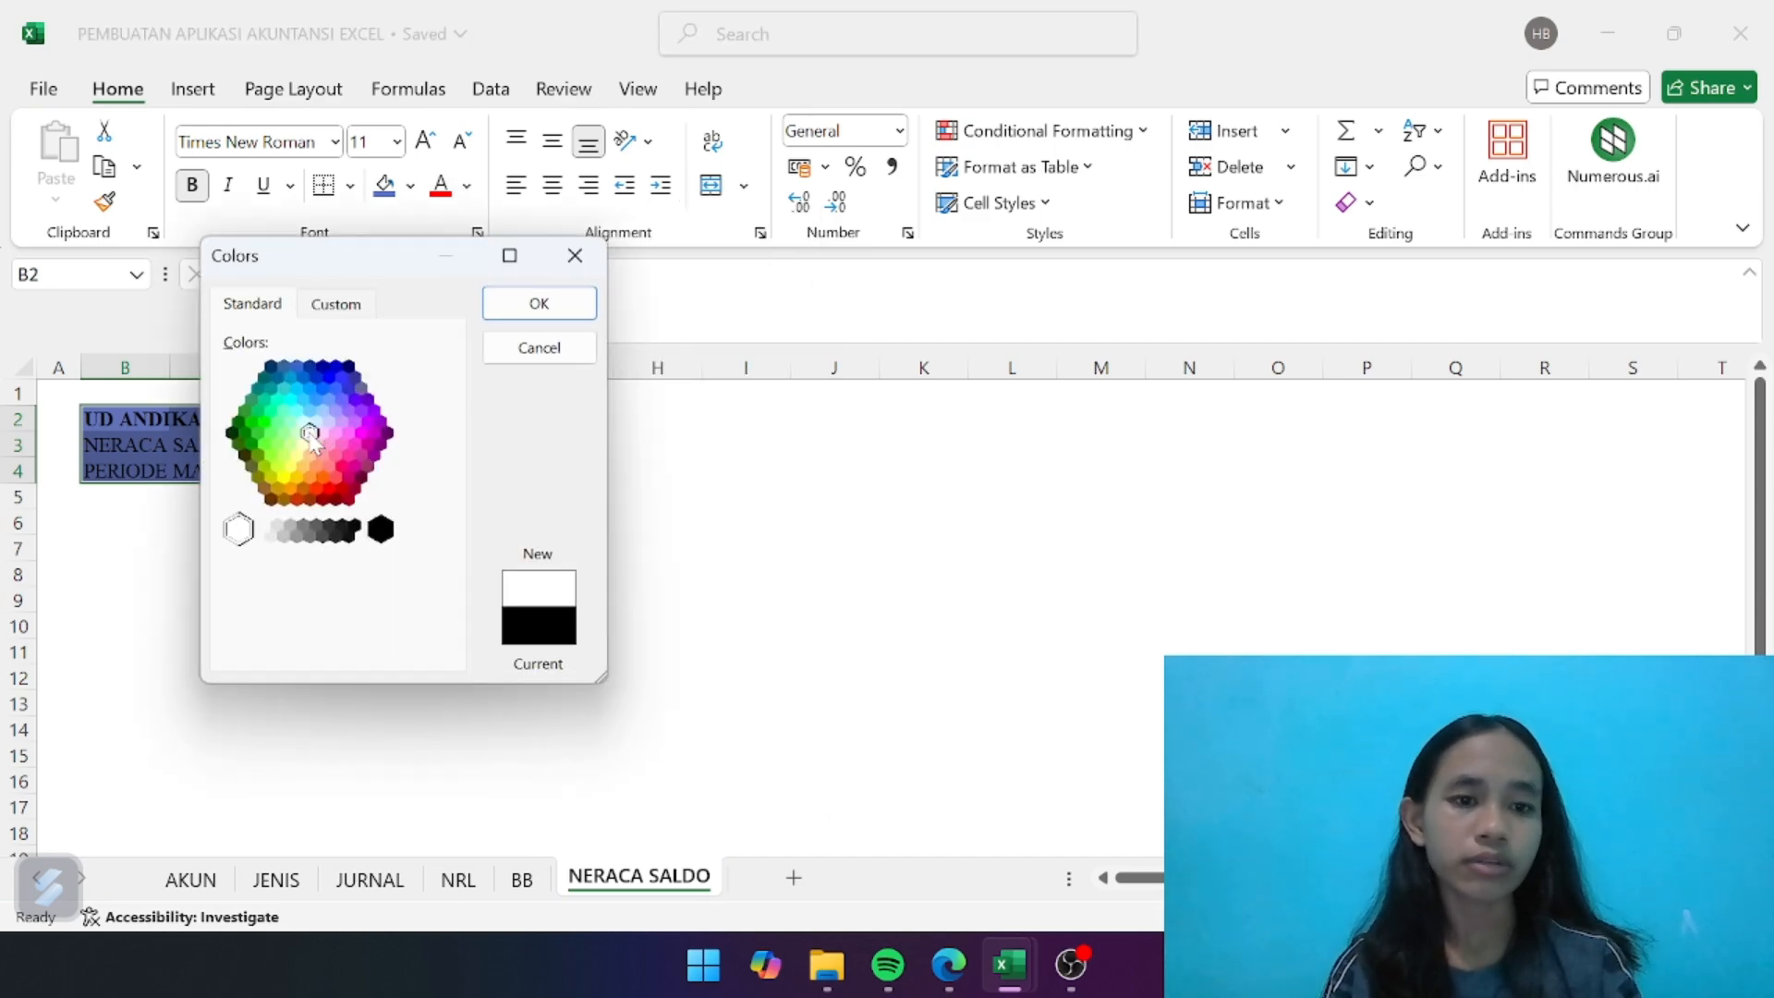
{"action": "left_click", "coordinate": [540, 310]}
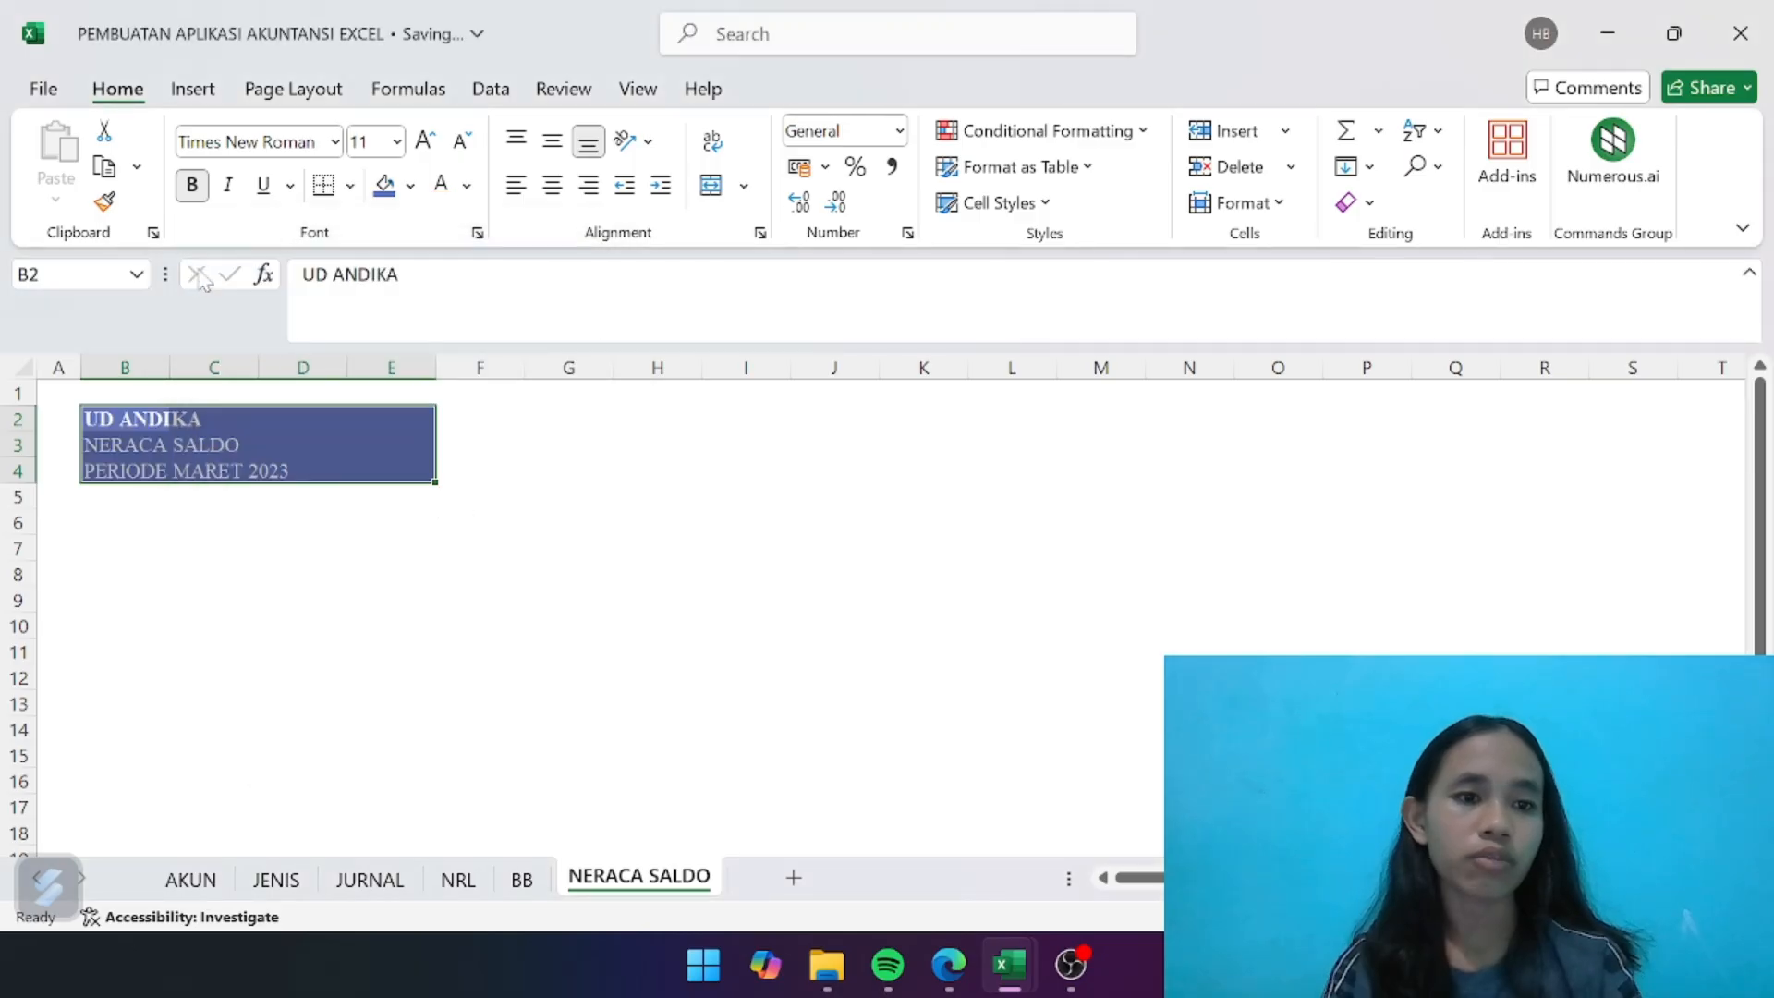
{"action": "left_click", "coordinate": [198, 192]}
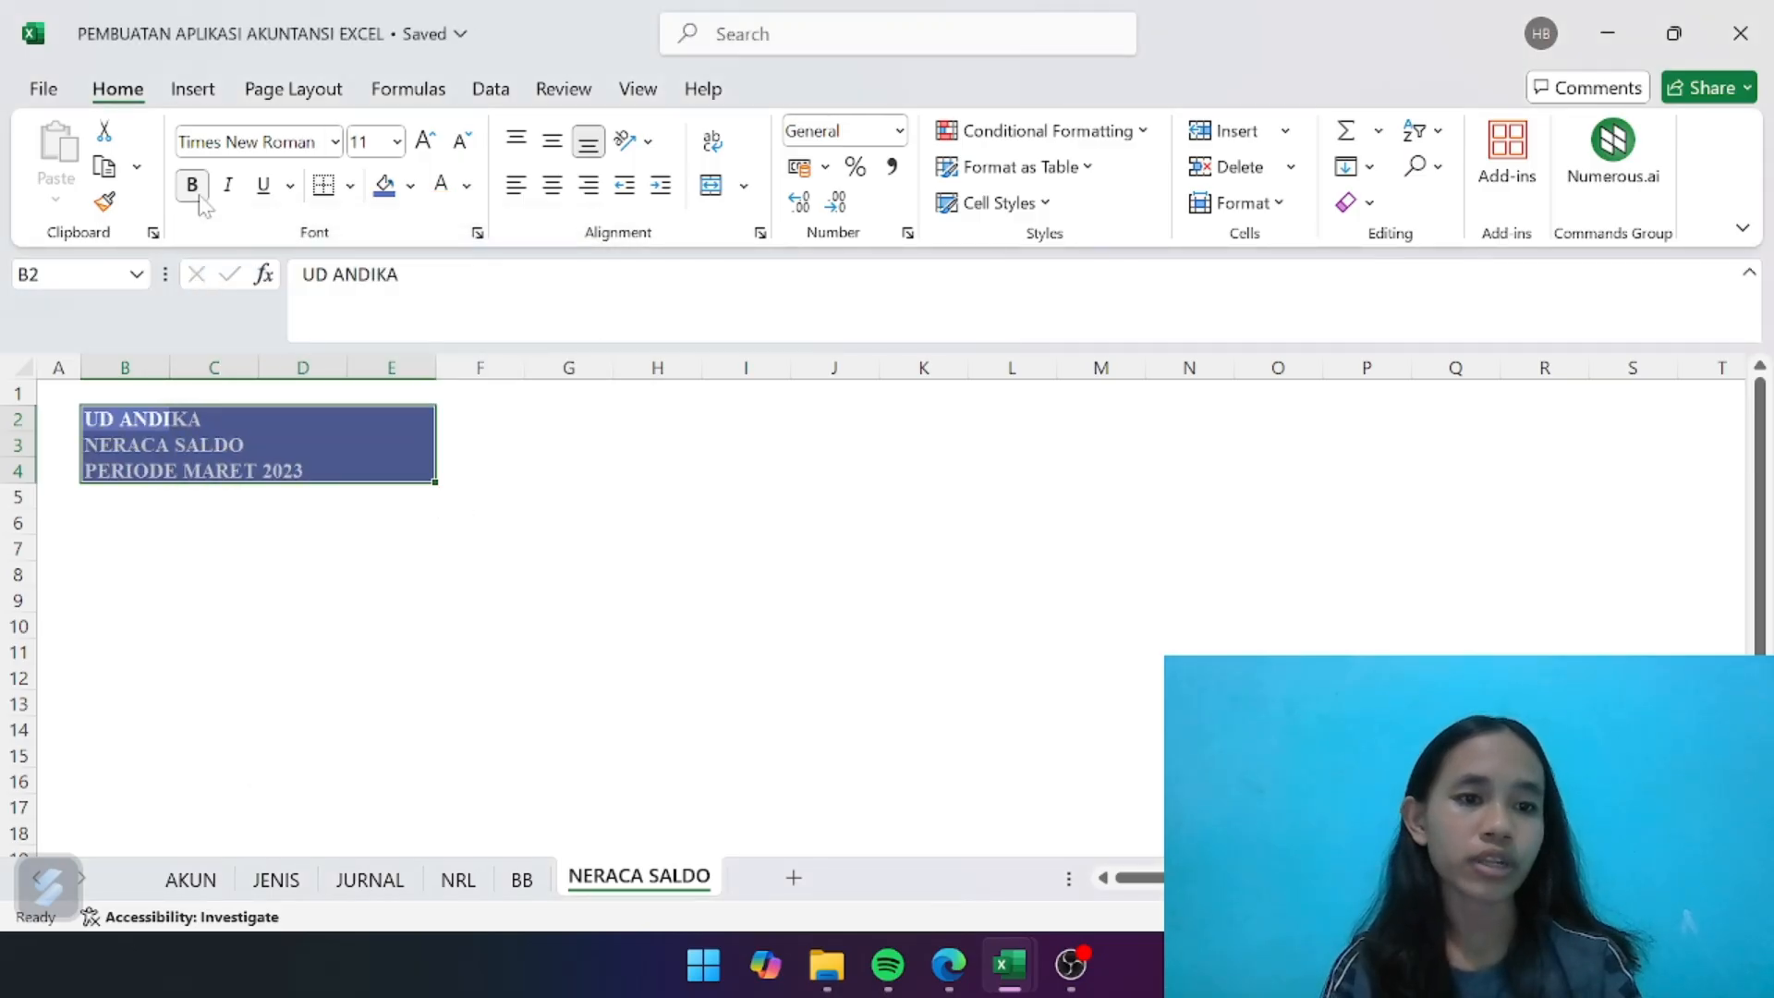
{"action": "left_click", "coordinate": [501, 572]}
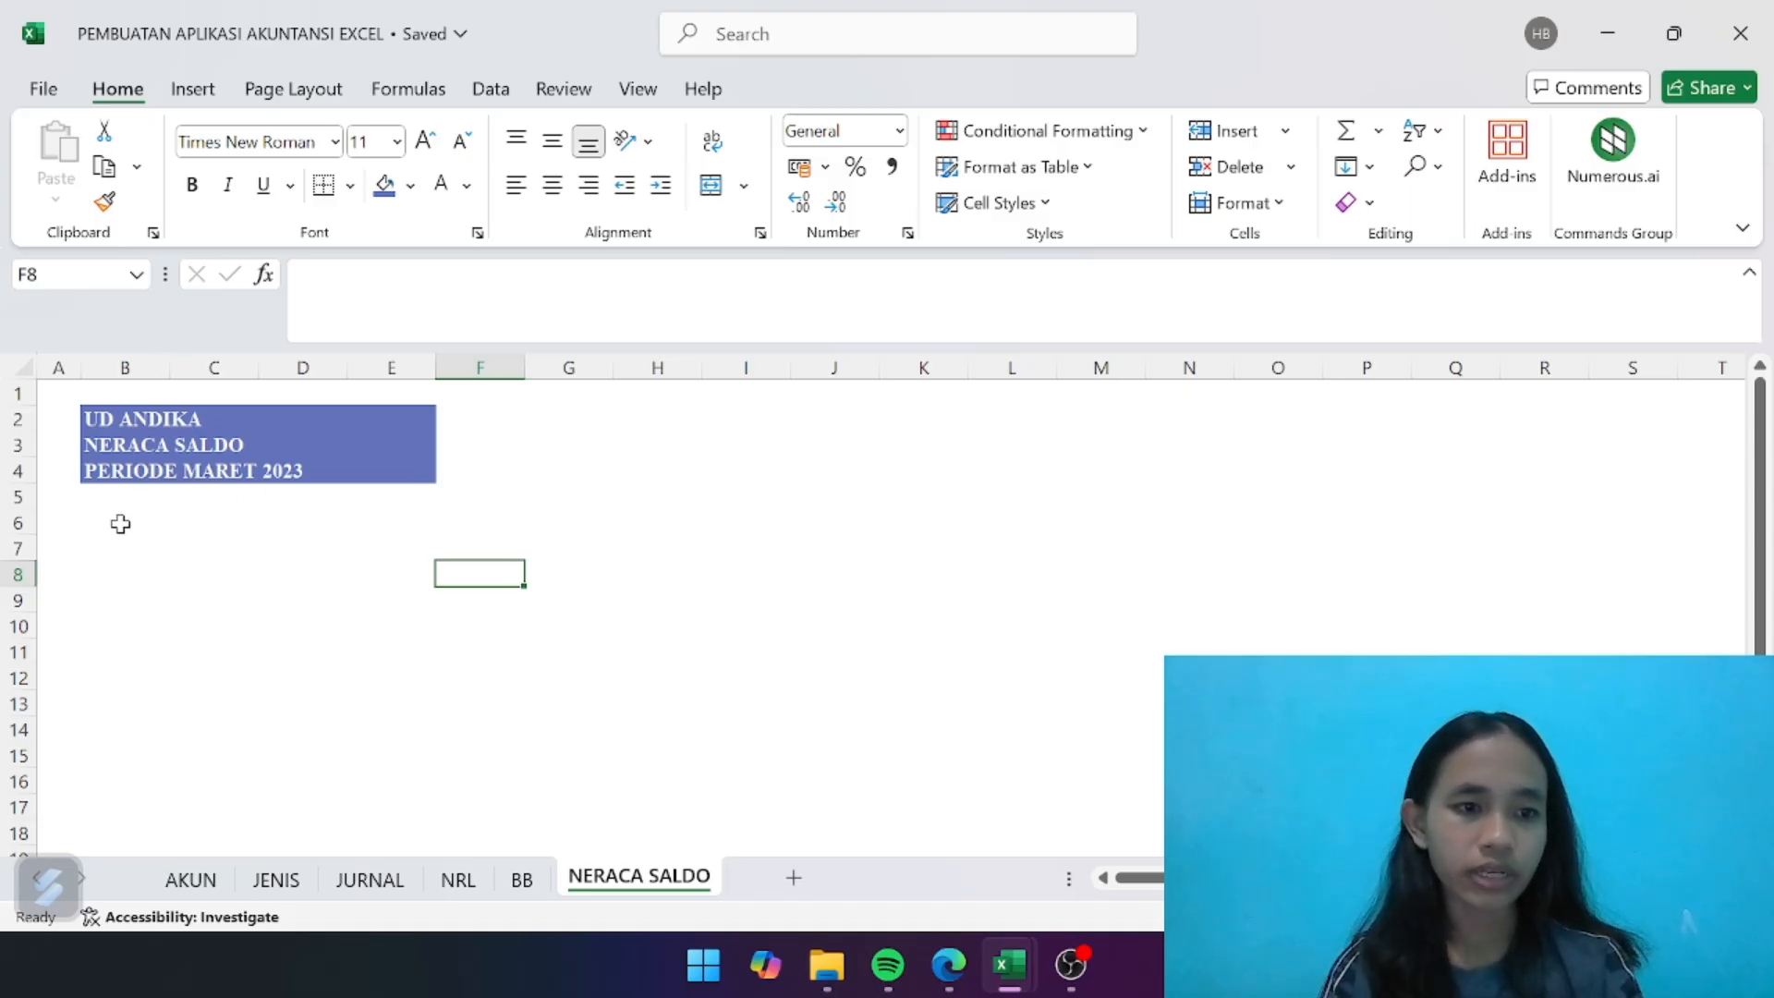
- Enter the column headings KODE, NAMA AKUN, DEBET and KREDIT in B6:E6 and widen columns B to E to fit them
{"action": "left_click", "coordinate": [120, 524]}
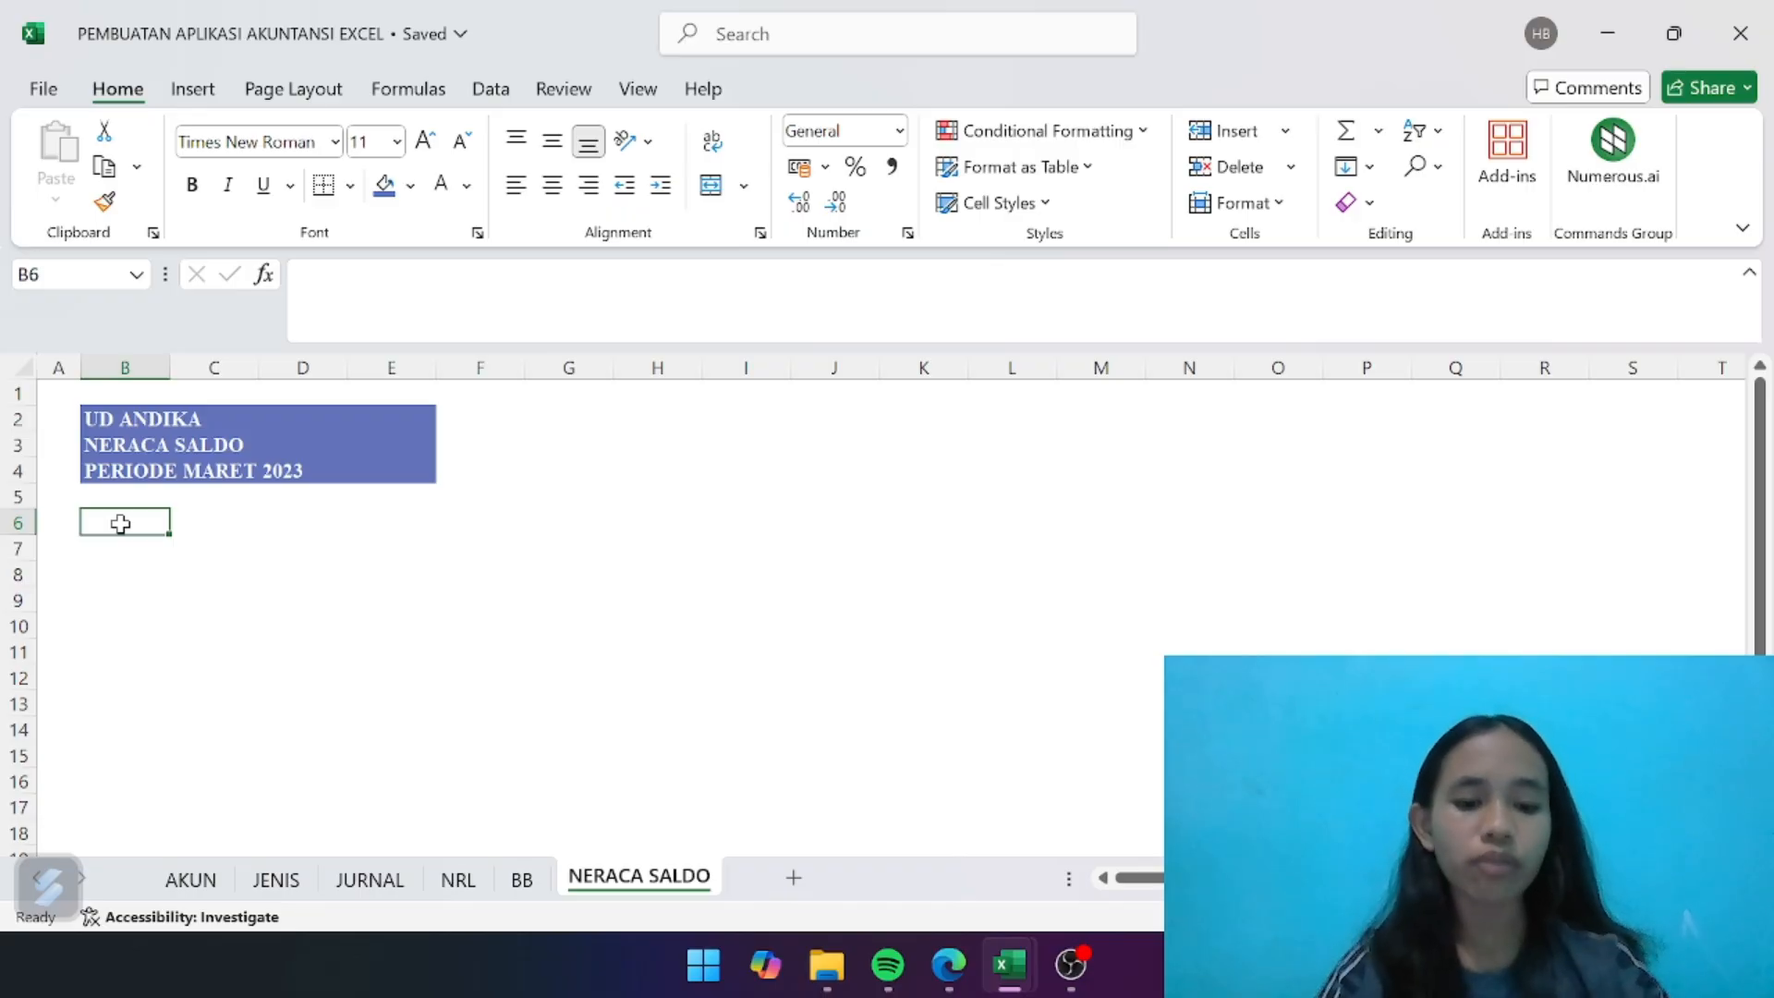
{"action": "type", "text": "KODE"}
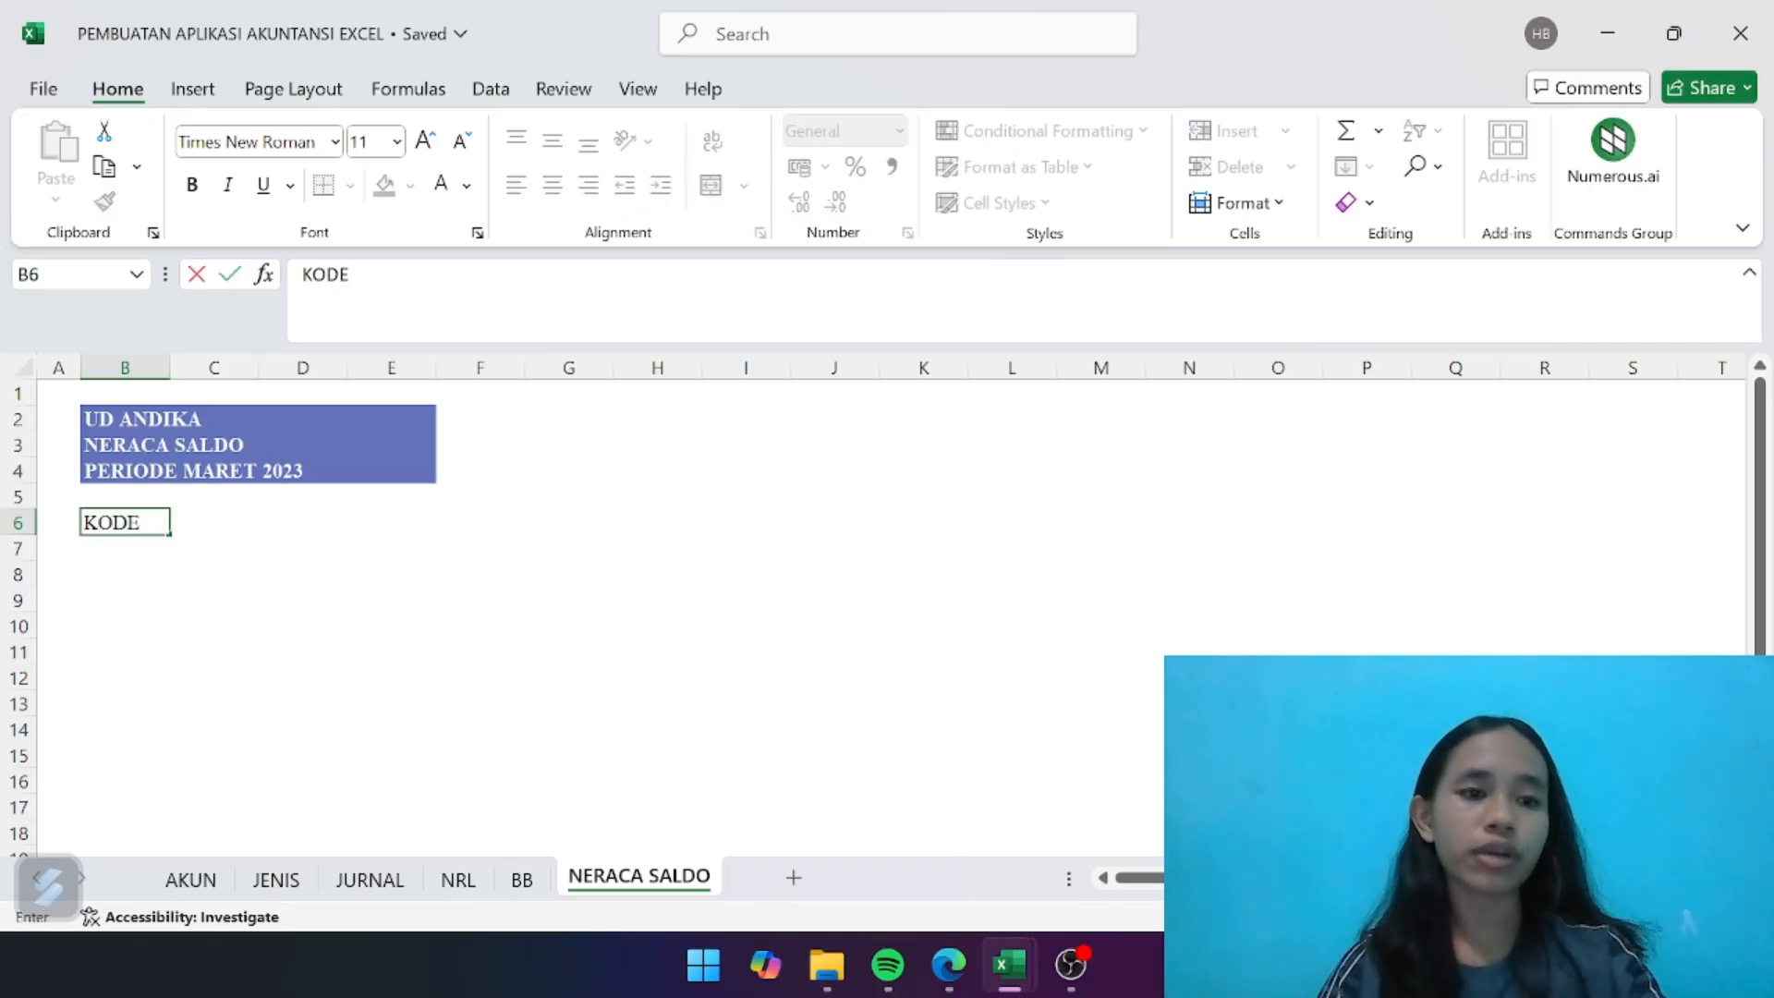
{"action": "key", "text": "Tab"}
{"action": "type", "text": "NAMA"}
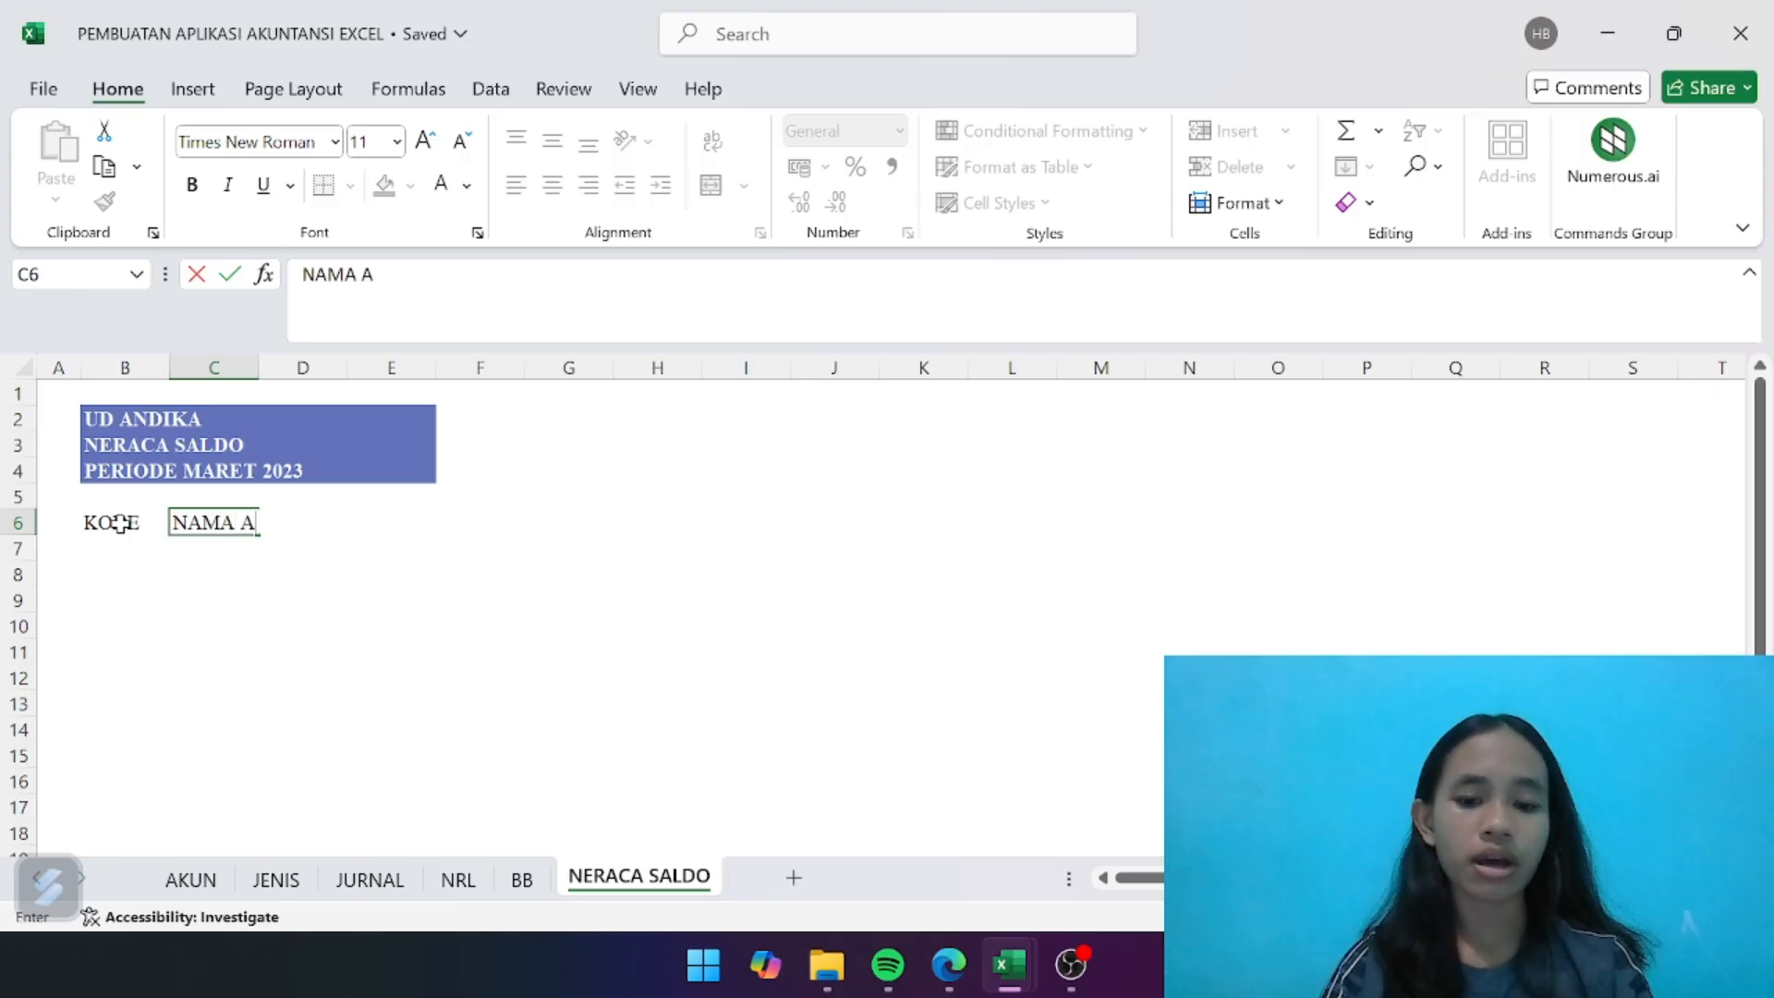
{"action": "type", "text": " AKUN"}
{"action": "key", "text": "Tab"}
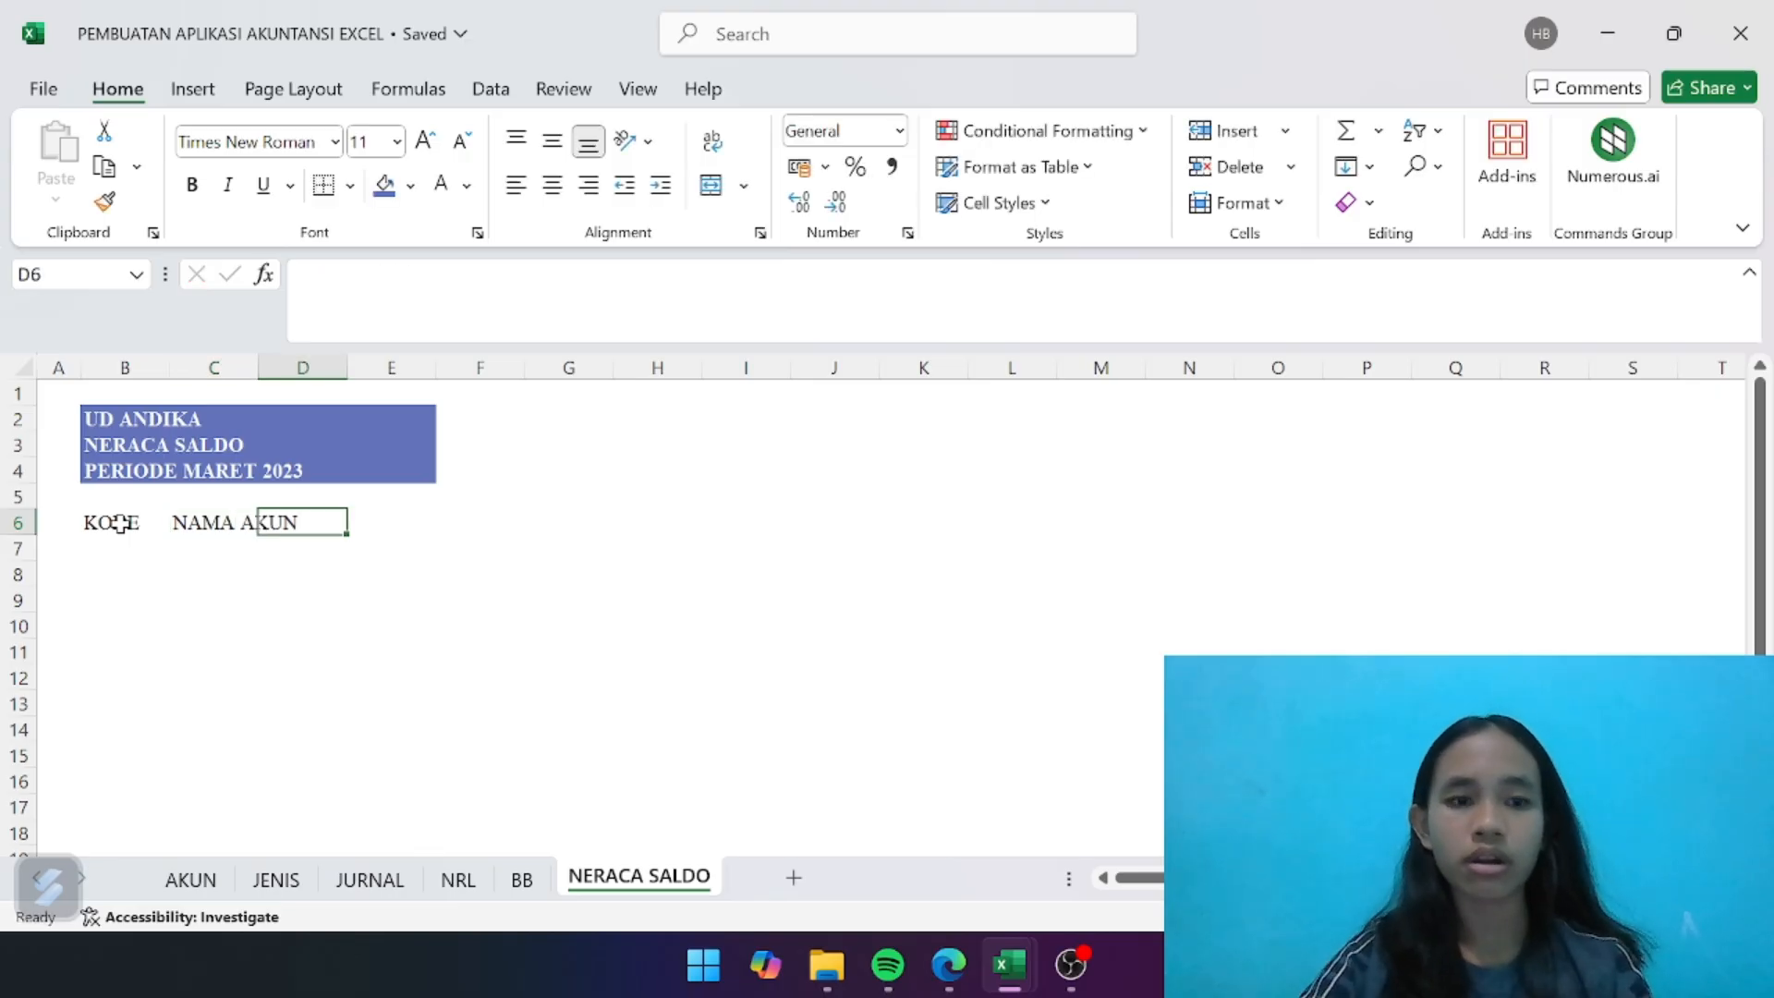
{"action": "type", "text": "DEBE"}
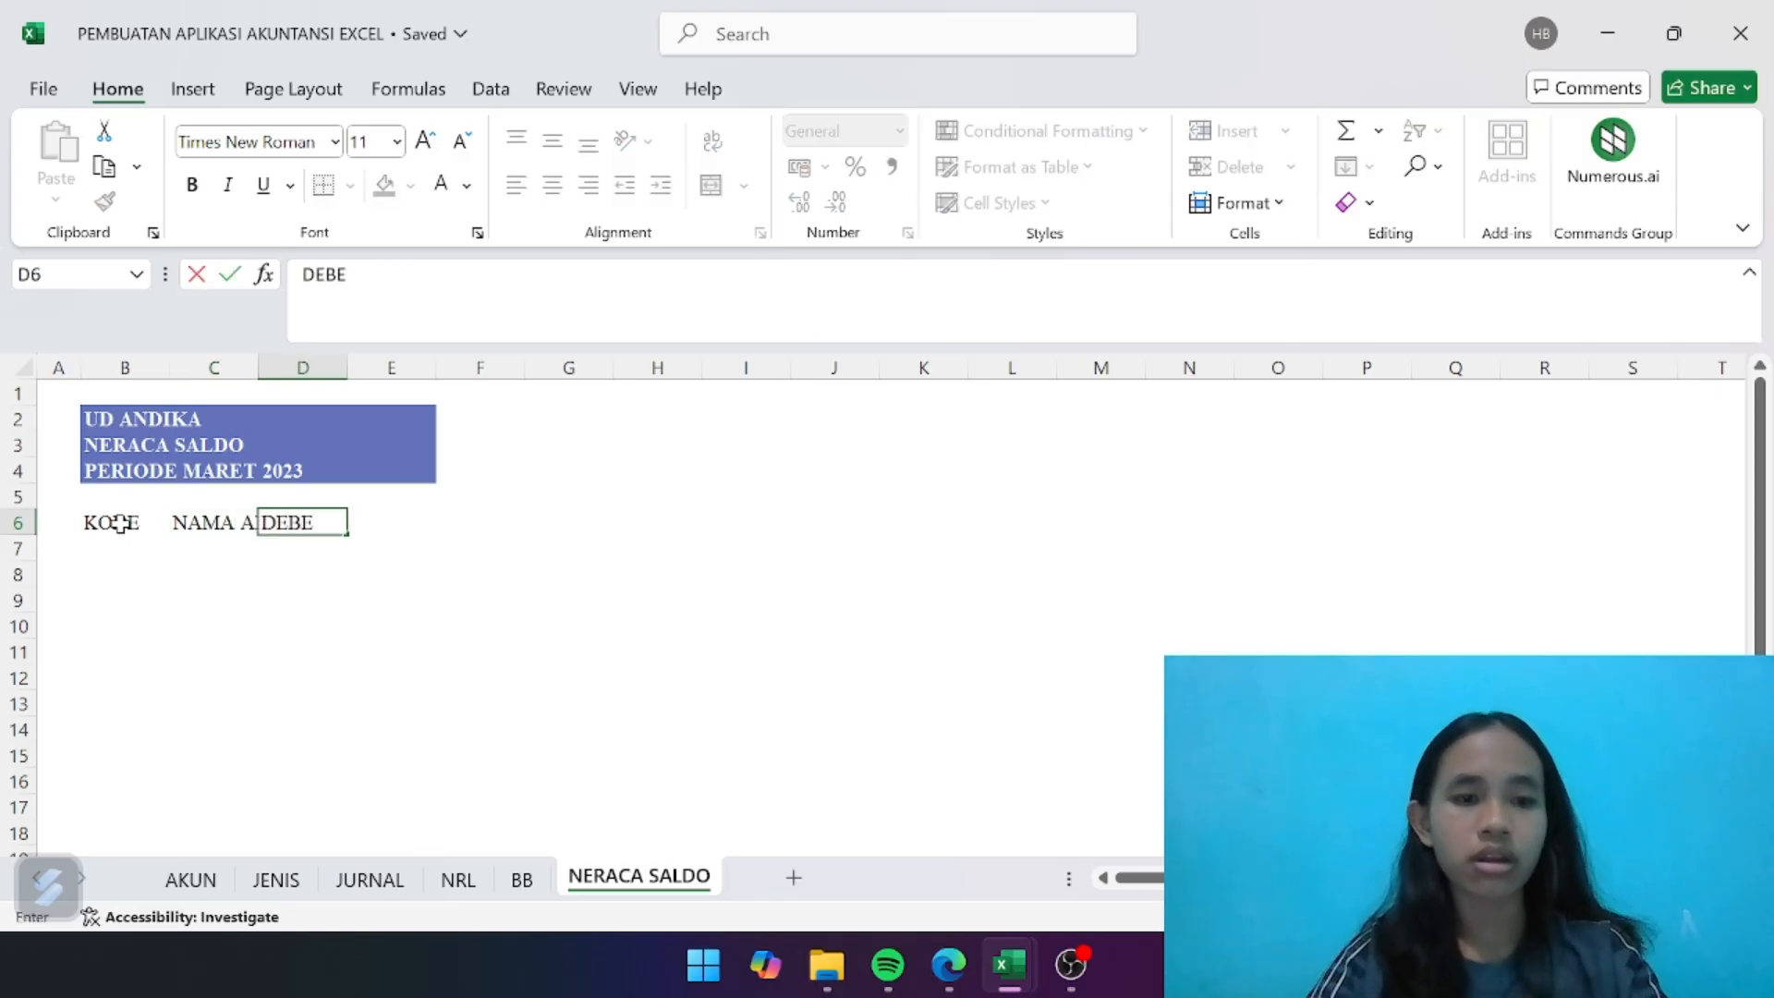
{"action": "type", "text": "T"}
{"action": "key", "text": "Tab"}
{"action": "type", "text": "K"}
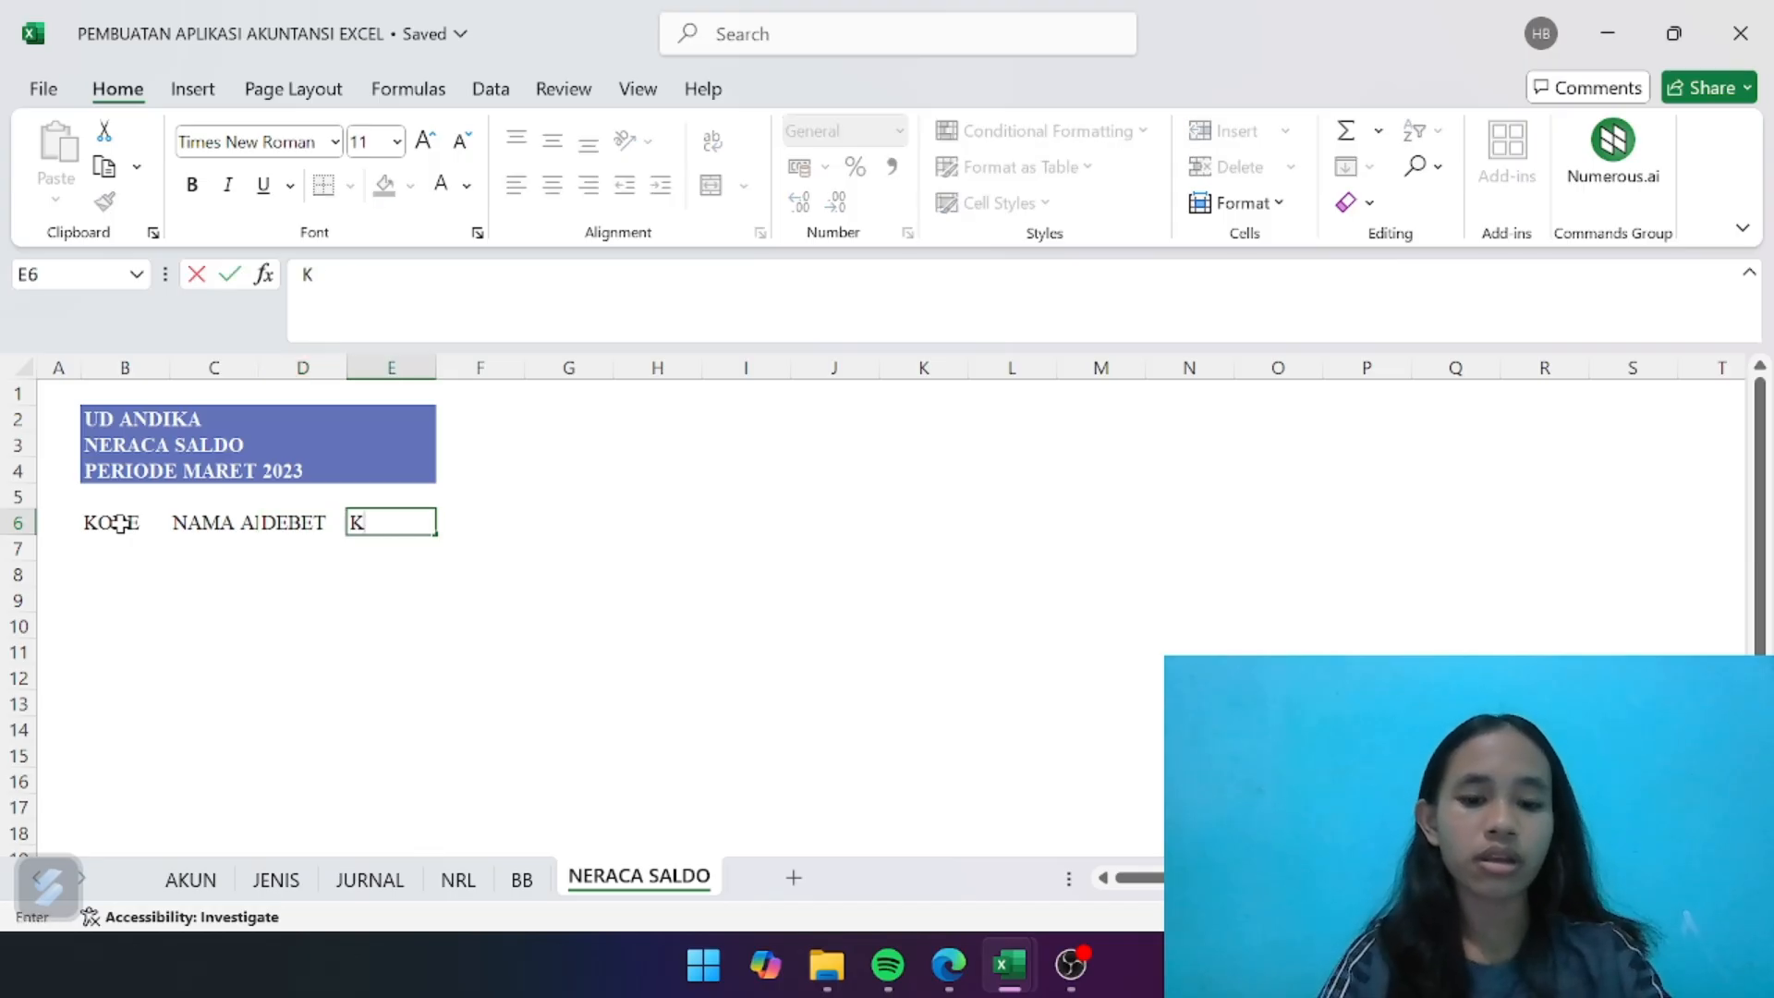
{"action": "type", "text": "REDIT"}
{"action": "key", "text": "Return"}
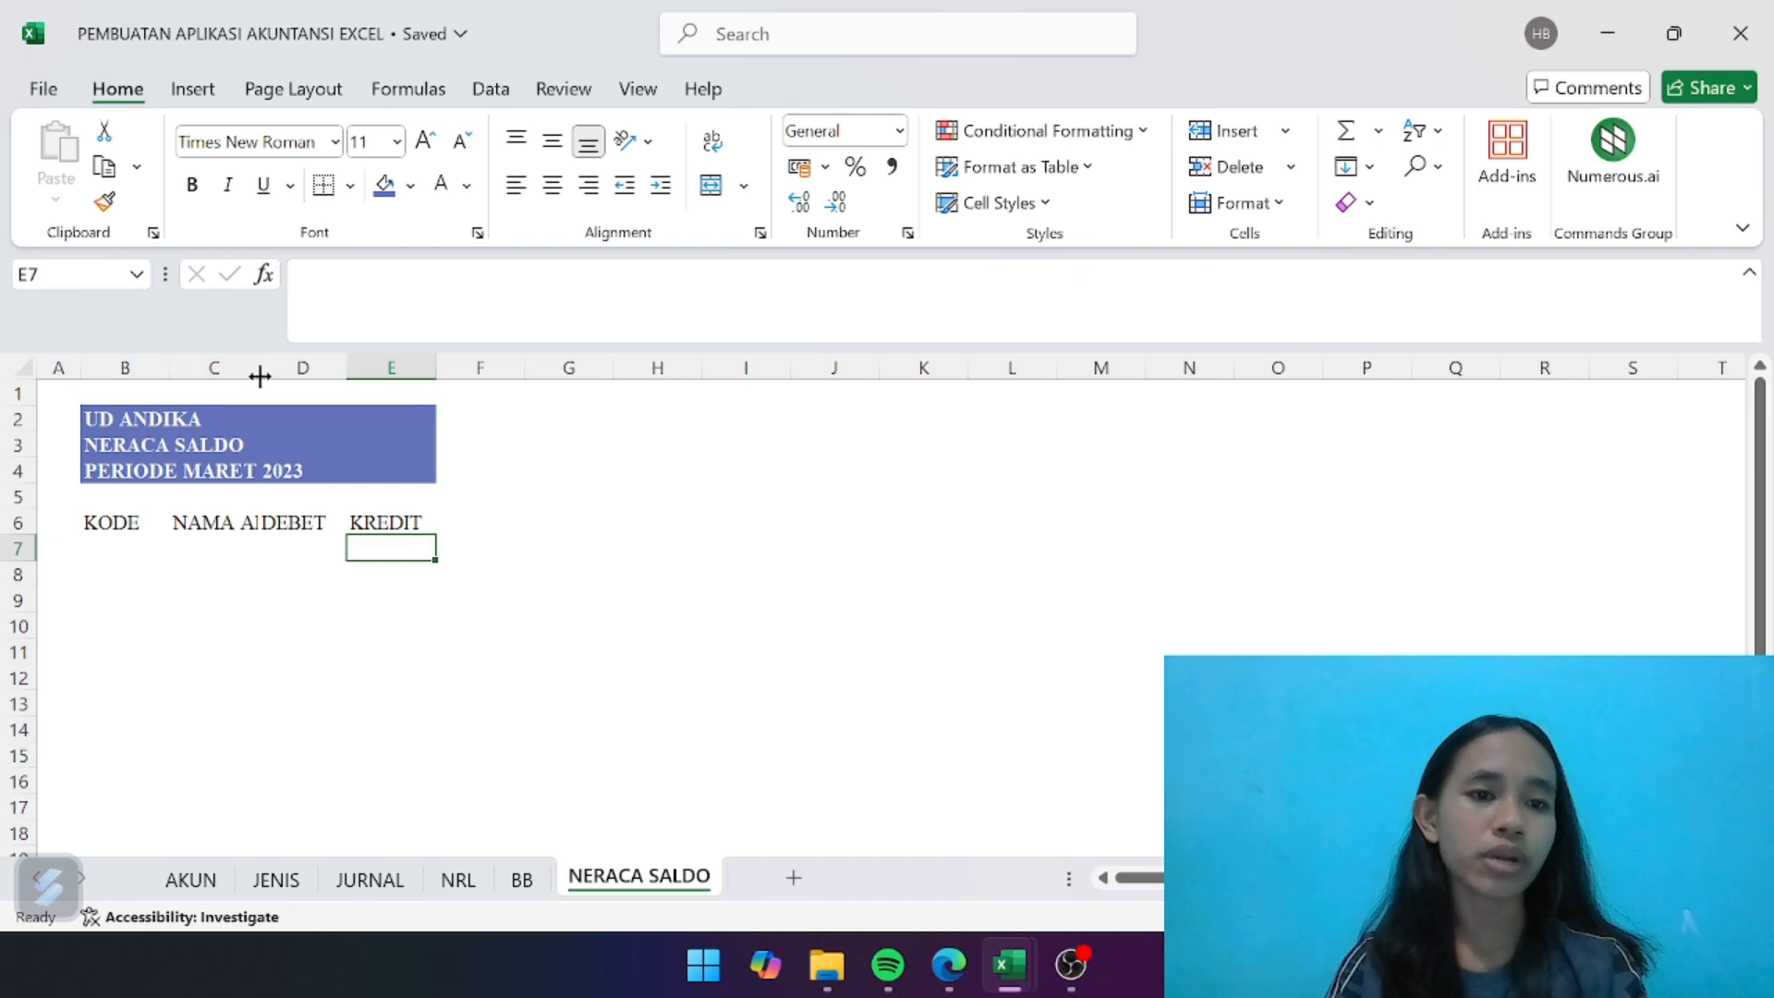
{"action": "left_click_drag", "start_coordinate": [259, 374], "coordinate": [619, 373]}
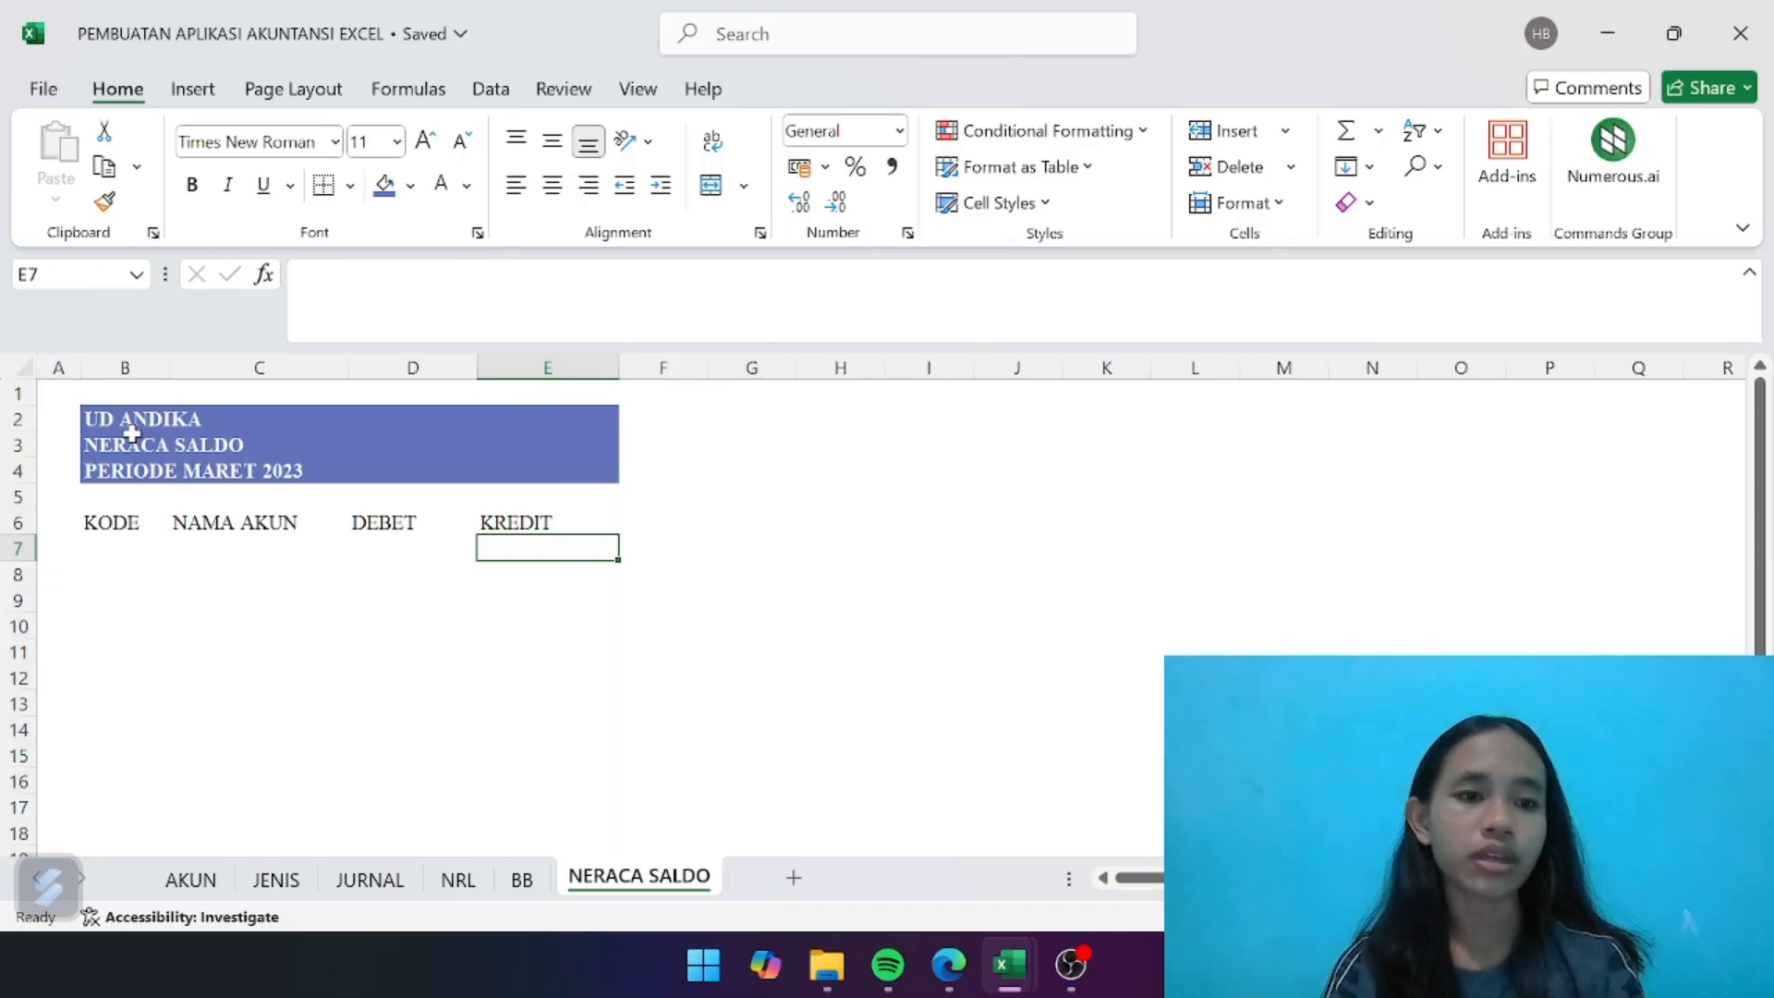
{"action": "left_click_drag", "start_coordinate": [169, 374], "coordinate": [198, 372]}
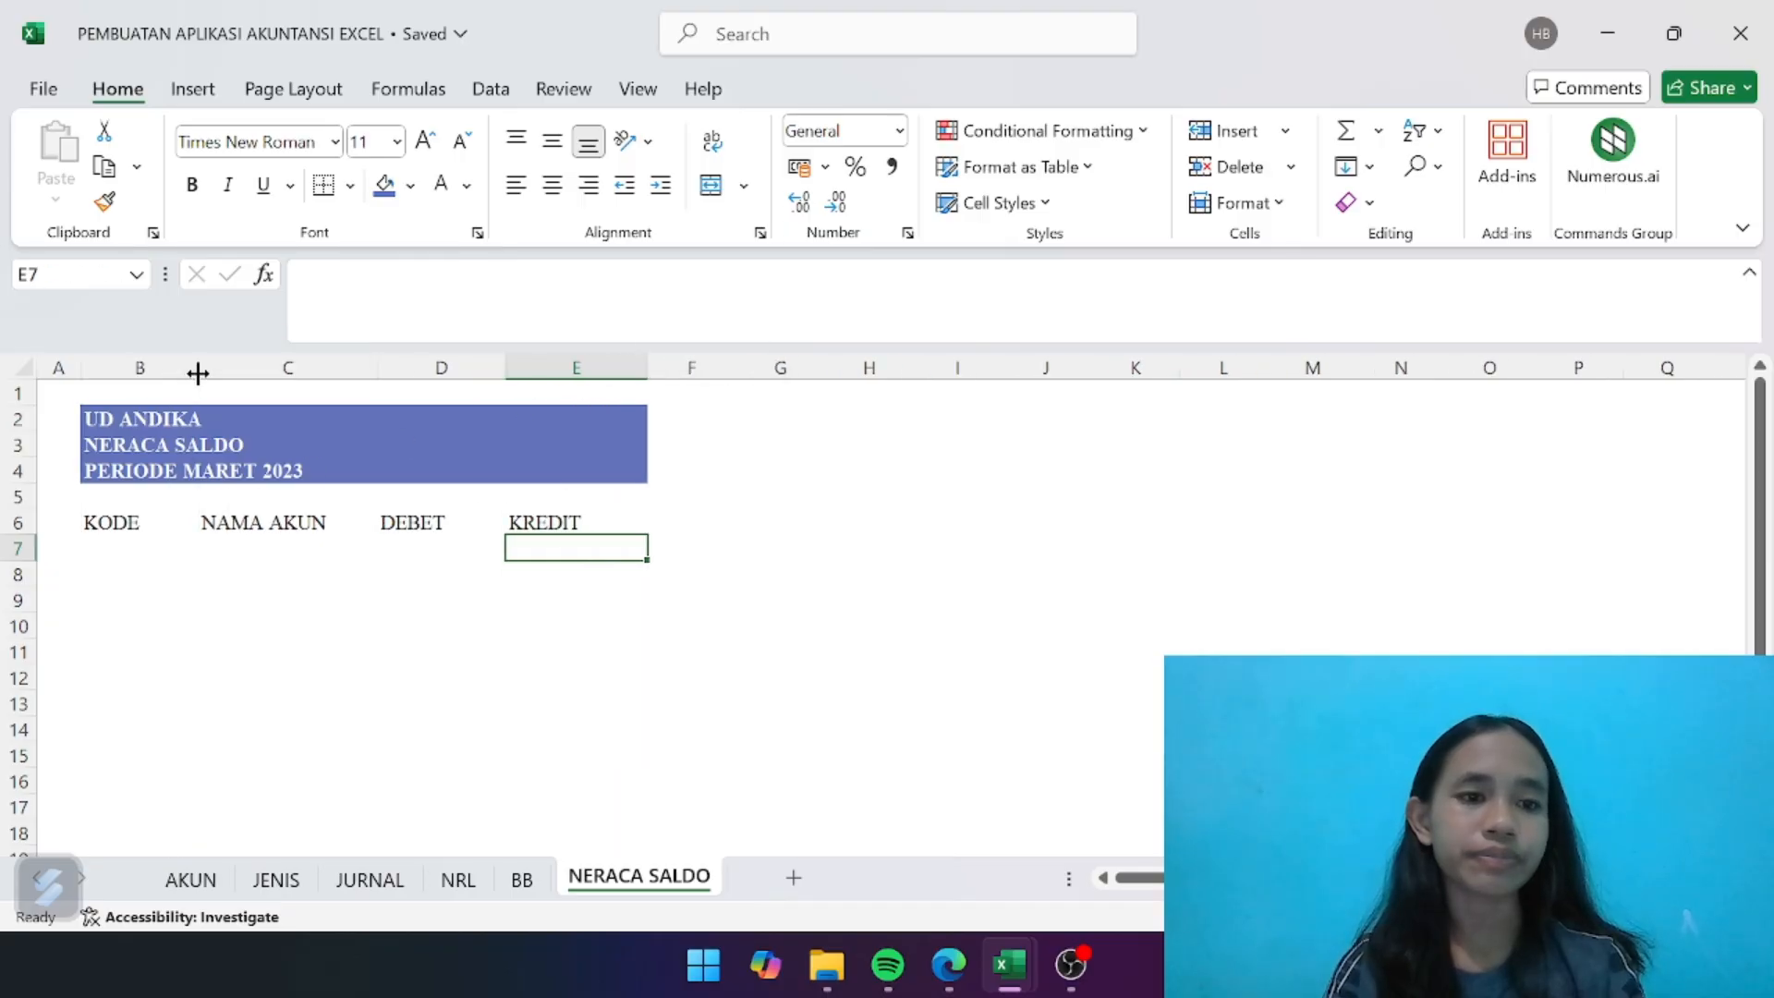
- Format the header row B6:E6 with the same indigo-blue fill and white, bold, centred text
{"action": "left_click", "coordinate": [119, 527]}
{"action": "left_click_drag", "start_coordinate": [119, 526], "coordinate": [553, 524]}
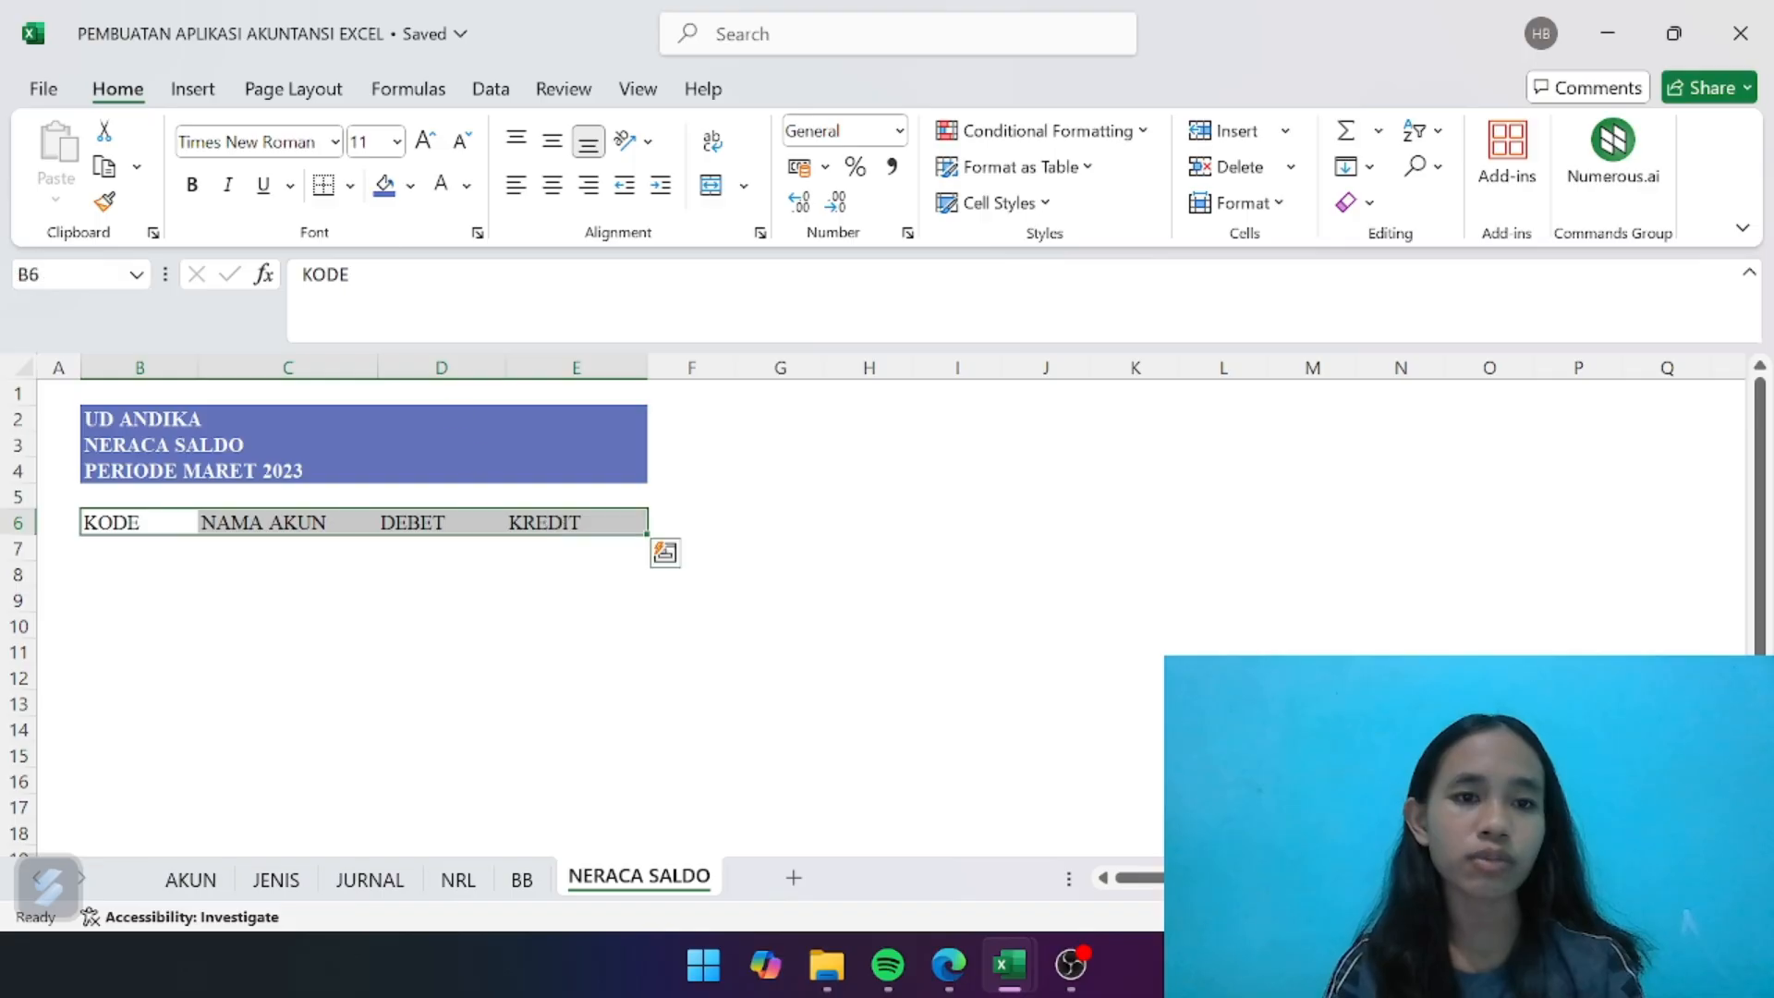
{"action": "left_click", "coordinate": [384, 186]}
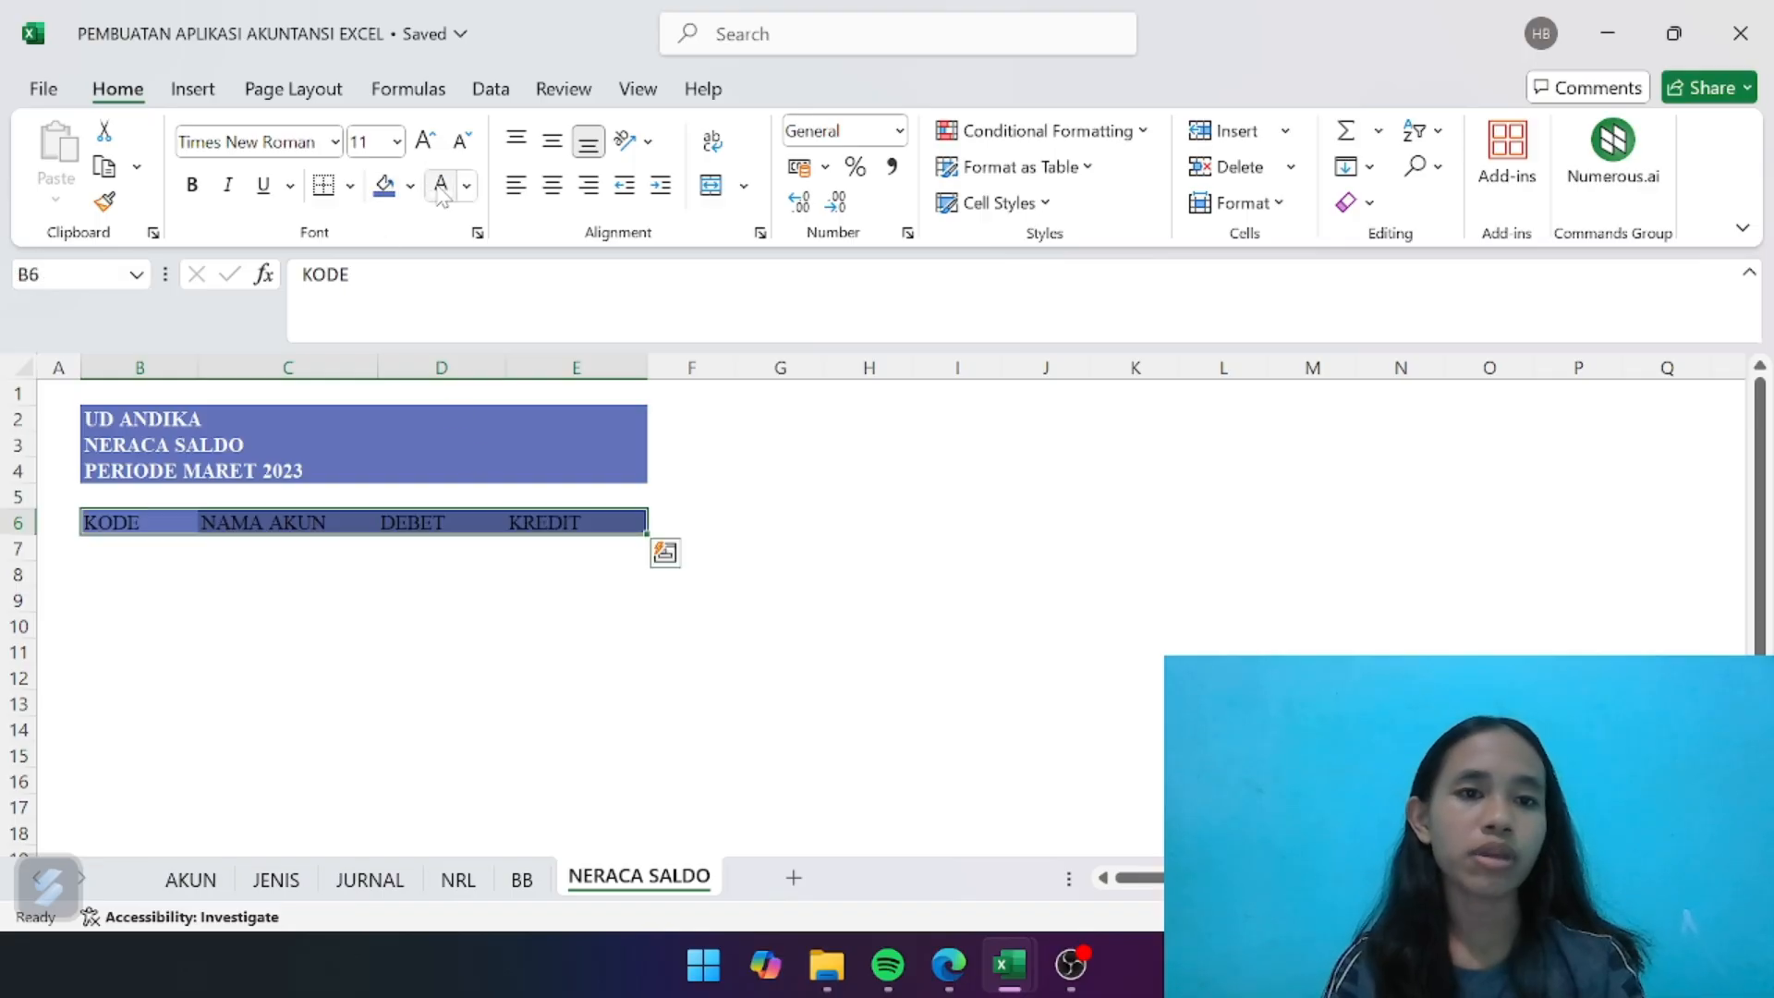
{"action": "left_click", "coordinate": [441, 186]}
{"action": "left_click", "coordinate": [192, 185]}
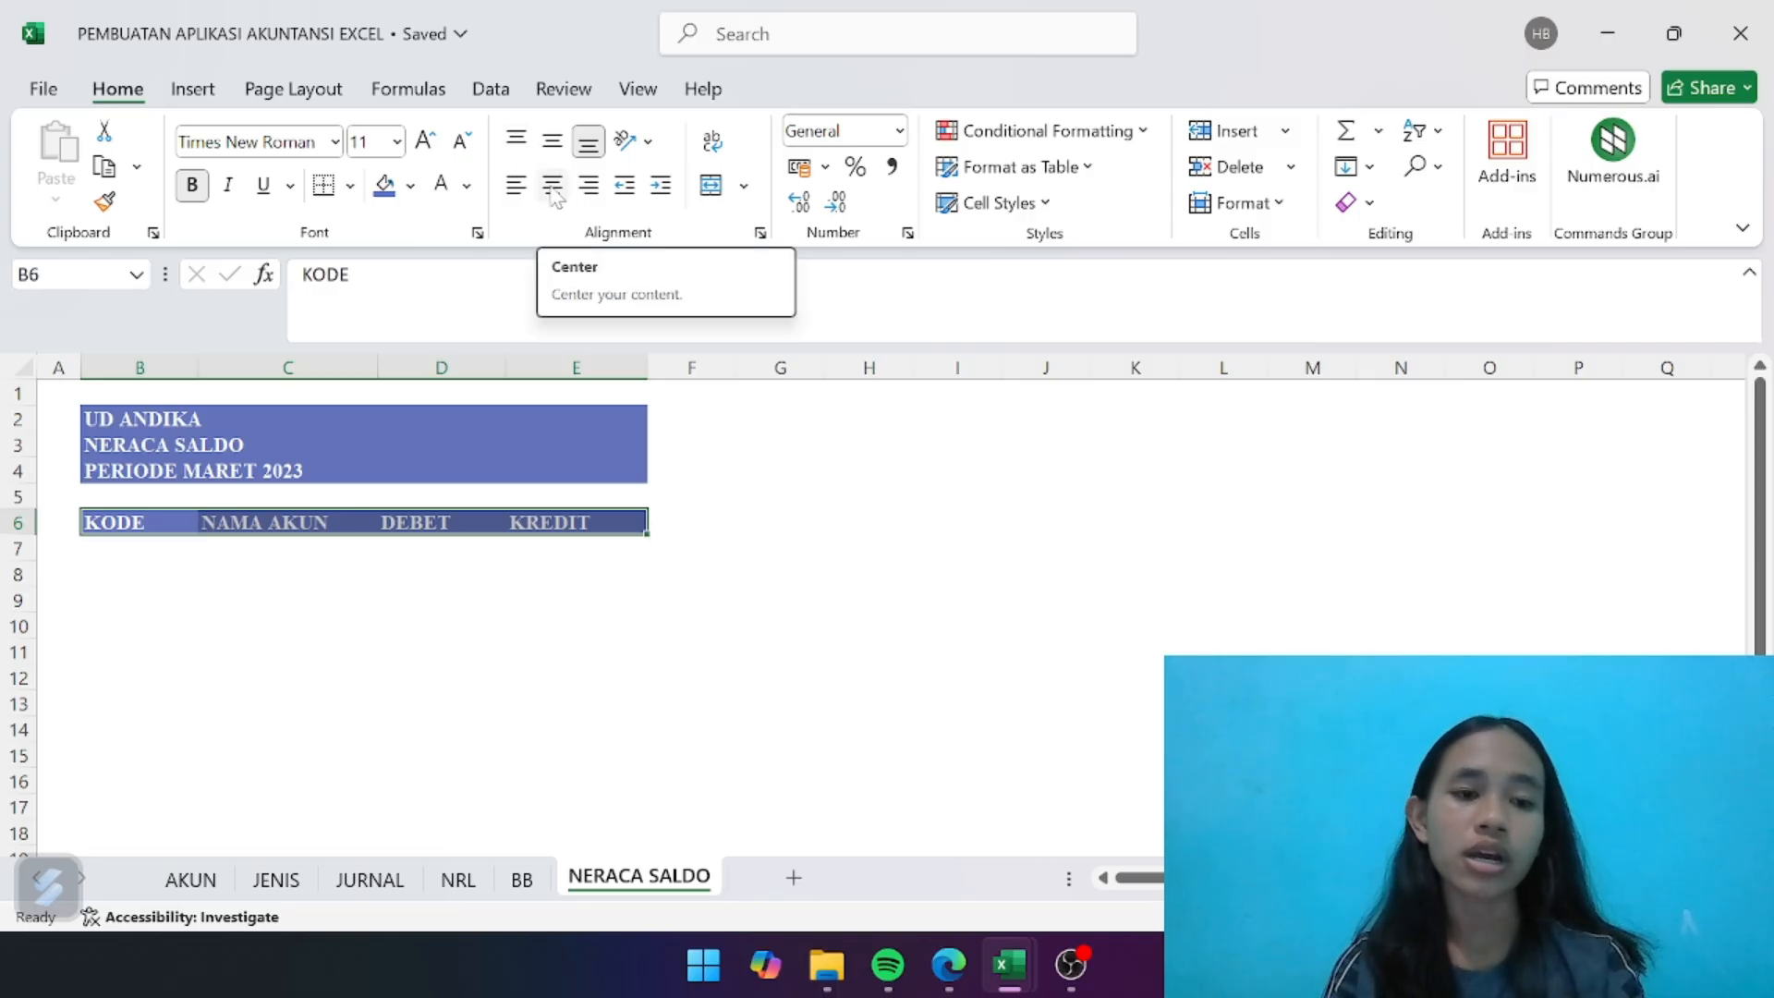
{"action": "left_click", "coordinate": [553, 191]}
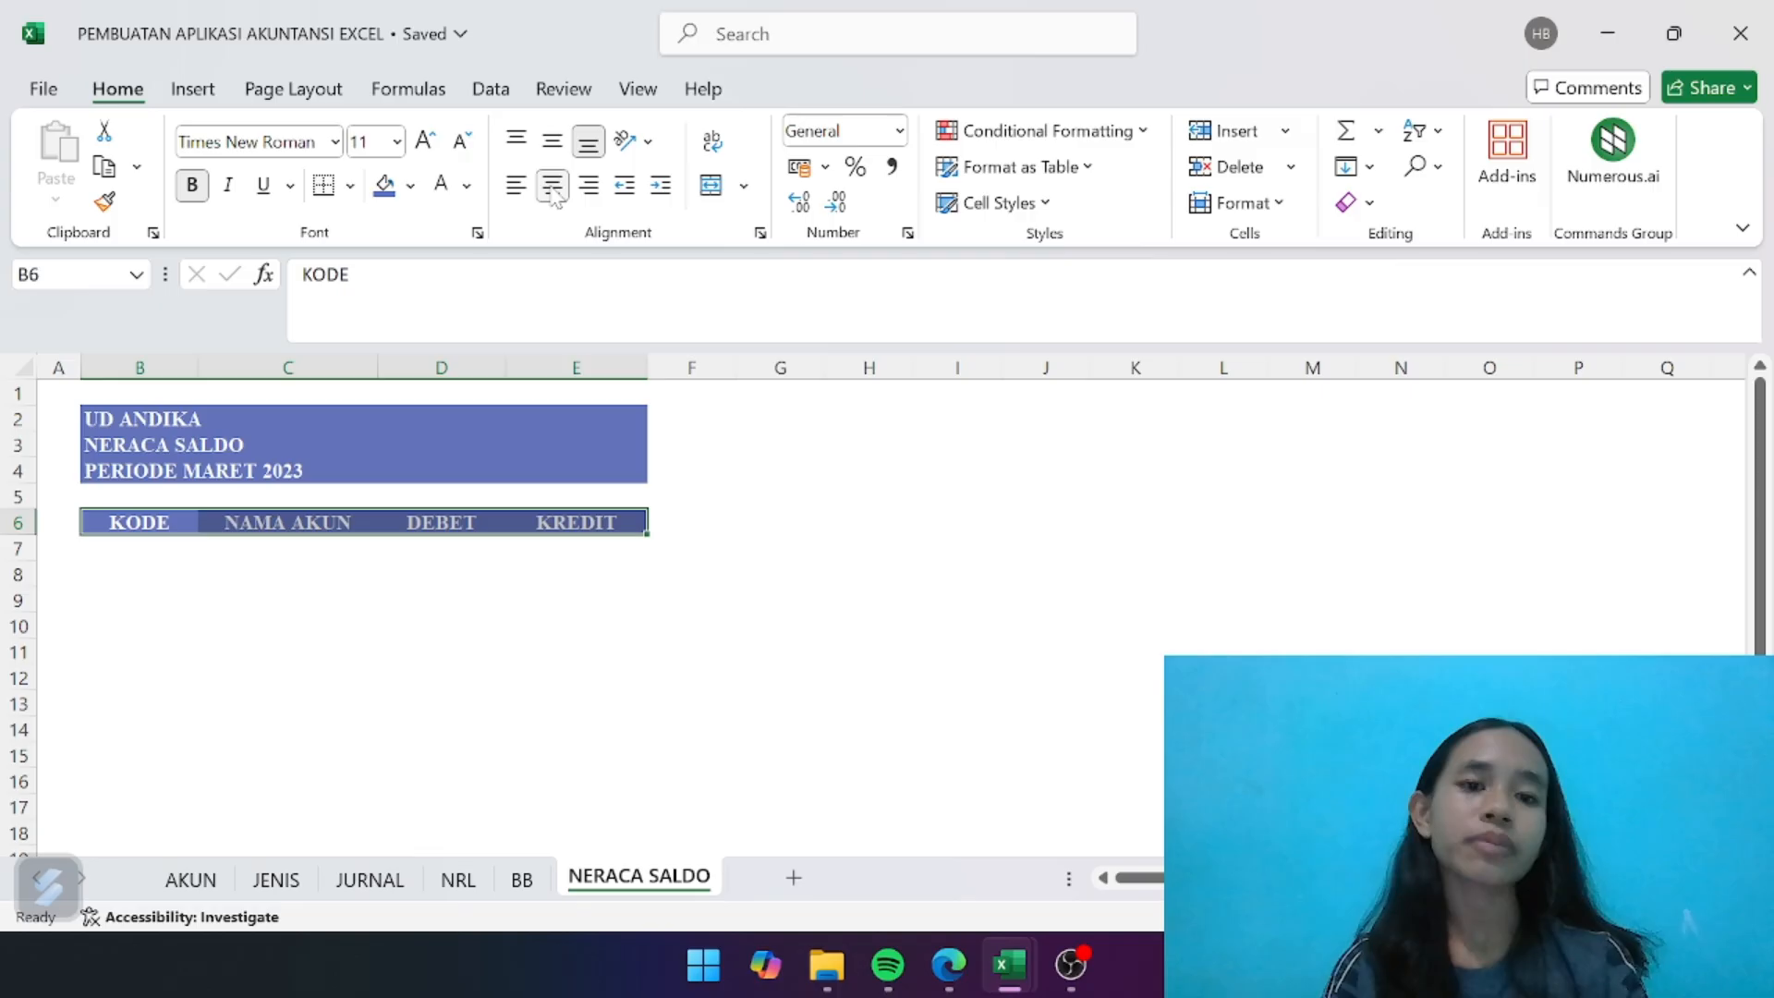
{"action": "left_click", "coordinate": [343, 660]}
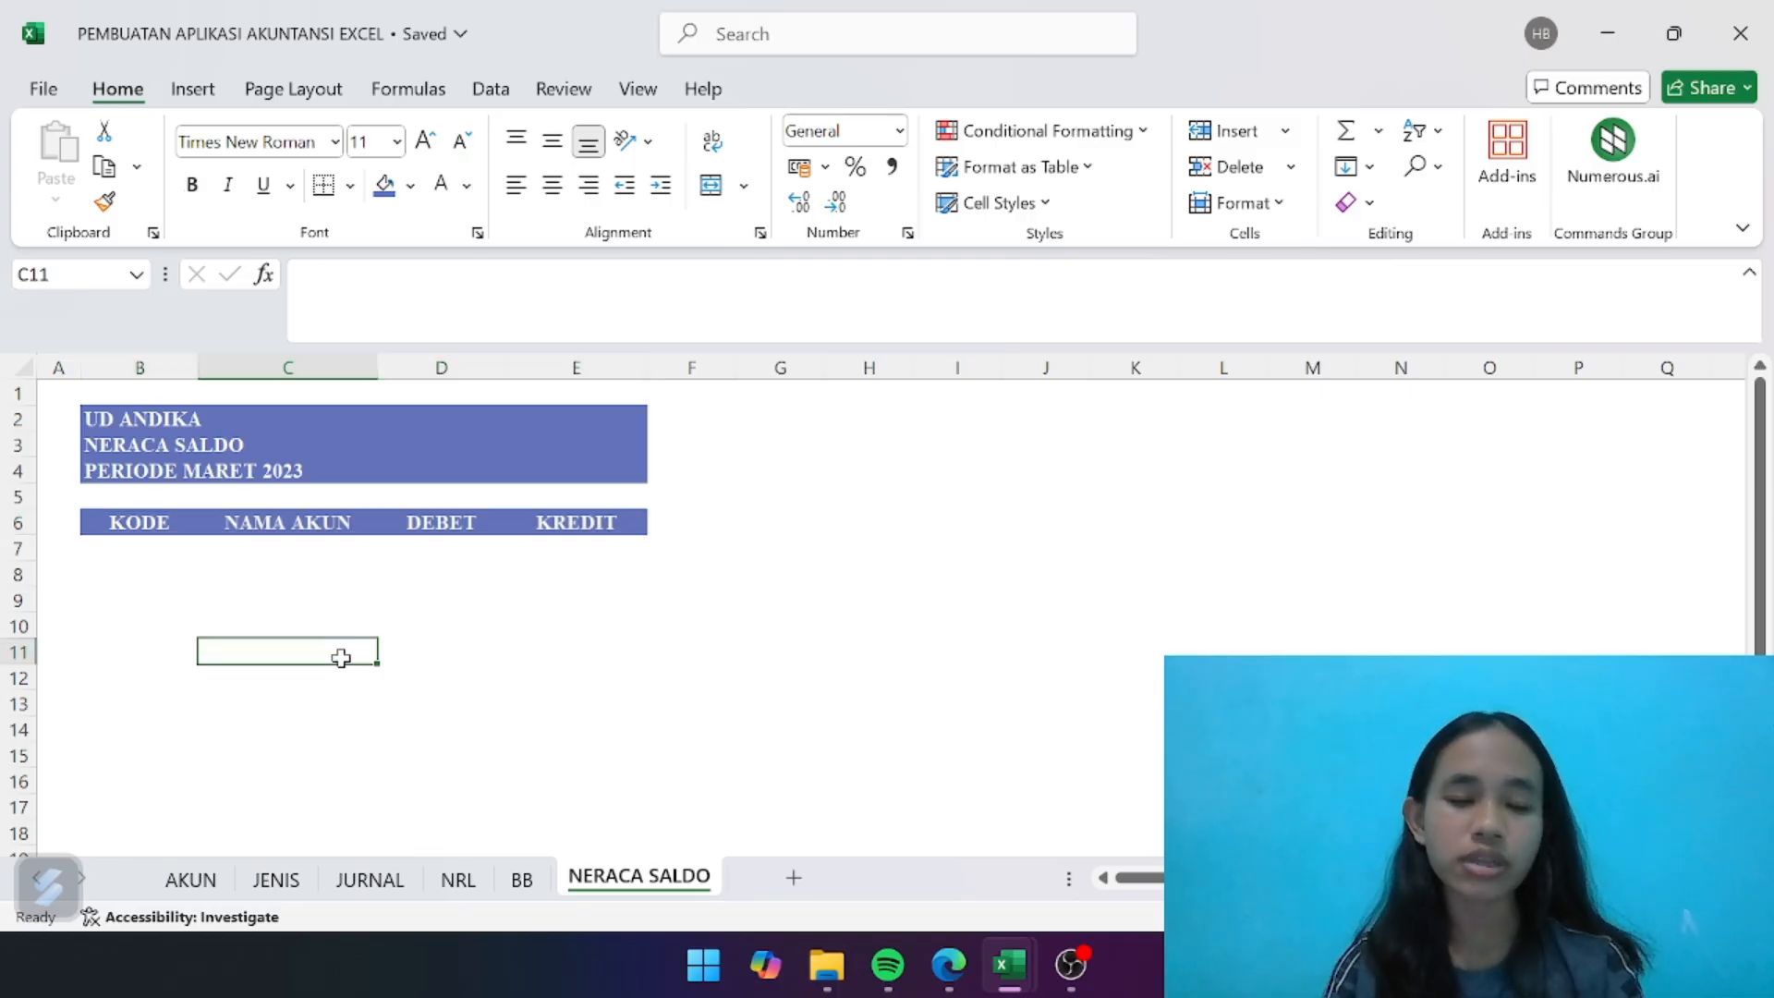
- Apply all borders with the standard blue line colour to the table cells B7:E35 below the header row
{"action": "left_click_drag", "start_coordinate": [134, 545], "coordinate": [526, 573]}
{"action": "mouse_move", "coordinate": [513, 421]}
{"action": "left_mouse_down"}
{"action": "mouse_move", "coordinate": [483, 472]}
{"action": "mouse_move", "coordinate": [499, 507]}
{"action": "mouse_move", "coordinate": [539, 491]}
{"action": "mouse_move", "coordinate": [535, 420]}
{"action": "left_mouse_up"}
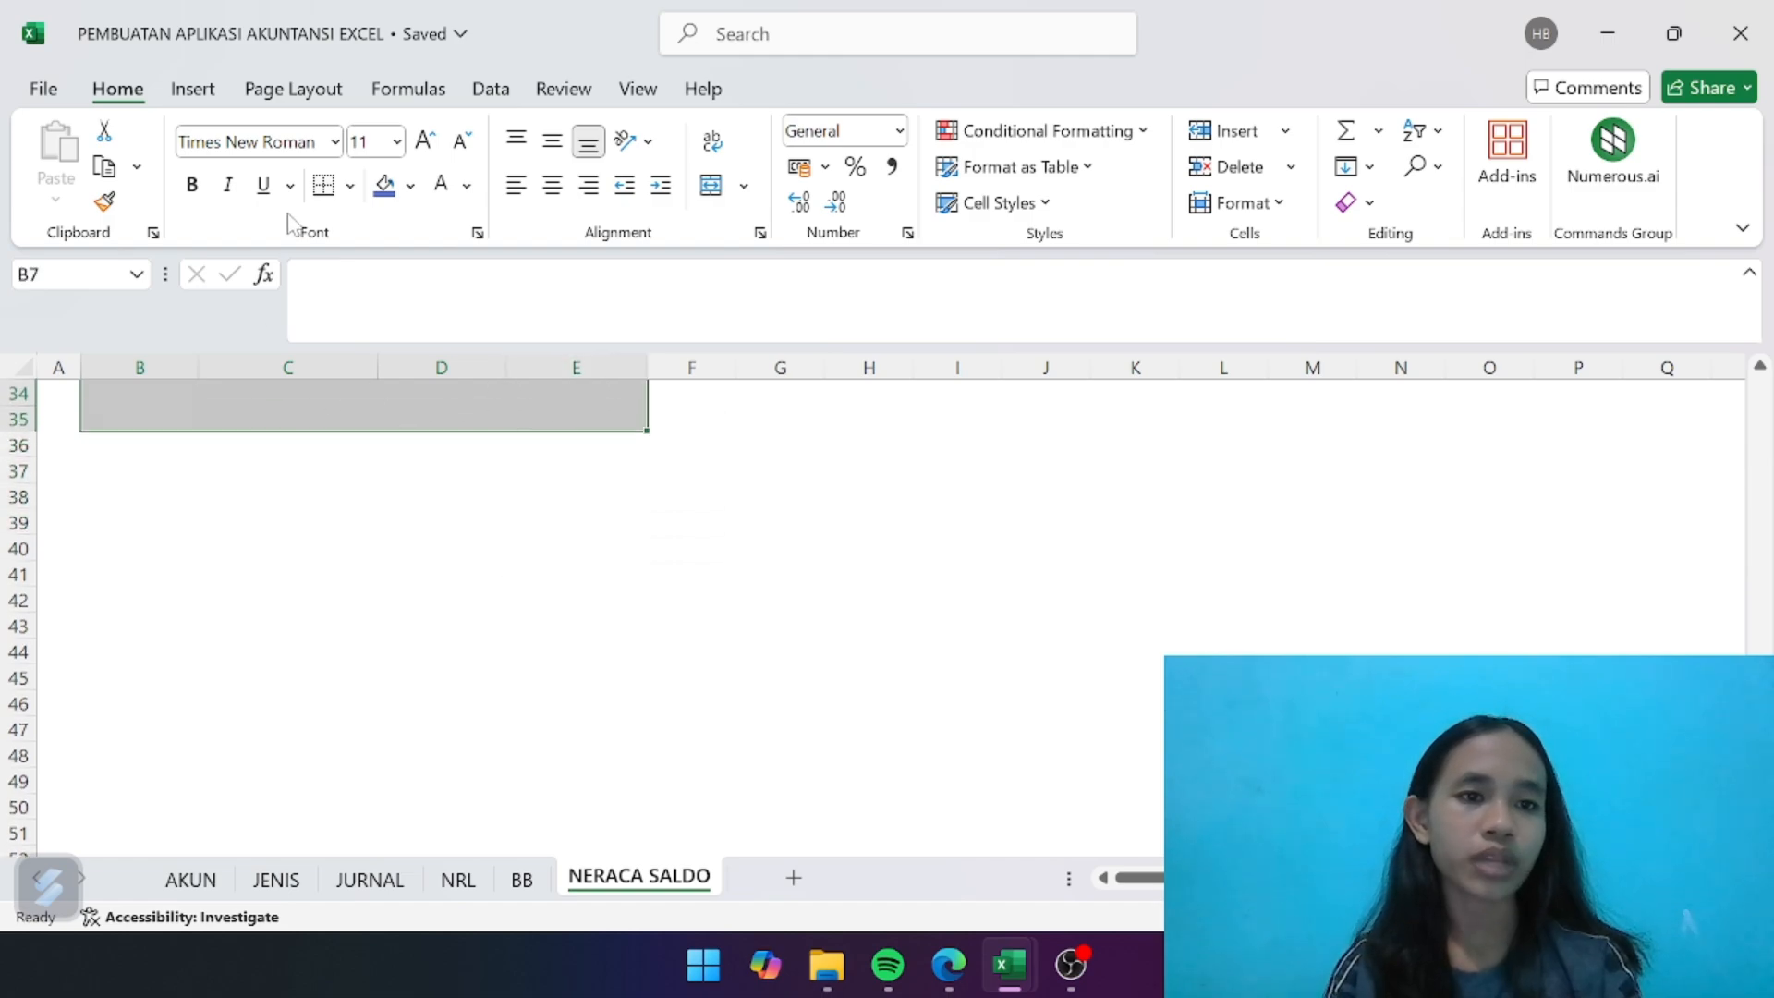
{"action": "left_click", "coordinate": [349, 185]}
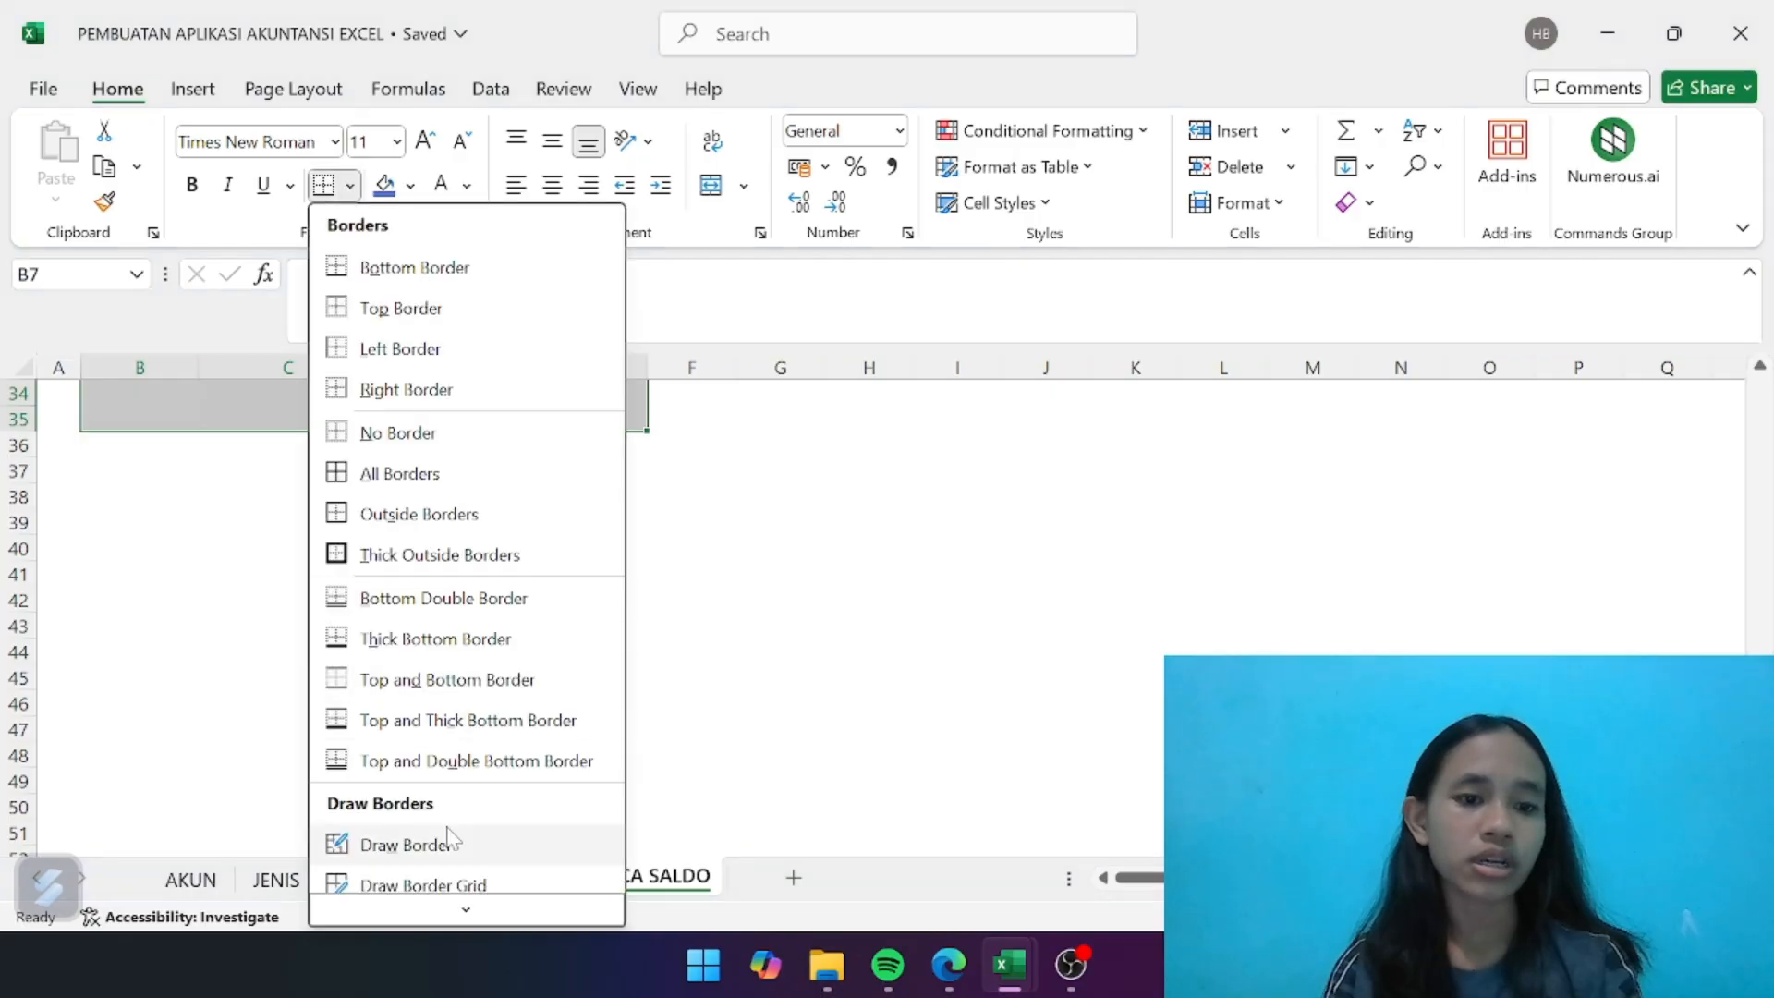
{"action": "scroll", "coordinate": [452, 839], "scroll_direction": "down", "scroll_amount": 2}
{"action": "mouse_move", "coordinate": [449, 832]}
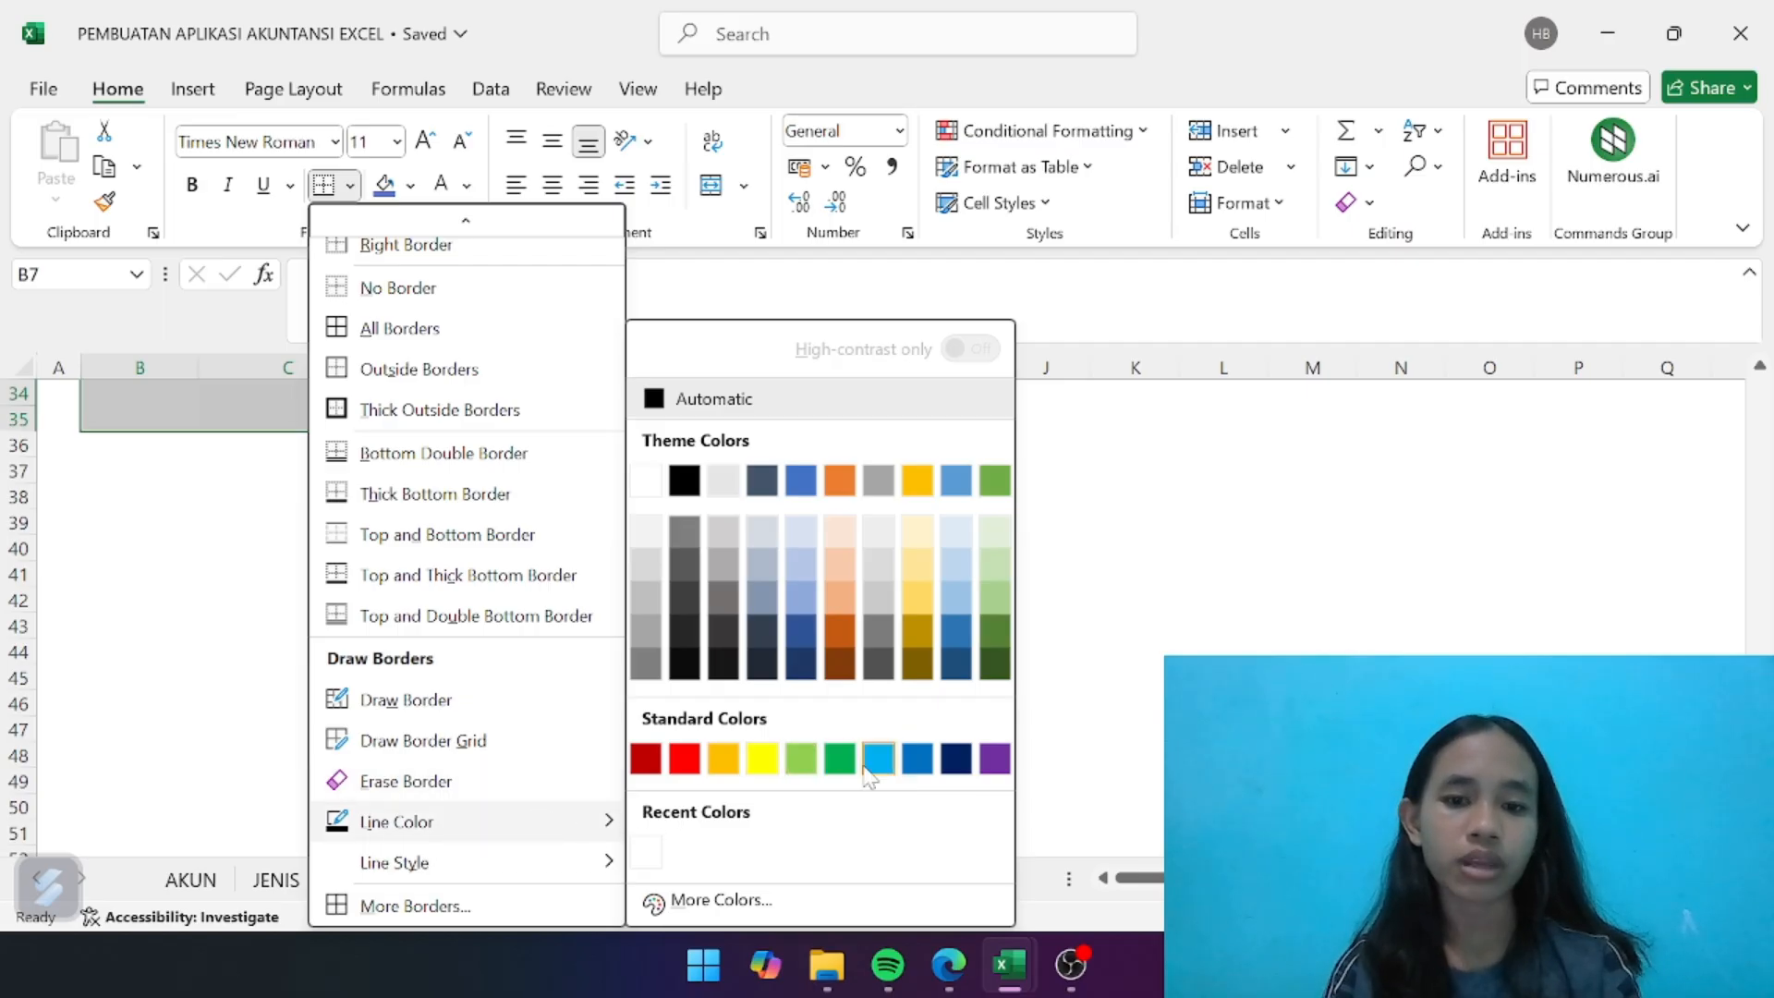
{"action": "left_click", "coordinate": [915, 756]}
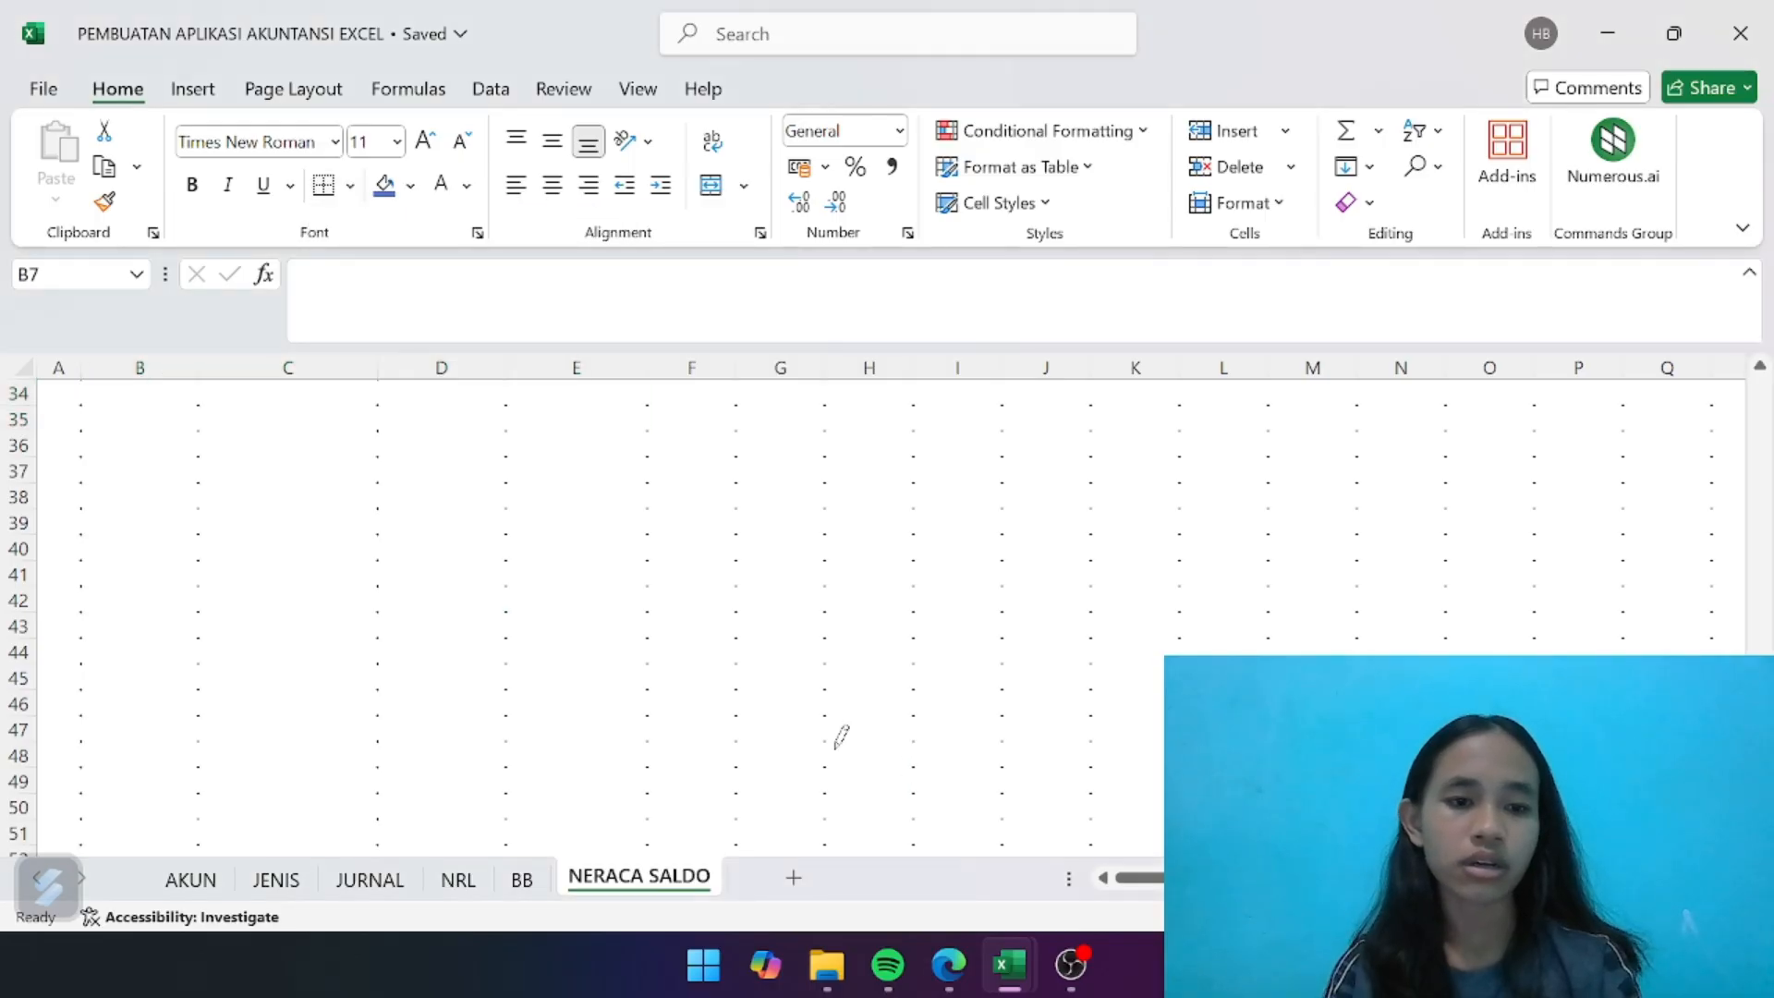
{"action": "scroll", "coordinate": [459, 740], "scroll_direction": "up", "scroll_amount": 11}
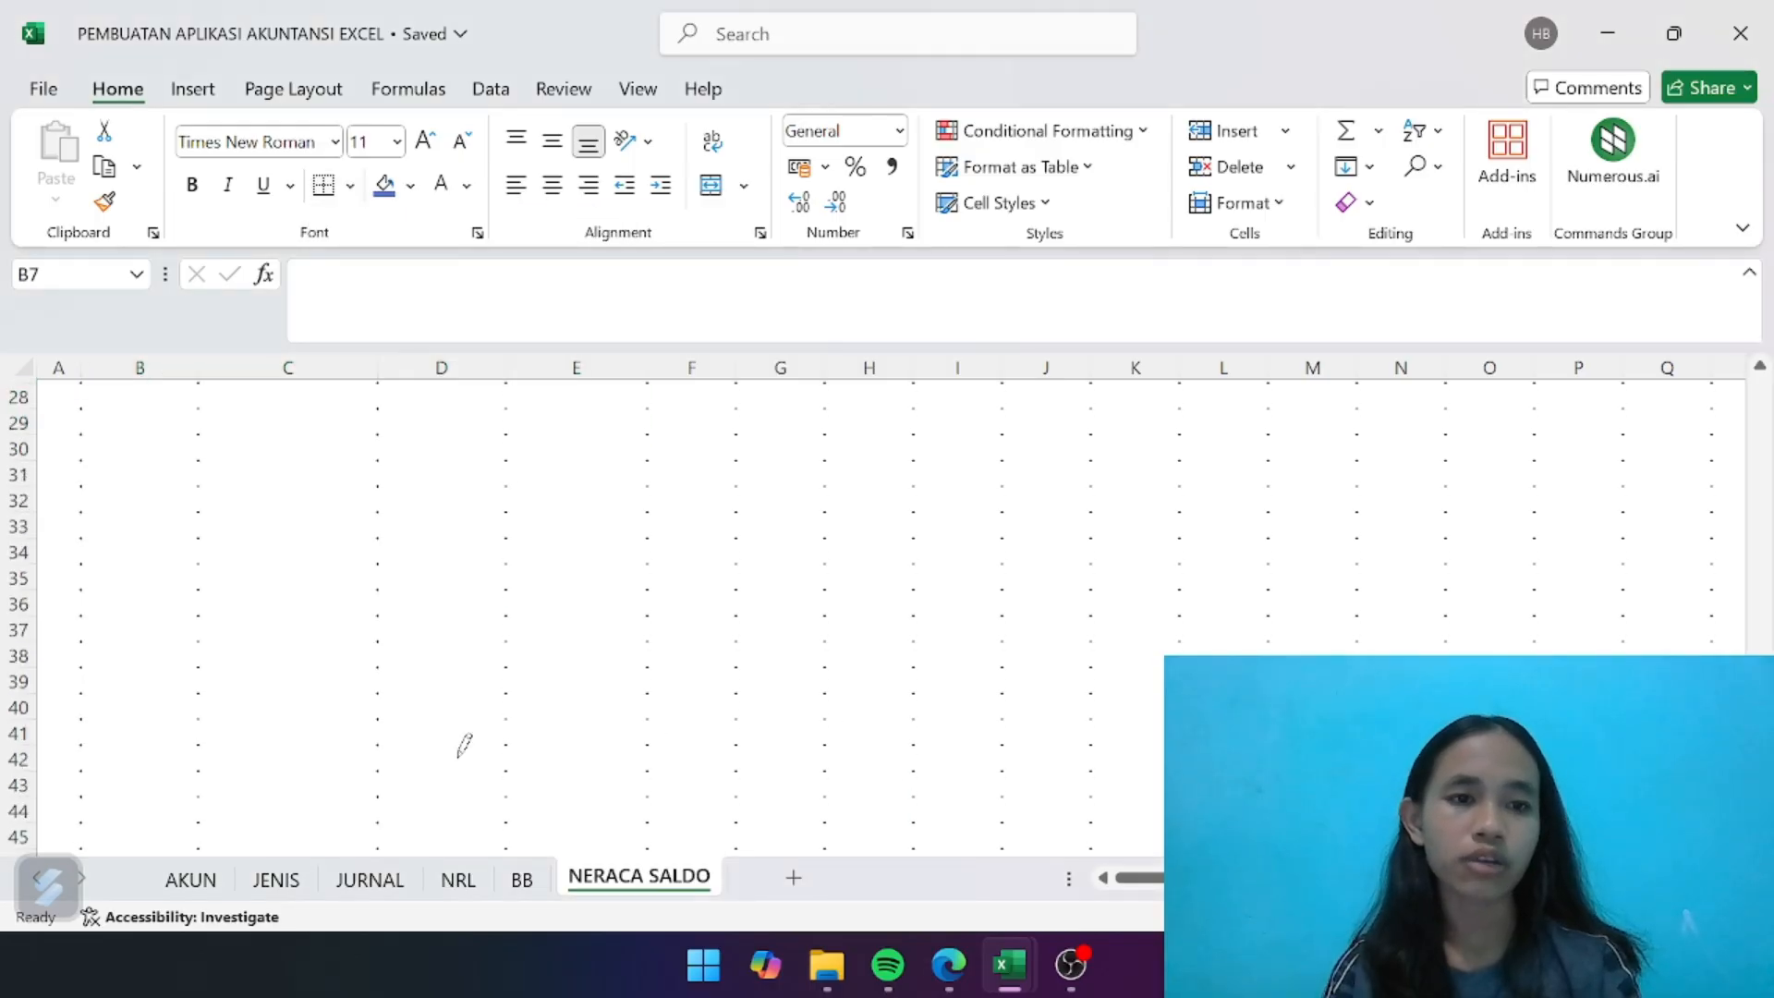
{"action": "left_click", "coordinate": [350, 187]}
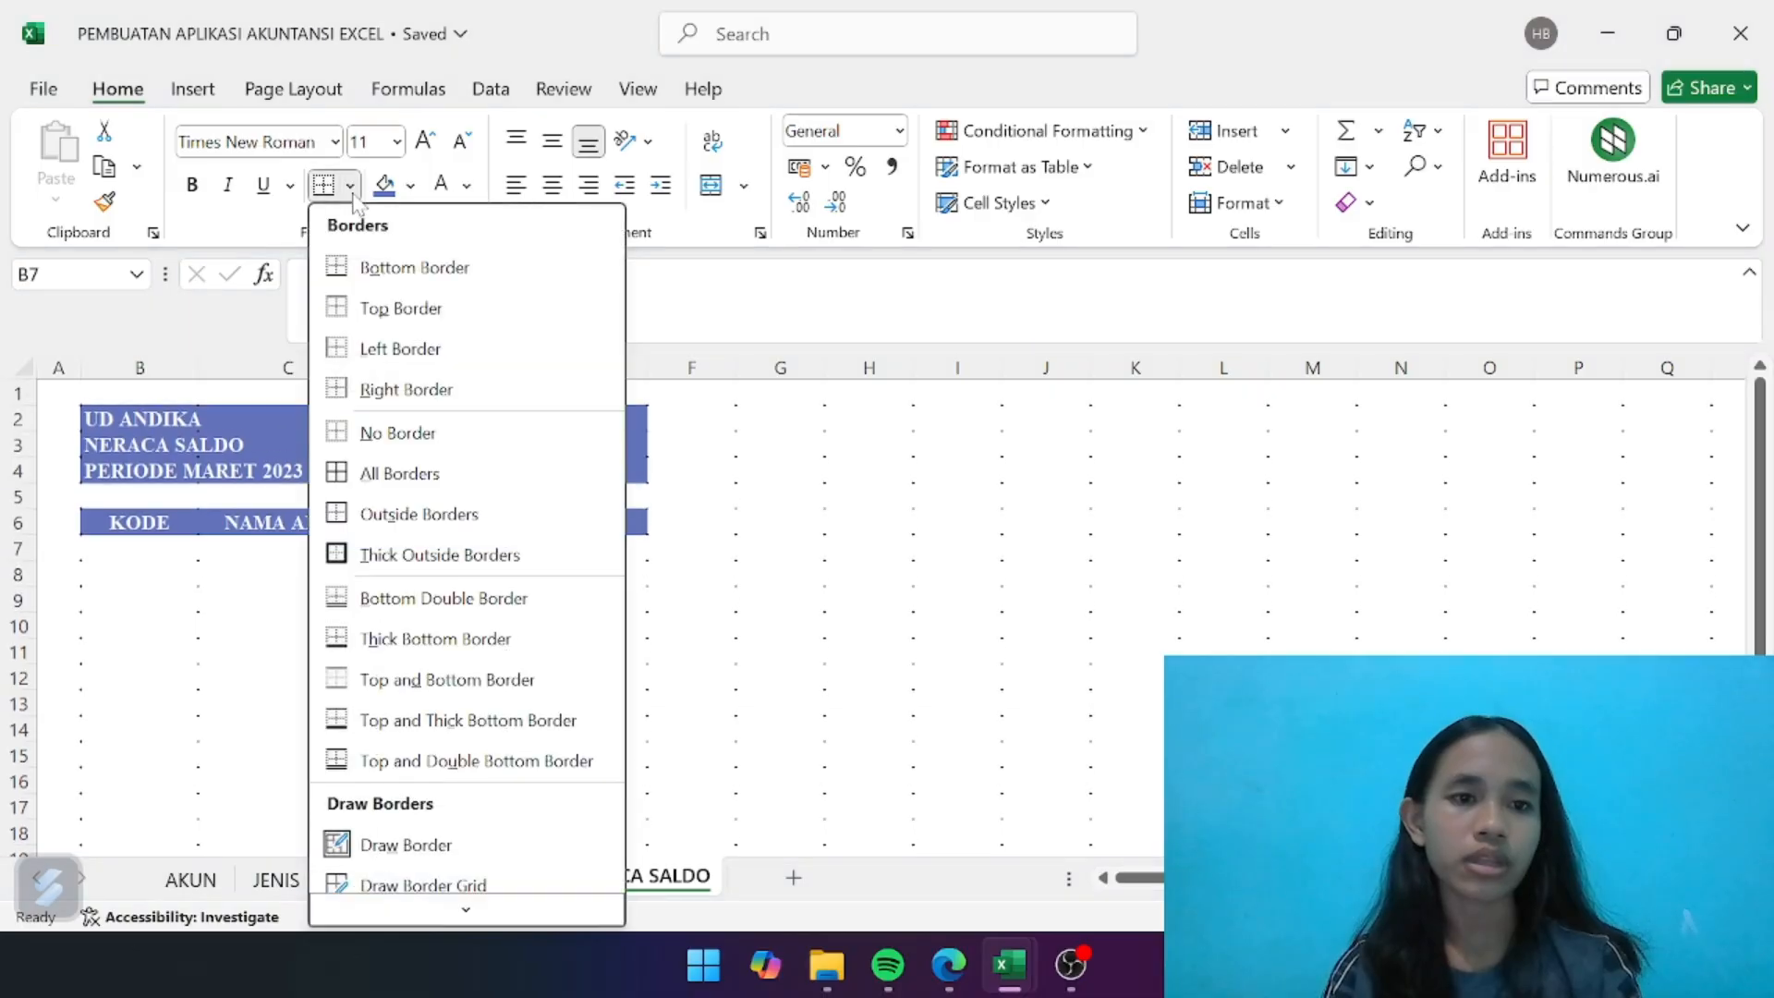
{"action": "left_click", "coordinate": [356, 475]}
{"action": "left_click", "coordinate": [445, 680]}
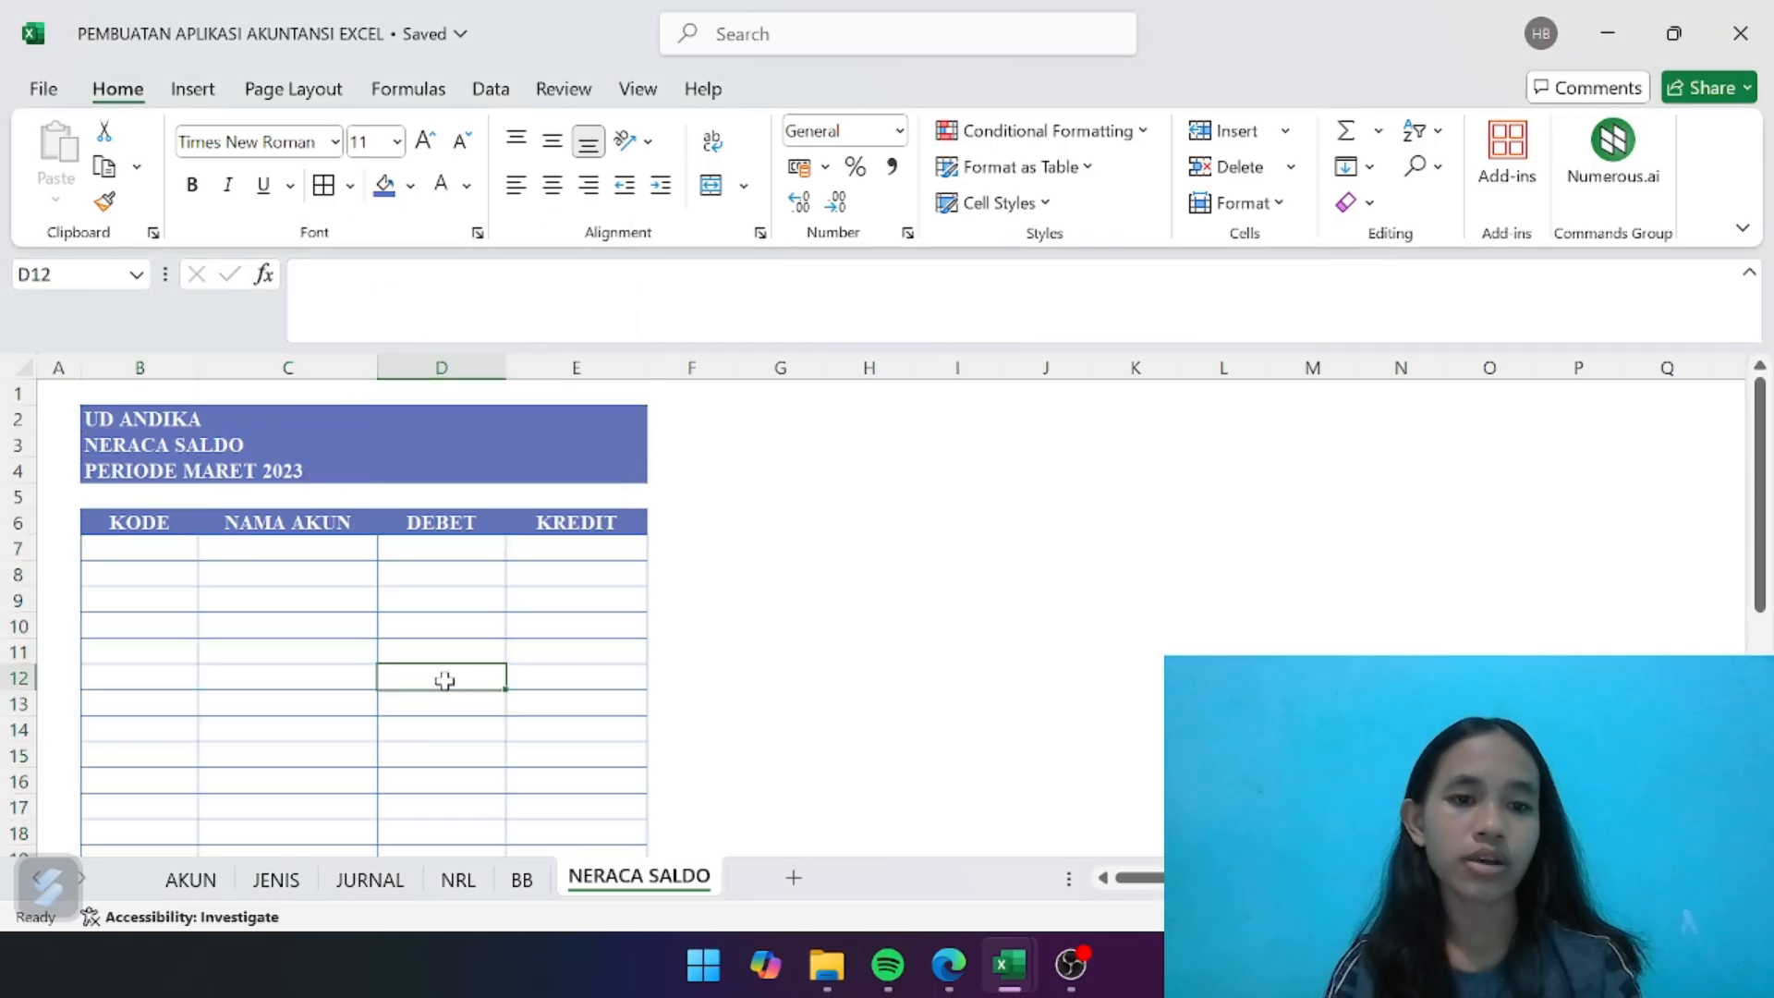
{"action": "scroll", "coordinate": [444, 680], "scroll_direction": "down", "scroll_amount": 8}
{"action": "scroll", "coordinate": [444, 680], "scroll_direction": "up", "scroll_amount": 6}
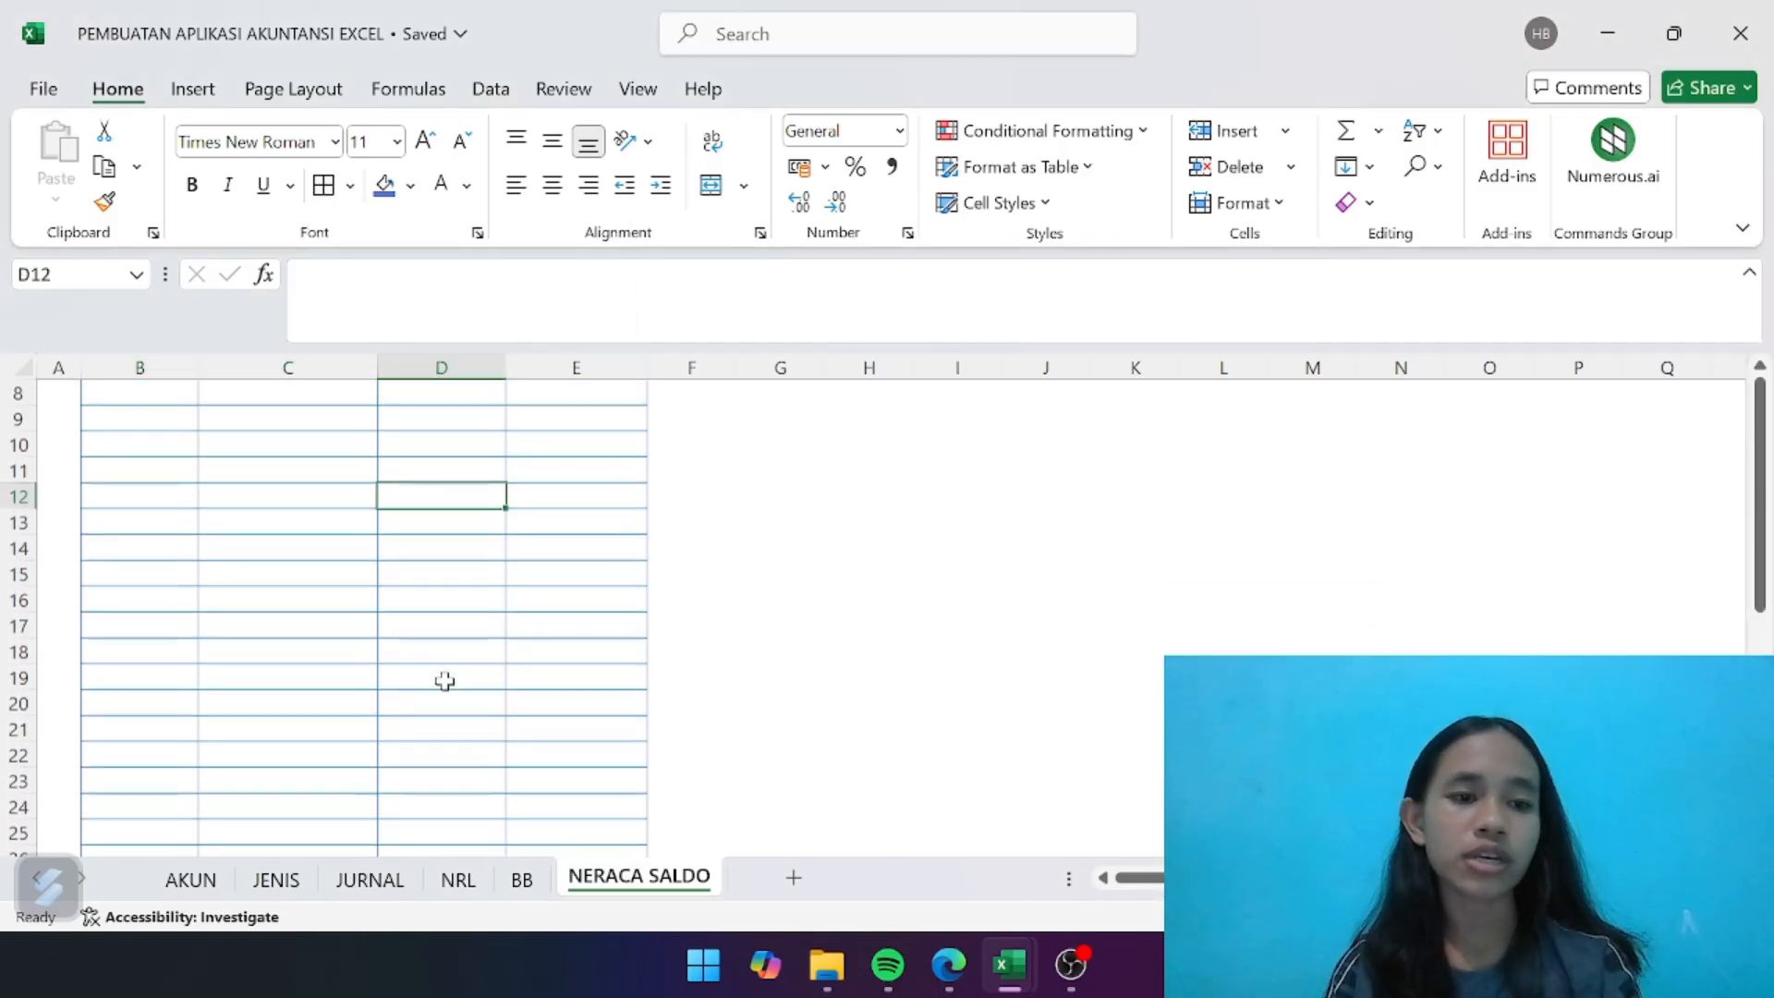
{"action": "scroll", "coordinate": [444, 680], "scroll_direction": "up", "scroll_amount": 3}
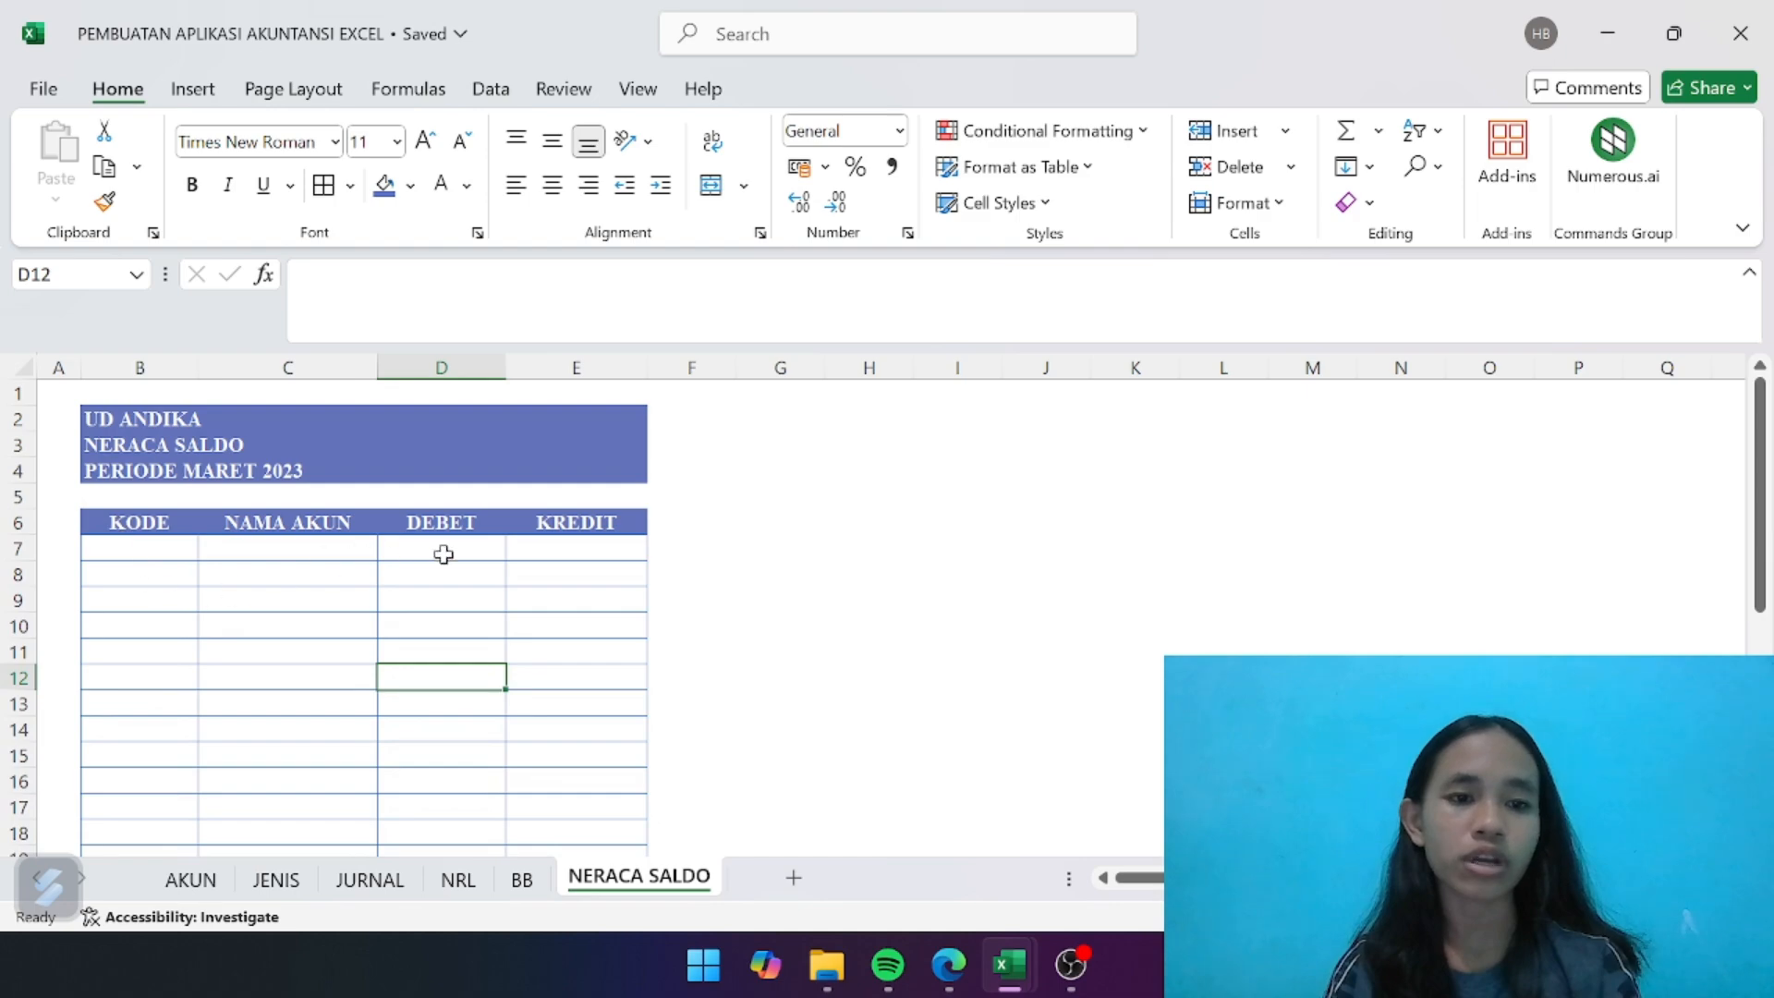
{"action": "left_click_drag", "start_coordinate": [137, 506], "coordinate": [585, 518]}
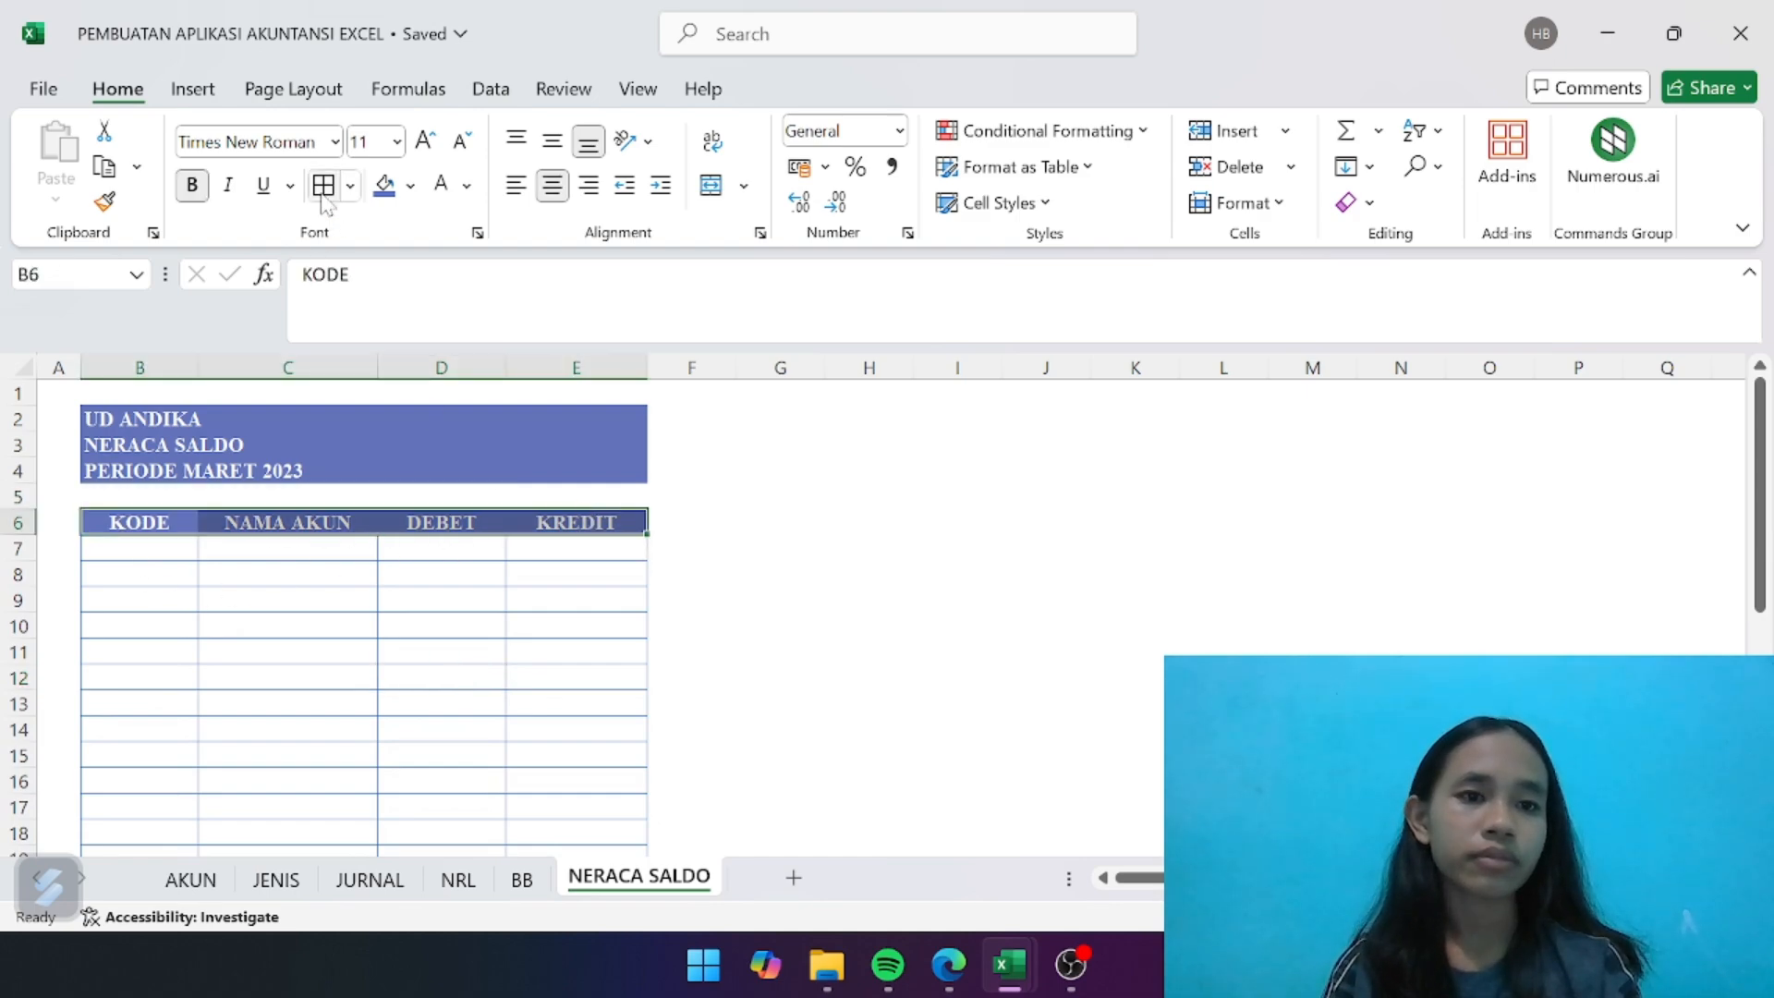
{"action": "left_click", "coordinate": [423, 628]}
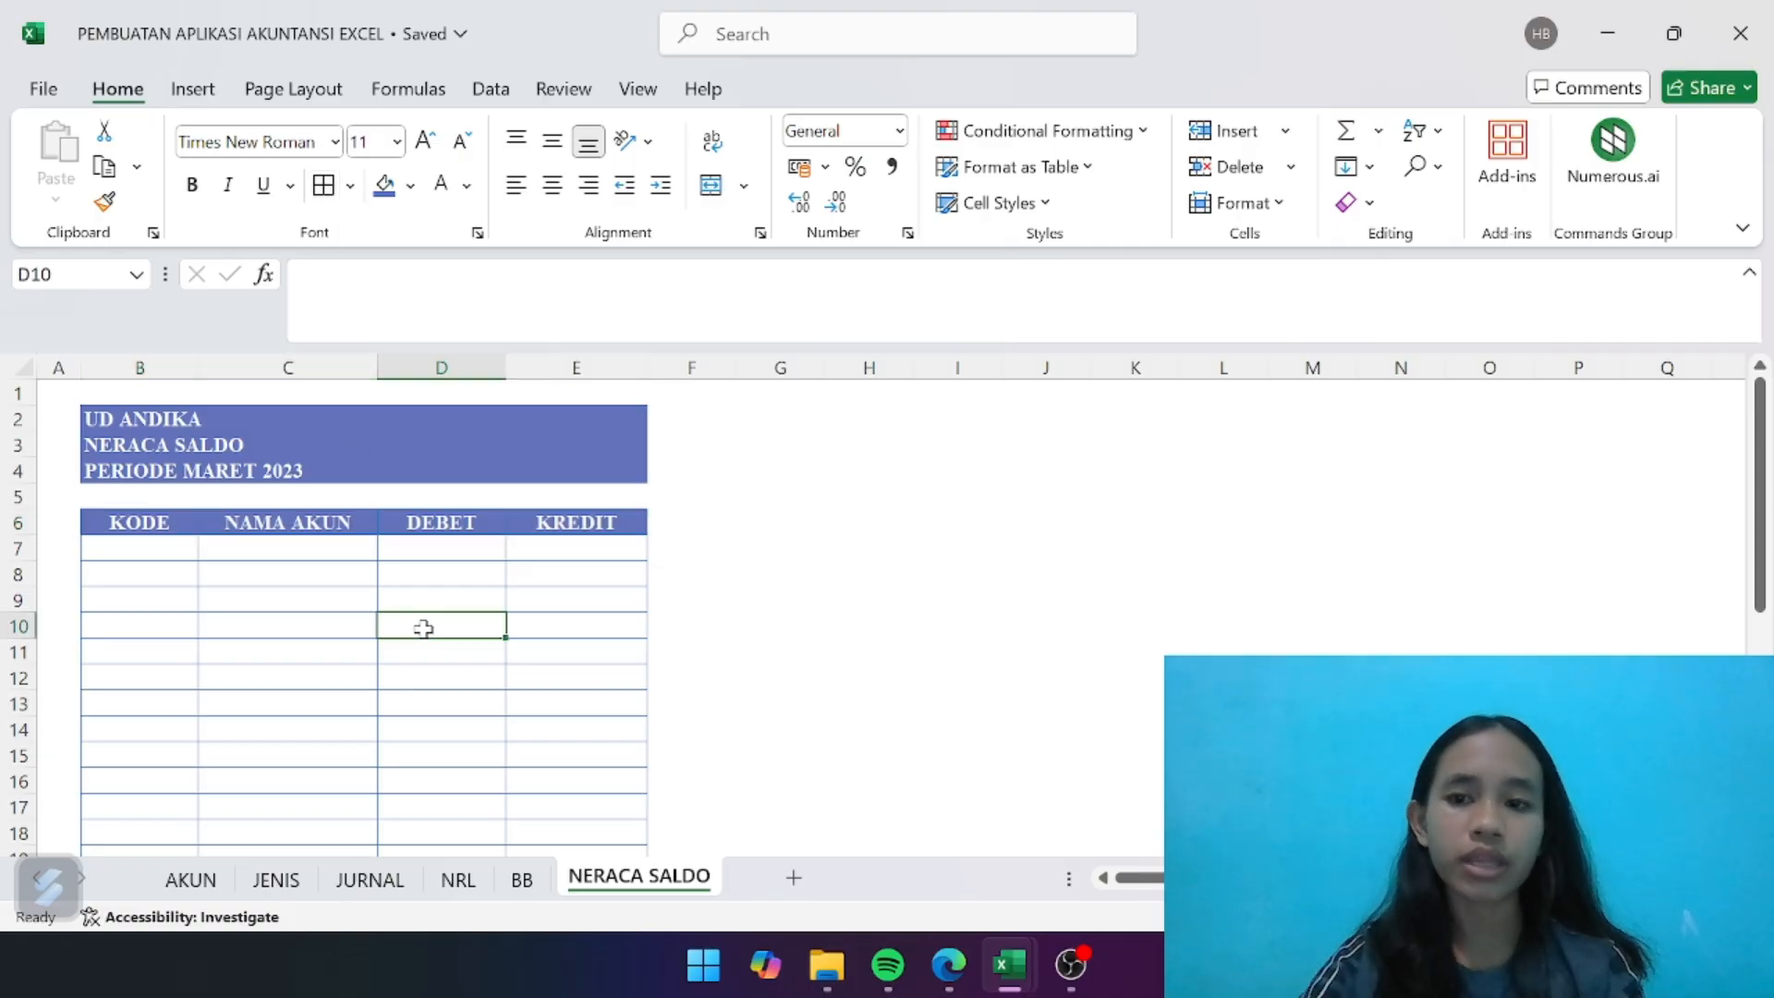
- Link the first KODE cell, B7, to the first account code on the AKUN sheet with =AKUN!B7
{"action": "left_click", "coordinate": [163, 544]}
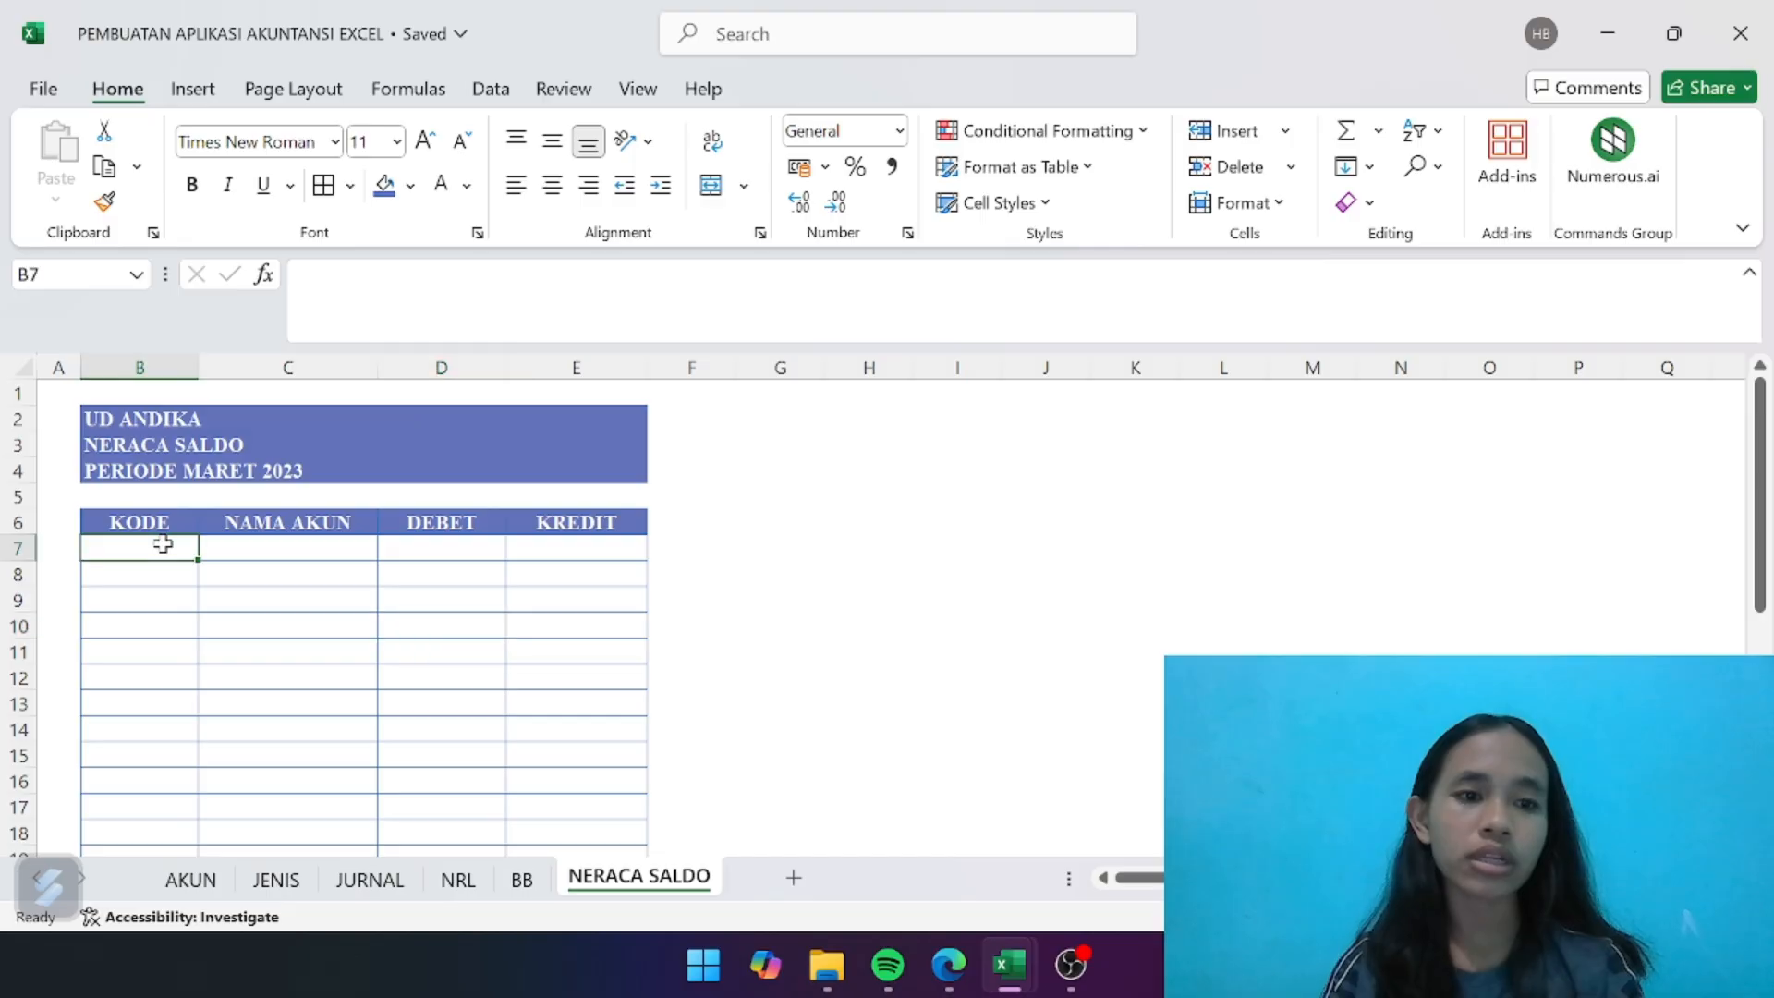
{"action": "type", "text": "="}
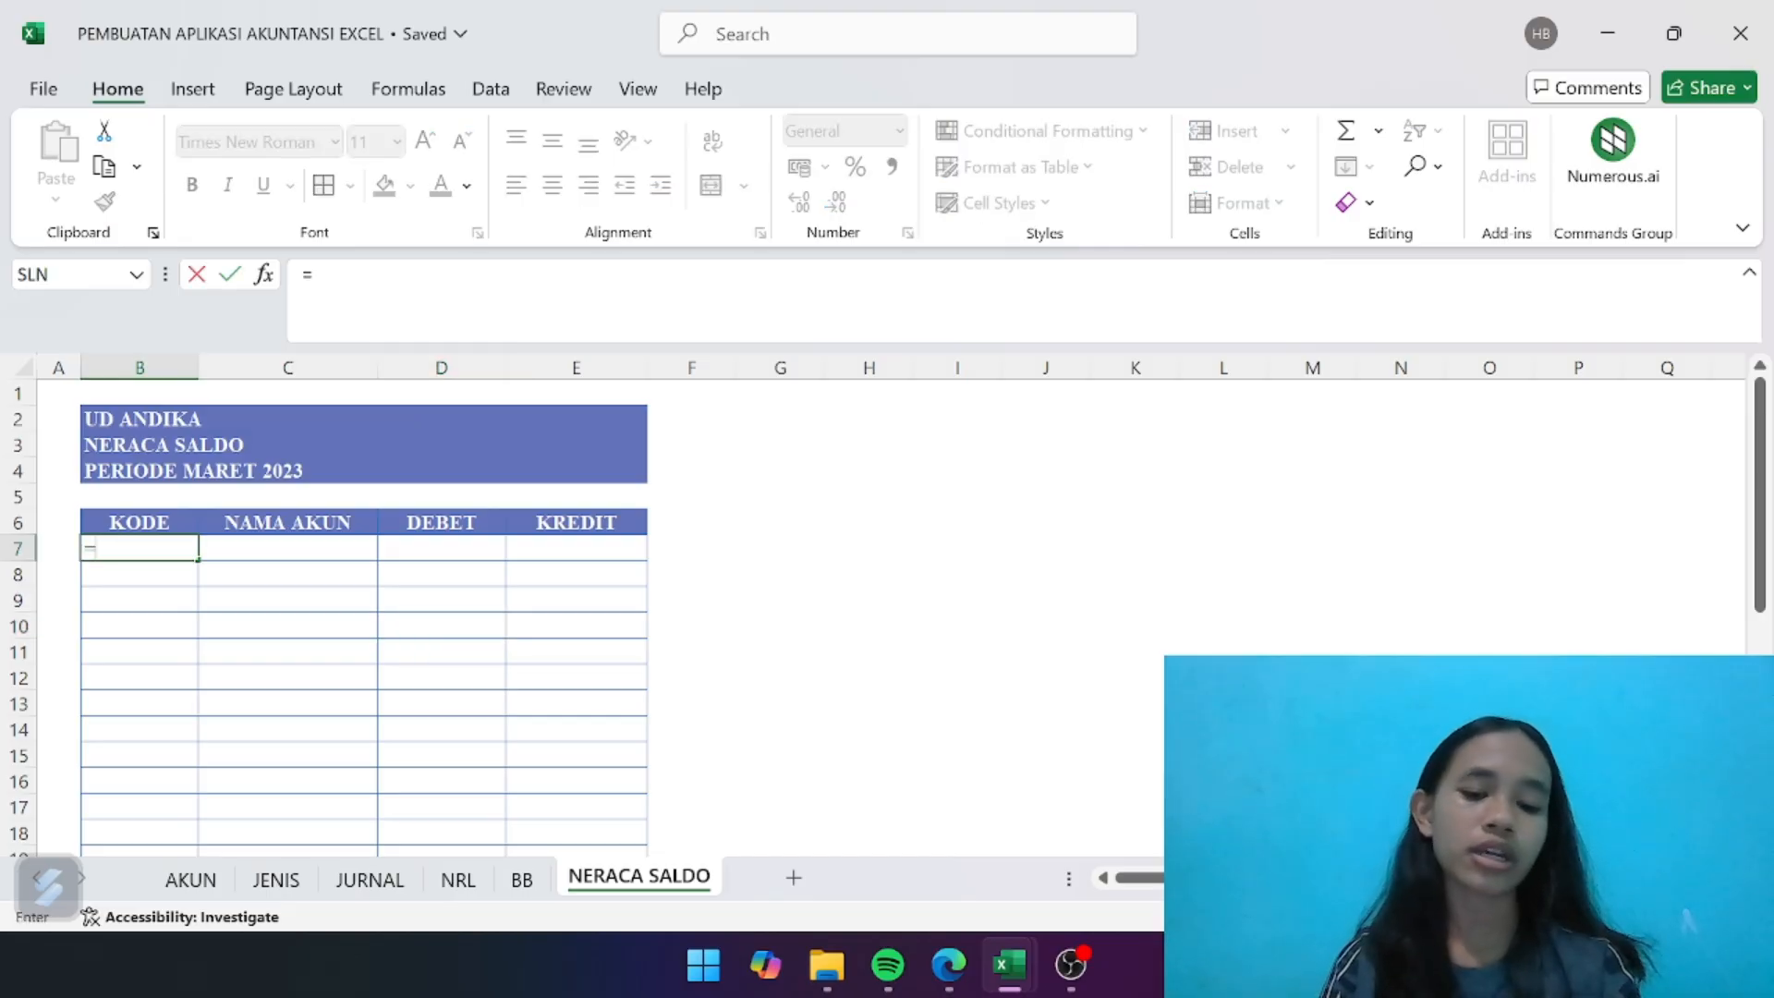
{"action": "left_click", "coordinate": [212, 889]}
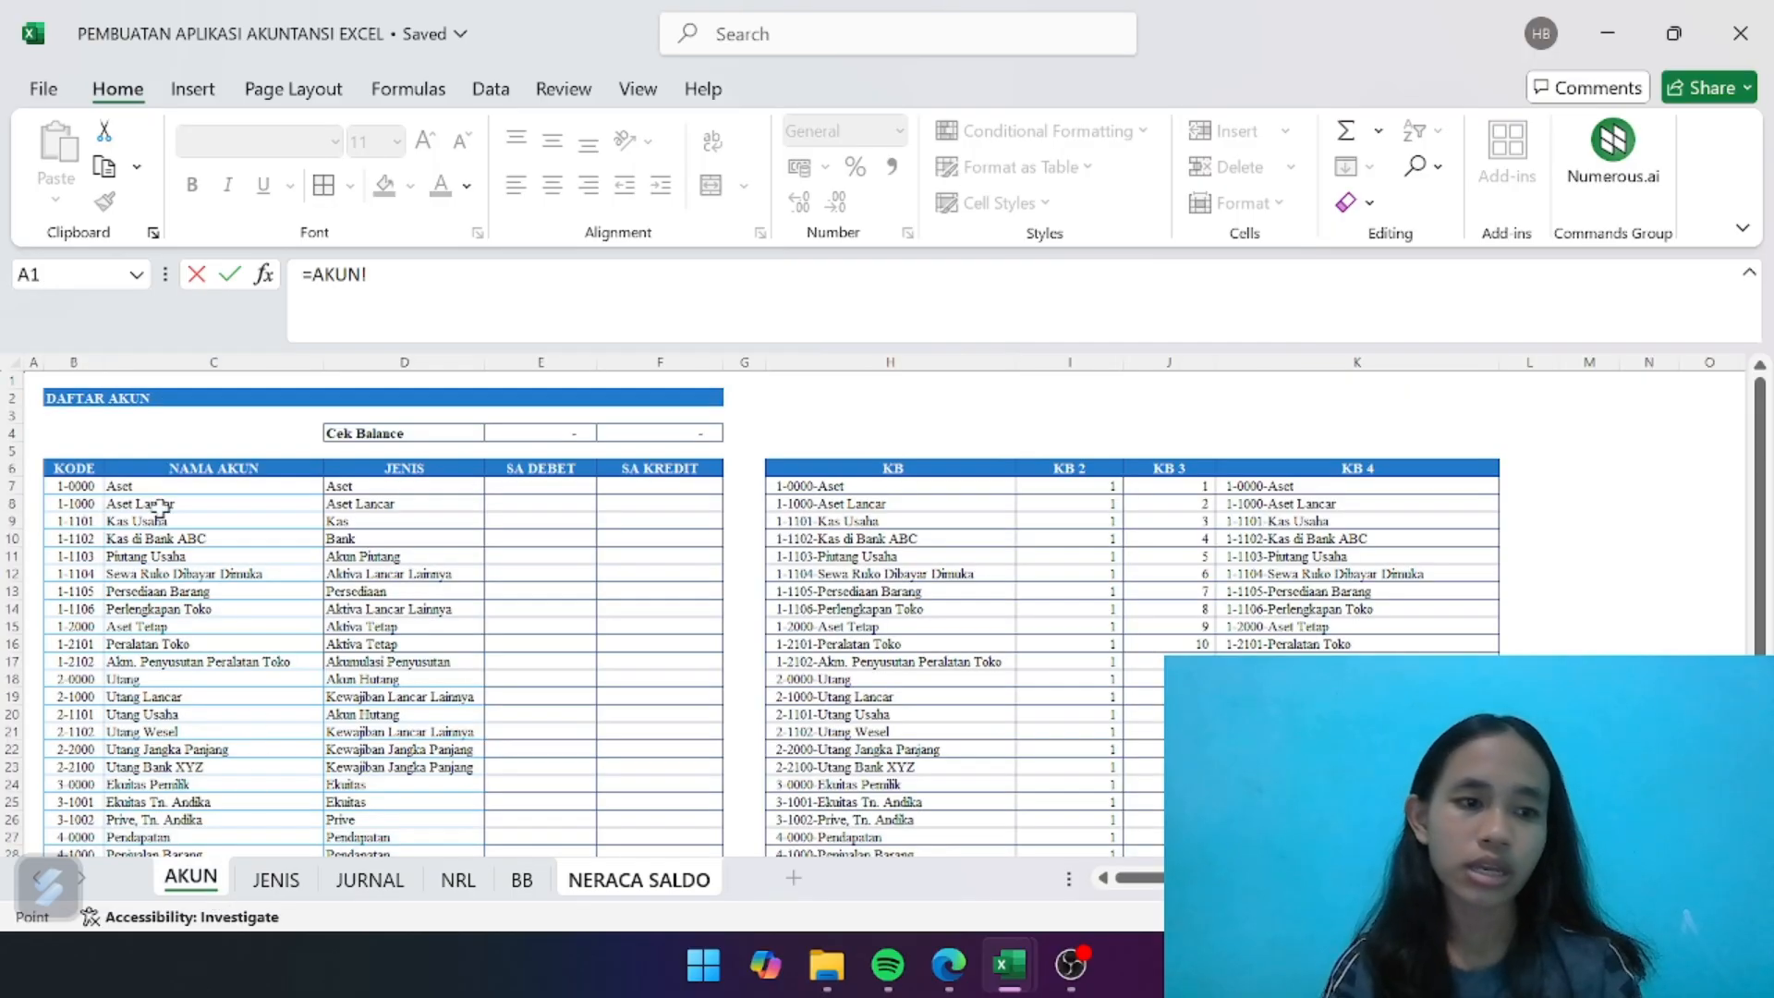
{"action": "left_click", "coordinate": [76, 490]}
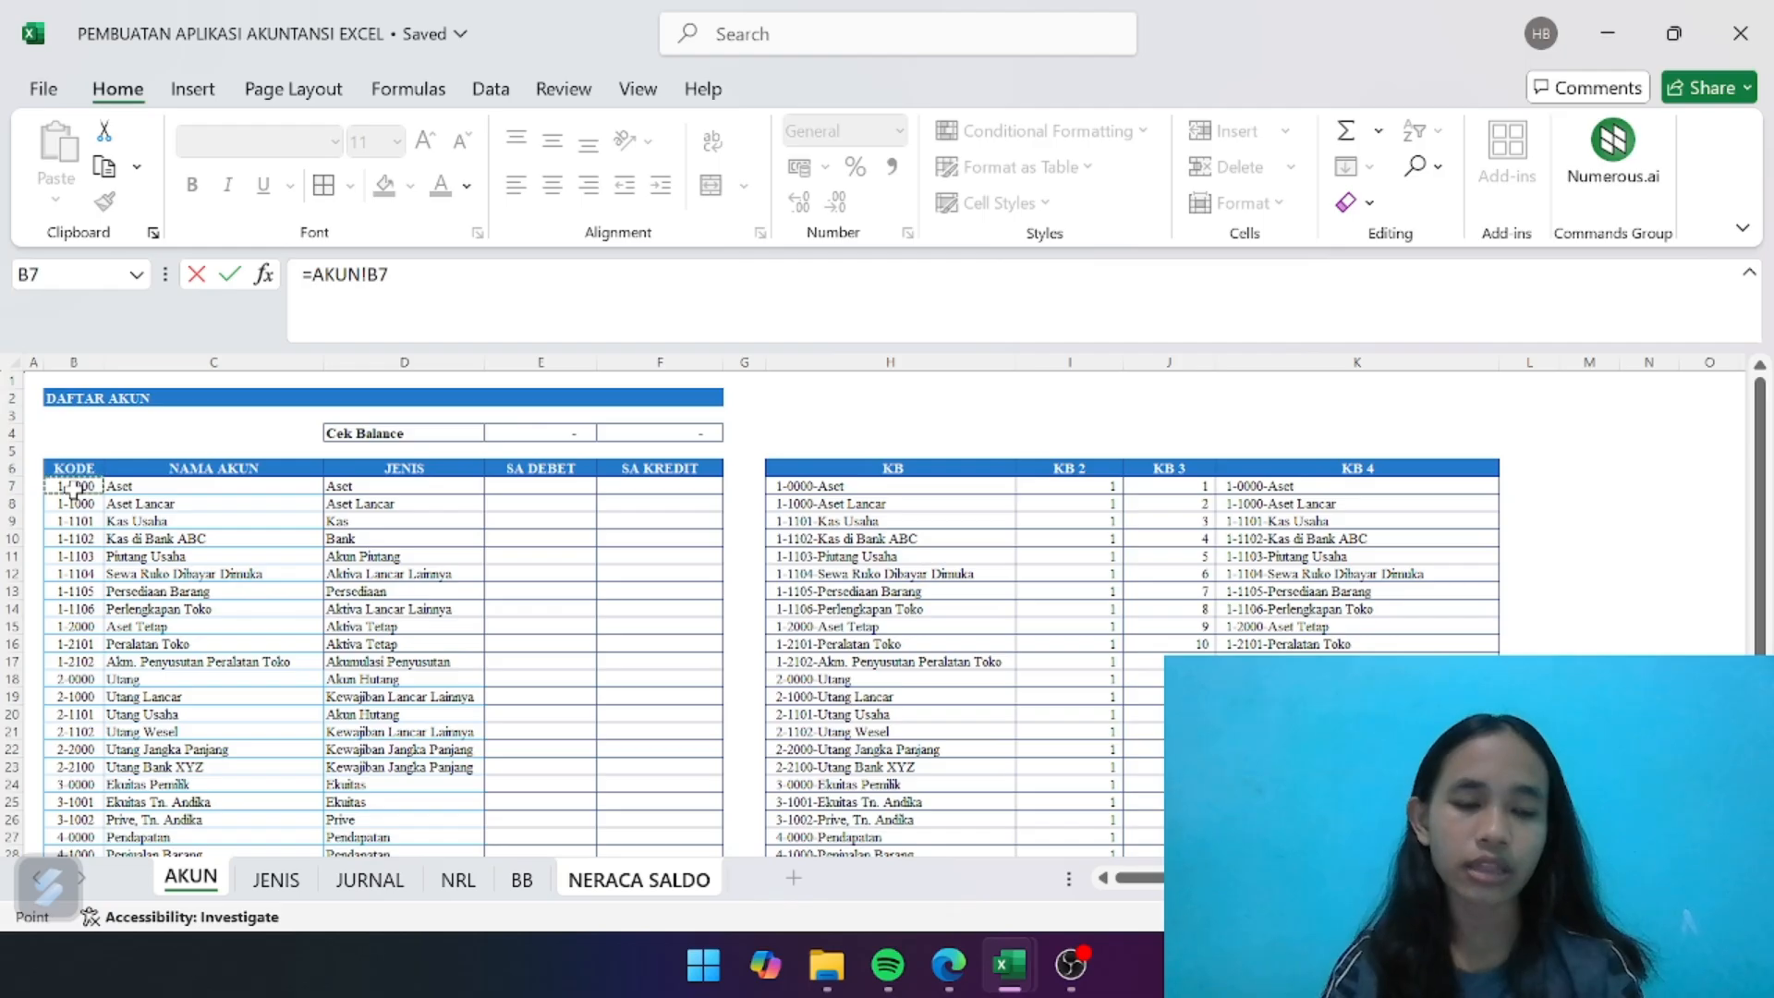
{"action": "key", "text": "Return"}
- Fill the account code formula from B7 down to B34 and widen the NAMA AKUN column
{"action": "left_click", "coordinate": [159, 550]}
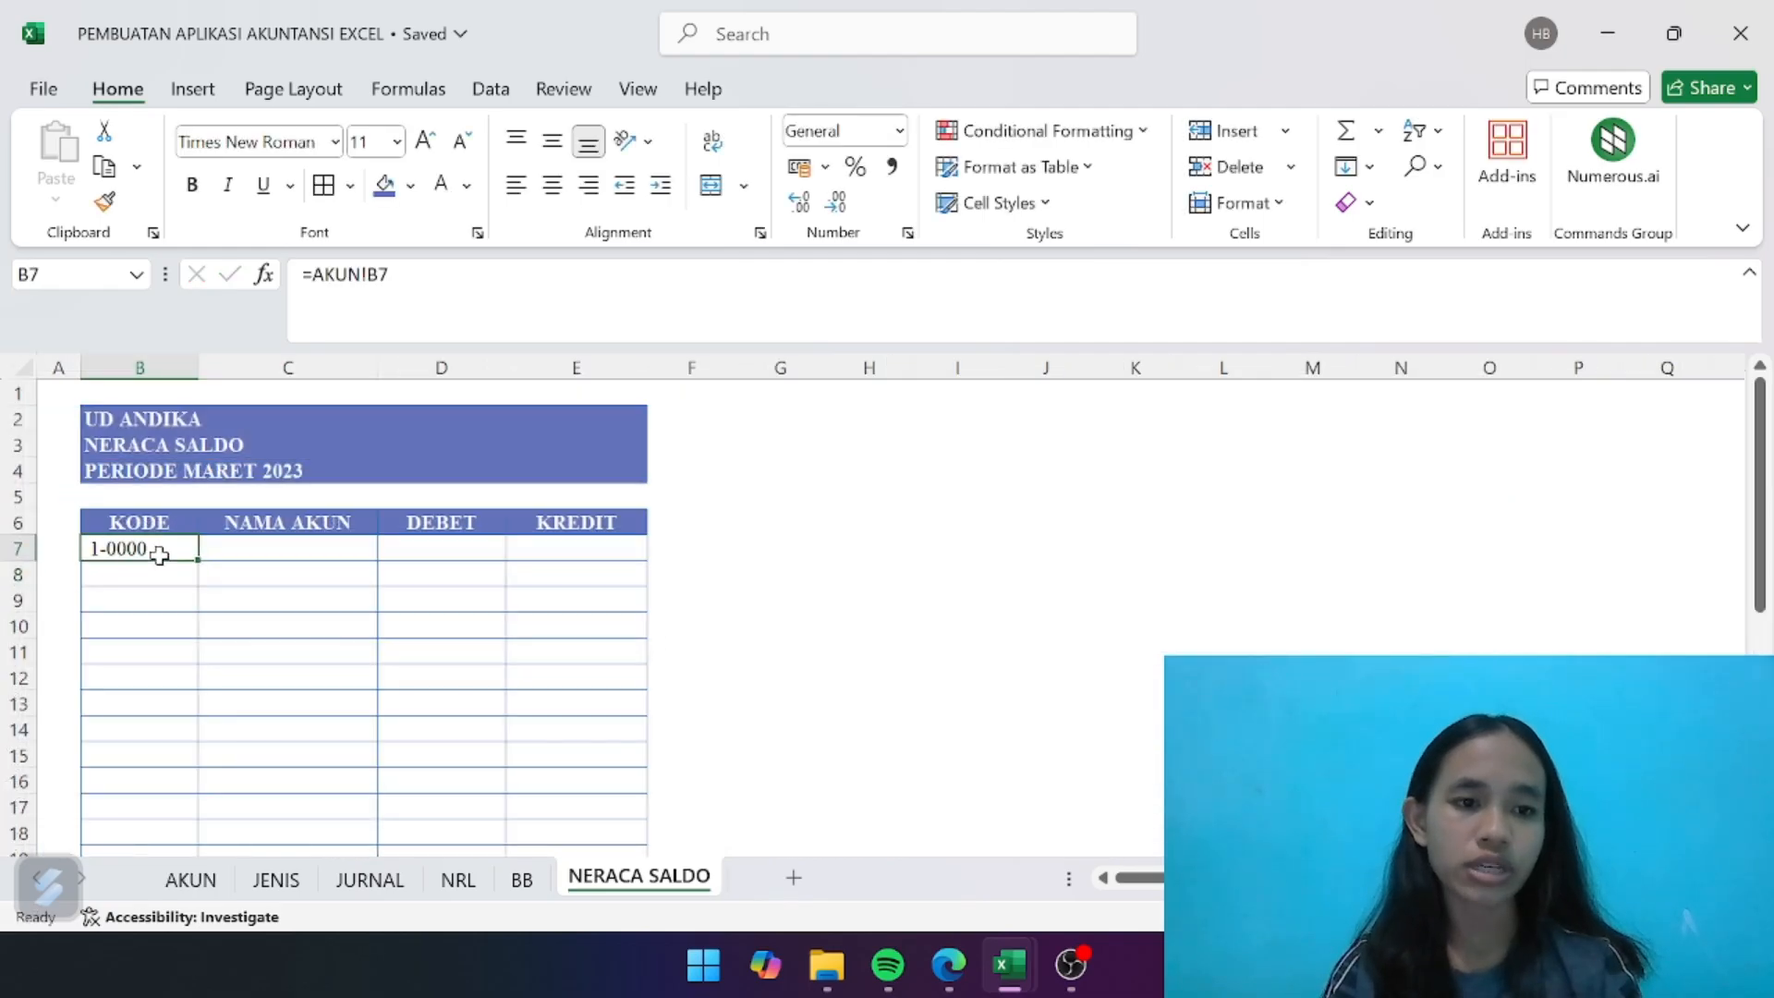
{"action": "mouse_move", "coordinate": [197, 560]}
{"action": "left_mouse_down"}
{"action": "mouse_move", "coordinate": [188, 873]}
{"action": "mouse_move", "coordinate": [187, 784]}
{"action": "left_mouse_up"}
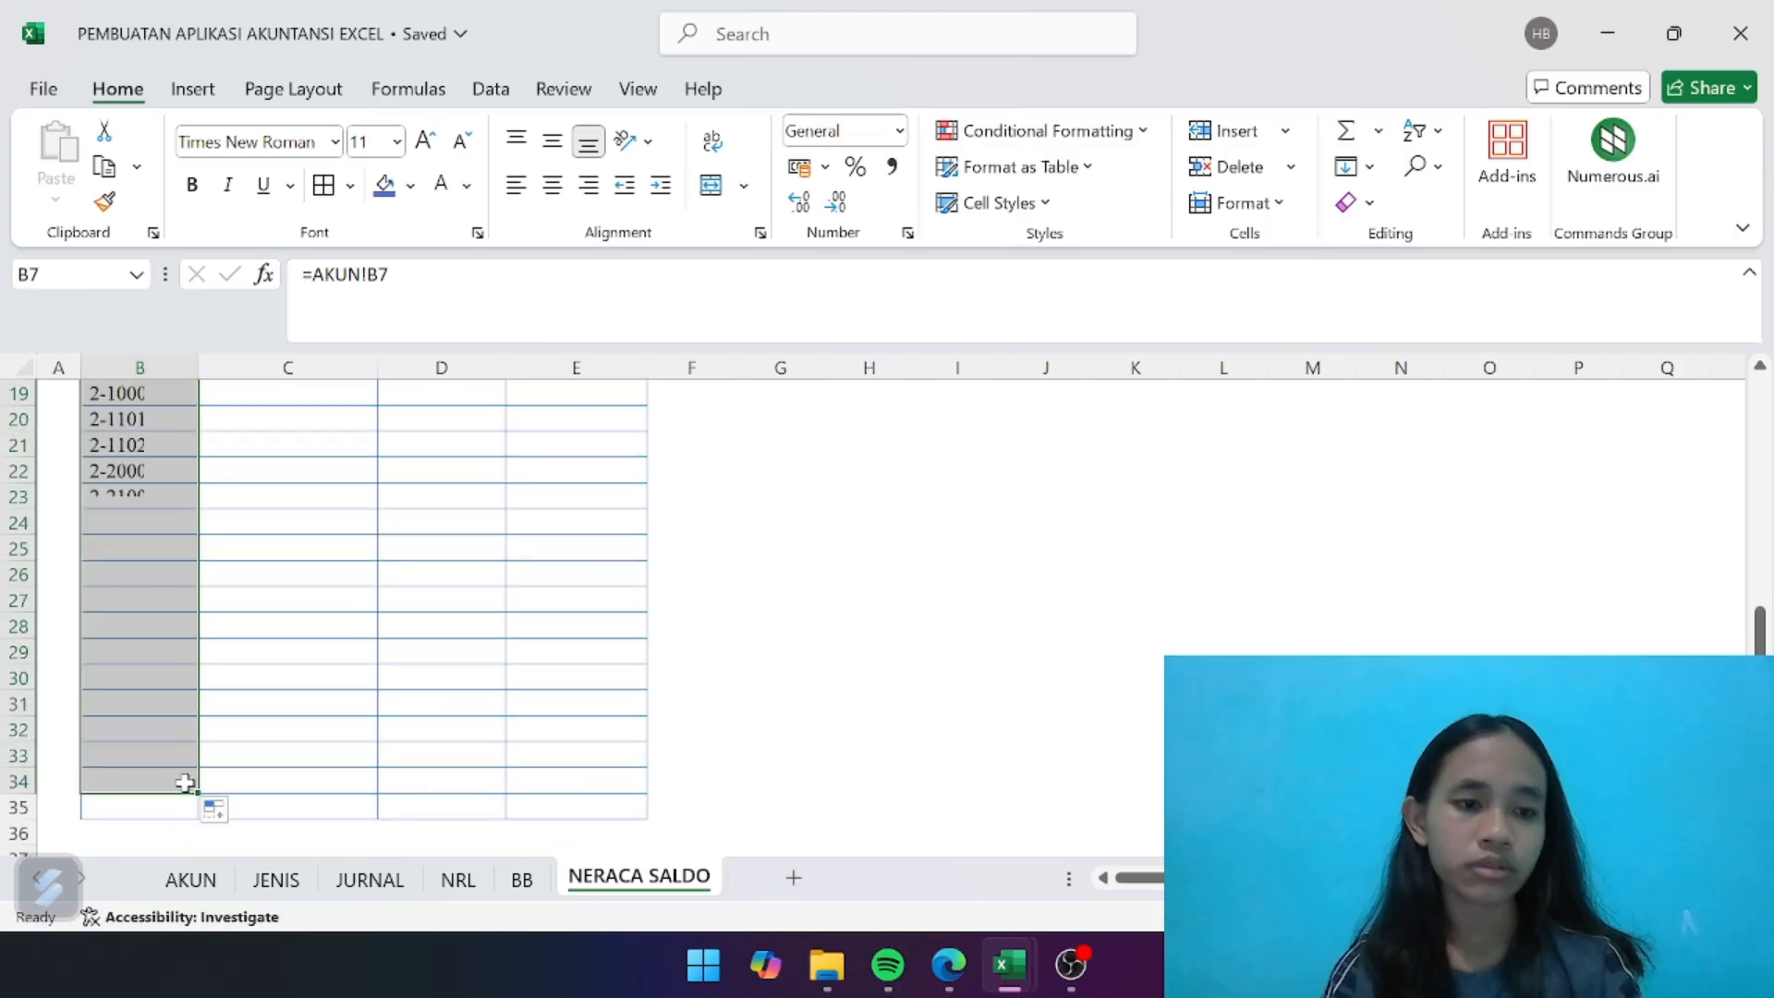
{"action": "left_click", "coordinate": [291, 672]}
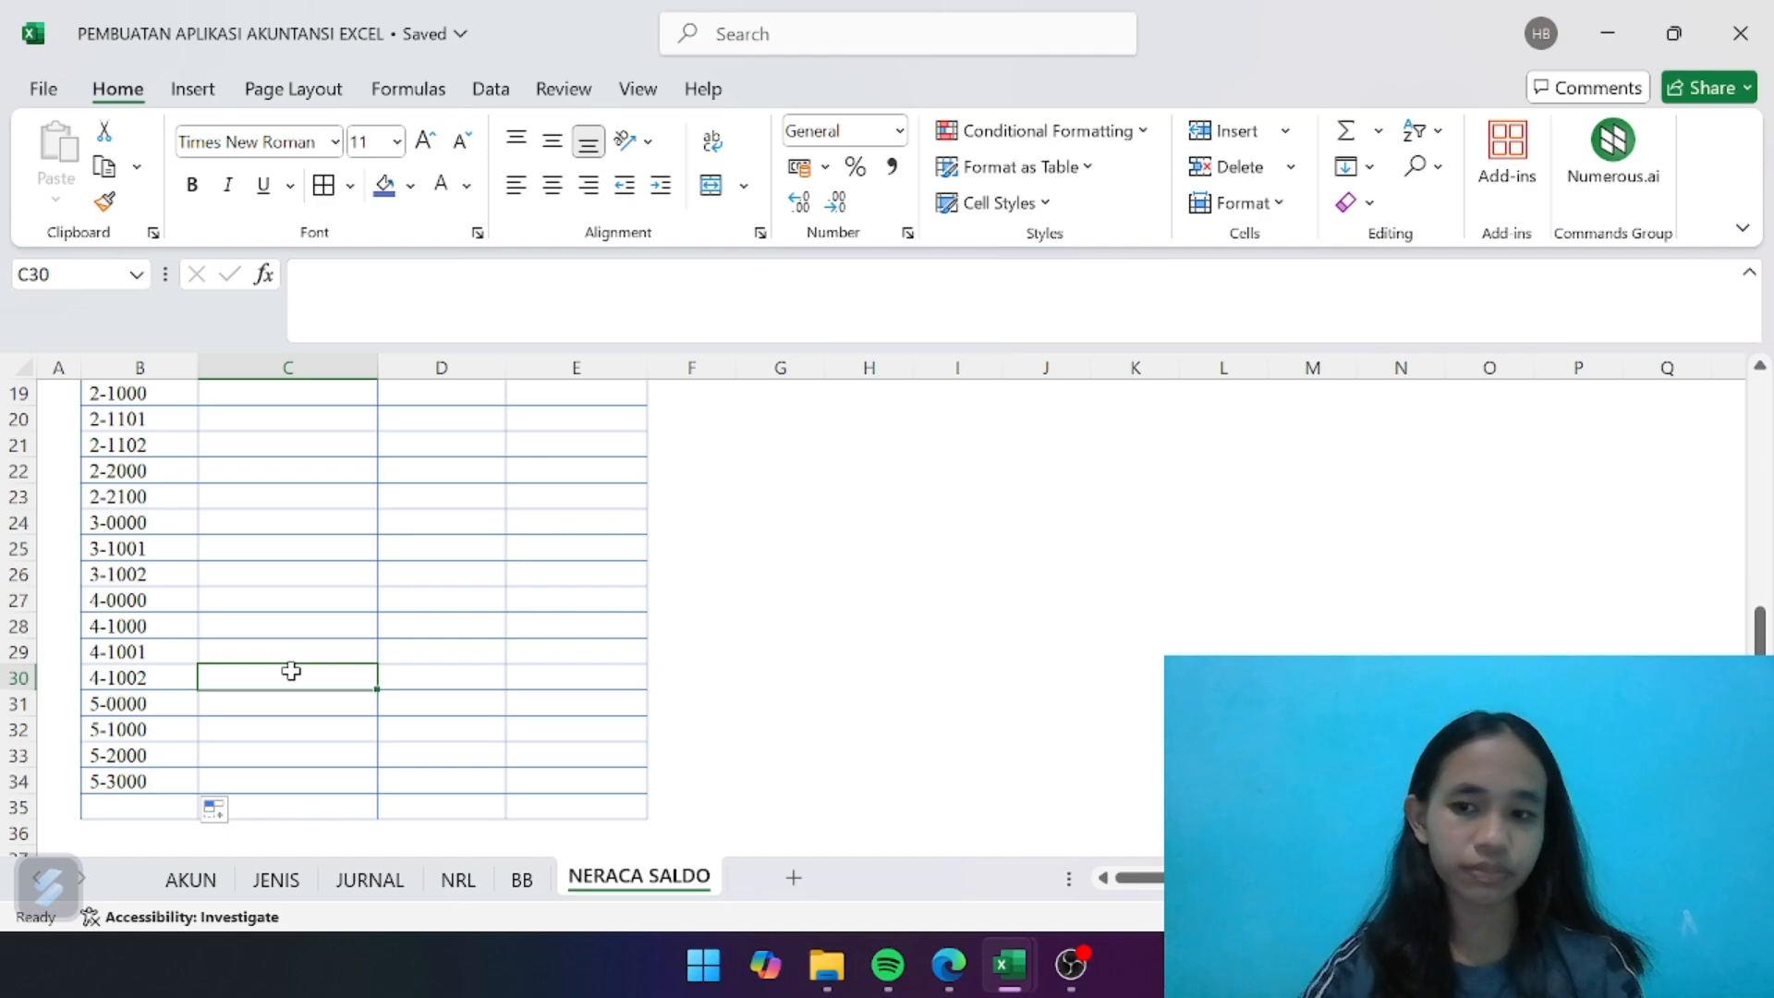
{"action": "scroll", "coordinate": [291, 672], "scroll_direction": "up", "scroll_amount": 6}
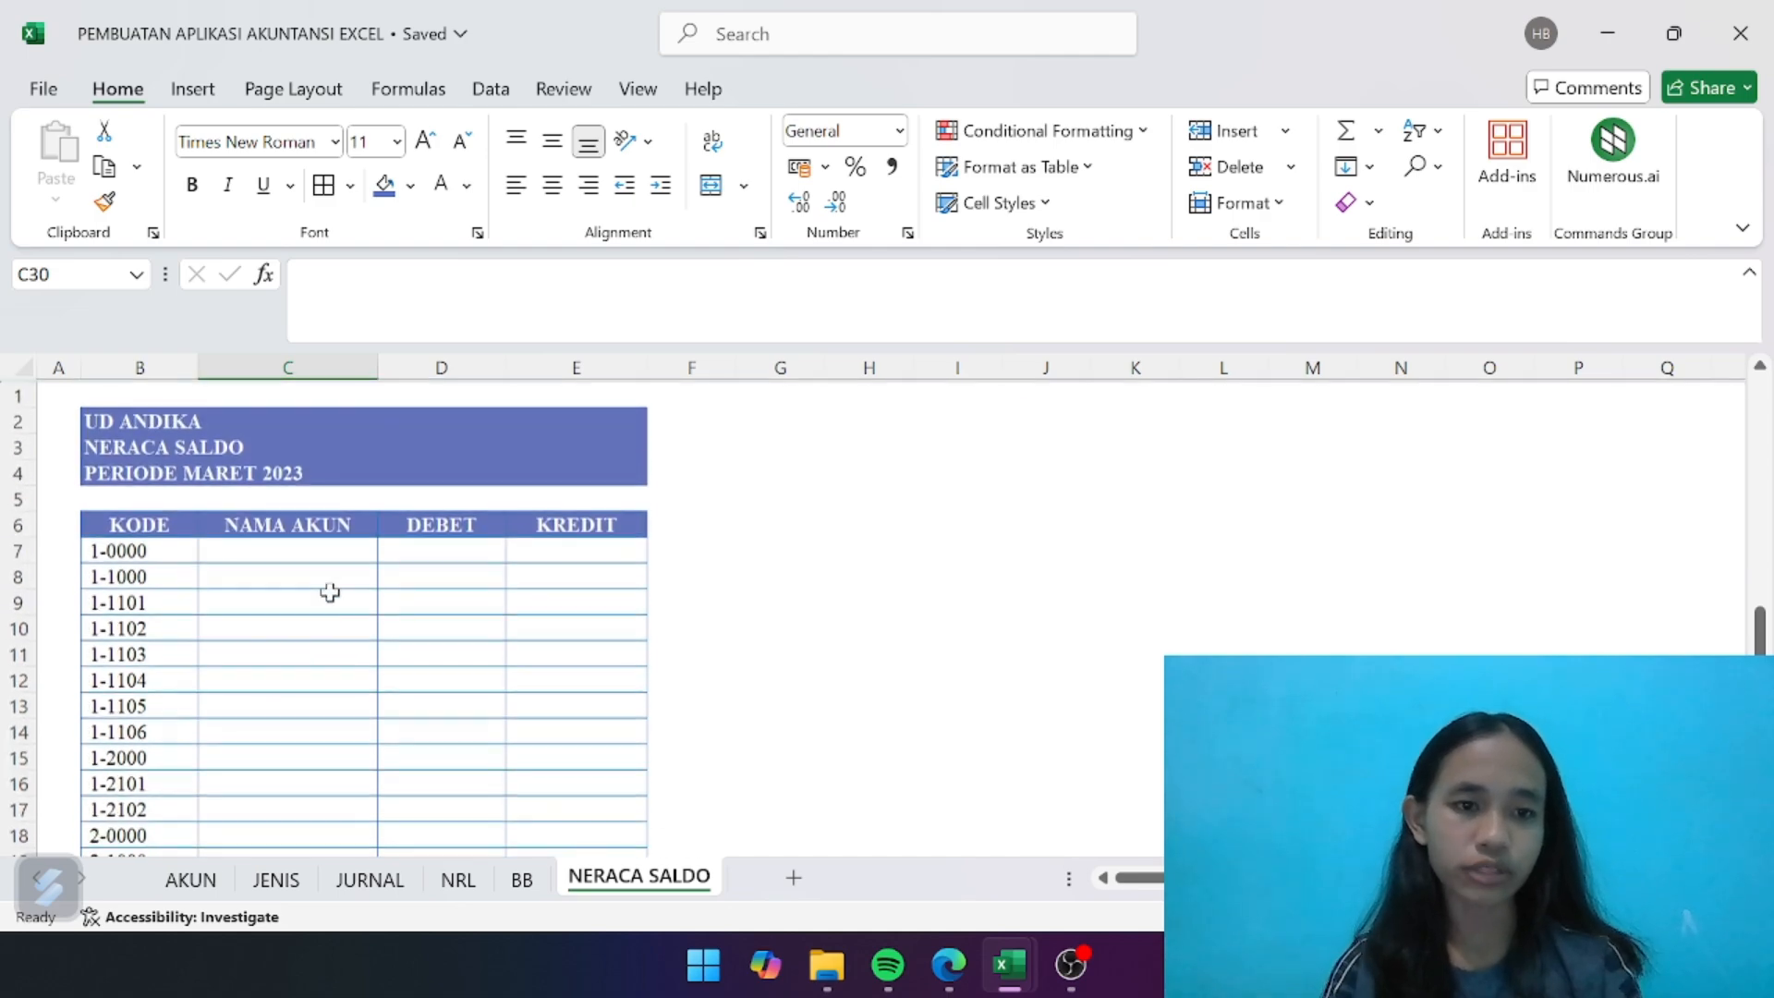
{"action": "left_click_drag", "start_coordinate": [384, 373], "coordinate": [449, 373]}
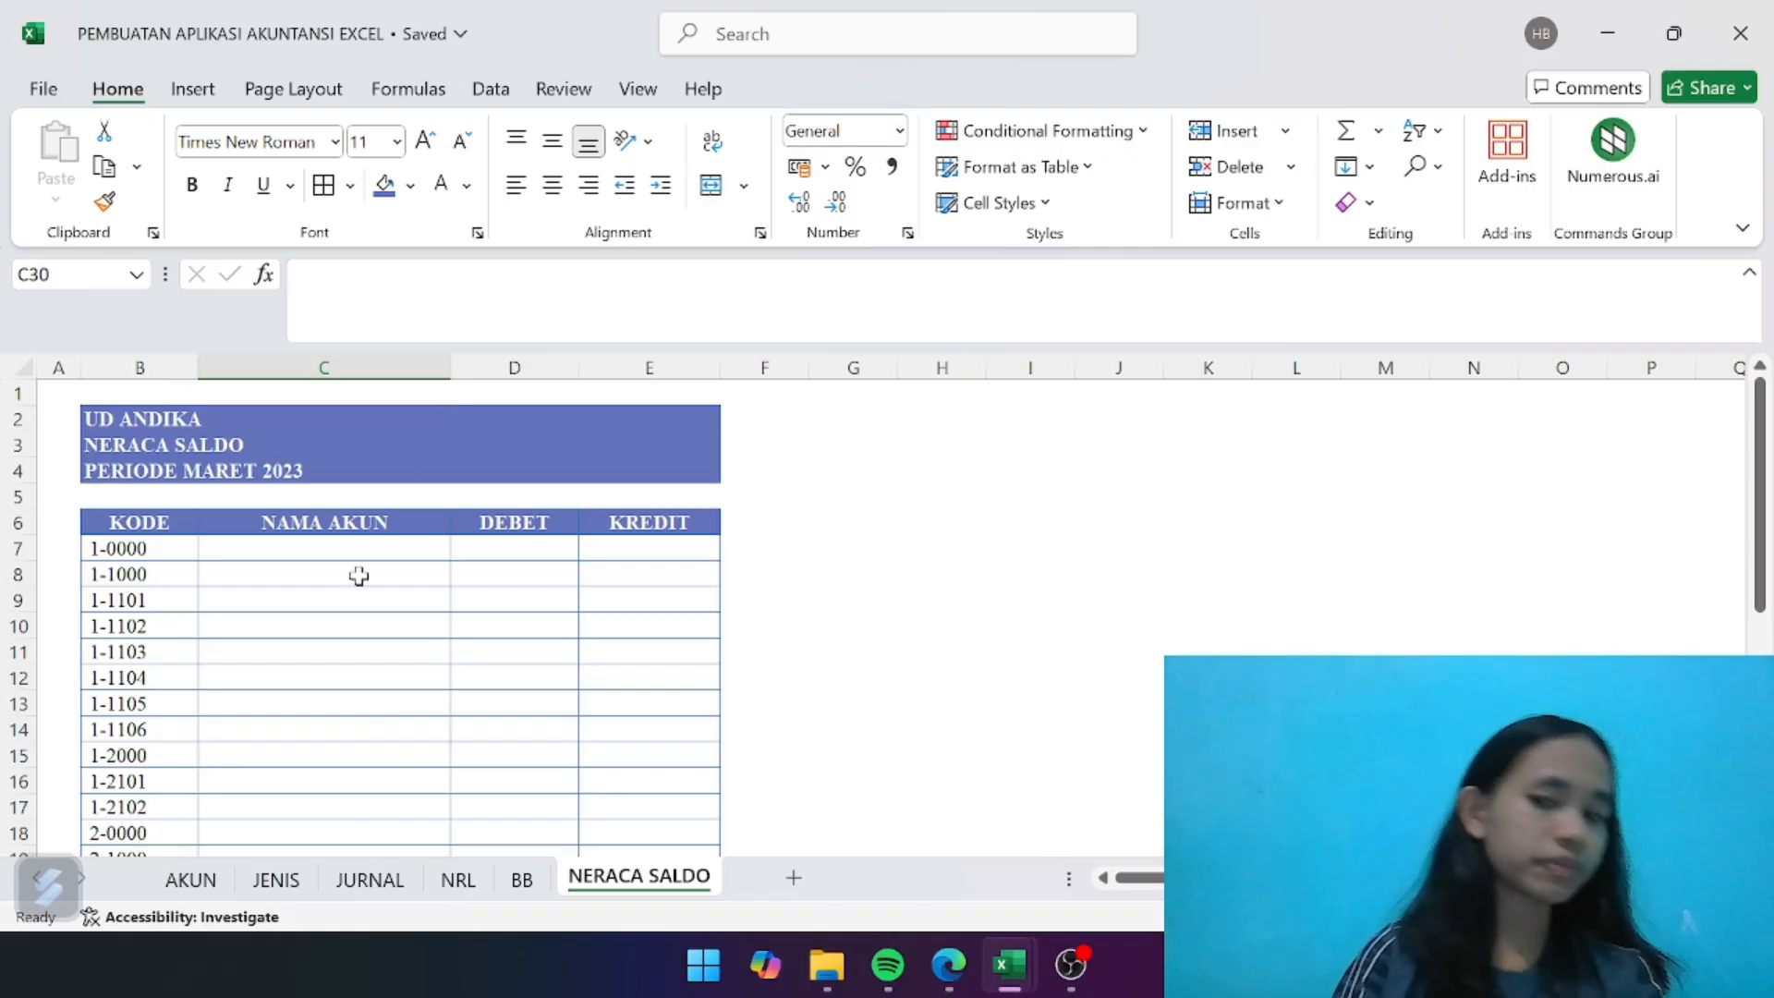
- Begin the account name lookup in C7 with =IFERROR(INDEX( and use the named range ak_nama as the array
{"action": "left_click", "coordinate": [333, 542]}
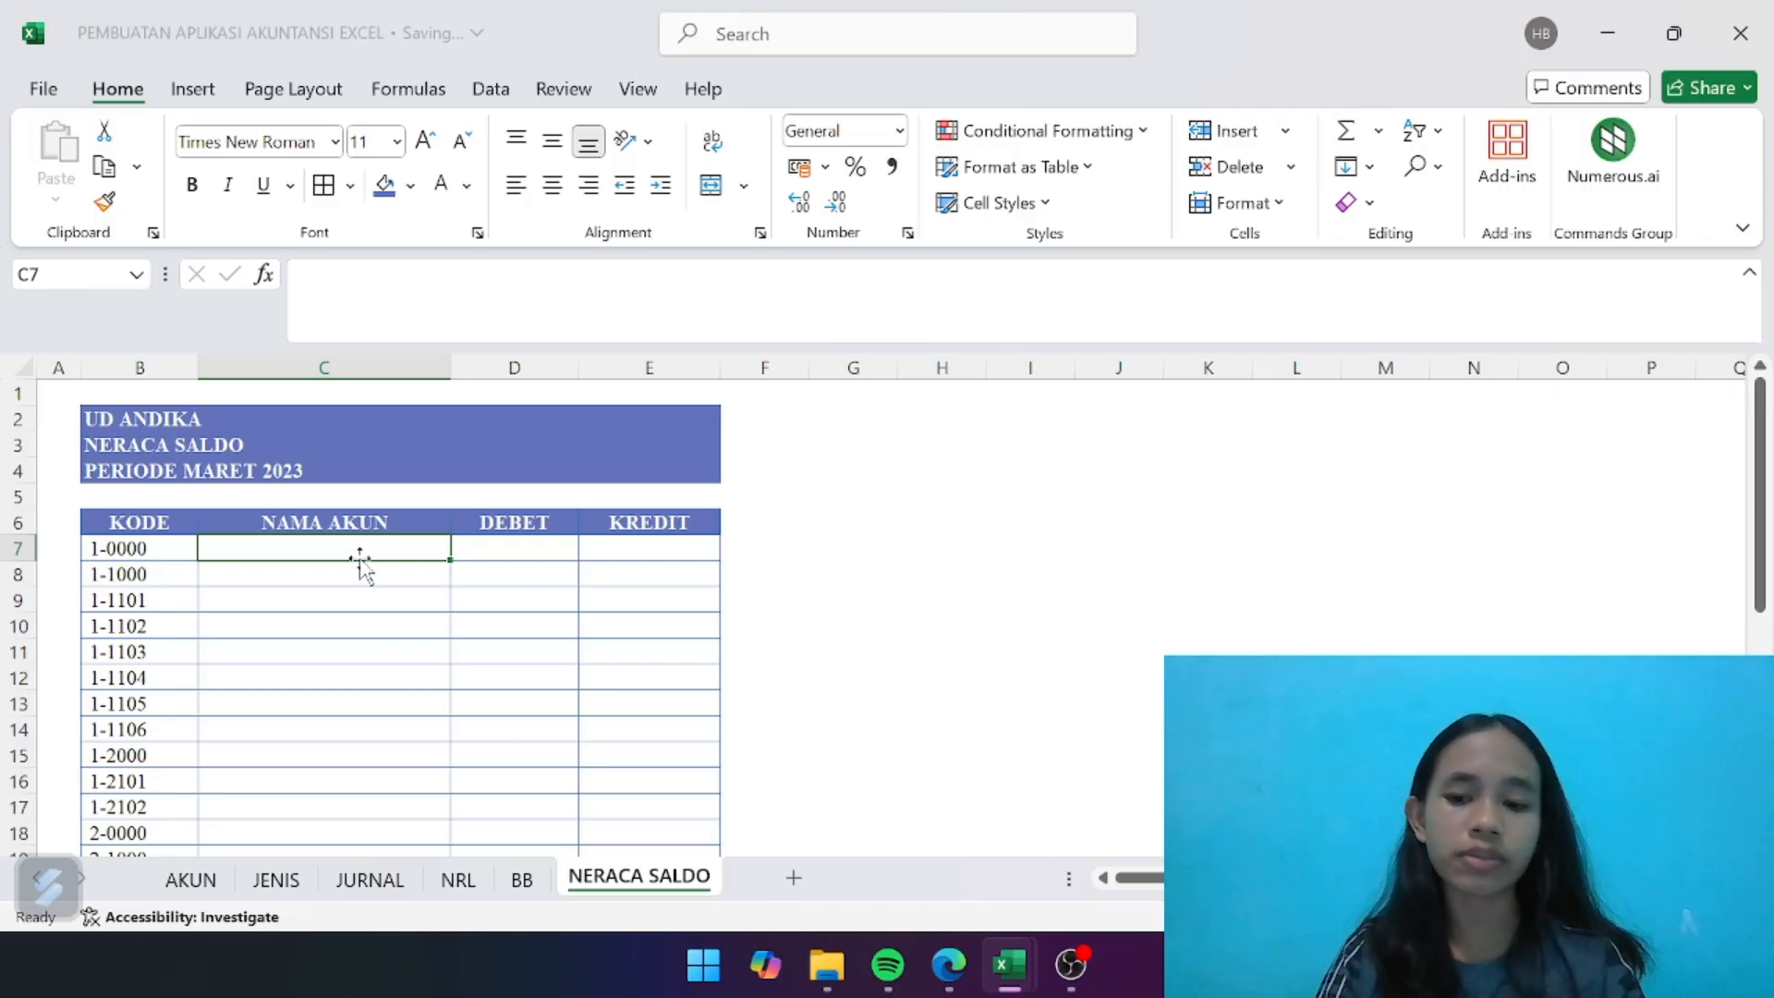
{"action": "type", "text": "=IF"}
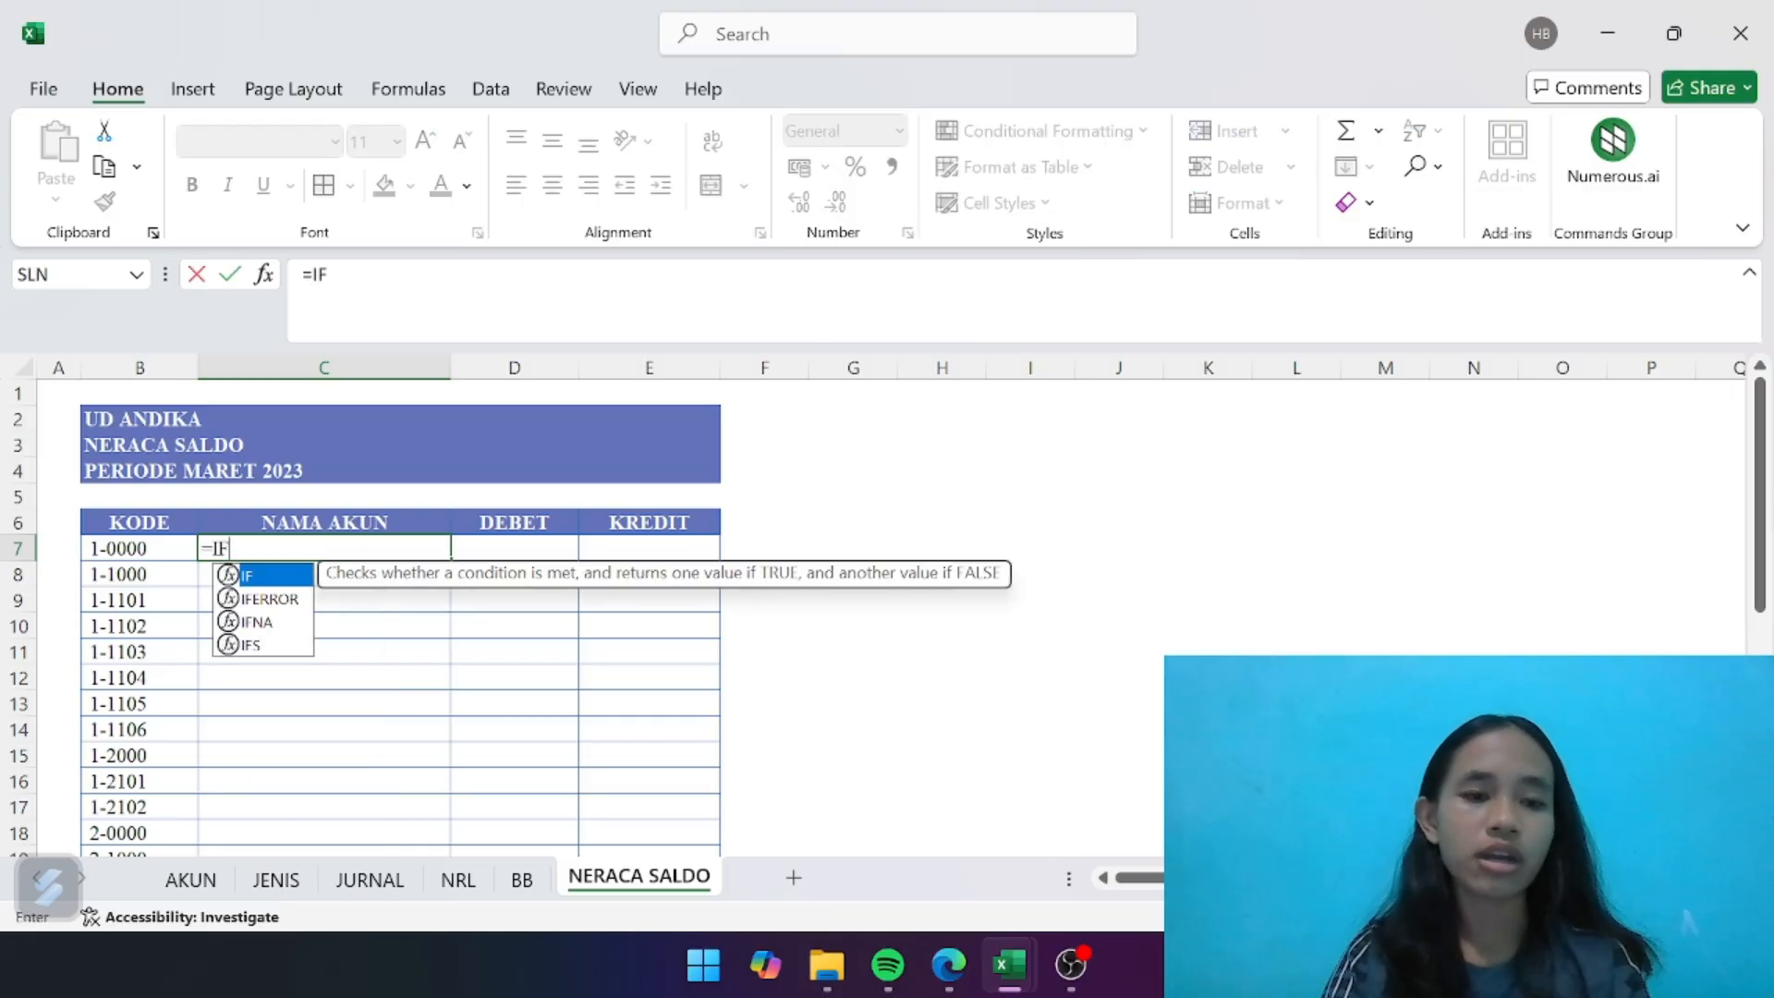
{"action": "type", "text": "err"}
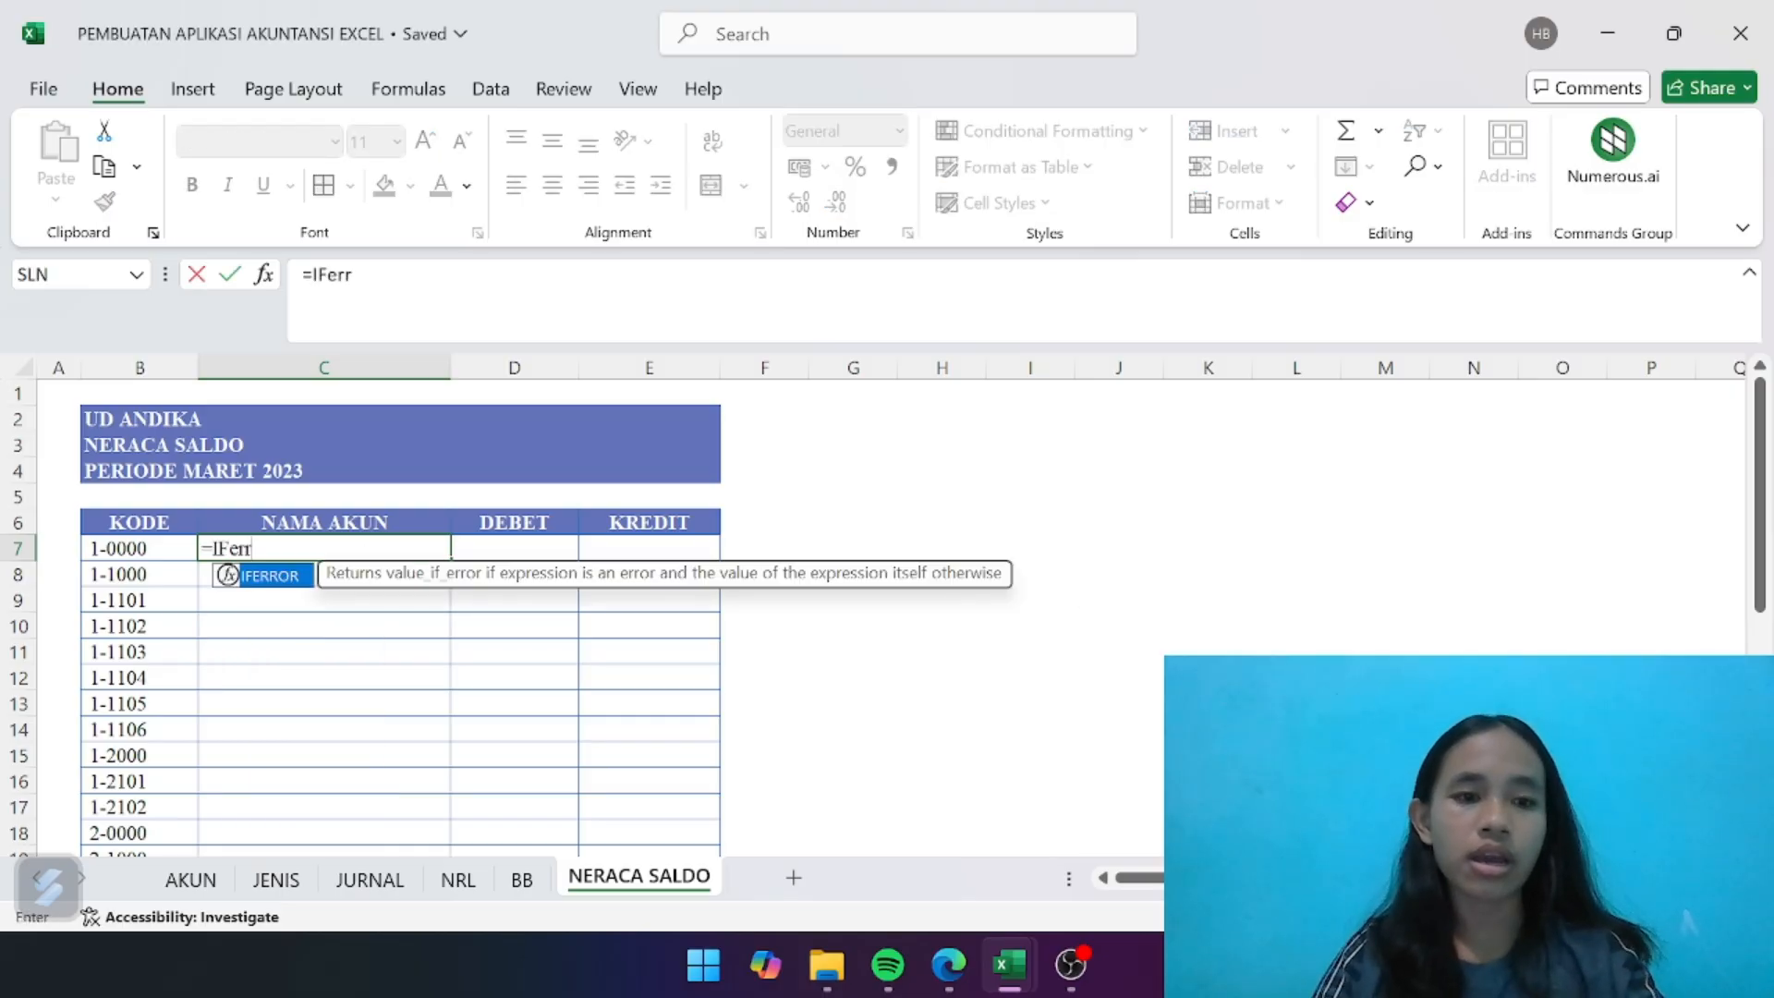
{"action": "double_click", "coordinate": [268, 576]}
{"action": "type", "text": "inde"}
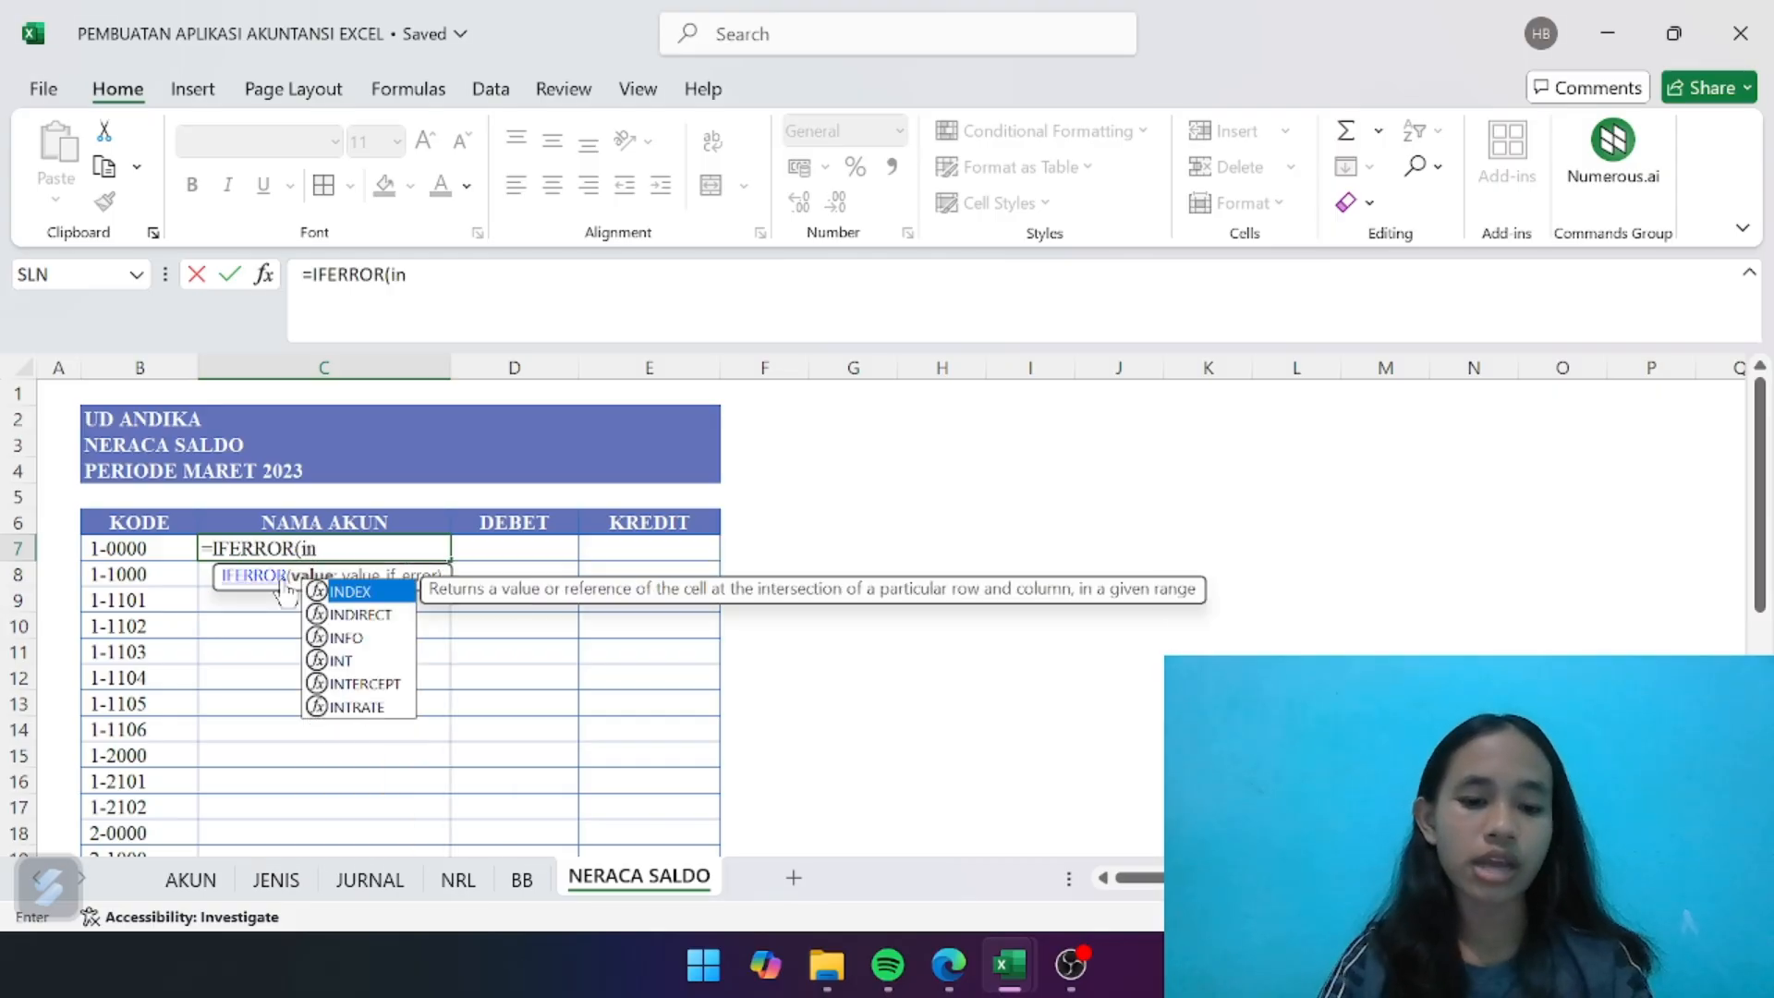
{"action": "double_click", "coordinate": [356, 598]}
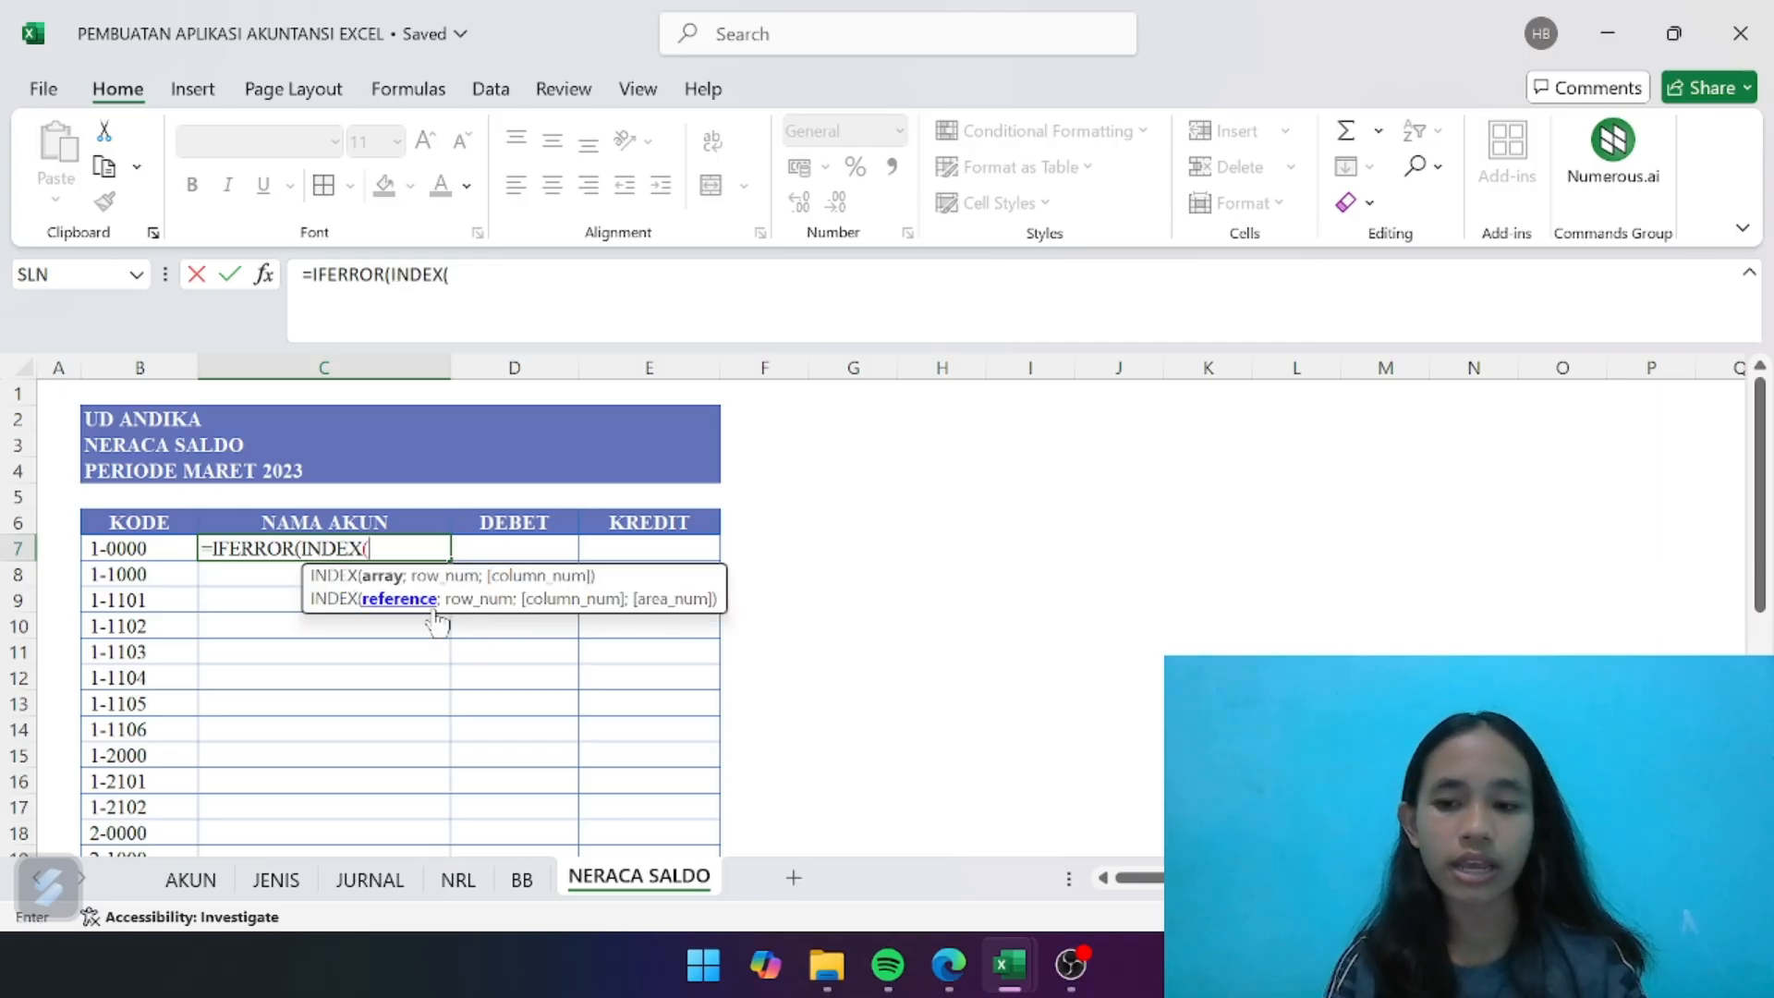
{"action": "type", "text": "ak"}
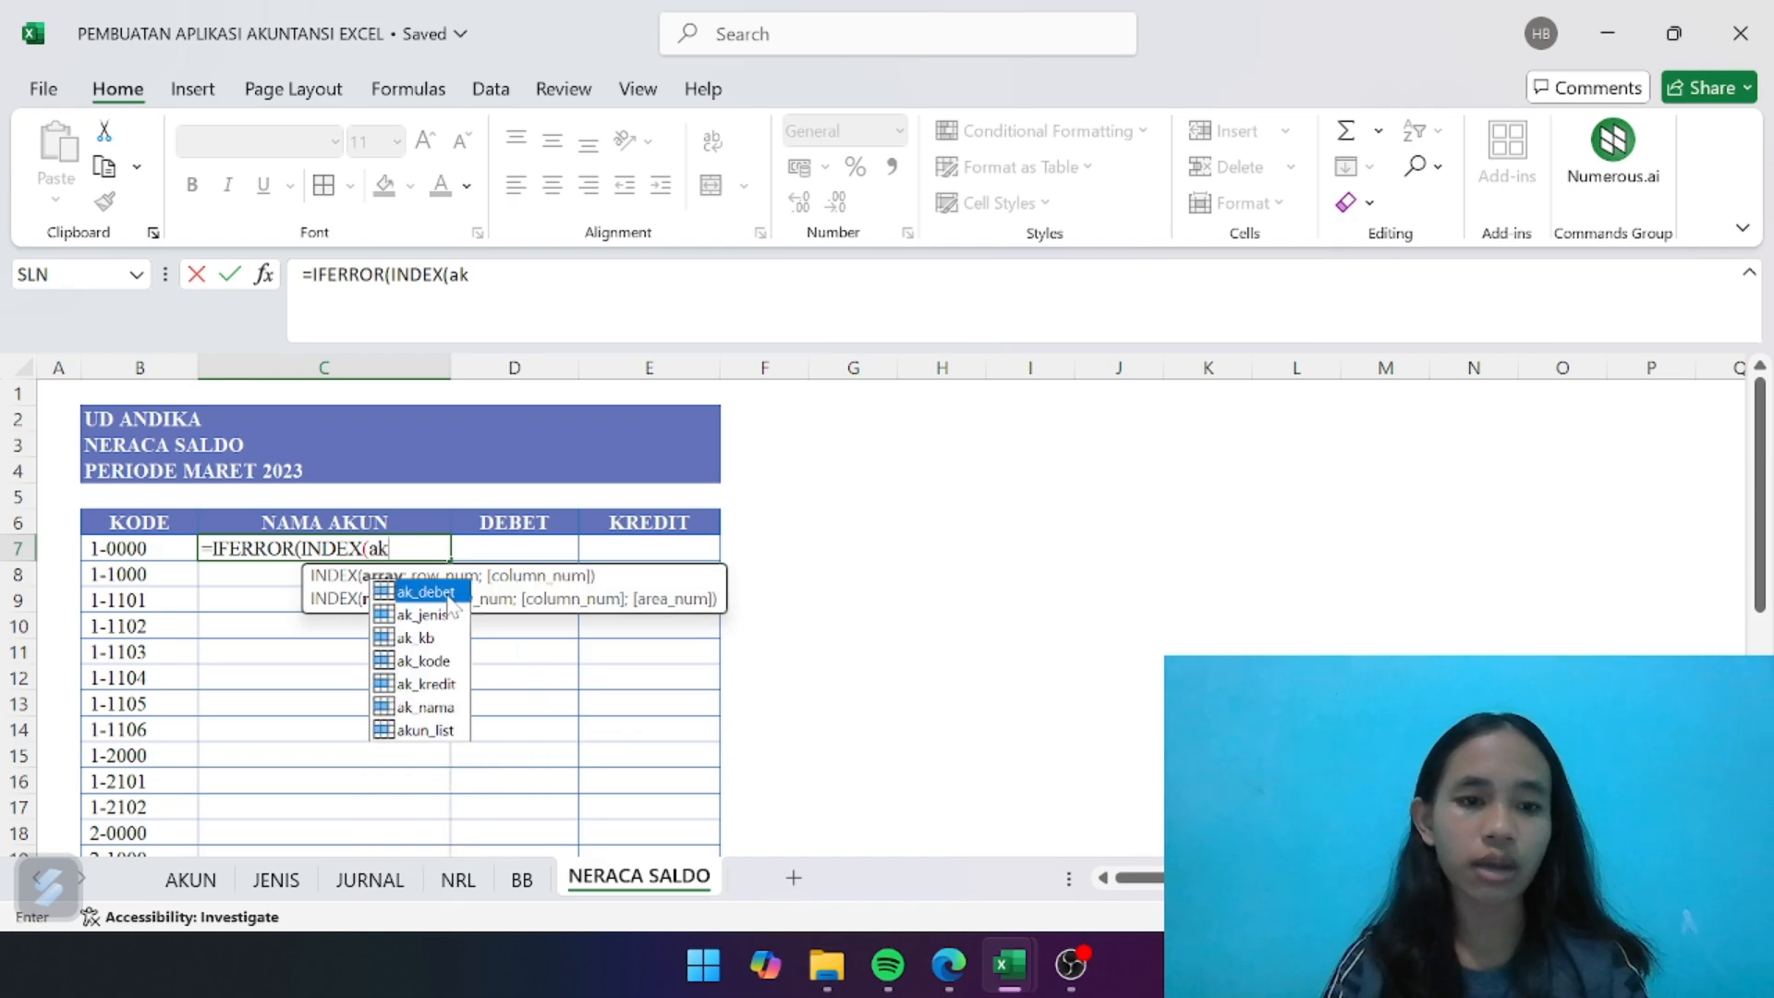
{"action": "double_click", "coordinate": [444, 707]}
- Complete the C7 formula with MATCH(B7;ak_kode;0) as the row number and an empty text "" as the error value
{"action": "type", "text": ";match"}
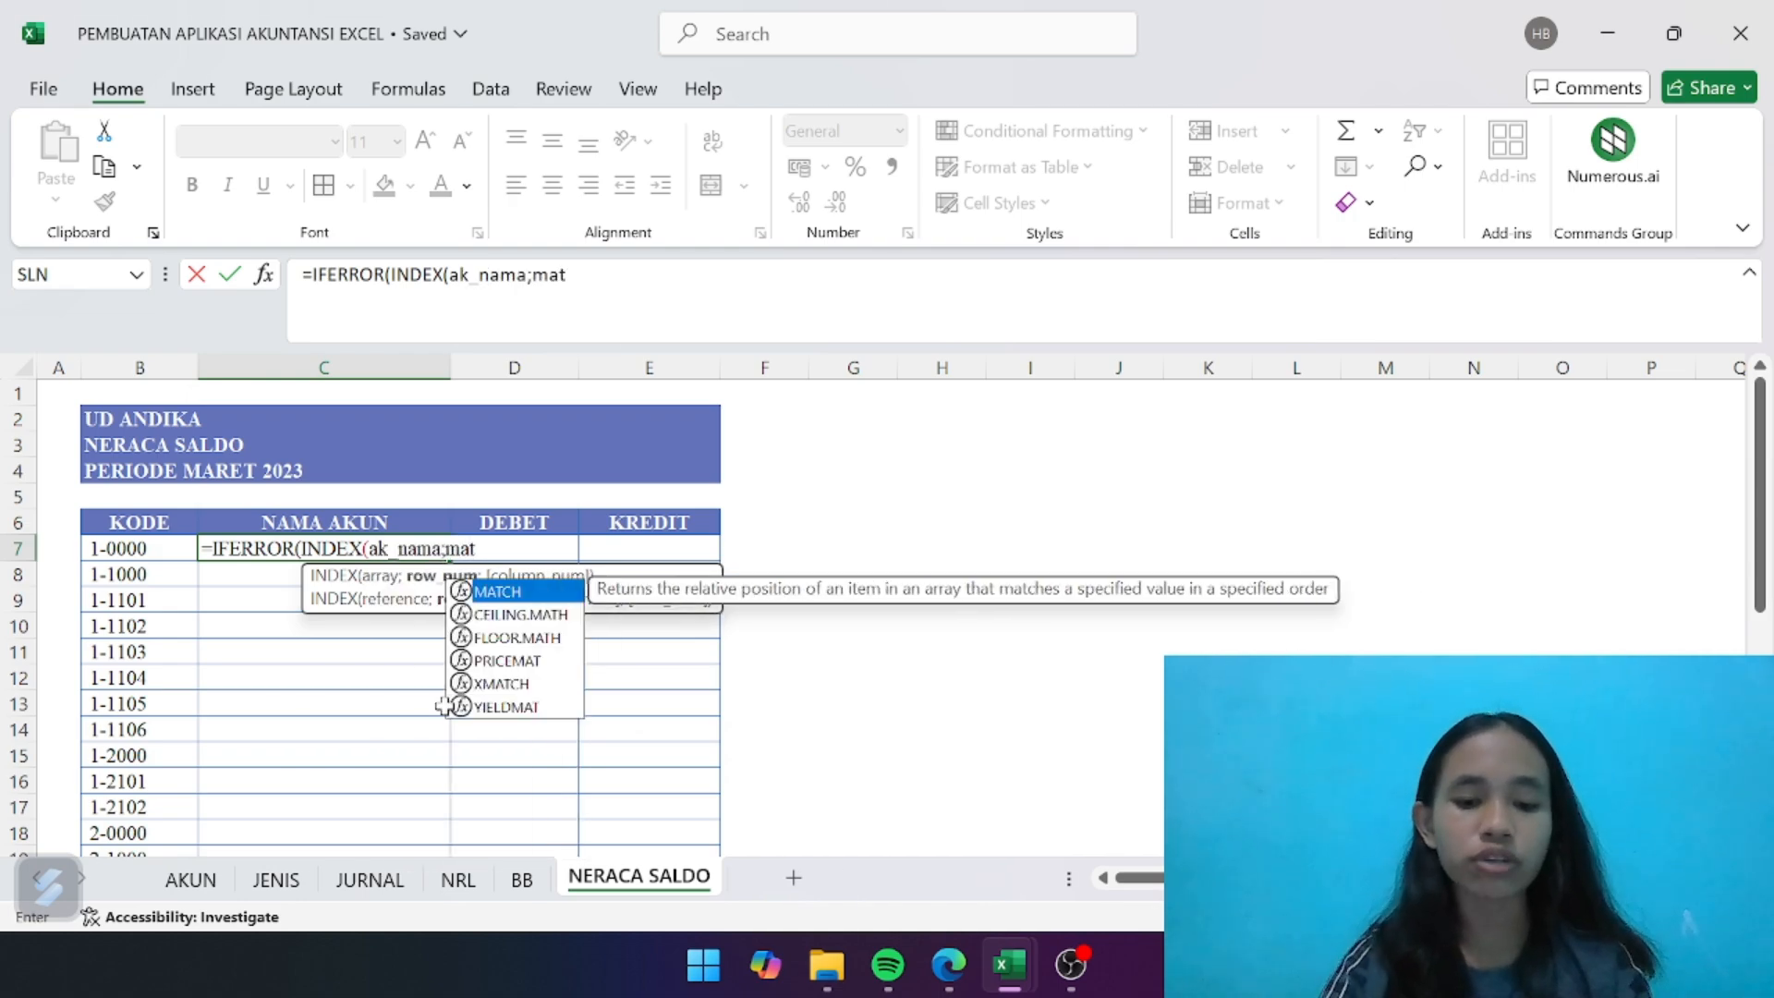
{"action": "double_click", "coordinate": [496, 590]}
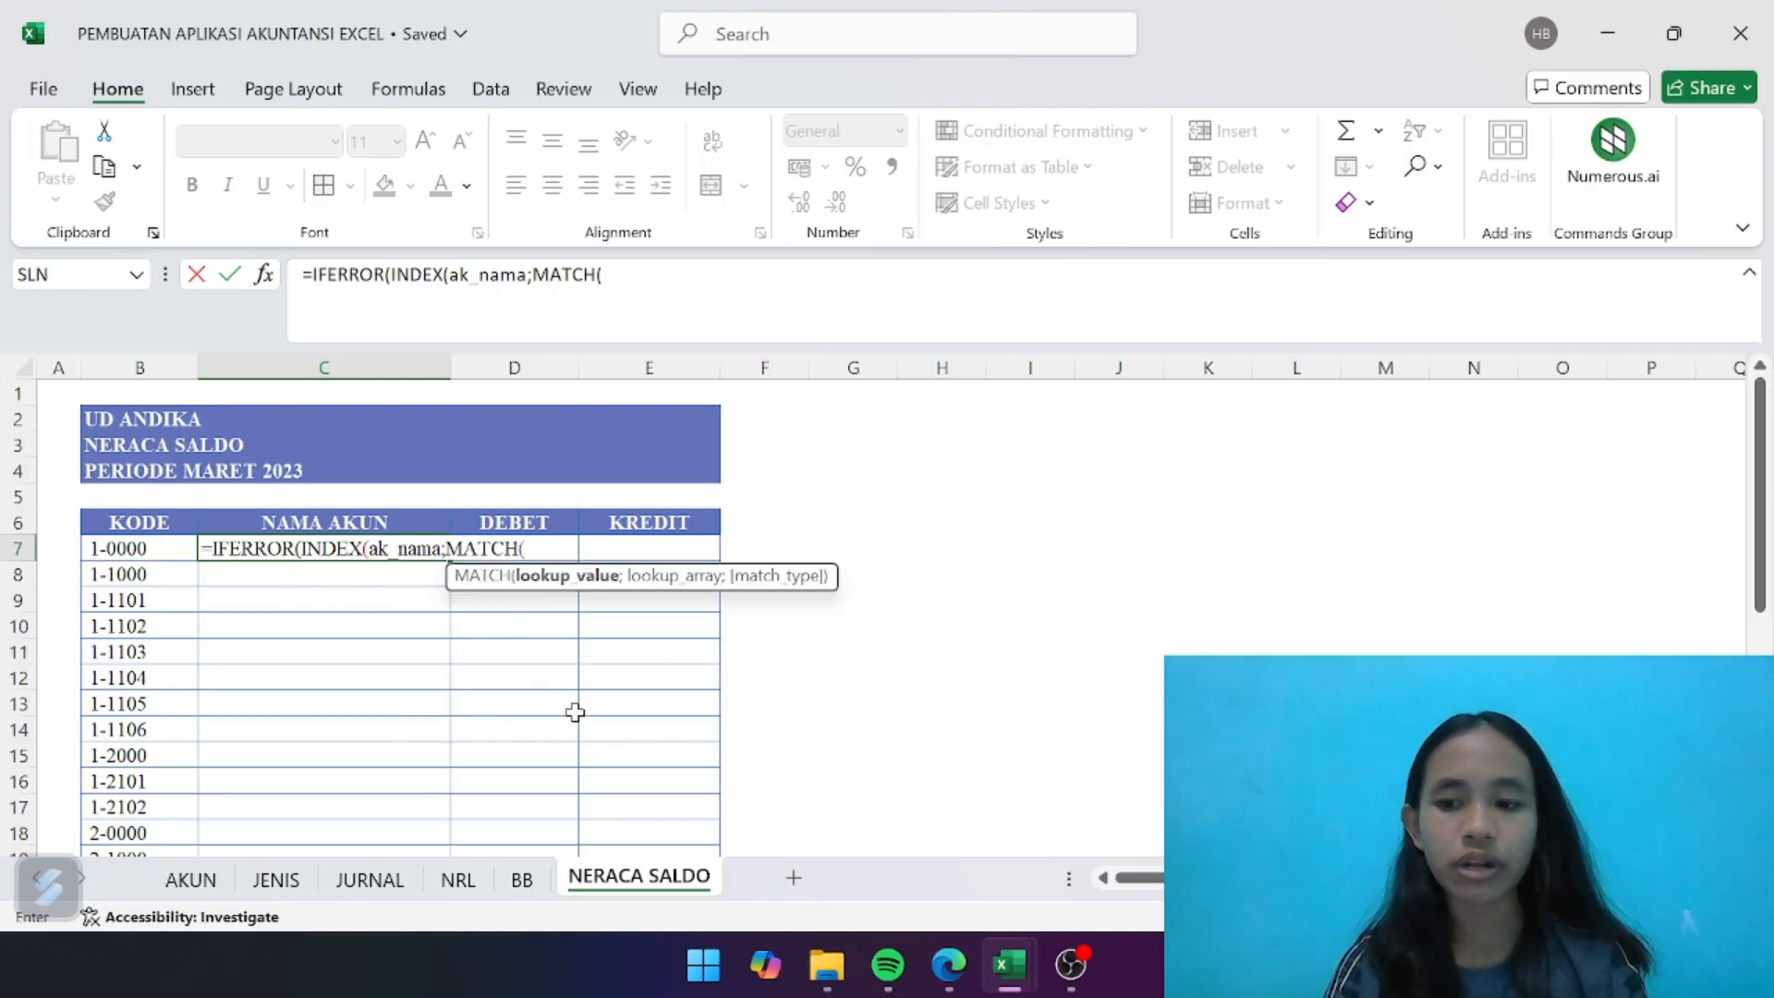
{"action": "left_click", "coordinate": [138, 552]}
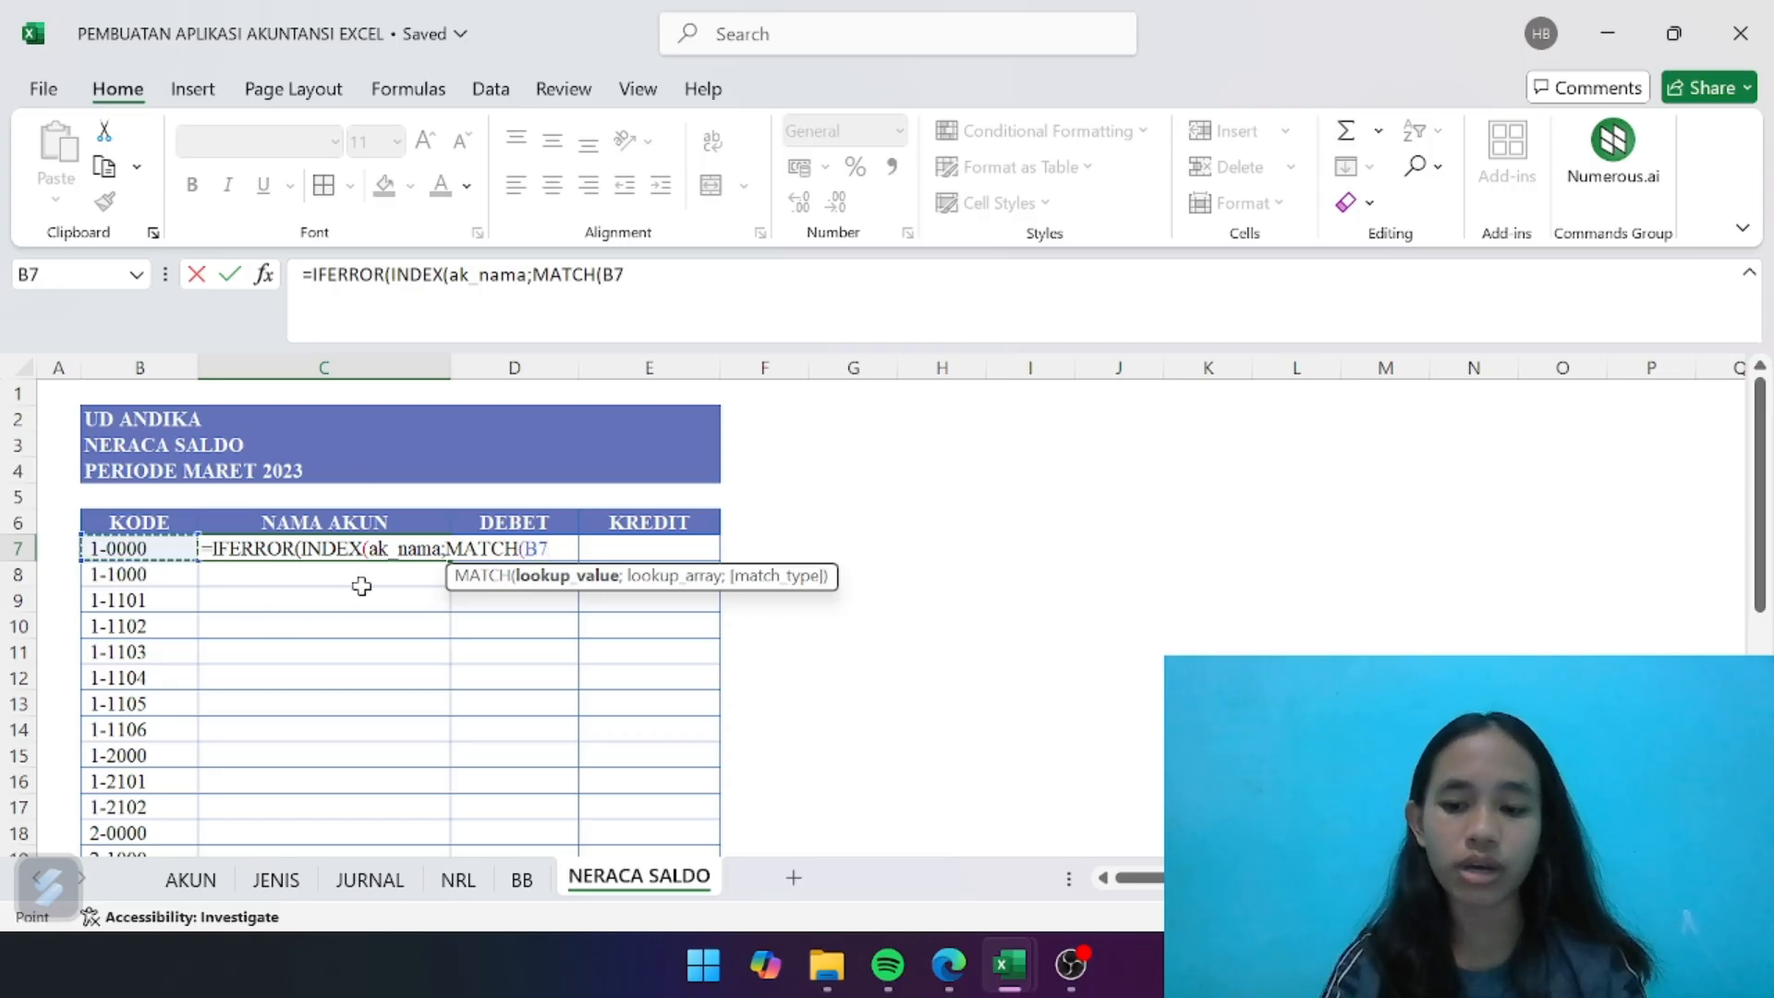
{"action": "type", "text": ";ak"}
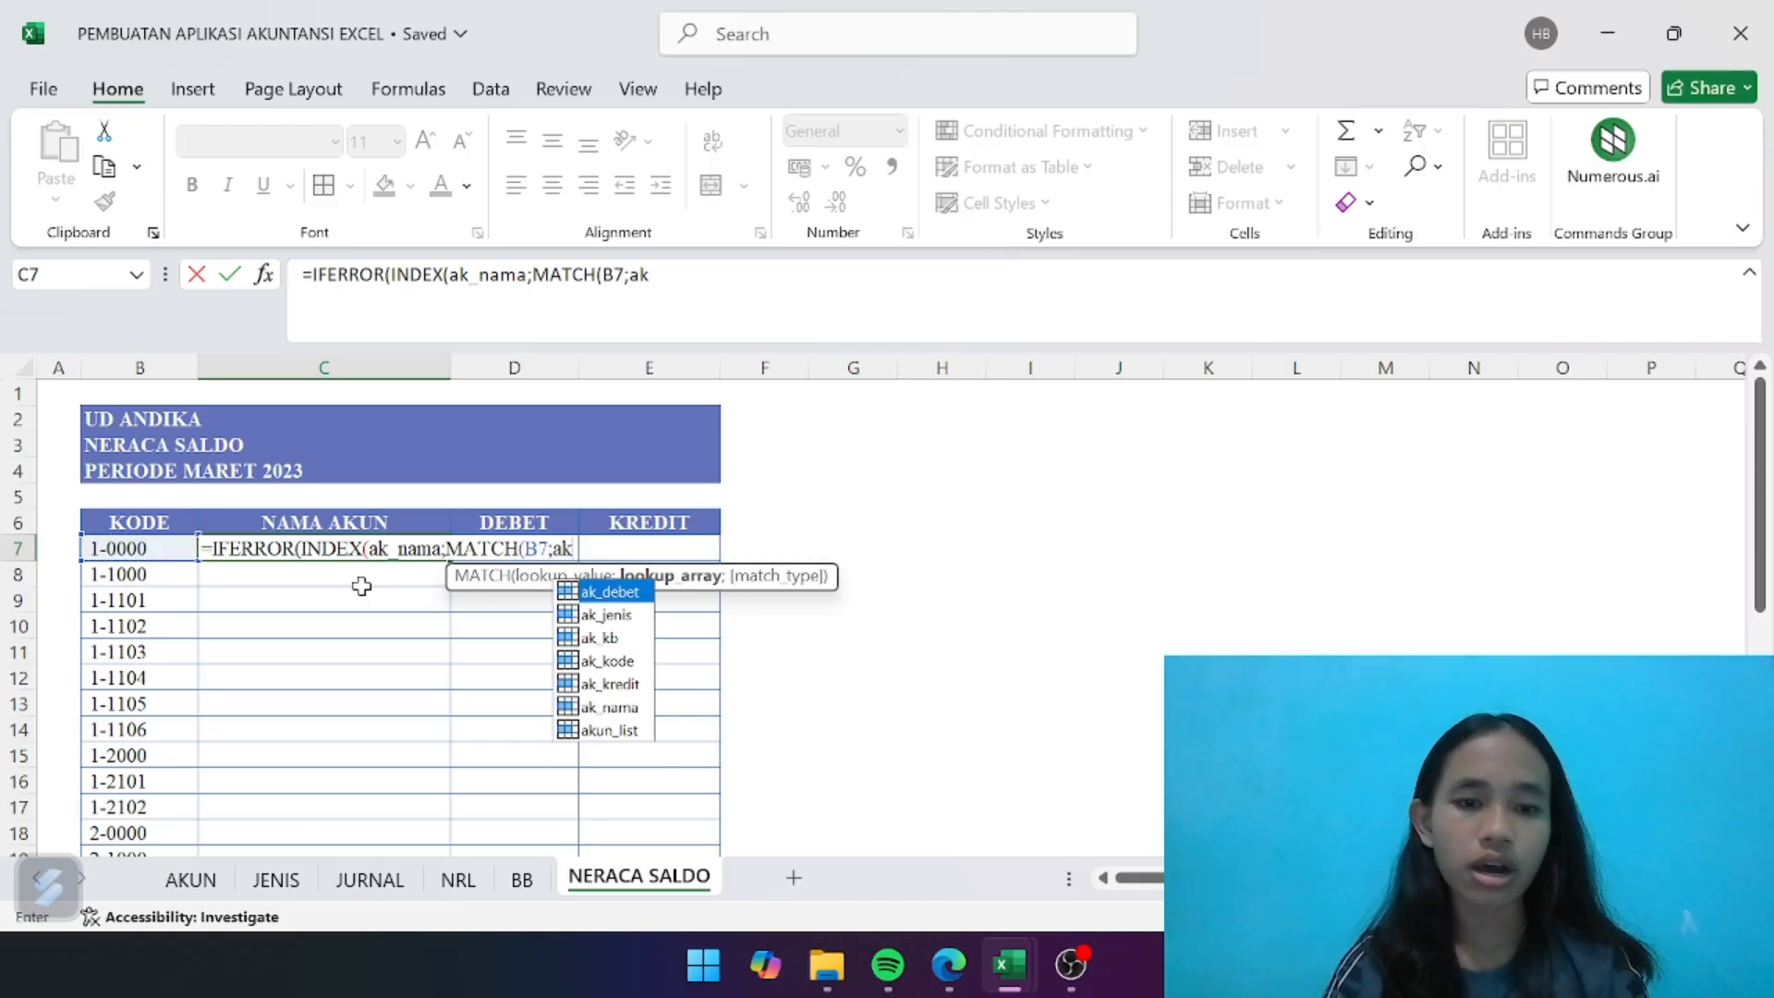
{"action": "double_click", "coordinate": [625, 662]}
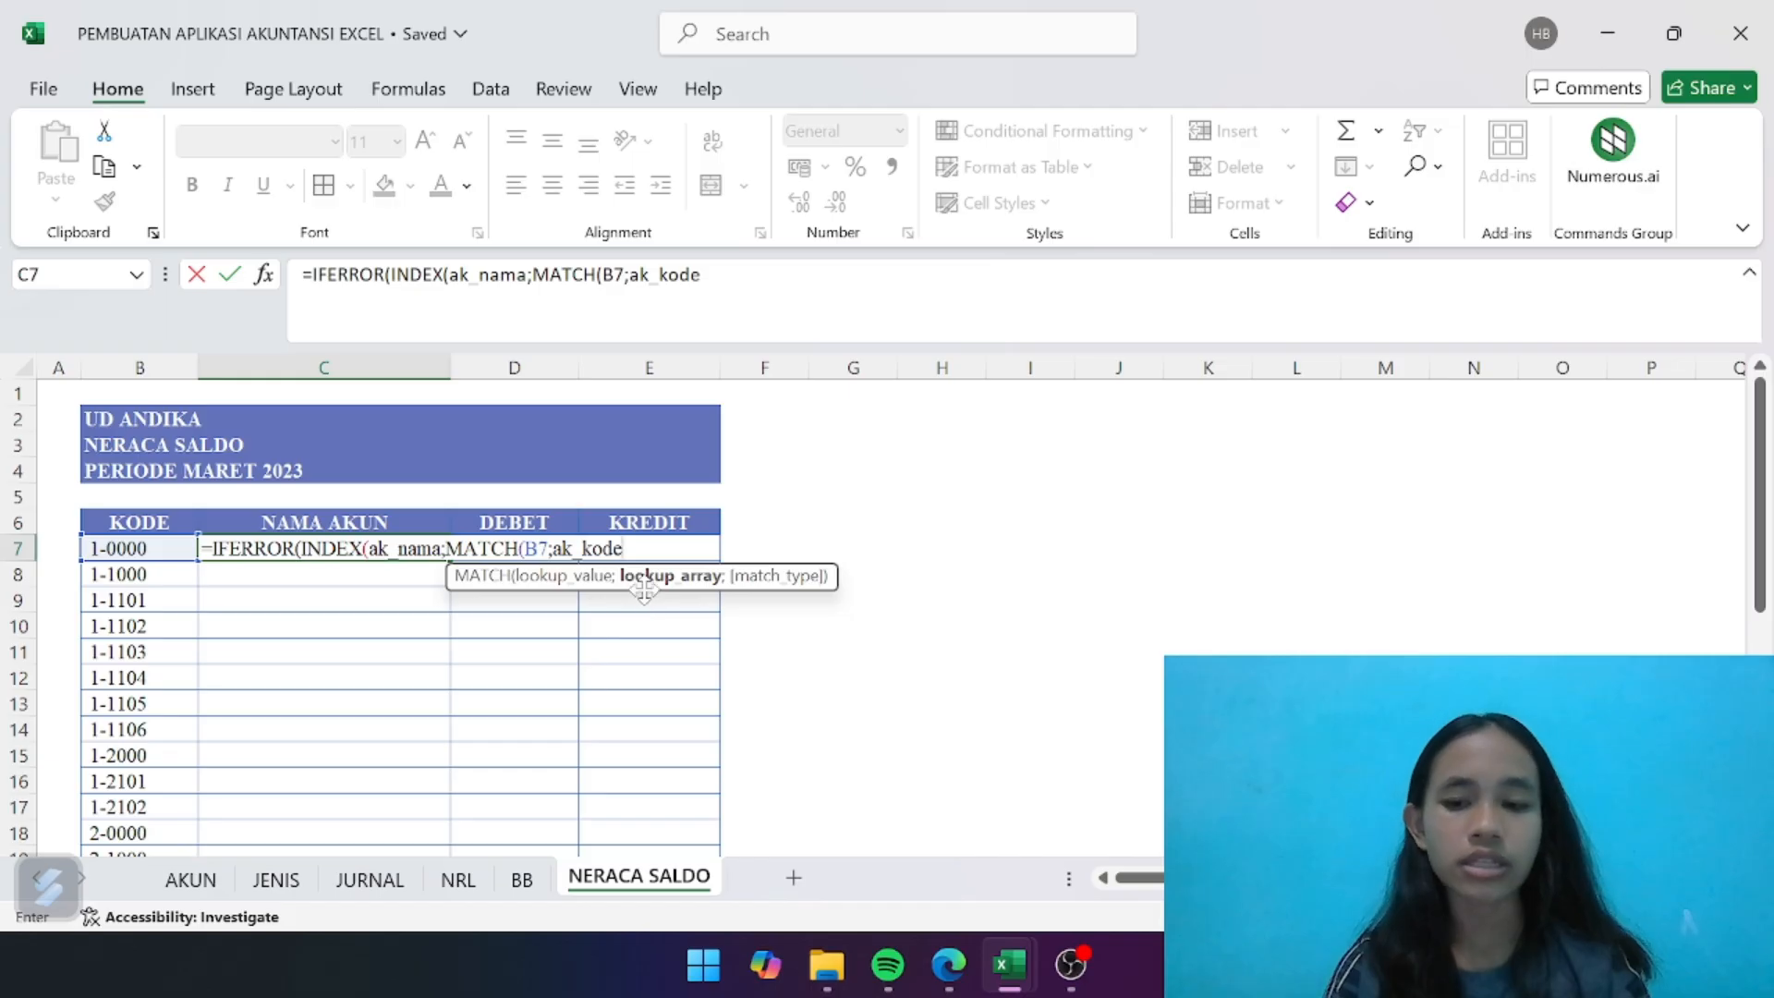
{"action": "type", "text": ";"}
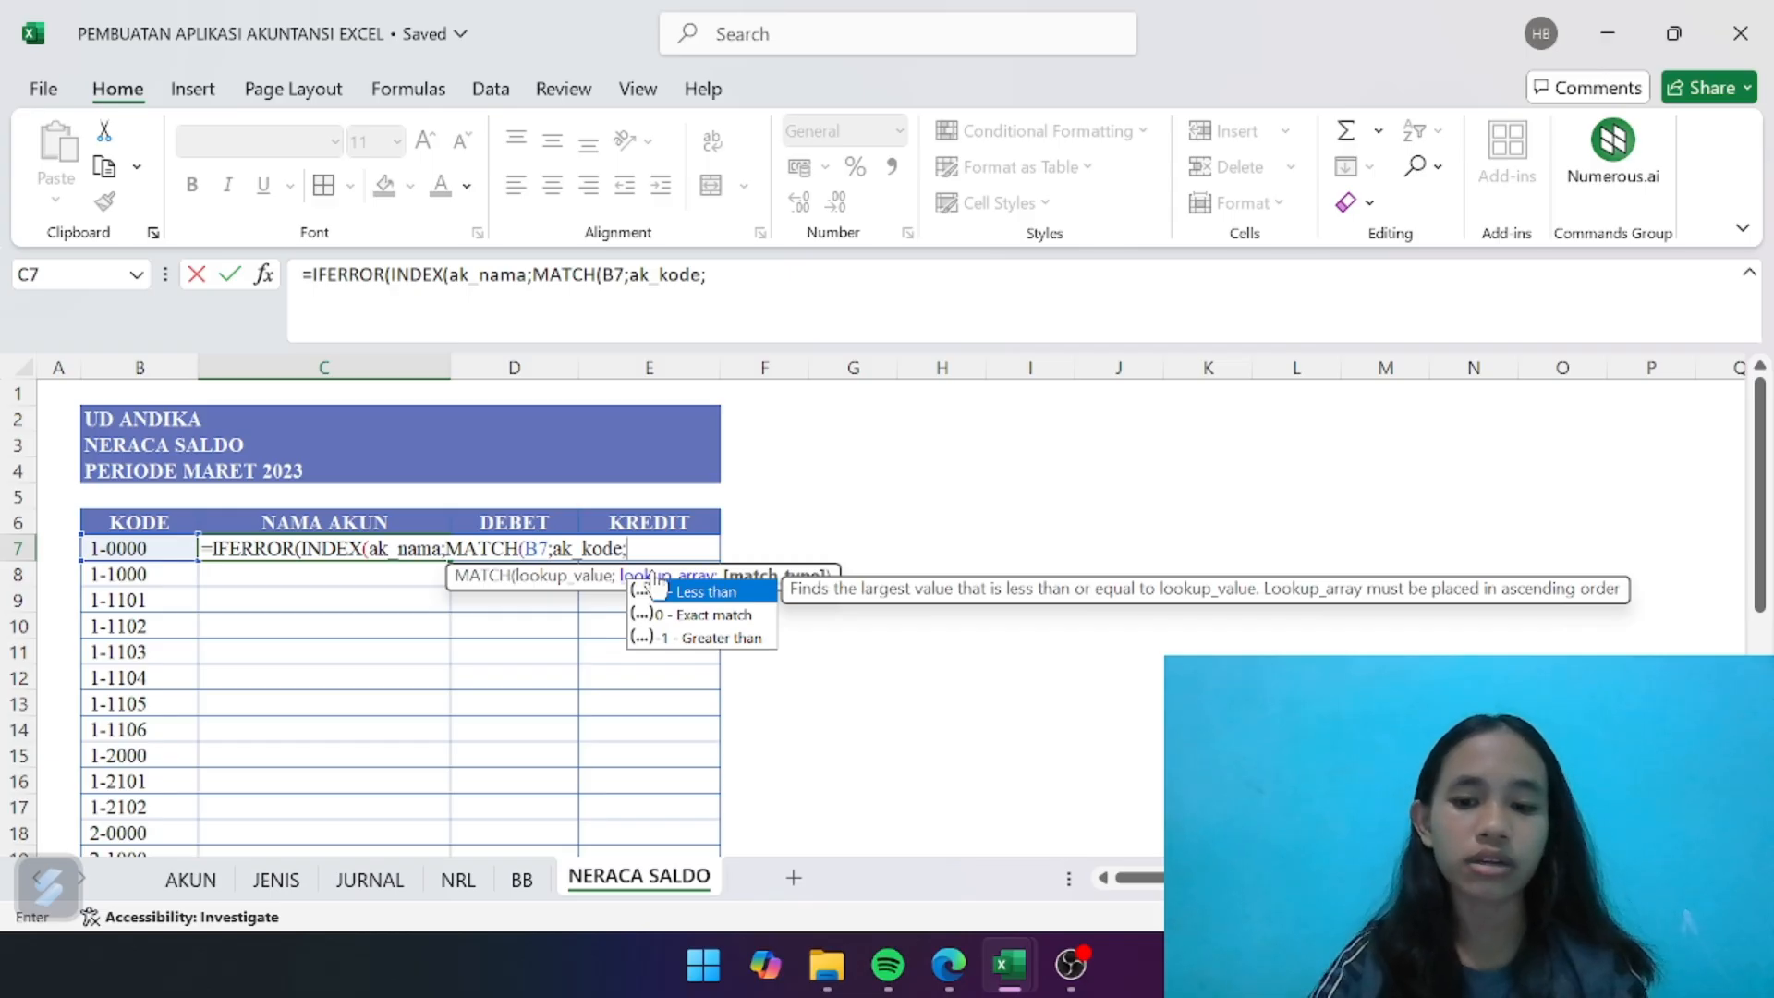
{"action": "type", "text": "0"}
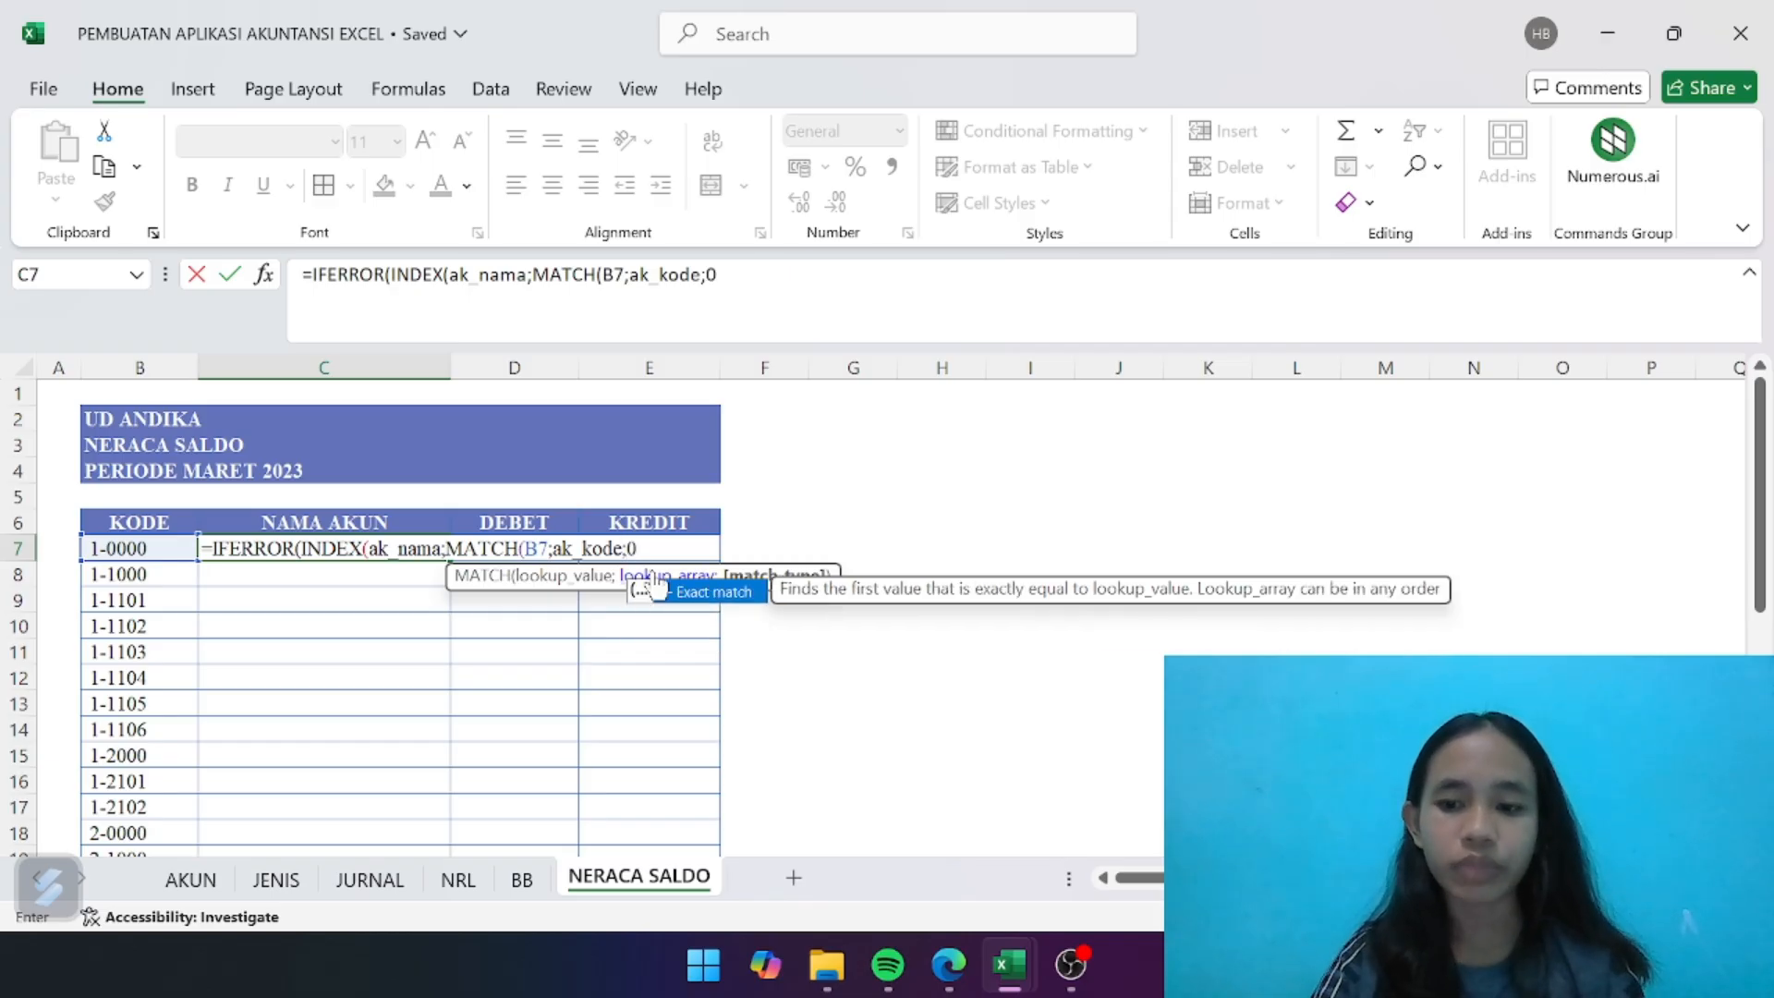
{"action": "type", "text": "))"}
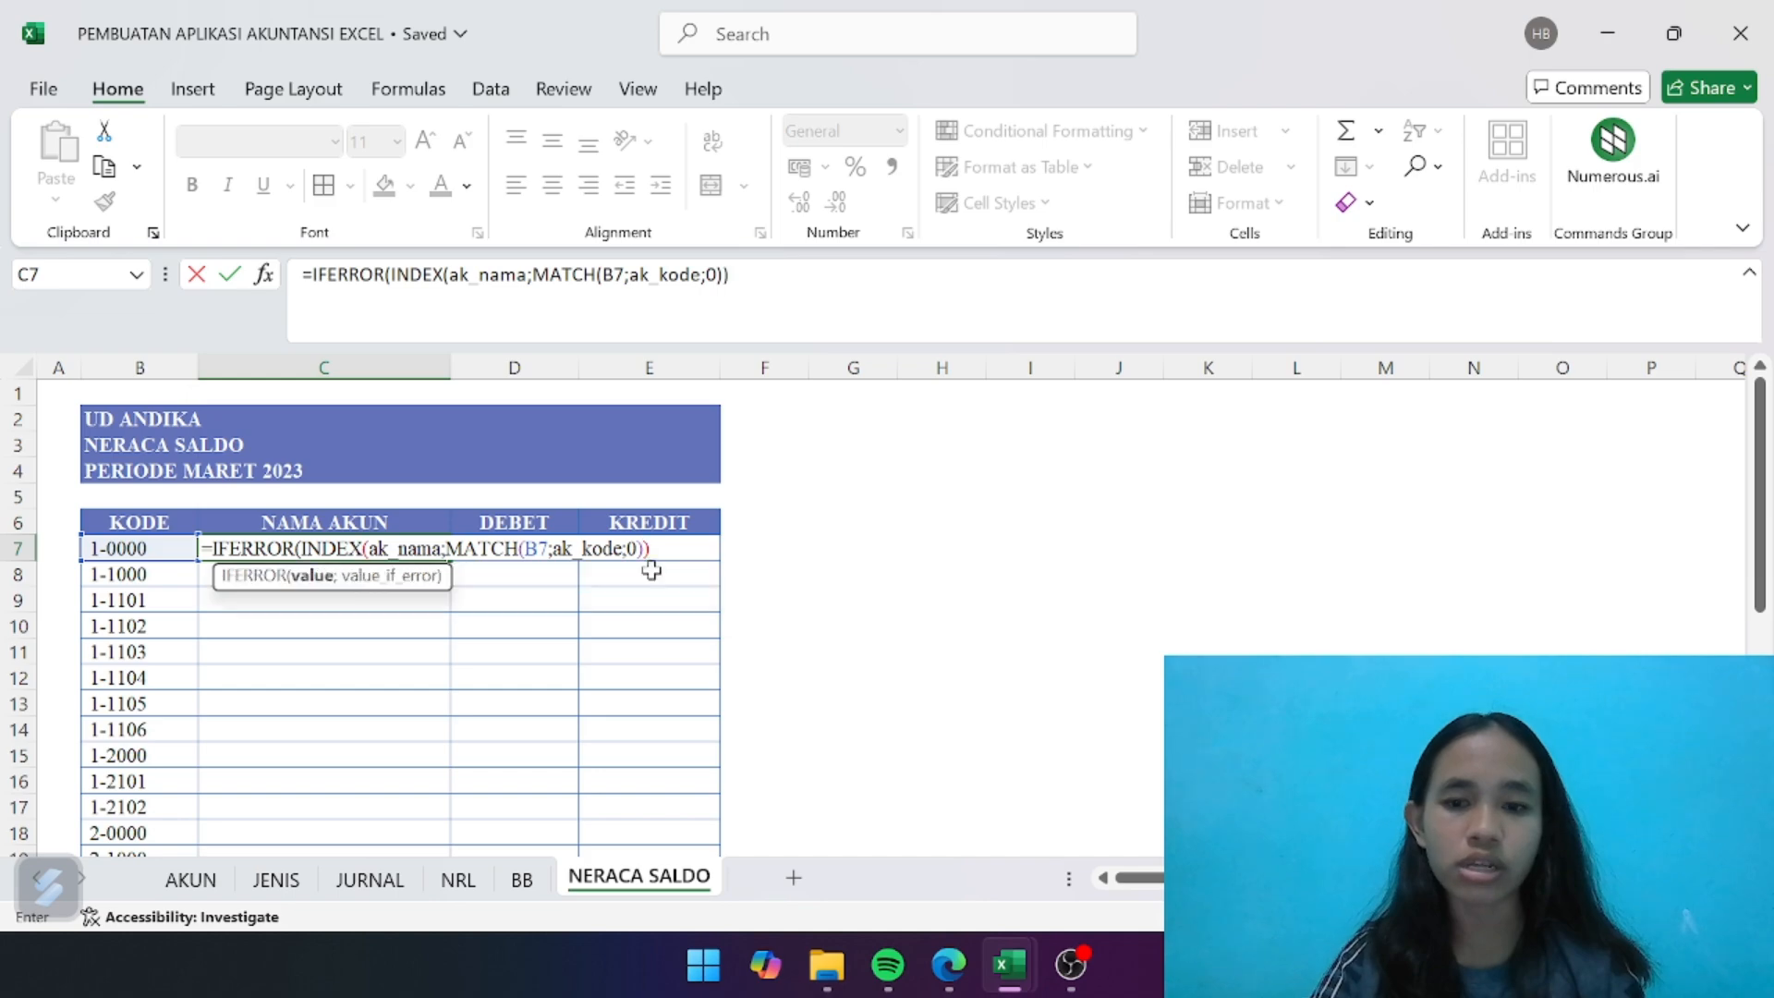
{"action": "type", "text": ";"}
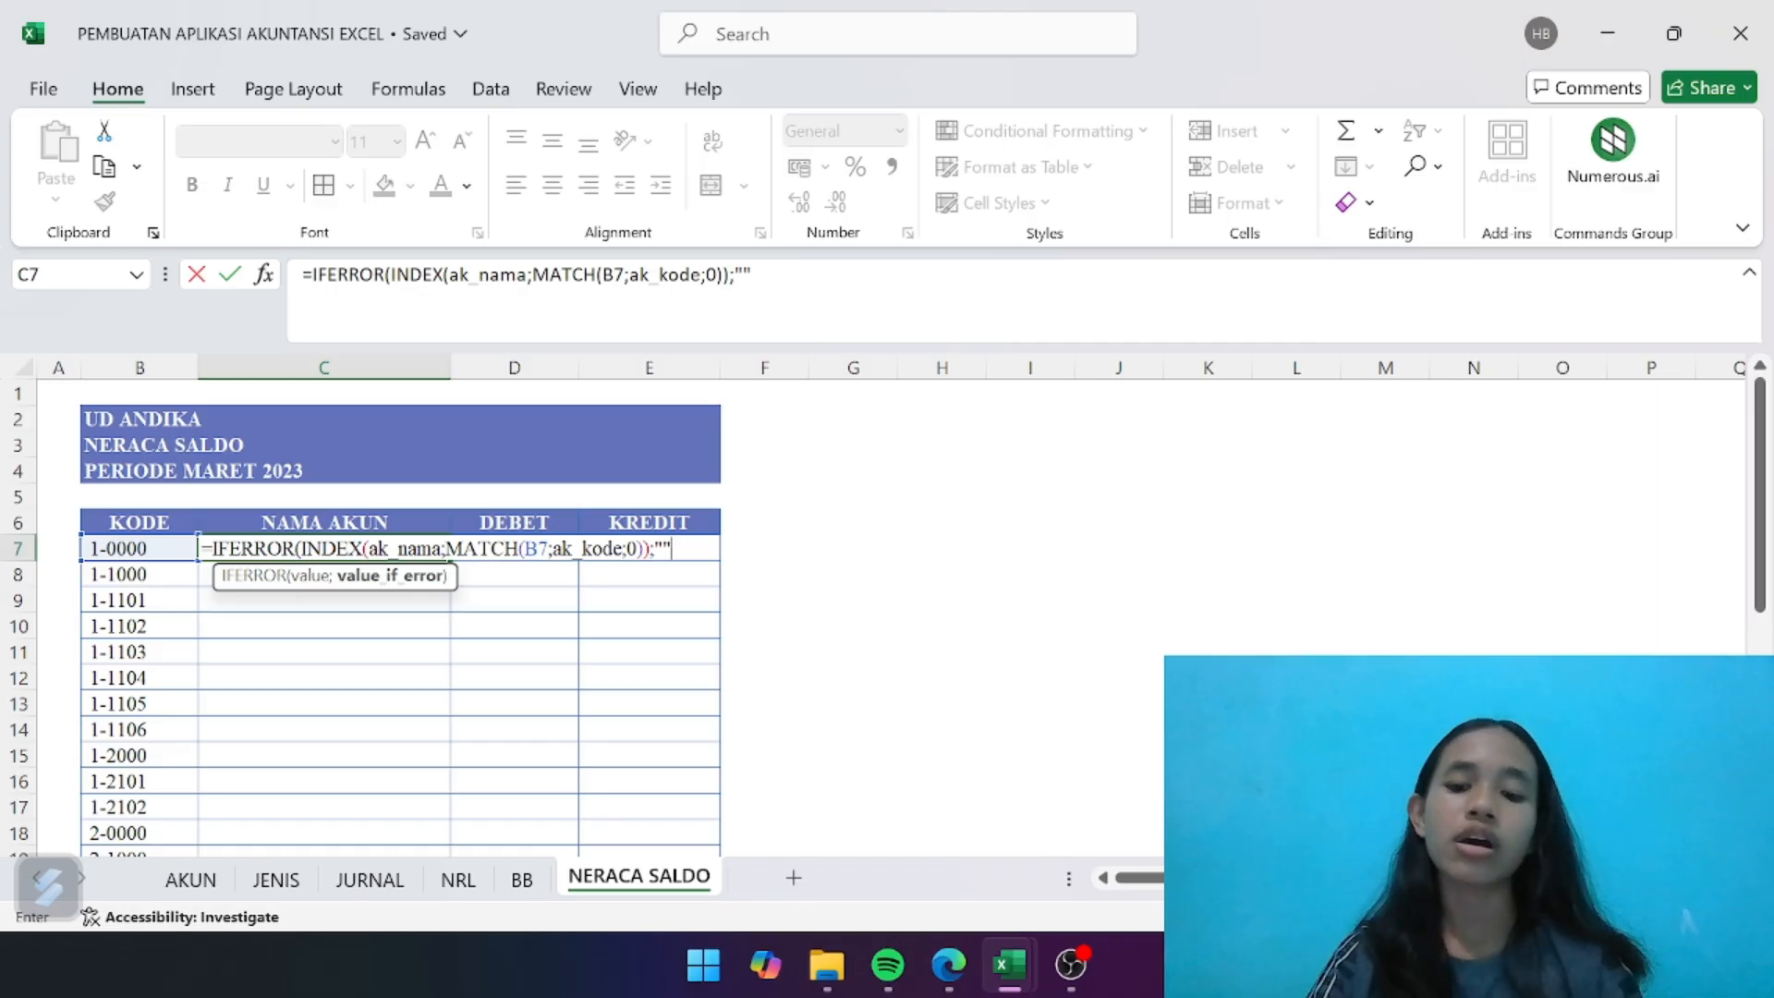
{"action": "type", "text": ")"}
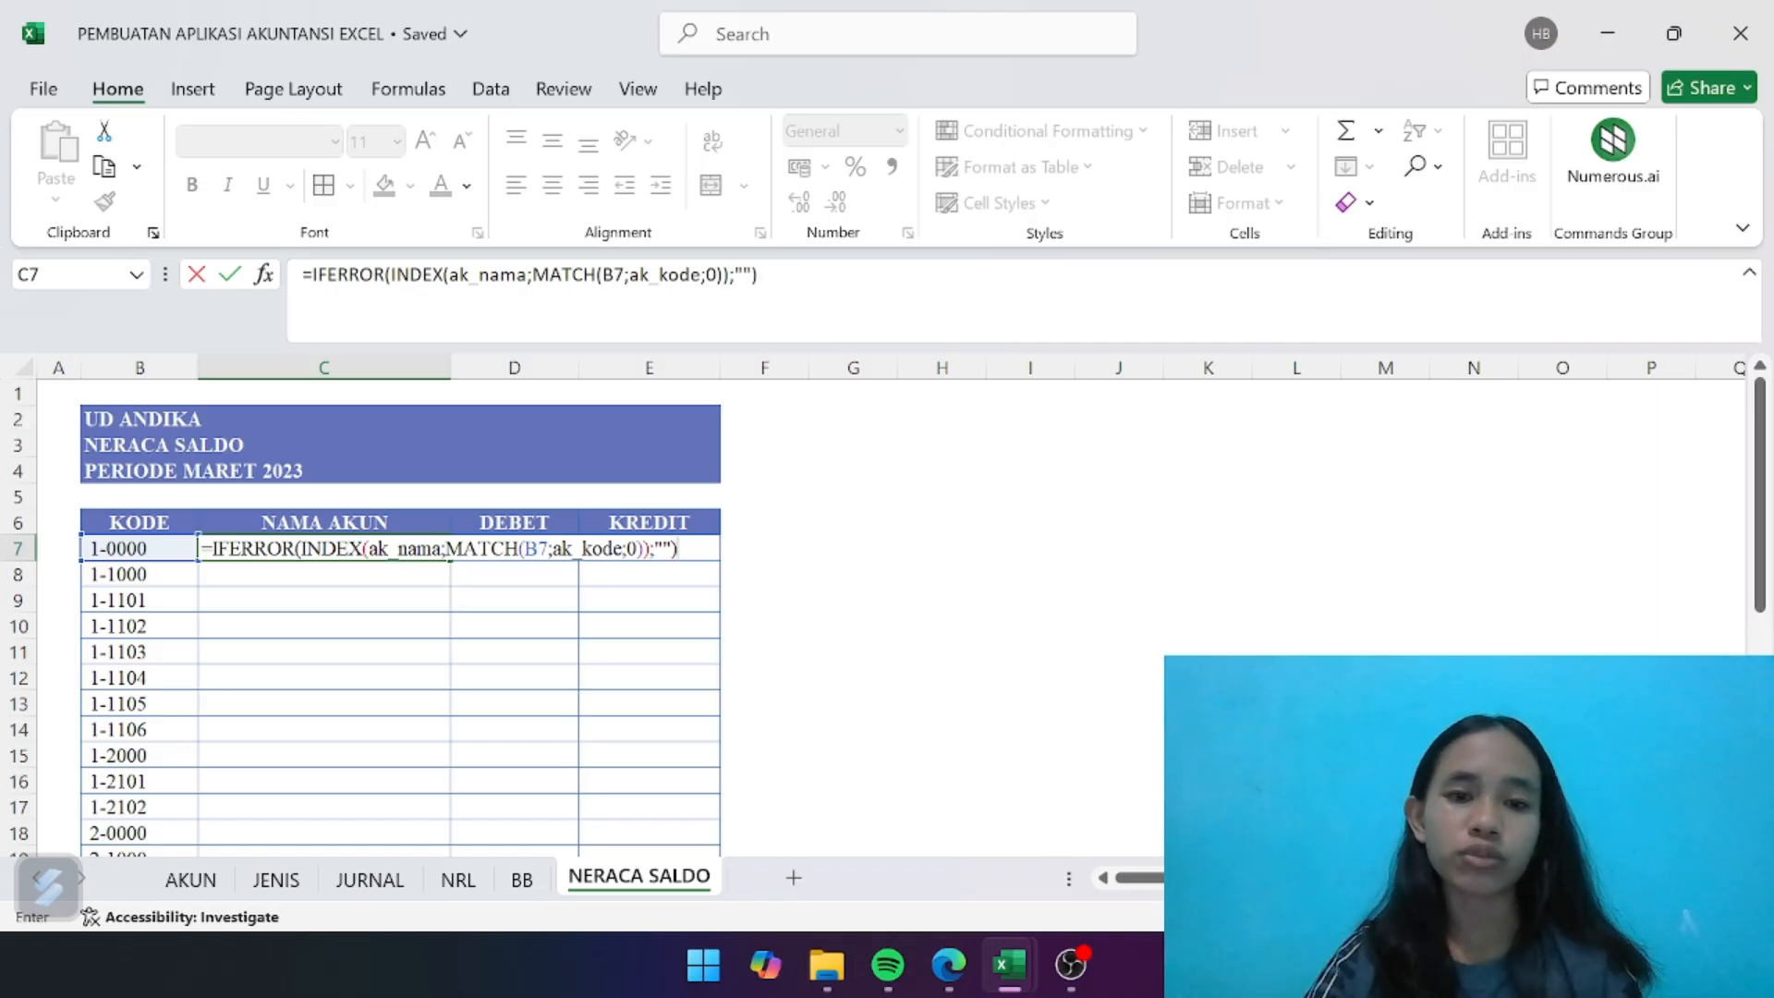
{"action": "key", "text": "Return"}
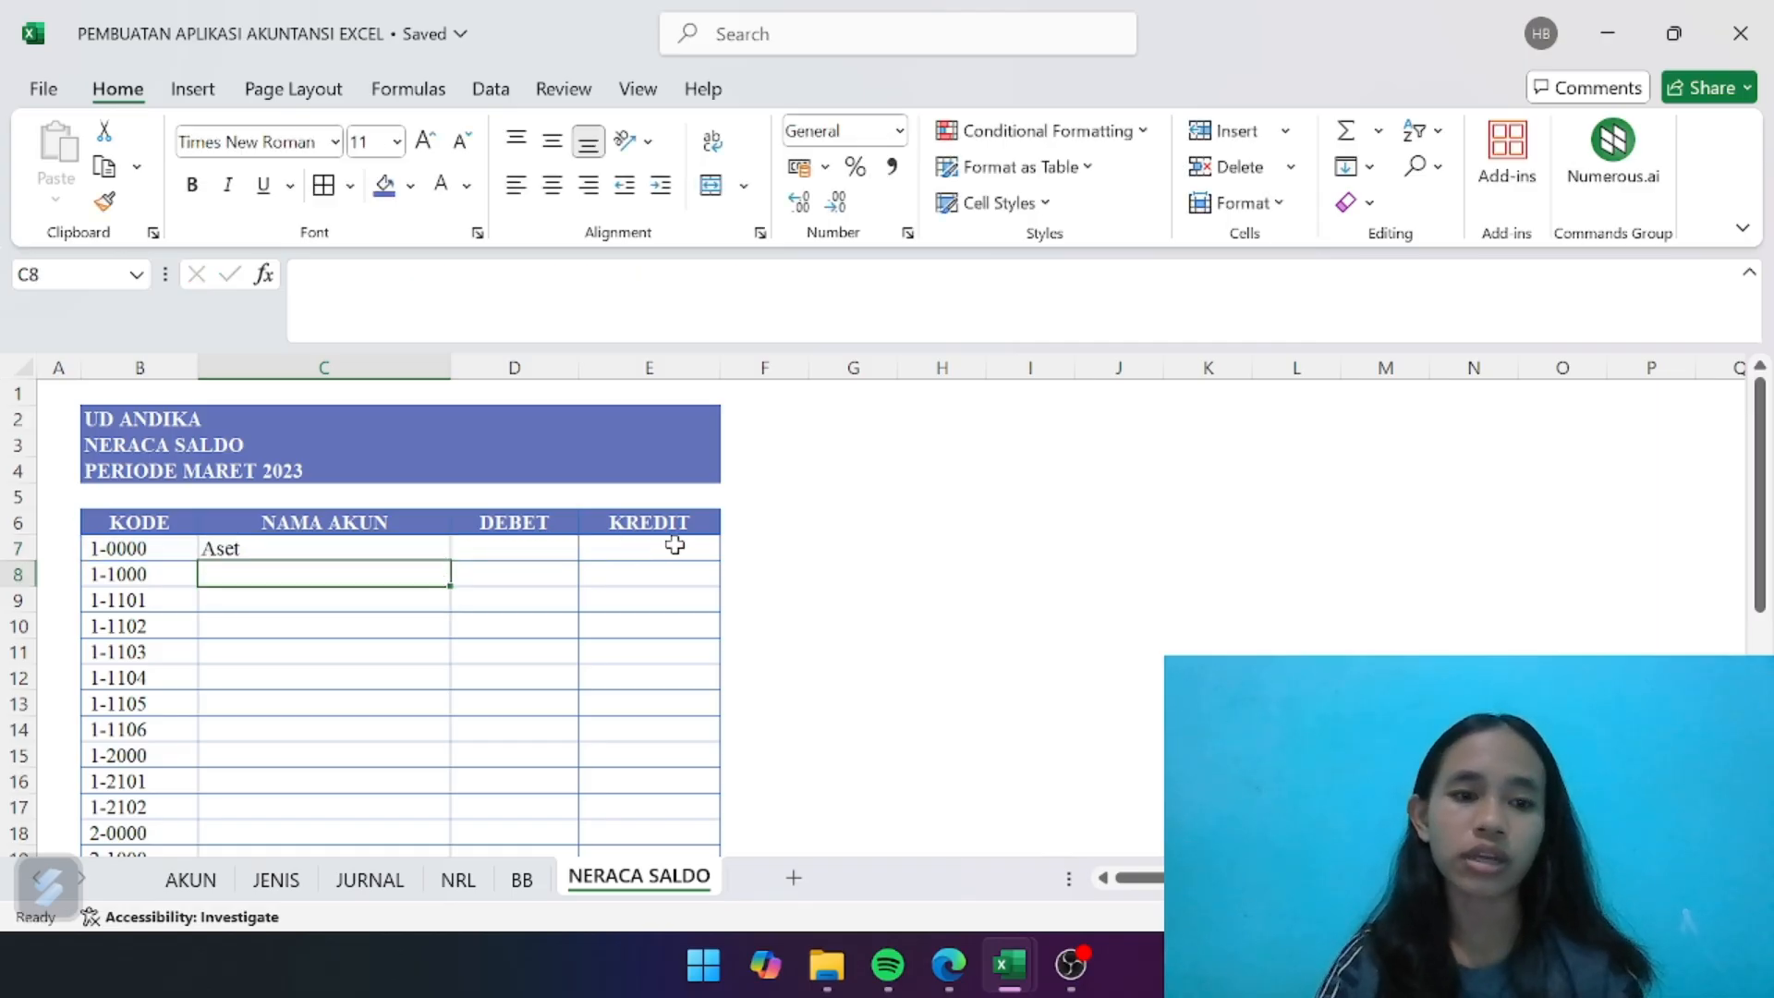
- Fill the account name formula from C7 down the account list and widen column C to fit the longest name
{"action": "left_click", "coordinate": [407, 542]}
{"action": "left_click_drag", "start_coordinate": [449, 560], "coordinate": [429, 850]}
{"action": "left_click", "coordinate": [535, 753]}
{"action": "scroll", "coordinate": [535, 753], "scroll_direction": "up", "scroll_amount": 5}
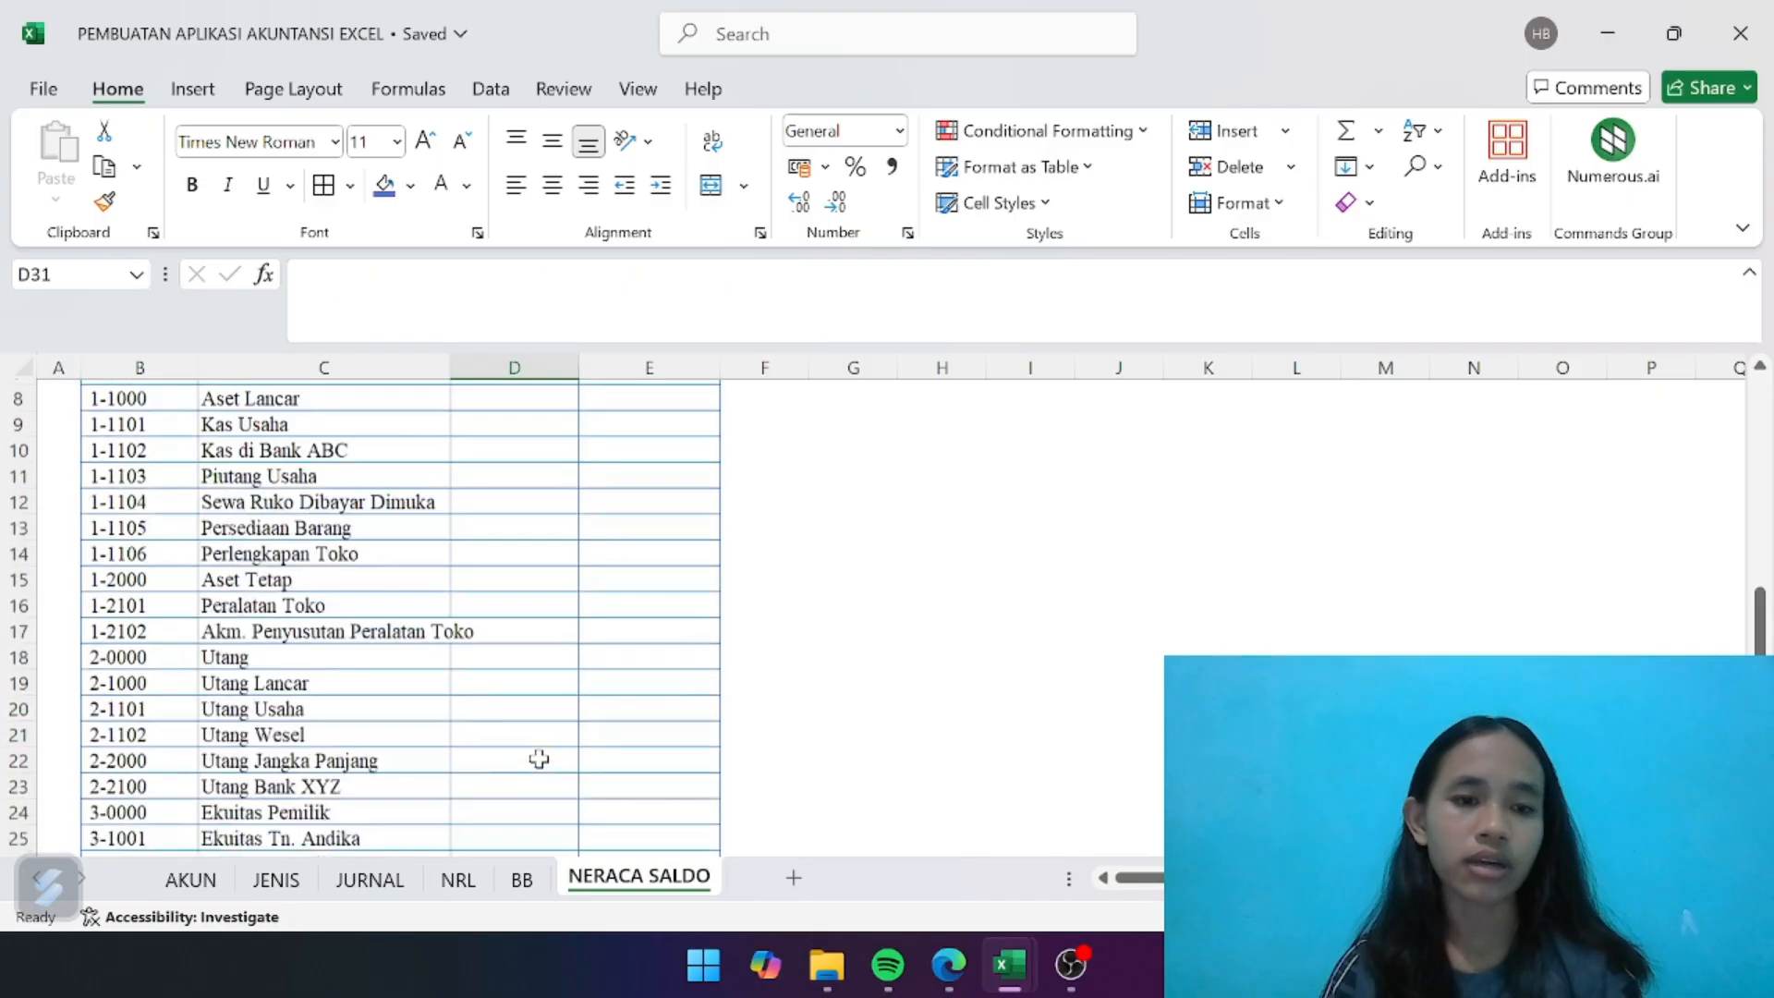
{"action": "left_click_drag", "start_coordinate": [450, 368], "coordinate": [503, 367]}
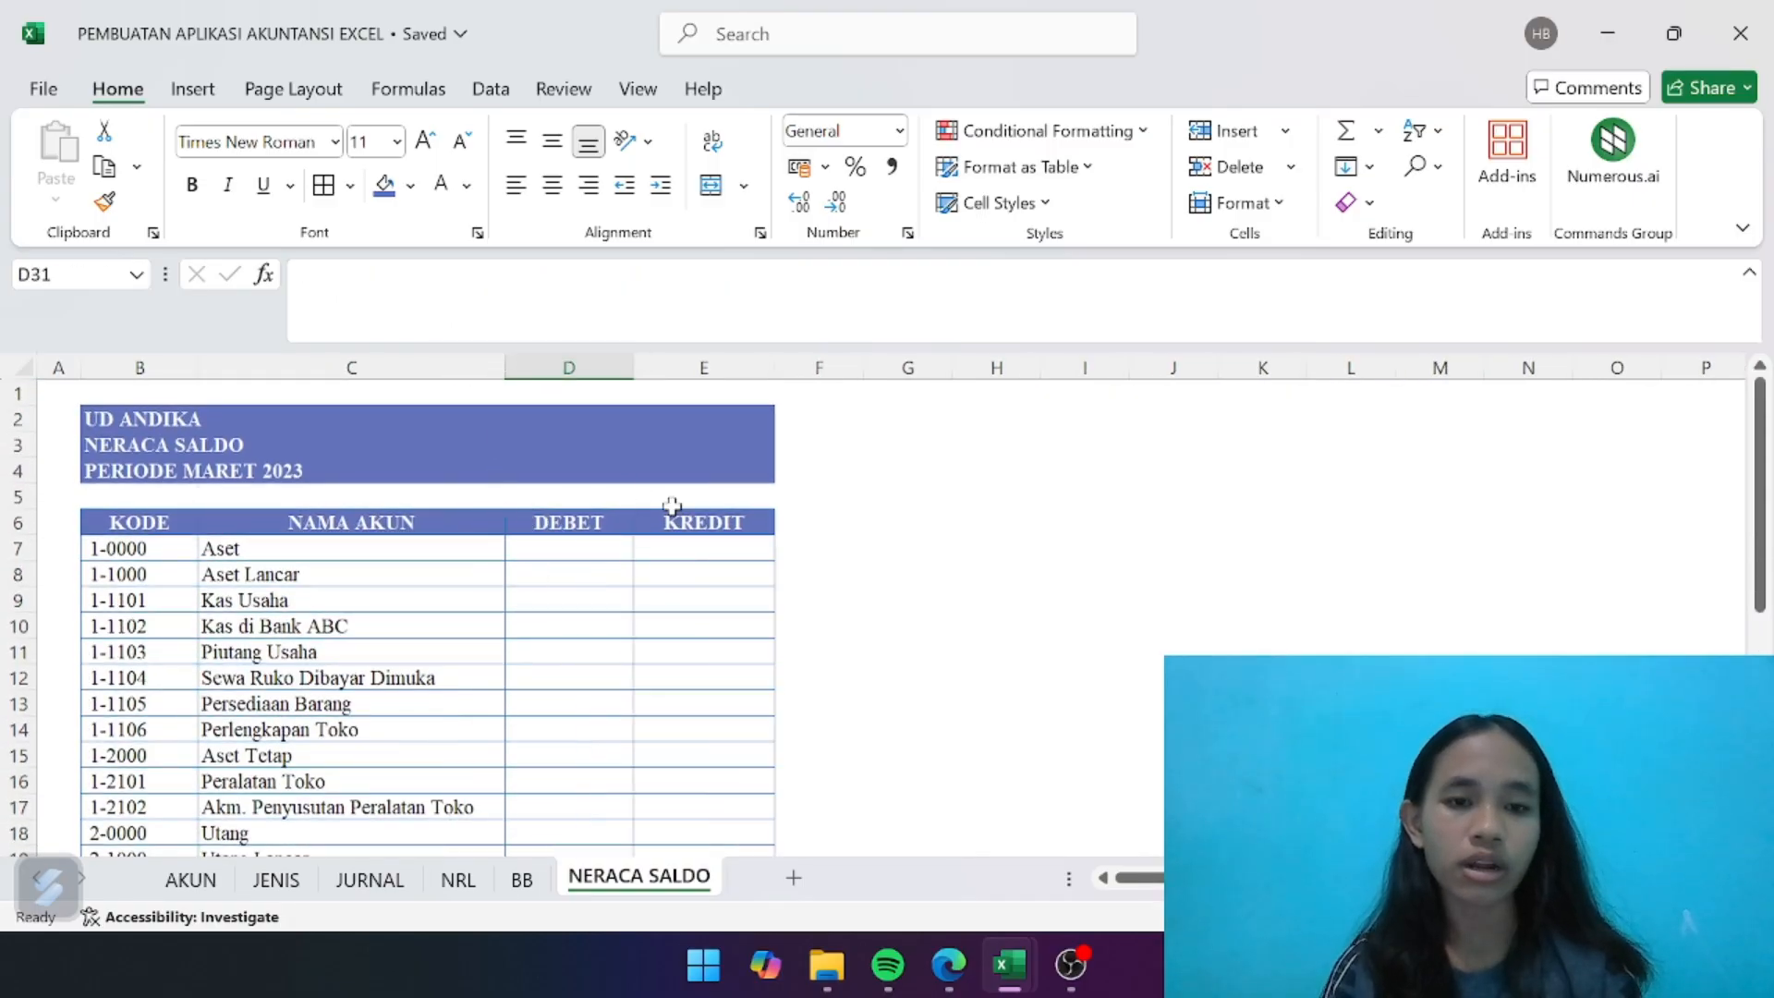
- Begin the debit balance lookup in D7 with =IFERROR(INDEX( and use the named range ns_debet as the array
{"action": "left_click", "coordinate": [600, 550]}
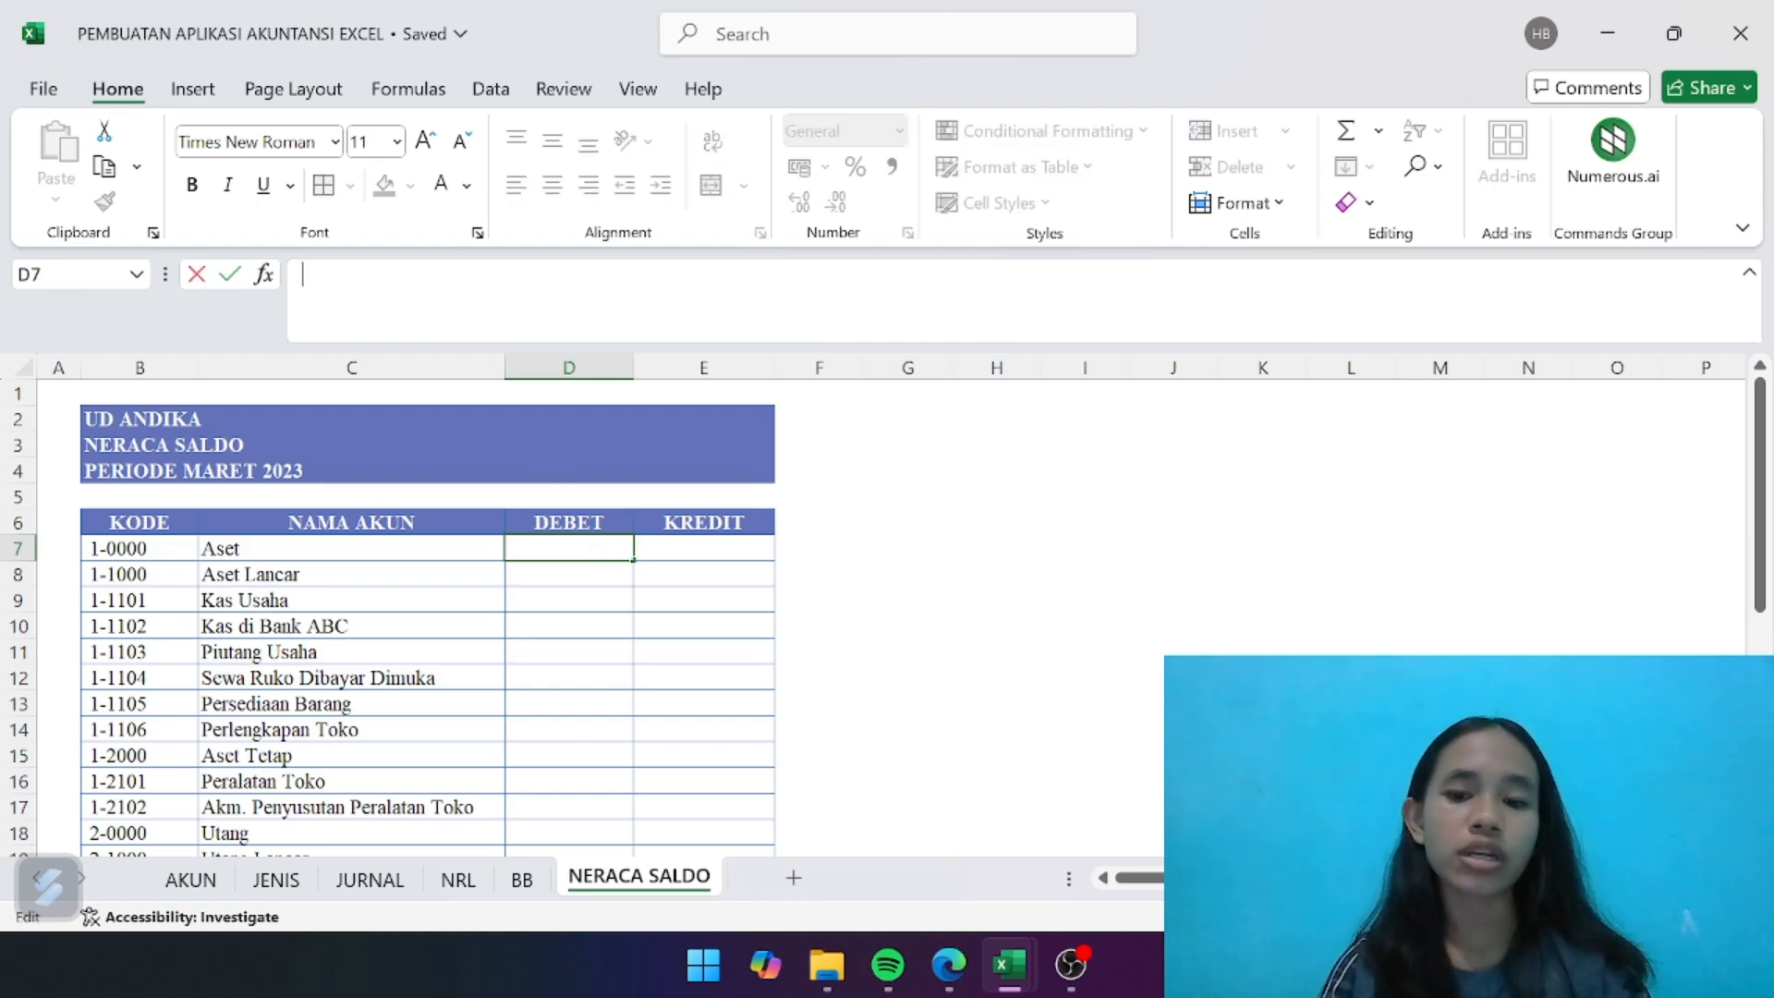
{"action": "type", "text": "=if"}
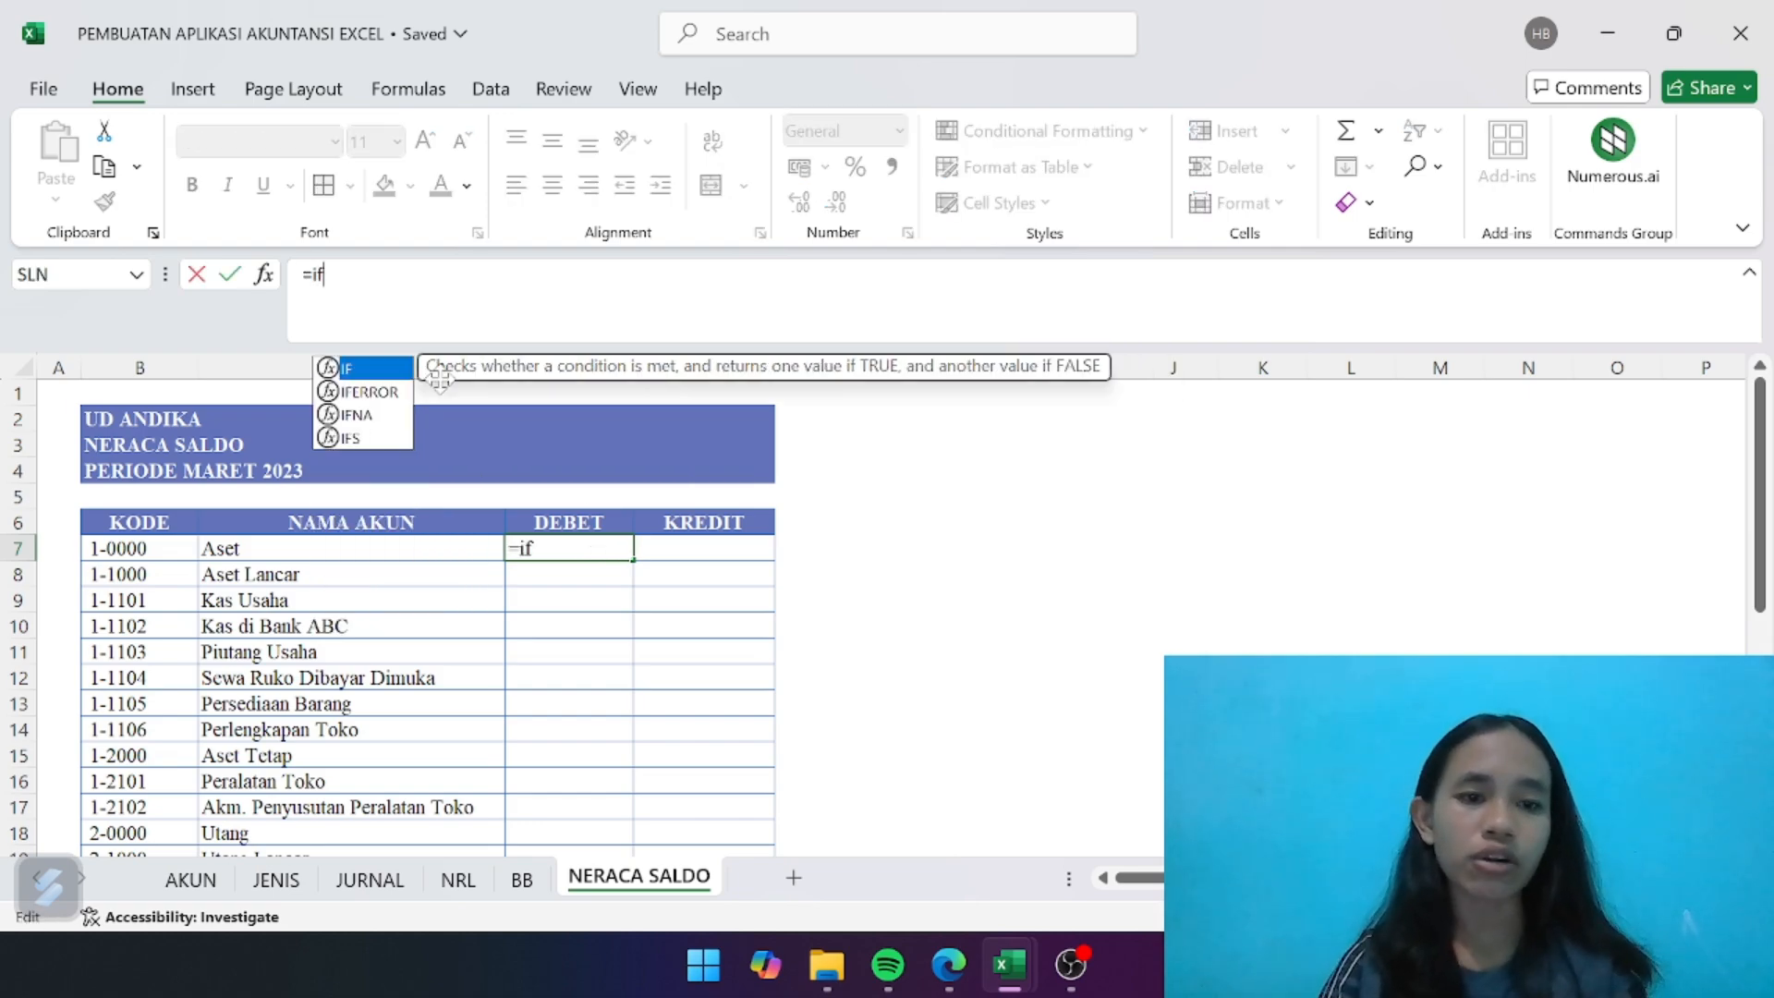
{"action": "double_click", "coordinate": [396, 392]}
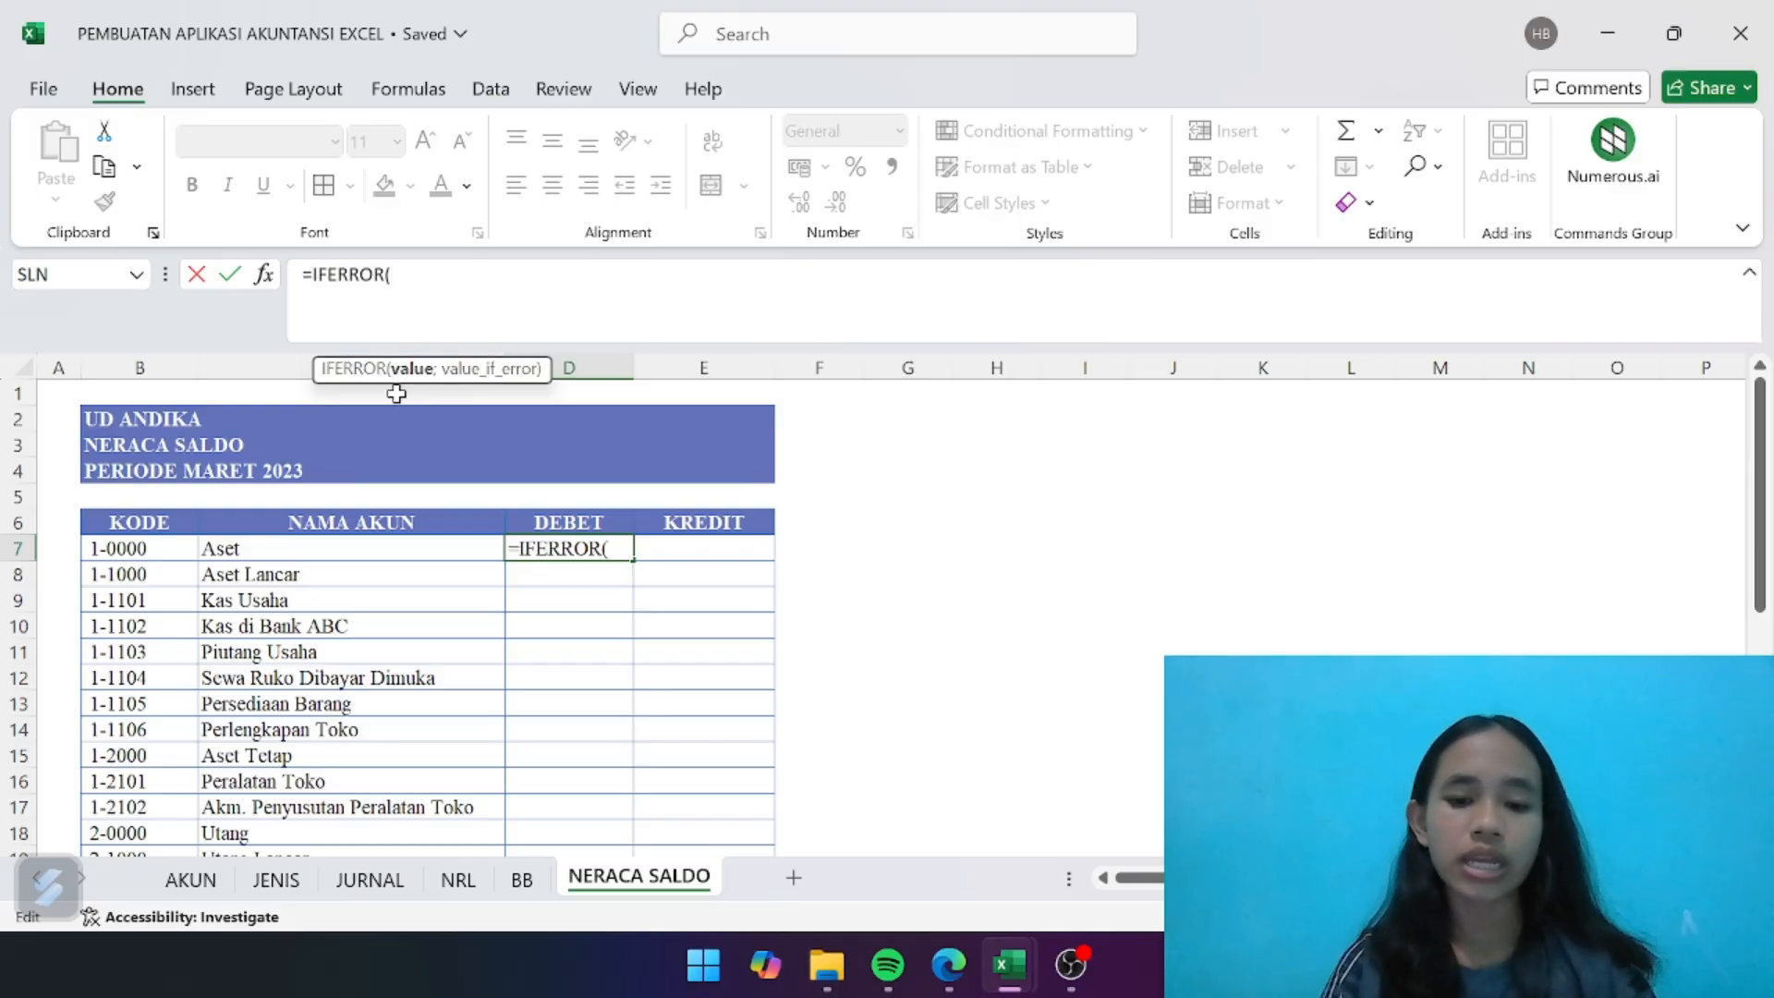
{"action": "type", "text": "ined"}
{"action": "key", "text": "BackSpace"}
{"action": "key", "text": "BackSpace"}
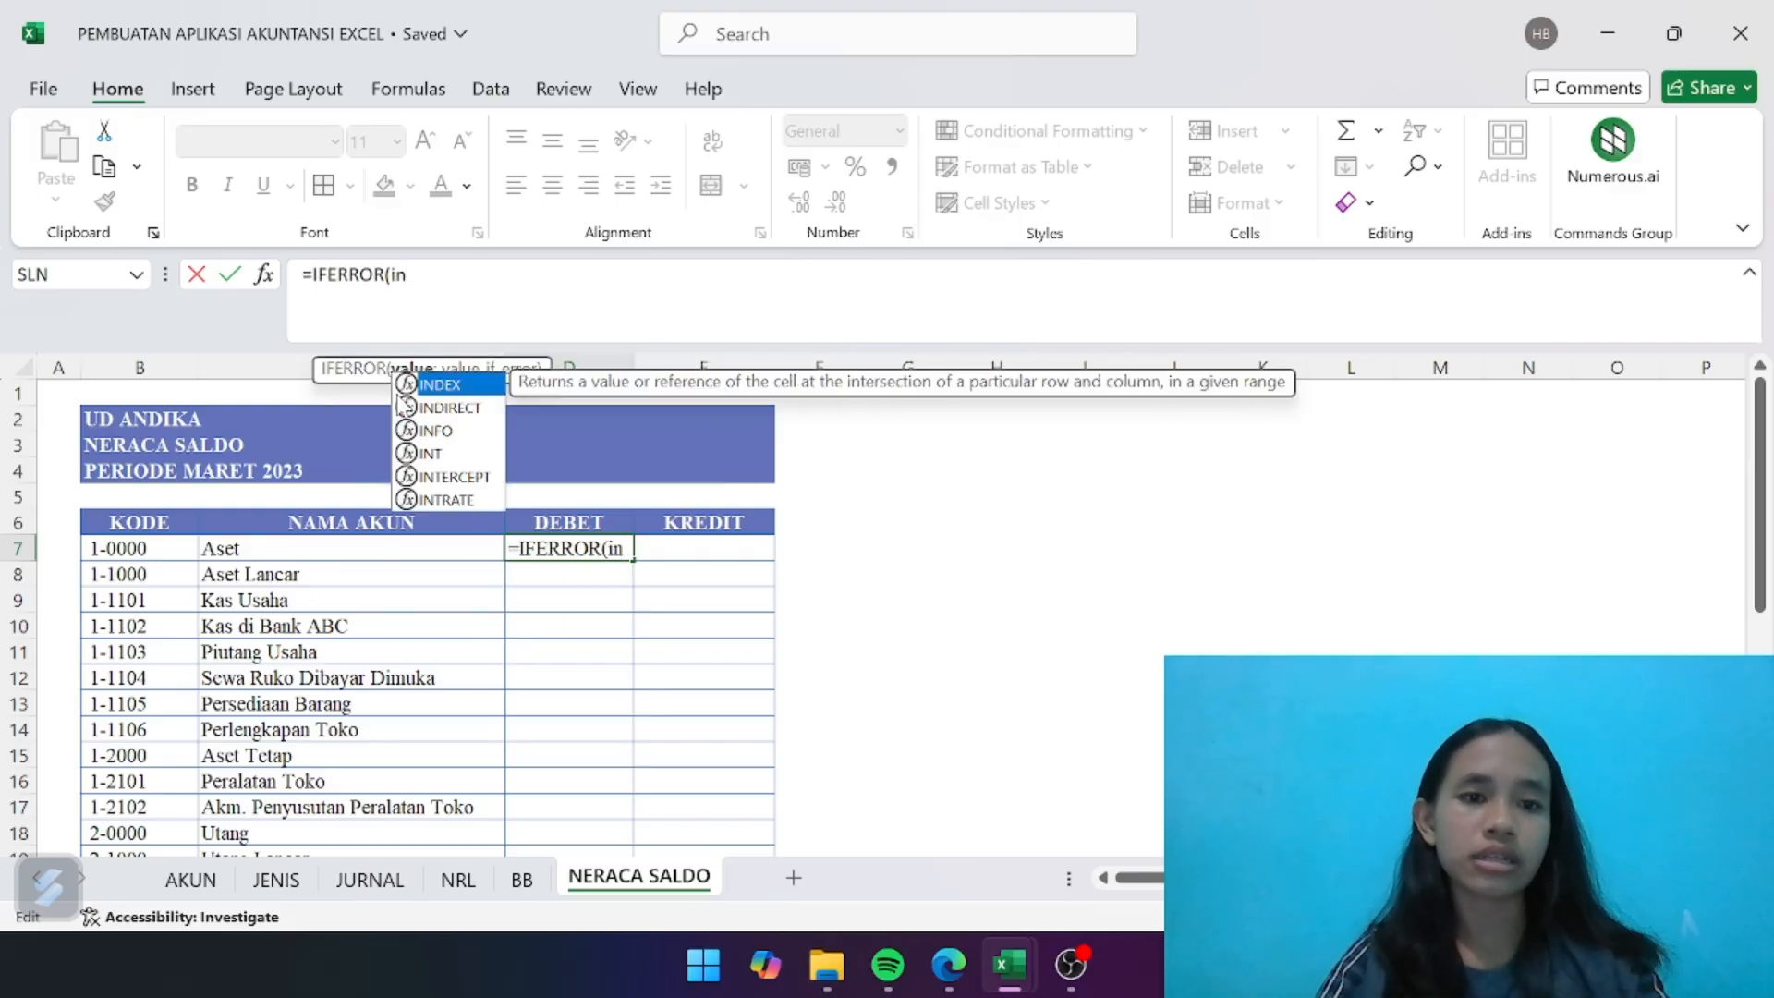
{"action": "type", "text": "de"}
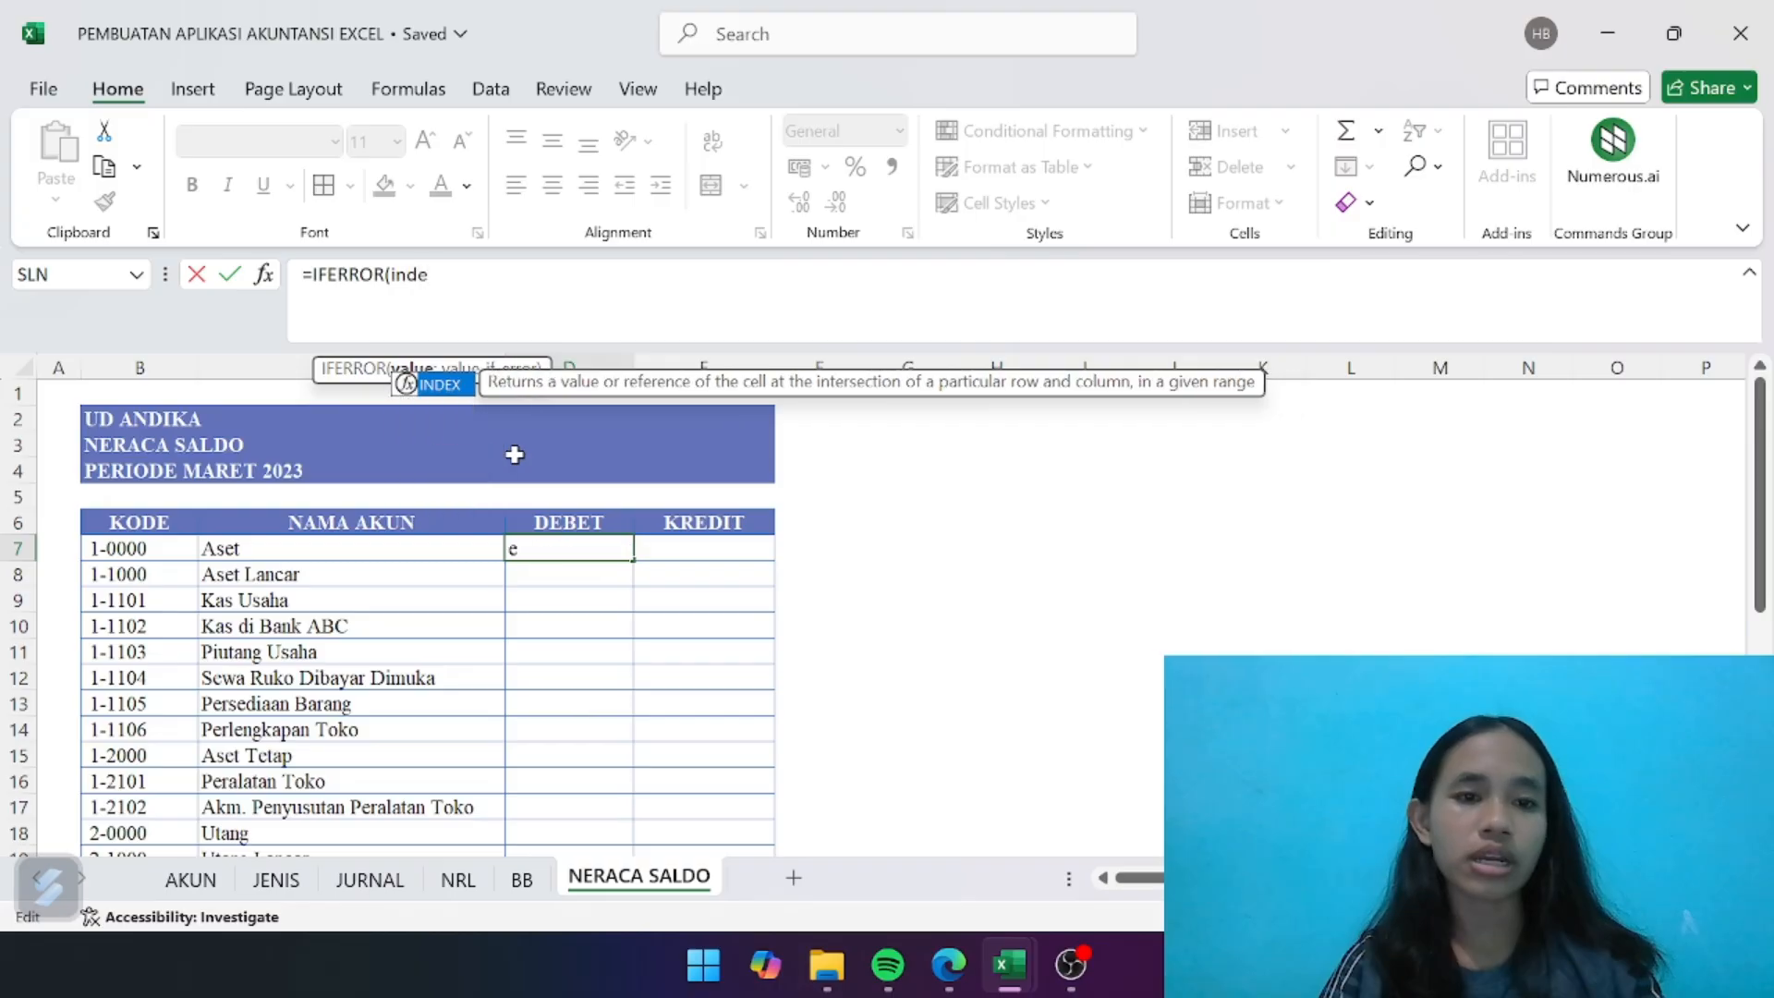
{"action": "double_click", "coordinate": [450, 388]}
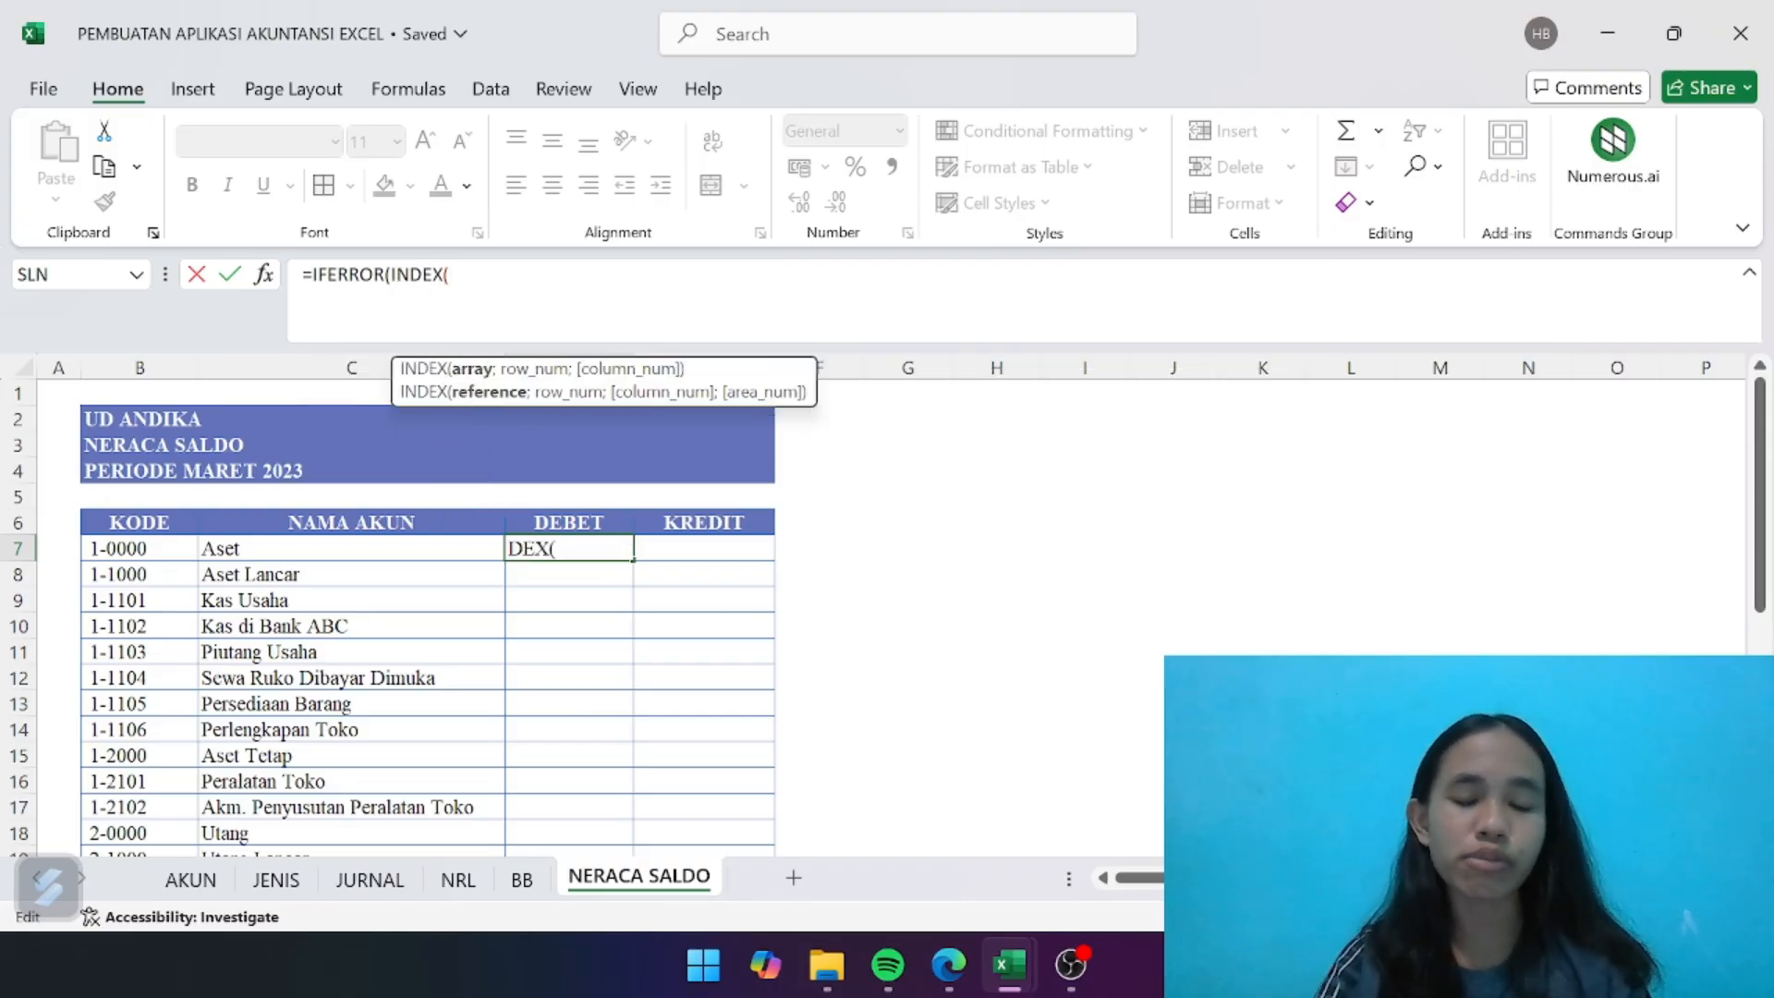
{"action": "type", "text": "ns"}
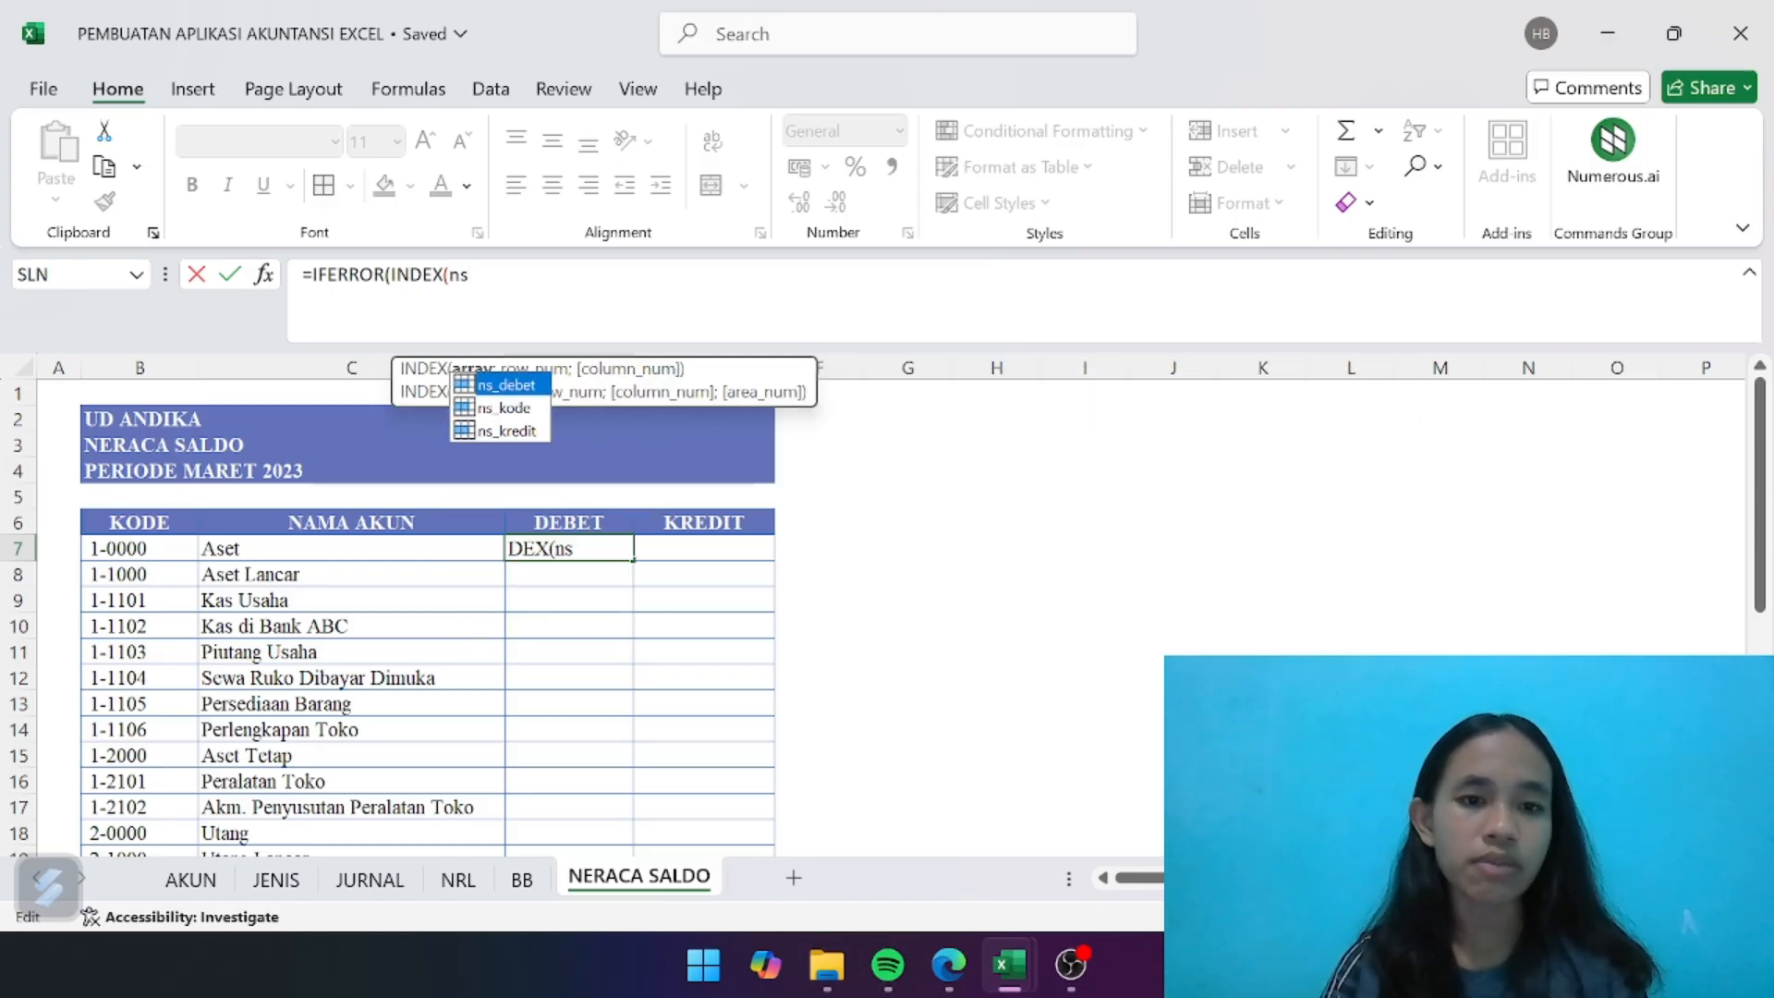
{"action": "double_click", "coordinate": [513, 385]}
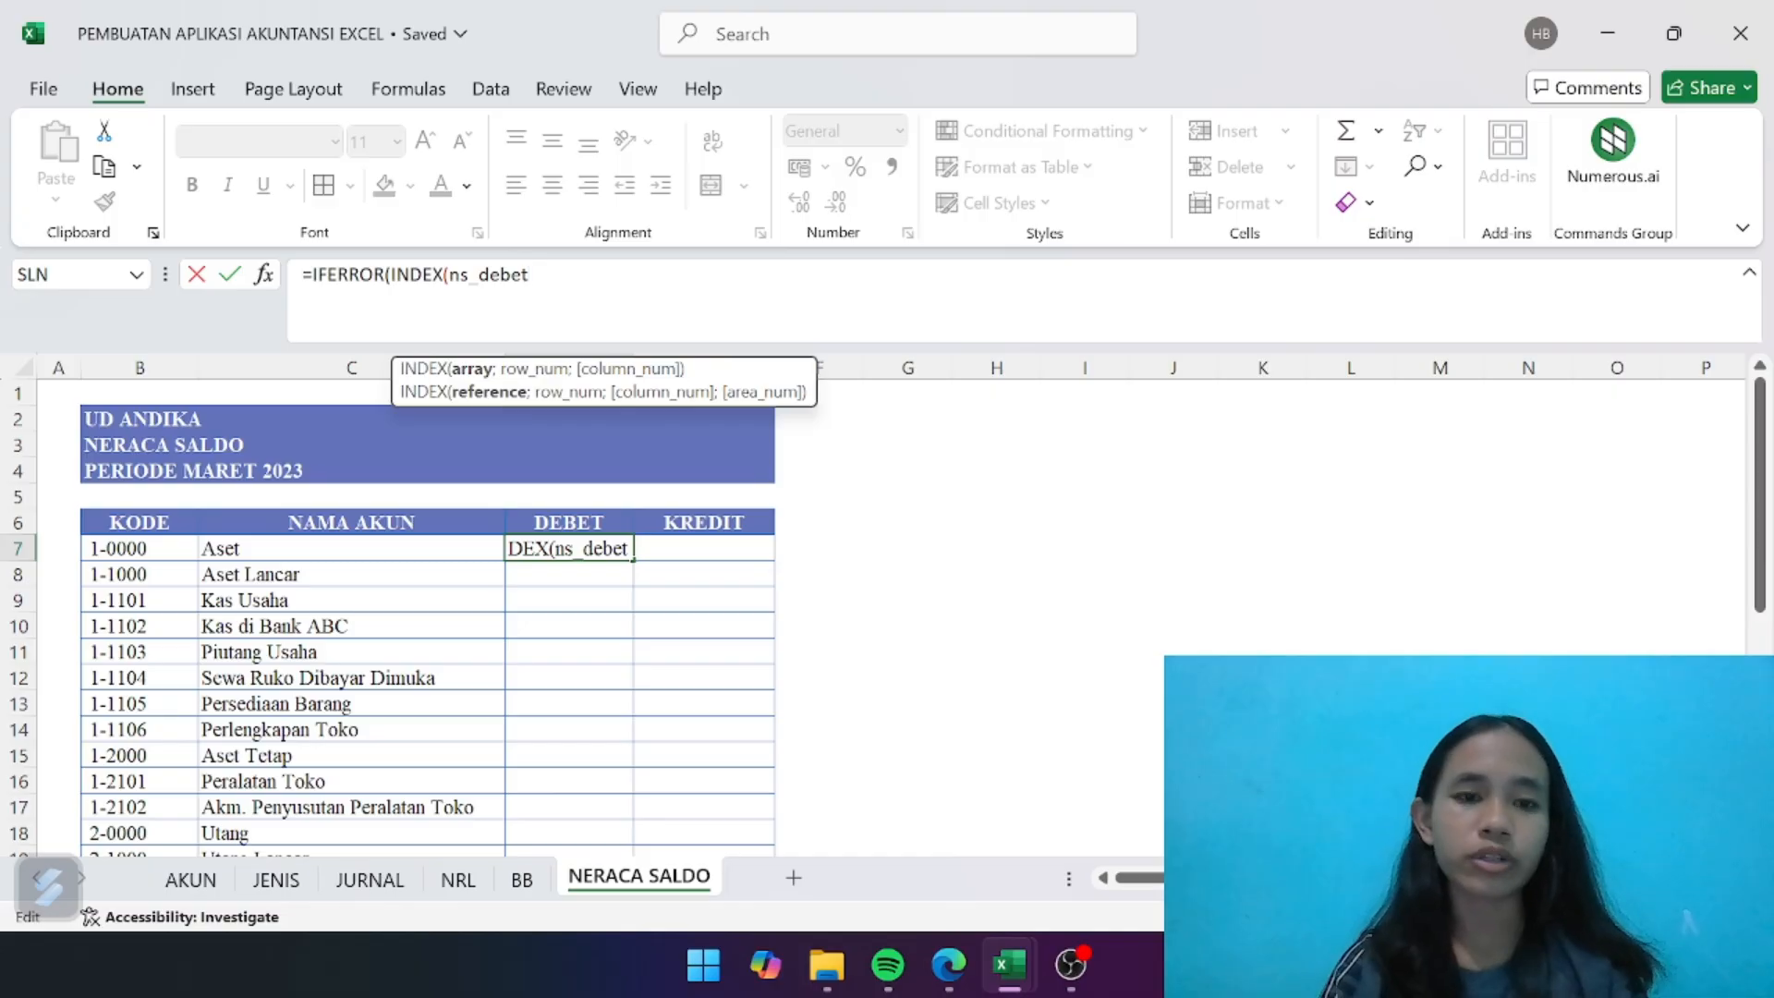
{"action": "type", "text": ";"}
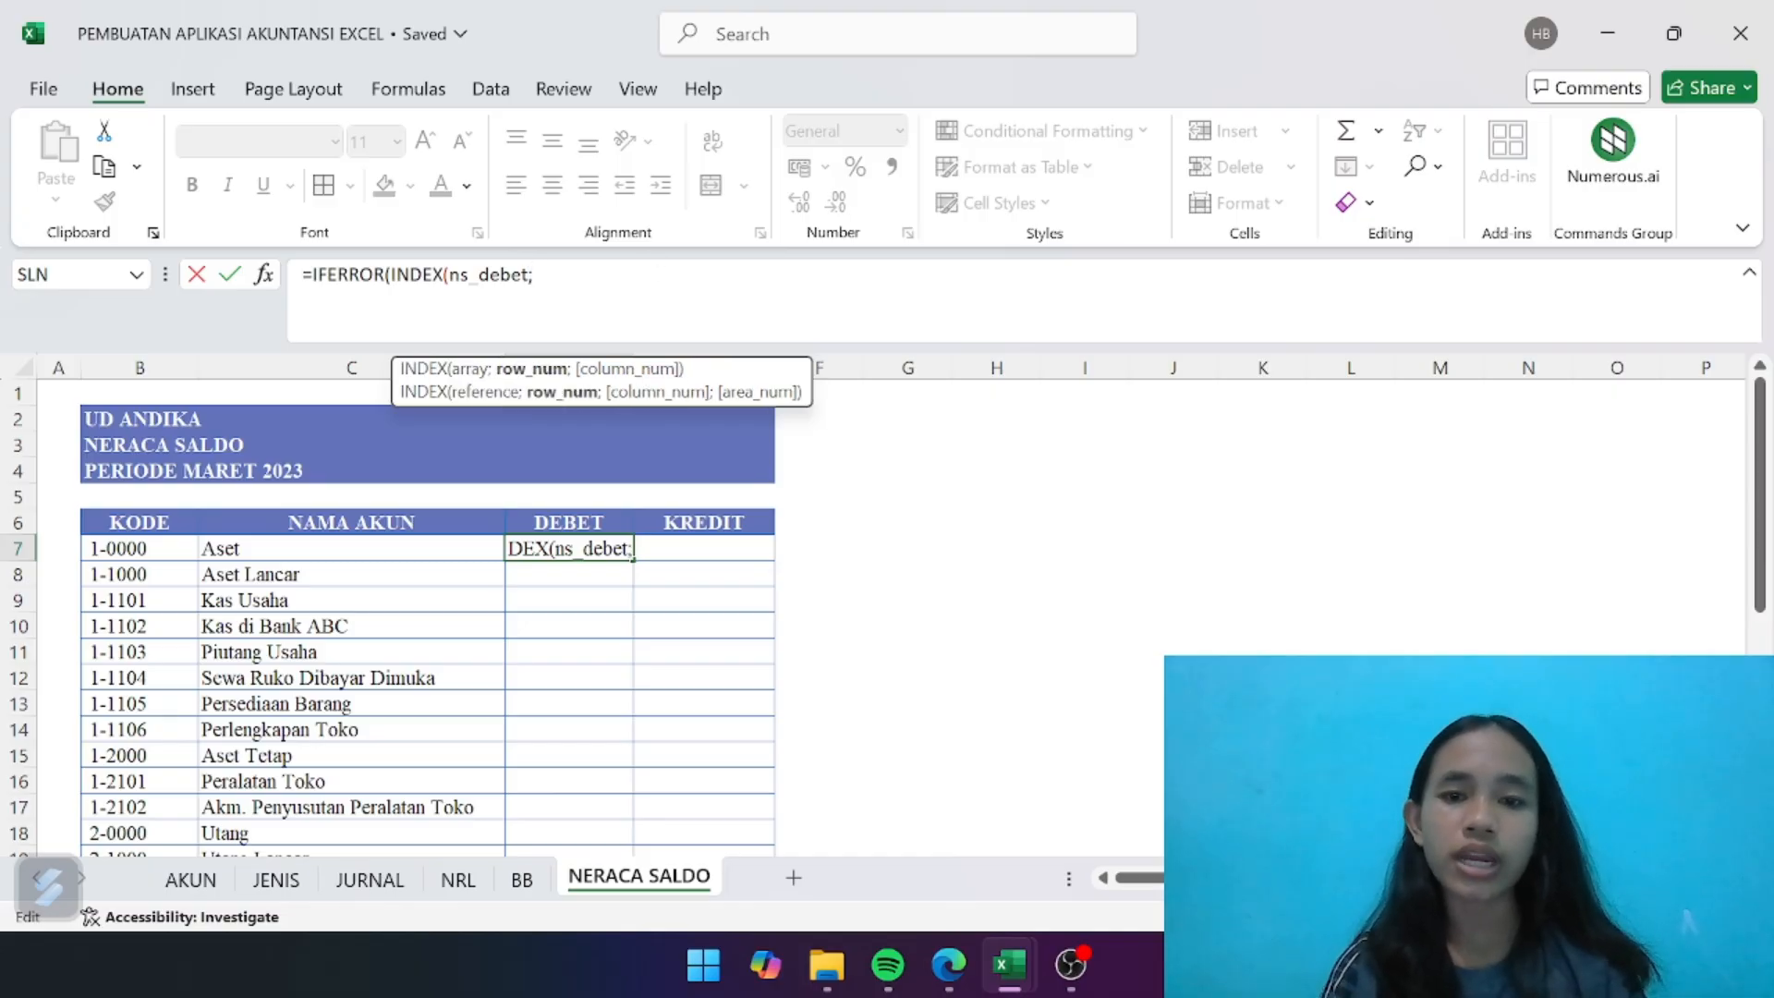
{"action": "type", "text": "match"}
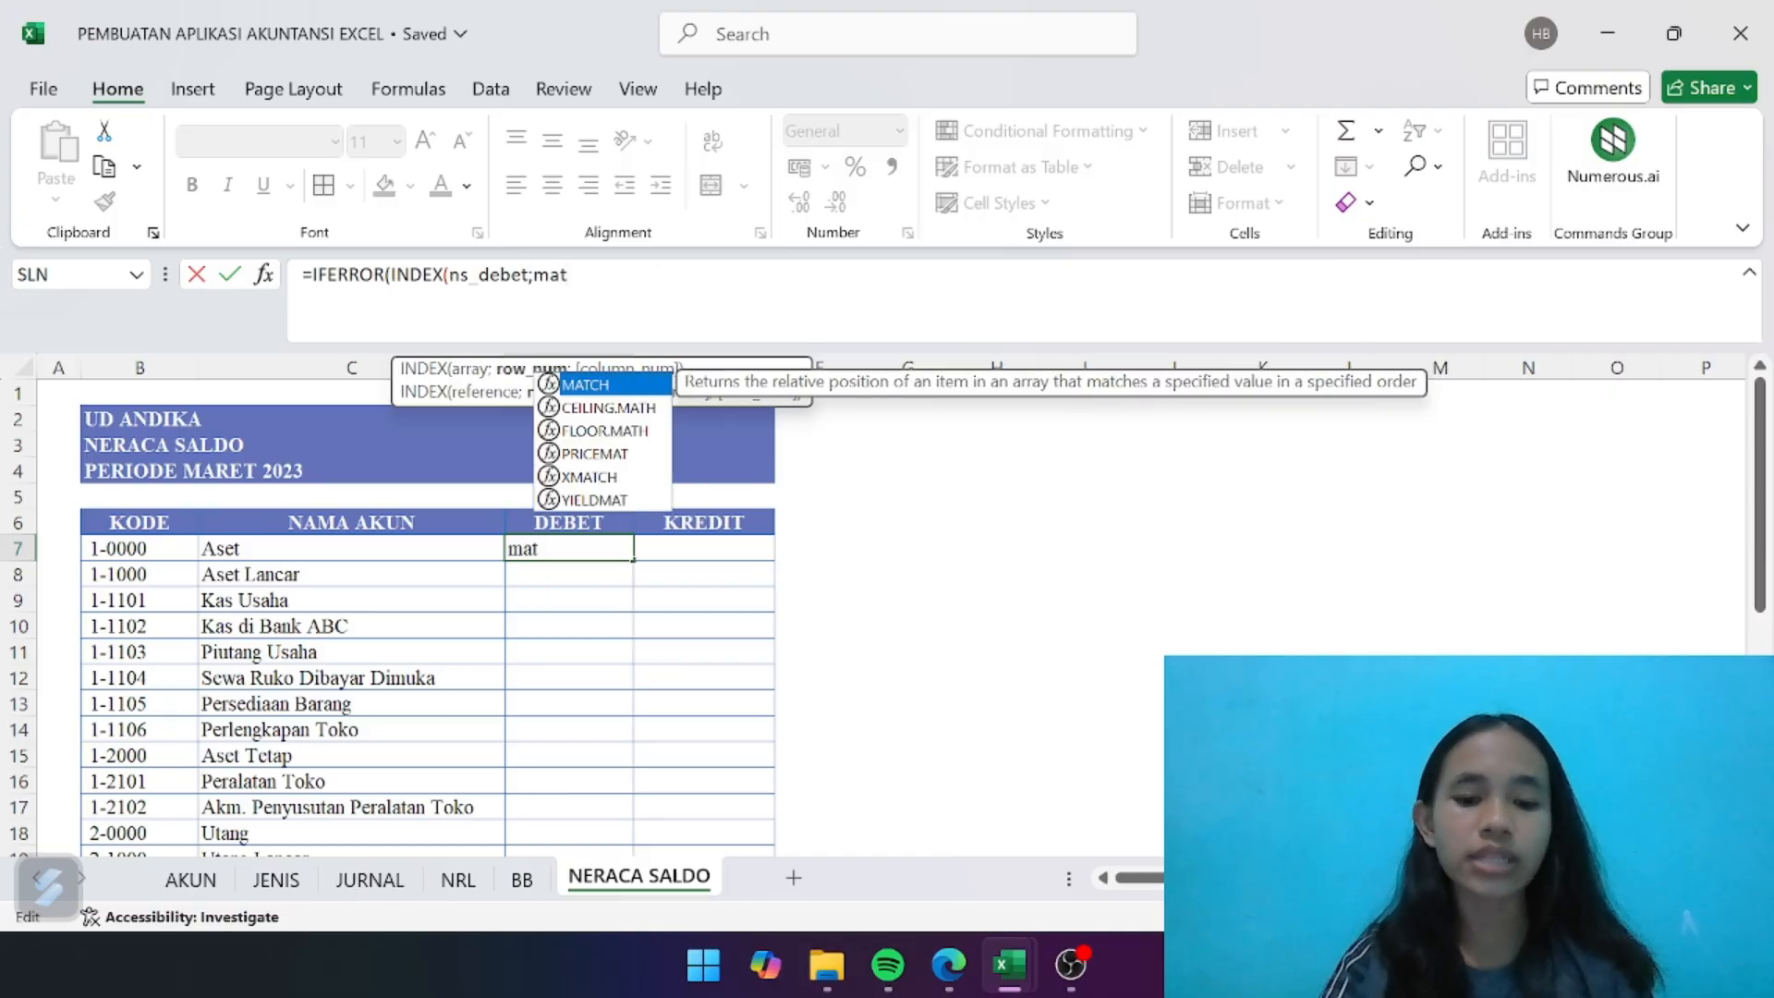
- Complete the D7 formula with MATCH(B7;ns_kode;0) as the row number and an empty text "" as the error value
{"action": "double_click", "coordinate": [606, 384]}
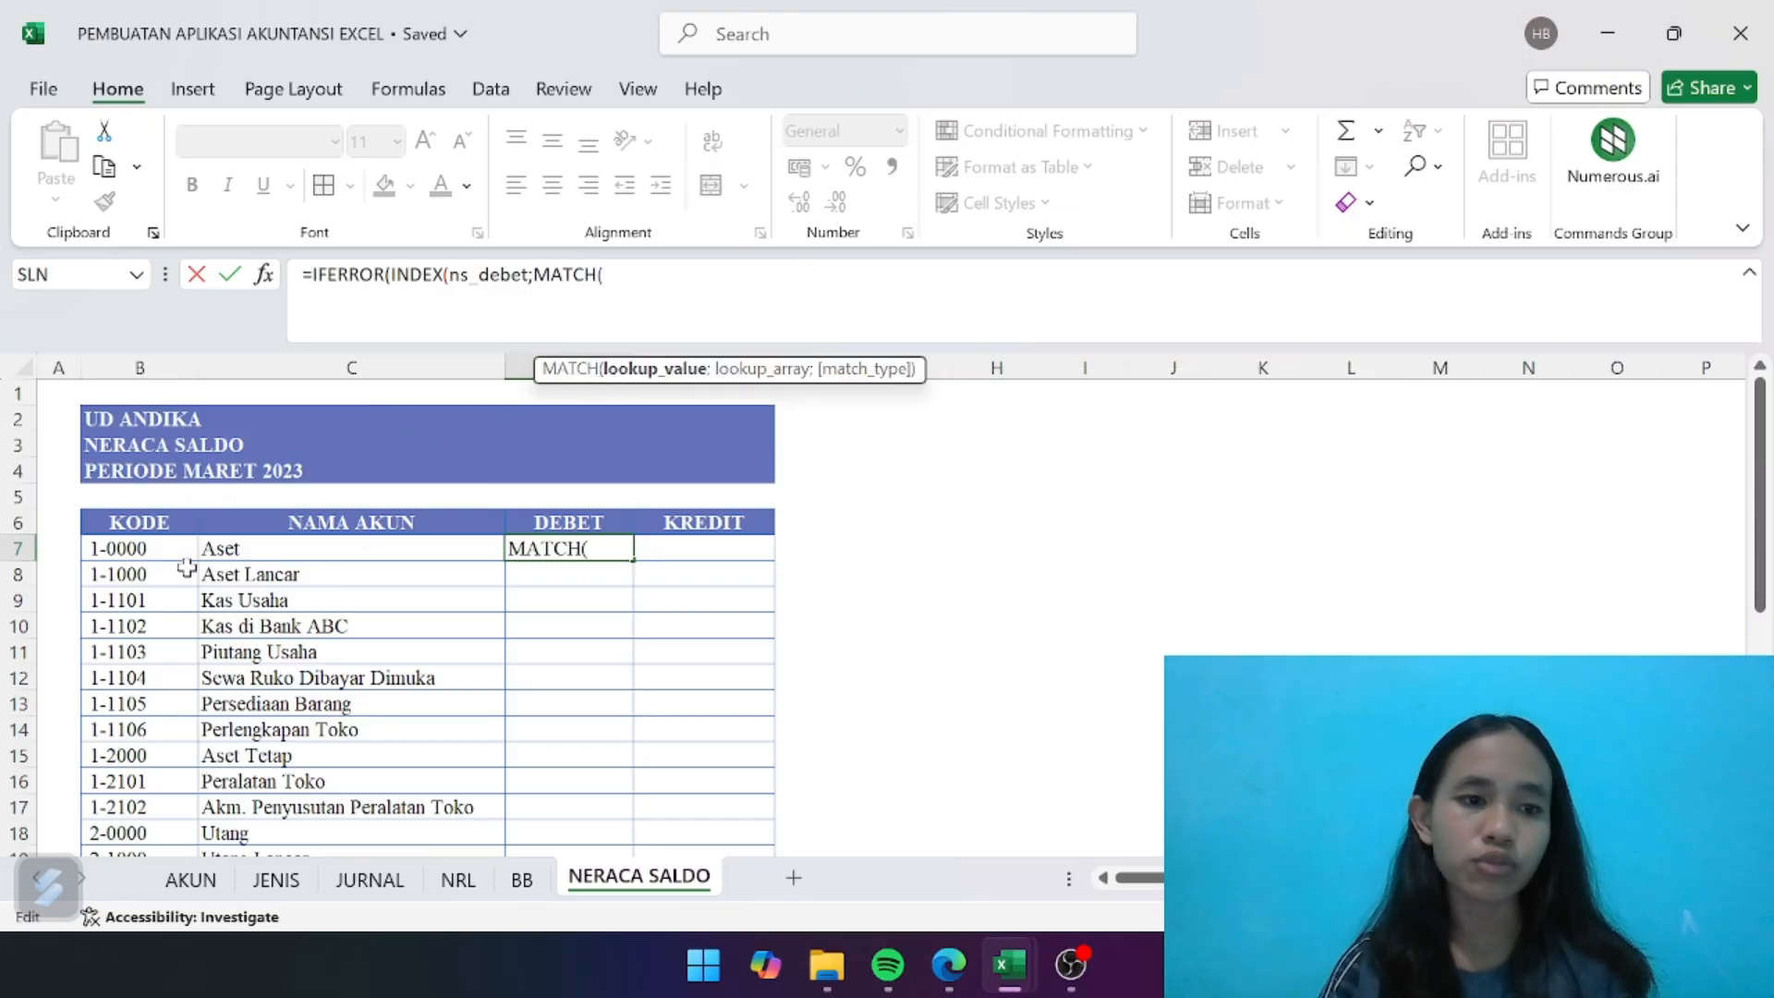
{"action": "left_click", "coordinate": [152, 551]}
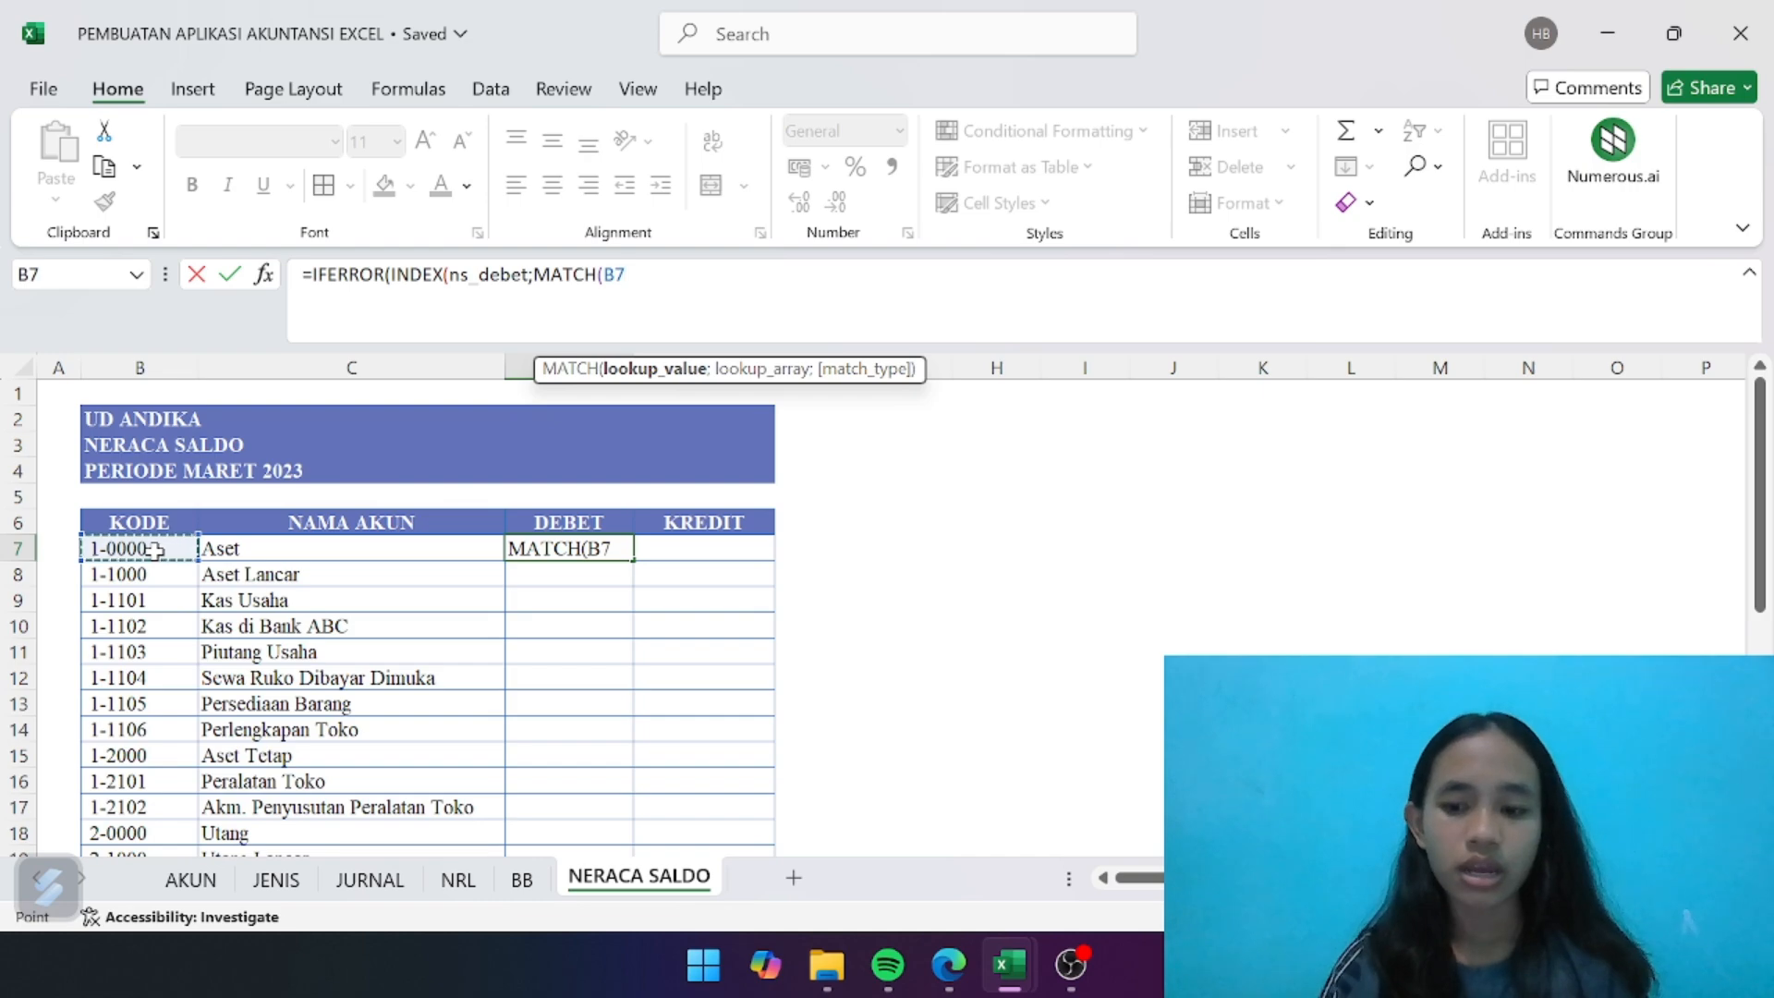
{"action": "type", "text": ";ns"}
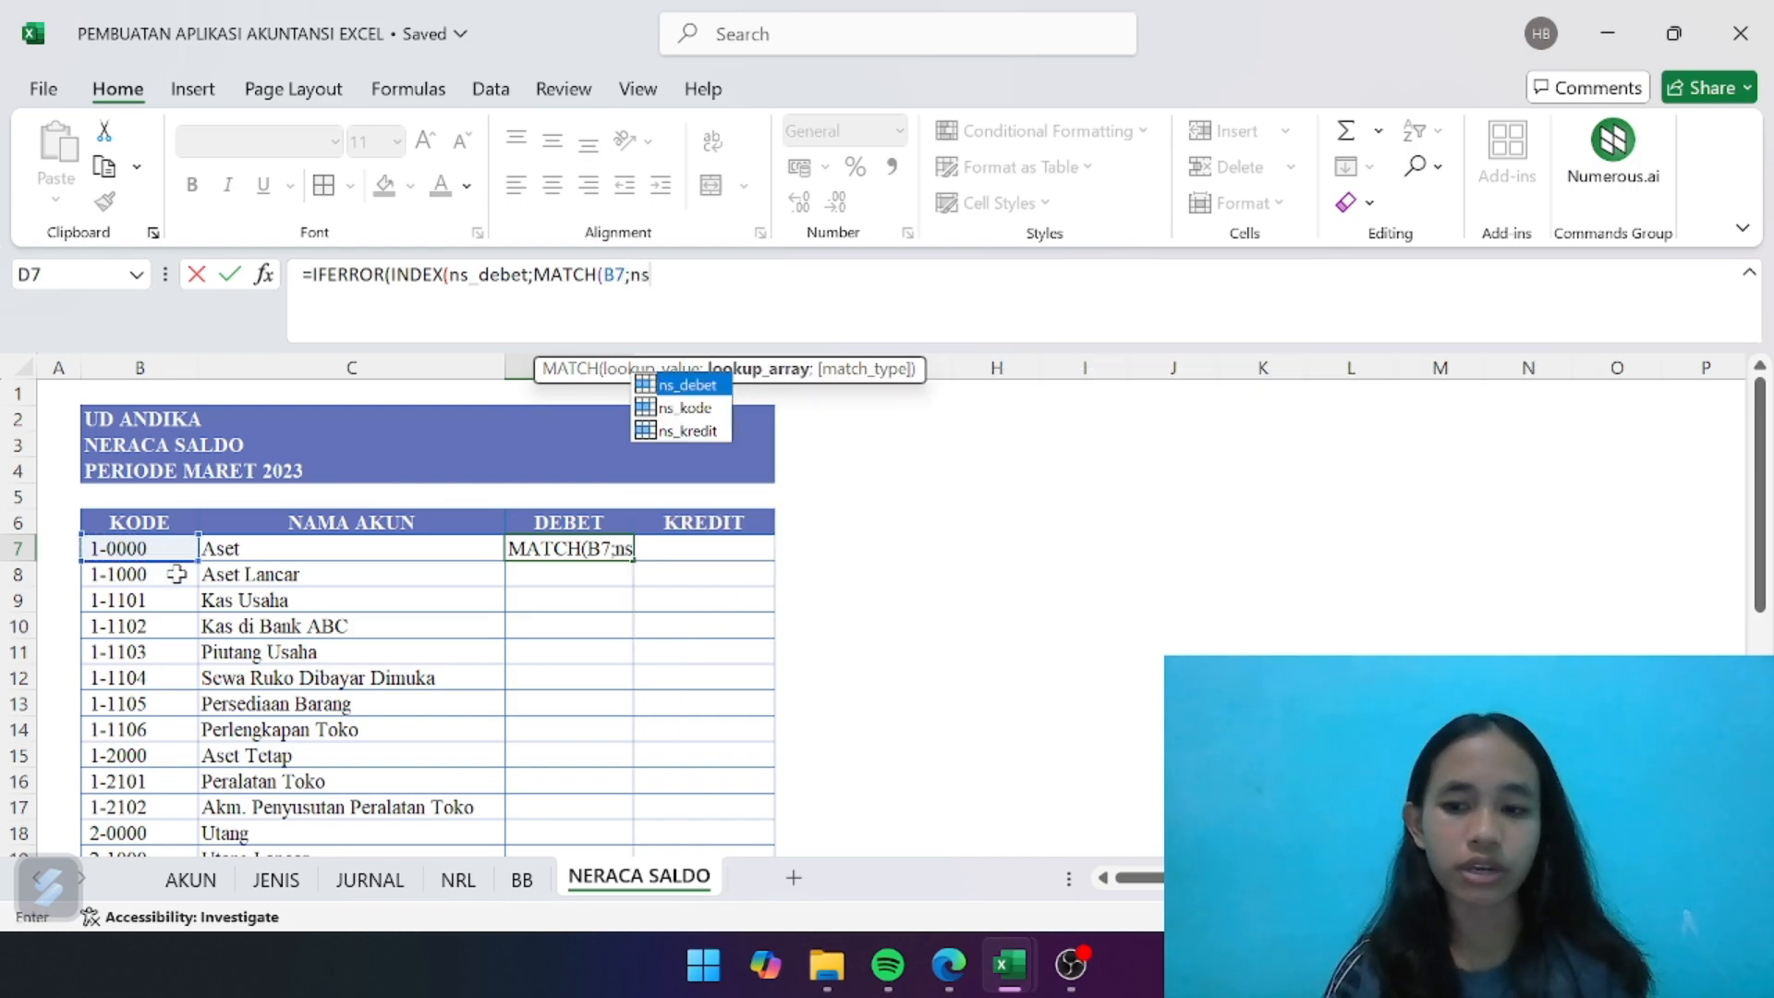
{"action": "double_click", "coordinate": [704, 408]}
{"action": "type", "text": ";0))"}
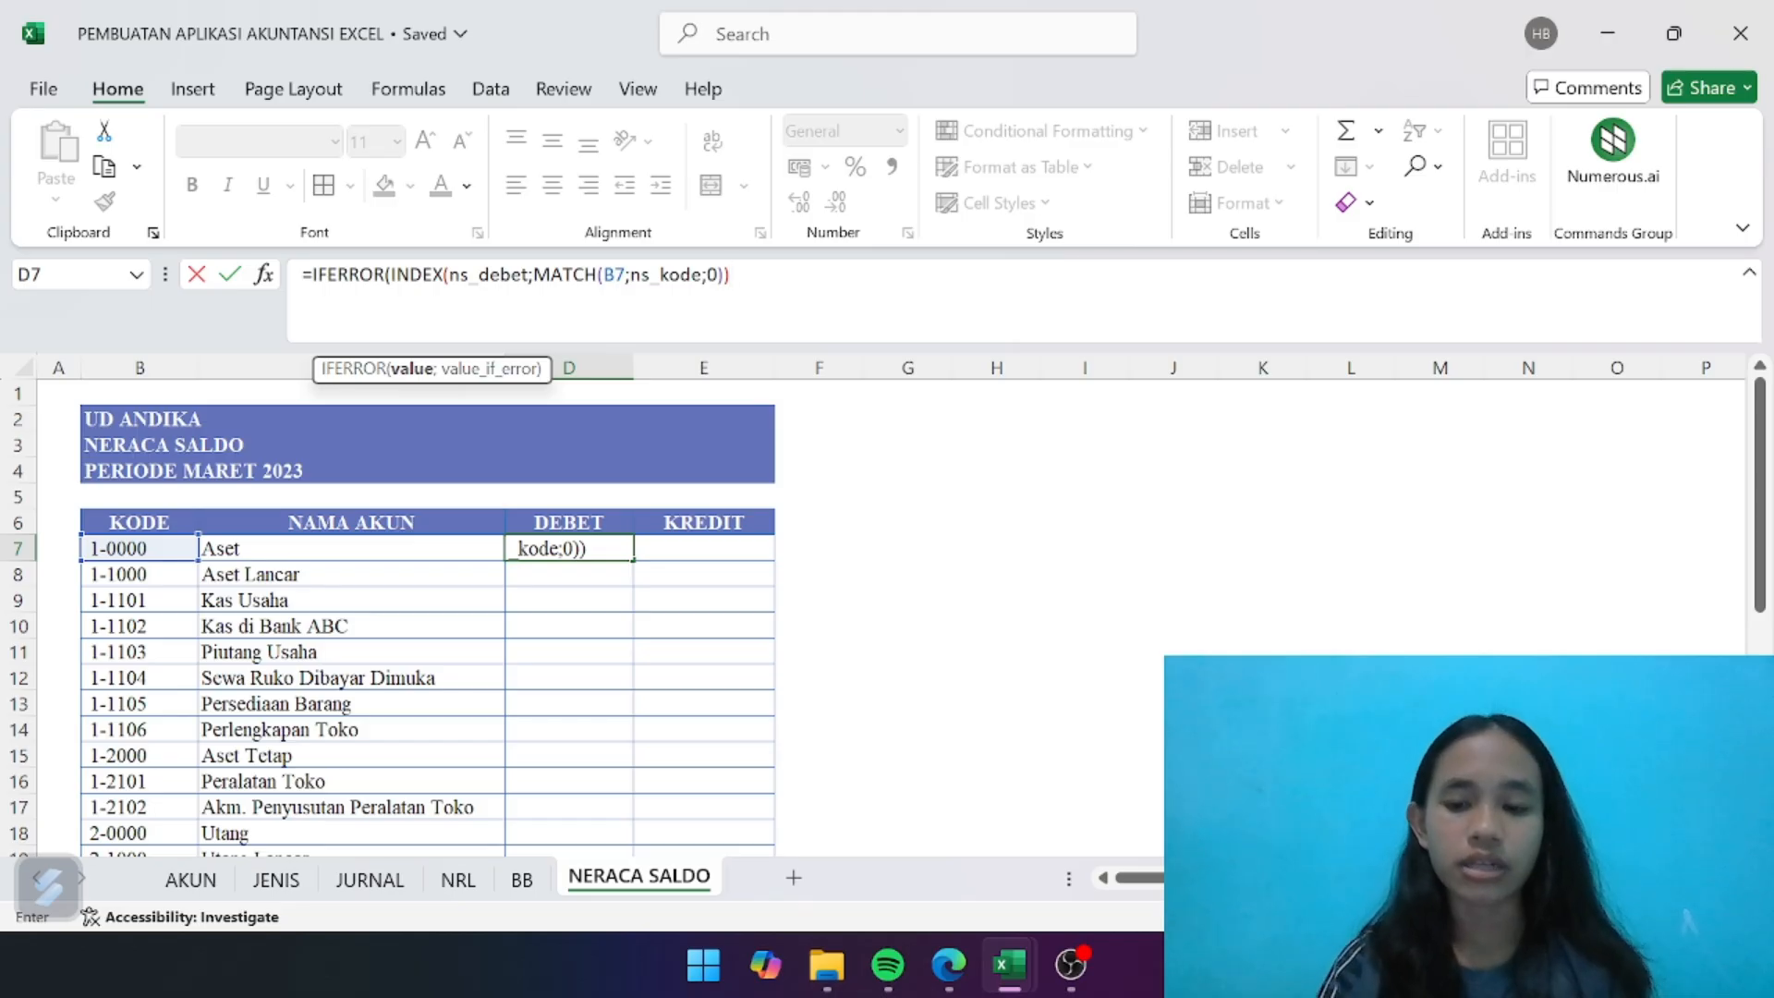
{"action": "type", "text": ";"}
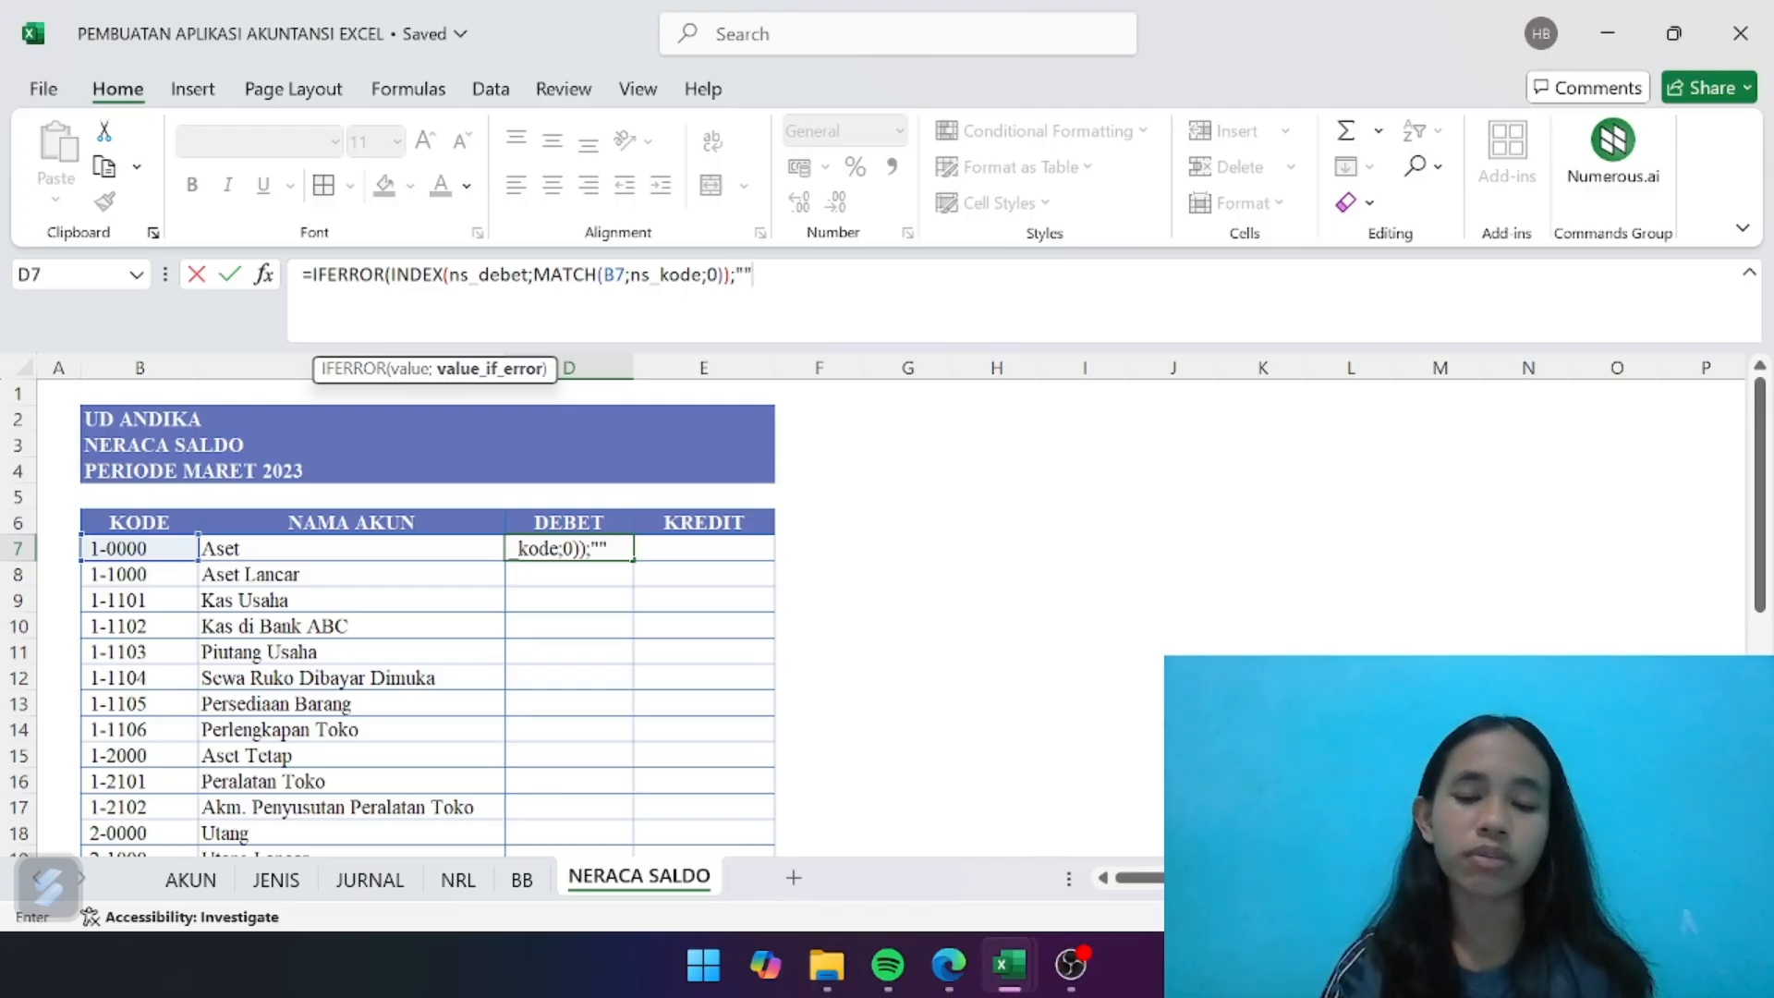
{"action": "type", "text": ")"}
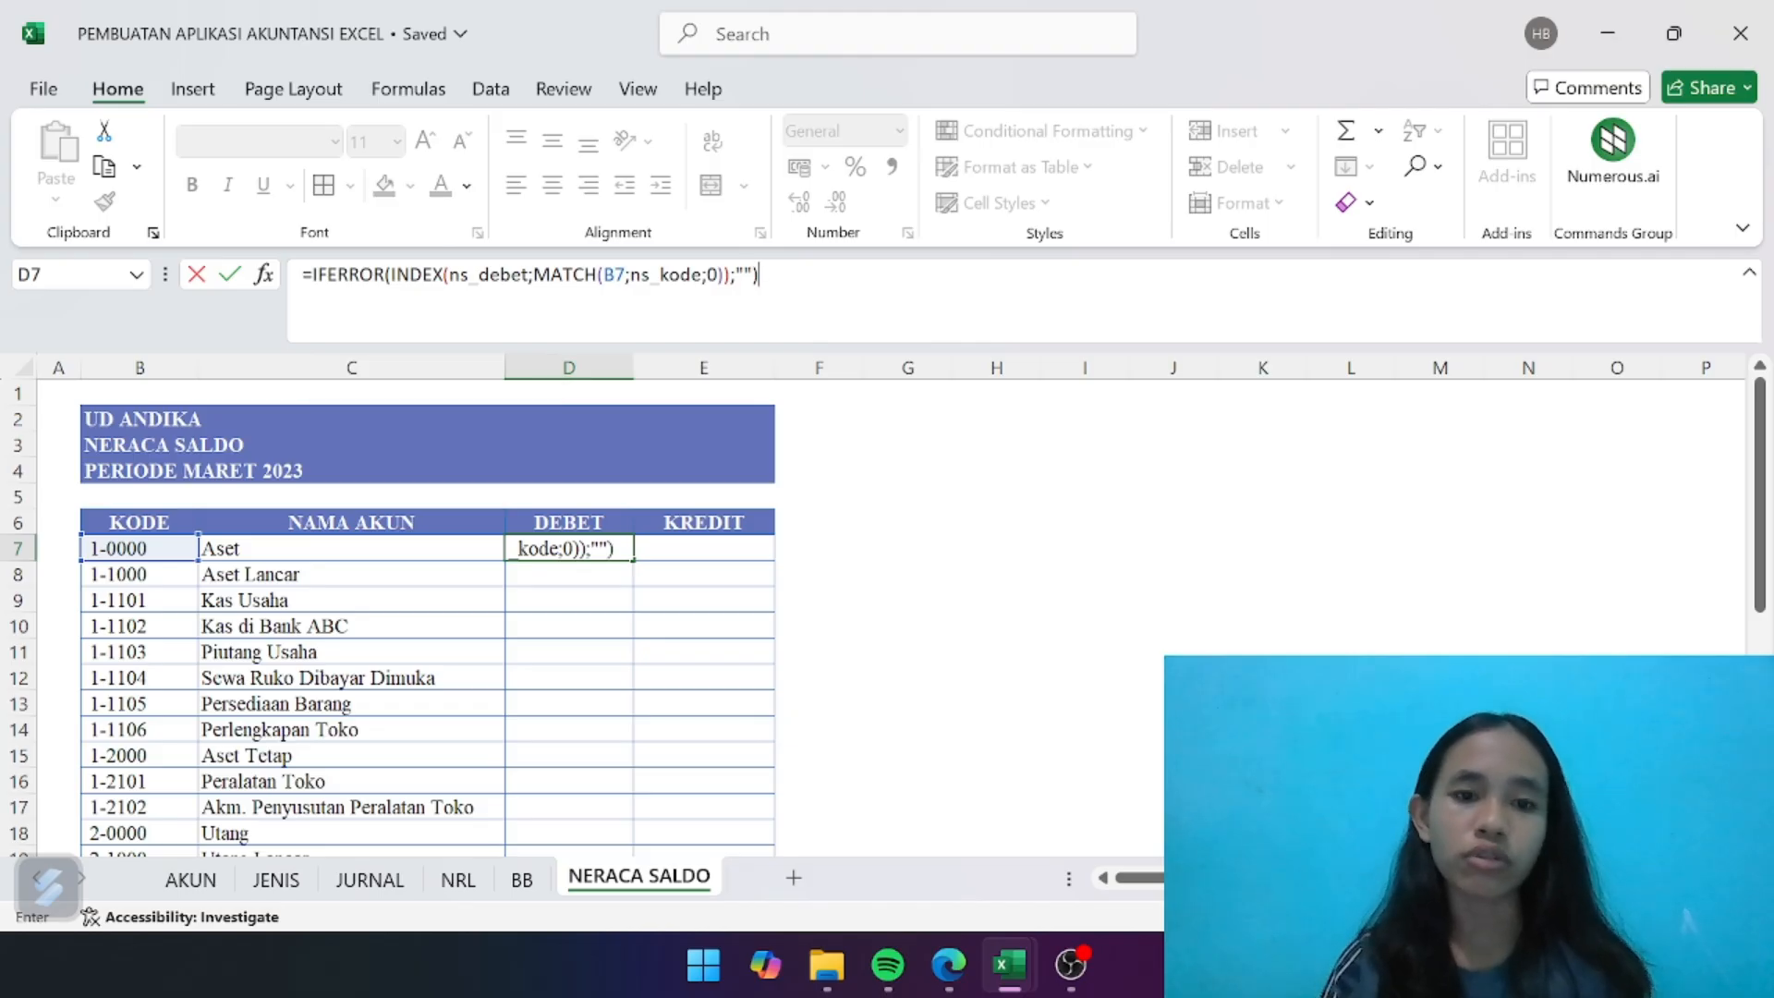
{"action": "key", "text": "Return"}
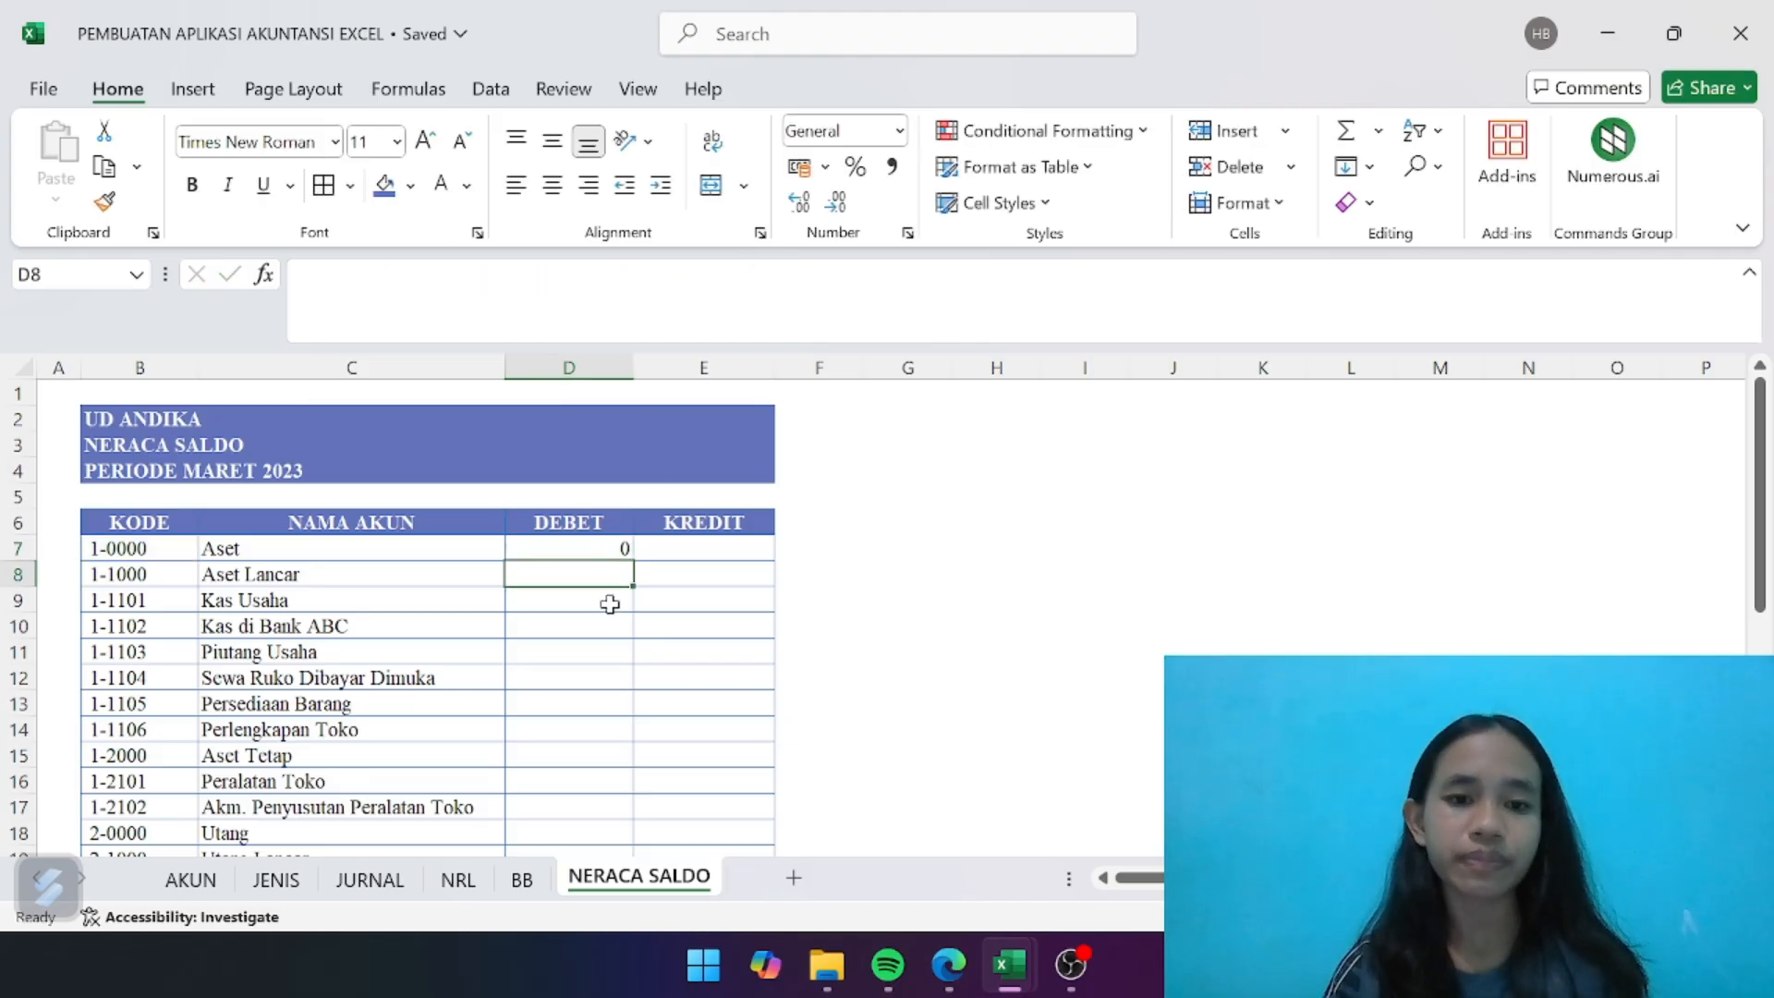
- Fill the debit lookup formula from D7 down to D34
{"action": "left_click", "coordinate": [616, 549]}
{"action": "left_click_drag", "start_coordinate": [634, 560], "coordinate": [613, 812]}
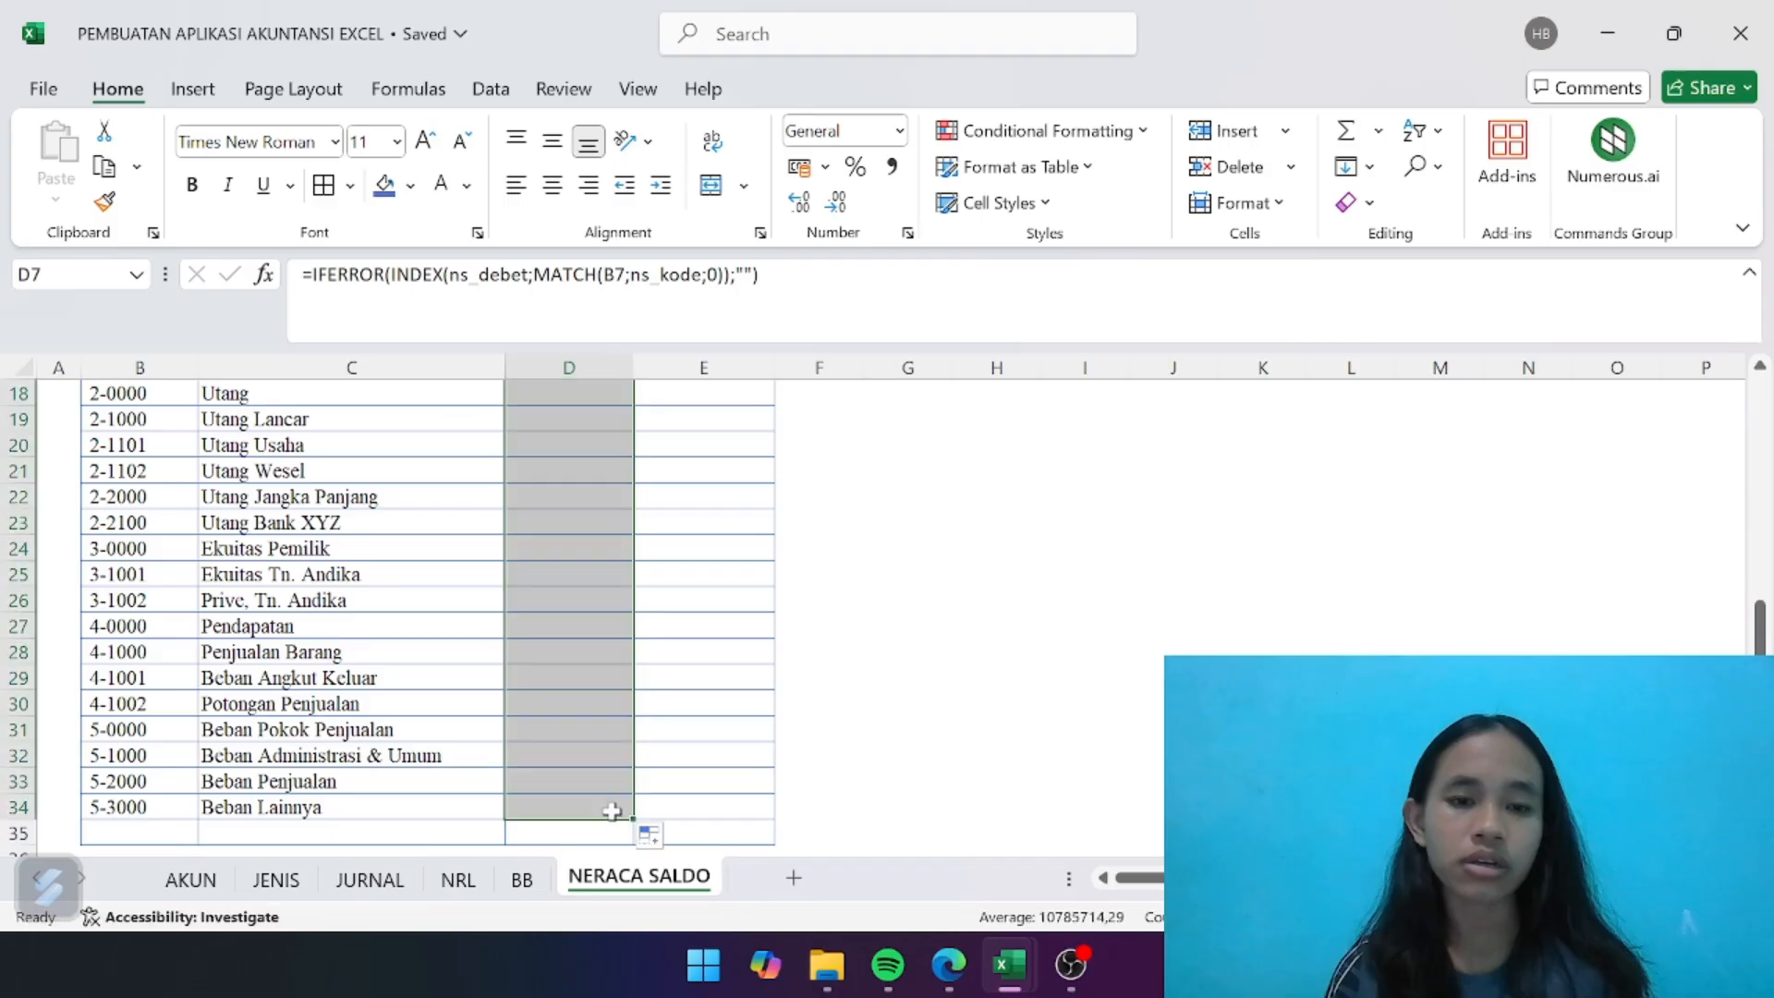
{"action": "scroll", "coordinate": [729, 653], "scroll_direction": "up", "scroll_amount": 6}
{"action": "left_click", "coordinate": [728, 653]}
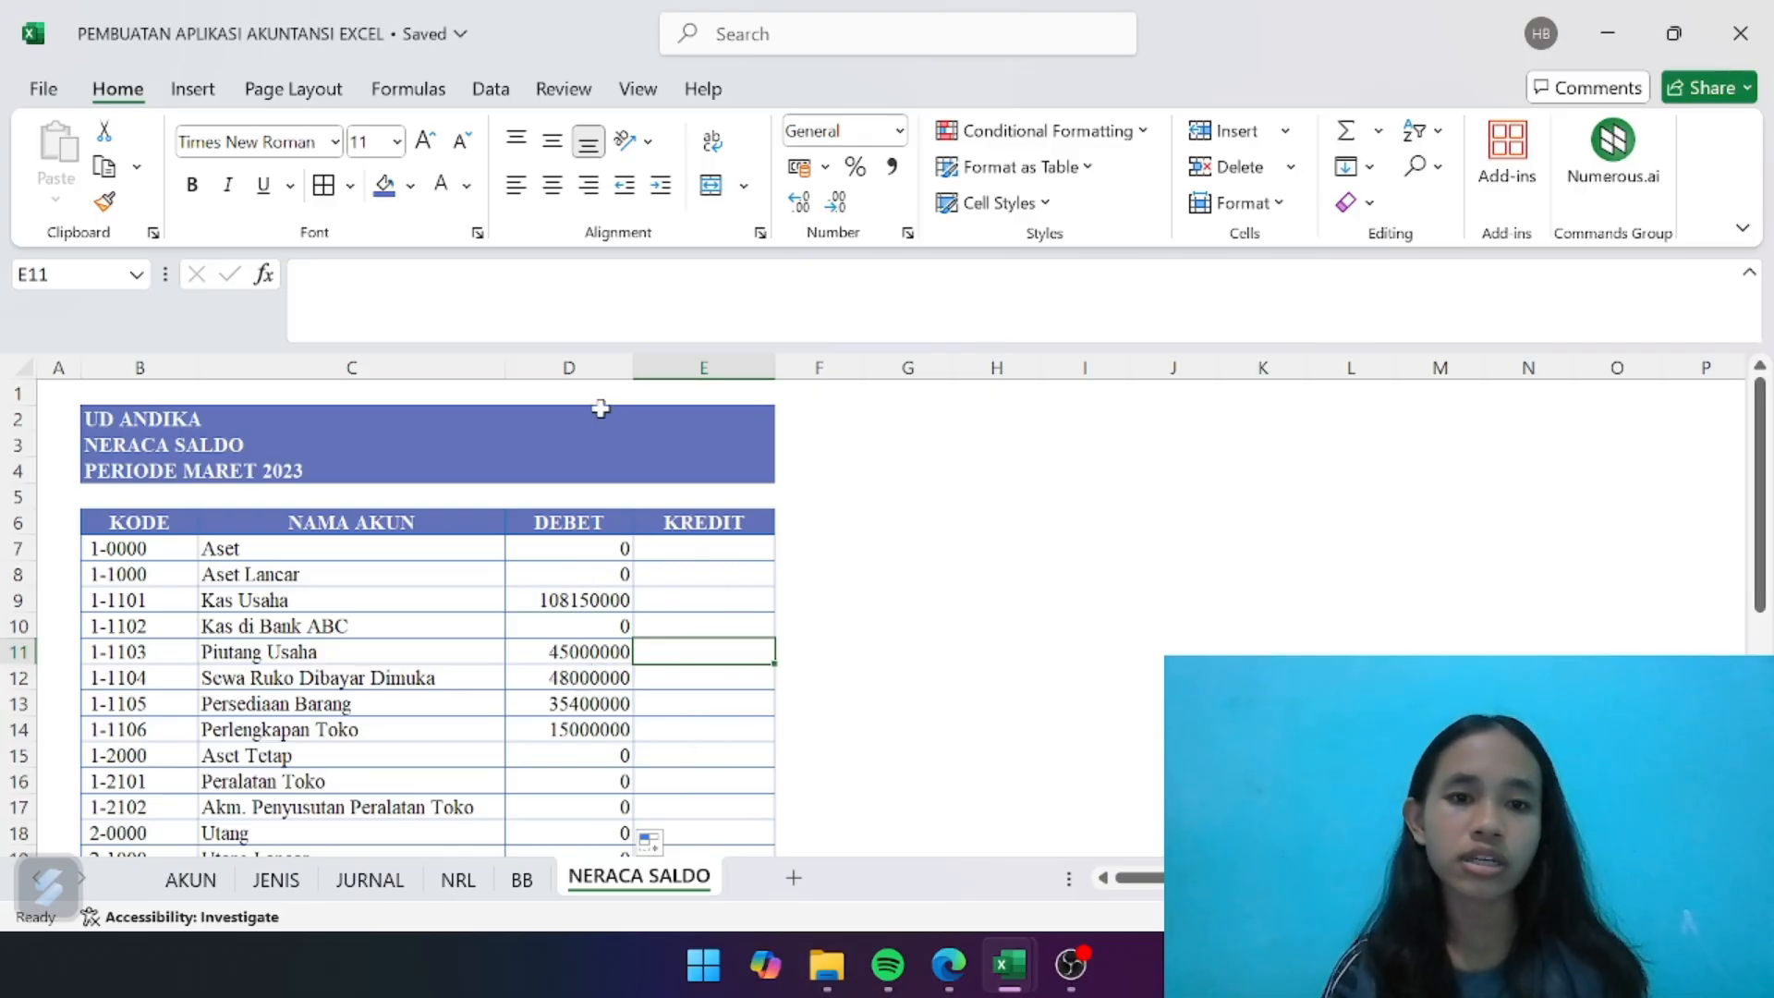
- Apply the Number format to the whole DEBET and KREDIT columns, D and E
{"action": "left_click_drag", "start_coordinate": [572, 368], "coordinate": [712, 368]}
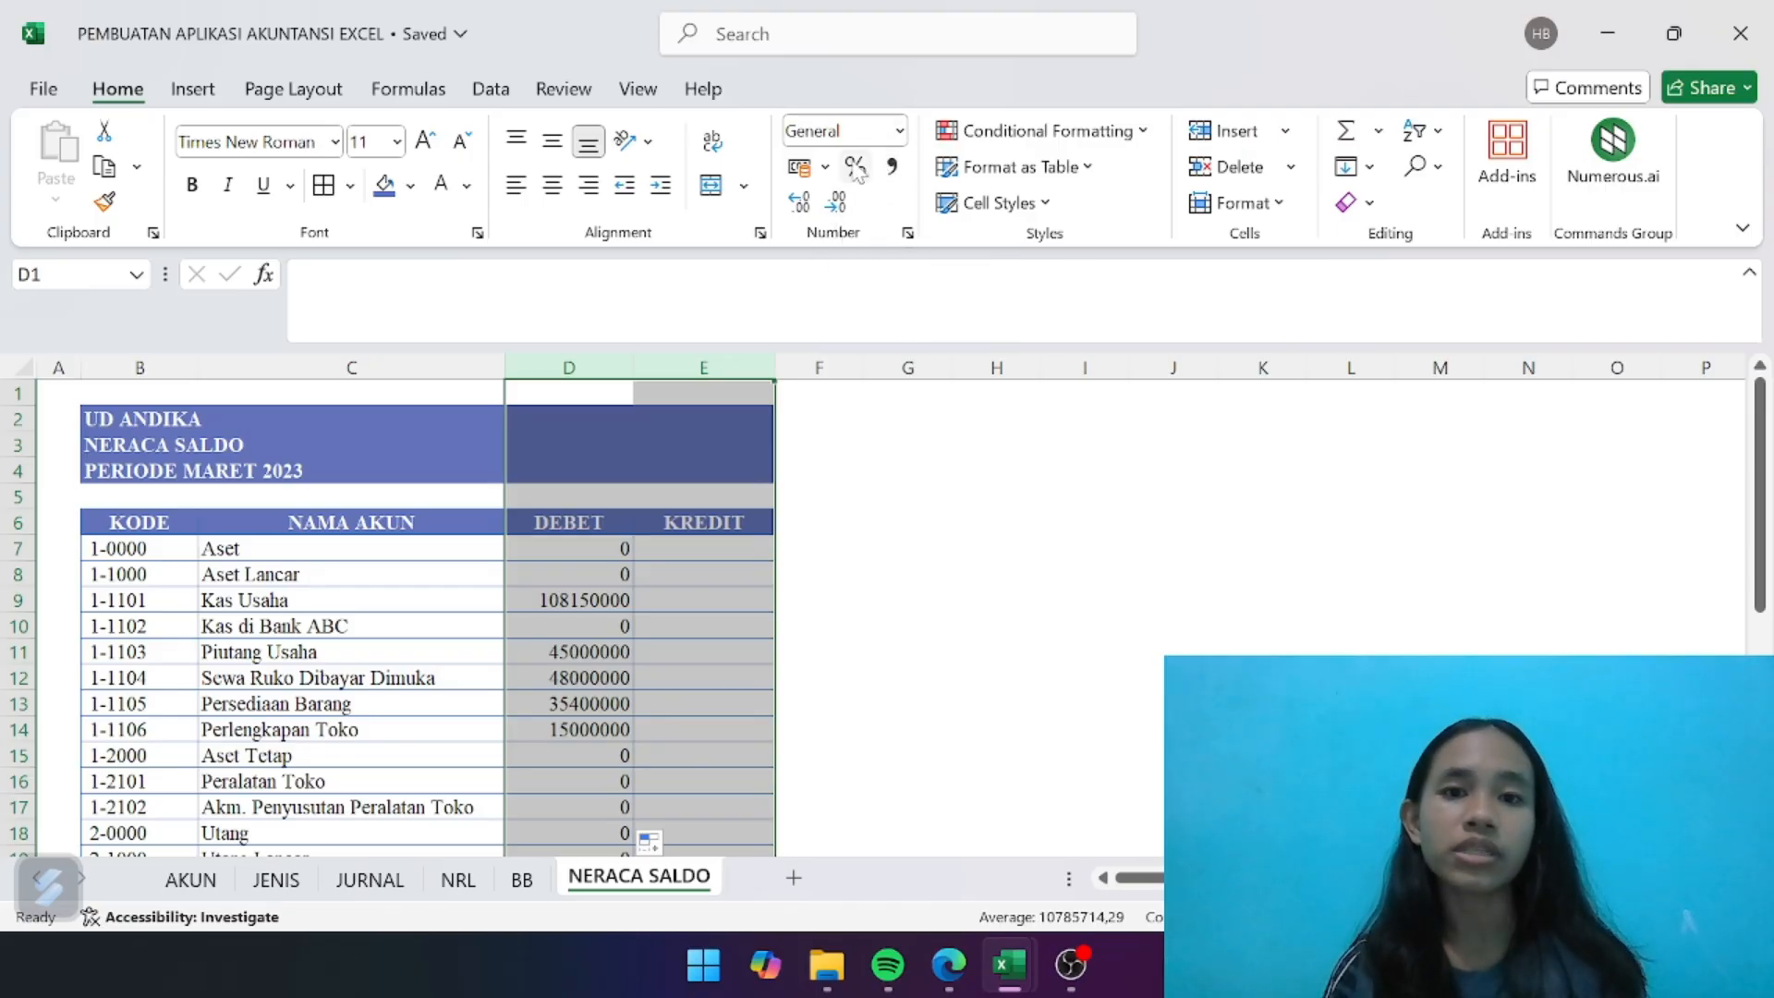
{"action": "left_click", "coordinate": [901, 132]}
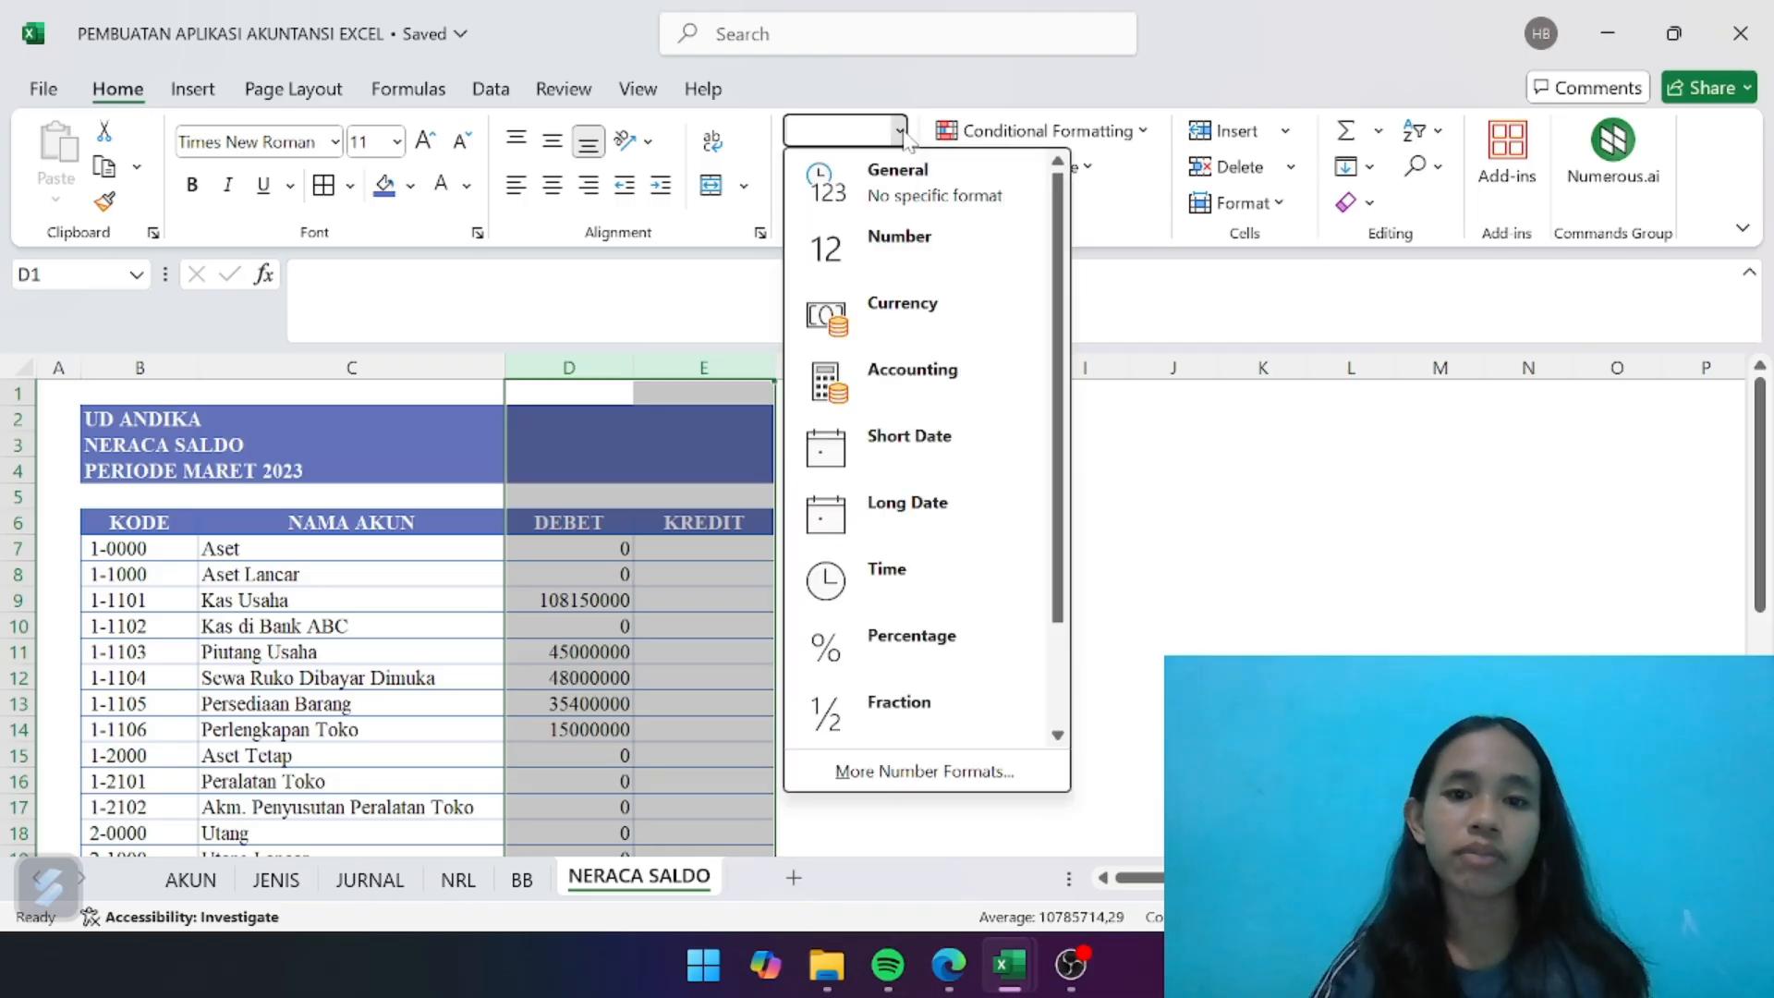
{"action": "left_click", "coordinate": [856, 262]}
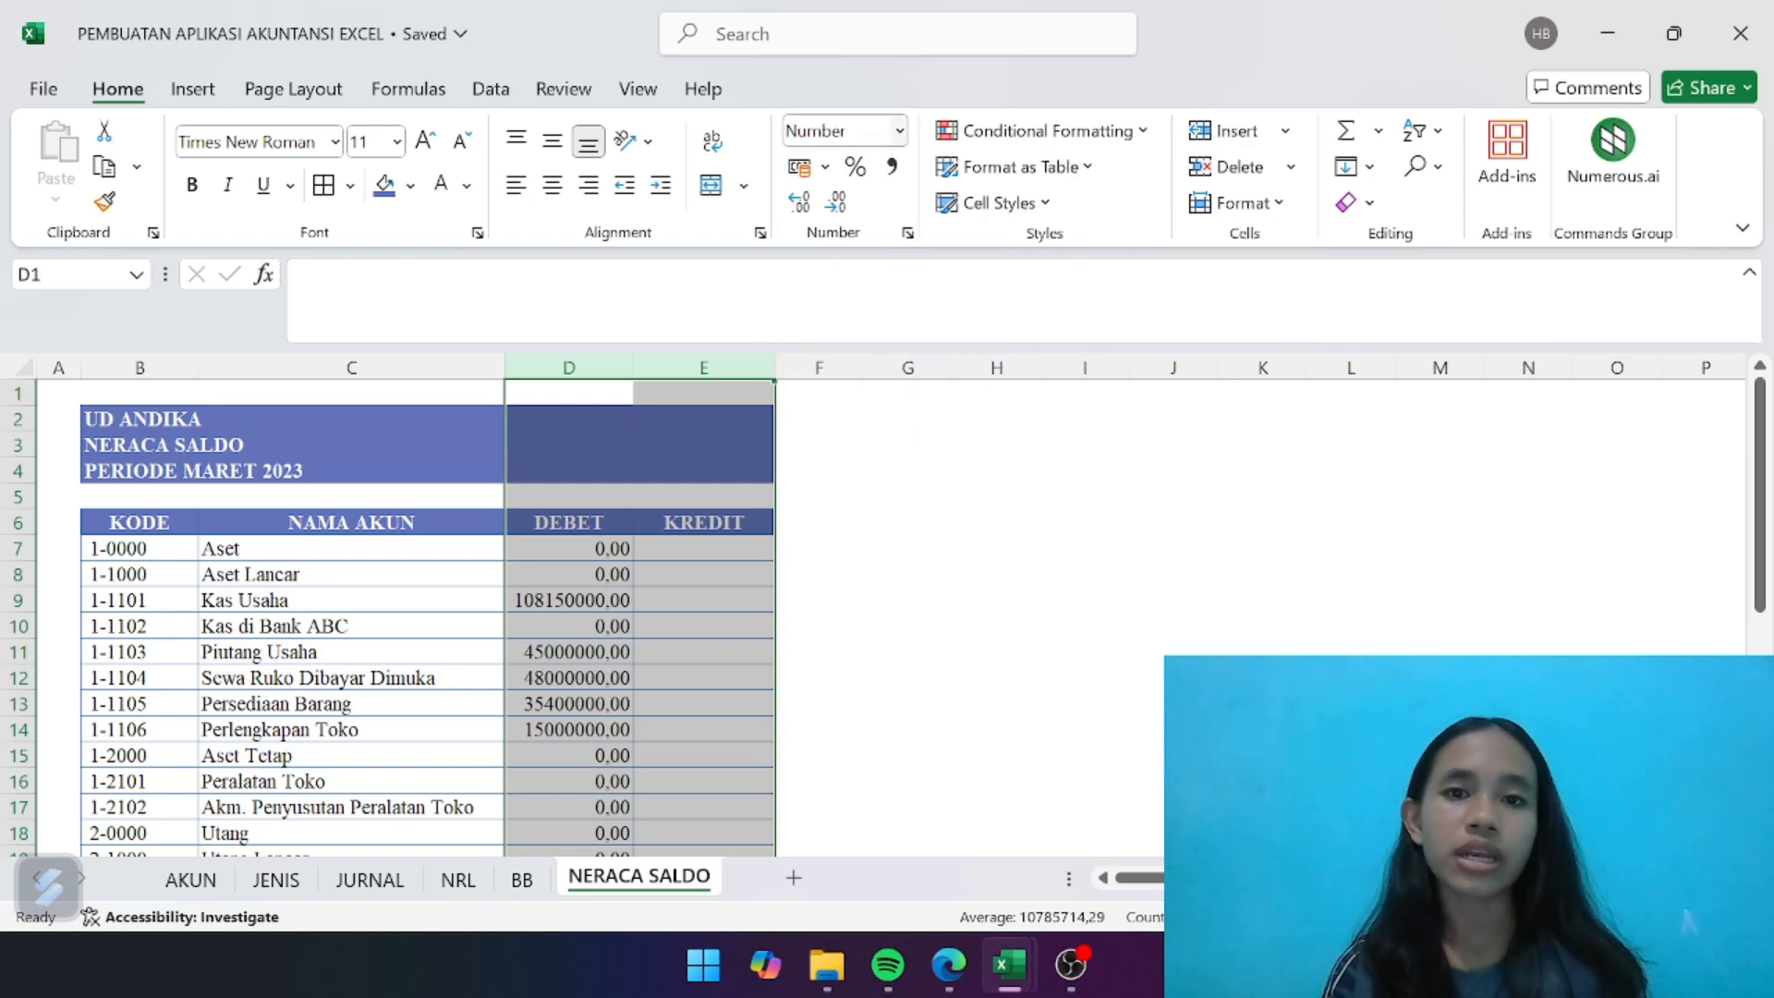
- Format columns D and E as Number with a 1000 separator, 0 decimal places and the third negative-number style, -1.234 in black
{"action": "left_click", "coordinate": [901, 132]}
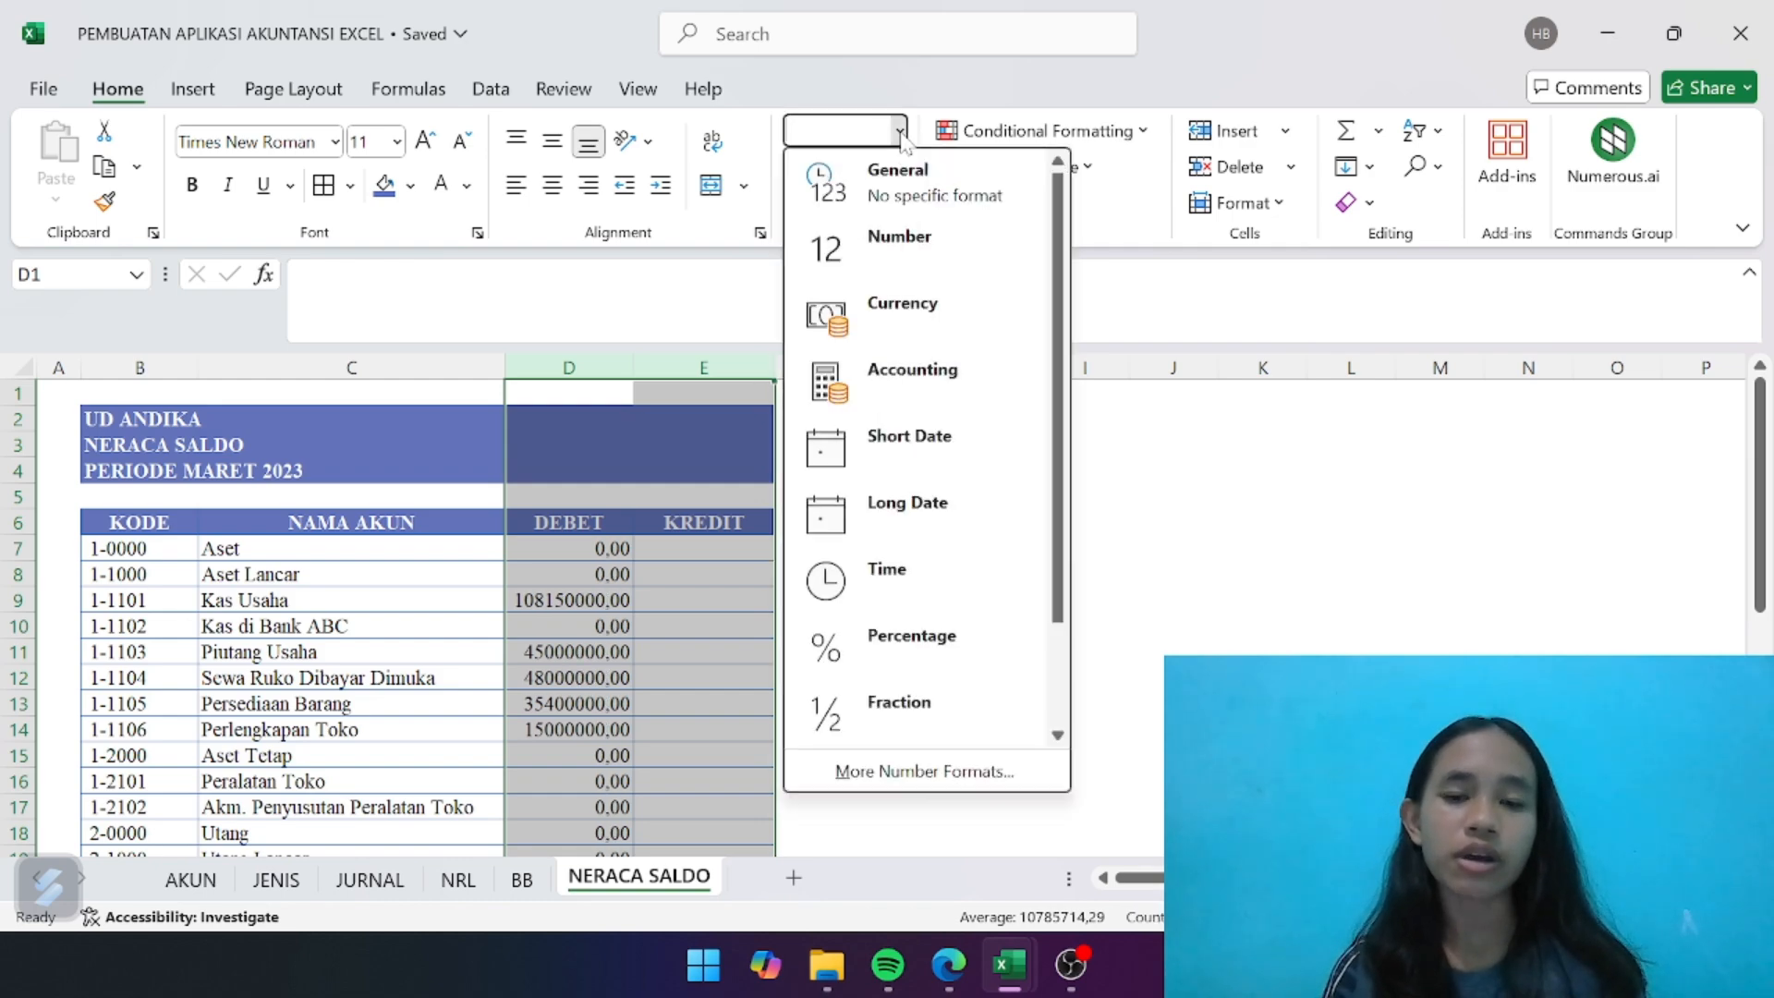
{"action": "left_click", "coordinate": [915, 772]}
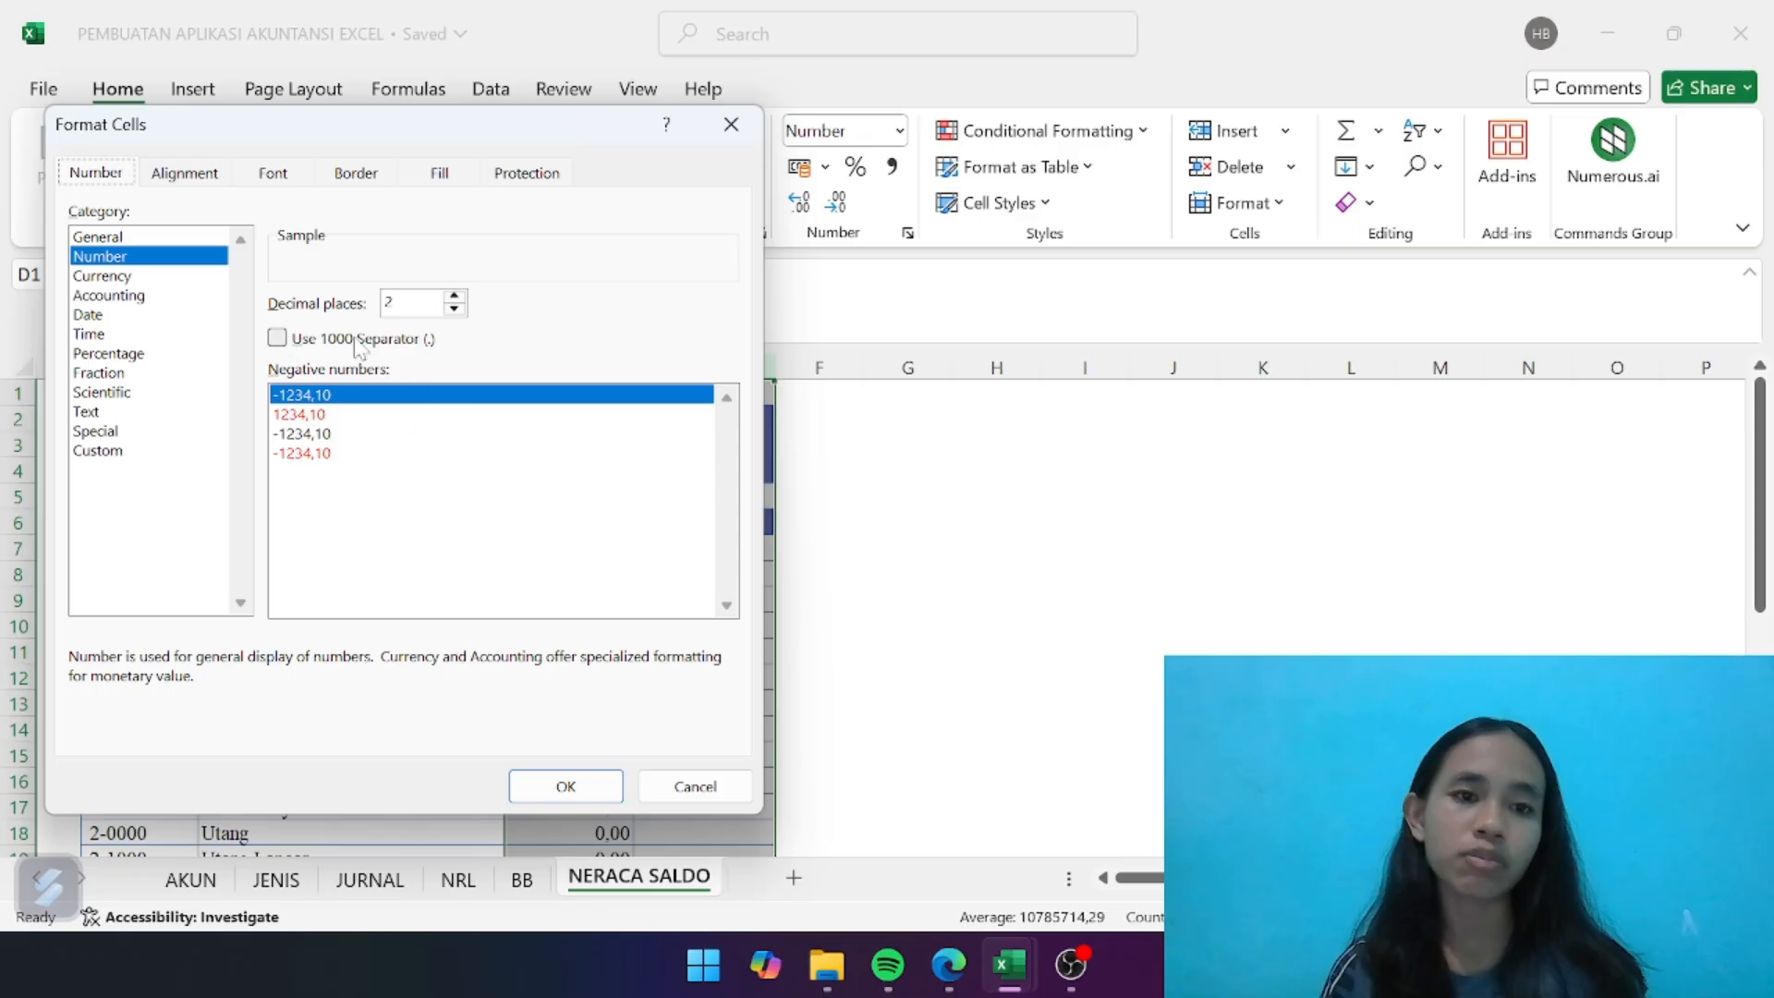
{"action": "left_click", "coordinate": [279, 338]}
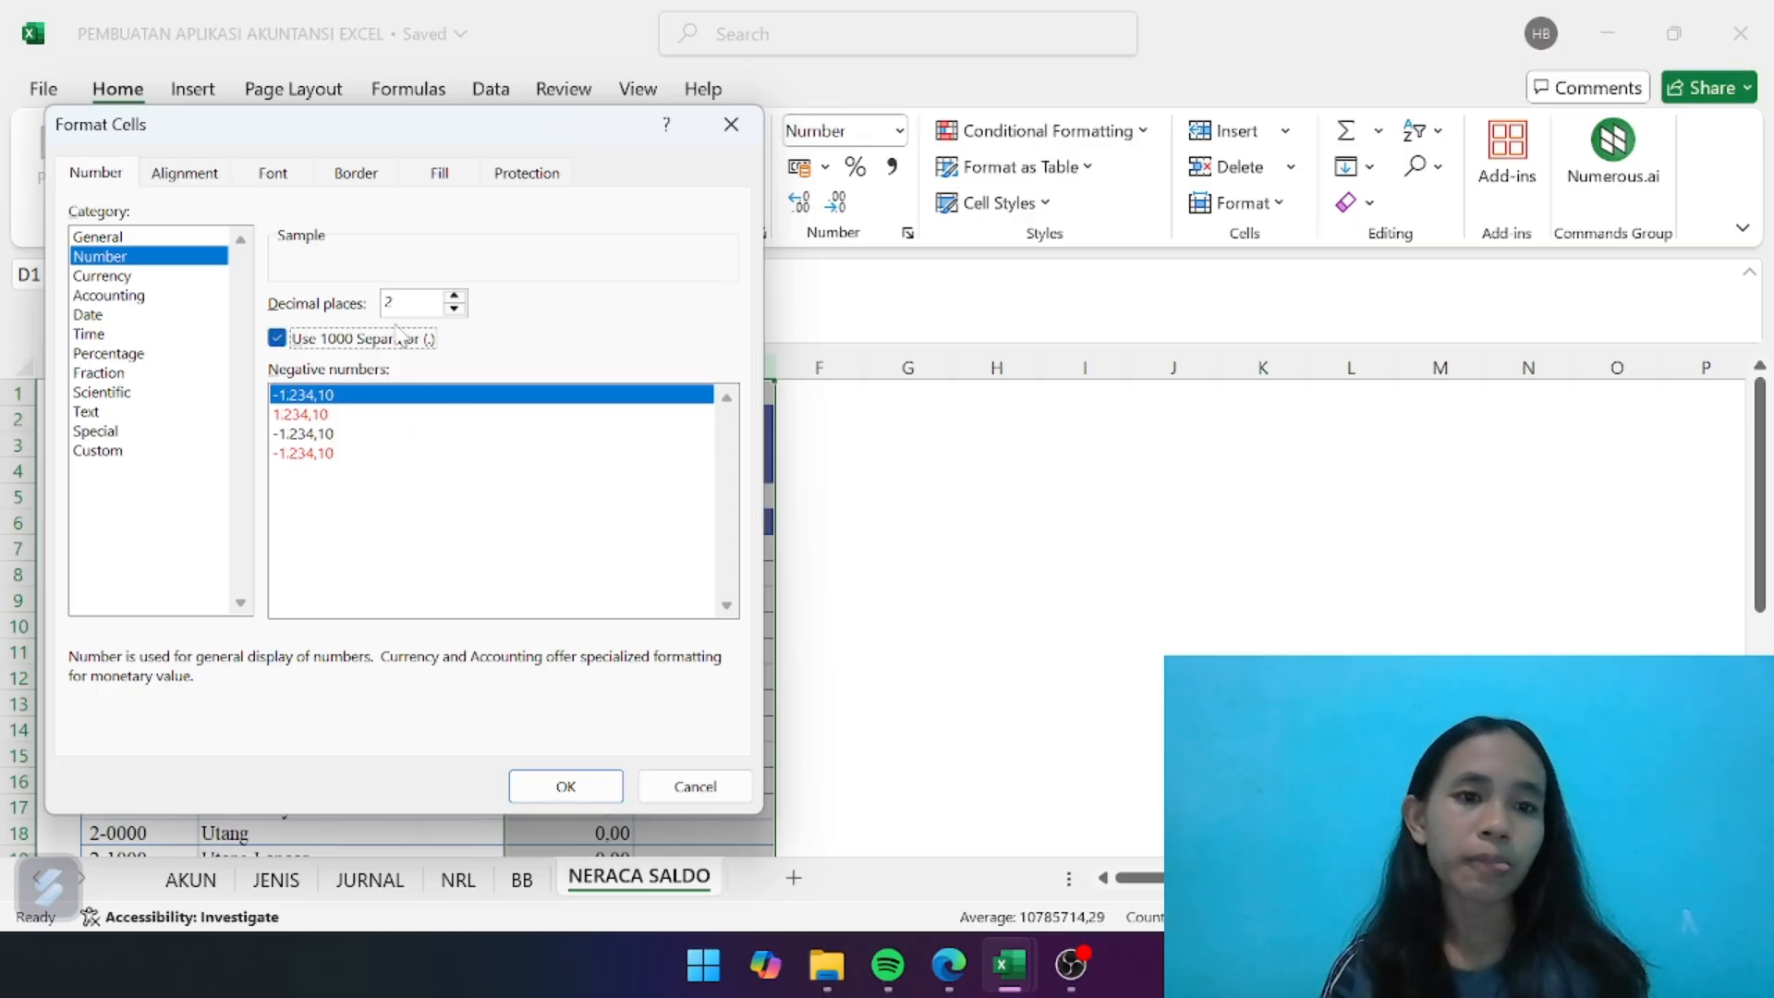
{"action": "left_click", "coordinate": [454, 308]}
{"action": "left_click", "coordinate": [453, 308]}
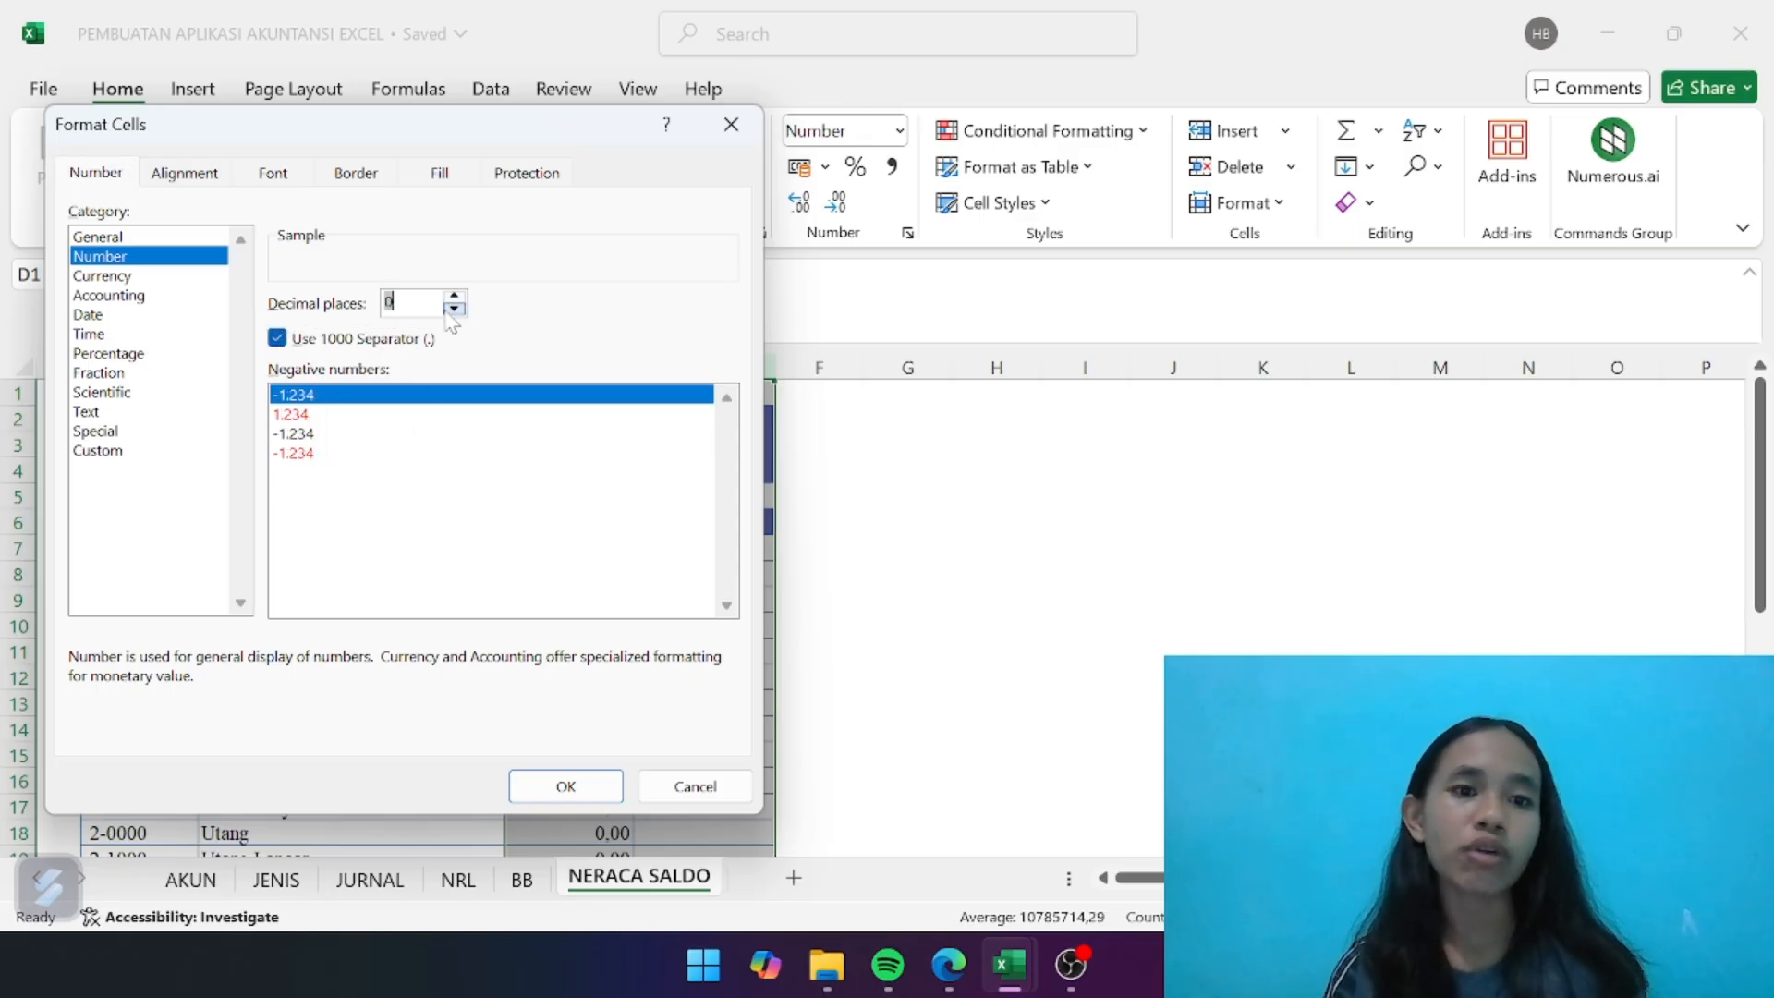
{"action": "left_click", "coordinate": [294, 434]}
{"action": "left_click", "coordinate": [170, 296]}
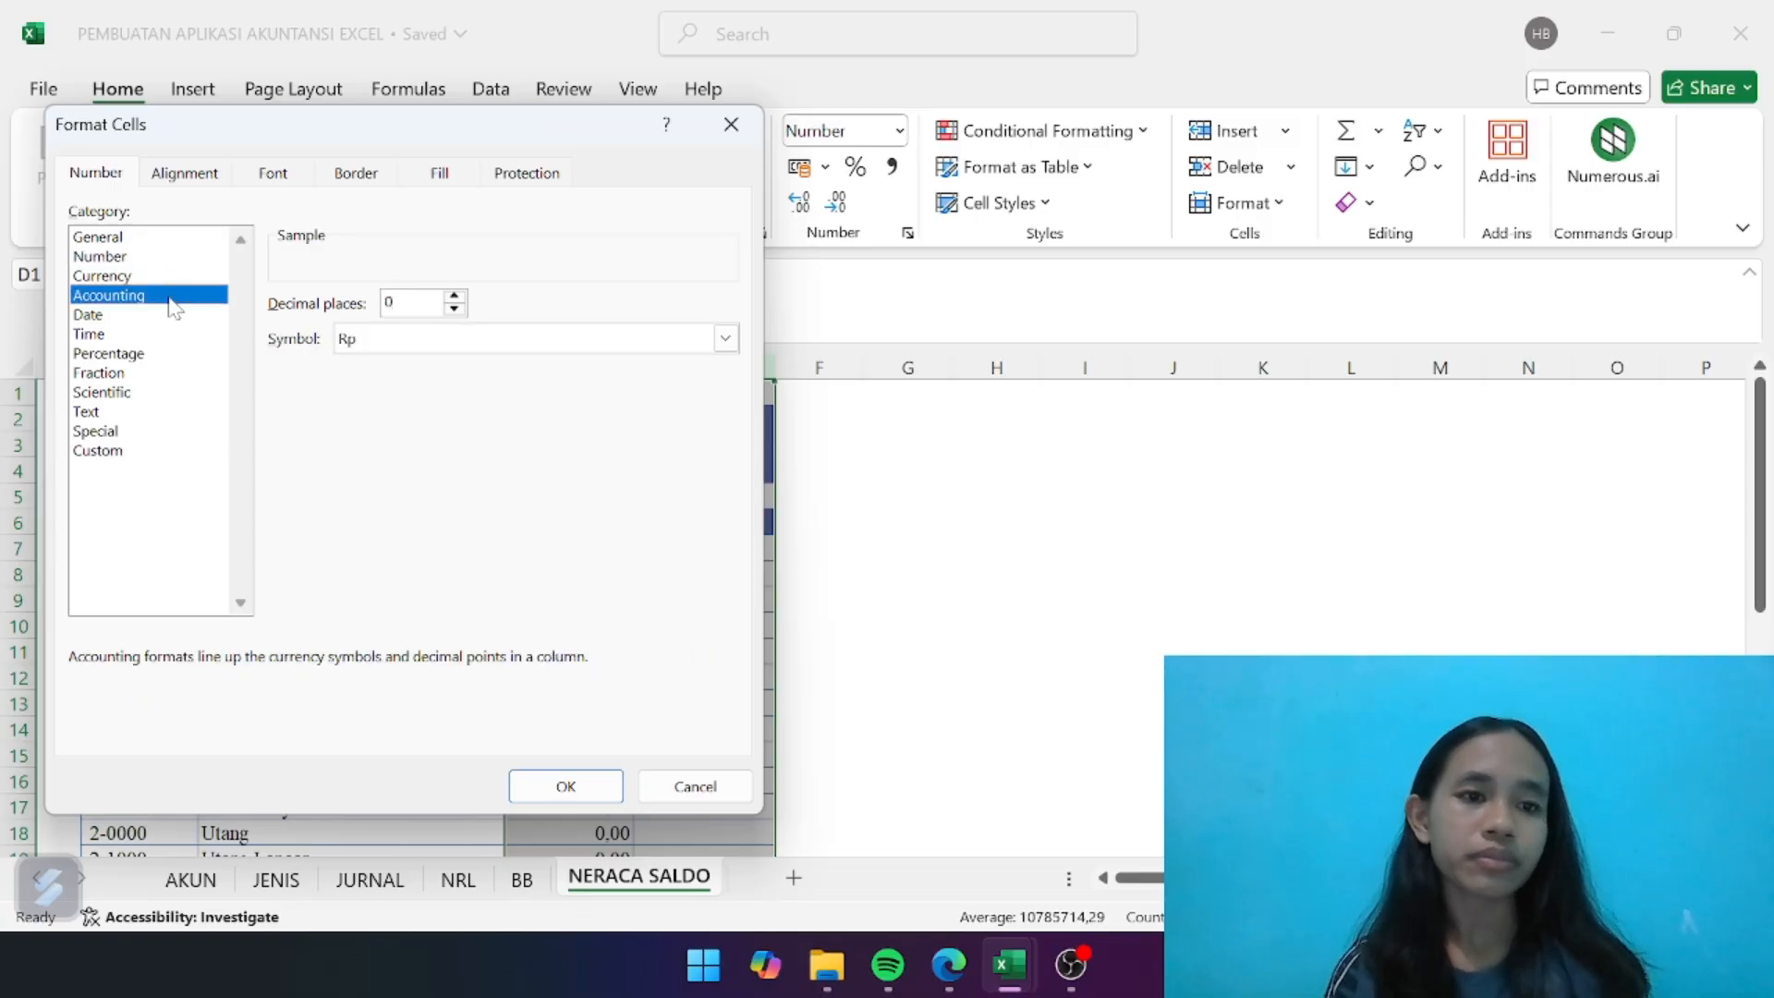
{"action": "left_click", "coordinate": [150, 242]}
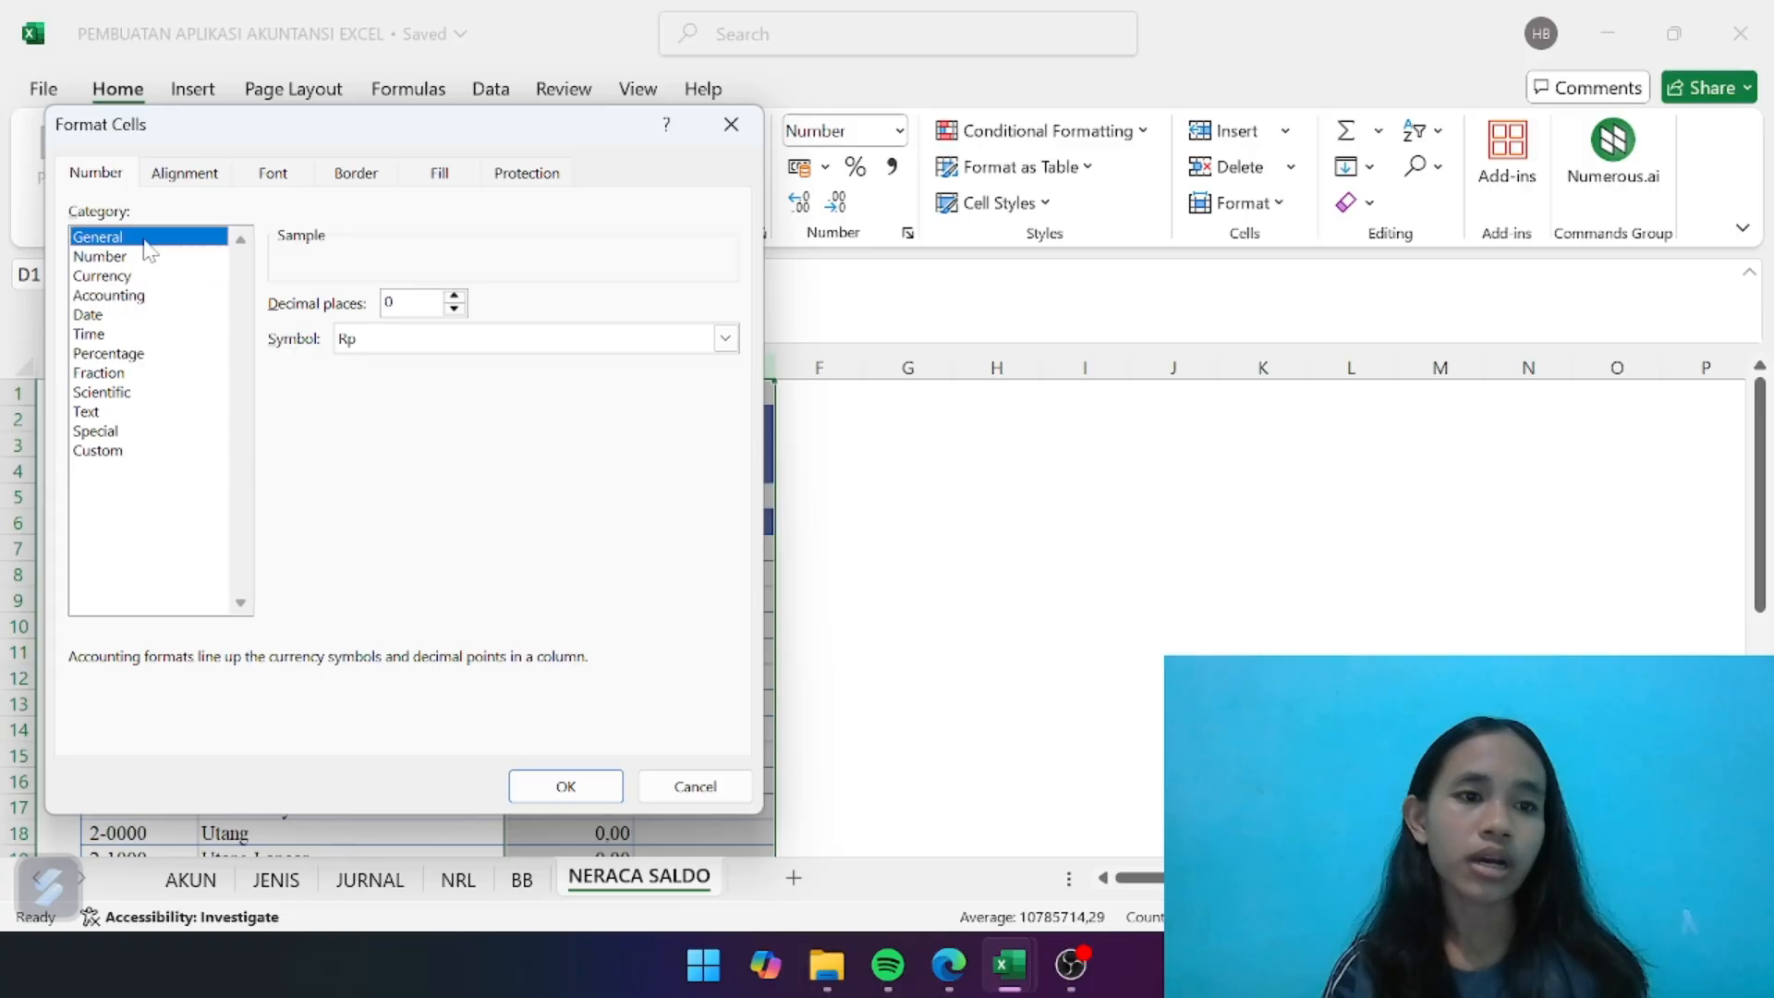
{"action": "left_click", "coordinate": [185, 275]}
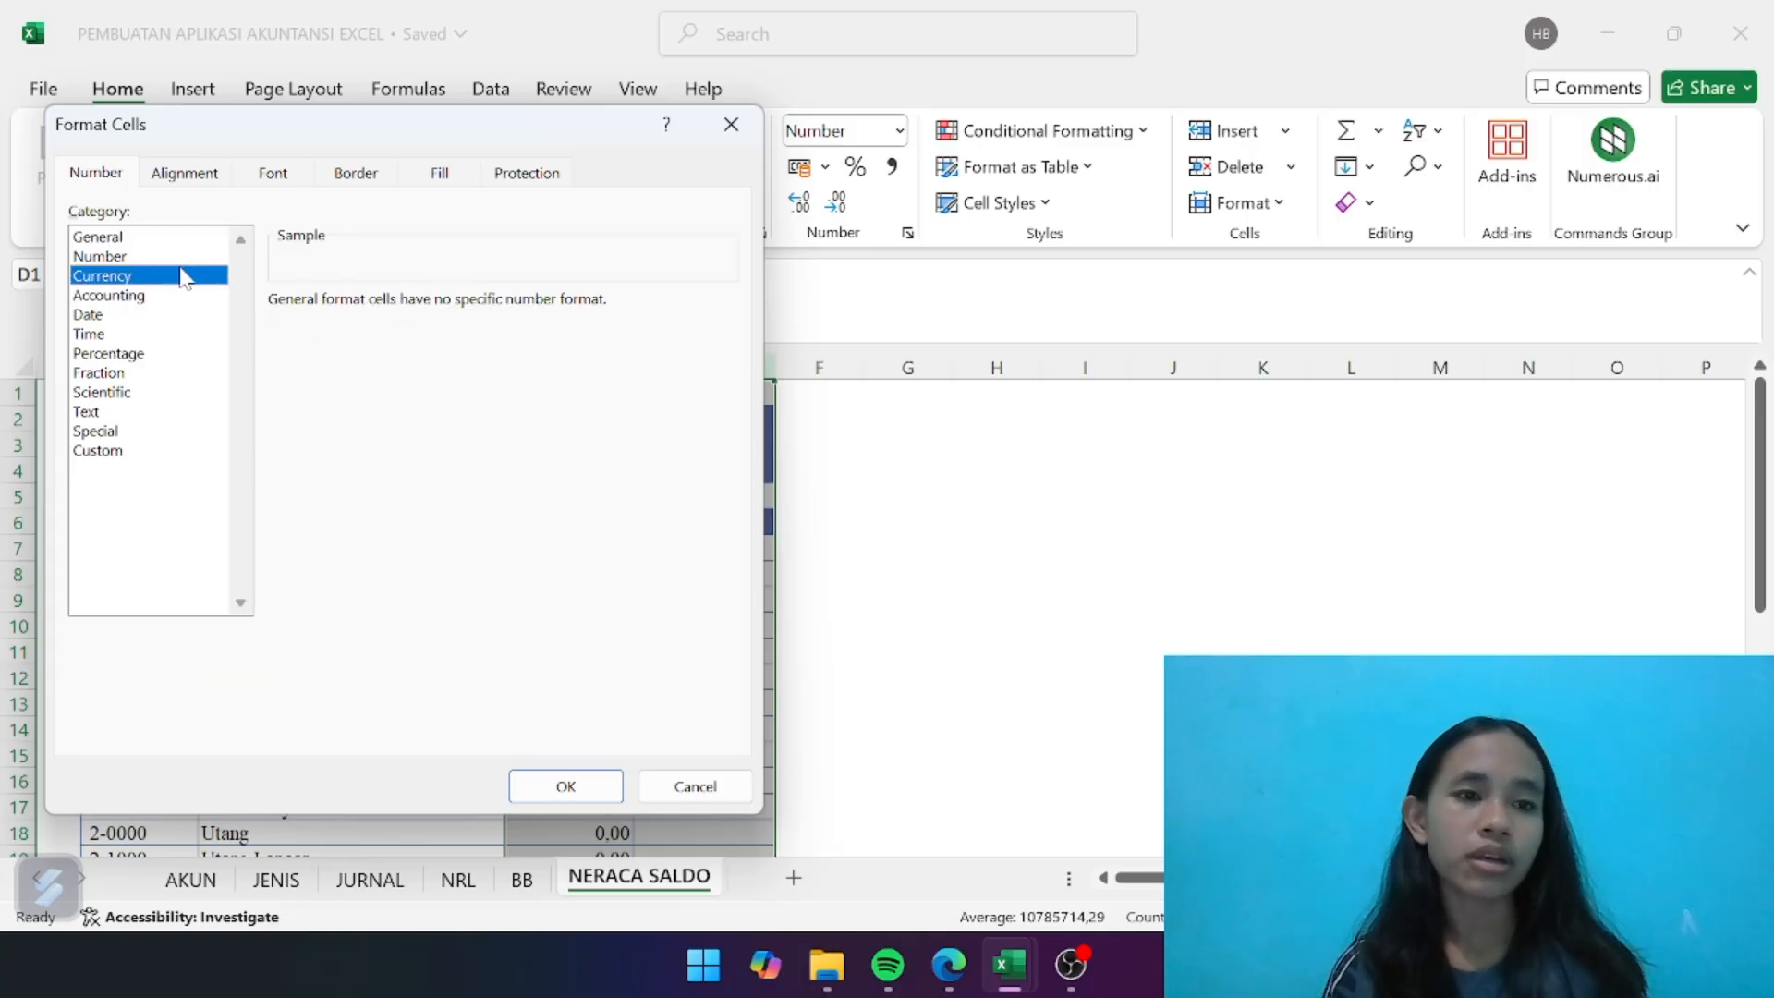
{"action": "left_click", "coordinate": [171, 258]}
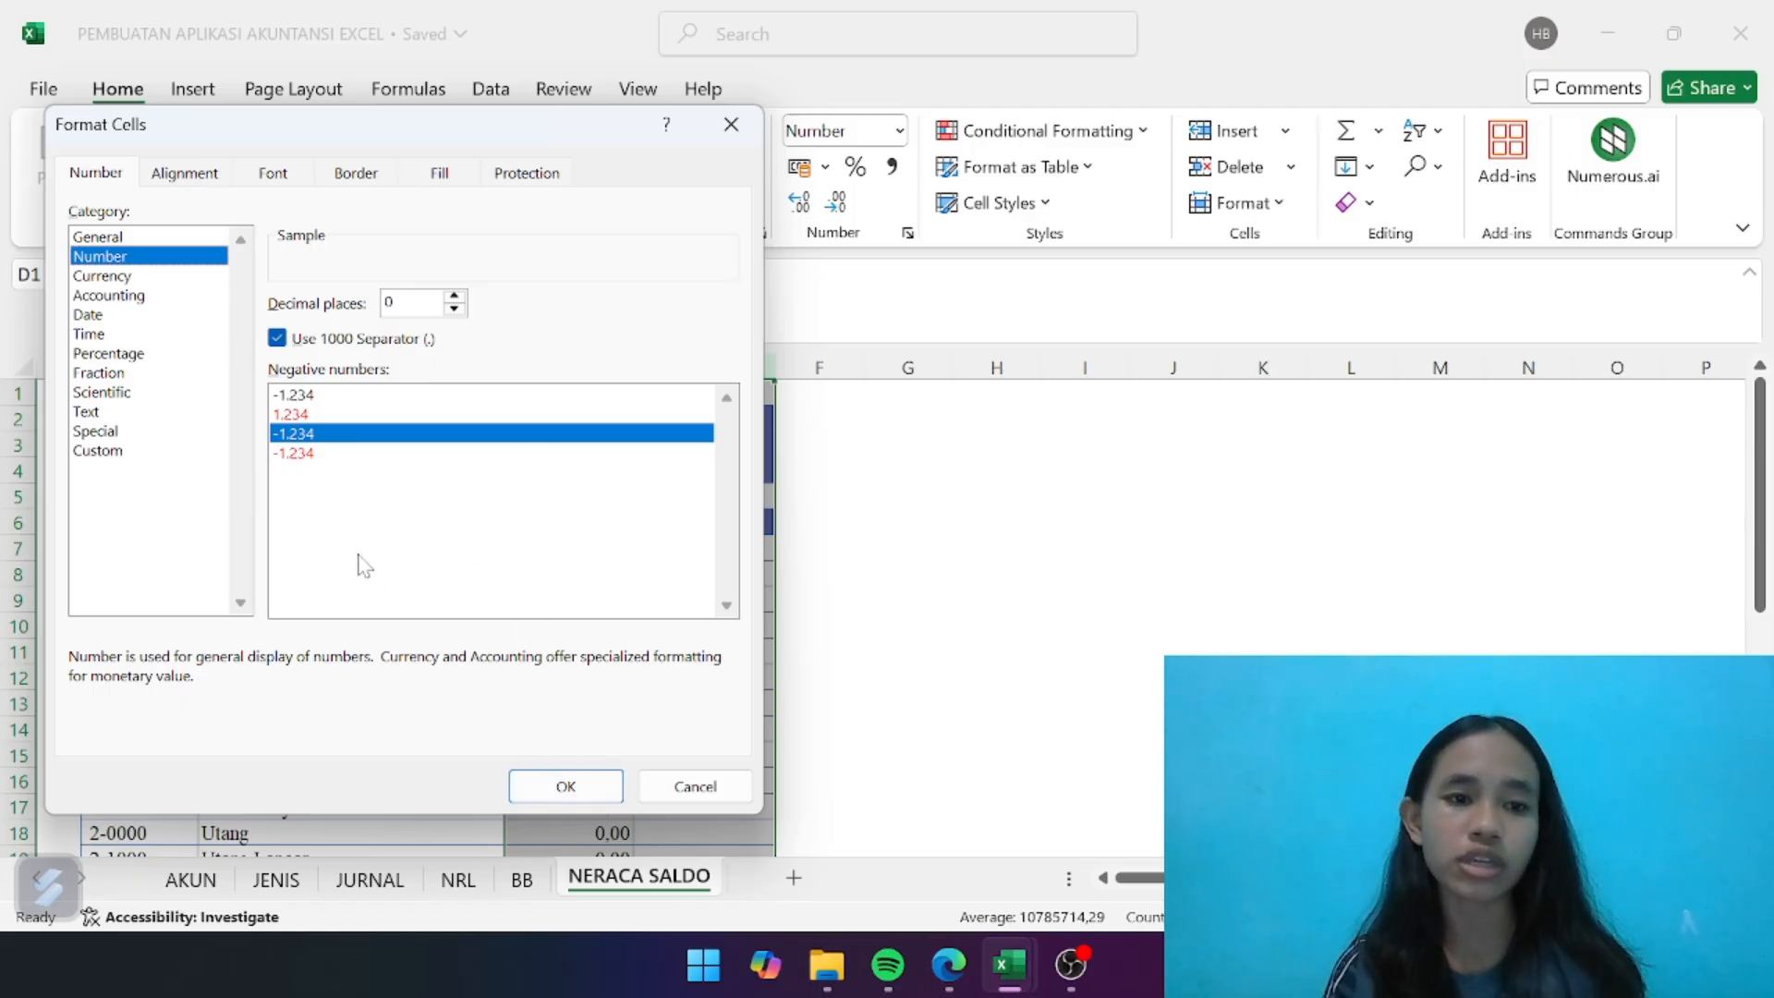
{"action": "left_click", "coordinate": [536, 791]}
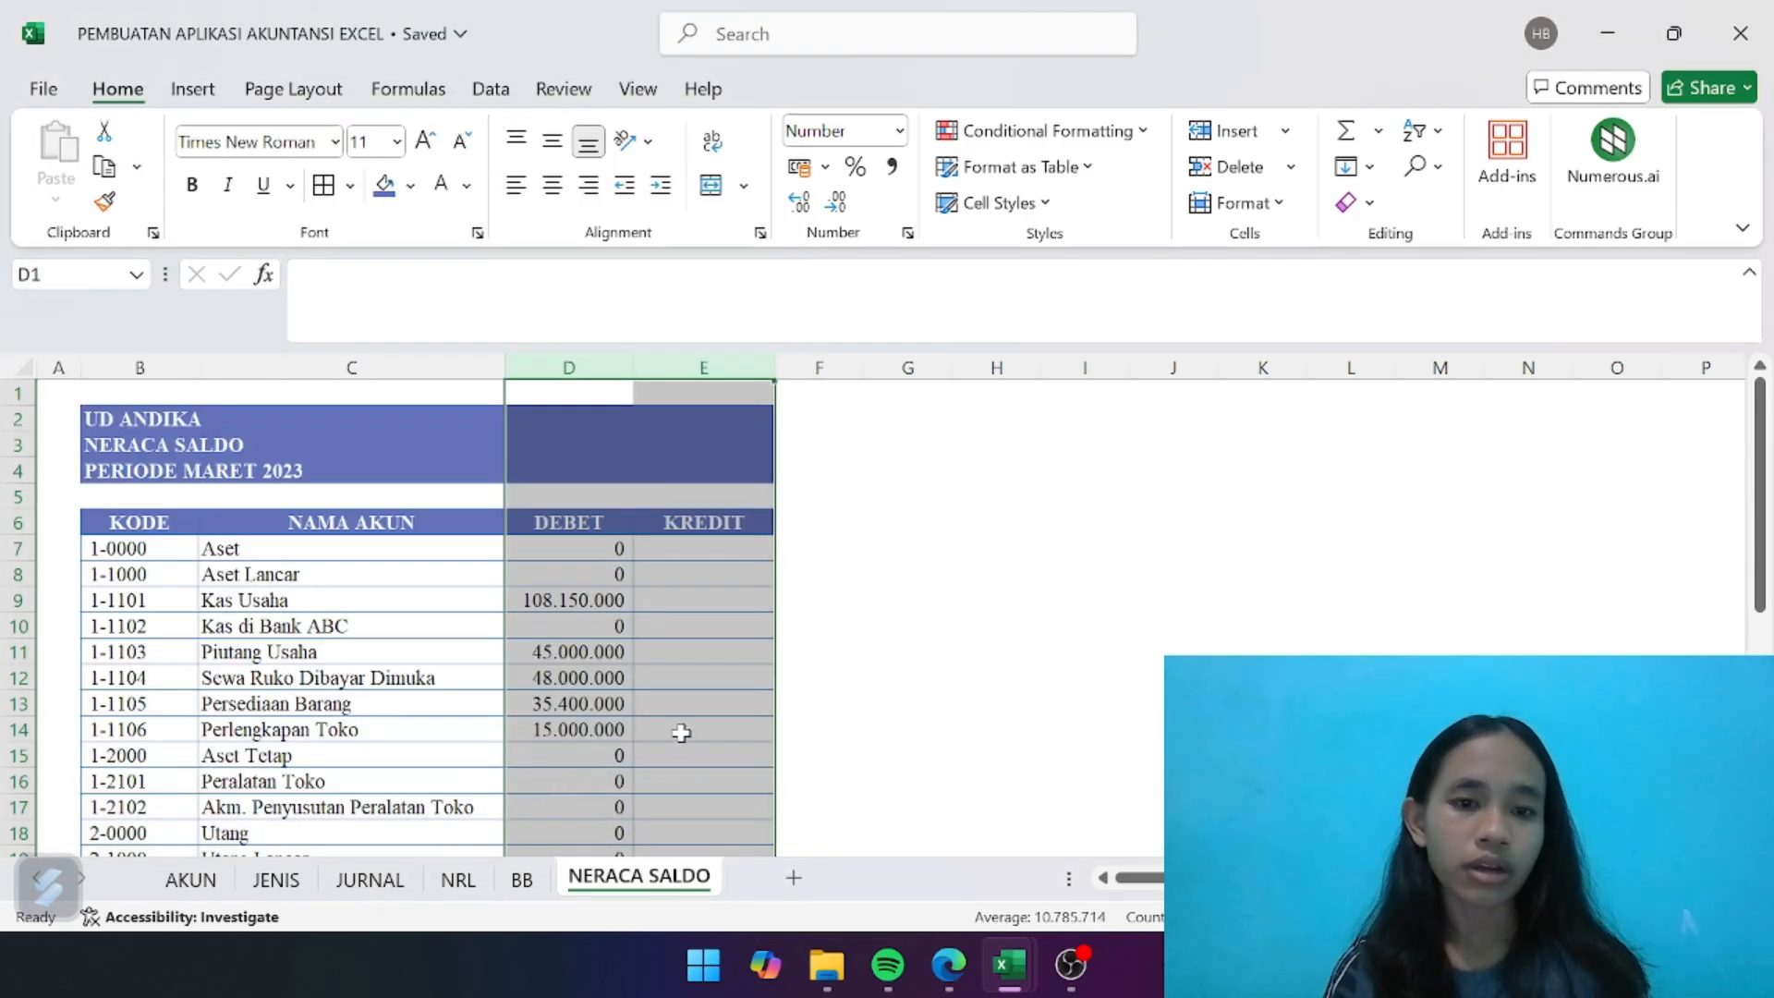
{"action": "left_click", "coordinate": [681, 733]}
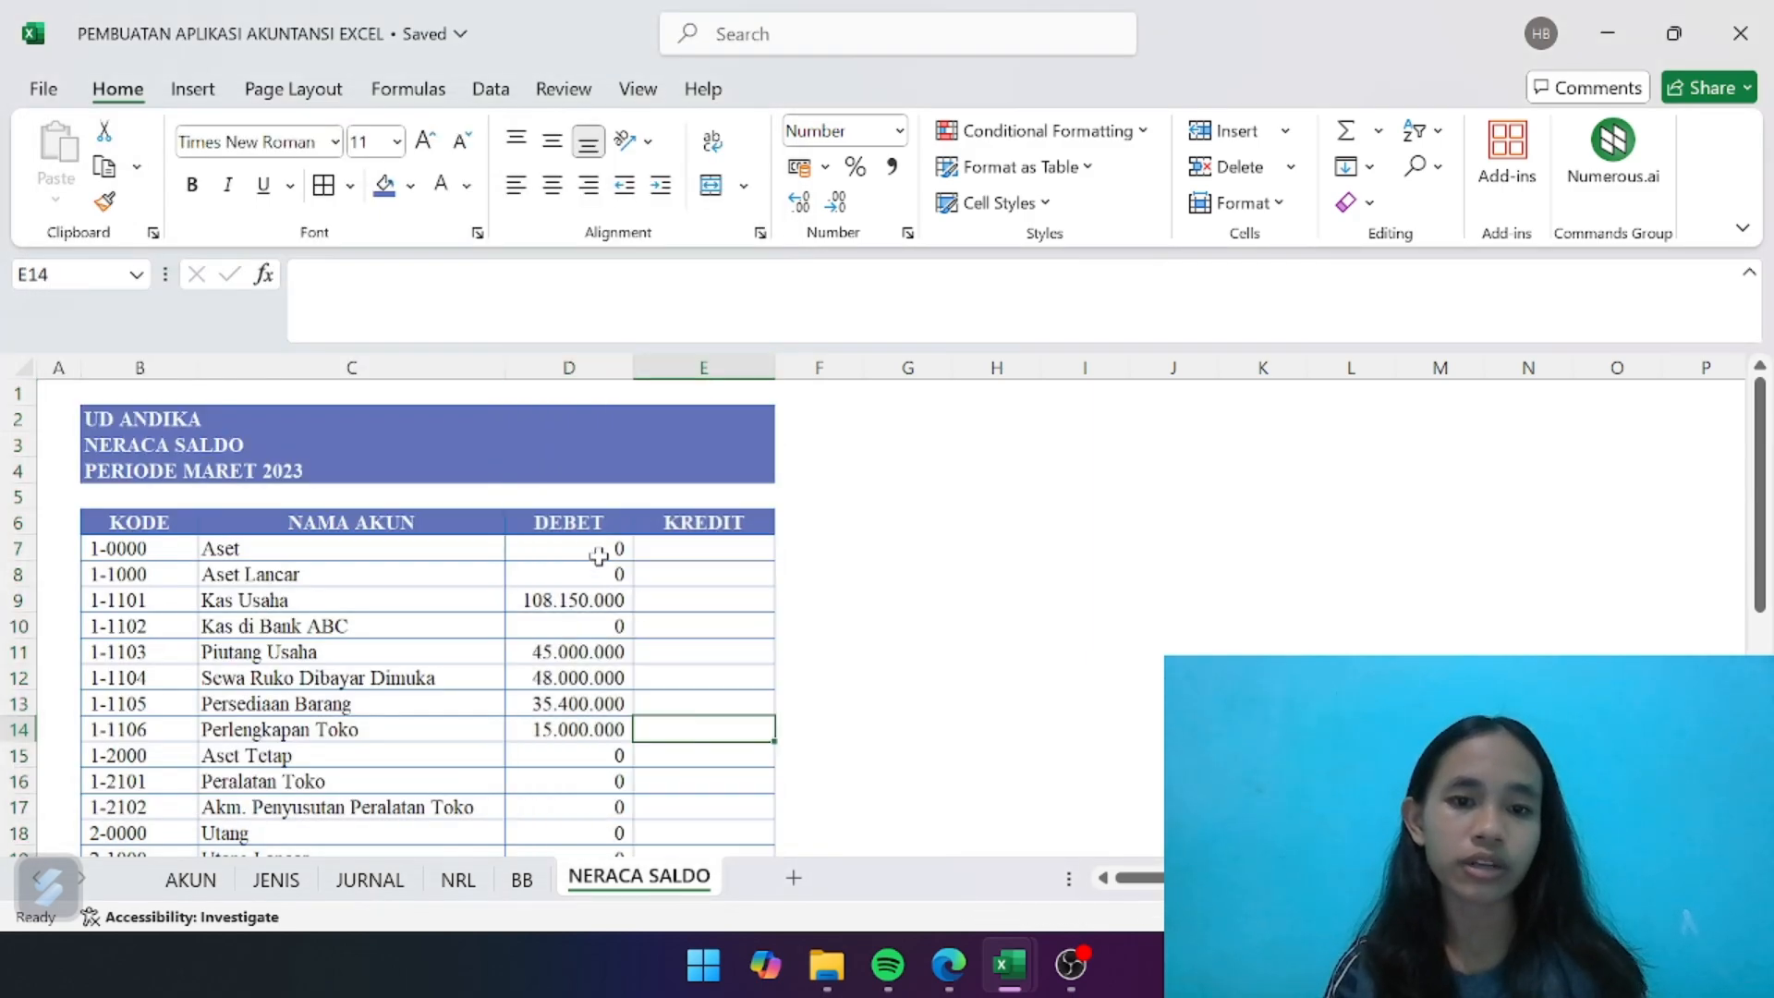
- Apply the Comma Style to the debit amounts in D7:D34 and reduce them to zero decimal places
{"action": "left_click_drag", "start_coordinate": [594, 549], "coordinate": [600, 809]}
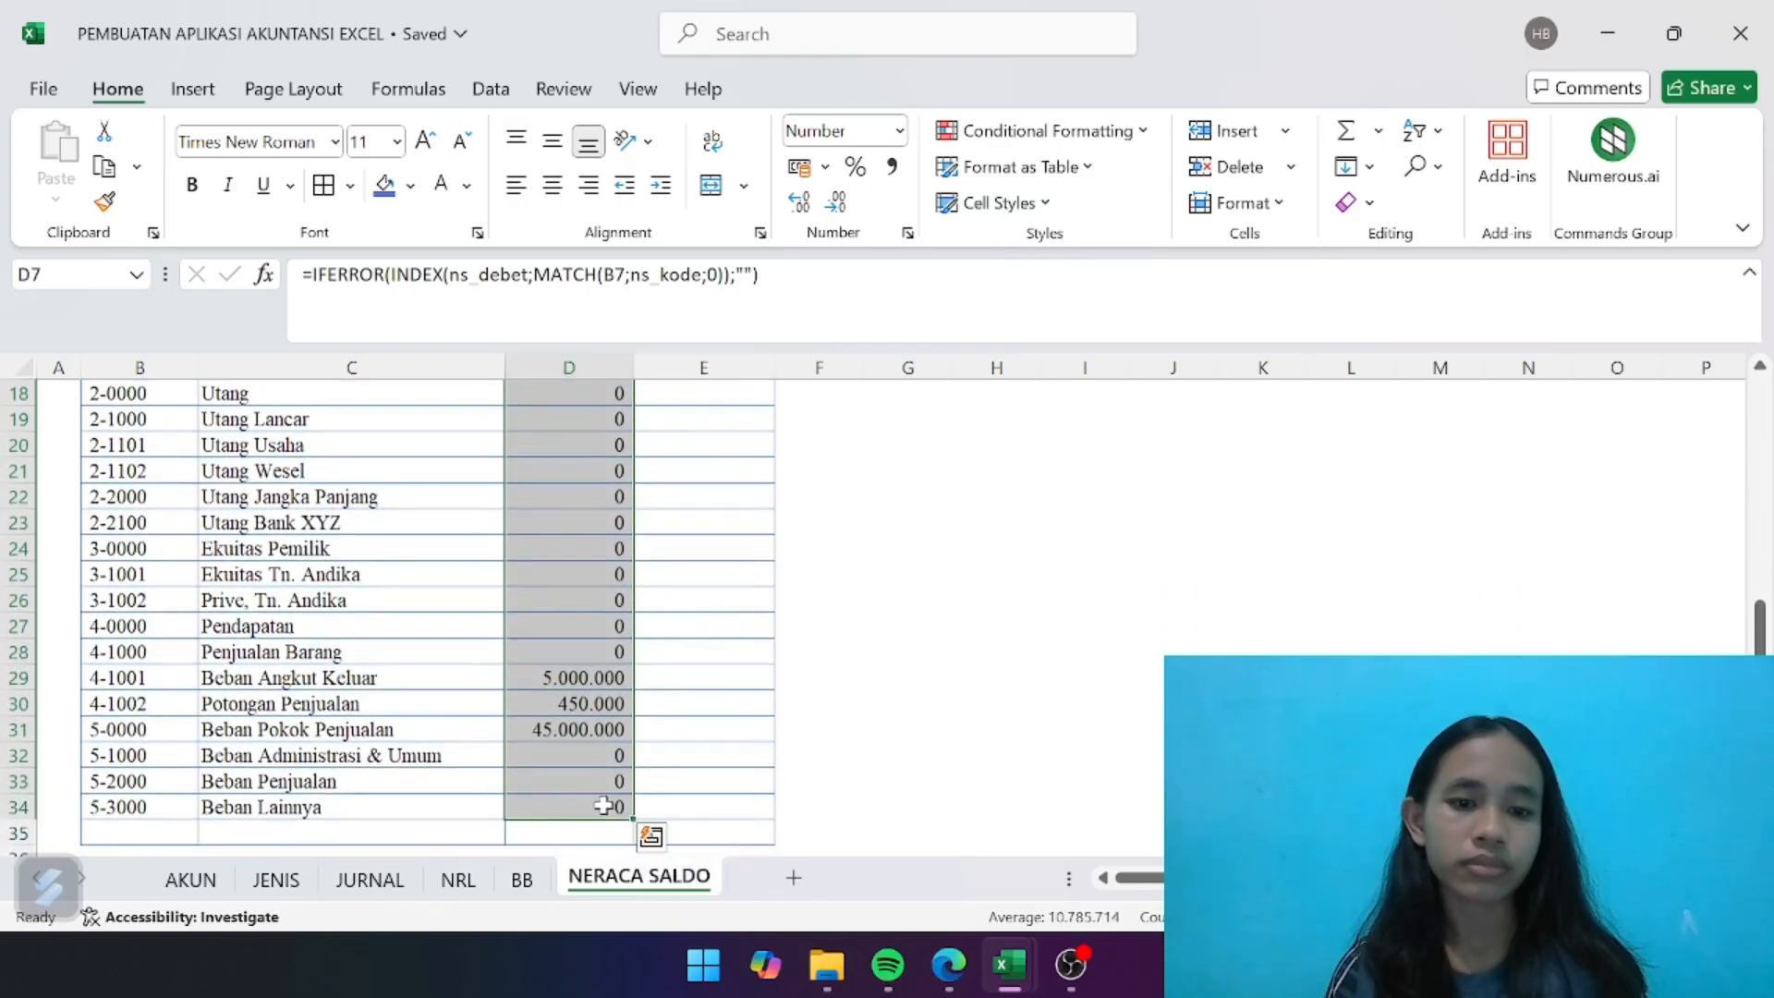
{"action": "left_click", "coordinate": [891, 166]}
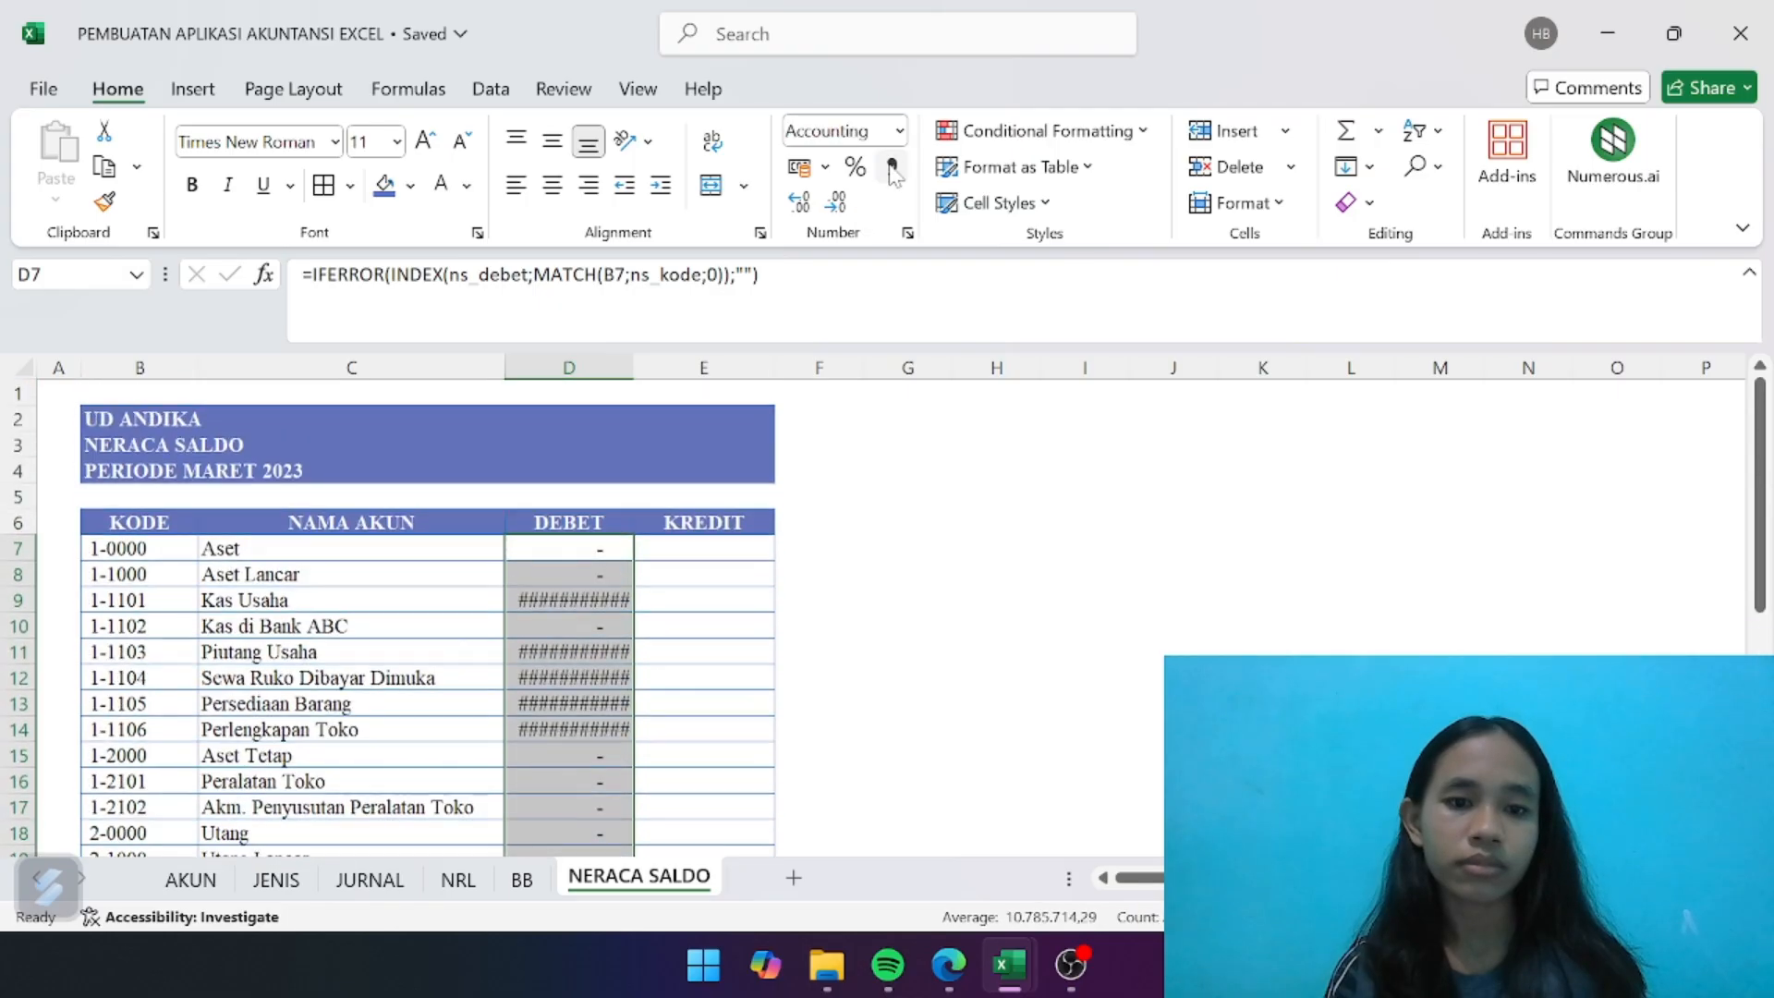
{"action": "left_click", "coordinate": [836, 201]}
{"action": "left_click", "coordinate": [836, 202]}
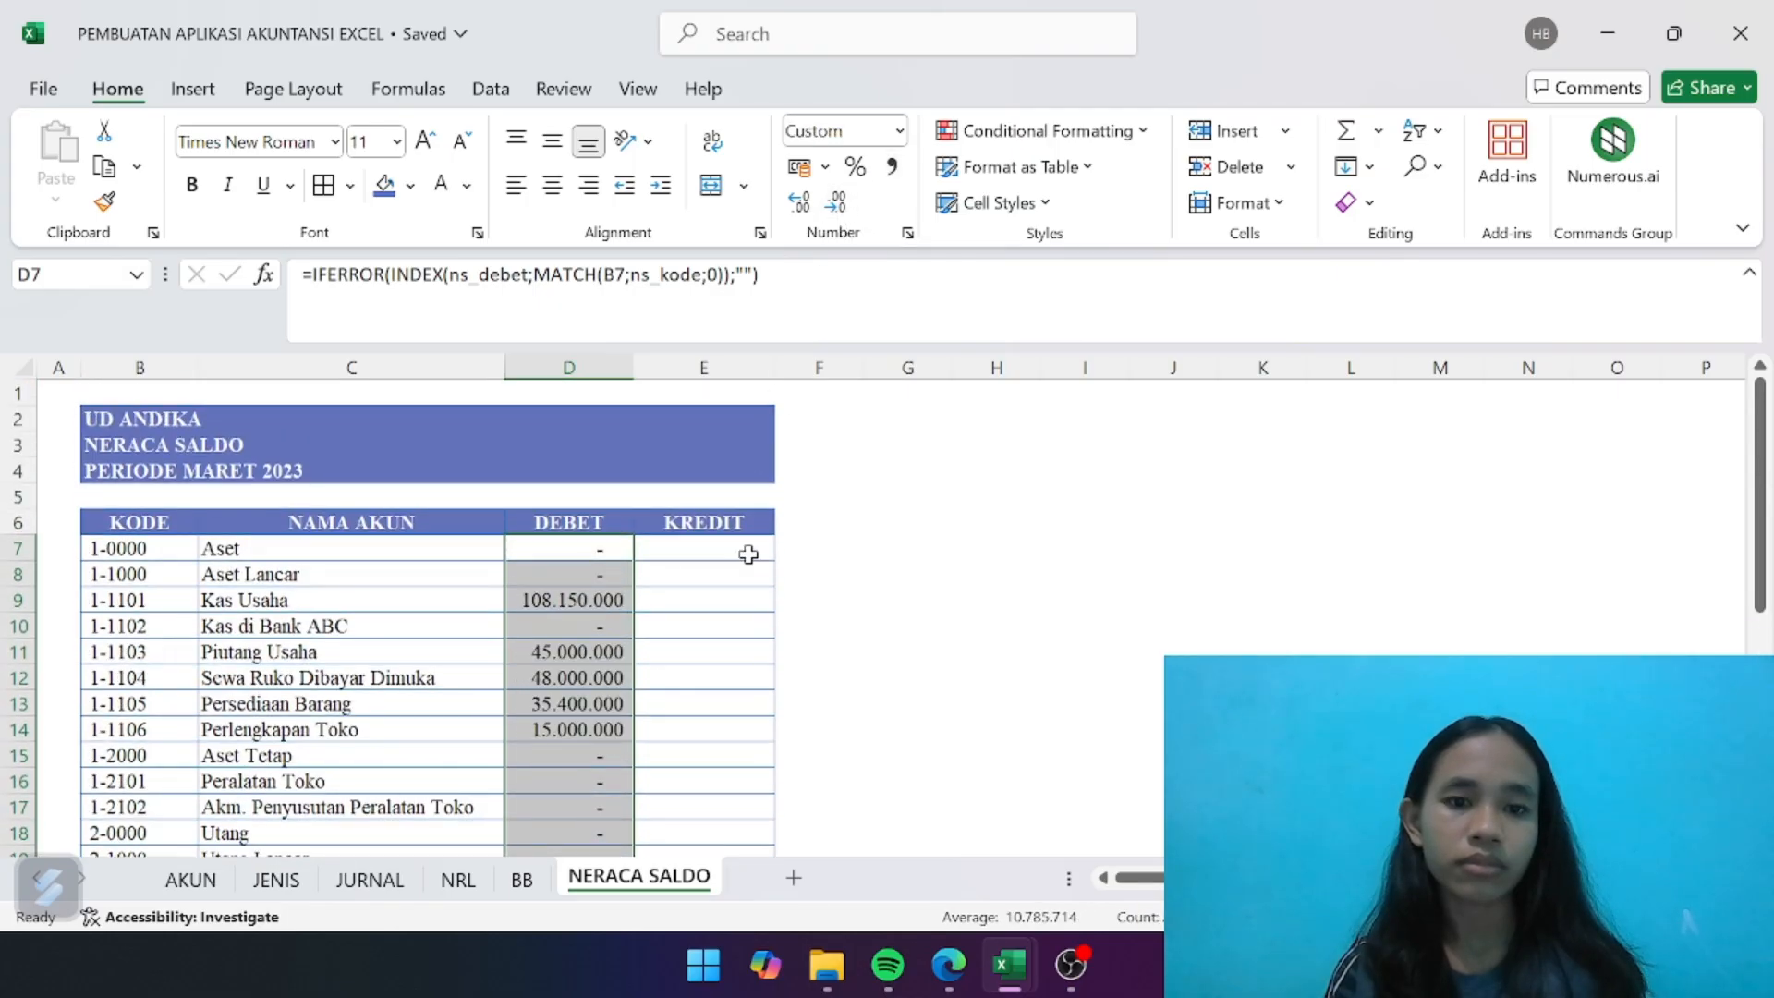
- Copy the debit lookup formula text from D7 and paste it unchanged into E7, the first KREDIT cell
{"action": "left_click", "coordinate": [729, 625]}
{"action": "left_click", "coordinate": [679, 552]}
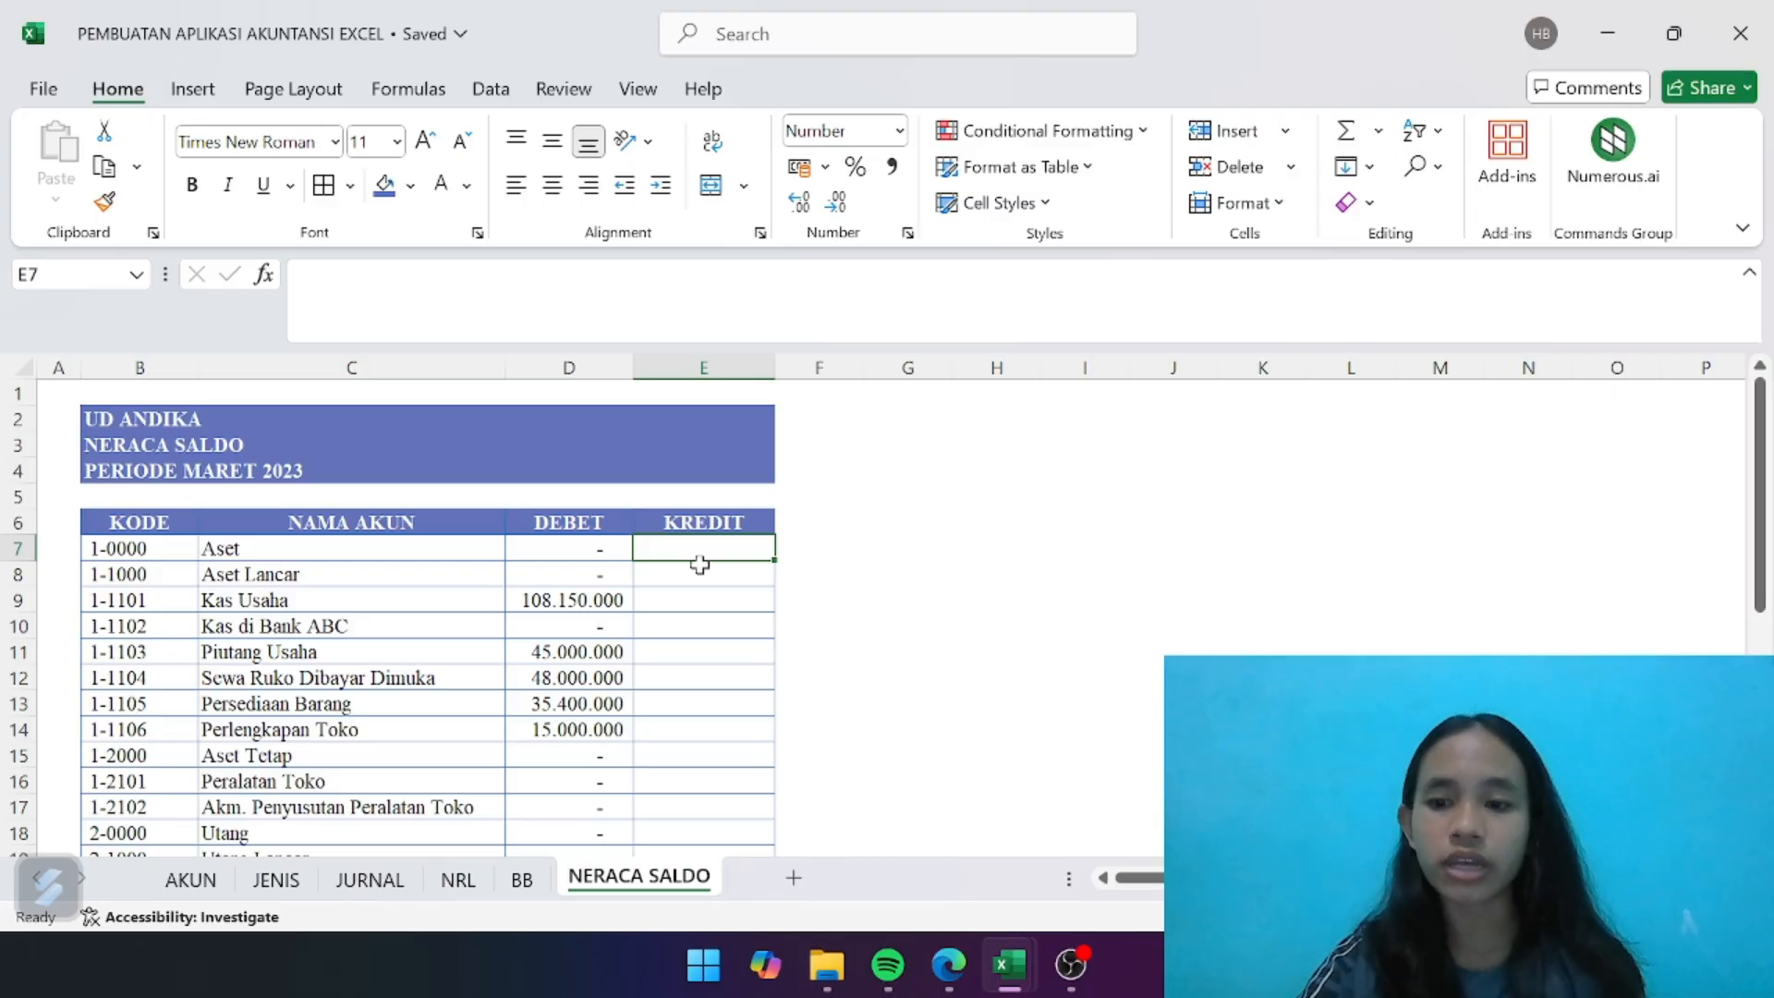
{"action": "left_click", "coordinate": [602, 547]}
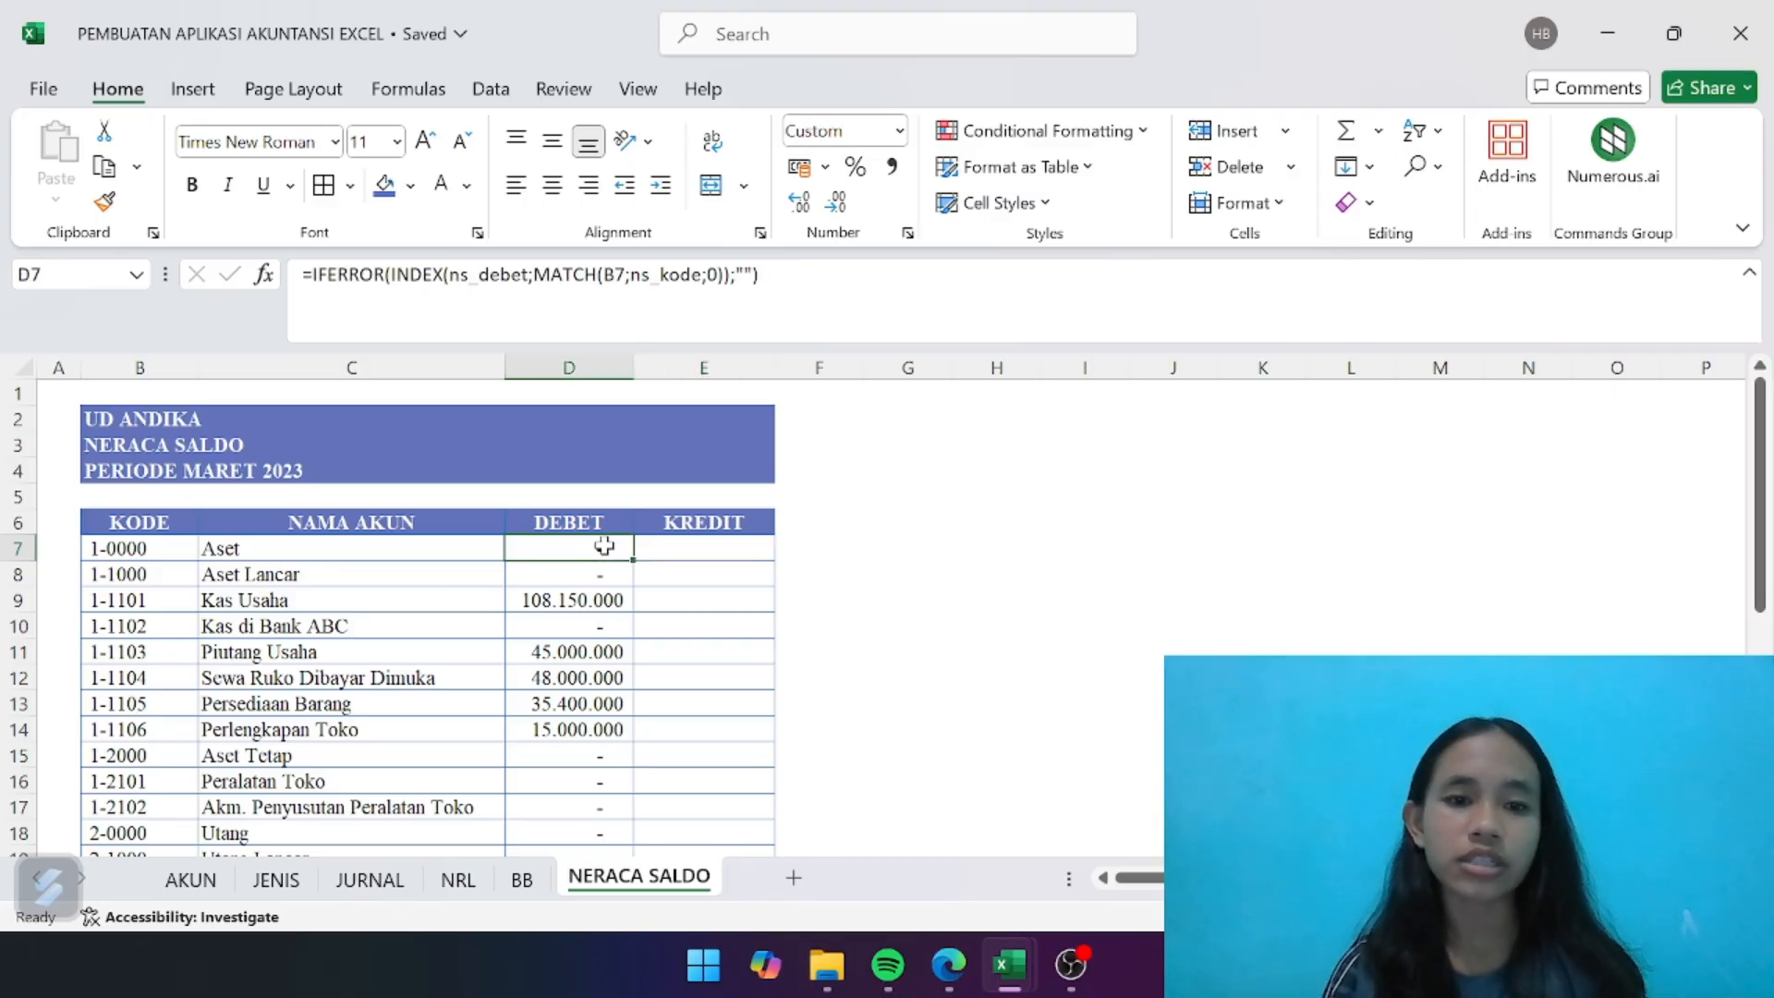
{"action": "left_click_drag", "start_coordinate": [760, 274], "coordinate": [287, 335]}
{"action": "key", "text": "ctrl+c"}
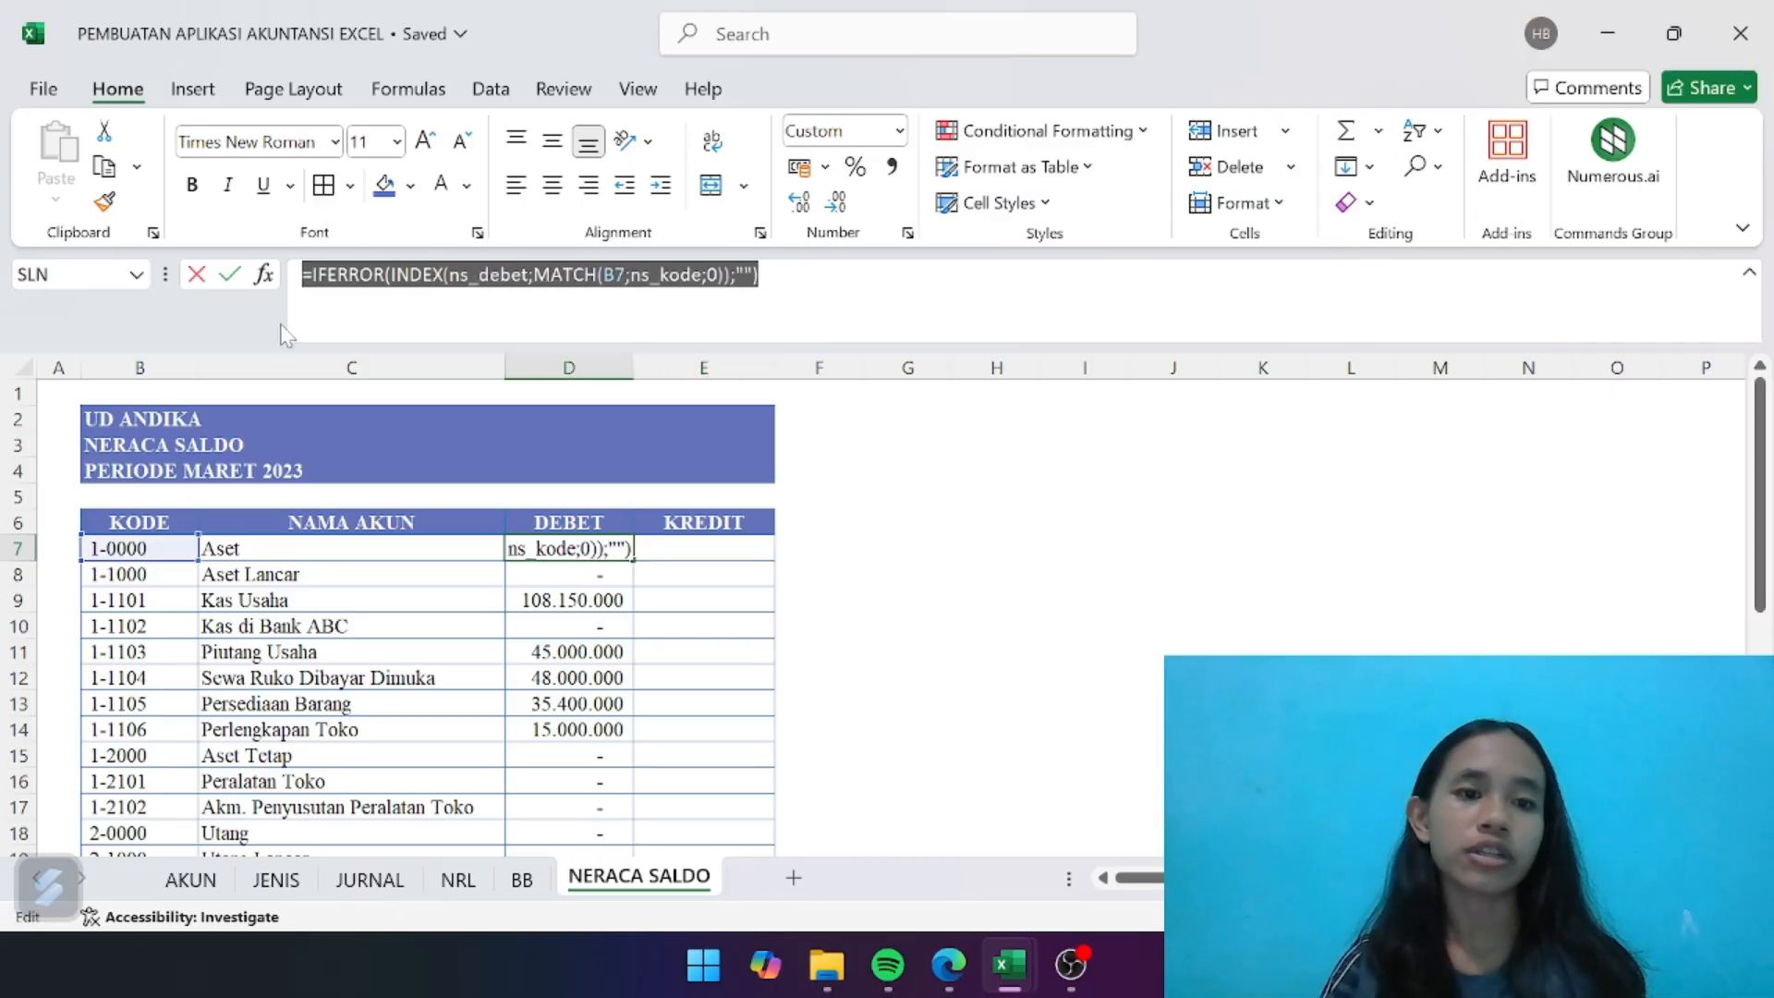
{"action": "left_click", "coordinate": [796, 303]}
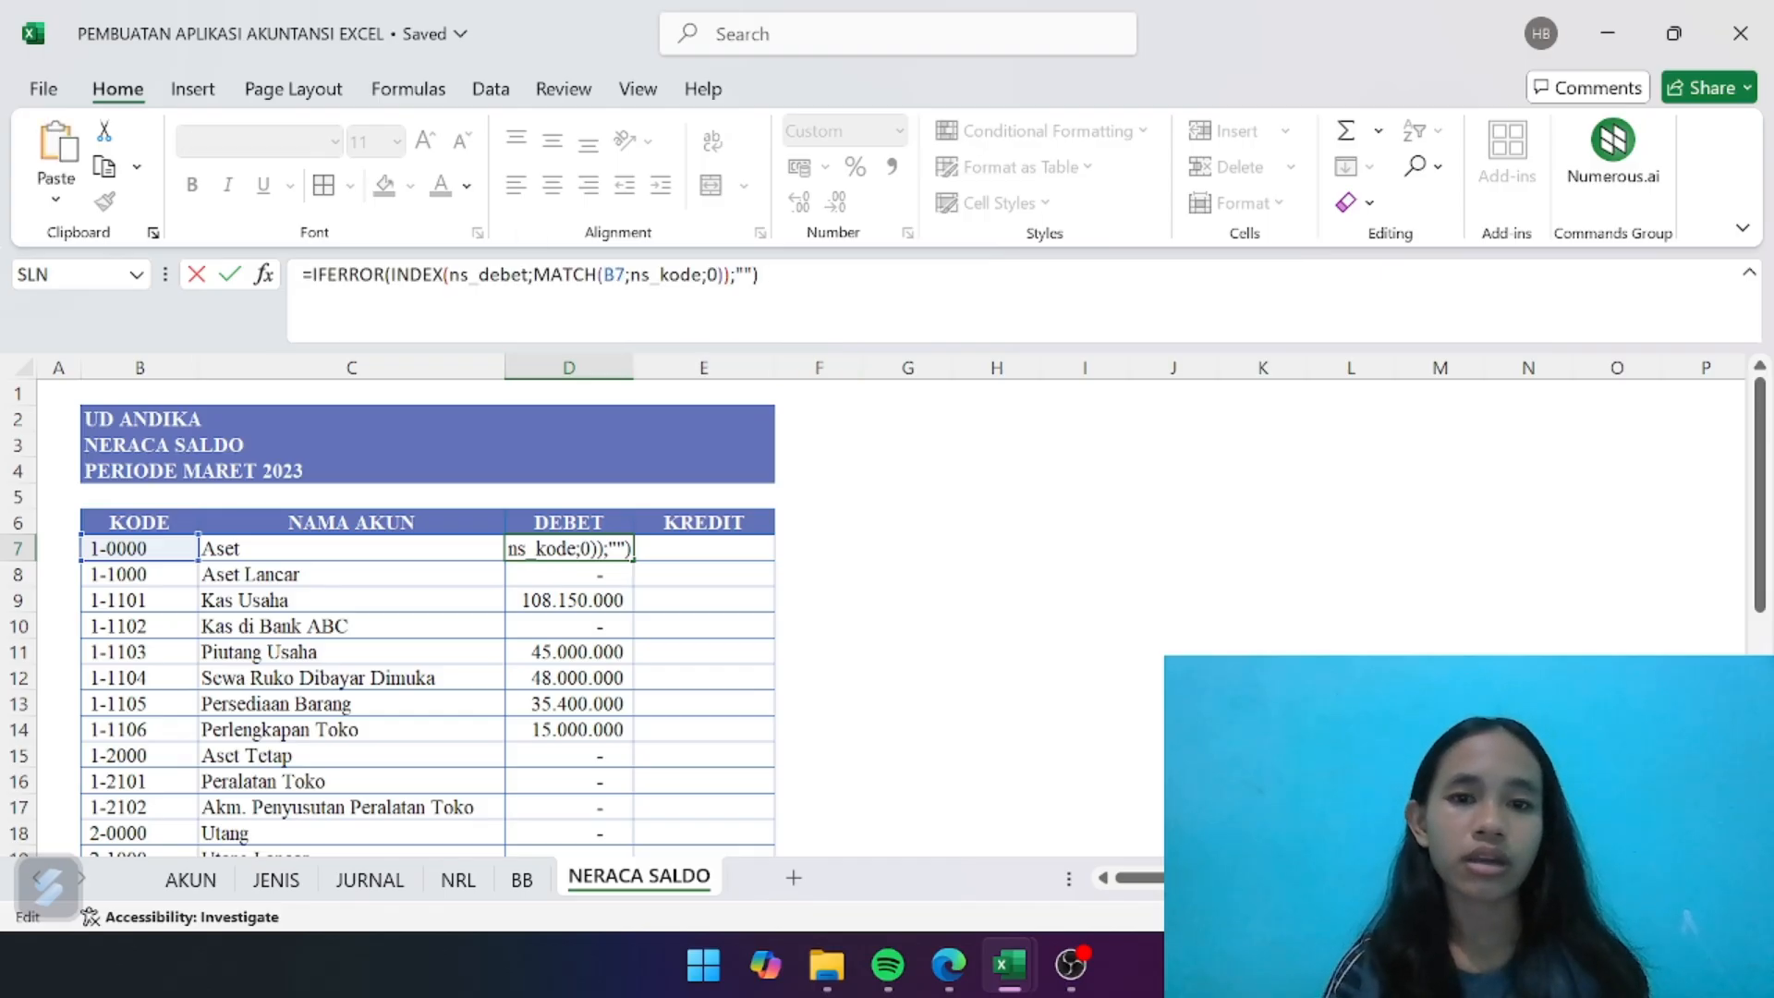
{"action": "key", "text": "Return"}
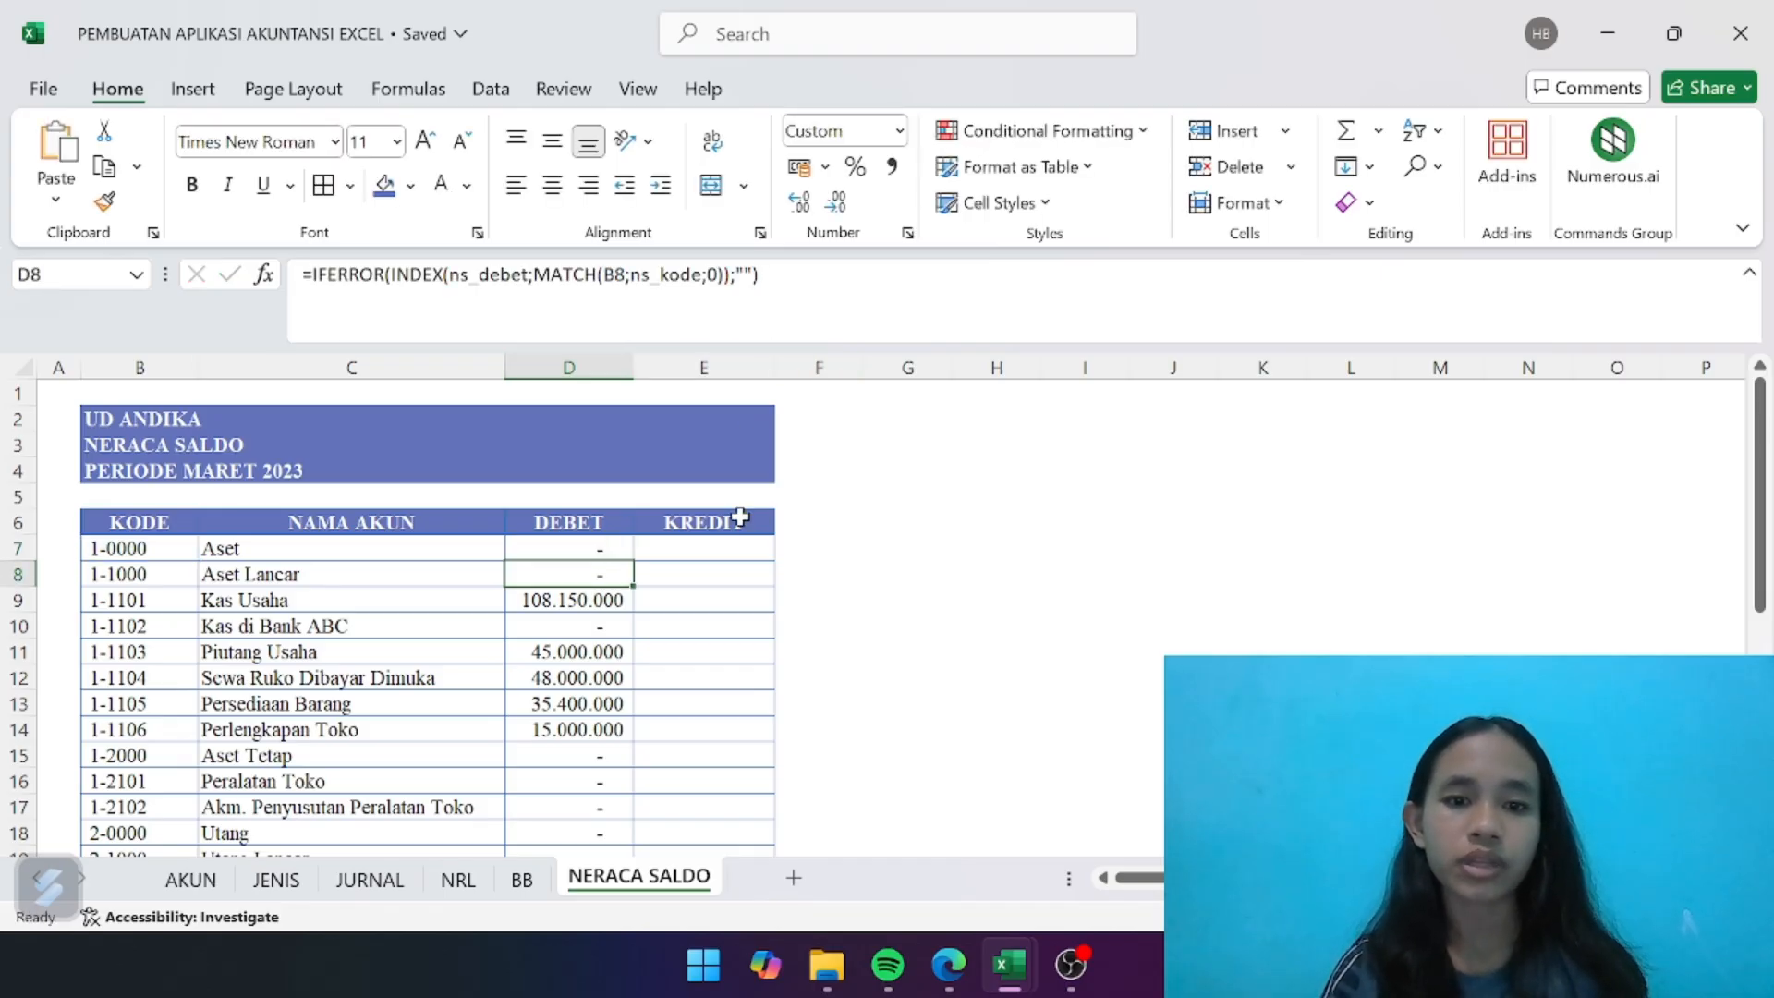
{"action": "left_click", "coordinate": [741, 545]}
{"action": "double_click", "coordinate": [741, 545]}
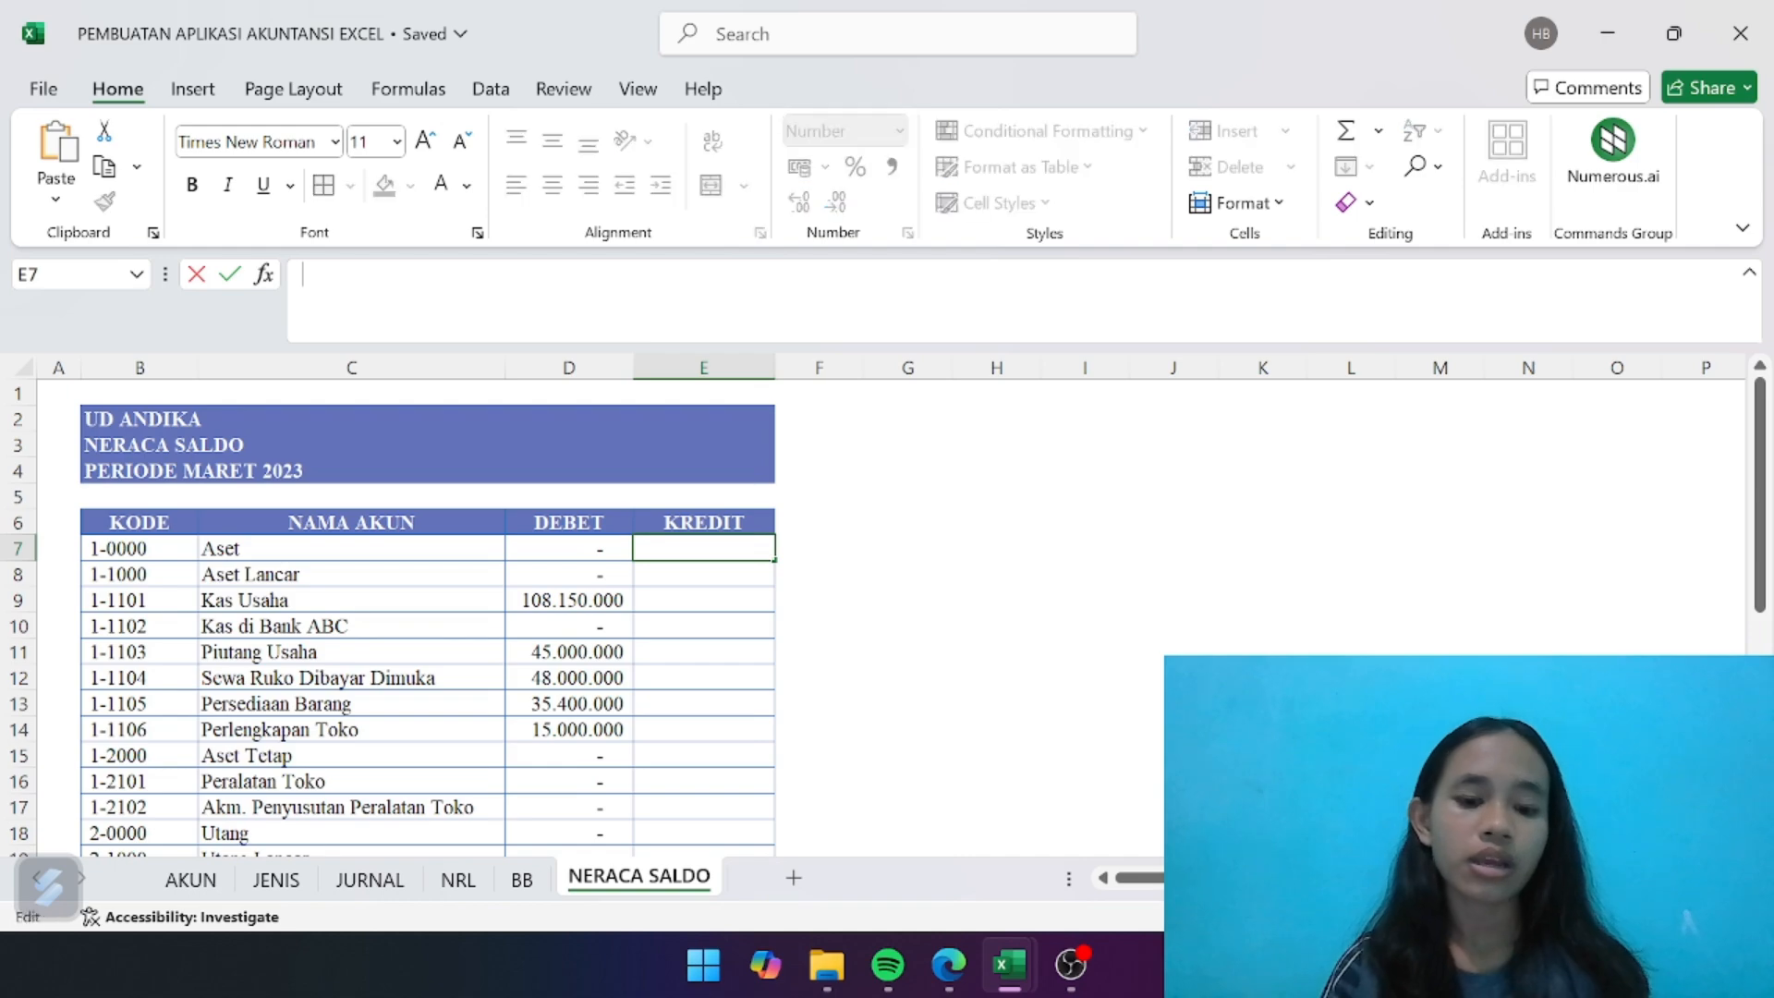
{"action": "key", "text": "ctrl+v"}
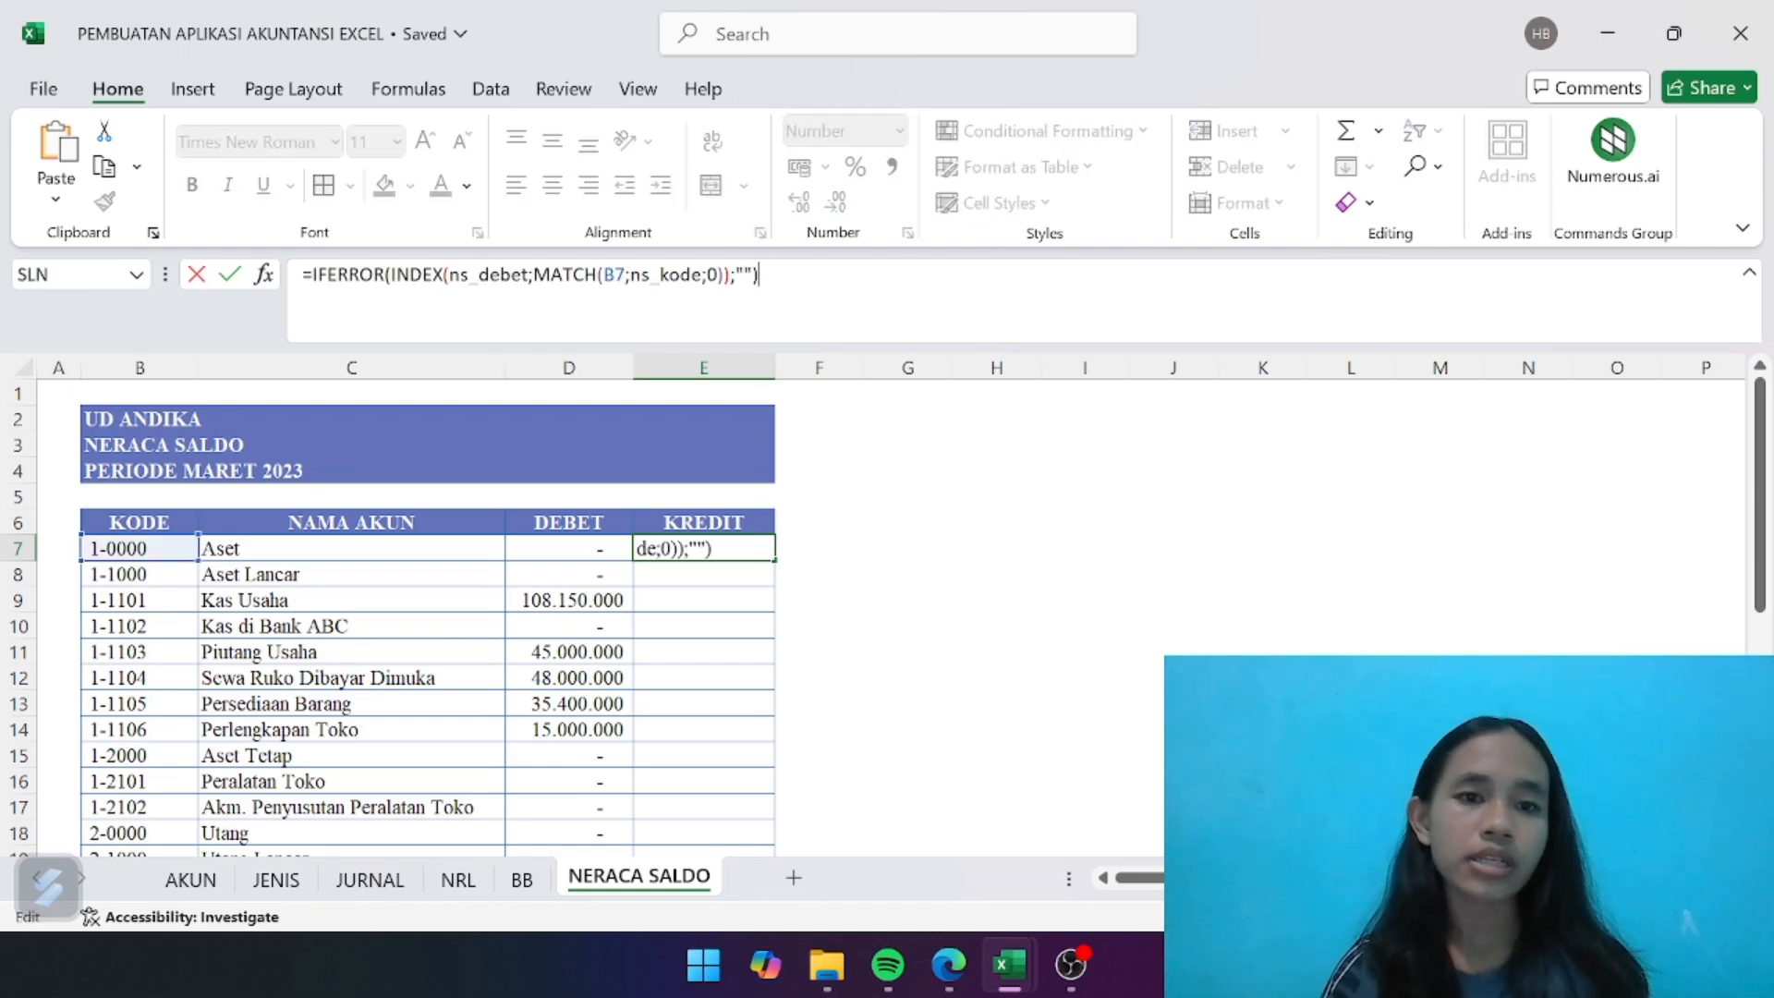
- Change the range name in E7's formula to ns_kredit, giving =IFERROR(INDEX(ns_kredit;MATCH(B7;ns_kode;0));"")
{"action": "left_click", "coordinate": [527, 276]}
{"action": "key", "text": "BackSpace"}
{"action": "key", "text": "BackSpace"}
{"action": "key", "text": "BackSpace"}
{"action": "key", "text": "BackSpace"}
{"action": "key", "text": "BackSpace"}
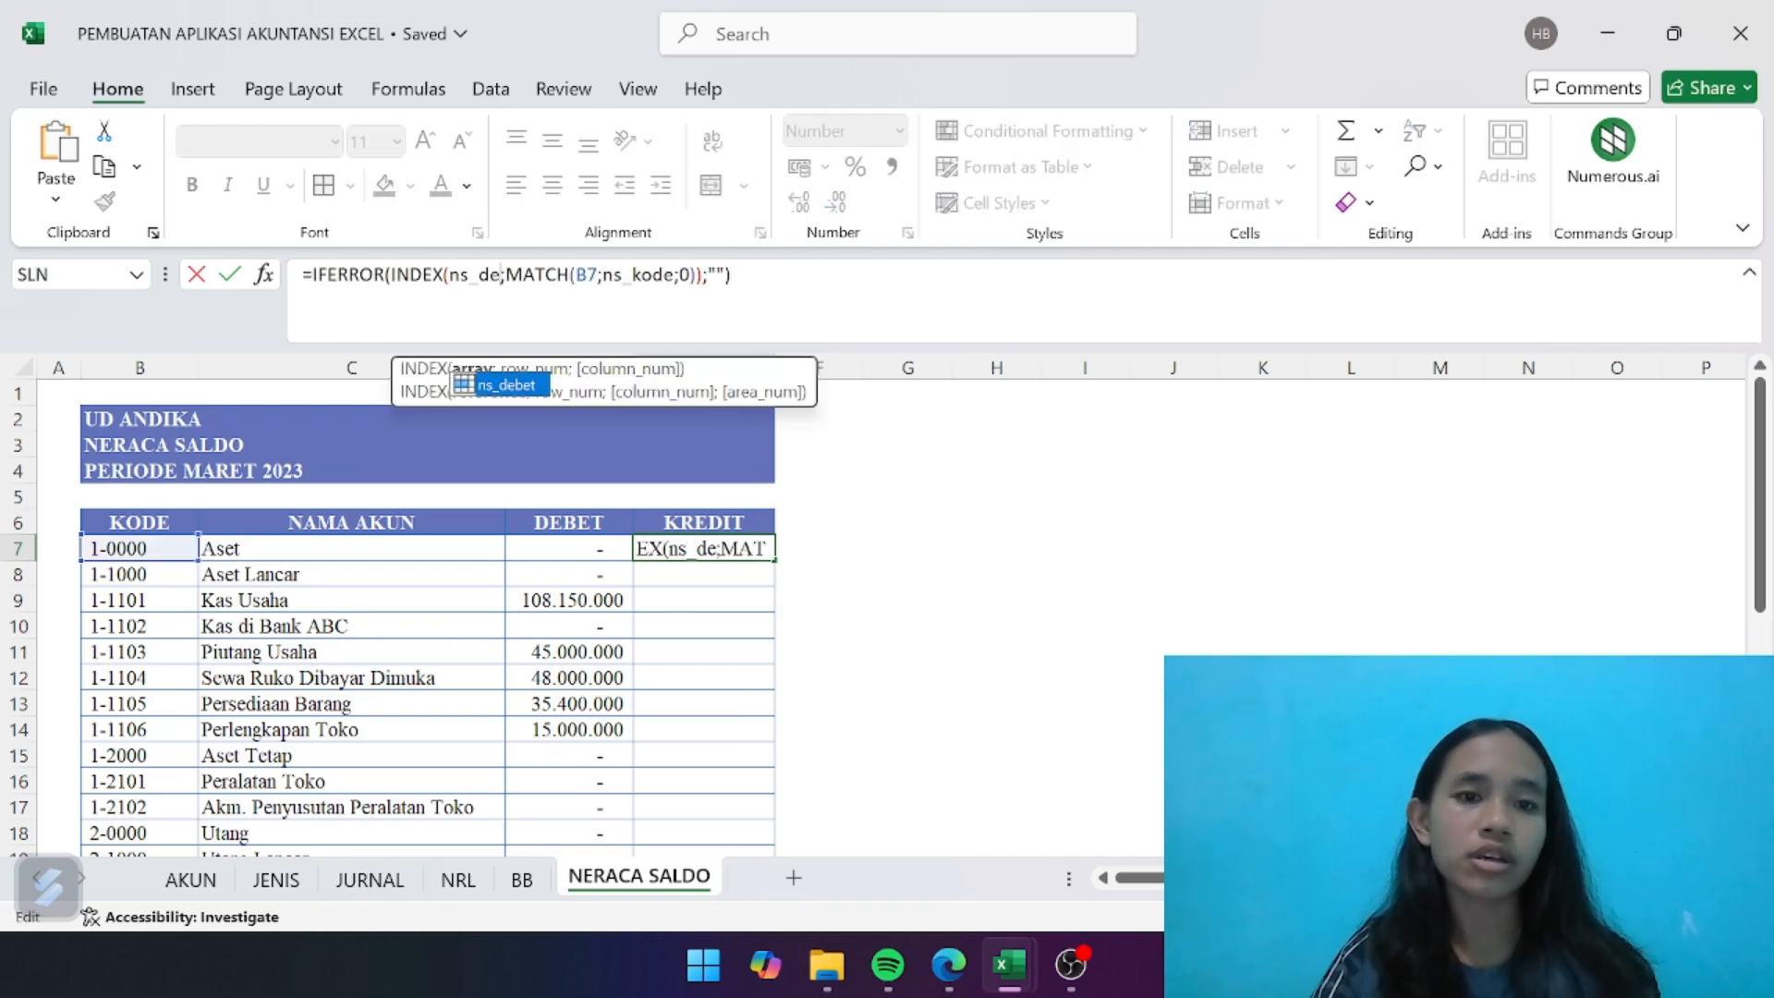
{"action": "type", "text": "kred"}
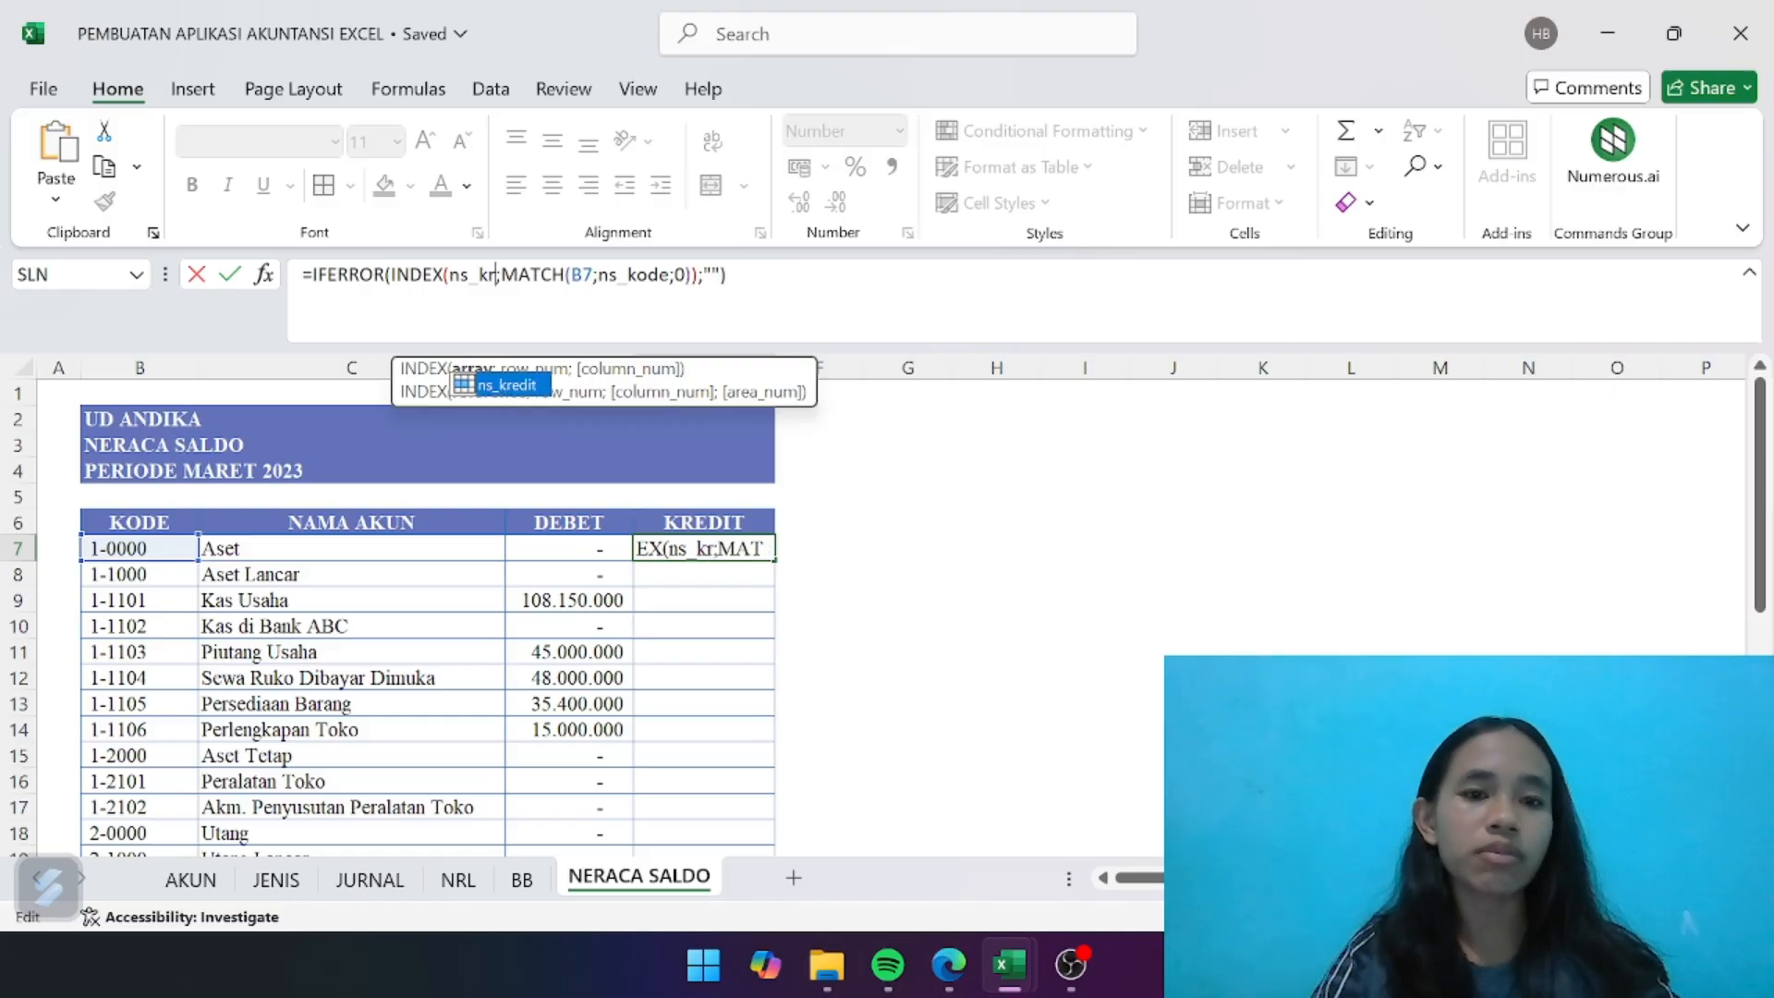
{"action": "type", "text": "it"}
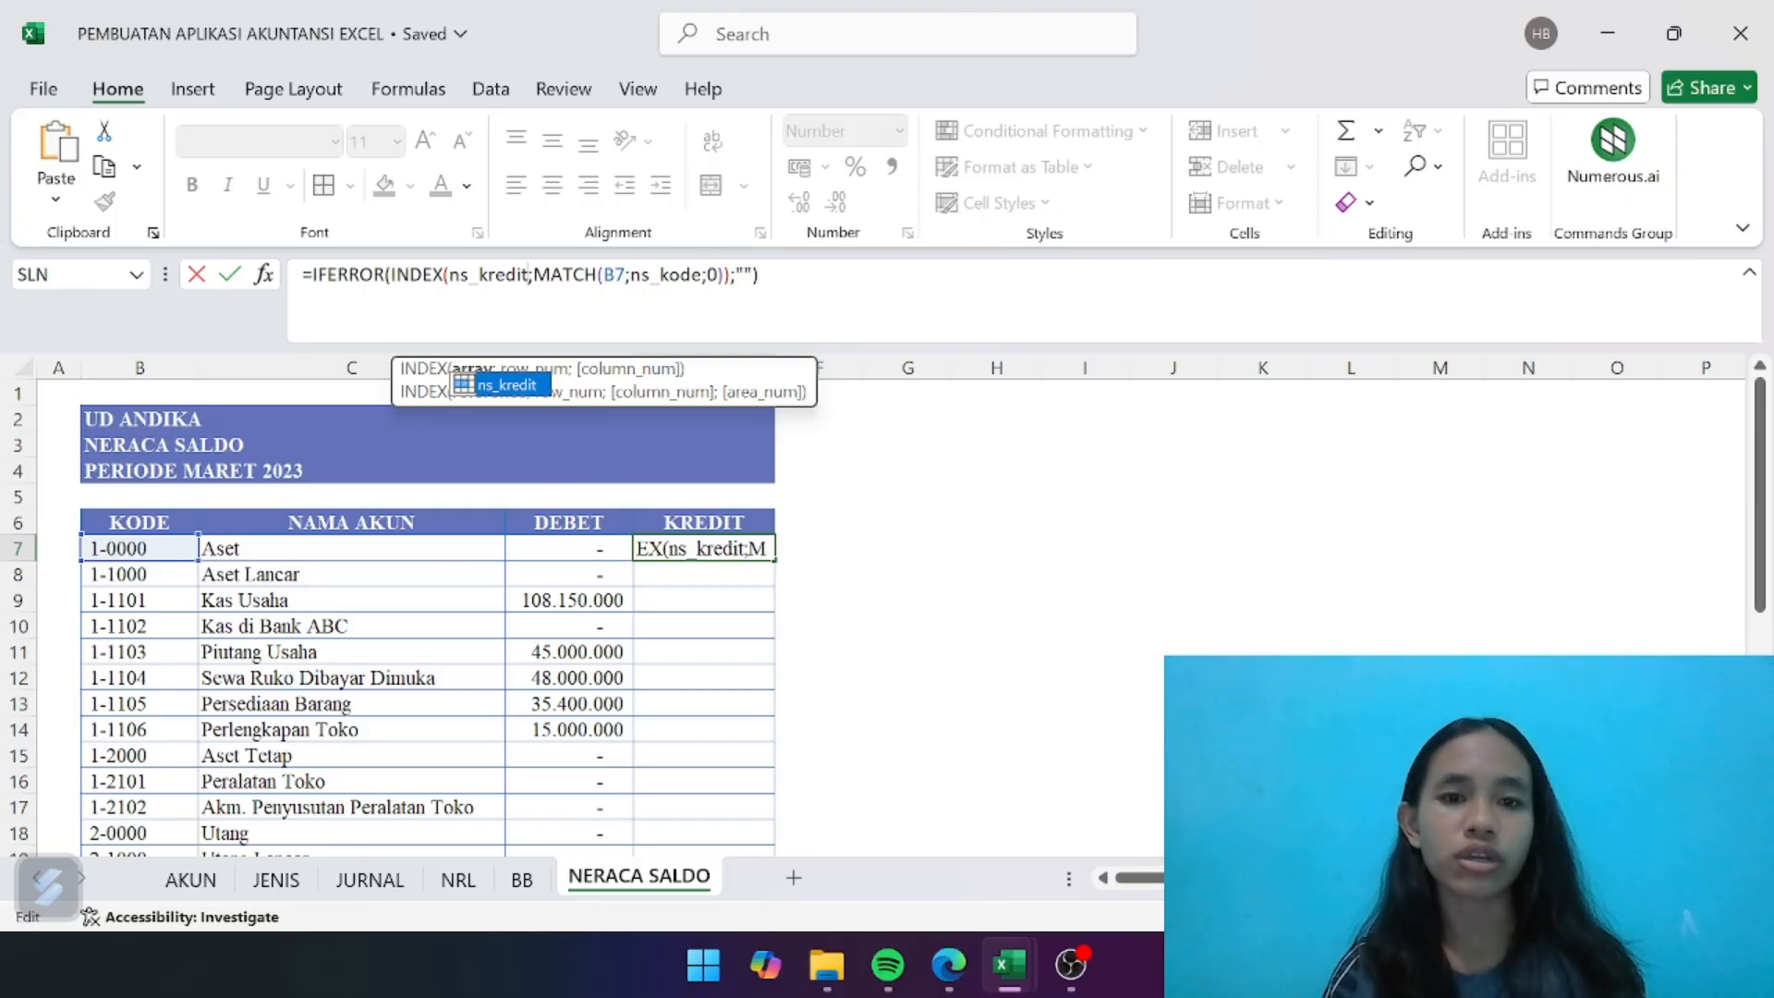
{"action": "left_click", "coordinate": [761, 275]}
{"action": "key", "text": "Return"}
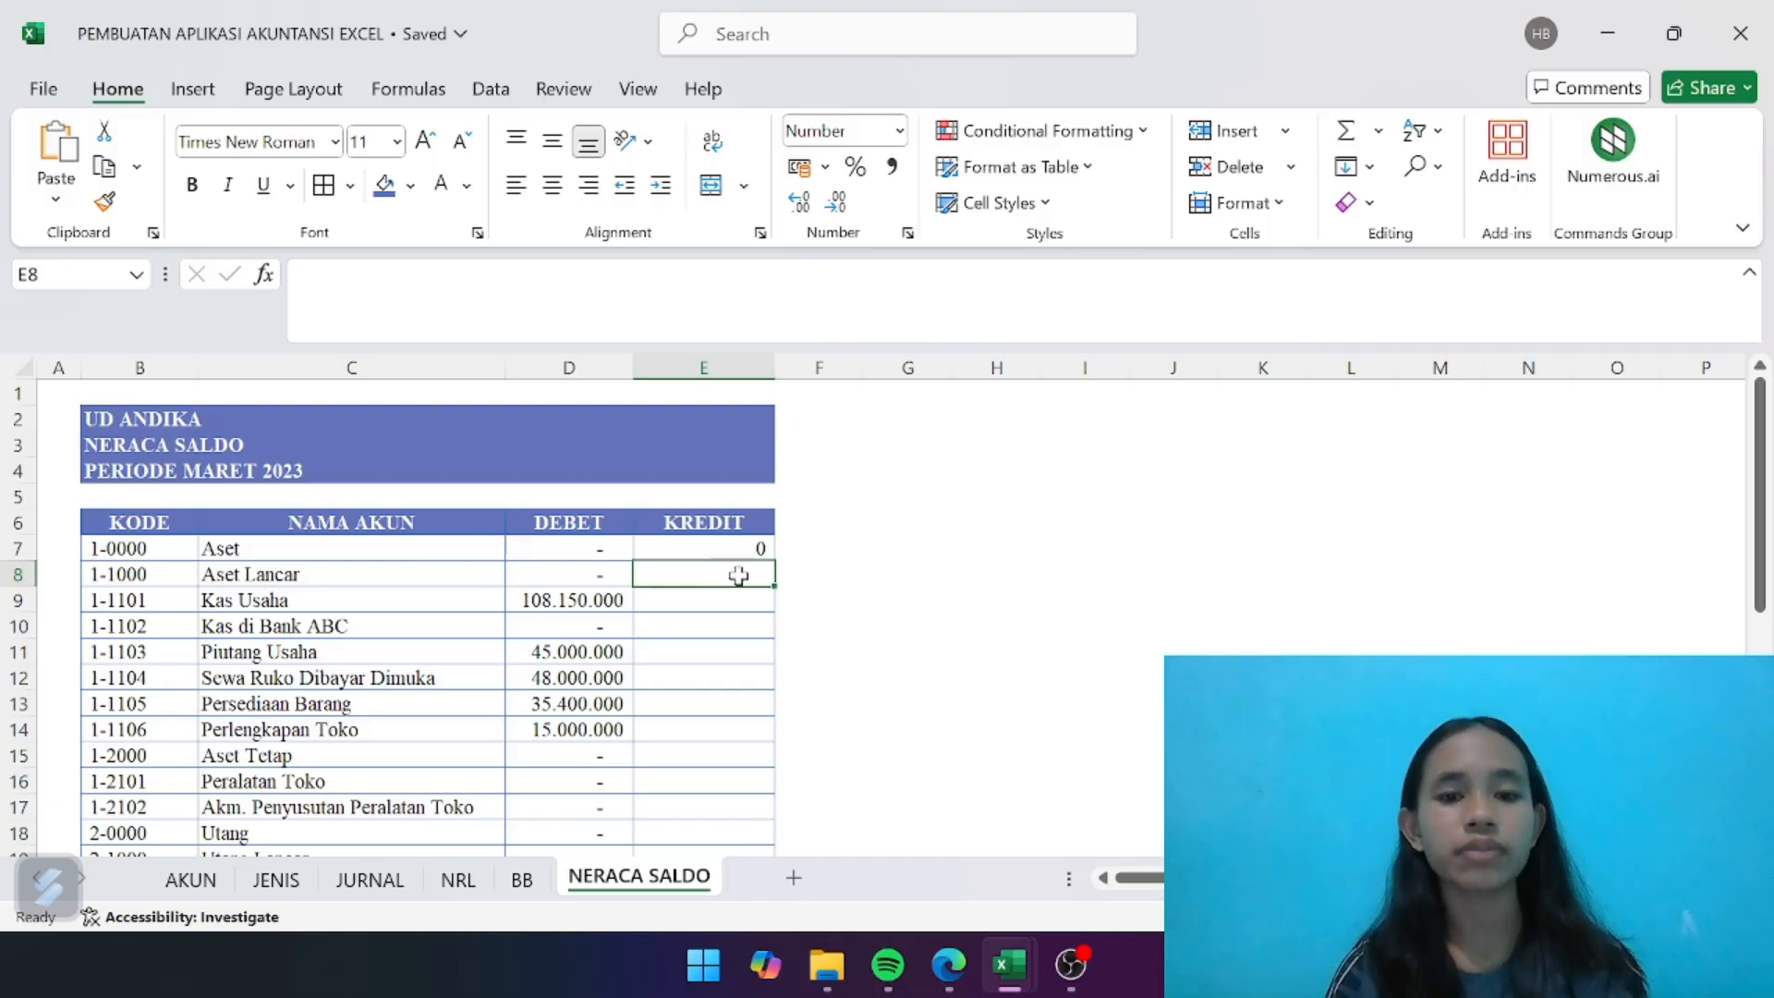
- Fill the credit lookup formula from E7 down to E34 and apply the Comma Style with zero decimal places to that range
{"action": "left_click", "coordinate": [759, 543]}
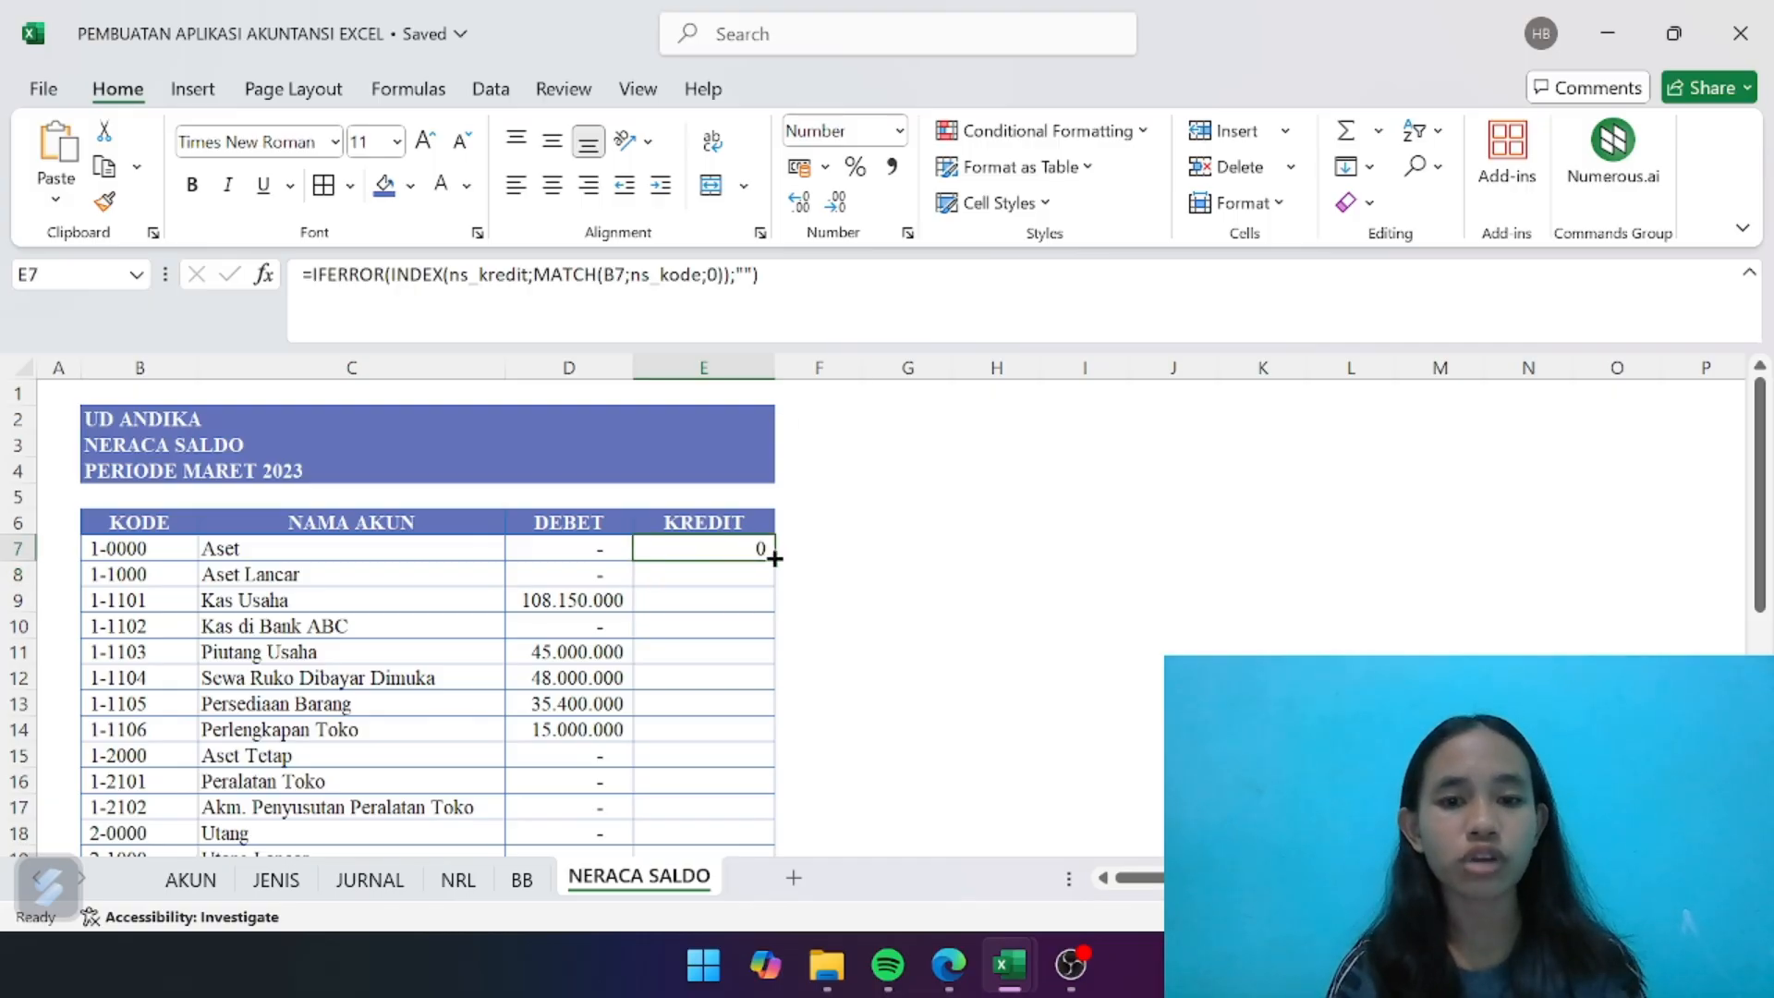
{"action": "left_click_drag", "start_coordinate": [774, 558], "coordinate": [728, 781]}
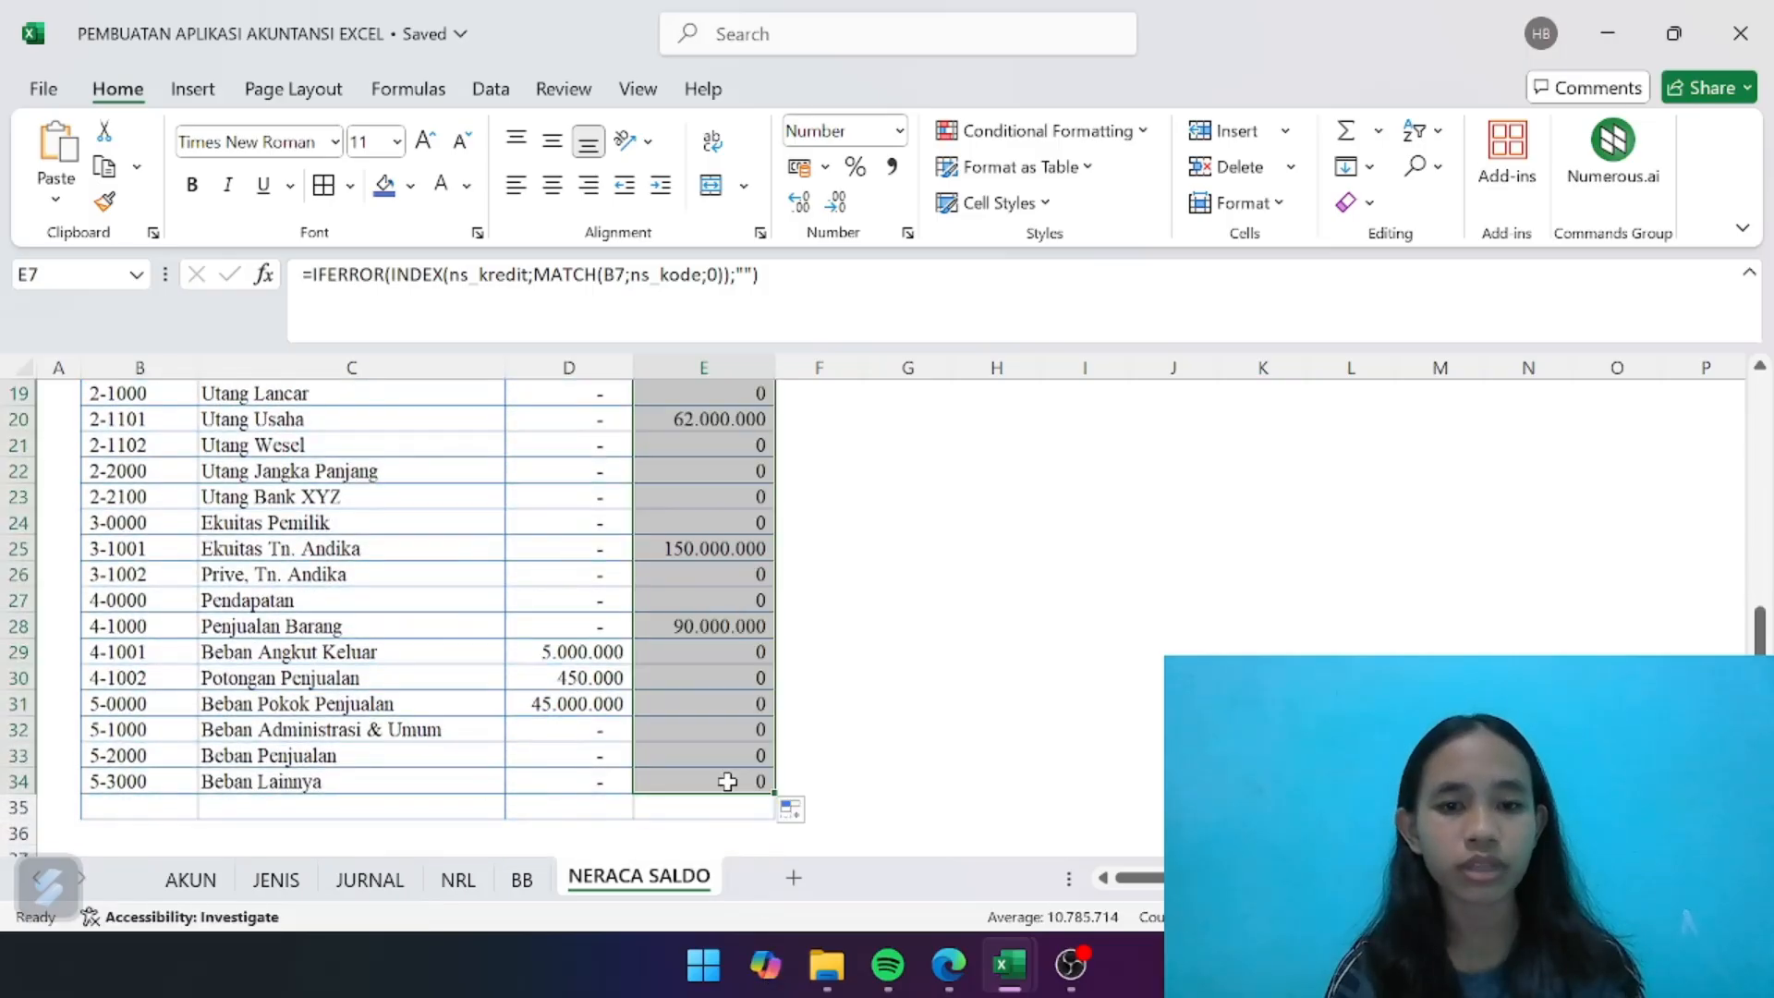
{"action": "scroll", "coordinate": [728, 781], "scroll_direction": "up", "scroll_amount": 6}
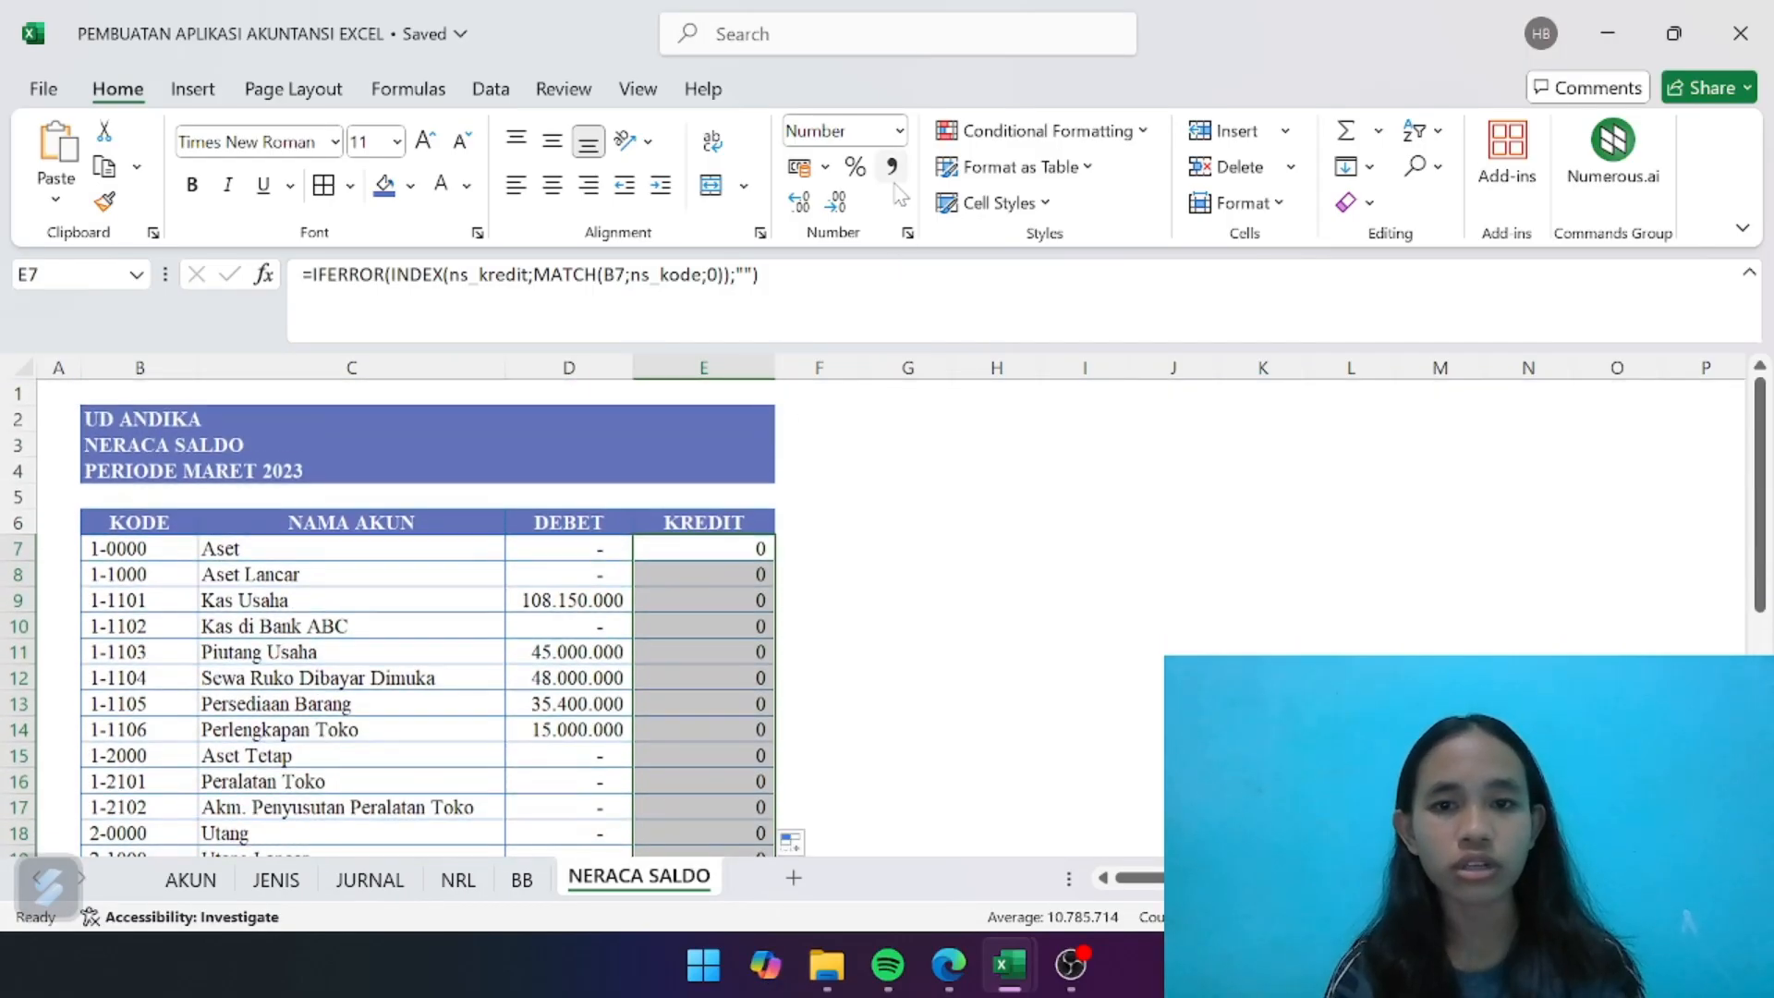
{"action": "left_click", "coordinate": [892, 169]}
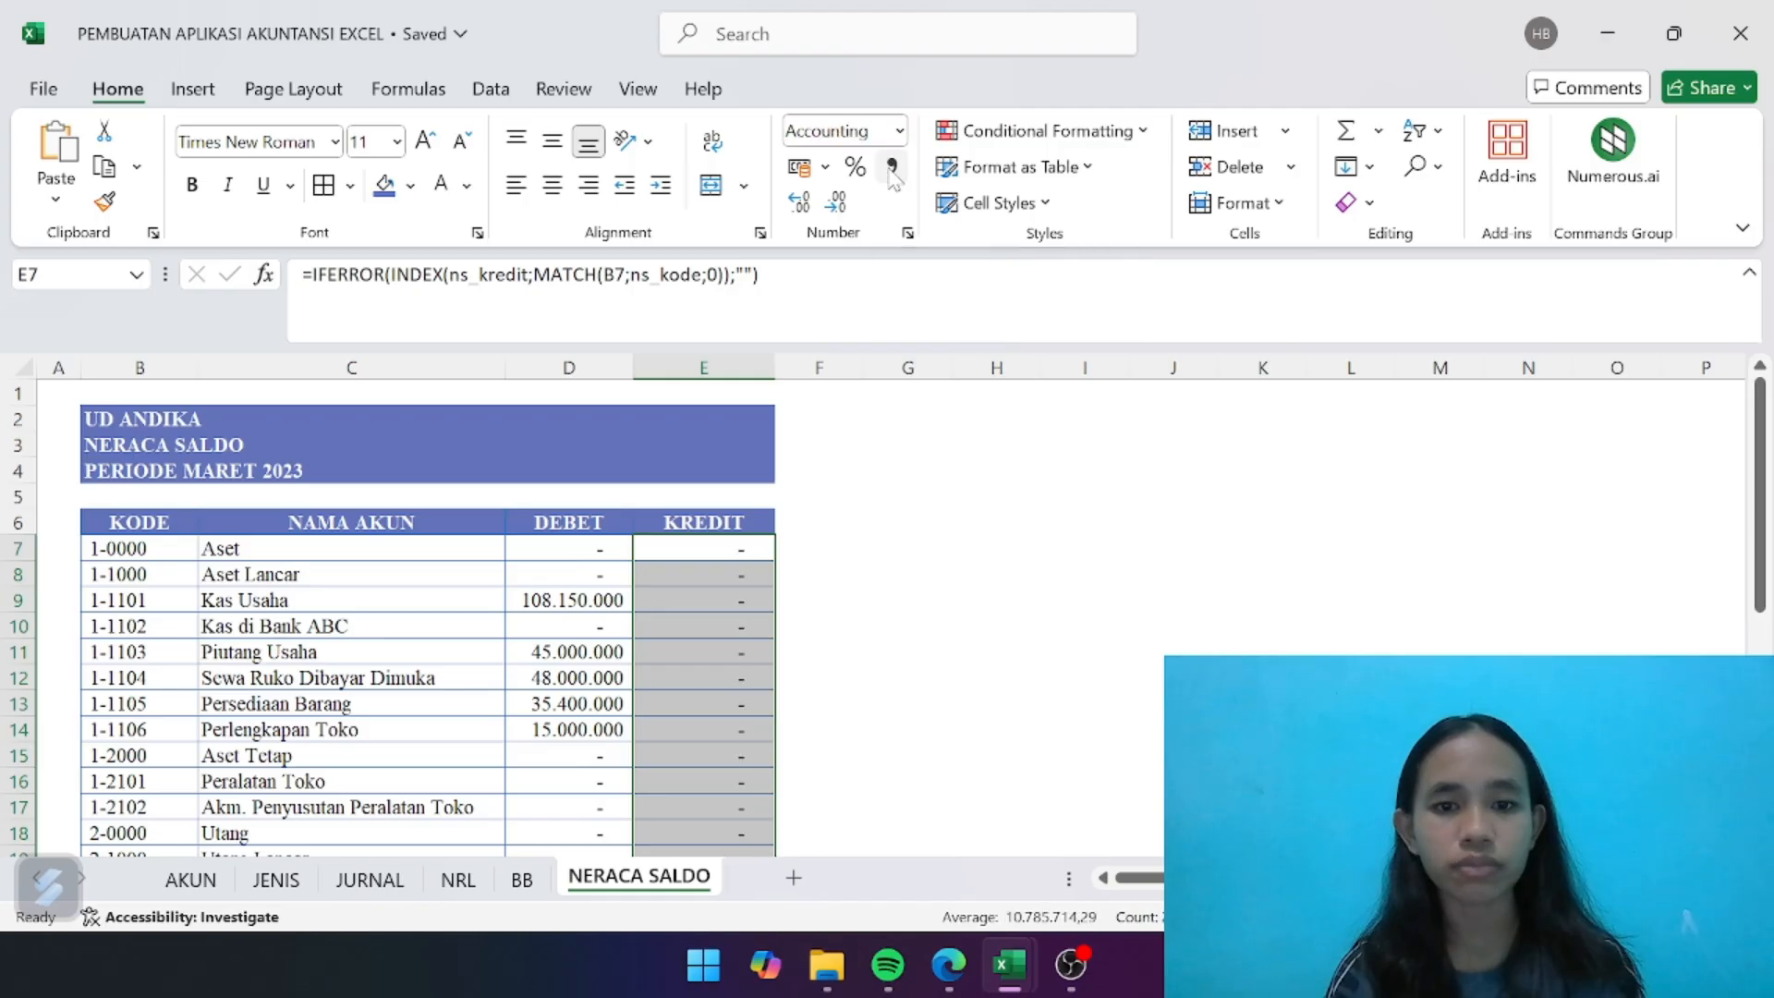
{"action": "left_click", "coordinate": [836, 203]}
{"action": "left_click", "coordinate": [836, 203]}
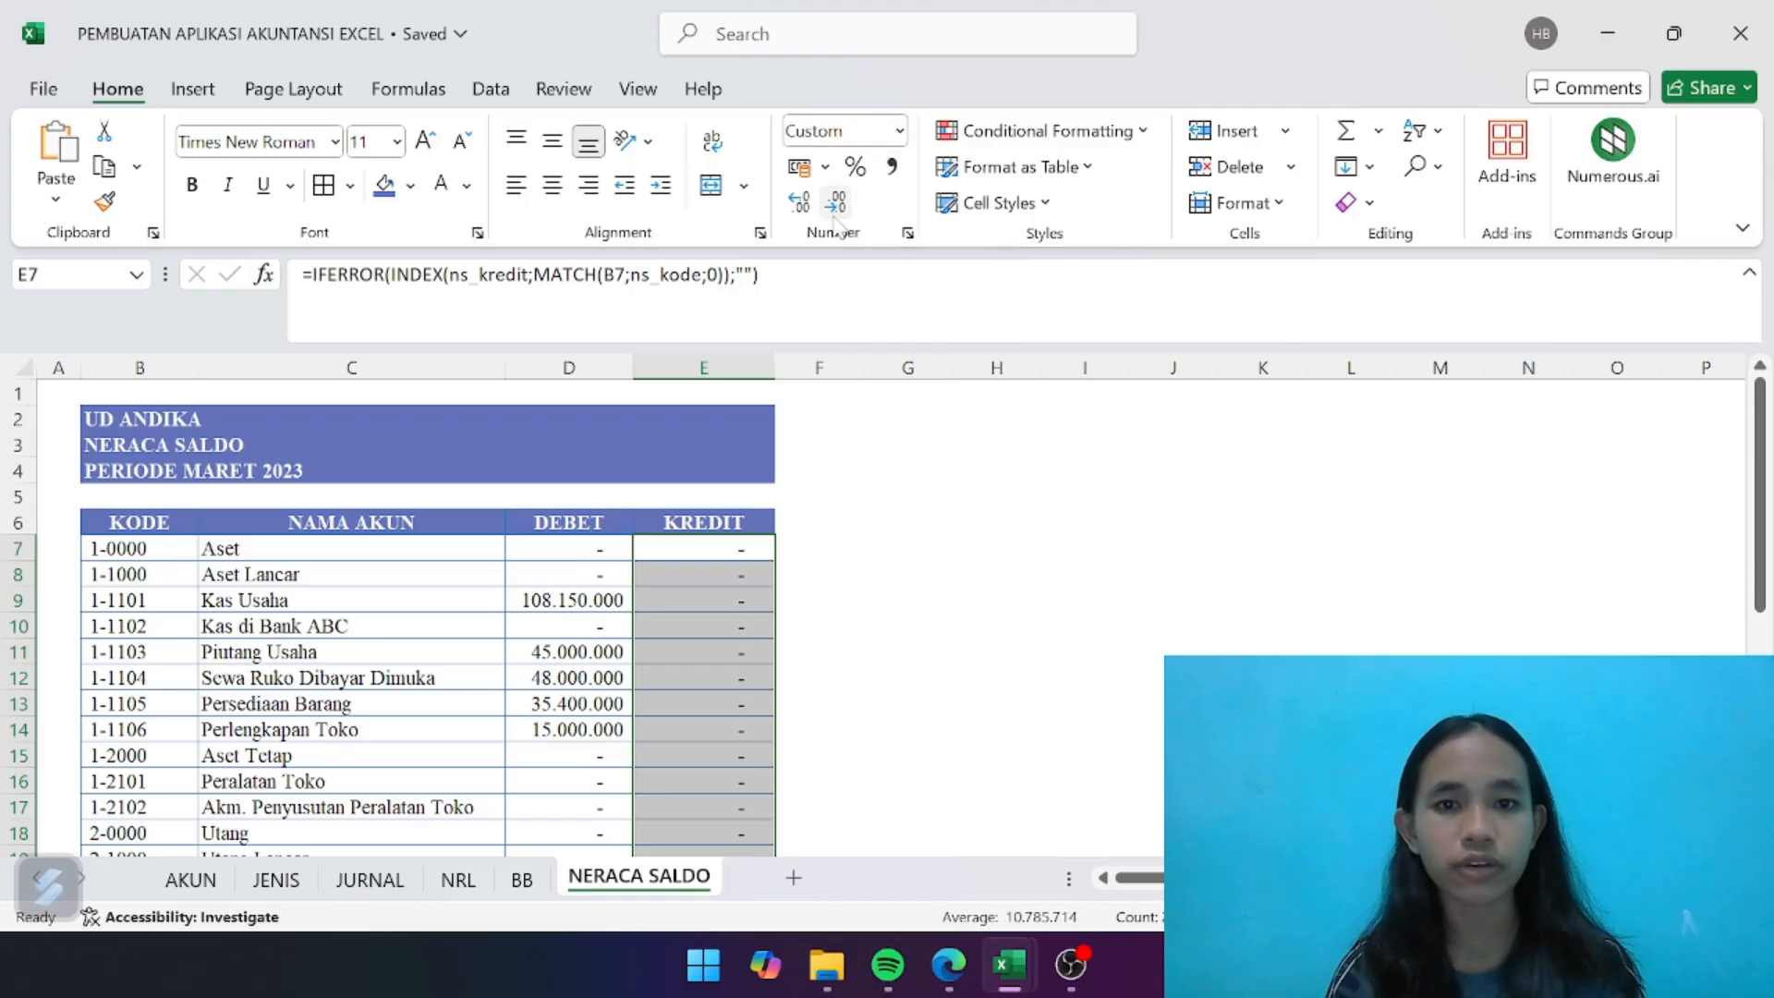
- Review the debit and credit amounts of all accounts down to the last row of the trial balance
{"action": "scroll", "coordinate": [741, 624], "scroll_direction": "down", "scroll_amount": 5}
{"action": "left_click", "coordinate": [741, 625]}
{"action": "scroll", "coordinate": [741, 624], "scroll_direction": "down", "scroll_amount": 6}
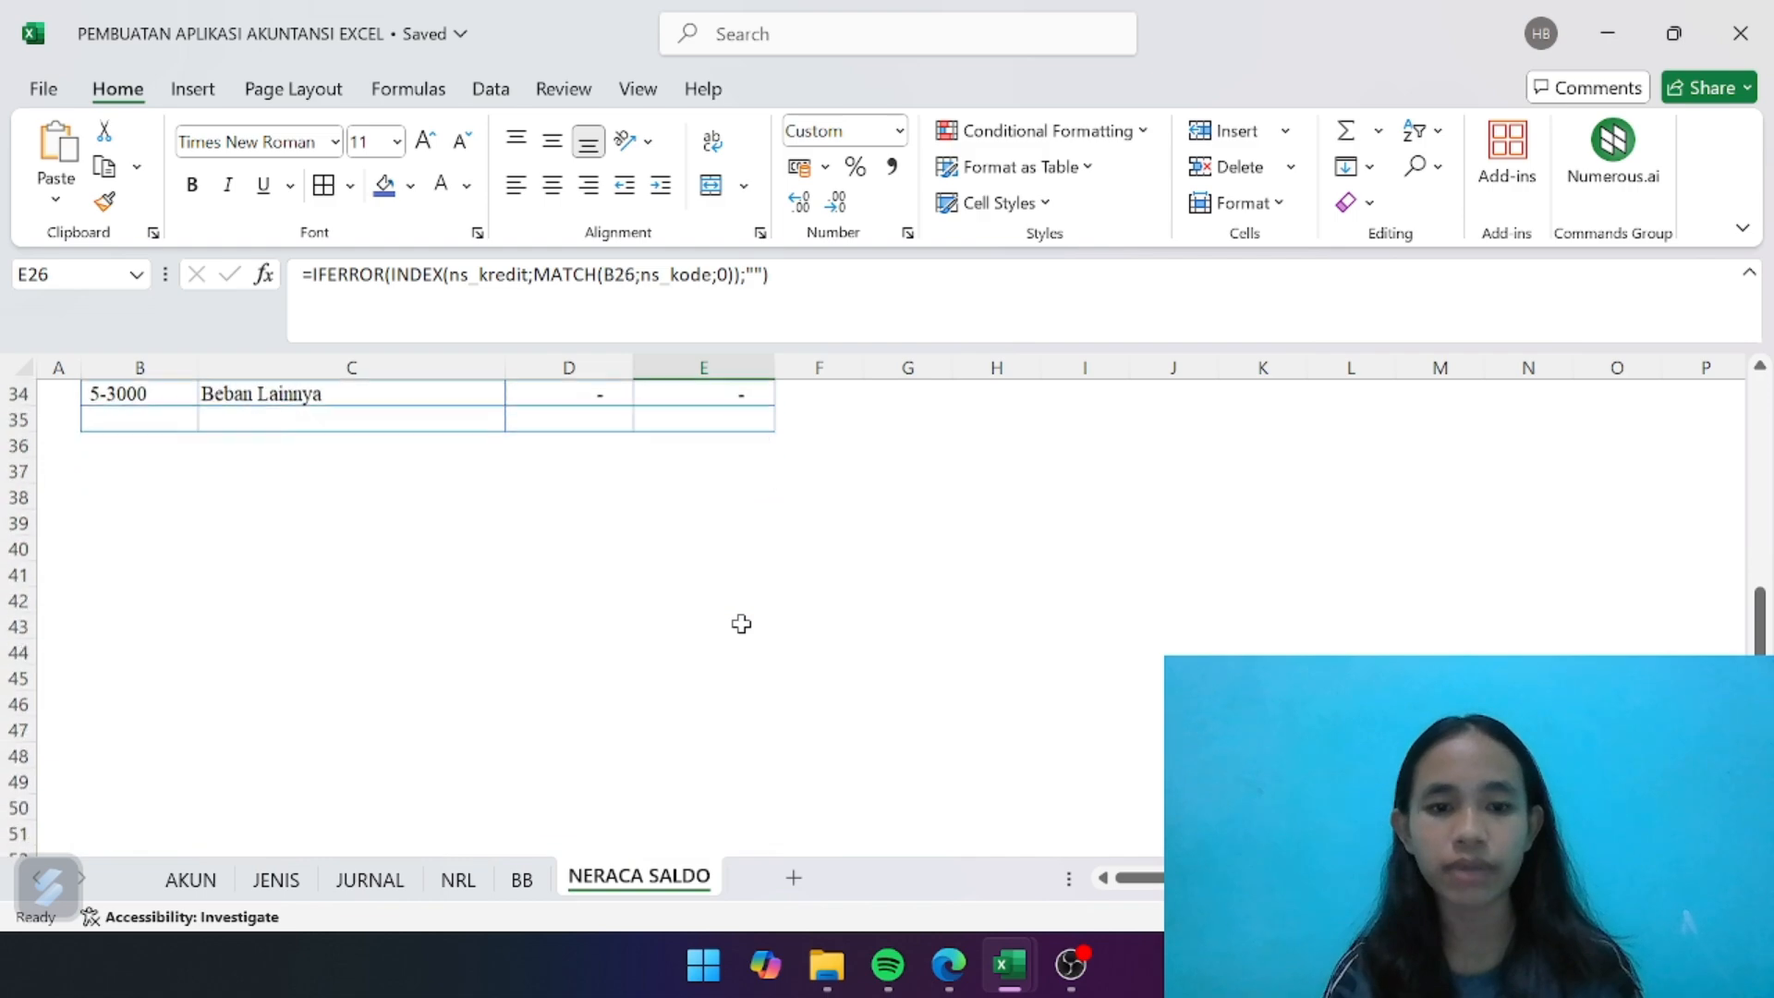
{"action": "scroll", "coordinate": [741, 625], "scroll_direction": "up", "scroll_amount": 4}
{"action": "scroll", "coordinate": [741, 624], "scroll_direction": "up", "scroll_amount": 1}
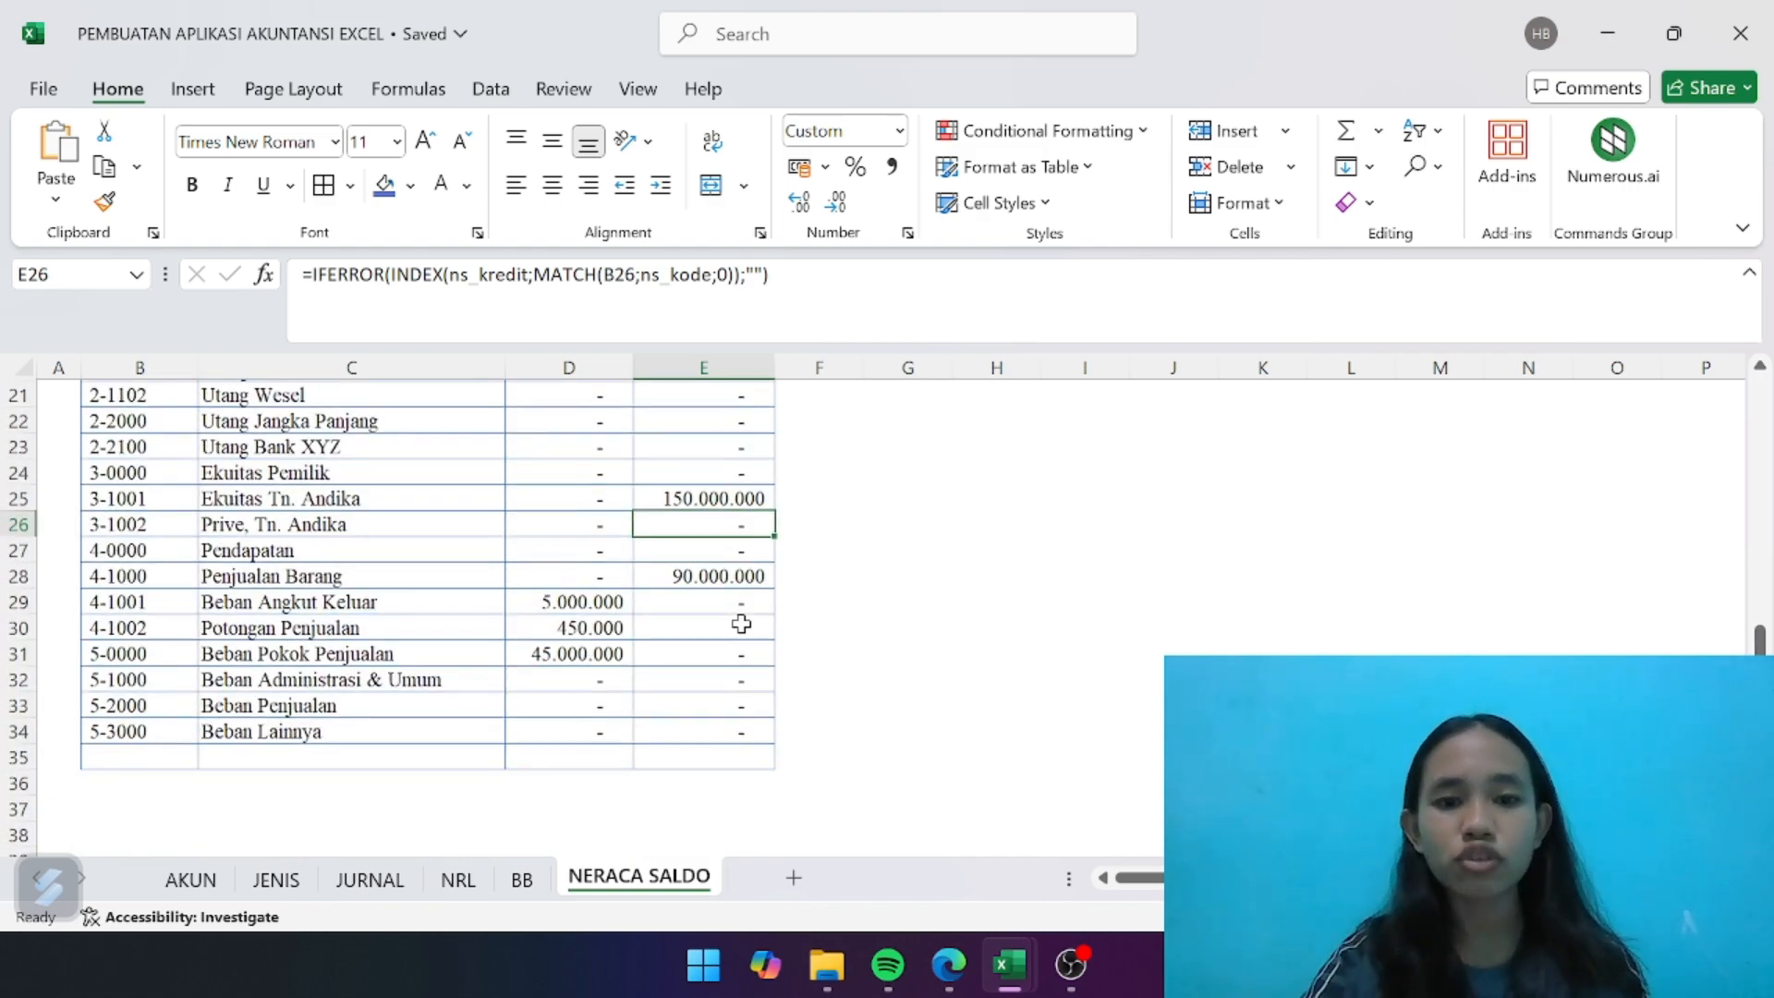
{"action": "scroll", "coordinate": [741, 624], "scroll_direction": "up", "scroll_amount": 7}
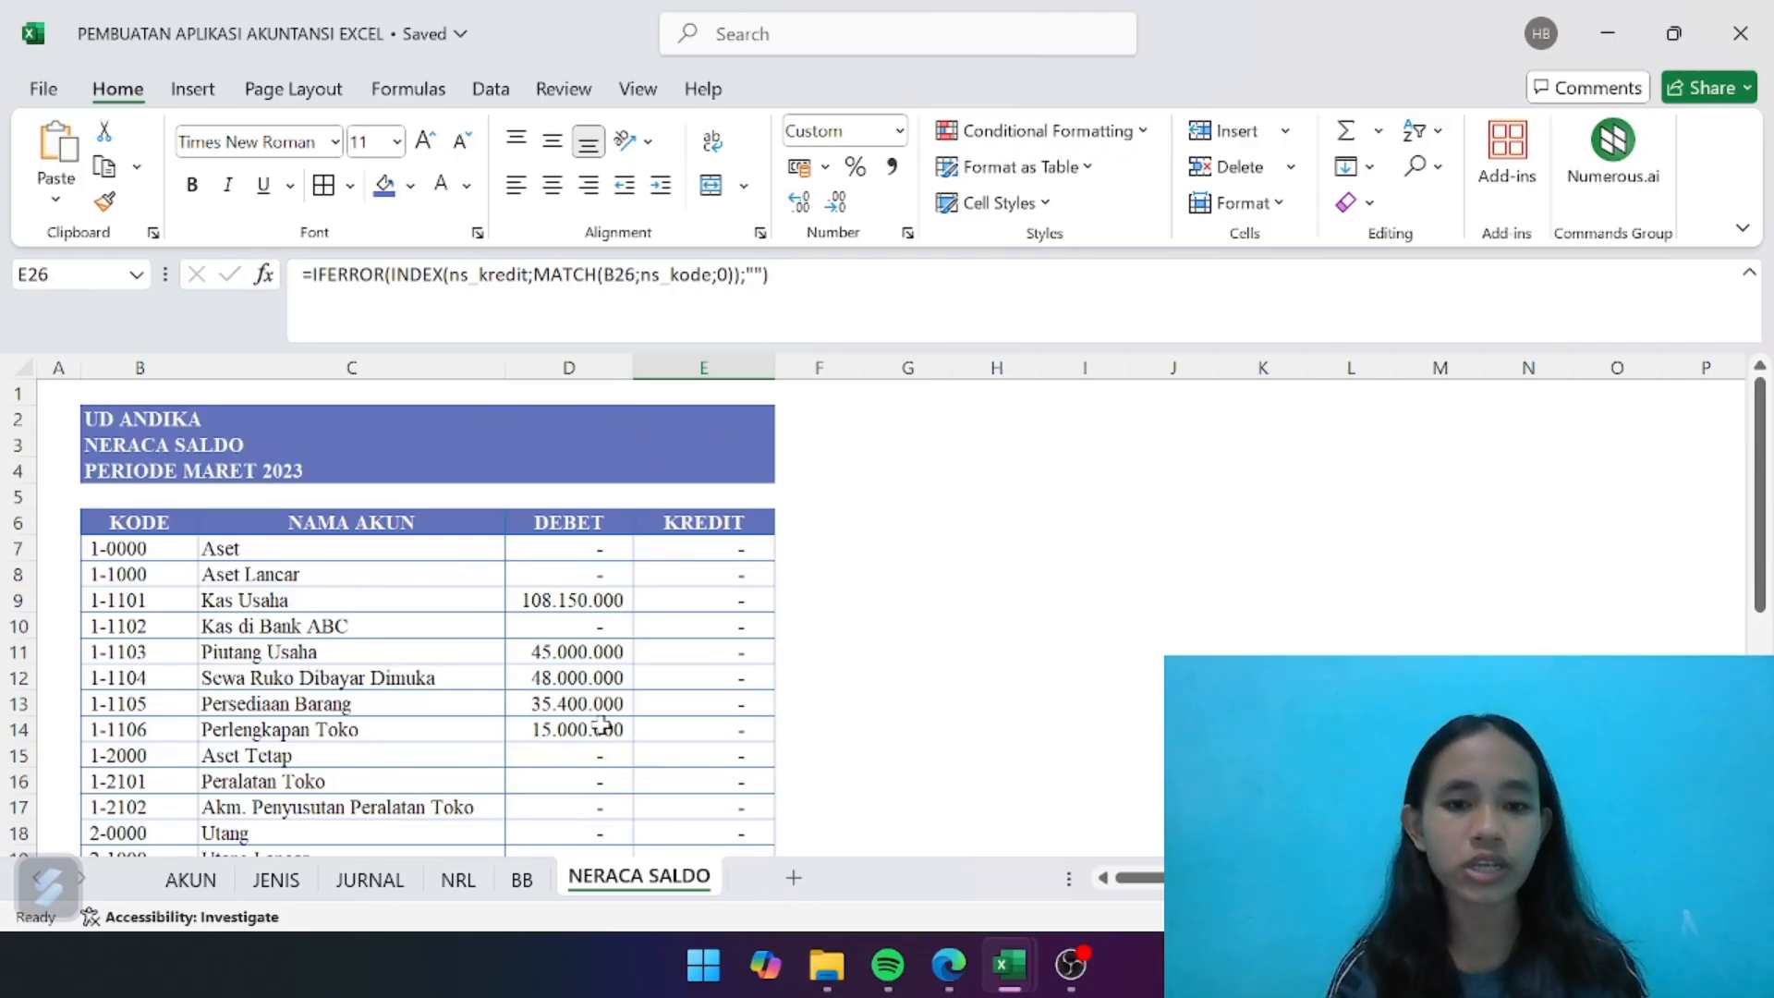
- Merge and center B35:C35 below the last account and enter the label TOTAL in bold
{"action": "scroll", "coordinate": [602, 725], "scroll_direction": "down", "scroll_amount": 9}
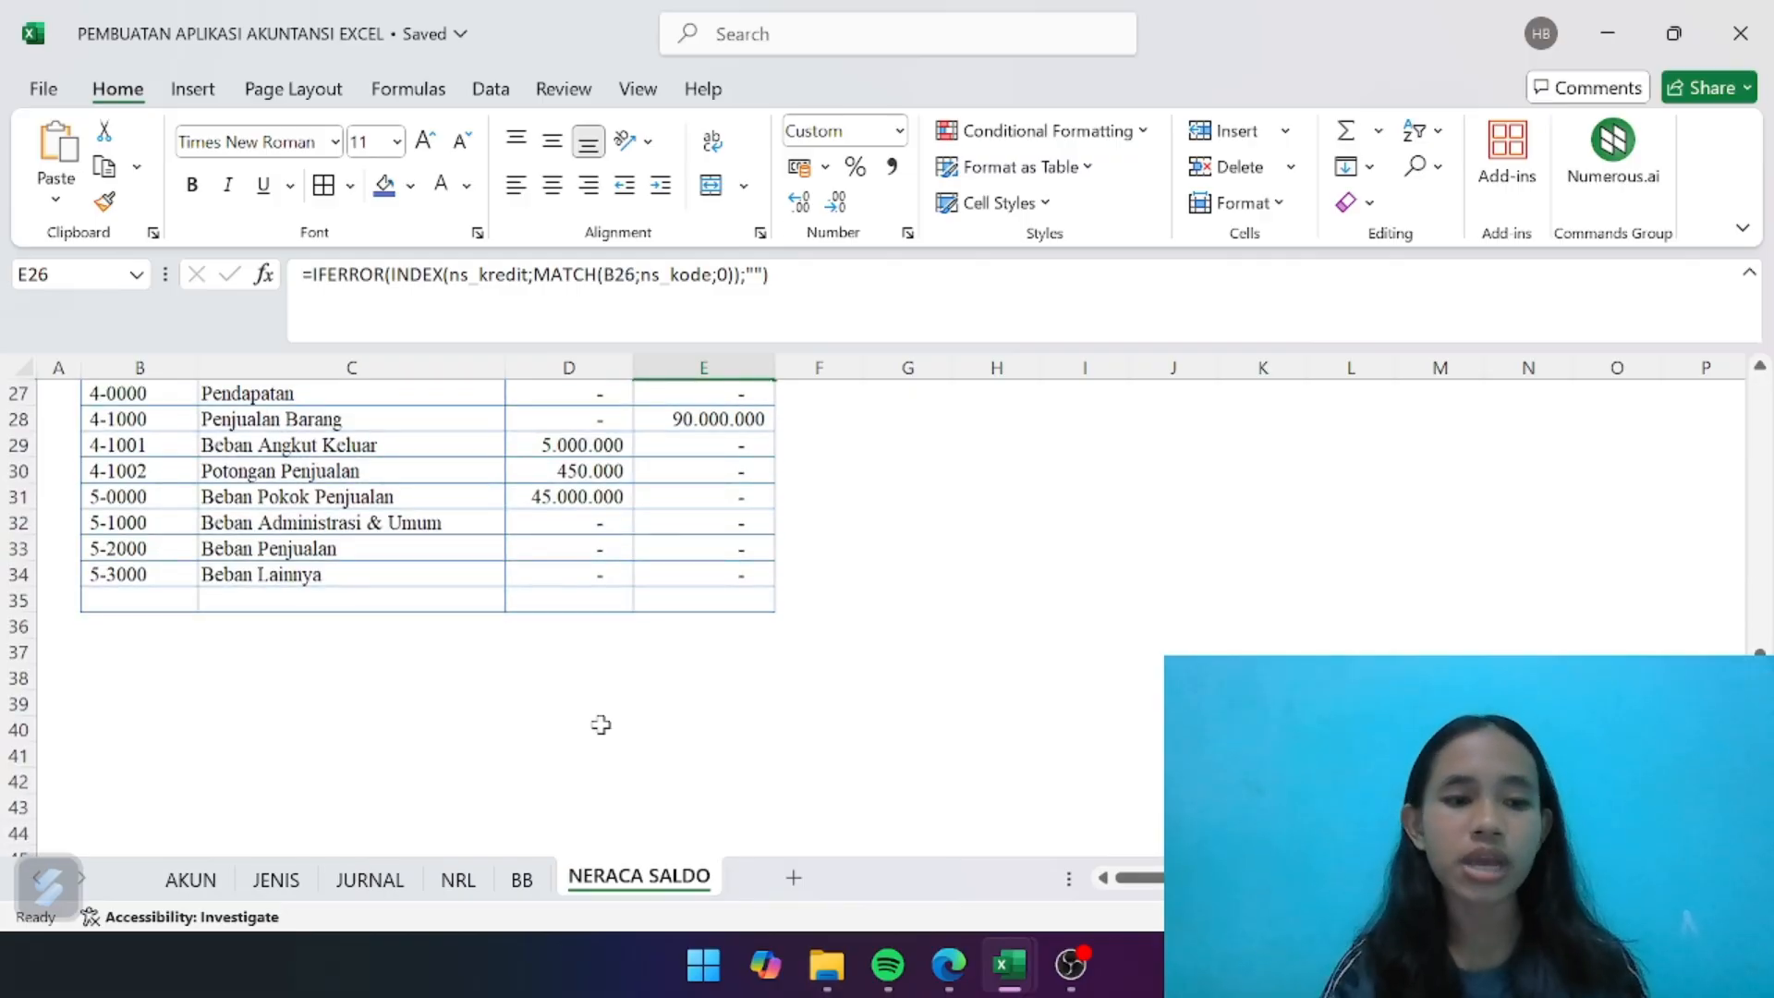
{"action": "left_click_drag", "start_coordinate": [165, 598], "coordinate": [271, 601]}
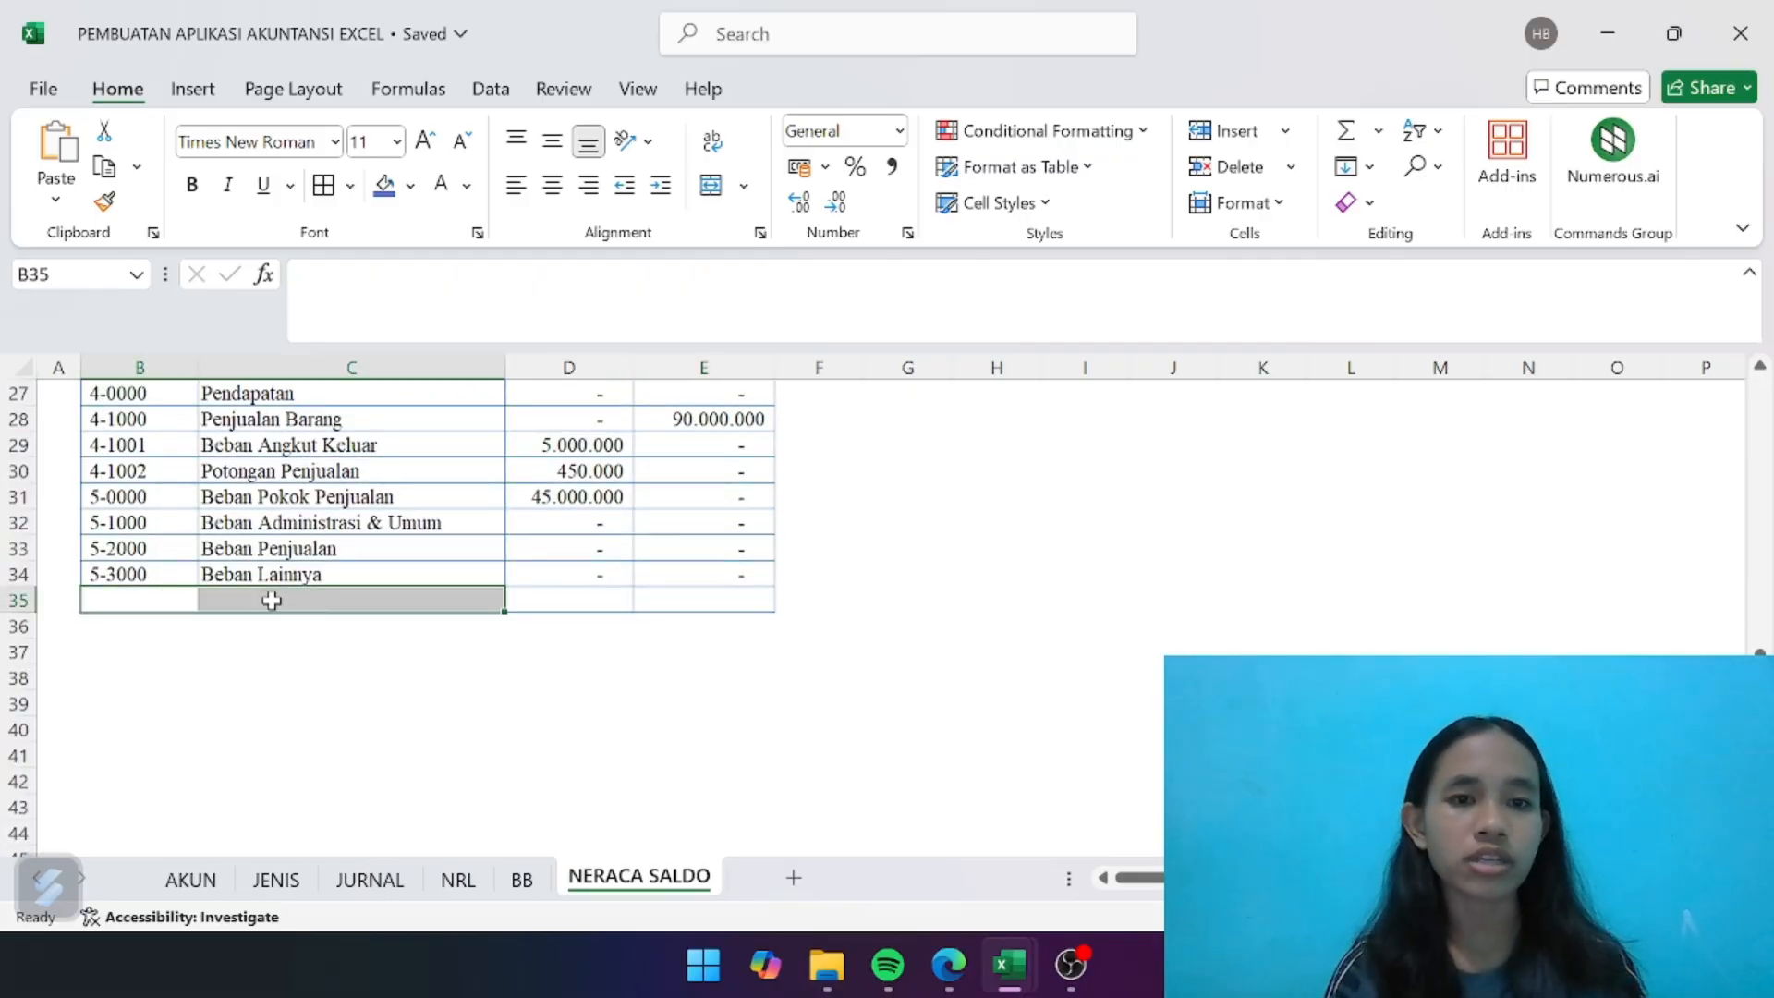
{"action": "left_click", "coordinate": [714, 186]}
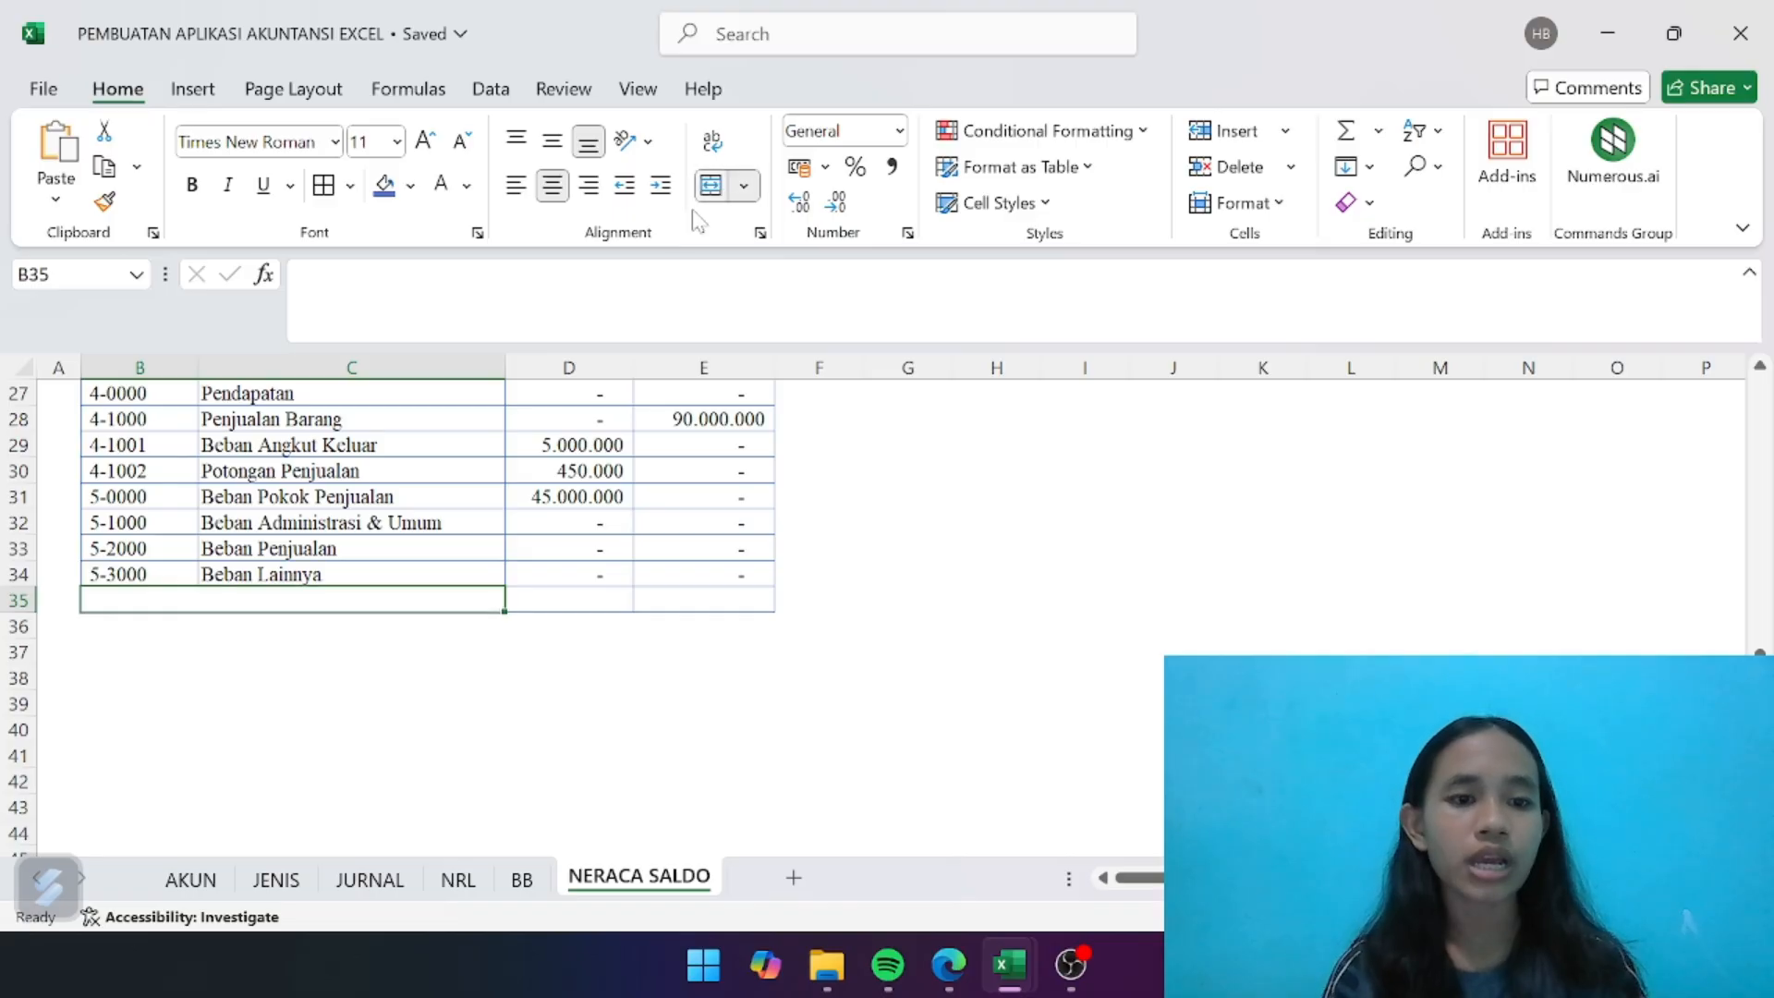
{"action": "left_click", "coordinate": [303, 274]}
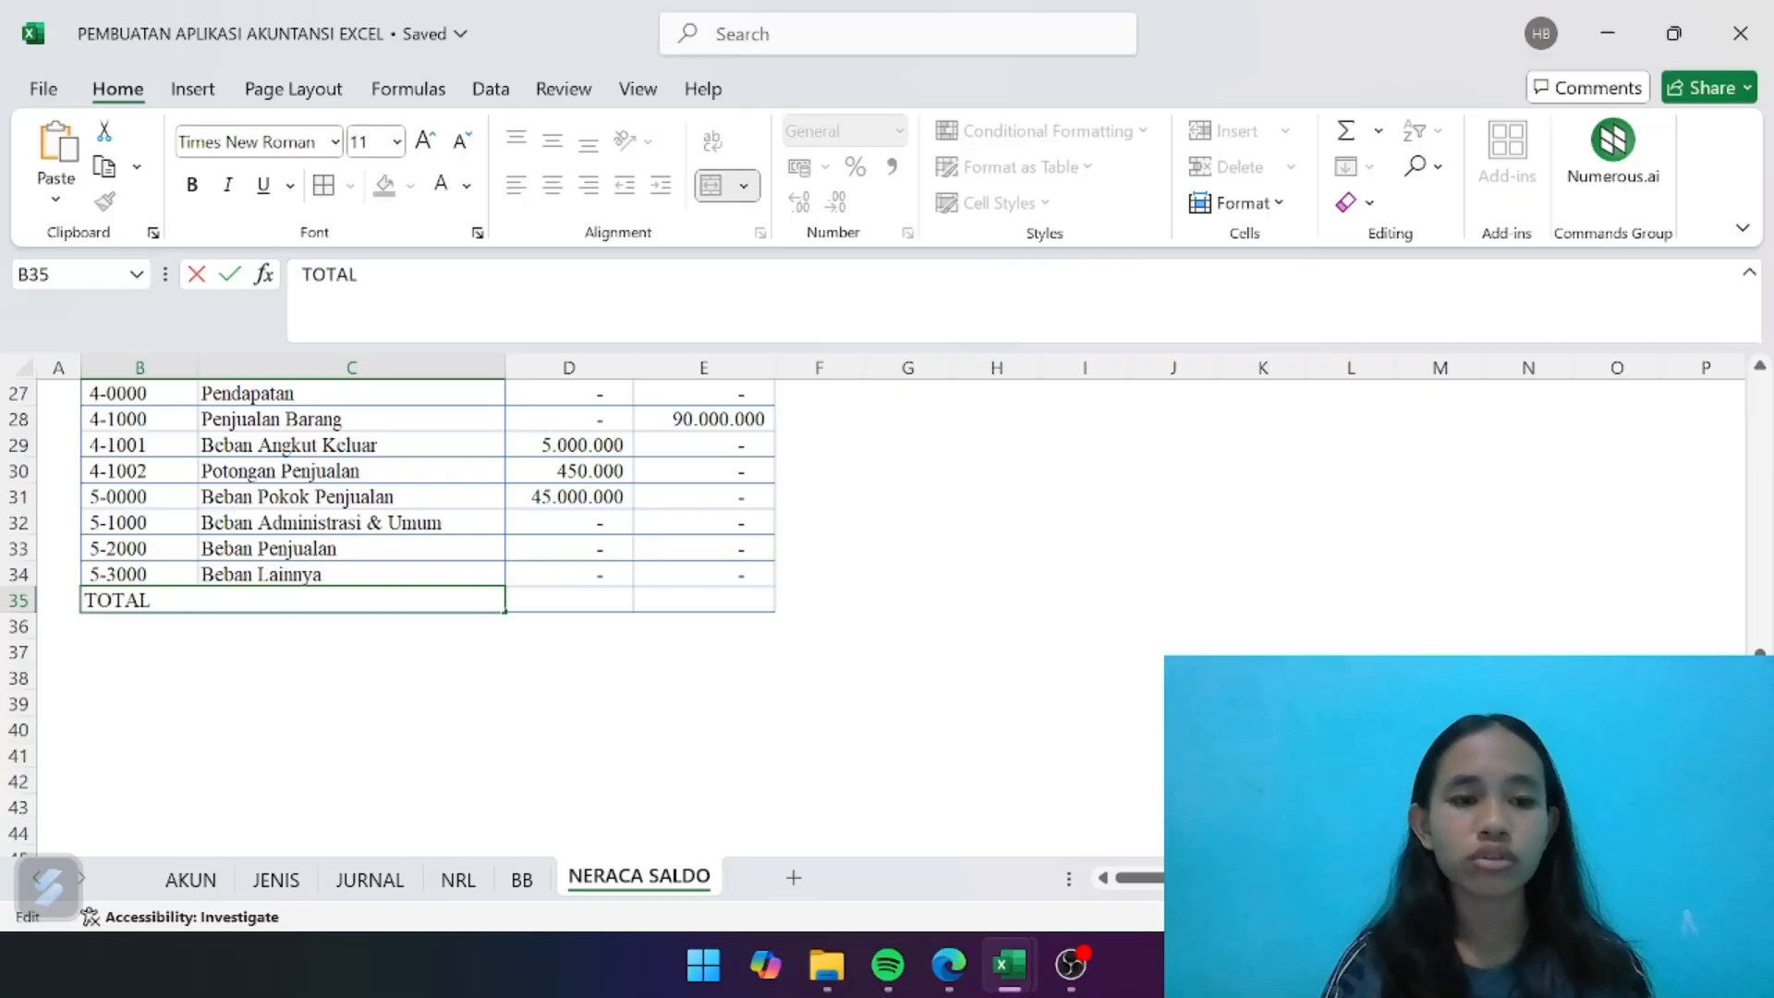
{"action": "key", "text": "Return"}
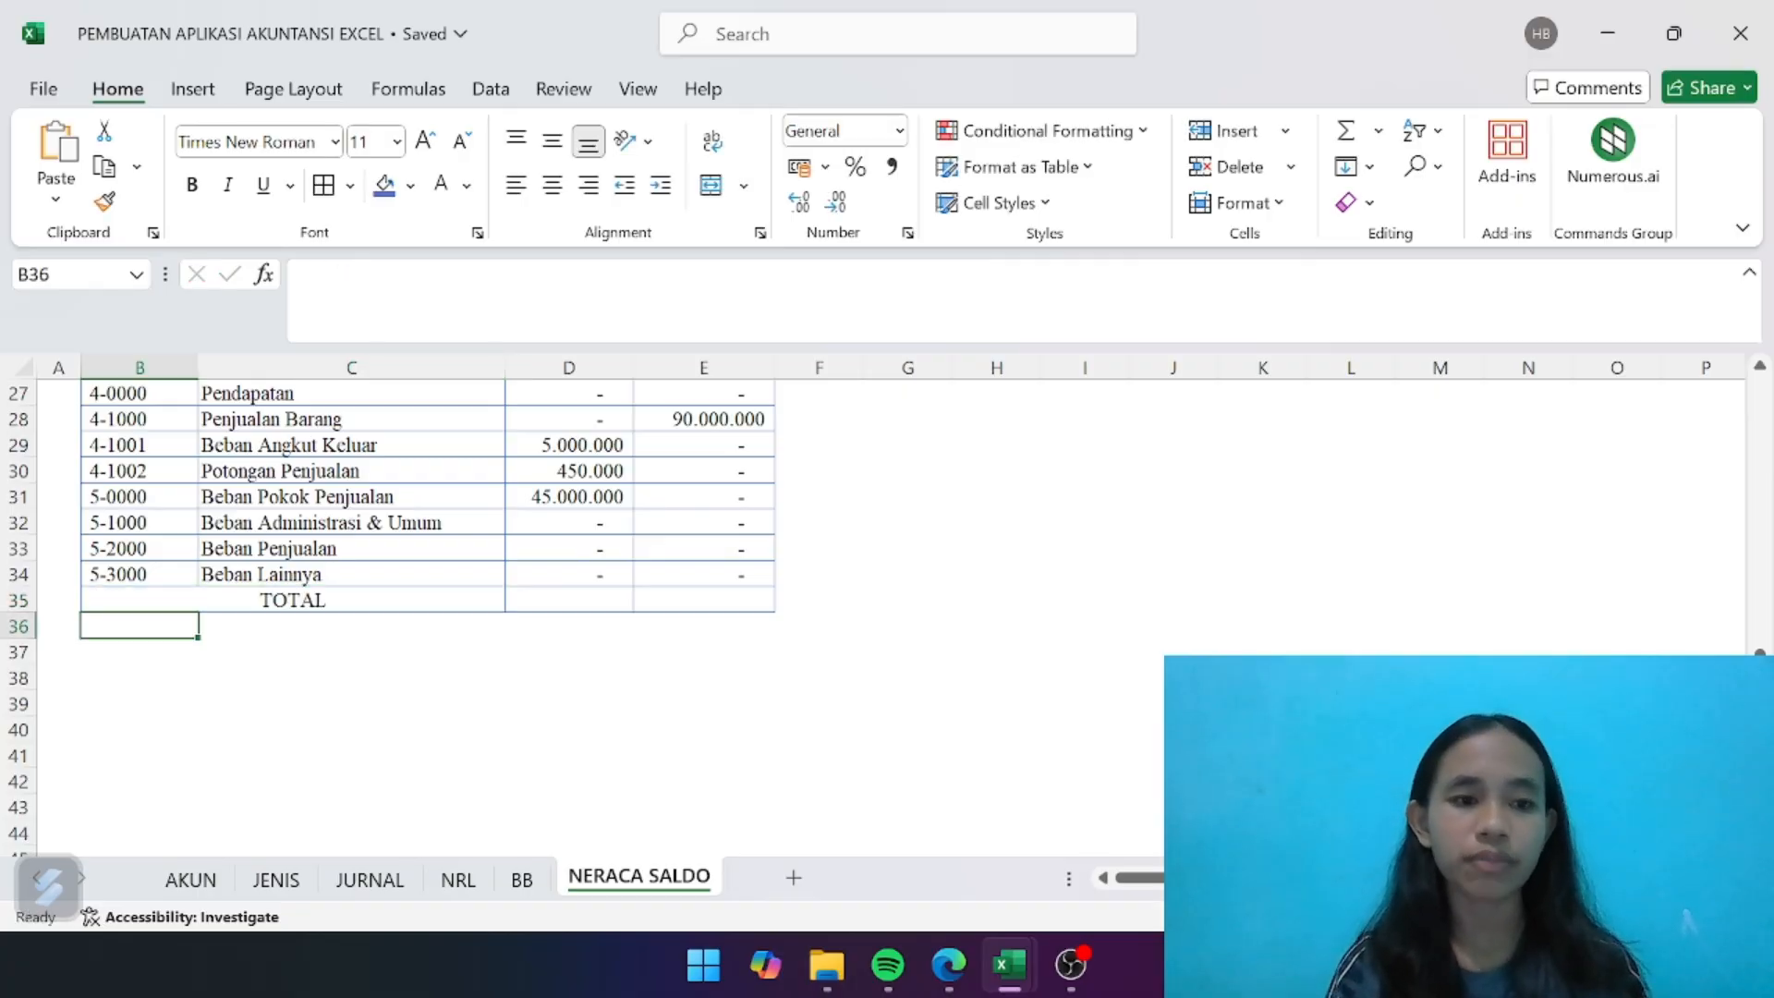
{"action": "left_click", "coordinate": [444, 598]}
{"action": "key", "text": "ctrl+b"}
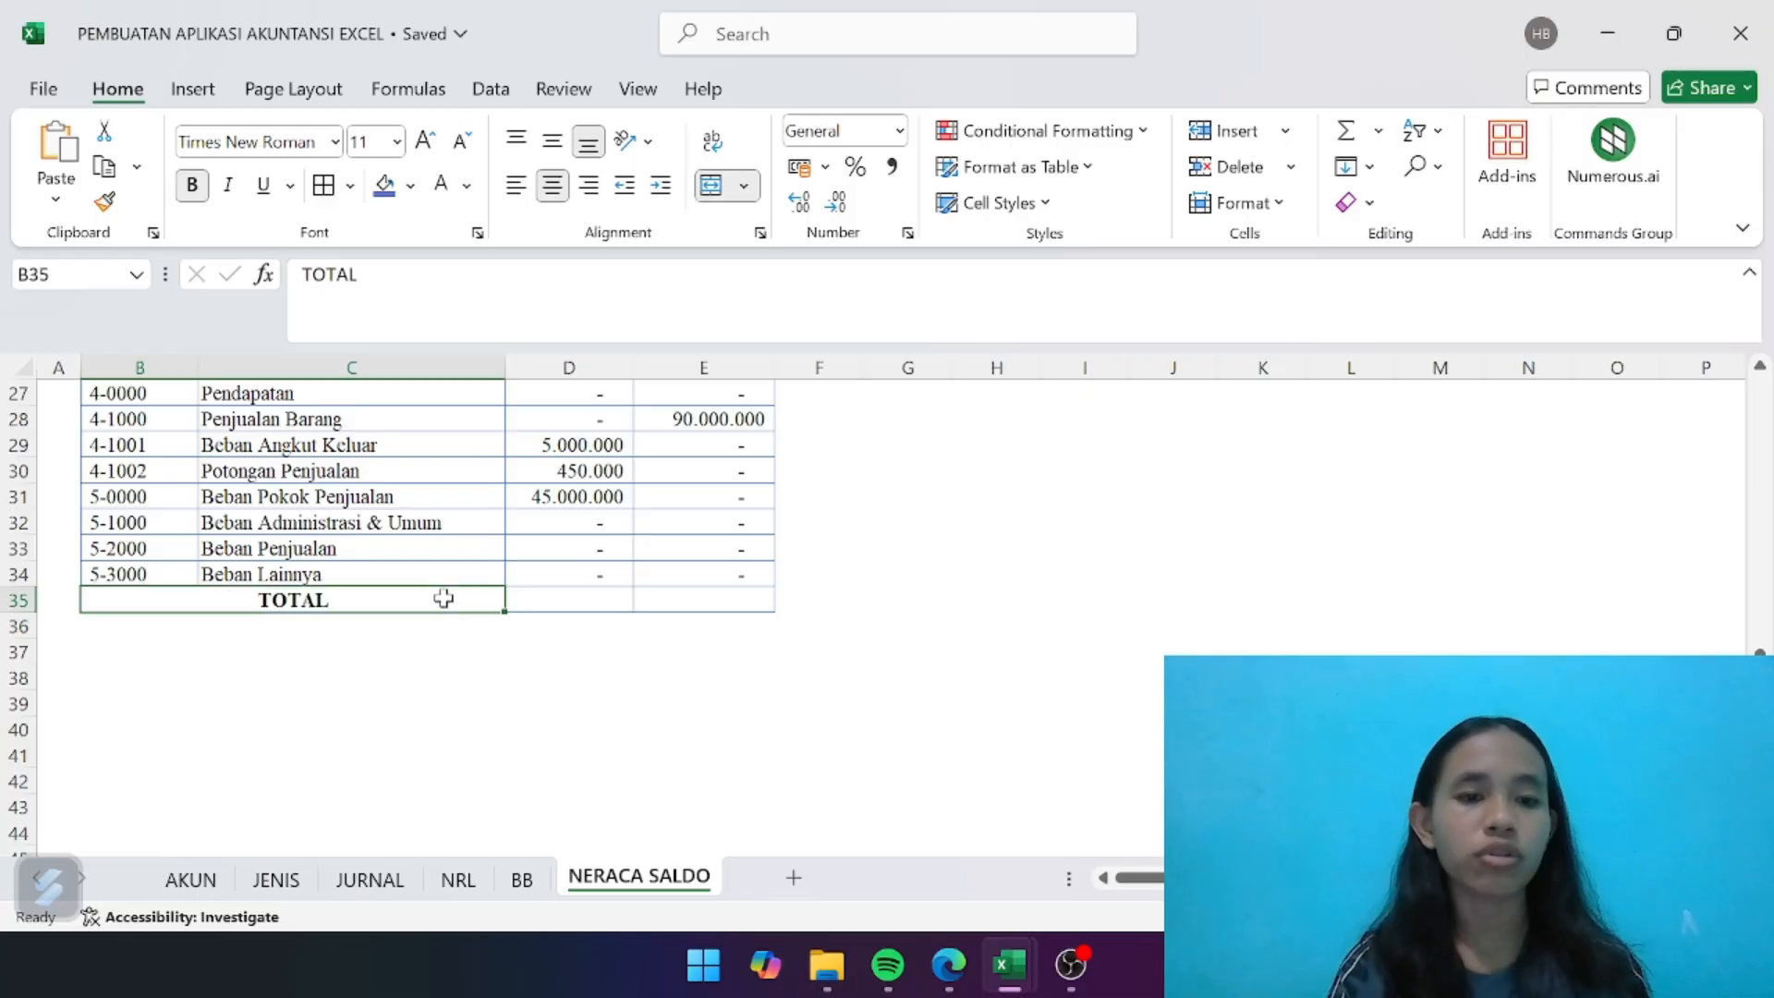
- Total the debit column in D35 with the formula =SUM(D7:D34)
{"action": "left_click", "coordinate": [584, 680]}
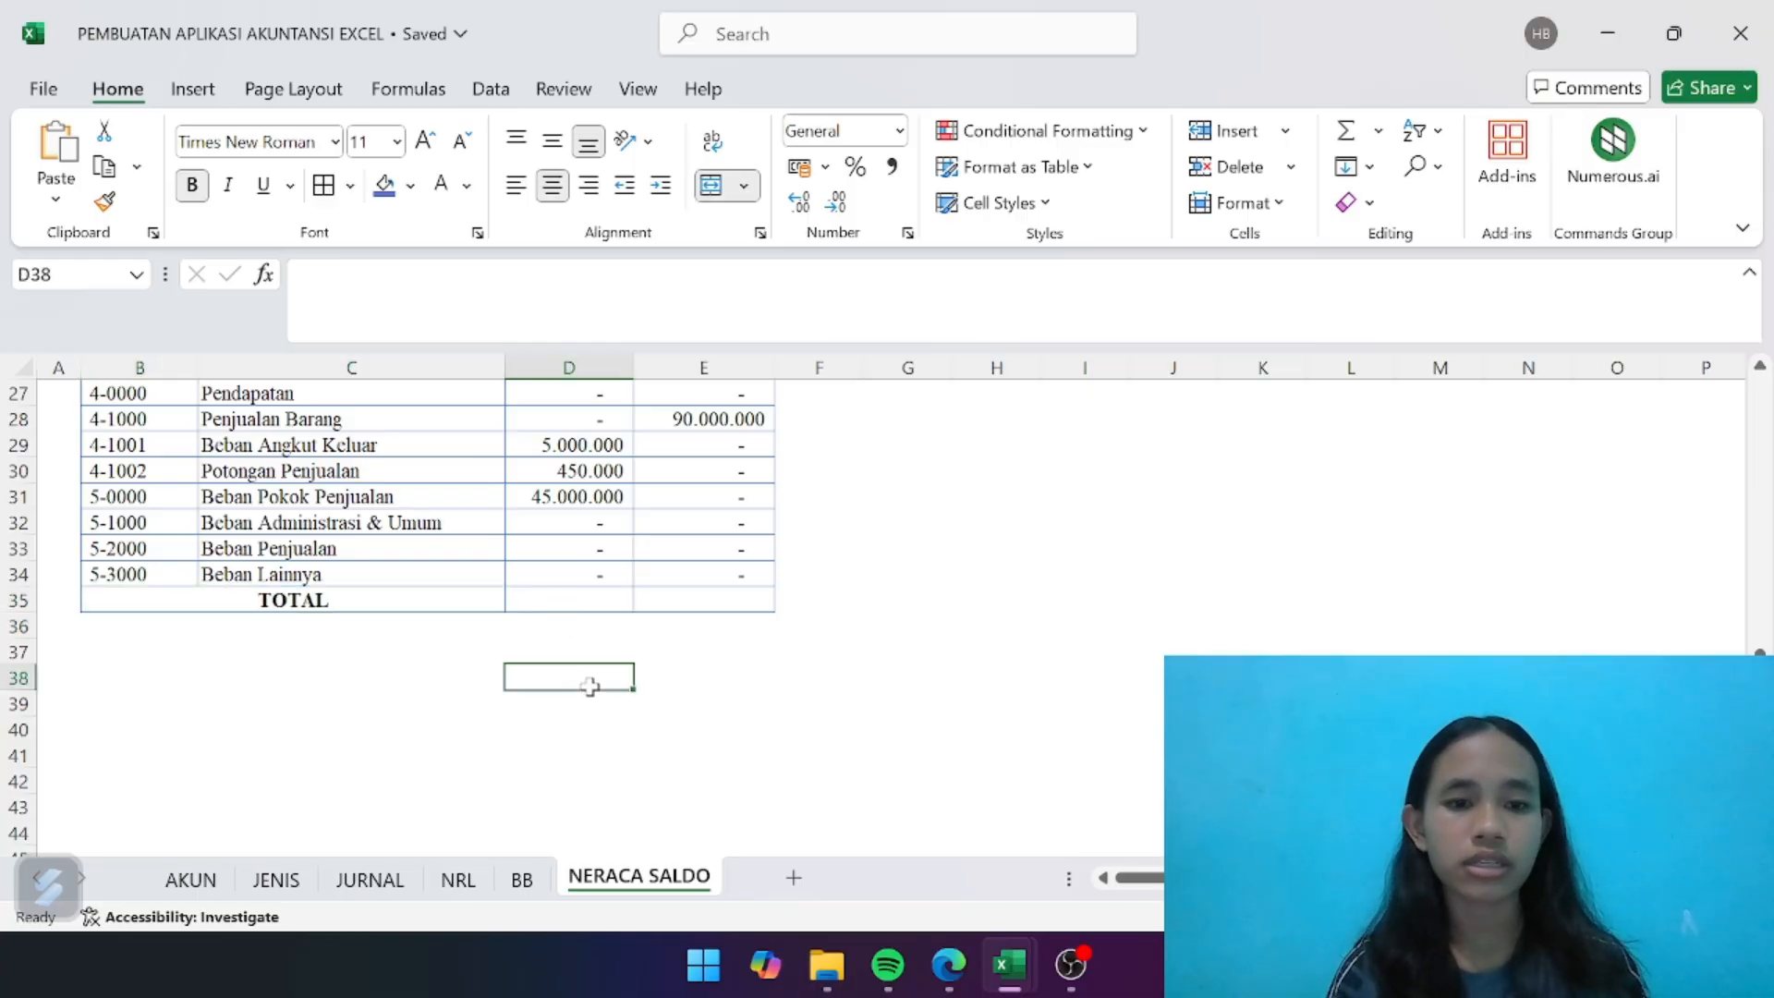
{"action": "left_click", "coordinate": [558, 599]}
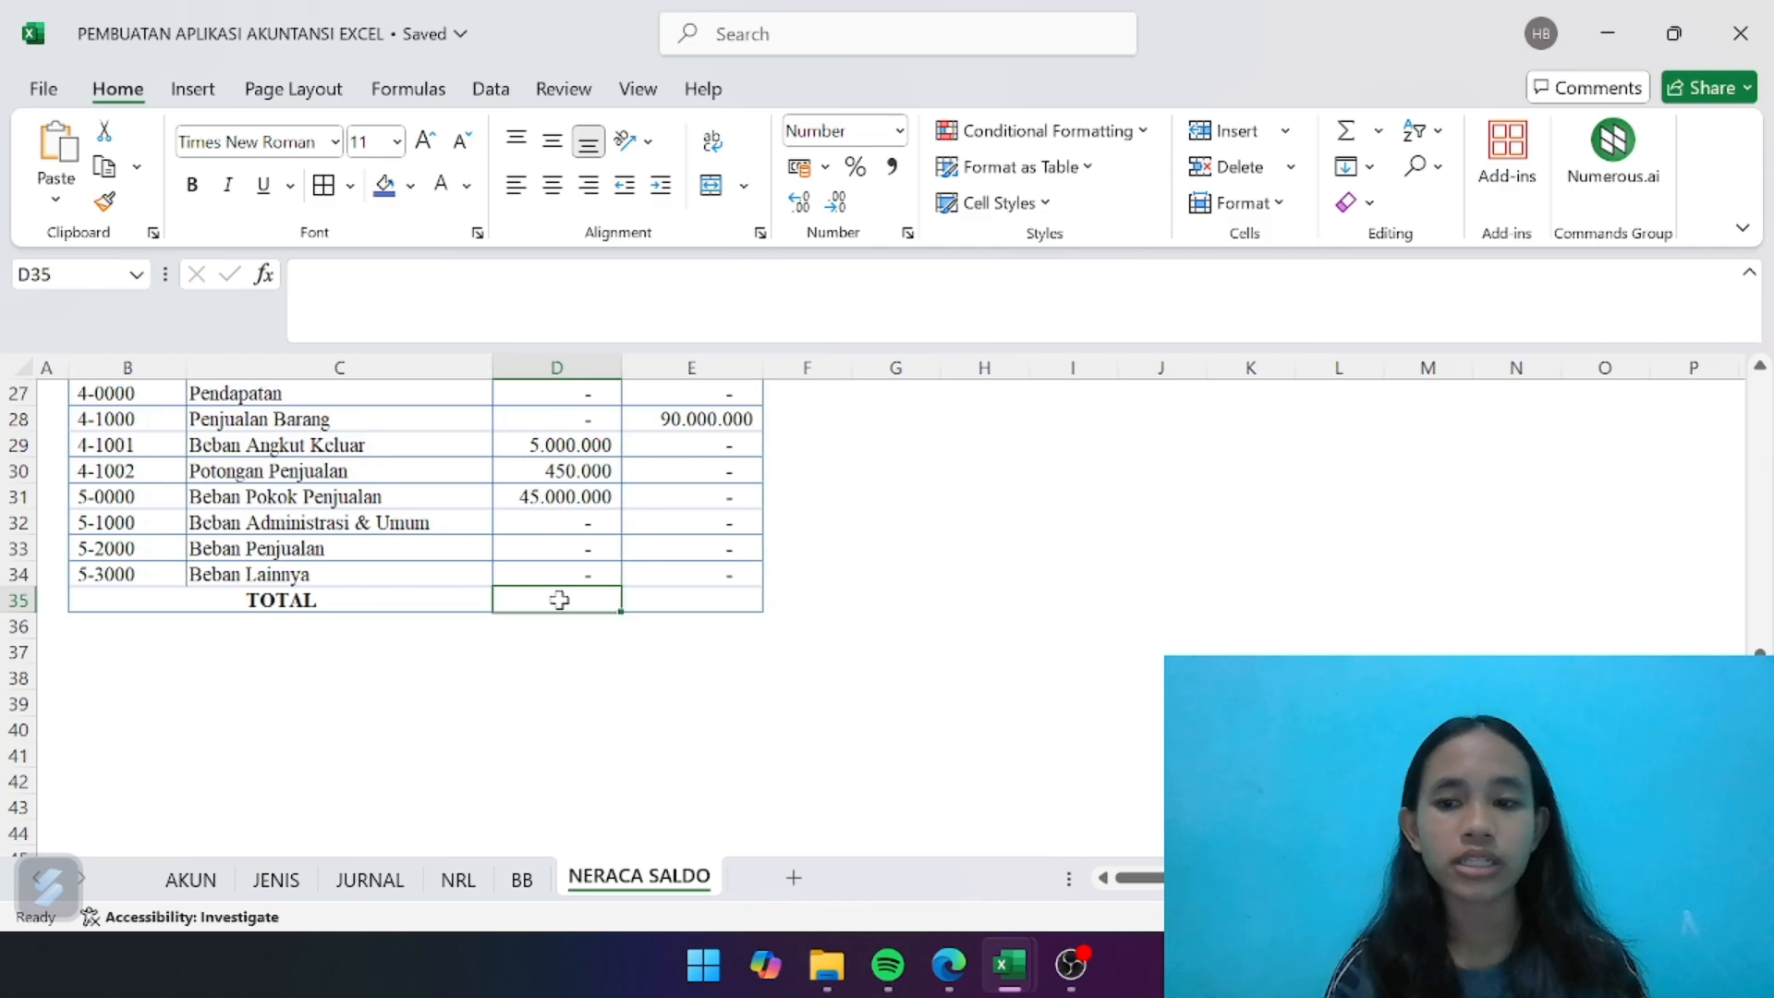
{"action": "type", "text": "=SUM"}
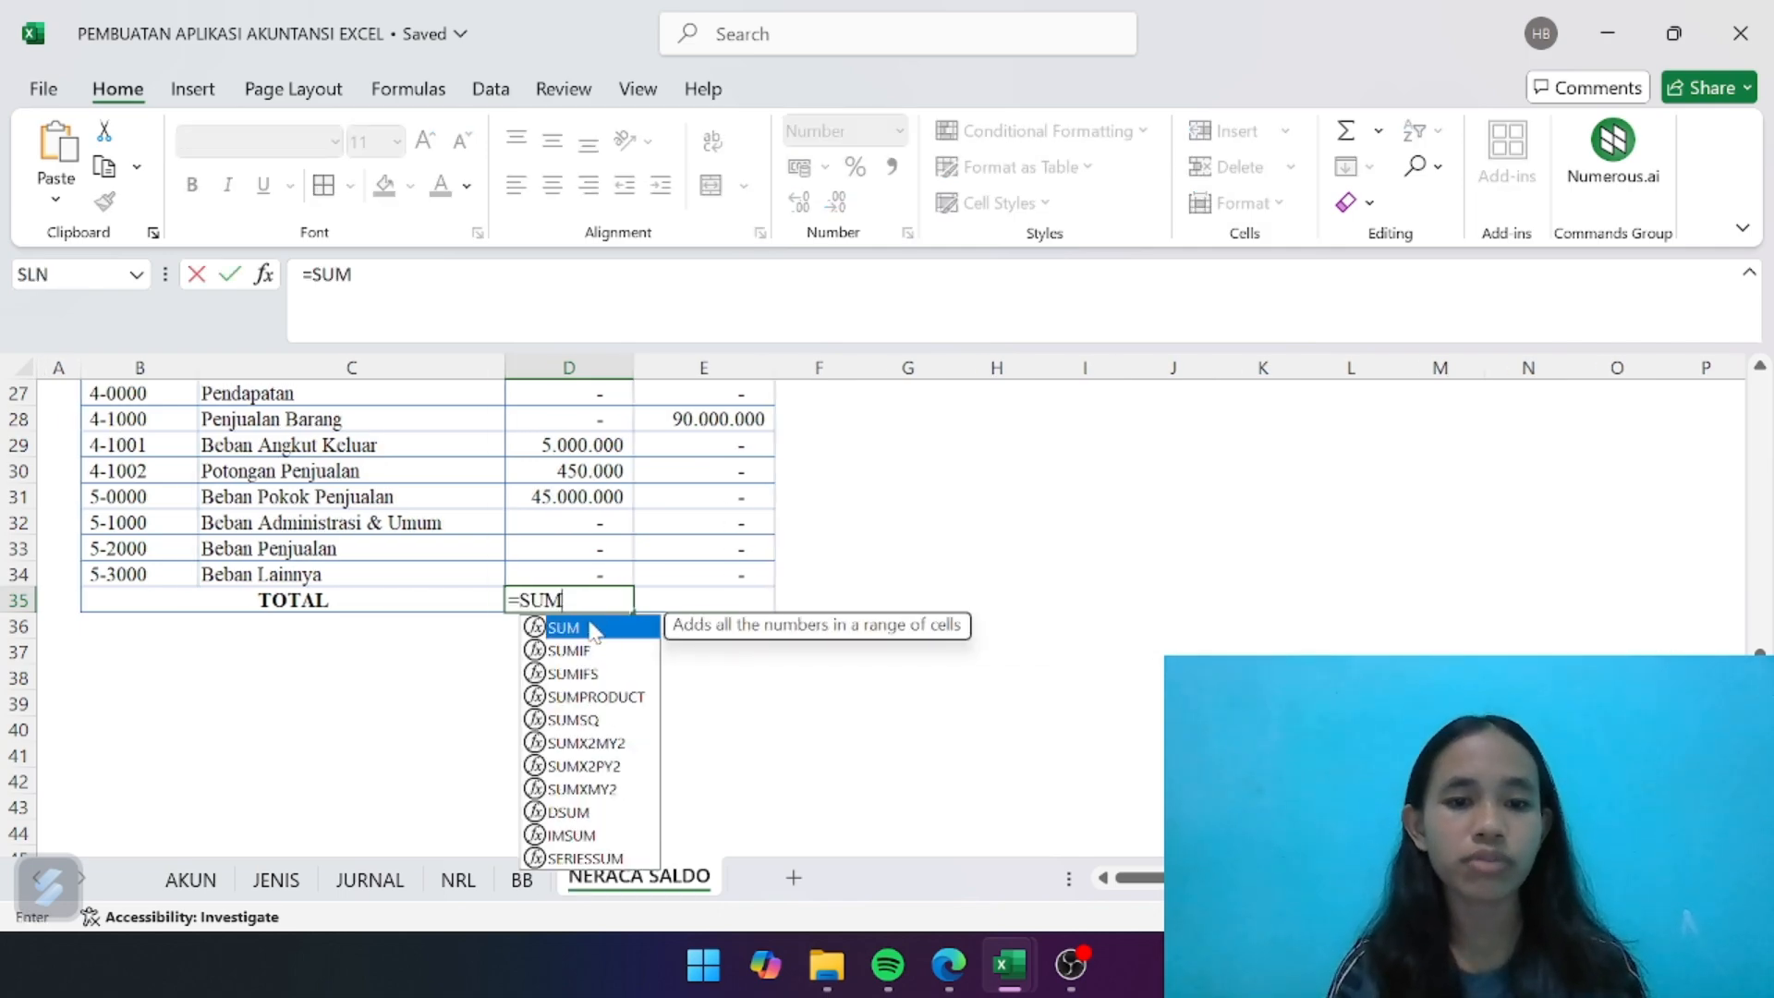
{"action": "double_click", "coordinate": [591, 632]}
{"action": "scroll", "coordinate": [595, 543], "scroll_direction": "up", "scroll_amount": 9}
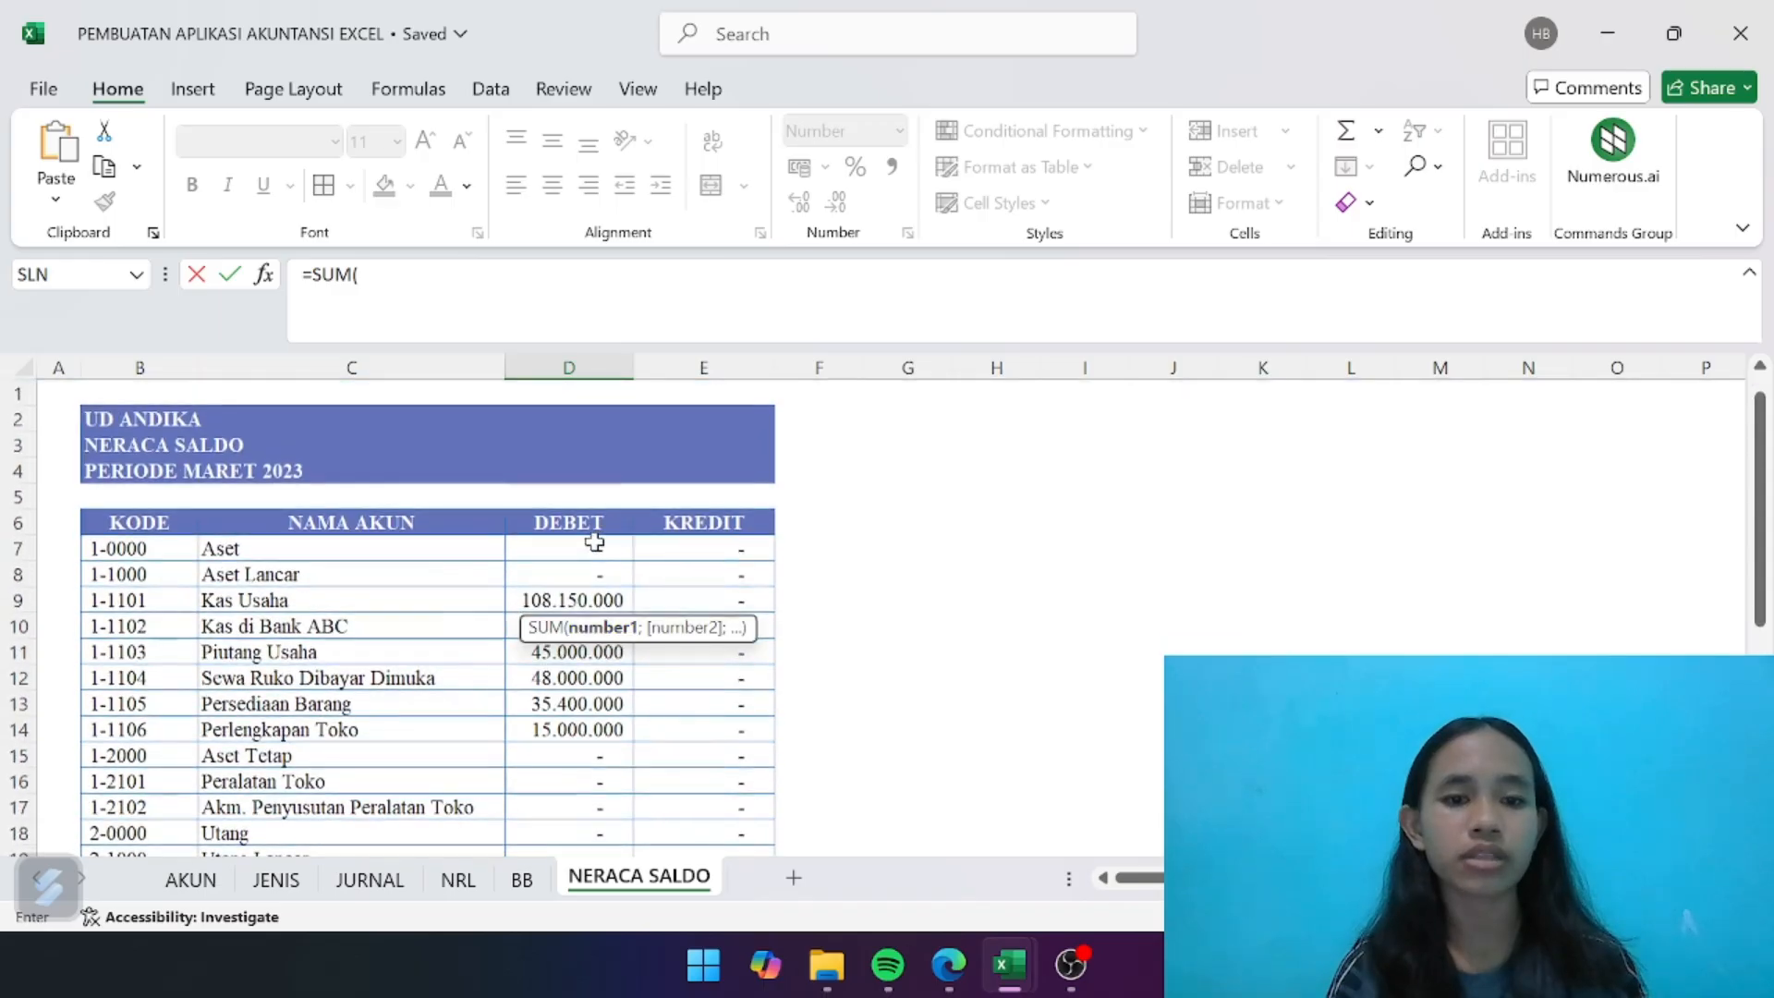
{"action": "left_click_drag", "start_coordinate": [594, 542], "coordinate": [624, 807]}
{"action": "left_click", "coordinate": [438, 275]}
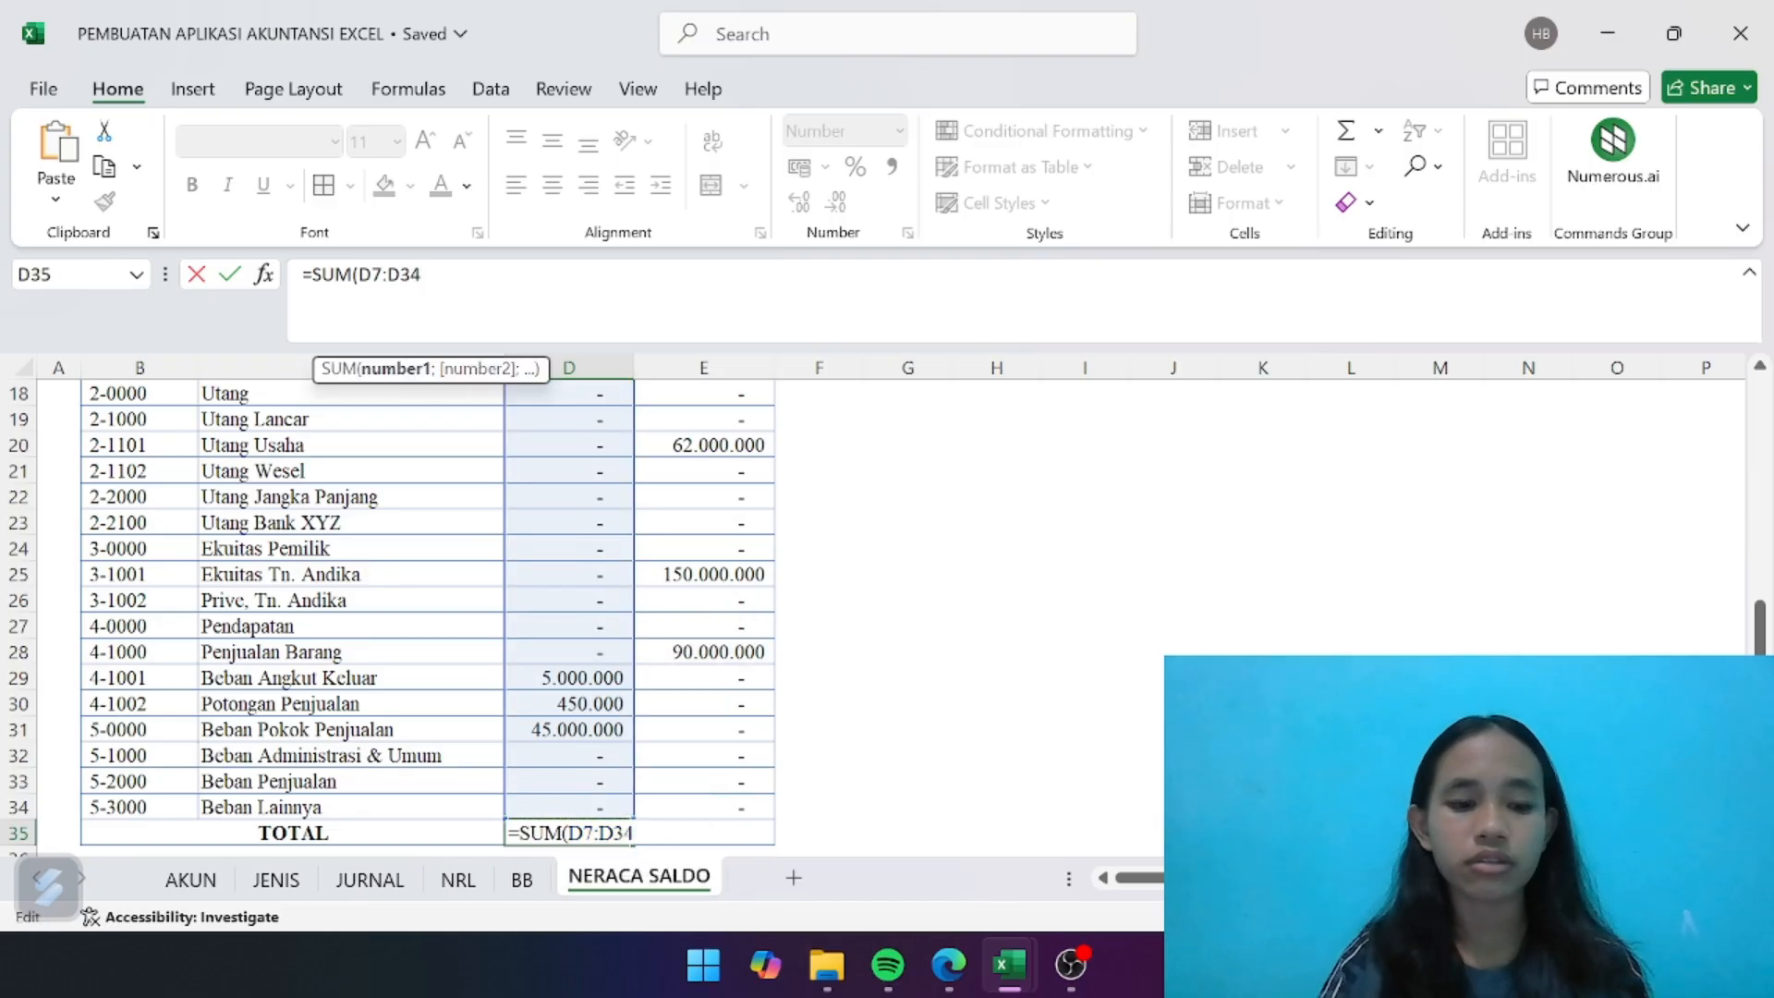
{"action": "key", "text": "Return"}
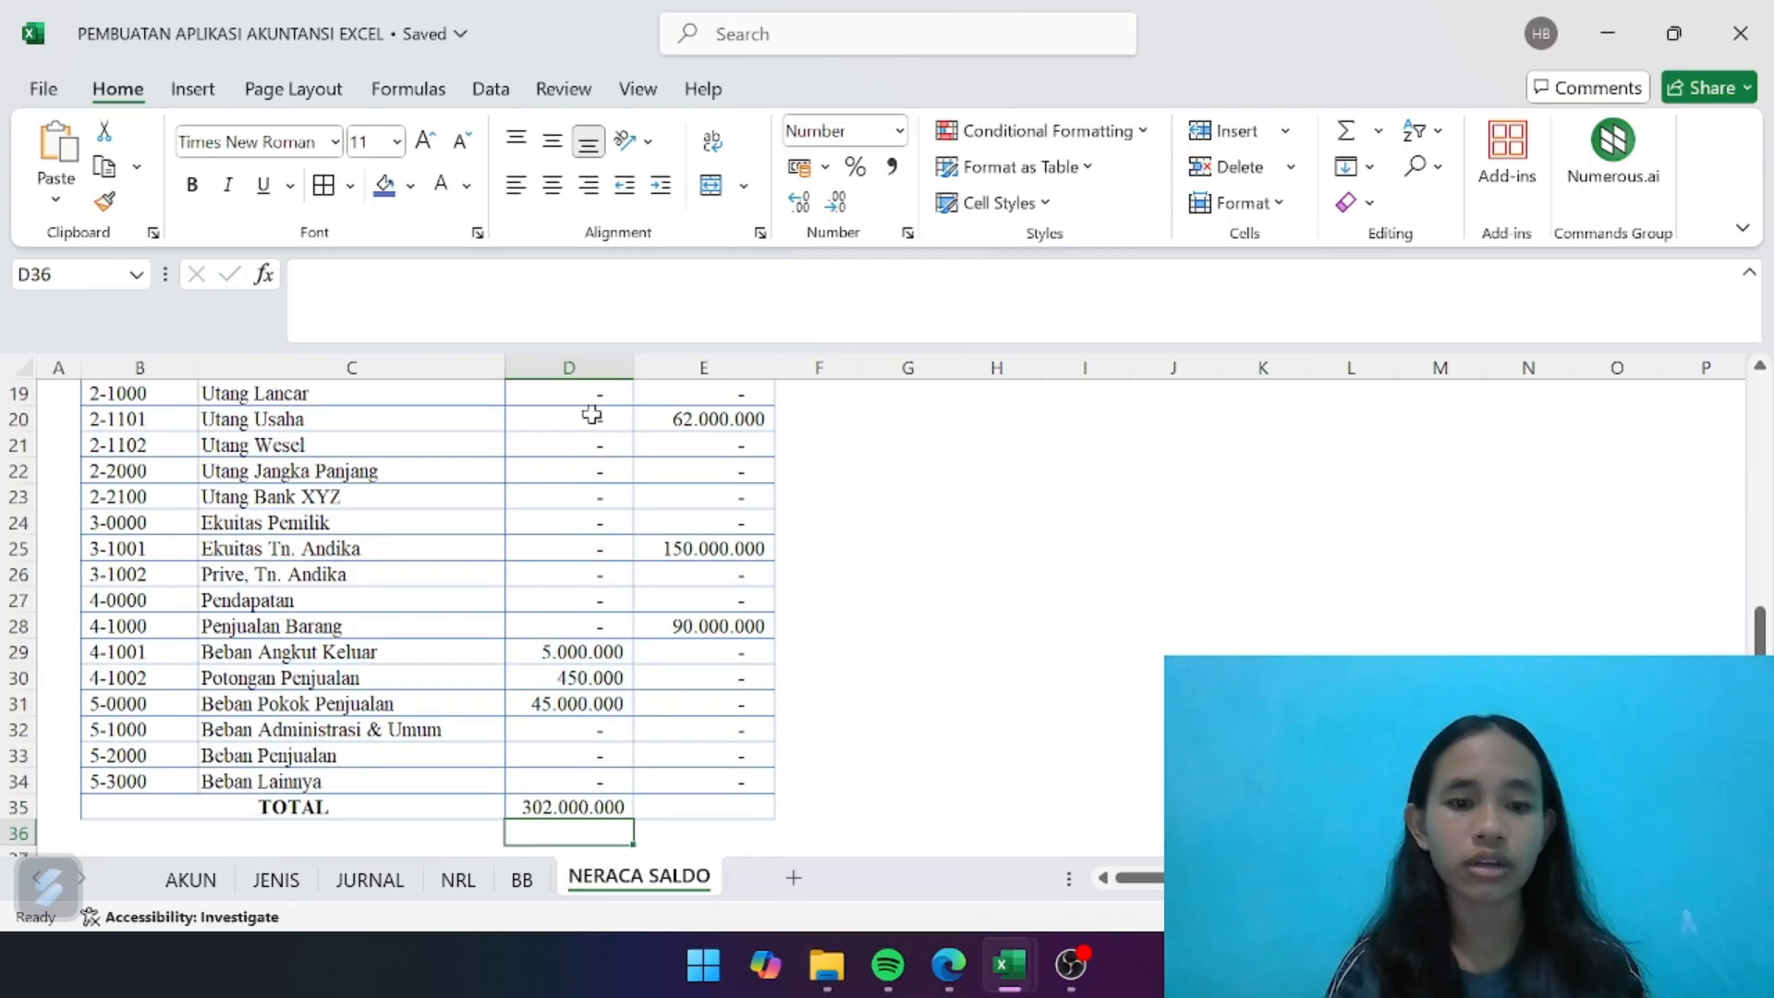
- Copy the debit total formula from D35 to E35 to sum the credit amounts
{"action": "left_click", "coordinate": [596, 800]}
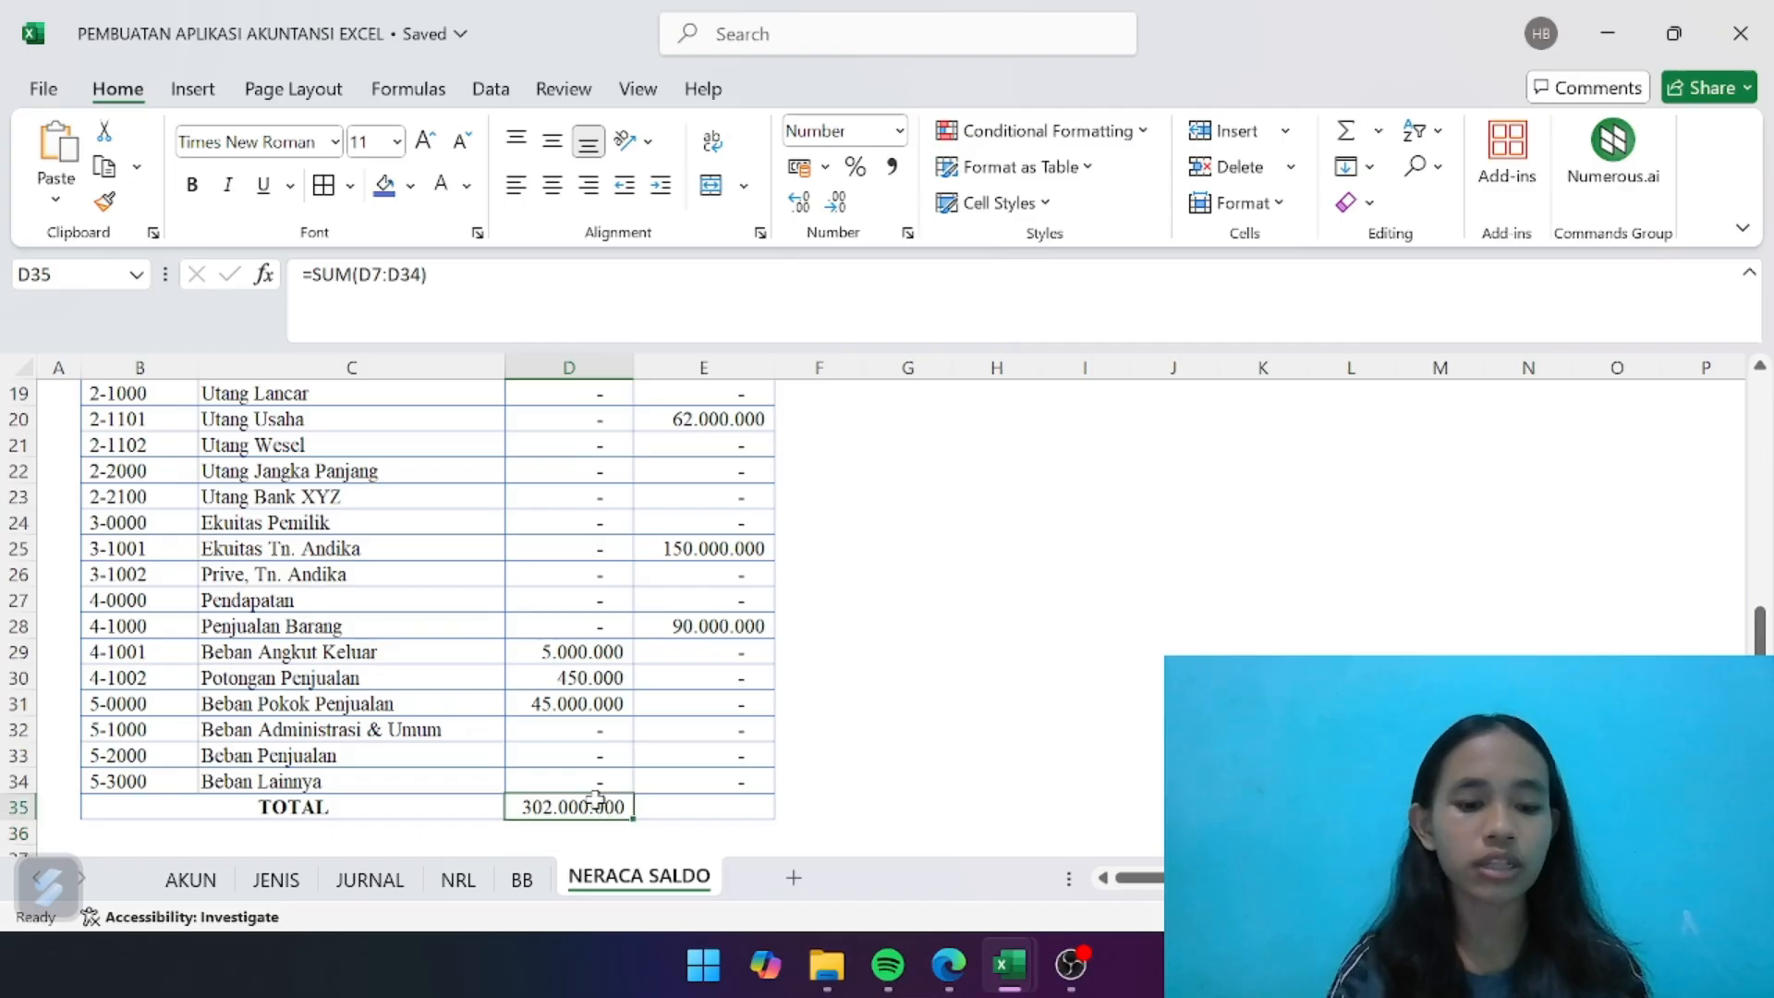
{"action": "key", "text": "ctrl+c"}
{"action": "left_click", "coordinate": [710, 805]}
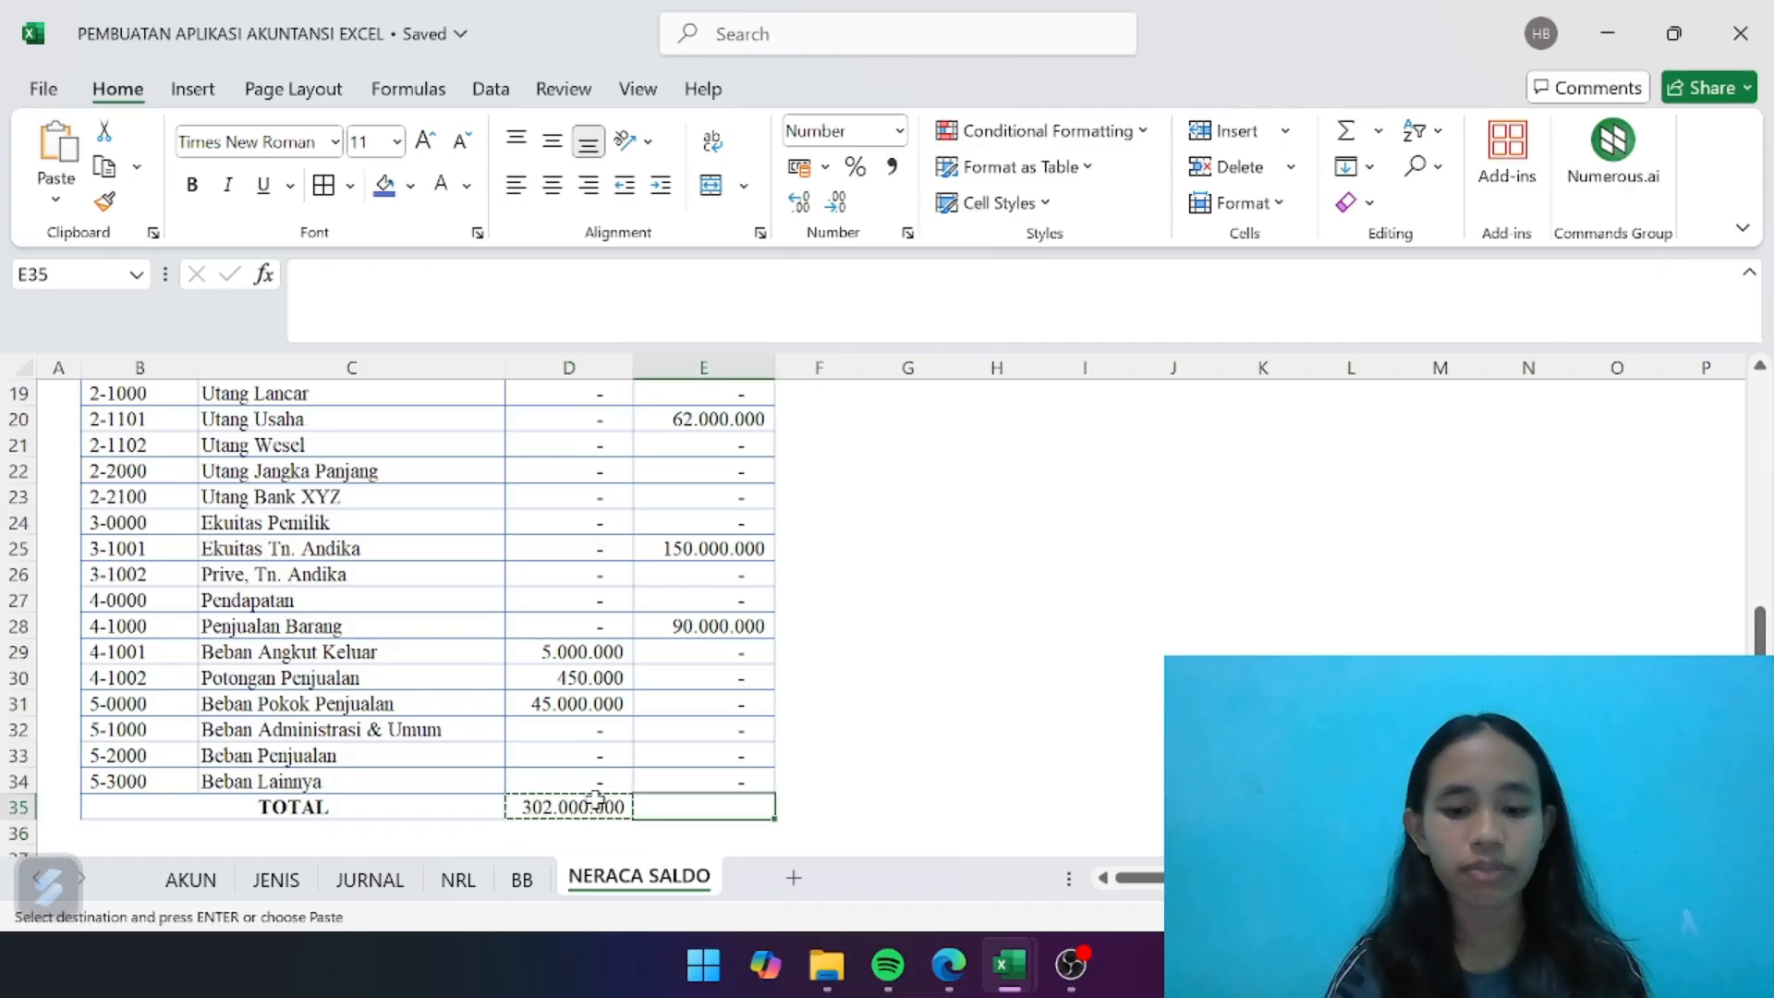
{"action": "key", "text": "ctrl+v"}
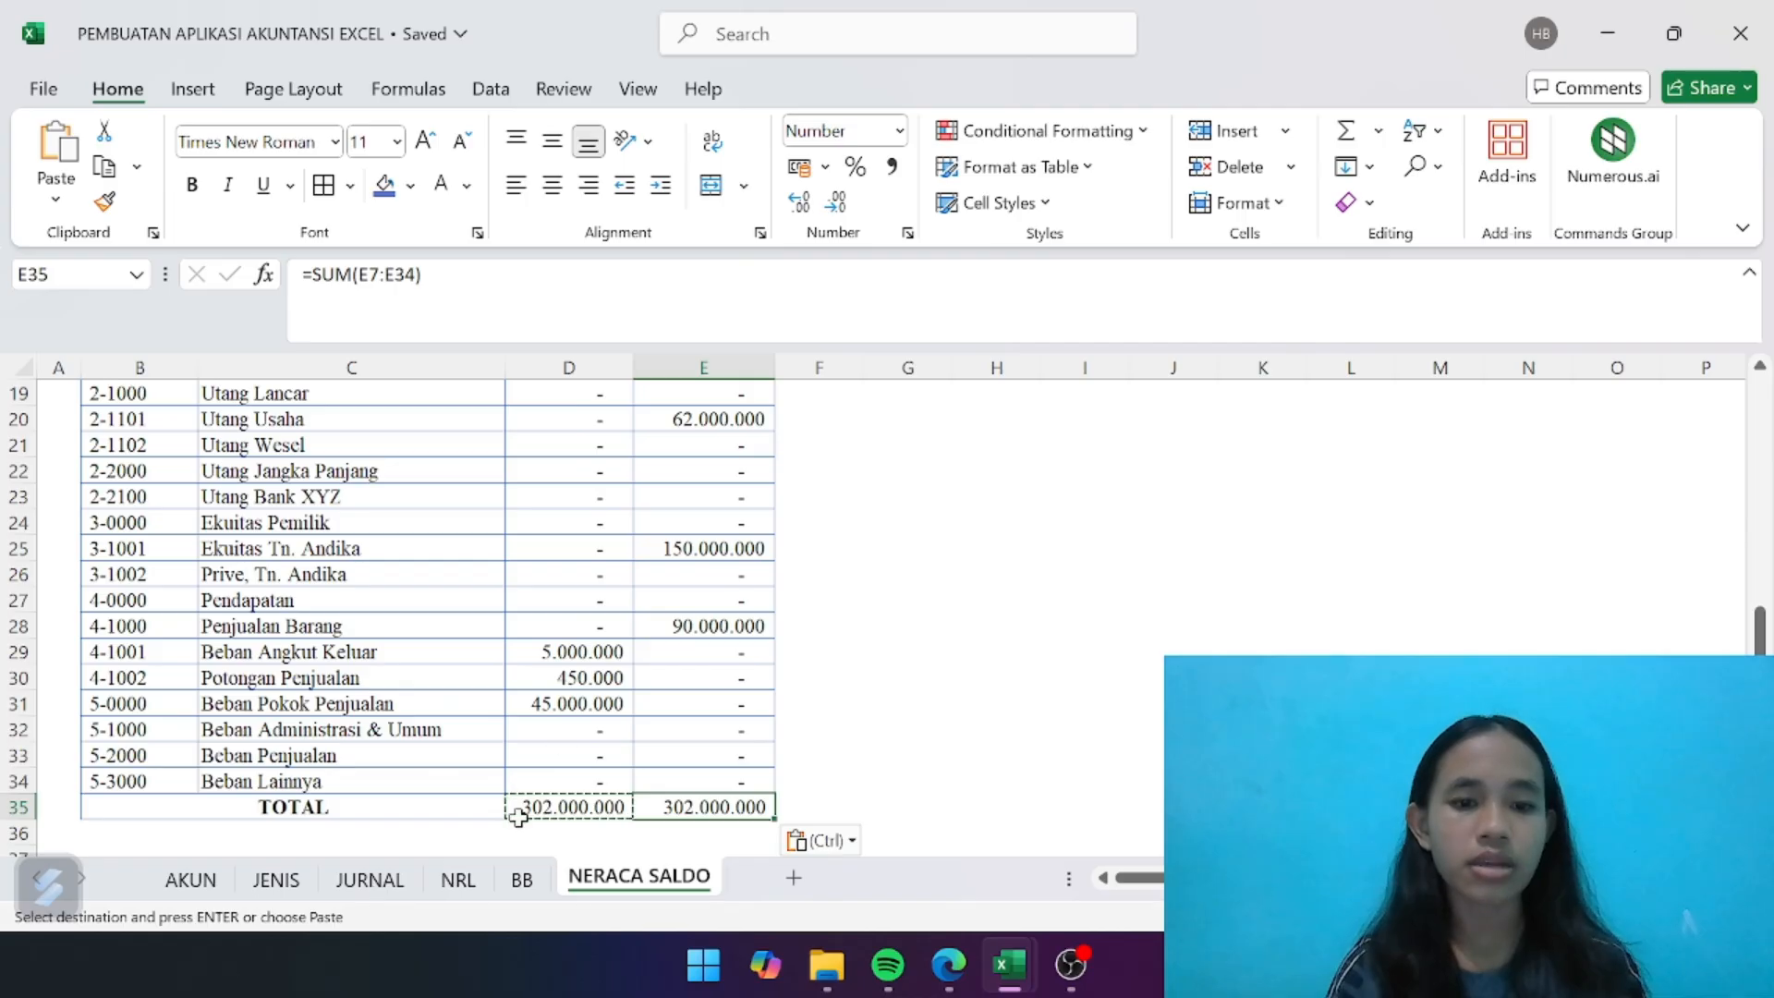
- Fill the TOTAL row, B35:E35, with the same blue as the table header
{"action": "left_click", "coordinate": [215, 803]}
{"action": "left_click_drag", "start_coordinate": [215, 803], "coordinate": [698, 813]}
{"action": "left_click", "coordinate": [382, 185]}
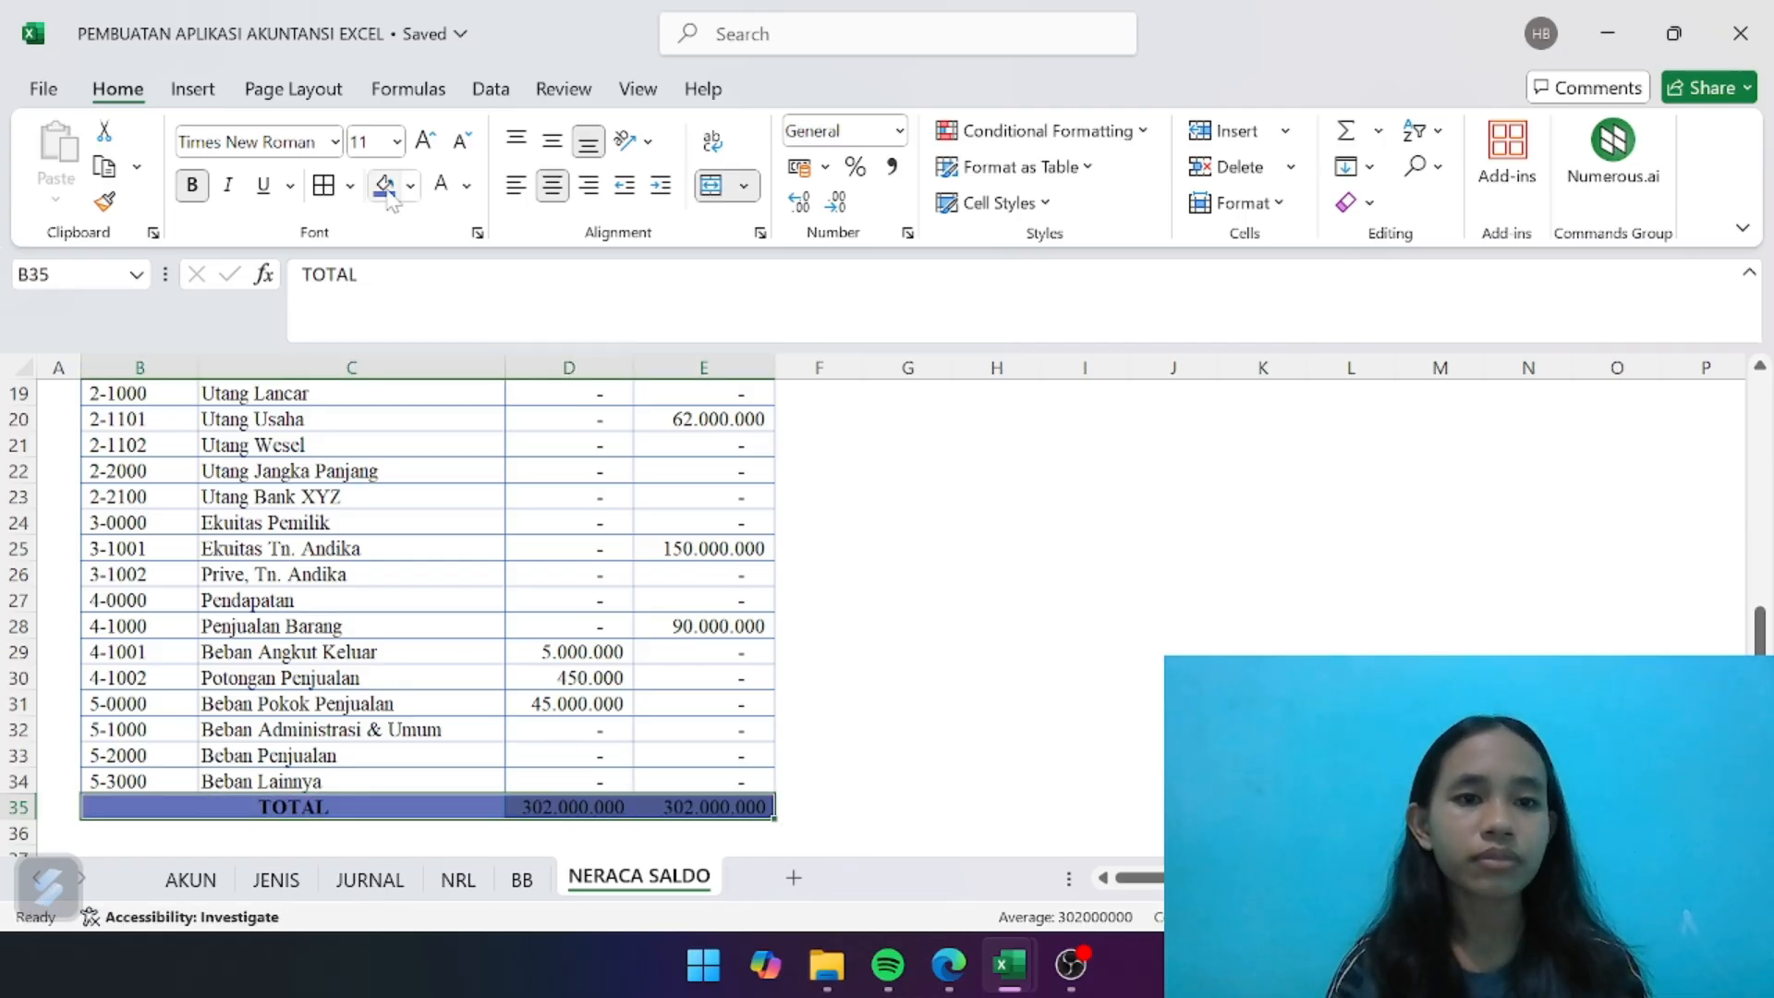
- Set the text of the TOTAL row, B35:E35, to white and bold
{"action": "left_click", "coordinate": [442, 186]}
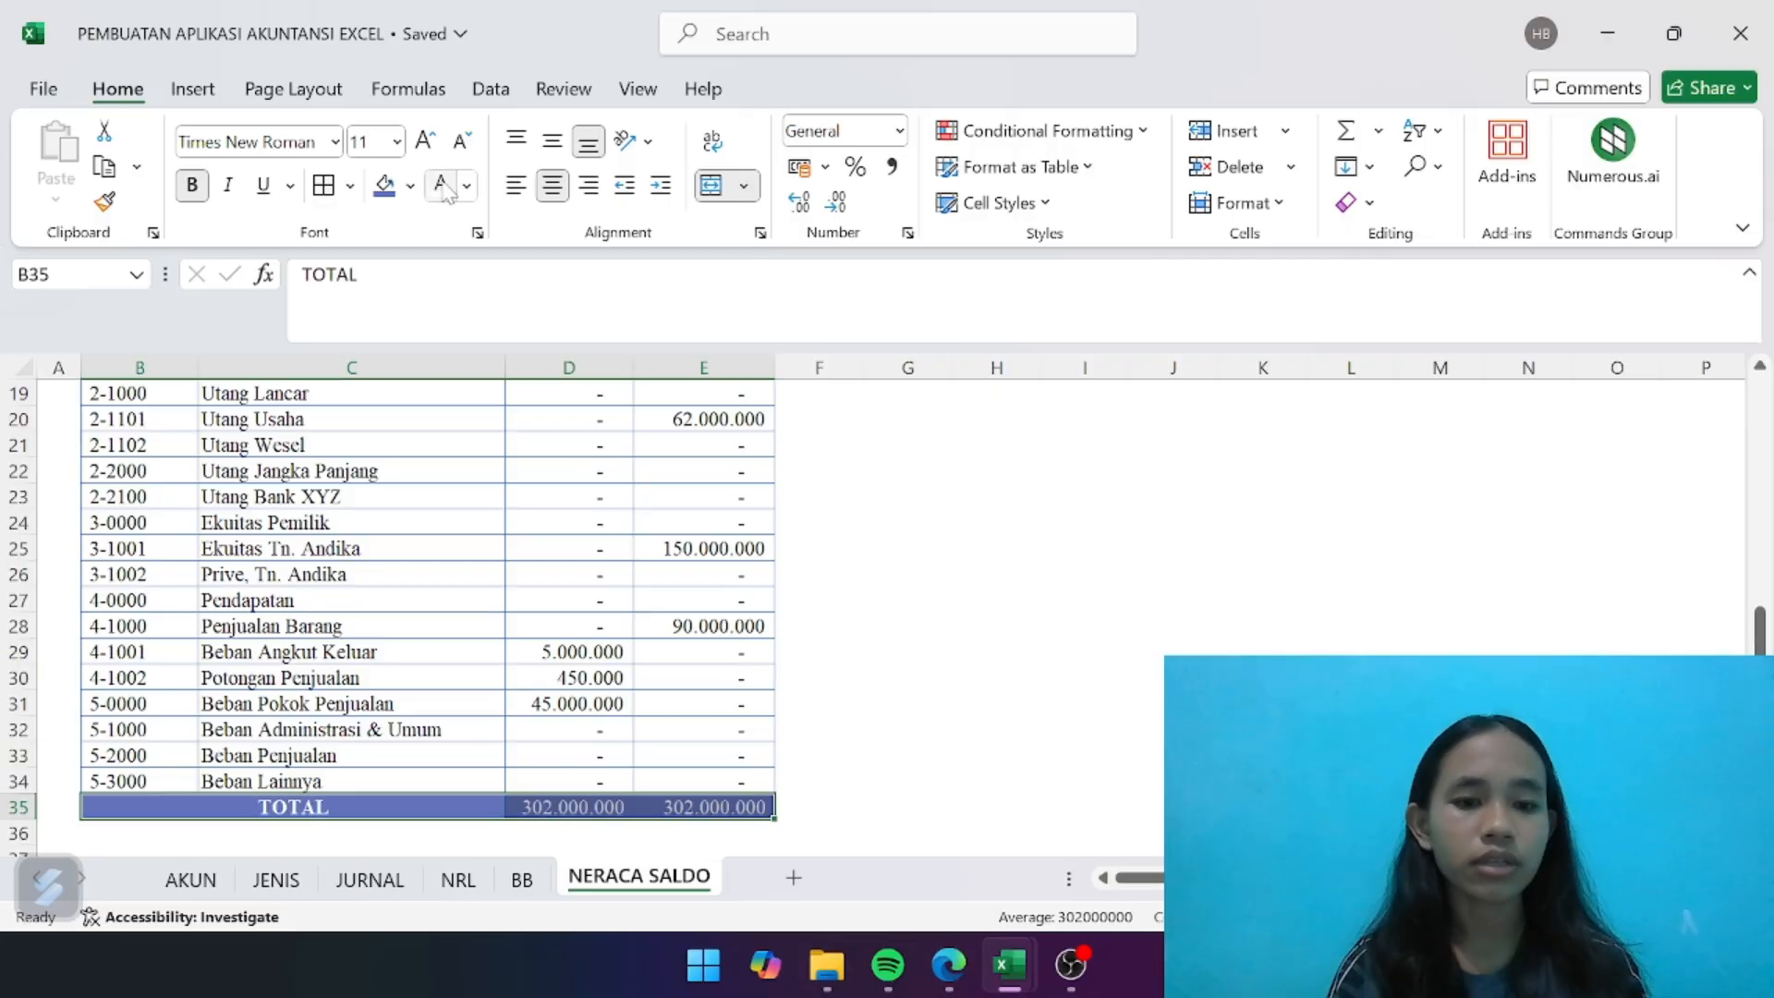
{"action": "left_click", "coordinate": [199, 188]}
{"action": "left_click", "coordinate": [198, 188]}
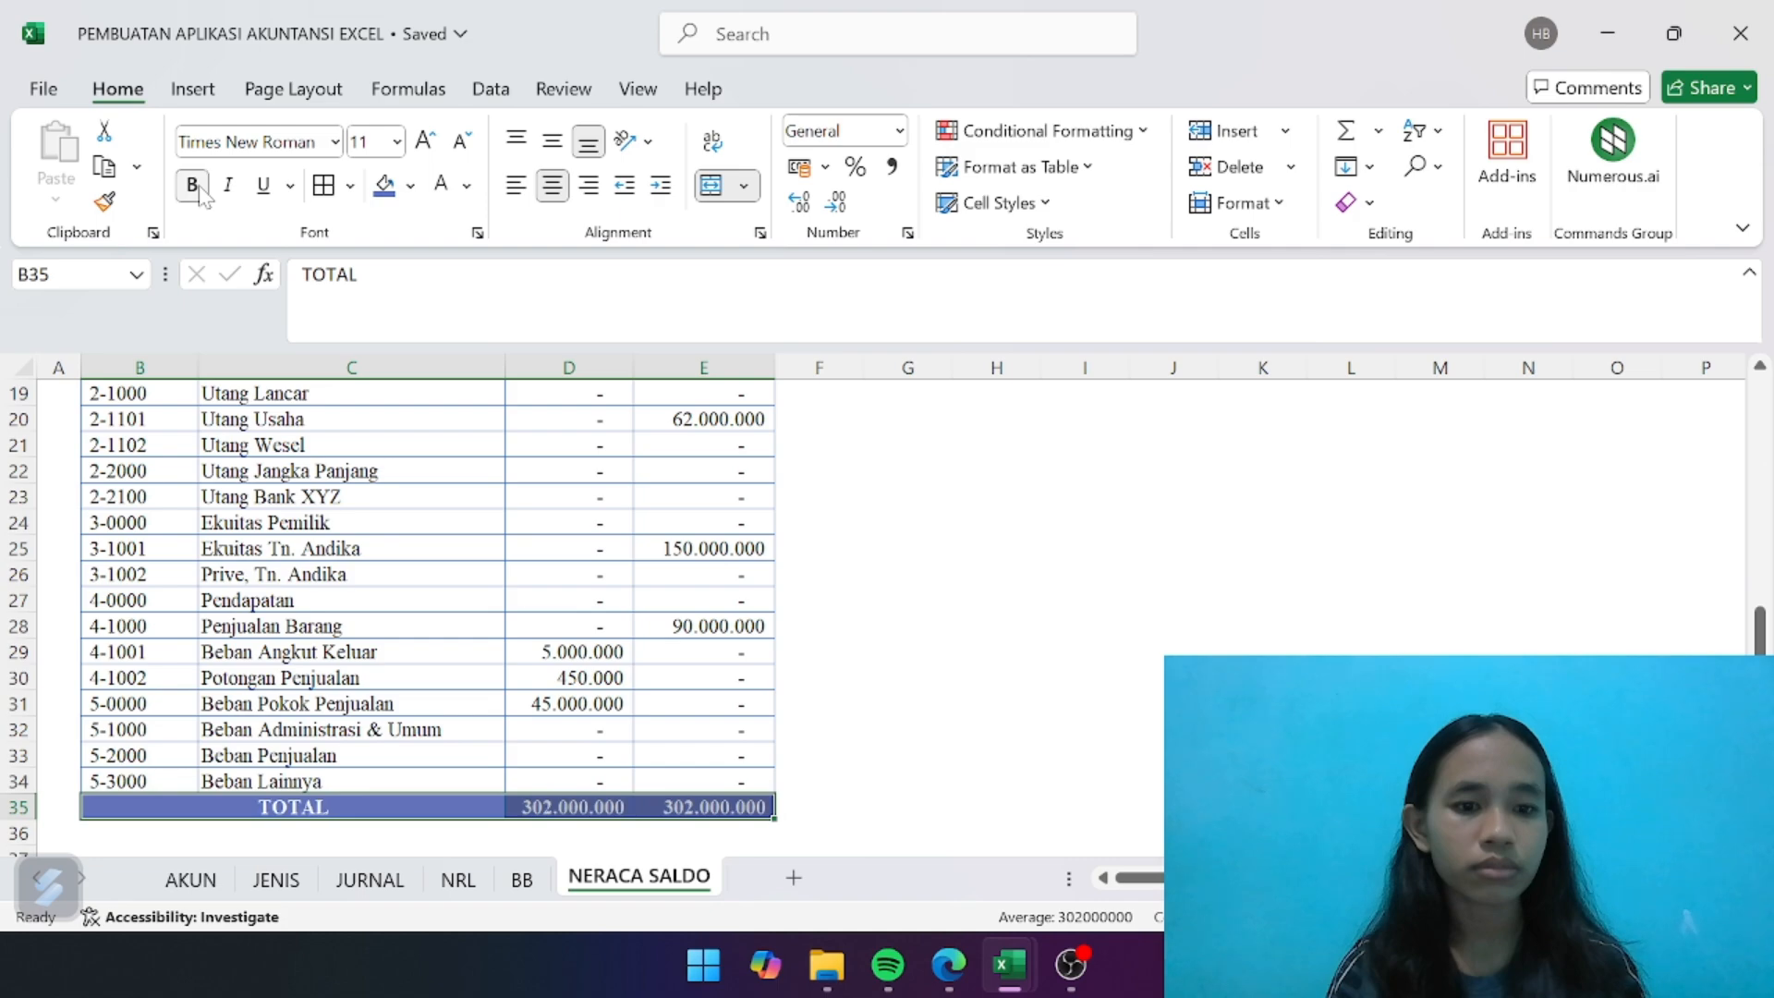
{"action": "left_click", "coordinate": [988, 708]}
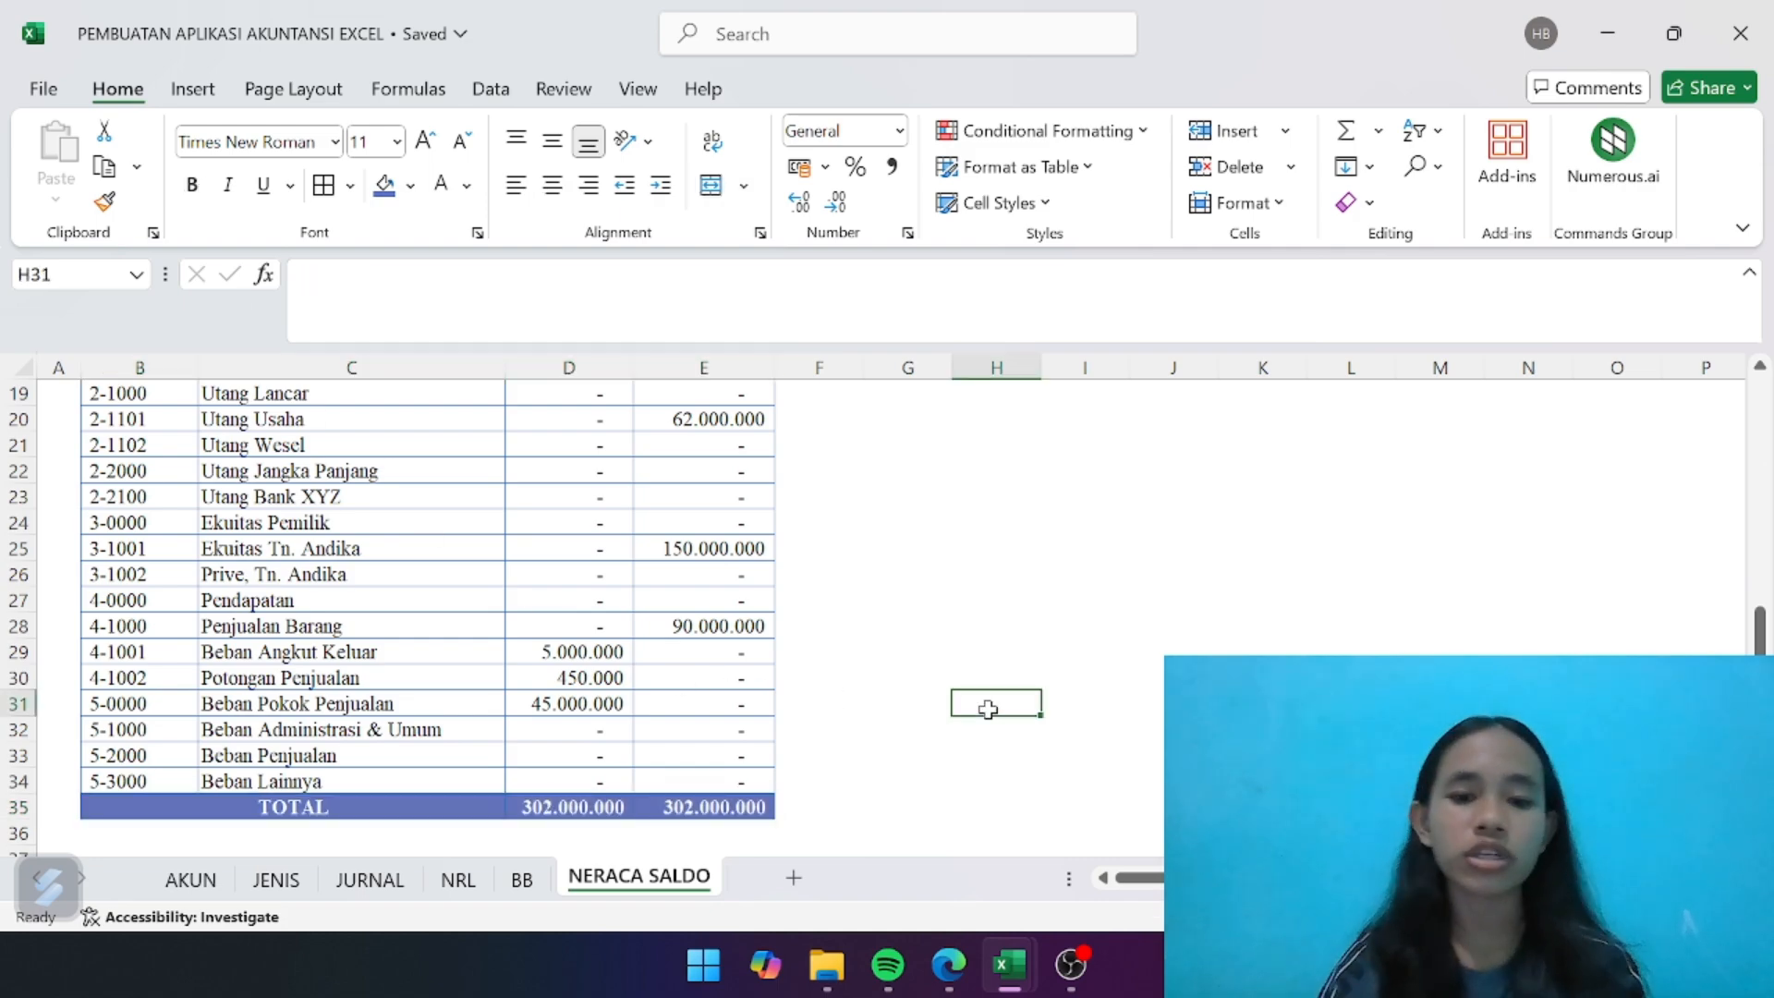
- Add a bold balance check in F35 with the formula =IF(D35=E35;"Balance";"Not Balance")
{"action": "left_click", "coordinate": [842, 830]}
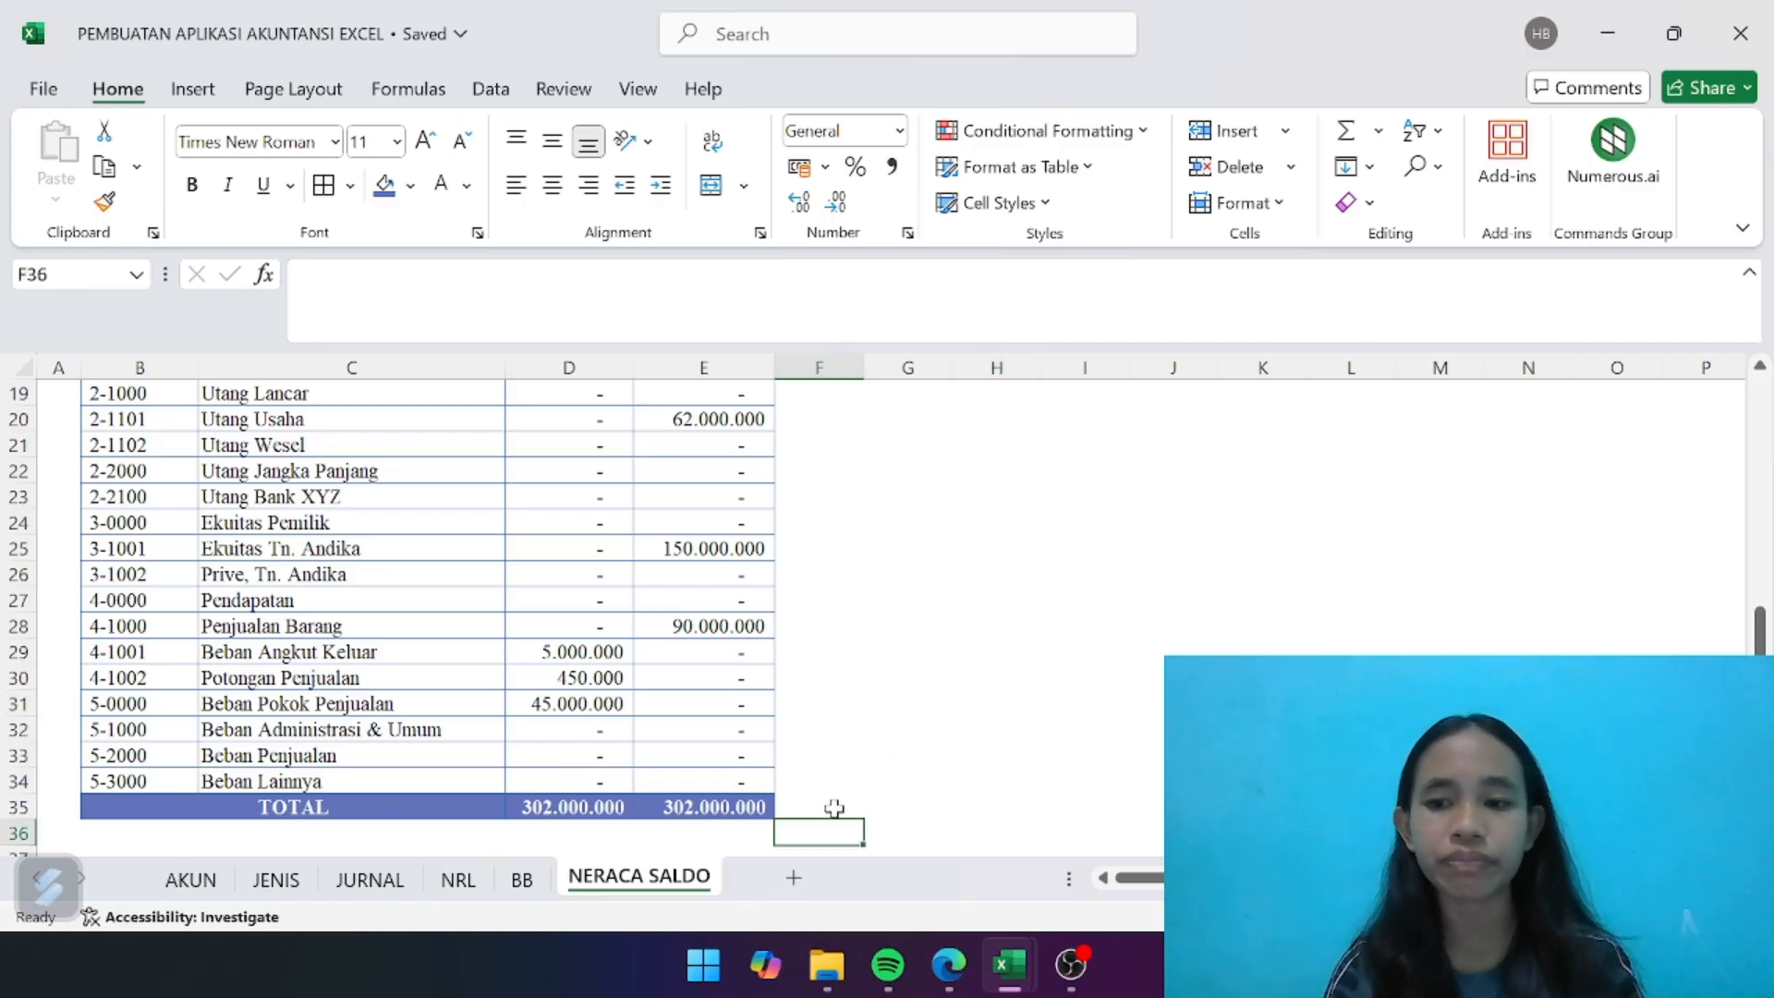
{"action": "left_click", "coordinate": [834, 808]}
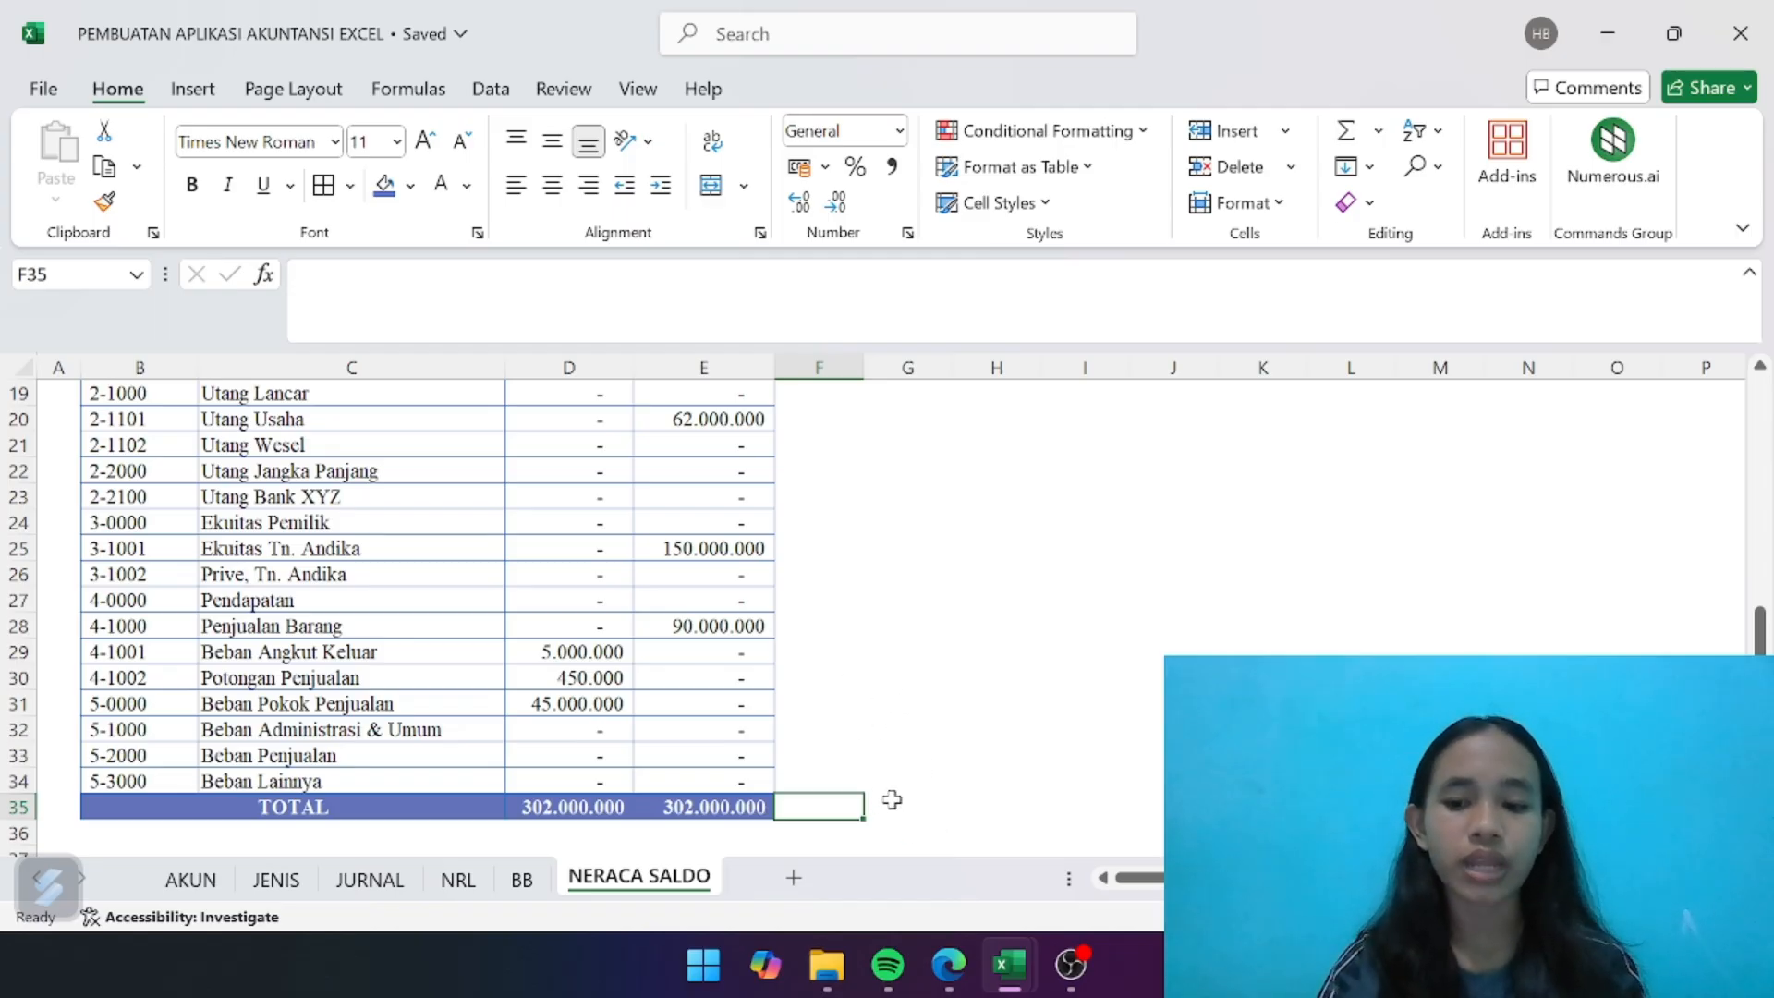
{"action": "type", "text": "=IF"}
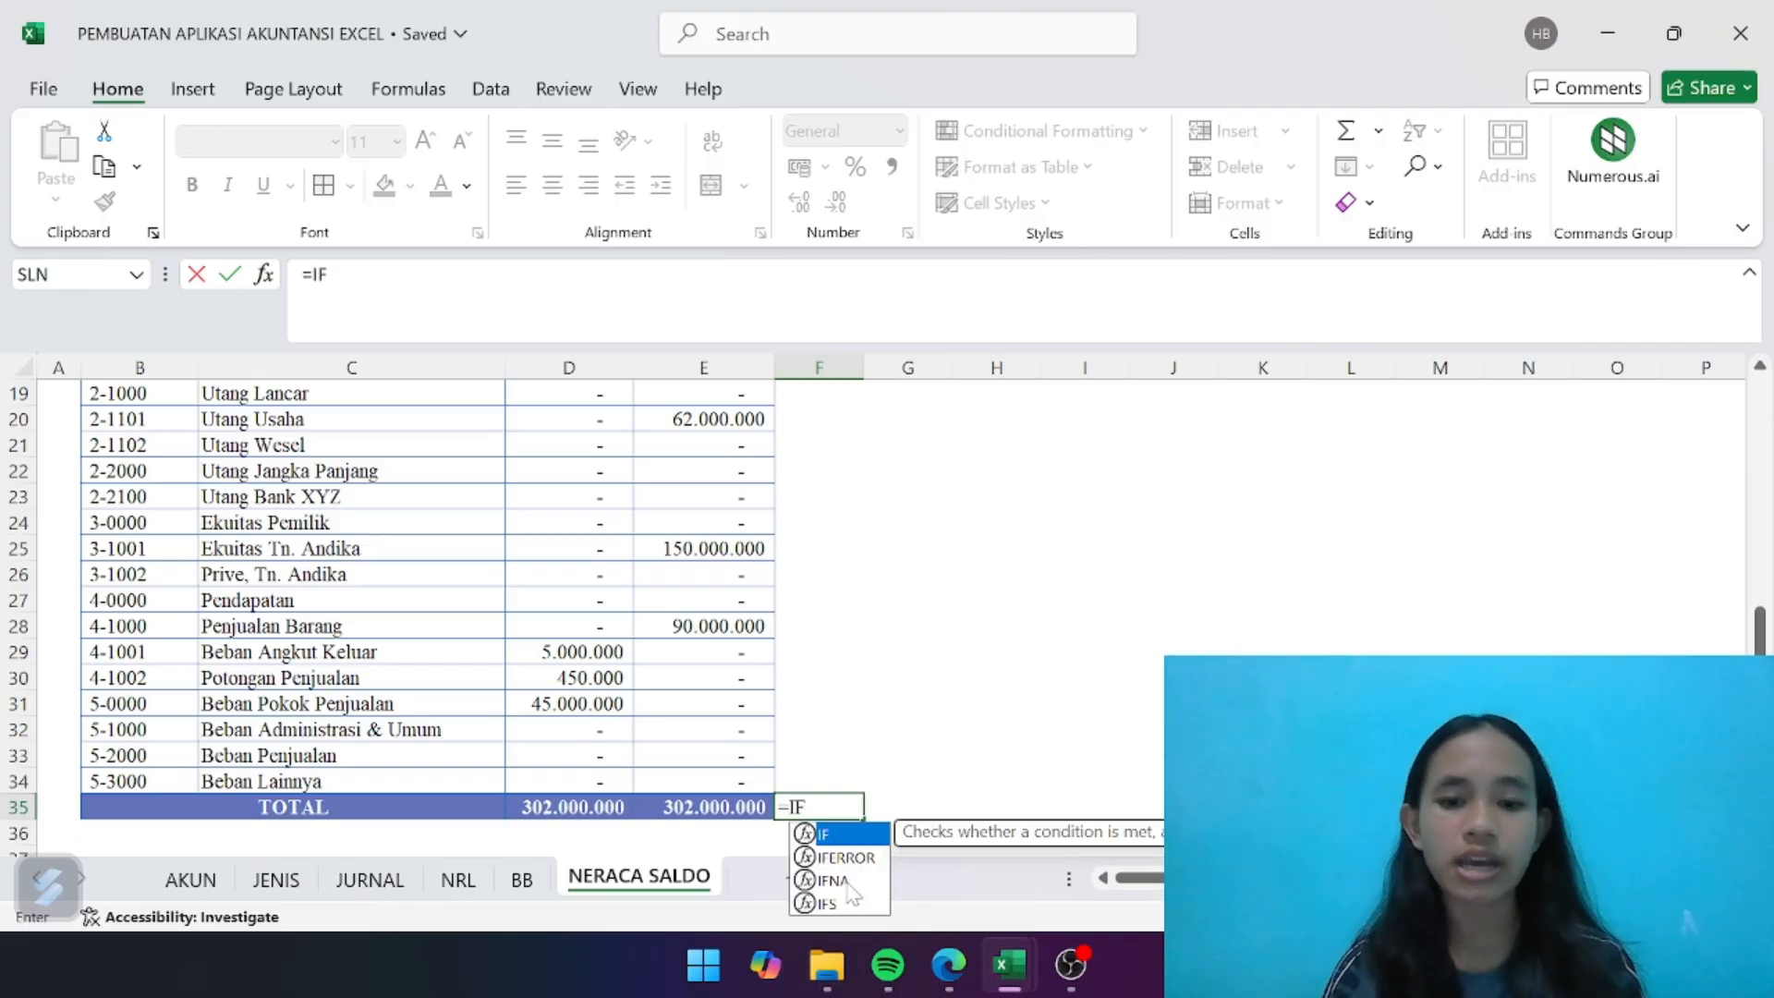
{"action": "double_click", "coordinate": [850, 841]}
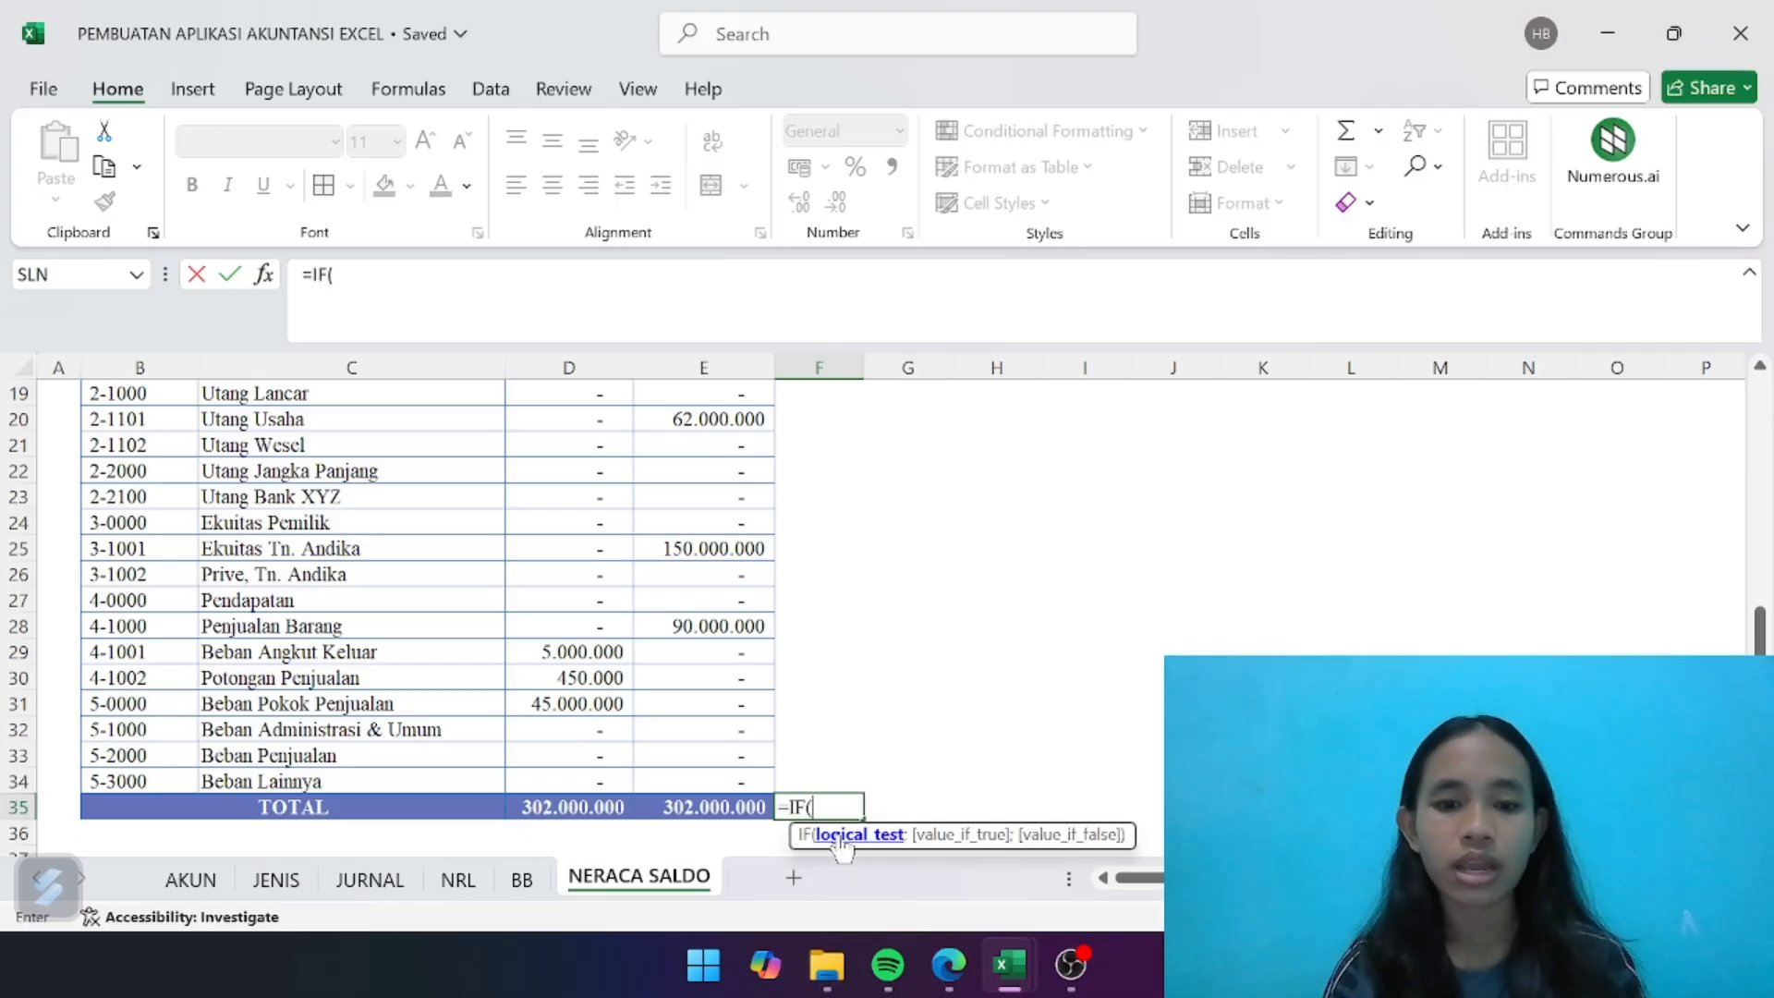
{"action": "left_click", "coordinate": [598, 809]}
{"action": "type", "text": "="}
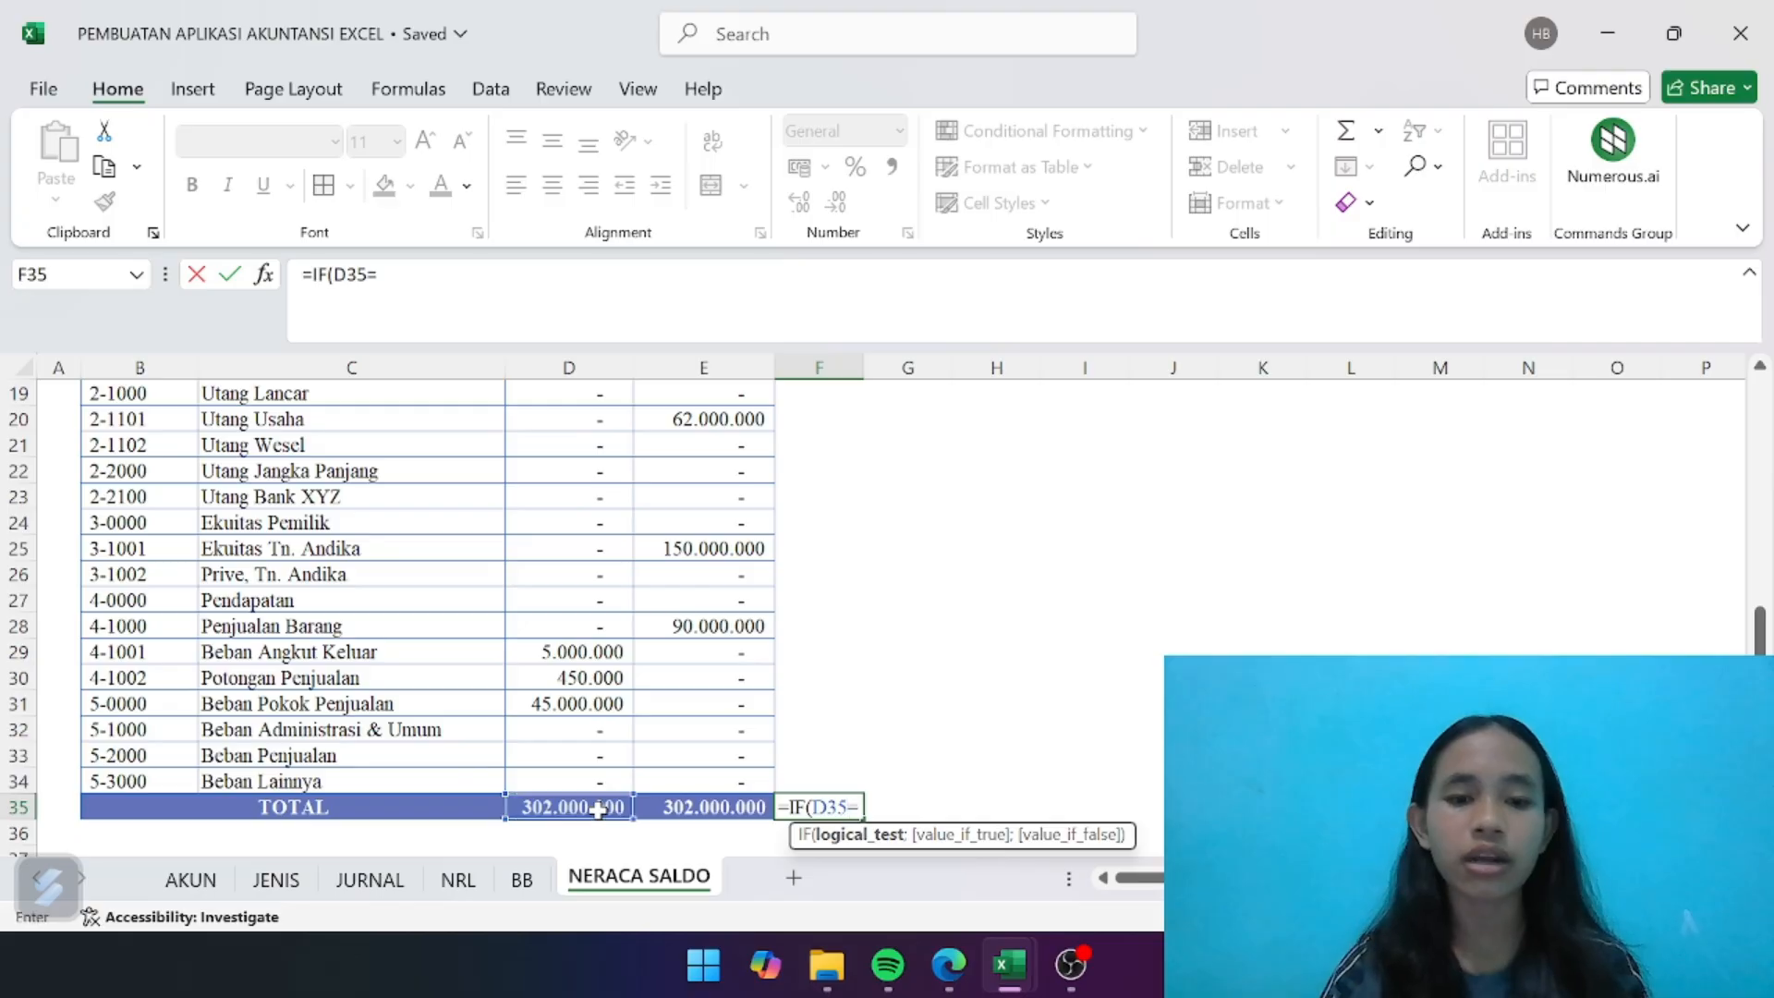
{"action": "left_click", "coordinate": [723, 809]}
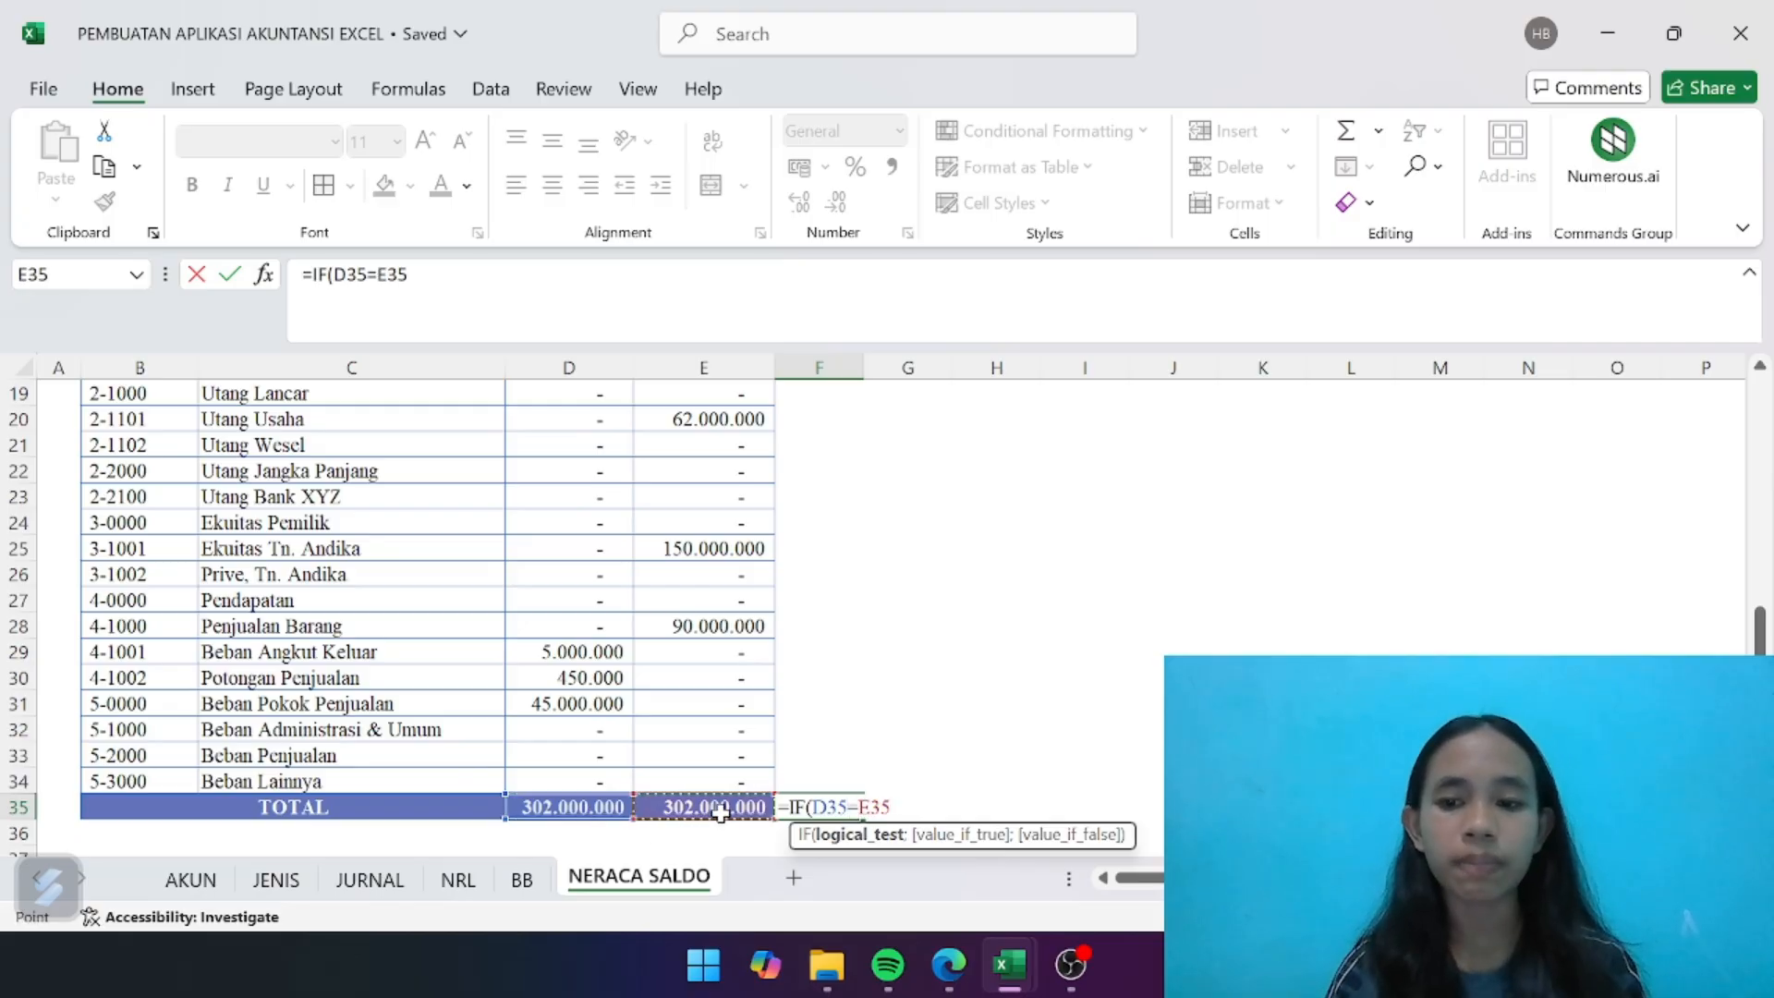
{"action": "type", "text": ";"}
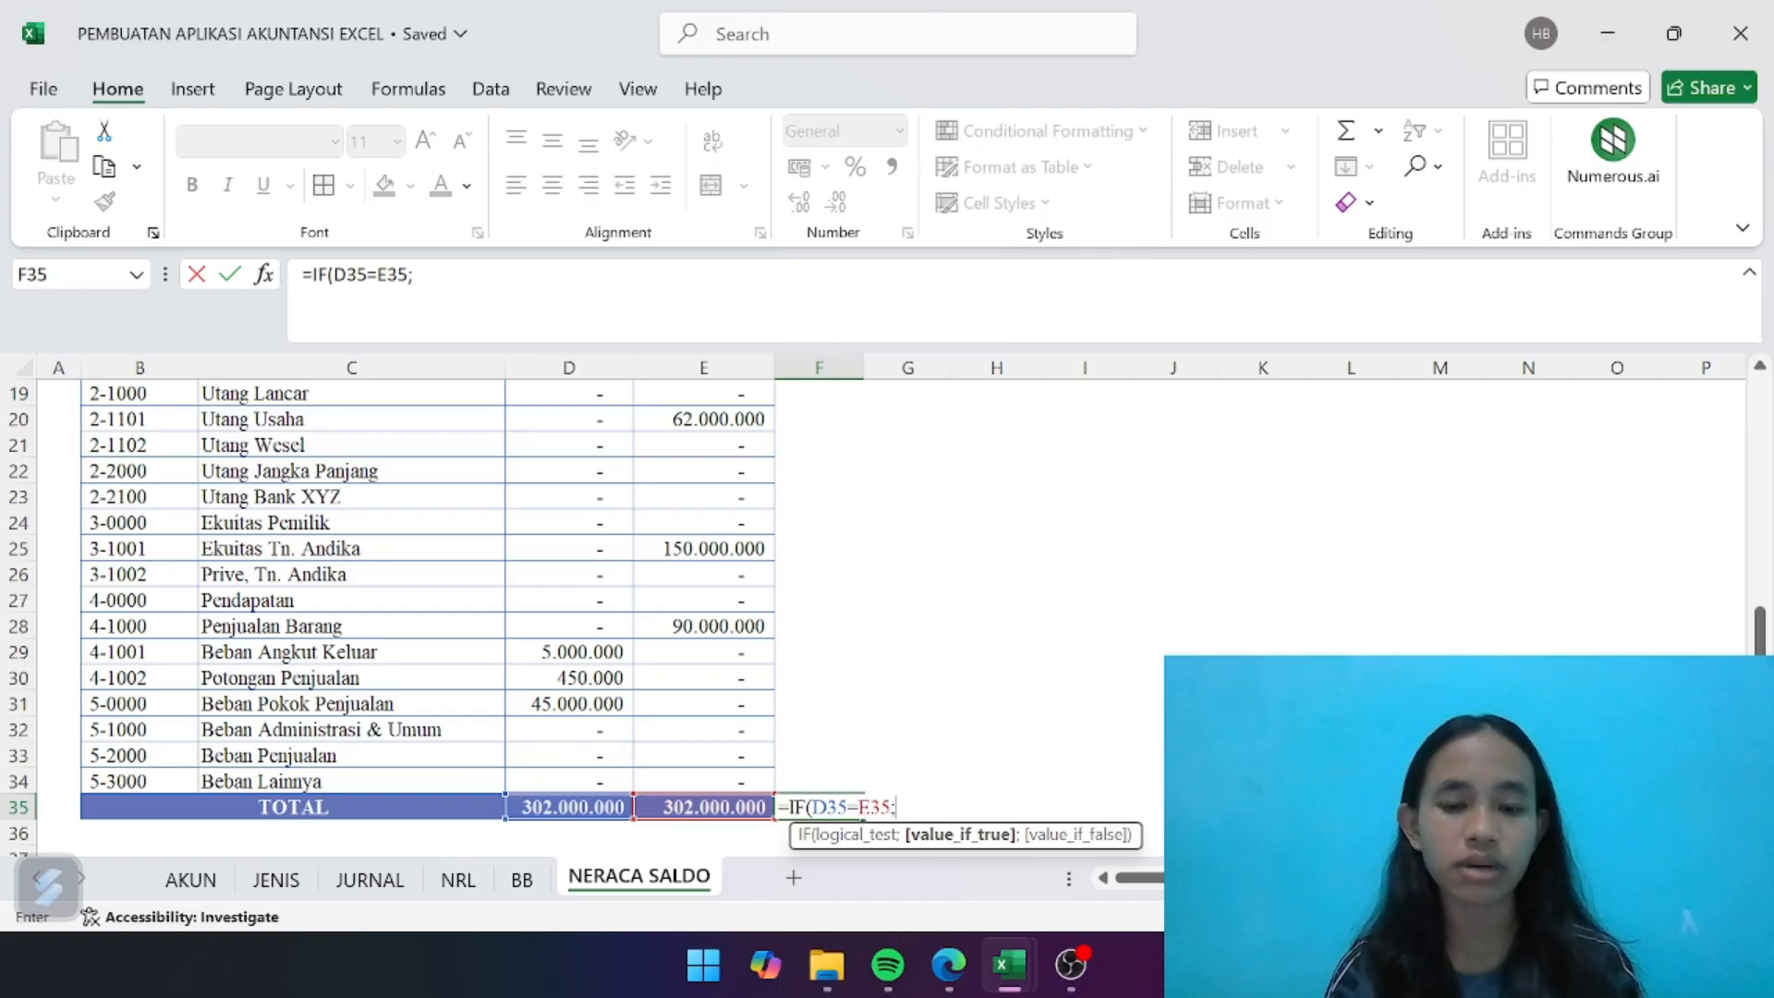
{"action": "type", "text": "Balan"}
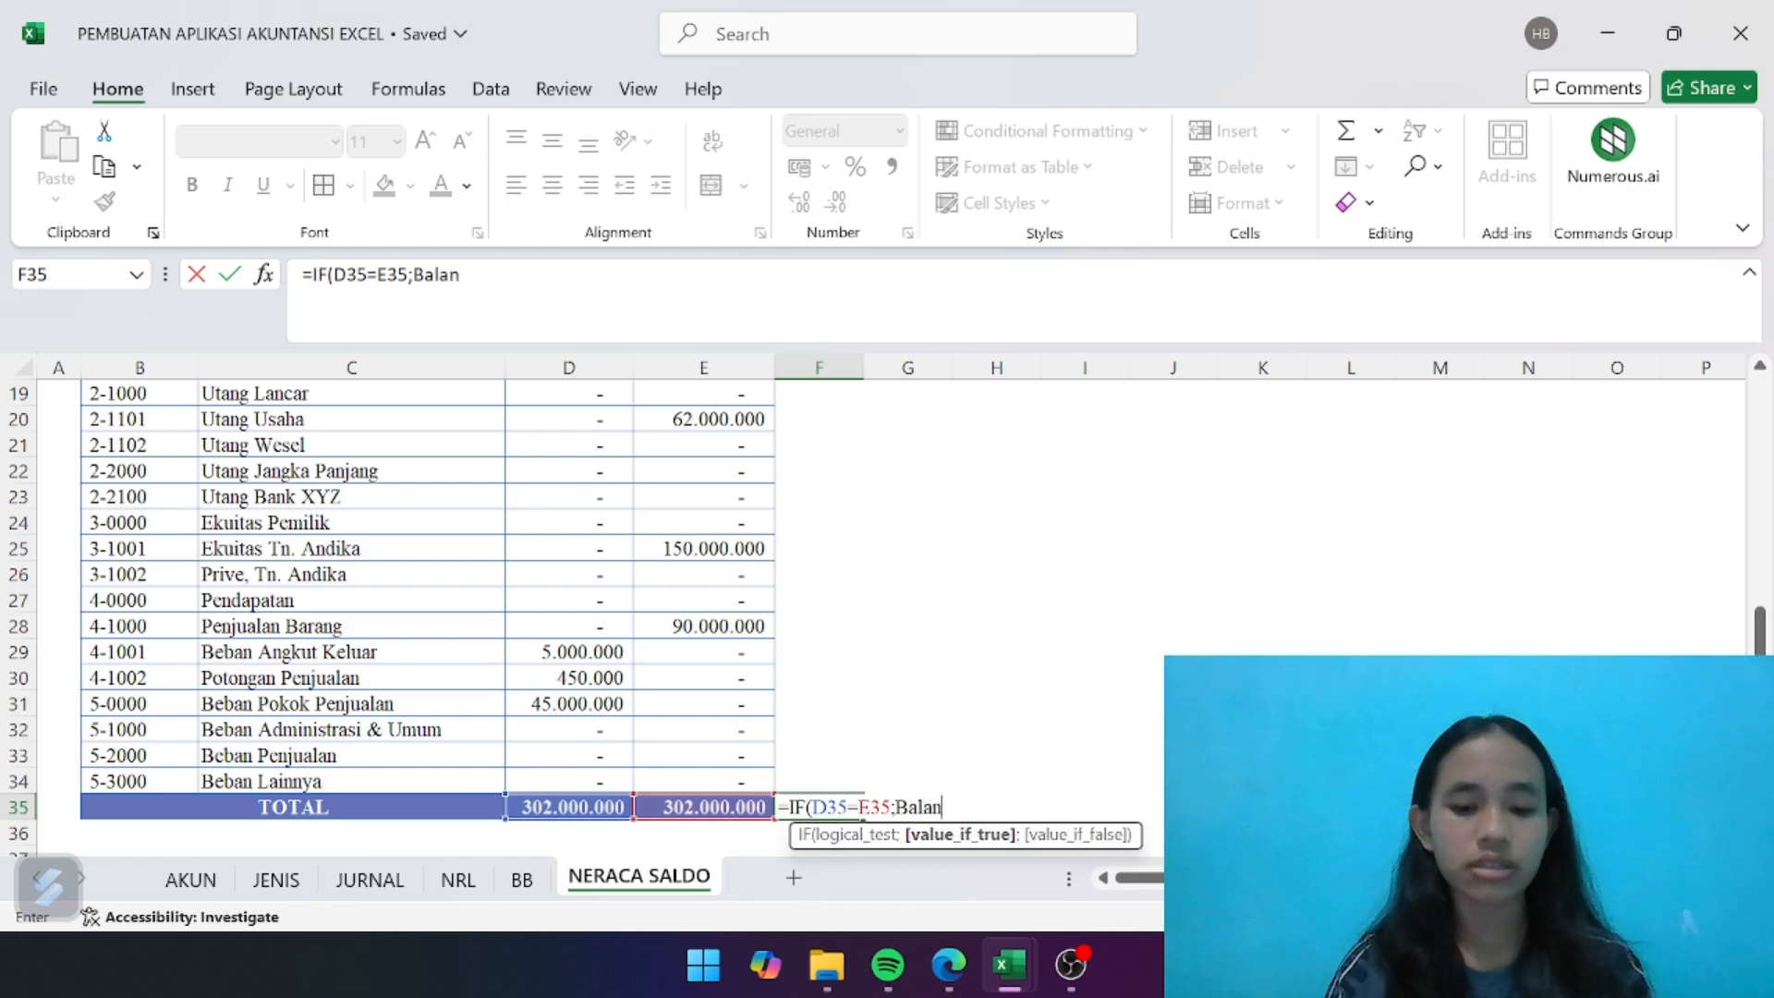
{"action": "type", "text": "ce"}
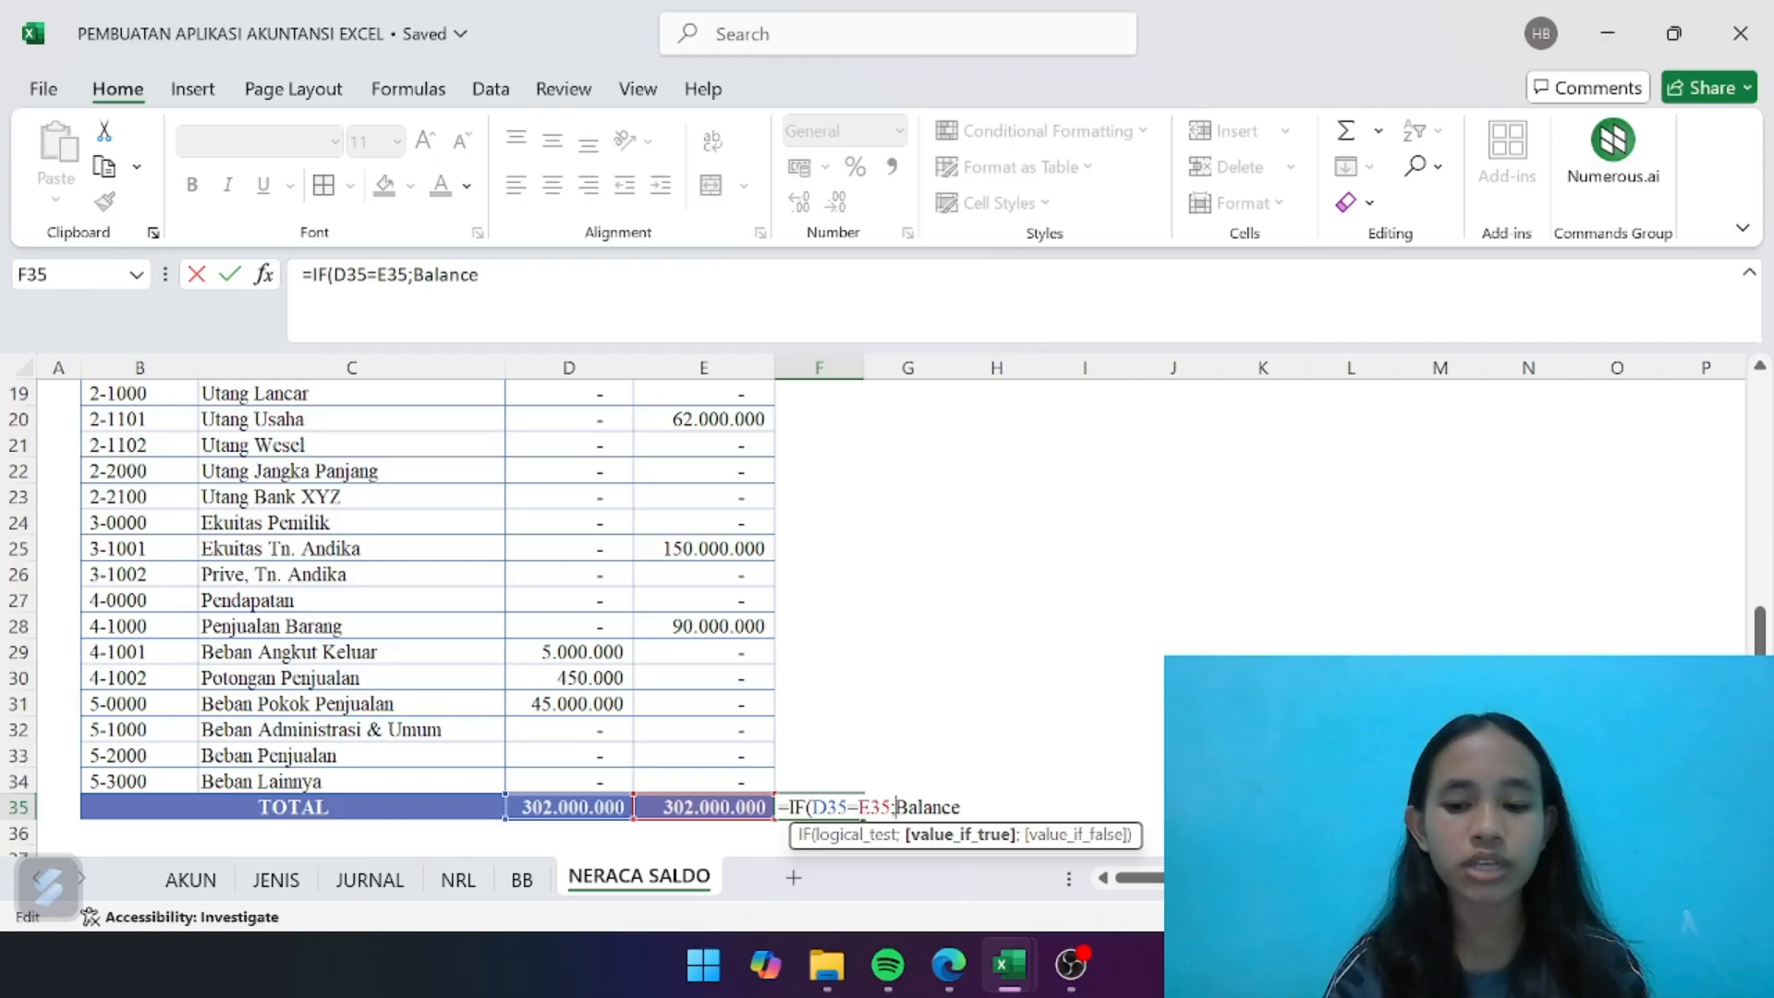
{"action": "type", "text": "\""}
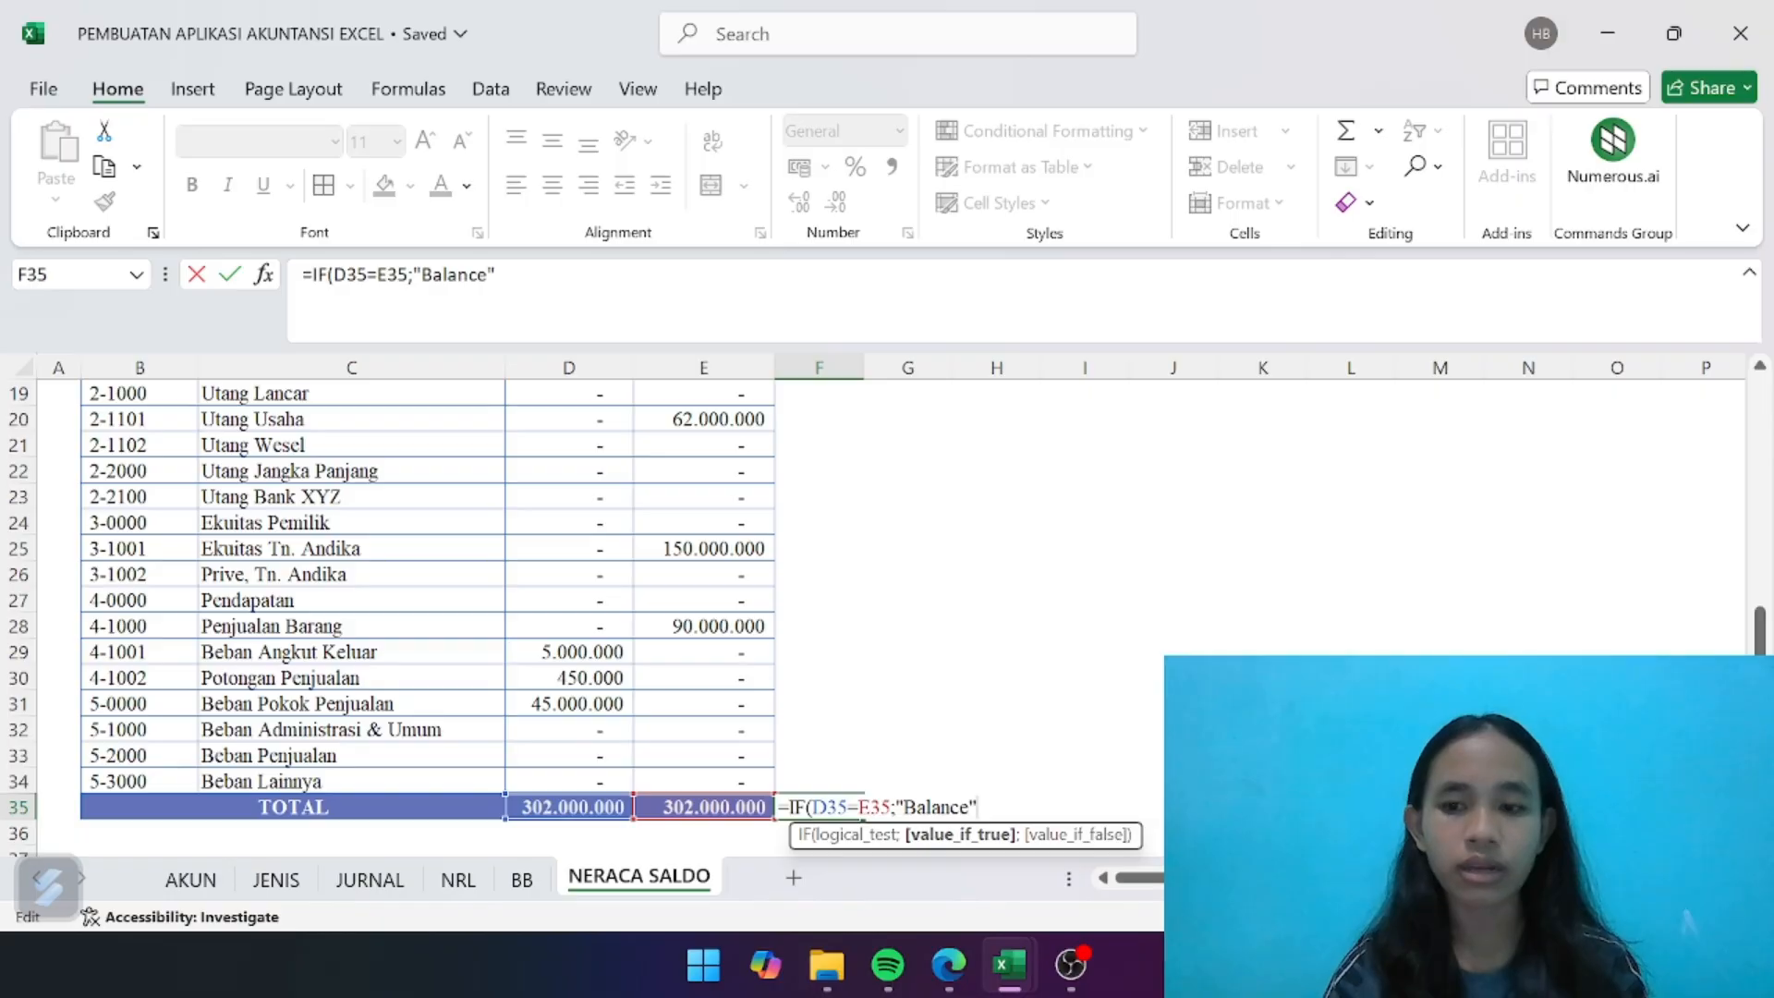
{"action": "type", "text": ";"}
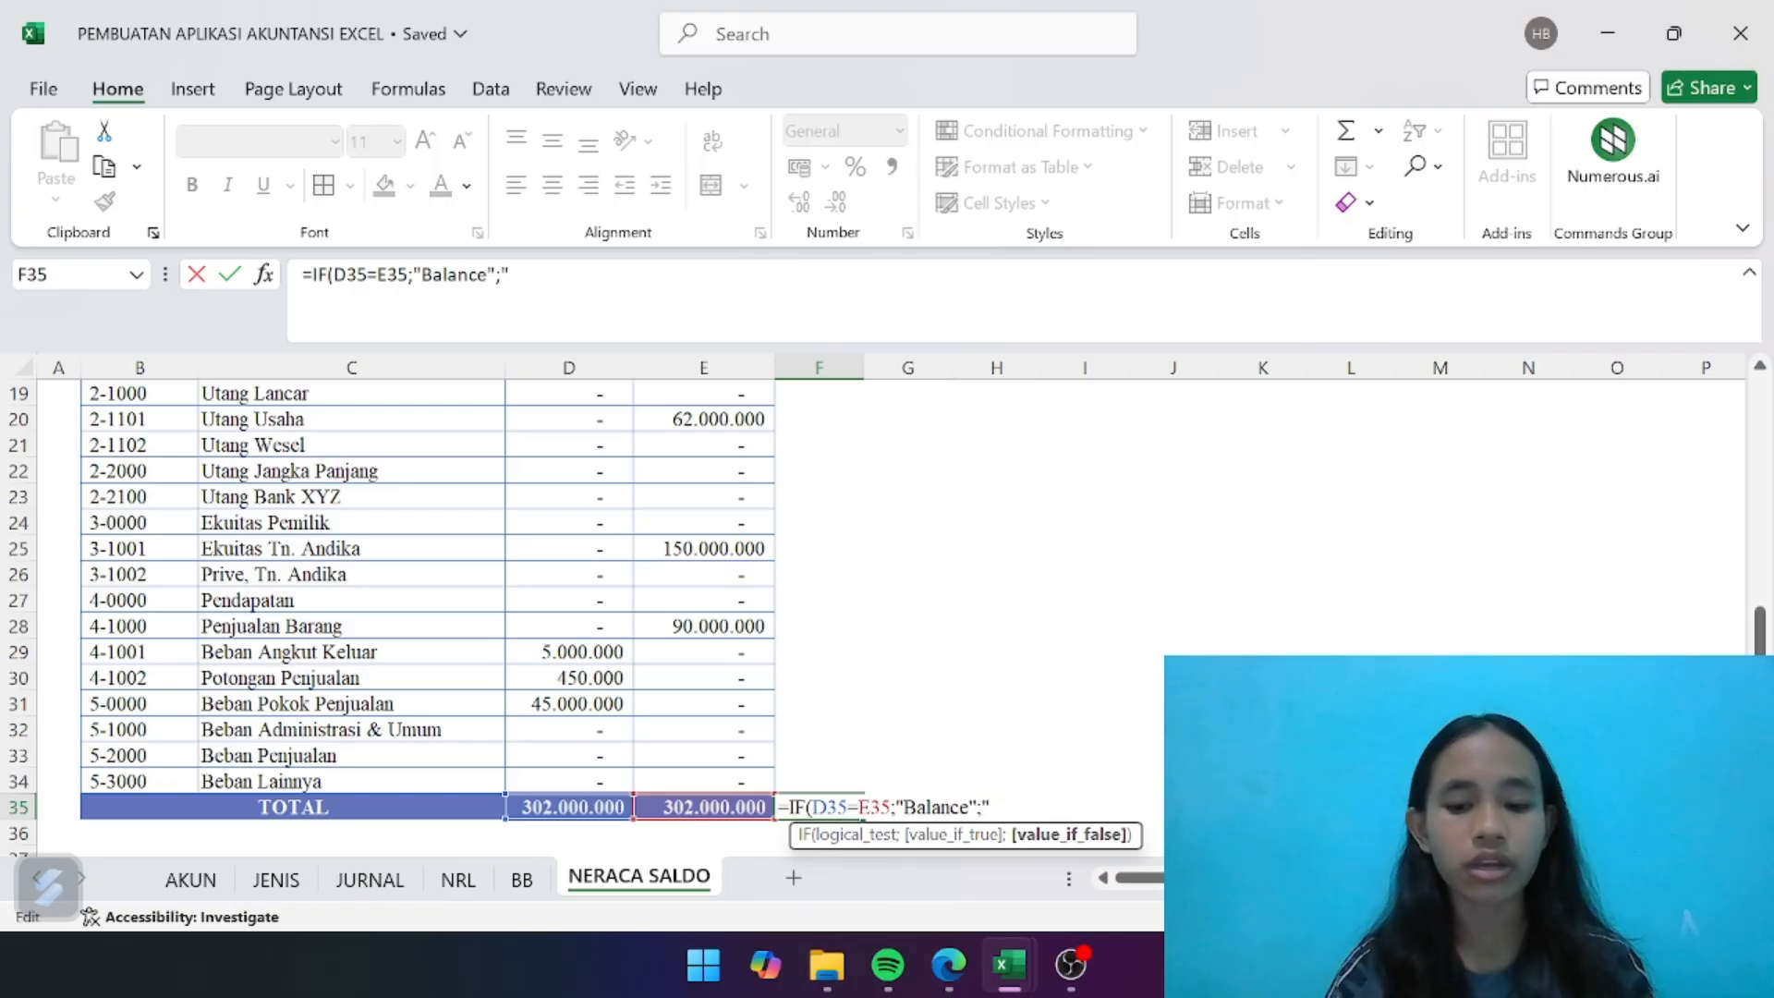
{"action": "type", "text": "Not Bala"}
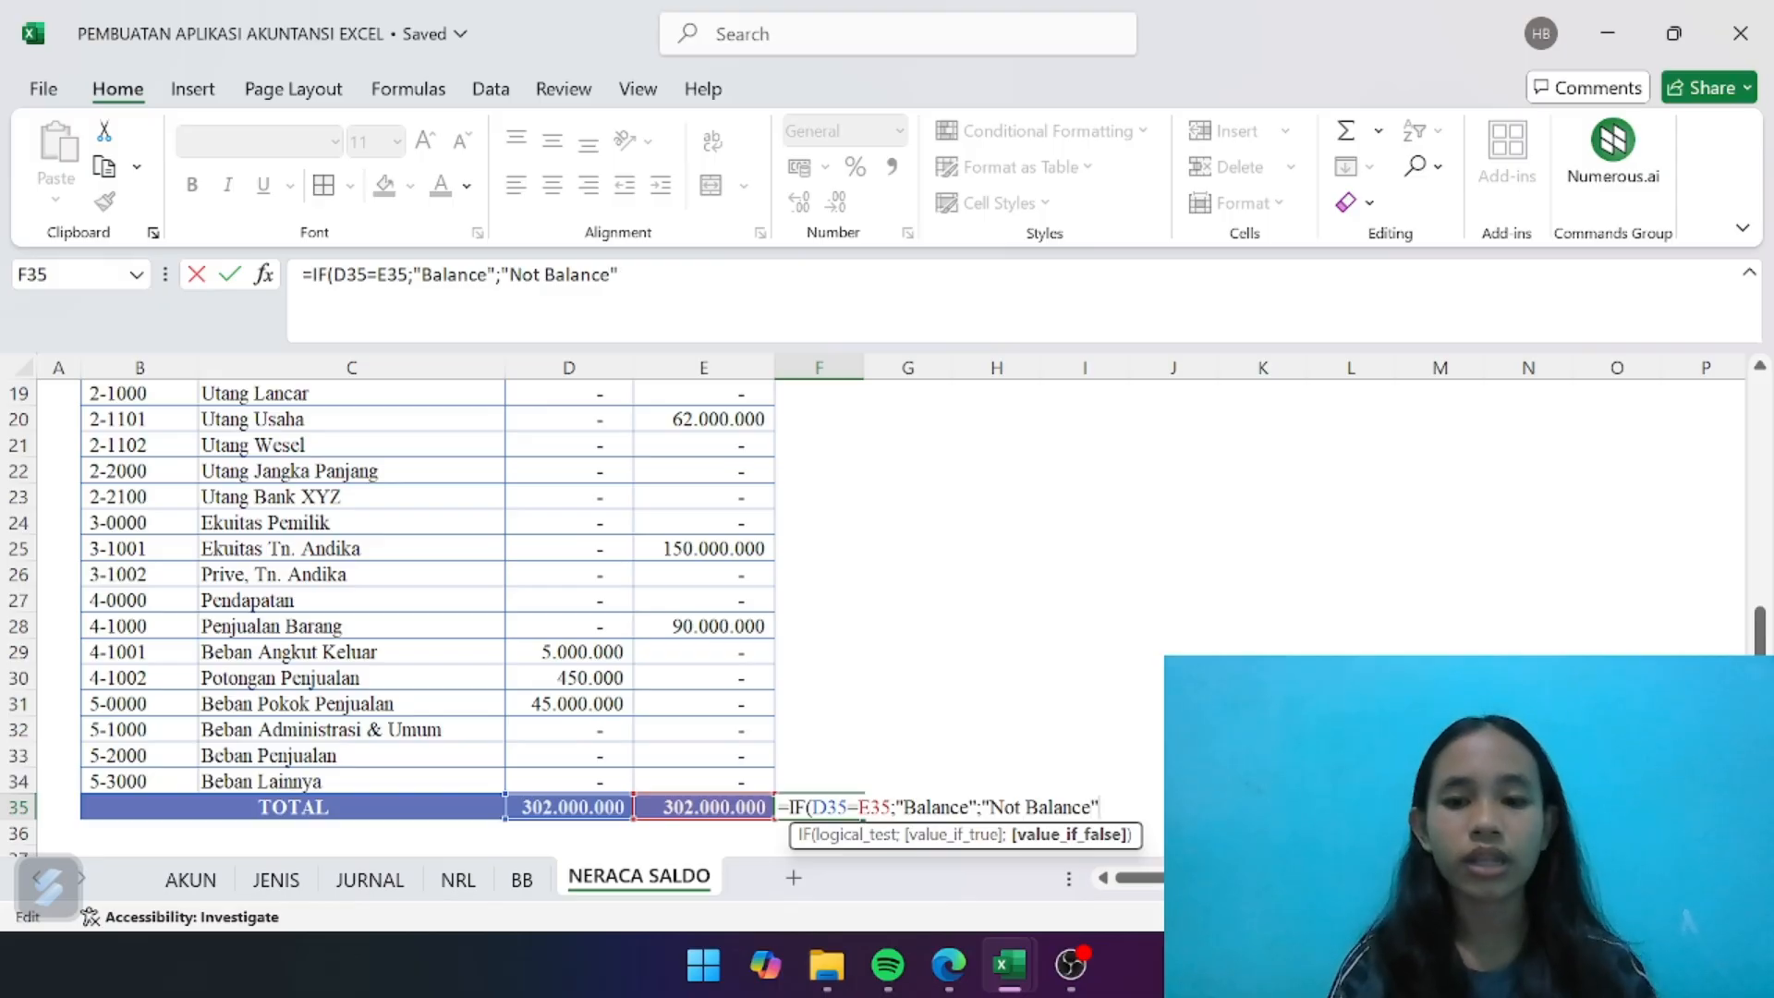
{"action": "type", "text": "nce\""}
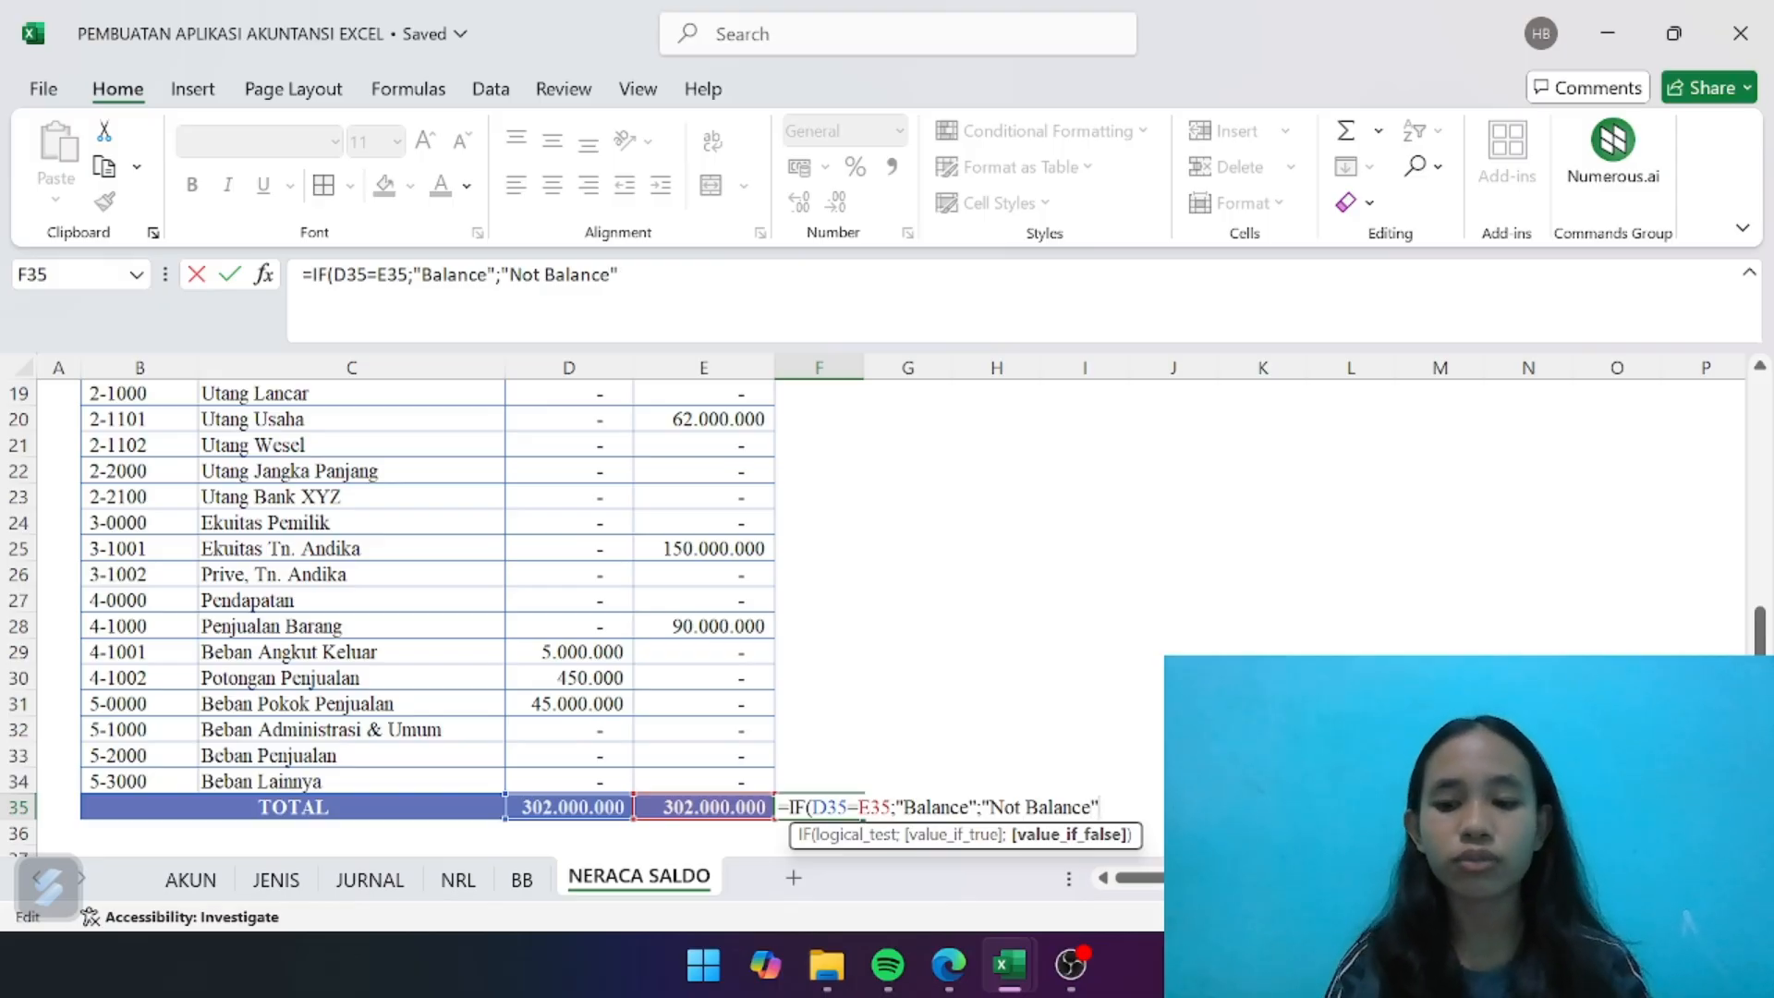
{"action": "type", "text": ")"}
{"action": "key", "text": "Return"}
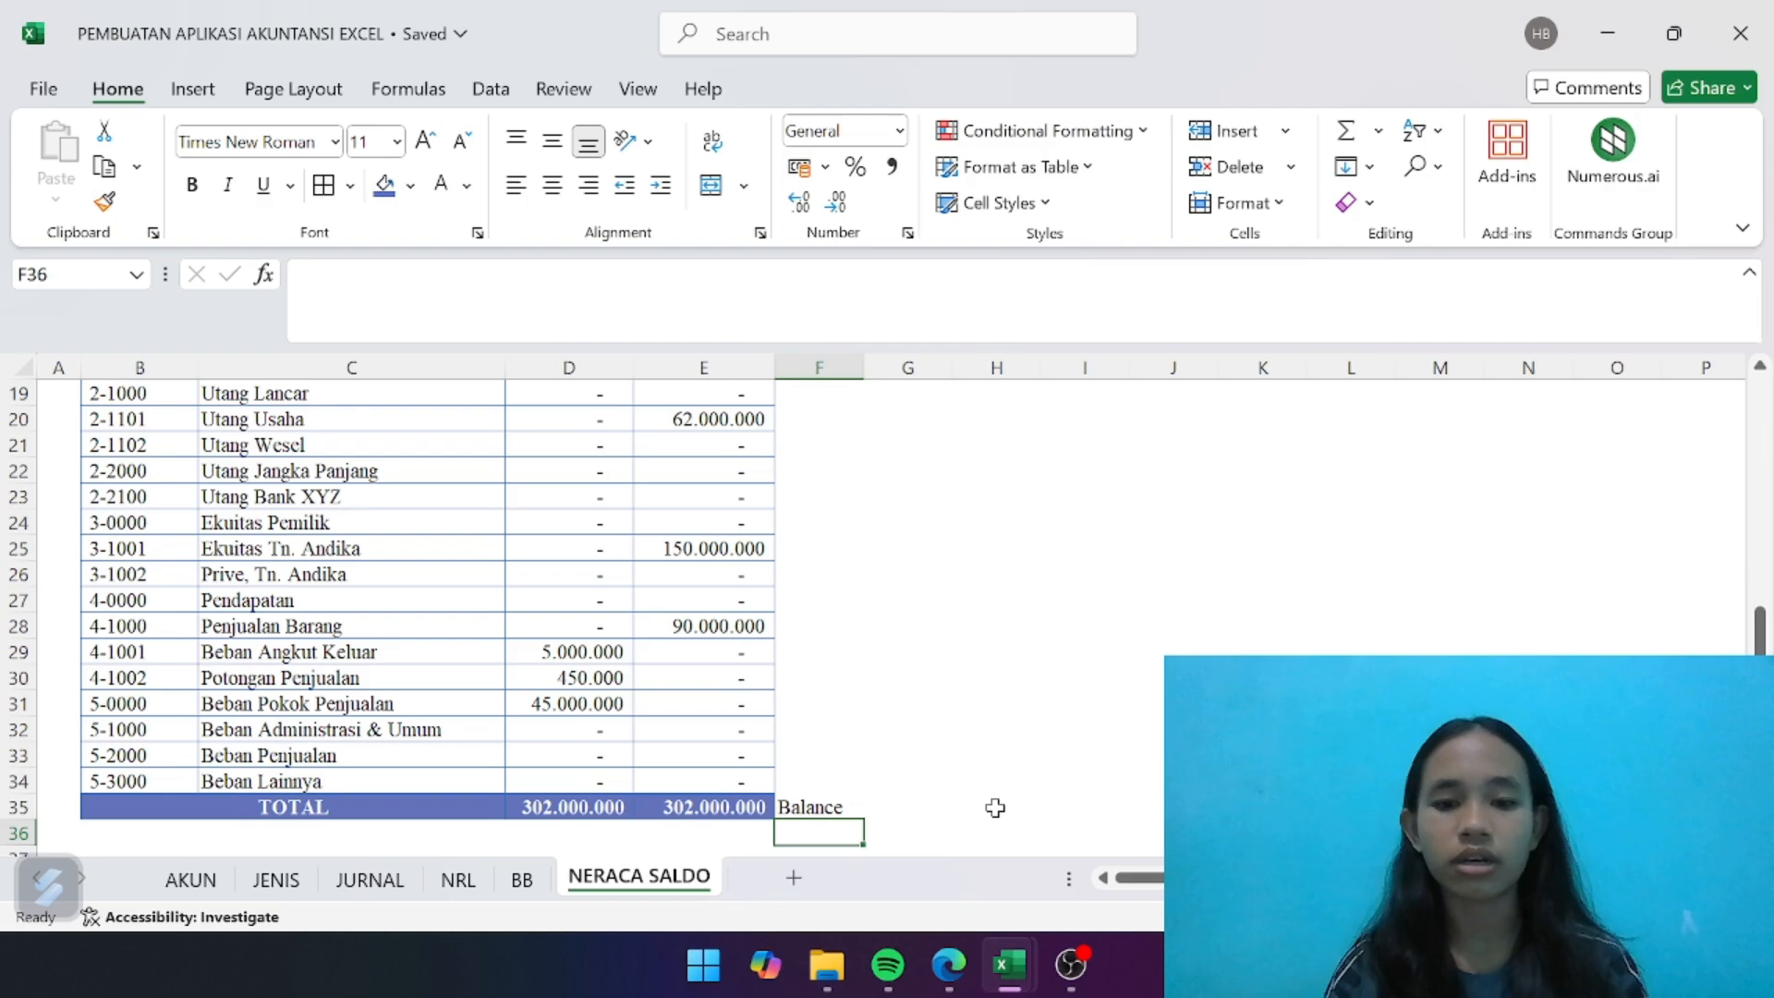
{"action": "left_click", "coordinate": [847, 806]}
{"action": "key", "text": "ctrl+b"}
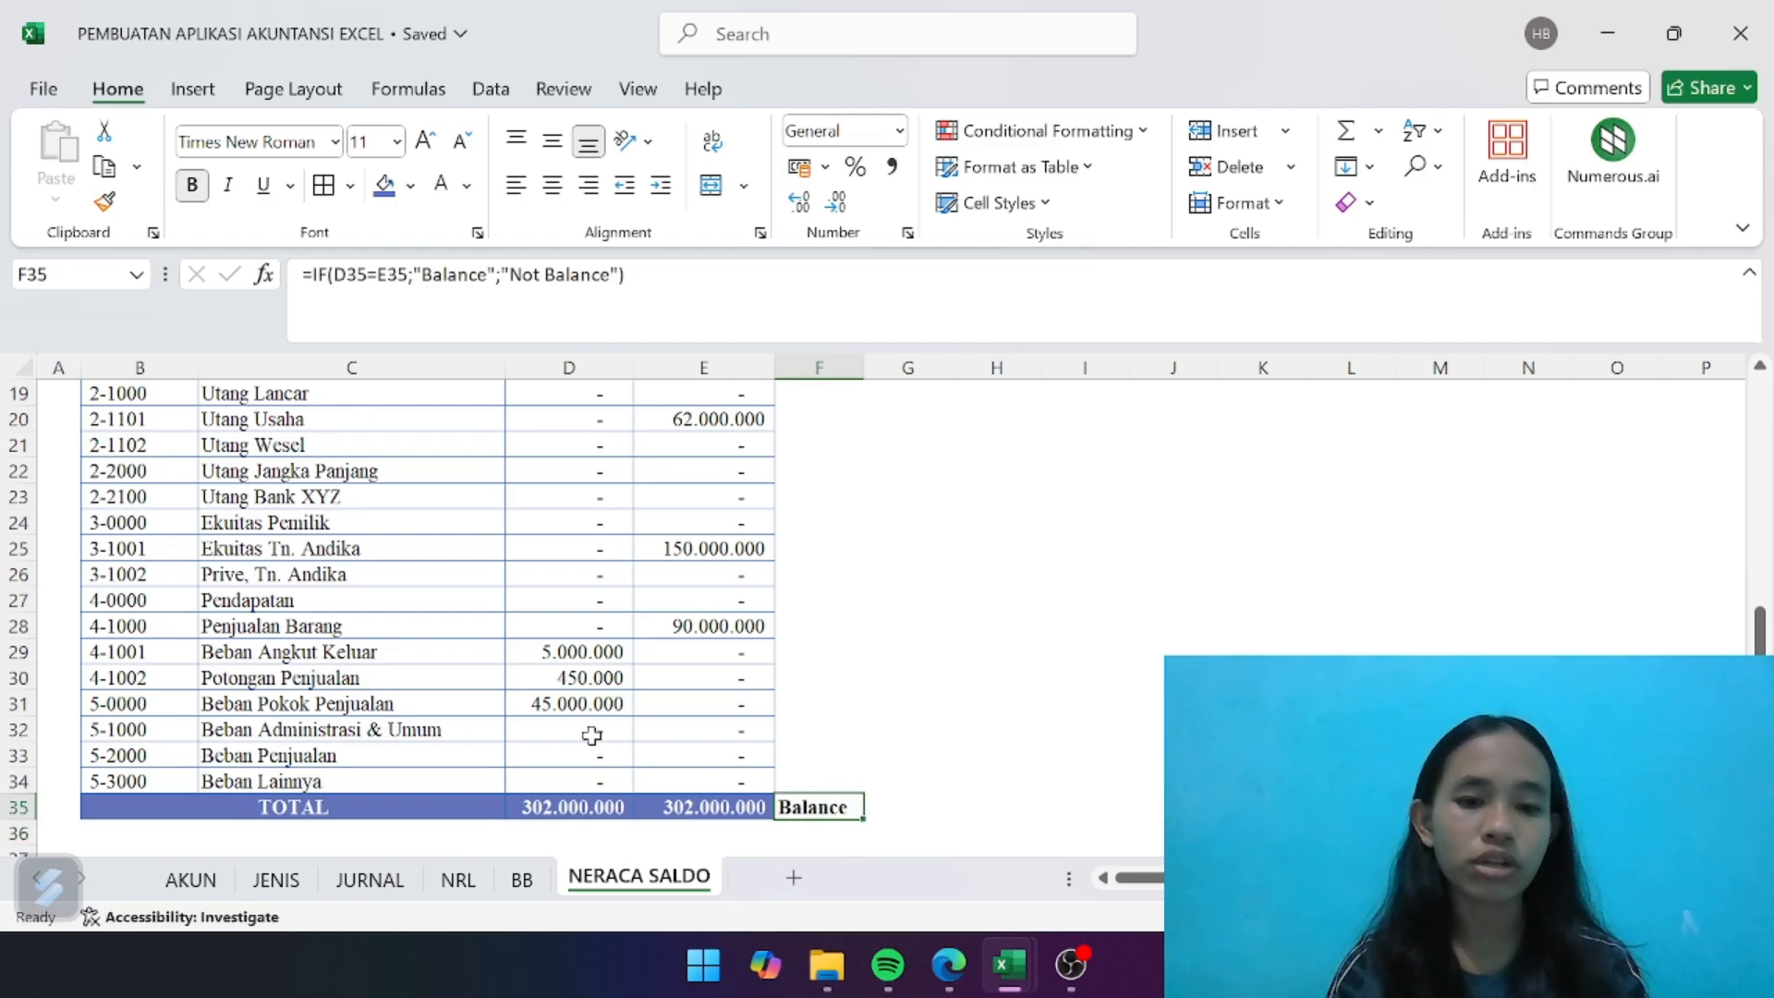
{"action": "scroll", "coordinate": [645, 711], "scroll_direction": "up", "scroll_amount": 4}
{"action": "scroll", "coordinate": [638, 732], "scroll_direction": "down", "scroll_amount": 6}
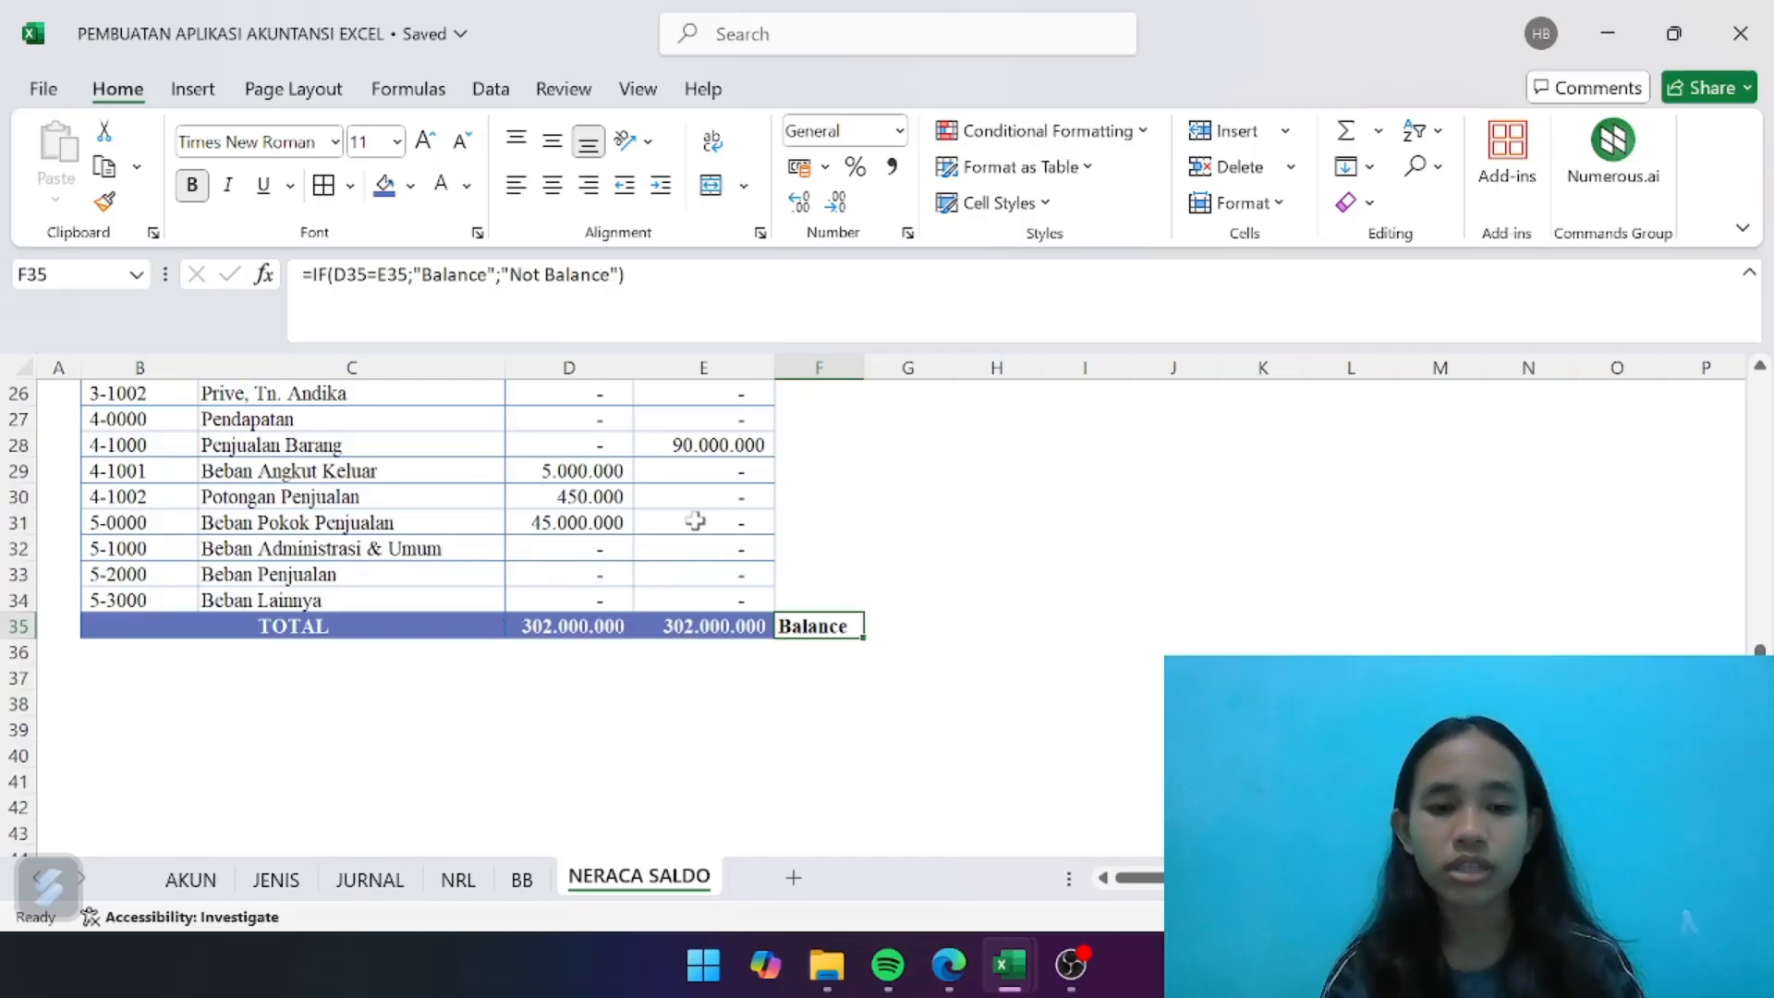
{"action": "scroll", "coordinate": [756, 665], "scroll_direction": "up", "scroll_amount": 1}
{"action": "scroll", "coordinate": [756, 664], "scroll_direction": "down", "scroll_amount": 4}
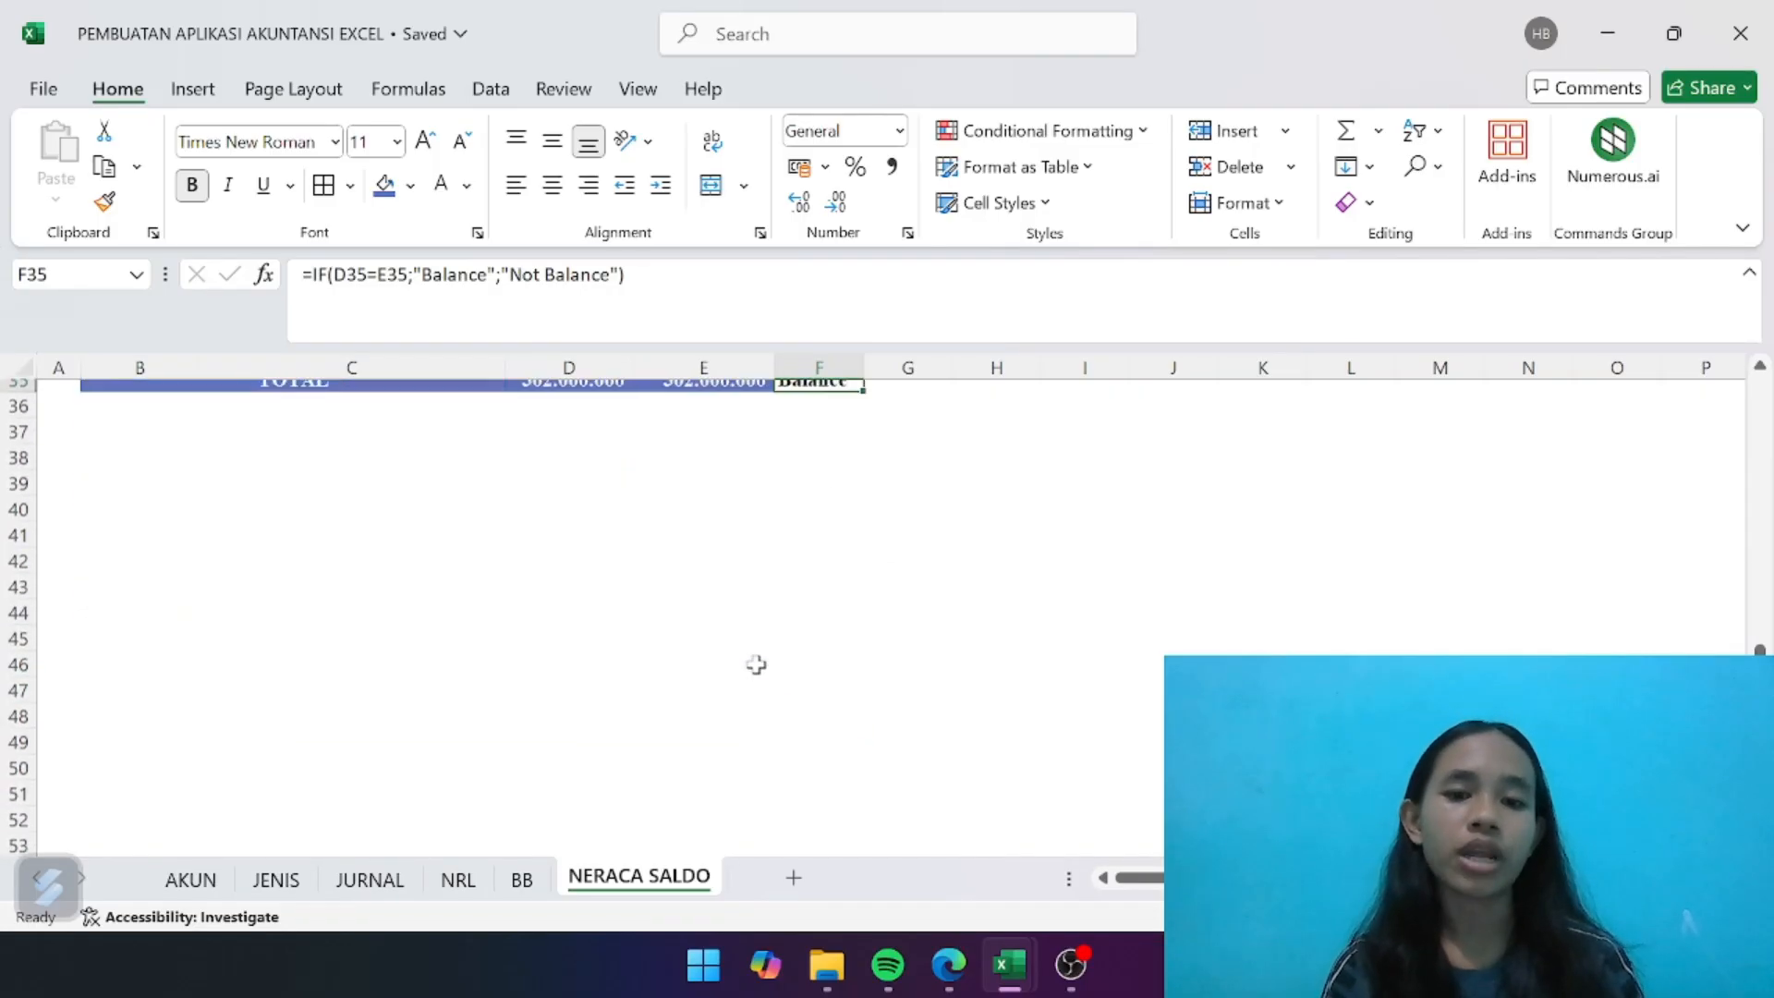
{"action": "scroll", "coordinate": [756, 664], "scroll_direction": "up", "scroll_amount": 11}
{"action": "scroll", "coordinate": [756, 665], "scroll_direction": "down", "scroll_amount": 4}
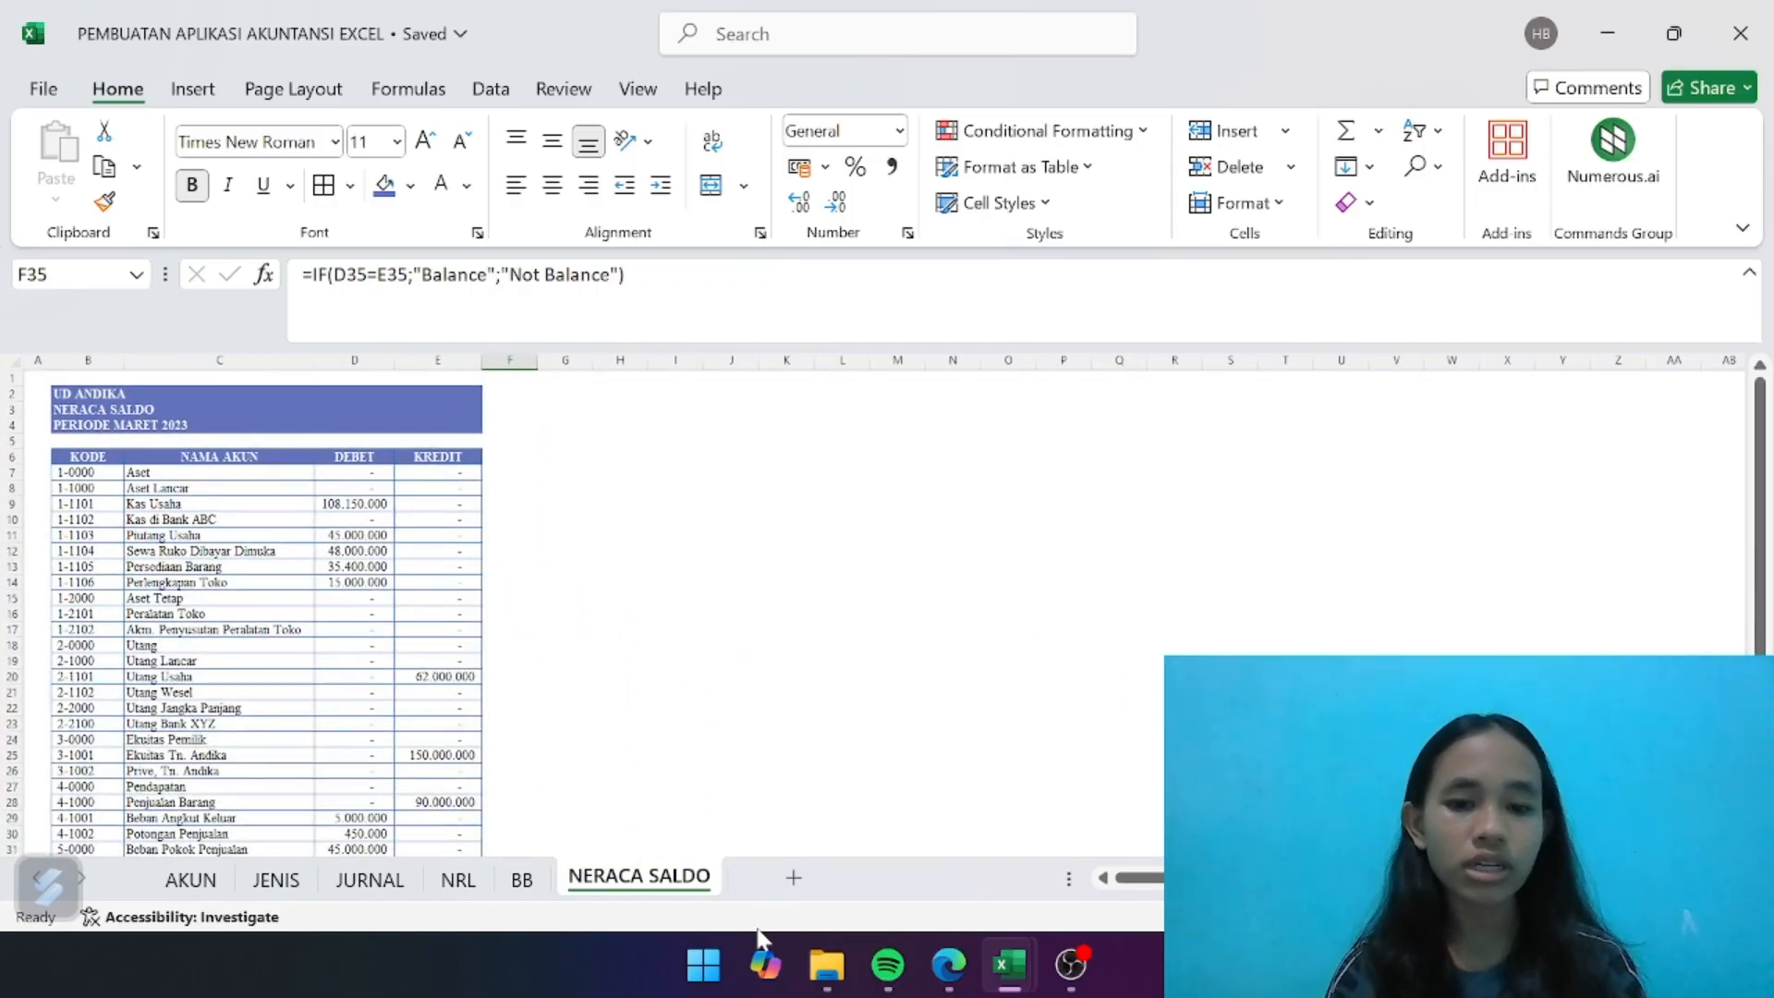
- Add a new worksheet after NERACA SALDO and name it LABA RUGI
{"action": "left_click", "coordinate": [784, 882]}
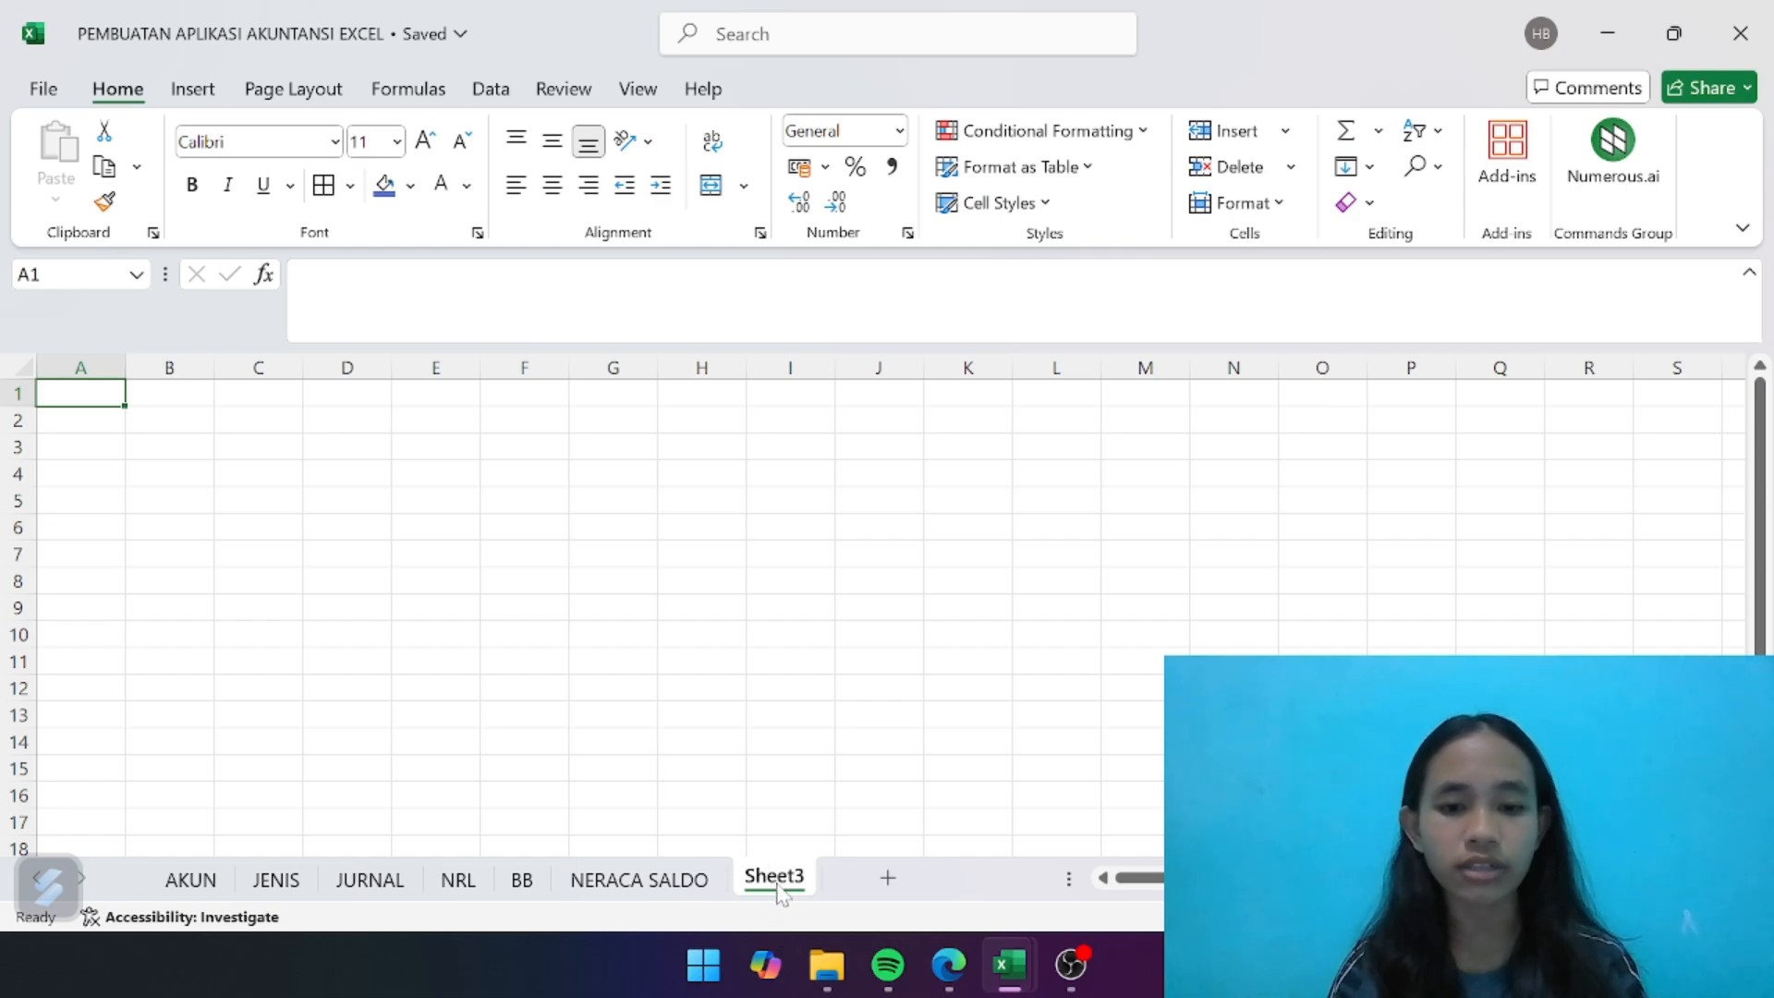
{"action": "double_click", "coordinate": [778, 885]}
{"action": "key", "text": "BackSpace"}
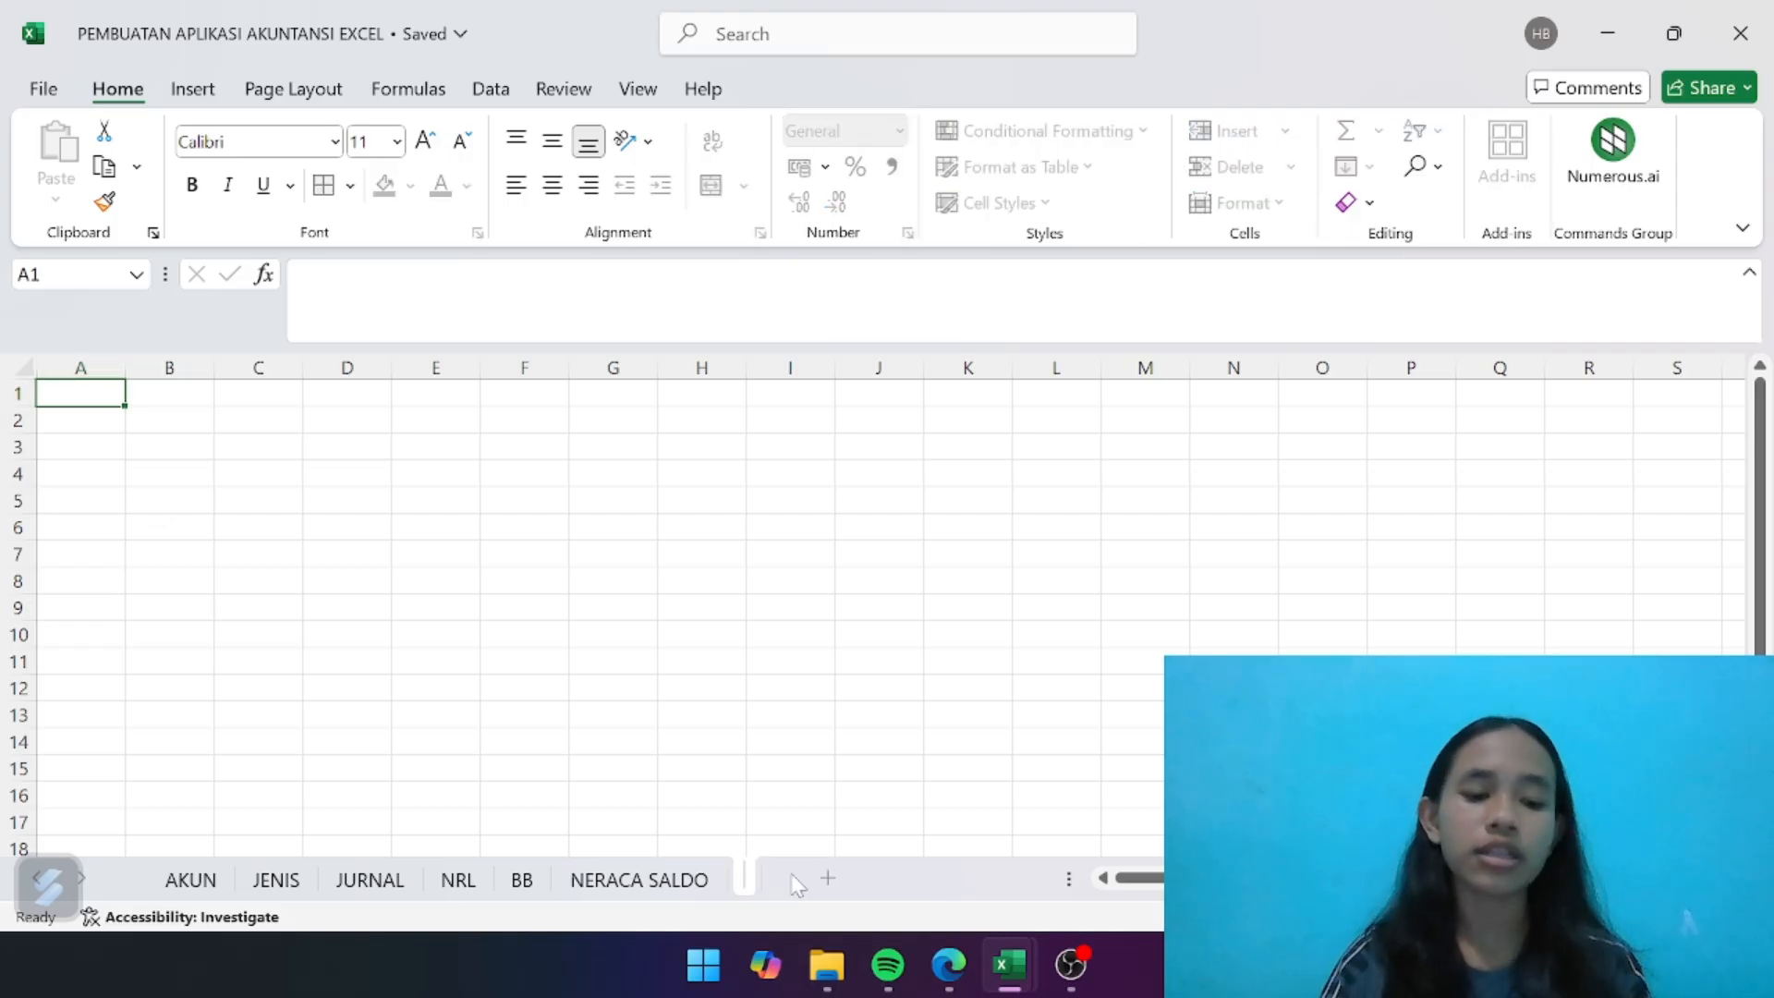
{"action": "type", "text": "LABA RUGI"}
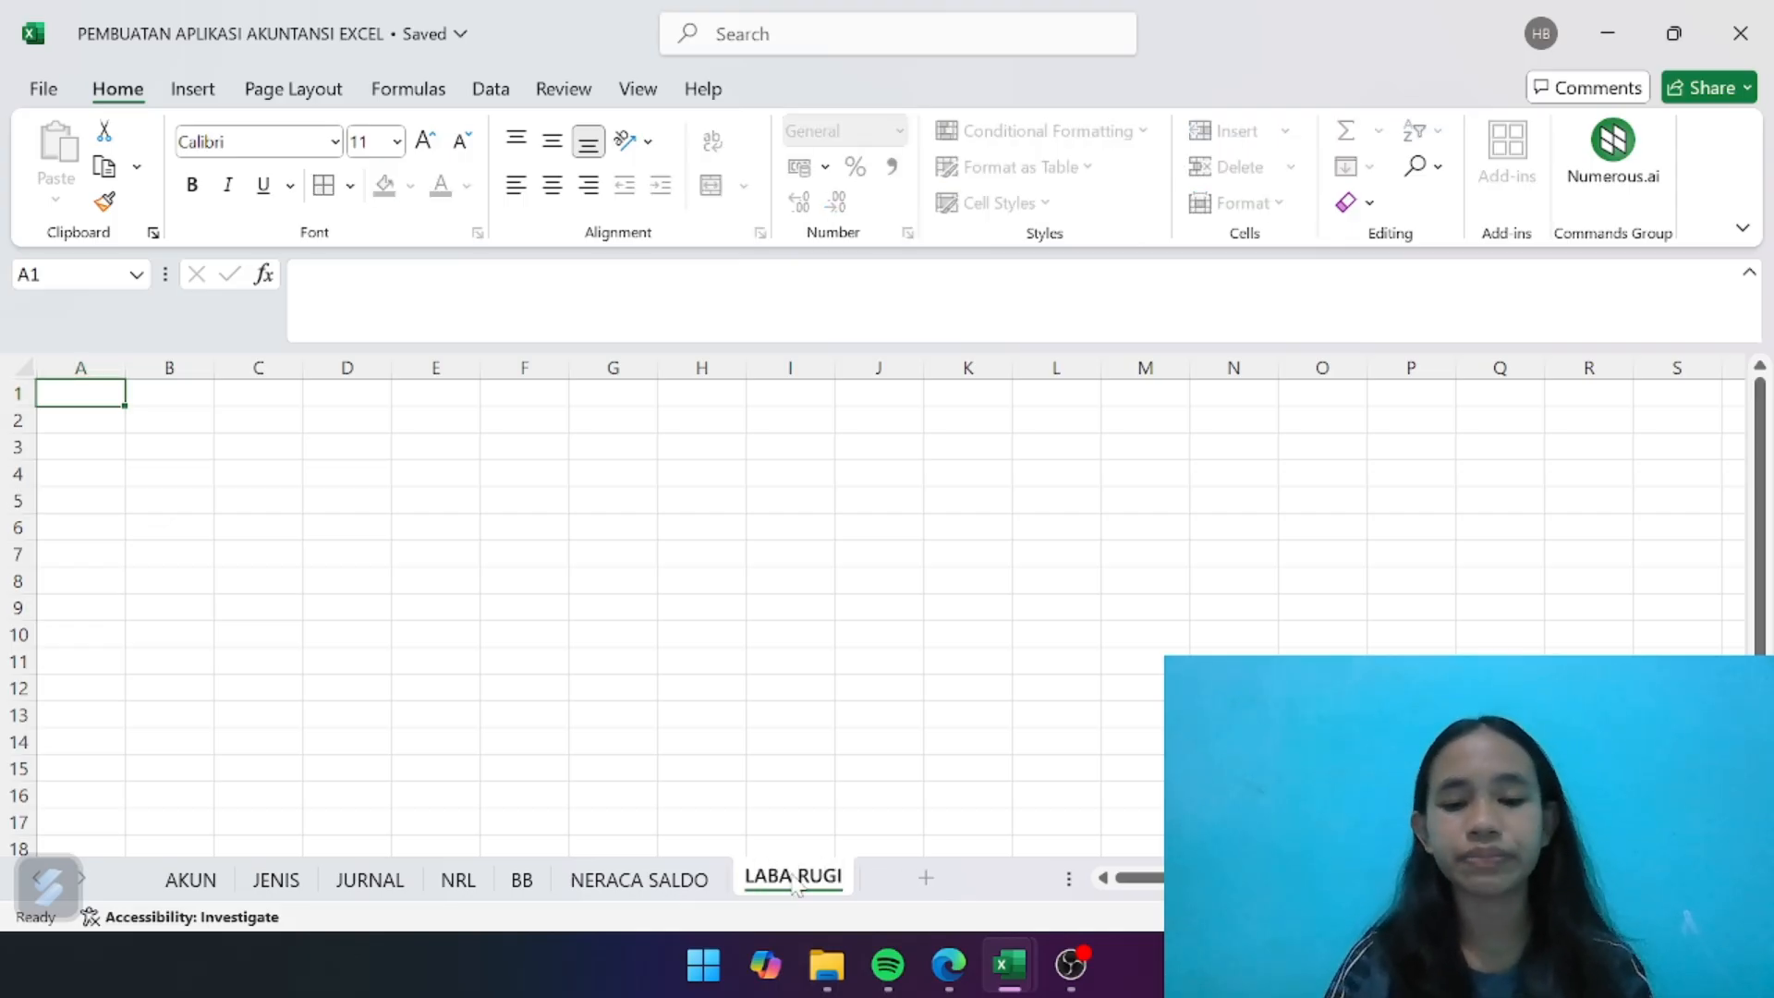
{"action": "key", "text": "Return"}
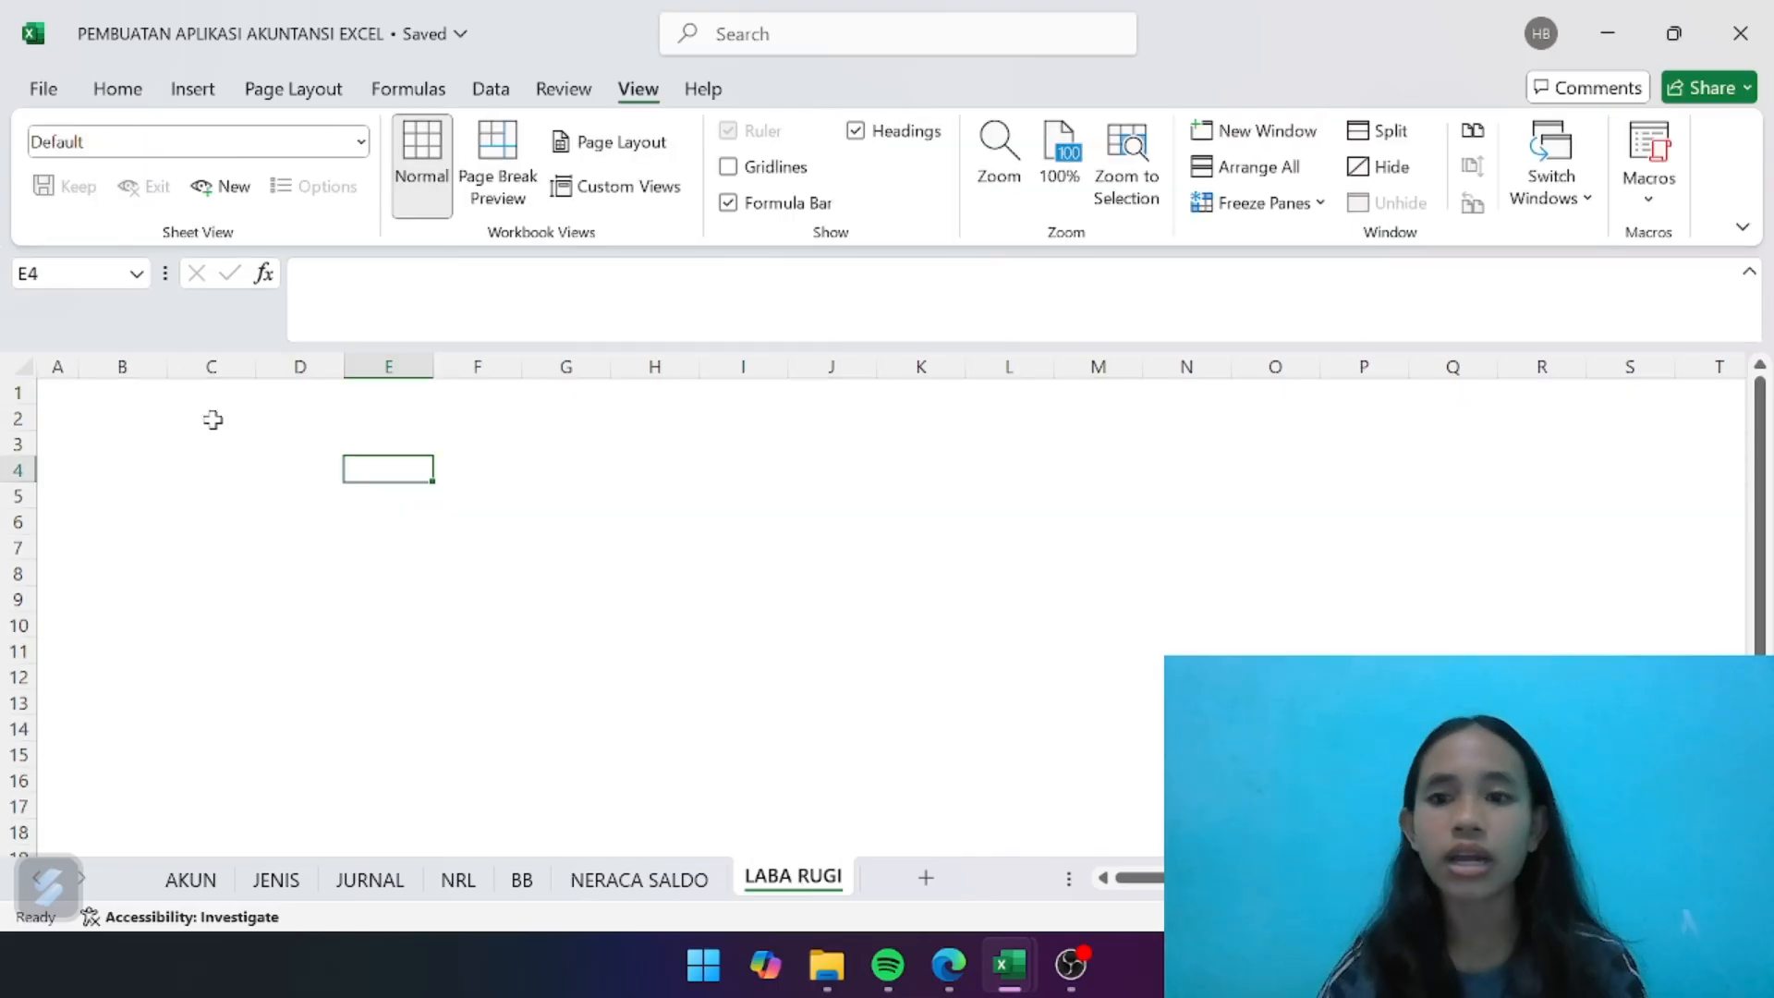
- Enter the company name UD ANDIKA in B2 and the report title LAPORAN LABA RUGI in B3
{"action": "left_click", "coordinate": [138, 422]}
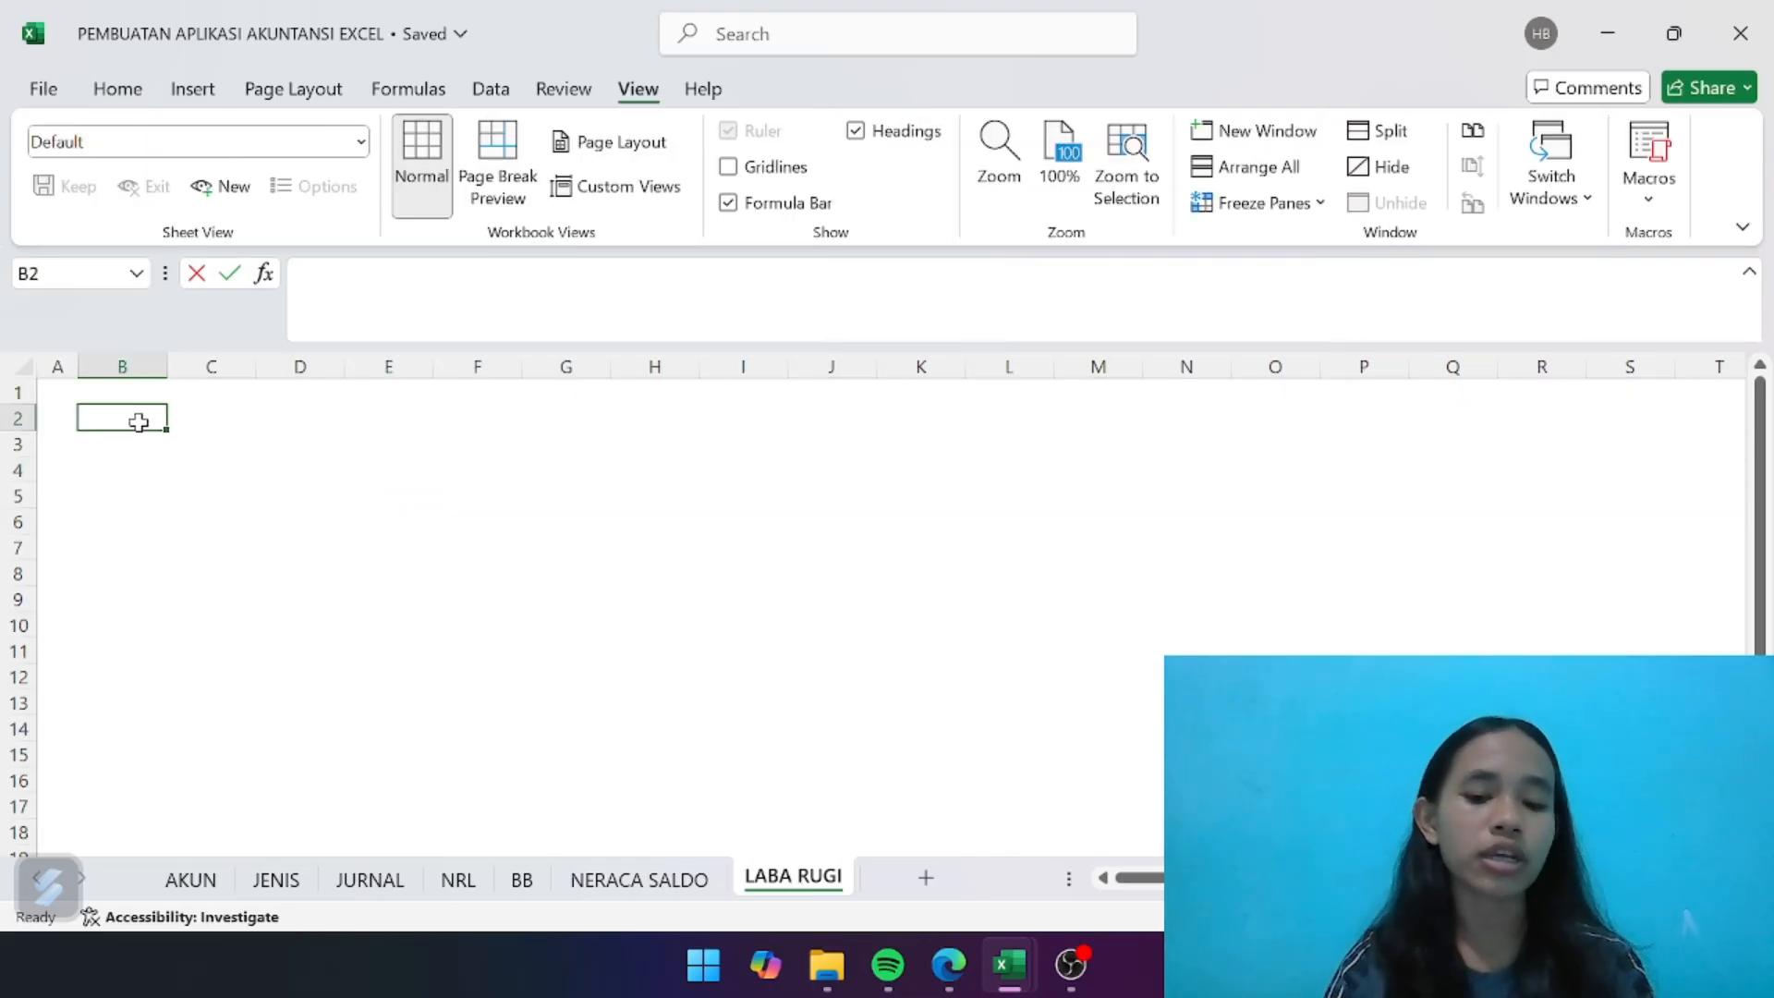
{"action": "type", "text": "UD ANDIKA"}
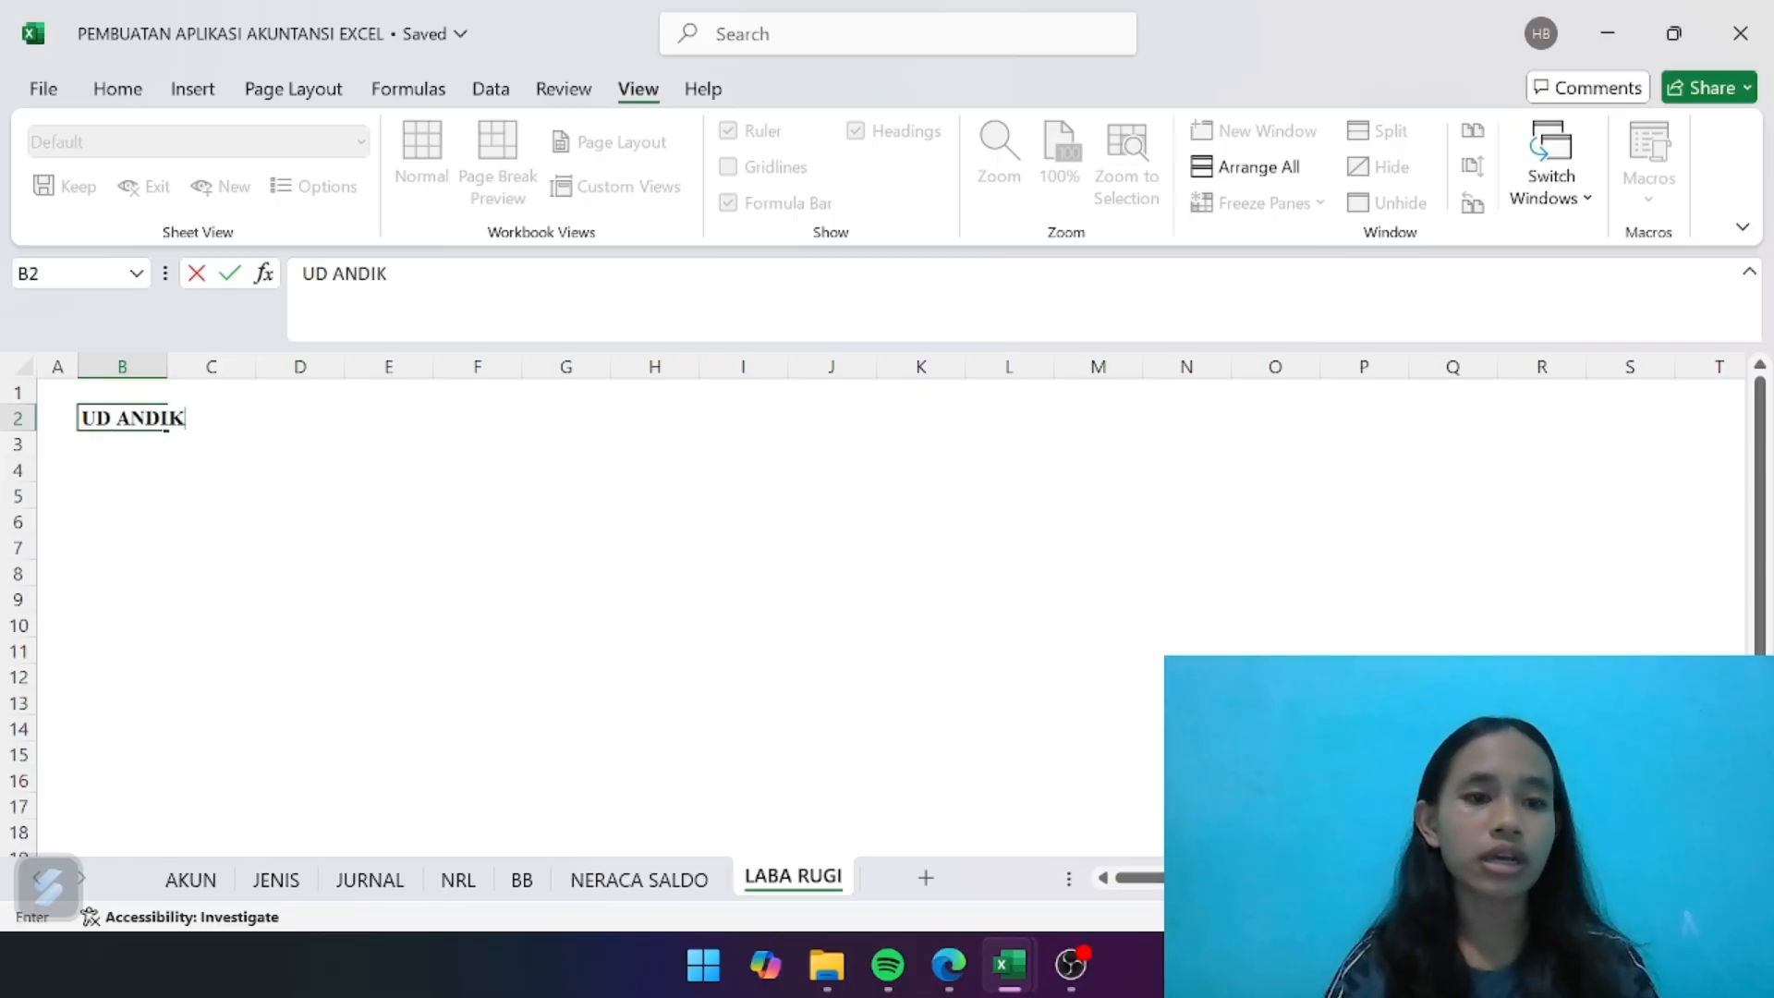
{"action": "key", "text": "Return"}
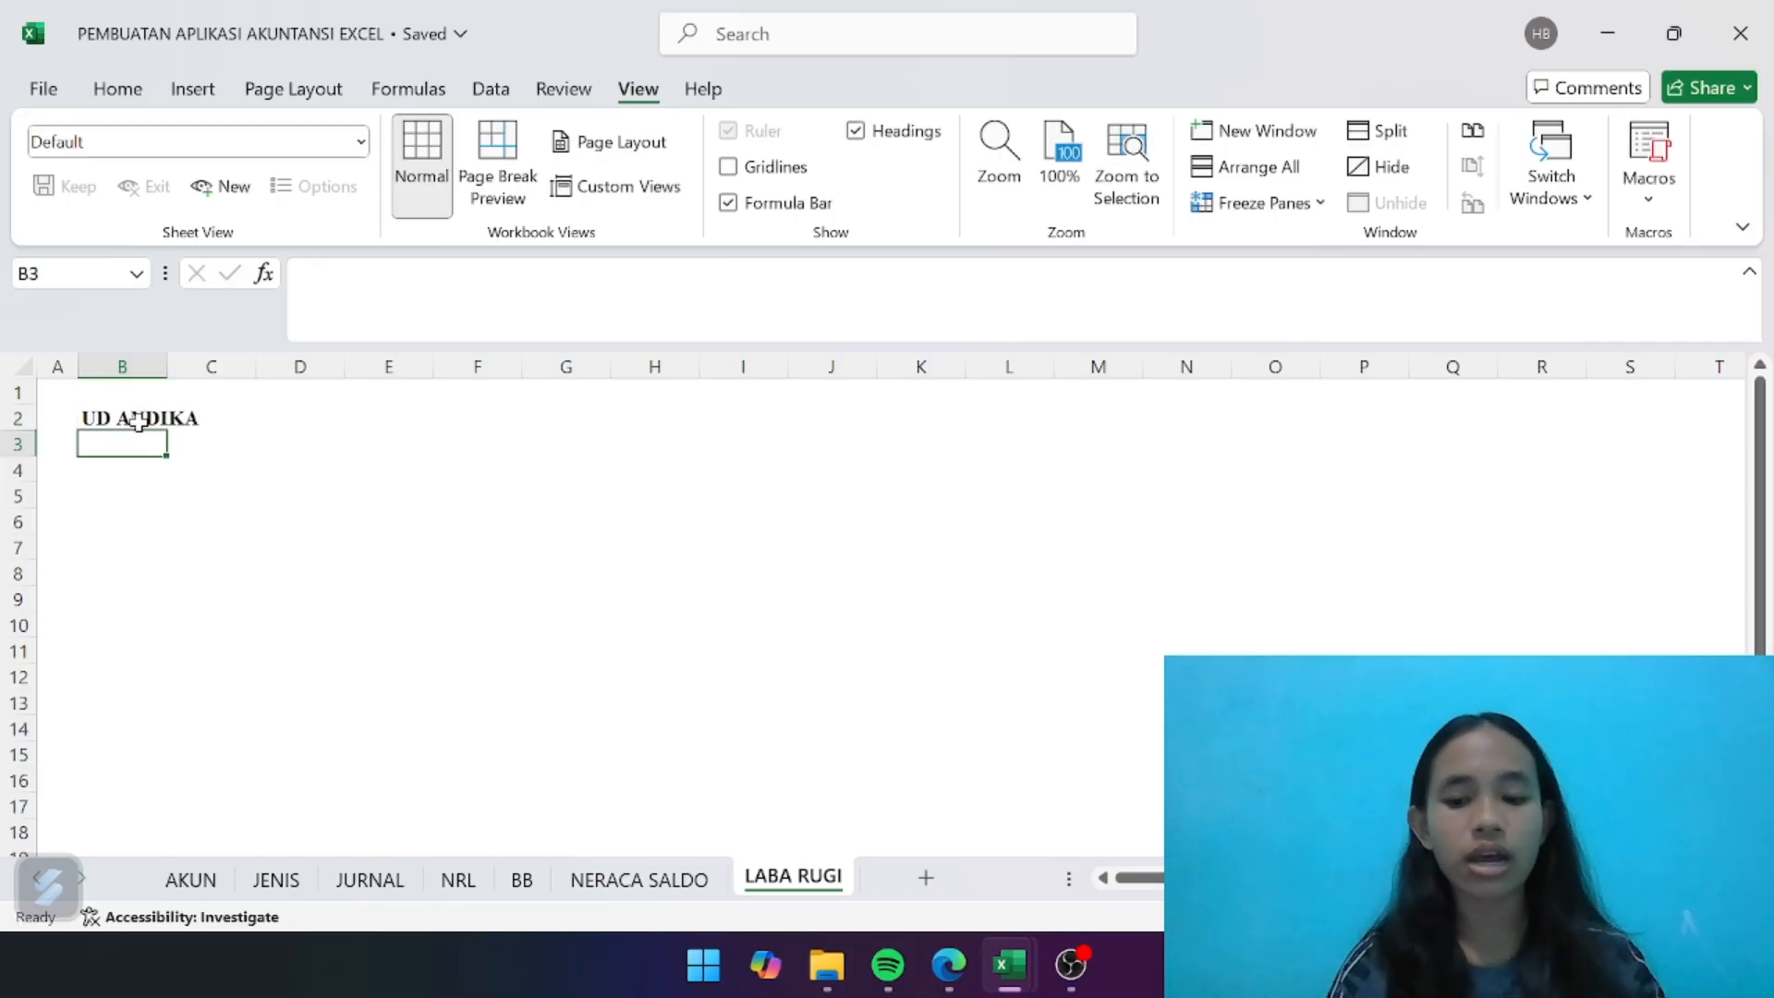
{"action": "type", "text": "LA"}
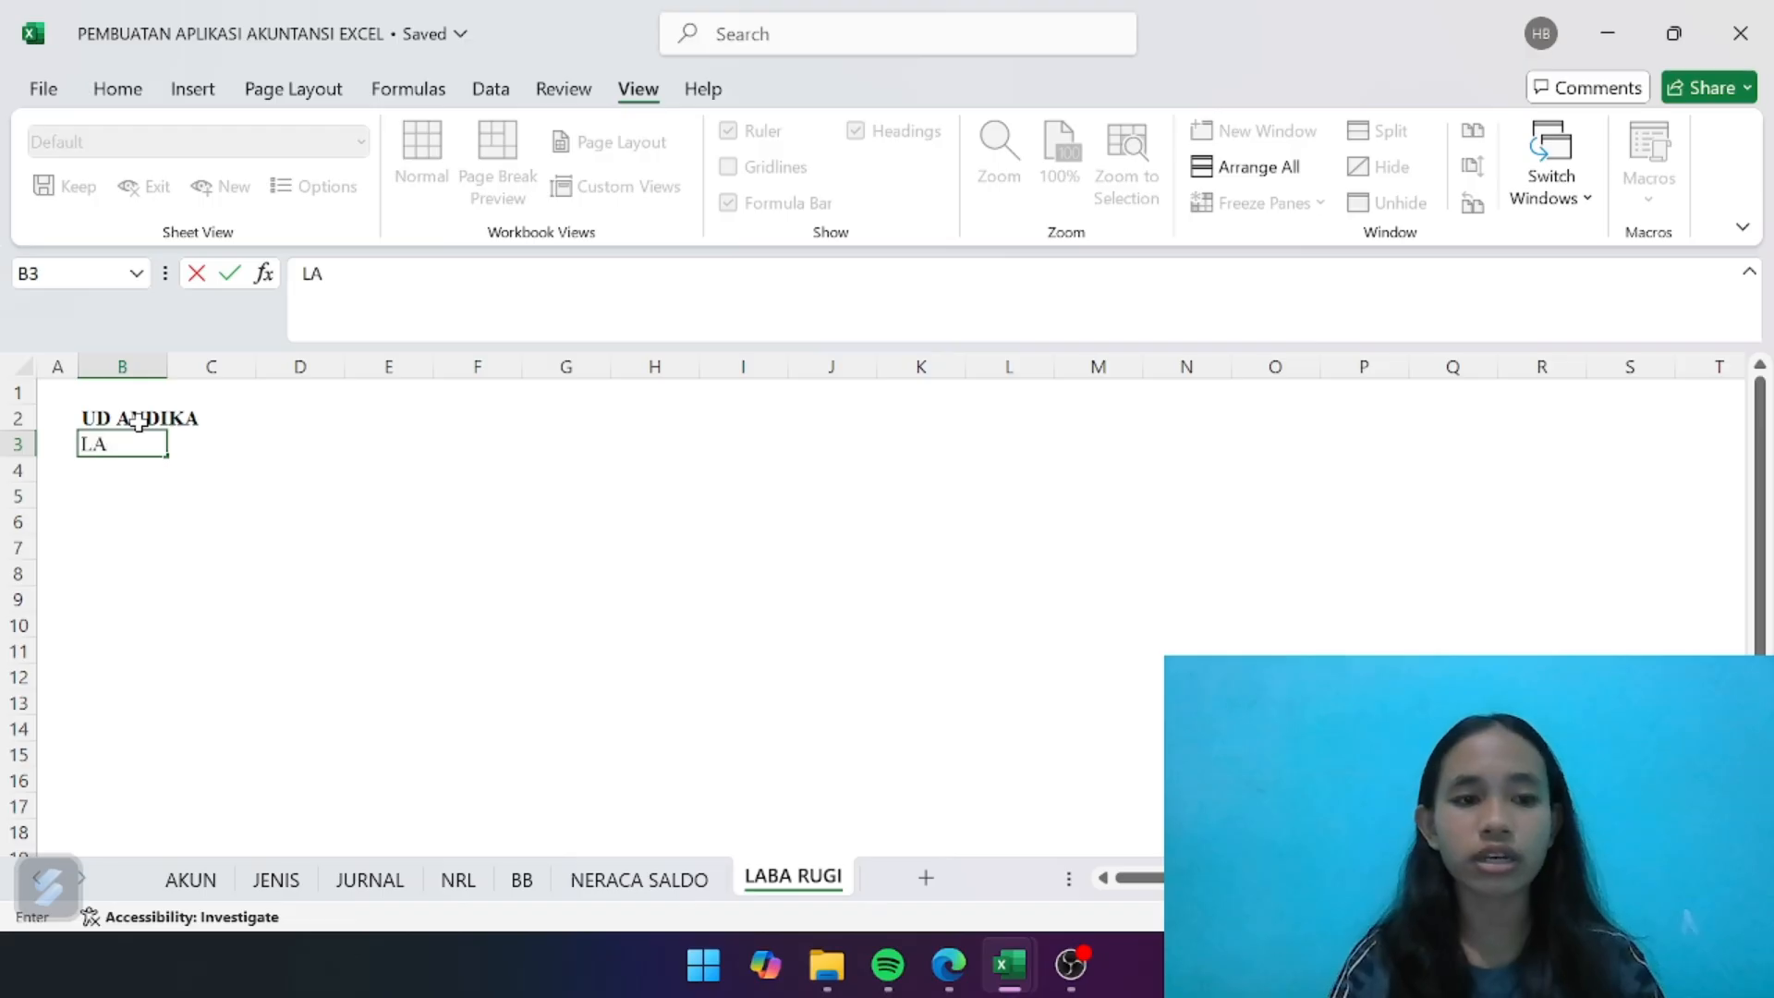
{"action": "type", "text": "PORAN LA"}
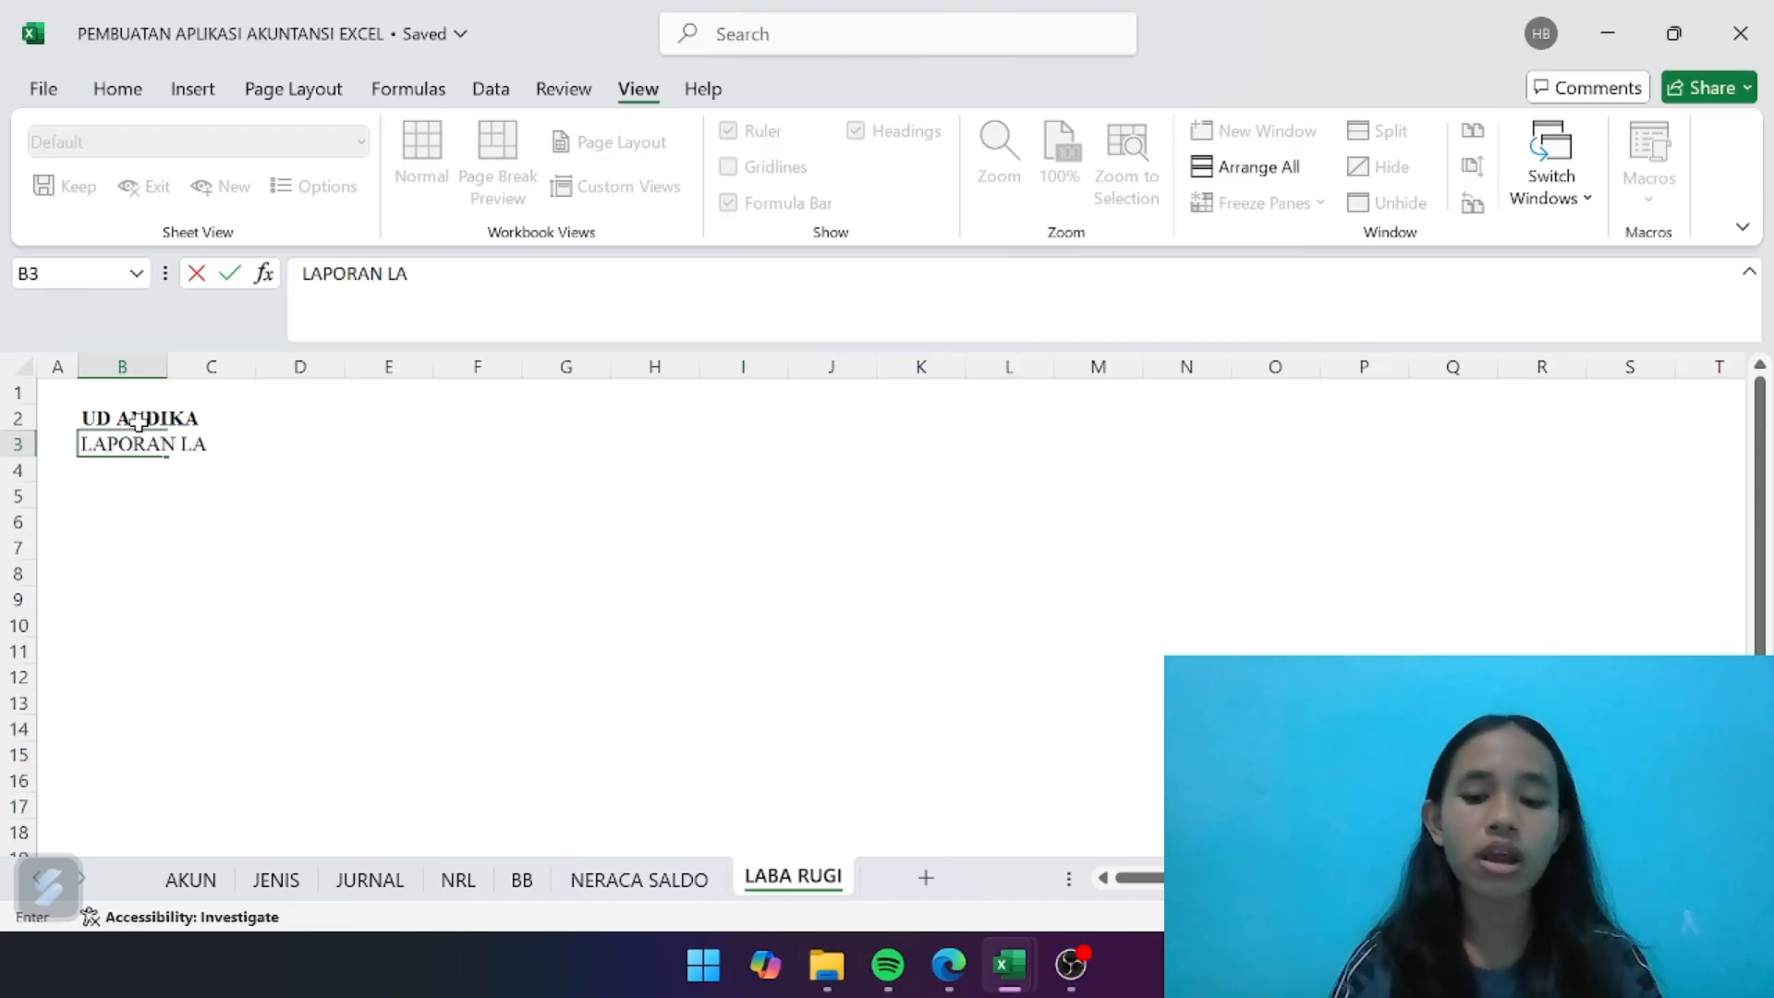
{"action": "type", "text": "BA TRUGI"}
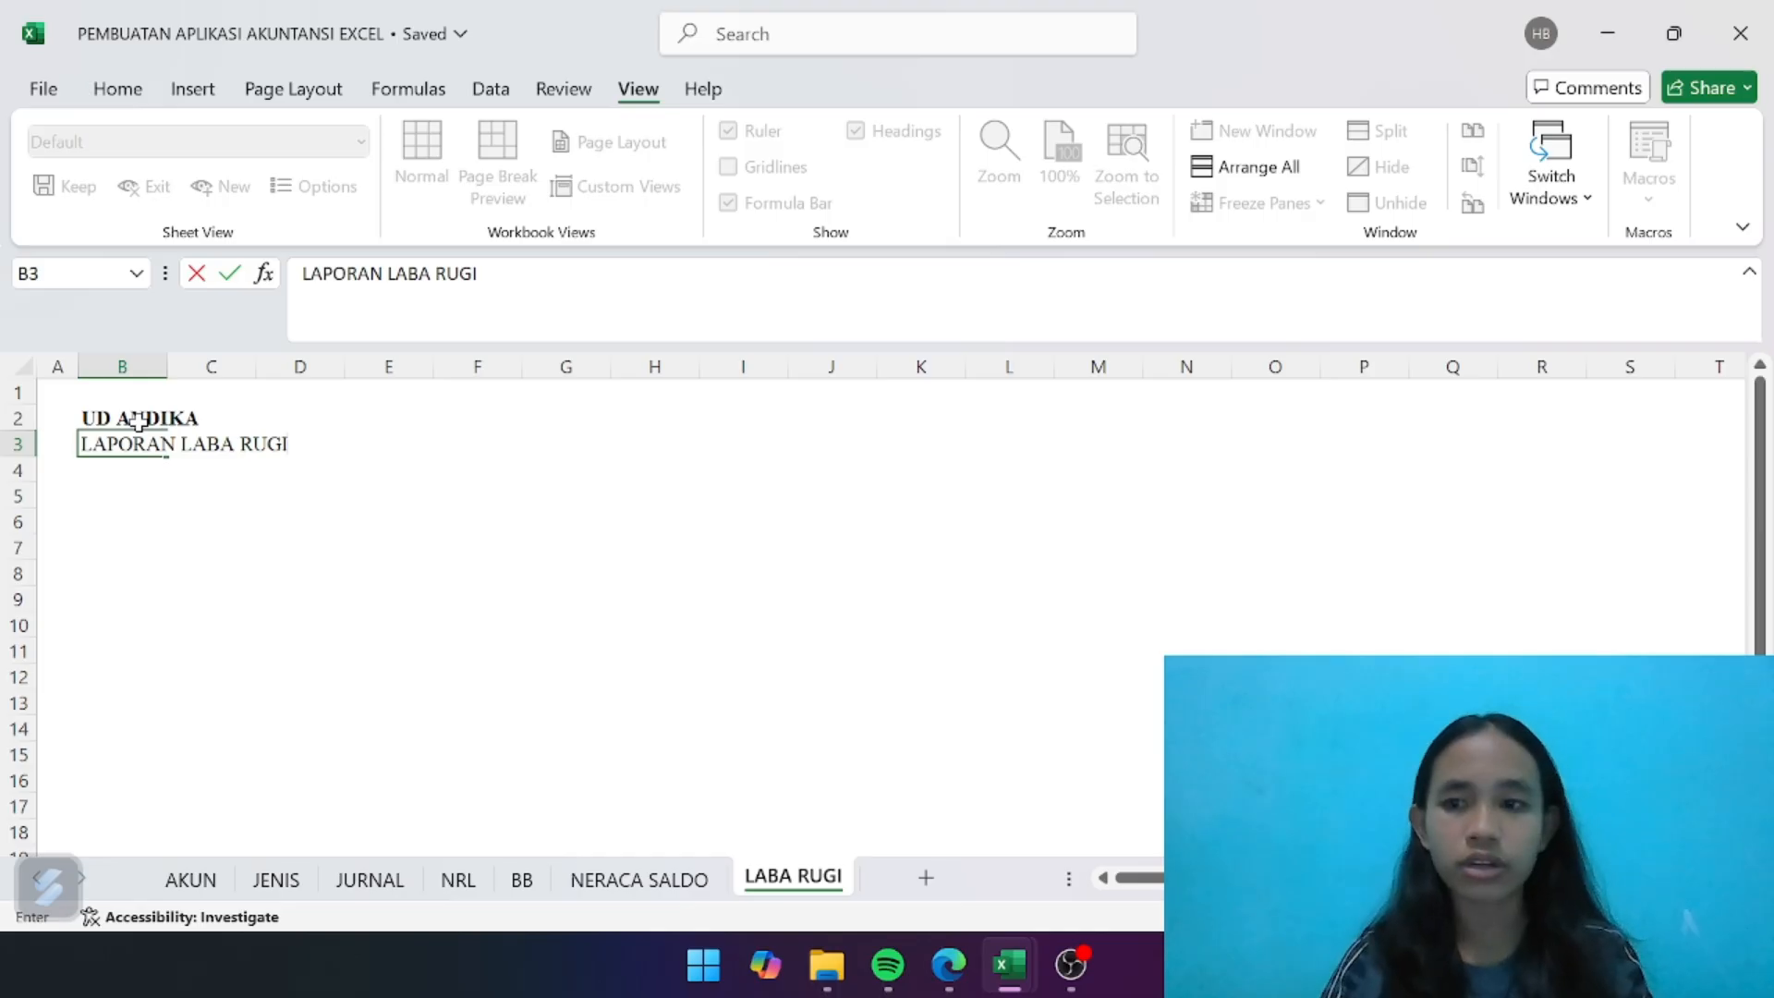
{"action": "key", "text": "Return"}
- Enter the reporting period Periode Maret 2023 in B4, below the report title
{"action": "type", "text": "P"}
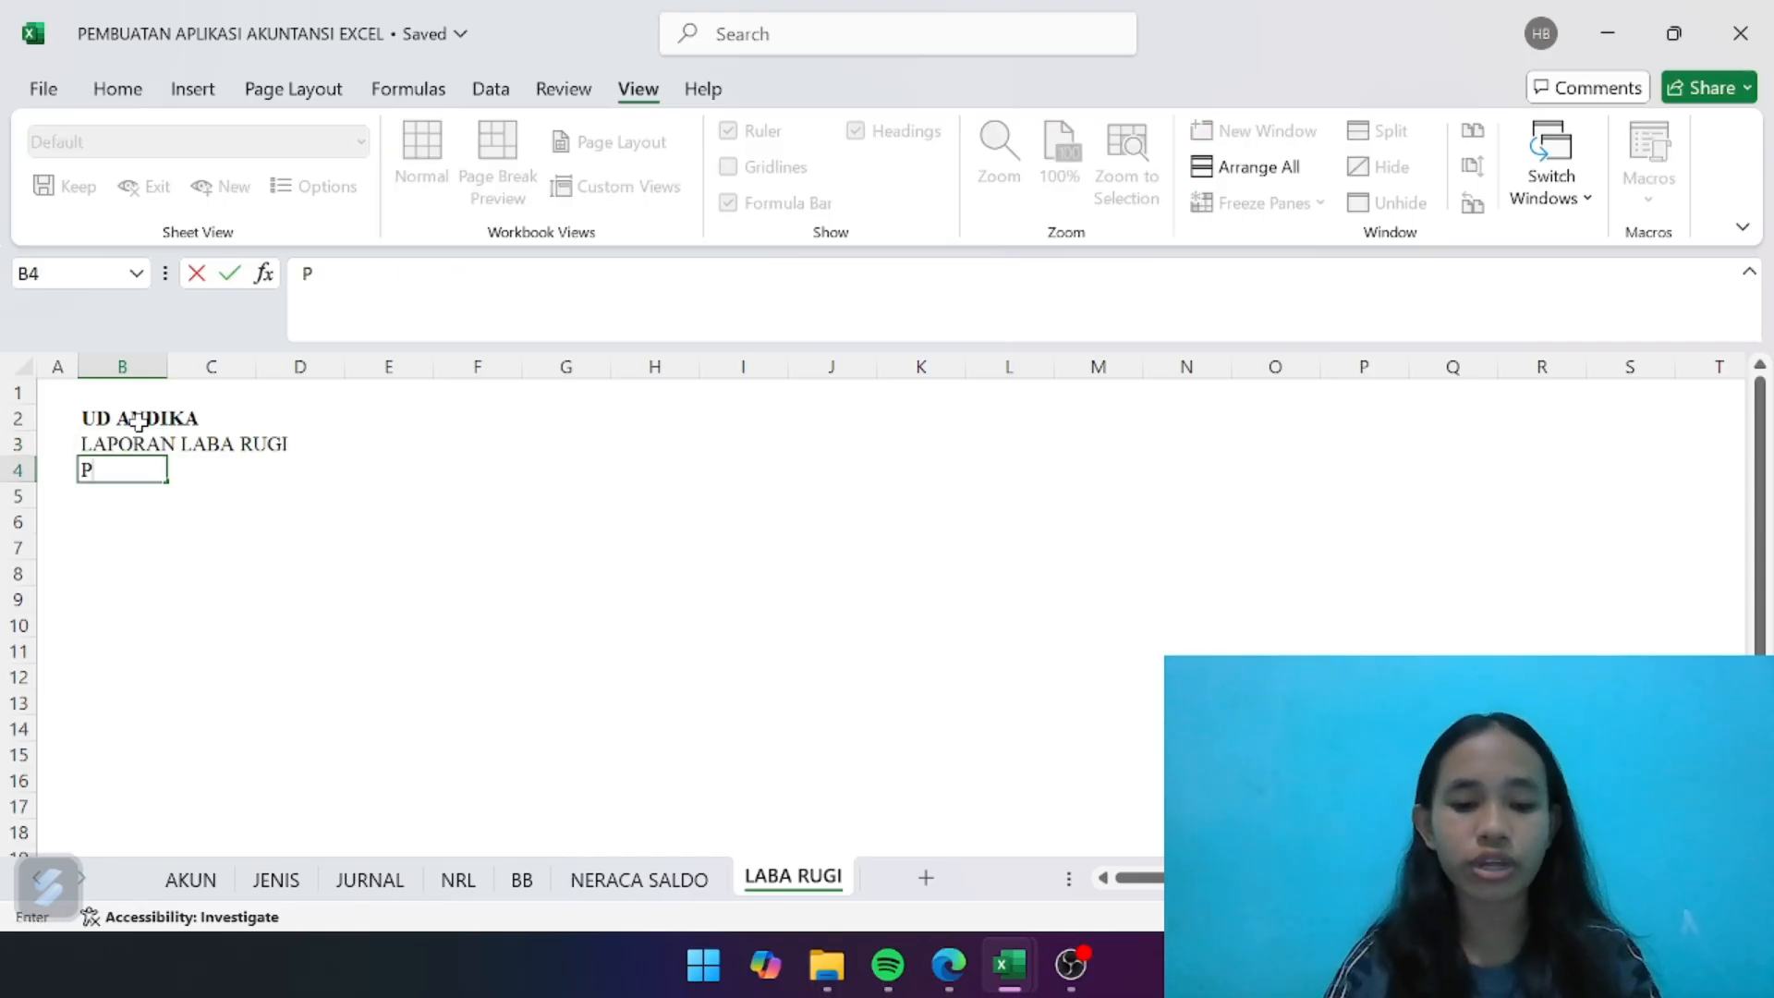
{"action": "type", "text": "eriode"}
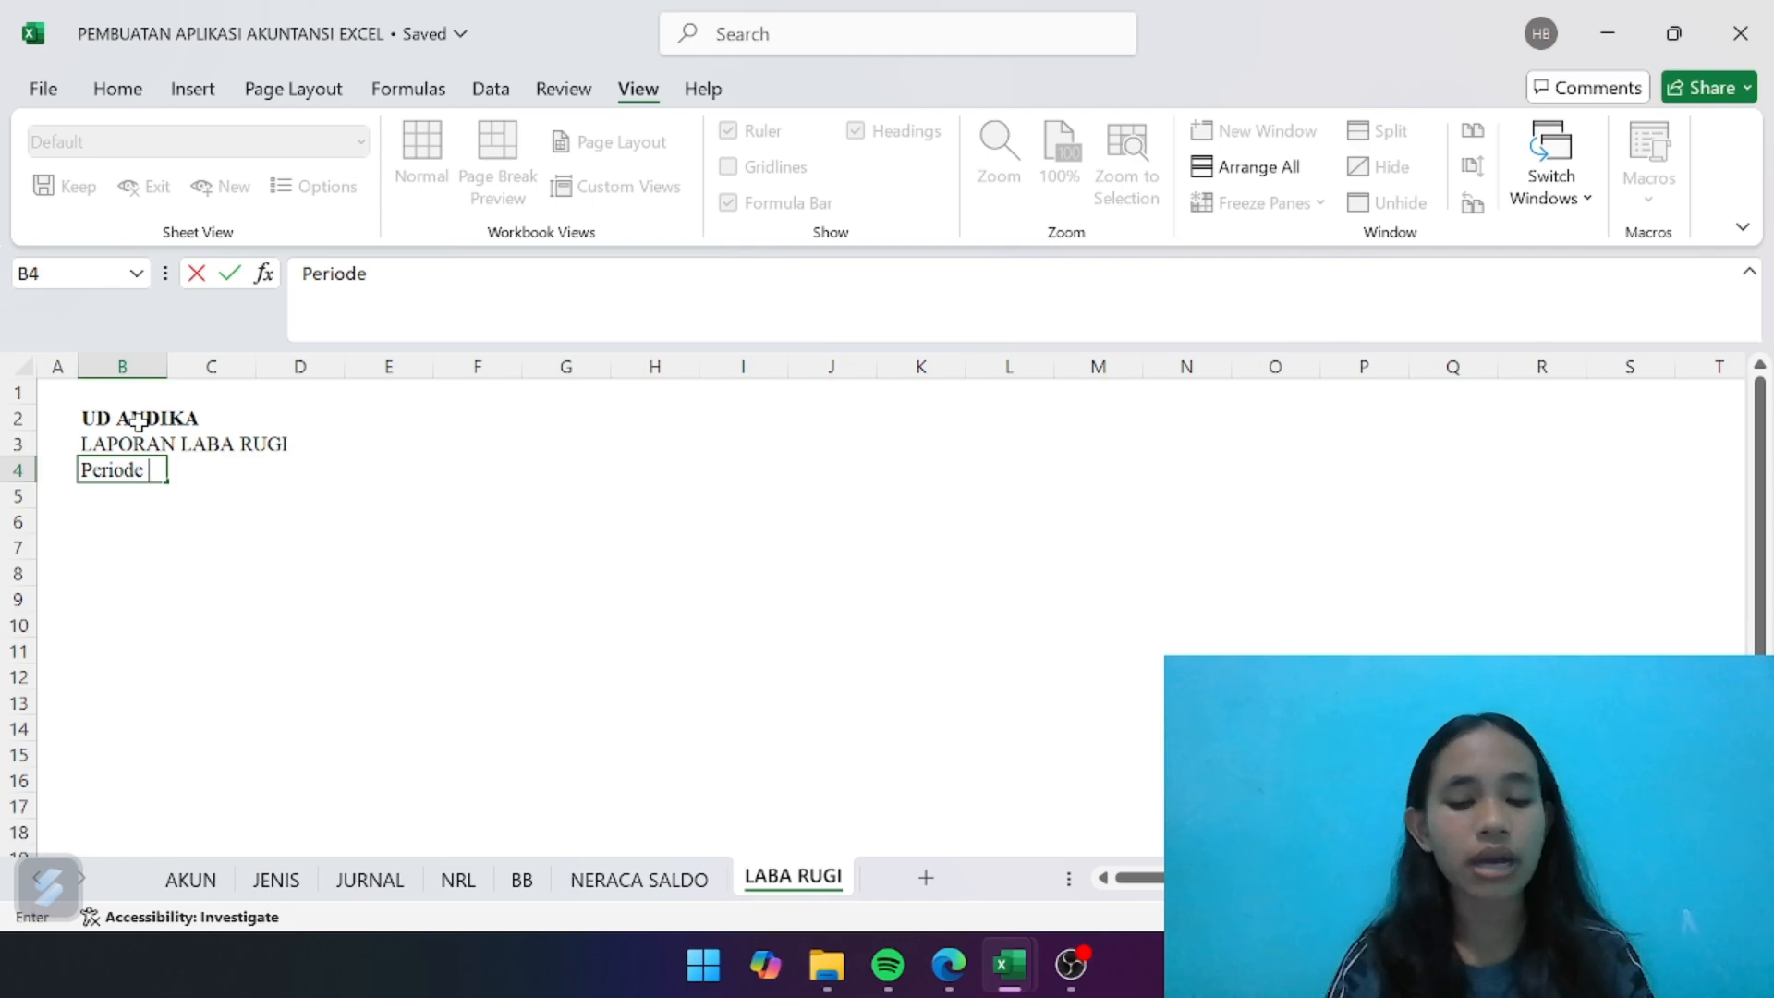
{"action": "type", "text": " Maret"}
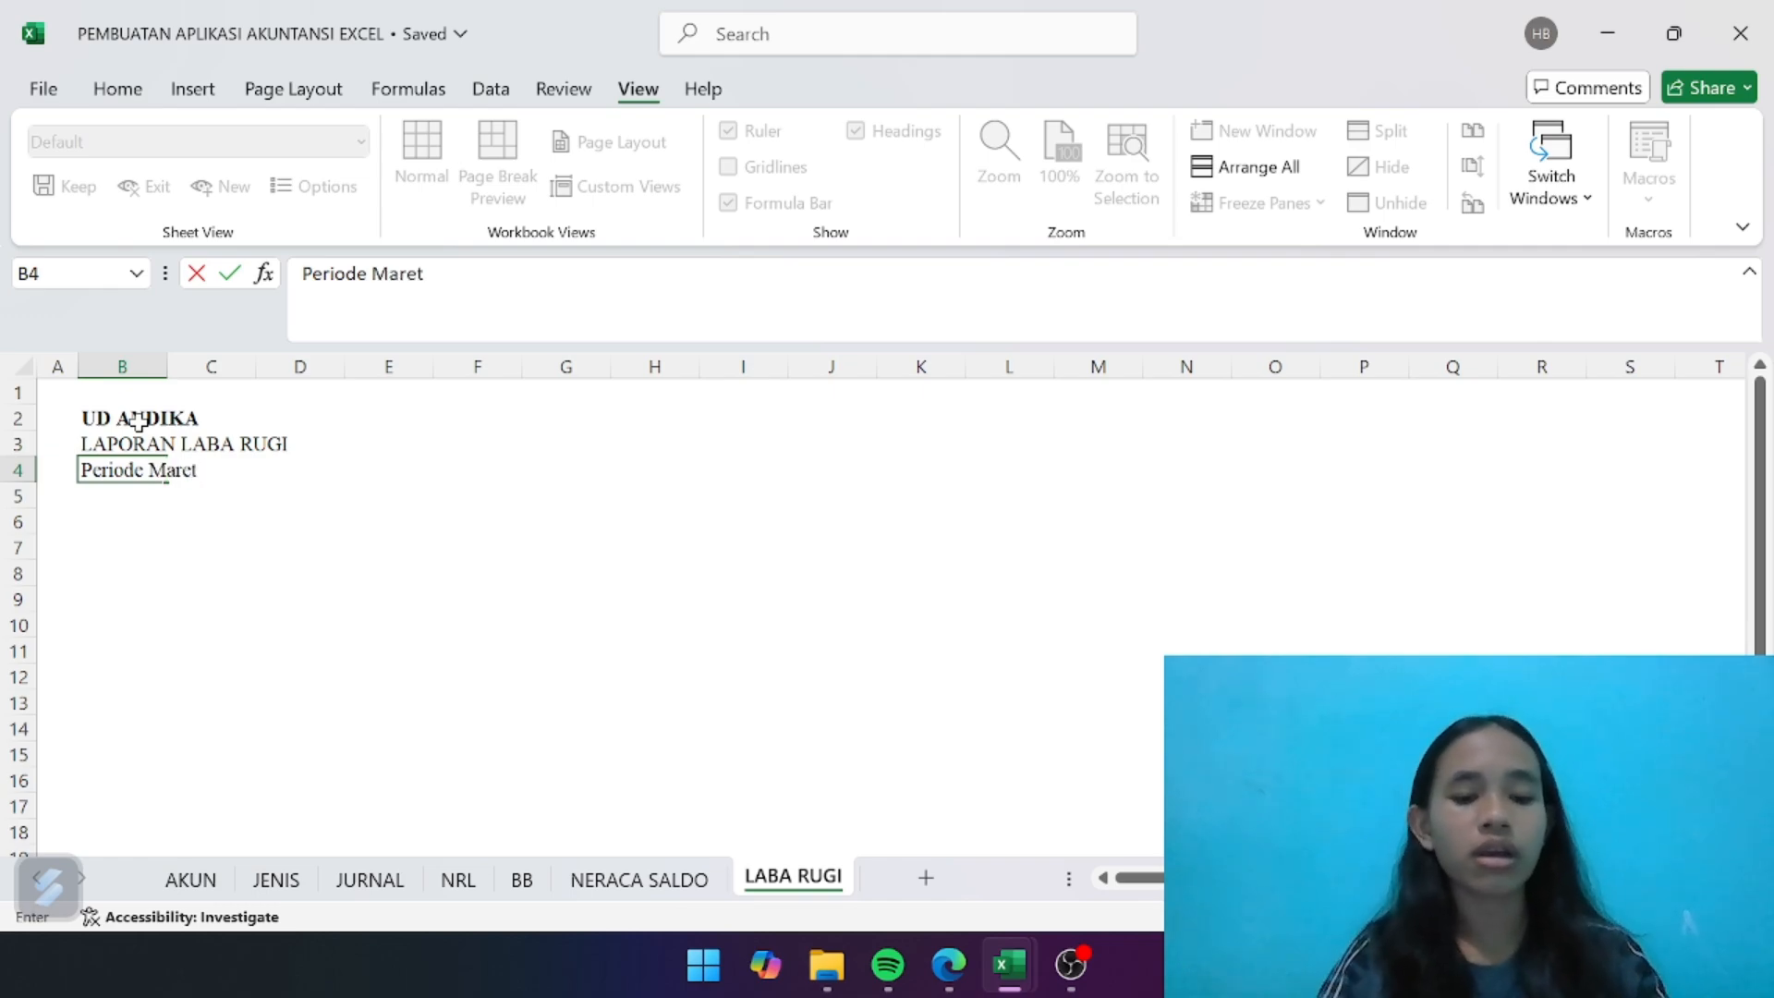
{"action": "type", "text": " 2023"}
{"action": "key", "text": "Return"}
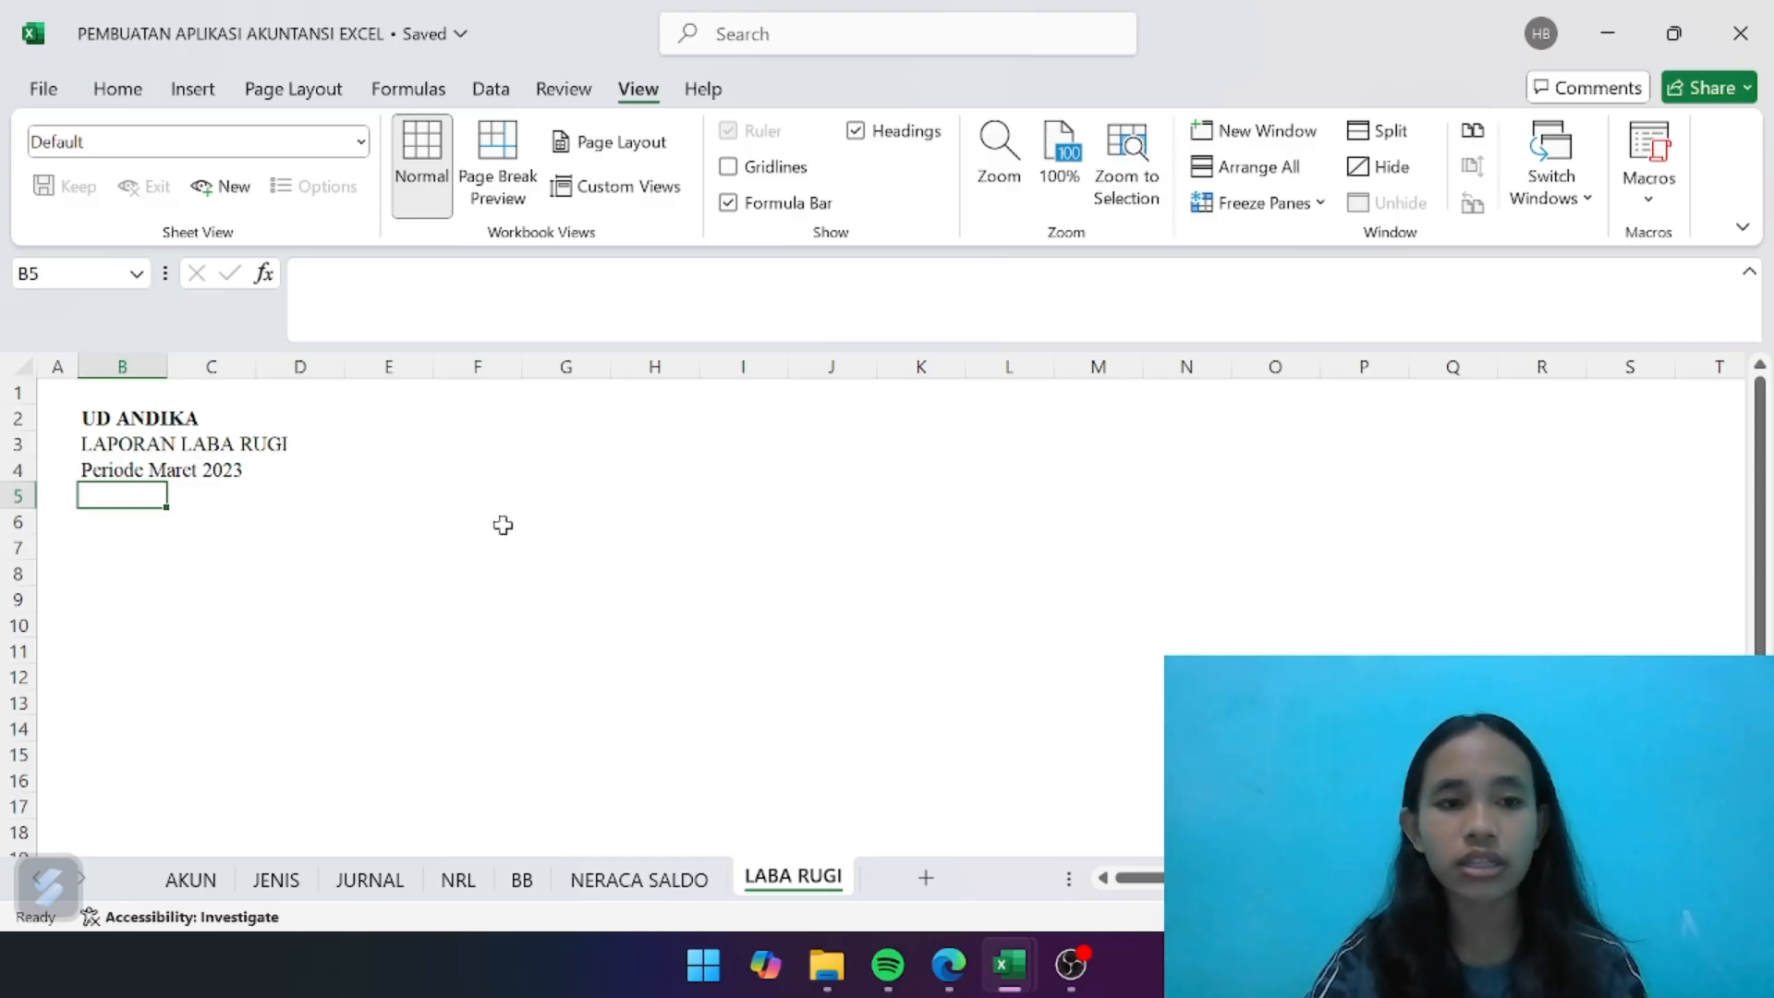
- Format the title block B2:D4 with a blue fill and bold white text
{"action": "left_click_drag", "start_coordinate": [146, 420], "coordinate": [309, 483]}
{"action": "left_click", "coordinate": [293, 558]}
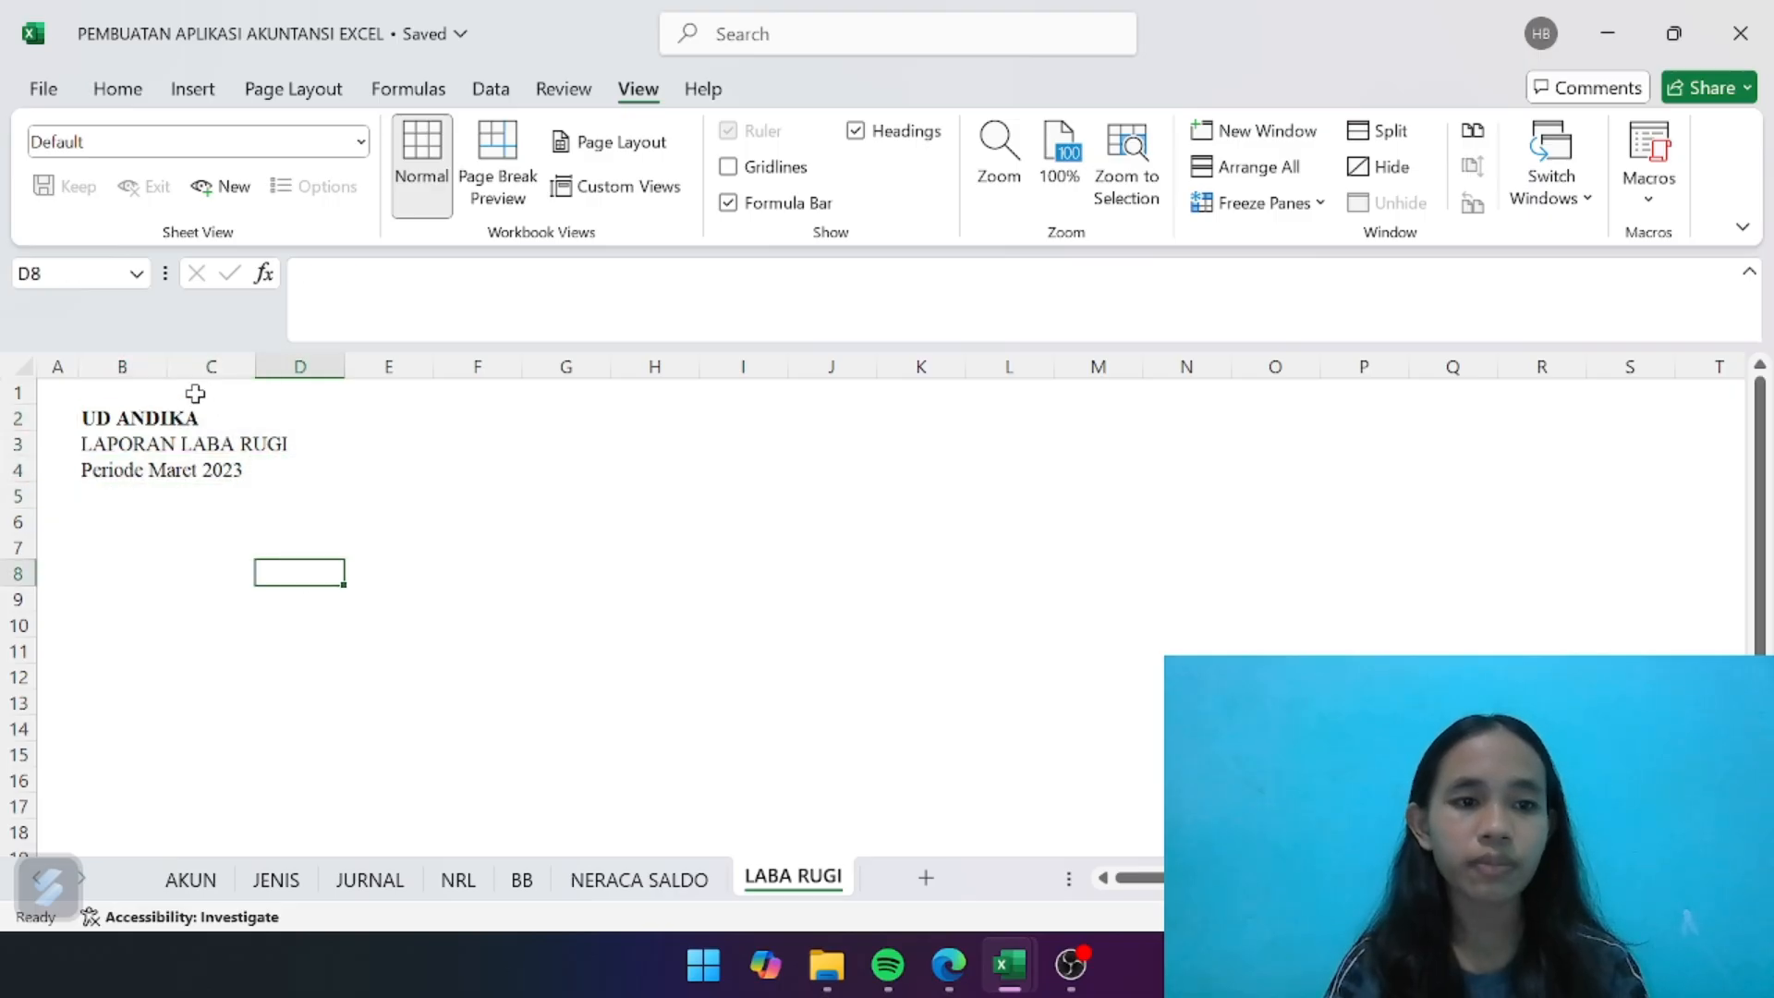
{"action": "left_click_drag", "start_coordinate": [147, 418], "coordinate": [298, 469]}
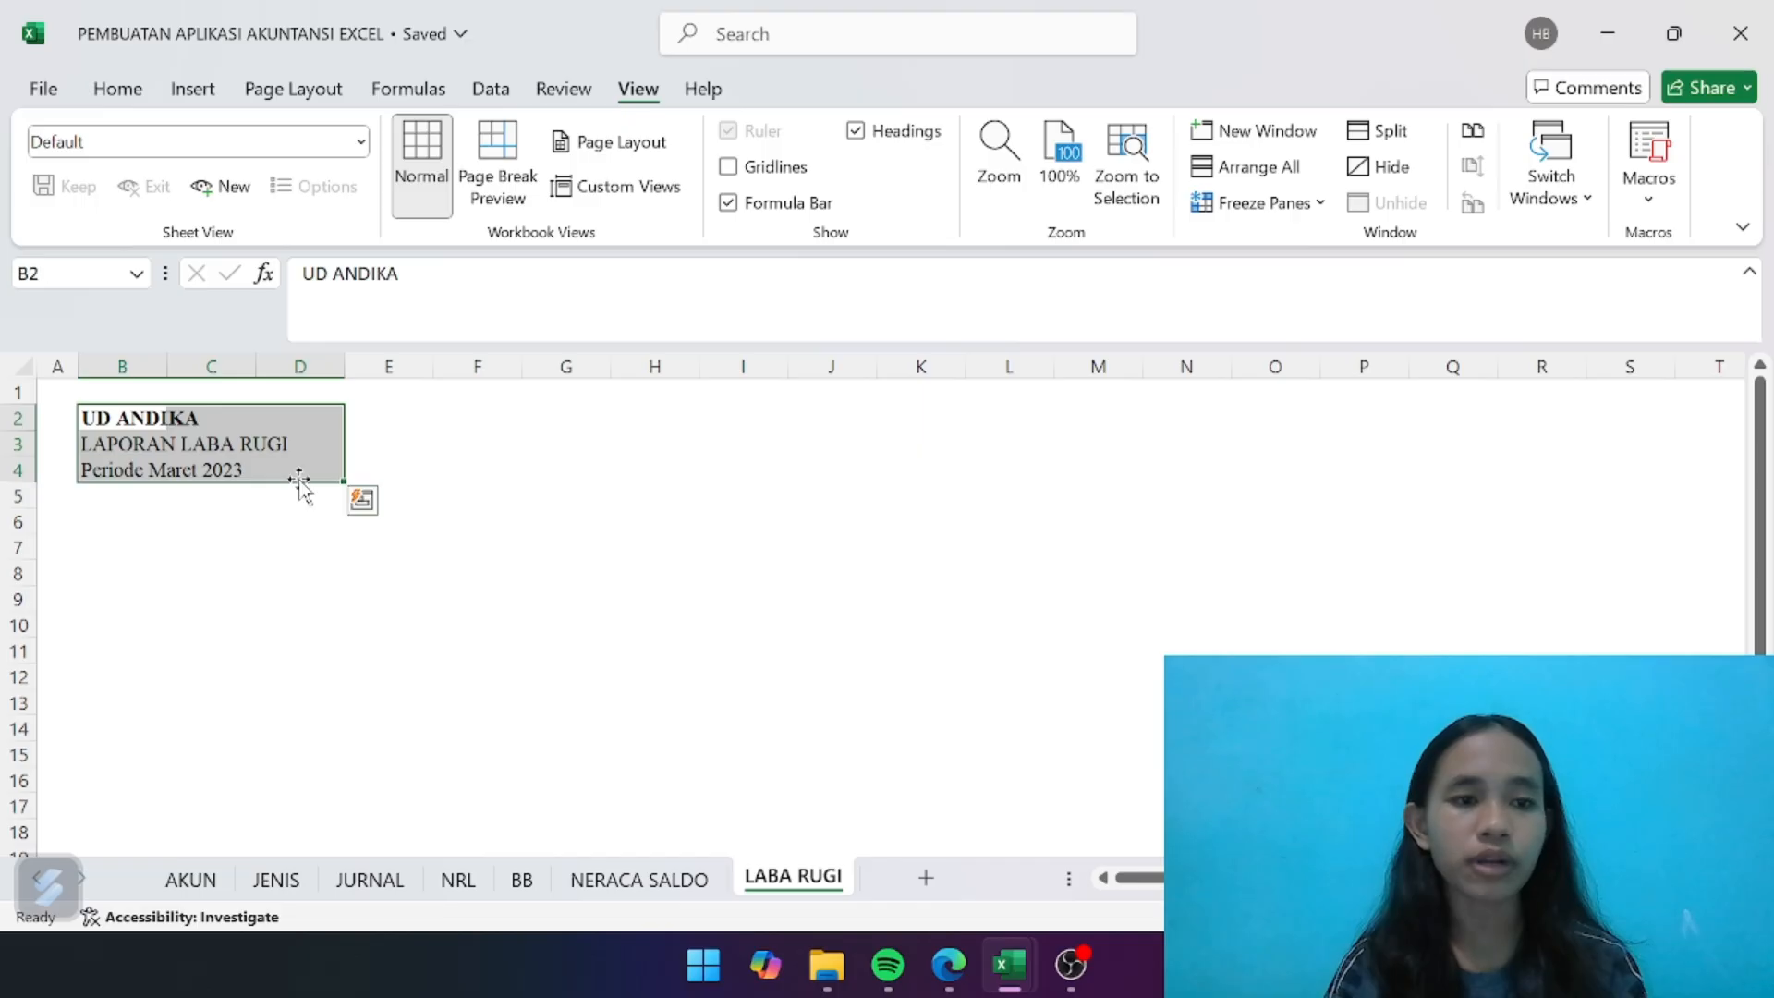
{"action": "left_click", "coordinate": [118, 90]}
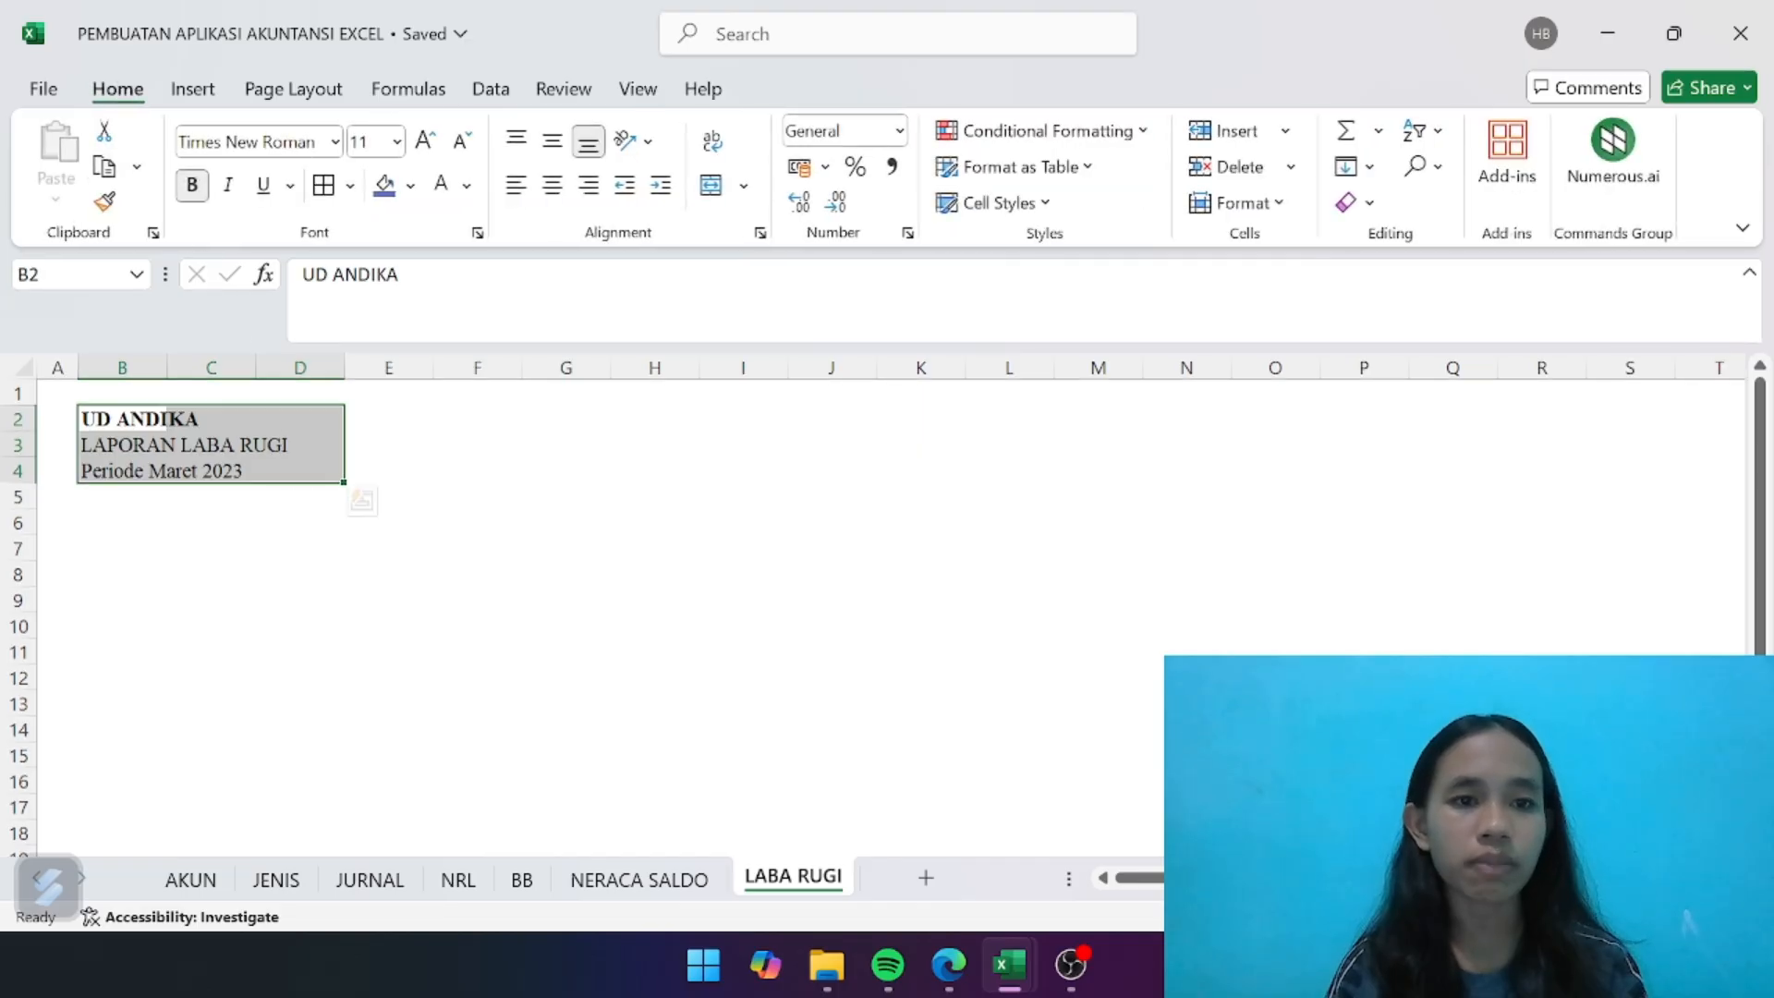
{"action": "left_click", "coordinate": [384, 186]}
{"action": "left_click", "coordinate": [442, 184]}
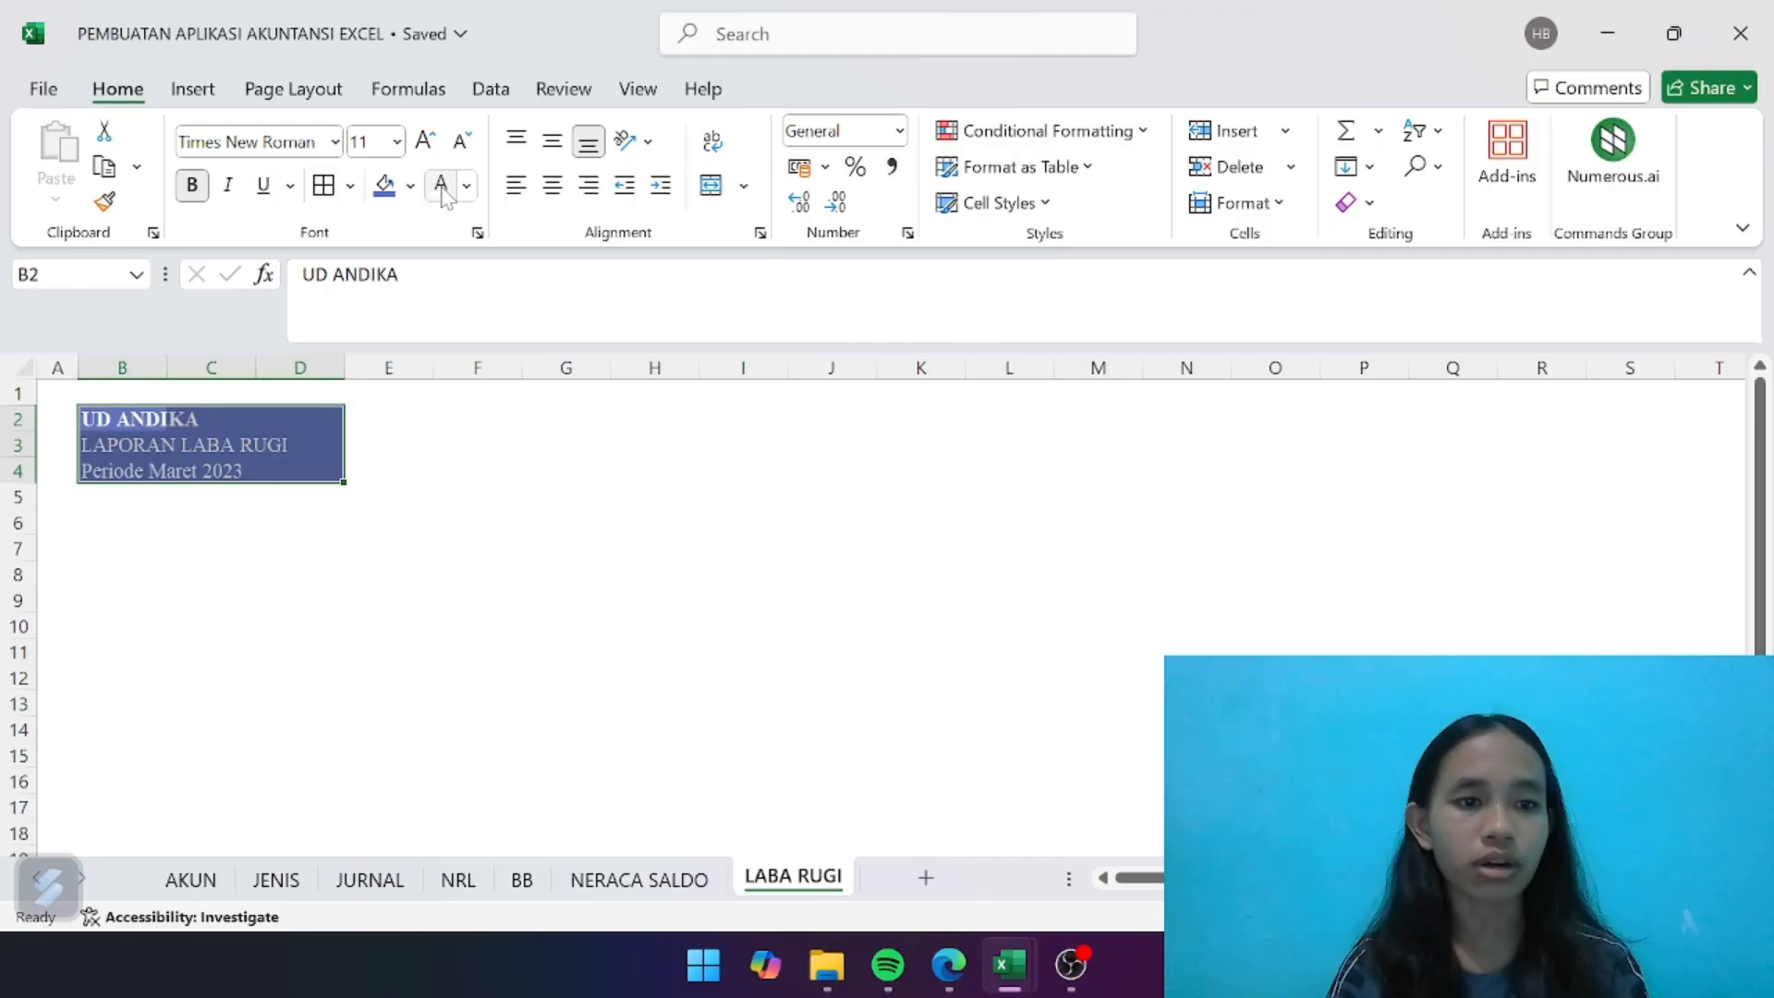
{"action": "left_click", "coordinate": [192, 185]}
{"action": "left_click", "coordinate": [192, 185]}
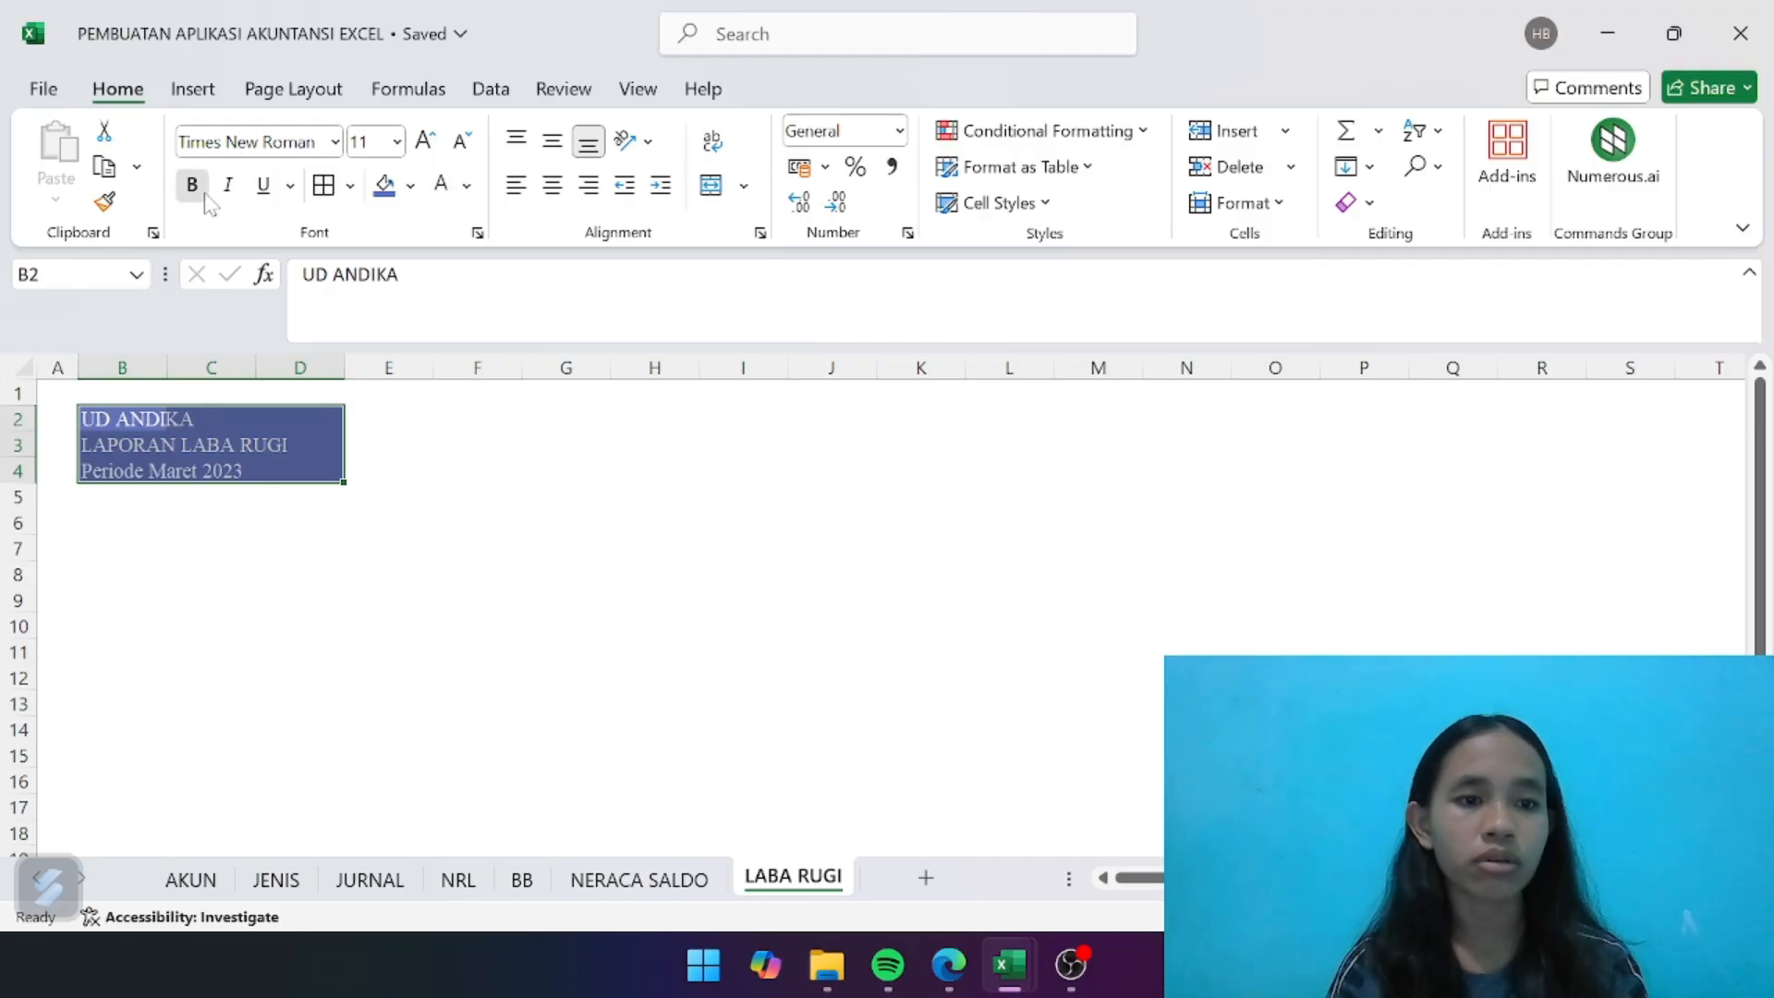
{"action": "left_click", "coordinate": [405, 491]}
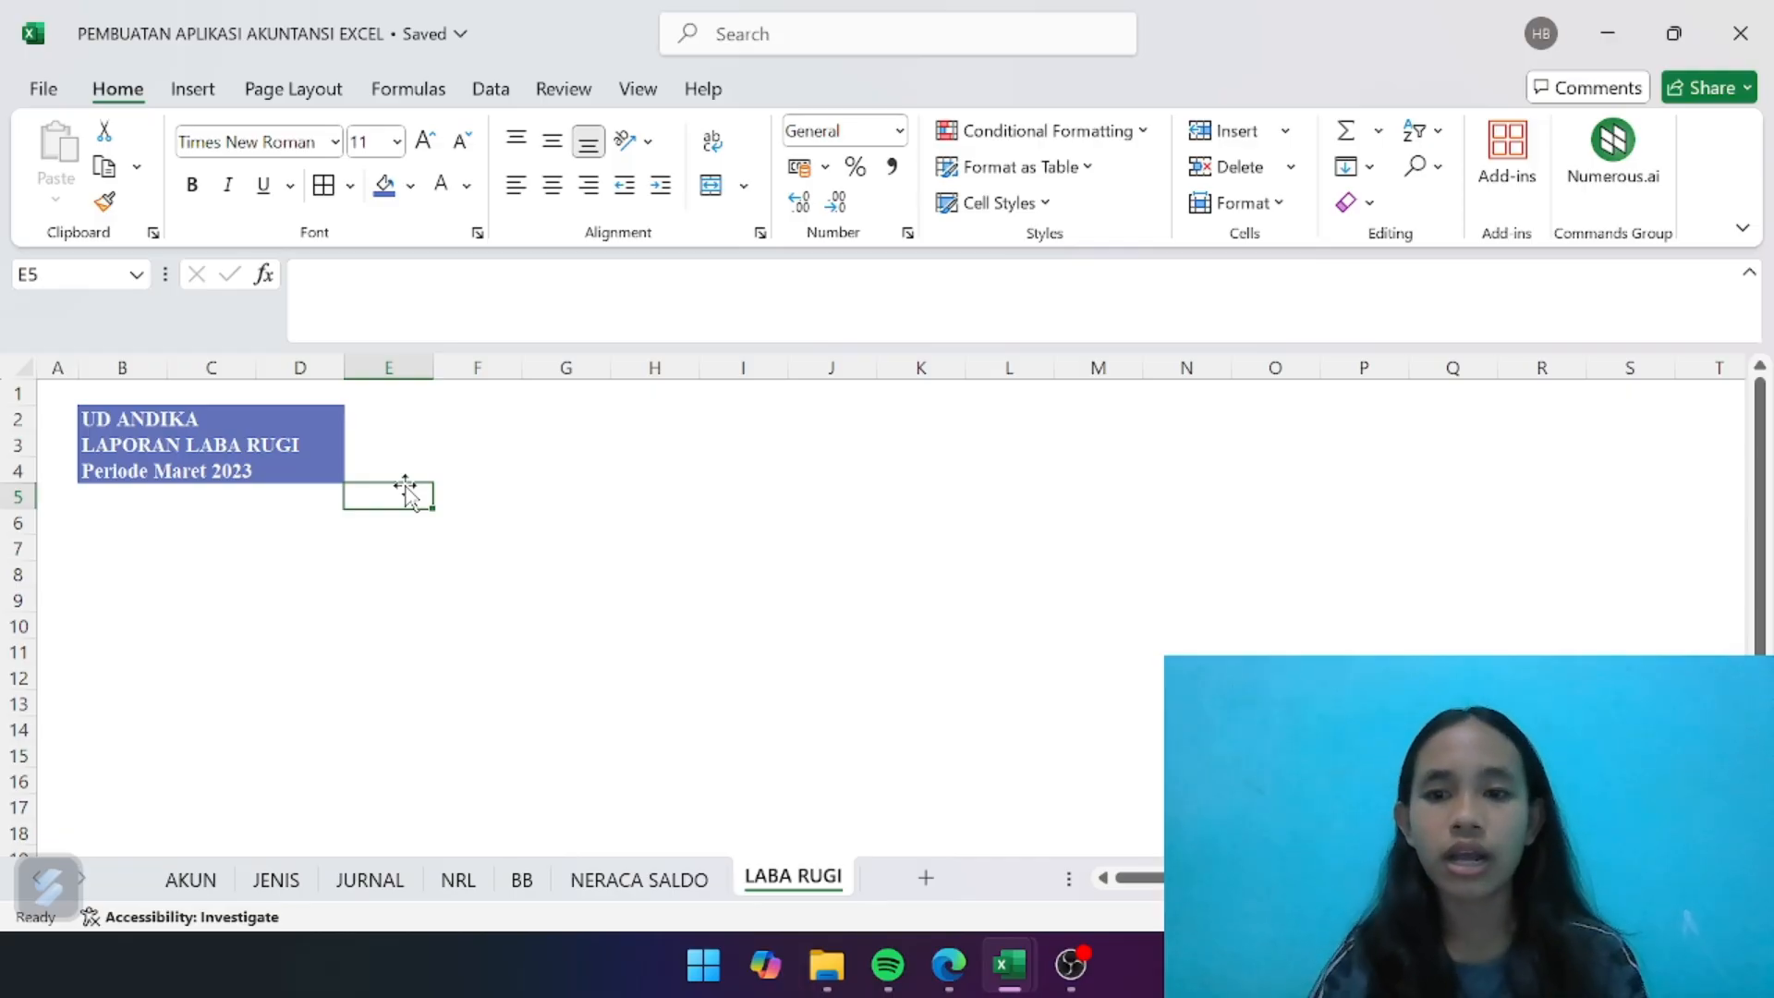
- Enter the column headers KODE, NAMA AKUN and SALDO in B6:D6
{"action": "left_click", "coordinate": [111, 528]}
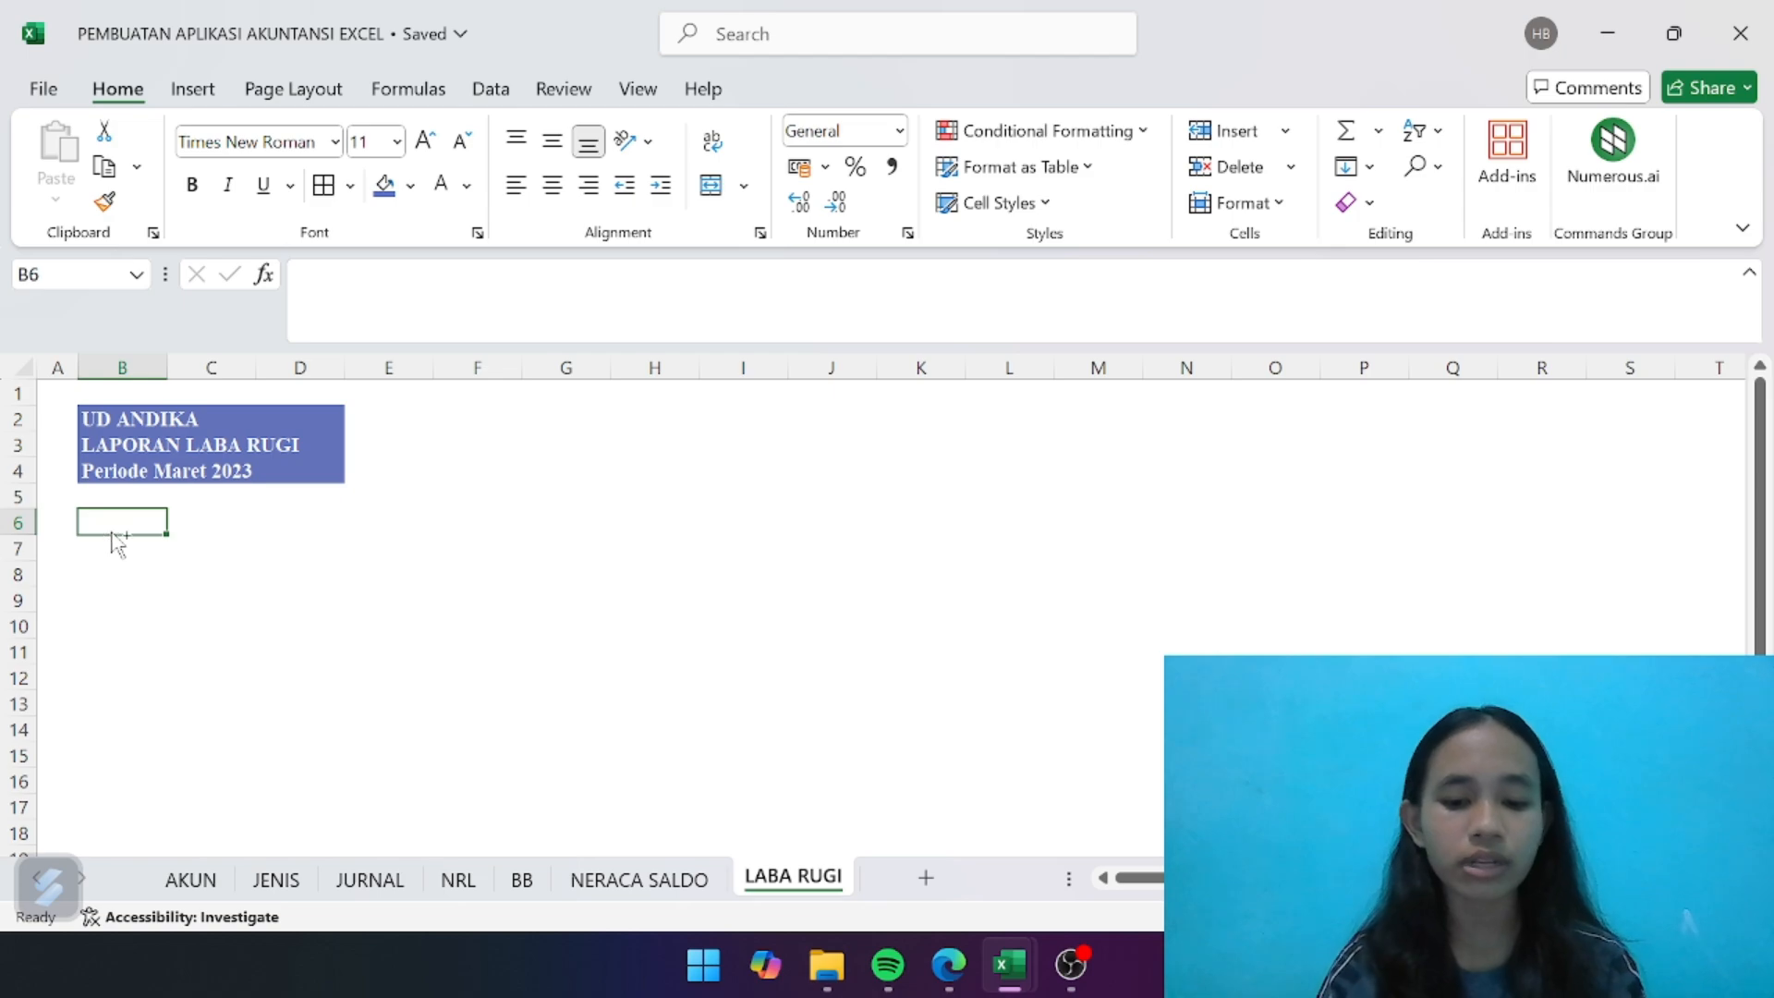
{"action": "key", "text": "ctrl+b"}
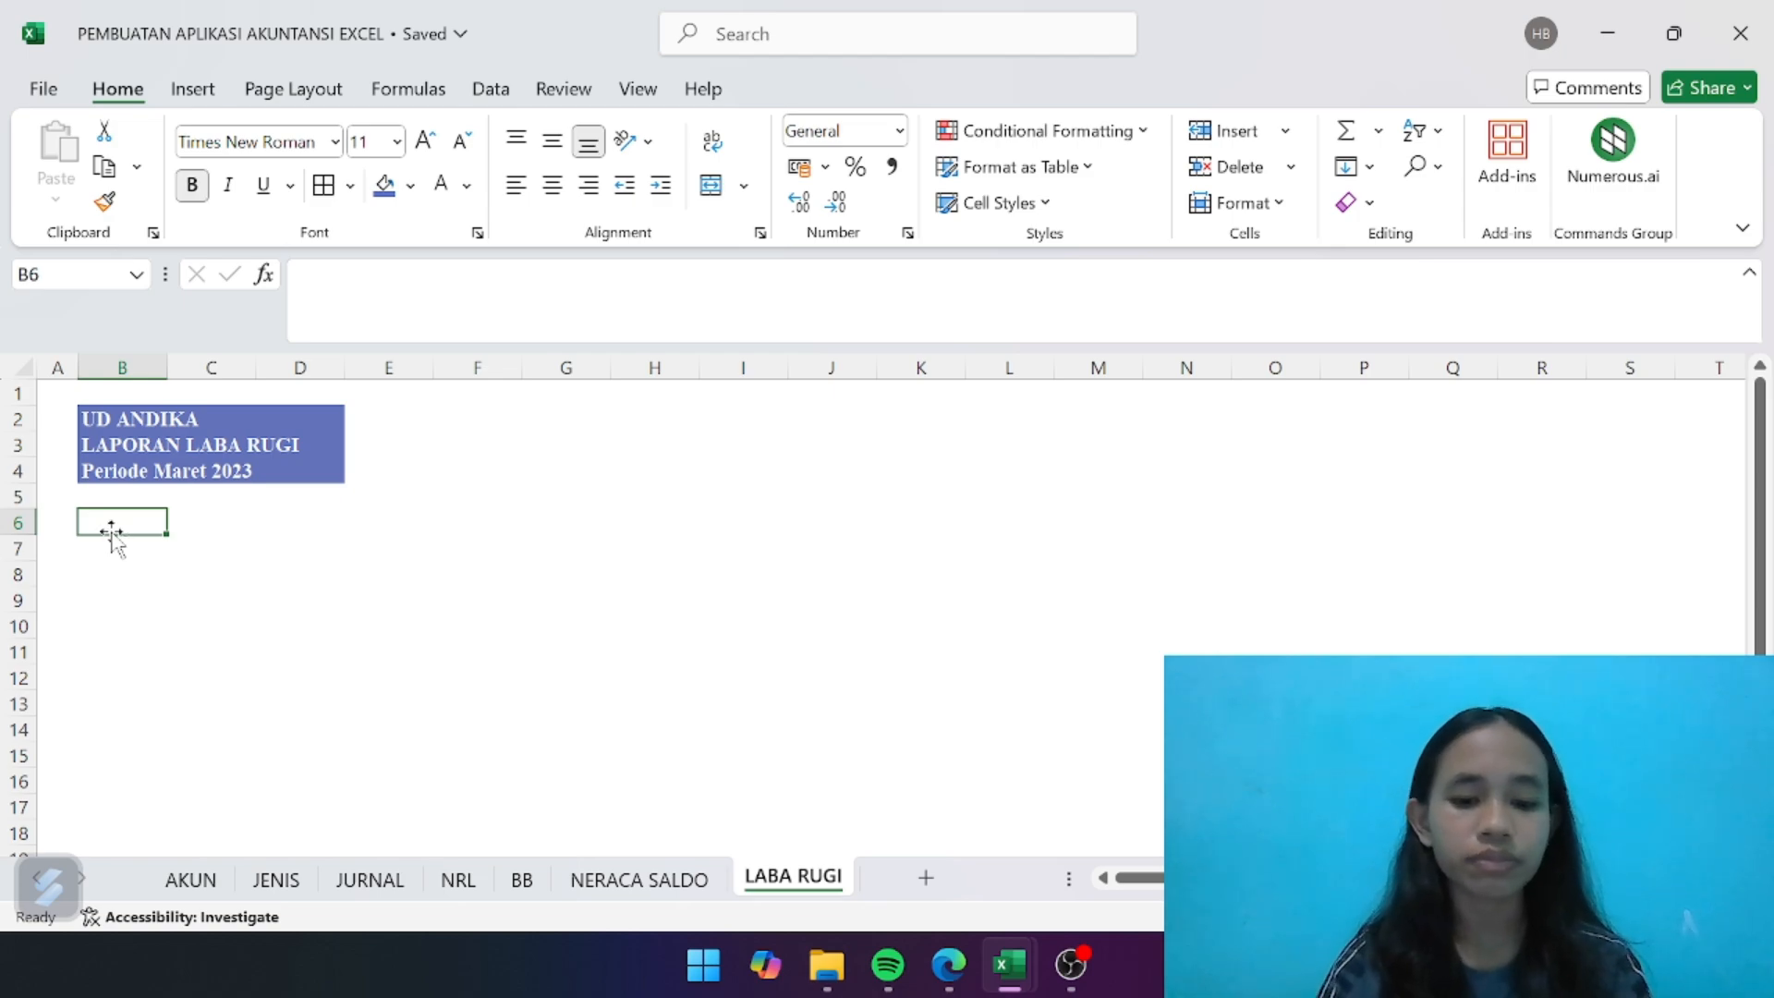
{"action": "key", "text": "ctrl+b"}
{"action": "type", "text": "KODE"}
{"action": "key", "text": "Tab"}
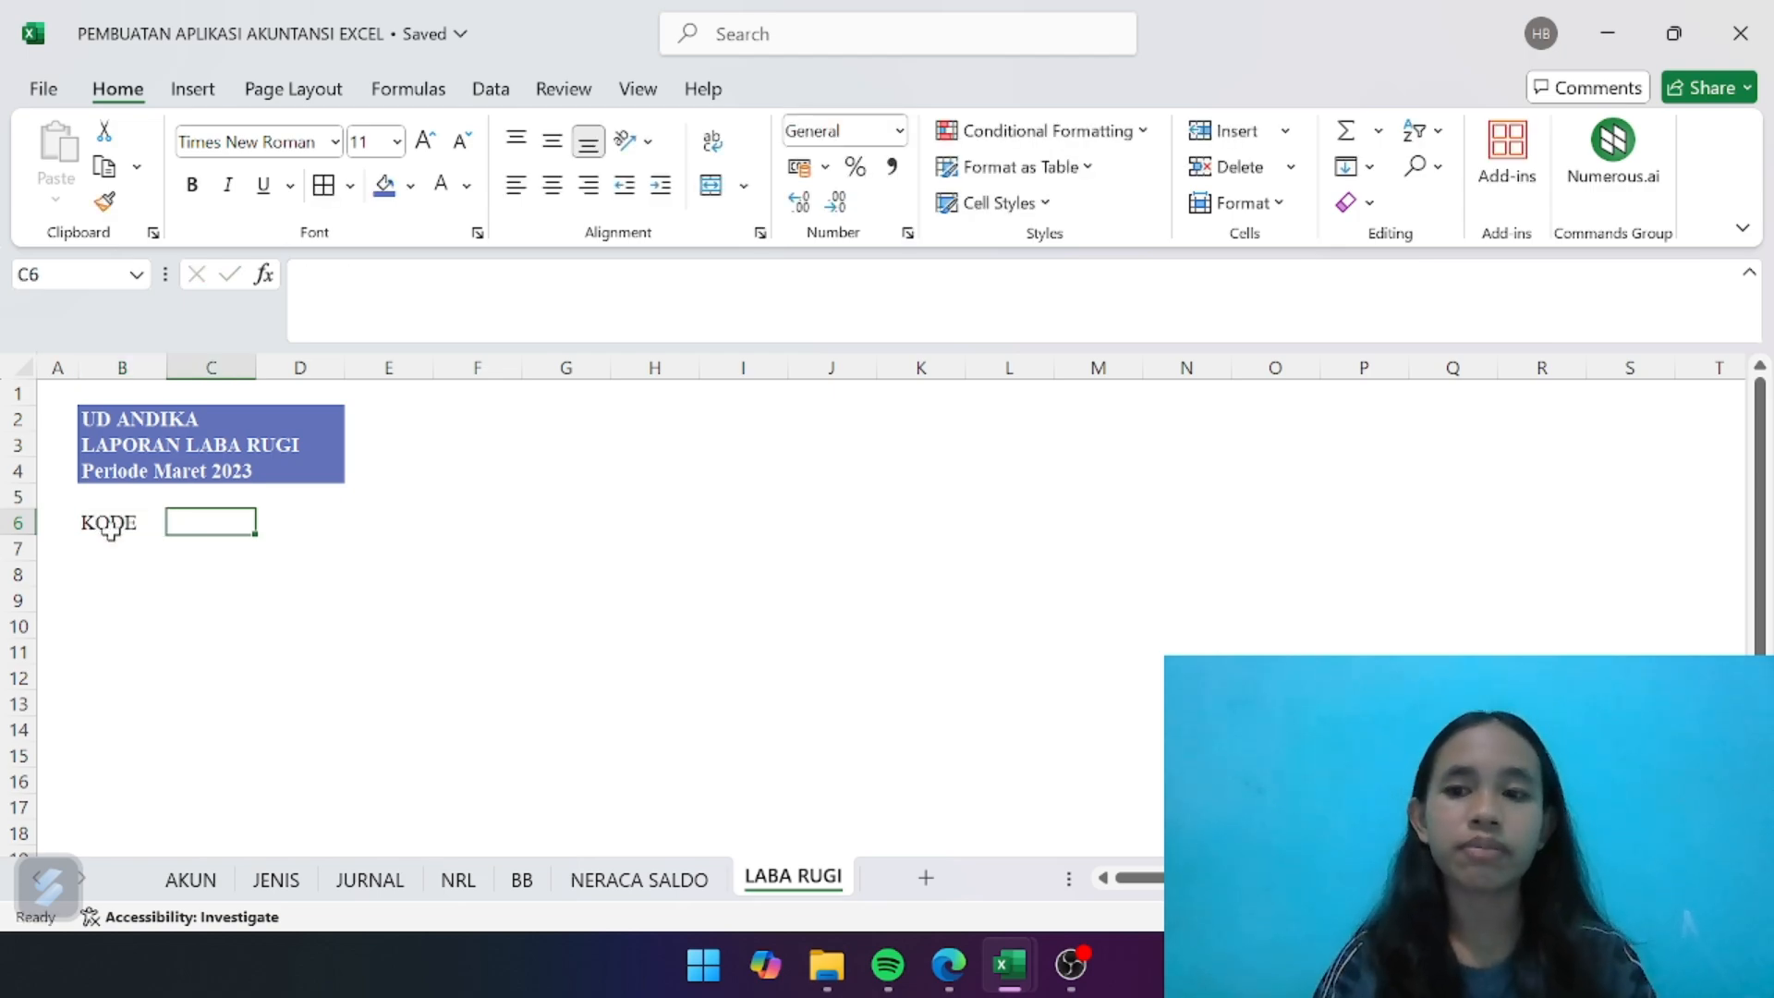
{"action": "type", "text": "NAMA AKUN"}
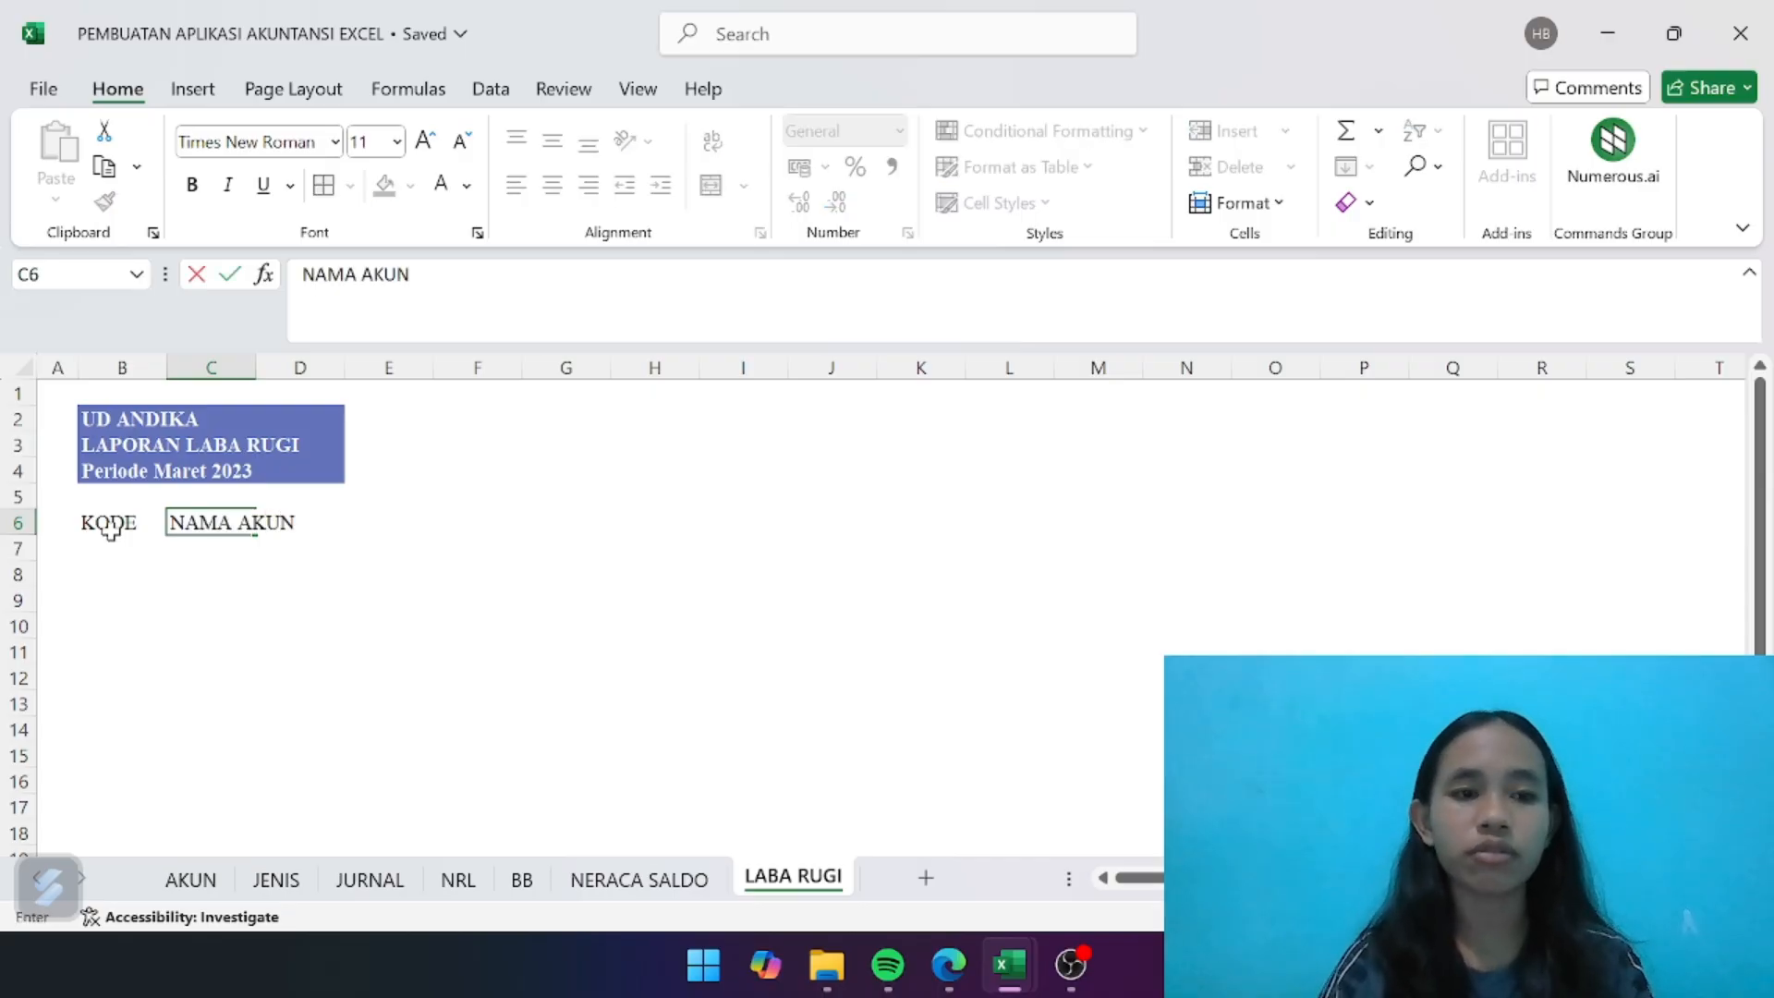
{"action": "key", "text": "Tab"}
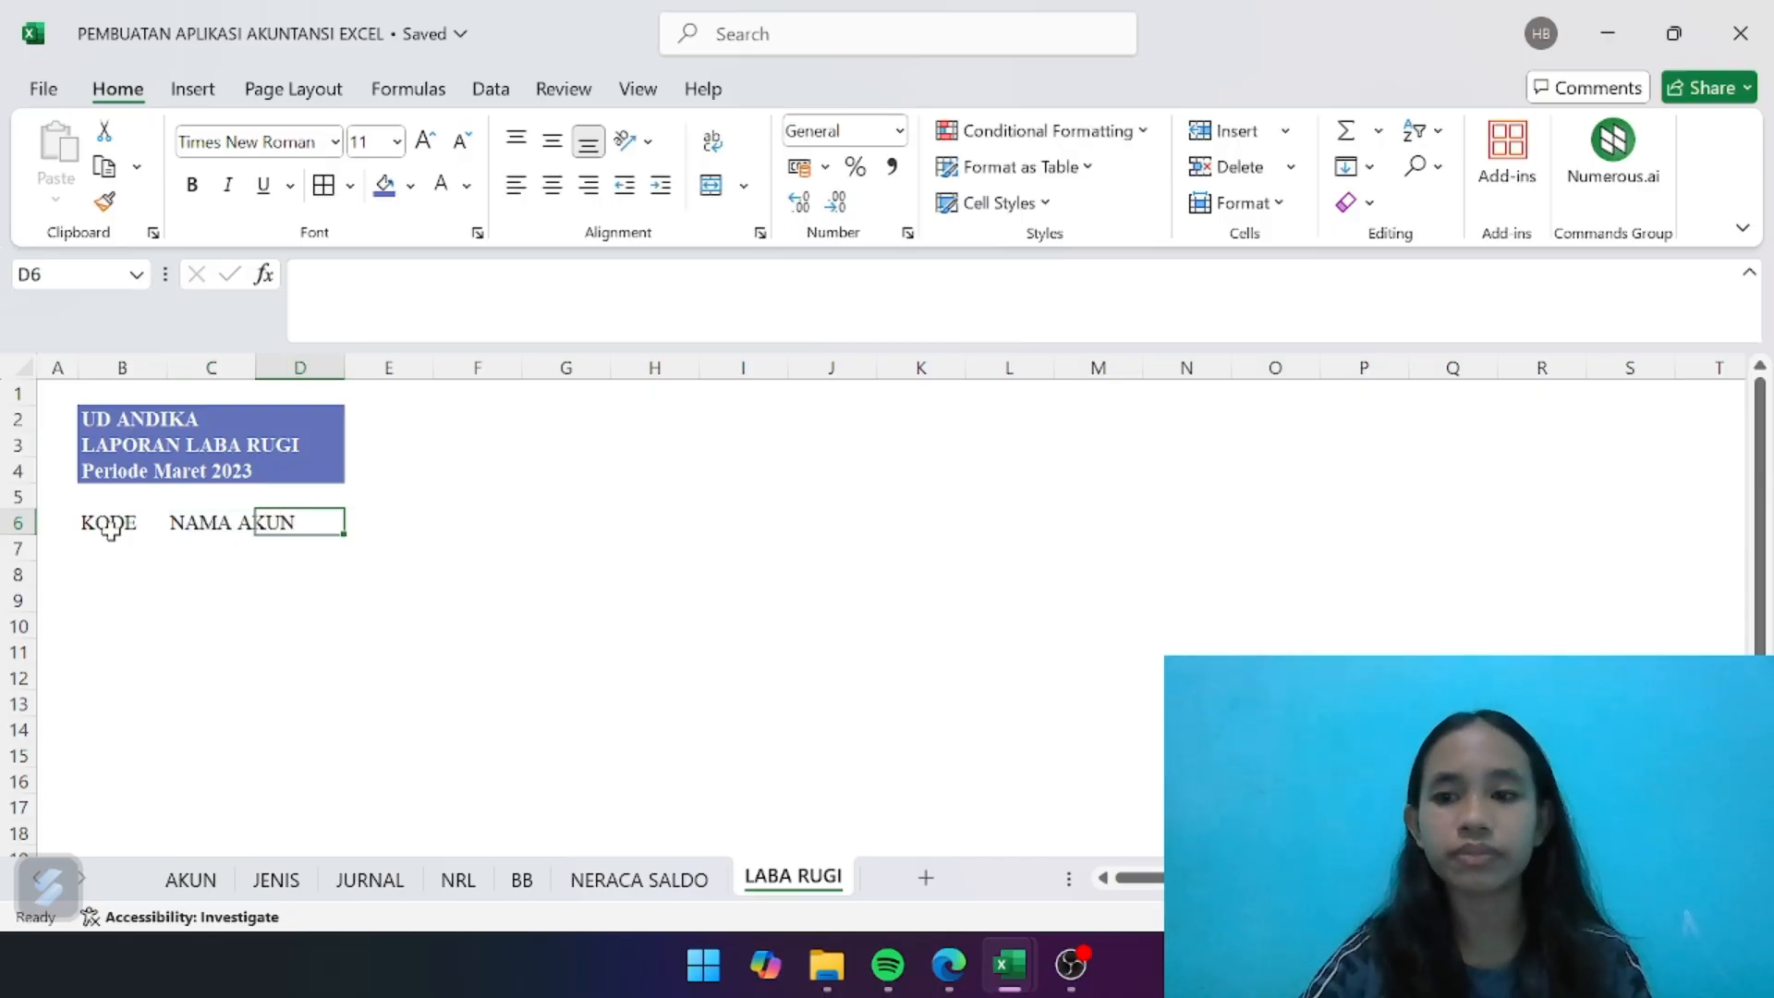
{"action": "type", "text": "SALDO"}
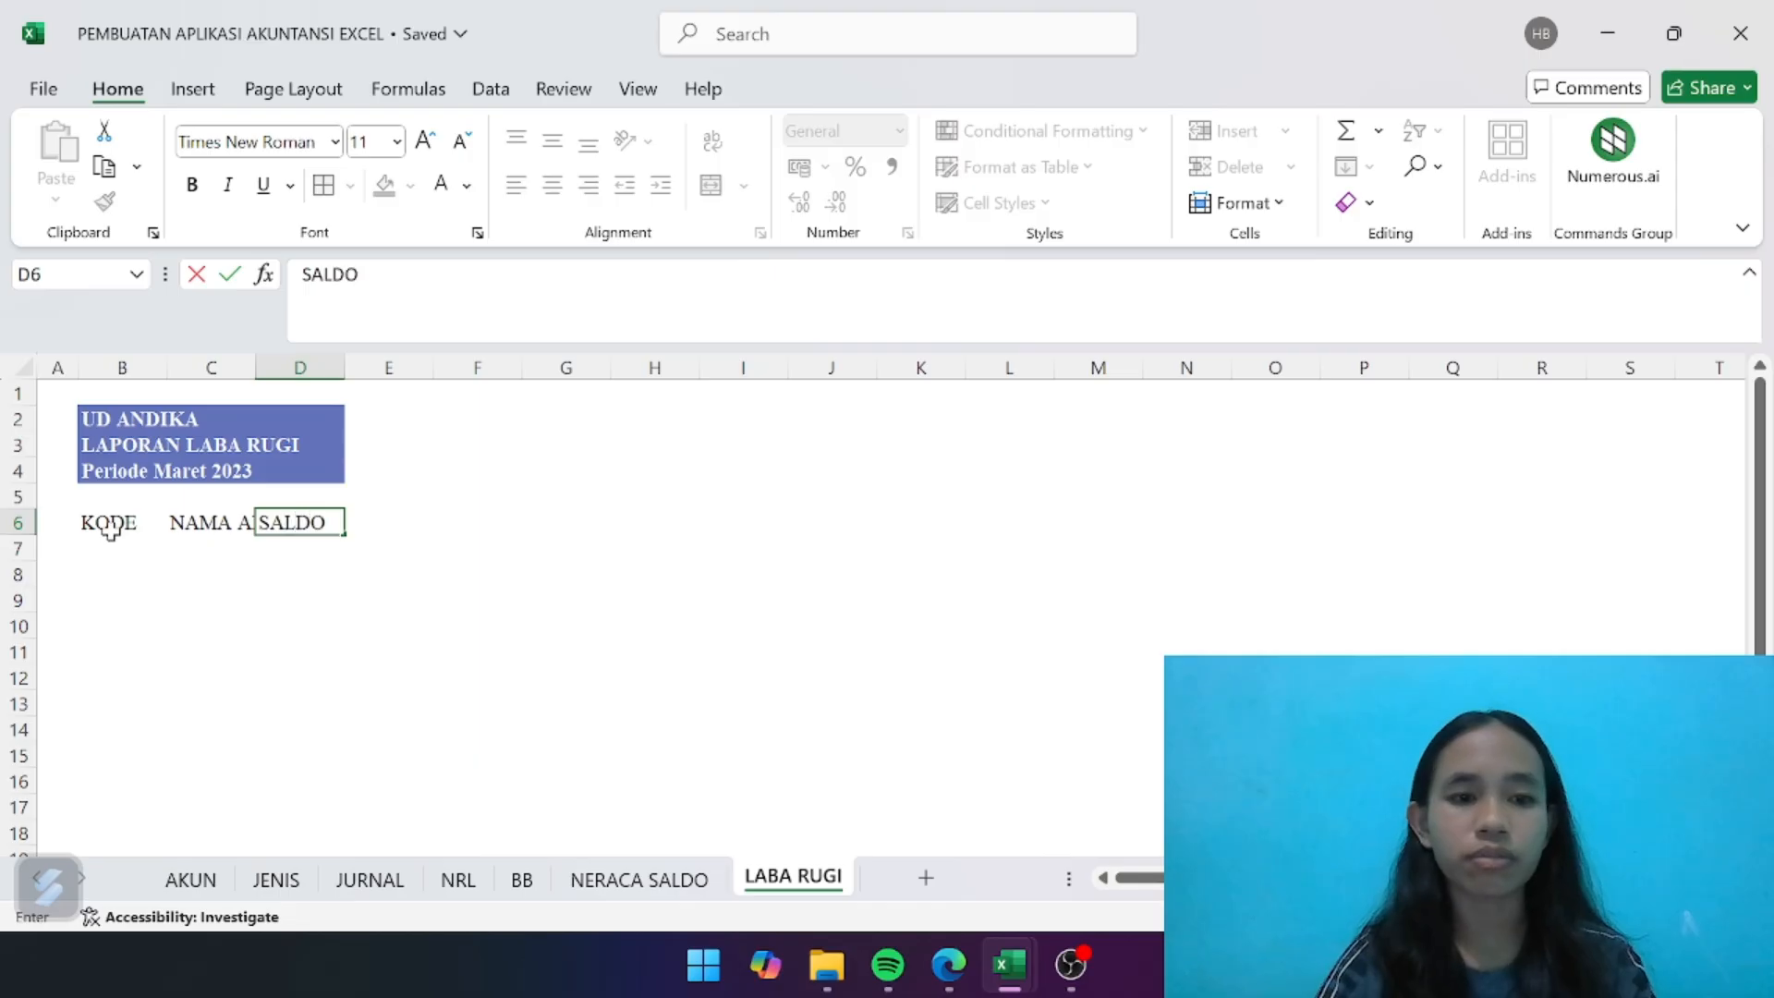
{"action": "key", "text": "Down"}
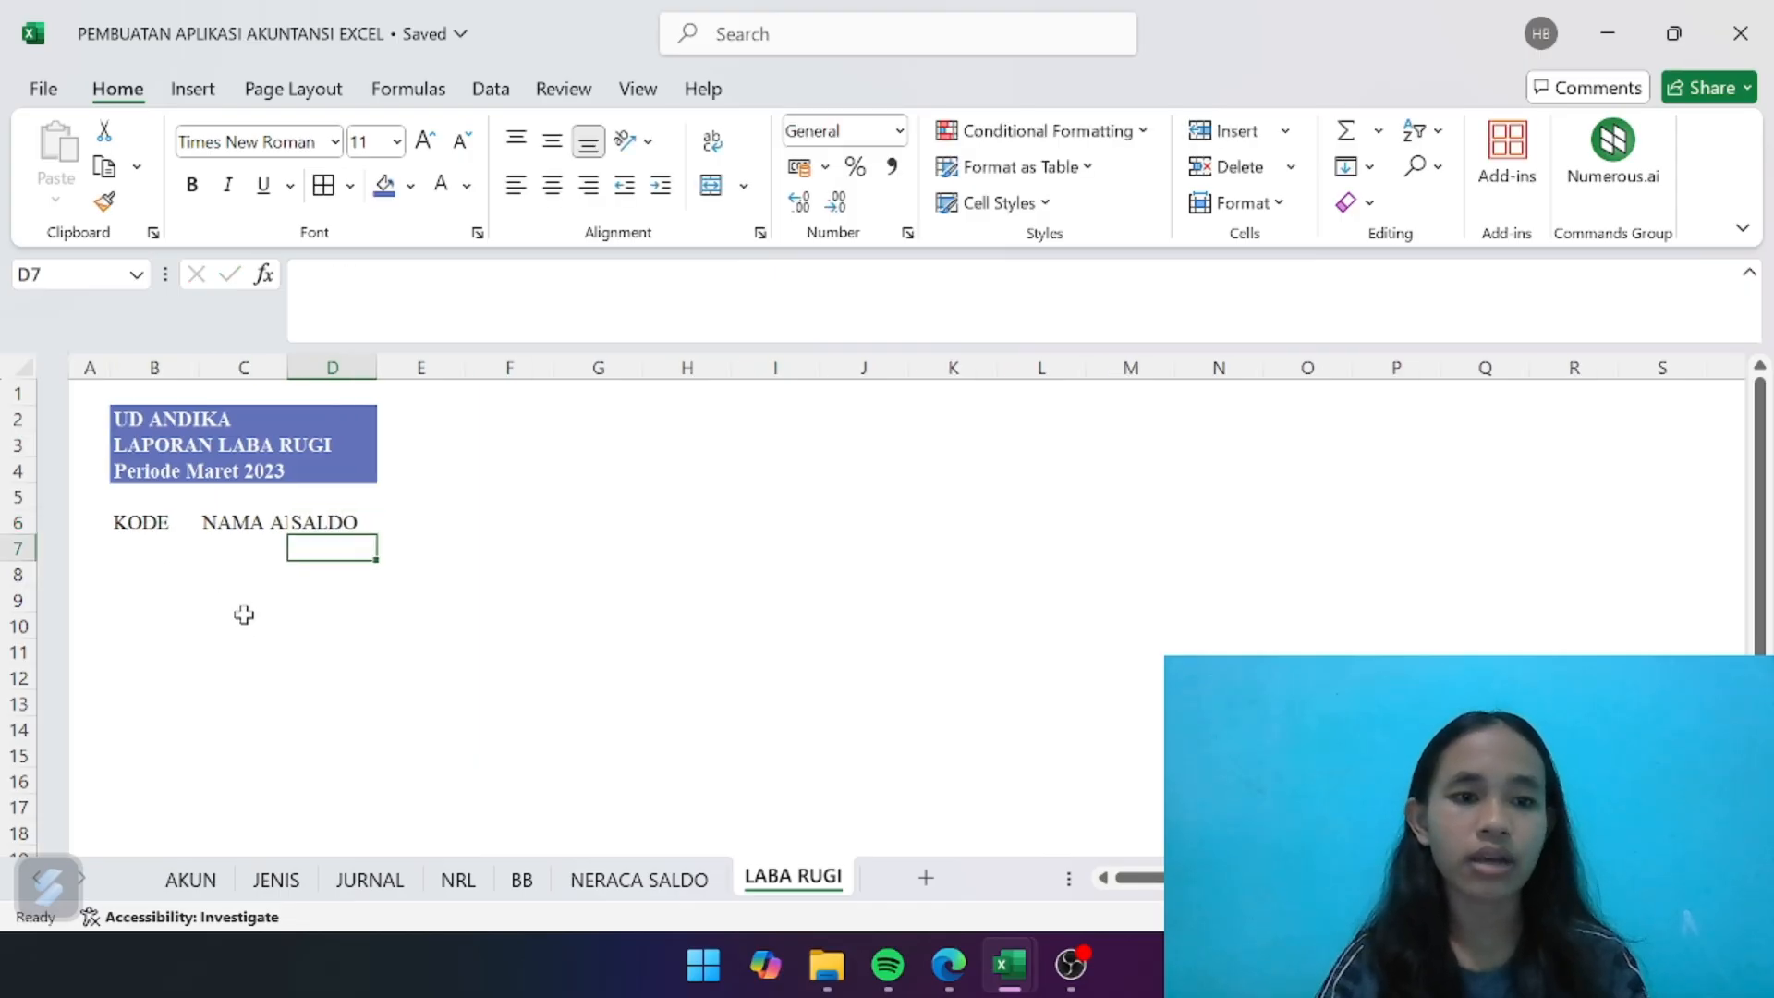
- Widen columns C and D generously and column B slightly so the headers fit with room to spare
{"action": "left_click", "coordinate": [139, 368]}
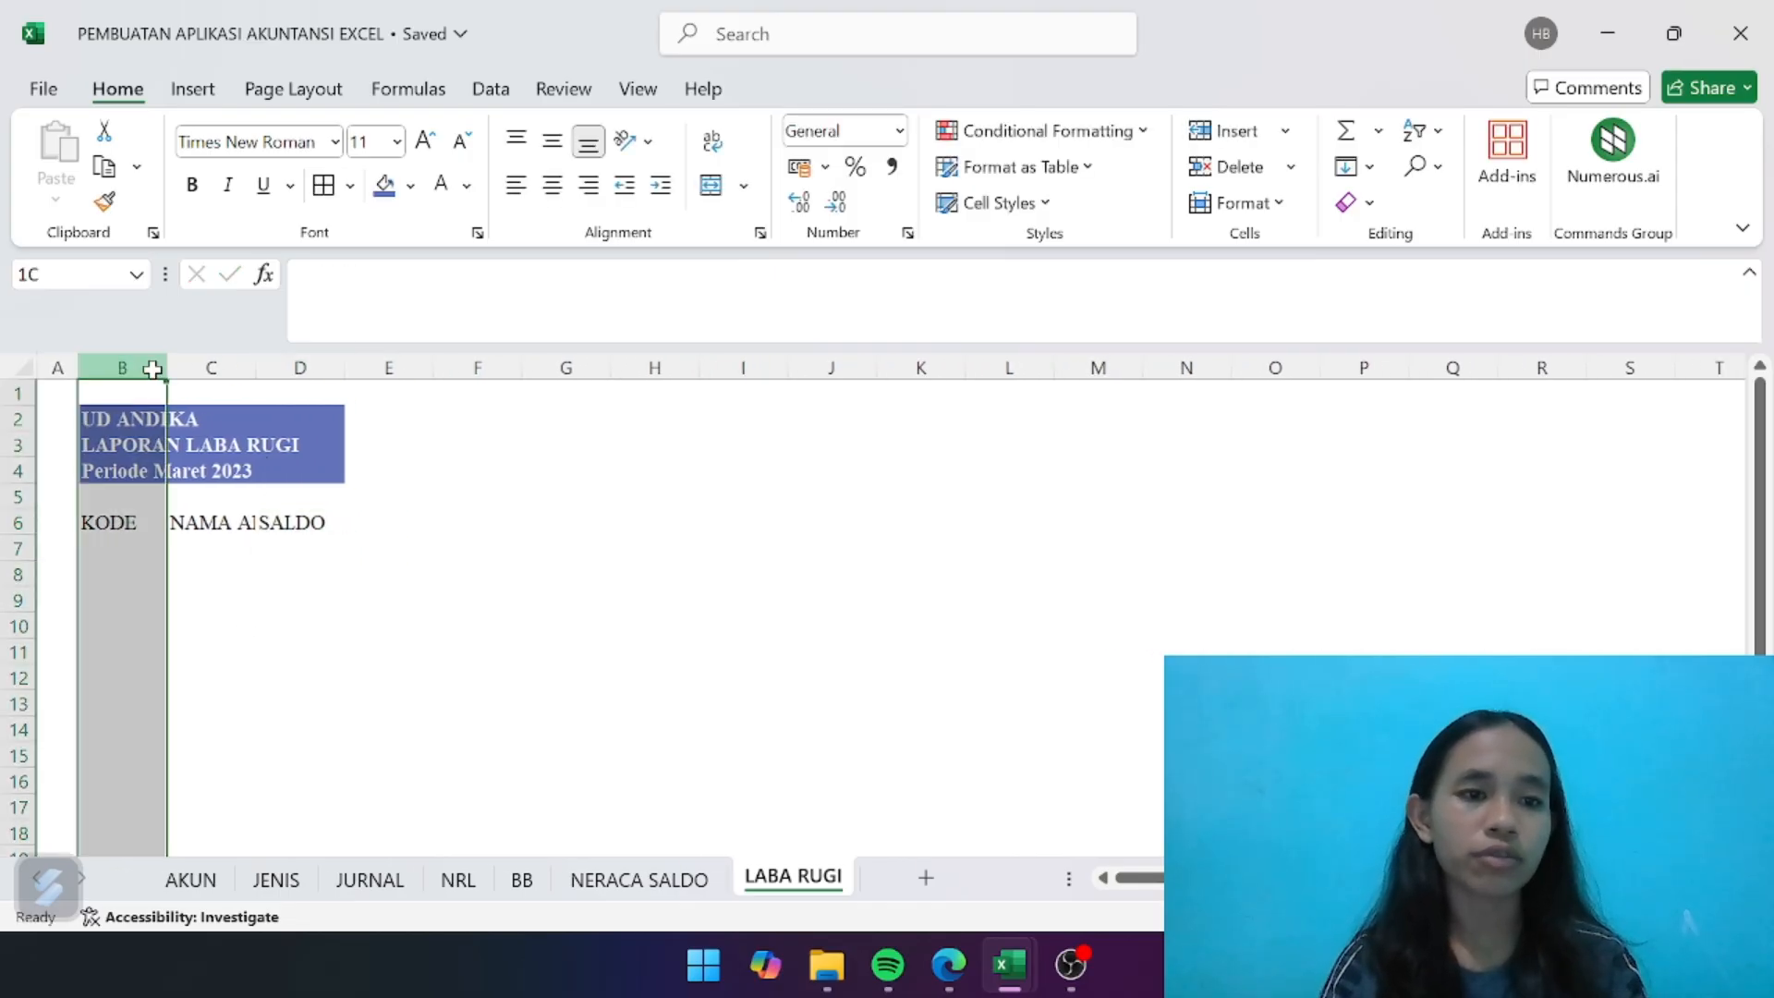
{"action": "left_click", "coordinate": [237, 613]}
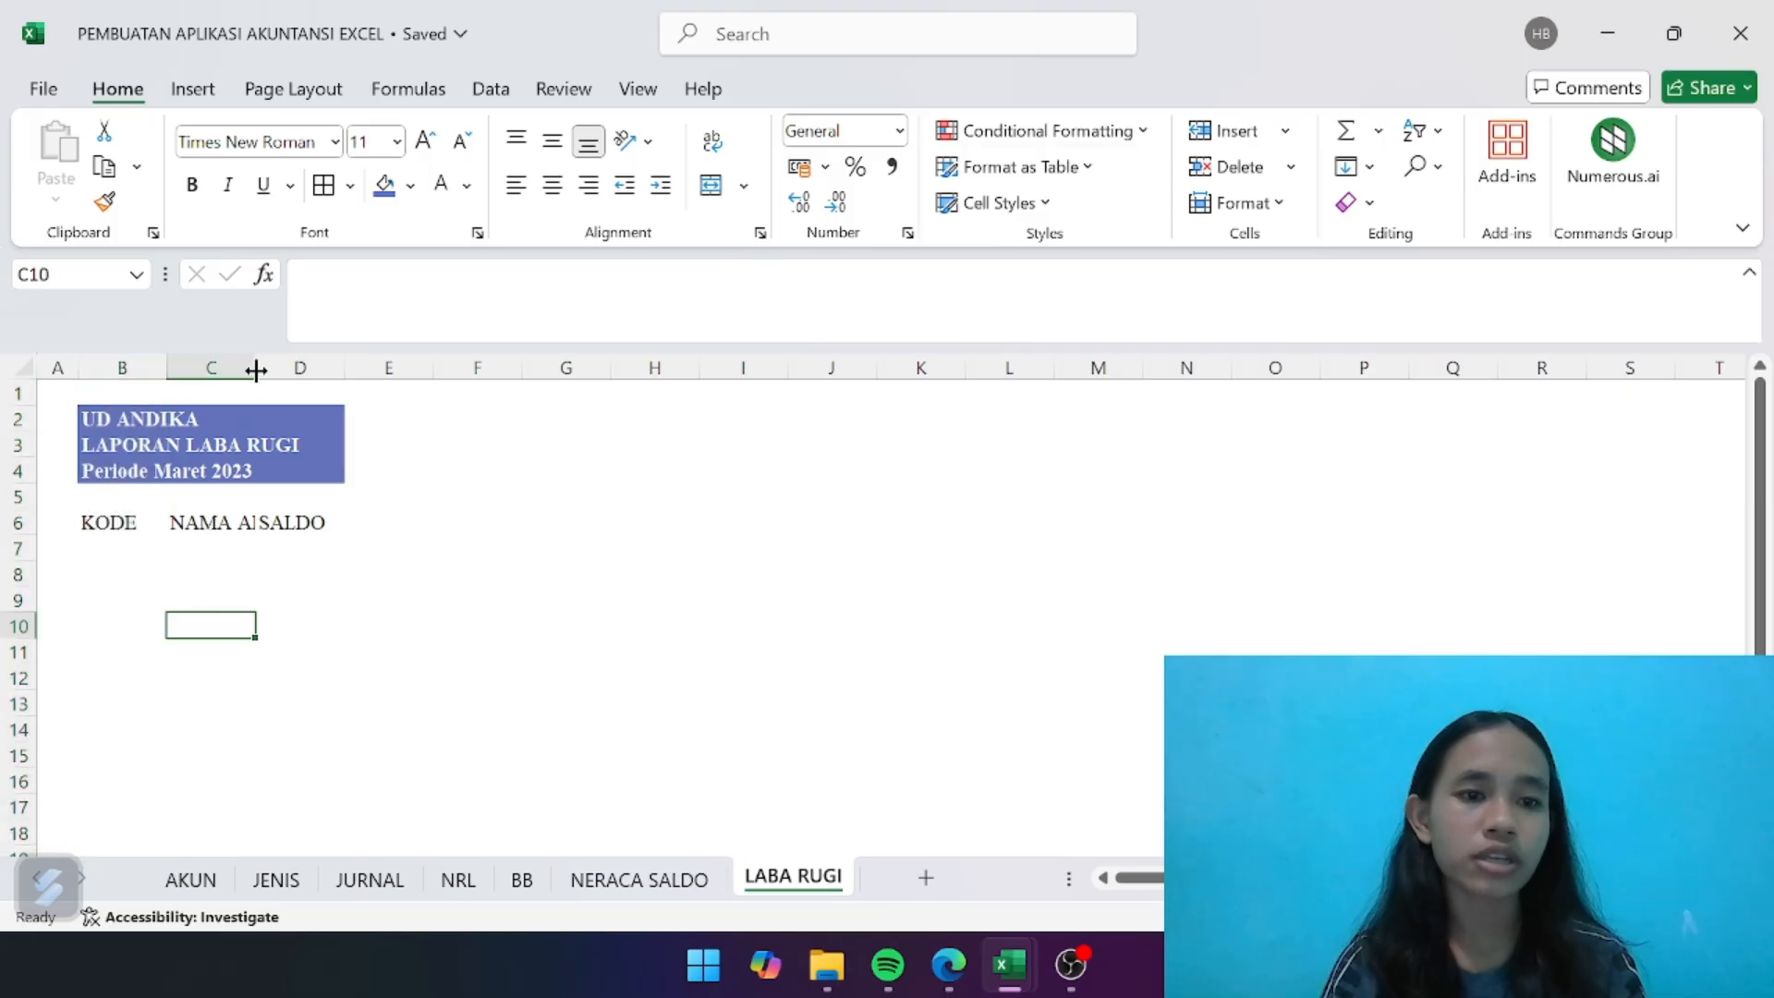
{"action": "left_click_drag", "start_coordinate": [255, 369], "coordinate": [524, 372]}
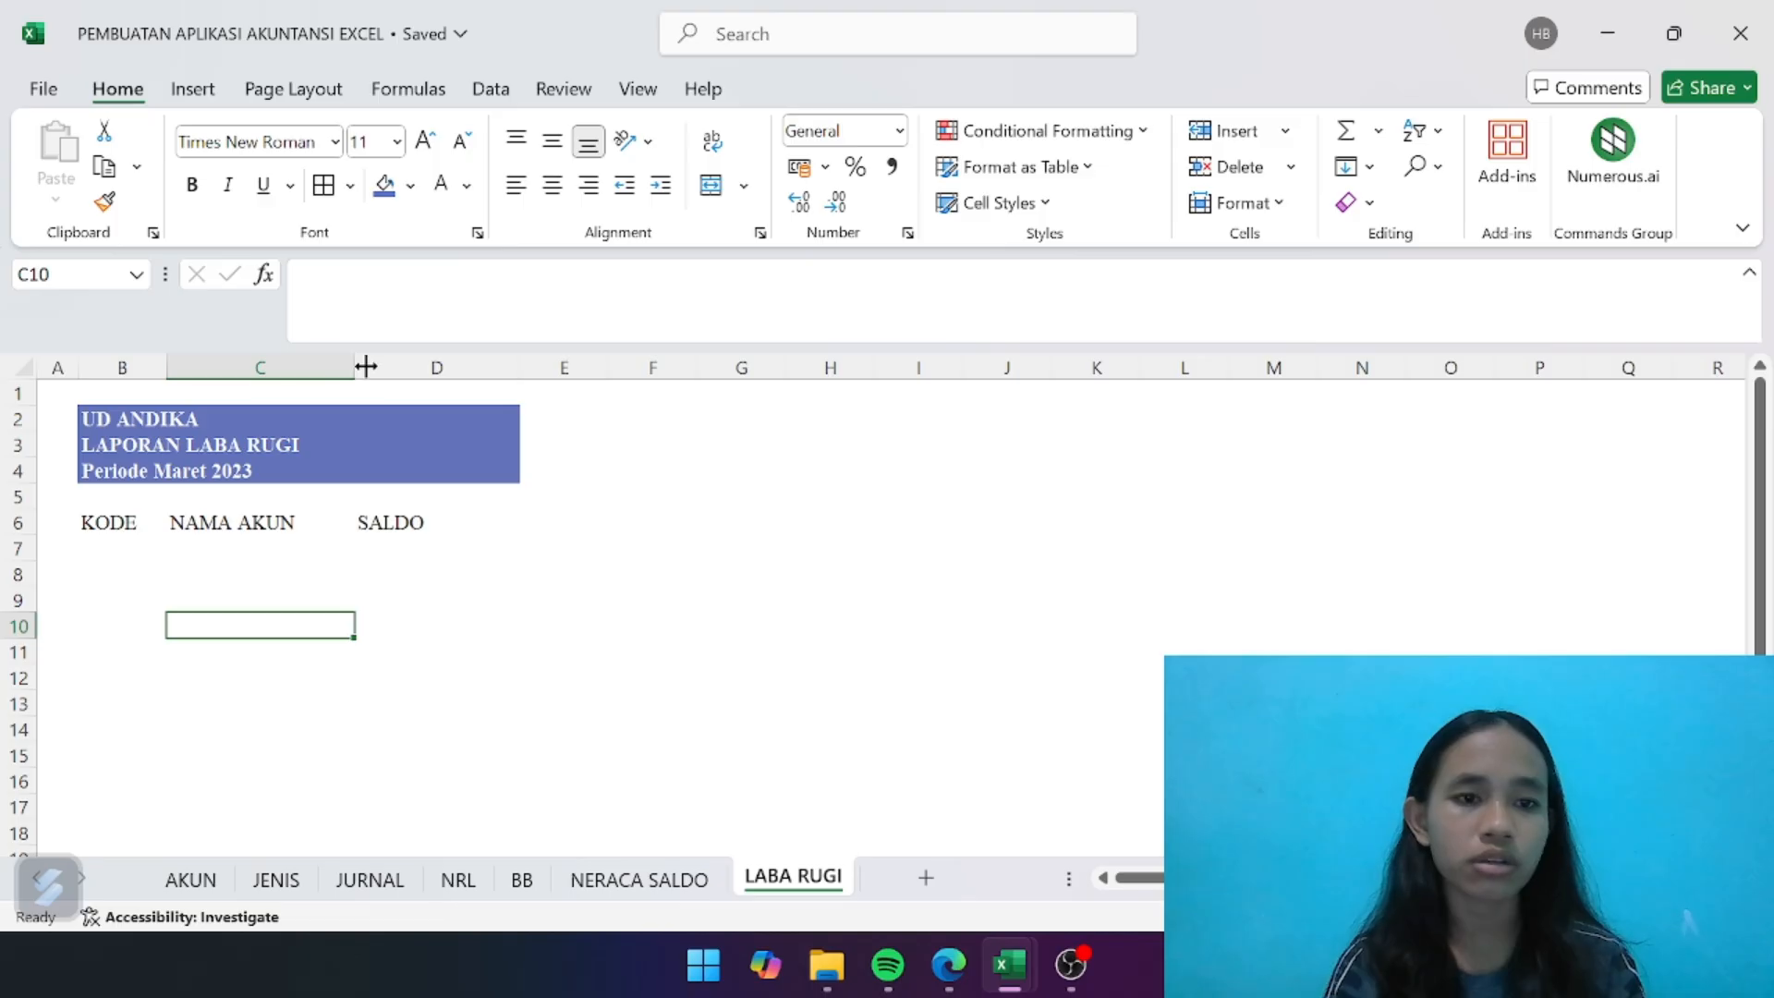
{"action": "left_click_drag", "start_coordinate": [356, 367], "coordinate": [408, 367]}
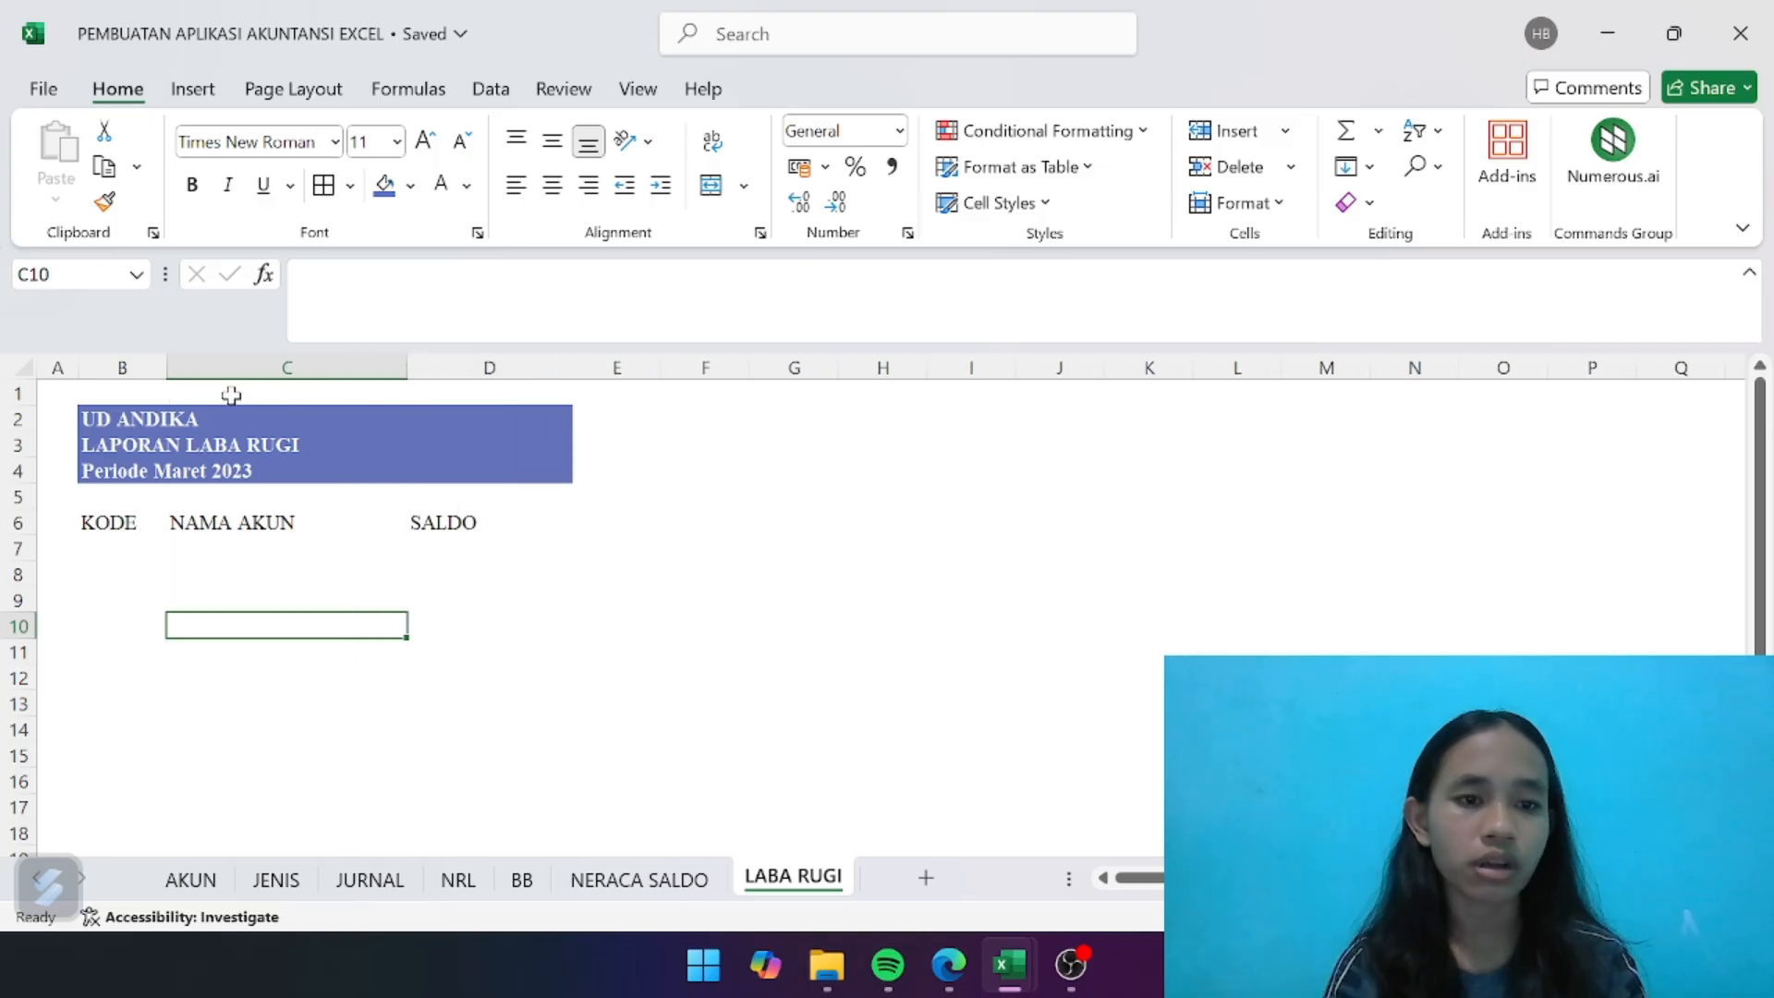
{"action": "left_click", "coordinate": [172, 390]}
{"action": "left_click_drag", "start_coordinate": [167, 369], "coordinate": [308, 368]}
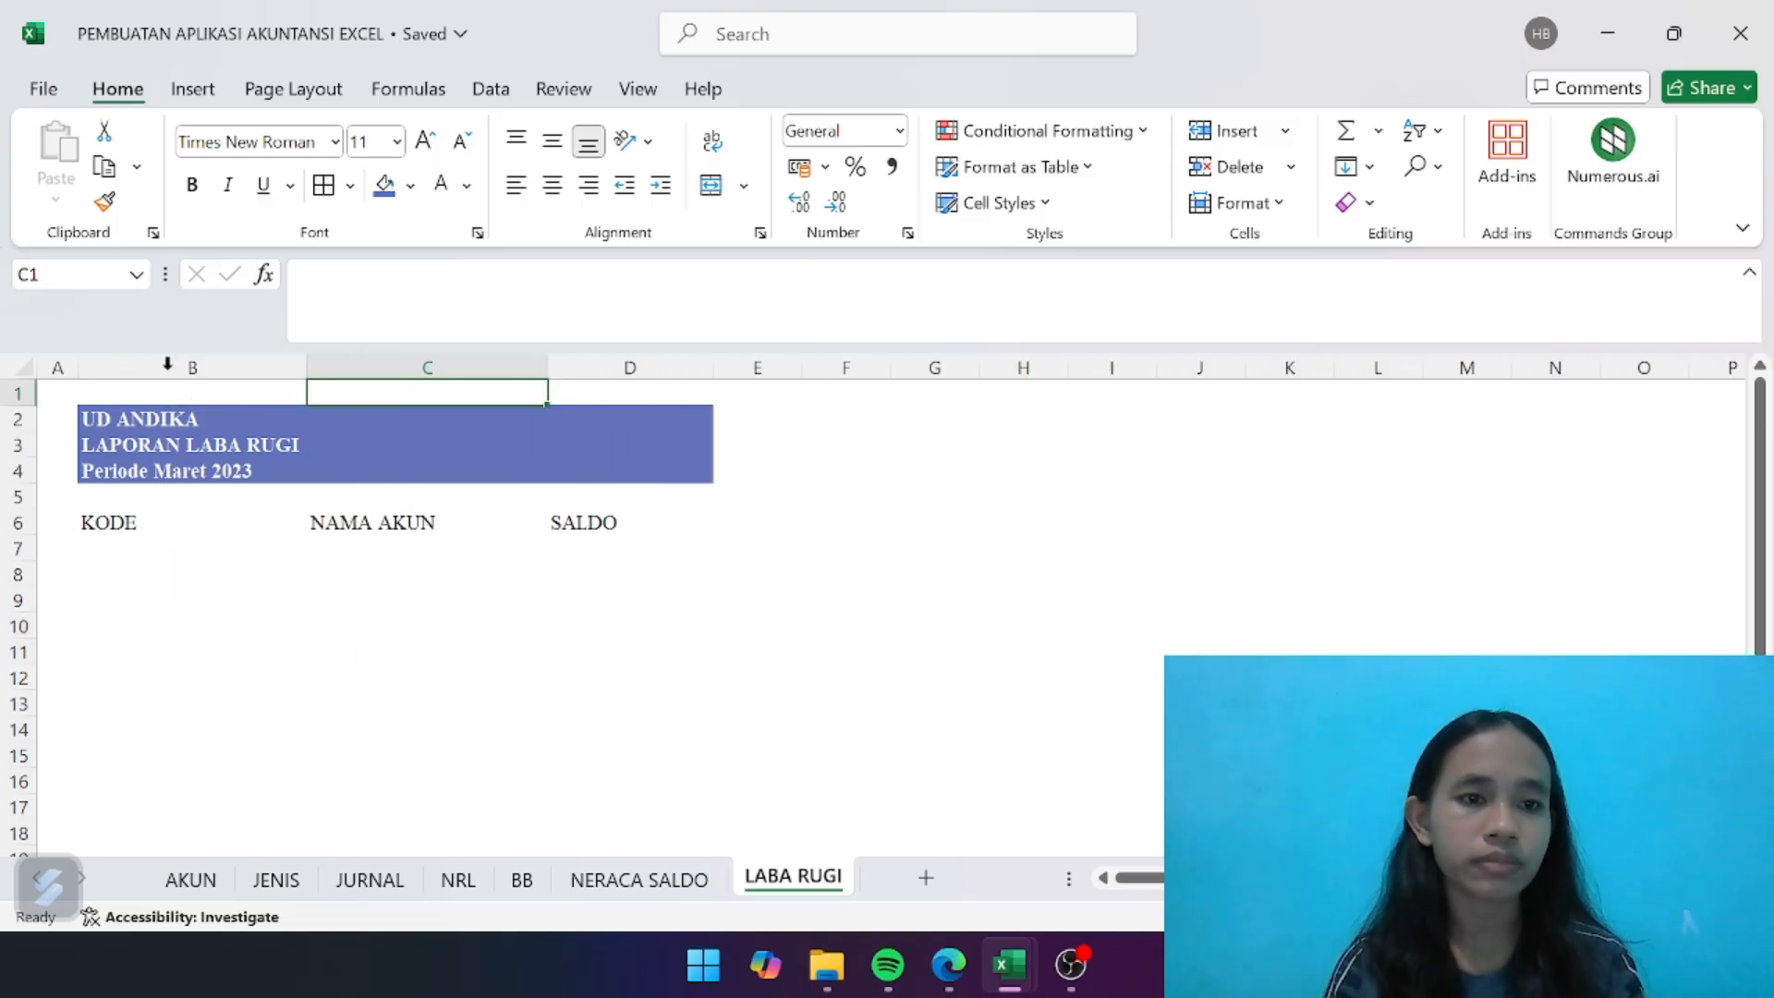
{"action": "key", "text": "ctrl+z"}
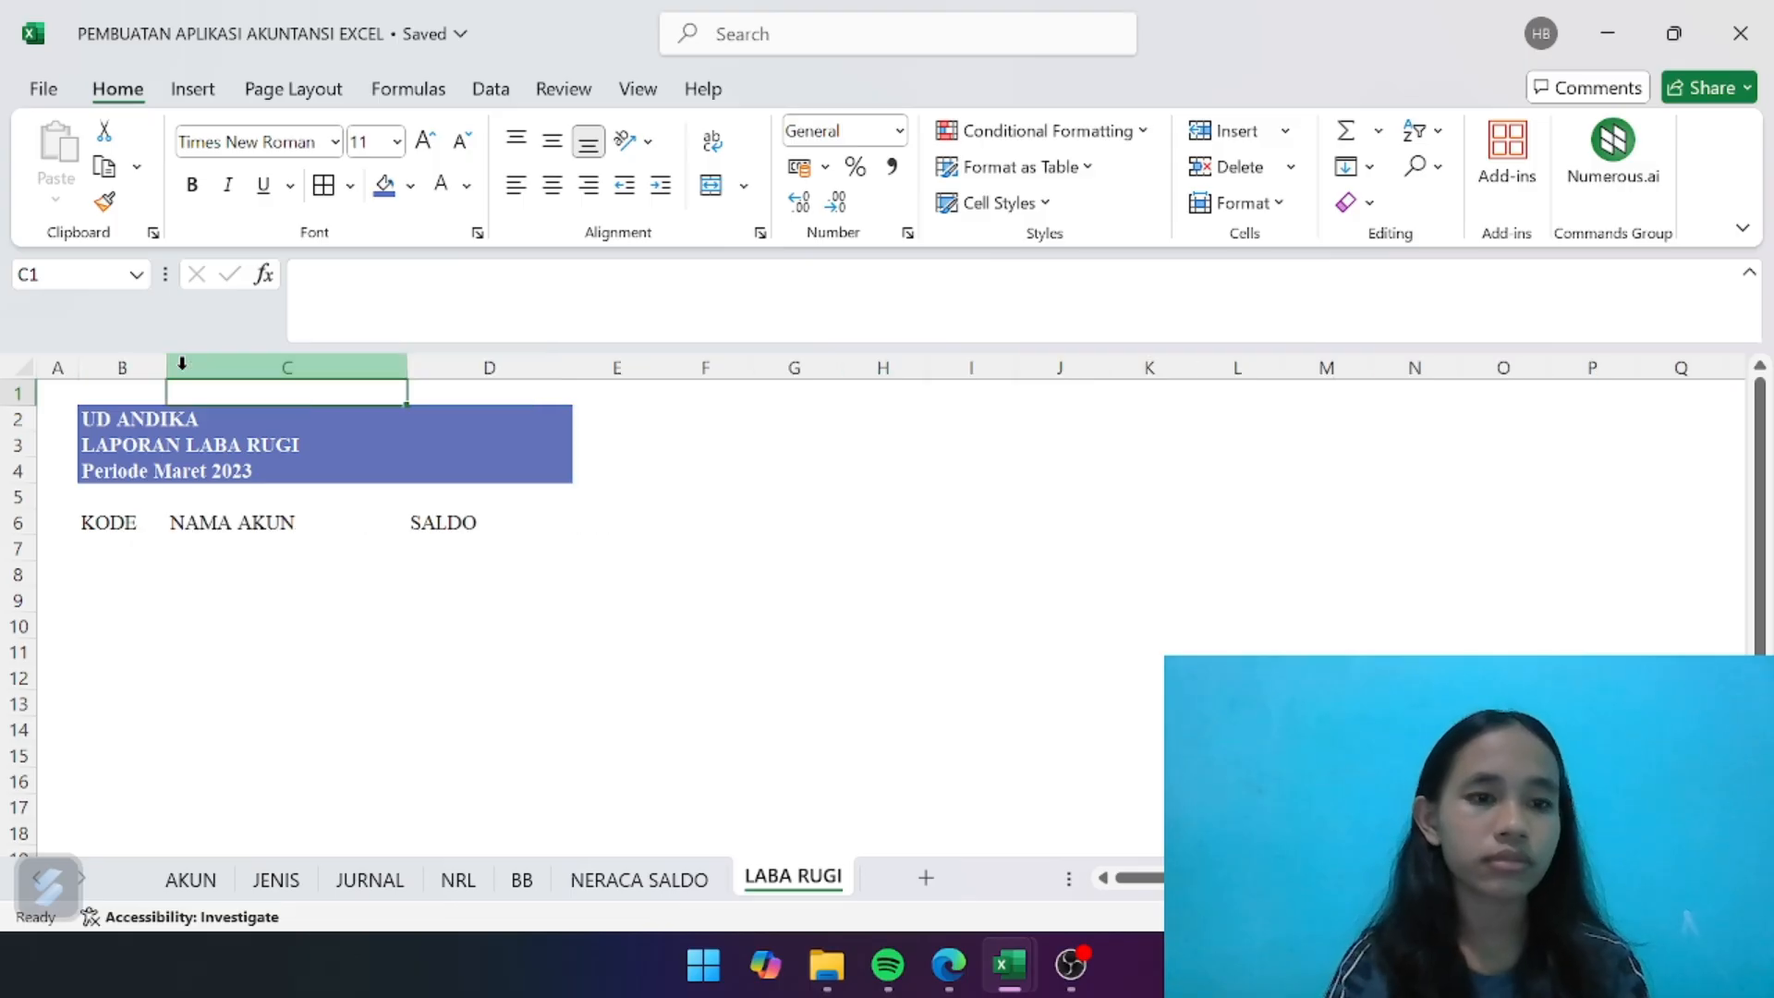
{"action": "left_click_drag", "start_coordinate": [167, 368], "coordinate": [204, 368]}
{"action": "left_click", "coordinate": [294, 619]}
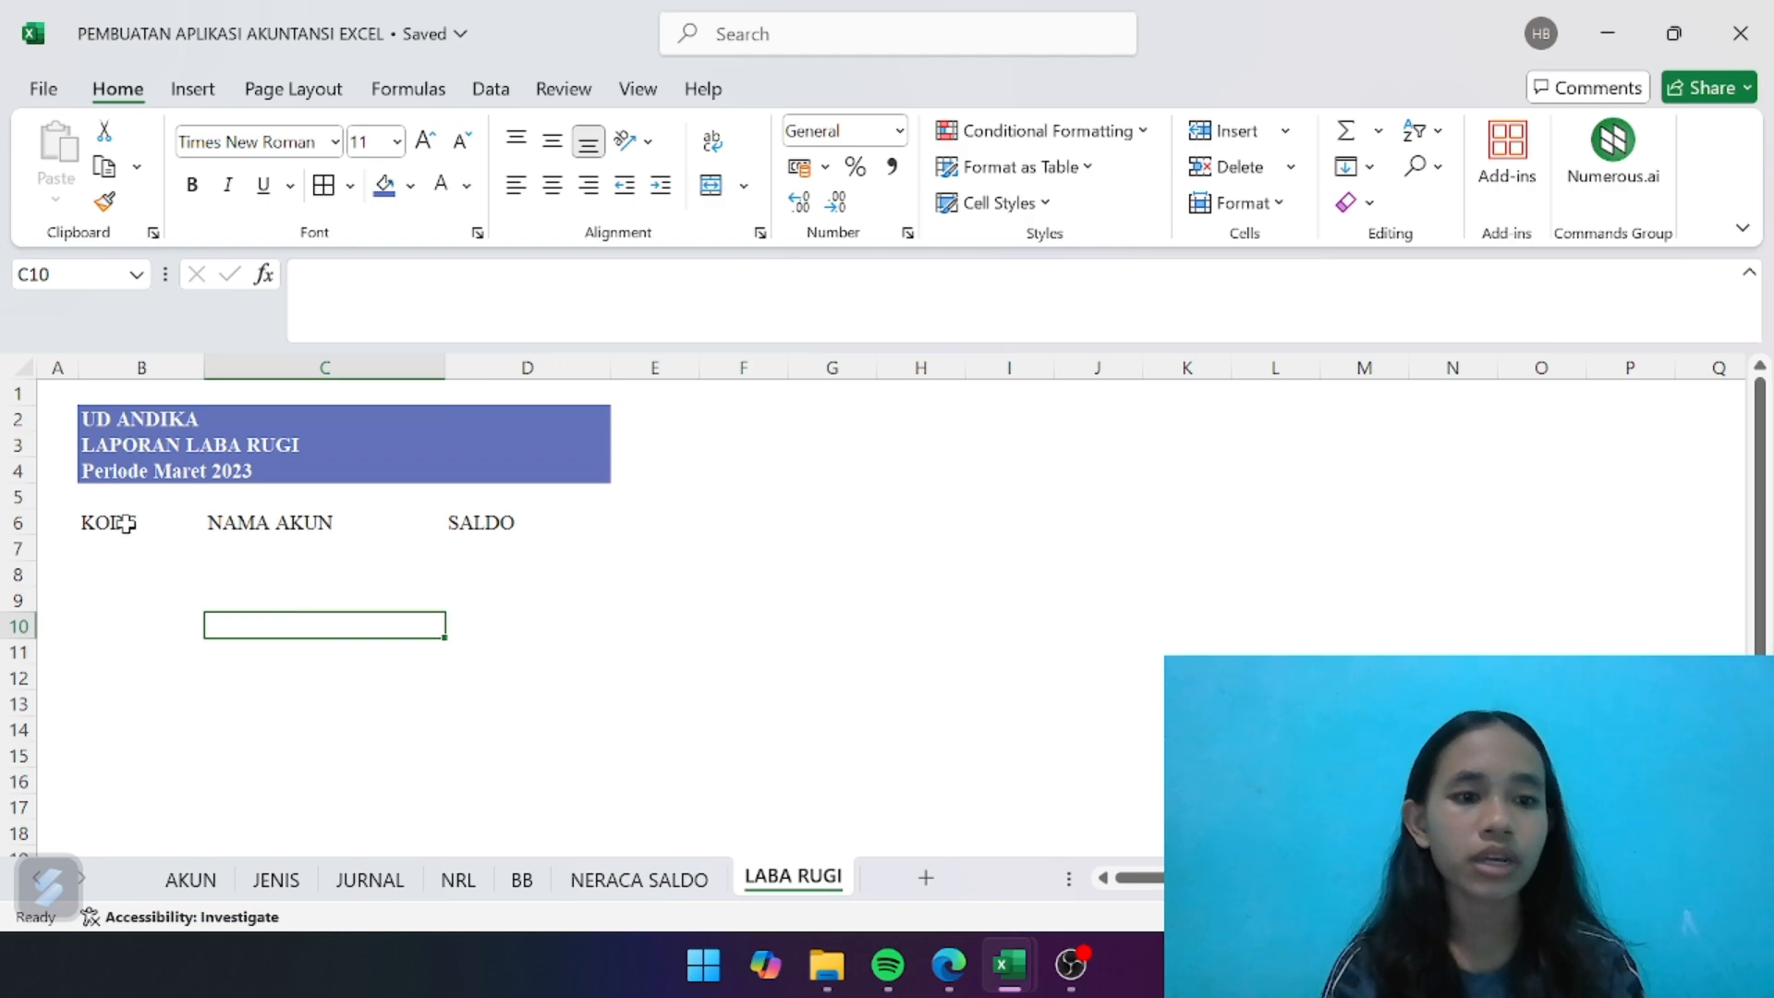
- Center the headers in B6:D6 and give them a blue fill with bold white text
{"action": "left_click_drag", "start_coordinate": [125, 523], "coordinate": [466, 517]}
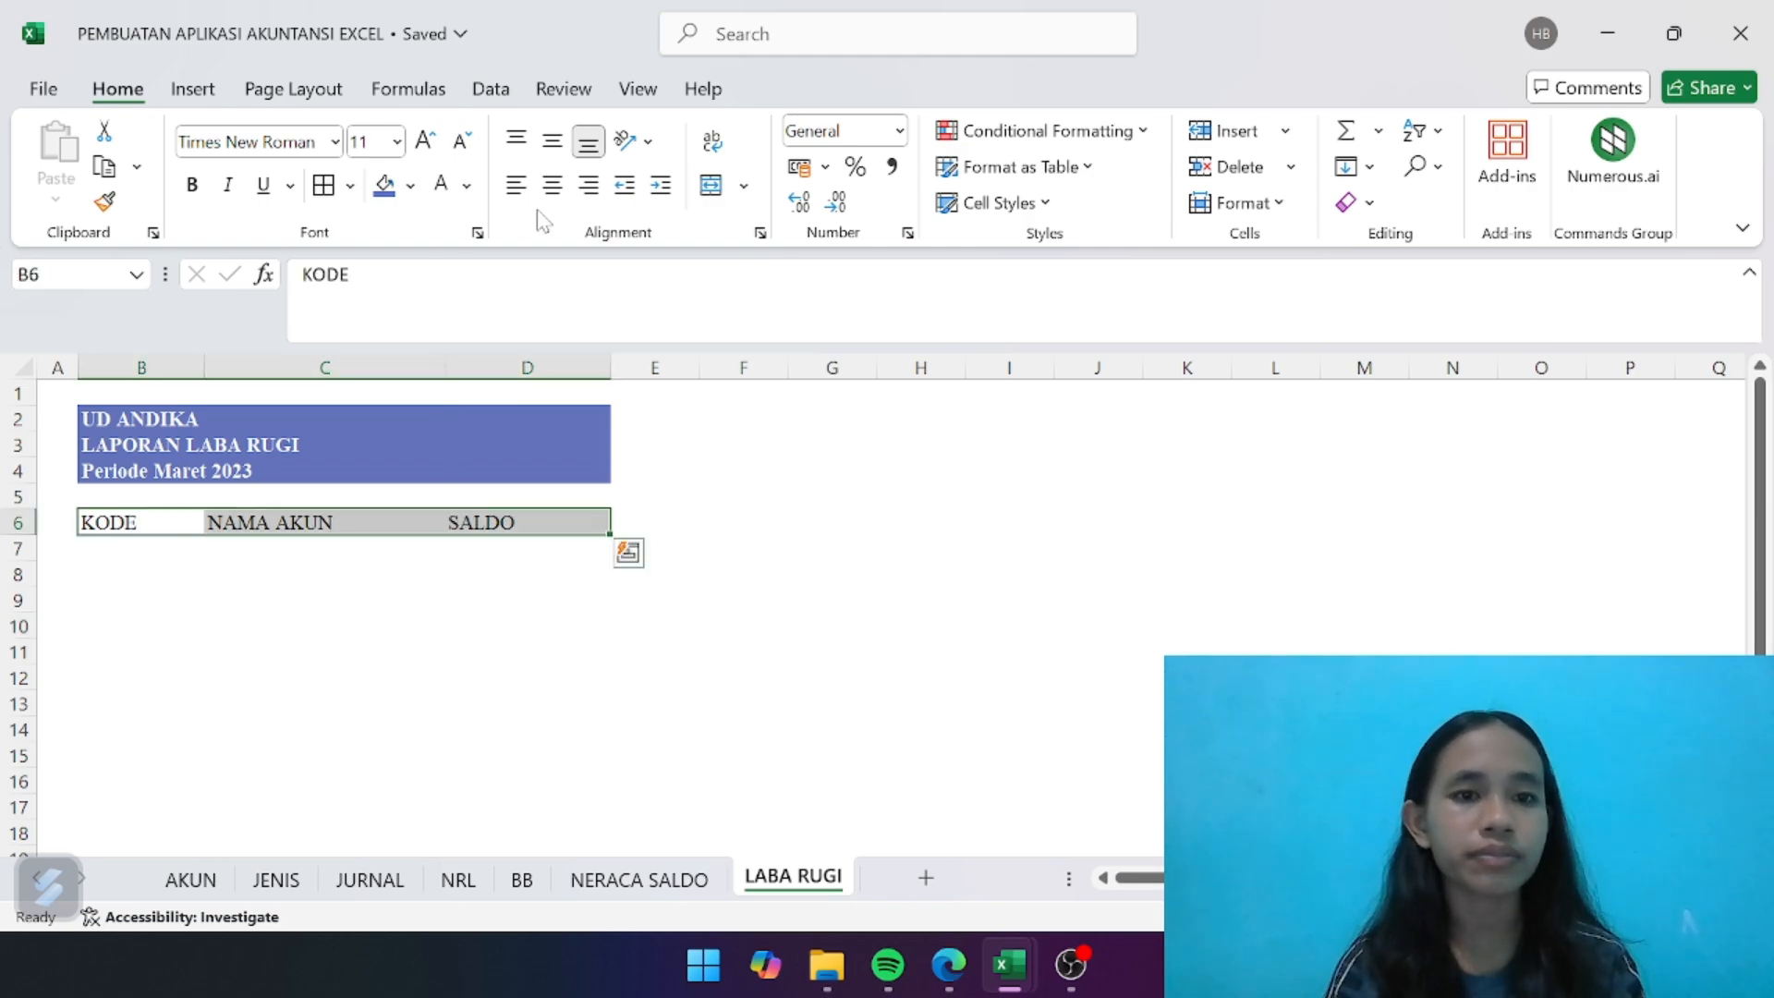
{"action": "left_click", "coordinate": [552, 184]}
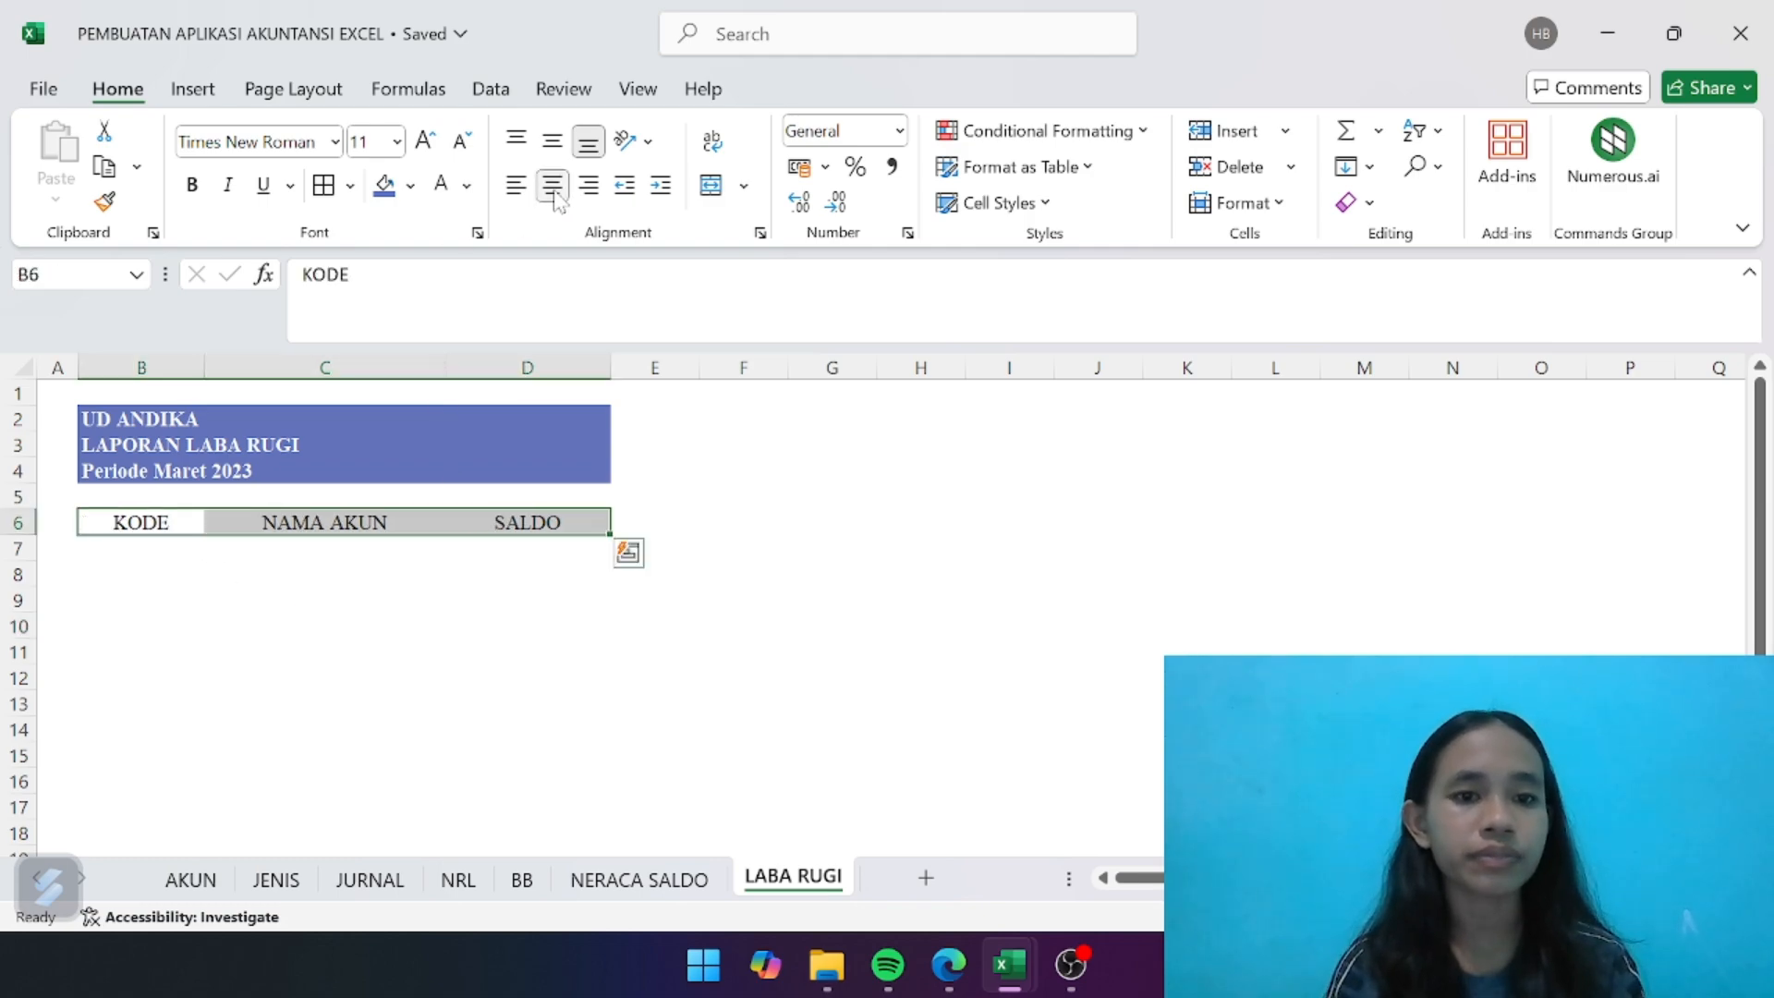
{"action": "left_click", "coordinate": [544, 599]}
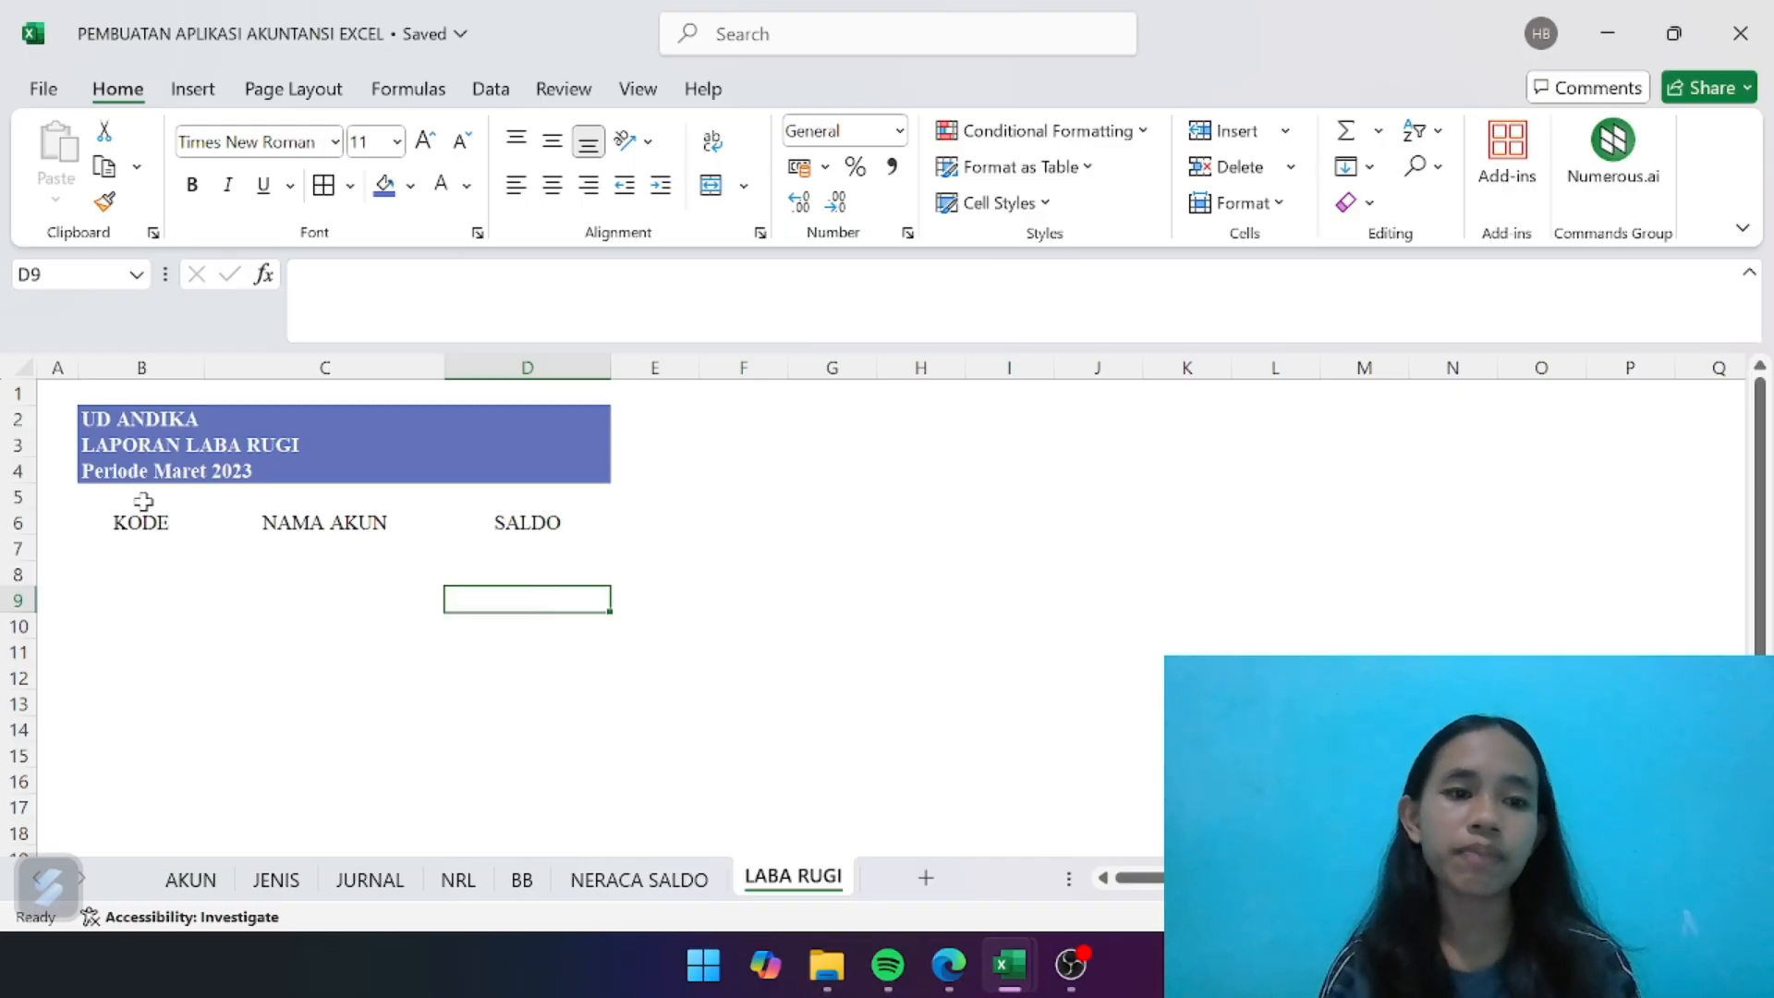
{"action": "left_click_drag", "start_coordinate": [146, 518], "coordinate": [518, 519]}
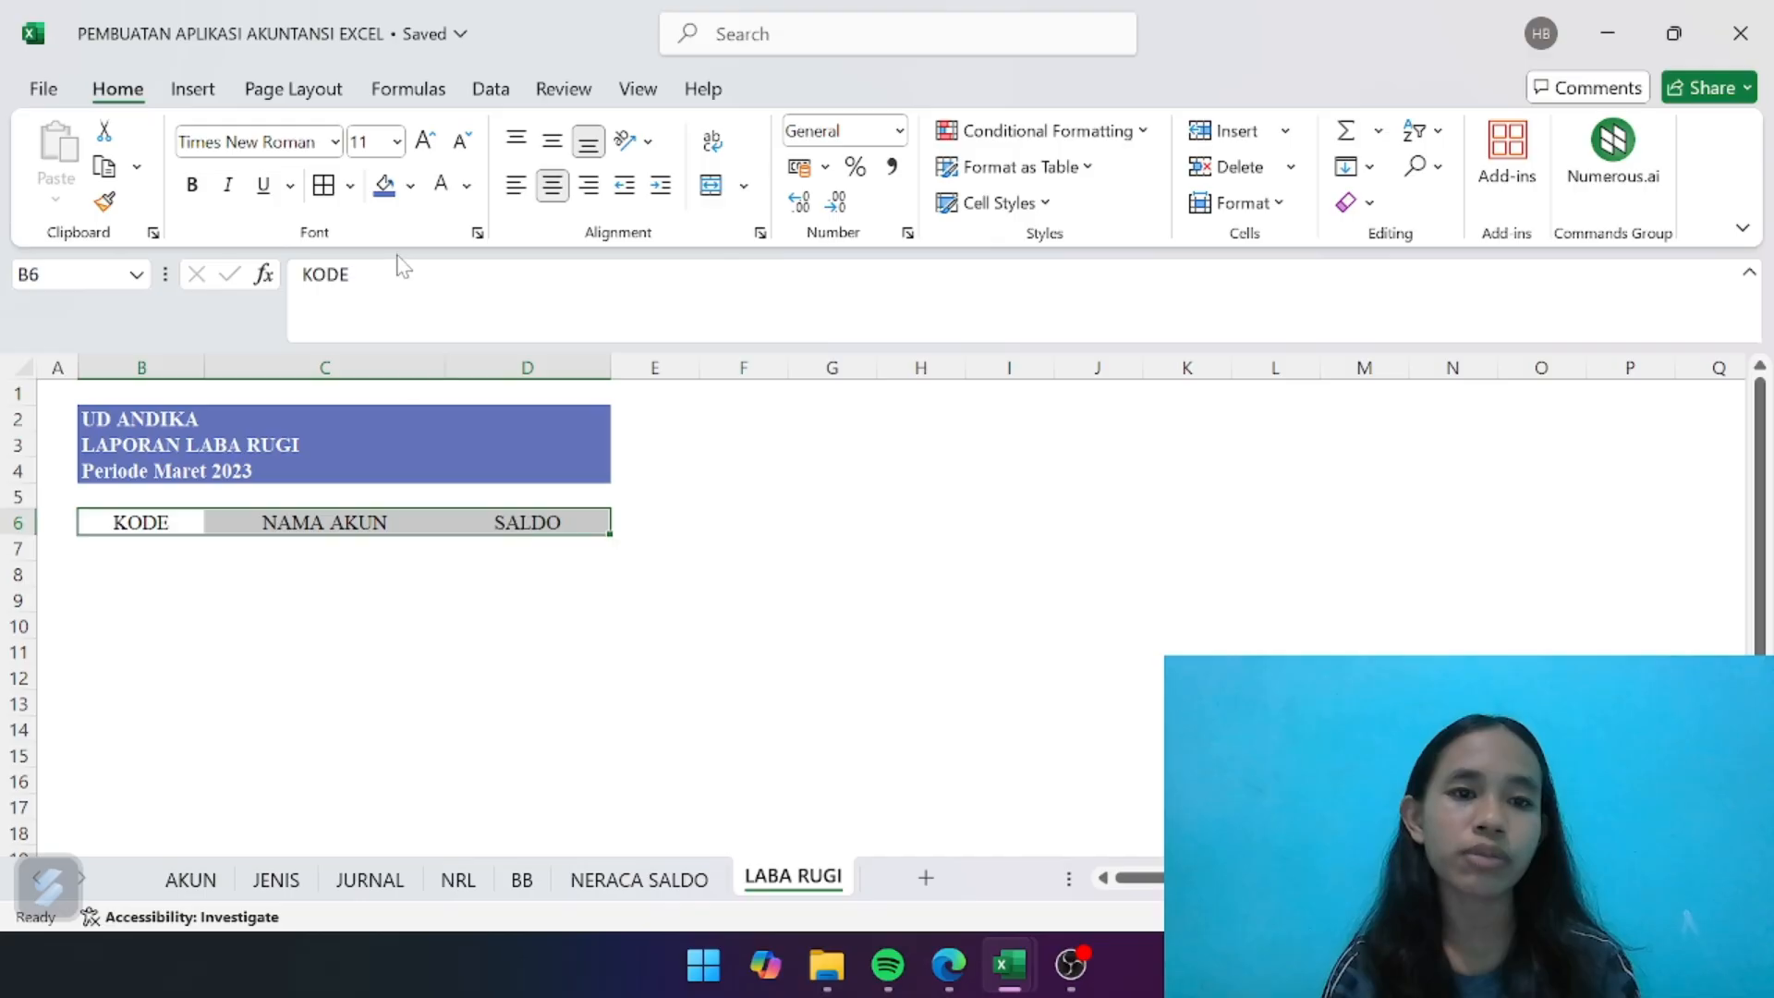
{"action": "left_click", "coordinate": [383, 185]}
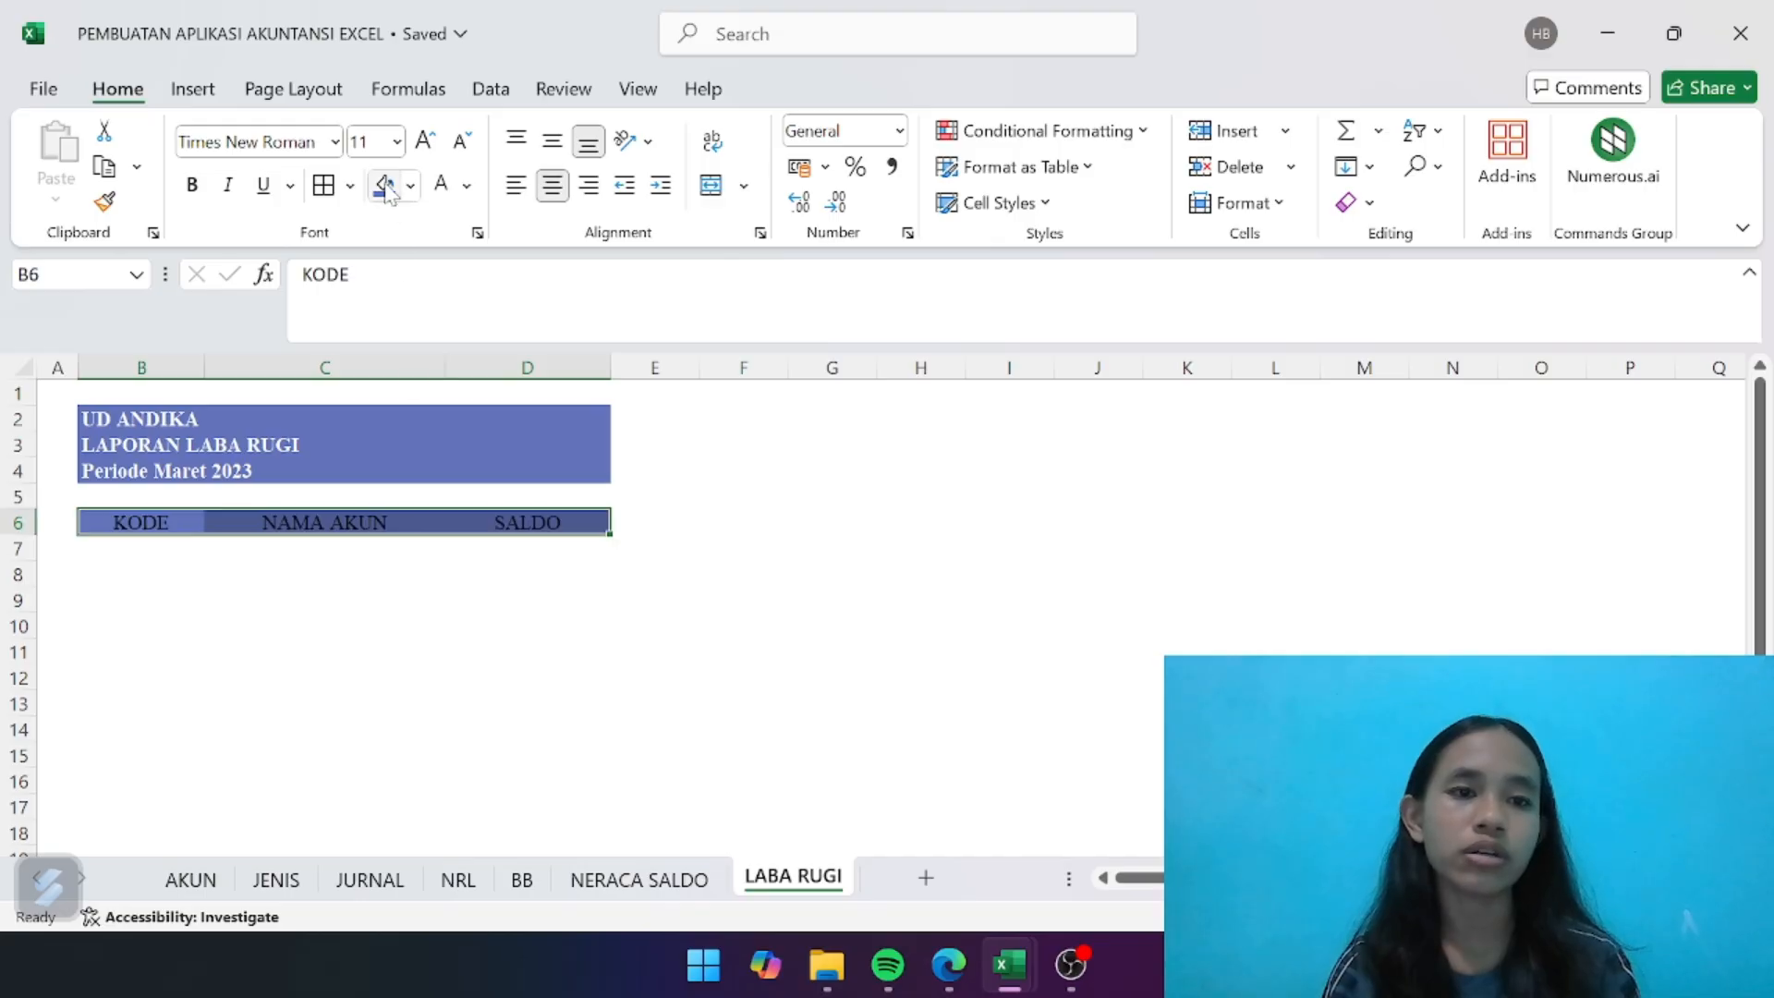
{"action": "left_click", "coordinate": [194, 187]}
{"action": "left_click", "coordinate": [440, 187]}
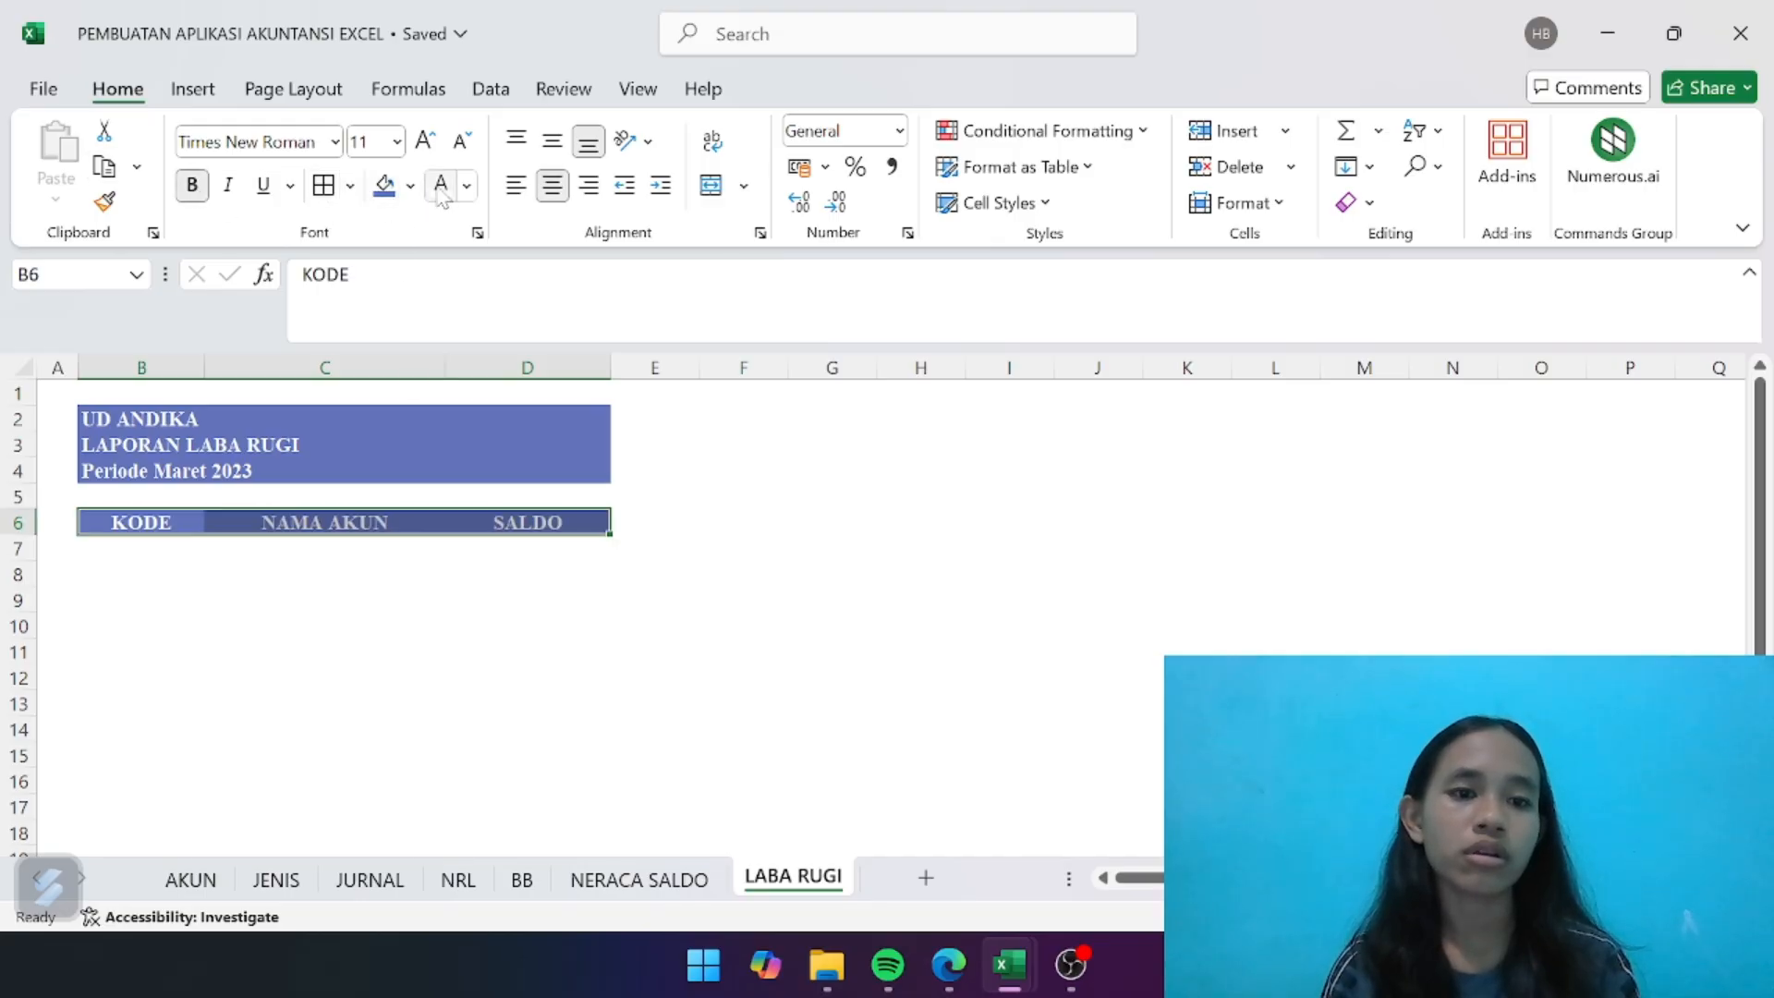
{"action": "left_click", "coordinate": [281, 632]}
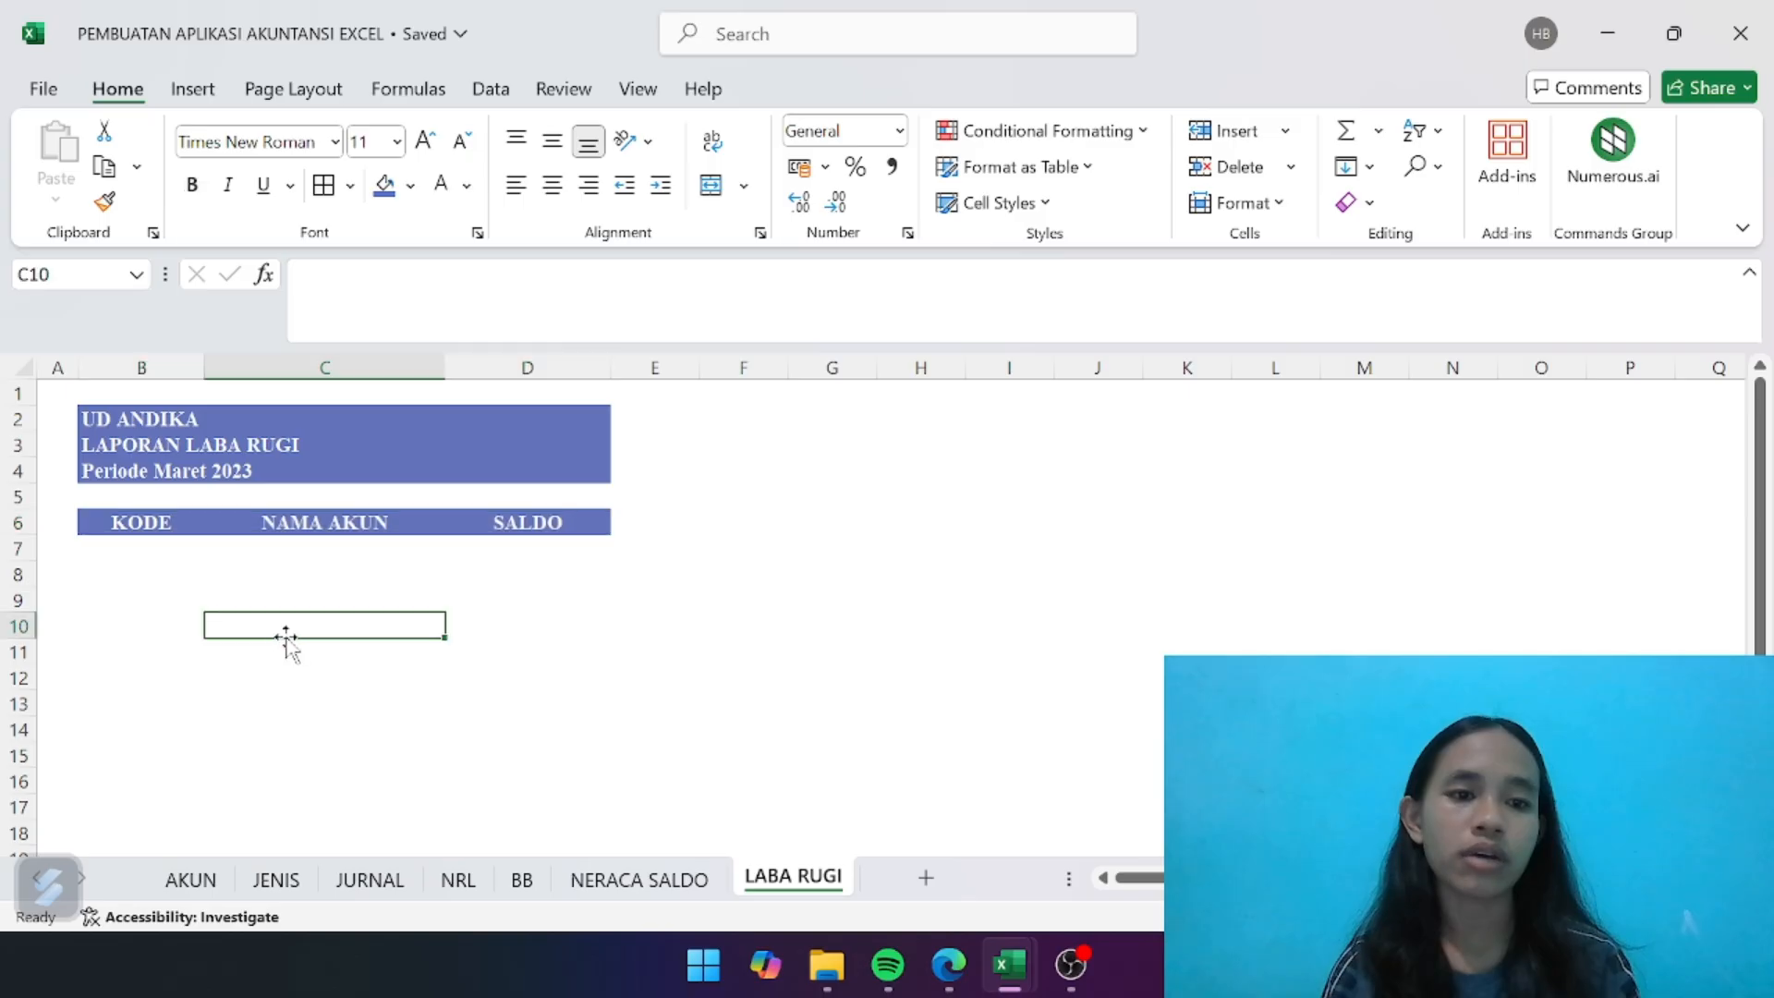
- Enter the section heading Pendapatan in B7 and make it bold
{"action": "left_click", "coordinate": [166, 544]}
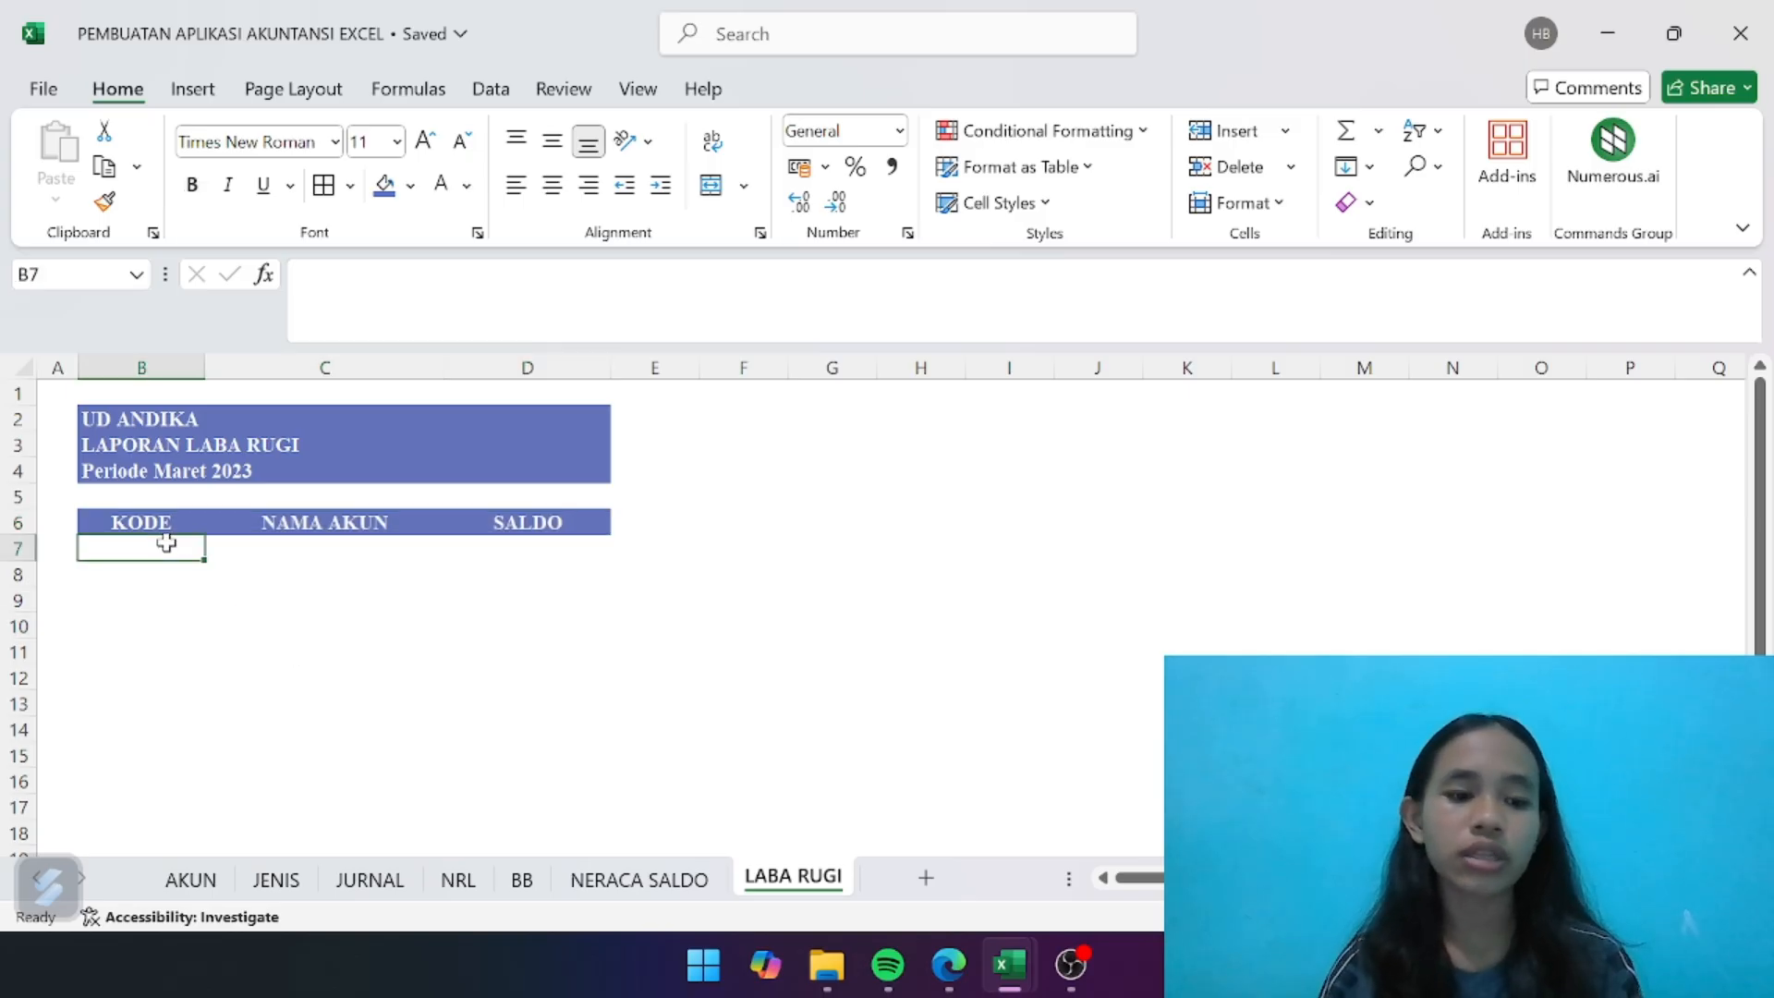
{"action": "type", "text": "P"}
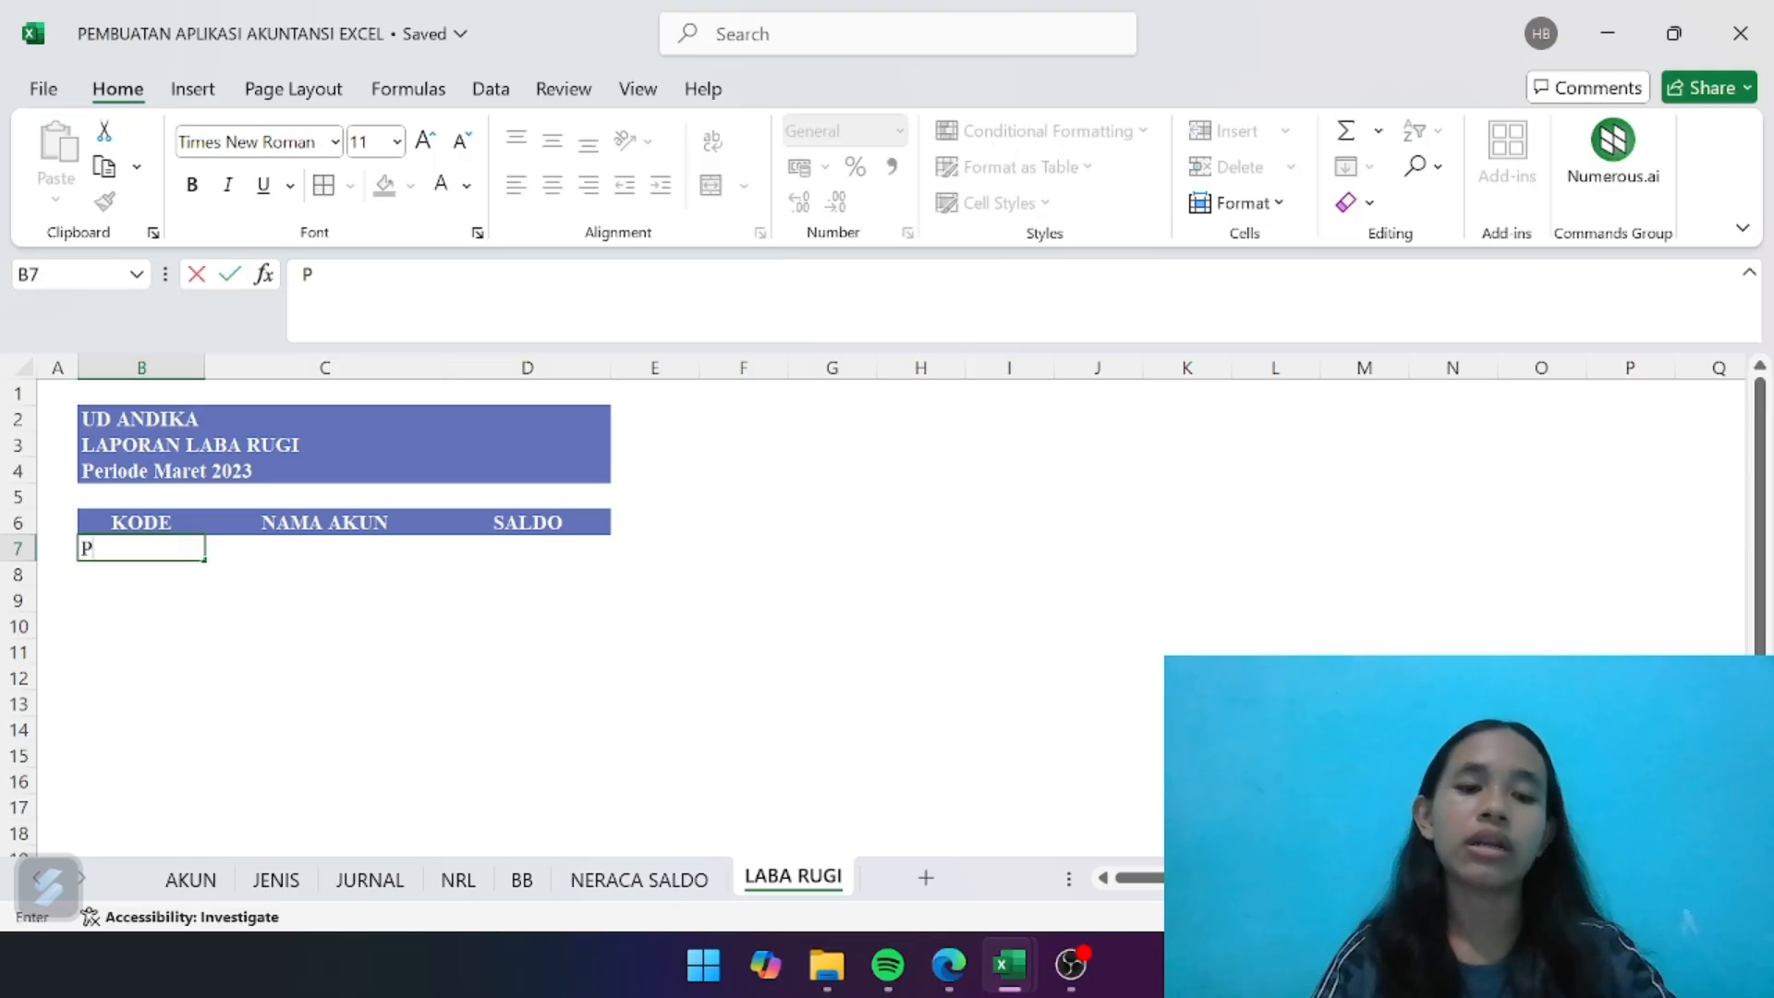
{"action": "type", "text": "endapatan"}
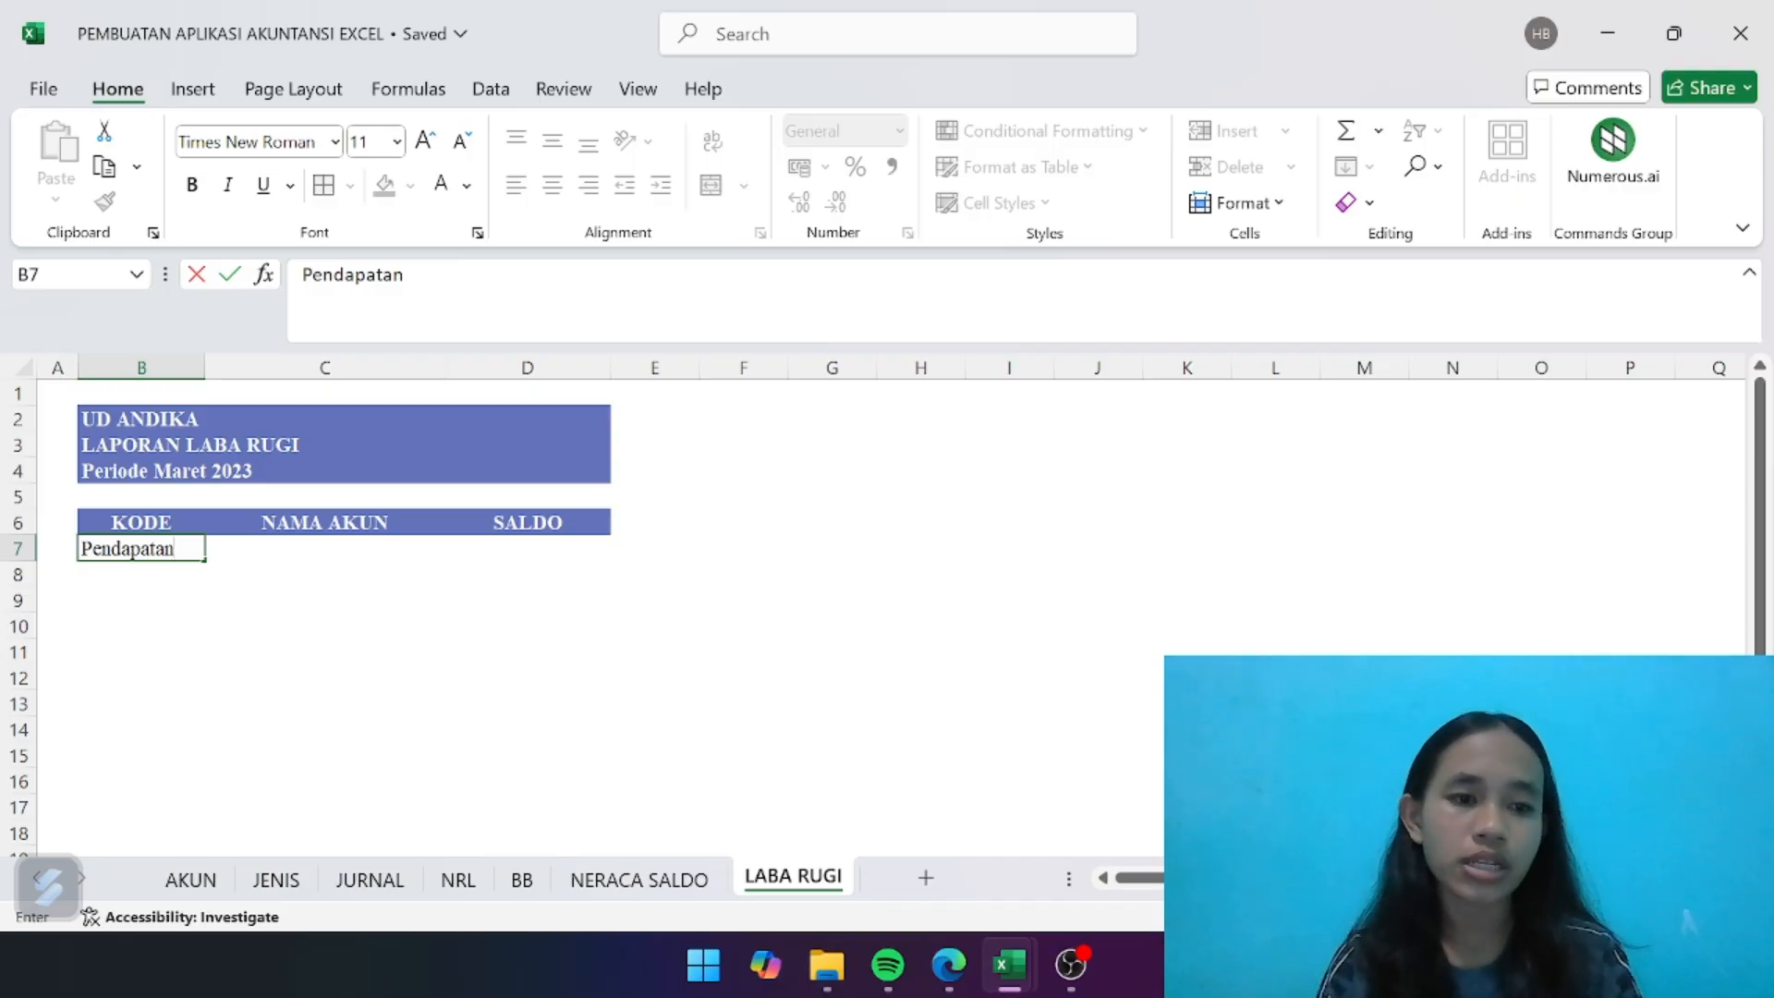
{"action": "key", "text": "Return"}
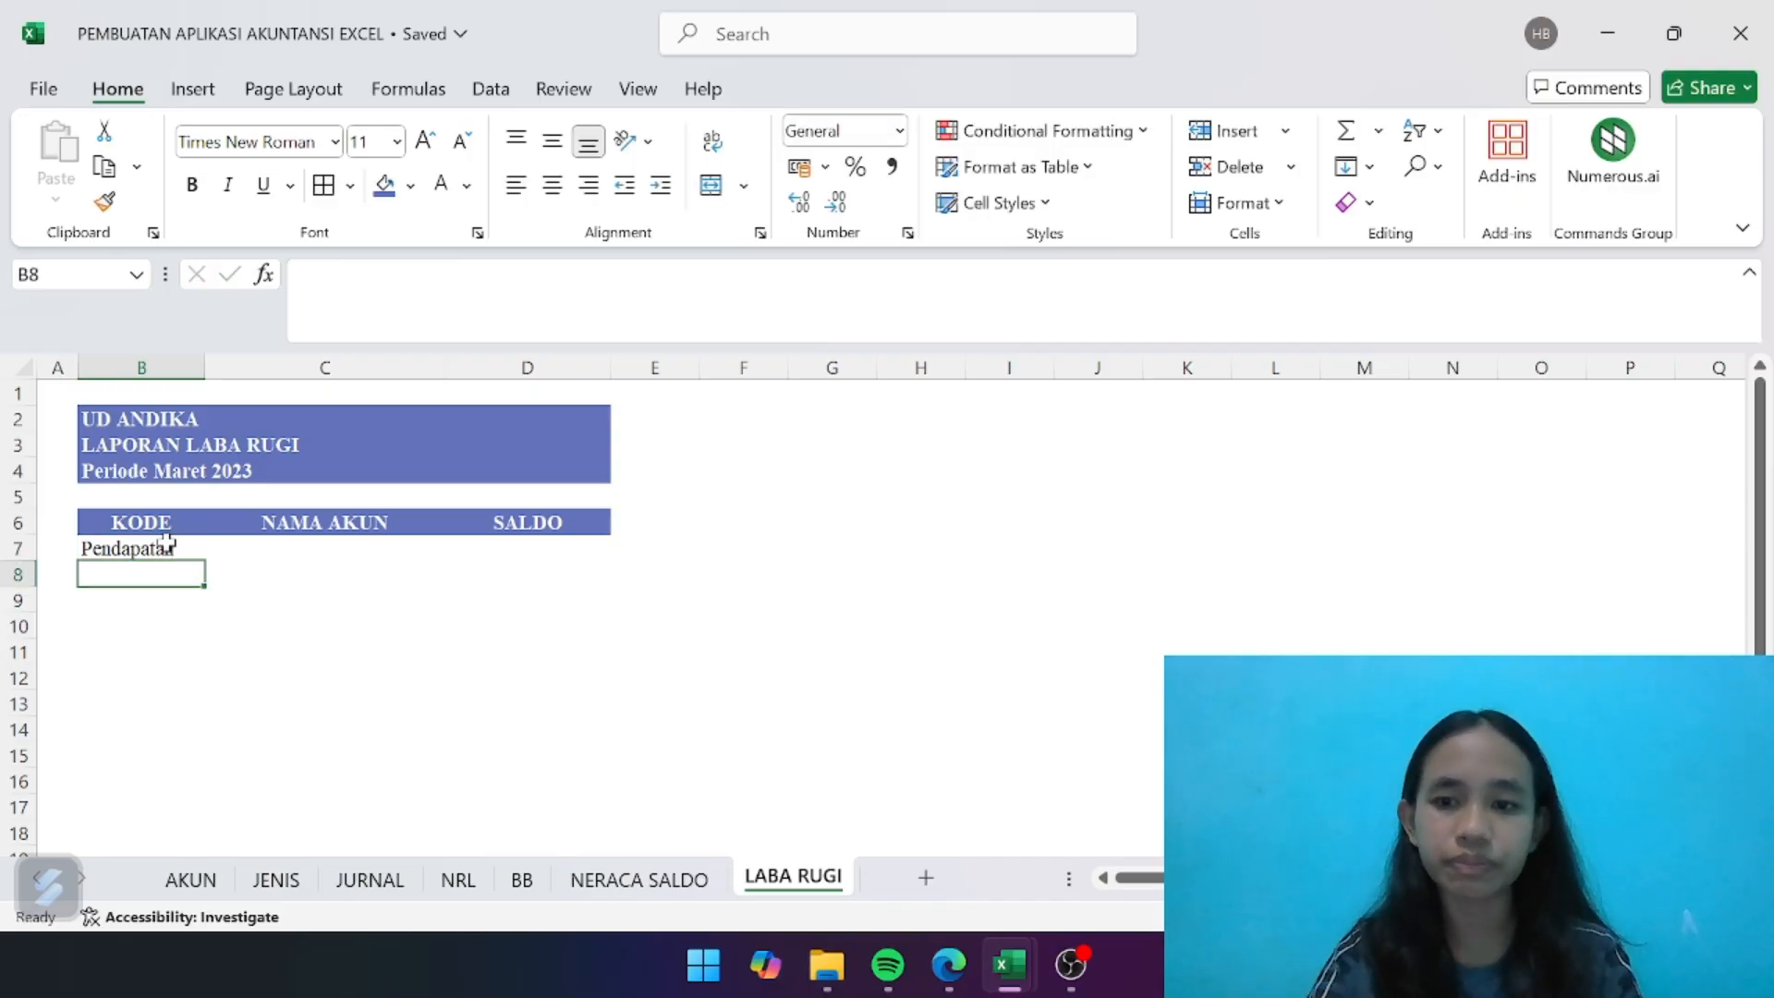
{"action": "left_click", "coordinate": [167, 543]}
{"action": "key", "text": "ctrl+b"}
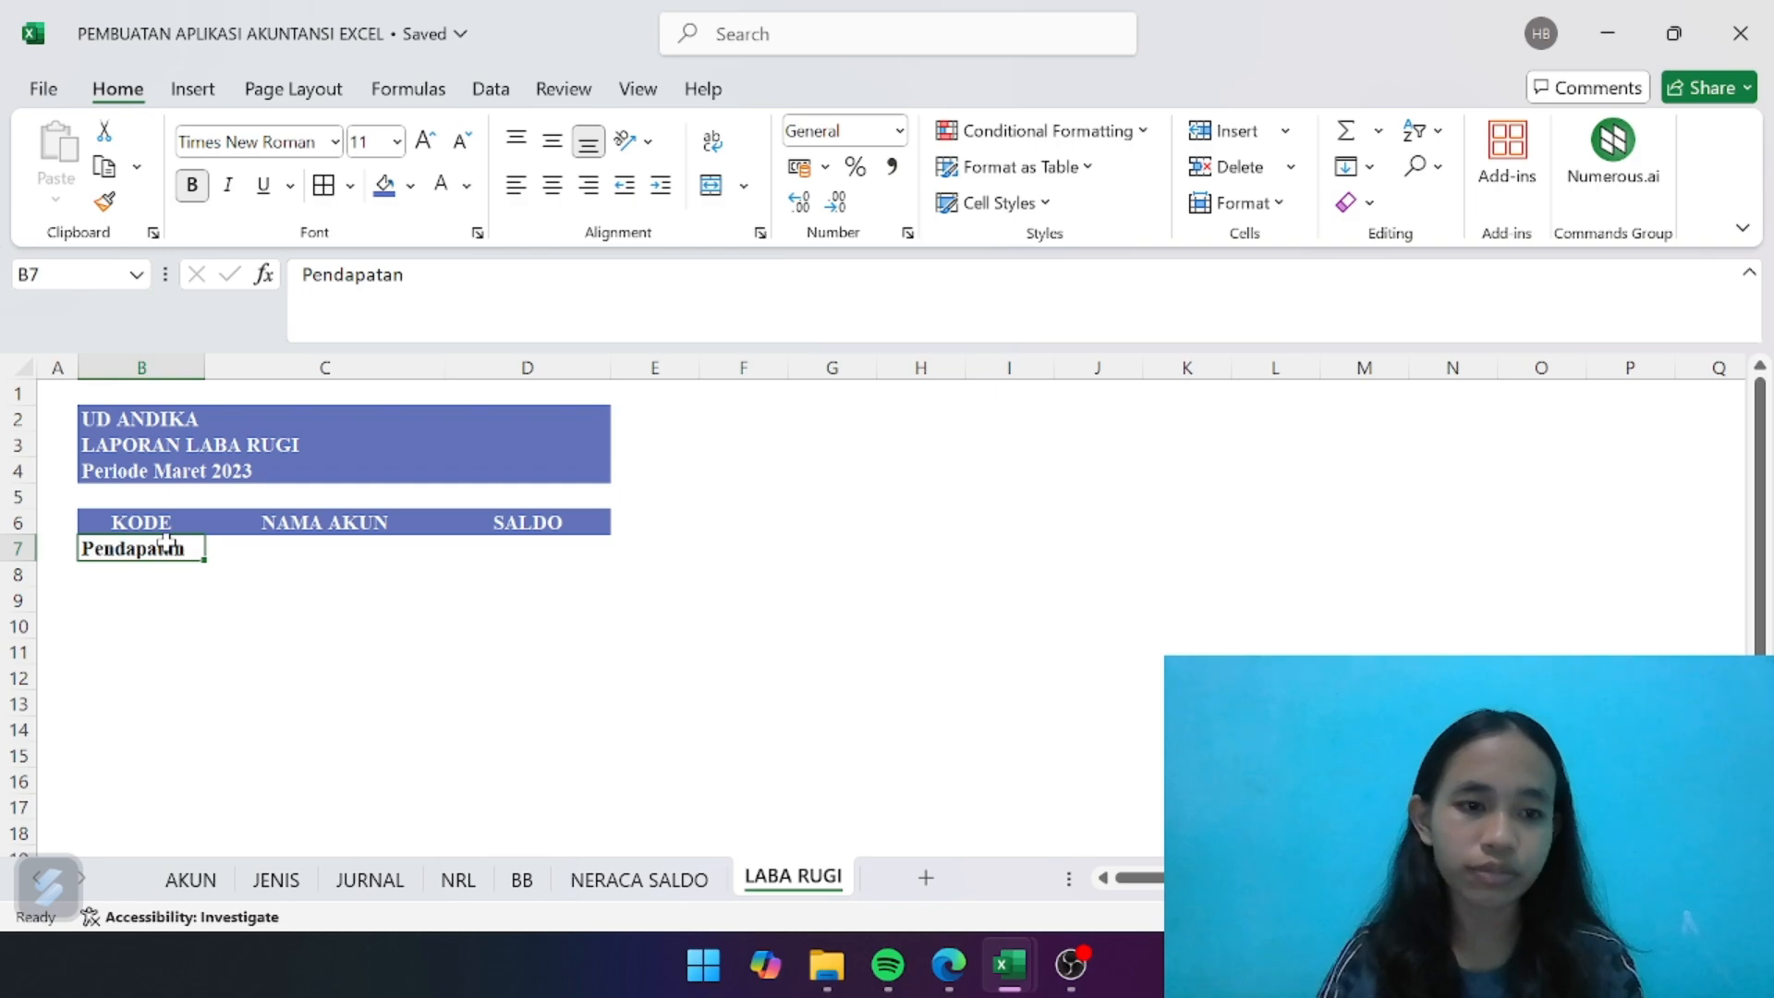
- Link B8 to the Pendapatan account code in NRL!B26 and fill the formula down to B9
{"action": "left_click", "coordinate": [164, 580]}
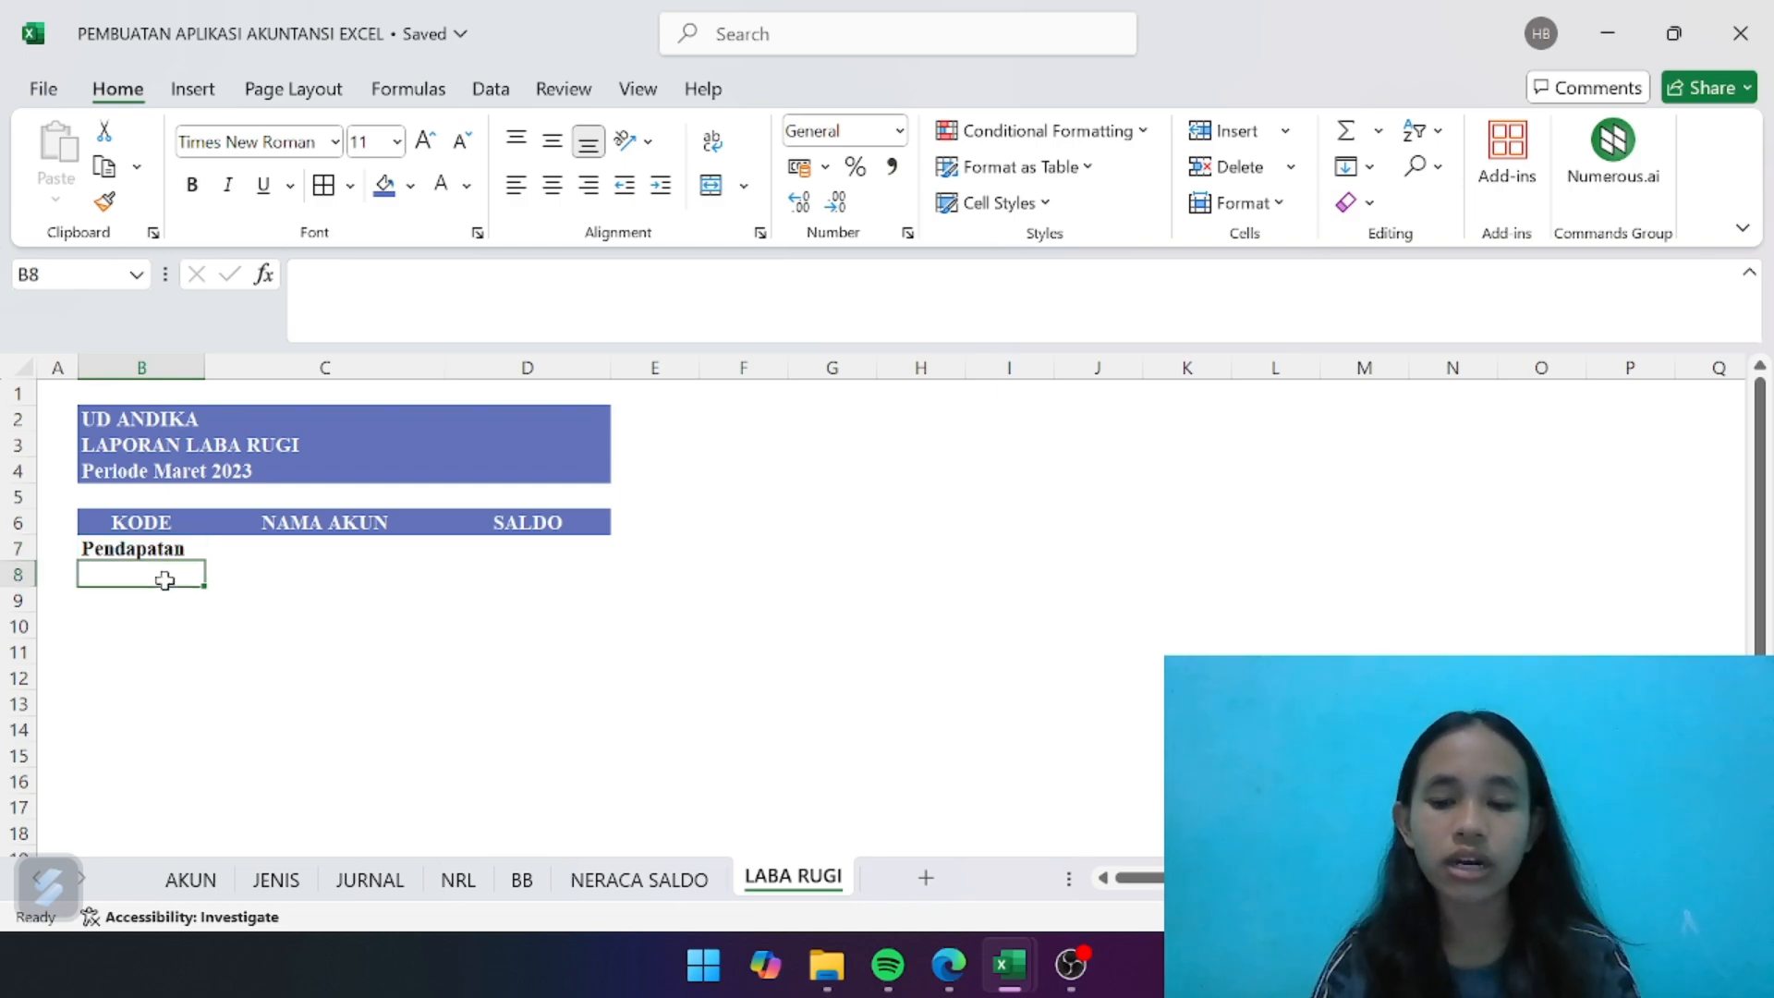
{"action": "type", "text": "="}
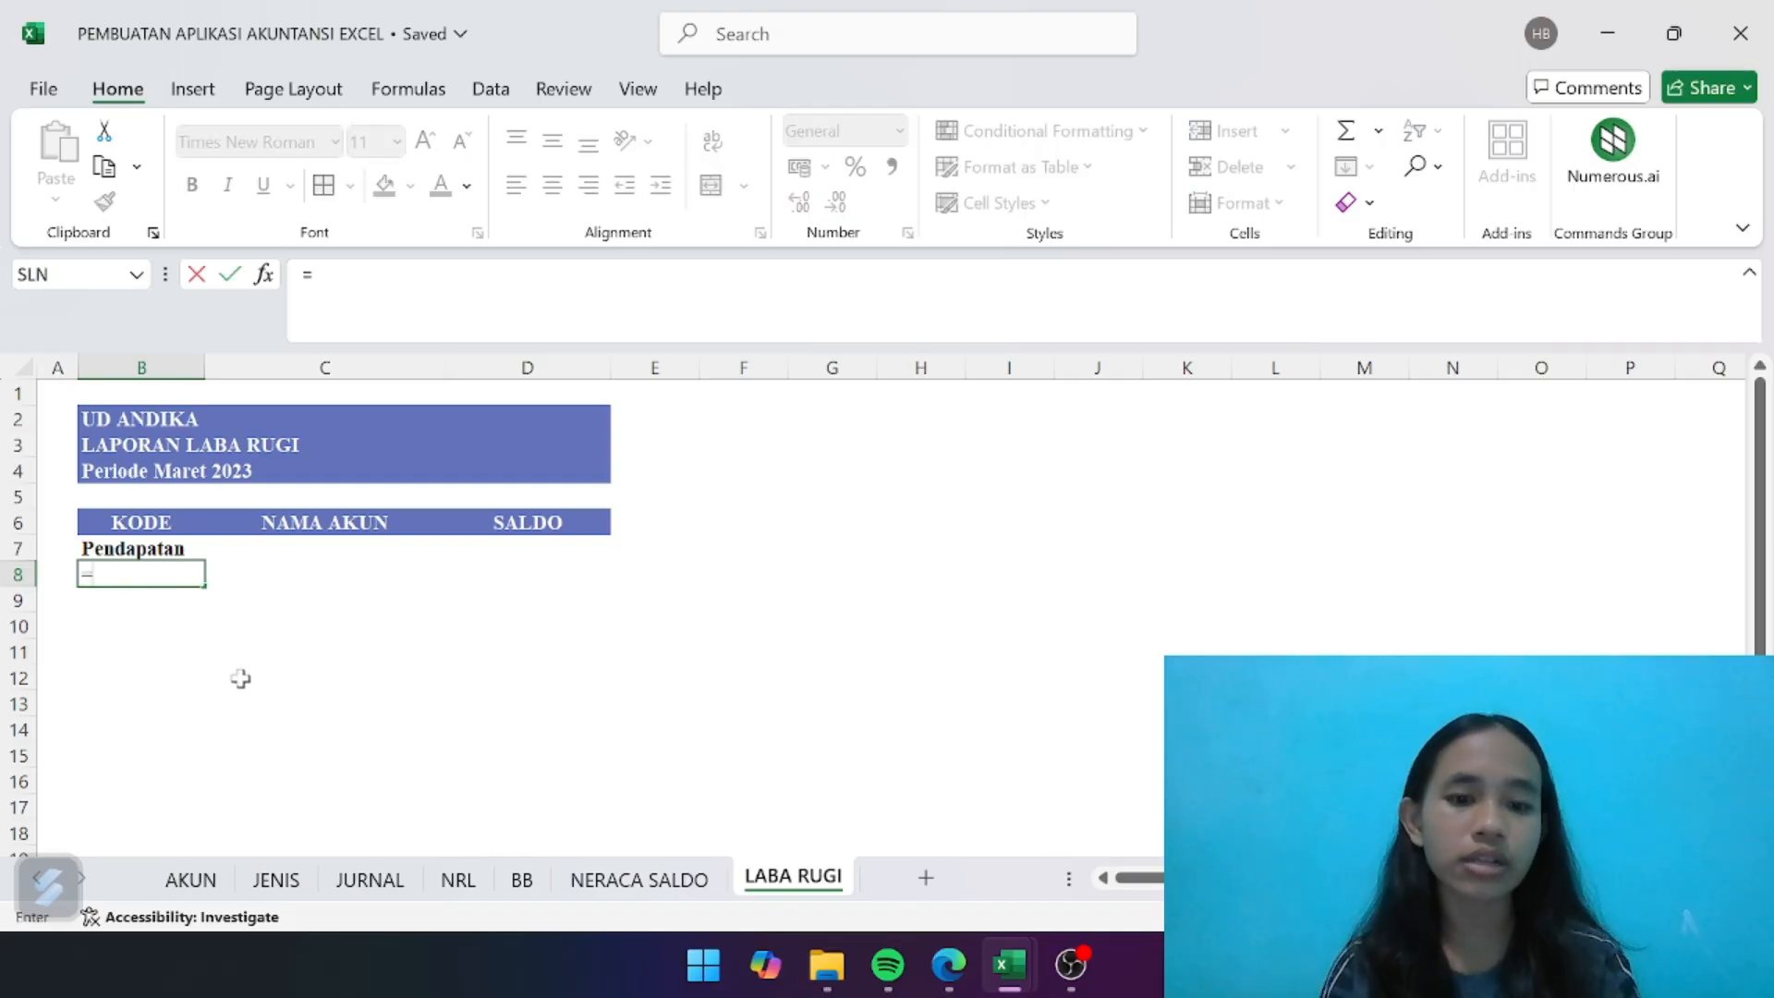
{"action": "left_click", "coordinate": [459, 885]}
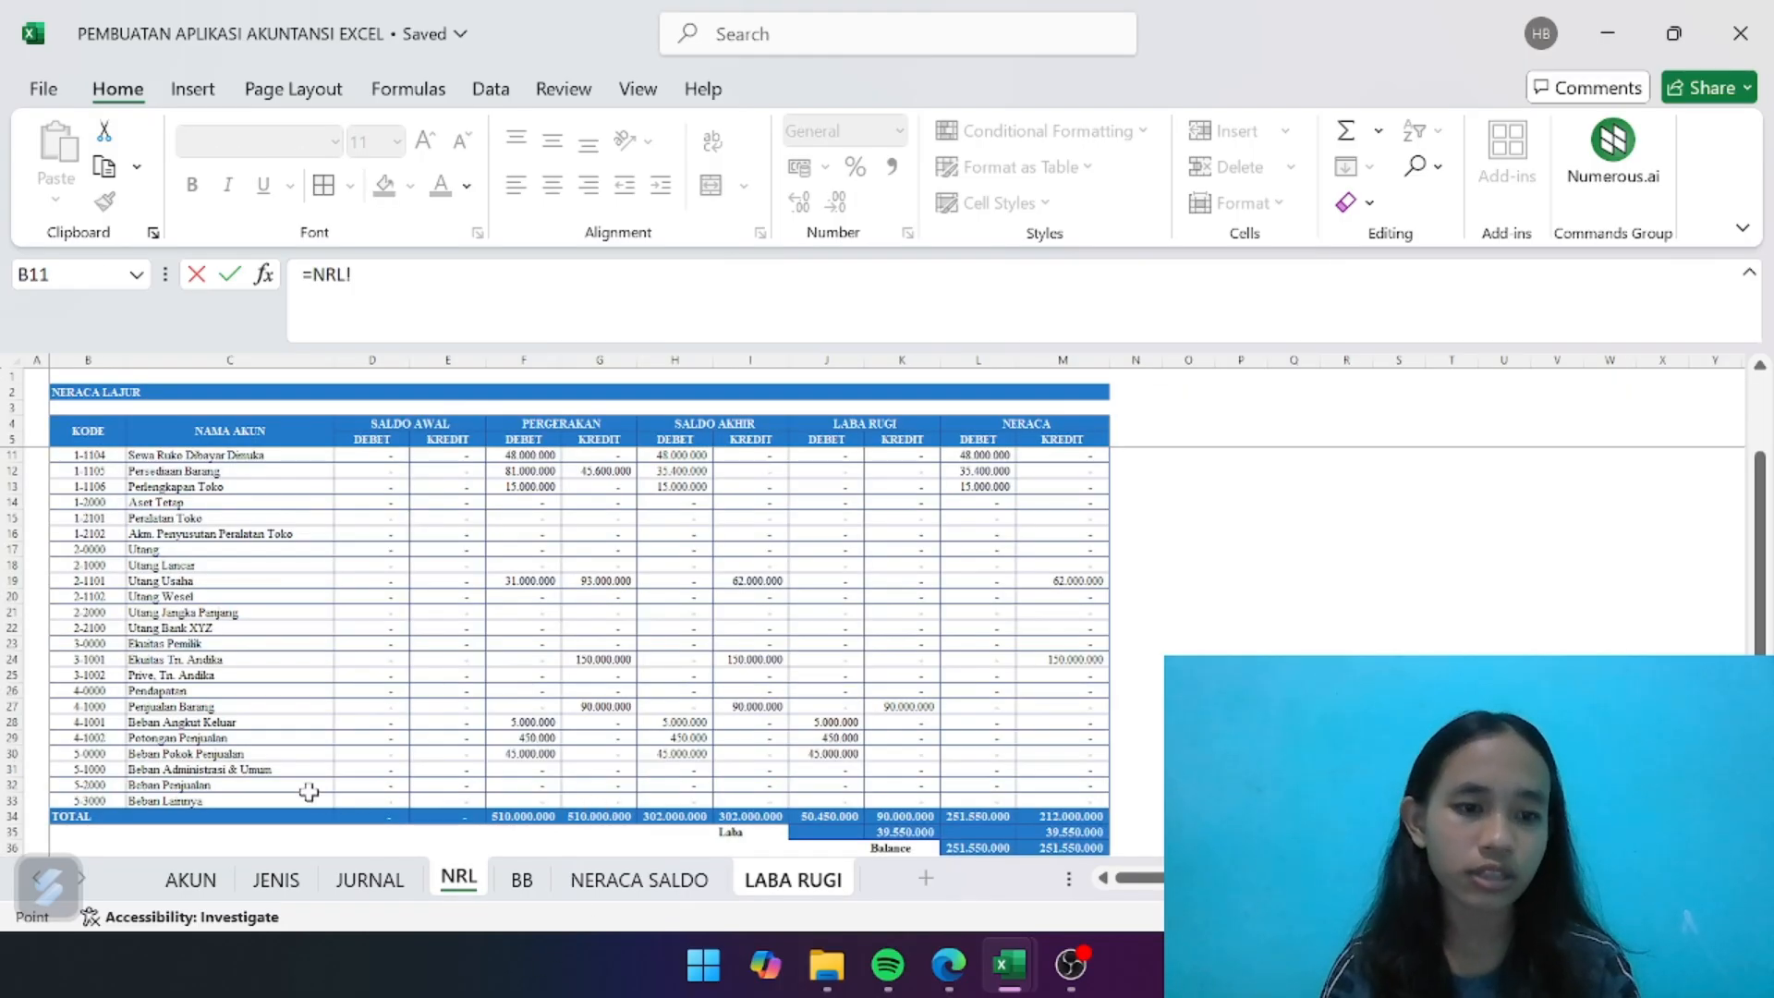
{"action": "left_click", "coordinate": [83, 690]}
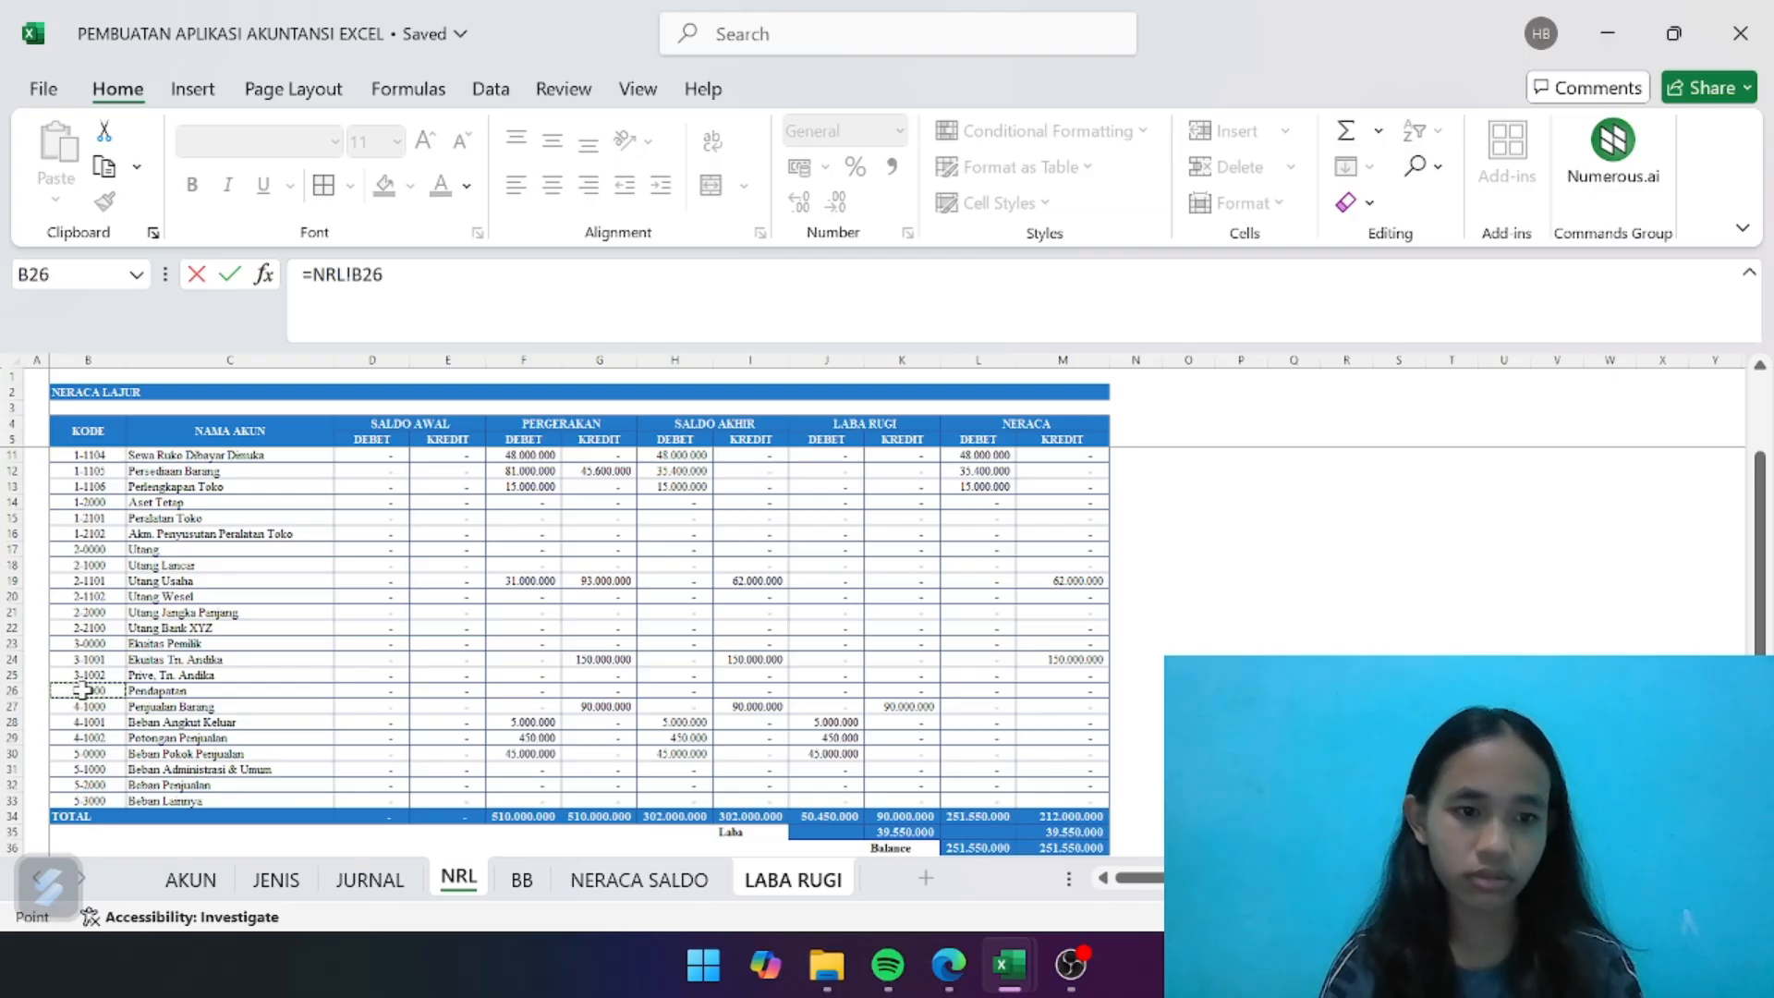
{"action": "key", "text": "Return"}
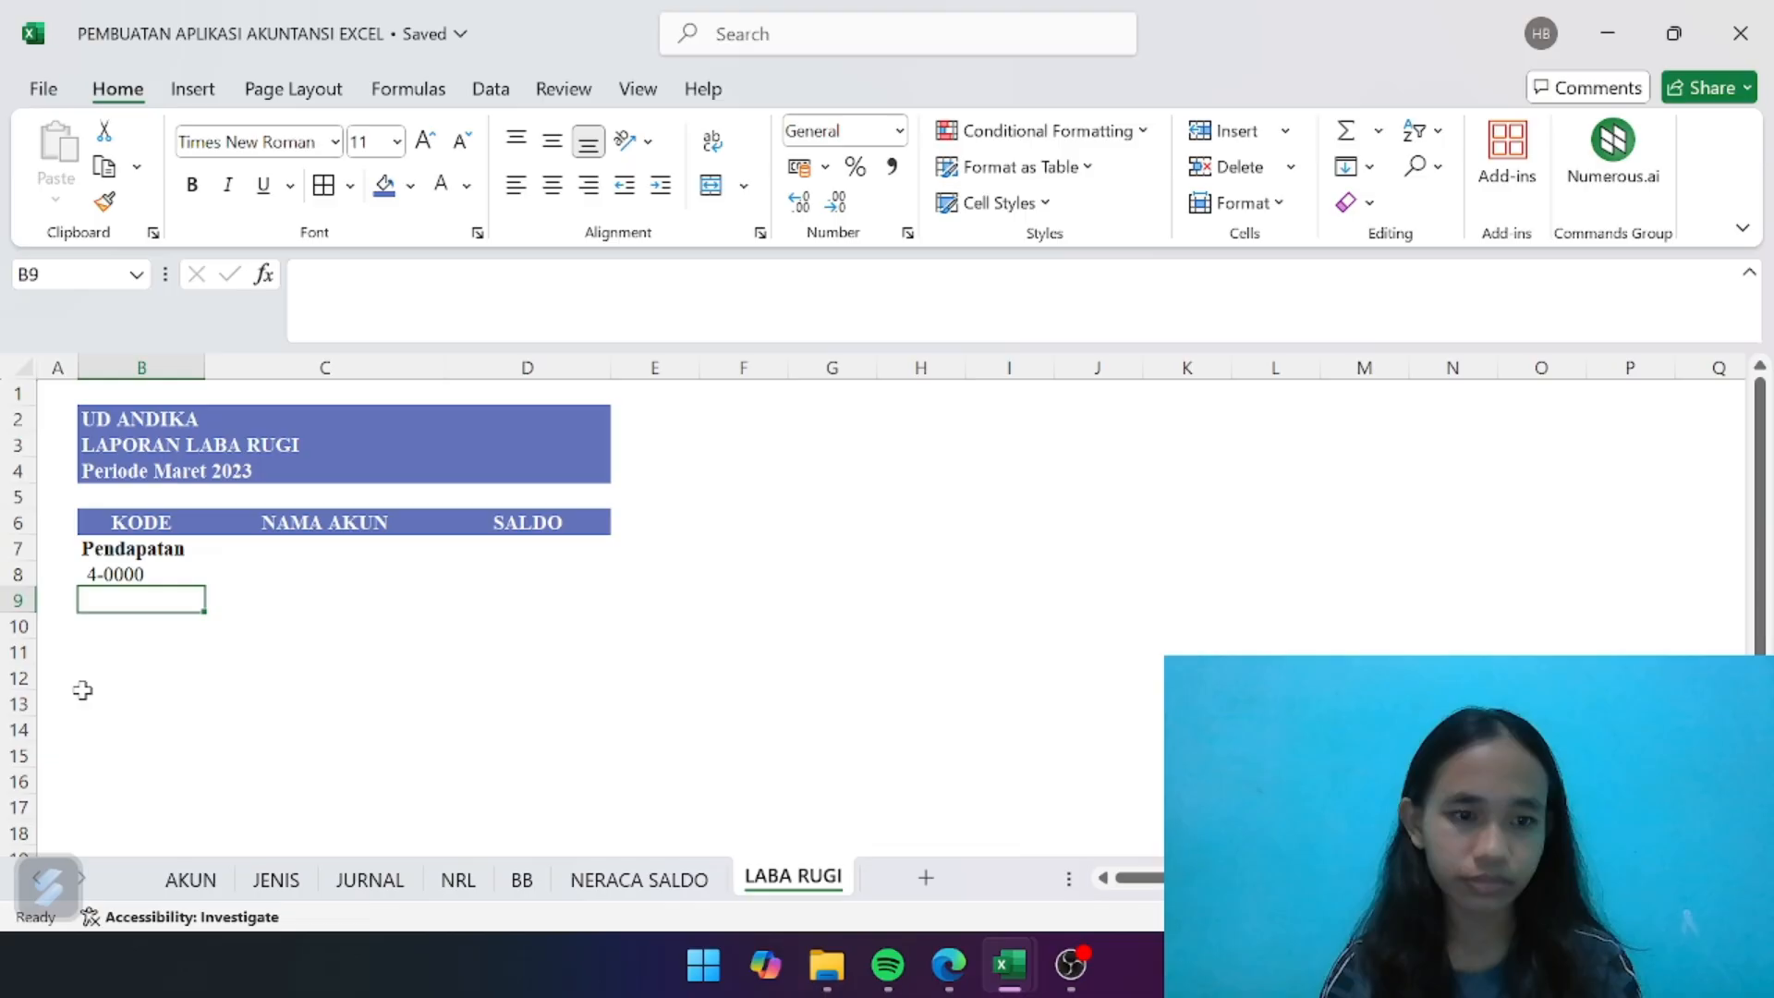
{"action": "left_click", "coordinate": [163, 574]}
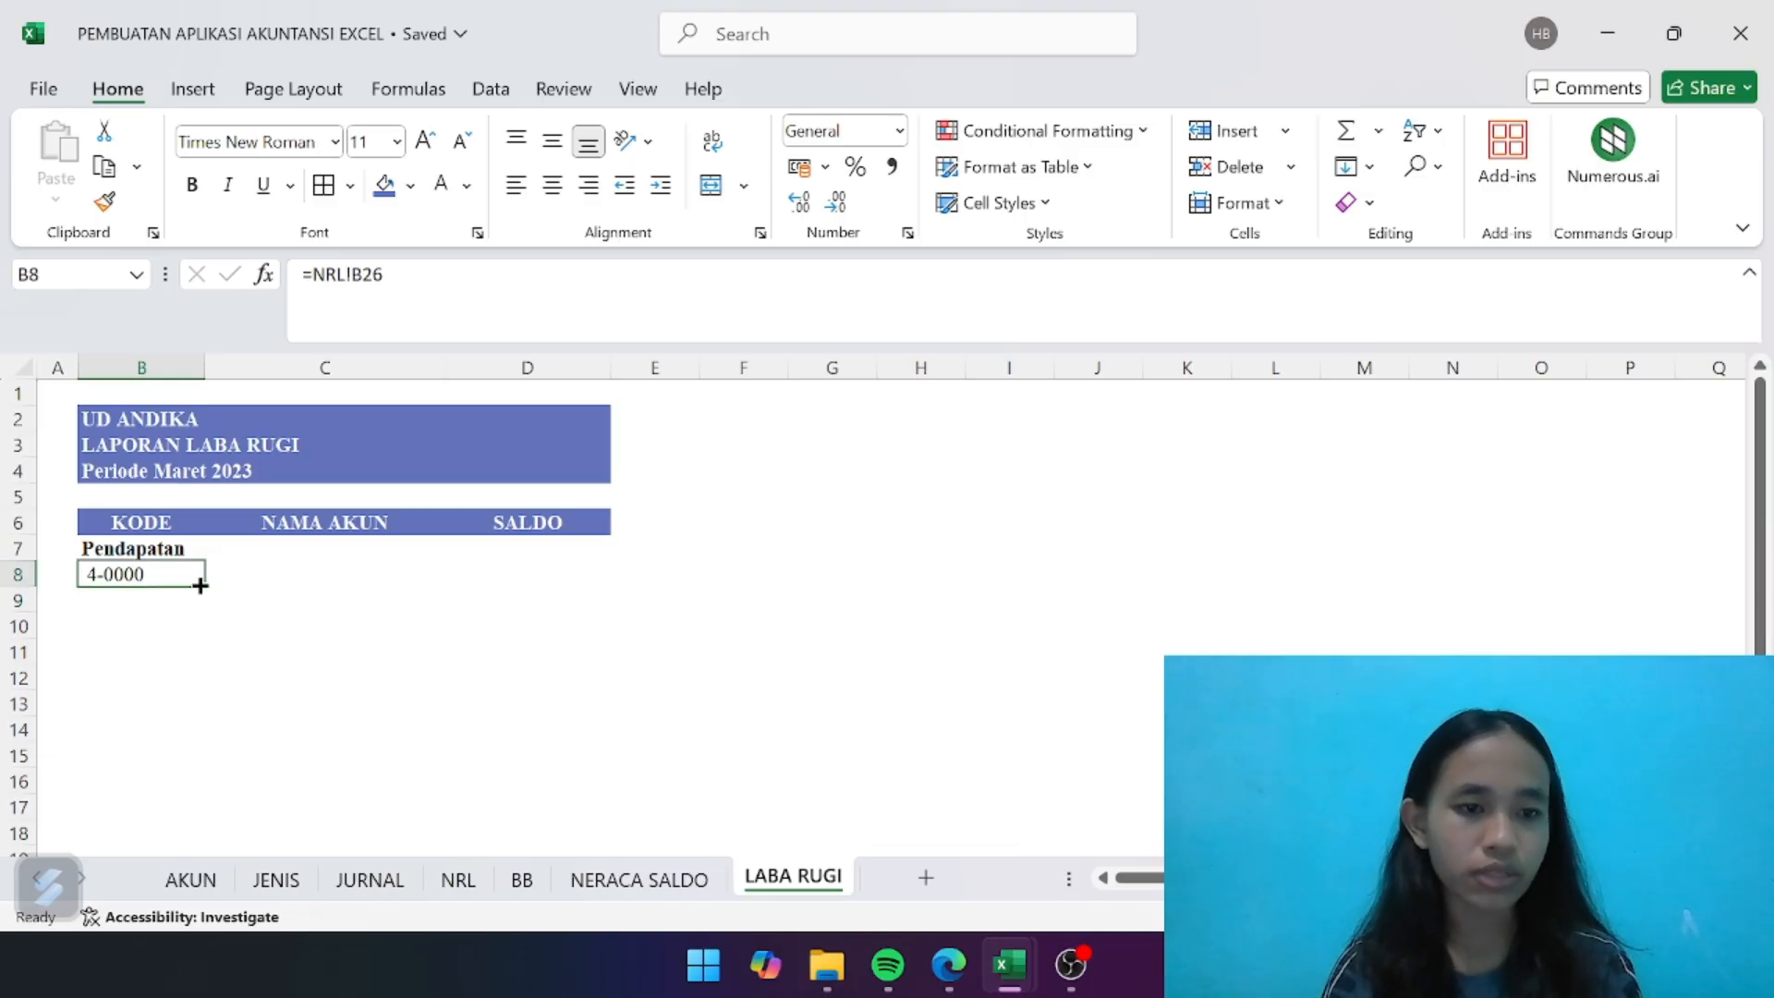
{"action": "left_click_drag", "start_coordinate": [200, 584], "coordinate": [200, 610]}
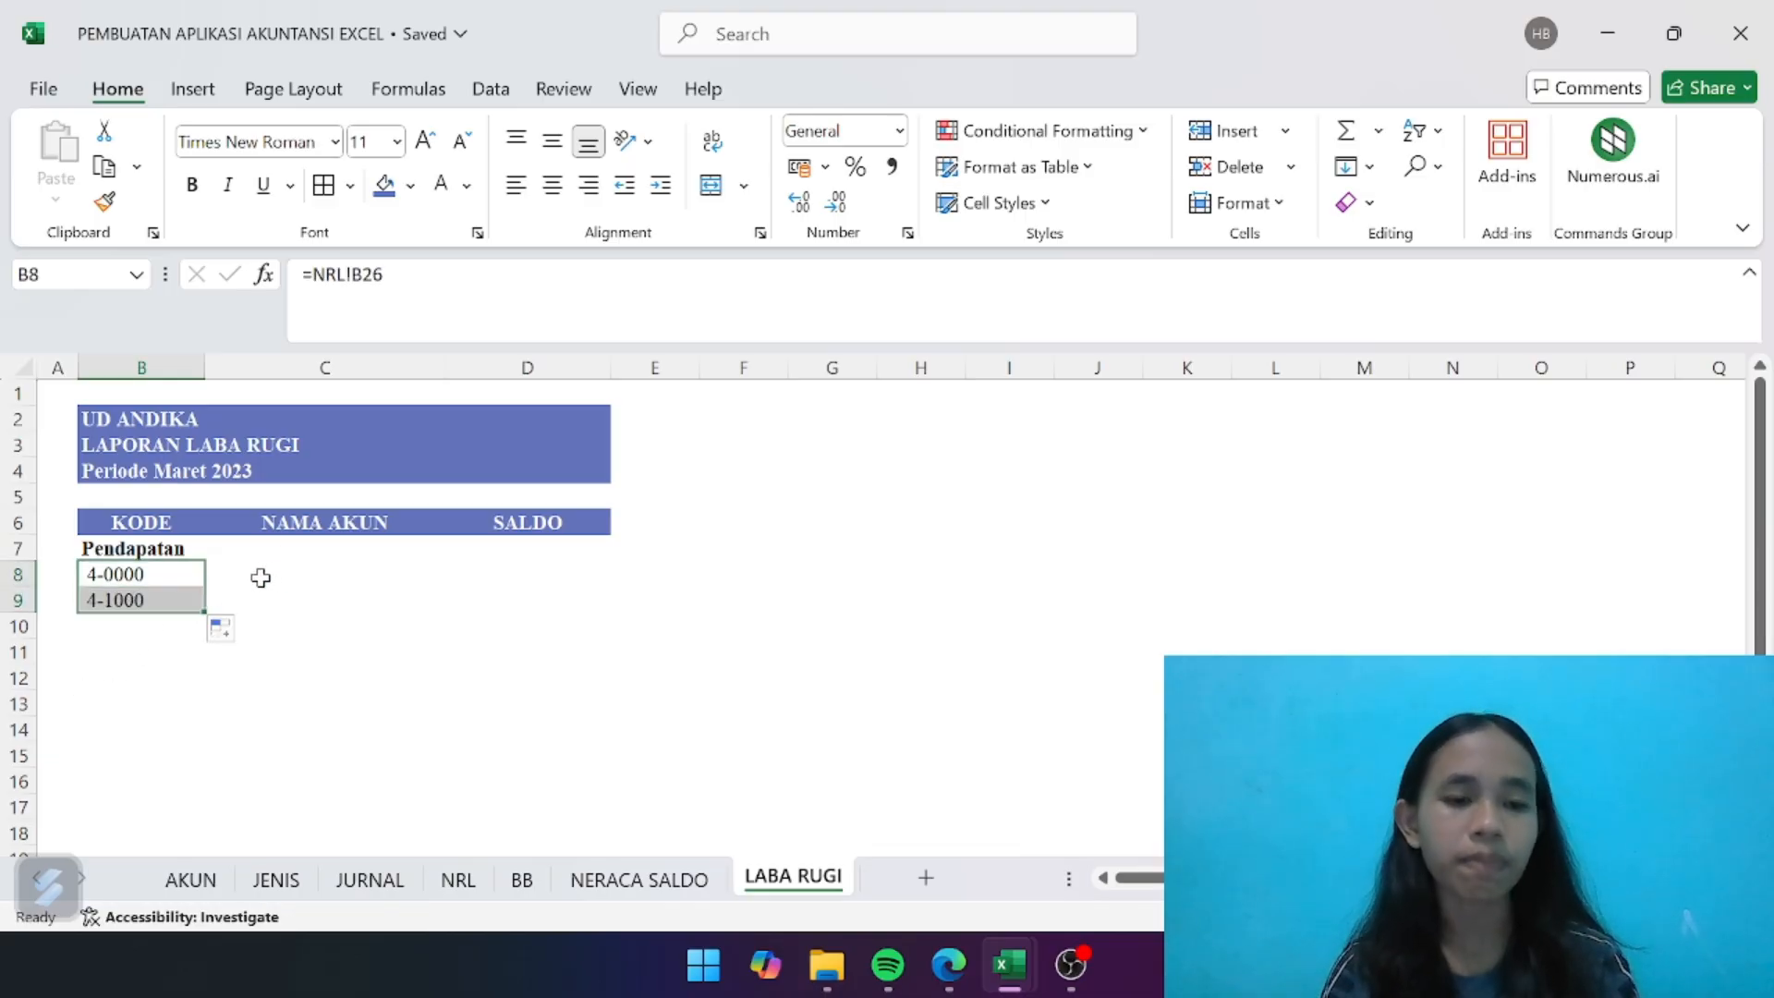
- Begin the account-name formula in C8 with IFERROR wrapping an INDEX on the named range ak_nama
{"action": "left_click", "coordinate": [295, 582]}
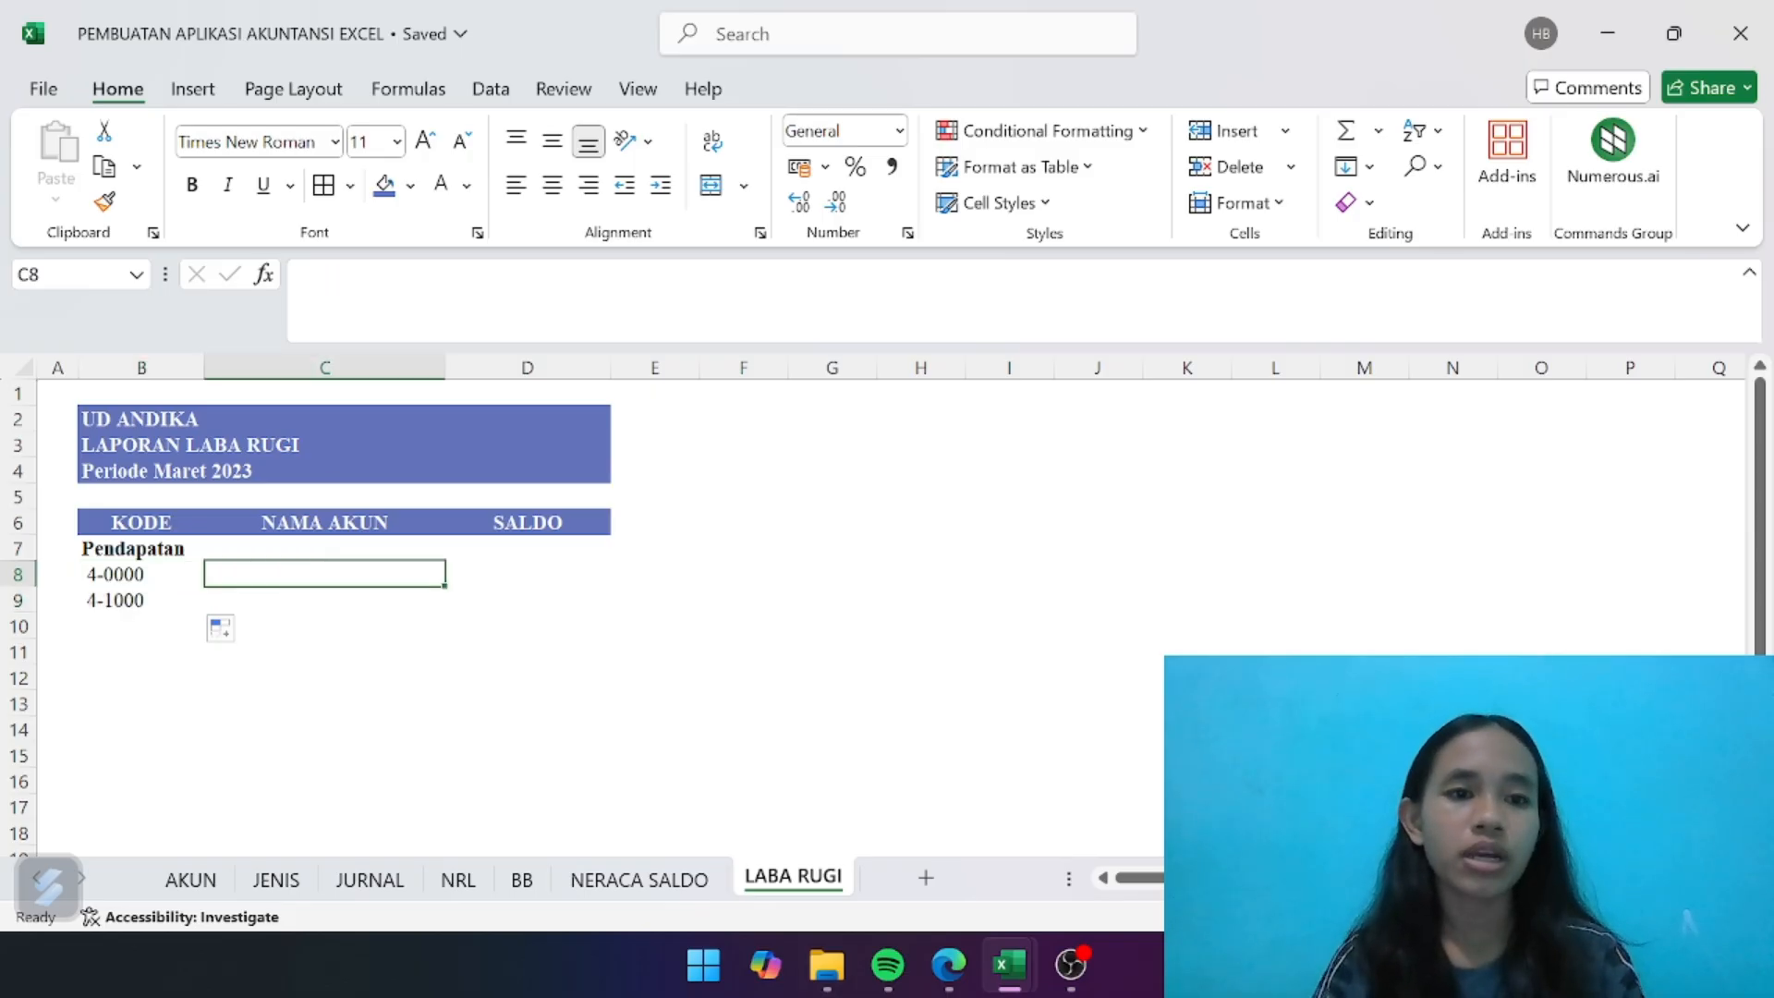
{"action": "type", "text": "=iferr"}
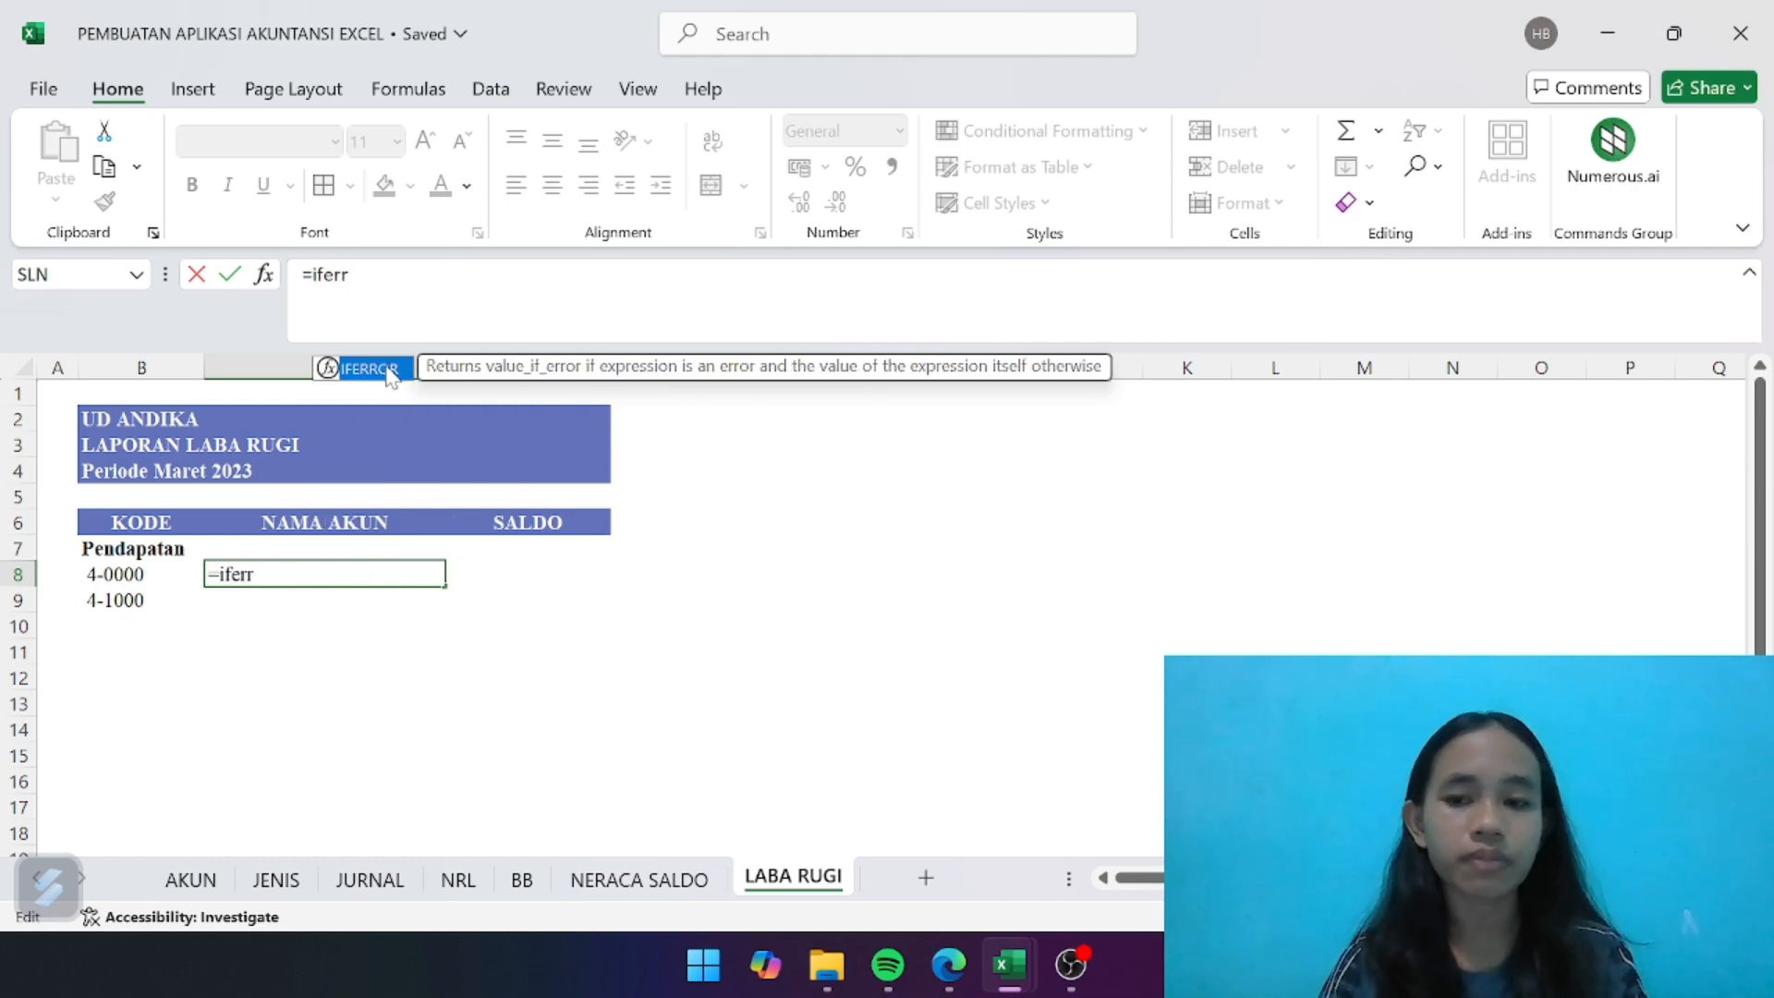
{"action": "double_click", "coordinate": [390, 370]}
{"action": "type", "text": "inde"}
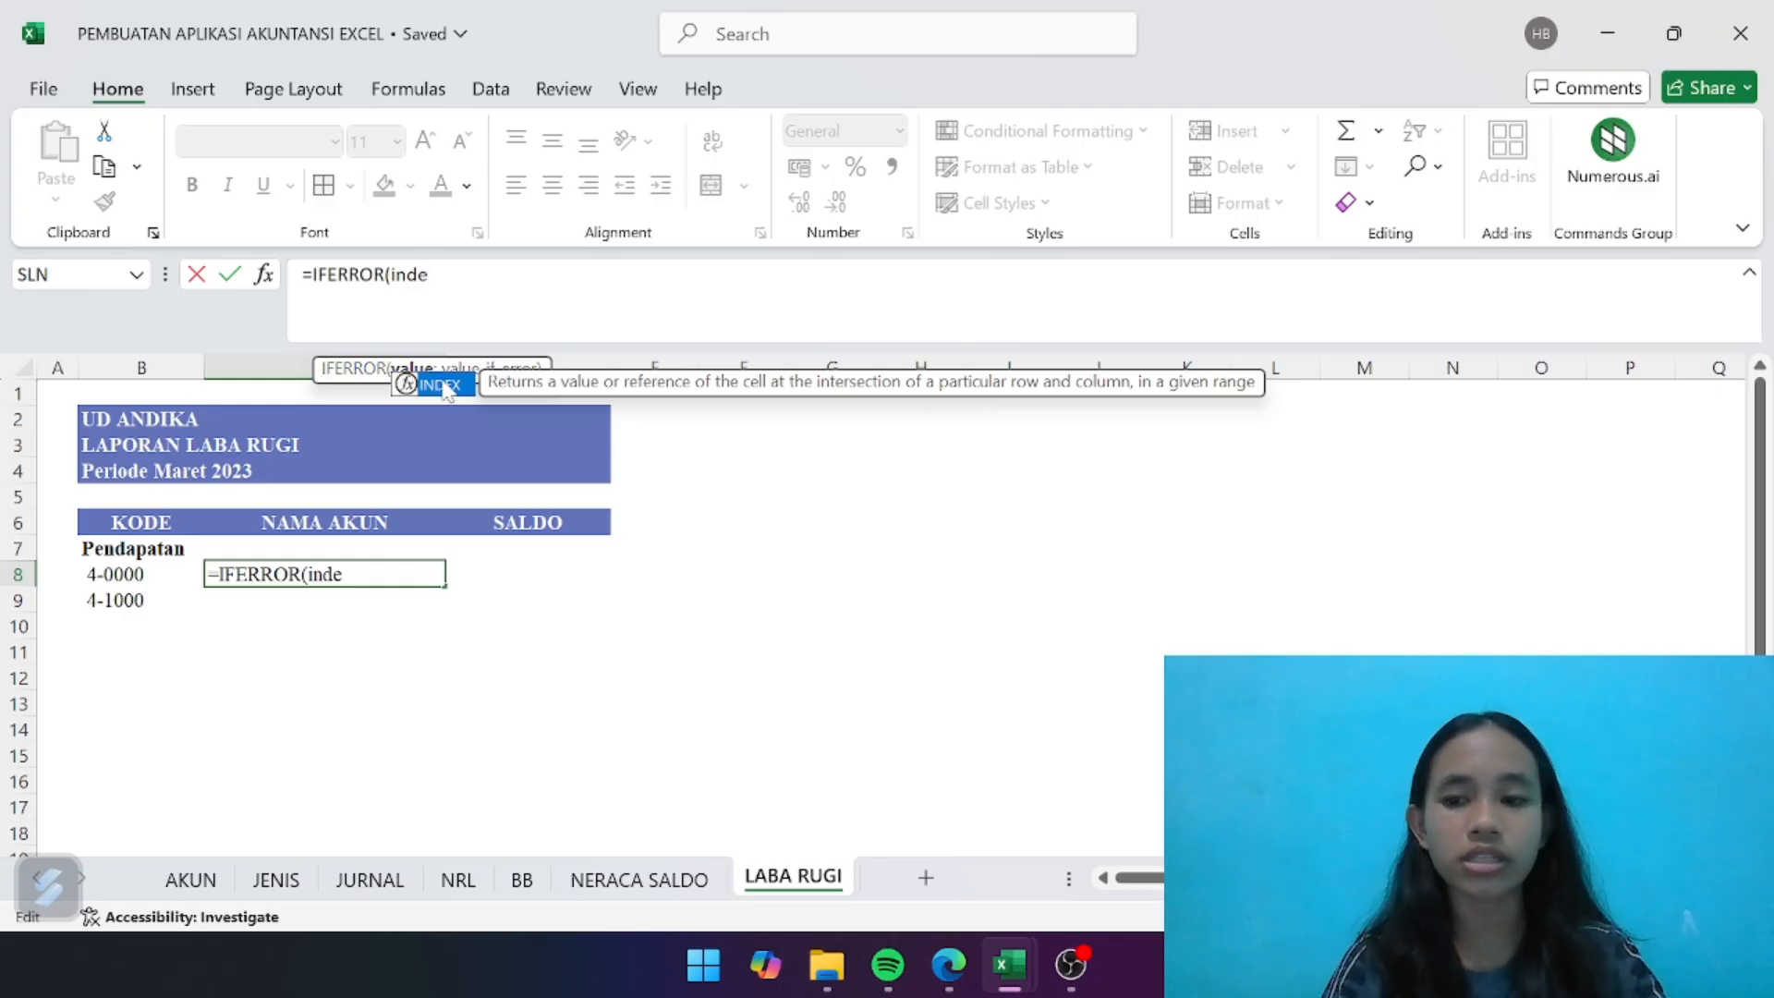
{"action": "double_click", "coordinate": [446, 386]}
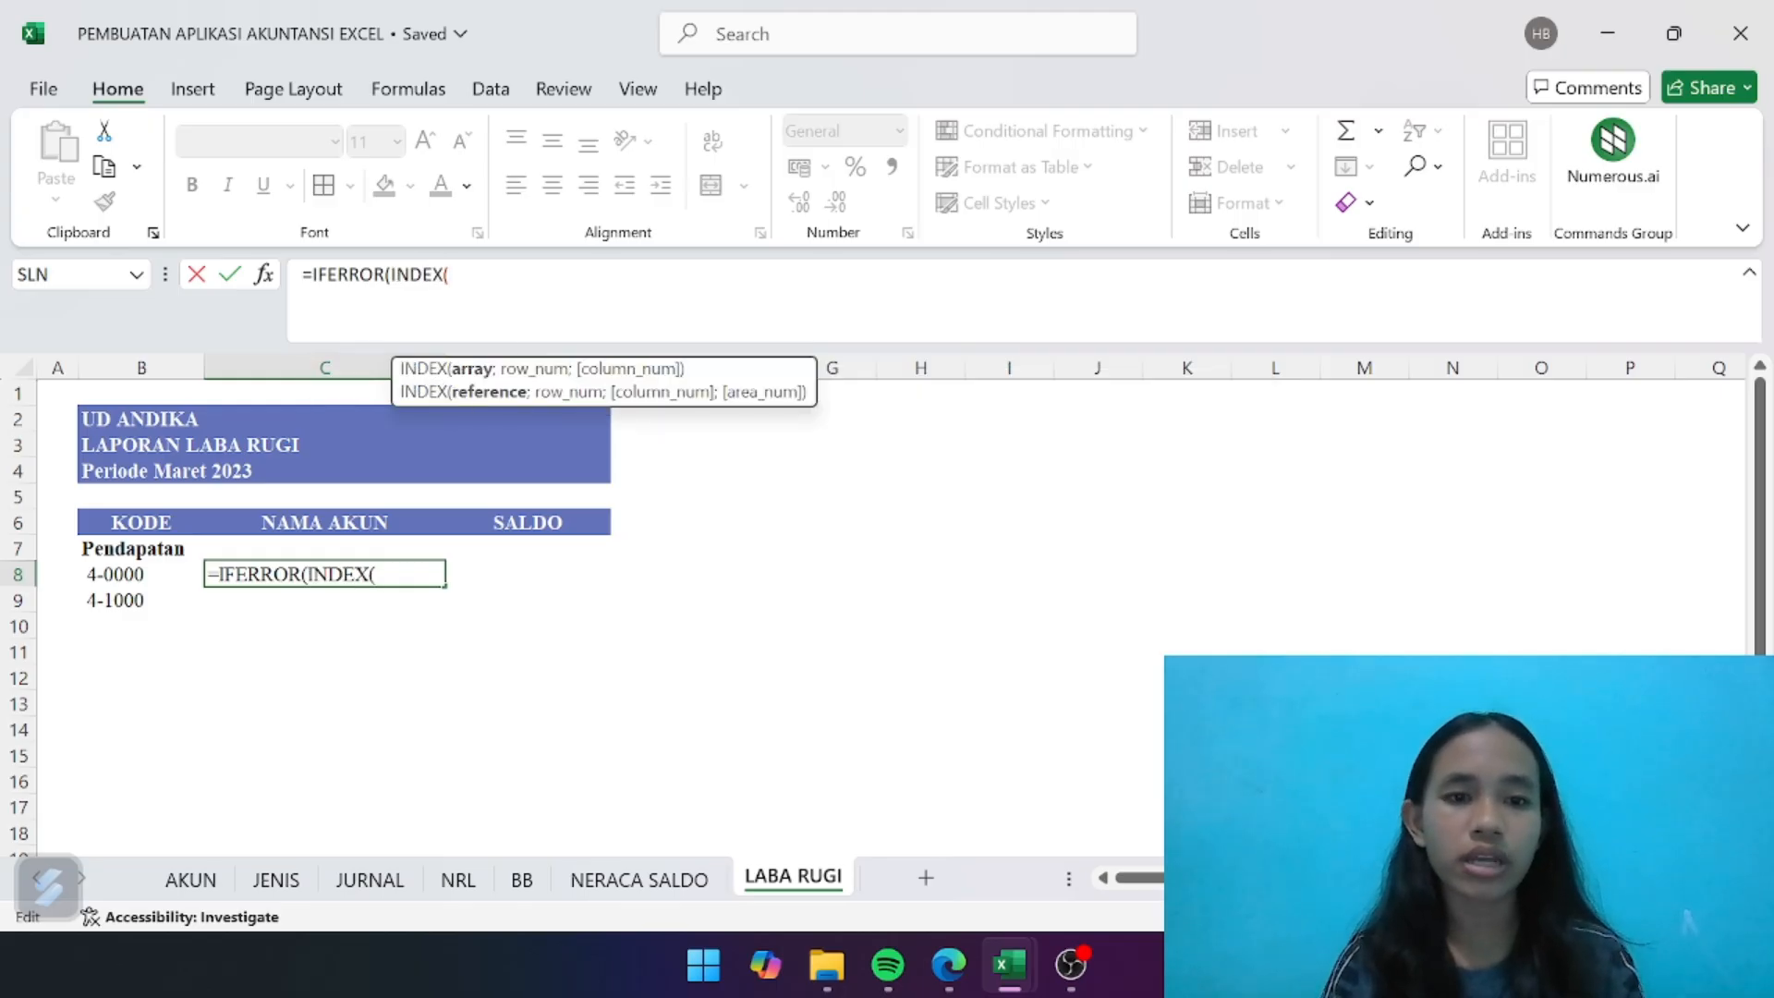
{"action": "type", "text": "ak"}
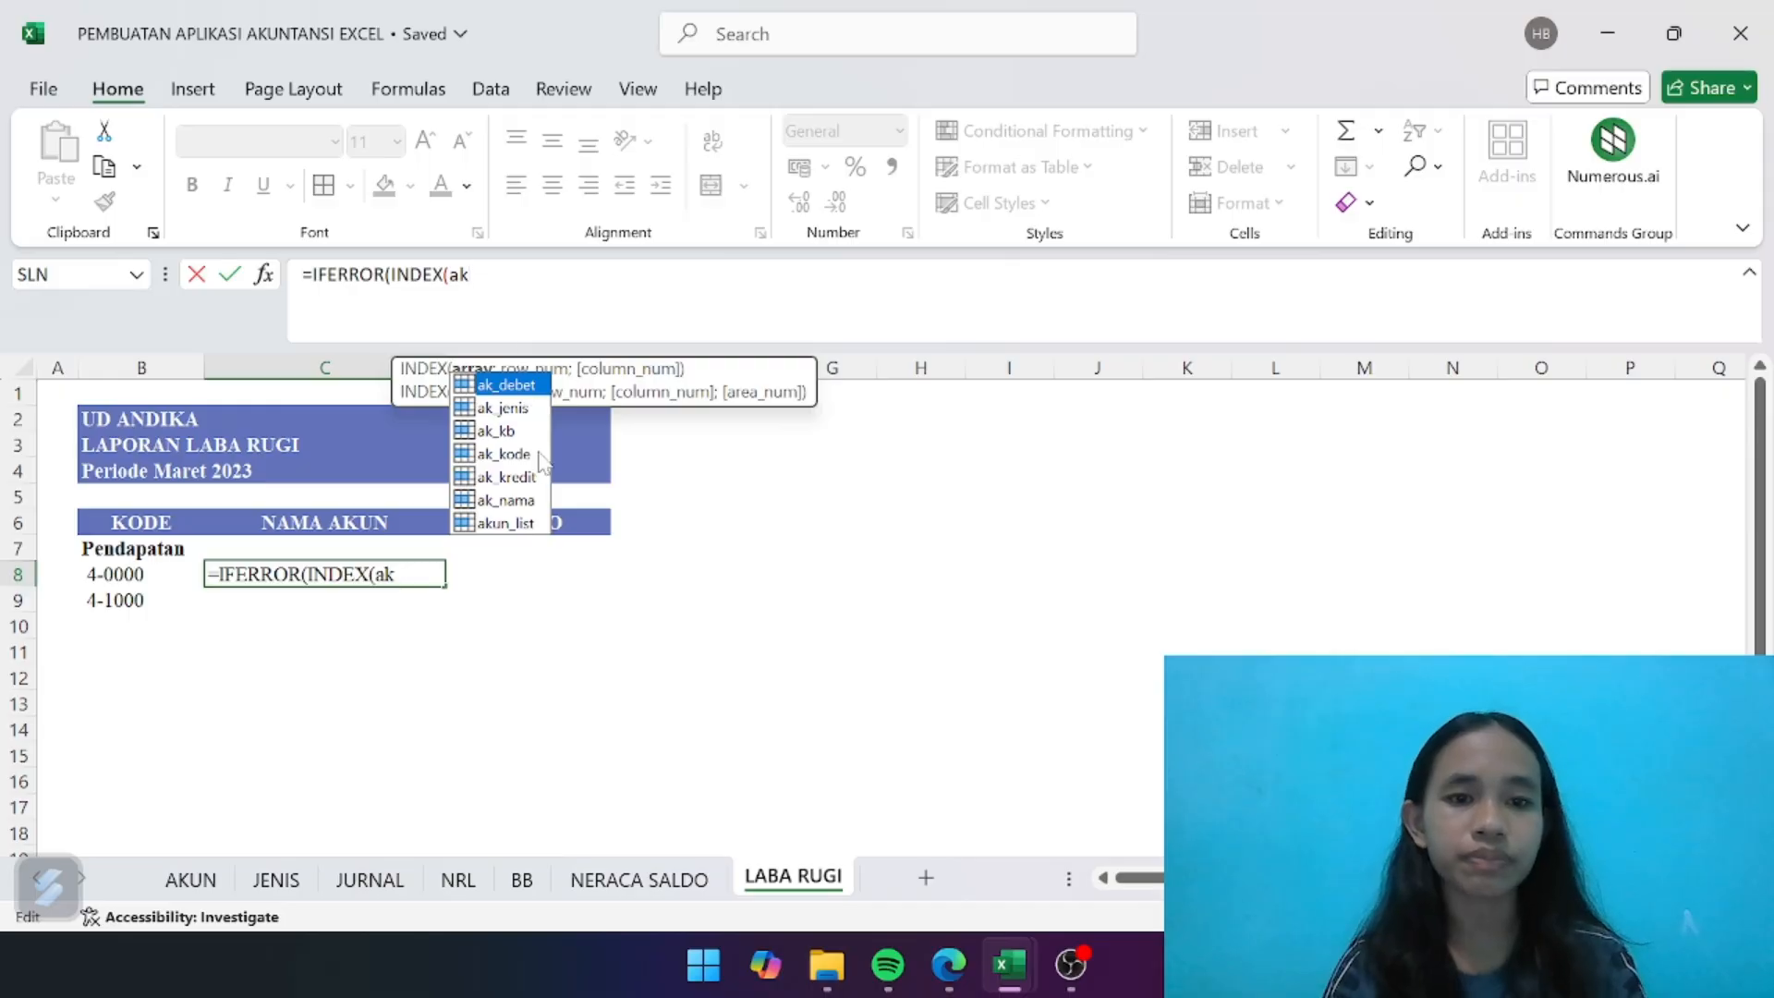
{"action": "double_click", "coordinate": [516, 500]}
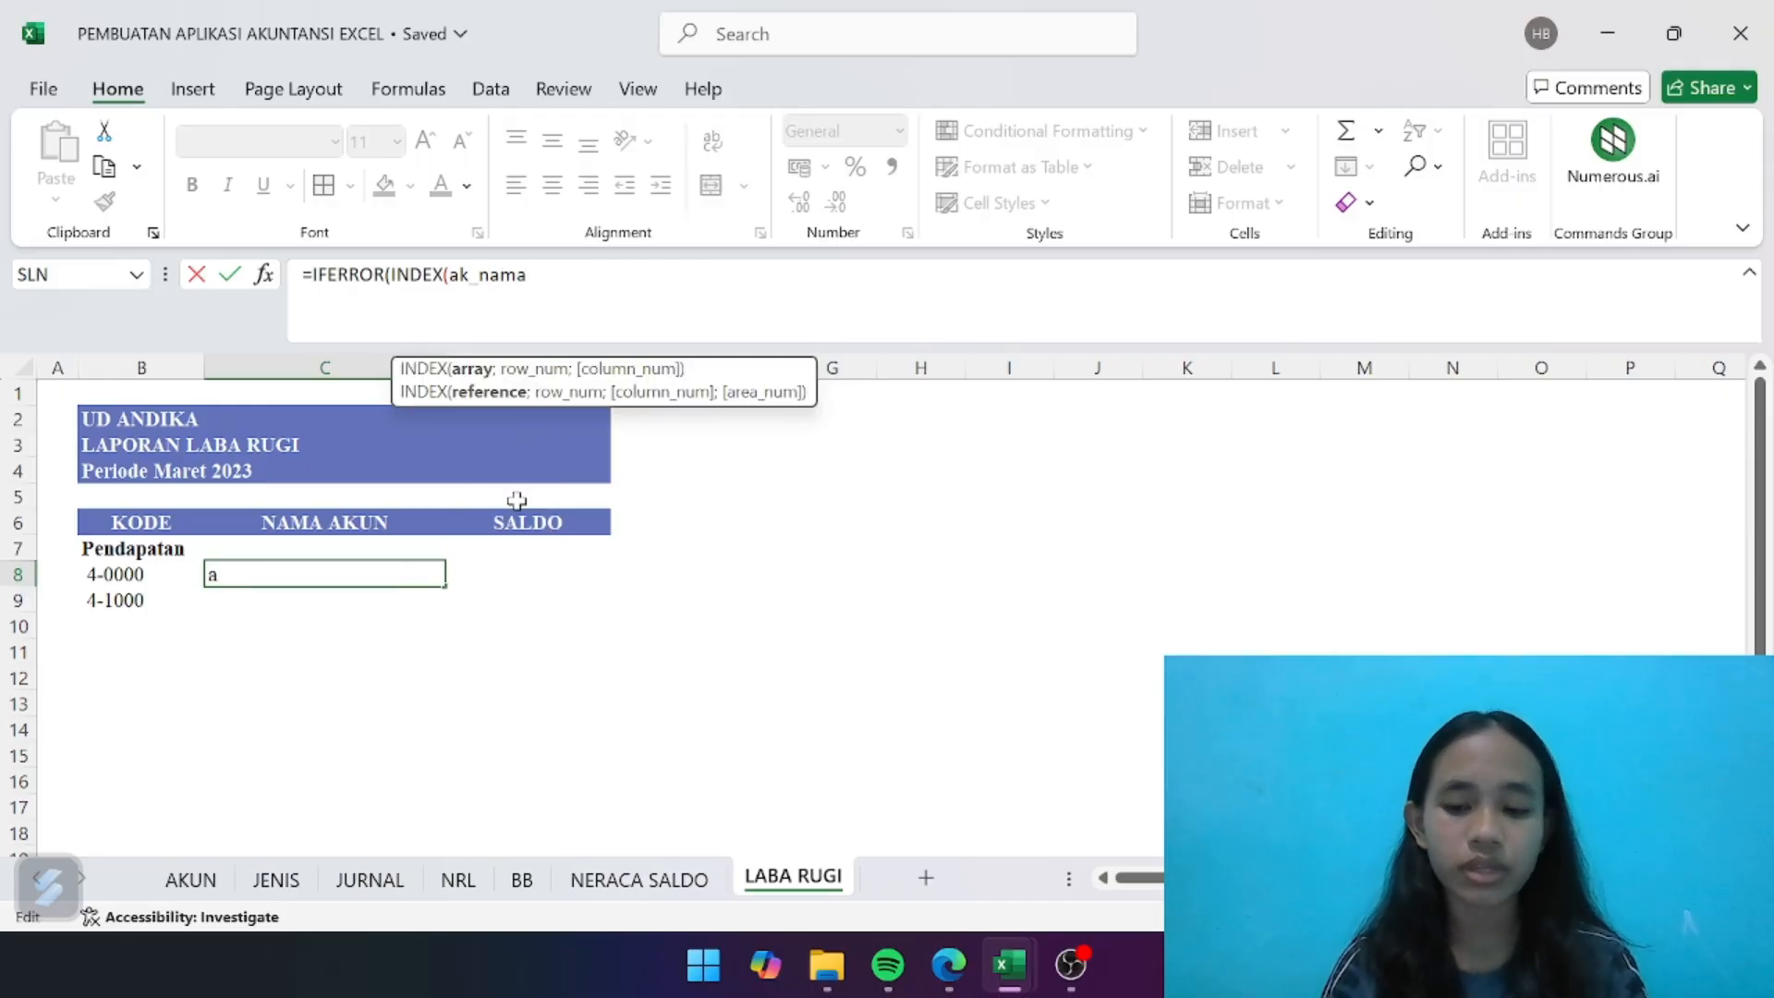
- Complete the C8 formula with MATCH(B8;ak_kode;0) as the INDEX row and empty text "" as the error value
{"action": "type", "text": ";match"}
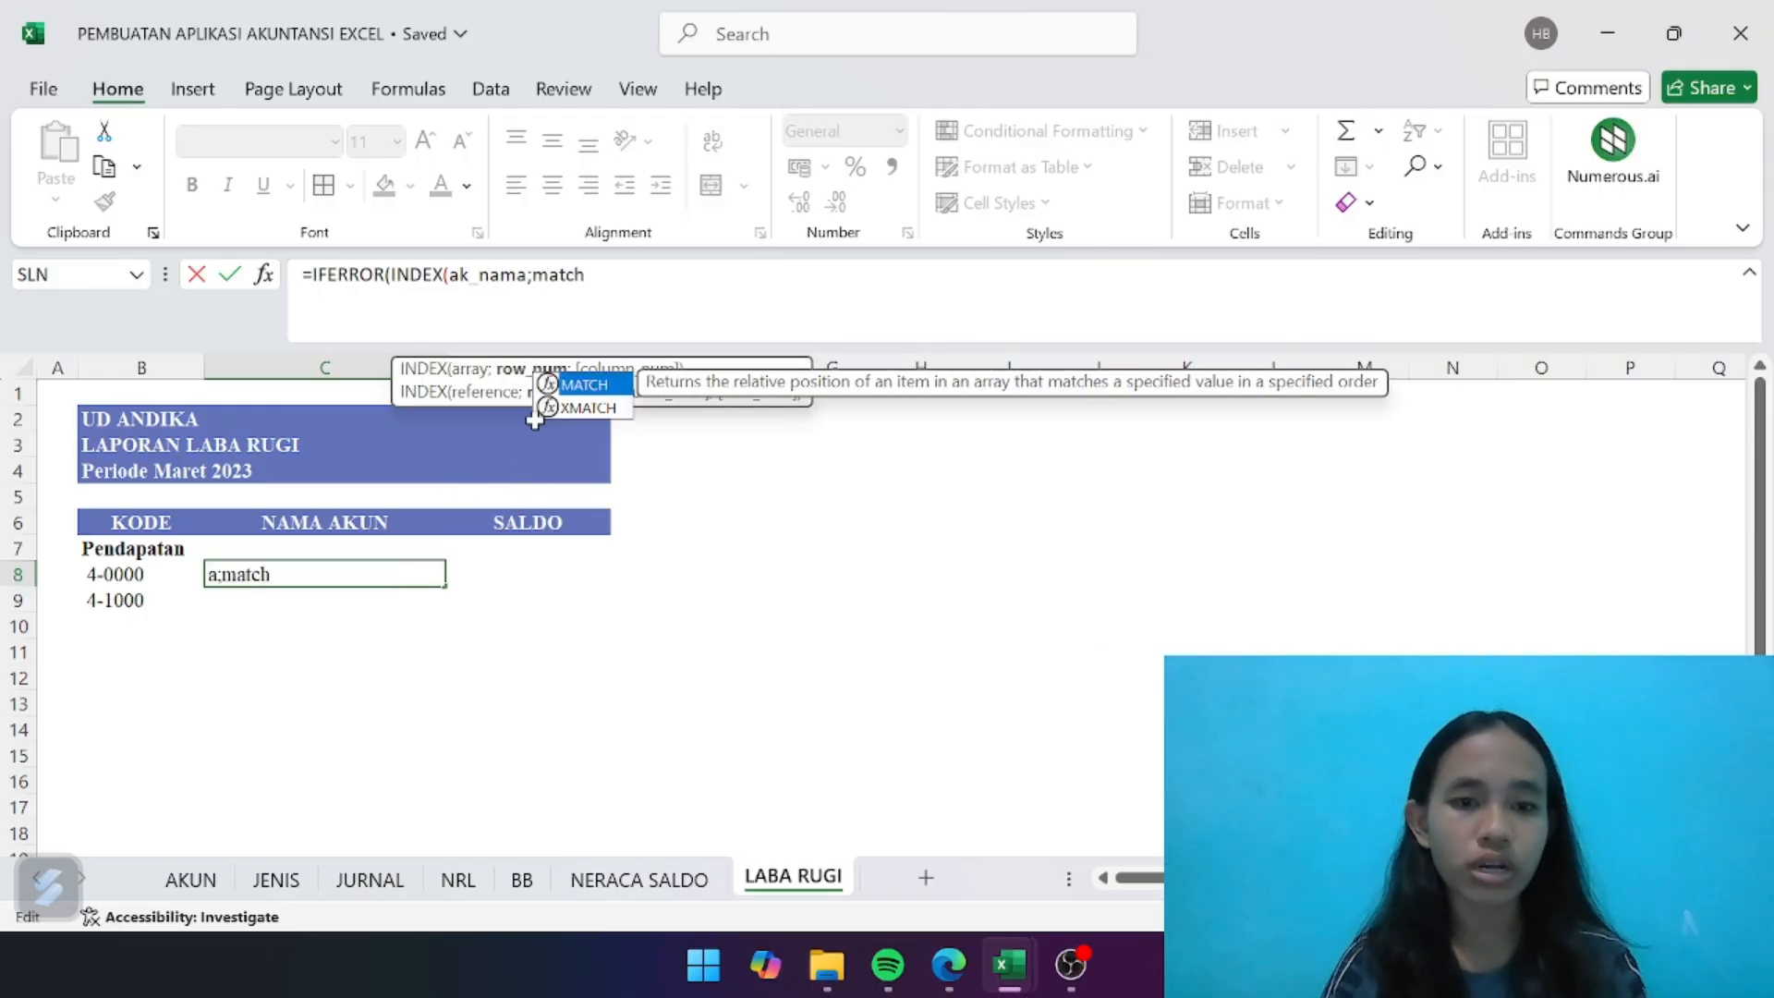
{"action": "double_click", "coordinate": [592, 384]}
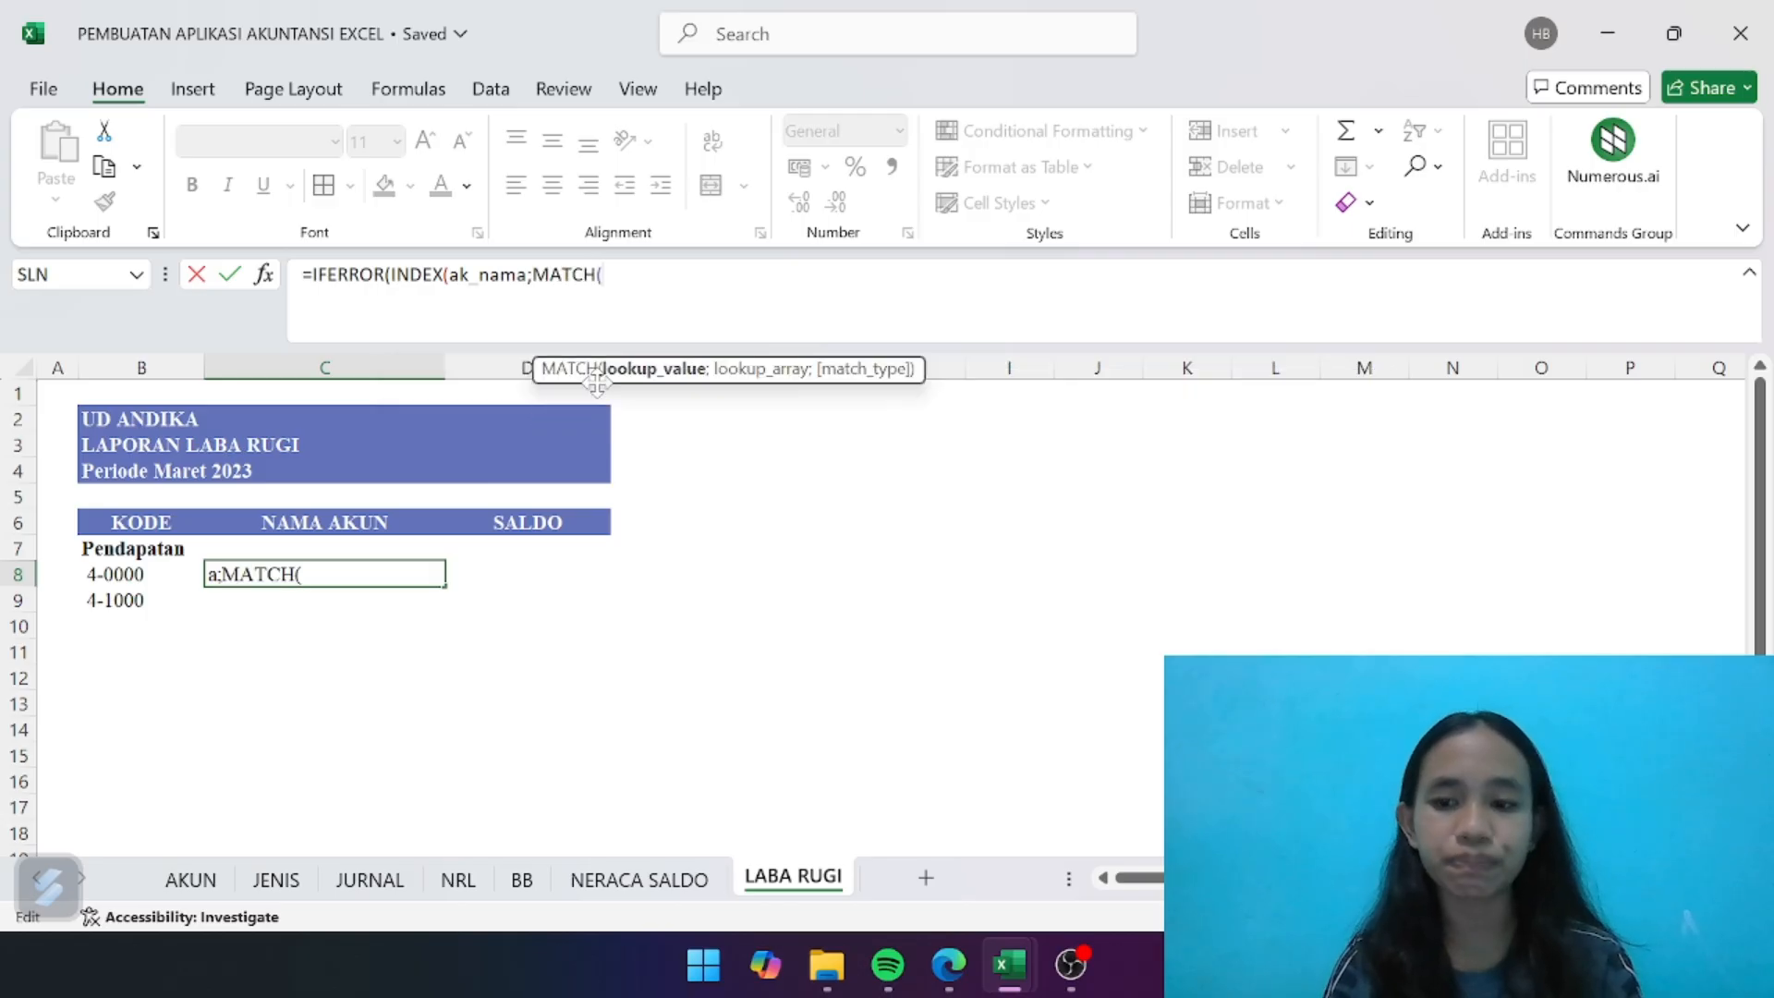
{"action": "left_click", "coordinate": [146, 575]}
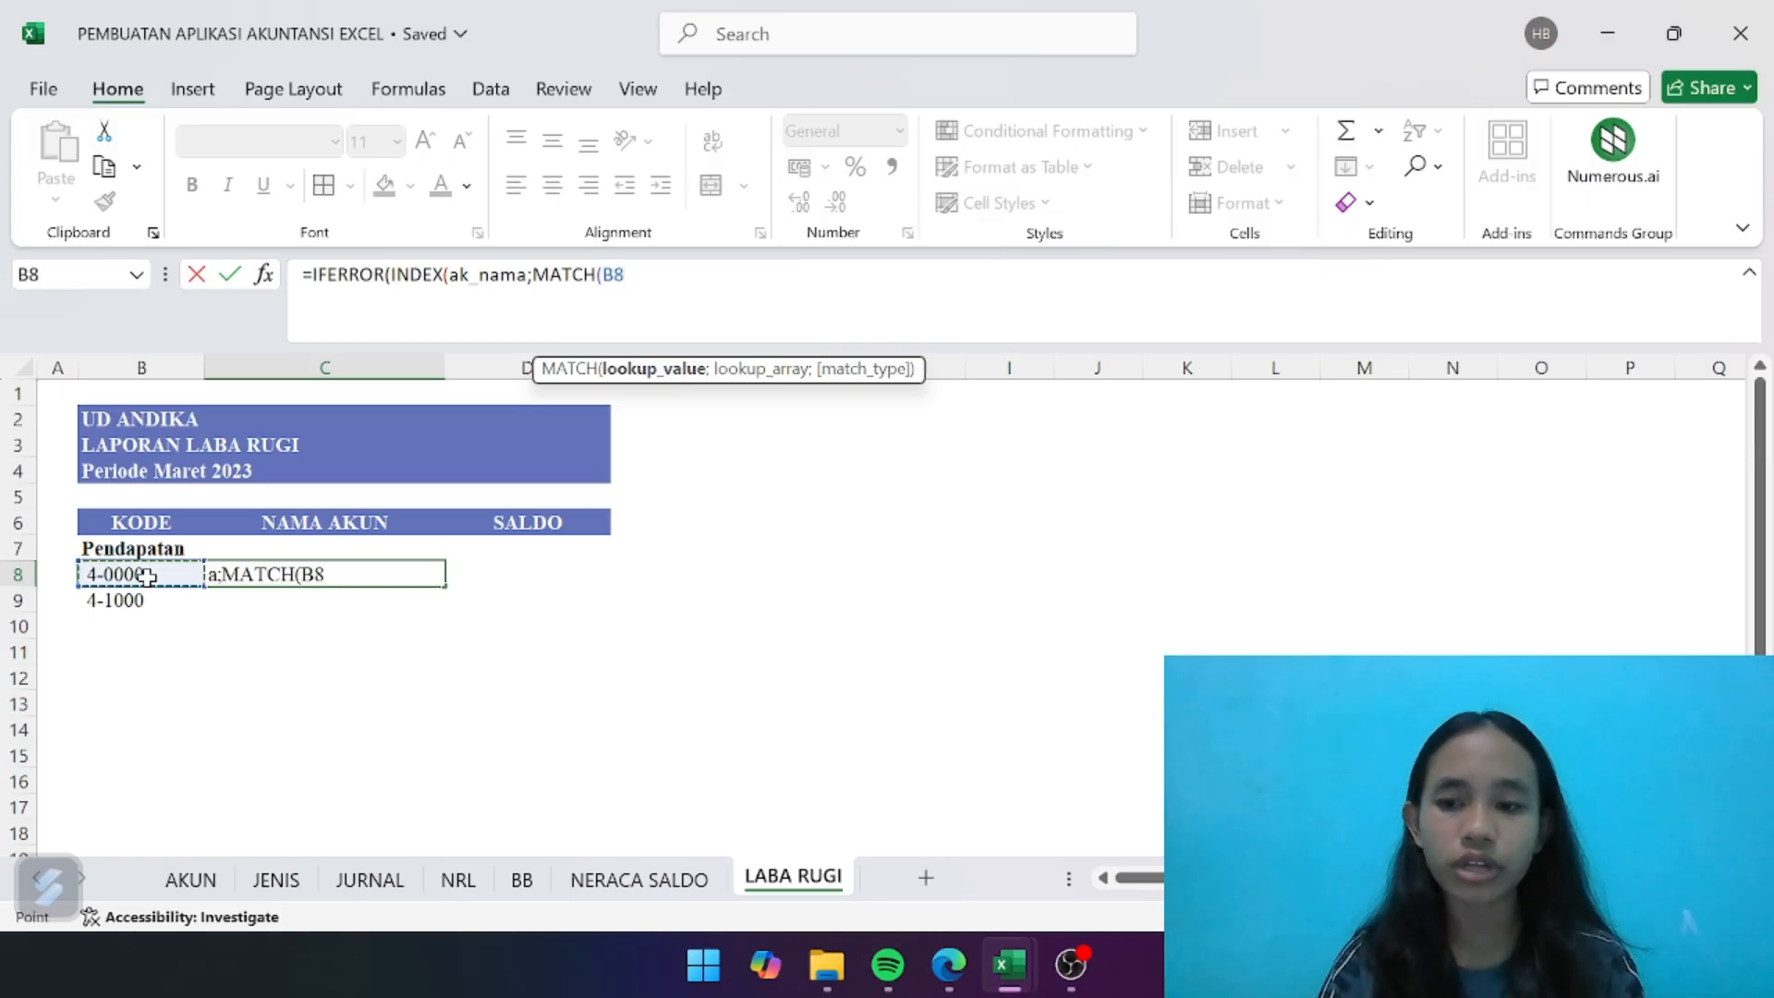
{"action": "type", "text": ";ak"}
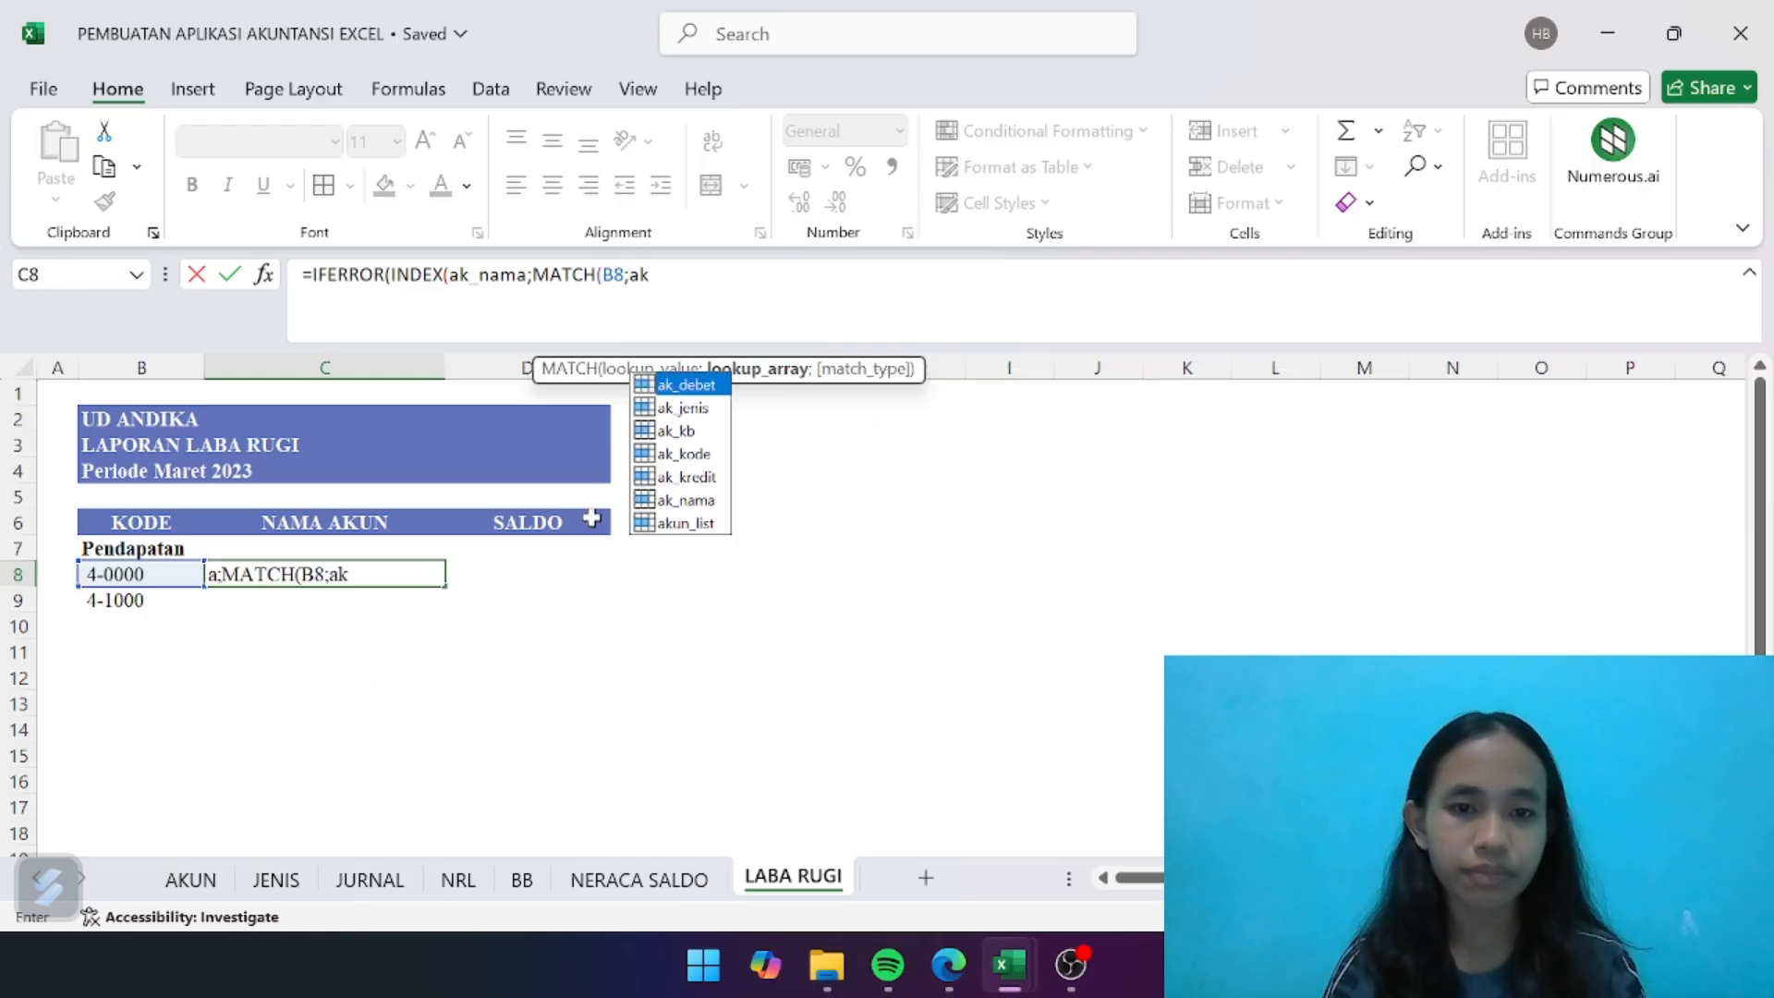
{"action": "left_click", "coordinate": [708, 457]}
{"action": "double_click", "coordinate": [707, 454]}
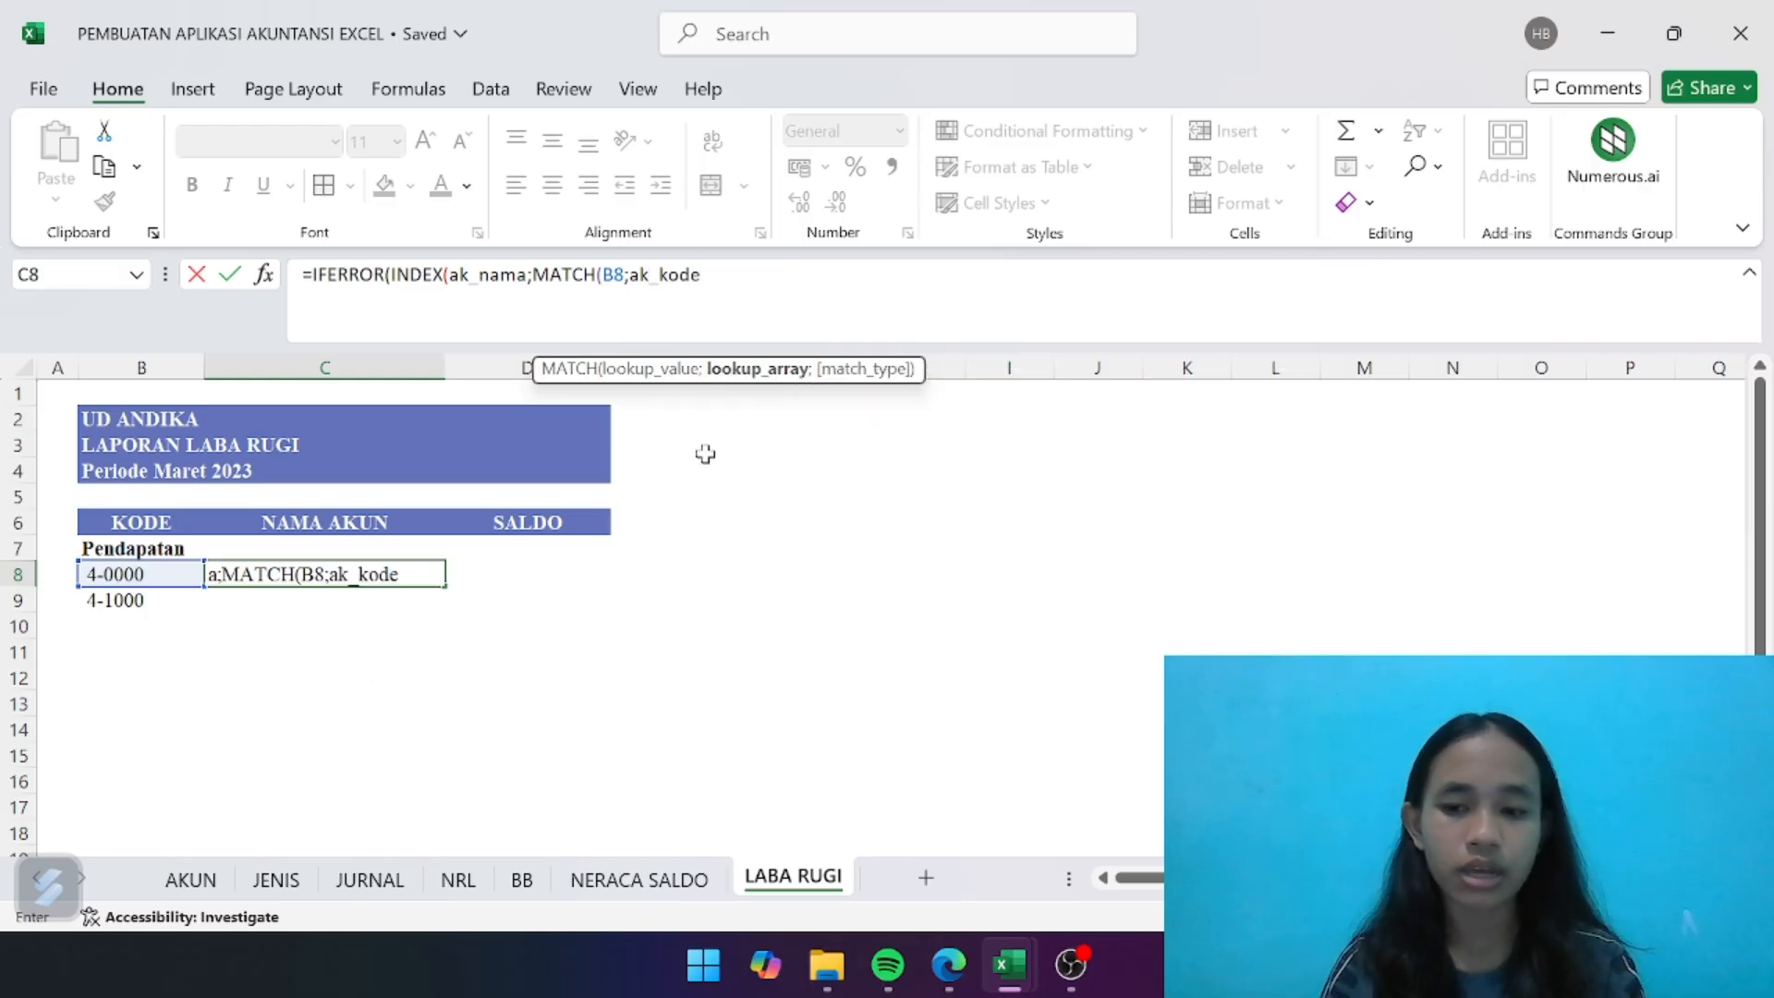
{"action": "type", "text": ";0"}
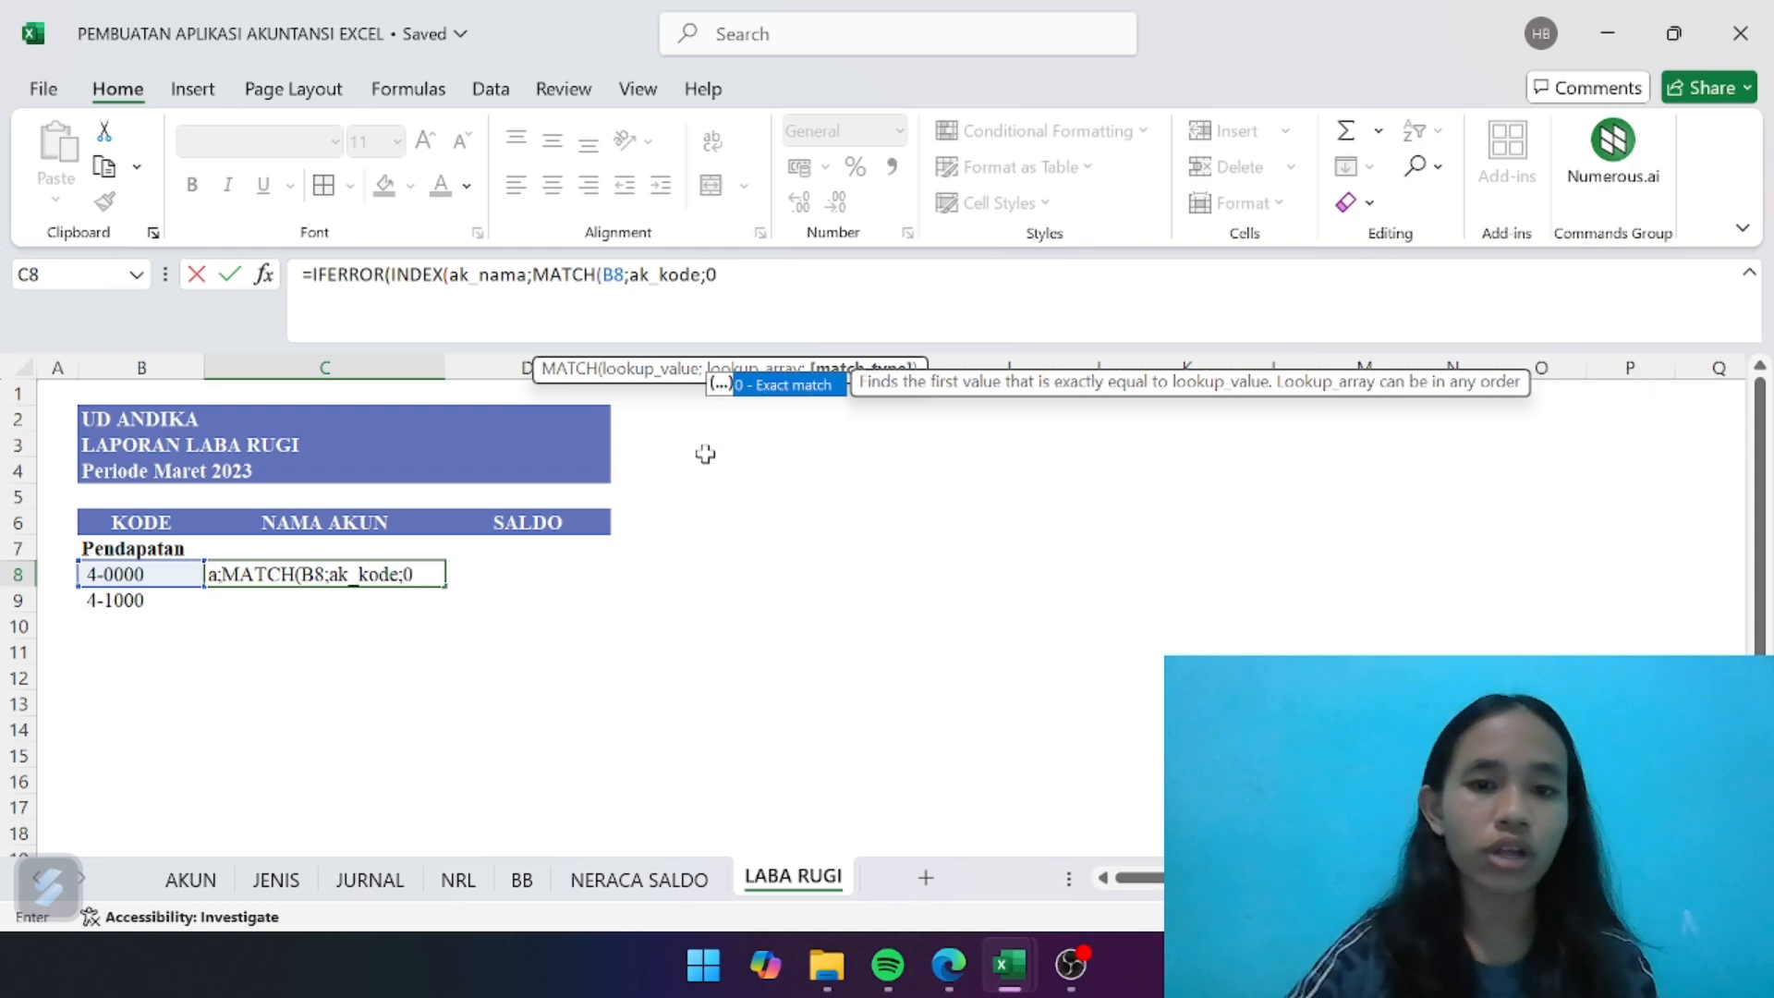
{"action": "type", "text": "))"}
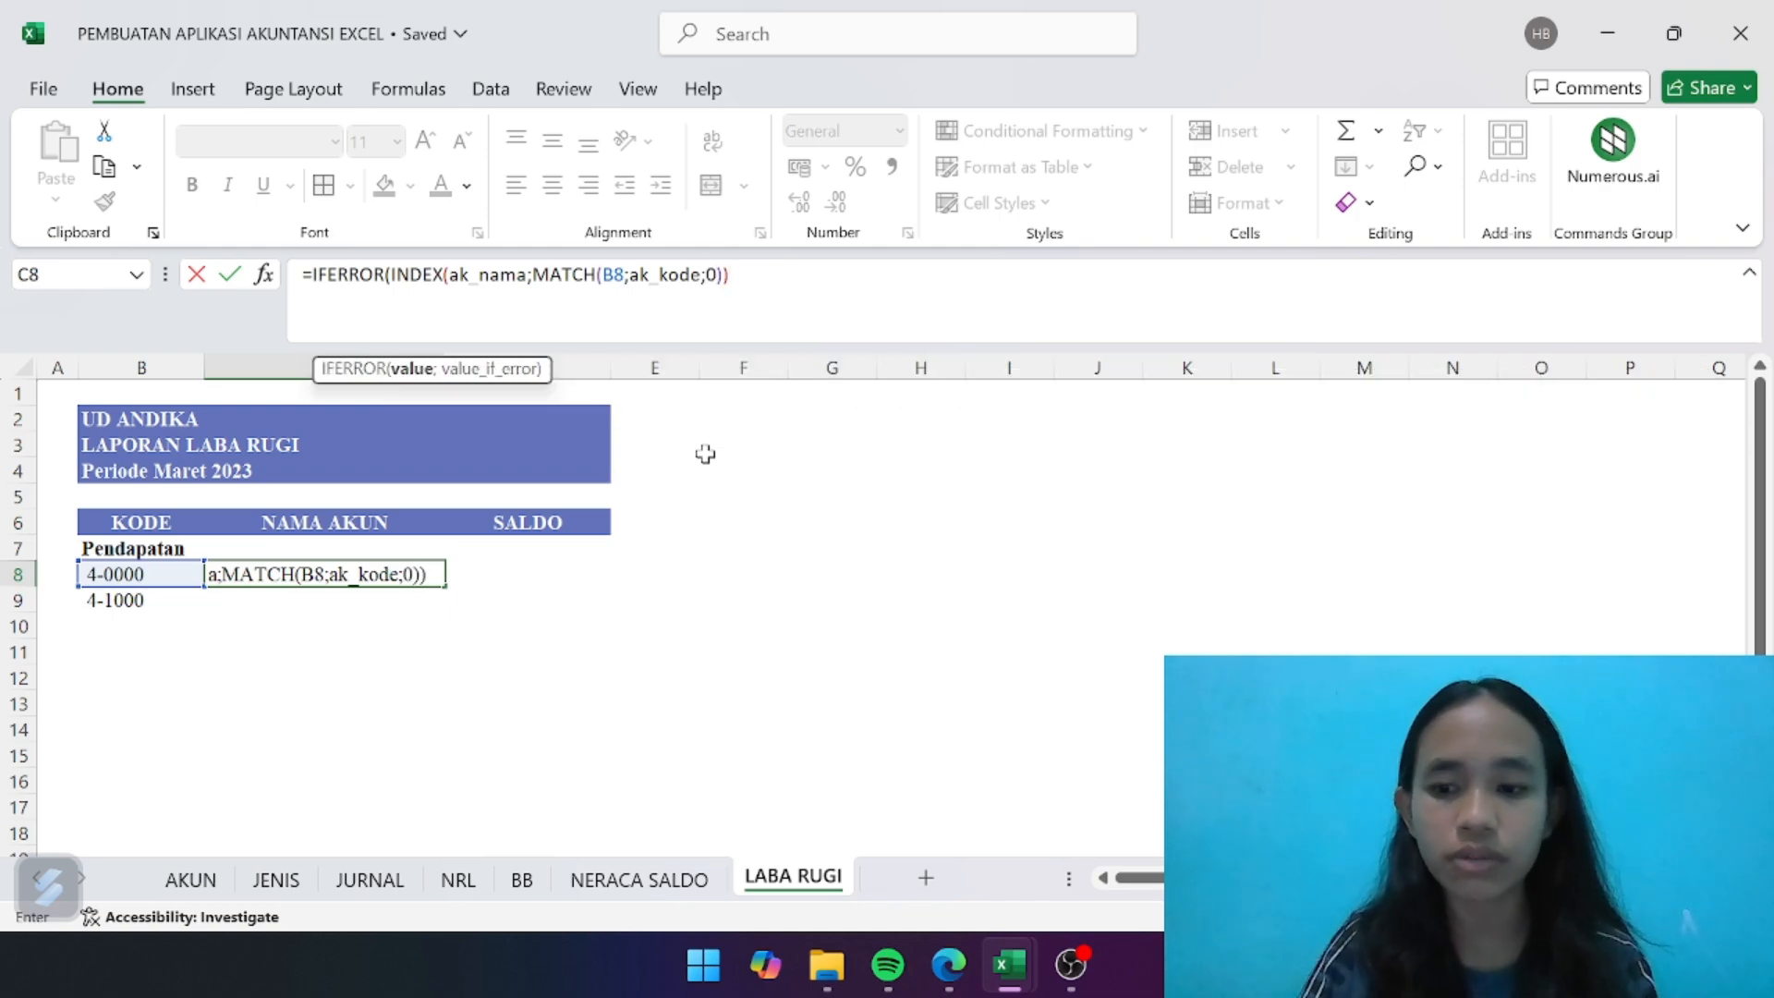
{"action": "type", "text": ";"}
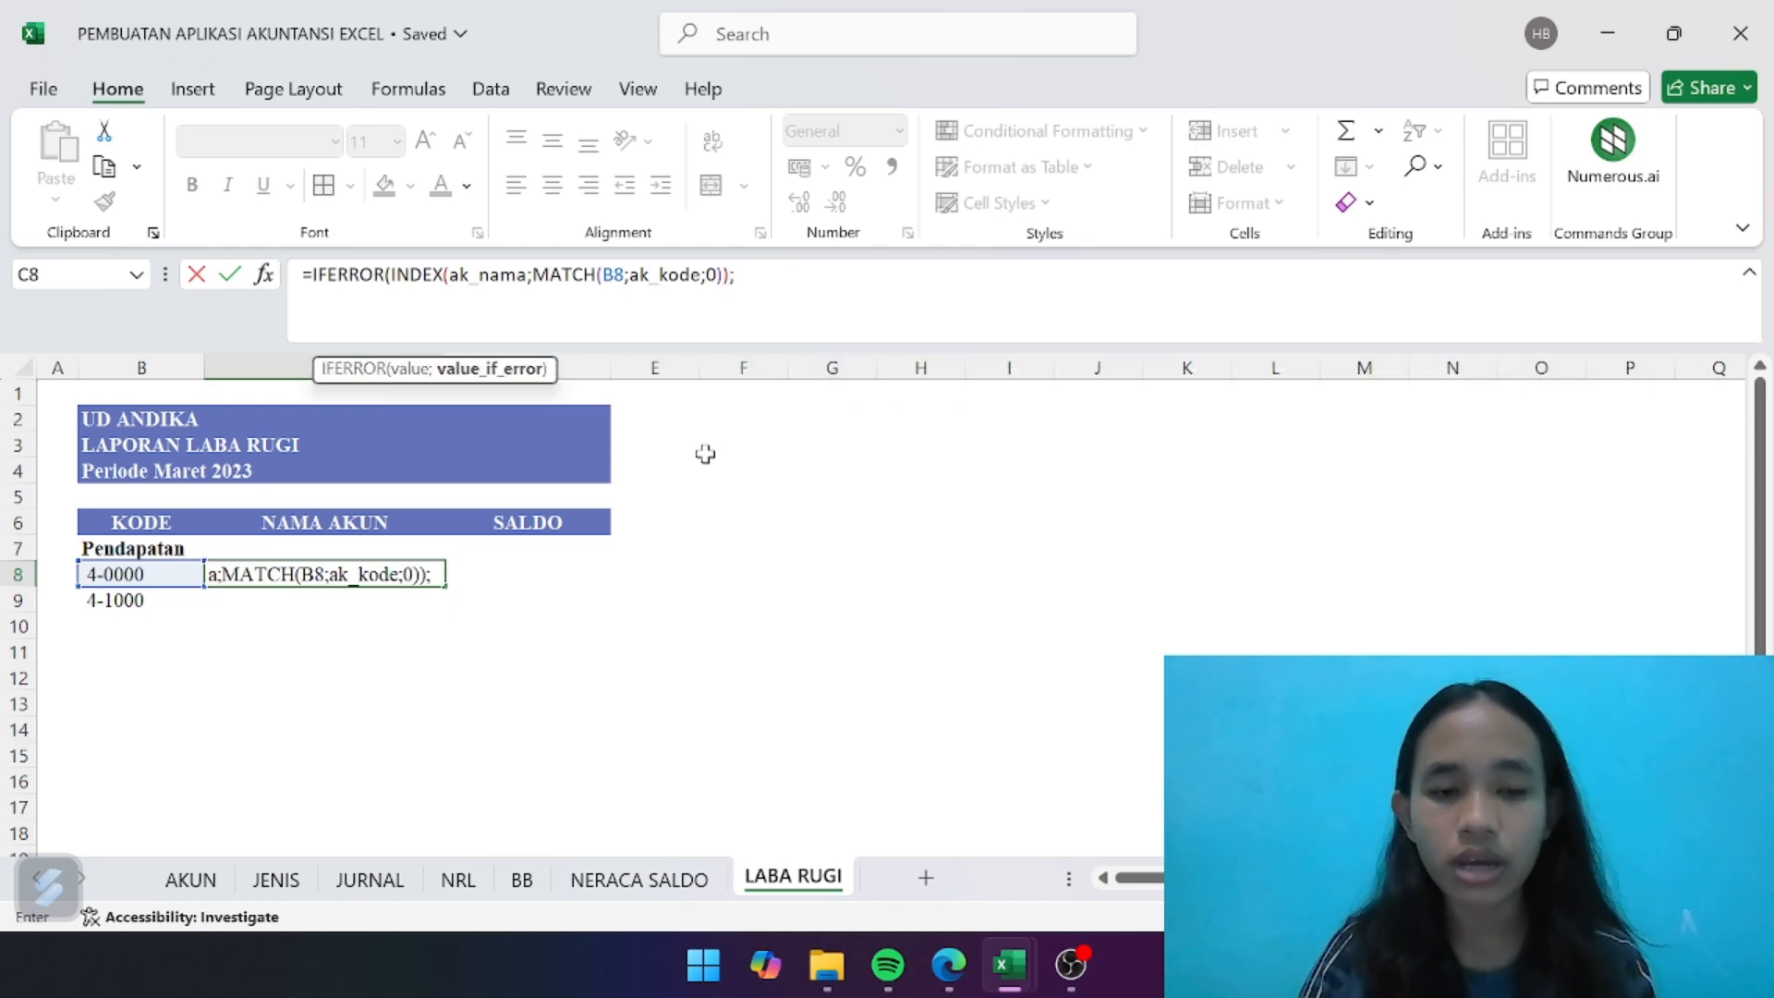
{"action": "type", "text": "\"\""}
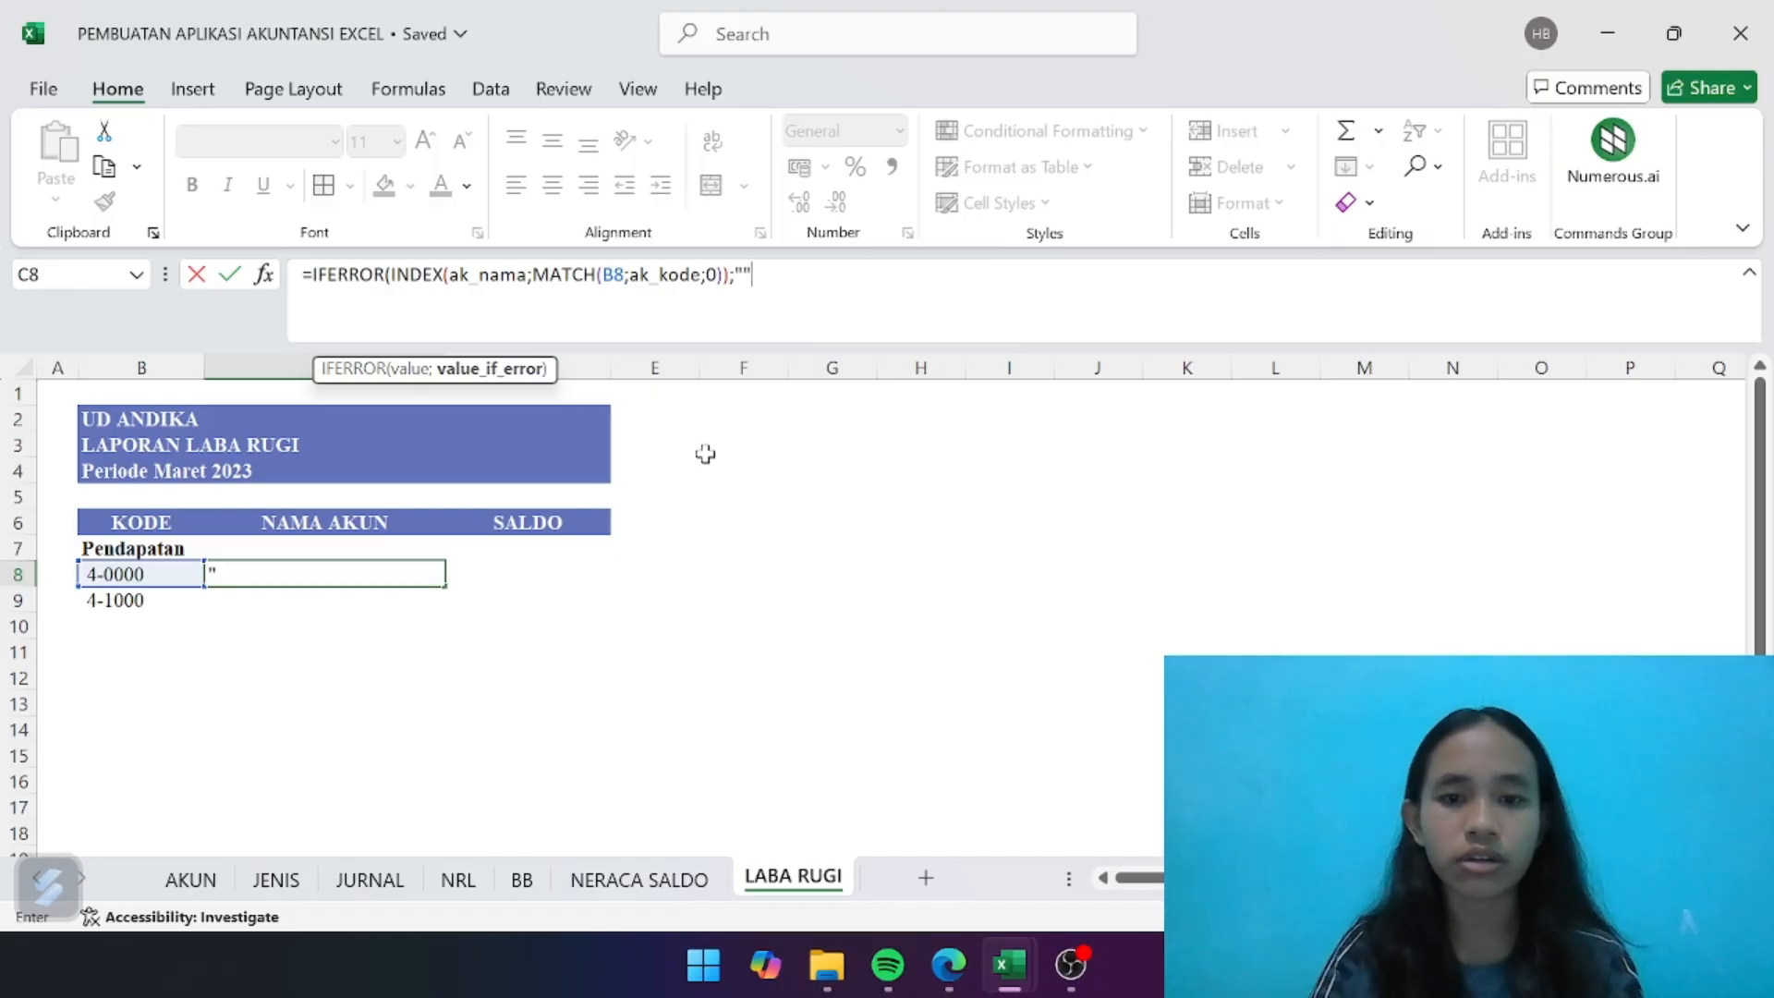
{"action": "type", "text": ")"}
{"action": "key", "text": "Return"}
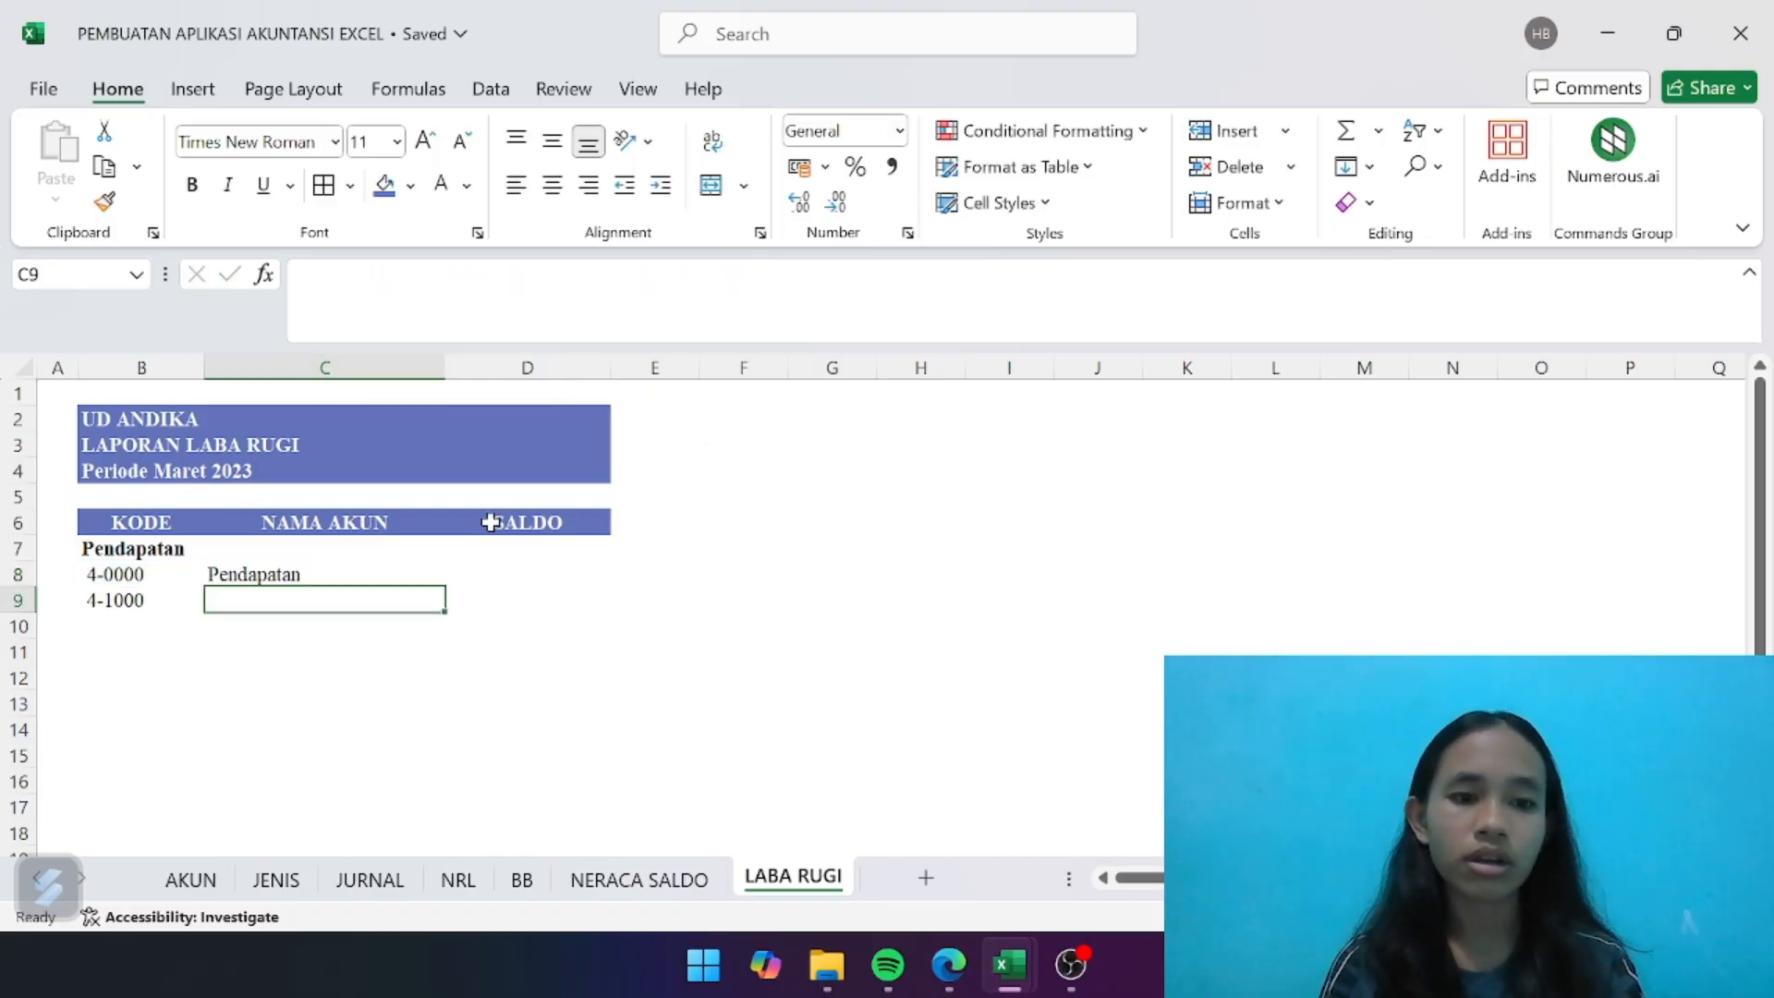
- Fill the account-name formula from C8 down to C9
{"action": "left_click", "coordinate": [397, 566]}
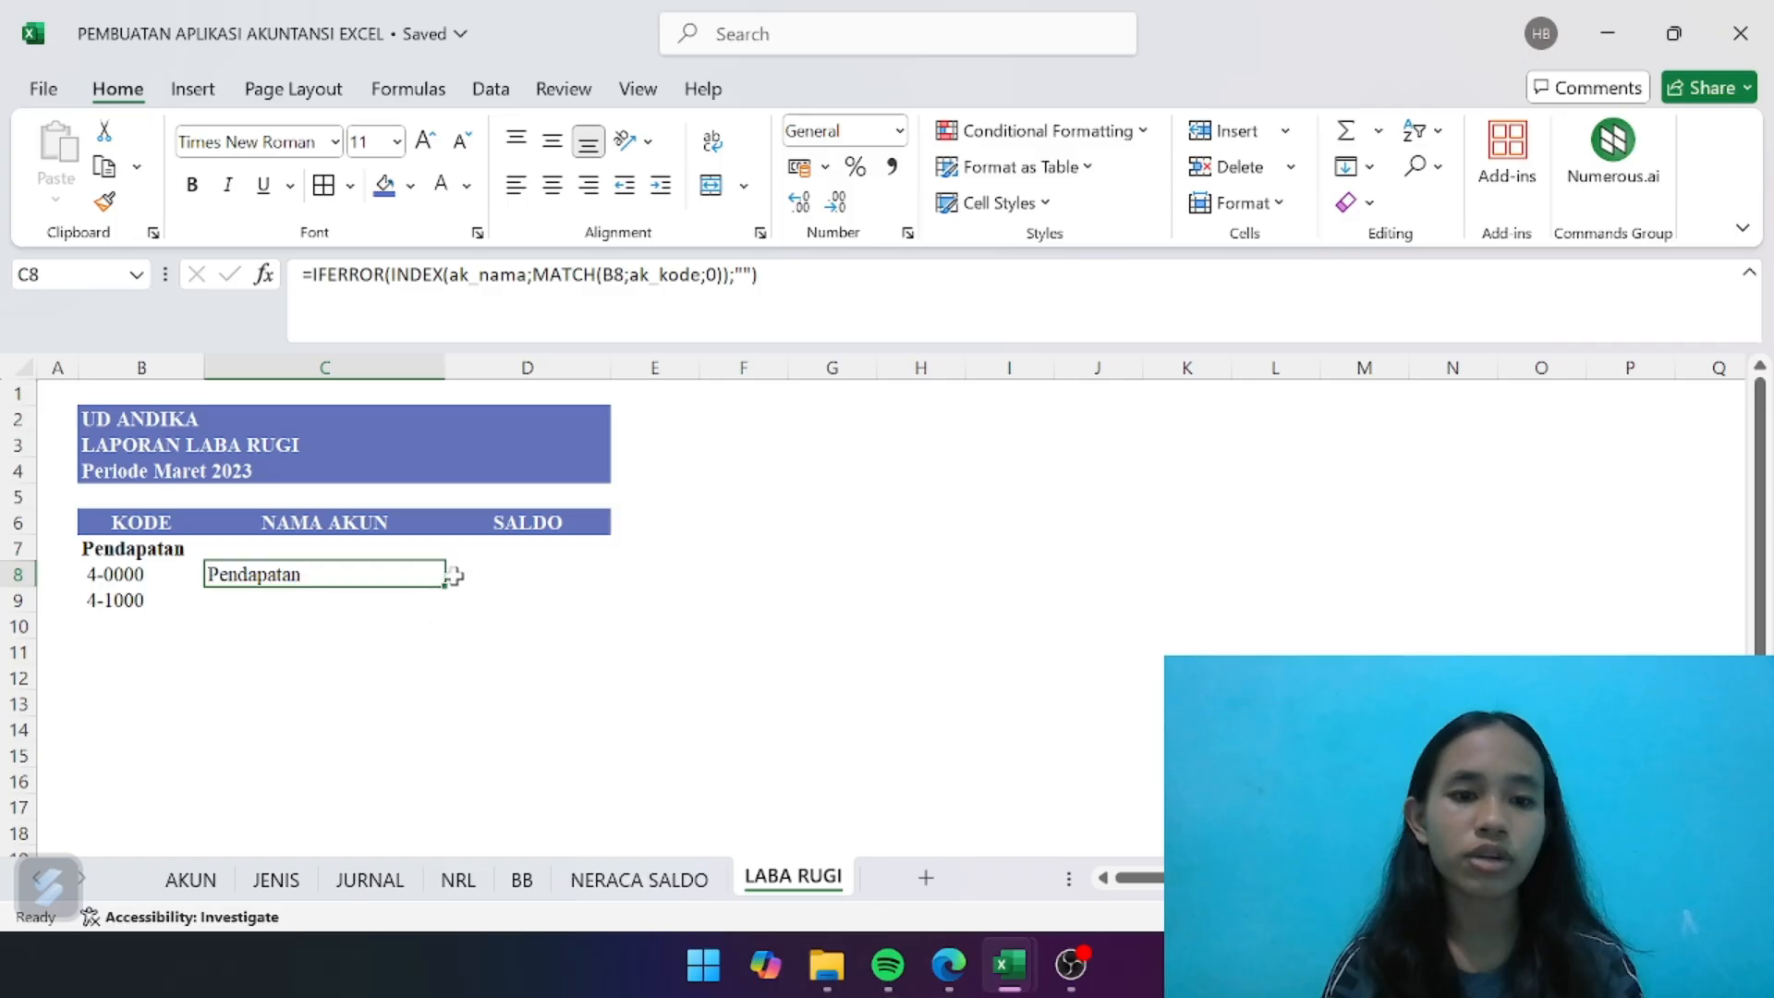
{"action": "left_click_drag", "start_coordinate": [440, 589], "coordinate": [435, 625]}
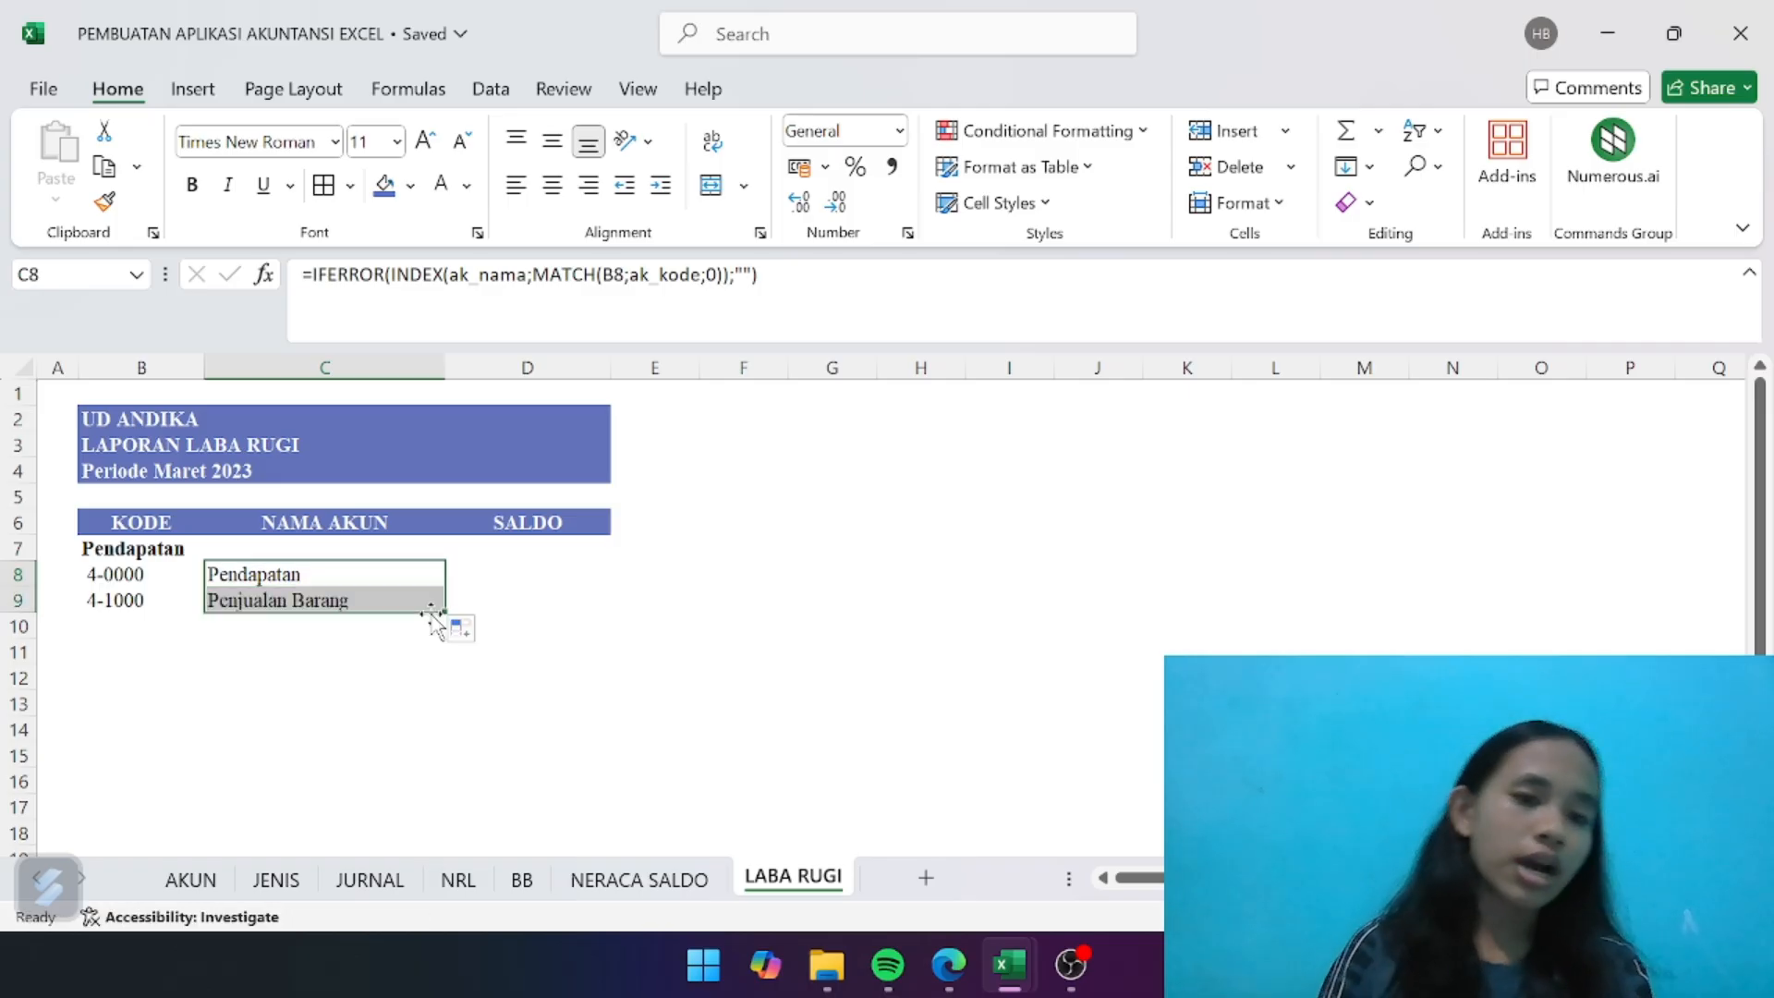
{"action": "left_click", "coordinate": [534, 629]}
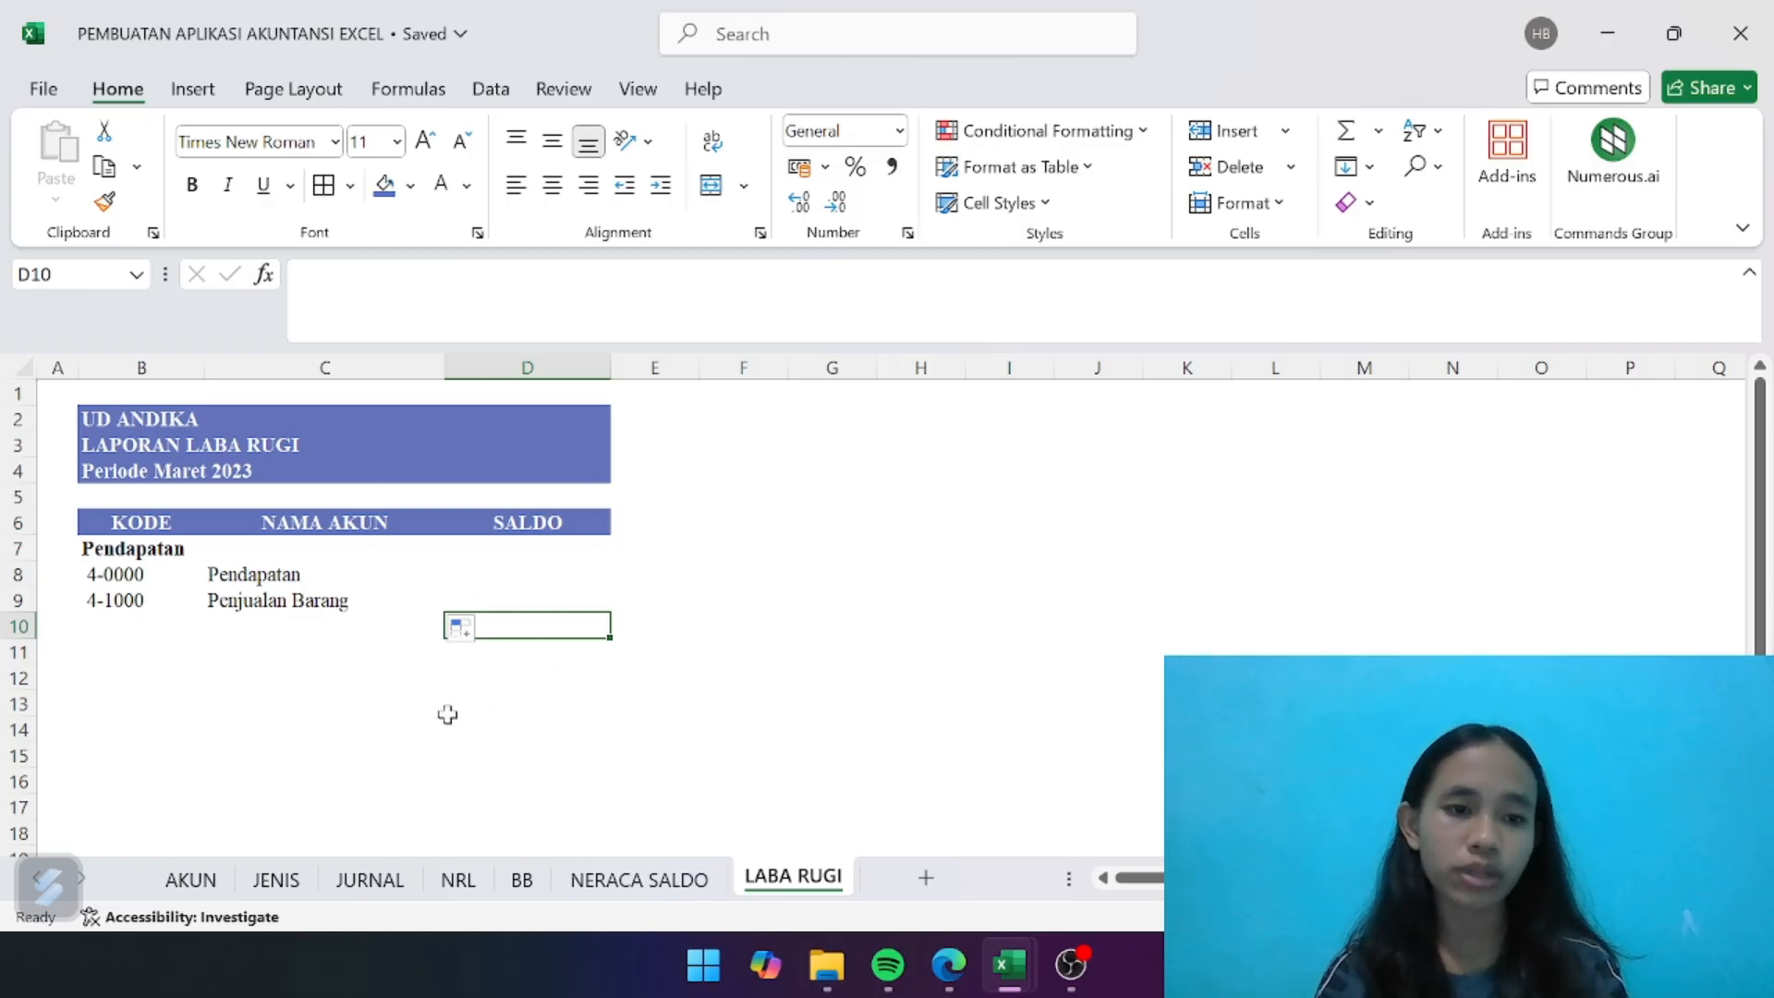
- Begin the balance formula in D8 with IF testing an INDEX on the named range j_sn, with MATCH as its row number
{"action": "left_click", "coordinate": [546, 573]}
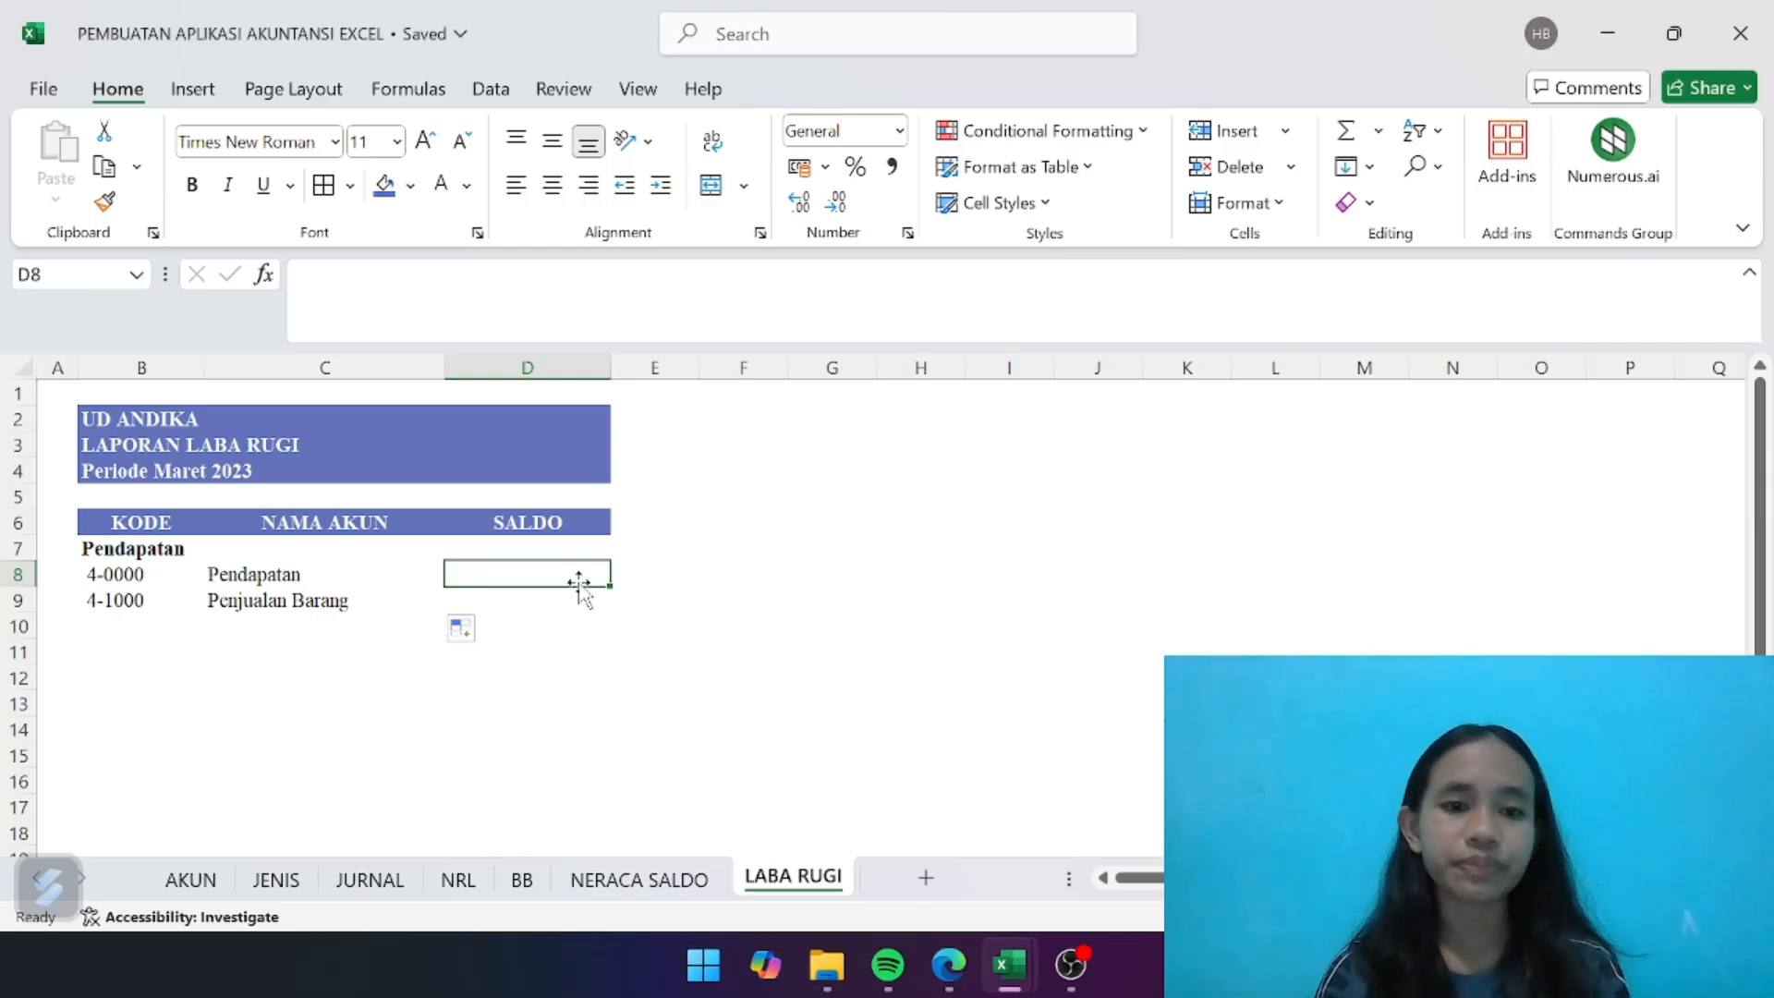
{"action": "left_click", "coordinate": [303, 275]}
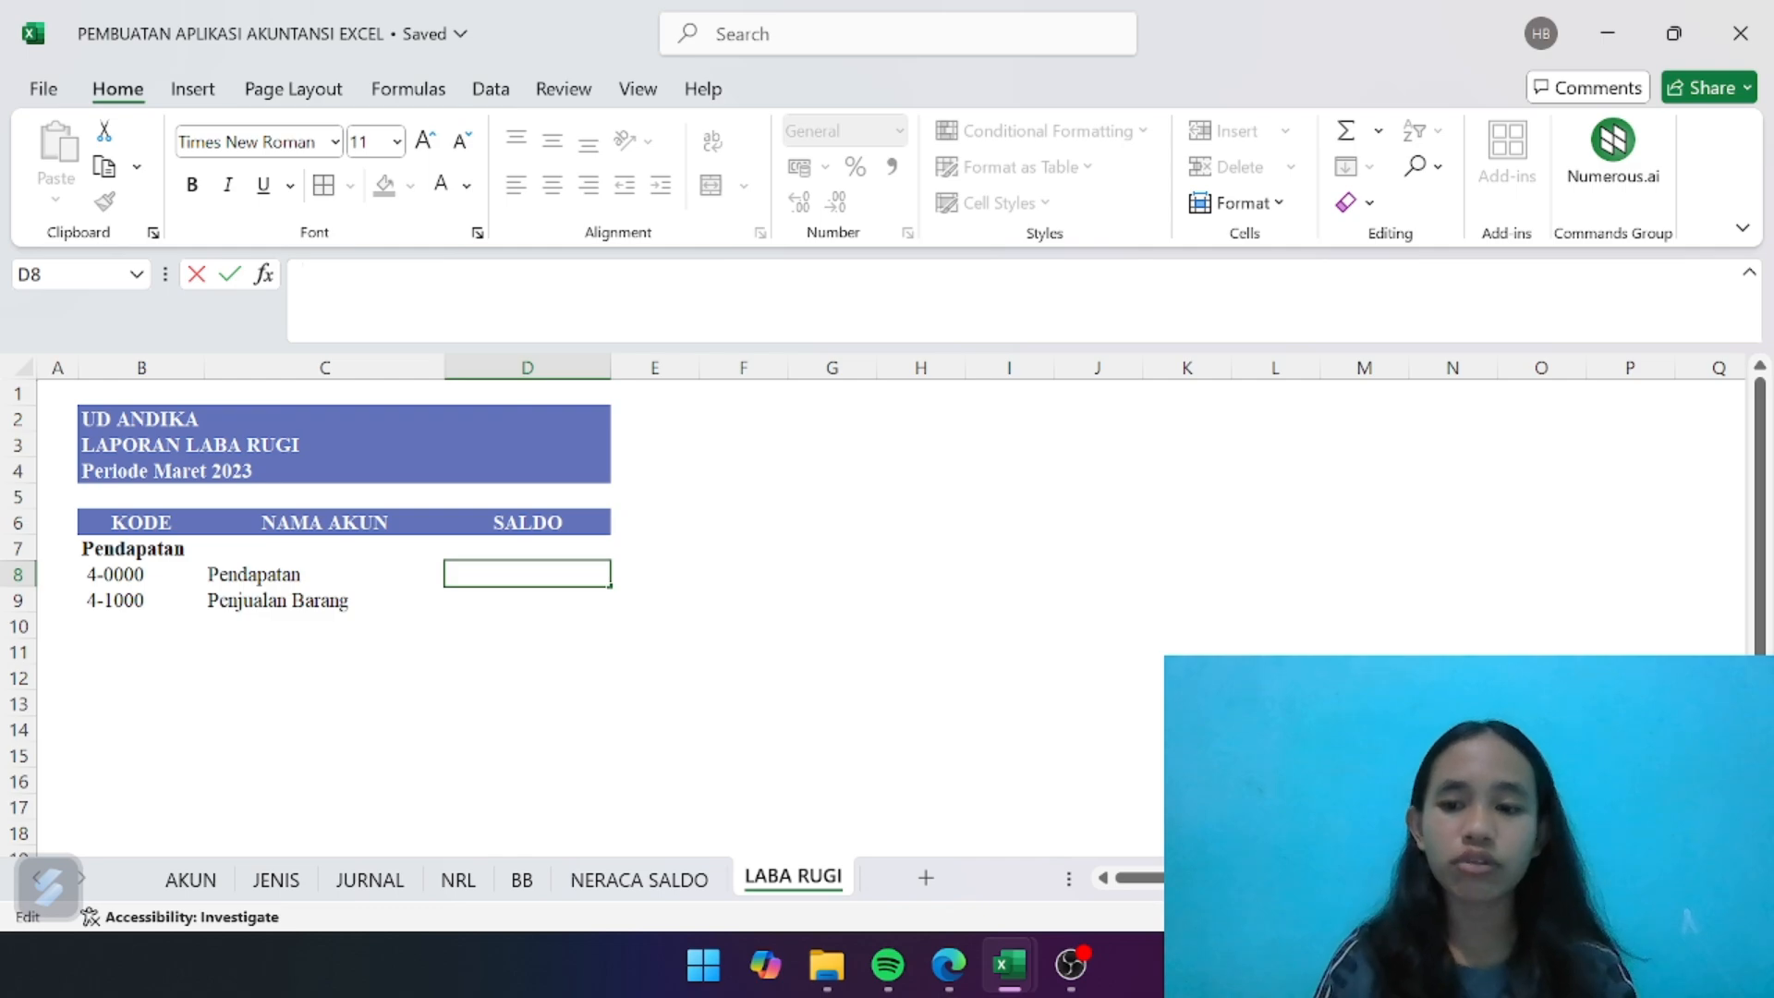
{"action": "type", "text": "=if"}
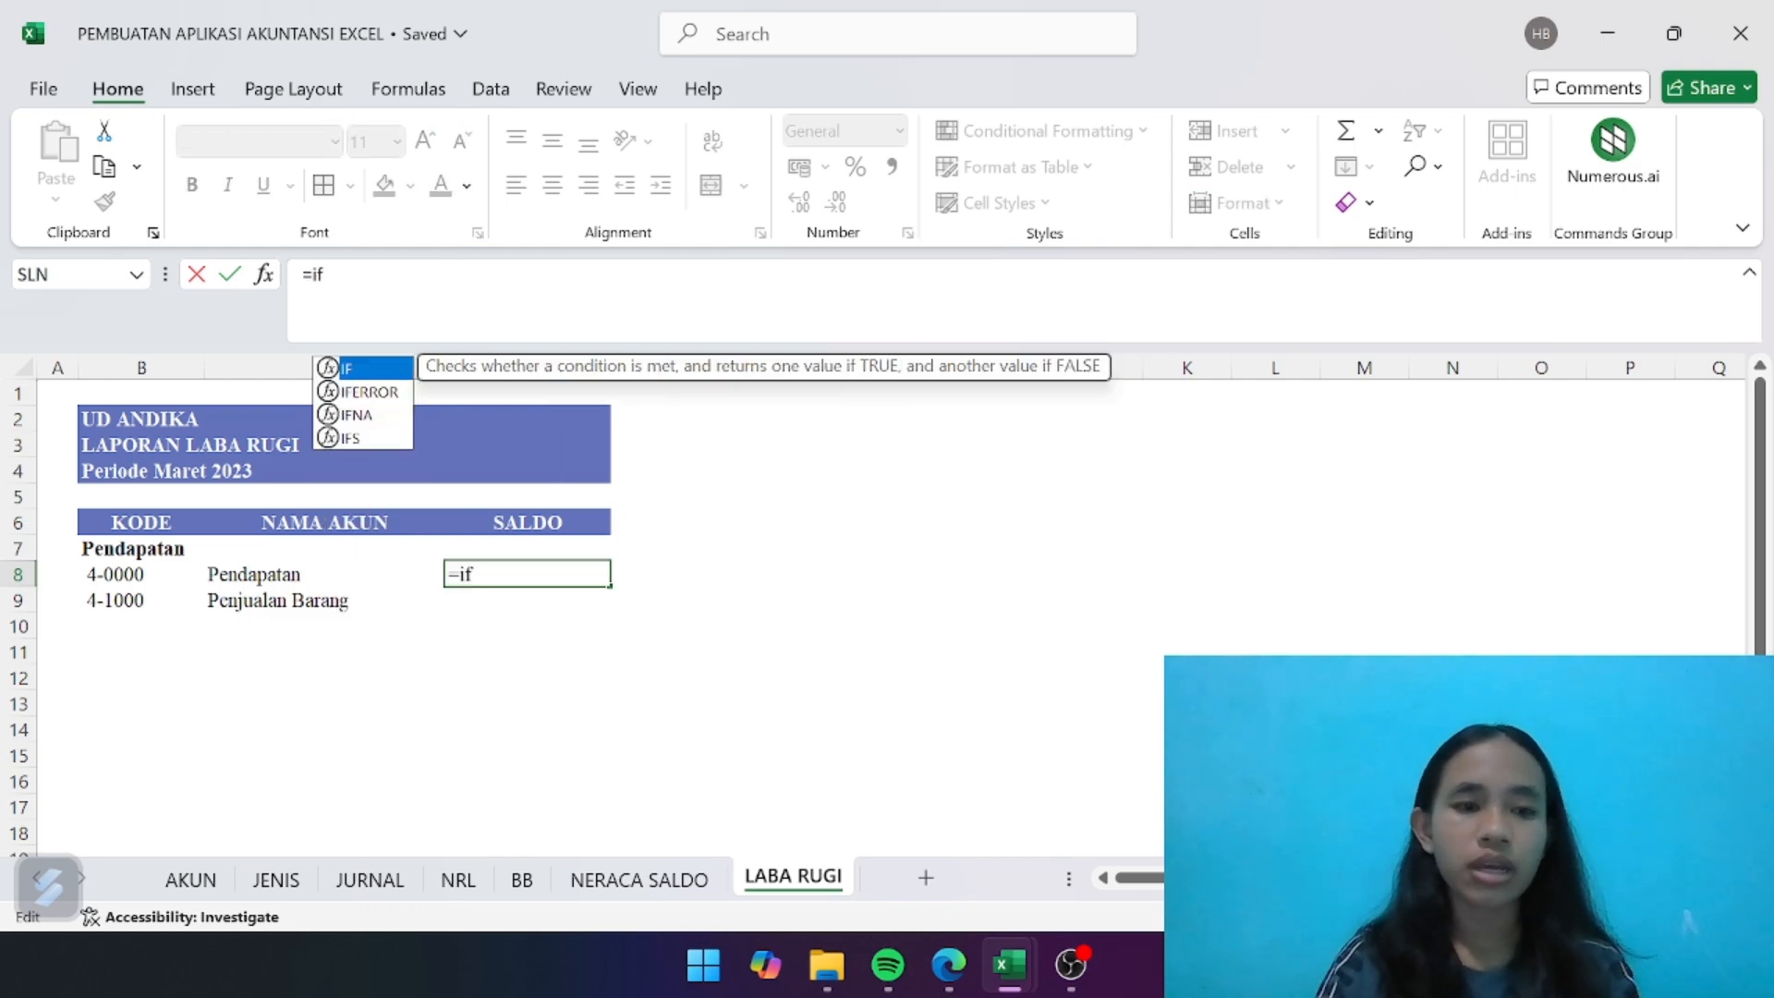
{"action": "double_click", "coordinate": [403, 370]}
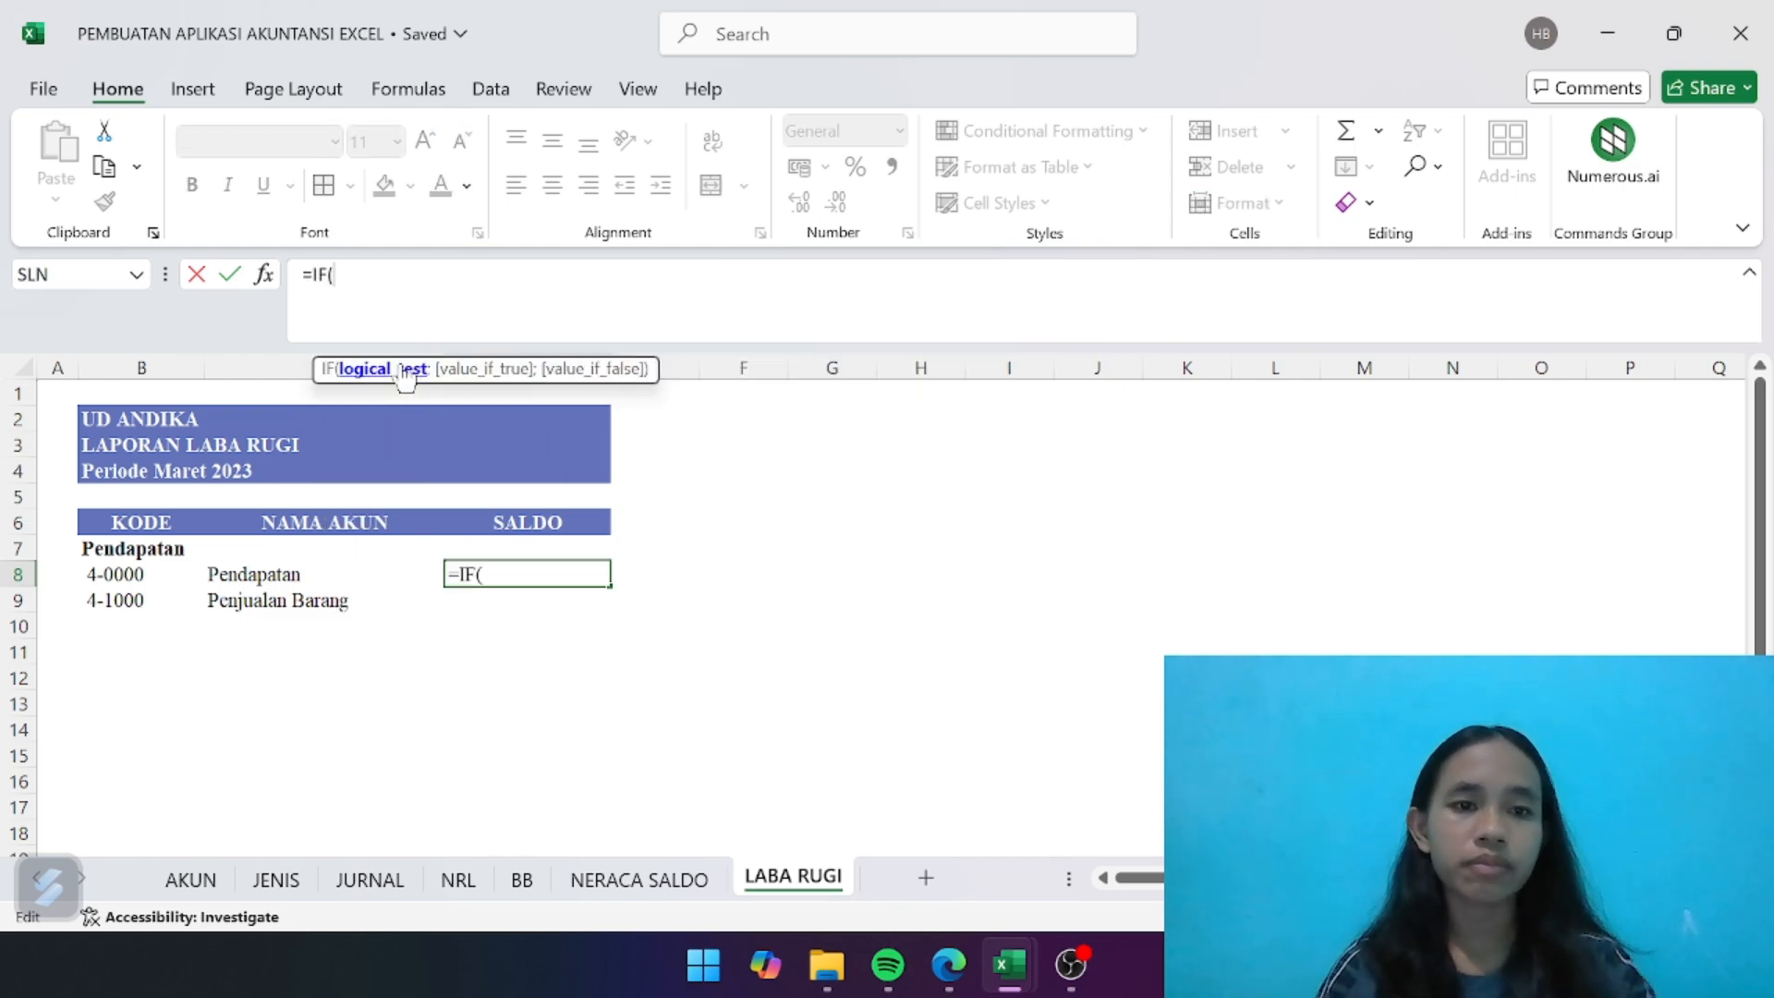
{"action": "type", "text": "inde"}
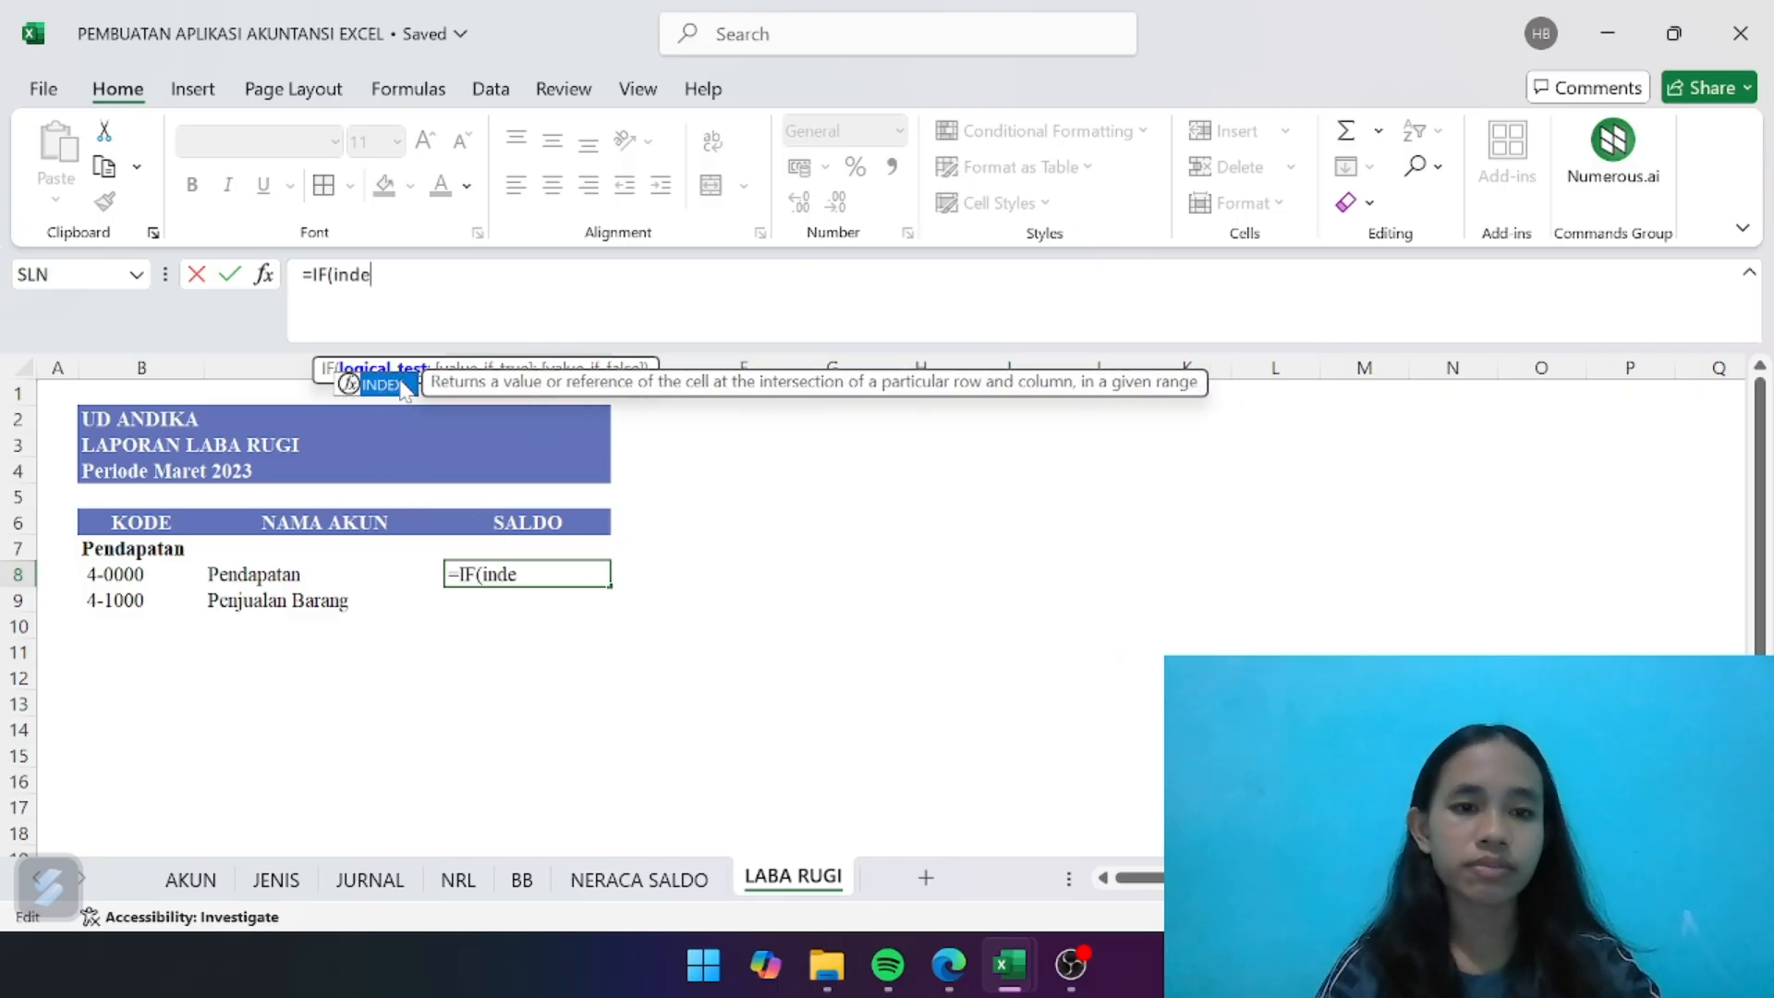
{"action": "double_click", "coordinate": [403, 386]}
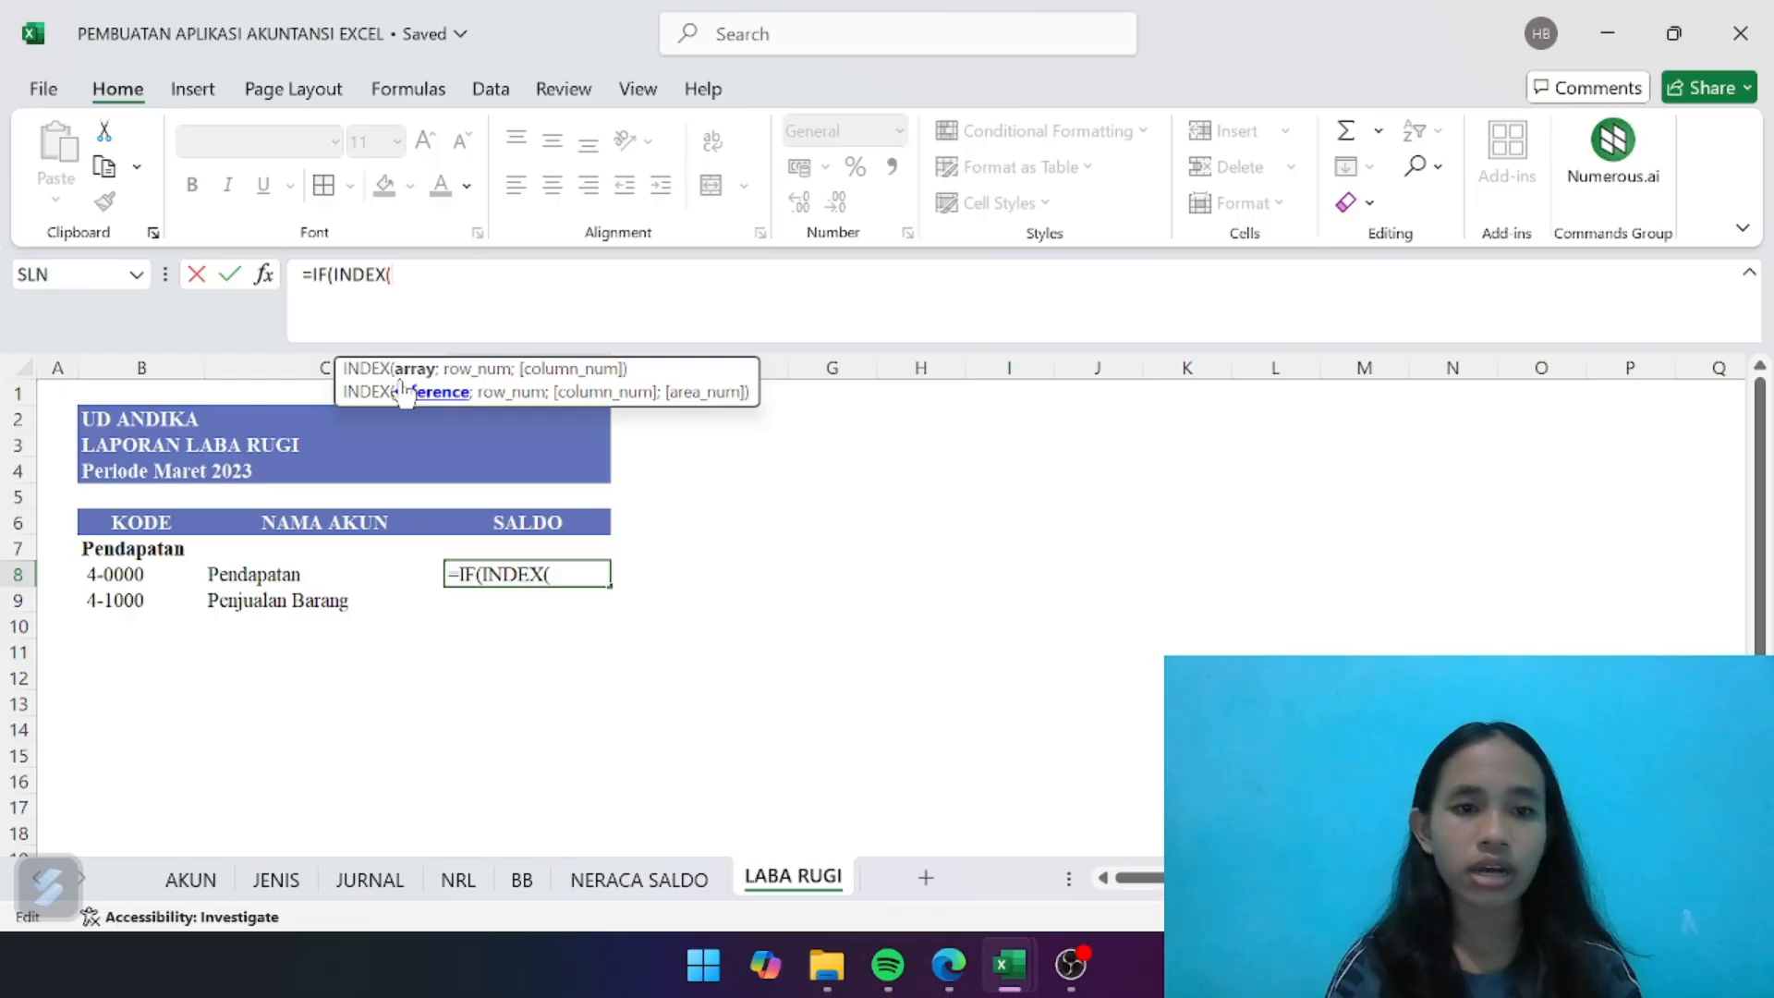
{"action": "type", "text": "j"}
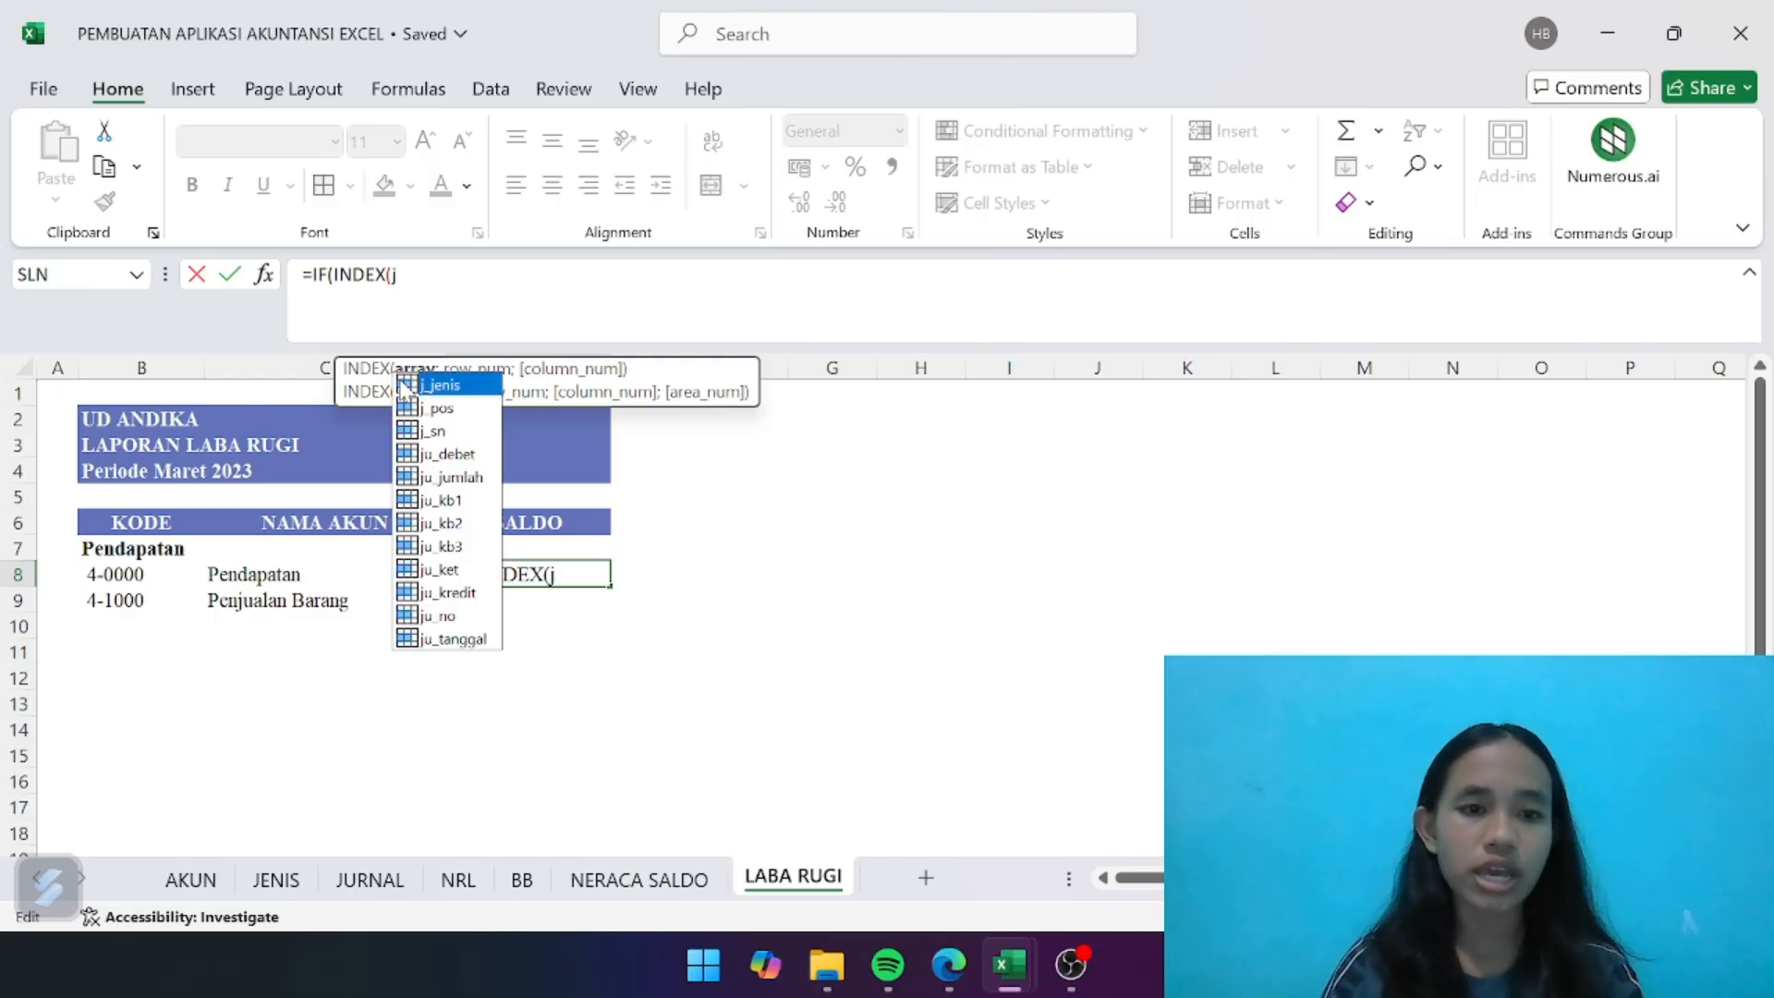
{"action": "left_click", "coordinate": [438, 432]}
{"action": "double_click", "coordinate": [438, 432]}
{"action": "type", "text": ";match"}
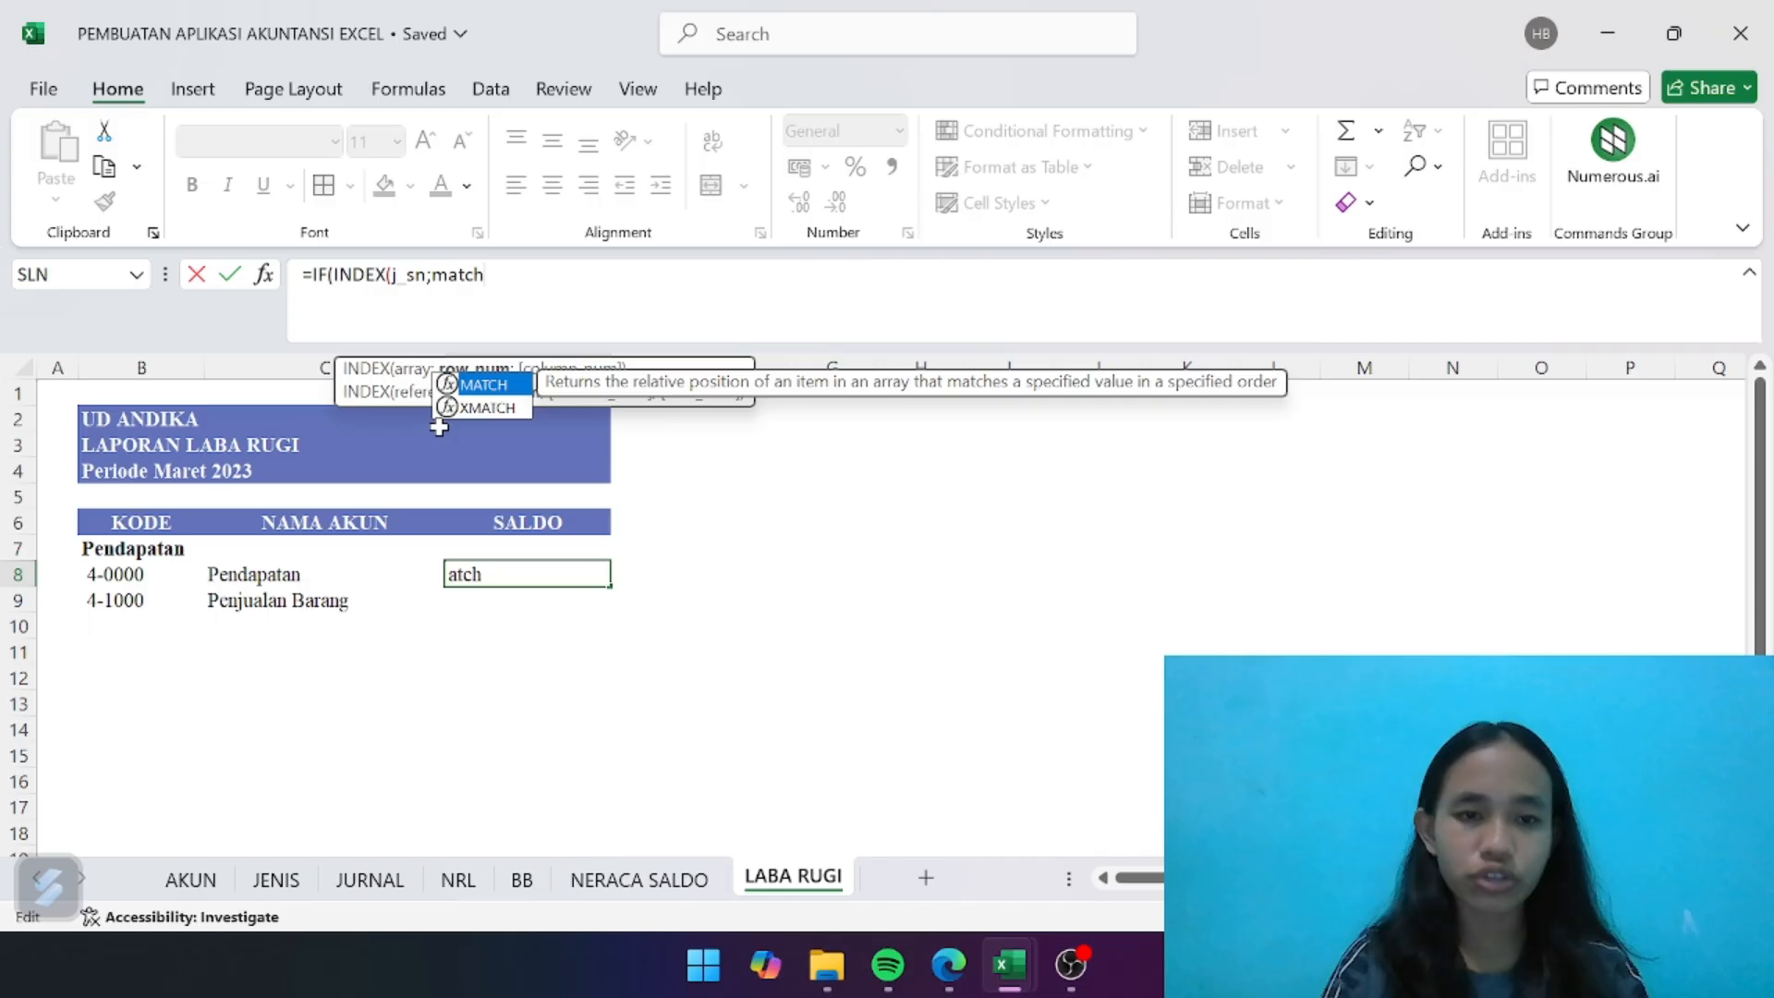
{"action": "double_click", "coordinate": [506, 385]}
- Nest an INDEX on the named range ak_jenis as the lookup value of the MATCH in the D8 formula
{"action": "type", "text": "ooin"}
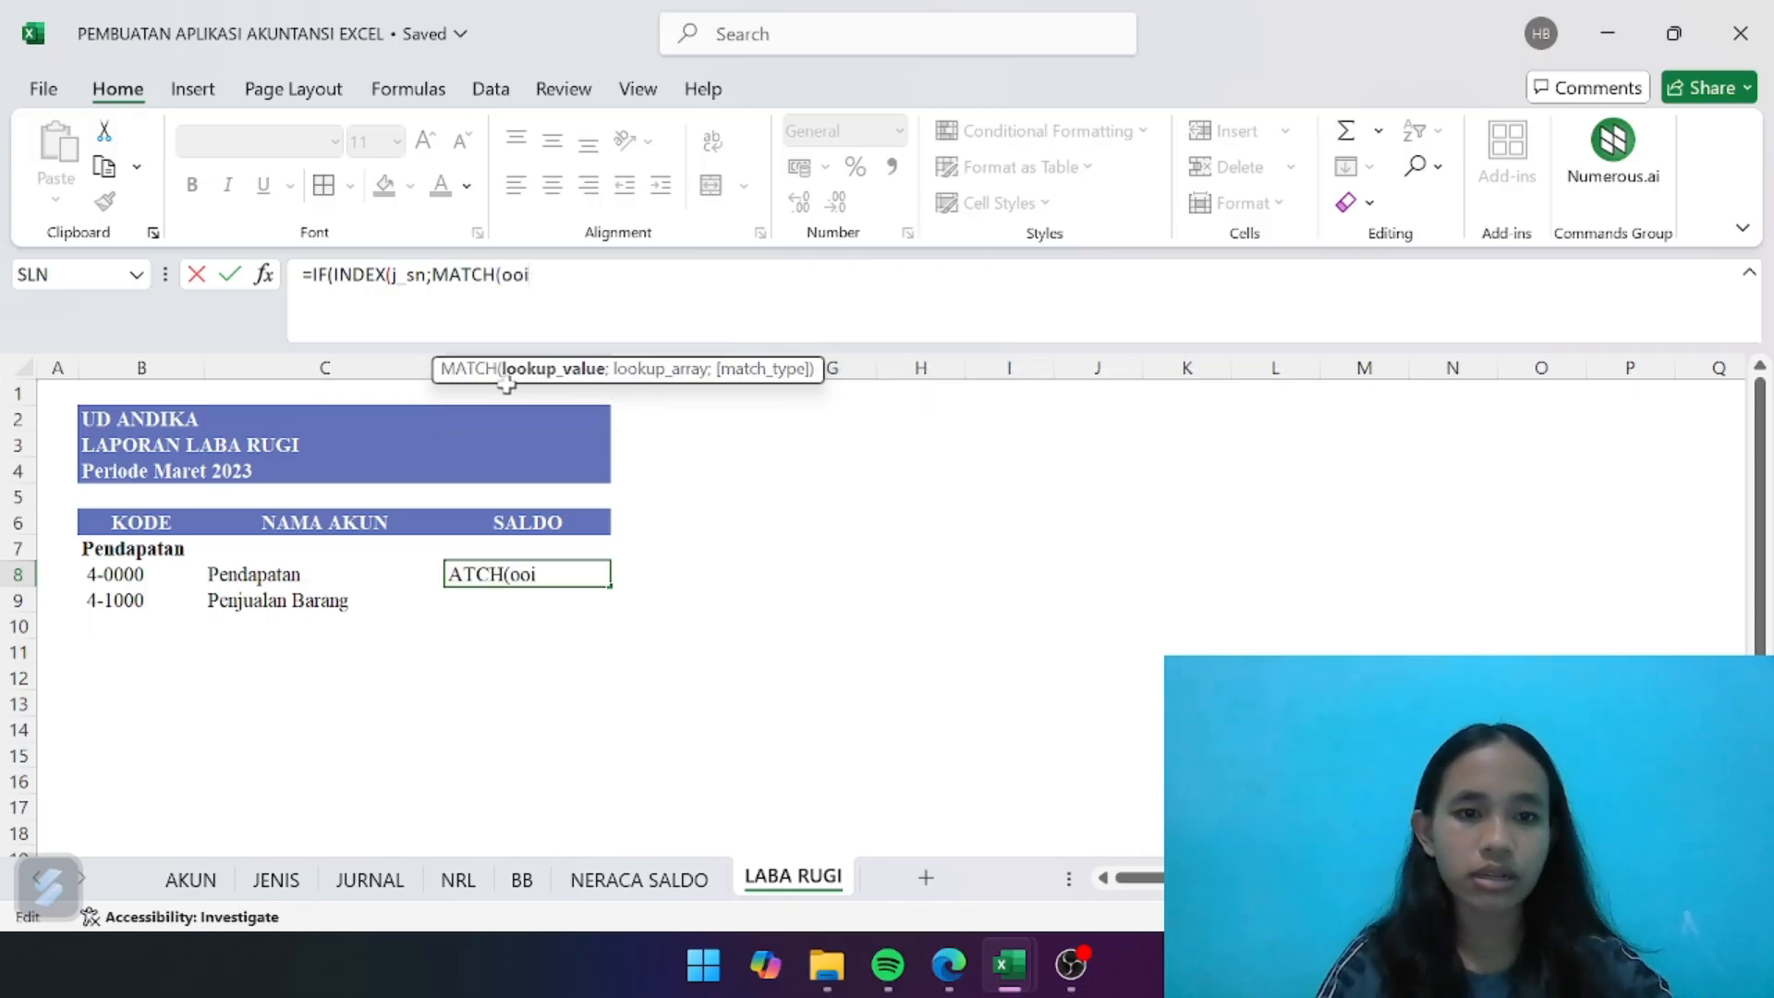
{"action": "key", "text": "BackSpace"}
{"action": "key", "text": "BackSpace"}
{"action": "key", "text": "BackSpace"}
{"action": "type", "text": "inde"}
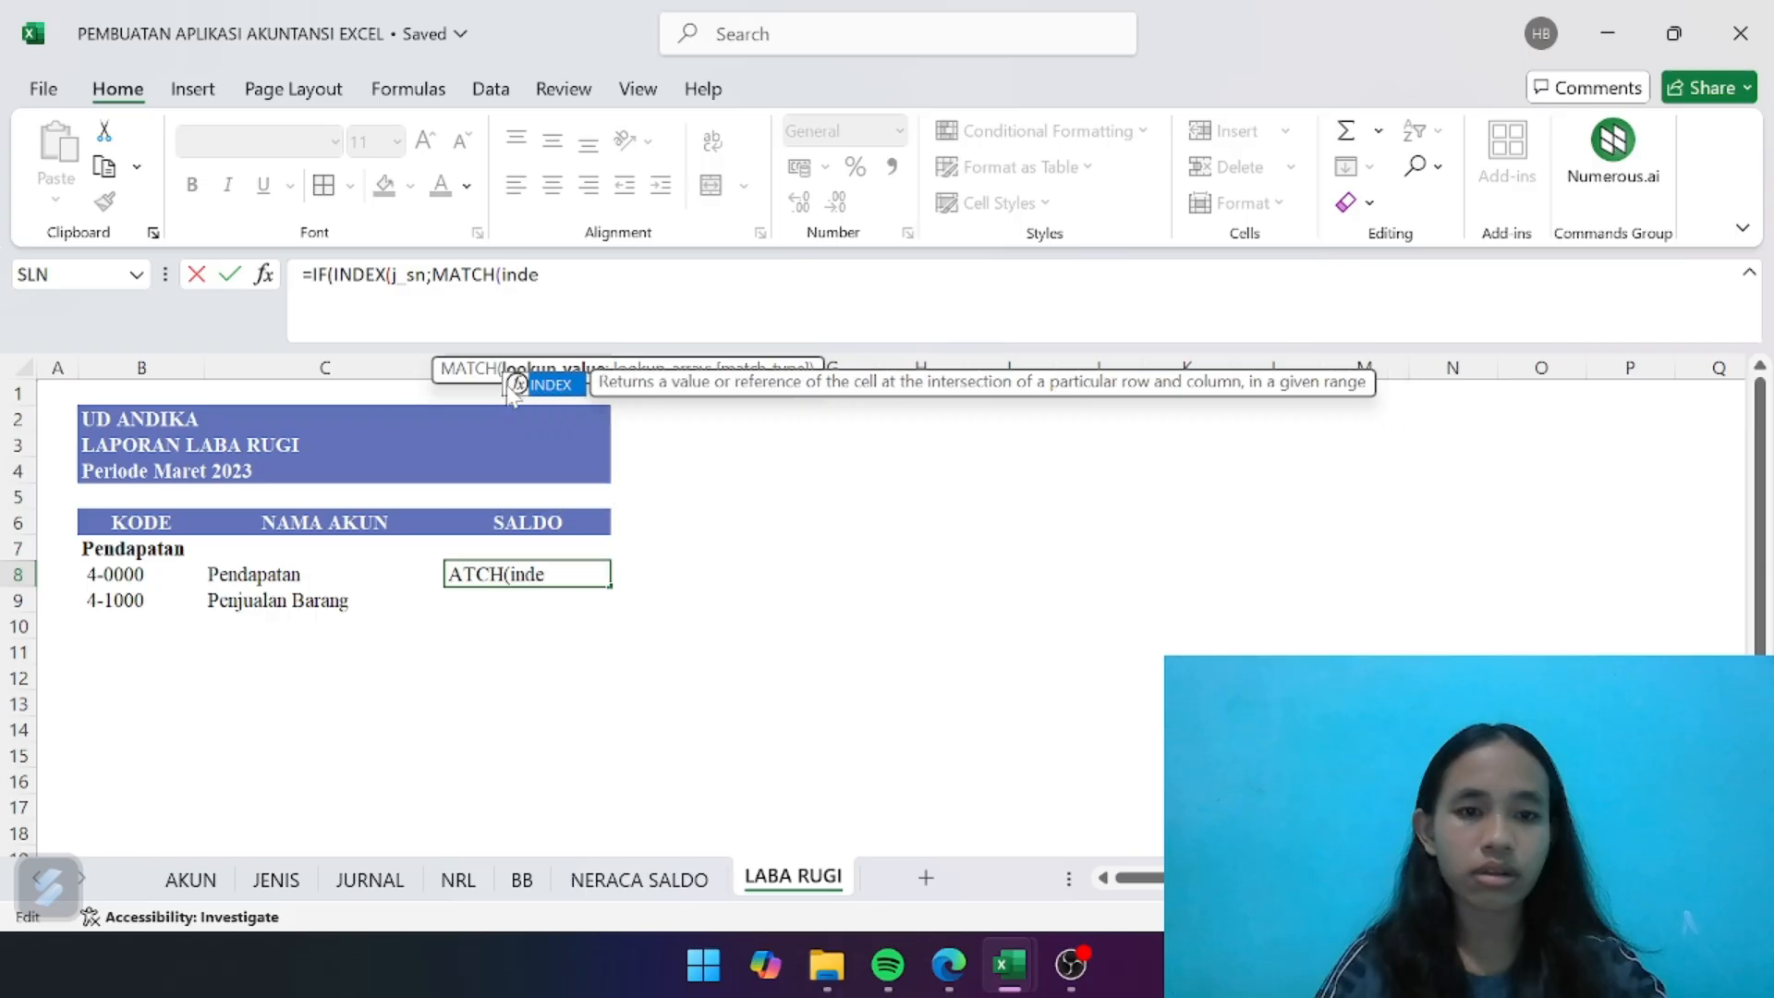
{"action": "double_click", "coordinate": [567, 397]}
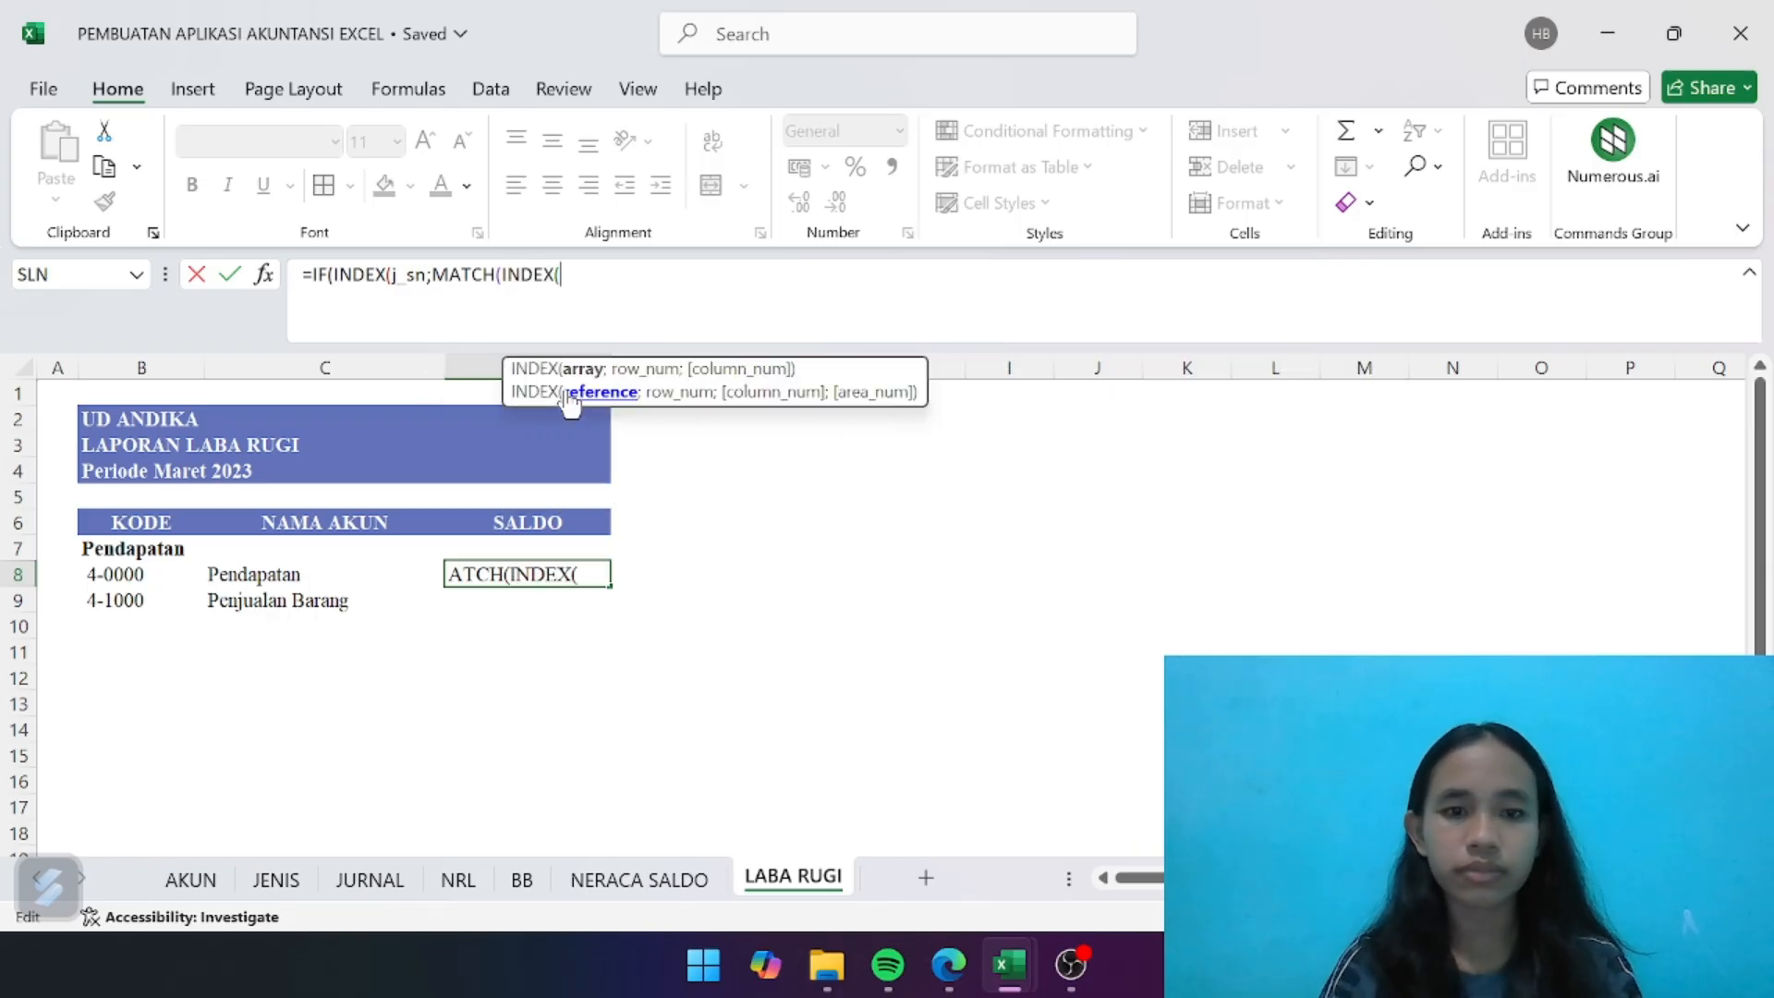
{"action": "type", "text": "ak"}
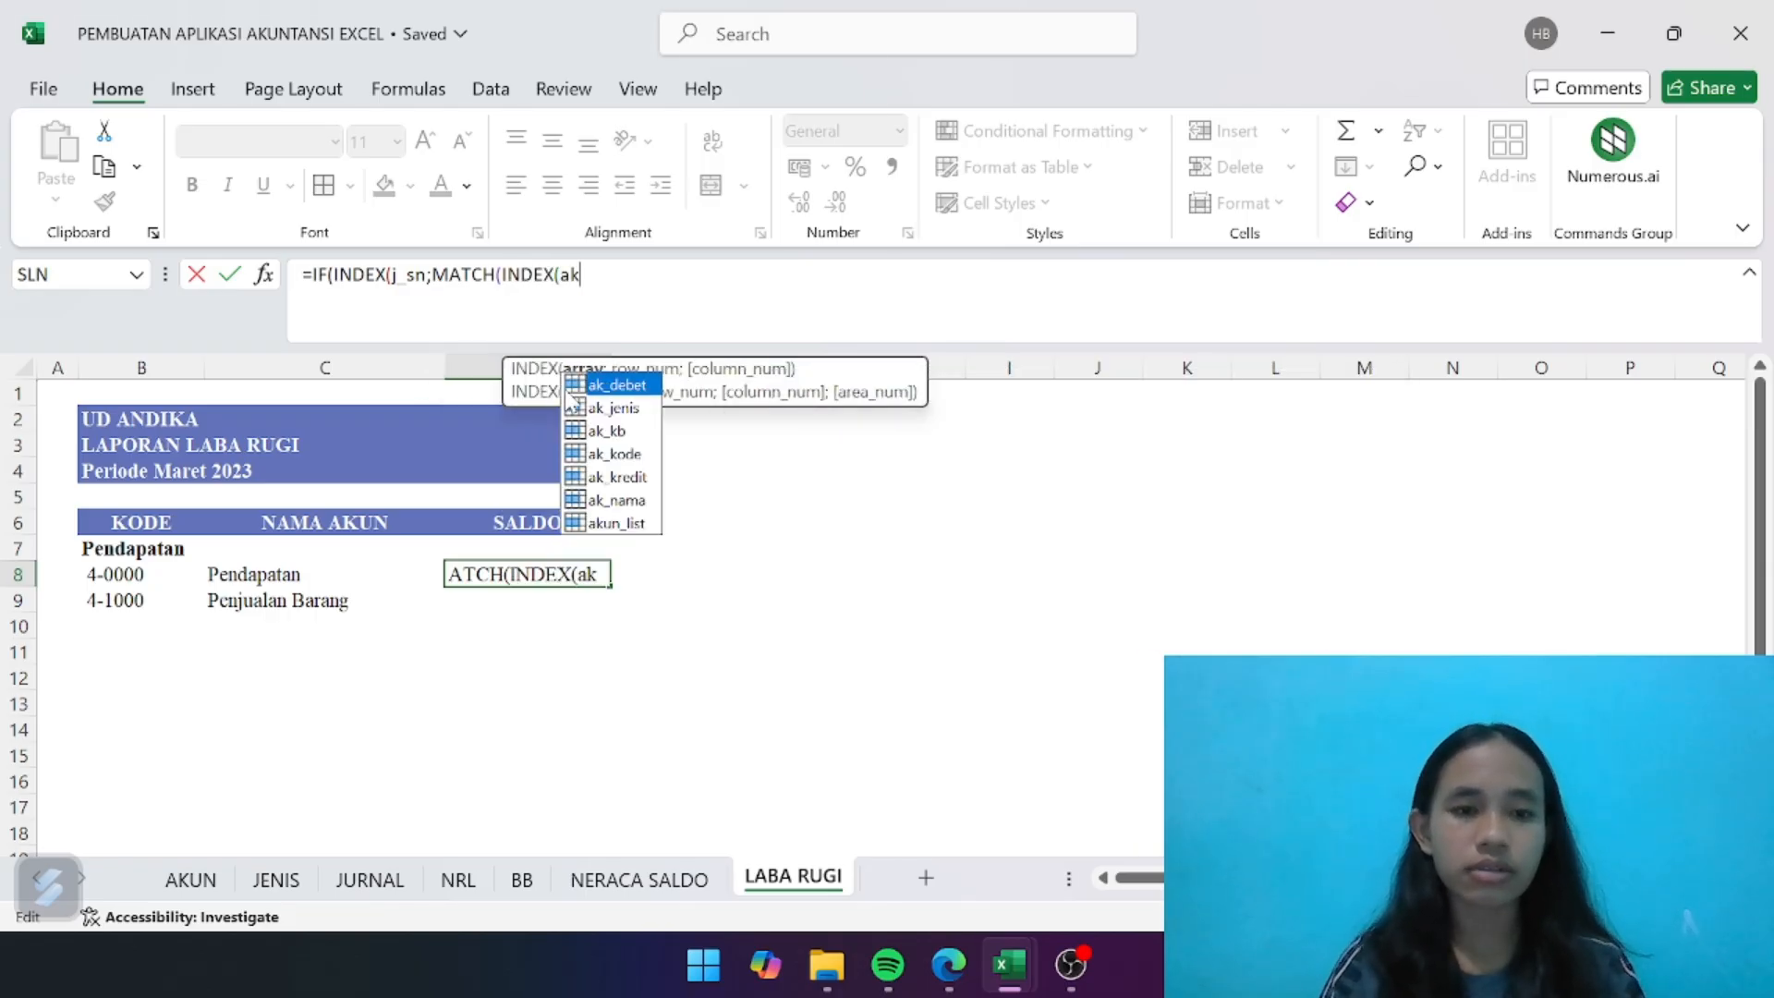
{"action": "double_click", "coordinate": [621, 410]}
- Give the nested ak_jenis INDEX the row argument MATCH(B8;ak_kode;0) and close both functions
{"action": "type", "text": ";ma"}
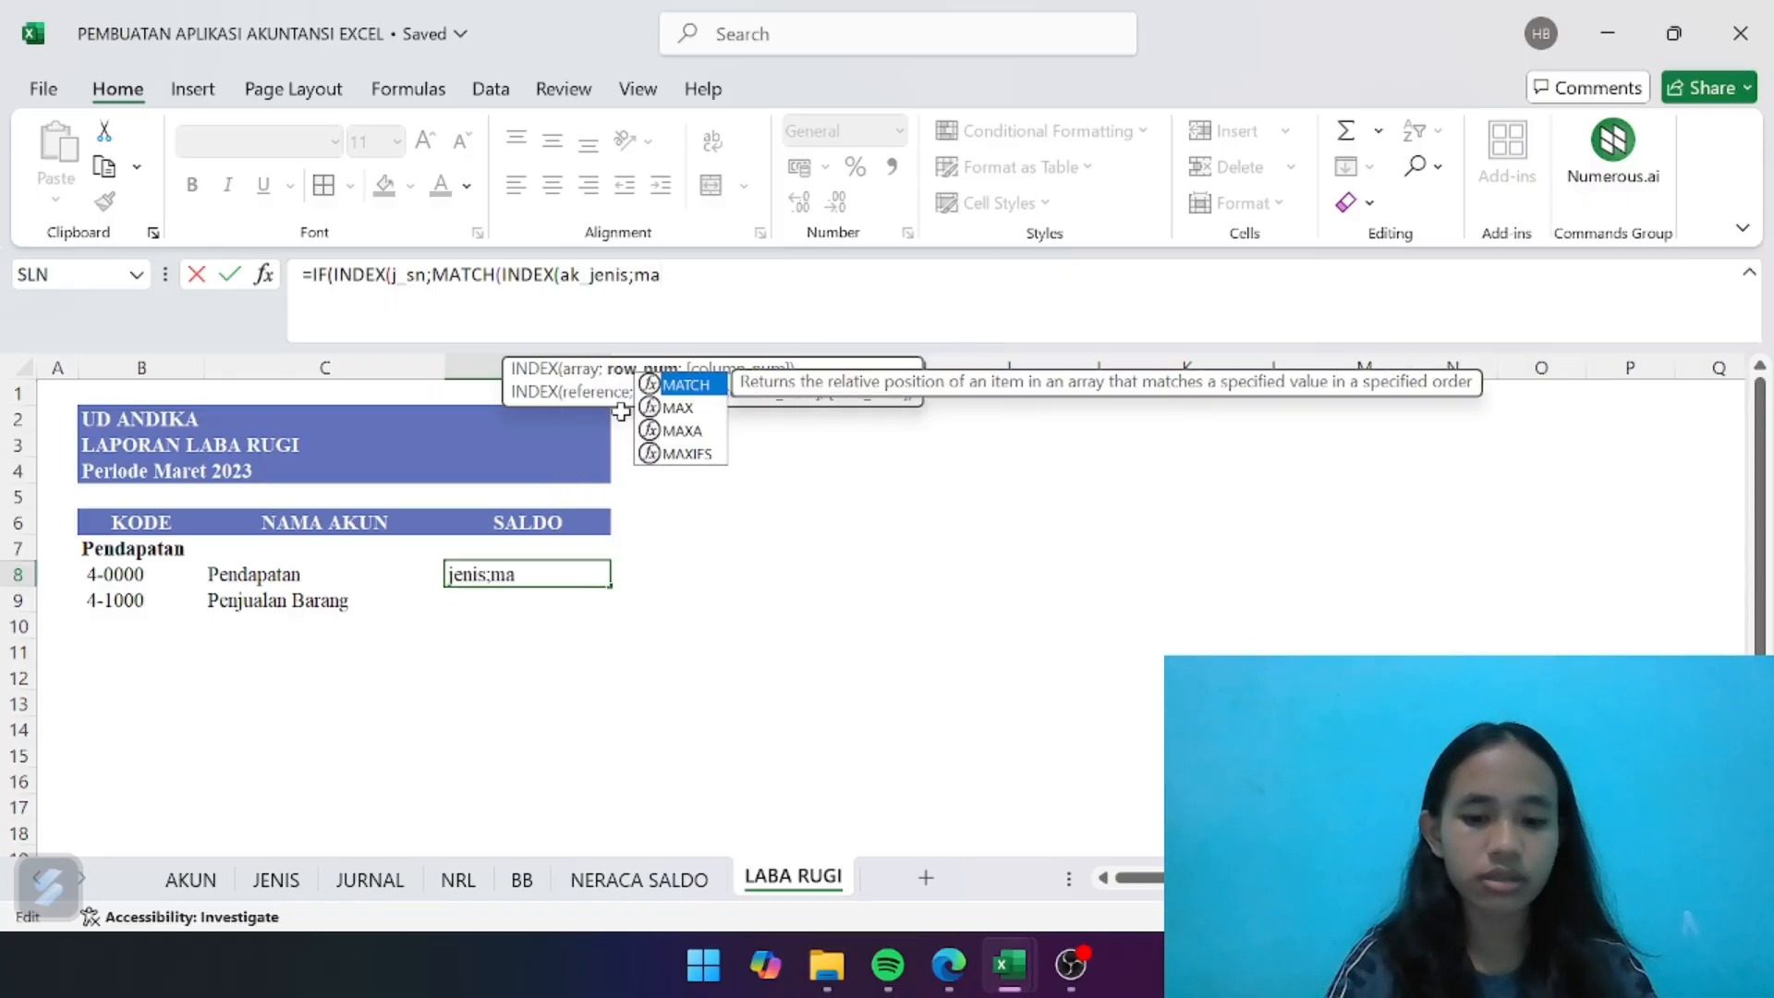
{"action": "type", "text": "tch"}
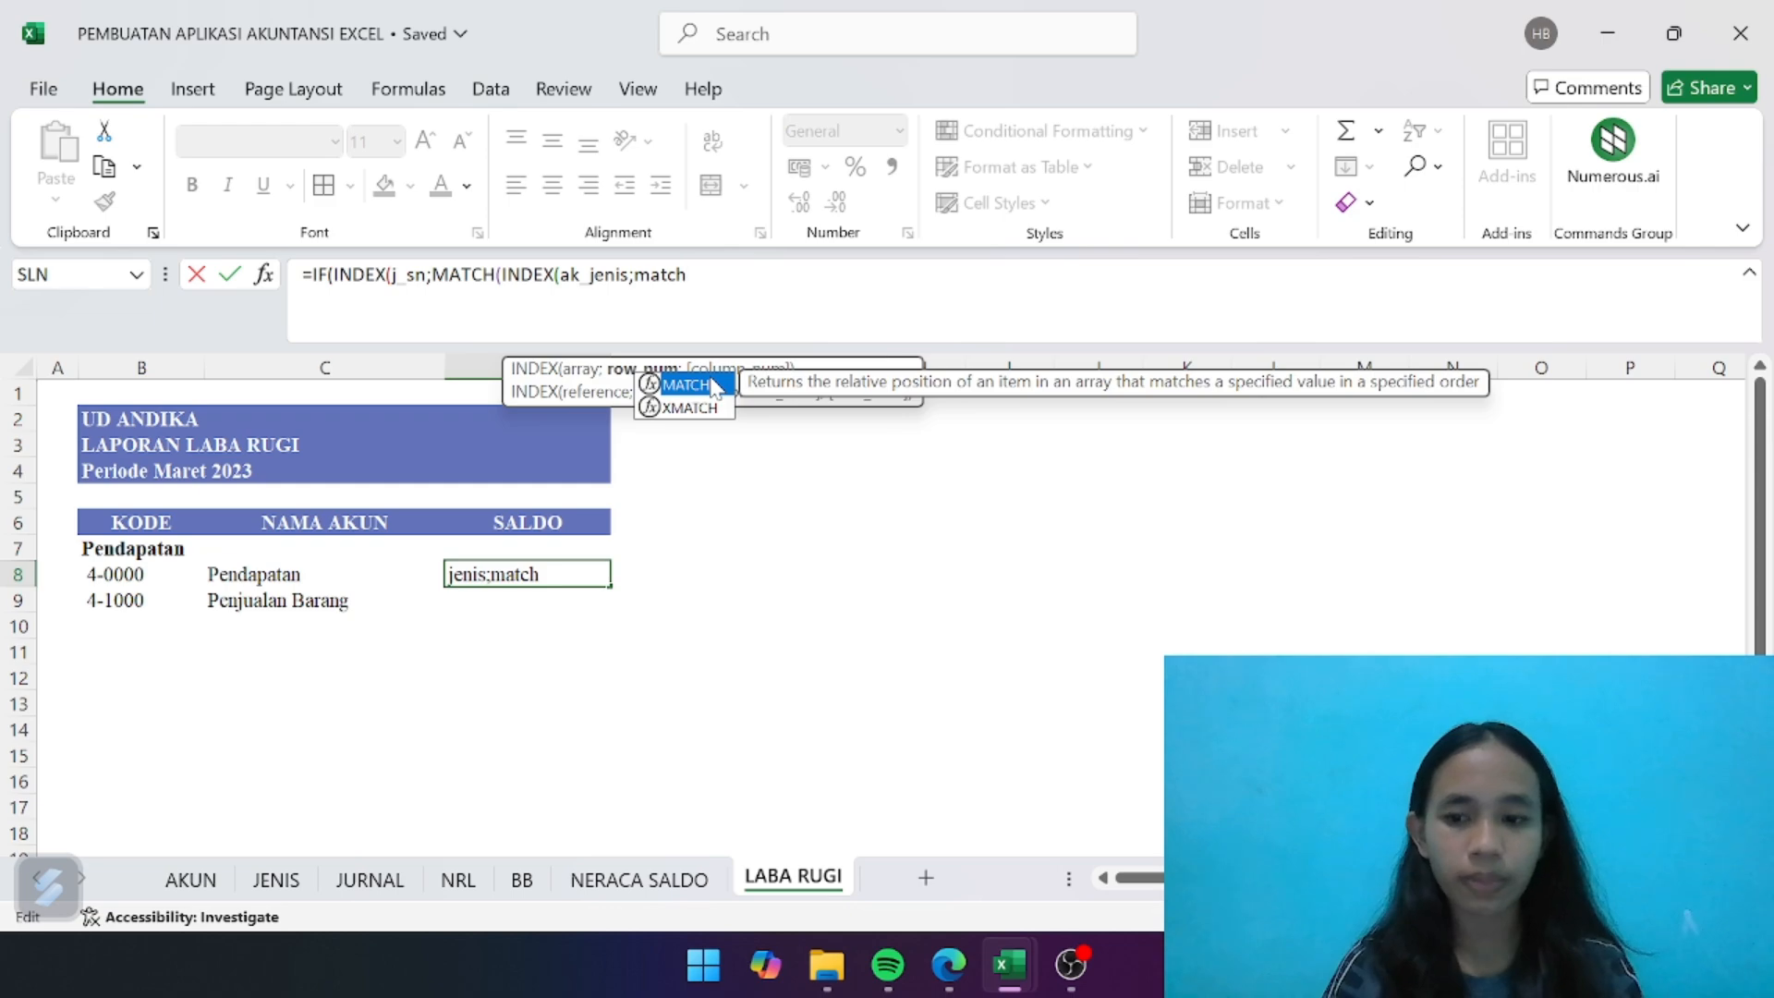
{"action": "double_click", "coordinate": [714, 387]}
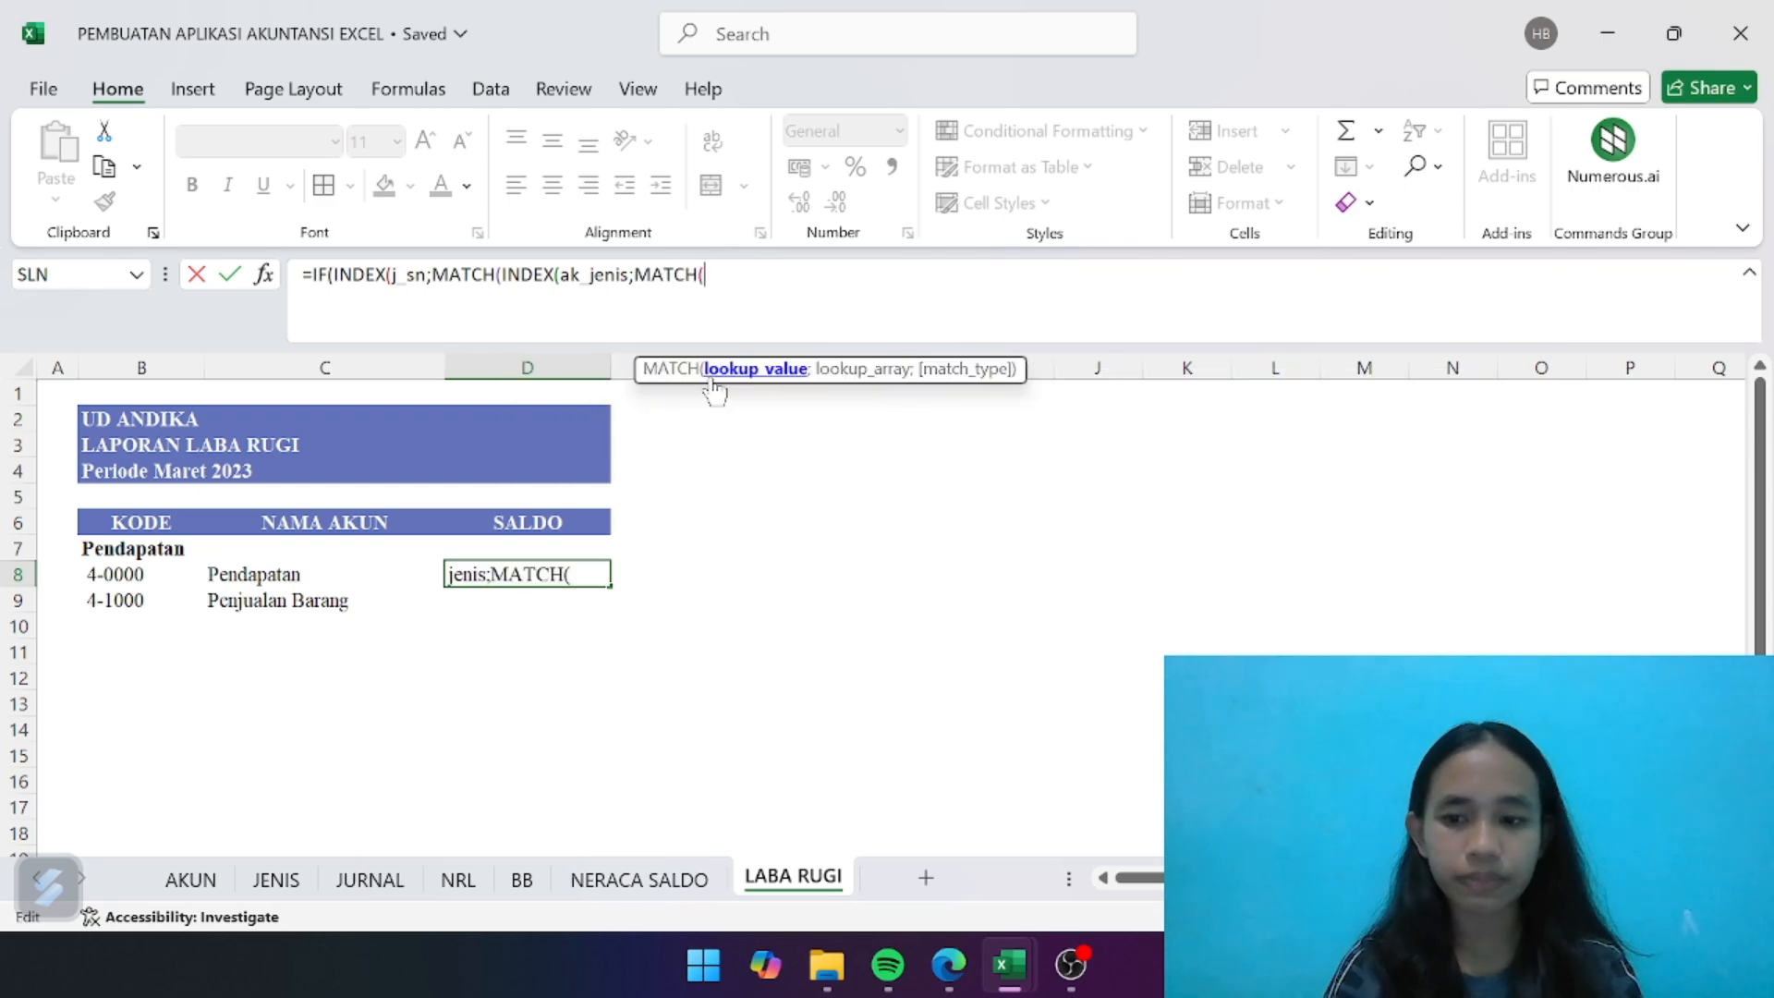
{"action": "left_click", "coordinate": [112, 575]}
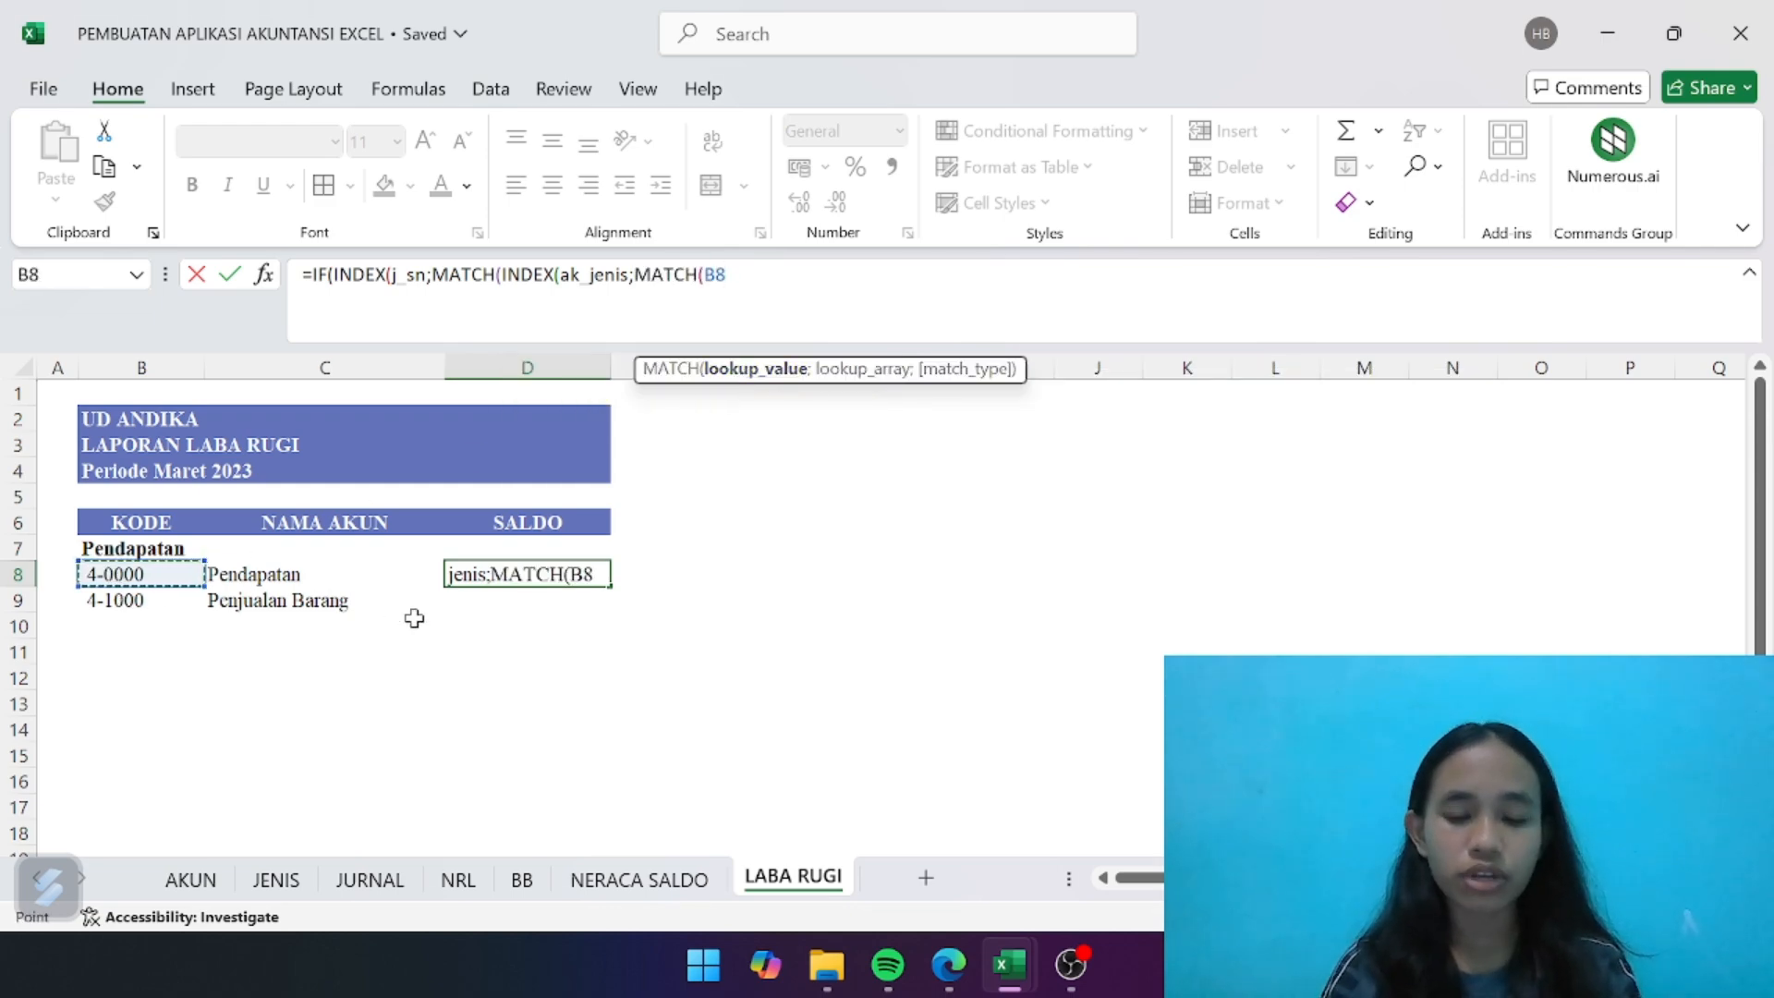
{"action": "type", "text": ";ak"}
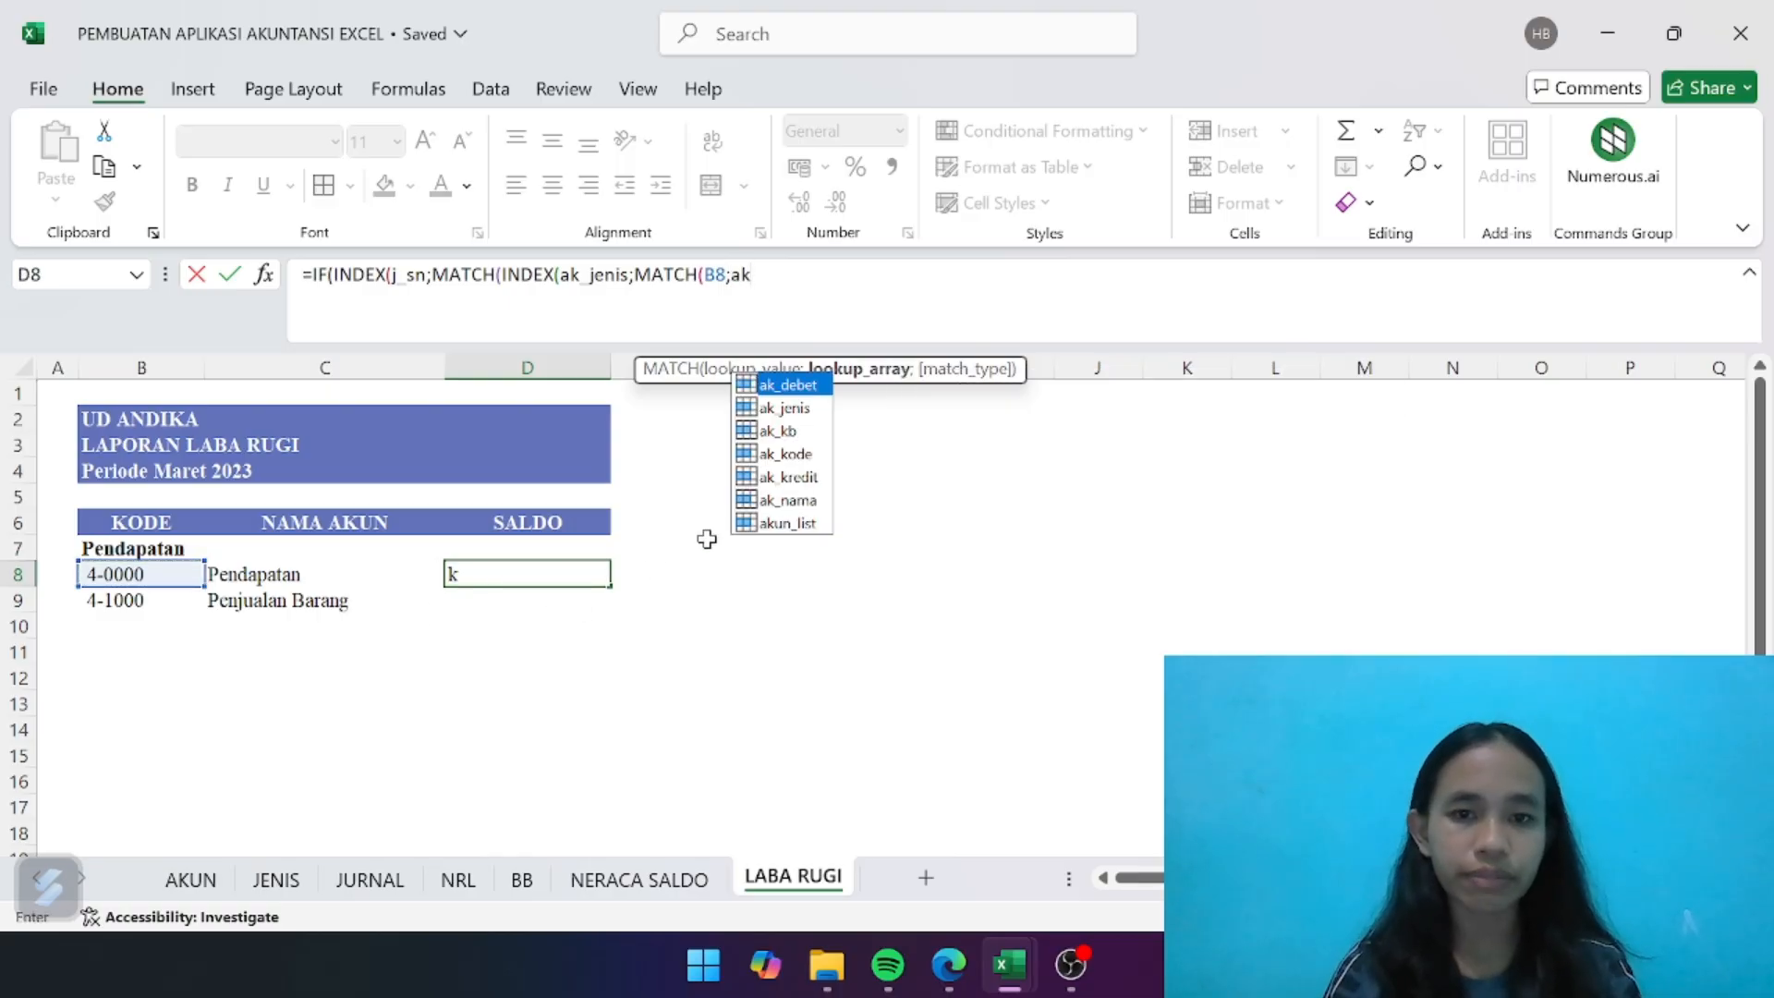
{"action": "double_click", "coordinate": [789, 454]}
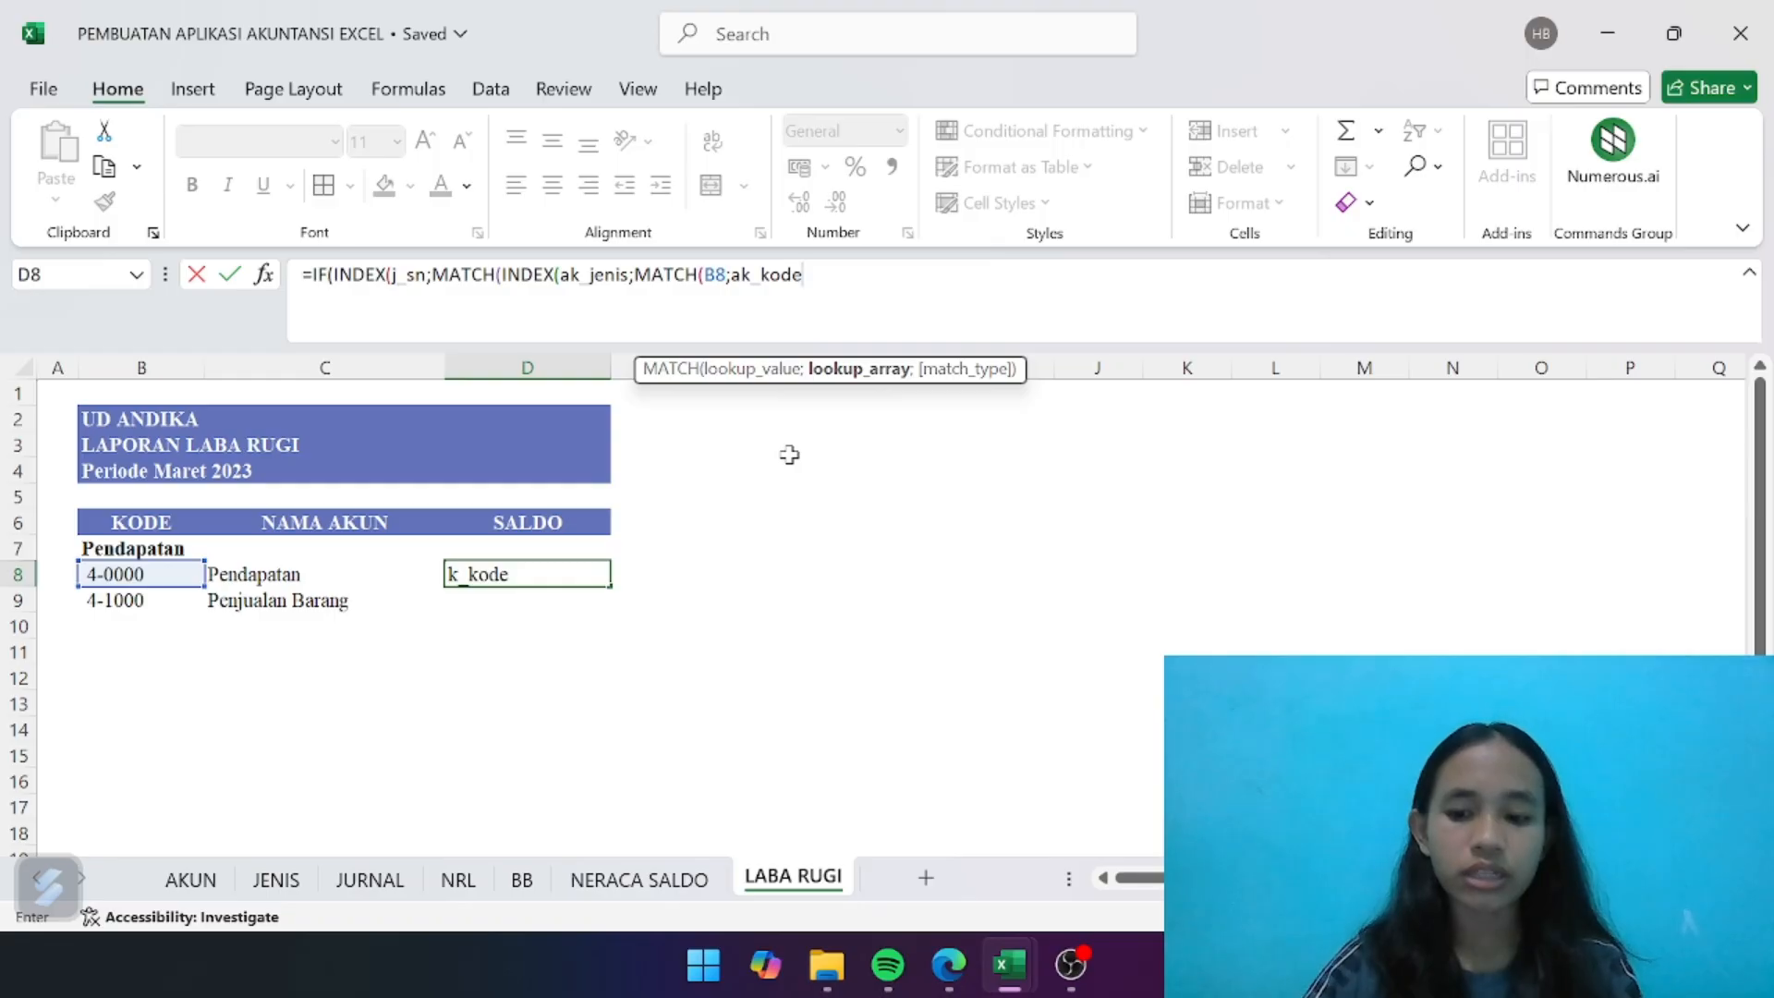
{"action": "type", "text": ";"}
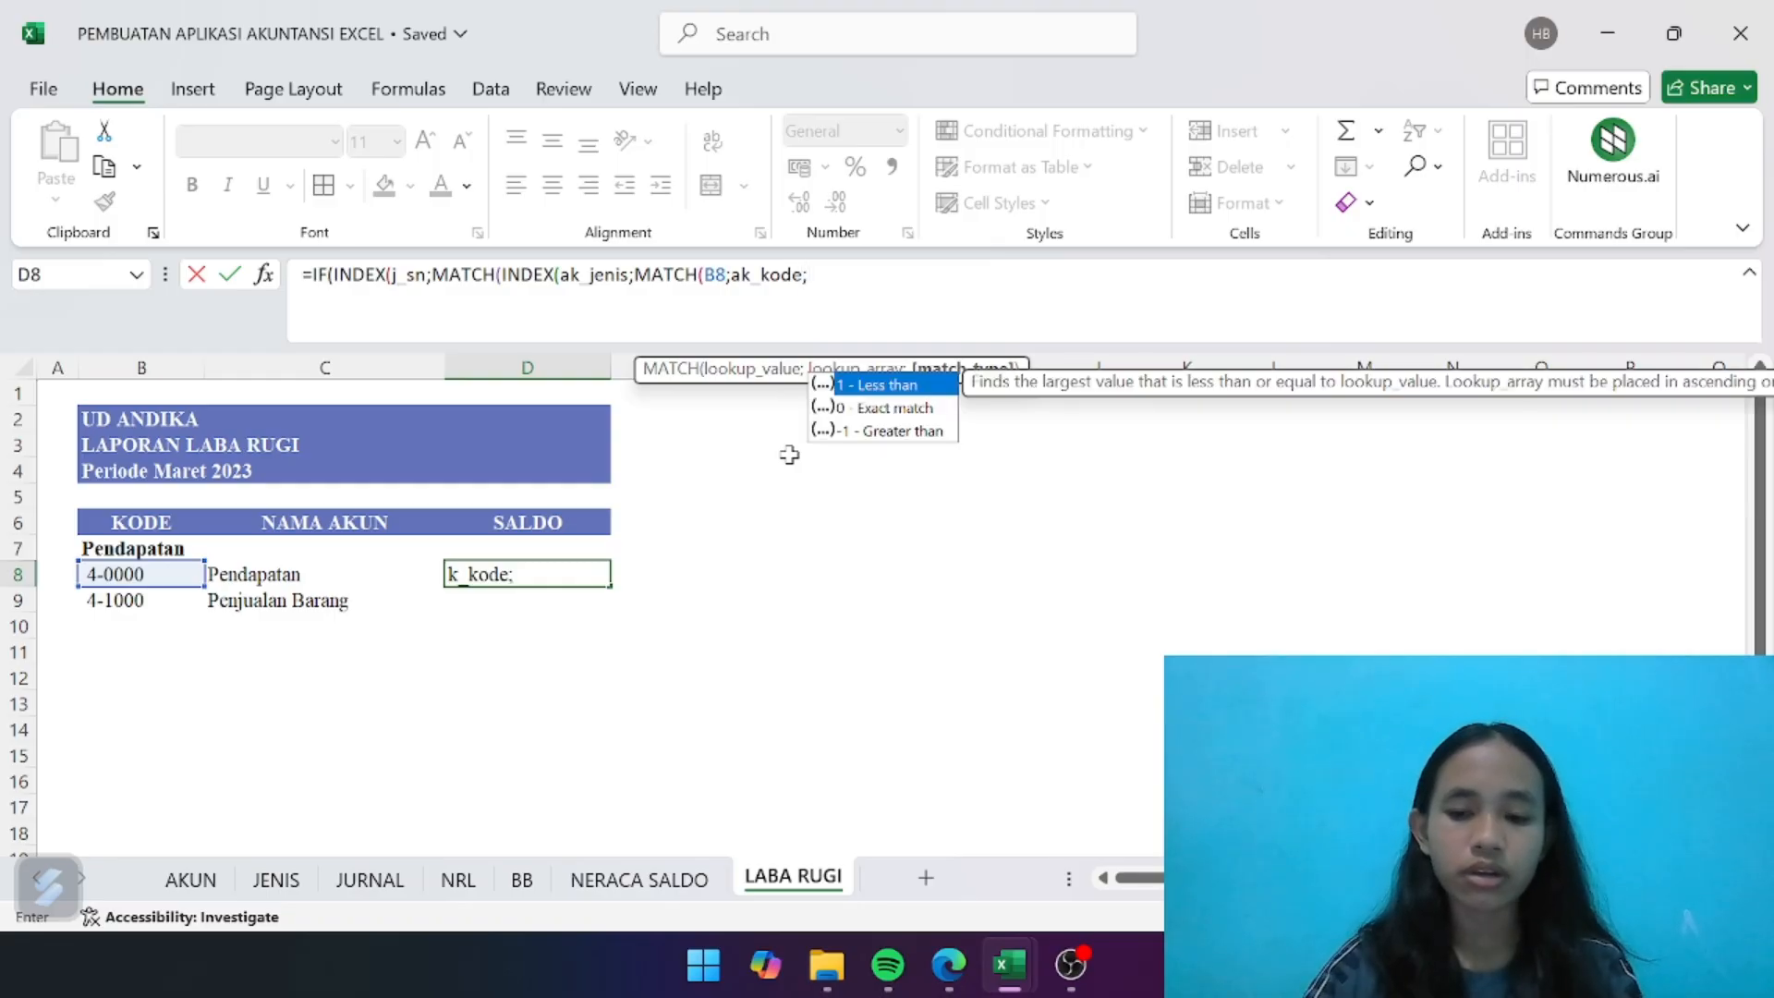
{"action": "type", "text": "0))"}
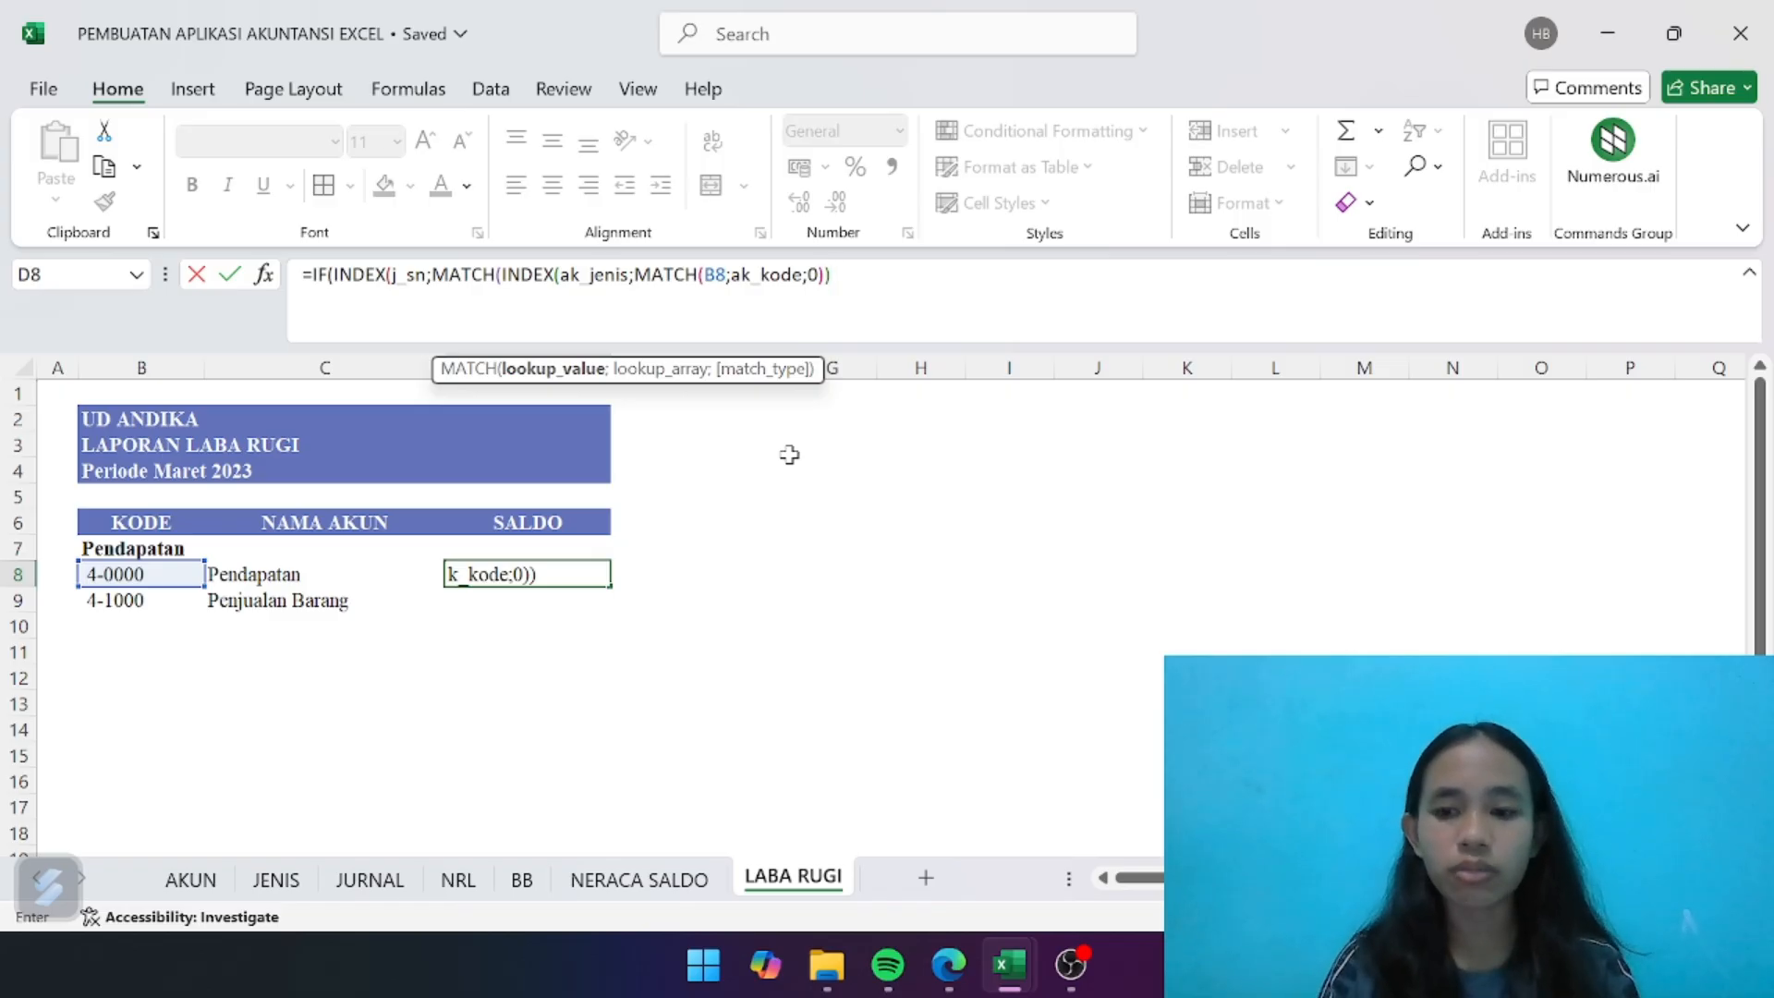
- Complete the outer MATCH with j_jenis and exact match 0, and compare the INDEX result with "Debet" in the IF test
{"action": "type", "text": ";"}
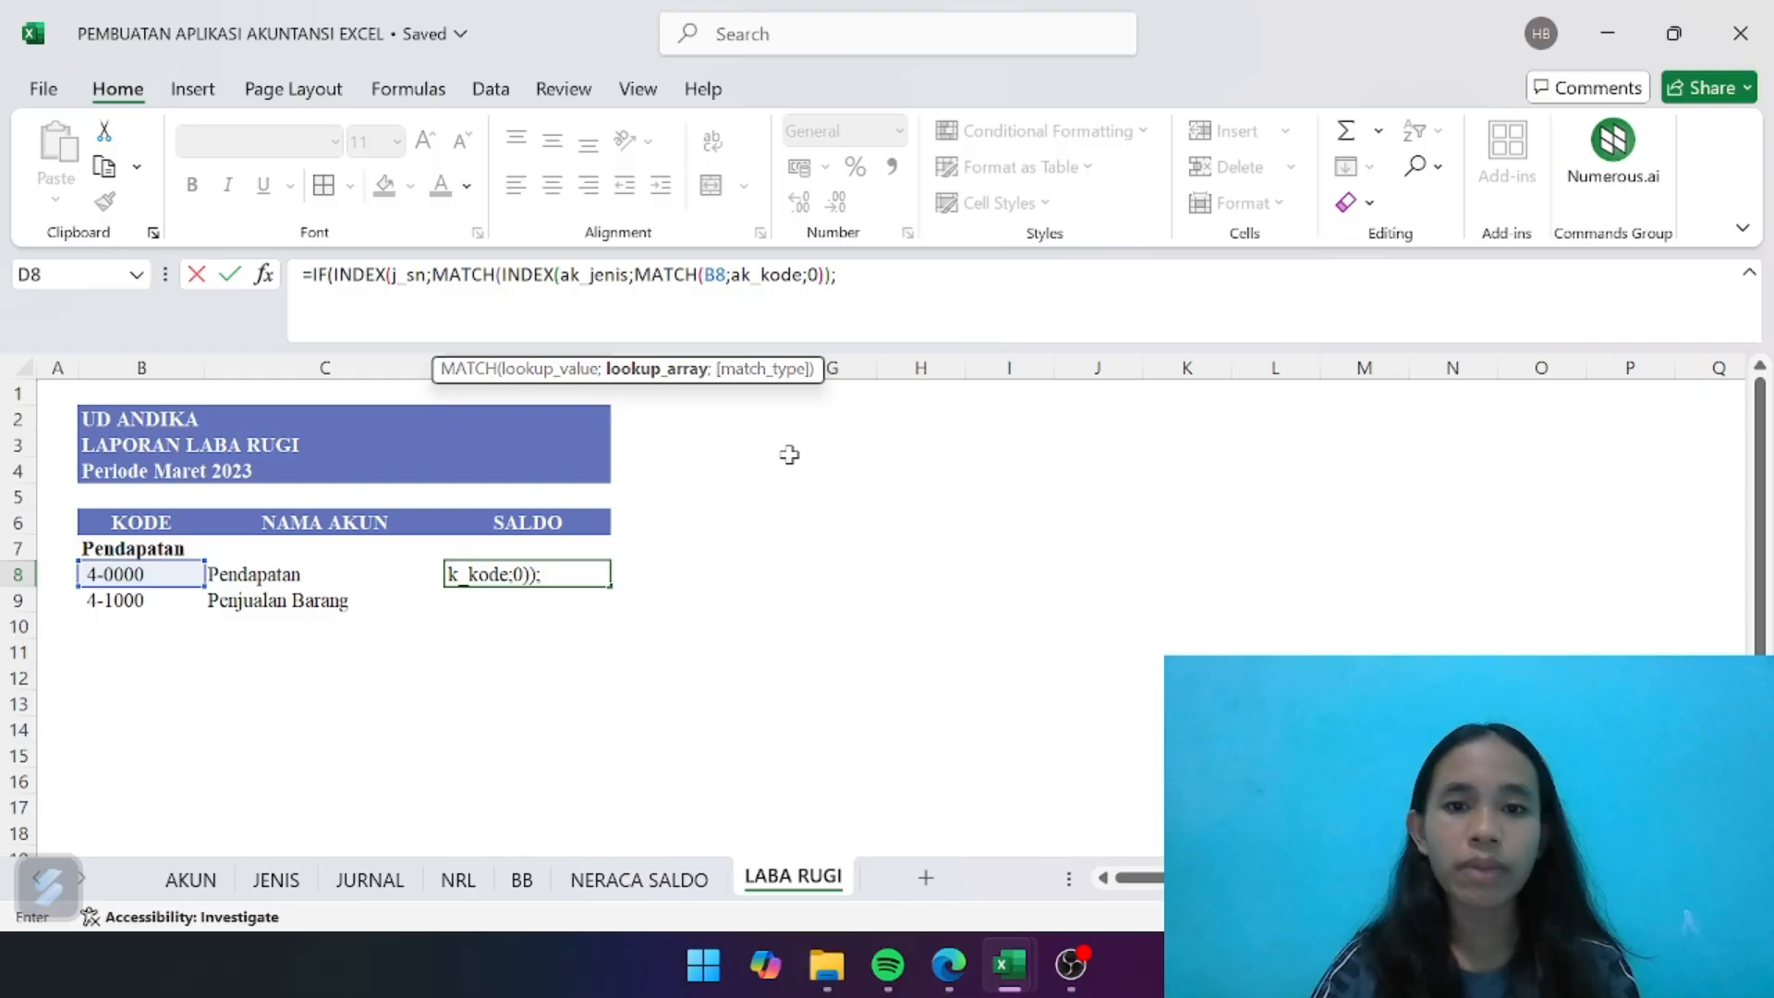
{"action": "type", "text": "j"}
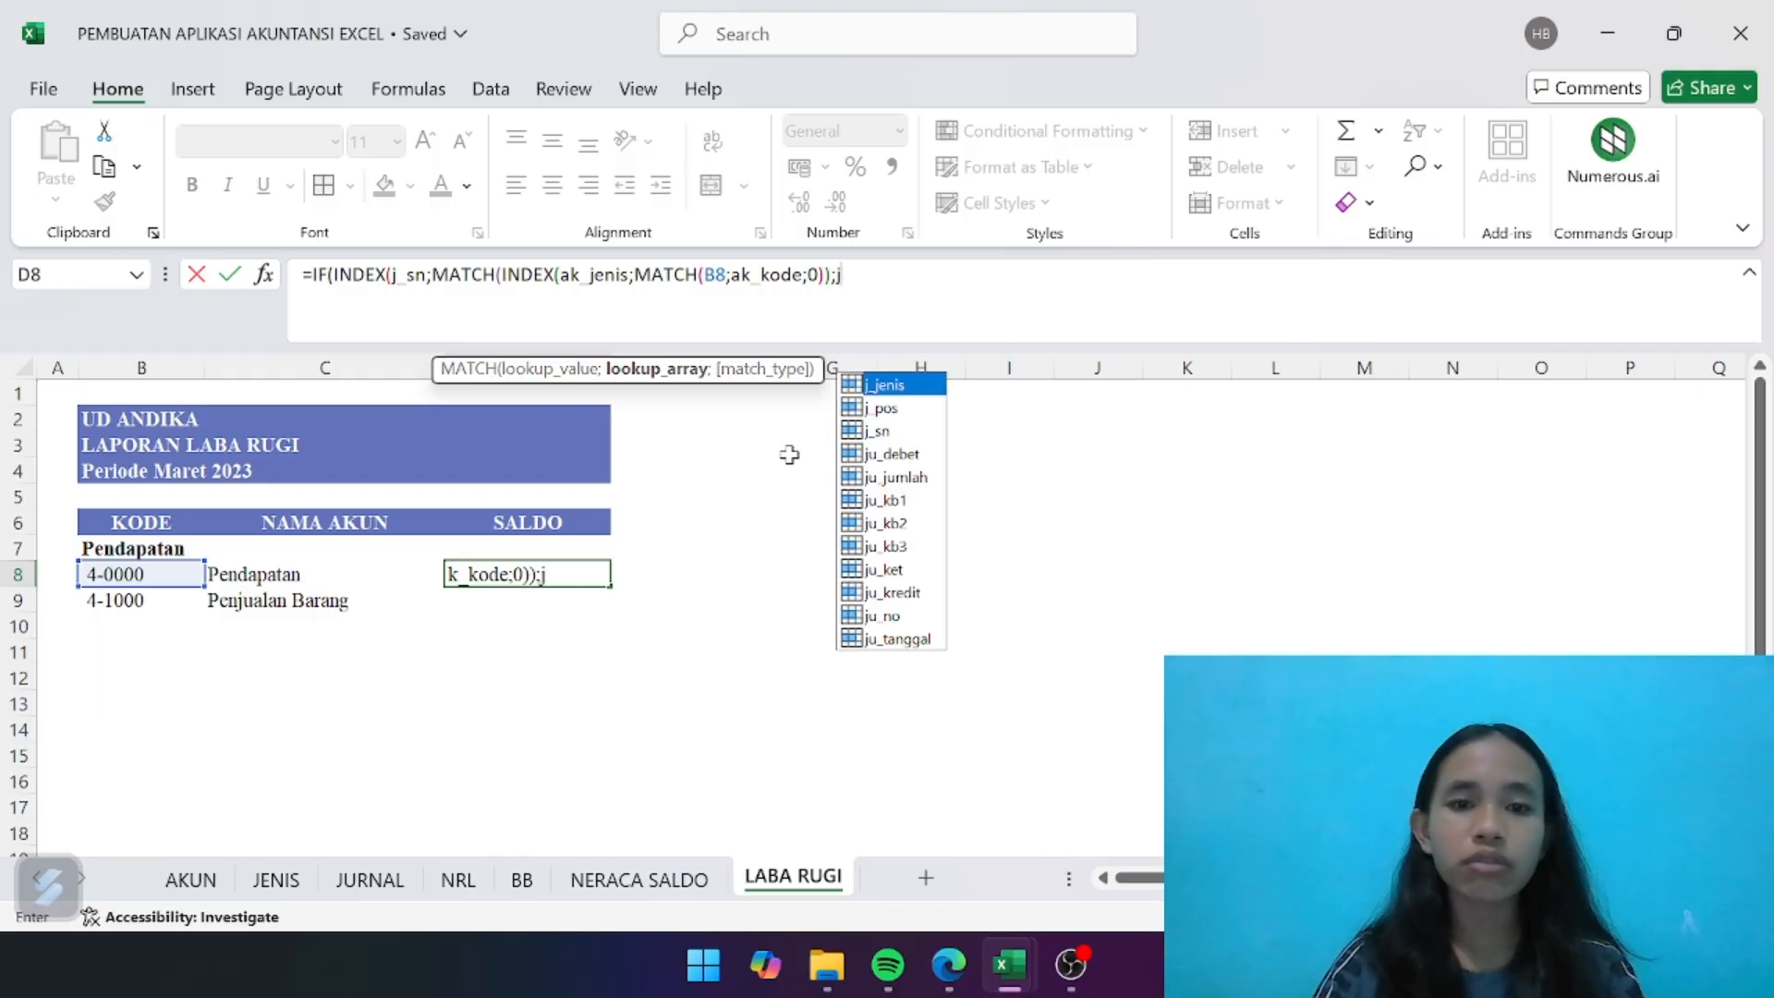
{"action": "double_click", "coordinate": [895, 384]}
{"action": "type", "text": ";0"}
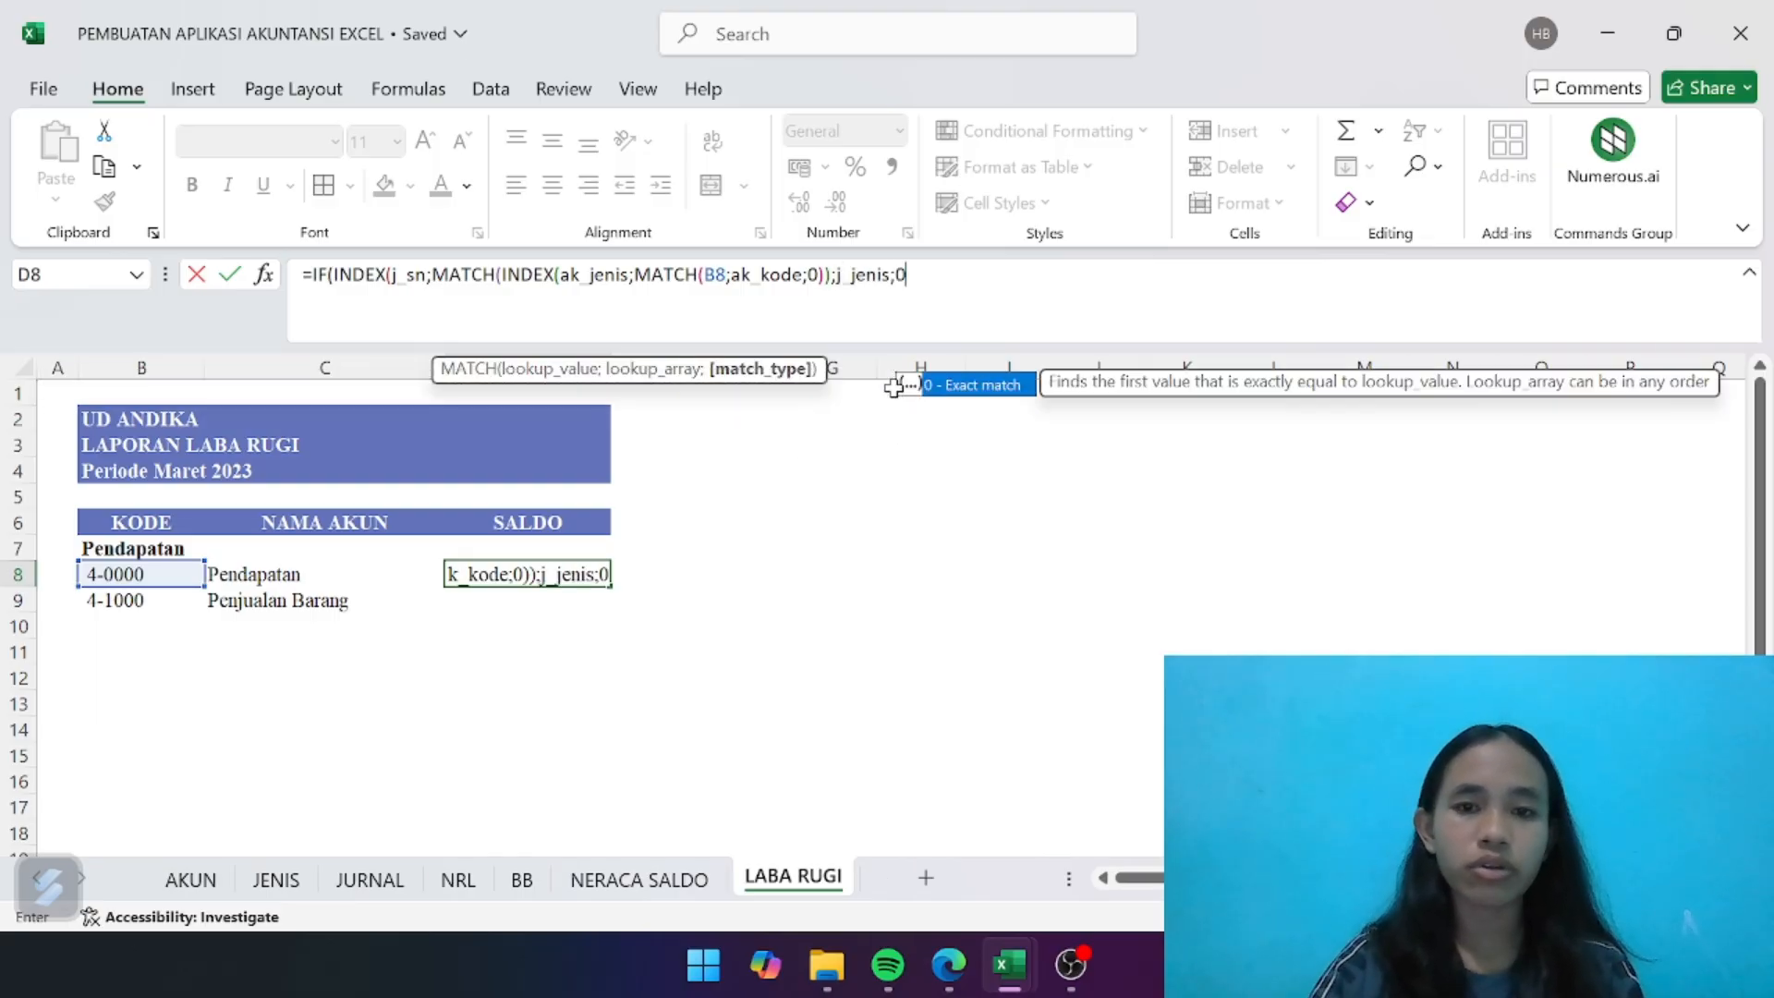
{"action": "type", "text": "))"}
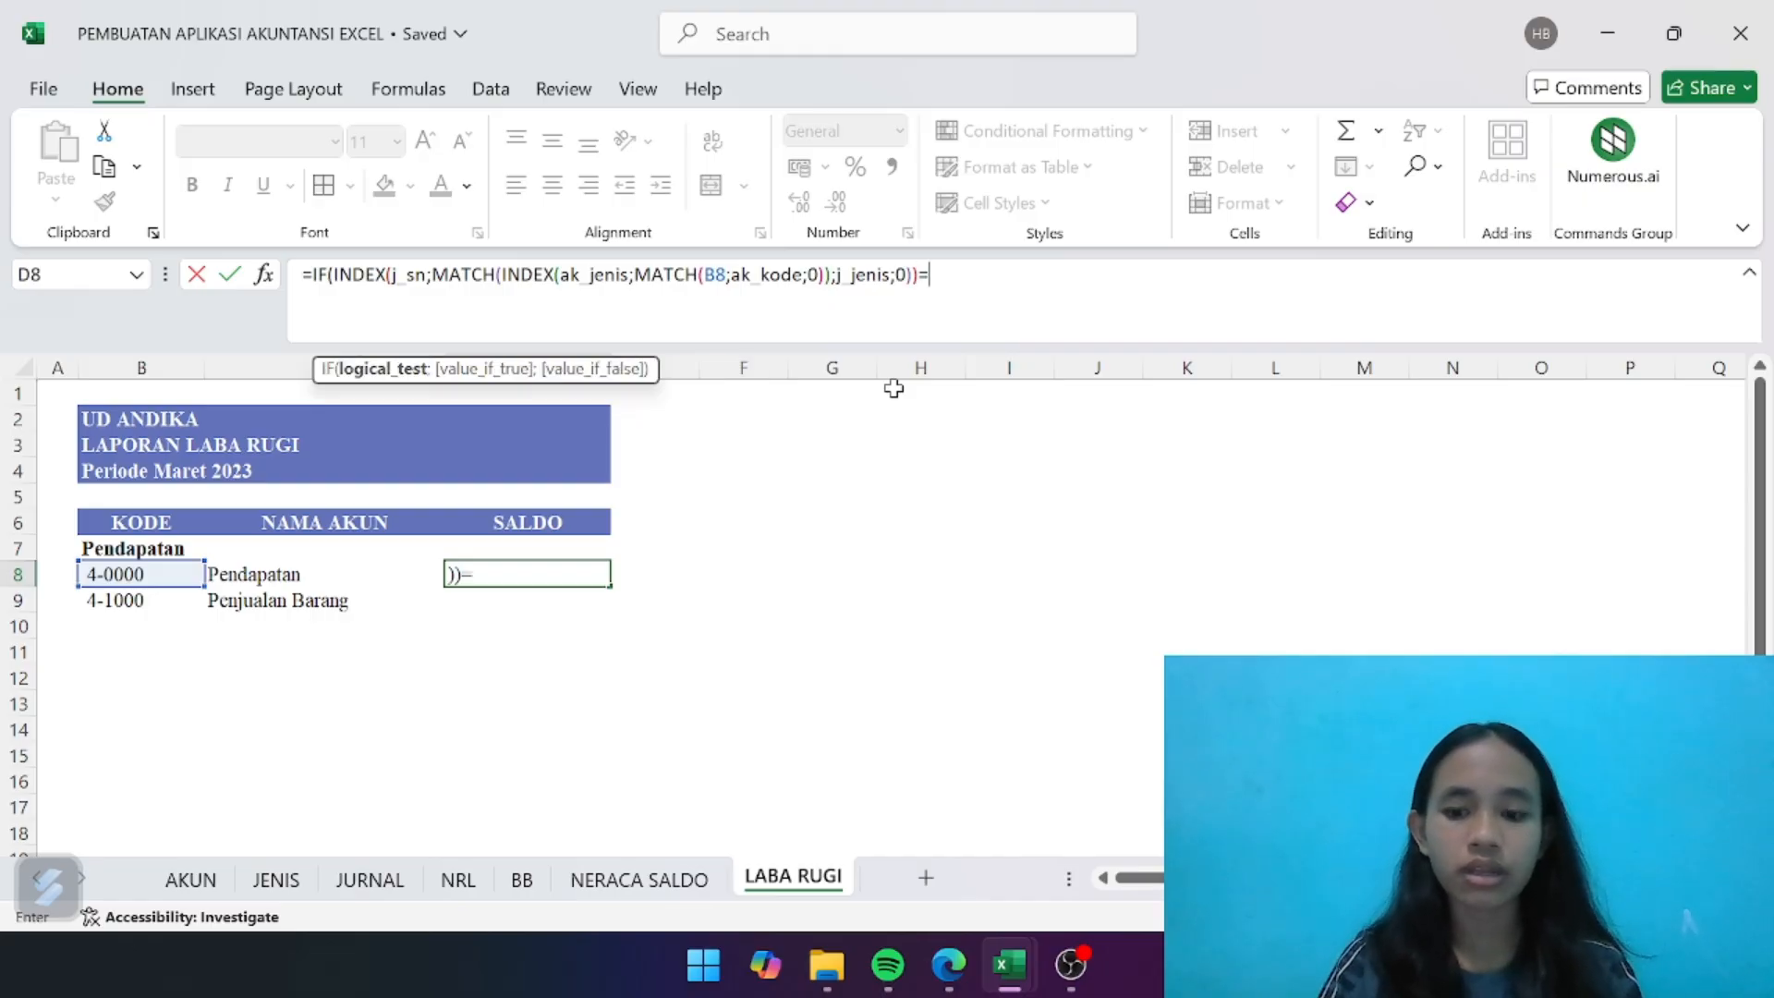
{"action": "type", "text": "=\"De"}
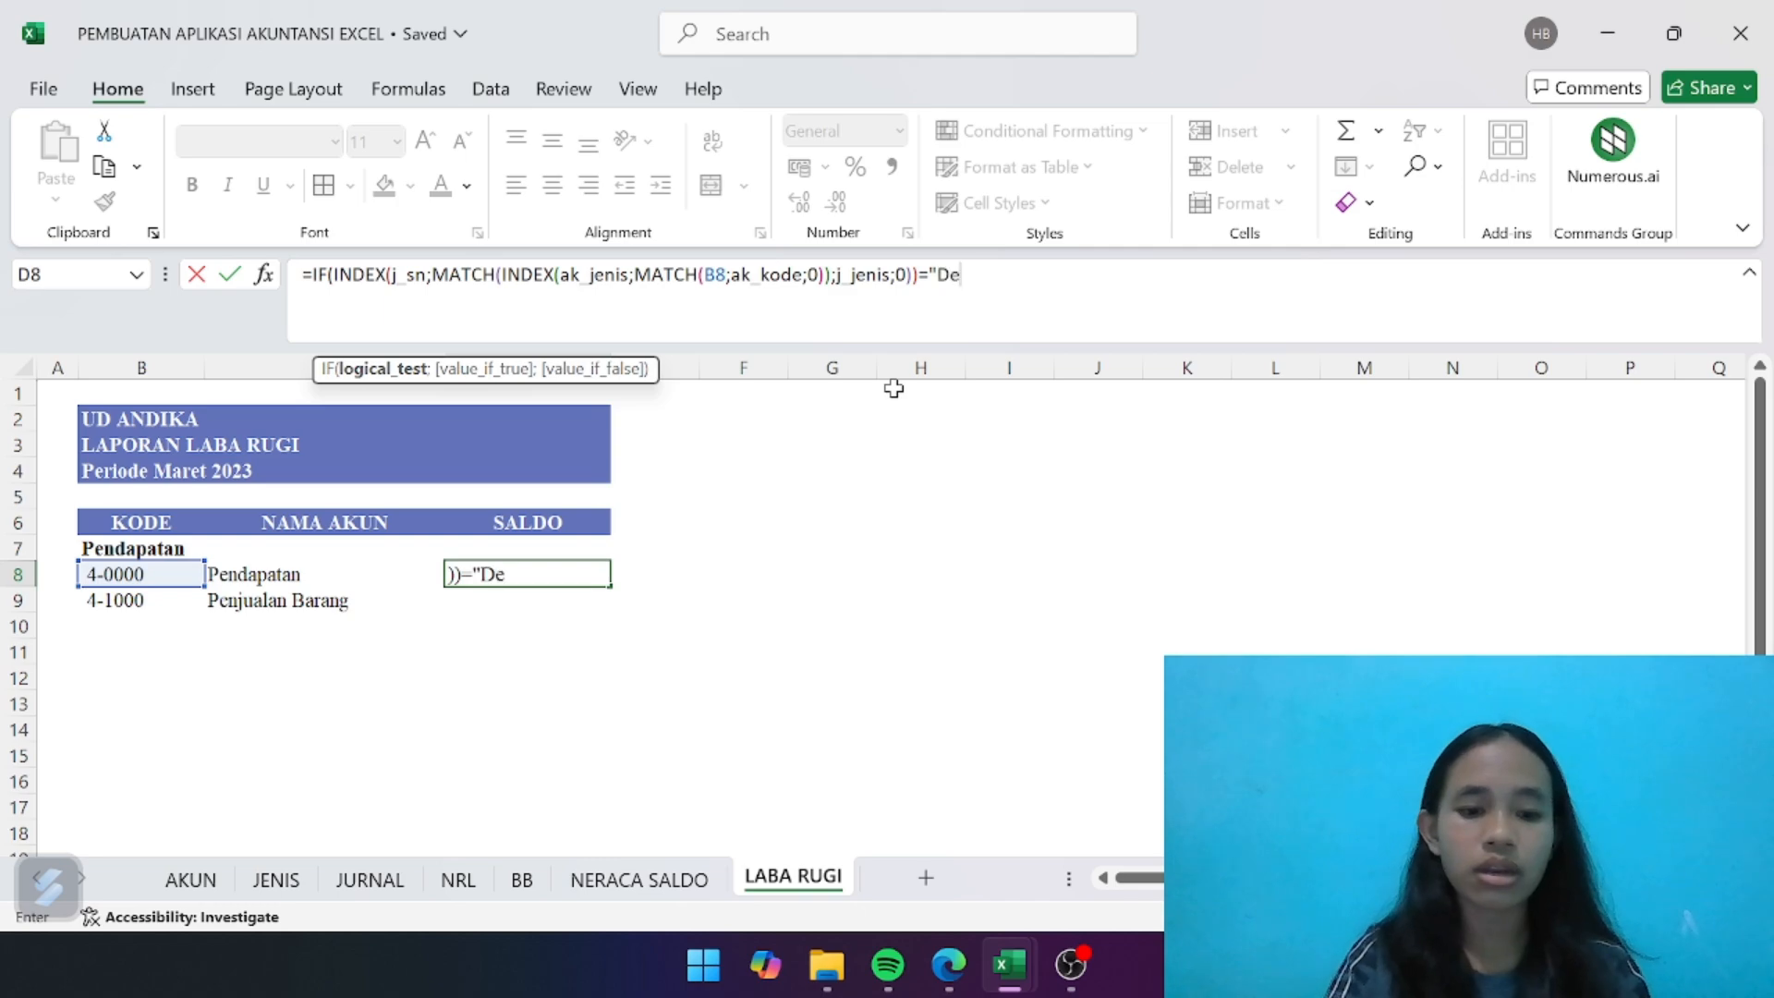
{"action": "type", "text": "bet"}
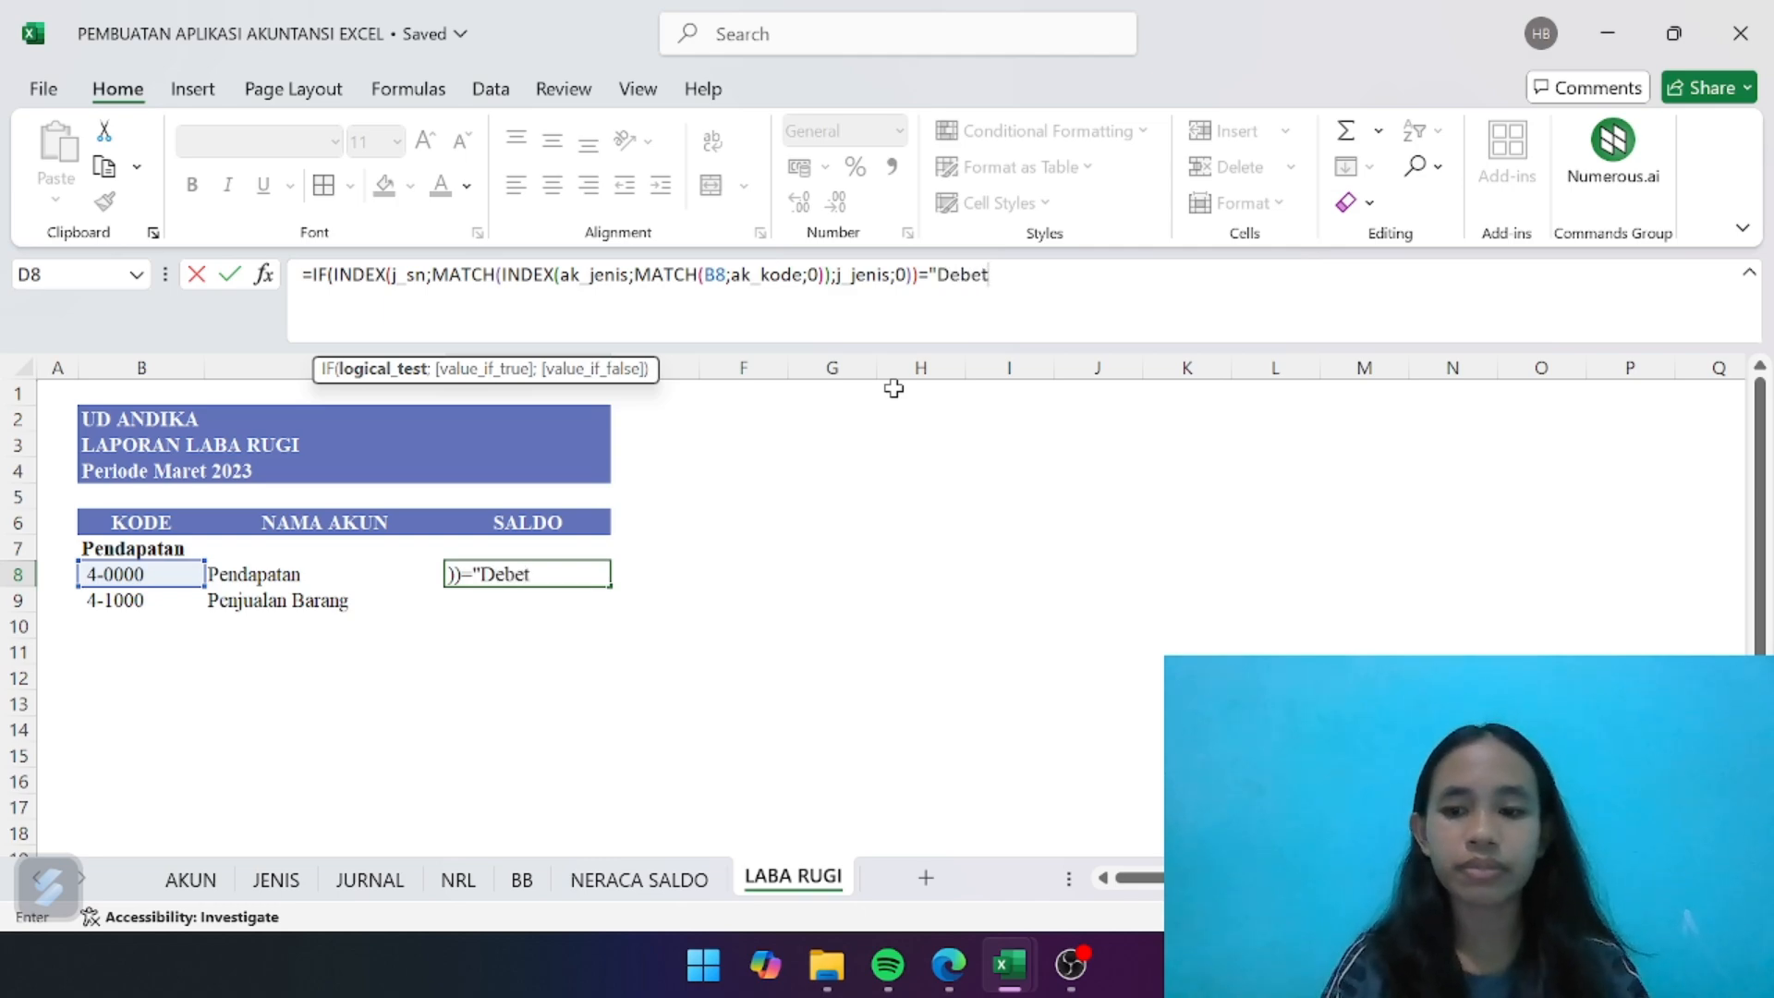
{"action": "type", "text": "\";i"}
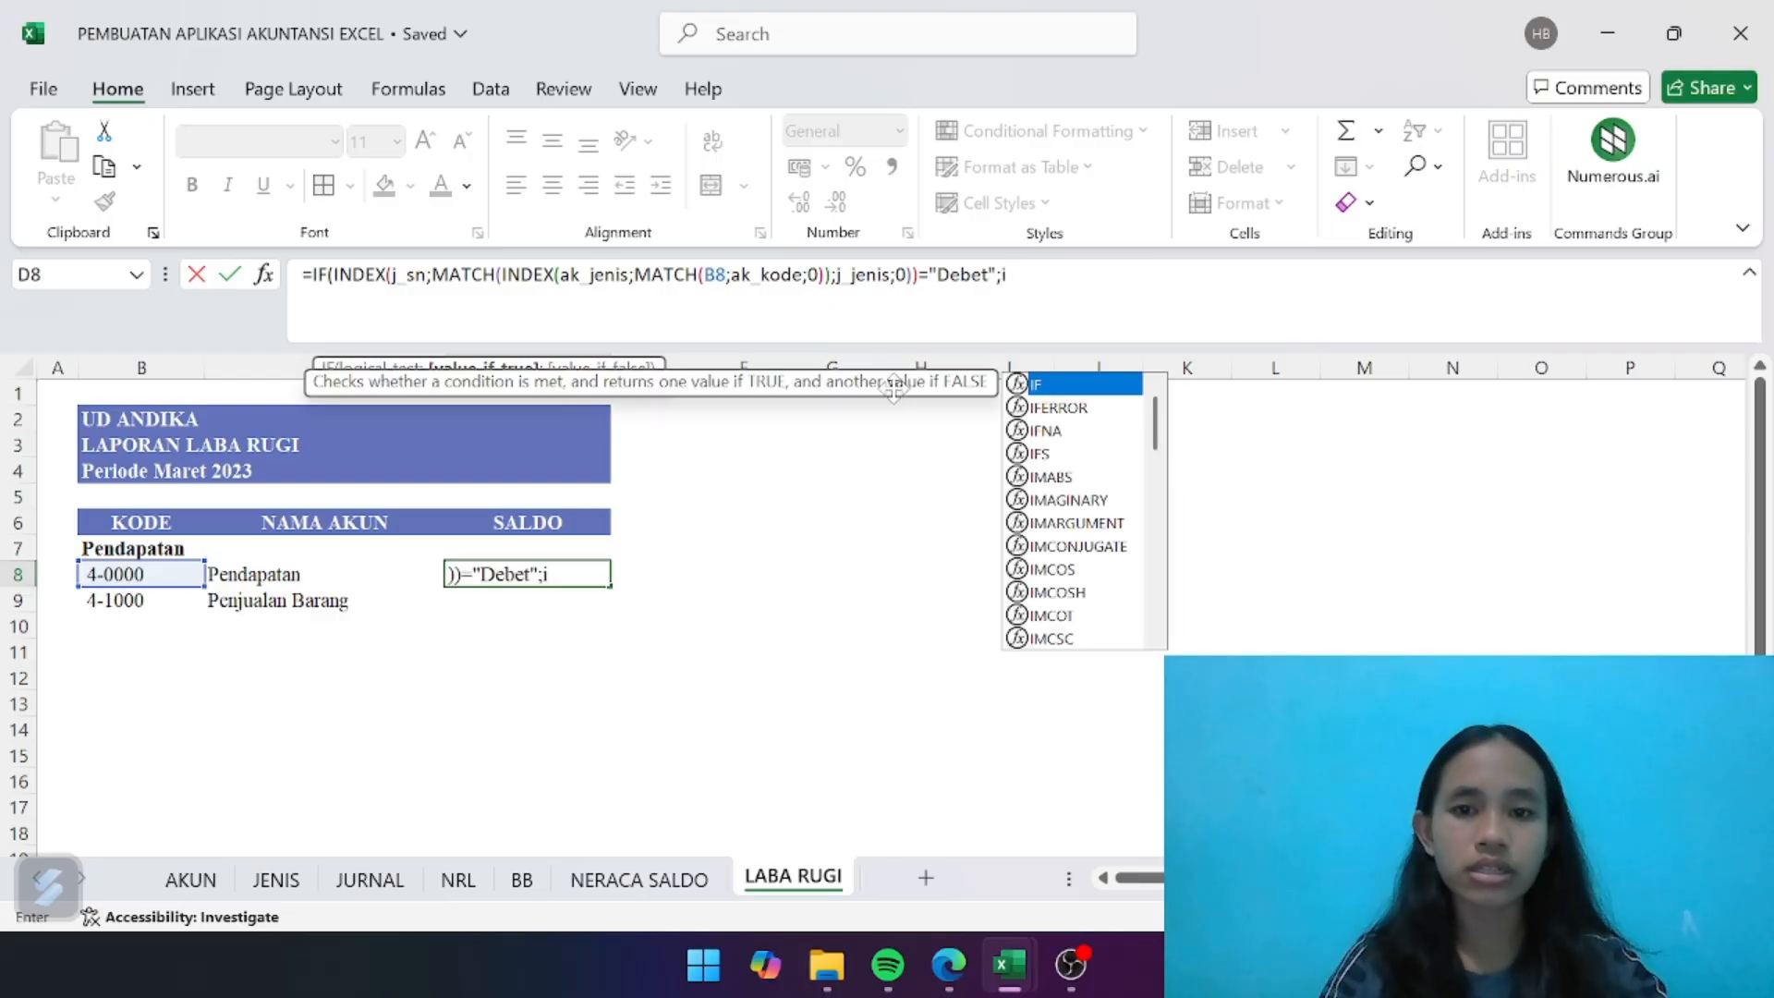
{"action": "type", "text": "nd"}
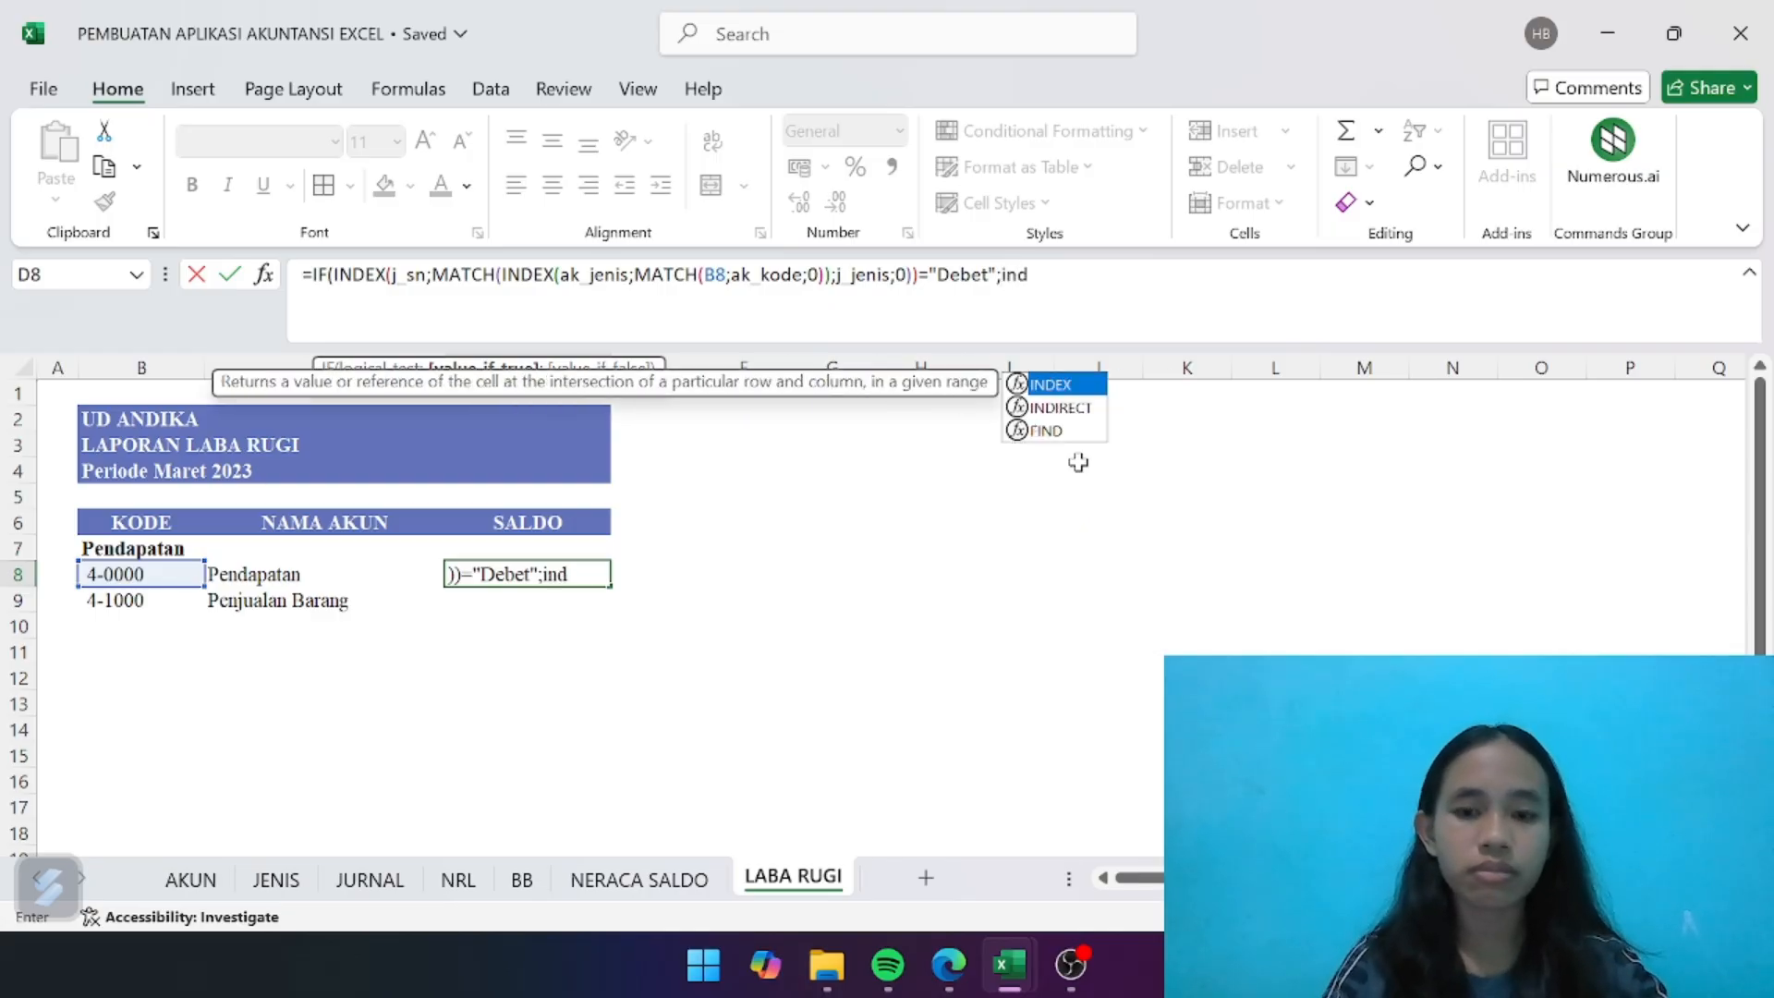
- Start the value-if-true argument of the D8 formula with an INDEX on the LABA RUGI columns J:K of the NRL sheet
{"action": "double_click", "coordinate": [1051, 384]}
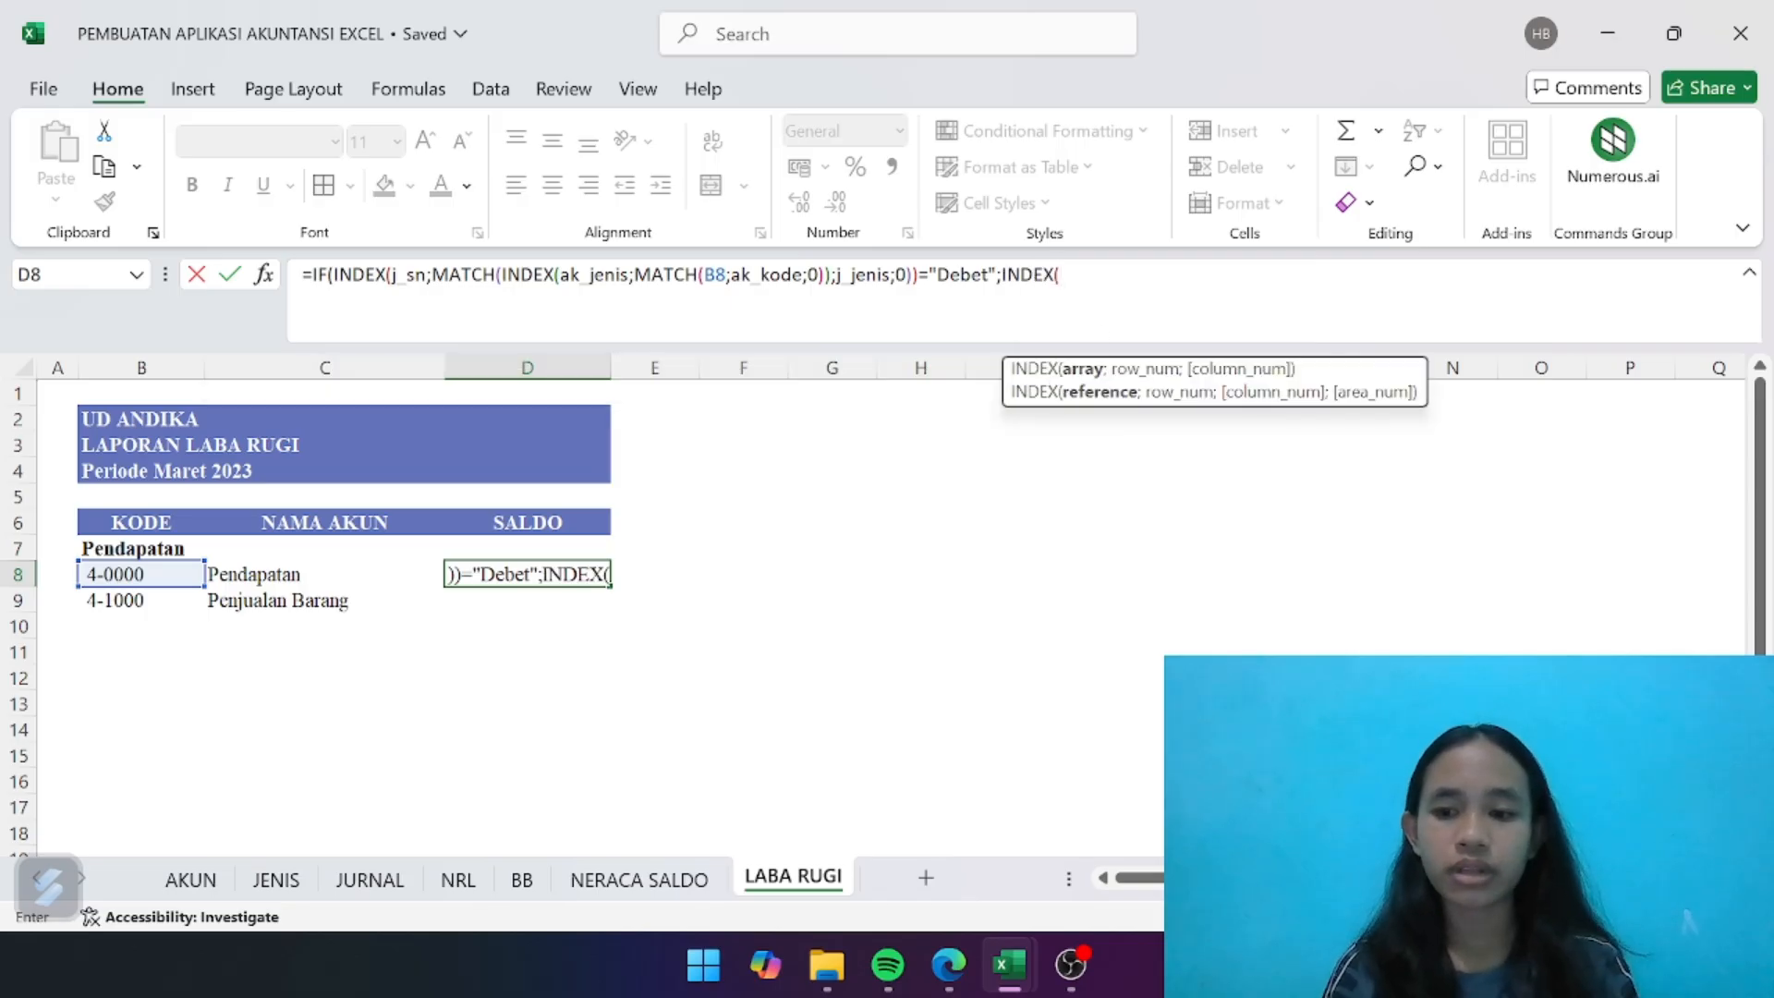
{"action": "left_click", "coordinate": [467, 891]}
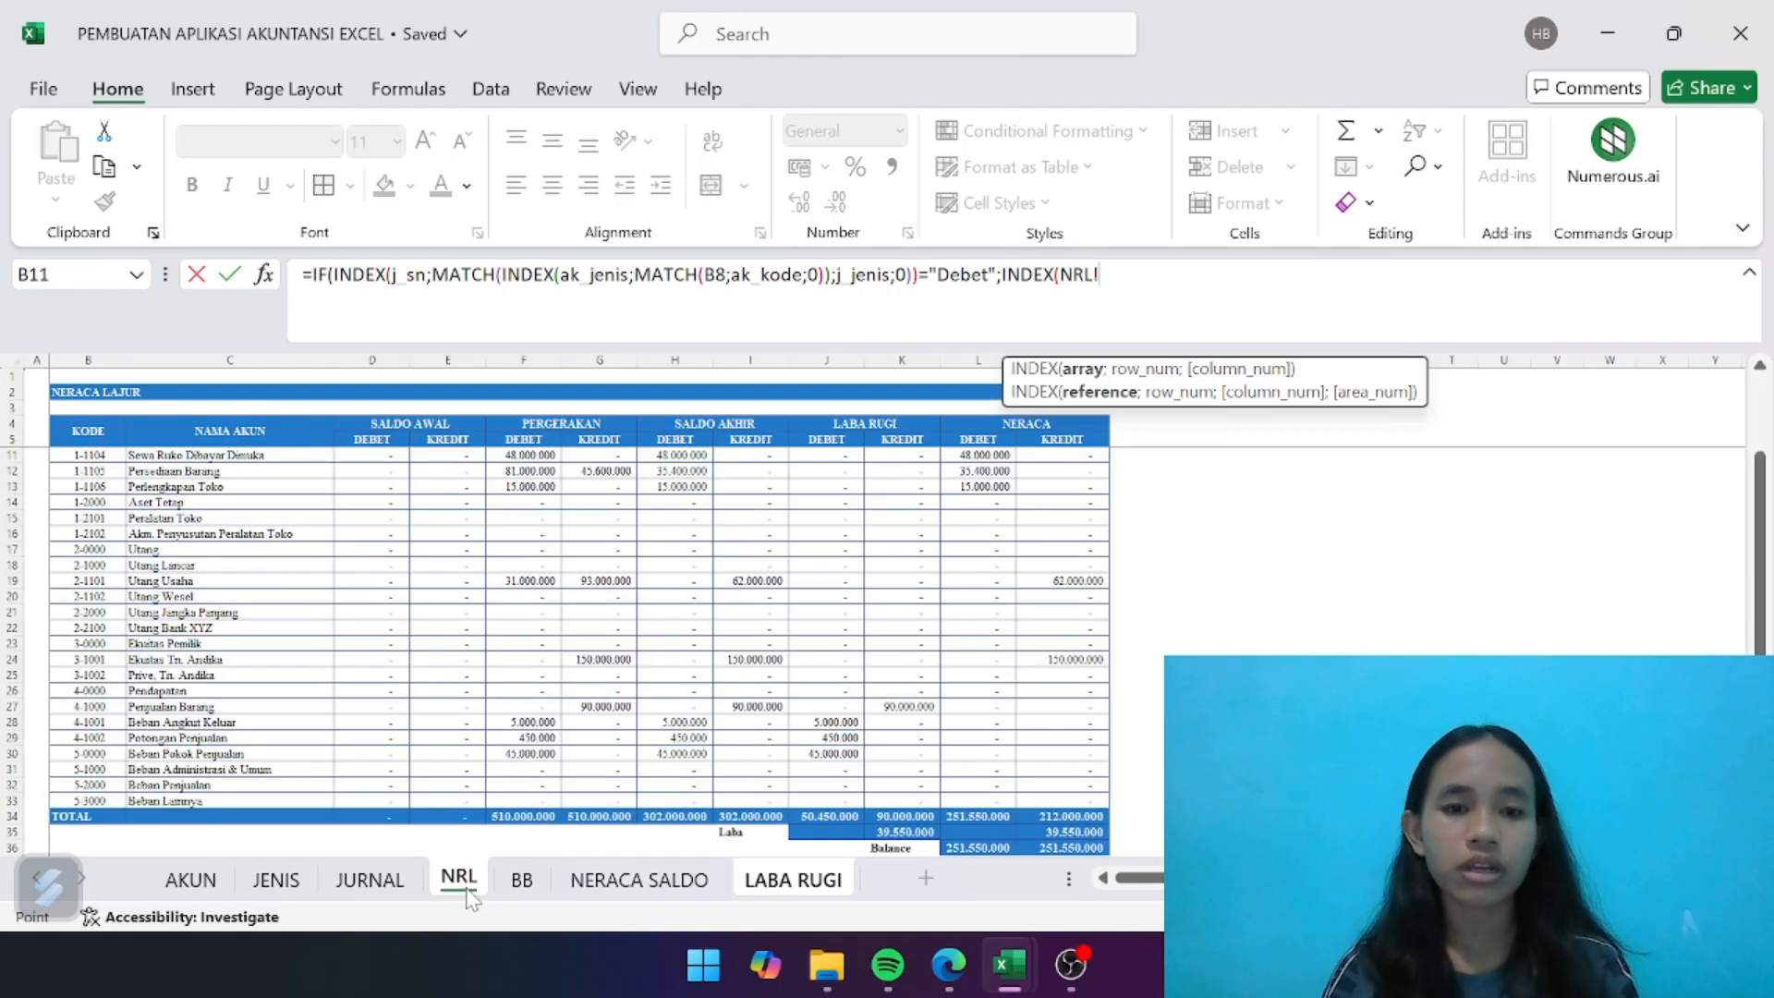
{"action": "left_click_drag", "start_coordinate": [834, 353], "coordinate": [902, 360]}
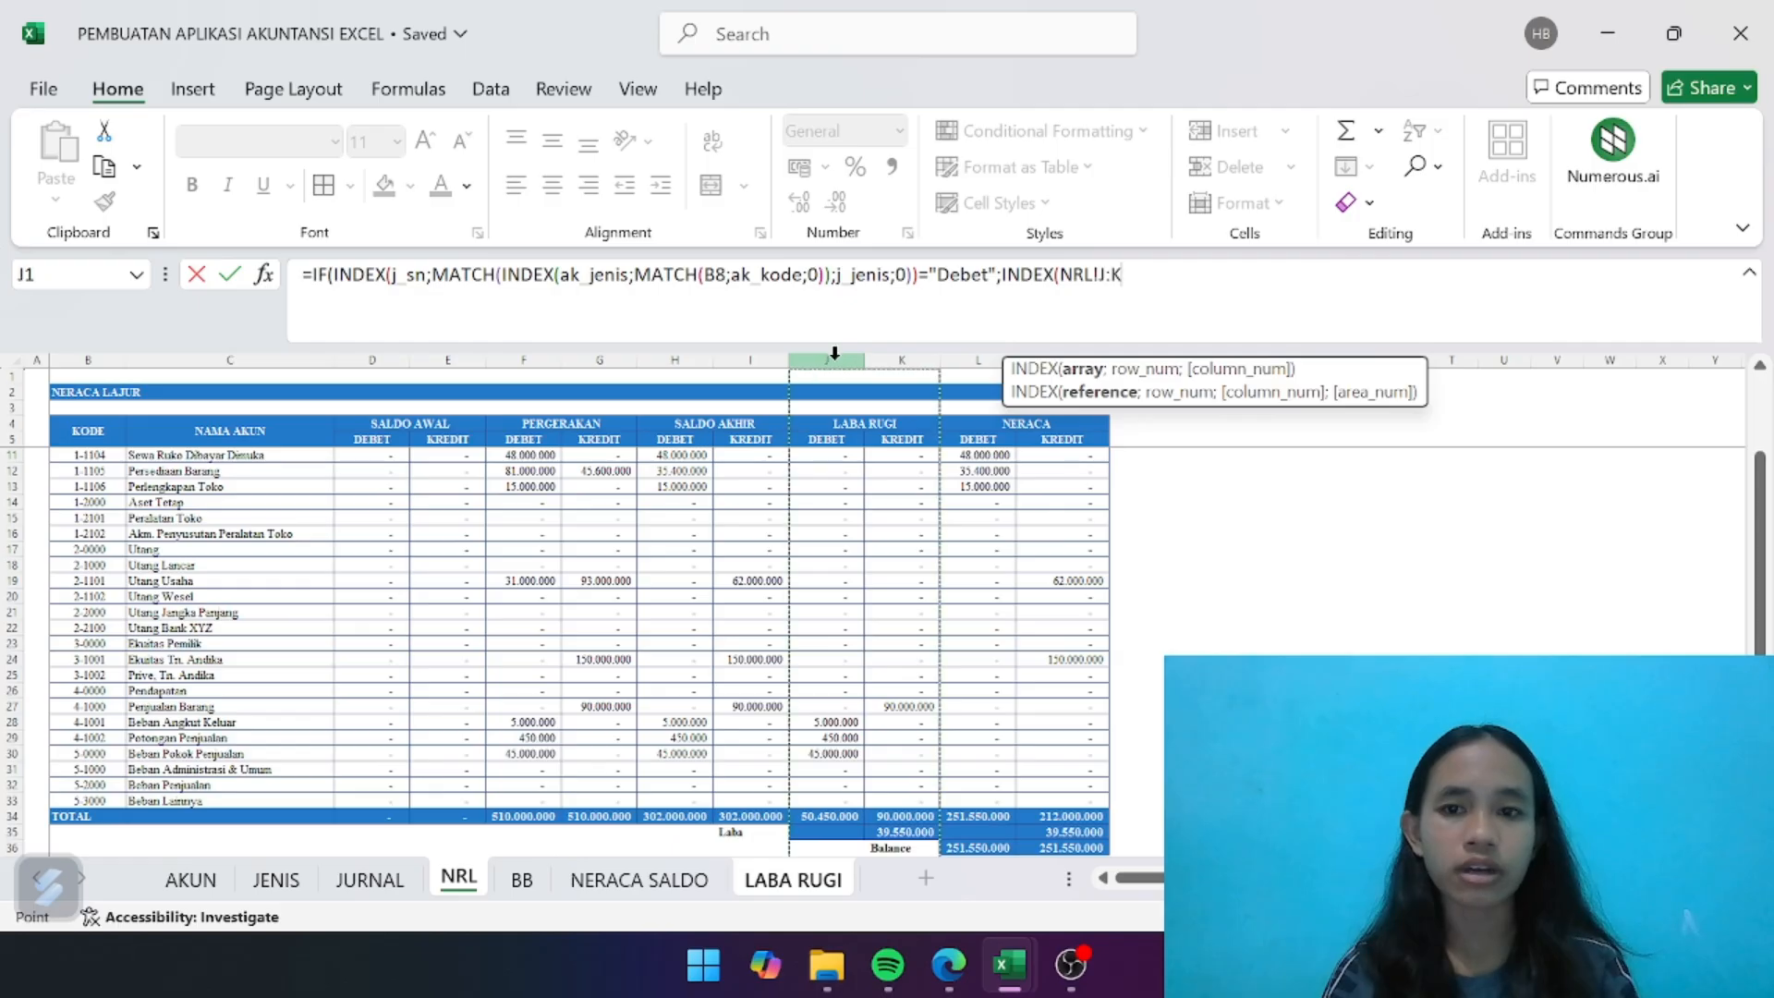
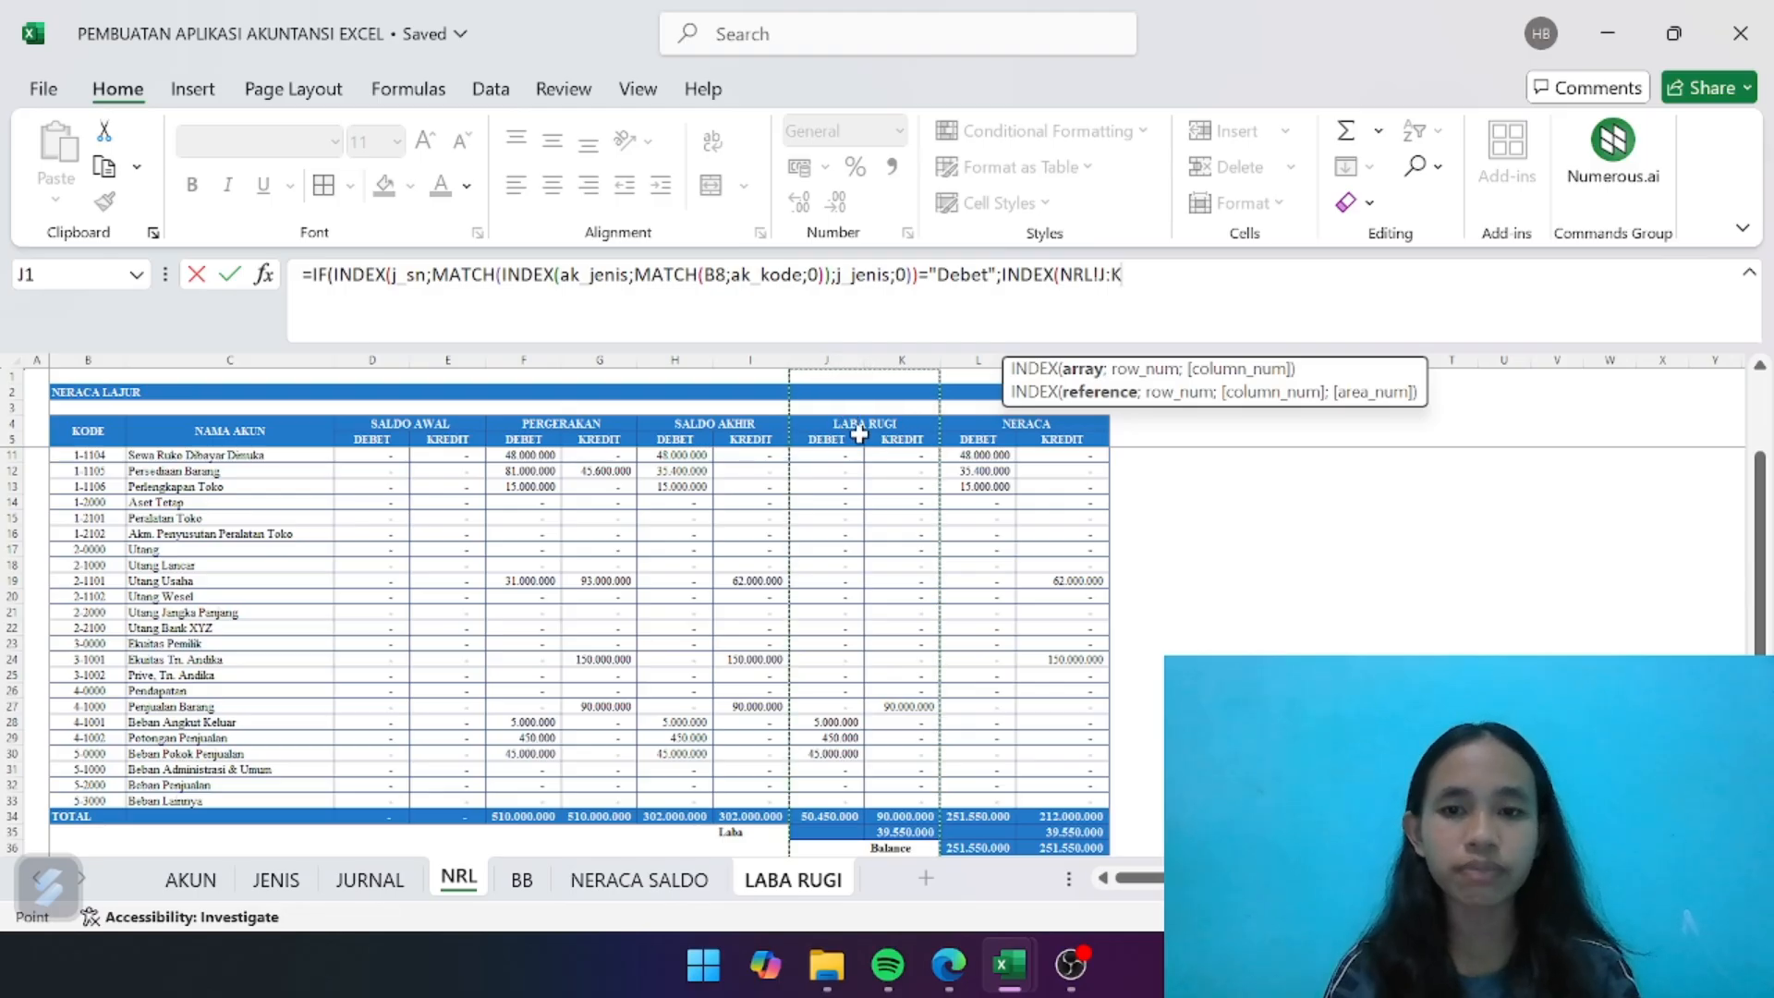
- Narrow the value-if-true INDEX array to NRL!J:J and nest a MATCH as its row argument
{"action": "key", "text": "BackSpace"}
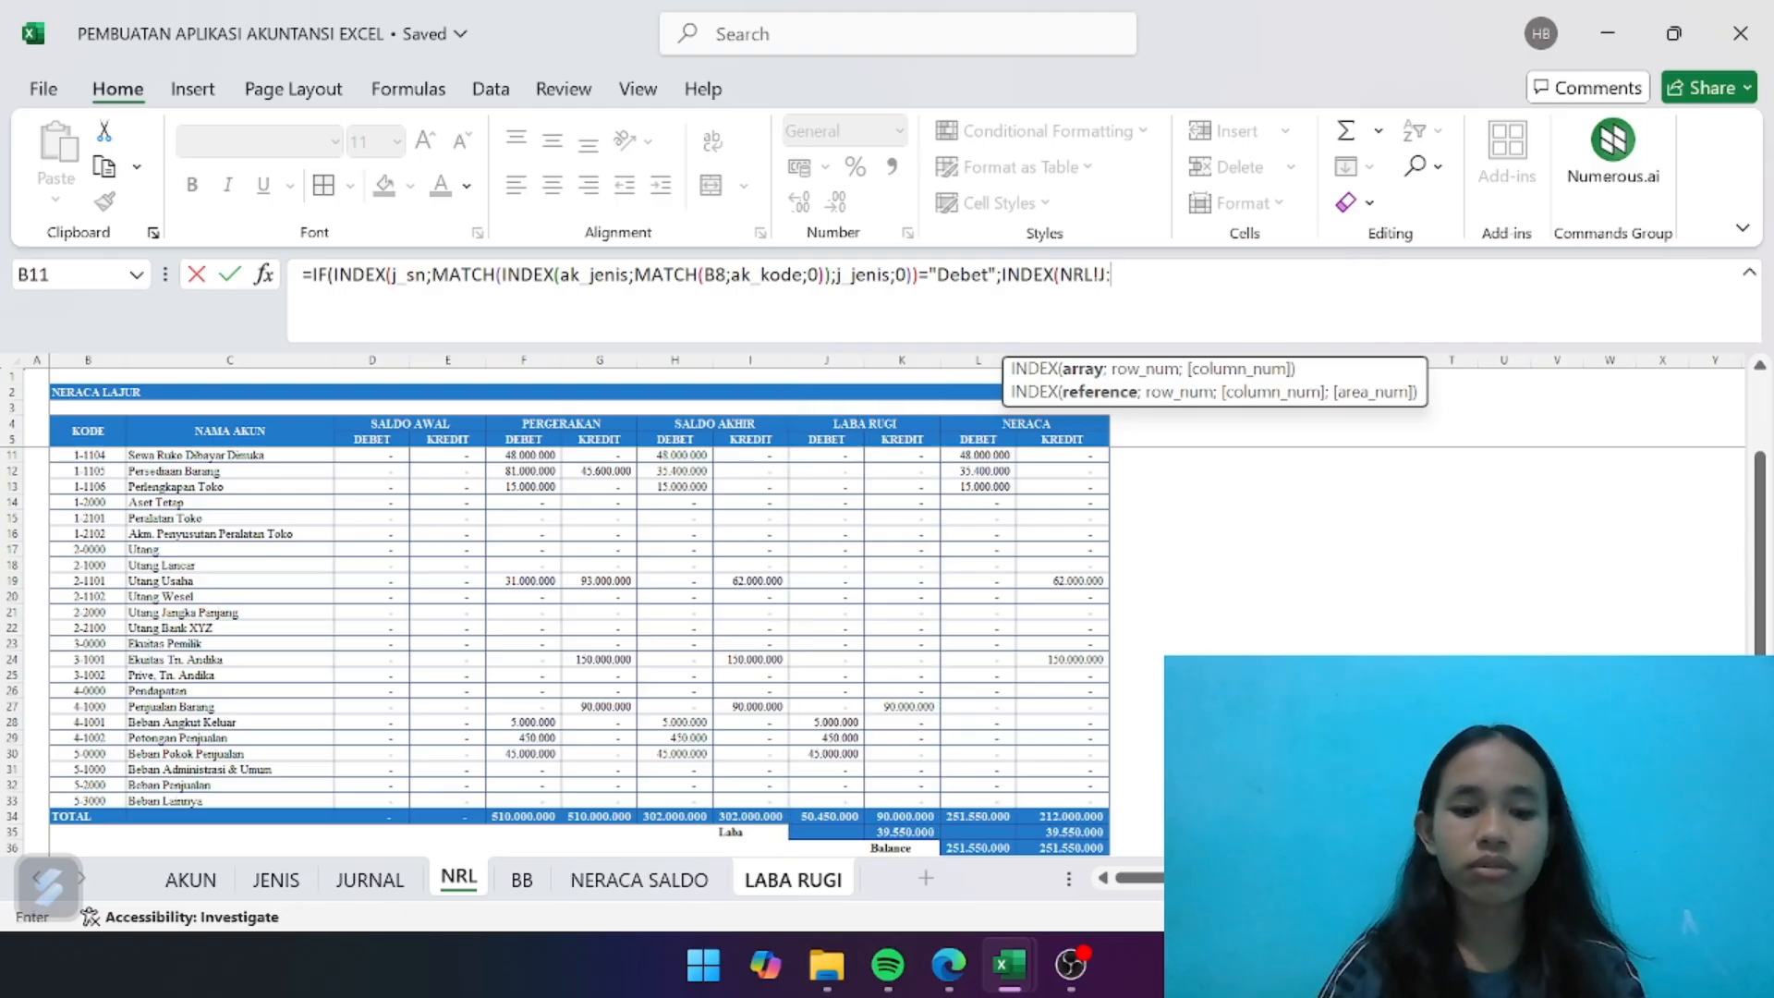
{"action": "type", "text": "J"}
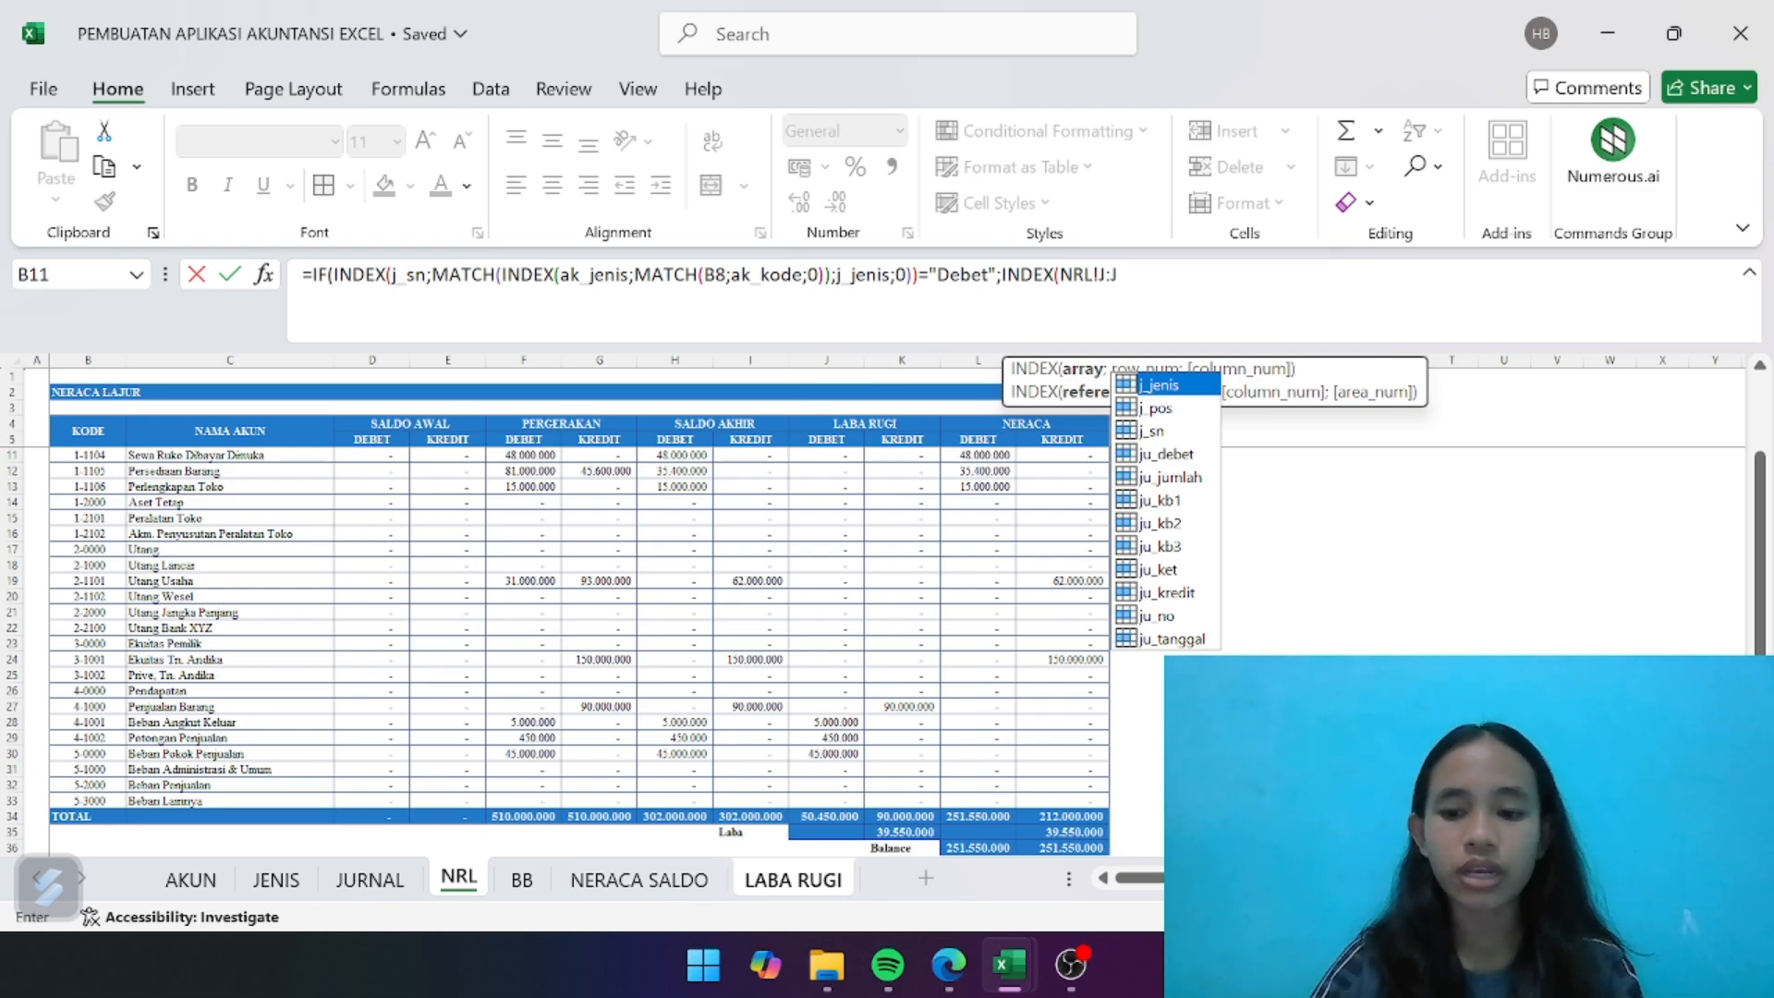
{"action": "type", "text": ";"}
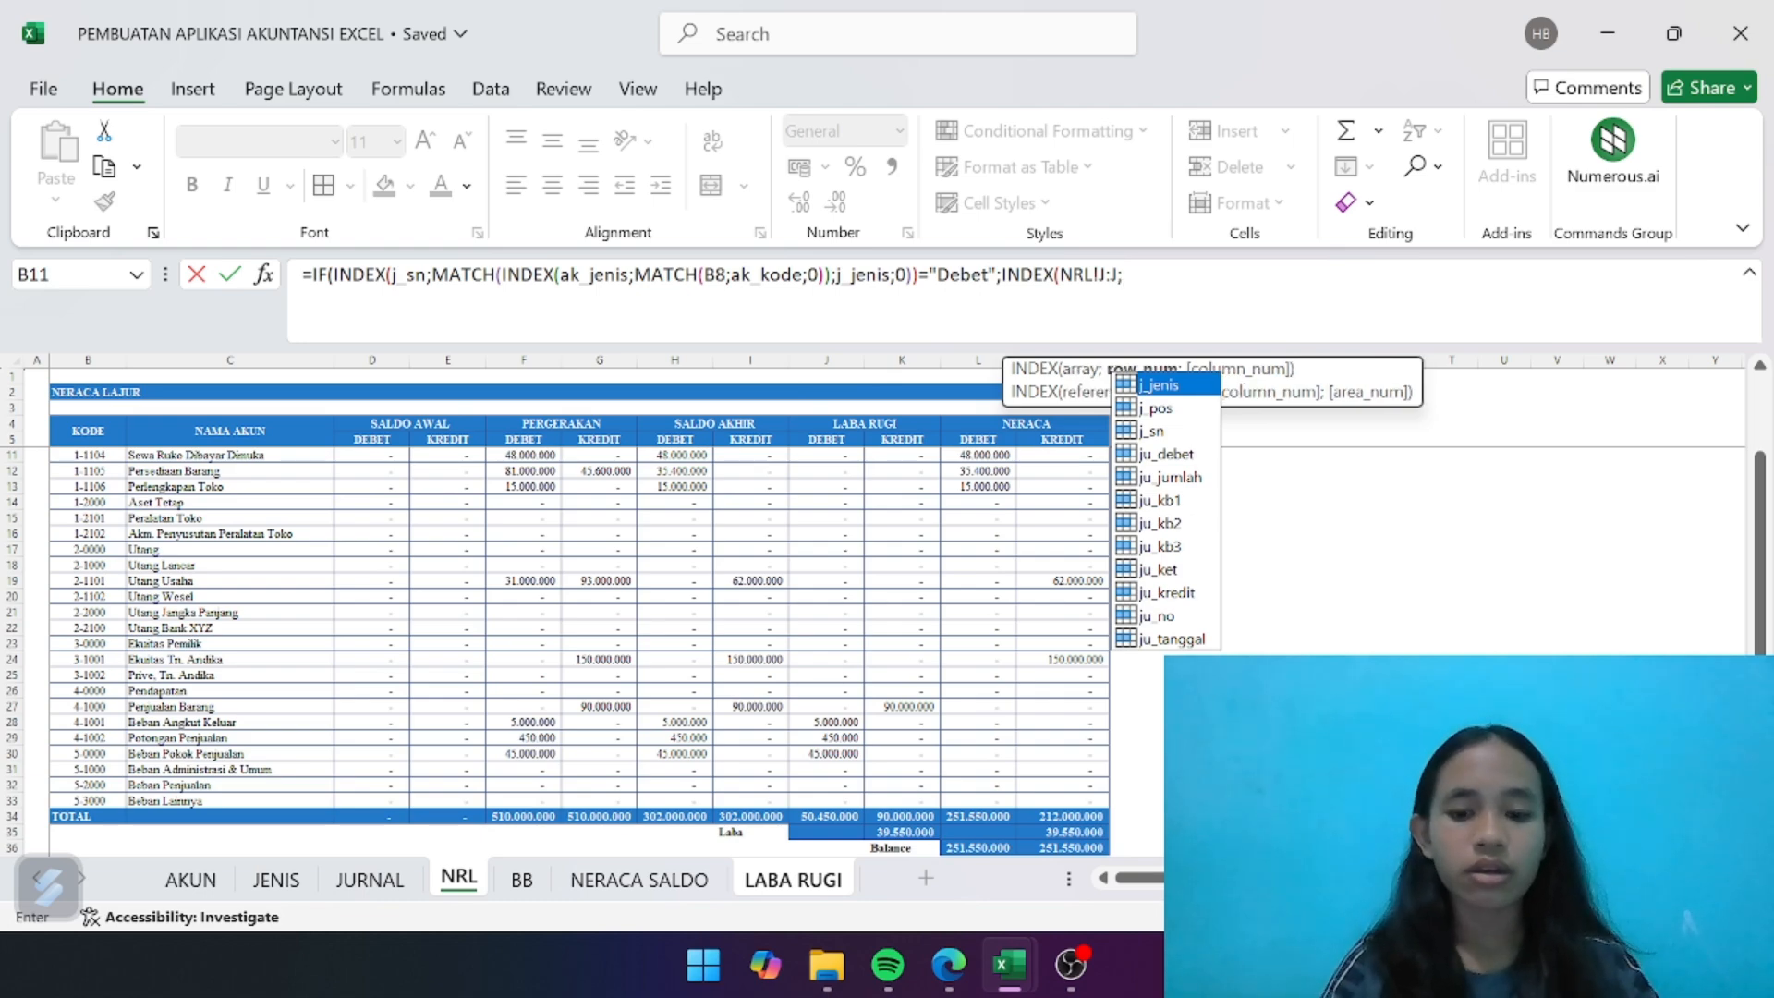
{"action": "type", "text": "MAT"}
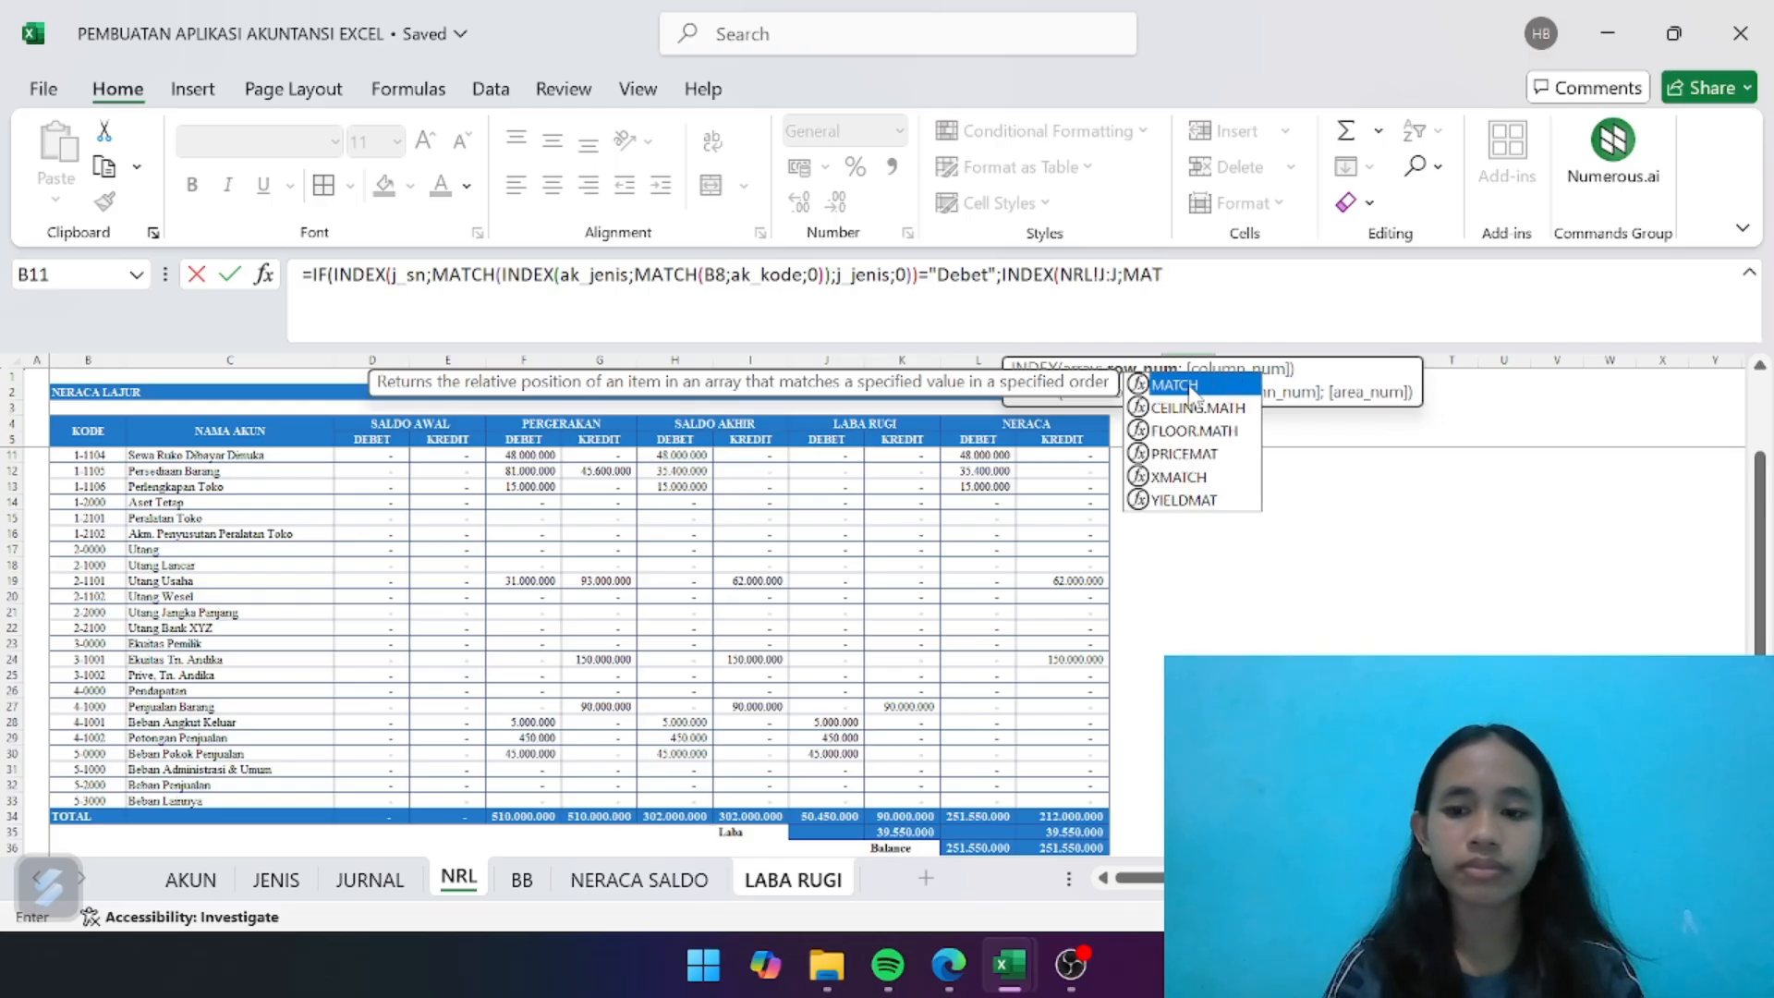
{"action": "double_click", "coordinate": [1190, 386]}
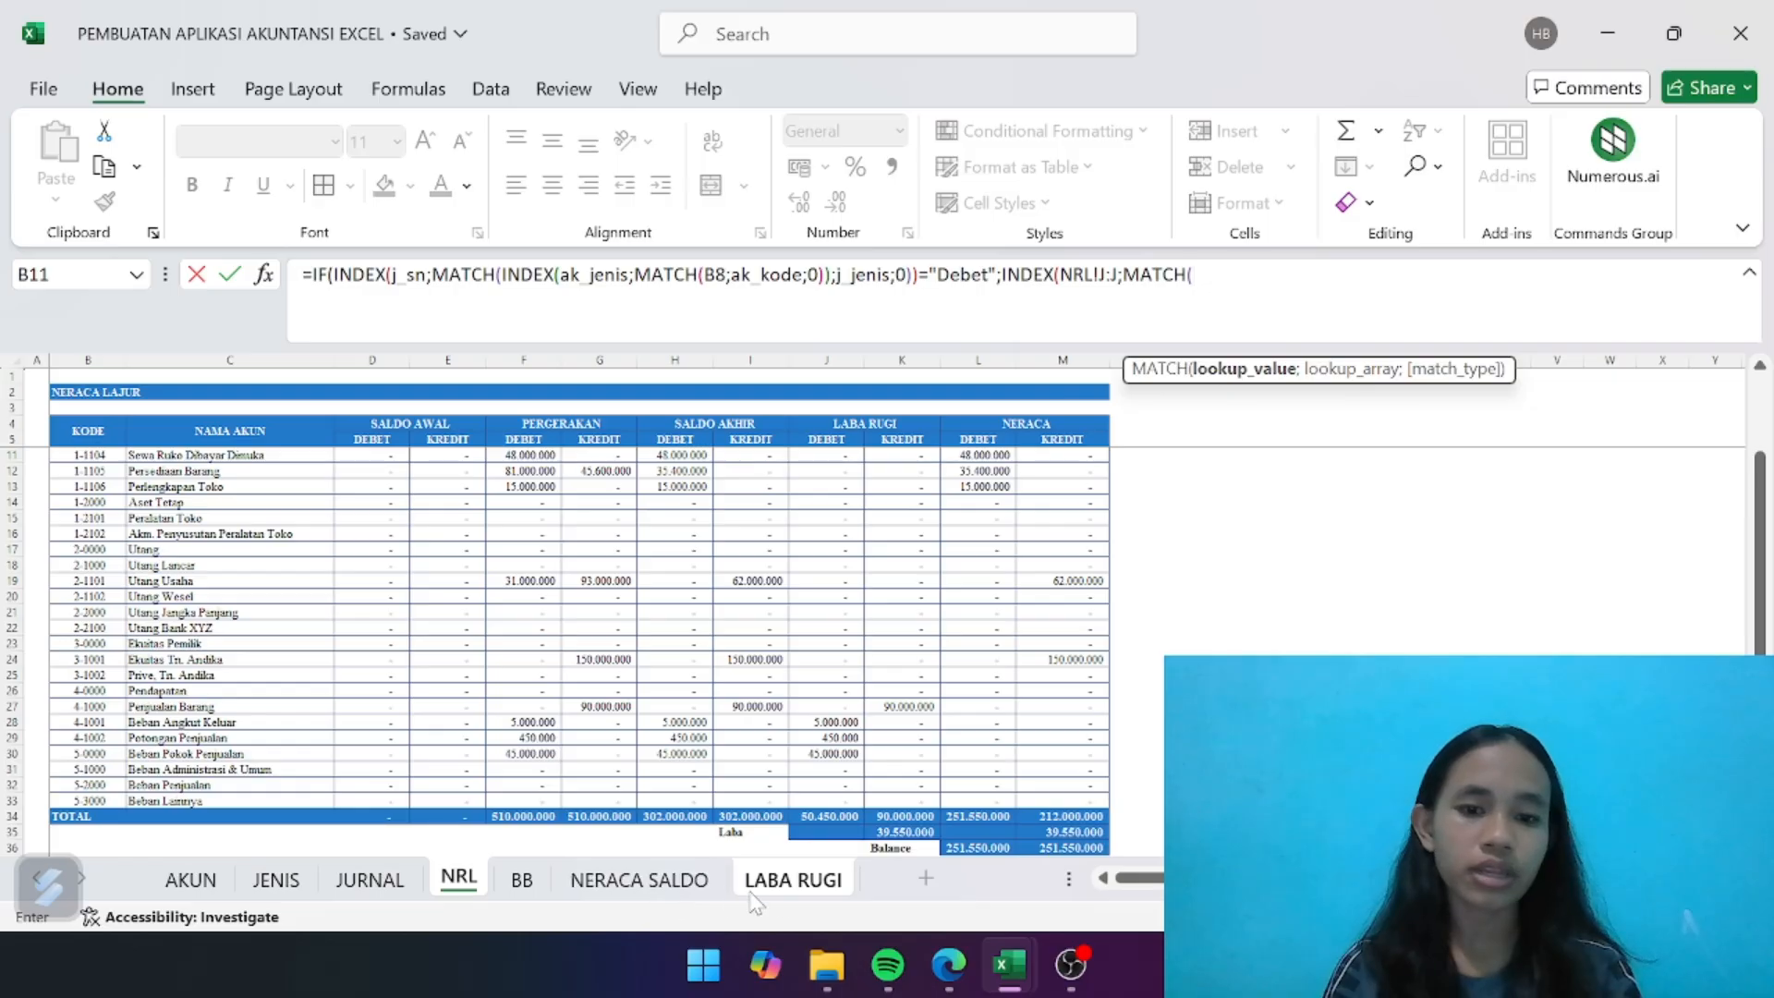
- Complete the MATCH with LABA RUGI cell B8, column B of the NRL sheet and exact match 0, and enter the D8 formula
{"action": "left_click", "coordinate": [784, 882]}
{"action": "left_click", "coordinate": [161, 575]}
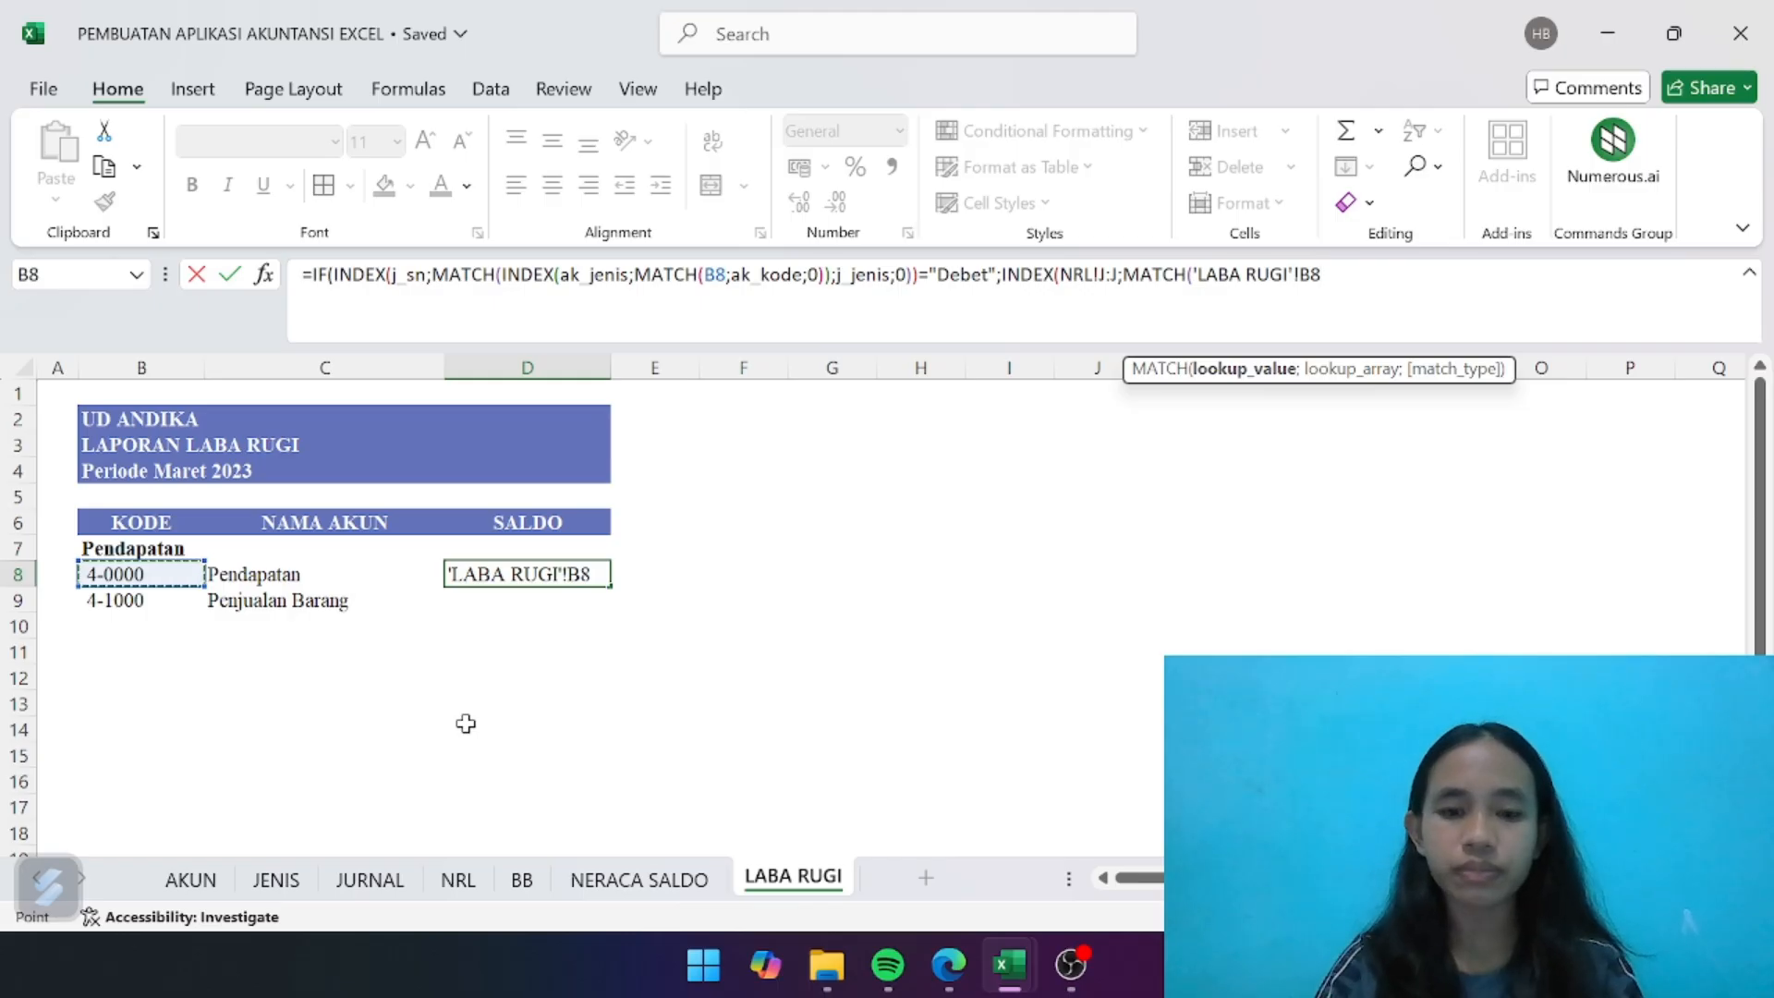
{"action": "type", "text": ";"}
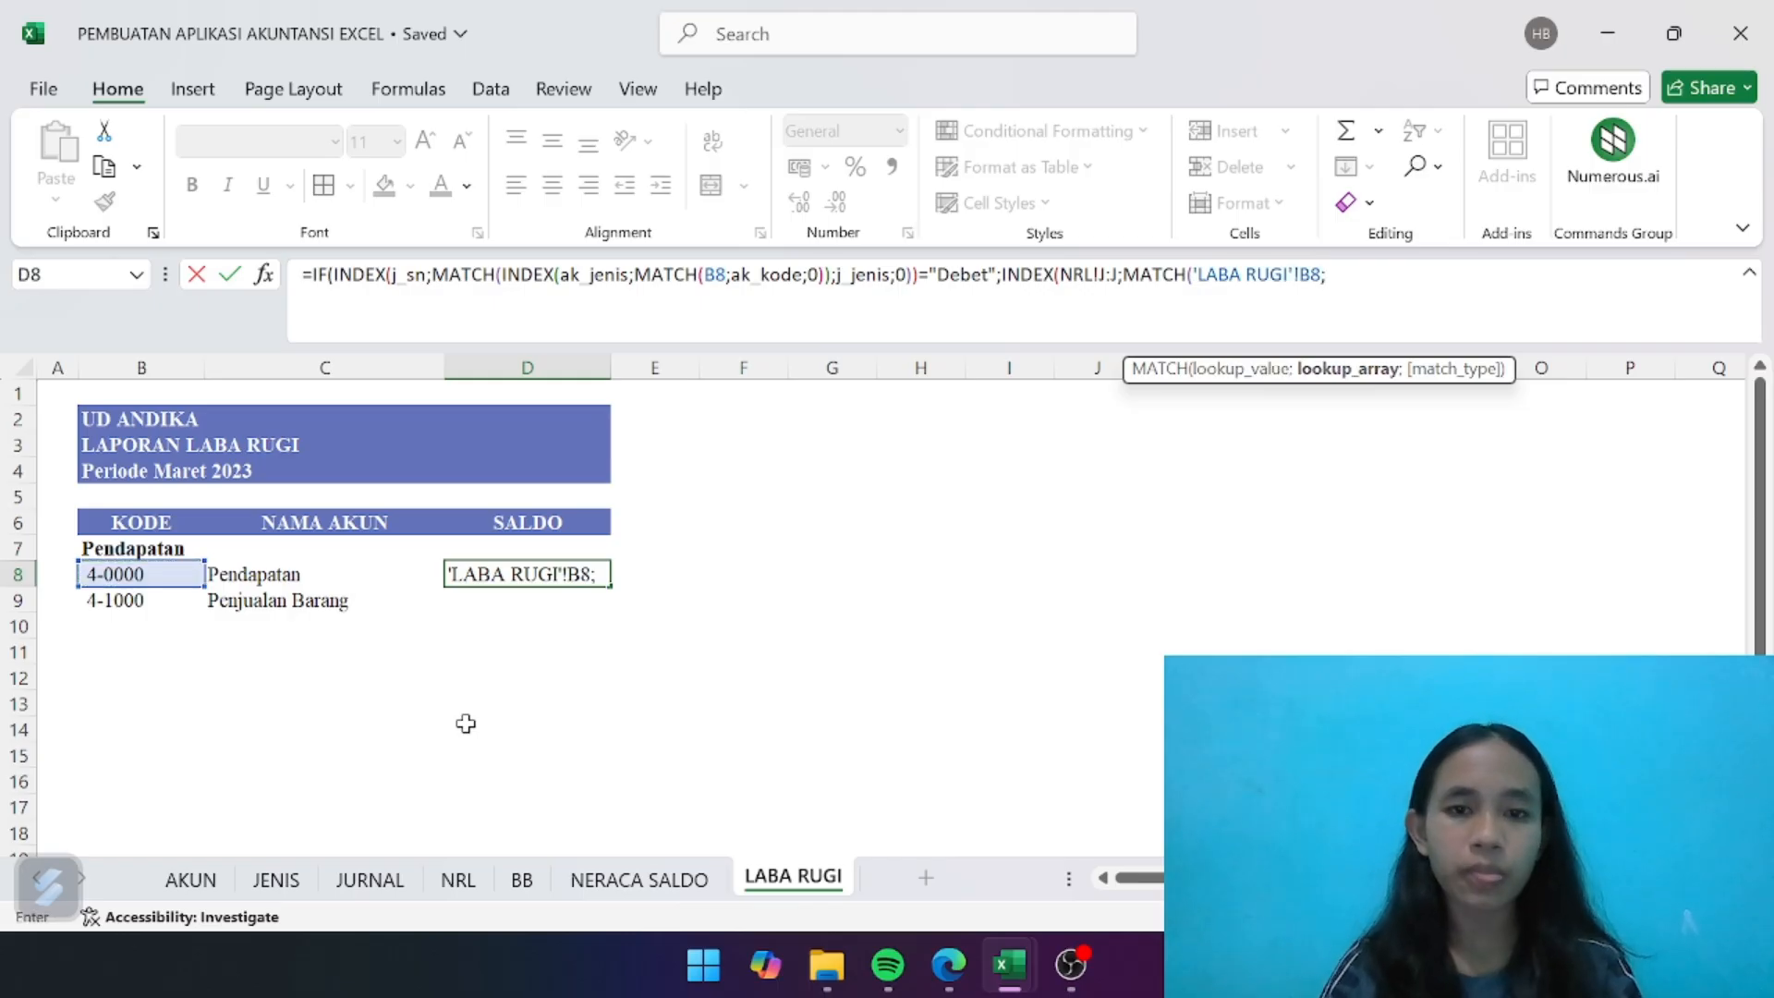
{"action": "left_click", "coordinate": [458, 887]}
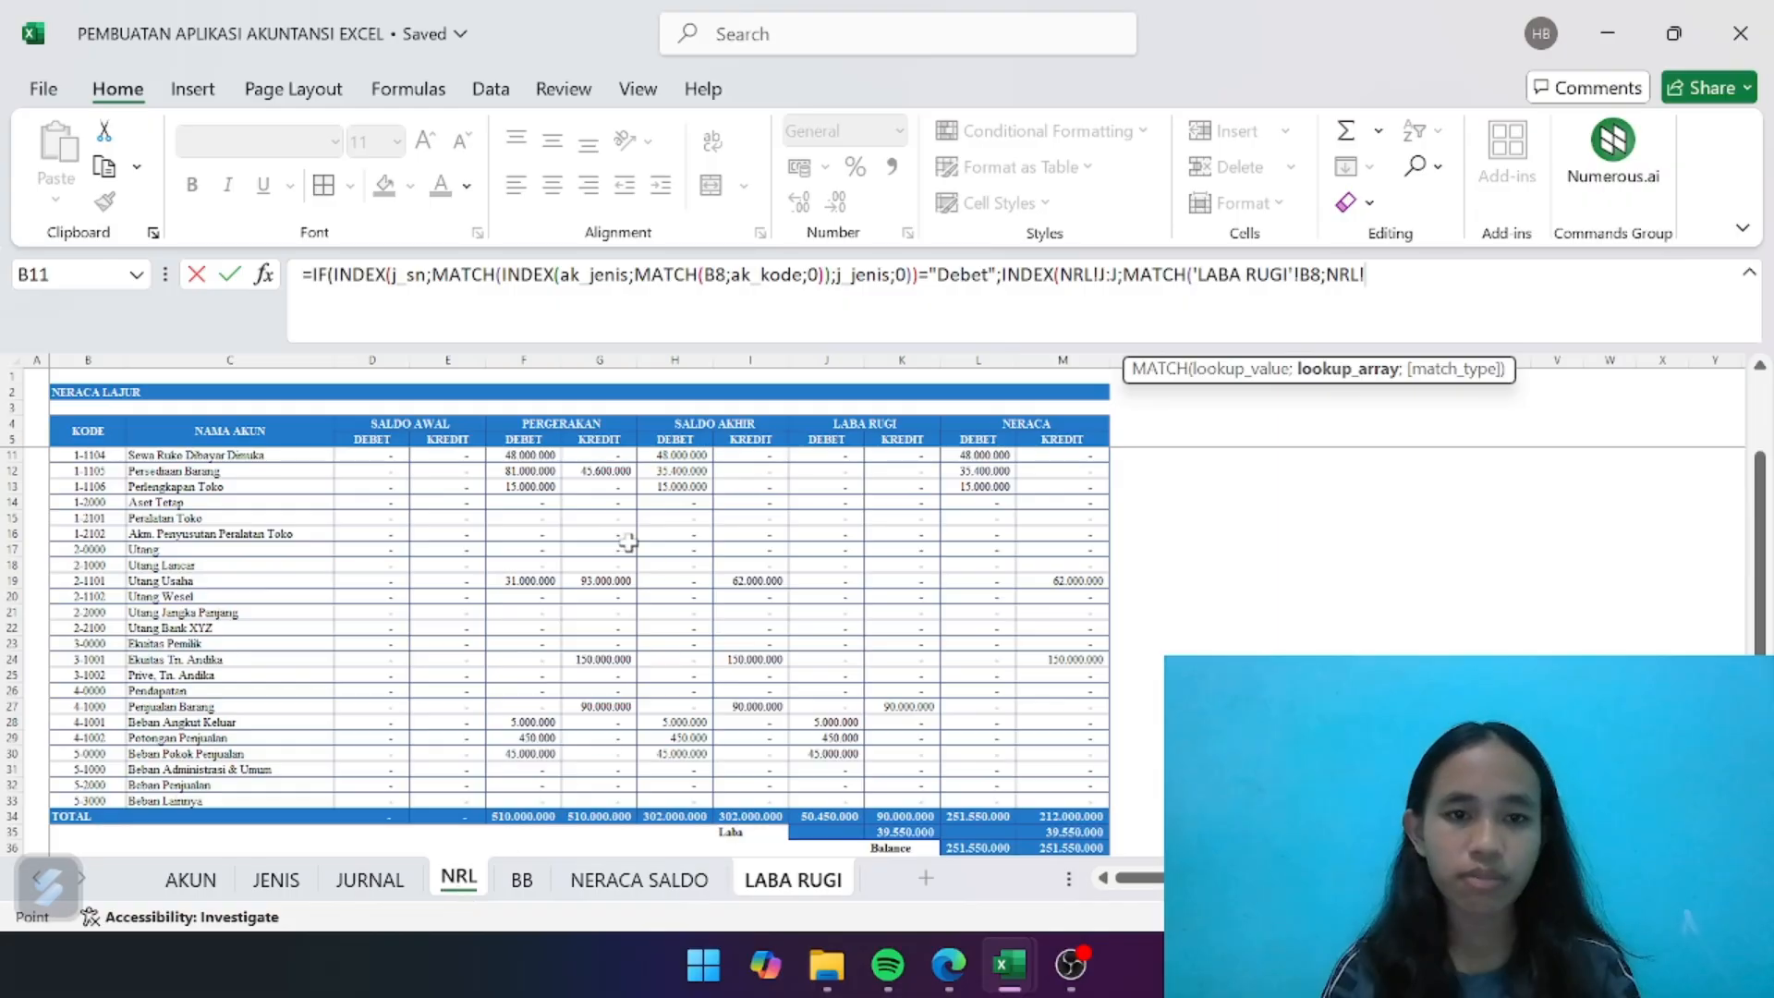
{"action": "left_click", "coordinate": [102, 351]}
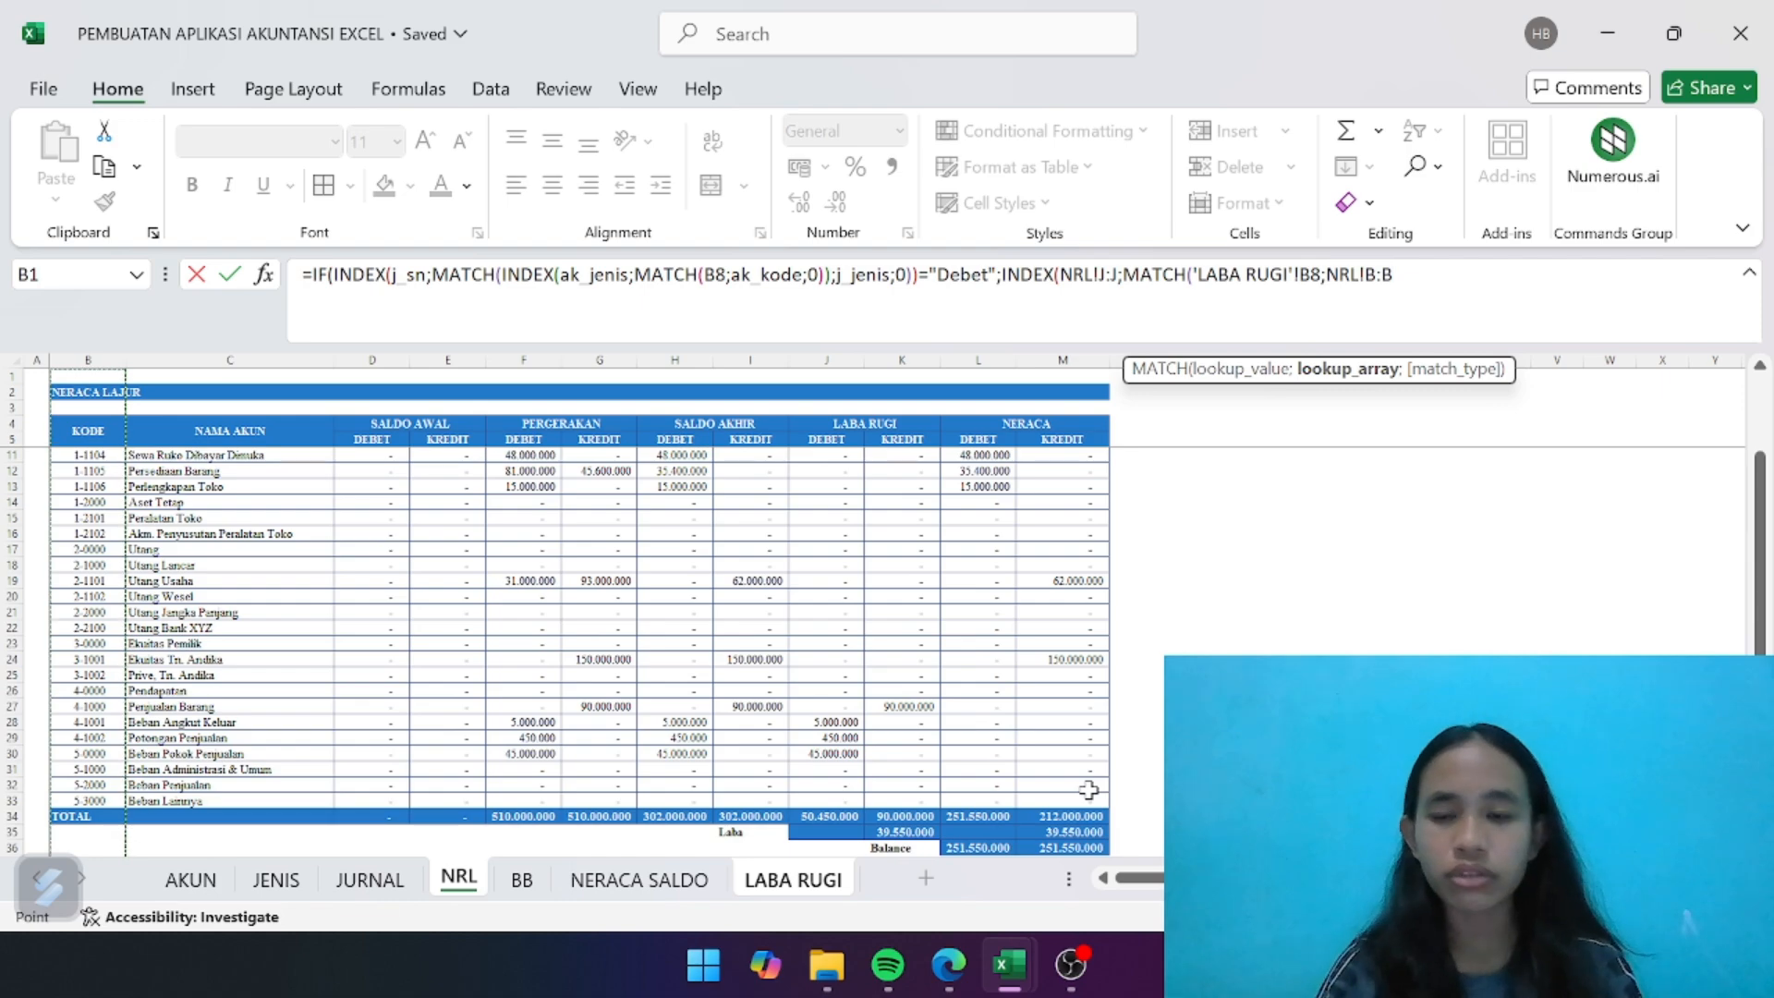
{"action": "type", "text": ";0"}
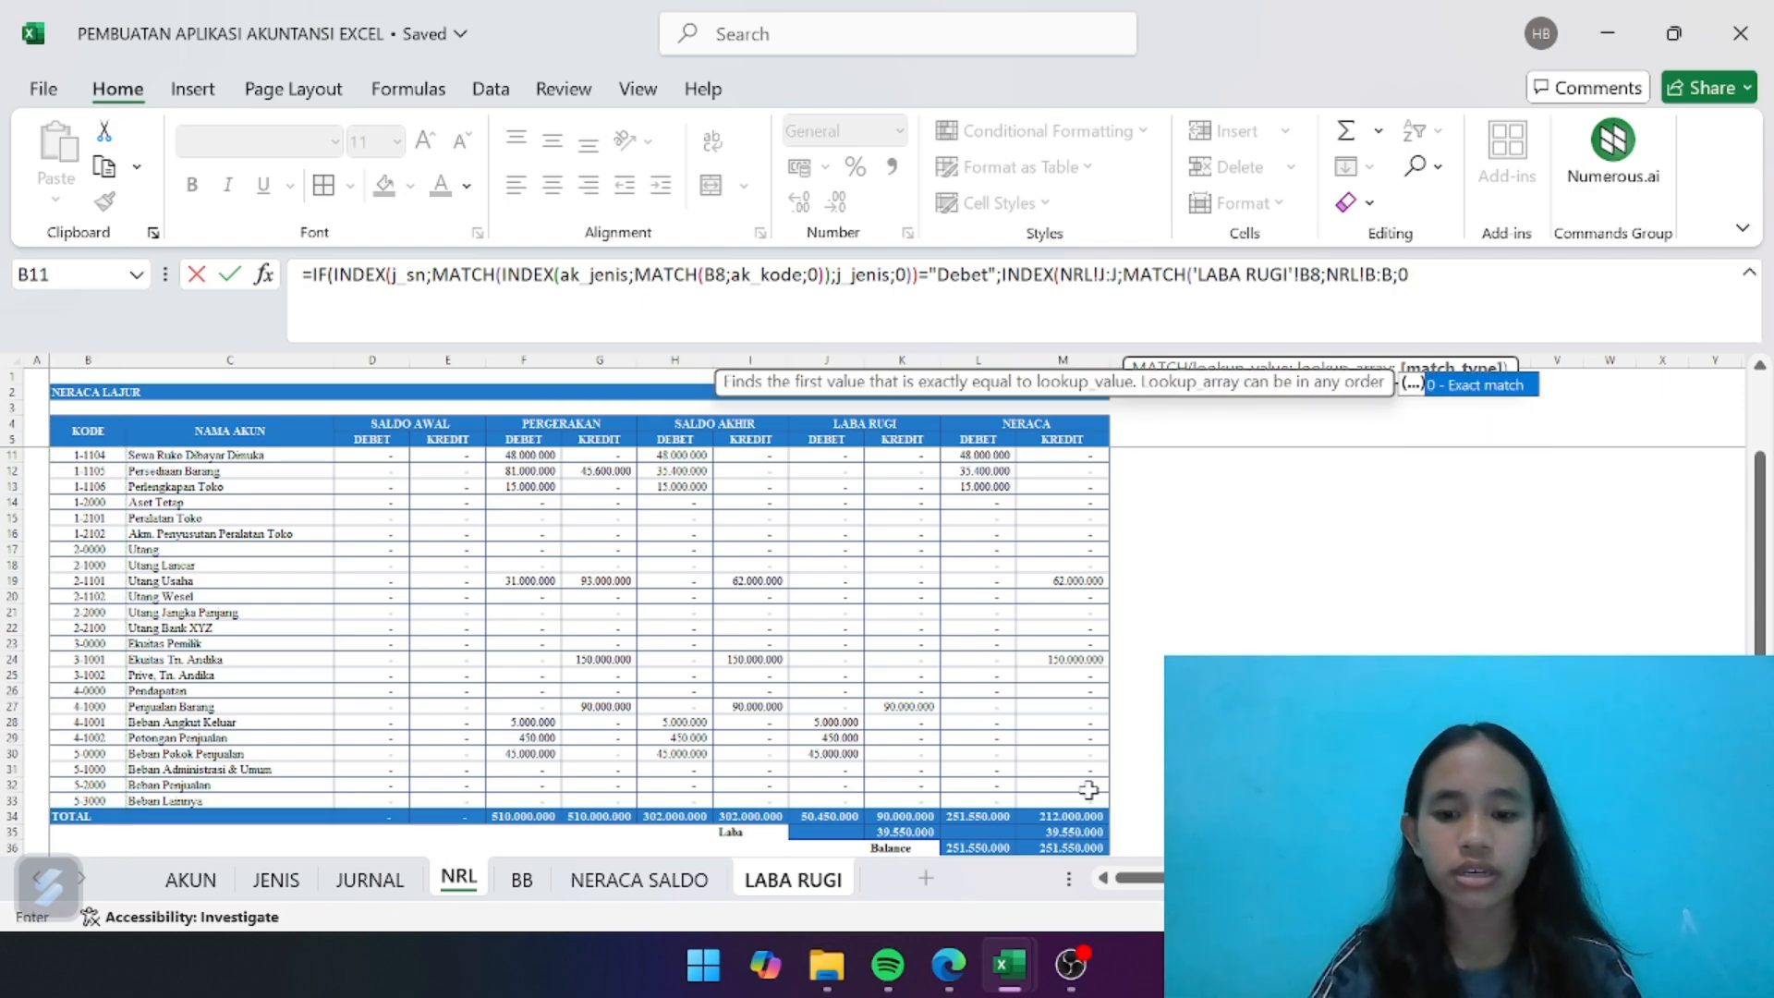
{"action": "type", "text": "))"}
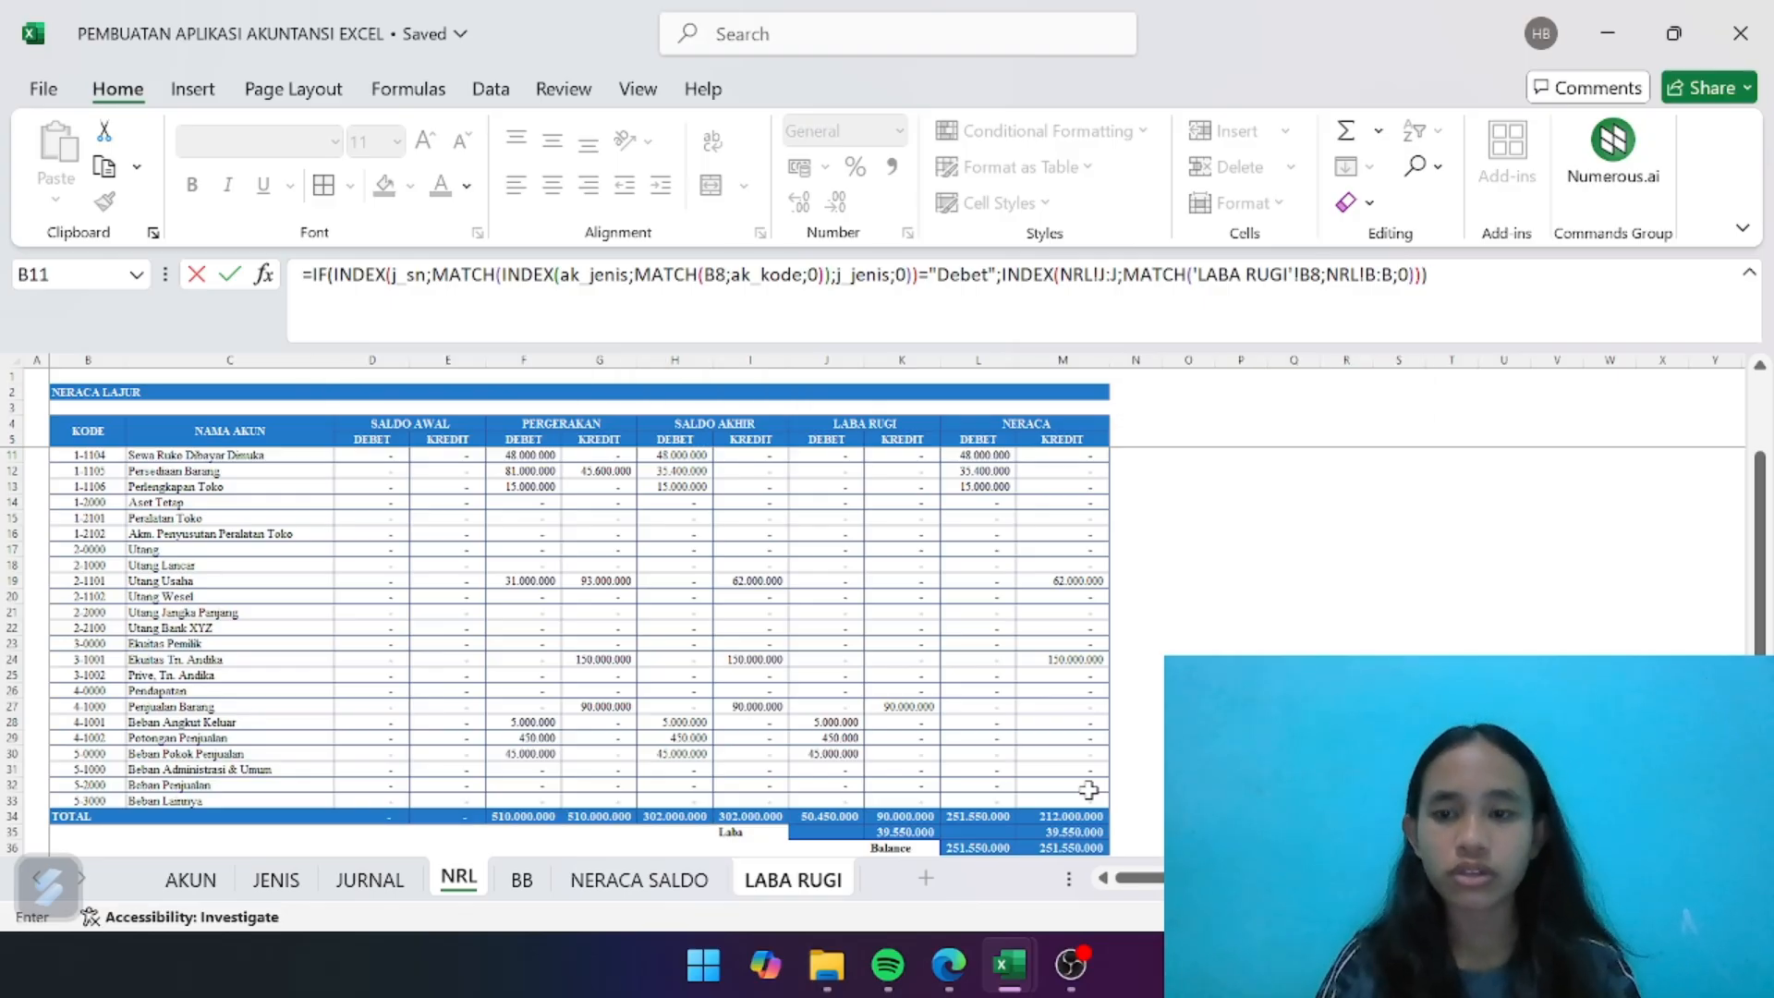
{"action": "key", "text": "Return"}
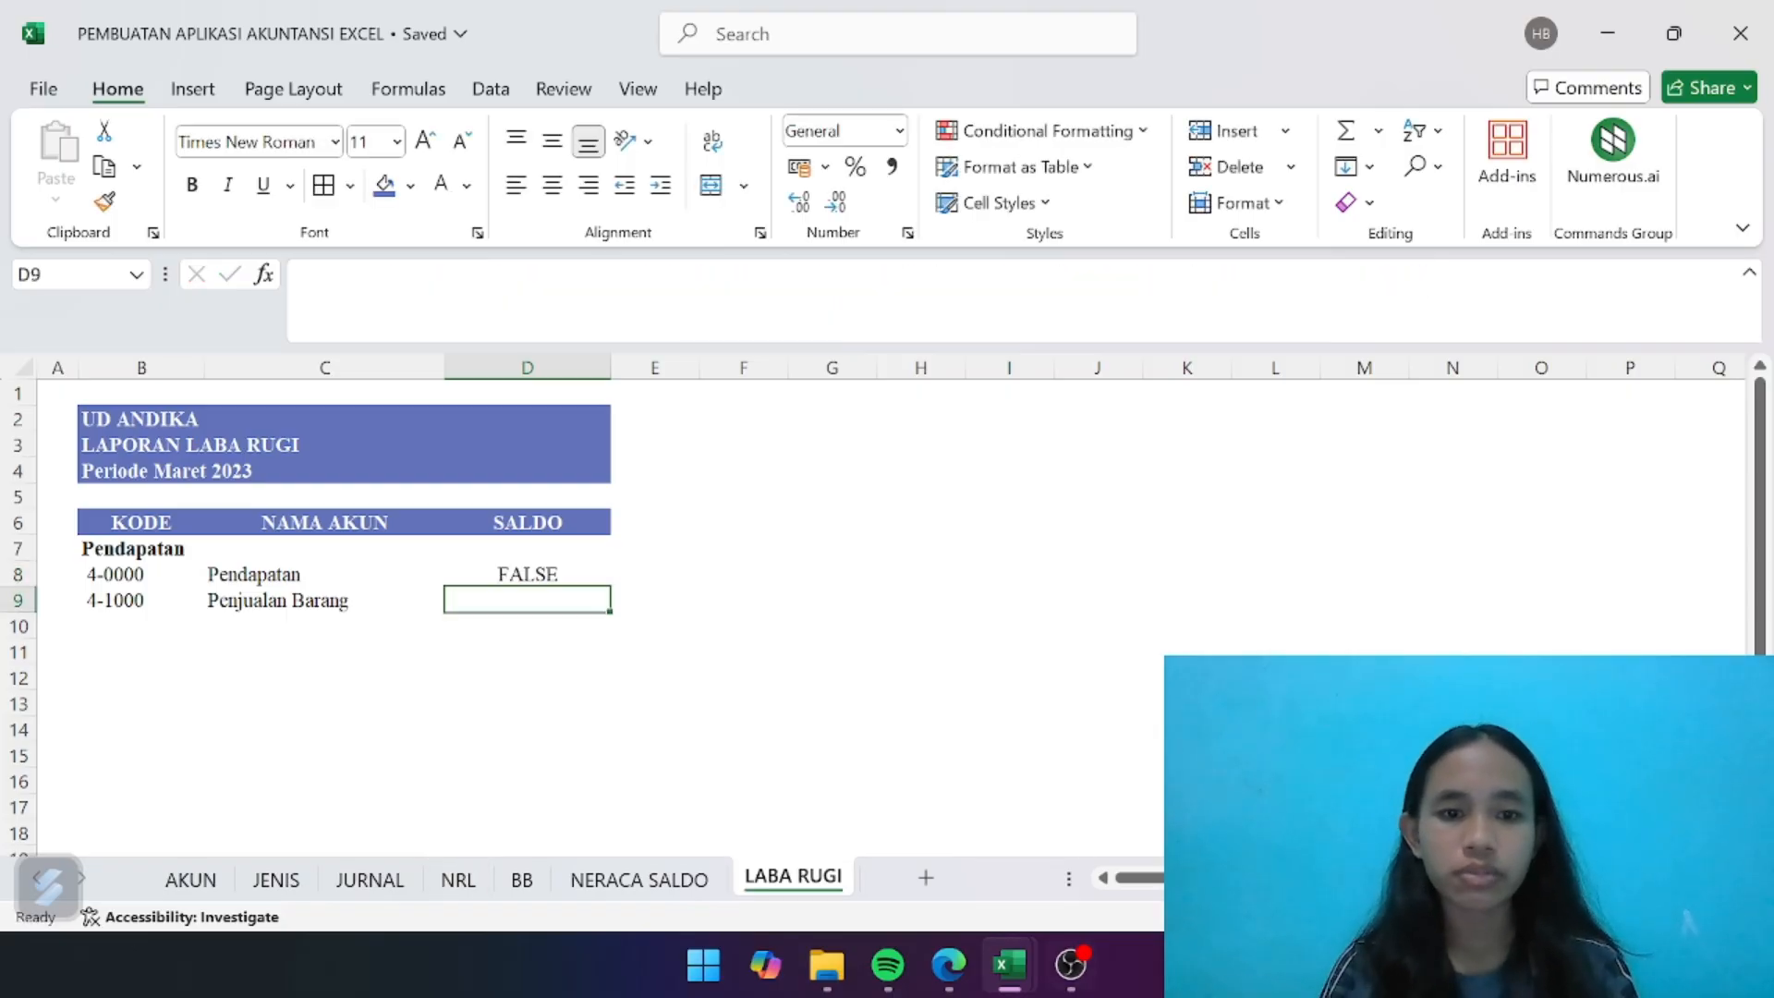
- Reopen the D8 formula and start an INDEX as the value-if-false argument of the IF
{"action": "left_click", "coordinate": [565, 573]}
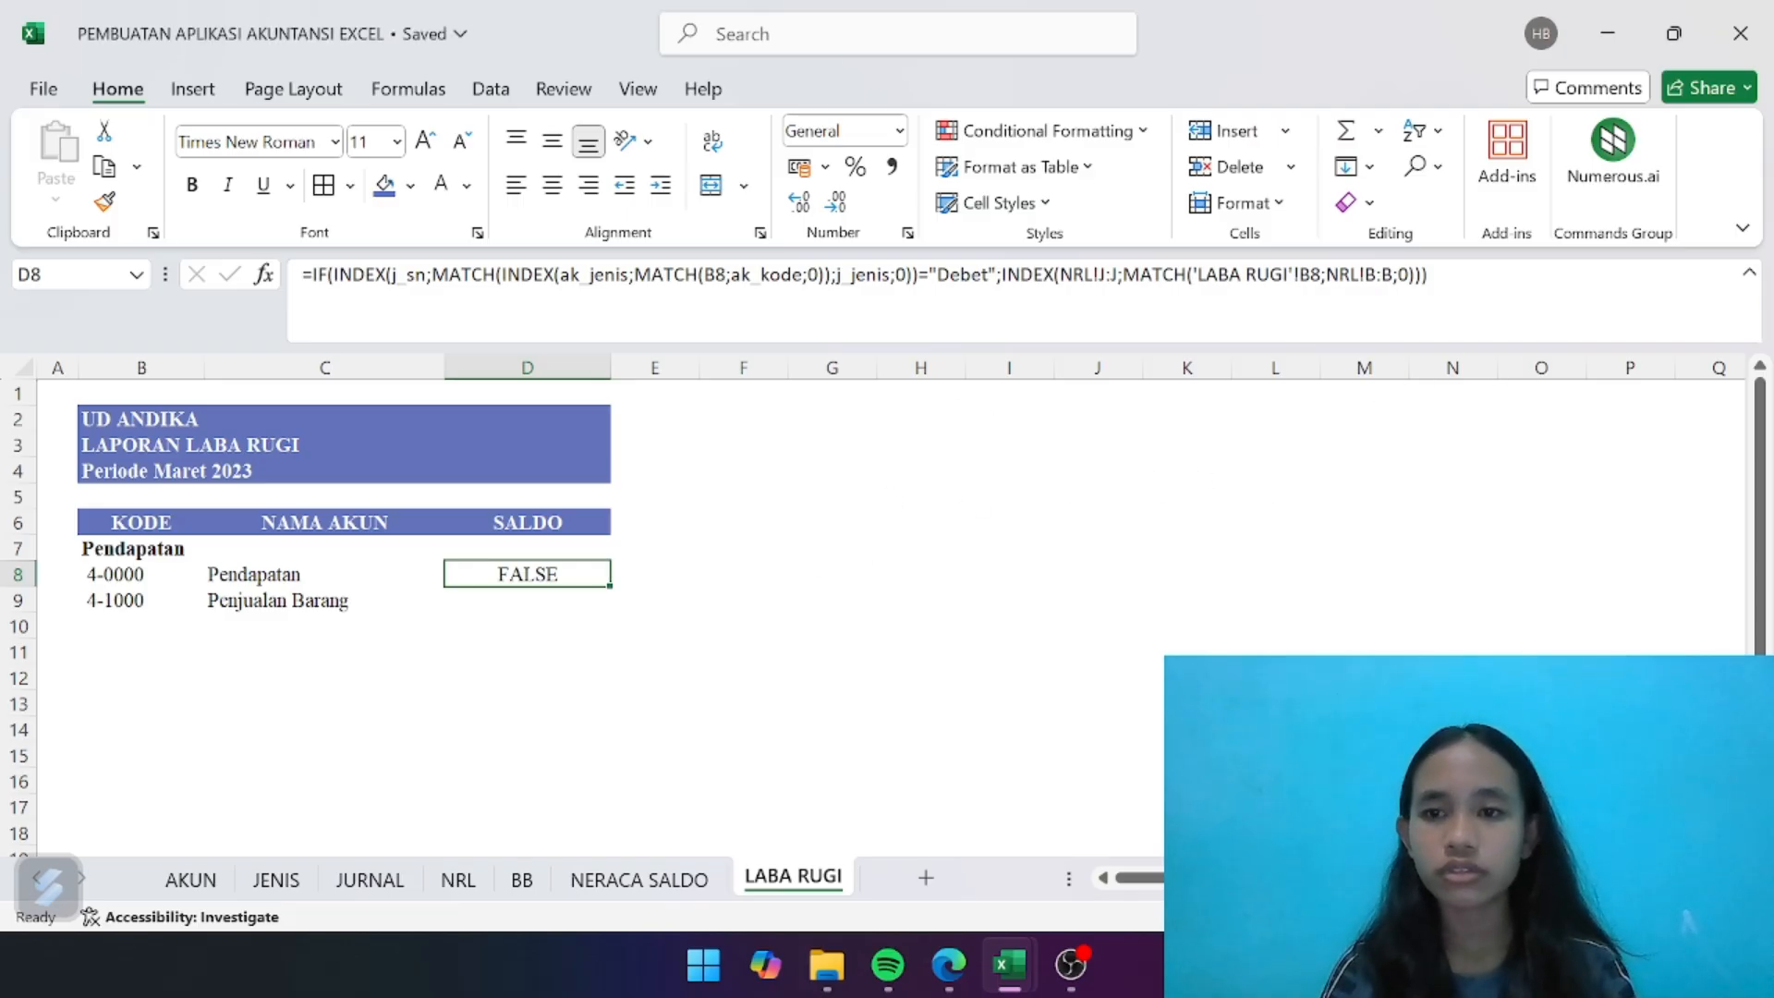
{"action": "left_click", "coordinate": [1430, 276]}
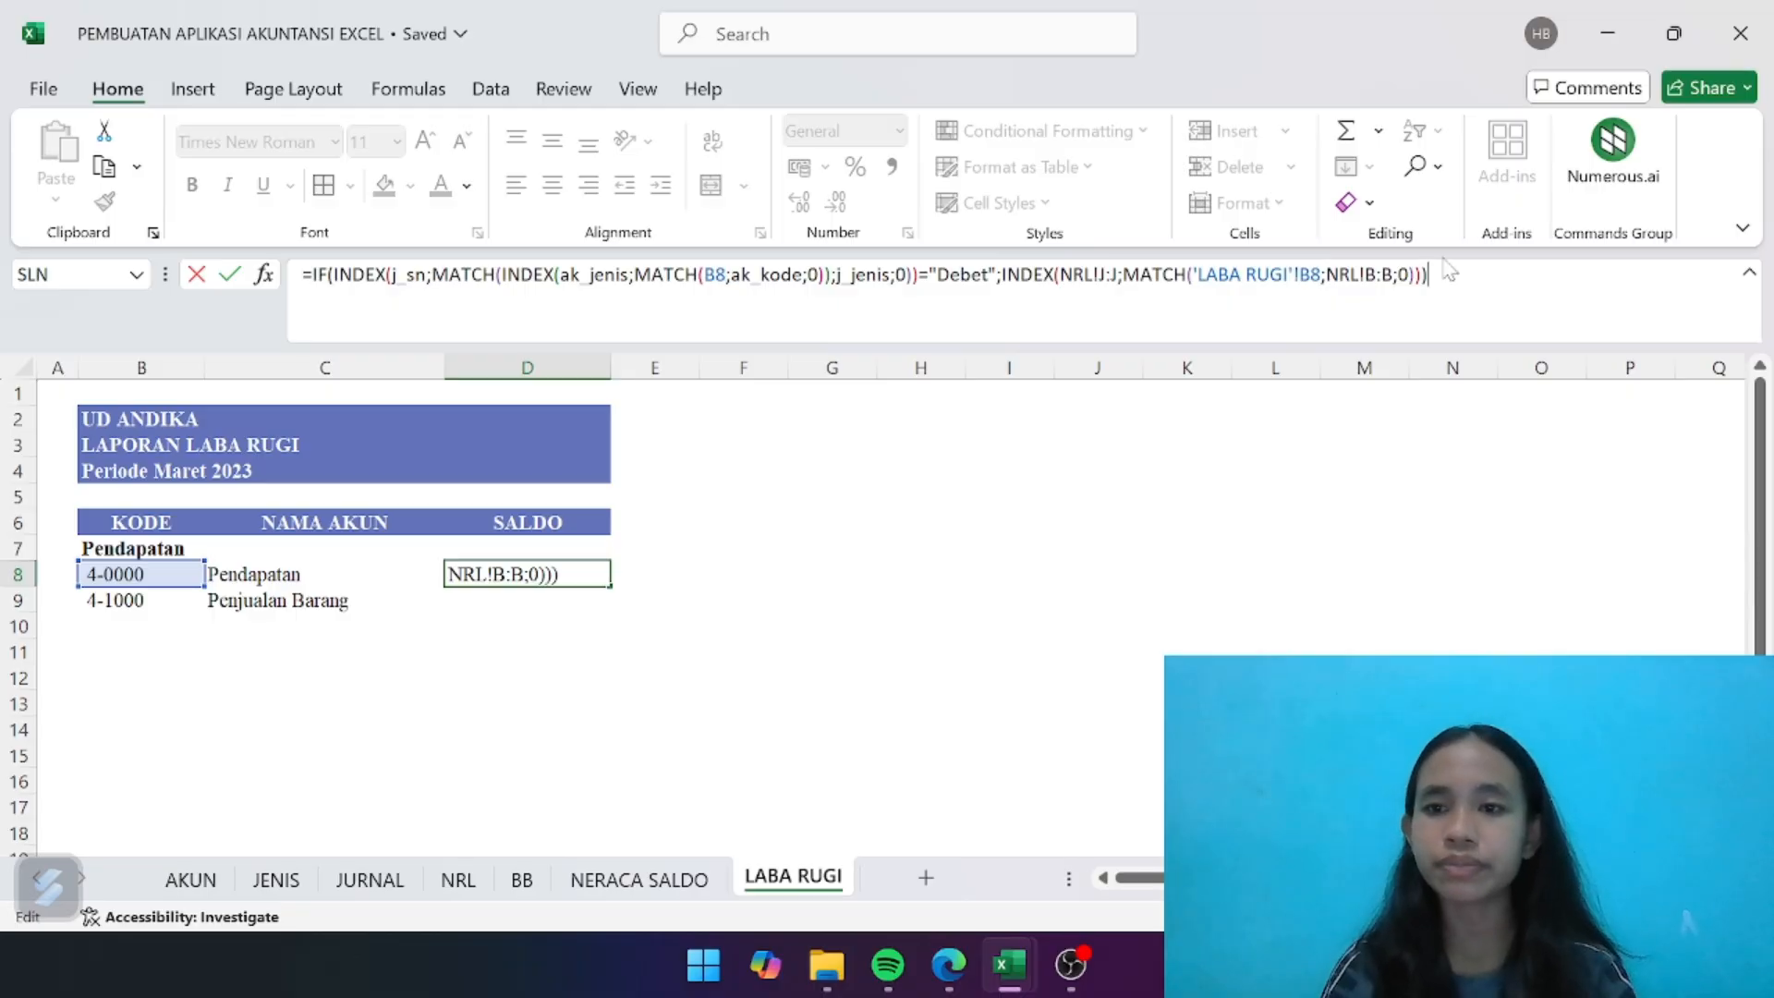
{"action": "key", "text": "BackSpace"}
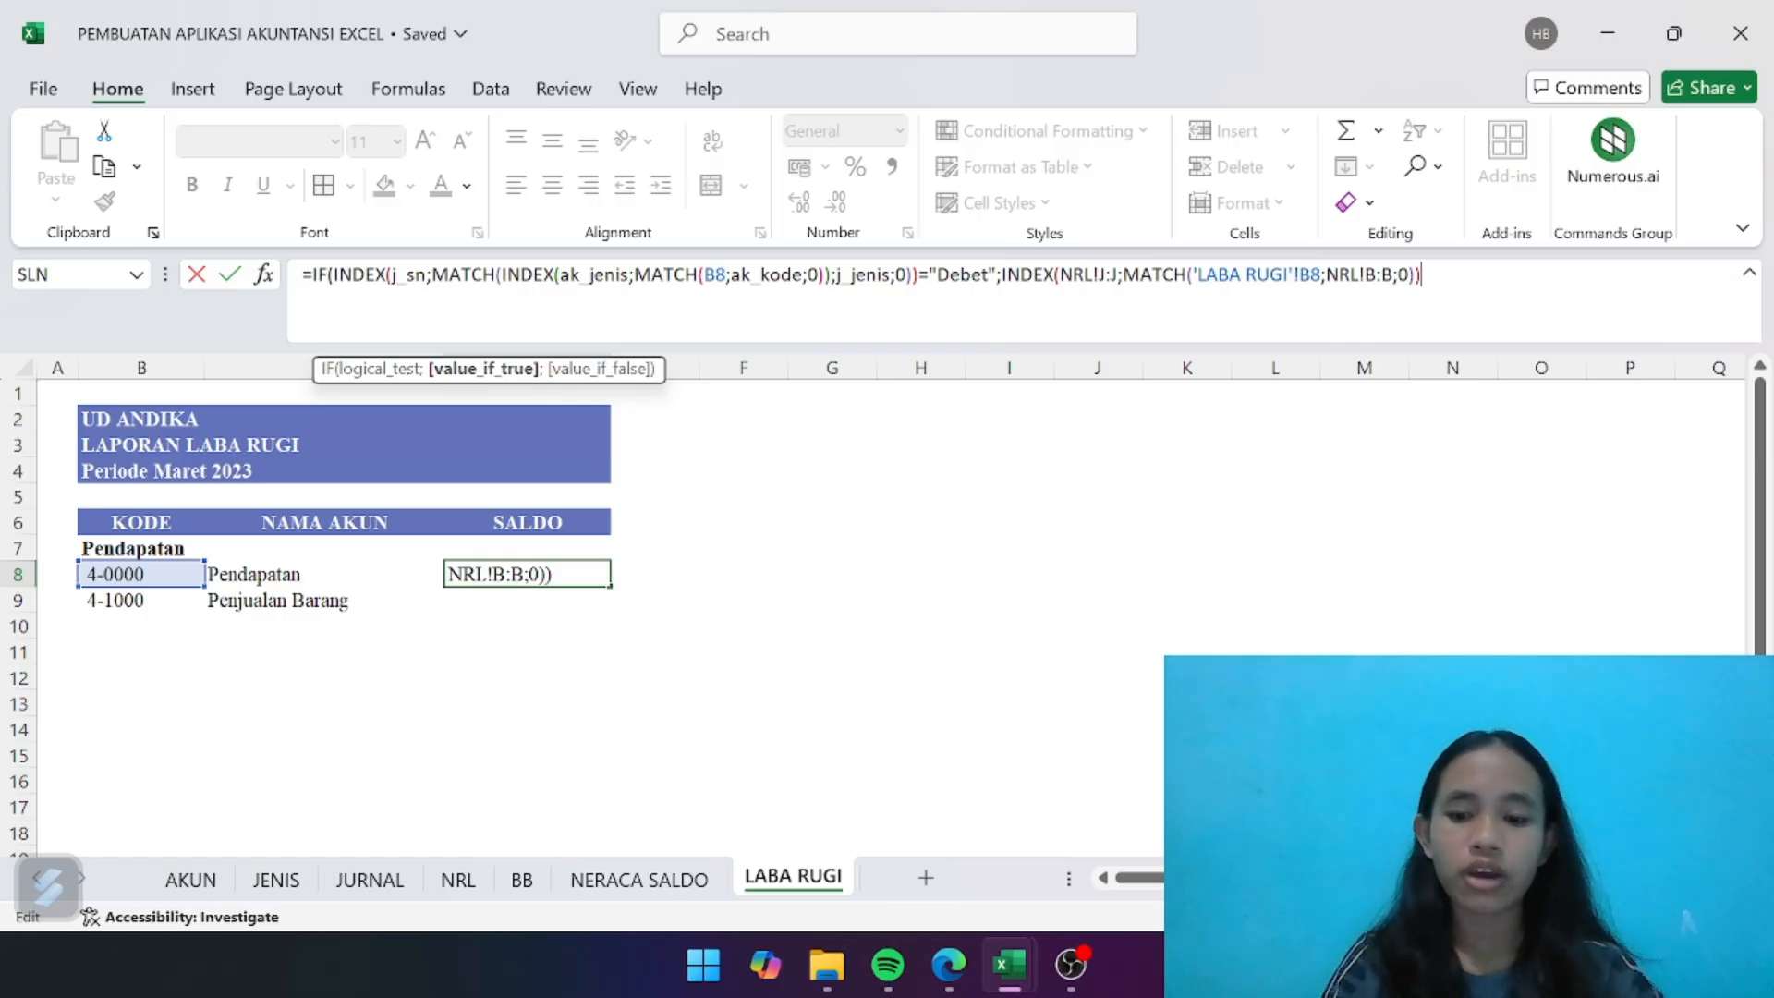
{"action": "type", "text": ";INDE"}
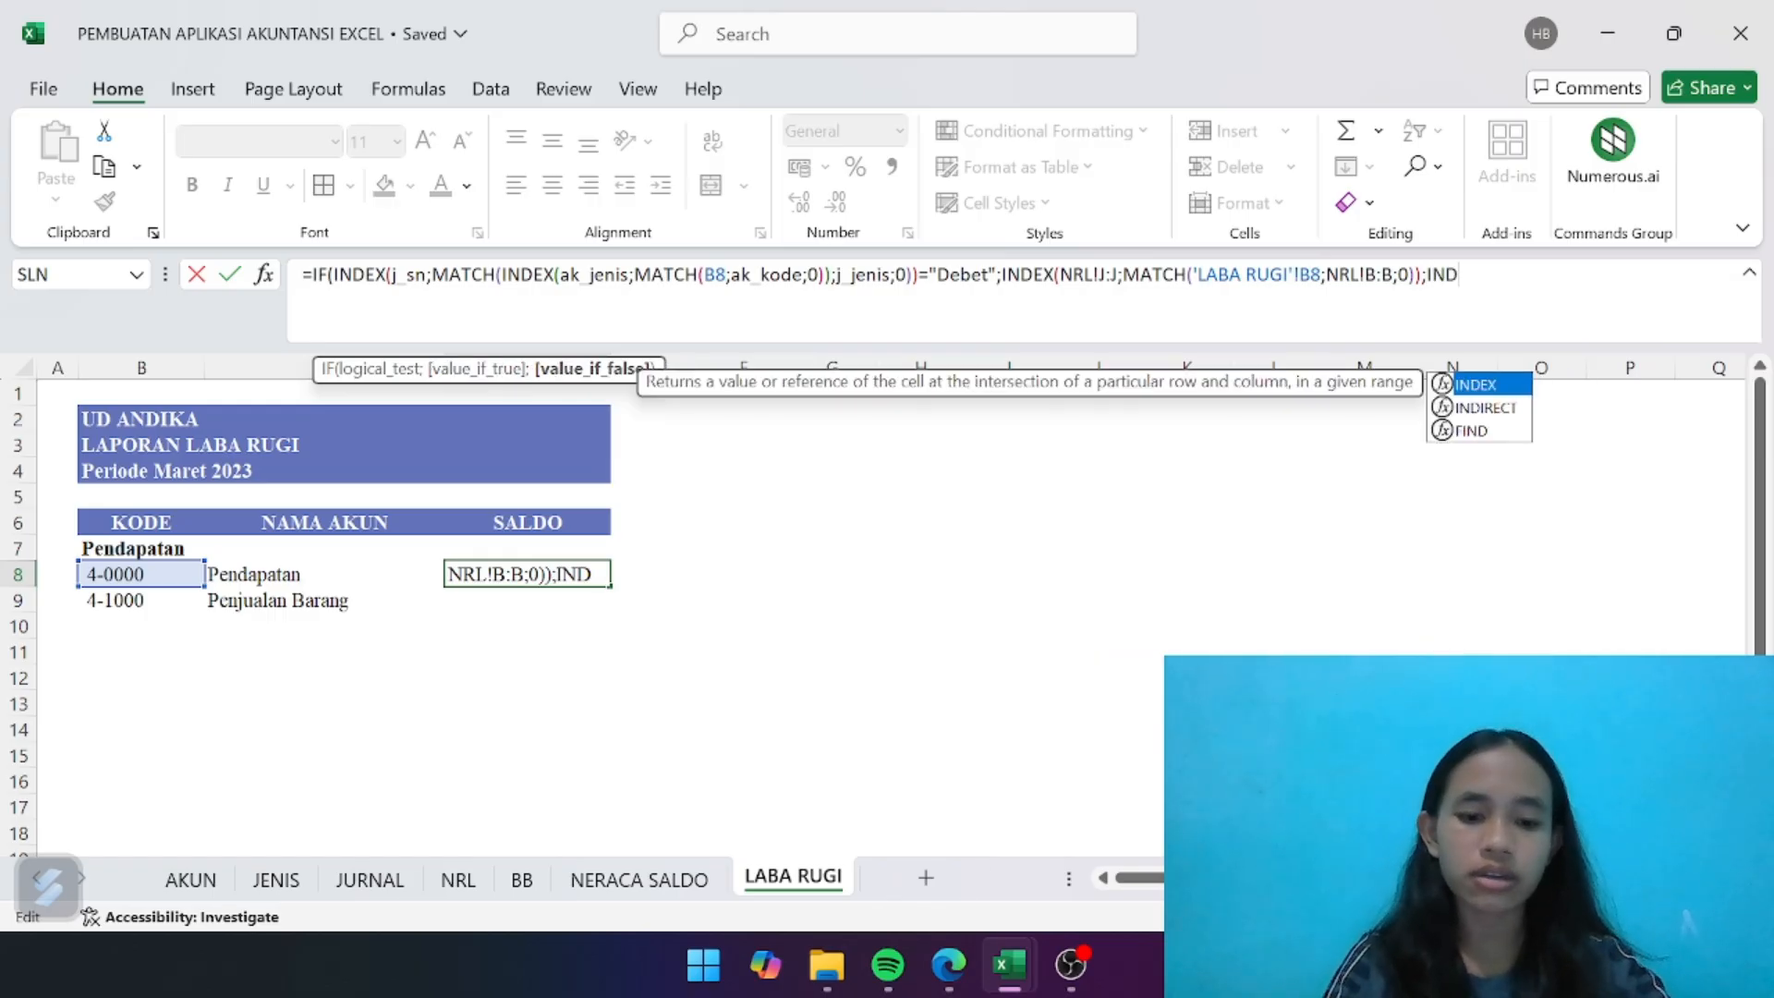
{"action": "double_click", "coordinate": [1464, 386]}
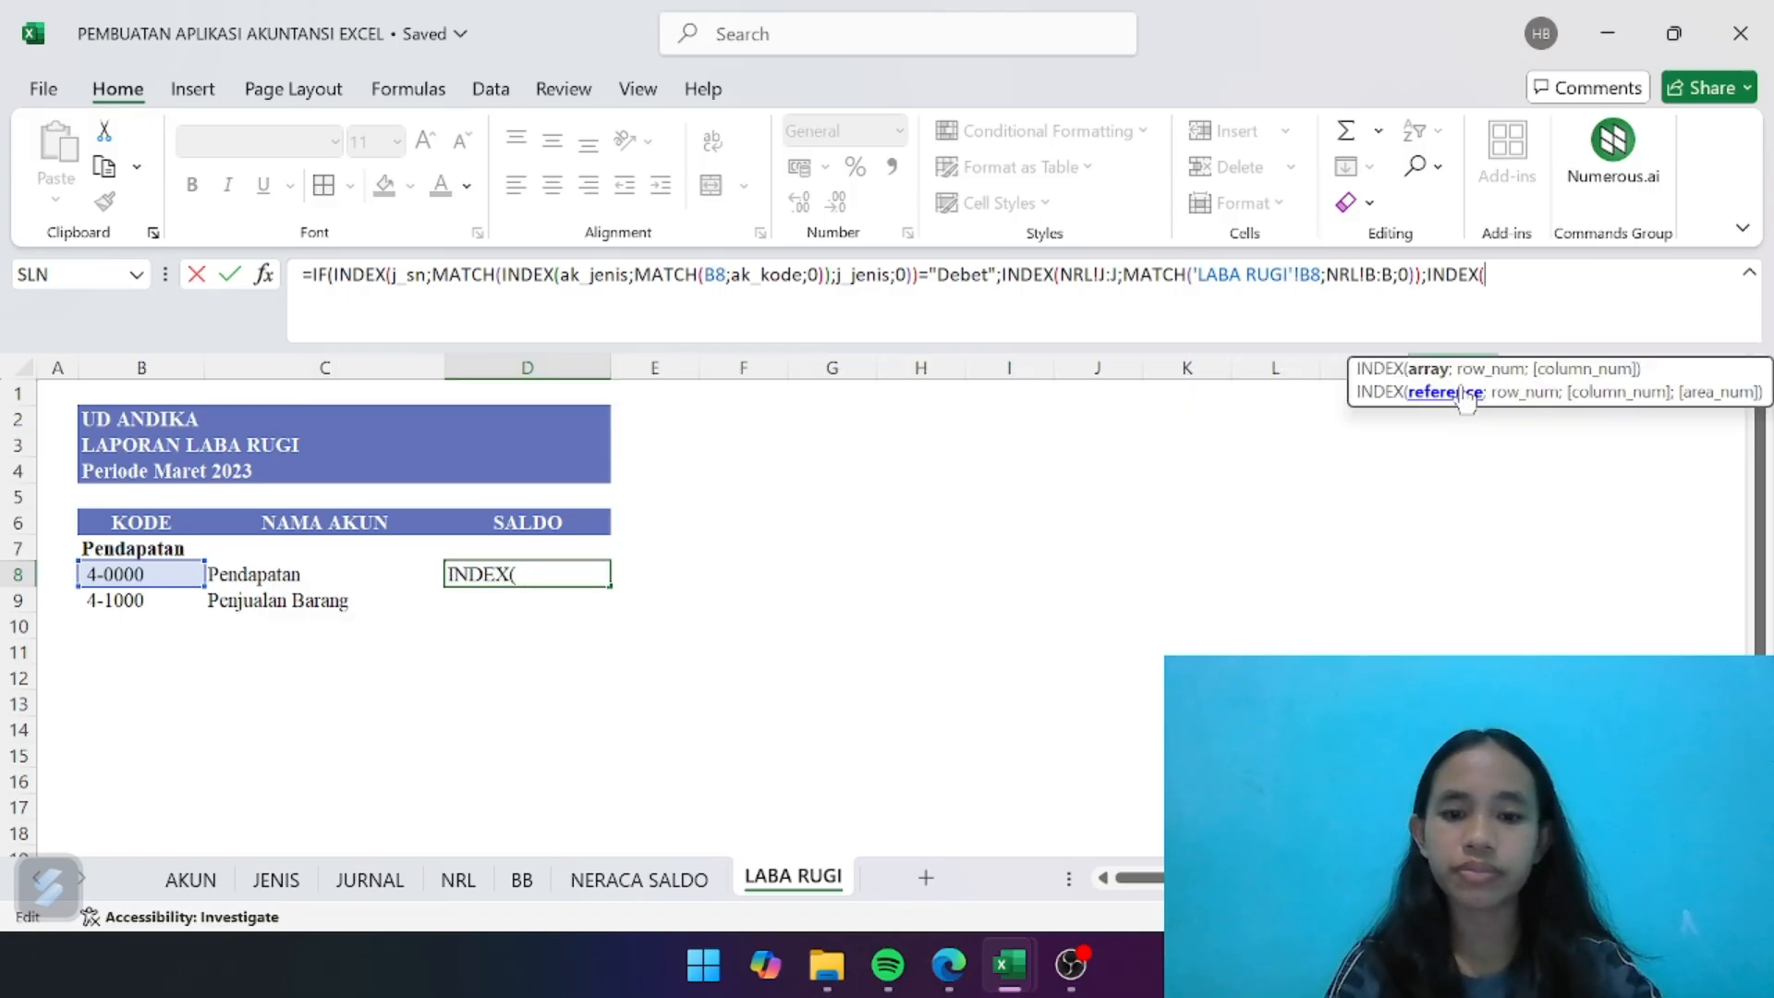
- Set the array of the value-if-false INDEX to the LABA RUGI credit column, NRL!K:K
{"action": "left_click", "coordinate": [458, 882]}
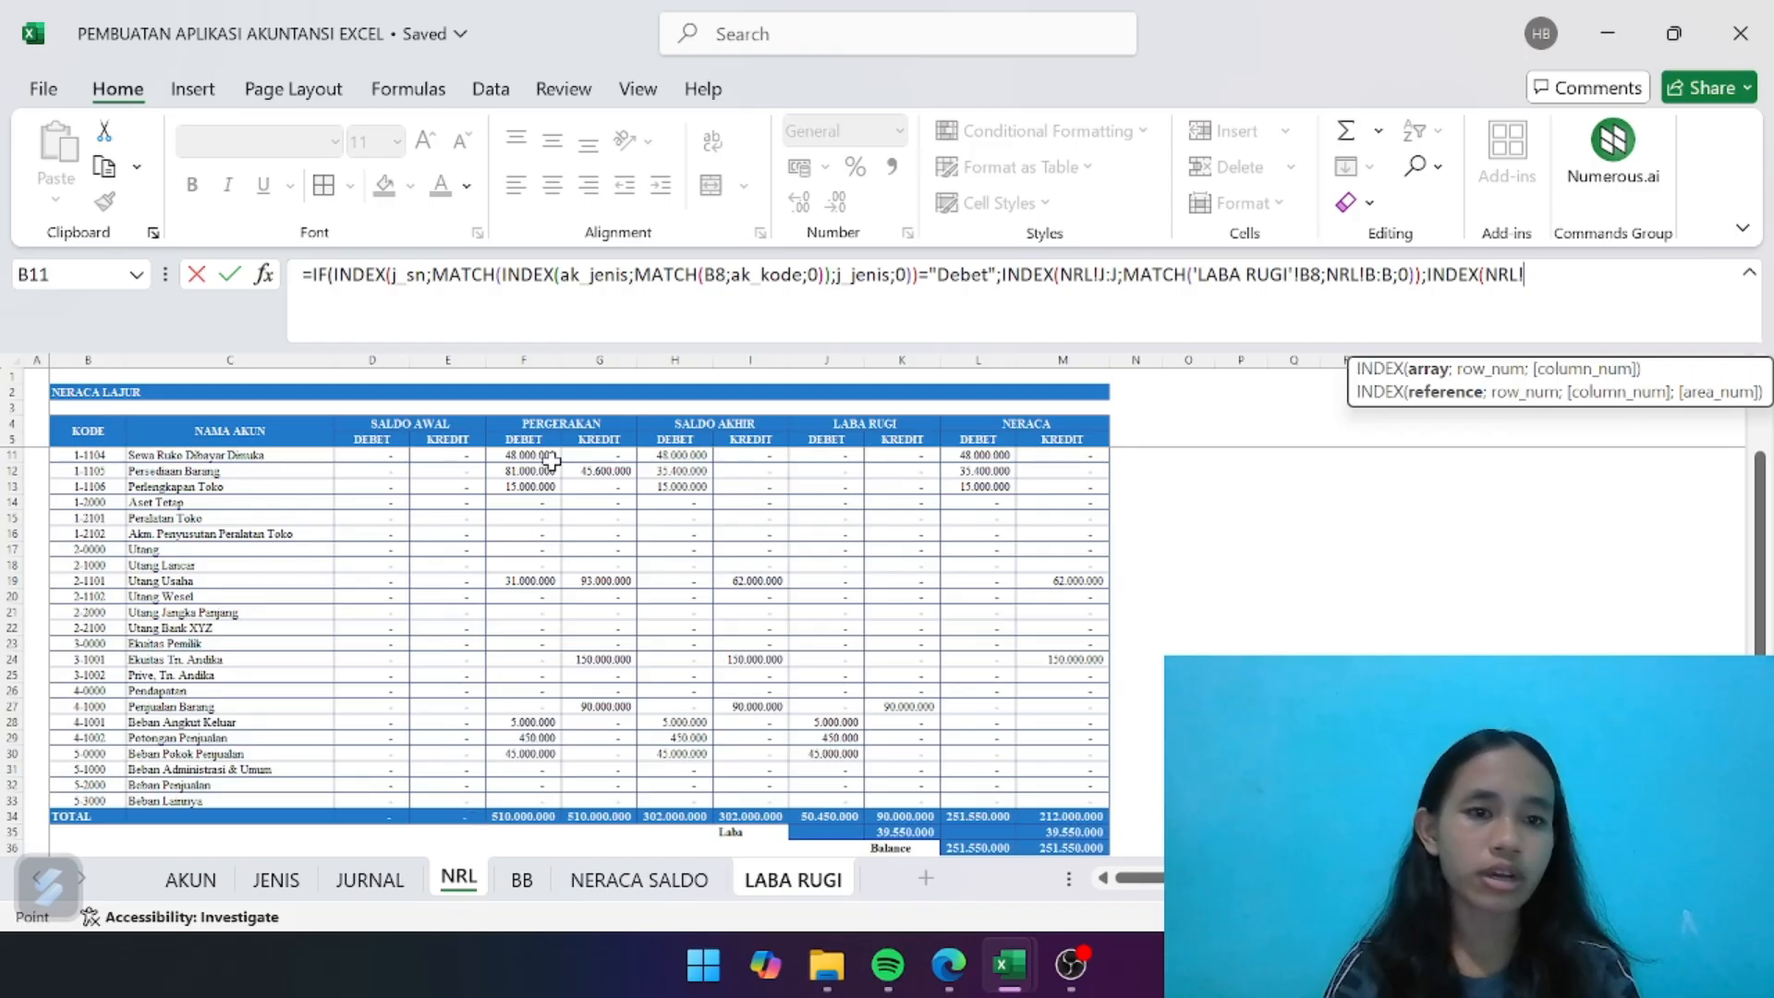
{"action": "scroll", "coordinate": [551, 462], "scroll_direction": "right", "scroll_amount": 3}
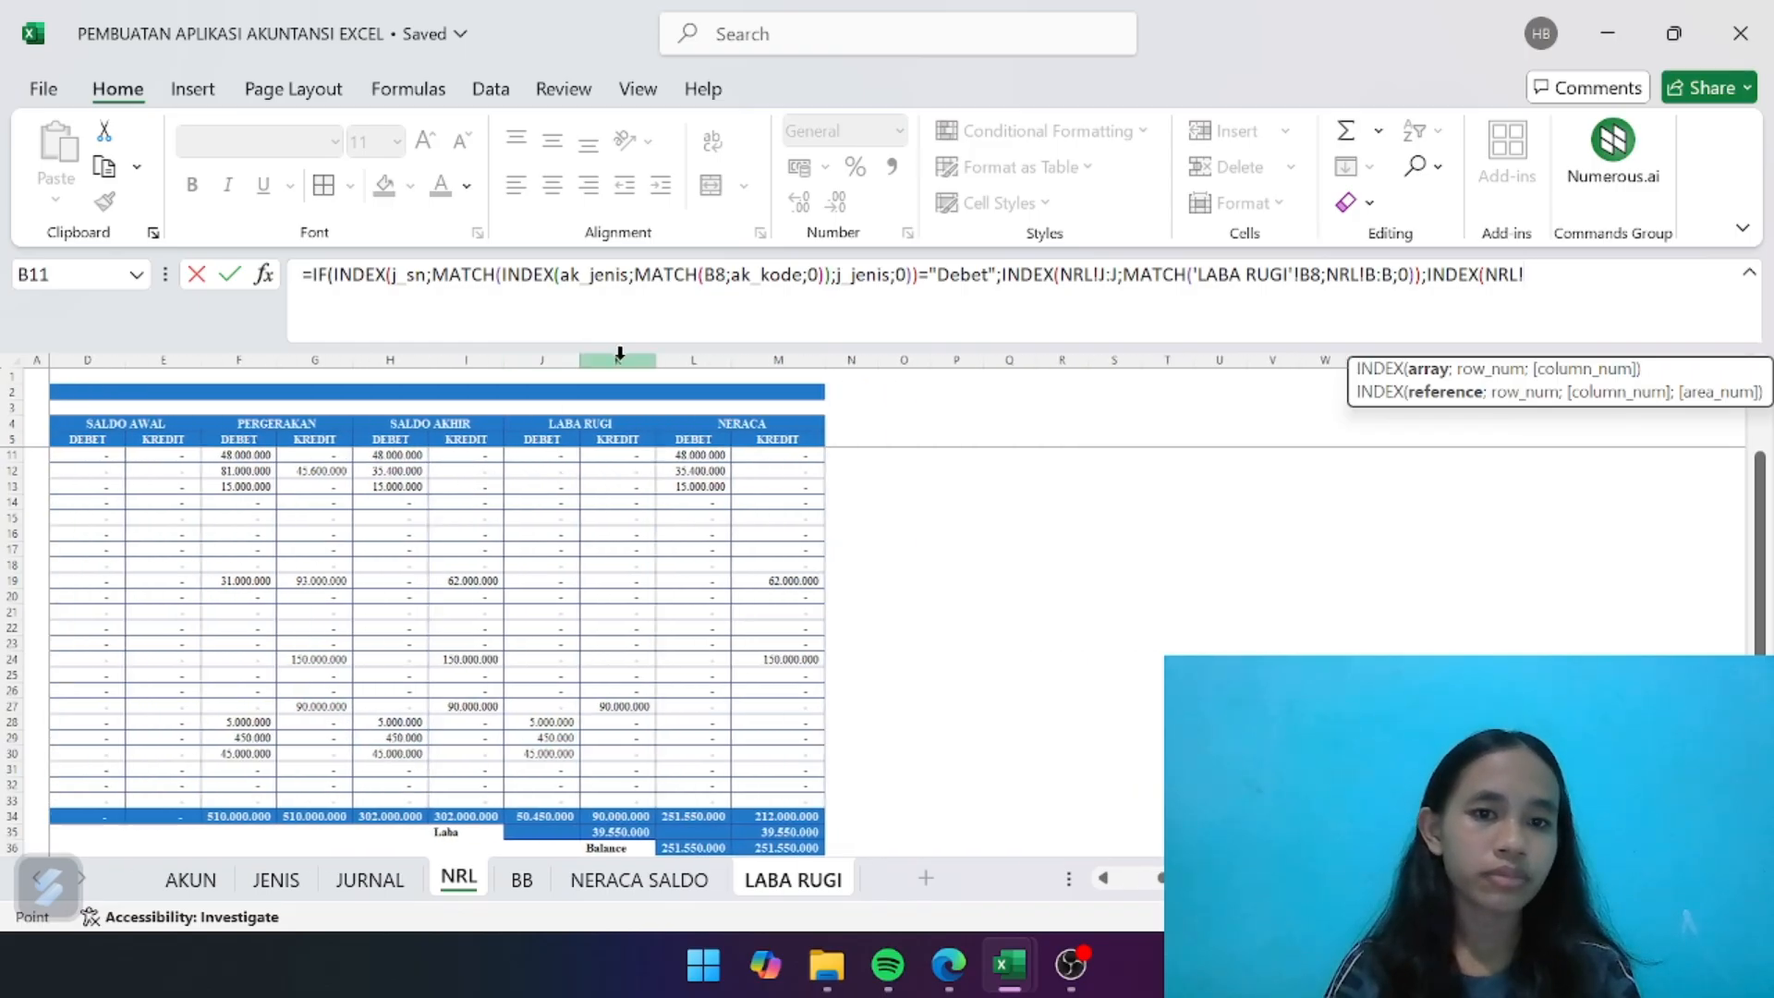
{"action": "left_click_drag", "start_coordinate": [543, 361], "coordinate": [617, 360]}
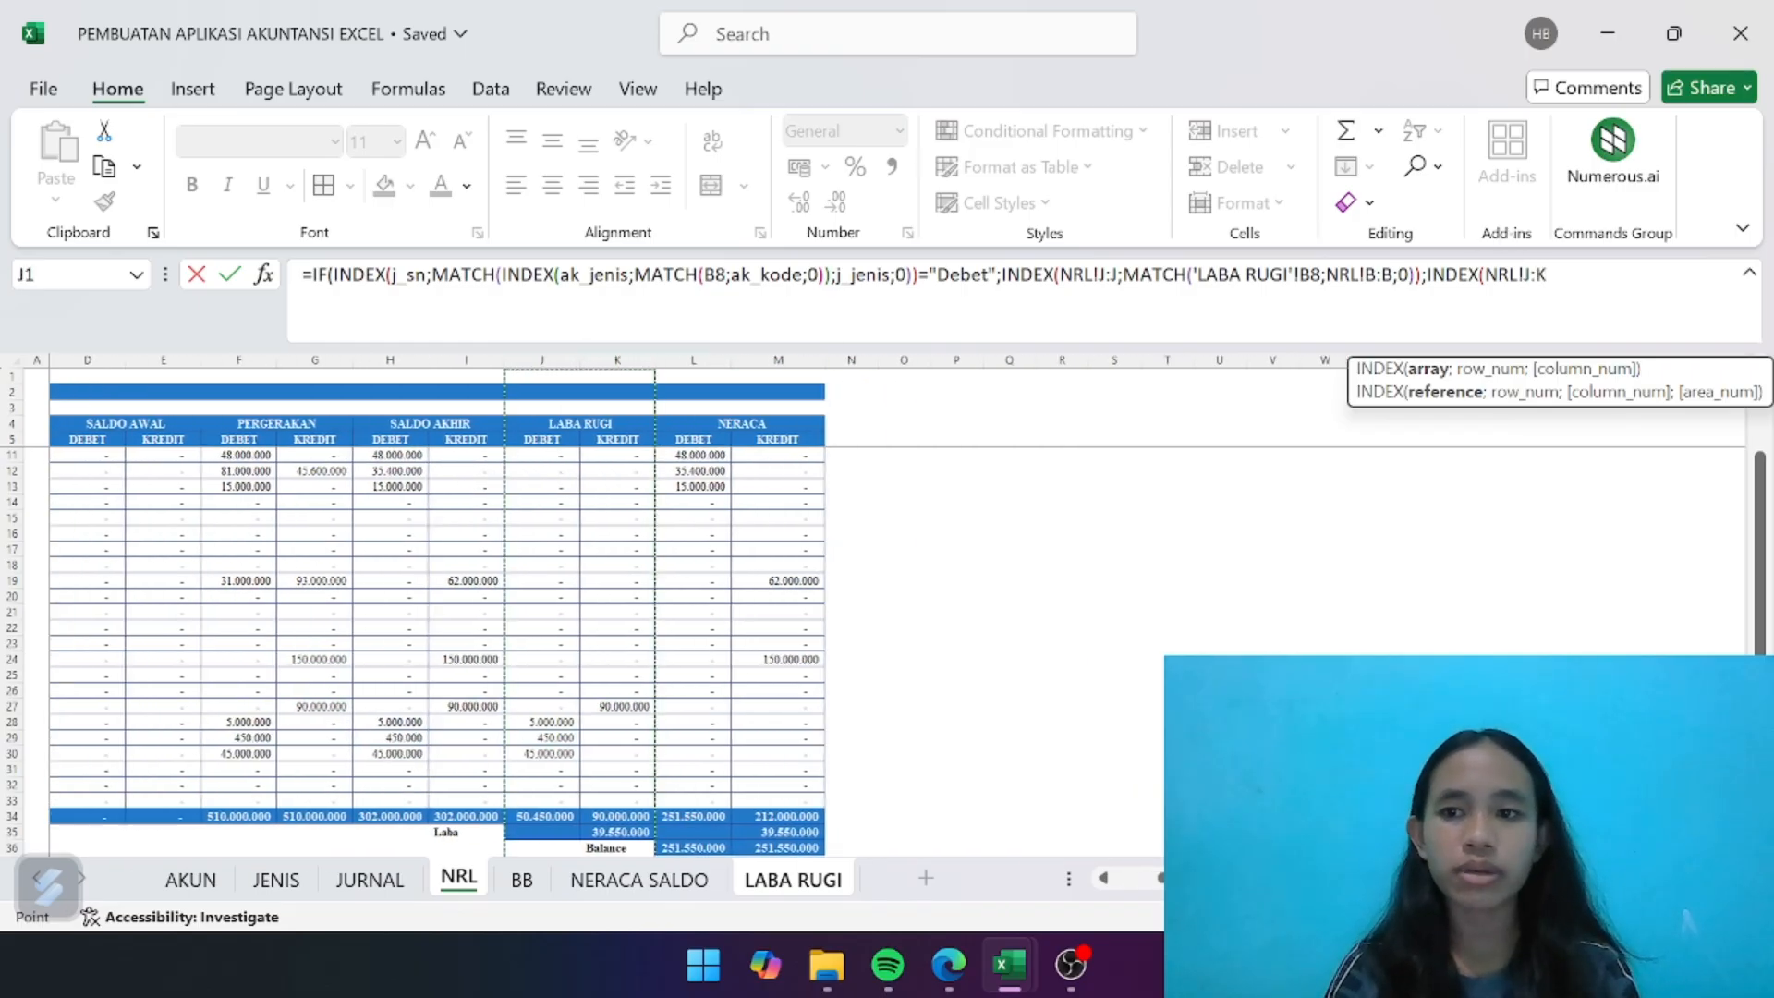
{"action": "left_click", "coordinate": [1534, 276]}
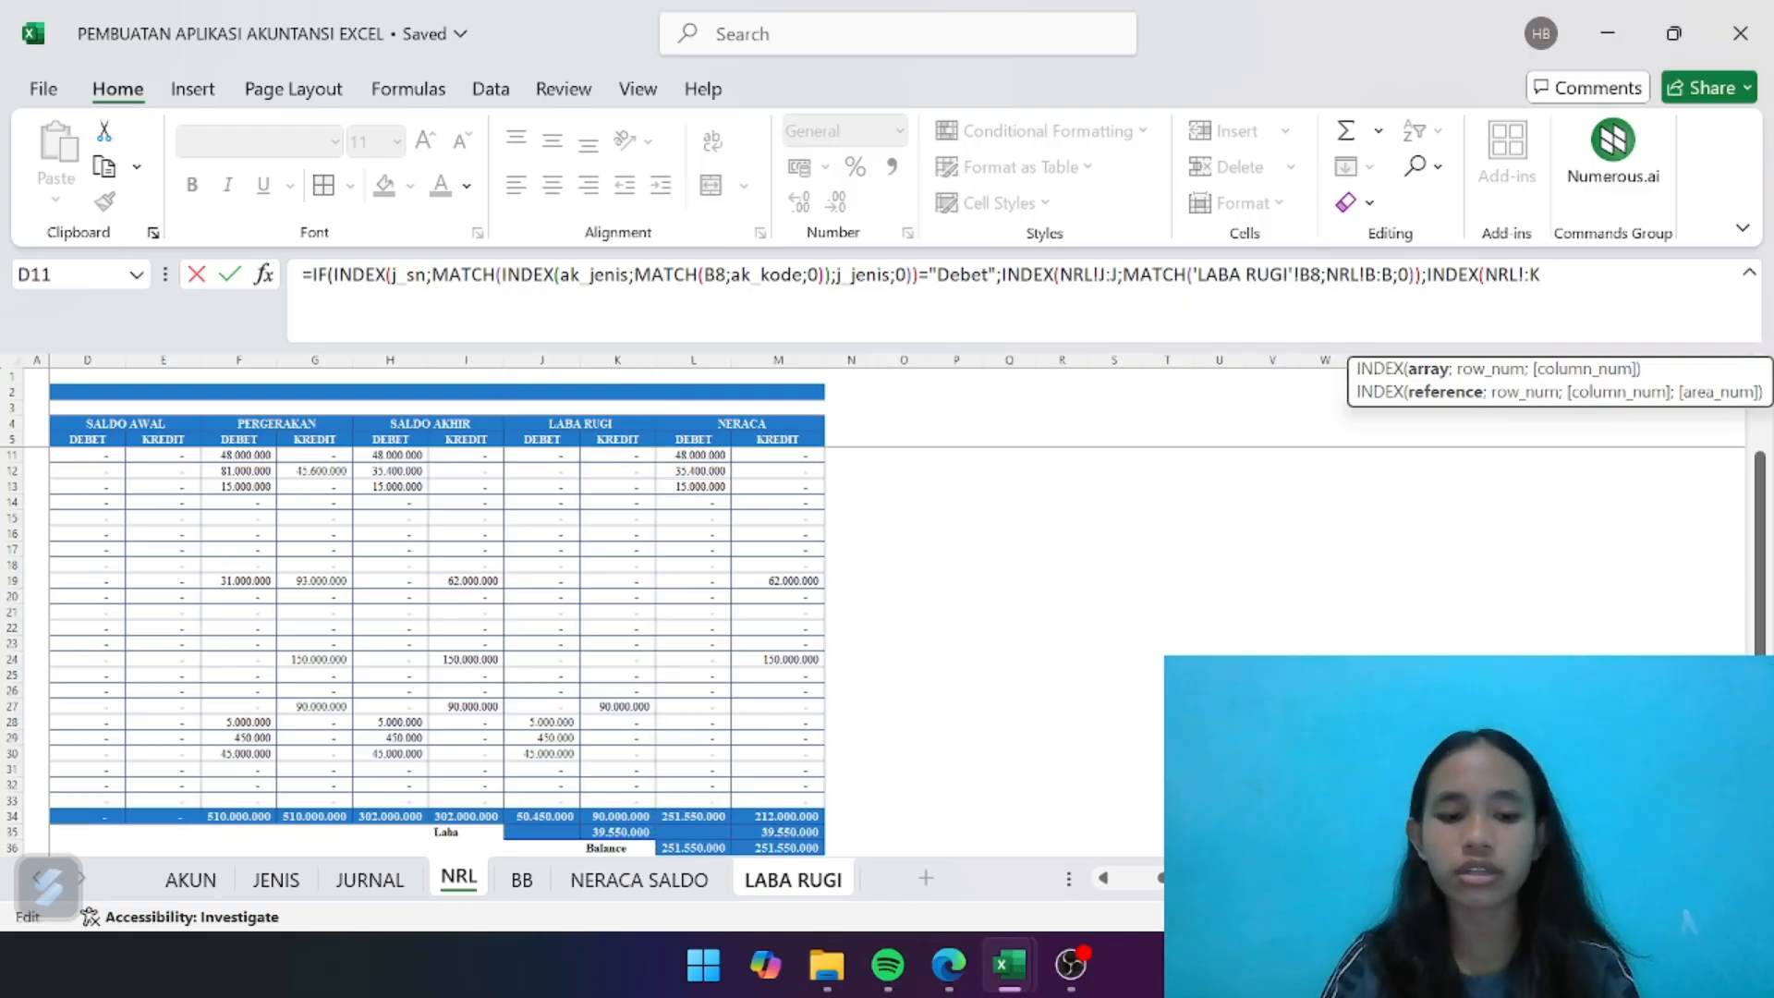
{"action": "type", "text": "K"}
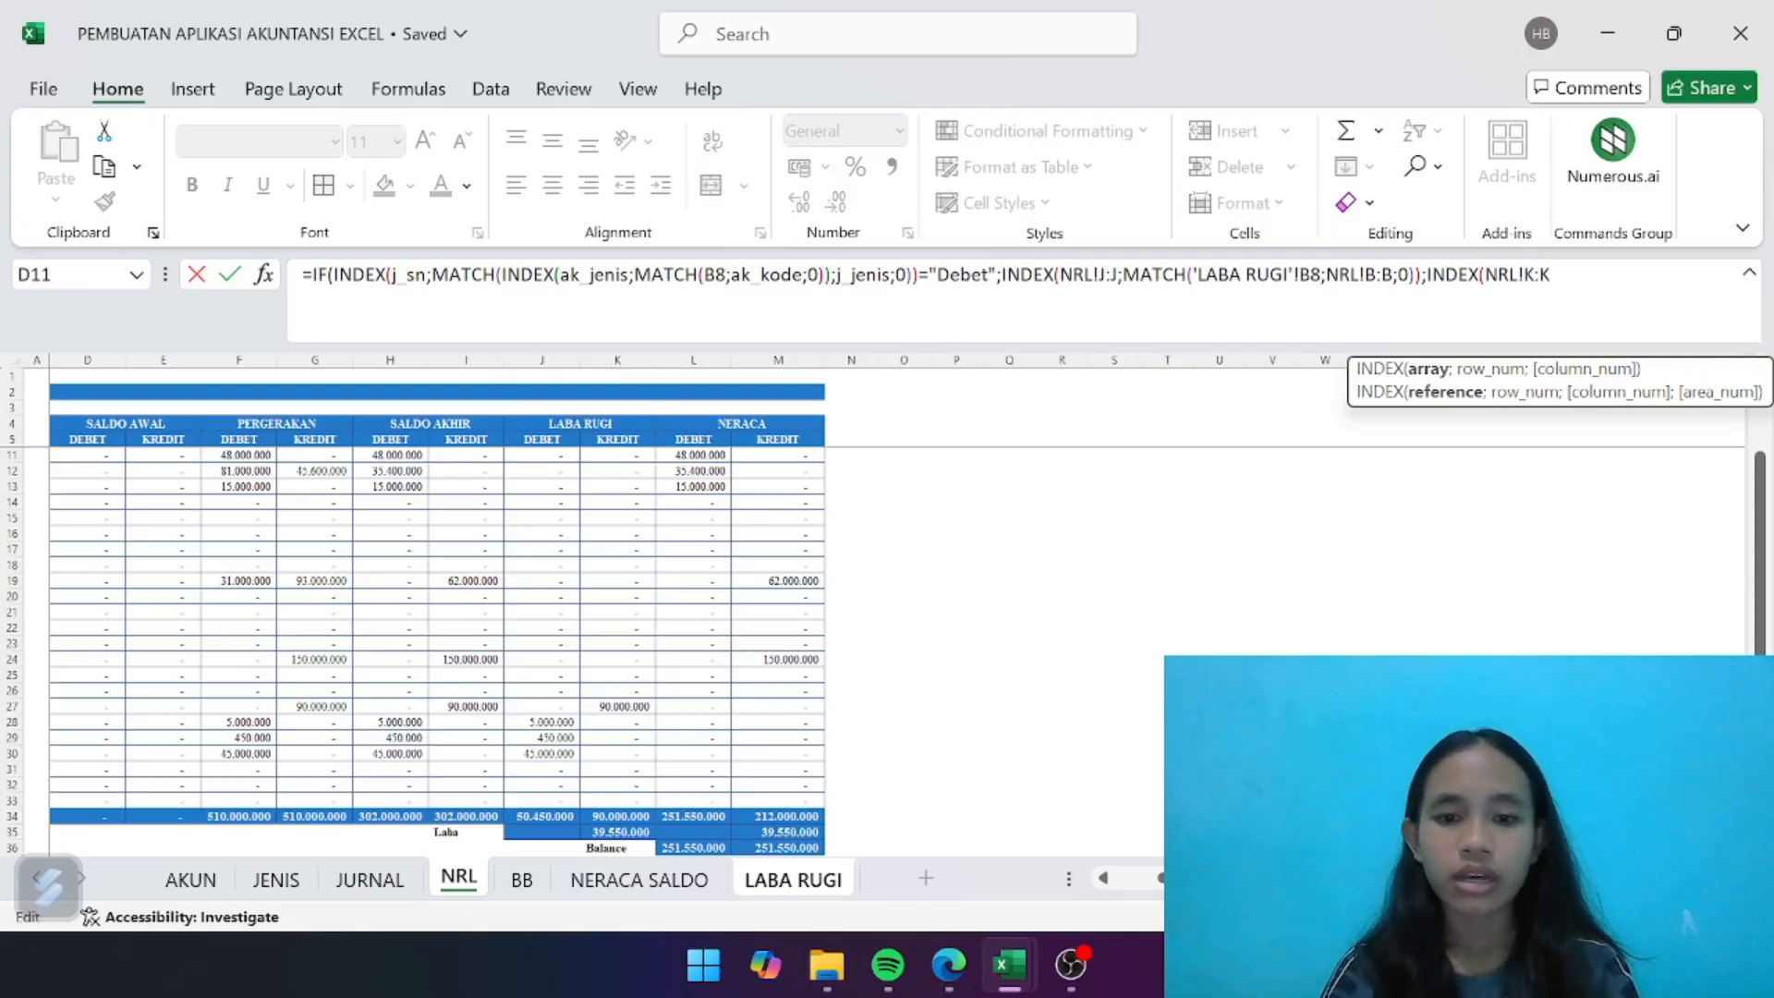
{"action": "type", "text": ";MATCH"}
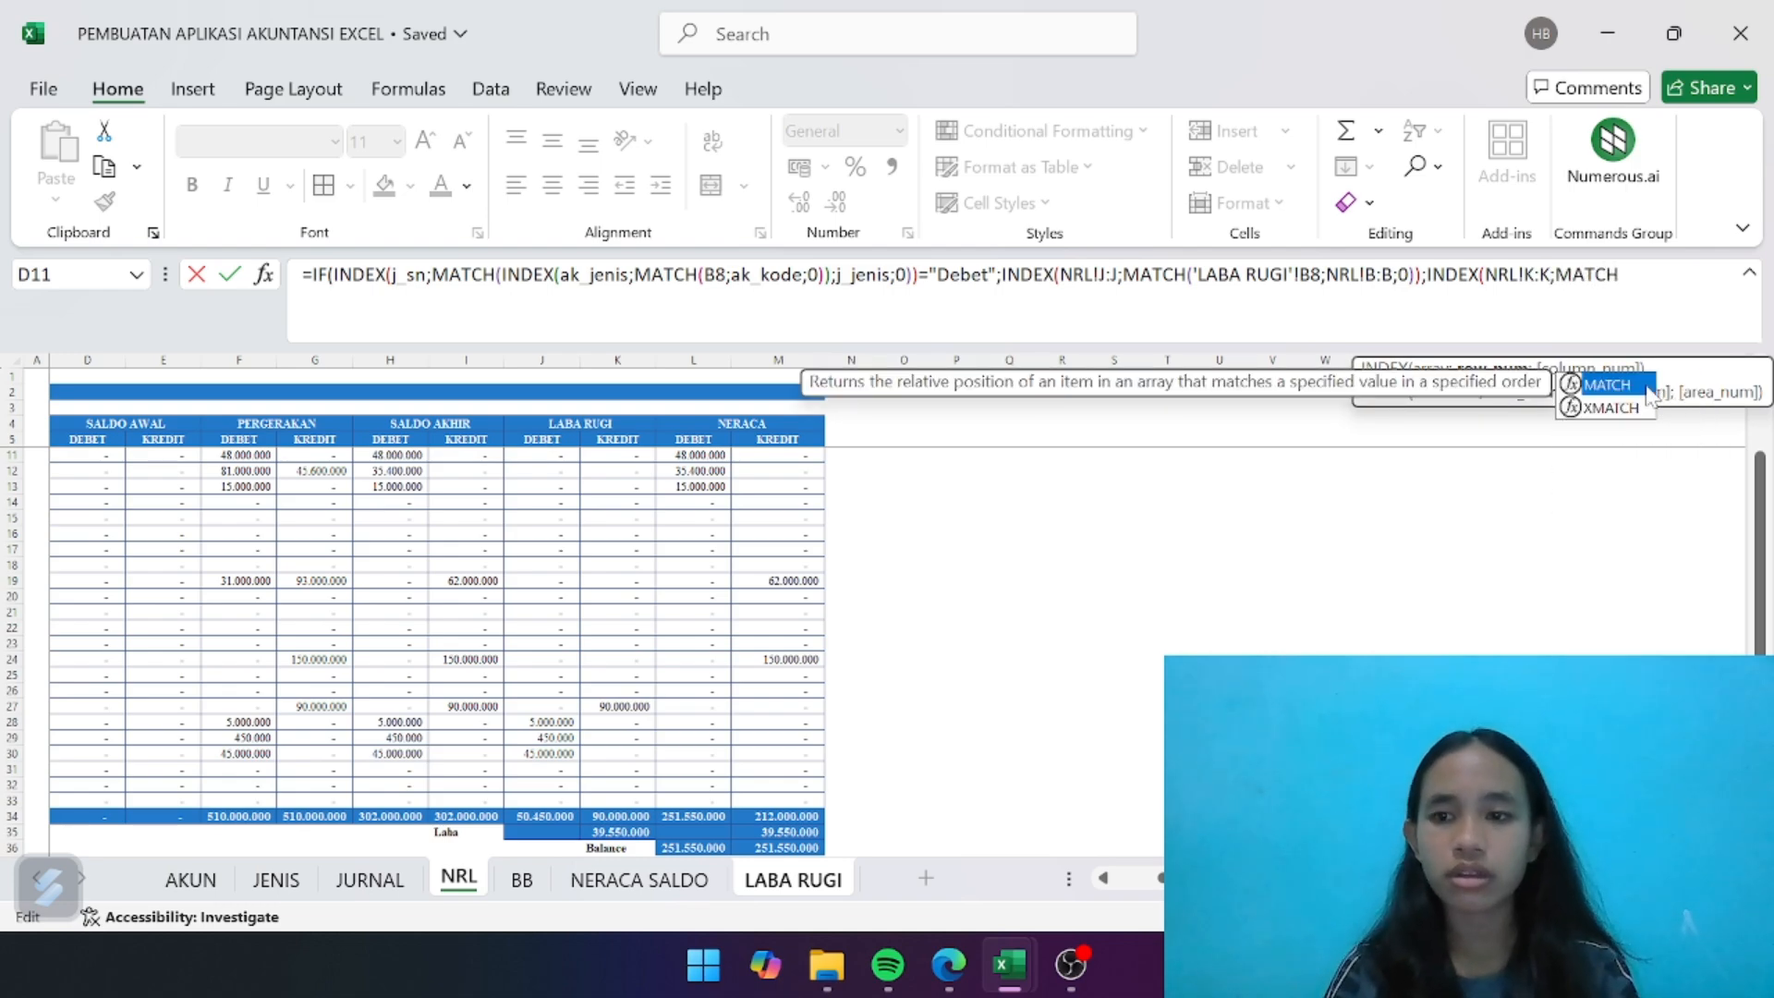
- Nest a MATCH with lookup value B8 as the row argument of the NRL!K:K INDEX
{"action": "double_click", "coordinate": [1647, 391]}
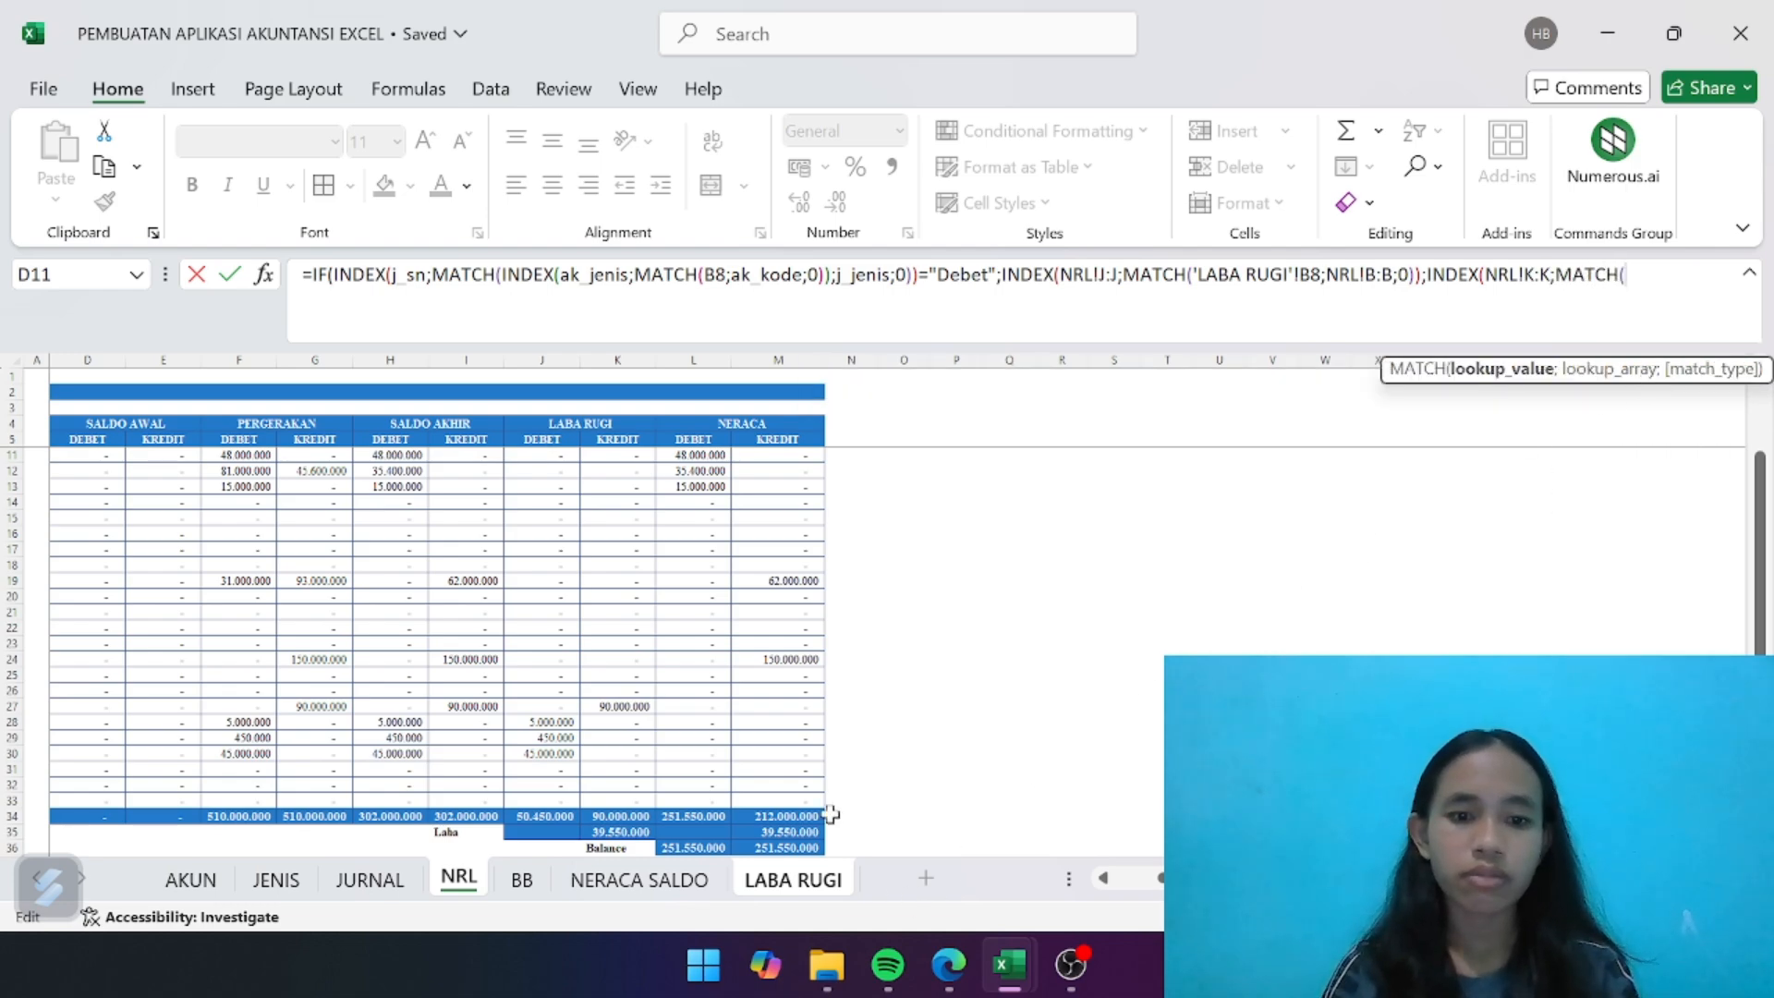
{"action": "type", "text": "B8"}
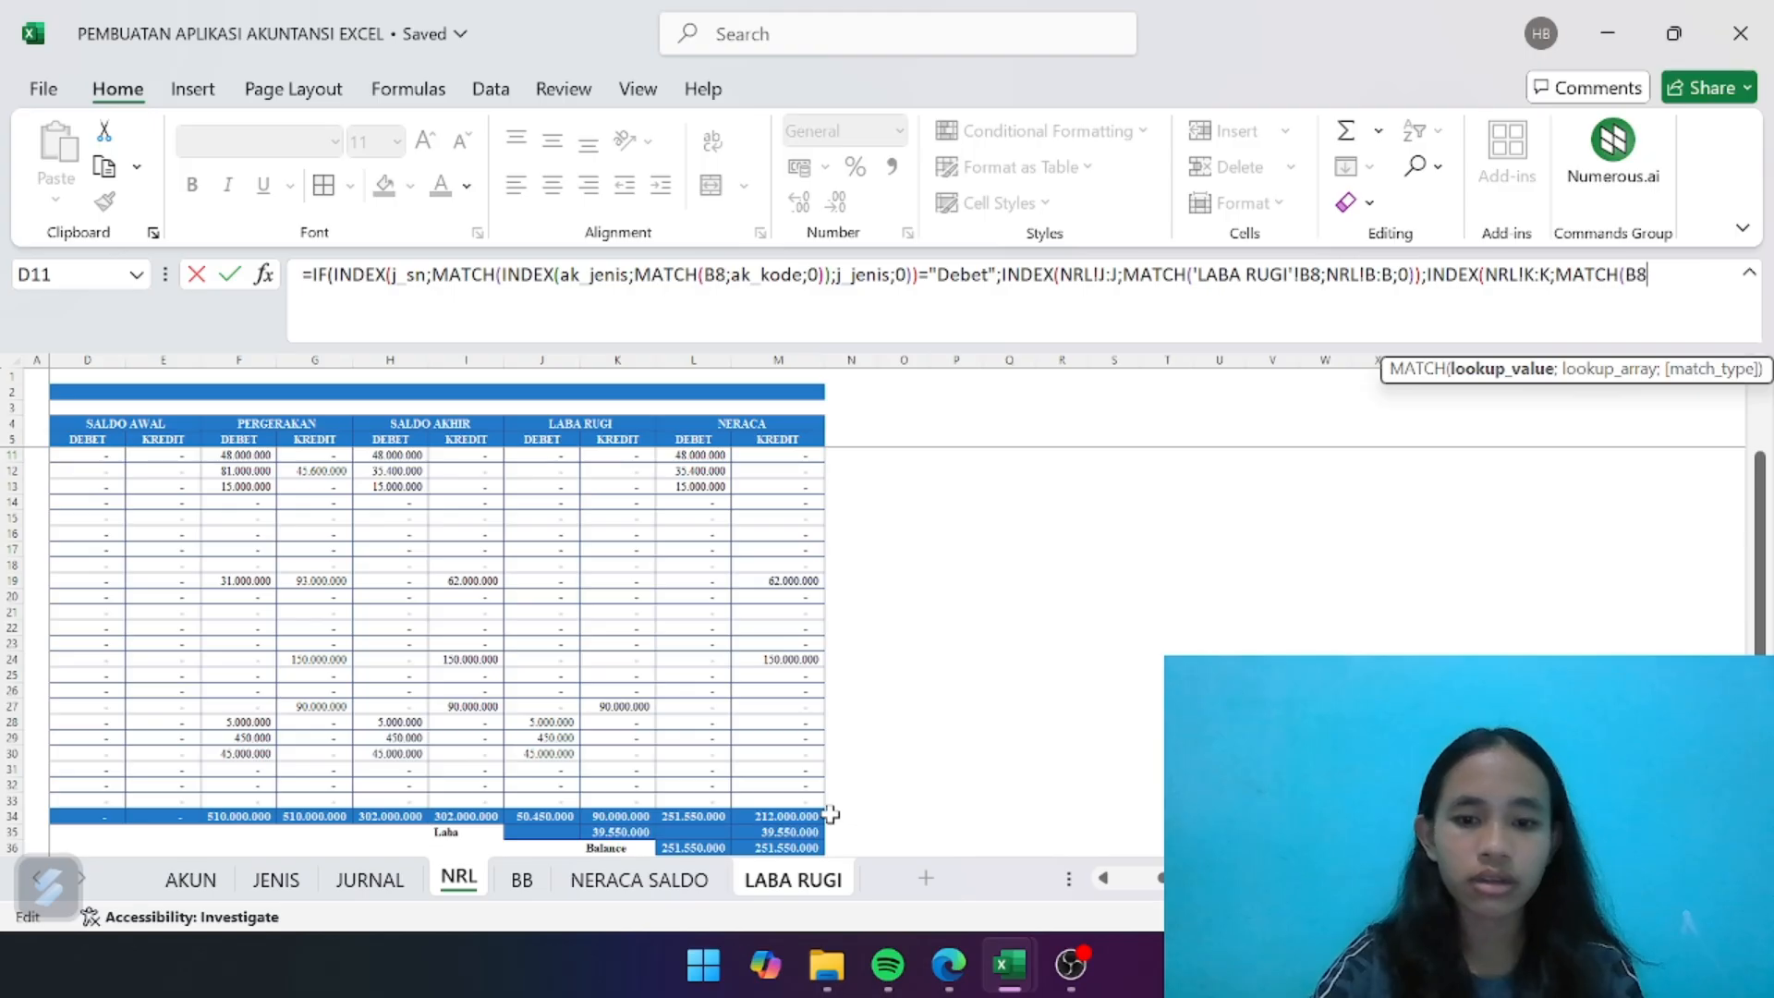
{"action": "type", "text": ";"}
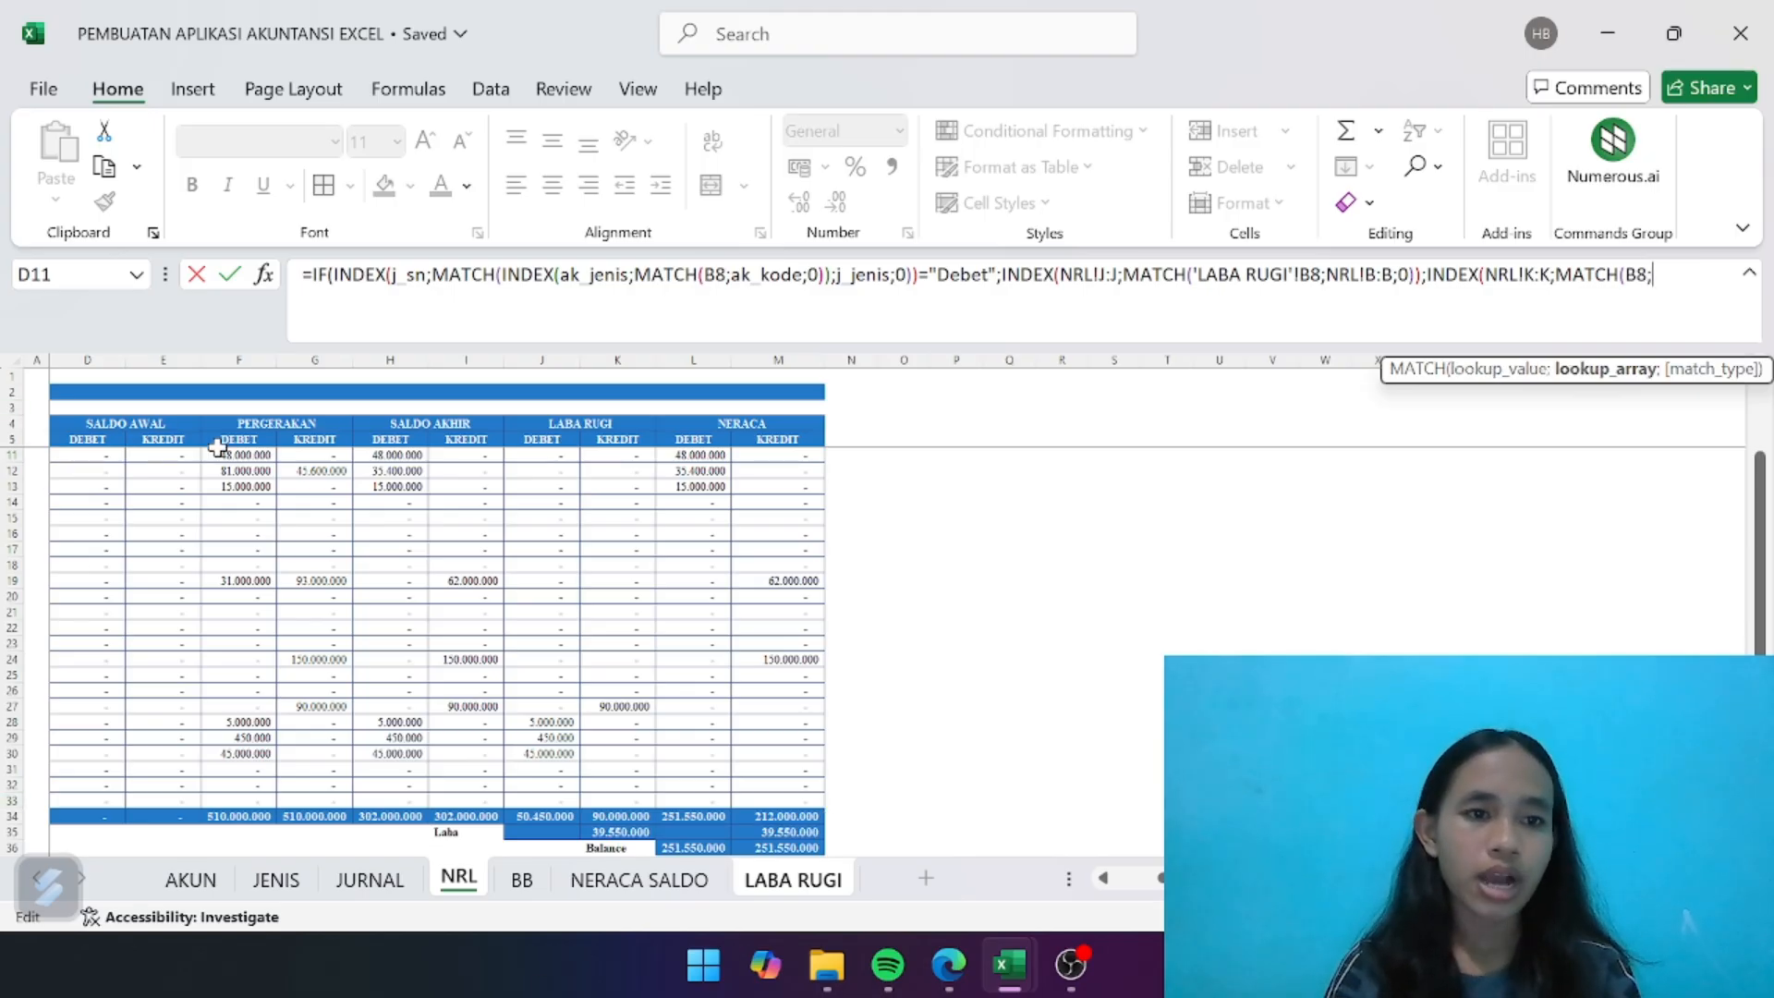
- Complete the second MATCH with NRL!B:B and exact match 0, close the functions and enter the D8 formula
{"action": "scroll", "coordinate": [198, 570], "scroll_direction": "left", "scroll_amount": 3}
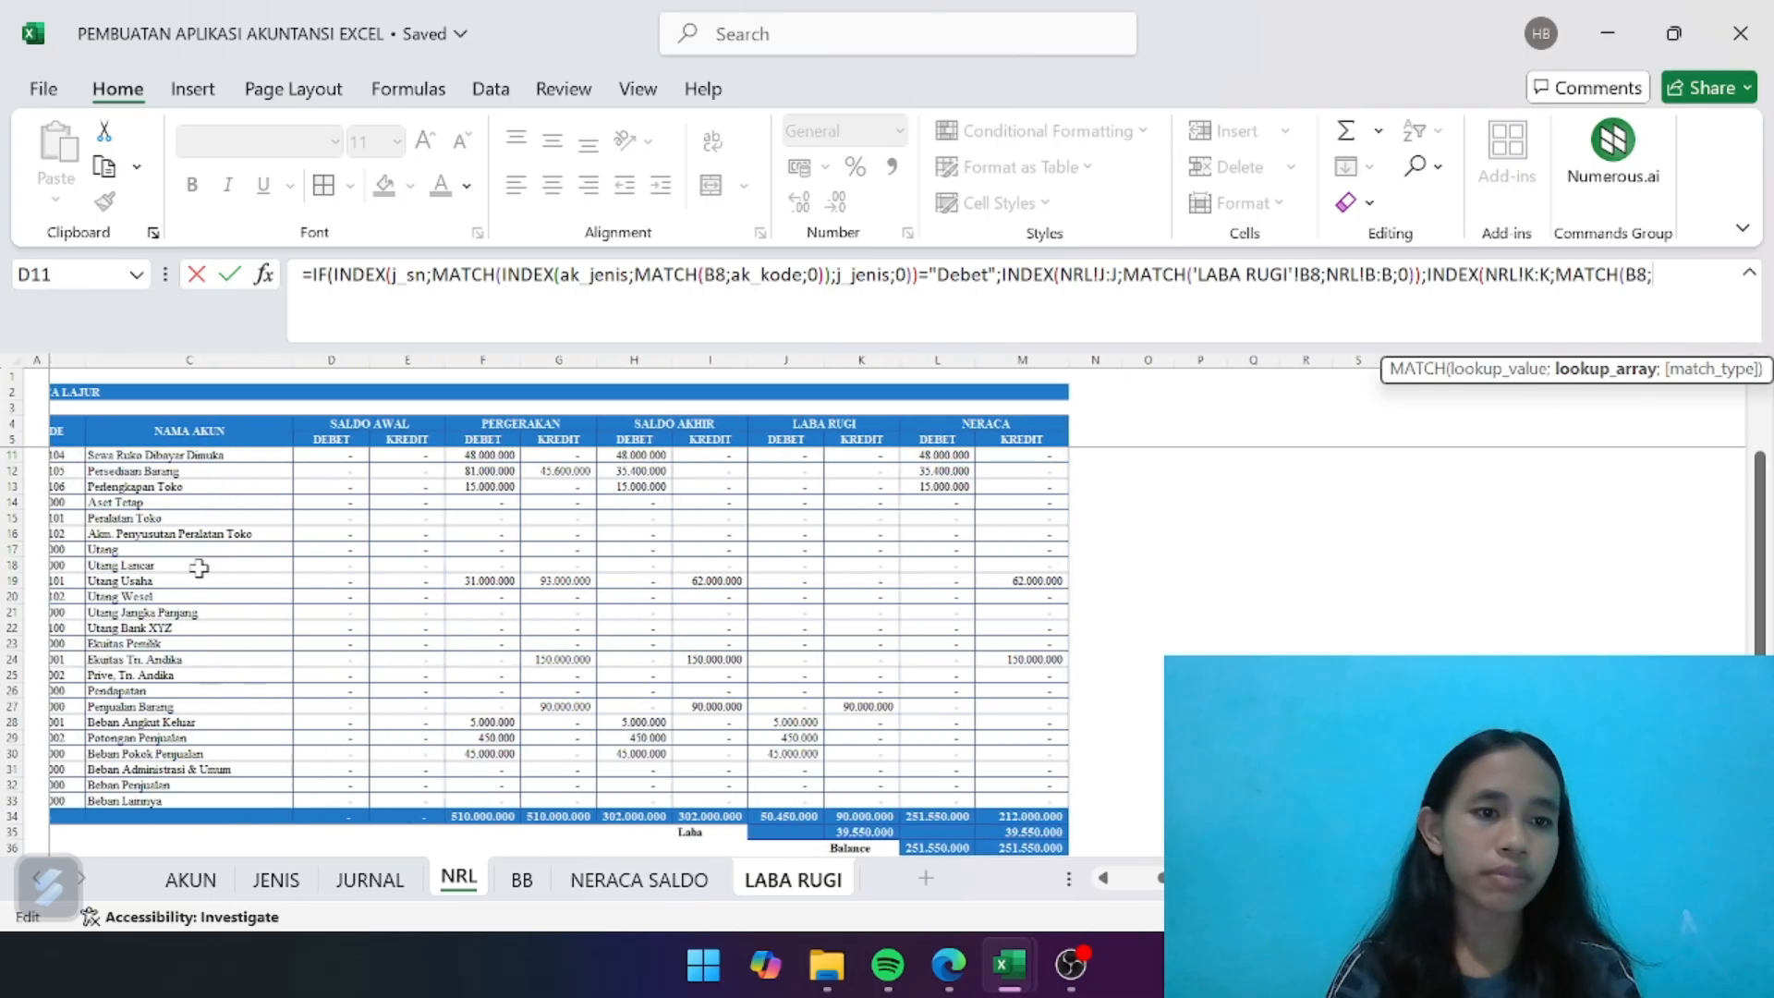
{"action": "scroll", "coordinate": [83, 494], "scroll_direction": "left", "scroll_amount": 2}
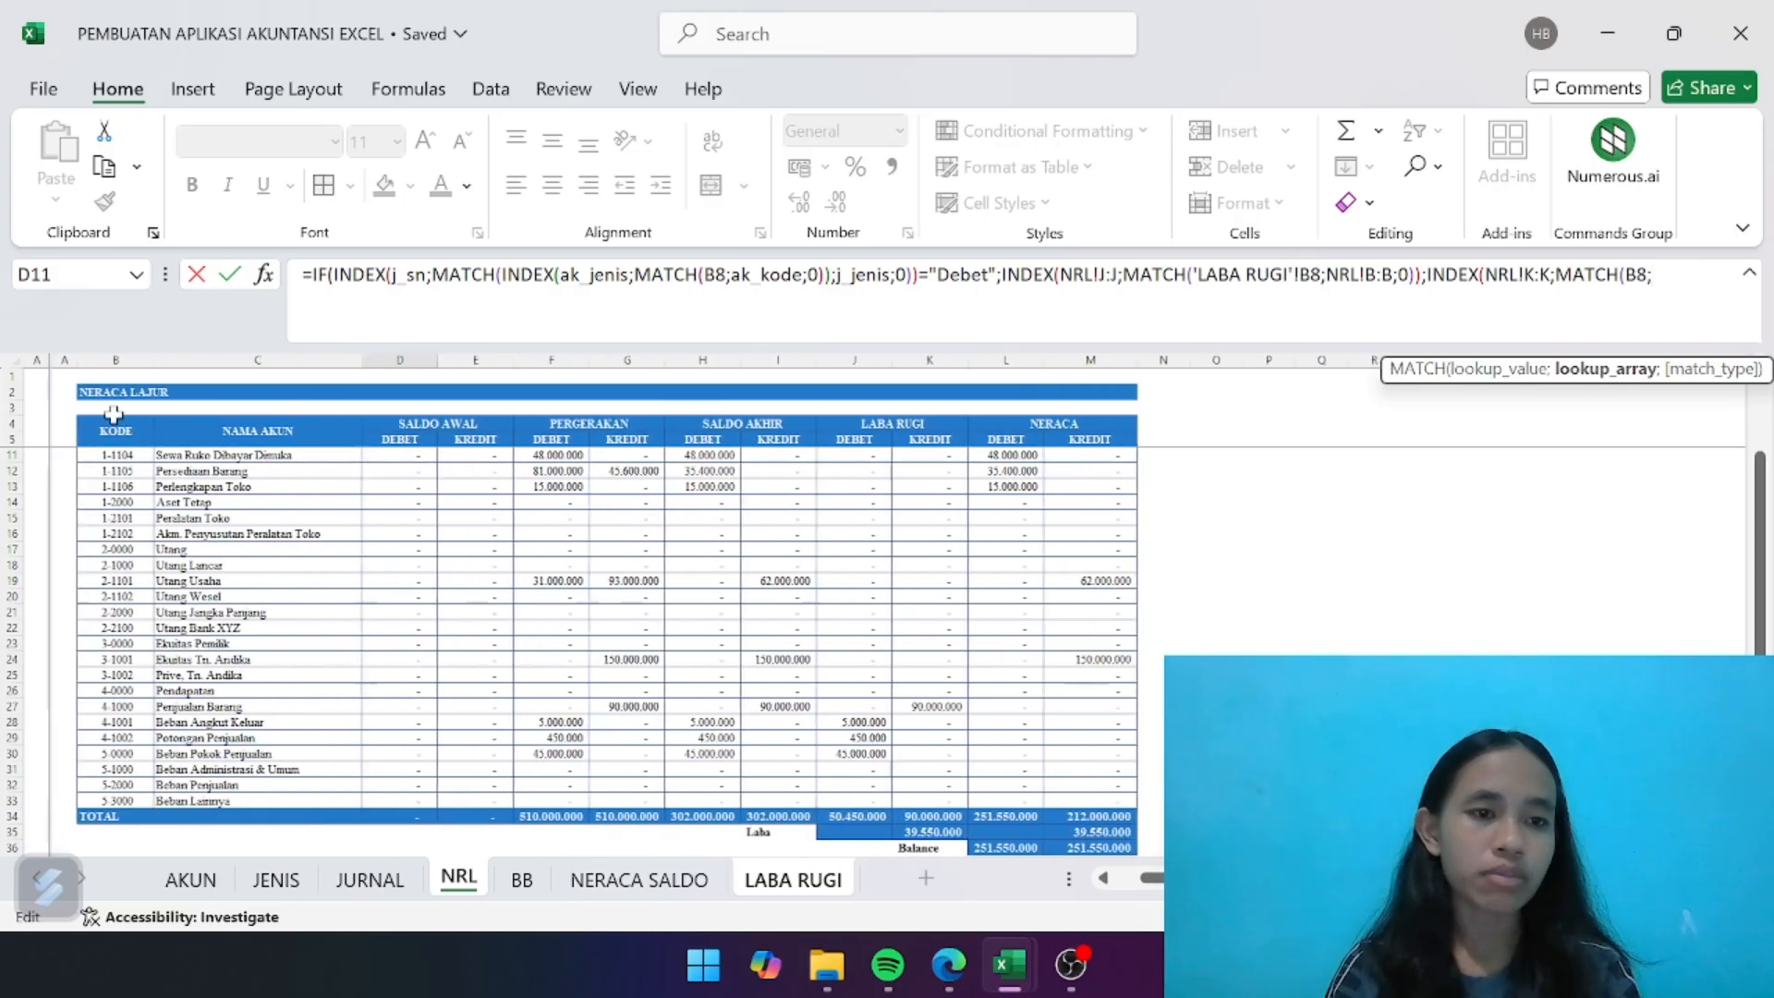
{"action": "left_click", "coordinate": [115, 356]}
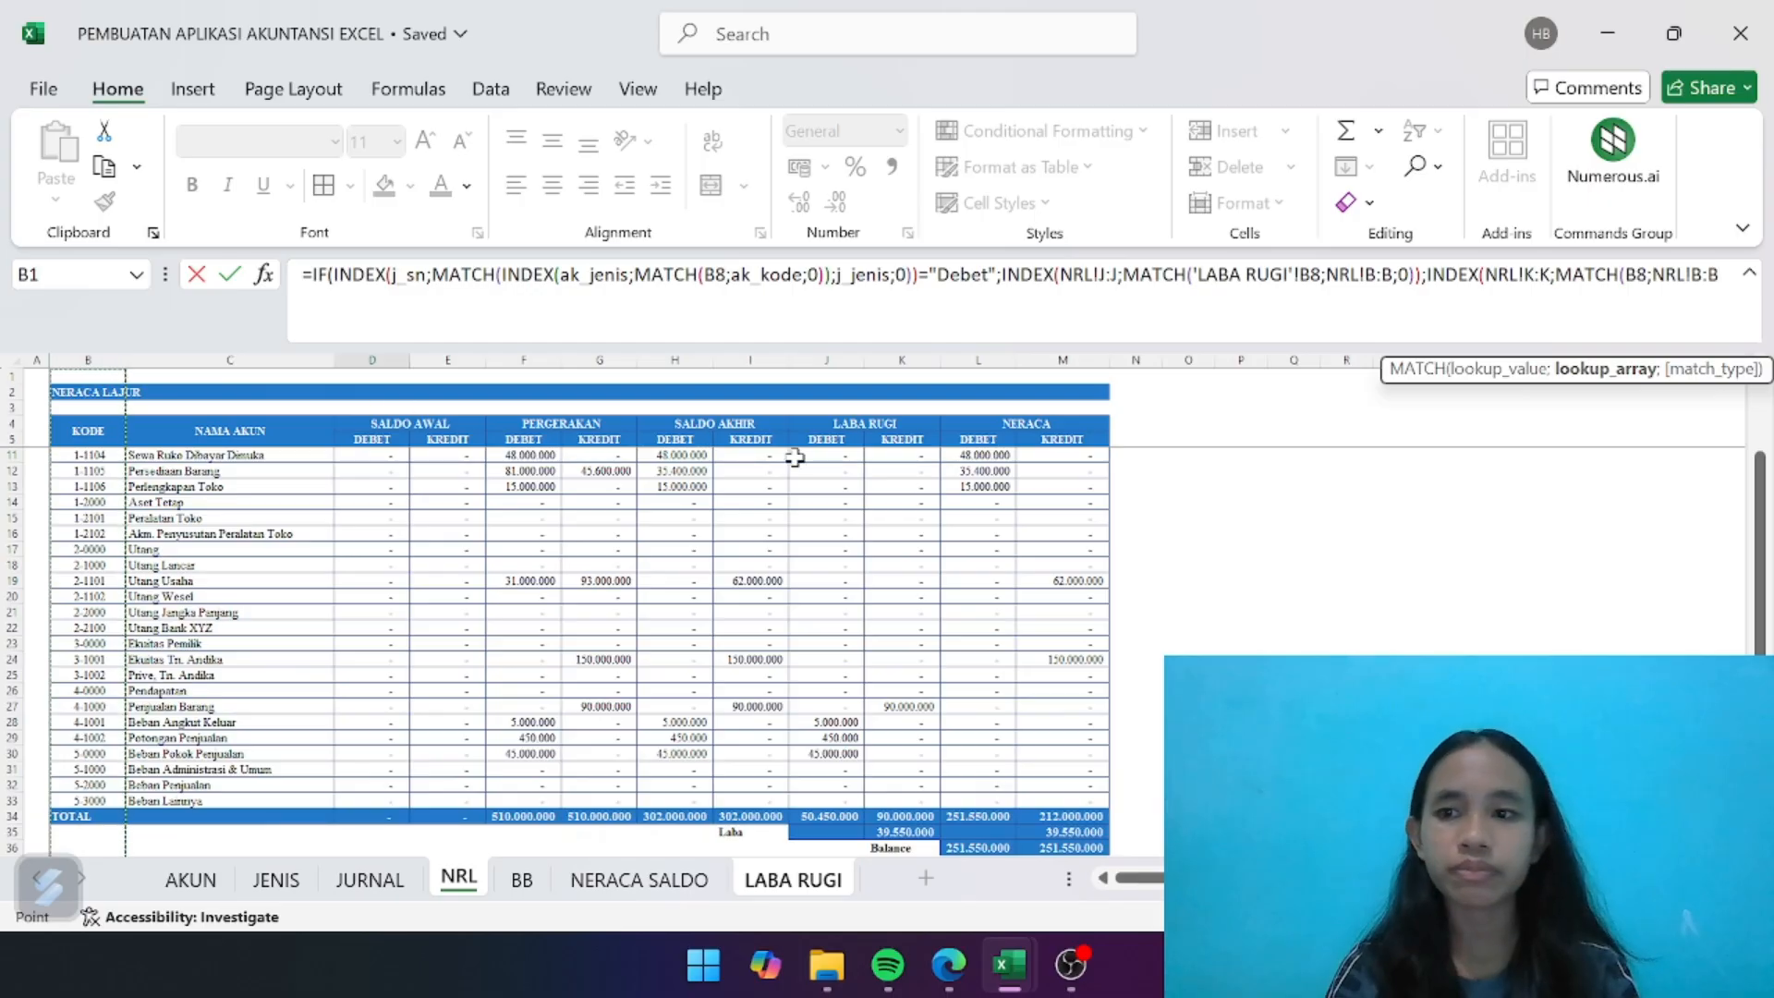
{"action": "type", "text": ";0"}
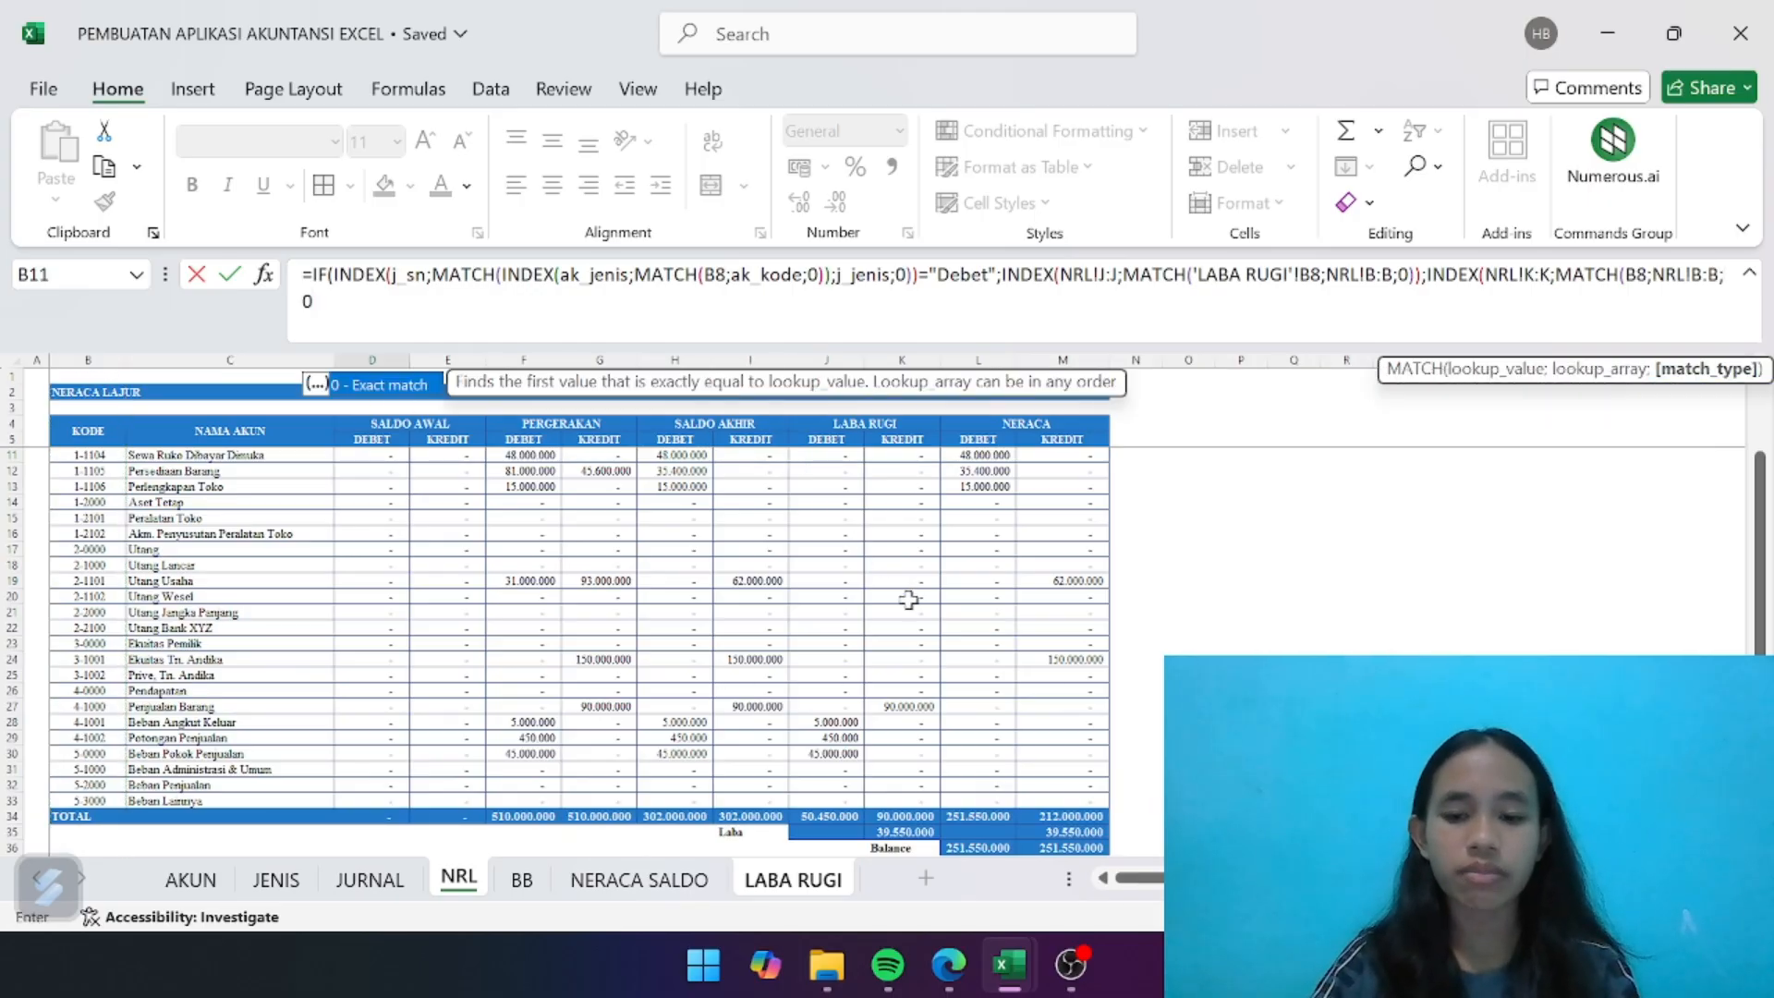
{"action": "type", "text": "))"}
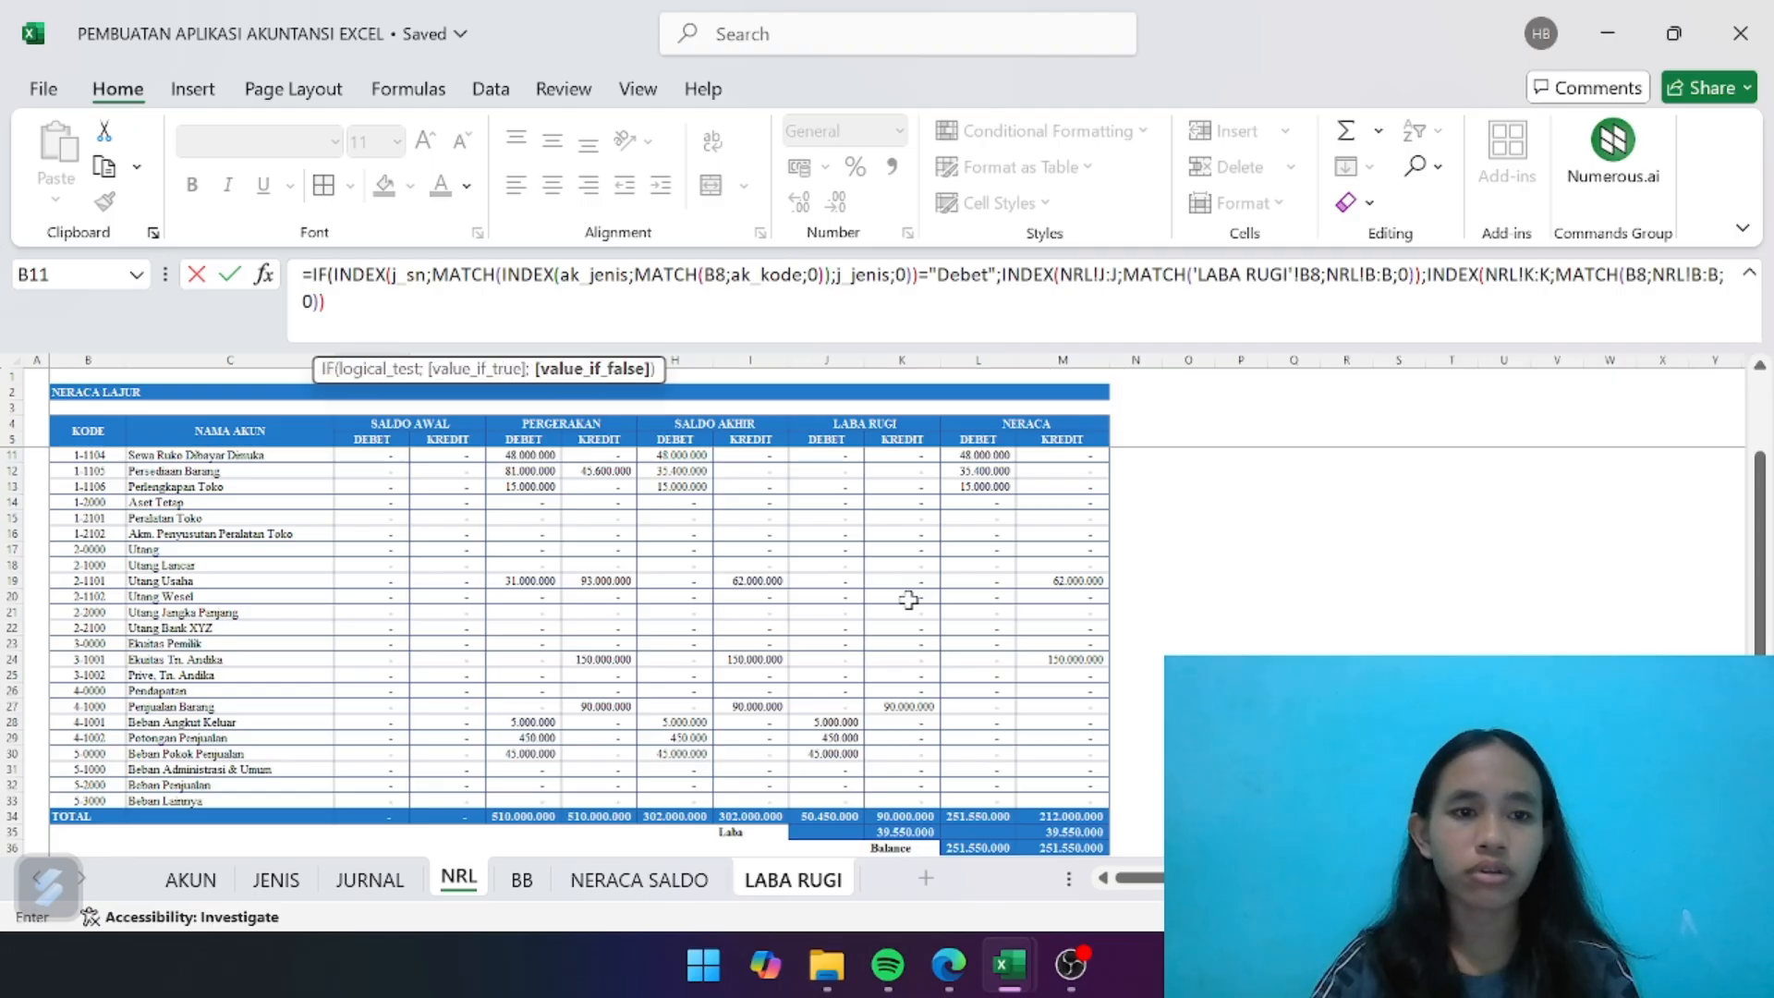
{"action": "key", "text": "Return"}
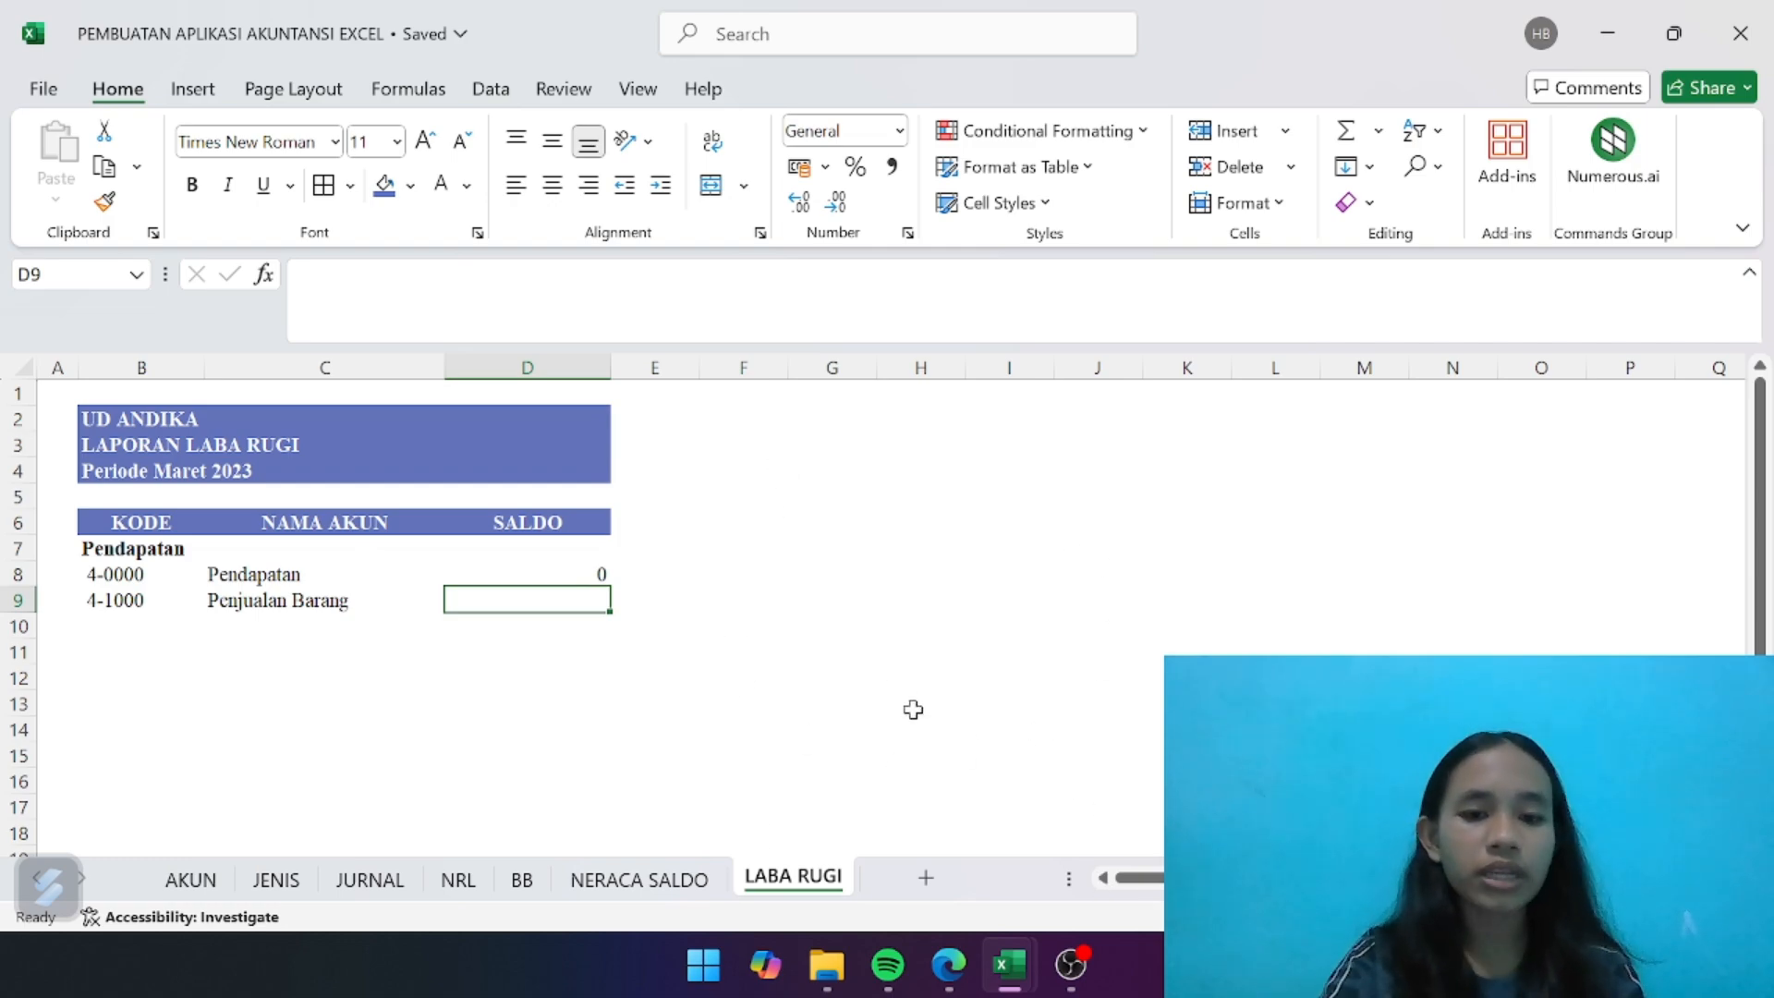
- Check the Pendapatan row on the NRL sheet against the D8 result on the LABA RUGI sheet
{"action": "left_click", "coordinate": [471, 877]}
{"action": "scroll", "coordinate": [776, 614], "scroll_direction": "right", "scroll_amount": 1}
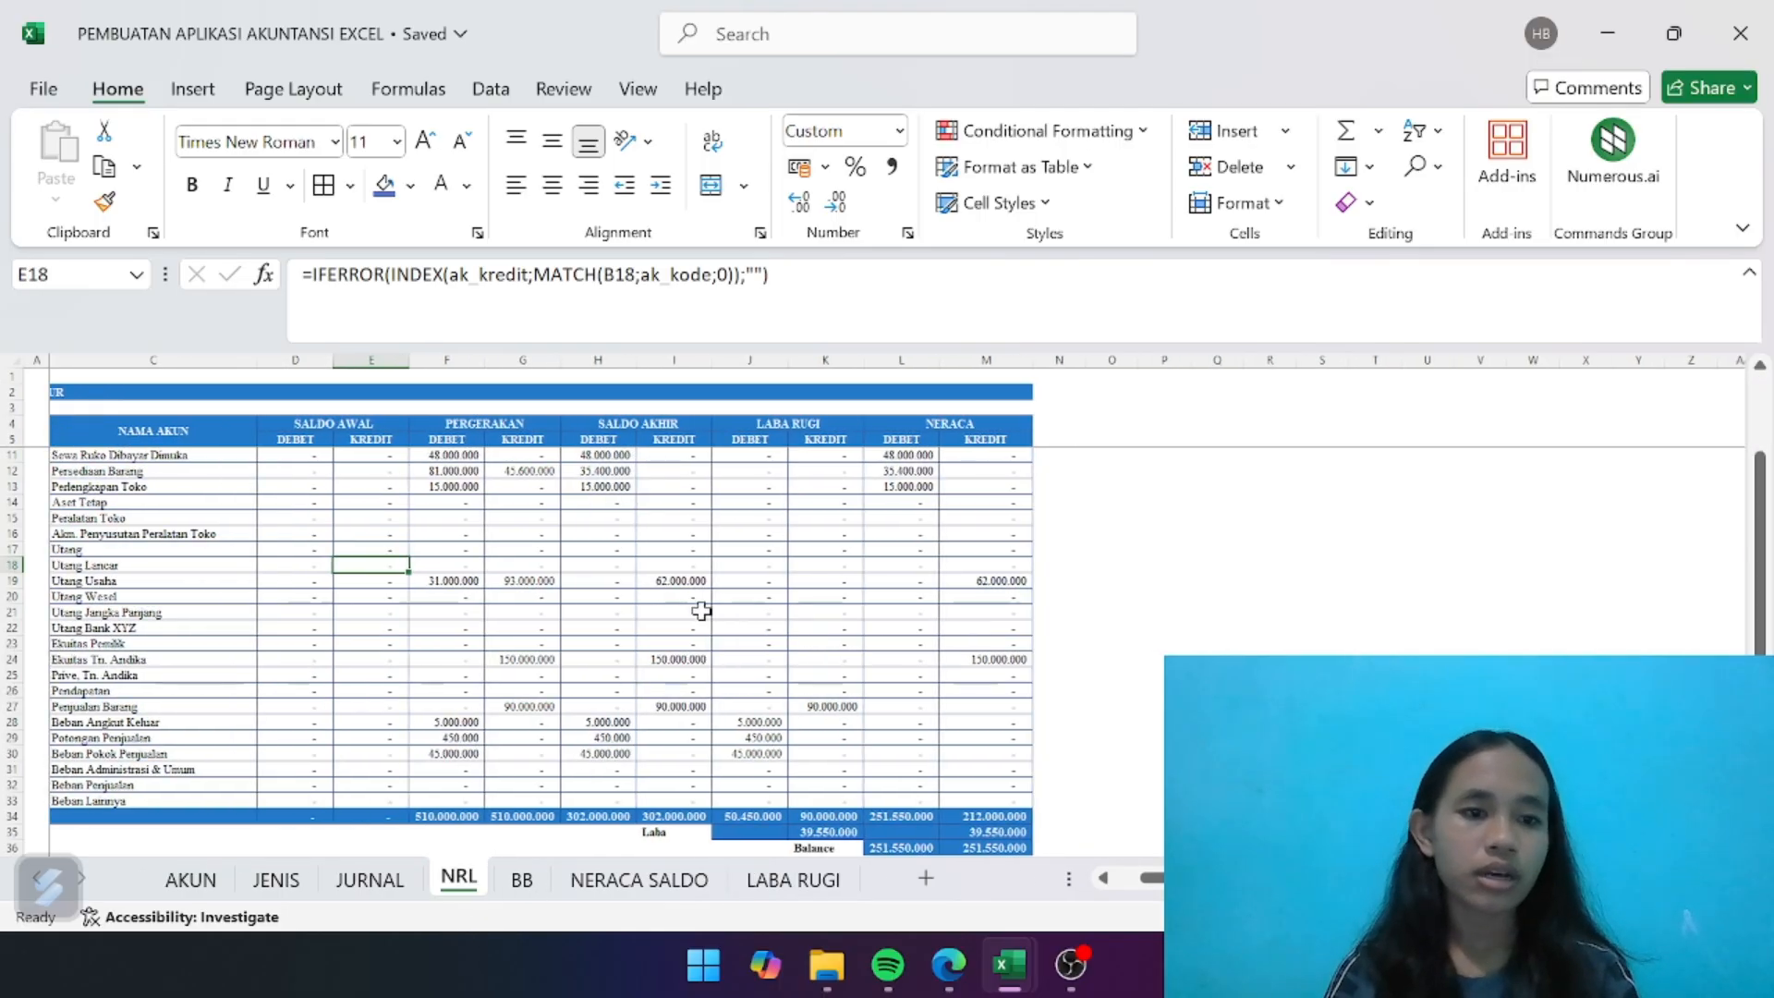
{"action": "left_click", "coordinate": [11, 690]}
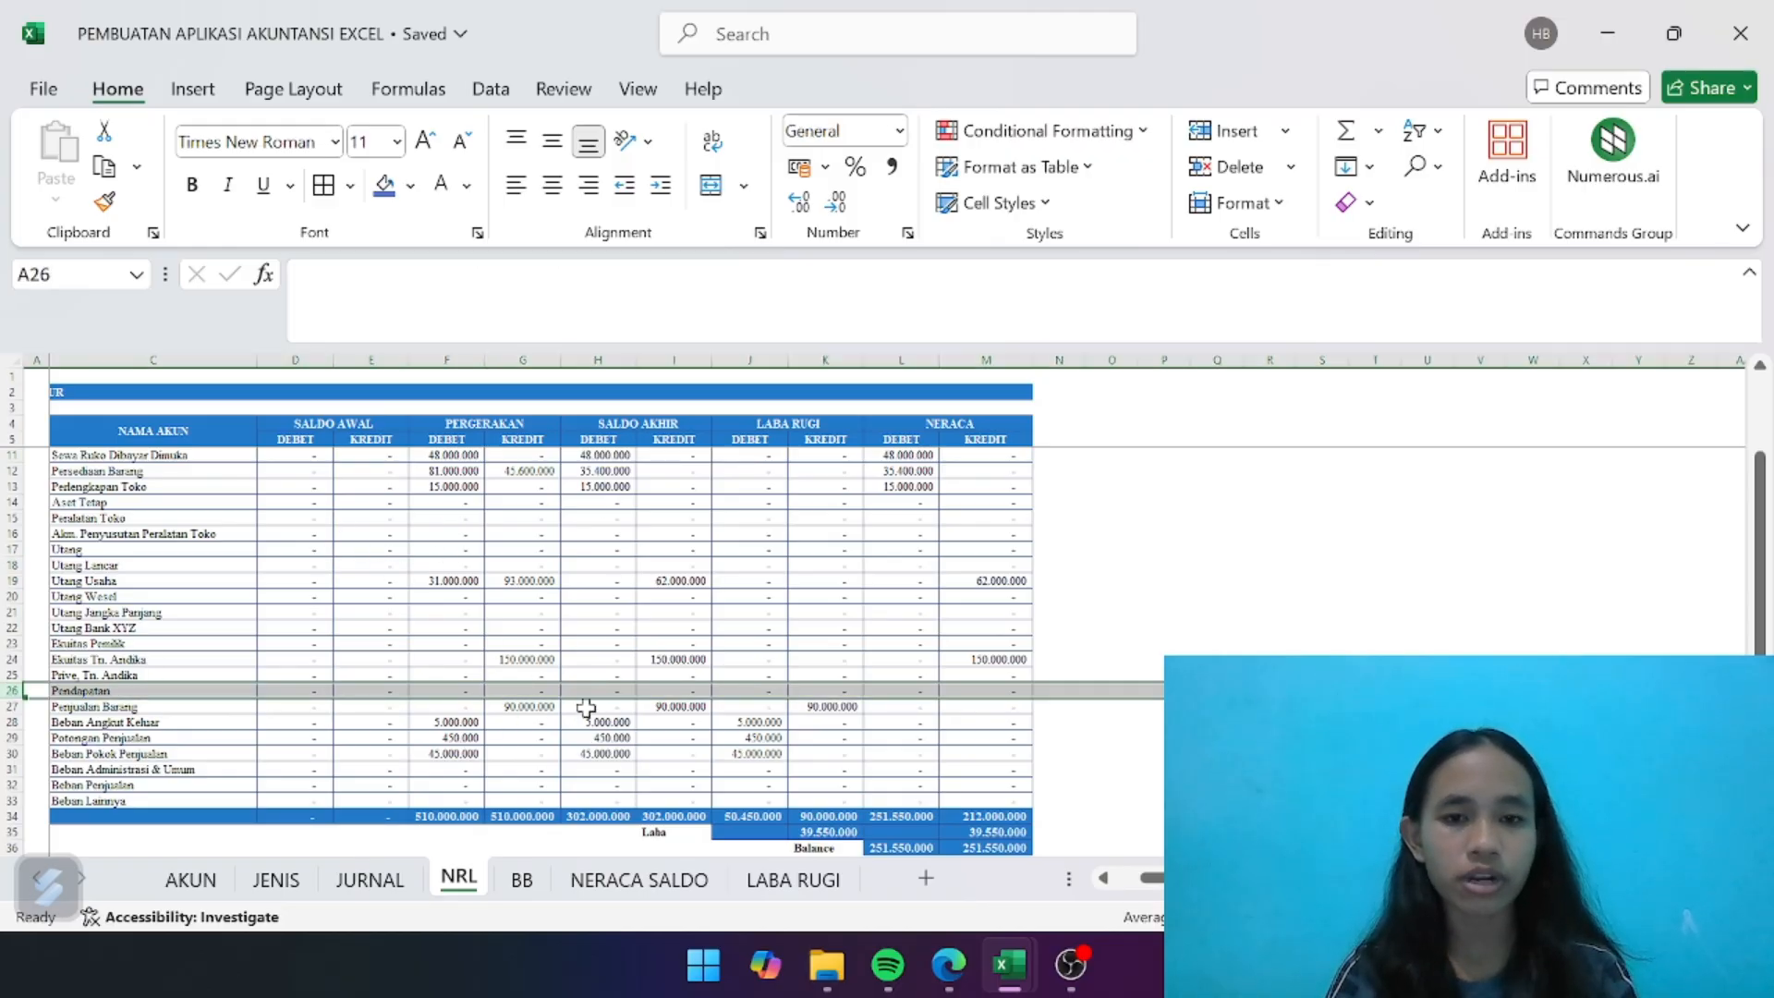
{"action": "left_click", "coordinate": [836, 880]}
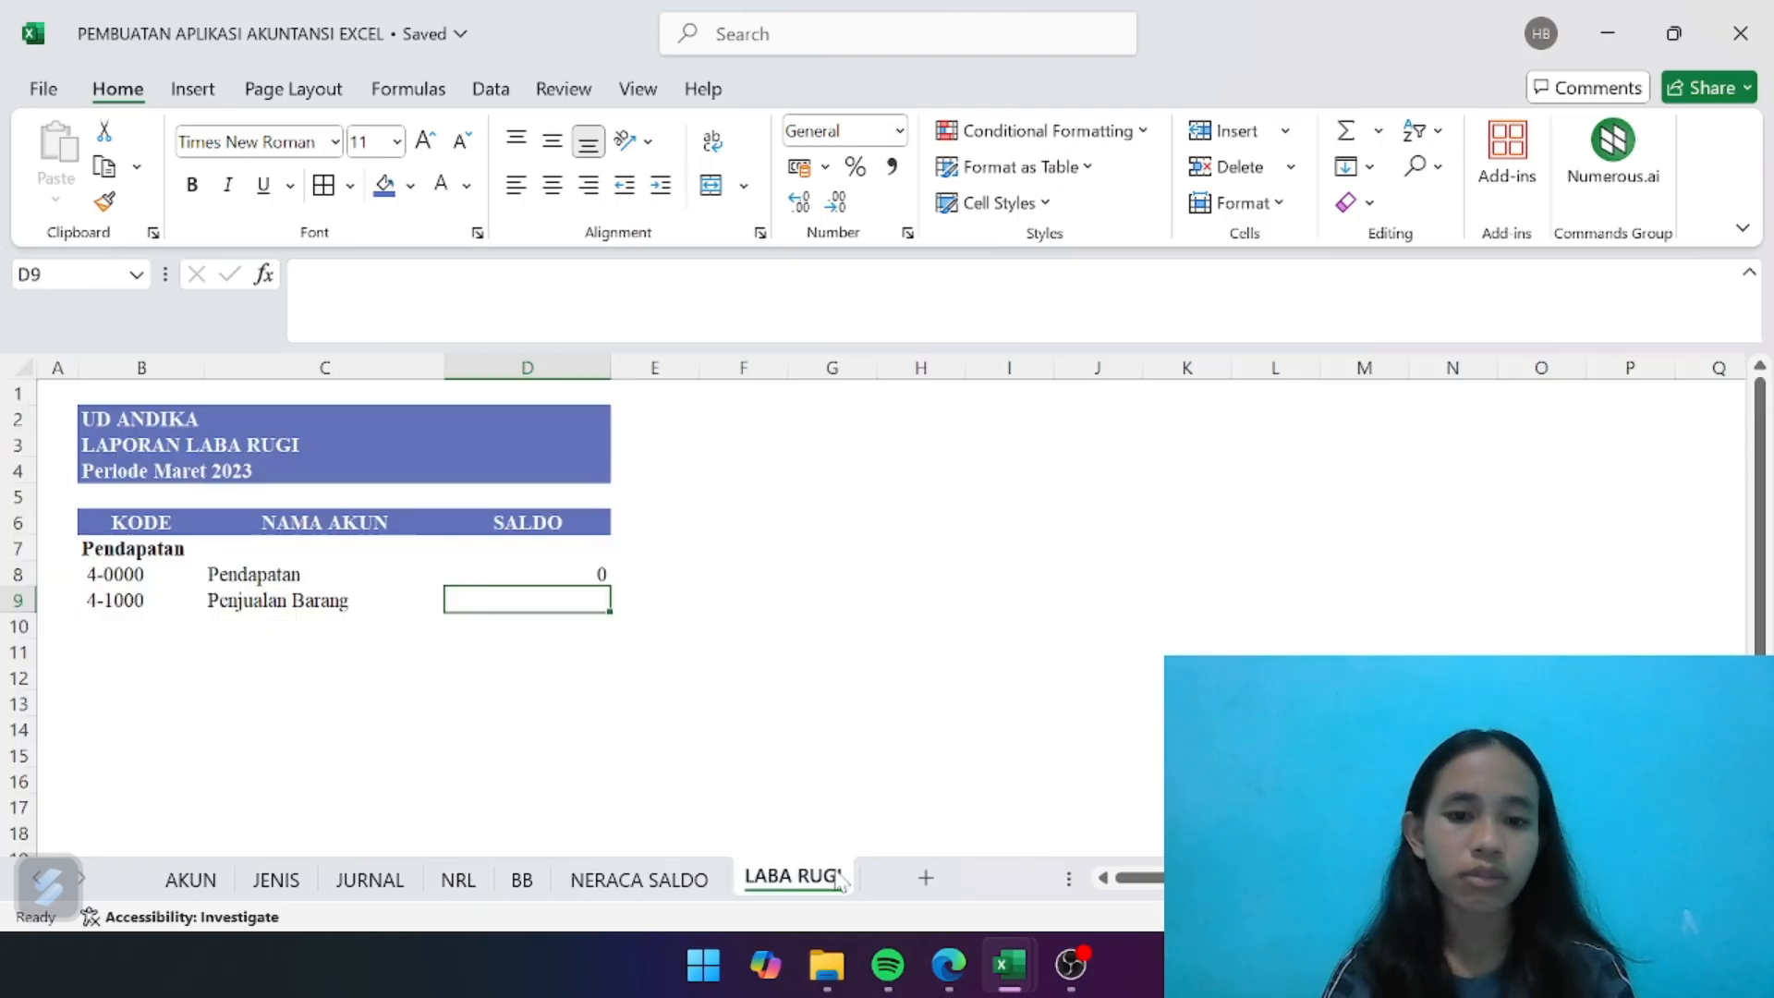
- Copy the balance formula from D8 into D9 for Penjualan Barang
{"action": "left_click", "coordinate": [582, 574]}
{"action": "key", "text": "ctrl+c"}
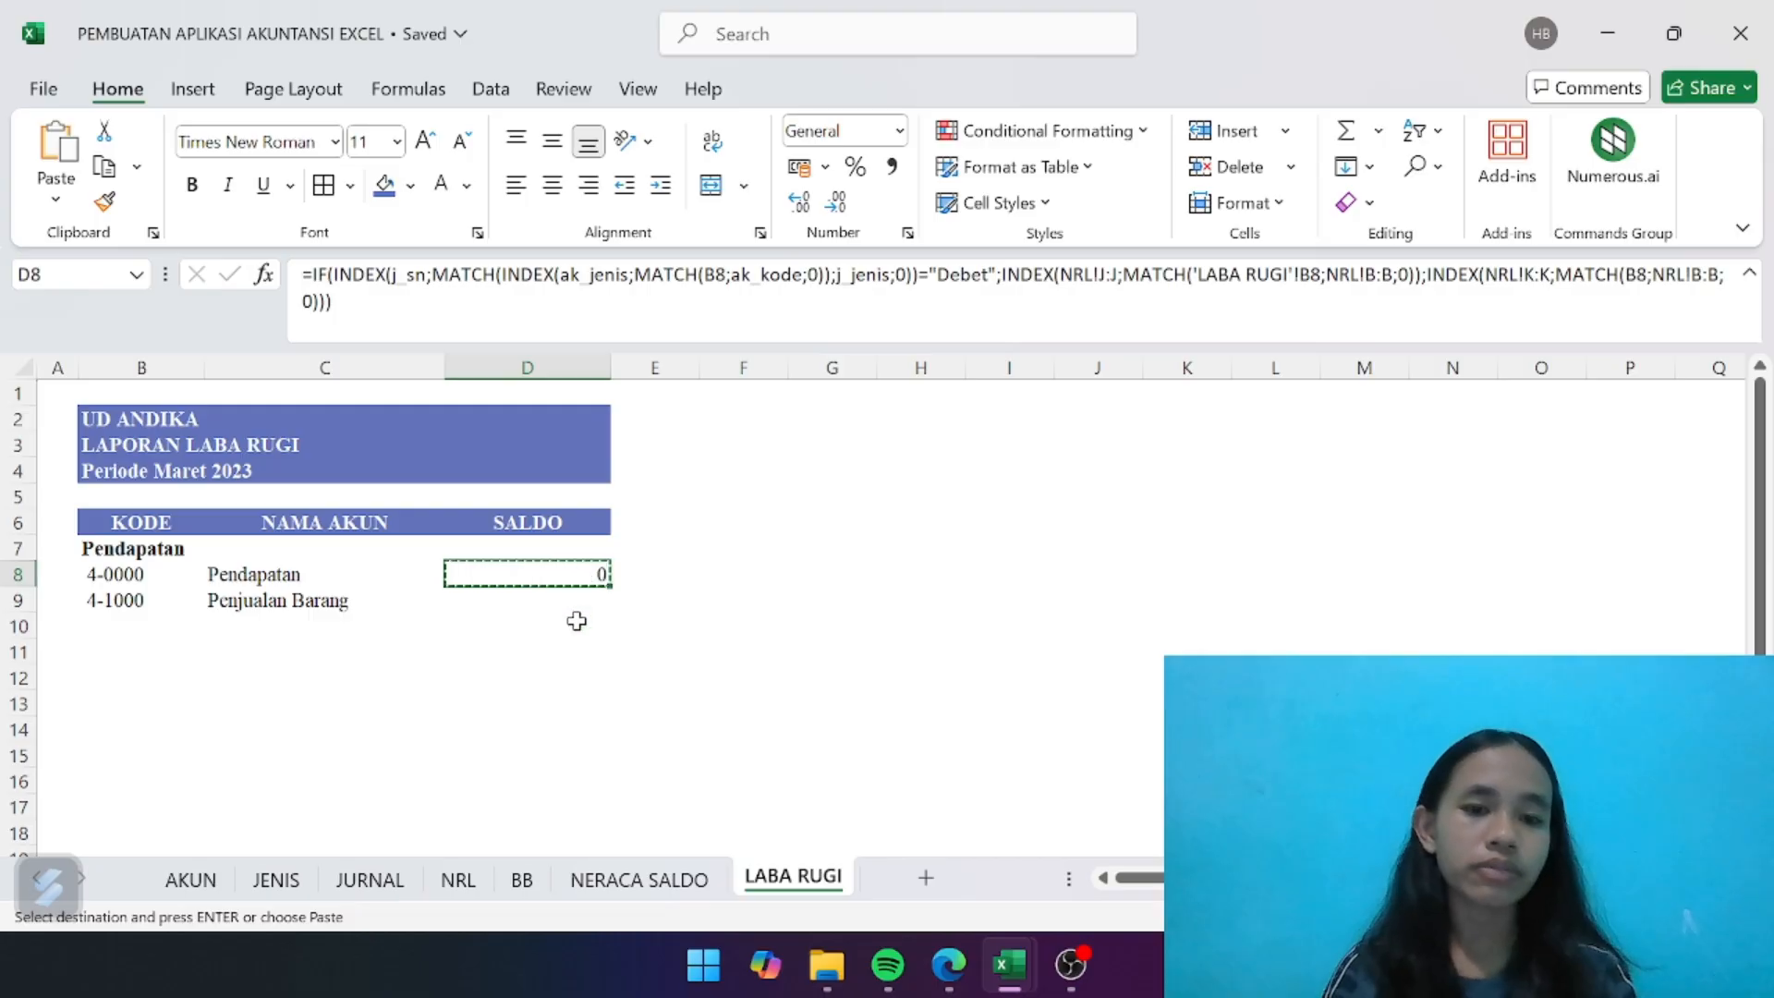
{"action": "left_click", "coordinate": [573, 605]}
{"action": "key", "text": "ctrl+v"}
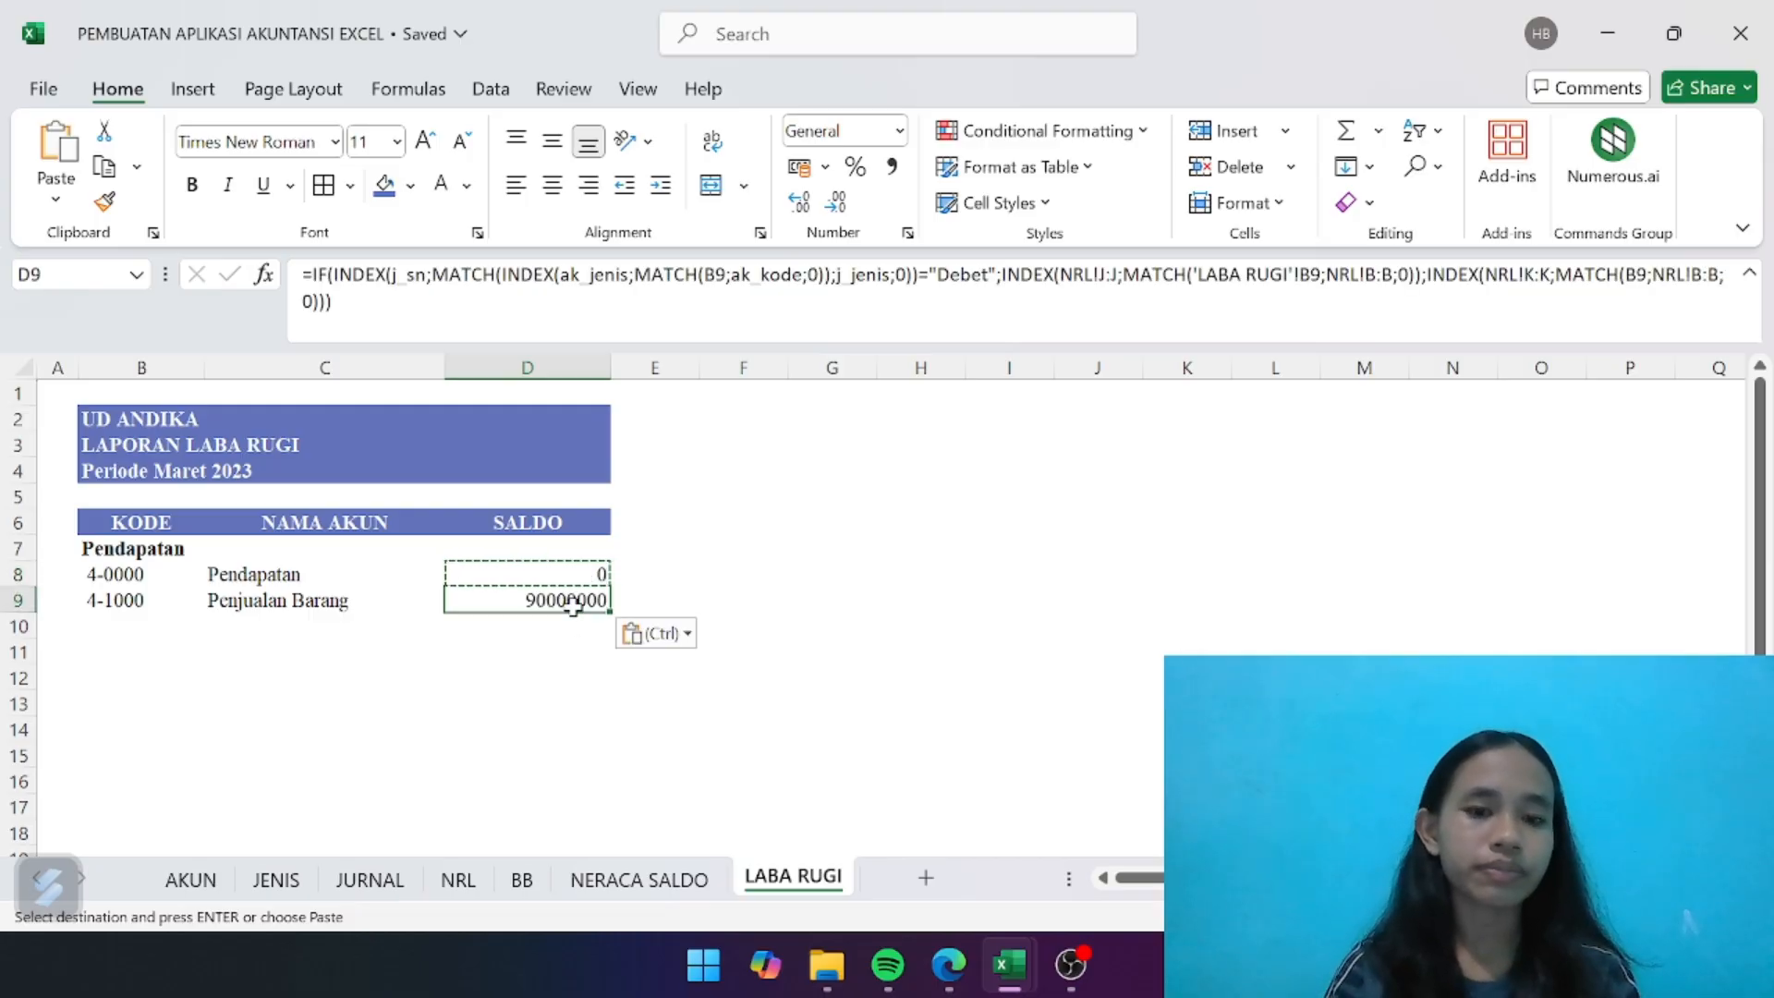
{"action": "left_click", "coordinate": [706, 598]}
- Format the whole SALDO column D with the comma number style and no decimal places
{"action": "left_click", "coordinate": [529, 367]}
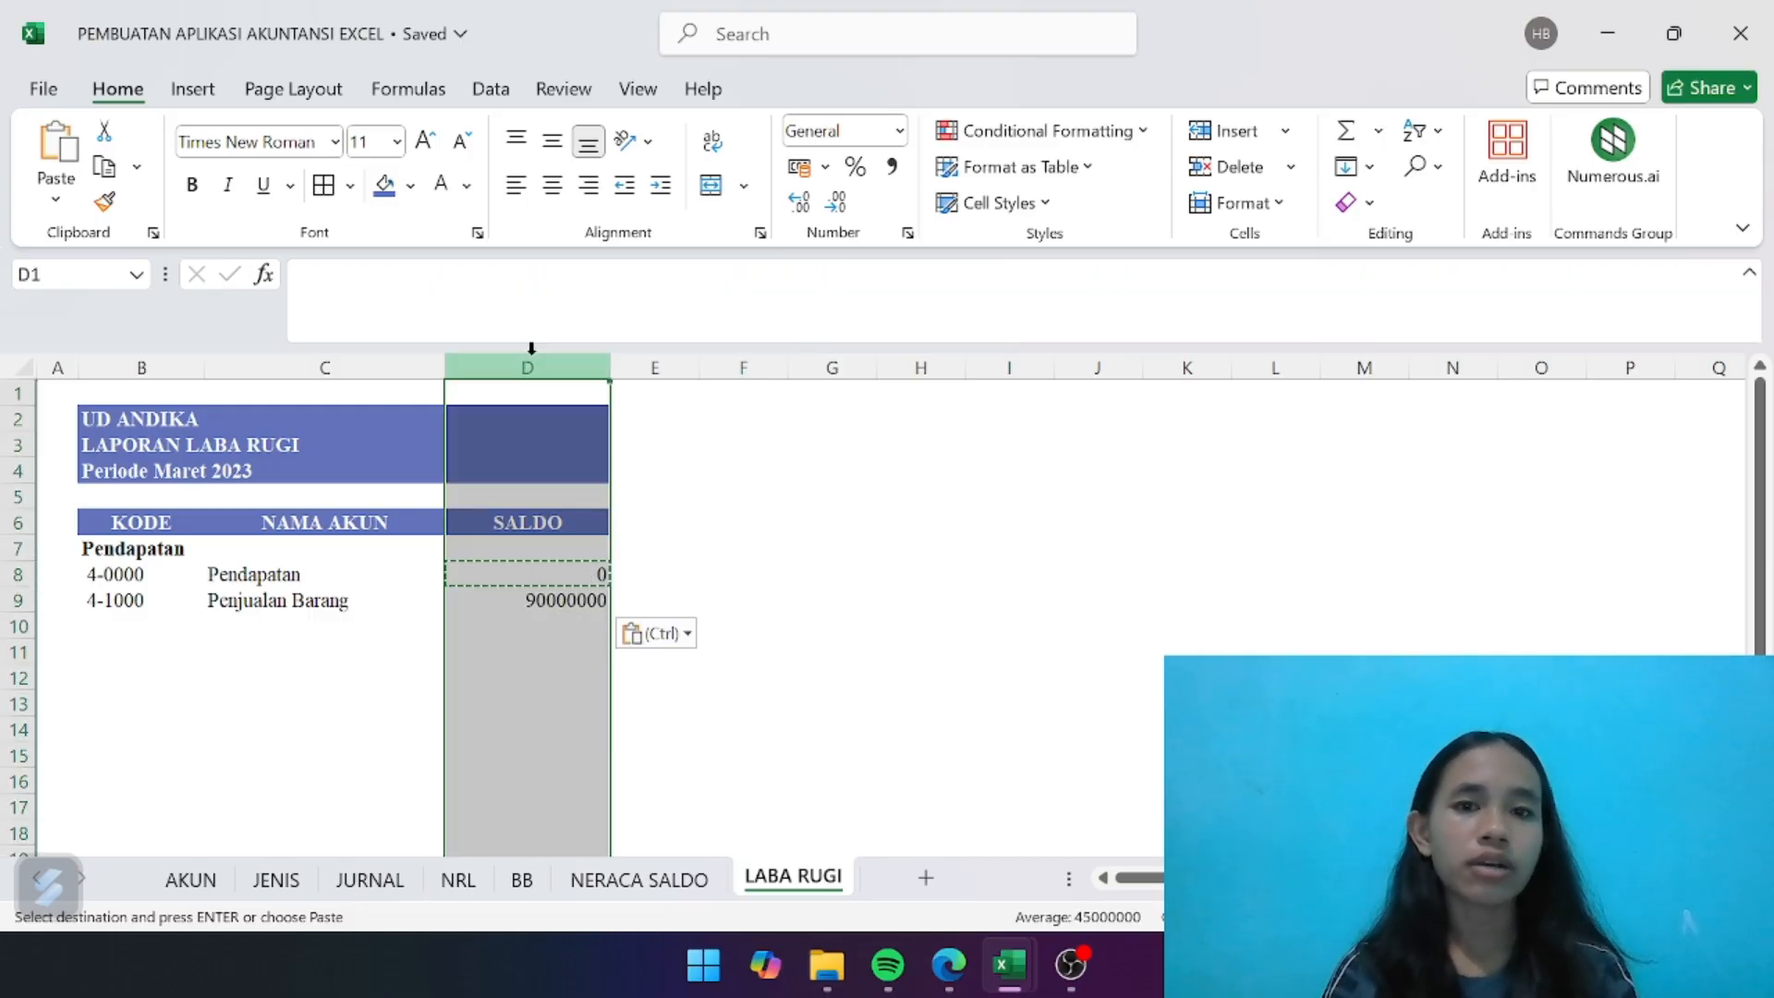
{"action": "left_click", "coordinate": [892, 169]}
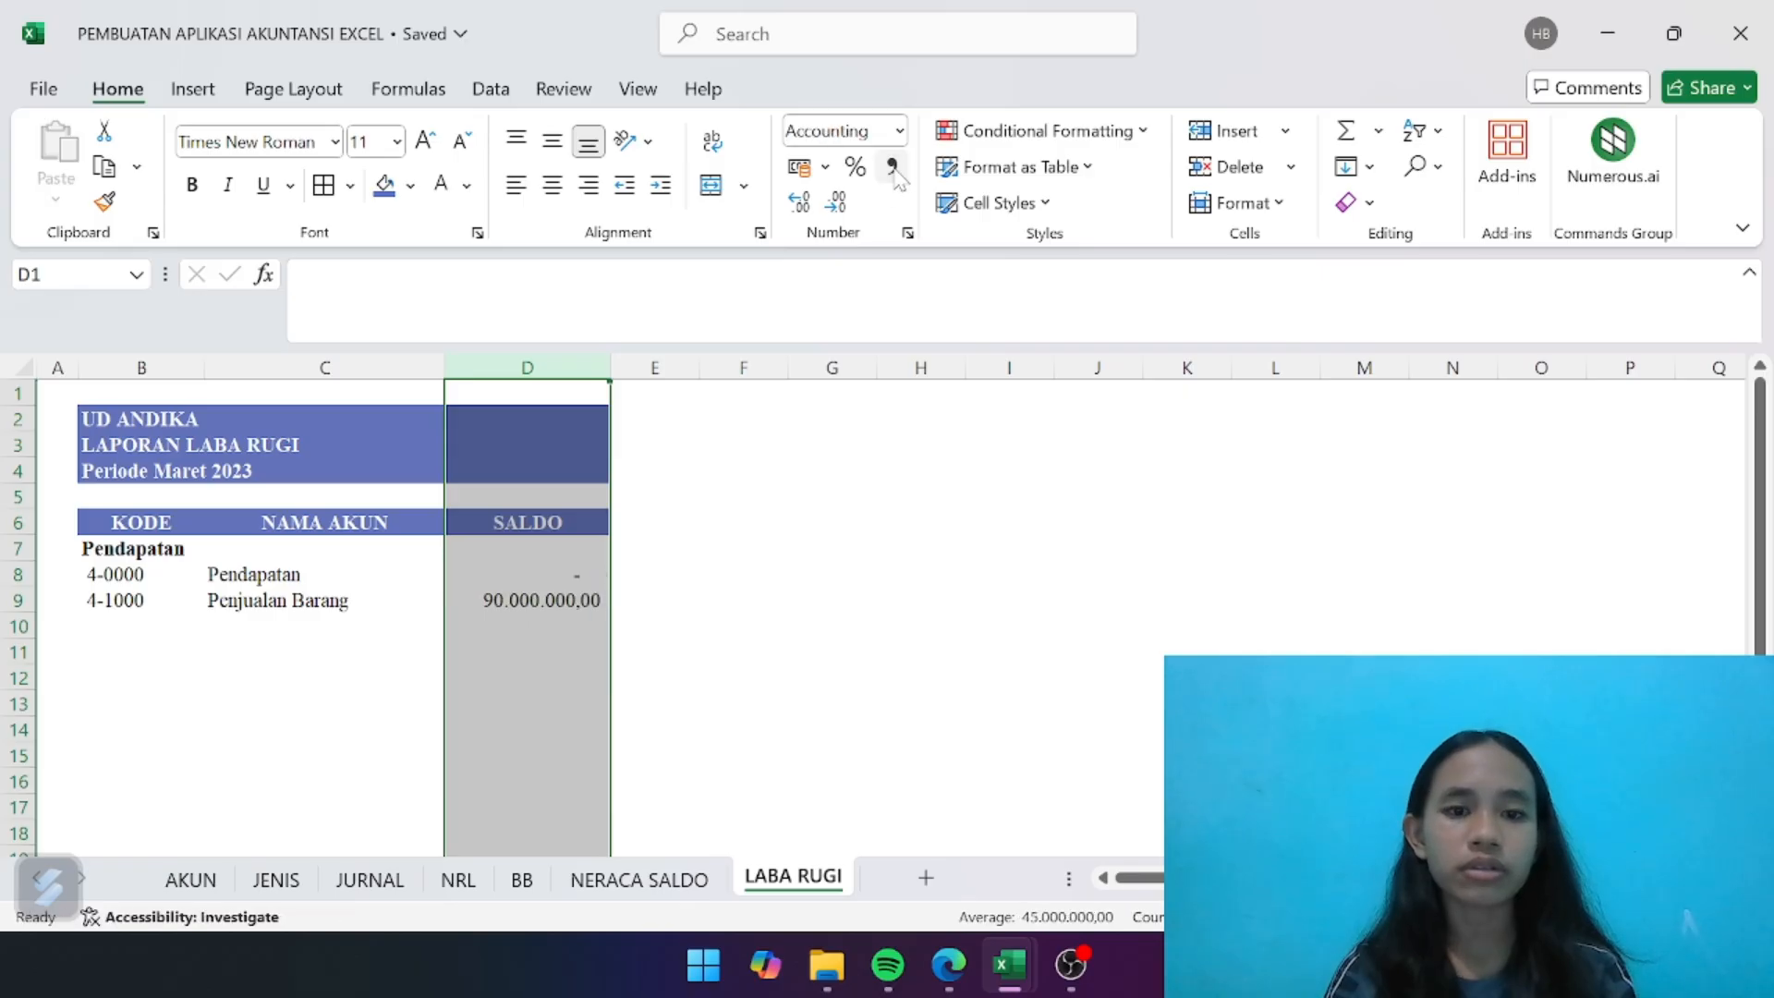
{"action": "left_click", "coordinate": [836, 203]}
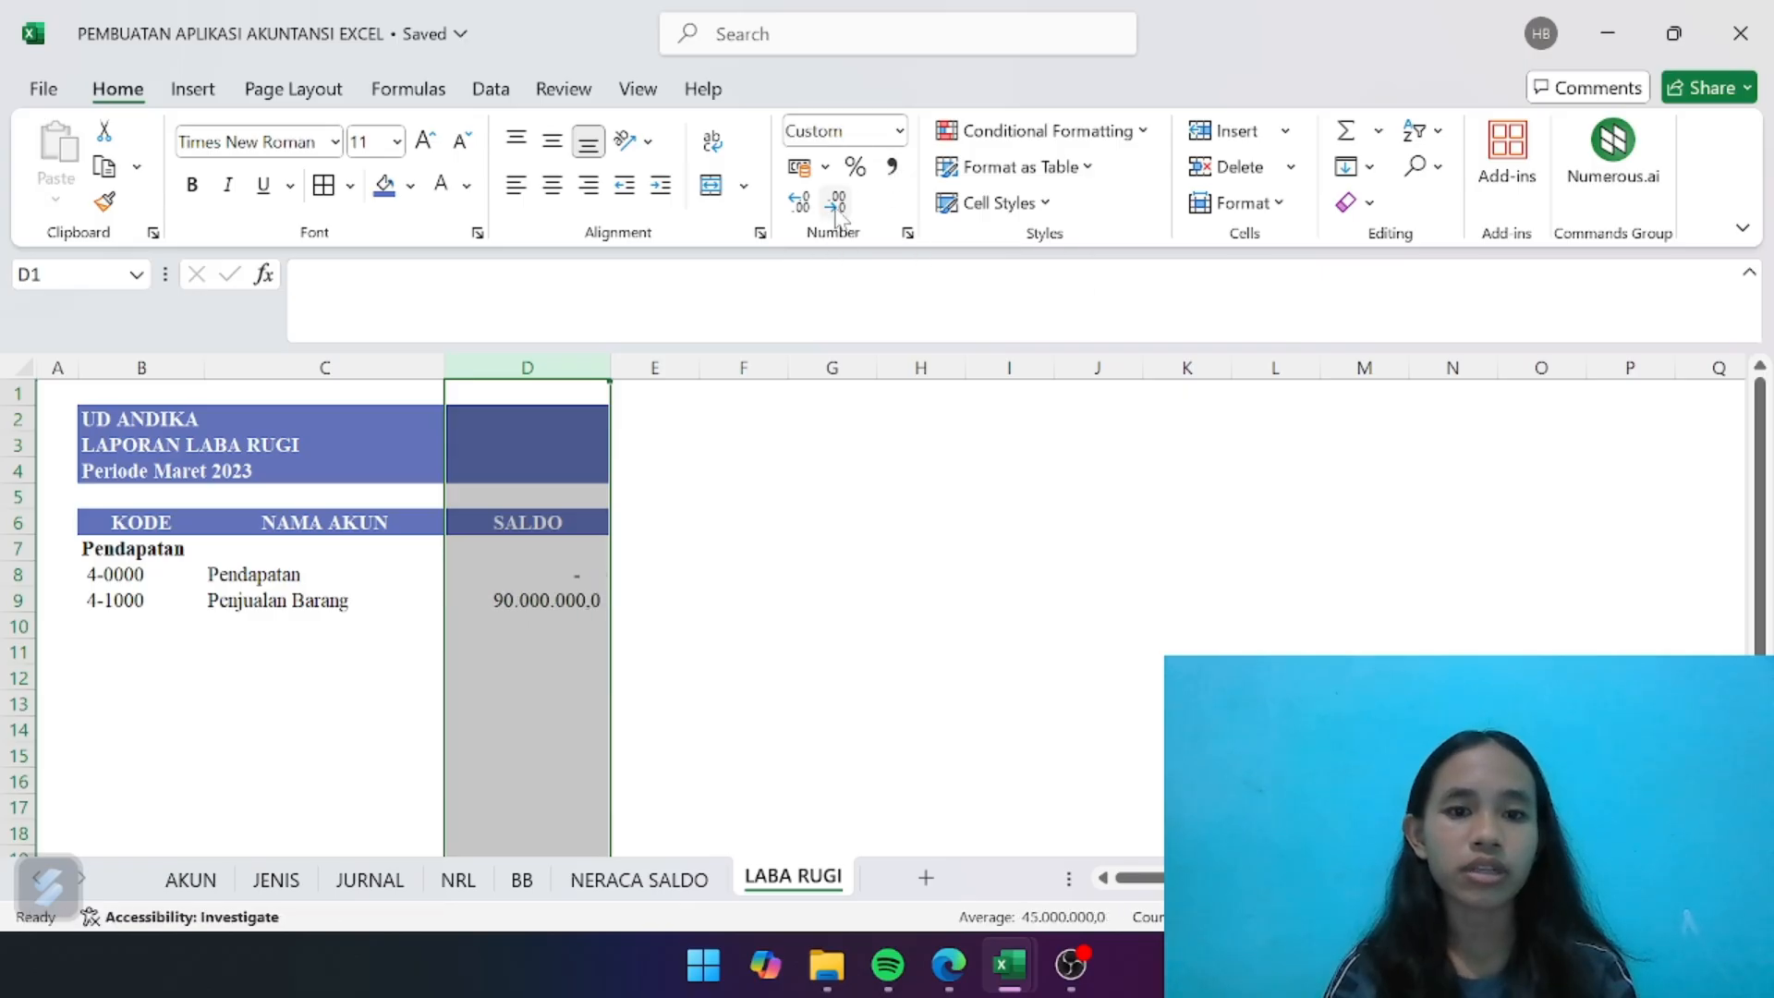
{"action": "left_click", "coordinate": [836, 203]}
{"action": "left_click", "coordinate": [780, 515]}
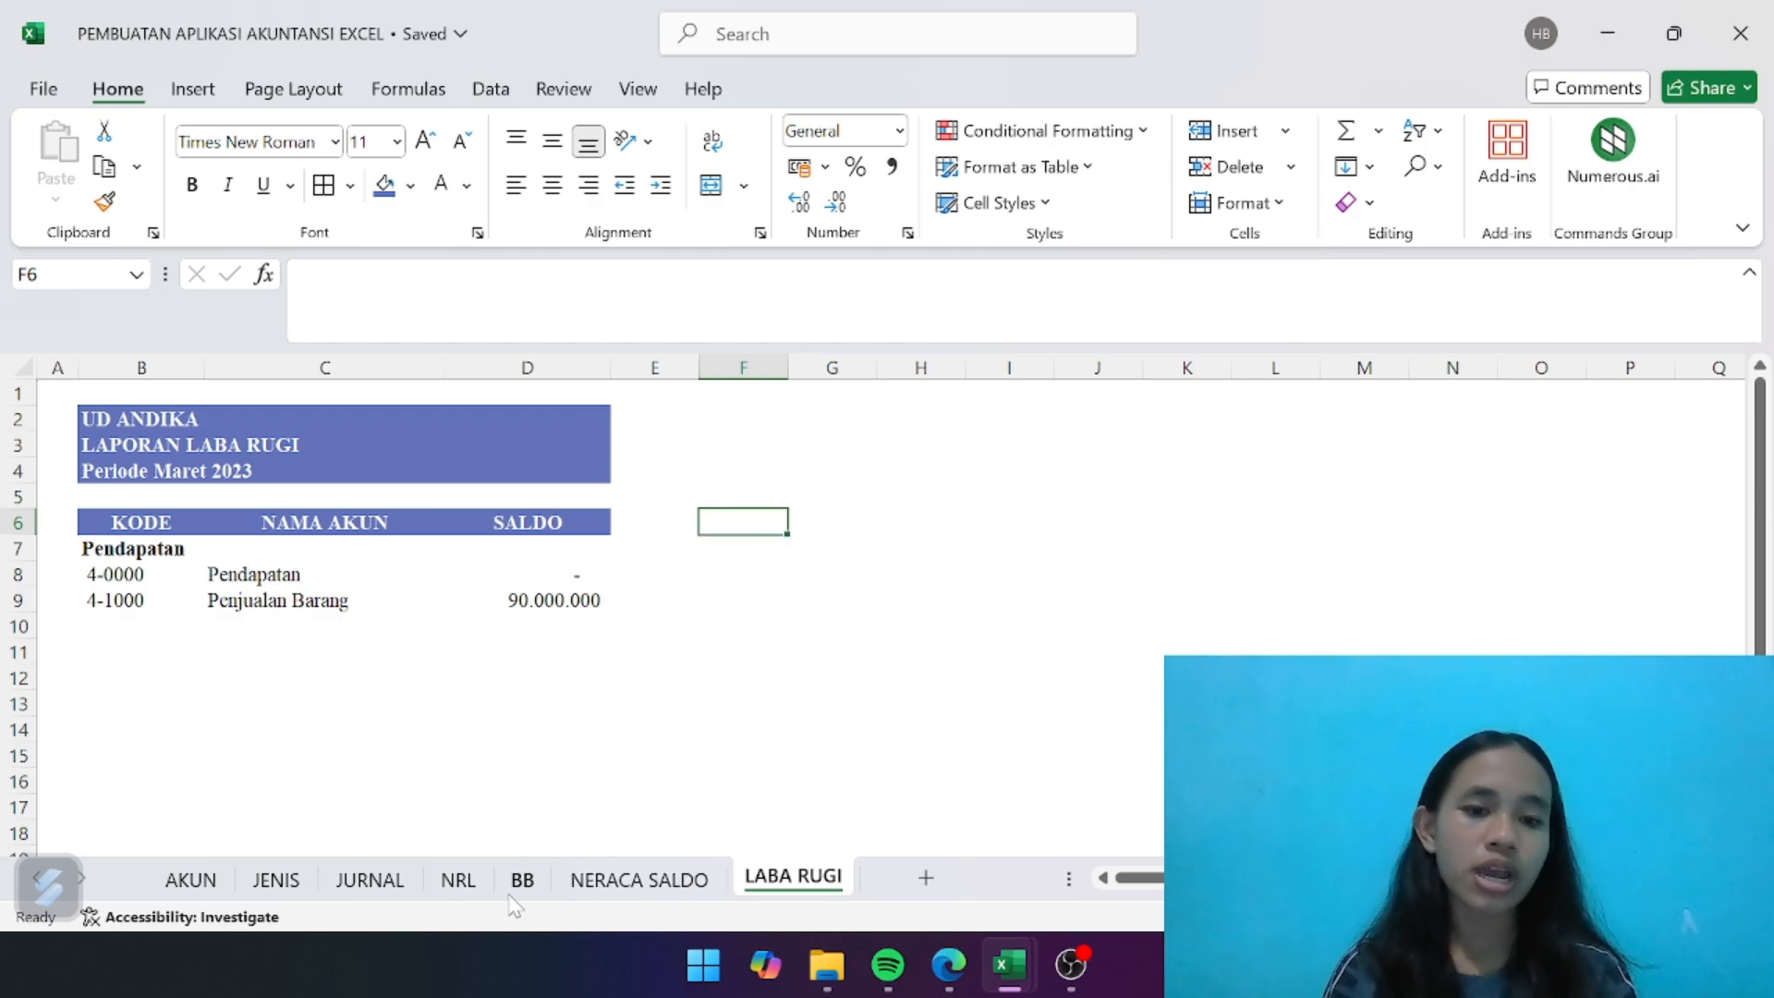
- Check the Penjualan Barang amount in the NRL sheet's LABA RUGI credit column against the LABA RUGI sheet
{"action": "left_click", "coordinate": [475, 889]}
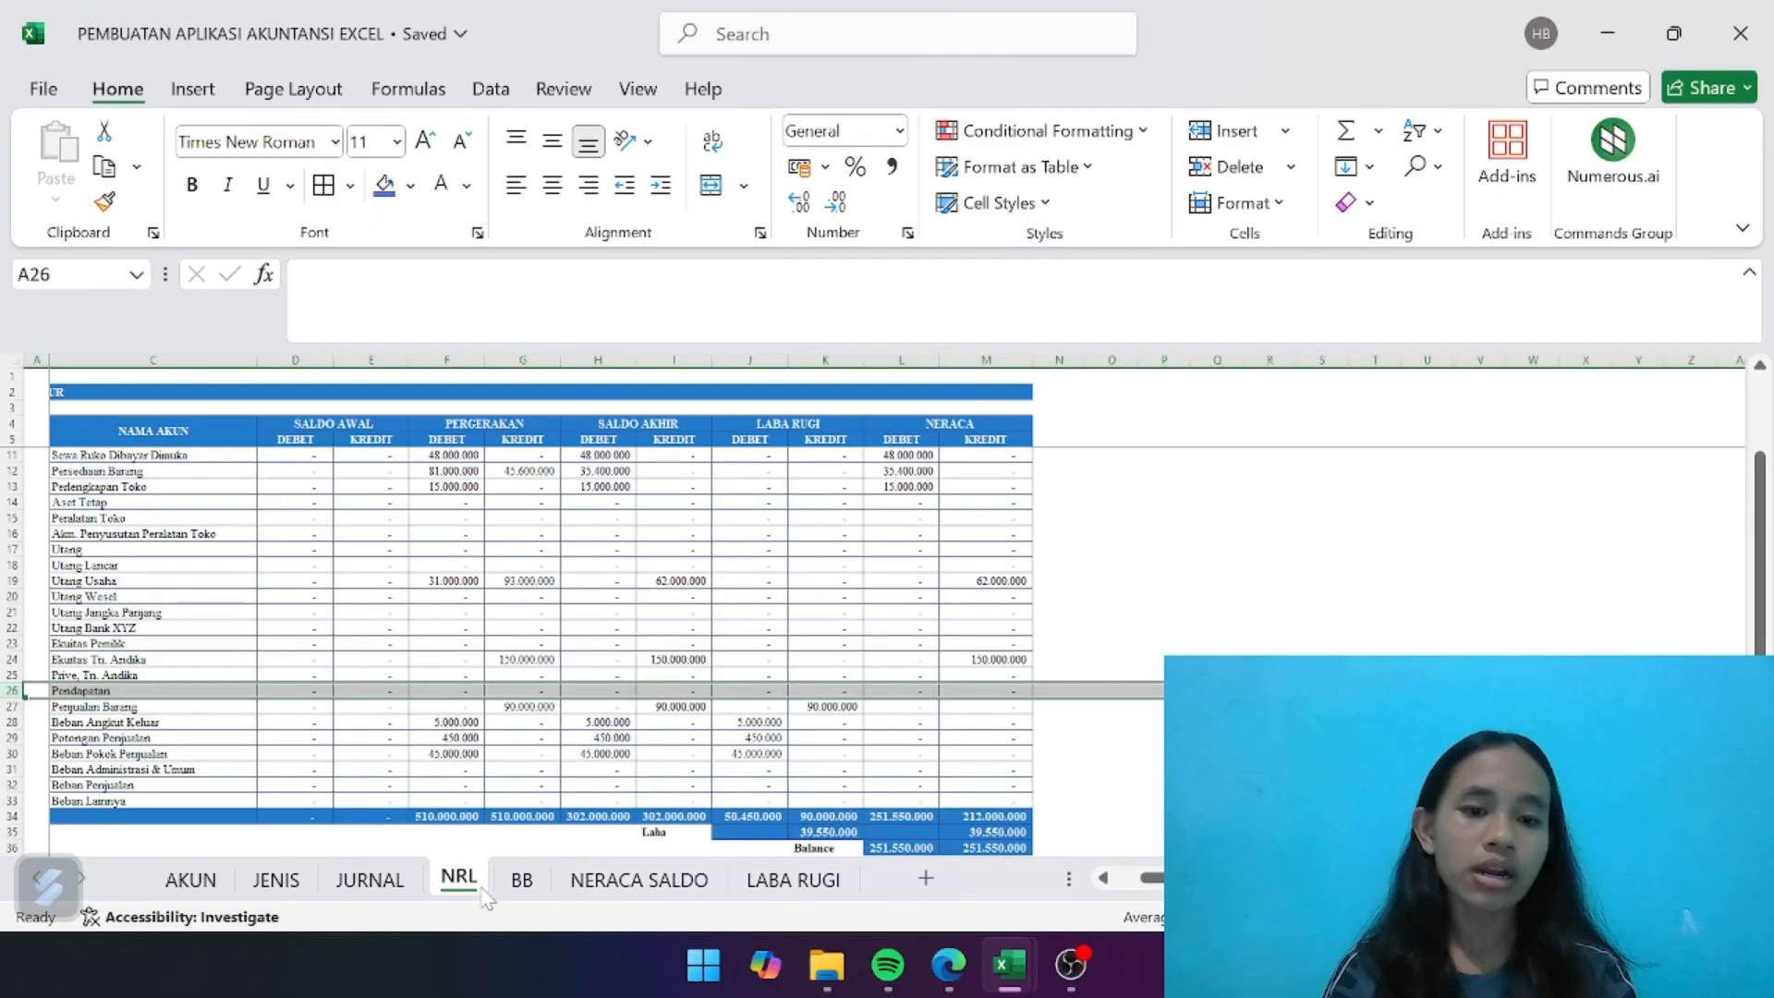
{"action": "left_click", "coordinate": [885, 749]}
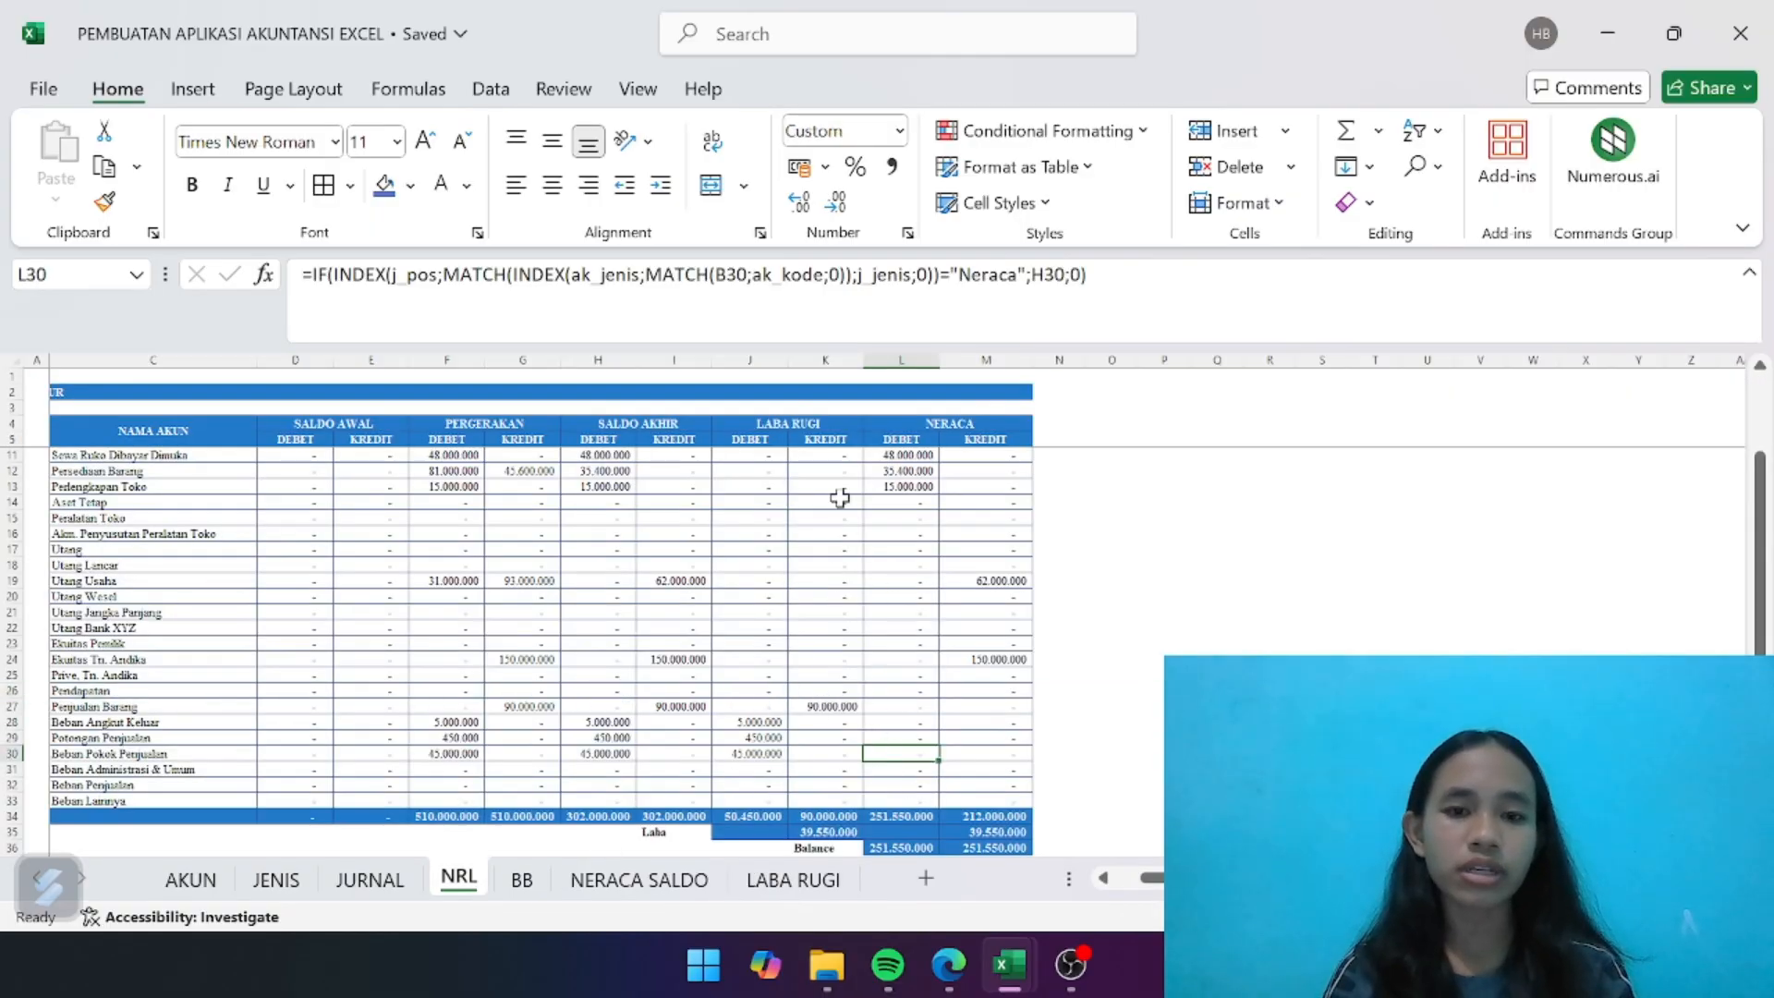
{"action": "left_click", "coordinate": [818, 723]}
{"action": "left_click", "coordinate": [815, 704]}
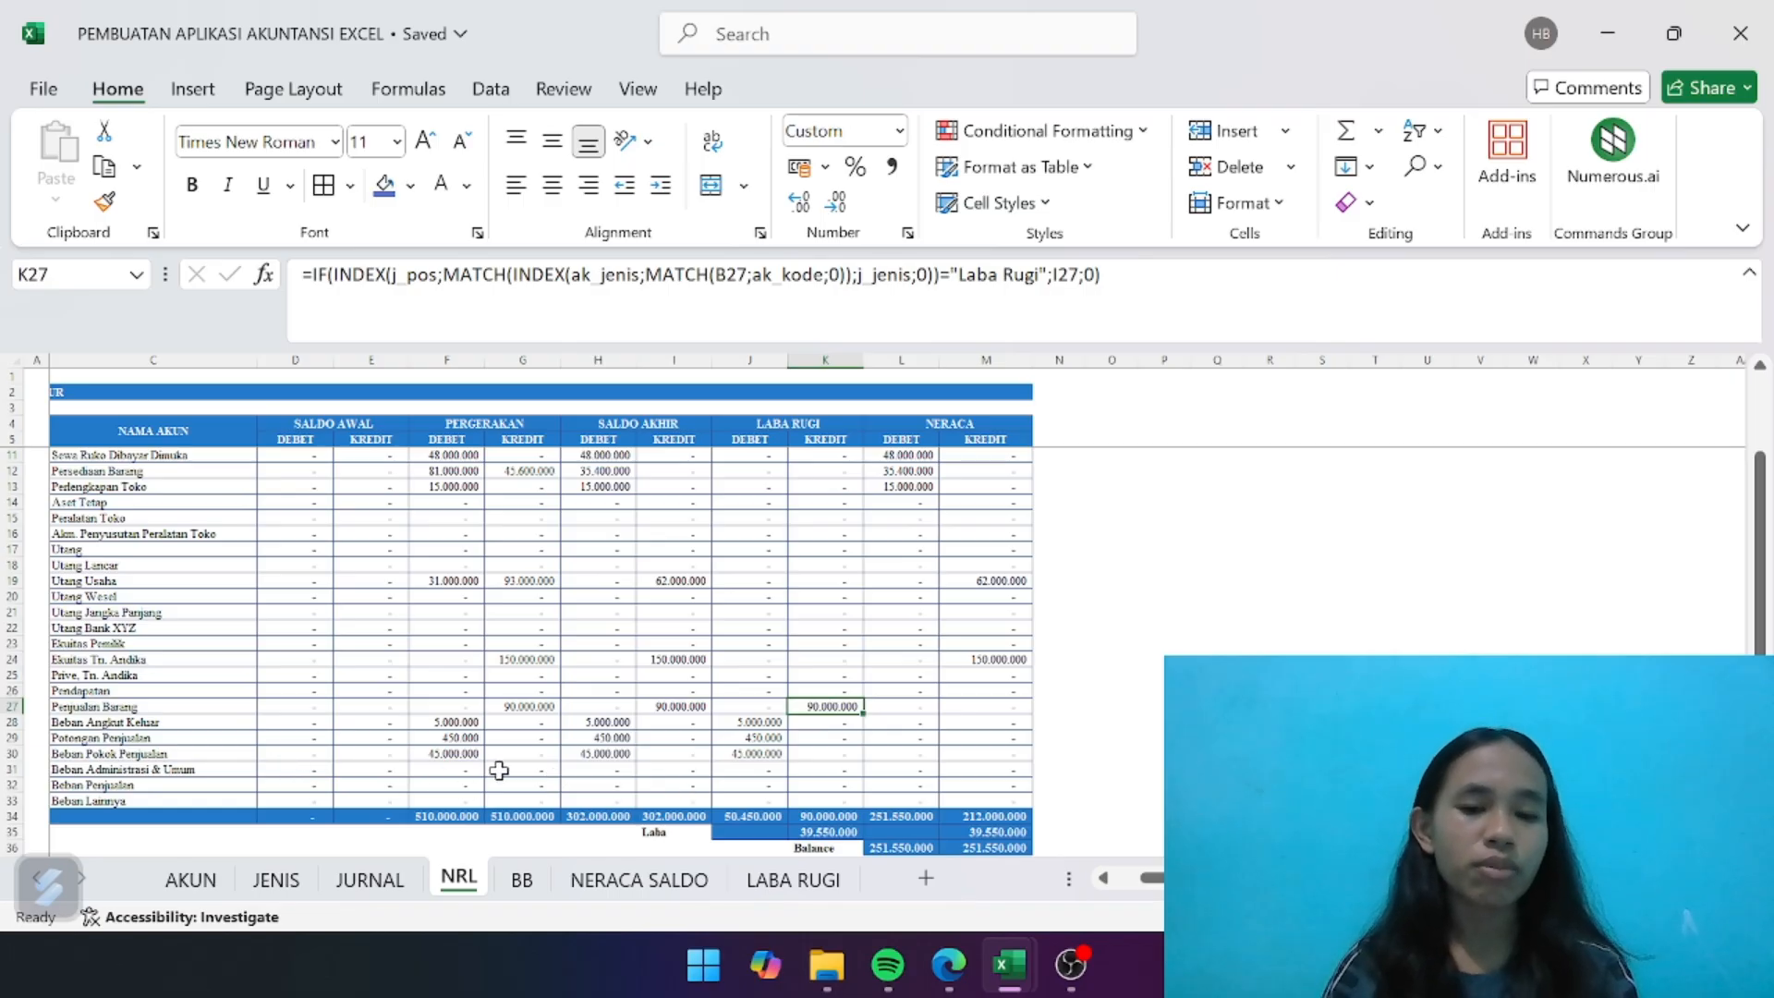
{"action": "left_click", "coordinate": [775, 880]}
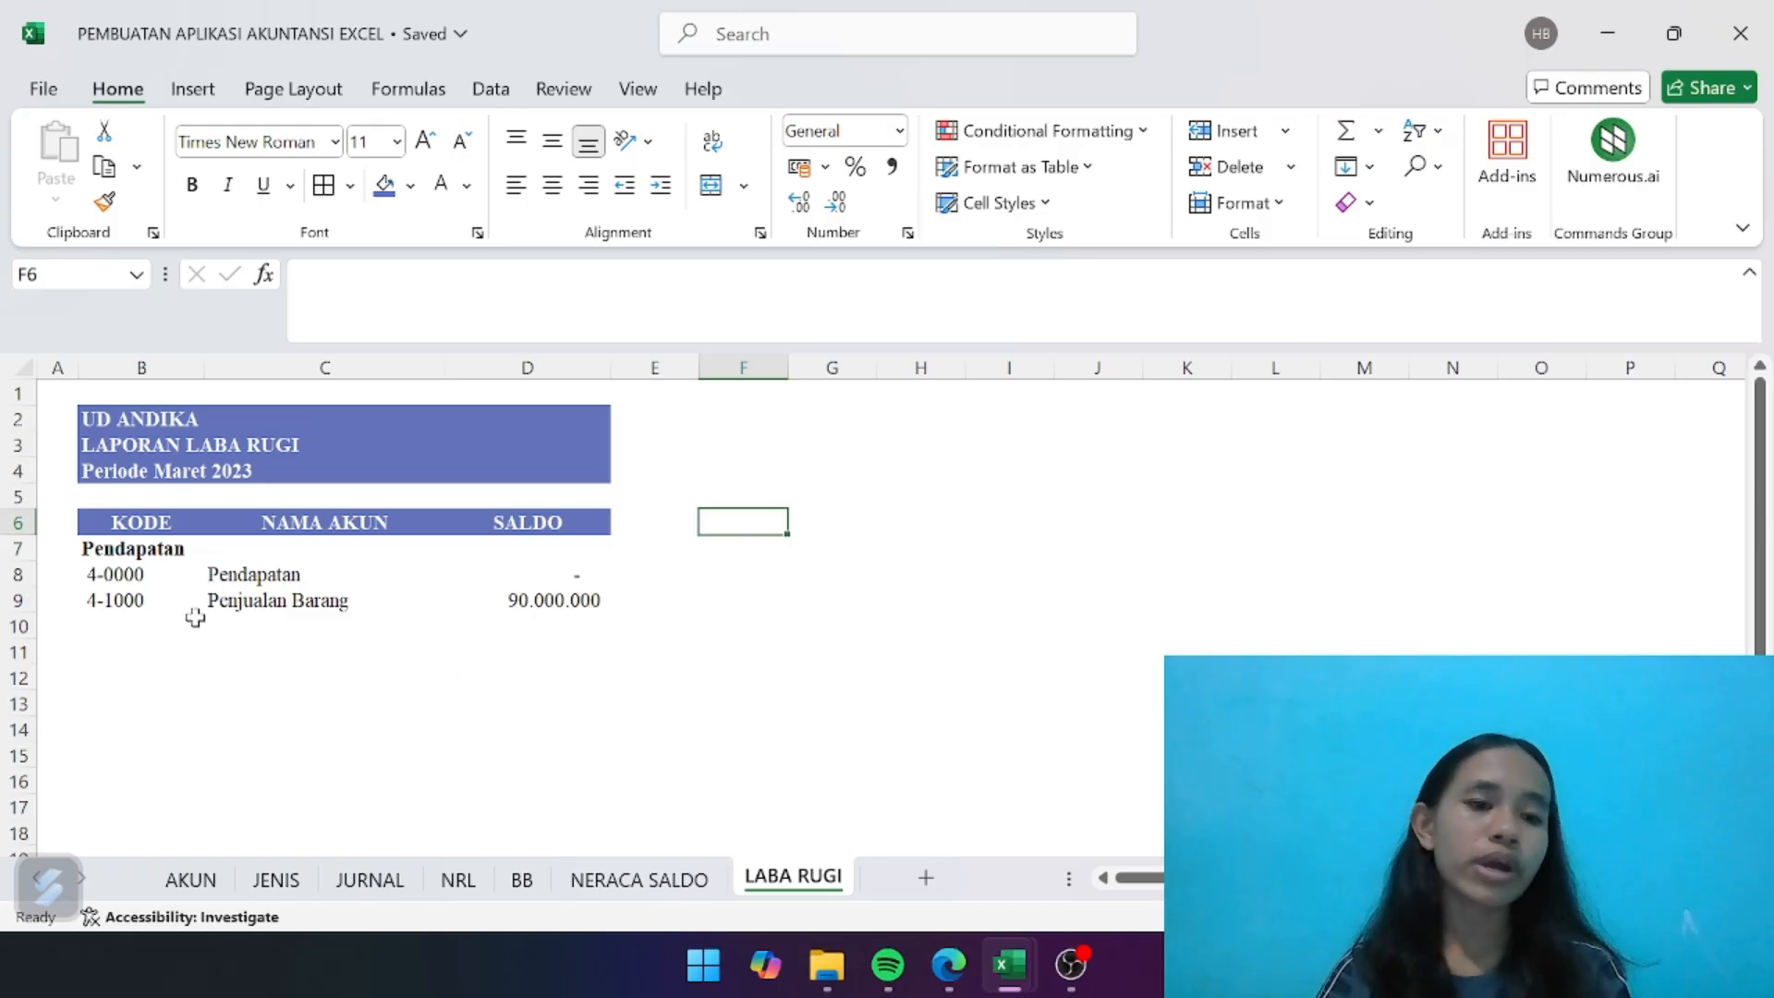
- Enter the bold label "TOTAL PENDAPATAN" in B10, below the revenue accounts
{"action": "left_click", "coordinate": [125, 625]}
{"action": "key", "text": "ctrl+b"}
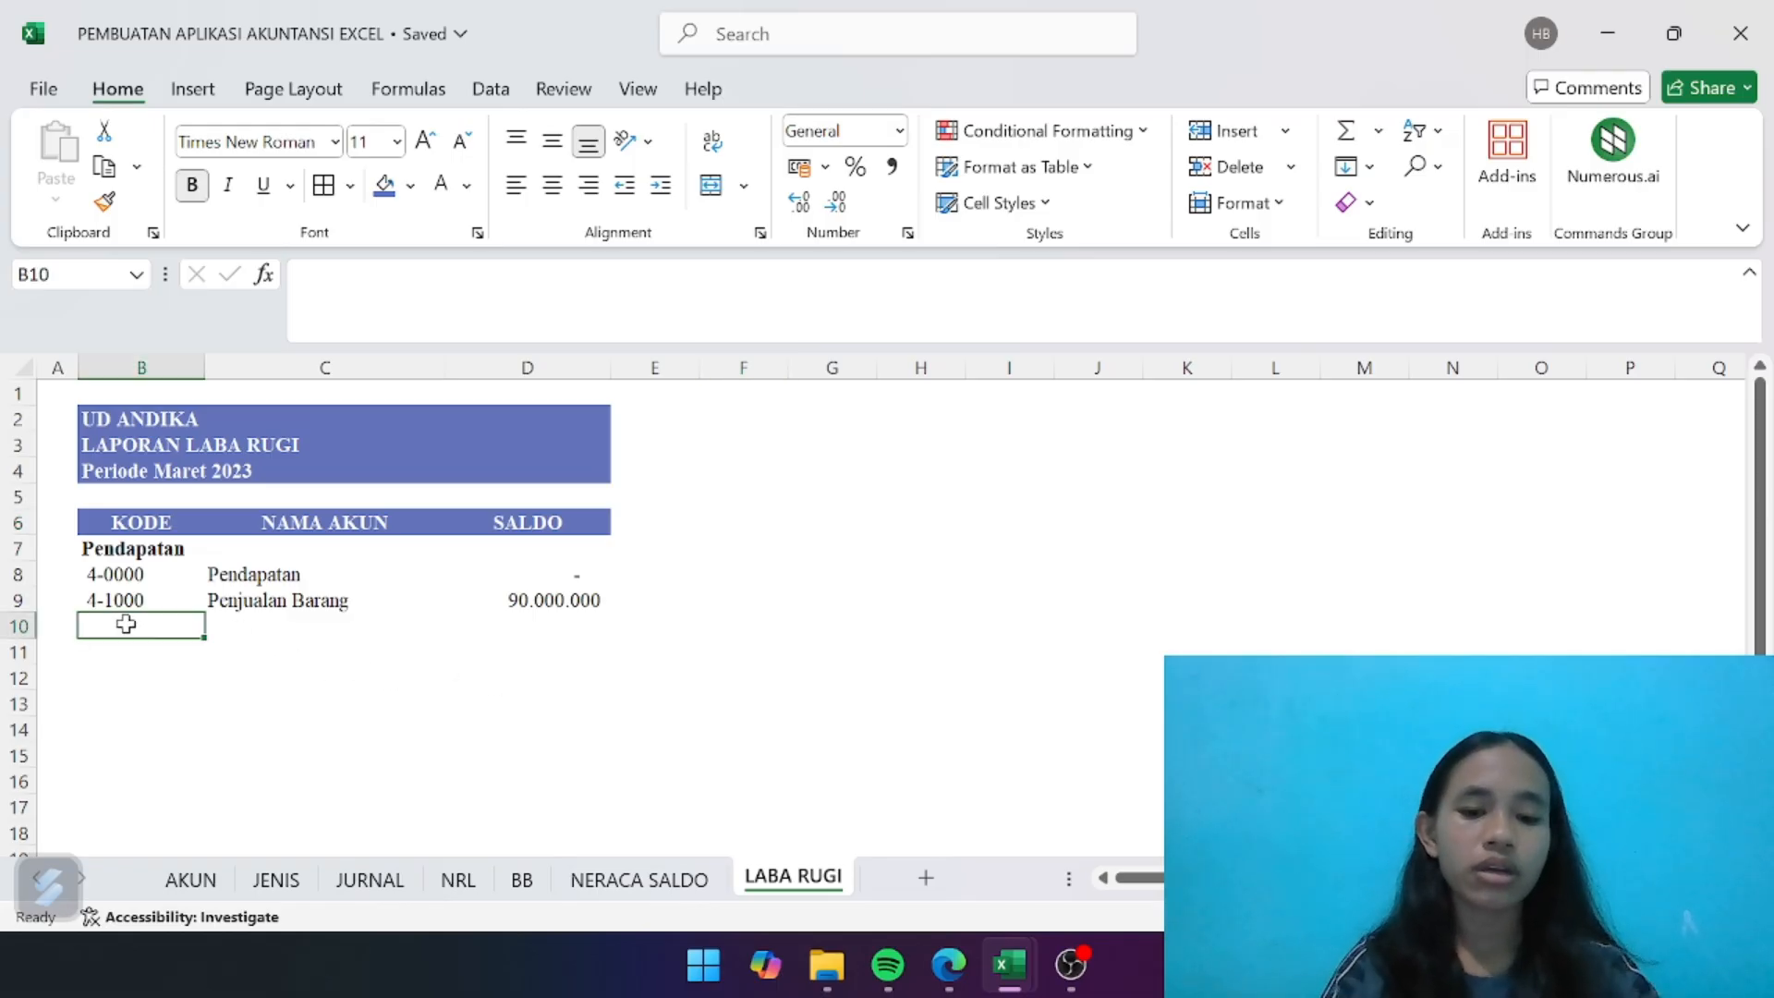
{"action": "type", "text": "TOTAL"}
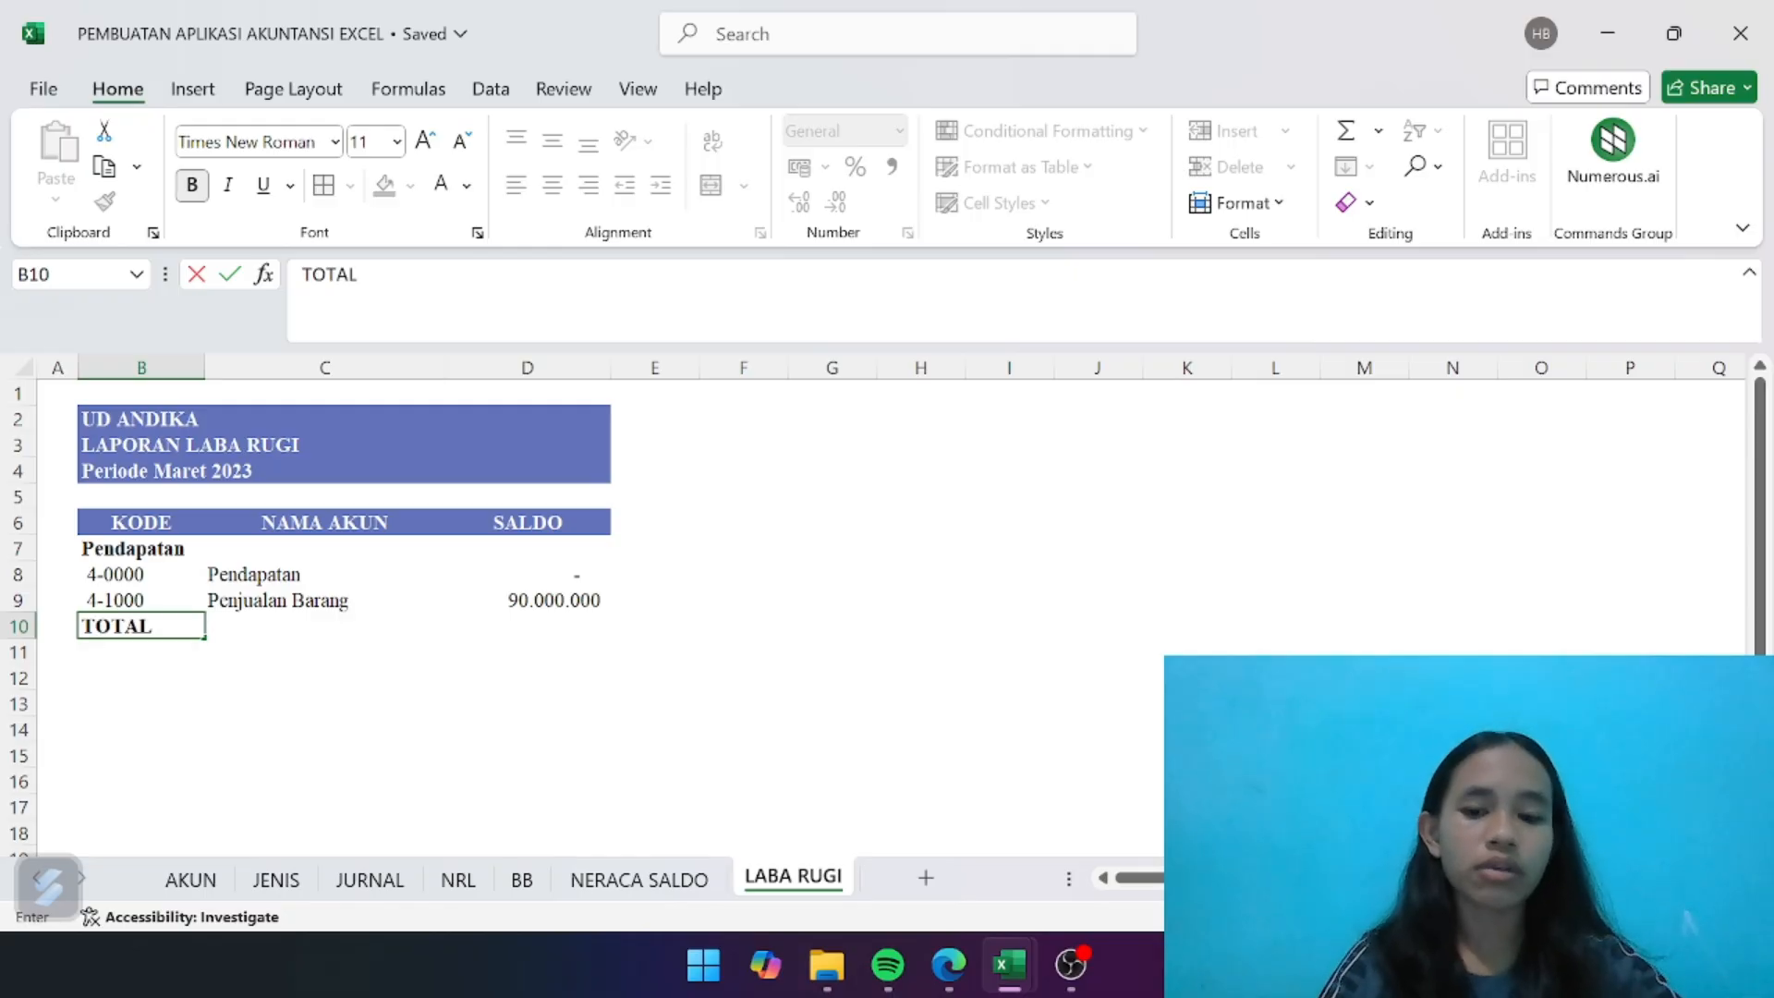
{"action": "type", "text": " PENDAP"}
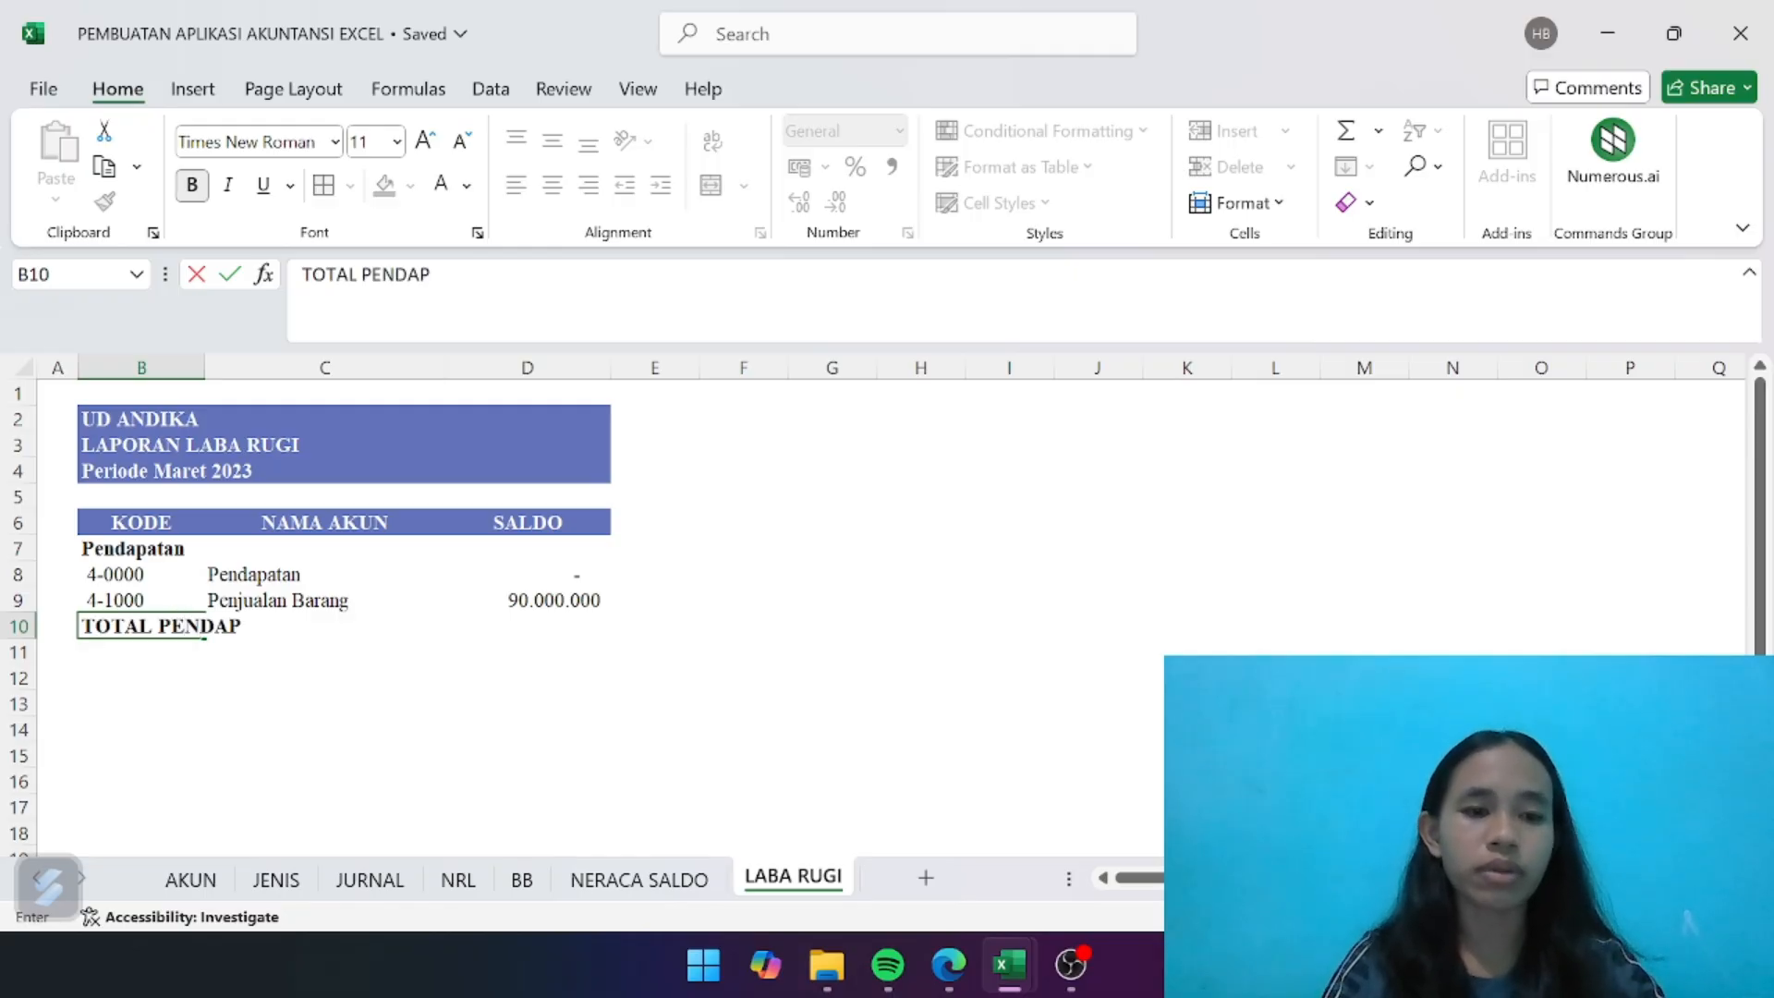
{"action": "type", "text": "ATAN"}
{"action": "key", "text": "Return"}
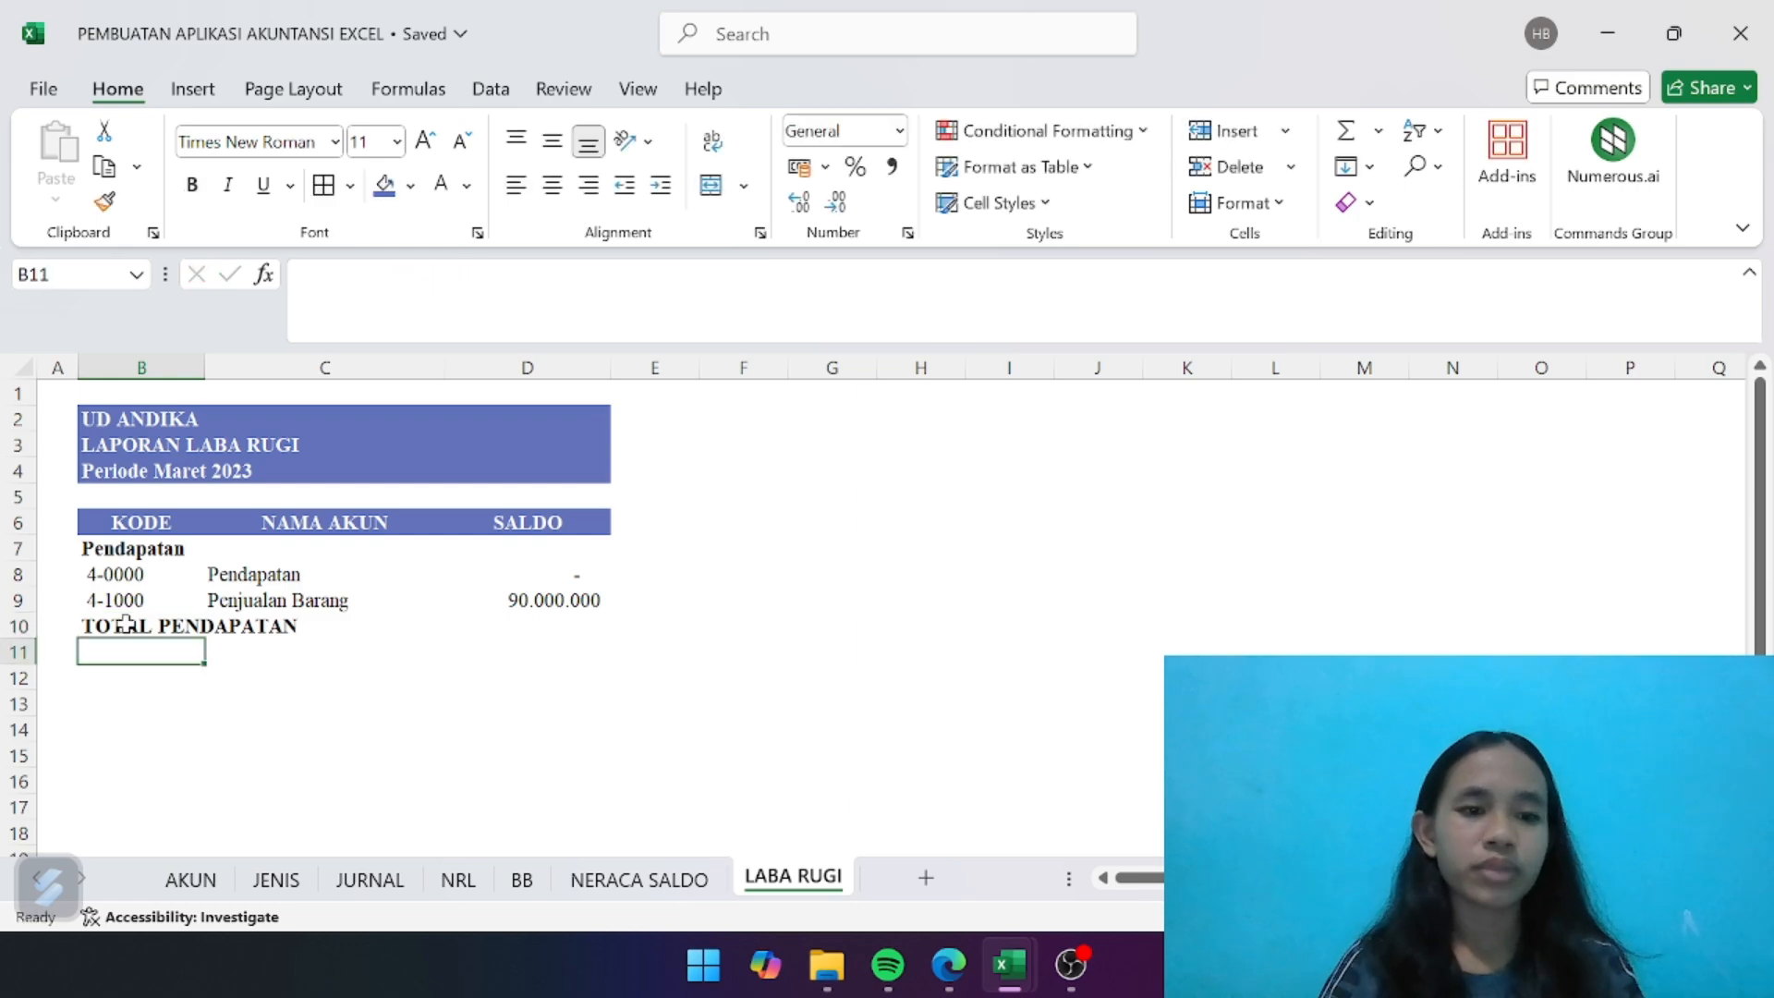
- Give the total row B10:D10 the same blue fill and white font as the table header
{"action": "left_click_drag", "start_coordinate": [126, 626], "coordinate": [506, 627]}
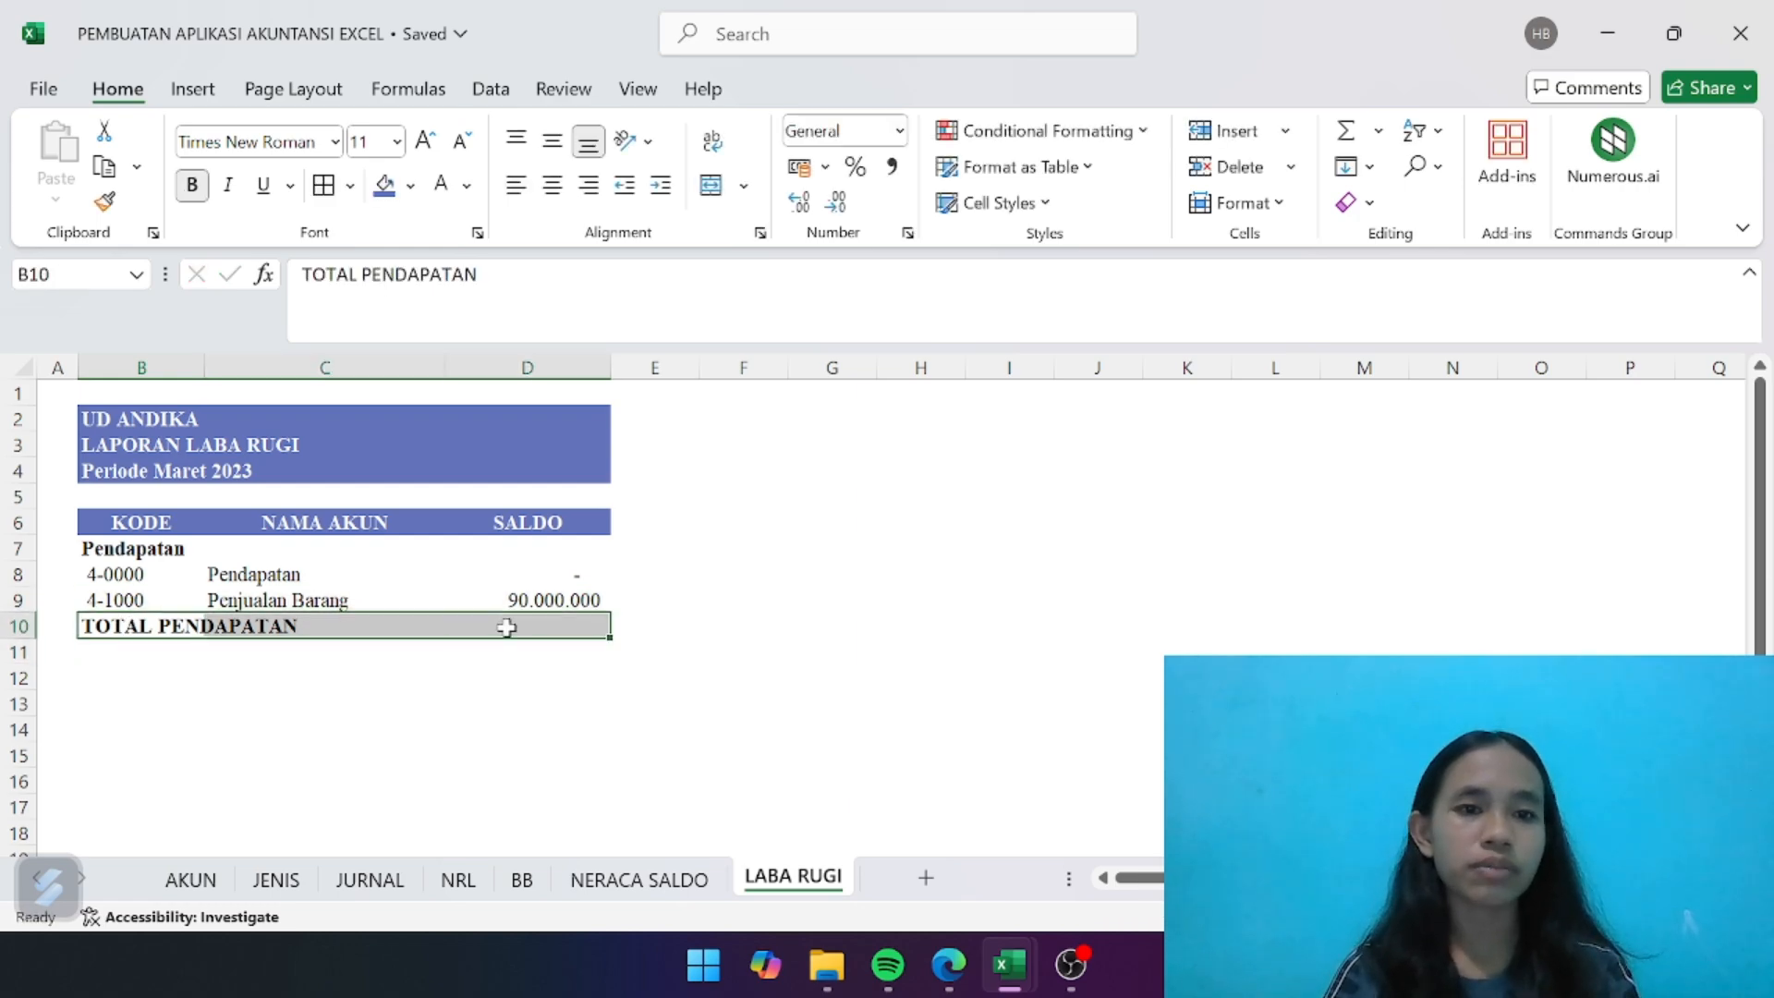
{"action": "left_click", "coordinate": [385, 184]}
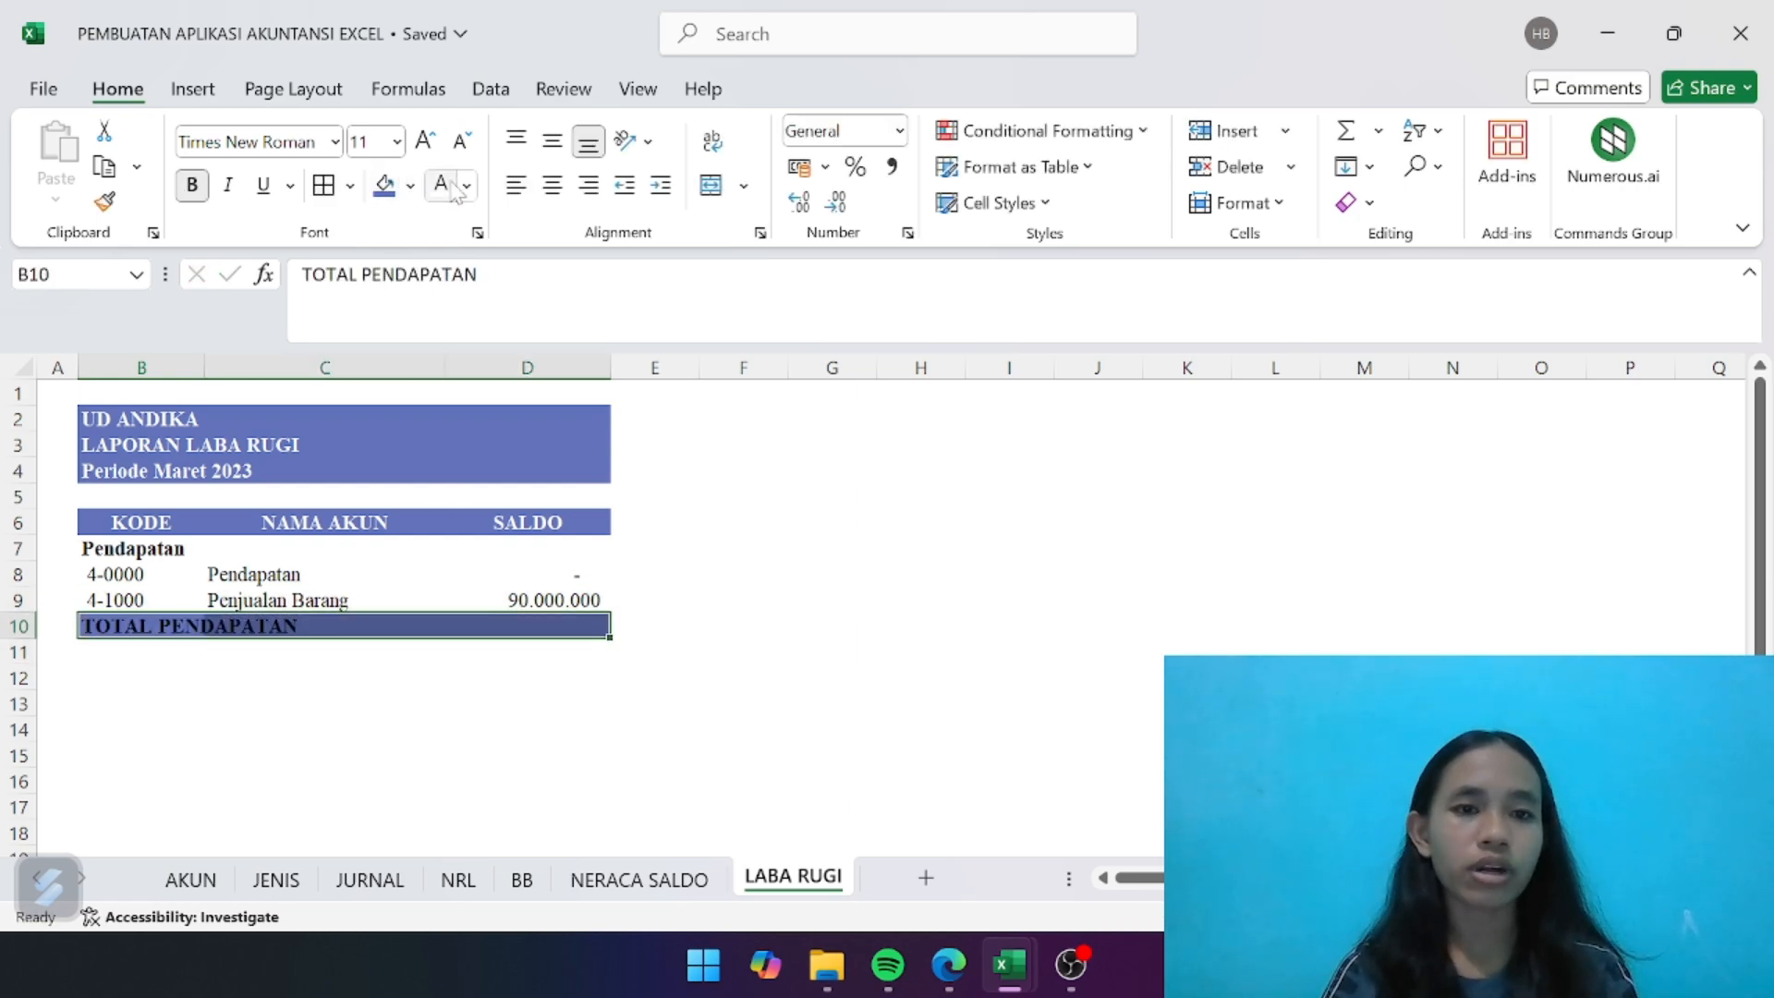
{"action": "left_click", "coordinate": [402, 705]}
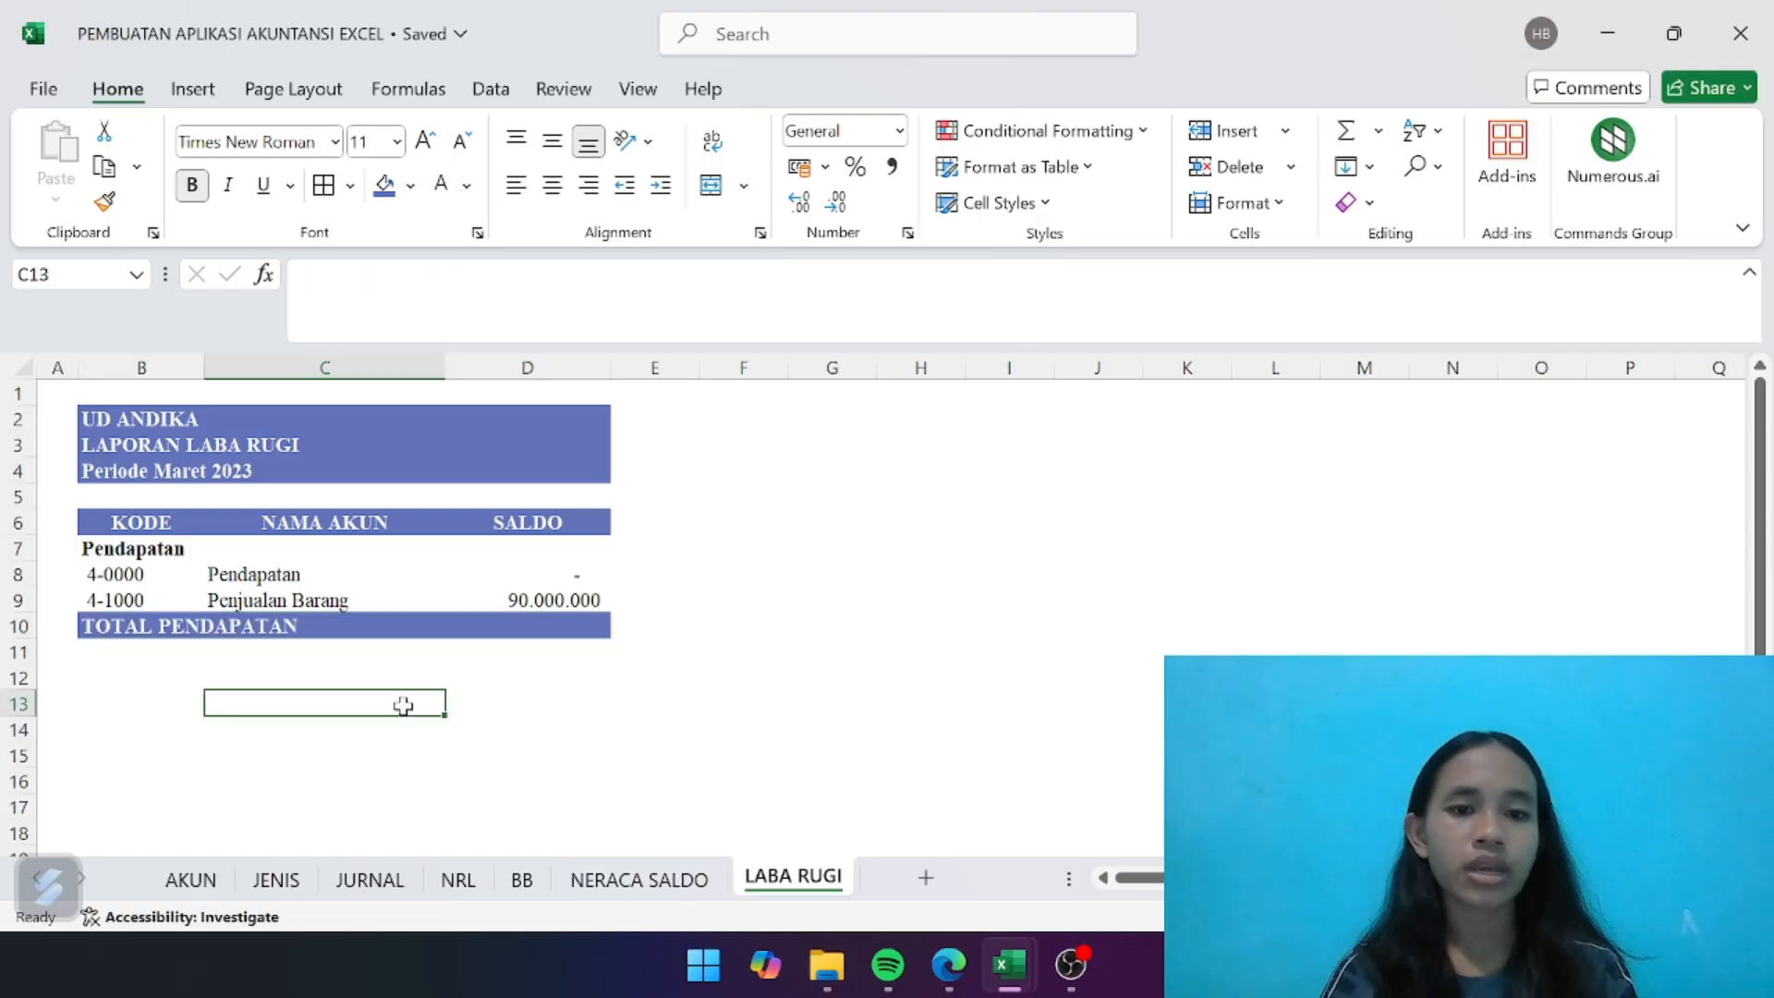
- Total the revenue in D10 with =SUM(D7:D9) and make the result bold
{"action": "left_click", "coordinate": [563, 636]}
{"action": "type", "text": "="}
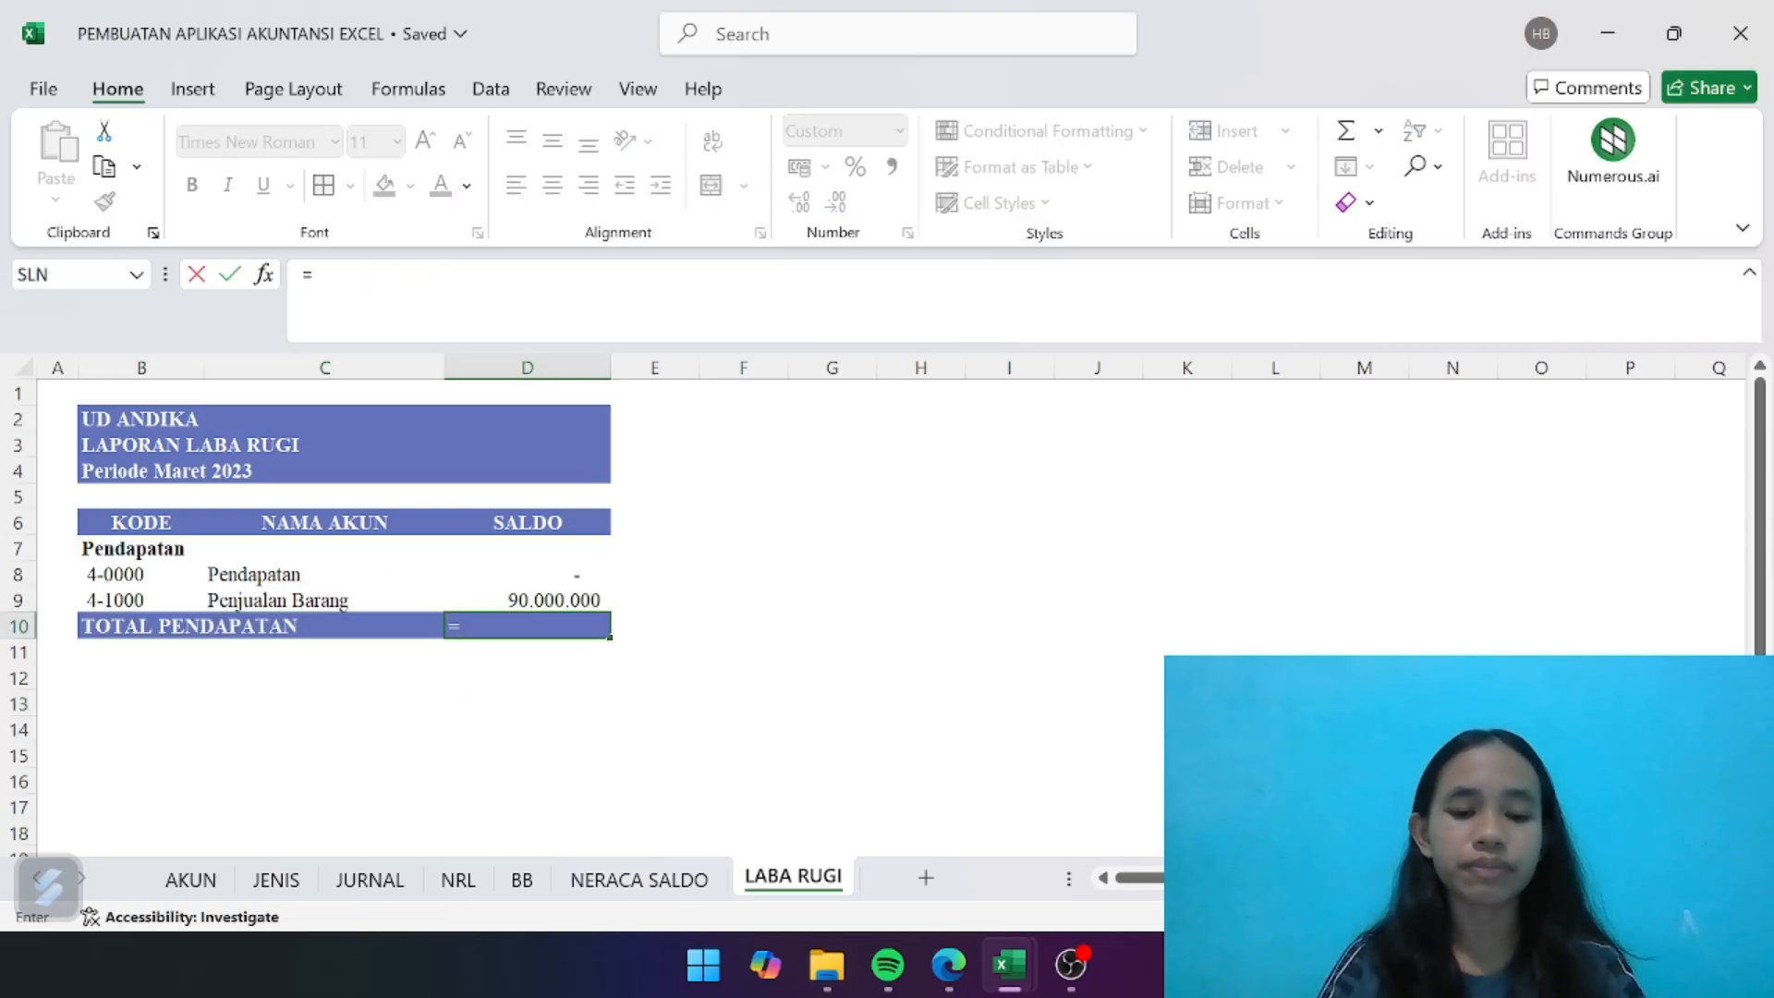
{"action": "type", "text": "SUM"}
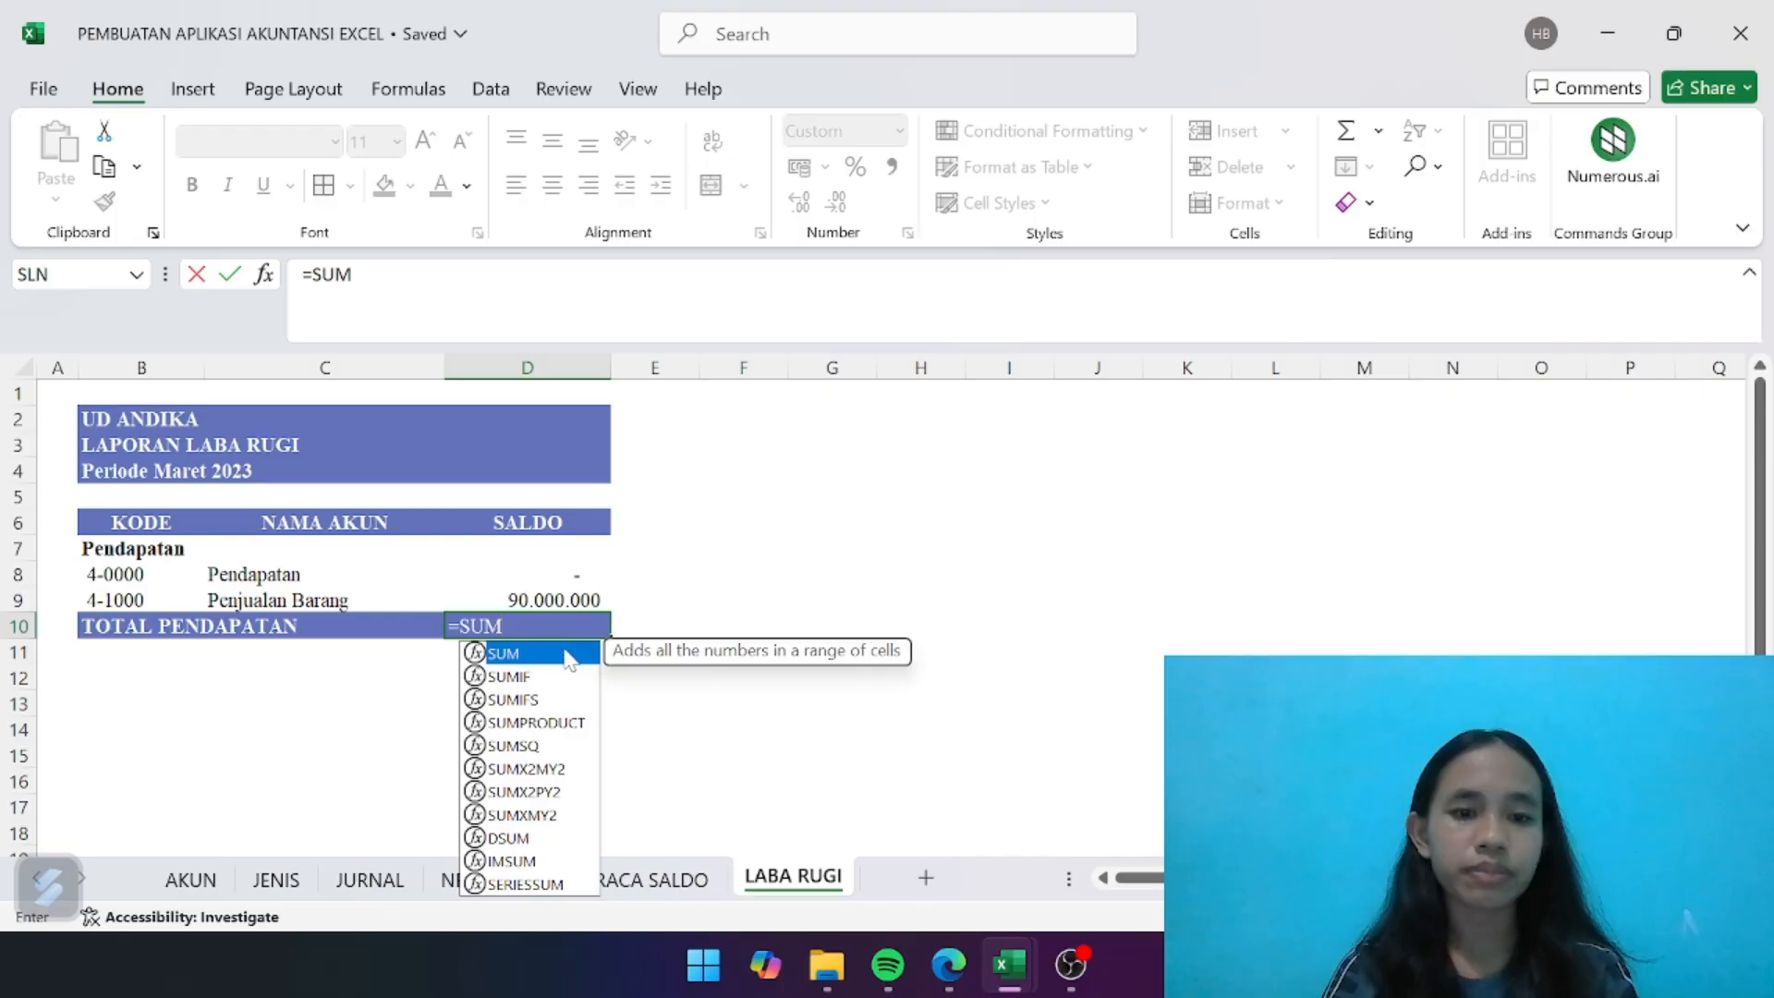
{"action": "type", "text": "("}
{"action": "left_click_drag", "start_coordinate": [553, 552], "coordinate": [551, 598]}
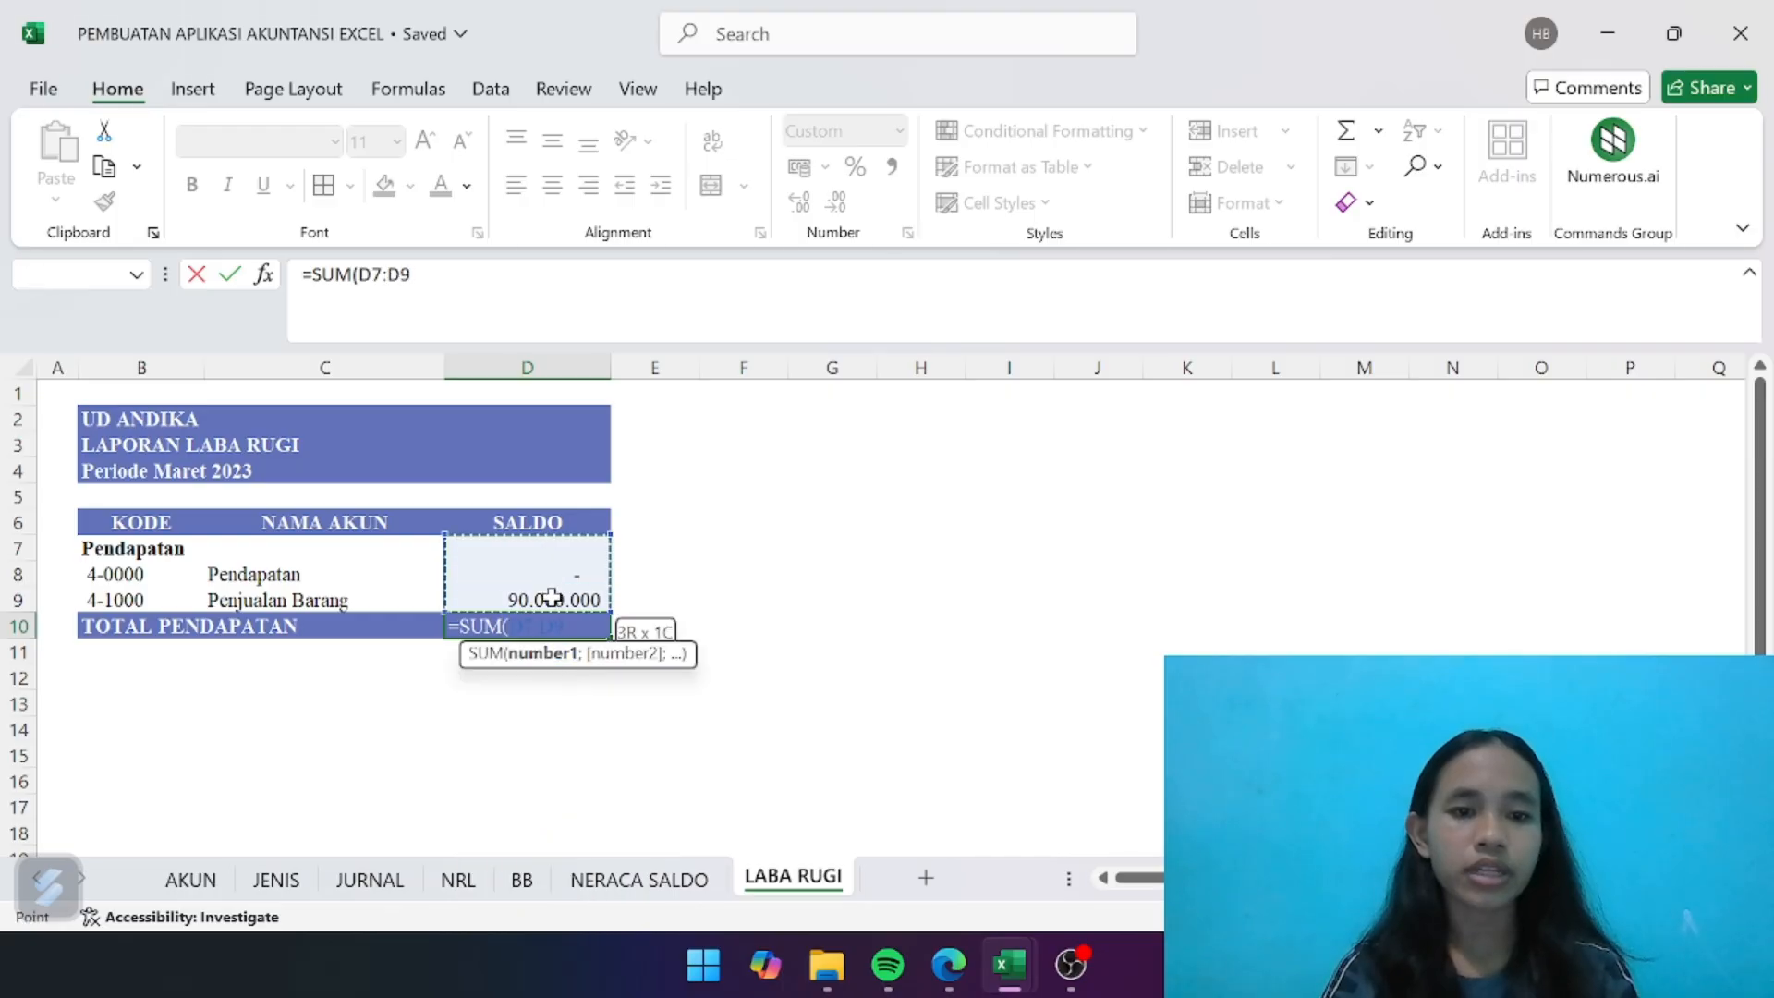
{"action": "type", "text": ")"}
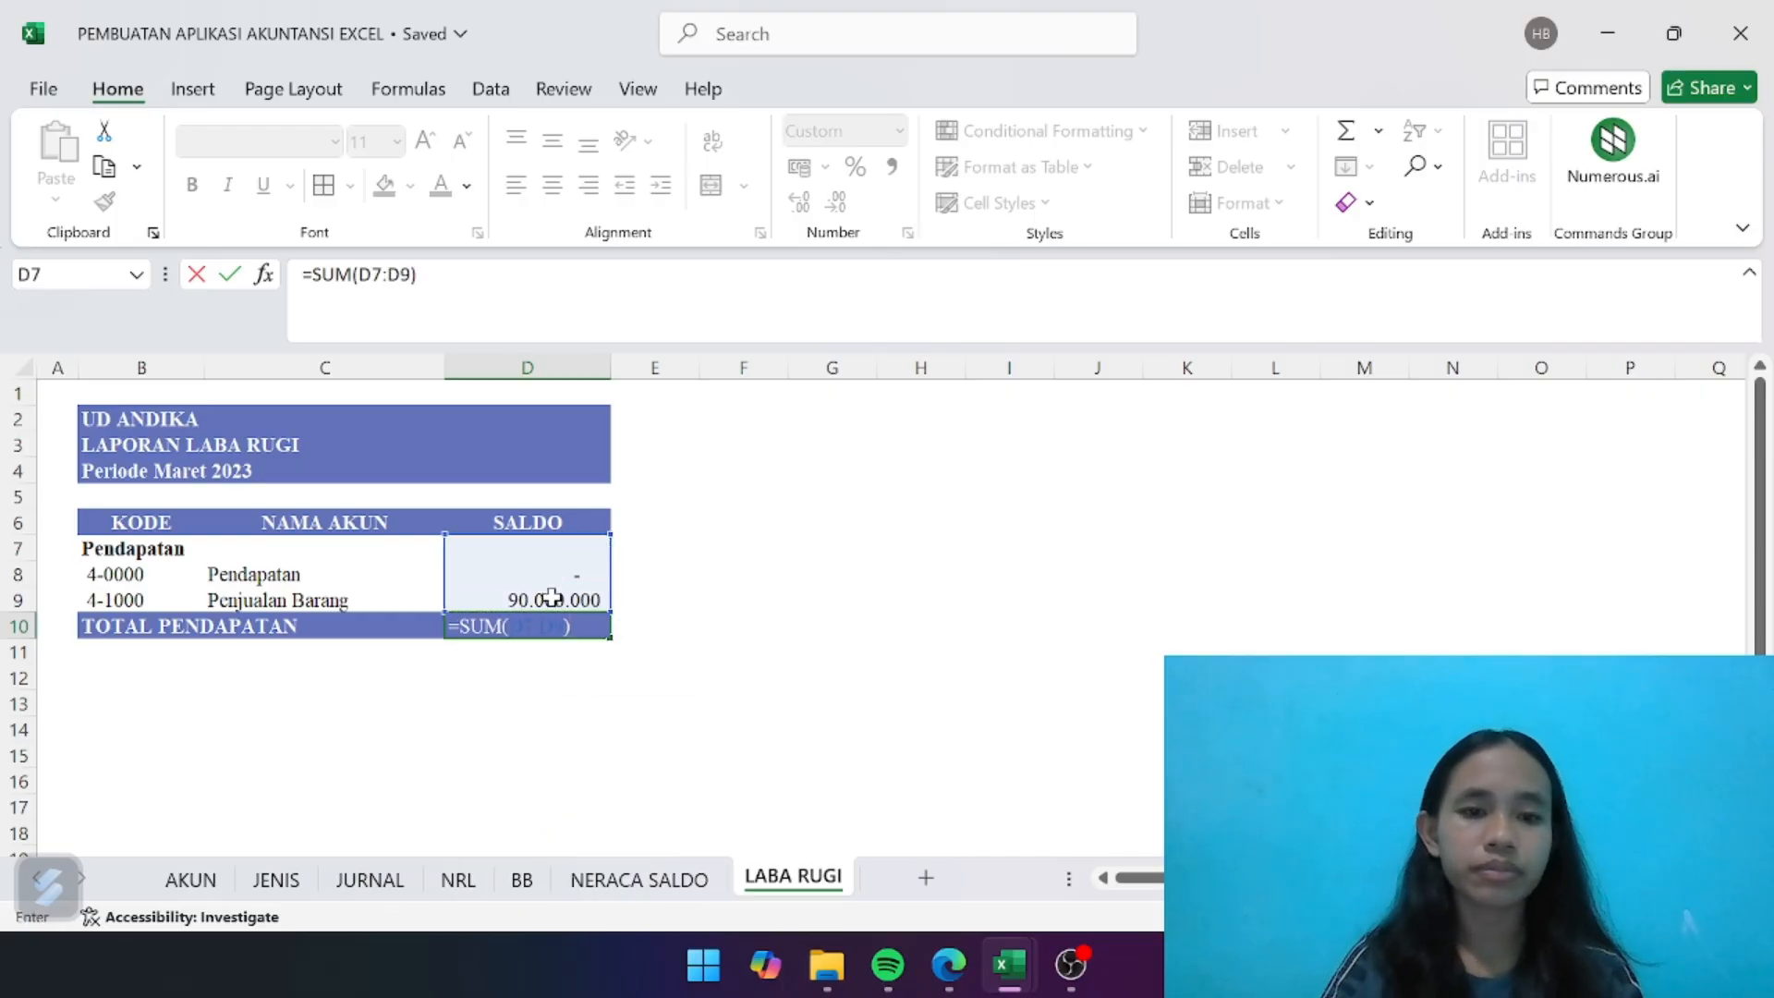
{"action": "key", "text": "Return"}
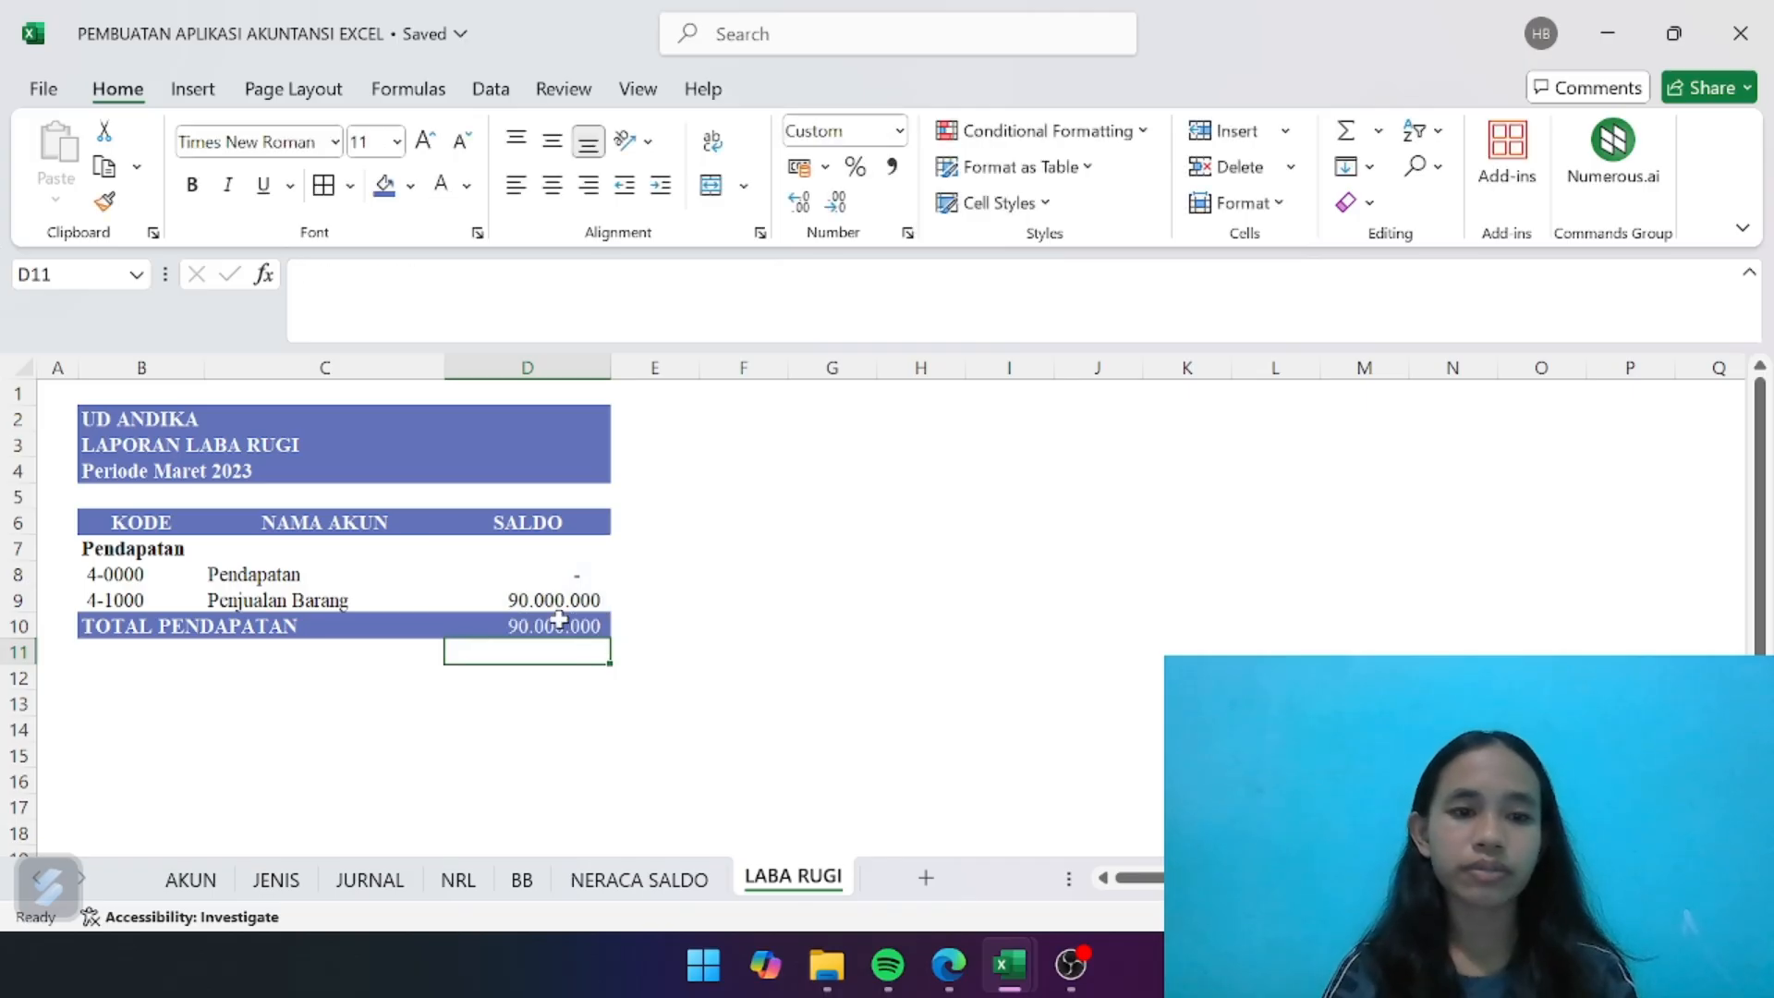
{"action": "left_click", "coordinate": [559, 619]}
{"action": "key", "text": "ctrl+b"}
{"action": "left_click", "coordinate": [360, 700]}
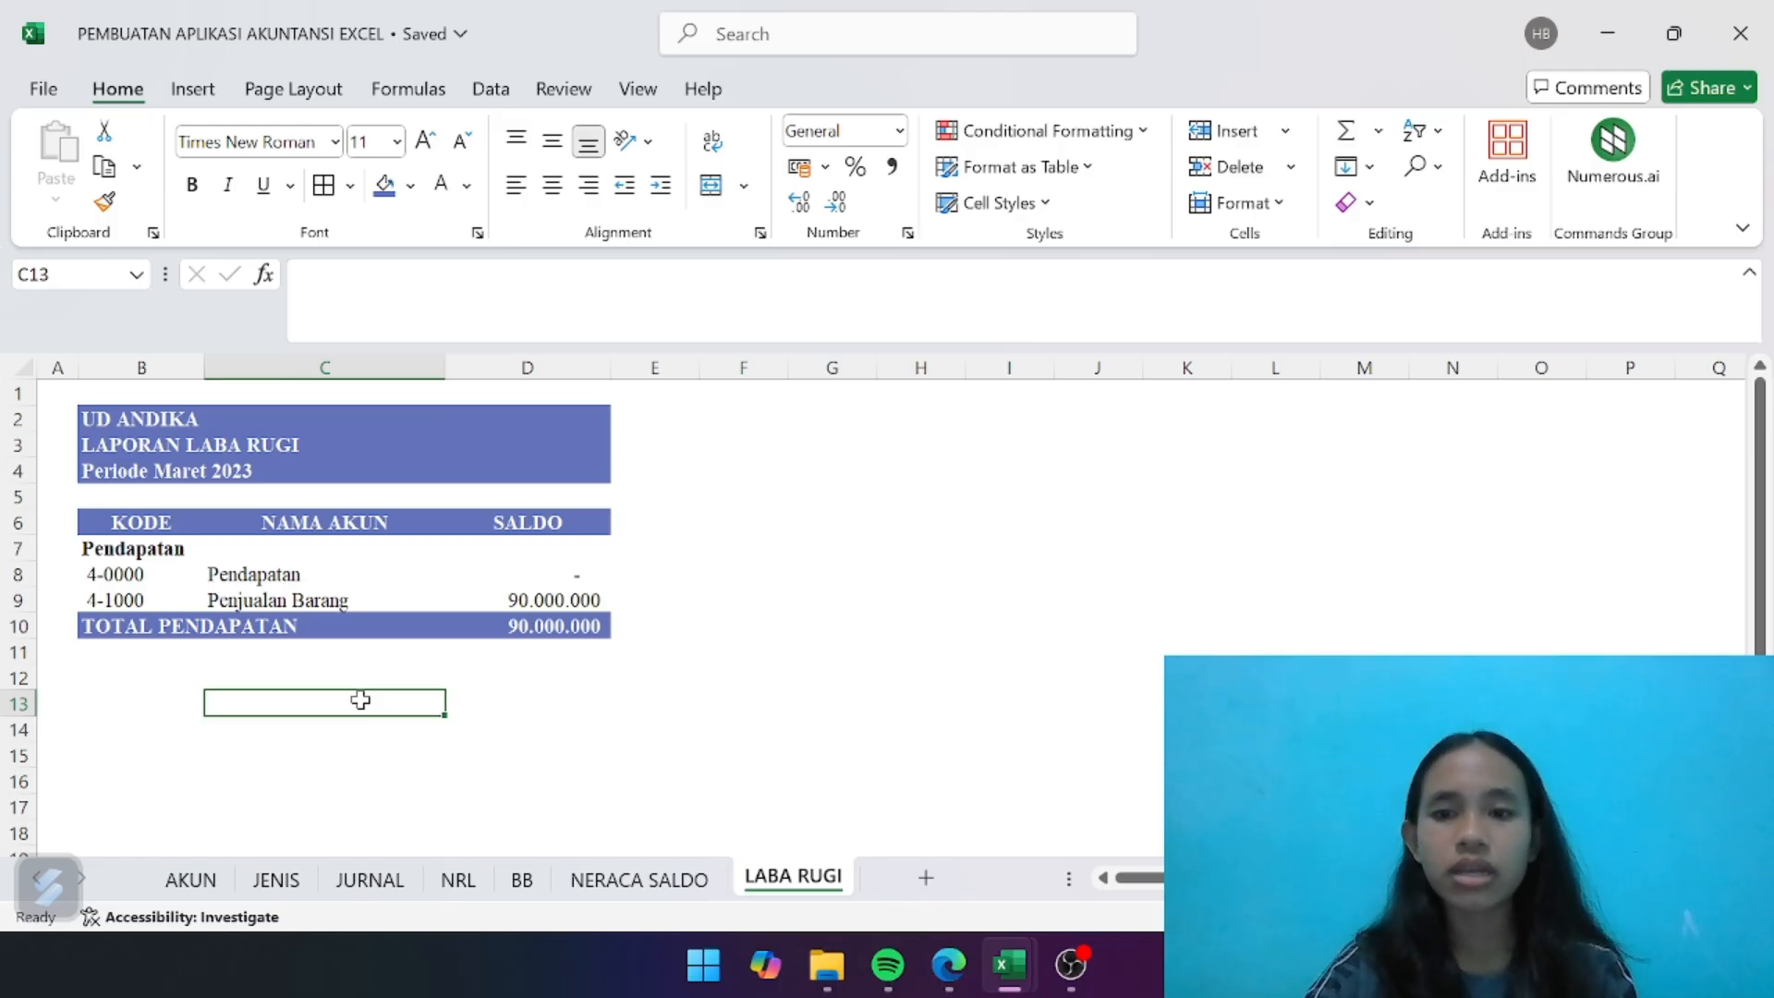
- Enter the bold section heading "Biaya Atas Pendapatan" in B11
{"action": "left_click", "coordinate": [133, 656]}
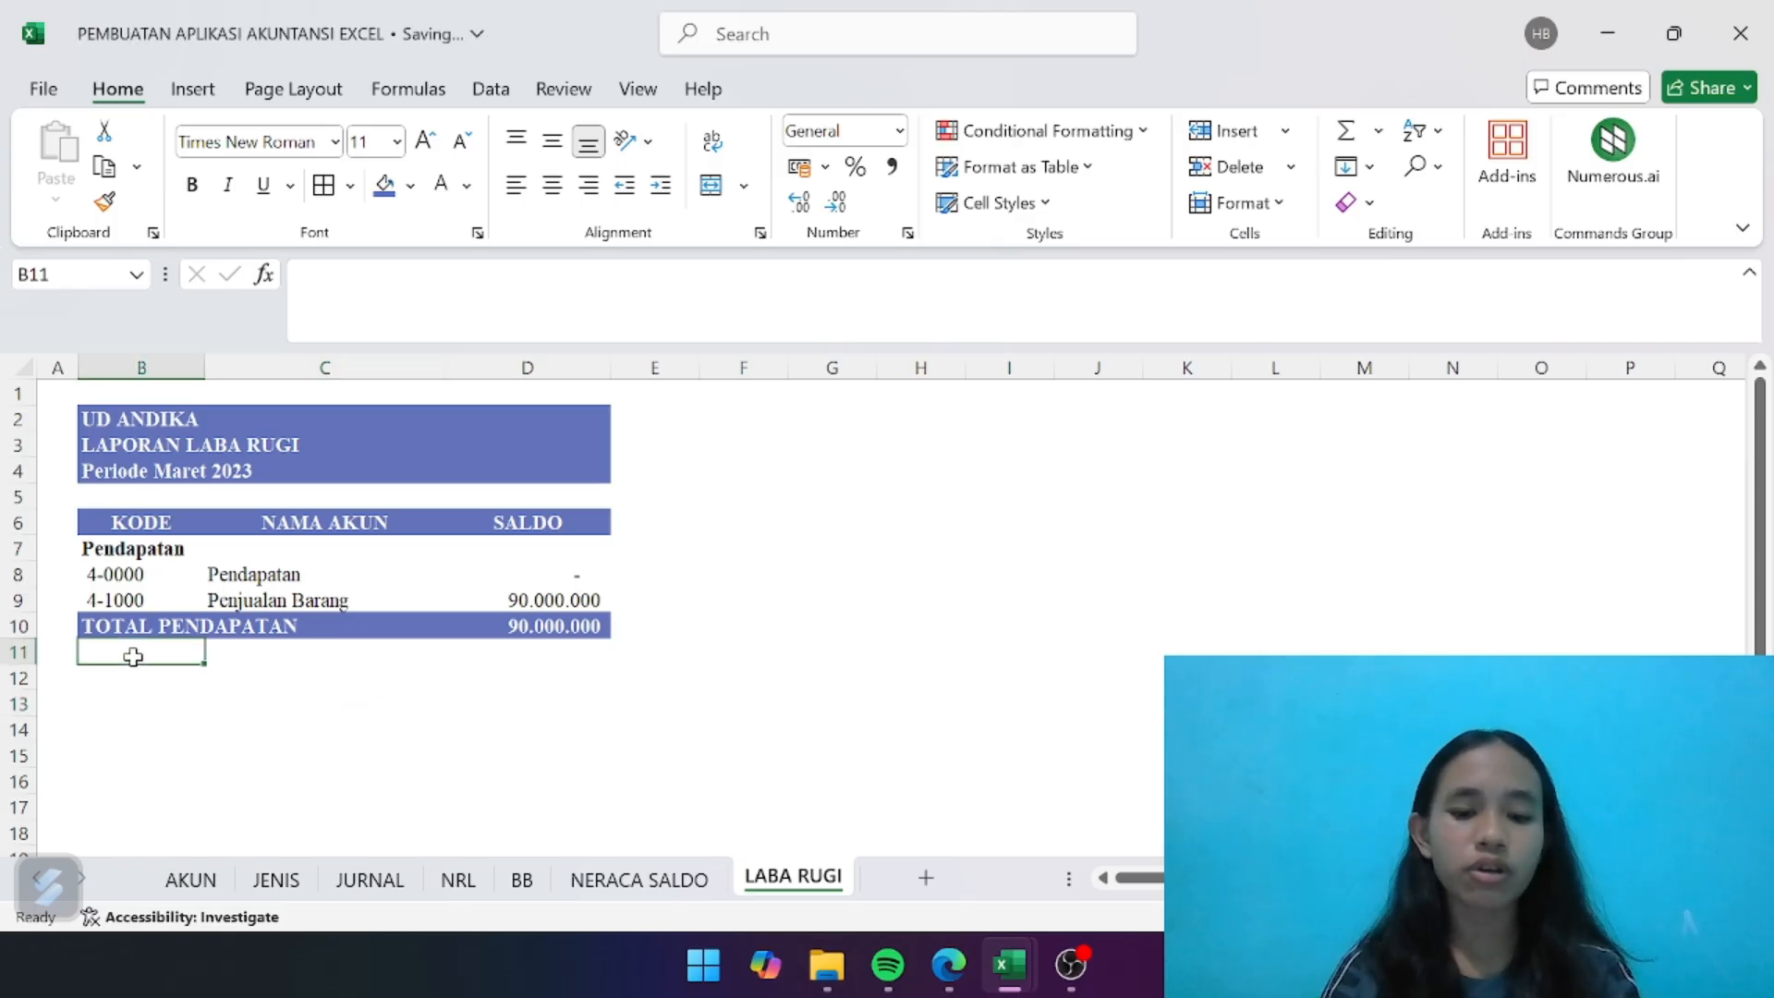
{"action": "type", "text": "Biaya"}
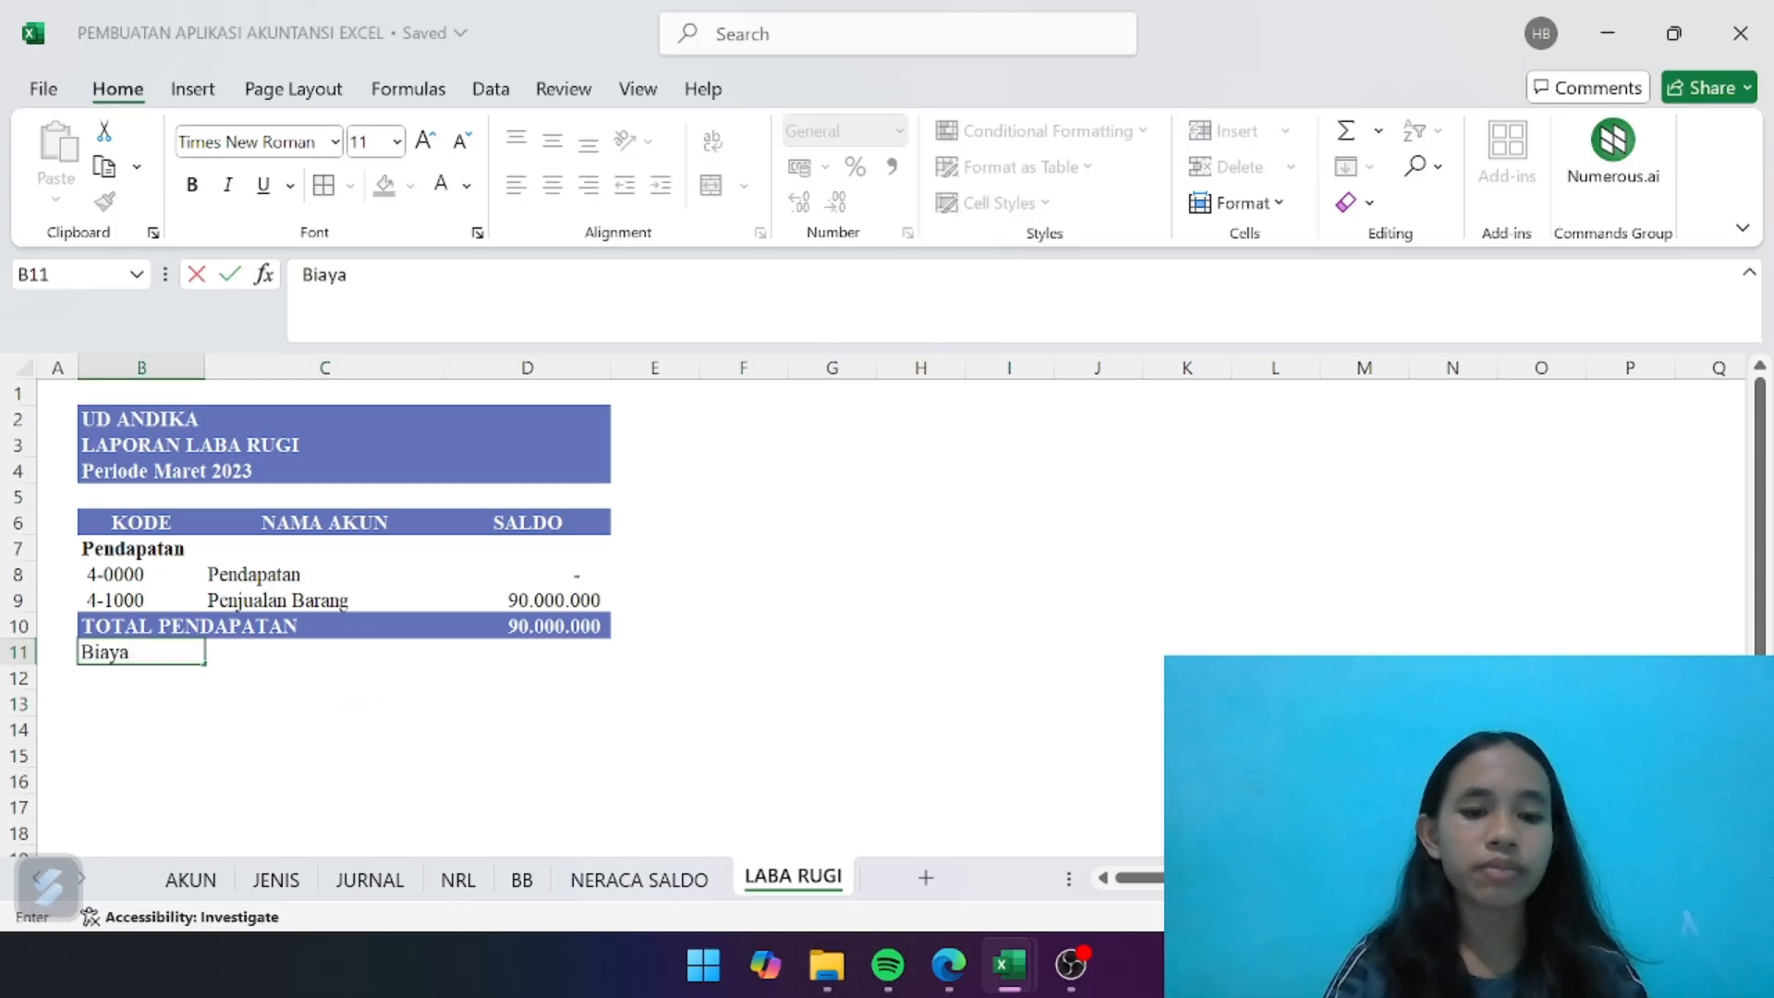
{"action": "key", "text": "BackSpace"}
{"action": "key", "text": "BackSpace"}
{"action": "key", "text": "BackSpace"}
{"action": "key", "text": "BackSpace"}
{"action": "key", "text": "BackSpace"}
{"action": "key", "text": "ctrl+b"}
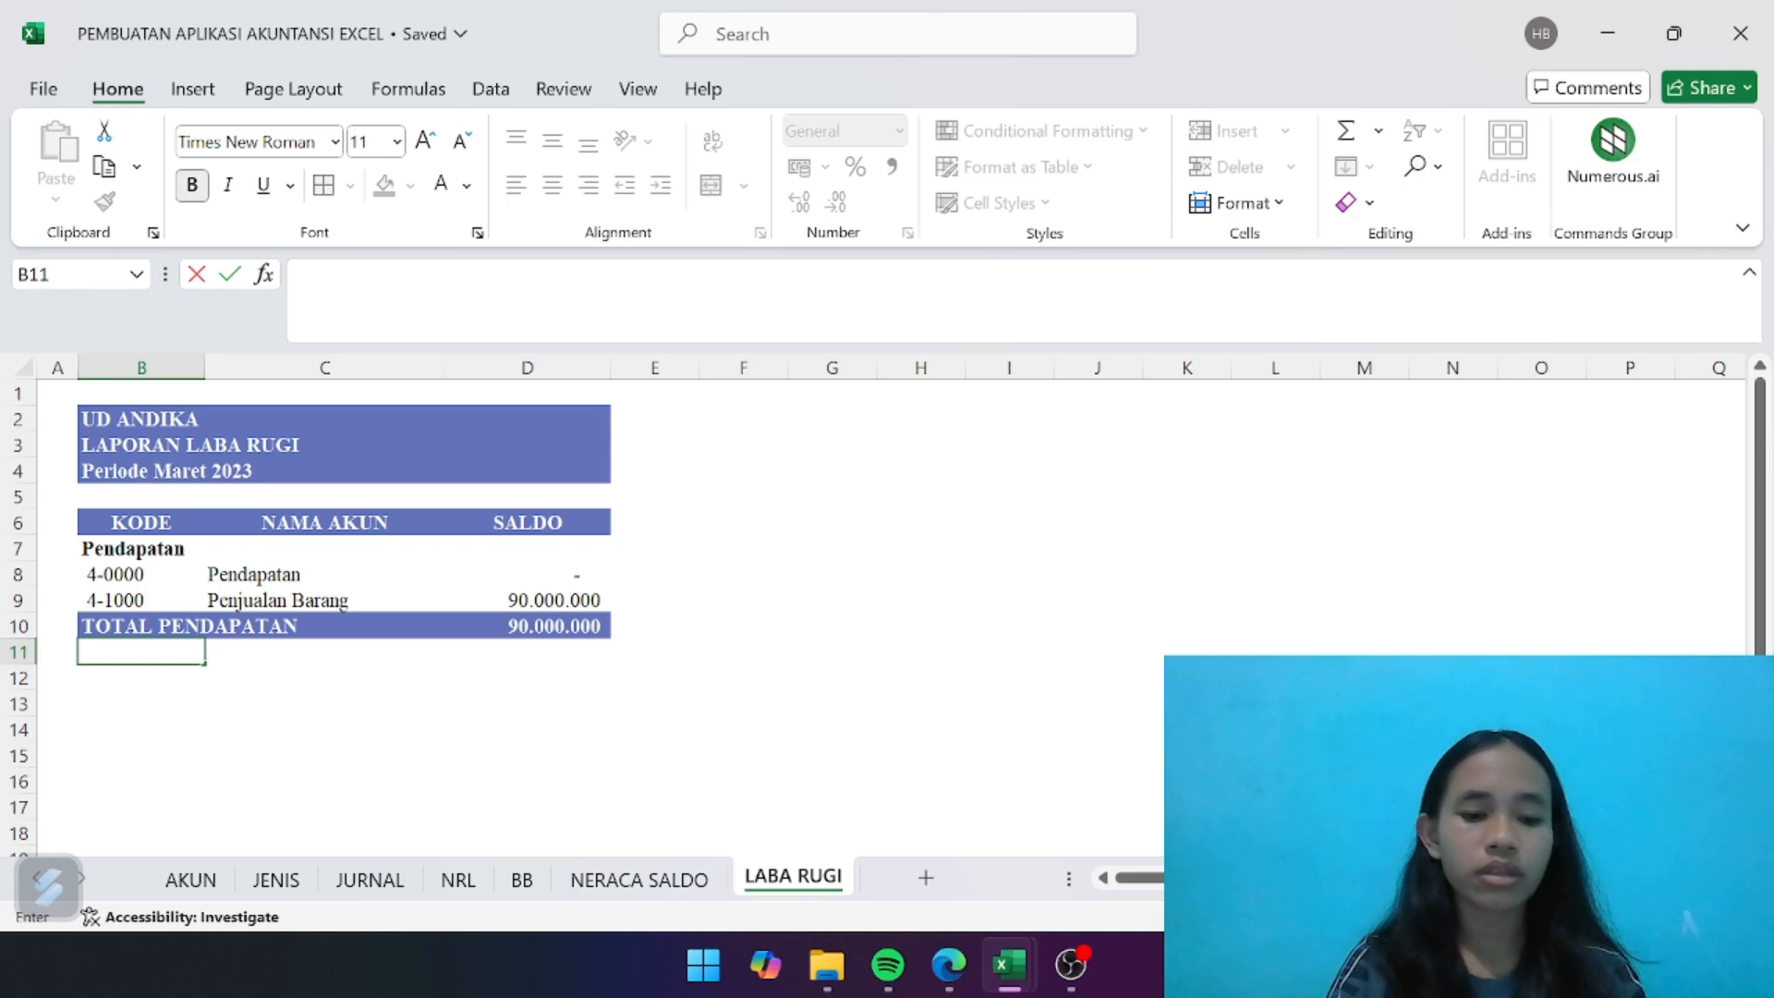
{"action": "type", "text": "Biaya "}
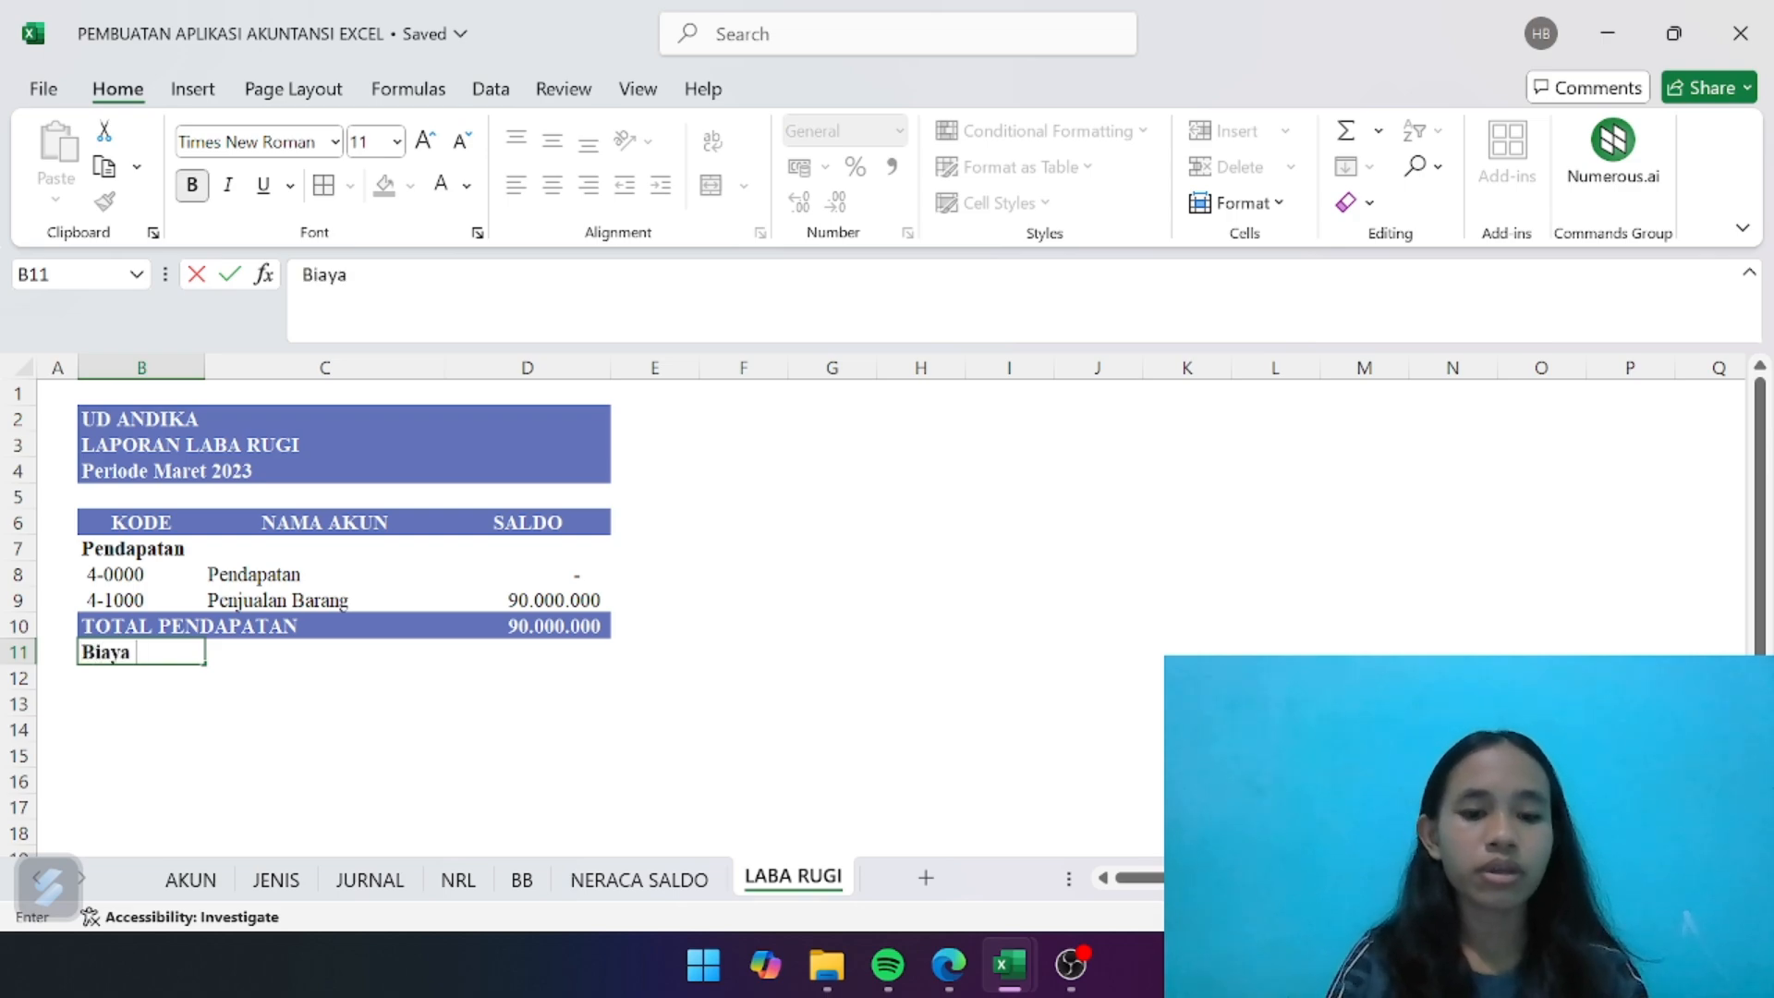
{"action": "type", "text": "Ata"}
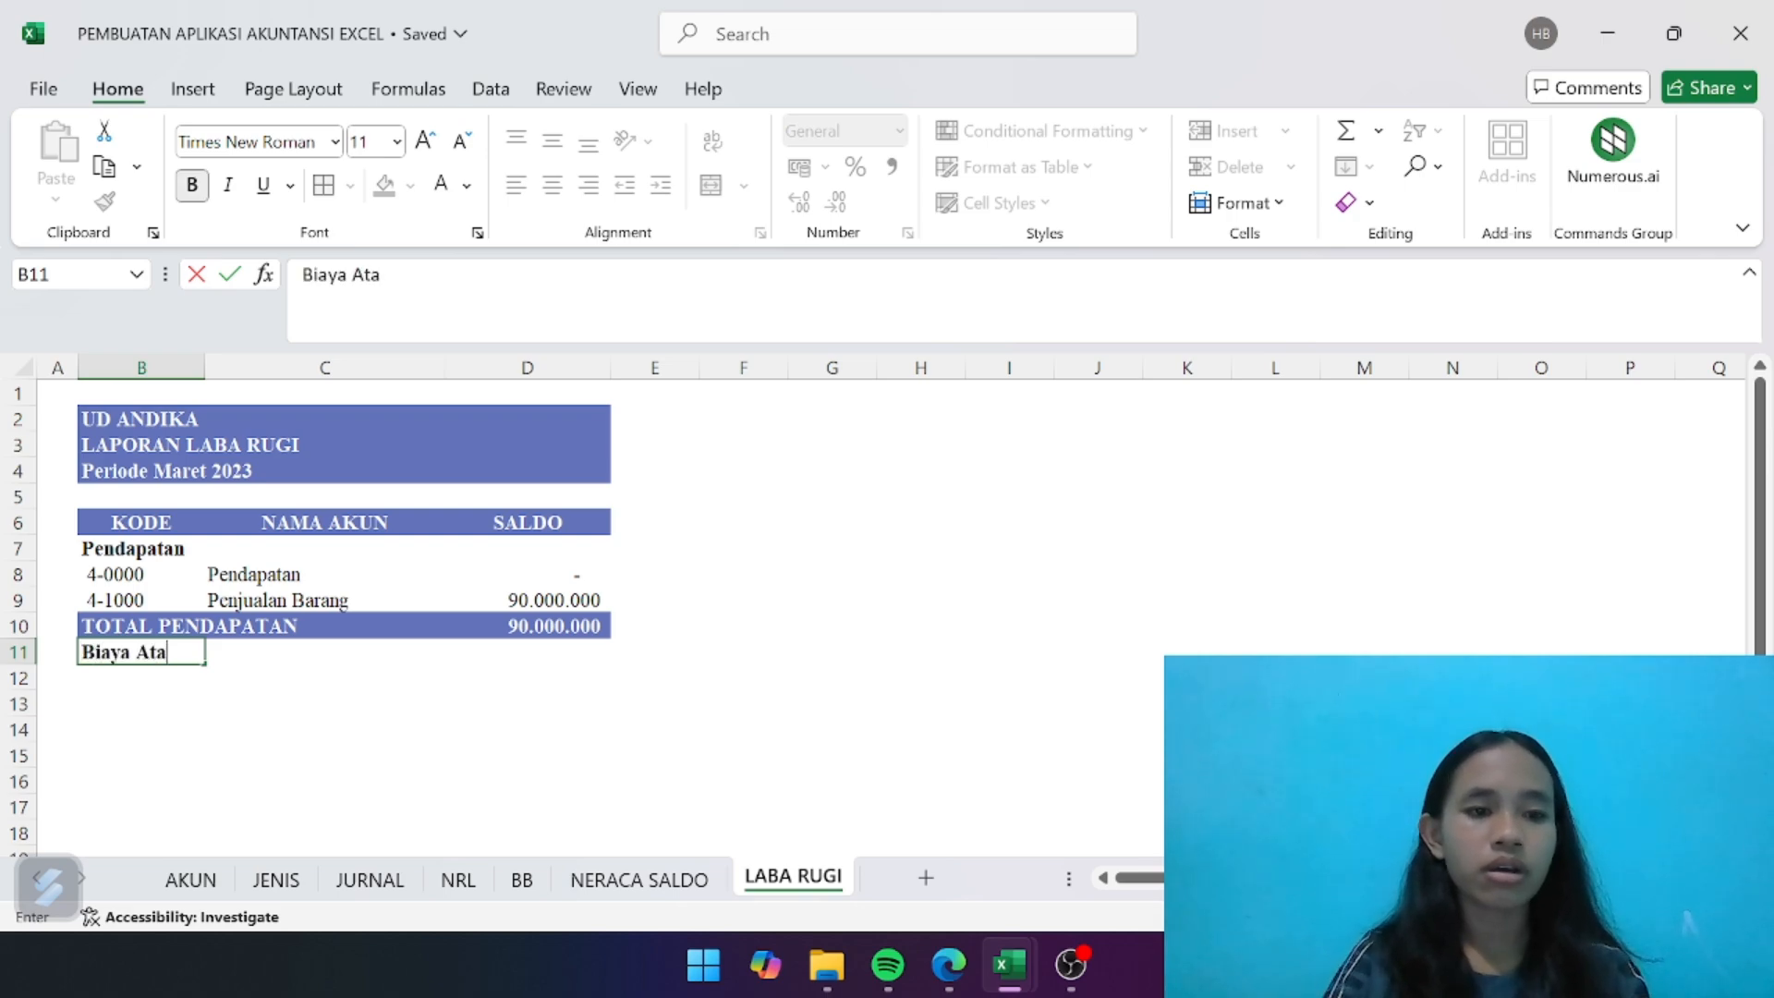
{"action": "type", "text": "s Pendapatan"}
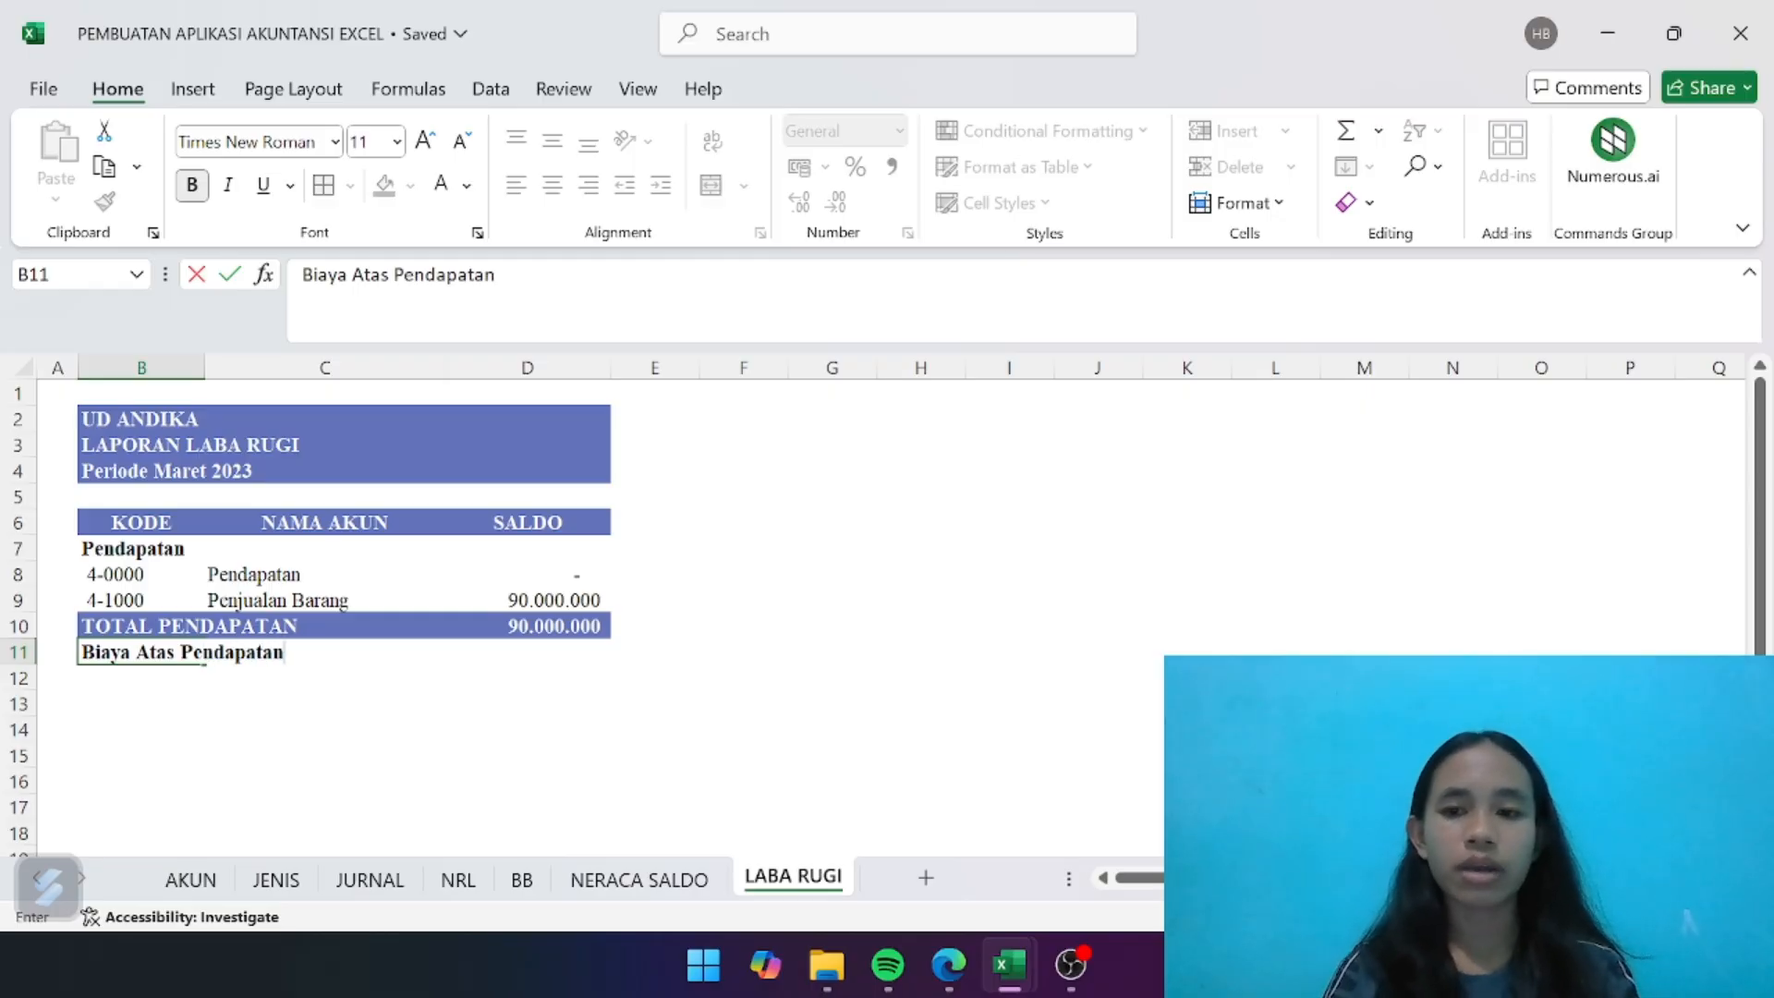
{"action": "key", "text": "Return"}
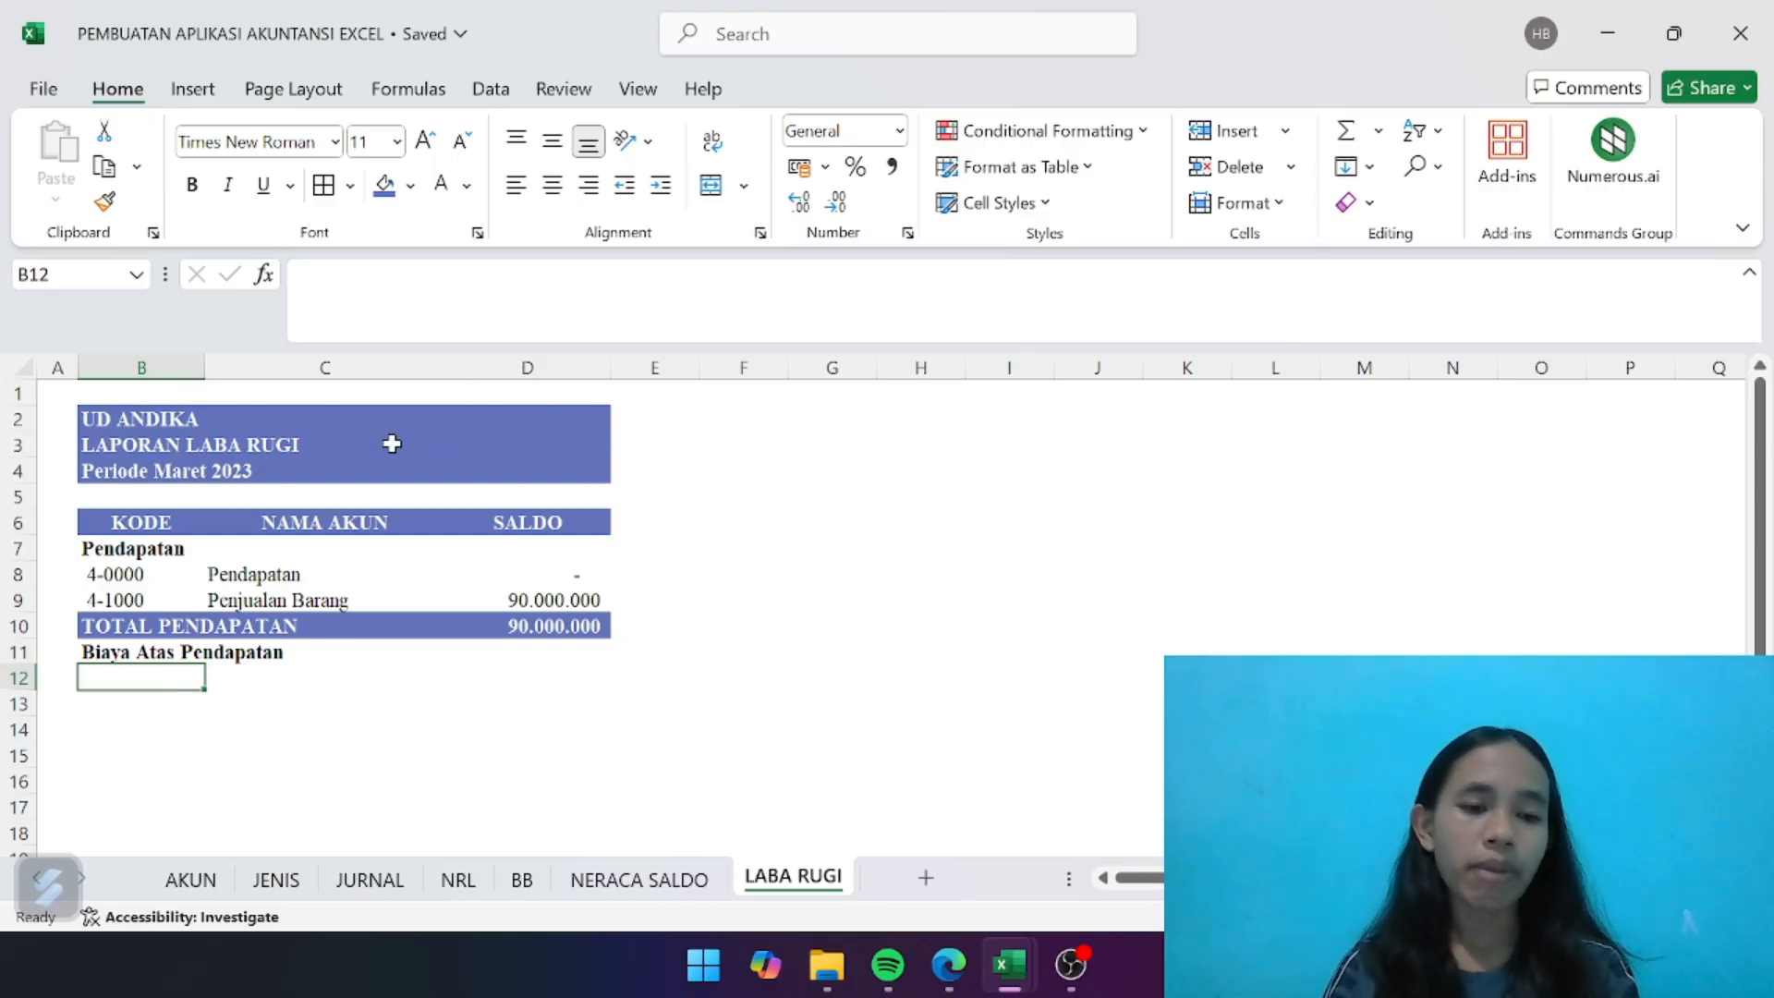
- Copy the account code formula from B9 into B12 under the Biaya Atas Pendapatan heading
{"action": "left_click", "coordinate": [246, 700]}
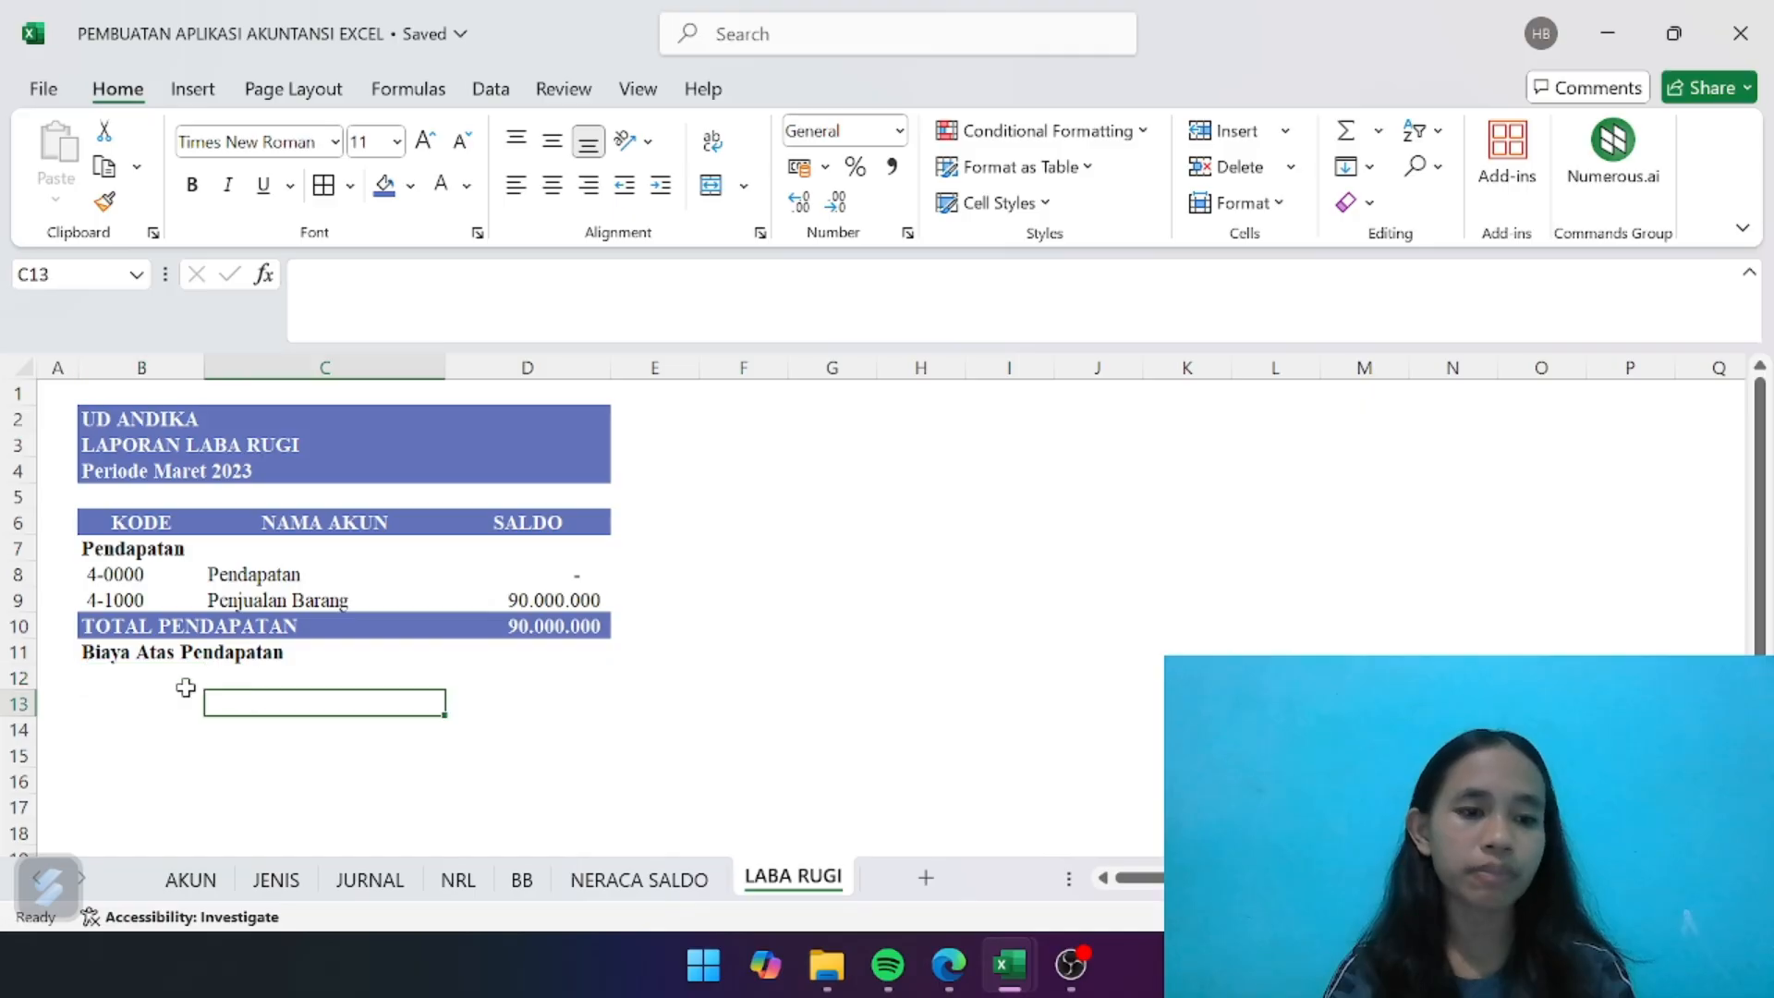
{"action": "left_click", "coordinate": [129, 675]}
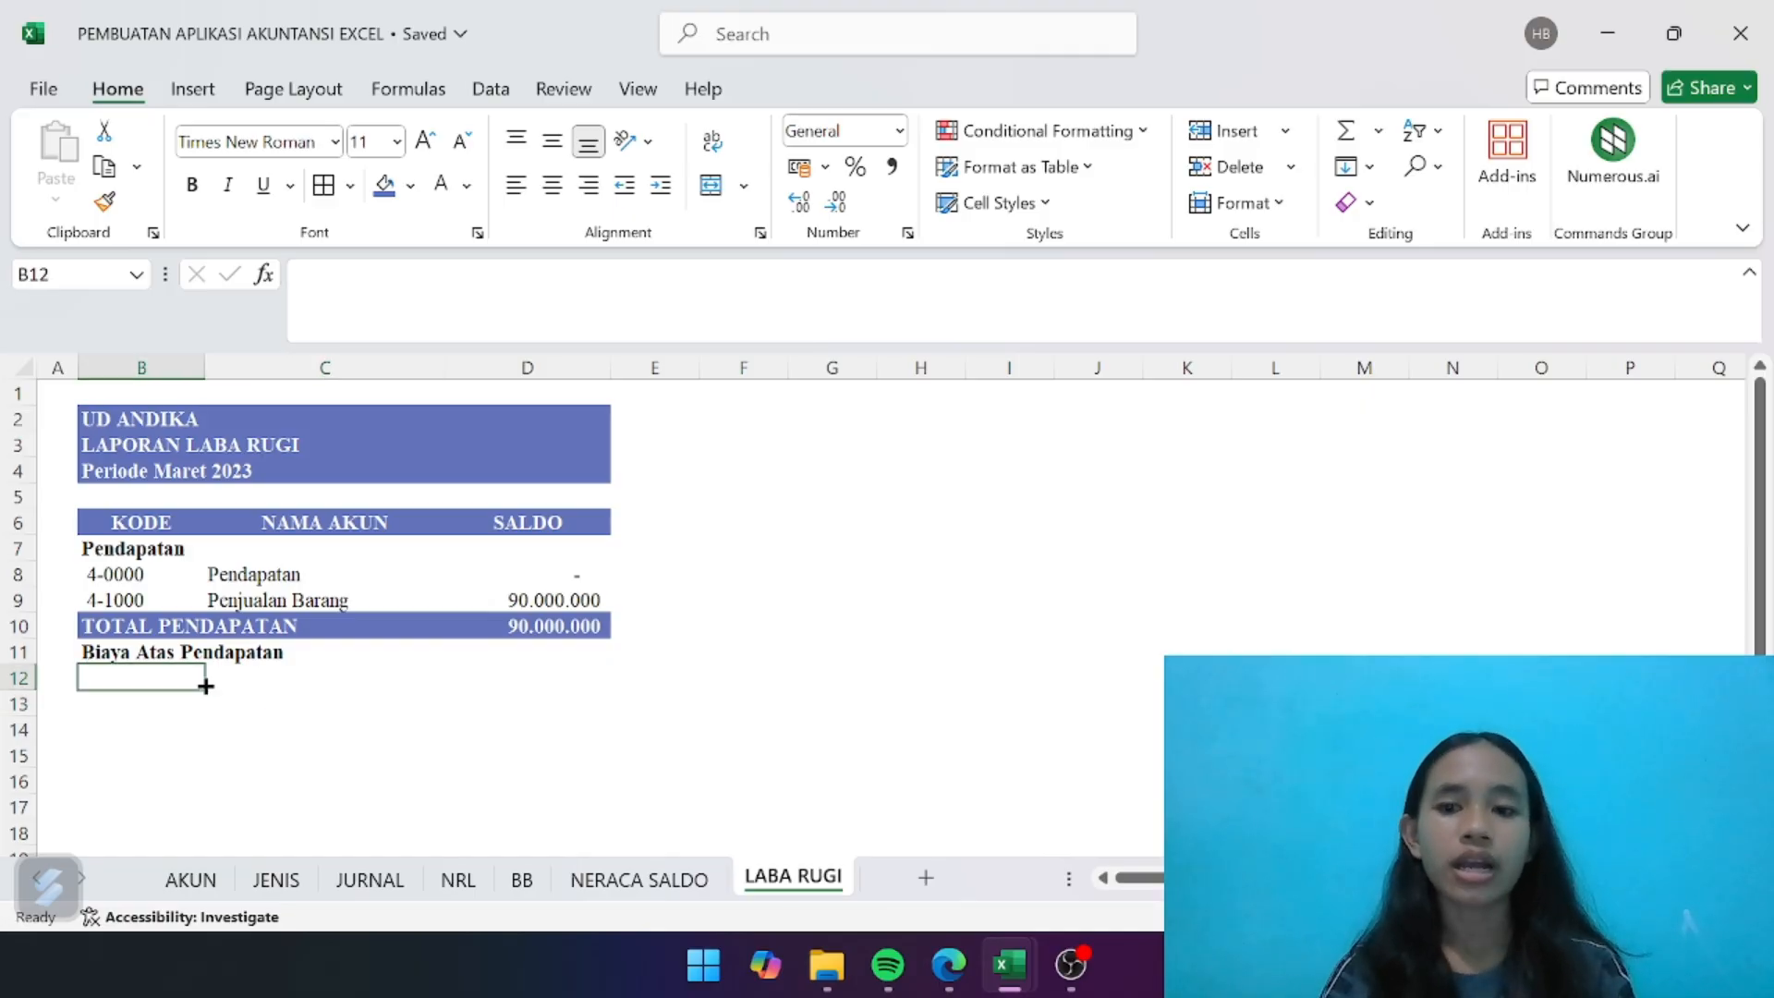
{"action": "left_click", "coordinate": [138, 596]}
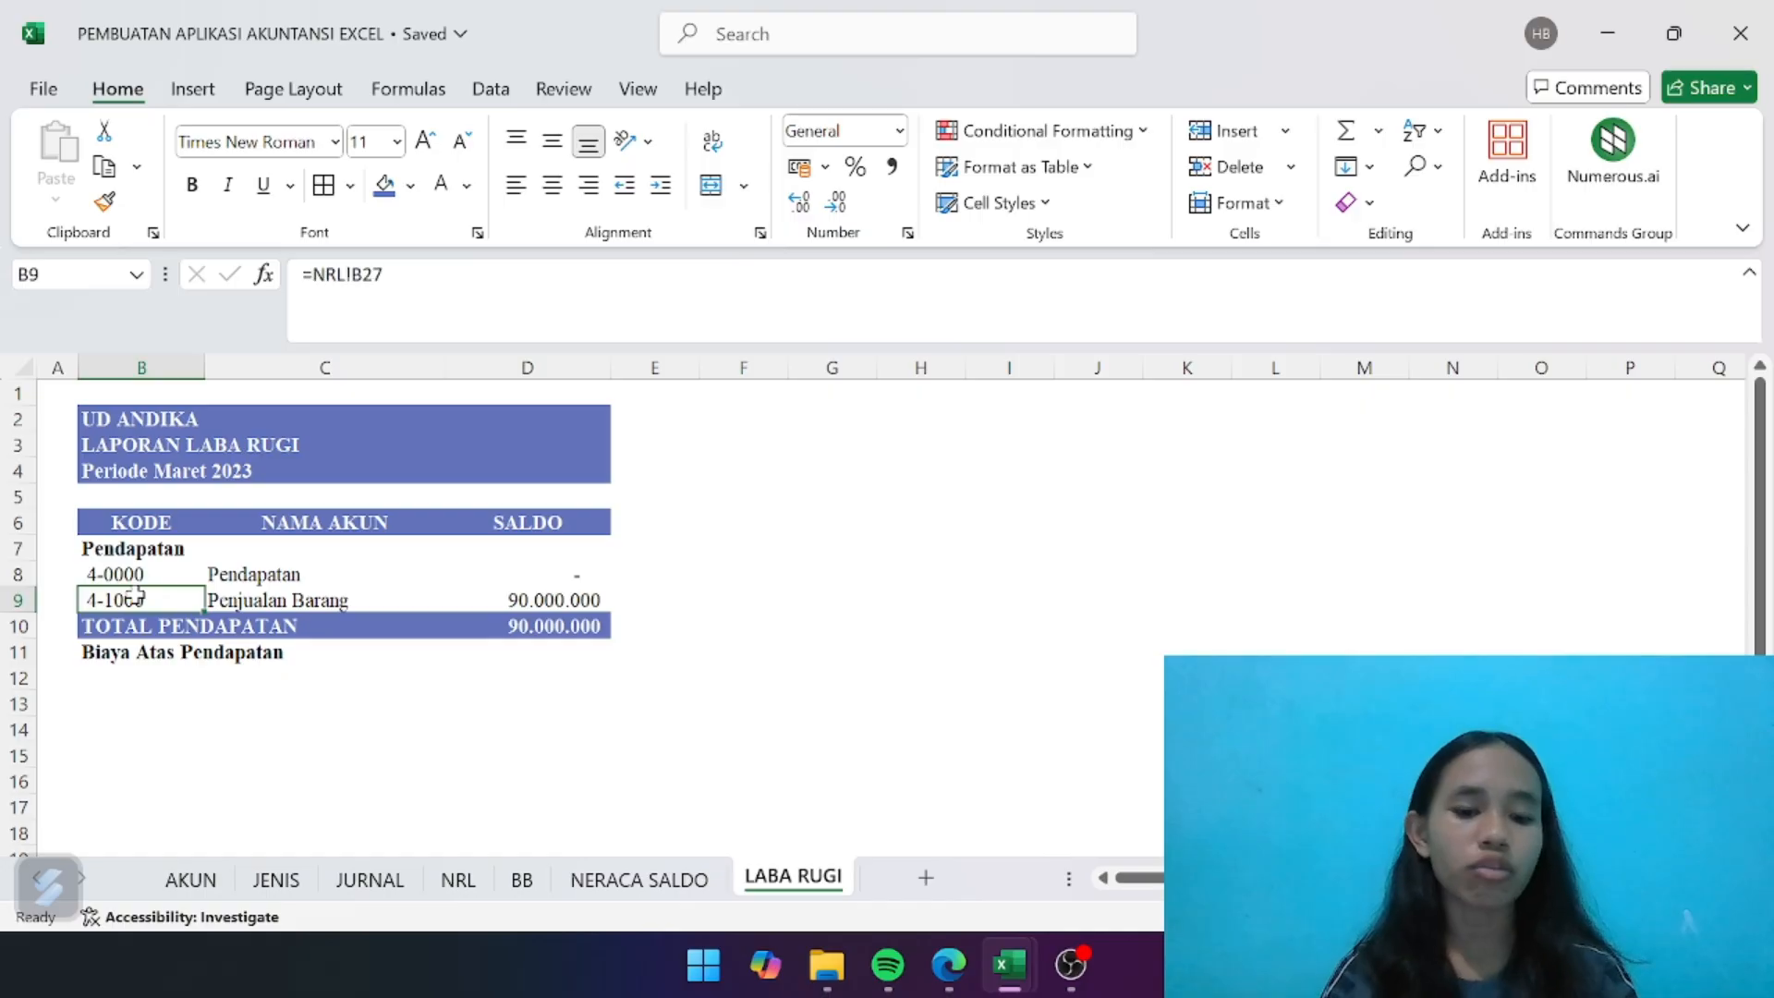
{"action": "key", "text": "ctrl+c"}
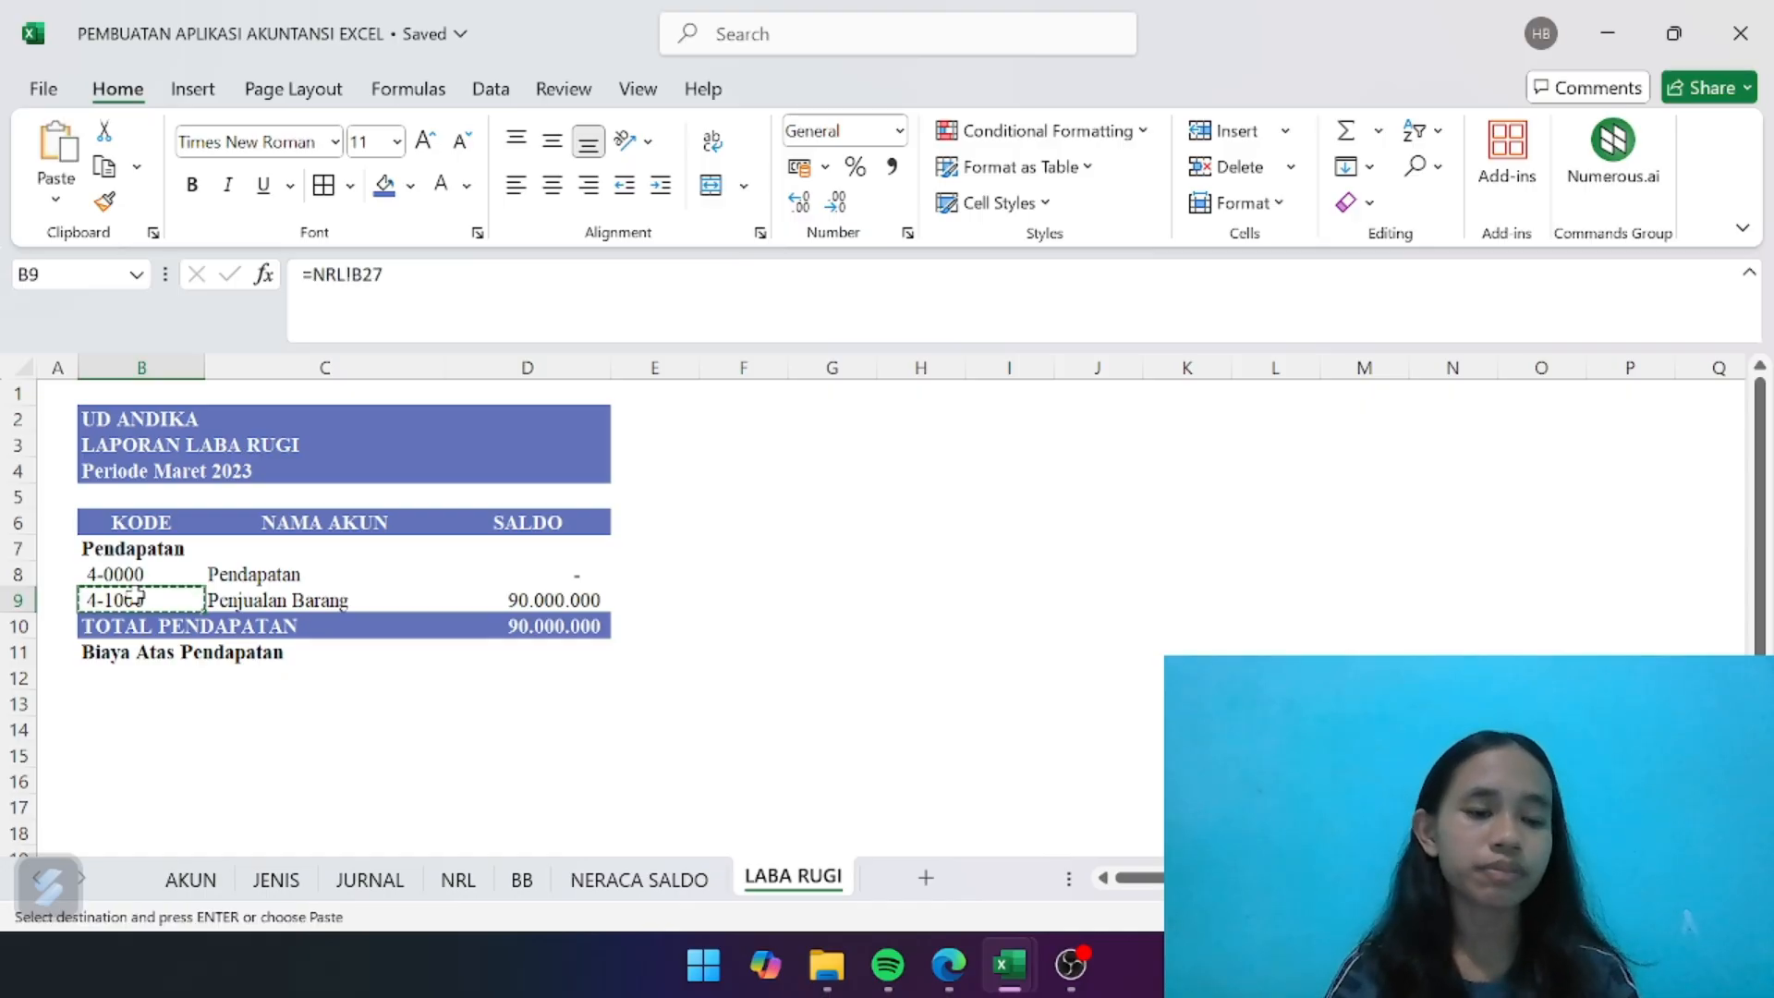
{"action": "left_click", "coordinate": [139, 681]}
{"action": "key", "text": "ctrl+v"}
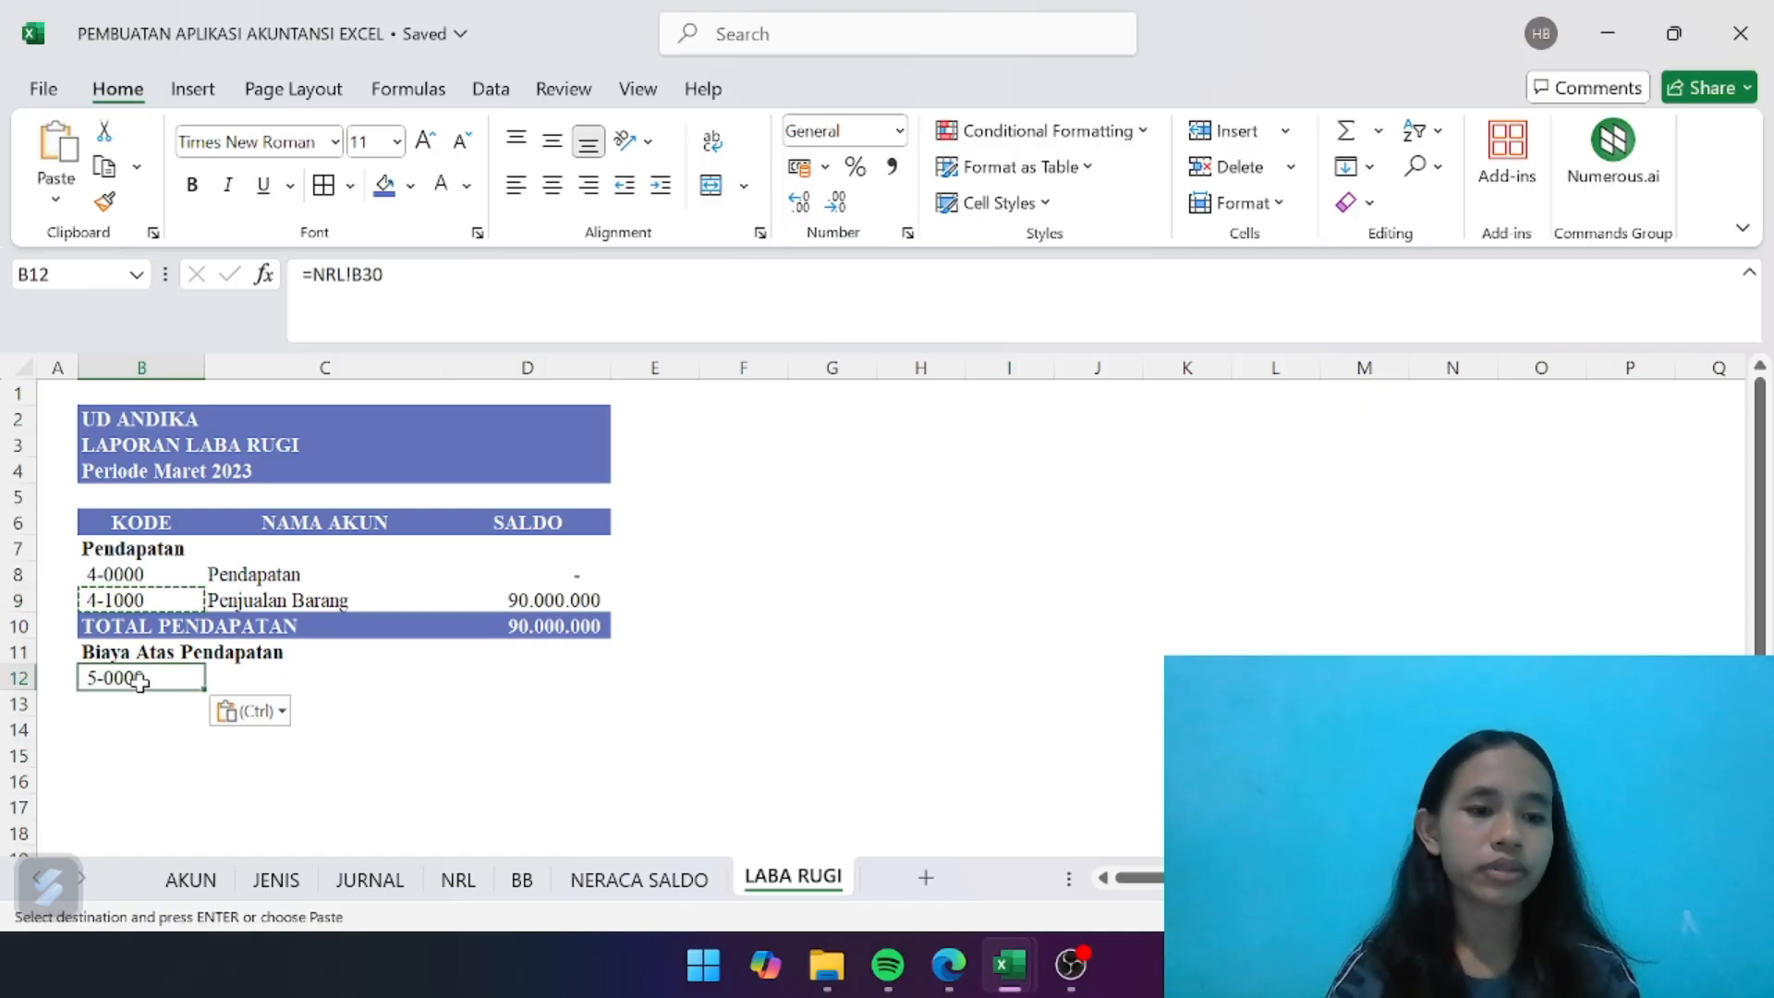
{"action": "left_click", "coordinate": [292, 606]}
{"action": "key", "text": "ctrl+v"}
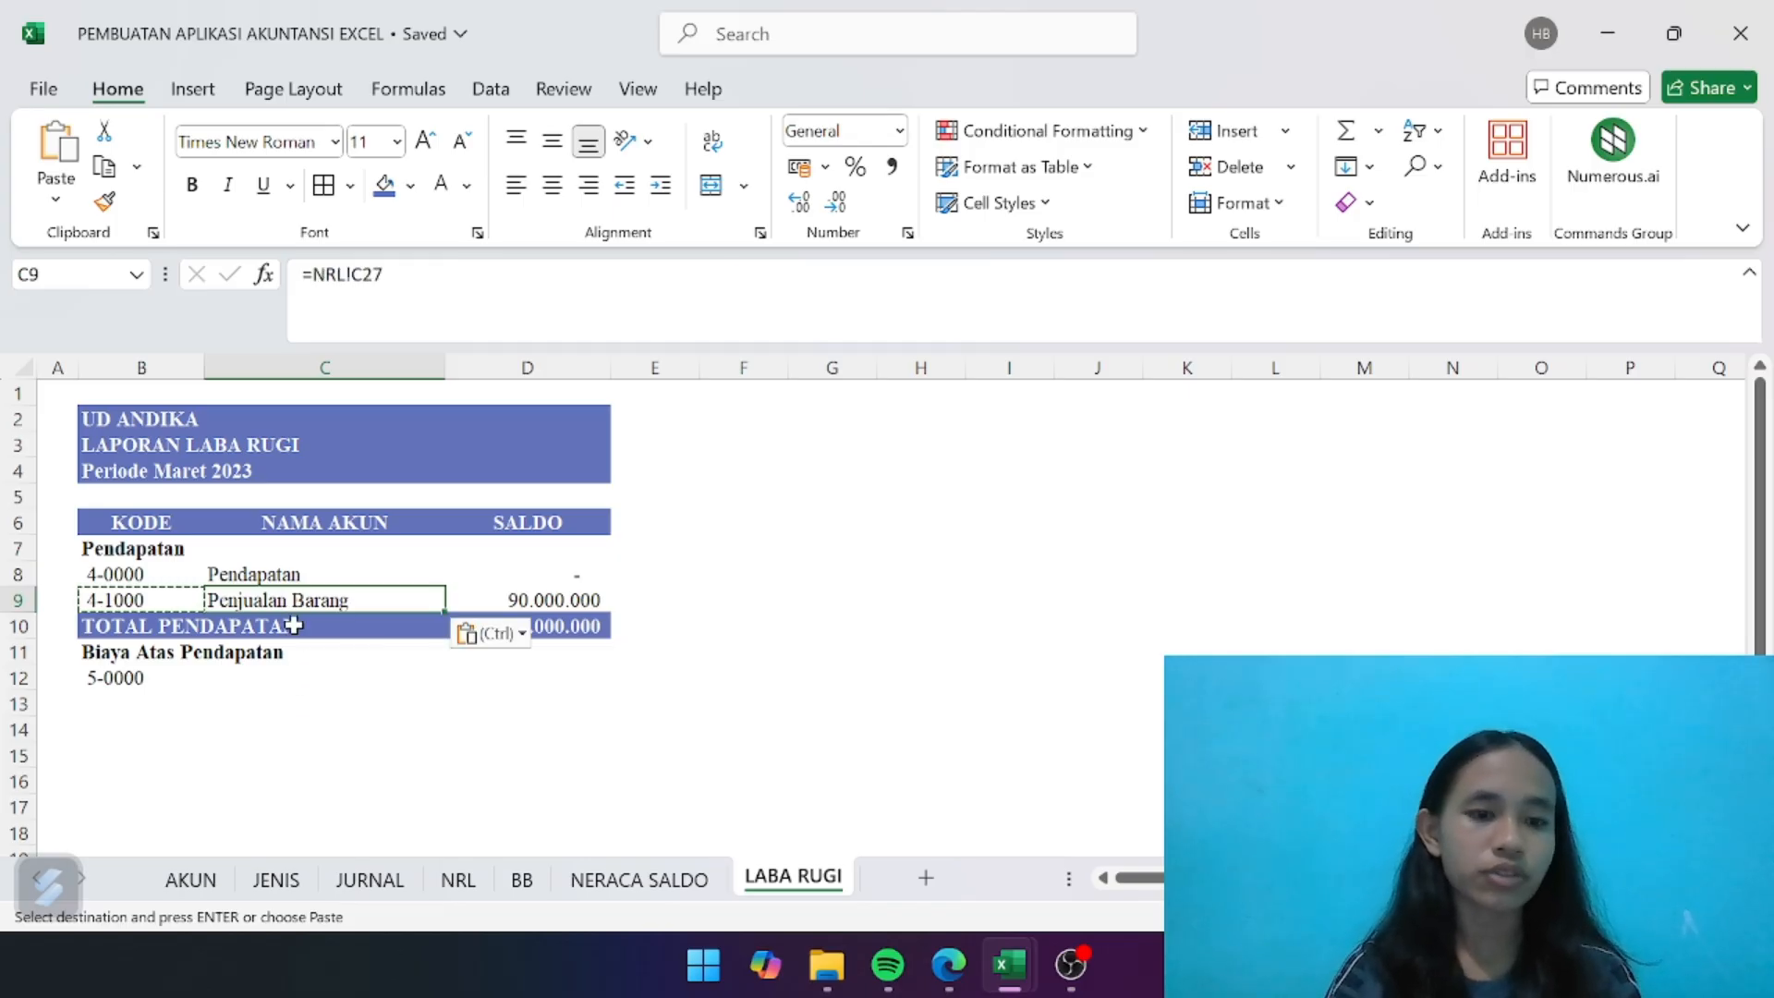
{"action": "key", "text": "ctrl+z"}
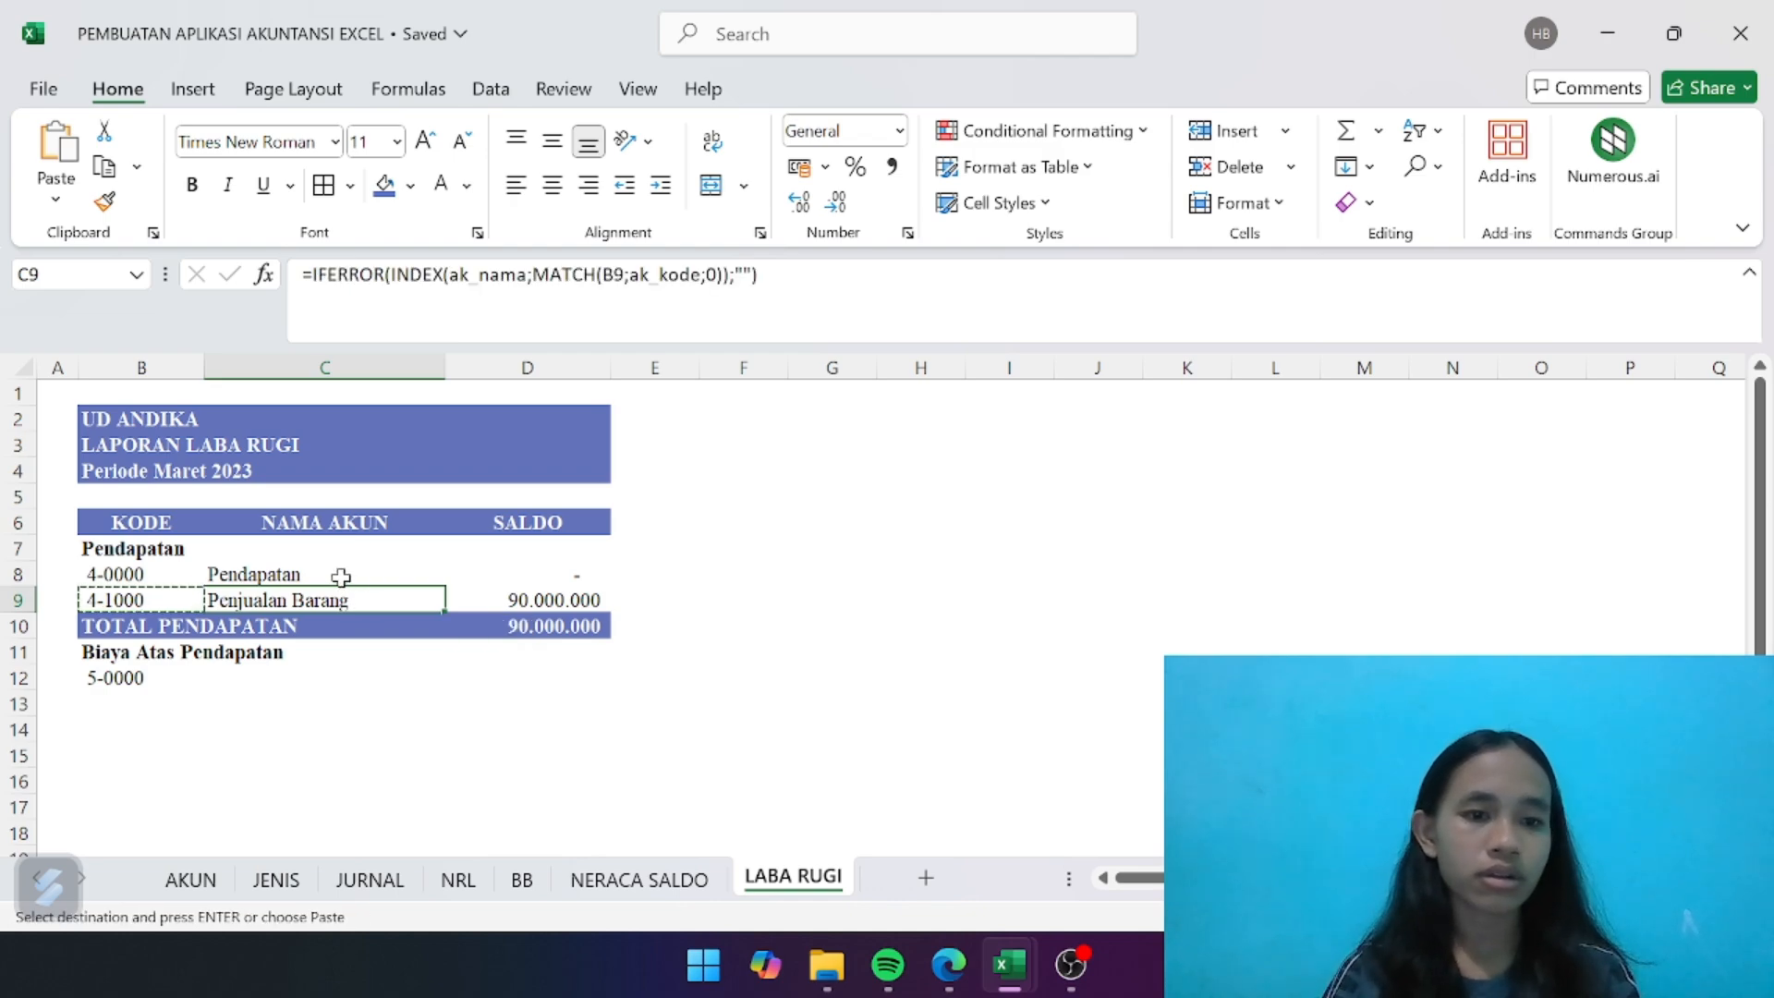
{"action": "left_click", "coordinate": [340, 574]}
{"action": "left_click", "coordinate": [333, 602]}
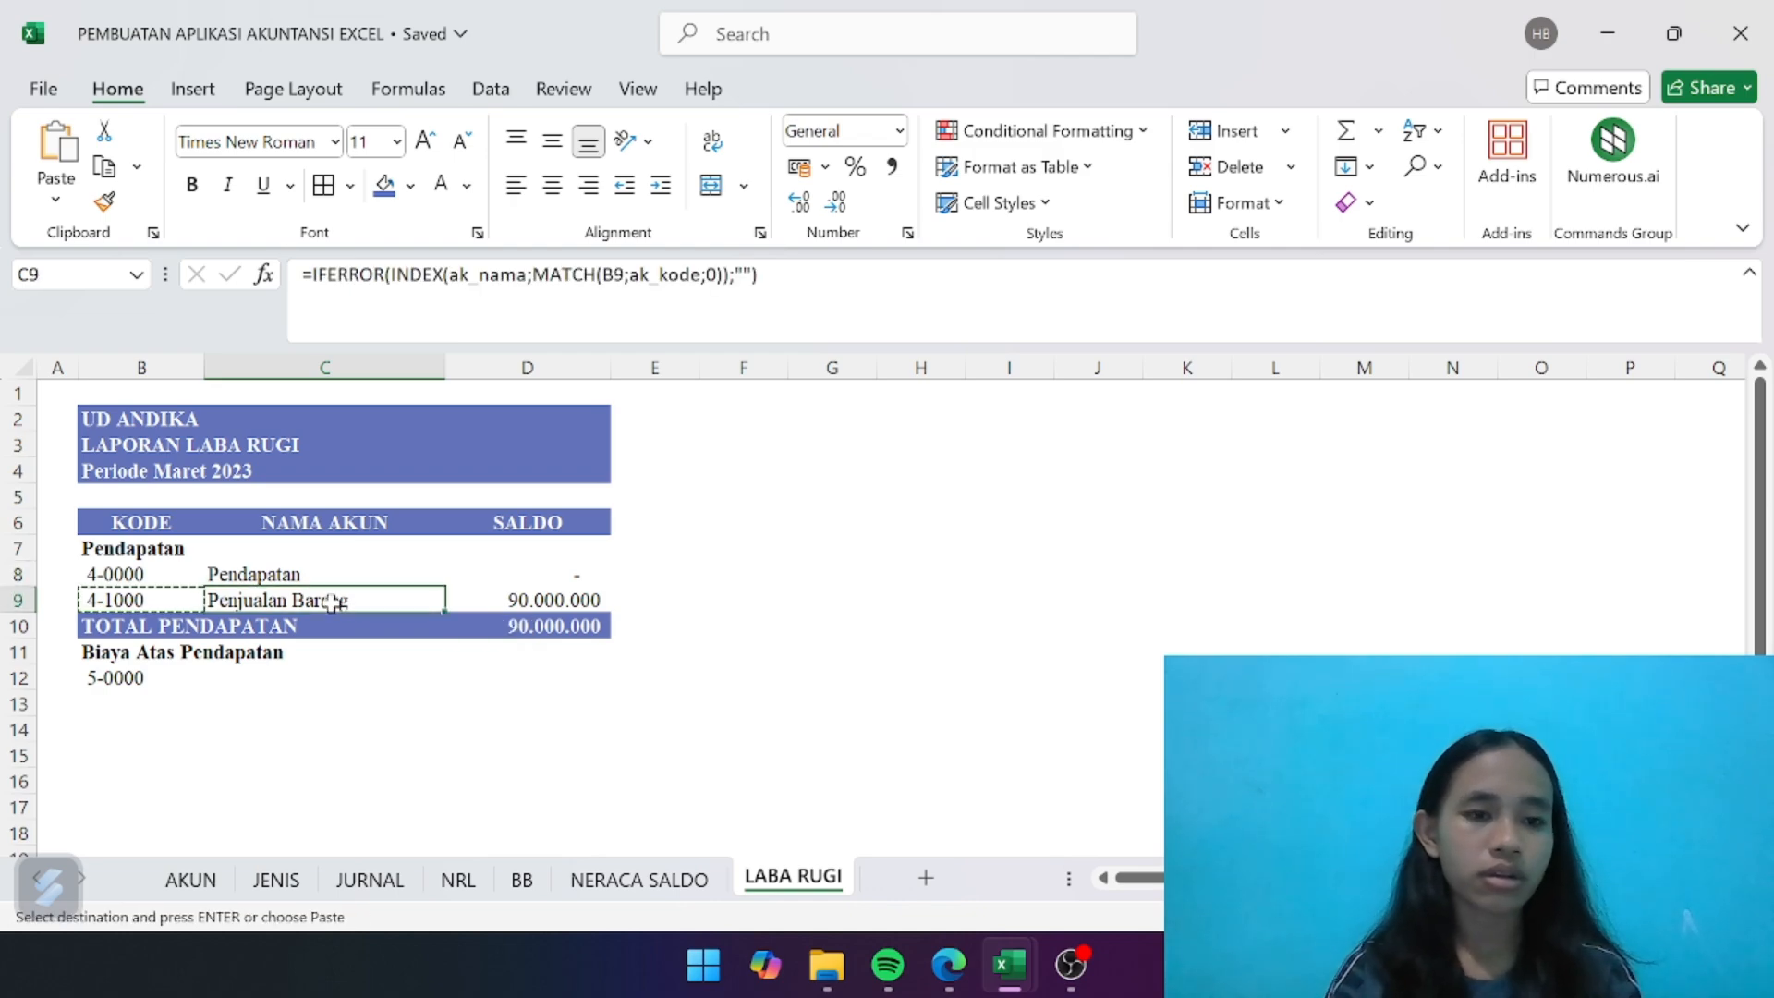
- Clear the account code formula from B12
{"action": "double_click", "coordinate": [147, 678]}
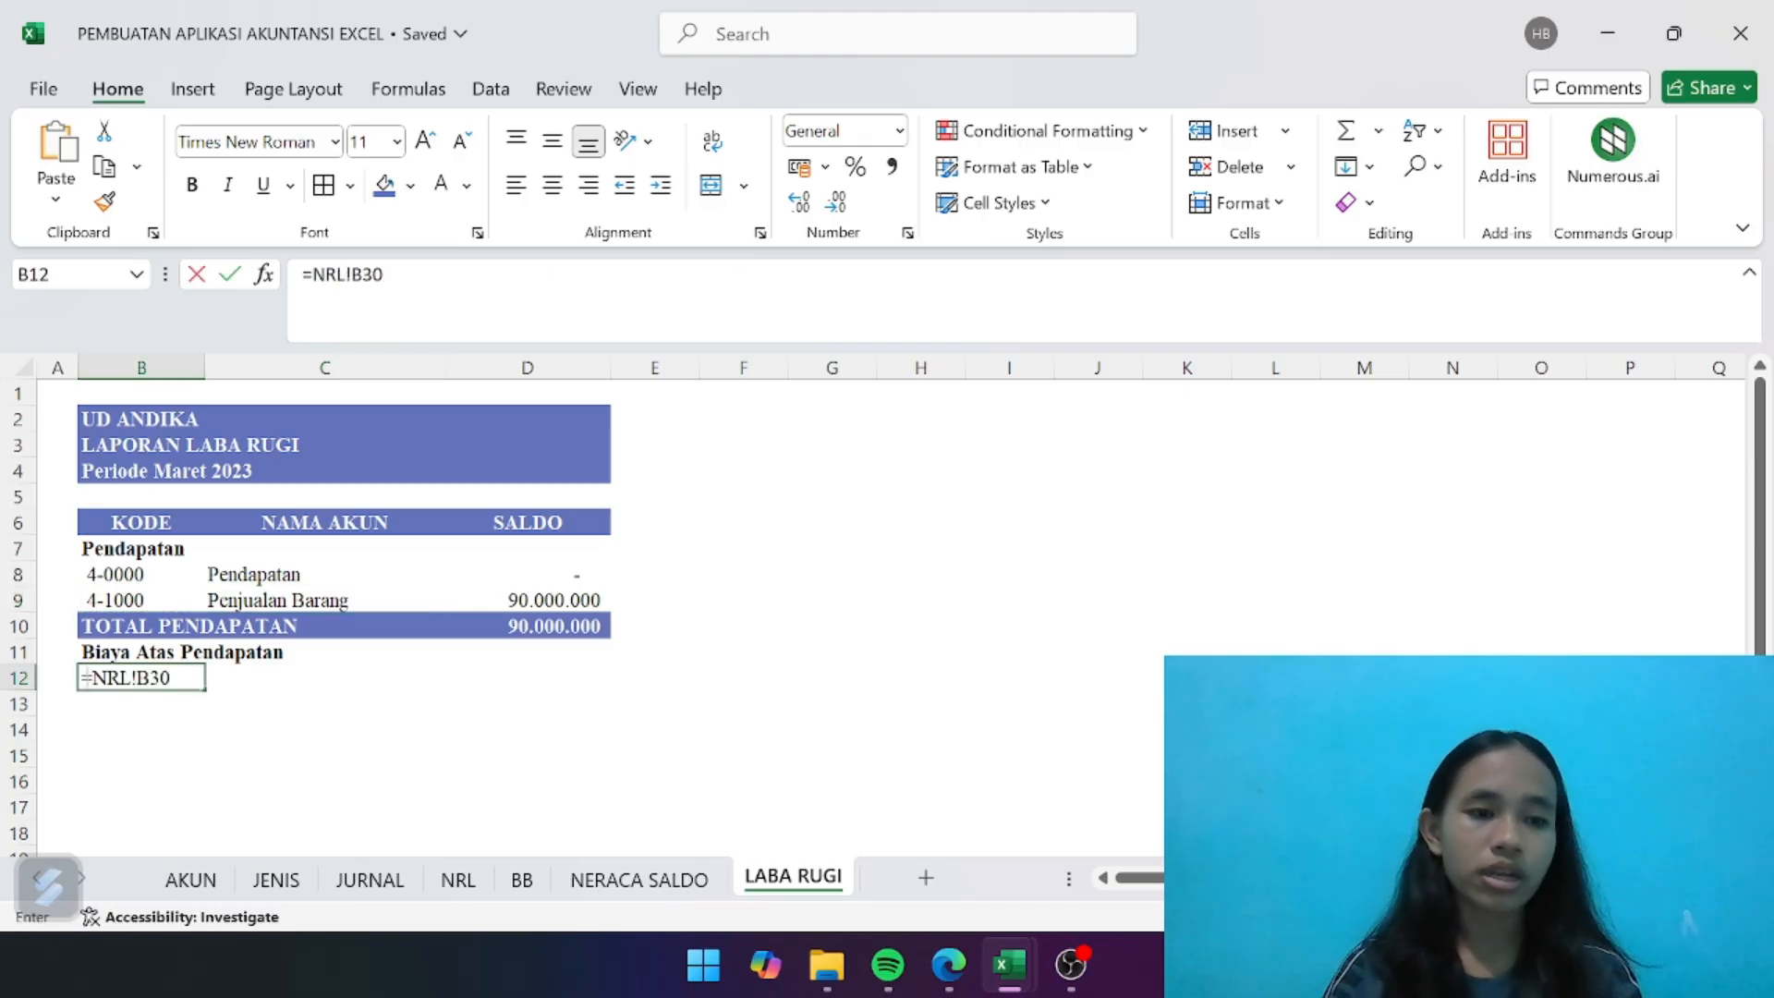
{"action": "key", "text": "BackSpace"}
{"action": "key", "text": "Return"}
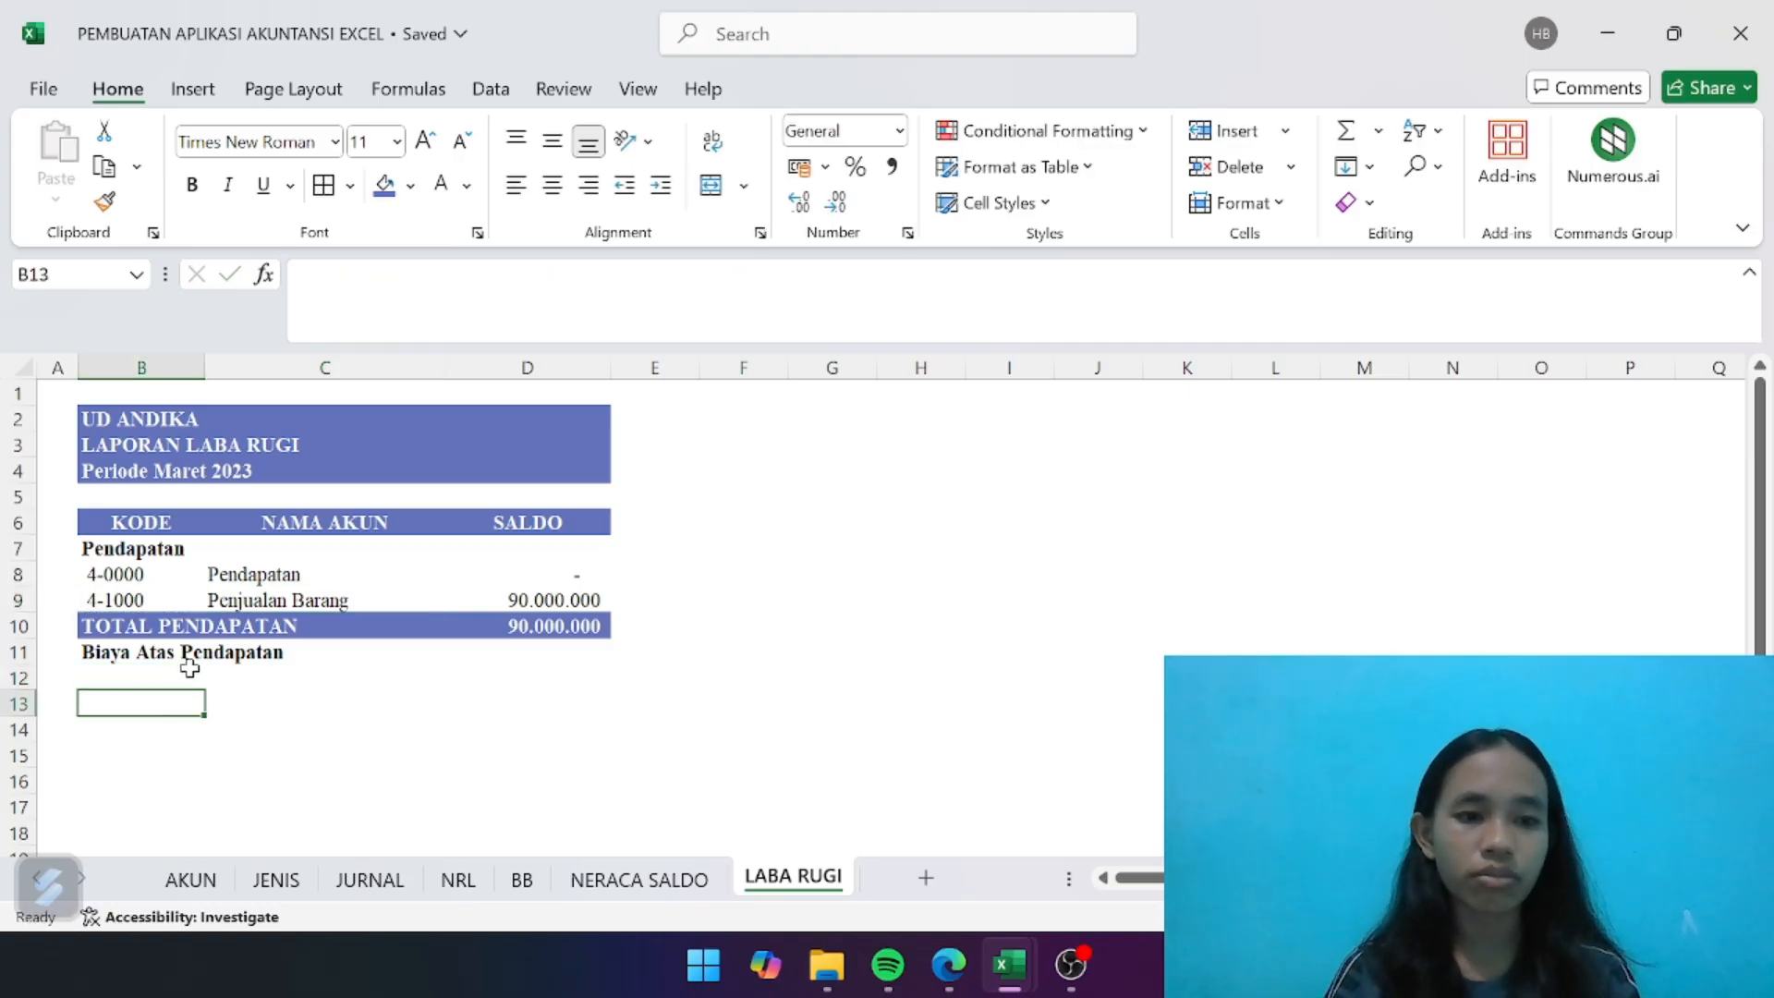
- Copy the account name formula text =IFERROR(INDEX(ak_nama;MATCH(B9;ak_kode;0));"") from C9 into C12 without changing its references
{"action": "left_click", "coordinate": [306, 596]}
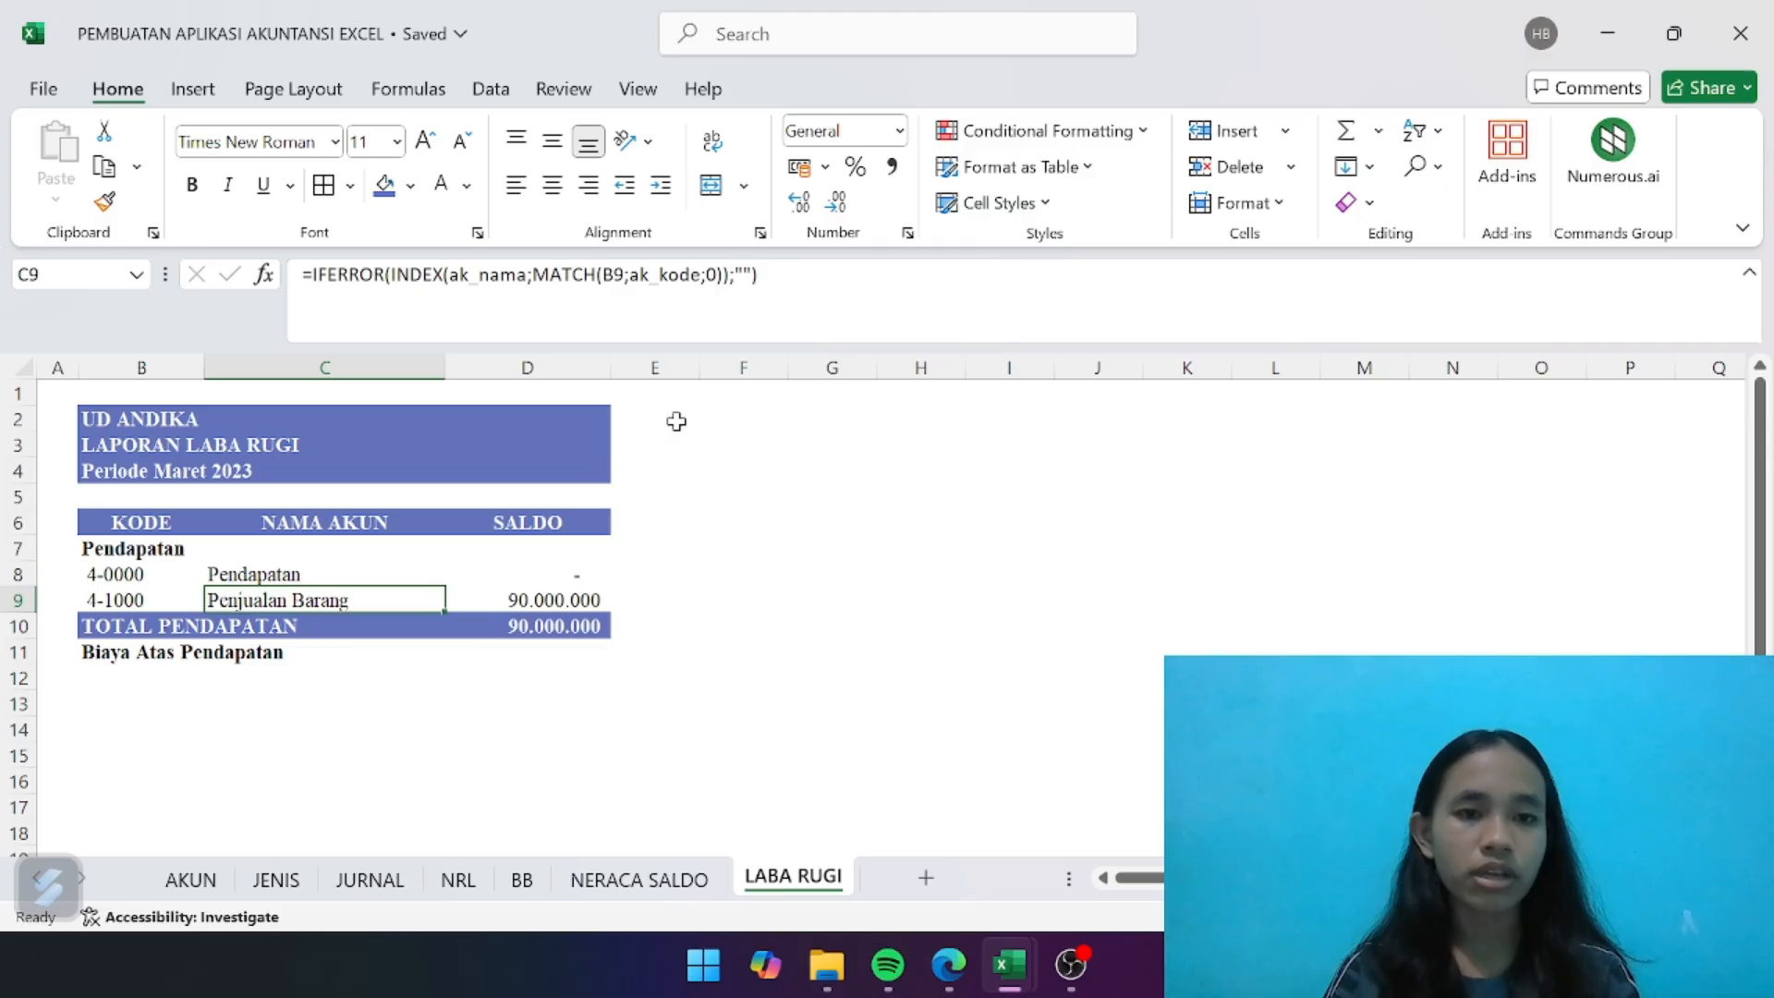
{"action": "left_click_drag", "start_coordinate": [756, 274], "coordinate": [245, 278]}
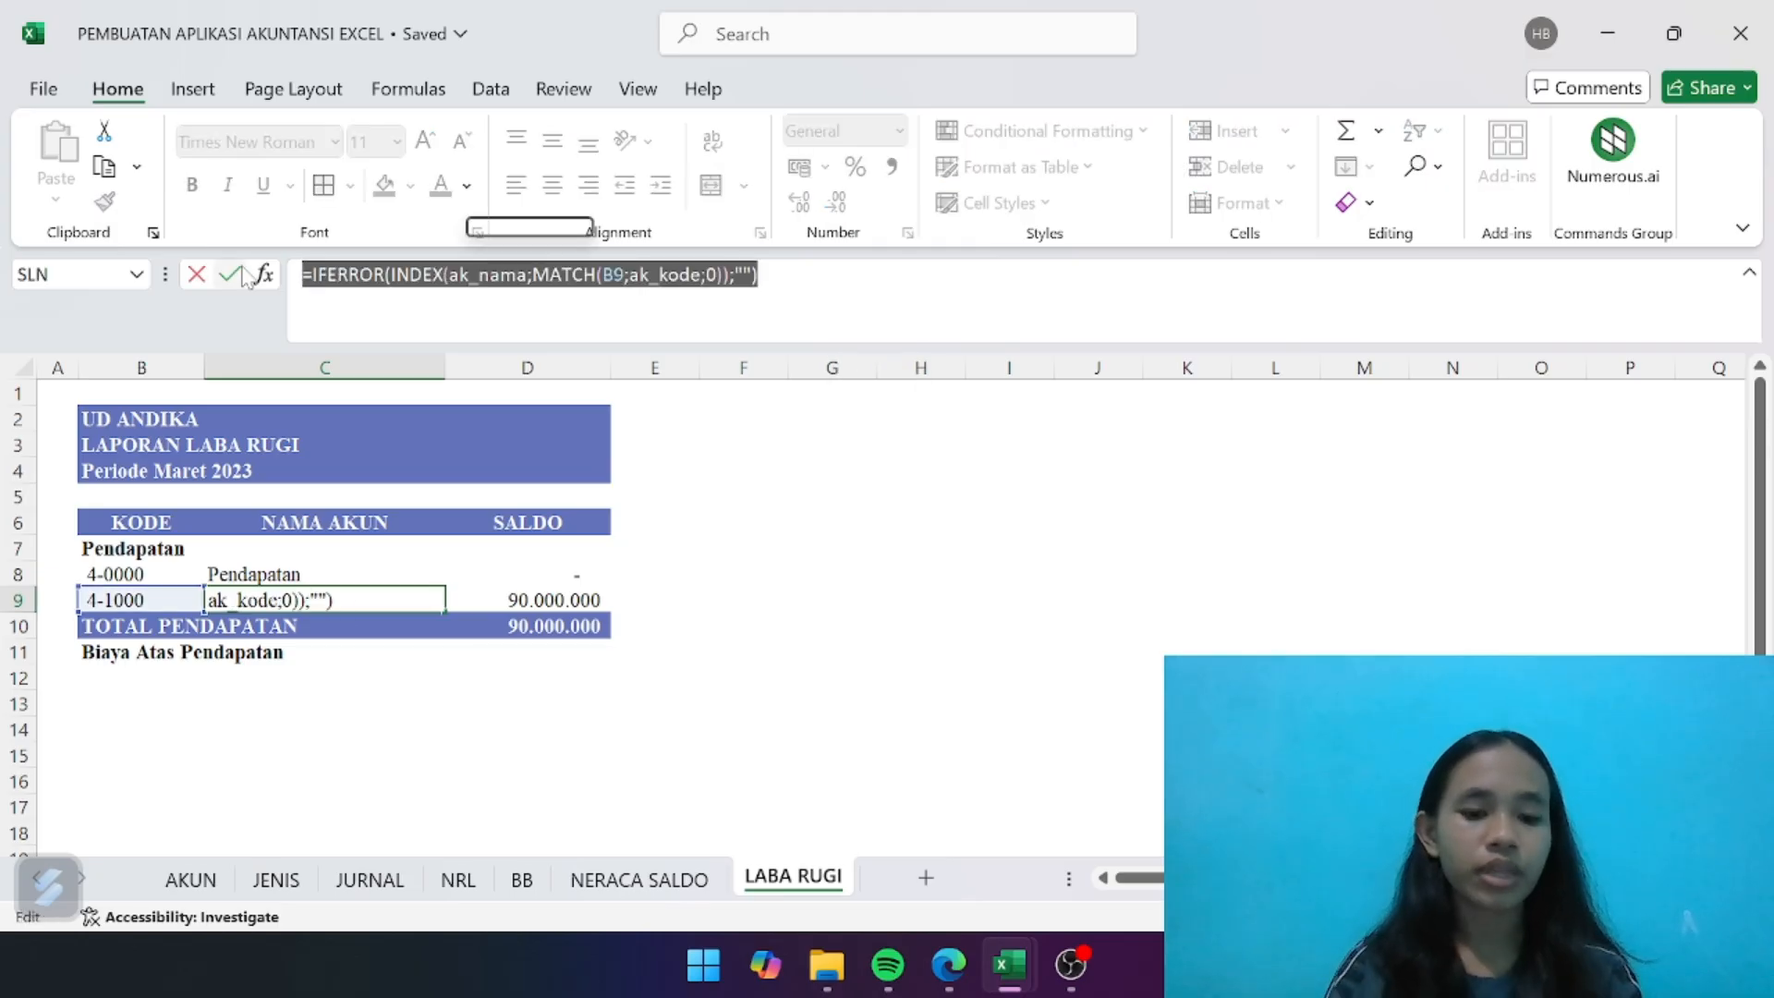
{"action": "left_click", "coordinate": [531, 303]}
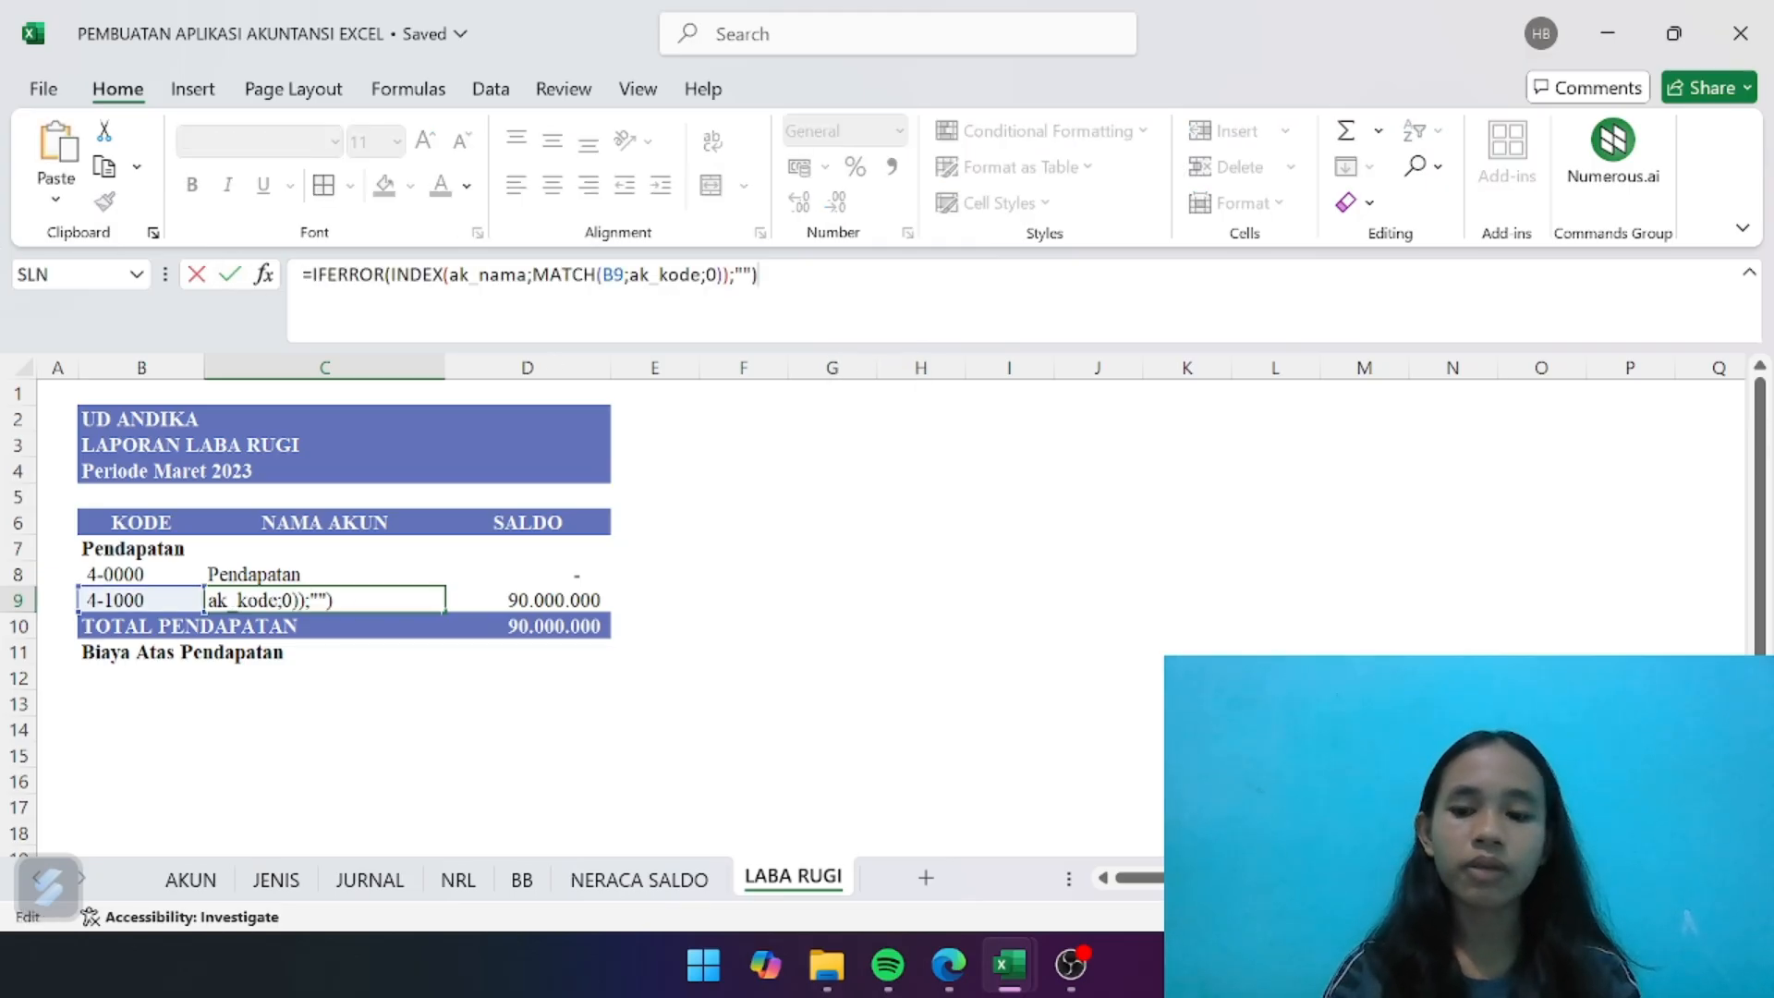
{"action": "key", "text": "Return"}
{"action": "left_click", "coordinate": [388, 671]}
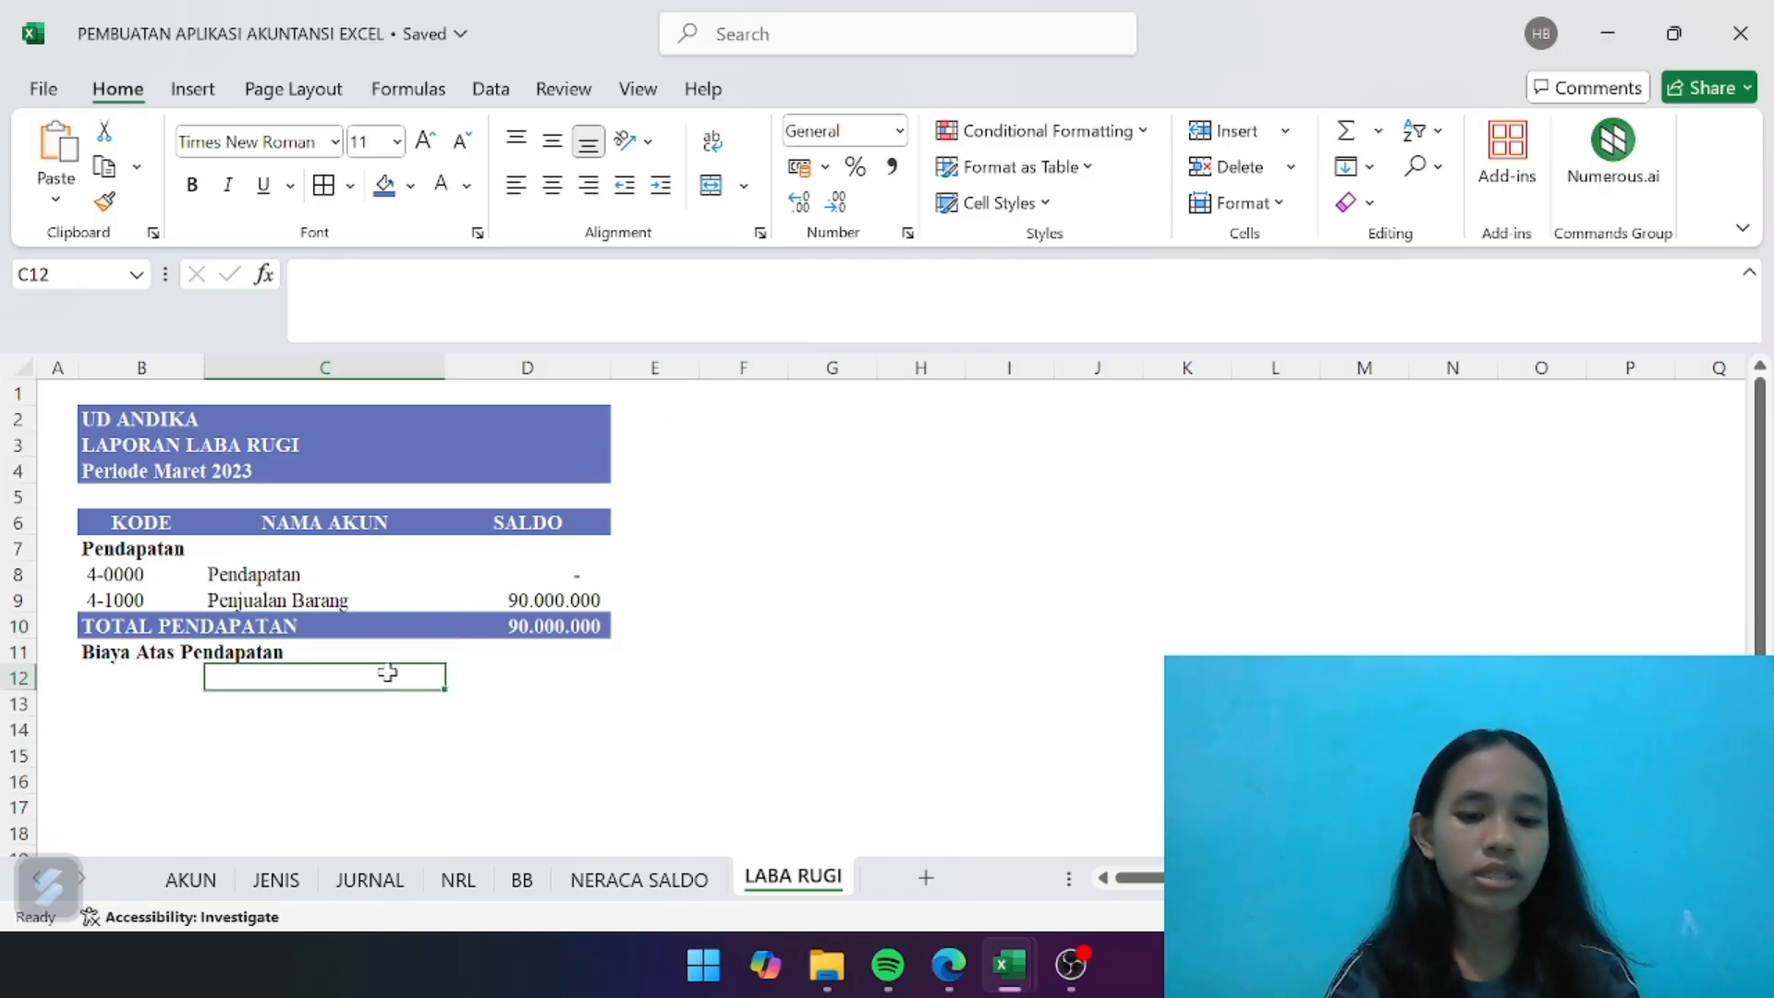
{"action": "key", "text": "ctrl+v"}
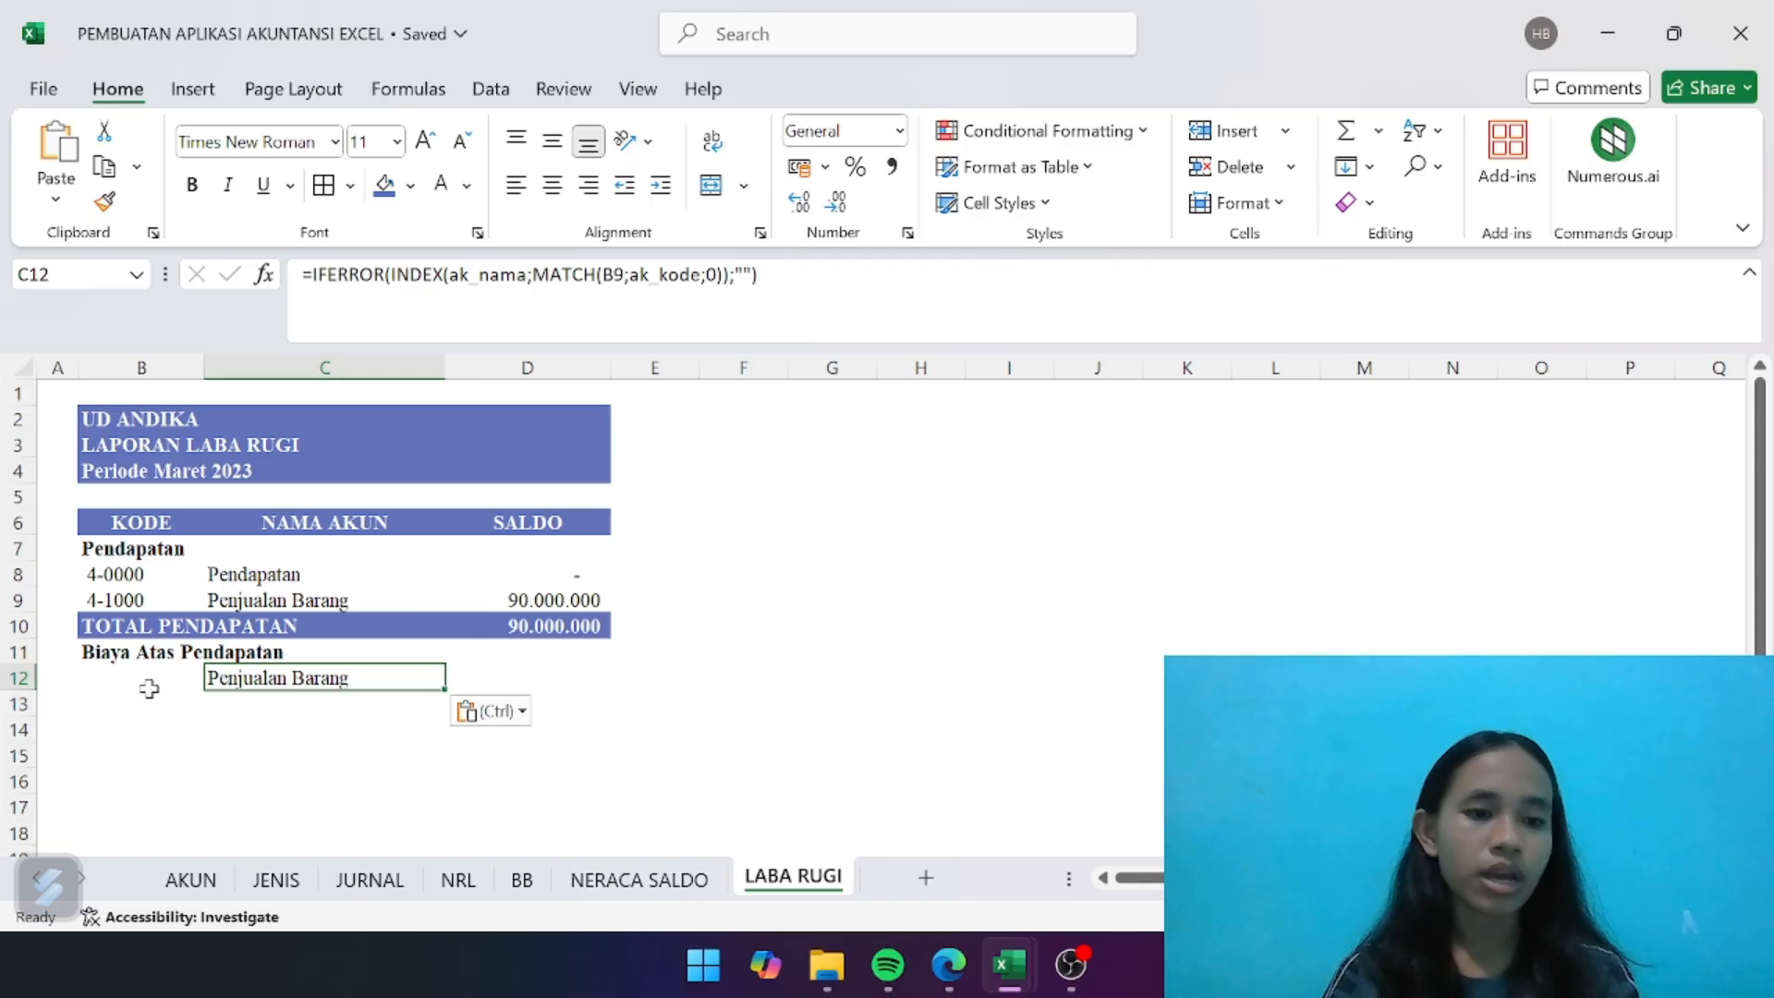
- Link the account code in B12 to the Potongan Penjualan code on the NRL sheet with =NRL!B29
{"action": "left_click", "coordinate": [147, 688]}
{"action": "type", "text": "="}
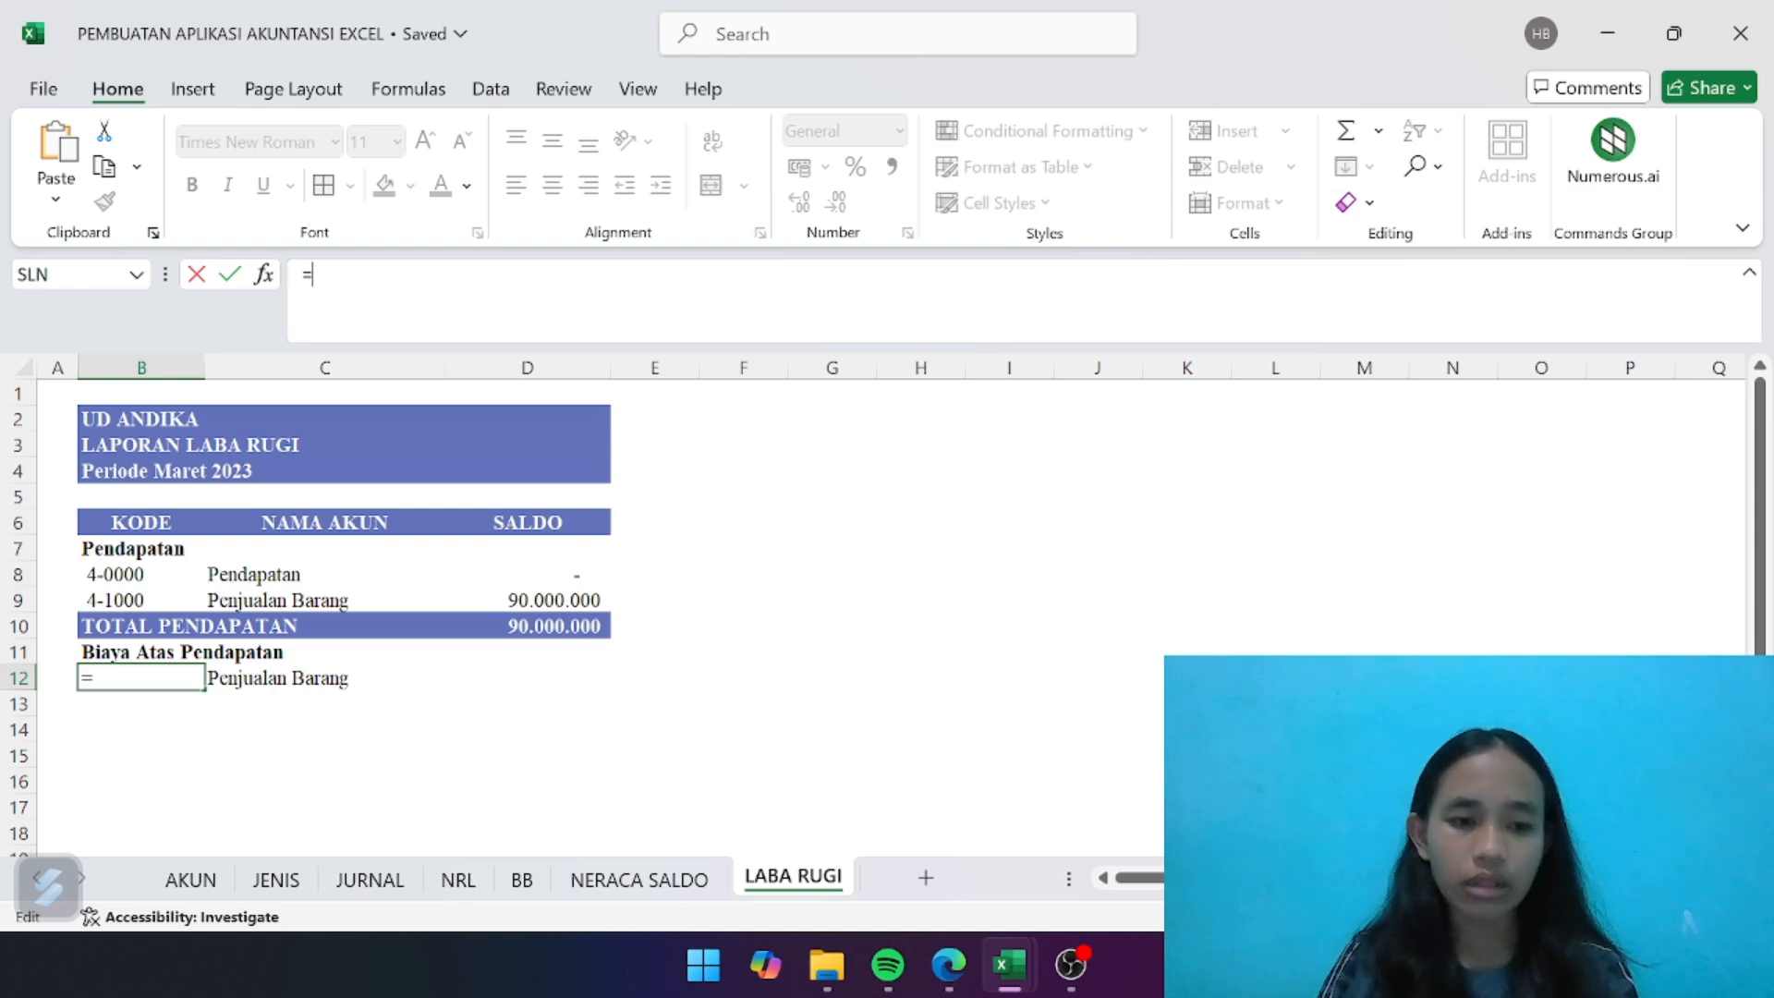
{"action": "left_click", "coordinate": [451, 879]}
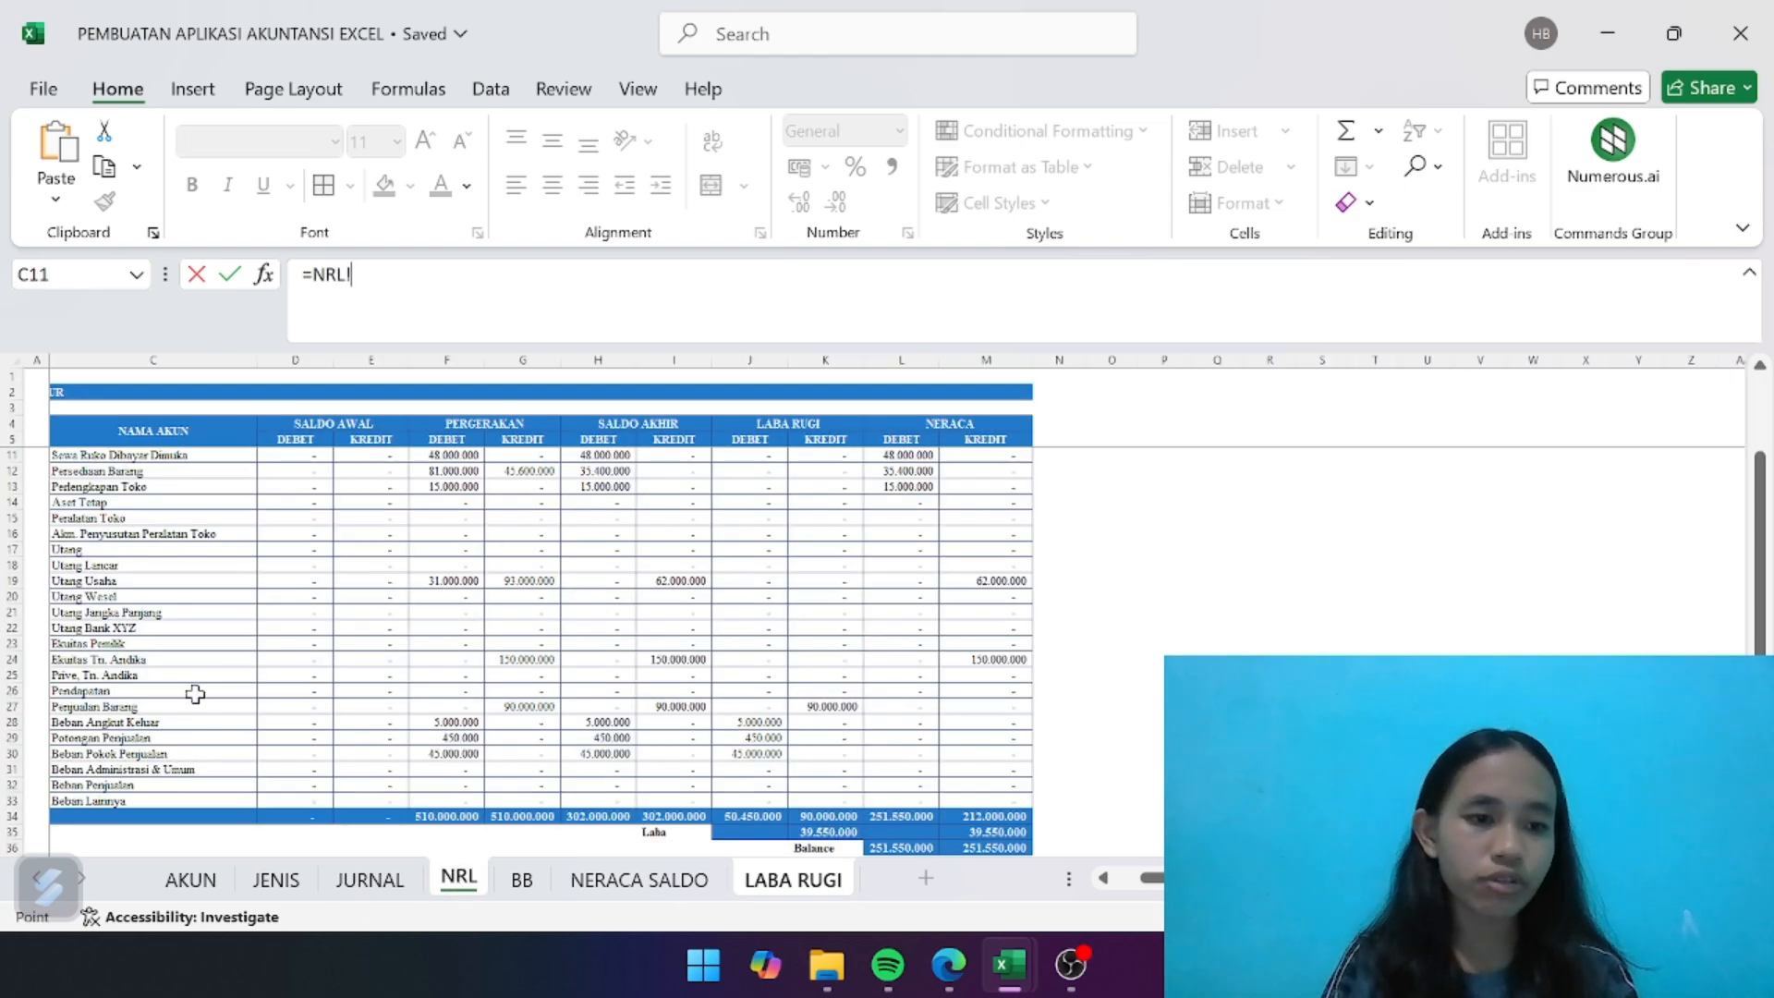
{"action": "scroll", "coordinate": [195, 694], "scroll_direction": "left", "scroll_amount": 1}
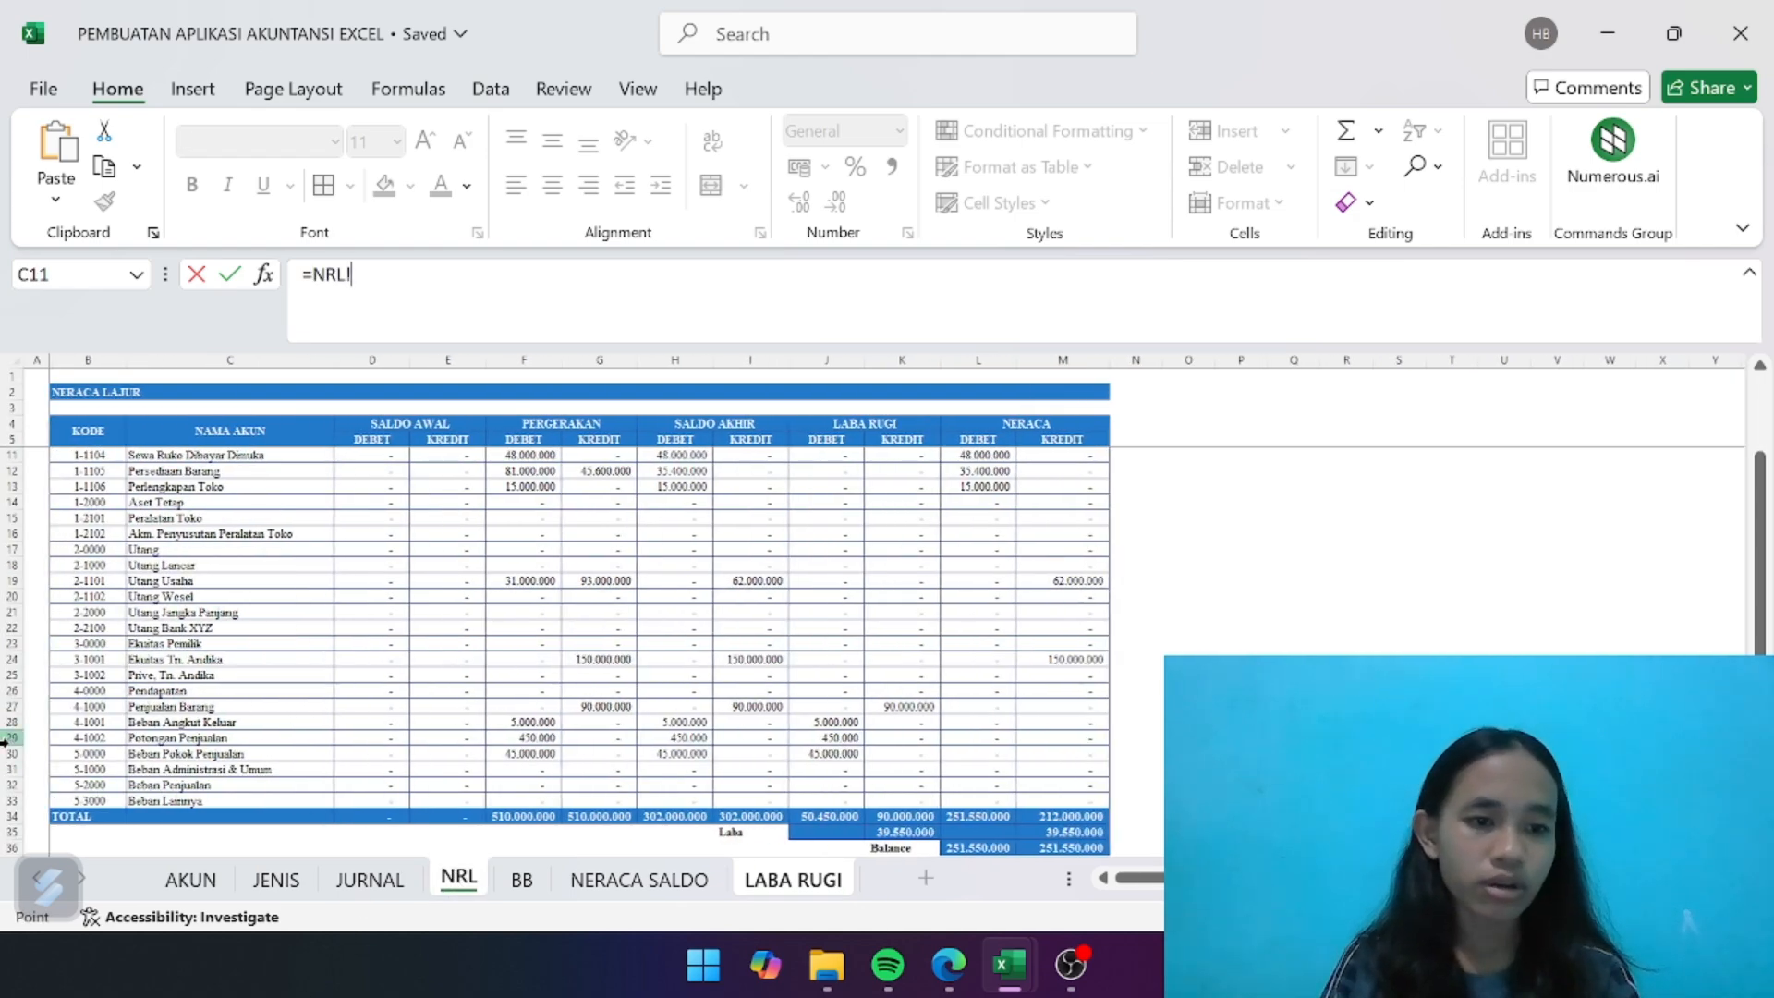
{"action": "left_click", "coordinate": [106, 738]}
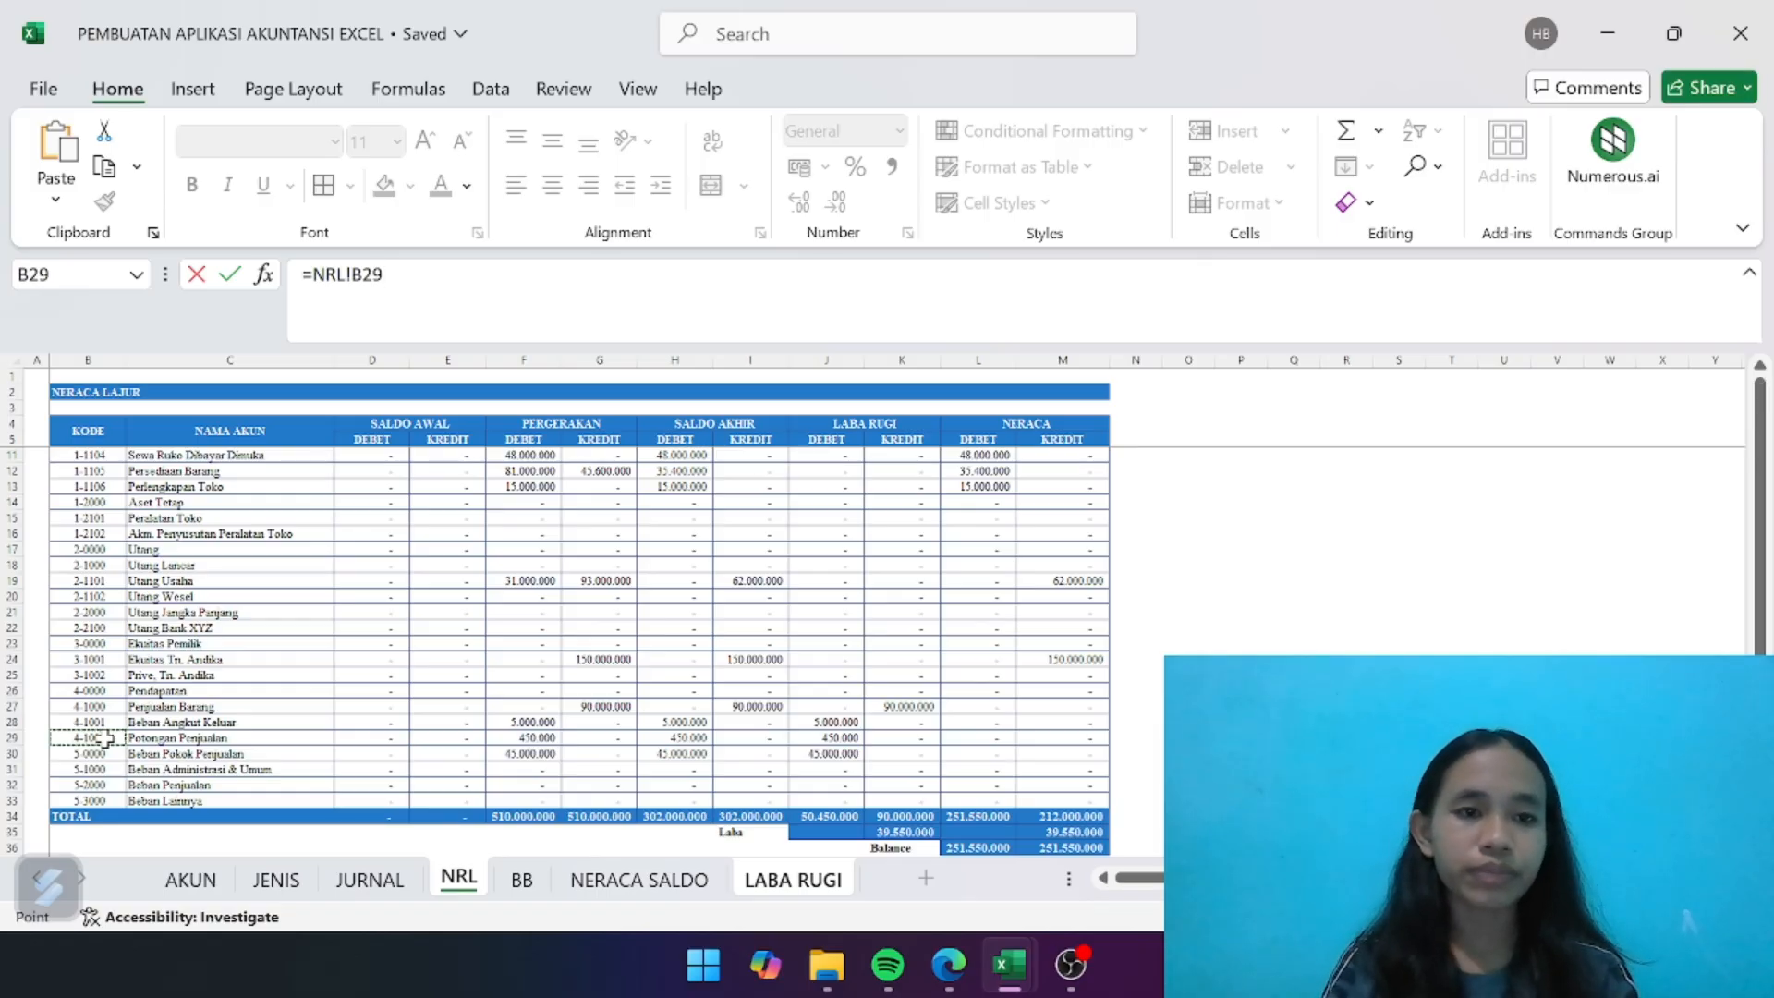
{"action": "key", "text": "Return"}
- Copy the balance formula from D9 into D12 for the account under Biaya Atas Pendapatan
{"action": "left_click", "coordinate": [347, 682]}
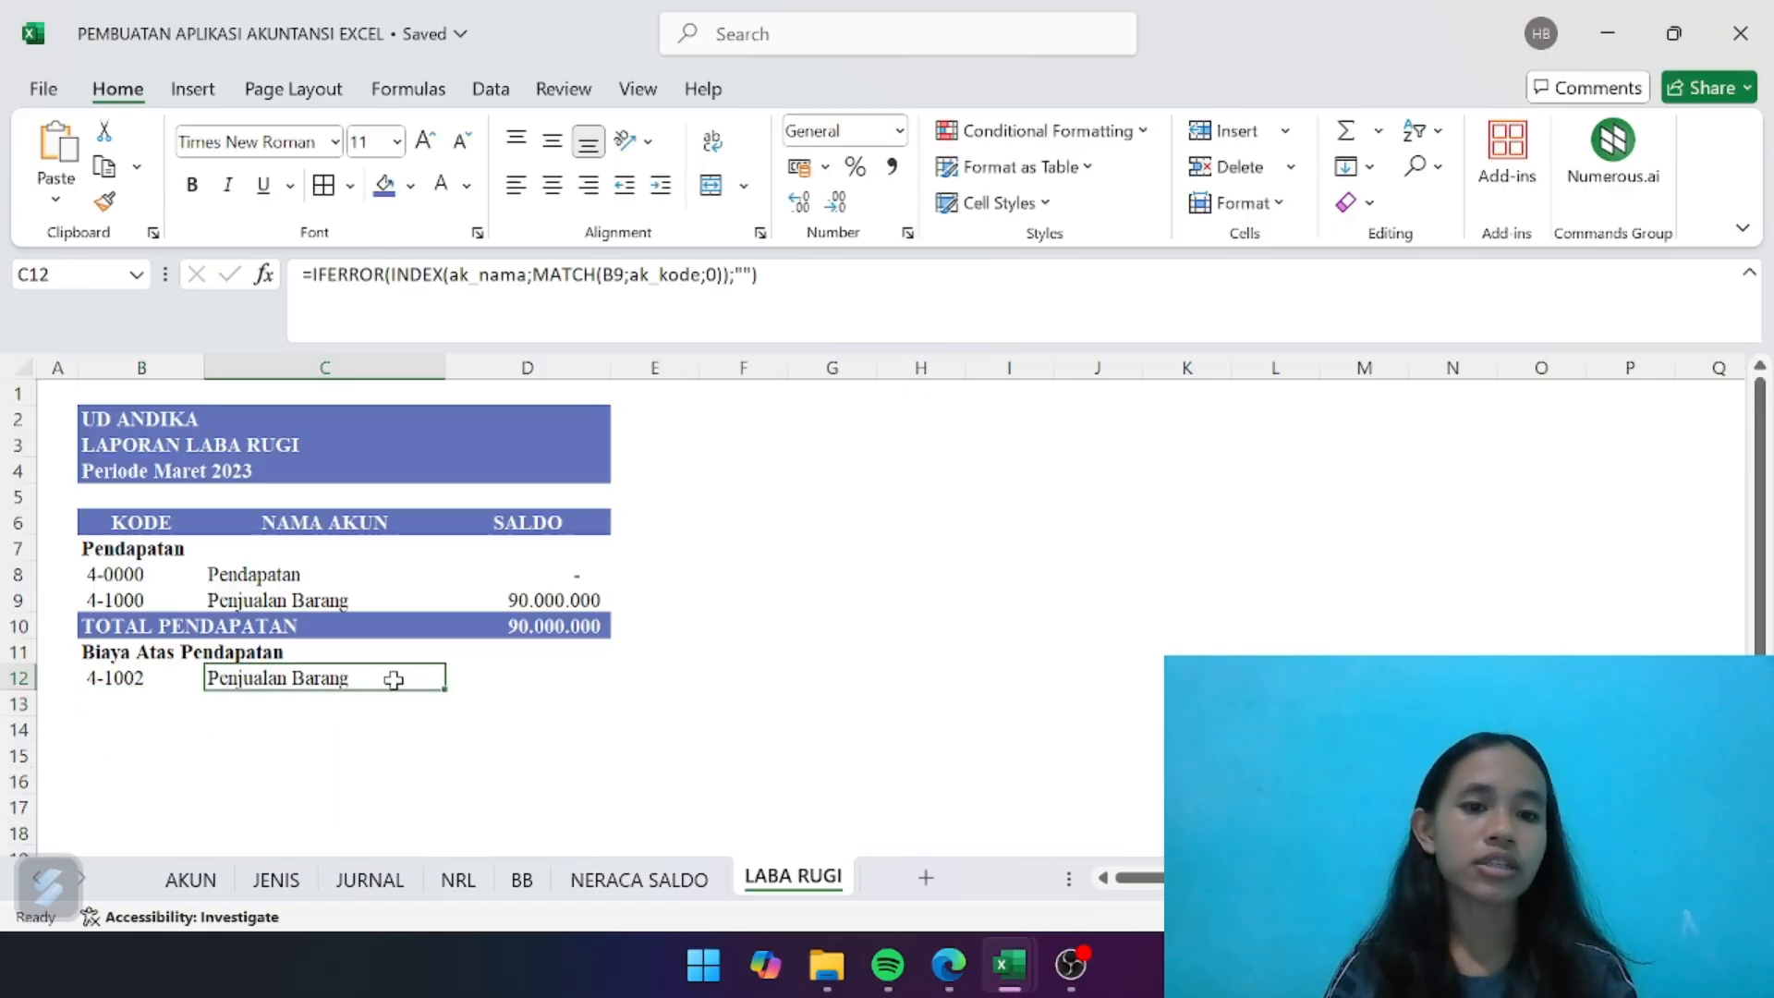
{"action": "left_click", "coordinate": [545, 626]}
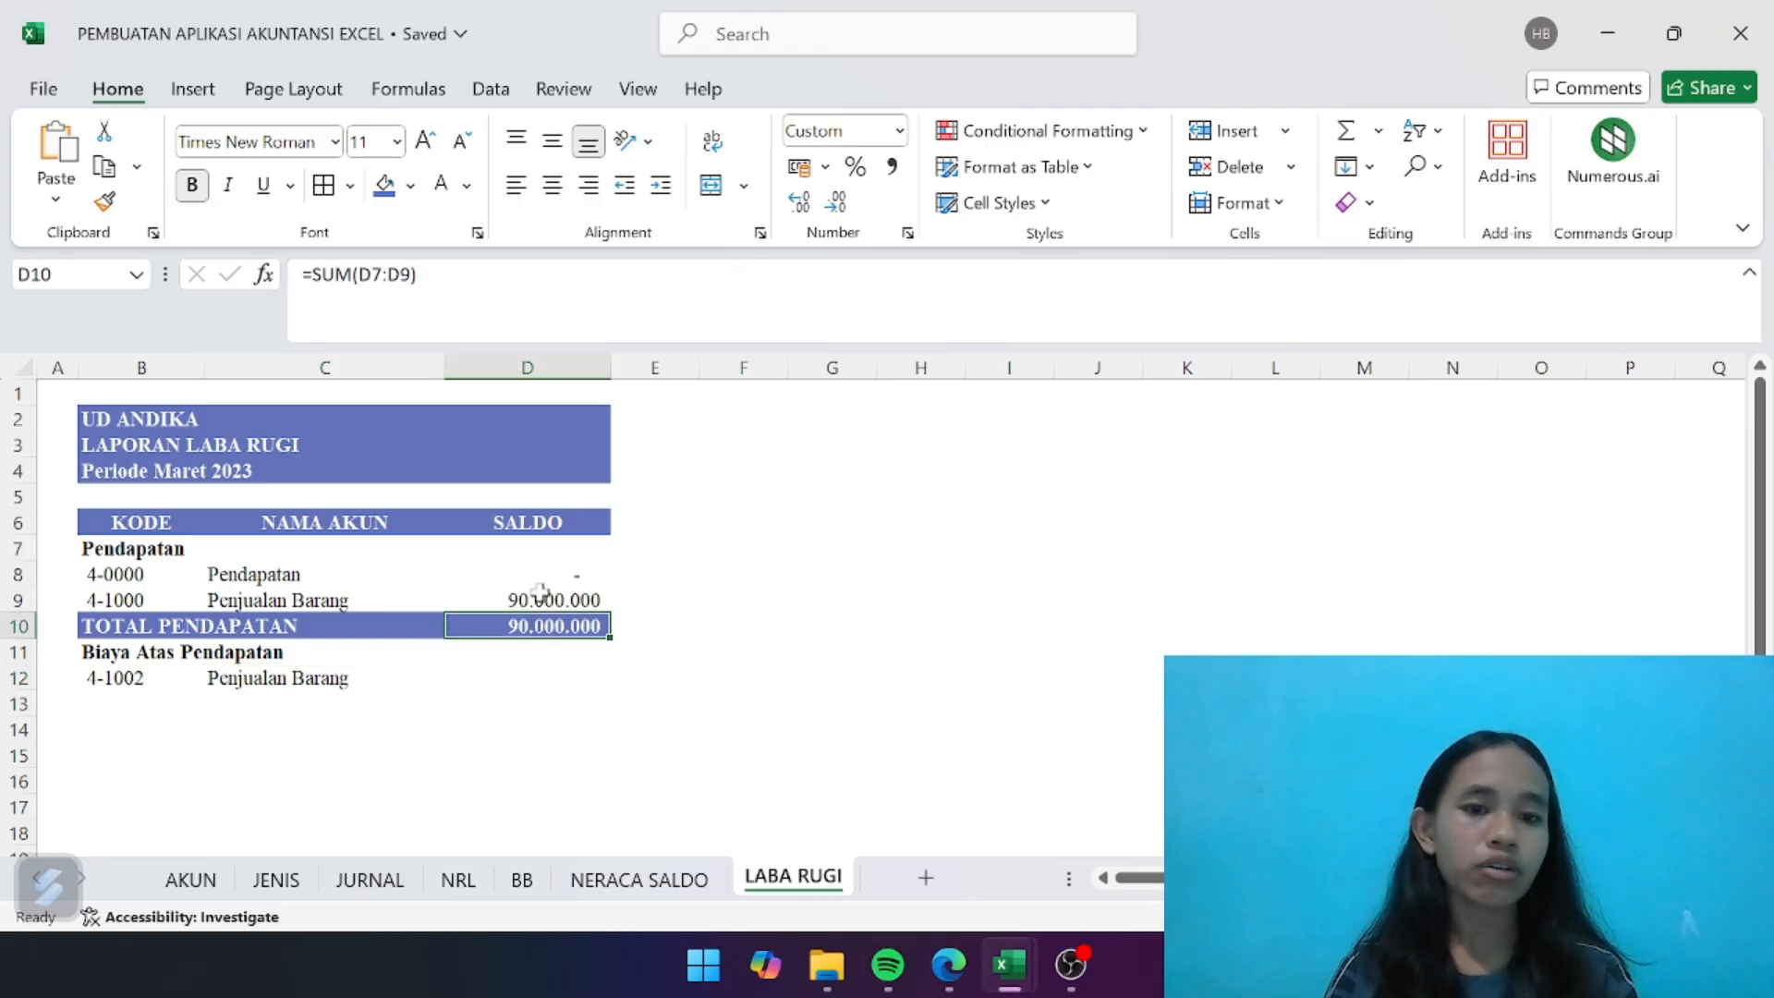
{"action": "left_click", "coordinate": [543, 596]}
{"action": "key", "text": "ctrl+c"}
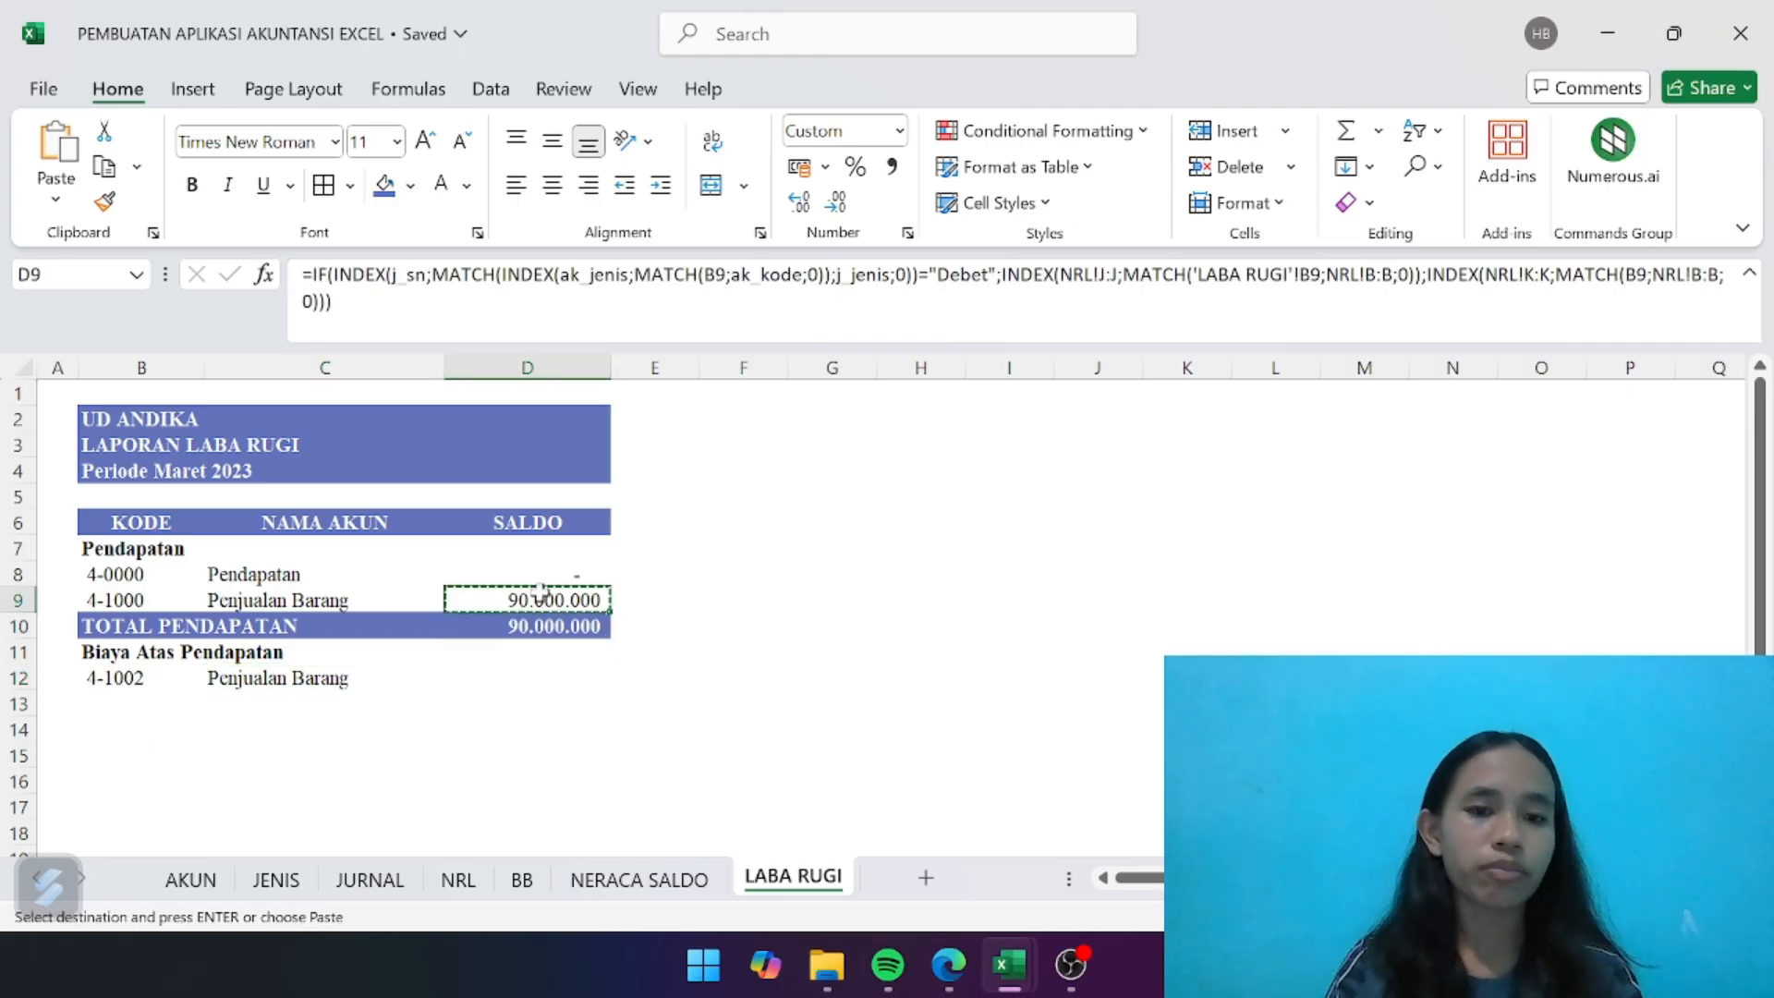
{"action": "left_click", "coordinate": [498, 674]}
{"action": "key", "text": "ctrl+v"}
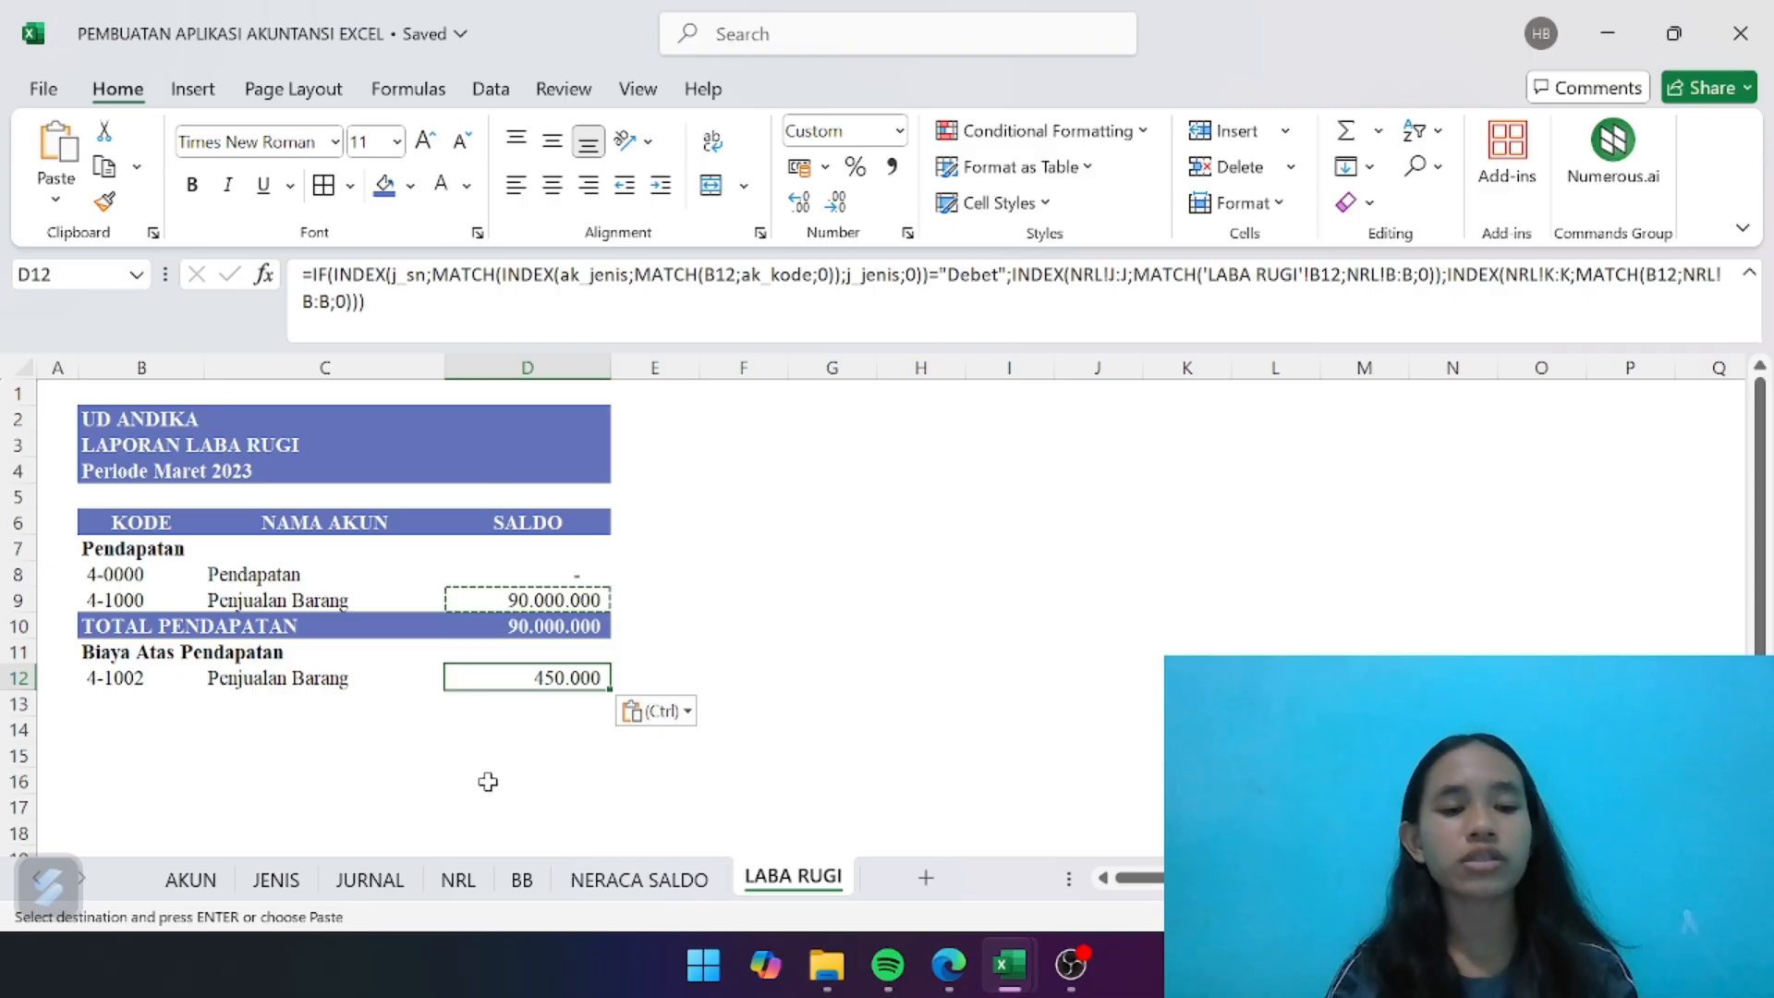
- Enter the label "TOTAL BIAYA ATAS PENDAPATAN" in B13 and make it bold
{"action": "left_click", "coordinate": [89, 700]}
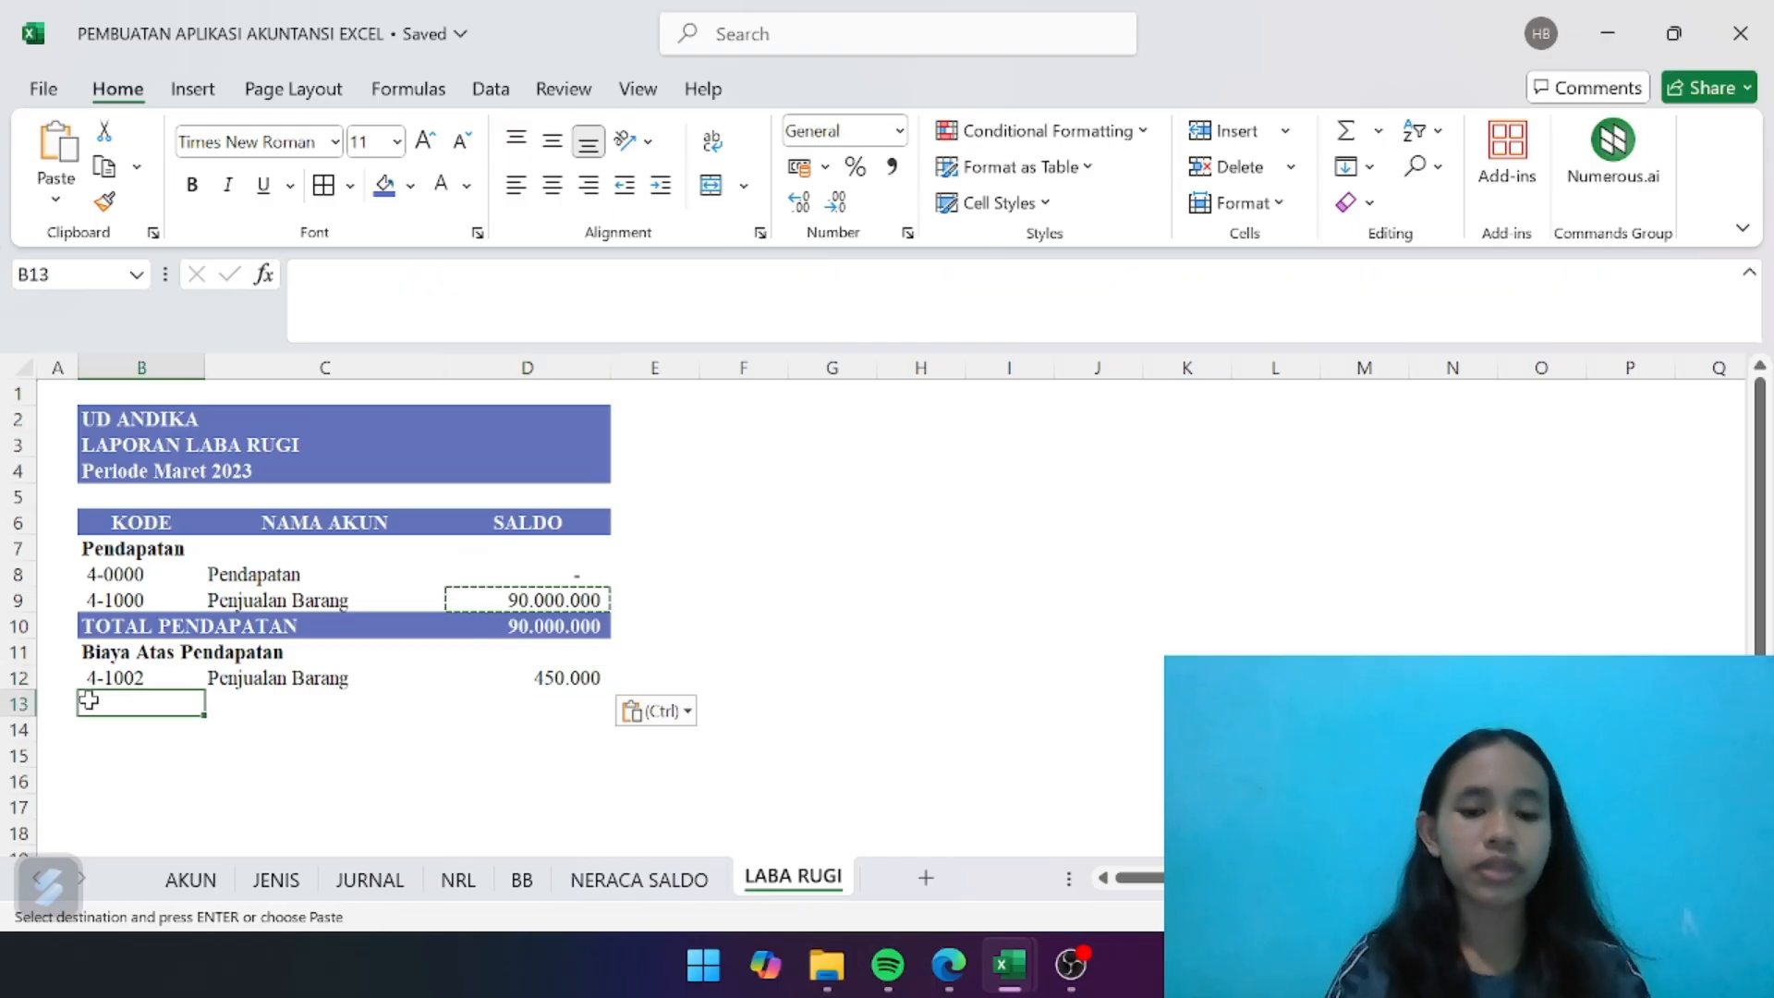
{"action": "type", "text": "TOTAL "}
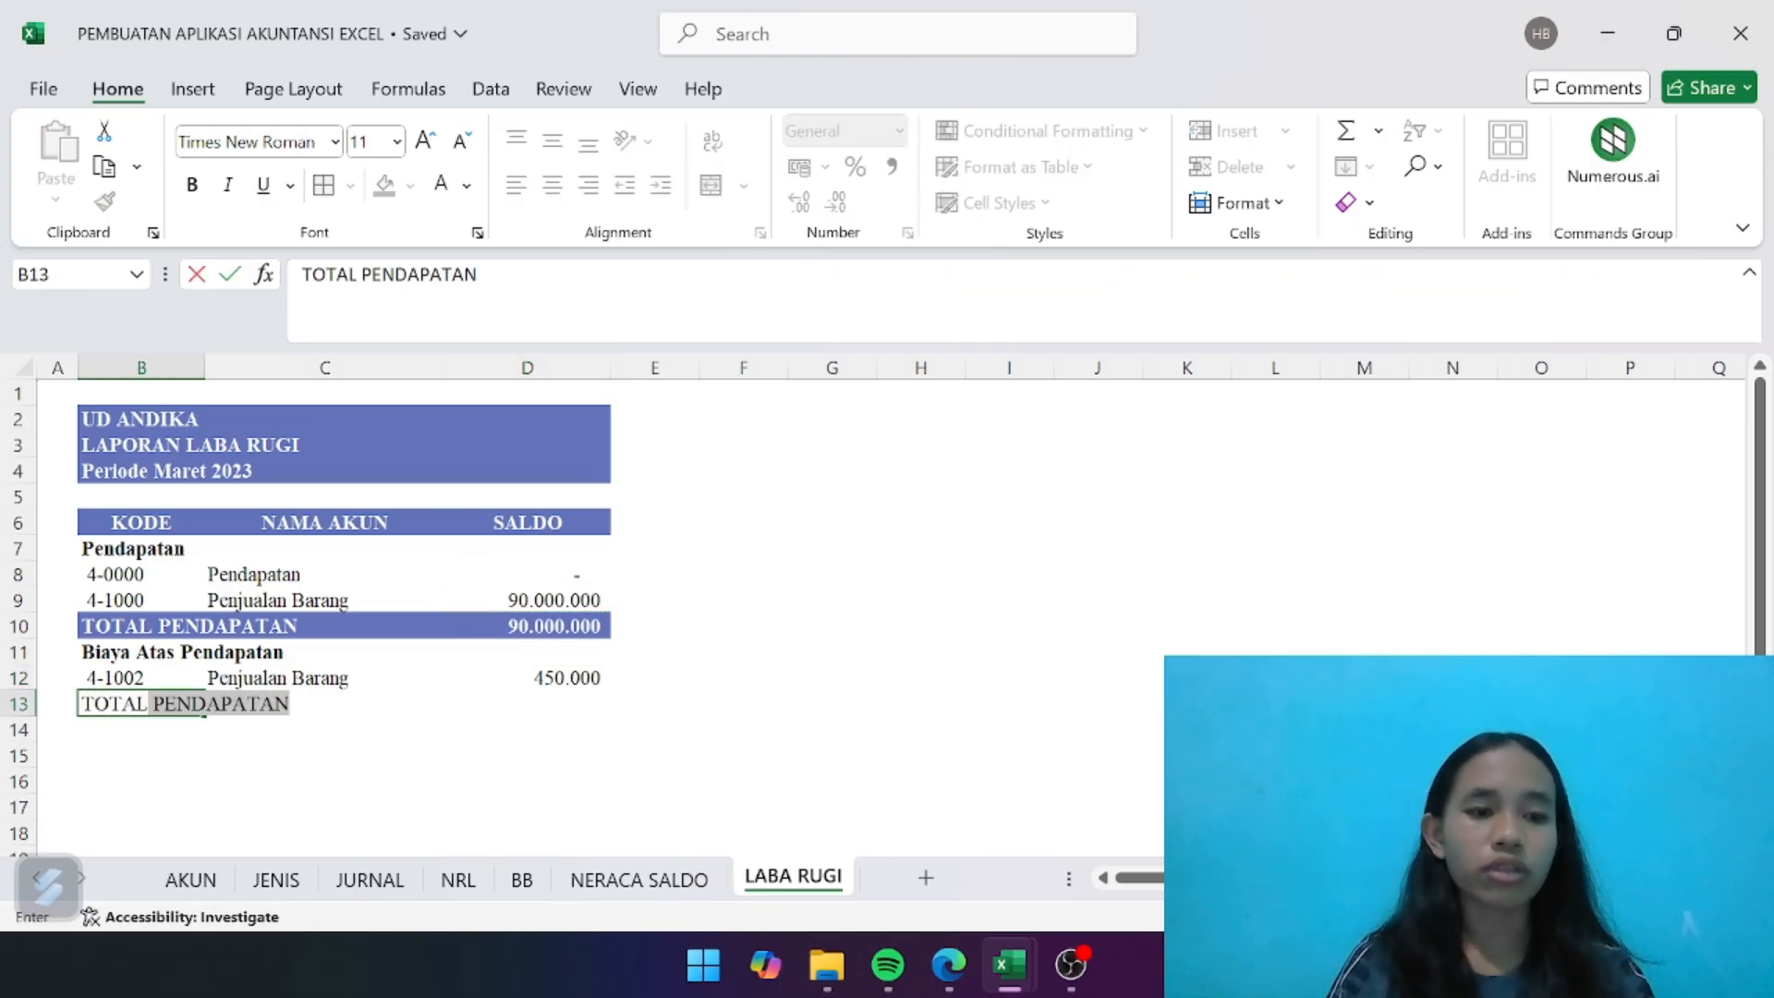
{"action": "type", "text": "BIAYA ATAS PENDAPATT"}
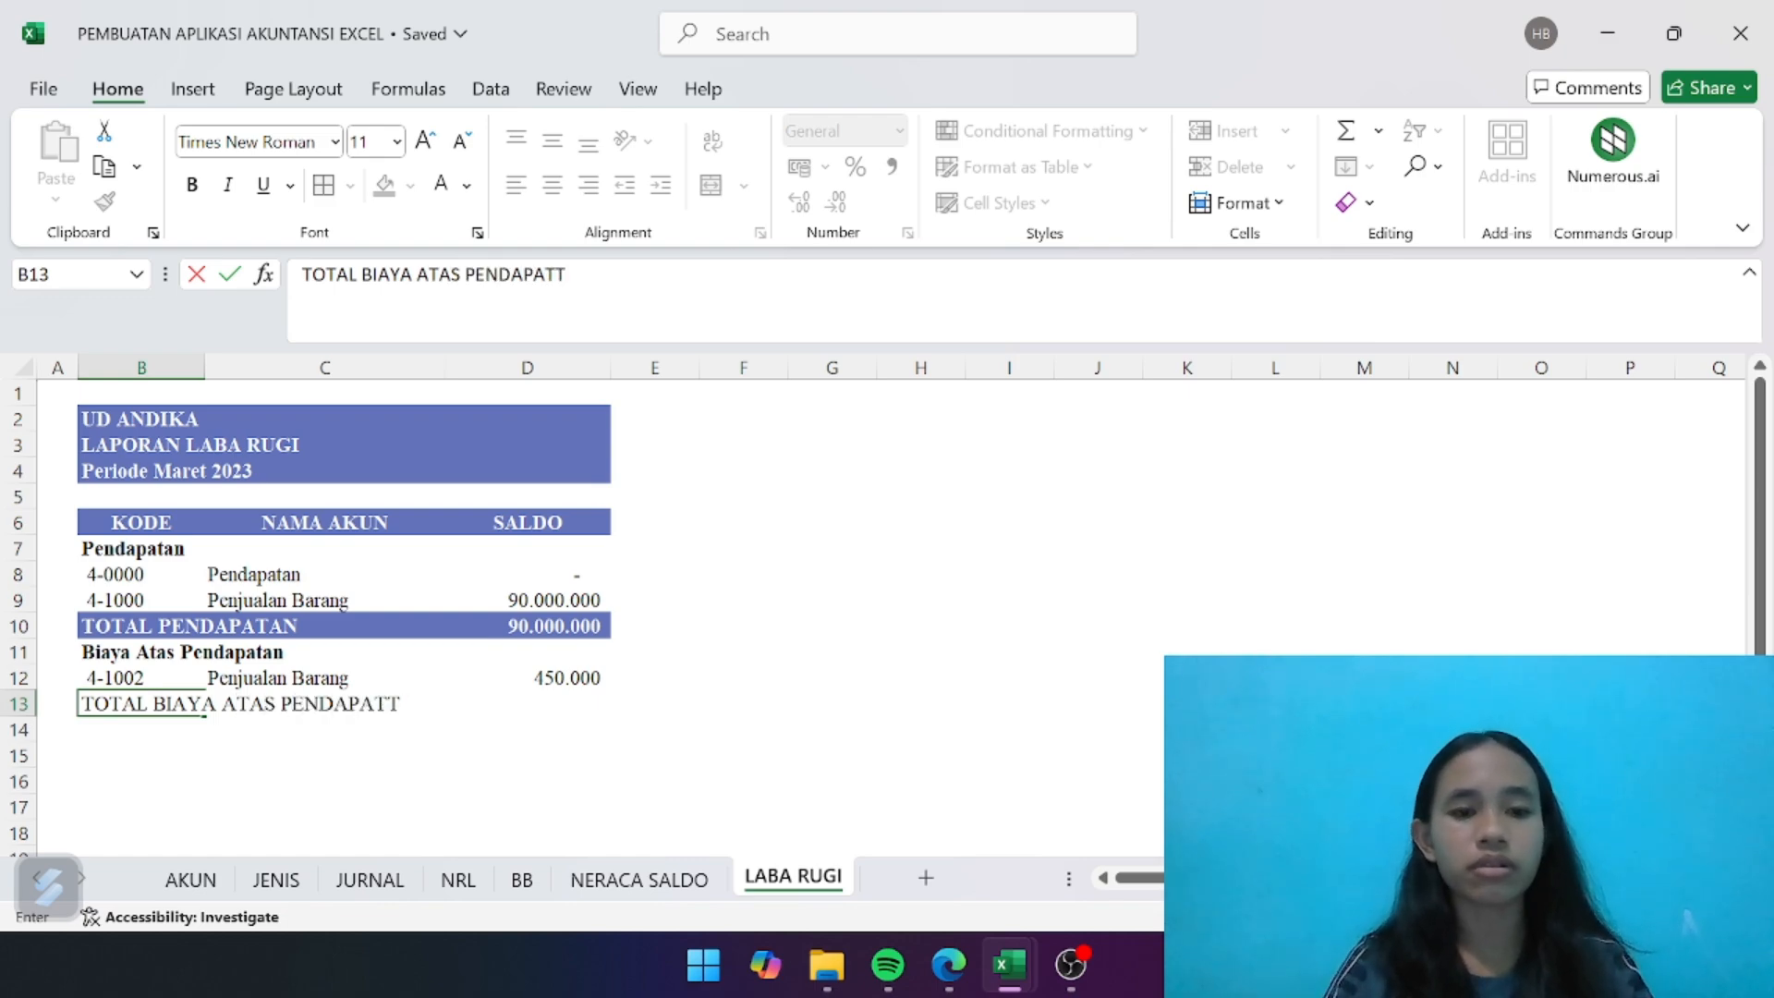
{"action": "type", "text": "AAN"}
{"action": "key", "text": "Return"}
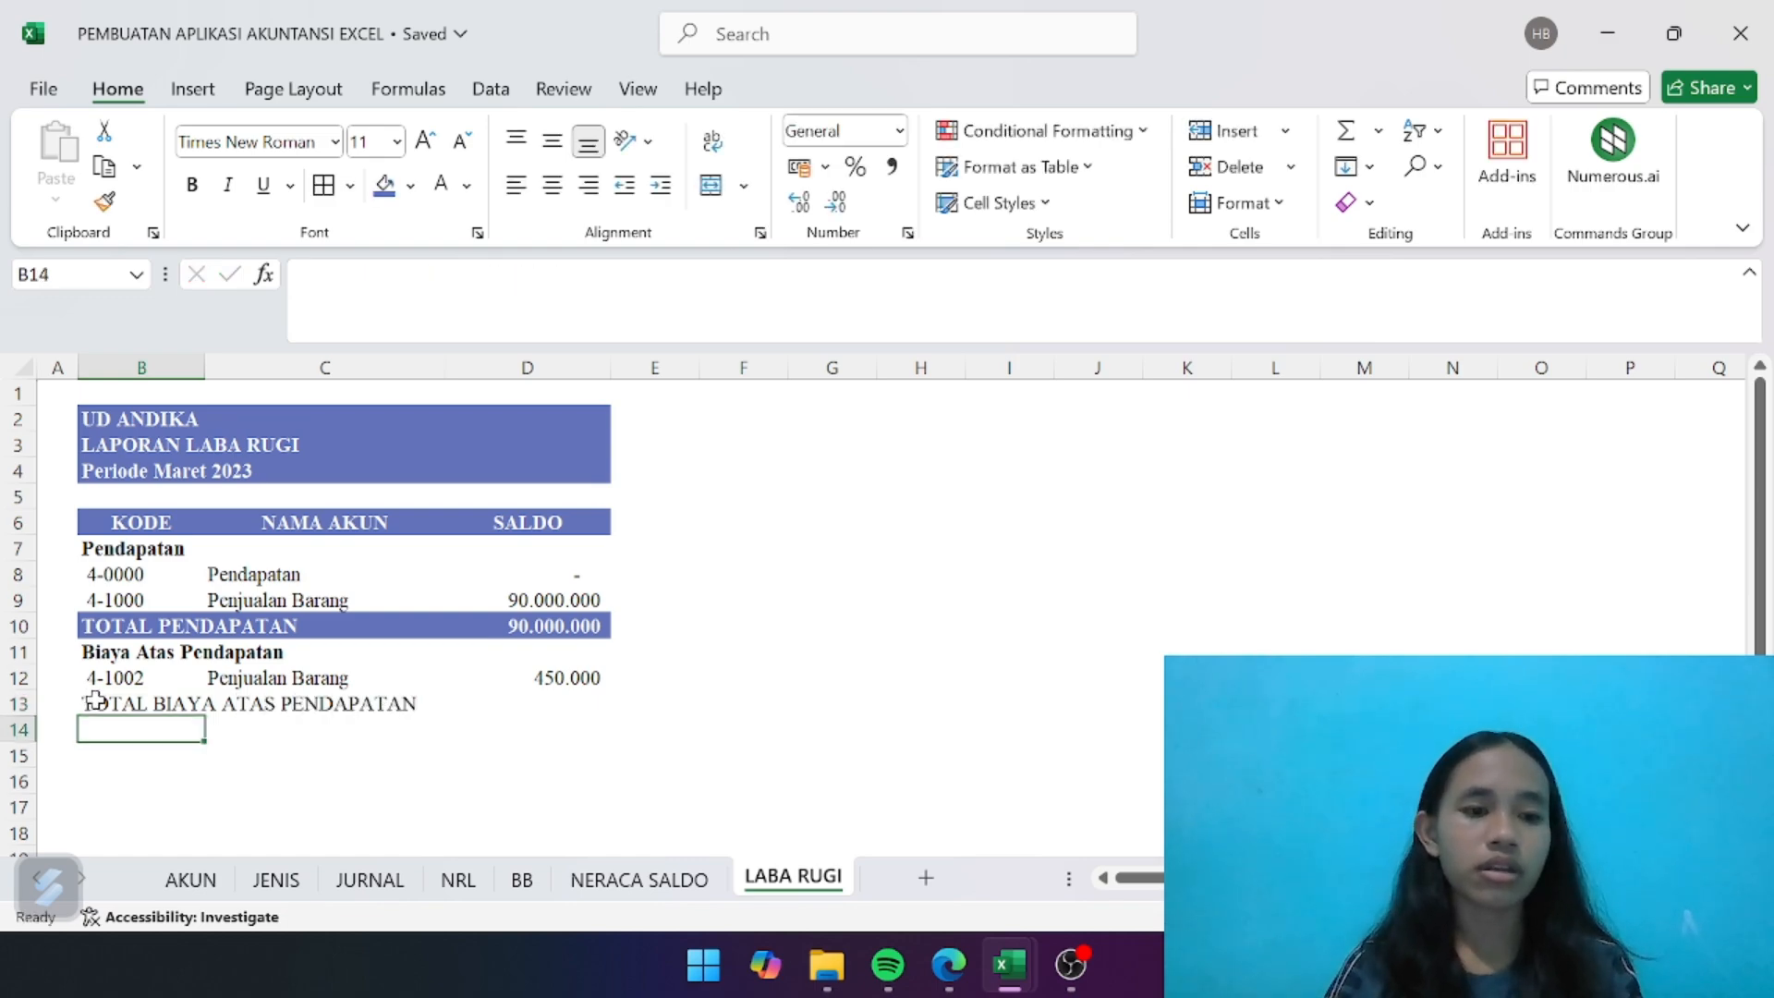
{"action": "left_click", "coordinate": [95, 699]}
{"action": "key", "text": "ctrl+b"}
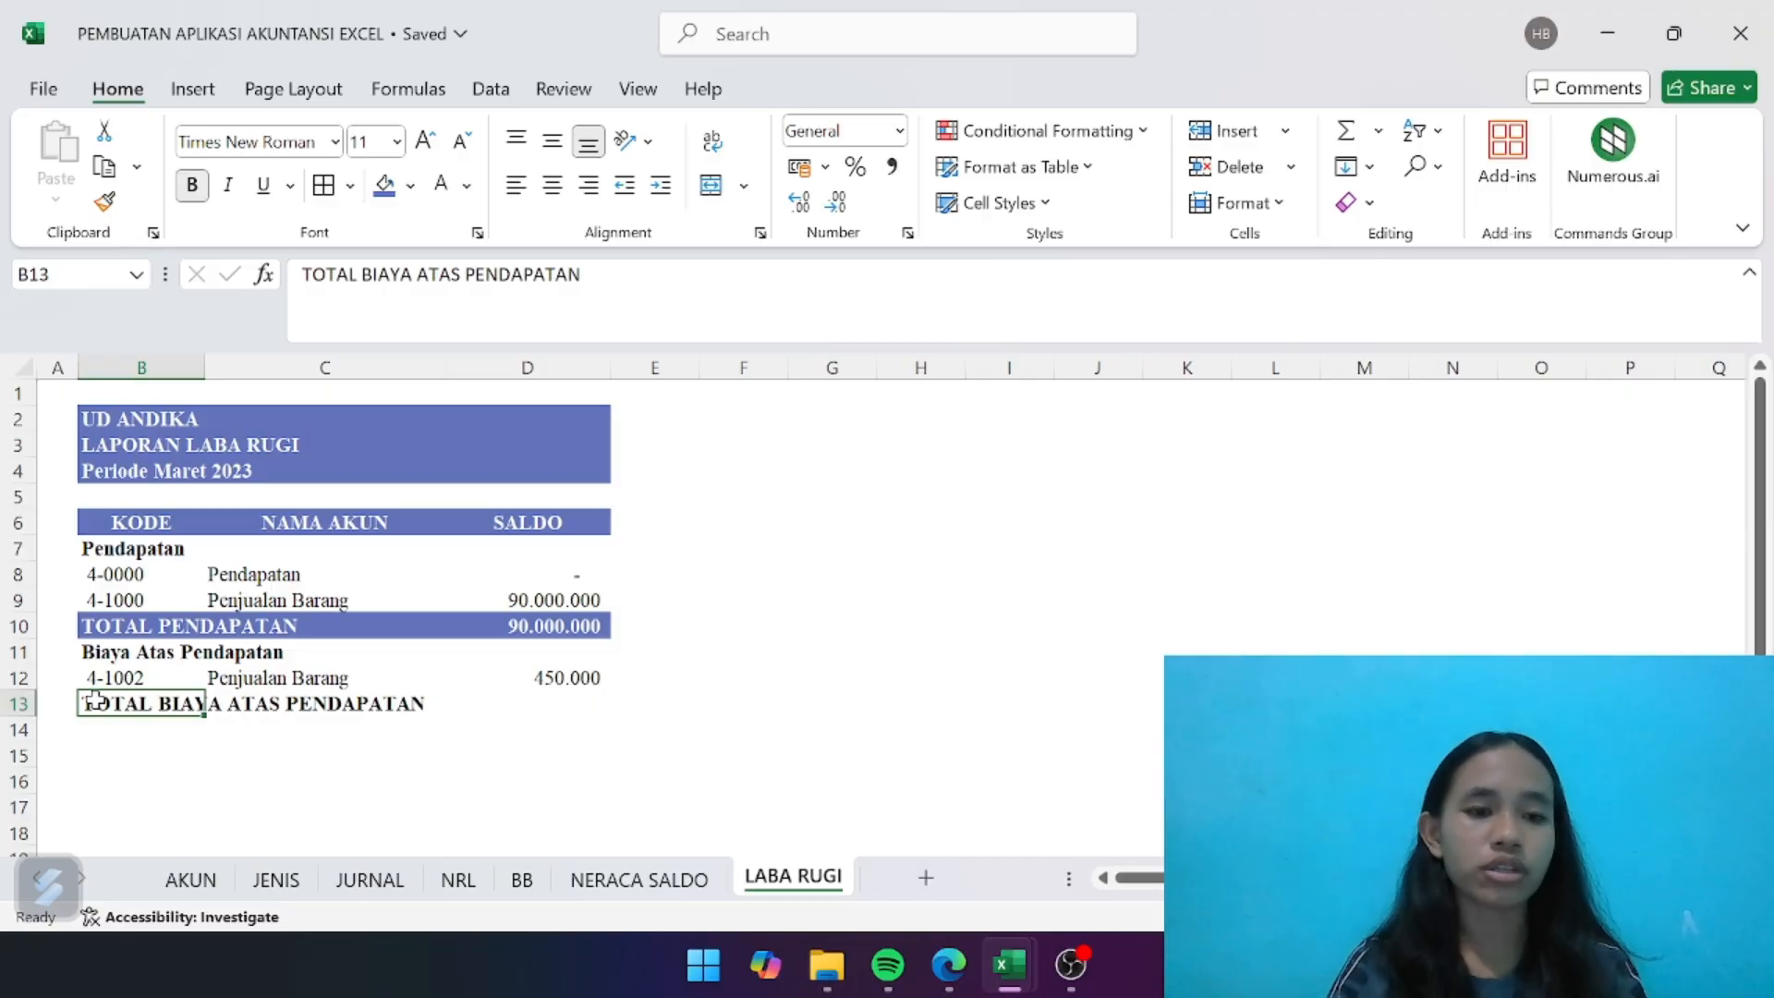
- Give the total row B13:D13 the same blue fill and bold white font as the TOTAL PENDAPATAN row
{"action": "left_click", "coordinate": [566, 832]}
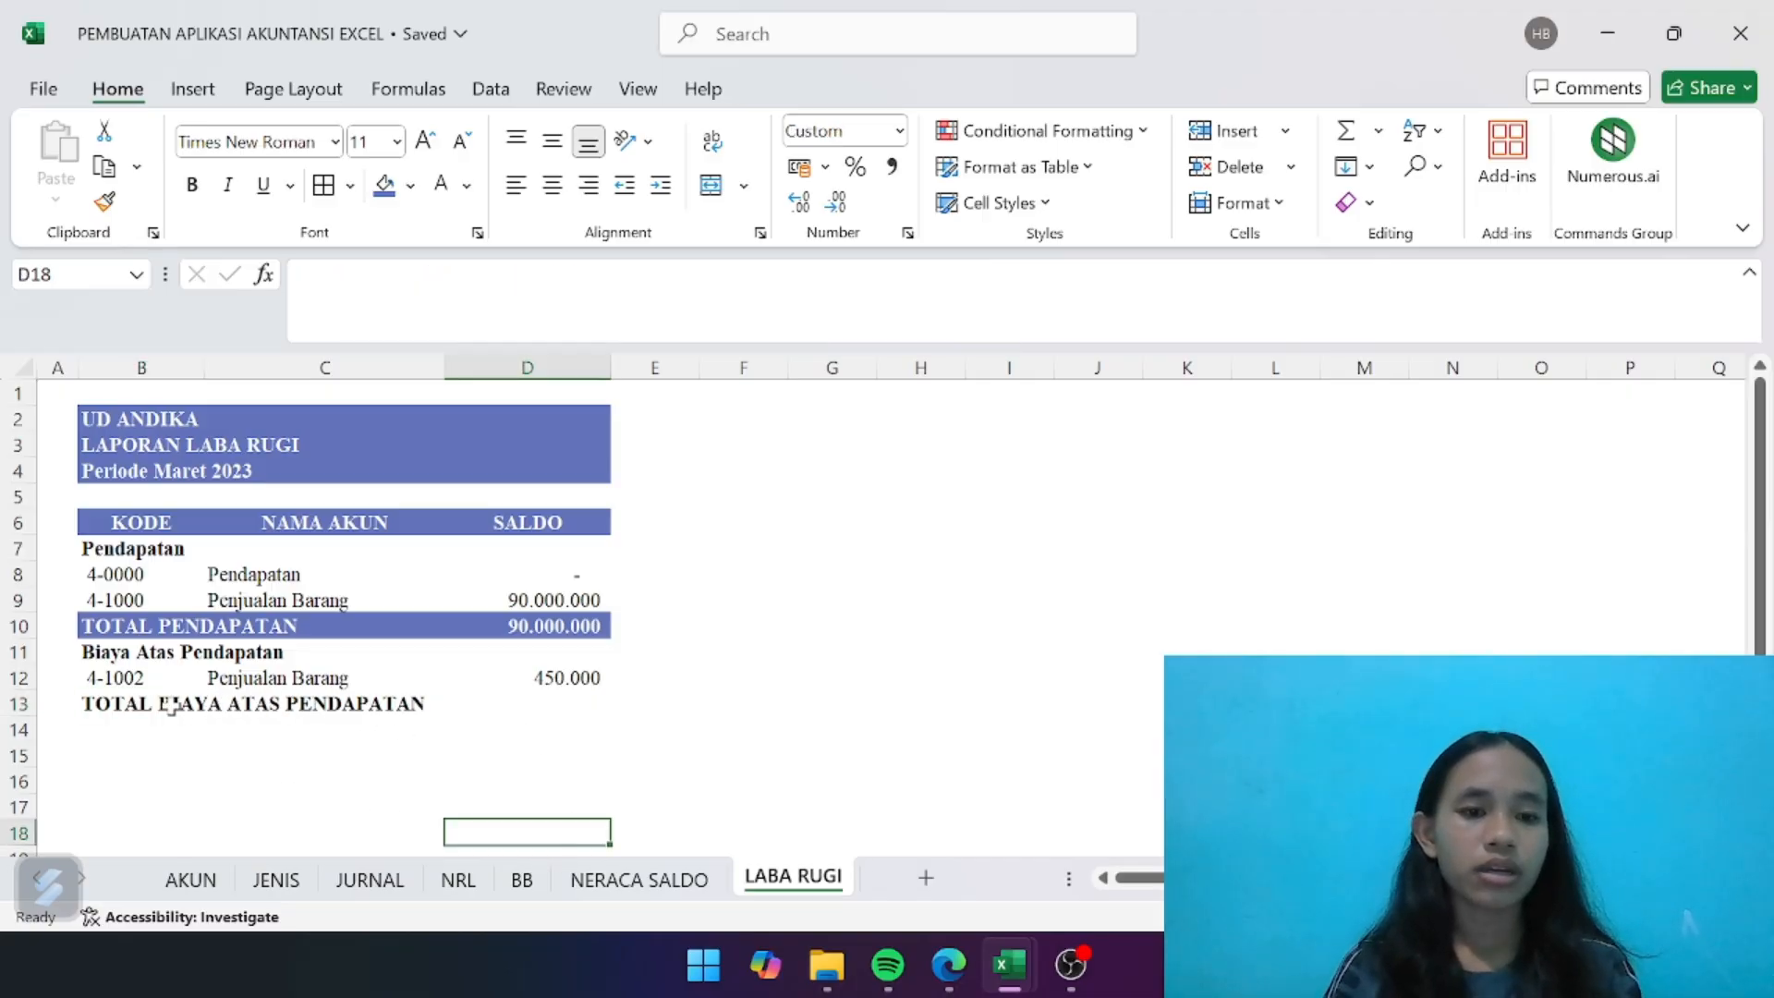
{"action": "left_click_drag", "start_coordinate": [152, 707], "coordinate": [511, 709]}
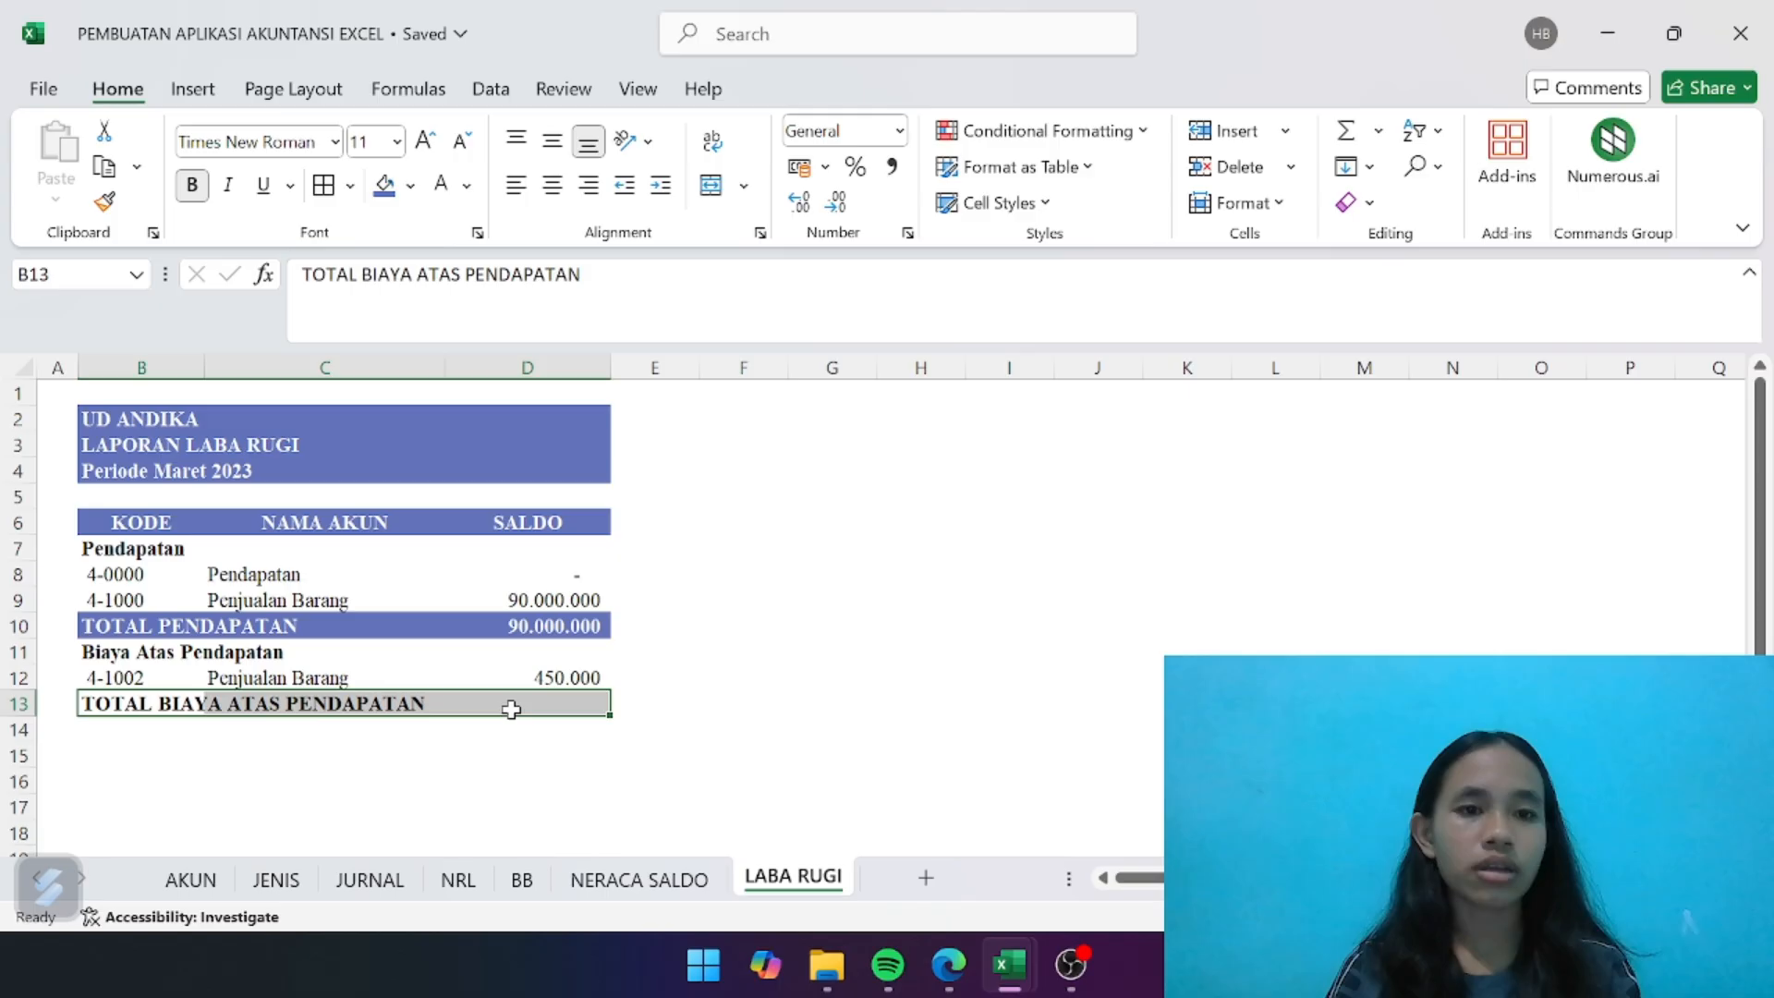
{"action": "left_click", "coordinate": [384, 185]}
{"action": "left_click", "coordinate": [440, 185]}
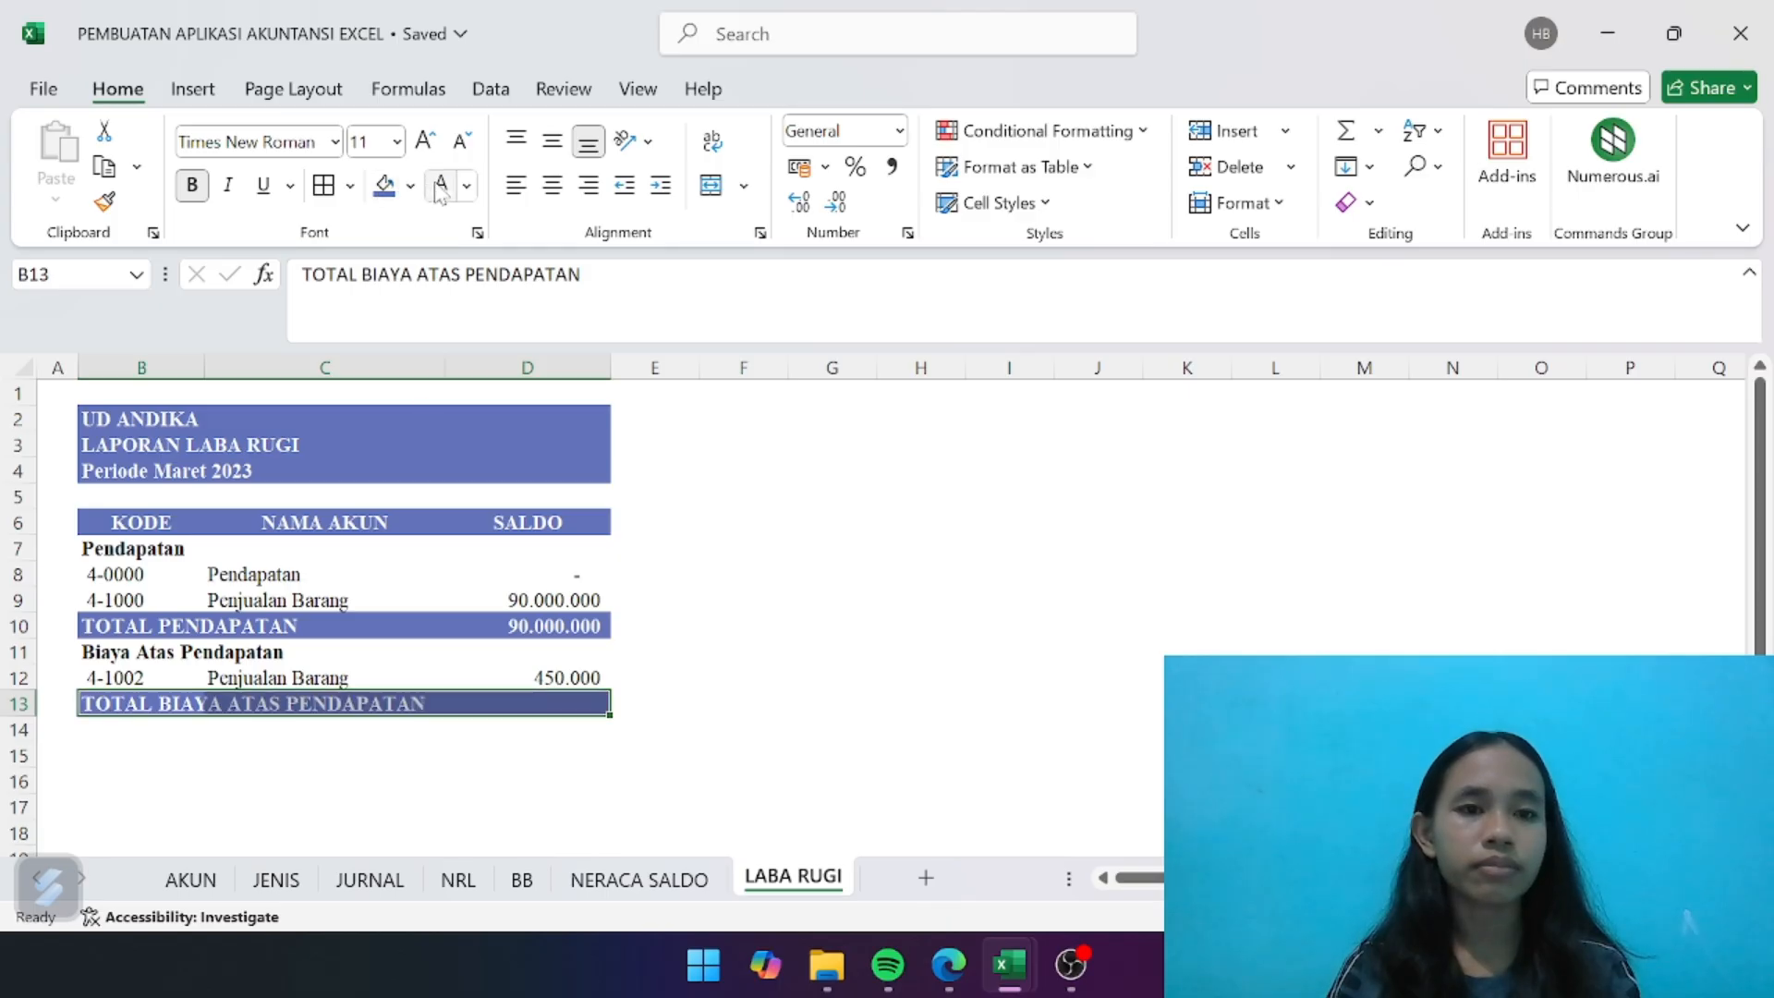
{"action": "left_click", "coordinate": [193, 186]}
{"action": "left_click", "coordinate": [193, 186]}
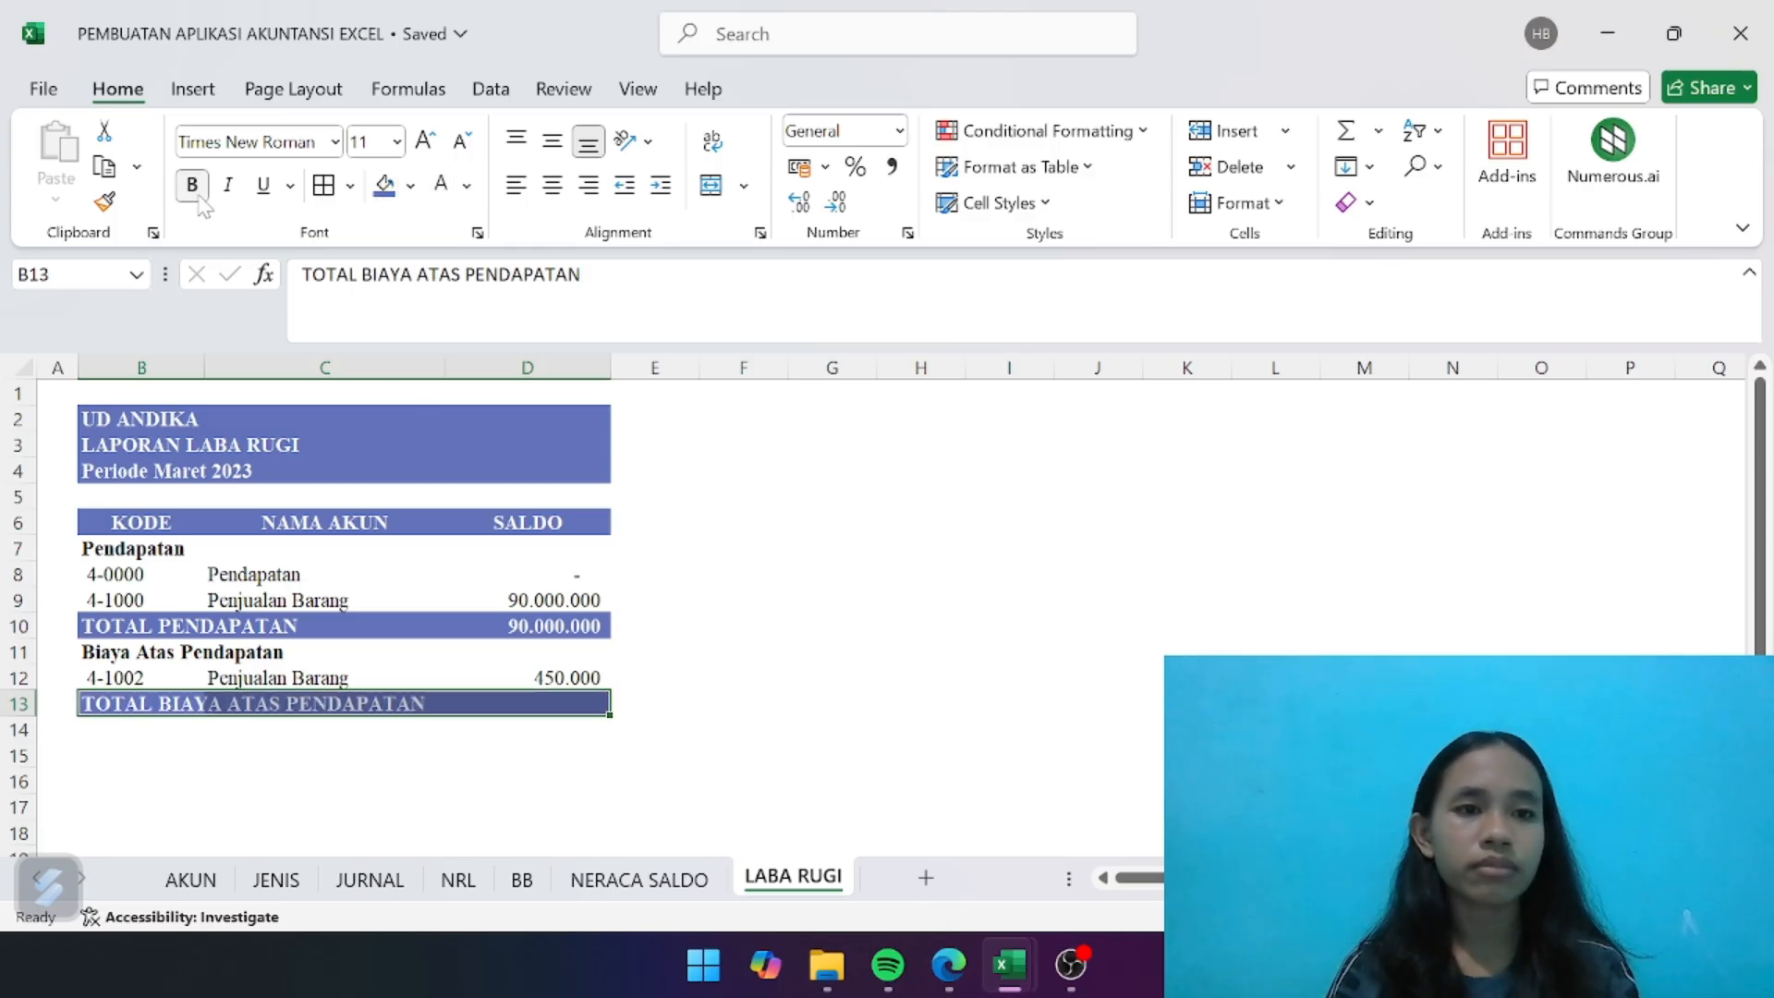
- Total the costs on revenue in D13 with =SUM(D11:D12)
{"action": "left_click", "coordinate": [569, 709]}
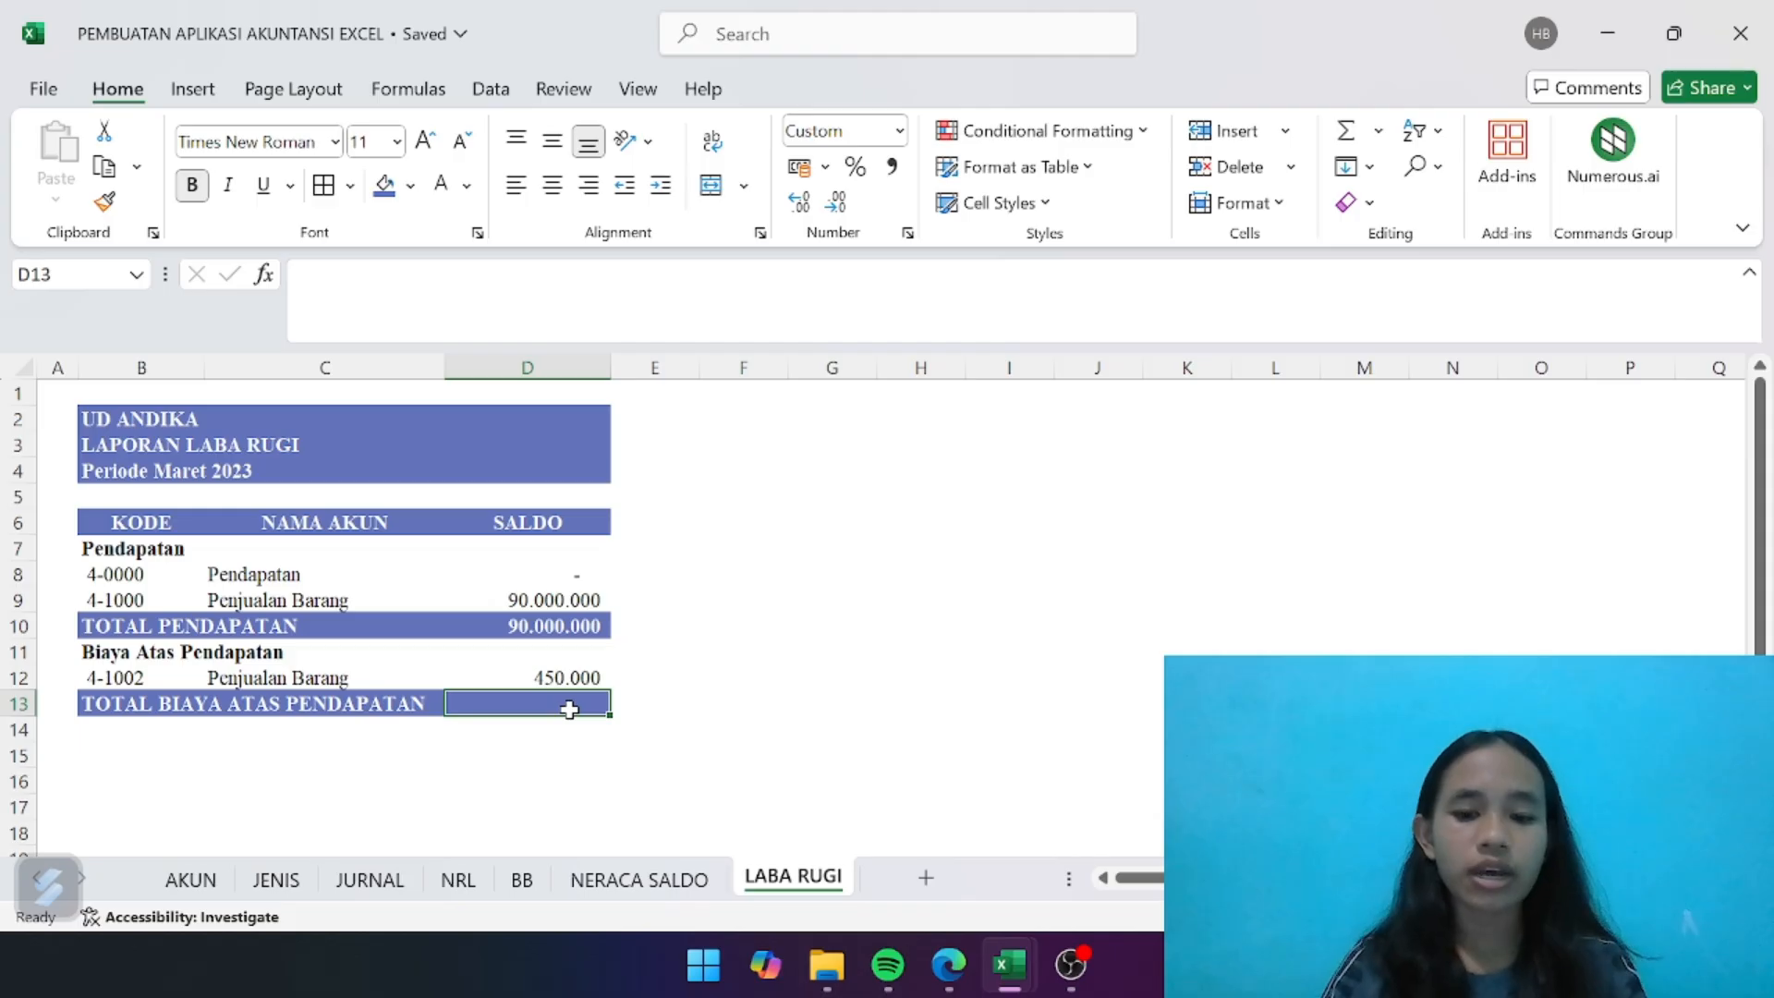
{"action": "type", "text": "=SUM"}
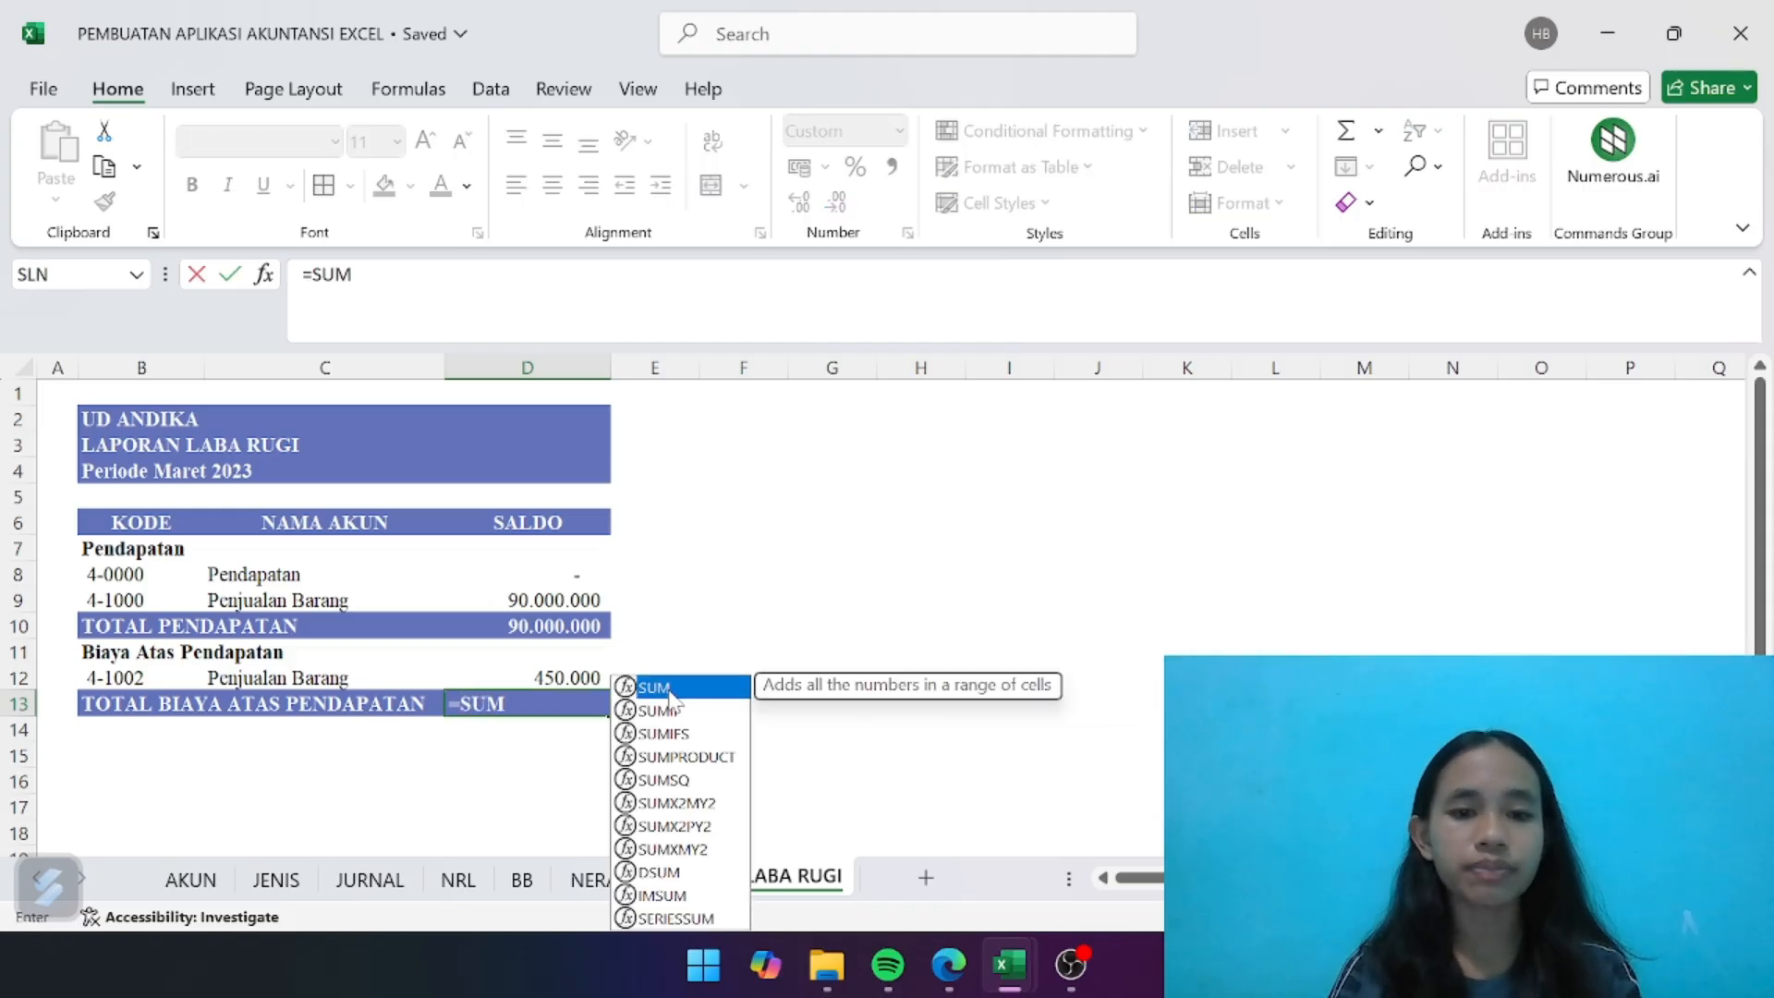
{"action": "double_click", "coordinate": [667, 690]}
{"action": "left_click_drag", "start_coordinate": [566, 651], "coordinate": [564, 673]}
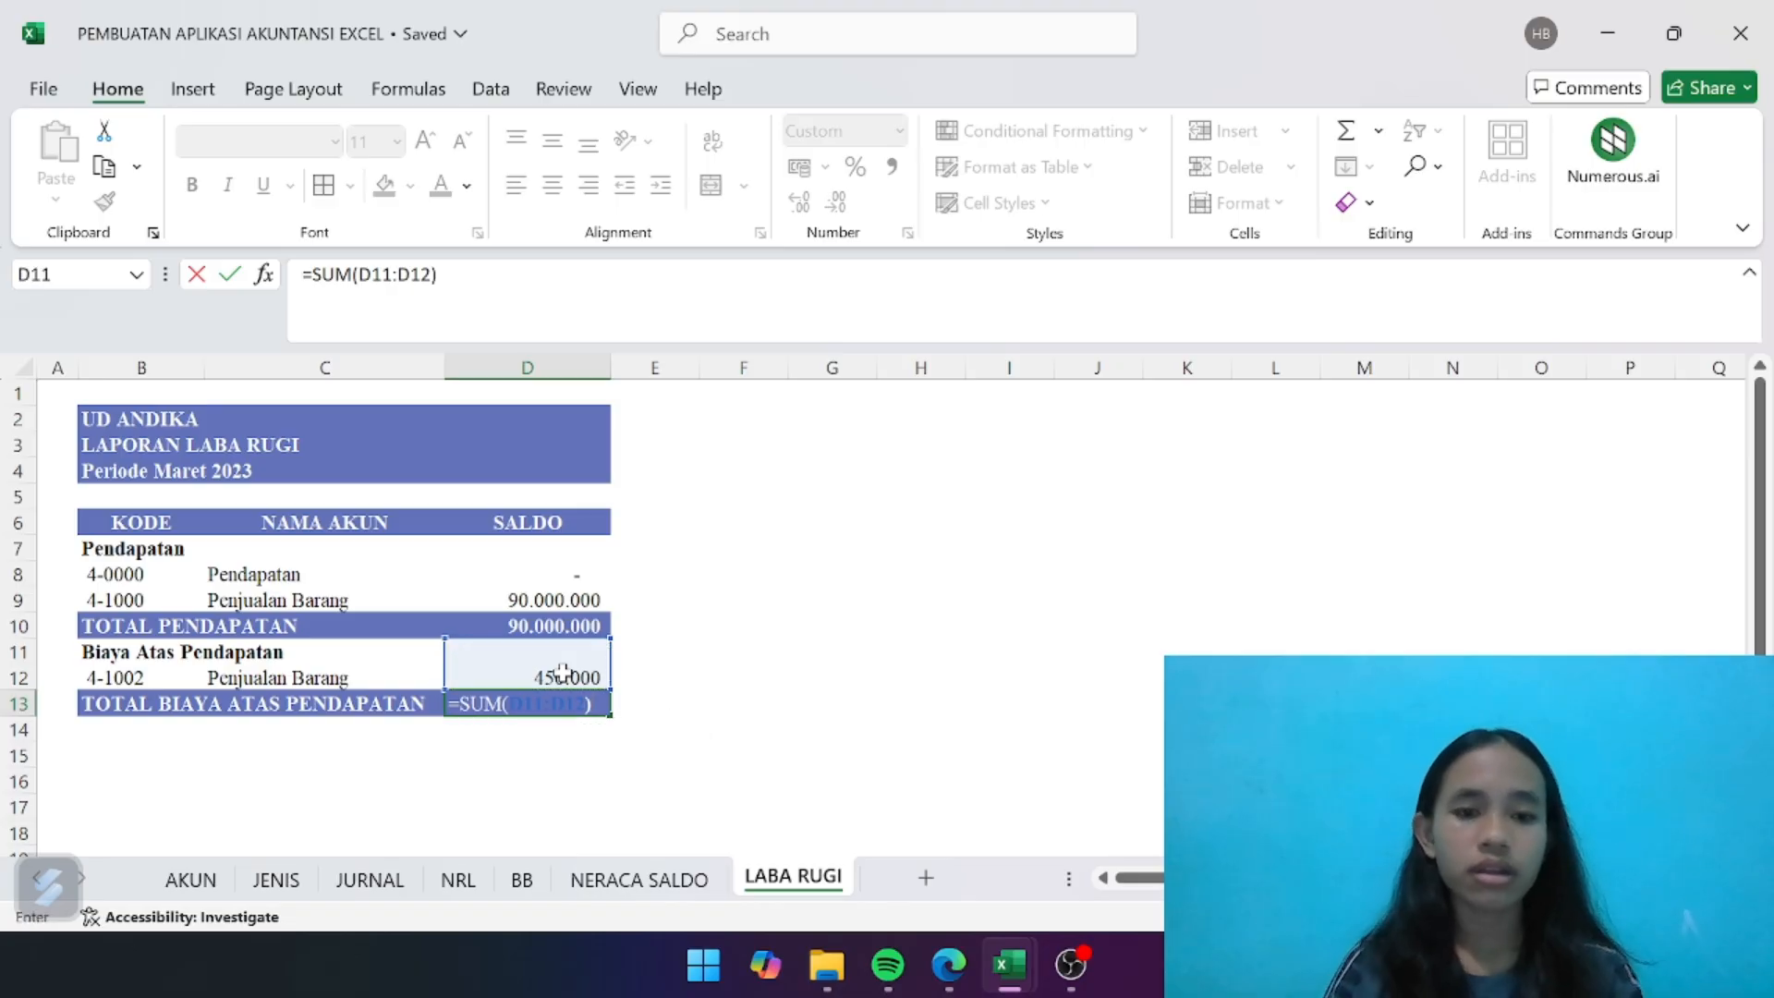
{"action": "key", "text": "Return"}
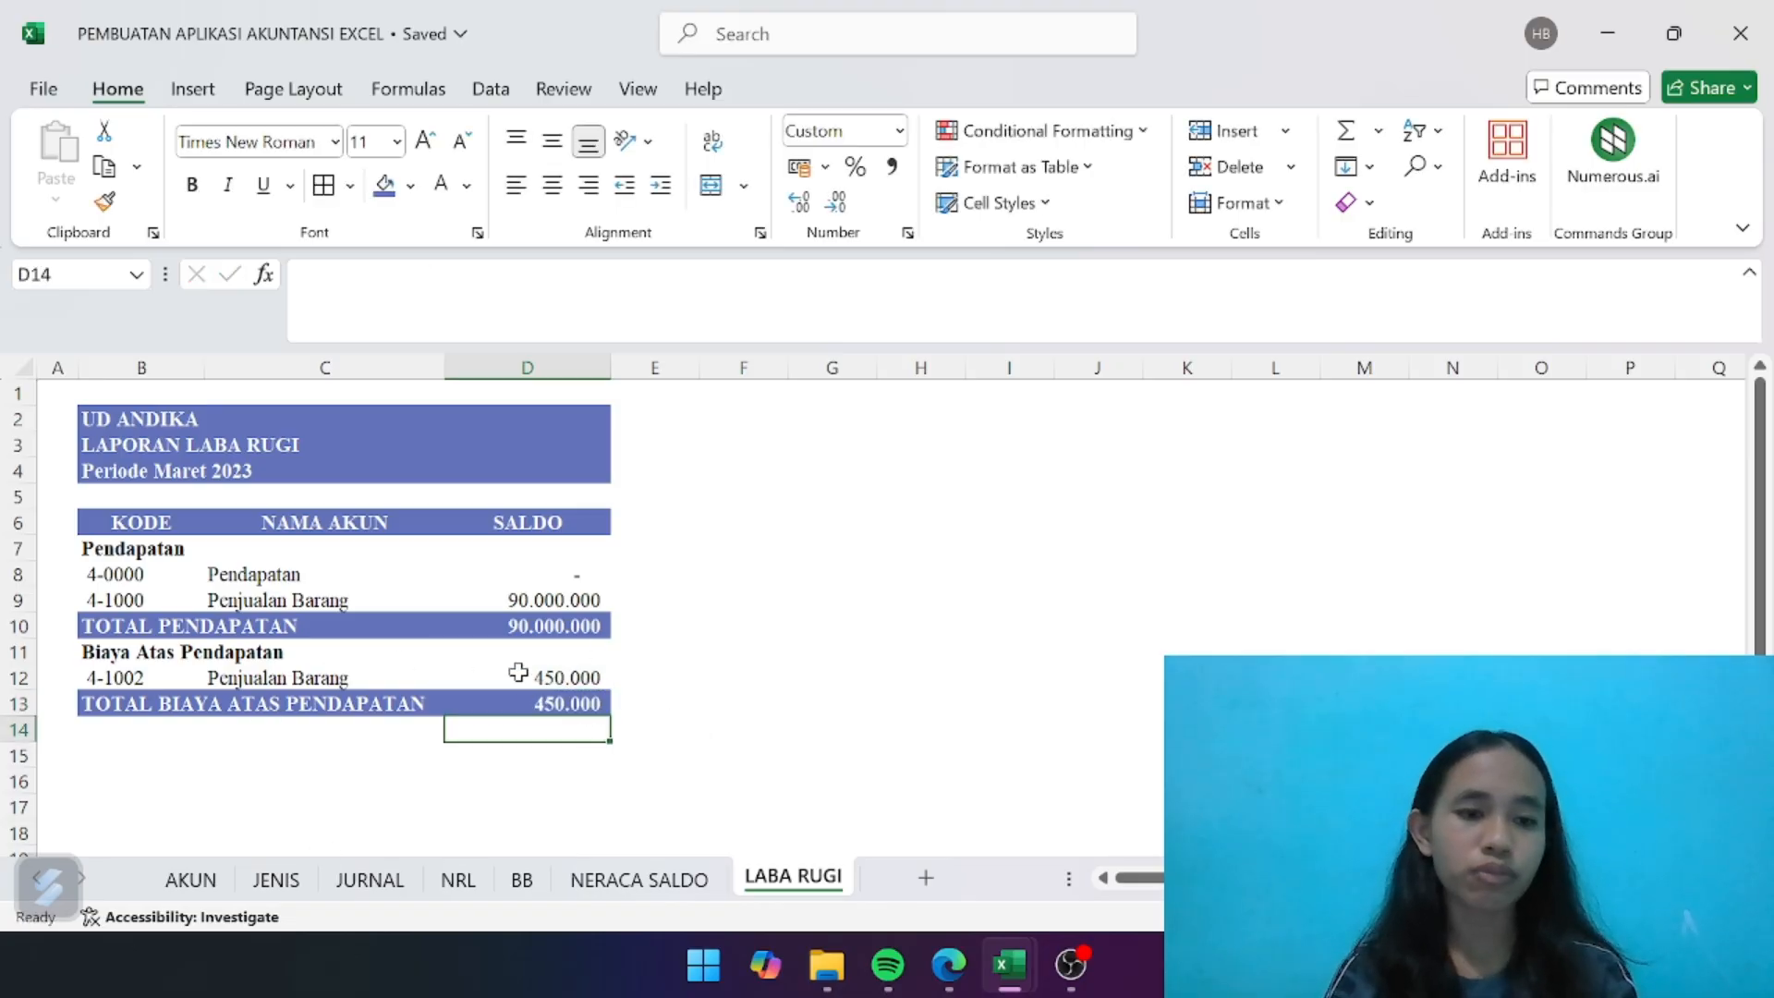
- Set B14 to bold and enter the label "LABA KOTIR" below the cost total
{"action": "left_click", "coordinate": [159, 737]}
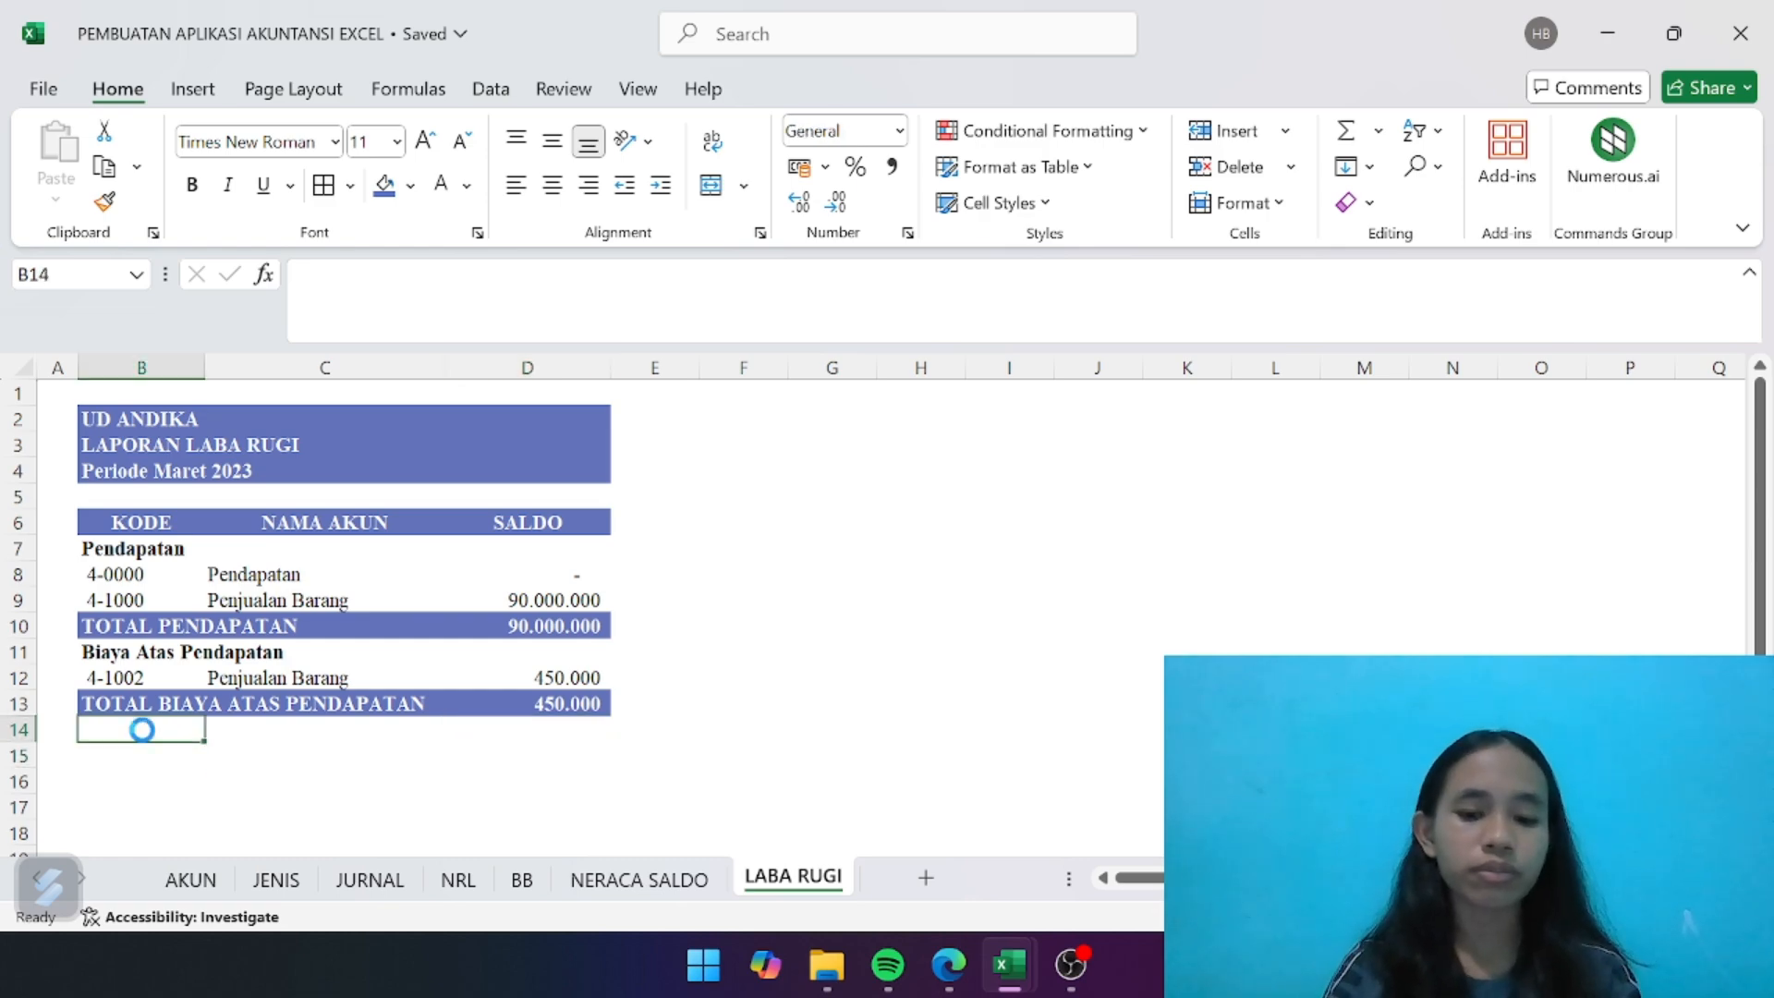
{"action": "key", "text": "ctrl+b"}
{"action": "type", "text": "LABA KOTIR"}
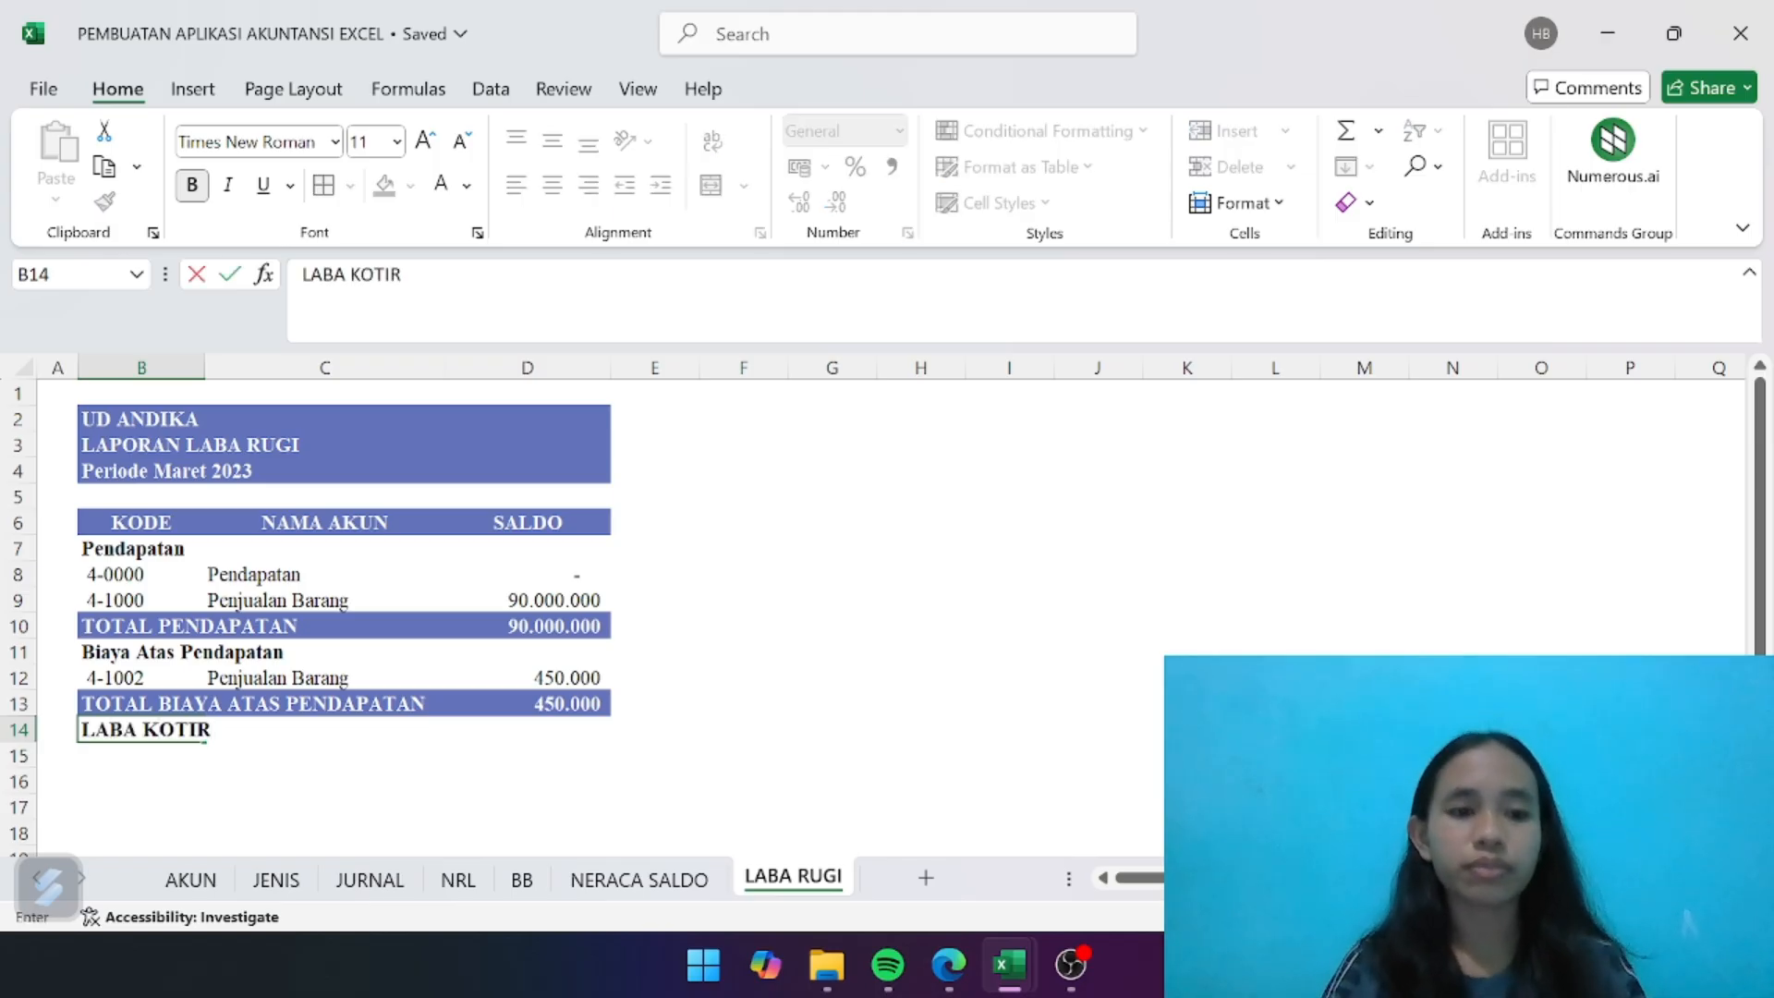
{"action": "key", "text": "Return"}
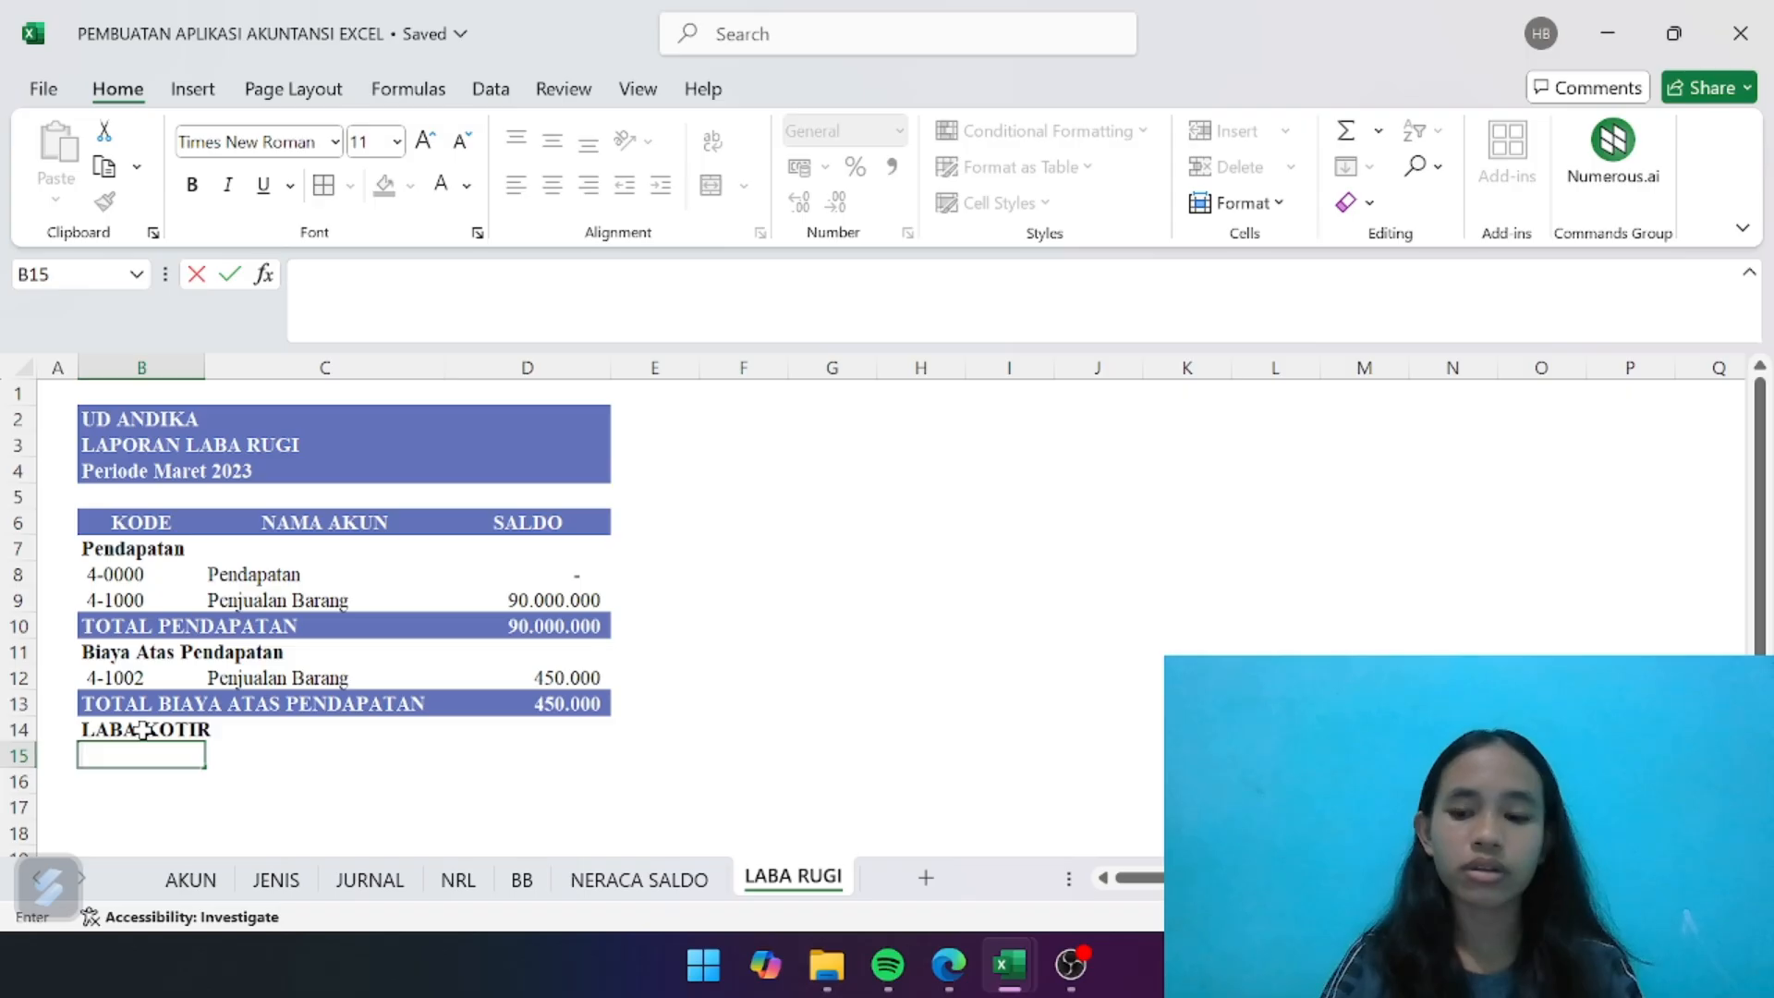
- Correct the label in B14 to "LABA KOTOR"
{"action": "left_click", "coordinate": [141, 730]}
{"action": "key", "text": "BackSpace"}
{"action": "type", "text": "LAB"}
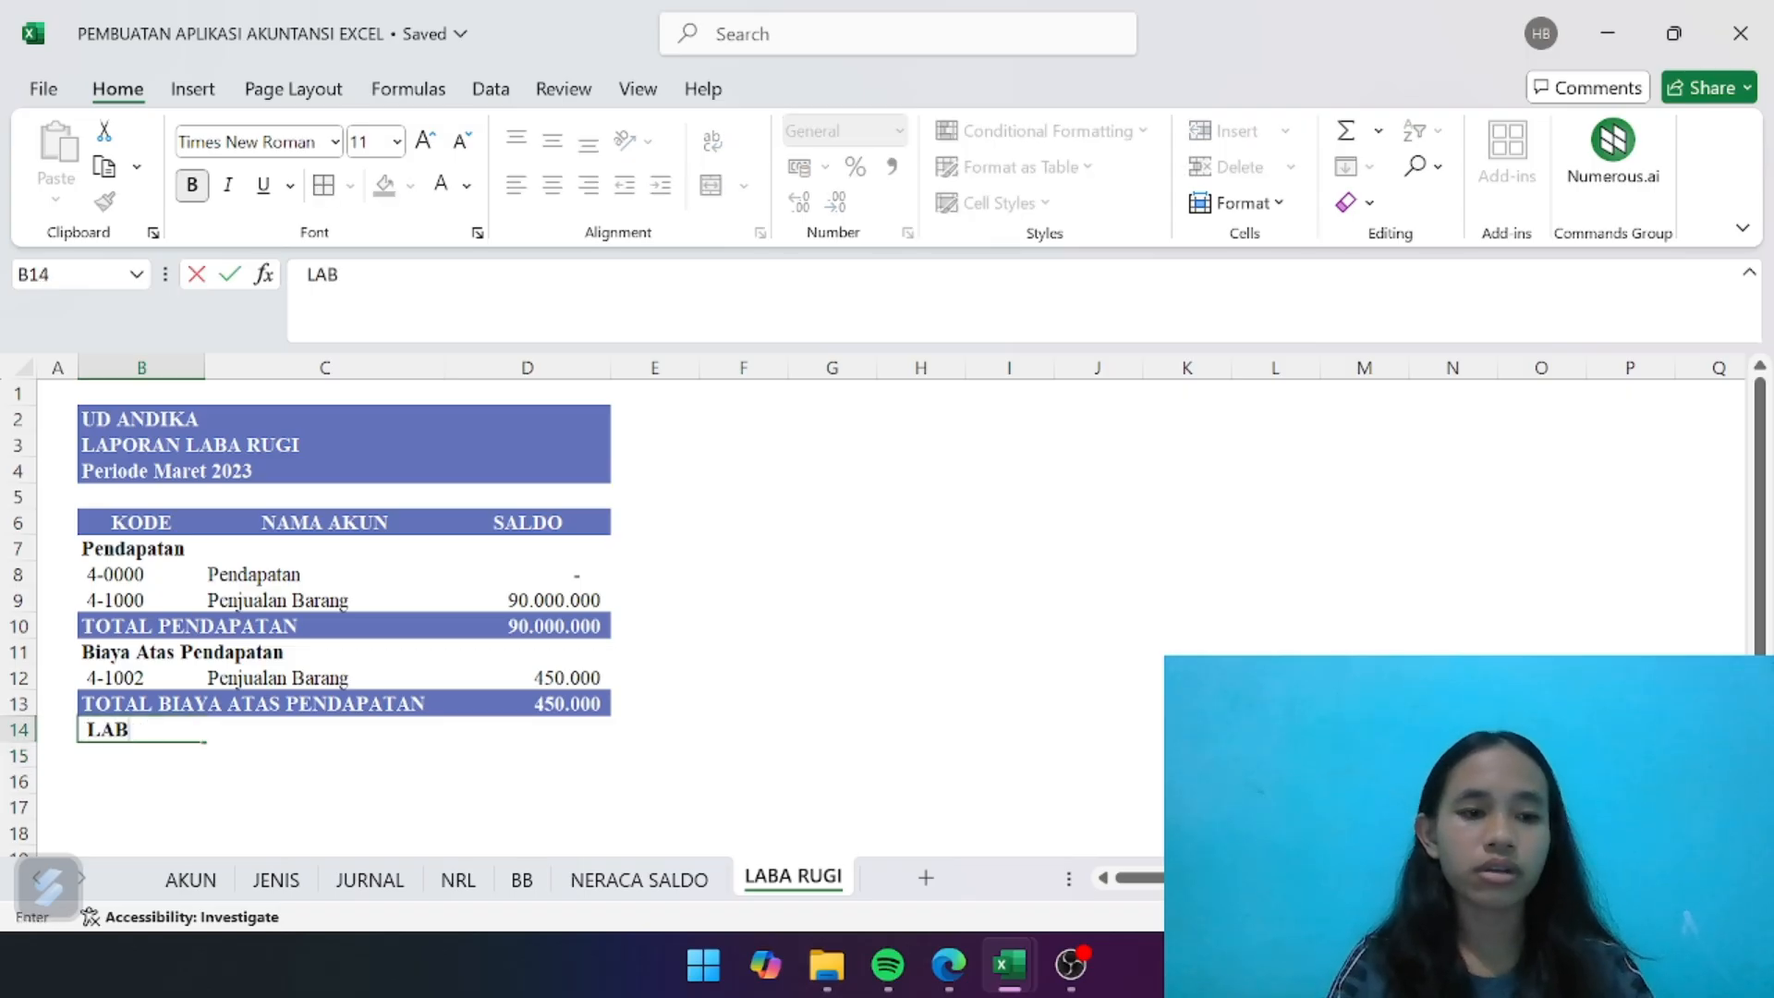
{"action": "type", "text": "A KOTOR"}
{"action": "key", "text": "Return"}
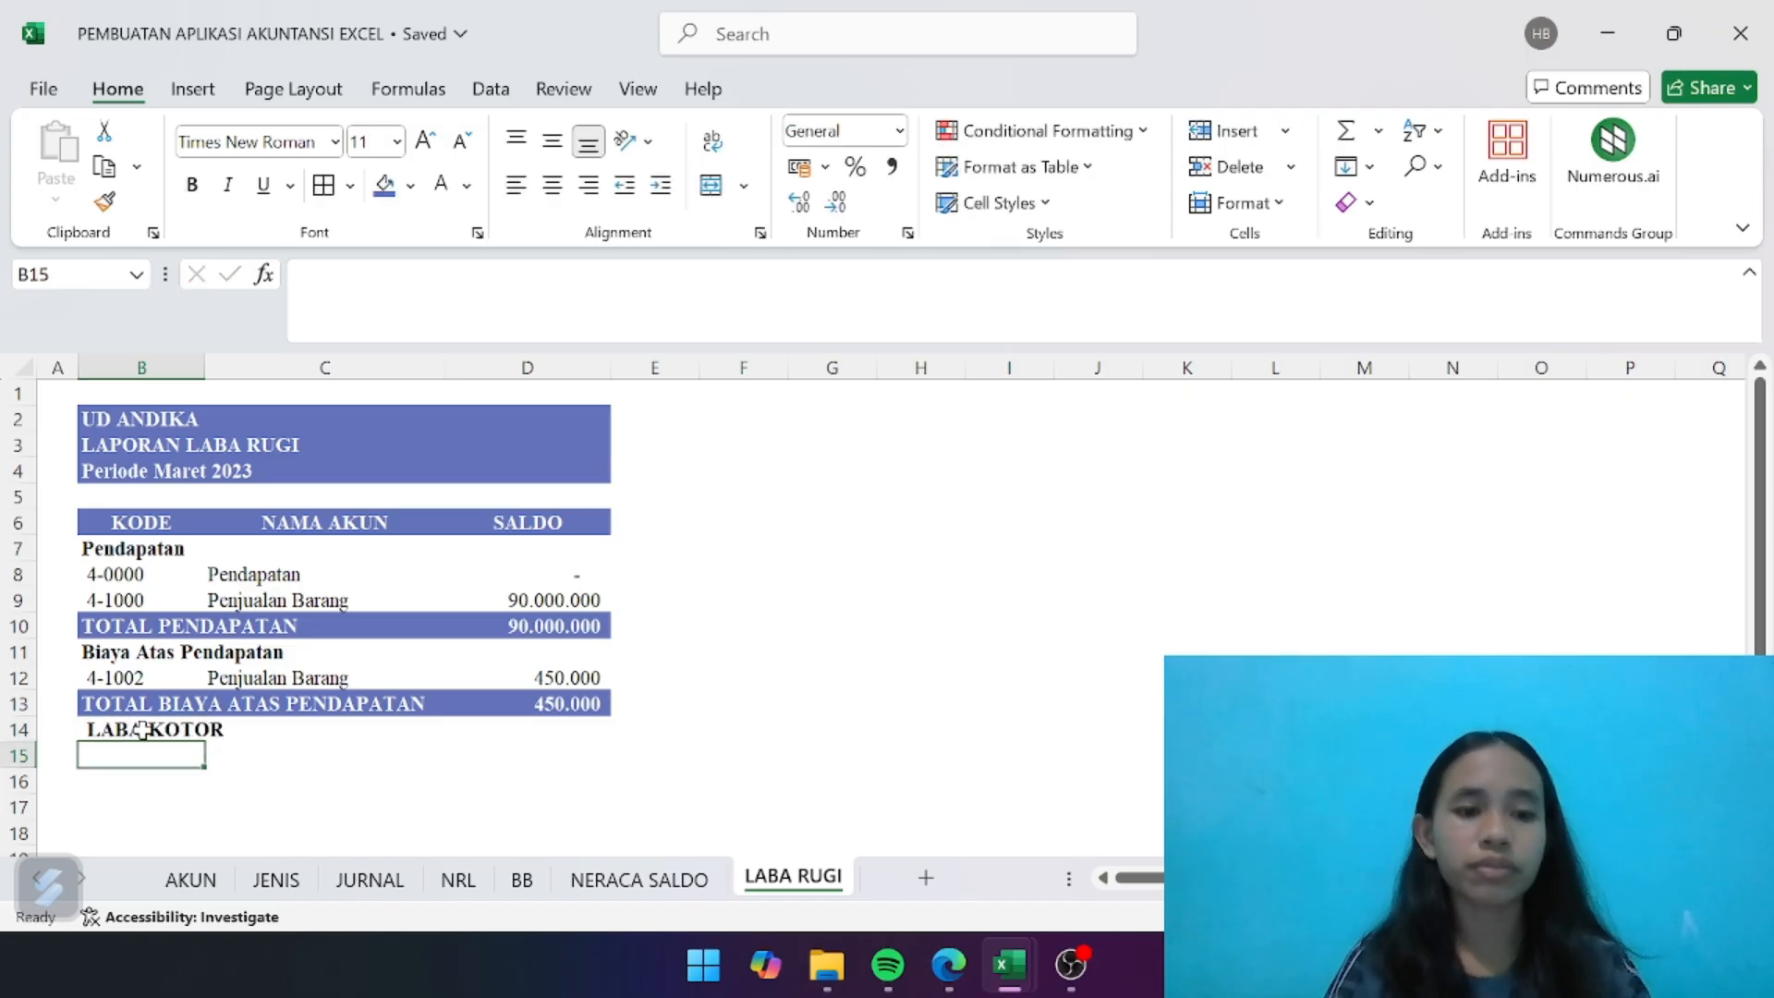
- Give the LABA KOTOR row B14:D14 the same blue fill and bold white font as the total rows
{"action": "left_click_drag", "start_coordinate": [139, 730], "coordinate": [581, 729]}
{"action": "left_click", "coordinate": [384, 184]}
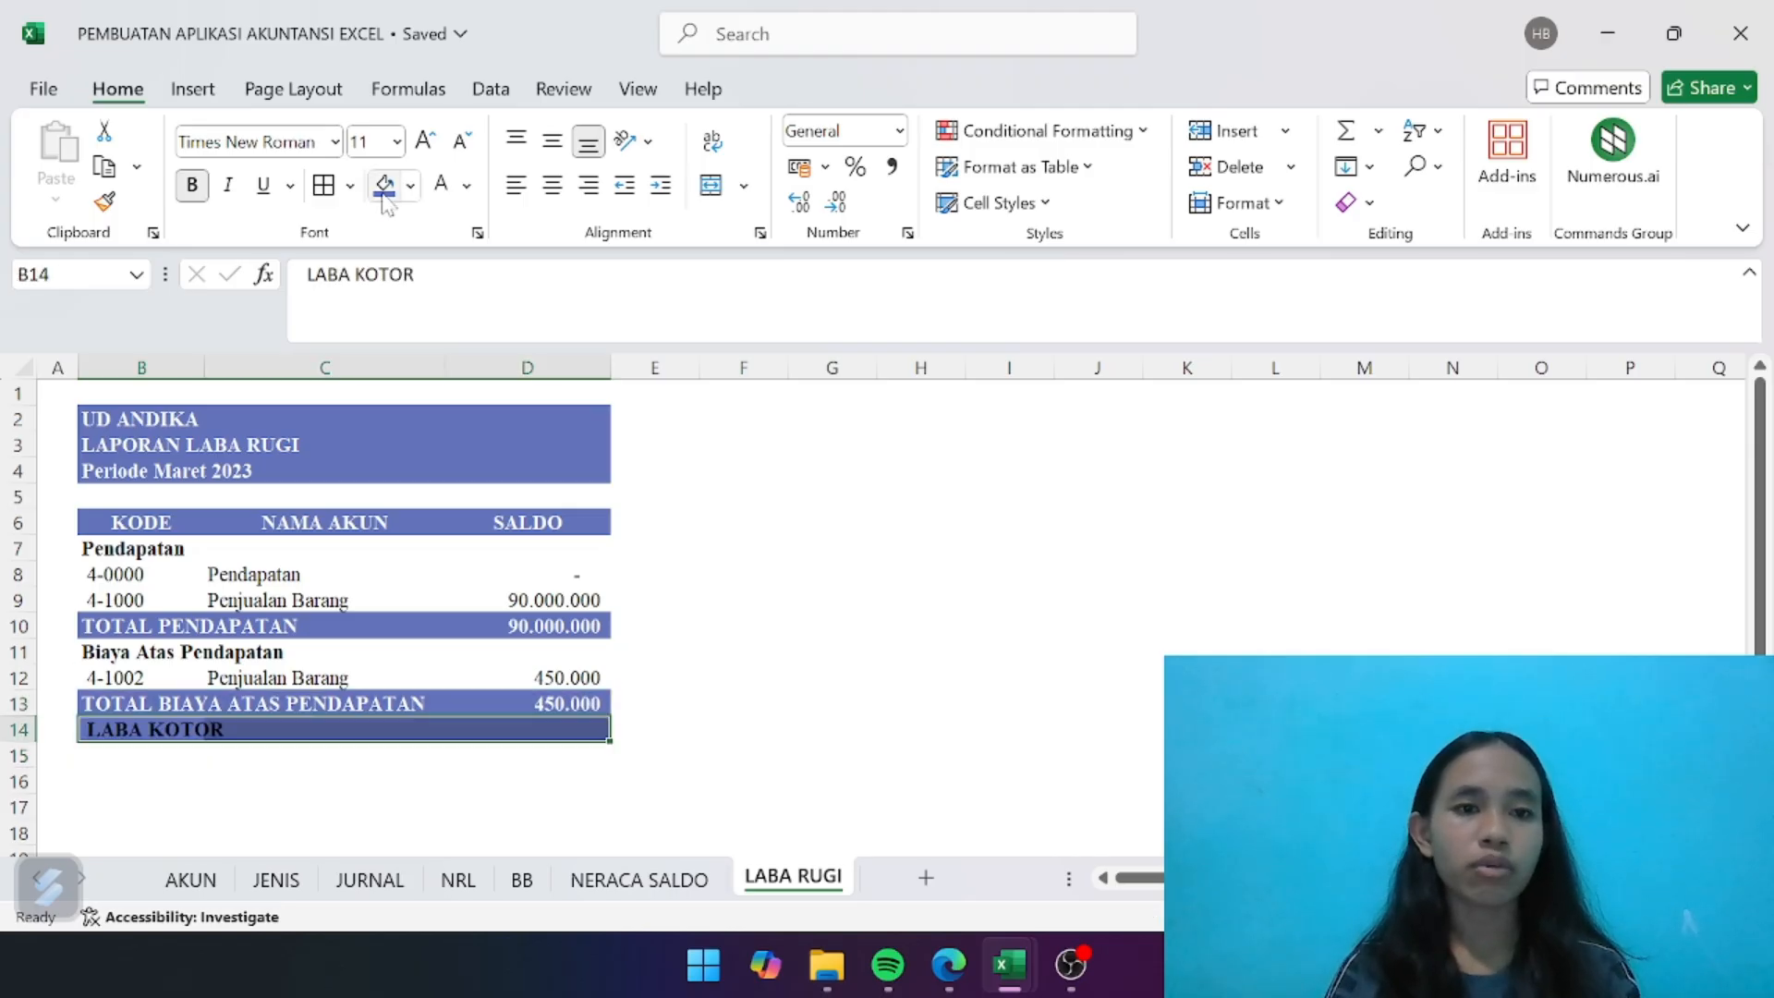
{"action": "left_click", "coordinate": [441, 184]}
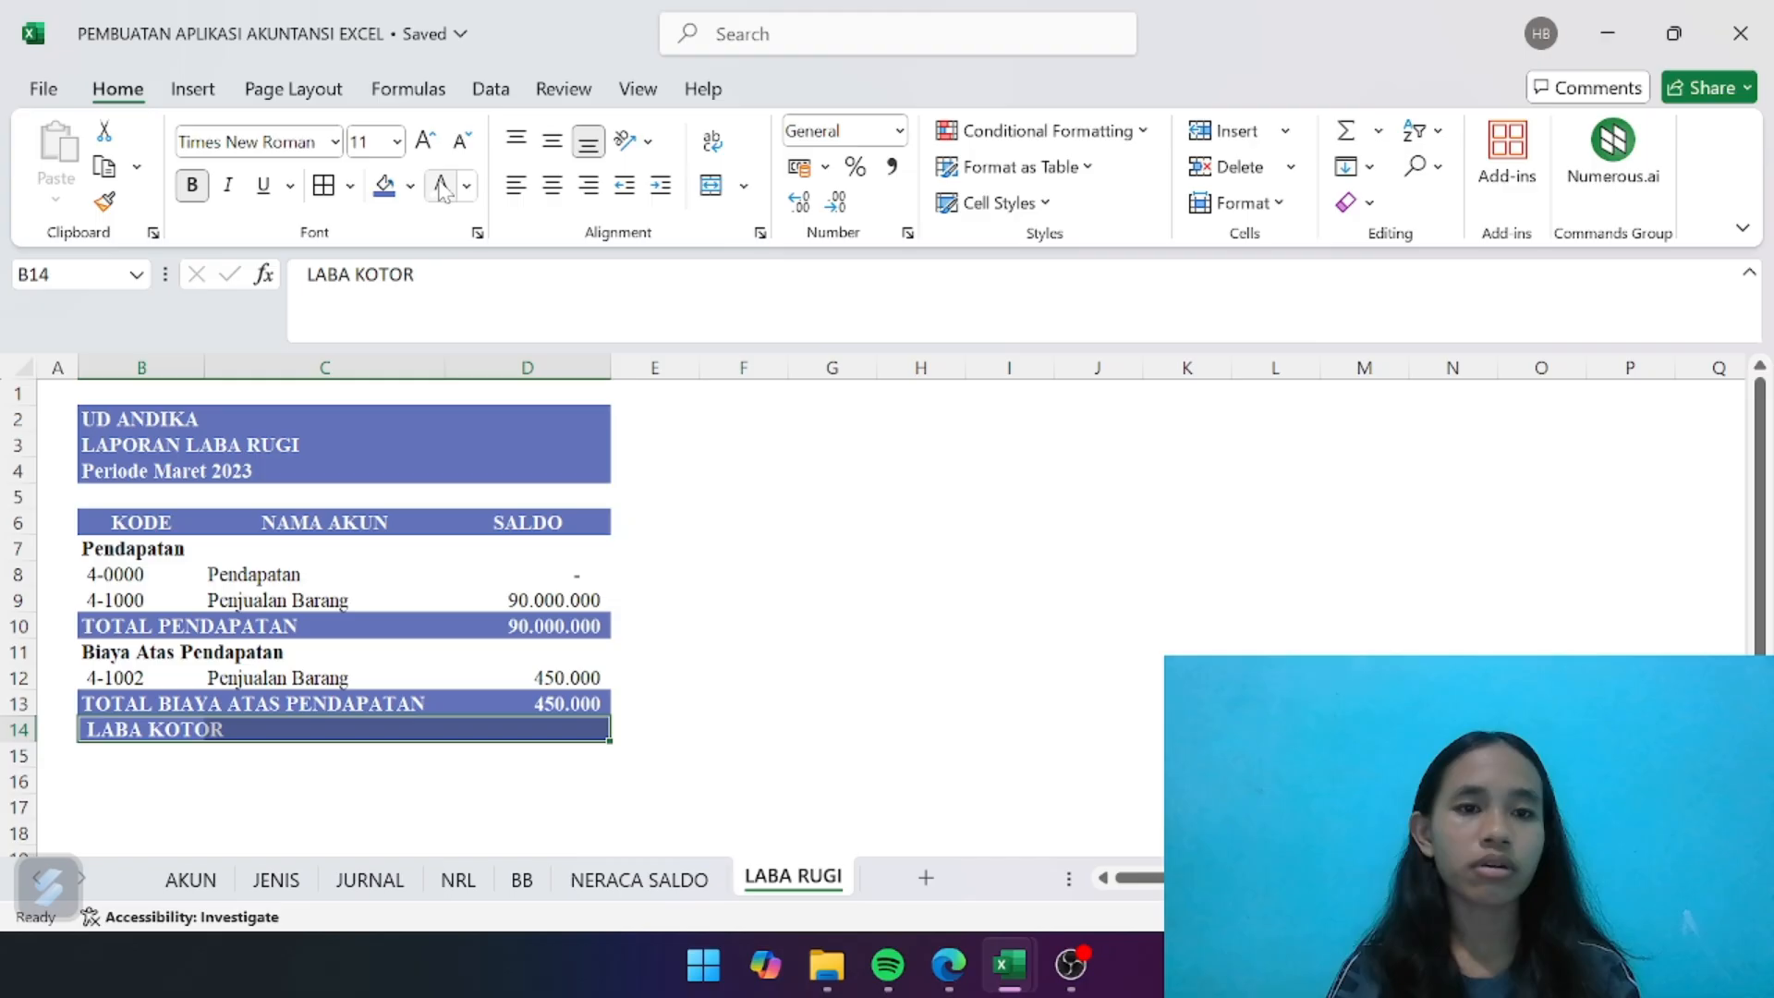
{"action": "left_click", "coordinate": [191, 187]}
{"action": "left_click", "coordinate": [190, 187]}
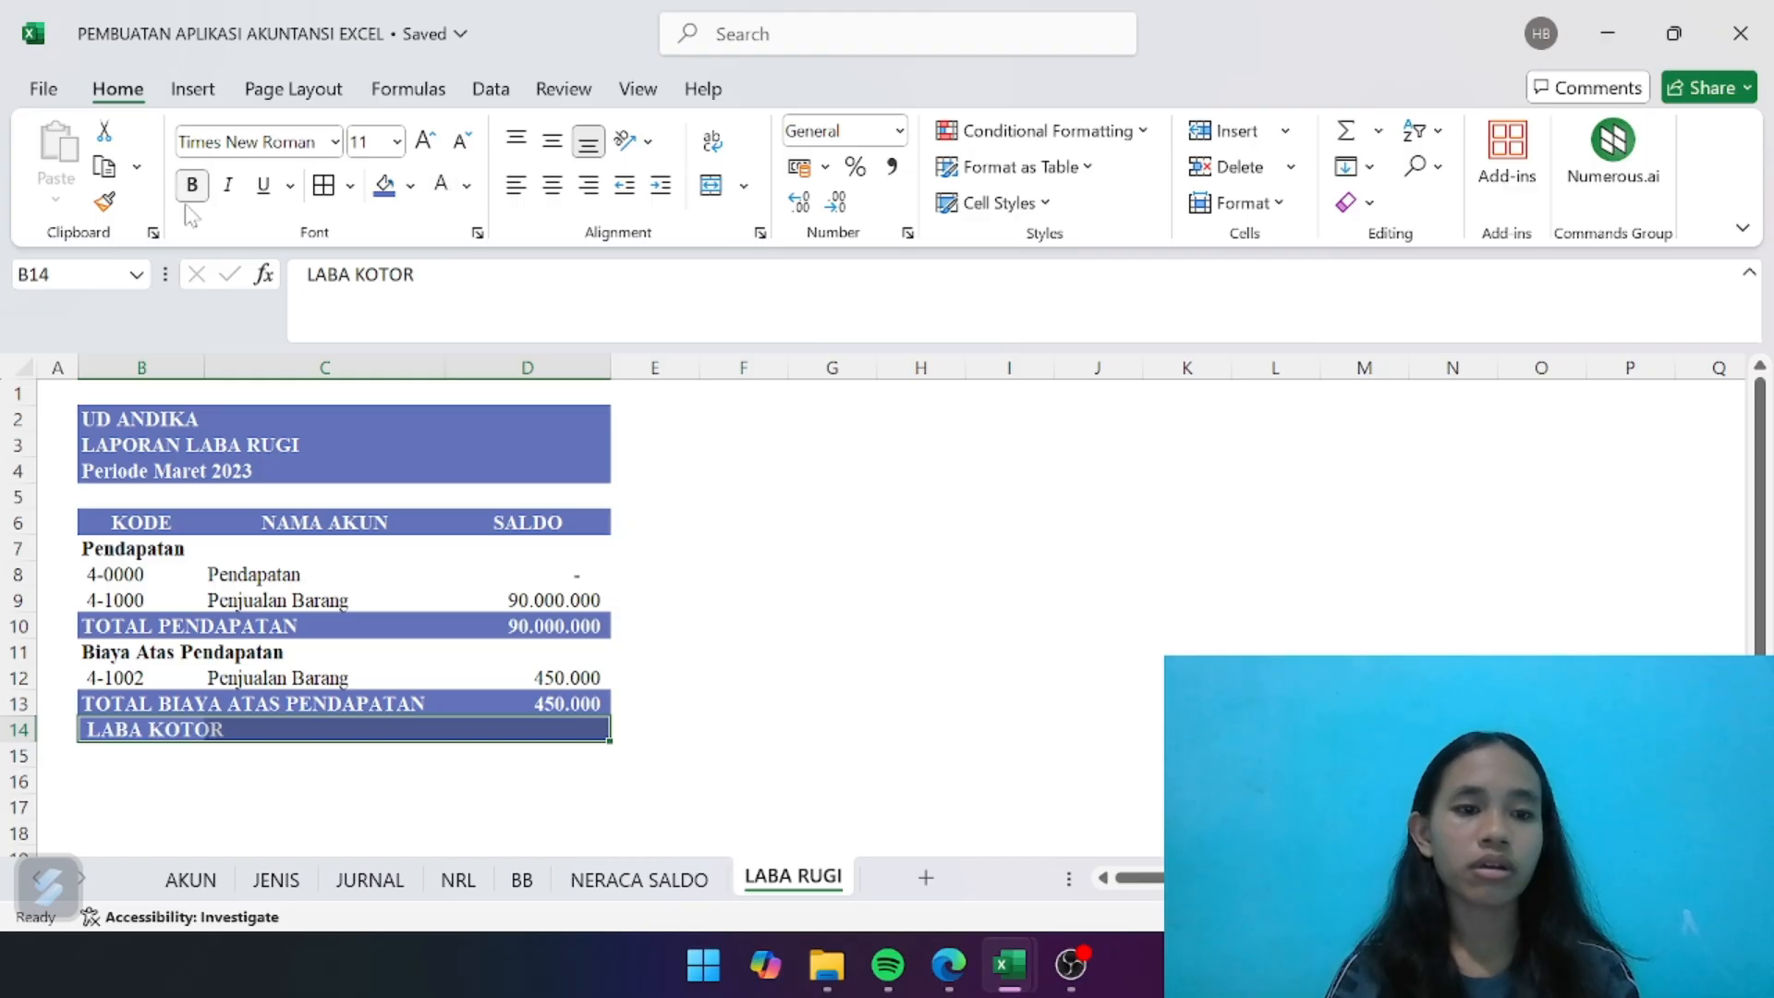
{"action": "left_click", "coordinate": [559, 789]}
- Calculate the gross profit in D14 as total revenue minus total costs with =D10-D13
{"action": "left_click", "coordinate": [569, 732]}
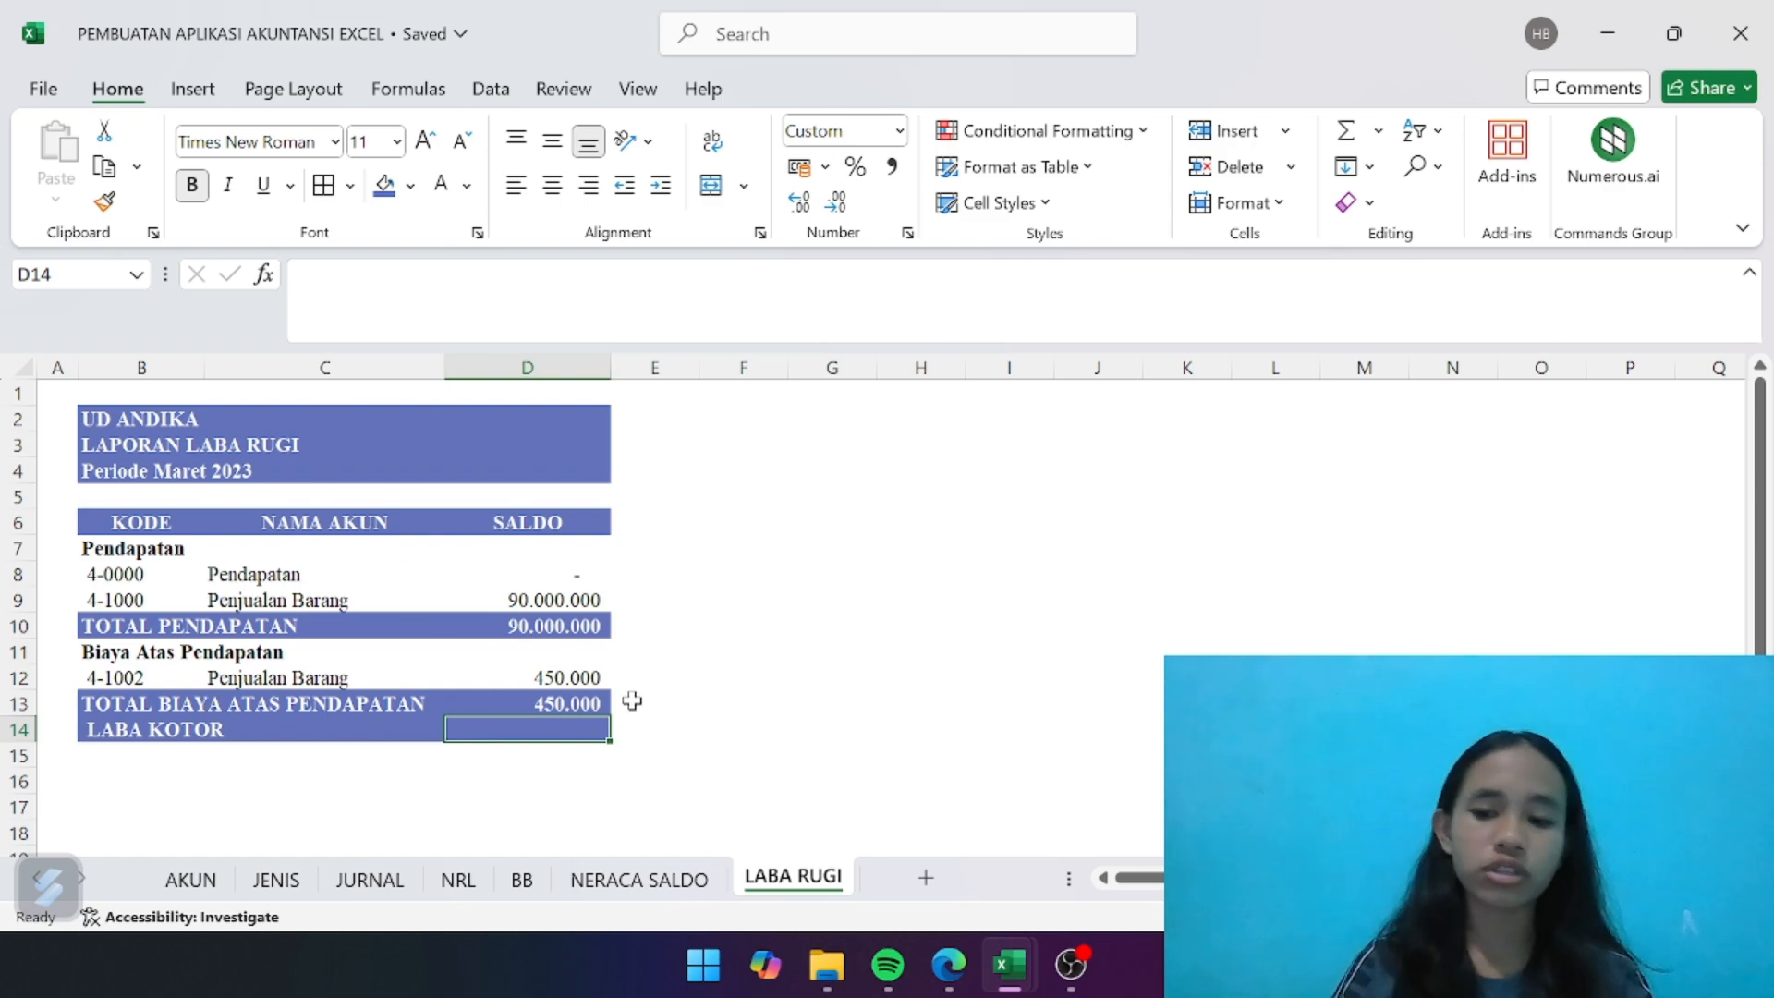
{"action": "type", "text": "="}
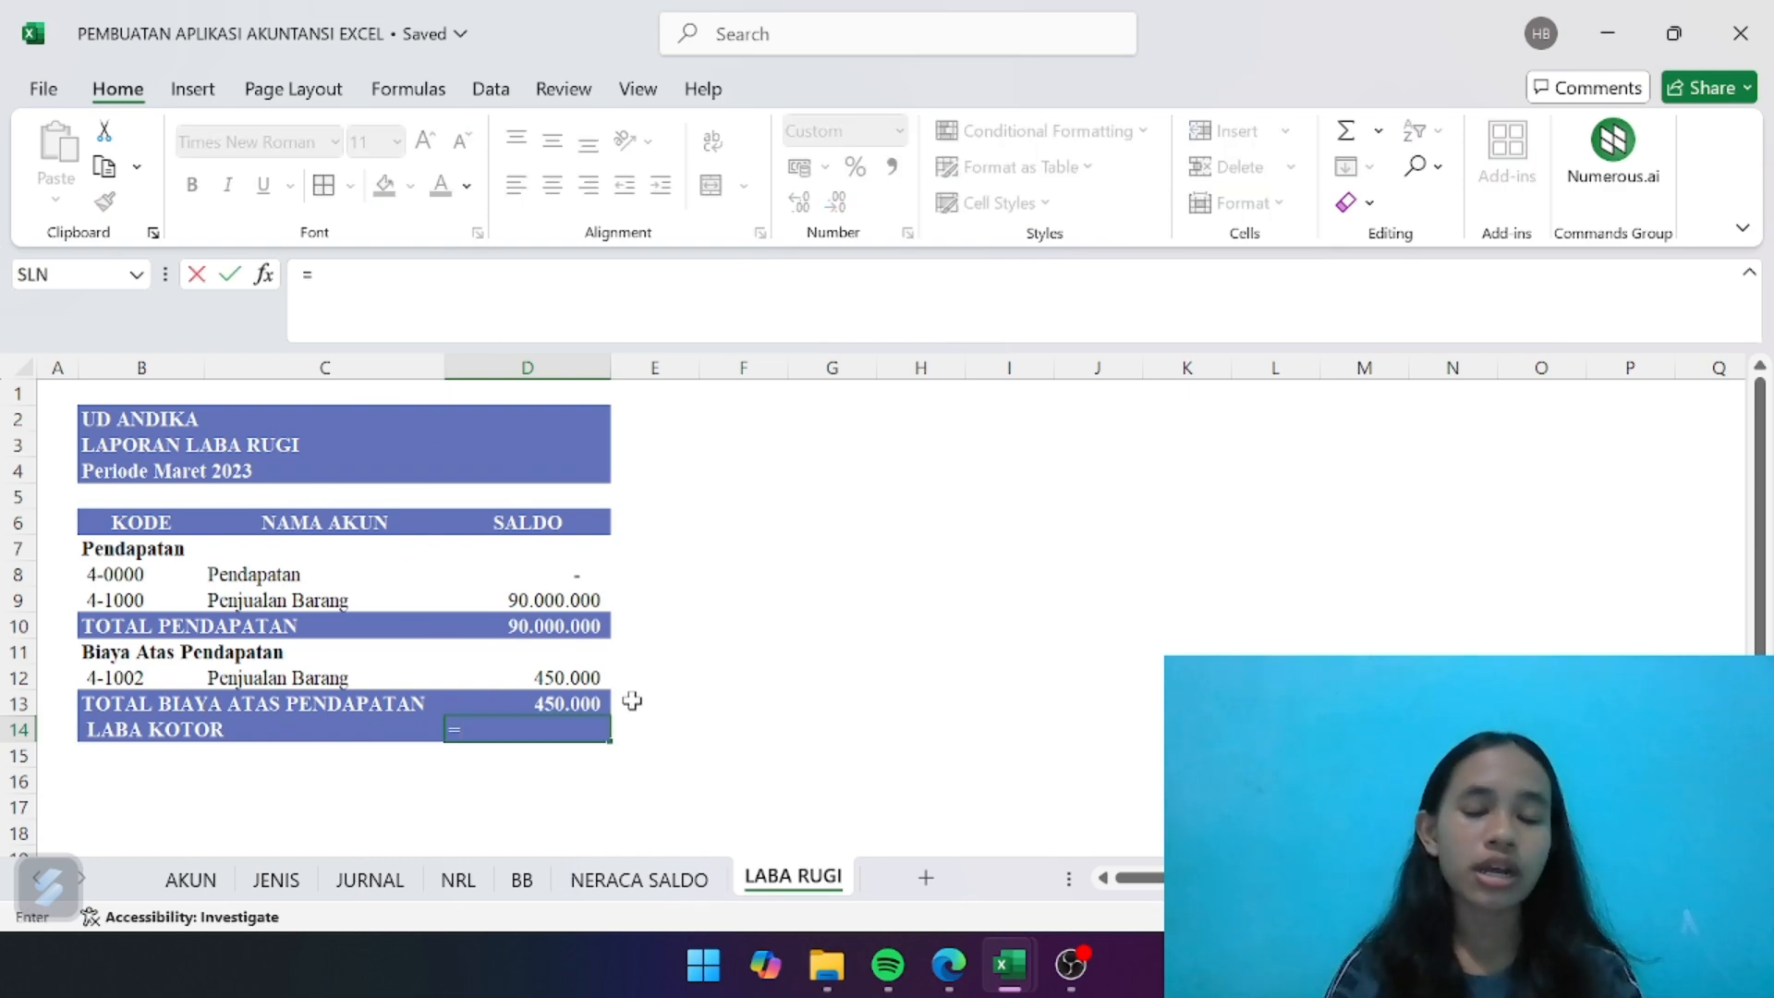
{"action": "left_click", "coordinate": [565, 629]}
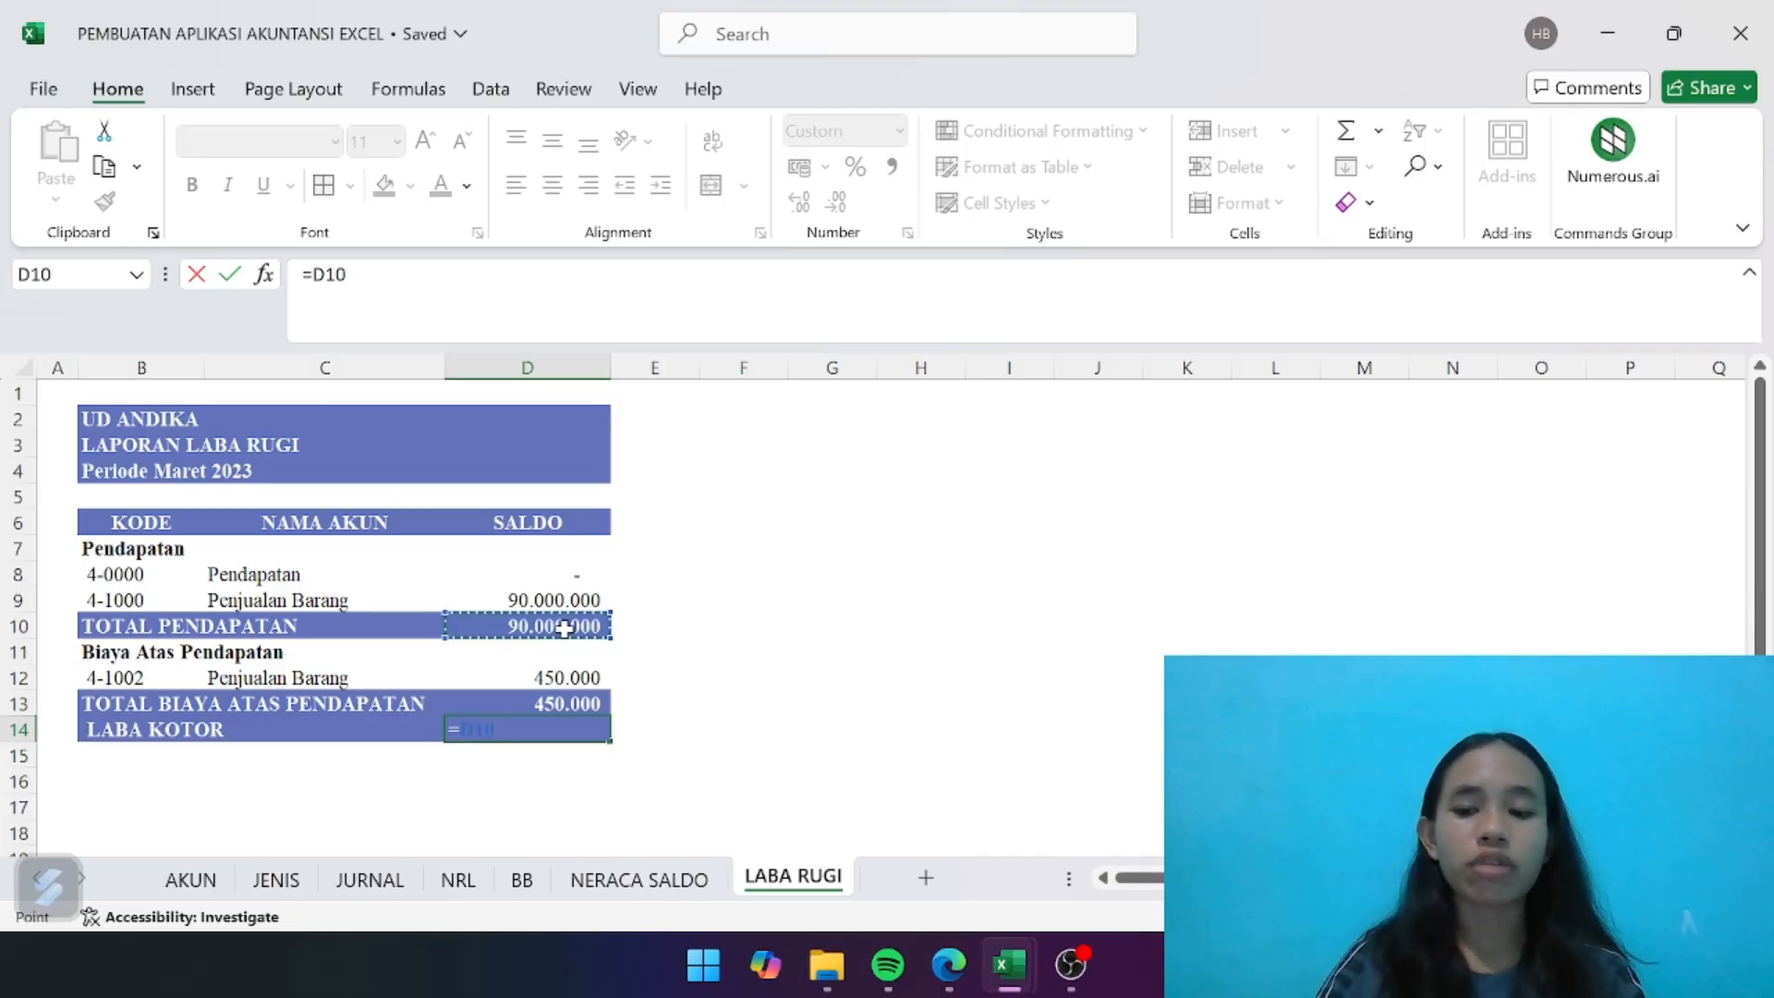
{"action": "type", "text": "-"}
{"action": "left_click", "coordinate": [561, 703]}
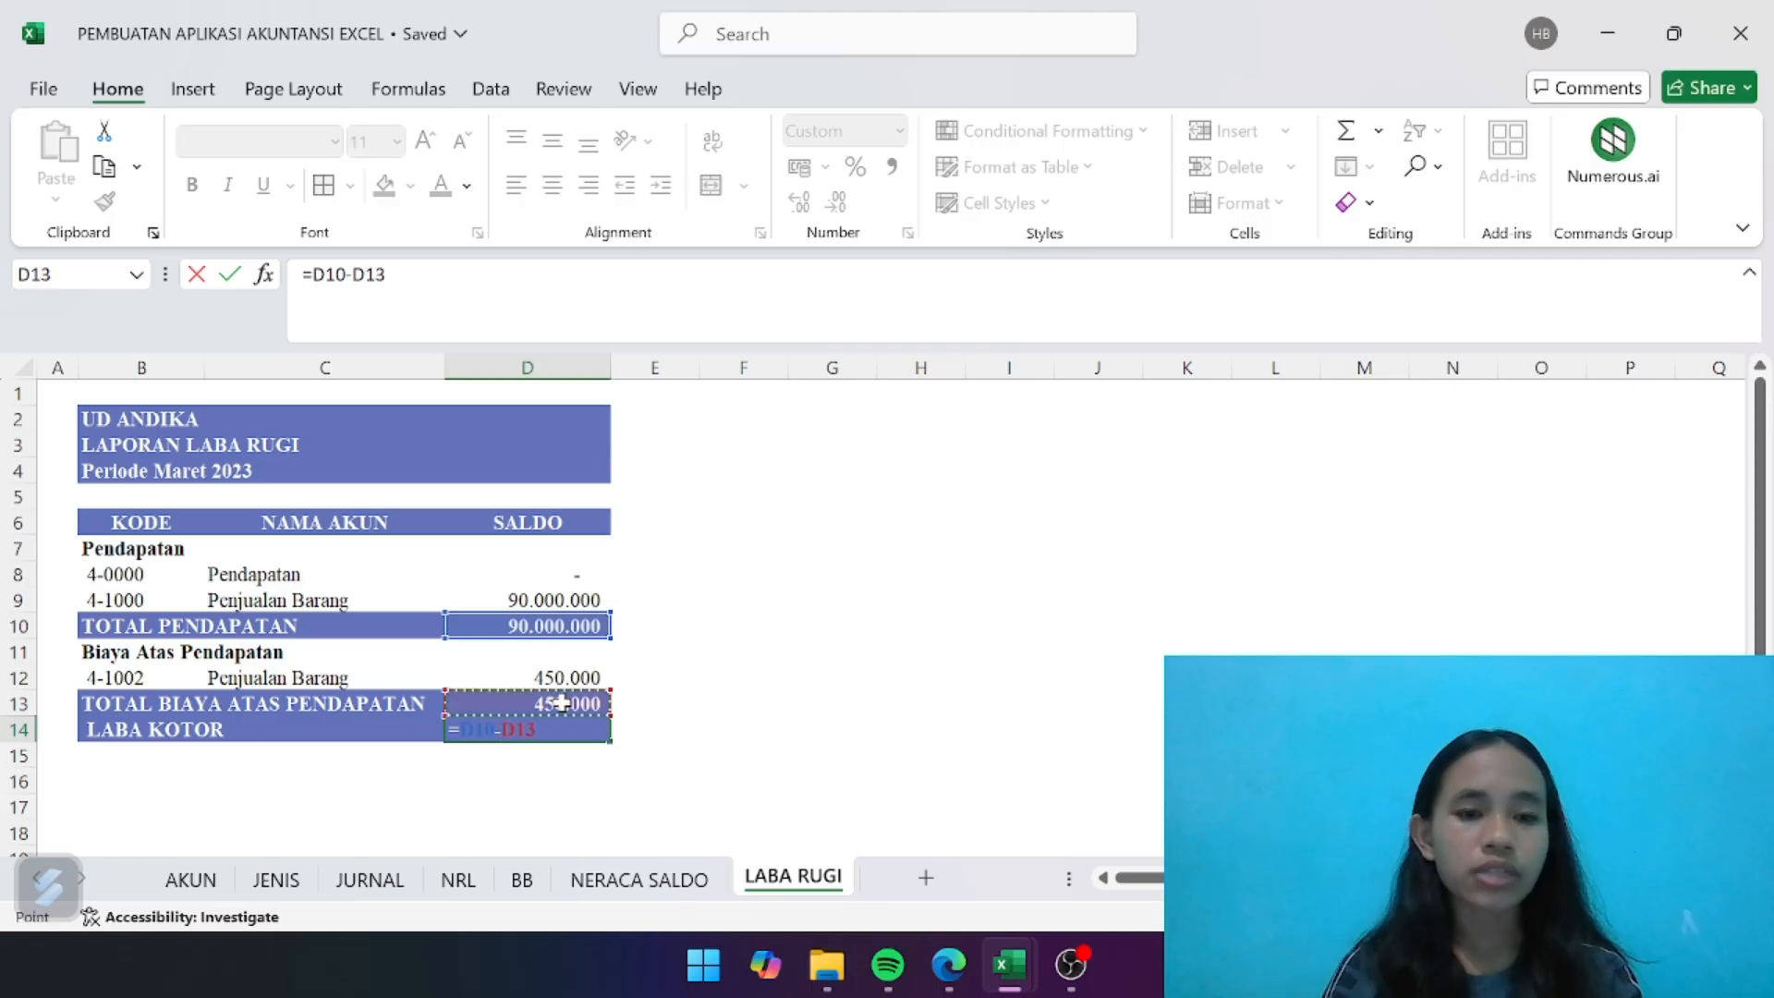
{"action": "key", "text": "Return"}
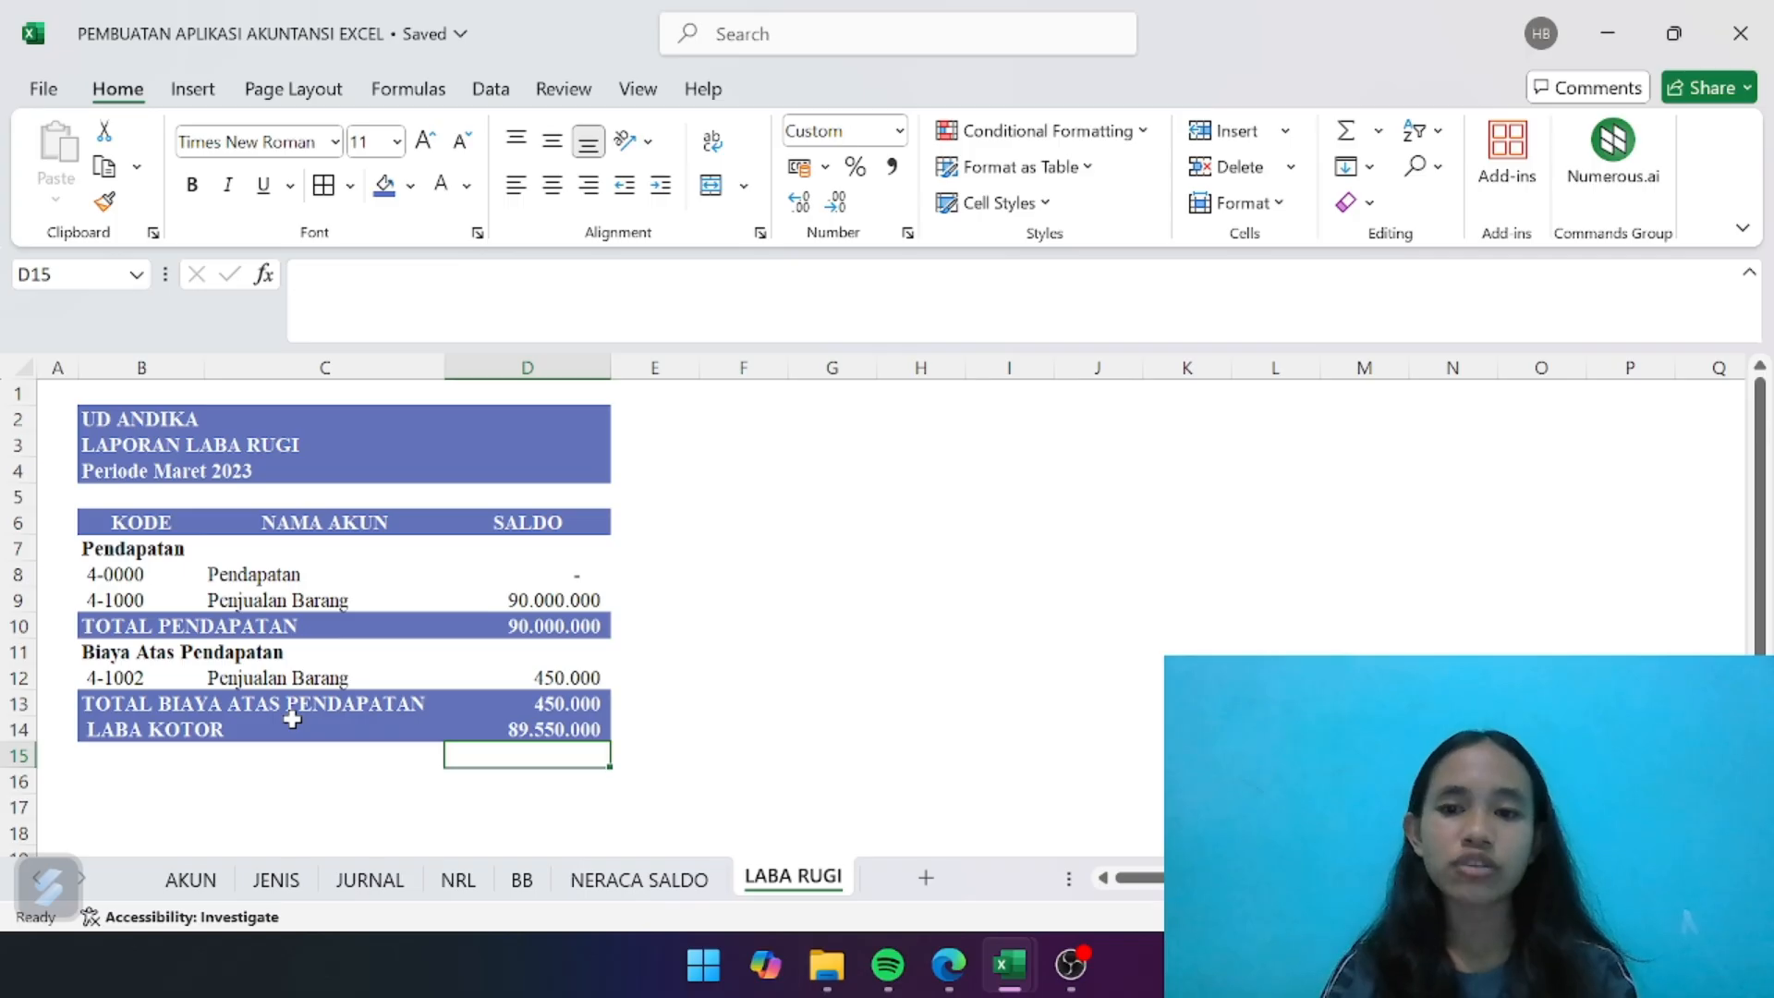
- Enter the bold section heading "Beban/Biaya" in B15 below the gross profit row
{"action": "left_click", "coordinate": [162, 757]}
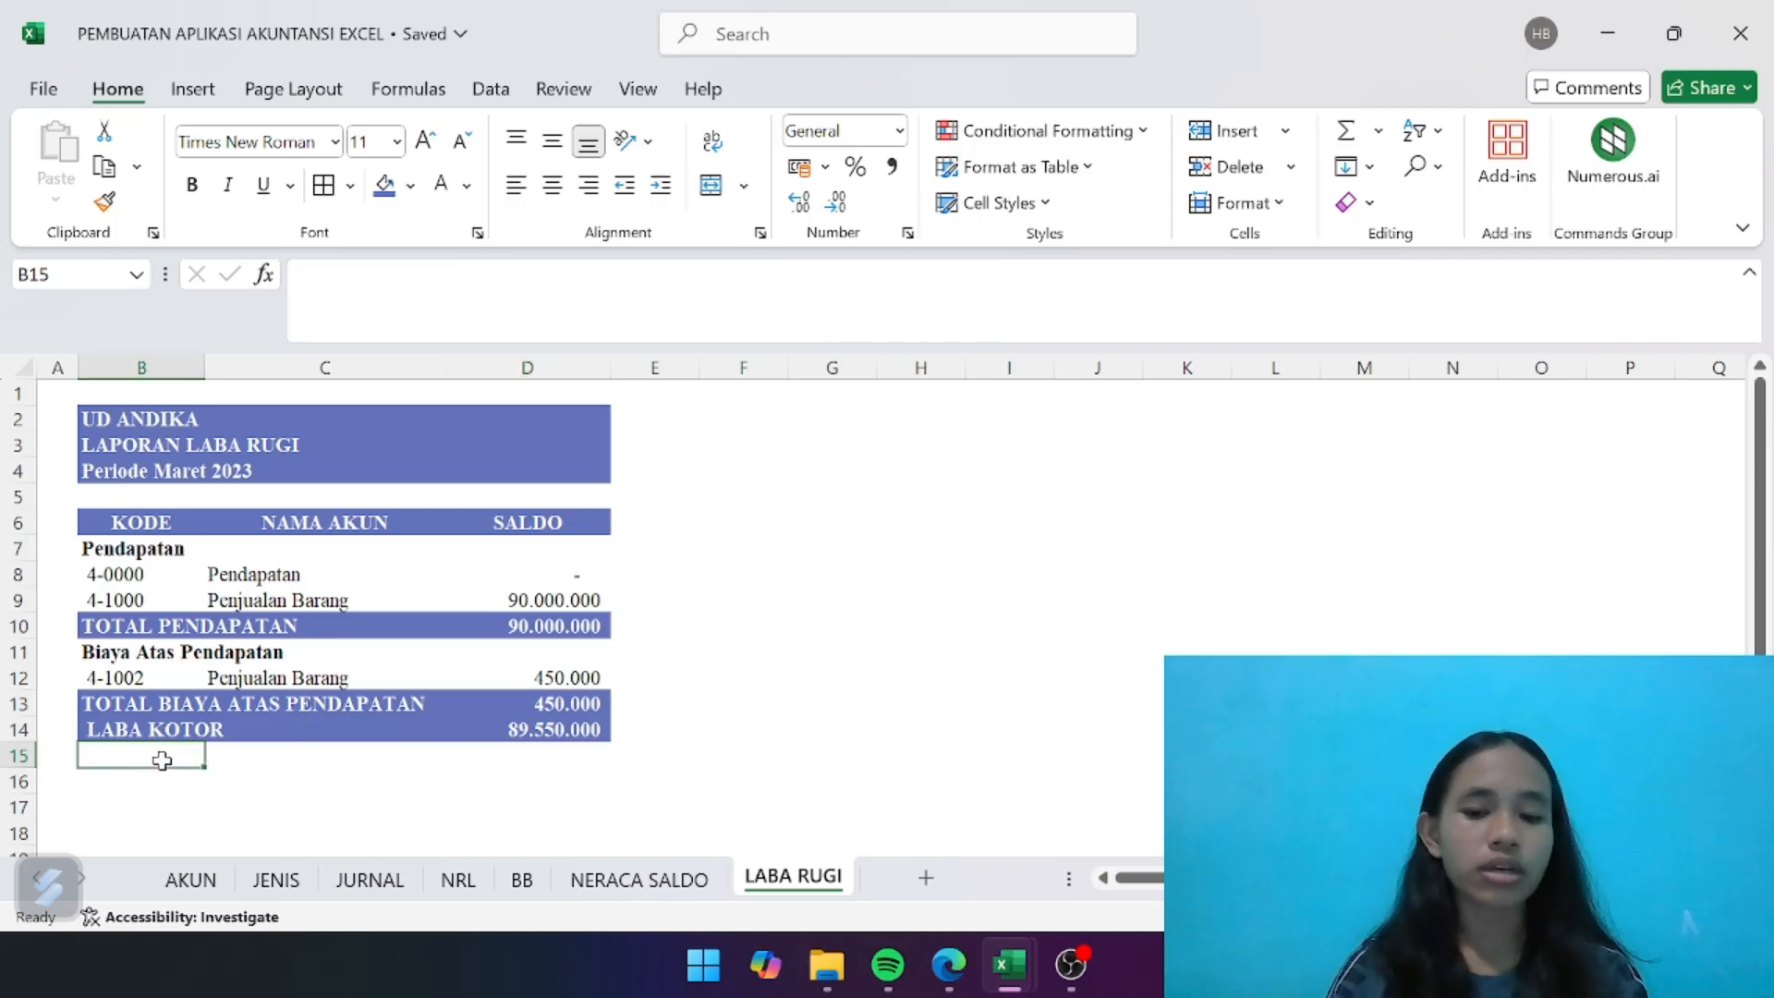
{"action": "type", "text": "Bebanm"}
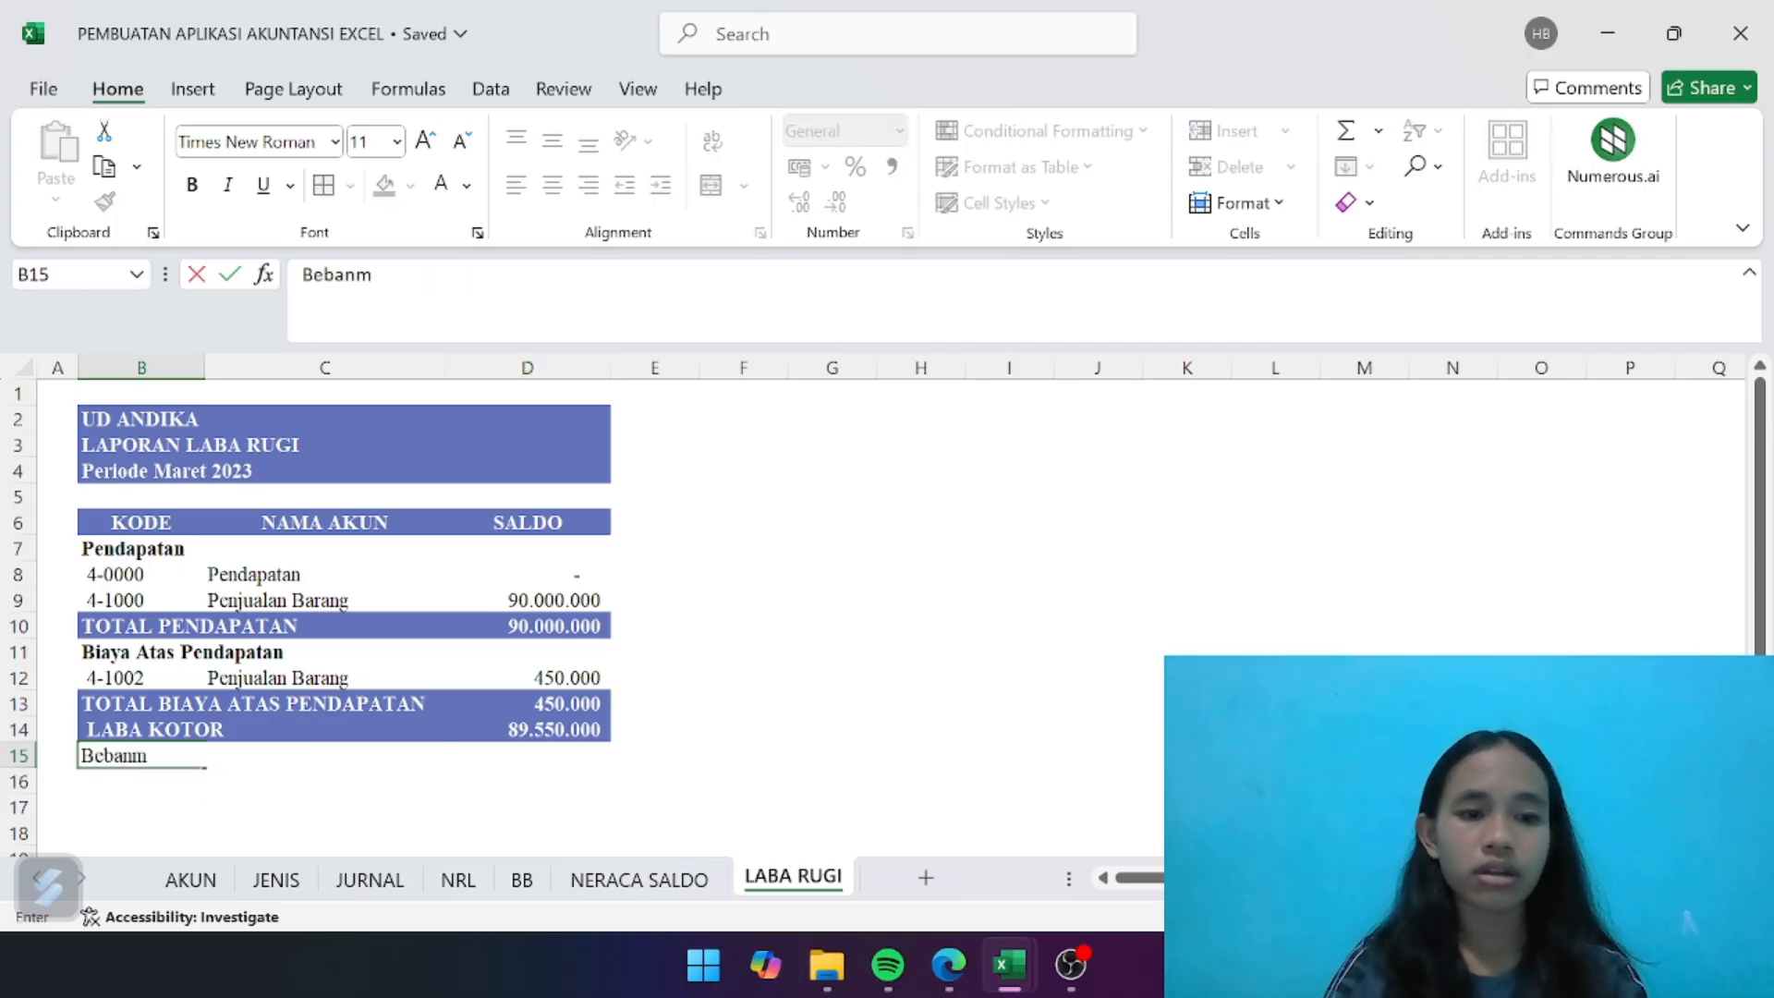
{"action": "key", "text": "BackSpace"}
{"action": "key", "text": "BackSpace"}
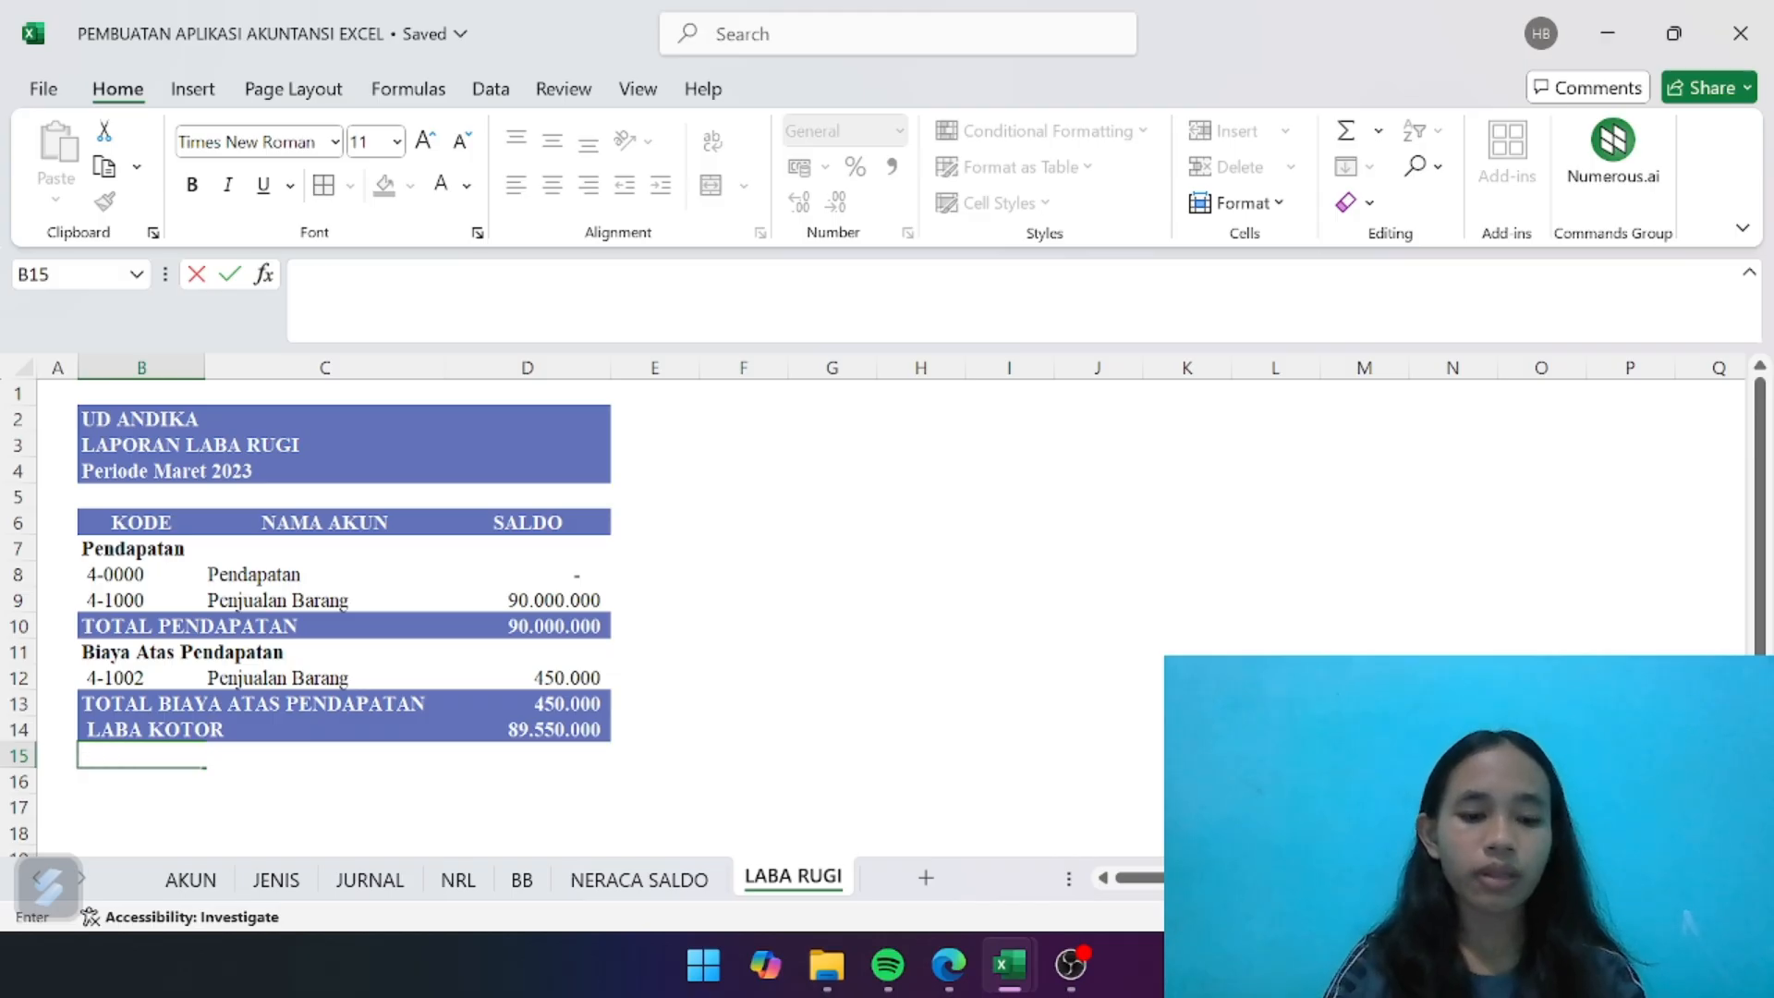
{"action": "key", "text": "ctrl+b"}
{"action": "type", "text": "Beba"}
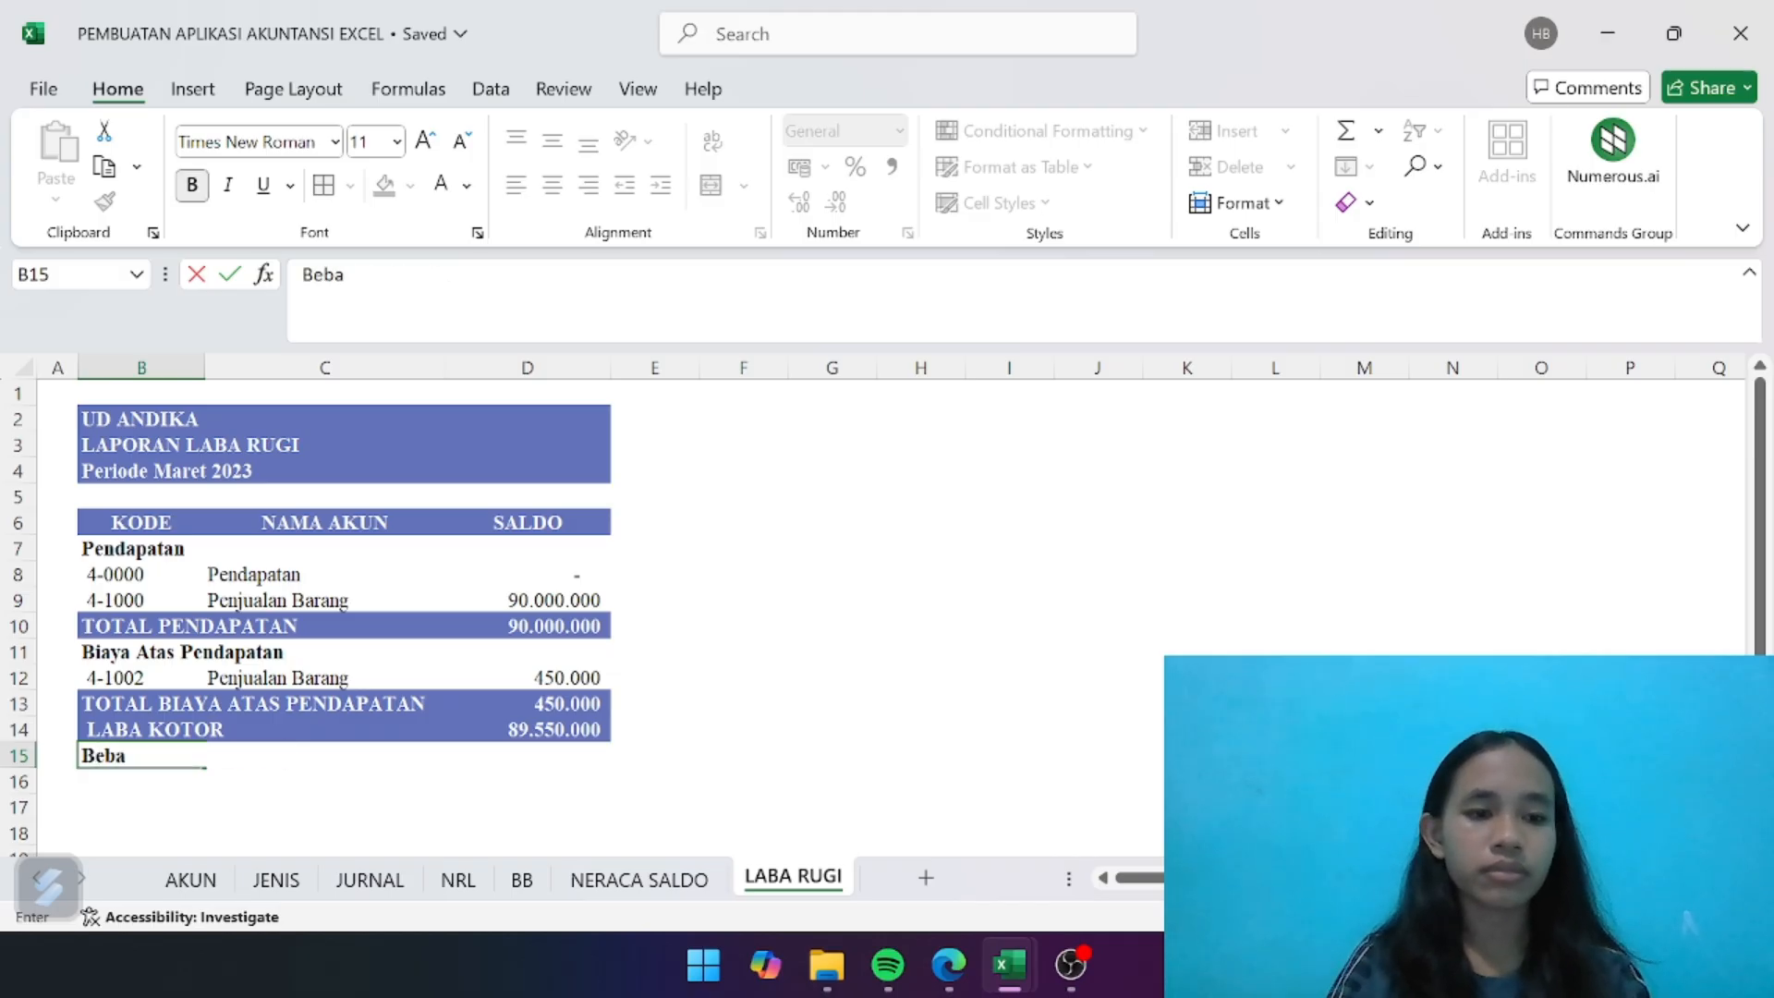
{"action": "type", "text": "n/Biay"}
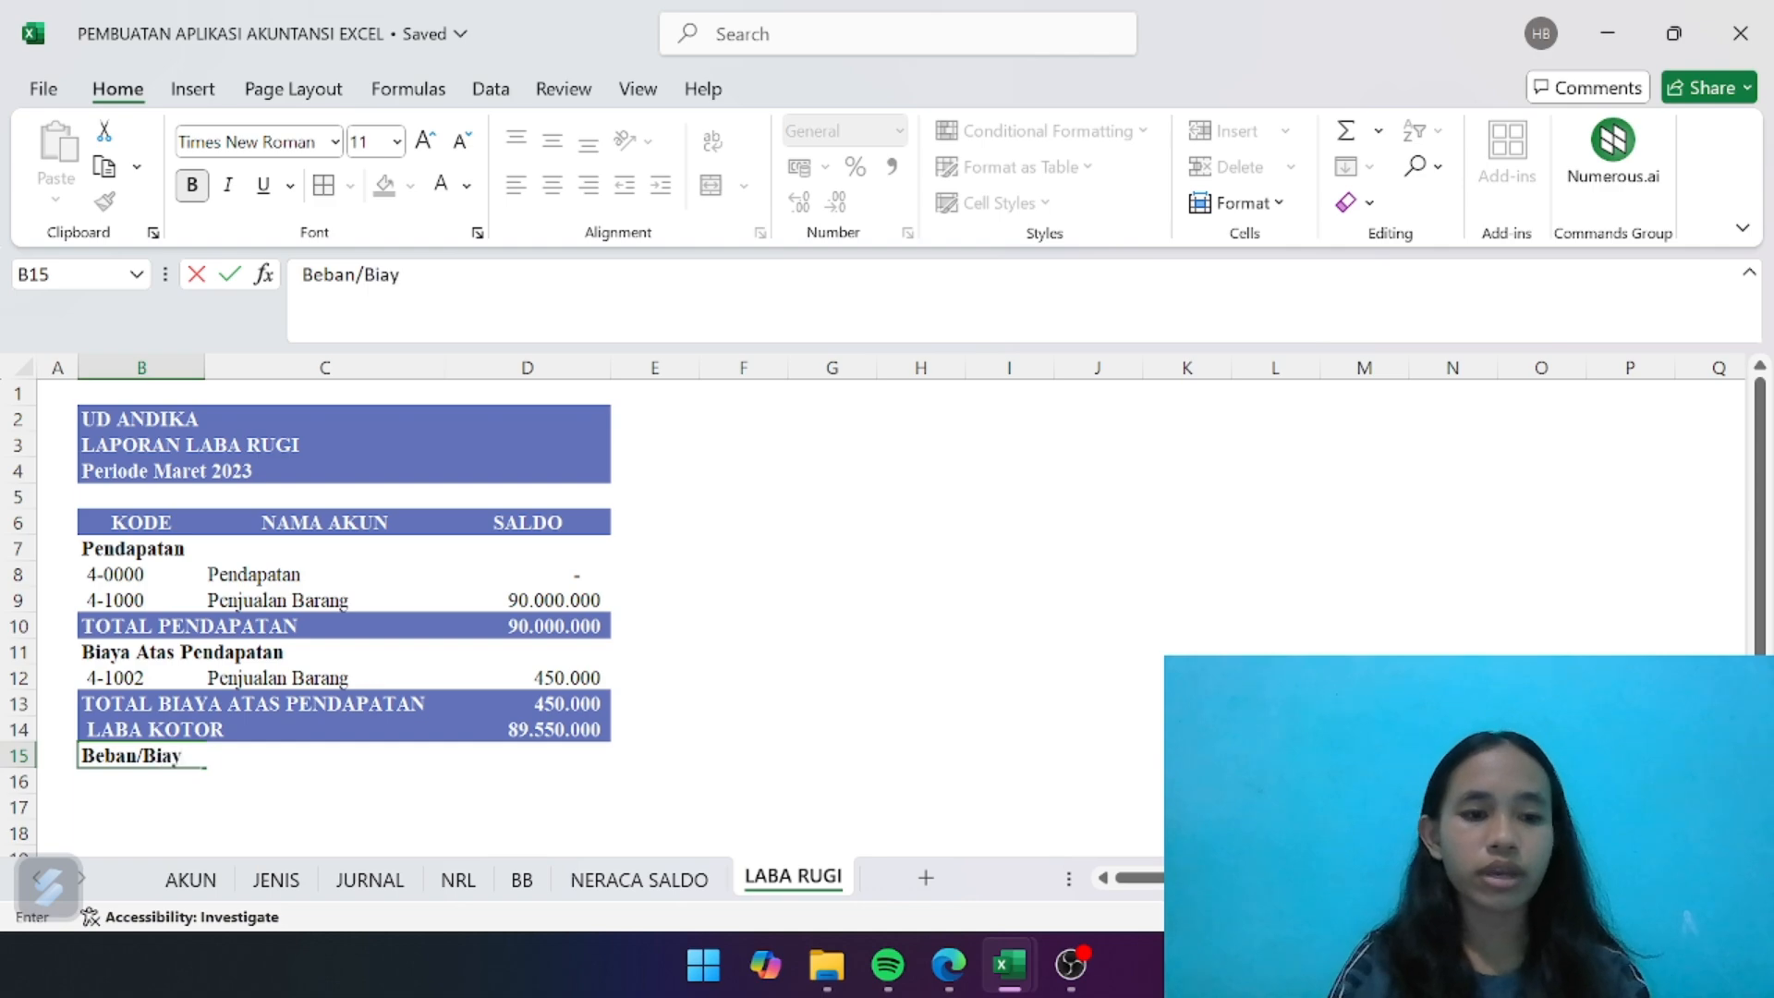
{"action": "type", "text": "a"}
{"action": "key", "text": "Return"}
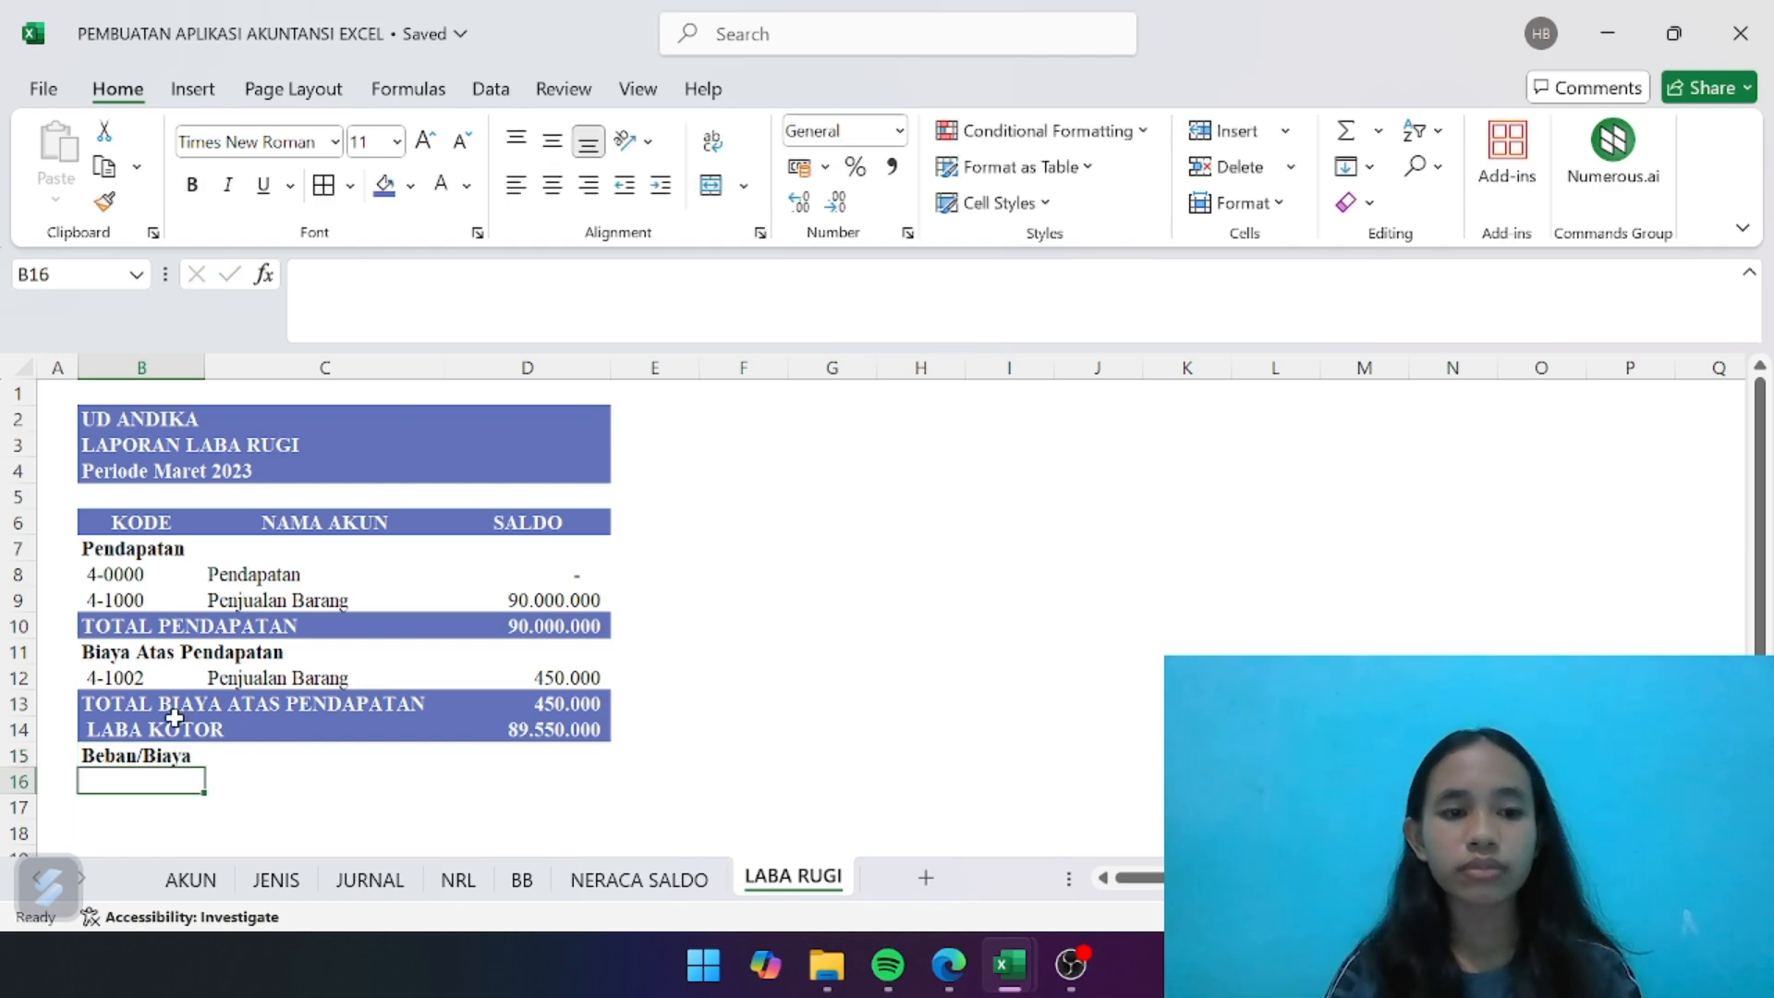
- Link B16 to the Beban Angkut Keluar account code on the NRL sheet with =NRL!B28
{"action": "type", "text": "="}
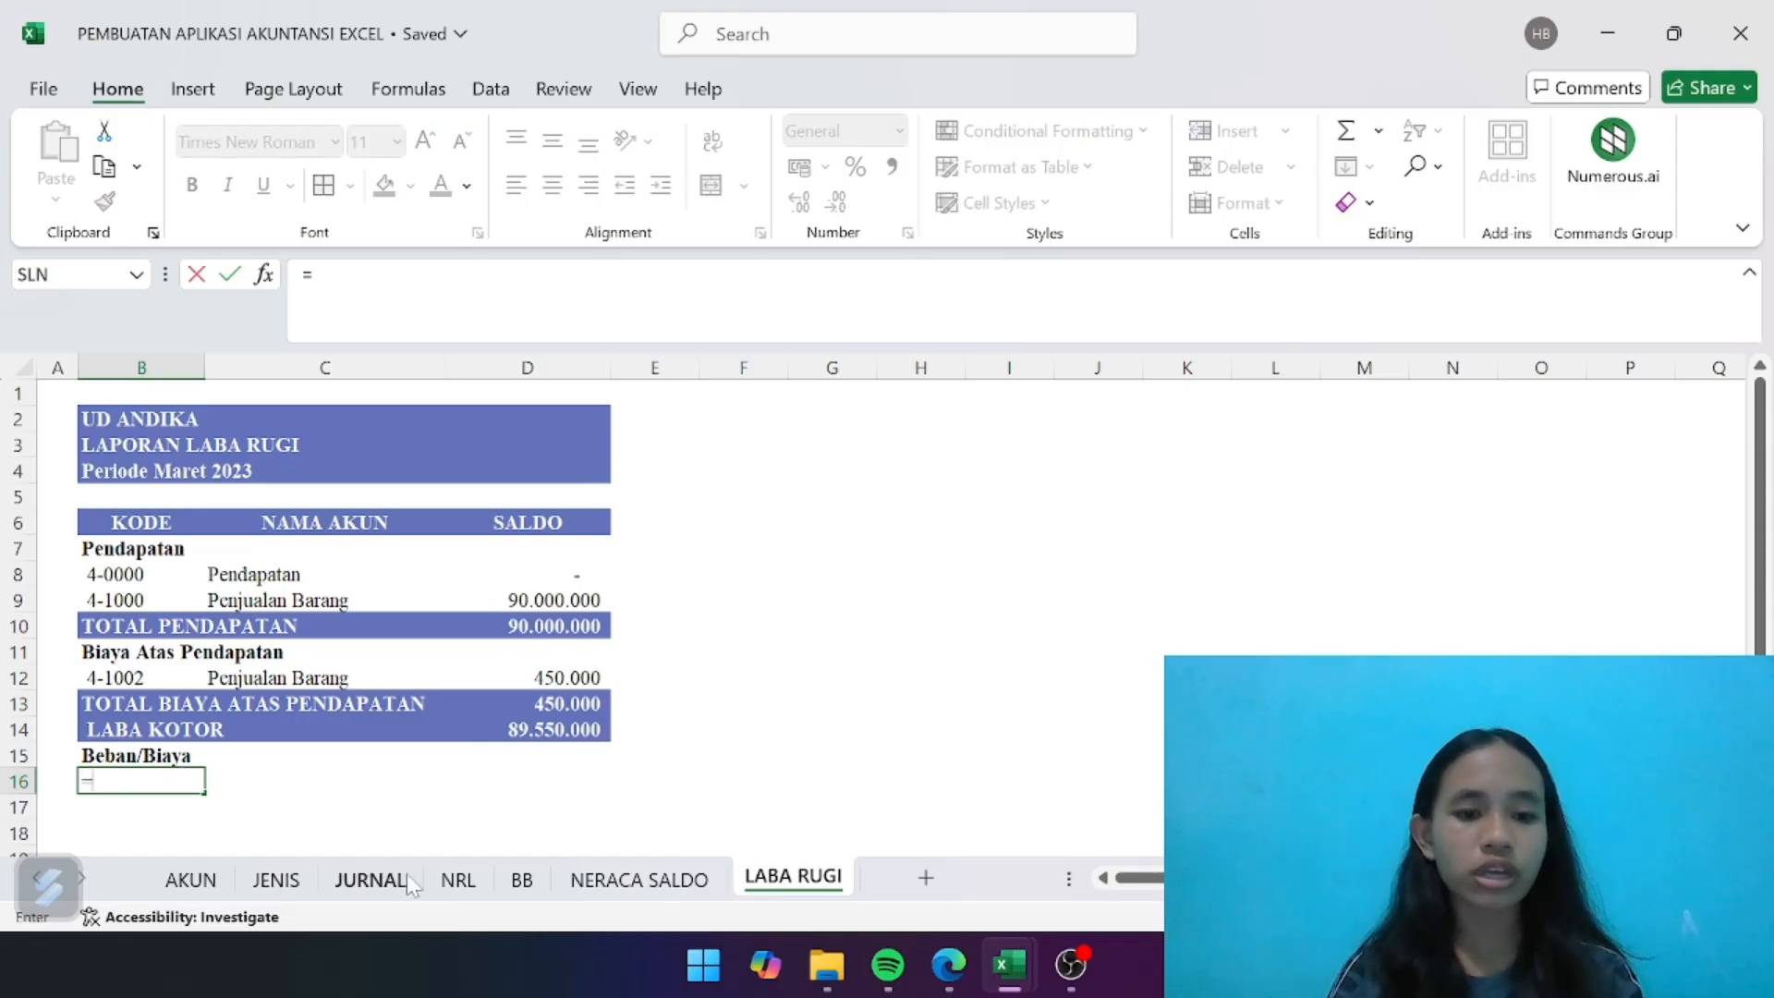
{"action": "left_click", "coordinate": [458, 878]}
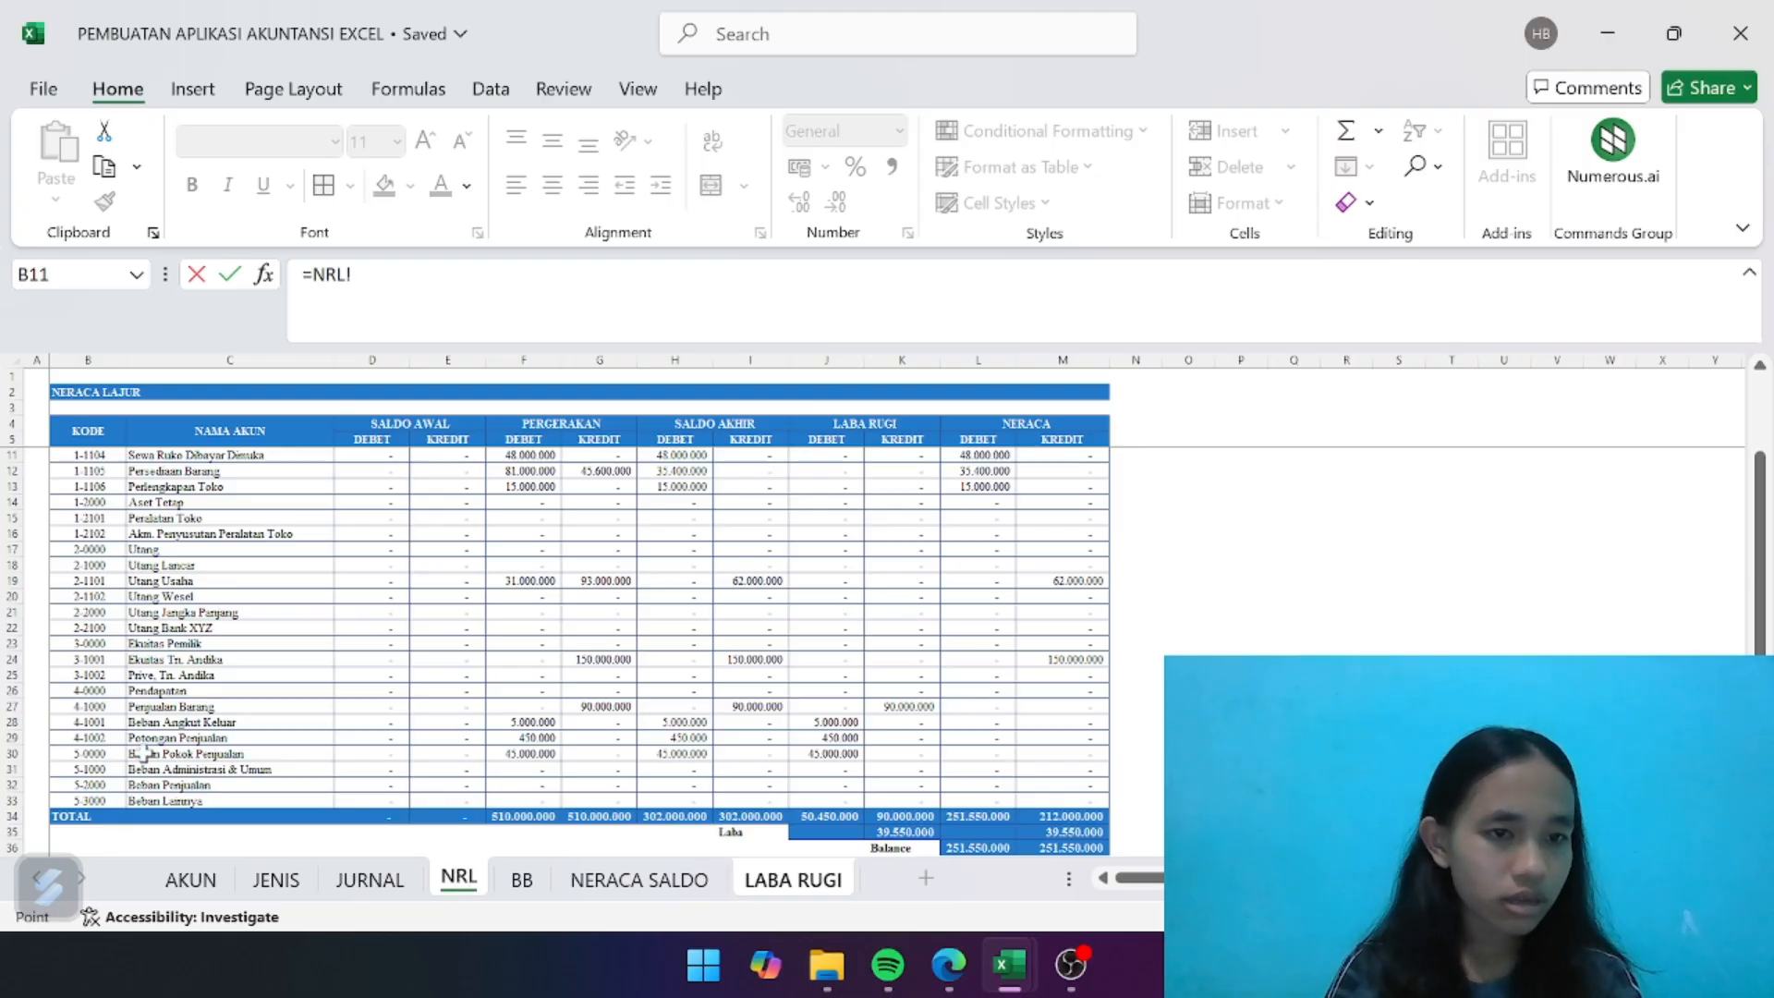
{"action": "left_click", "coordinate": [97, 725]}
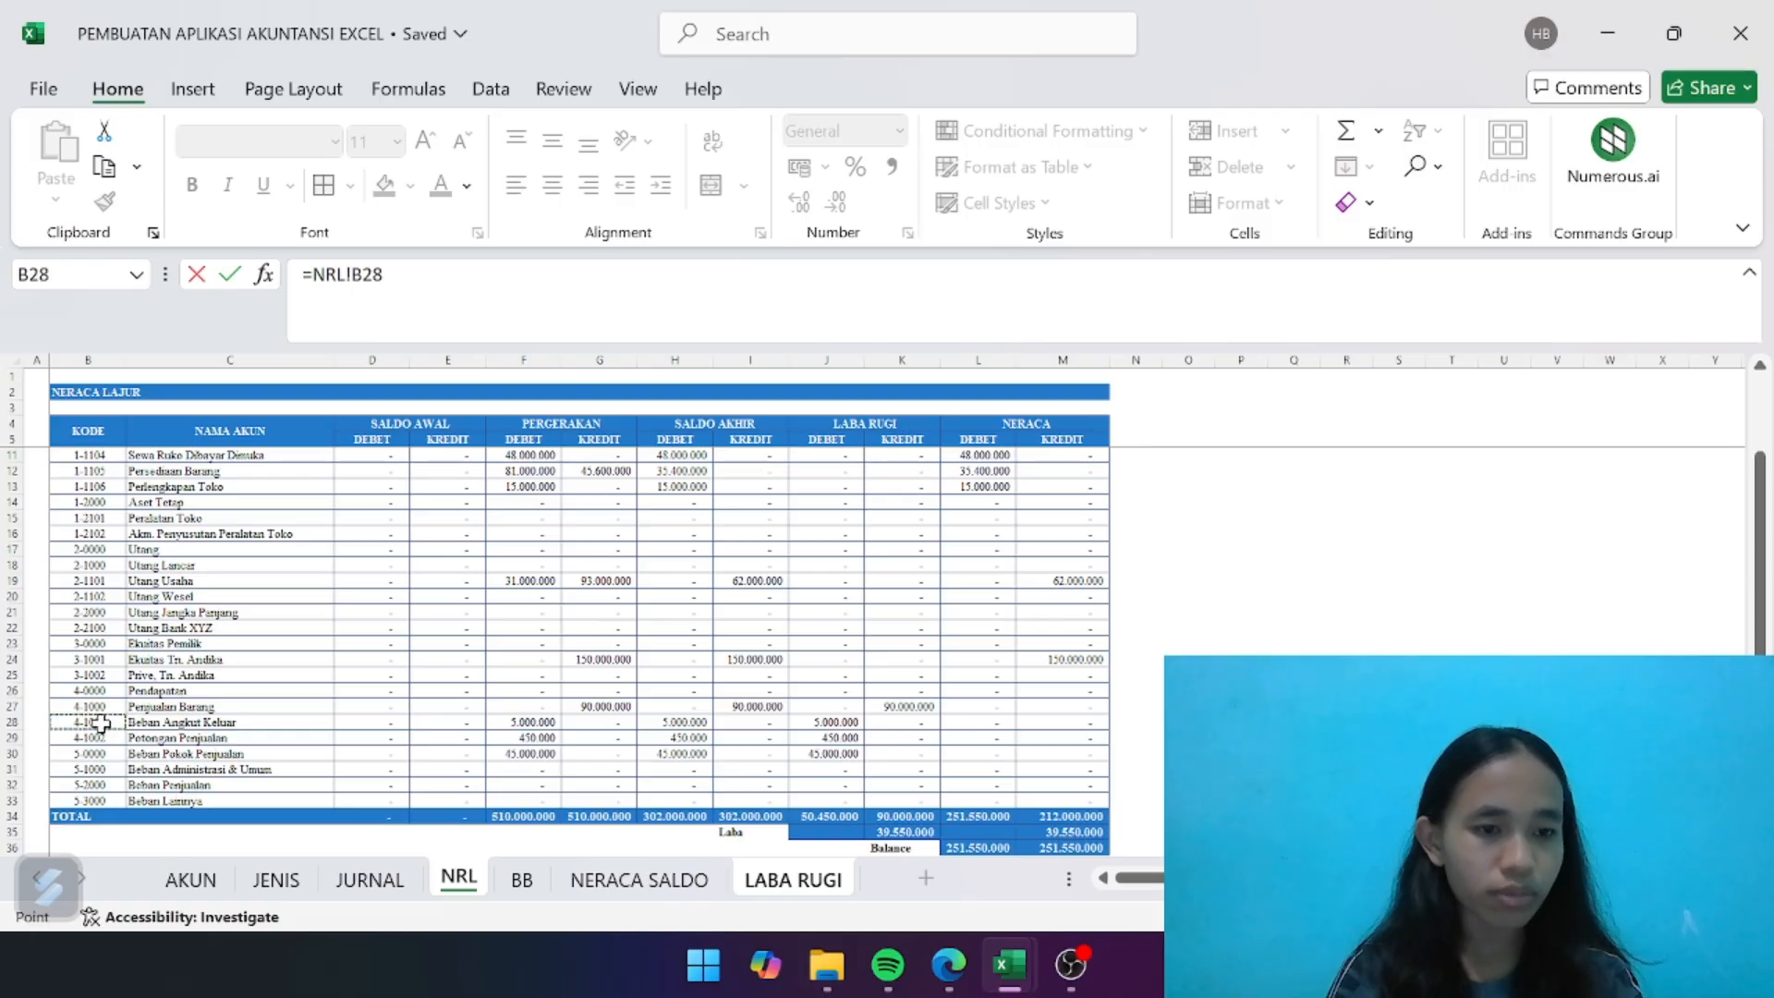
{"action": "key", "text": "Return"}
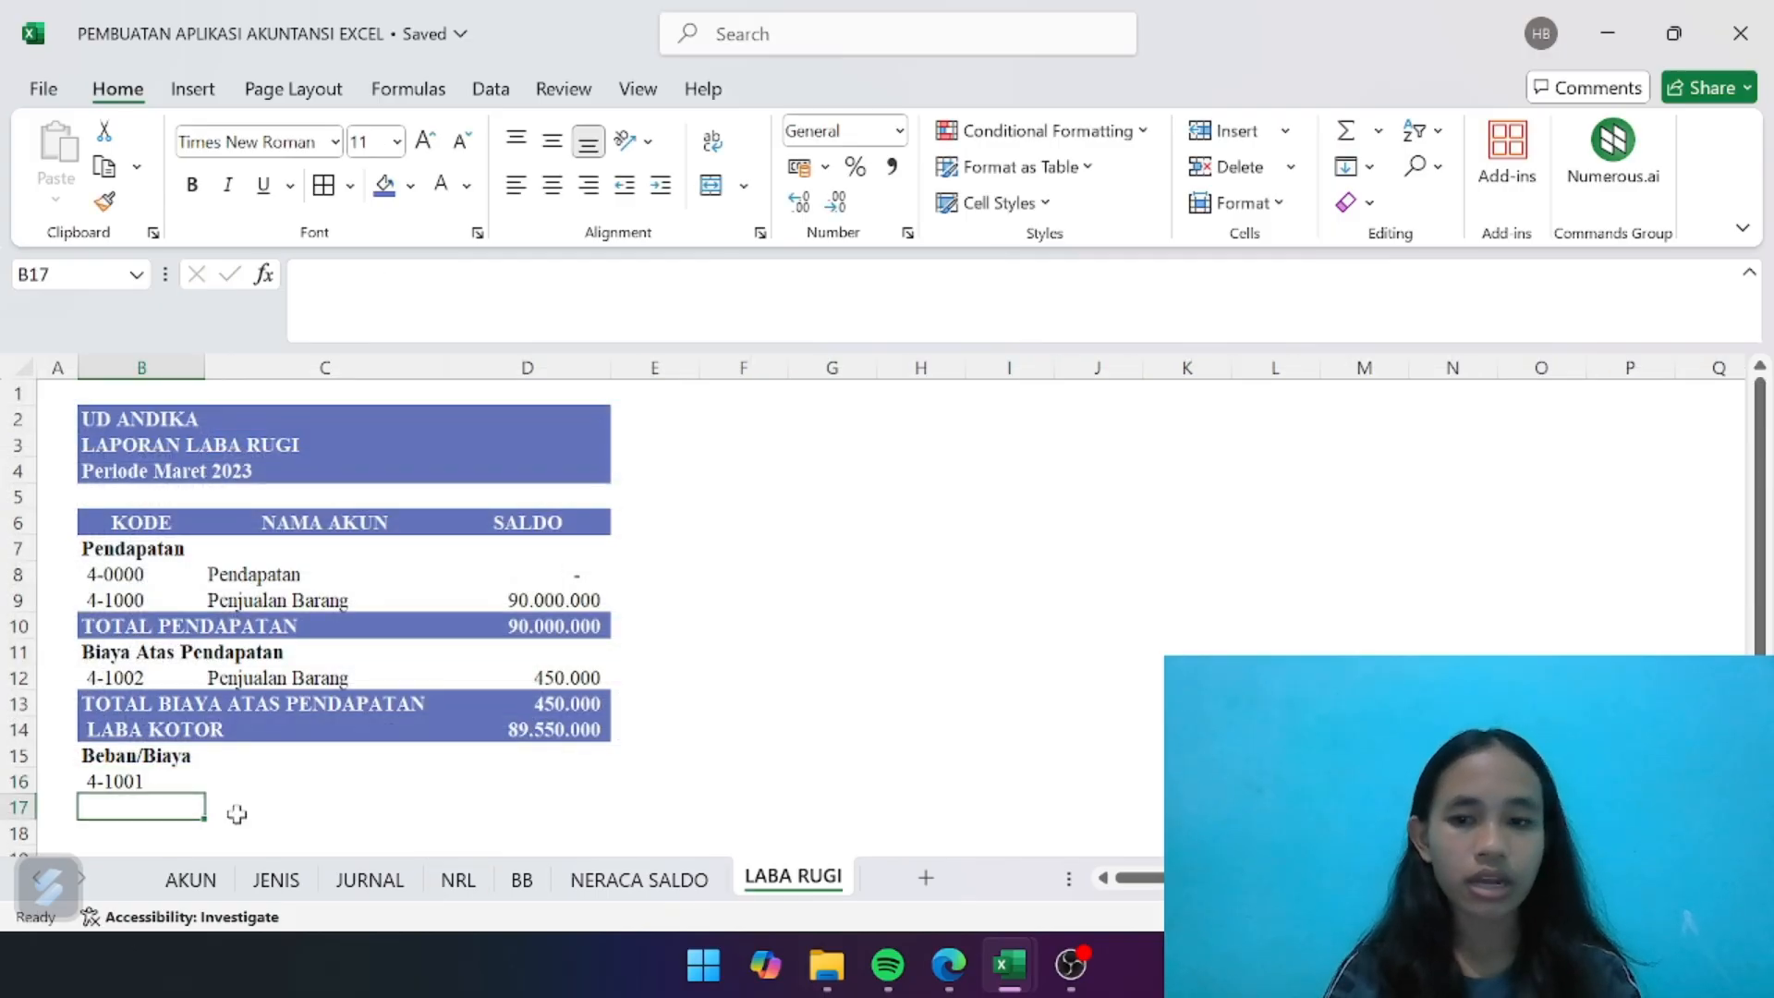
- Link B17 to the Beban Pokok Penjualan code with =NRL!B30 and fill the formula down to B20
{"action": "scroll", "coordinate": [391, 817], "scroll_direction": "down", "scroll_amount": 1}
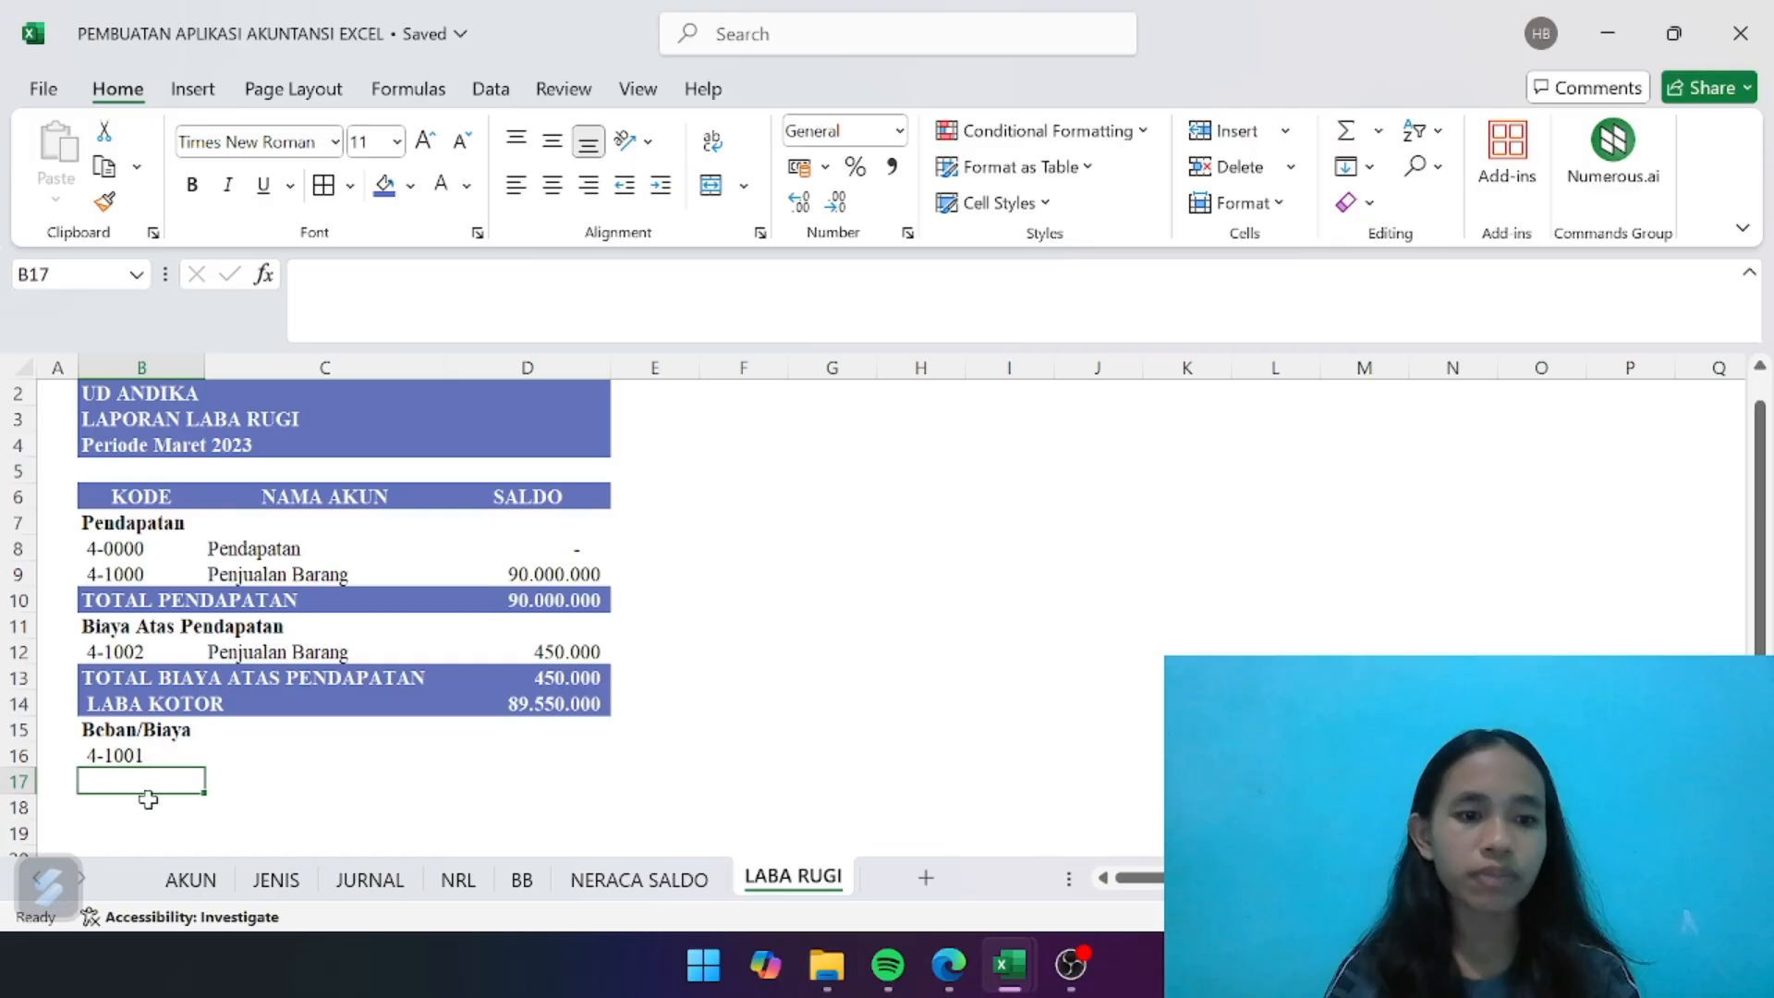
{"action": "left_click", "coordinate": [457, 884]}
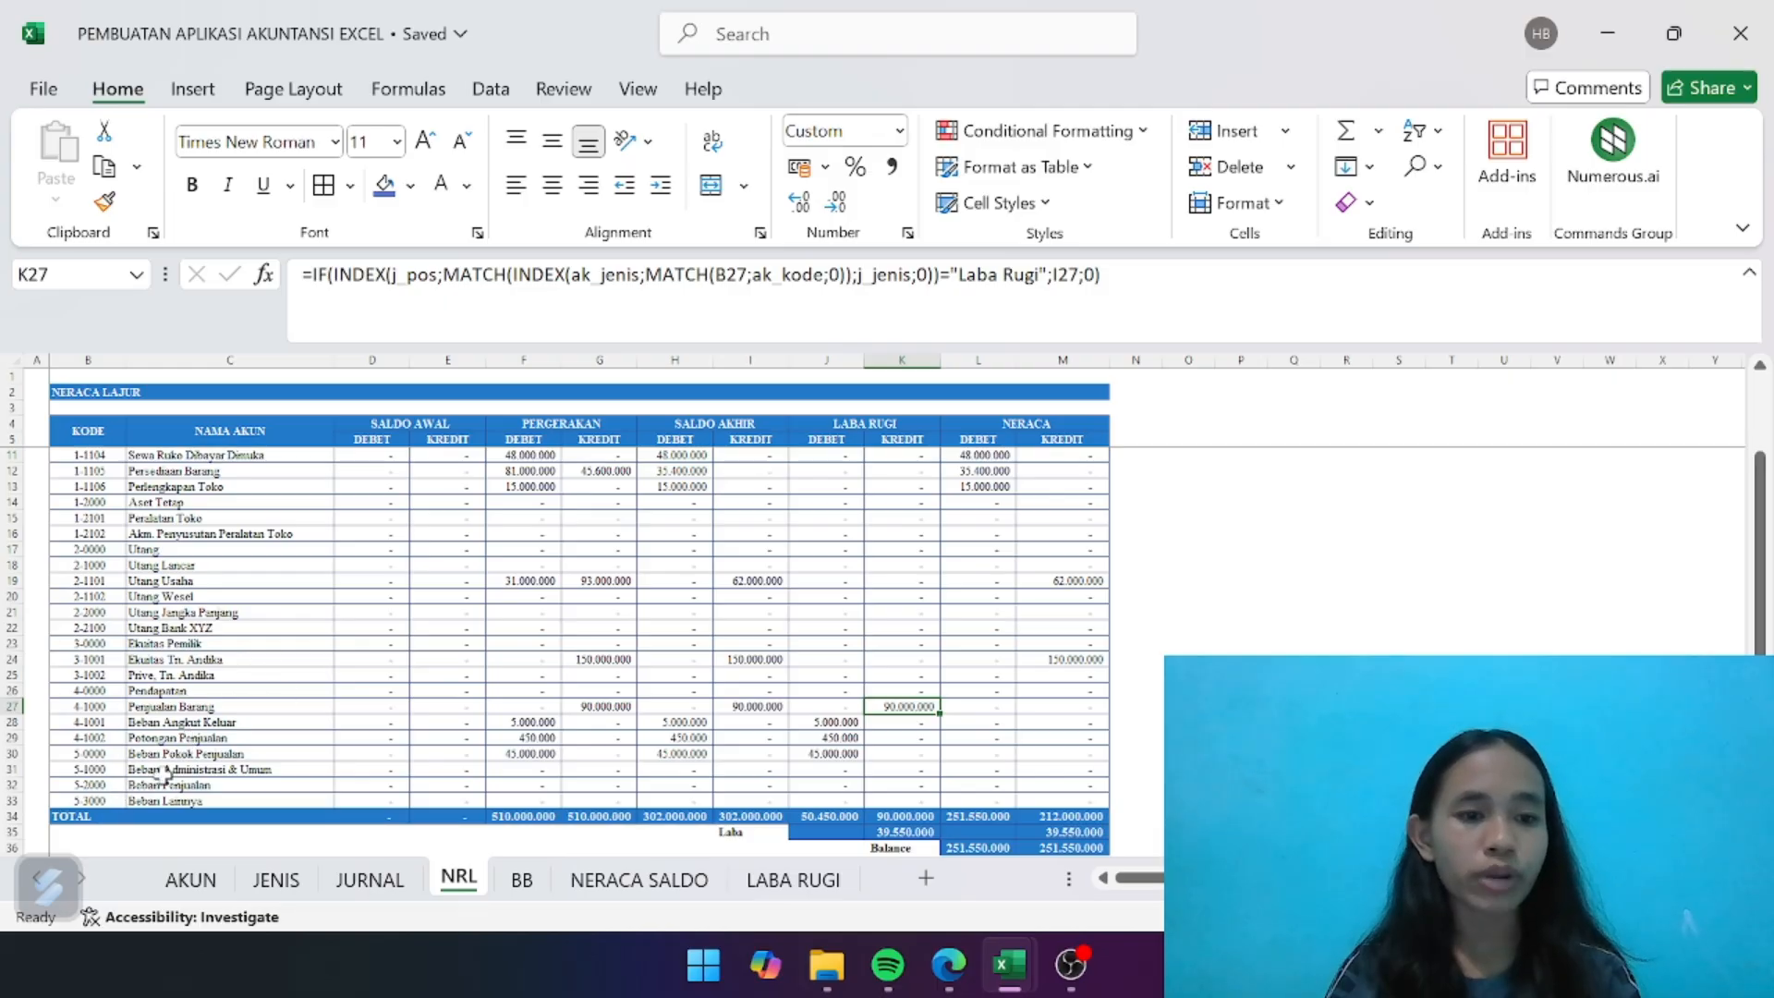
{"action": "left_click", "coordinate": [767, 882]}
{"action": "type", "text": "="}
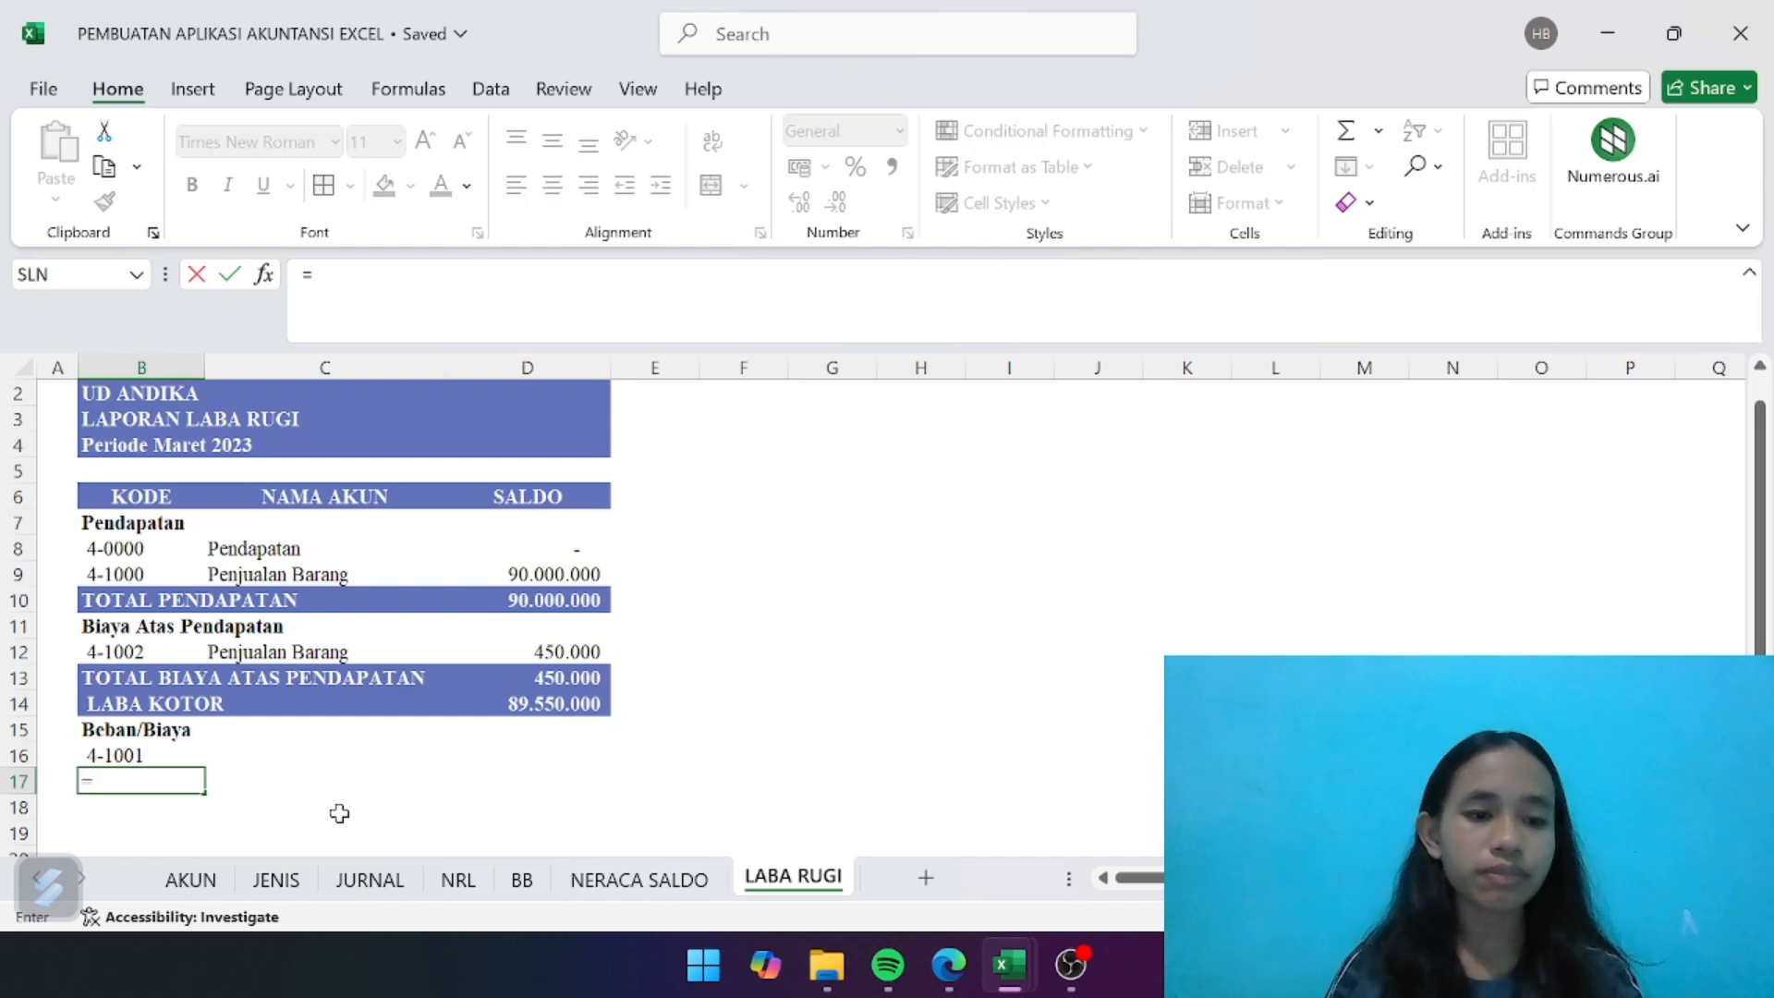
{"action": "left_click", "coordinate": [476, 884]}
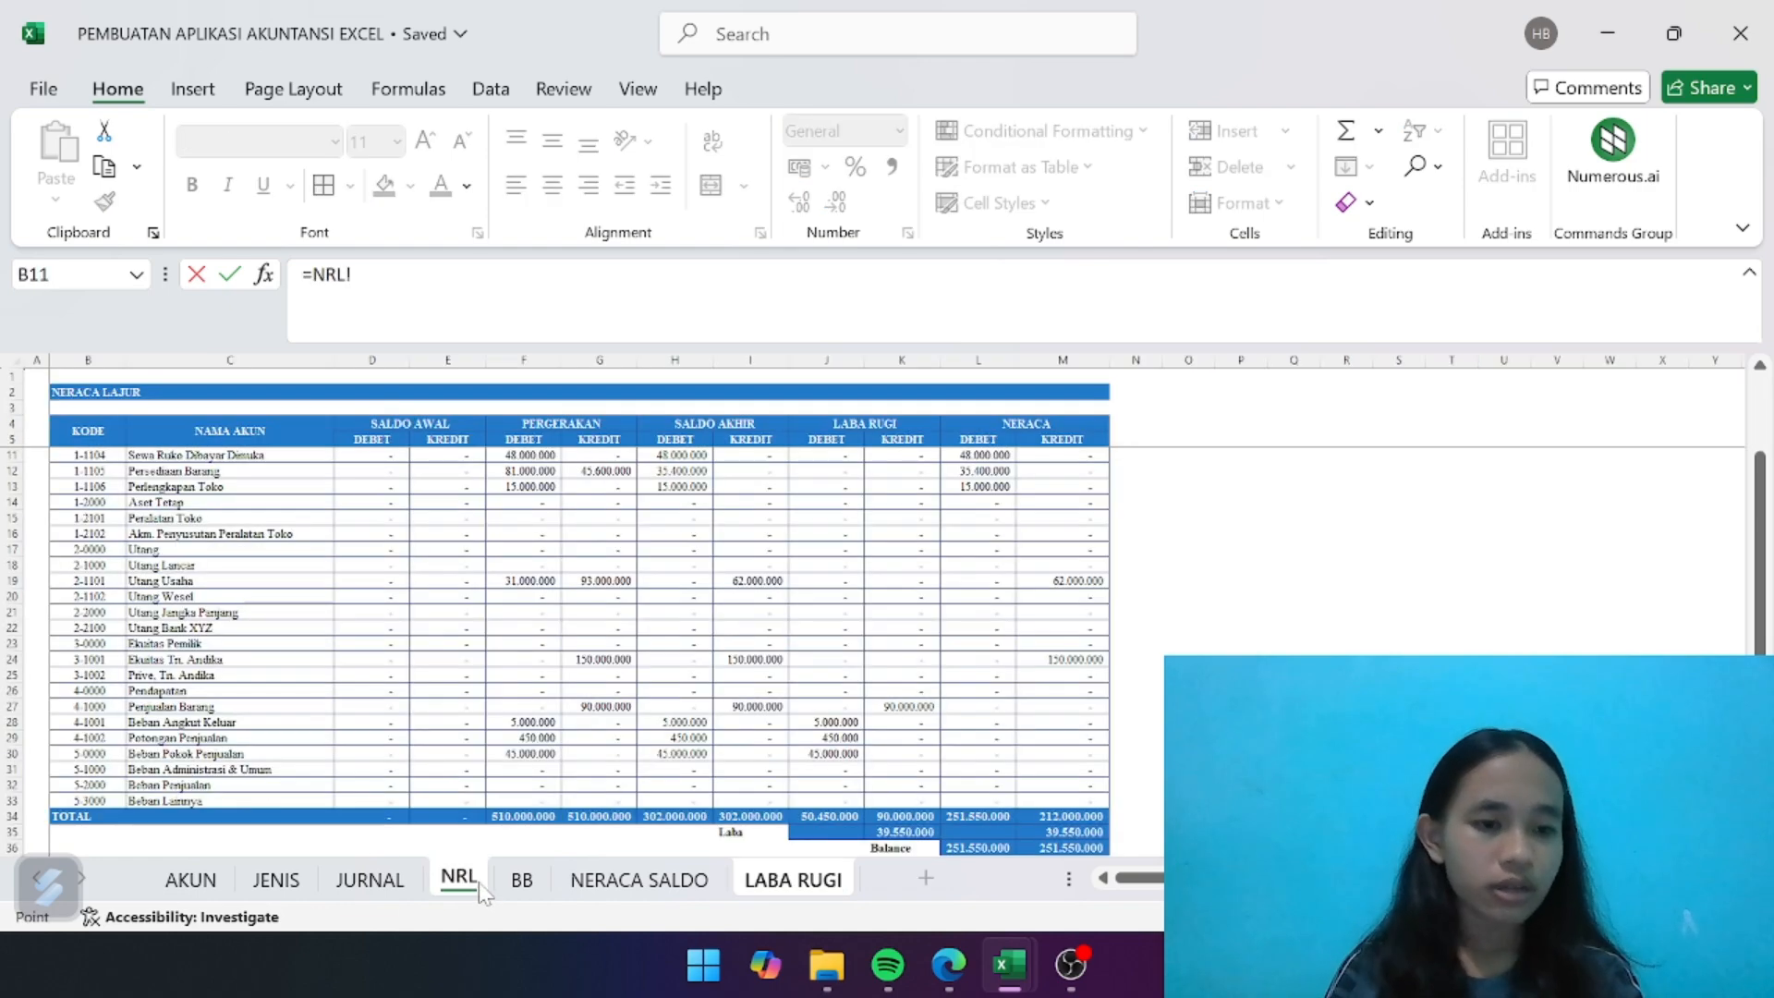
{"action": "left_click", "coordinate": [109, 755]}
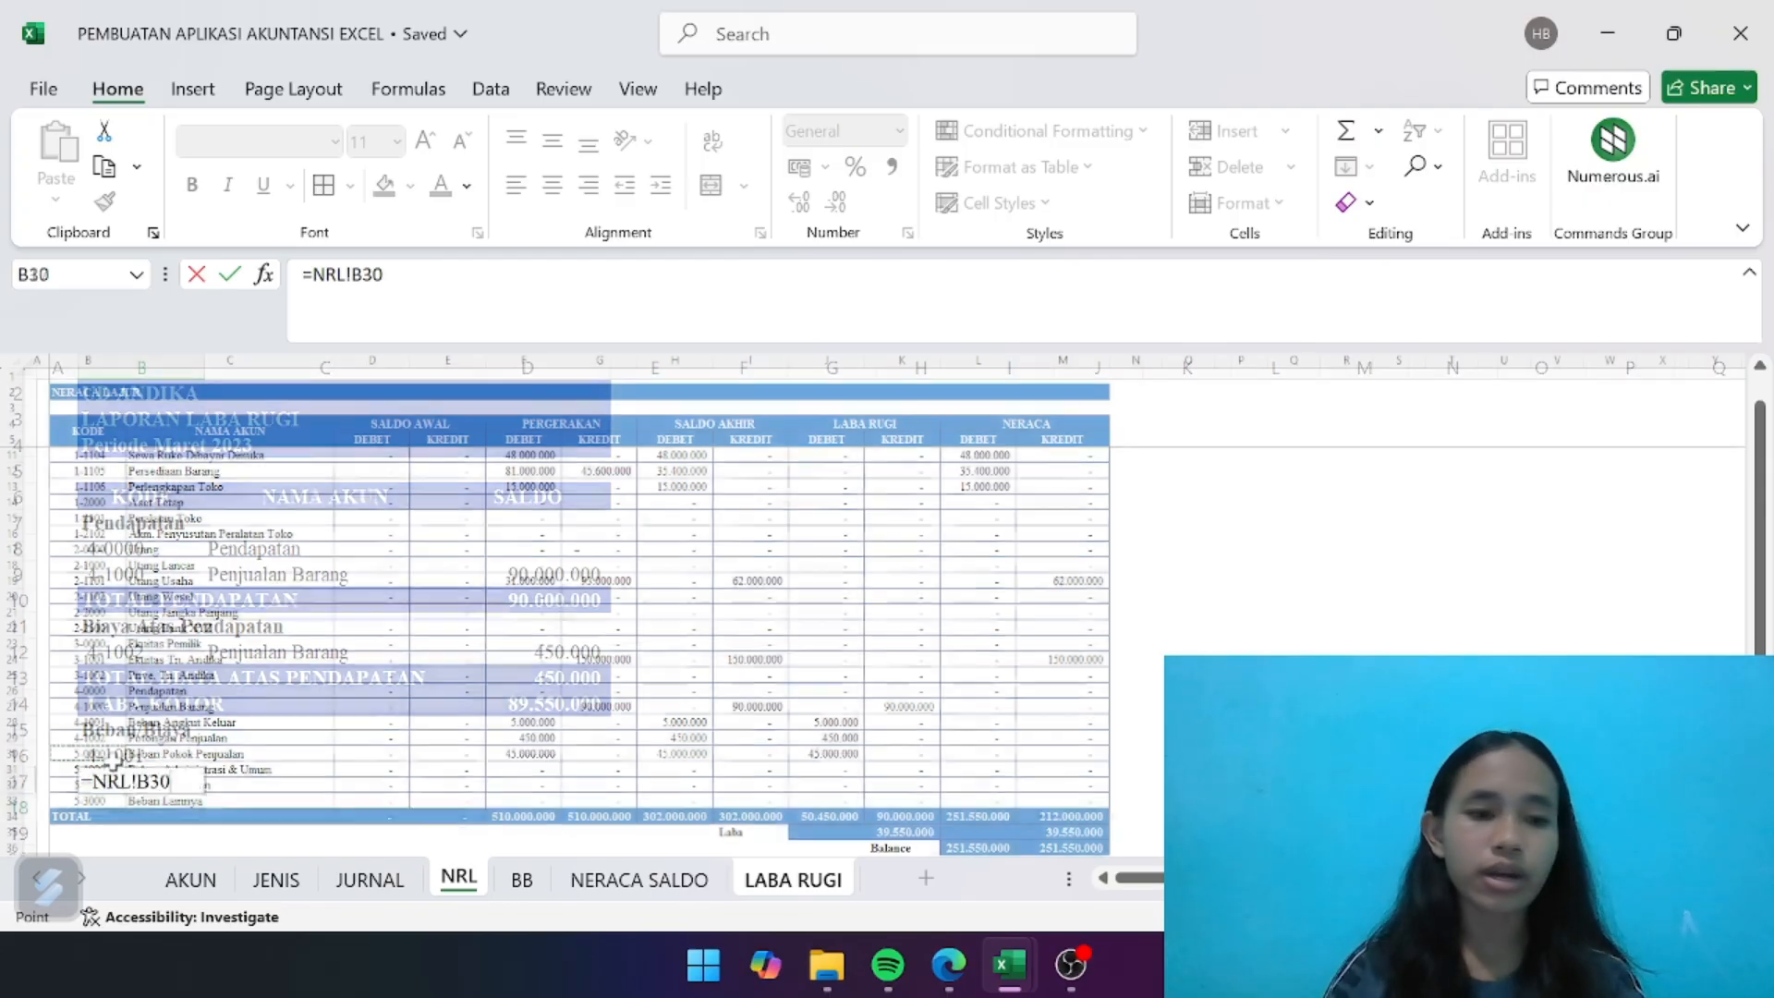
{"action": "key", "text": "Return"}
{"action": "left_click", "coordinate": [137, 783]}
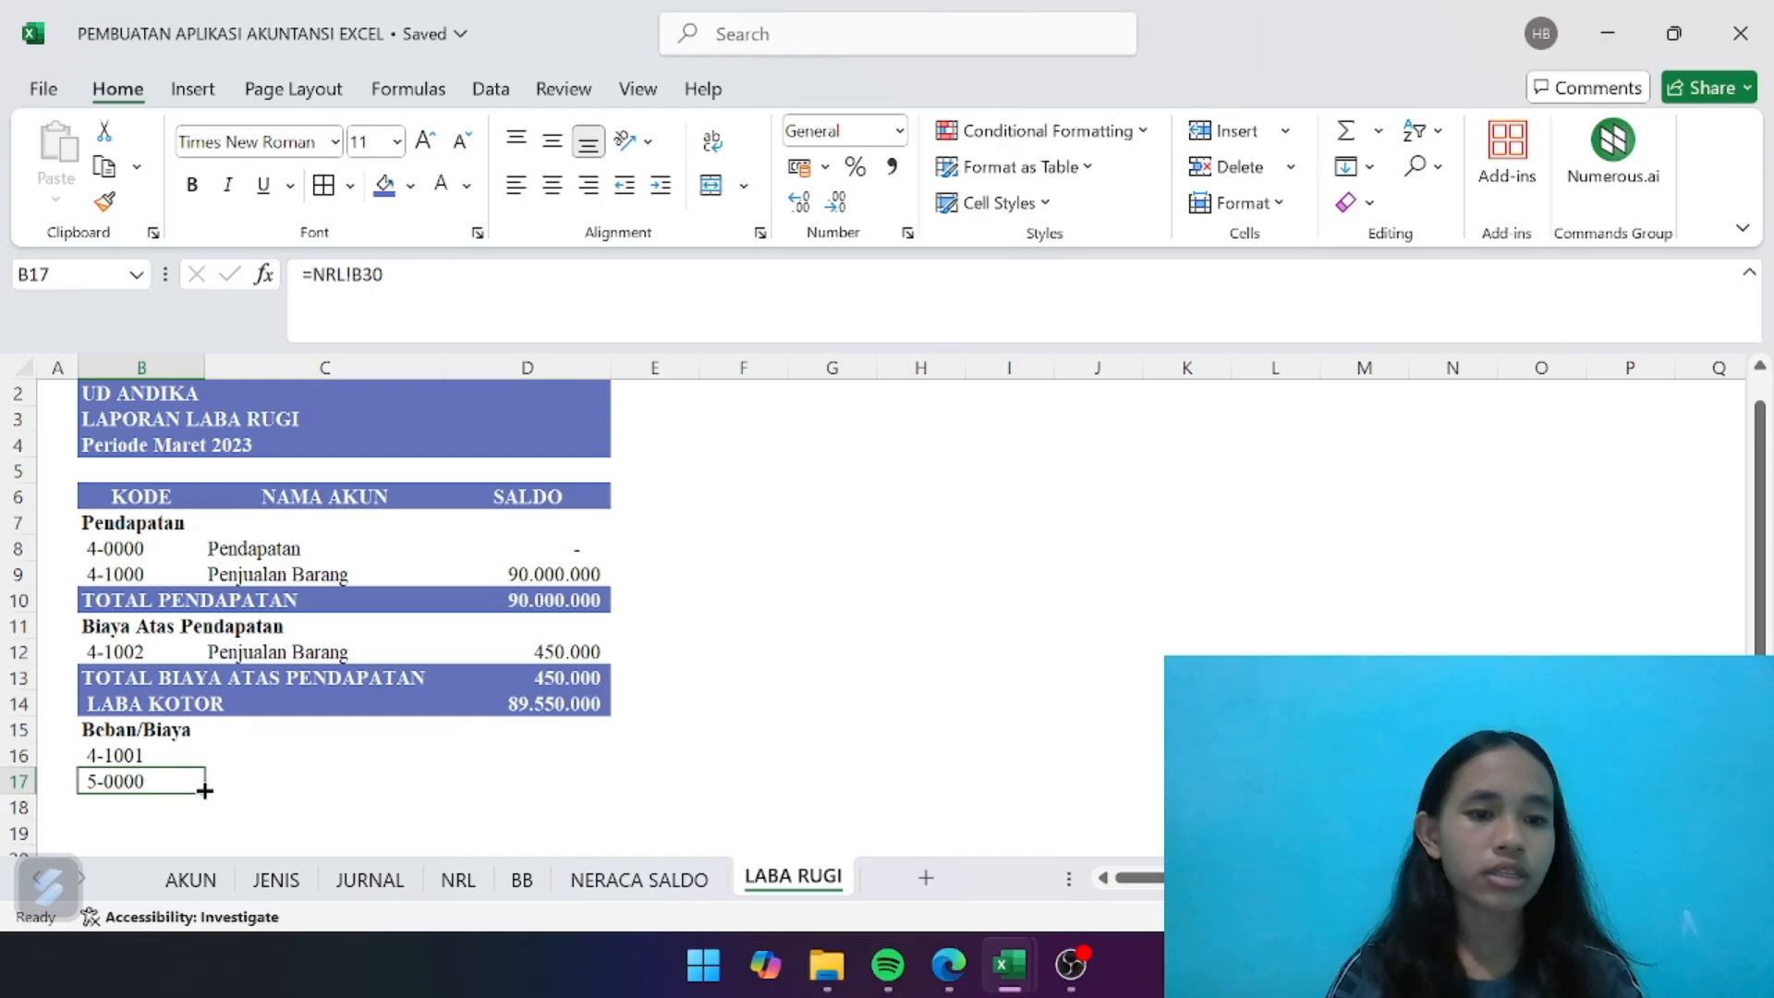
{"action": "mouse_move", "coordinate": [205, 793]}
{"action": "left_mouse_down"}
{"action": "mouse_move", "coordinate": [199, 867]}
{"action": "mouse_move", "coordinate": [194, 767]}
{"action": "mouse_move", "coordinate": [190, 784]}
{"action": "left_mouse_up"}
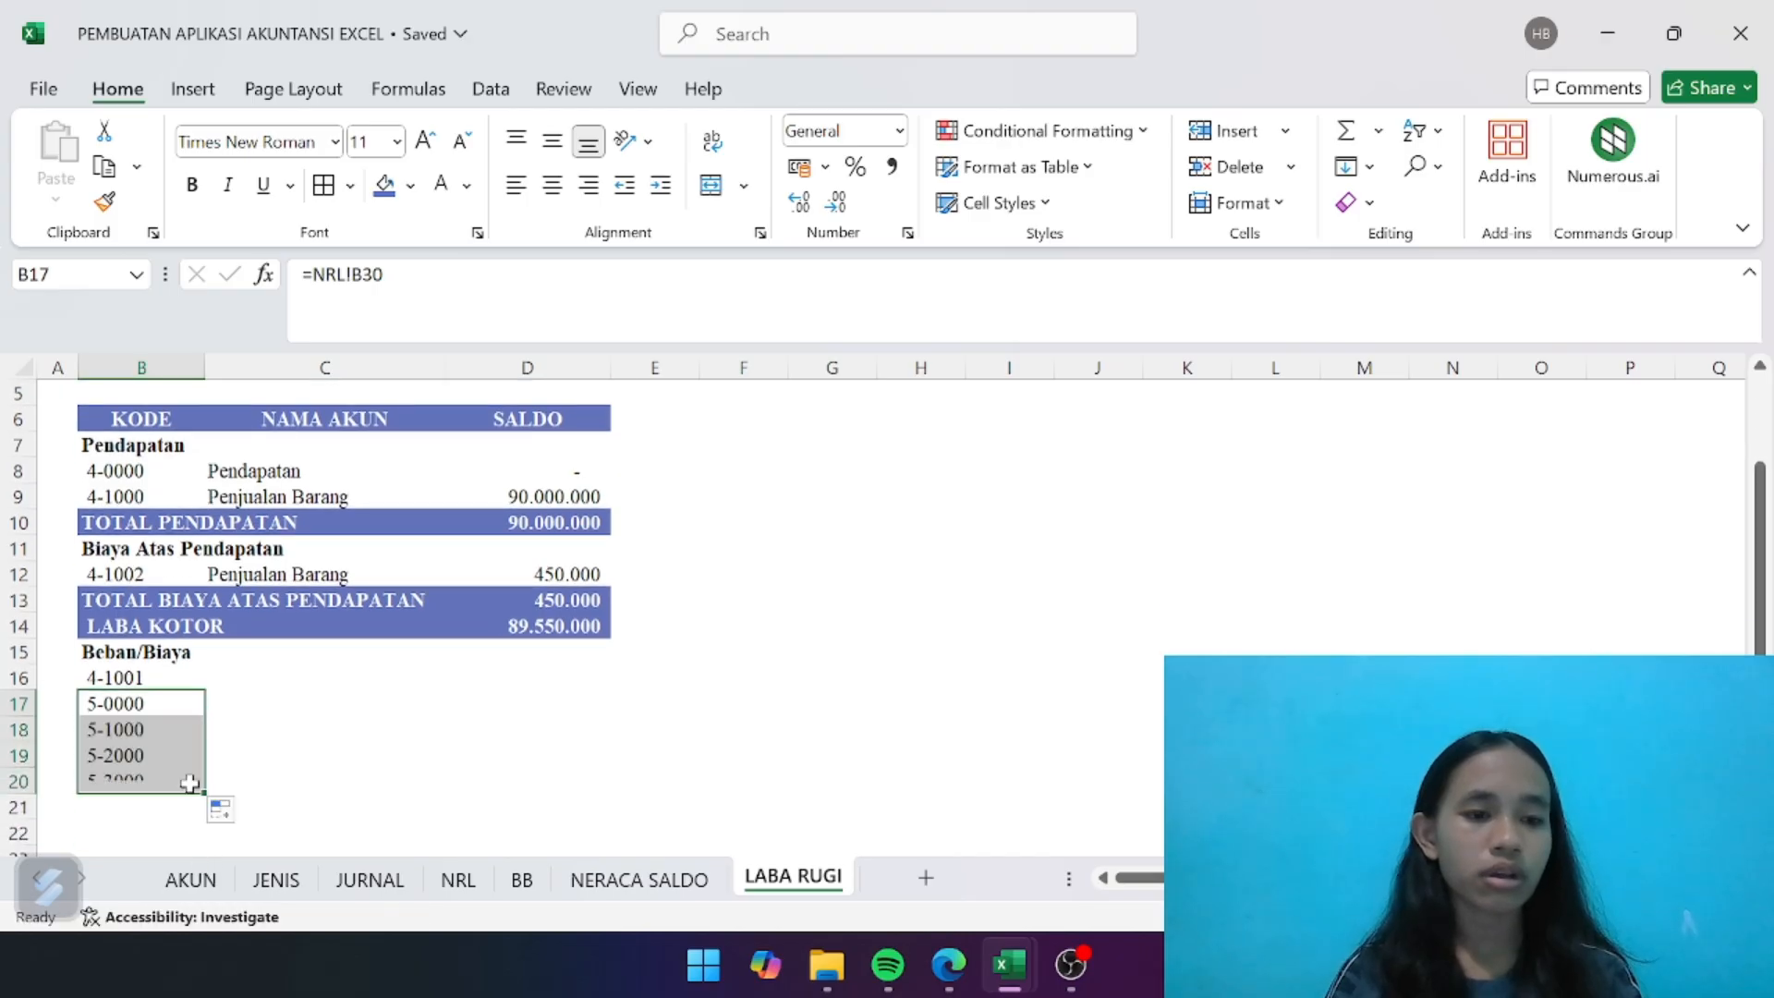
{"action": "left_click", "coordinate": [270, 759]}
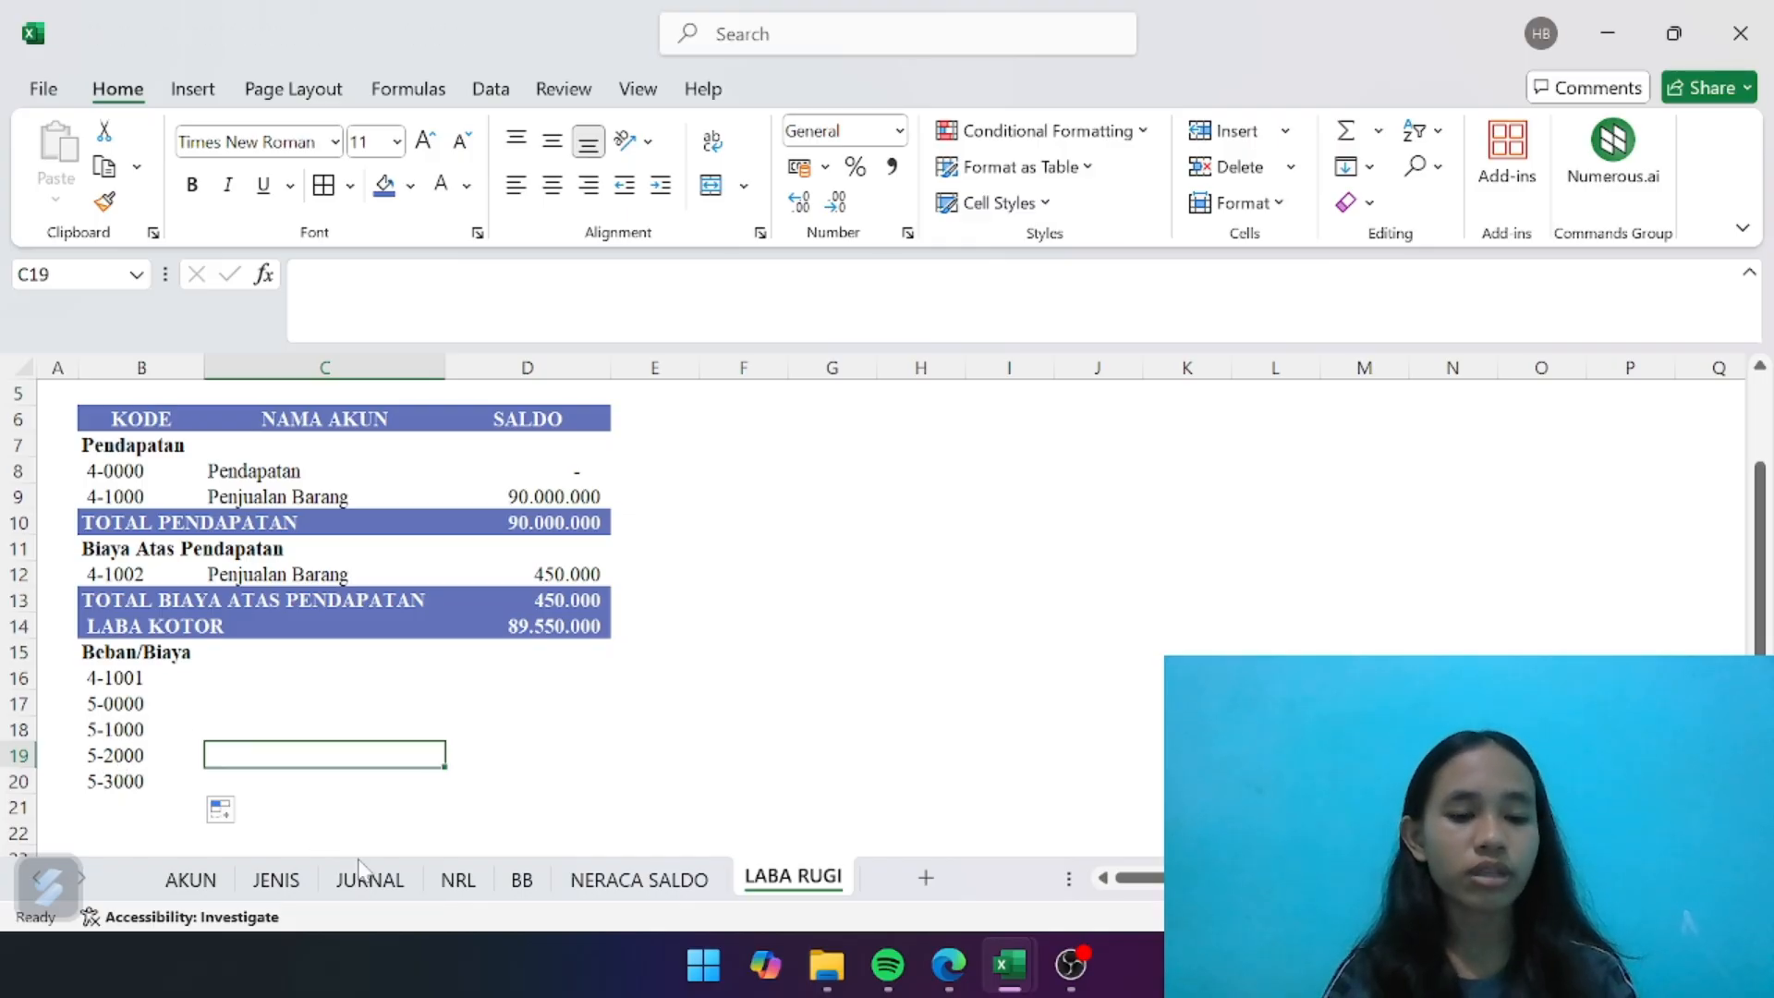
- Check the expense account names on the NRL sheet, and copy the account-name lookup formula from C12 on LABA RUGI into C16
{"action": "left_click", "coordinate": [442, 882]}
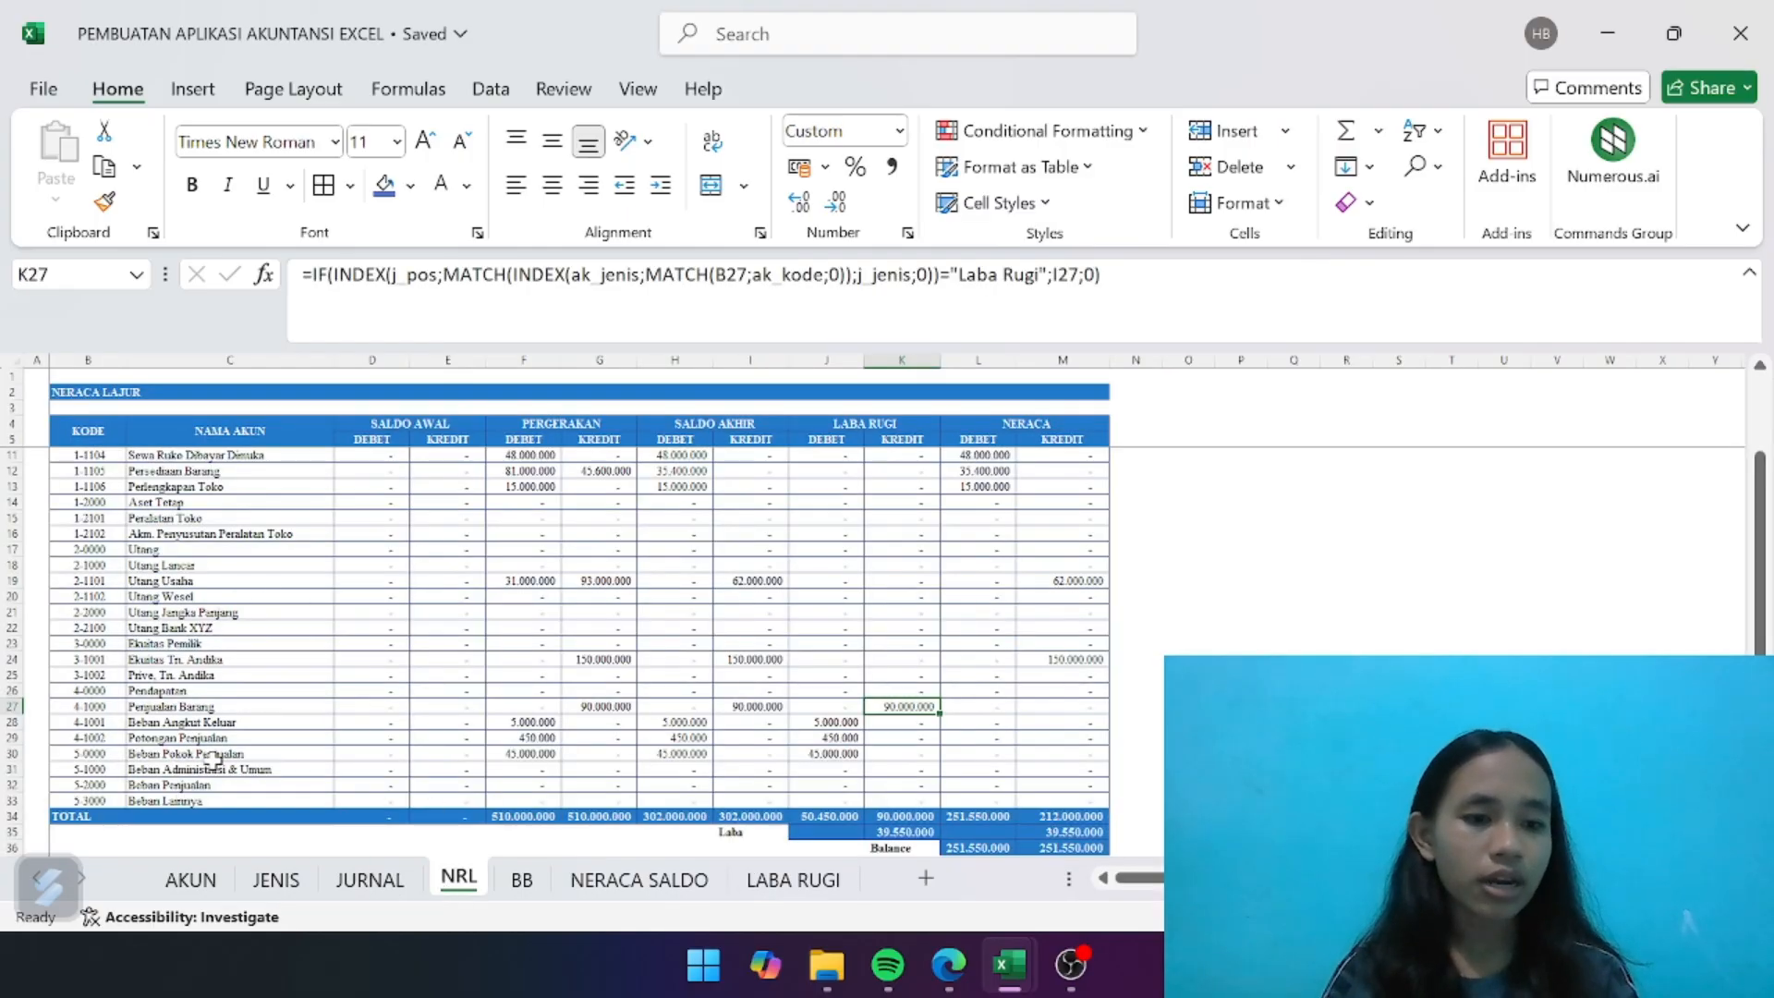
{"action": "scroll", "coordinate": [215, 760], "scroll_direction": "up", "scroll_amount": 3}
{"action": "scroll", "coordinate": [215, 762], "scroll_direction": "left", "scroll_amount": 2}
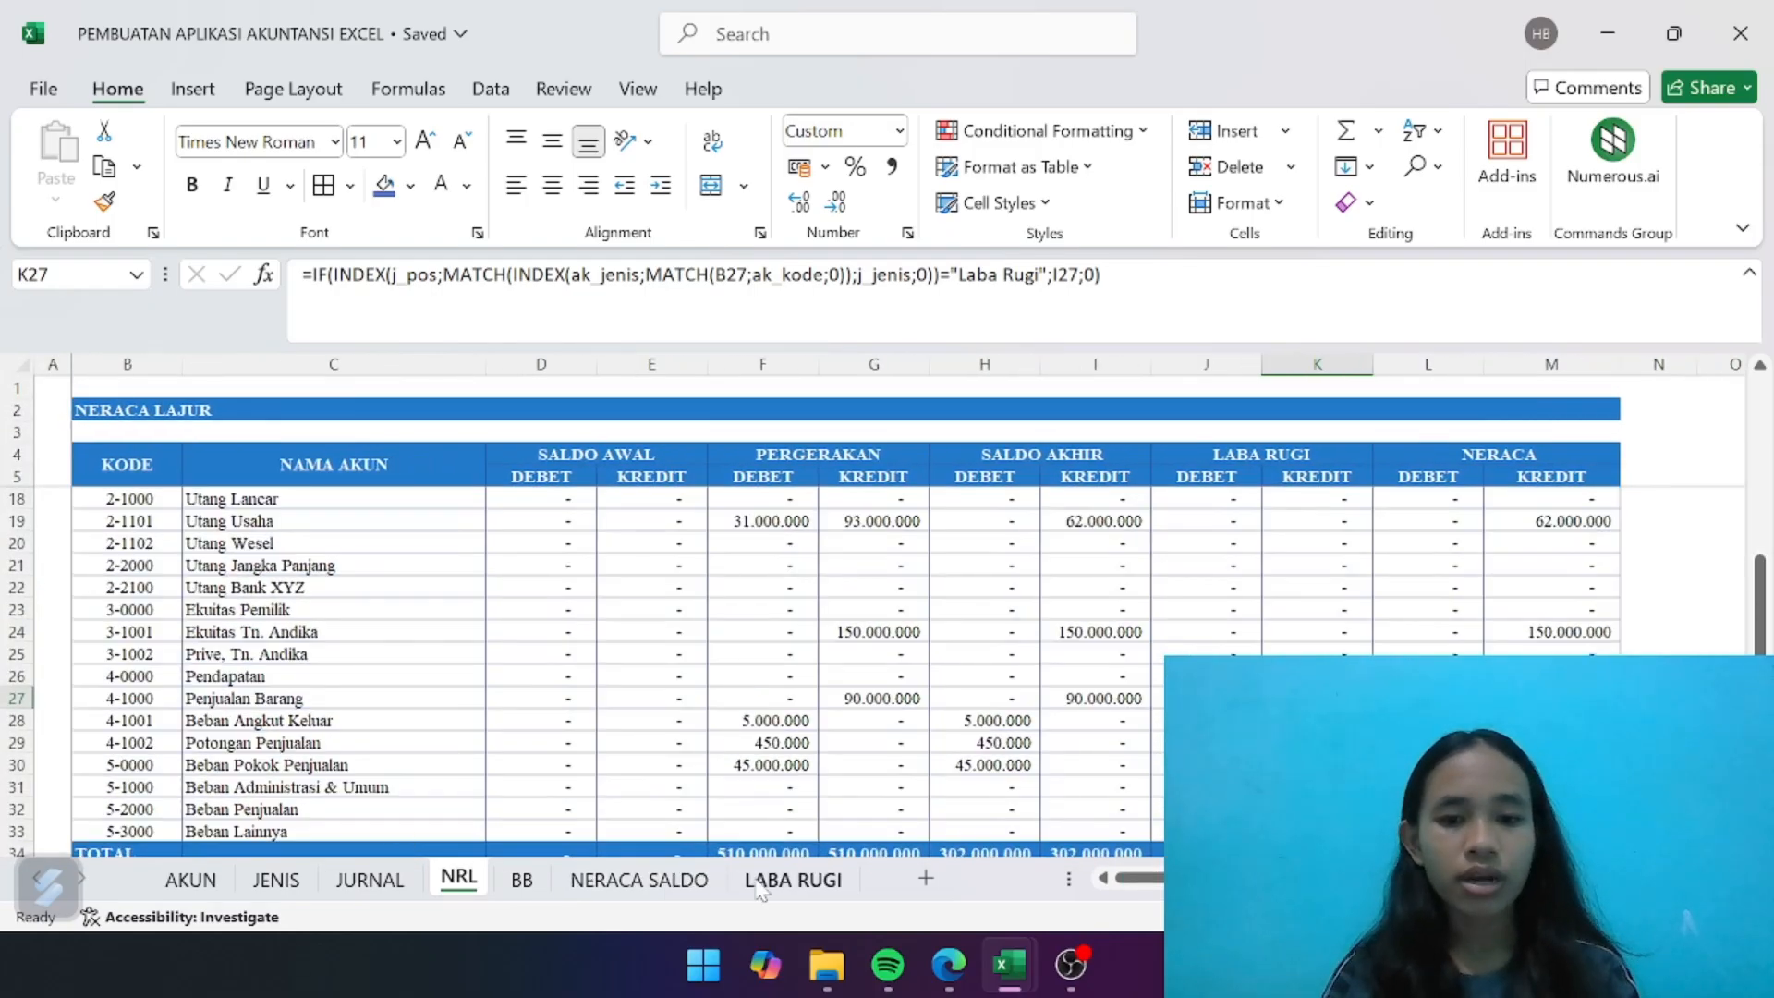
{"action": "left_click", "coordinate": [793, 879]}
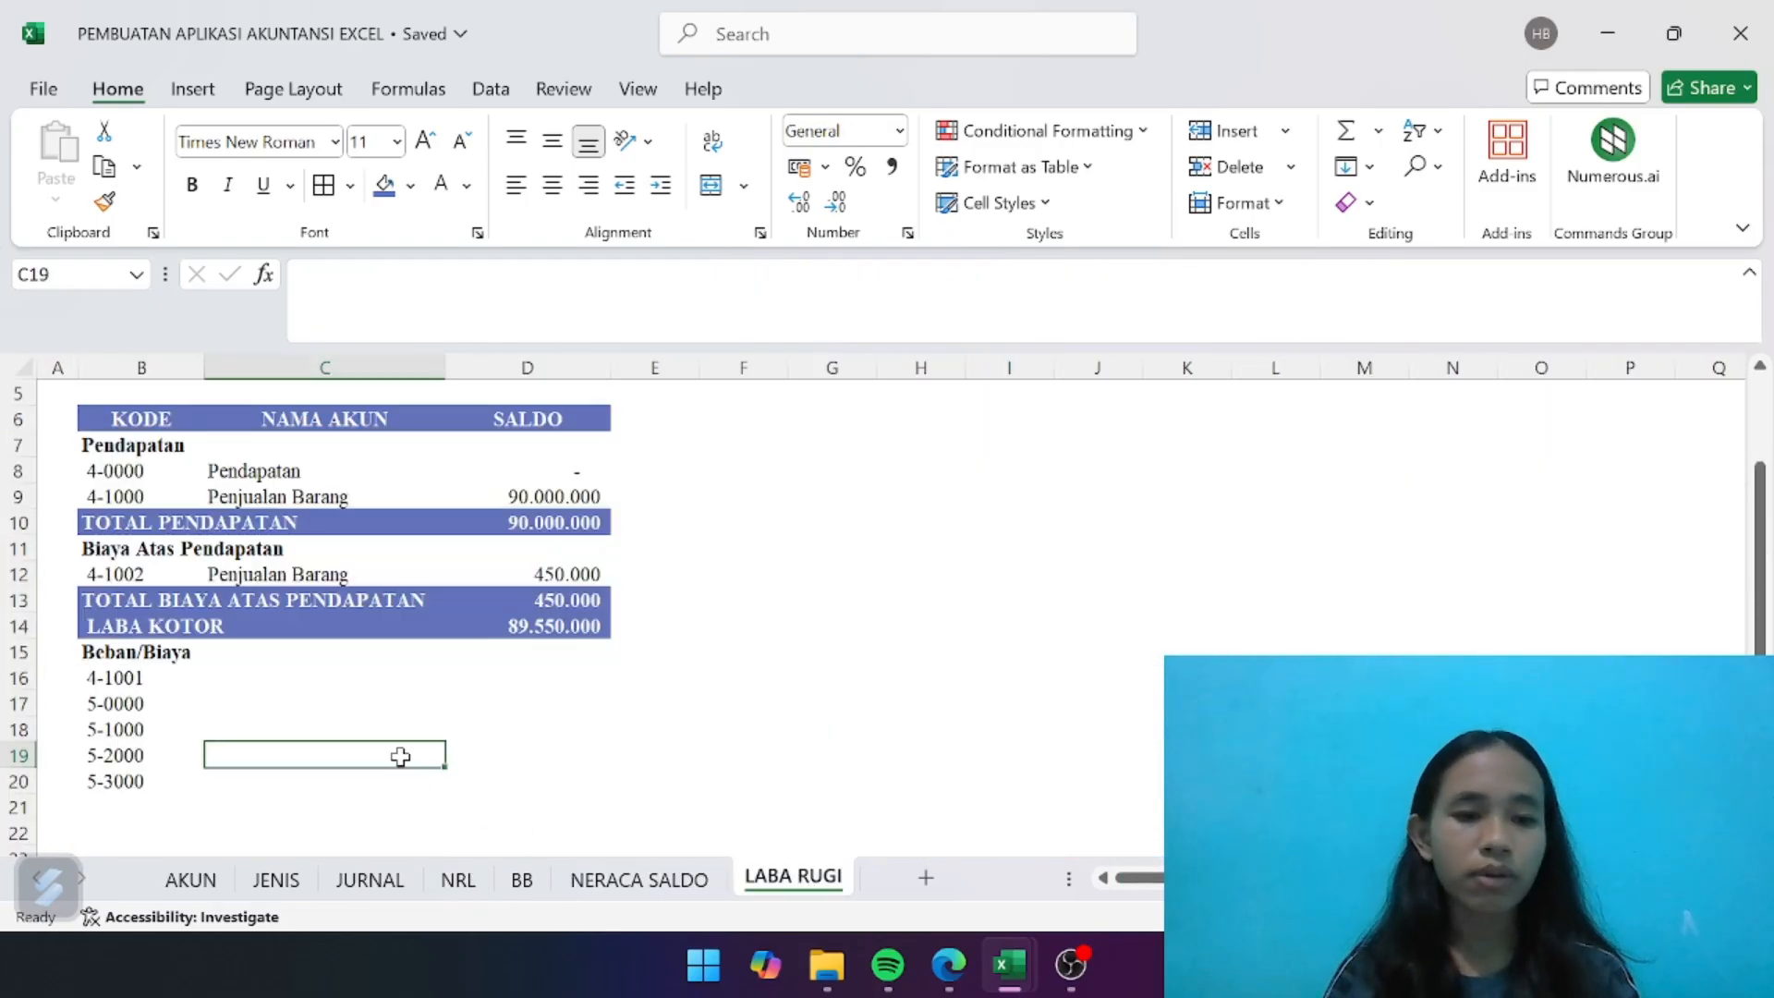
{"action": "left_click", "coordinate": [315, 574]}
{"action": "key", "text": "ctrl+c"}
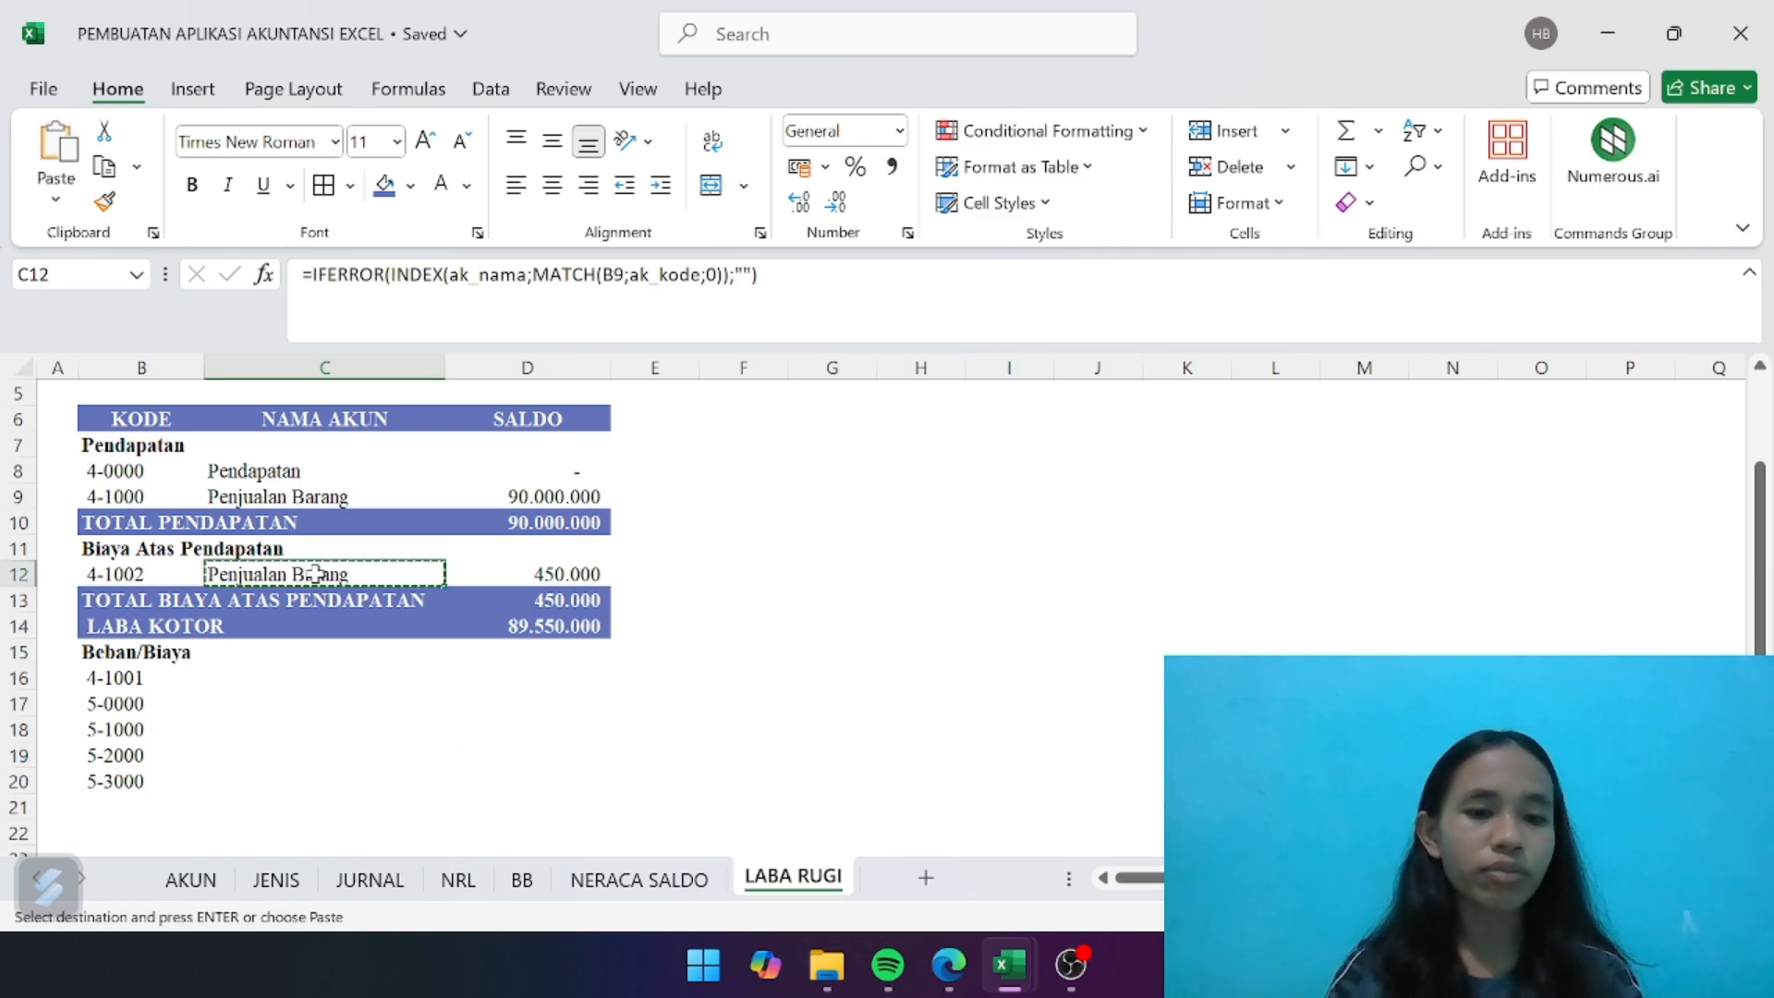
{"action": "left_click", "coordinate": [275, 676]}
{"action": "key", "text": "ctrl+v"}
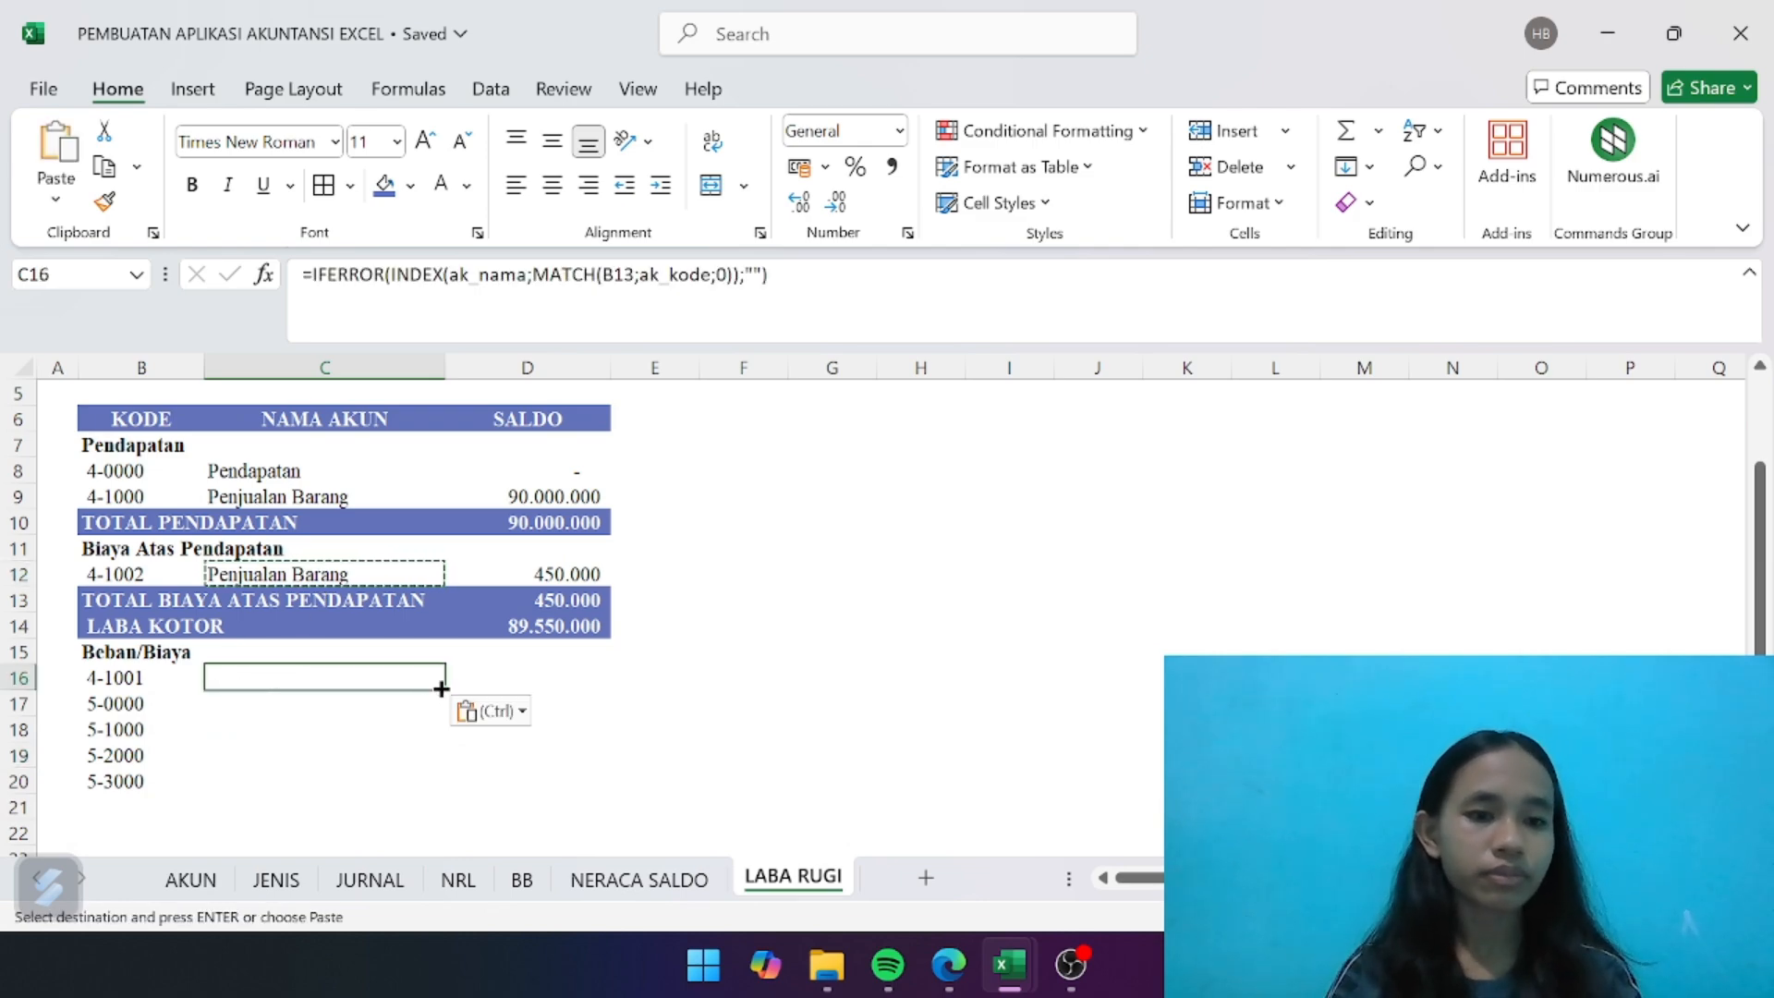
{"action": "left_click", "coordinate": [359, 783]}
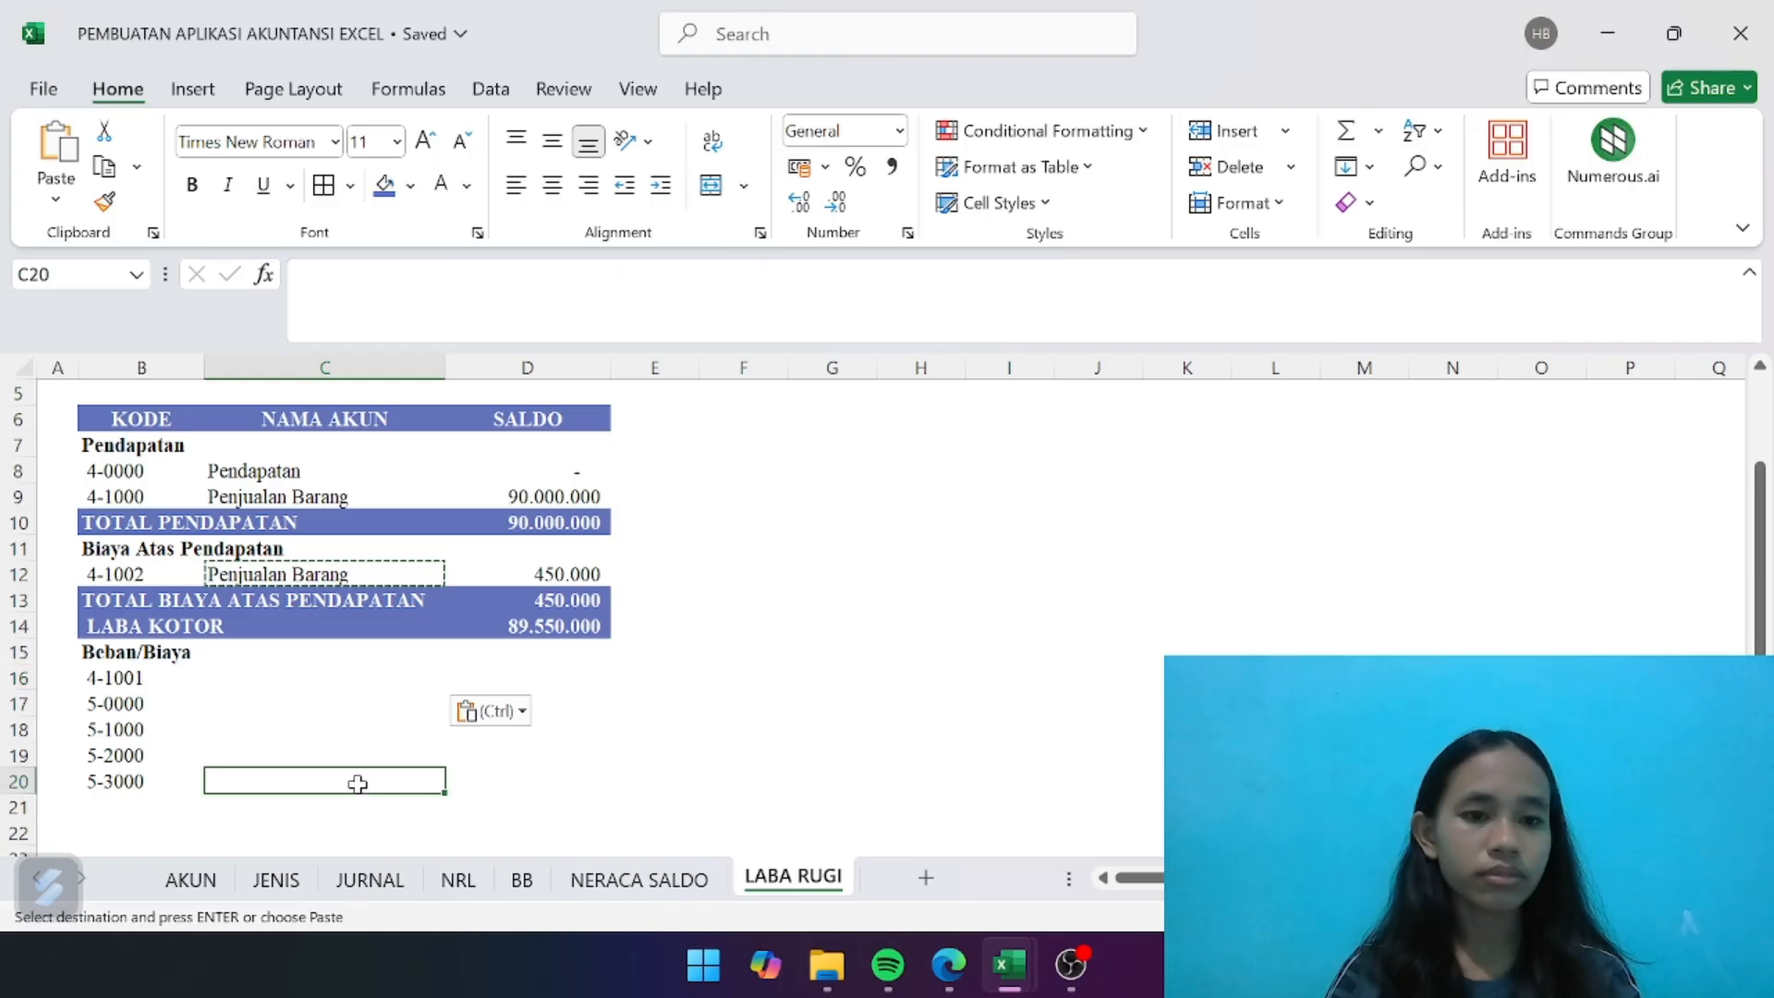
{"action": "left_click", "coordinate": [344, 682]}
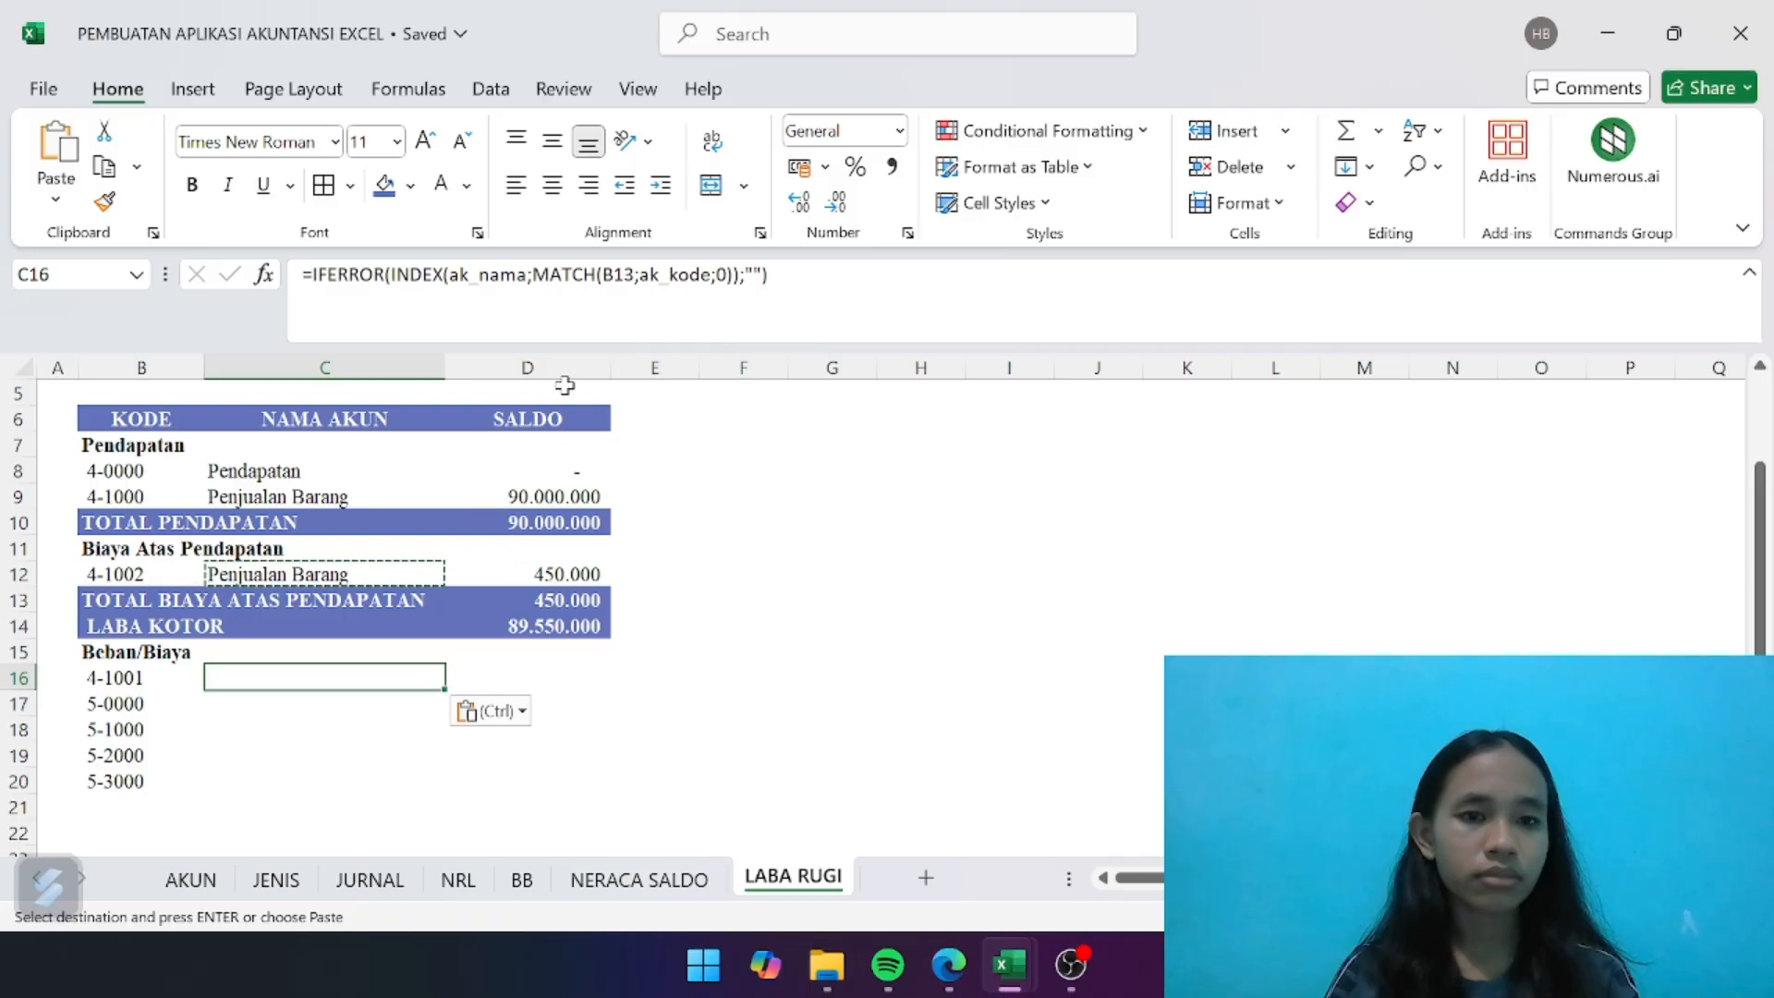
- Correct the account-name lookup formula in C16 so that its MATCH uses code cell B16
{"action": "left_click", "coordinate": [664, 332]}
{"action": "key", "text": "BackSpace"}
{"action": "key", "text": "BackSpace"}
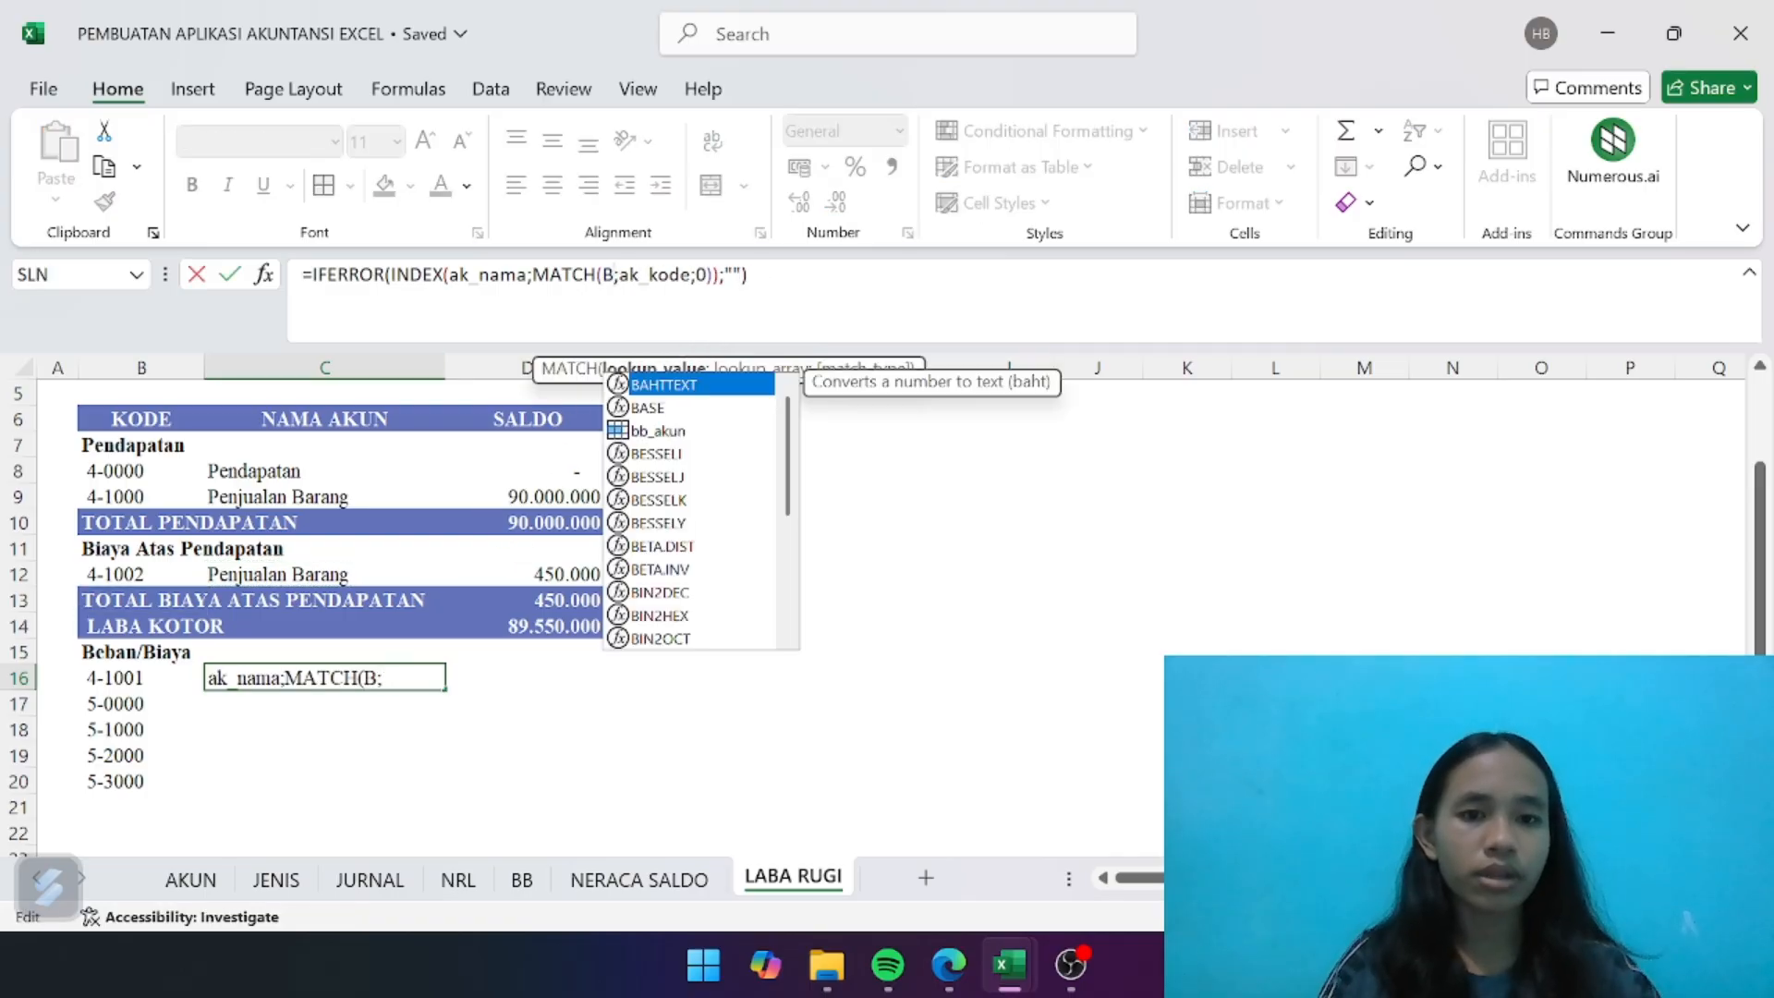
{"action": "type", "text": "16"}
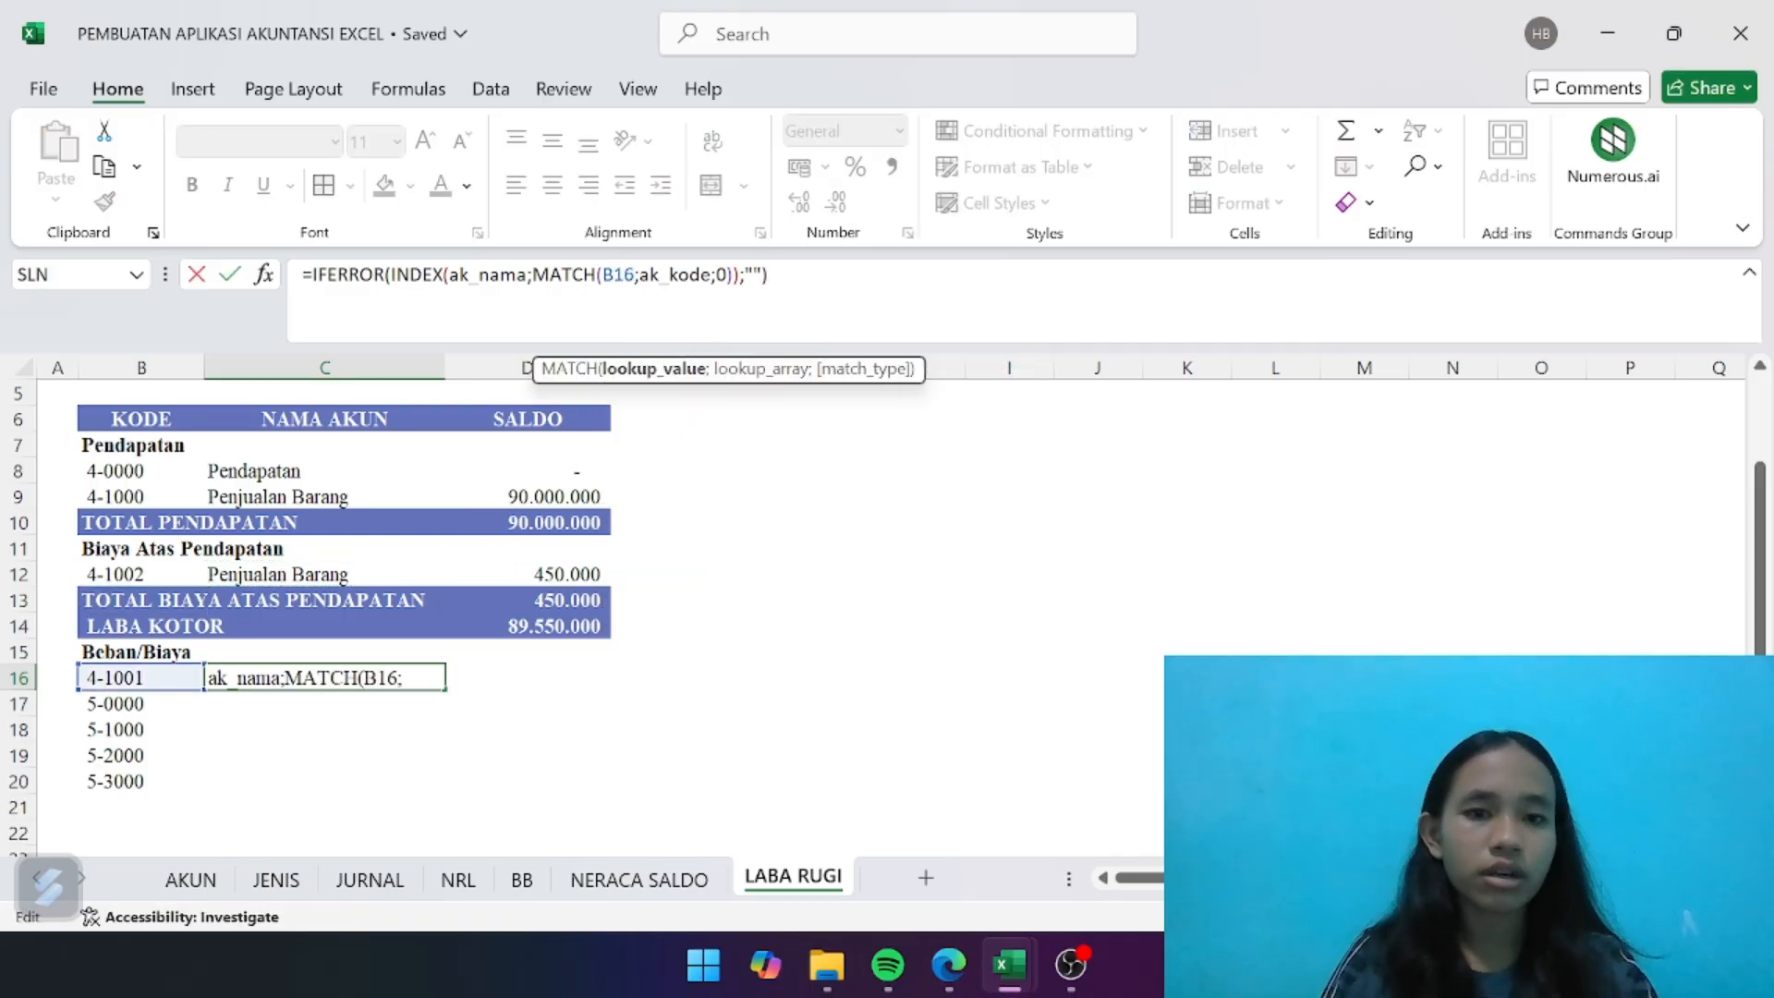
{"action": "key", "text": "Return"}
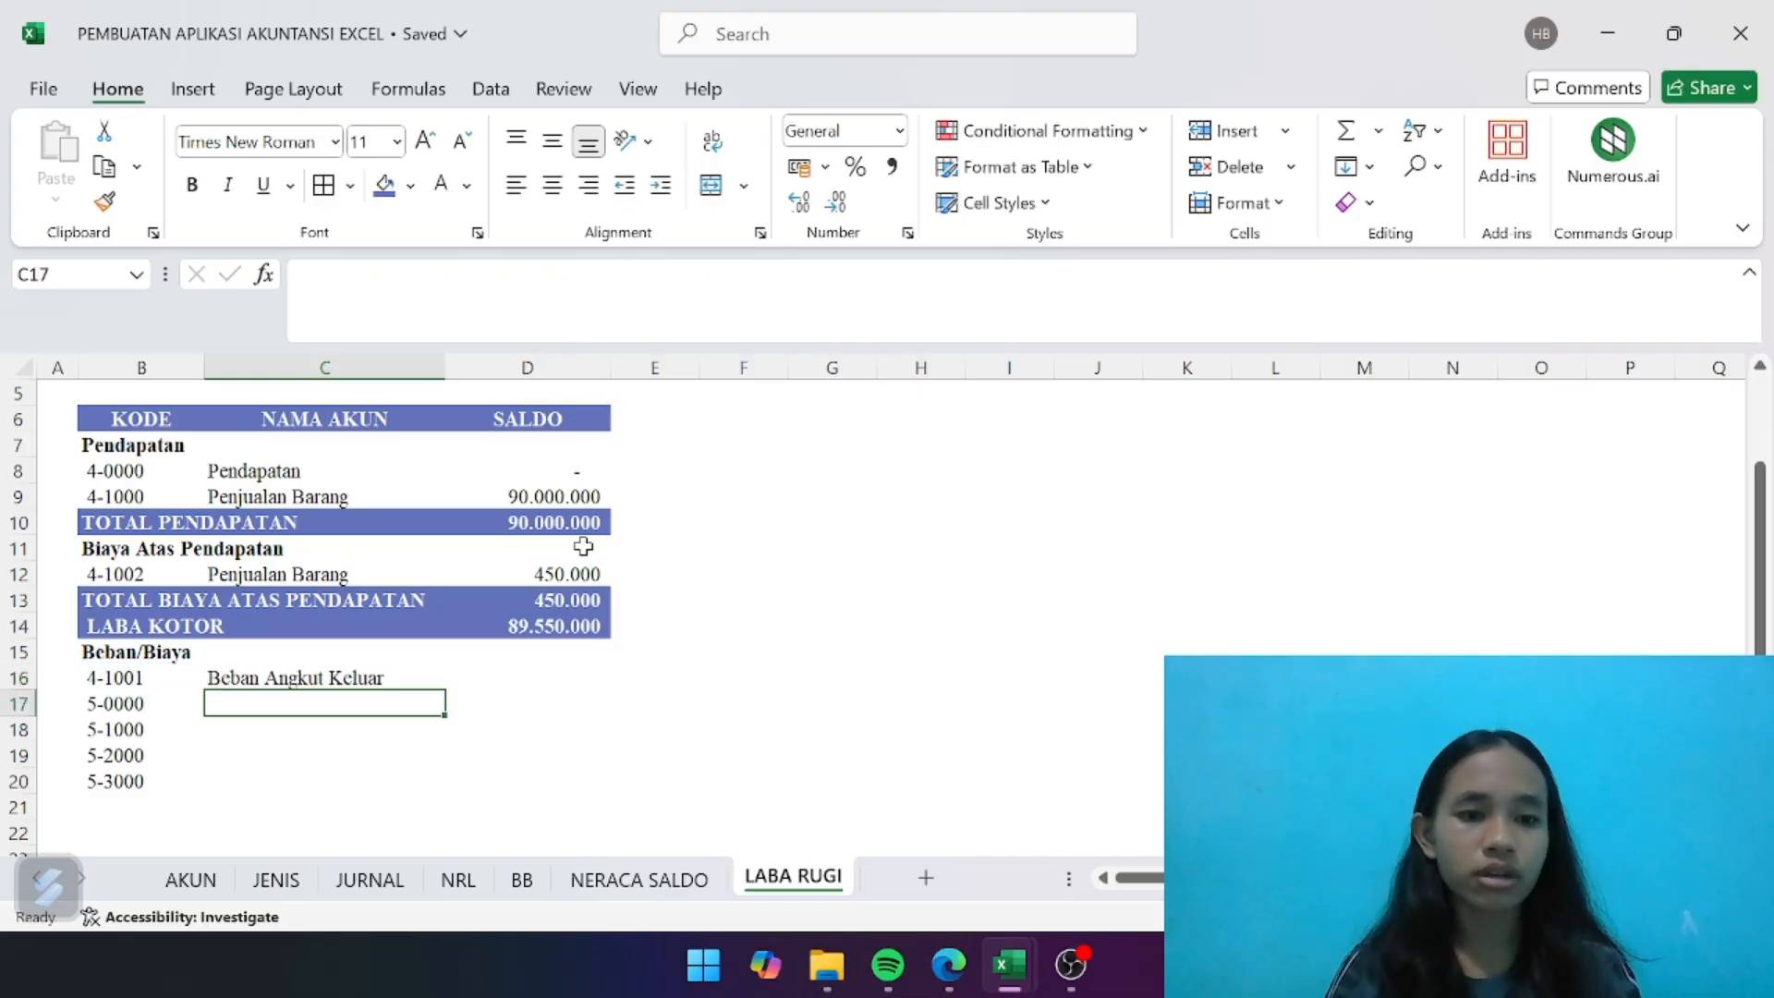
- Fill the account-name formula from C16 down to C20 and widen column C to fit the longest expense name
{"action": "left_click", "coordinate": [422, 679]}
{"action": "left_click_drag", "start_coordinate": [444, 689], "coordinate": [434, 796]}
{"action": "left_click", "coordinate": [566, 760]}
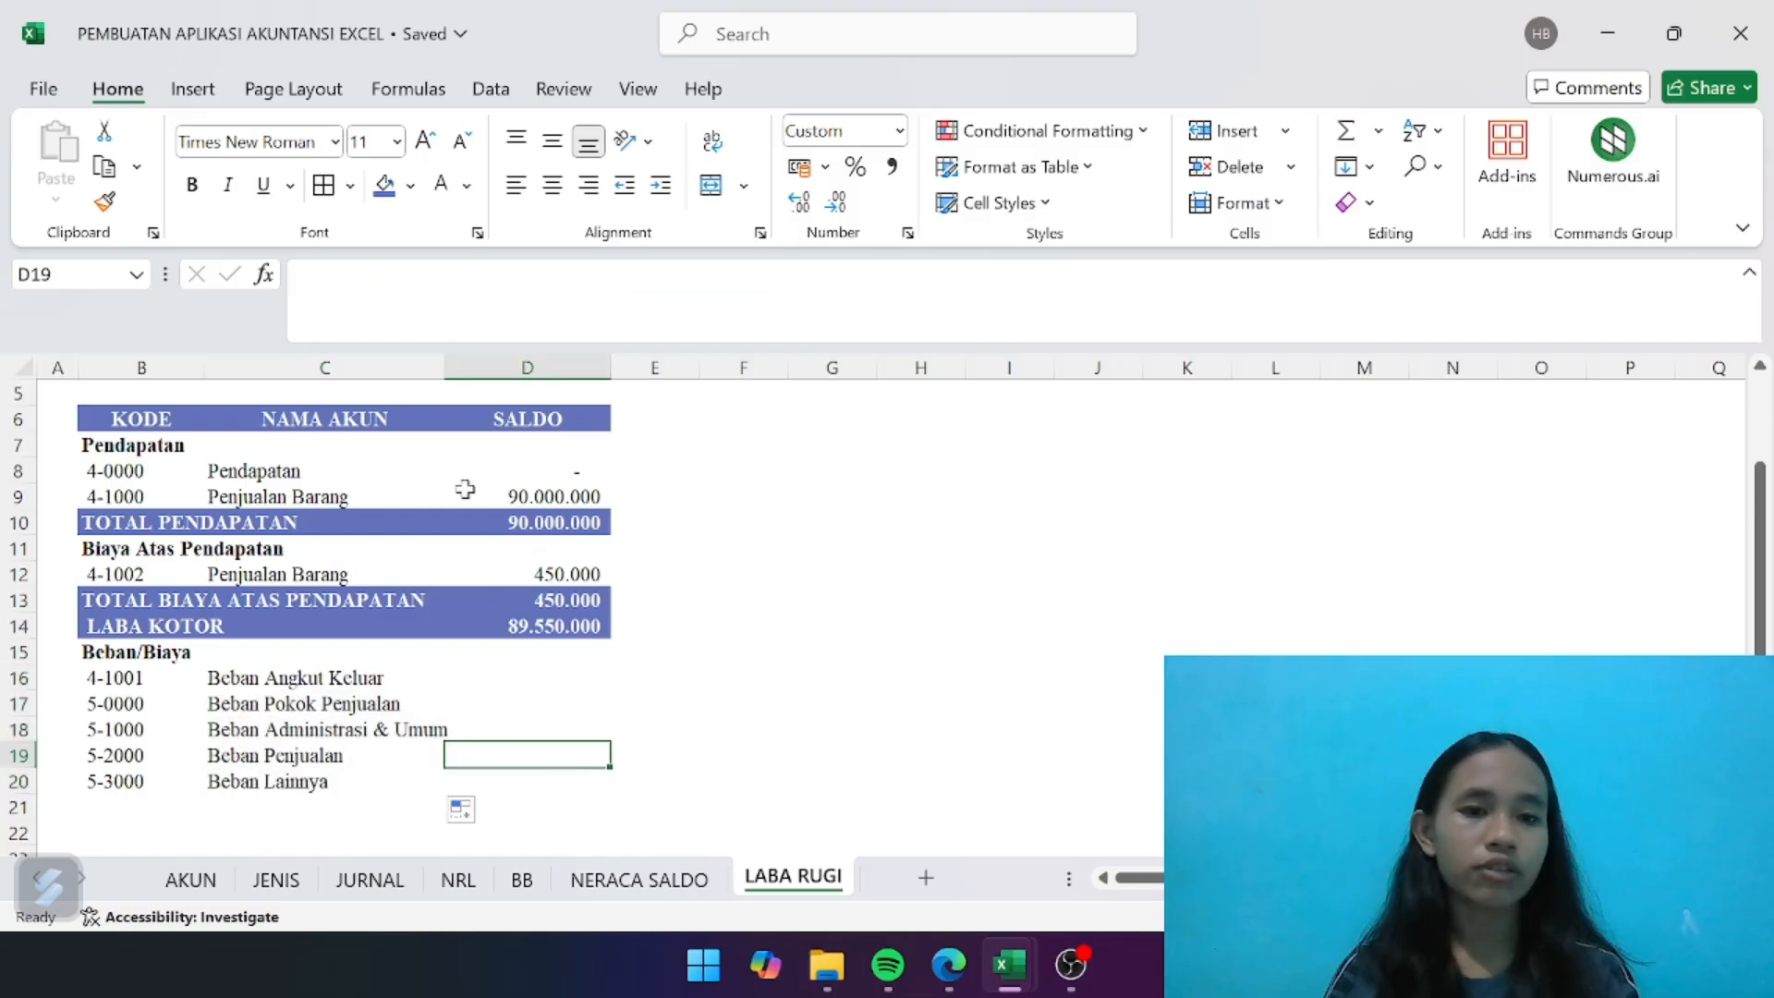
{"action": "left_click_drag", "start_coordinate": [443, 378], "coordinate": [498, 360]}
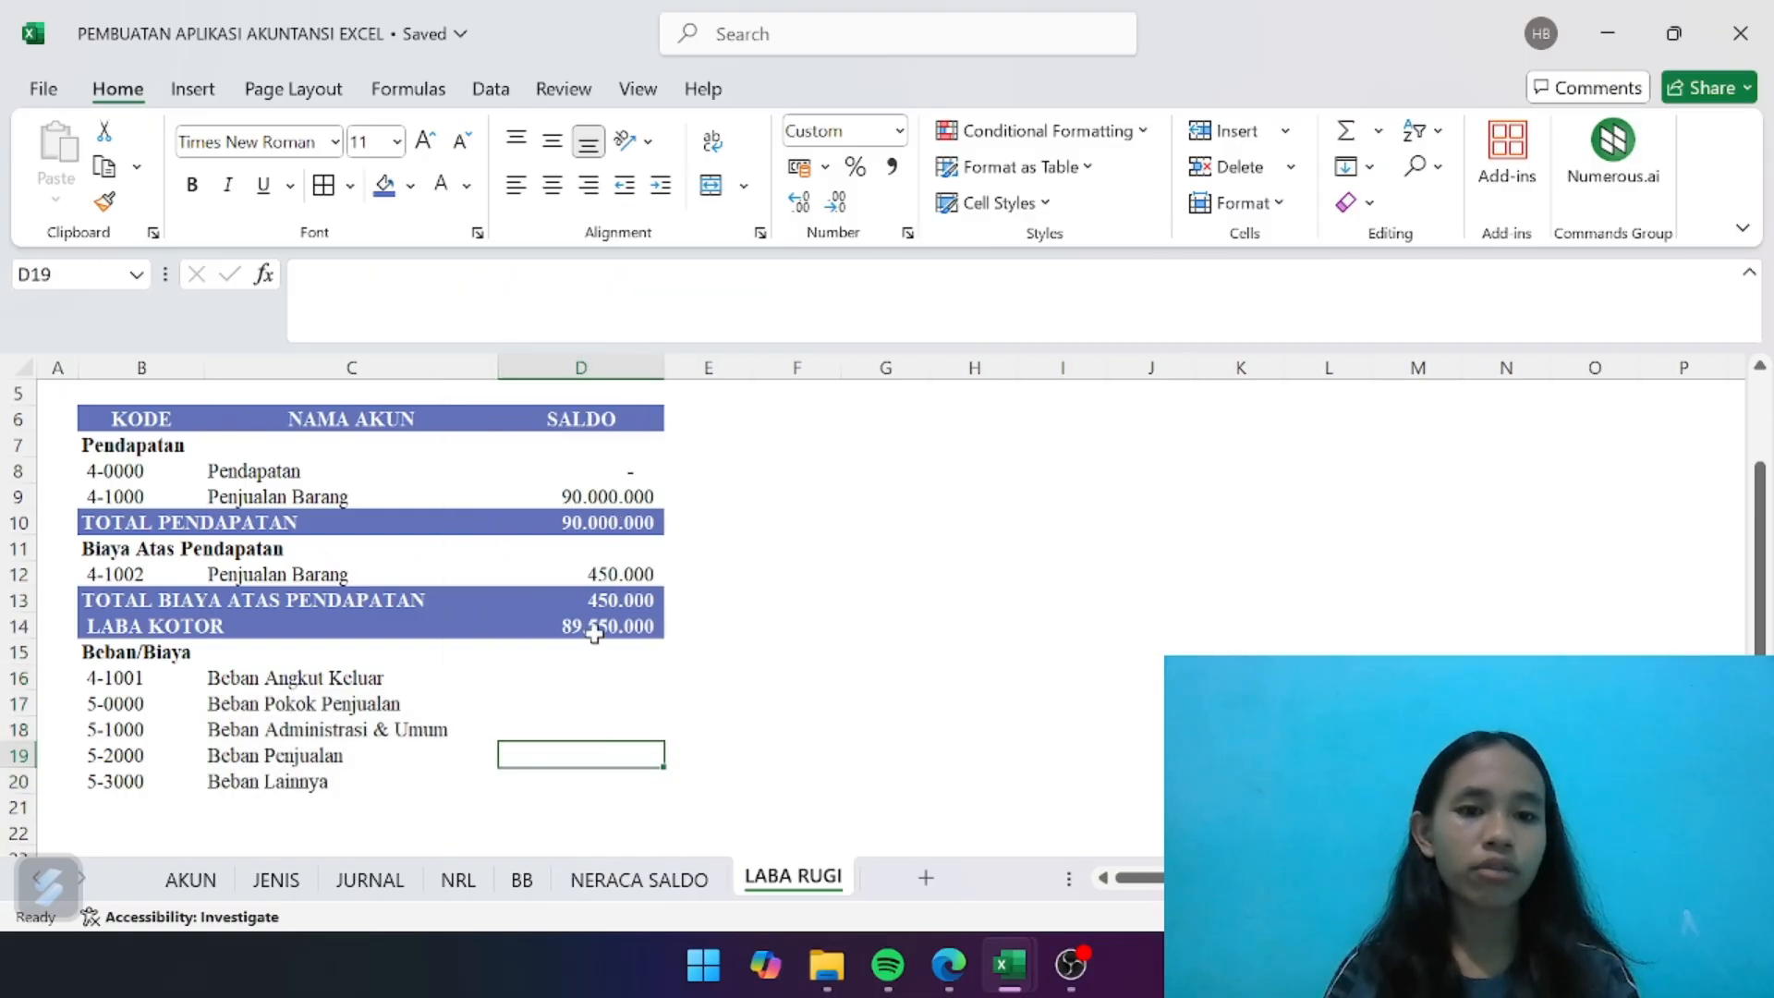
- Copy the balance formula from D12 into D16 and down to D20, and check the expense balances against the NERACA SALDO sheet
{"action": "left_click", "coordinate": [617, 570]}
{"action": "key", "text": "ctrl+c"}
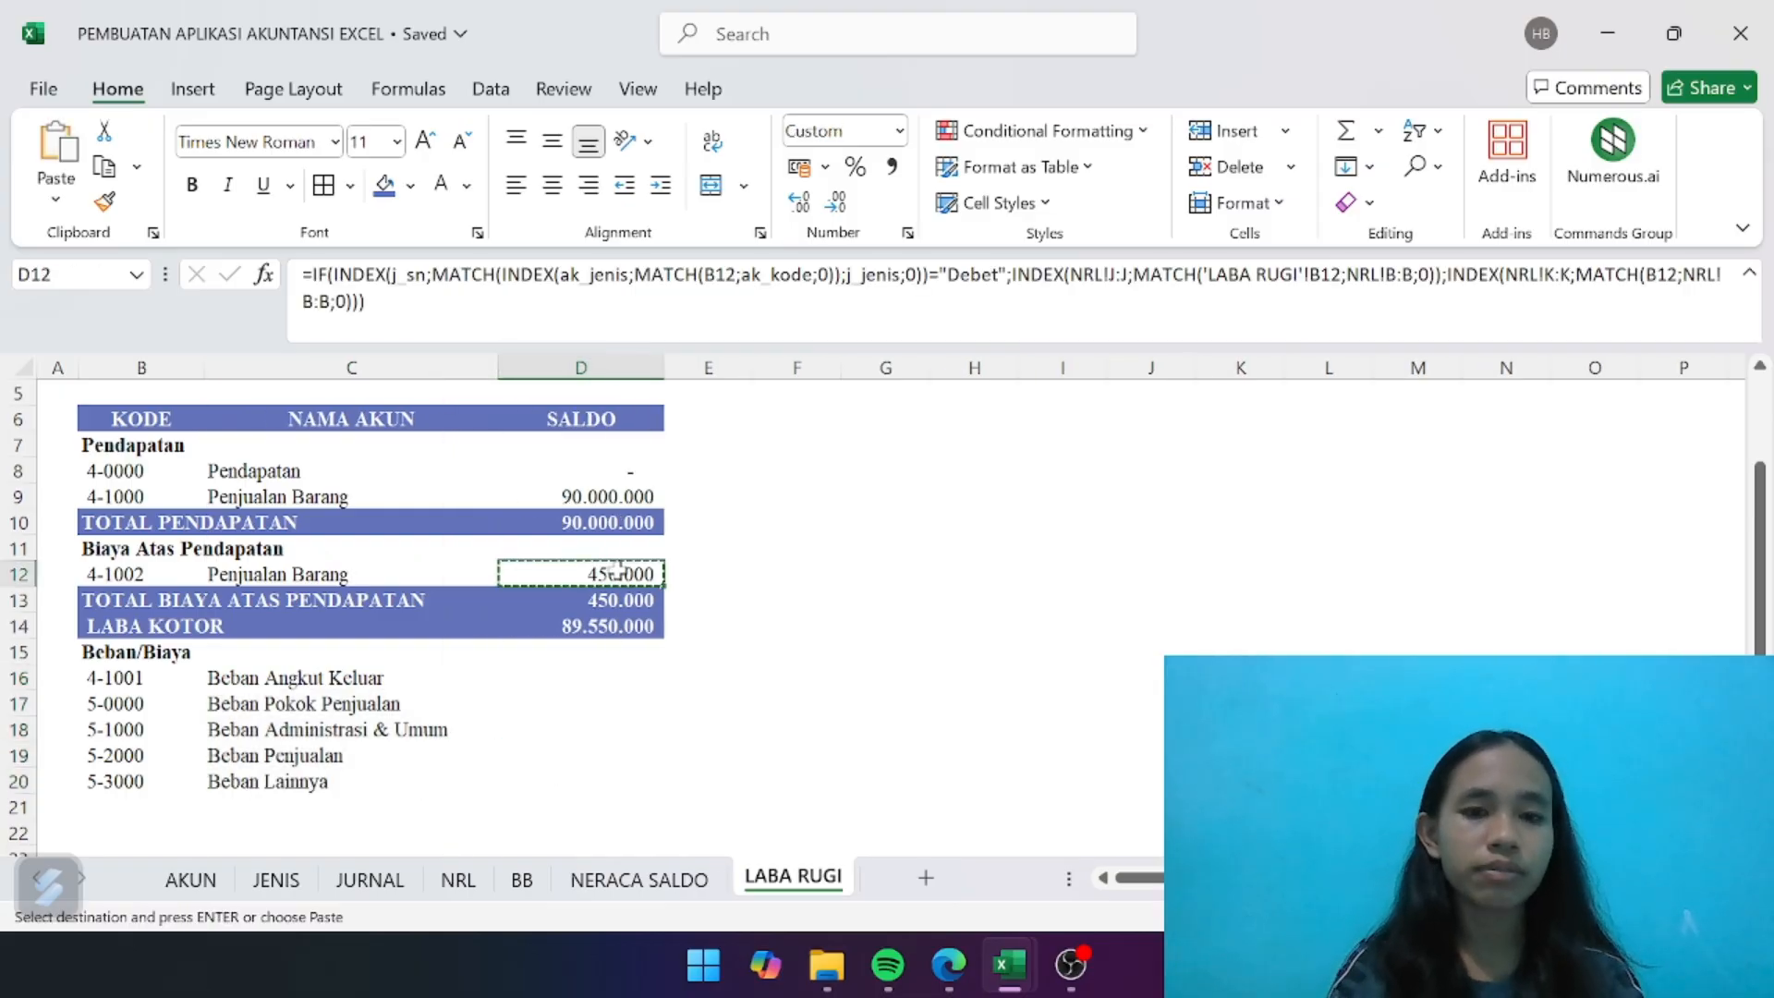
{"action": "left_click", "coordinate": [583, 671]}
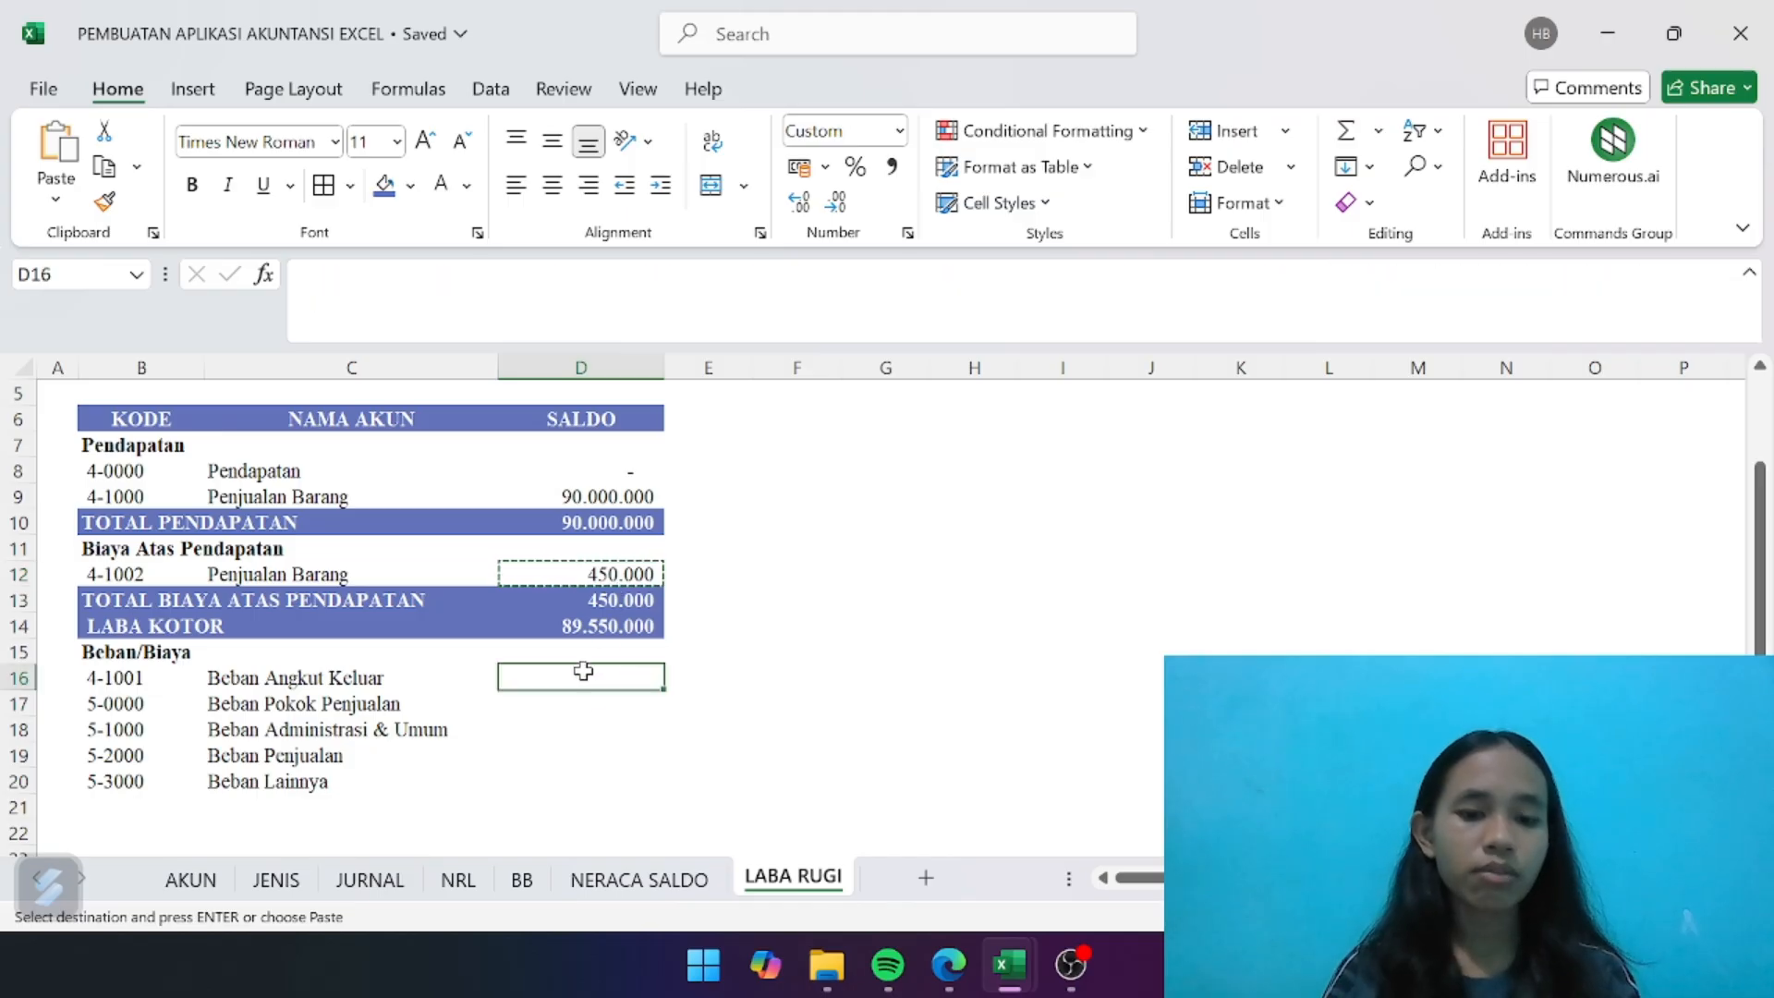
{"action": "key", "text": "ctrl+v"}
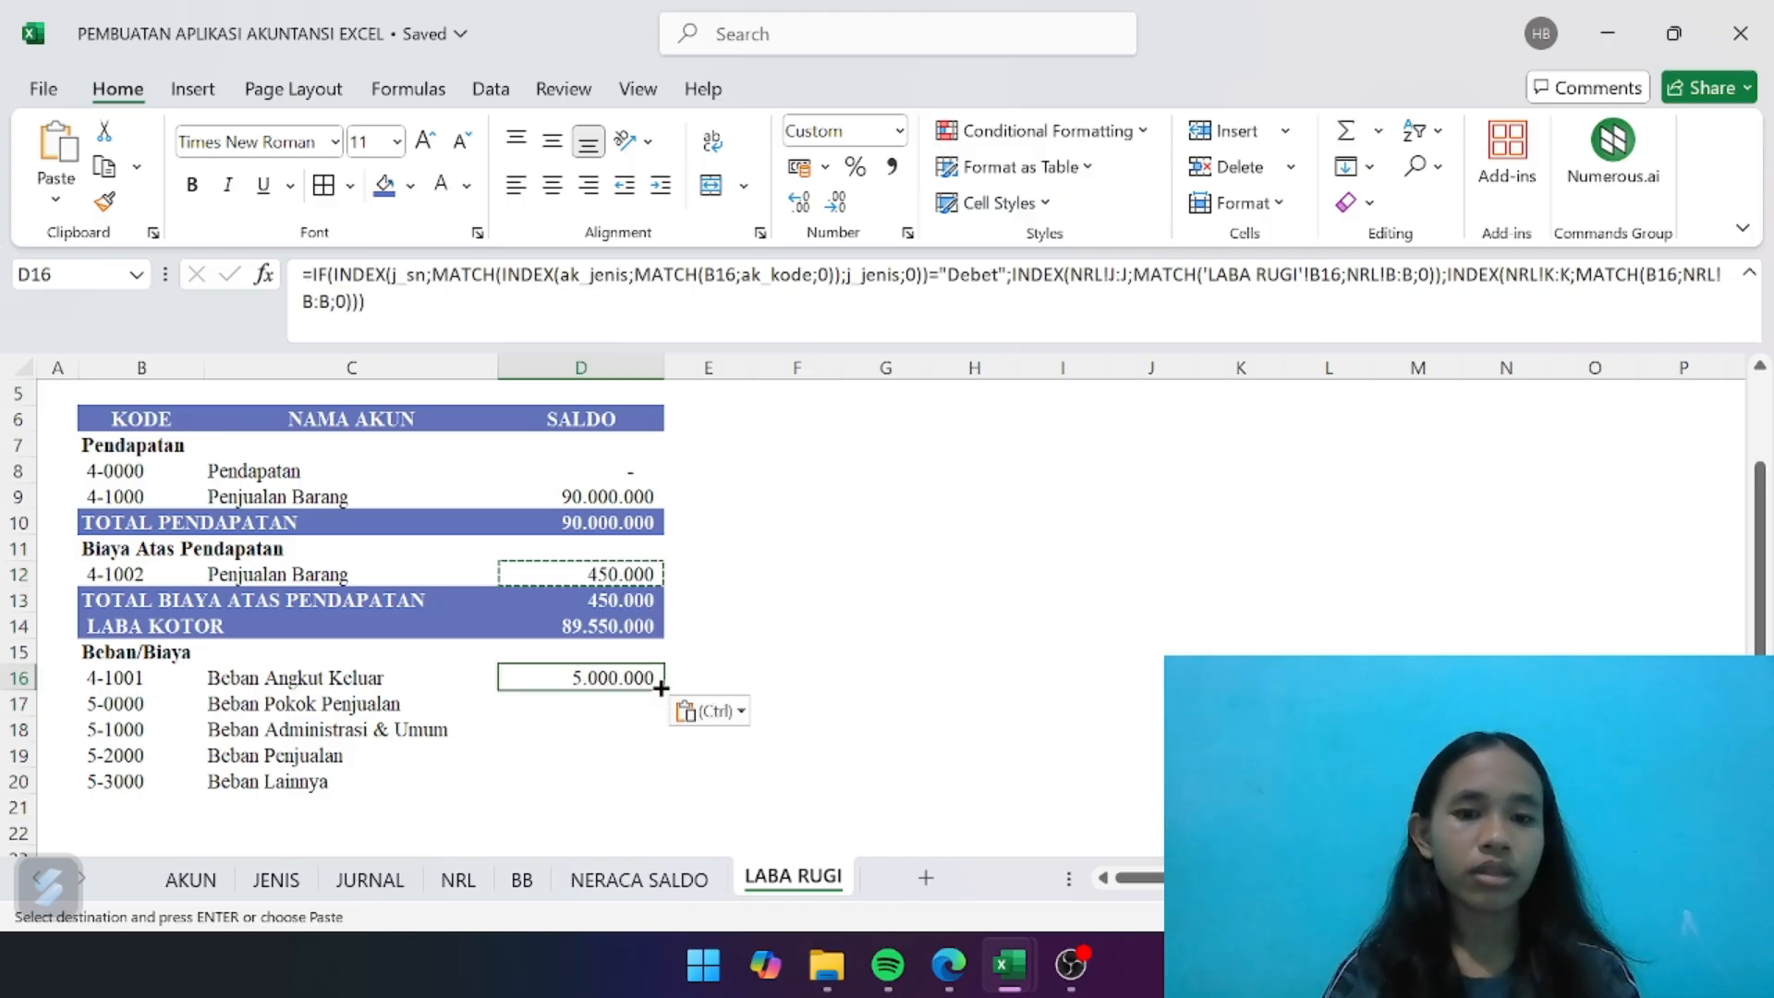
{"action": "left_click_drag", "start_coordinate": [655, 689], "coordinate": [649, 793]}
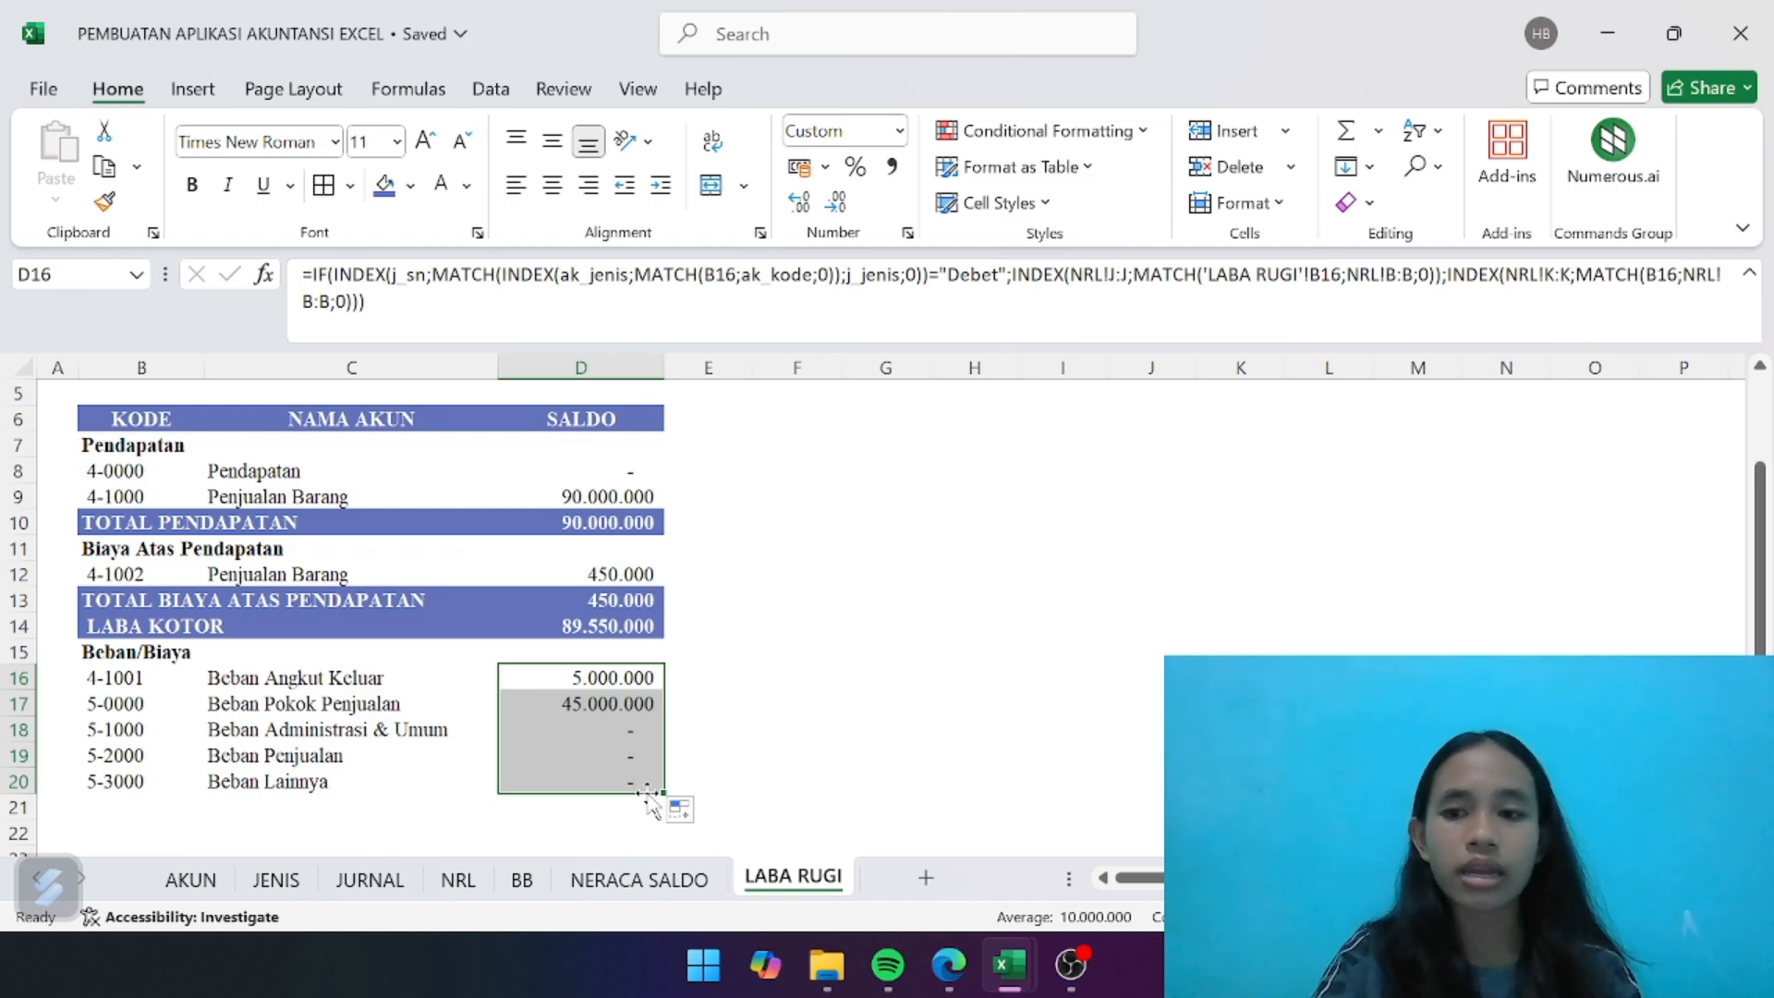
{"action": "left_click", "coordinate": [400, 702]}
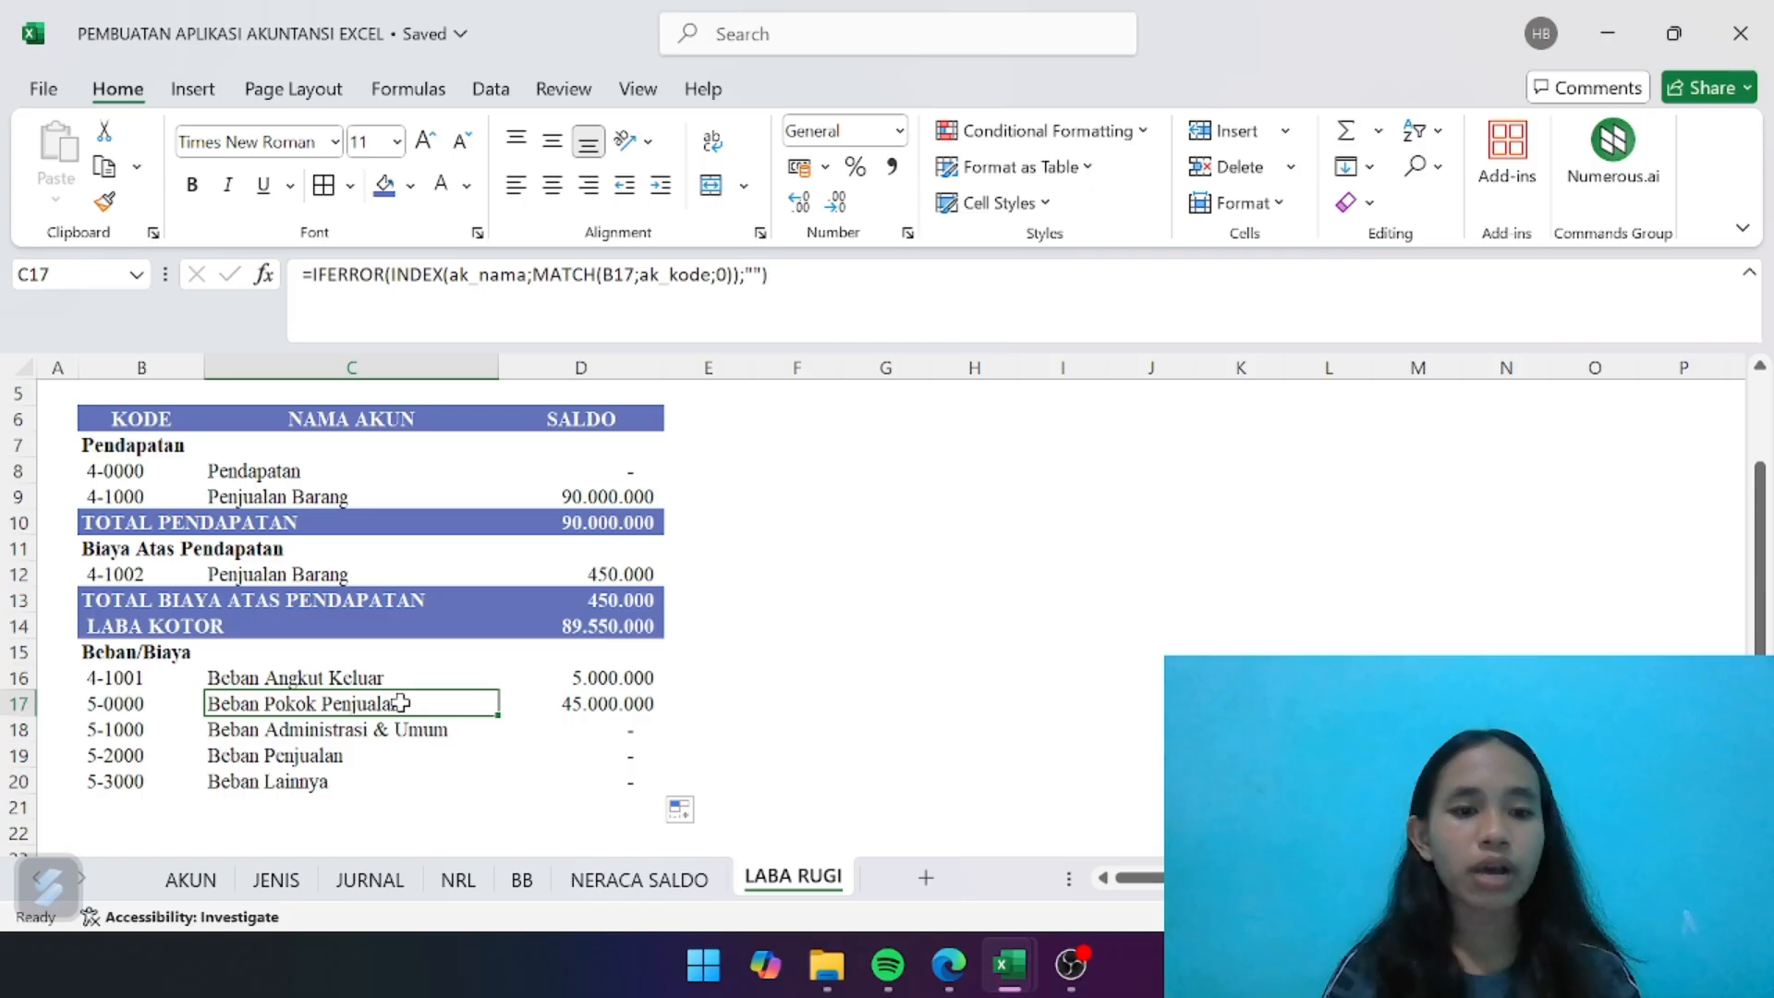
{"action": "left_click", "coordinate": [637, 880]}
{"action": "scroll", "coordinate": [484, 655], "scroll_direction": "down", "scroll_amount": 3}
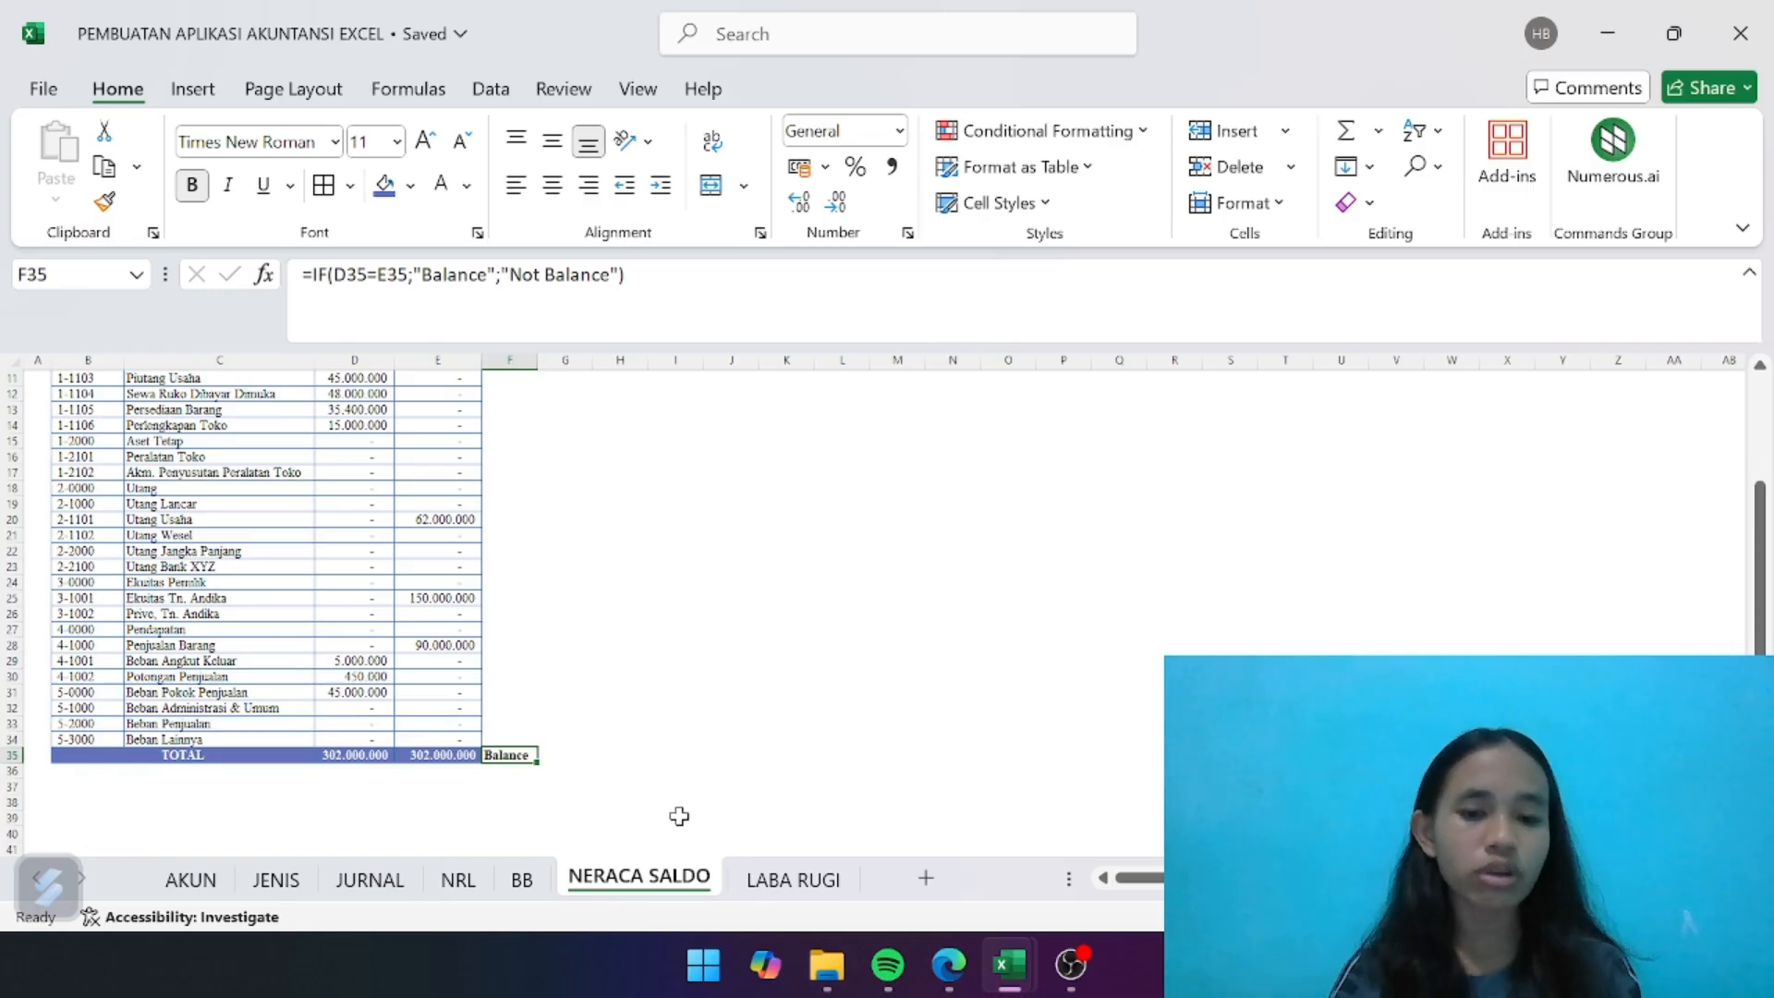
{"action": "left_click", "coordinate": [791, 850]}
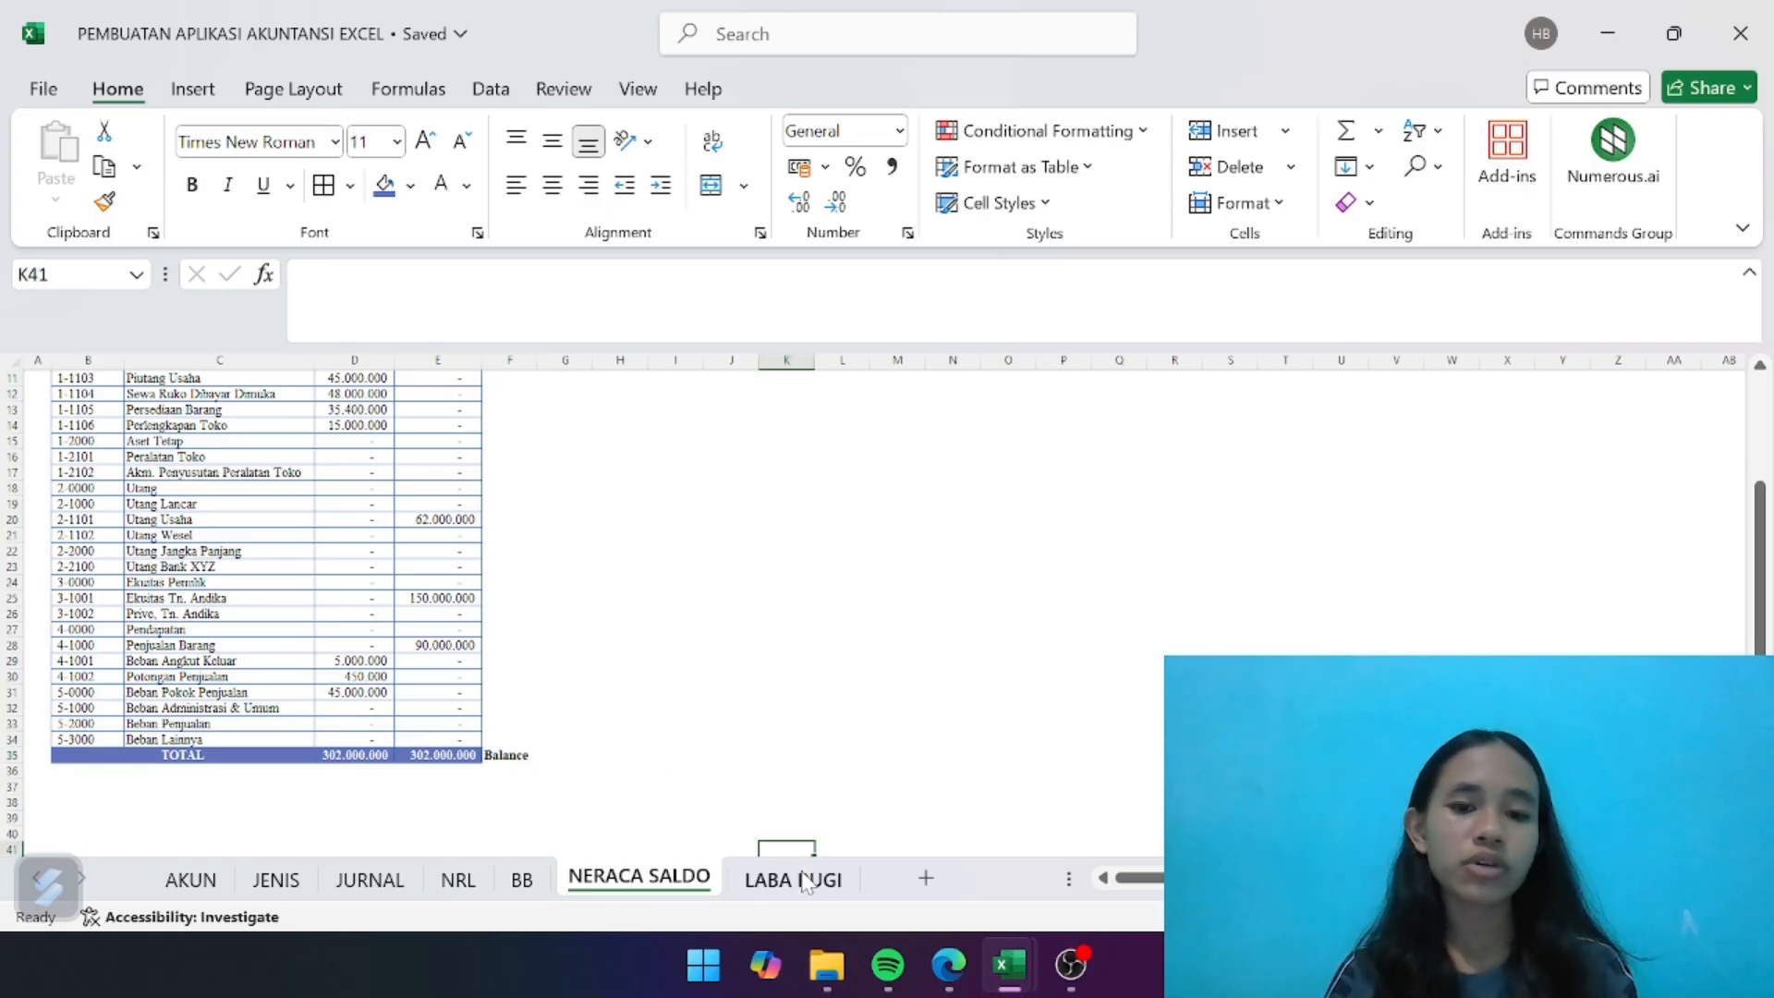
{"action": "left_click", "coordinate": [801, 880]}
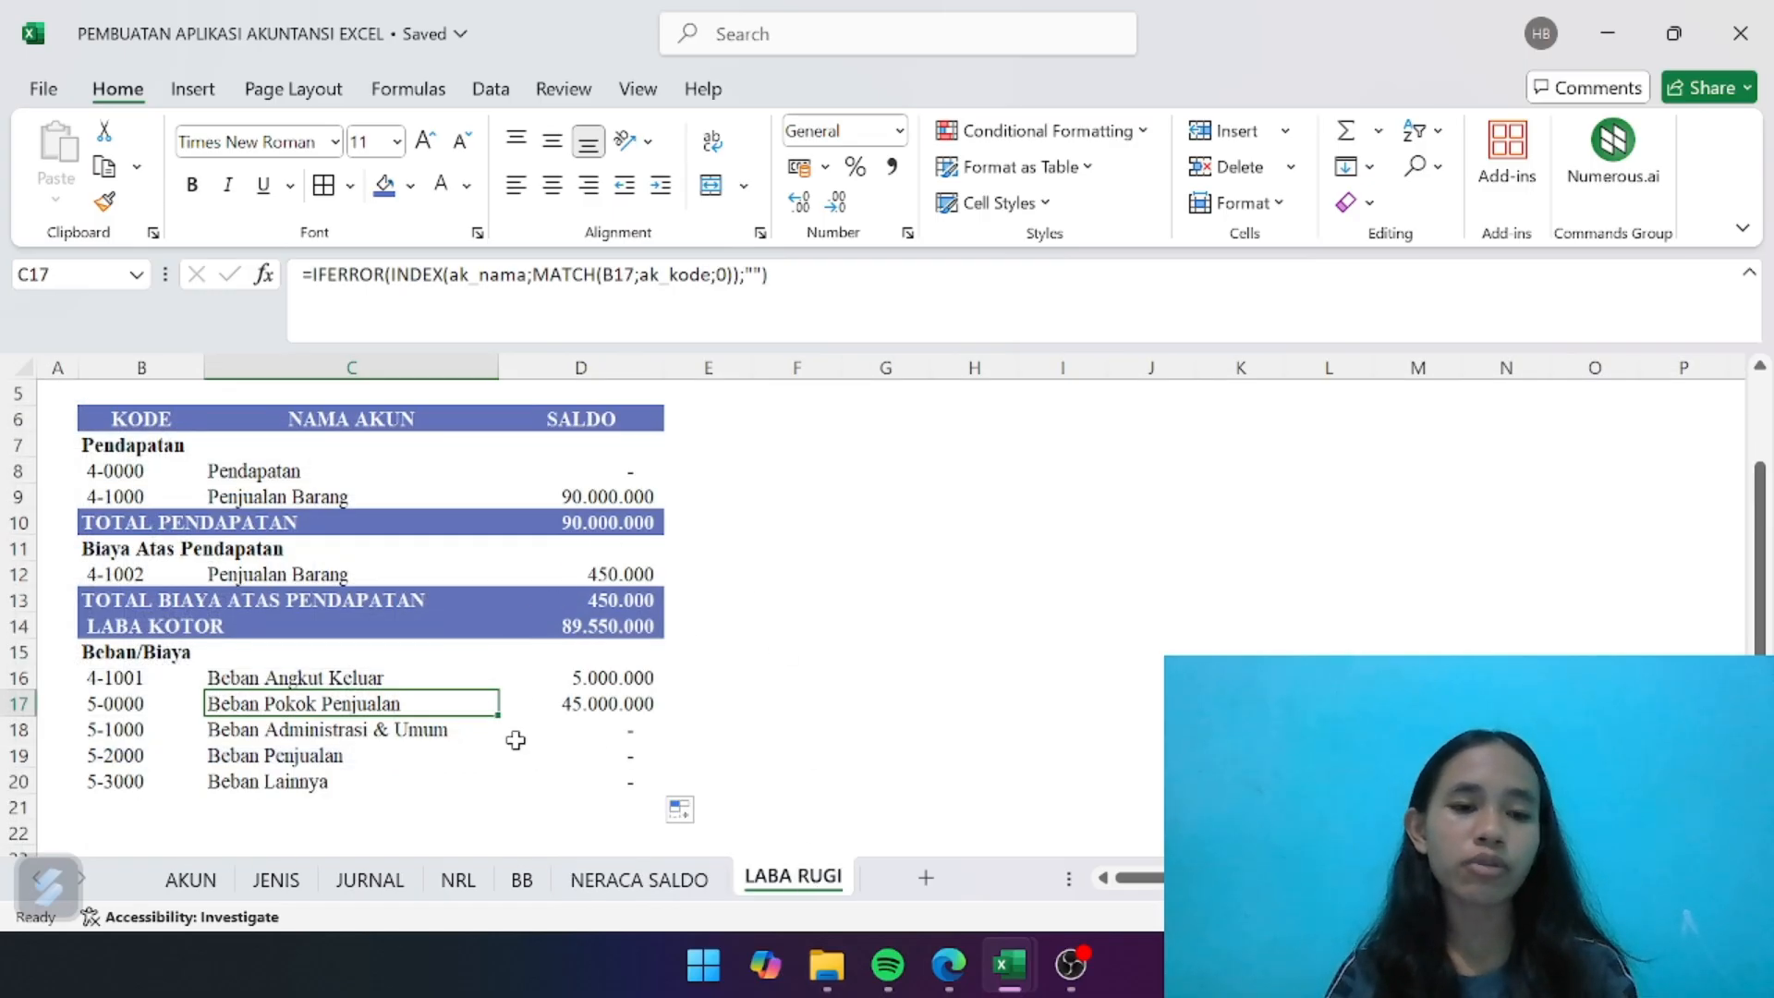
- Enter the bold label "TOTAL BEBAN/BIAYA" in B21 of LABA RUGI, below the expense accounts
{"action": "scroll", "coordinate": [515, 736], "scroll_direction": "down", "scroll_amount": 2}
{"action": "left_click", "coordinate": [106, 630]}
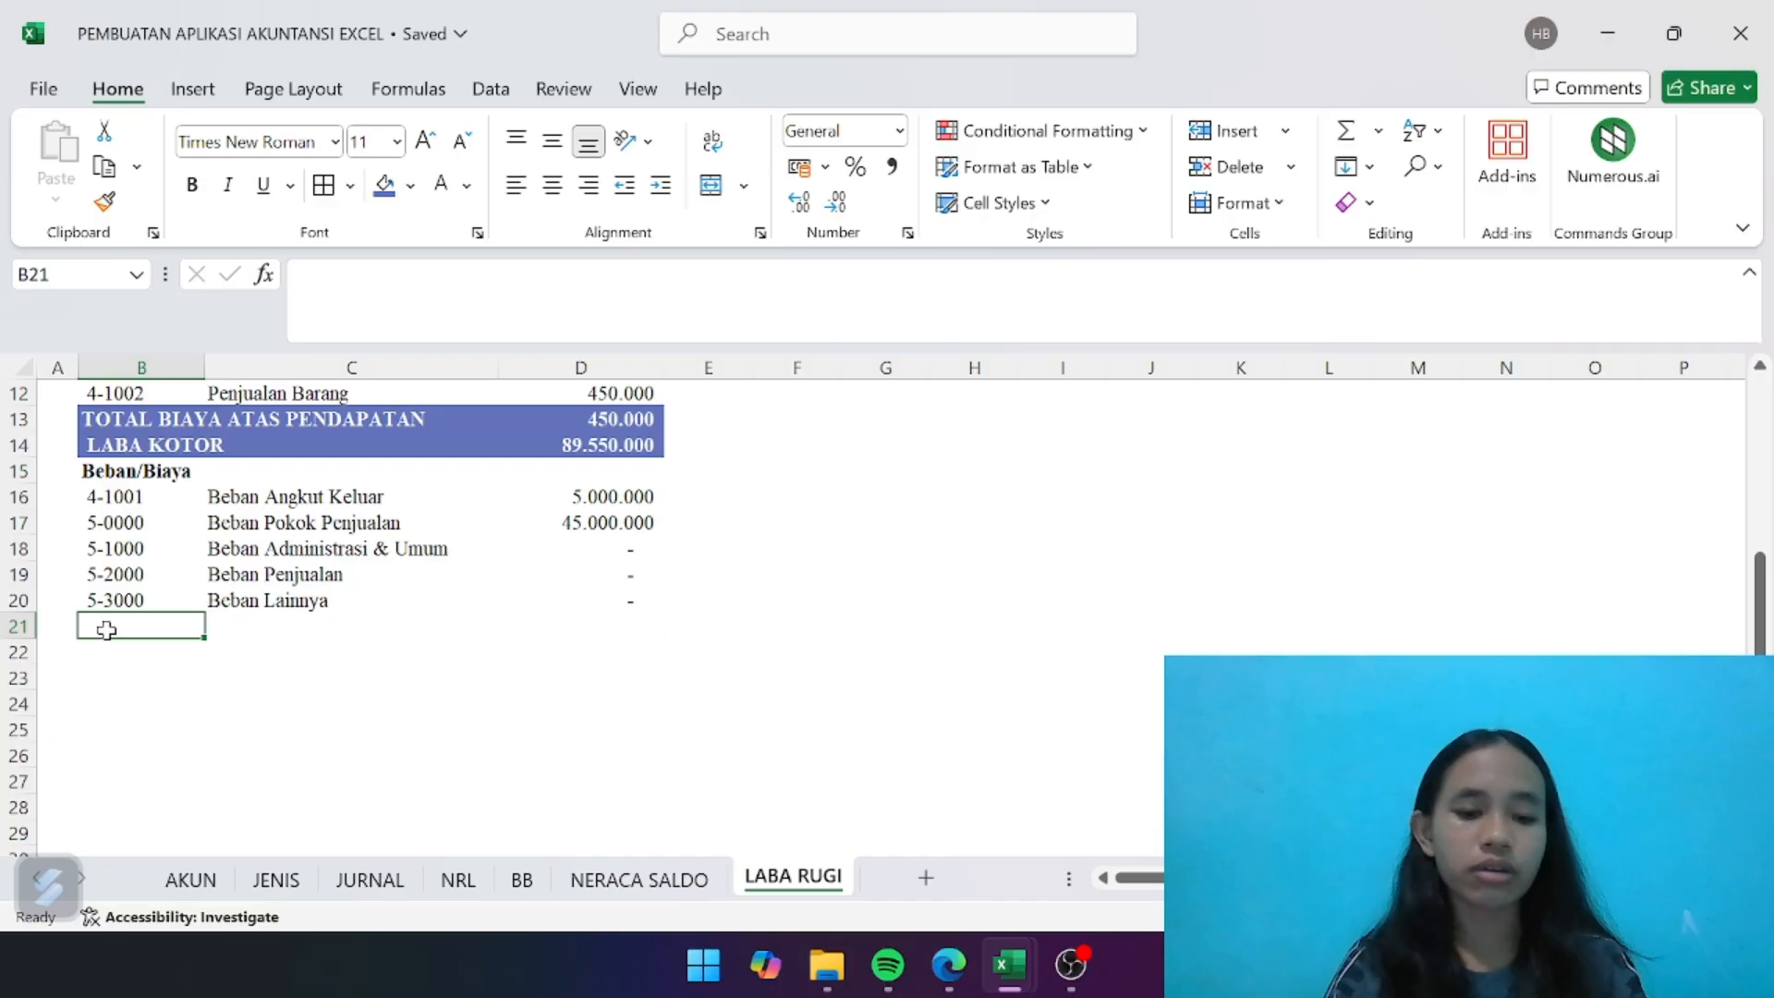
{"action": "key", "text": "ctrl+b"}
{"action": "type", "text": "TOTAL"}
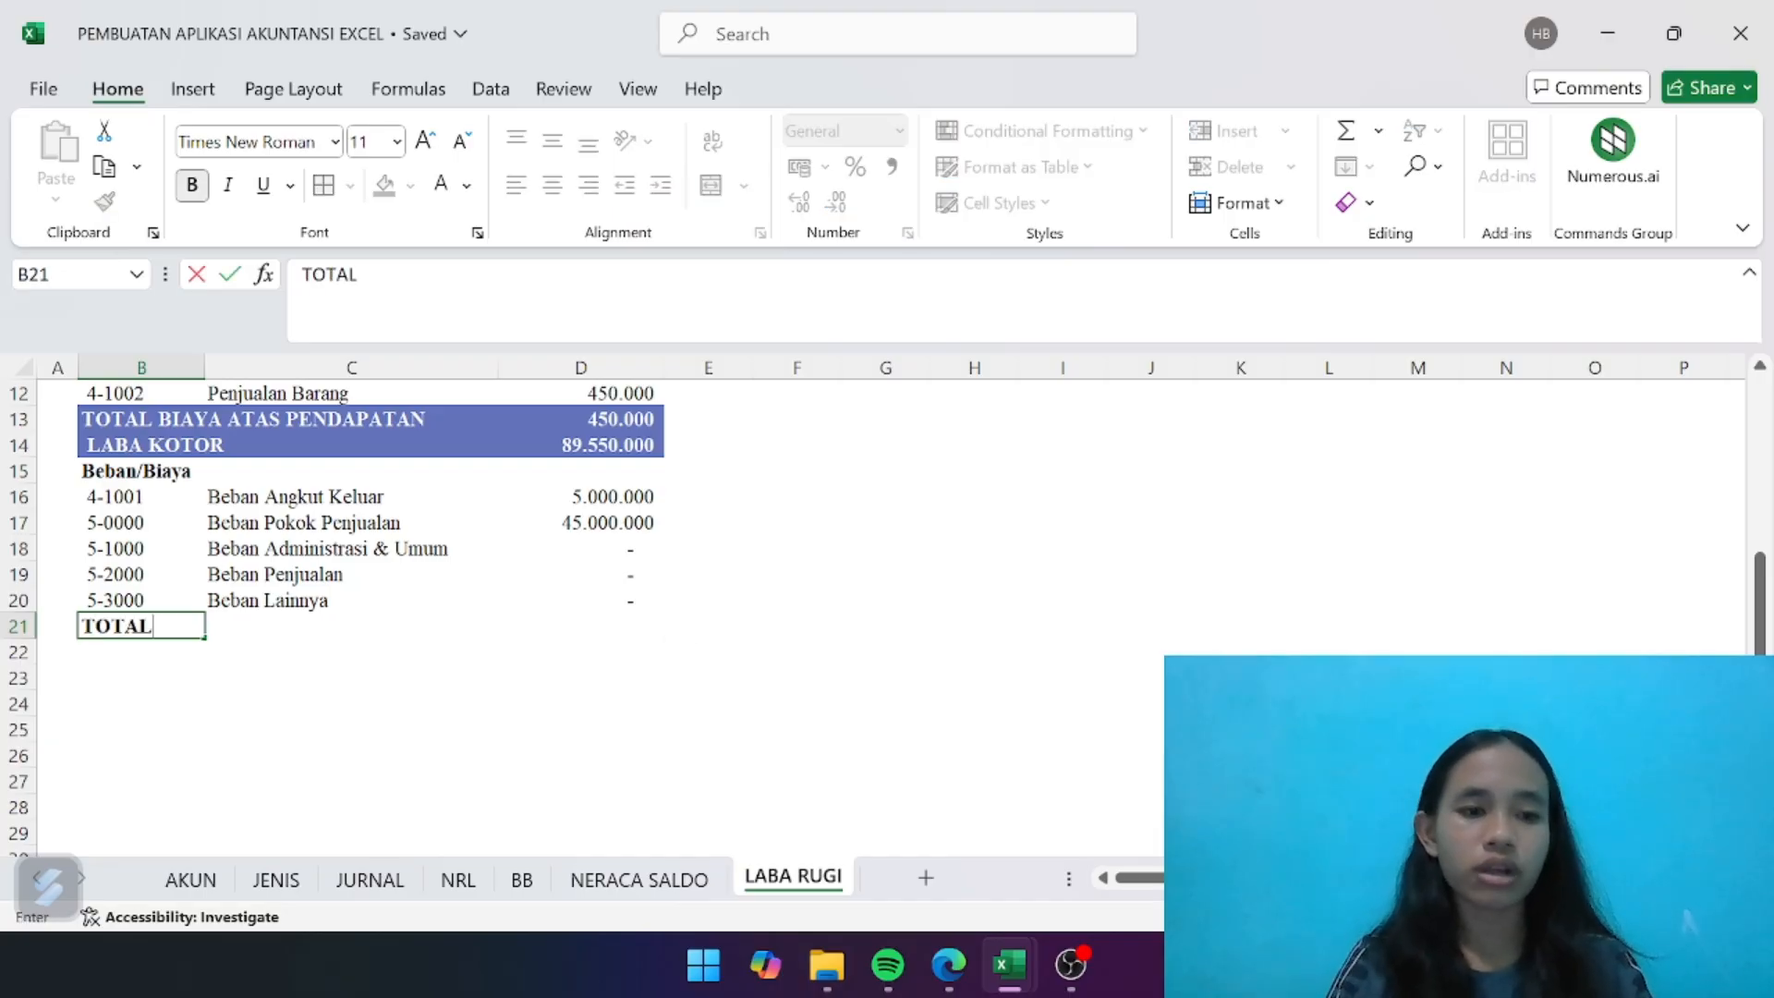
{"action": "type", "text": " BEBAN/"}
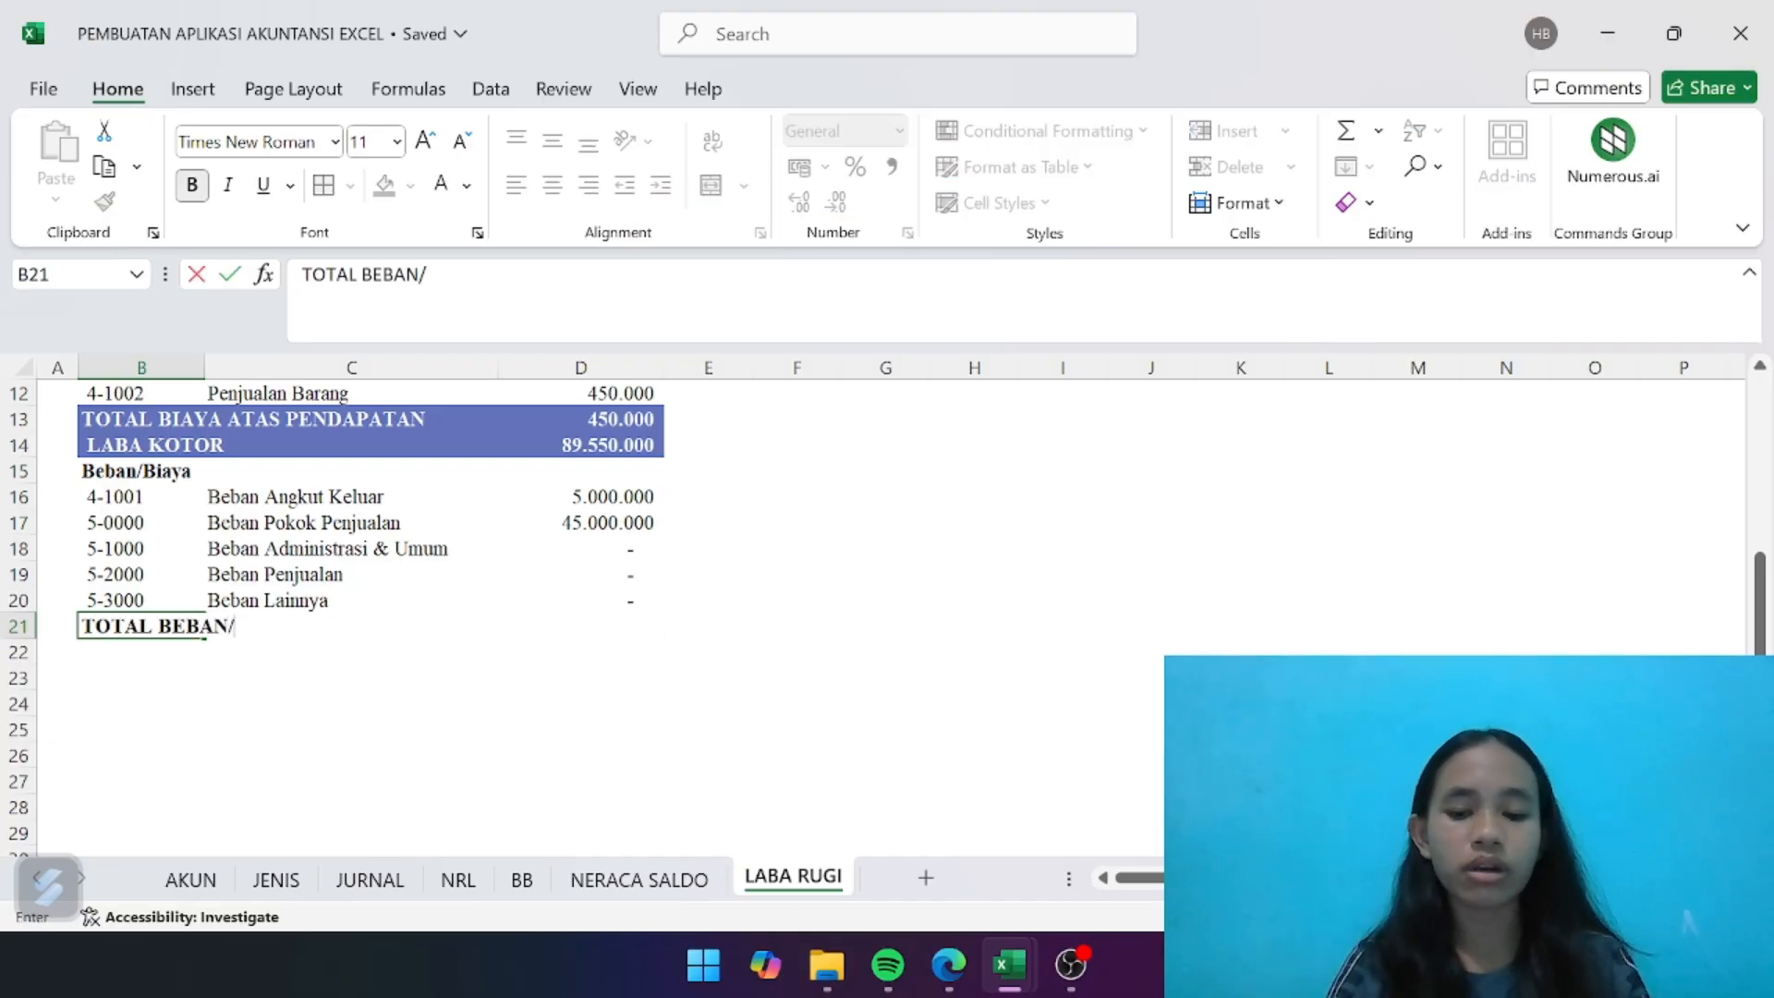
{"action": "type", "text": "BIAYA"}
{"action": "key", "text": "Return"}
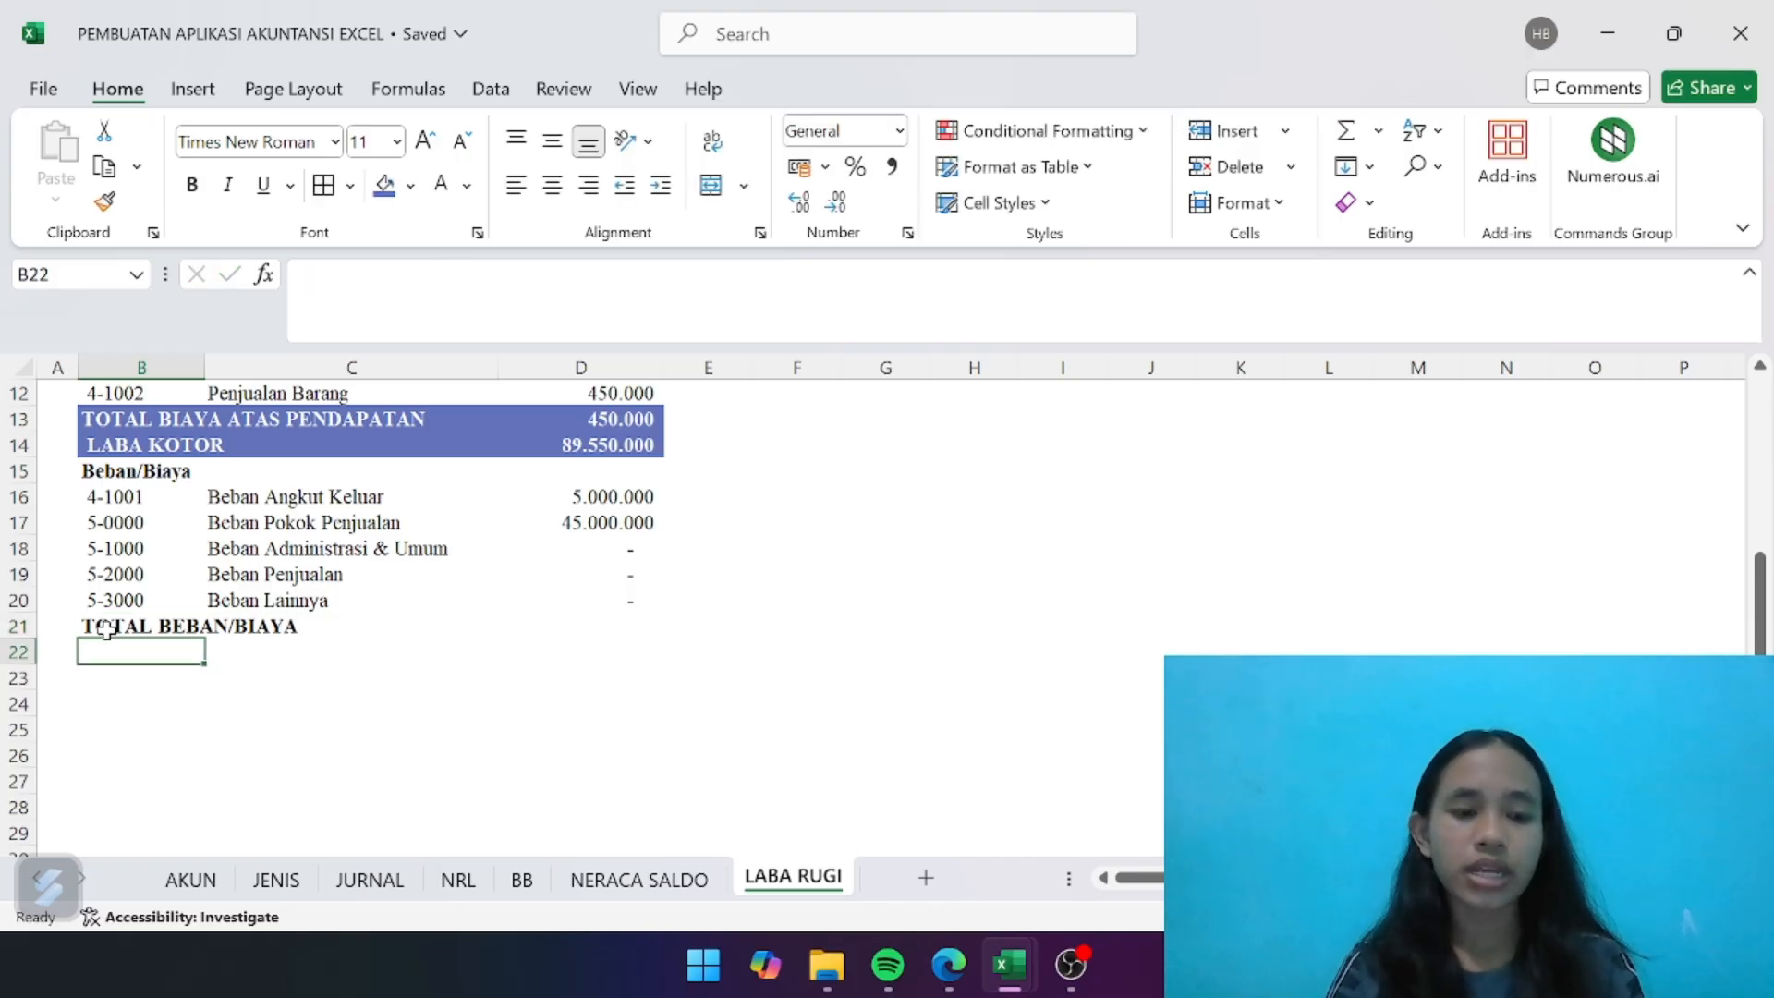
- Enter the label "LABA BERSIH" in B22 below the expense total label
{"action": "type", "text": "LBA"}
{"action": "key", "text": "BackSpace"}
{"action": "key", "text": "BackSpace"}
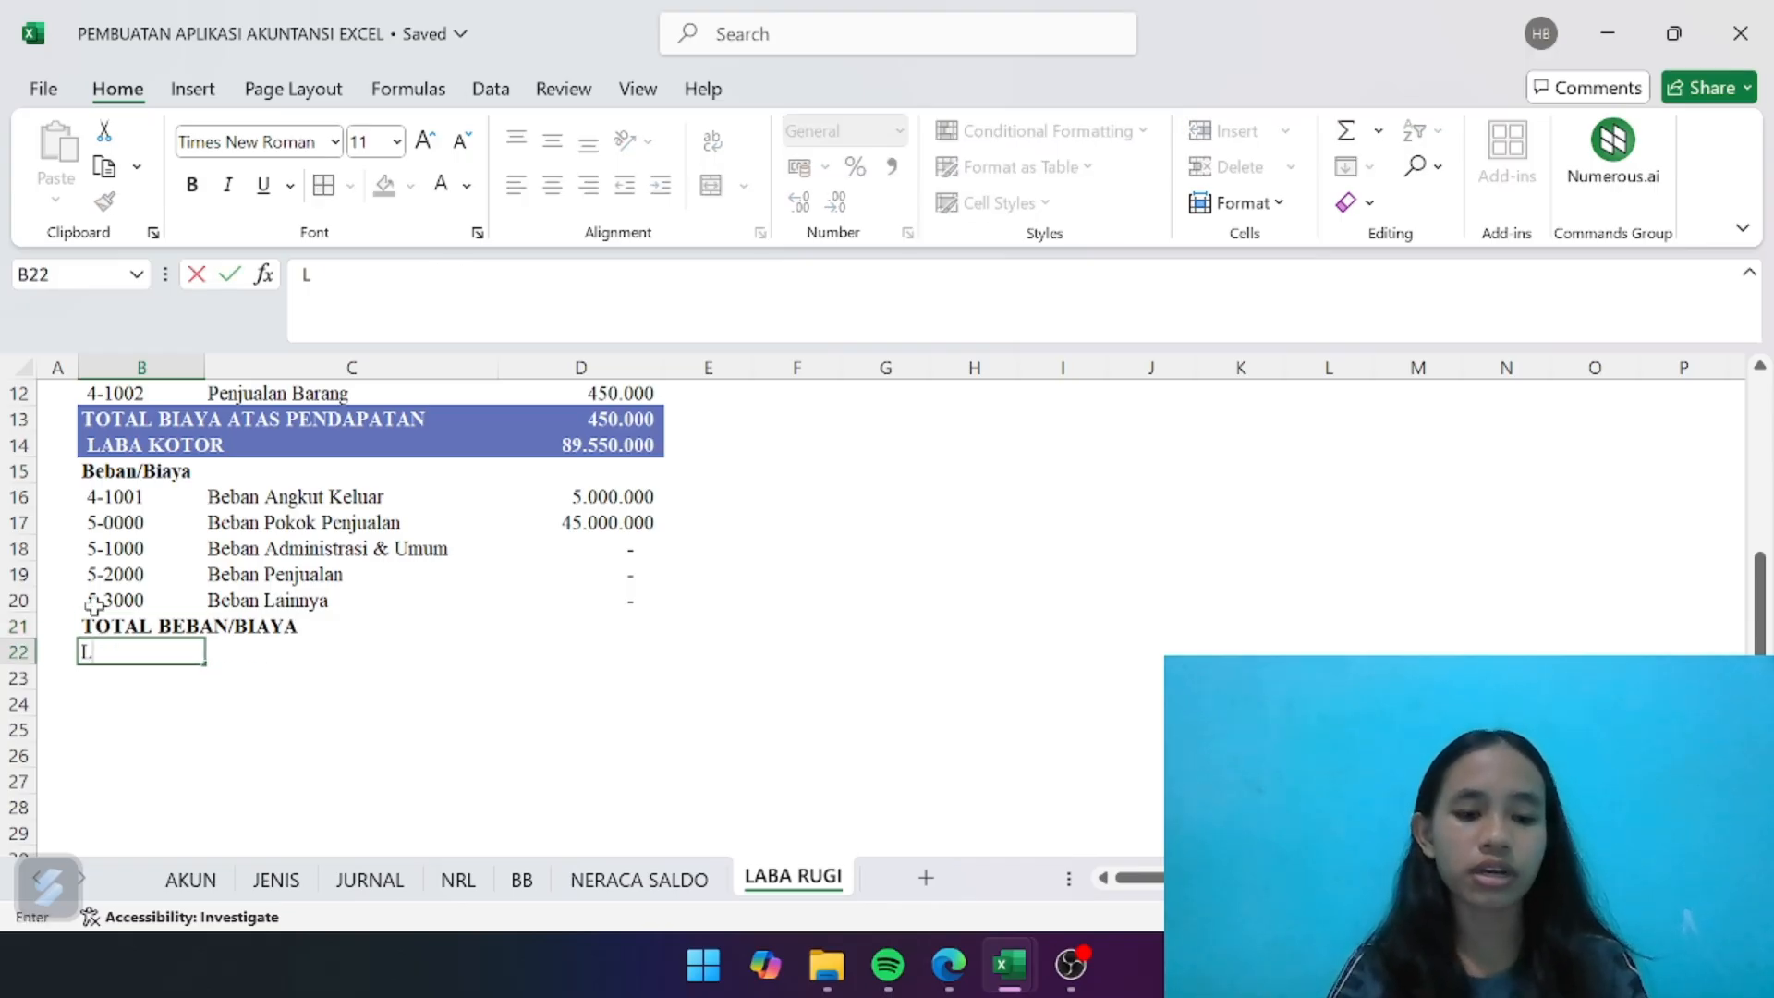
{"action": "key", "text": "ctrl+b"}
{"action": "type", "text": "LABA"}
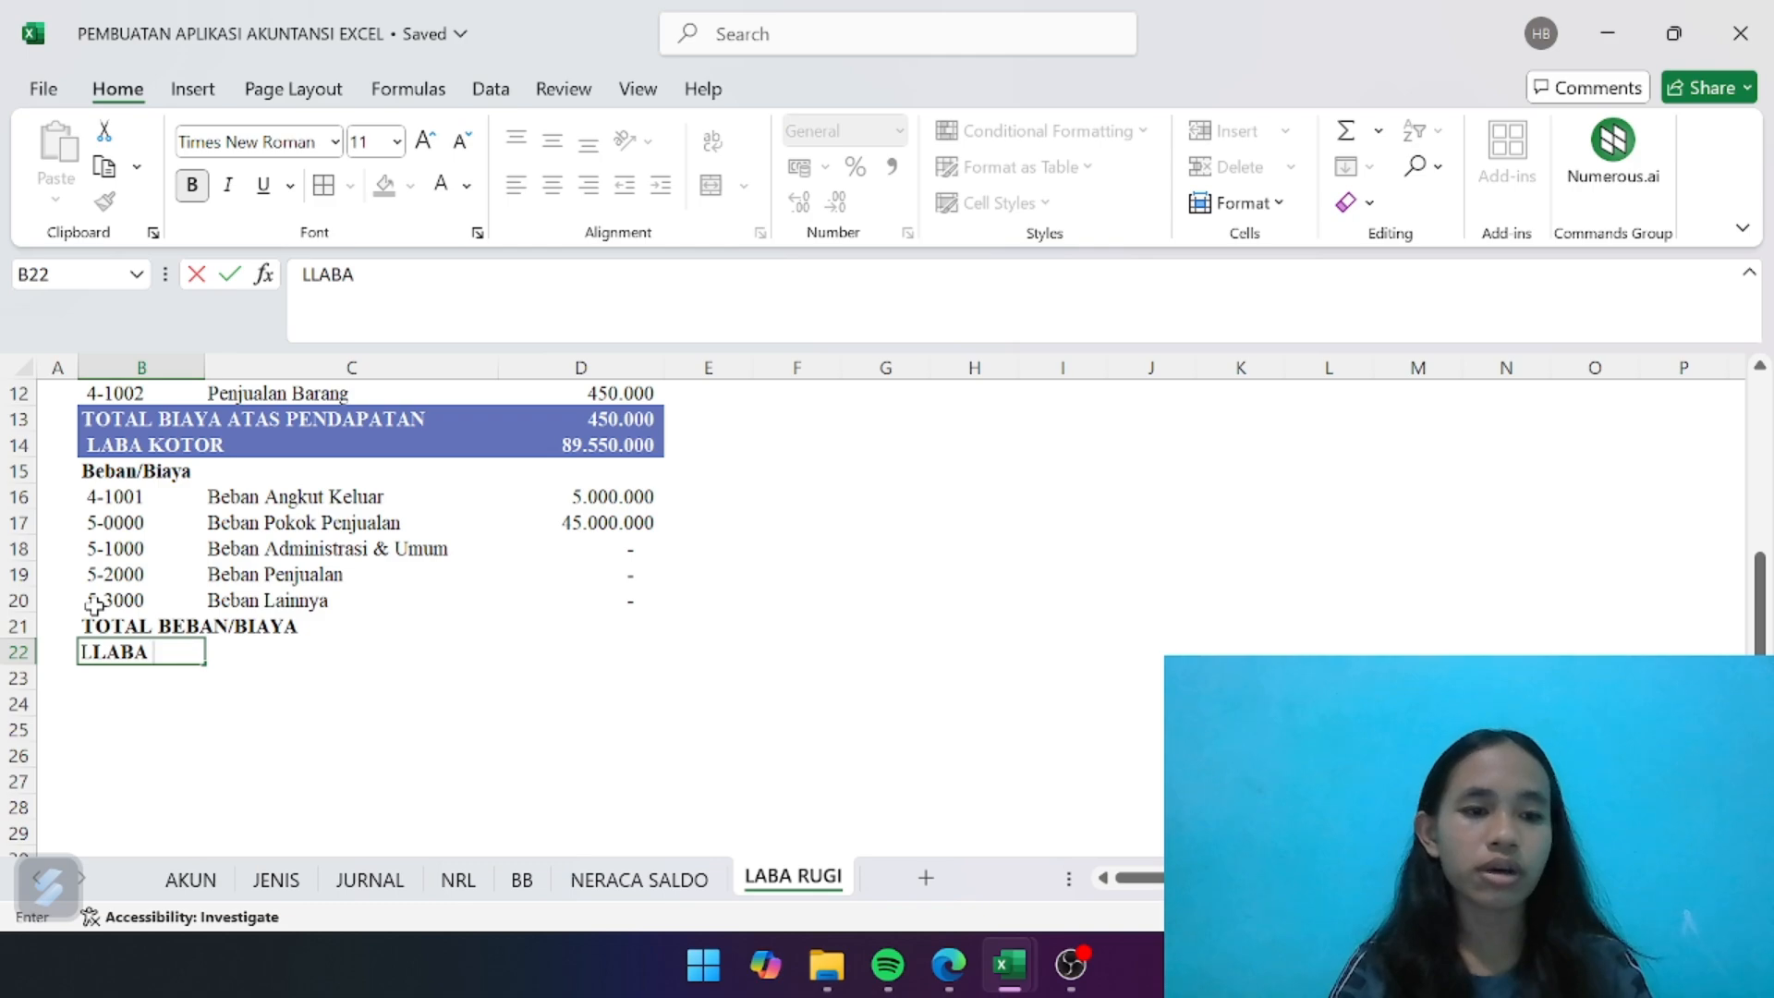
{"action": "key", "text": "BackSpace"}
{"action": "key", "text": "BackSpace"}
{"action": "key", "text": "BackSpace"}
{"action": "key", "text": "BackSpace"}
{"action": "key", "text": "BackSpace"}
{"action": "key", "text": "ctrl+b"}
{"action": "type", "text": "LABA"}
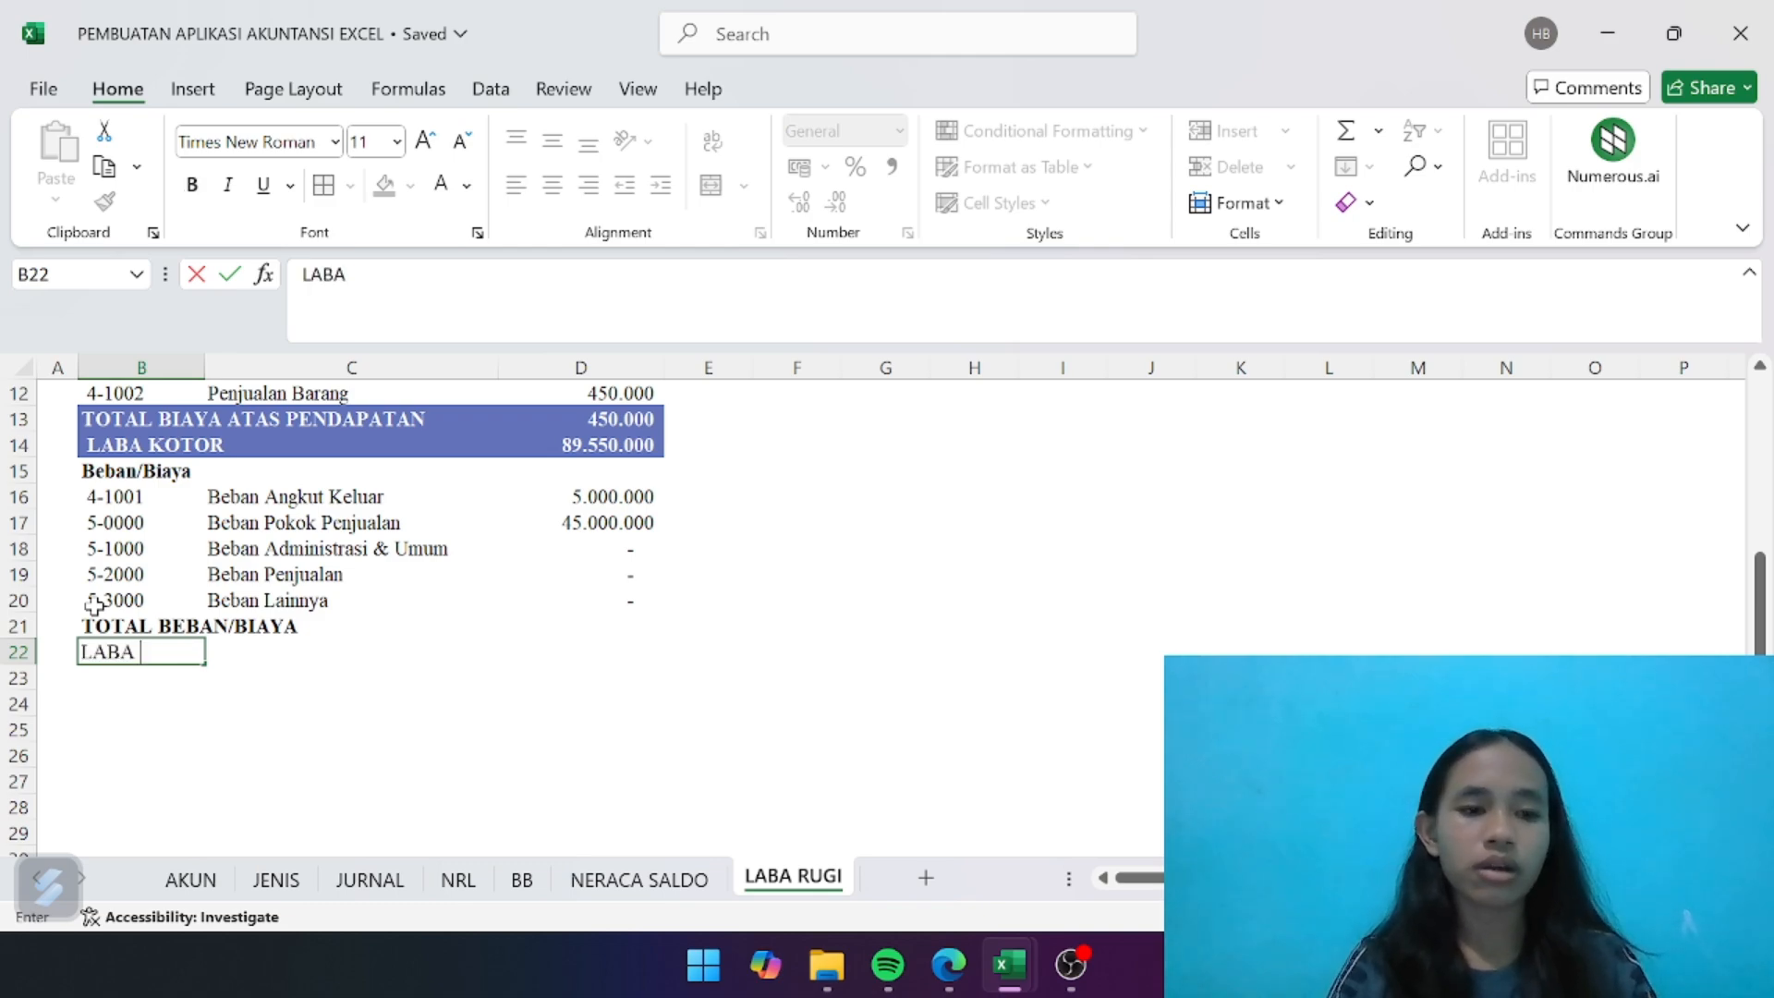
{"action": "key", "text": "Return"}
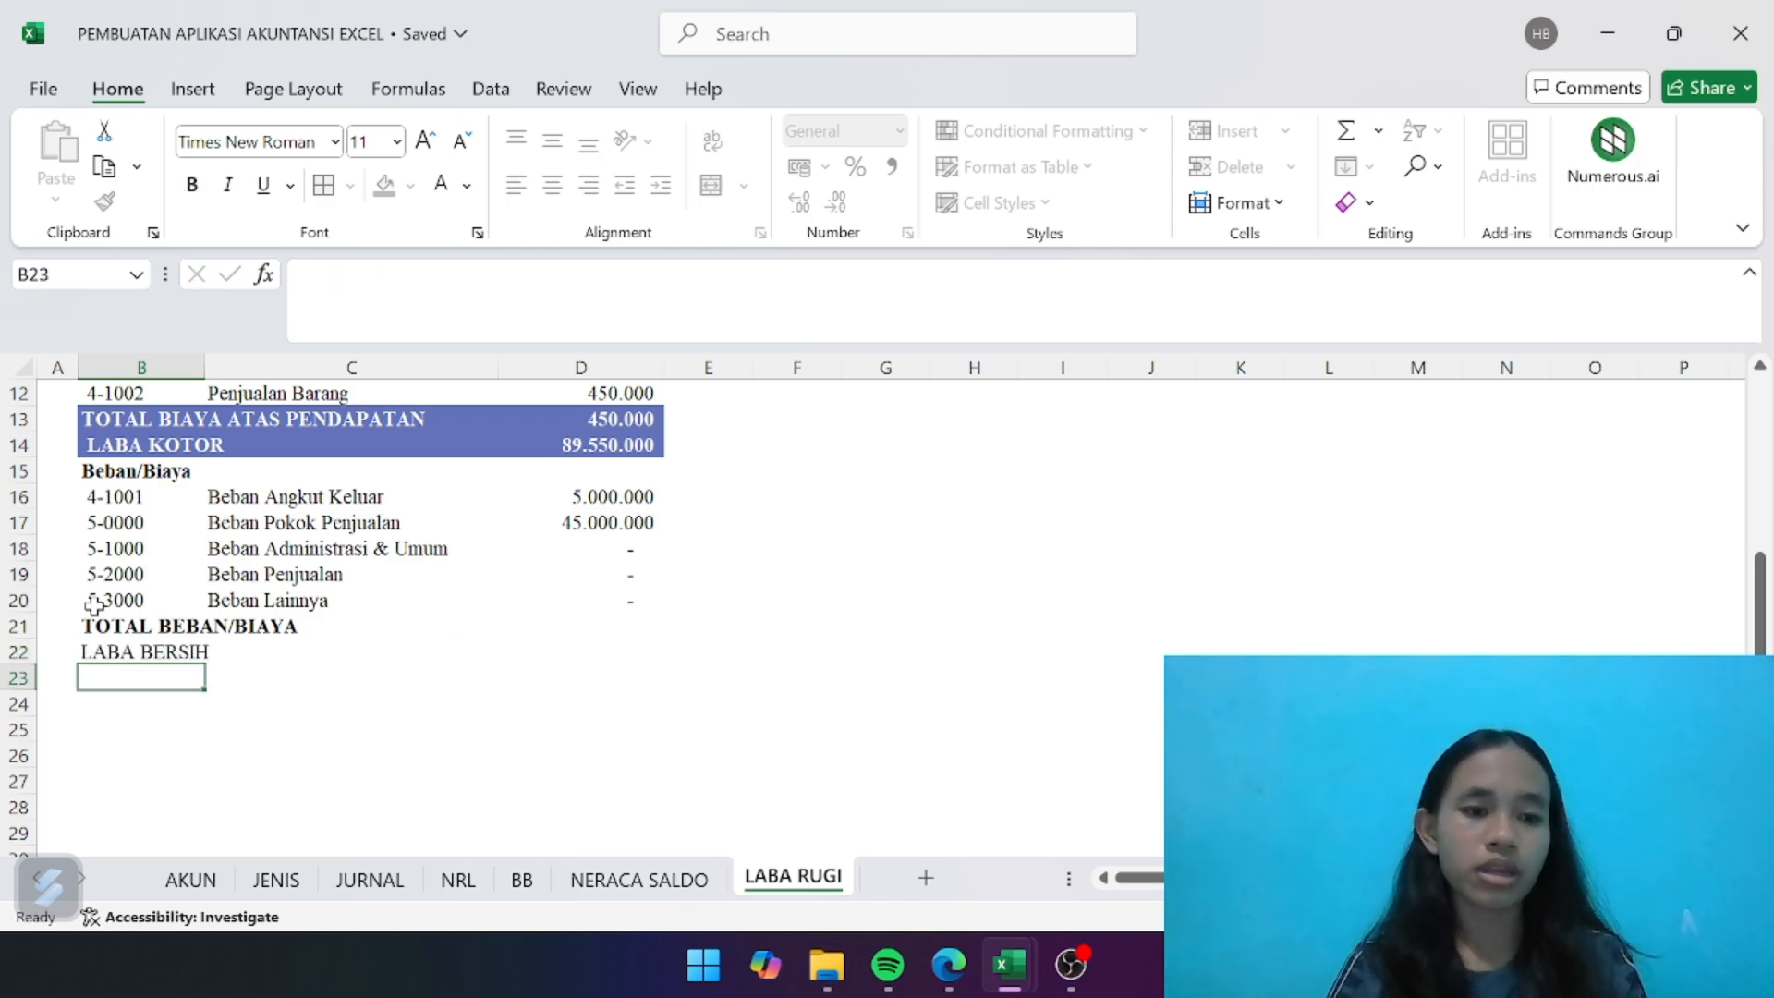
- Format B21:D22 with the blue fill and bold white text used for the other total rows
{"action": "left_click_drag", "start_coordinate": [108, 628], "coordinate": [571, 658]}
{"action": "left_click", "coordinate": [384, 189]}
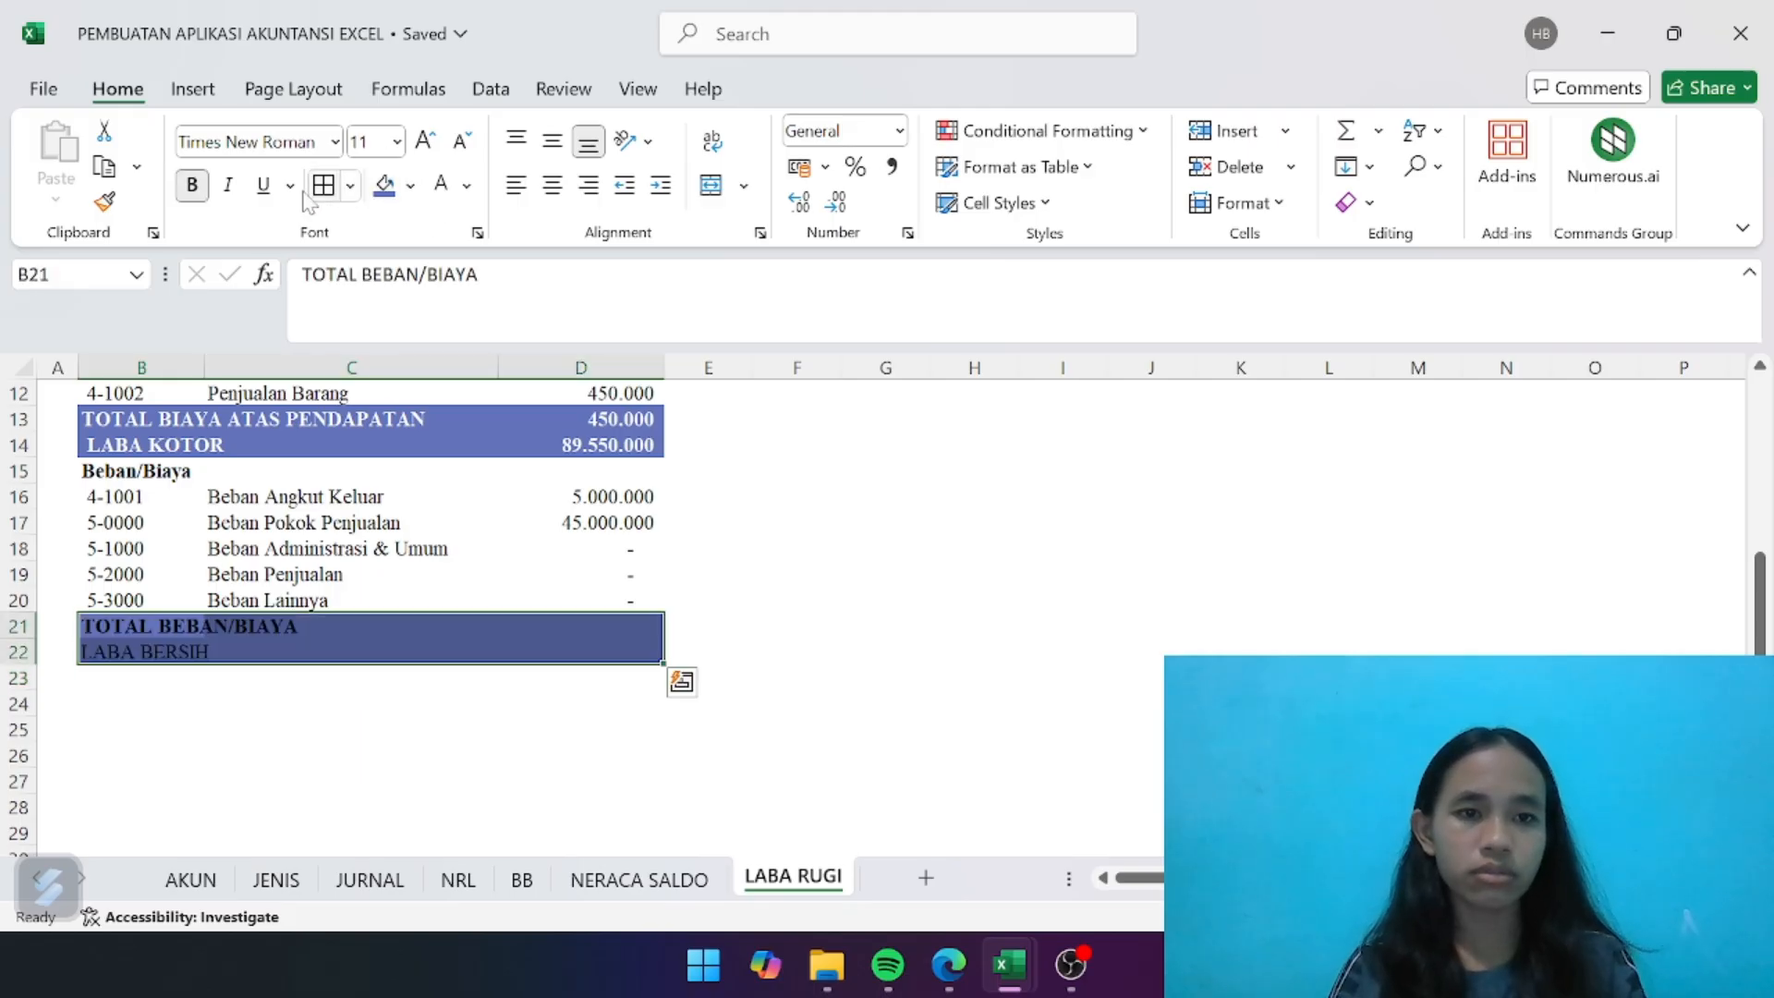
{"action": "left_click", "coordinate": [202, 191]}
{"action": "left_click", "coordinate": [202, 192]}
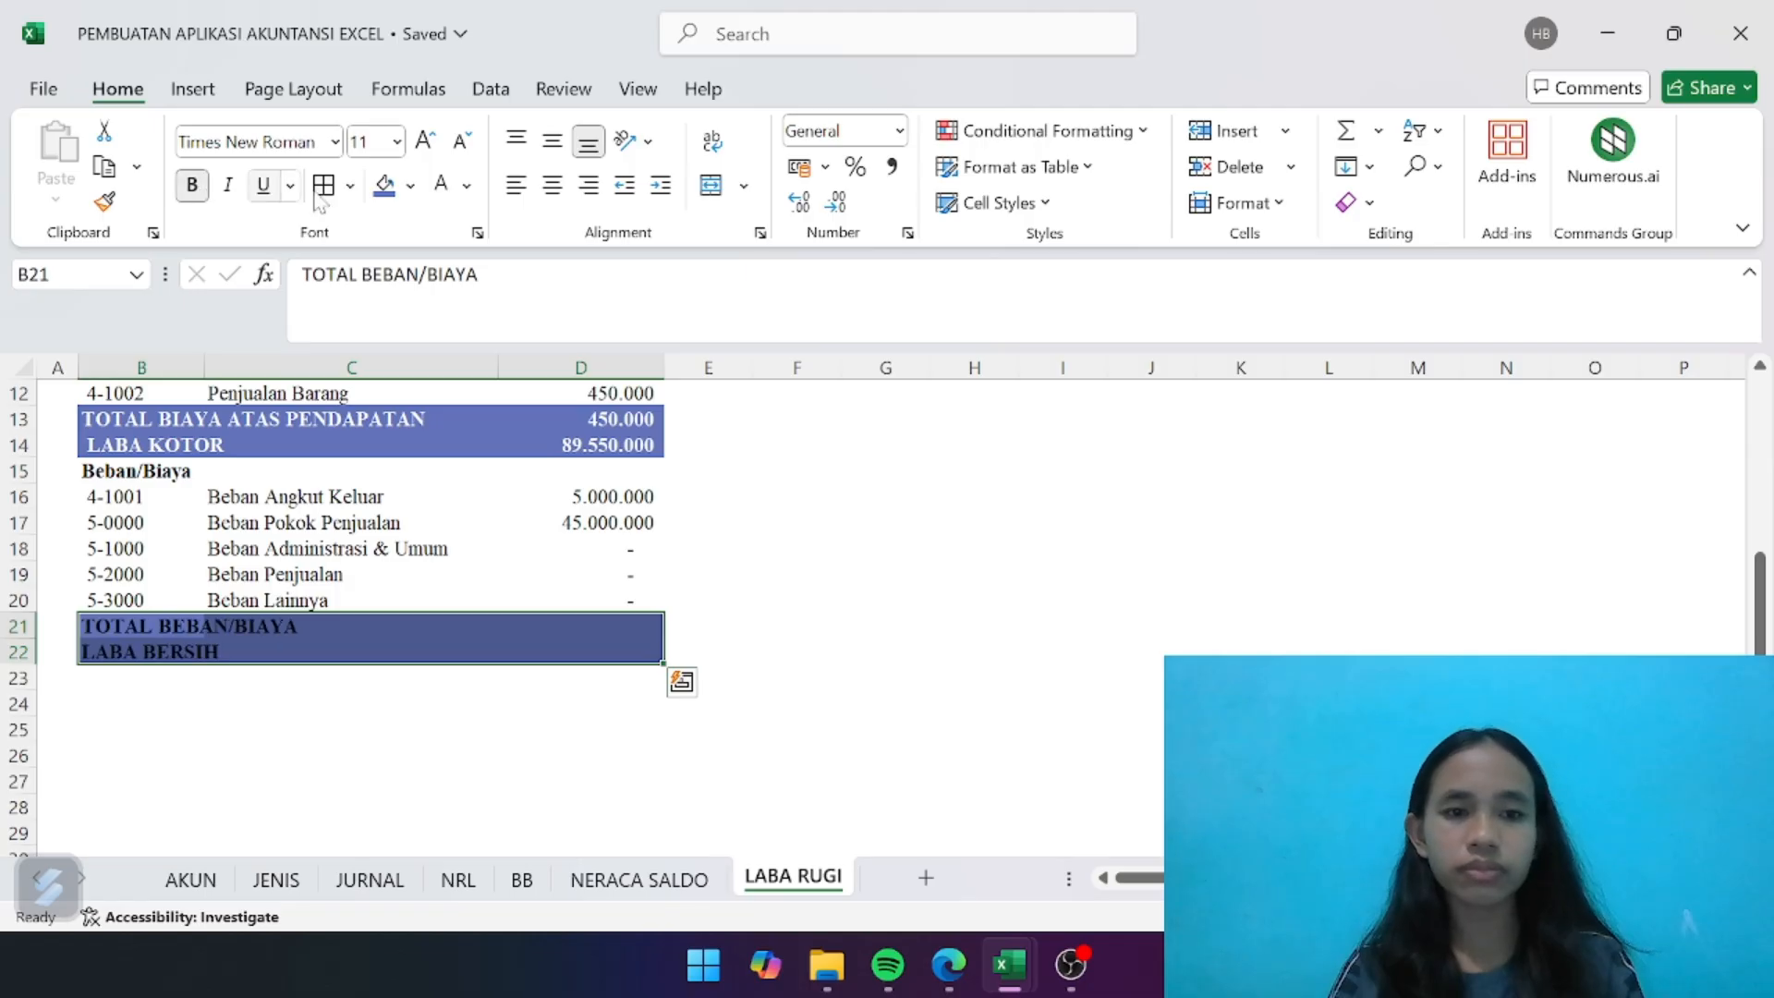
{"action": "left_click", "coordinate": [440, 185]}
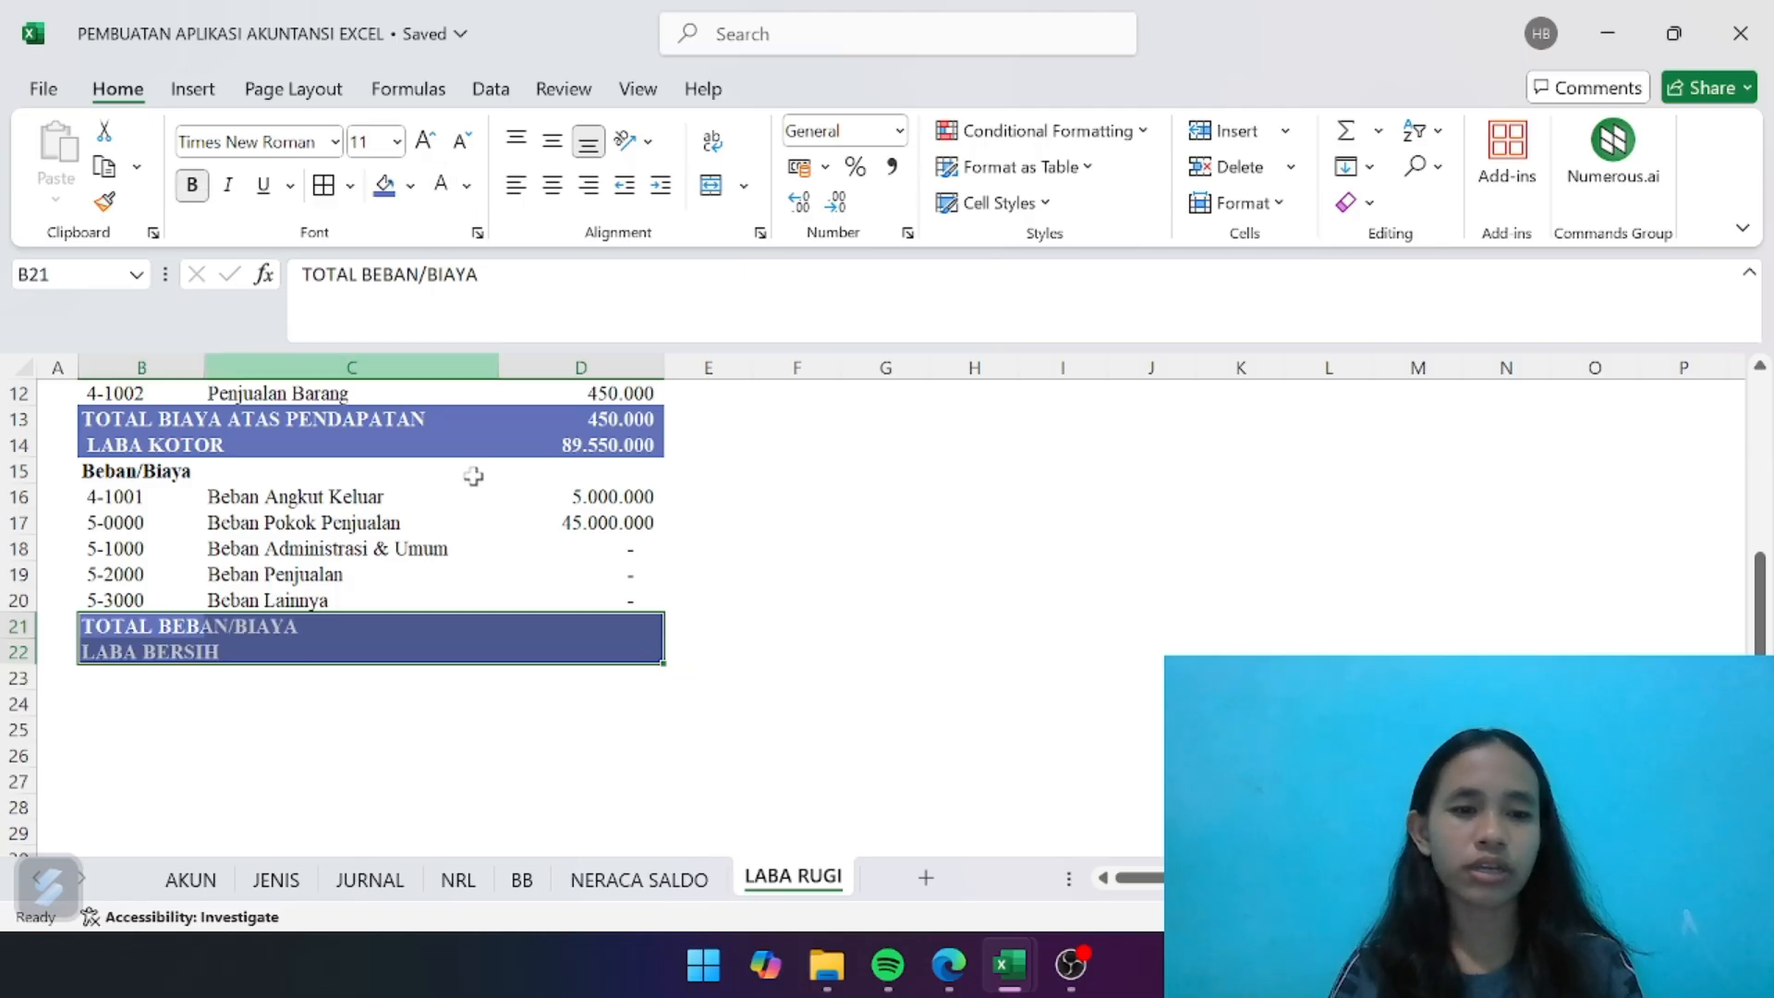
{"action": "left_click", "coordinate": [620, 647]}
- Total the expense balances in D21 with =SUM(D15:D20)
{"action": "left_click", "coordinate": [595, 626]}
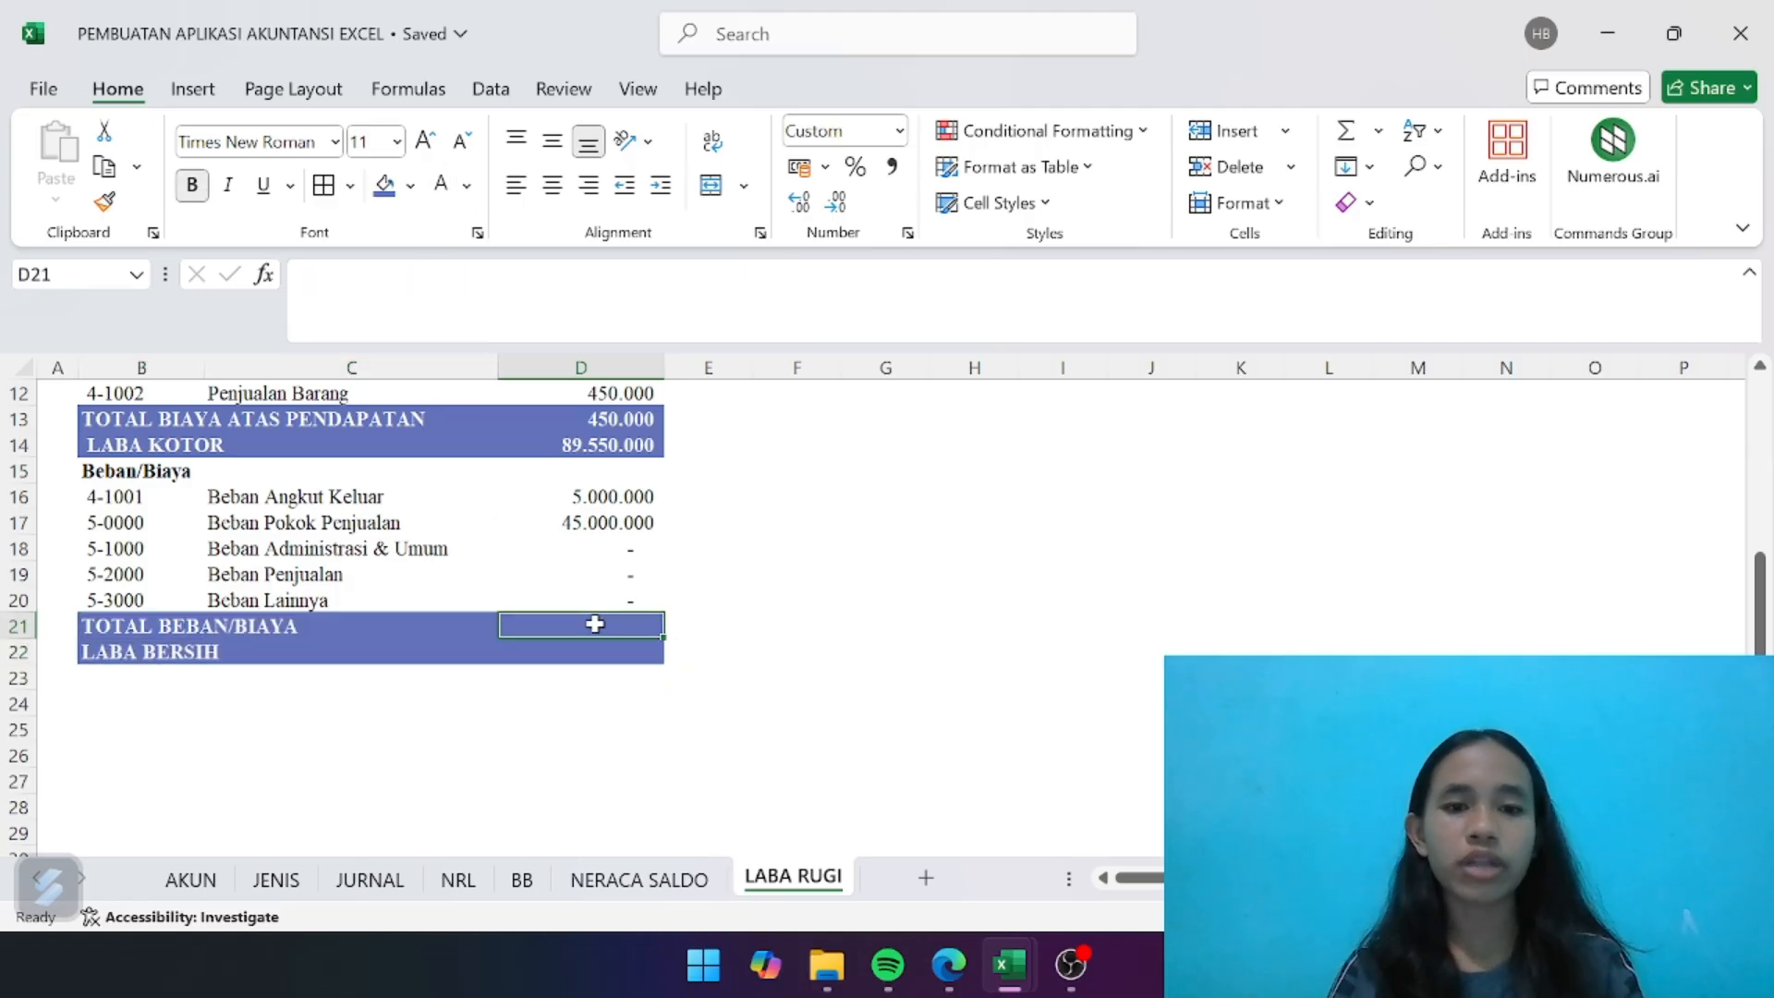
{"action": "type", "text": "=SUM"}
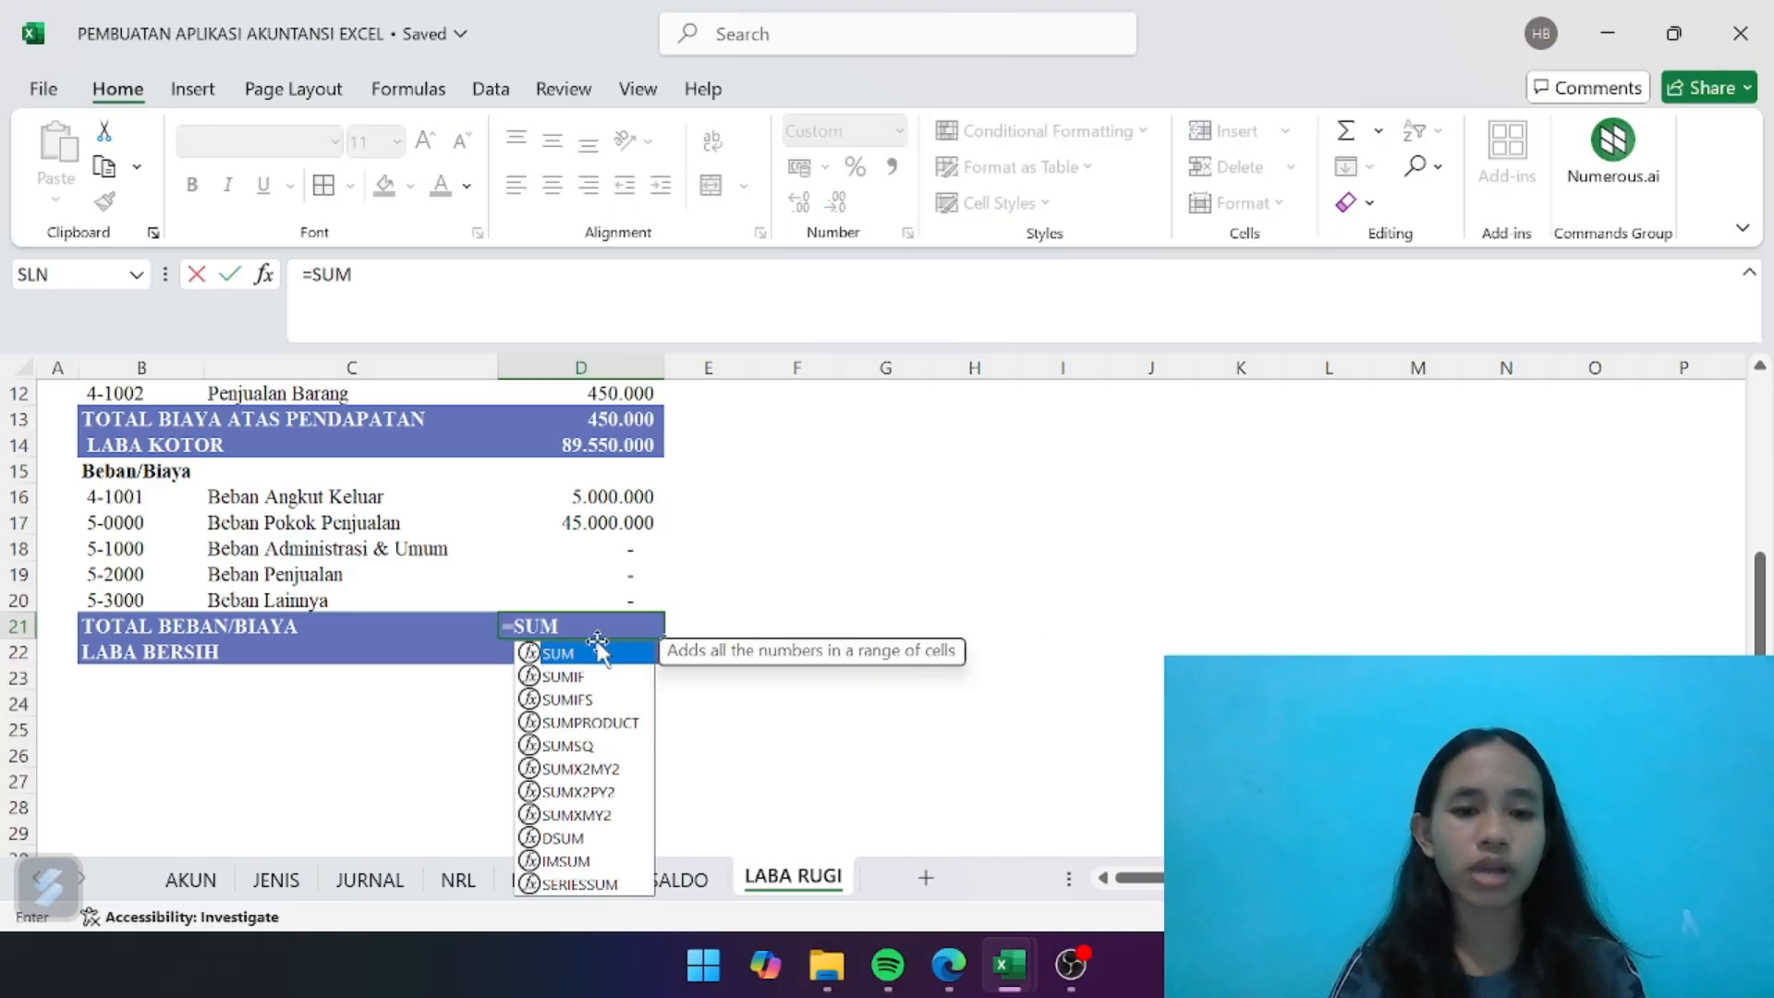
{"action": "double_click", "coordinate": [558, 653]}
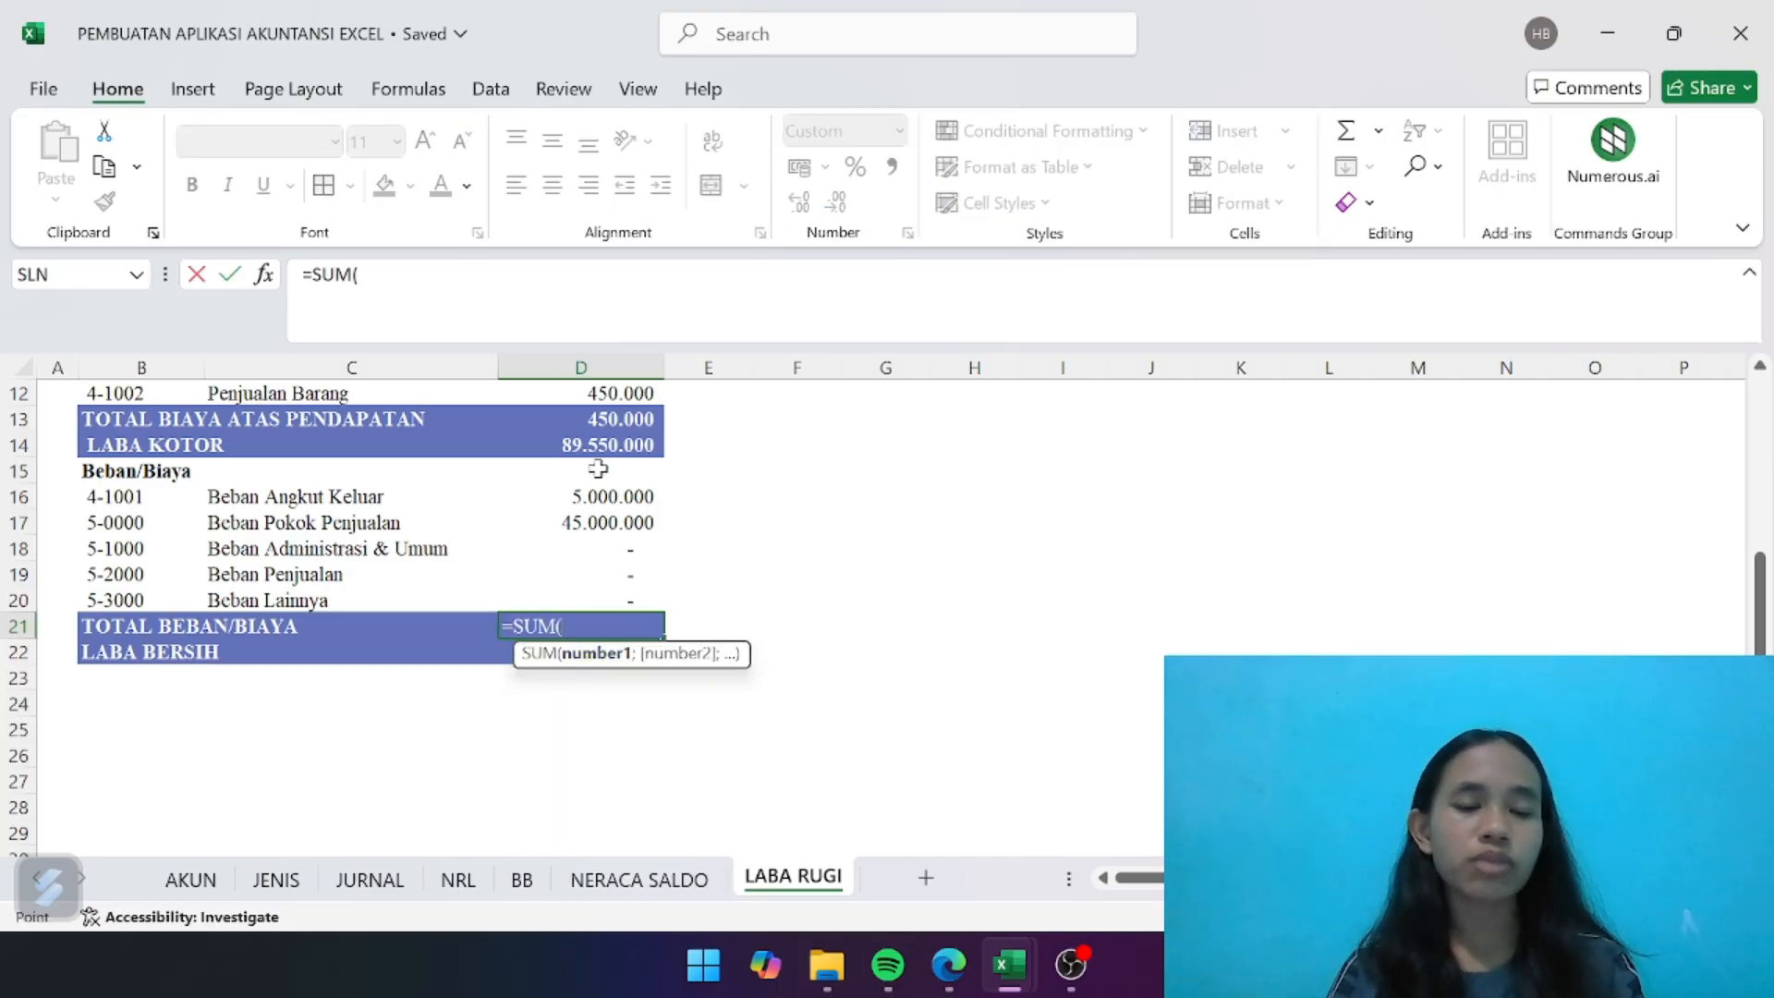
{"action": "left_click_drag", "start_coordinate": [598, 469], "coordinate": [592, 587]}
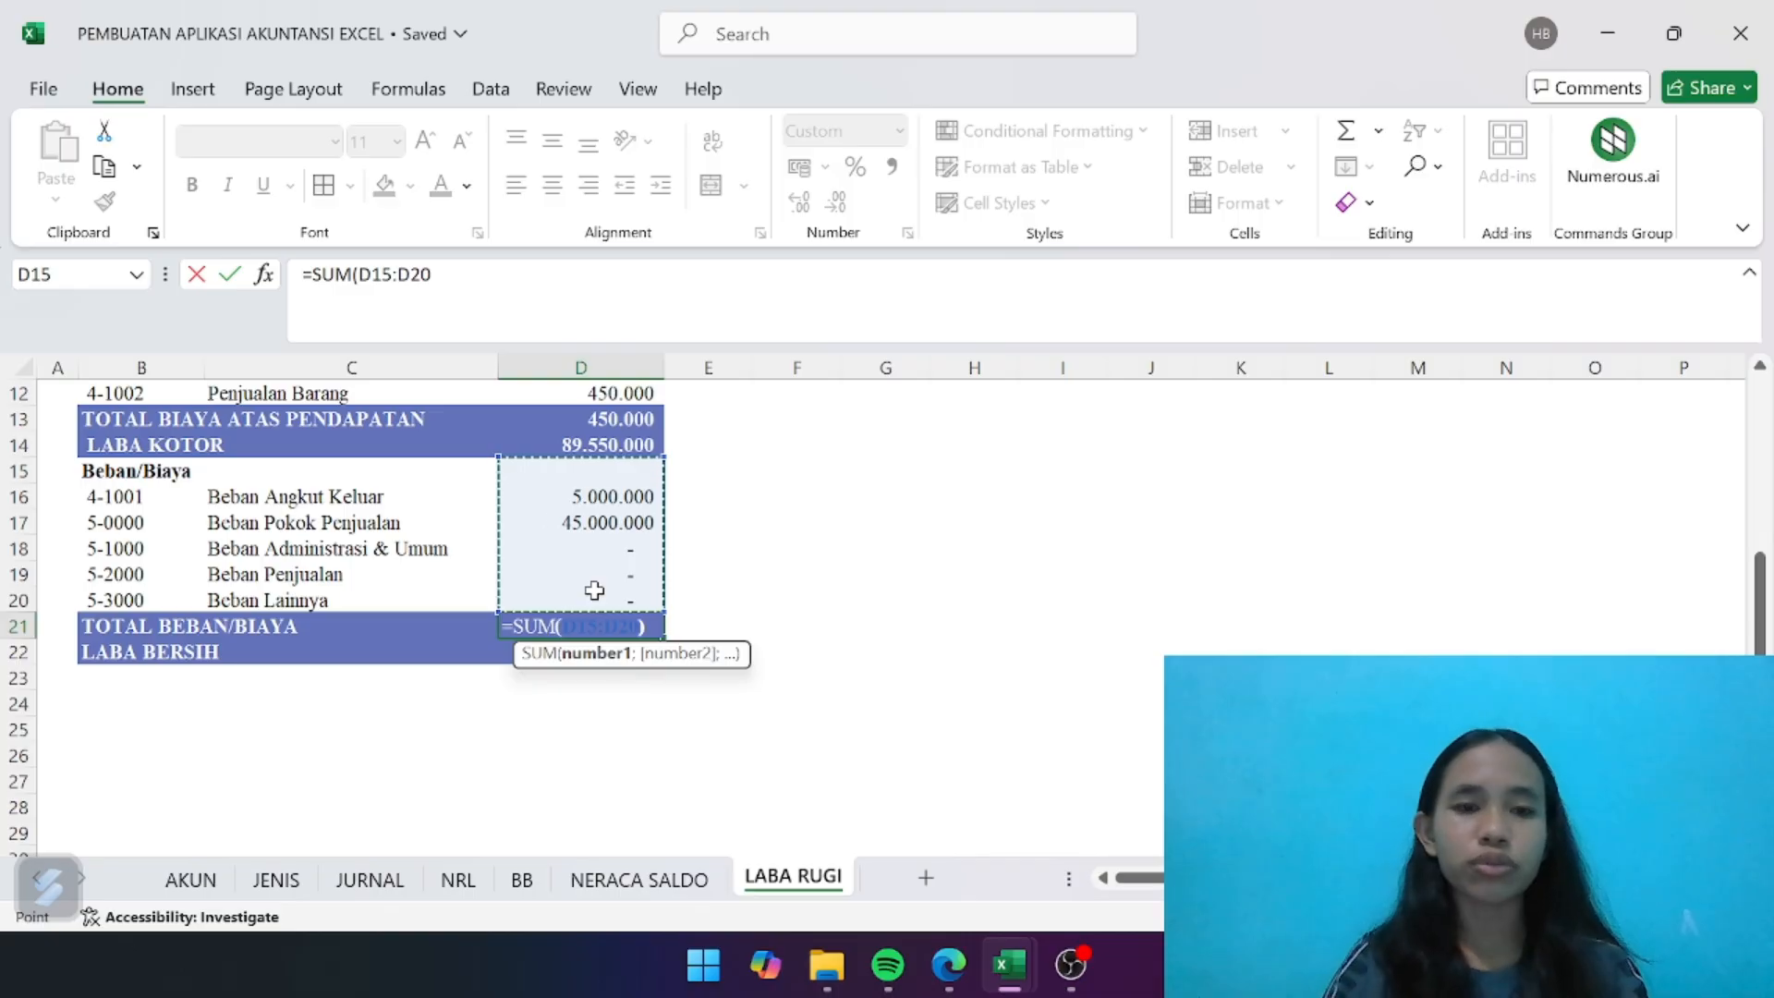
{"action": "type", "text": ")"}
{"action": "key", "text": "Return"}
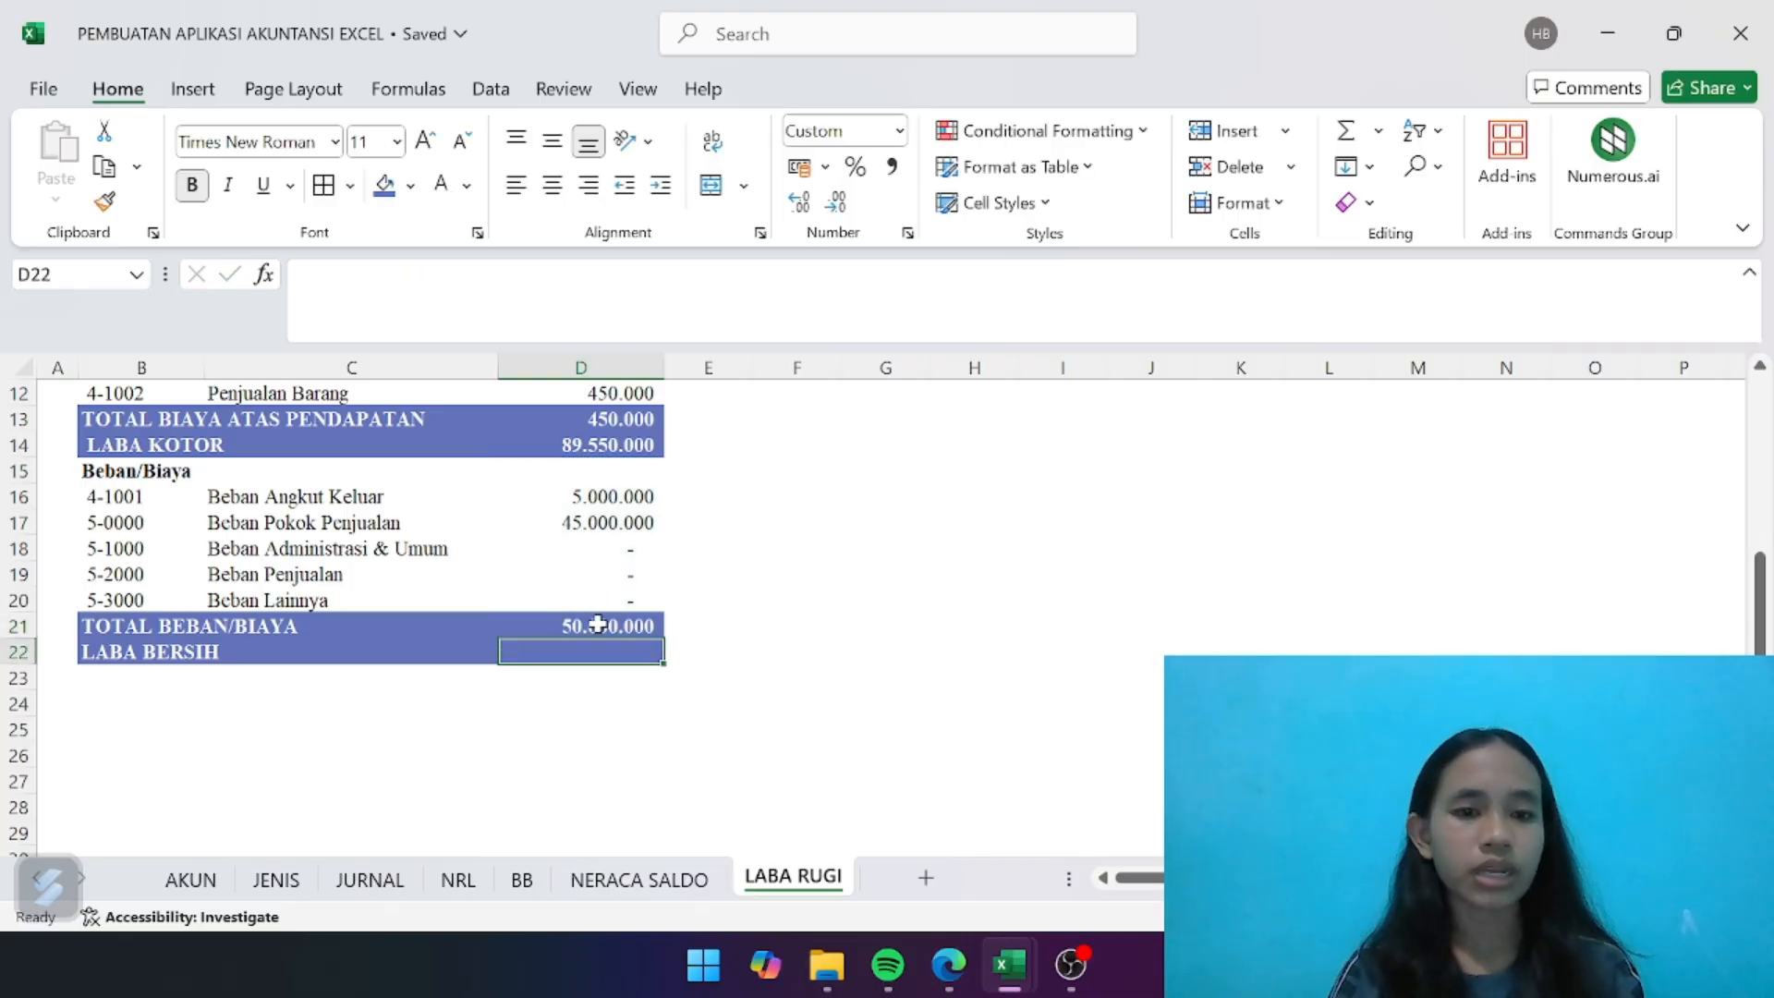
{"action": "left_click", "coordinate": [598, 625]}
- Calculate the net profit in D22 of LABA RUGI with =SUM(D14-D21), subtracting the expense total from gross profit
{"action": "left_click", "coordinate": [601, 654]}
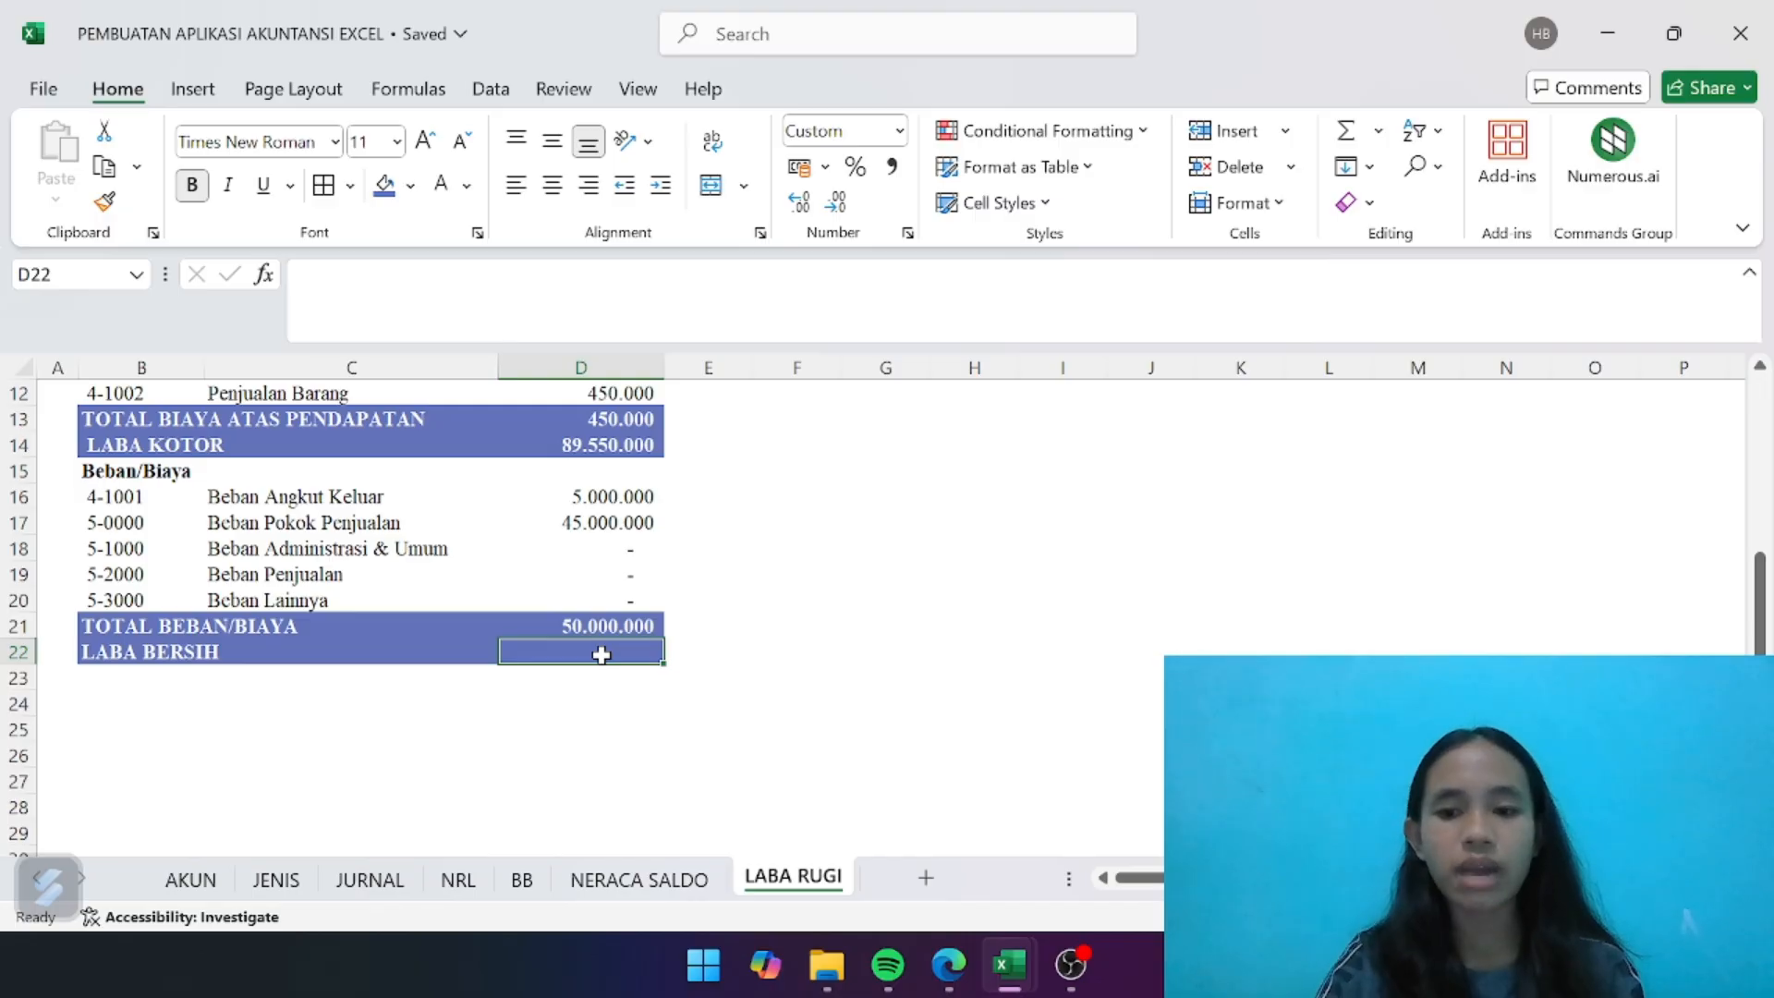
{"action": "type", "text": "="}
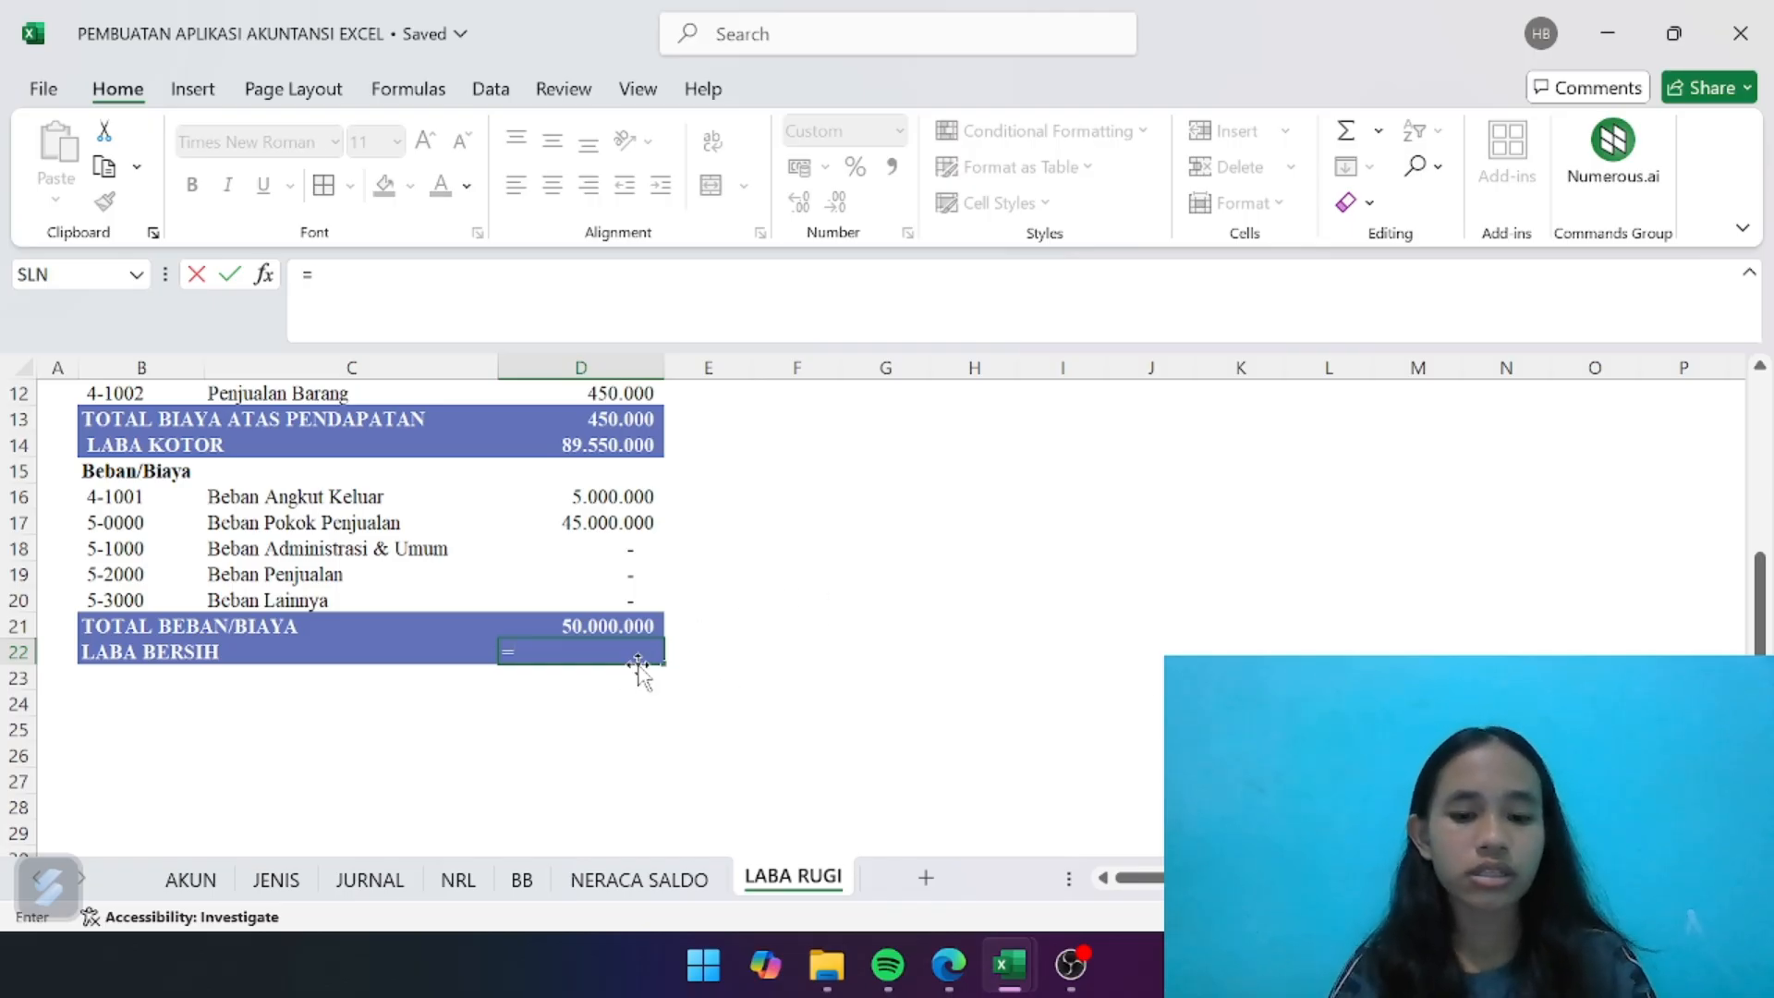
{"action": "type", "text": "SUM"}
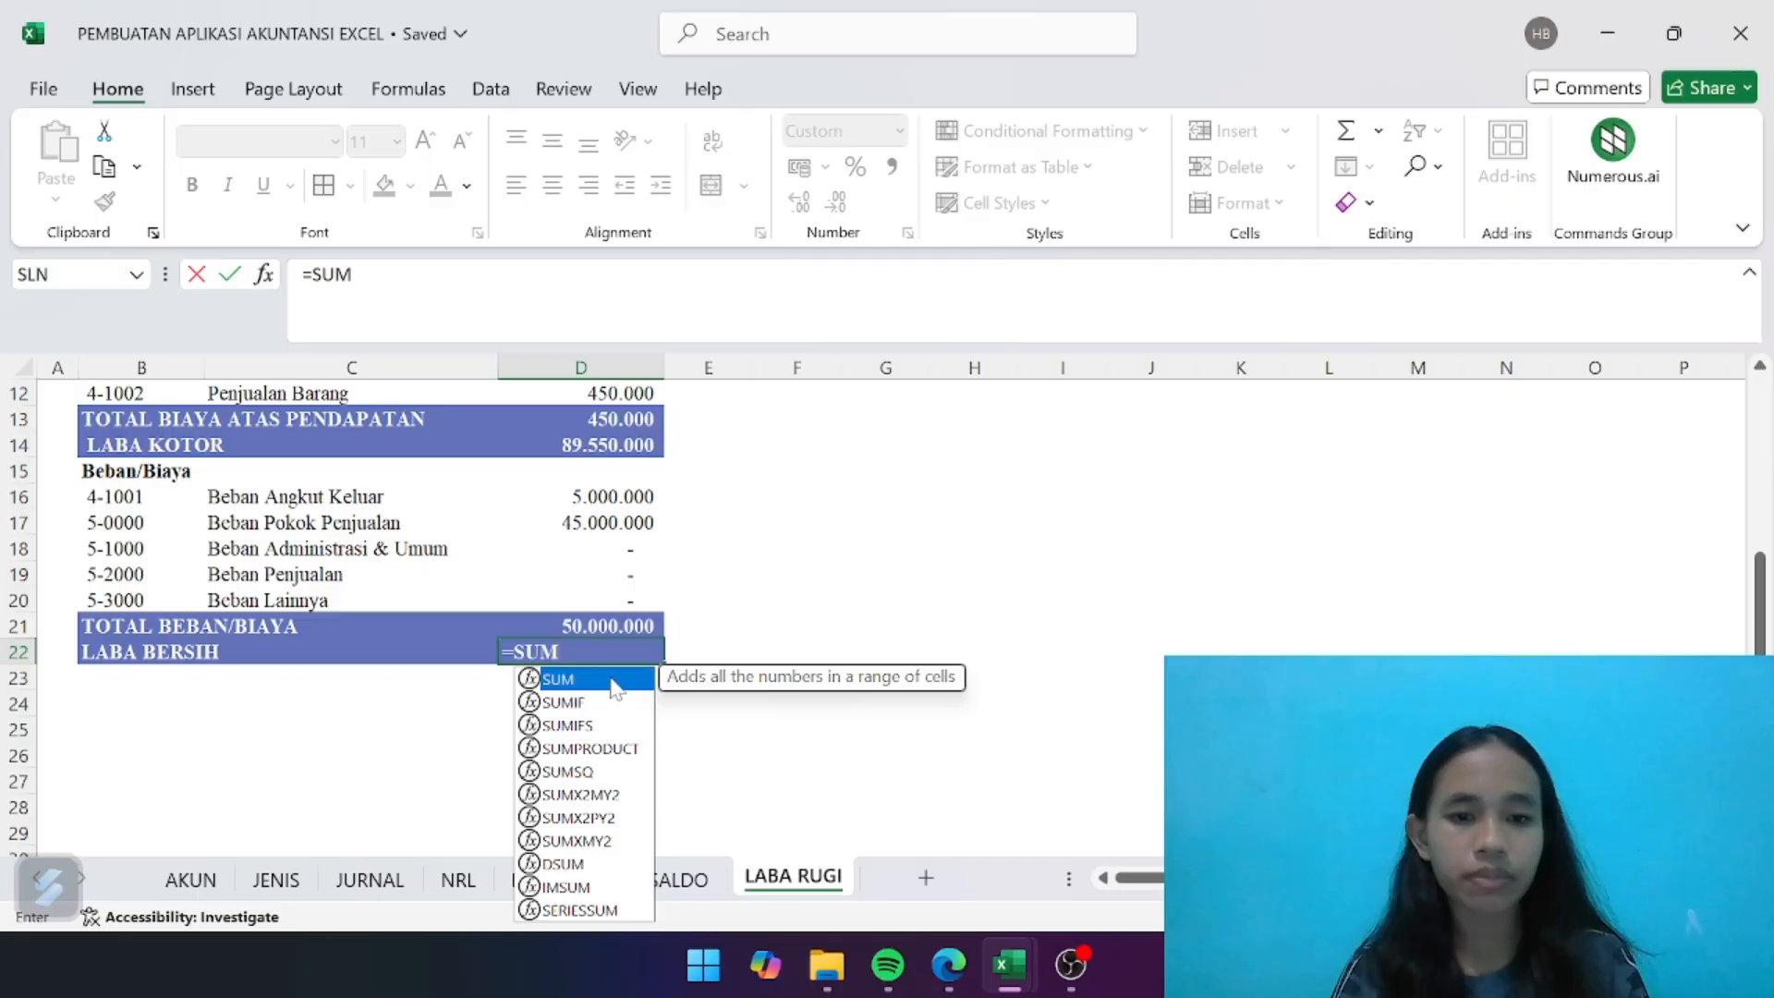
{"action": "double_click", "coordinate": [614, 688]}
{"action": "scroll", "coordinate": [615, 513], "scroll_direction": "up", "scroll_amount": 3}
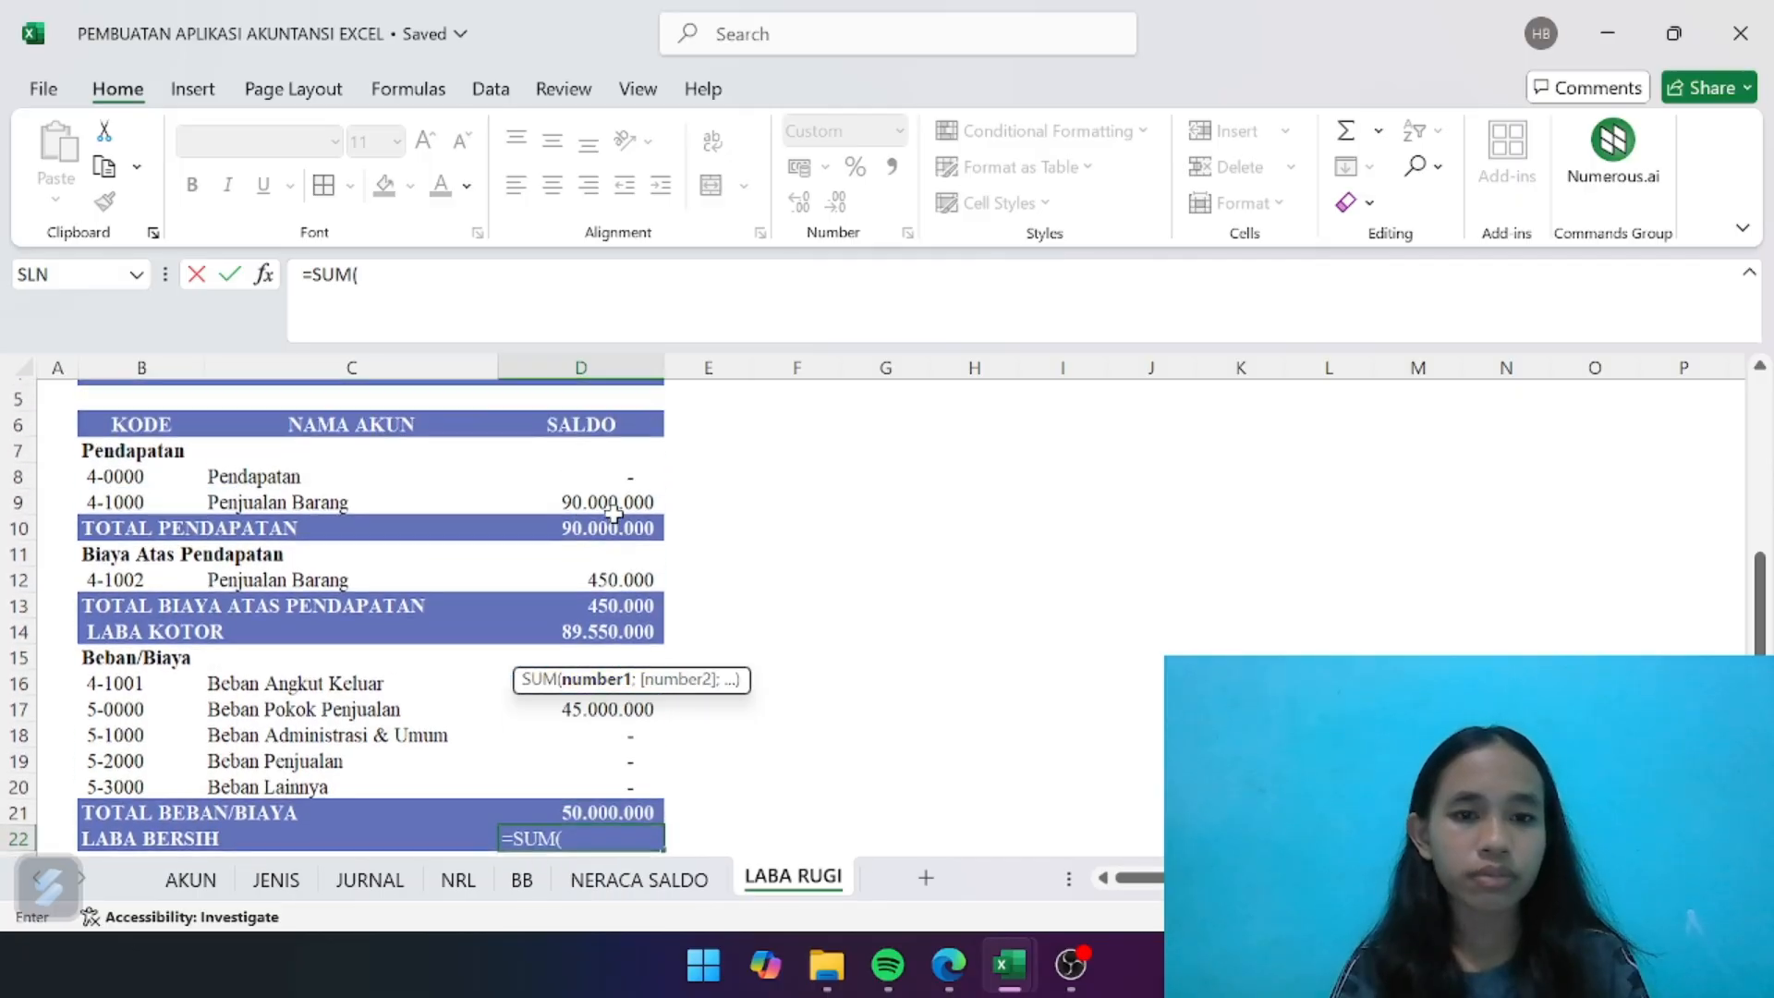
{"action": "scroll", "coordinate": [615, 513], "scroll_direction": "down", "scroll_amount": 1}
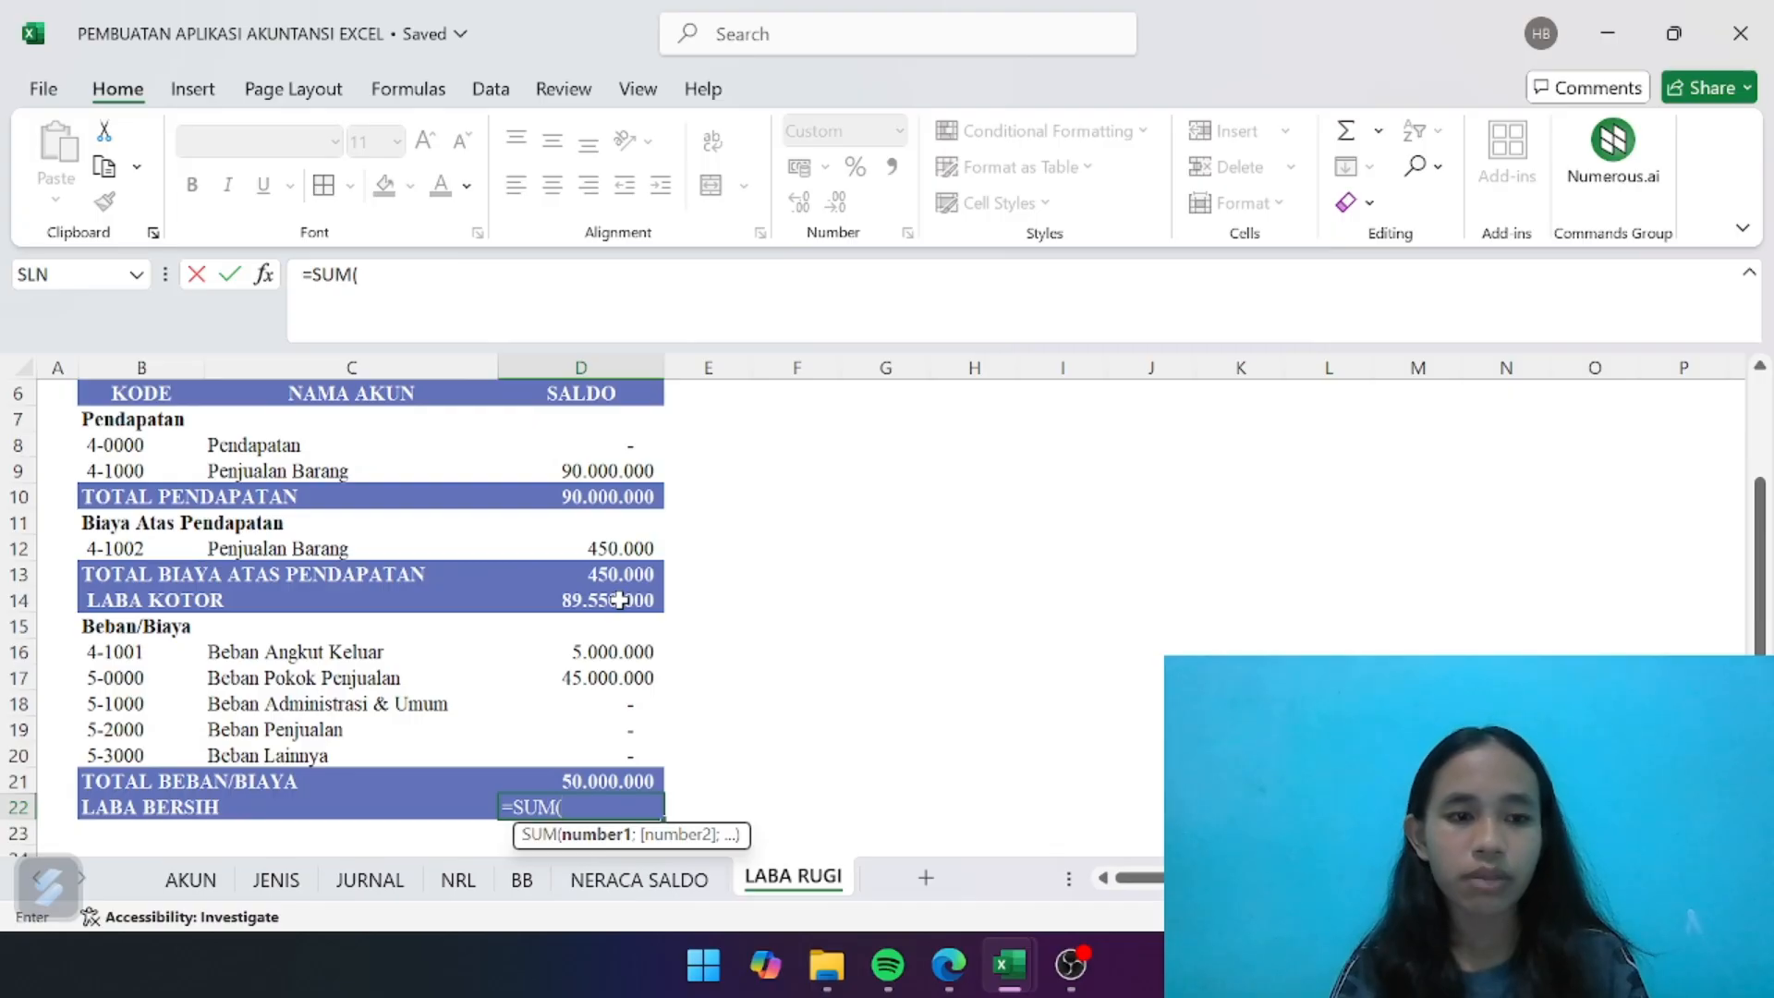
{"action": "left_click", "coordinate": [601, 600]}
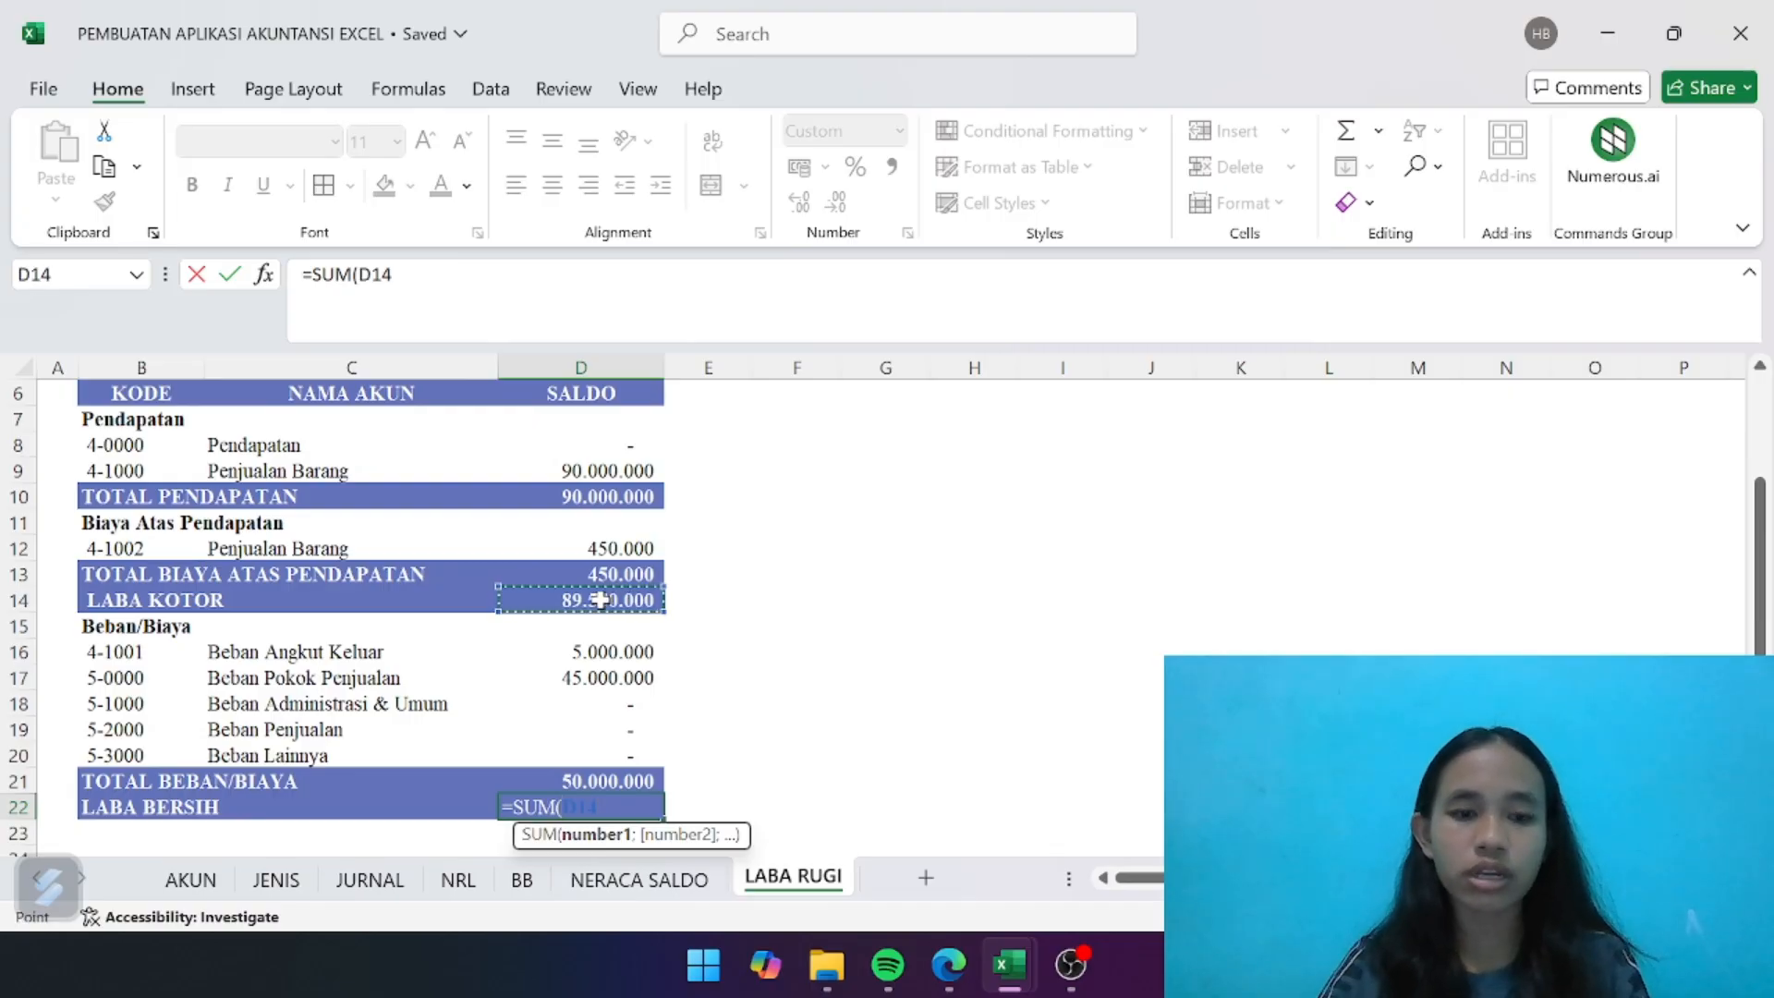
{"action": "type", "text": "-"}
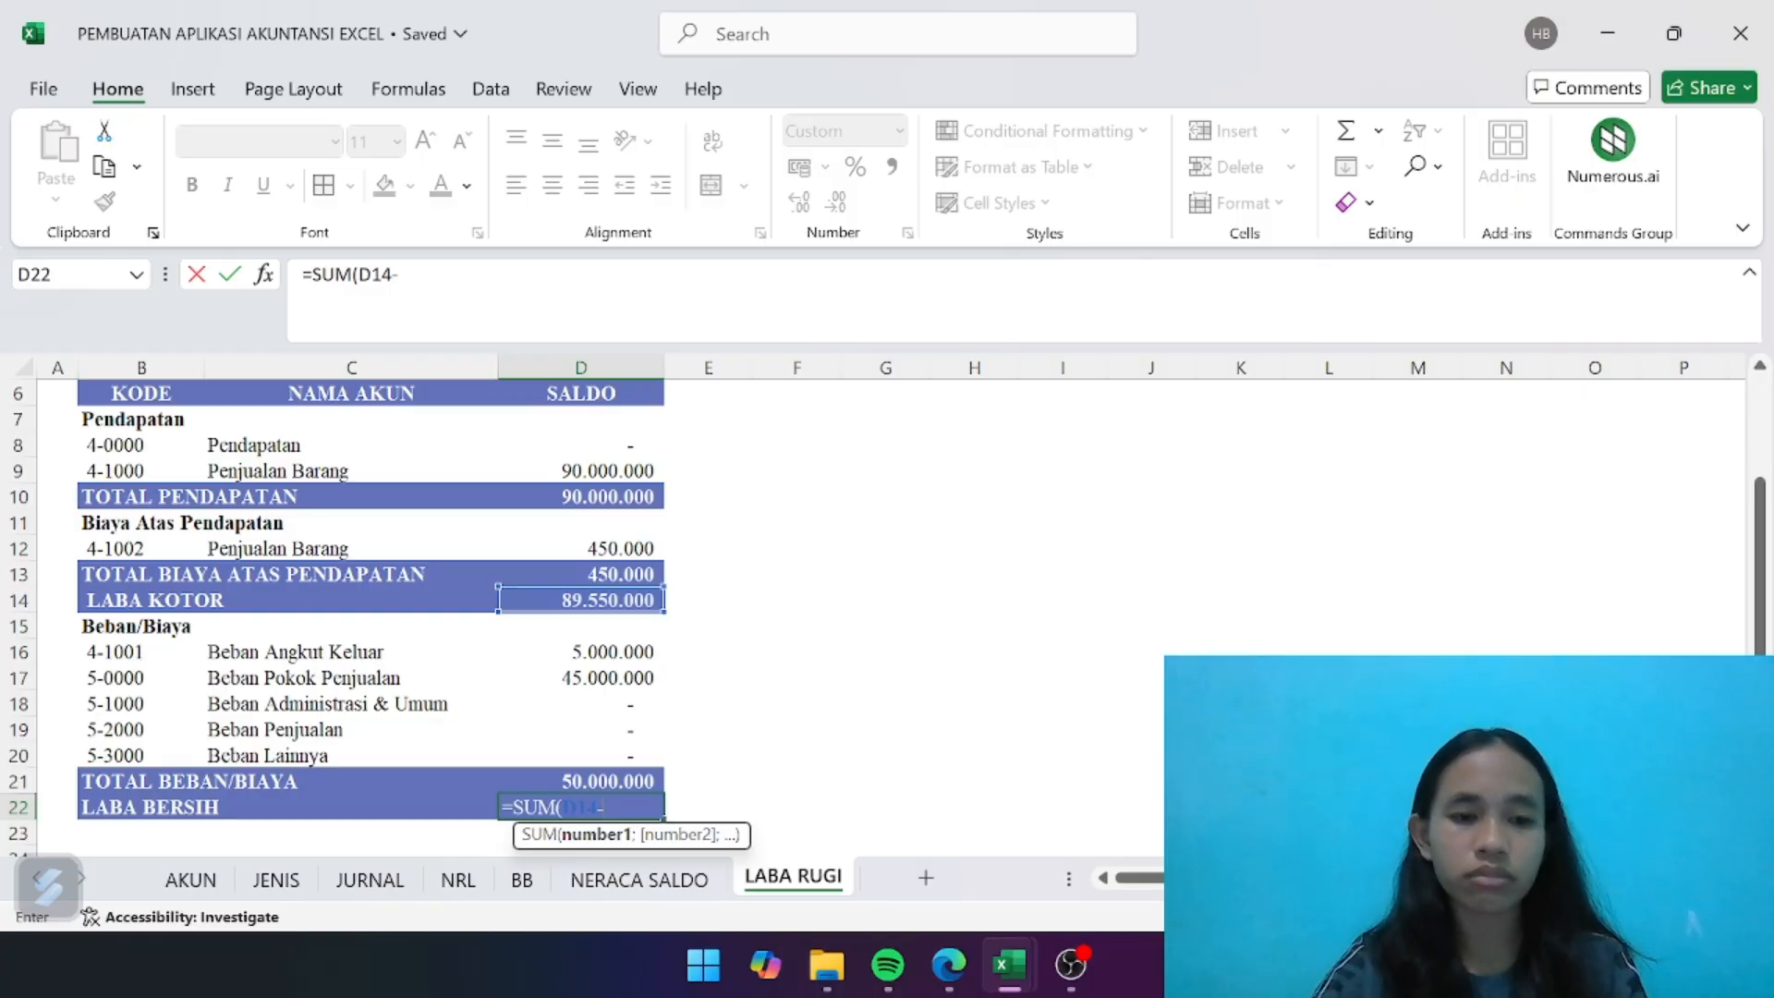
{"action": "left_click", "coordinate": [624, 778]}
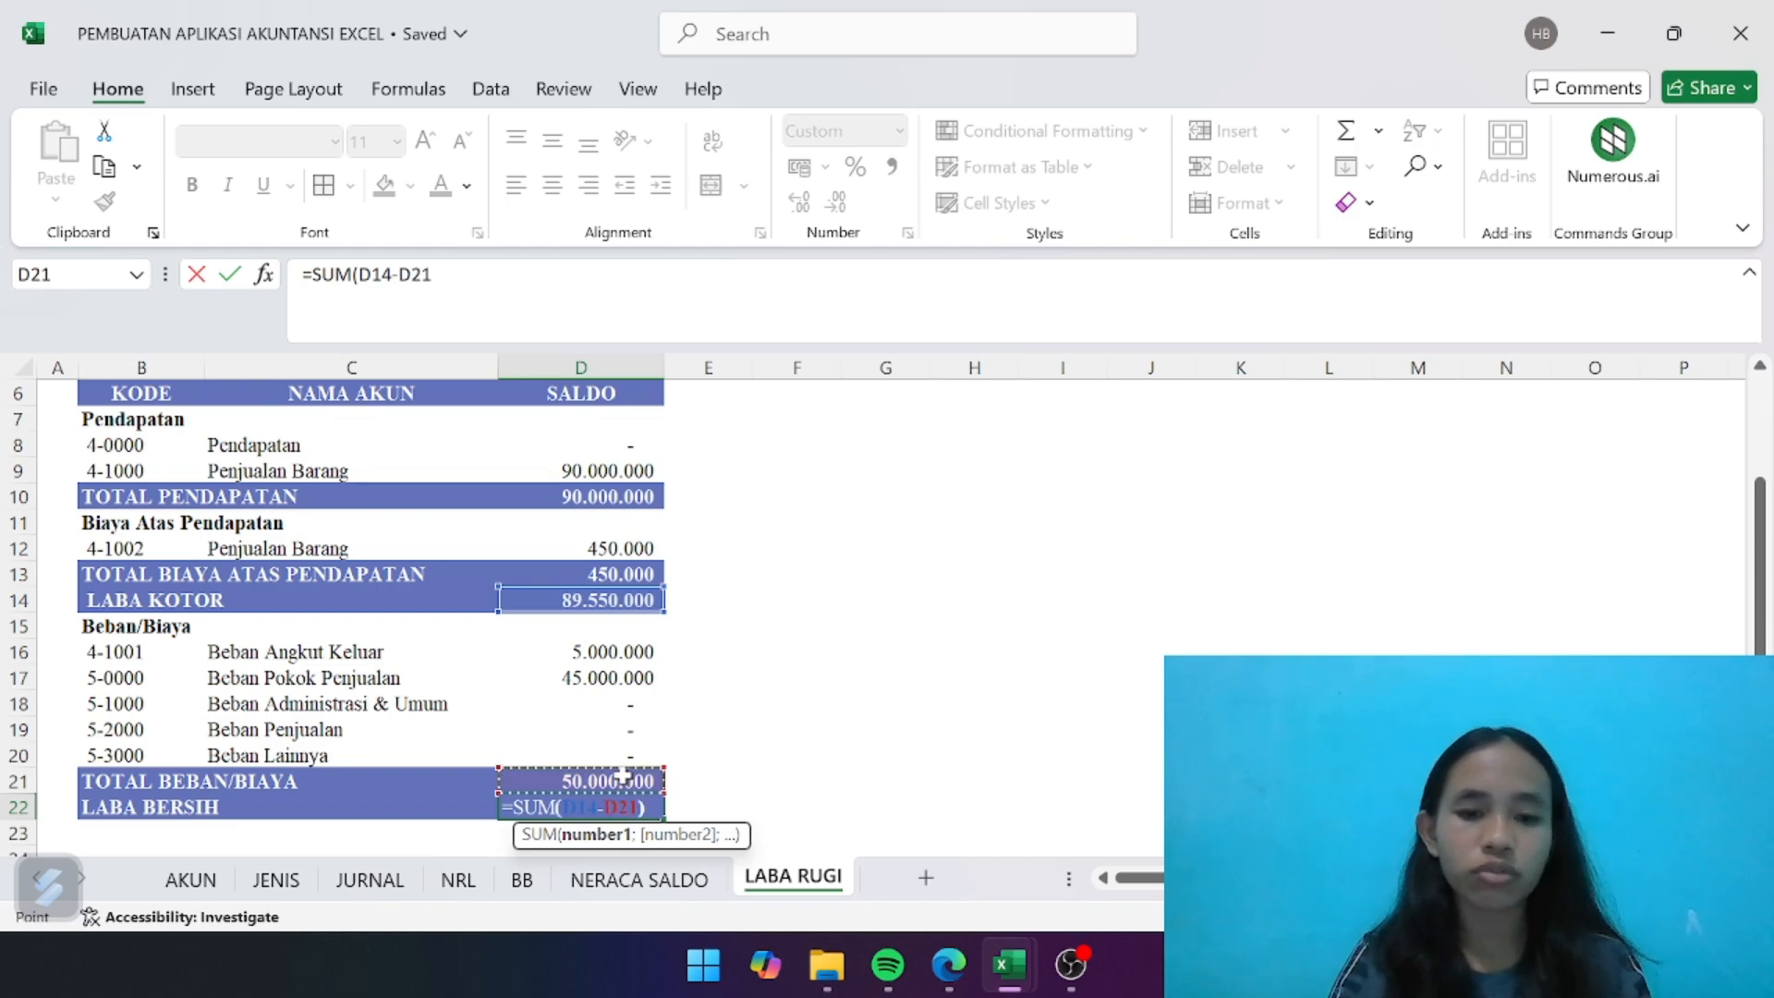
{"action": "key", "text": "Return"}
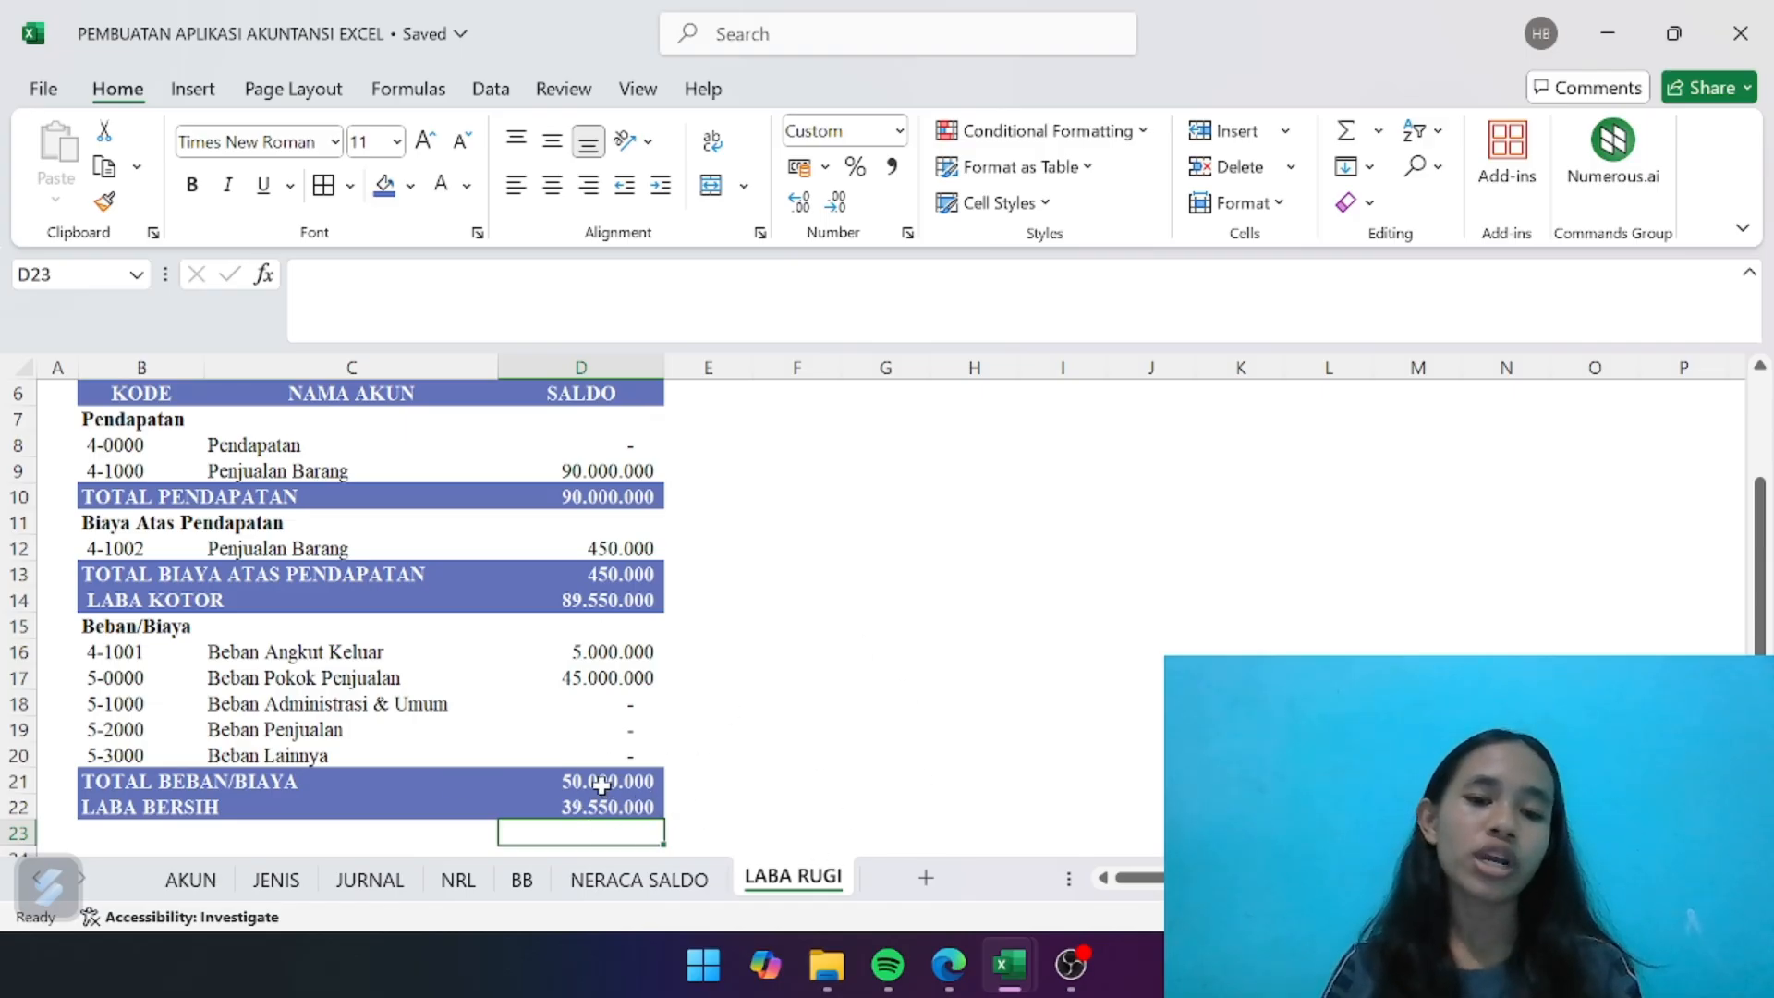
- Compare the profit at the foot of the NRL worksheet with the net profit on the LABA RUGI sheet
{"action": "left_click", "coordinate": [467, 879]}
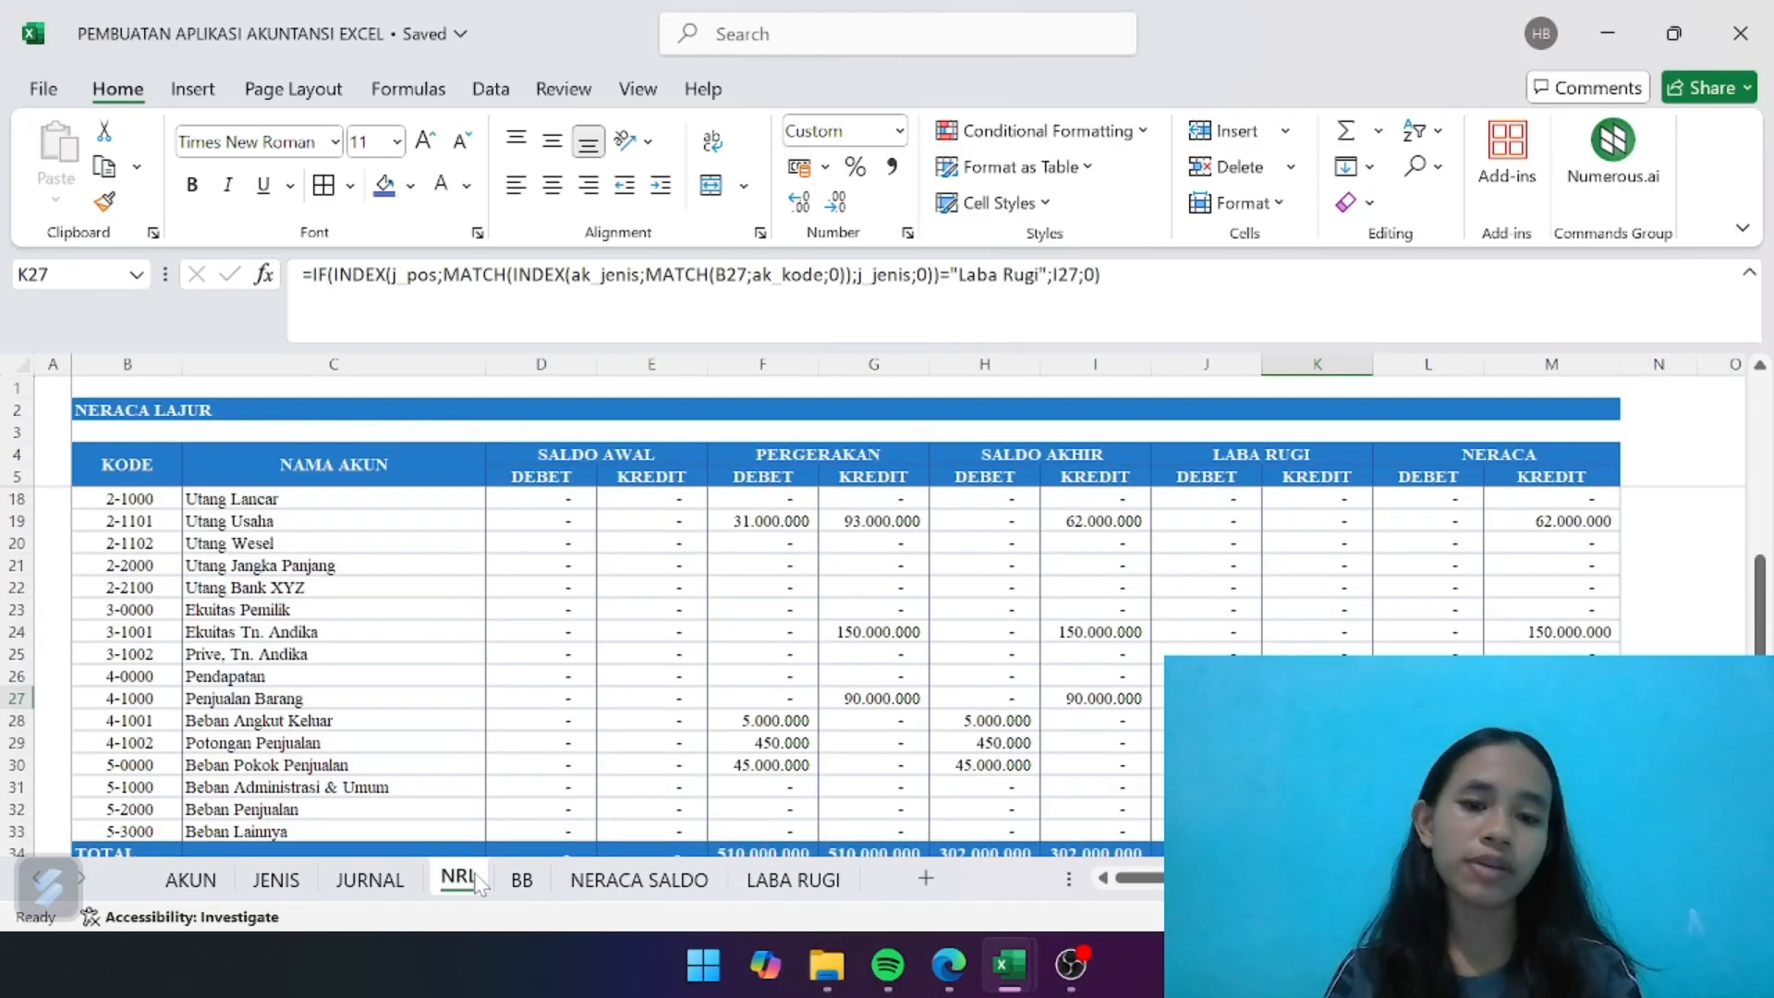
{"action": "scroll", "coordinate": [799, 802], "scroll_direction": "right", "scroll_amount": 2}
{"action": "scroll", "coordinate": [799, 802], "scroll_direction": "down", "scroll_amount": 3}
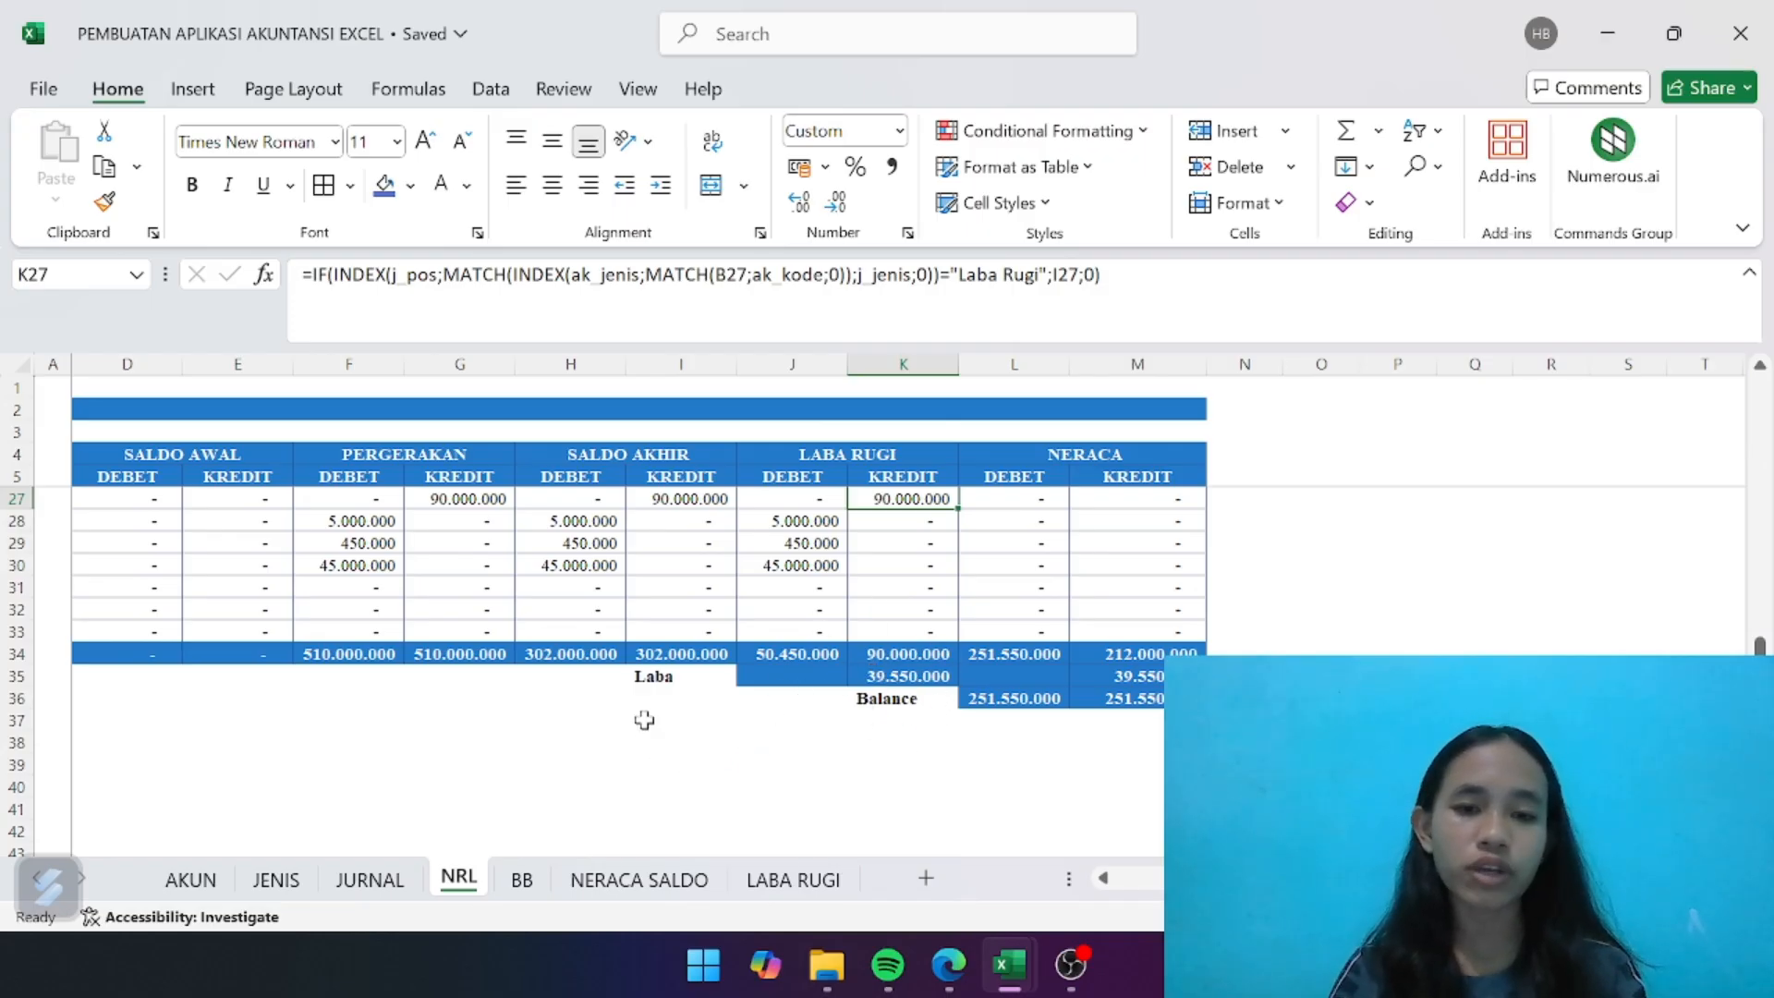
{"action": "scroll", "coordinate": [859, 809], "scroll_direction": "right", "scroll_amount": 3}
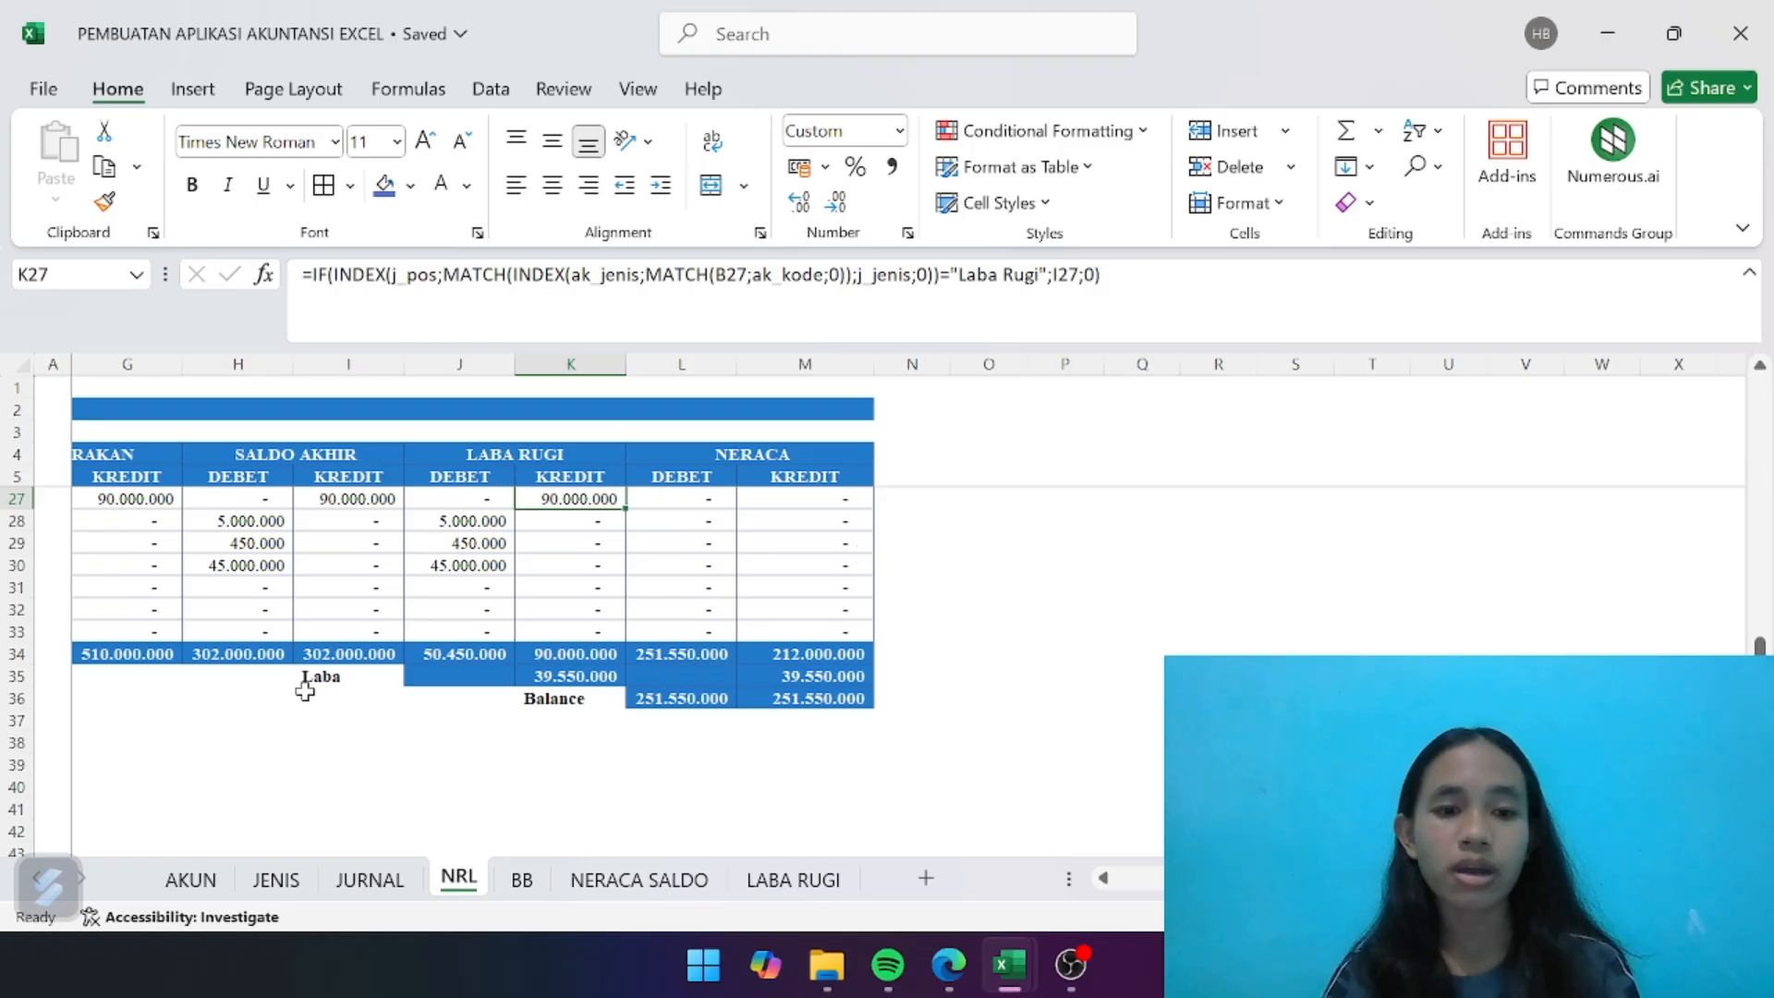
{"action": "left_click", "coordinate": [769, 874]}
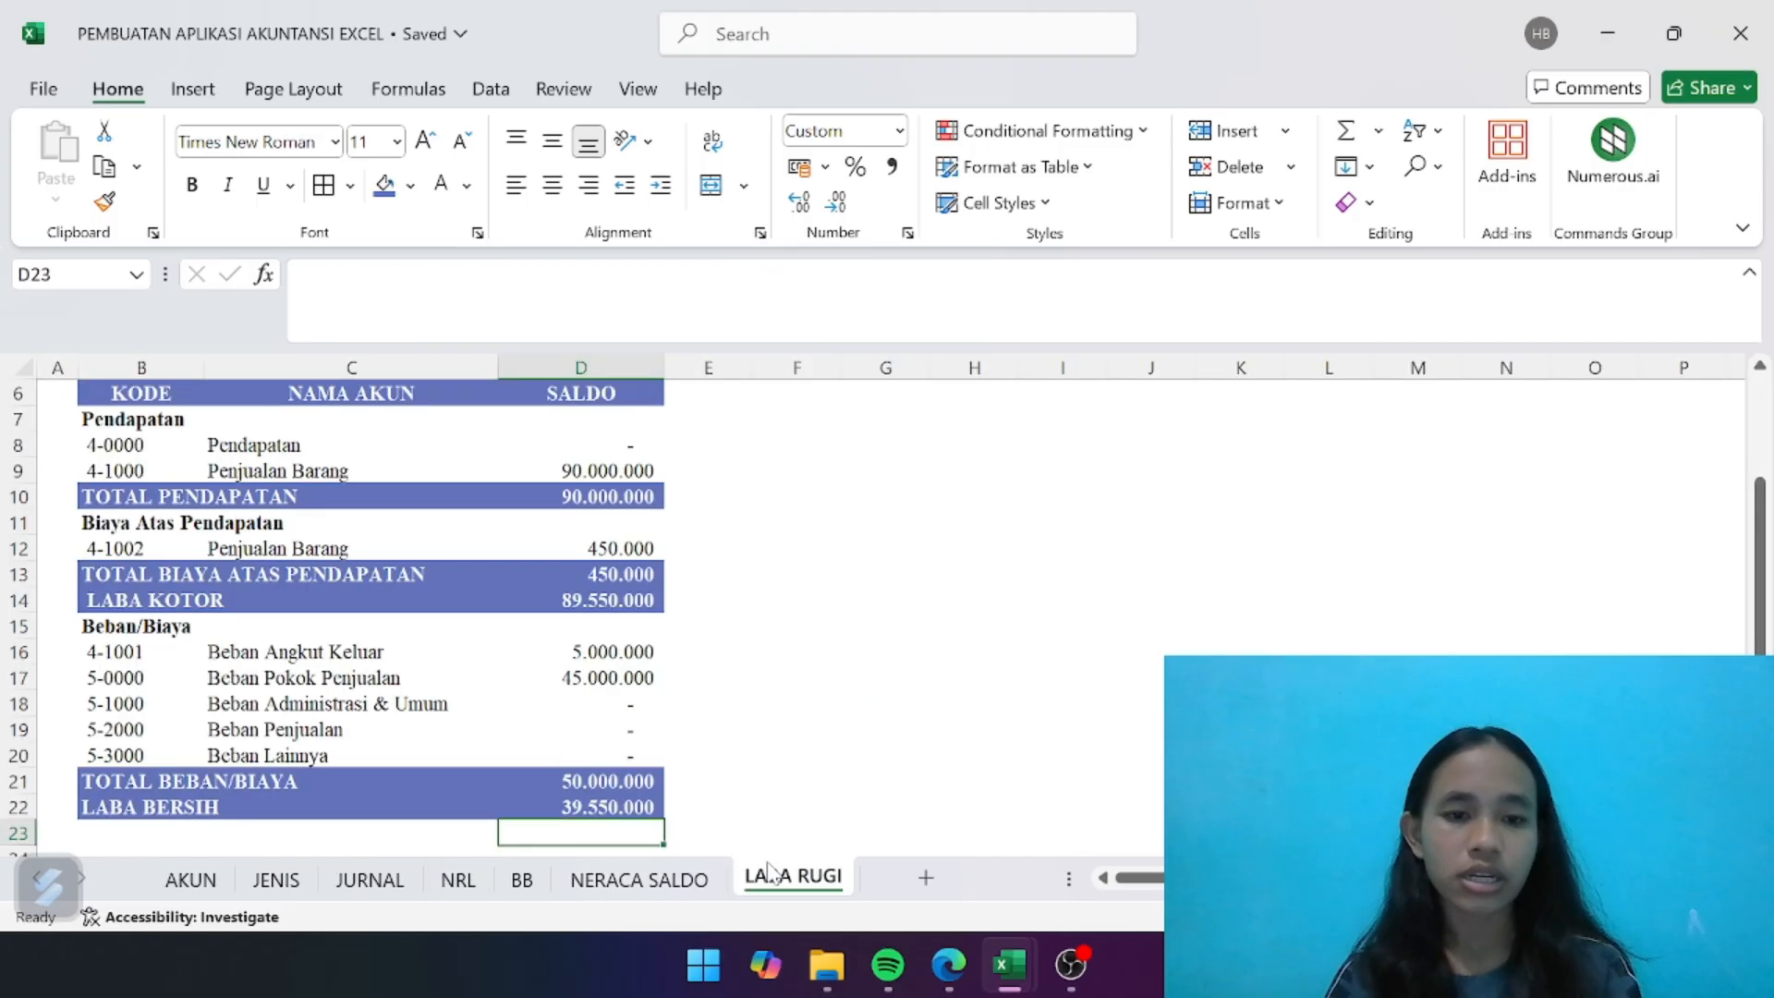
{"action": "left_click", "coordinate": [656, 744]}
{"action": "scroll", "coordinate": [656, 744], "scroll_direction": "up", "scroll_amount": 2}
{"action": "scroll", "coordinate": [658, 746], "scroll_direction": "down", "scroll_amount": 2}
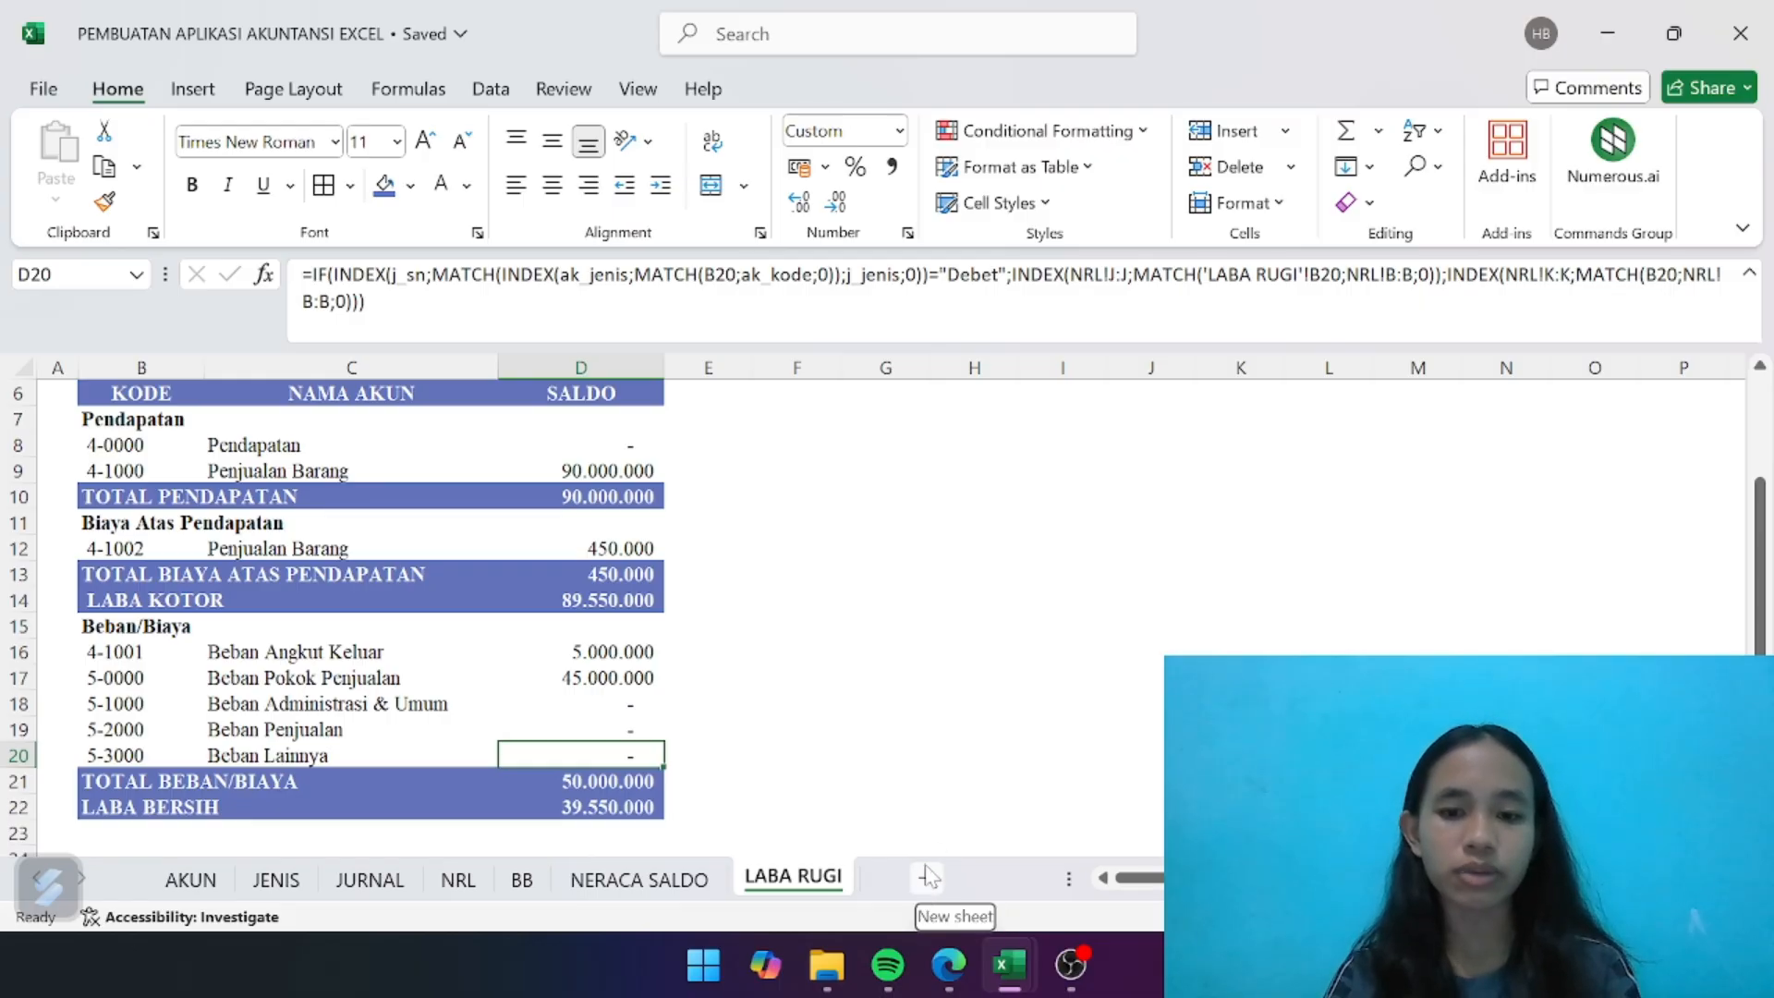
- Add a new sheet after LABA RUGI and enter the company title "UD ANDIKA" in B2
{"action": "left_click", "coordinate": [928, 876]}
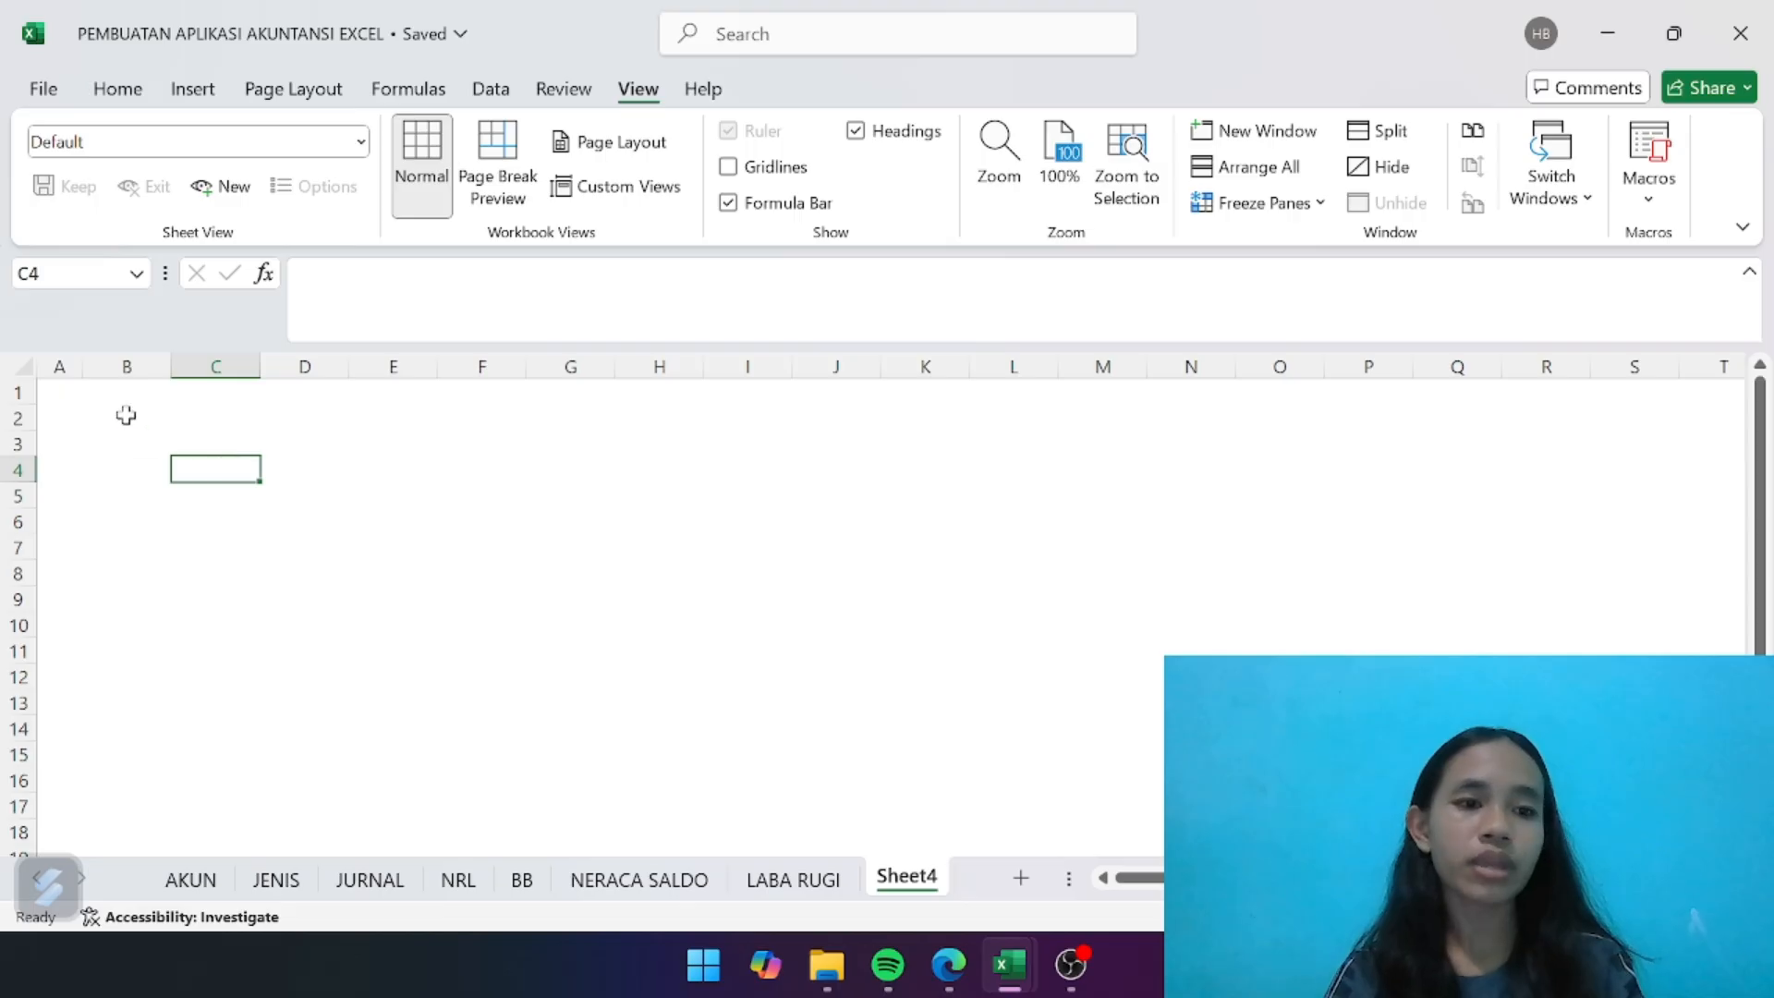
{"action": "left_click", "coordinate": [126, 415]}
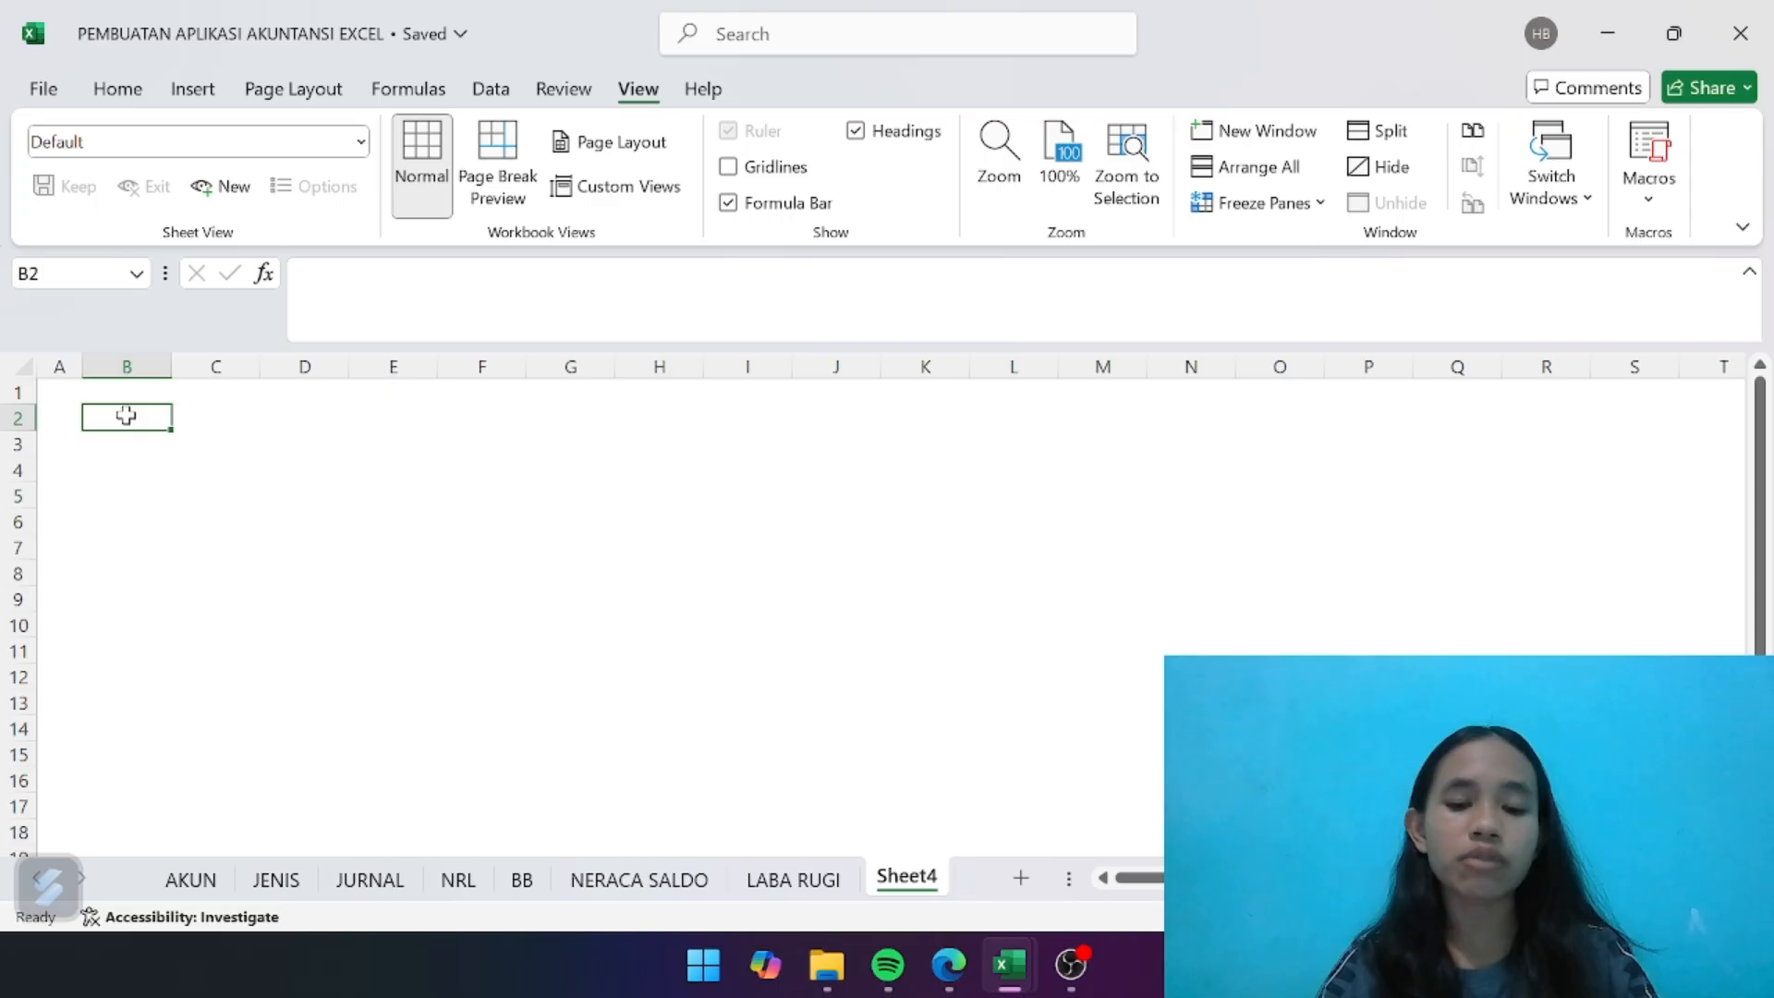
{"action": "type", "text": "UD ANDIKA"}
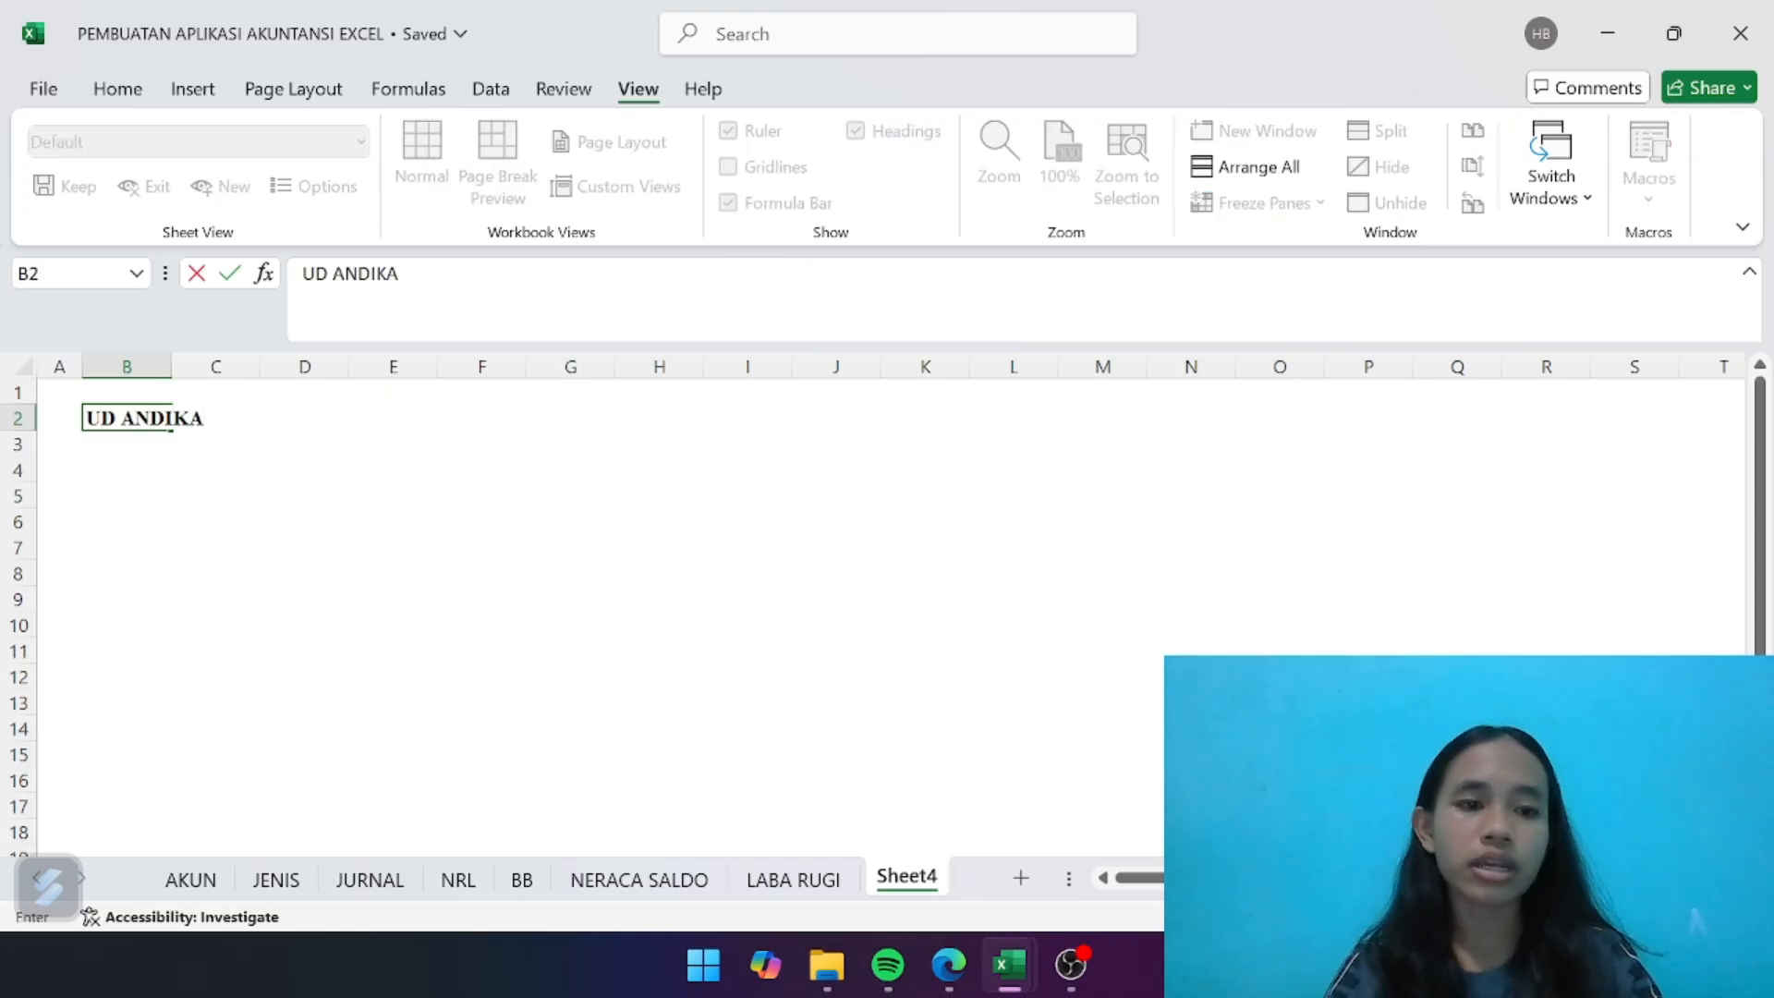
{"action": "key", "text": "Return"}
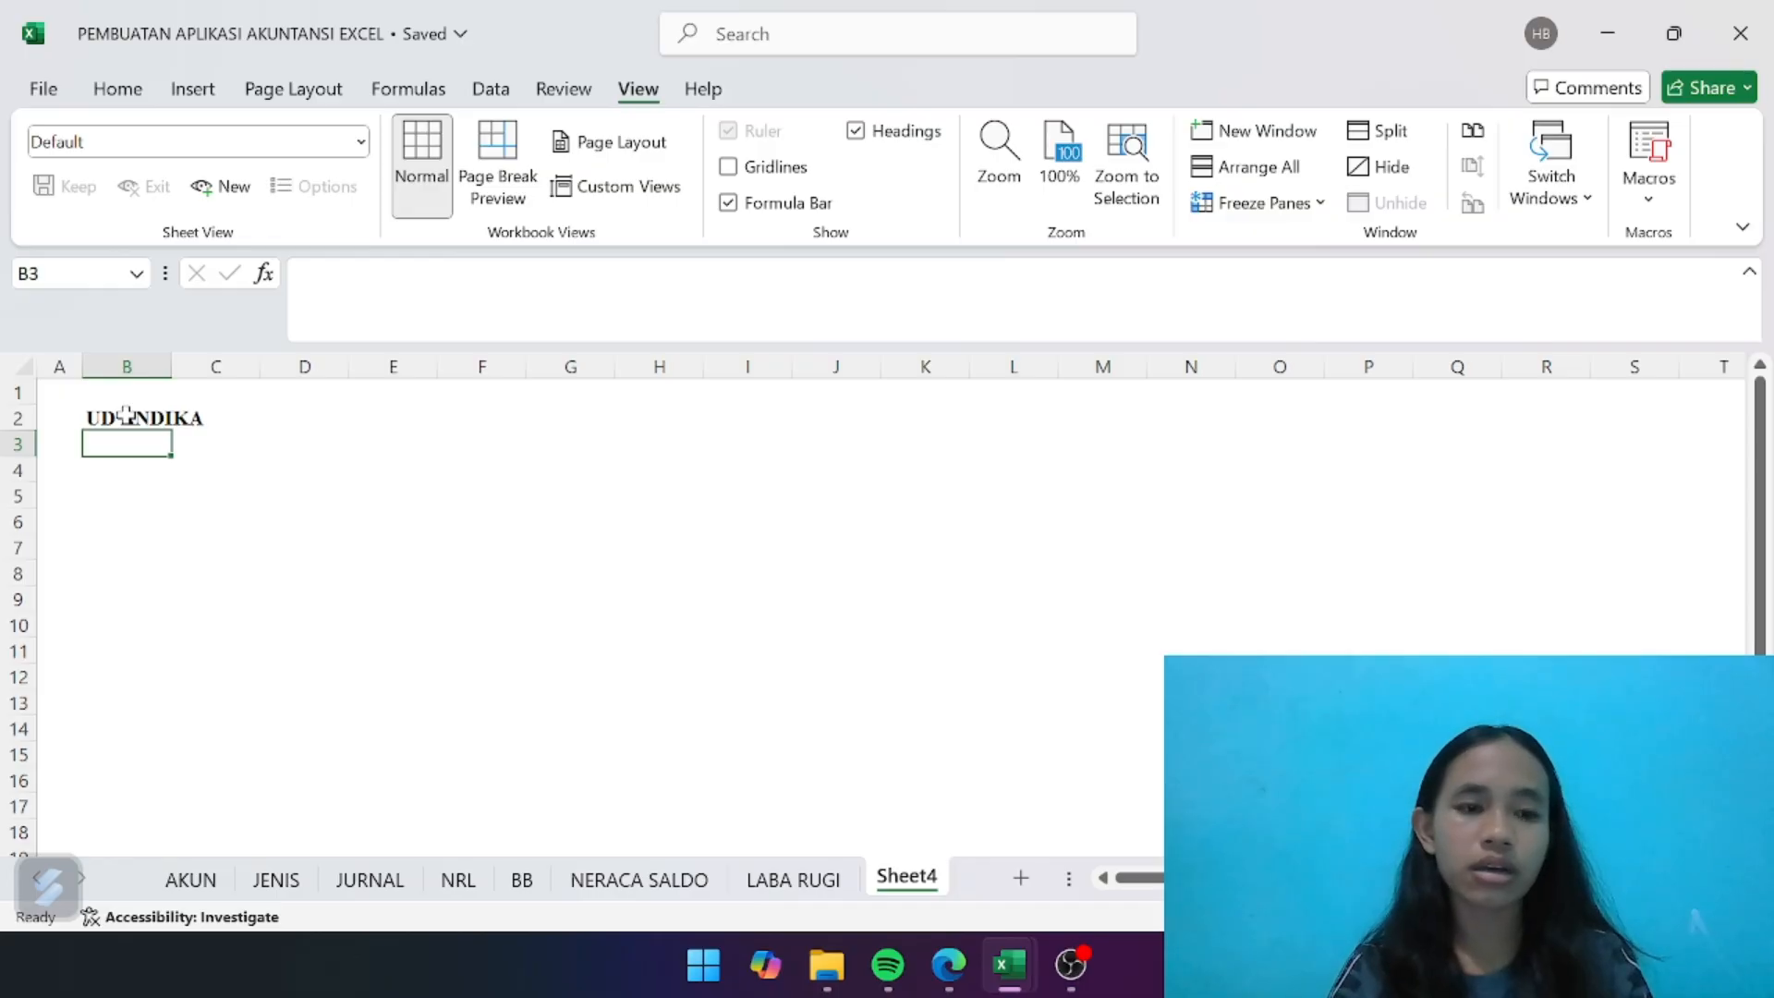
- Enter the report title "LAPORAN PERUBAHAN MODAL" in B3 below the company name
{"action": "type", "text": "LAPPORAN"}
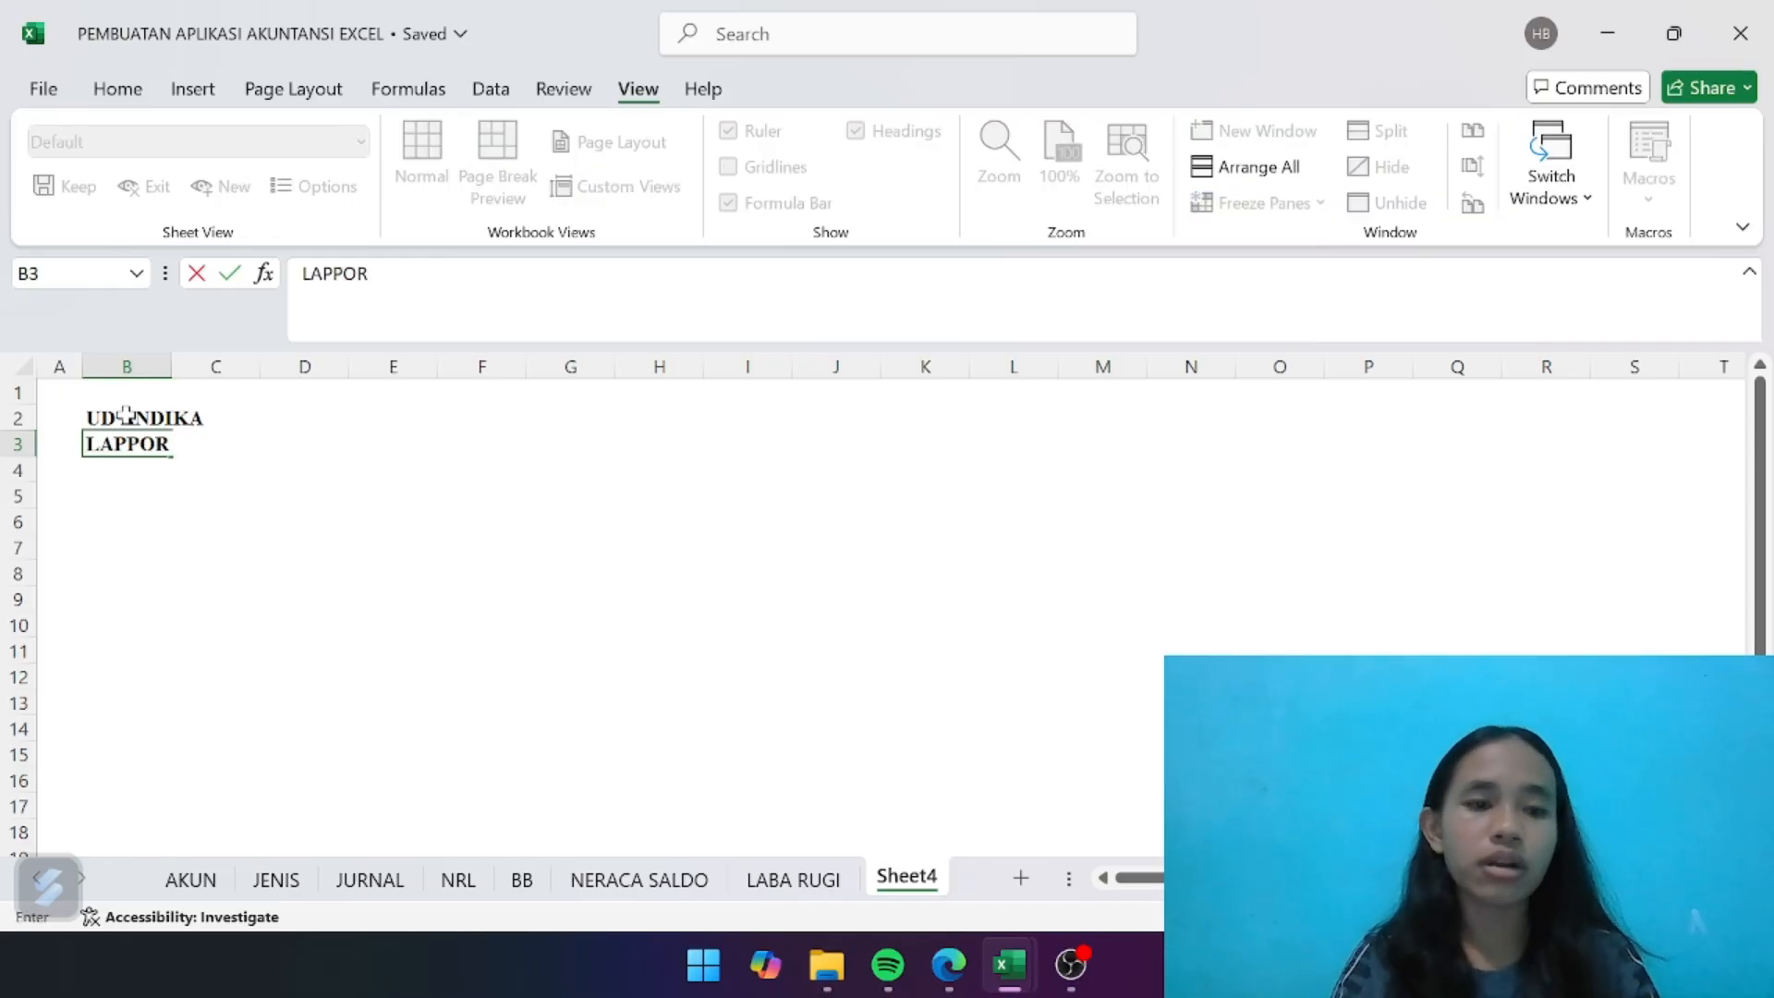
{"action": "key", "text": "BackSpace"}
{"action": "key", "text": "BackSpace"}
{"action": "key", "text": "BackSpace"}
{"action": "key", "text": "BackSpace"}
{"action": "key", "text": "BackSpace"}
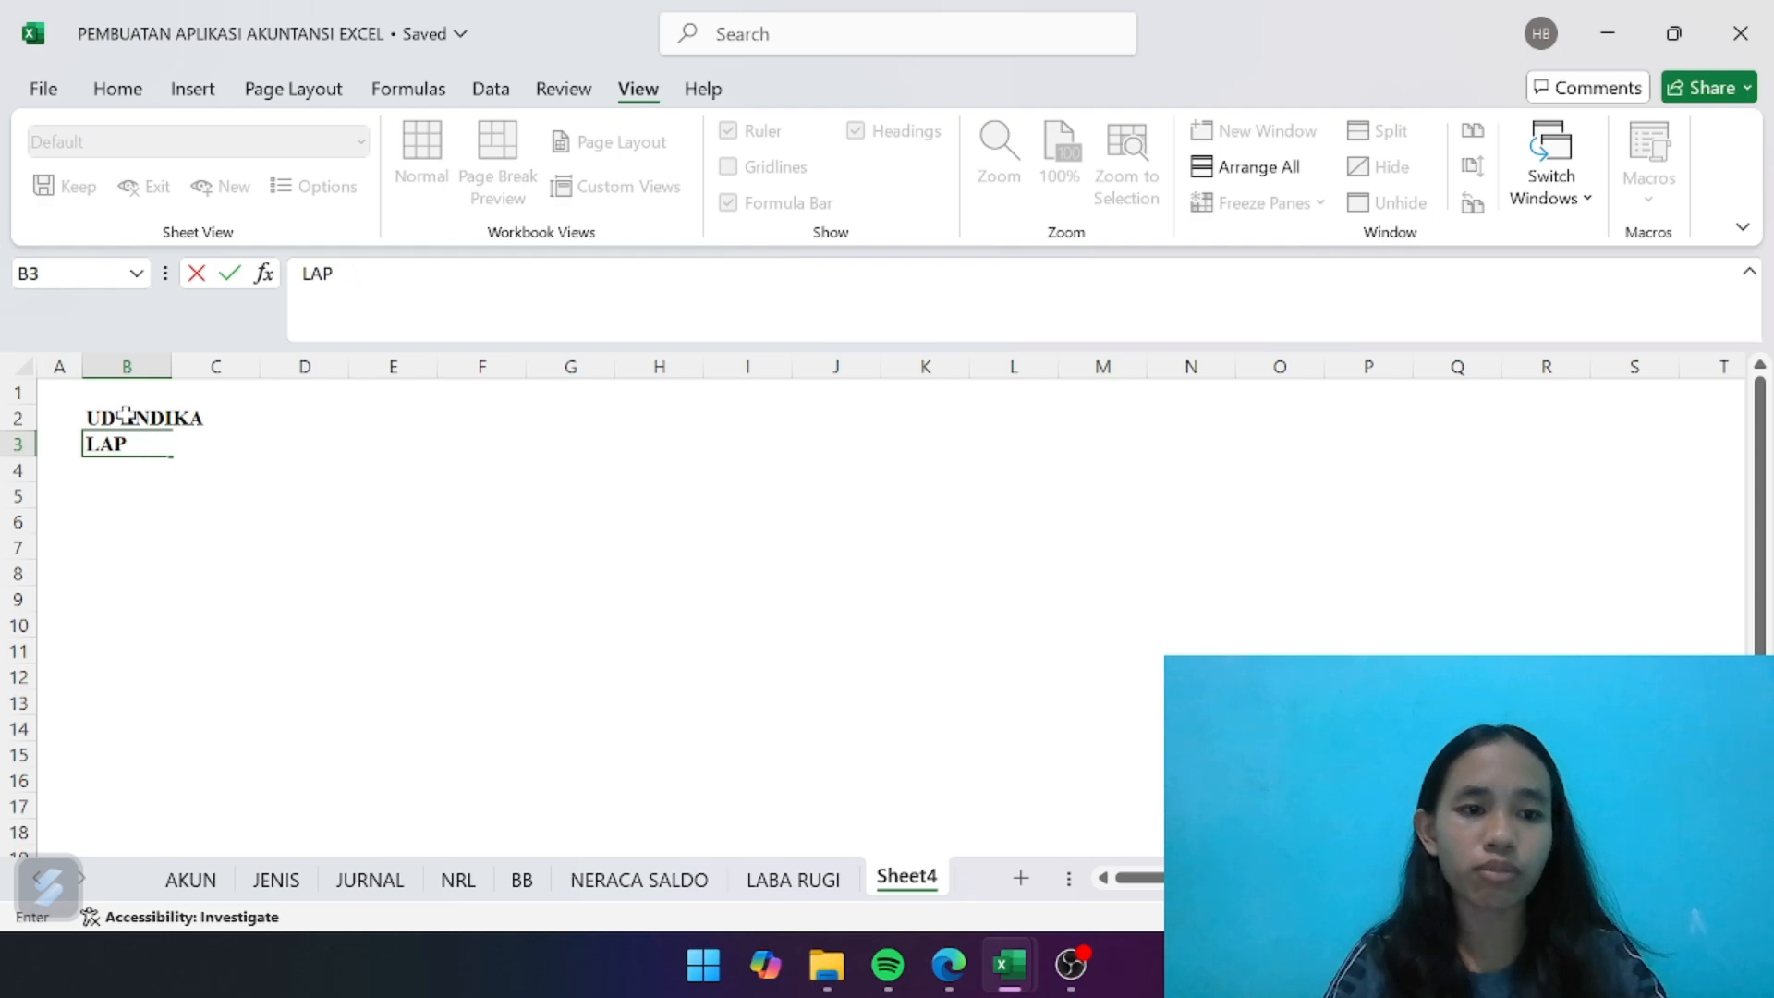
{"action": "type", "text": "ORAN PERUBAHANN"}
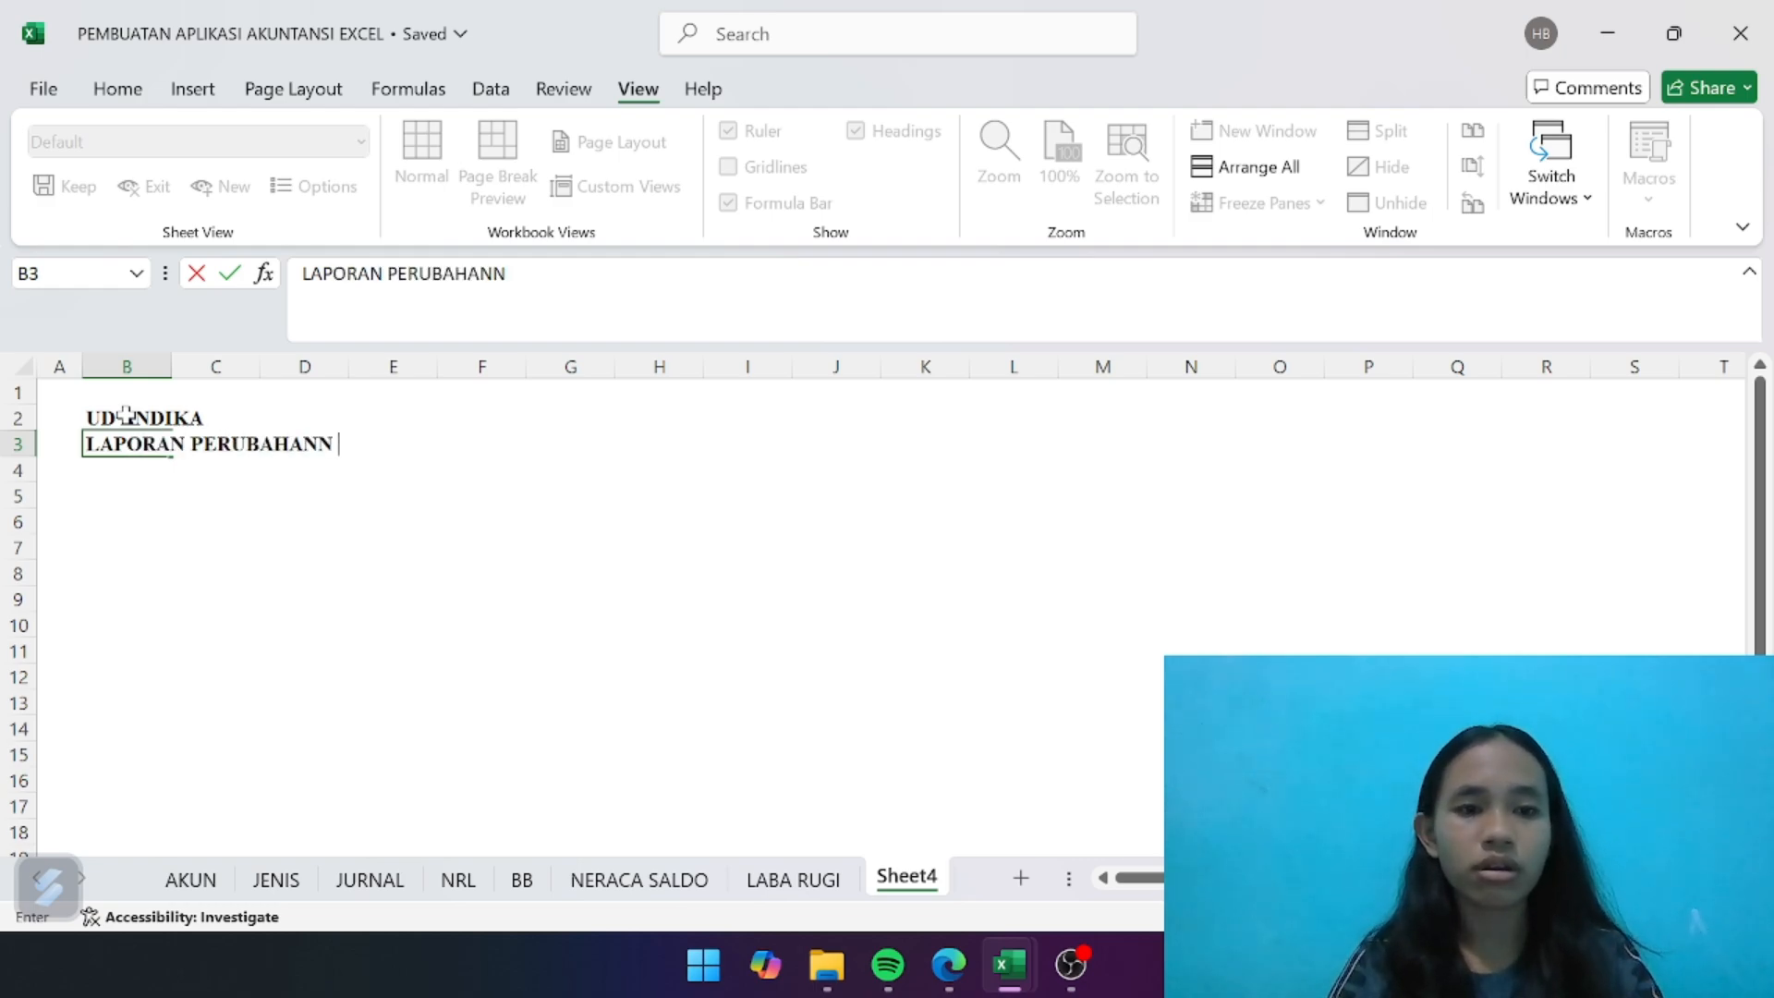
{"action": "key", "text": "BackSpace"}
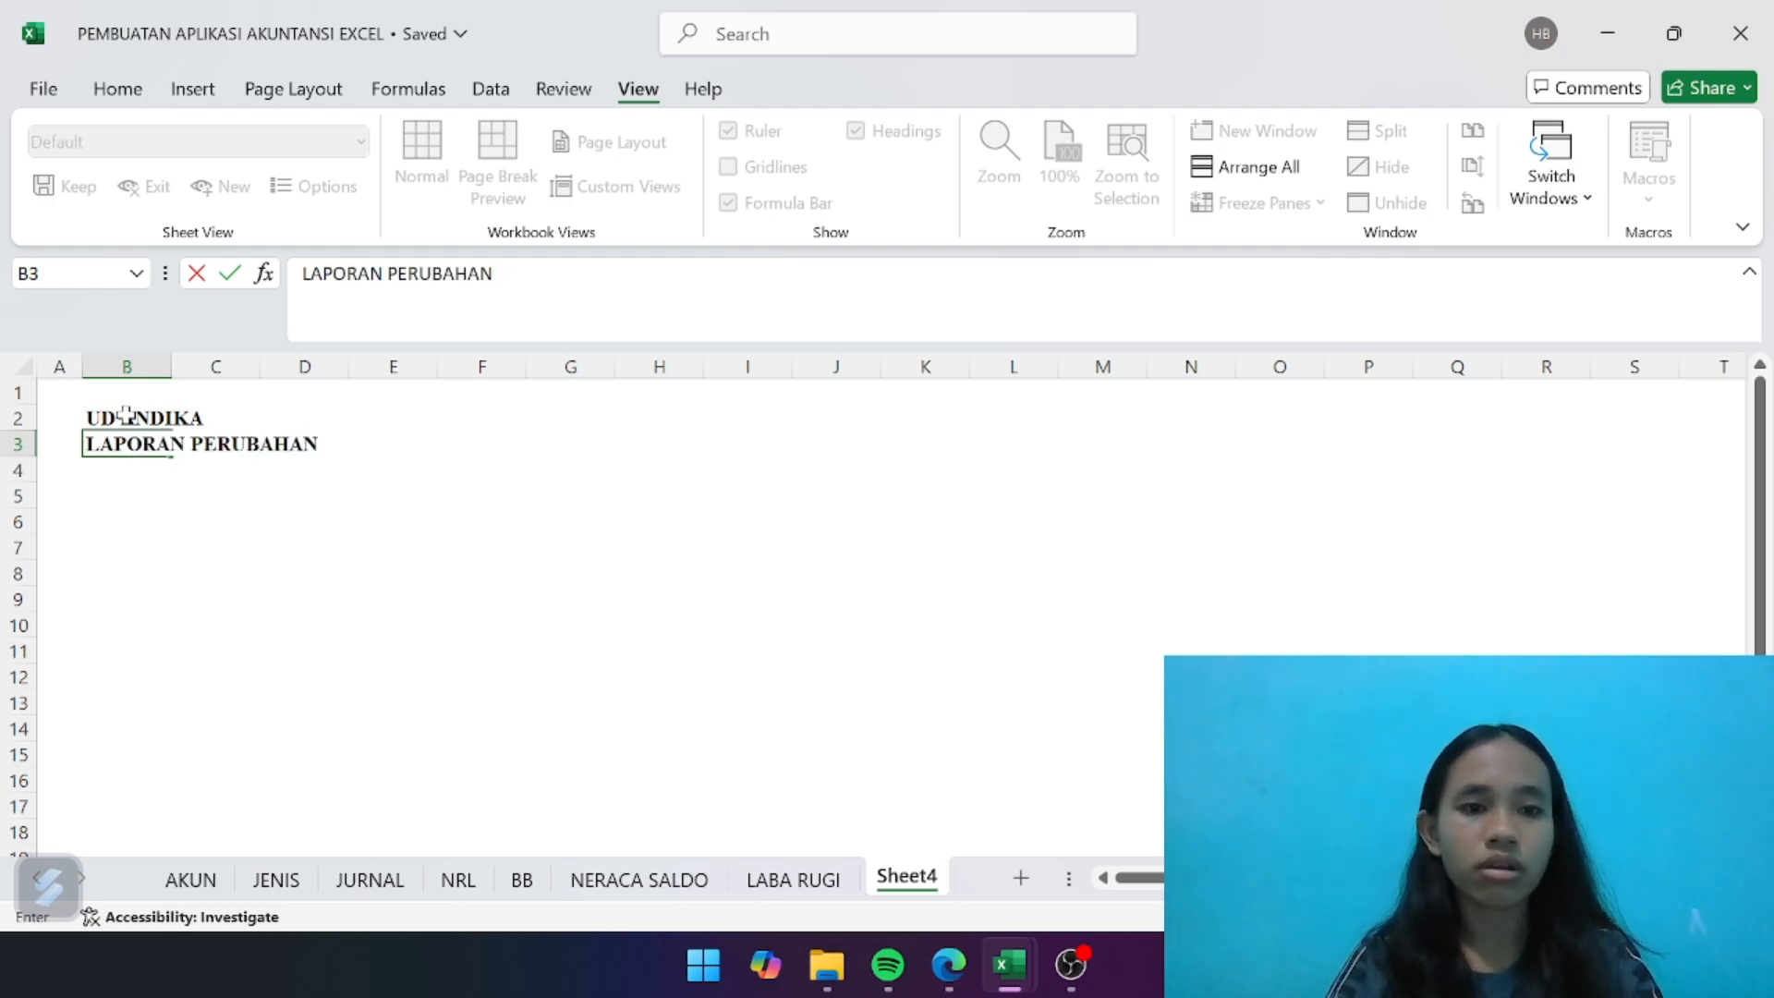
{"action": "type", "text": "MODAL"}
{"action": "key", "text": "ctrl+Return"}
{"action": "key", "text": "Return"}
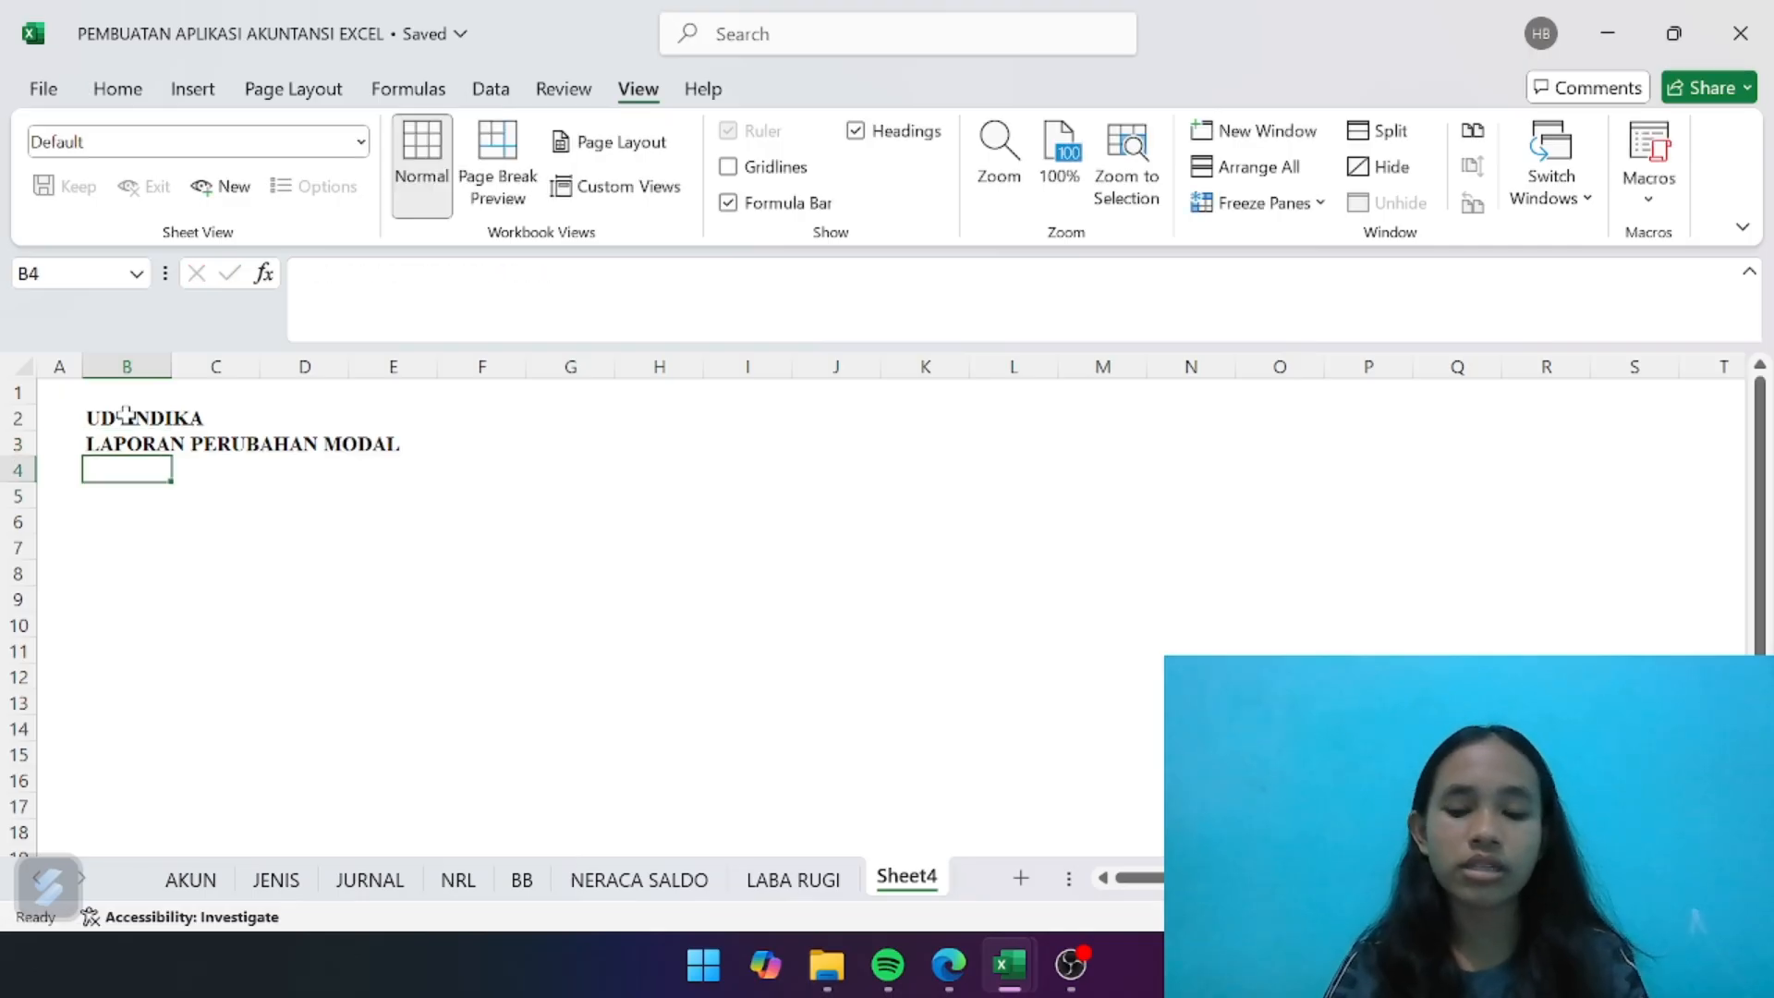
- Enter the period line "PER MARET 2023" in B4 below the report title
{"action": "type", "text": "P"}
{"action": "key", "text": "BackSpace"}
{"action": "key", "text": "BackSpace"}
{"action": "key", "text": "BackSpace"}
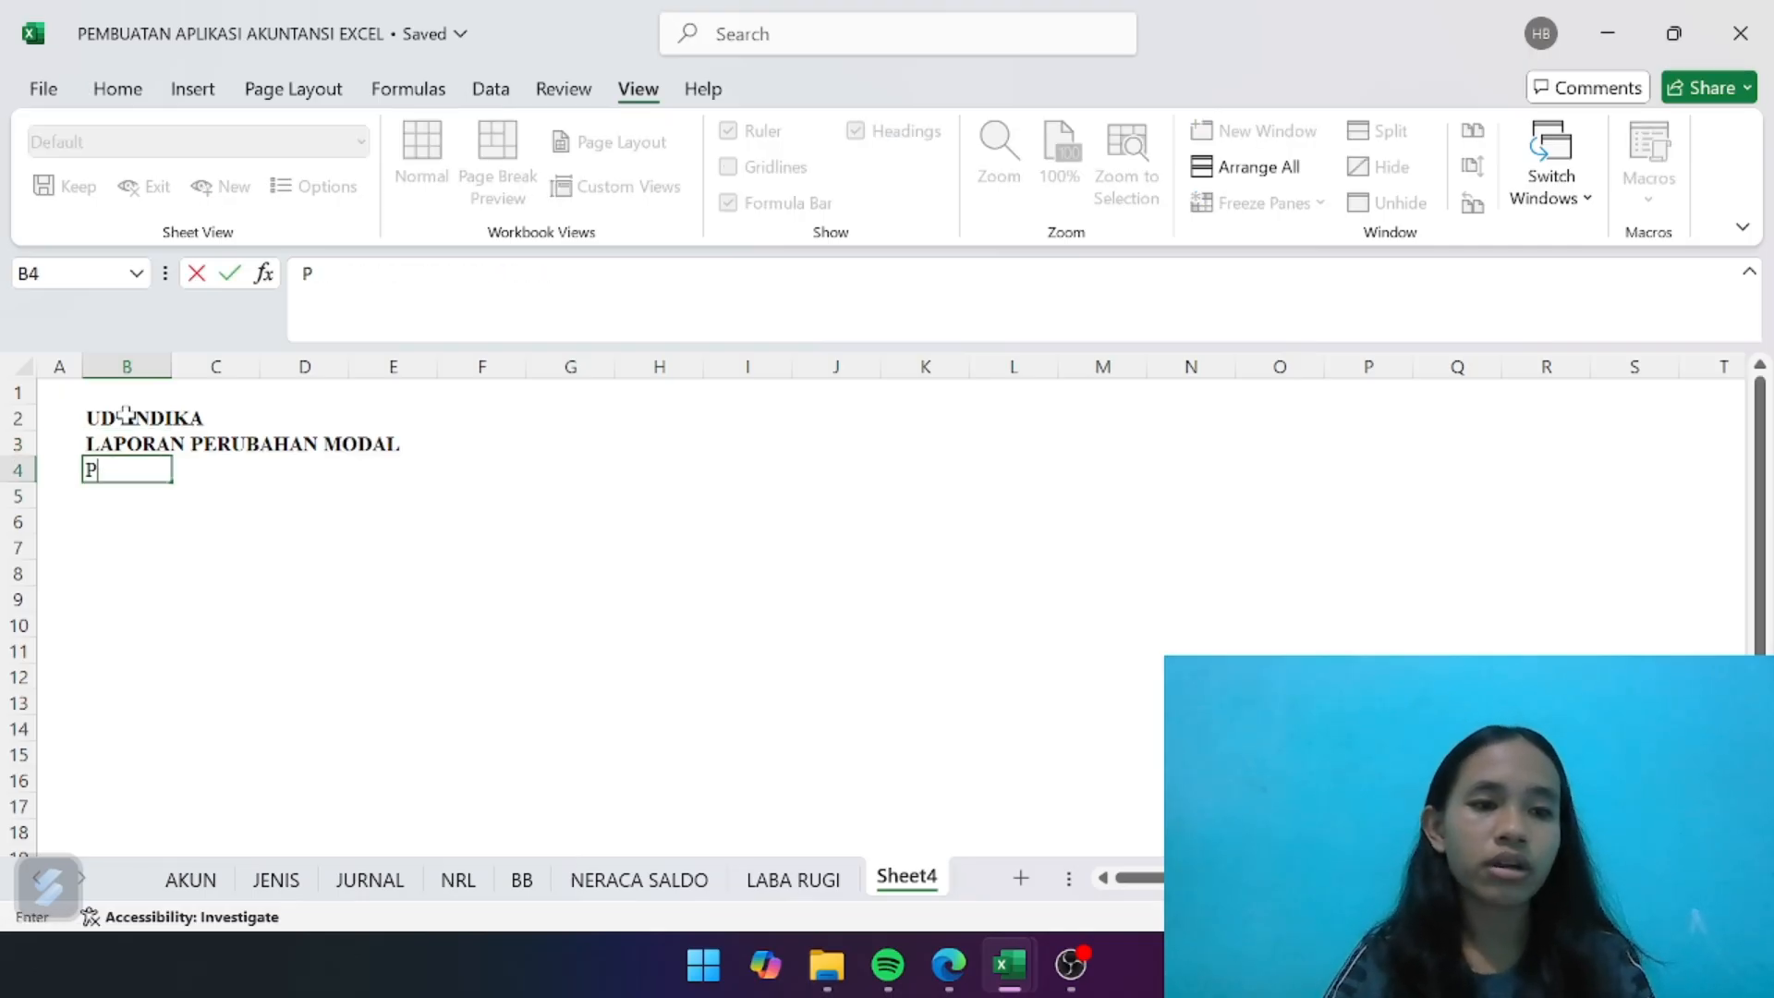
{"action": "type", "text": "PER"}
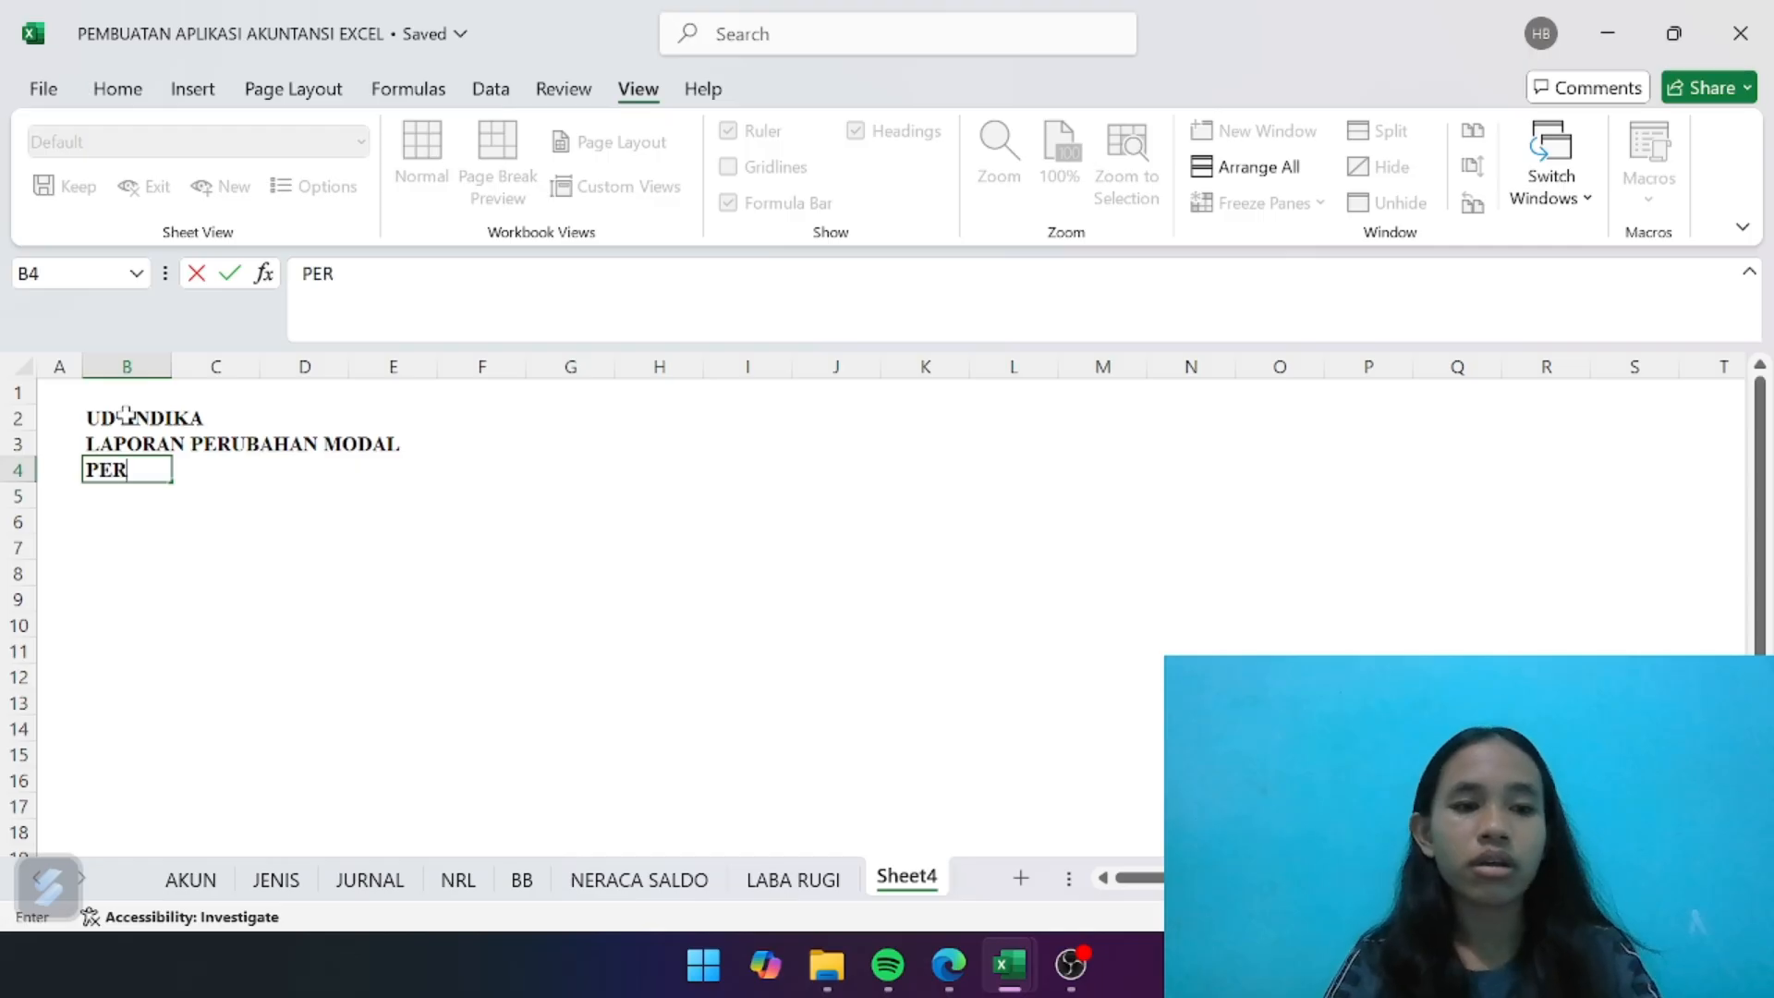
{"action": "type", "text": " MARET 2023"}
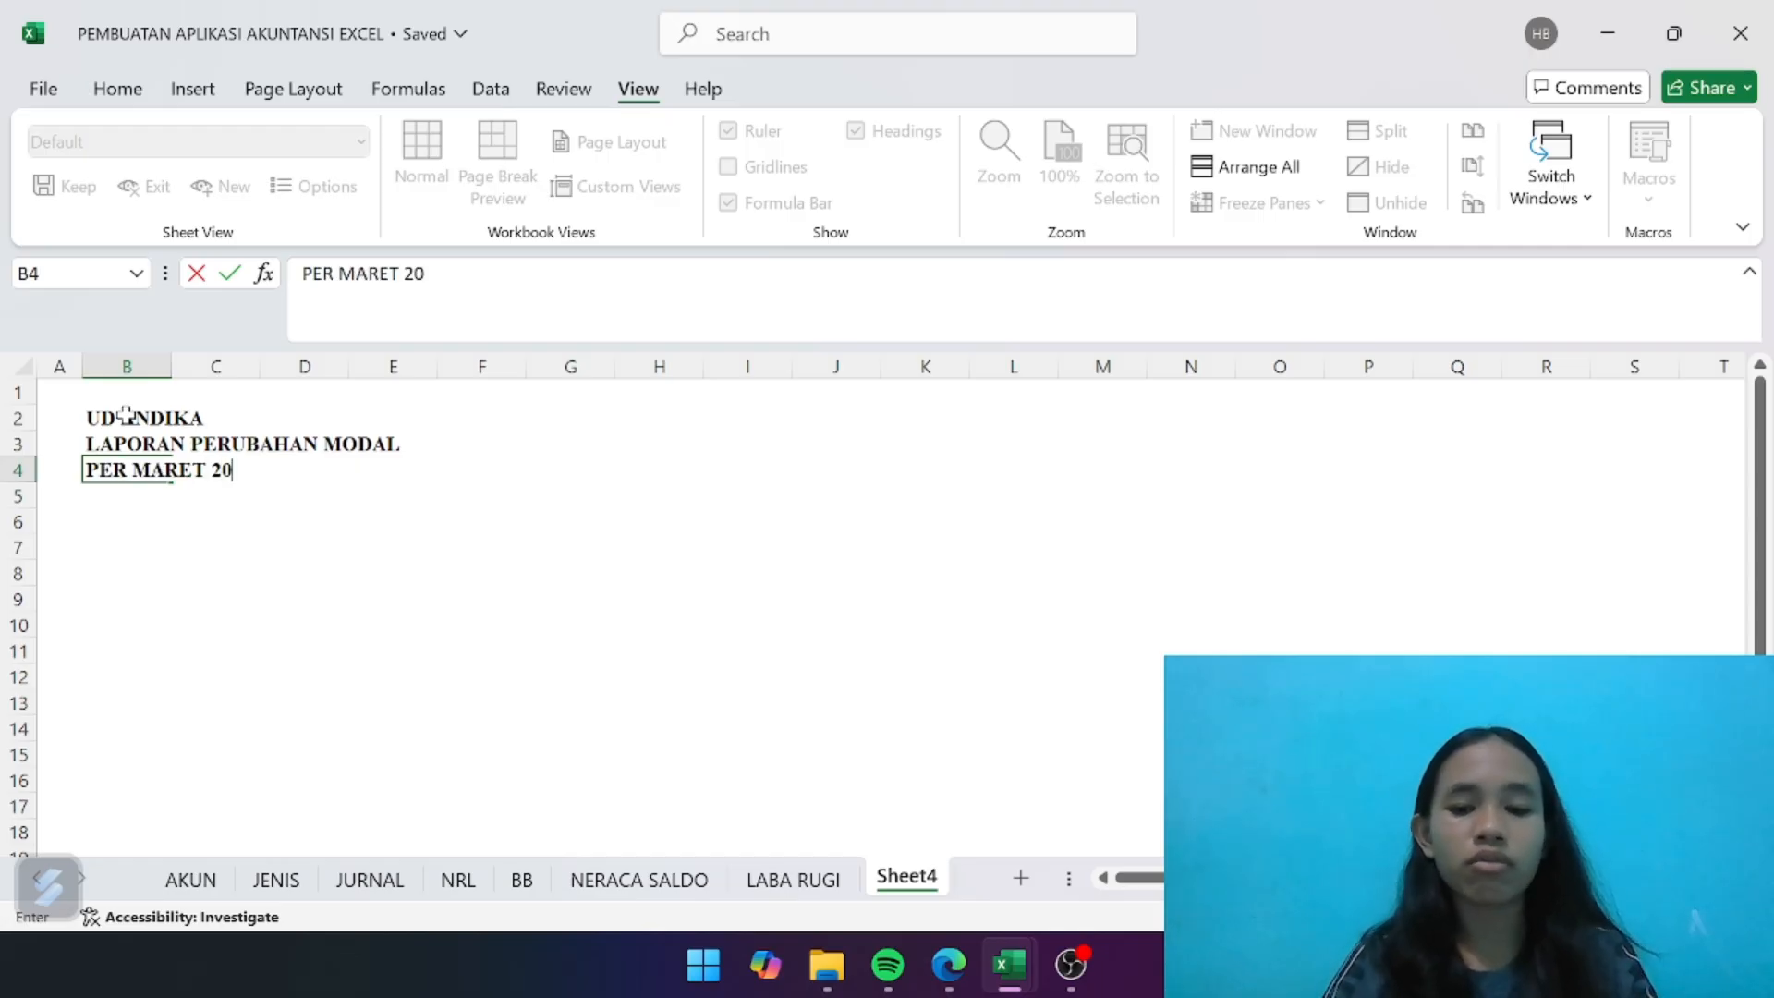
{"action": "key", "text": "Return"}
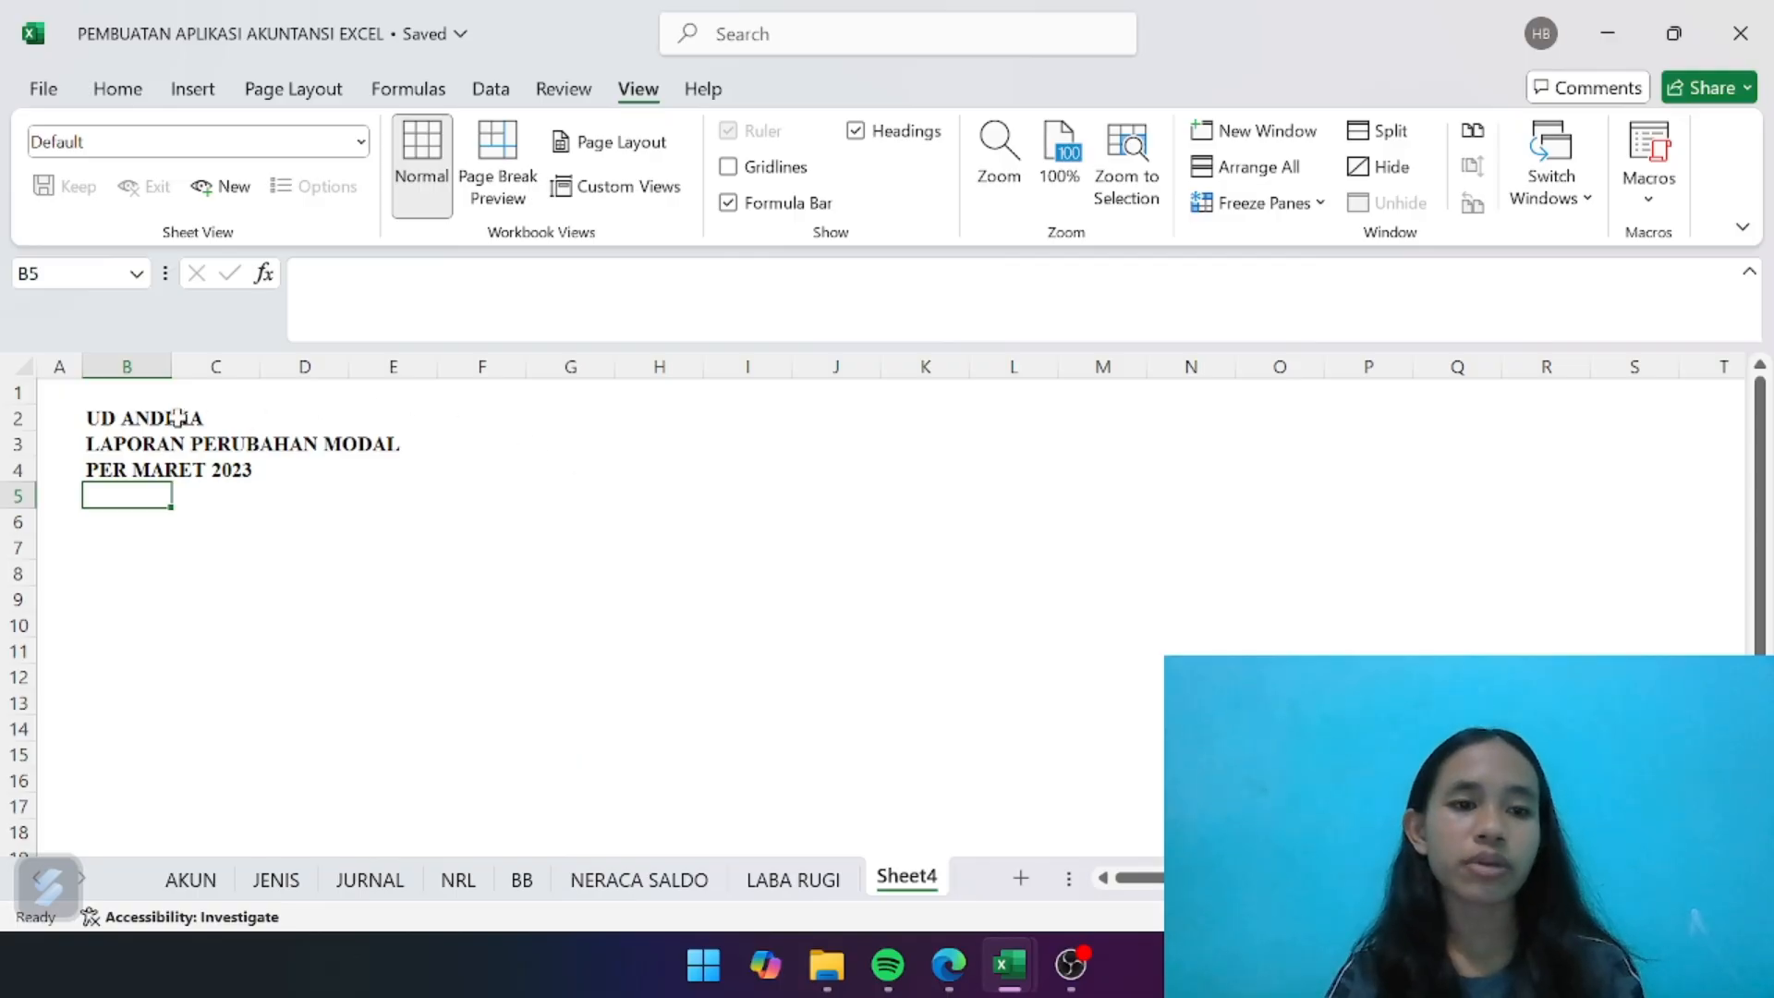
- Format the title block B2:D4 with the blue fill and white font colour
{"action": "left_click_drag", "start_coordinate": [184, 417], "coordinate": [287, 417]}
{"action": "left_click", "coordinate": [249, 525]}
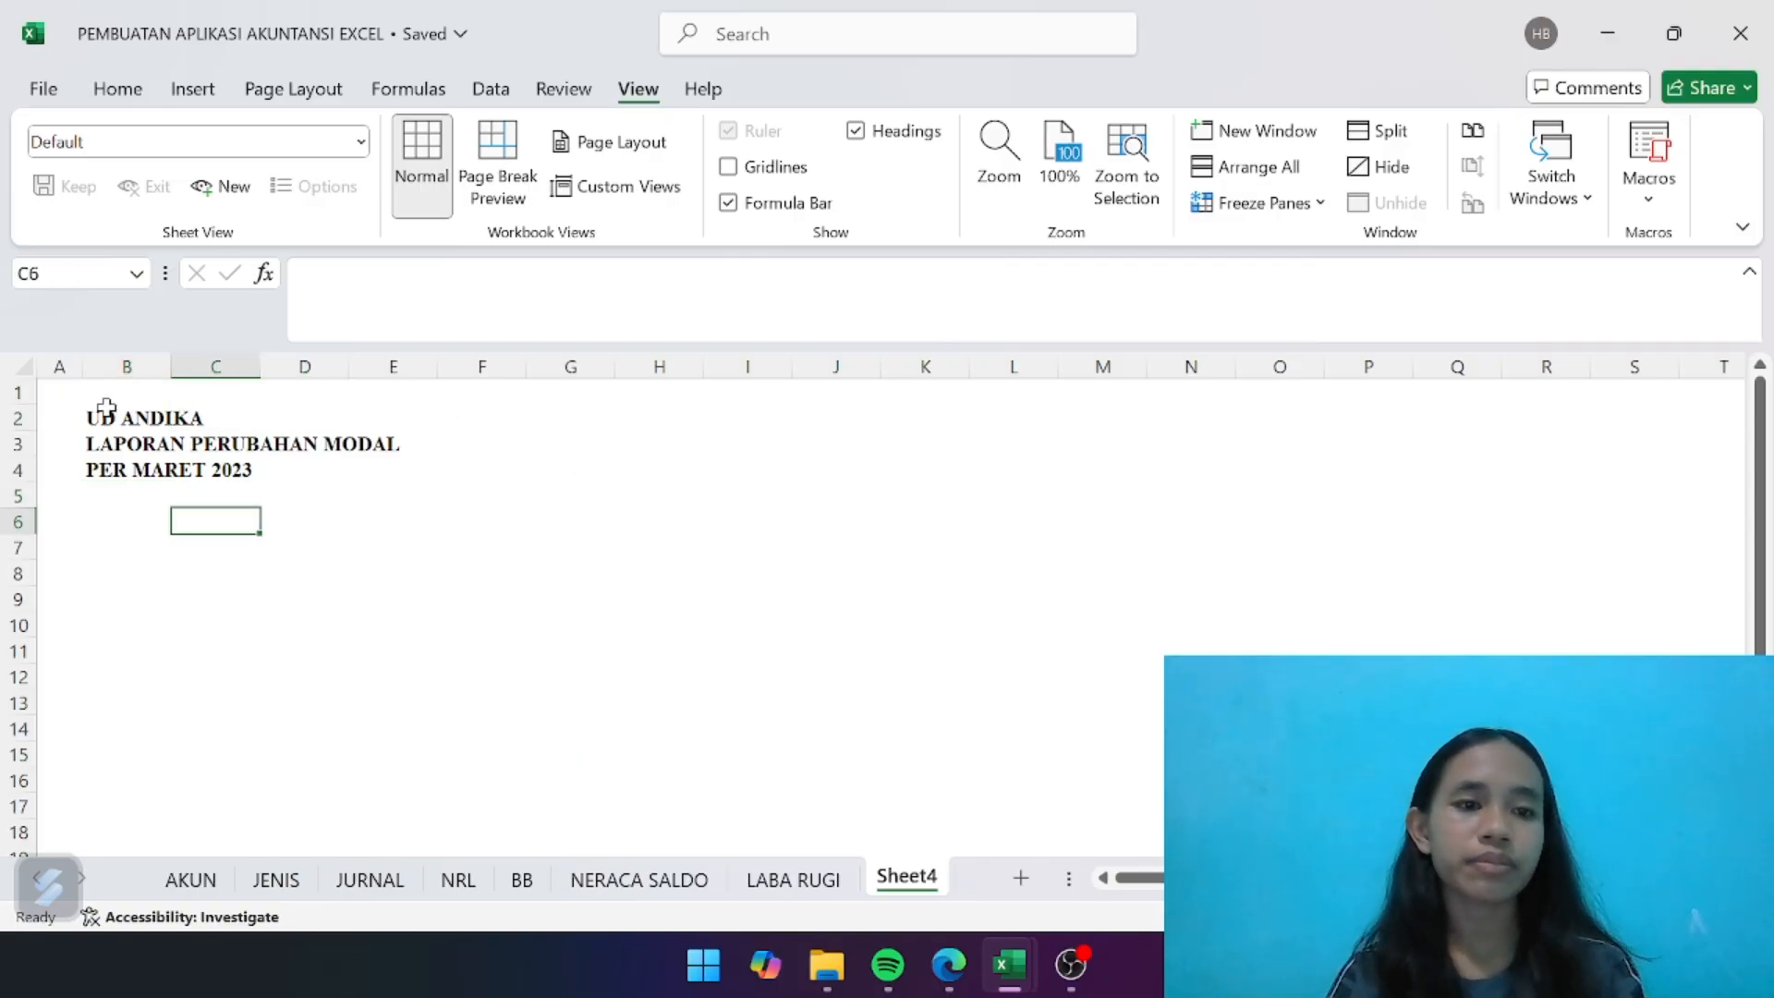
{"action": "left_click_drag", "start_coordinate": [94, 408], "coordinate": [333, 469]}
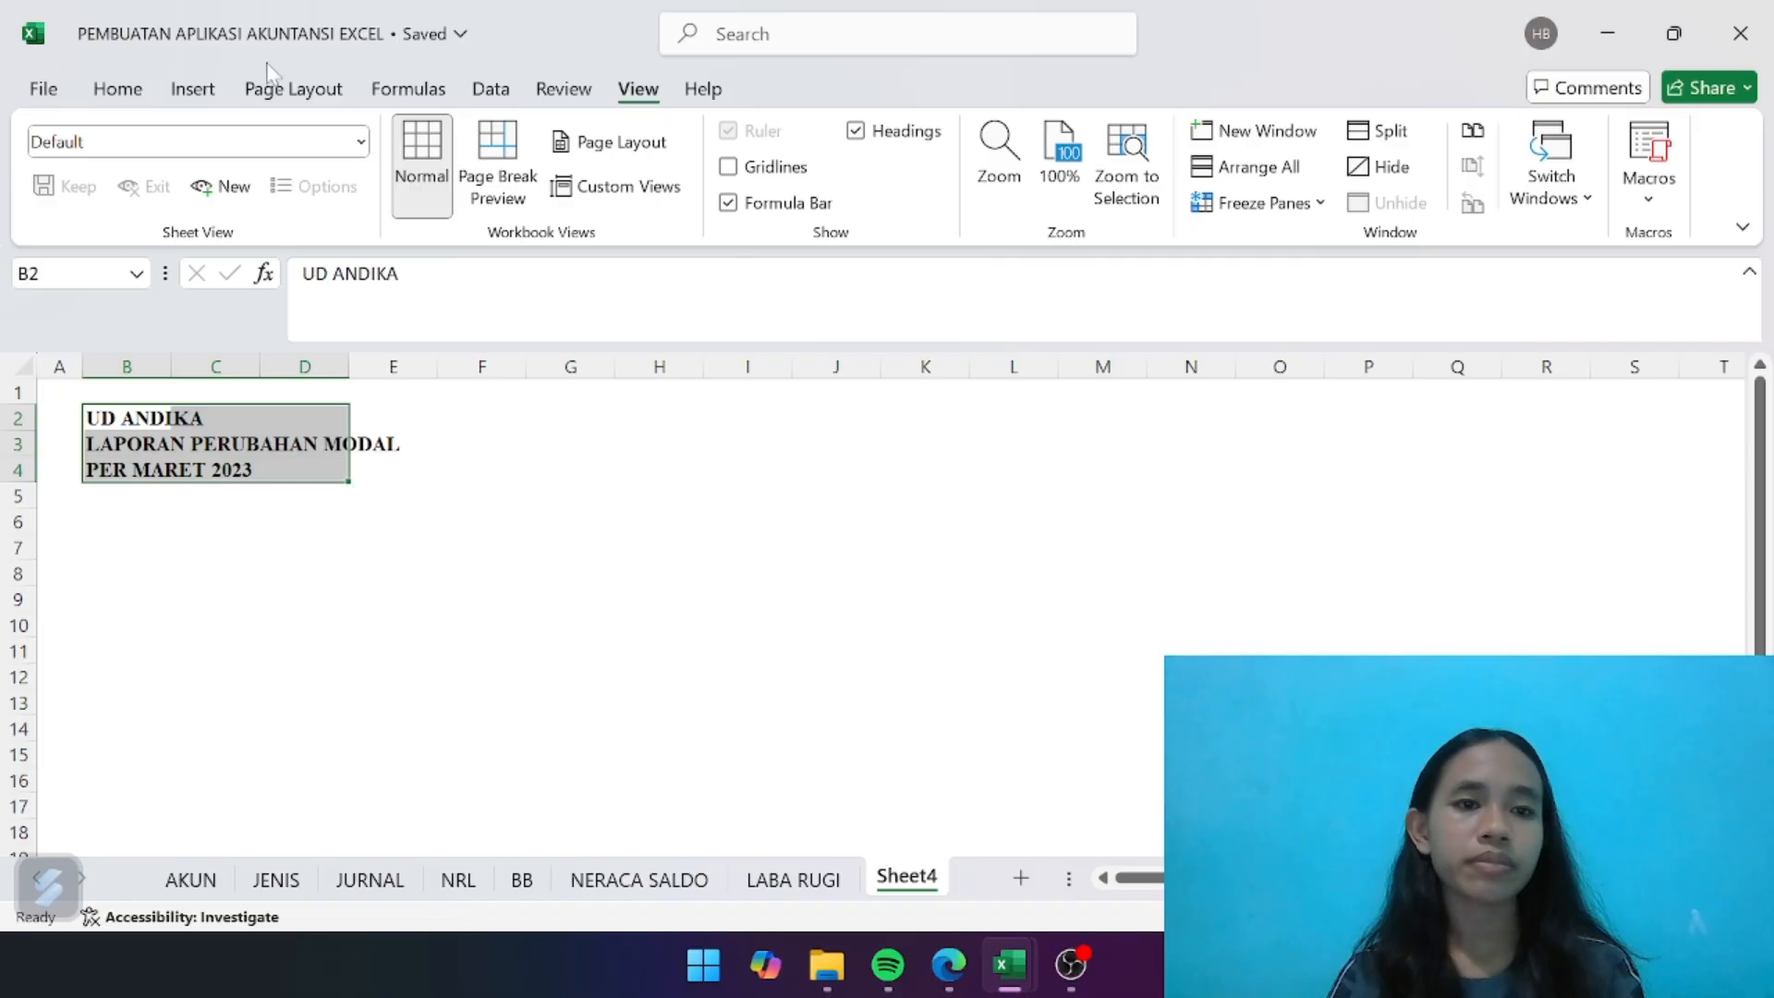
{"action": "left_click", "coordinate": [129, 91]}
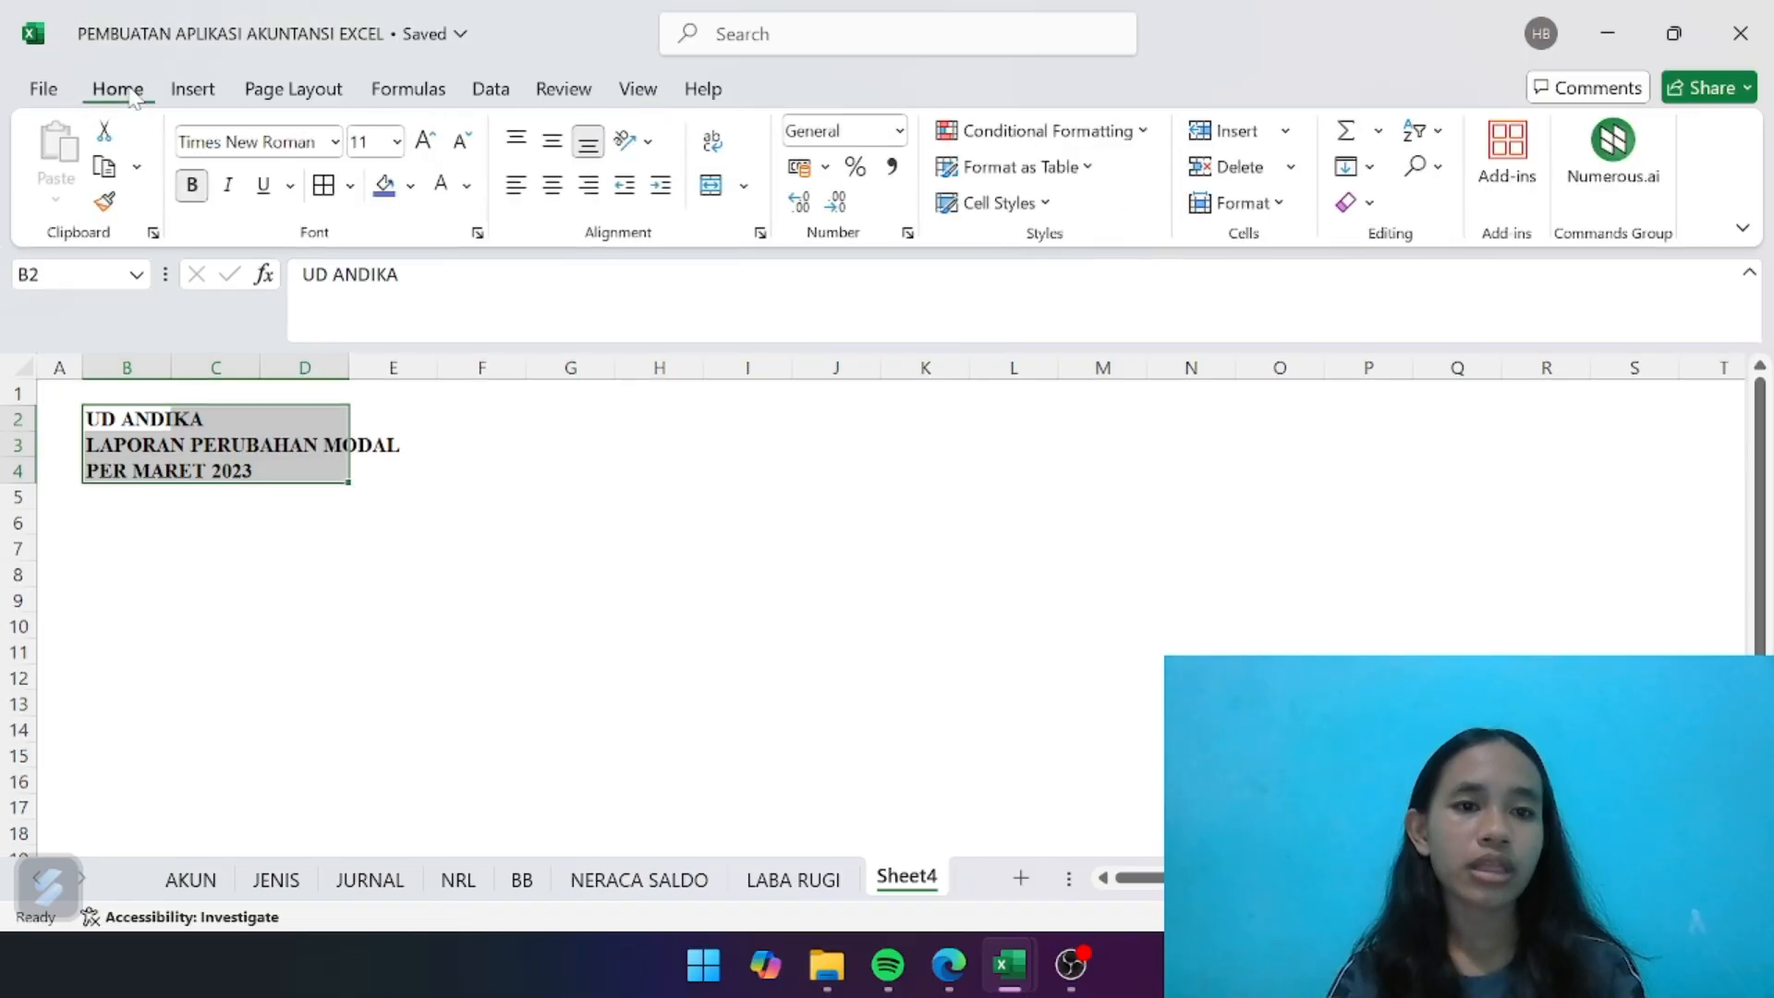
{"action": "left_click", "coordinate": [383, 184]}
{"action": "left_click", "coordinate": [441, 187]}
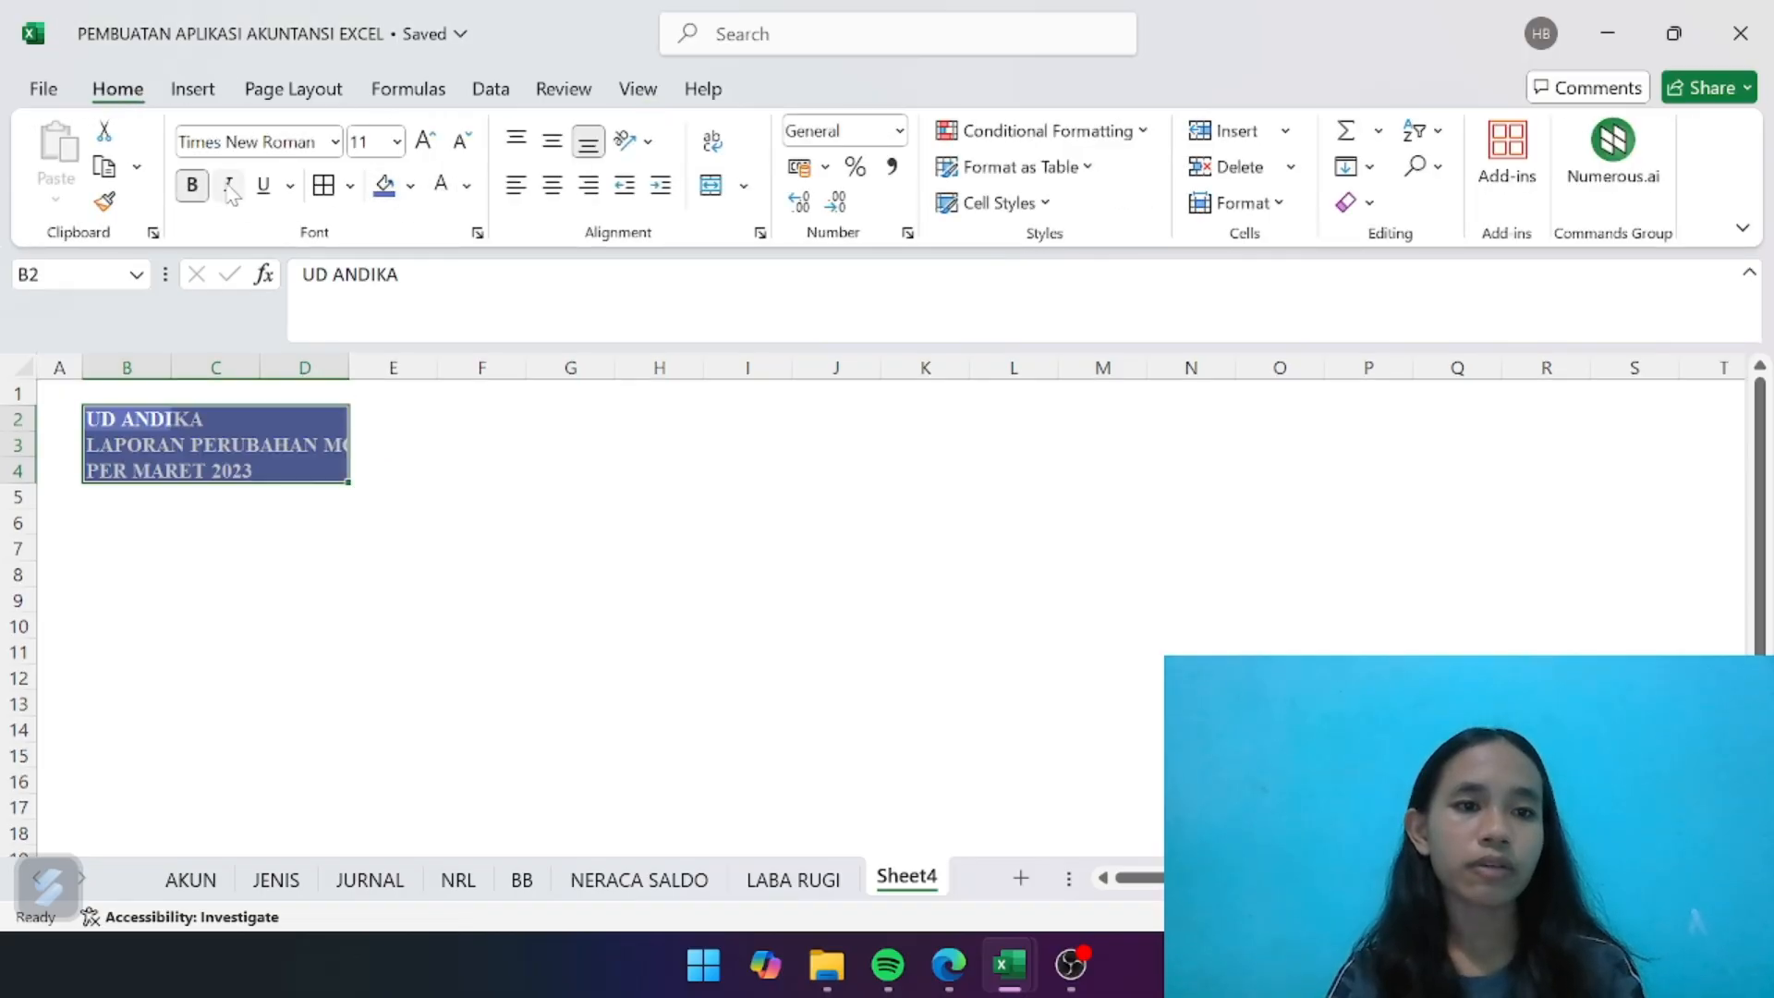
{"action": "left_click", "coordinate": [410, 438]}
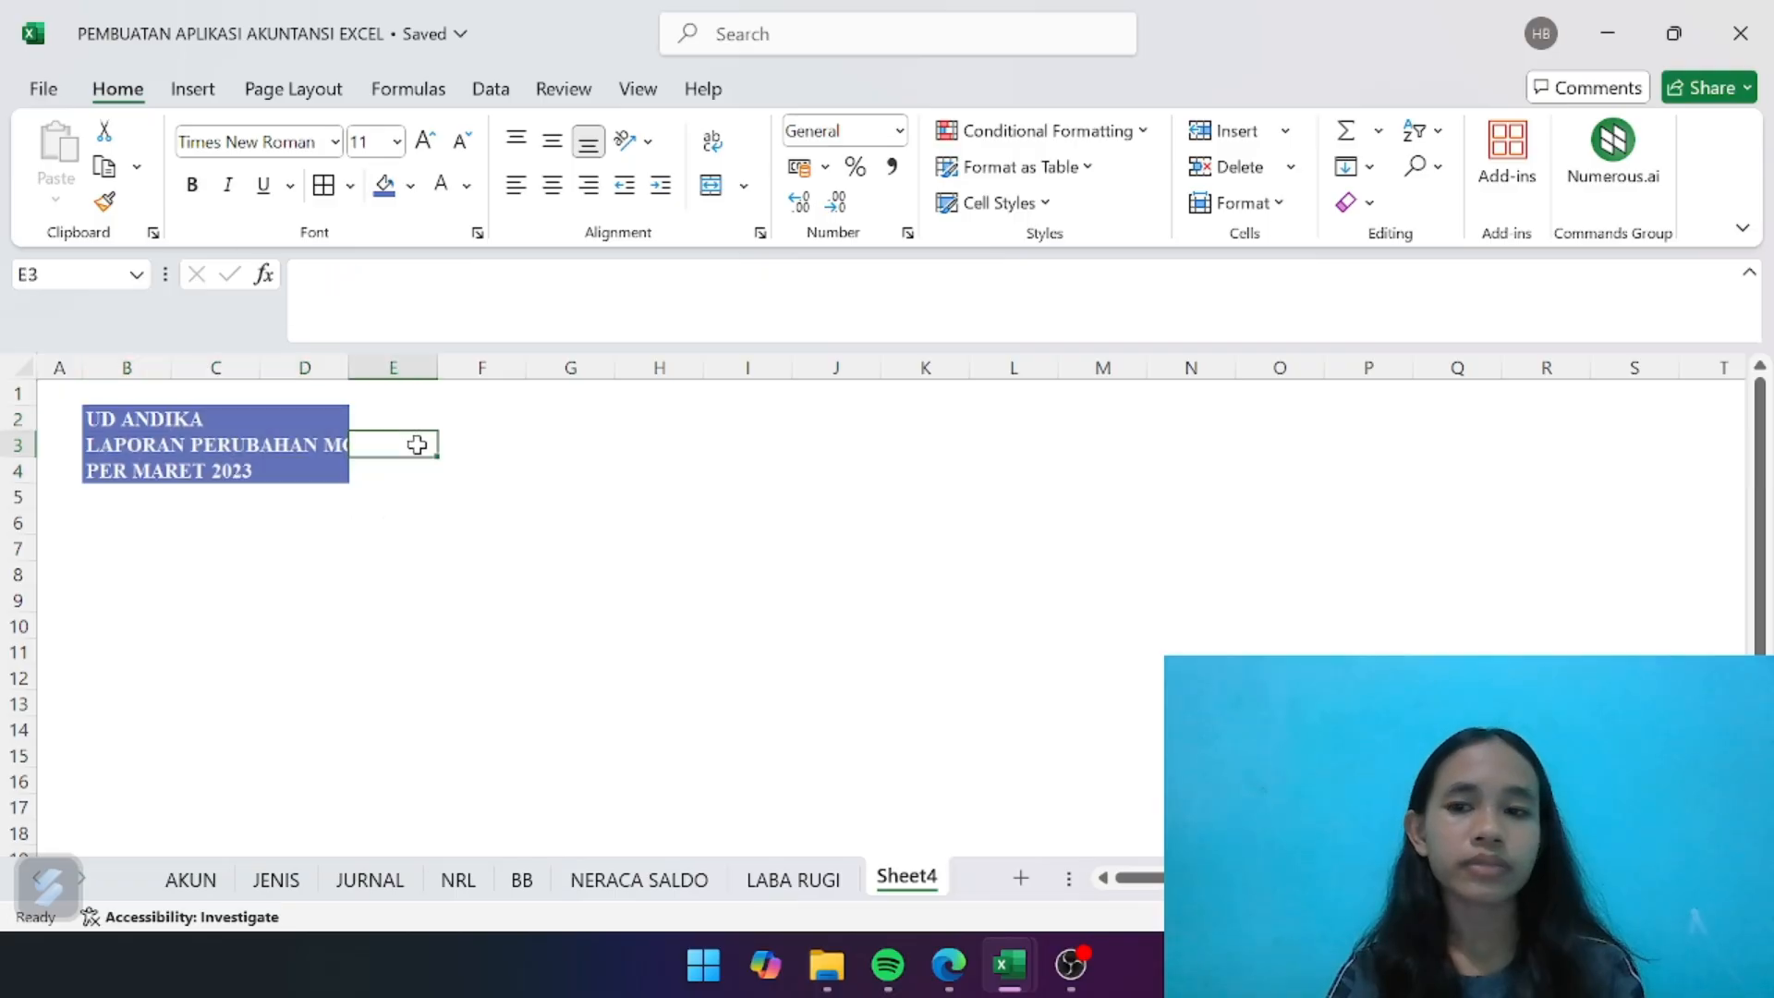
- Enter the column headers "KODE", "NAMA AKUN" and "JUMLAH" in B6:D6 below the title block
{"action": "left_click", "coordinate": [125, 520]}
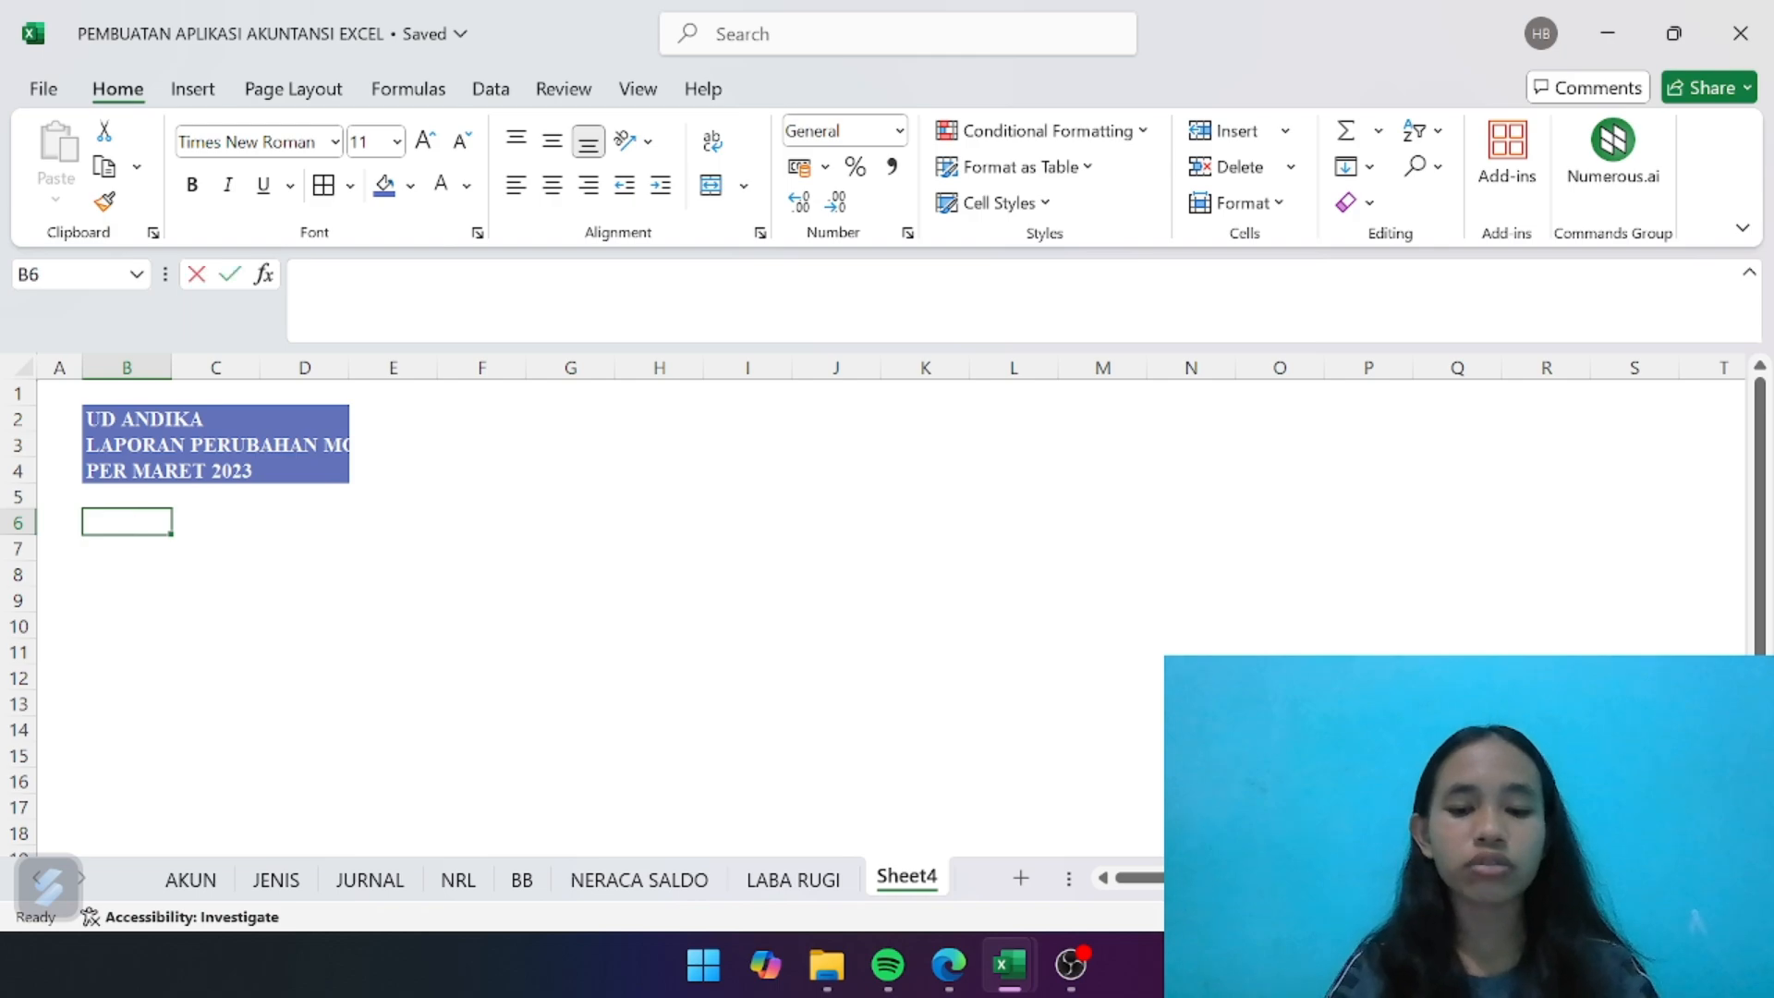
{"action": "type", "text": "KODE"}
{"action": "key", "text": "Tab"}
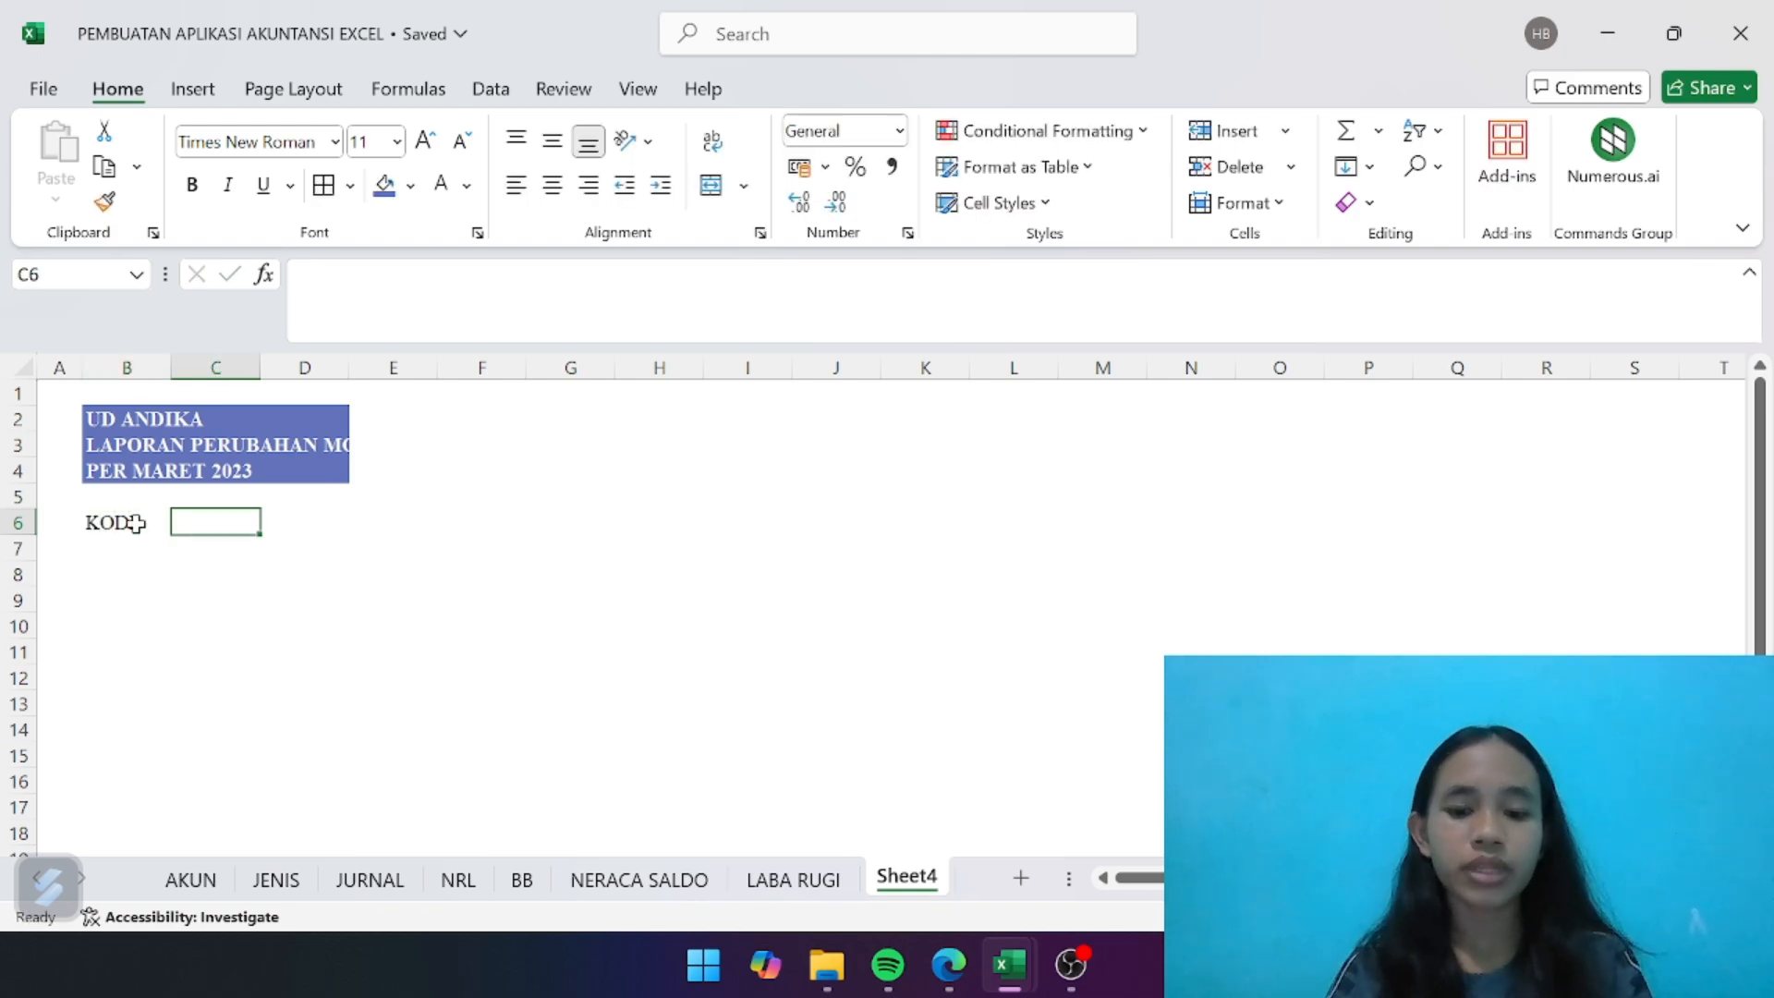
{"action": "type", "text": "NAMA AKUN"}
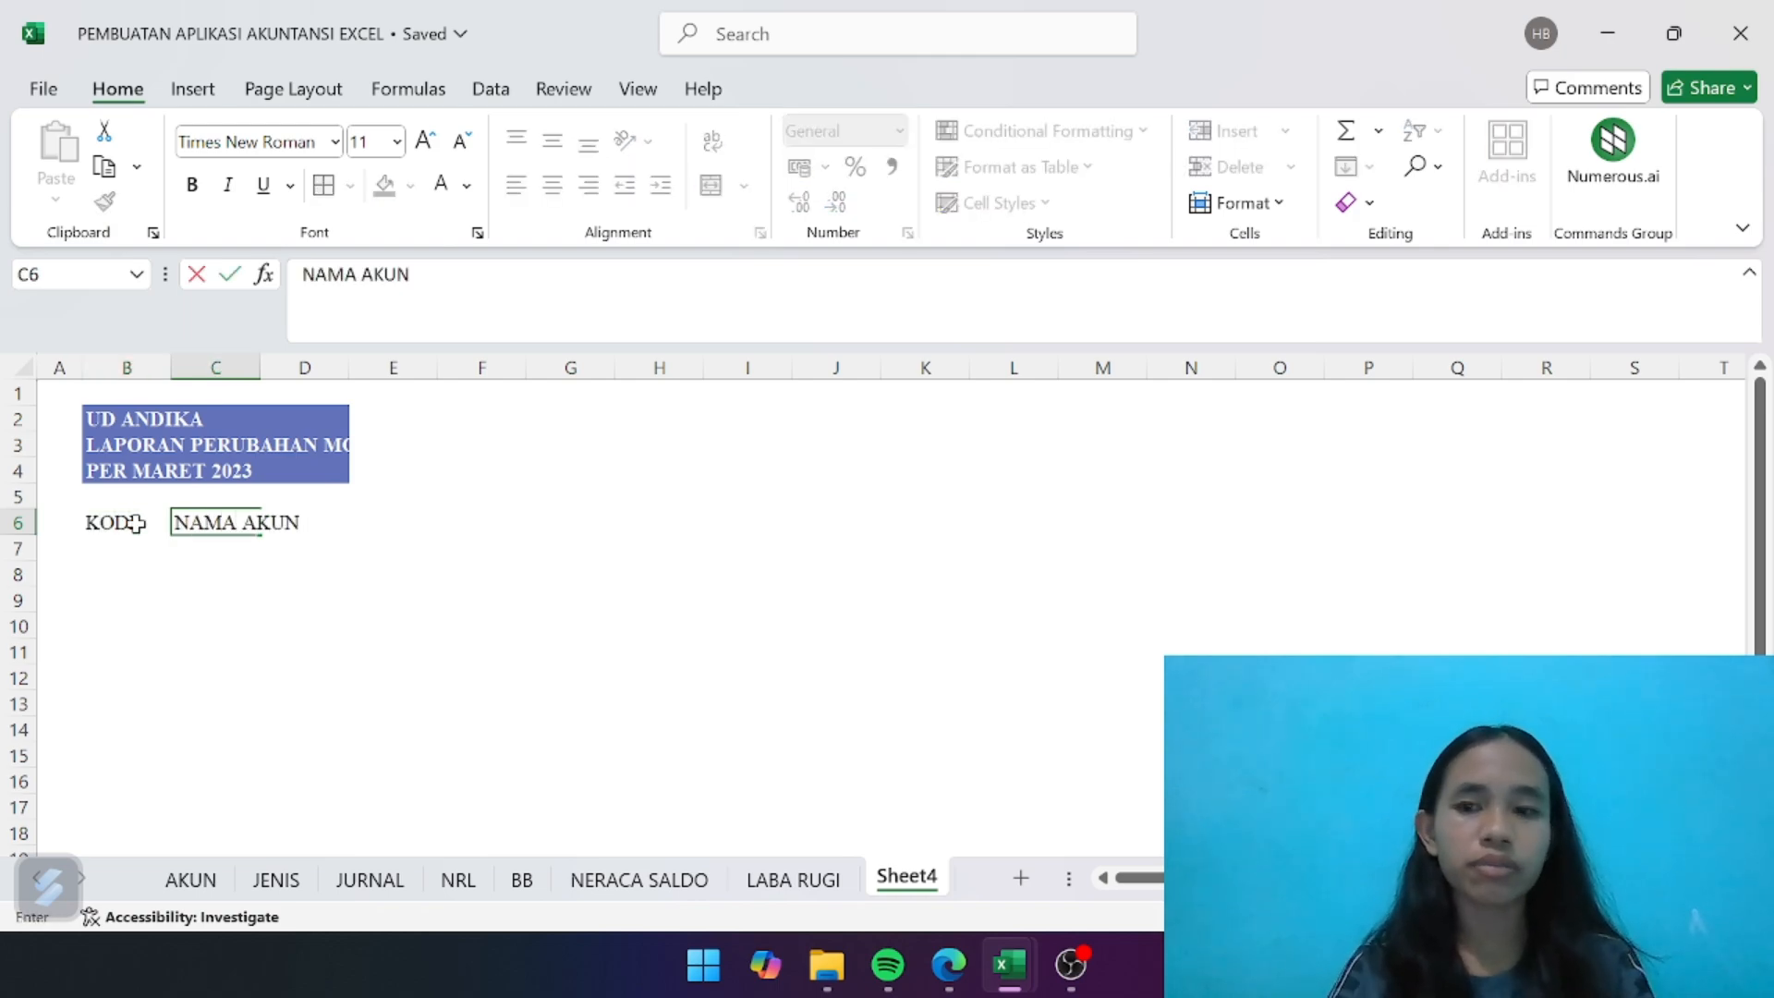
{"action": "key", "text": "Tab"}
{"action": "type", "text": "JUMLAH"}
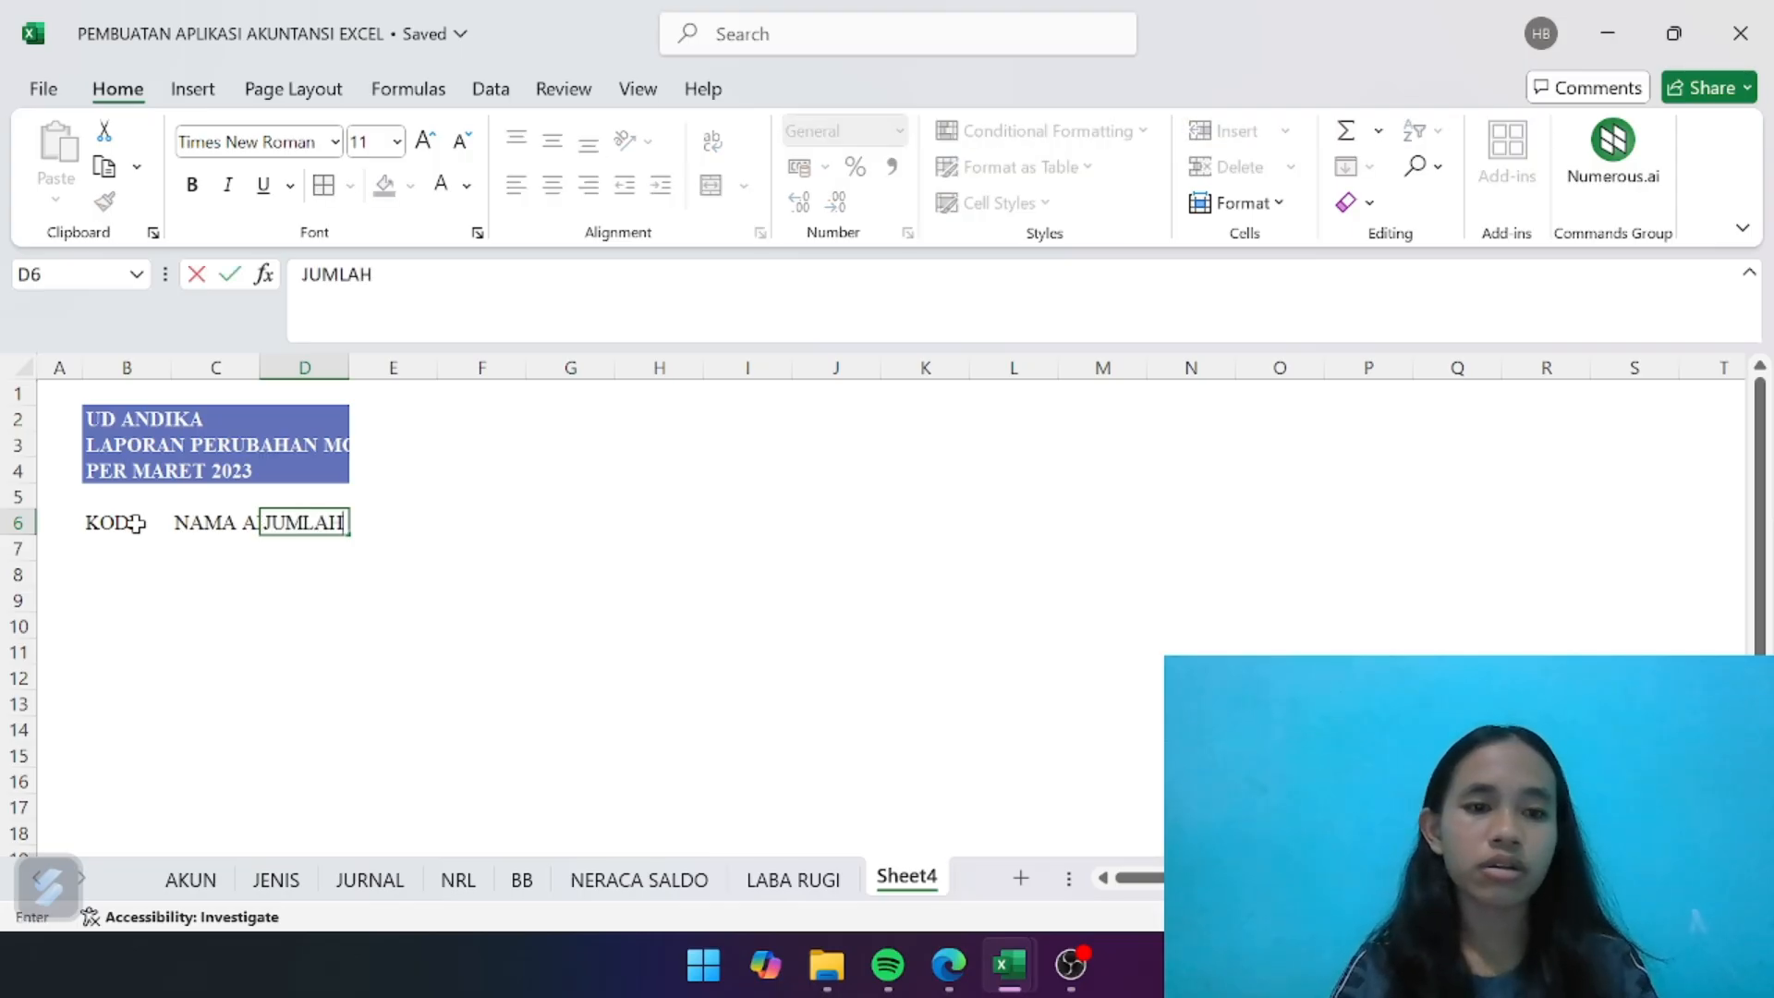
{"action": "key", "text": "Return"}
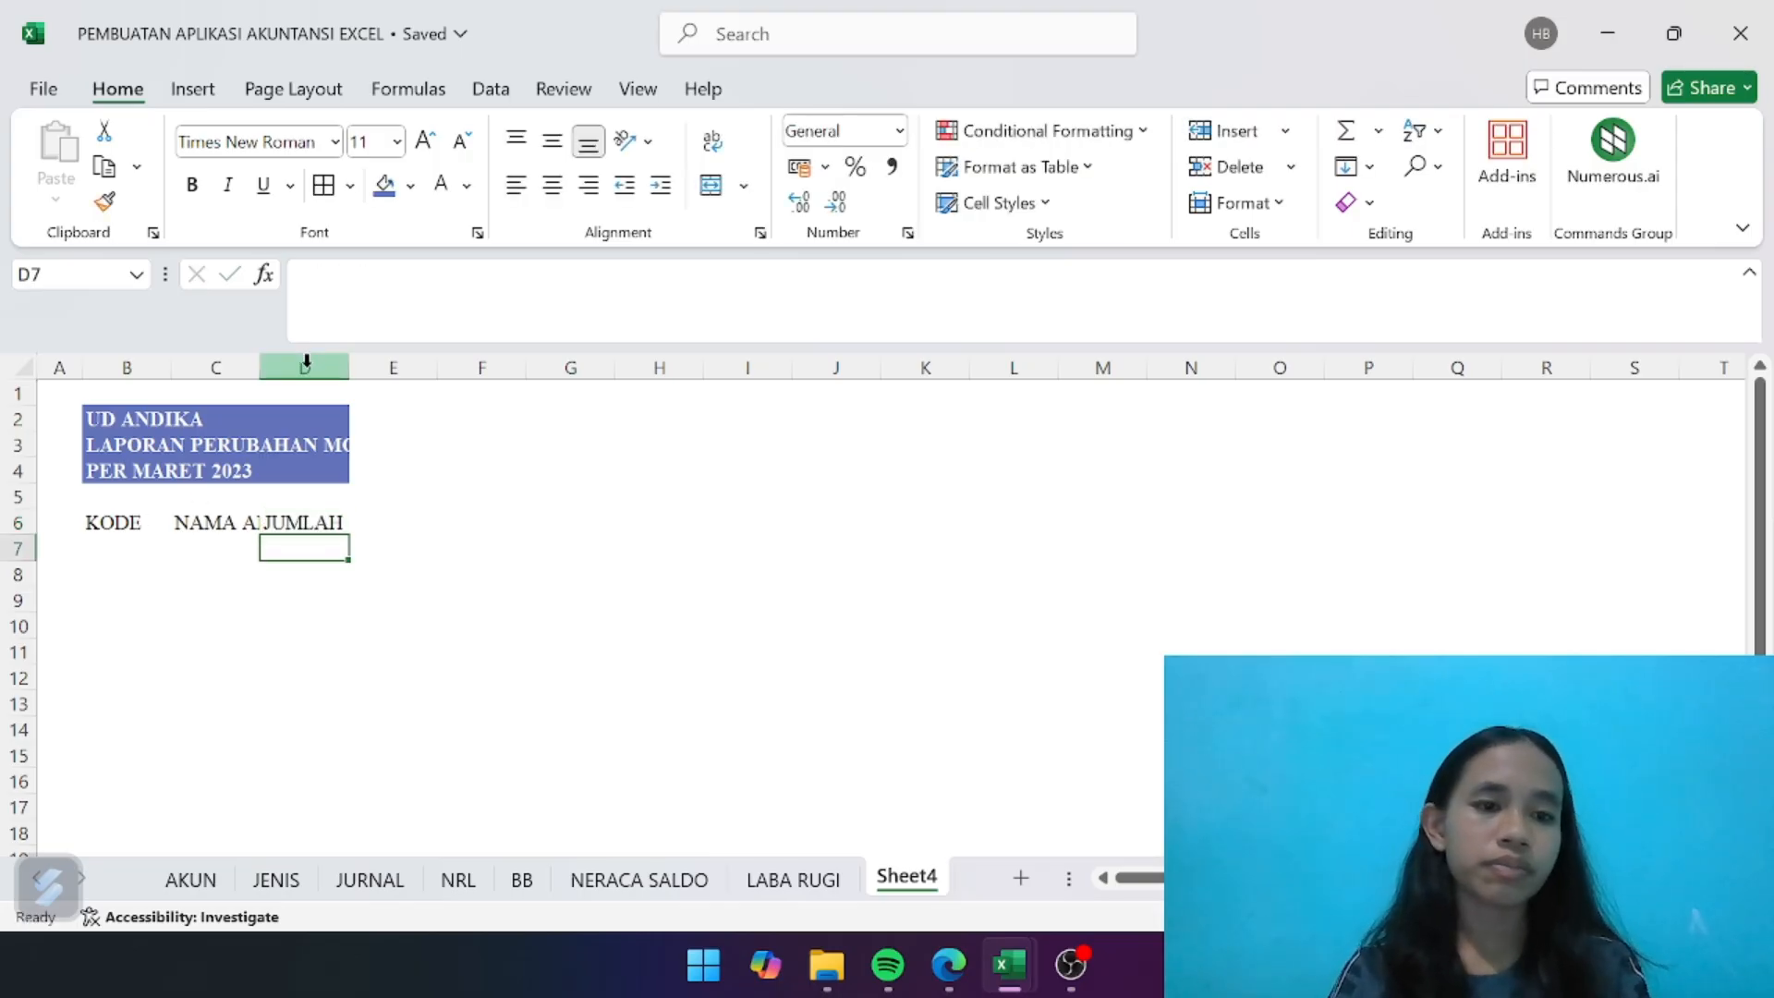
- Widen columns C and D so the report title and the account name and amount columns fit
{"action": "left_click_drag", "start_coordinate": [261, 367], "coordinate": [518, 361]}
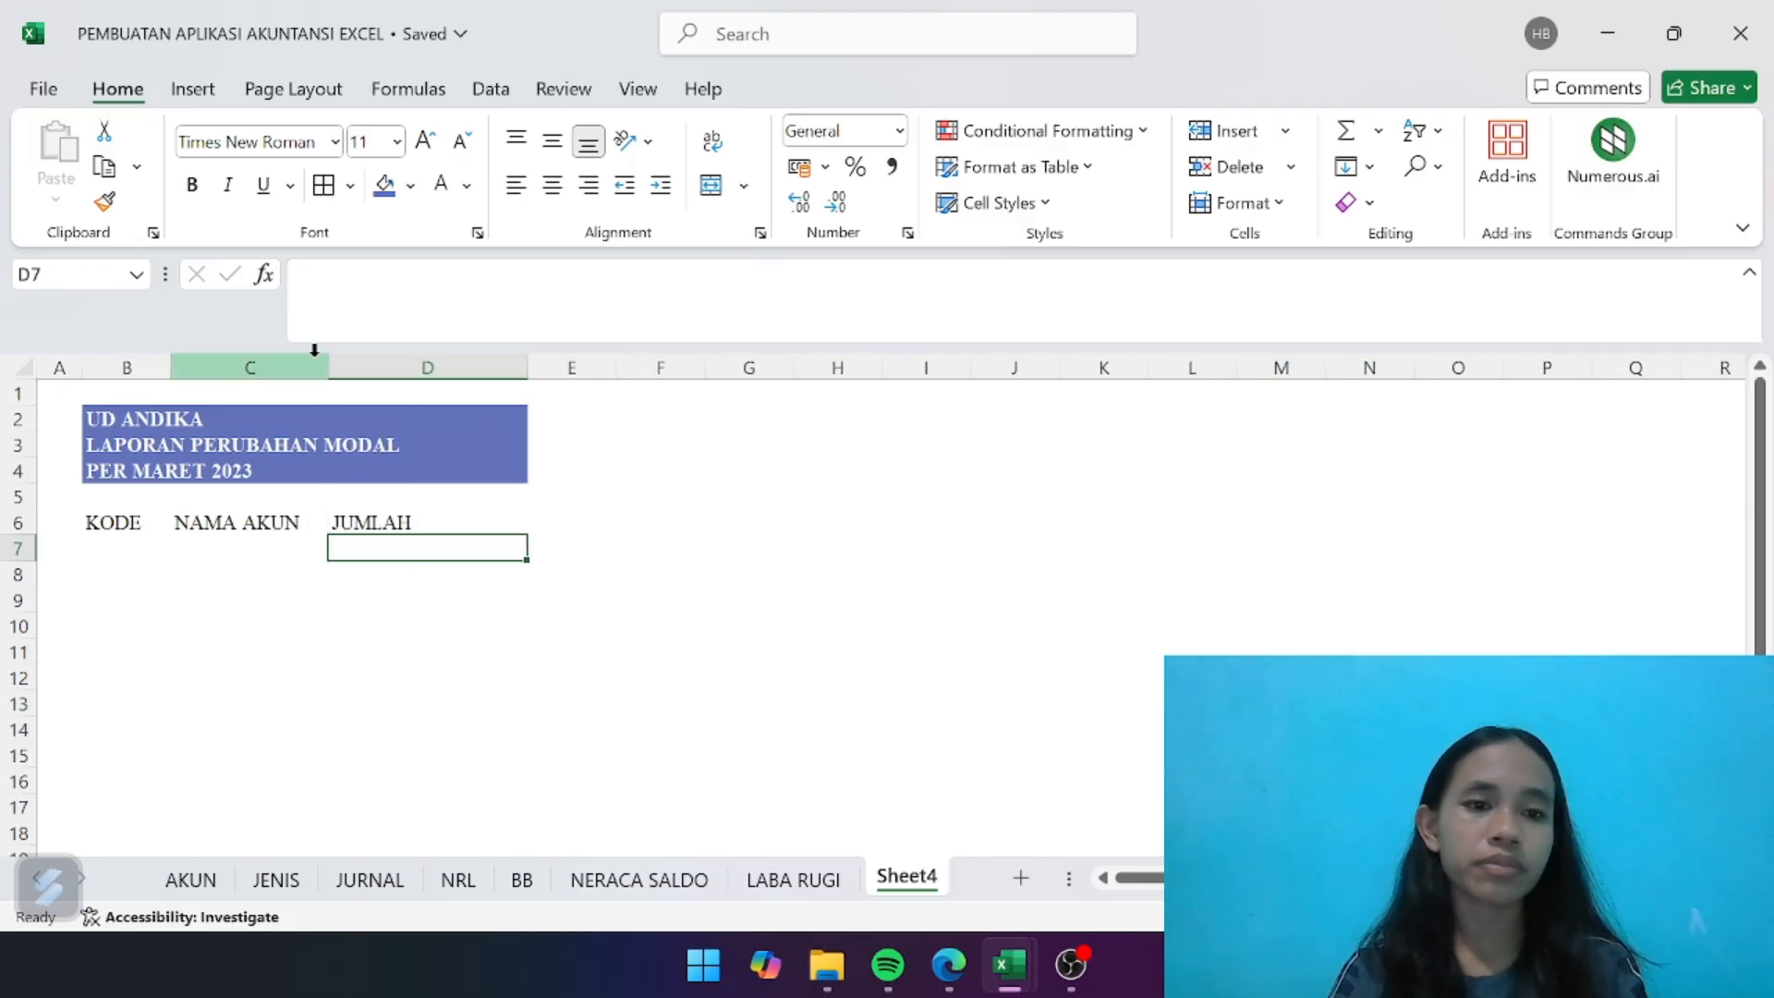
{"action": "left_click_drag", "start_coordinate": [323, 359], "coordinate": [396, 360]}
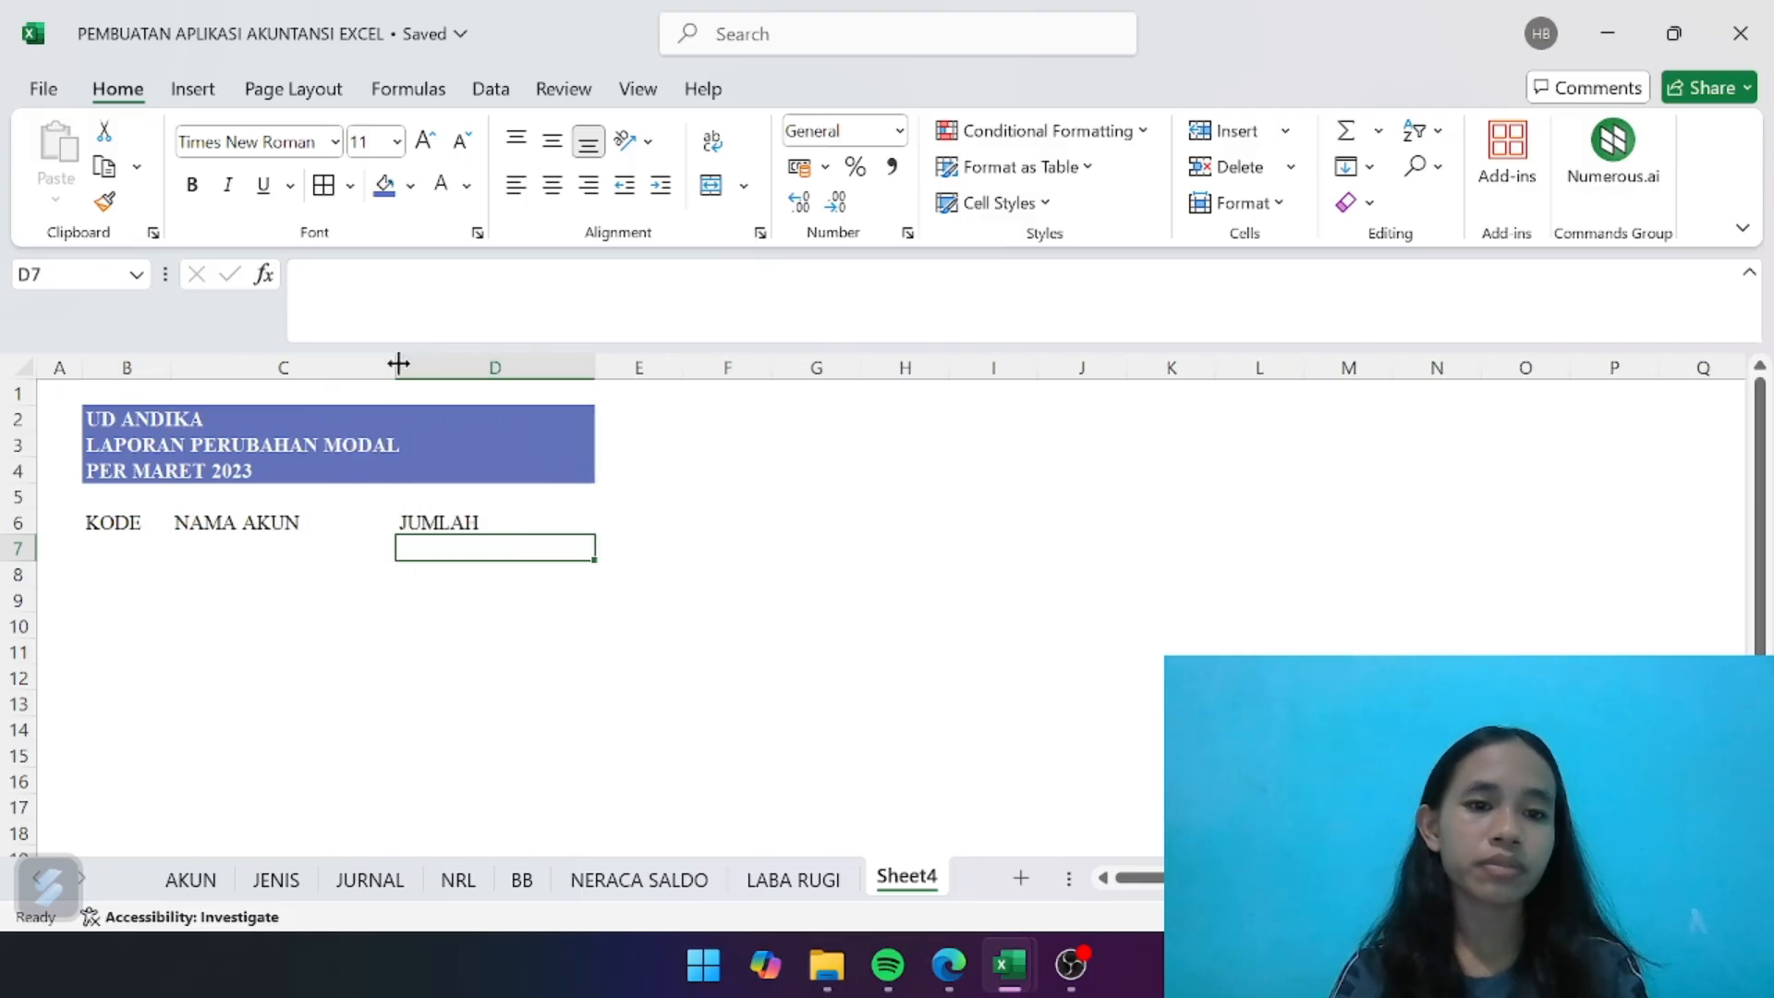
{"action": "left_click_drag", "start_coordinate": [595, 364], "coordinate": [545, 368]}
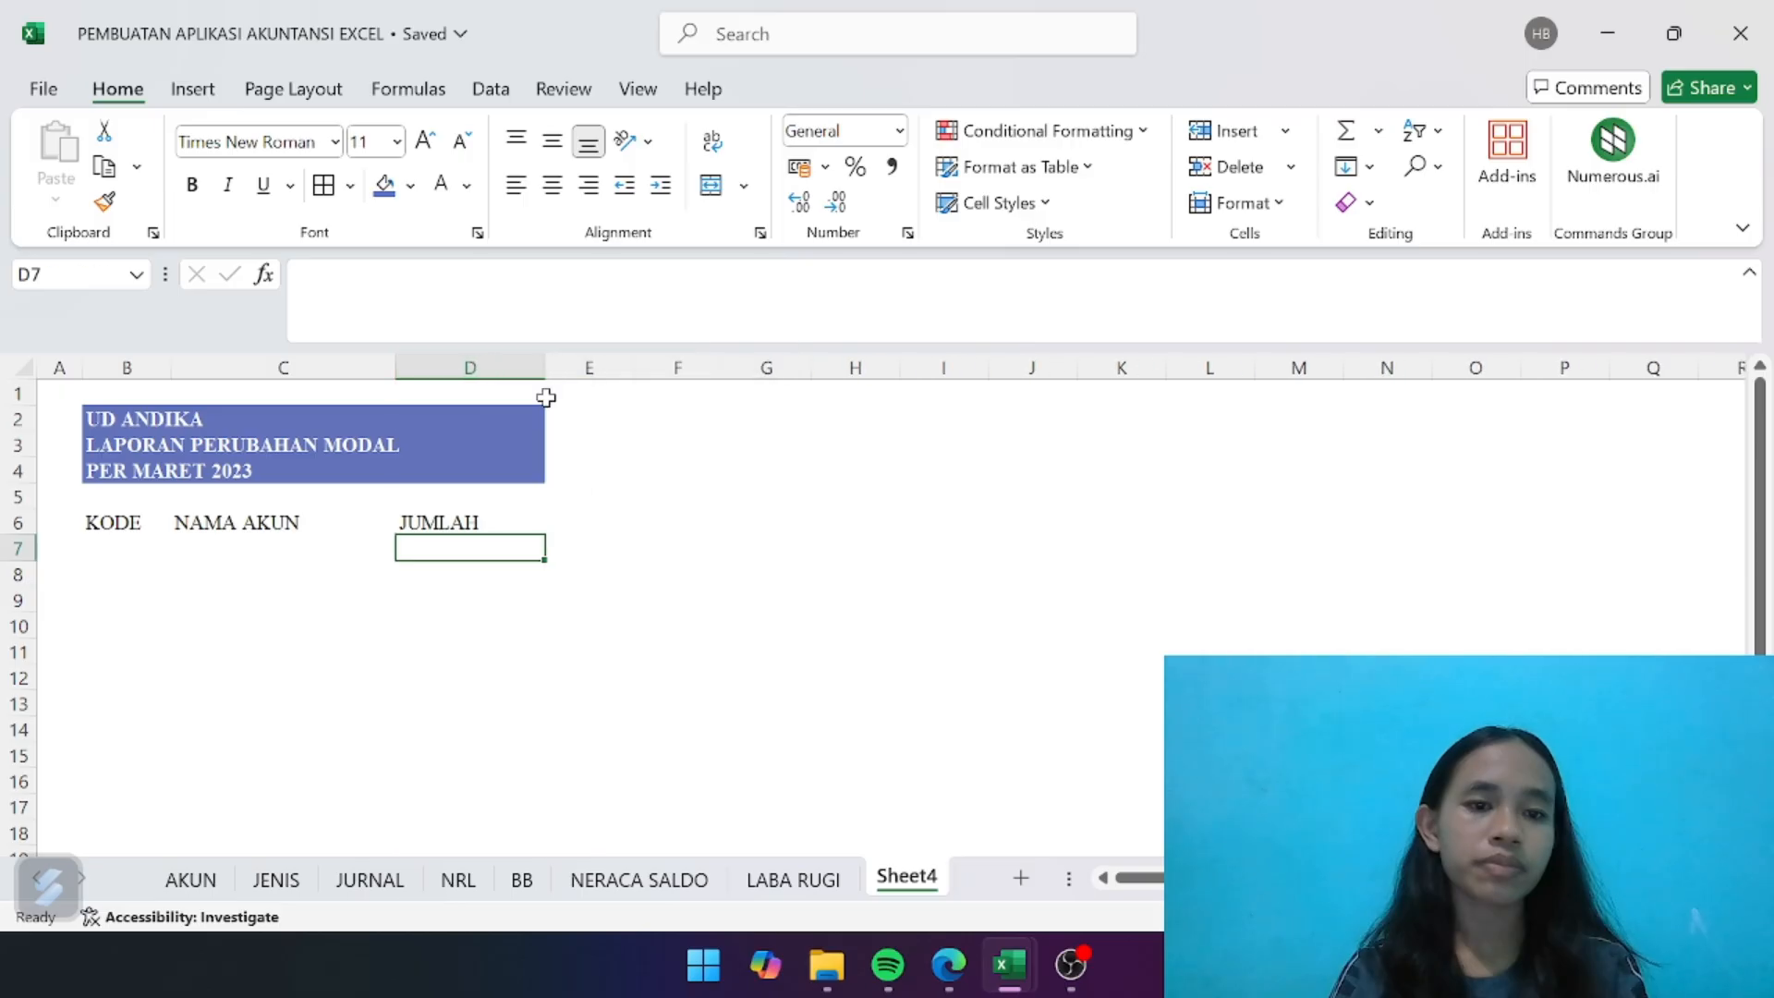
- Center the KODE, NAMA AKUN and JUMLAH headers in B6:D6 horizontally
{"action": "left_click_drag", "start_coordinate": [129, 522], "coordinate": [446, 522]}
{"action": "left_click", "coordinate": [553, 185]}
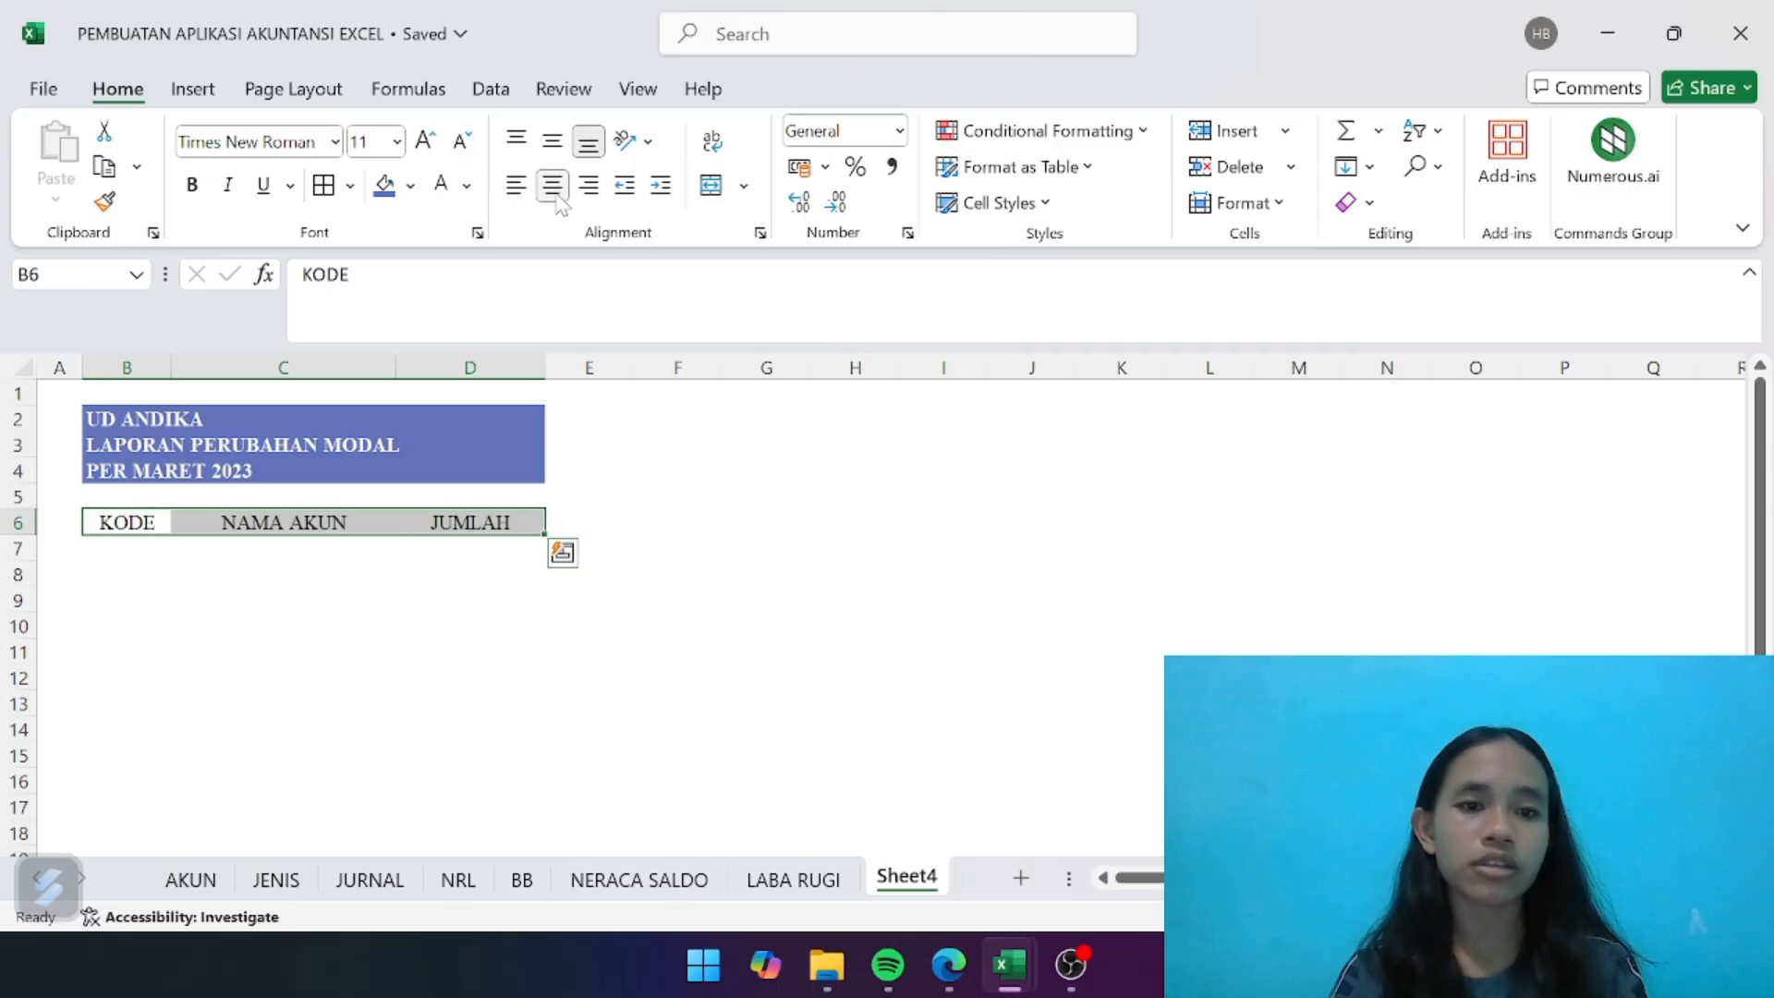
{"action": "left_click", "coordinate": [371, 602]}
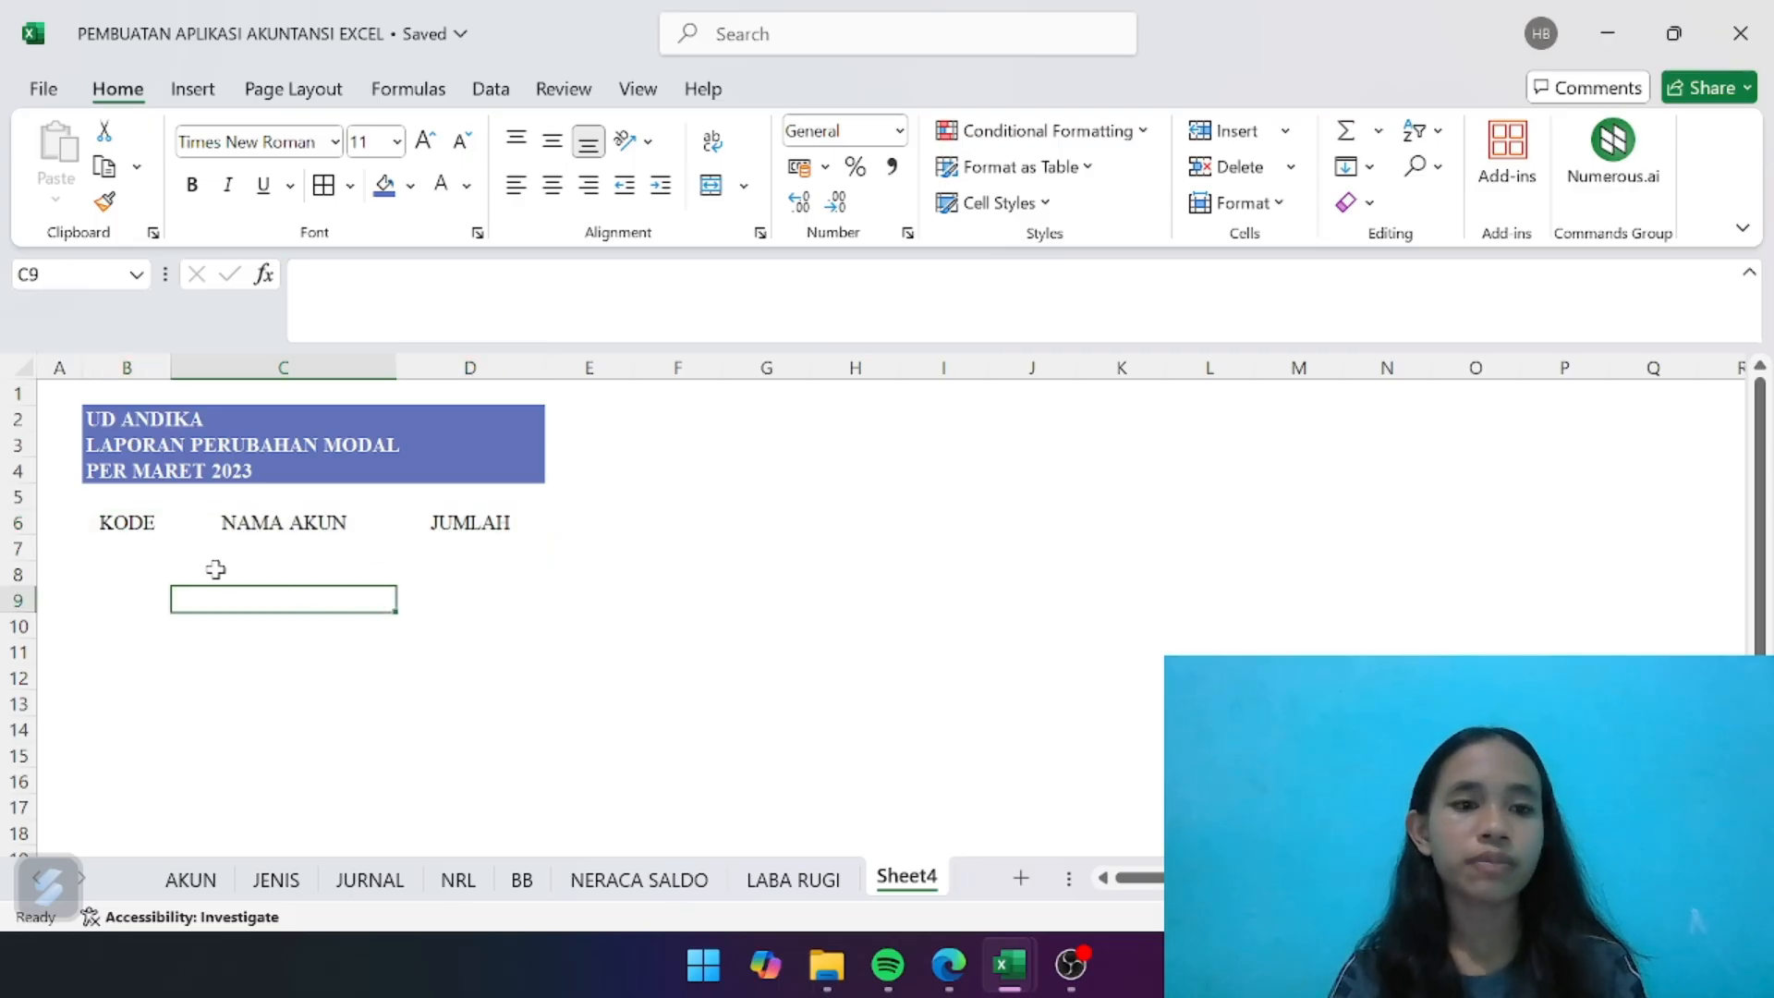
- Link B7 to the owner's equity account code on the NRL sheet with =NRL!B24
{"action": "left_click", "coordinate": [169, 546]}
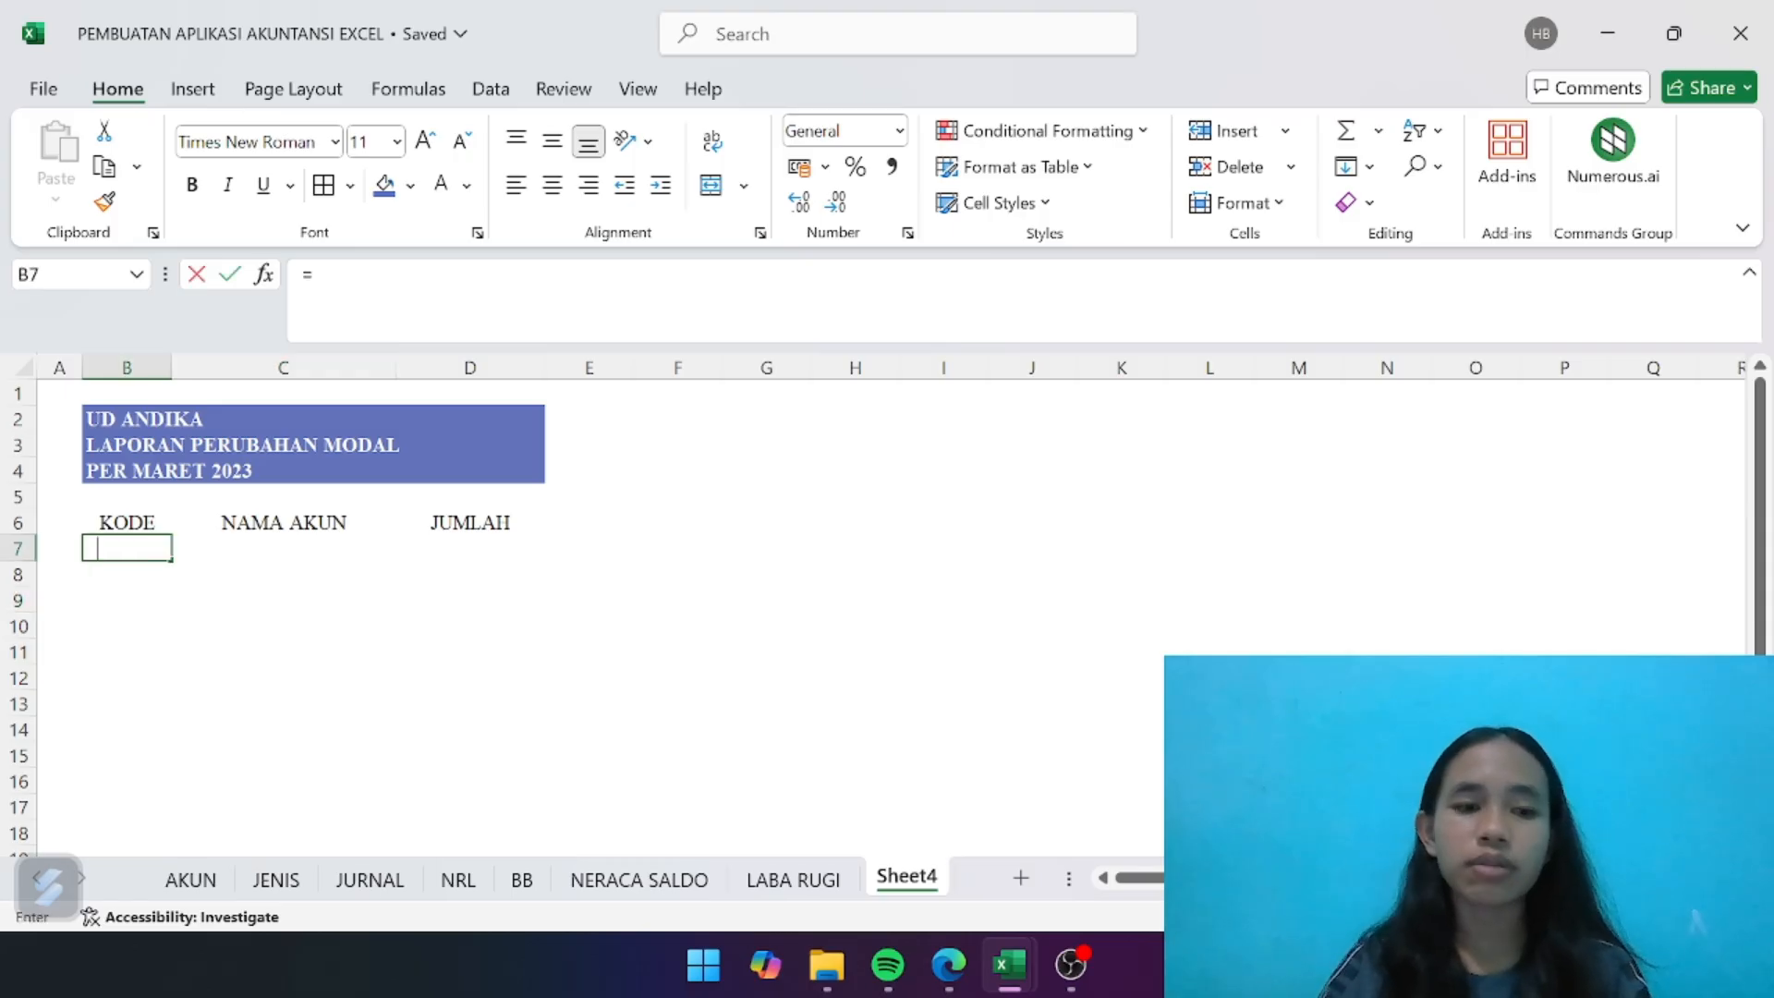
{"action": "type", "text": "="}
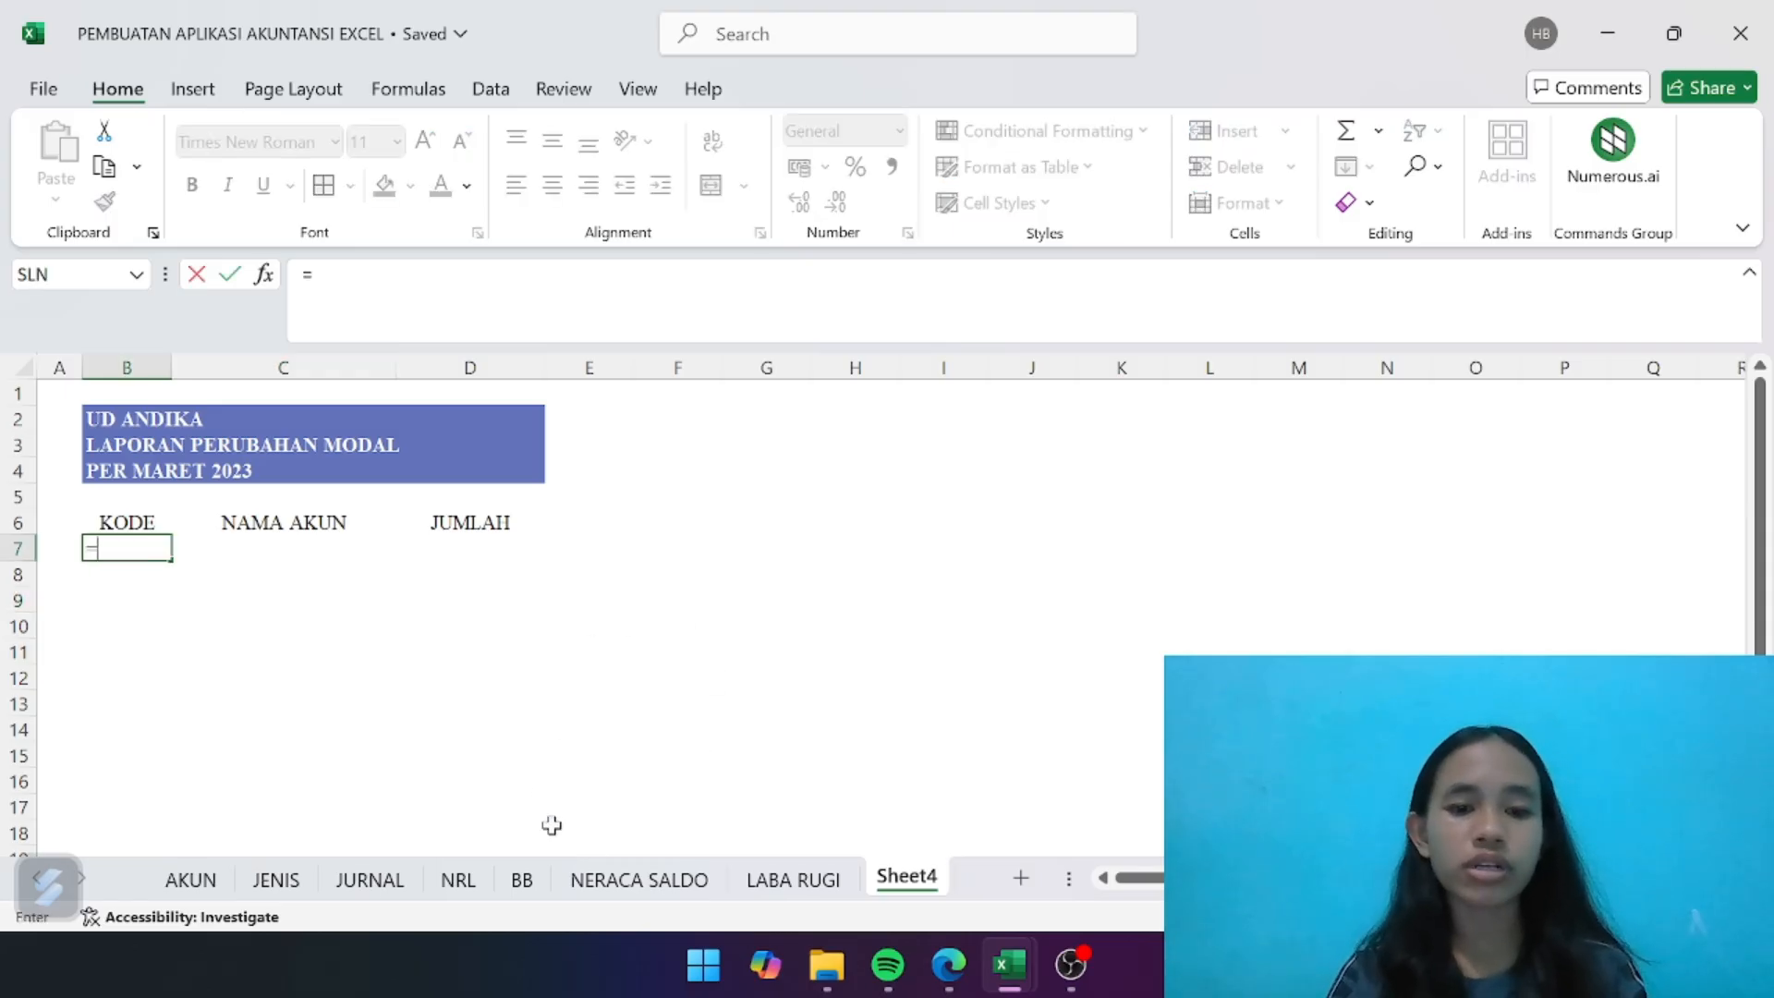
{"action": "left_click", "coordinate": [459, 879]}
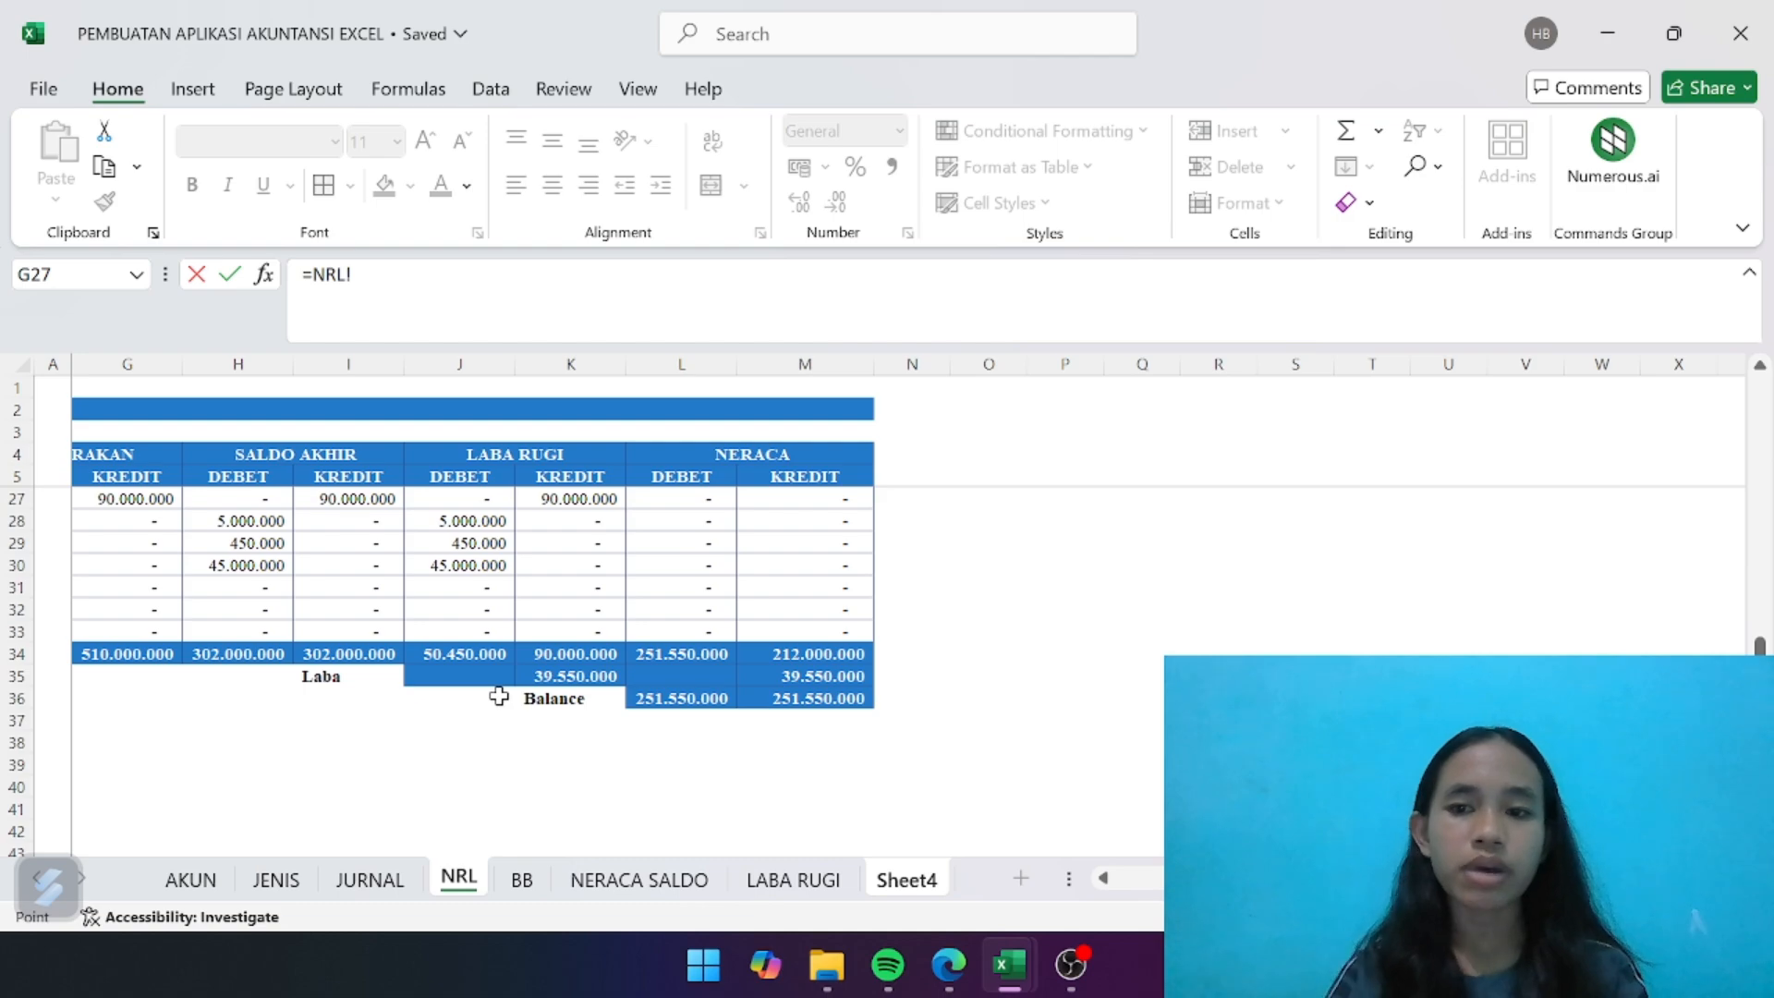
{"action": "scroll", "coordinate": [499, 697], "scroll_direction": "left", "scroll_amount": 4}
{"action": "scroll", "coordinate": [499, 697], "scroll_direction": "up", "scroll_amount": 3}
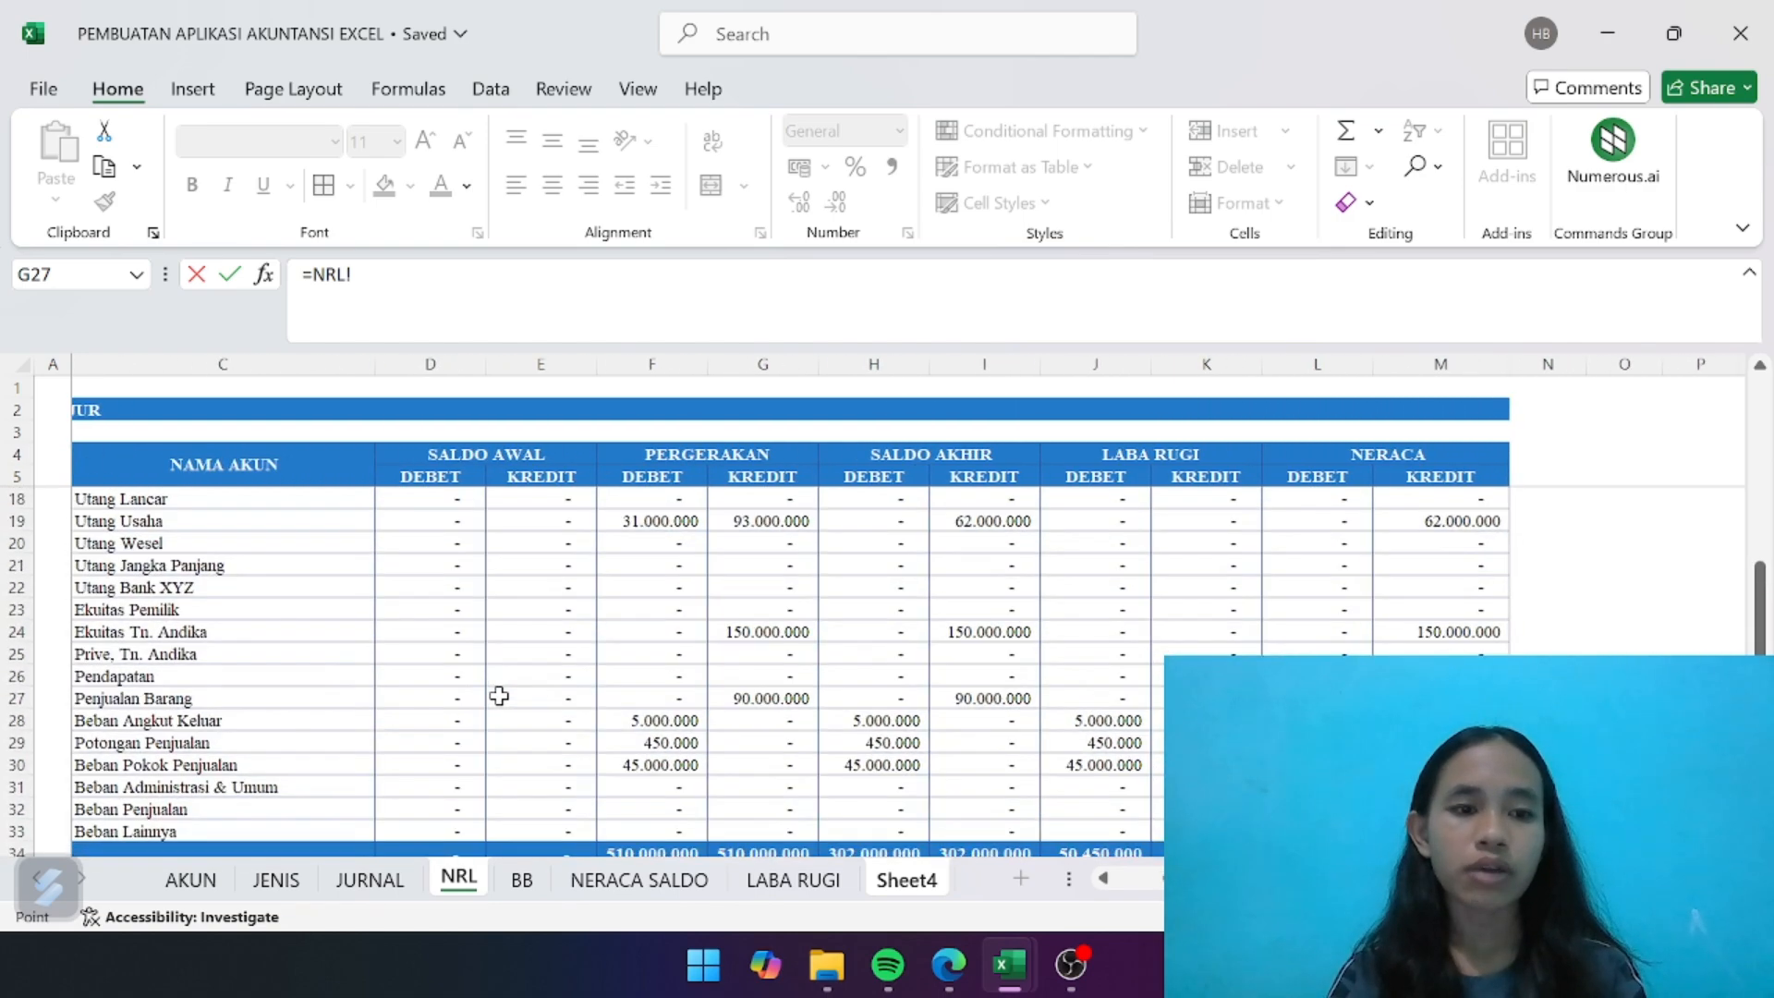
{"action": "scroll", "coordinate": [499, 696], "scroll_direction": "left", "scroll_amount": 1}
{"action": "scroll", "coordinate": [499, 697], "scroll_direction": "up", "scroll_amount": 2}
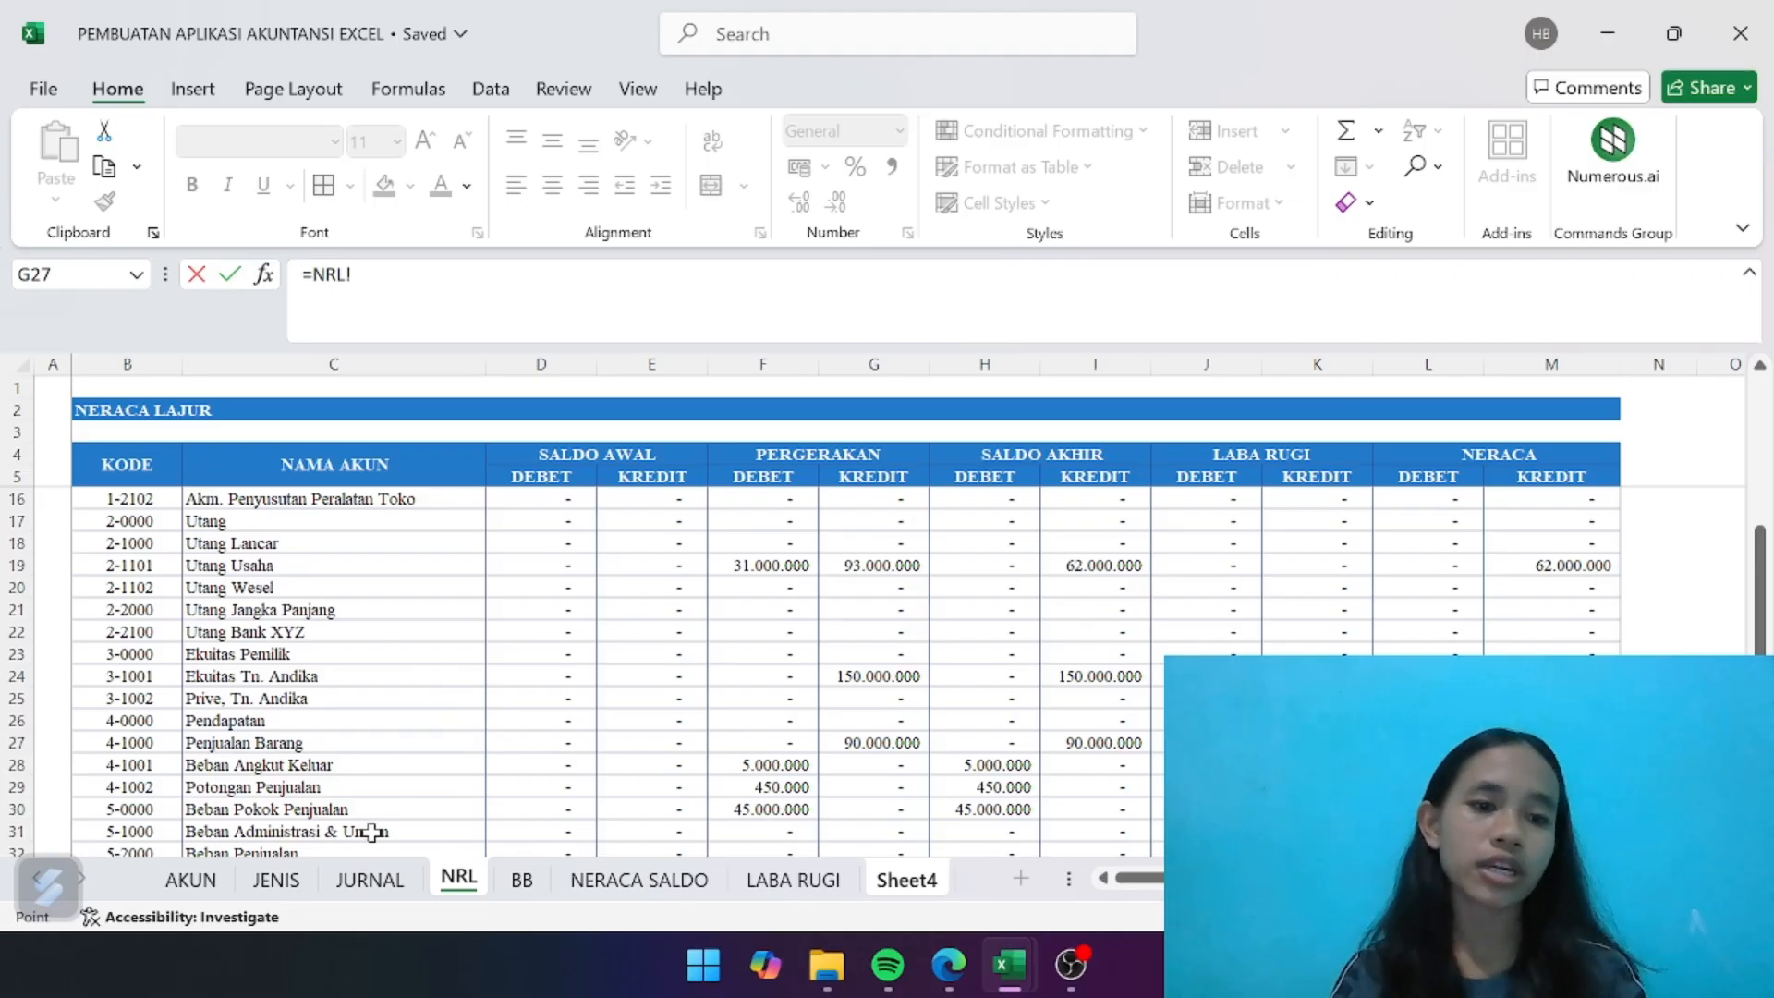
{"action": "left_click", "coordinate": [140, 679]}
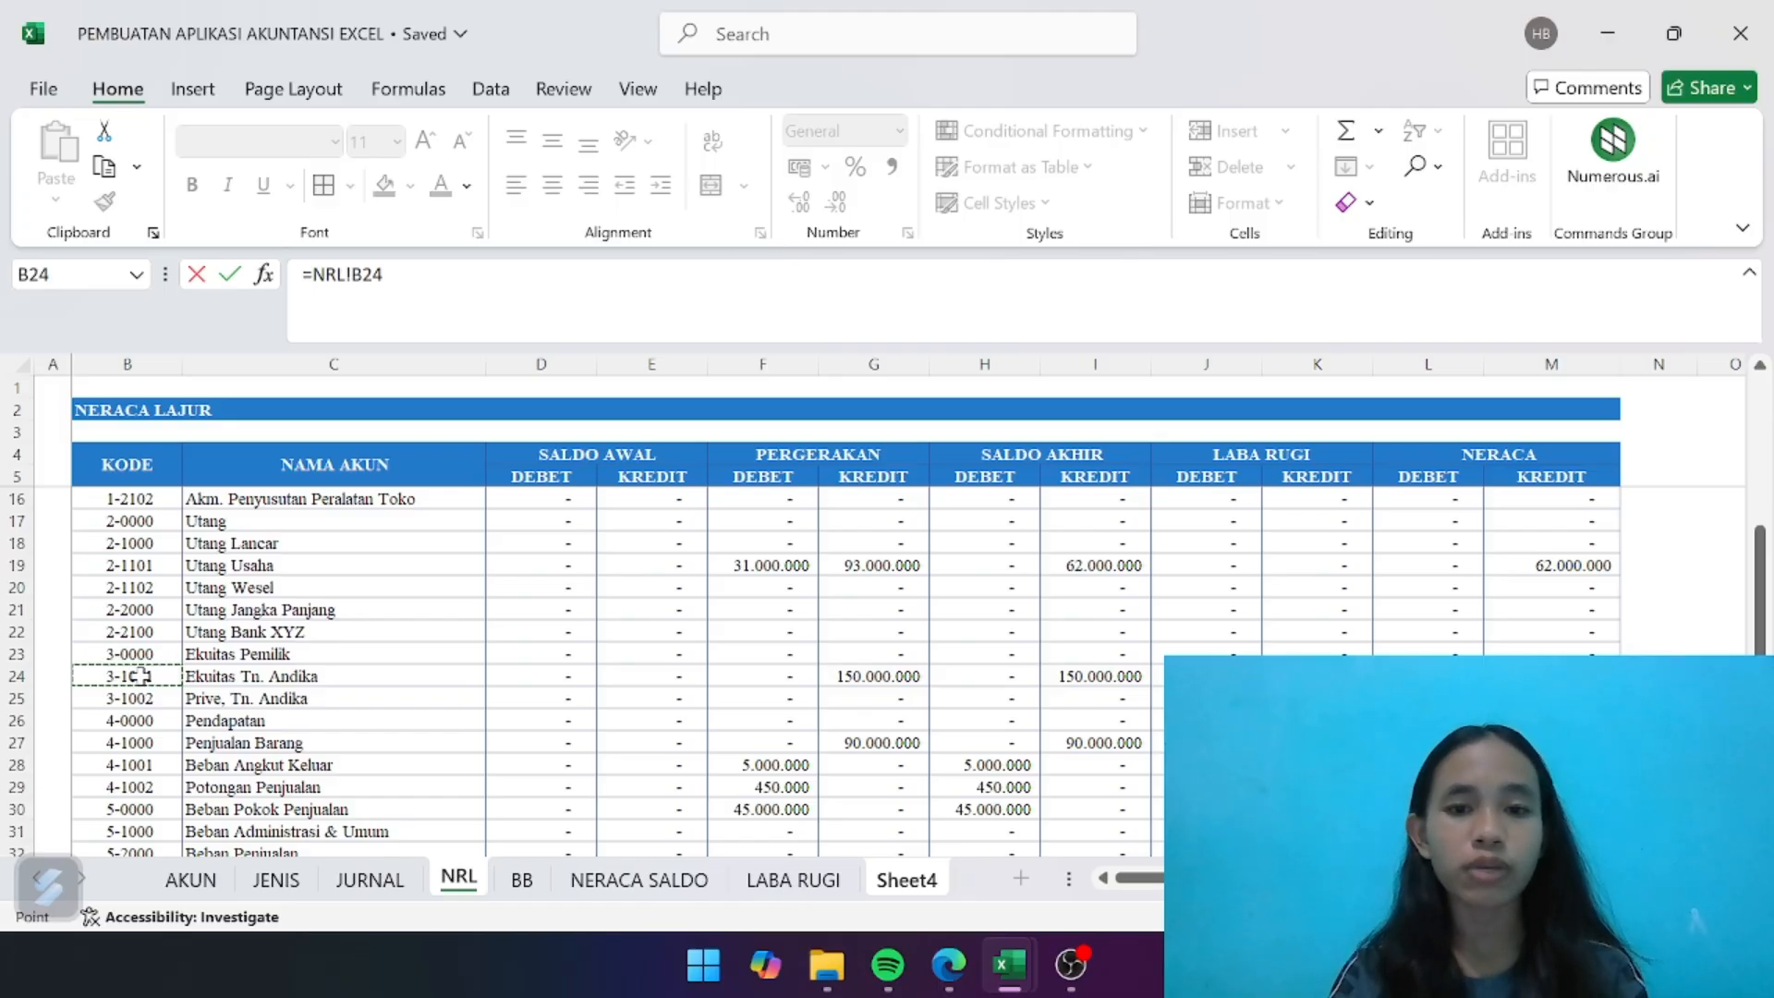
{"action": "key", "text": "Return"}
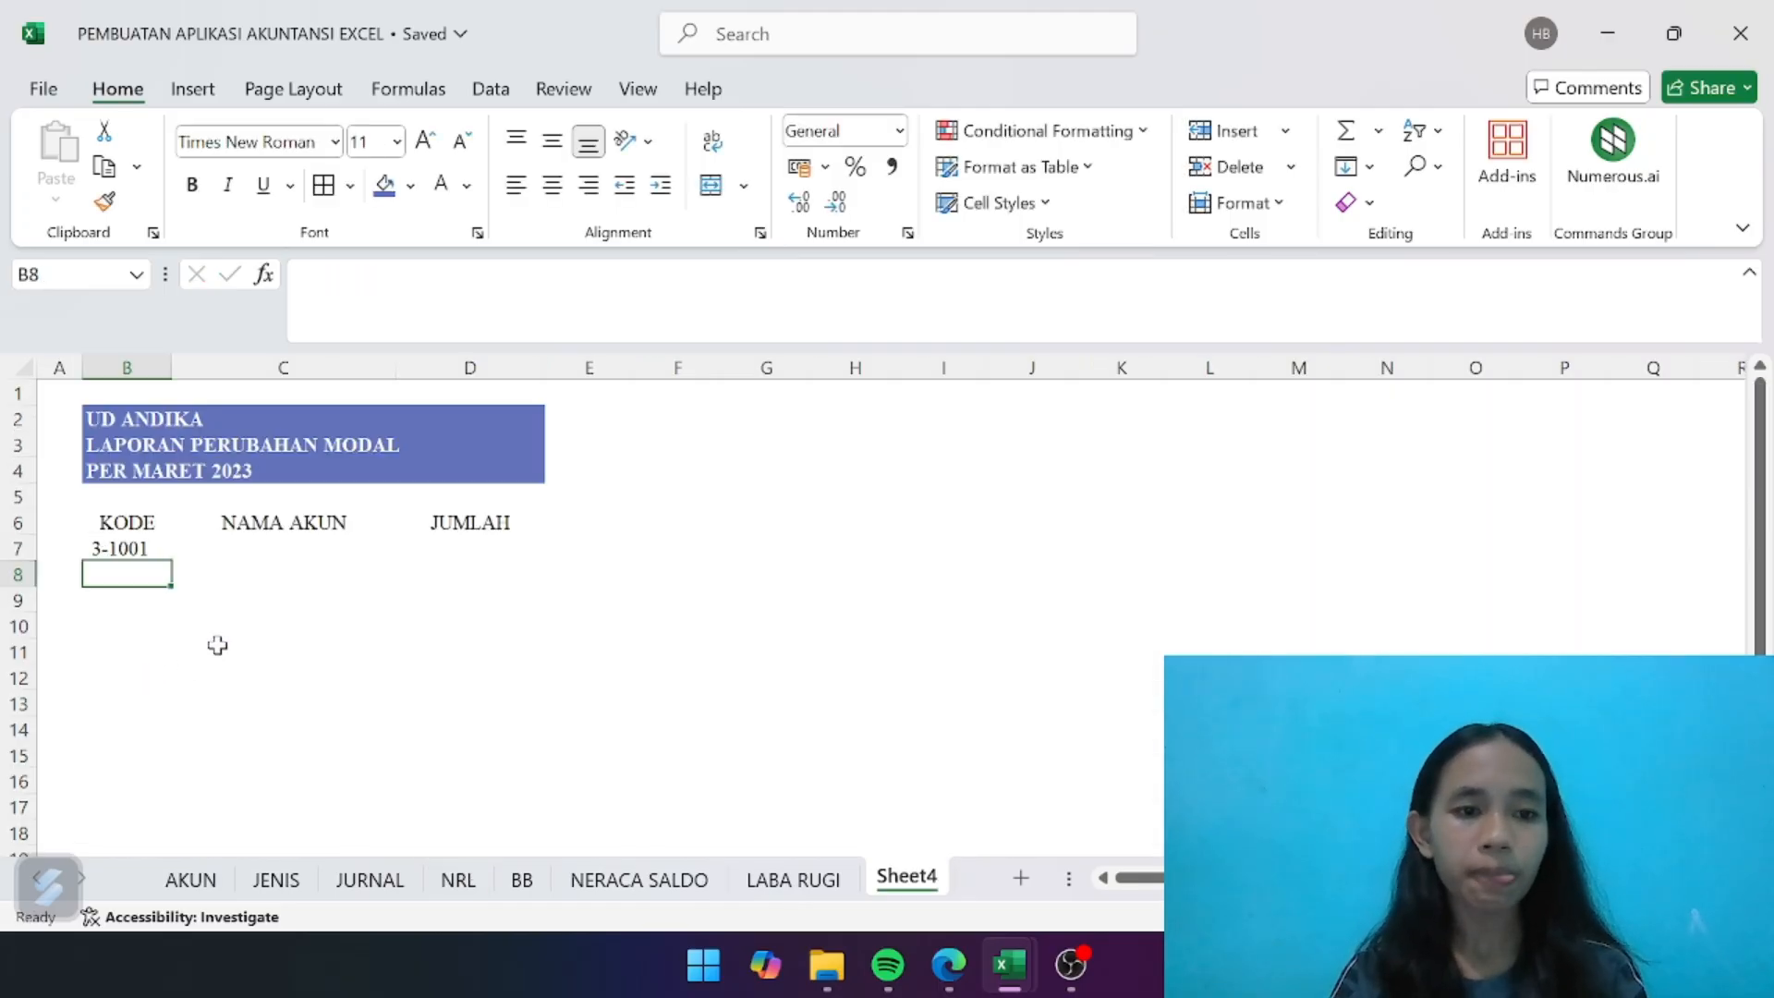
{"action": "left_click", "coordinate": [149, 549]}
- Look up the account name in C7 with =IFERROR(INDEX(ak_nama;MATCH(B7;ak_kode;0));"")
{"action": "left_click", "coordinate": [268, 543]}
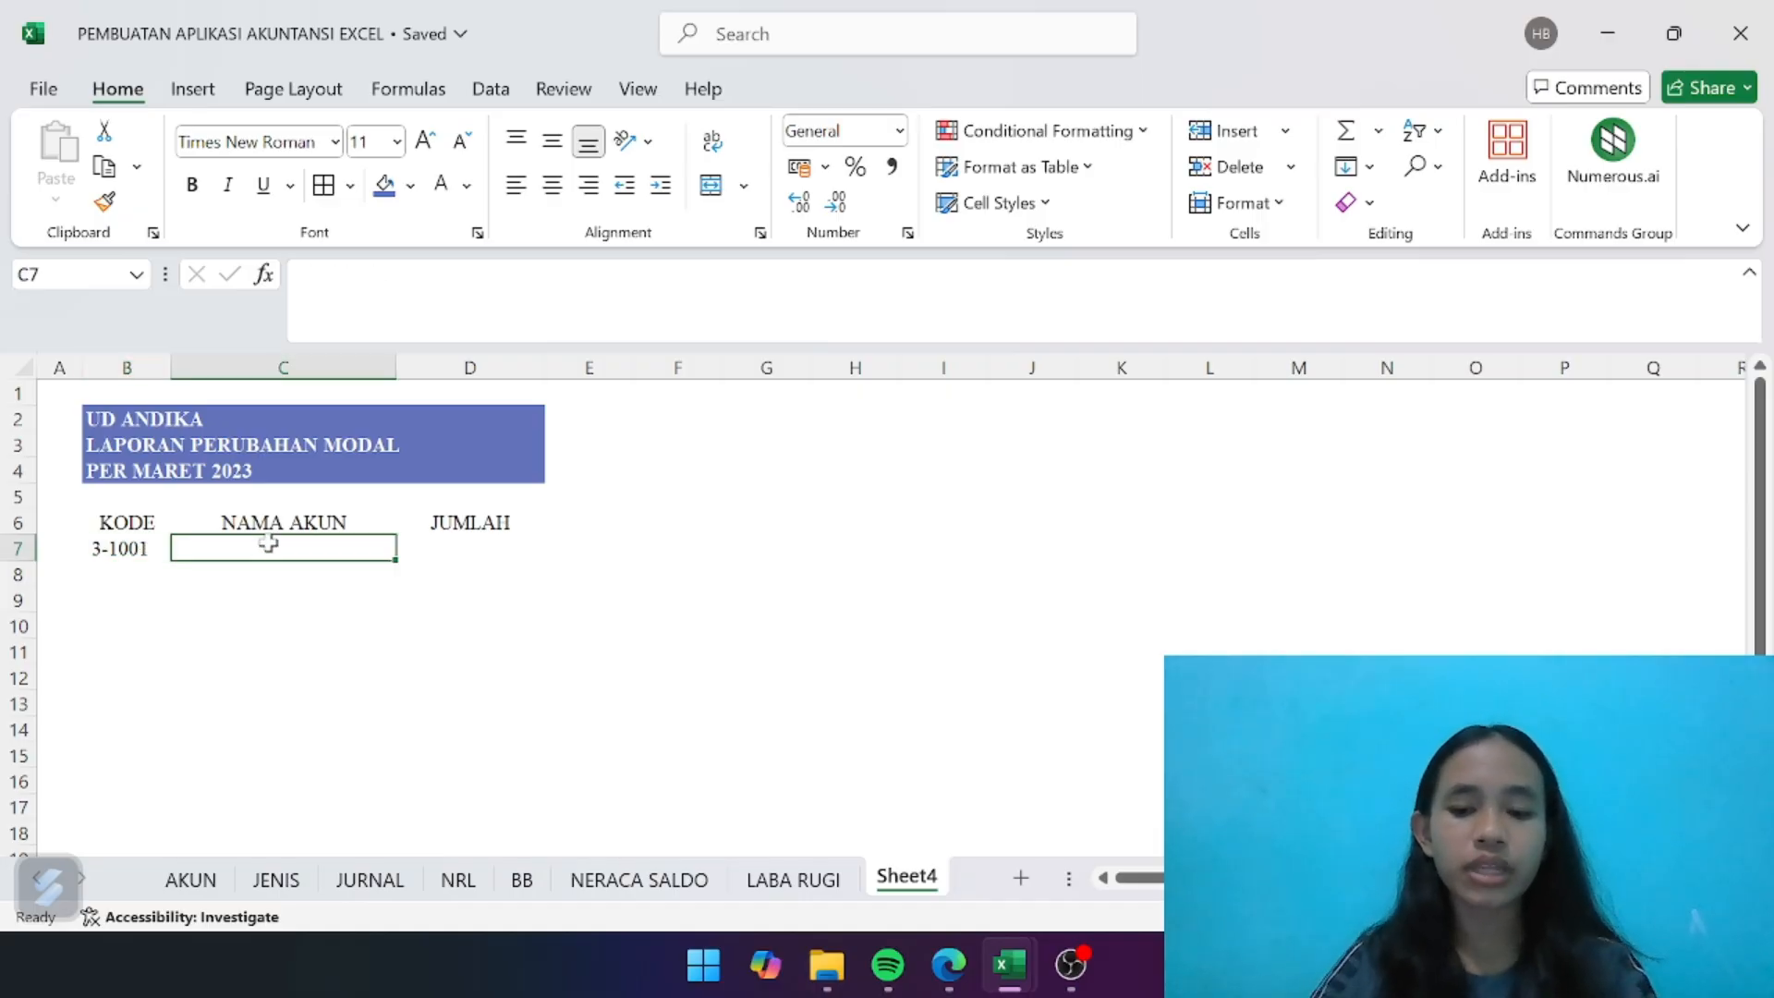
{"action": "type", "text": "=IFER"}
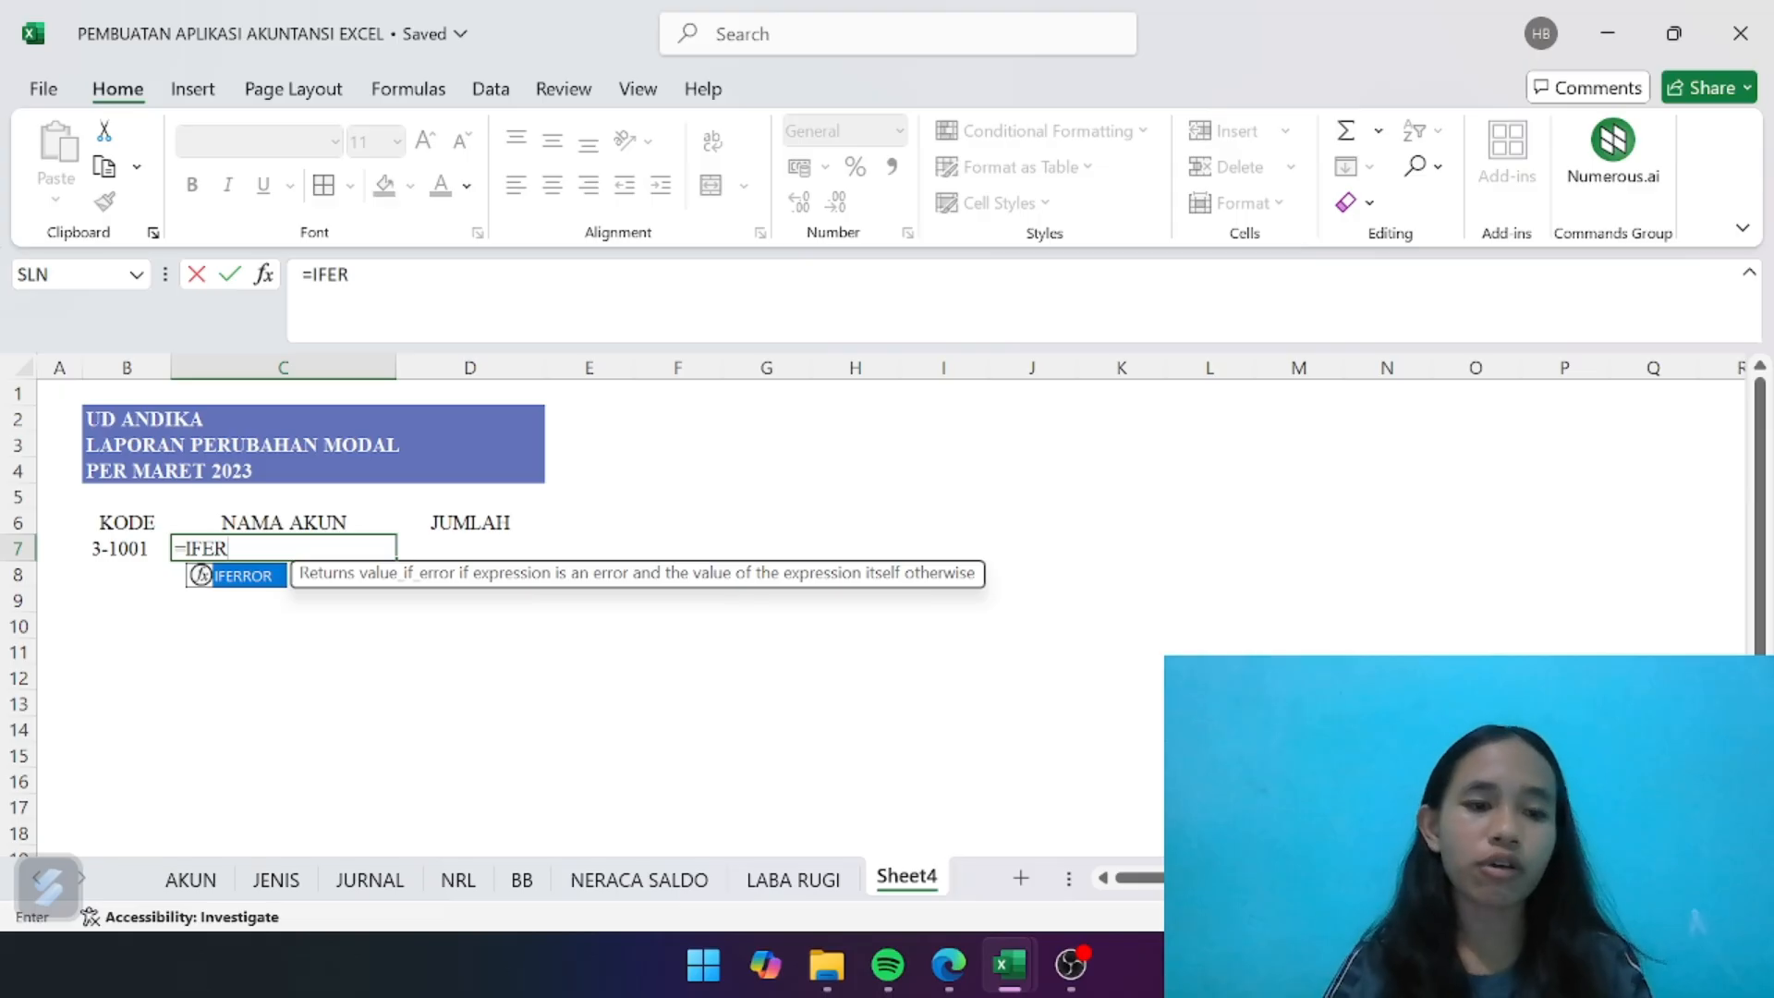
{"action": "double_click", "coordinate": [272, 577]}
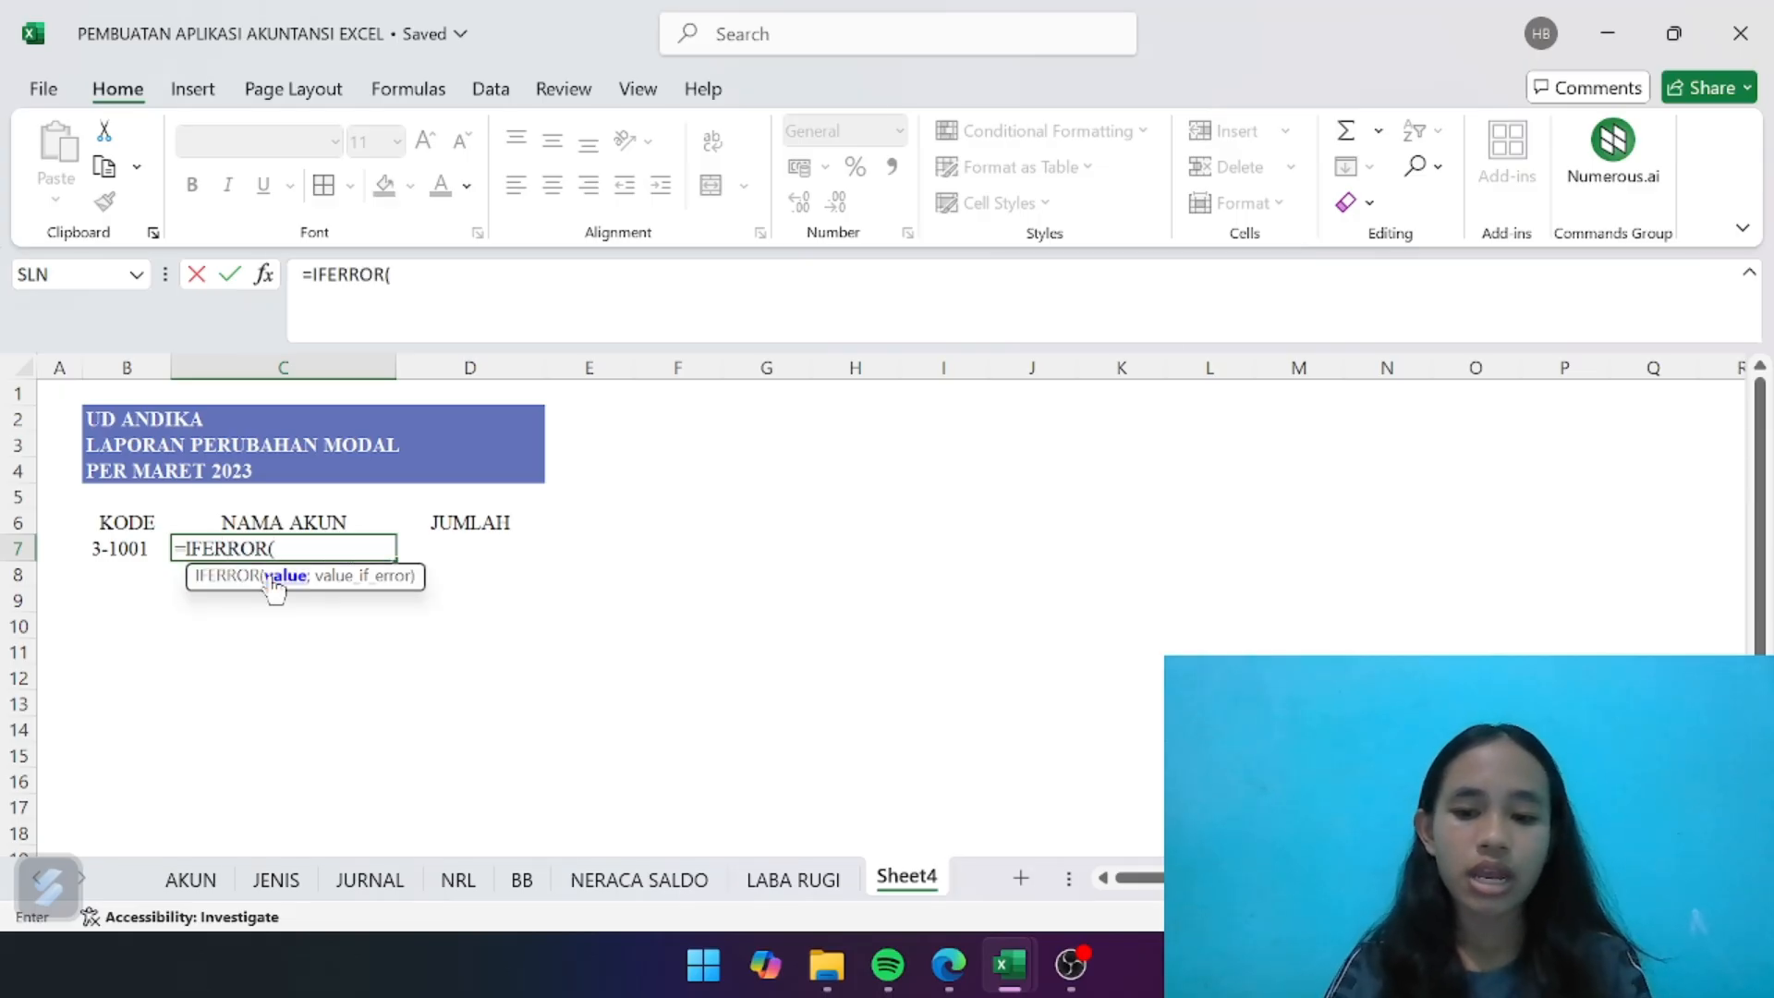
{"action": "type", "text": "INDE"}
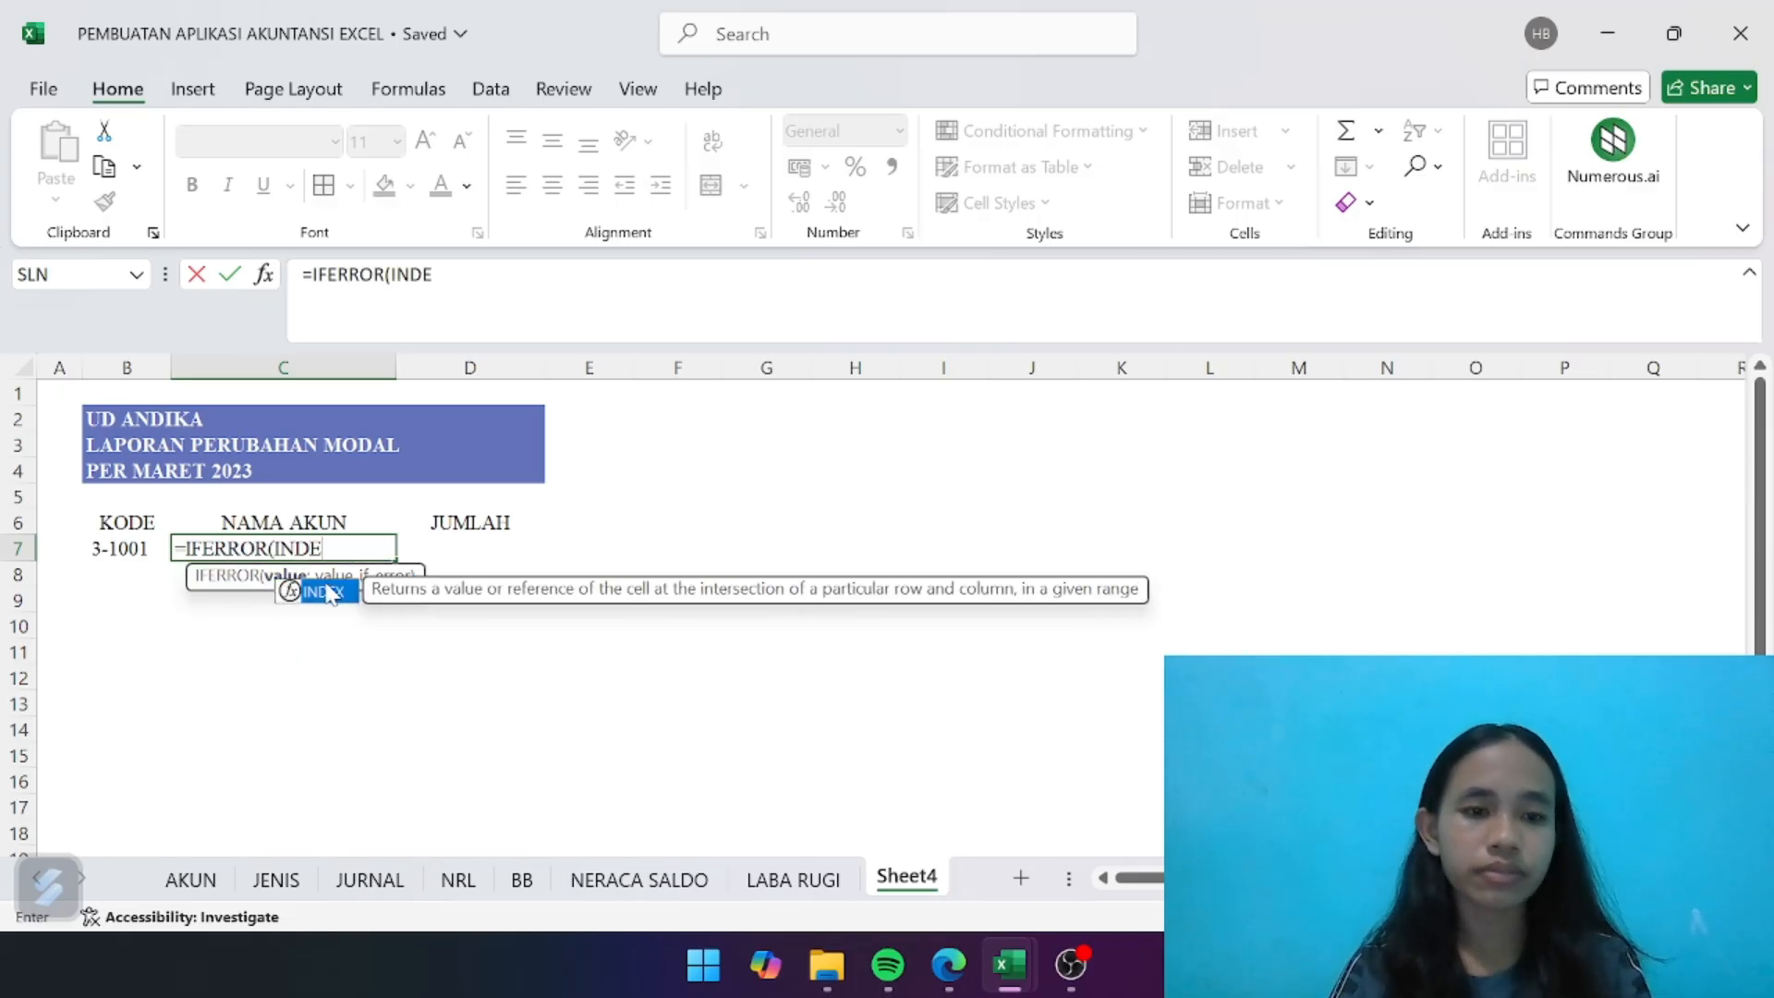
{"action": "double_click", "coordinate": [334, 596]}
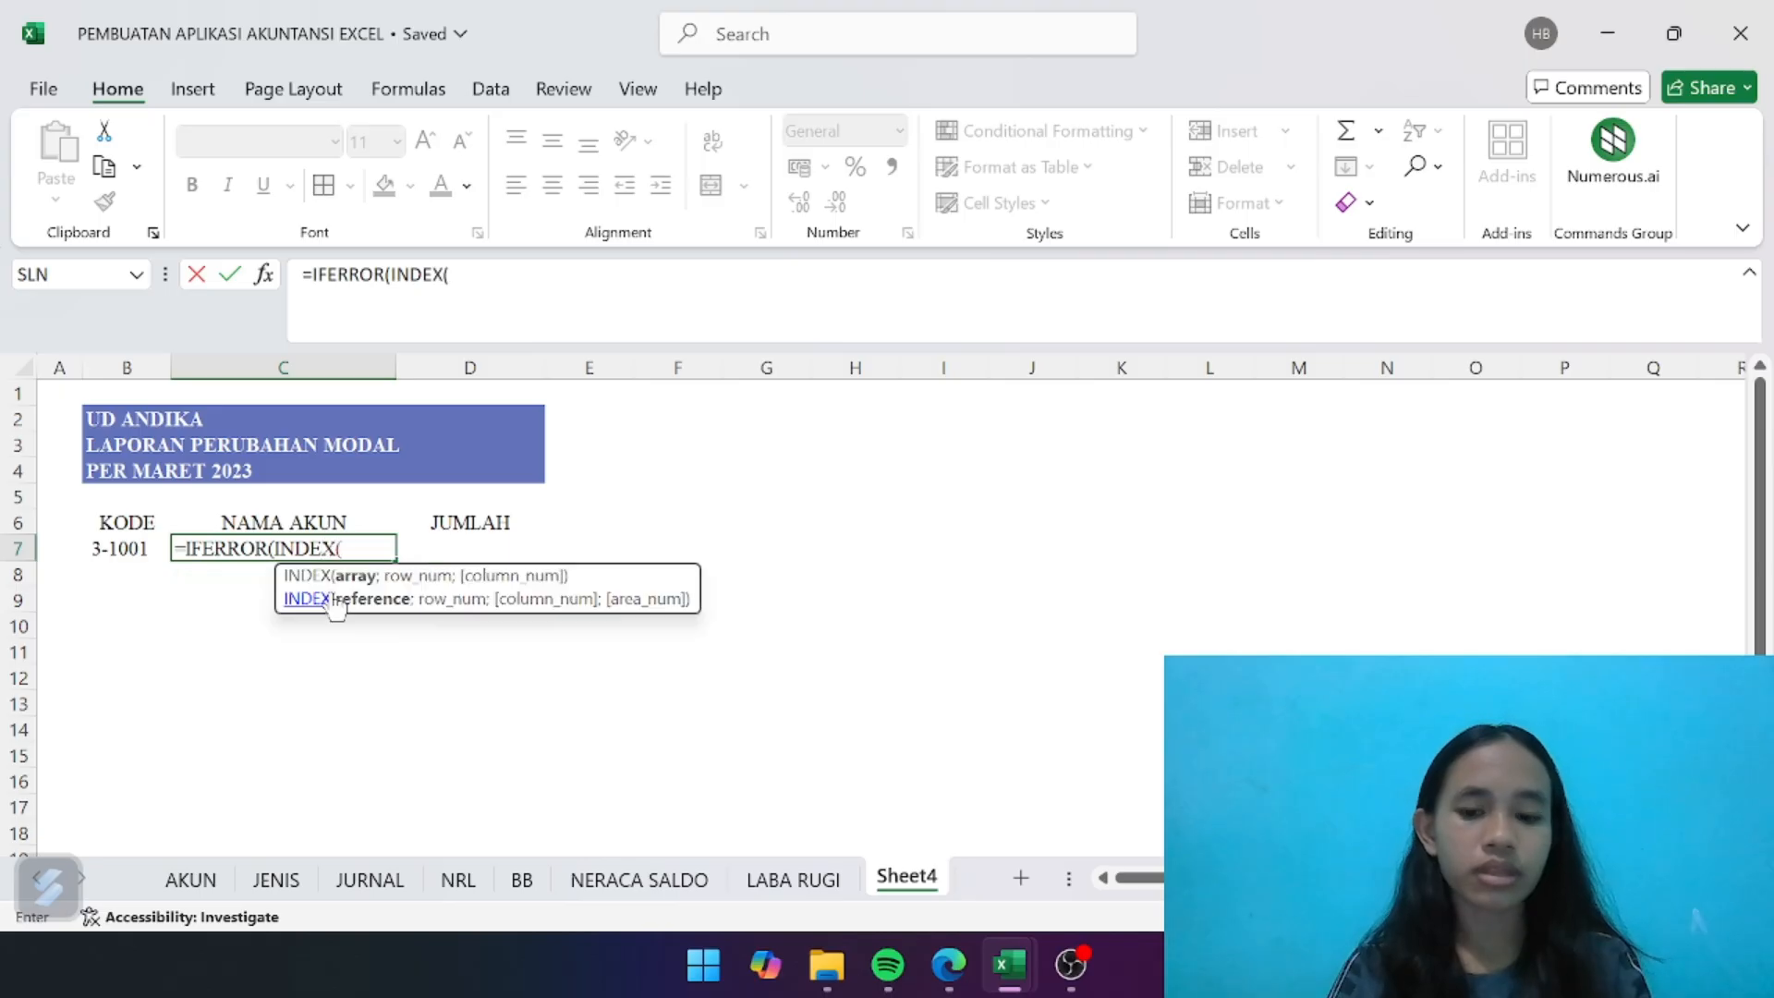
{"action": "type", "text": "ak"}
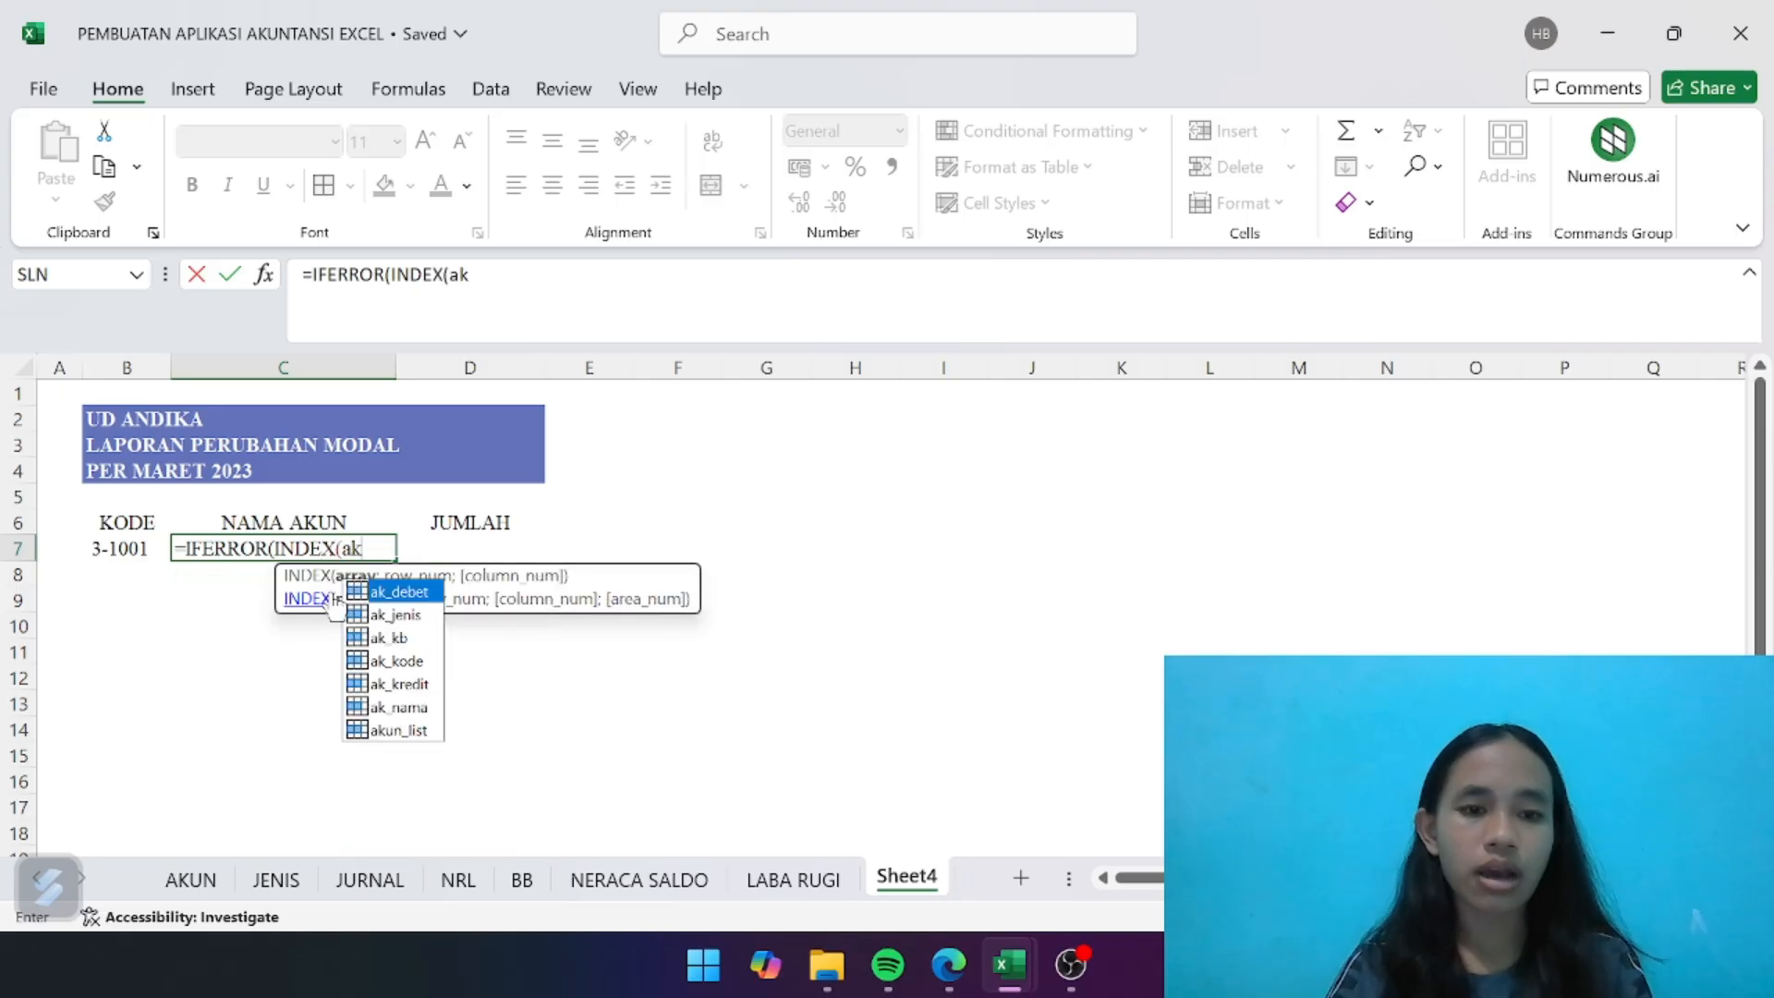
{"action": "double_click", "coordinate": [423, 707]}
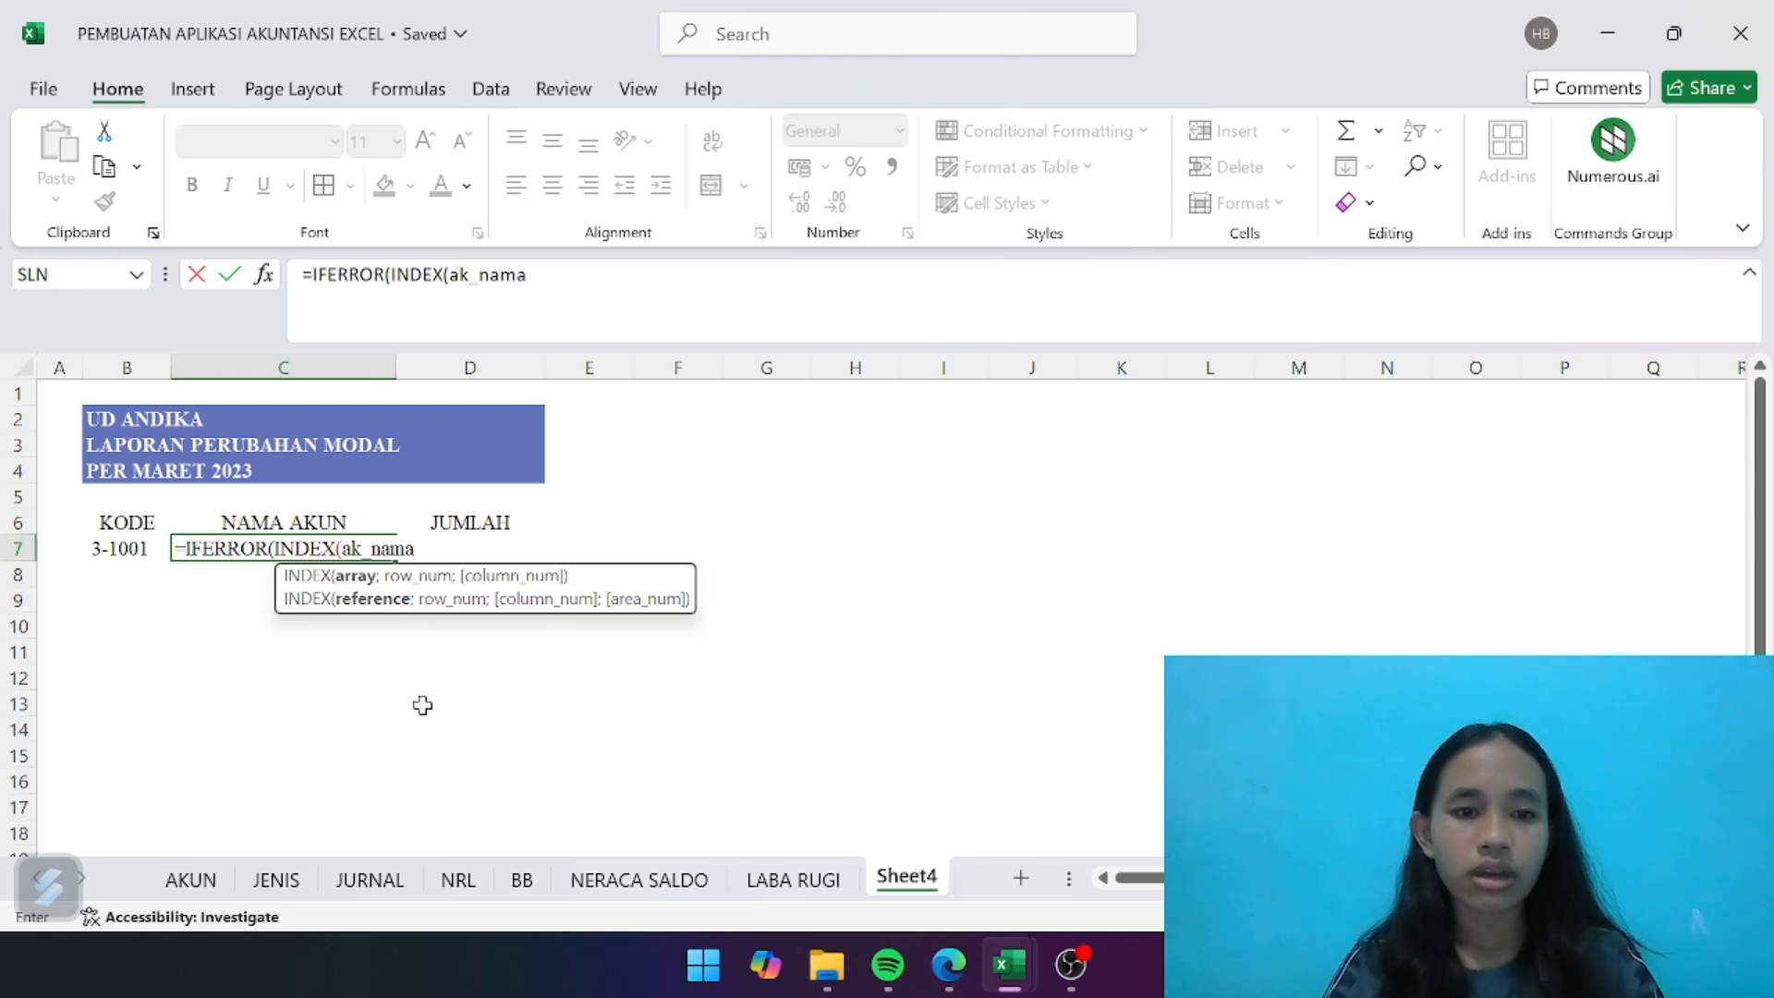
{"action": "type", "text": ";match"}
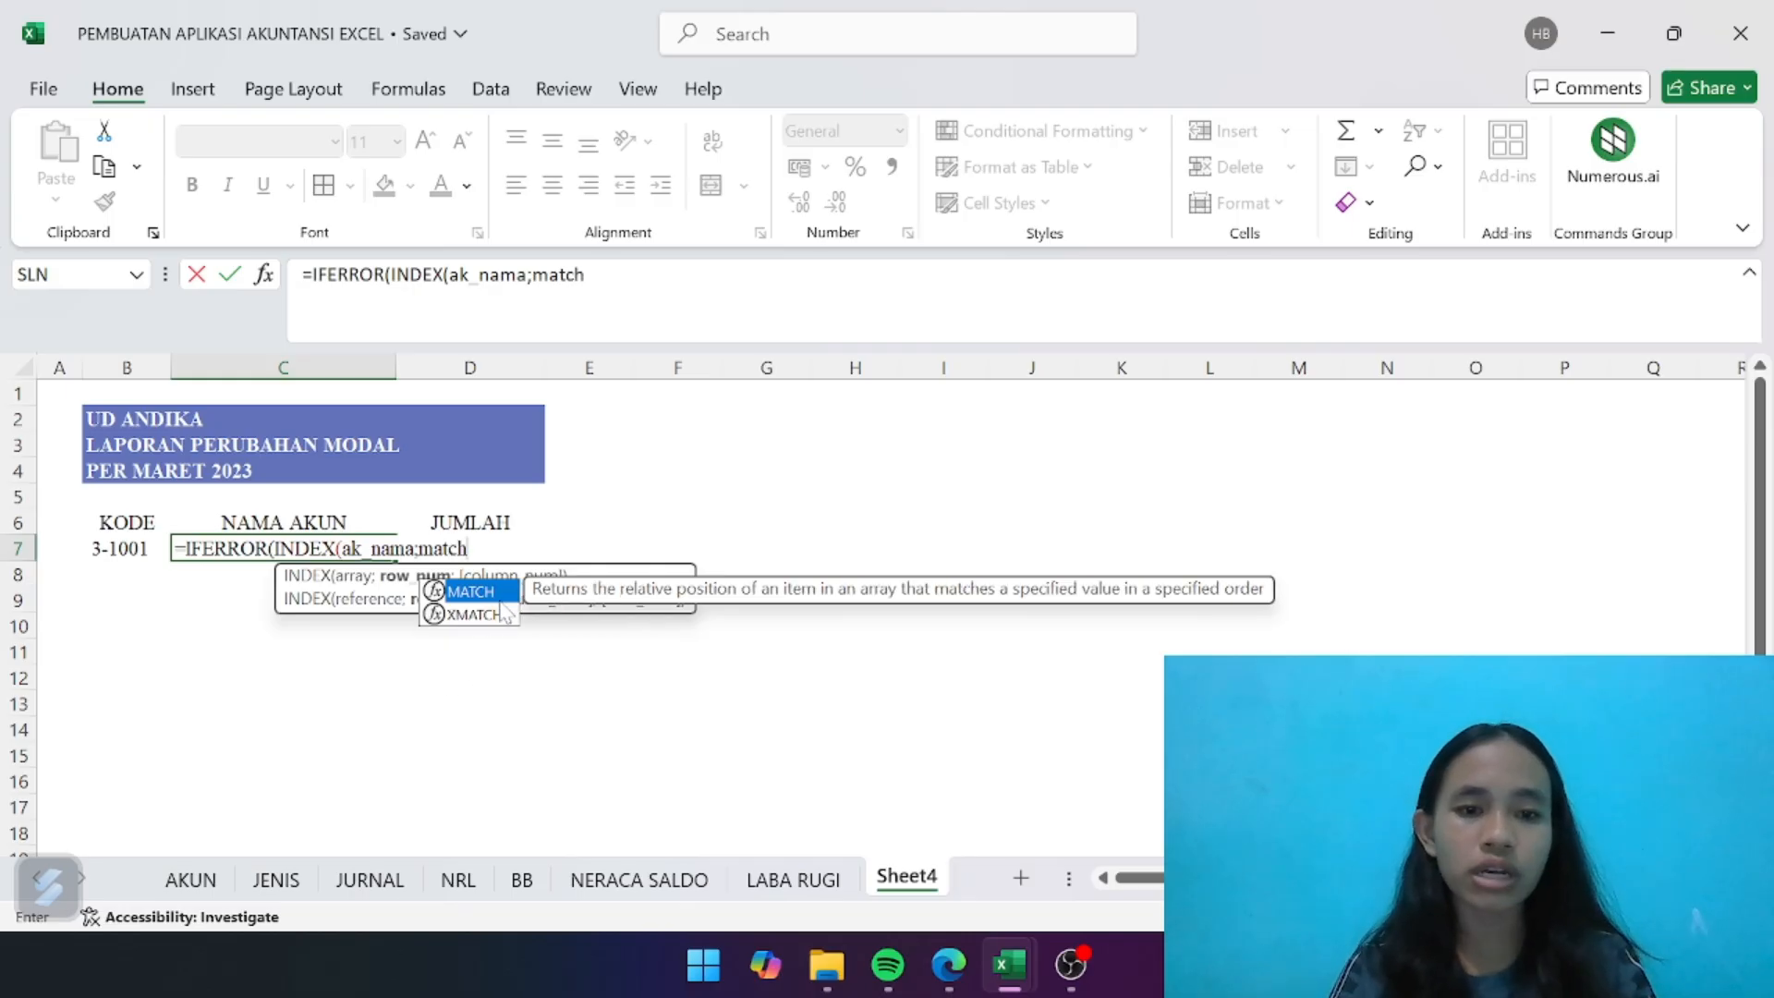
{"action": "double_click", "coordinate": [486, 596]}
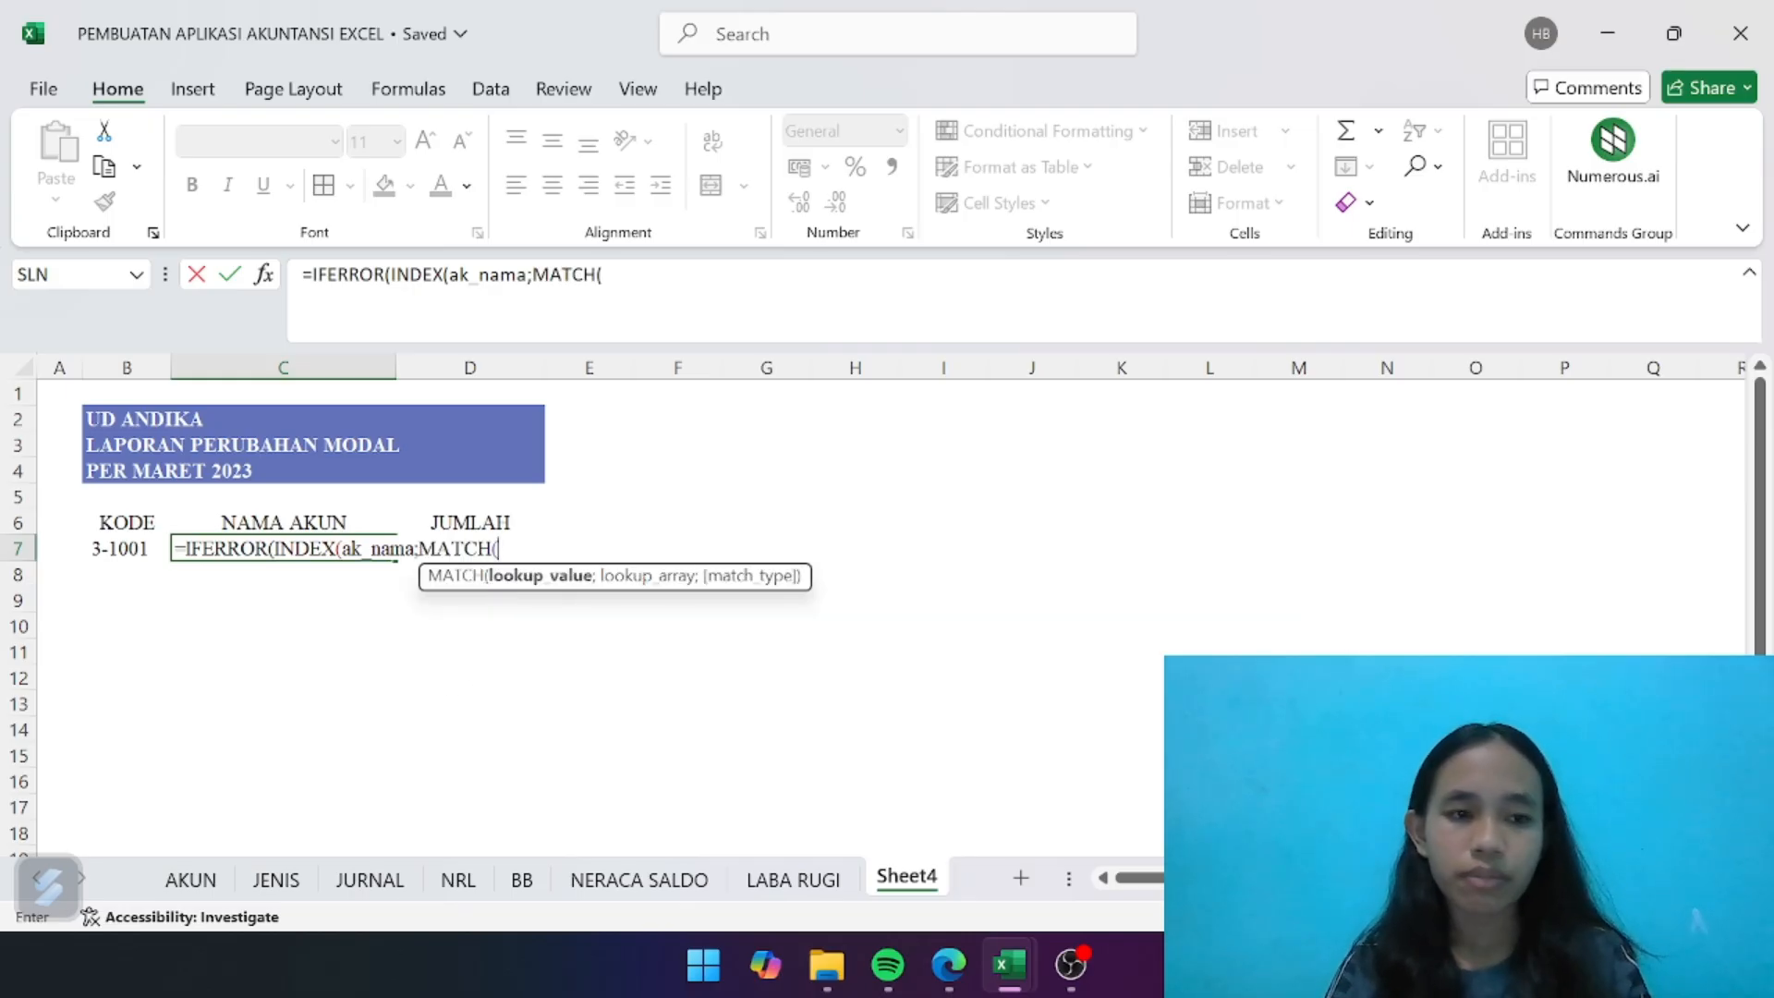
{"action": "left_click", "coordinate": [129, 548]}
{"action": "type", "text": ";"}
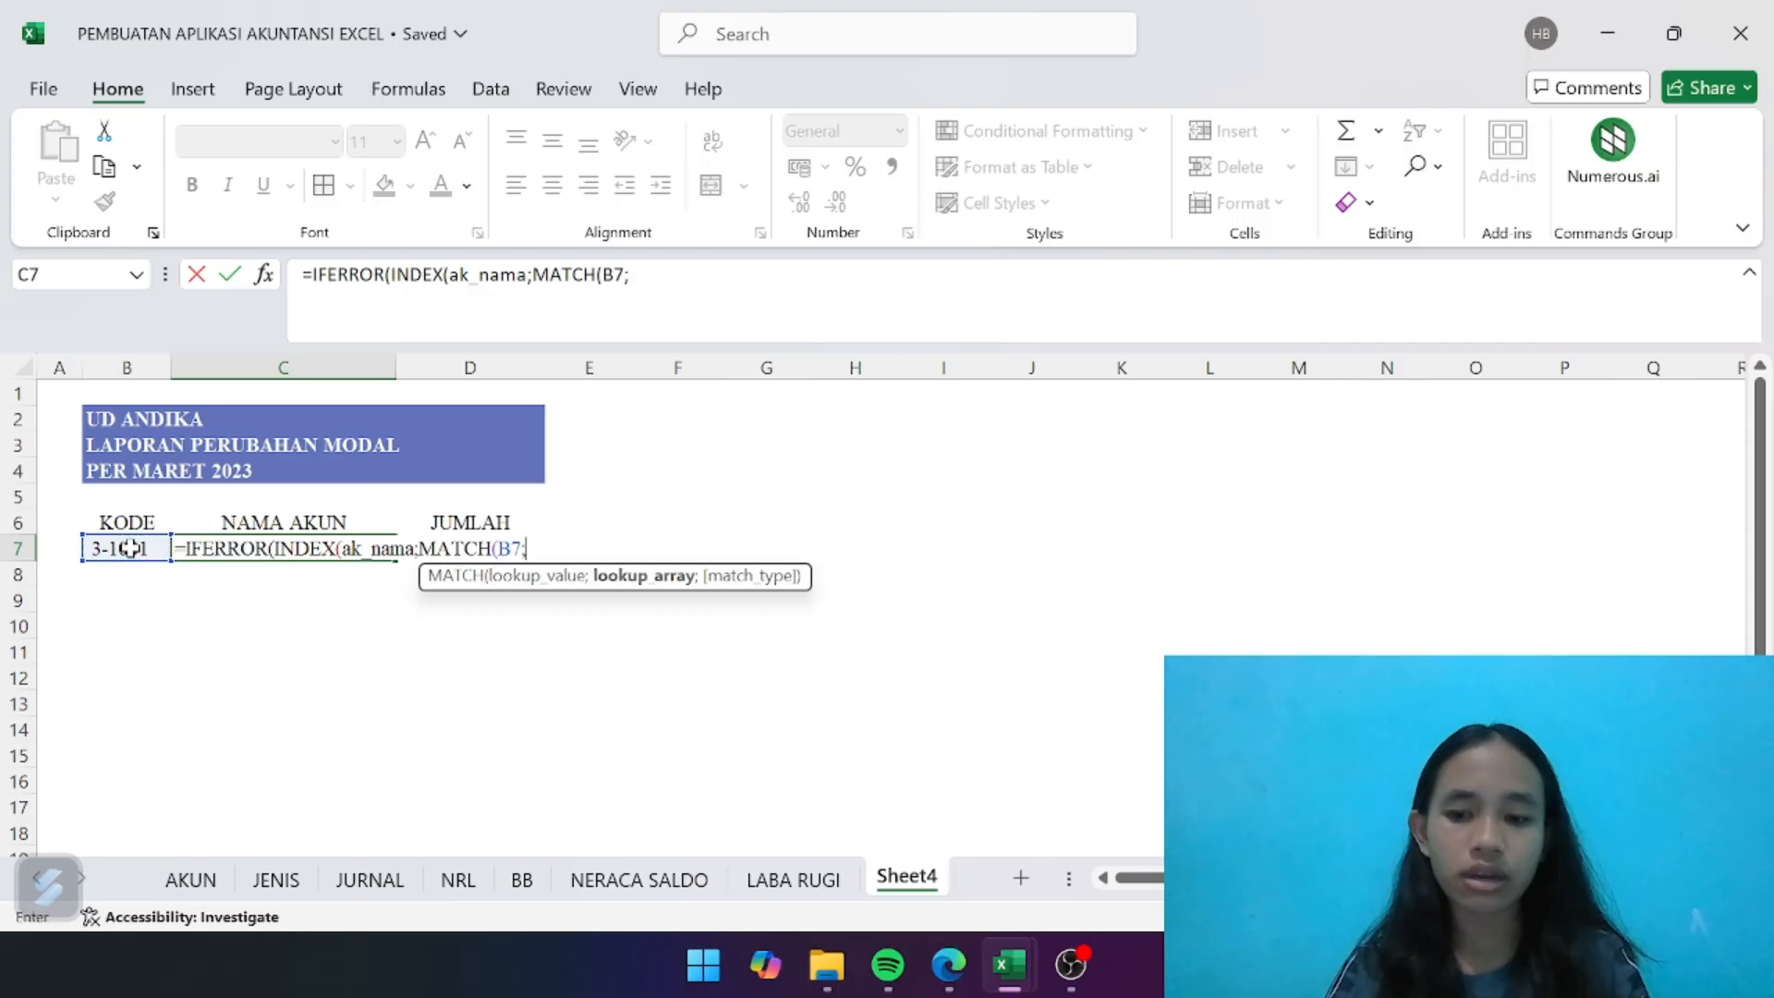
{"action": "type", "text": "ak"}
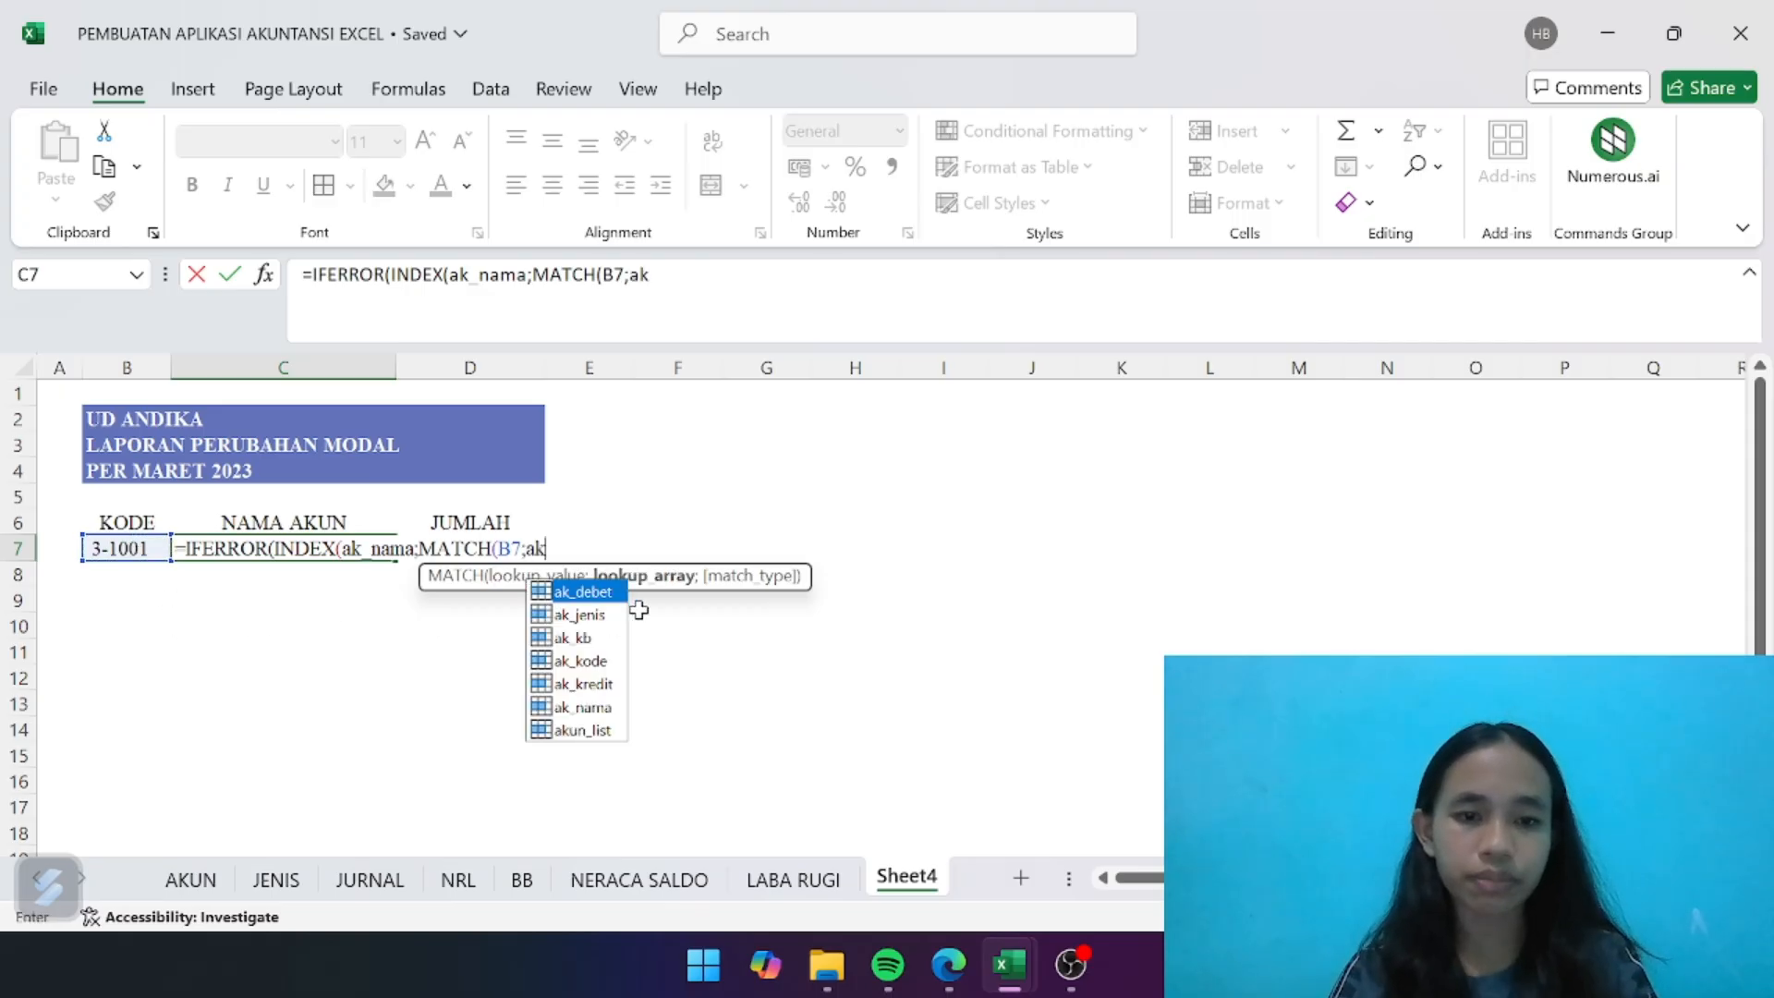
{"action": "double_click", "coordinate": [609, 662]}
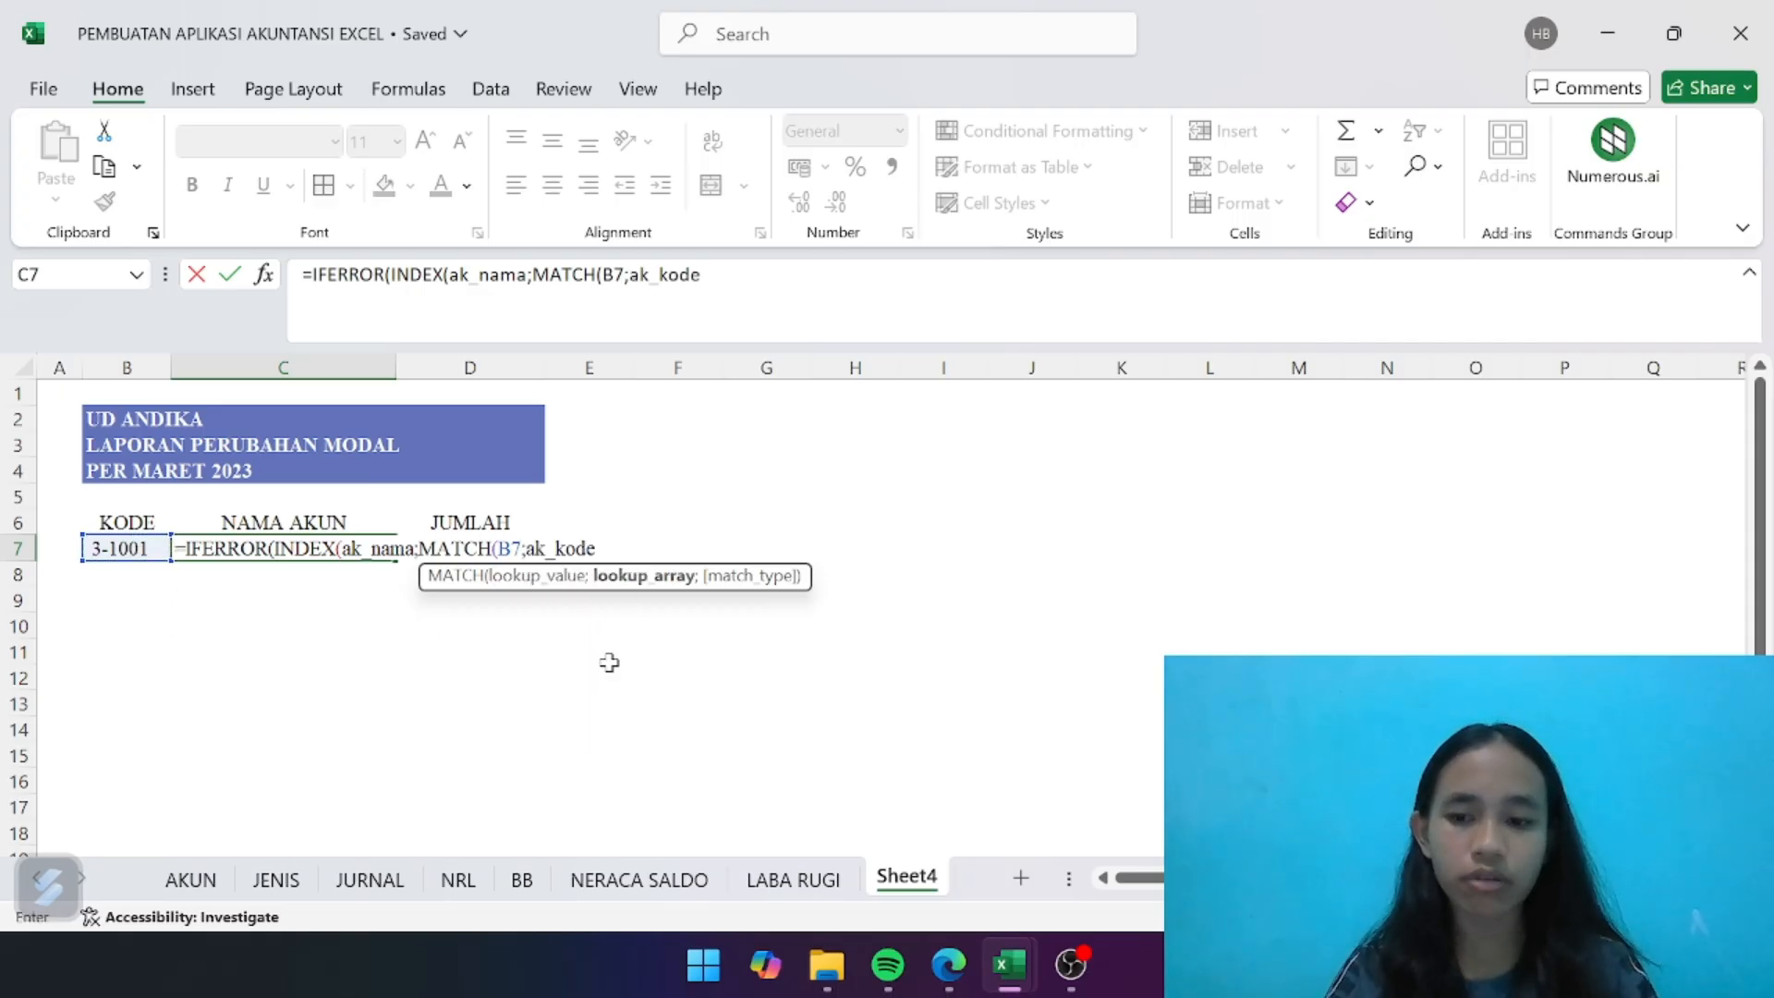
{"action": "type", "text": ";0))"}
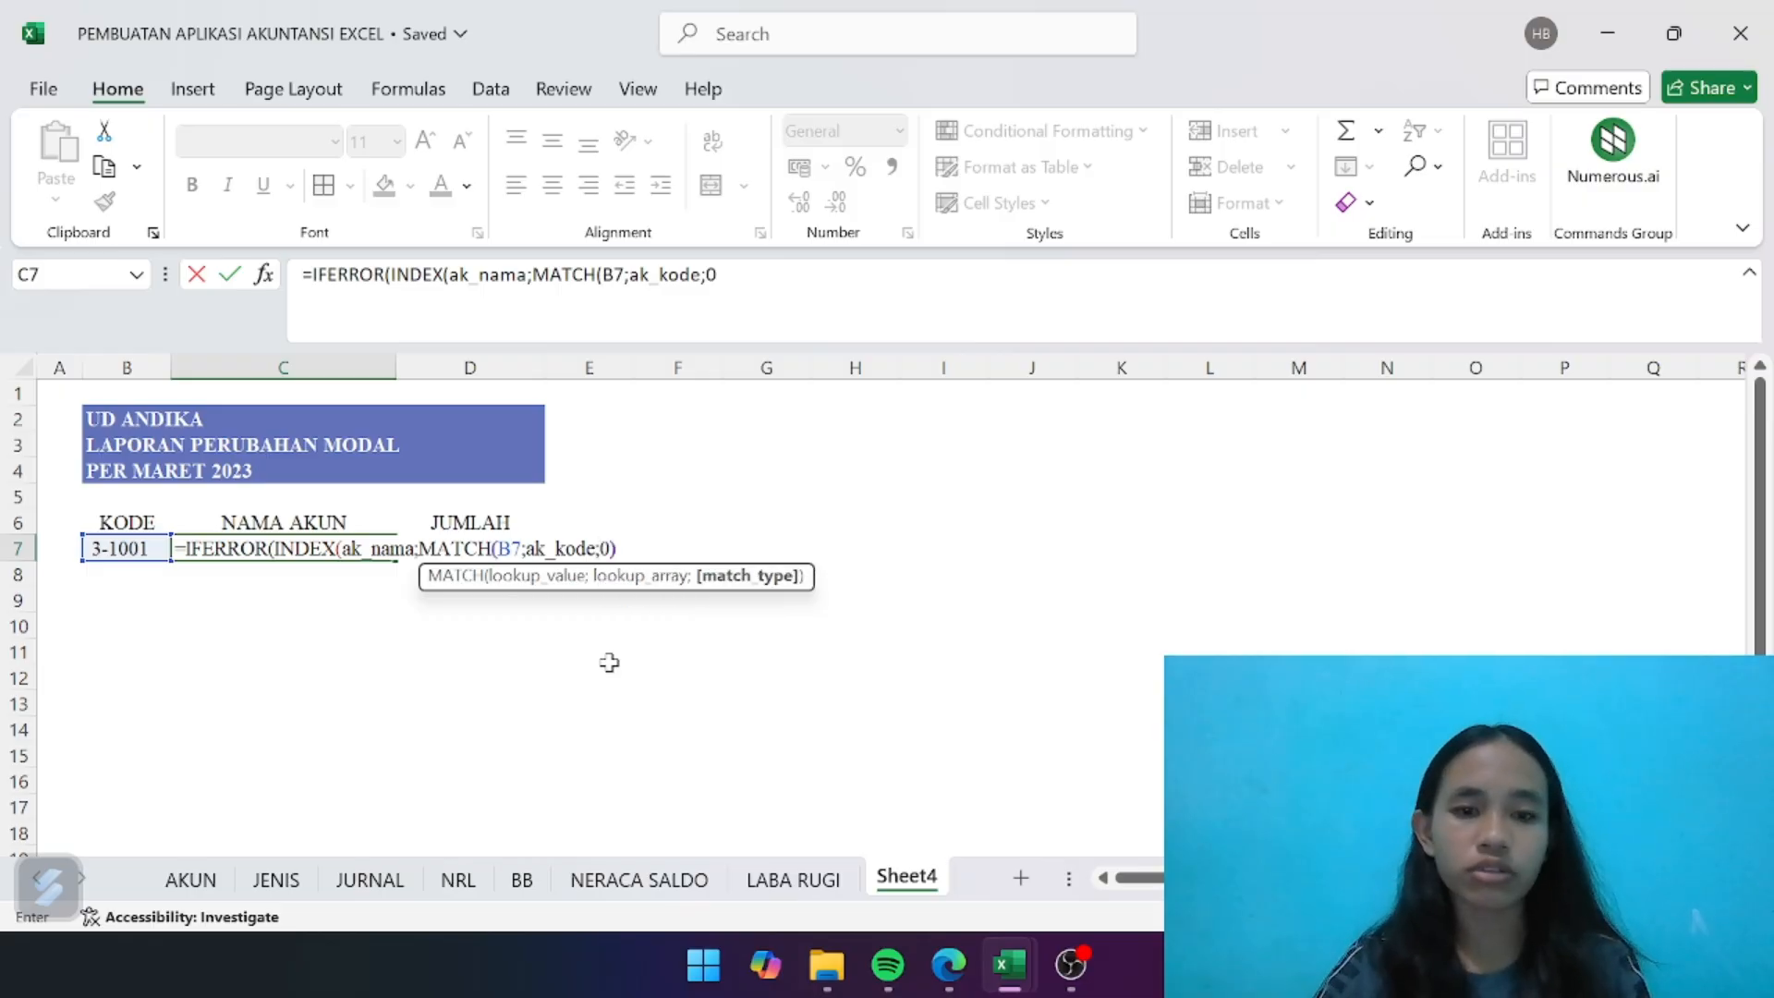
{"action": "type", "text": ");"}
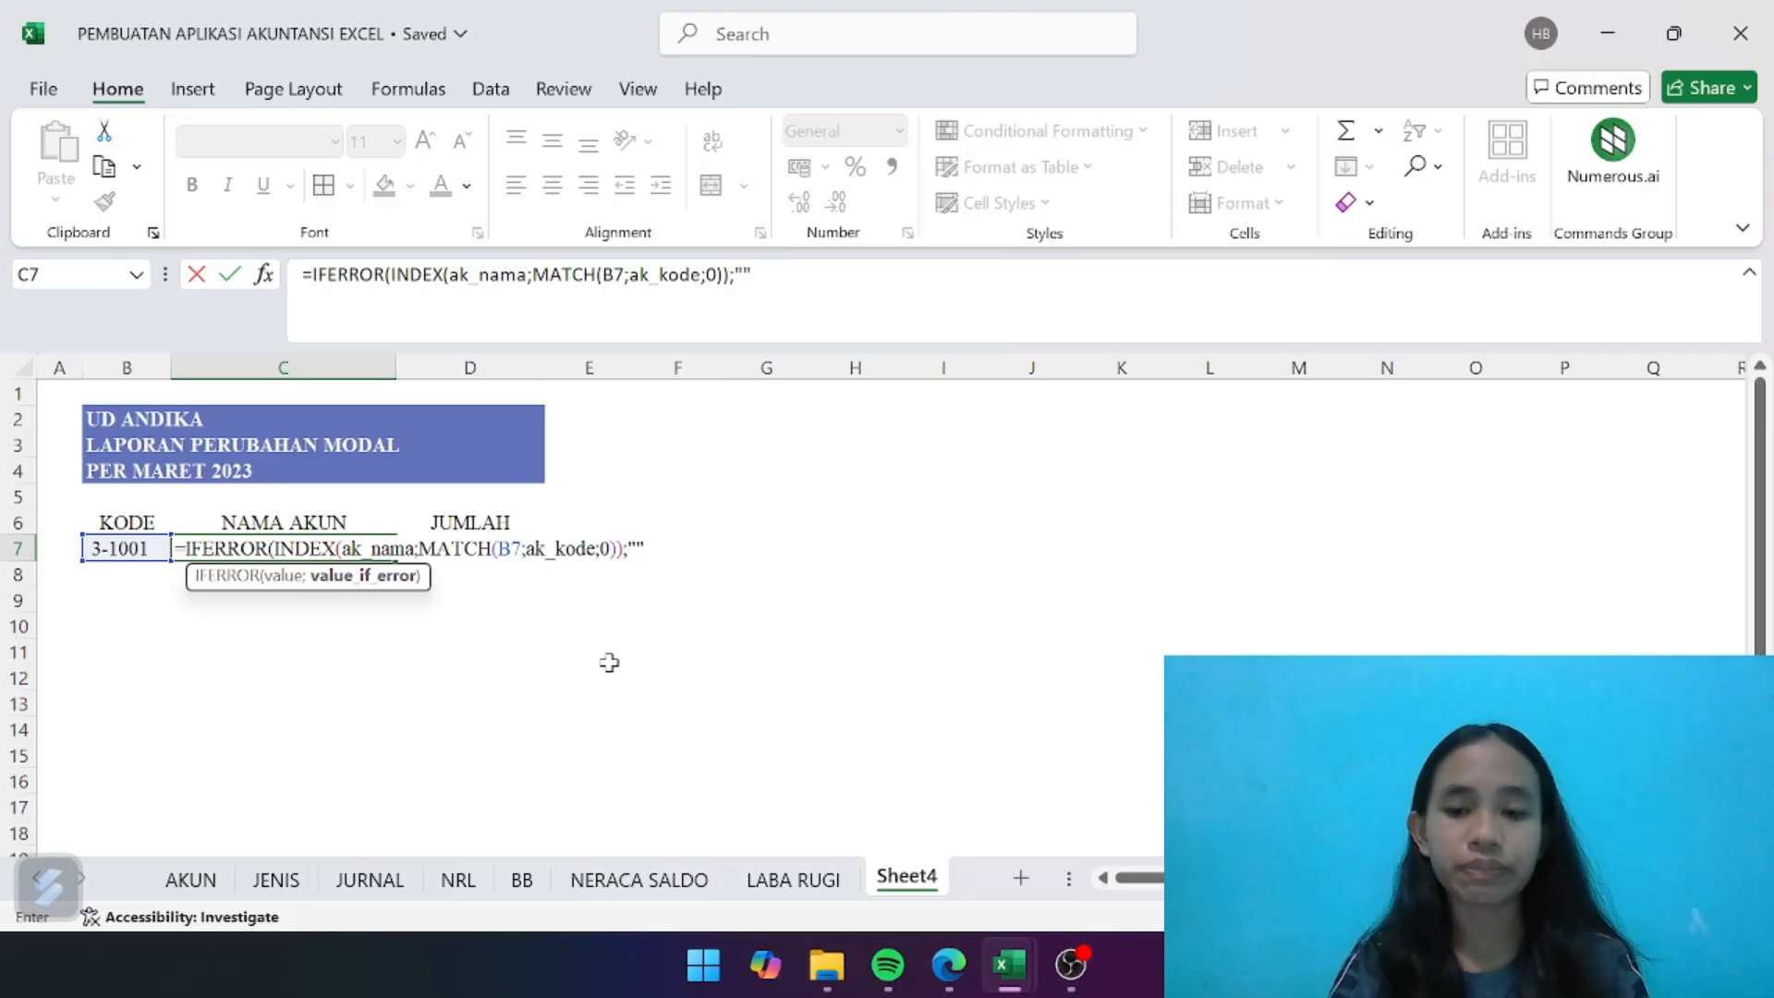
{"action": "type", "text": "\"\")"}
{"action": "key", "text": "Return"}
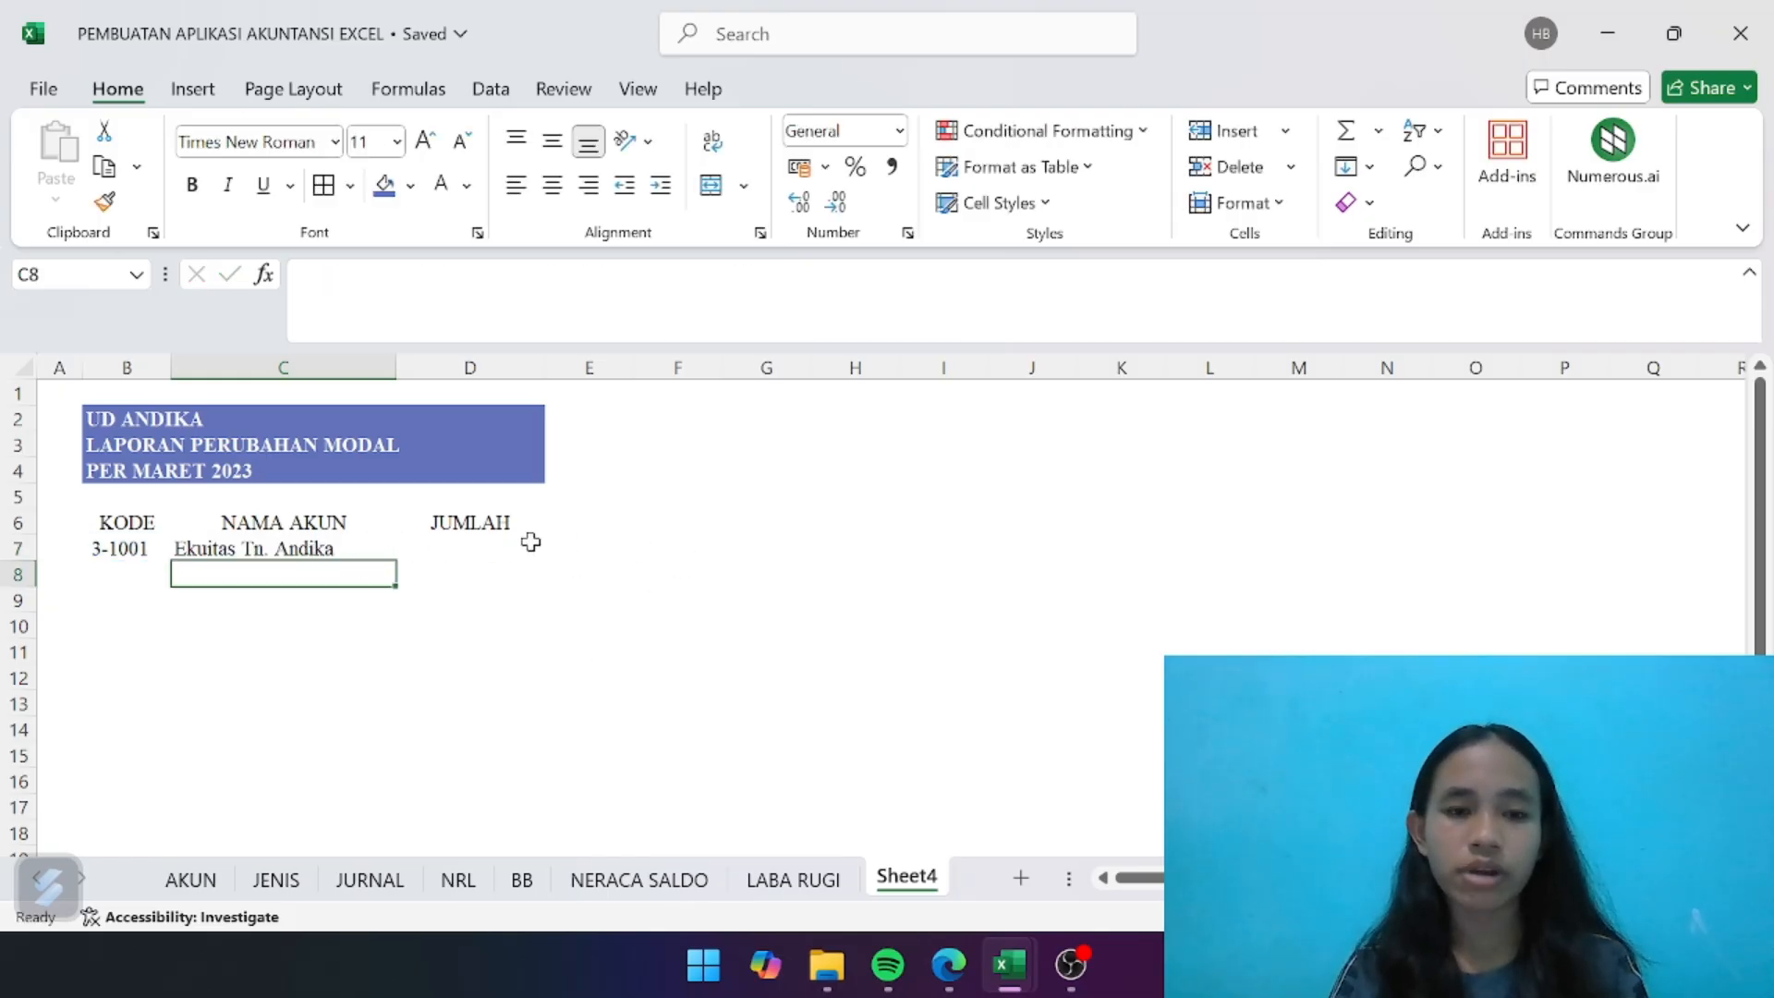
- Begin the JUMLAH formula in D7 with =IFERROR(IF(INDEX(j_sn to retrieve the account's normal balance
{"action": "left_click", "coordinate": [495, 550]}
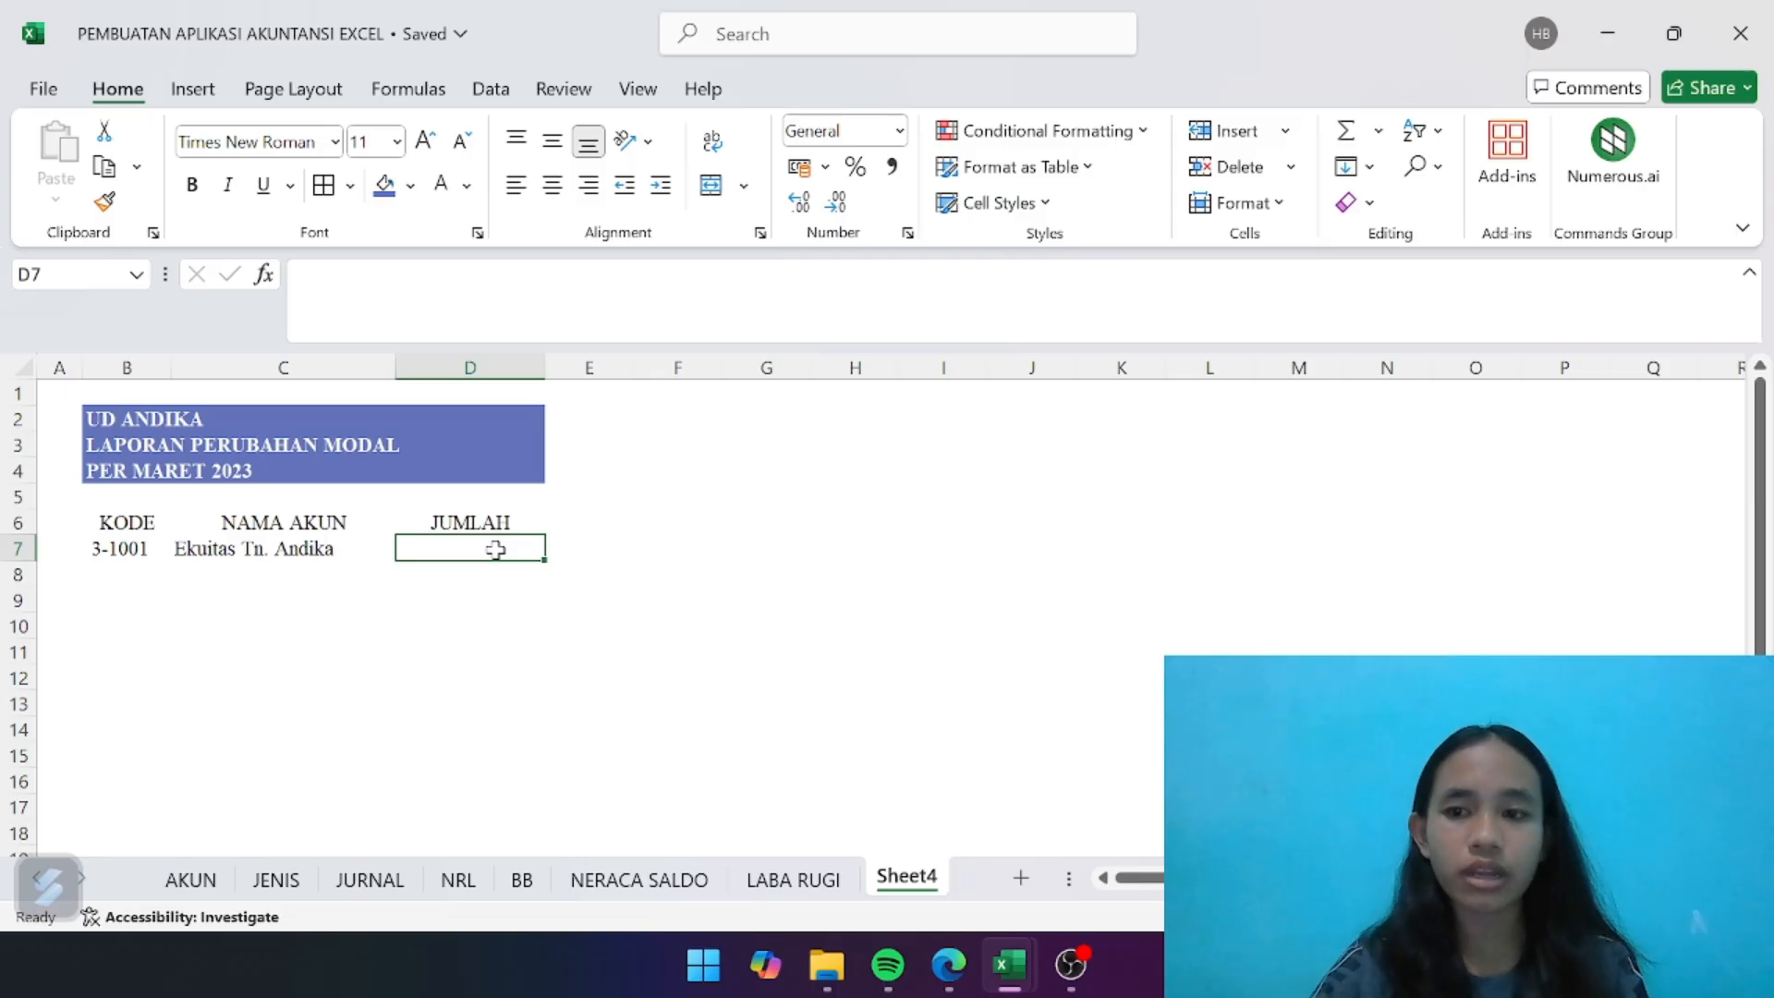
{"action": "type", "text": "="}
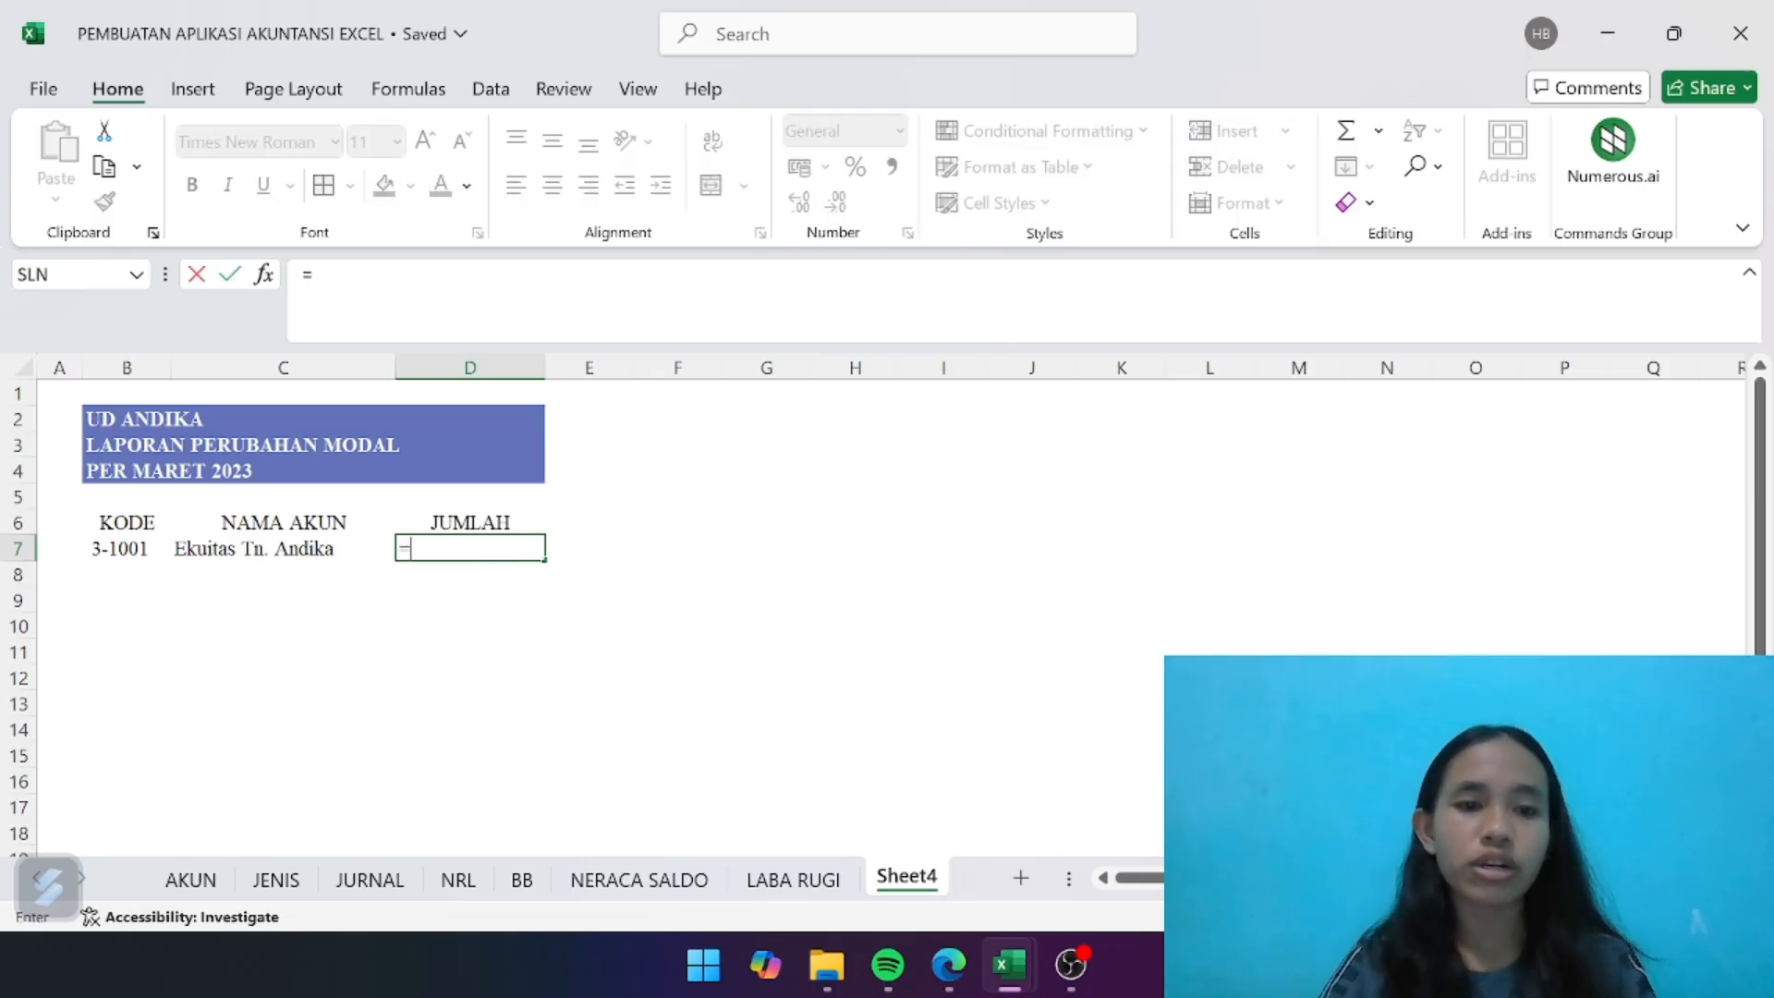
{"action": "type", "text": "IFERR"}
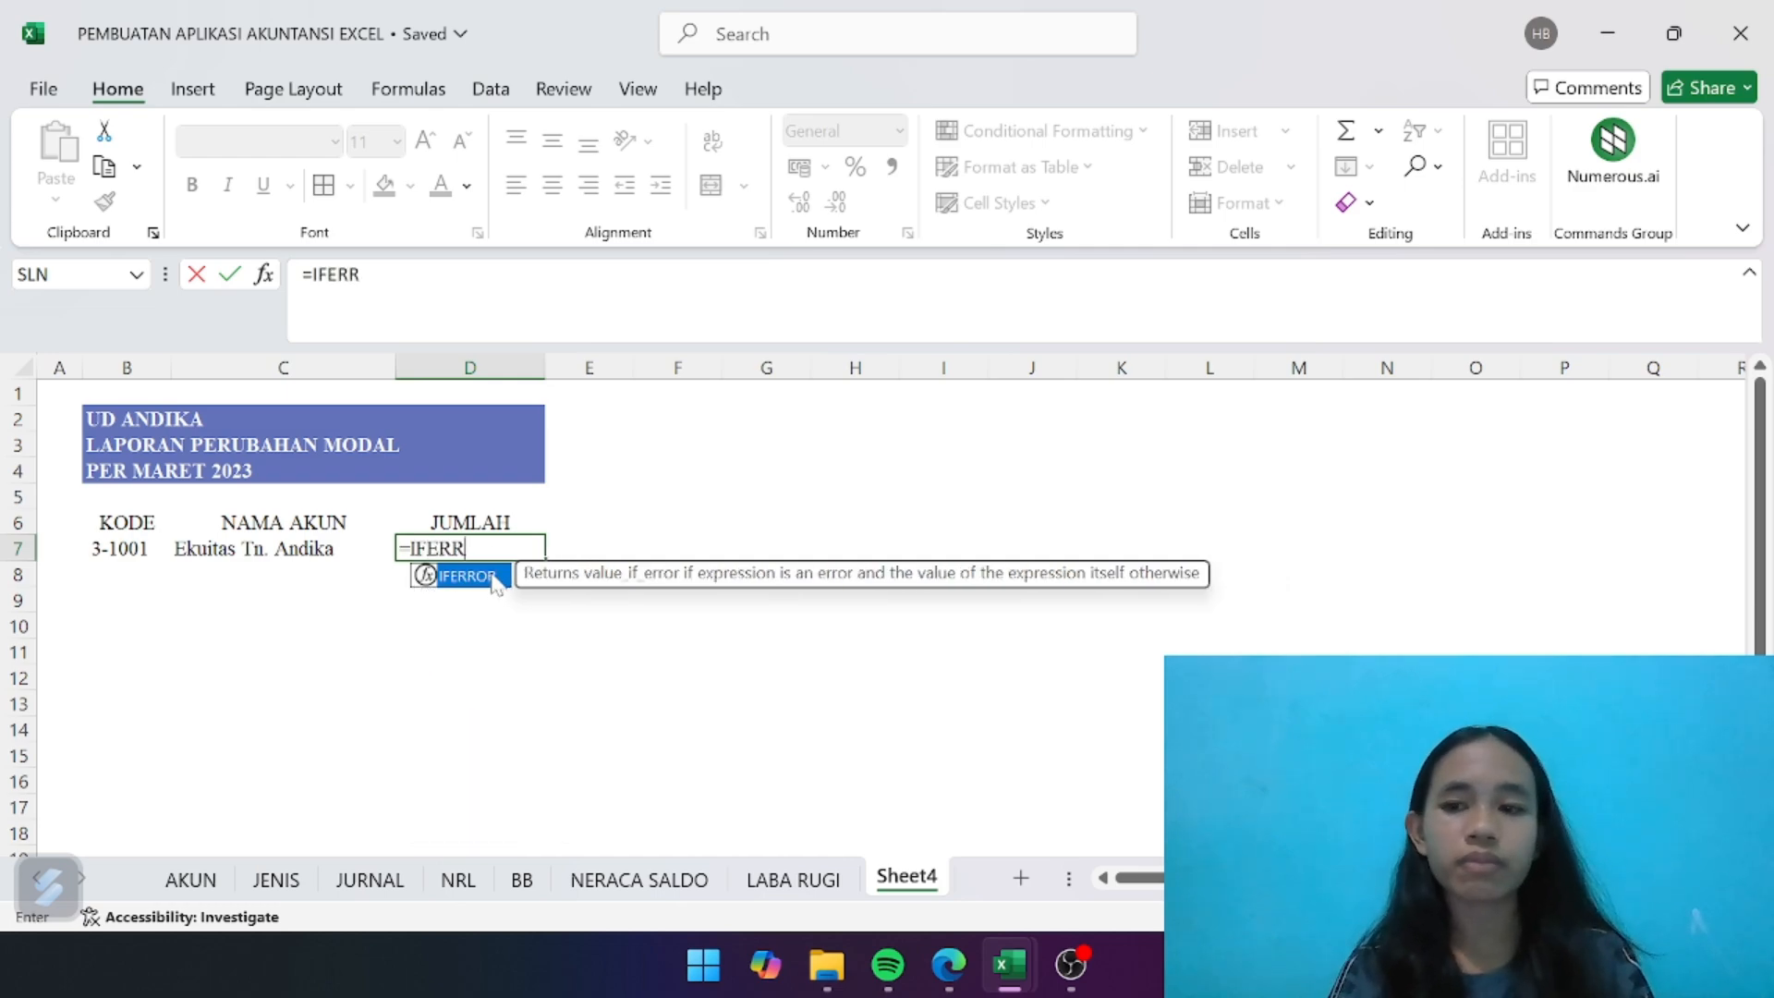
{"action": "double_click", "coordinate": [466, 576]}
{"action": "type", "text": "IF"}
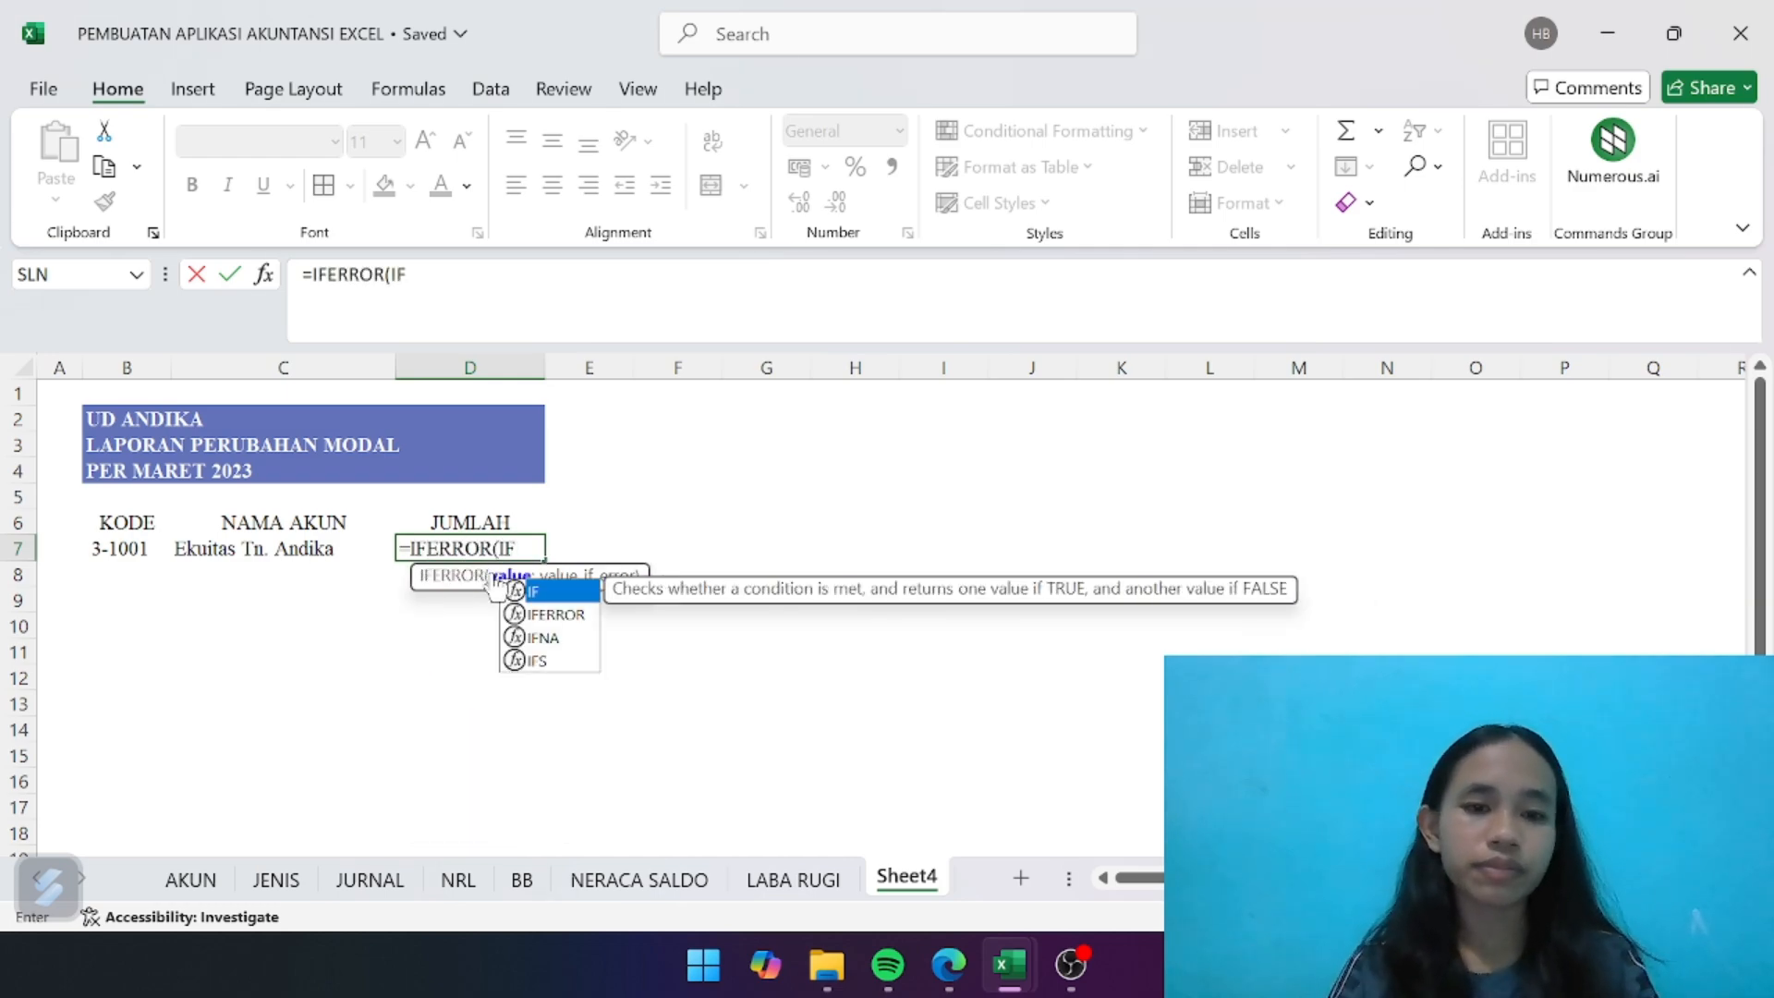
{"action": "double_click", "coordinate": [552, 591]}
{"action": "type", "text": "INDE"}
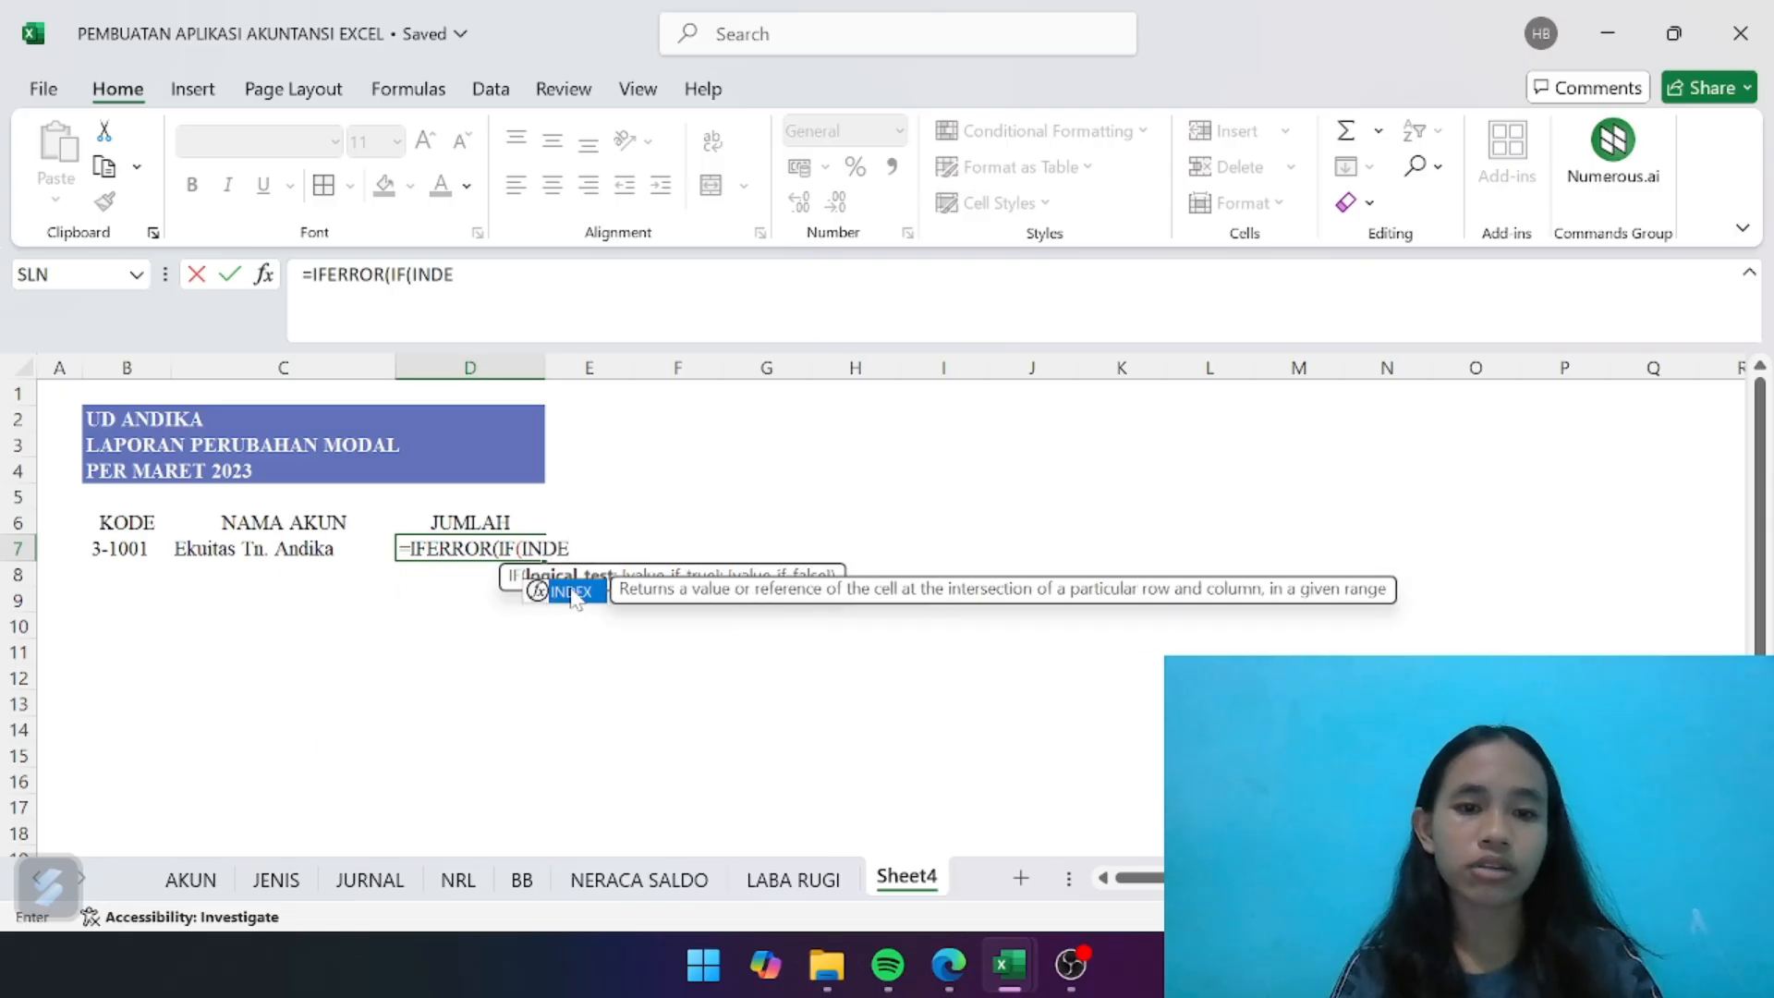
{"action": "double_click", "coordinate": [571, 591]}
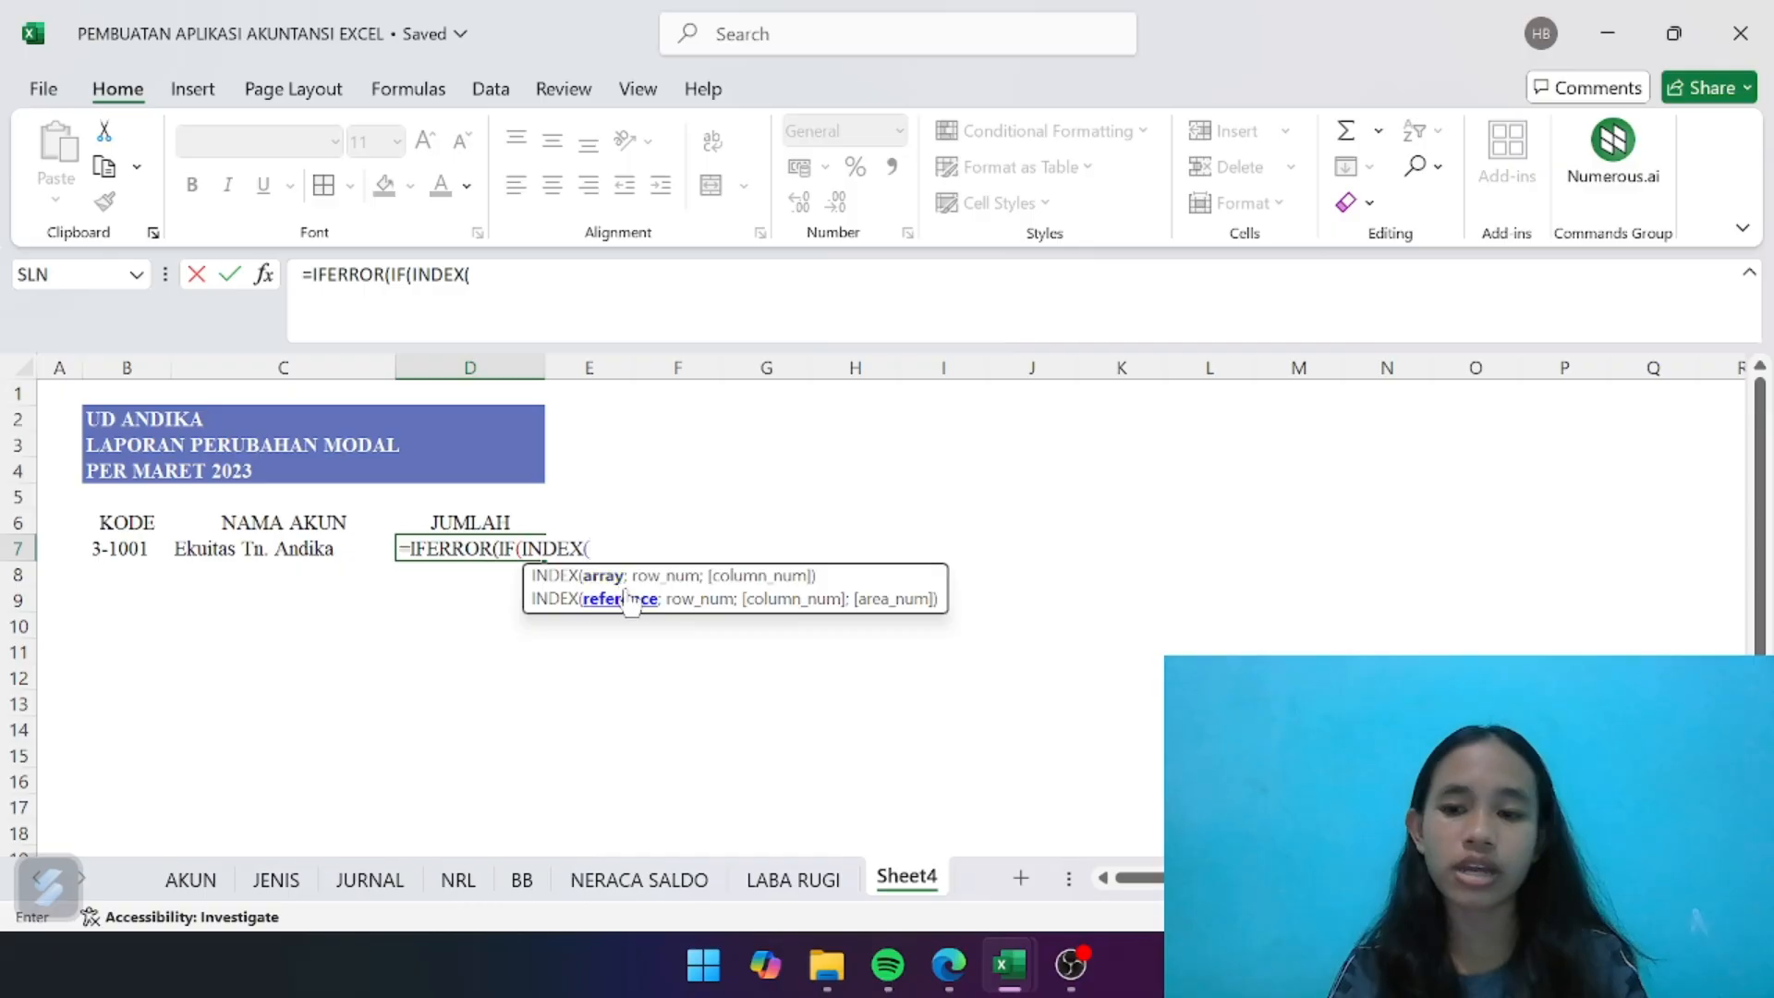
{"action": "type", "text": "j"}
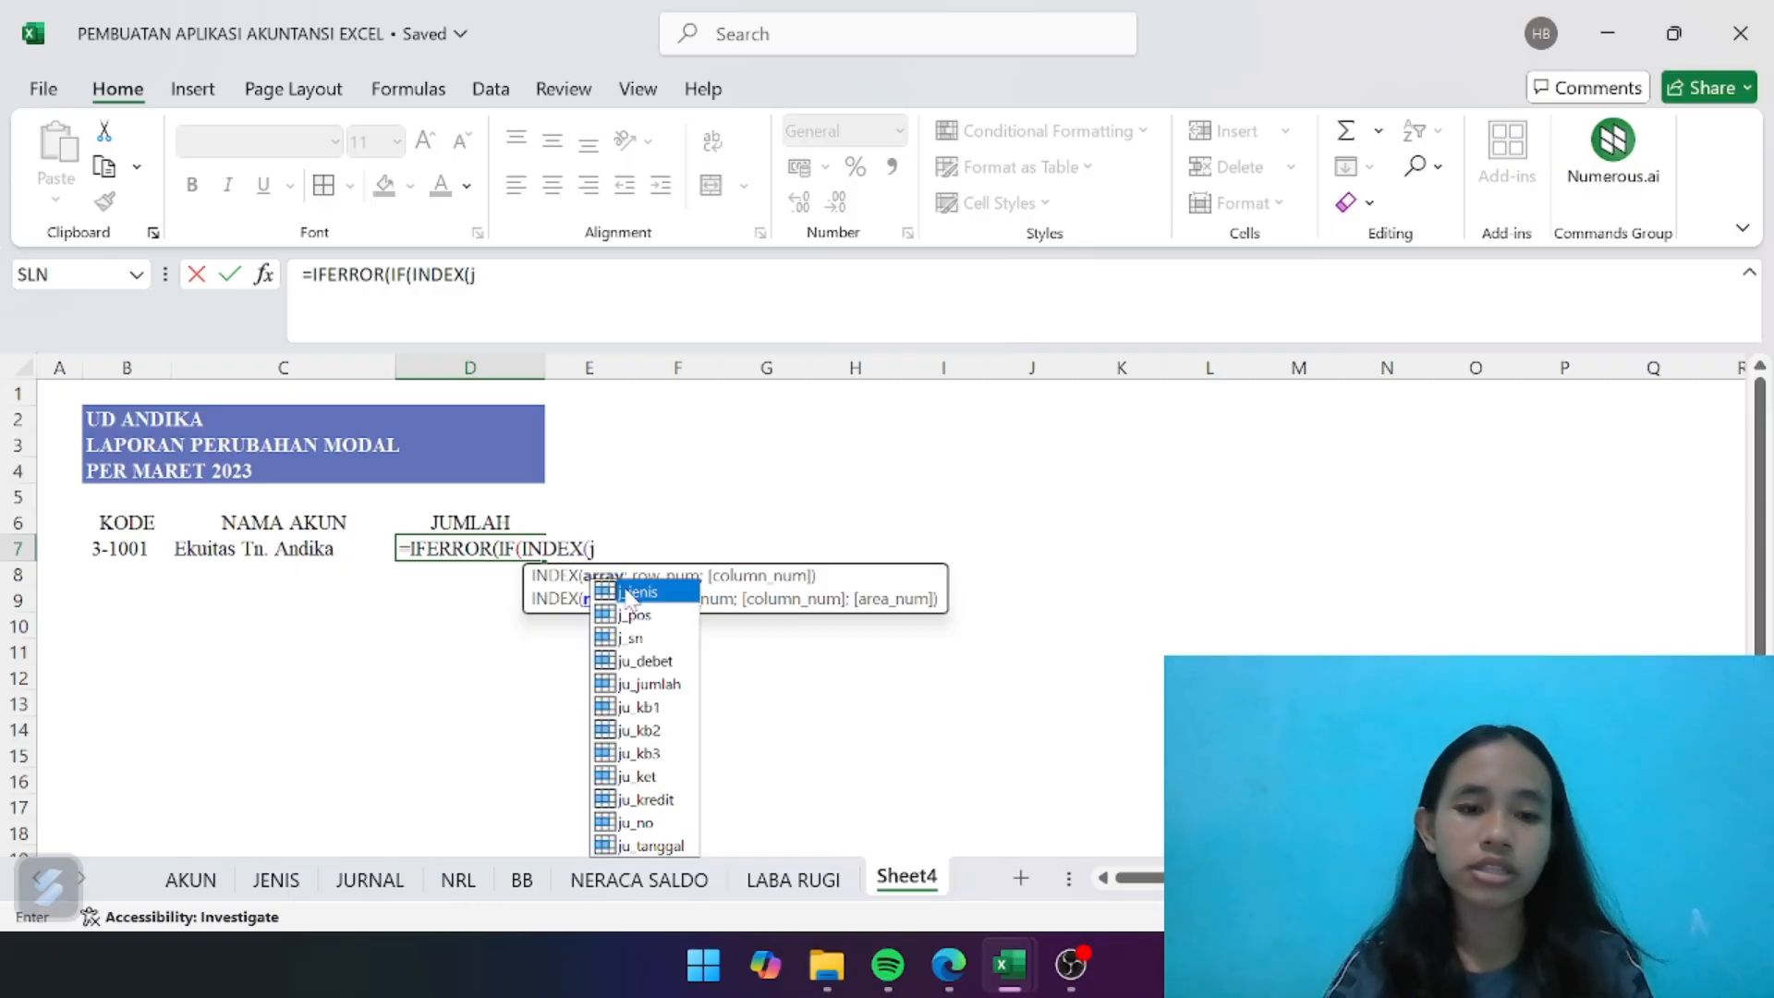
{"action": "double_click", "coordinate": [633, 637]}
- Extend the D7 formula with ;MATCH(INDEX(ak_jenis so the row lookup uses the account type
{"action": "type", "text": ";match"}
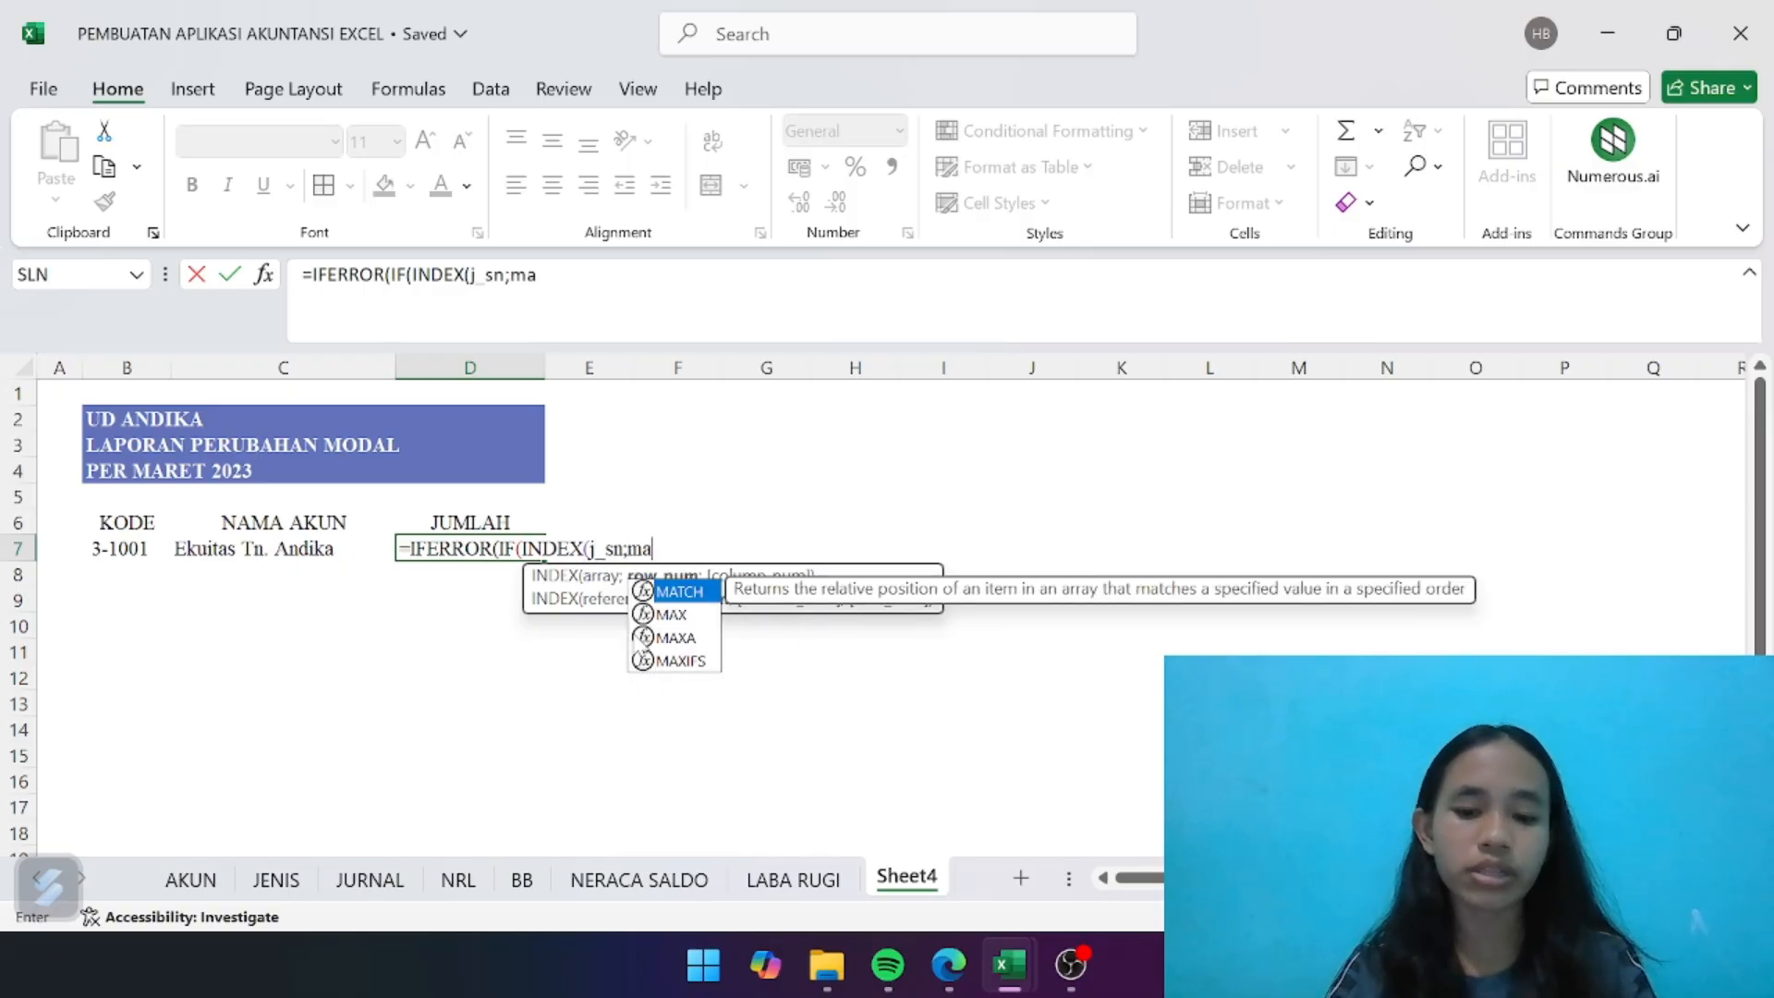
{"action": "double_click", "coordinate": [688, 591]}
{"action": "type", "text": "inde"}
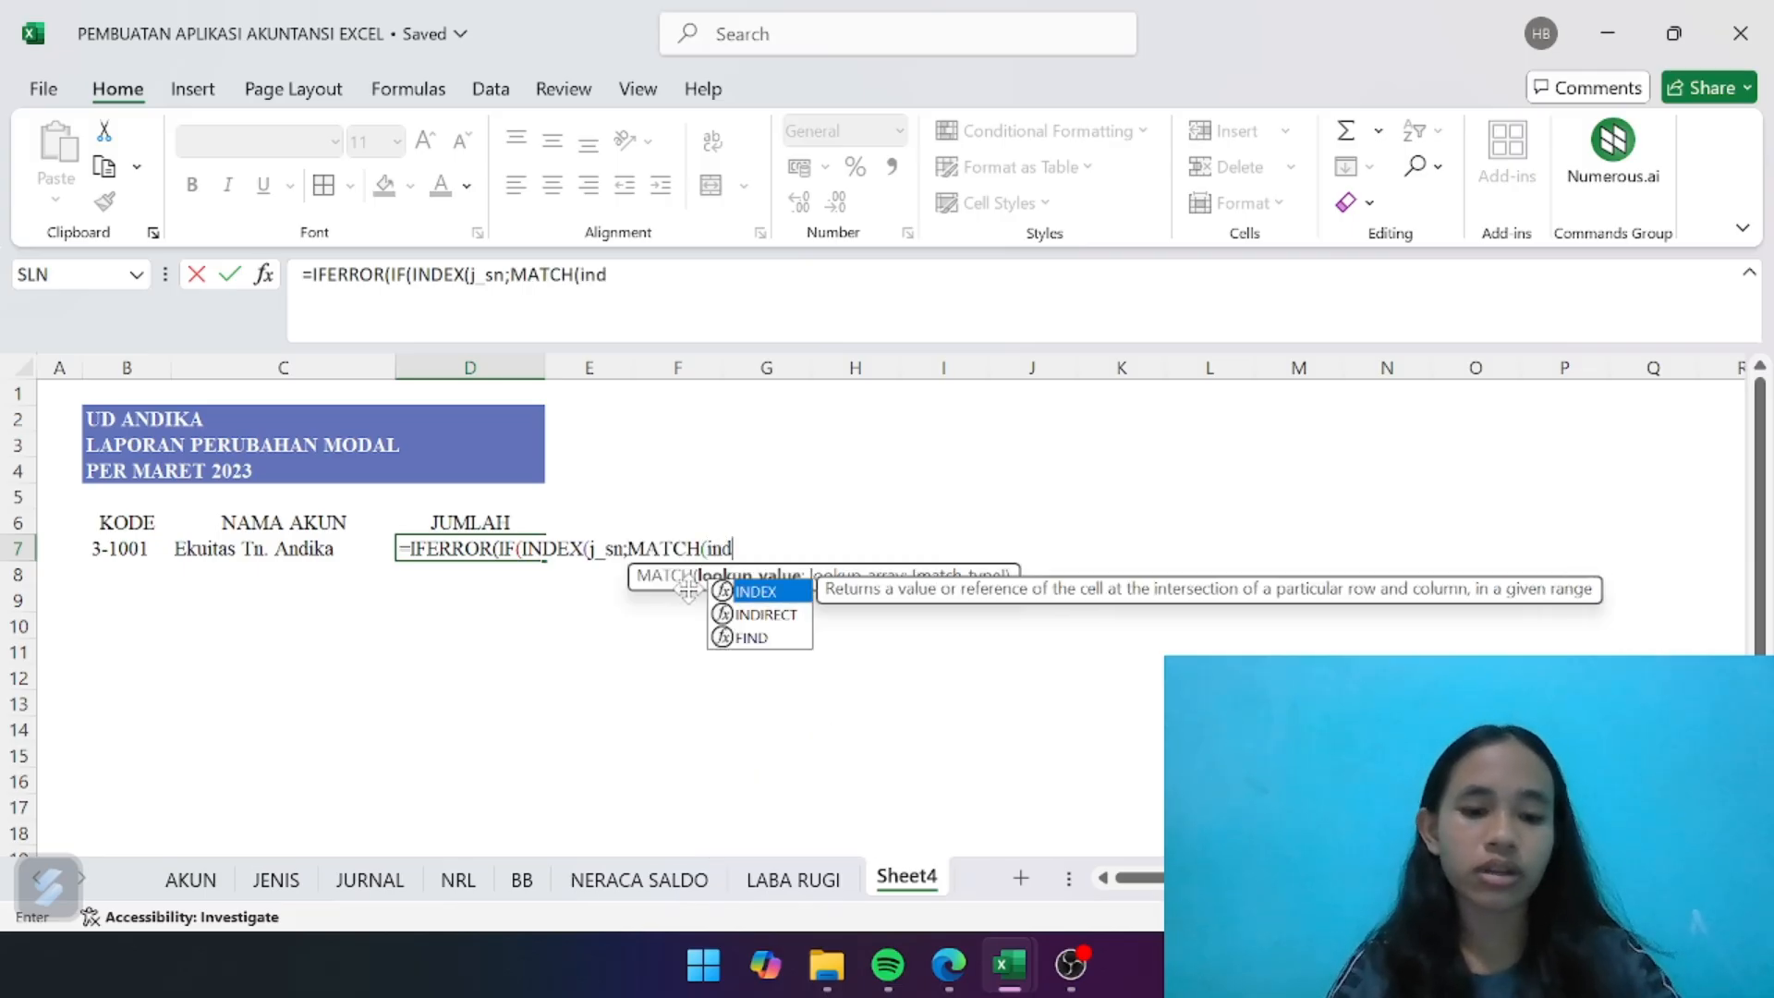
{"action": "double_click", "coordinate": [753, 592]}
{"action": "type", "text": "ak"}
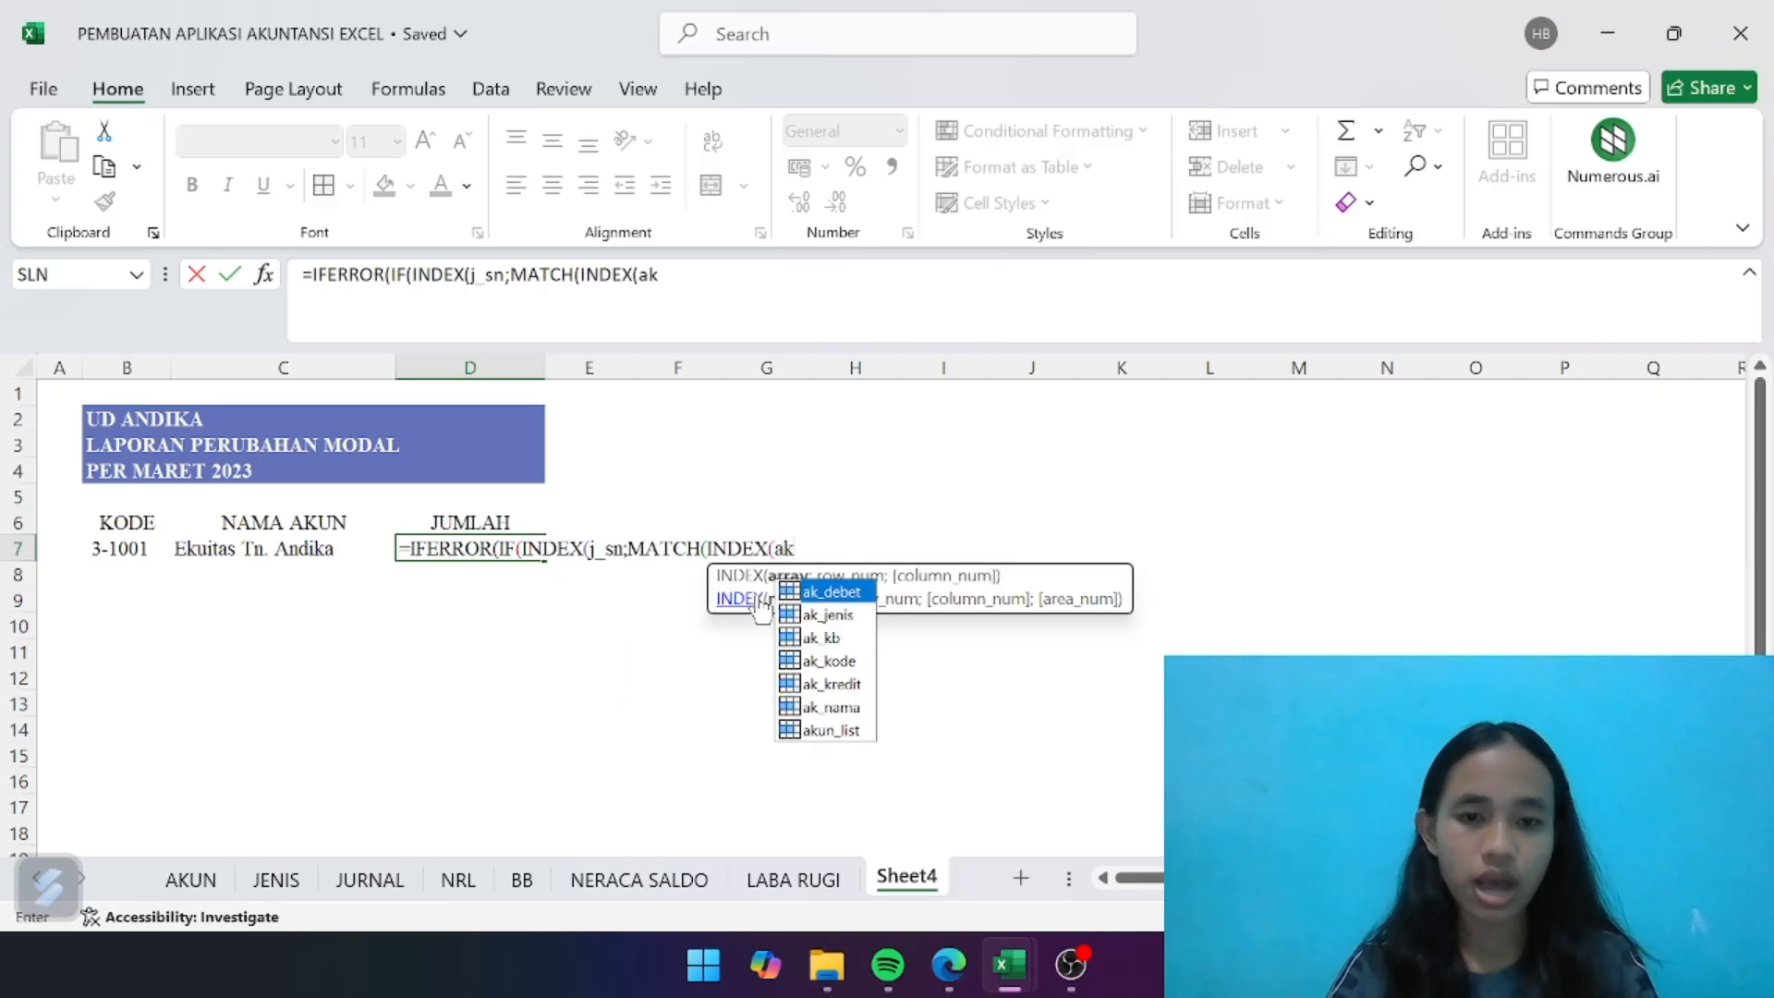
{"action": "double_click", "coordinate": [832, 615]}
- Complete the nested account-type lookup in D7 with ;MATCH(B7;ak_kode;0))
{"action": "type", "text": ";match"}
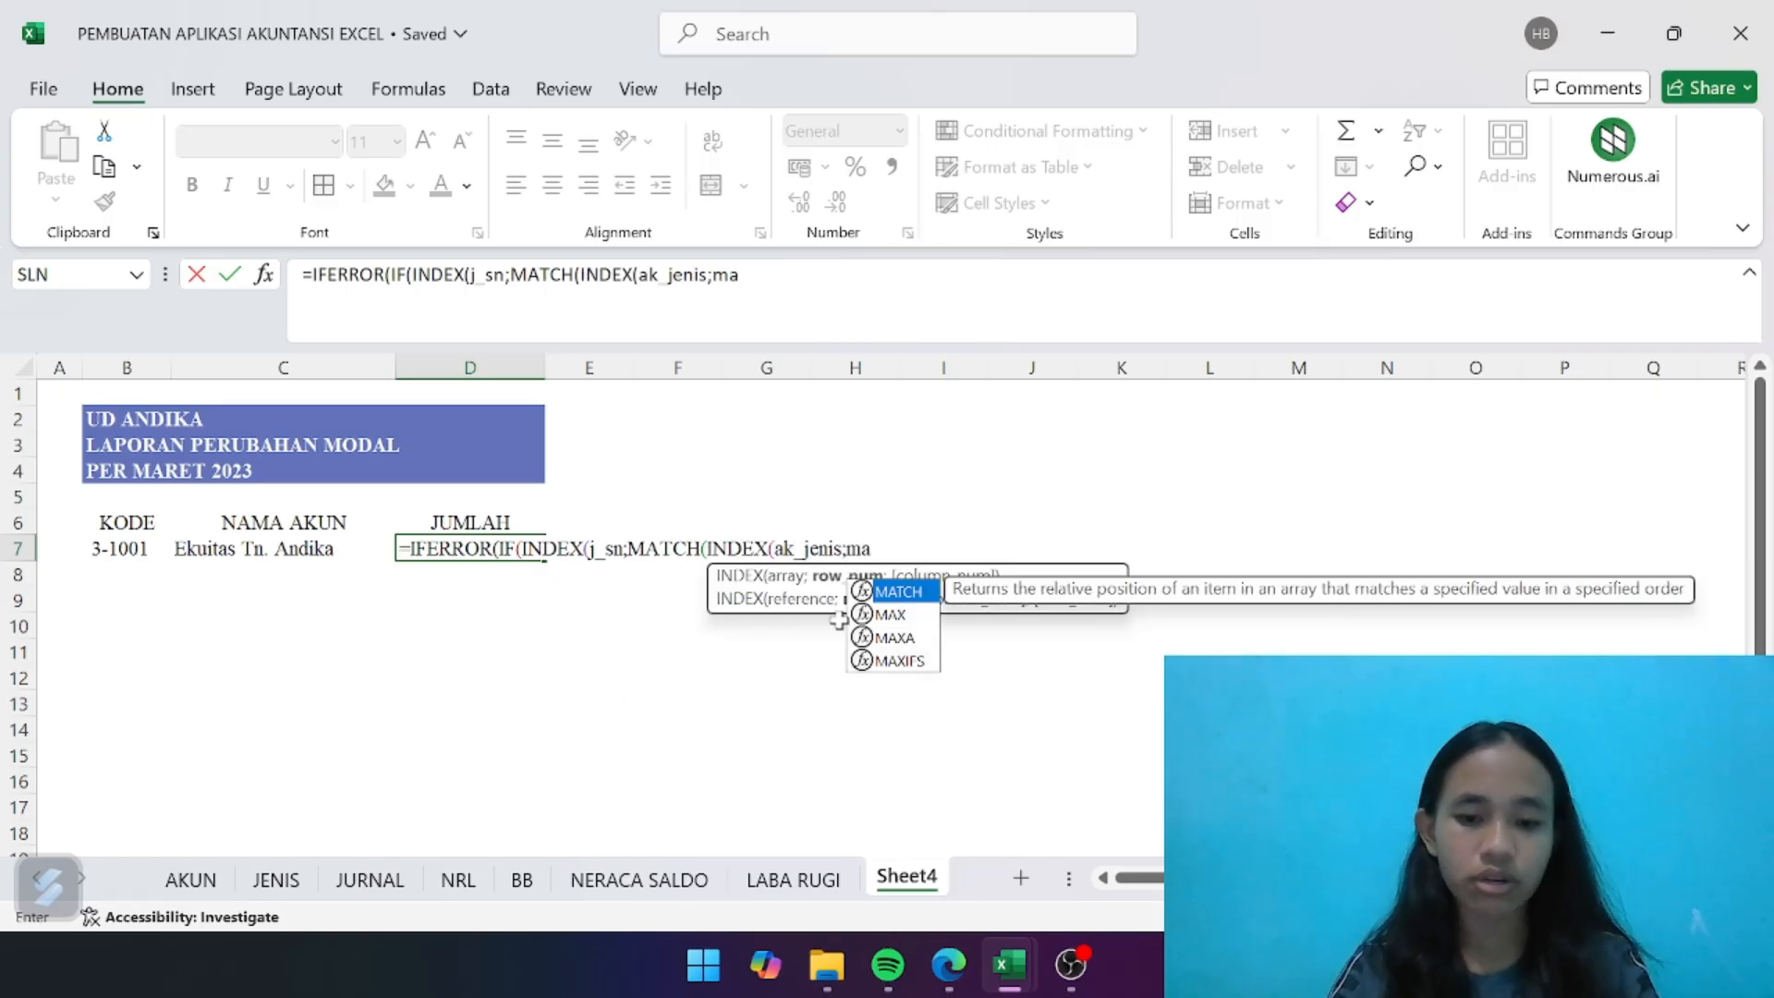
{"action": "double_click", "coordinate": [915, 594]}
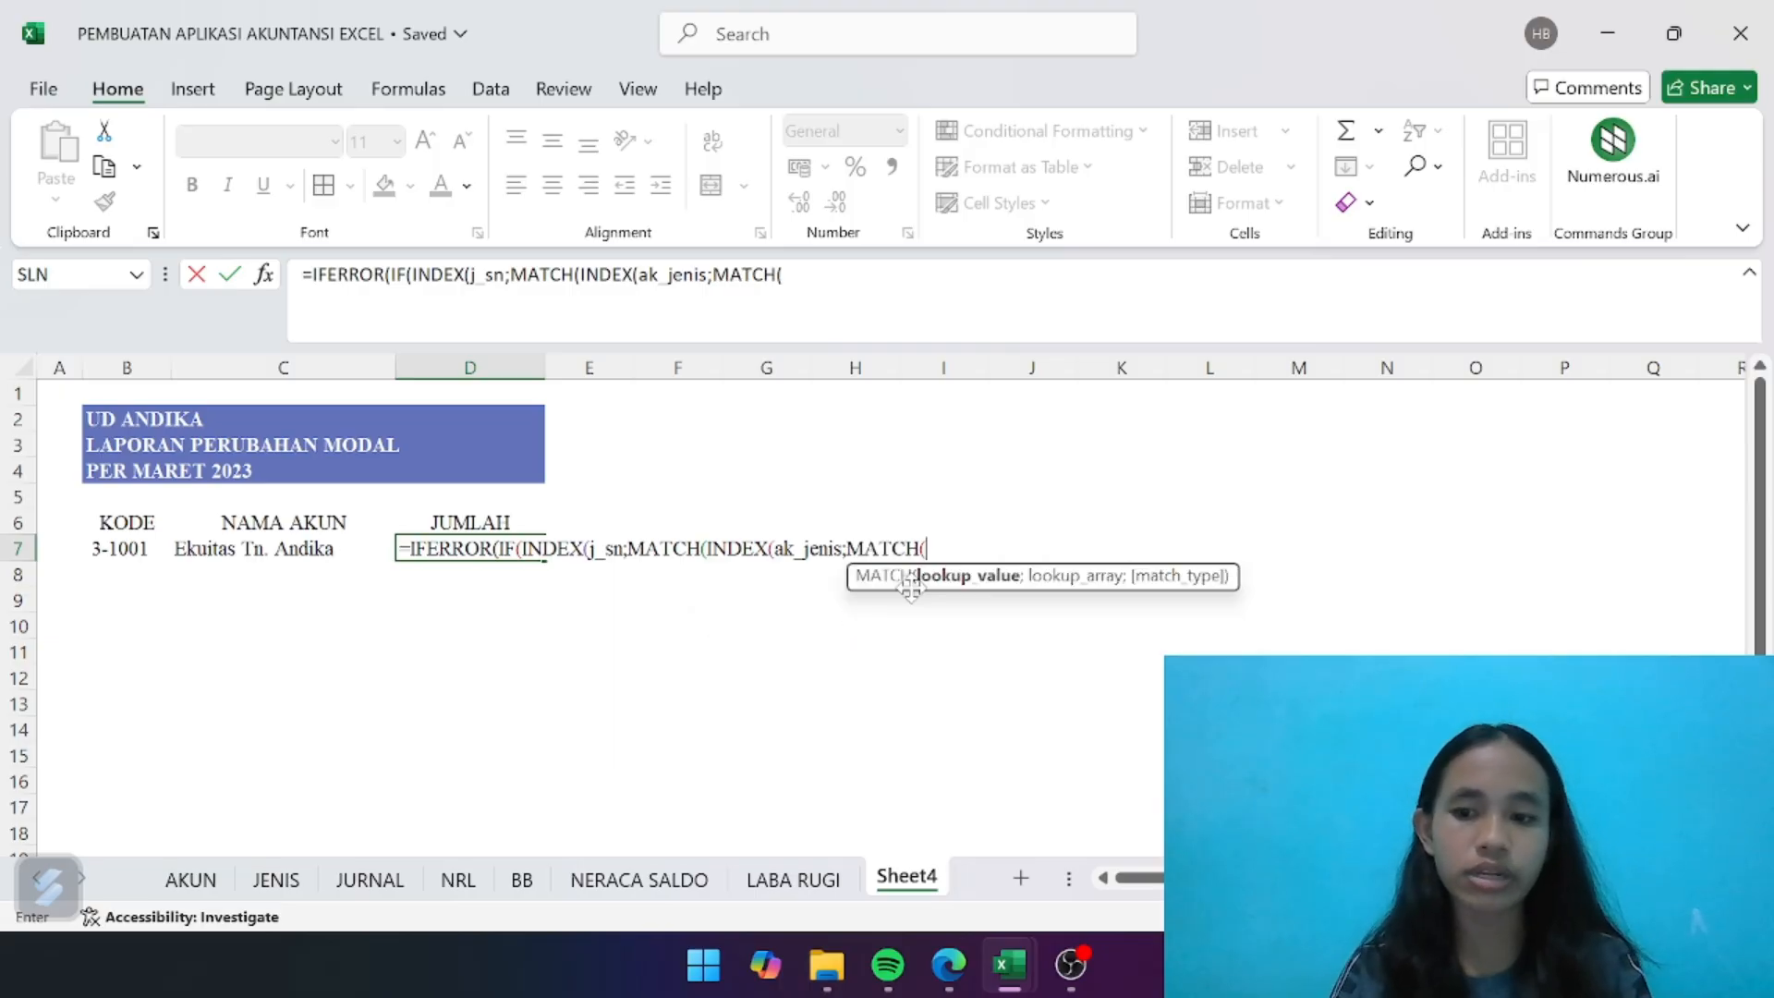
{"action": "left_click", "coordinate": [136, 559]}
{"action": "type", "text": ";"}
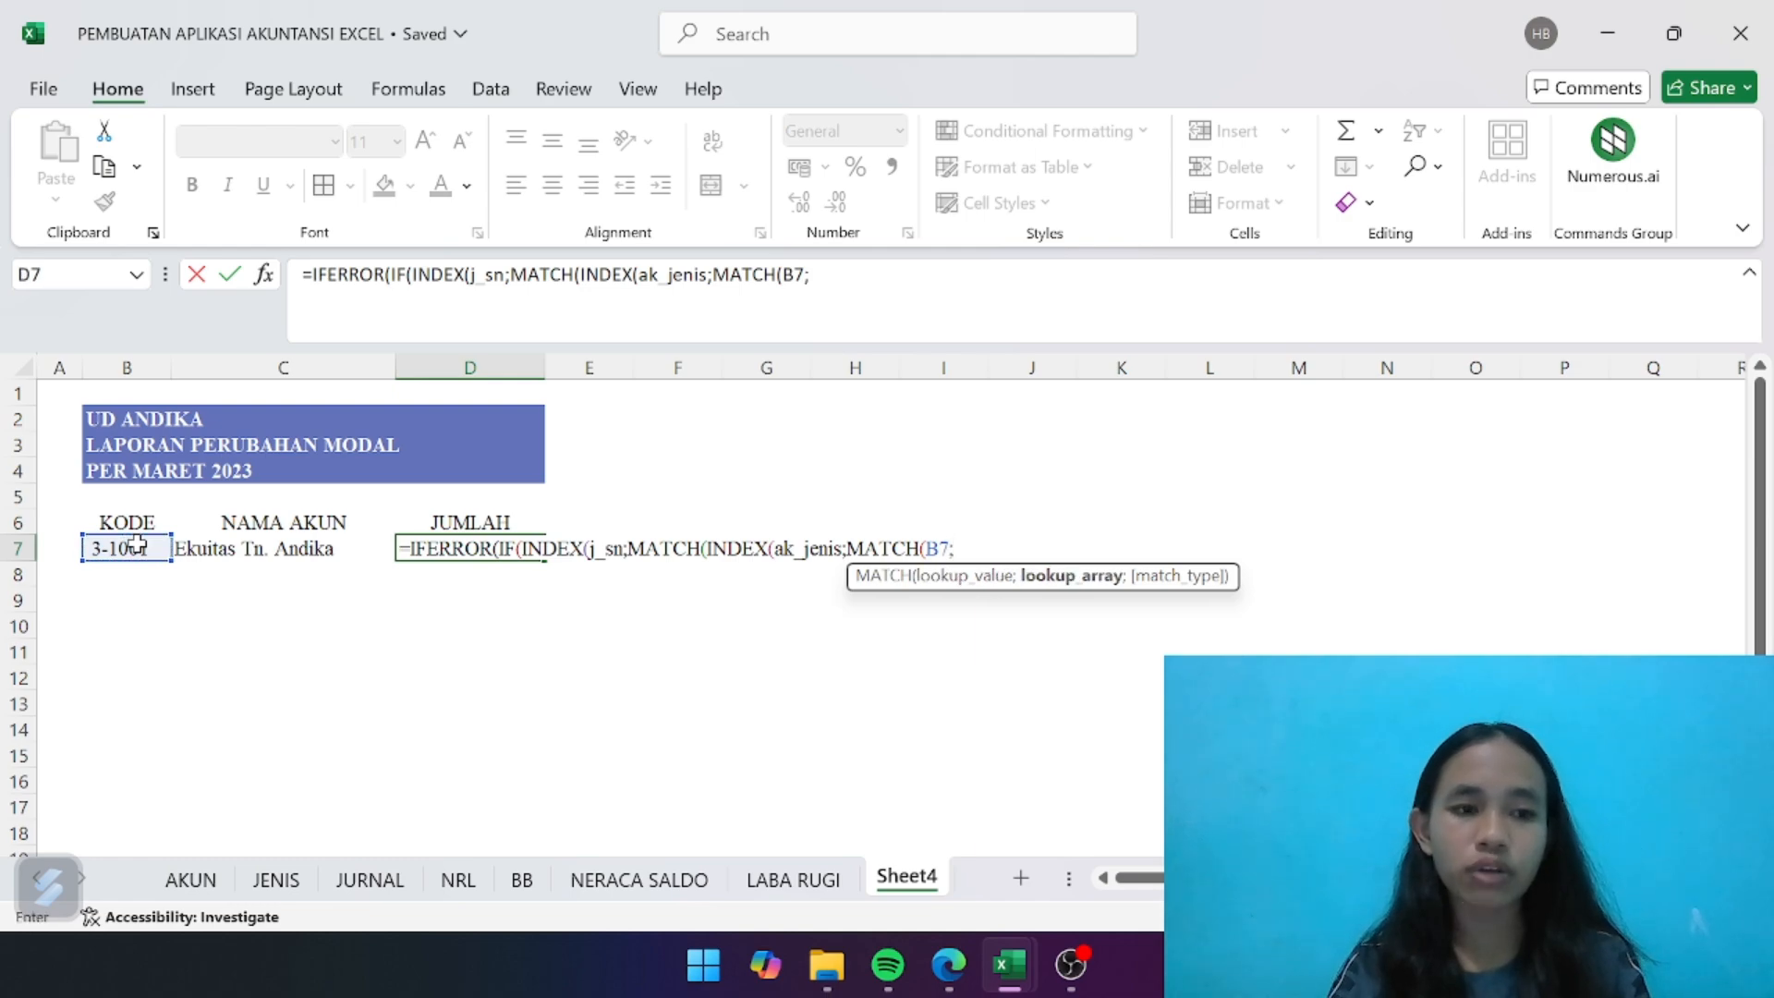
{"action": "type", "text": "ak_"}
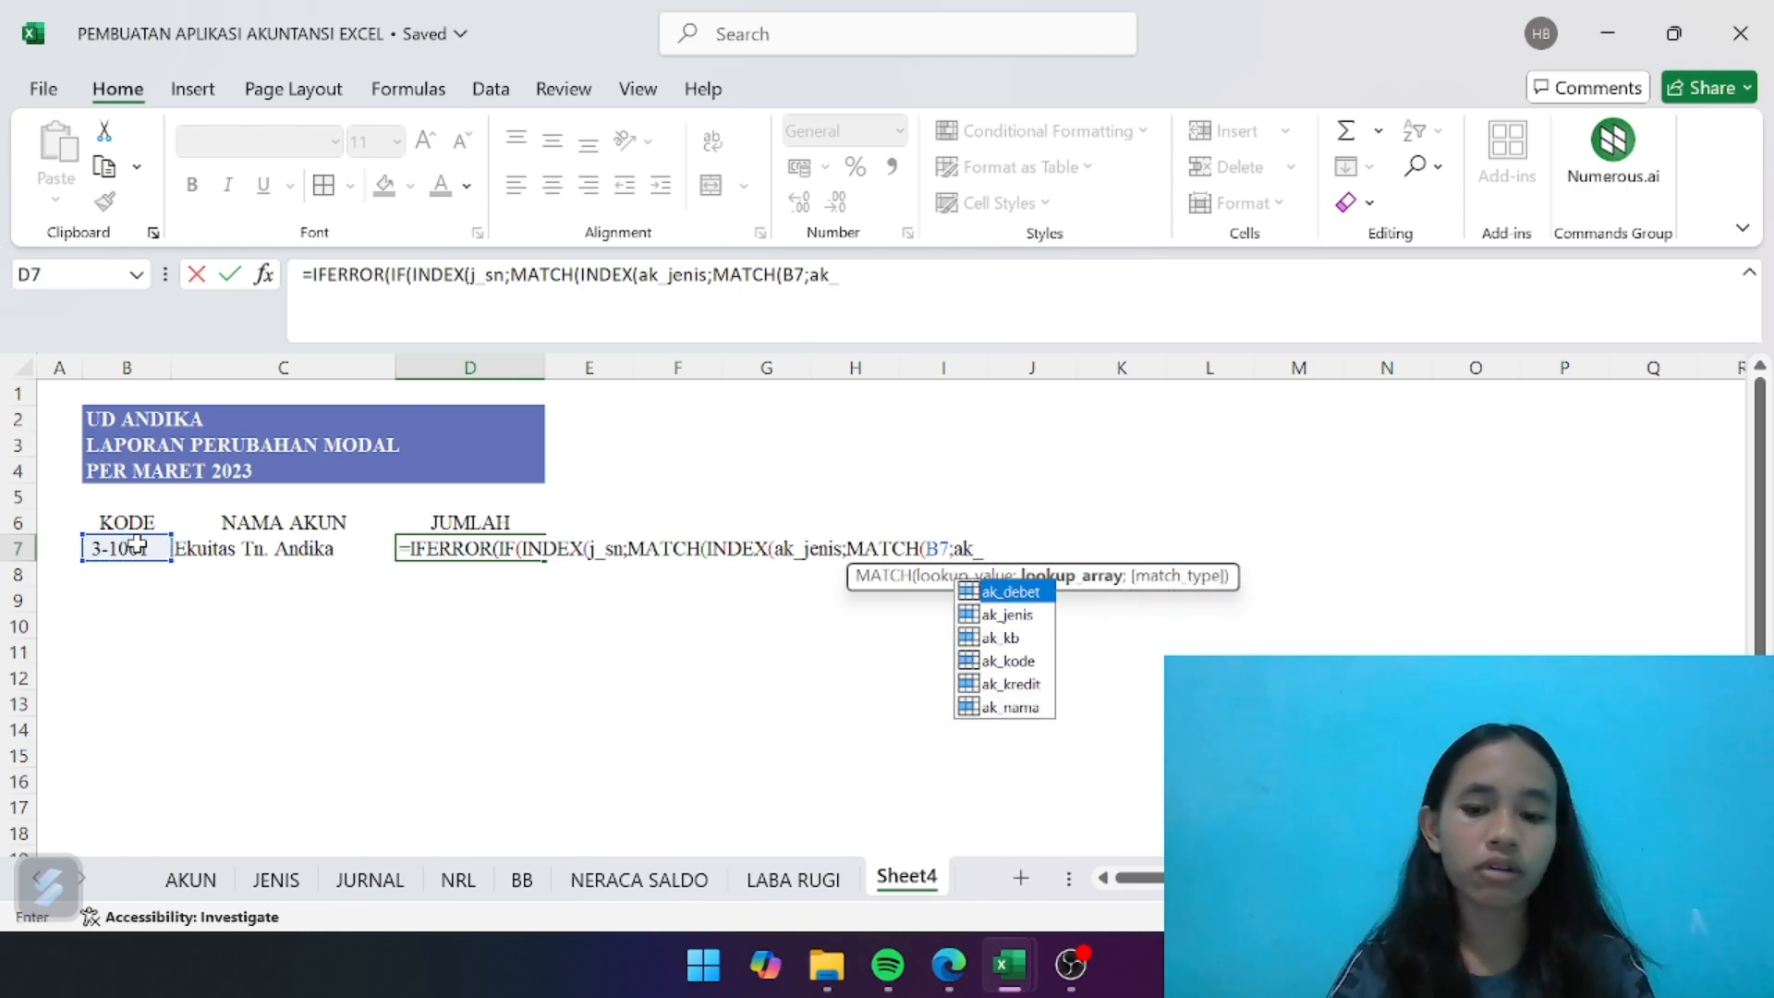
{"action": "type", "text": "kode"}
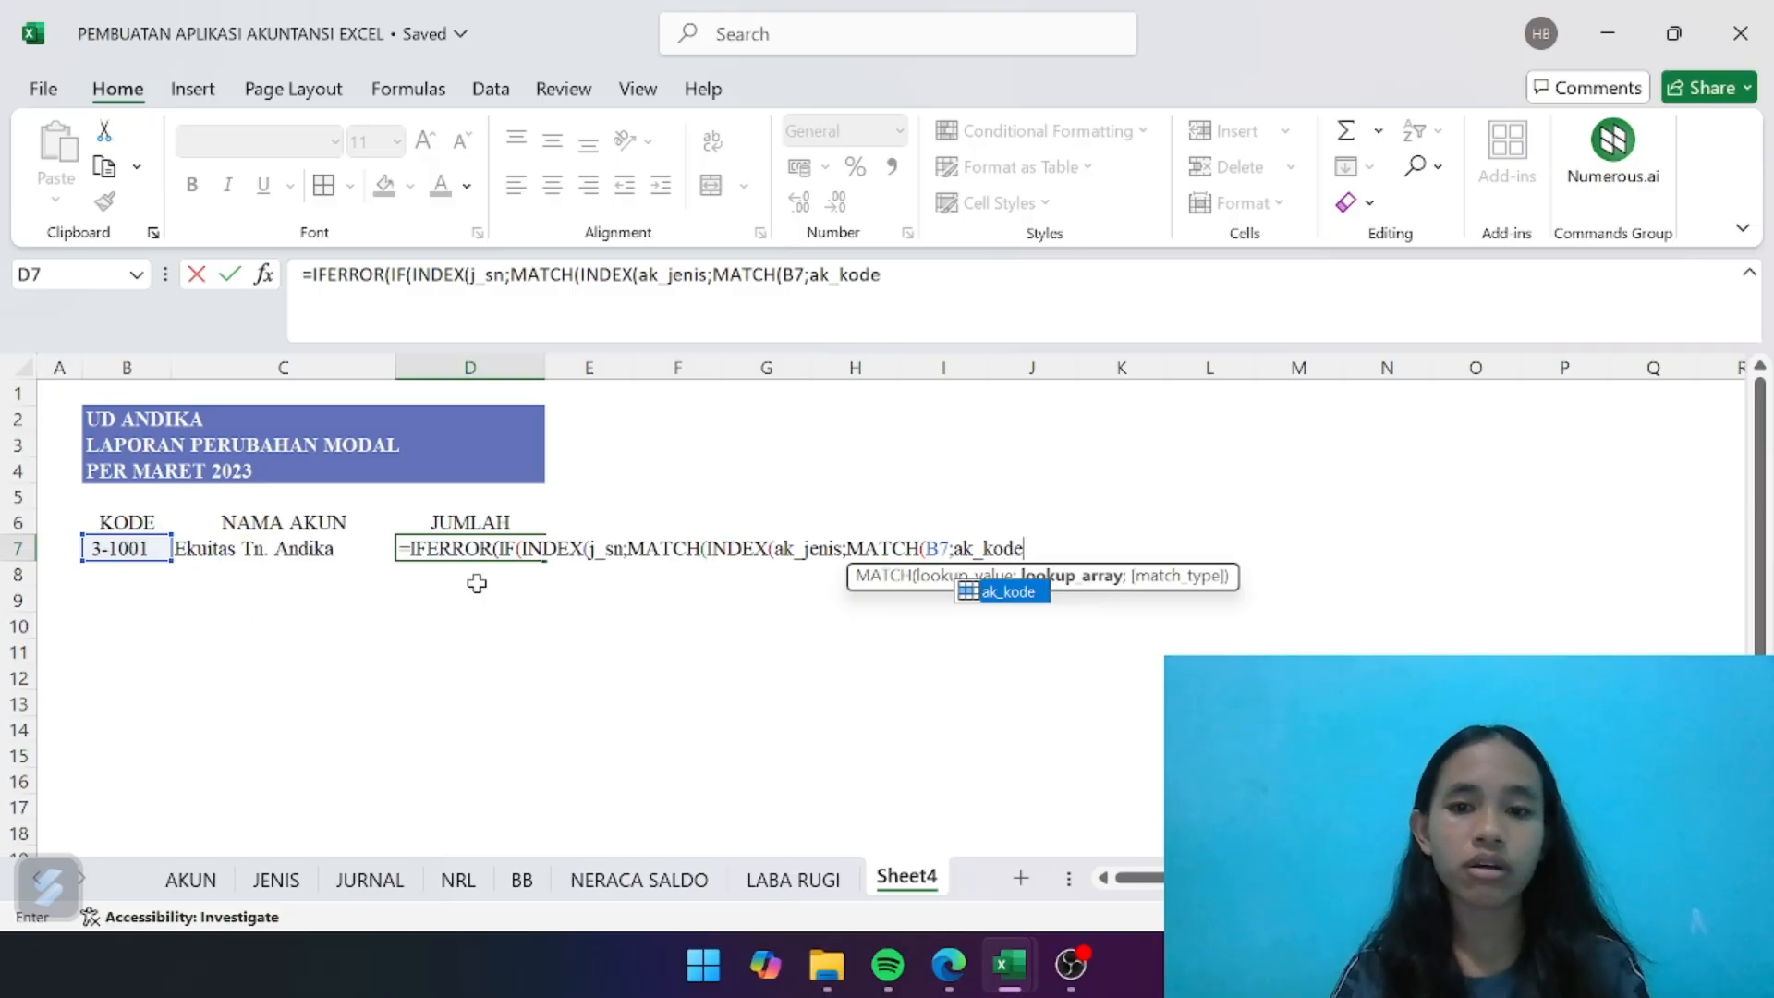
{"action": "double_click", "coordinate": [1002, 602]}
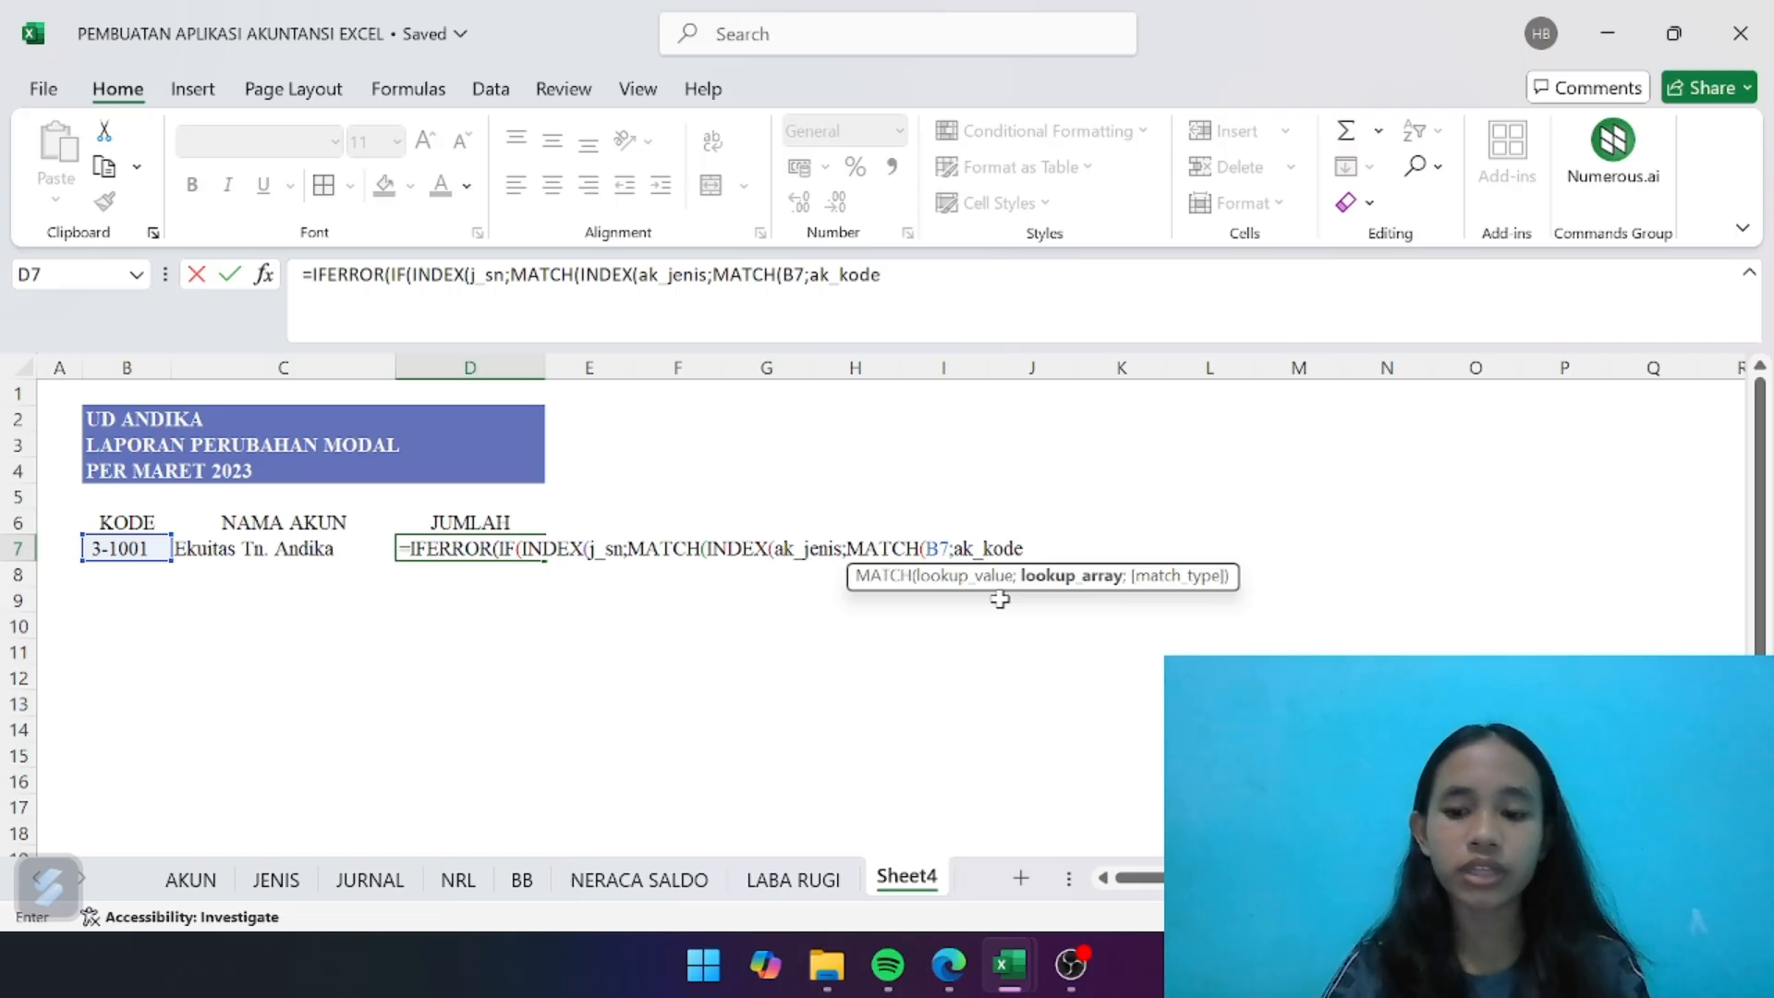
{"action": "type", "text": ";"}
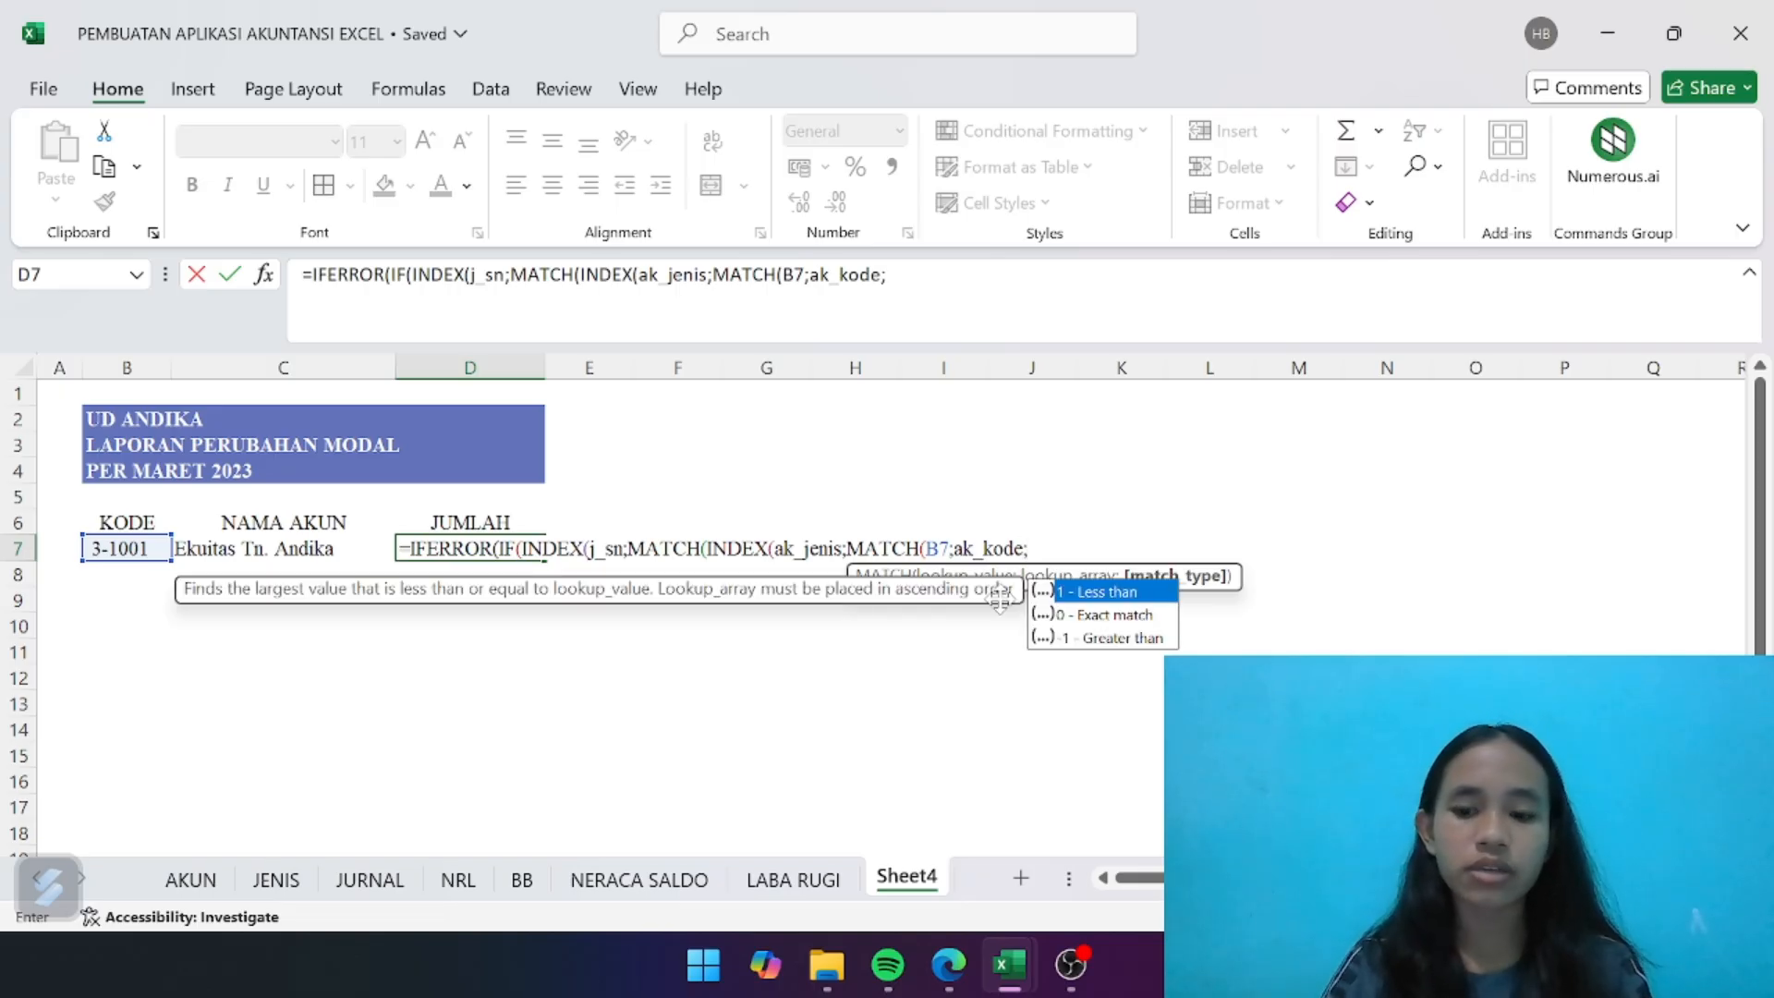
{"action": "type", "text": "0))"}
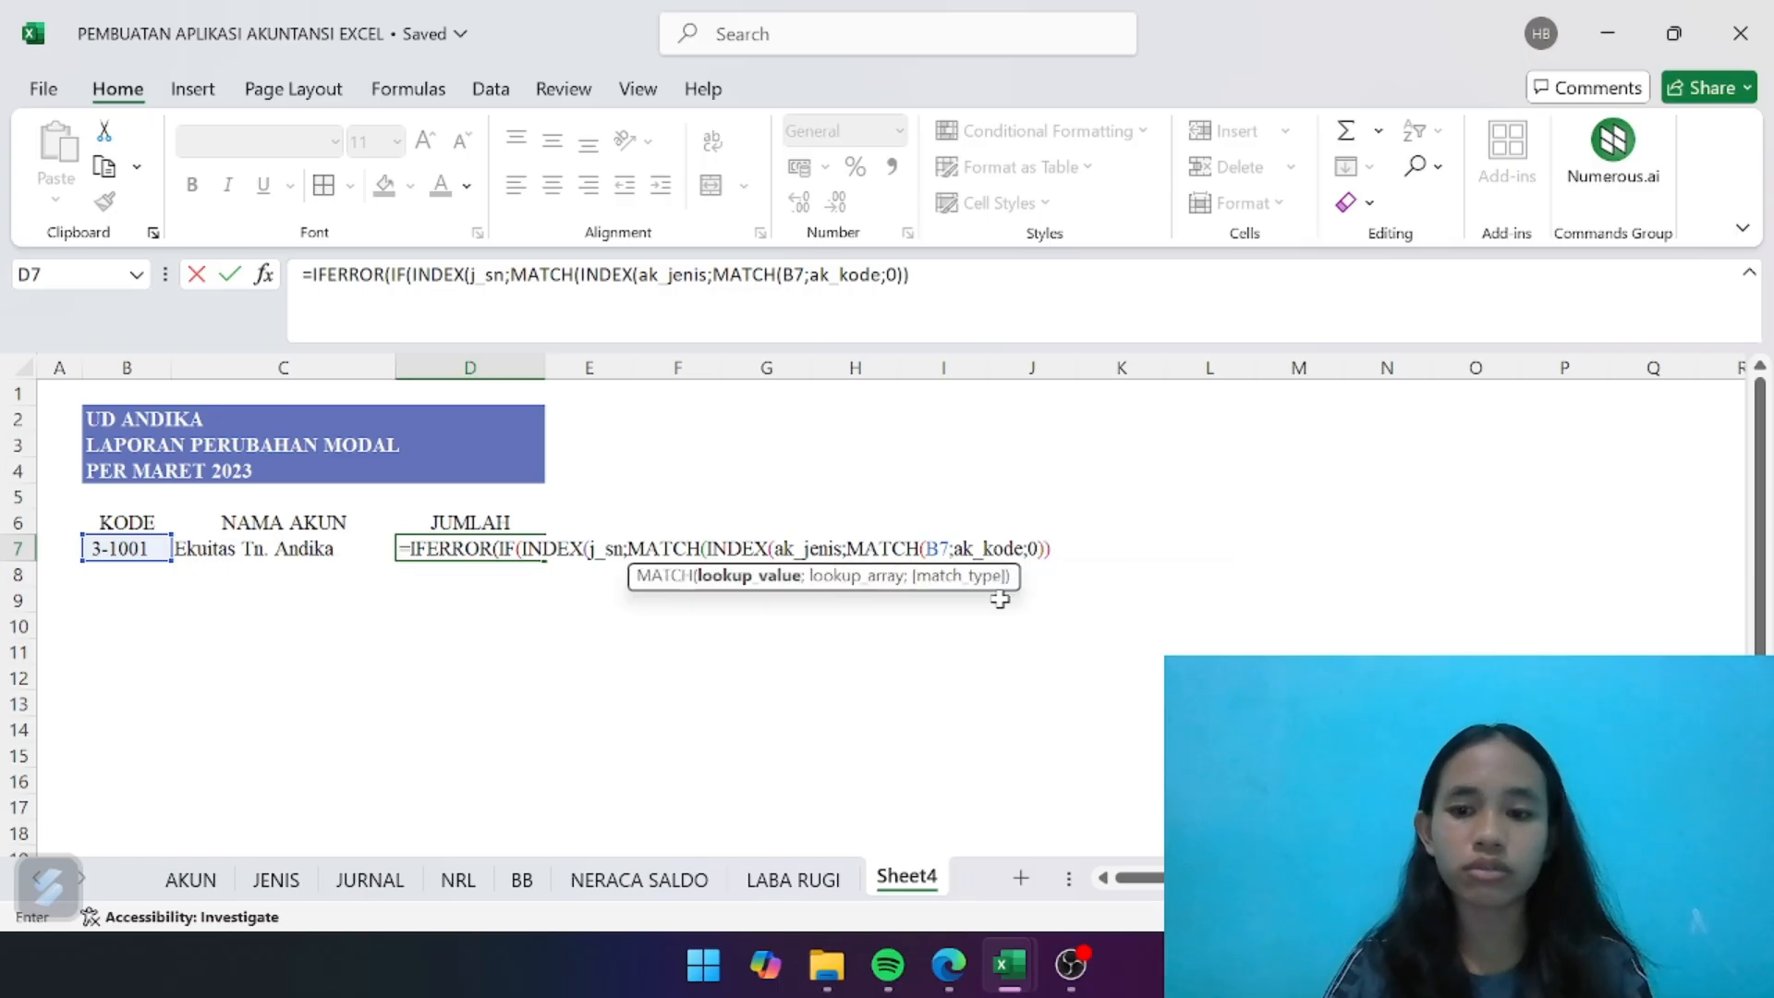
{"action": "type", "text": ";"}
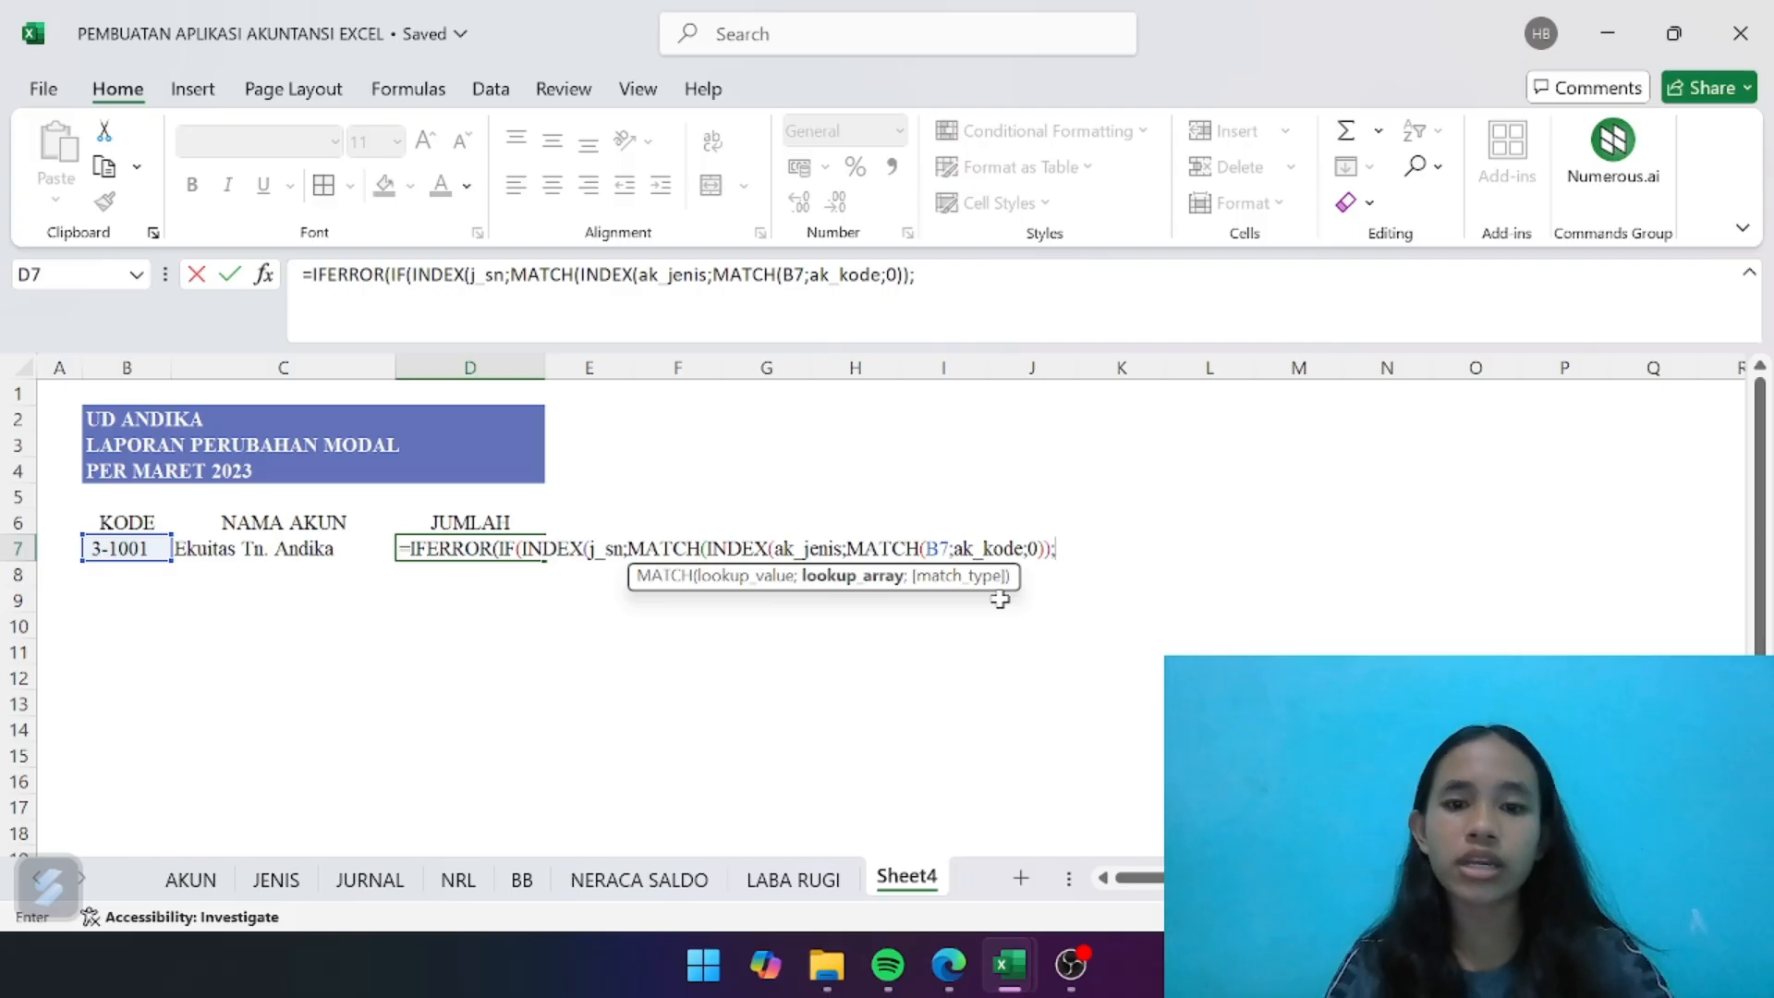
{"action": "type", "text": "j"}
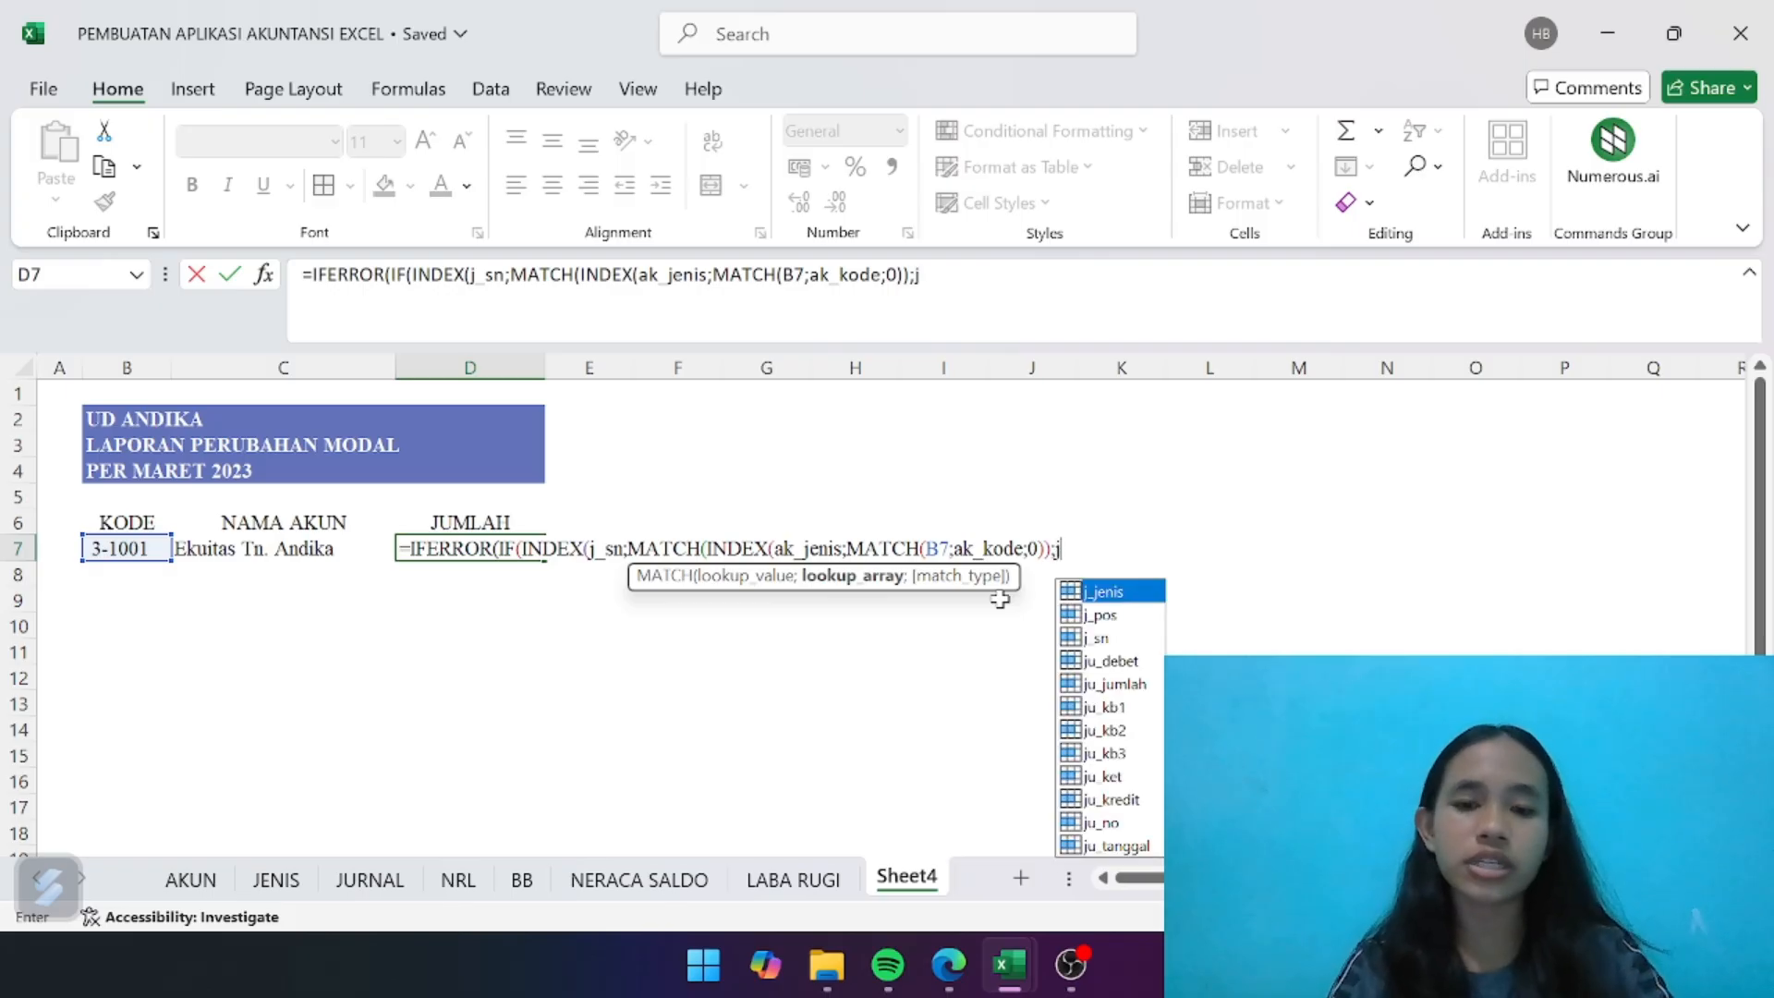
- Match the account type exactly with ;j_jenis;0)) and finish the IF condition in D7 with ="Debet";
{"action": "double_click", "coordinate": [1121, 593]}
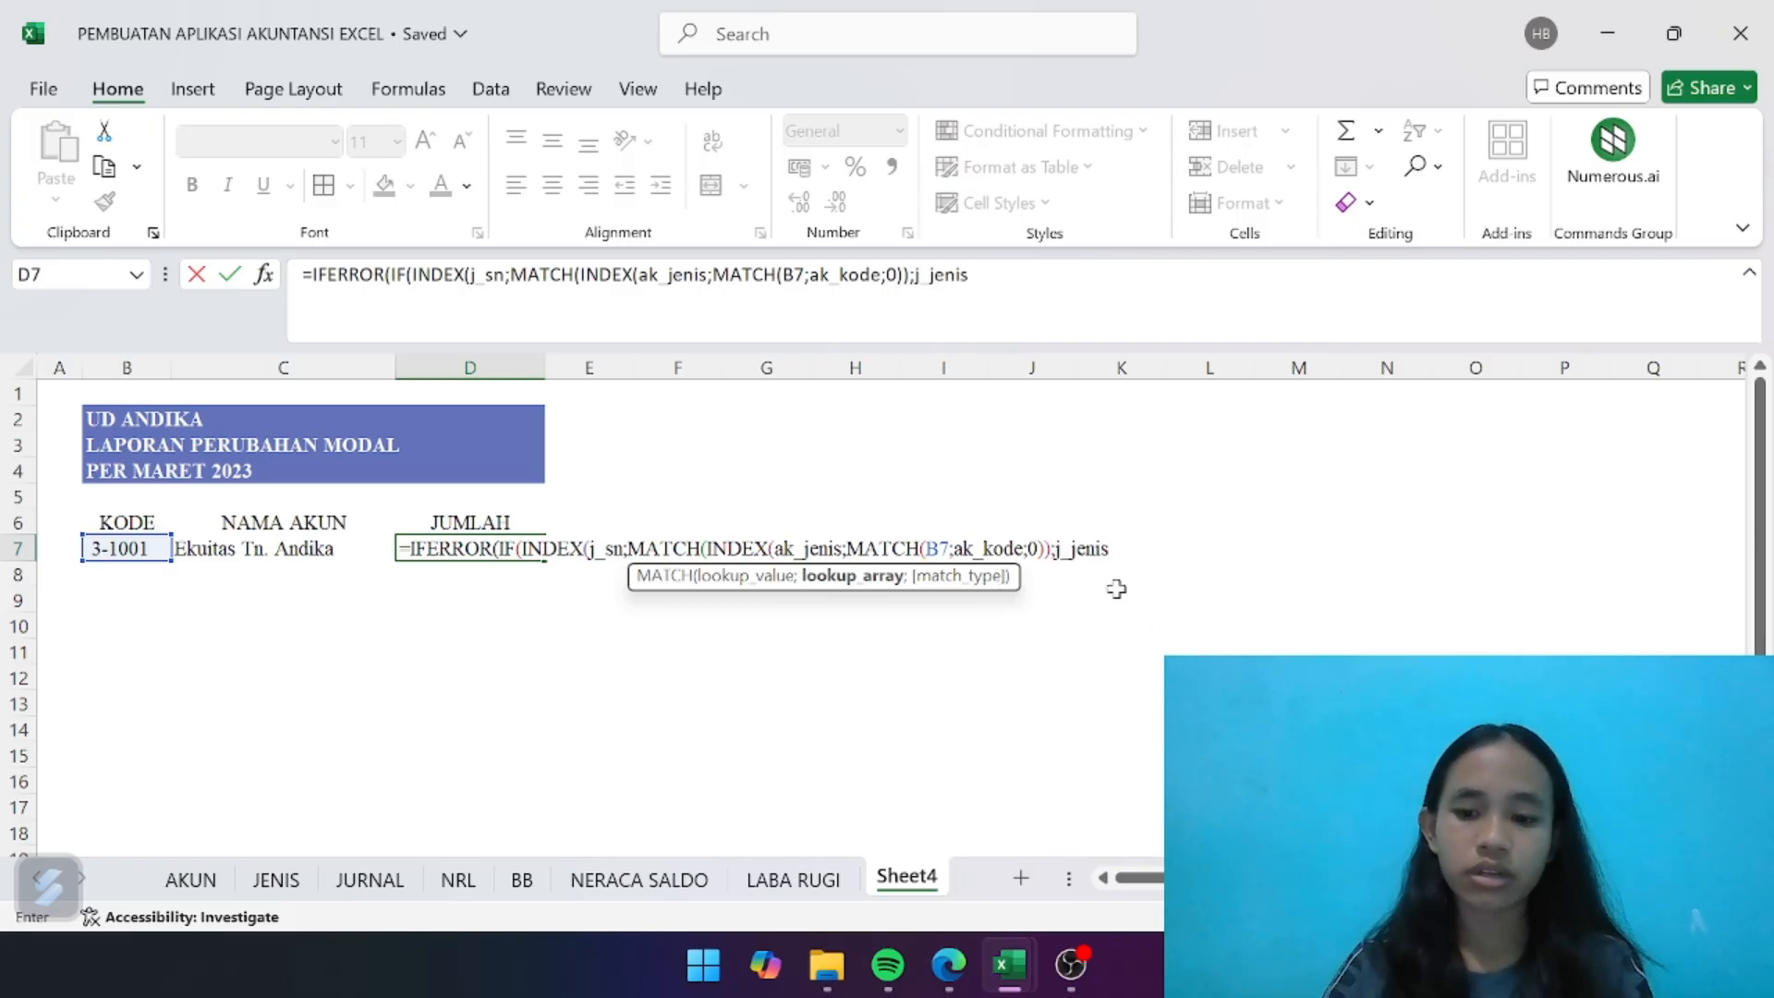
{"action": "type", "text": ";0"}
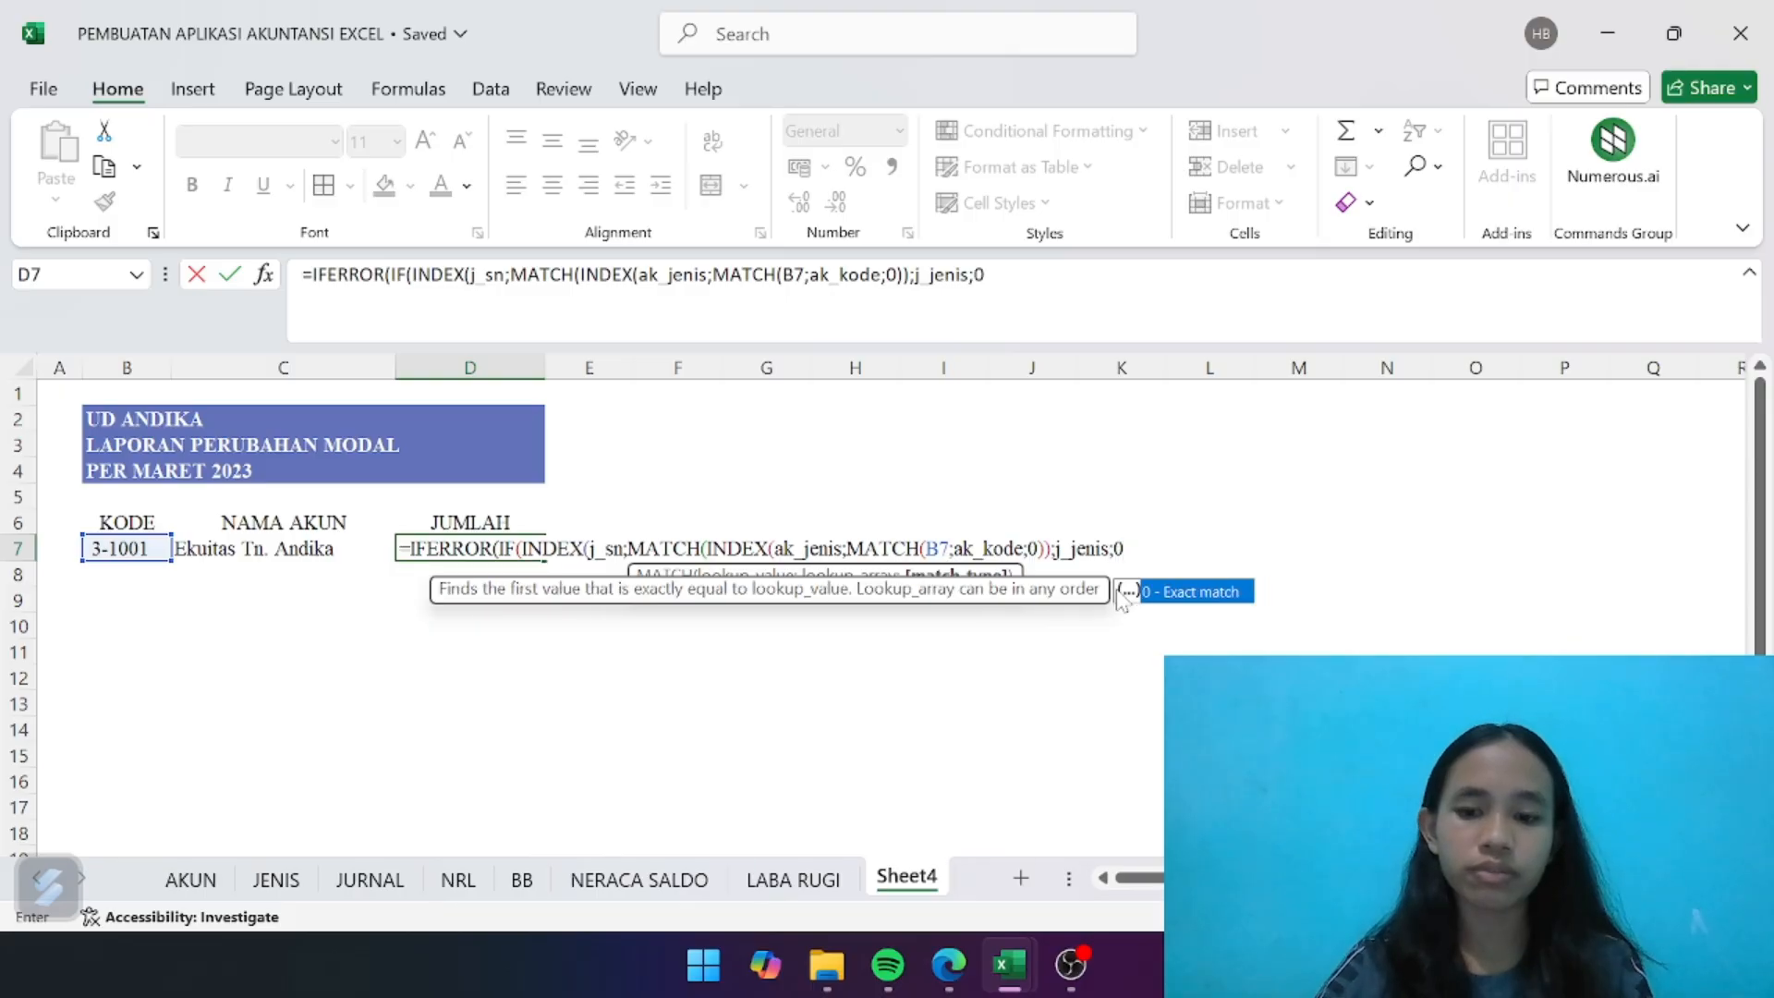
{"action": "type", "text": "))"}
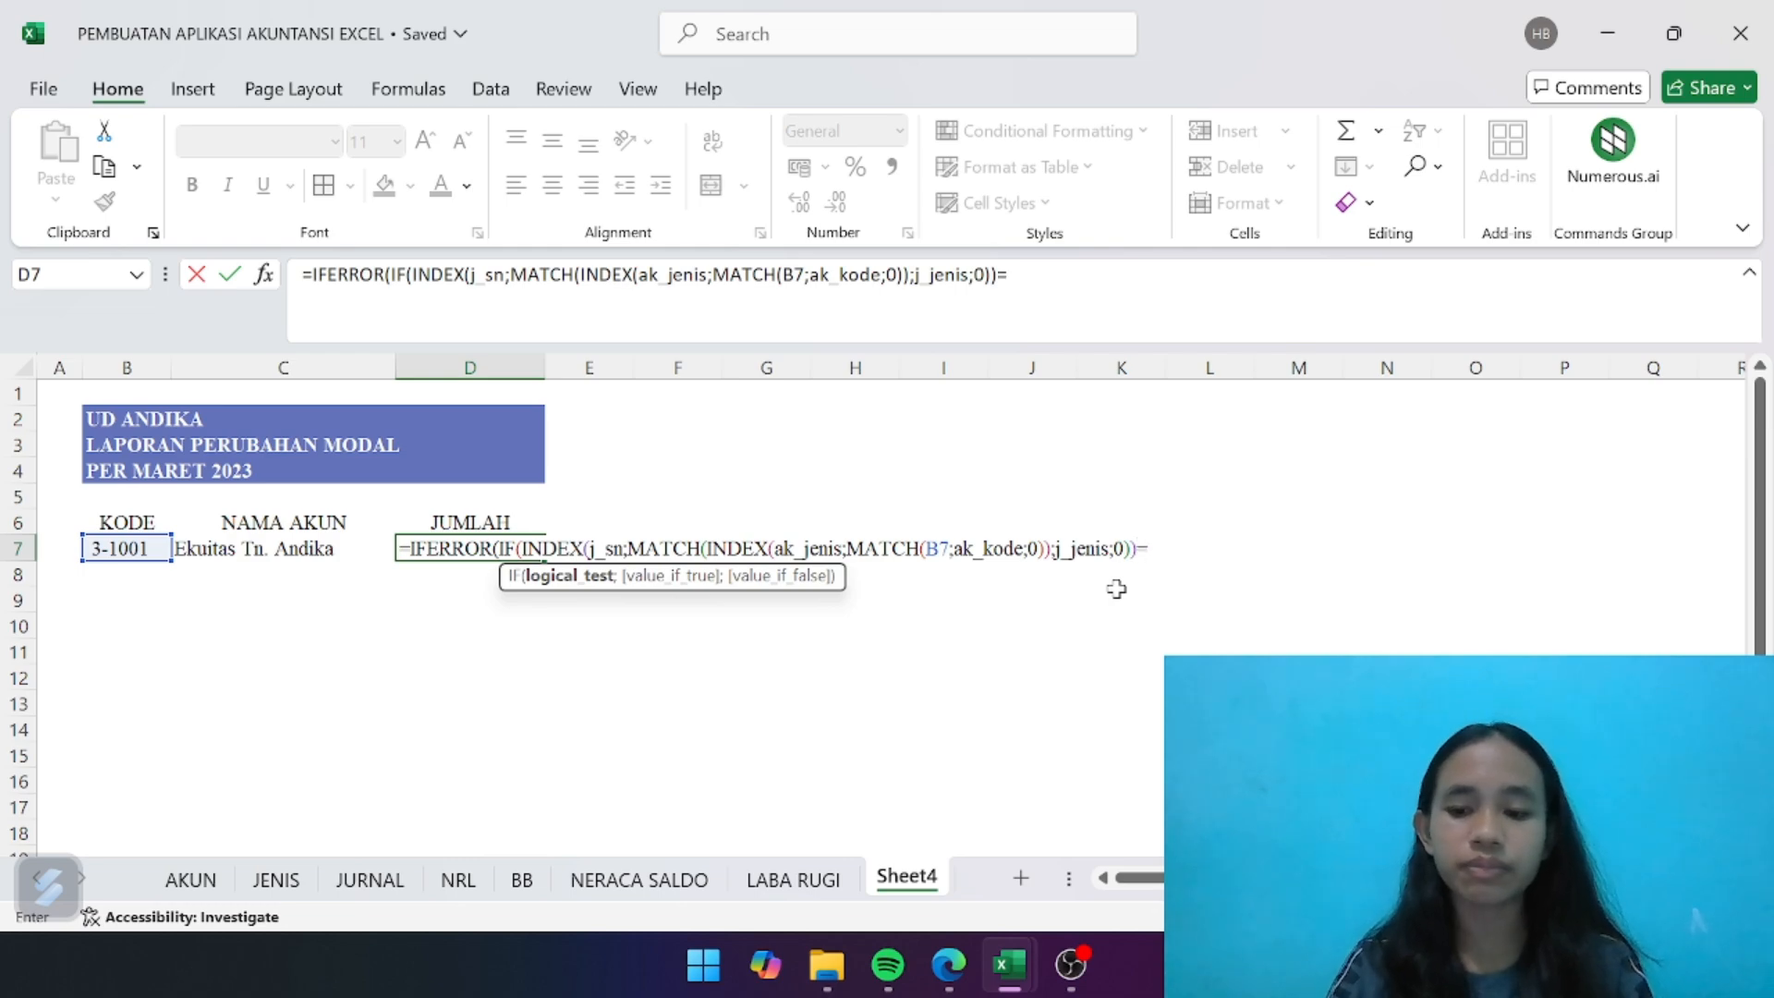
{"action": "type", "text": "=\"De"}
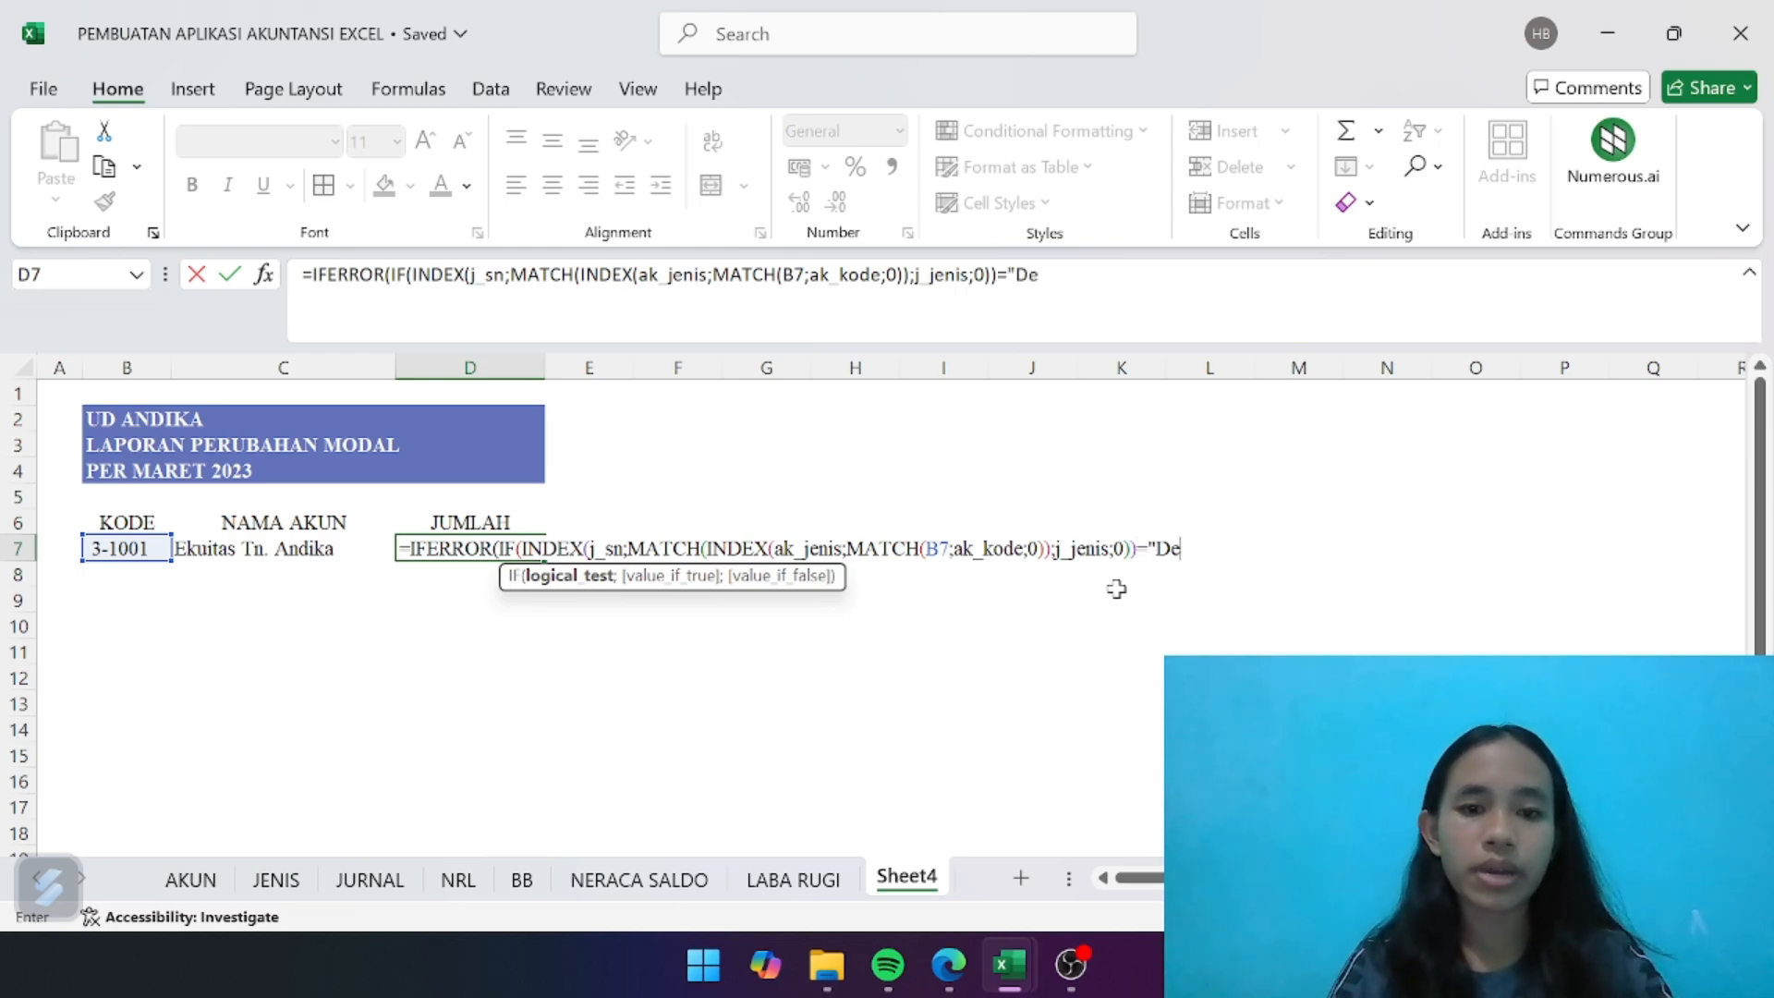
{"action": "type", "text": "bet"}
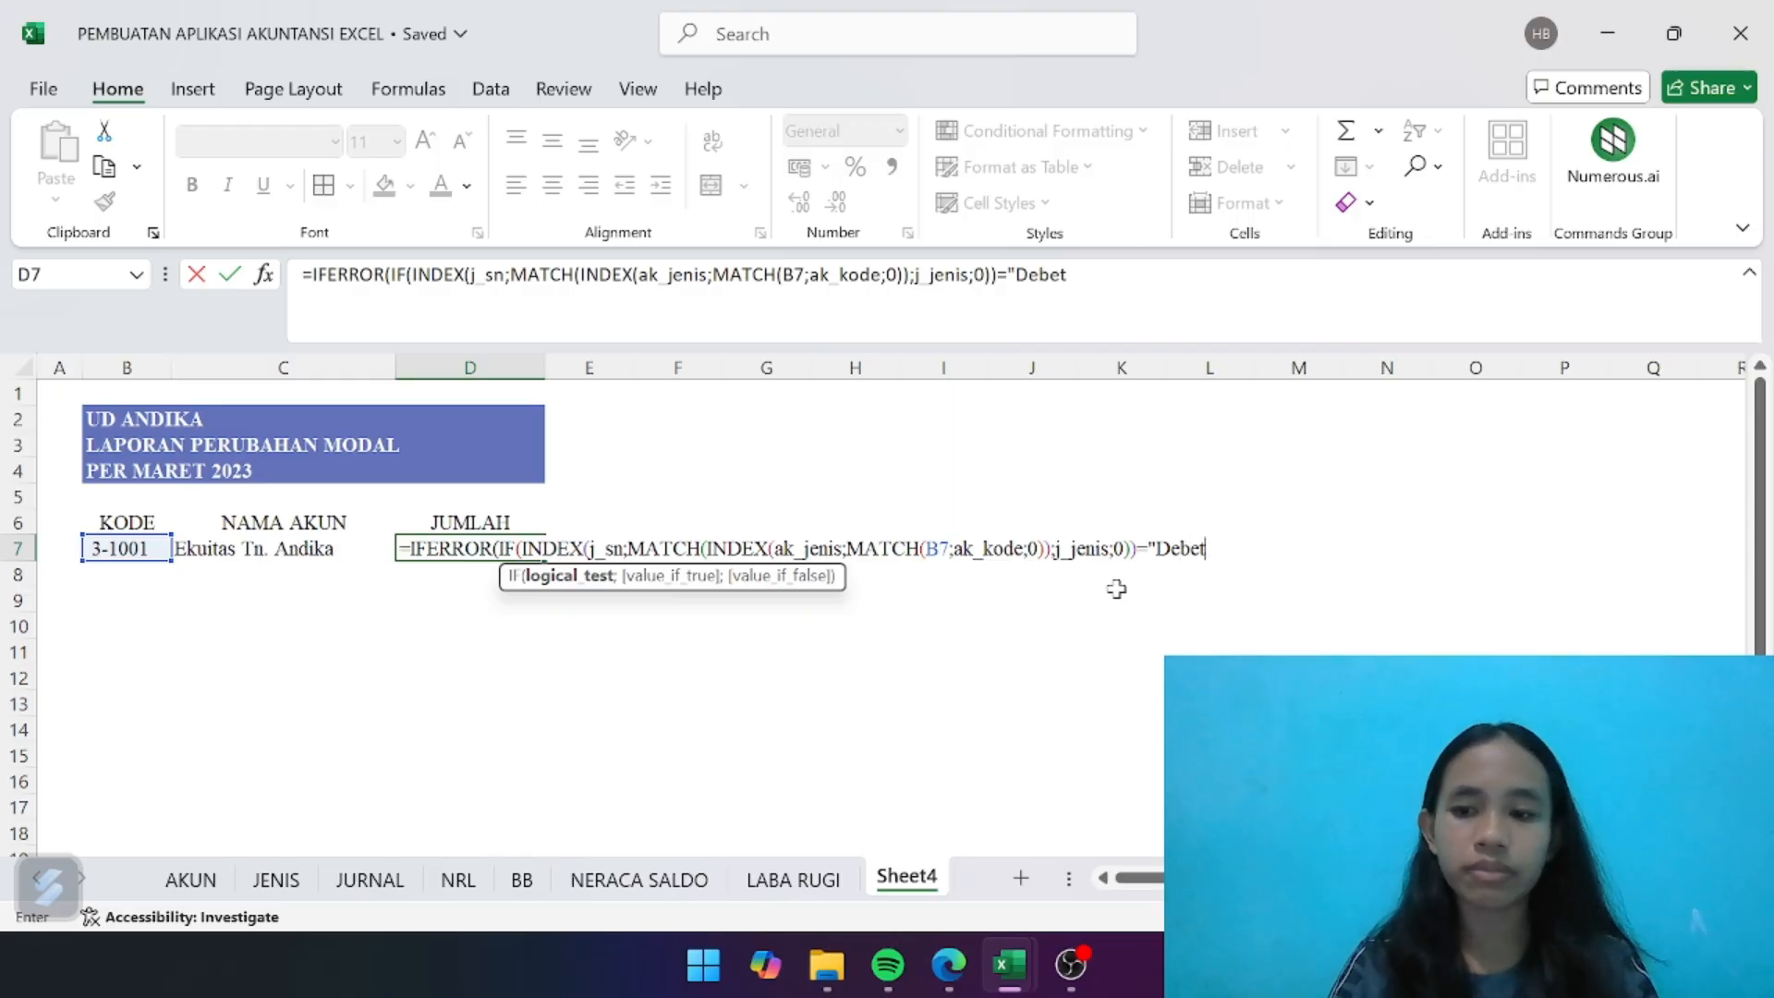
{"action": "type", "text": "\";"}
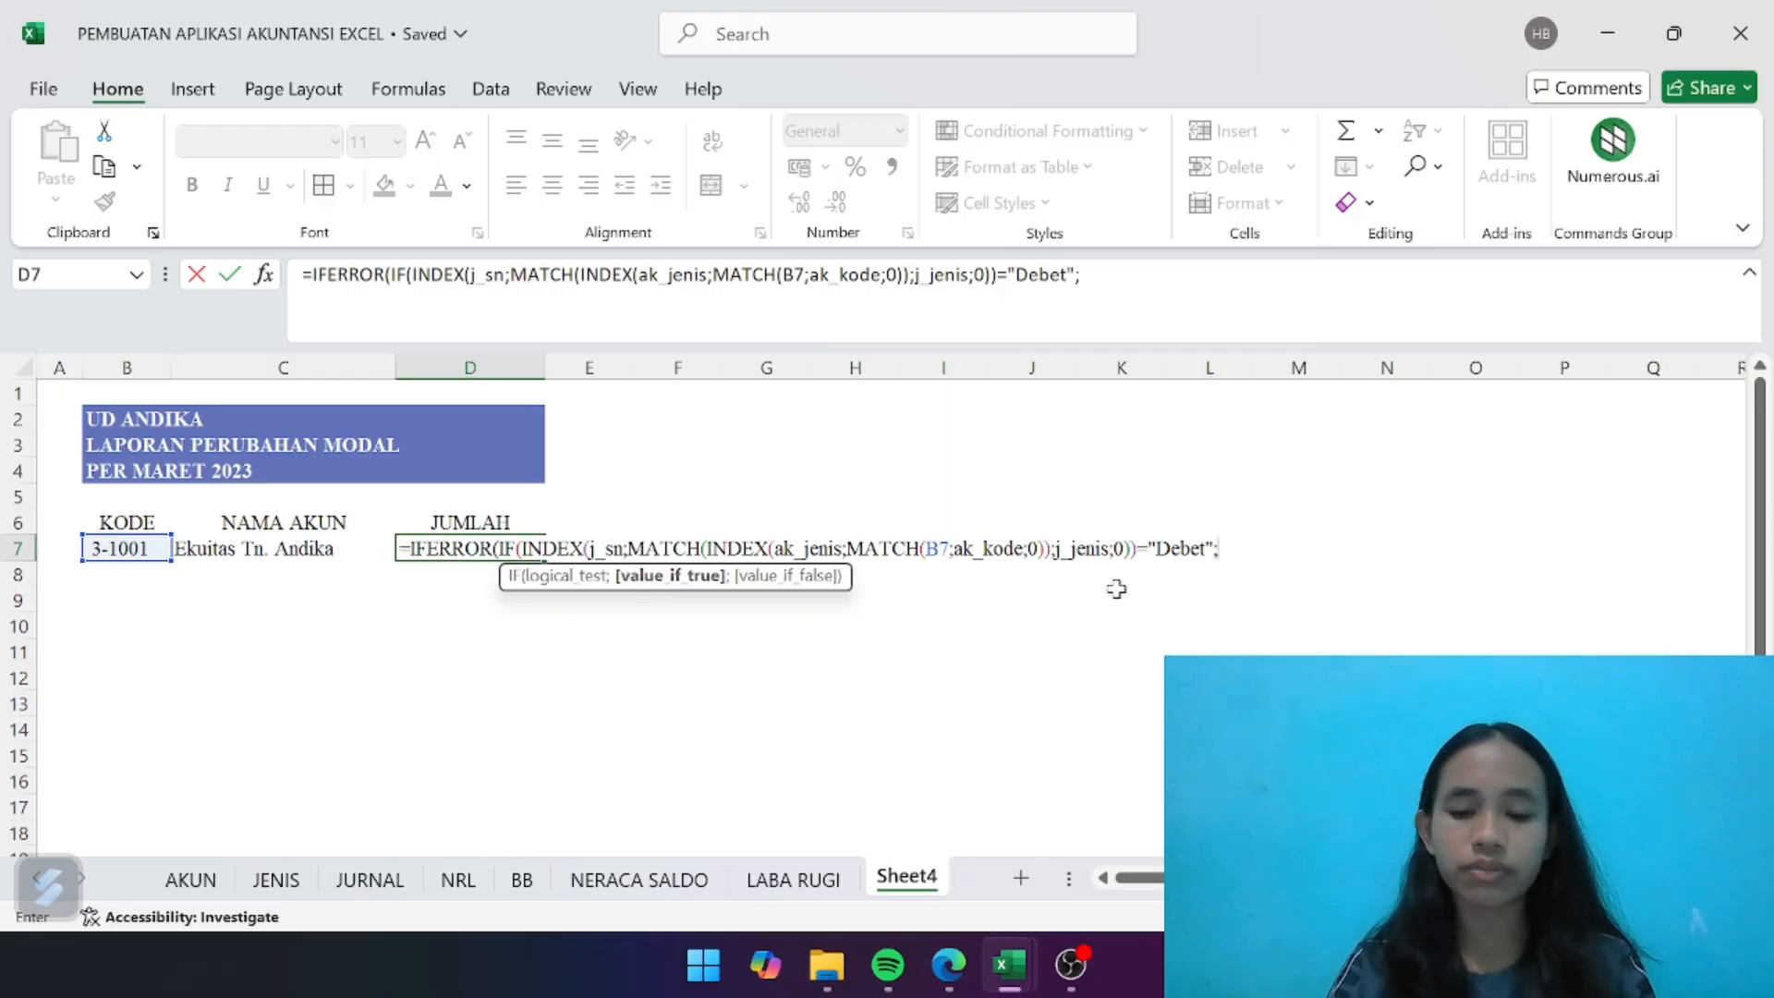
{"action": "type", "text": "inde"}
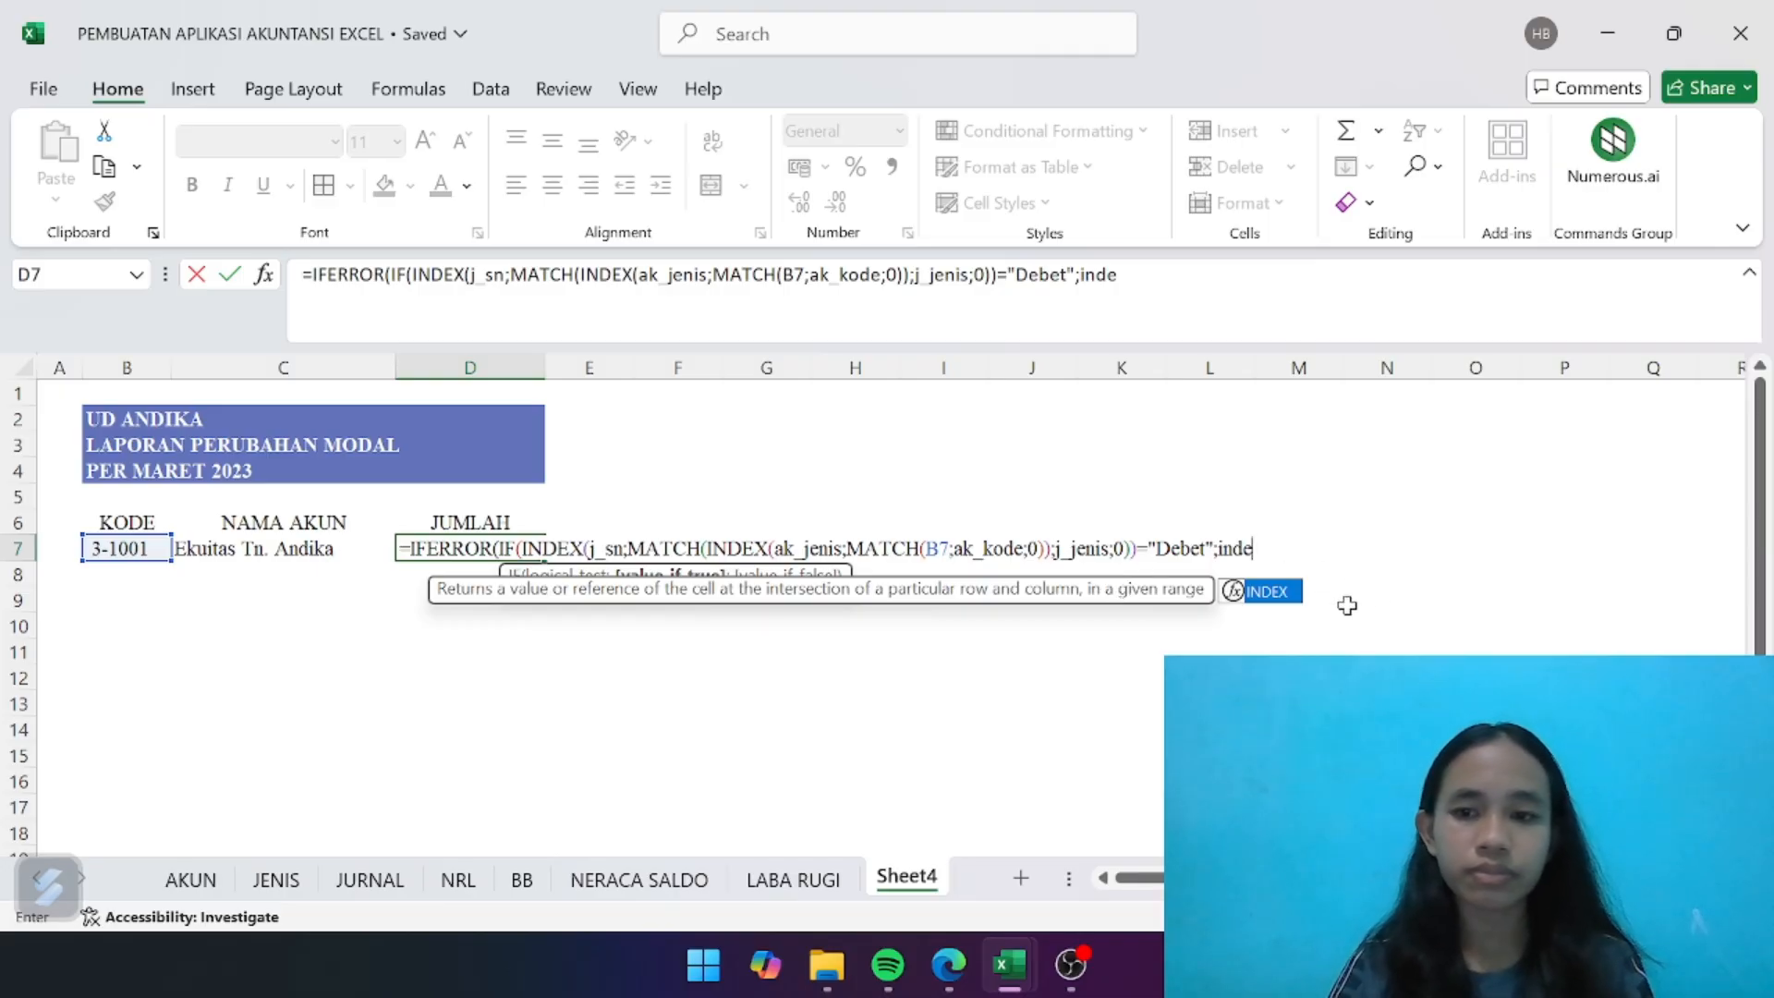
- Enter the Debet branch of the D7 formula as INDEX(NRL!F:F;MATCH(B7;NRL!B:B, using the NRL sheet's PERGERAKAN debit and KODE columns
{"action": "double_click", "coordinate": [1283, 606]}
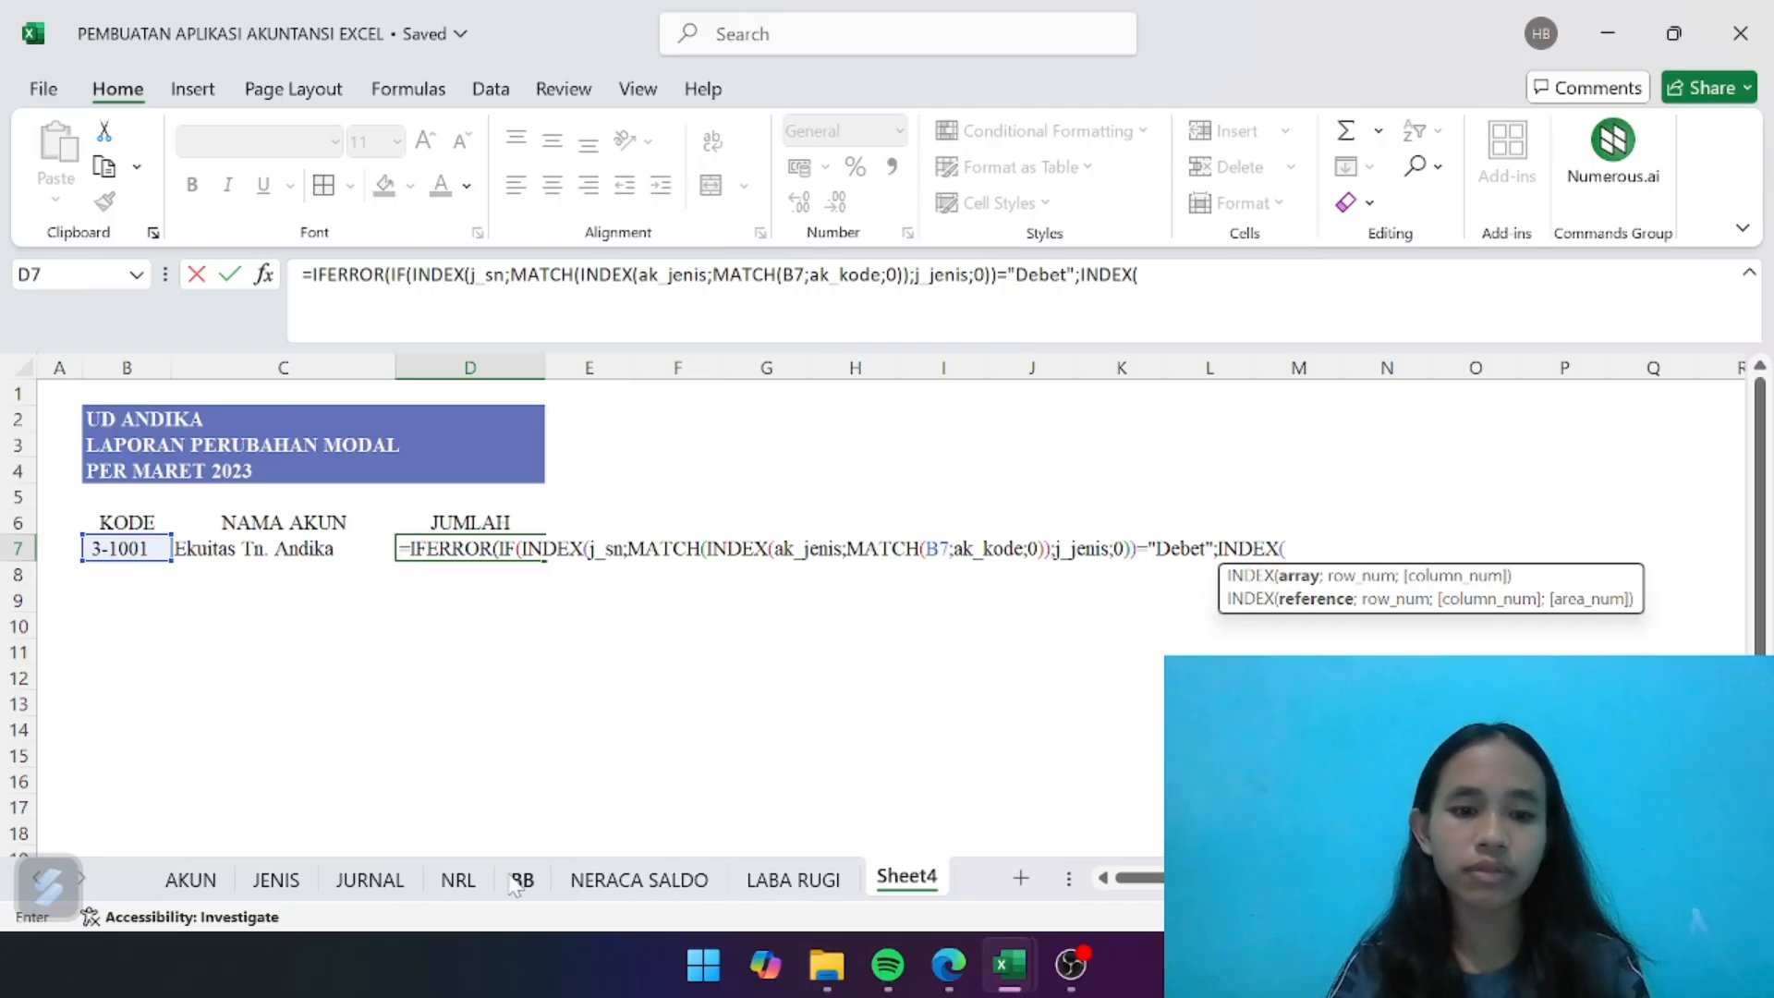
{"action": "left_click", "coordinate": [457, 881]}
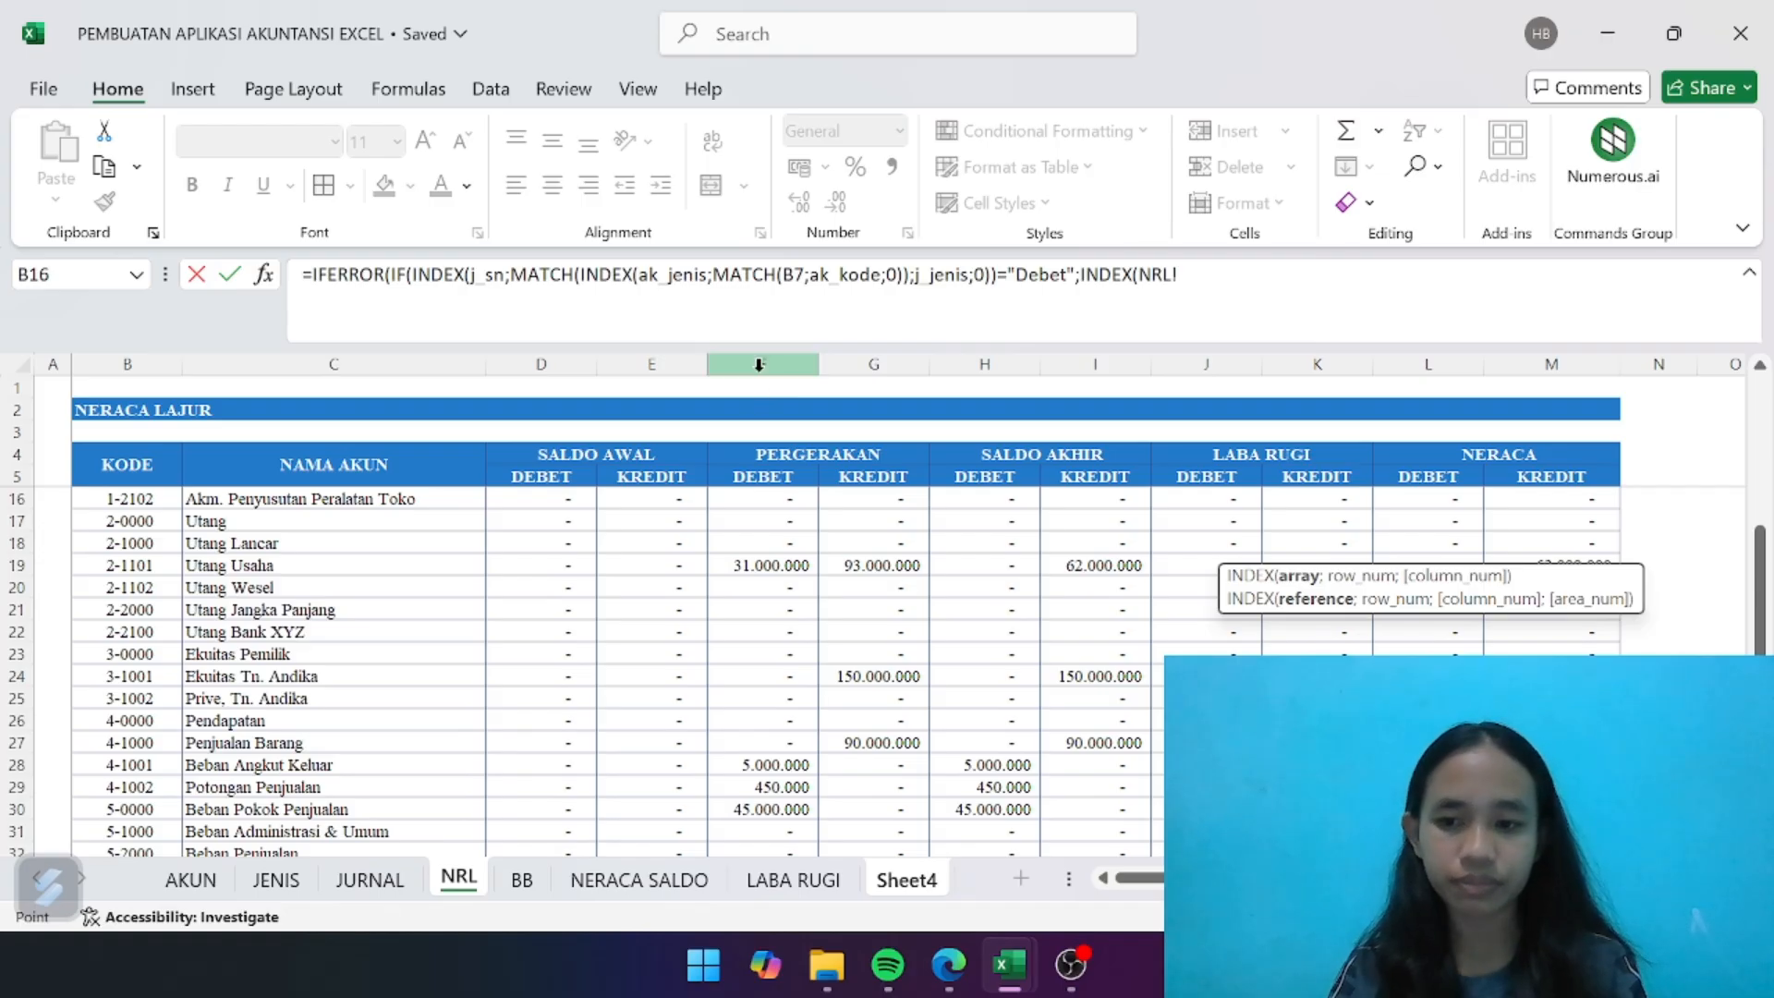
{"action": "left_click_drag", "start_coordinate": [759, 364], "coordinate": [873, 364]}
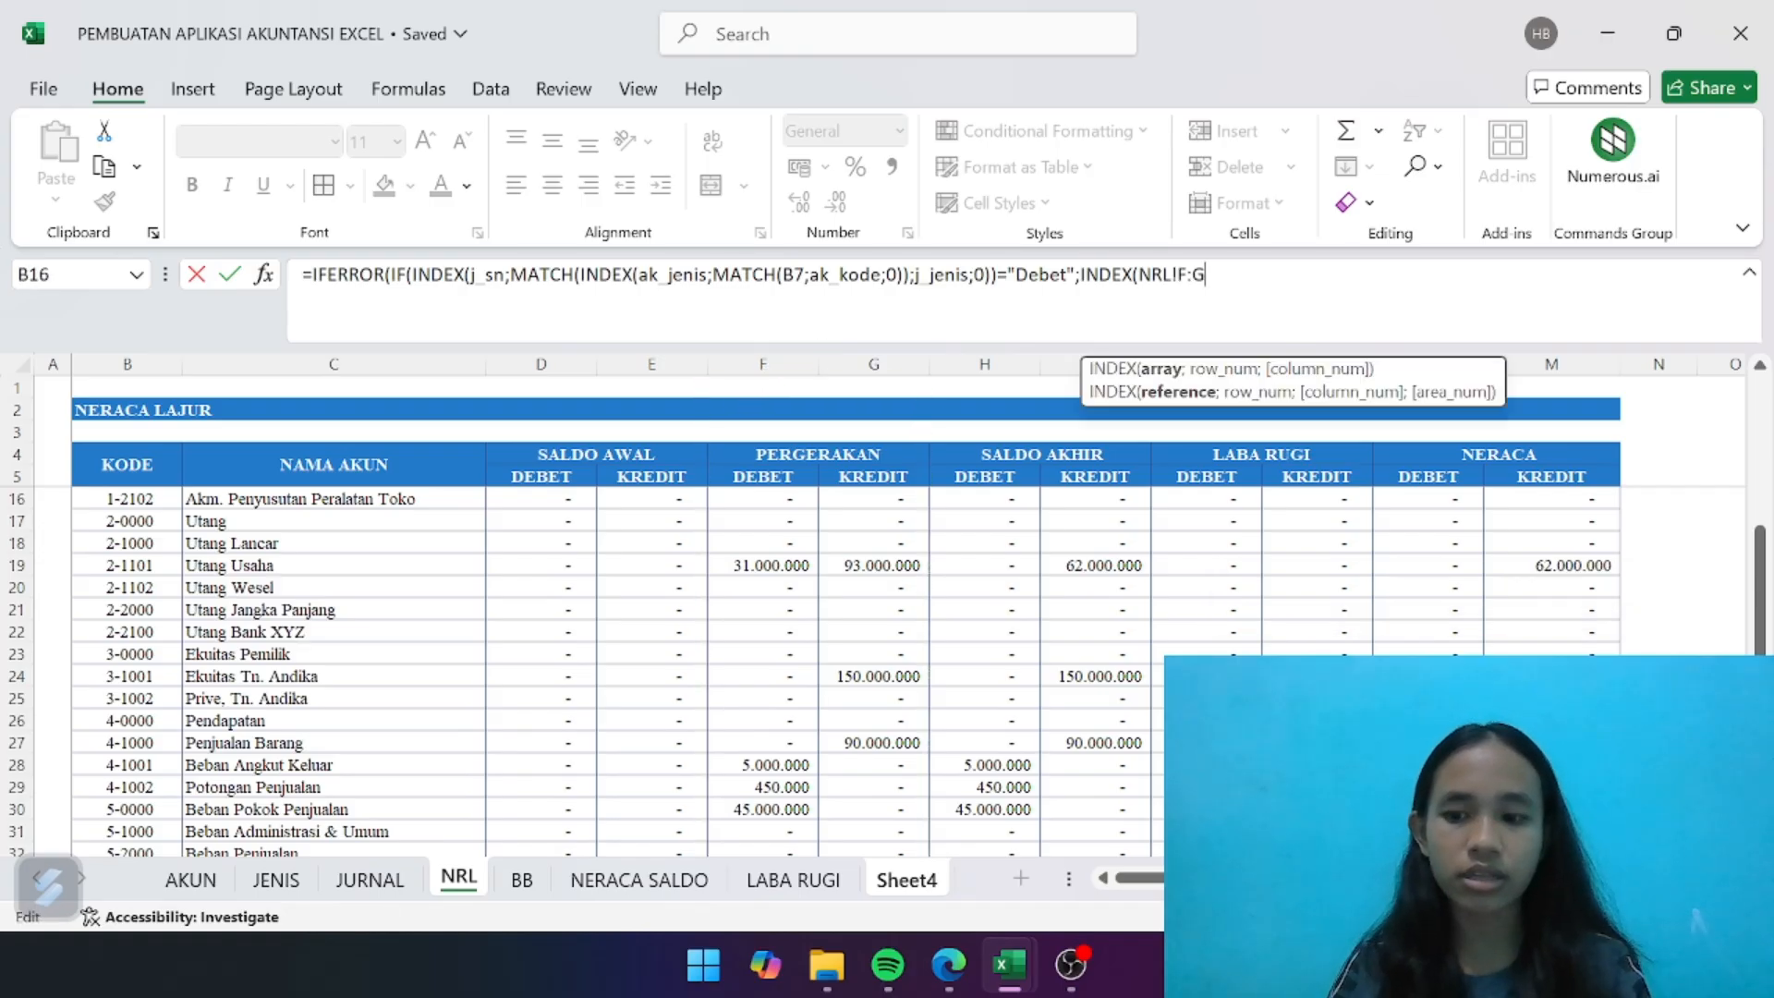
{"action": "key", "text": "BackSpace"}
{"action": "type", "text": "F"}
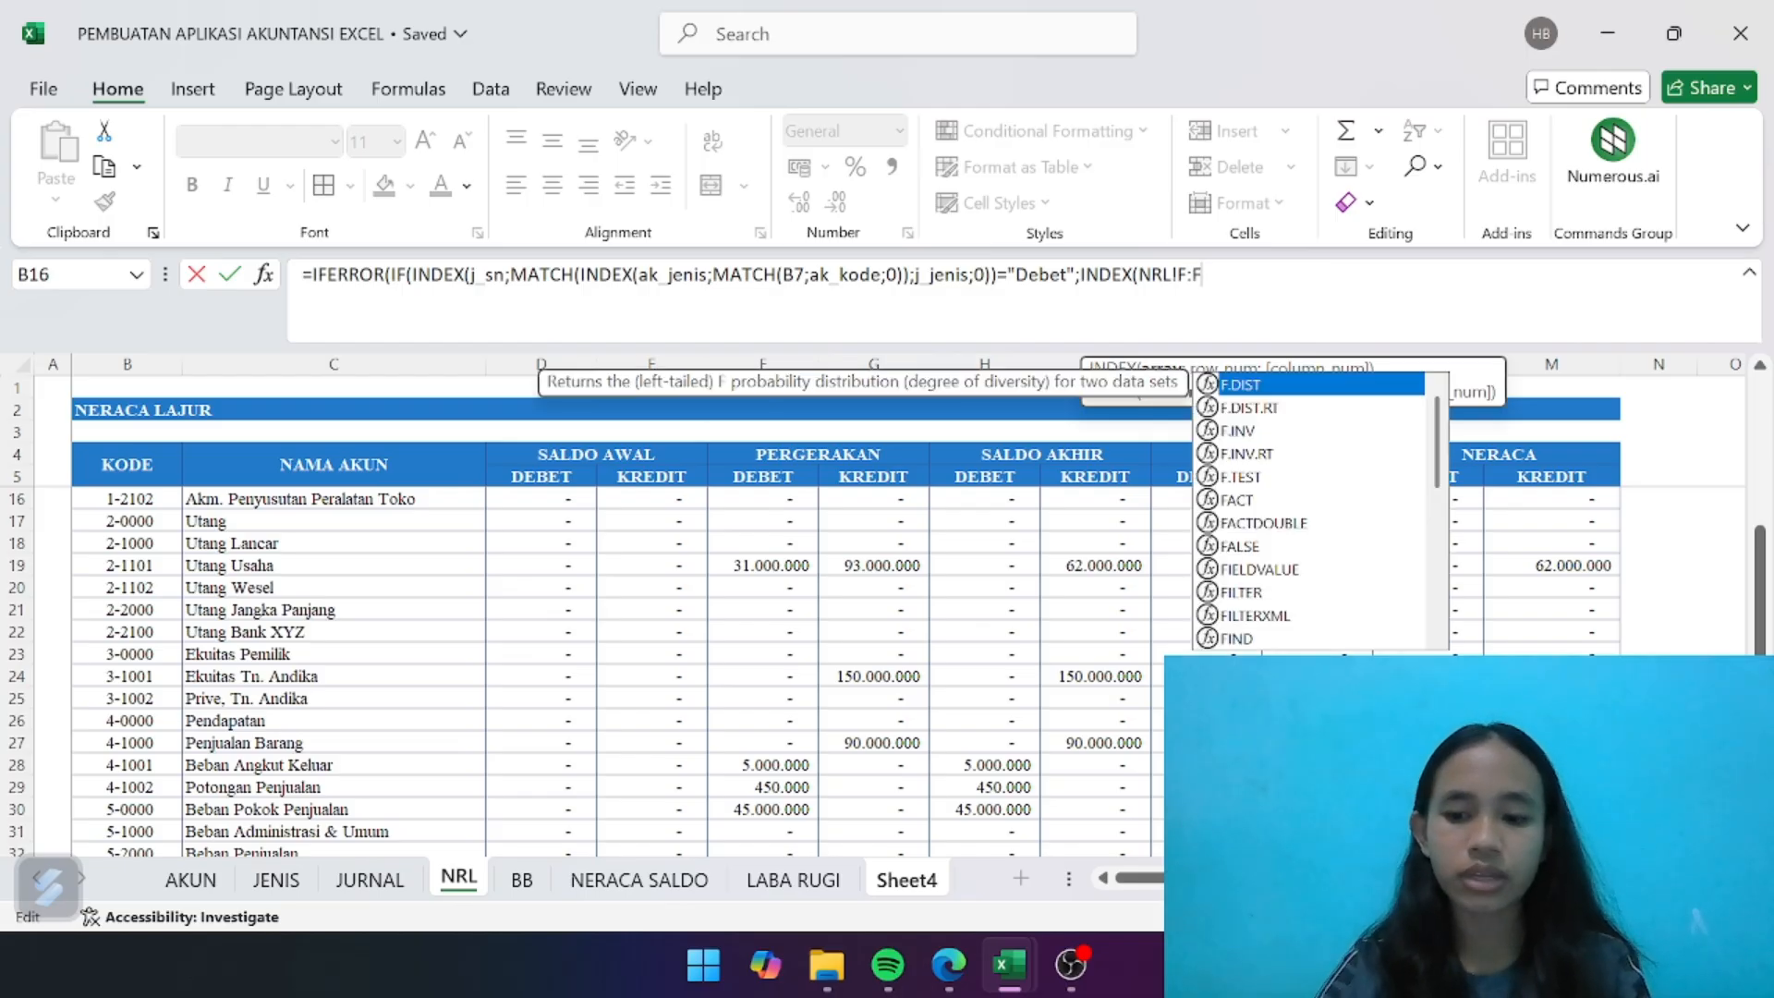
{"action": "type", "text": ";MATCH"}
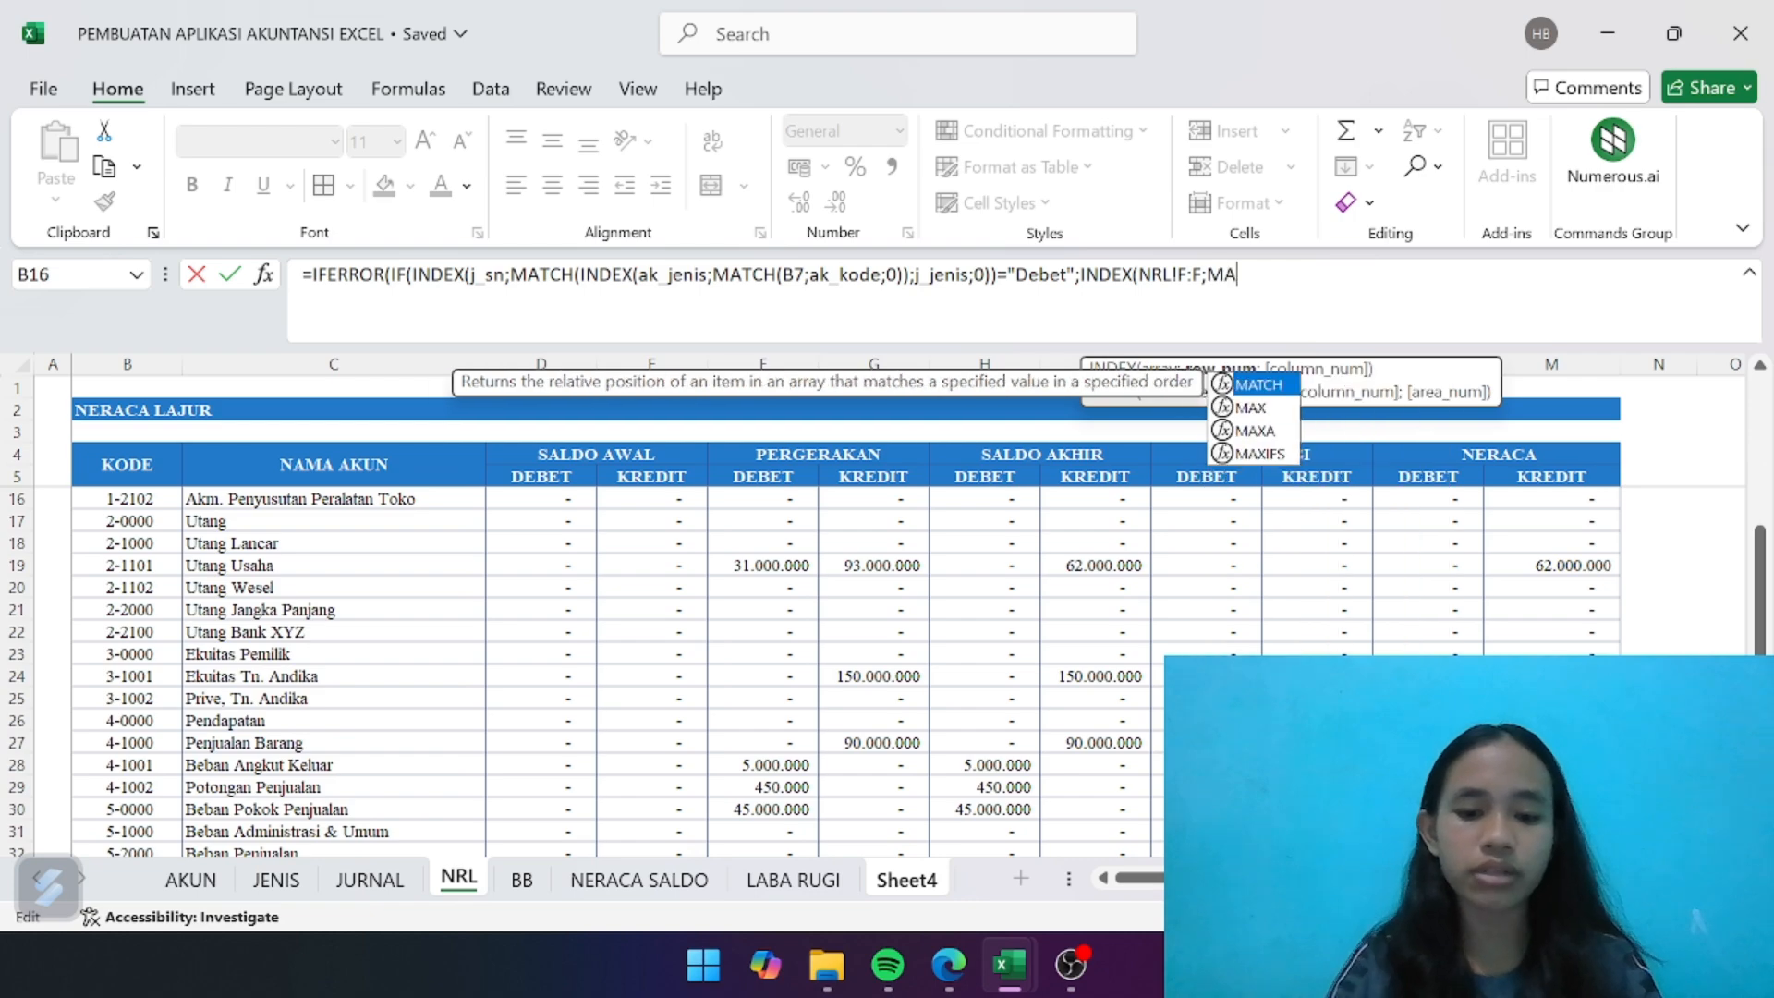
{"action": "double_click", "coordinate": [1258, 386]}
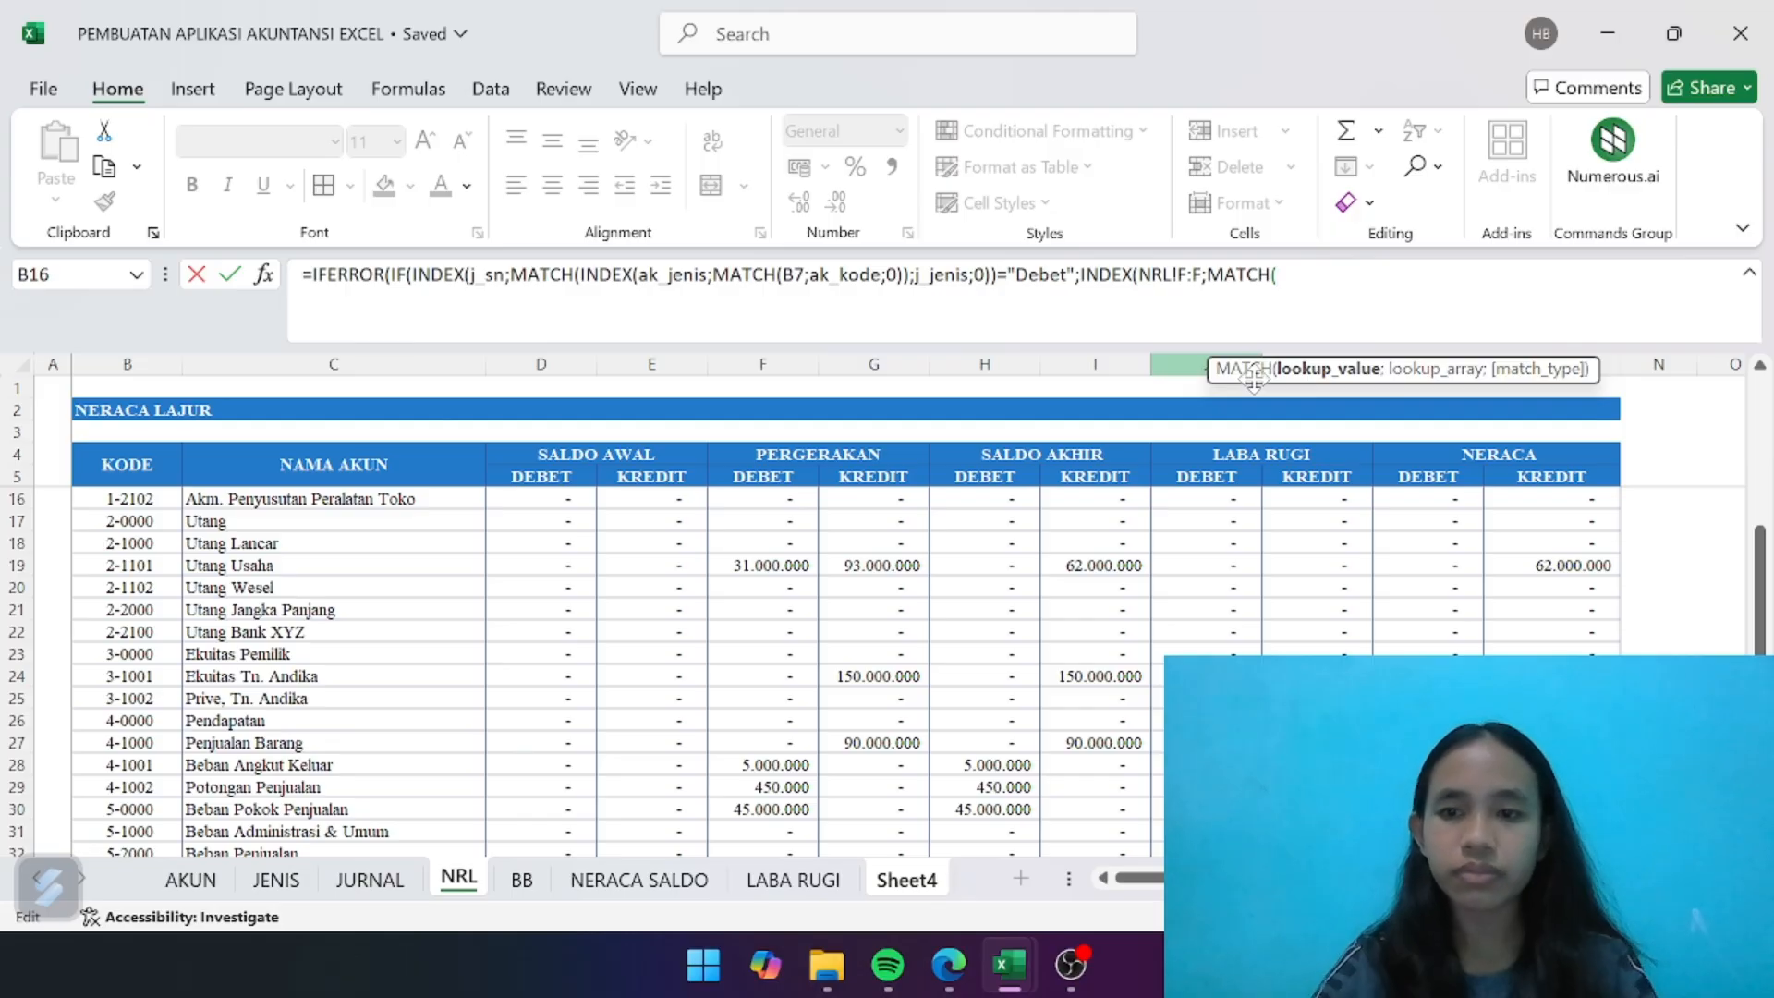
{"action": "type", "text": "B7"}
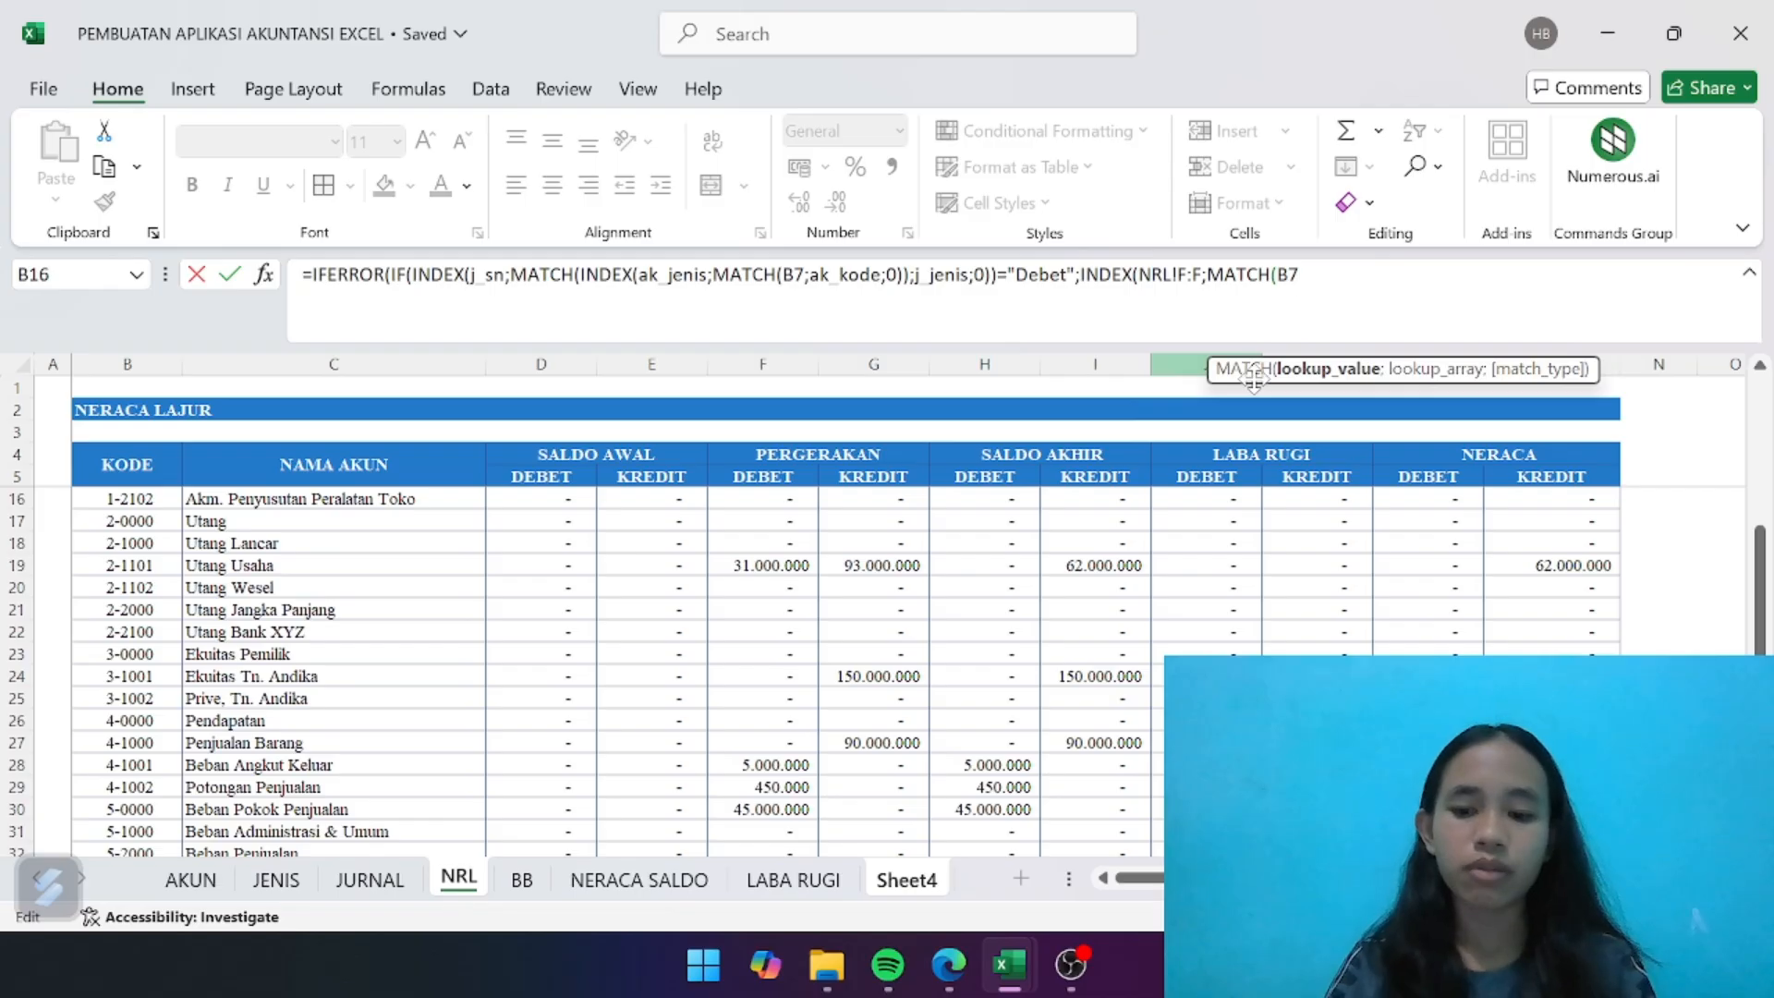
{"action": "type", "text": ";"}
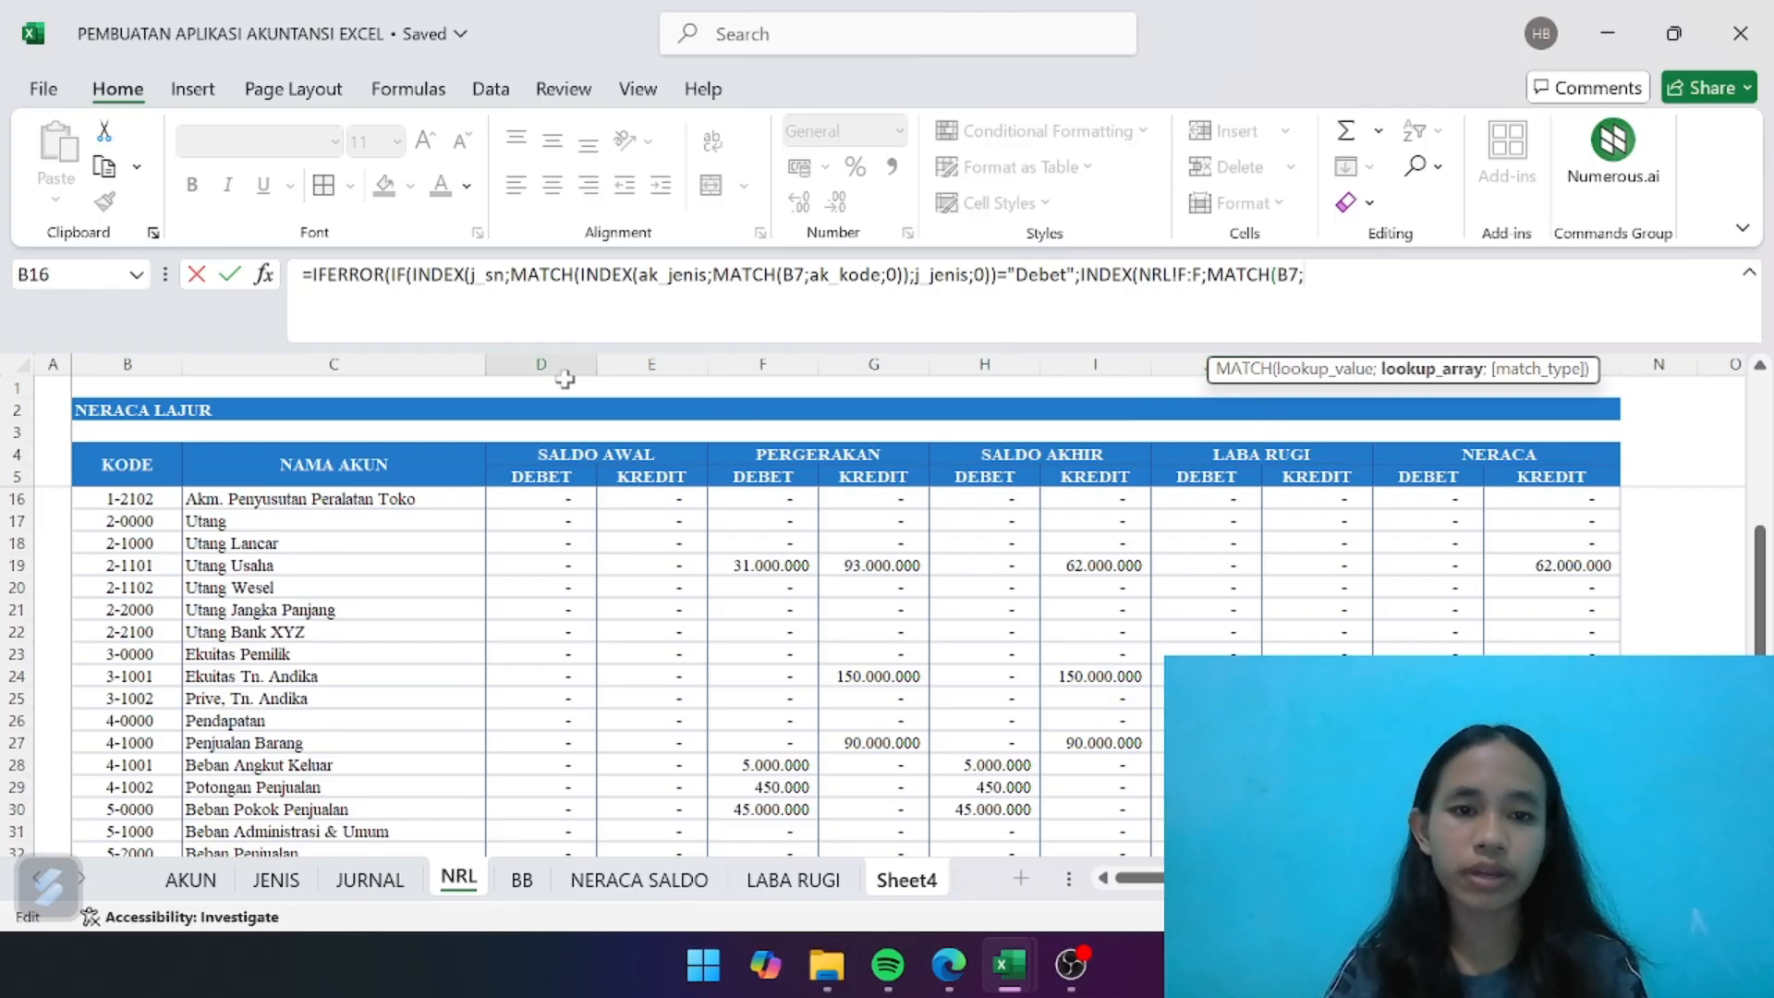
{"action": "left_click", "coordinate": [143, 359]}
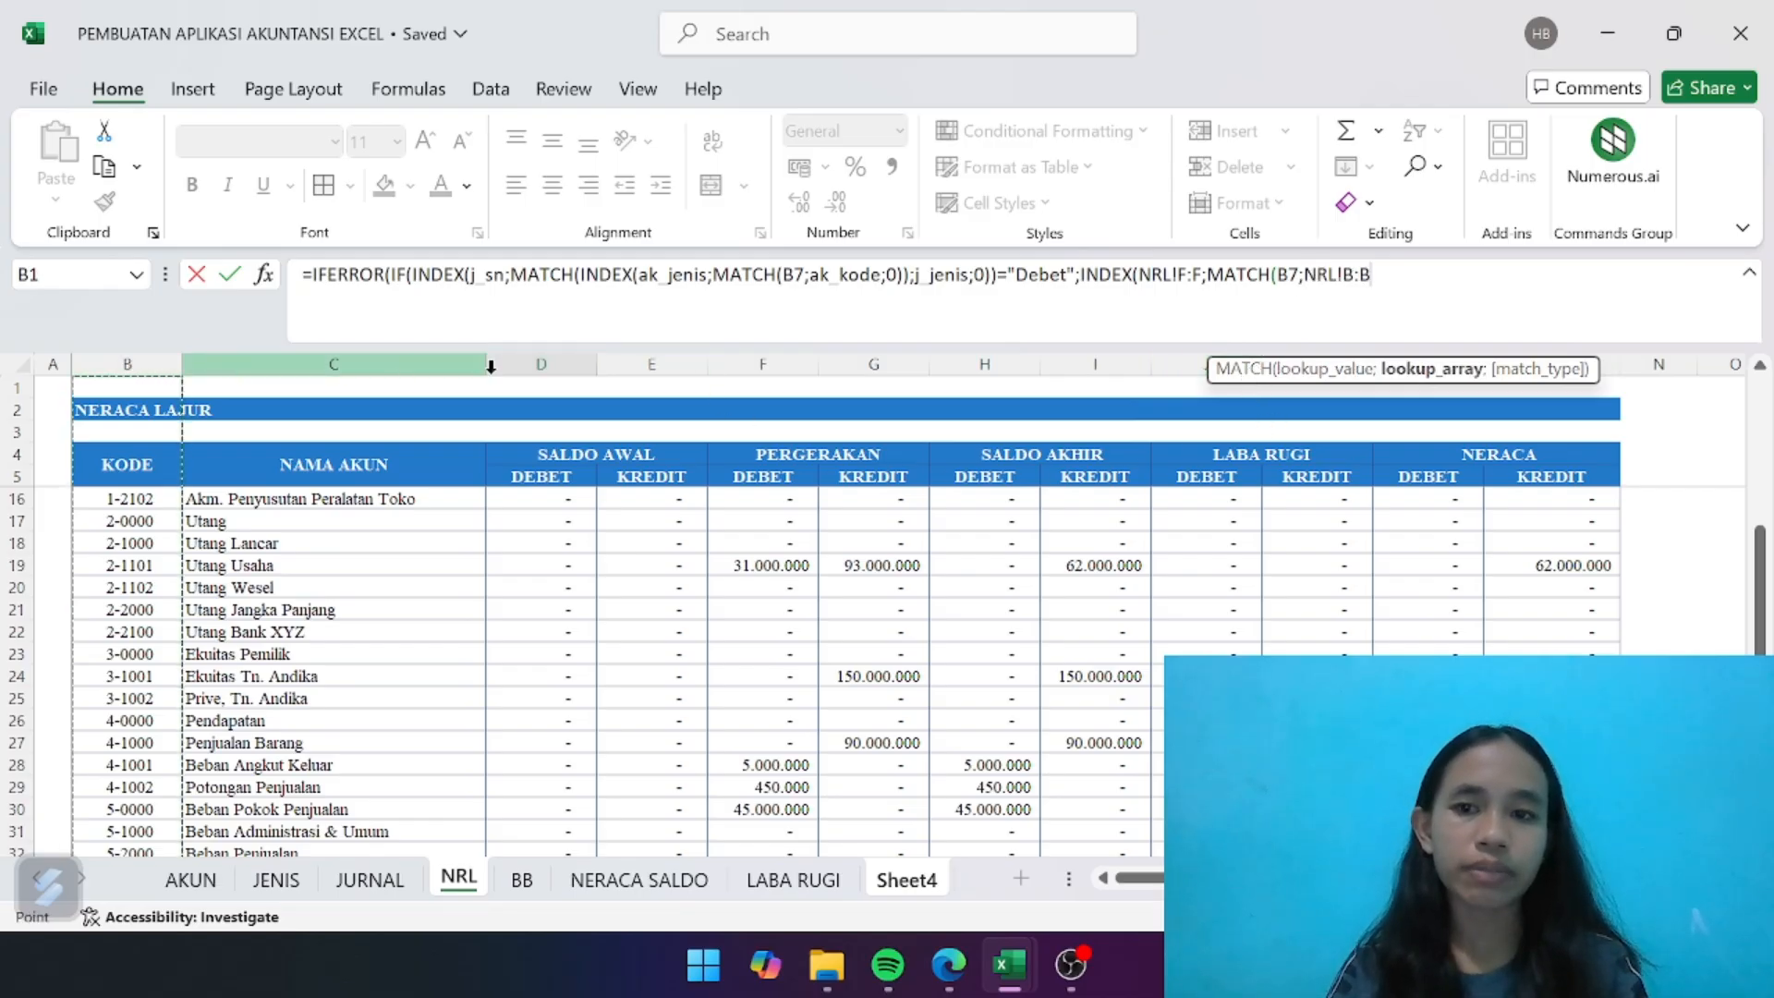
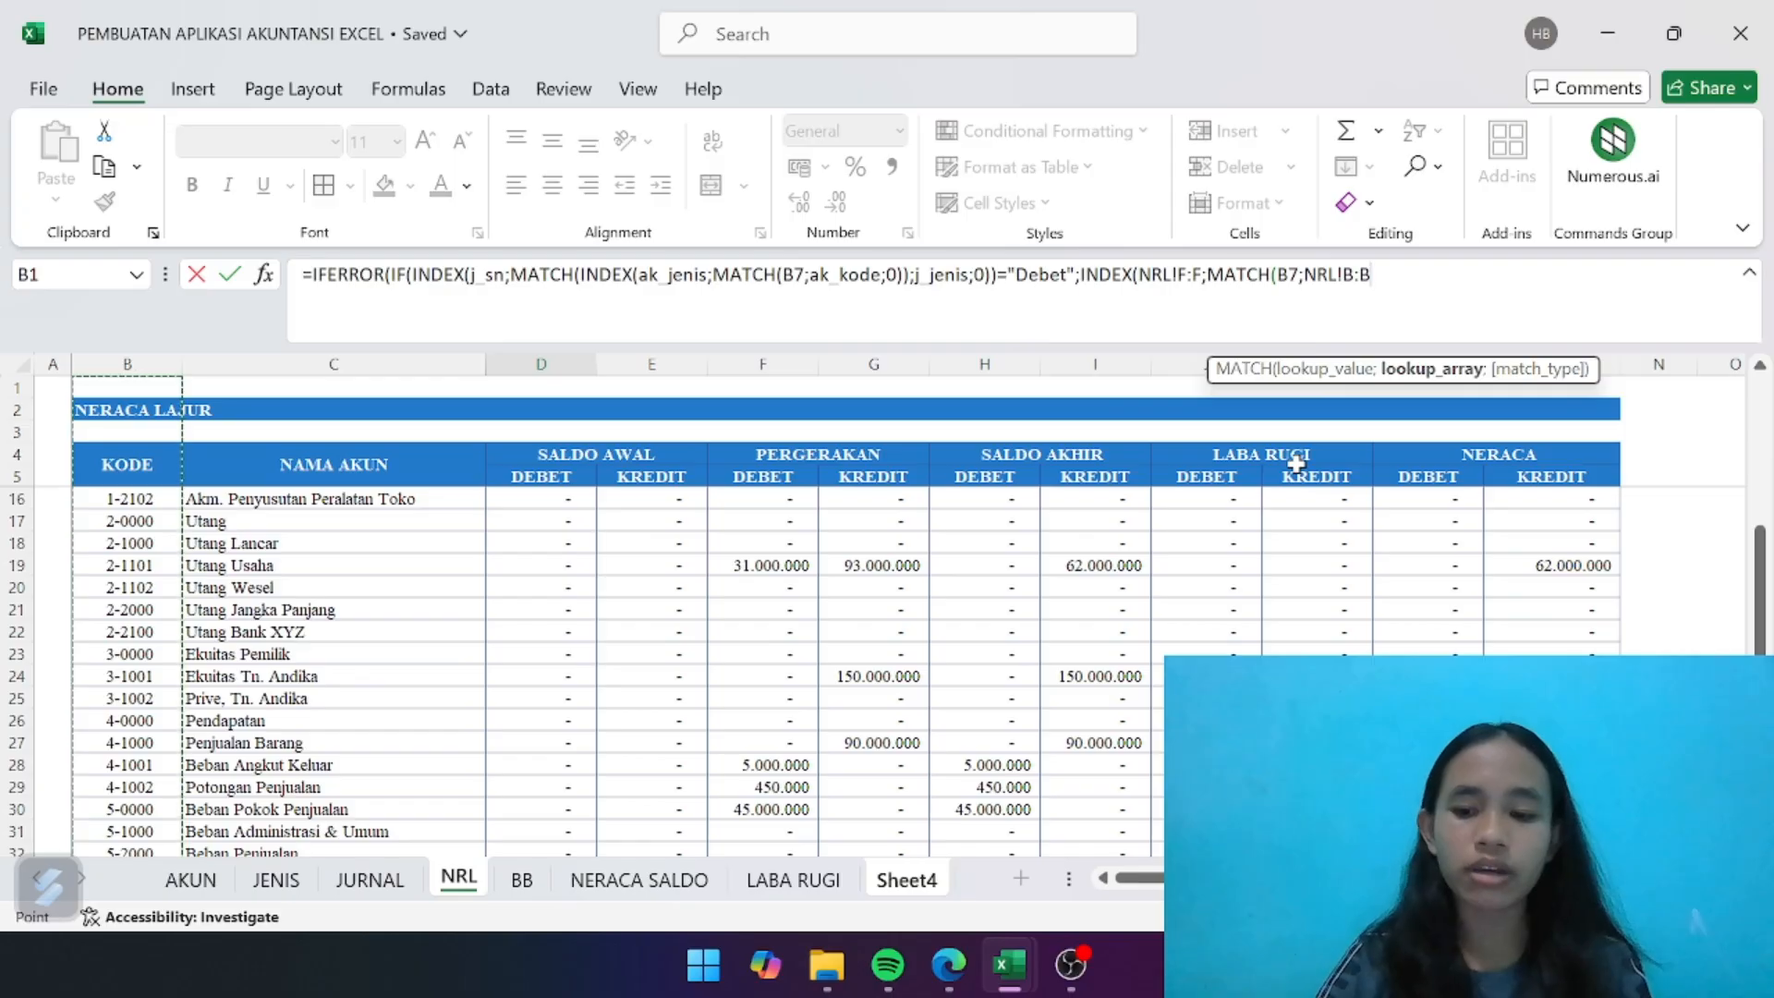
- Close the first Debet lookup in the D7 formula with ;0)) and subtract a second lookup starting with -INDEX(NRL!G:G
{"action": "type", "text": ";0))"}
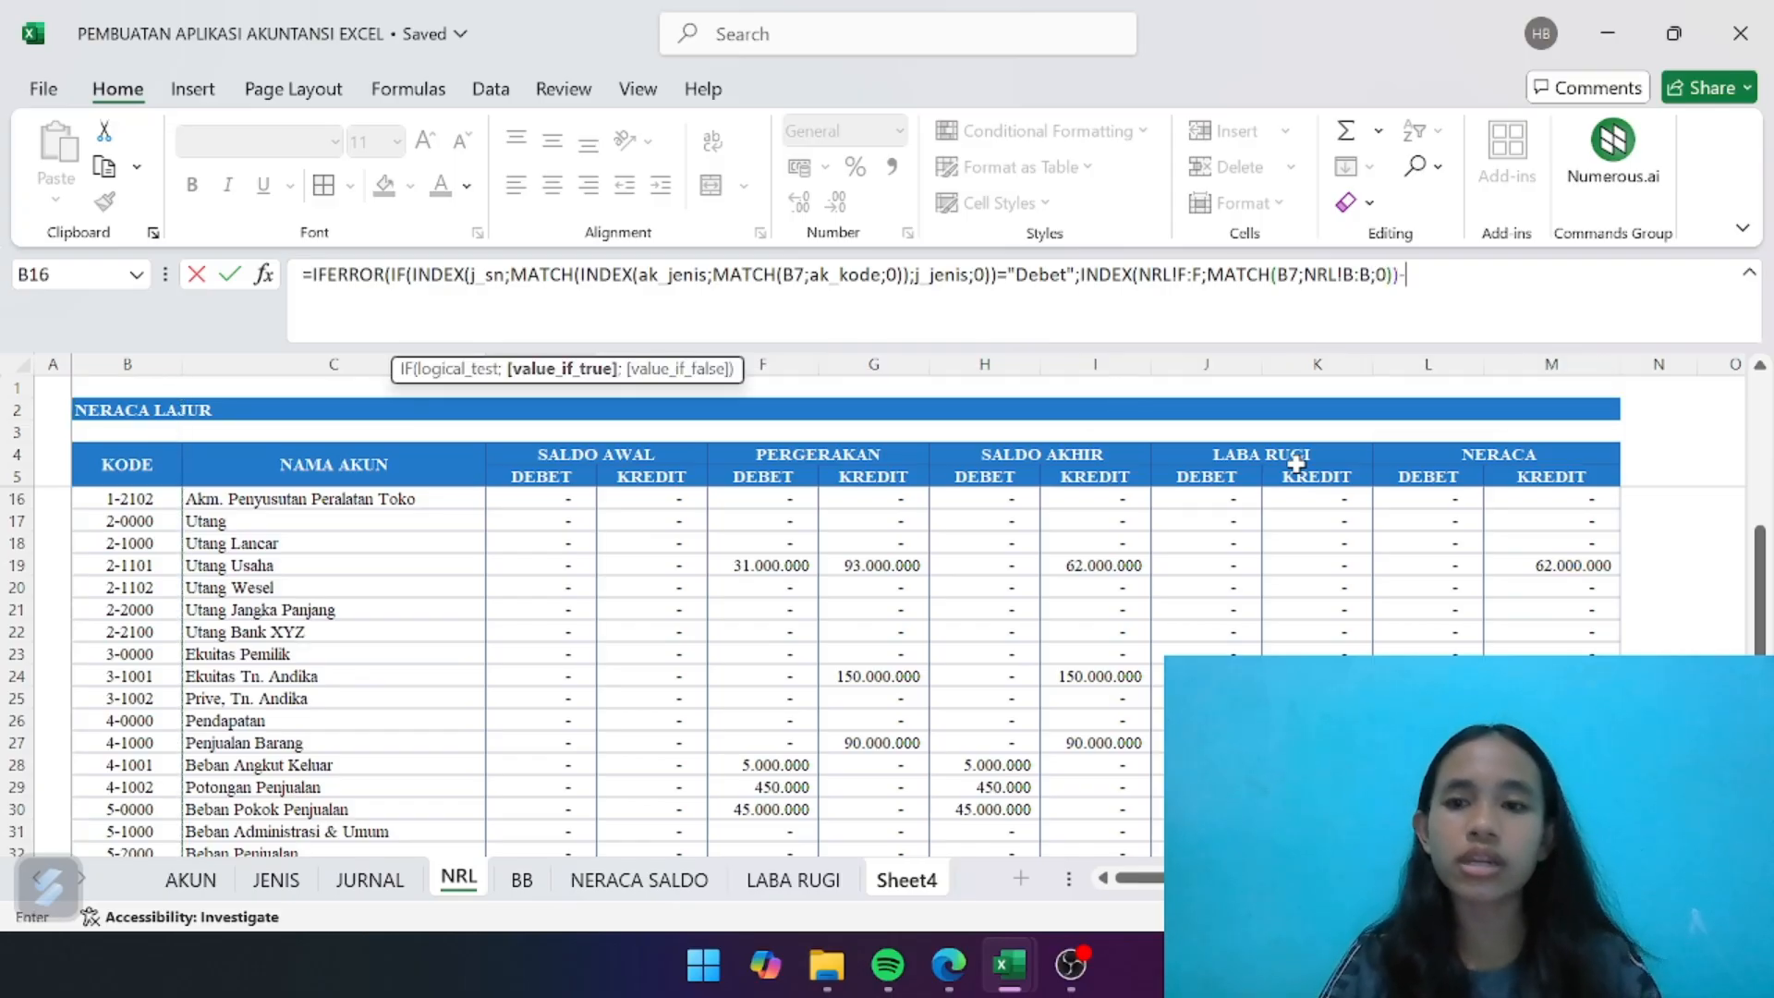
{"action": "type", "text": "-INDE"}
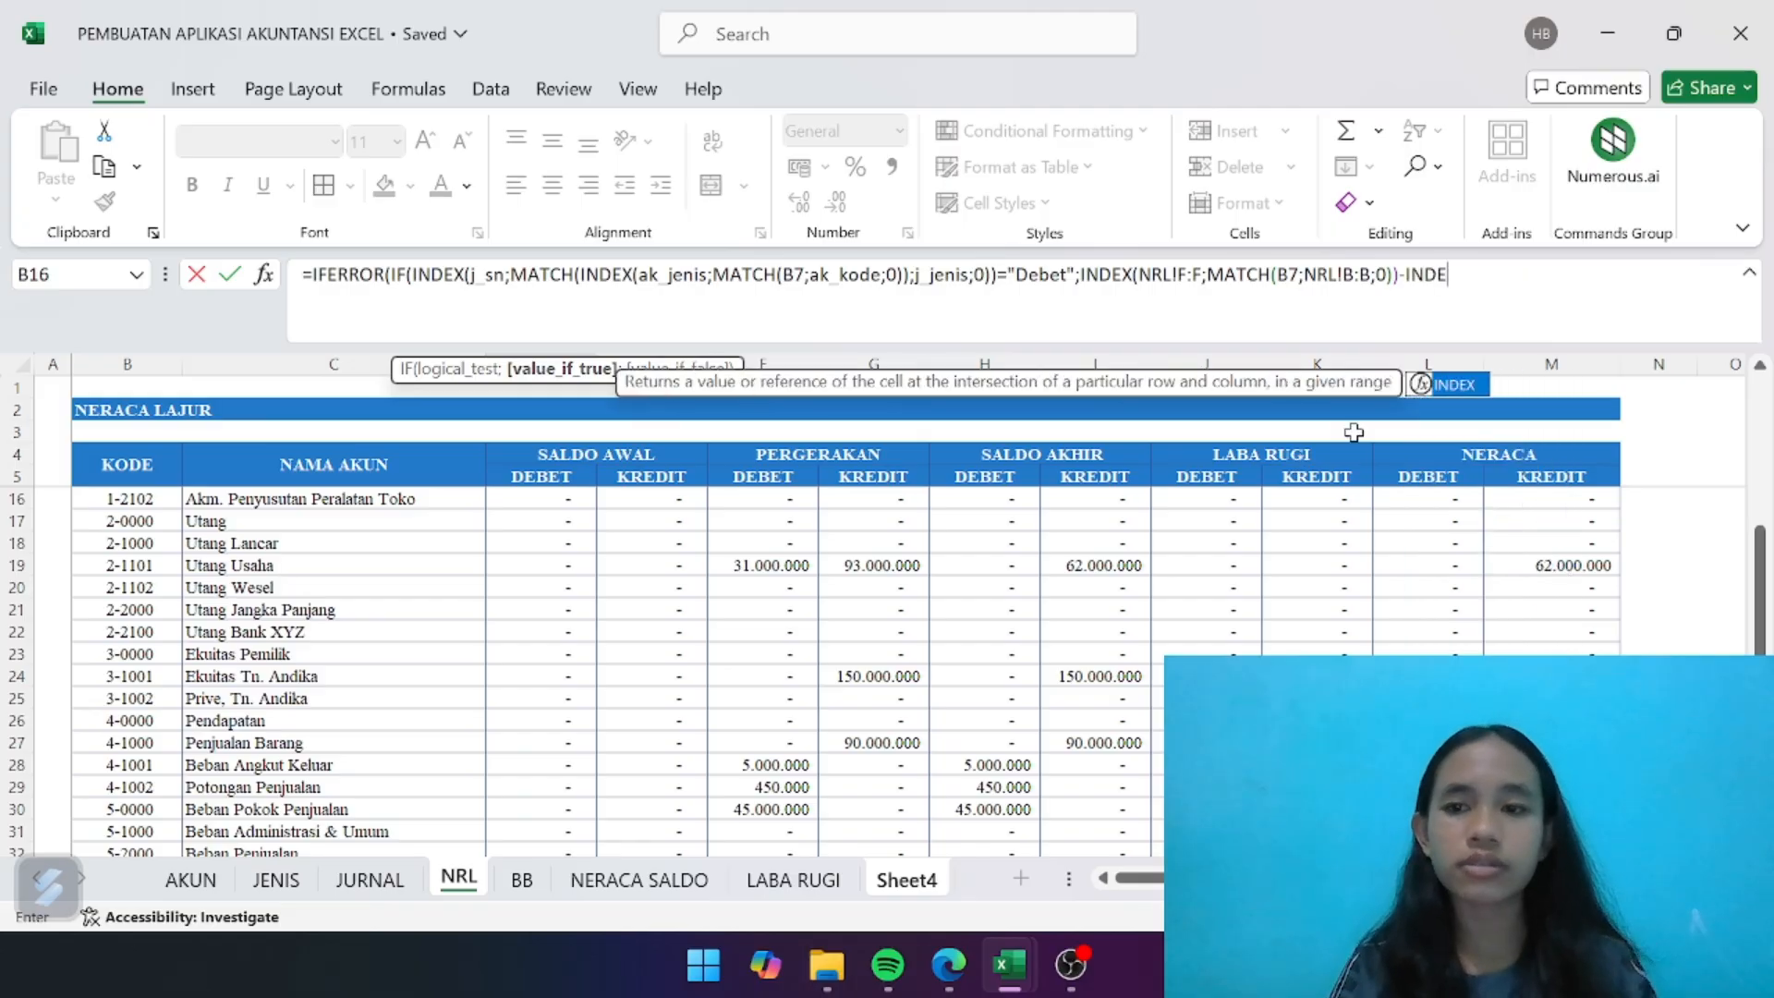
{"action": "double_click", "coordinate": [1465, 385]}
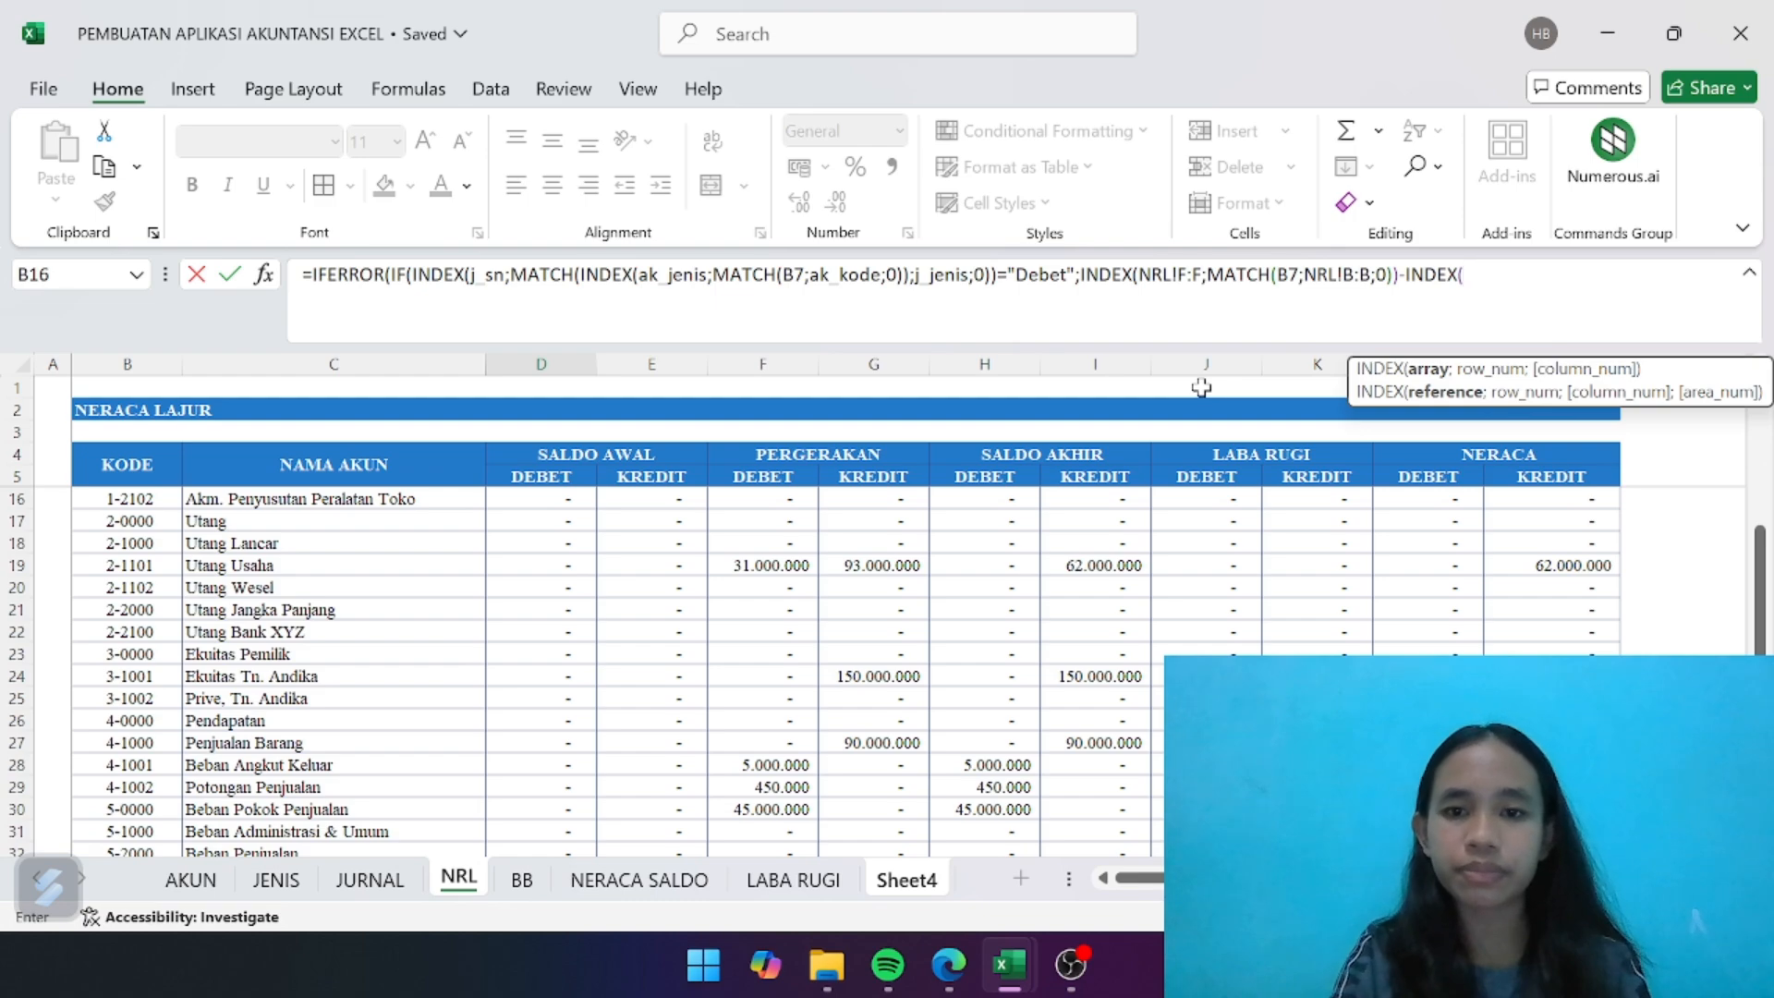
{"action": "left_click_drag", "start_coordinate": [762, 364], "coordinate": [873, 364]}
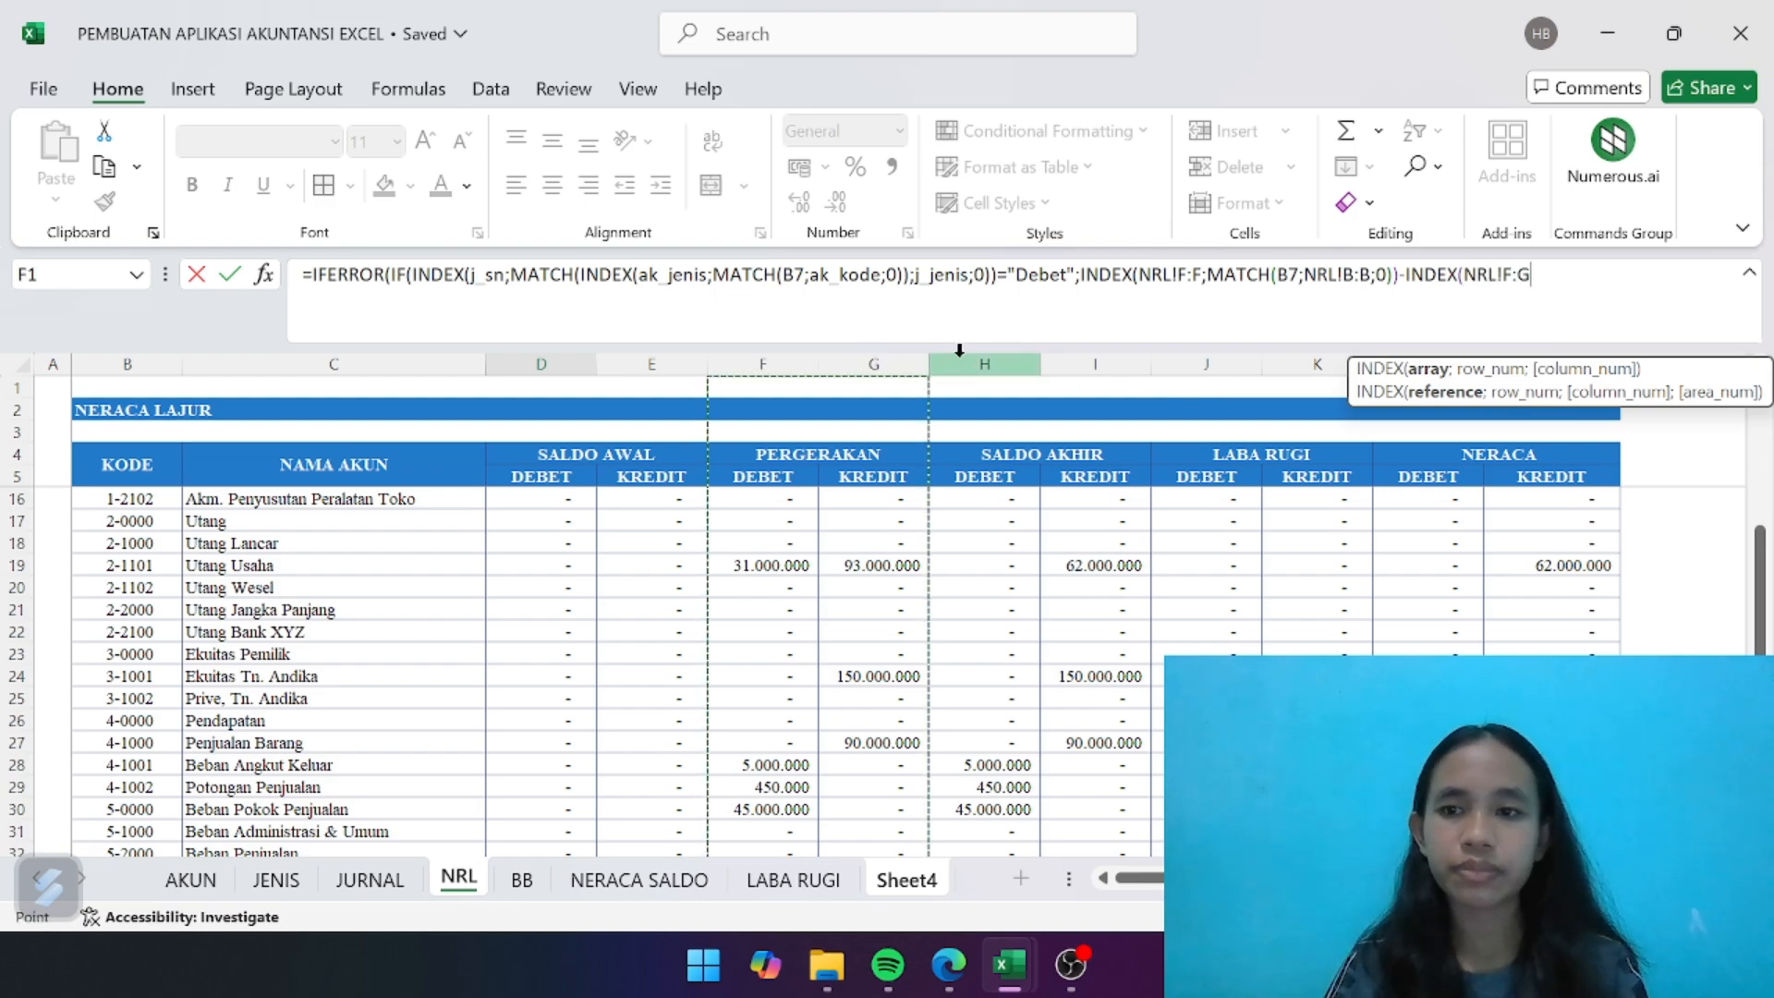
{"action": "key", "text": "F2"}
{"action": "key", "text": "Left"}
{"action": "key", "text": "Left"}
{"action": "key", "text": "BackSpace"}
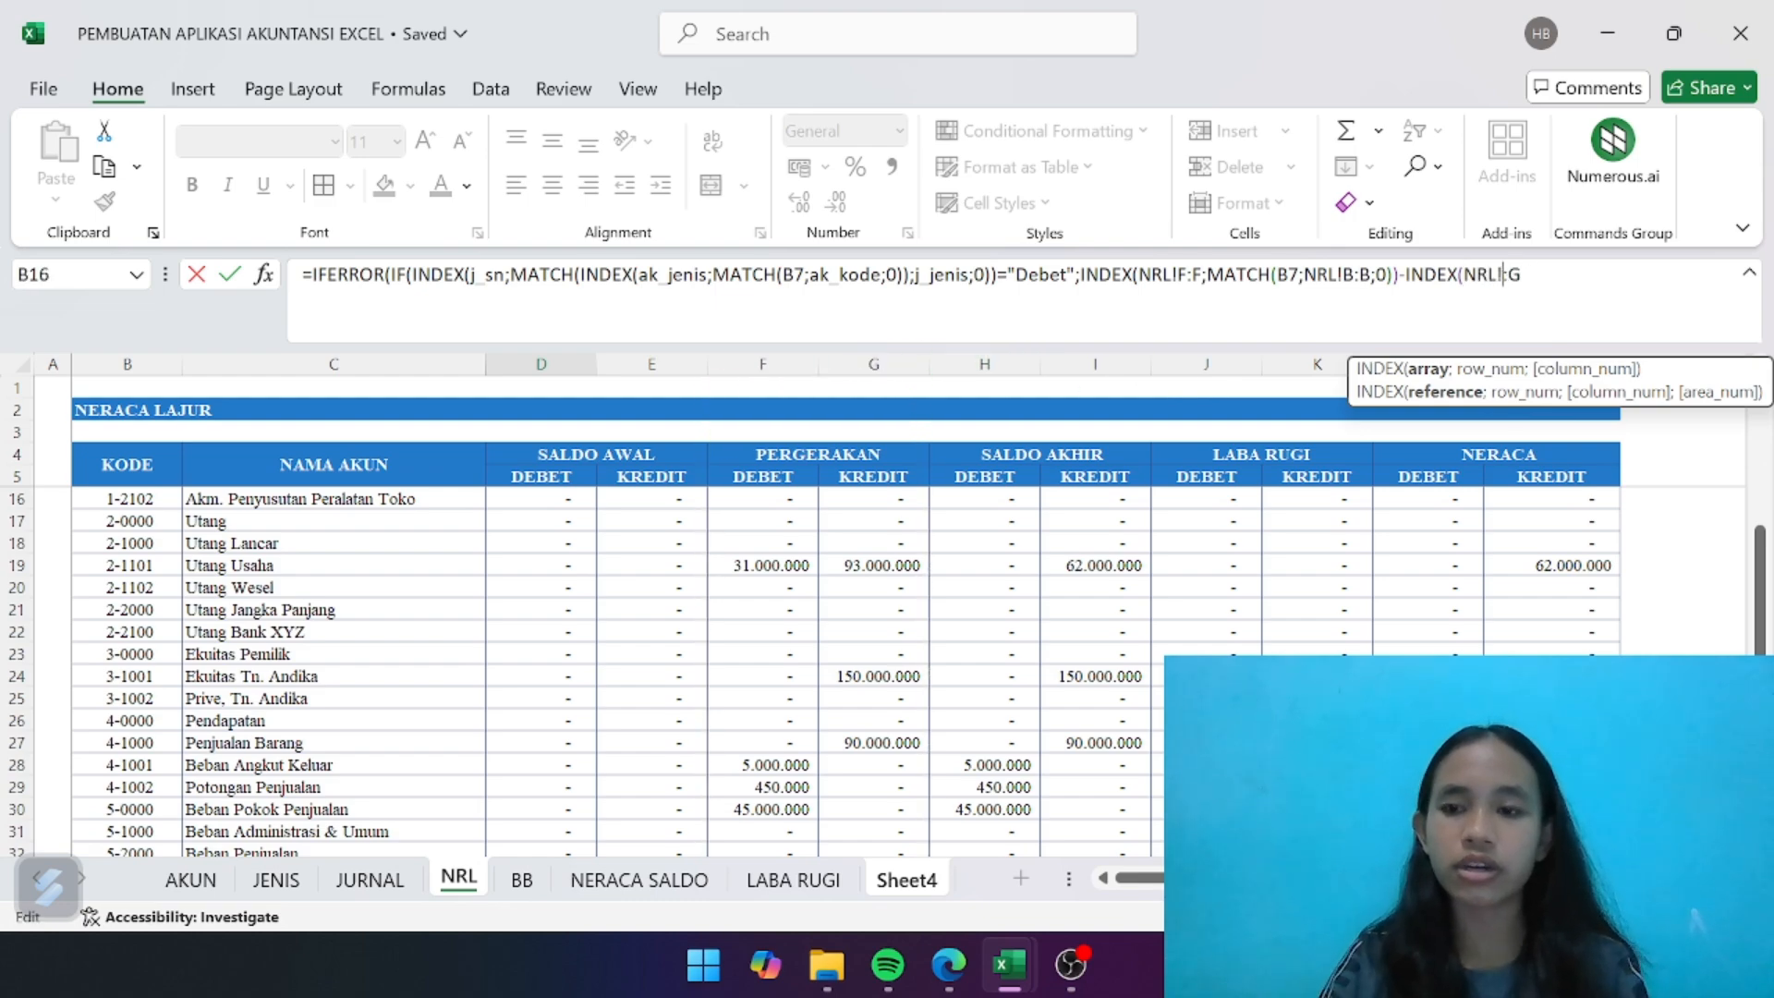
{"action": "type", "text": "G"}
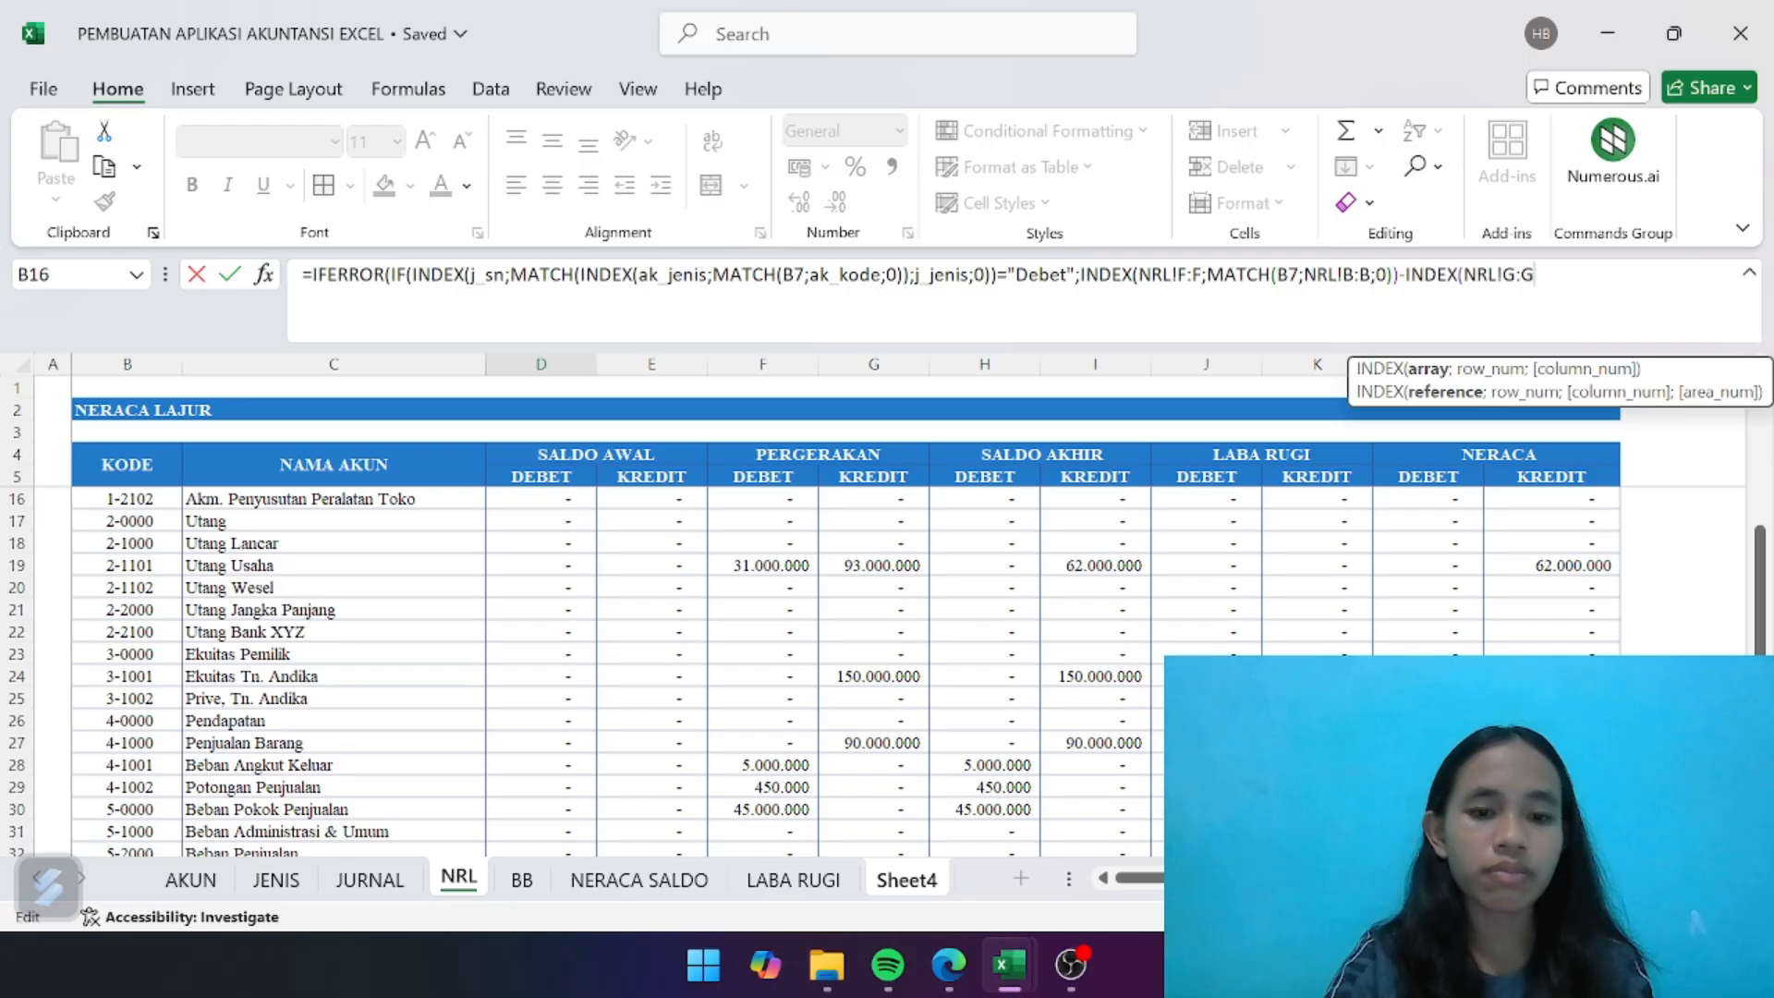
- Complete the subtracted credit lookup of the Debet branch with ;MATCH(B7;NRL!B:B;0)), matching the account code exactly
{"action": "type", "text": ";MATCH"}
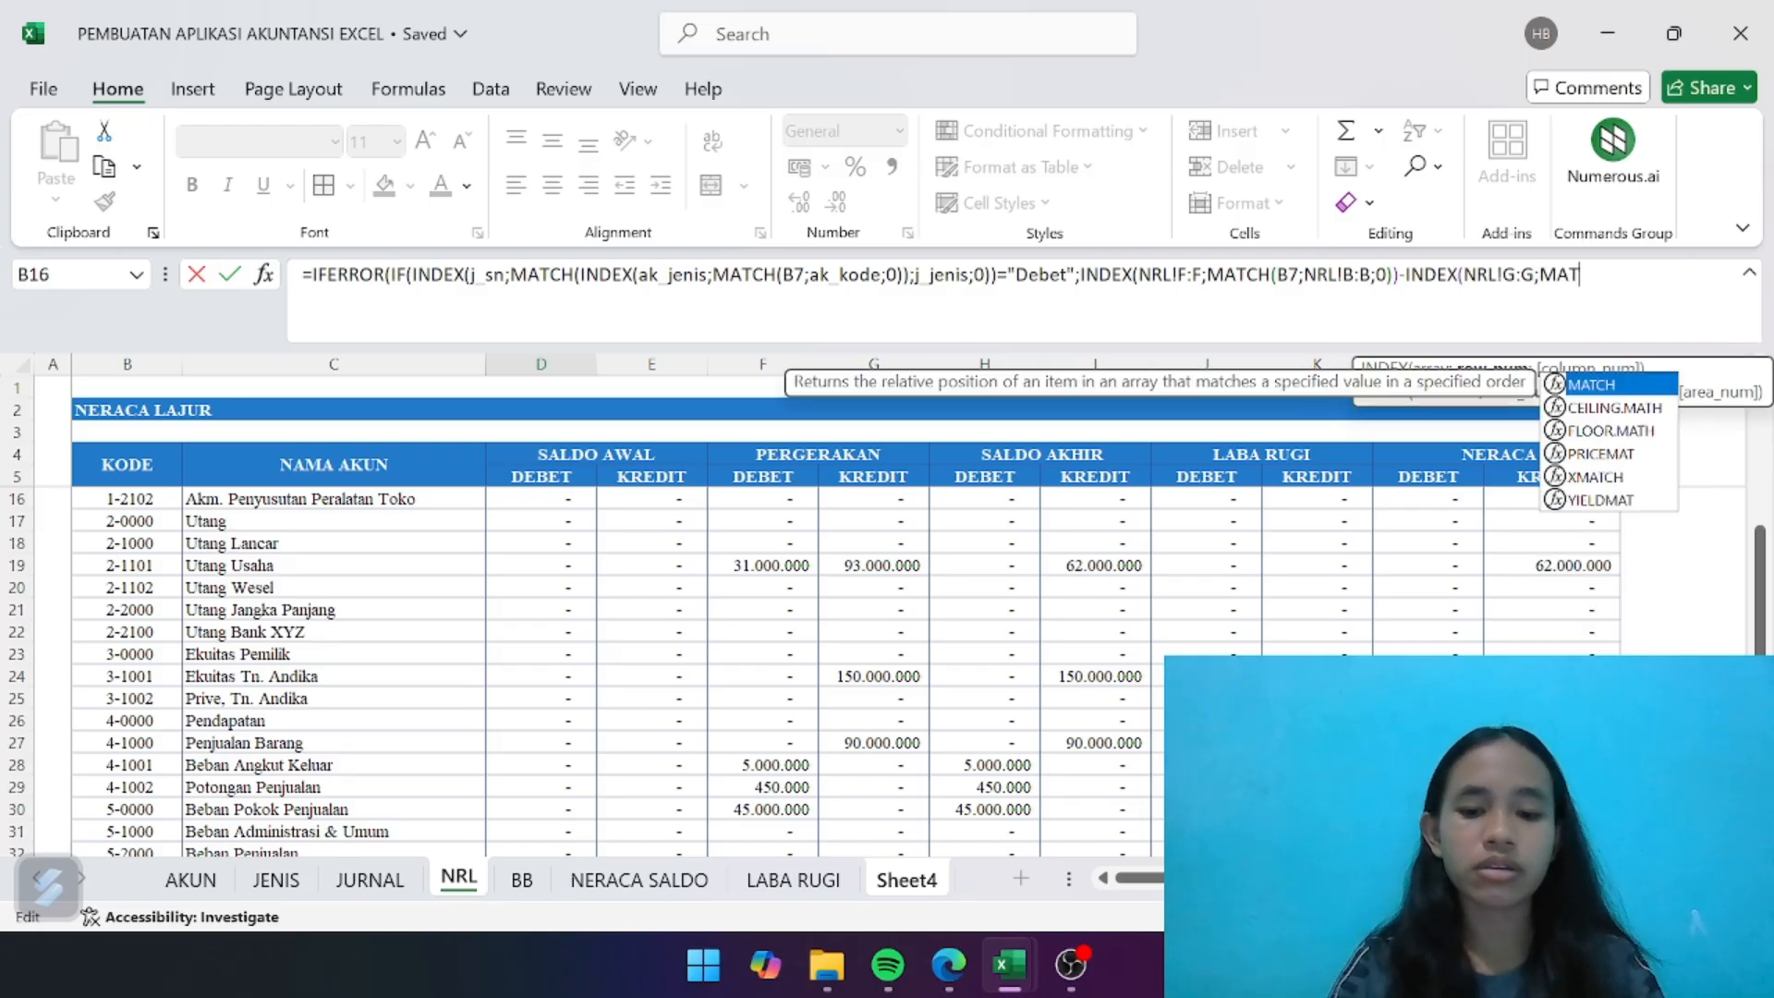
{"action": "double_click", "coordinate": [1598, 388]}
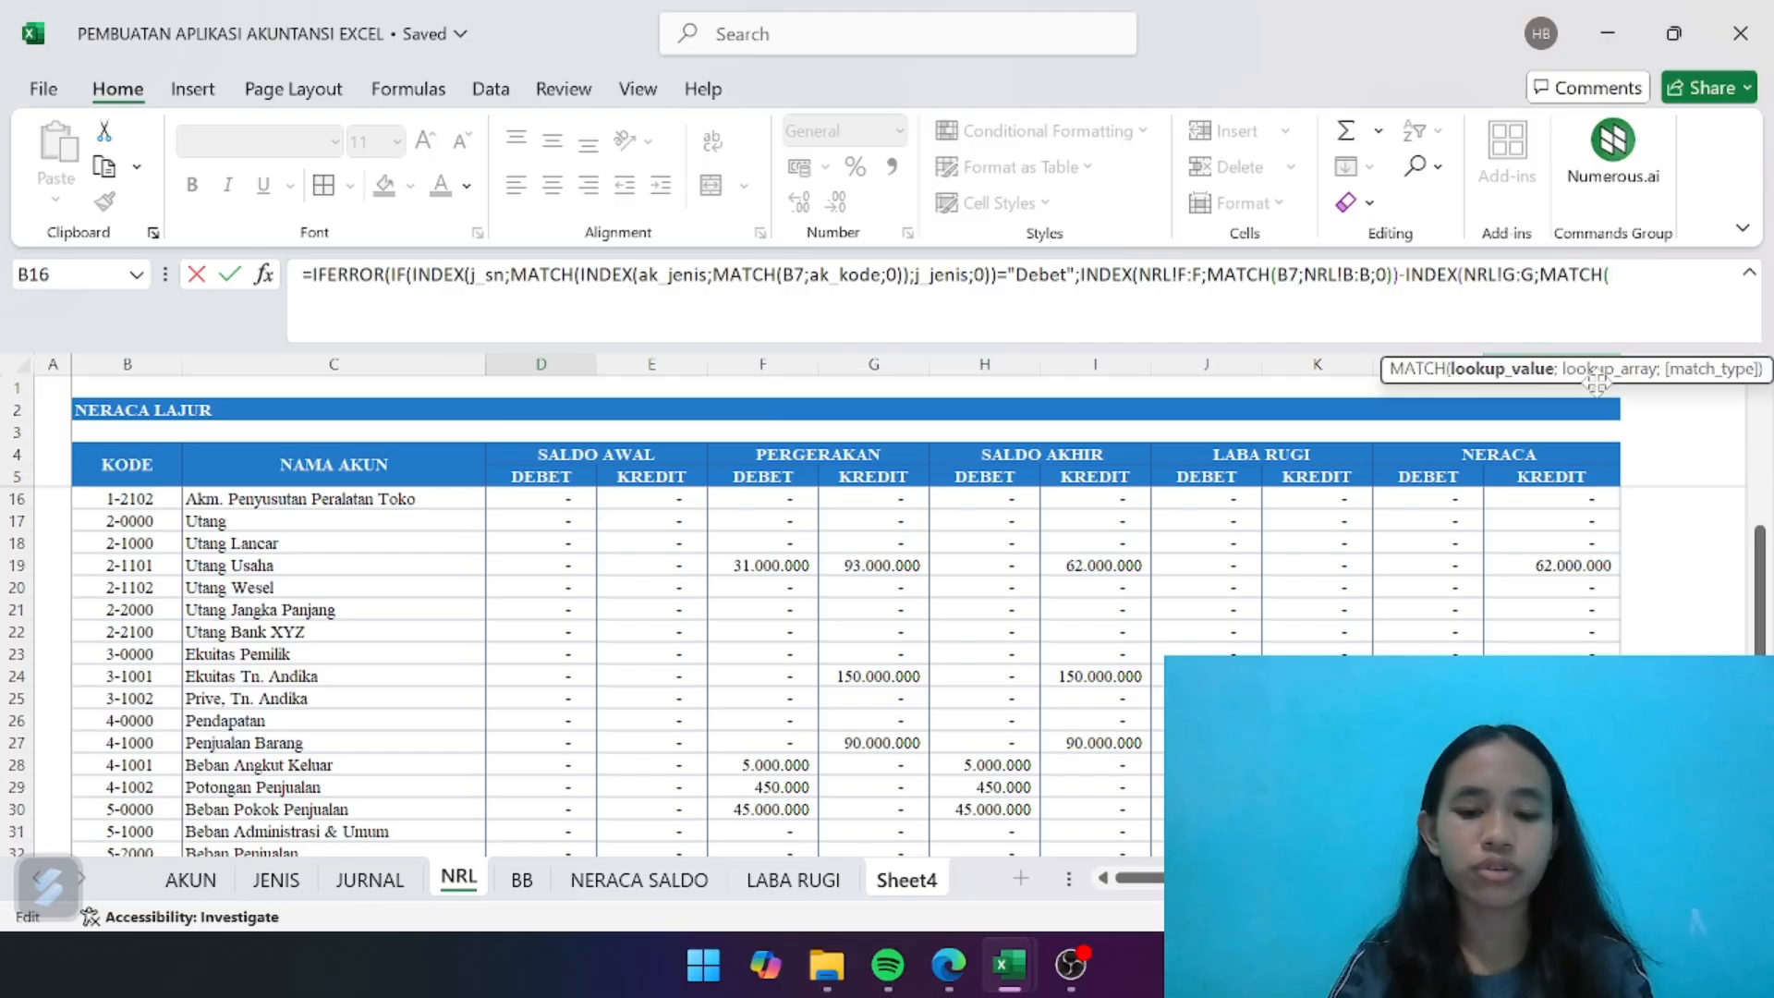
{"action": "type", "text": "B7;"}
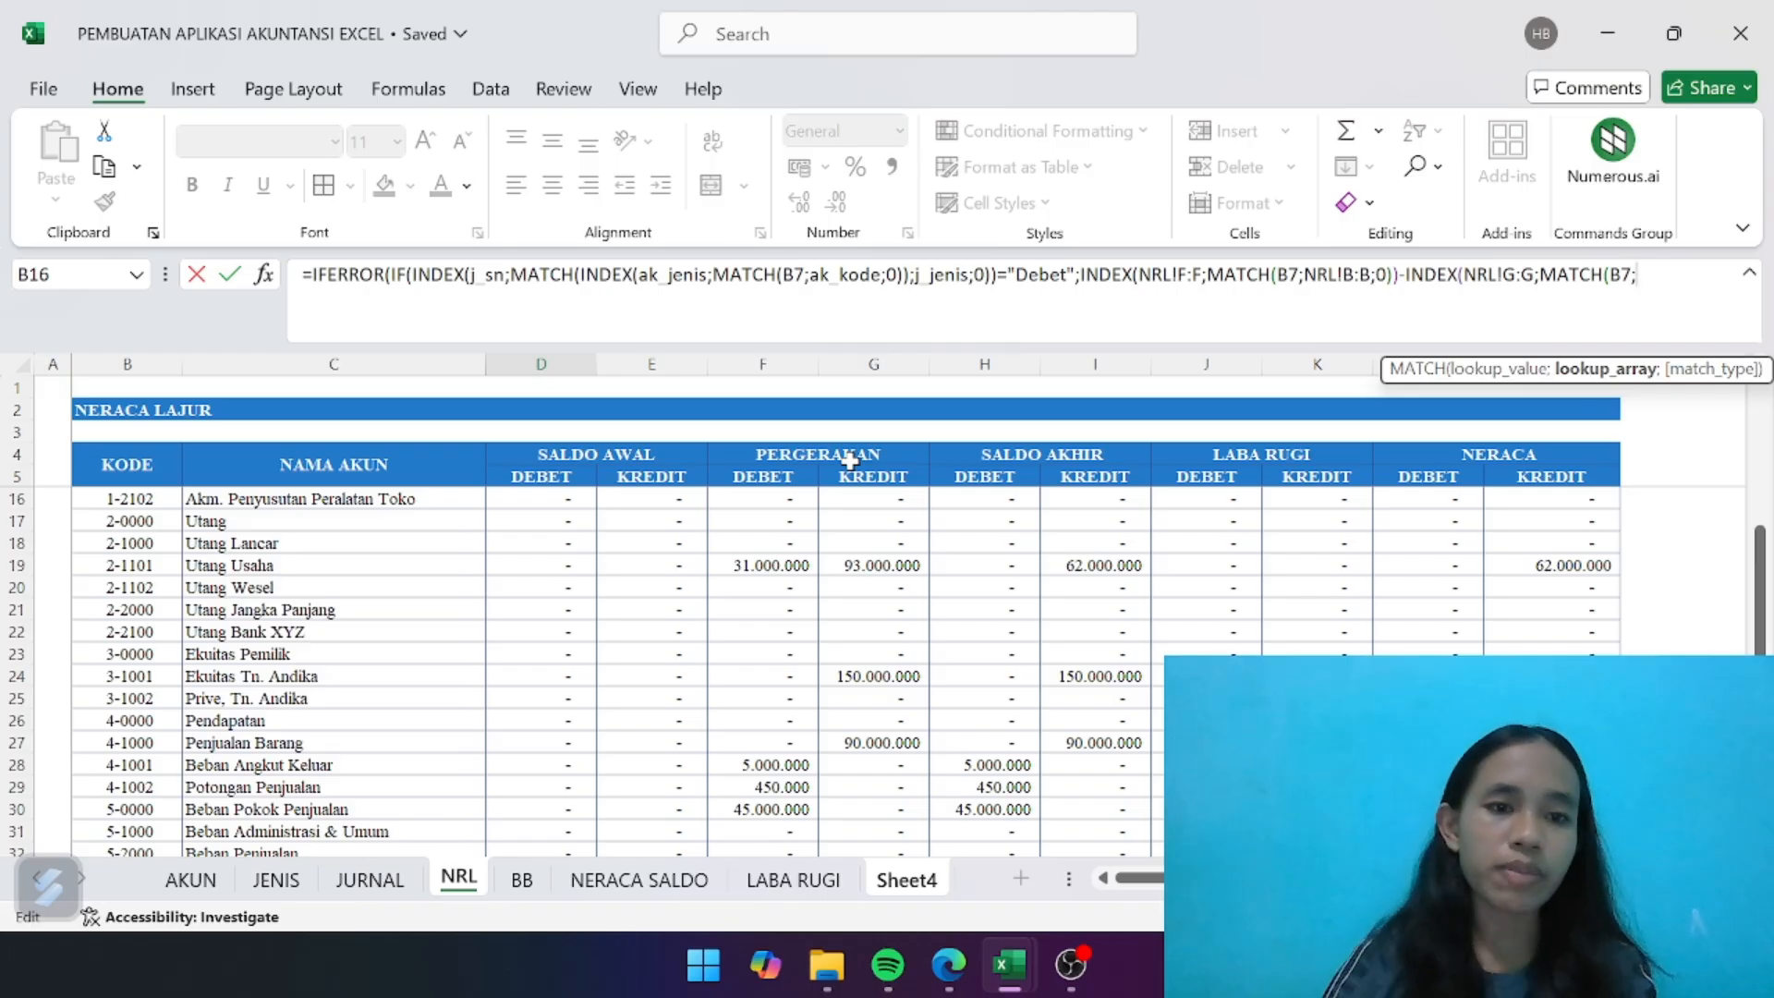
{"action": "left_click", "coordinate": [132, 365]}
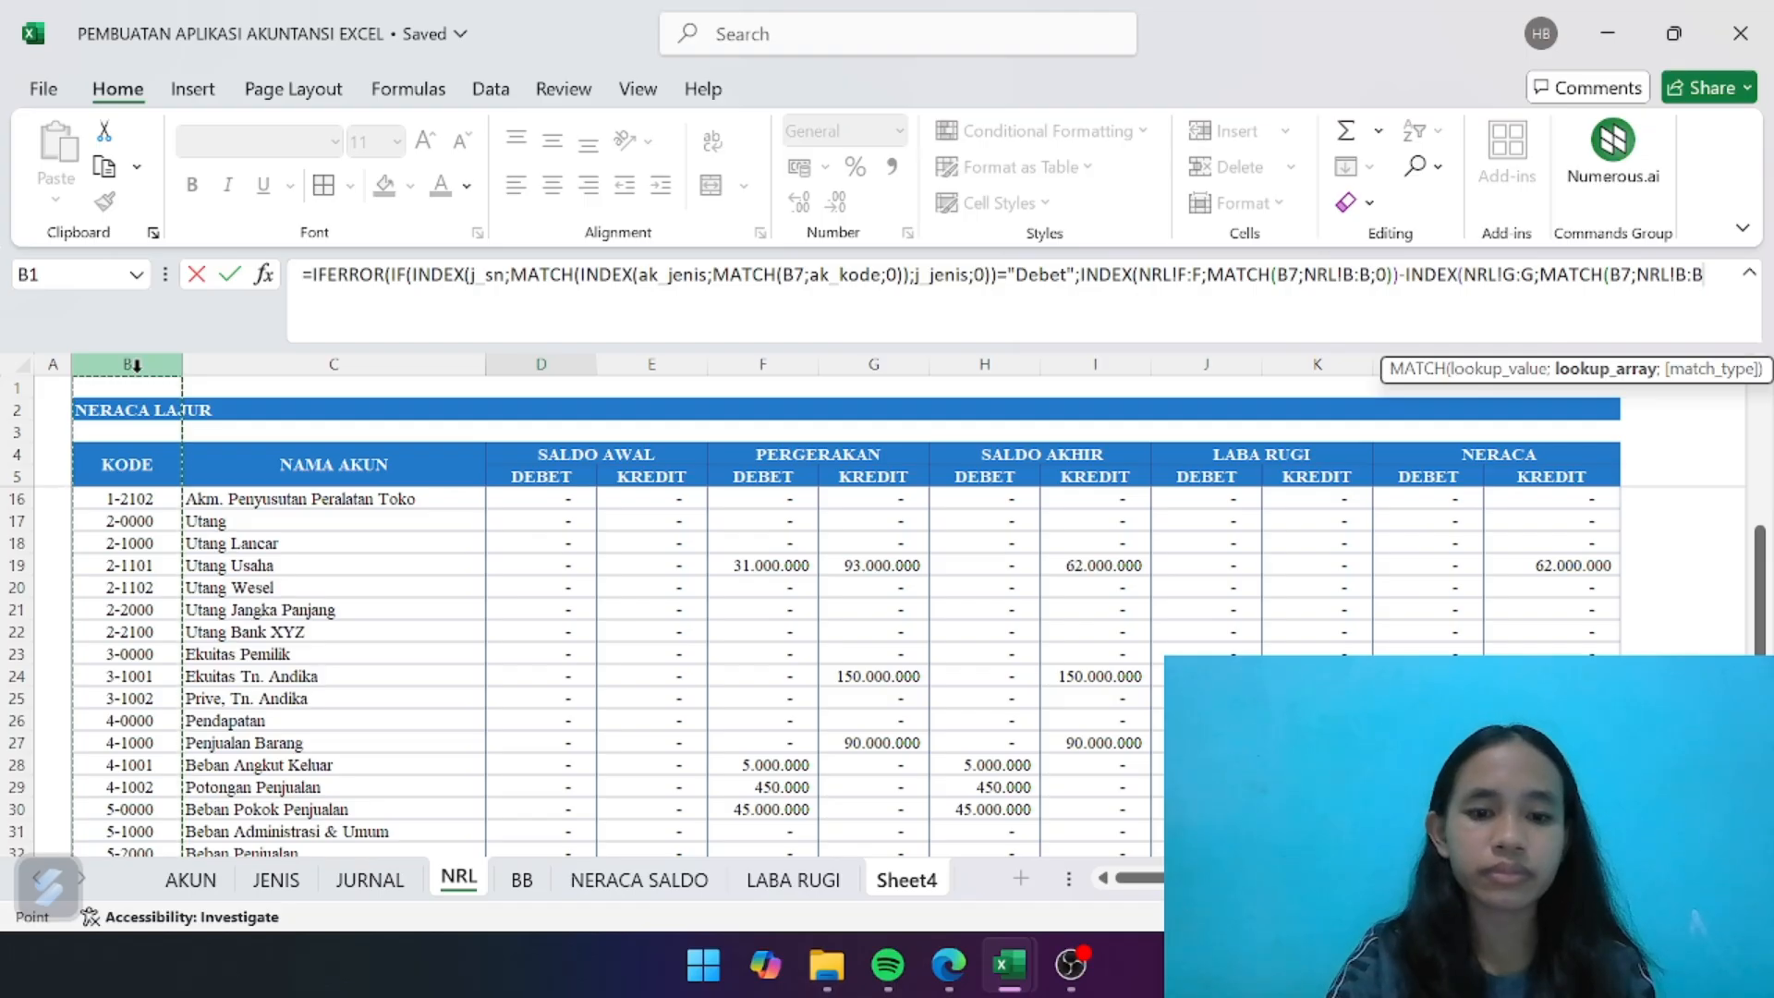
{"action": "type", "text": ";0)"}
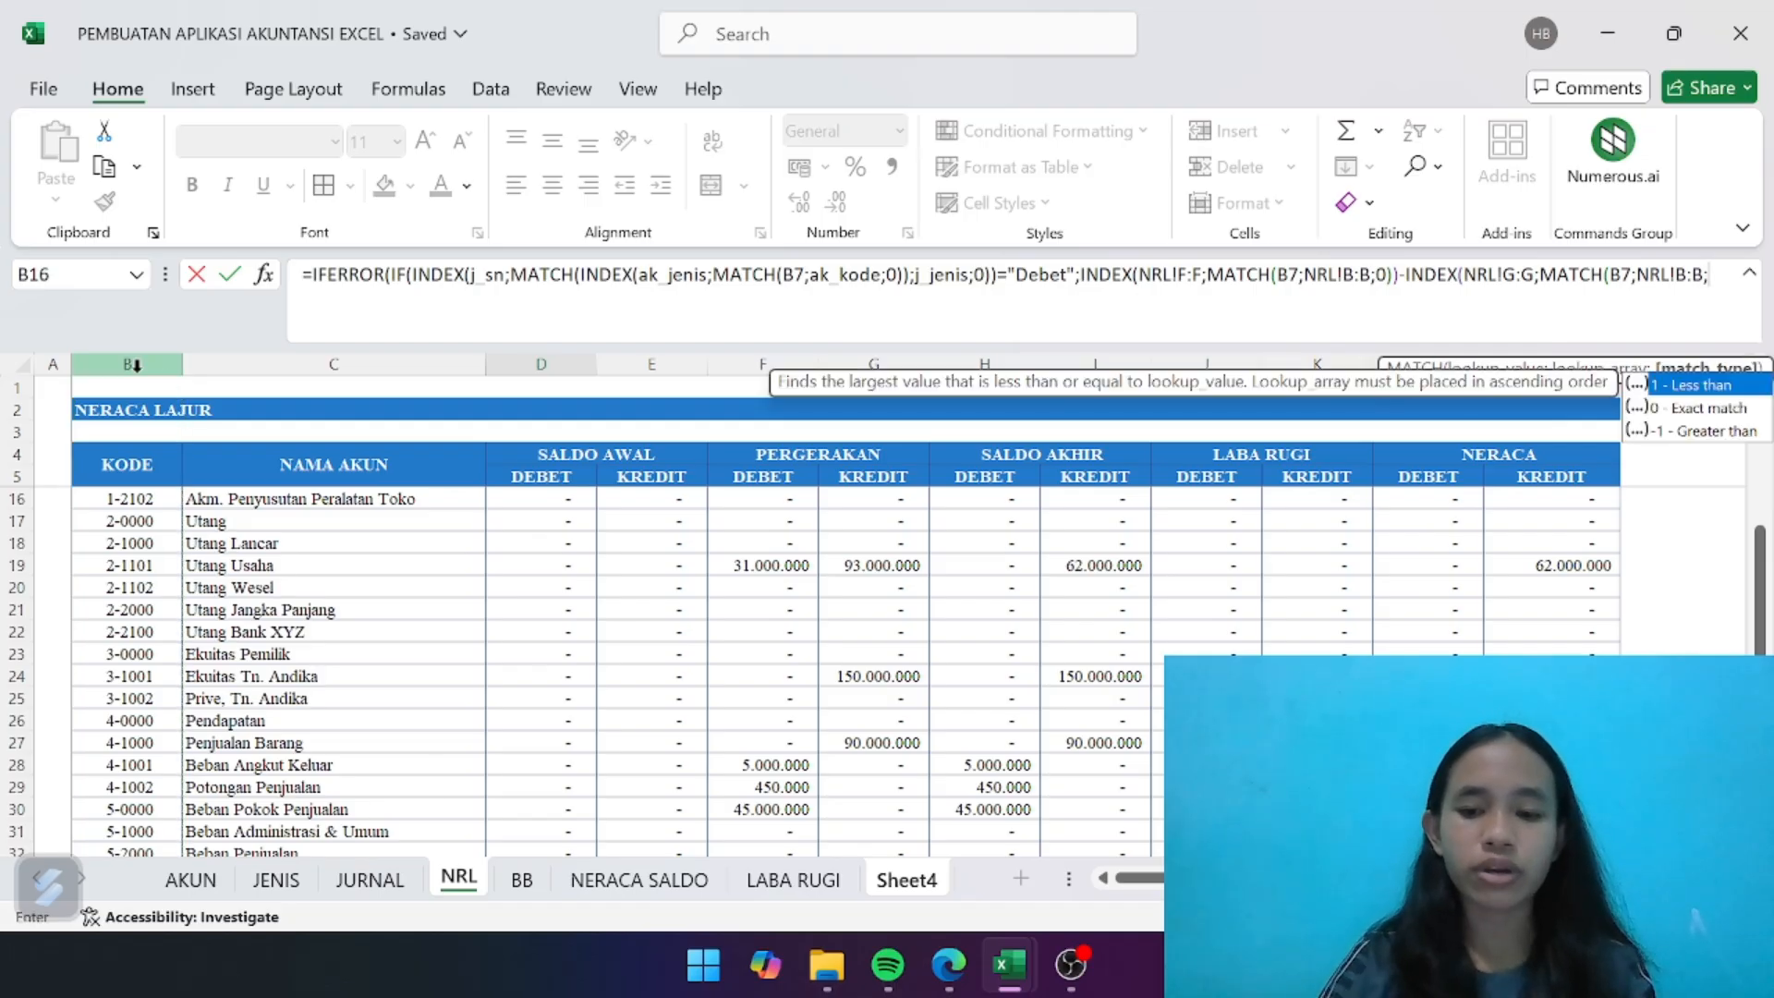
{"action": "type", "text": ")"}
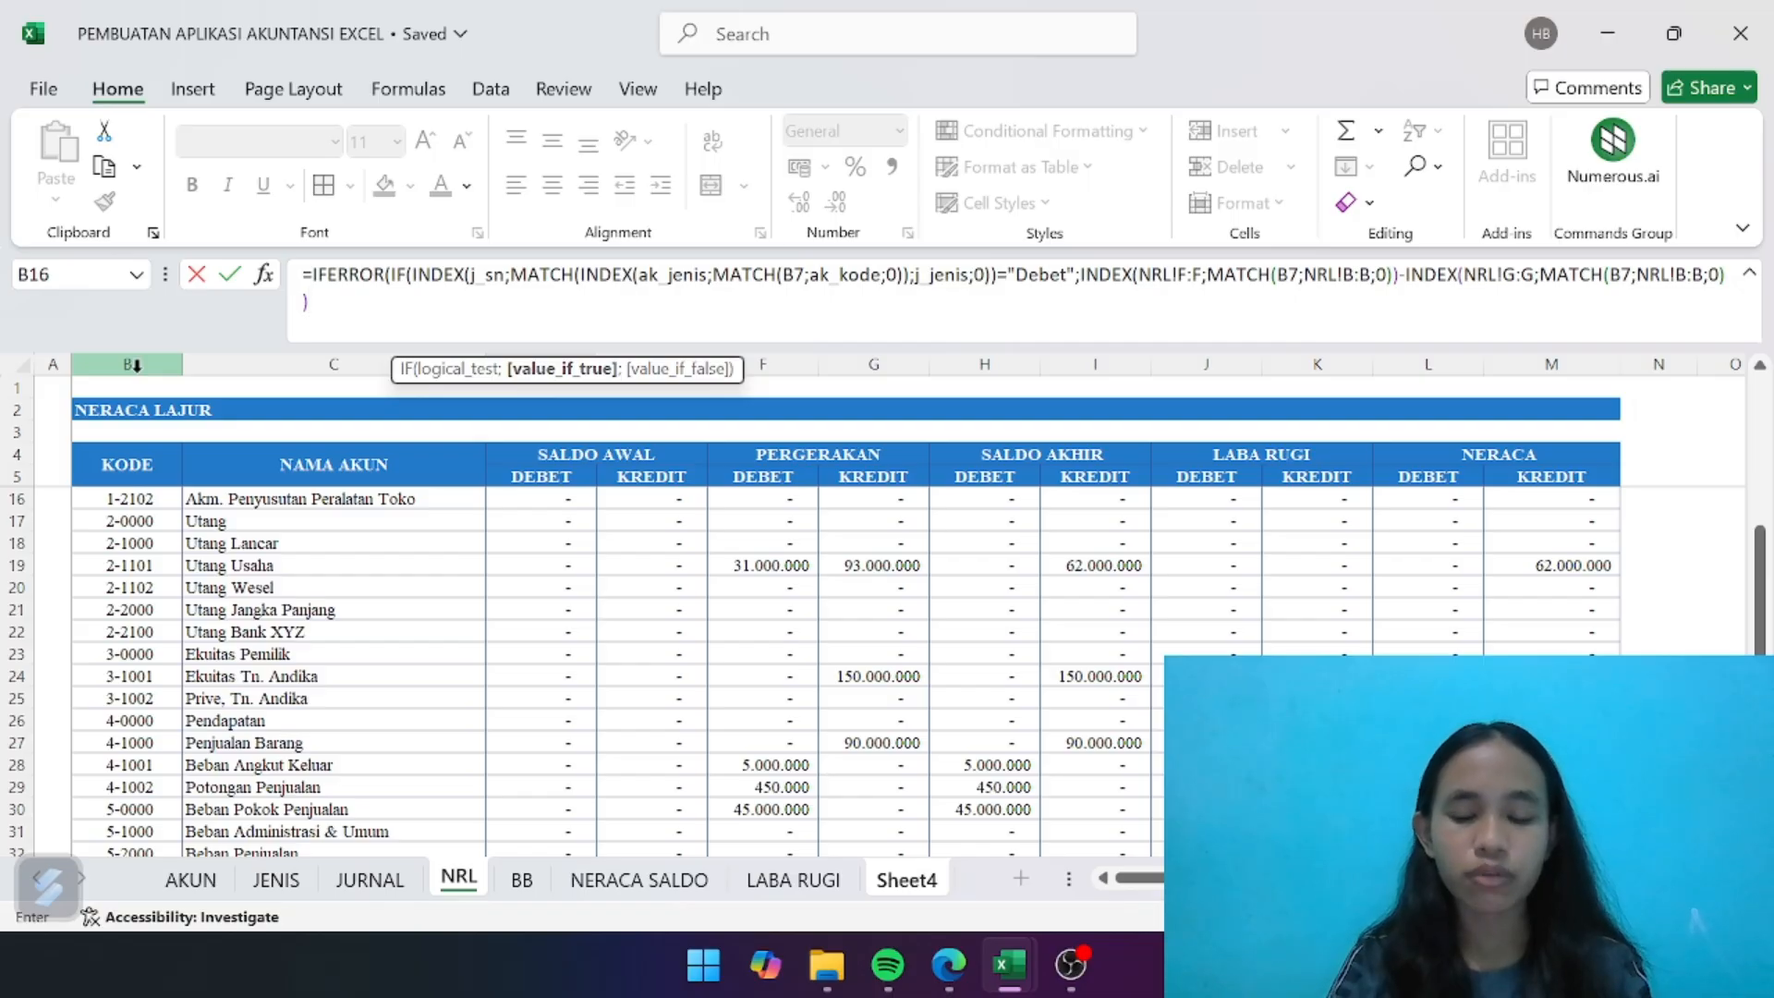
- Begin the formula's value-if-false branch with ;INDEX(NRL!G:G, using the NRL sheet's PERGERAKAN credit column
{"action": "type", "text": ";INDE"}
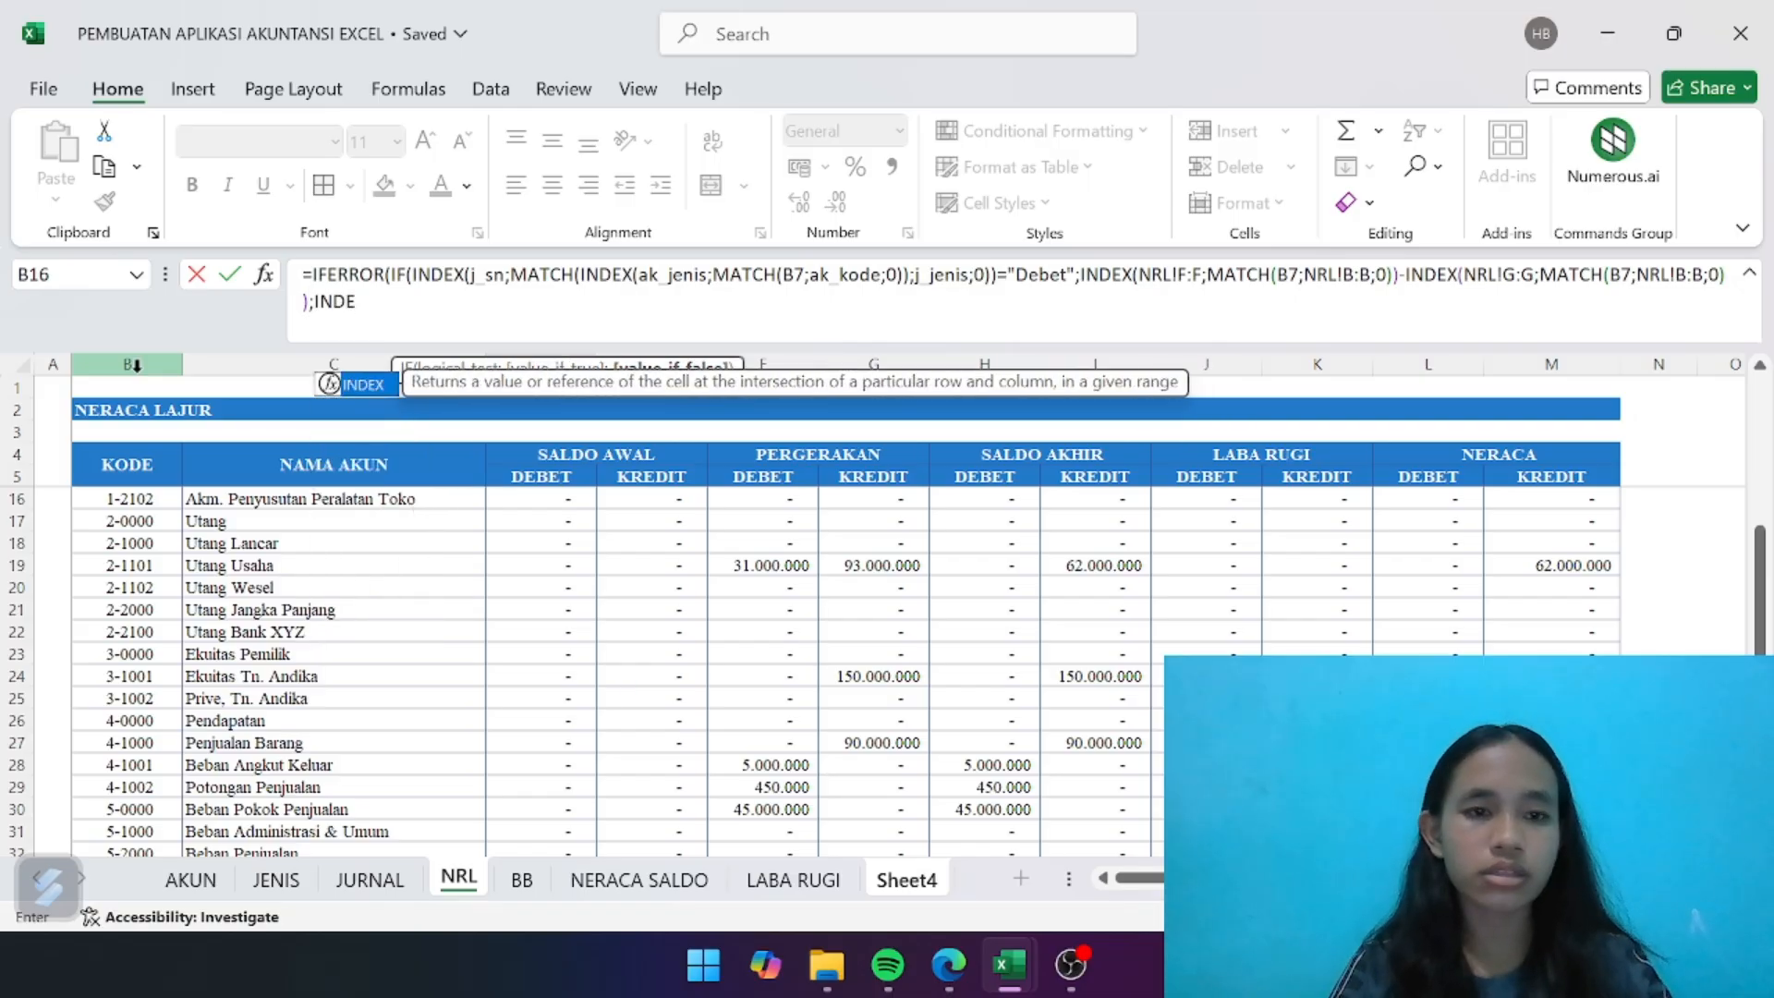
{"action": "double_click", "coordinate": [370, 384]}
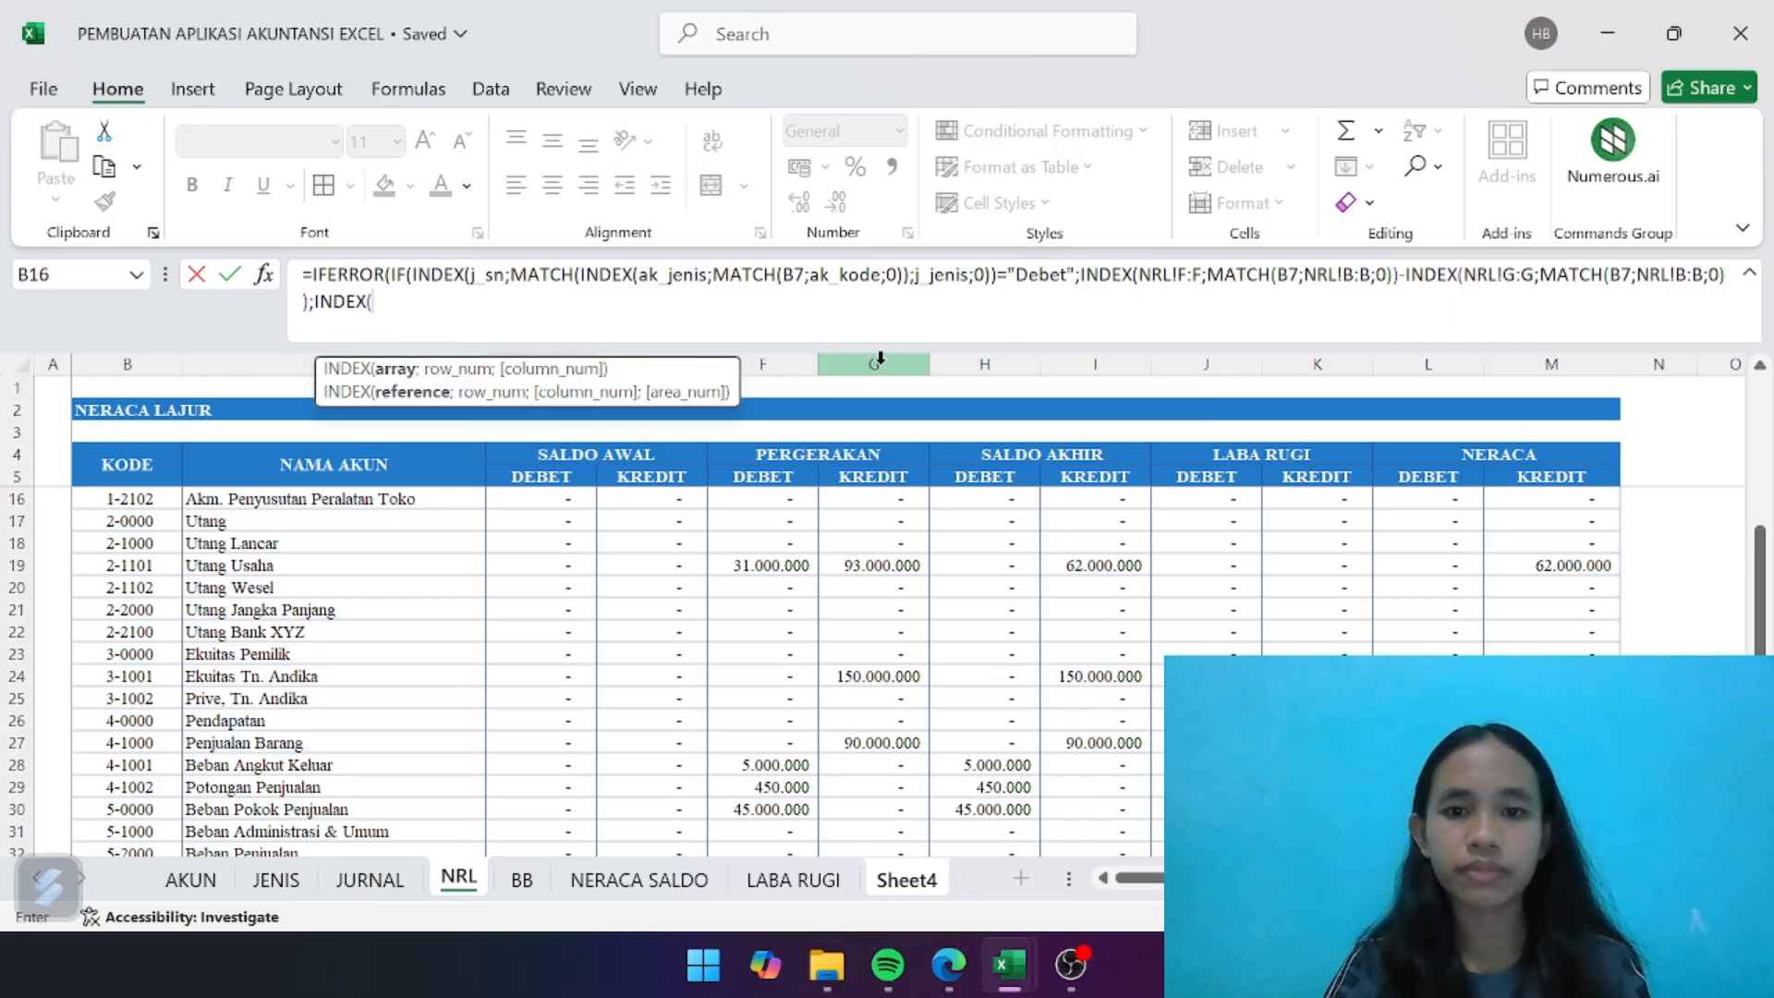
{"action": "left_click_drag", "start_coordinate": [762, 363], "coordinate": [877, 363]}
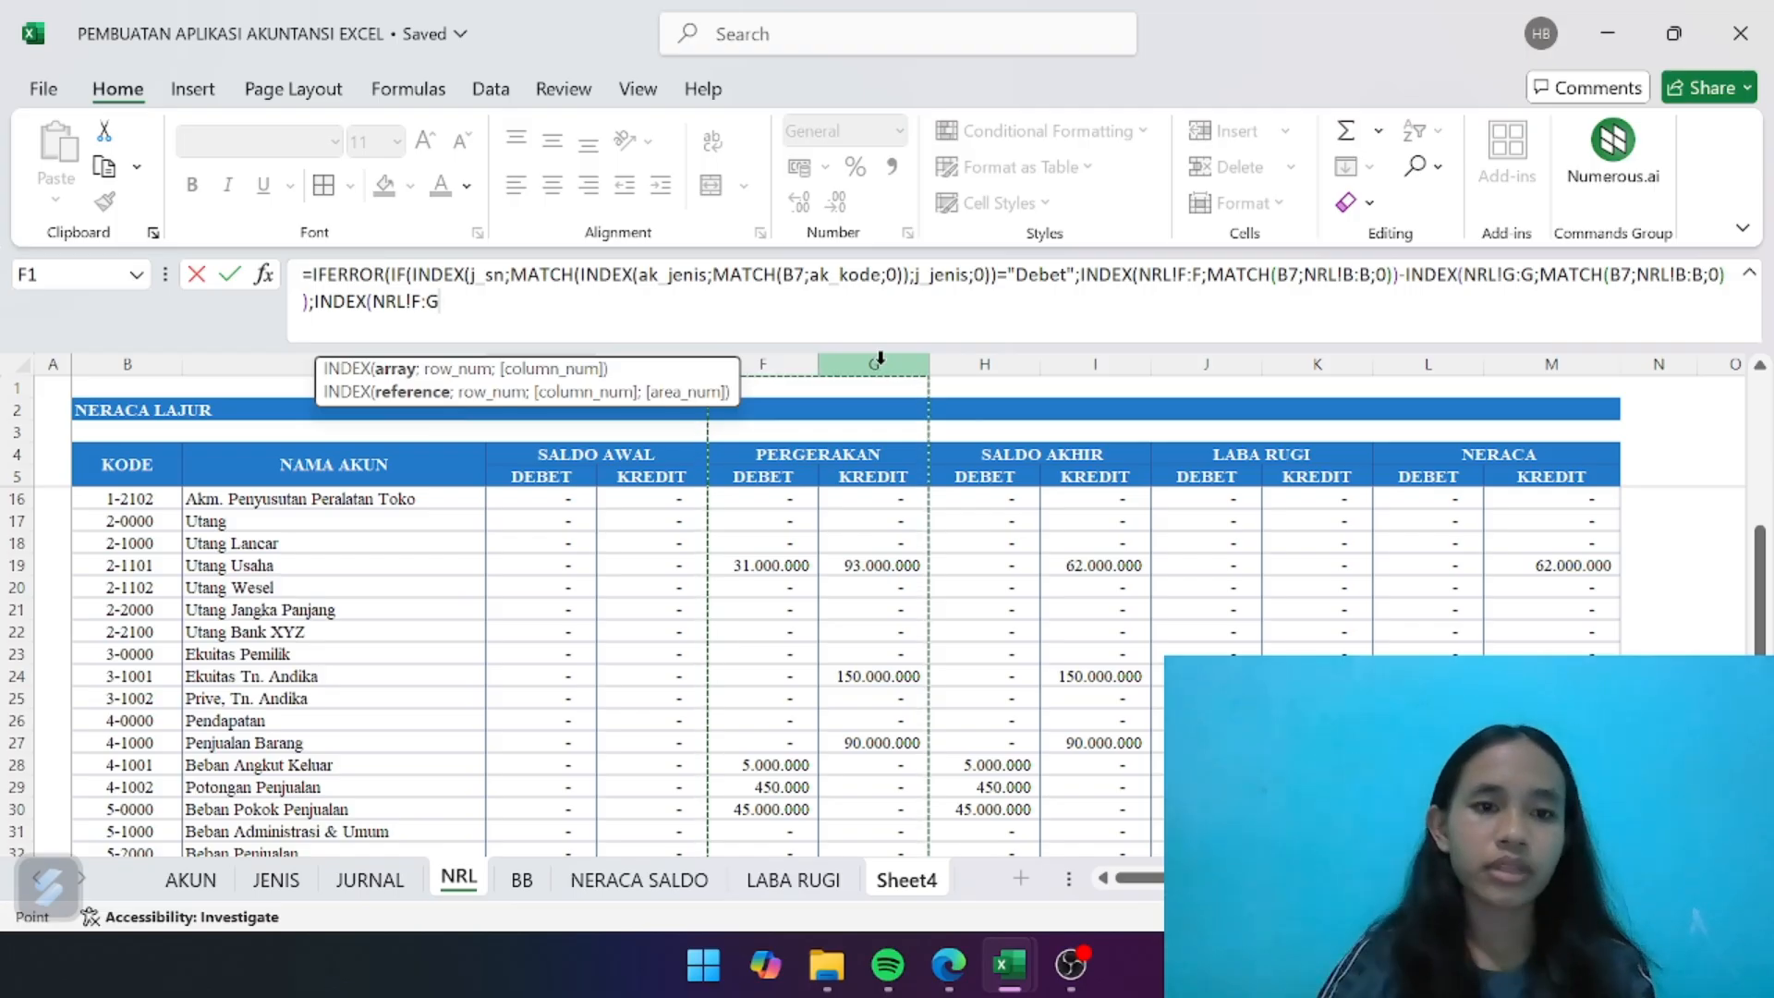
{"action": "left_click", "coordinate": [423, 302]}
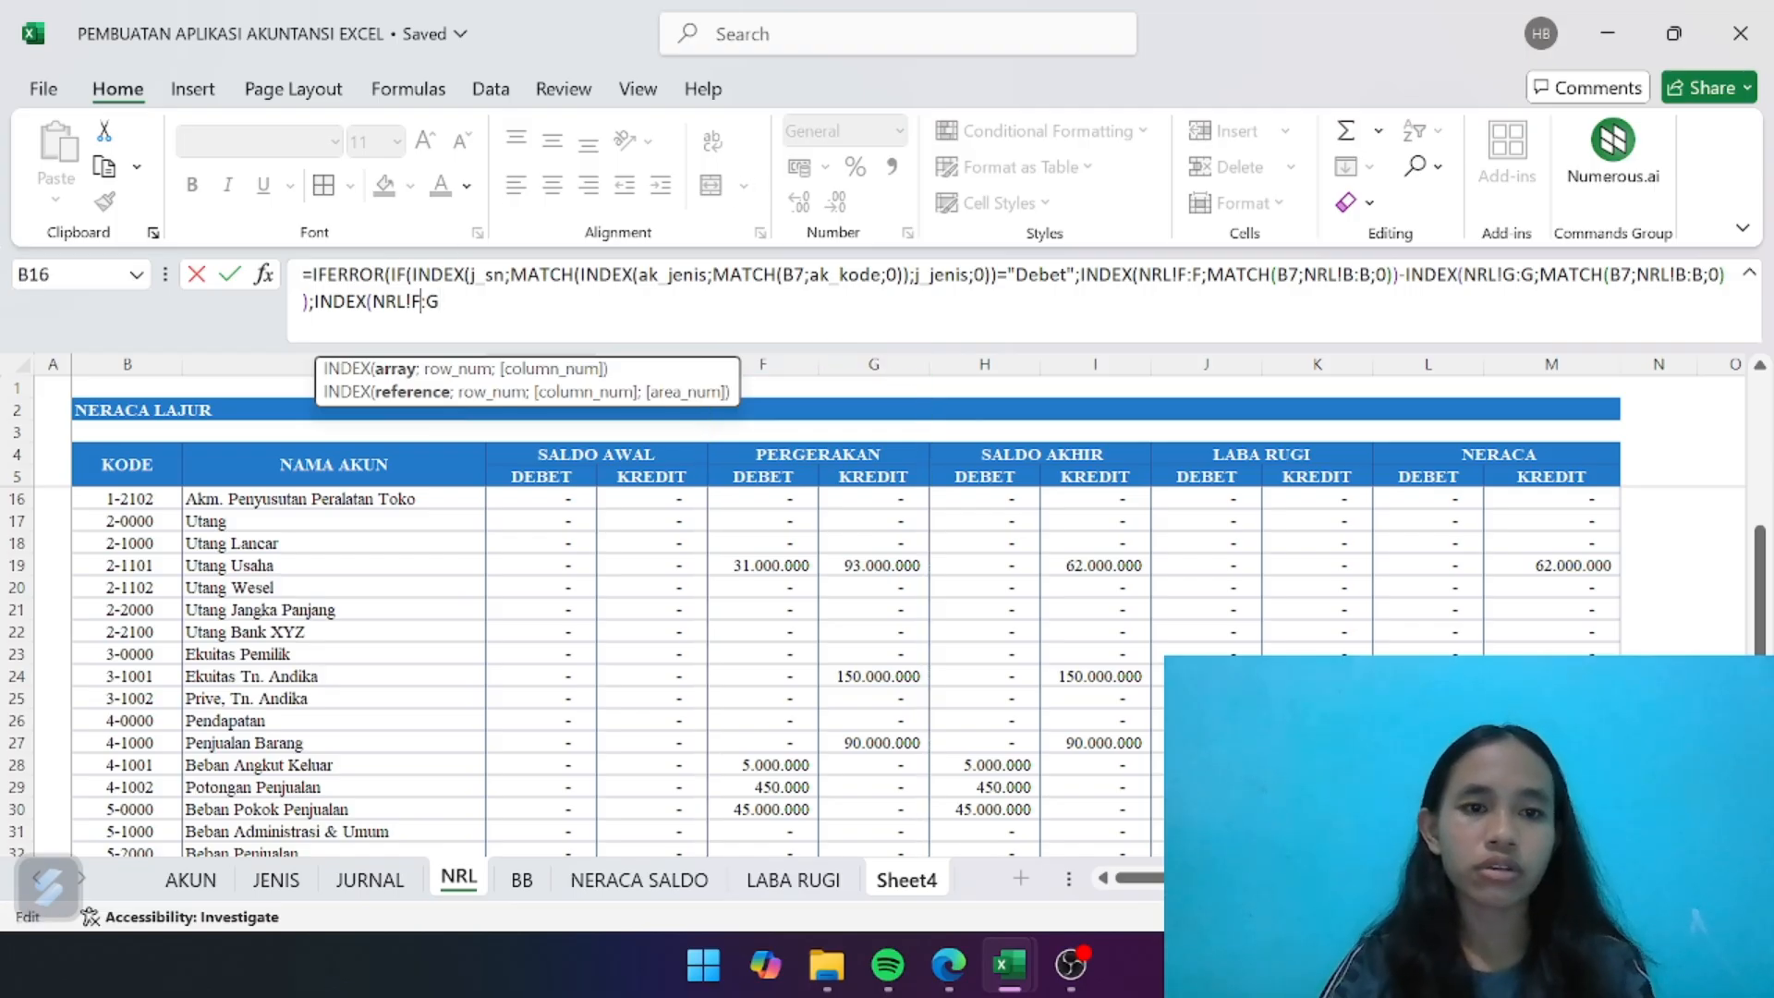
{"action": "key", "text": "BackSpace"}
{"action": "type", "text": "G"}
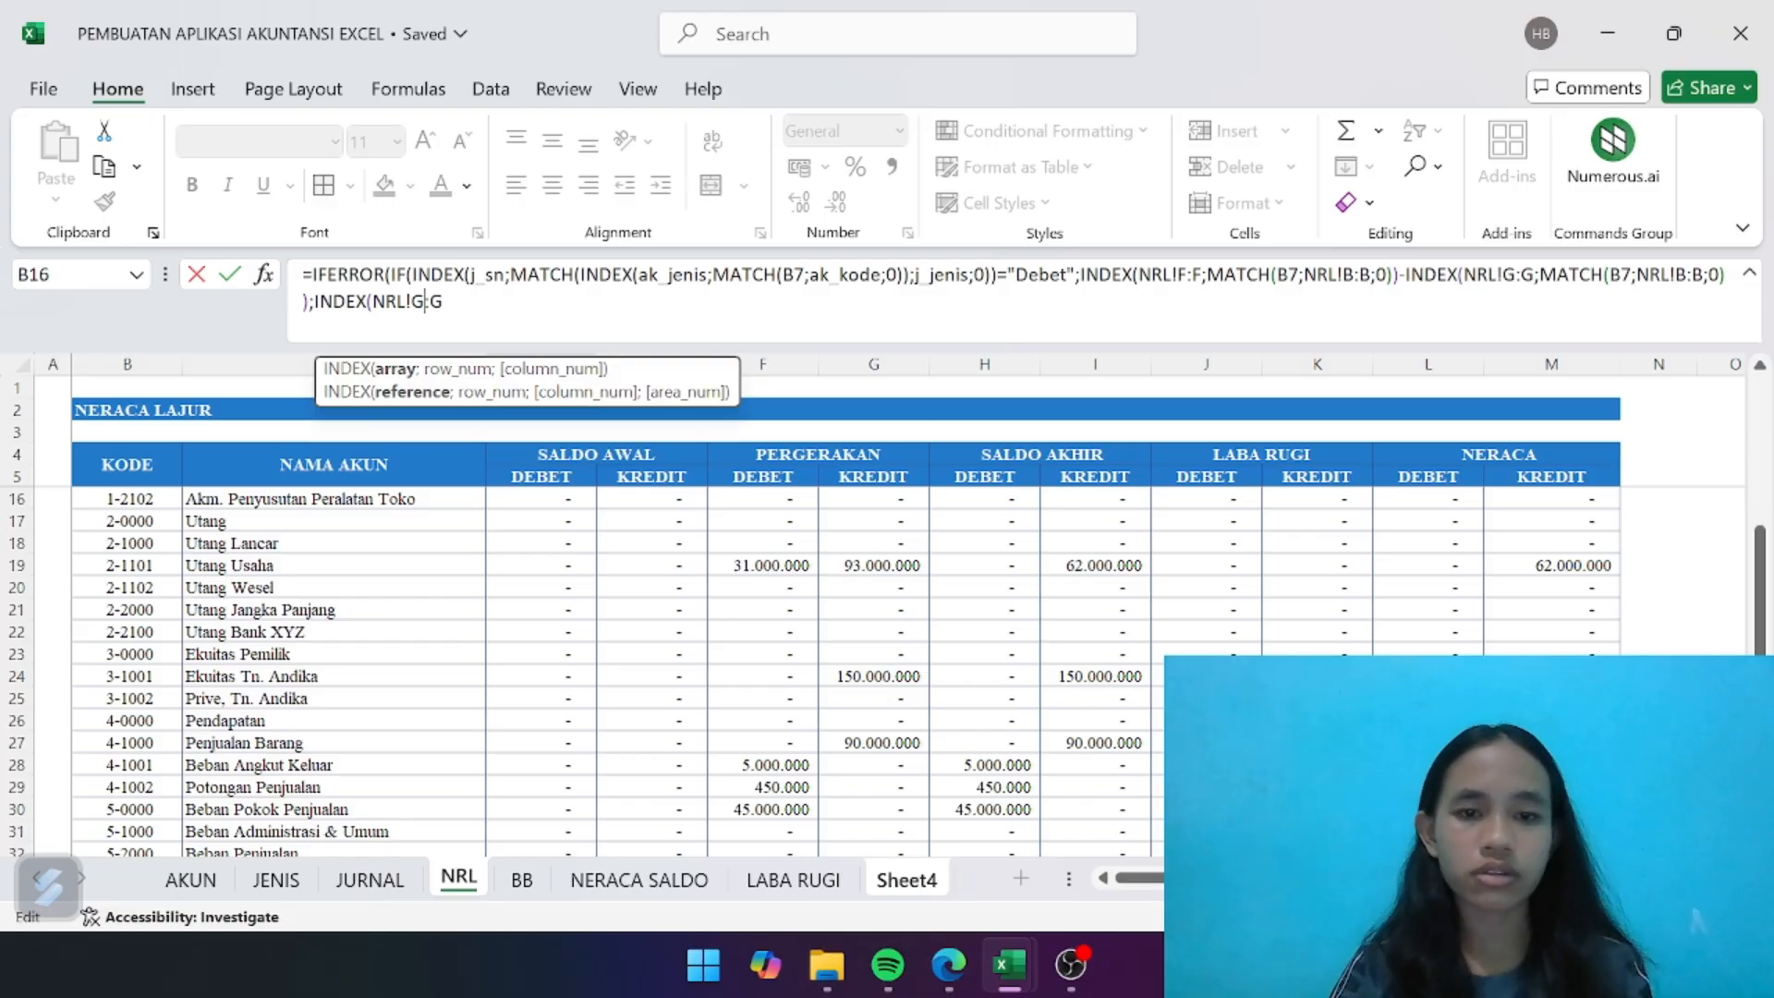
{"action": "type", "text": ";MATCH"}
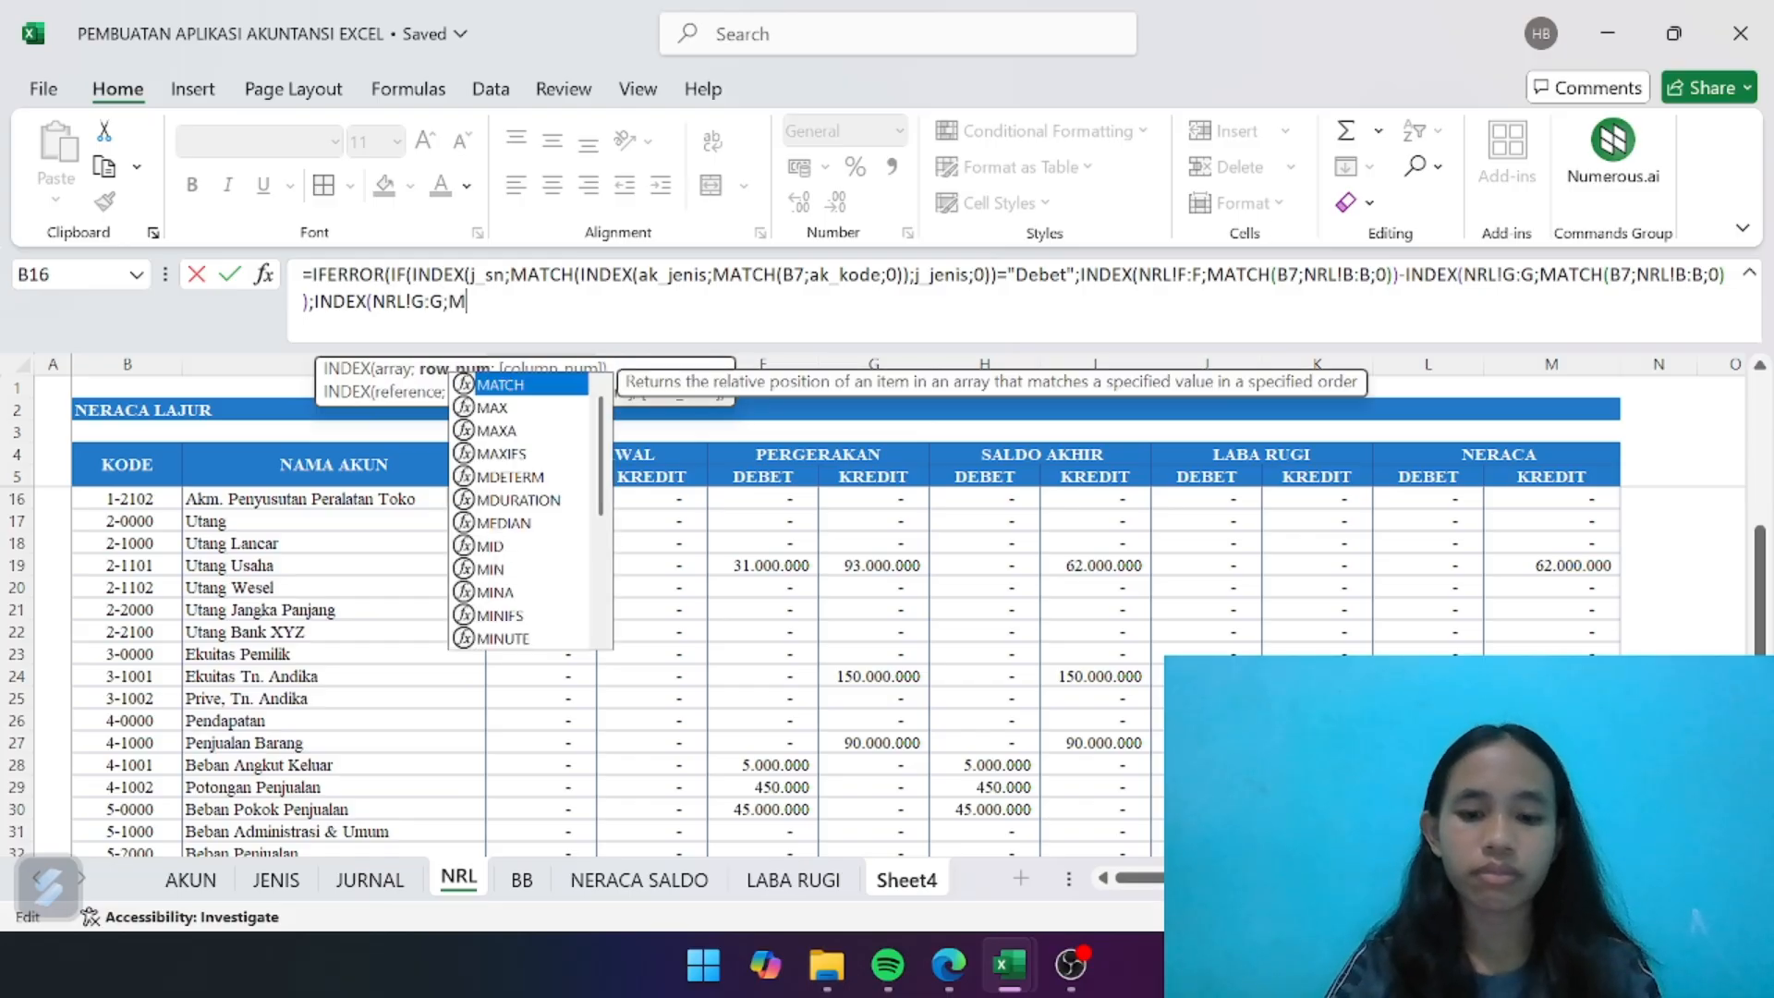
- Finish the credit lookup in the value-if-false branch with ;MATCH(B7;NRL!B:B;0)) against the NRL sheet's KODE column
{"action": "double_click", "coordinate": [517, 384]}
{"action": "type", "text": "B"}
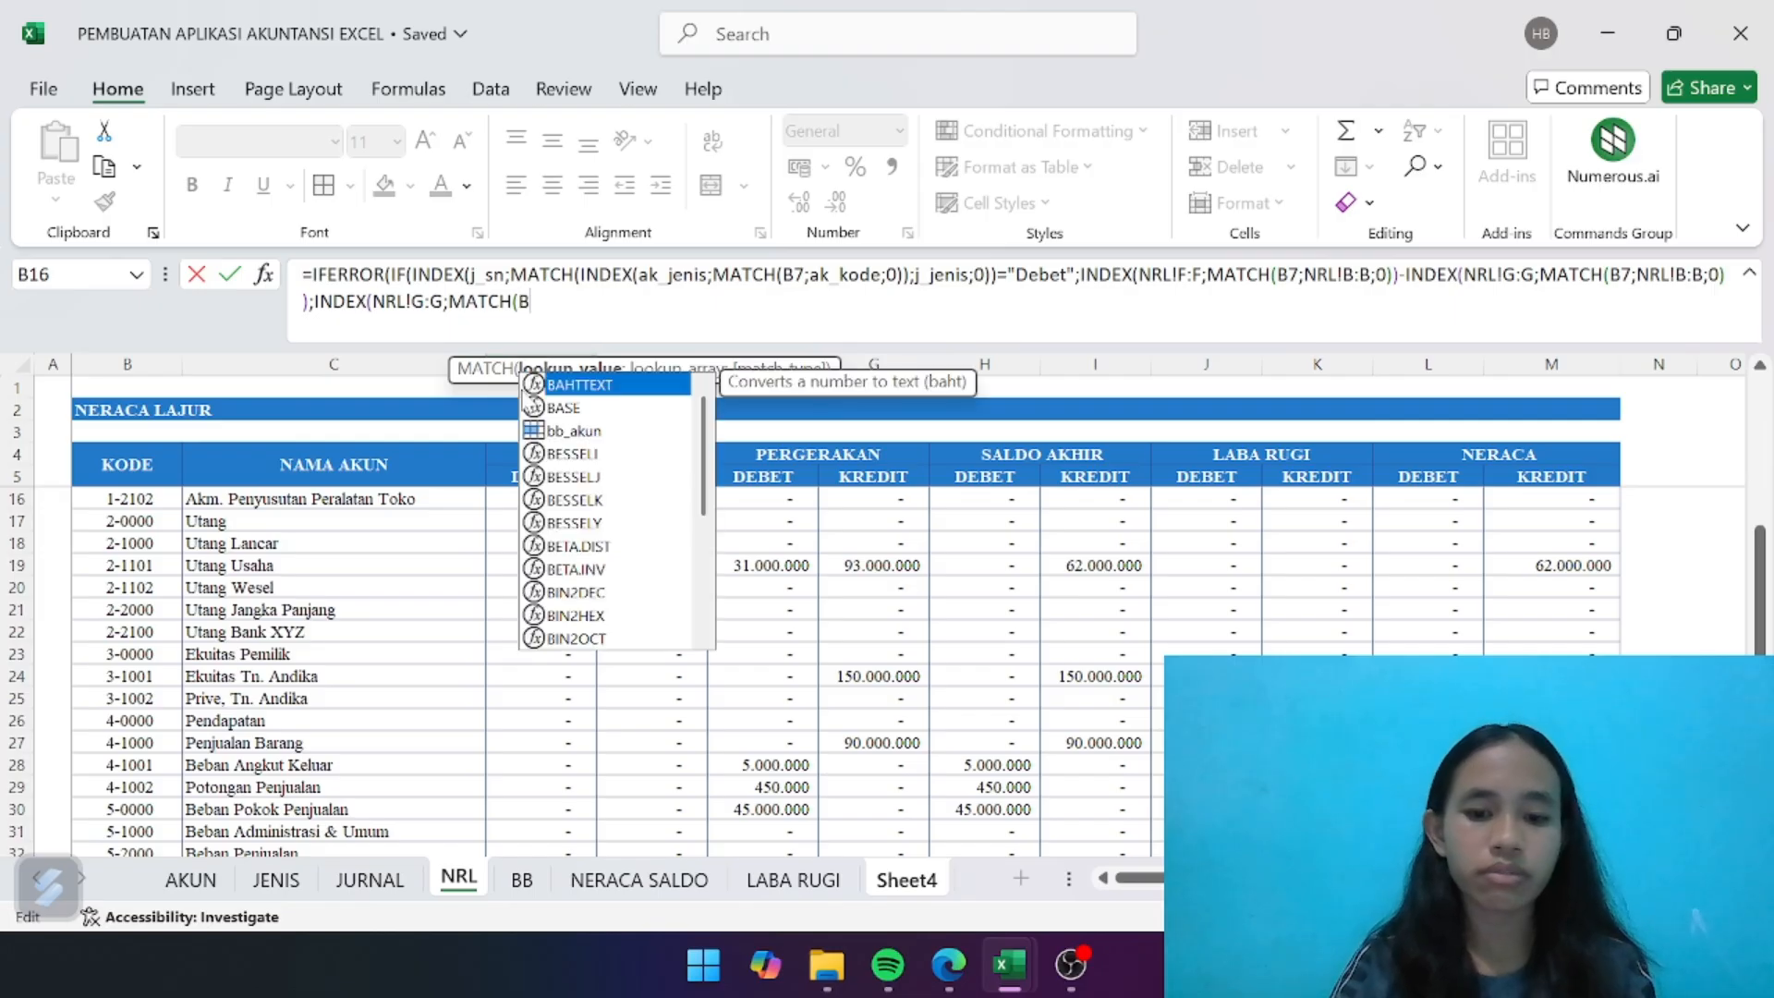
{"action": "type", "text": "7;"}
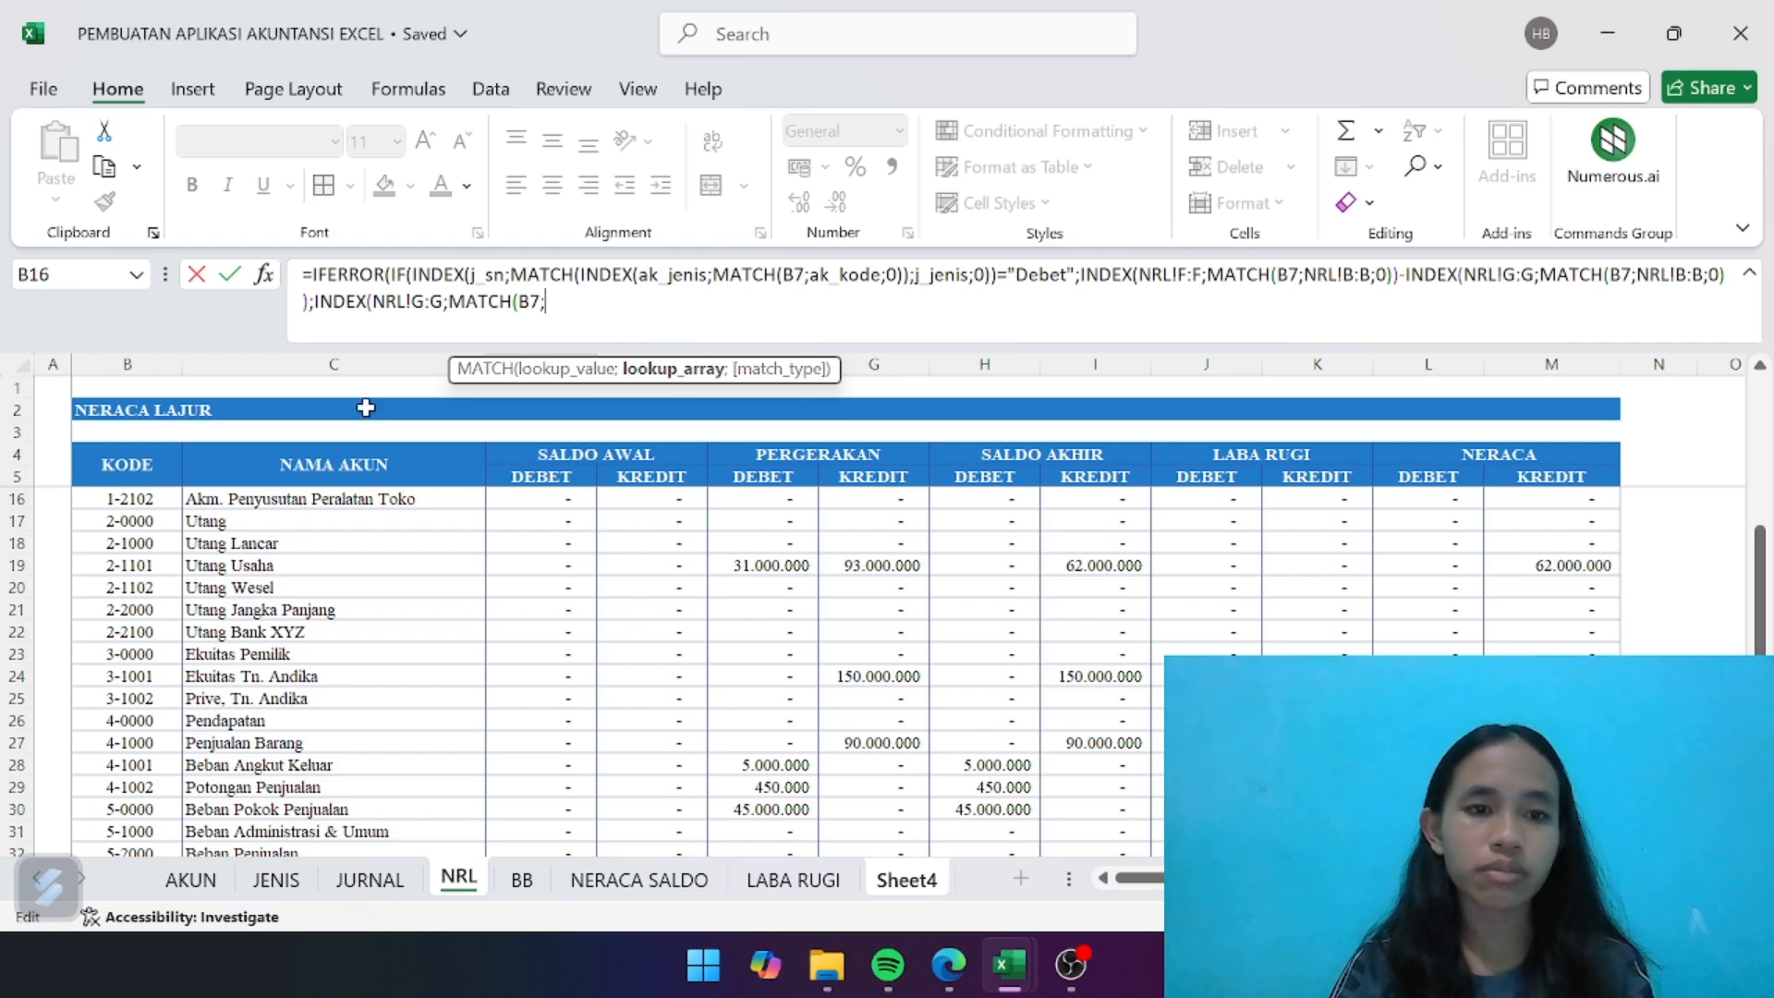
{"action": "left_click", "coordinate": [111, 366]}
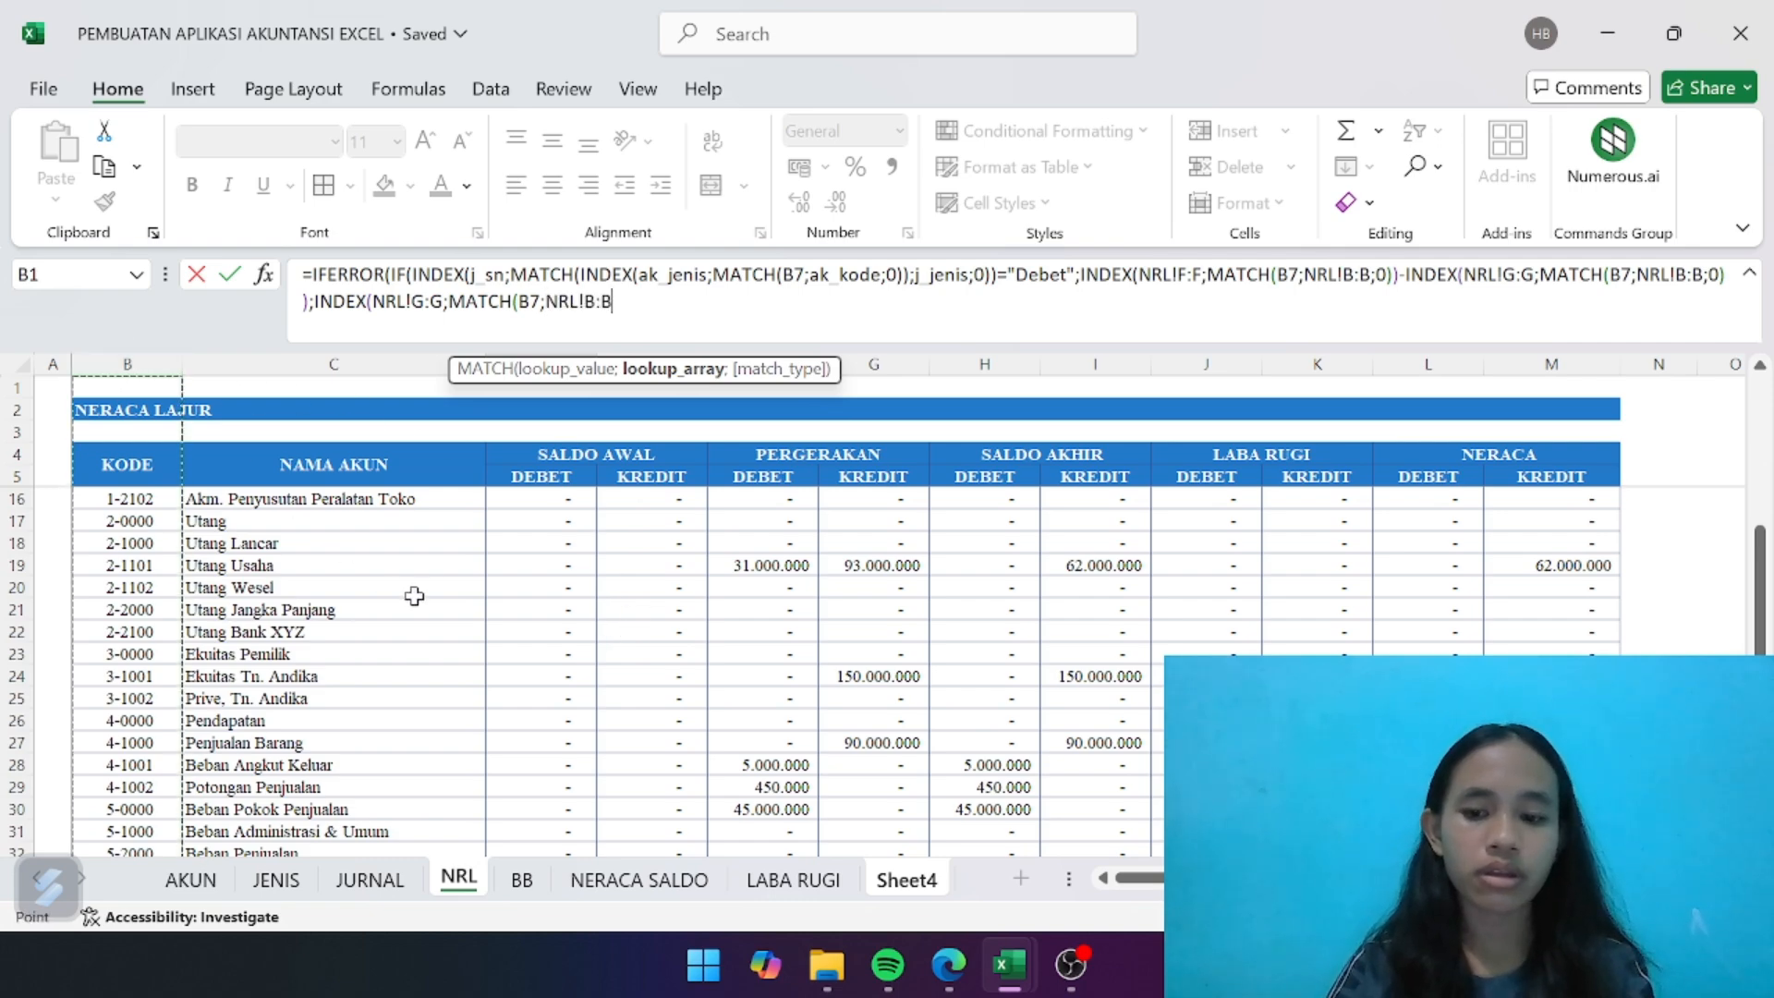
{"action": "type", "text": ";0"}
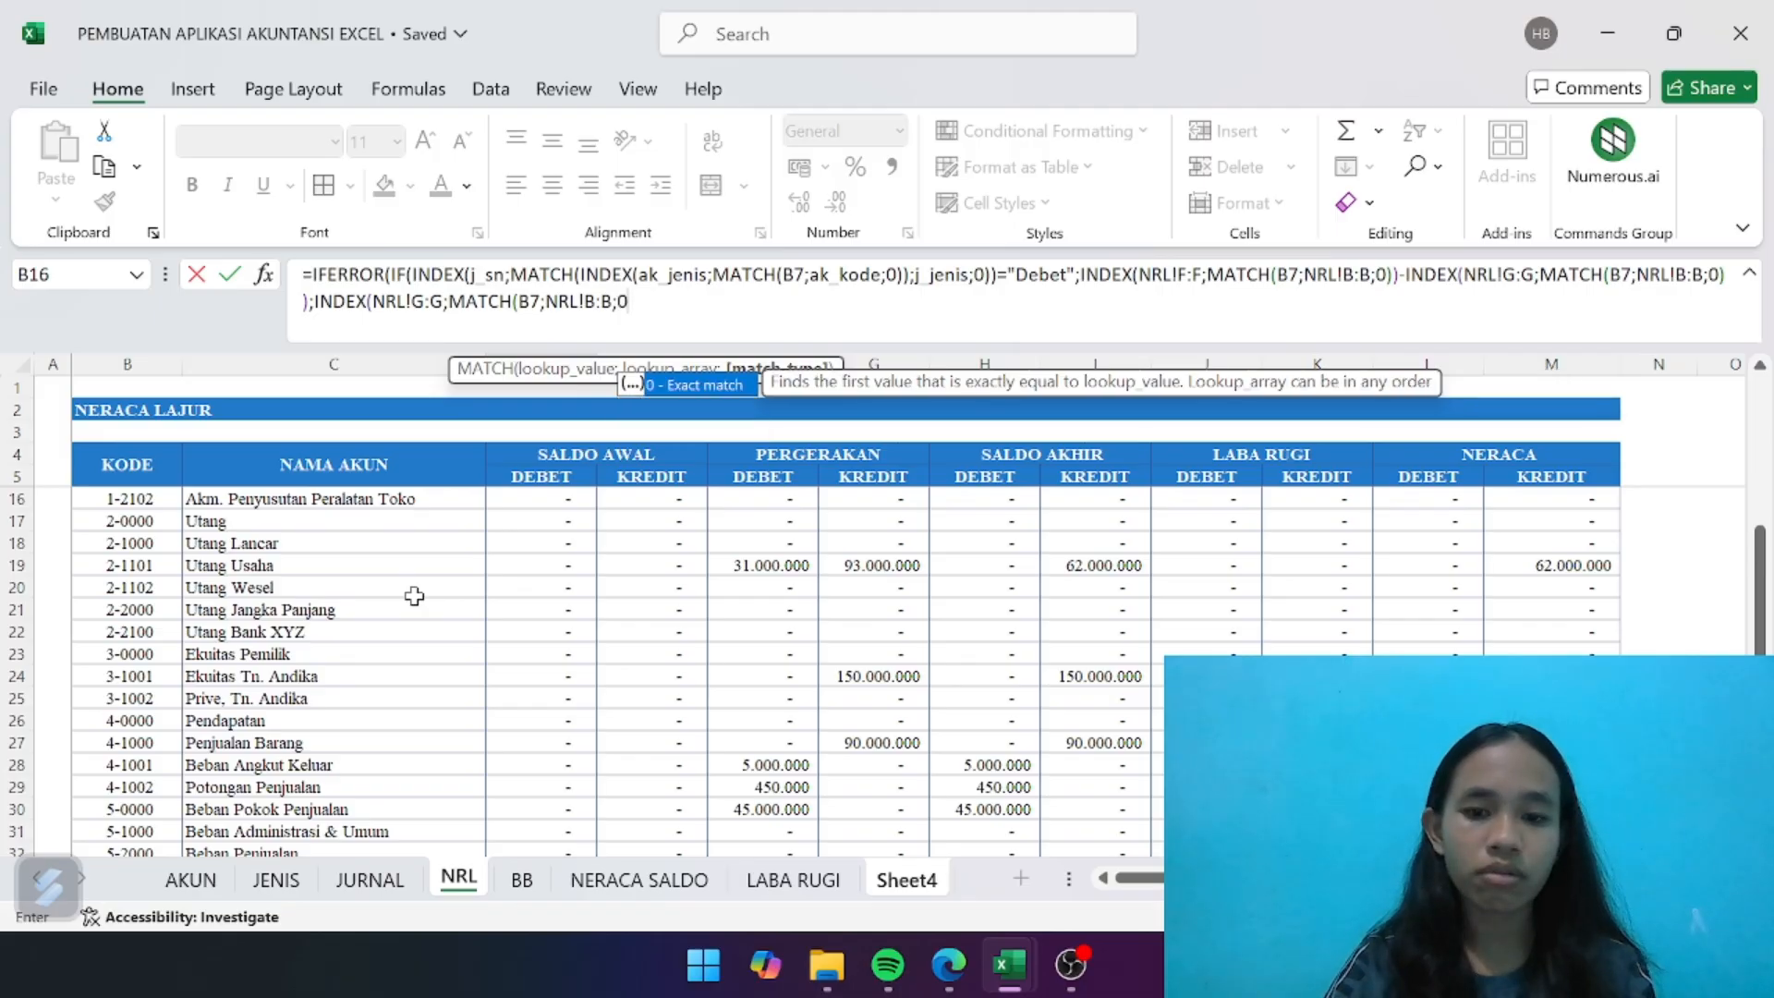
{"action": "type", "text": "))"}
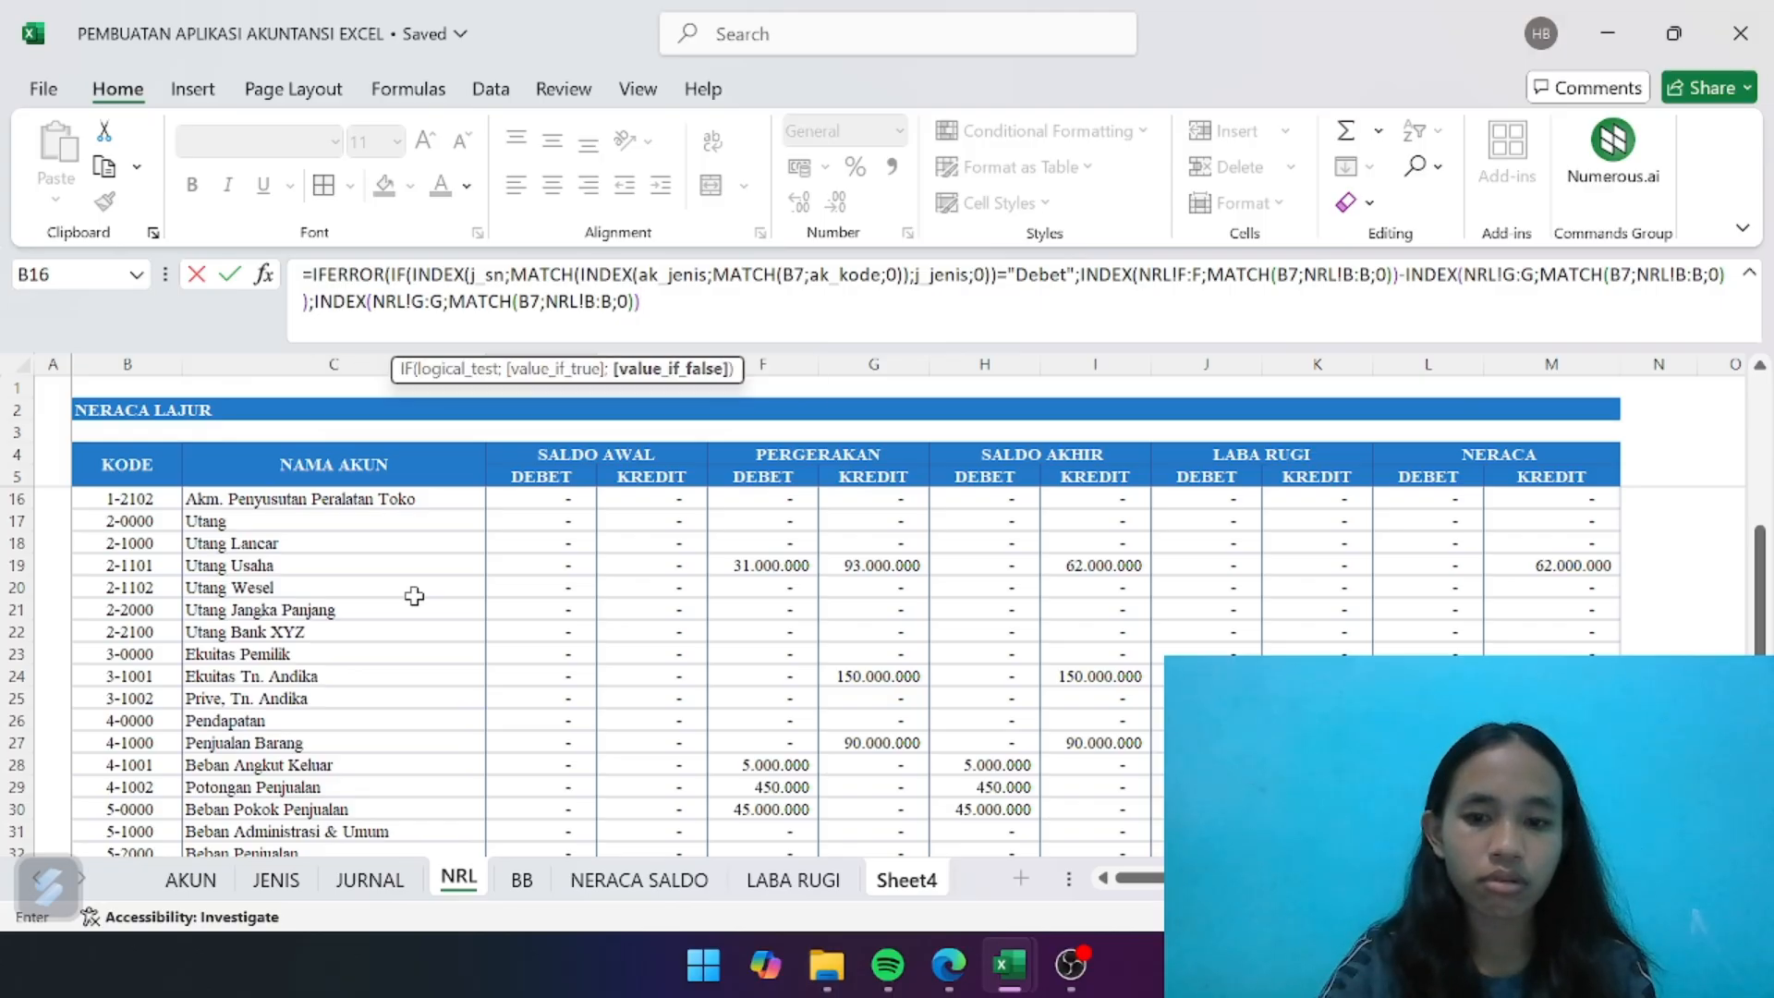
{"action": "type", "text": "-I"}
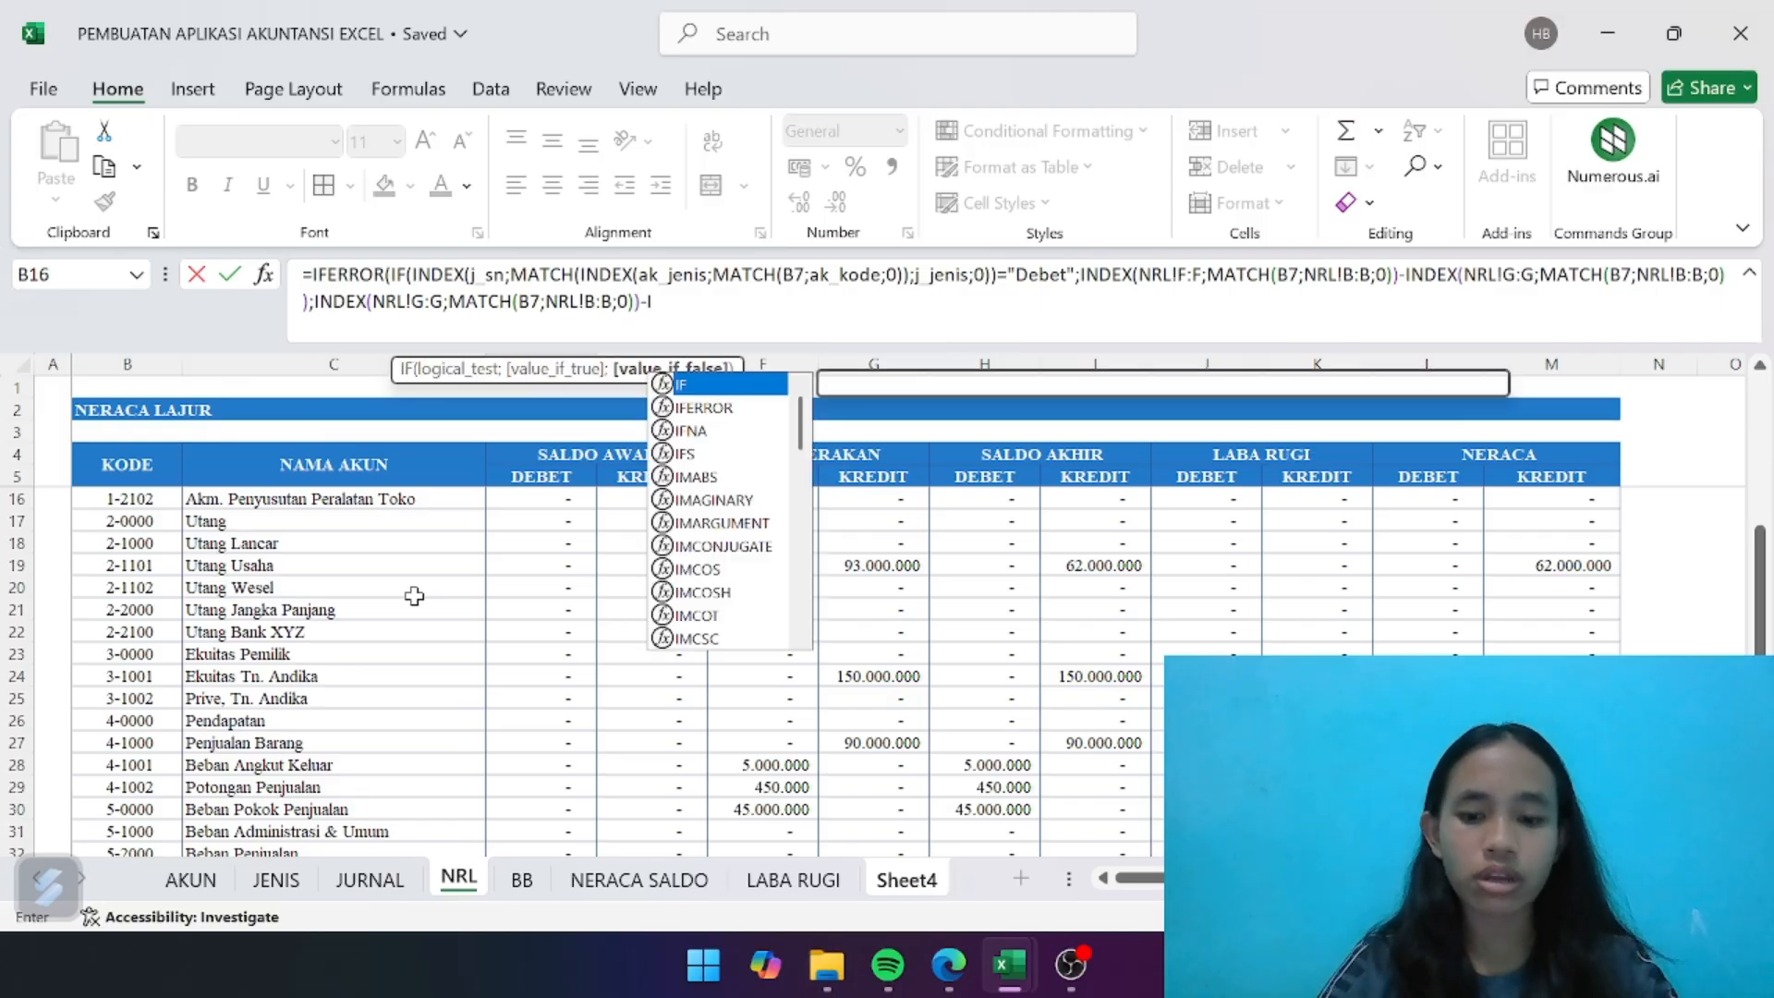
{"action": "type", "text": "NDE"}
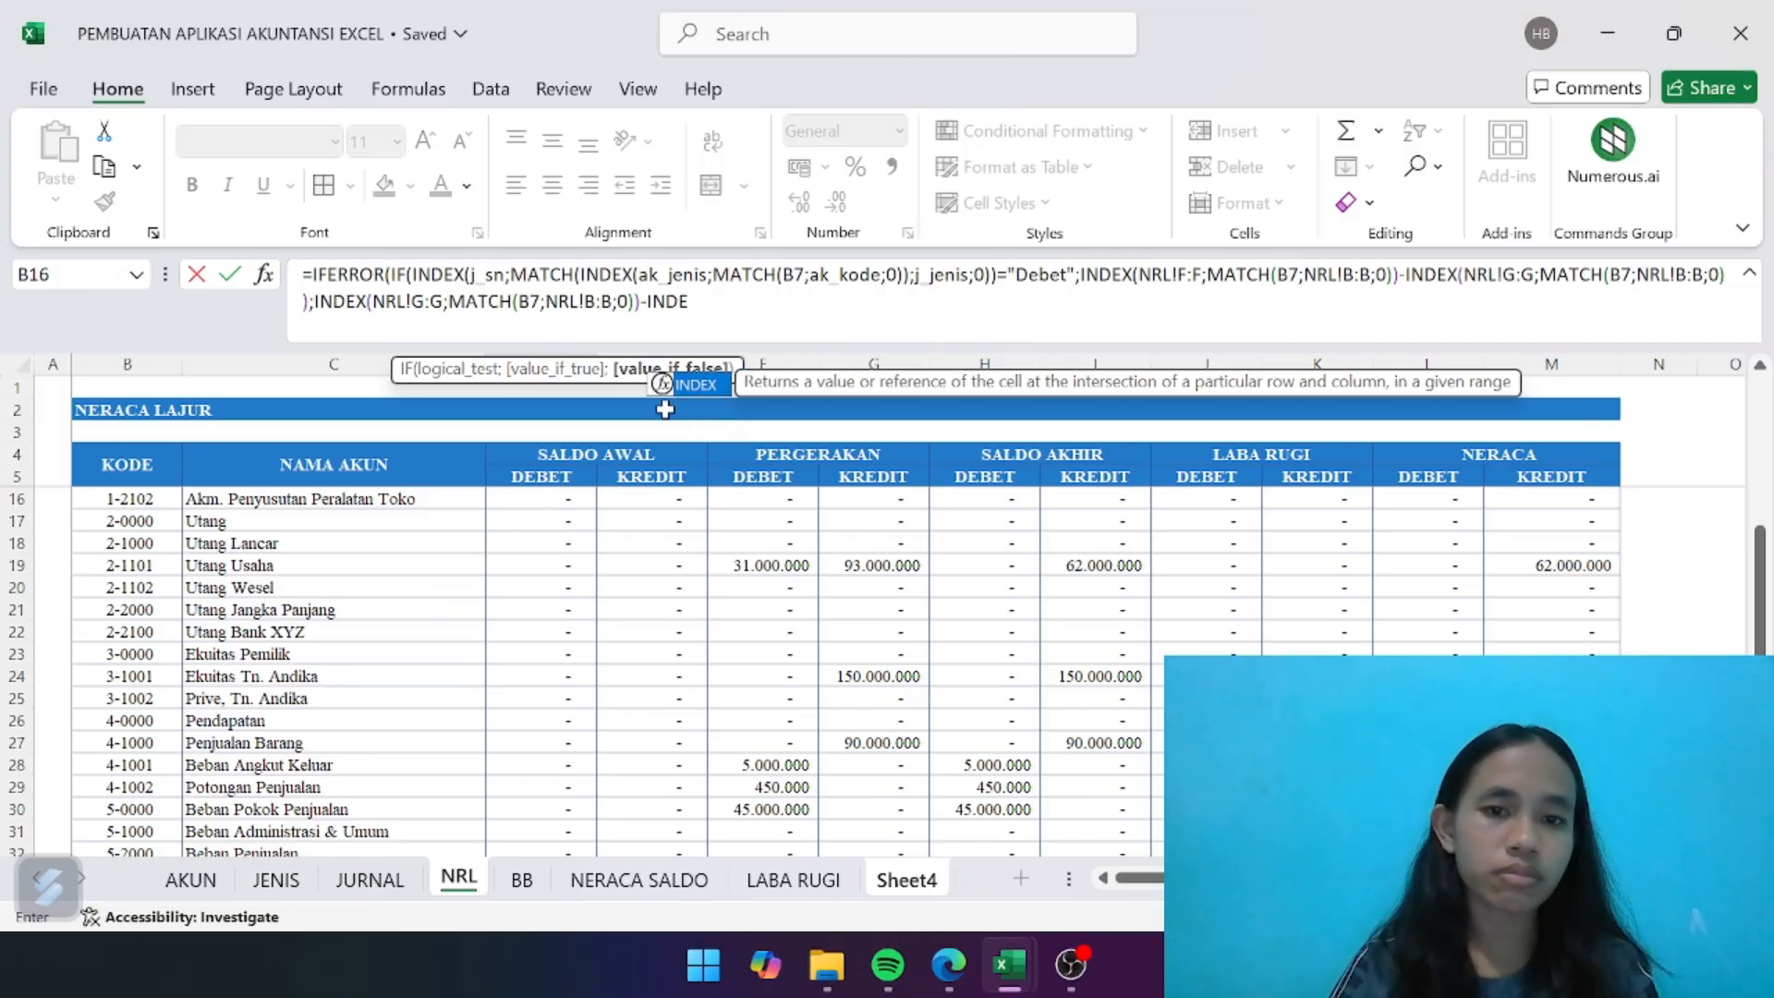
- Subtract the PERGERAKAN debit column in the value-if-false branch by adding -INDEX(NRL!F:F
{"action": "double_click", "coordinate": [691, 384]}
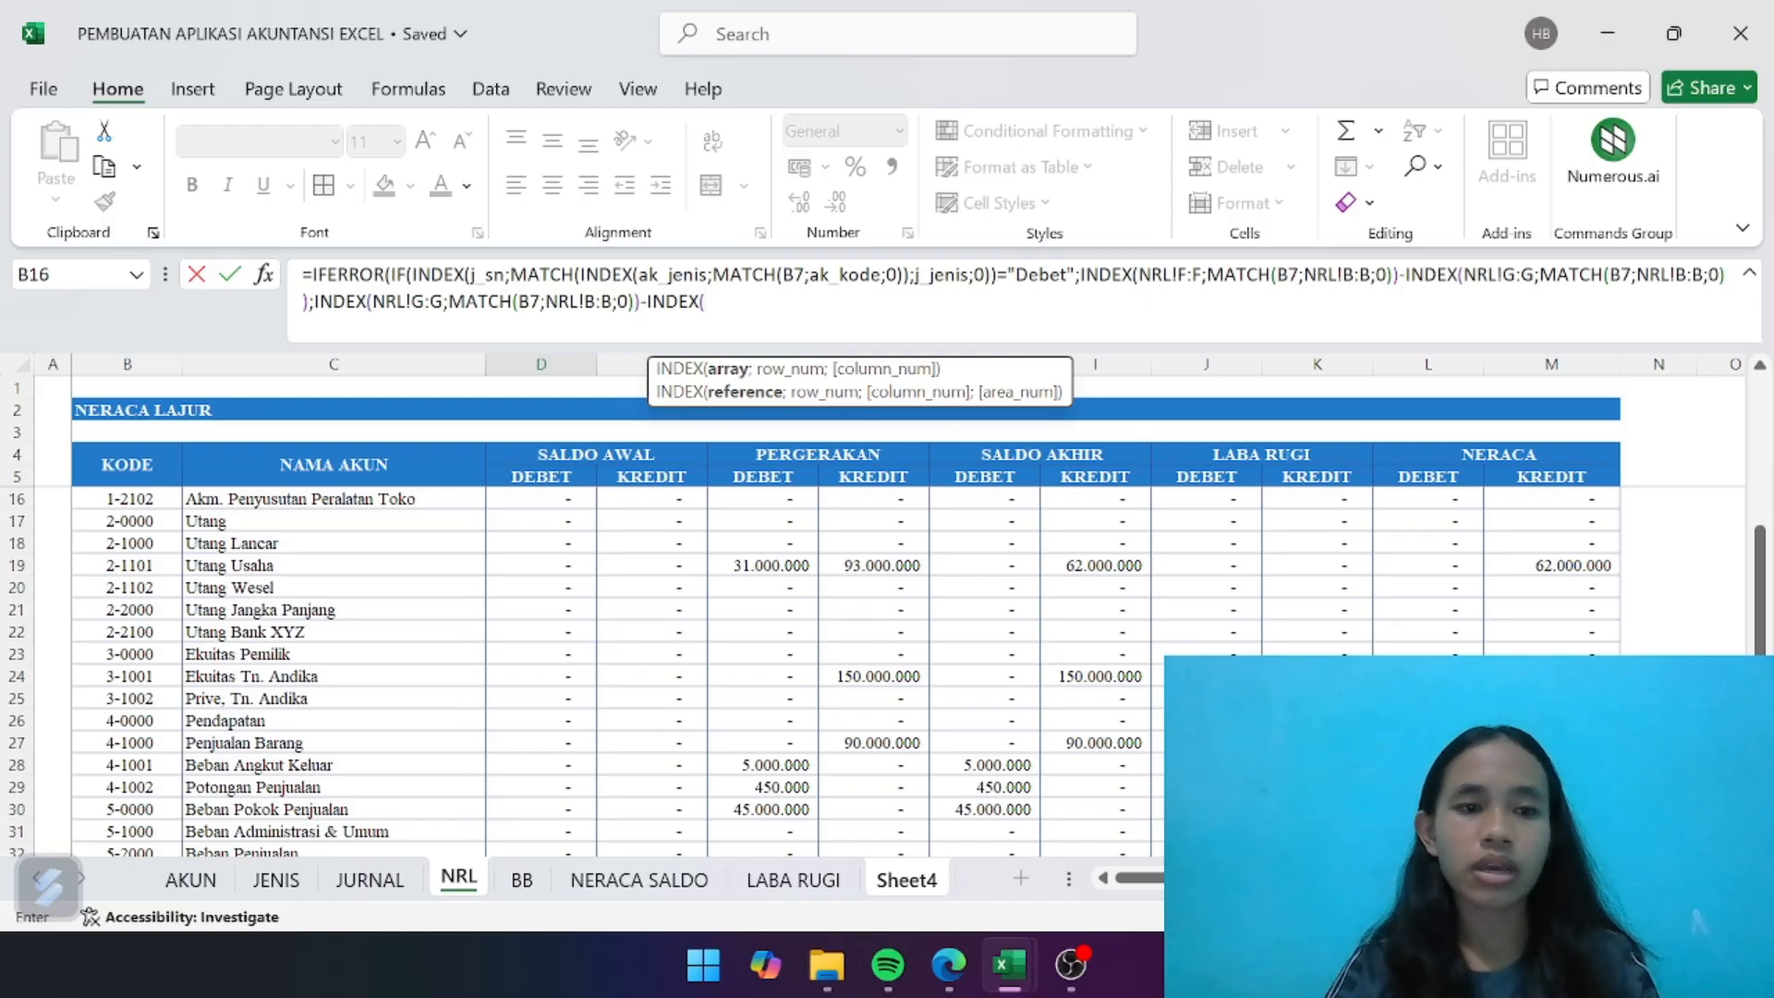
{"action": "scroll", "coordinate": [646, 523], "scroll_direction": "right", "scroll_amount": 3}
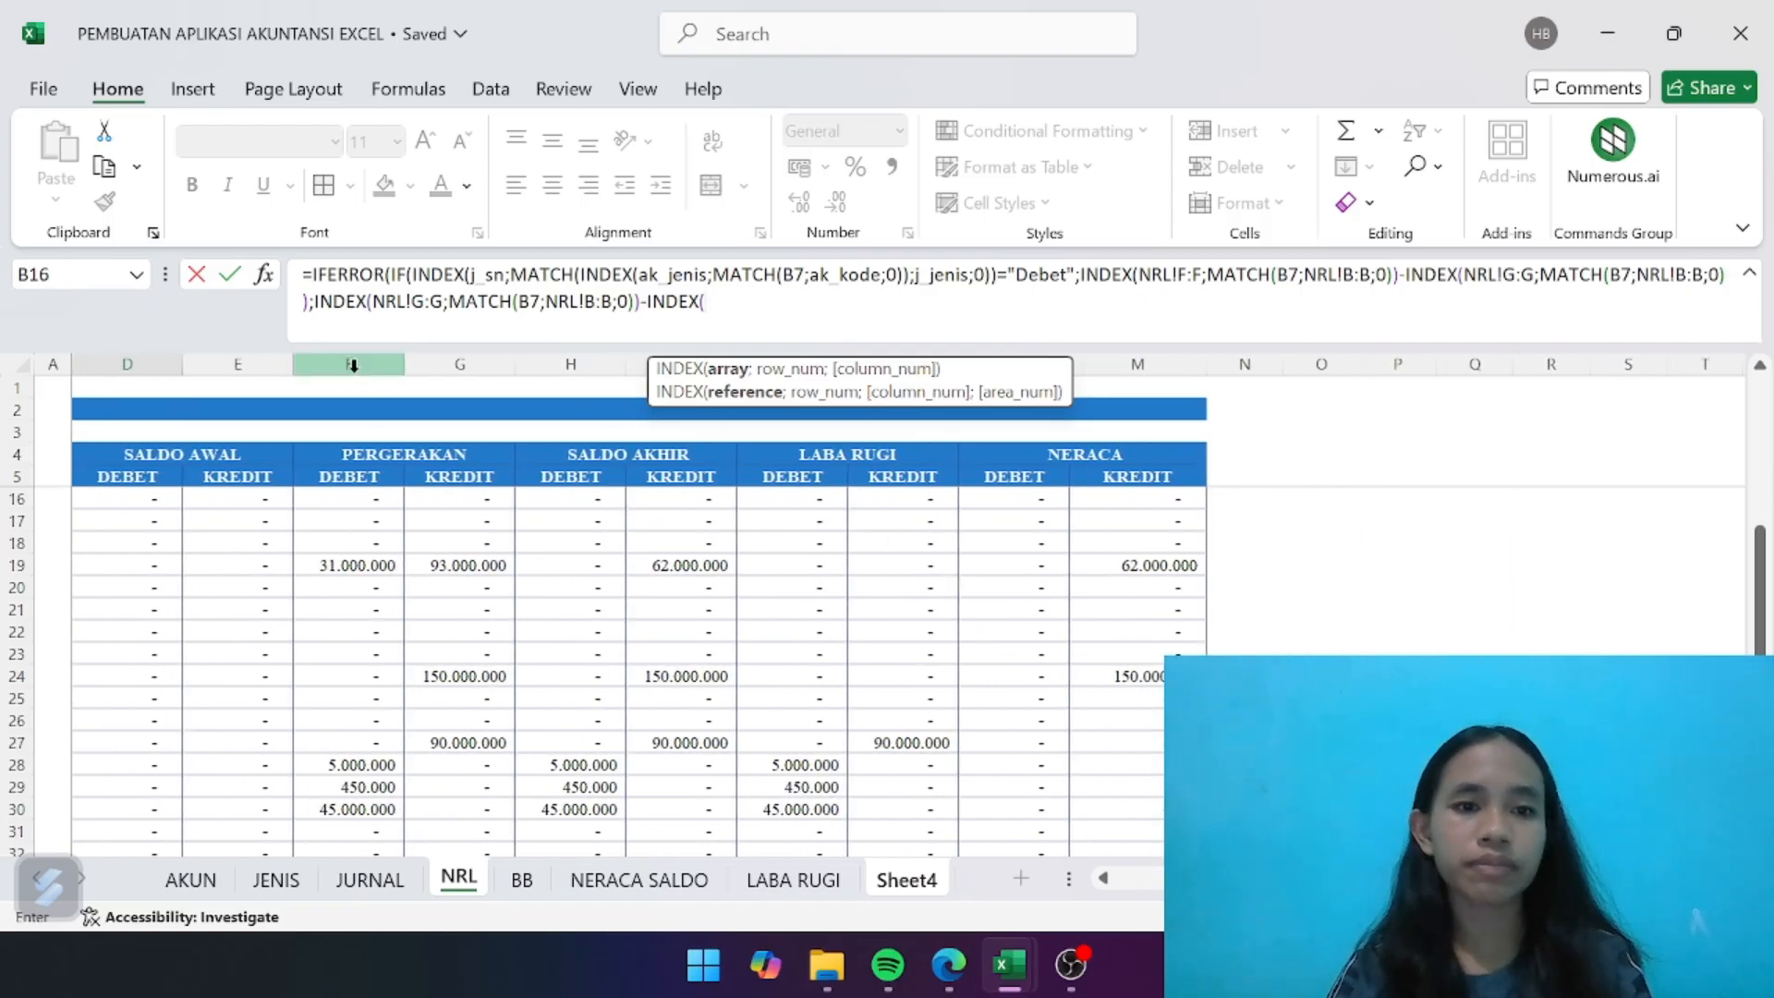
{"action": "left_click_drag", "start_coordinate": [352, 365], "coordinate": [460, 365]}
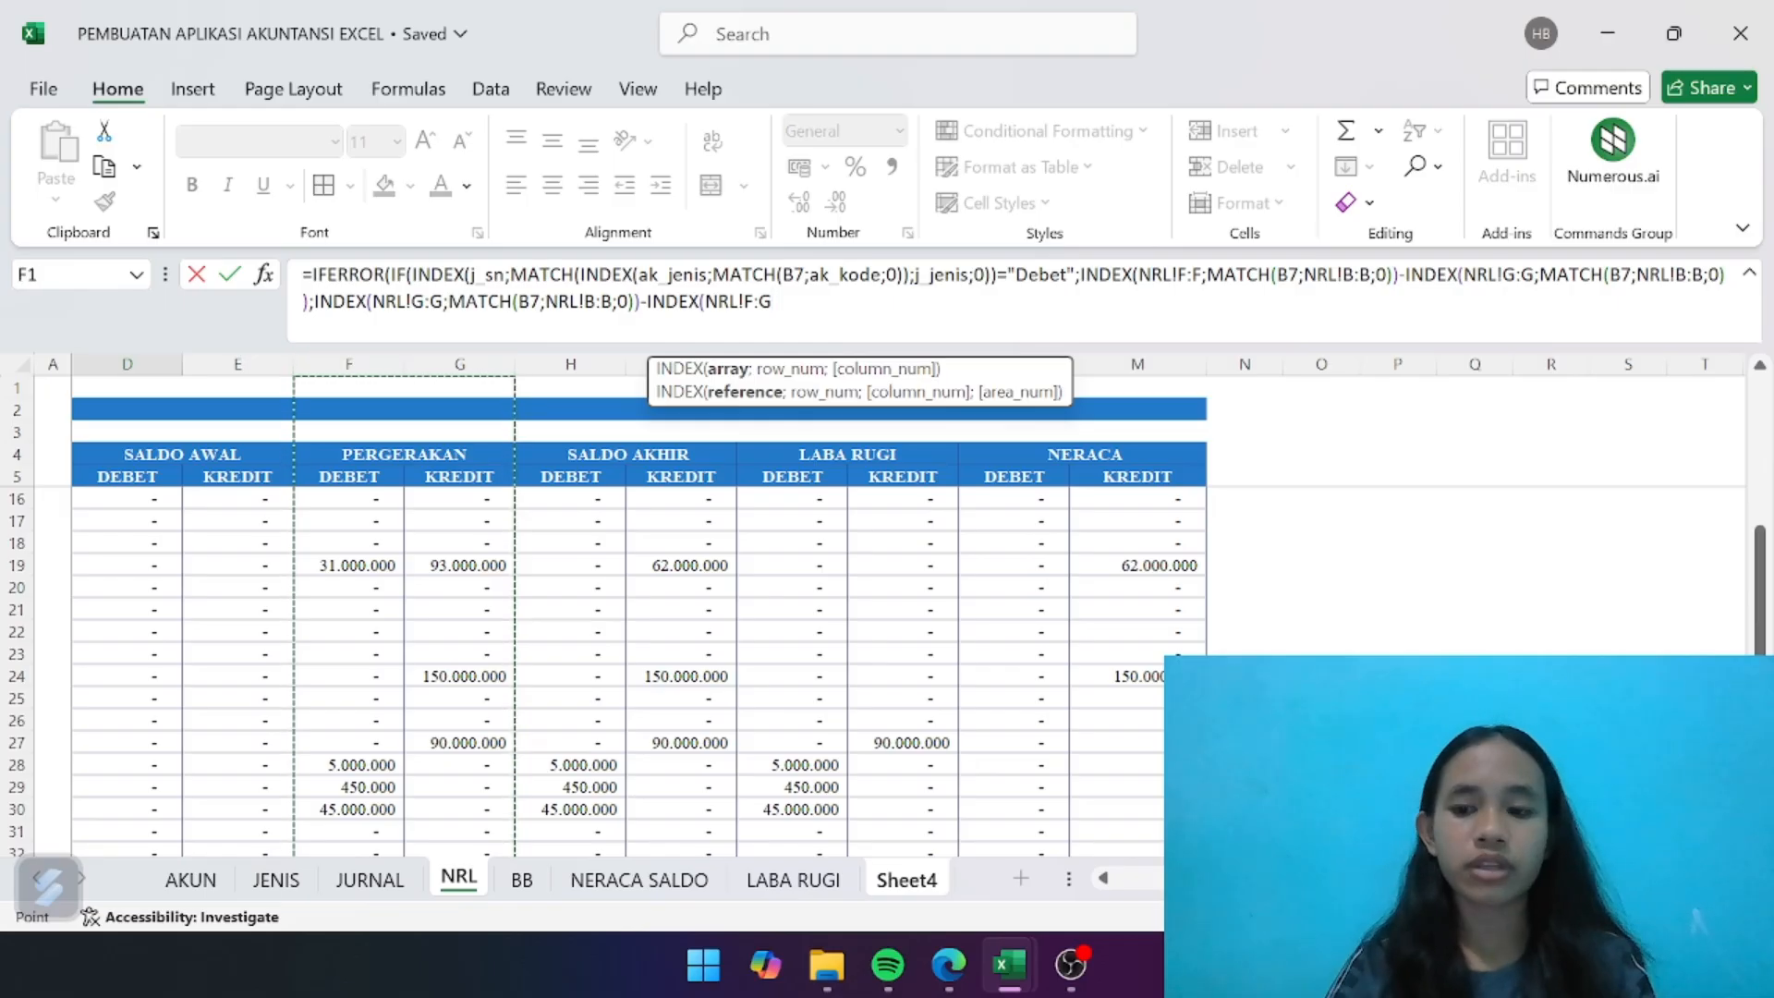
{"action": "key", "text": "BackSpace"}
{"action": "type", "text": "F"}
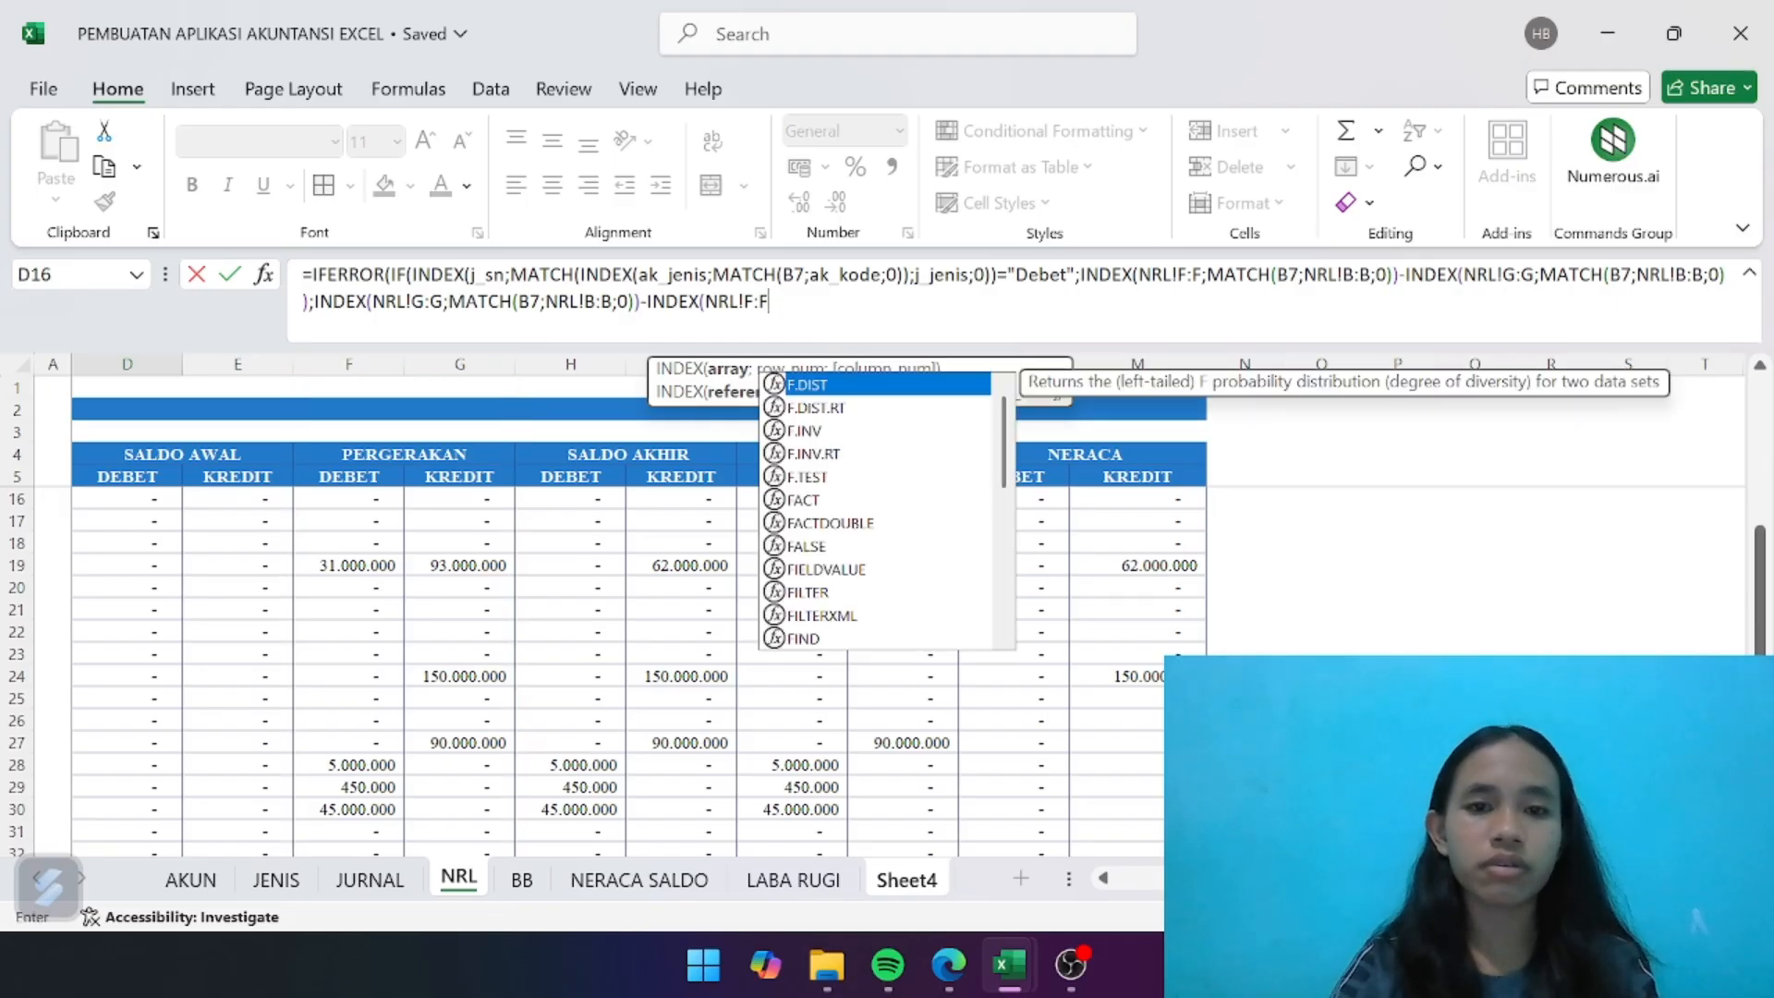
{"action": "type", "text": ";MA"}
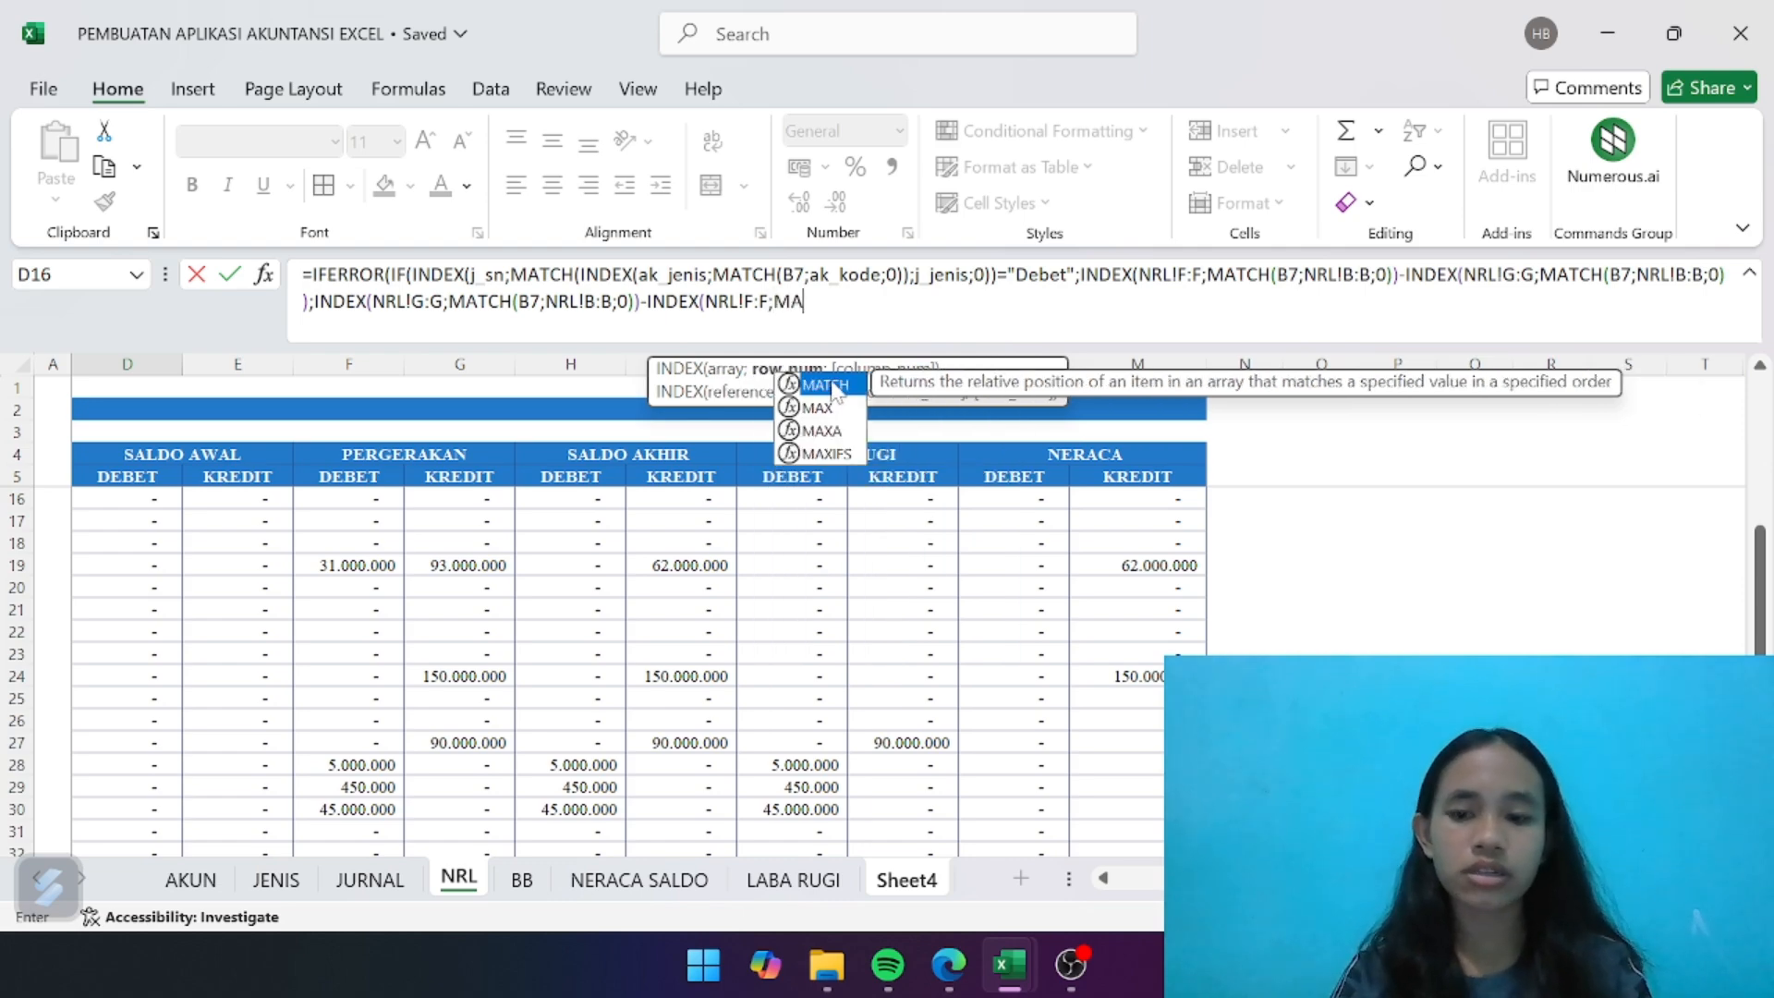
- Complete the subtracted debit lookup with ;MATCH(B7;NRL!B:B;0)) and add a further parenthesis to close the IF function
{"action": "double_click", "coordinate": [827, 384]}
{"action": "type", "text": "B7"}
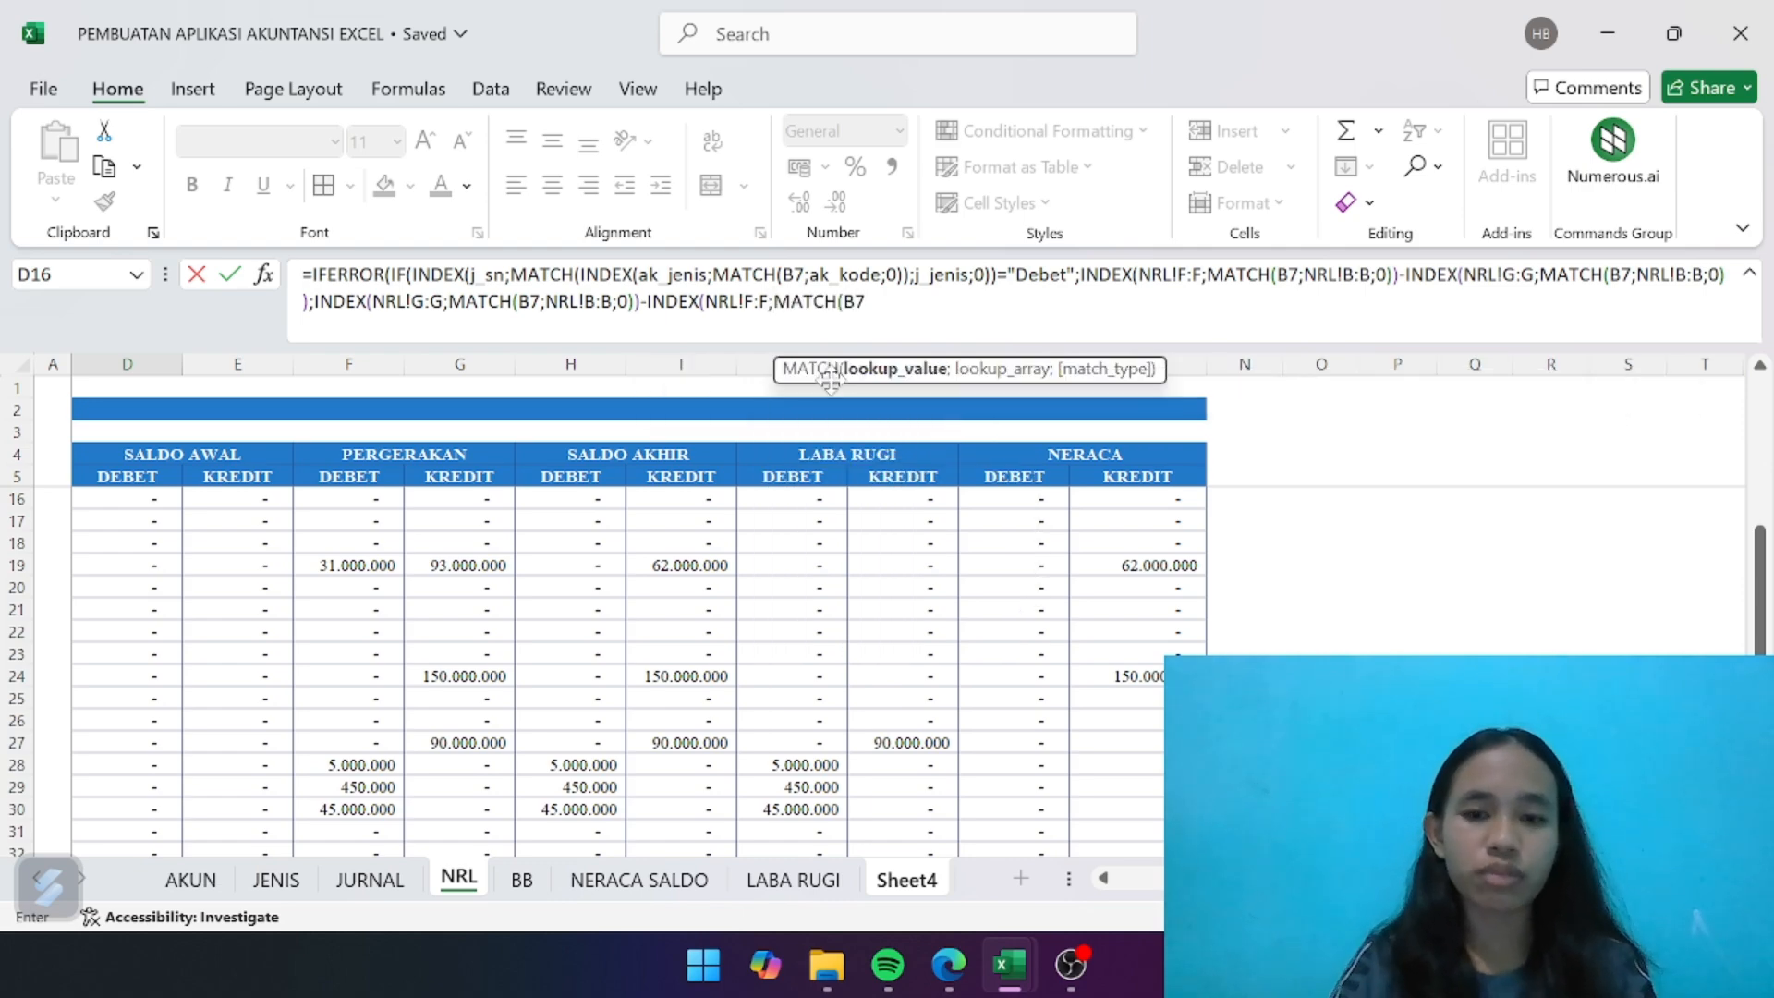
{"action": "type", "text": ";"}
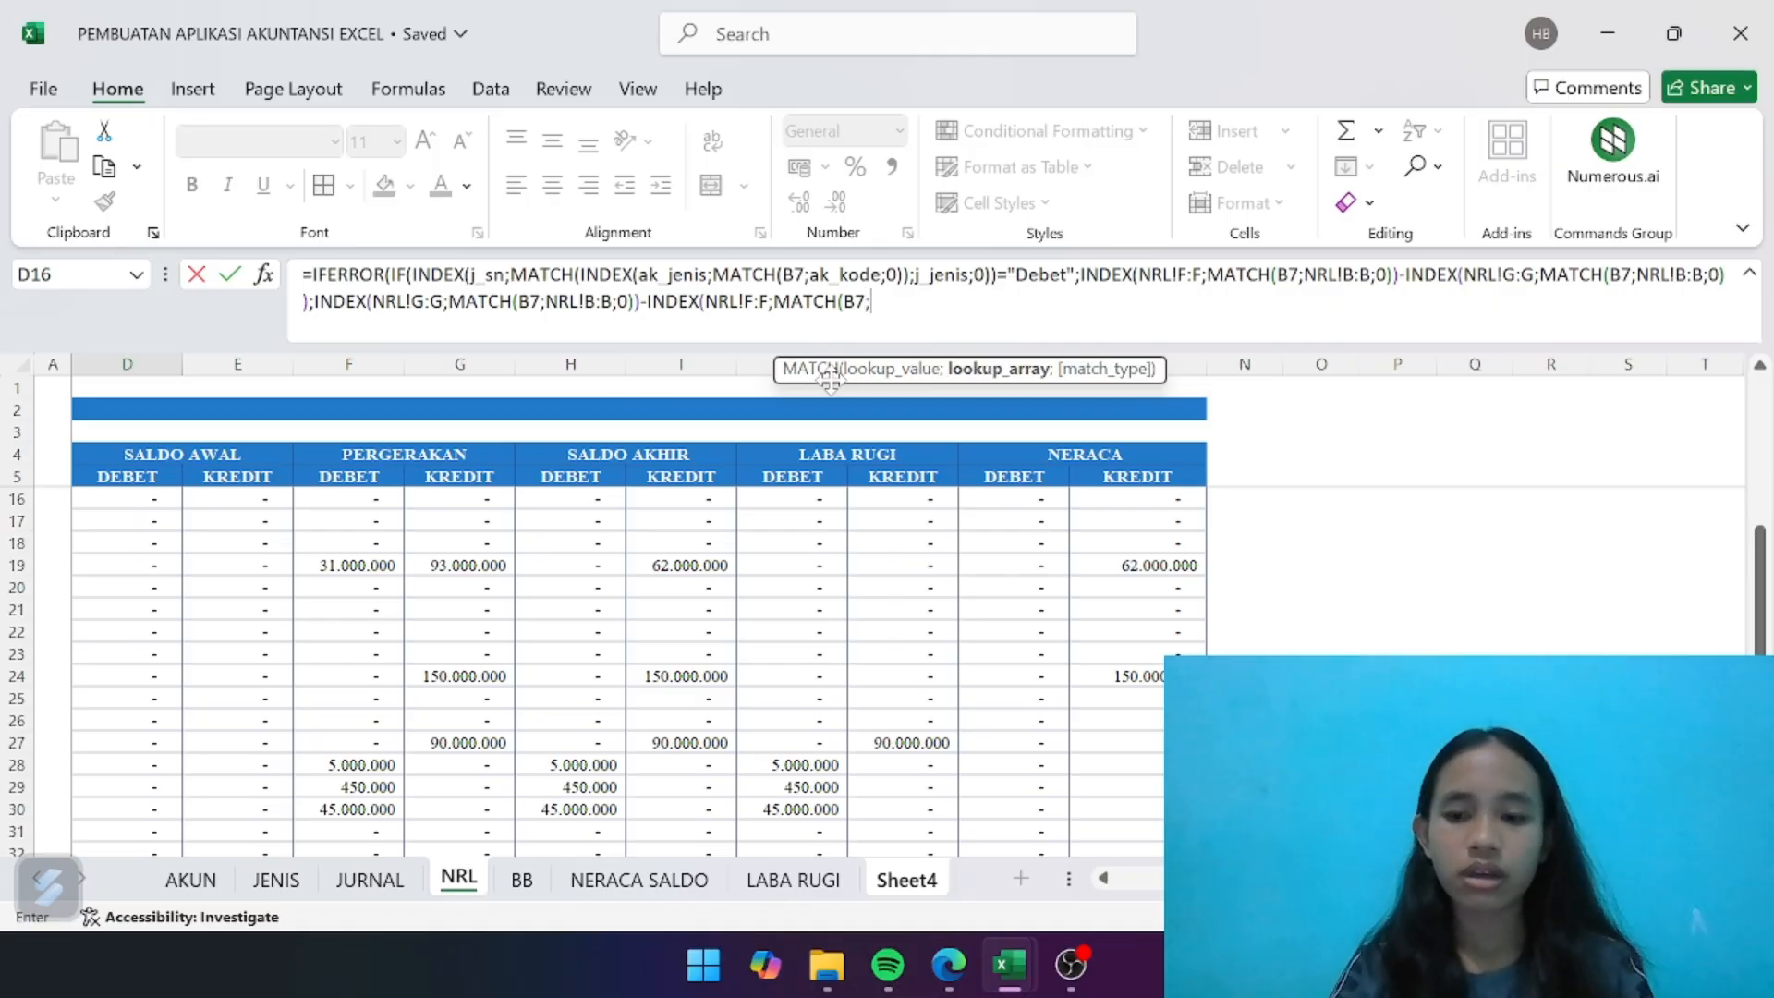
{"action": "scroll", "coordinate": [348, 534], "scroll_direction": "left", "scroll_amount": 2}
{"action": "left_click", "coordinate": [148, 362]}
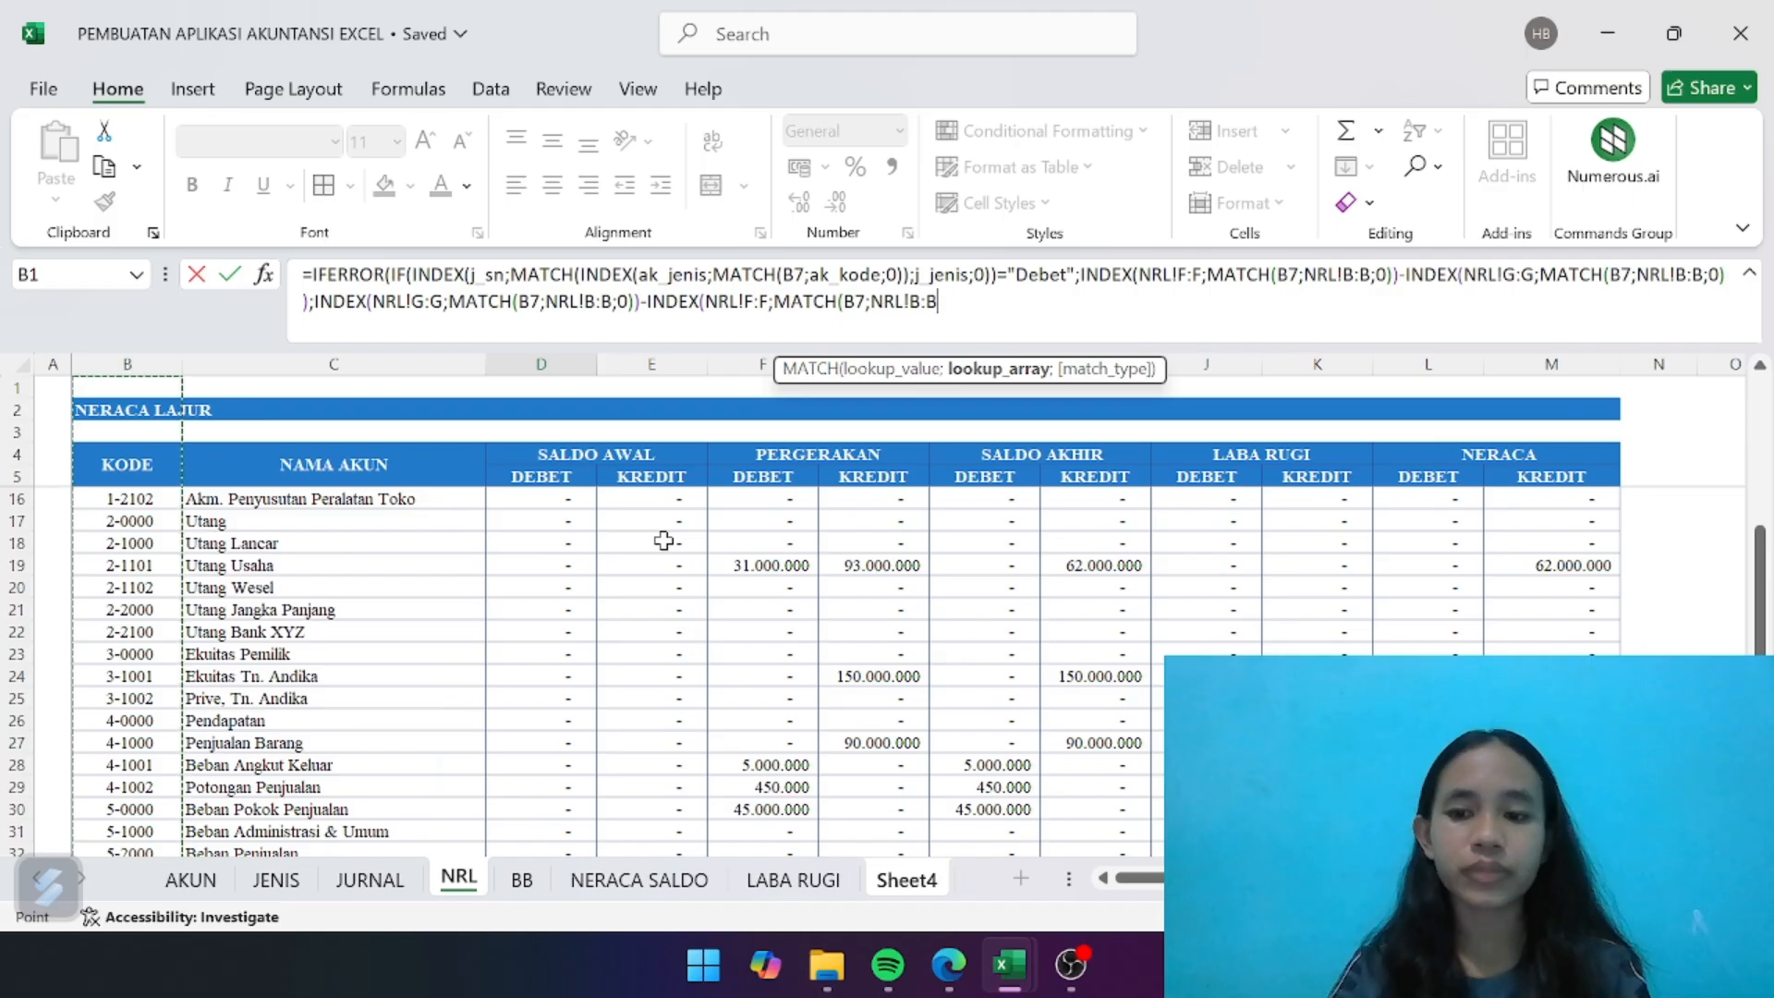
{"action": "type", "text": ";0"}
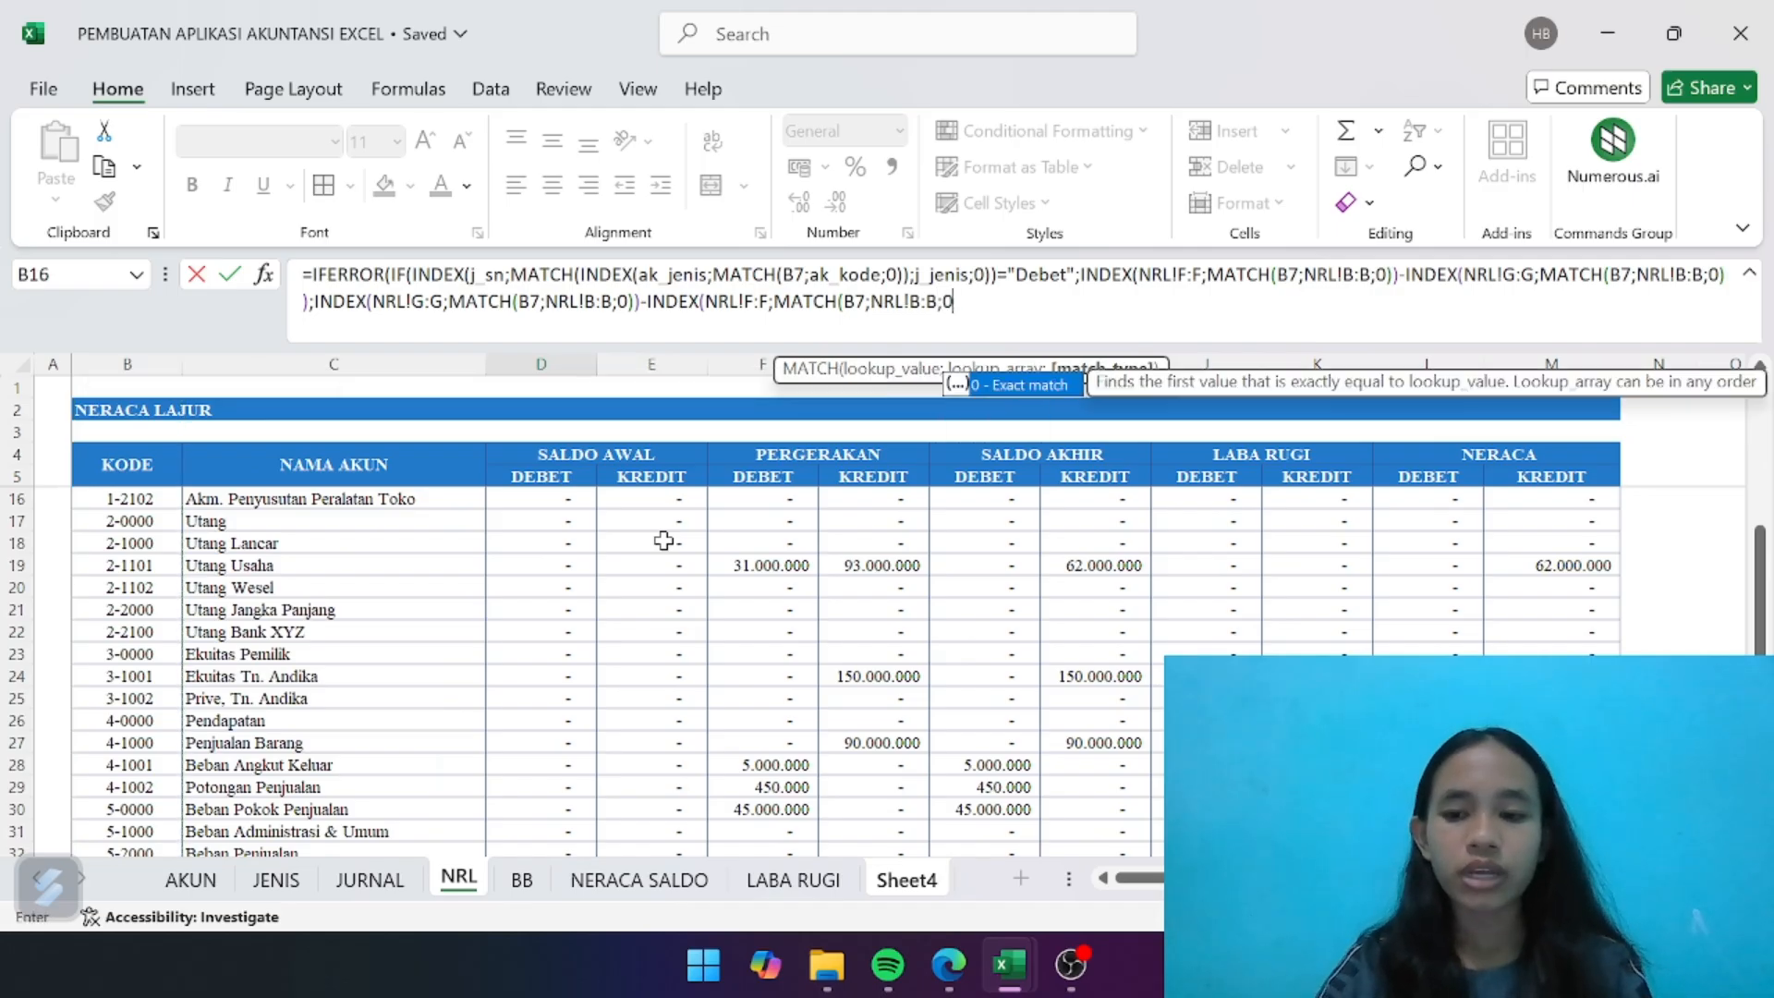
{"action": "type", "text": ")))"}
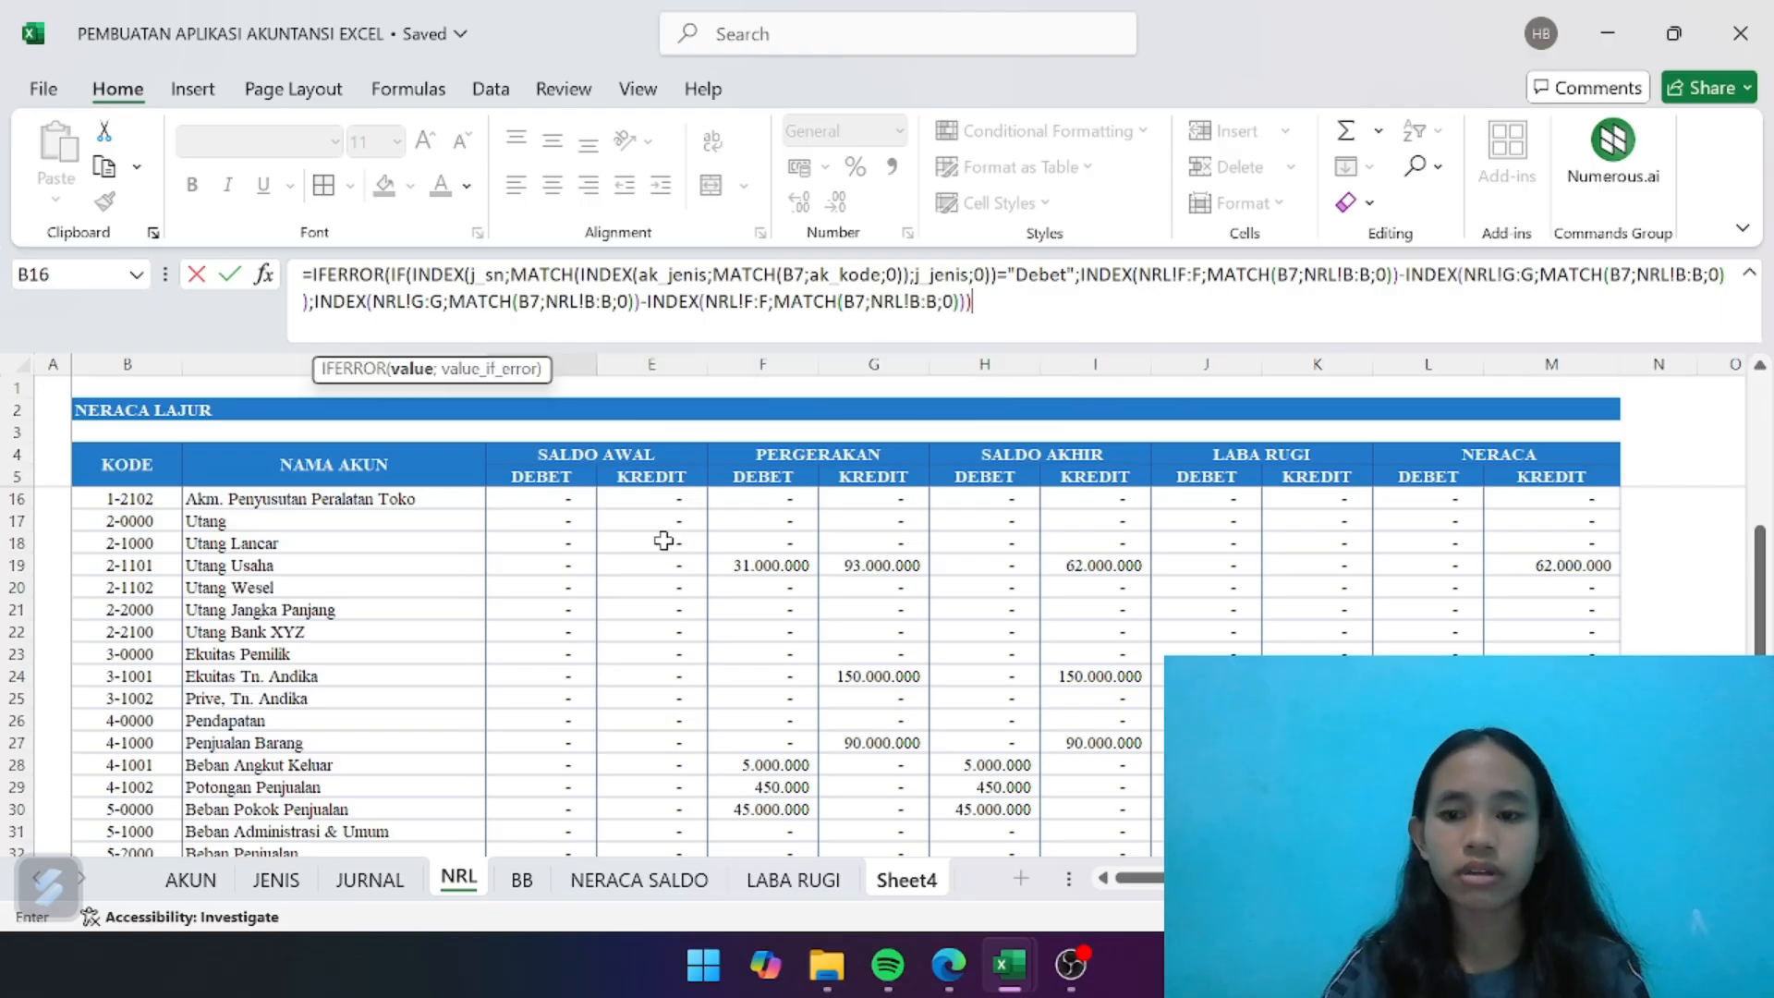
{"action": "type", "text": ";"}
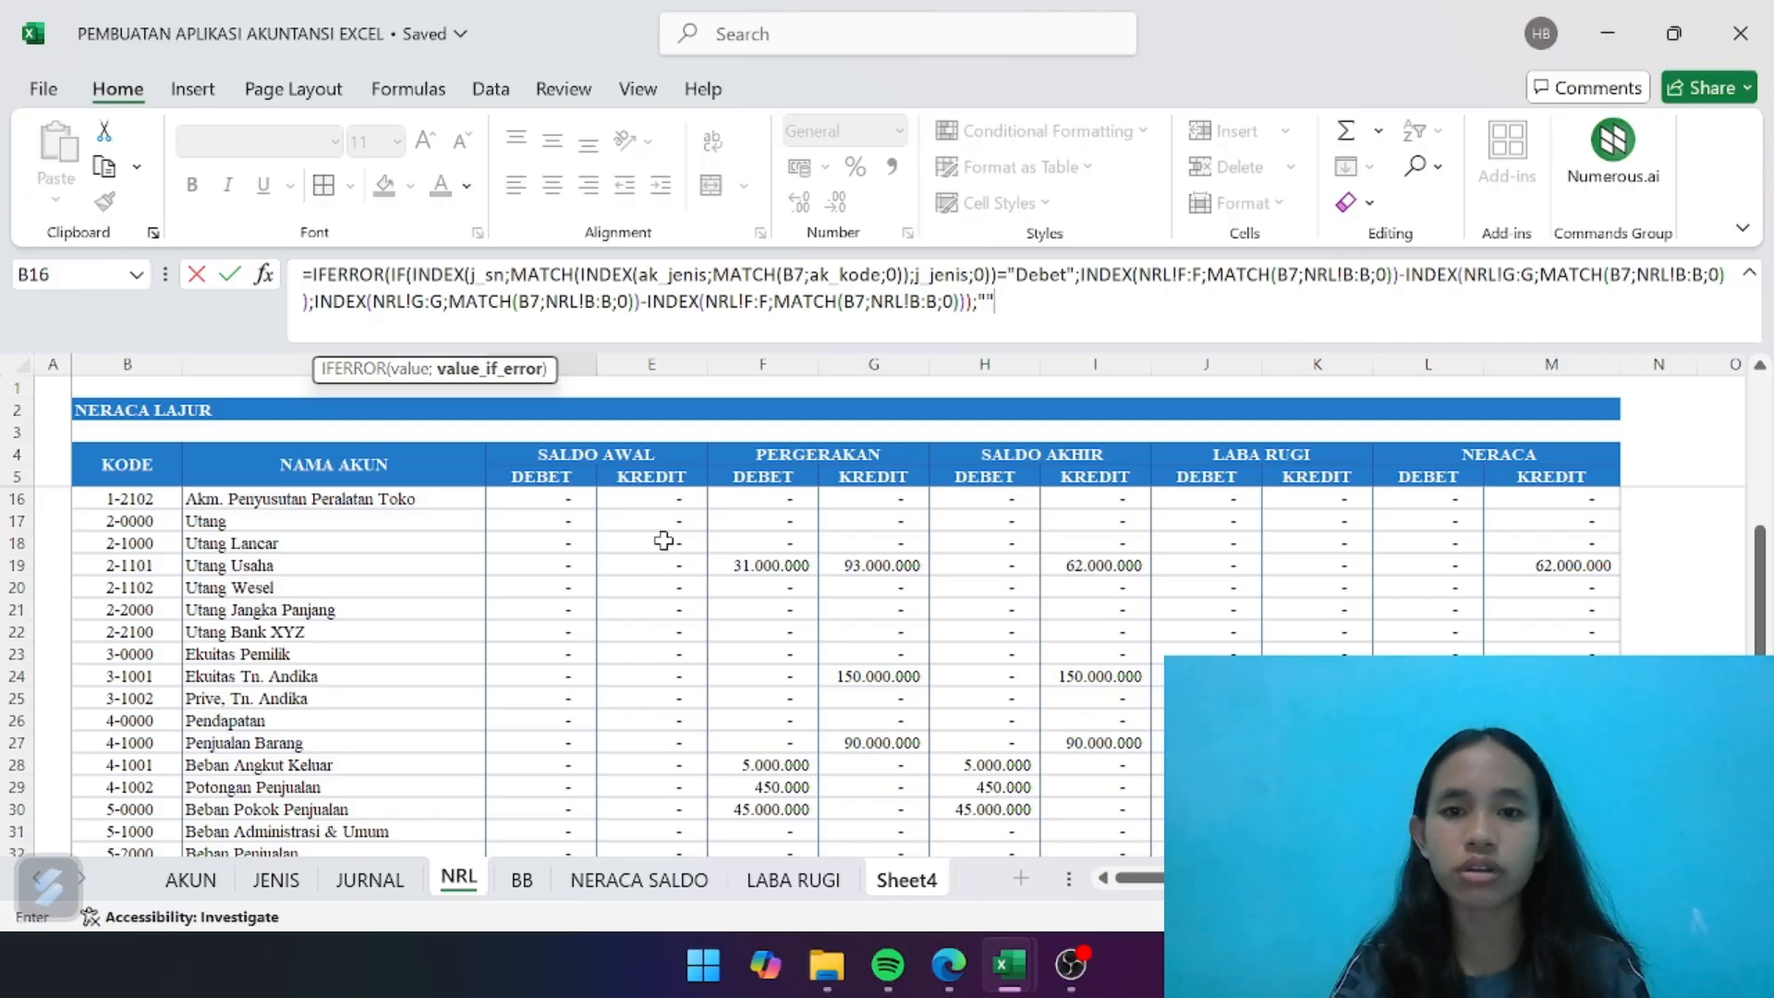
{"action": "type", "text": "\"\")"}
- Finish the IFERROR formula in D7 with ;"") so errors return an empty text
{"action": "key", "text": "Return"}
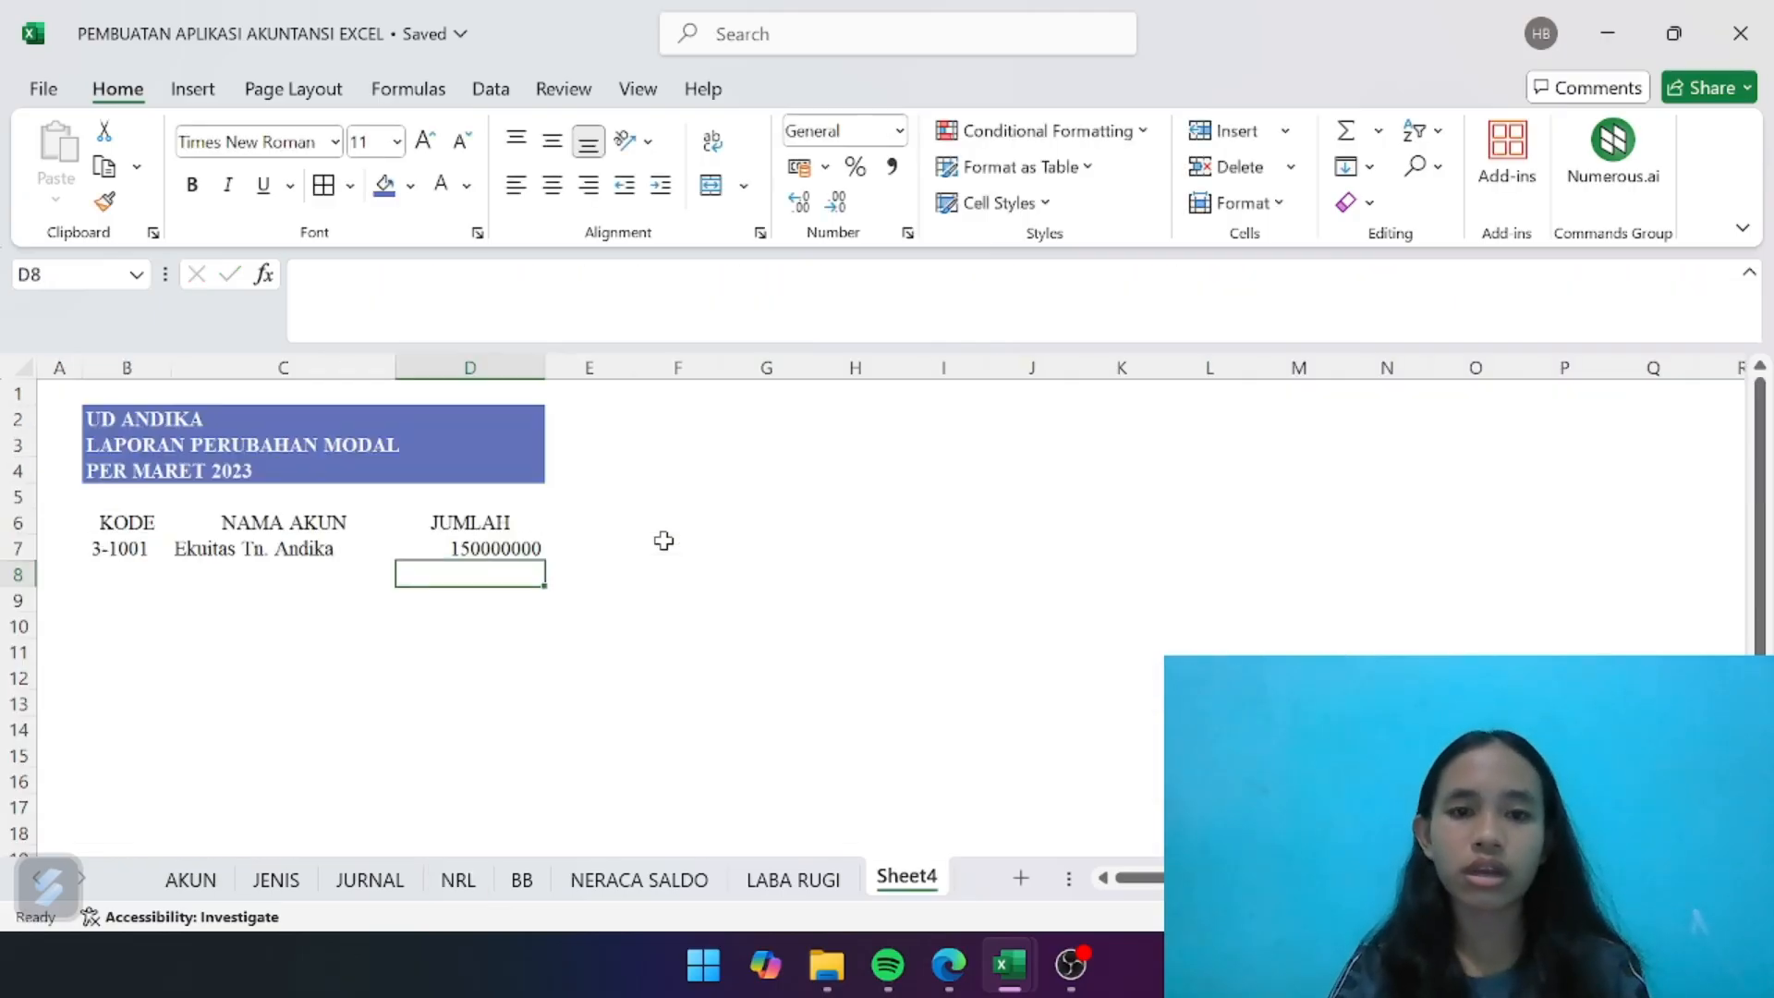
{"action": "left_click", "coordinate": [536, 545]}
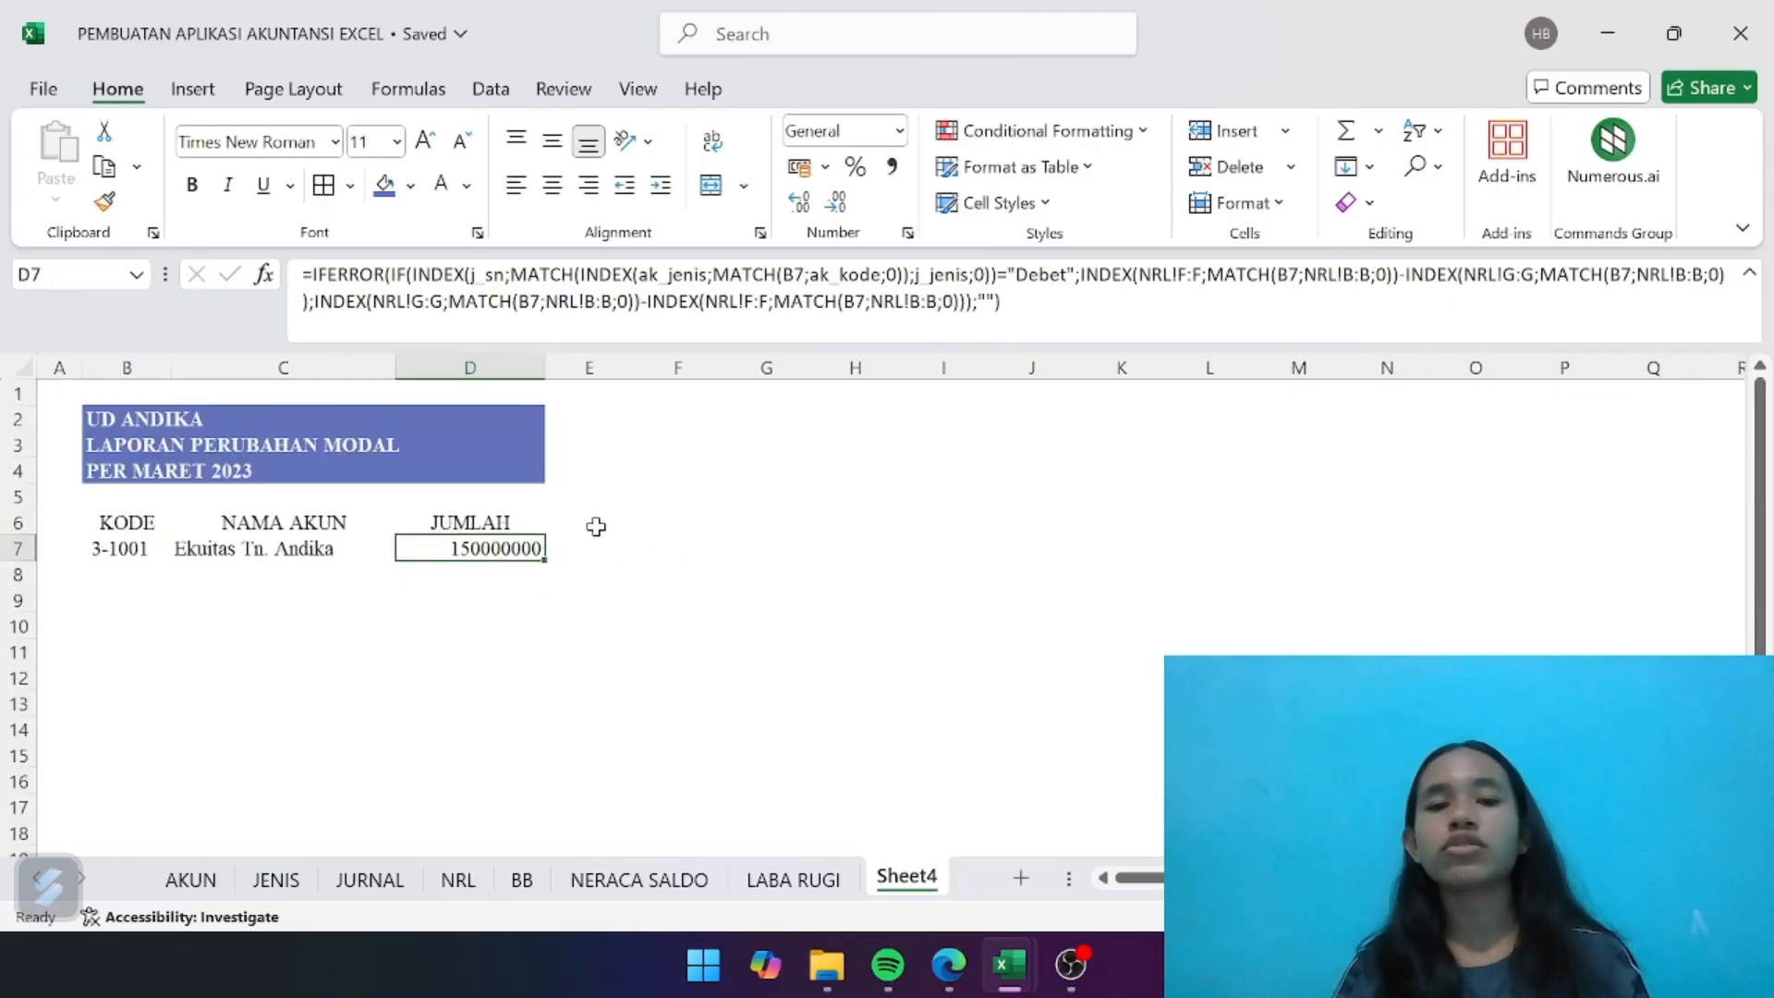
- Format the whole JUMLAH column D with thousands separators and no decimal places
{"action": "left_click", "coordinate": [512, 351]}
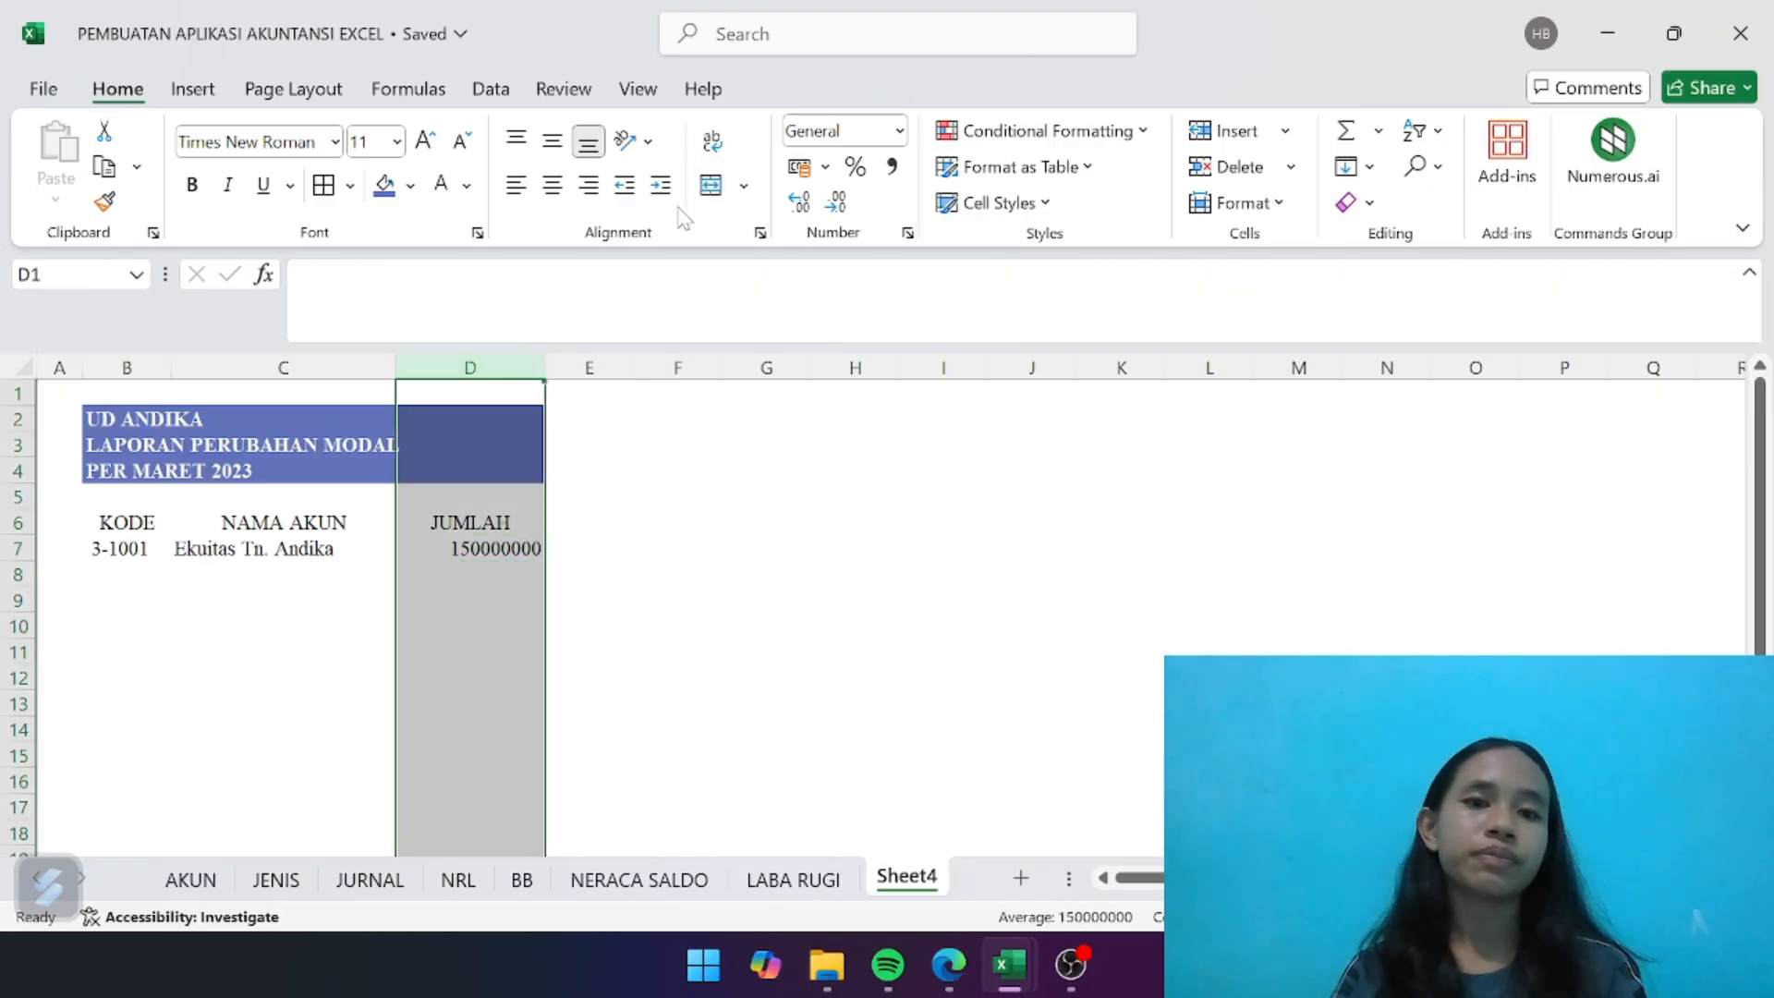
{"action": "left_click", "coordinate": [891, 166]}
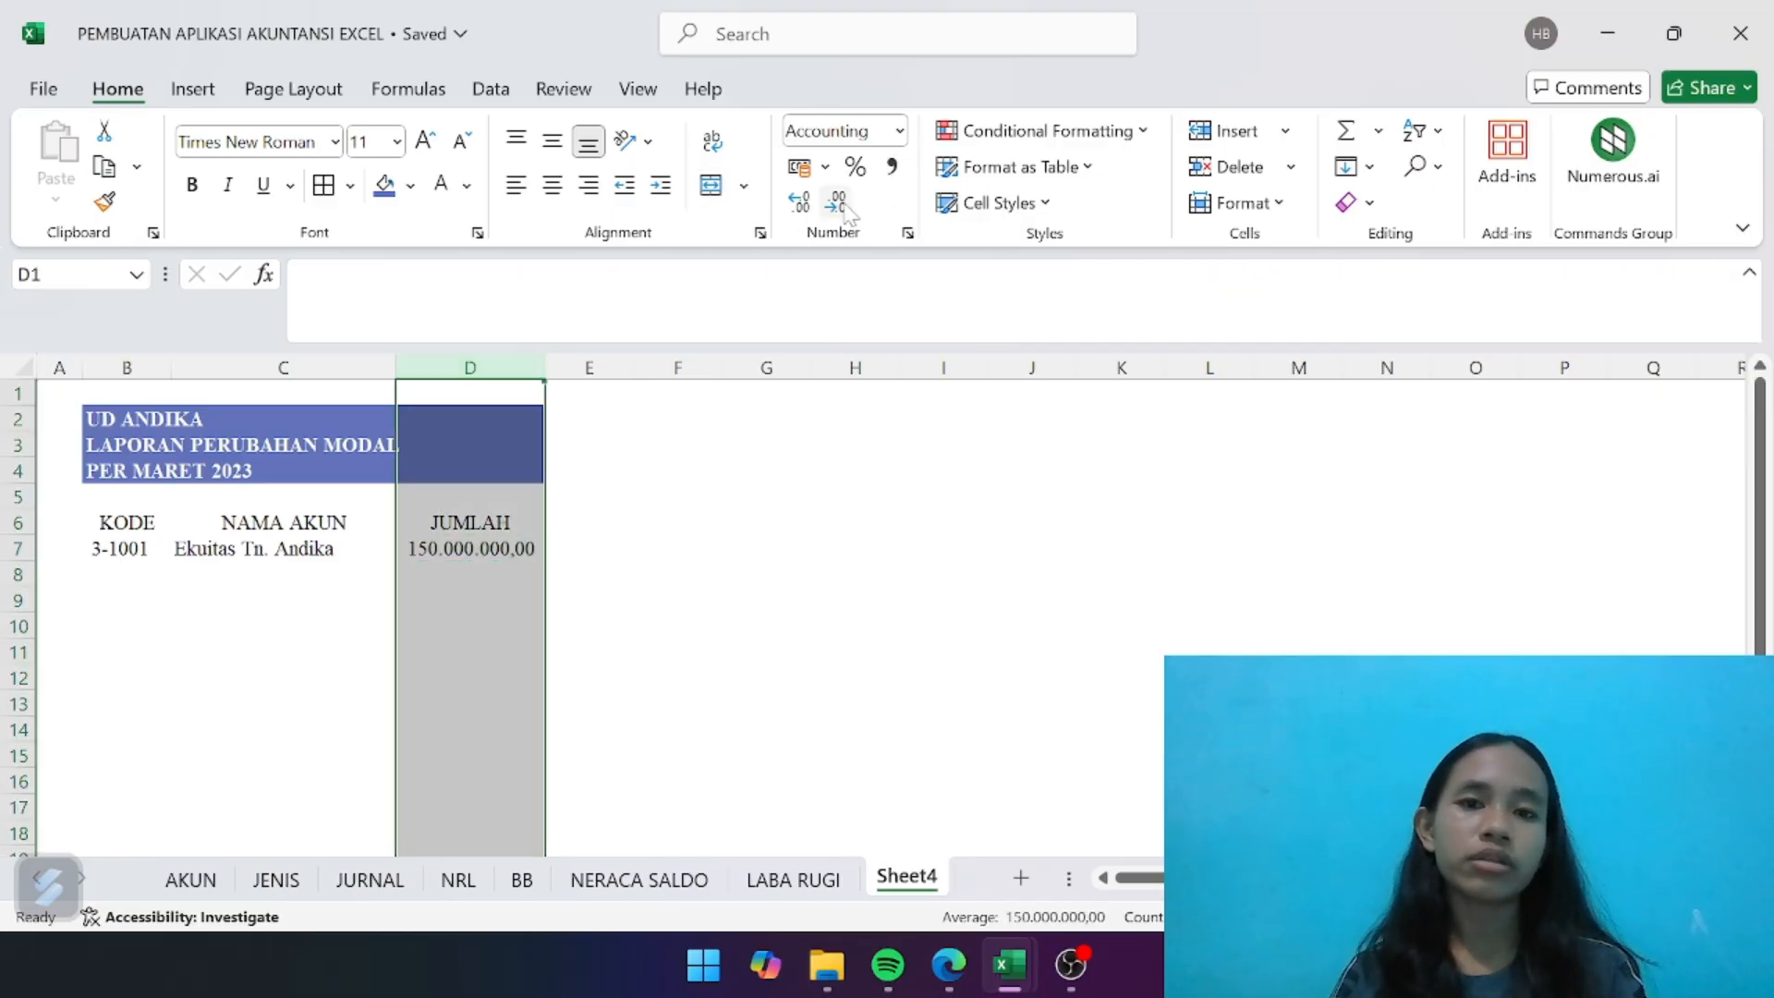
{"action": "left_click", "coordinate": [836, 201]}
{"action": "left_click", "coordinate": [836, 201]}
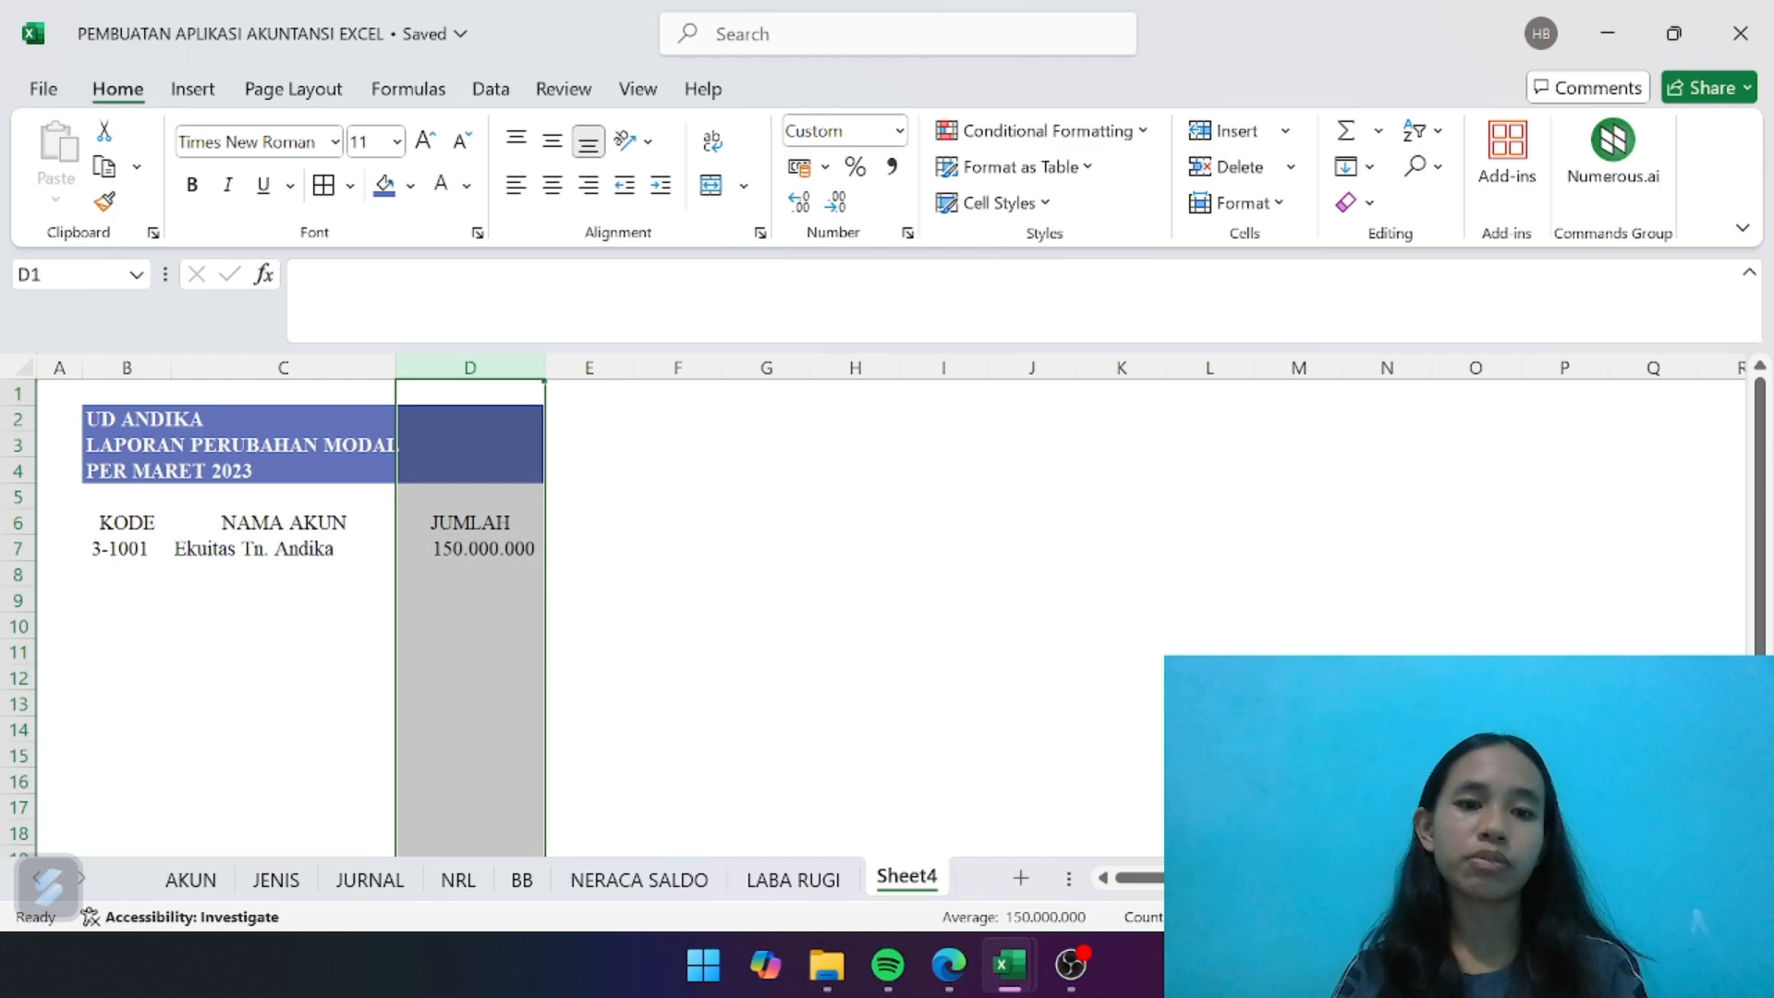
{"action": "left_click", "coordinate": [701, 506]}
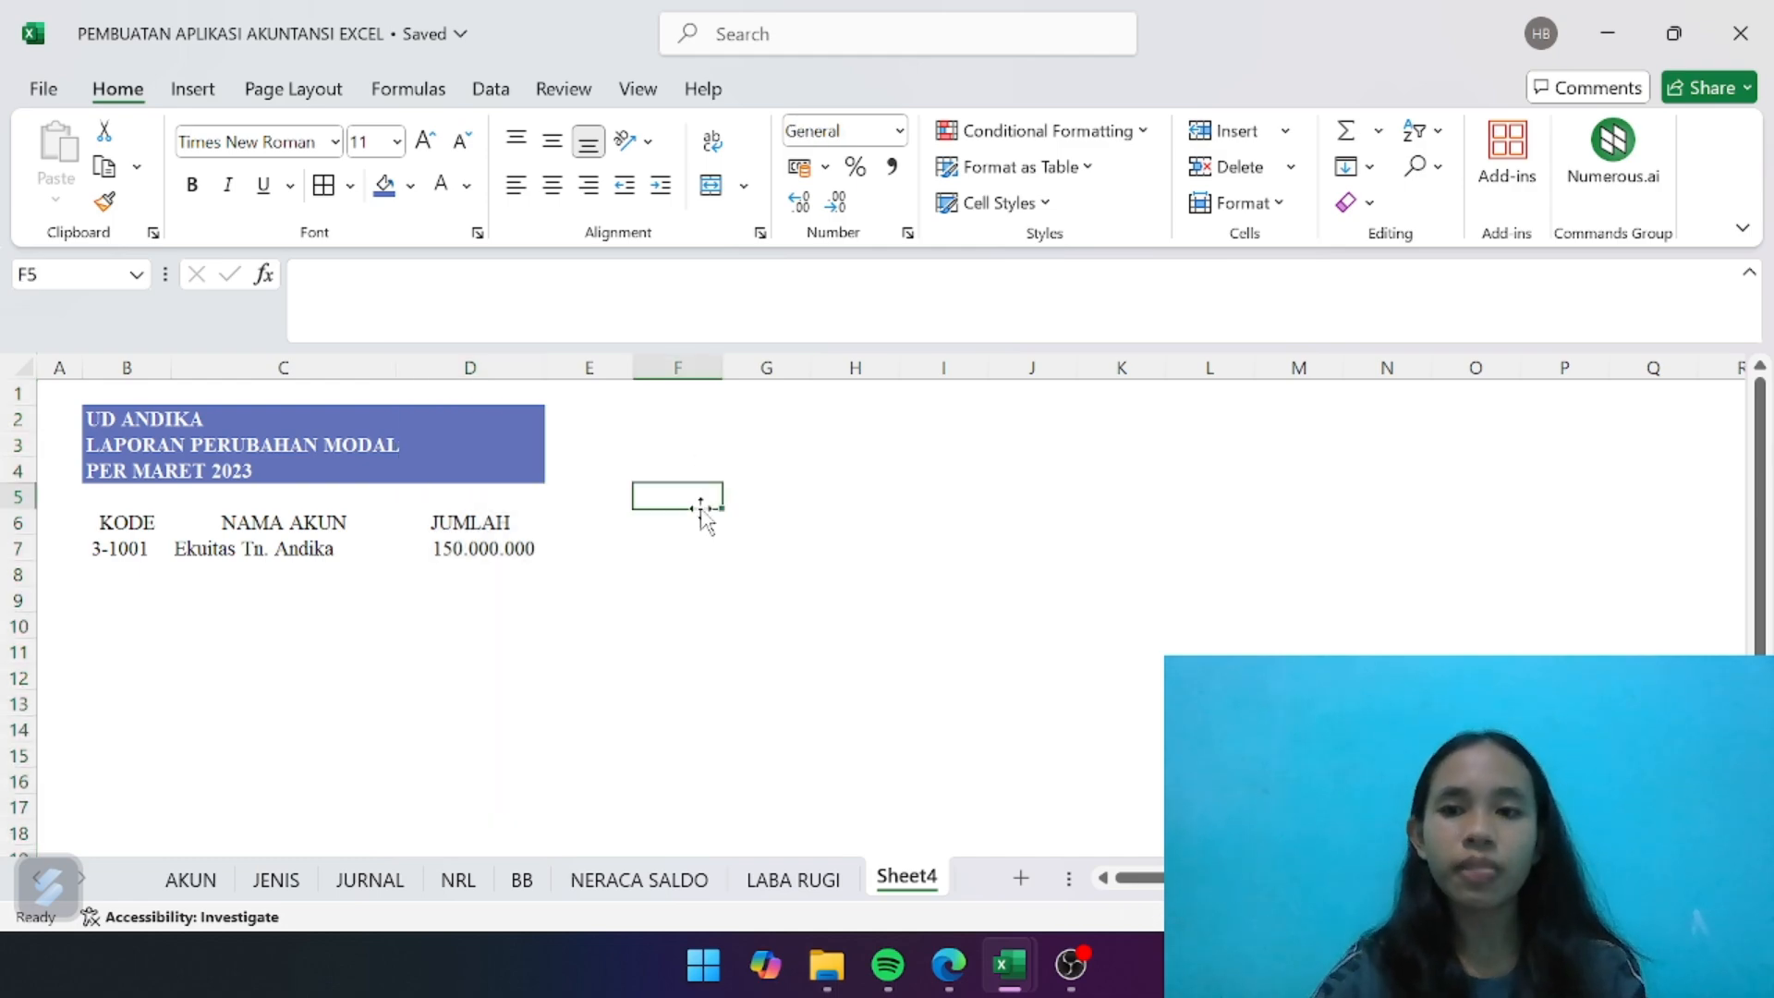
- Enter the bold section heading PENAMBAHAN in B8, below the 3-1001 row
{"action": "left_click", "coordinate": [137, 577]}
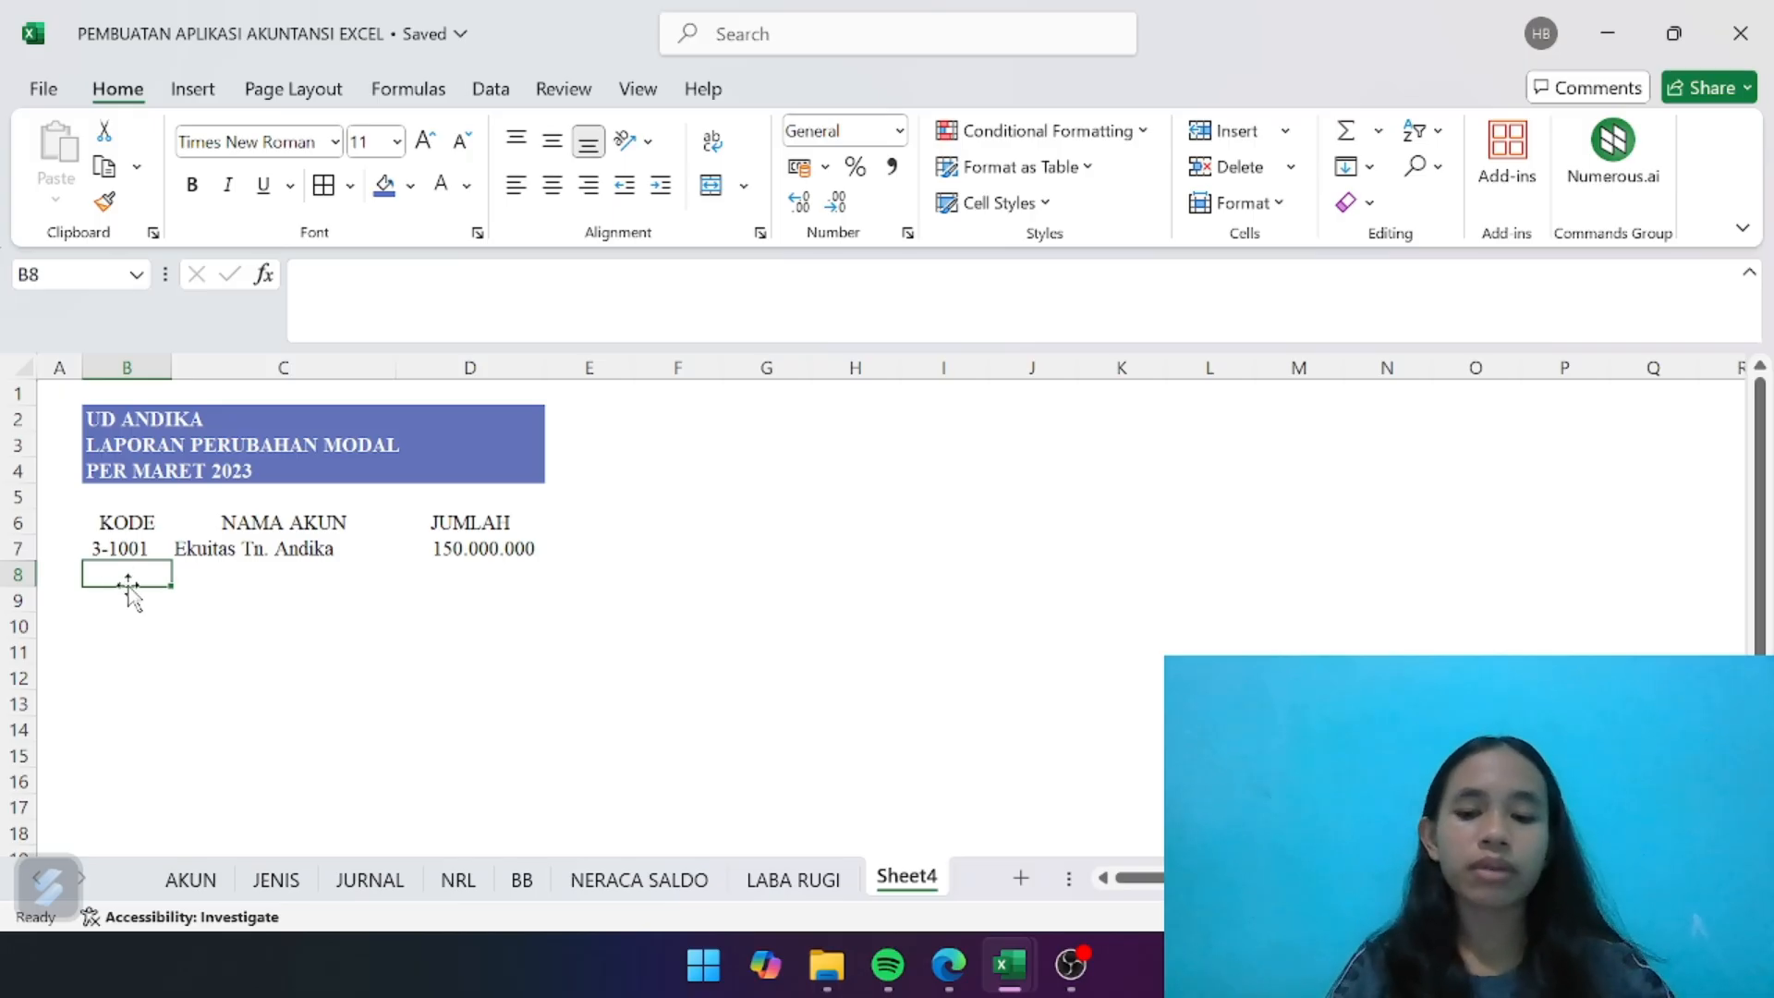
{"action": "key", "text": "ctrl+b"}
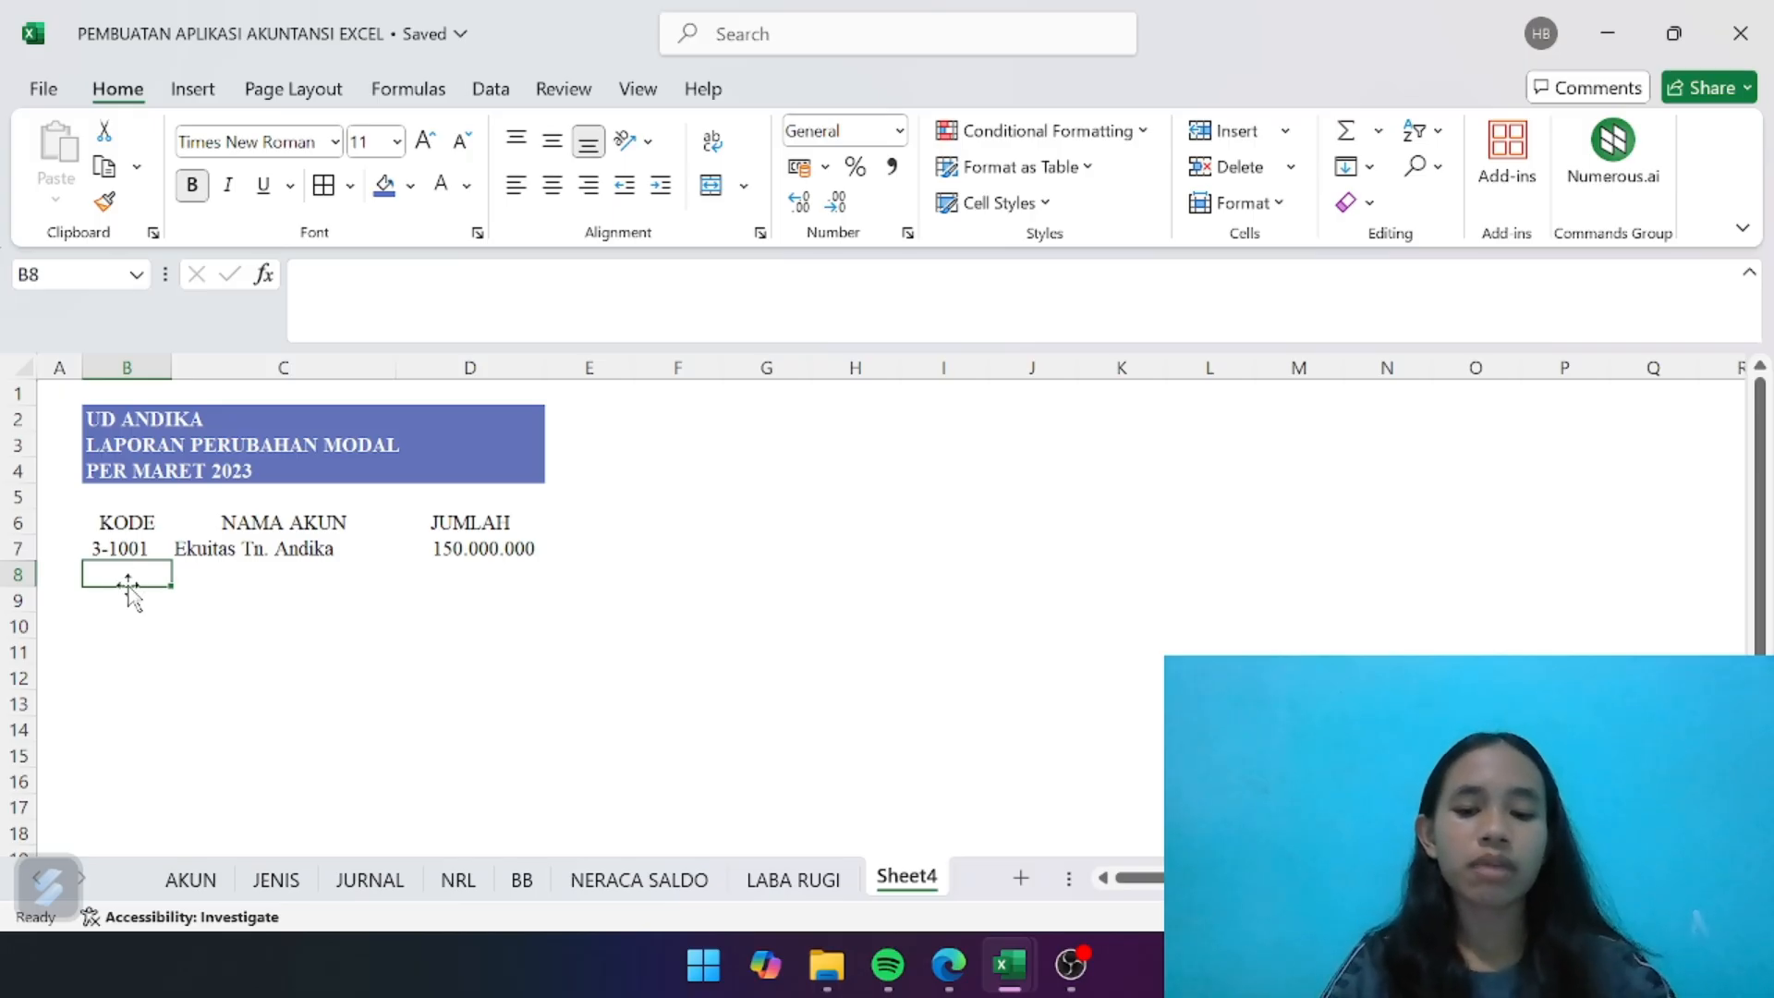
{"action": "type", "text": "PENAMBAHAN"}
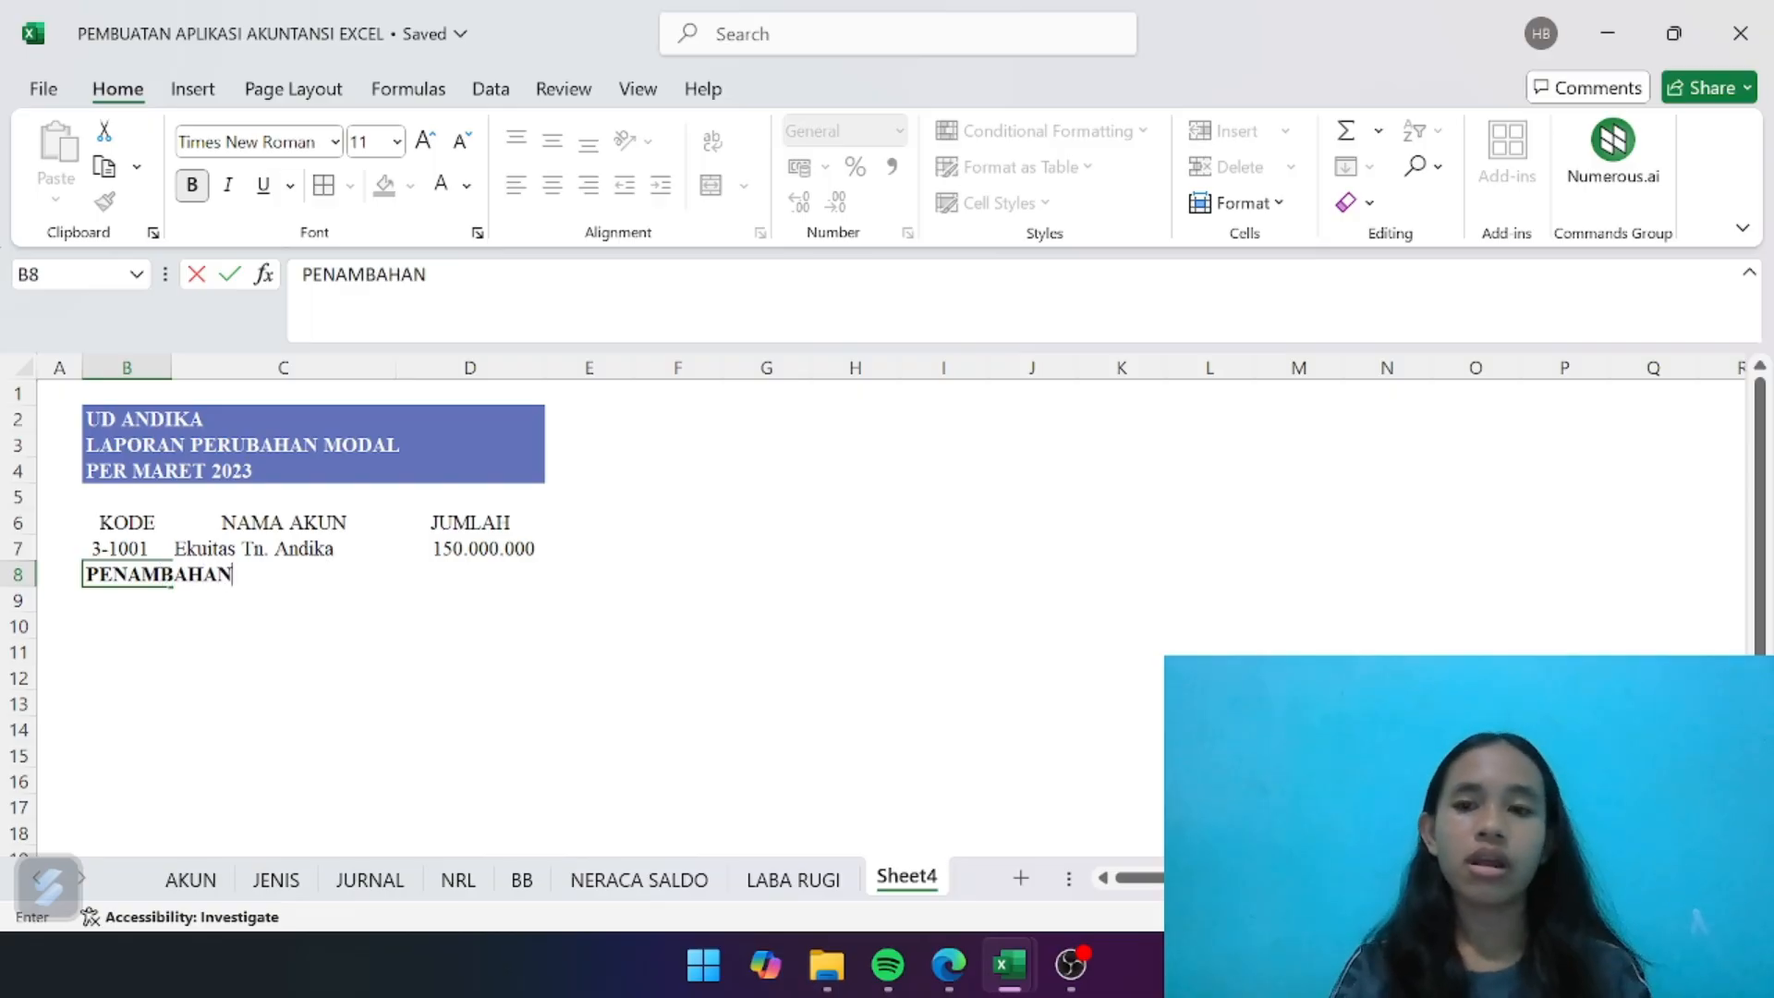
{"action": "left_click", "coordinate": [130, 596]}
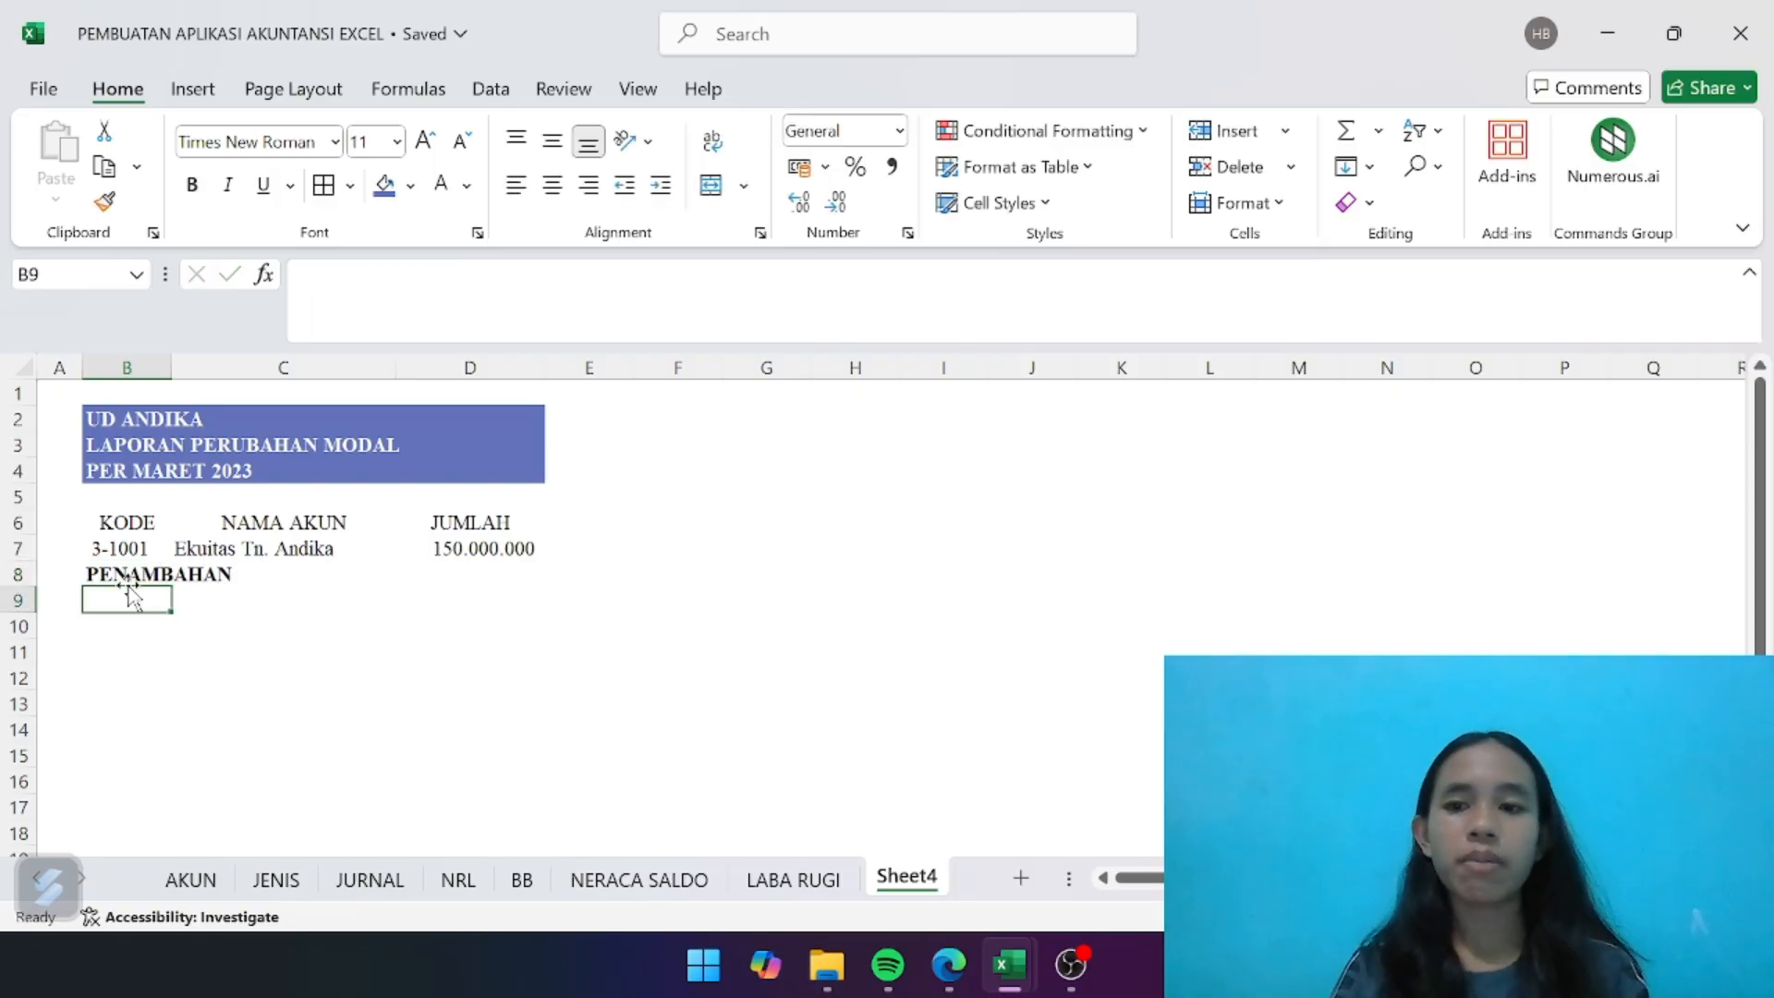
- Enter the account name Laba Bersih in C9 under the PENAMBAHAN heading
{"action": "left_click", "coordinate": [264, 594]}
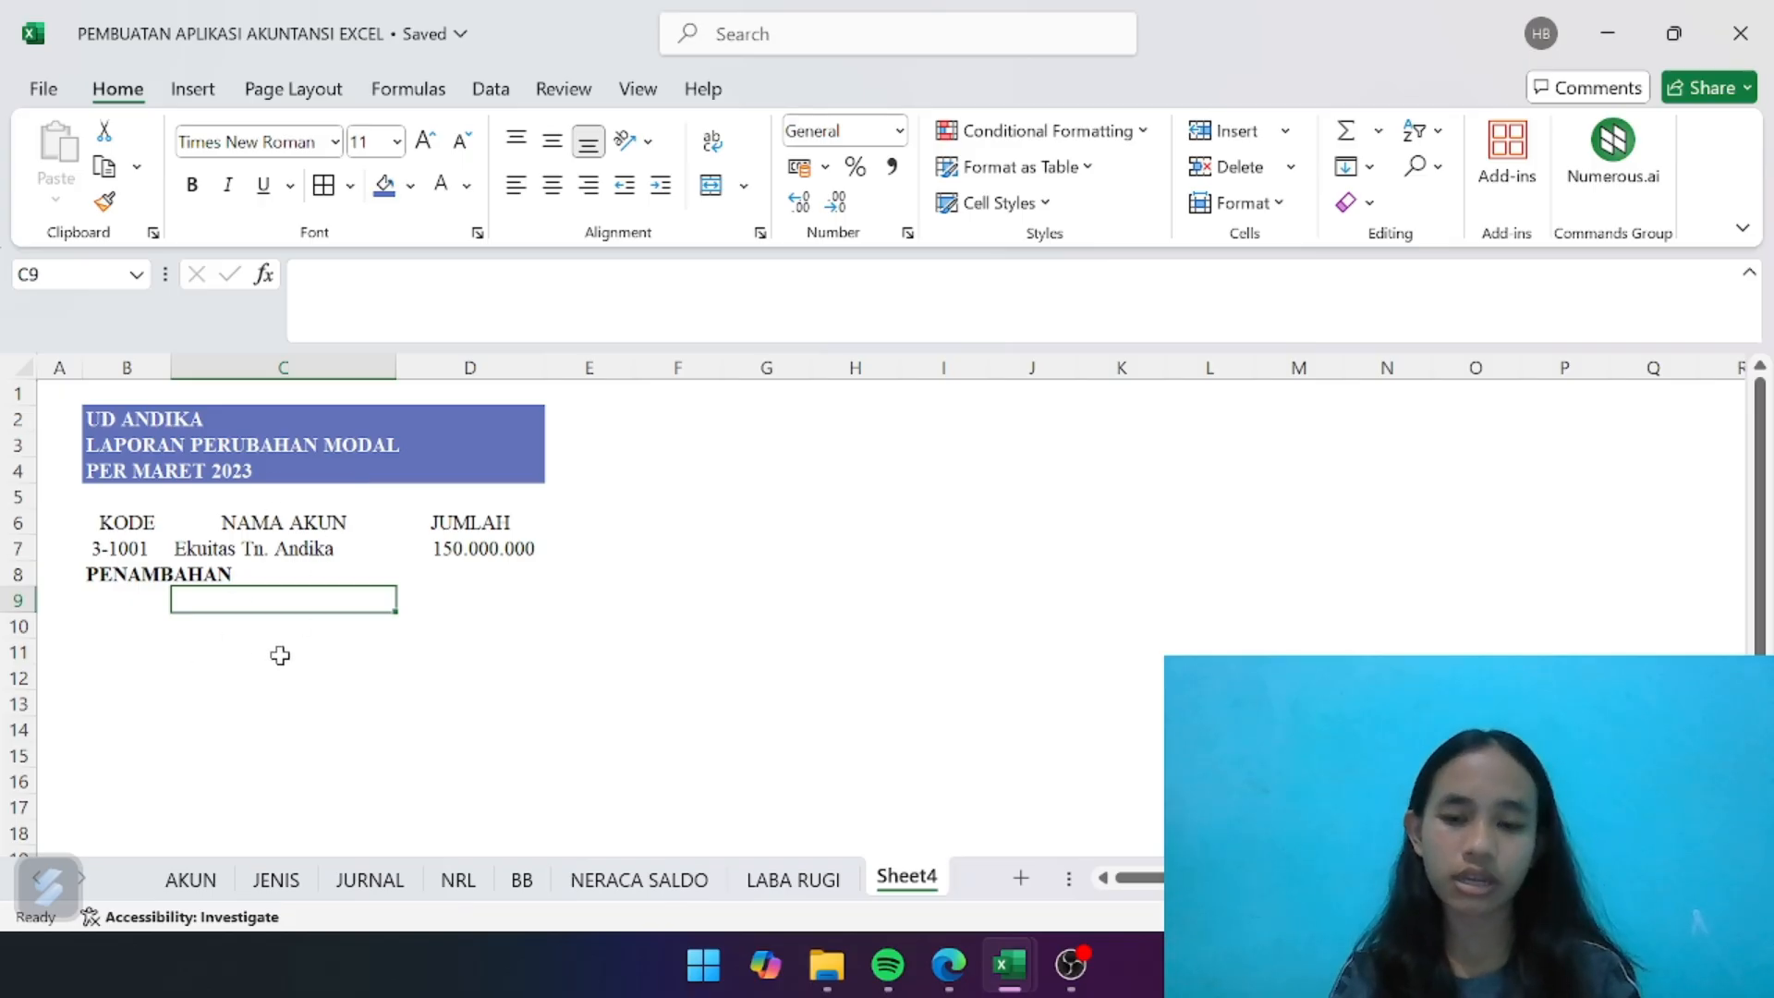
{"action": "type", "text": "L"}
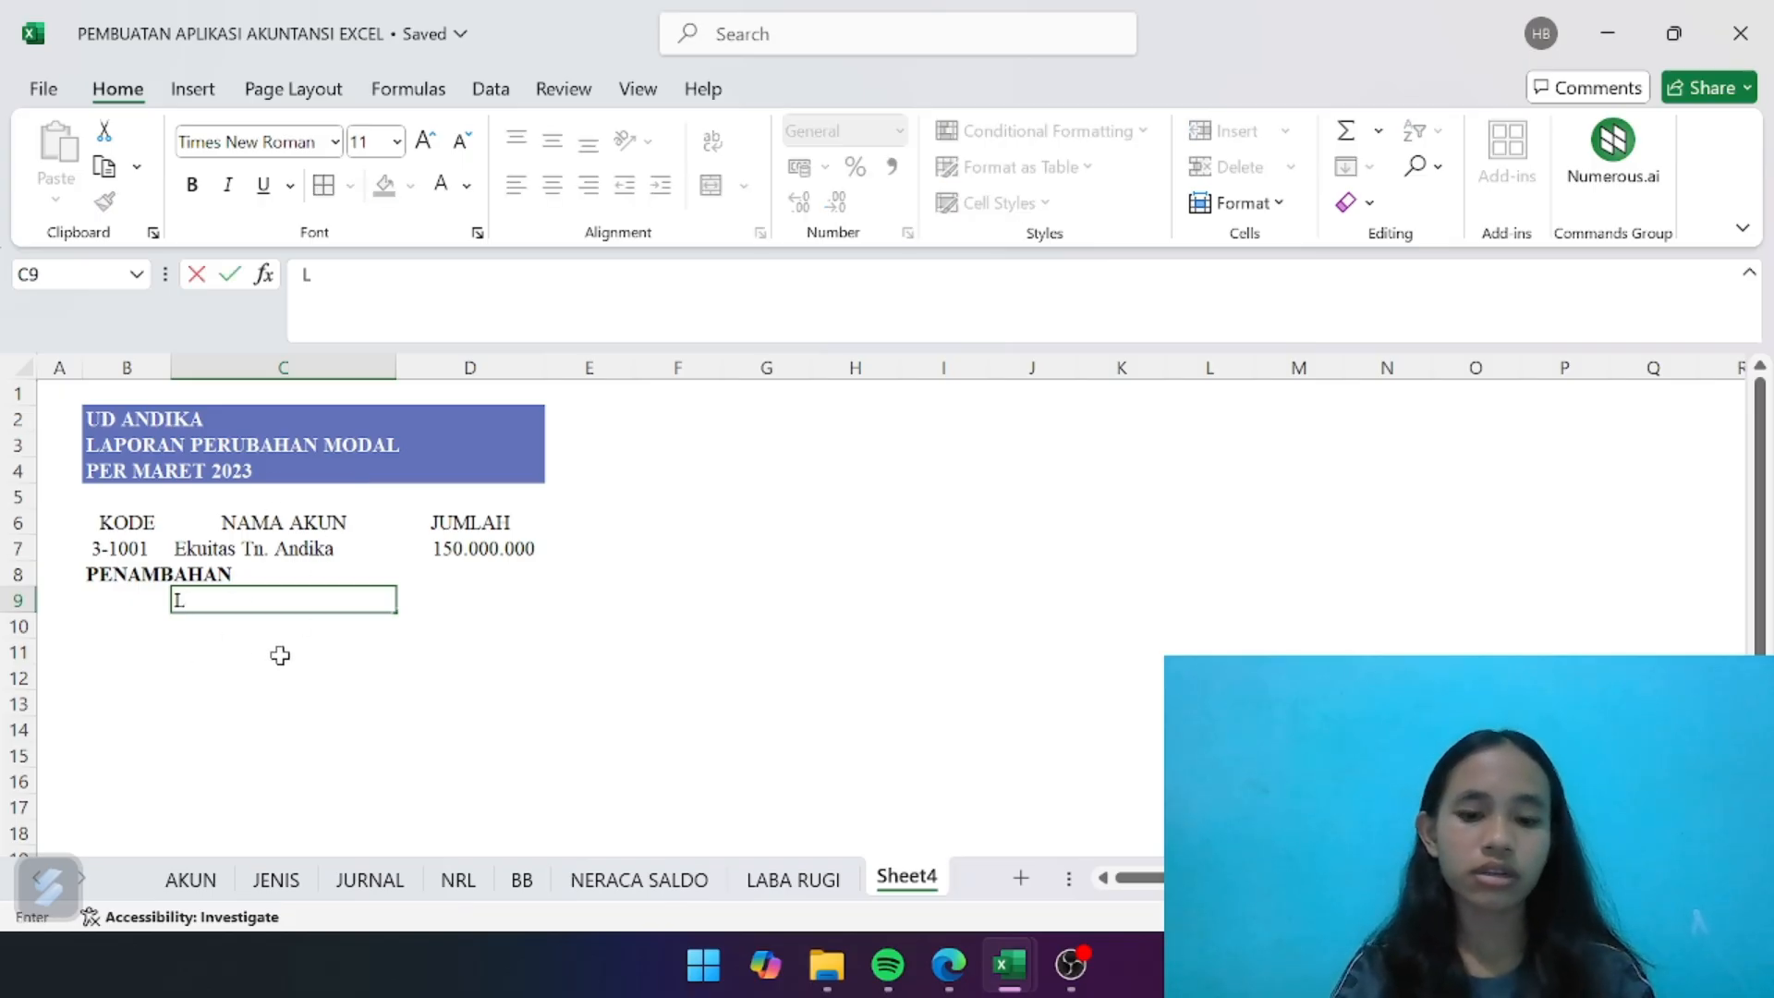
{"action": "type", "text": "ab"}
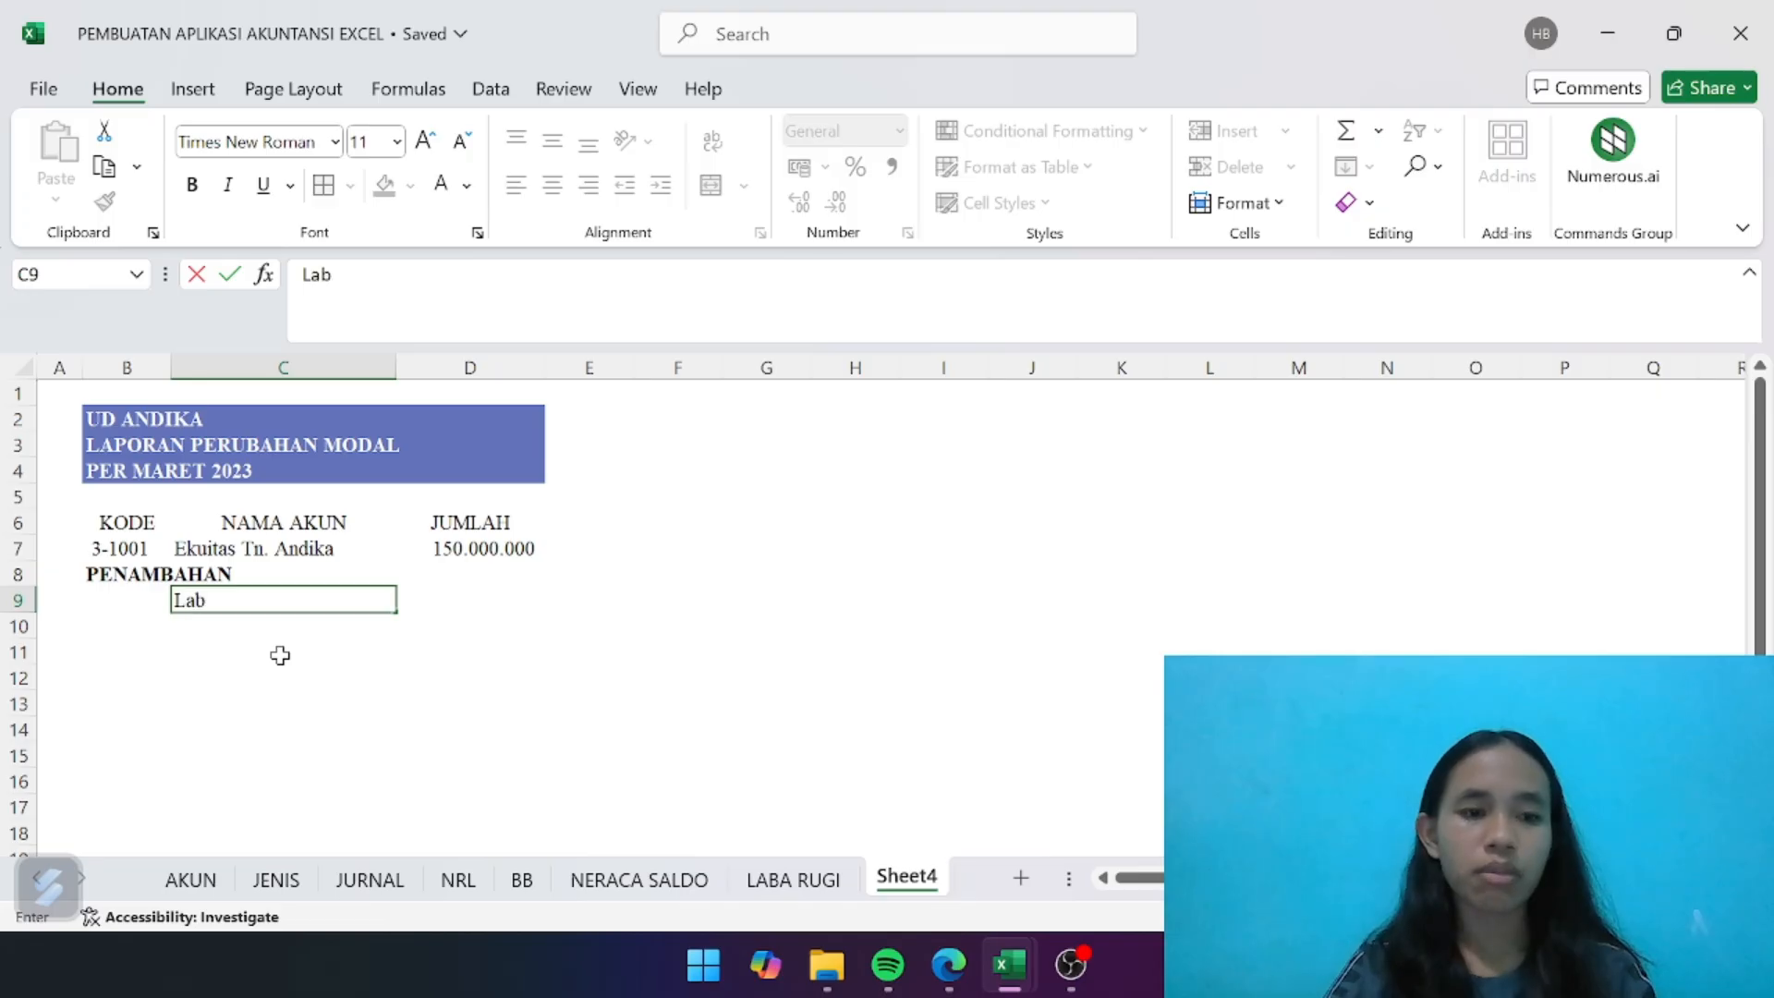
{"action": "type", "text": "a Bersu"}
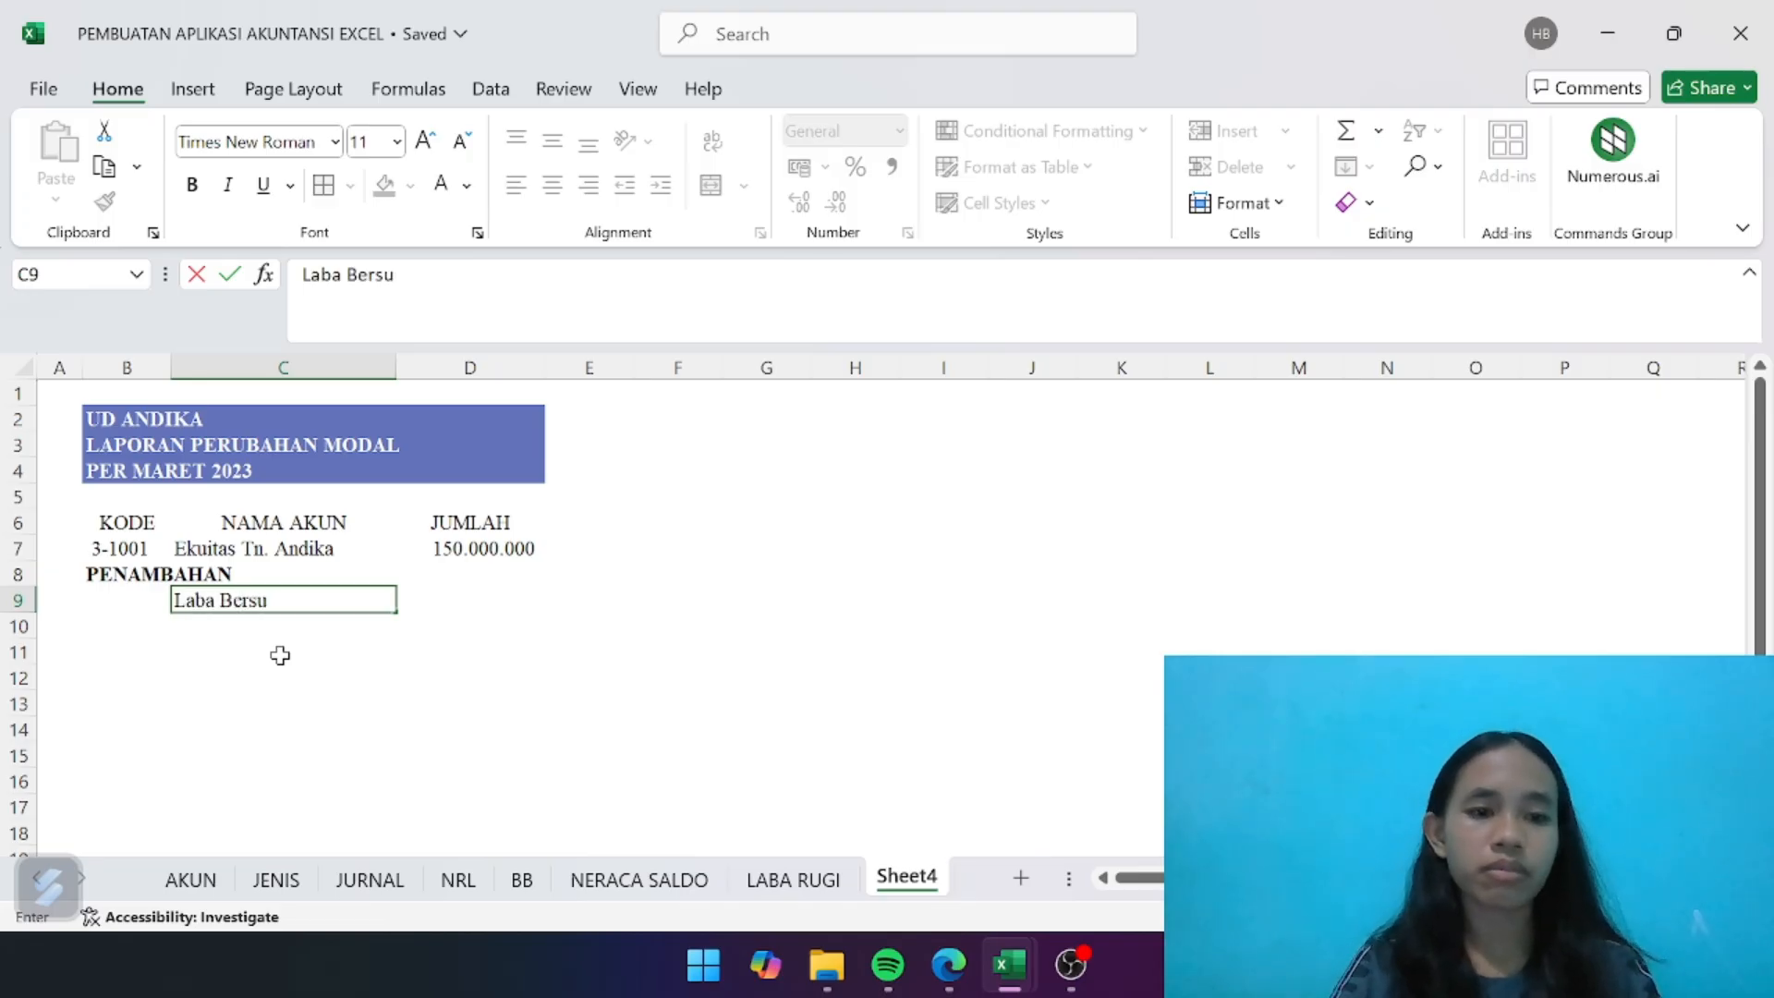
{"action": "key", "text": "BackSpace"}
{"action": "type", "text": "ih"}
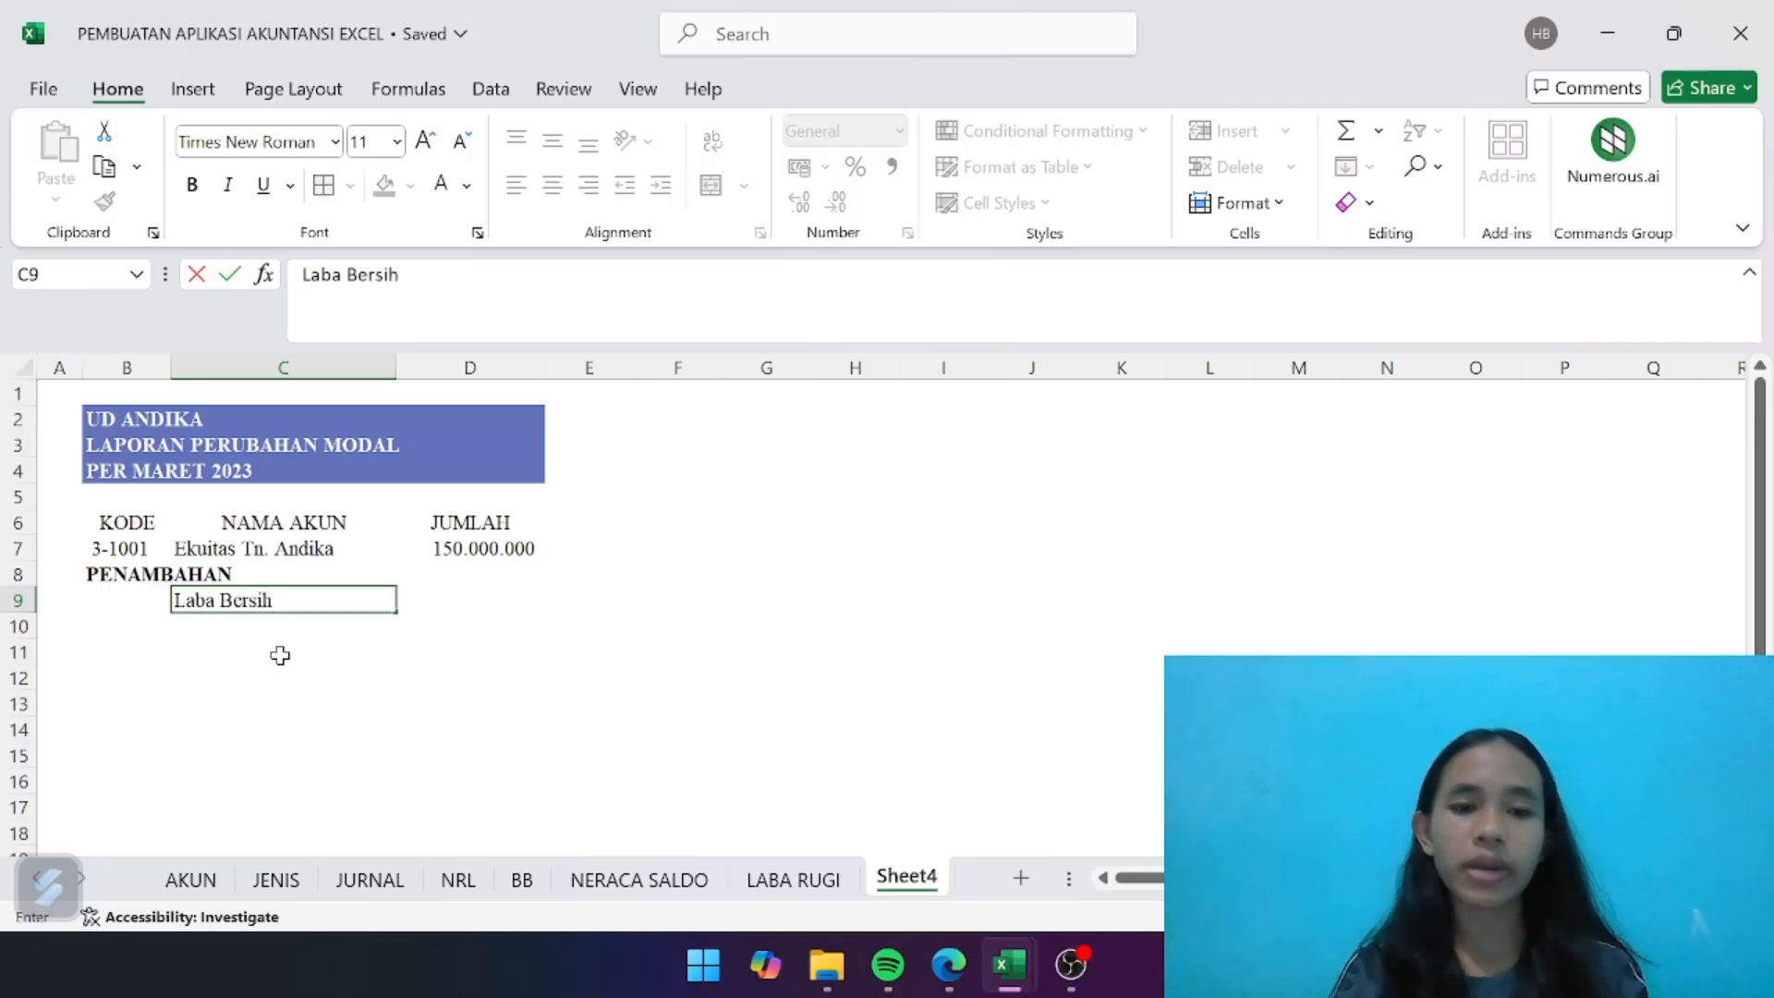
{"action": "key", "text": "Tab"}
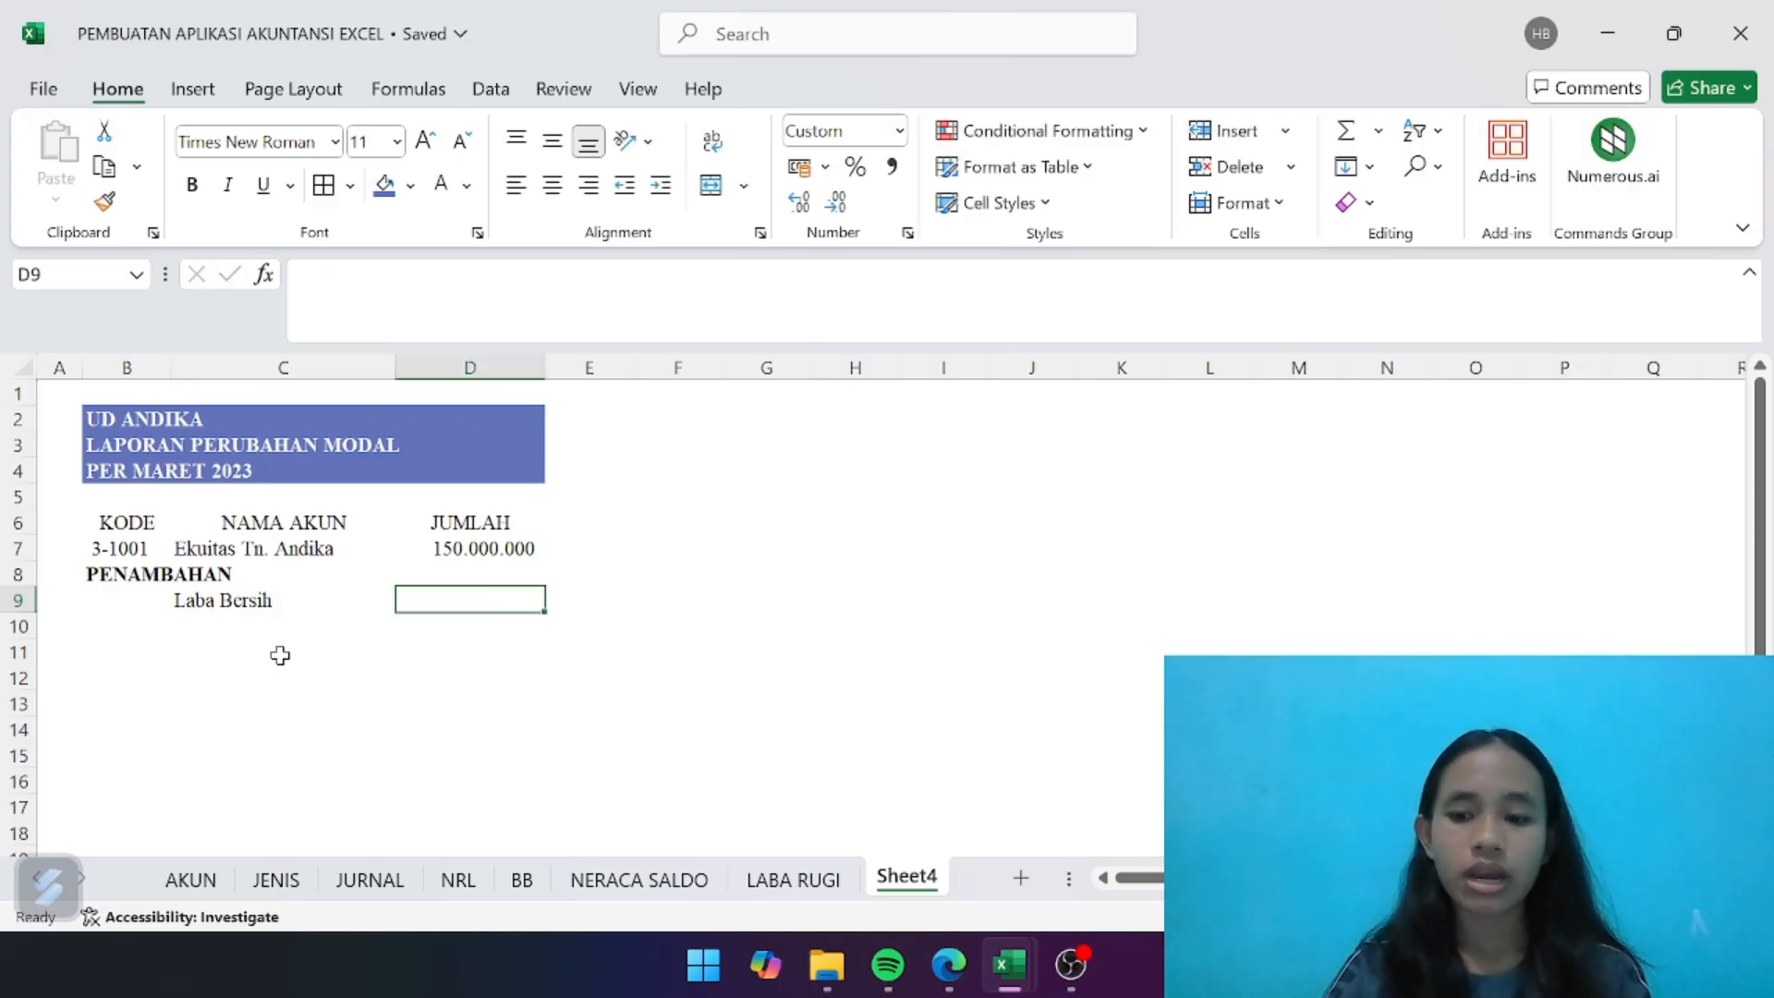
- Link the Laba Bersih amount in D9 to the LABA BERSIH total in D22 of the LABA RUGI sheet
{"action": "type", "text": "="}
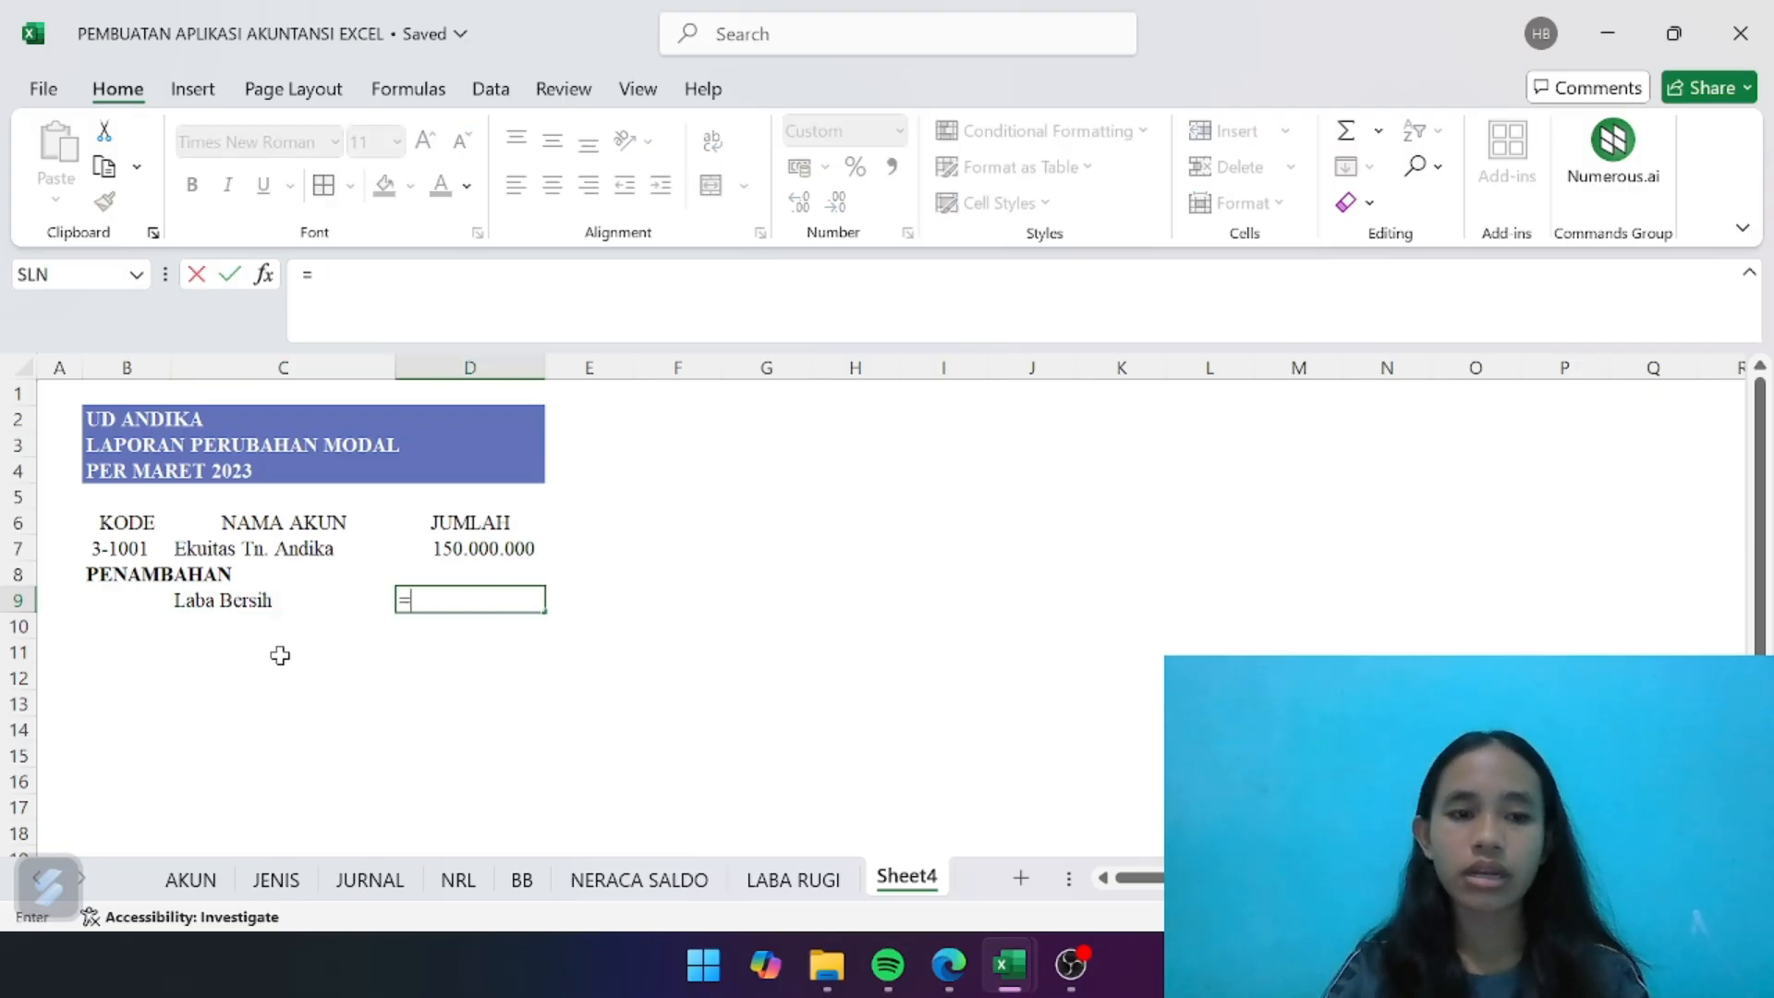
{"action": "left_click", "coordinate": [789, 889]}
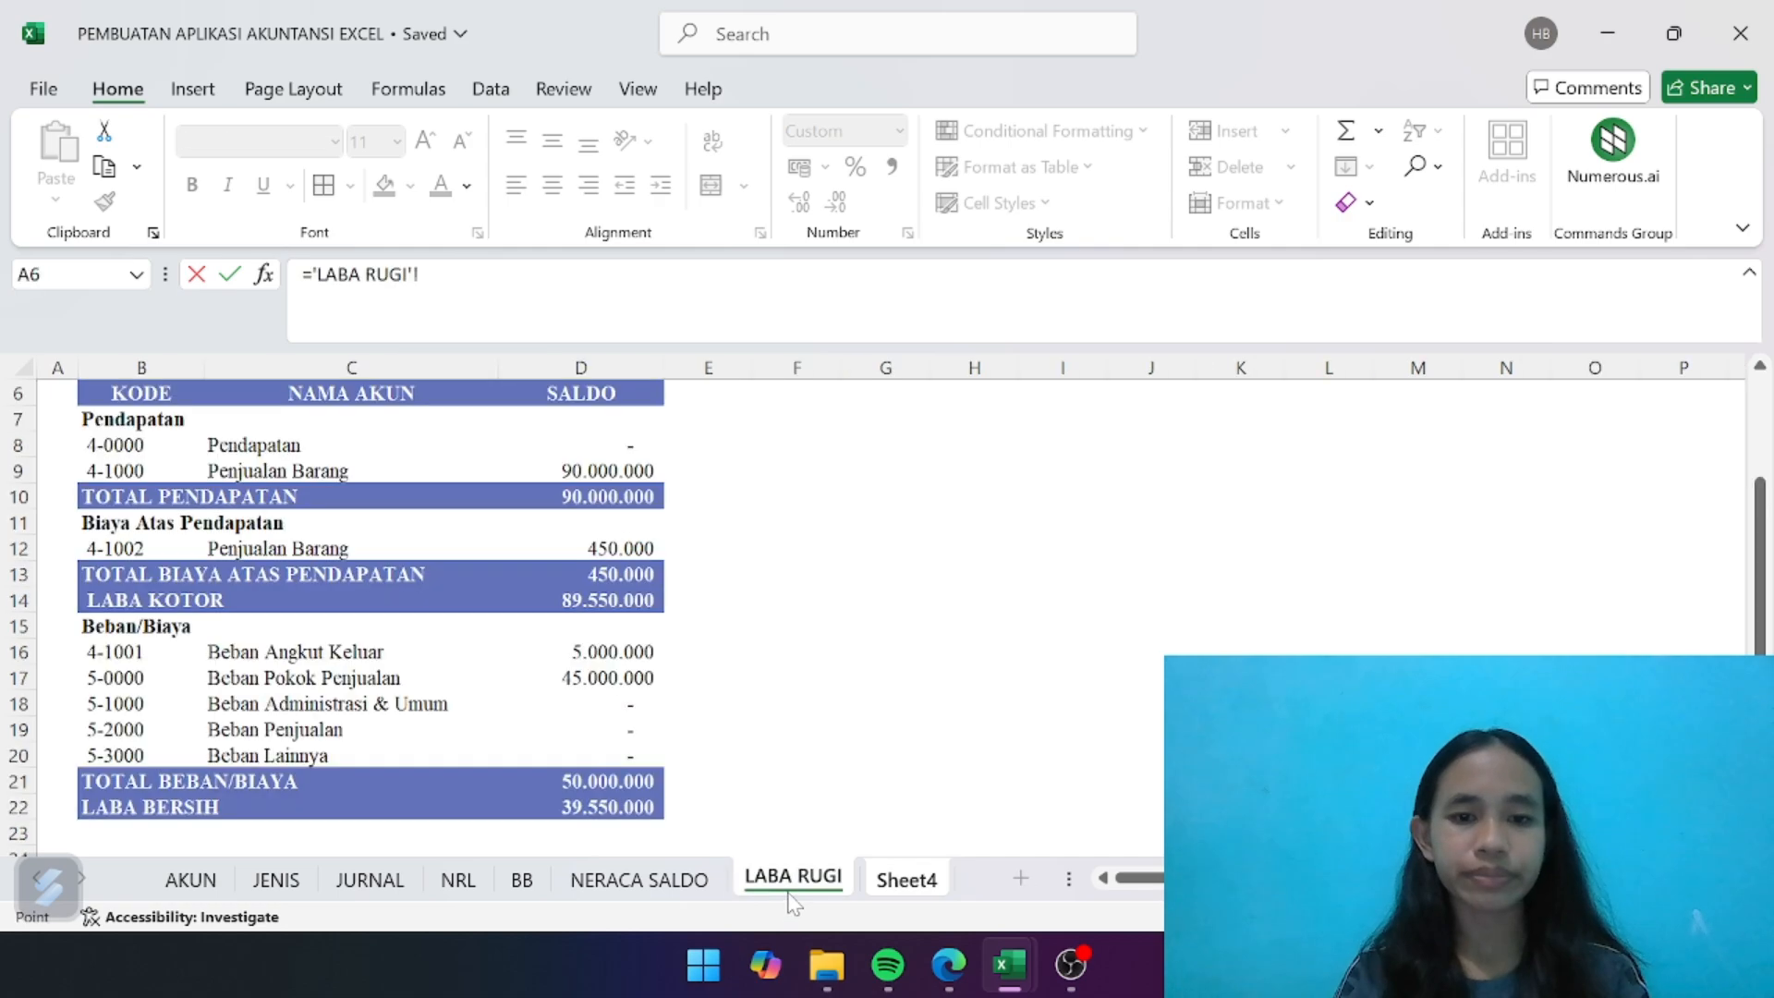
{"action": "left_click", "coordinate": [619, 806]}
{"action": "key", "text": "Return"}
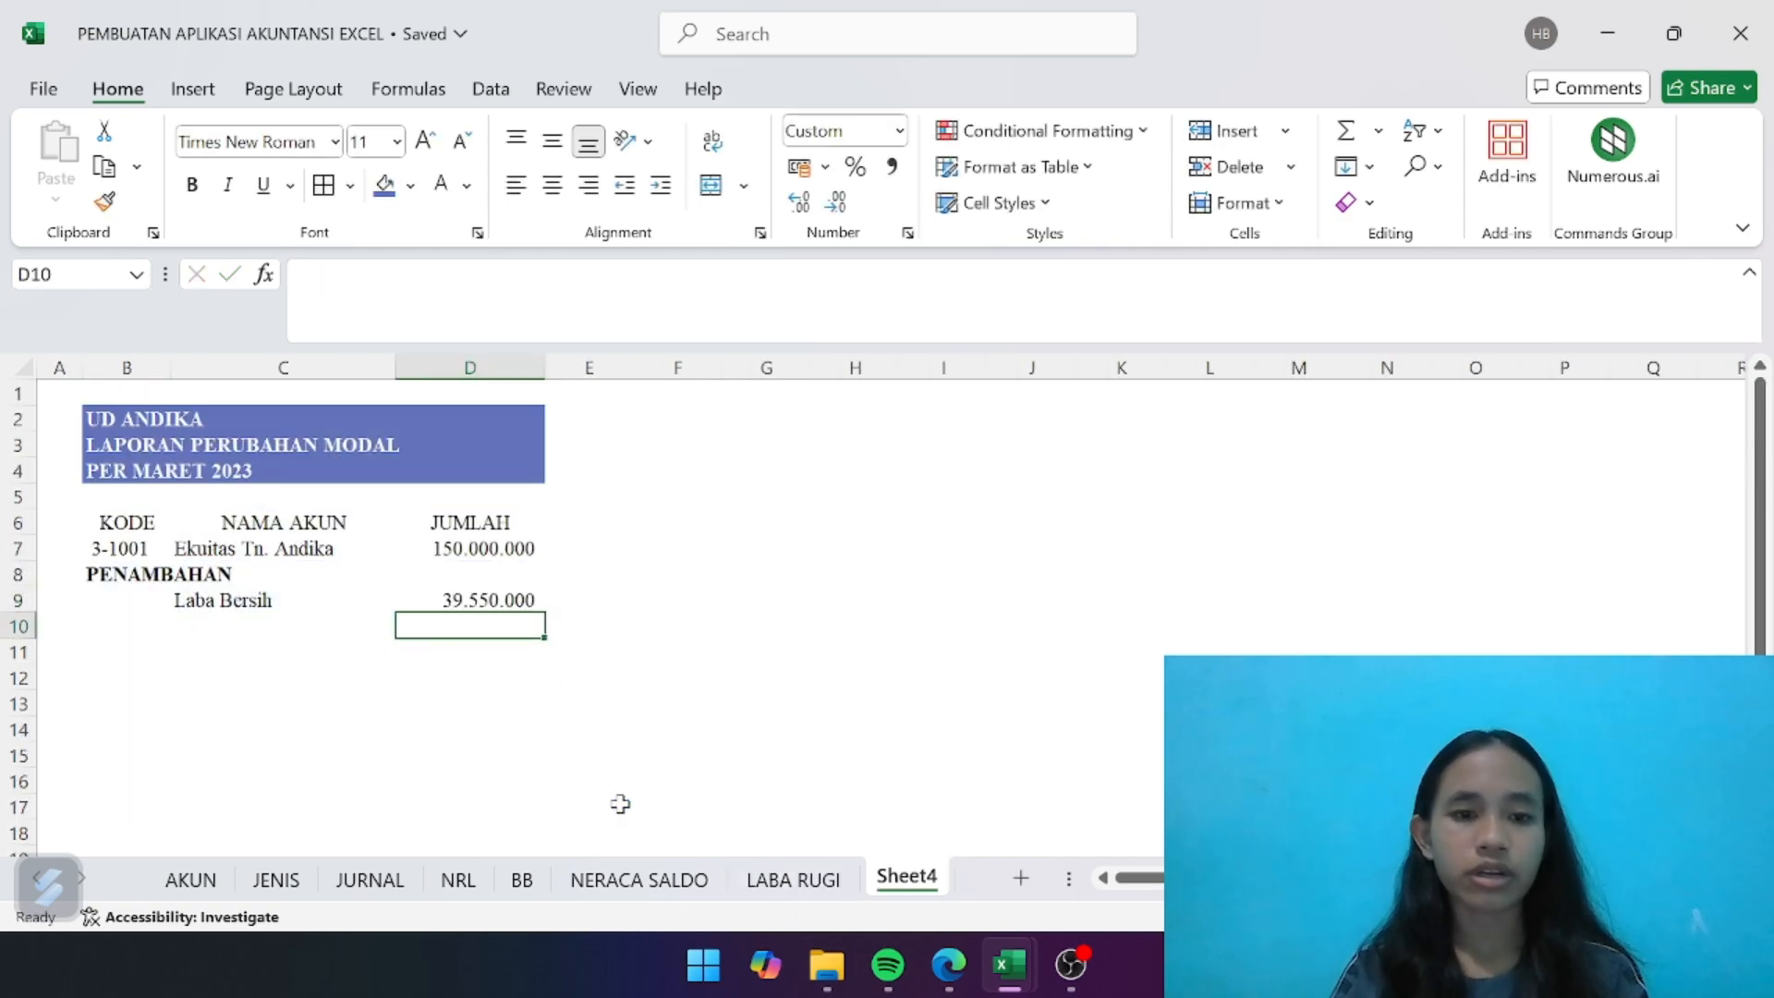
- Enter the section heading PENGURANGAN in B10 and make it bold
{"action": "left_click", "coordinate": [125, 620]}
{"action": "type", "text": "p"}
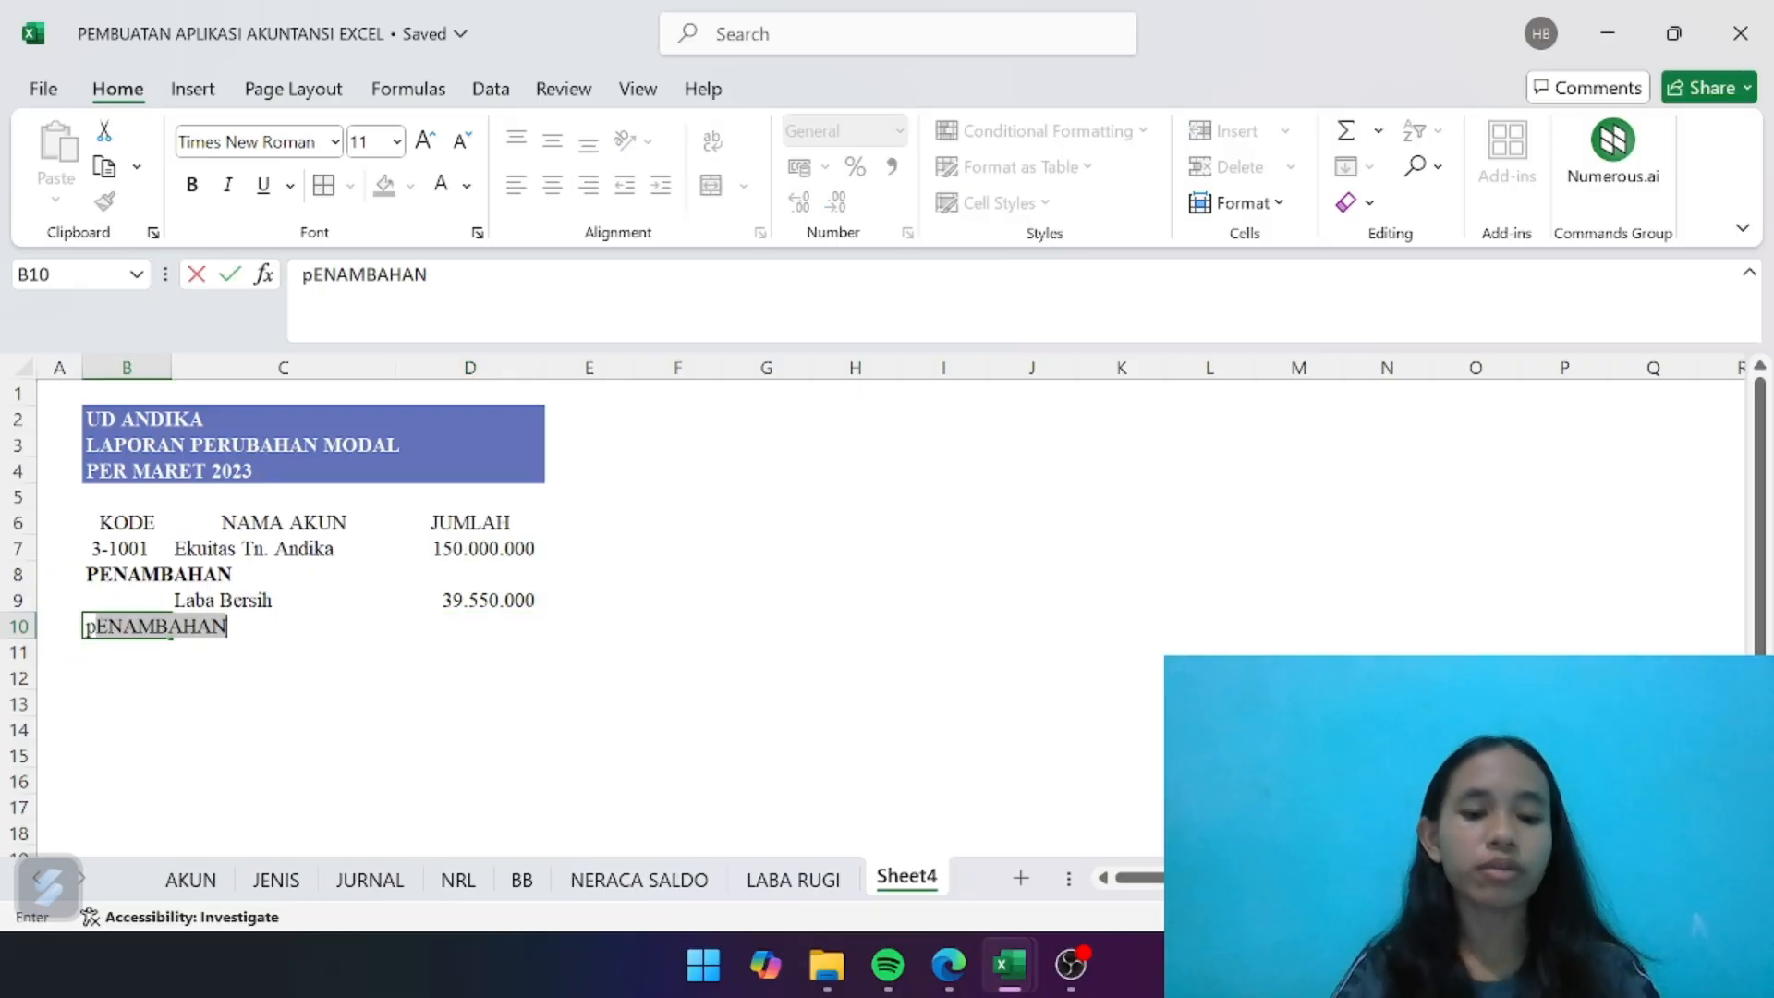
{"action": "key", "text": "BackSpace"}
{"action": "key", "text": "ctrl+b"}
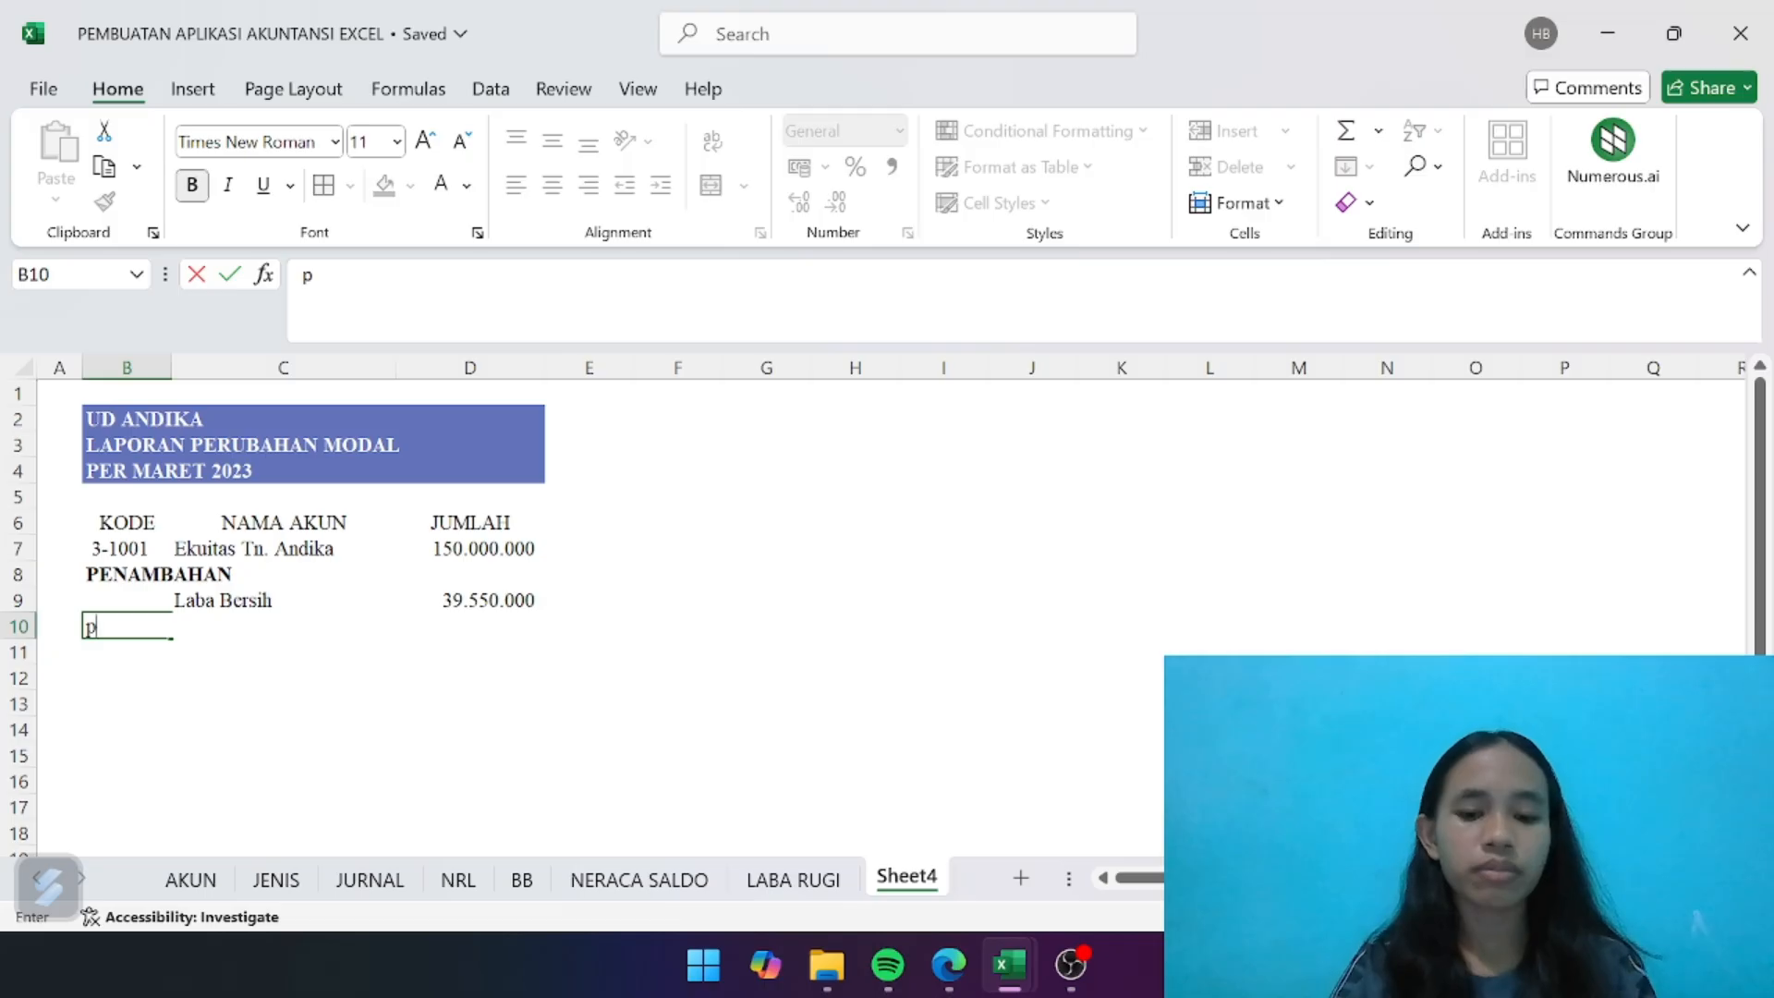
{"action": "type", "text": "PENGU"}
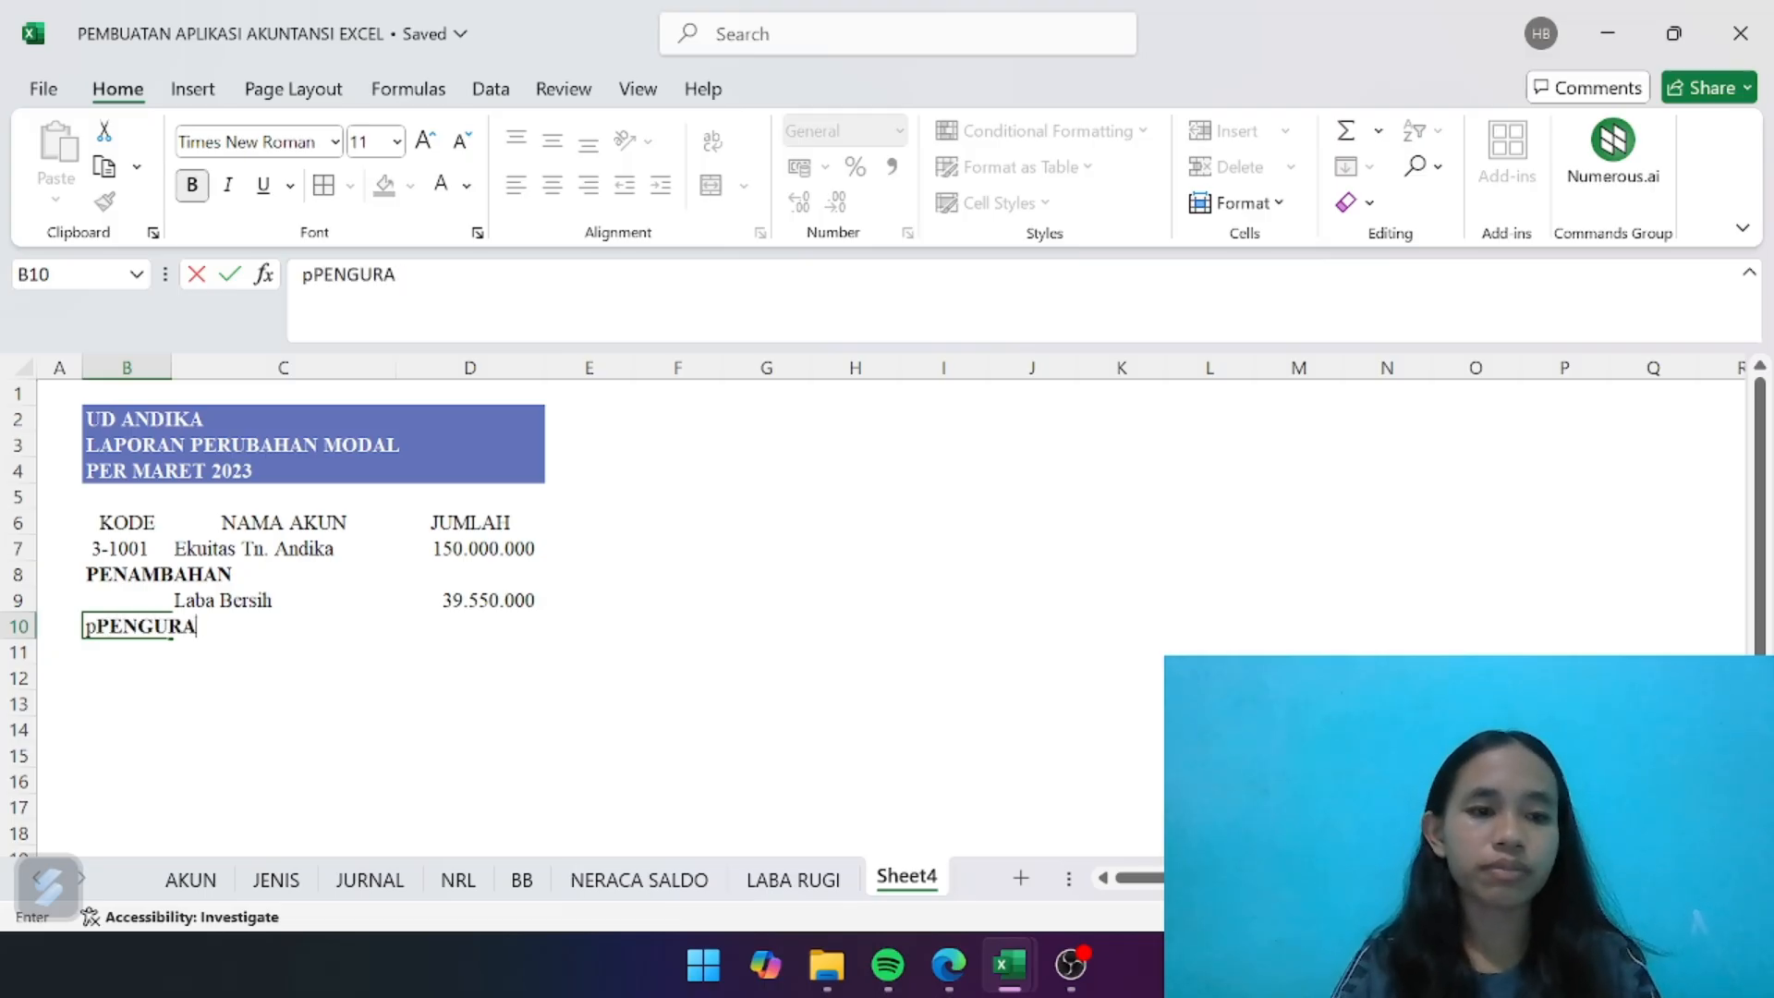
{"action": "type", "text": "RA"}
{"action": "key", "text": "BackSpace"}
{"action": "key", "text": "BackSpace"}
{"action": "key", "text": "BackSpace"}
{"action": "key", "text": "BackSpace"}
{"action": "key", "text": "BackSpace"}
{"action": "key", "text": "BackSpace"}
{"action": "key", "text": "BackSpace"}
{"action": "key", "text": "BackSpace"}
{"action": "type", "text": "PENG"}
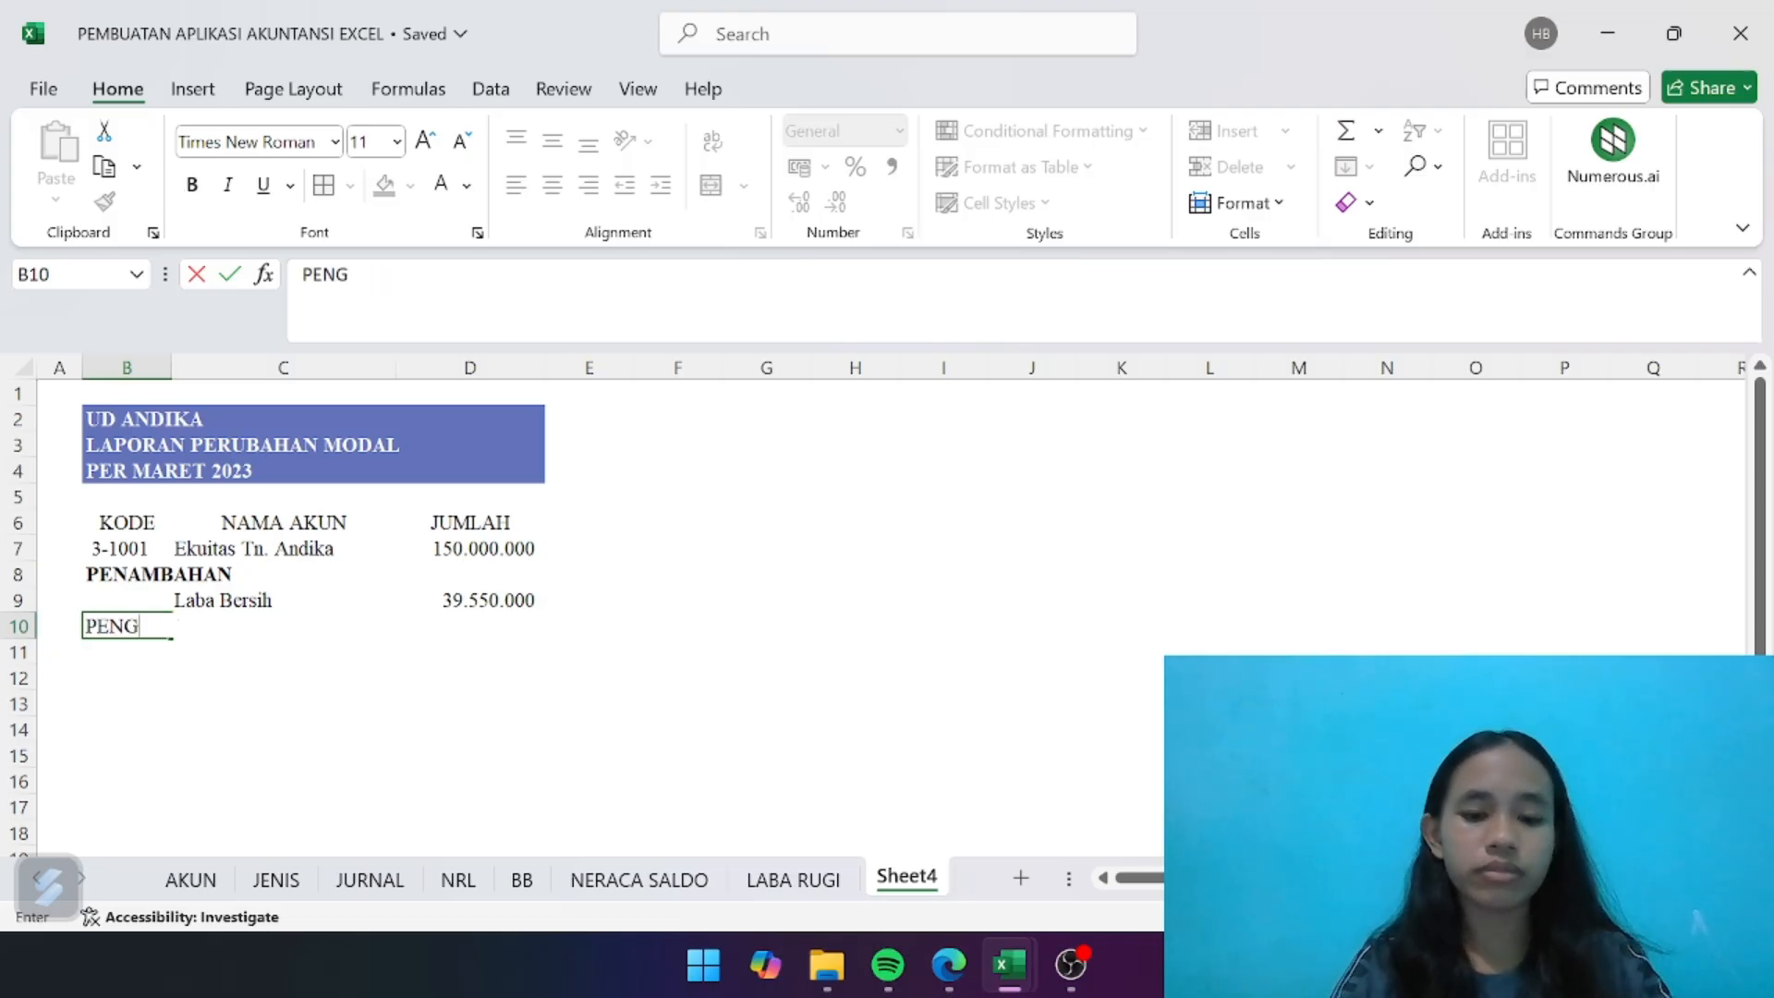
{"action": "type", "text": "URANGAN"}
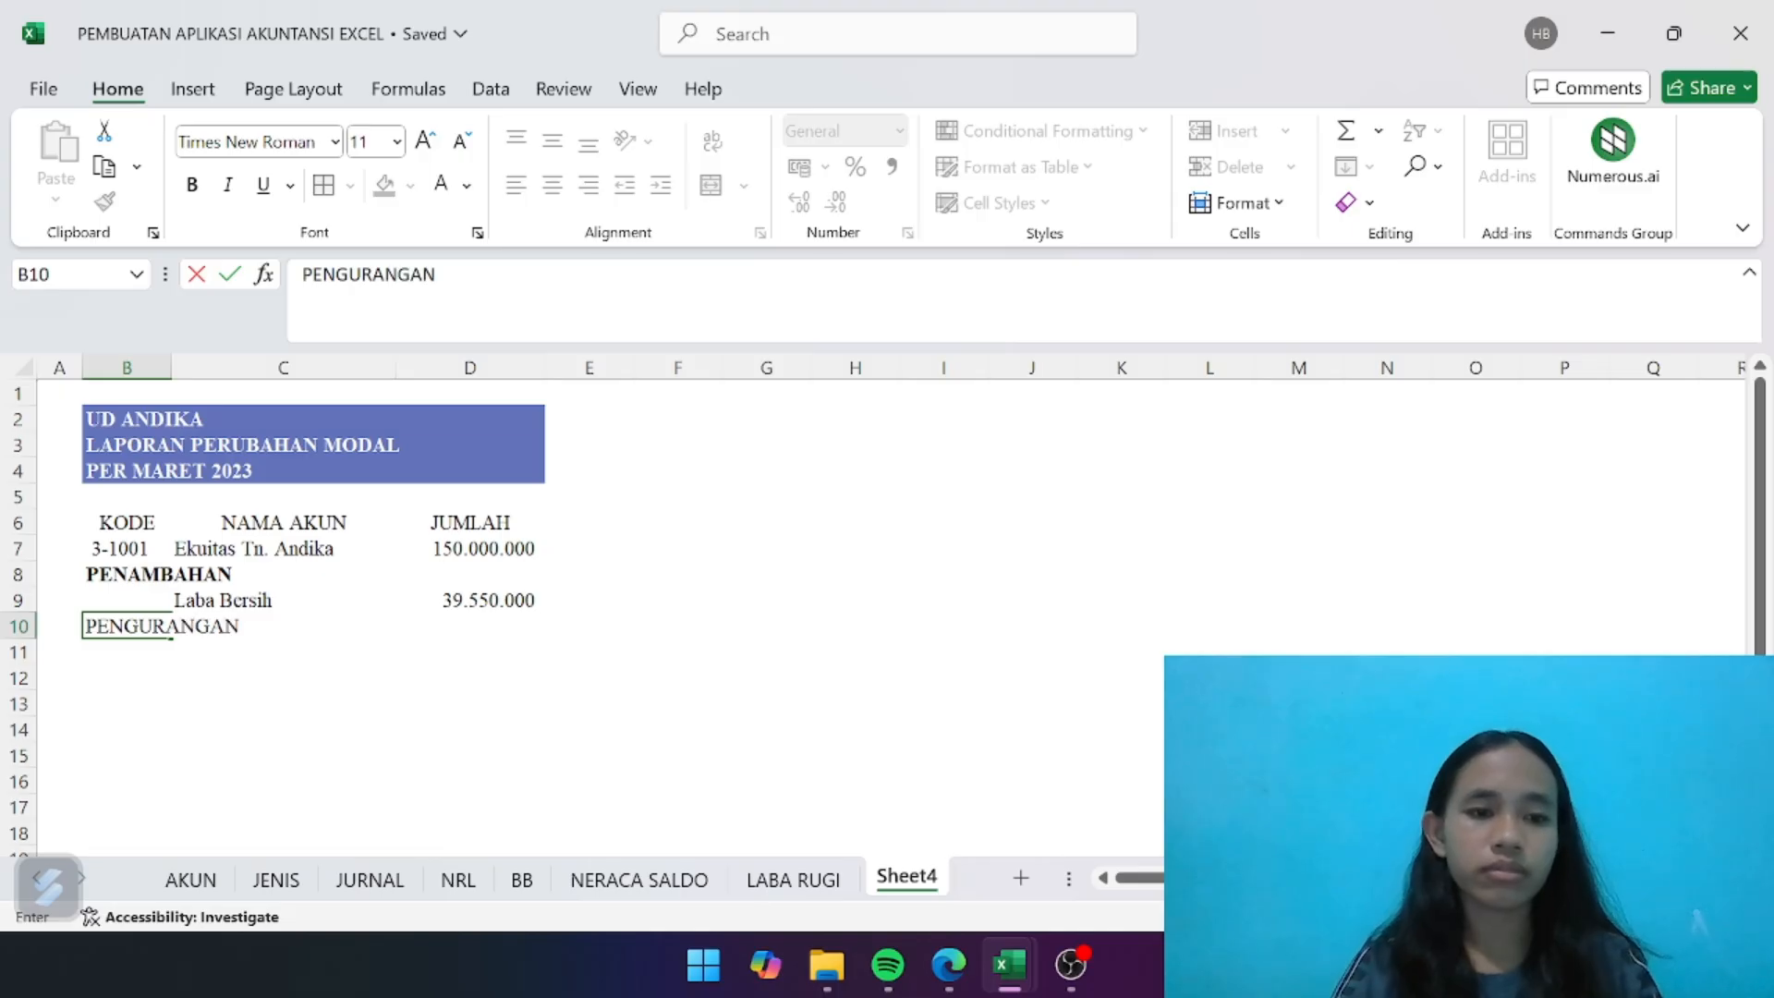
{"action": "key", "text": "Return"}
{"action": "left_click", "coordinate": [128, 621]}
{"action": "key", "text": "ctrl+b"}
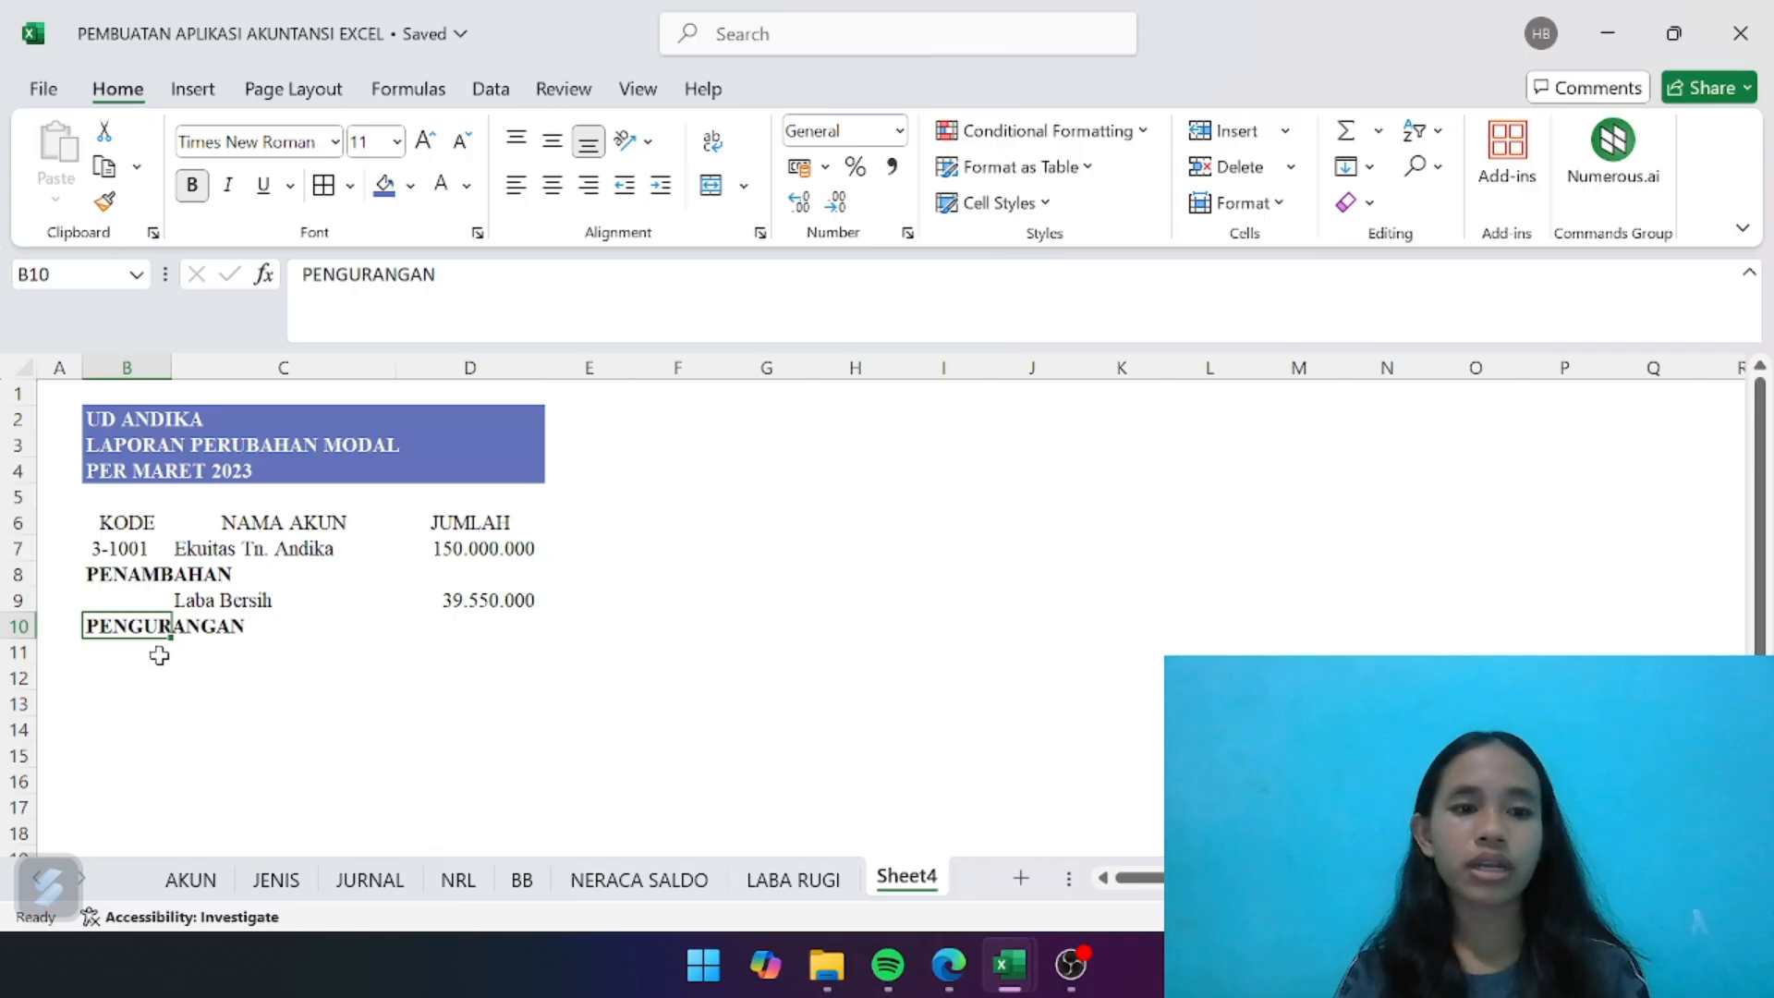
- Link B11 under PENGURANGAN to the Prive account's code with =NRL!B25
{"action": "left_click", "coordinate": [157, 648]}
{"action": "left_click", "coordinate": [130, 556]}
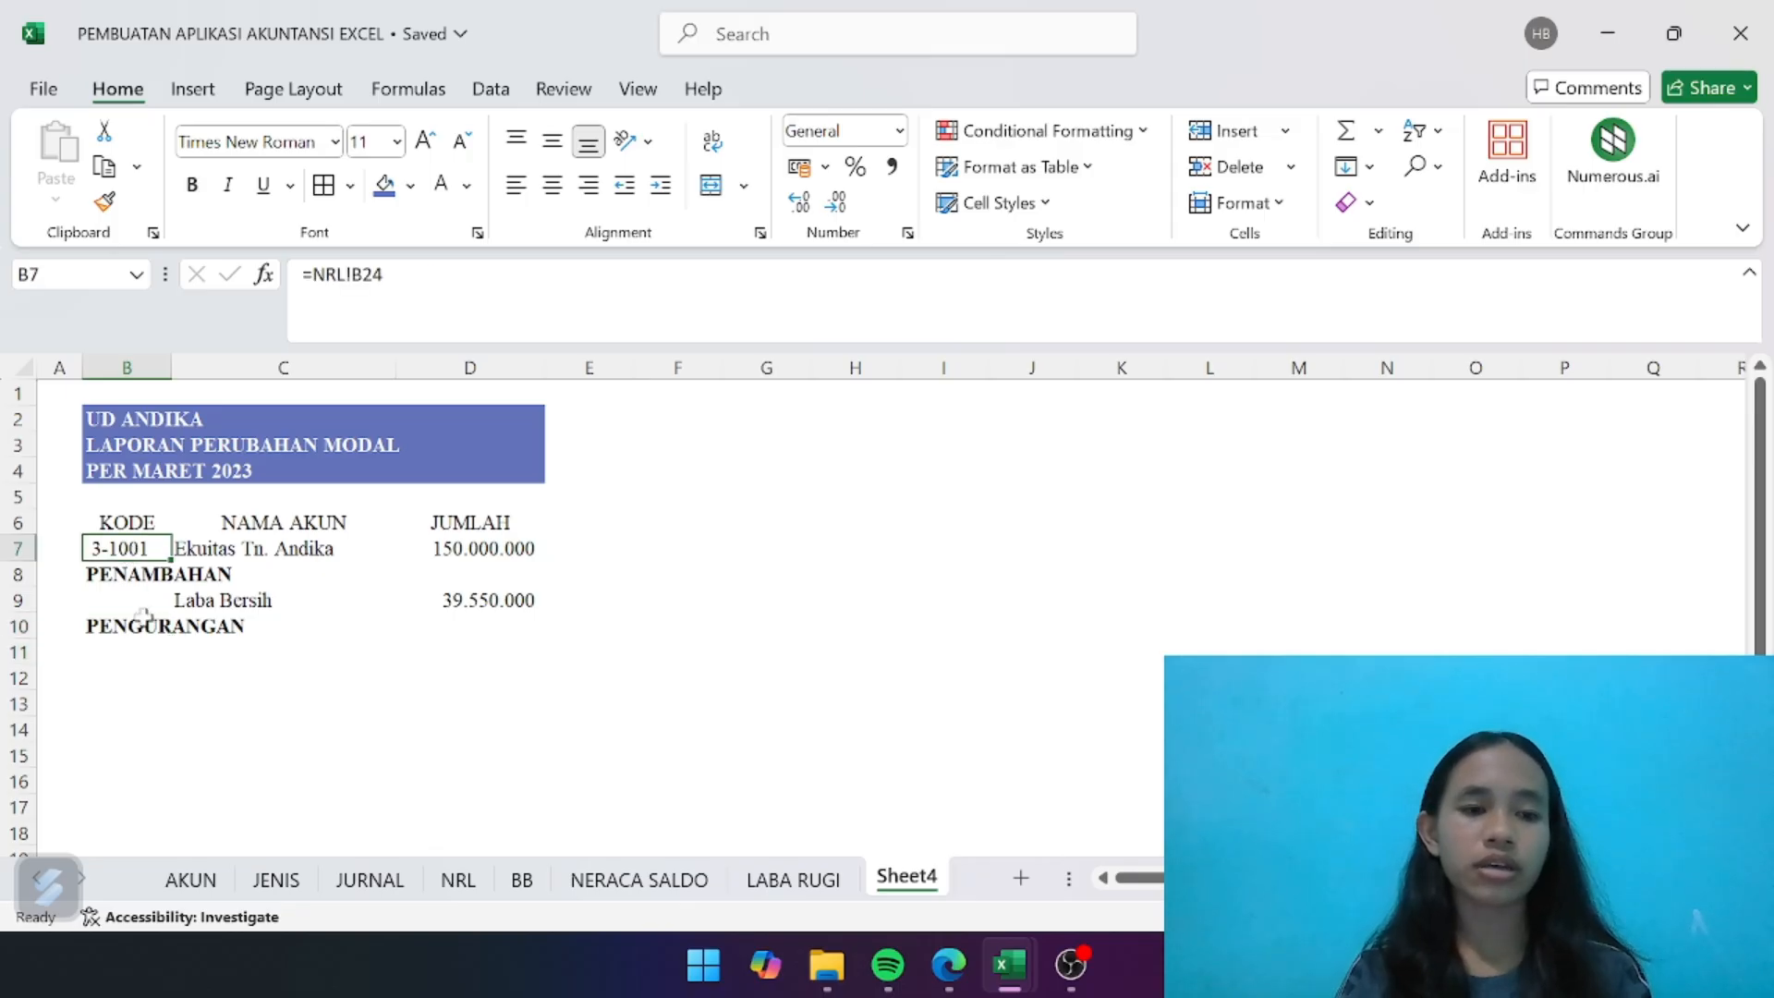
{"action": "left_click", "coordinate": [150, 645]}
{"action": "type", "text": "="}
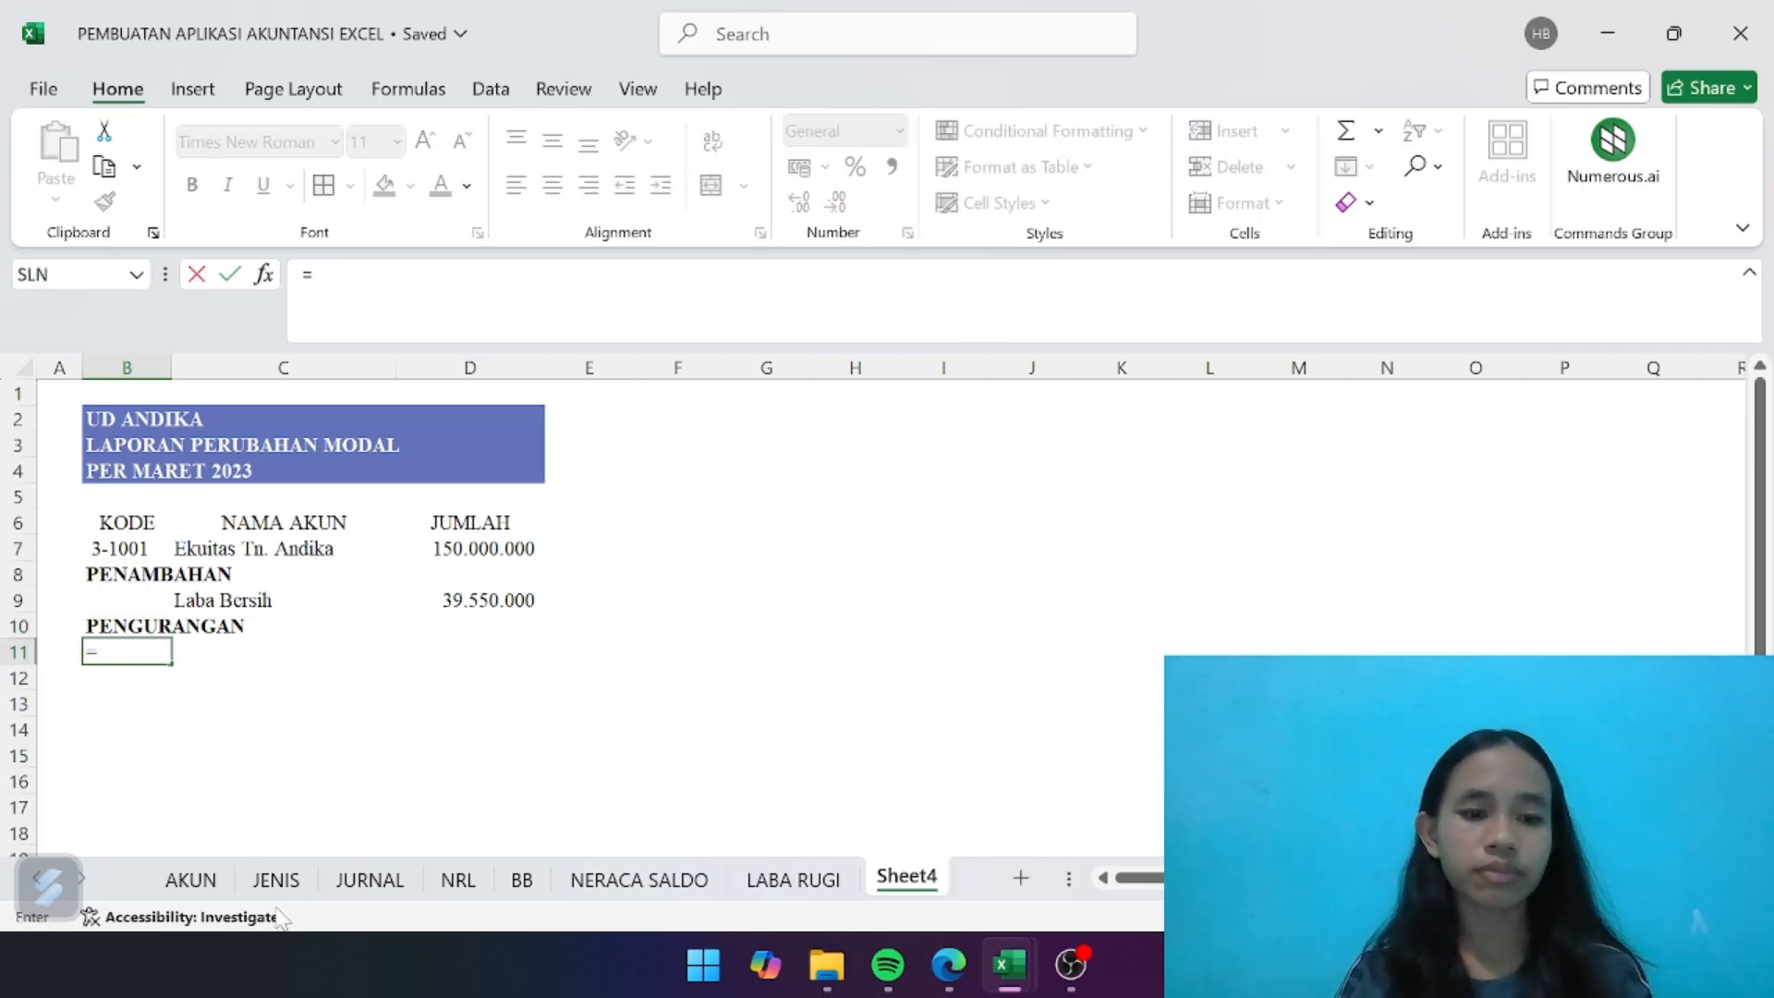
{"action": "left_click", "coordinate": [454, 879]}
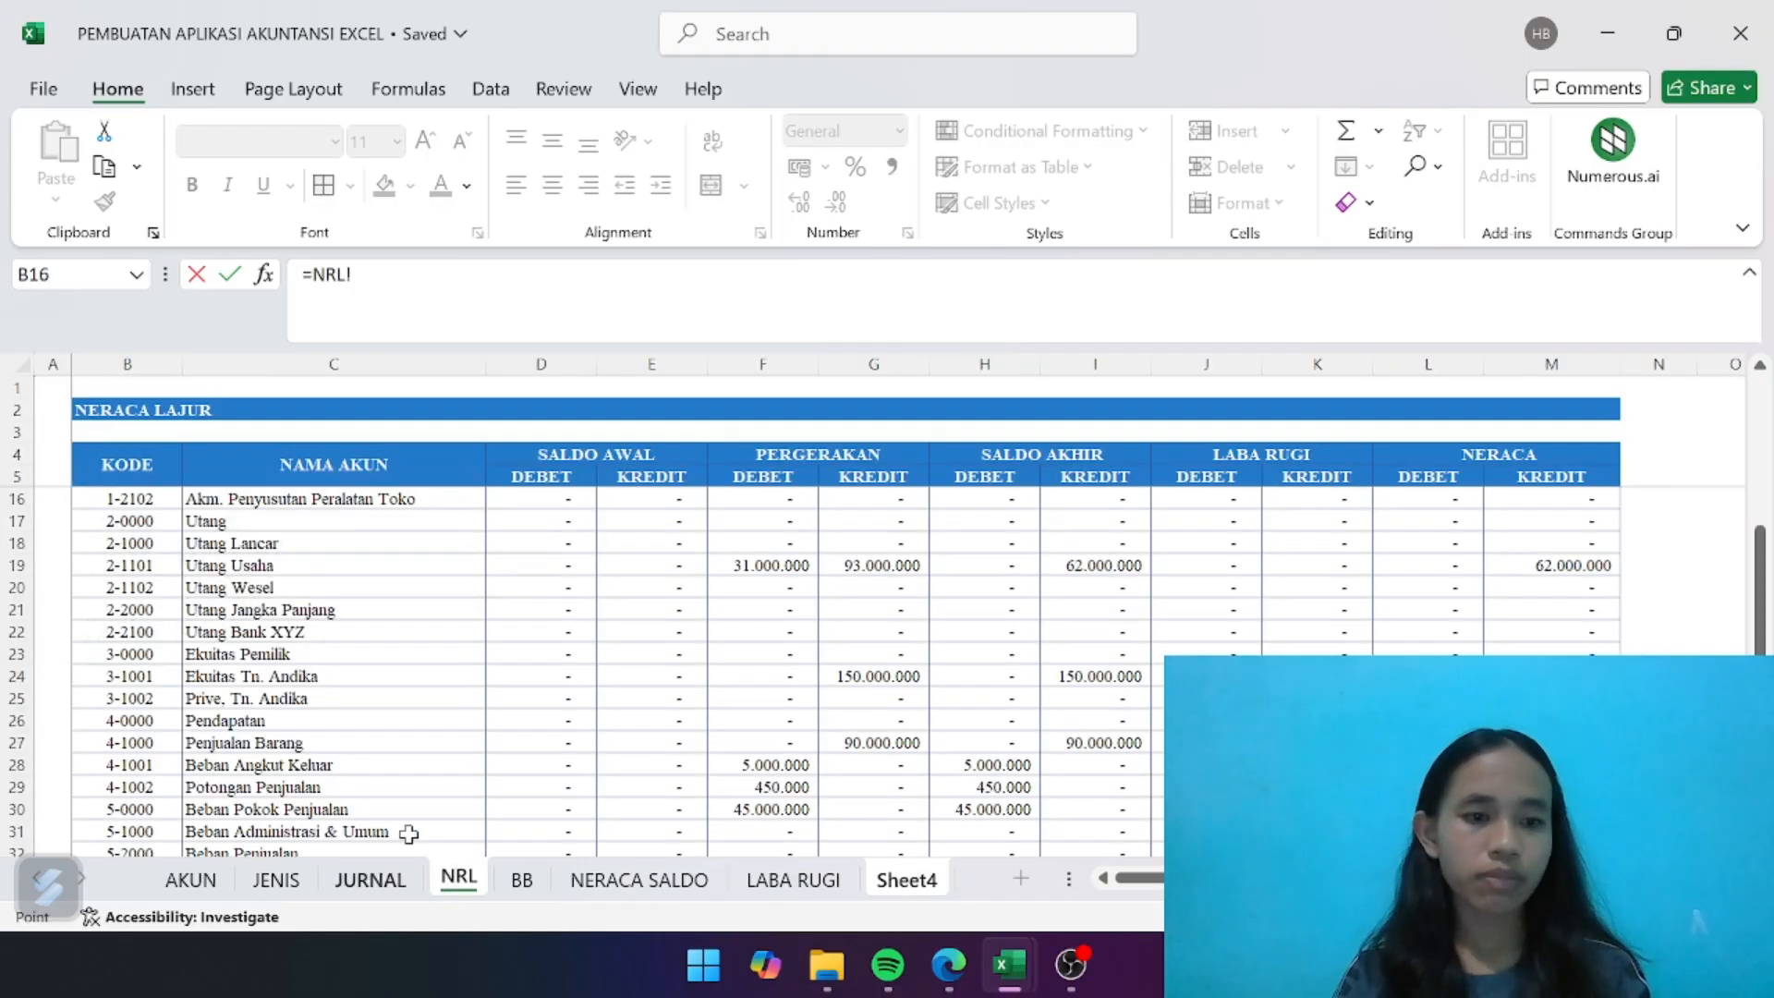
{"action": "scroll", "coordinate": [304, 753], "scroll_direction": "down", "scroll_amount": 3}
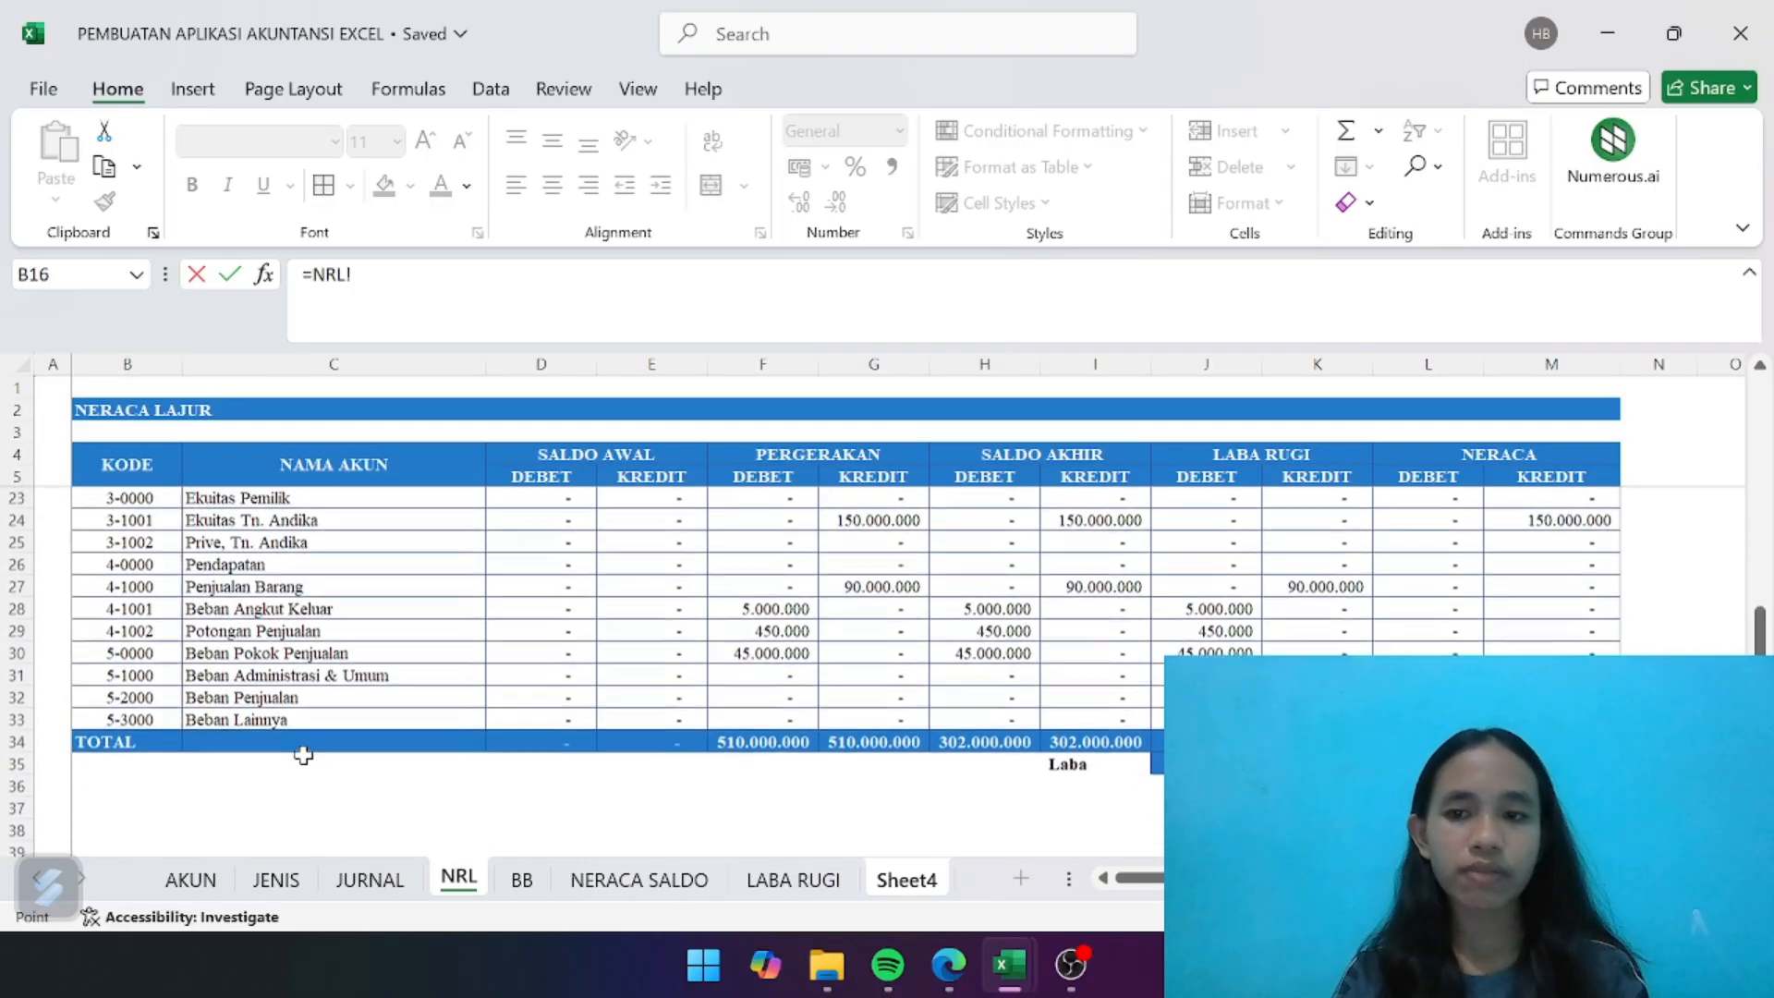
{"action": "scroll", "coordinate": [304, 753], "scroll_direction": "up", "scroll_amount": 2}
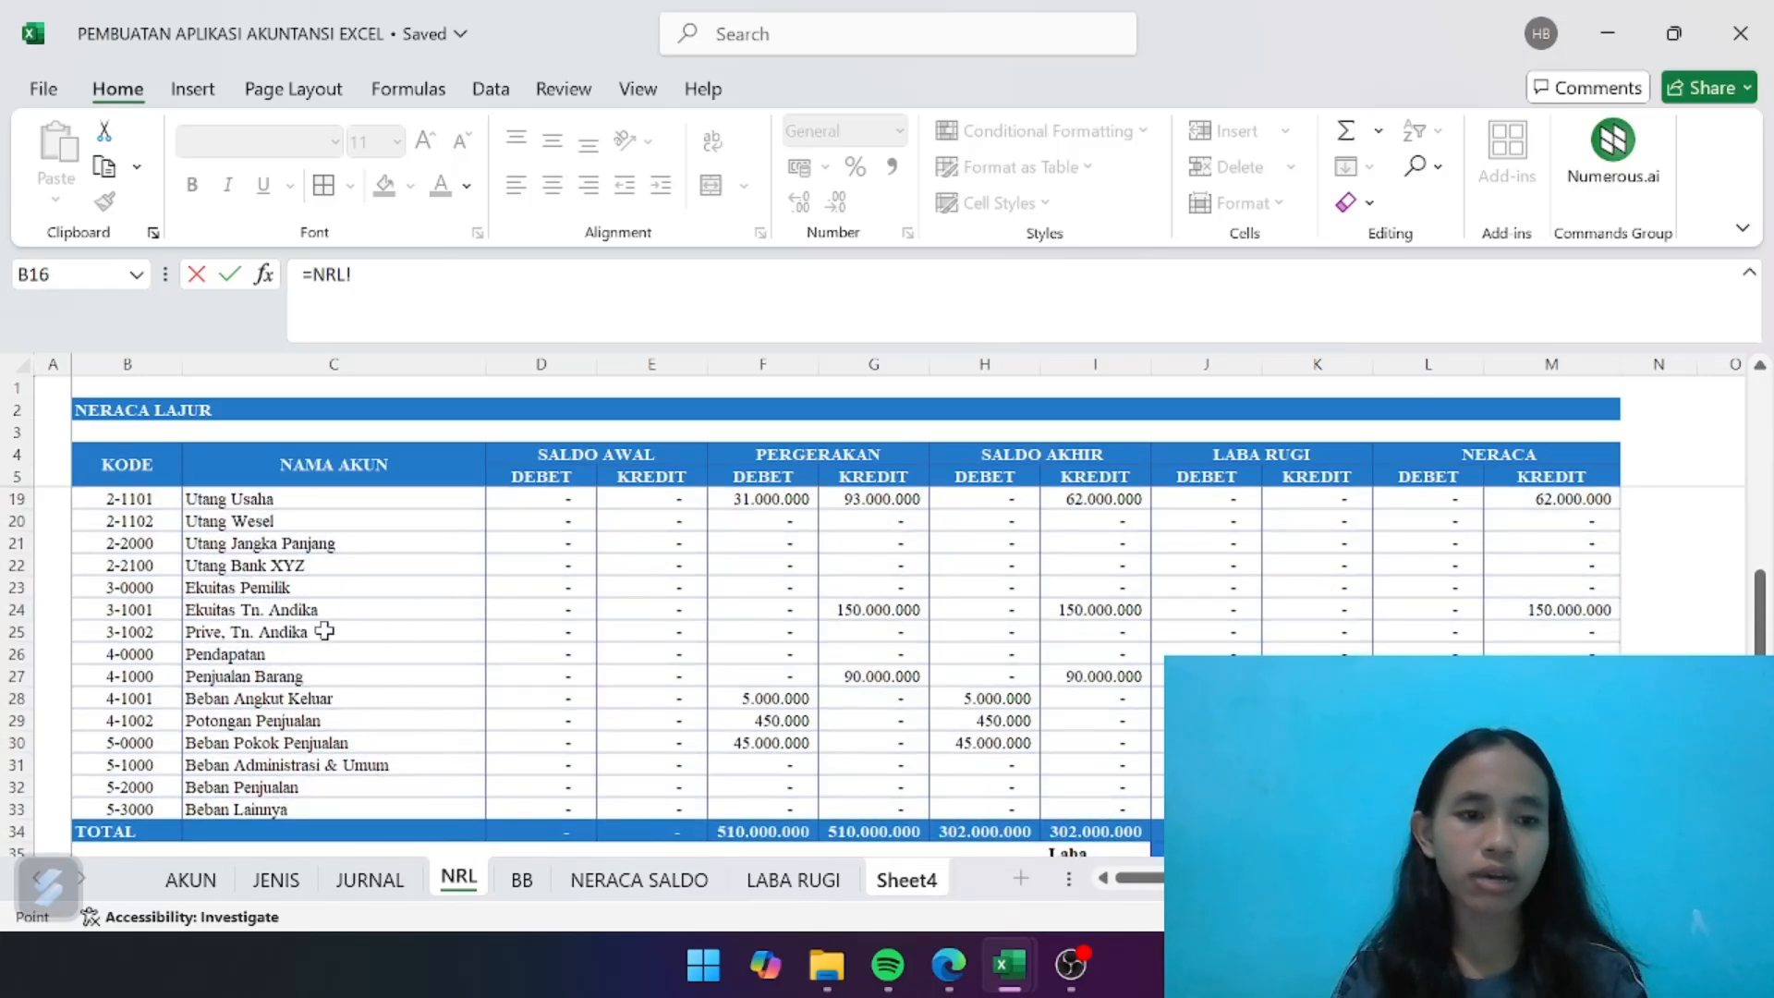
{"action": "left_click", "coordinate": [163, 633]}
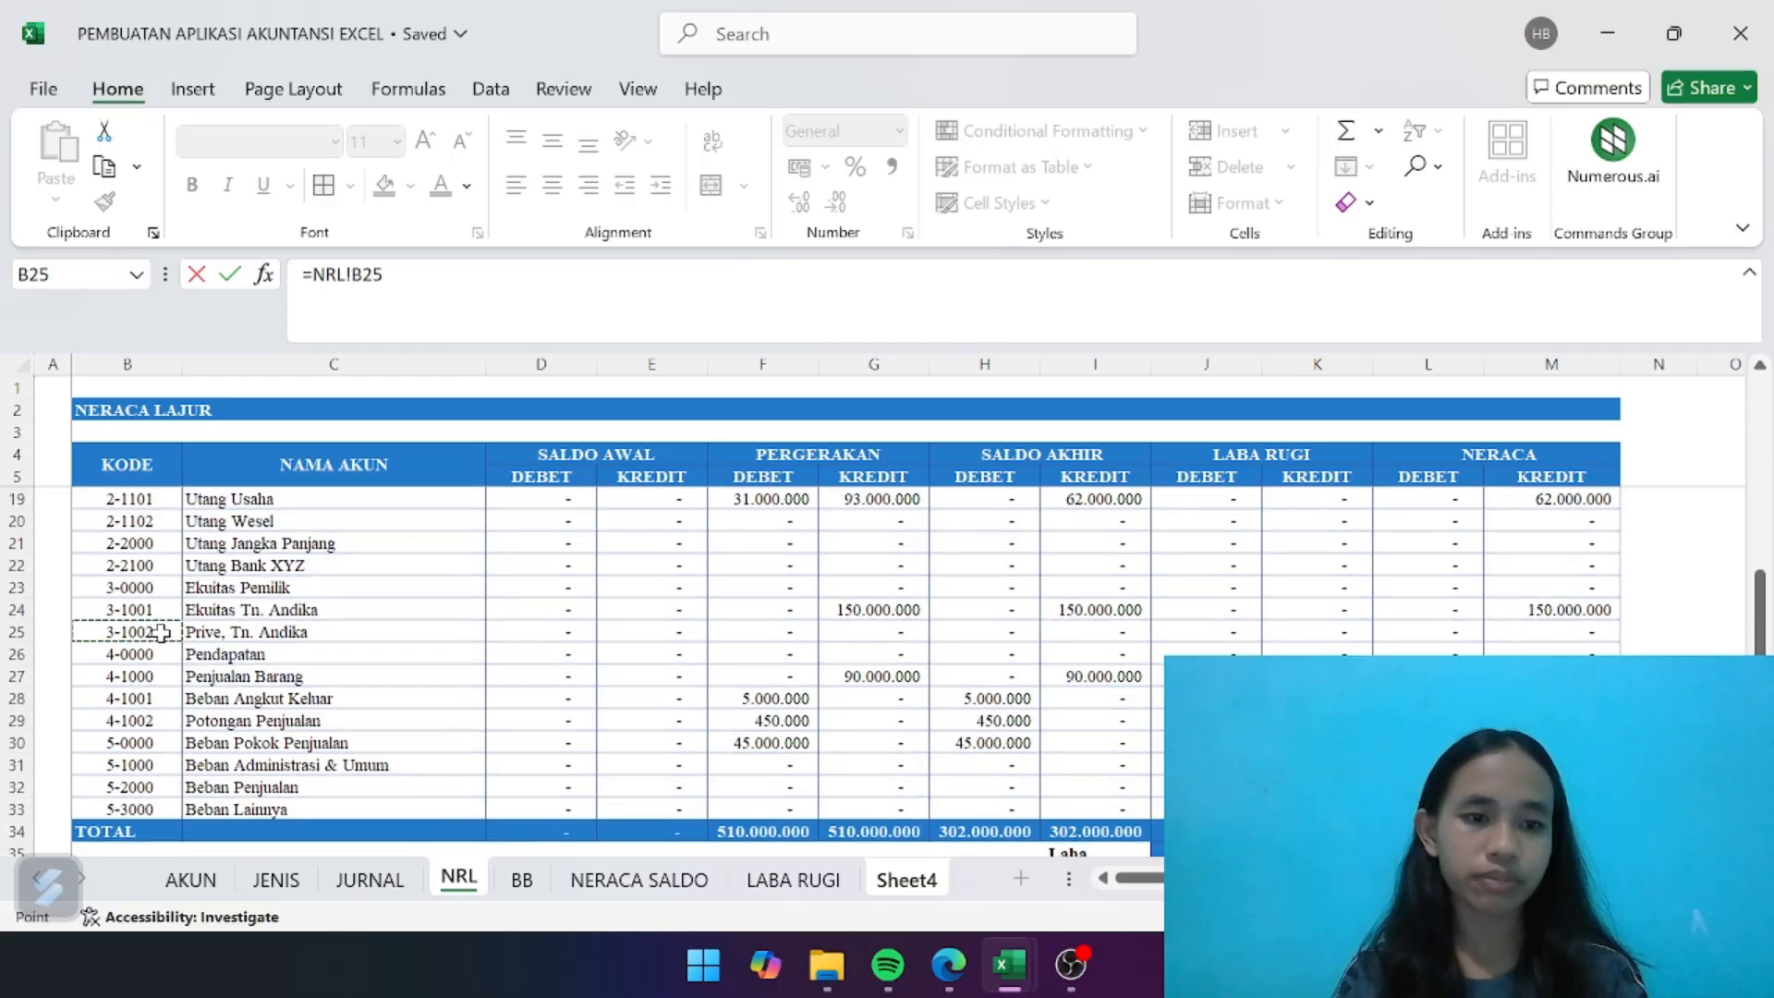
{"action": "key", "text": "Return"}
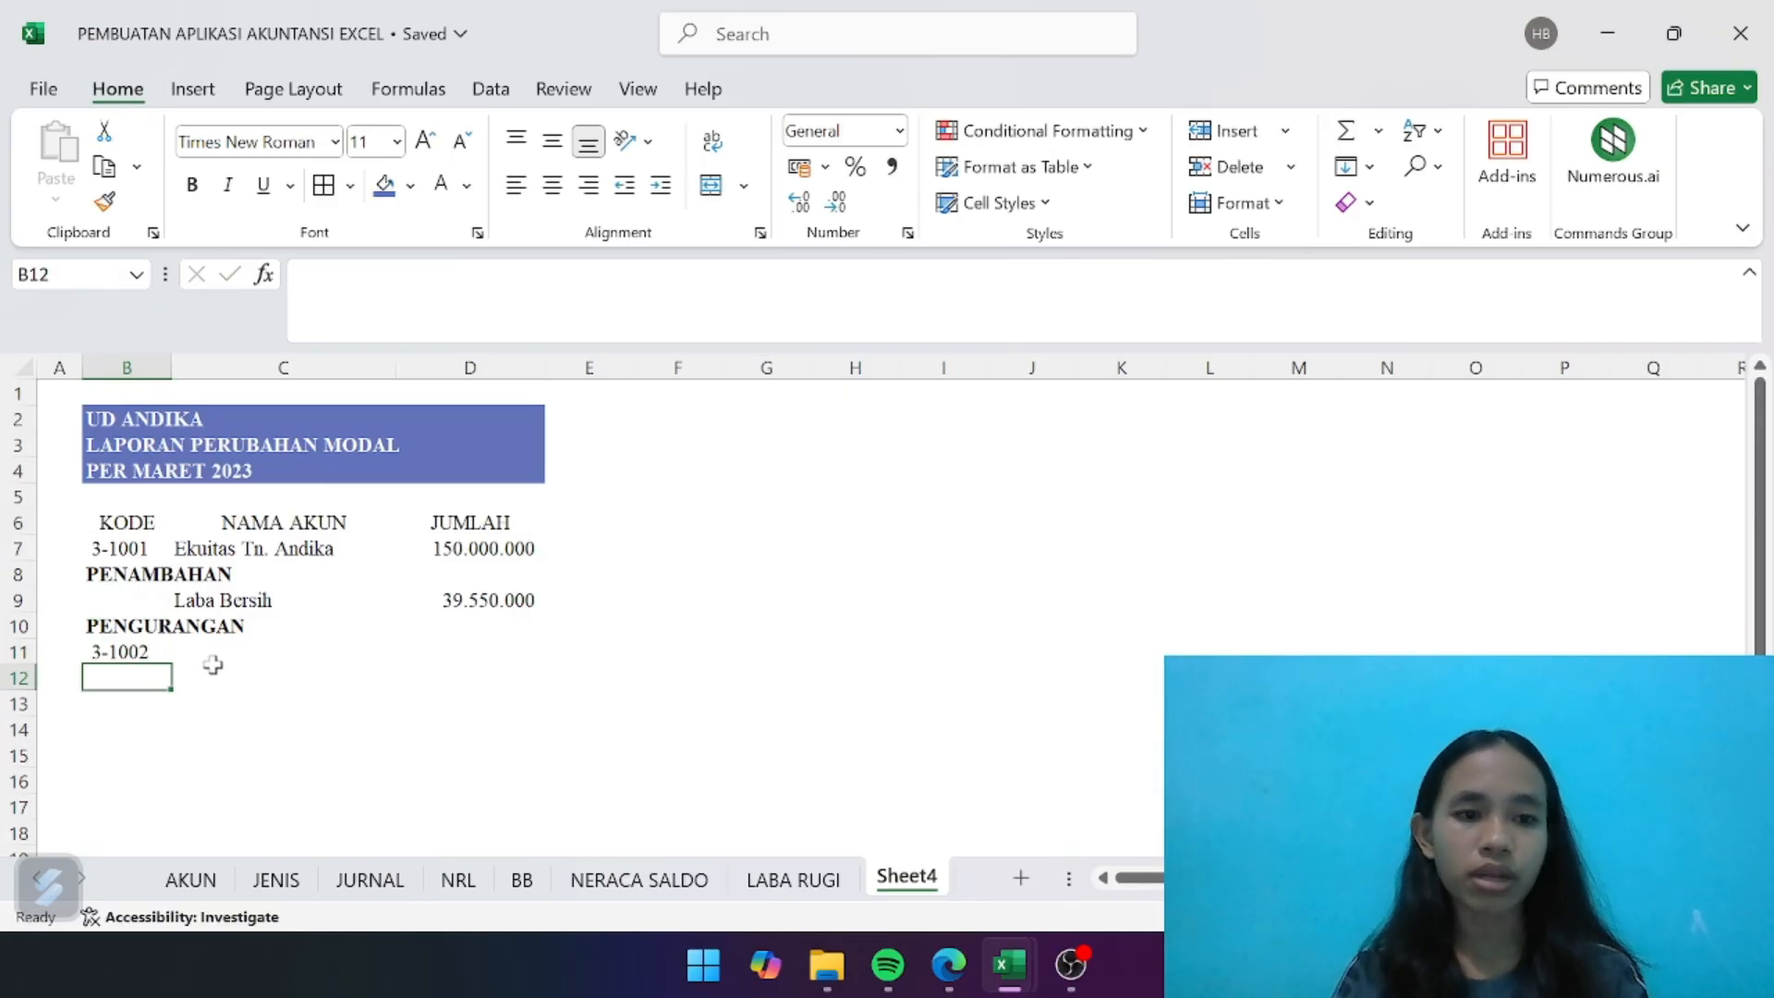
- Copy the account name lookup formula from C7 into C11 for the Prive account
{"action": "left_click", "coordinate": [265, 657]}
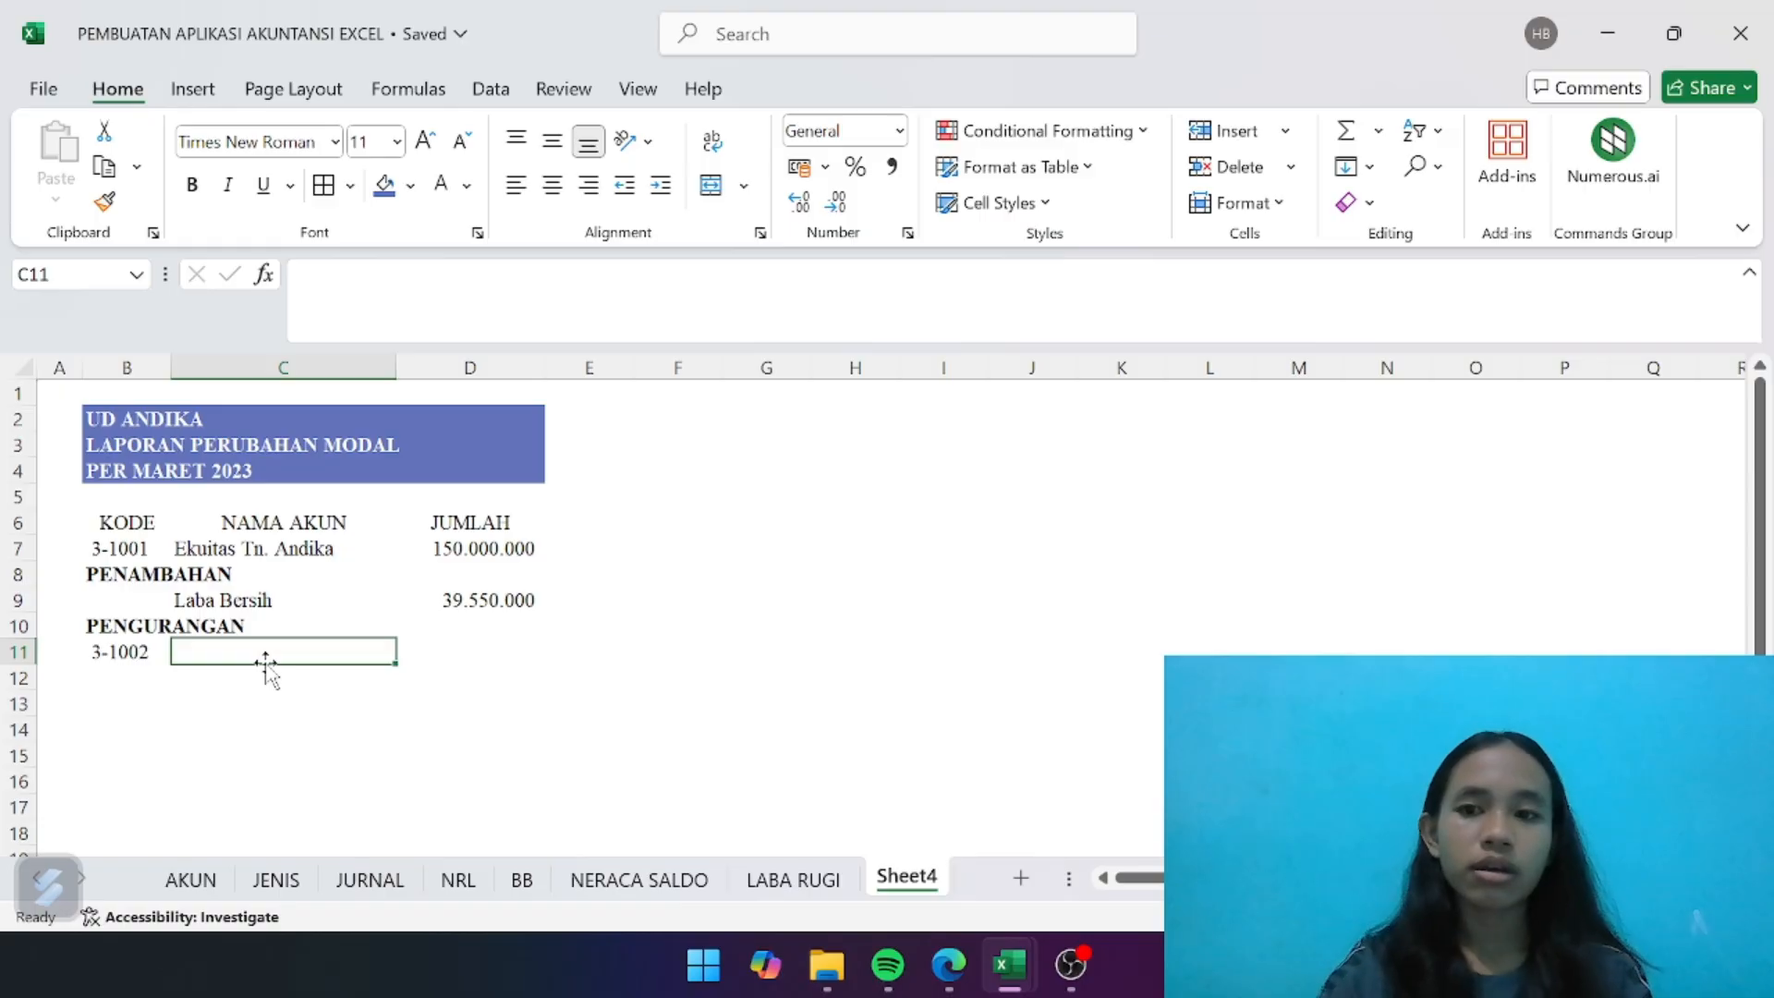
{"action": "left_click", "coordinate": [259, 548]}
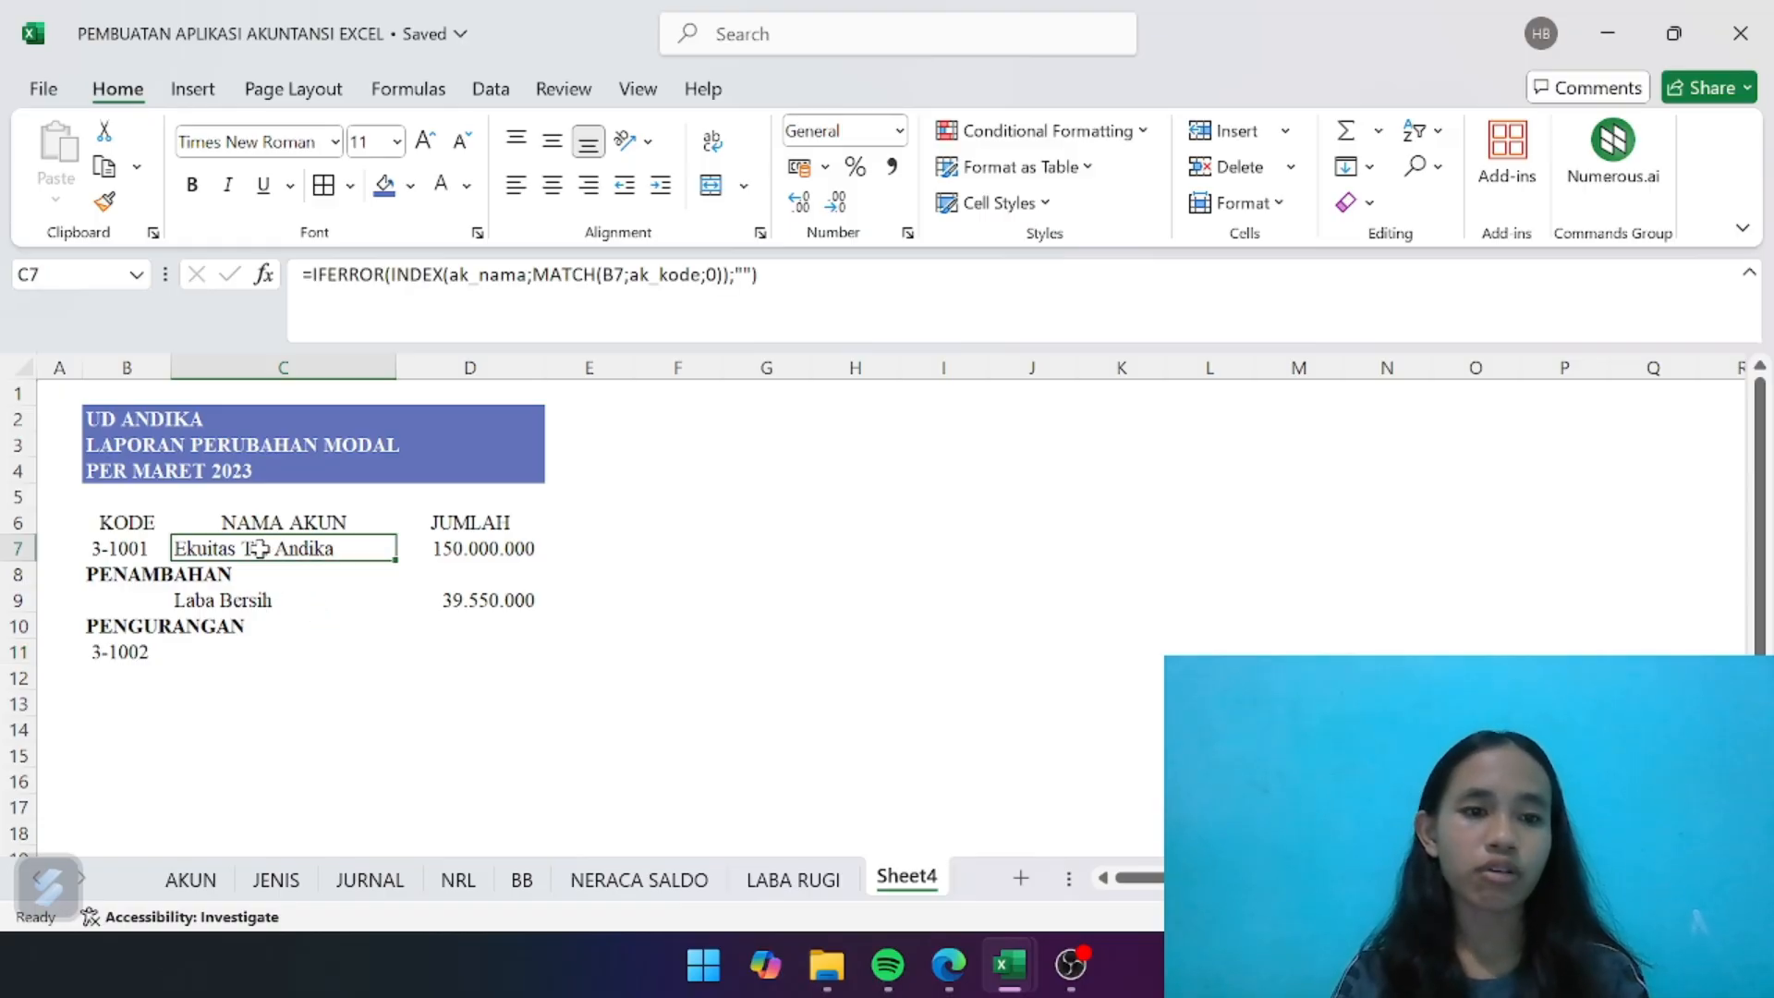
{"action": "key", "text": "ctrl+c"}
{"action": "left_click", "coordinate": [226, 654]}
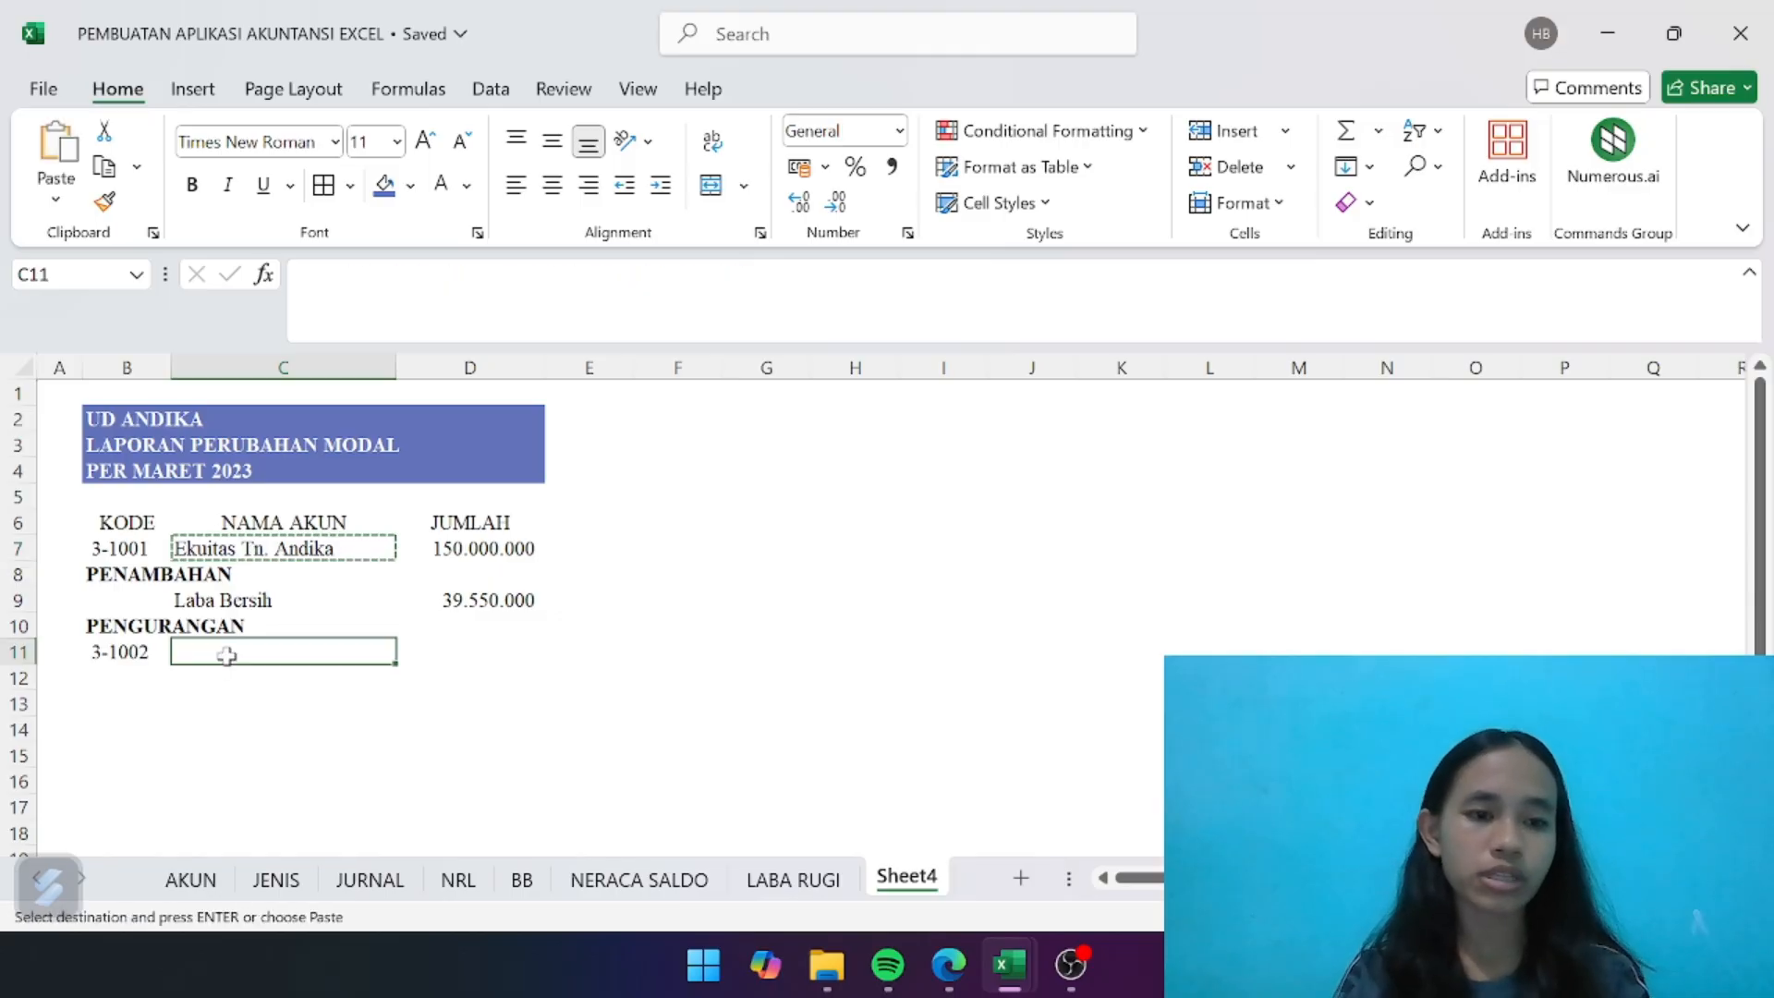
{"action": "key", "text": "ctrl+v"}
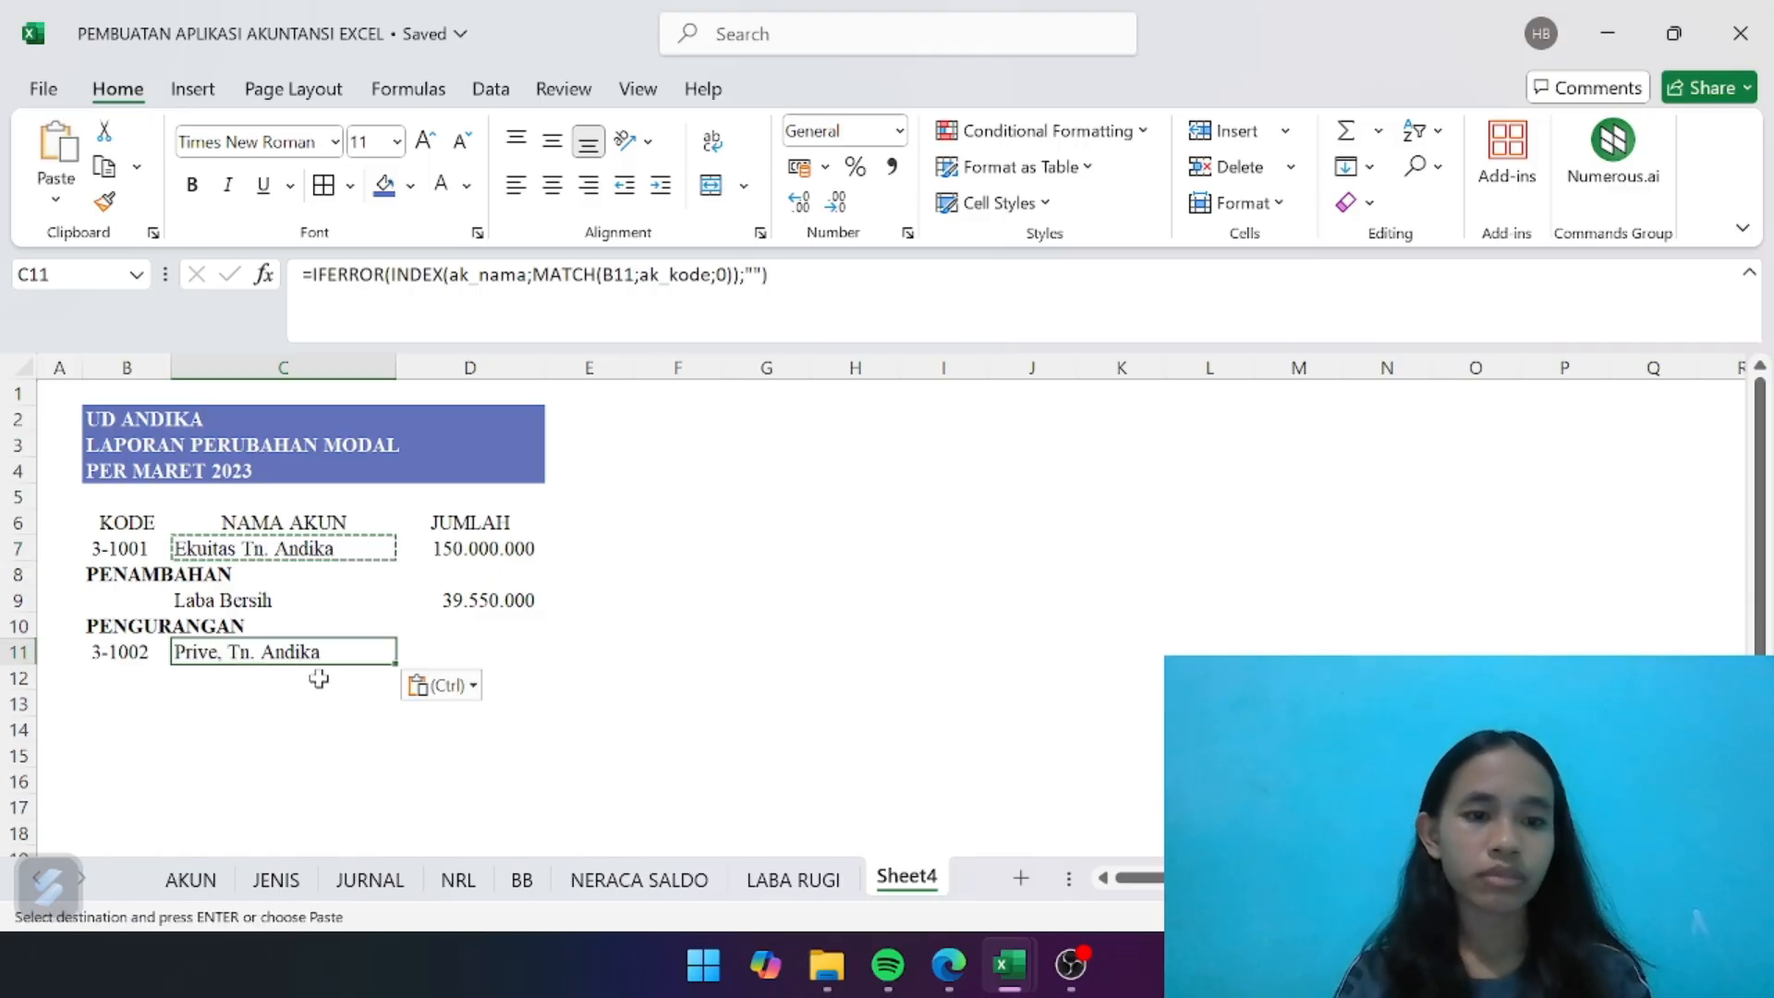
- Copy the JUMLAH lookup formula from D7 into D11 for the Prive account's amount
{"action": "left_click", "coordinate": [499, 649]}
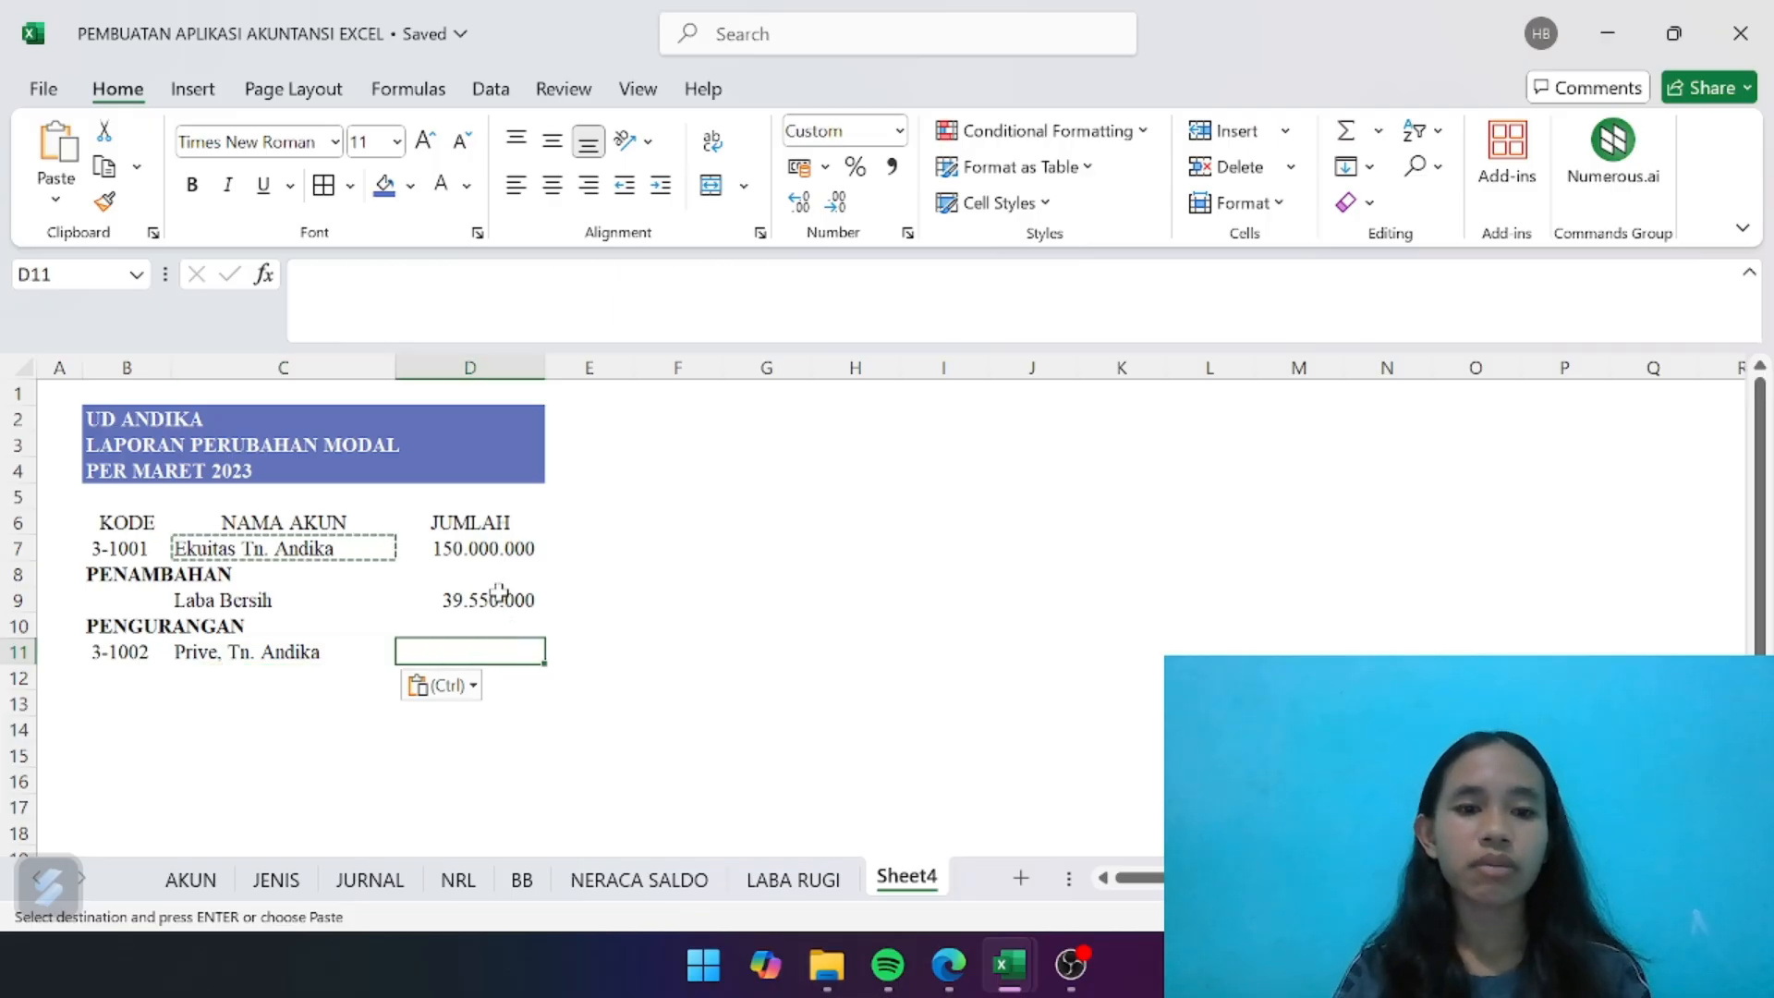
{"action": "left_click", "coordinate": [497, 553]}
{"action": "key", "text": "ctrl+c"}
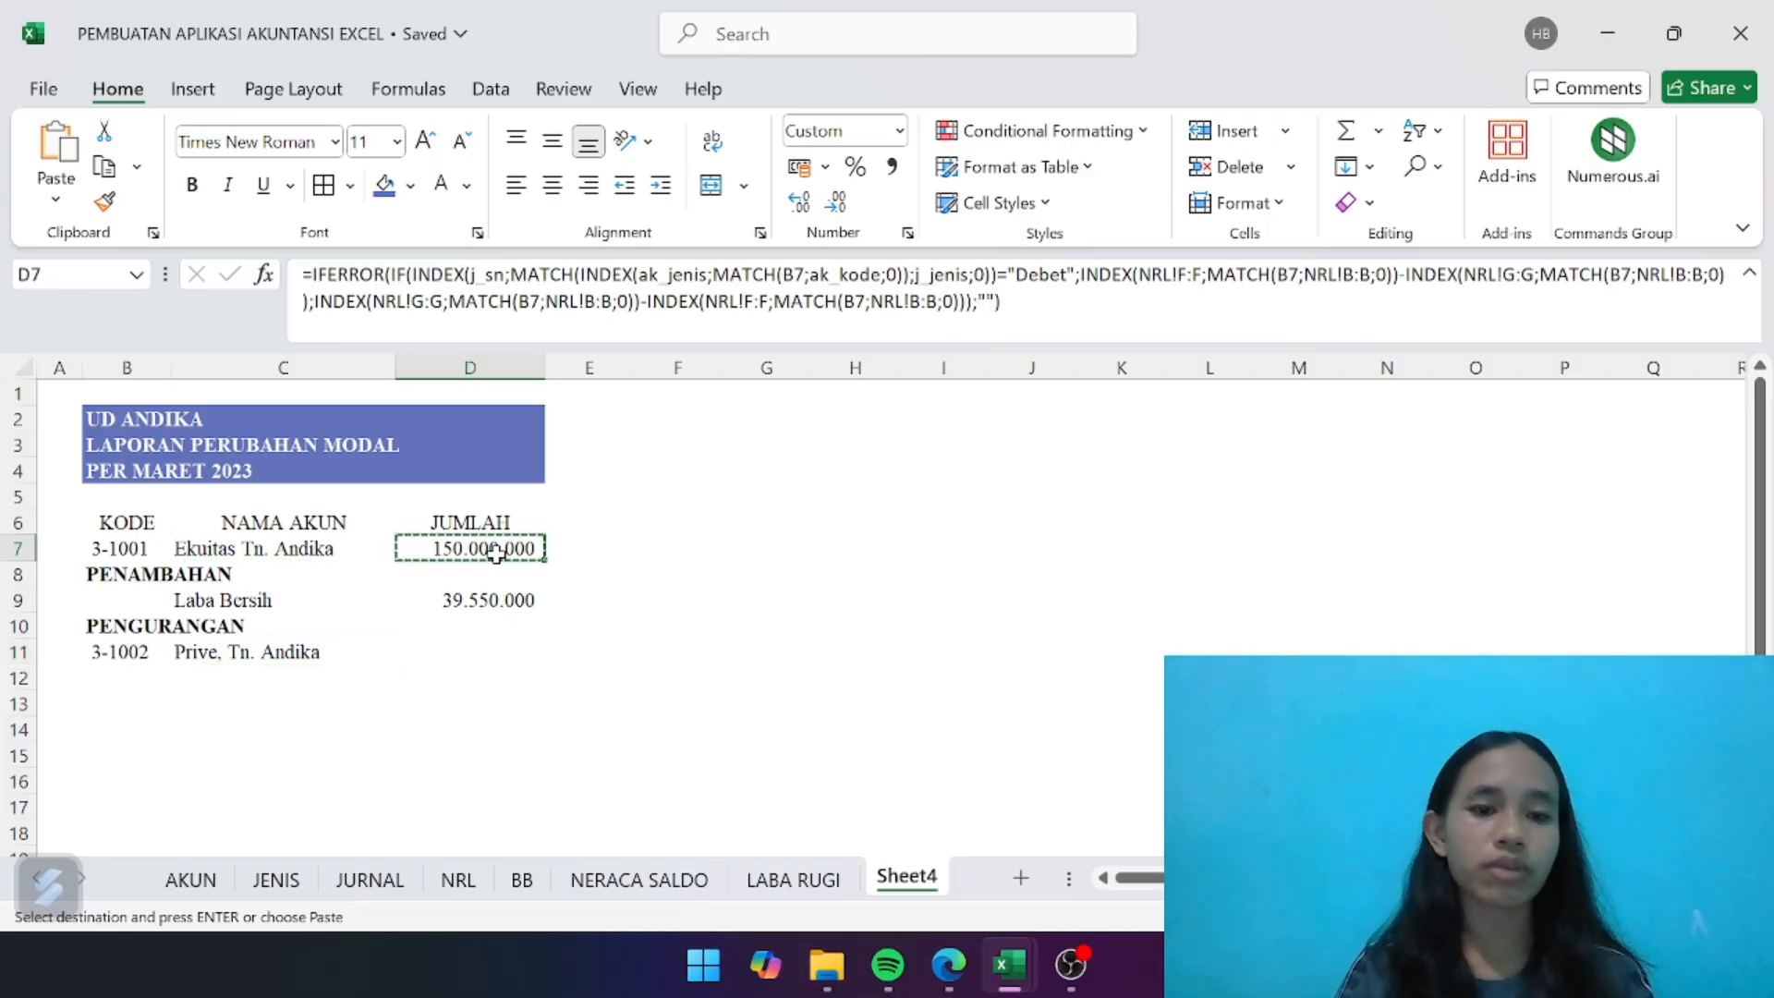
{"action": "left_click", "coordinate": [476, 654]}
{"action": "key", "text": "ctrl+v"}
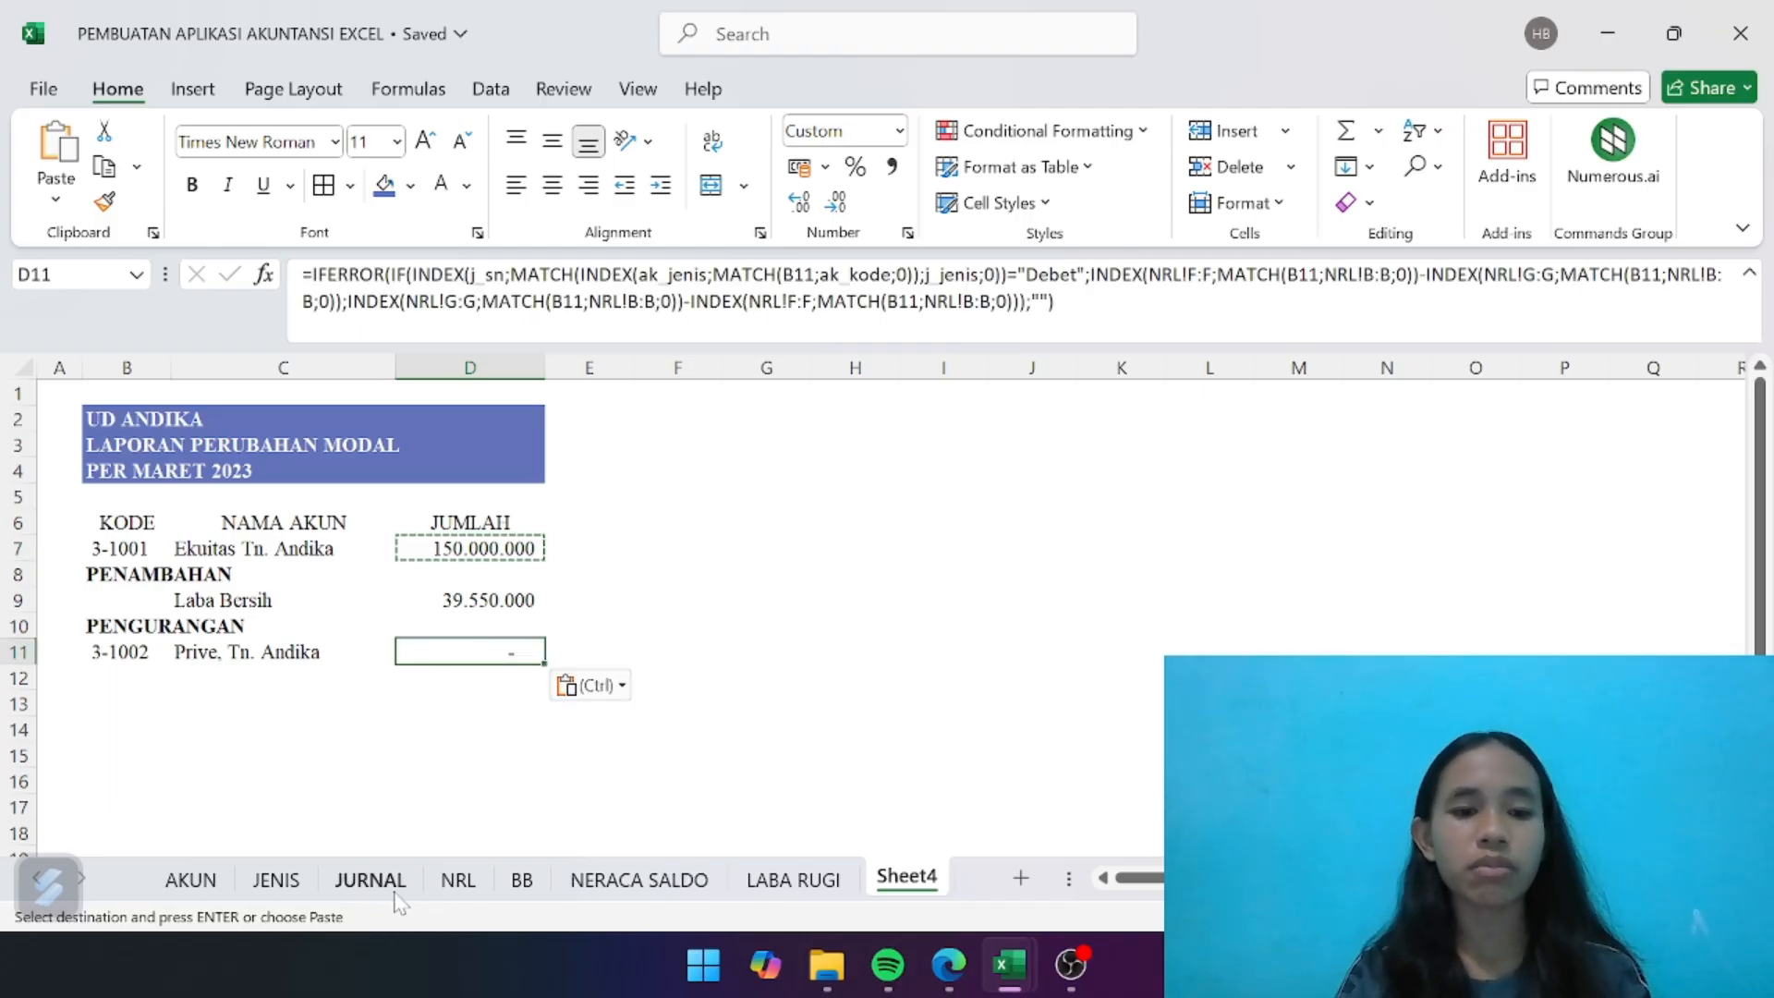
- Examine the Prive account's debit and credit columns in row 25 of the NRL sheet, and return to Sheet4
{"action": "left_click", "coordinate": [453, 887]}
{"action": "scroll", "coordinate": [597, 647], "scroll_direction": "right", "scroll_amount": 1}
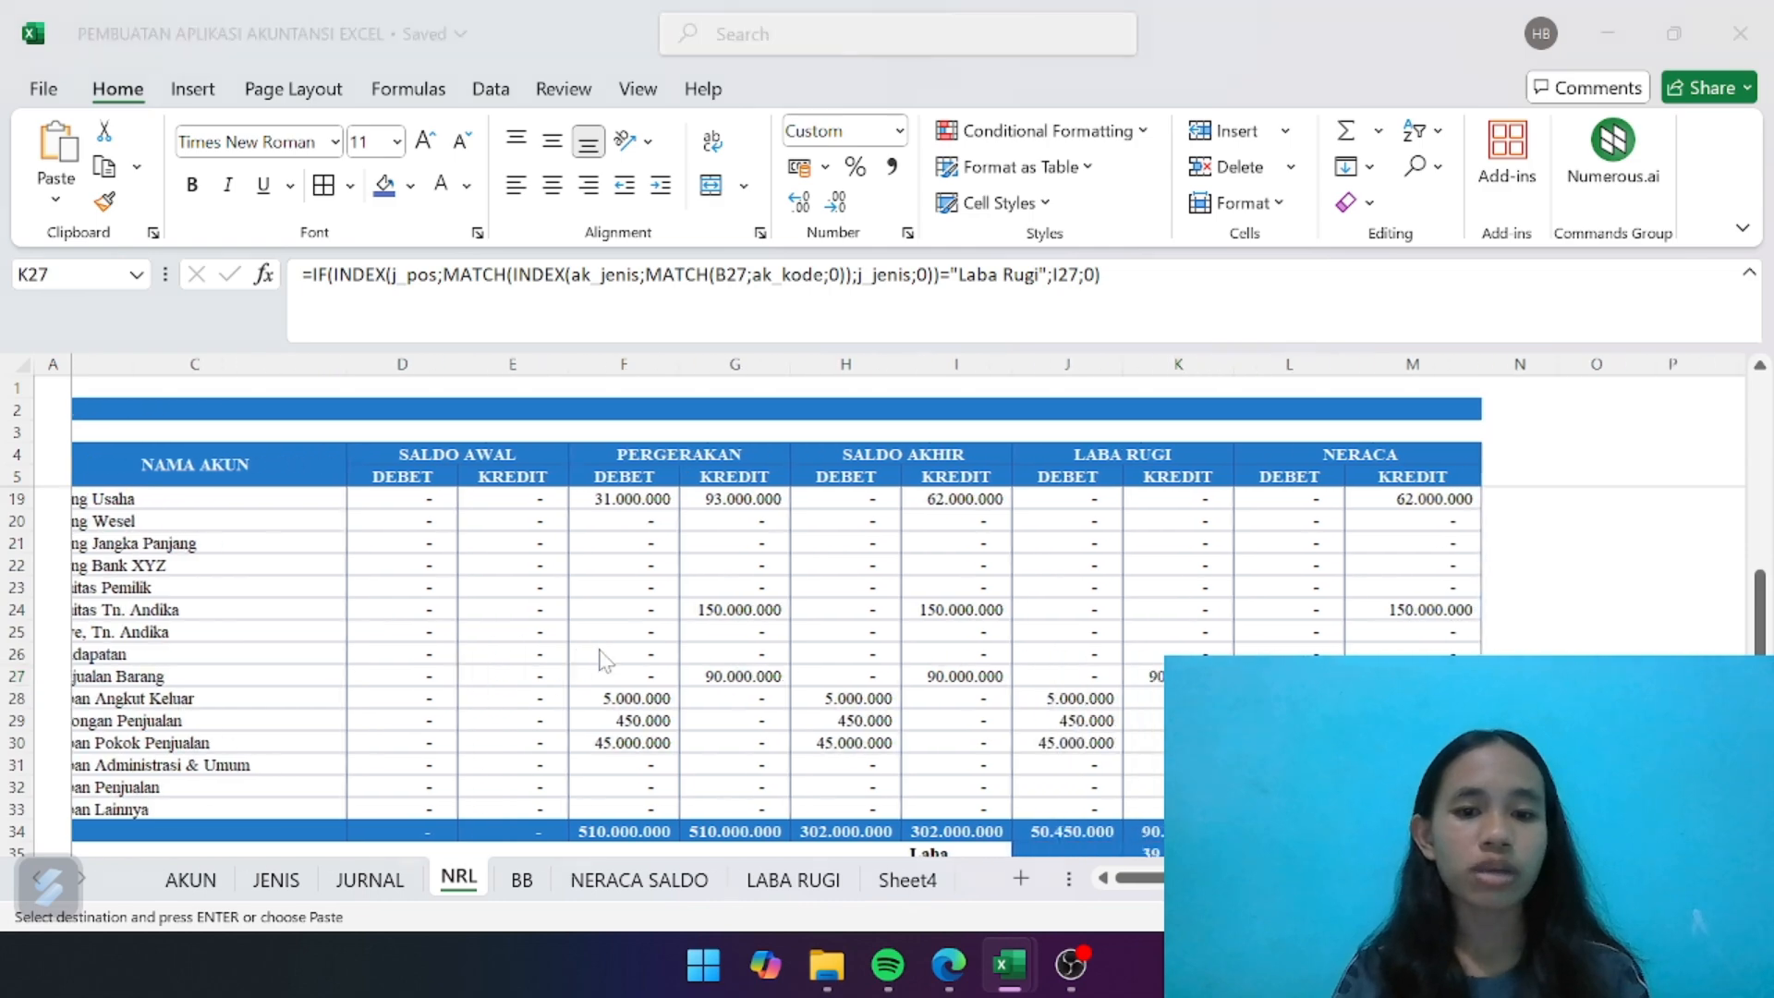
{"action": "key", "text": "alt+Tab"}
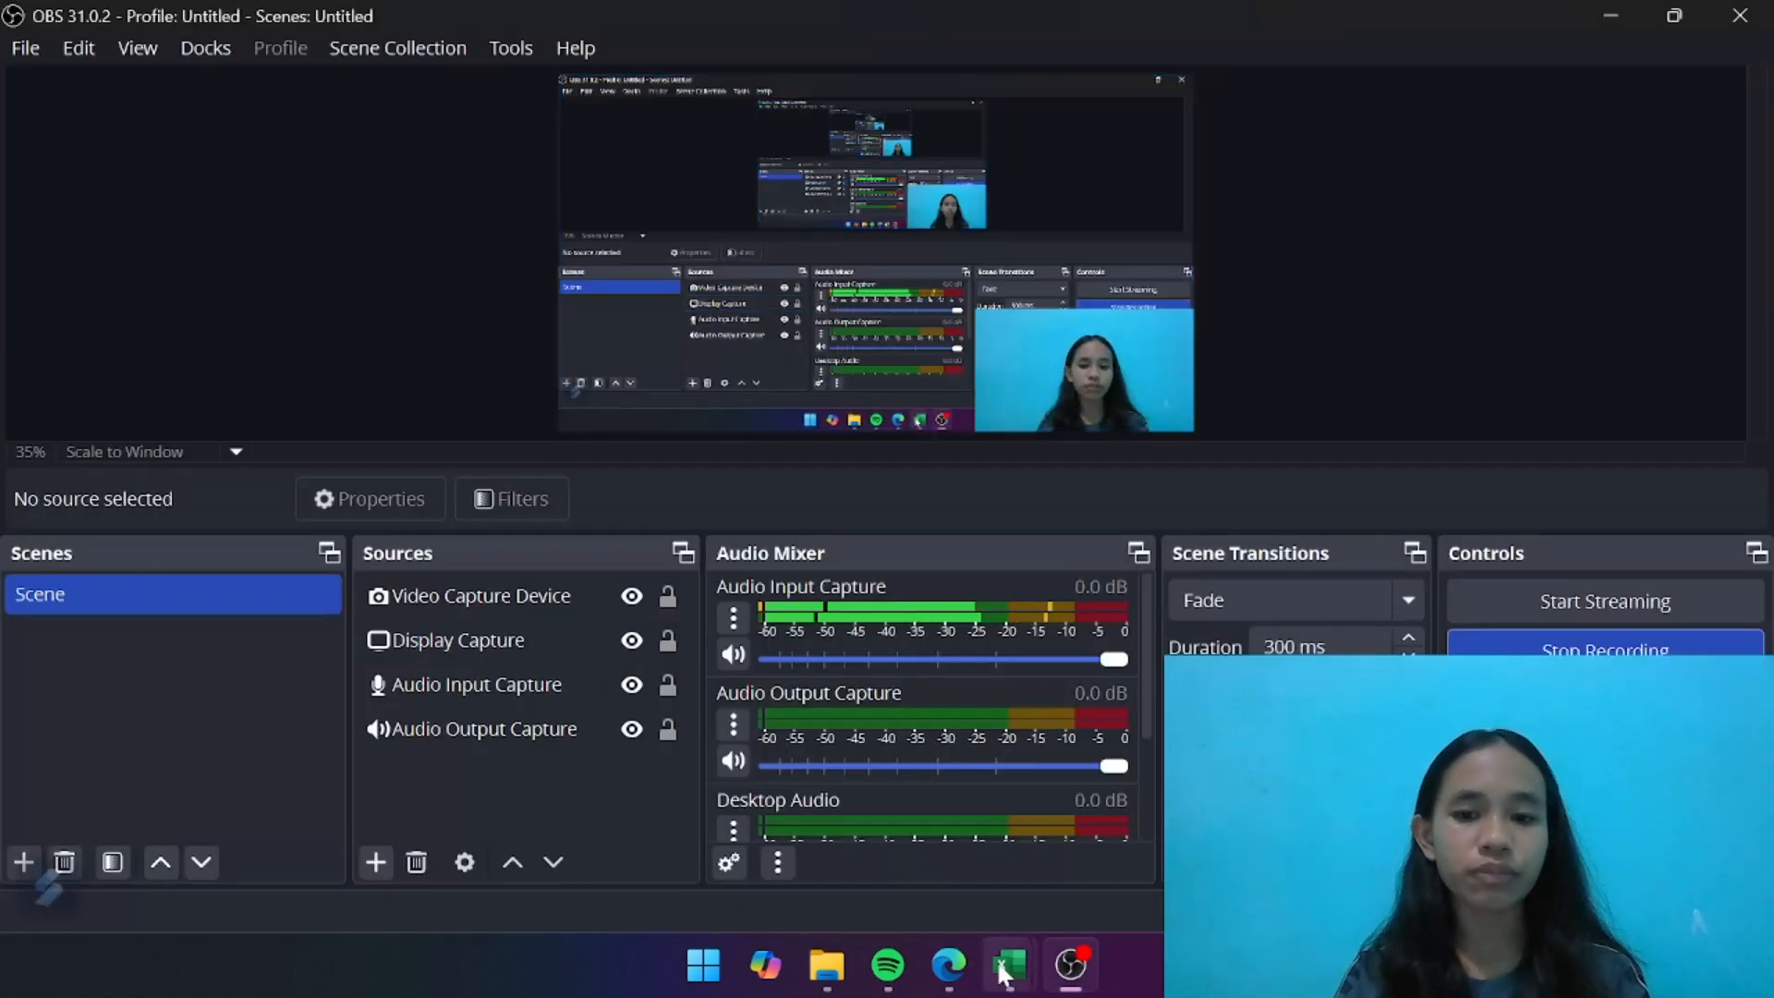
{"action": "mouse_move", "coordinate": [1004, 972]}
{"action": "left_click", "coordinate": [860, 829]}
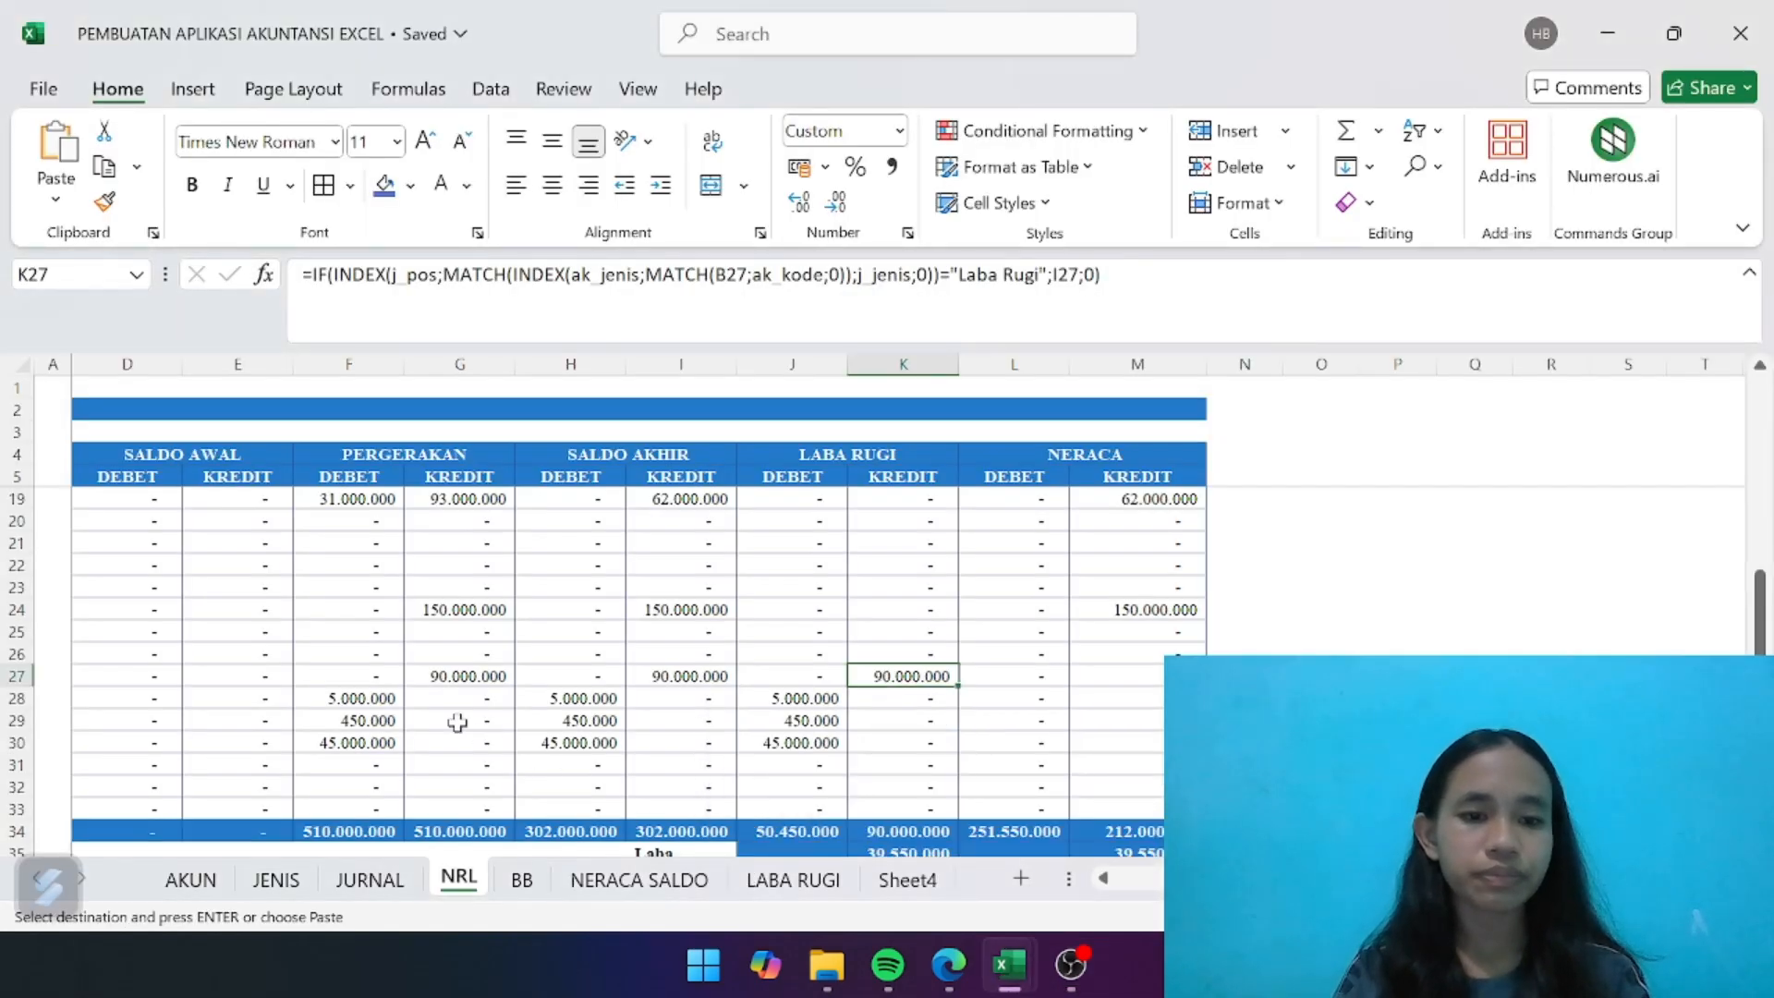
{"action": "scroll", "coordinate": [458, 722], "scroll_direction": "right", "scroll_amount": 1}
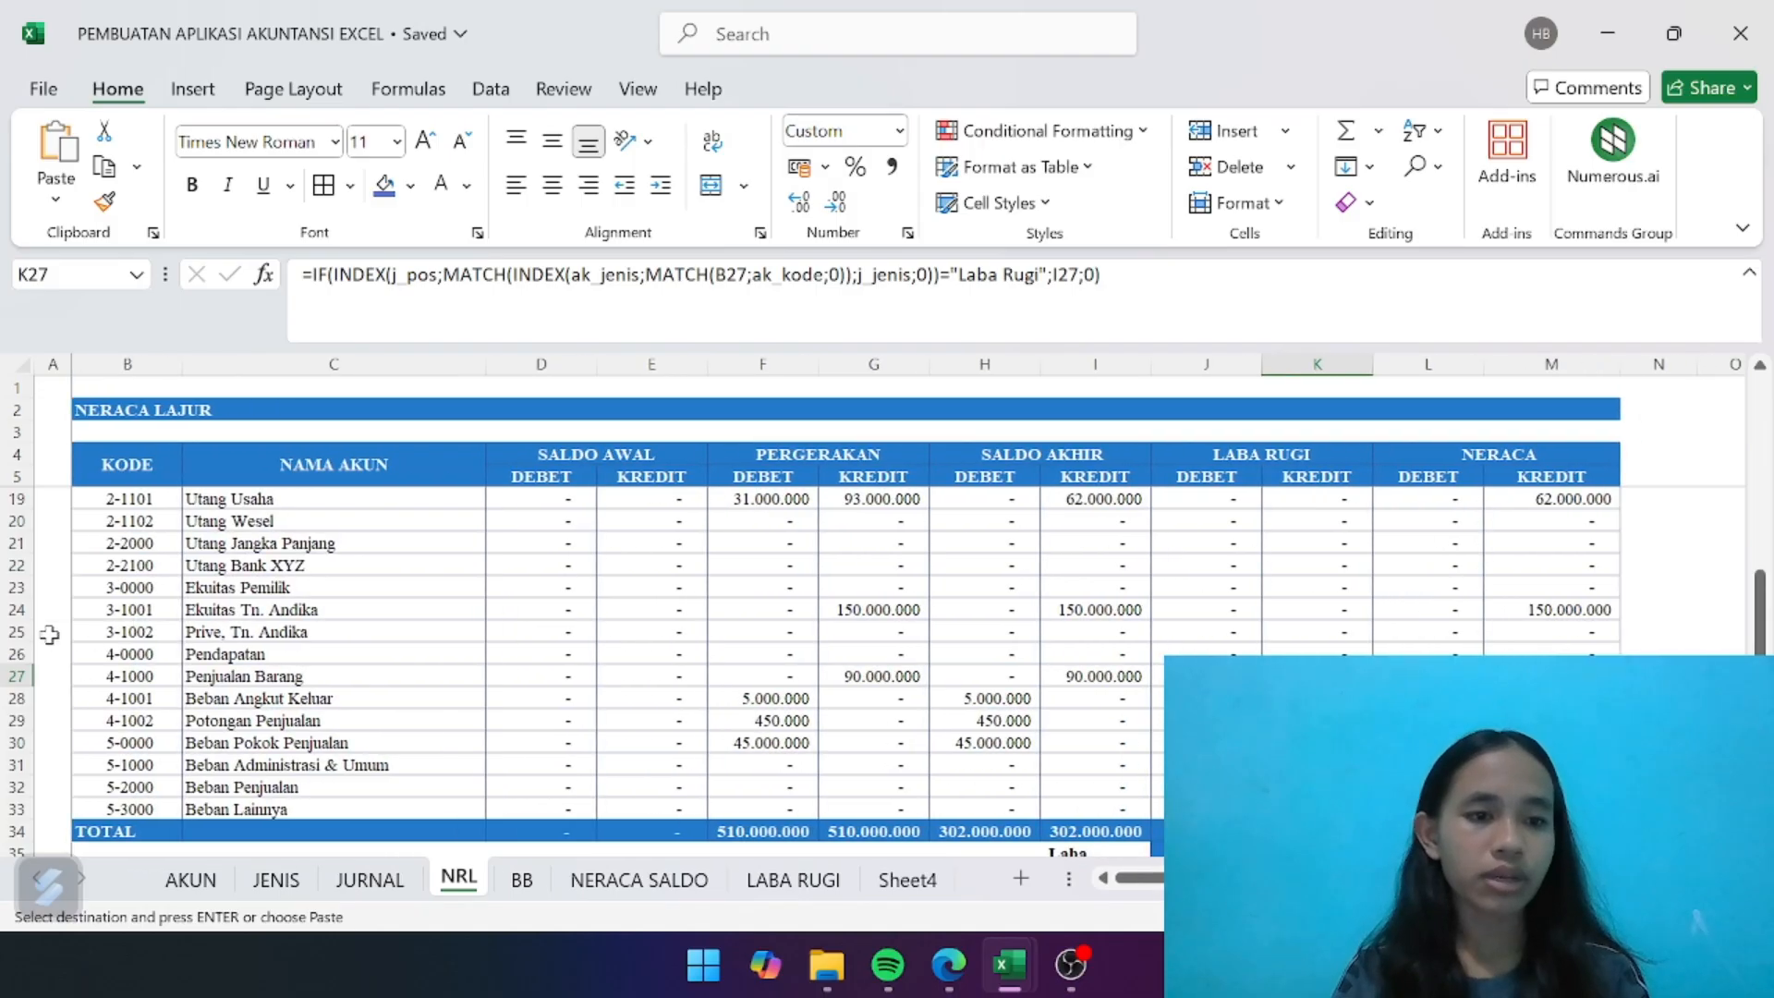
{"action": "left_click", "coordinate": [21, 632]}
{"action": "scroll", "coordinate": [660, 687], "scroll_direction": "right", "scroll_amount": 3}
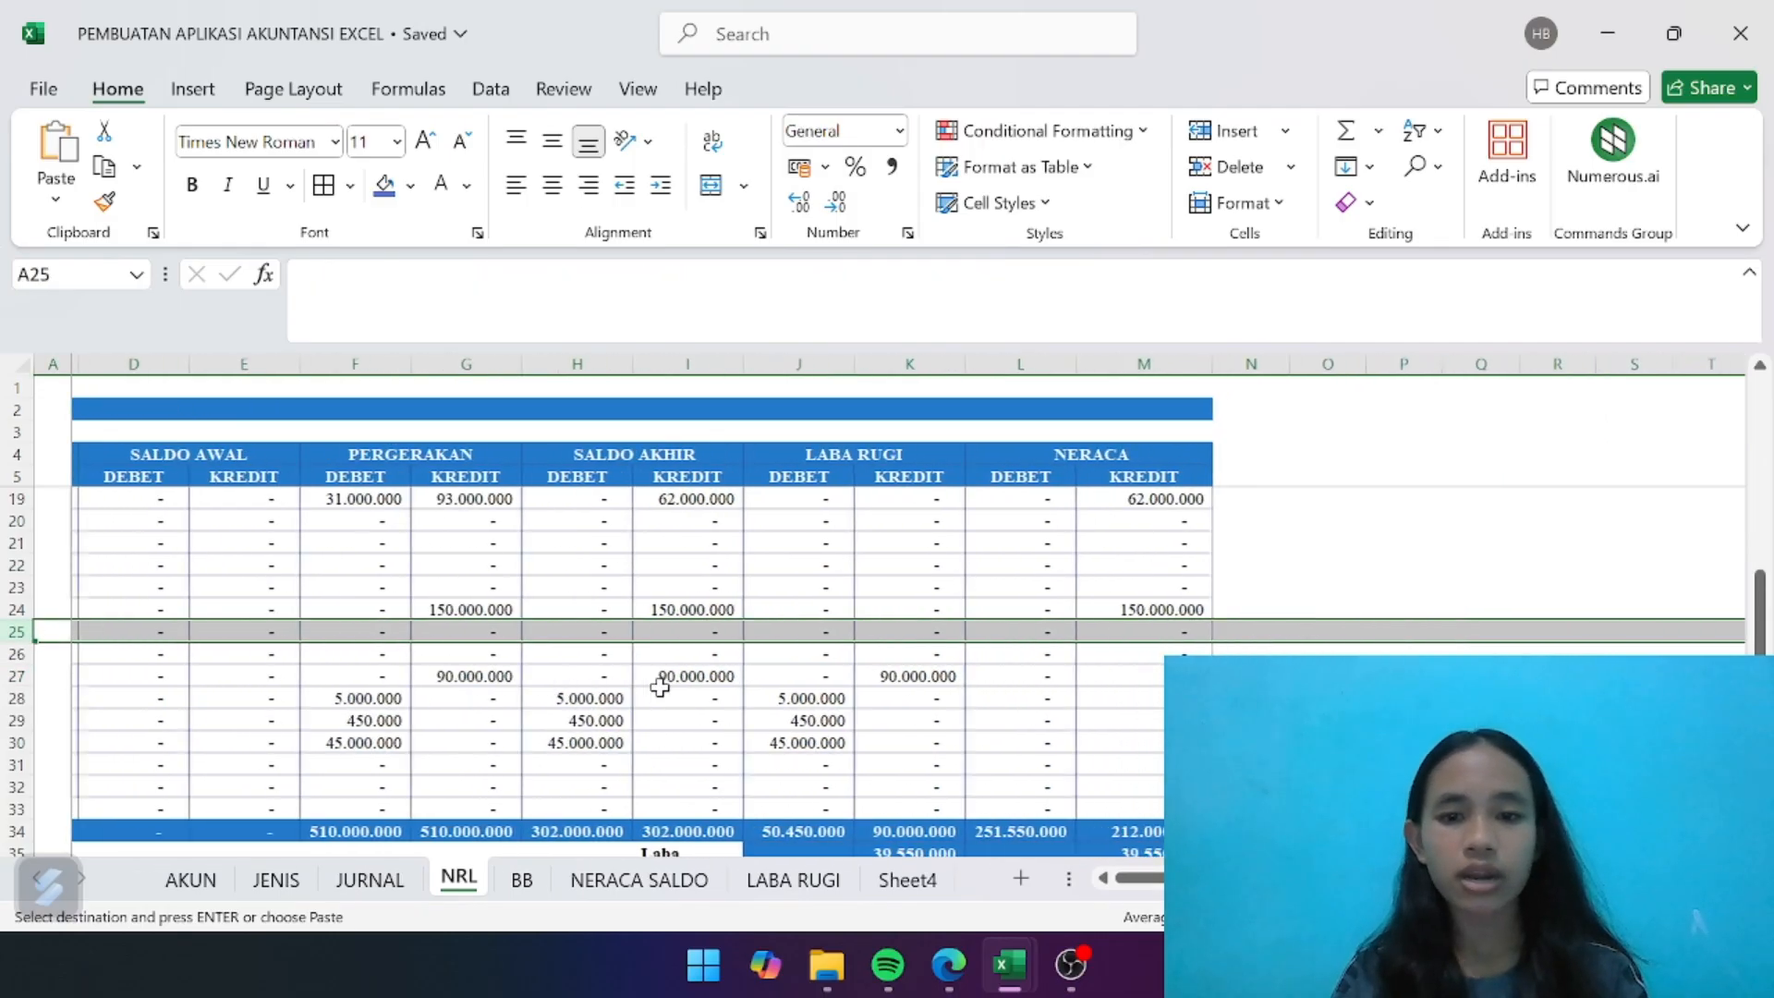
{"action": "scroll", "coordinate": [659, 688], "scroll_direction": "right", "scroll_amount": 1}
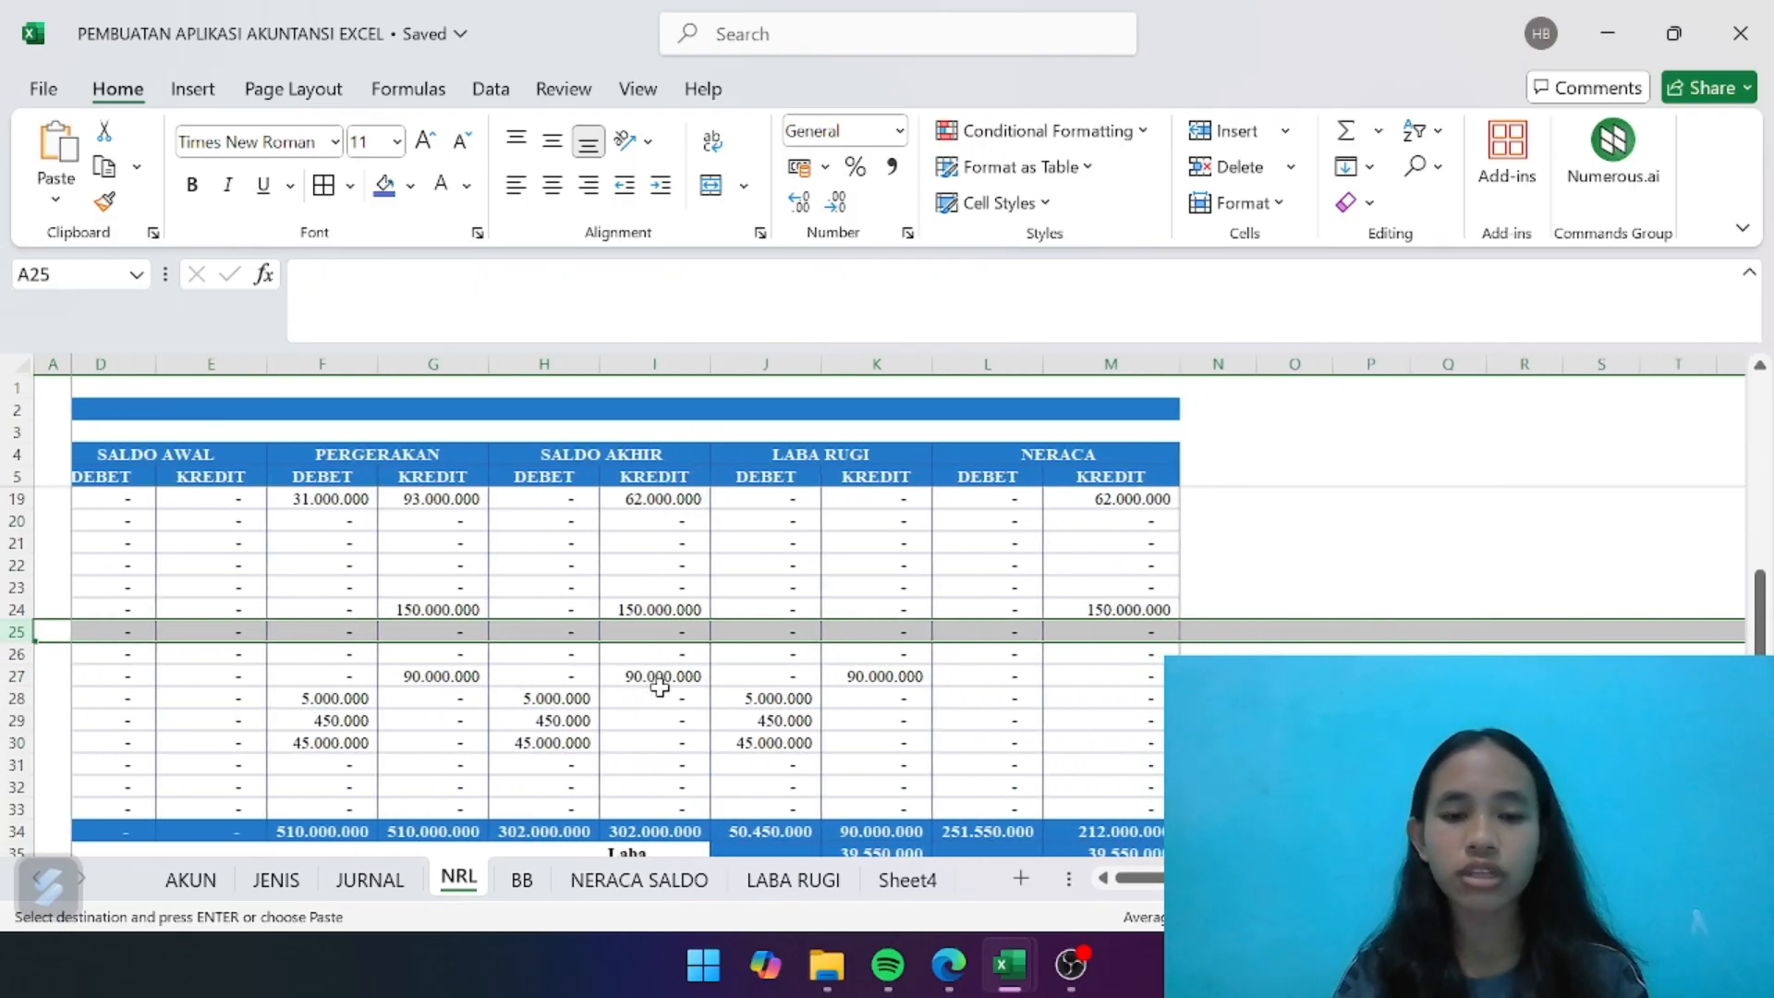
{"action": "left_click", "coordinate": [898, 733]}
{"action": "left_click", "coordinate": [818, 880]}
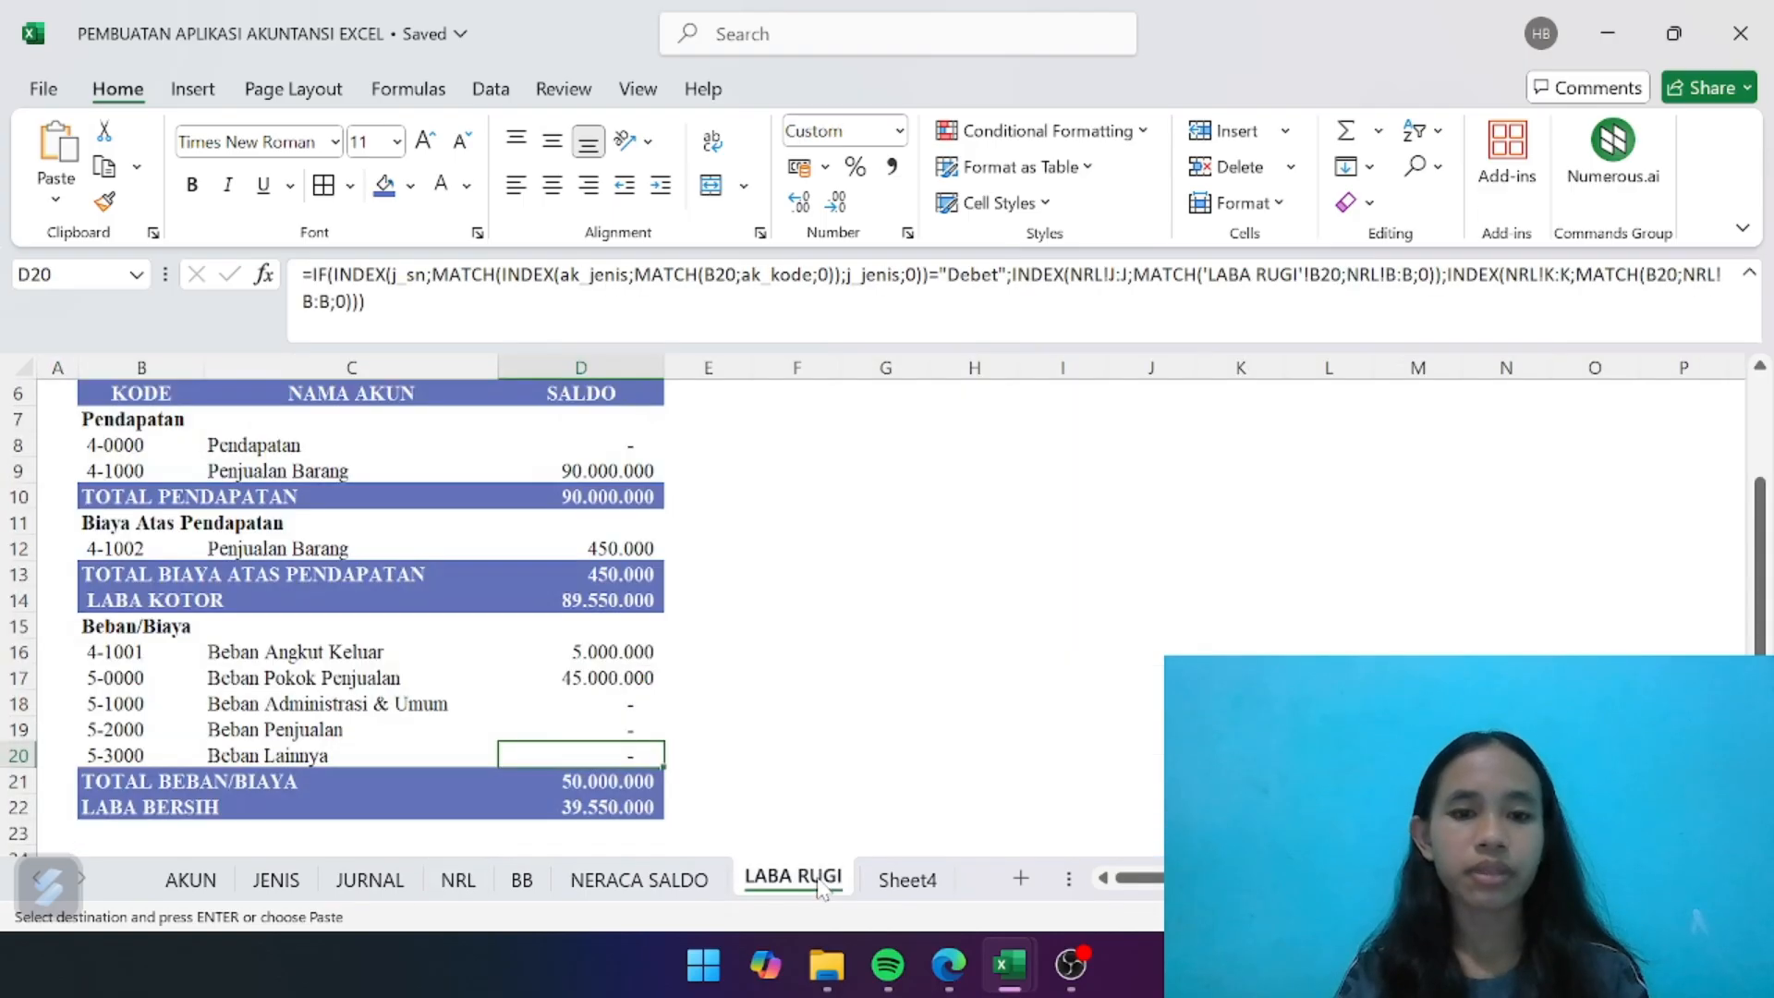
{"action": "left_click", "coordinate": [906, 879]}
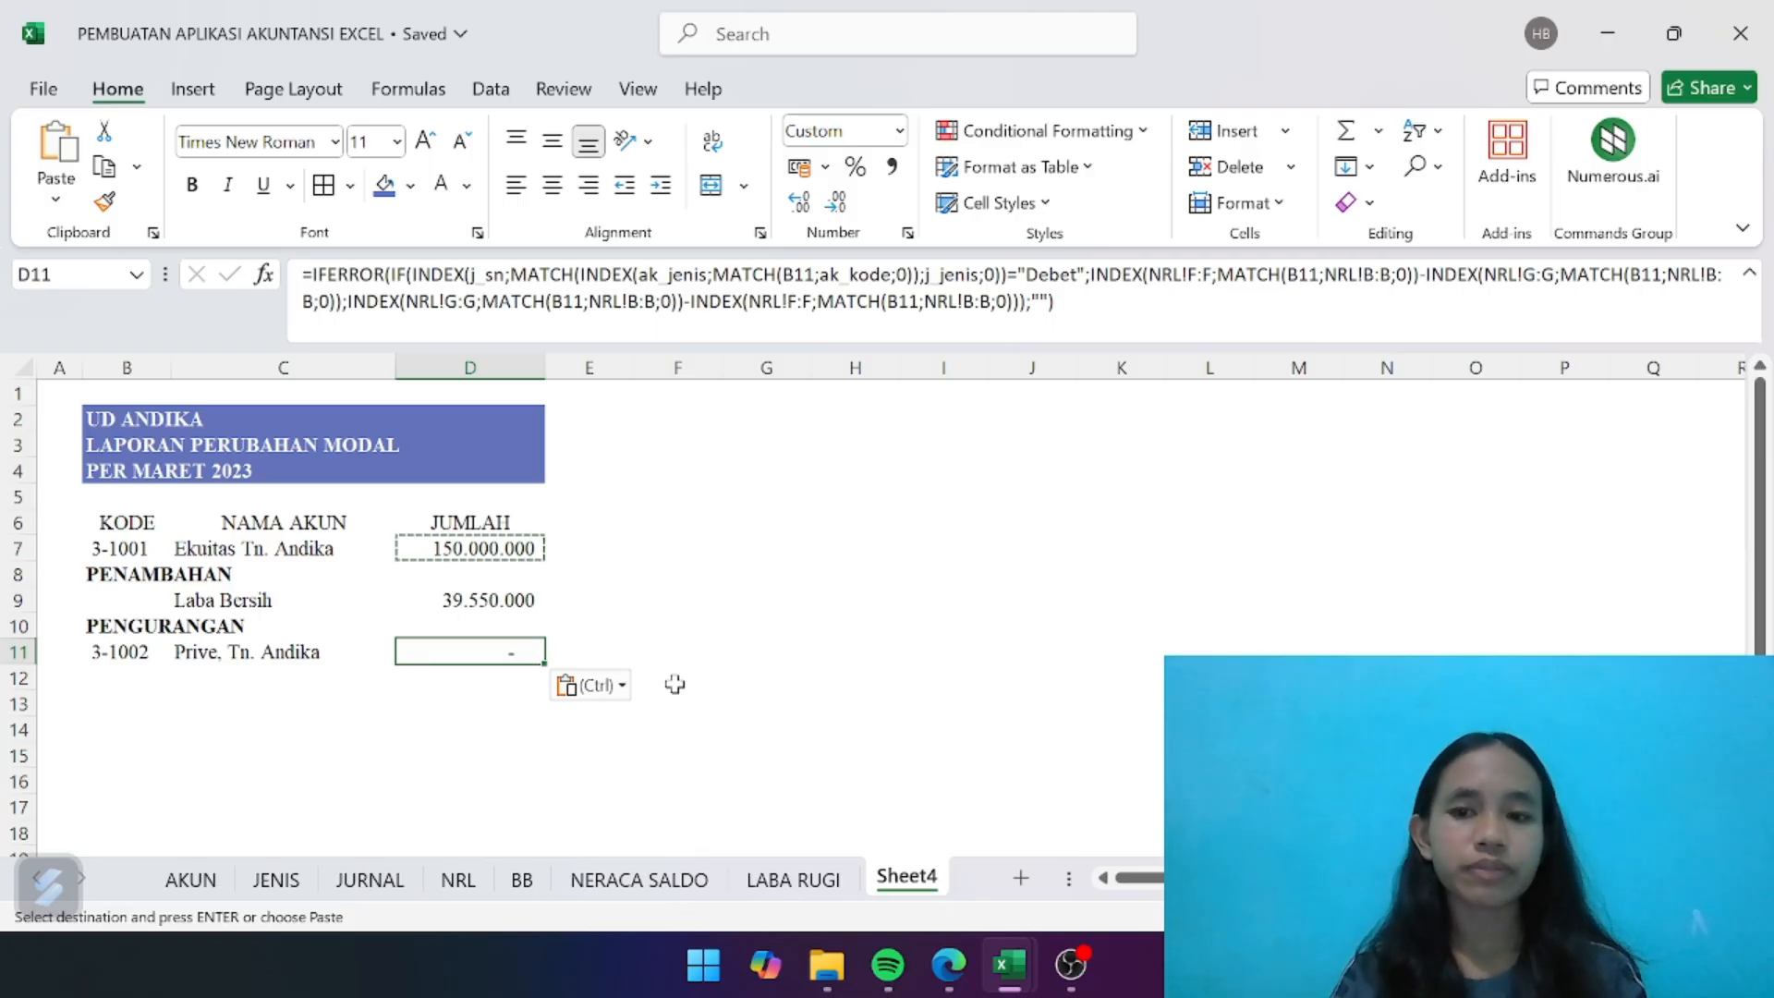
- Enter the label Penambahan Modal in B12 below the Prive row
{"action": "left_click", "coordinate": [125, 688]}
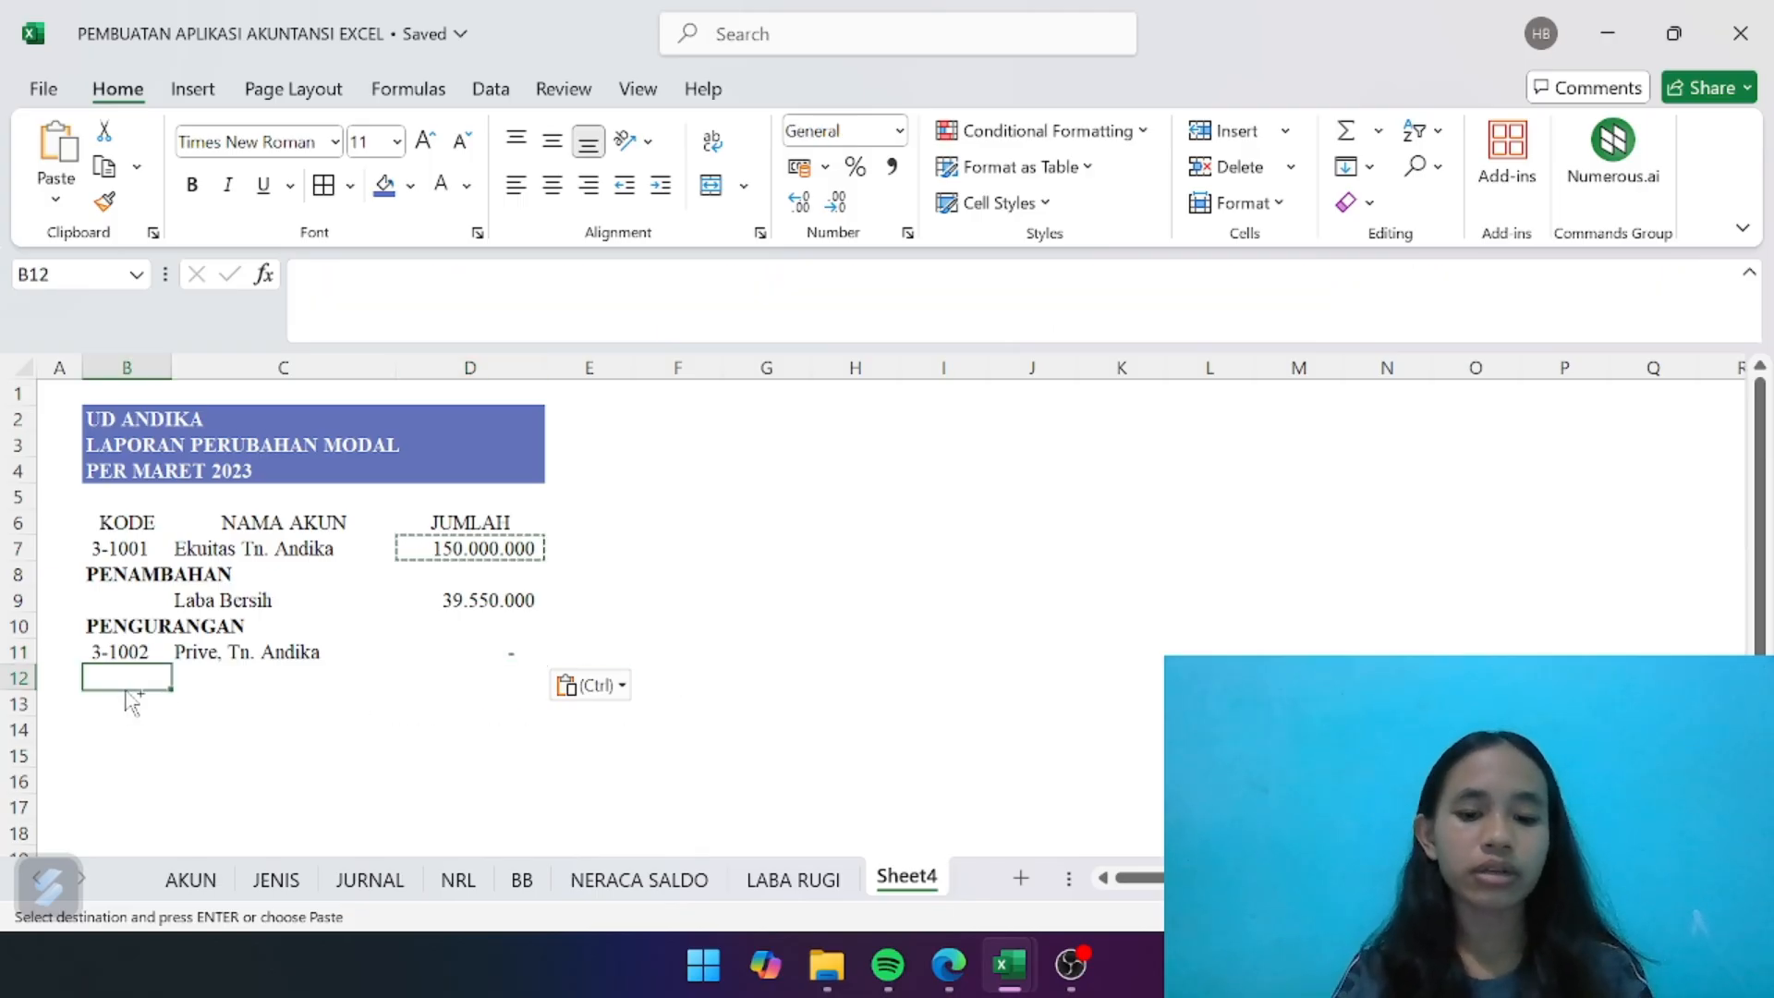
{"action": "key", "text": "Escape"}
{"action": "type", "text": "P"}
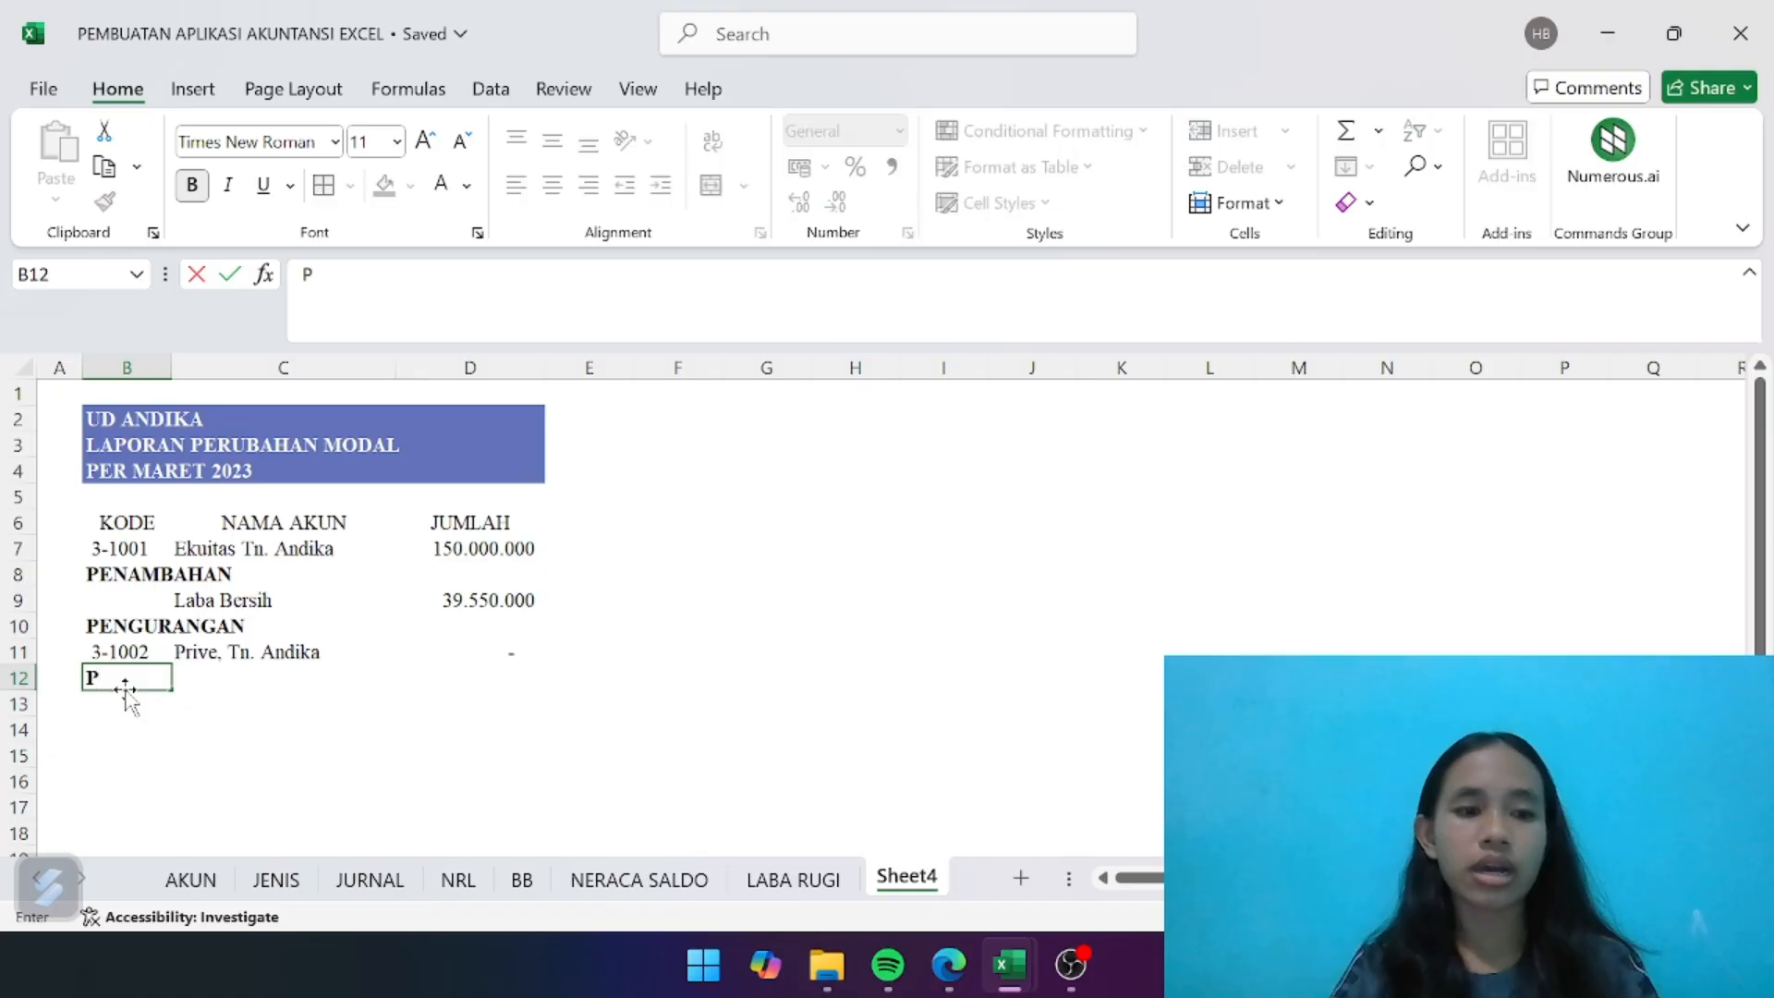
{"action": "type", "text": "enam"}
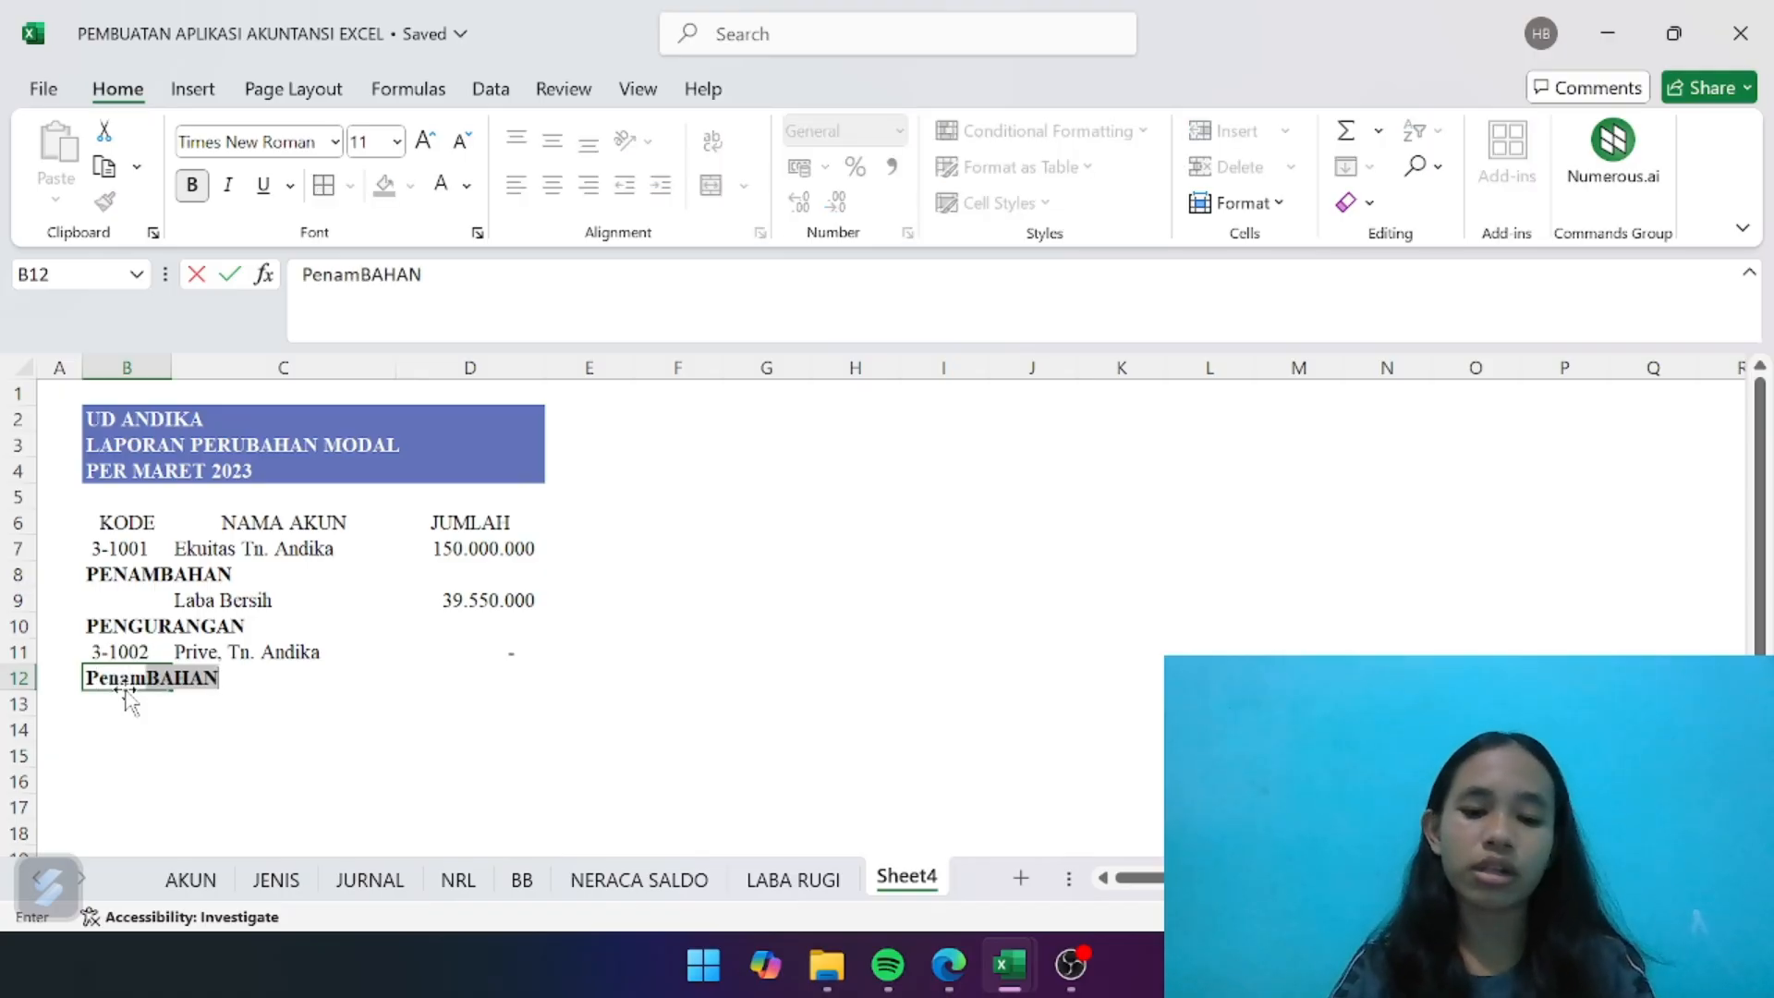
{"action": "type", "text": "bahan "}
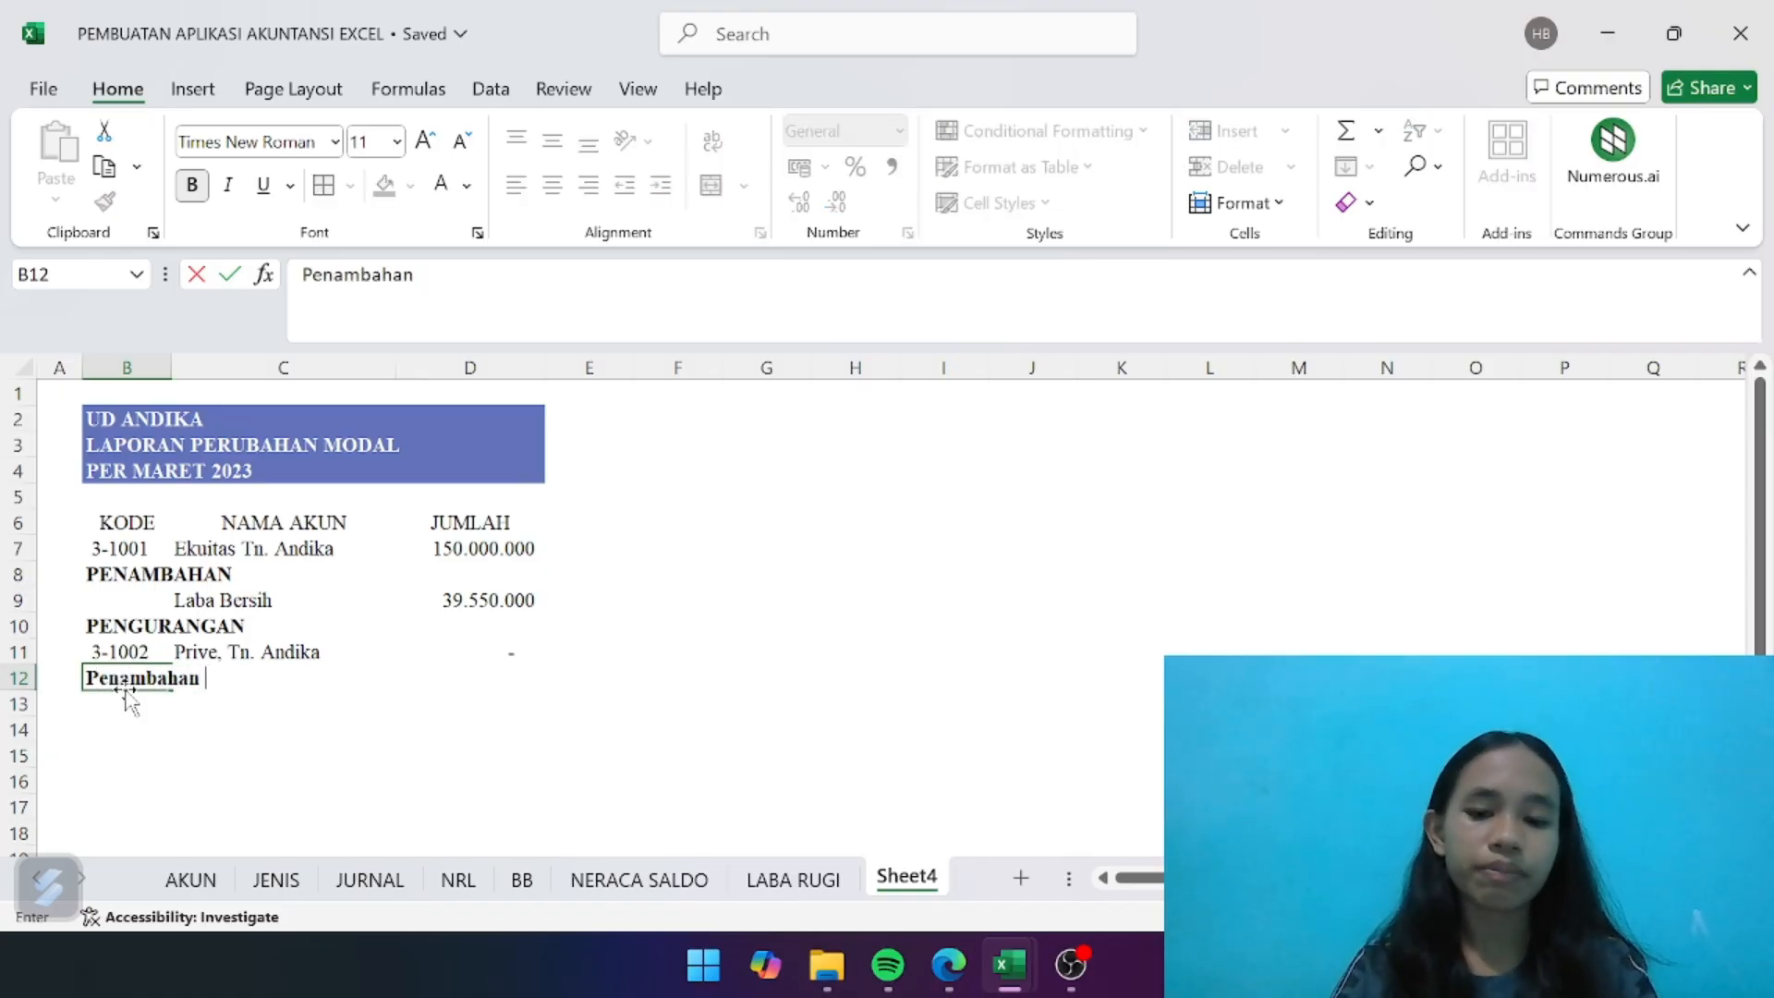
{"action": "type", "text": "Moda;"}
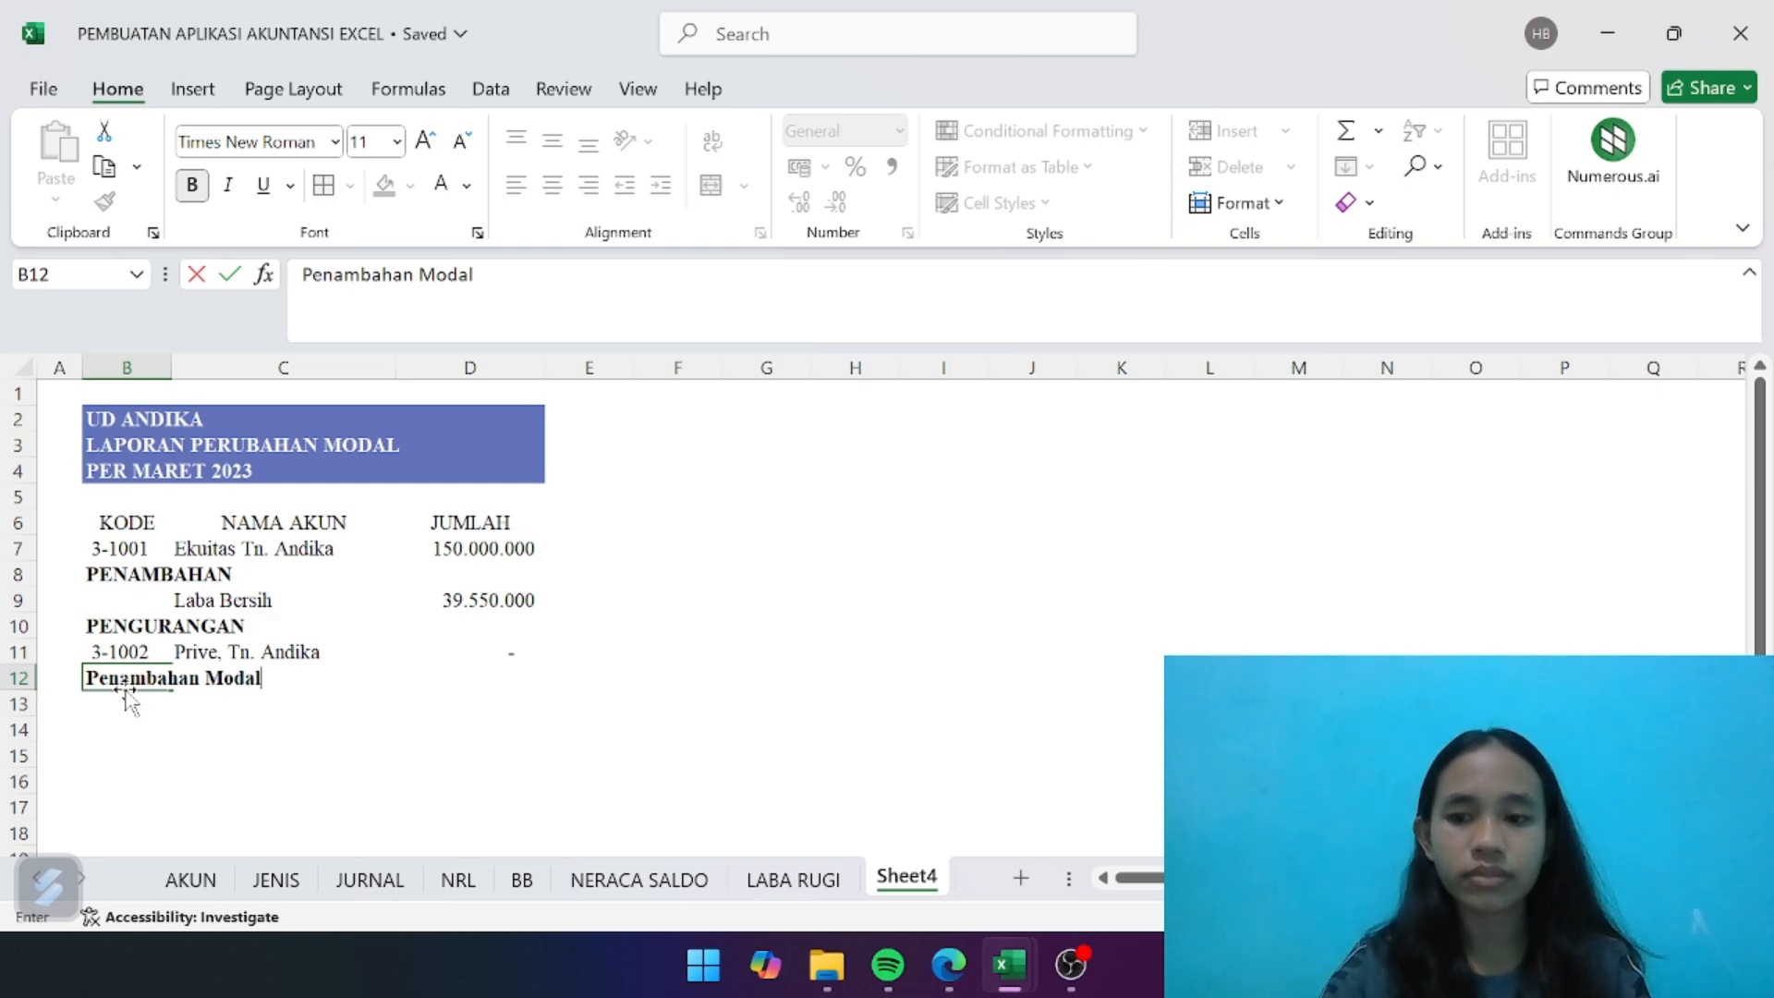
{"action": "key", "text": "Tab"}
{"action": "key", "text": "Tab"}
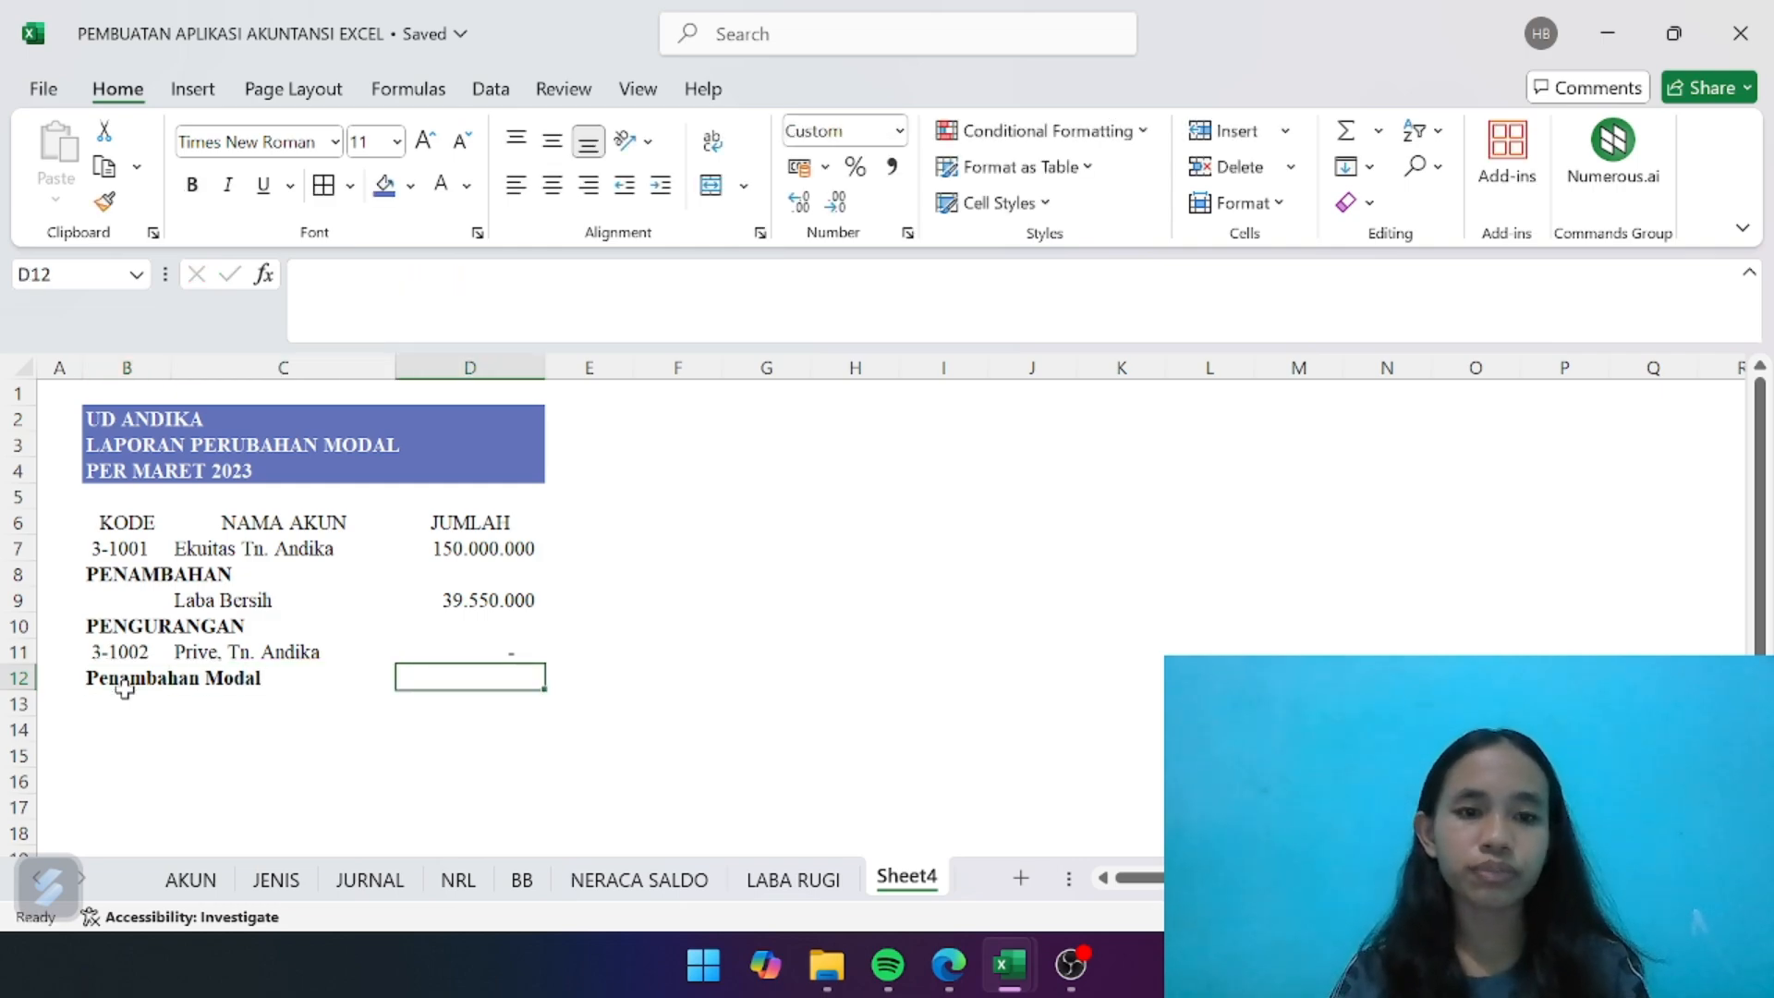
- Calculate the Penambahan Modal amount in D12 as Laba Bersih minus Prive with =D9-D11
{"action": "type", "text": "="}
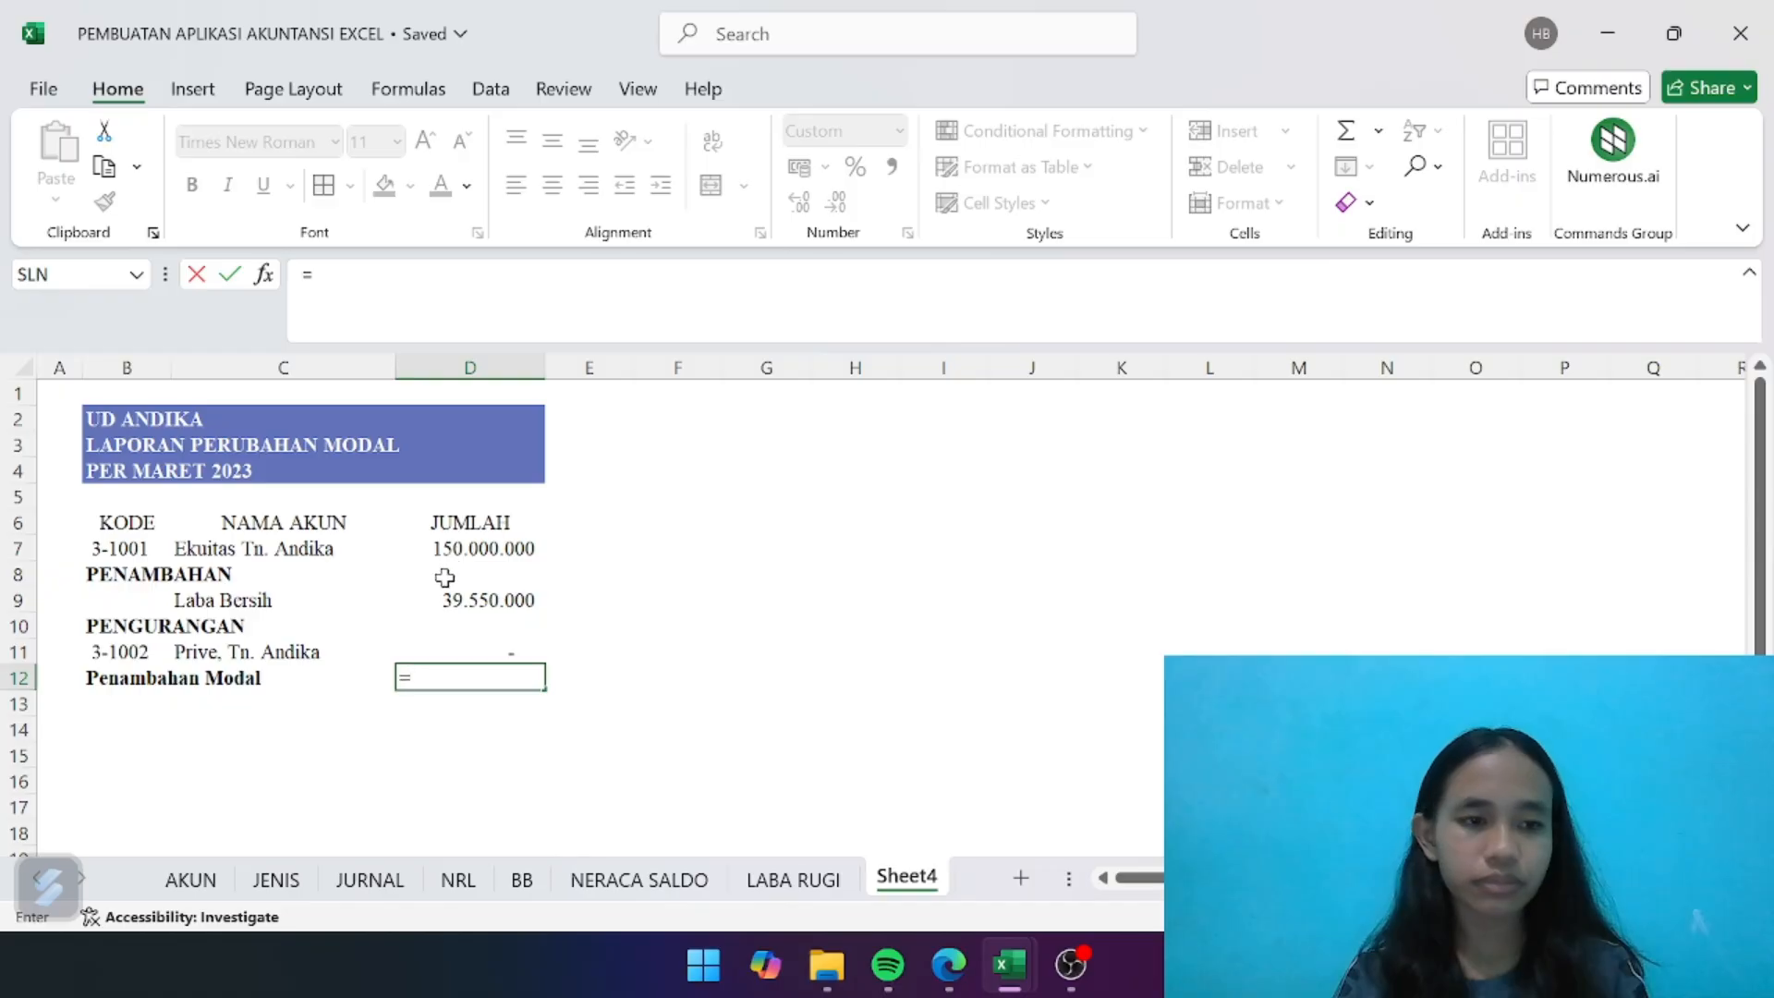
{"action": "left_click", "coordinate": [485, 602]}
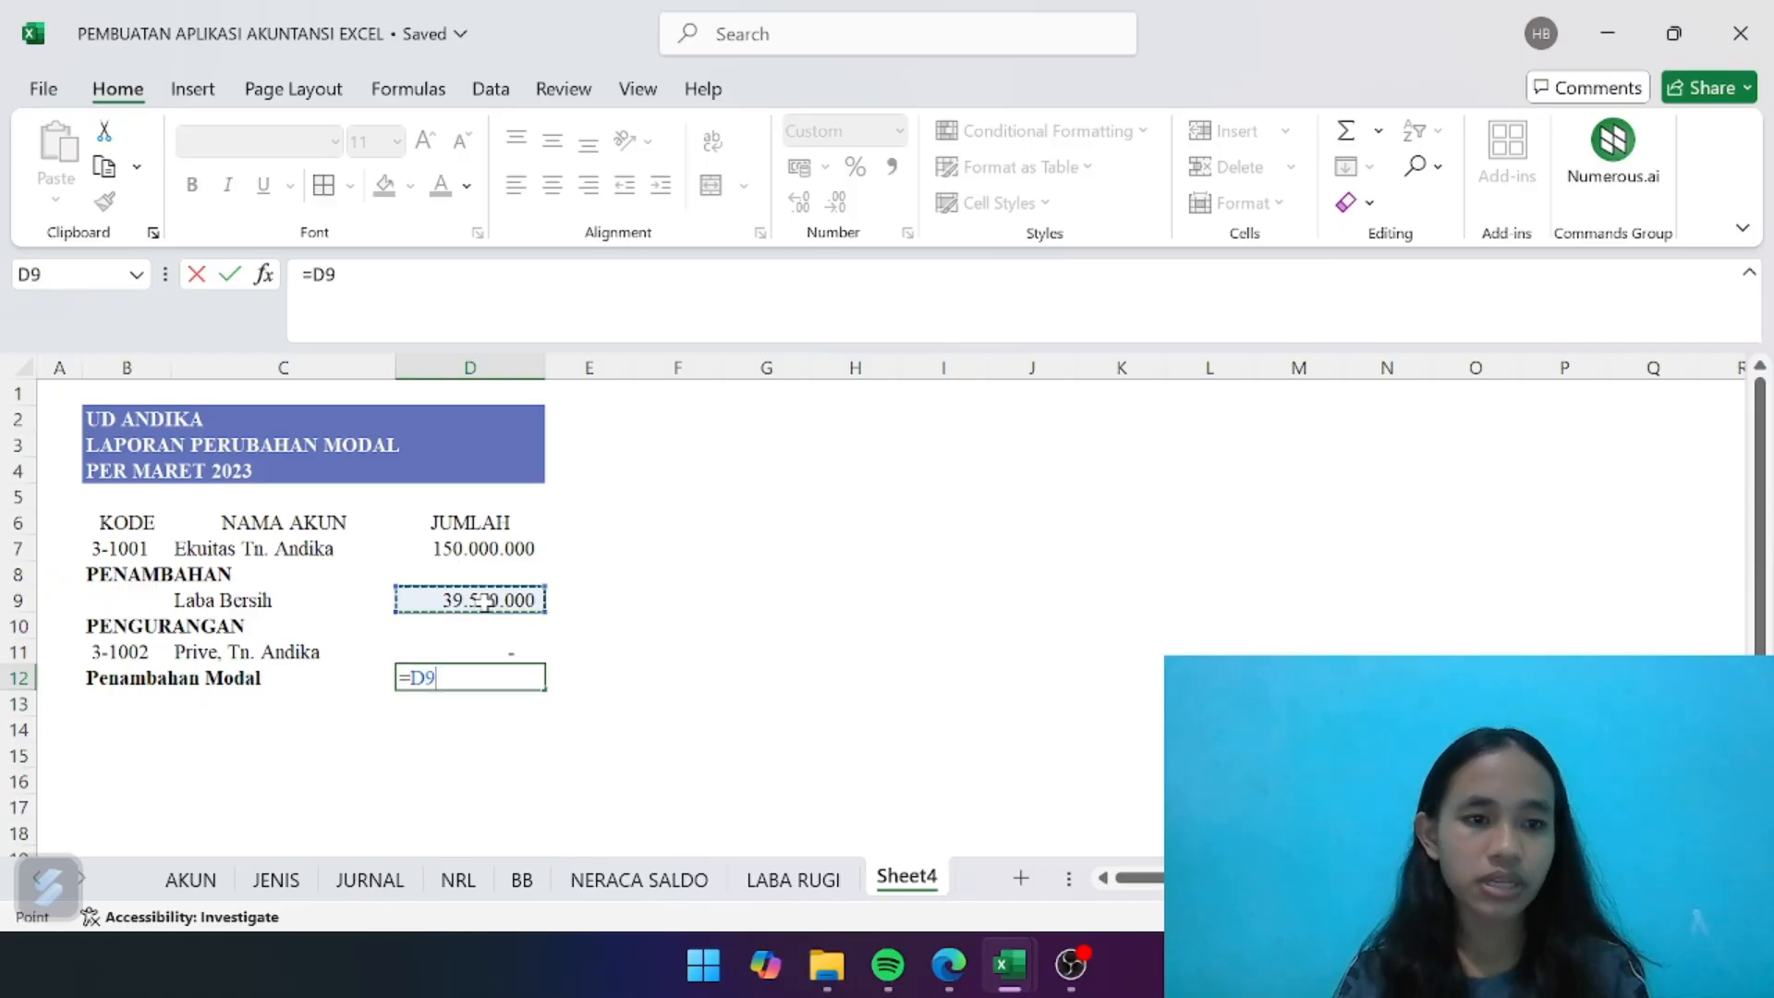
{"action": "type", "text": "-"}
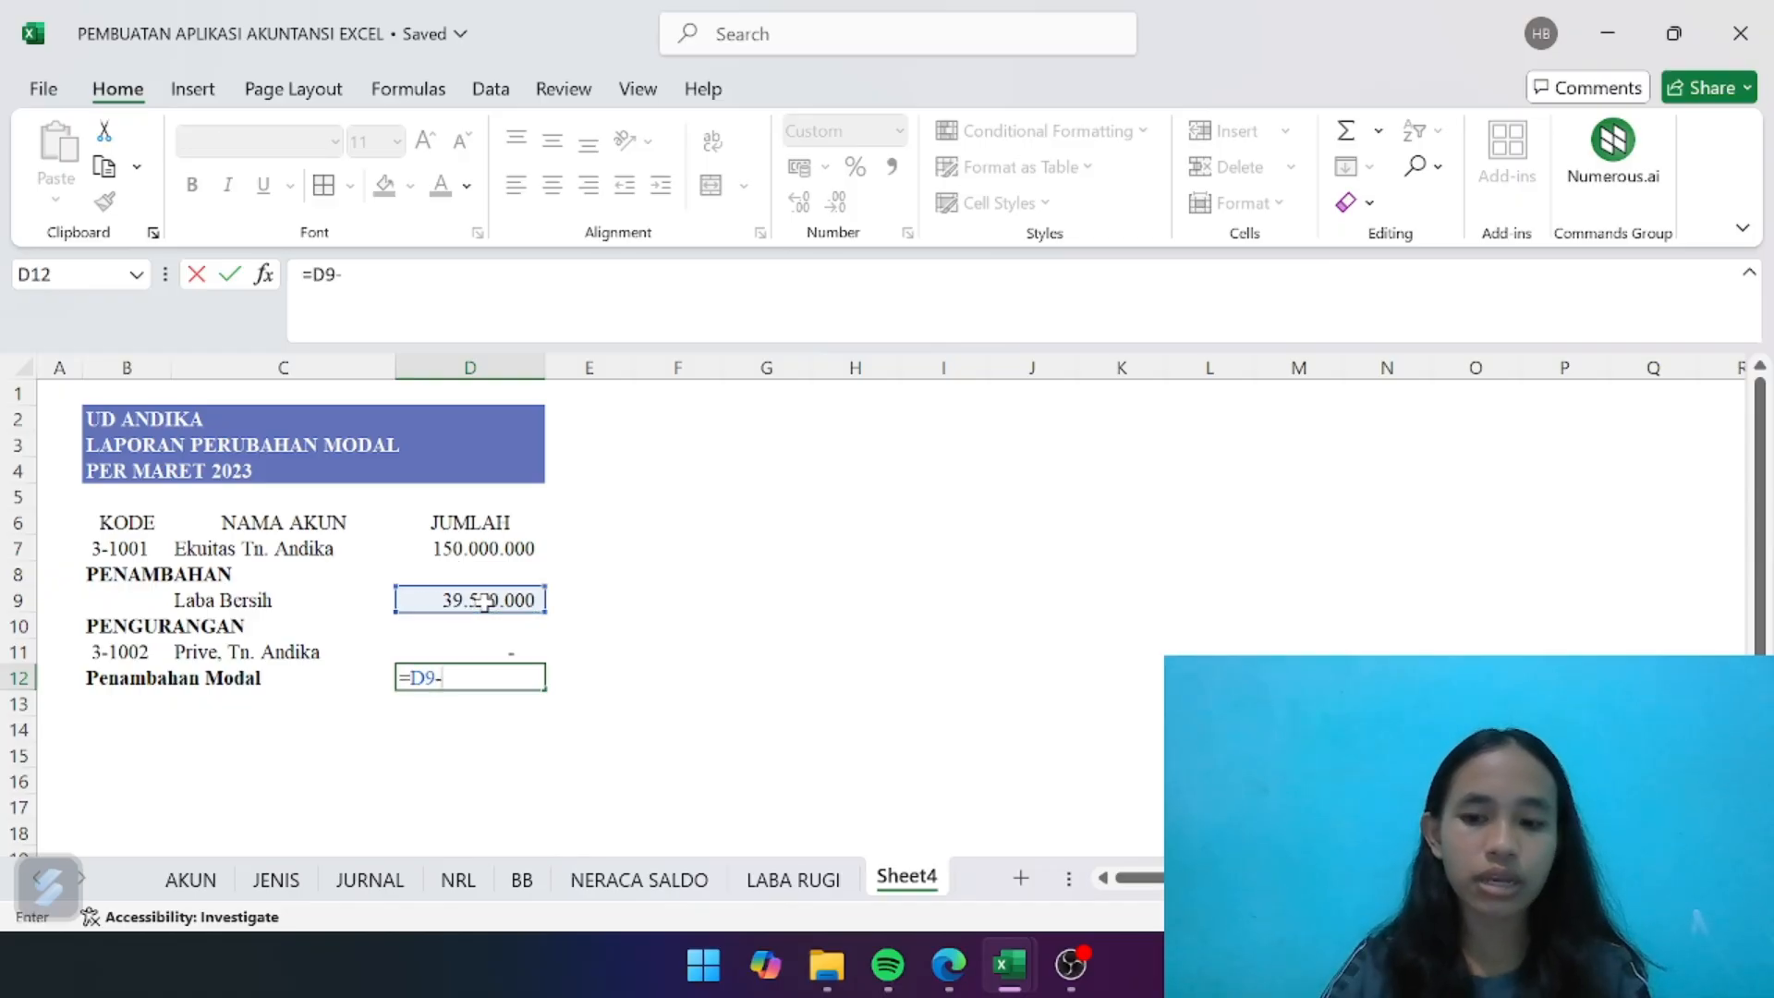
{"action": "left_click", "coordinate": [500, 652]}
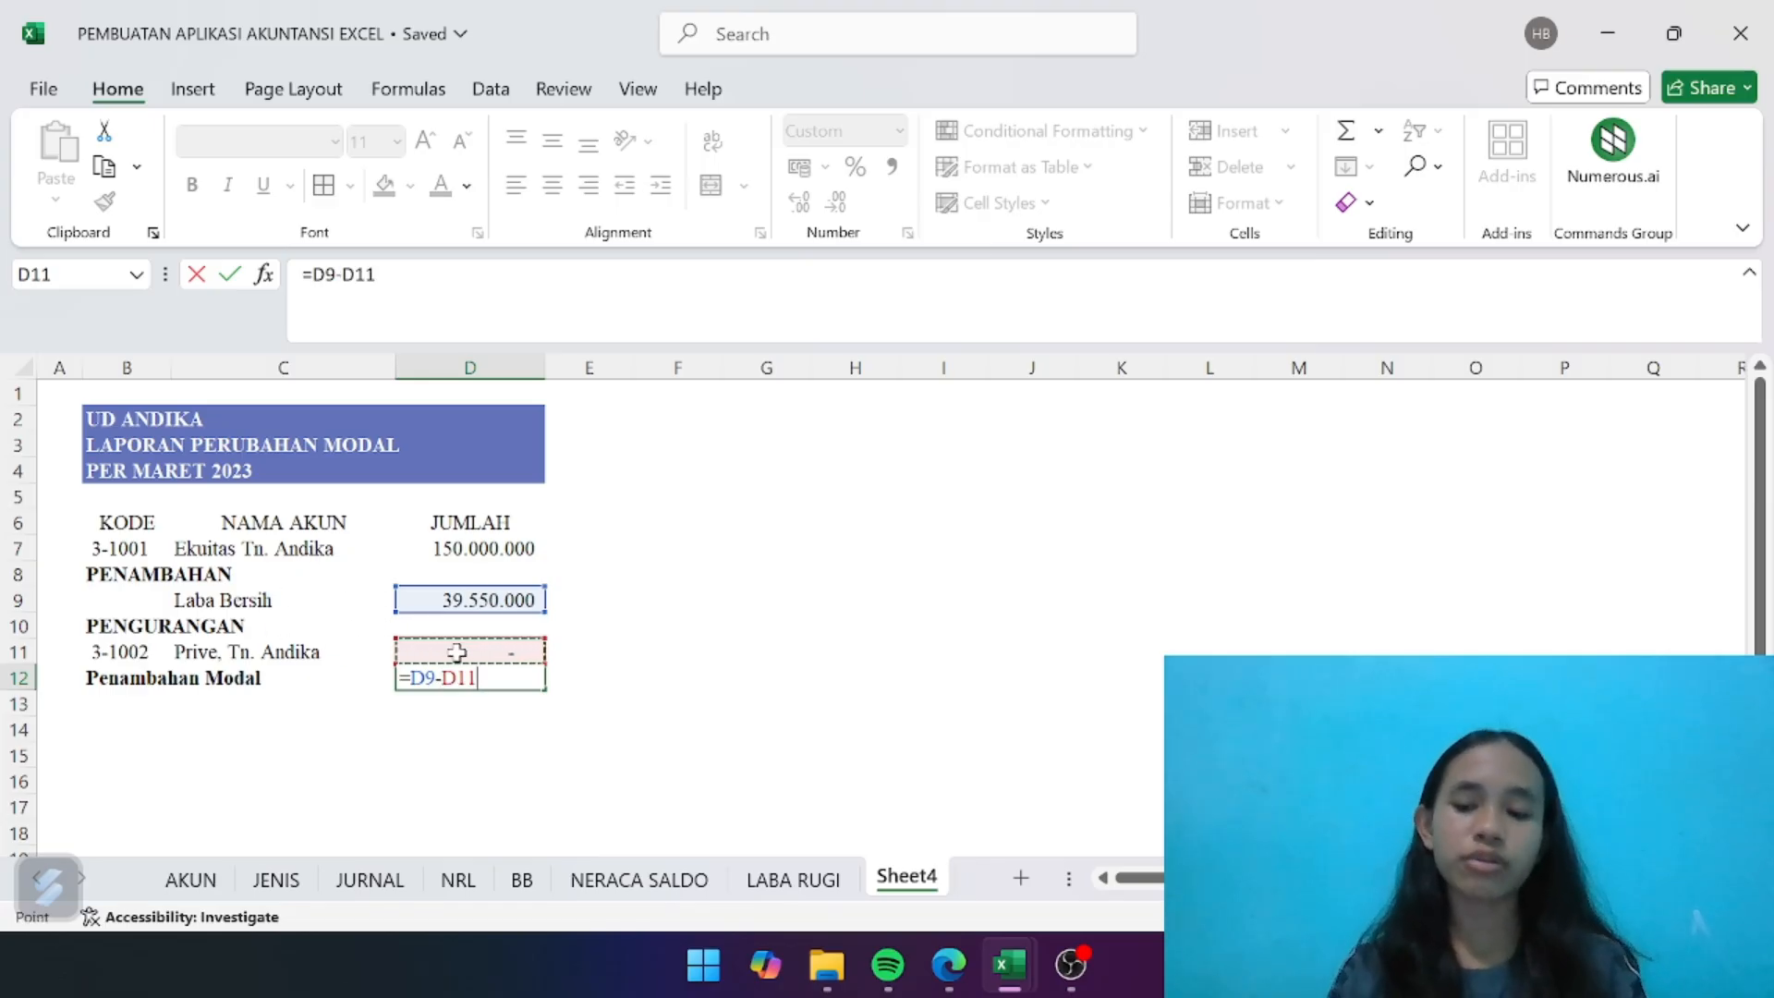
{"action": "key", "text": "Return"}
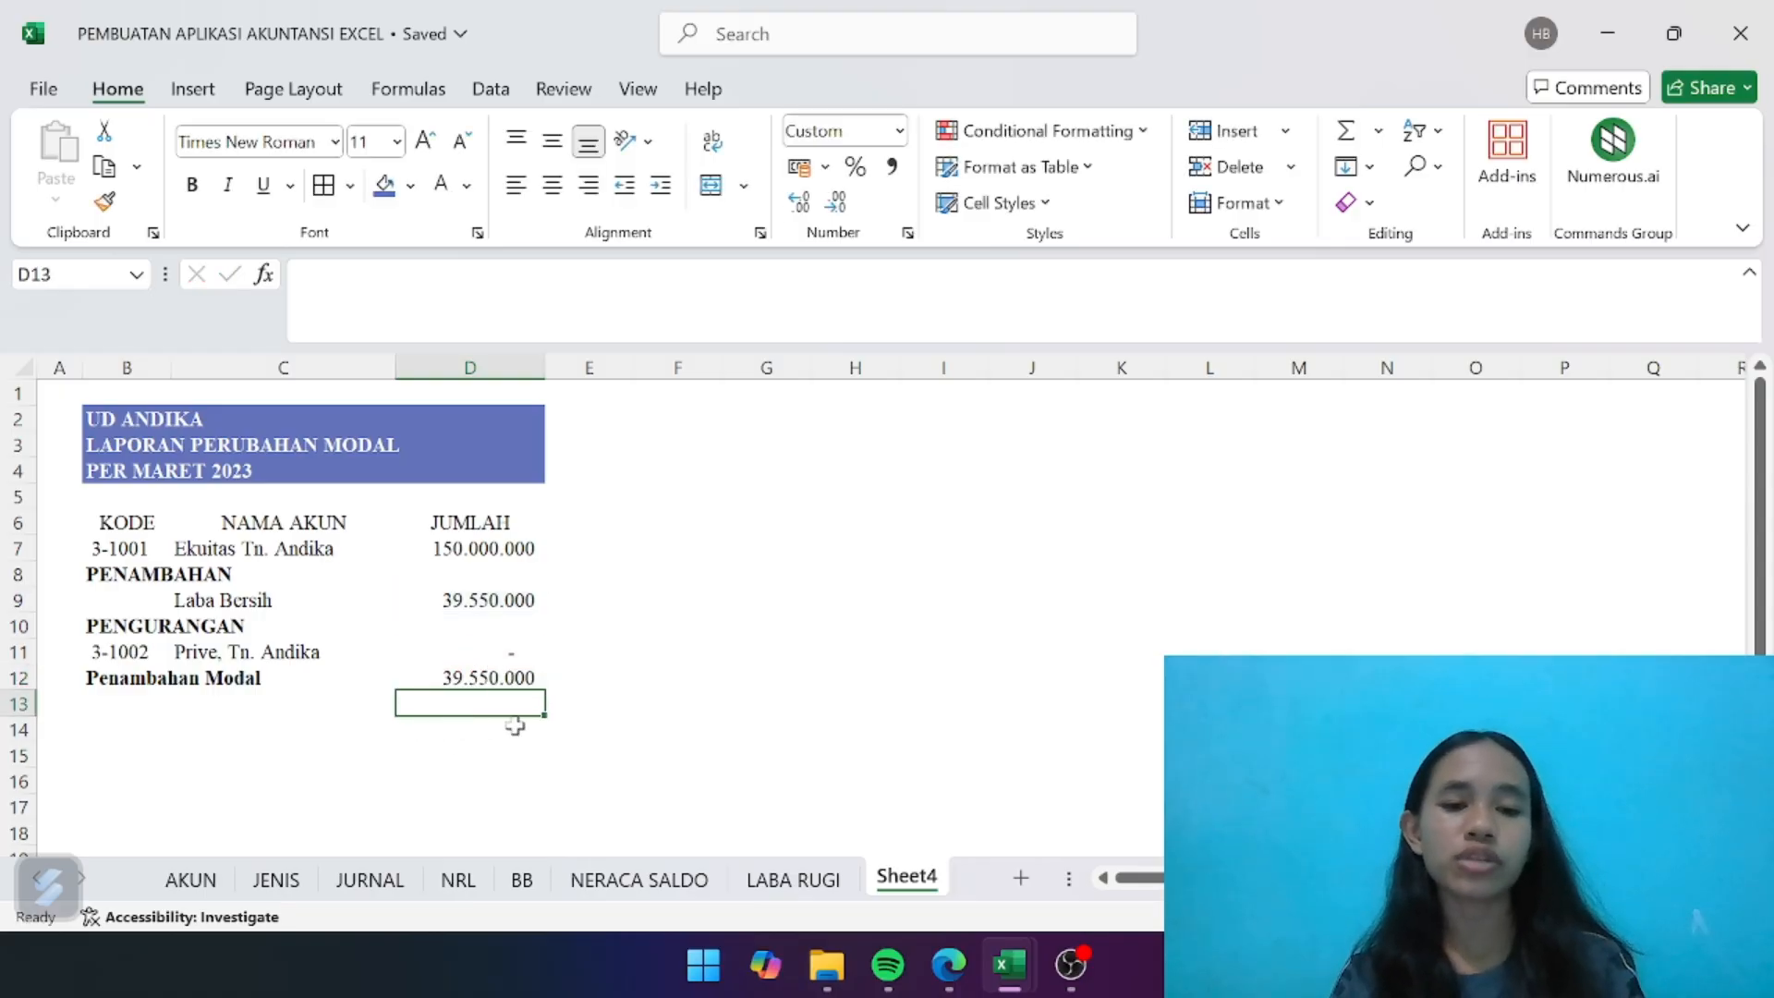
- Enter the bold label MODAL AKHIR in B13
{"action": "left_click", "coordinate": [219, 704]}
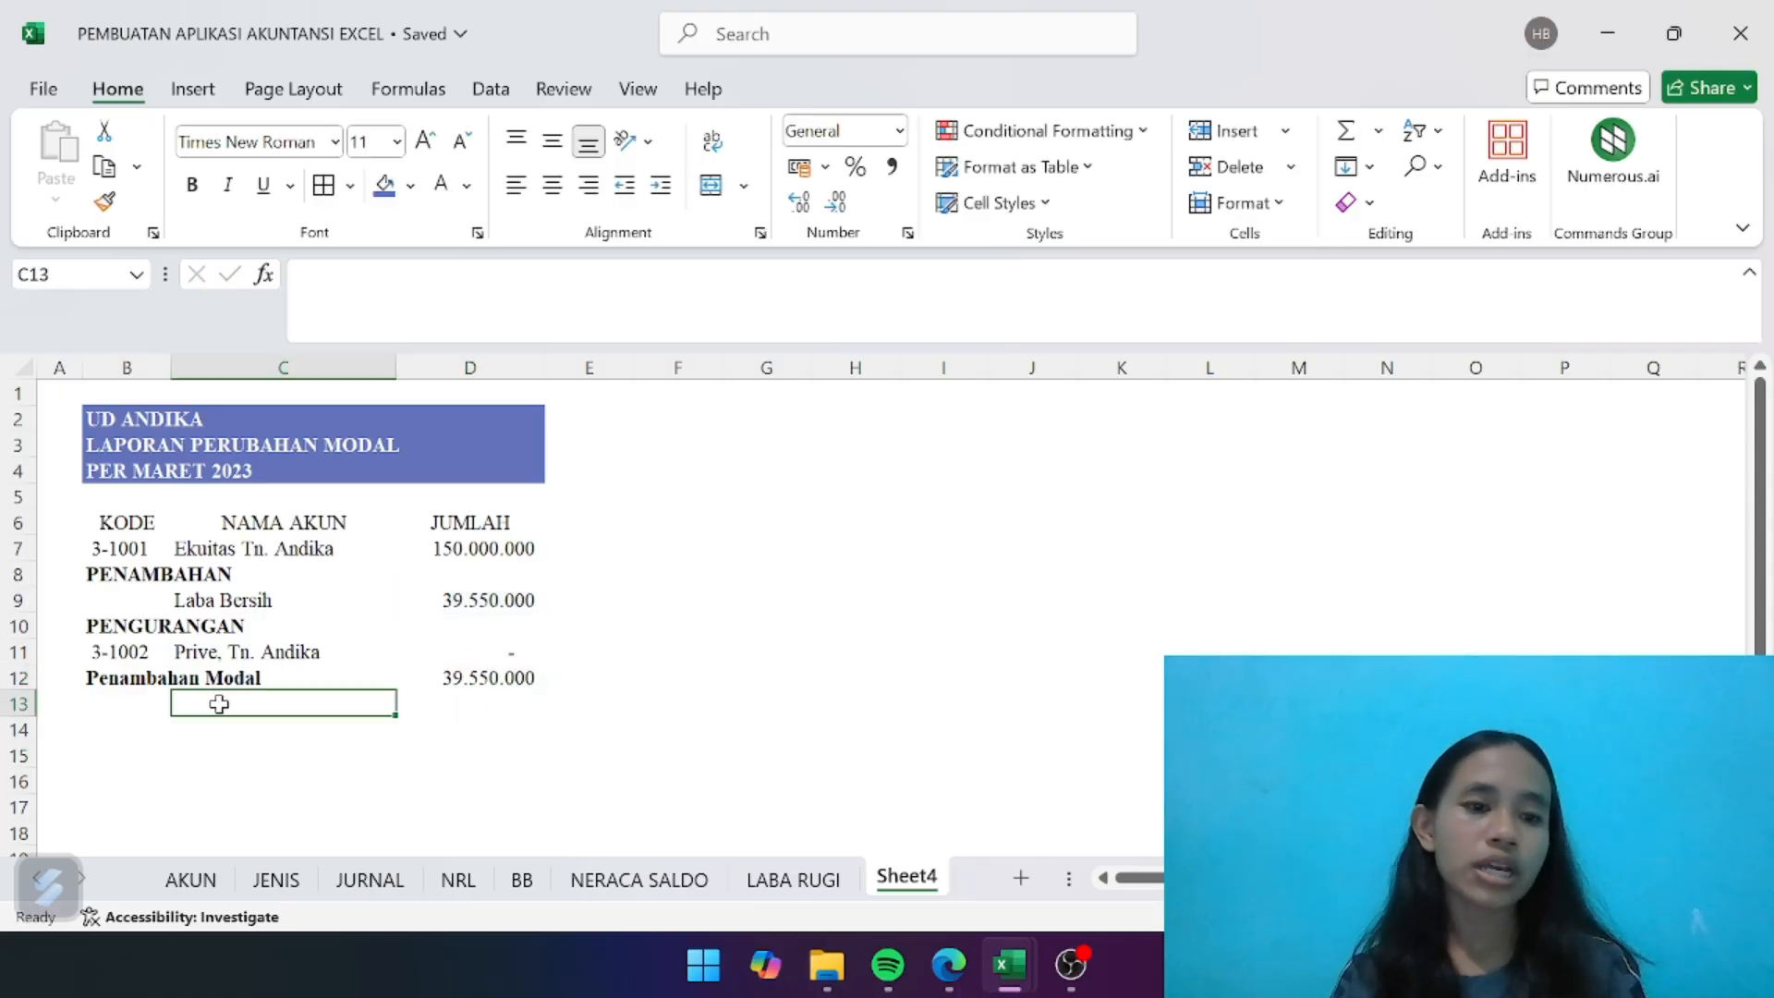
{"action": "left_click", "coordinate": [124, 704]}
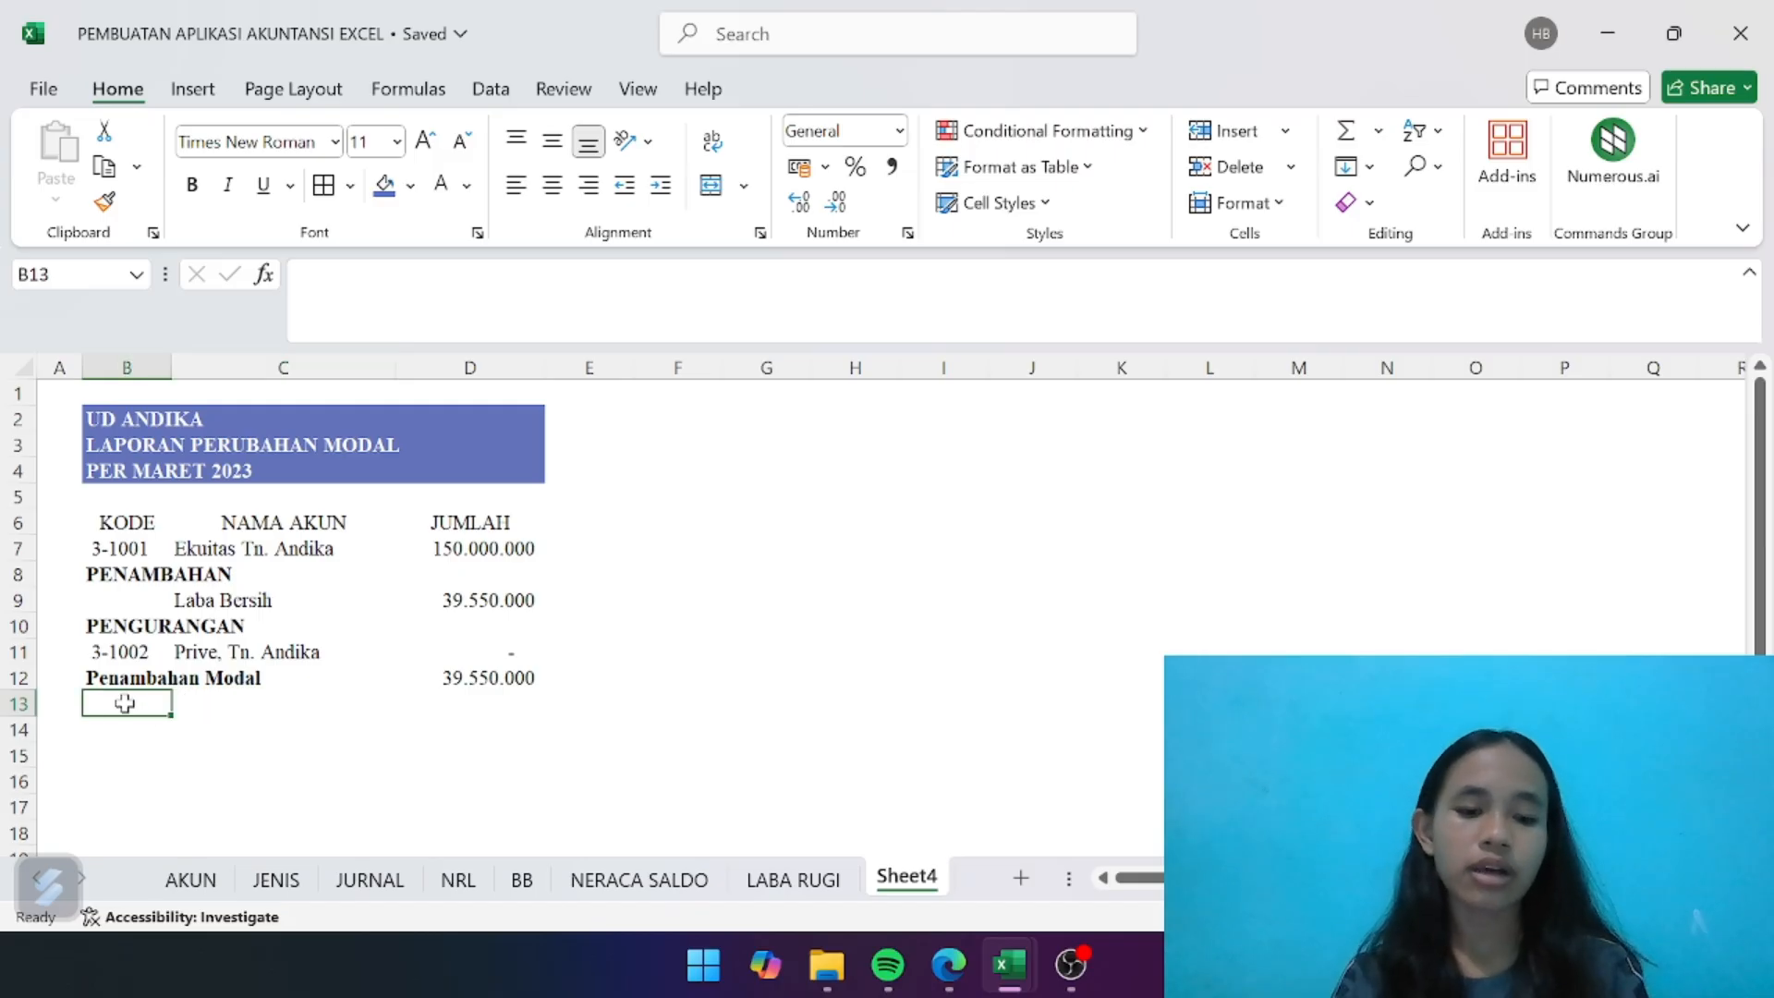
{"action": "key", "text": "ctrl+b"}
{"action": "type", "text": "M"}
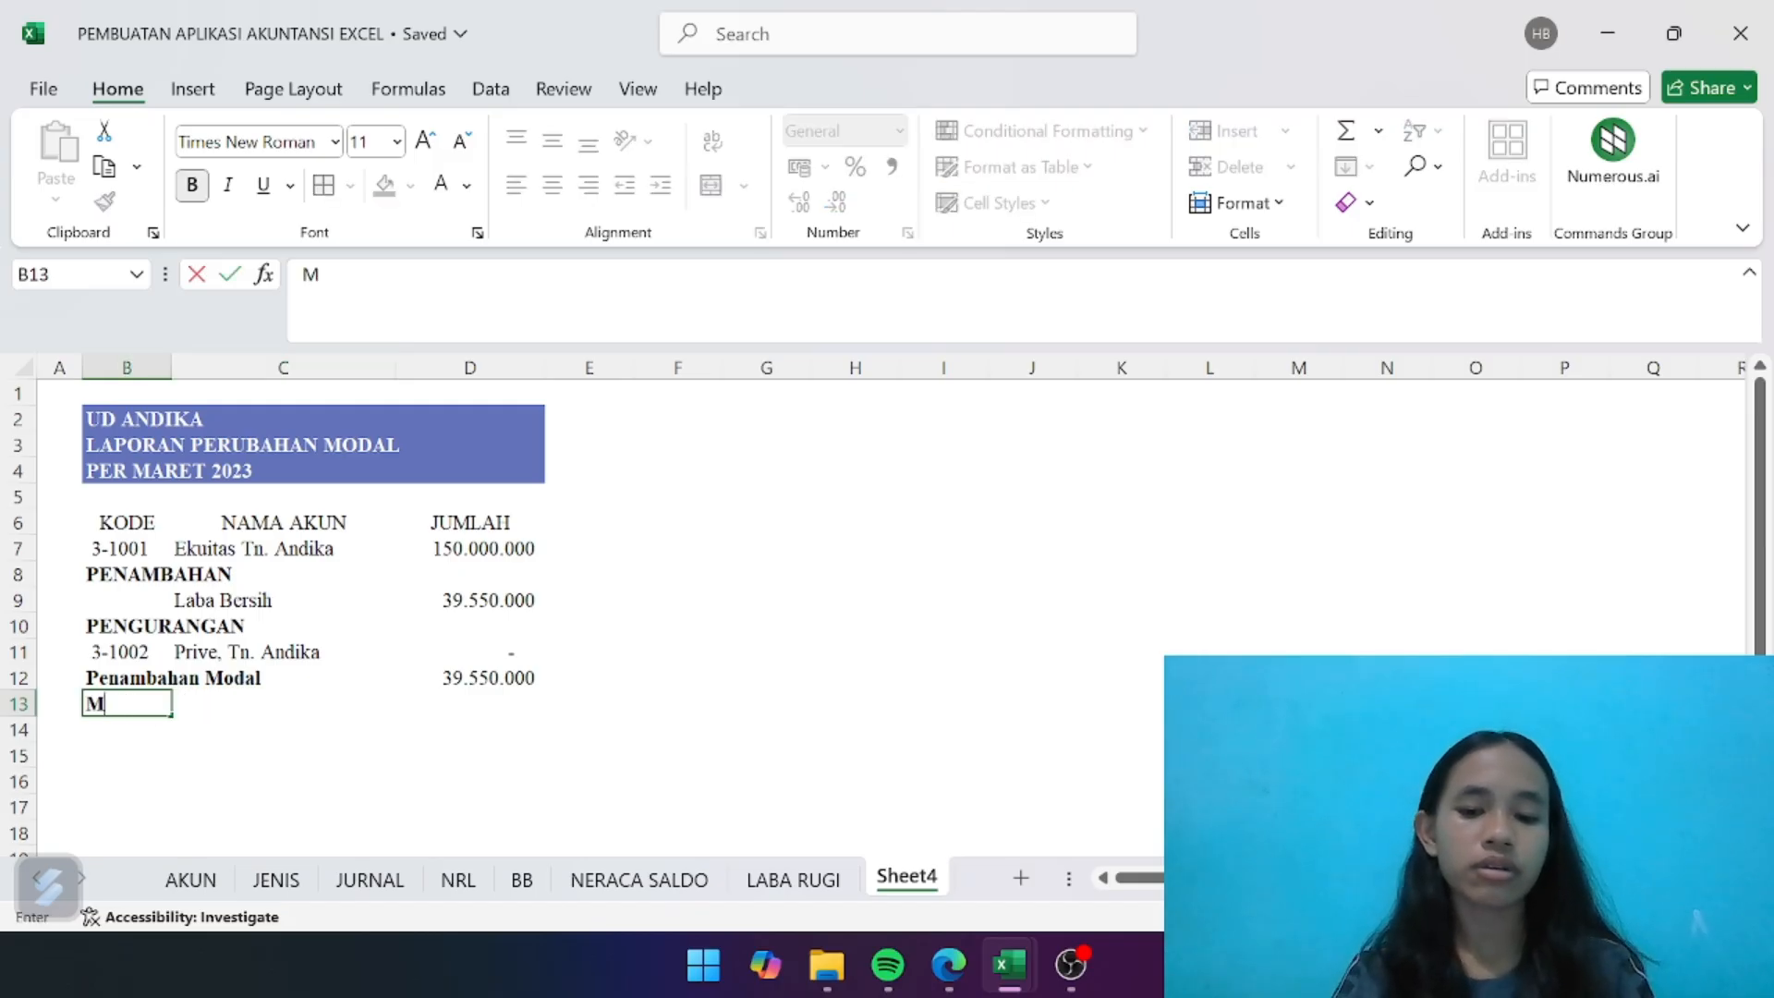
{"action": "type", "text": "ODAL AKHIR"}
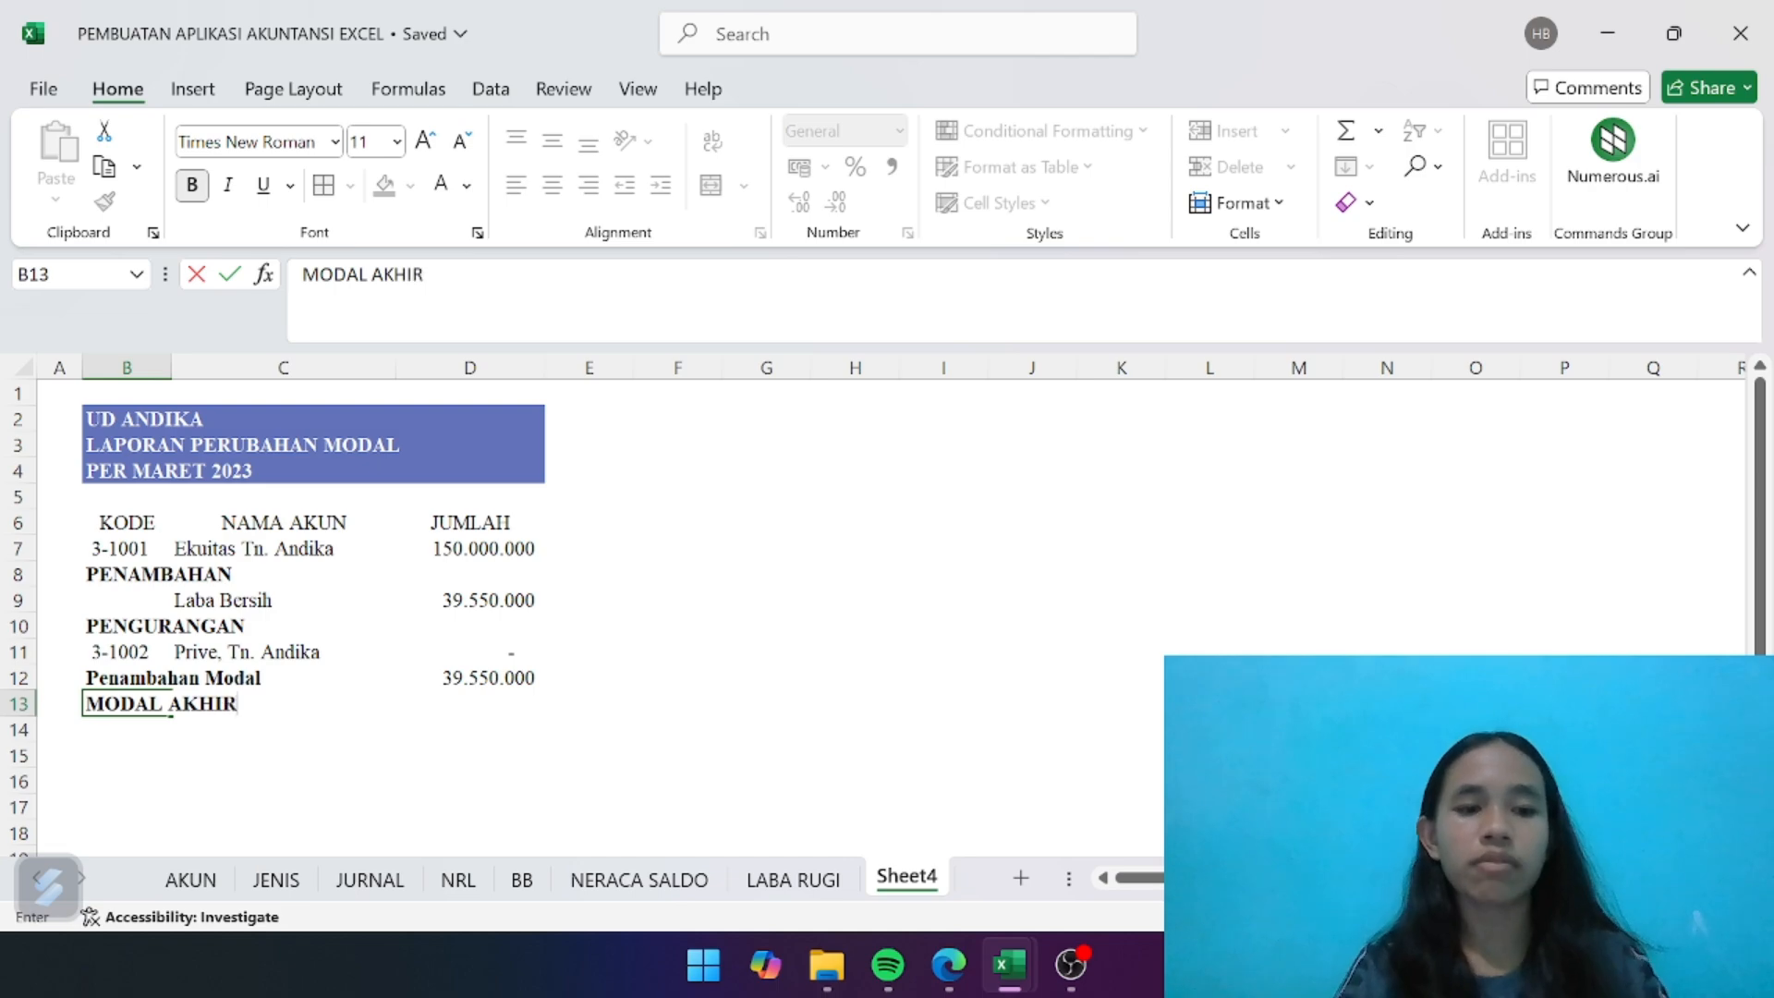
{"action": "key", "text": "Tab"}
{"action": "key", "text": "Tab"}
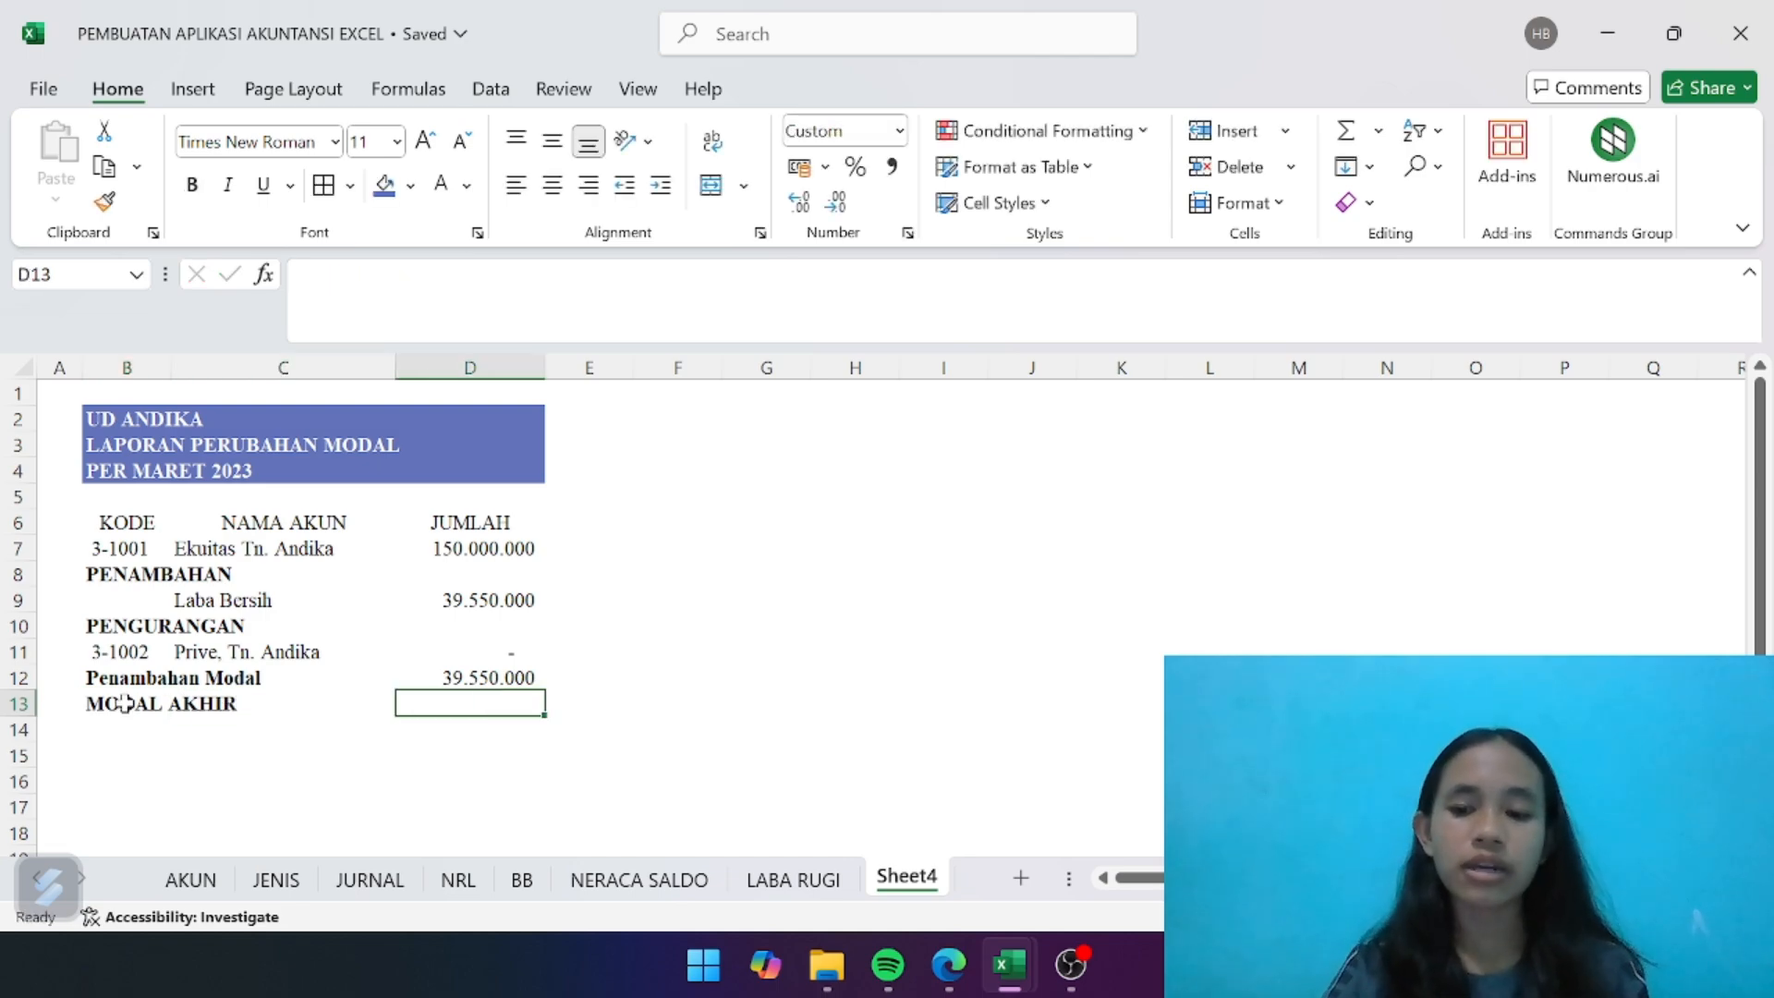
- Calculate the MODAL AKHIR amount in D13 by adding the opening equity and Penambahan Modal with =D7+D12
{"action": "type", "text": "="}
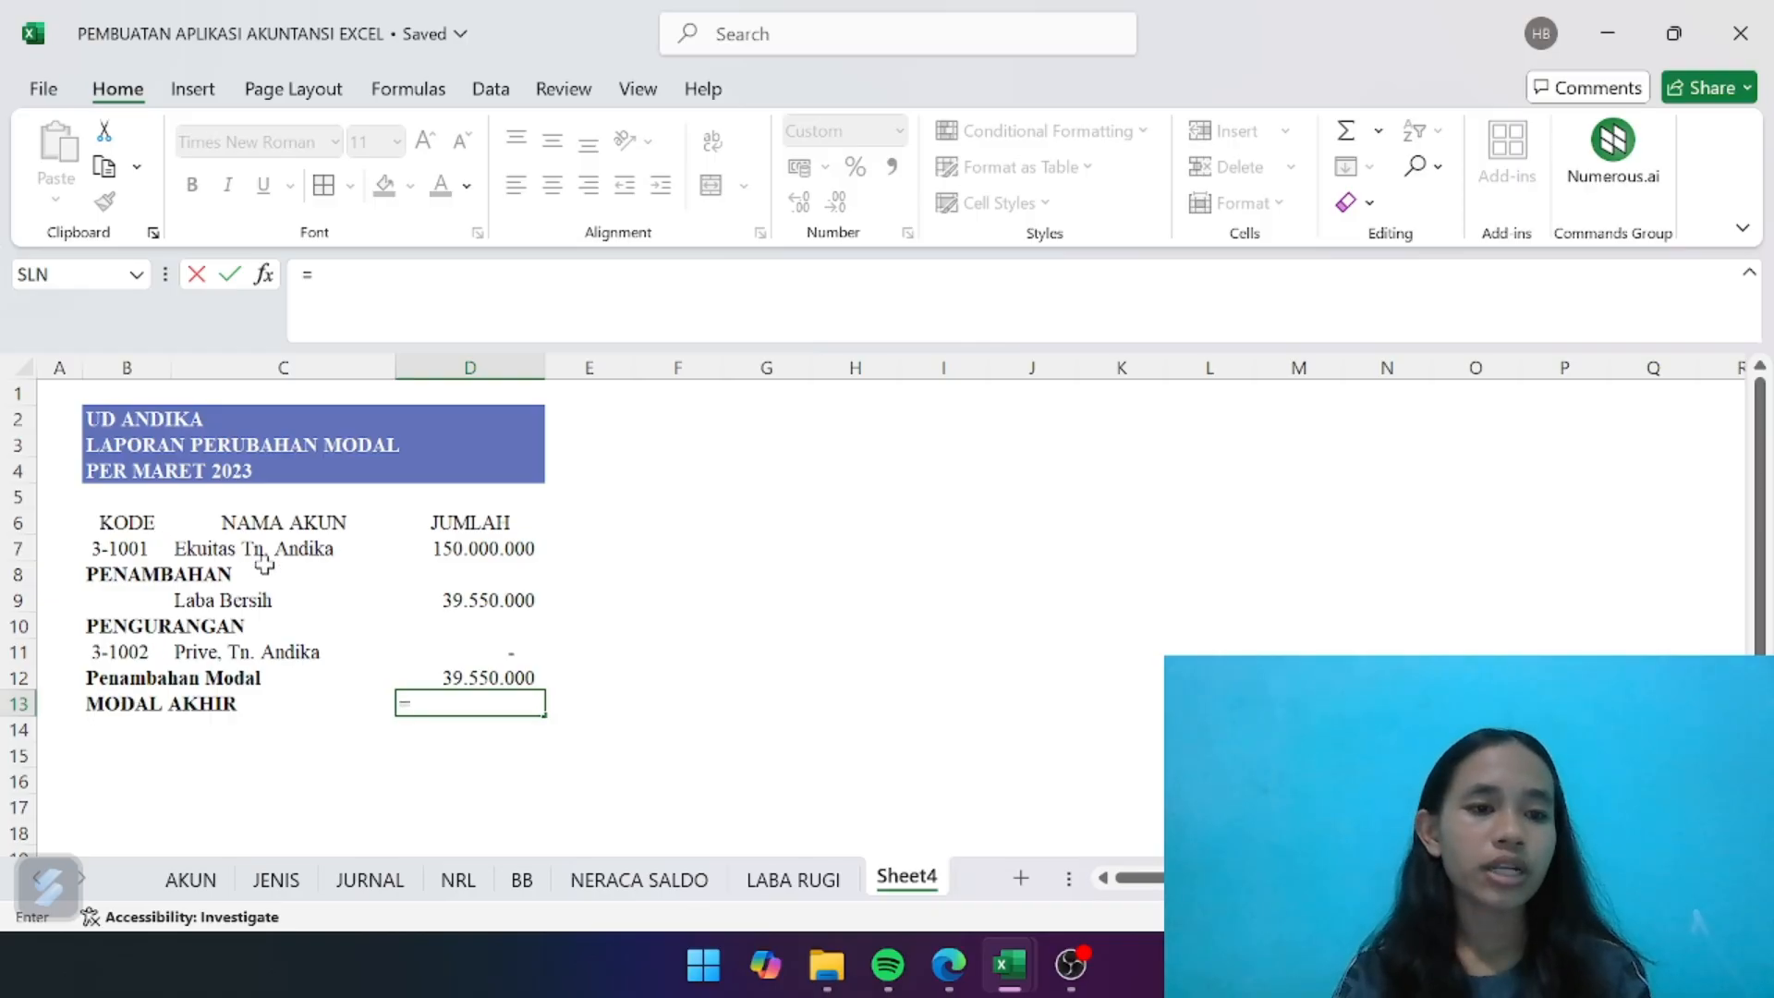
{"action": "left_click", "coordinate": [473, 543]}
{"action": "type", "text": "+"}
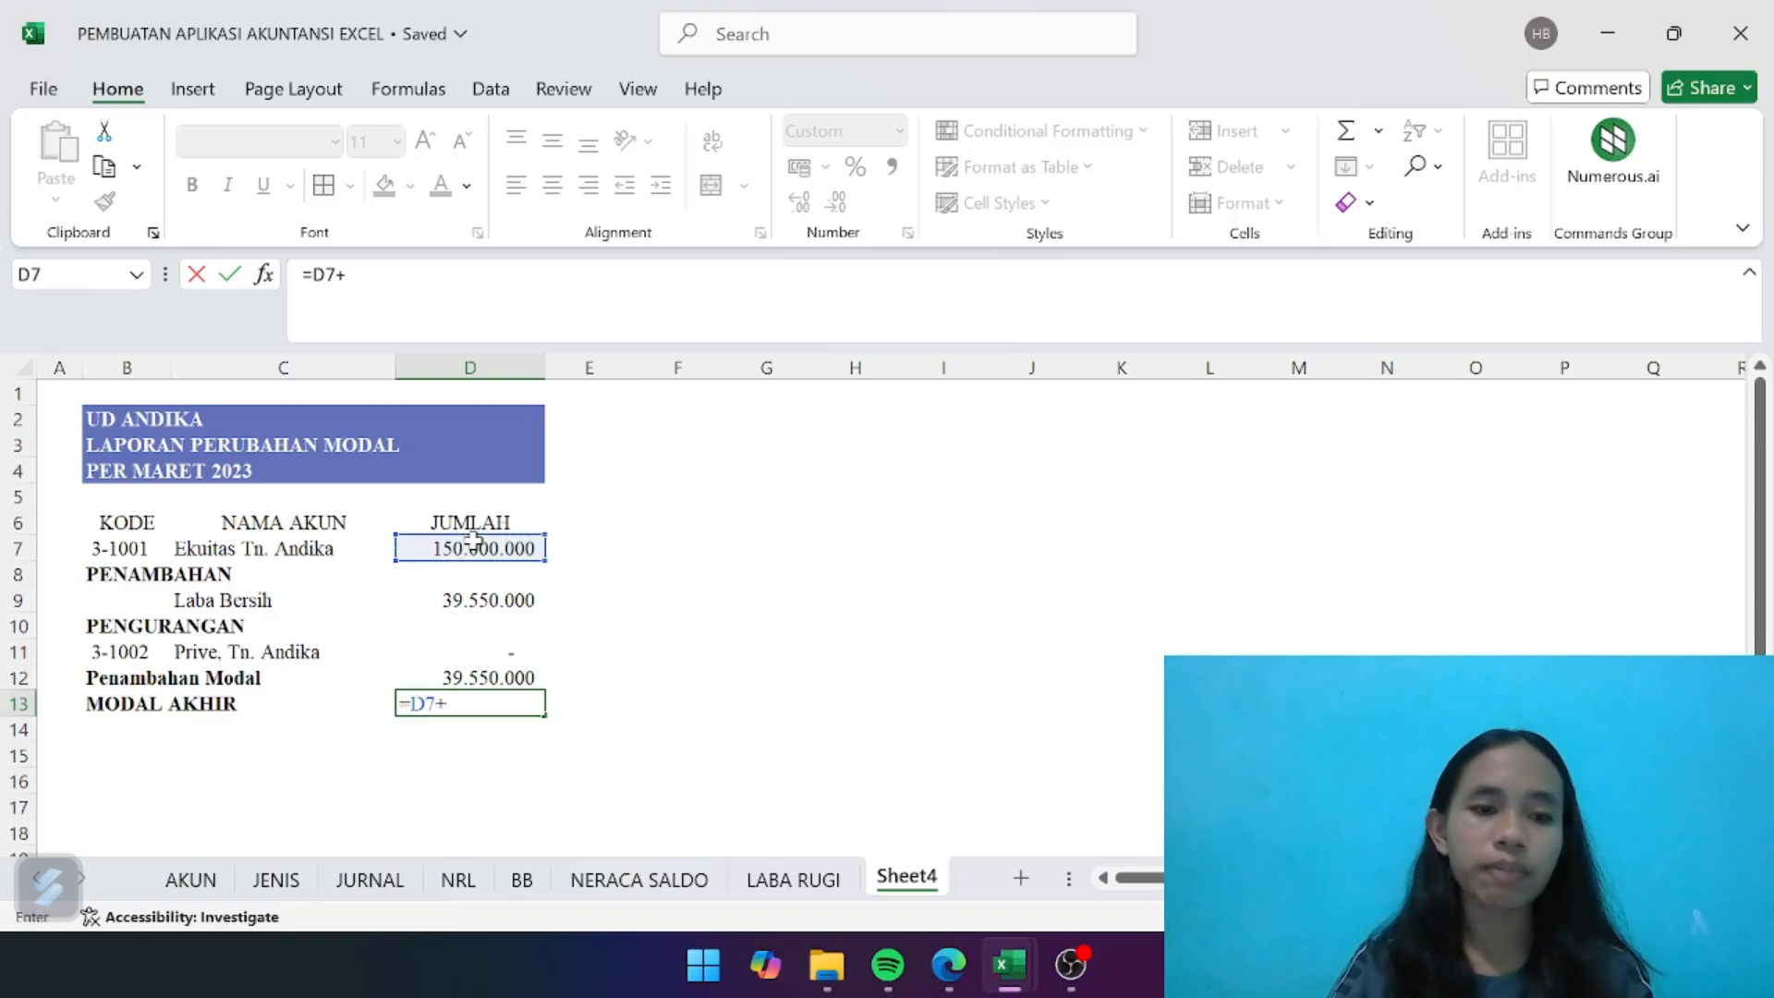
{"action": "left_click", "coordinate": [496, 675]}
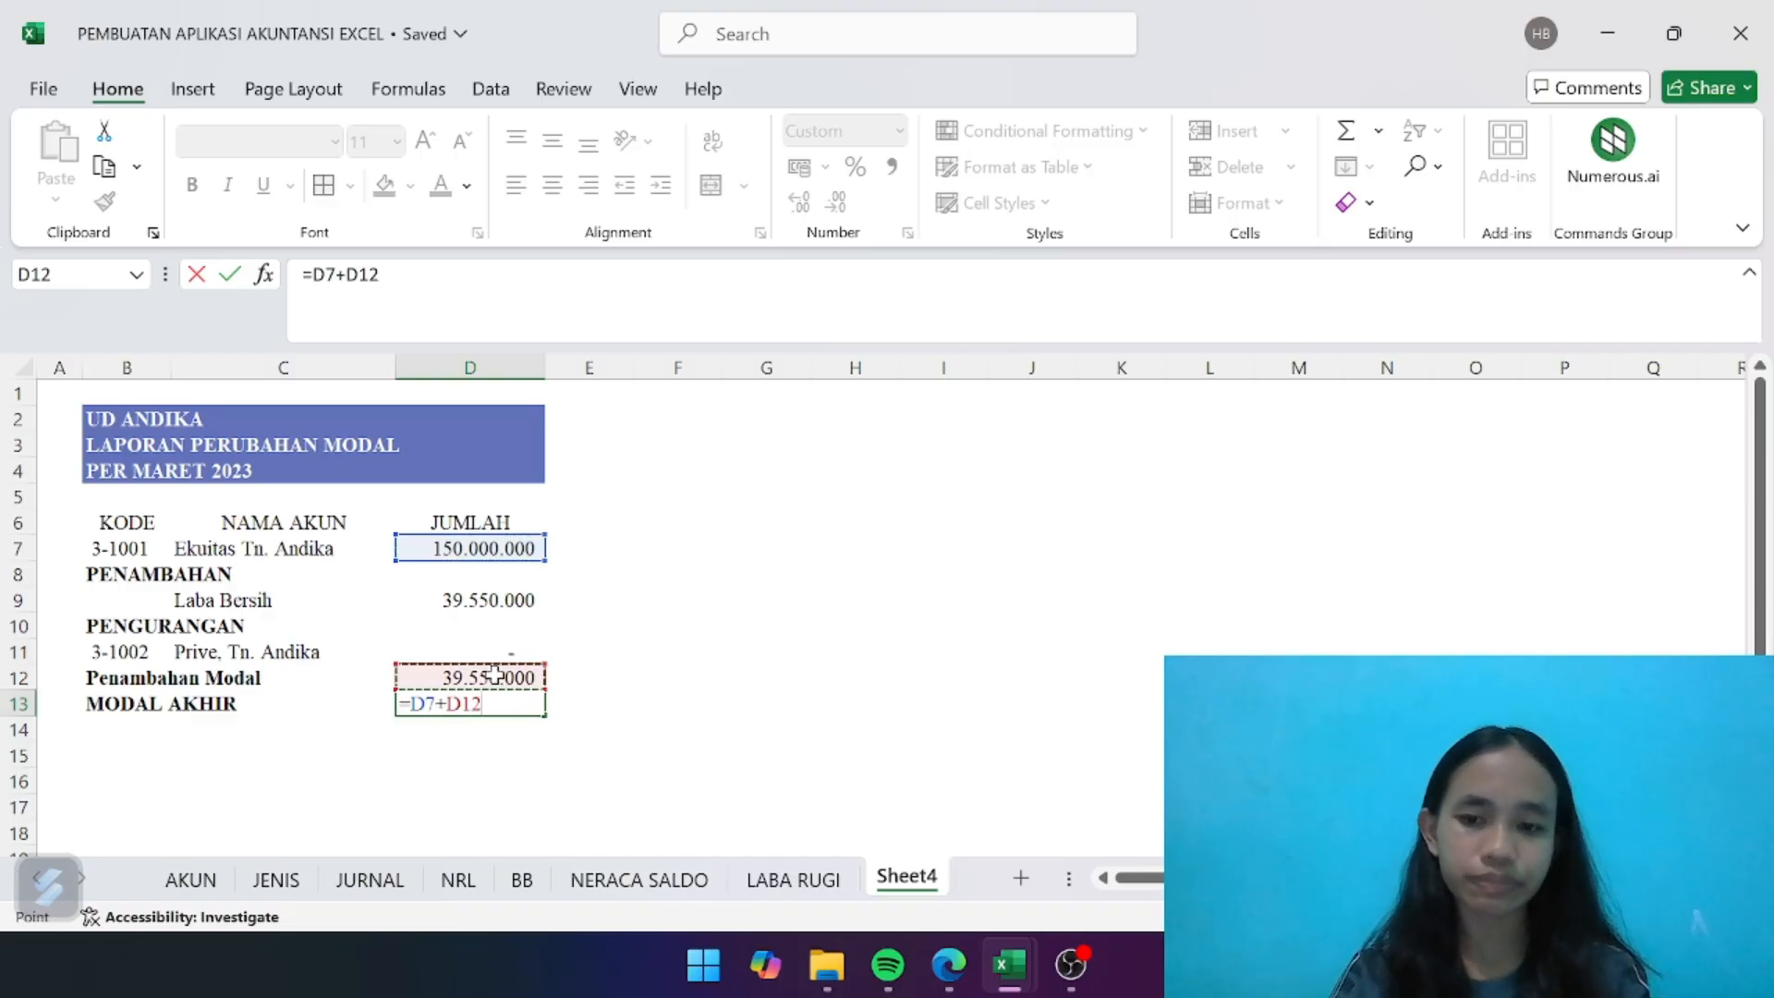
{"action": "key", "text": "Return"}
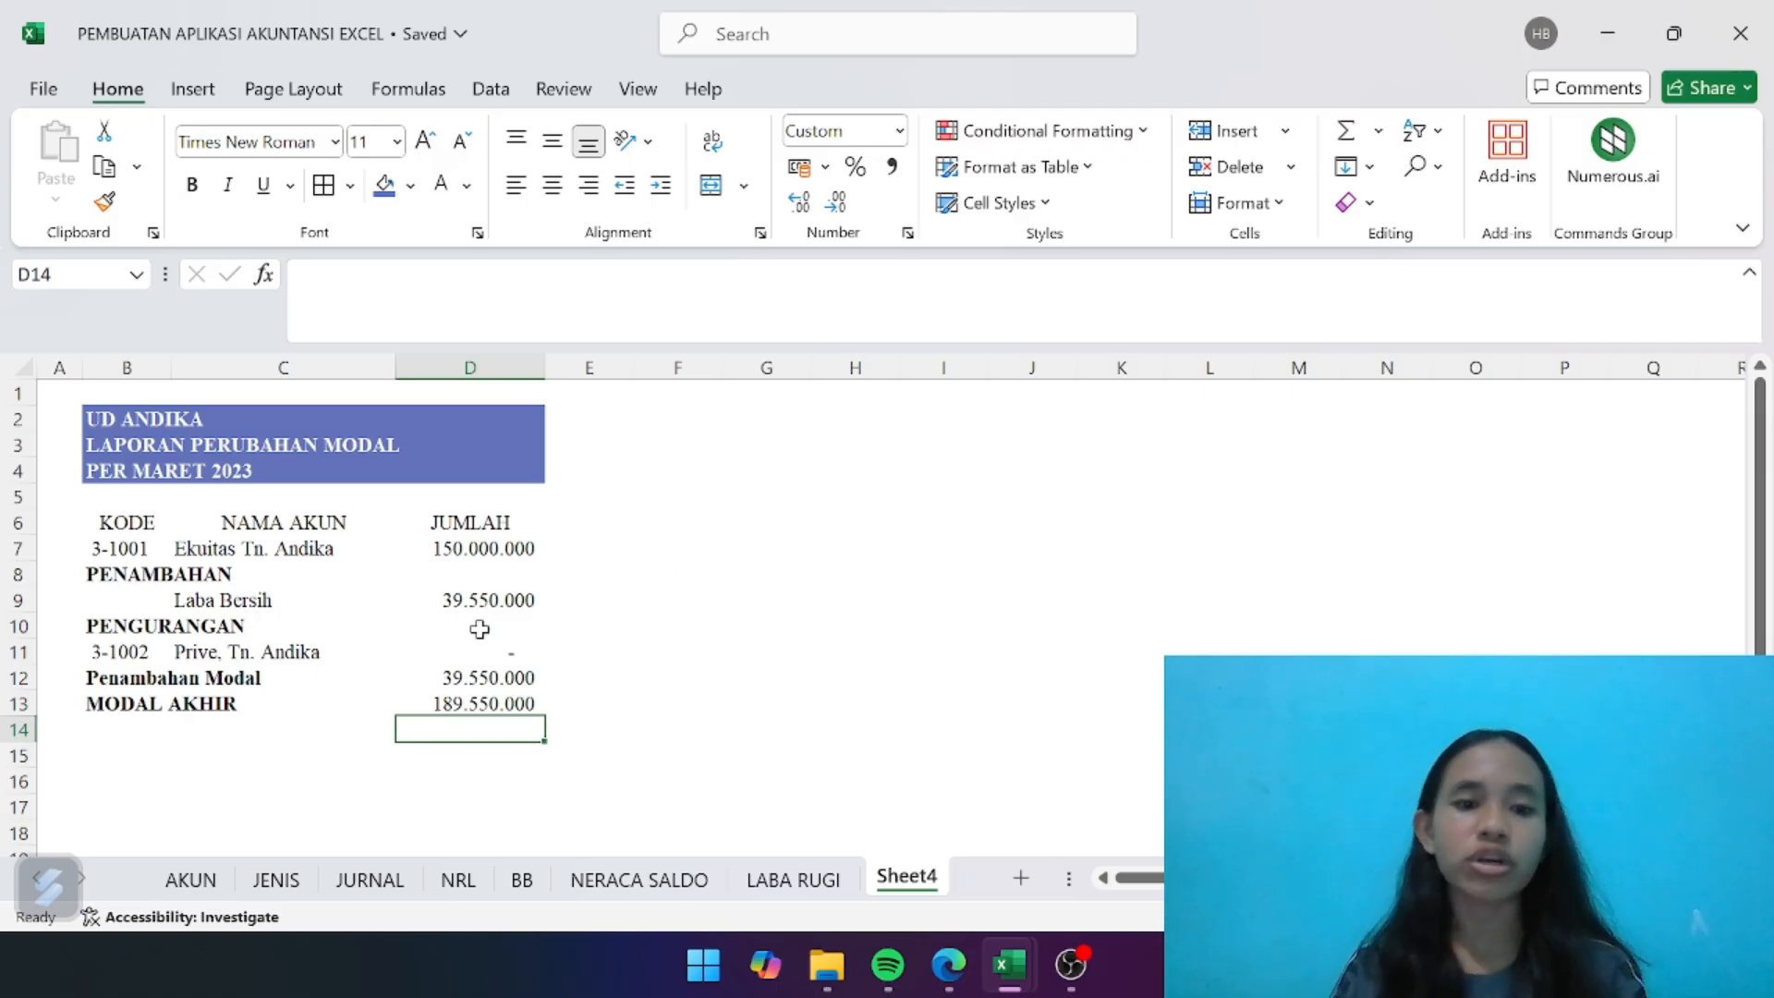
- Make the MODAL AKHIR amount in D13 bold
{"action": "left_click", "coordinate": [487, 704]}
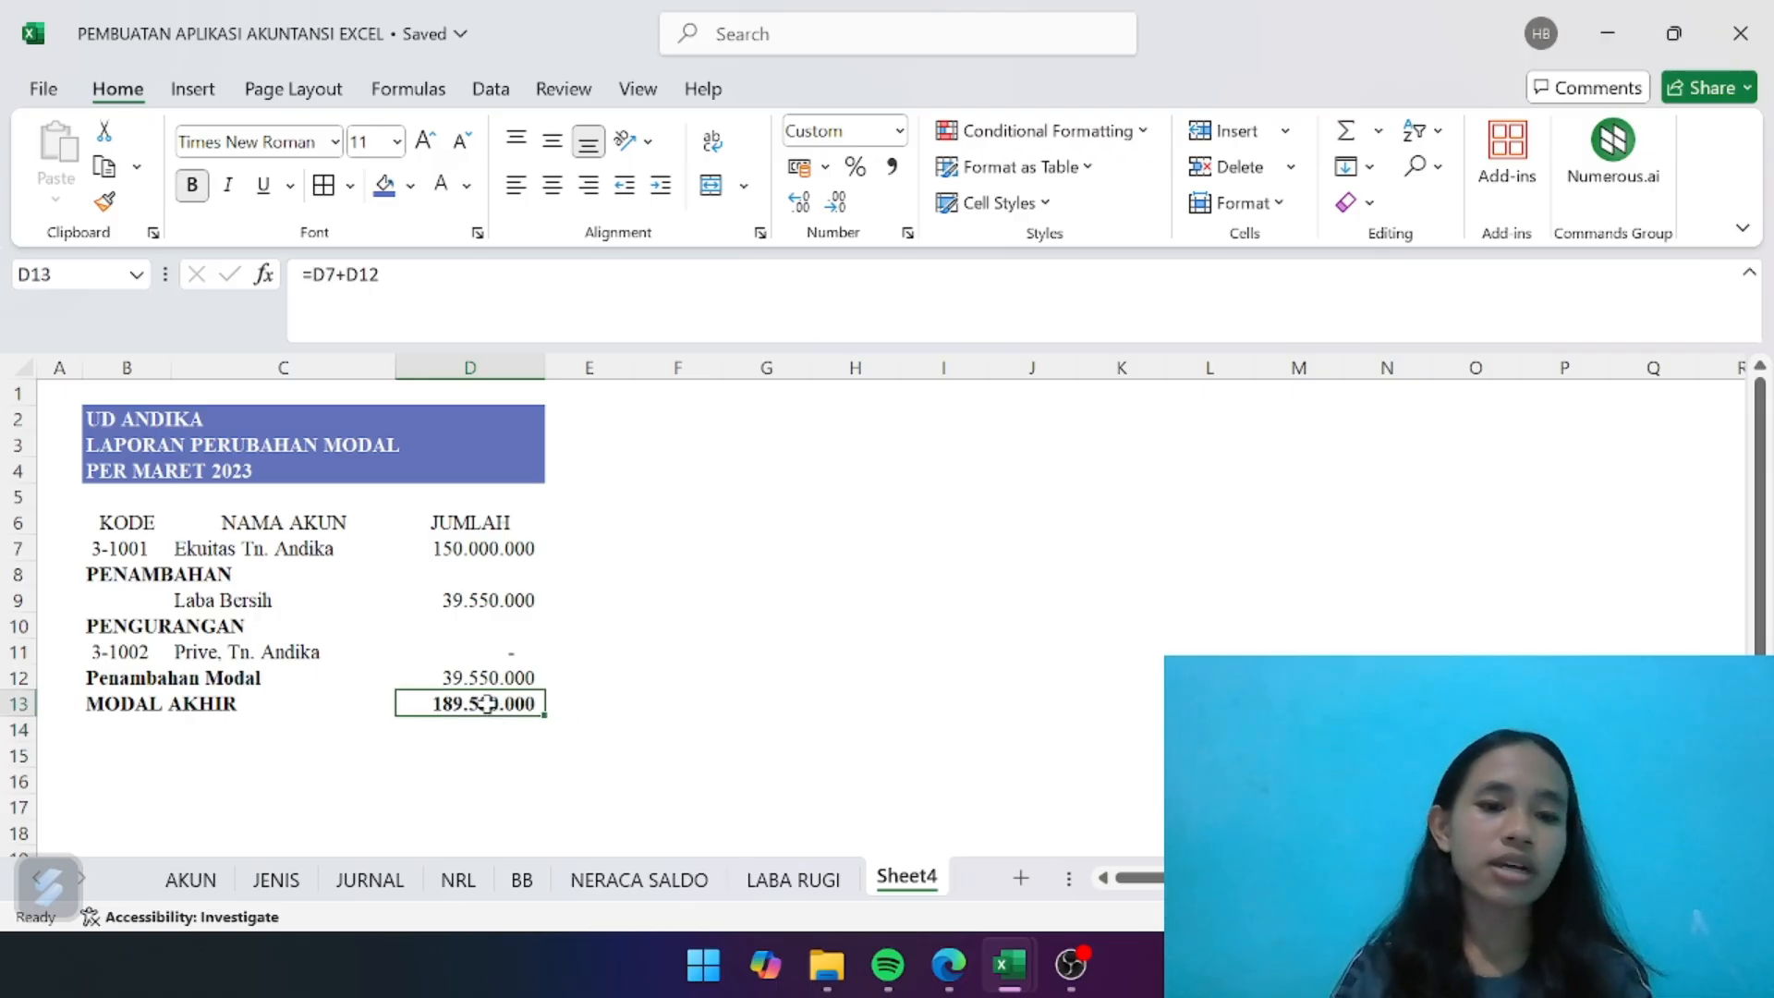
- Check the profit and balance totals on the NRL sheet against the LABA RUGI, NERACA SALDO and BB sheets, and return to Sheet4
{"action": "left_click", "coordinate": [453, 882]}
{"action": "scroll", "coordinate": [859, 790], "scroll_direction": "right", "scroll_amount": 3}
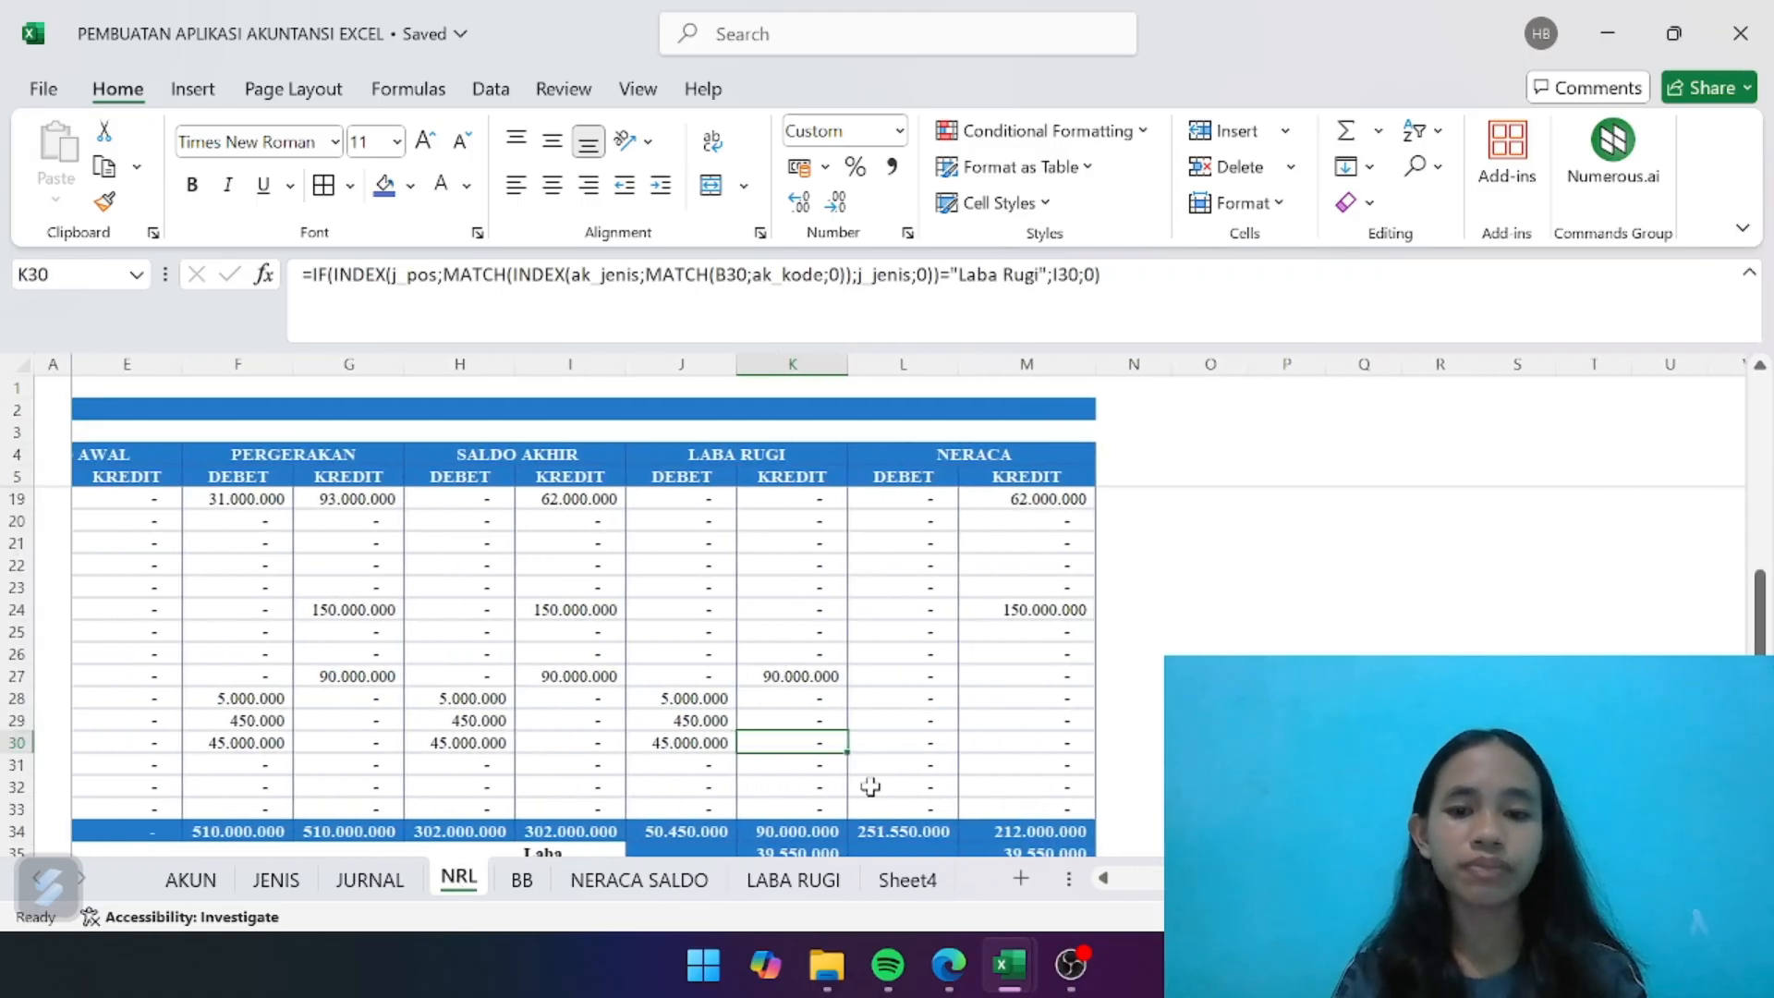
{"action": "scroll", "coordinate": [870, 786], "scroll_direction": "down", "scroll_amount": 2}
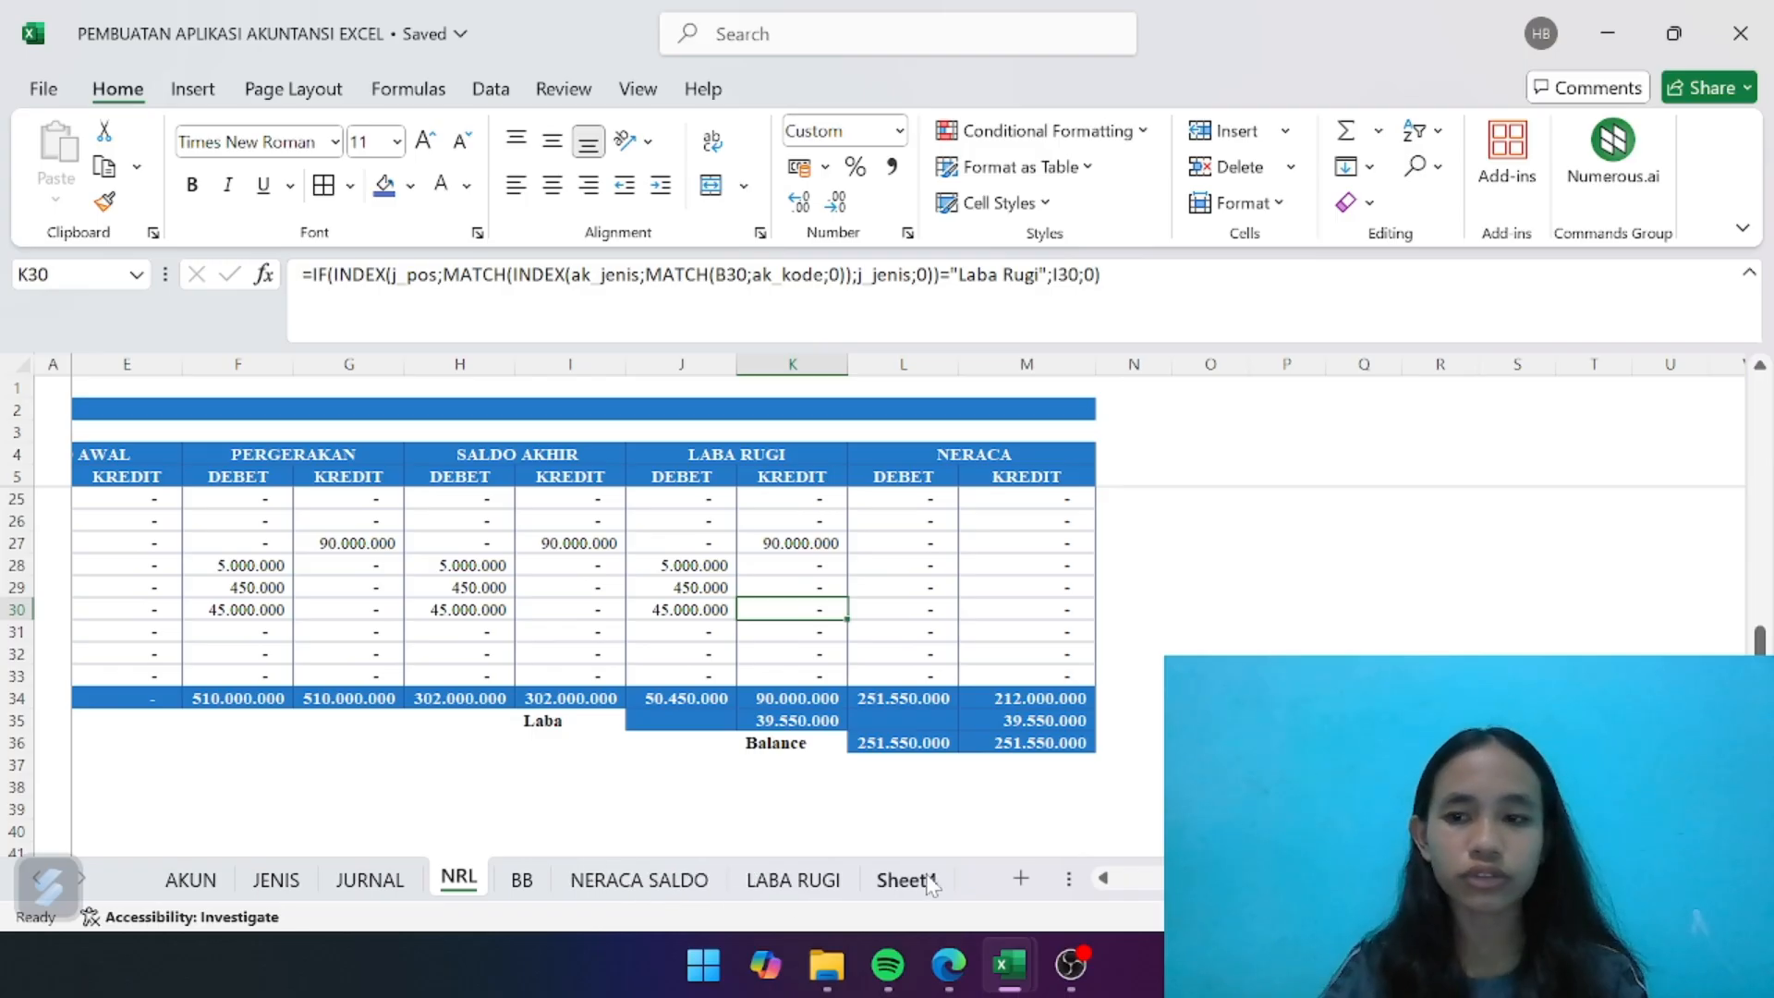
{"action": "left_click", "coordinate": [772, 889]}
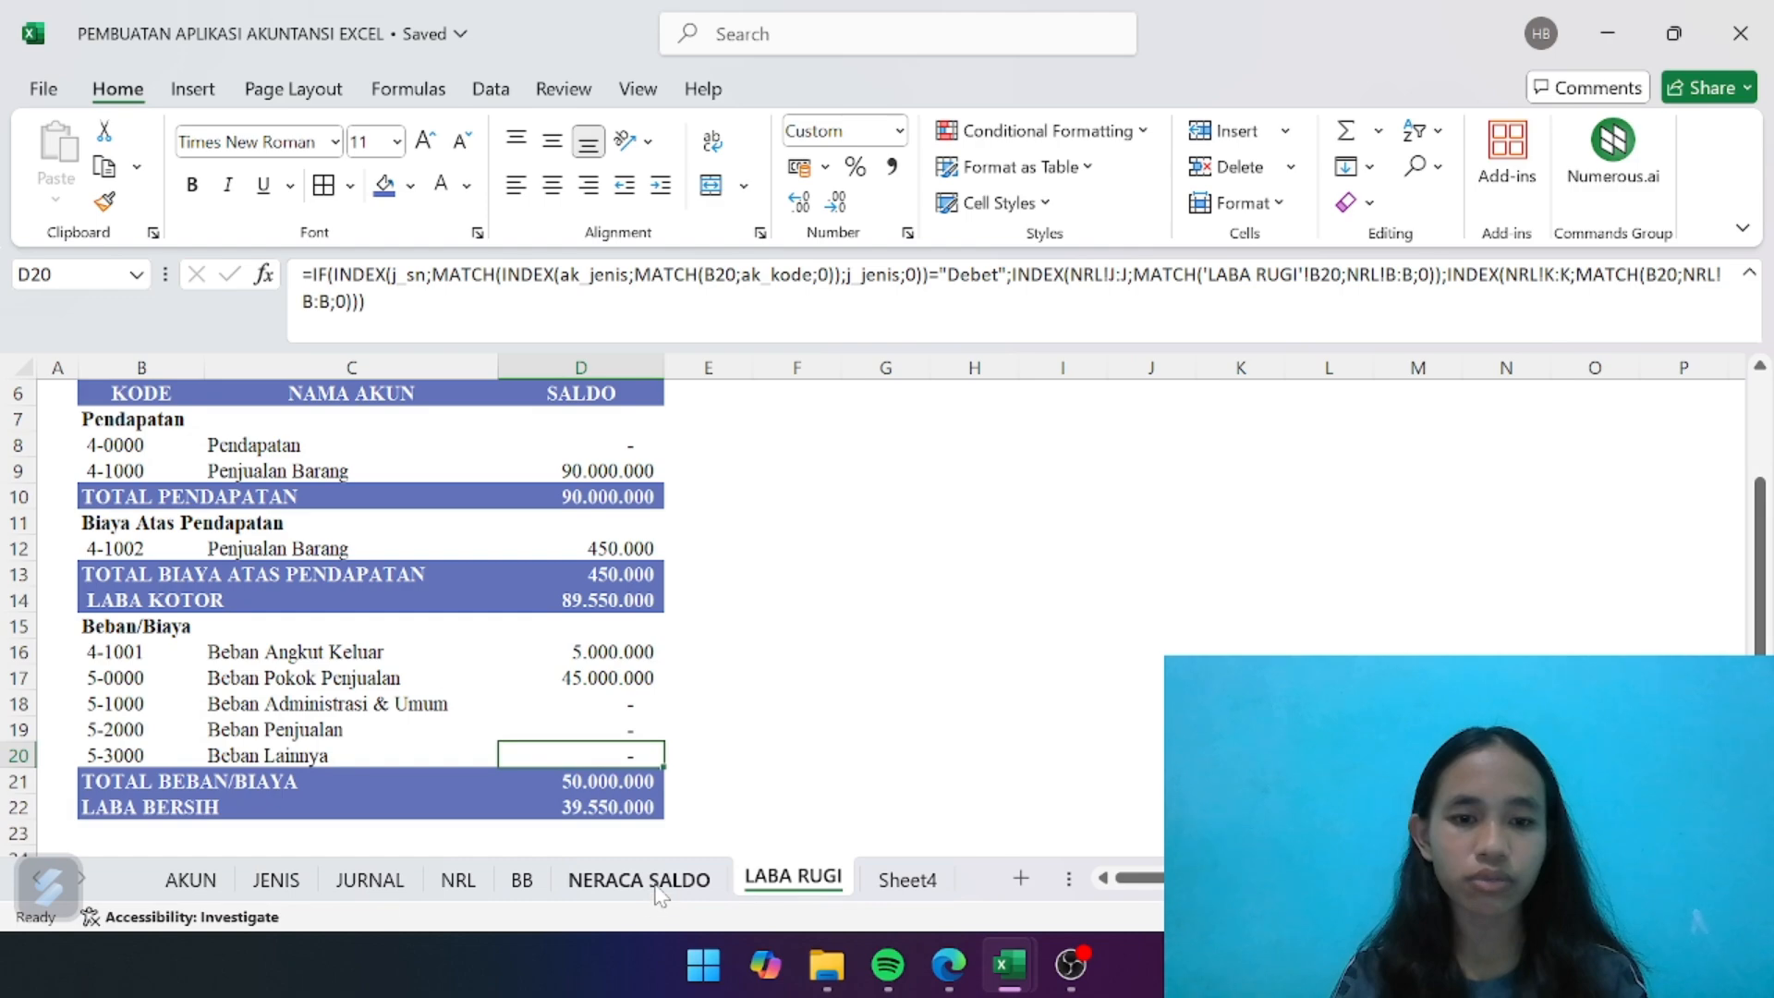
{"action": "left_click", "coordinate": [658, 885]}
{"action": "left_click", "coordinate": [521, 882]}
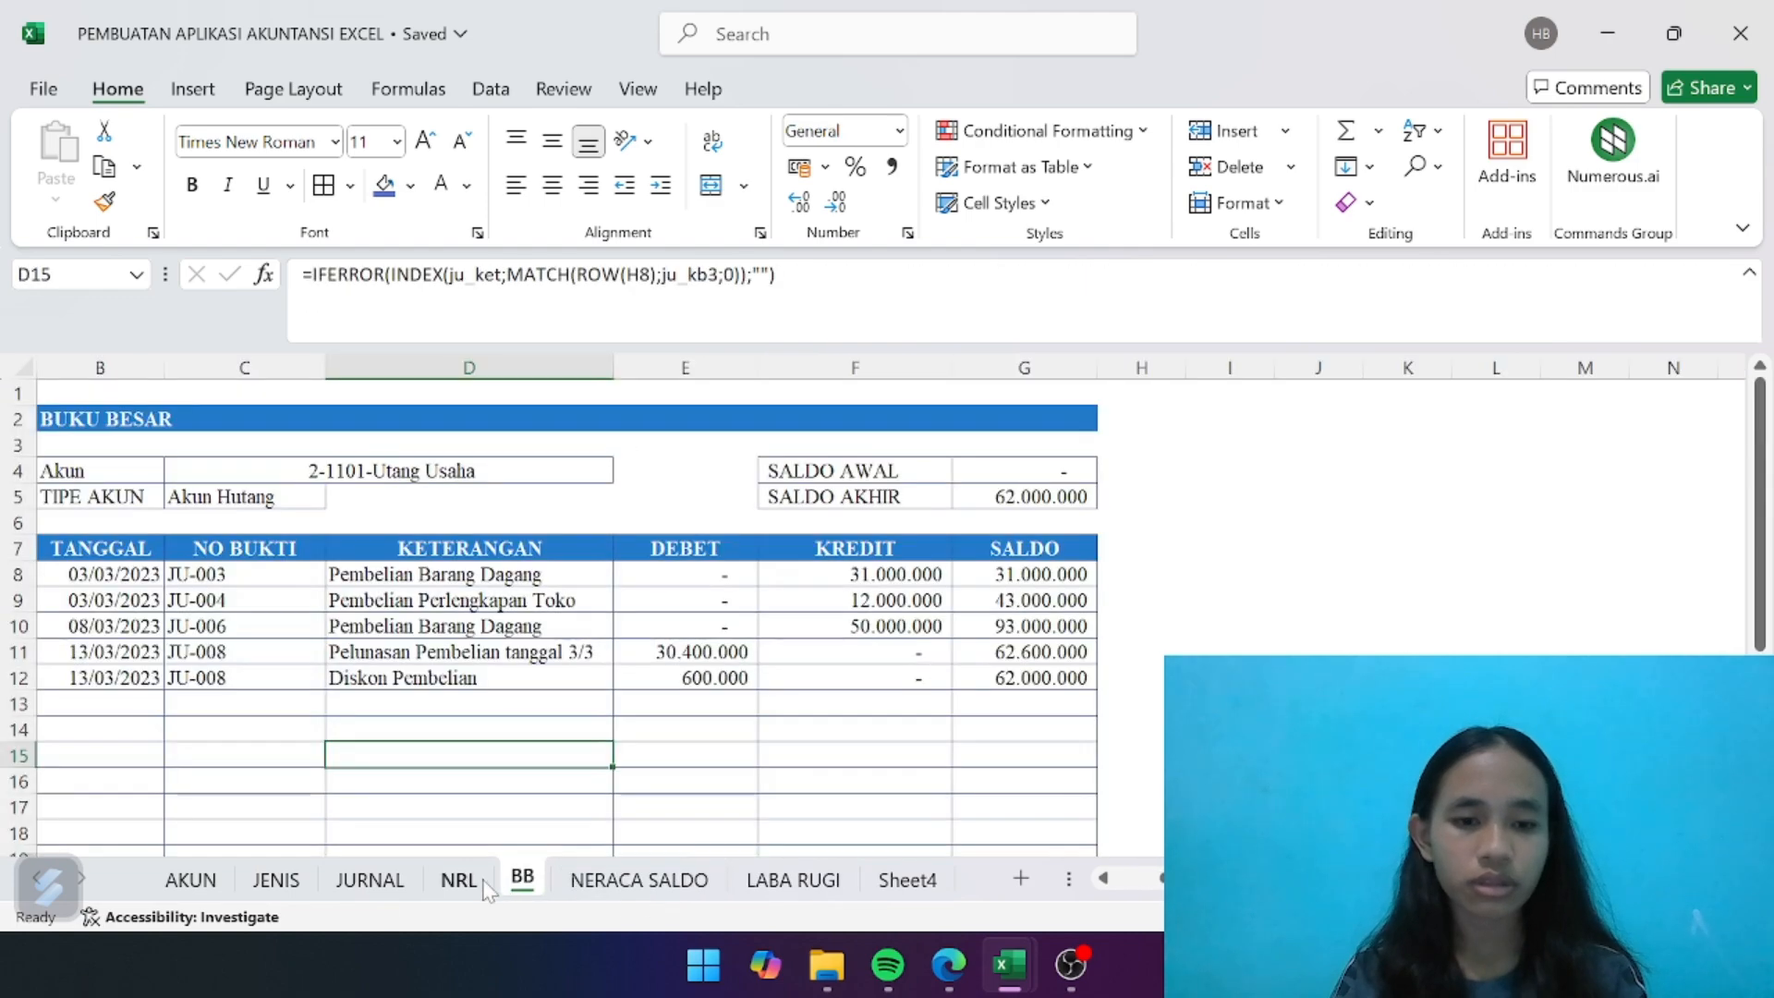
{"action": "left_click", "coordinate": [481, 885]}
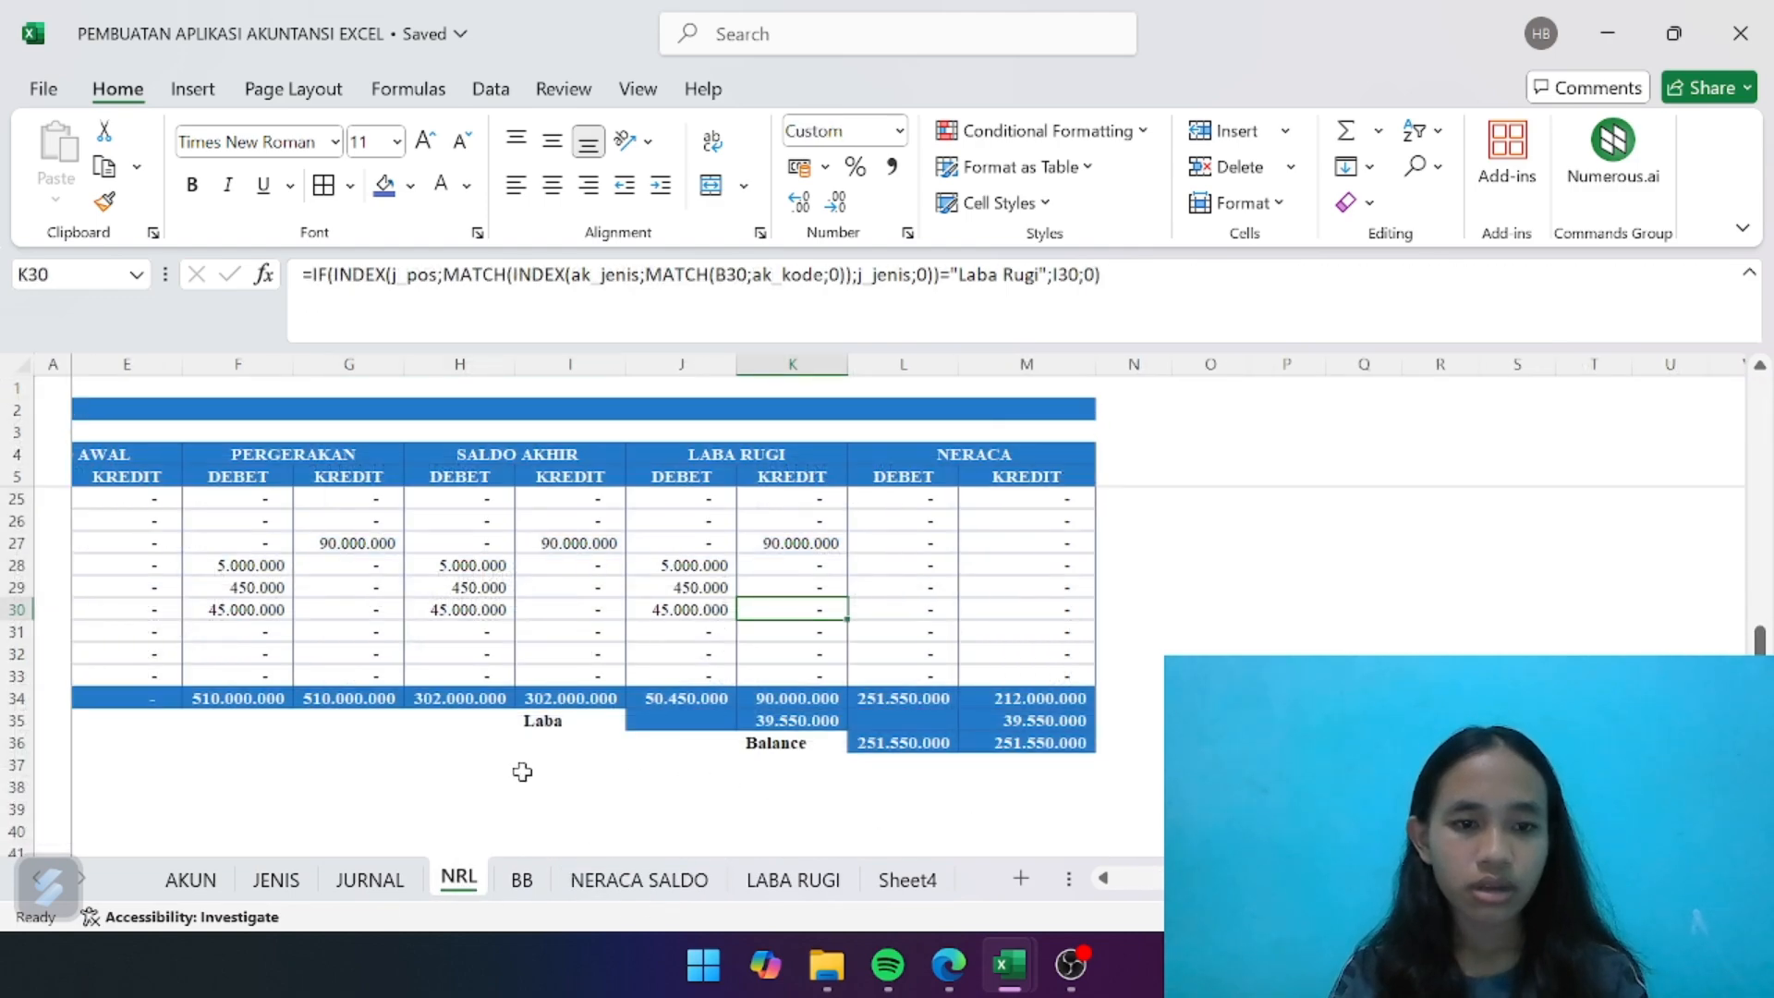
{"action": "scroll", "coordinate": [522, 772], "scroll_direction": "down", "scroll_amount": 1}
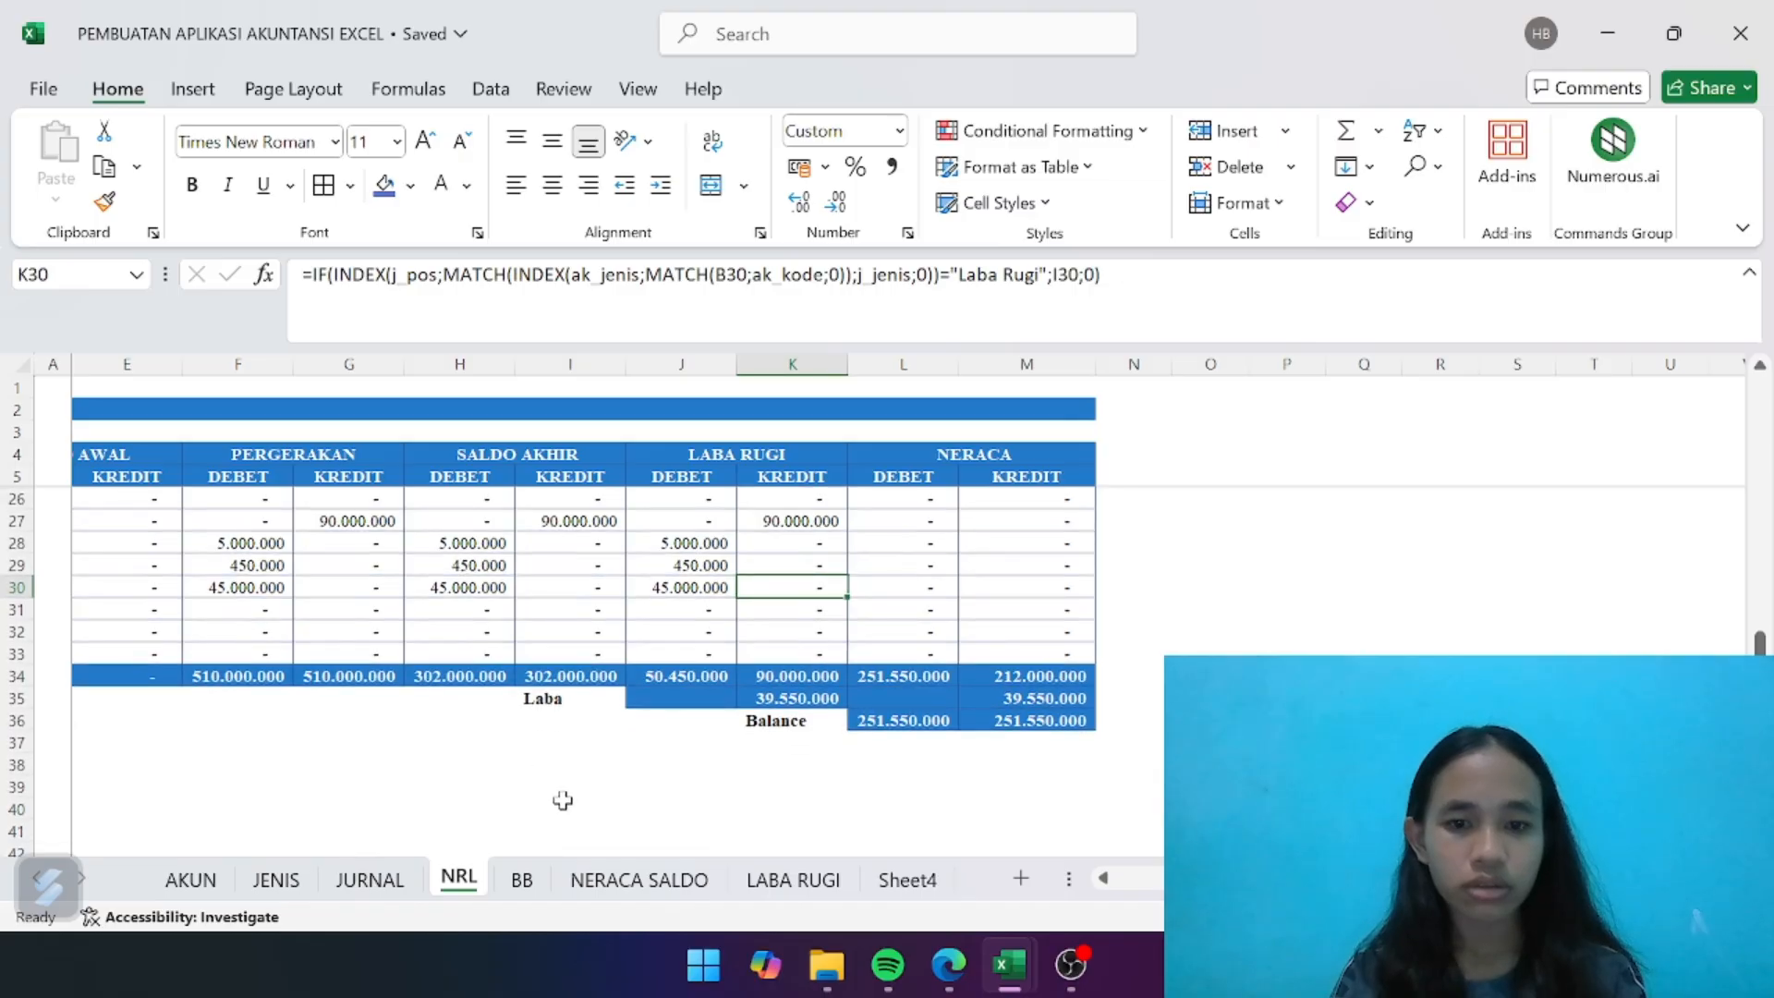
{"action": "left_click", "coordinate": [875, 885]}
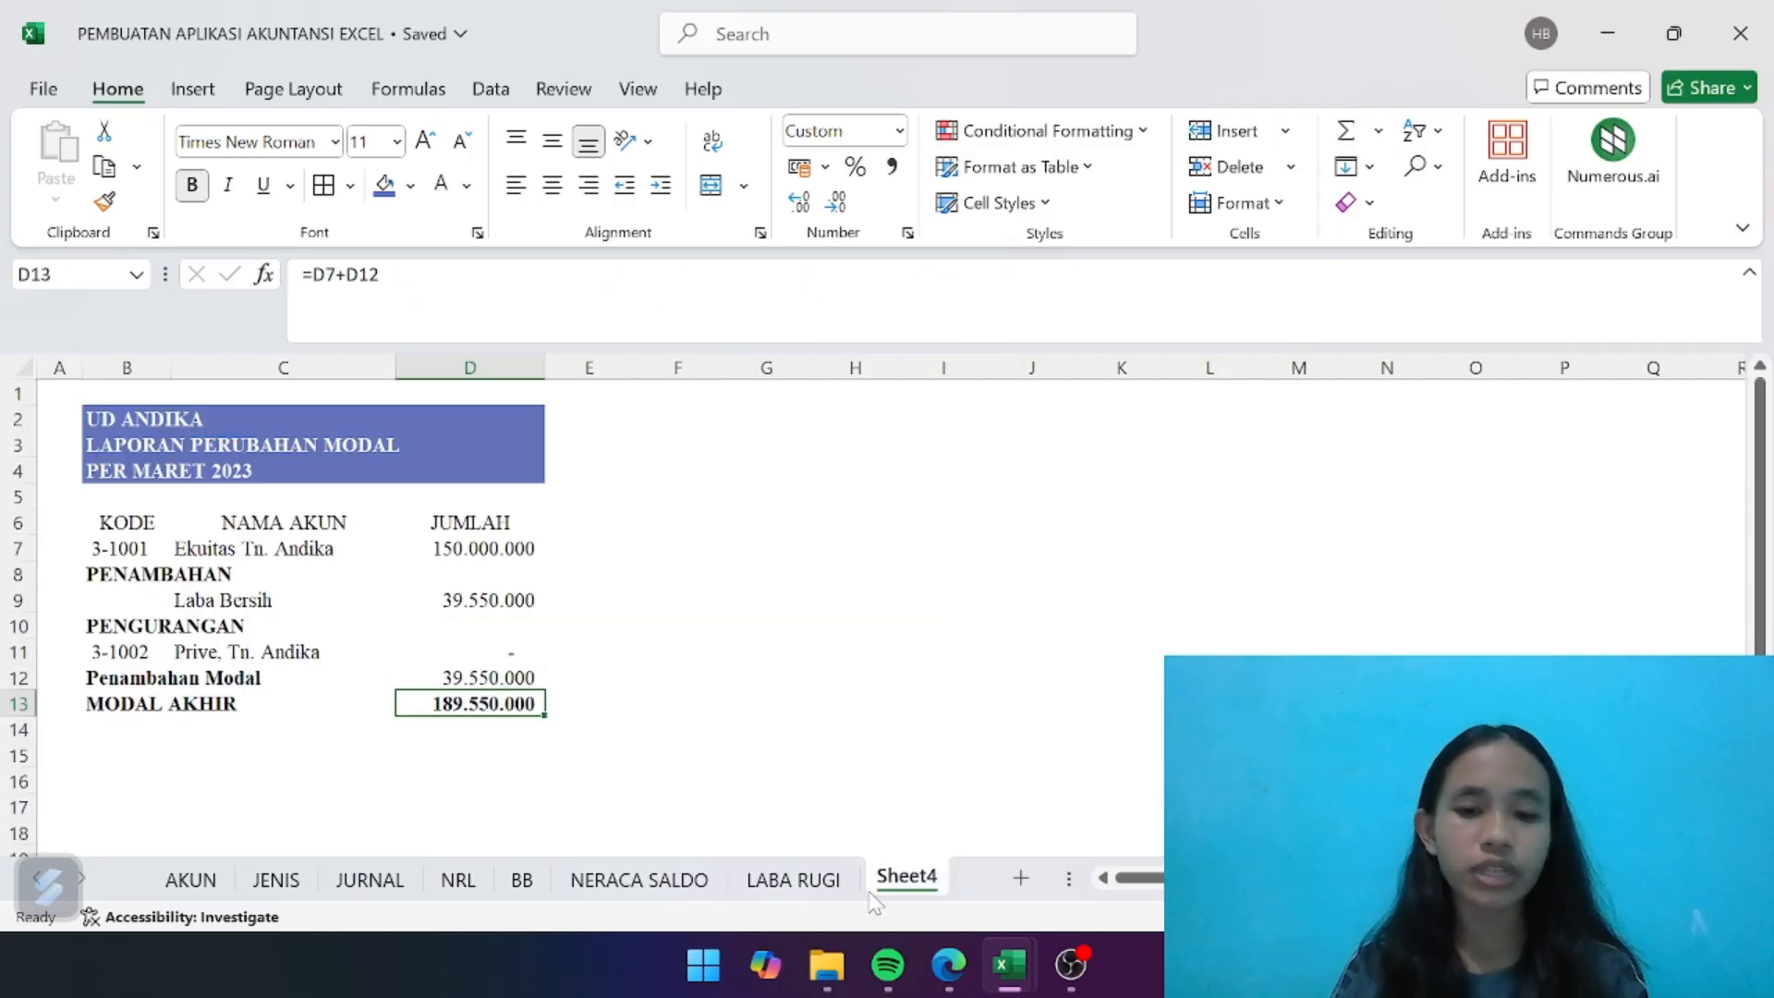
- Rename Sheet4, which holds the LAPORAN PERUBAHAN MODAL statement, as PERUBAHAN MODAL
{"action": "right_click", "coordinate": [921, 889]}
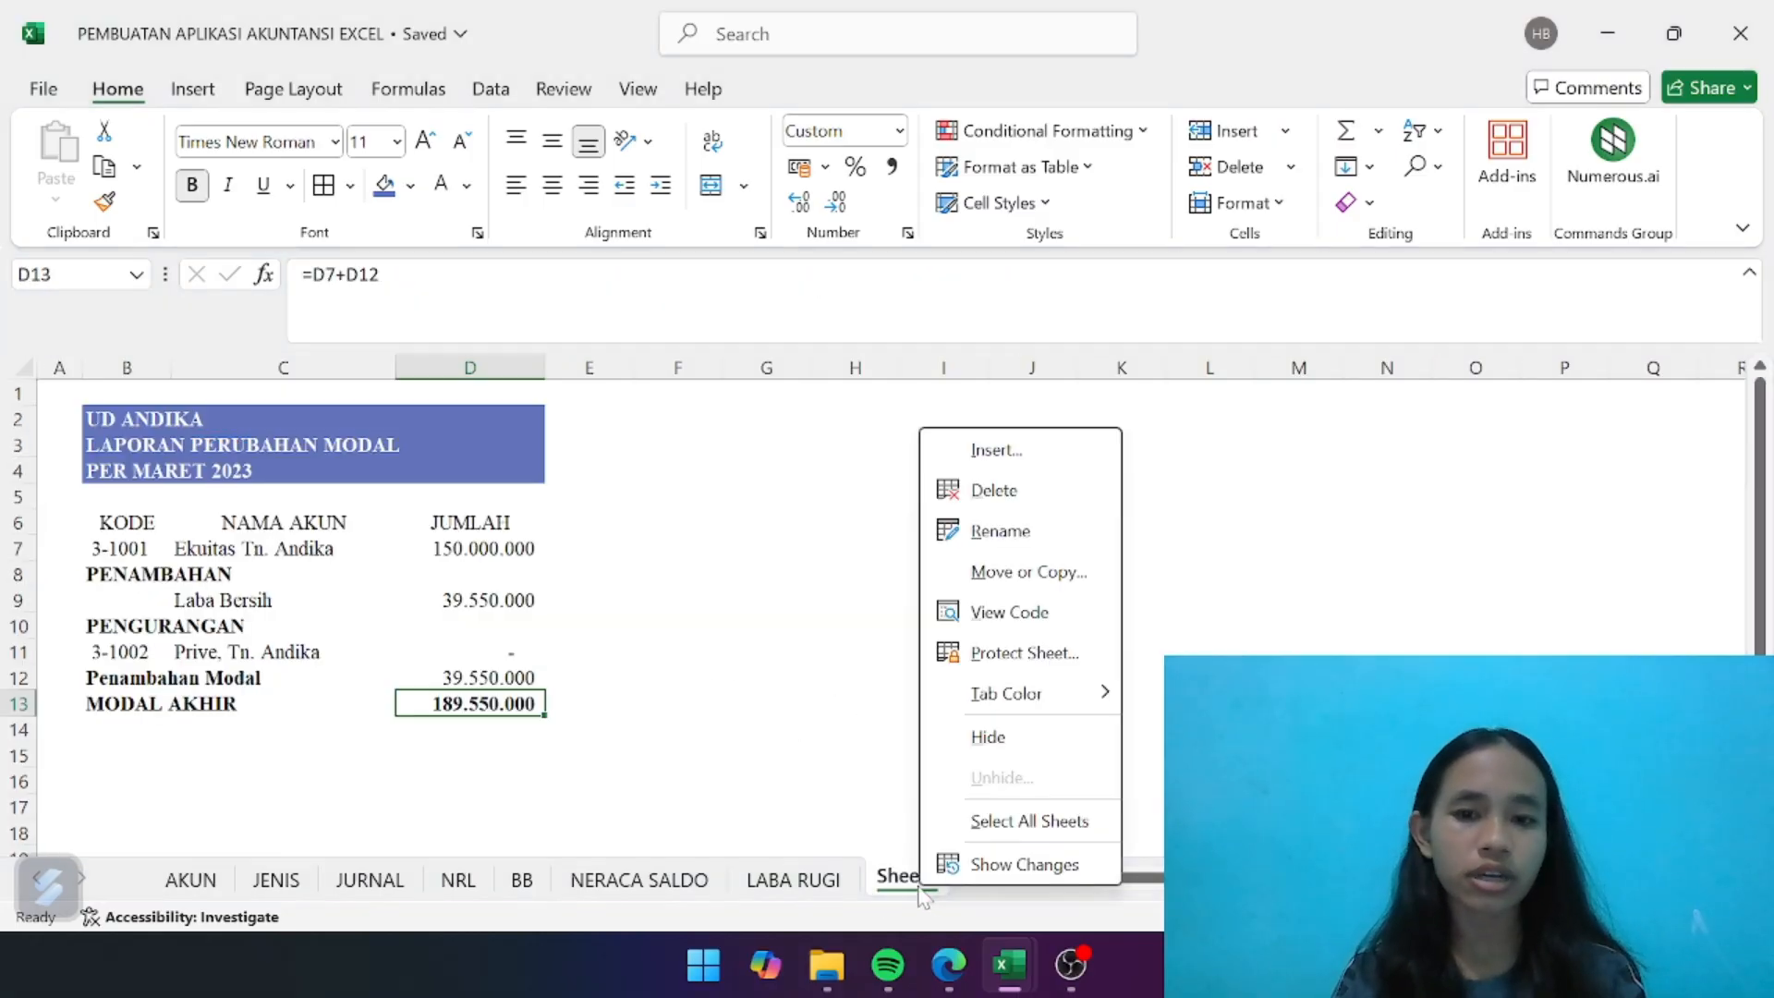
{"action": "left_click", "coordinate": [1000, 532]}
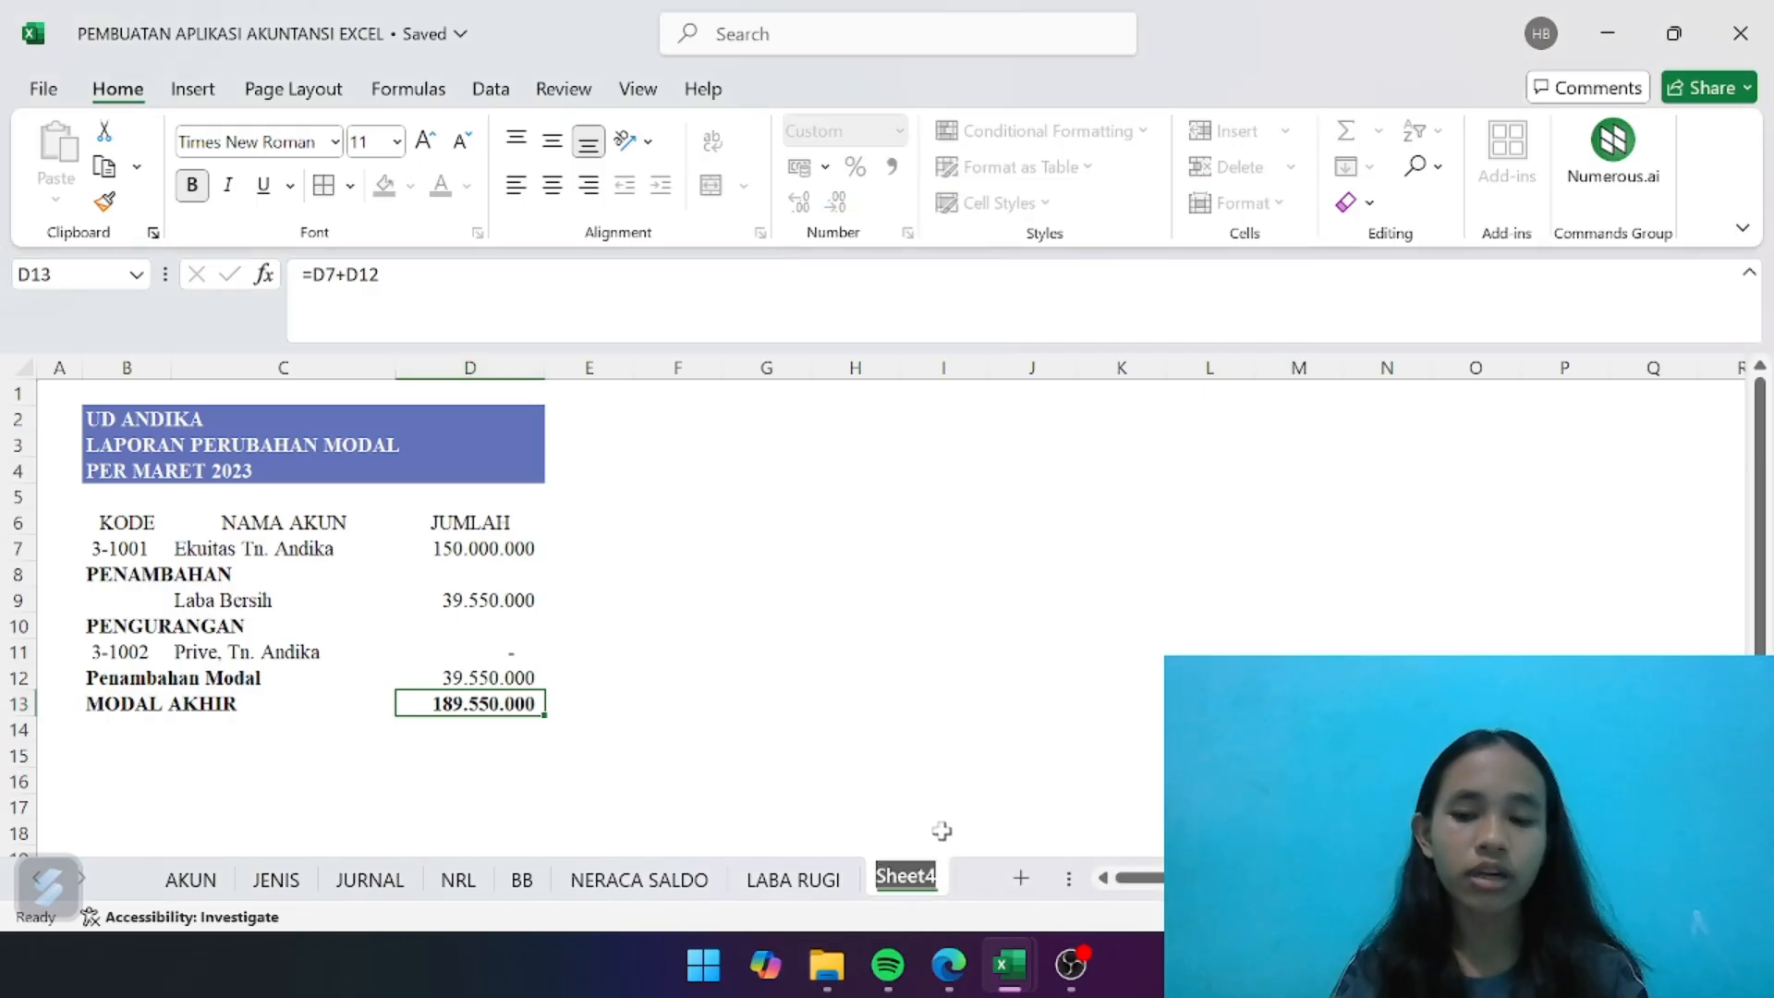
{"action": "key", "text": "BackSpace"}
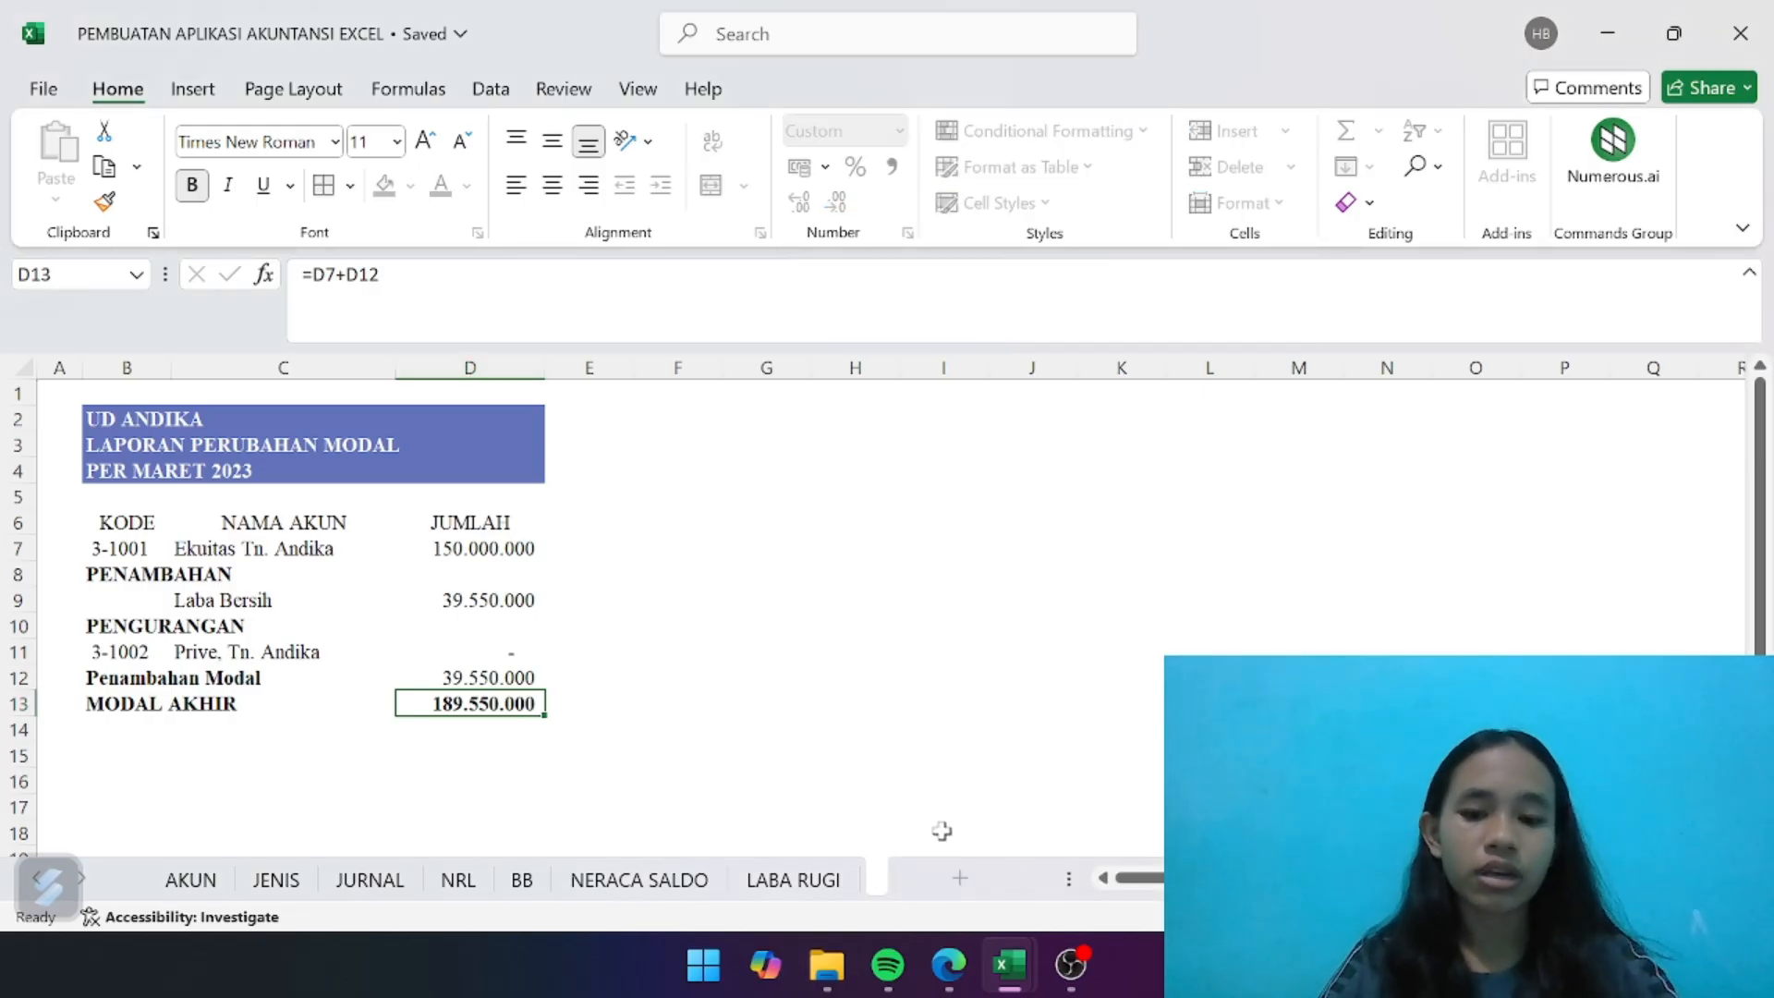
{"action": "type", "text": "PERUBAHAN"}
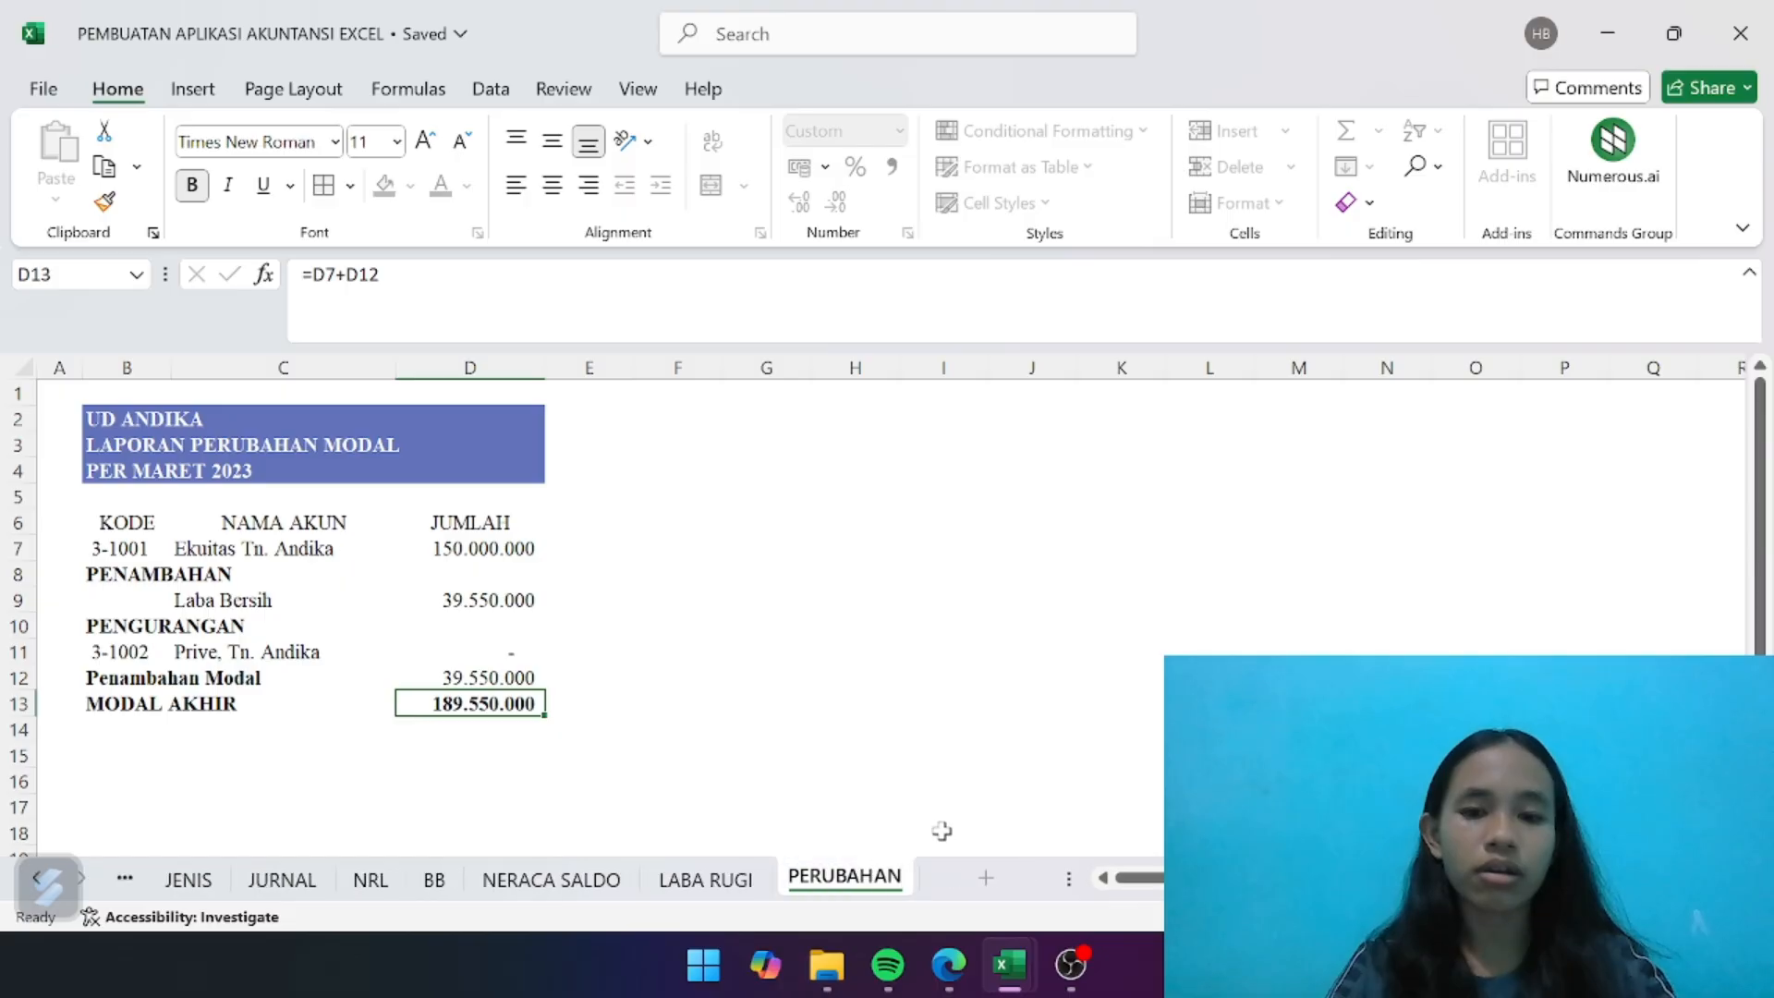
{"action": "type", "text": " MODAL"}
{"action": "key", "text": "Return"}
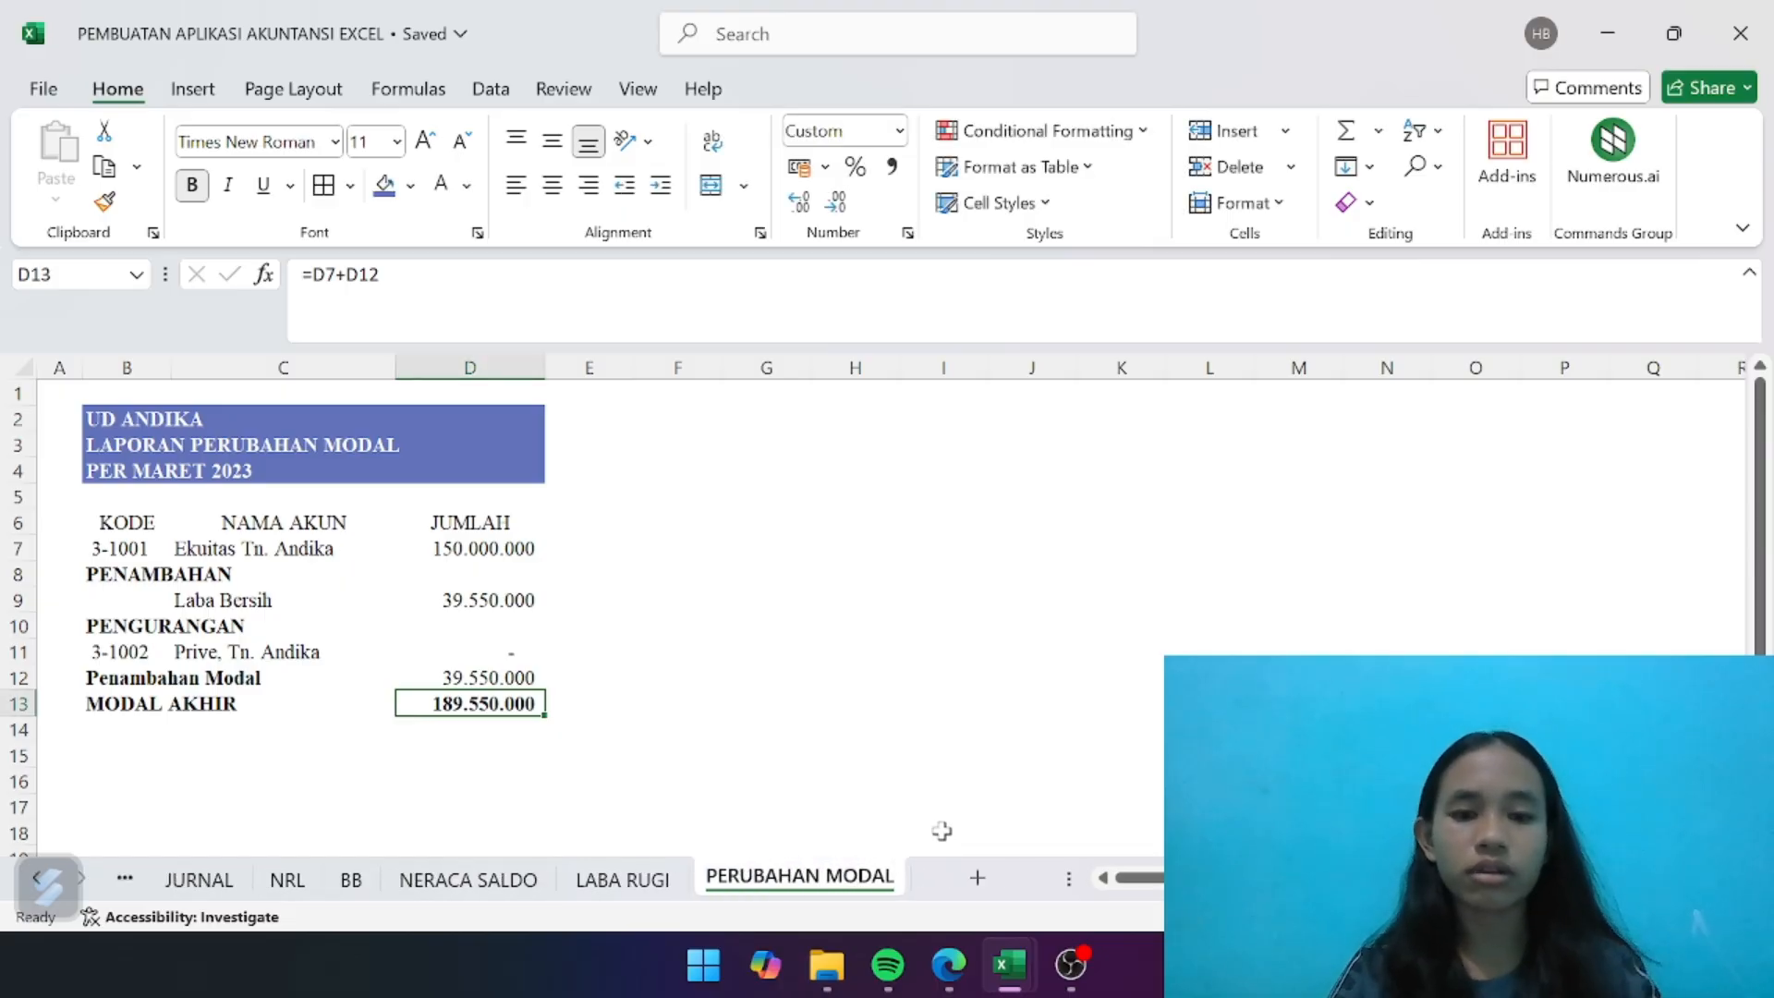
{"action": "left_click", "coordinate": [586, 631]}
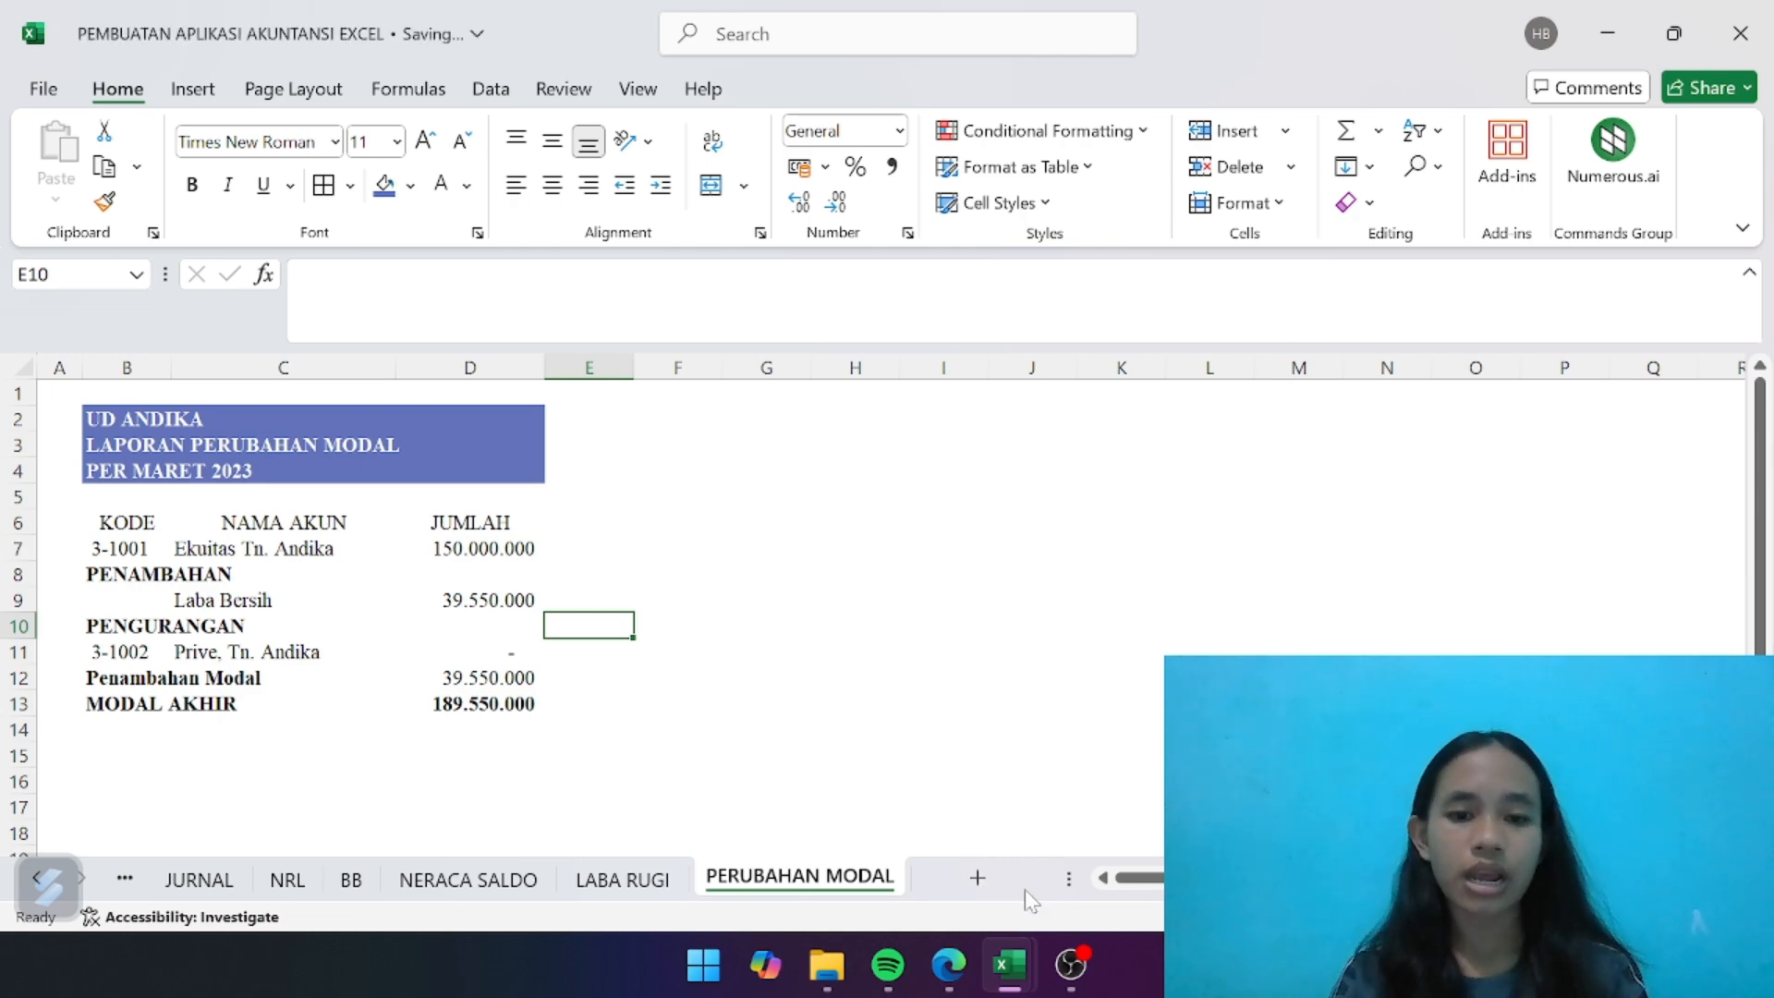
- Add a new worksheet after PERUBAHAN MODAL and name it NERACA
{"action": "left_click", "coordinate": [976, 878]}
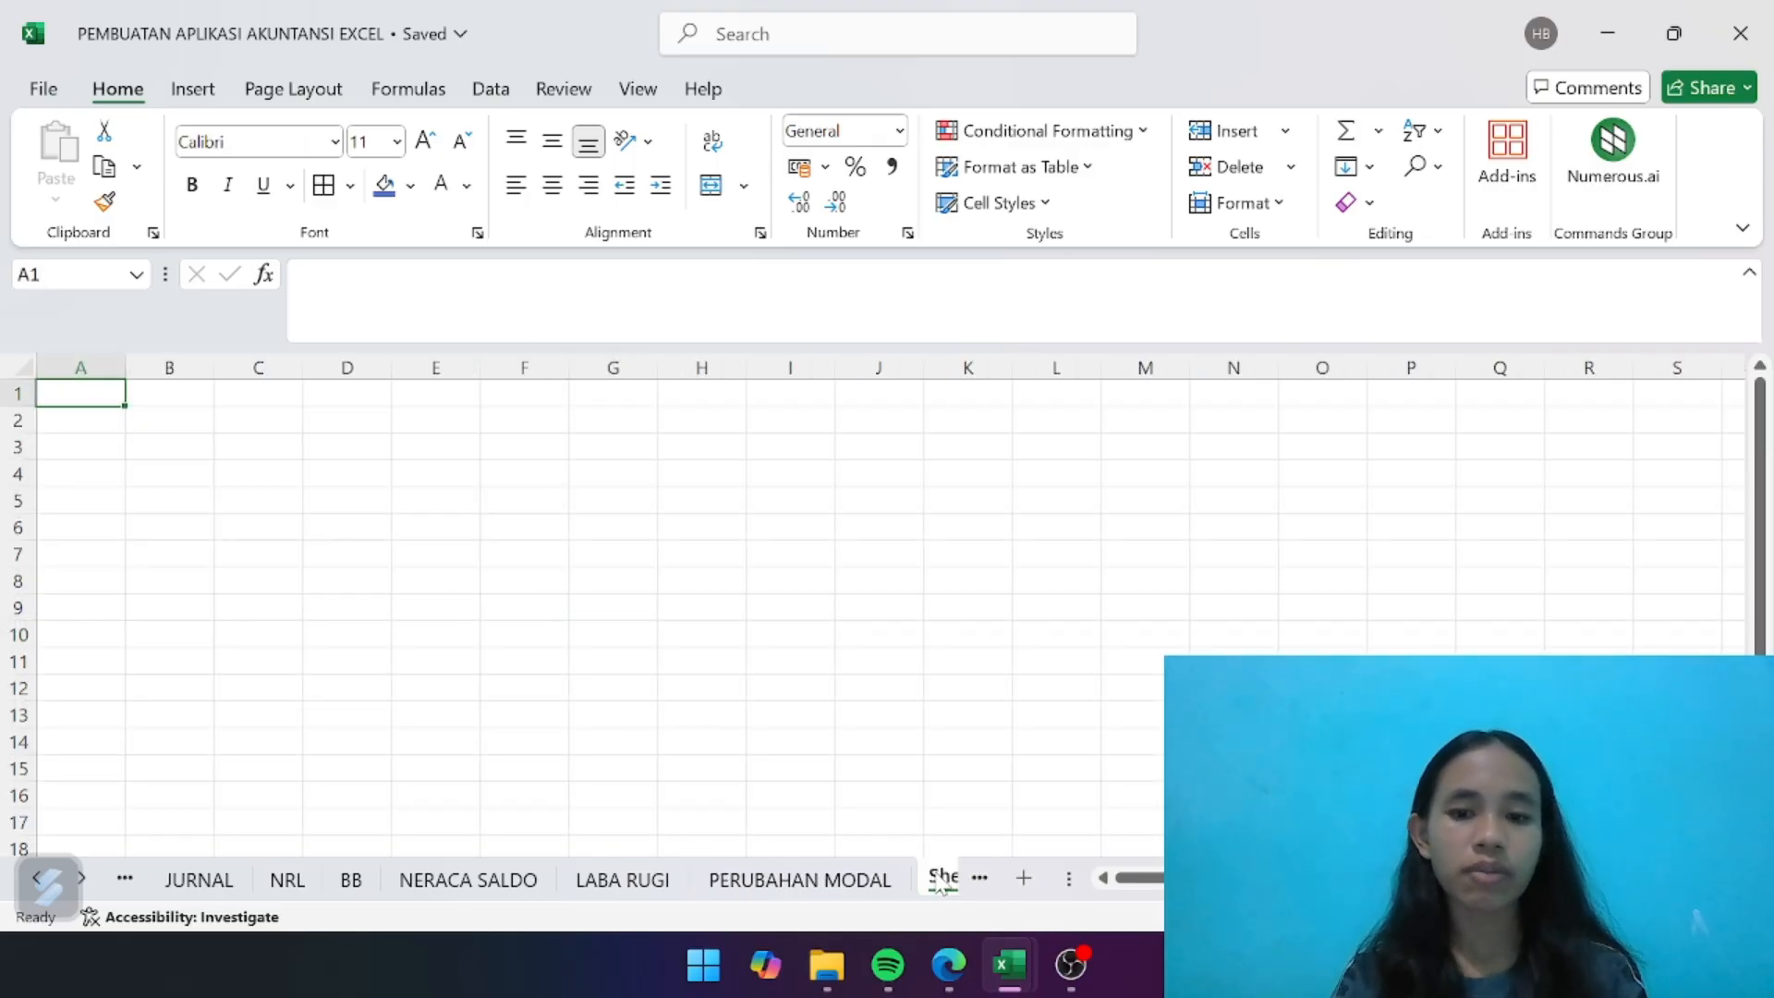
{"action": "right_click", "coordinate": [941, 878]}
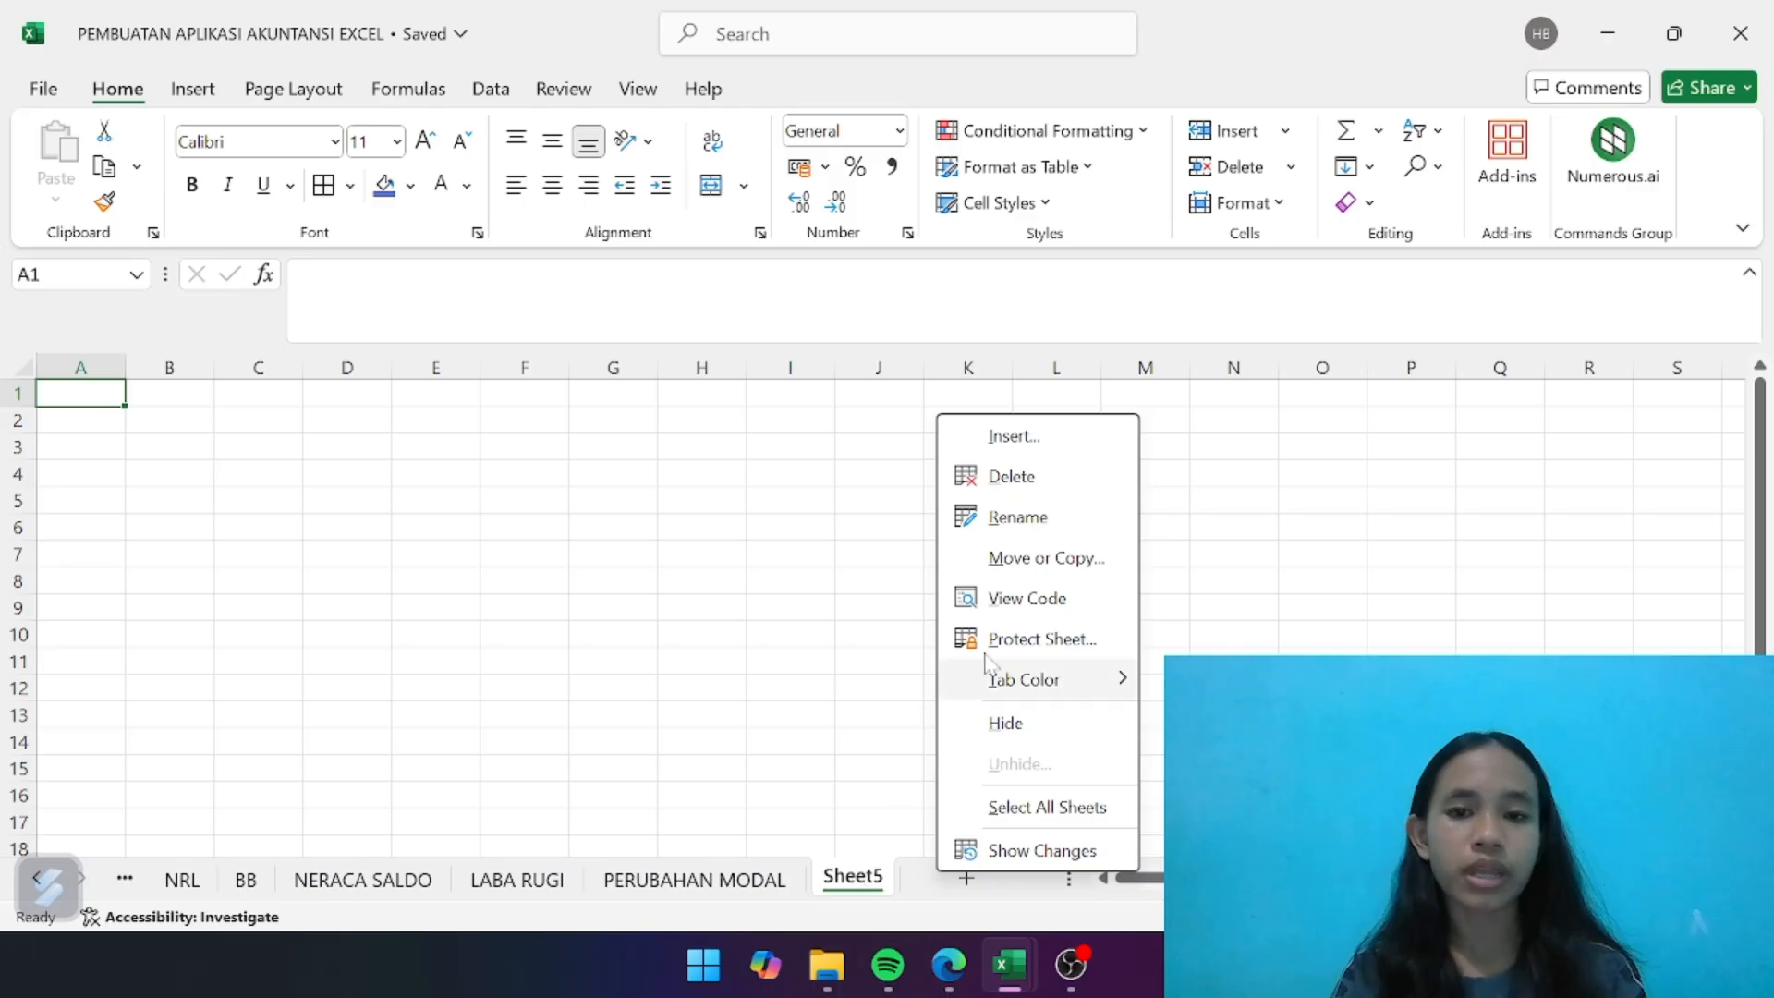
{"action": "left_click", "coordinate": [1058, 528]}
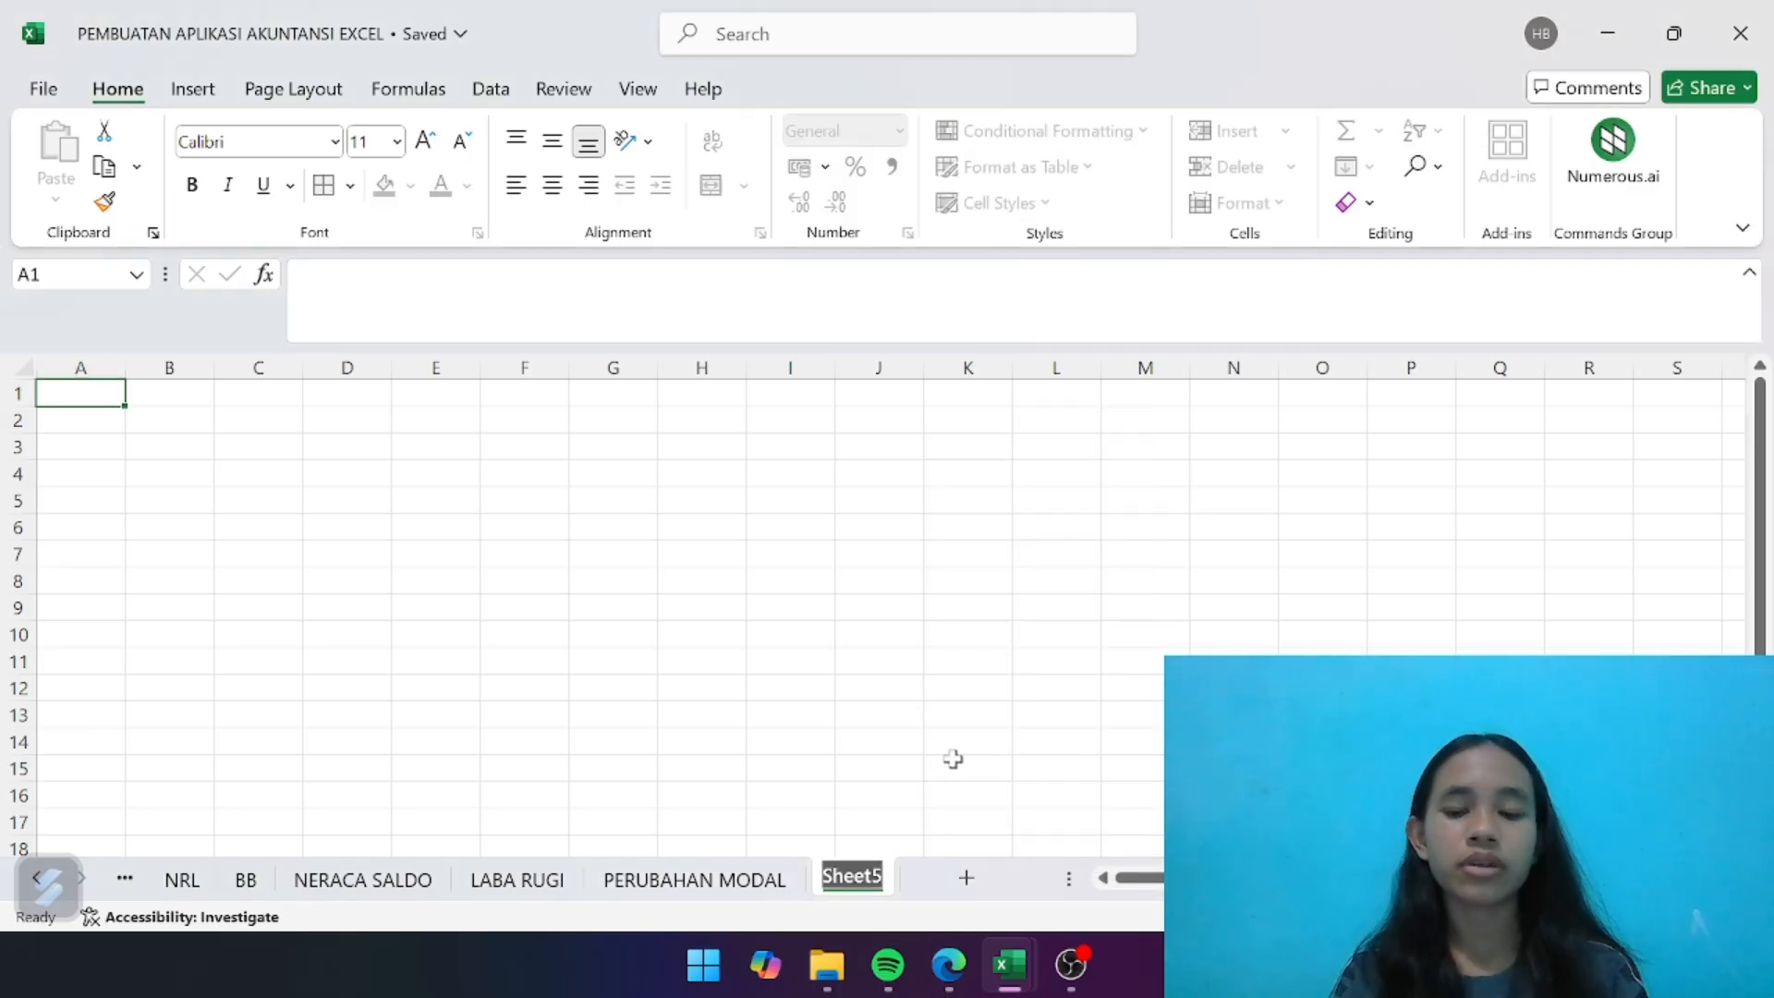
{"action": "key", "text": "BackSpace"}
{"action": "type", "text": "NERACA"}
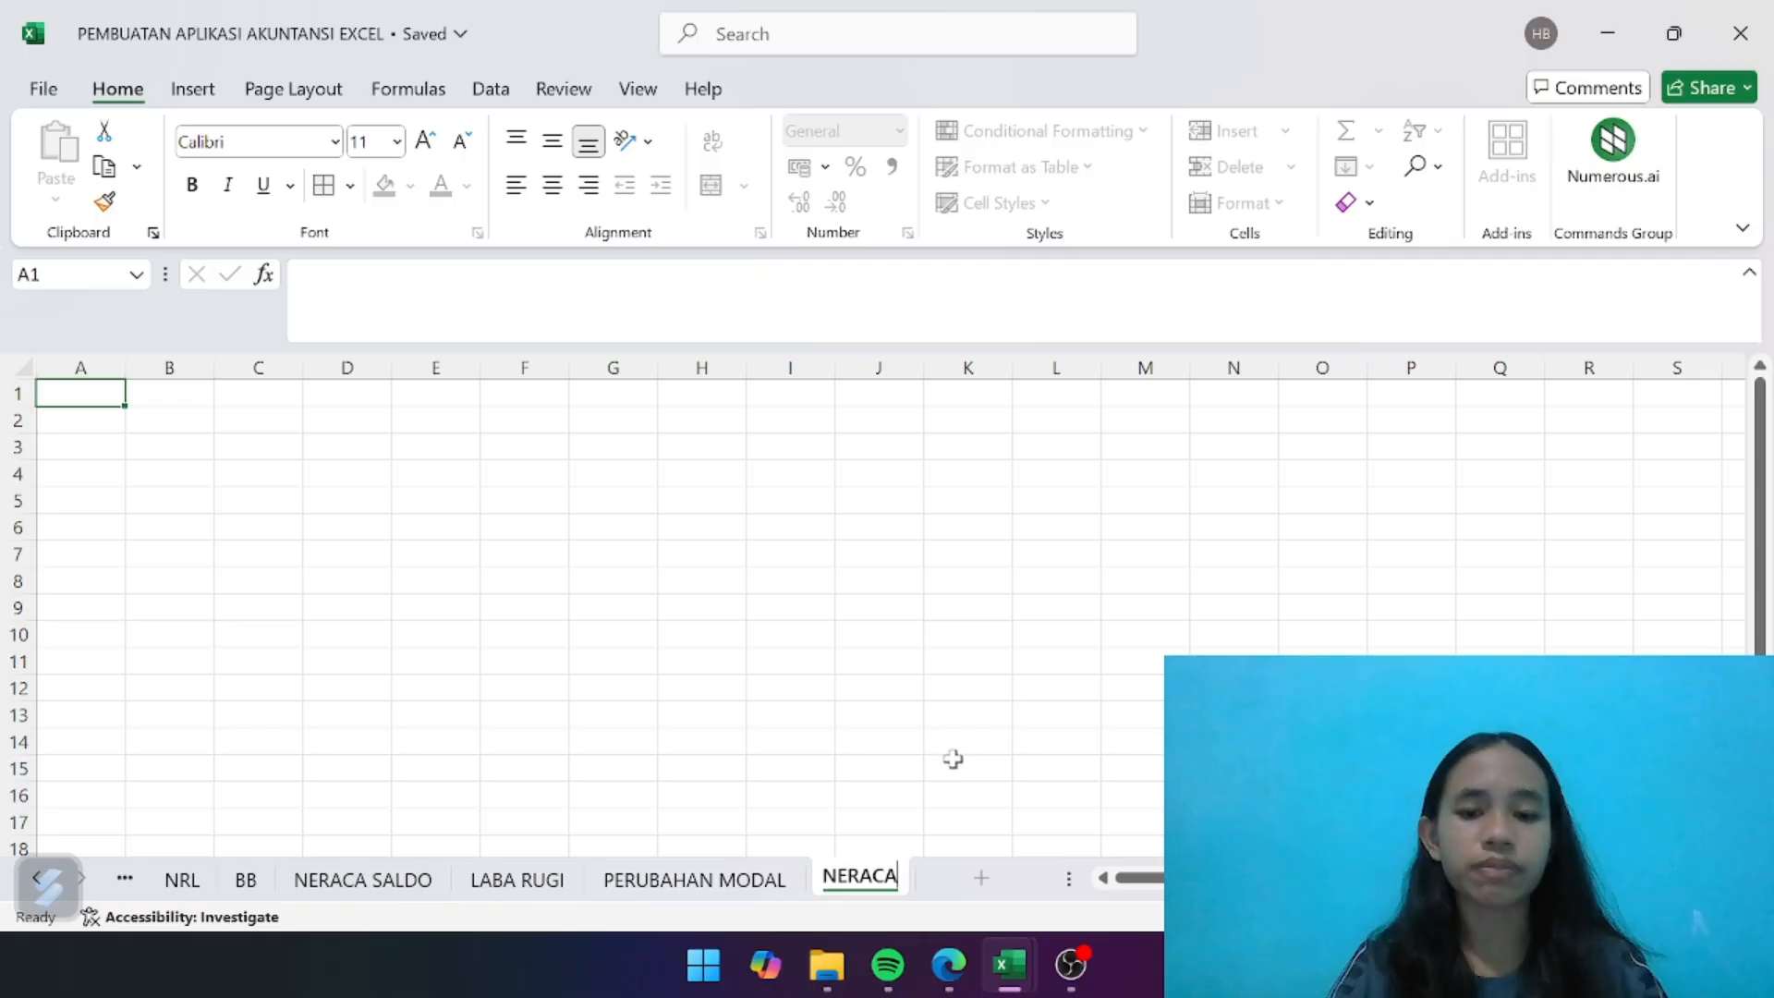
{"action": "key", "text": "Return"}
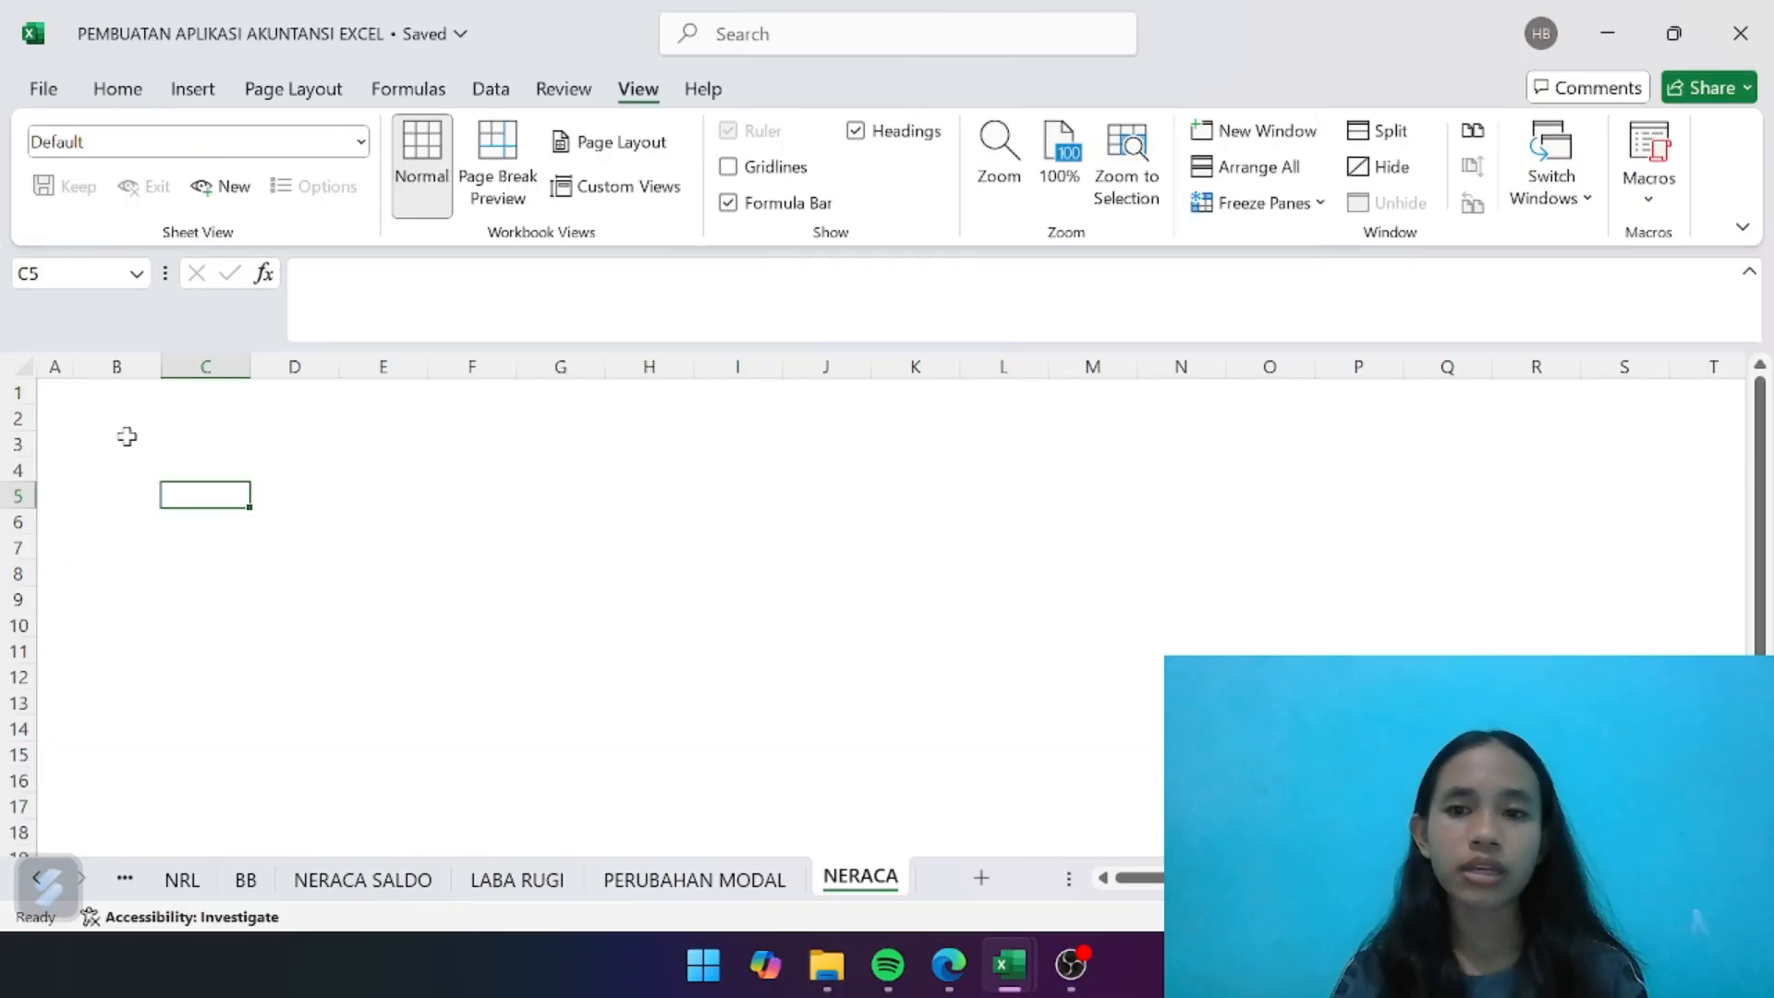
- Enter the report title lines UD ANDIKA, NERACA and PER MARET 2023 in B2 to B4 of the NERACA sheet
{"action": "left_click", "coordinate": [117, 418]}
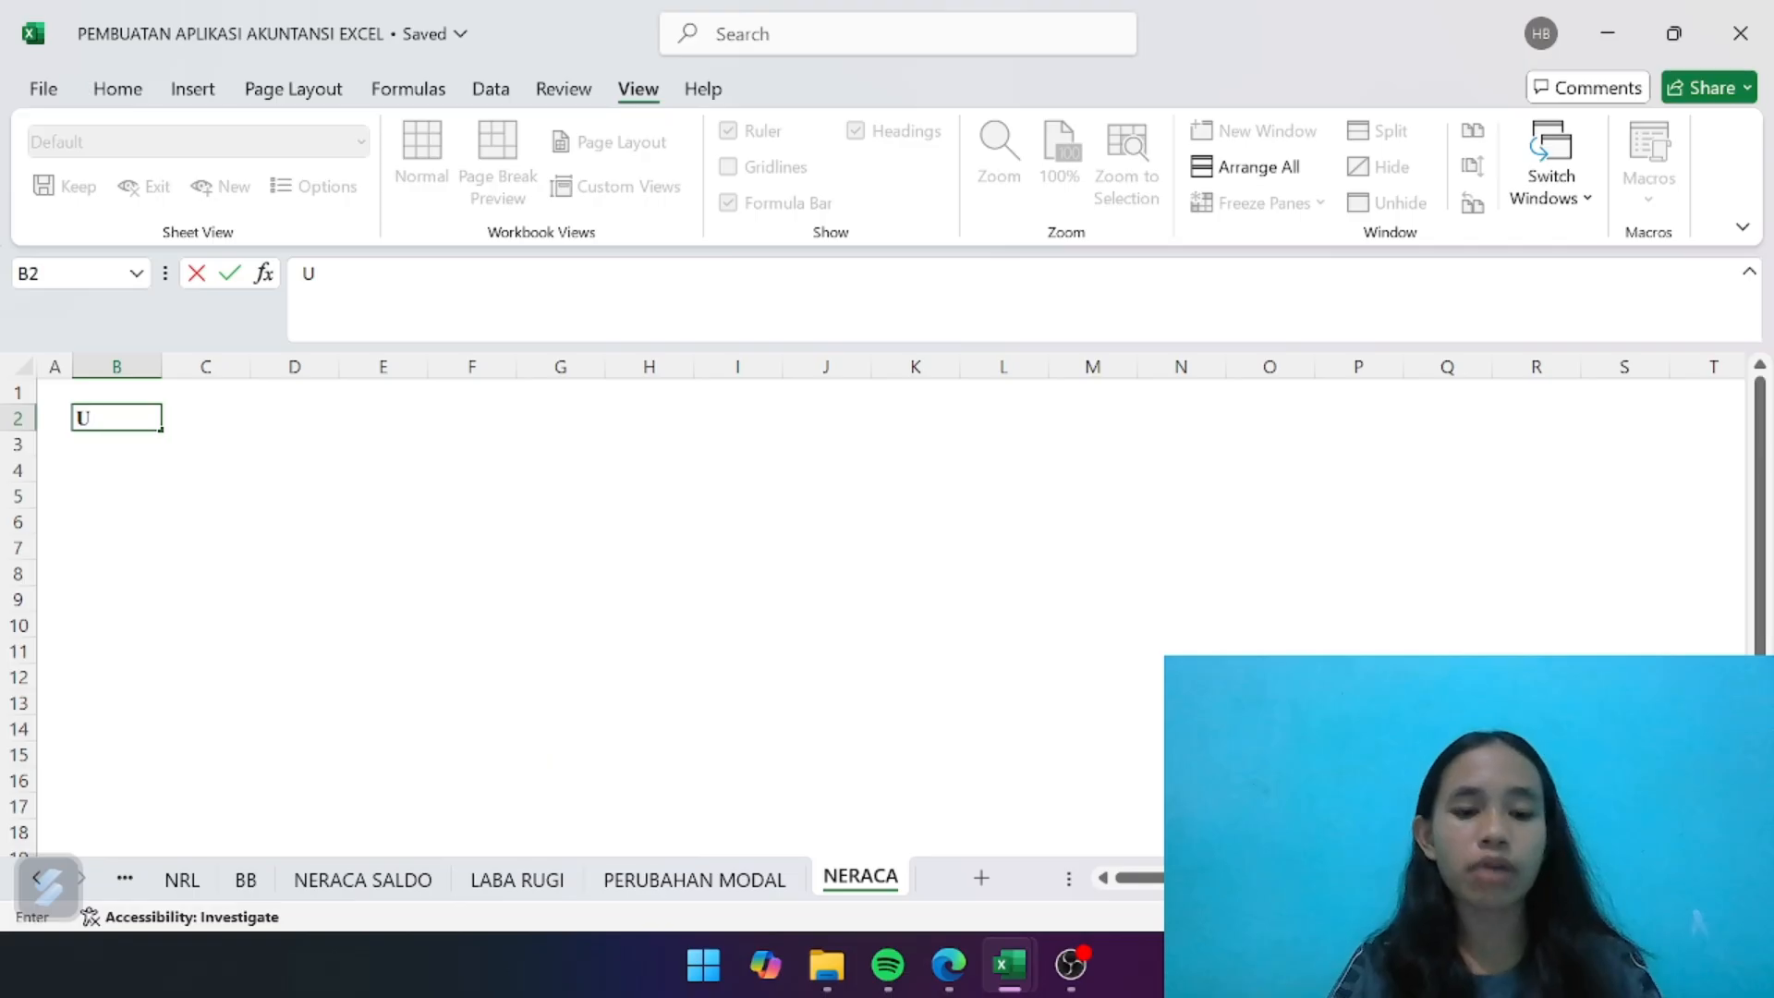
{"action": "type", "text": "ANDIKA"}
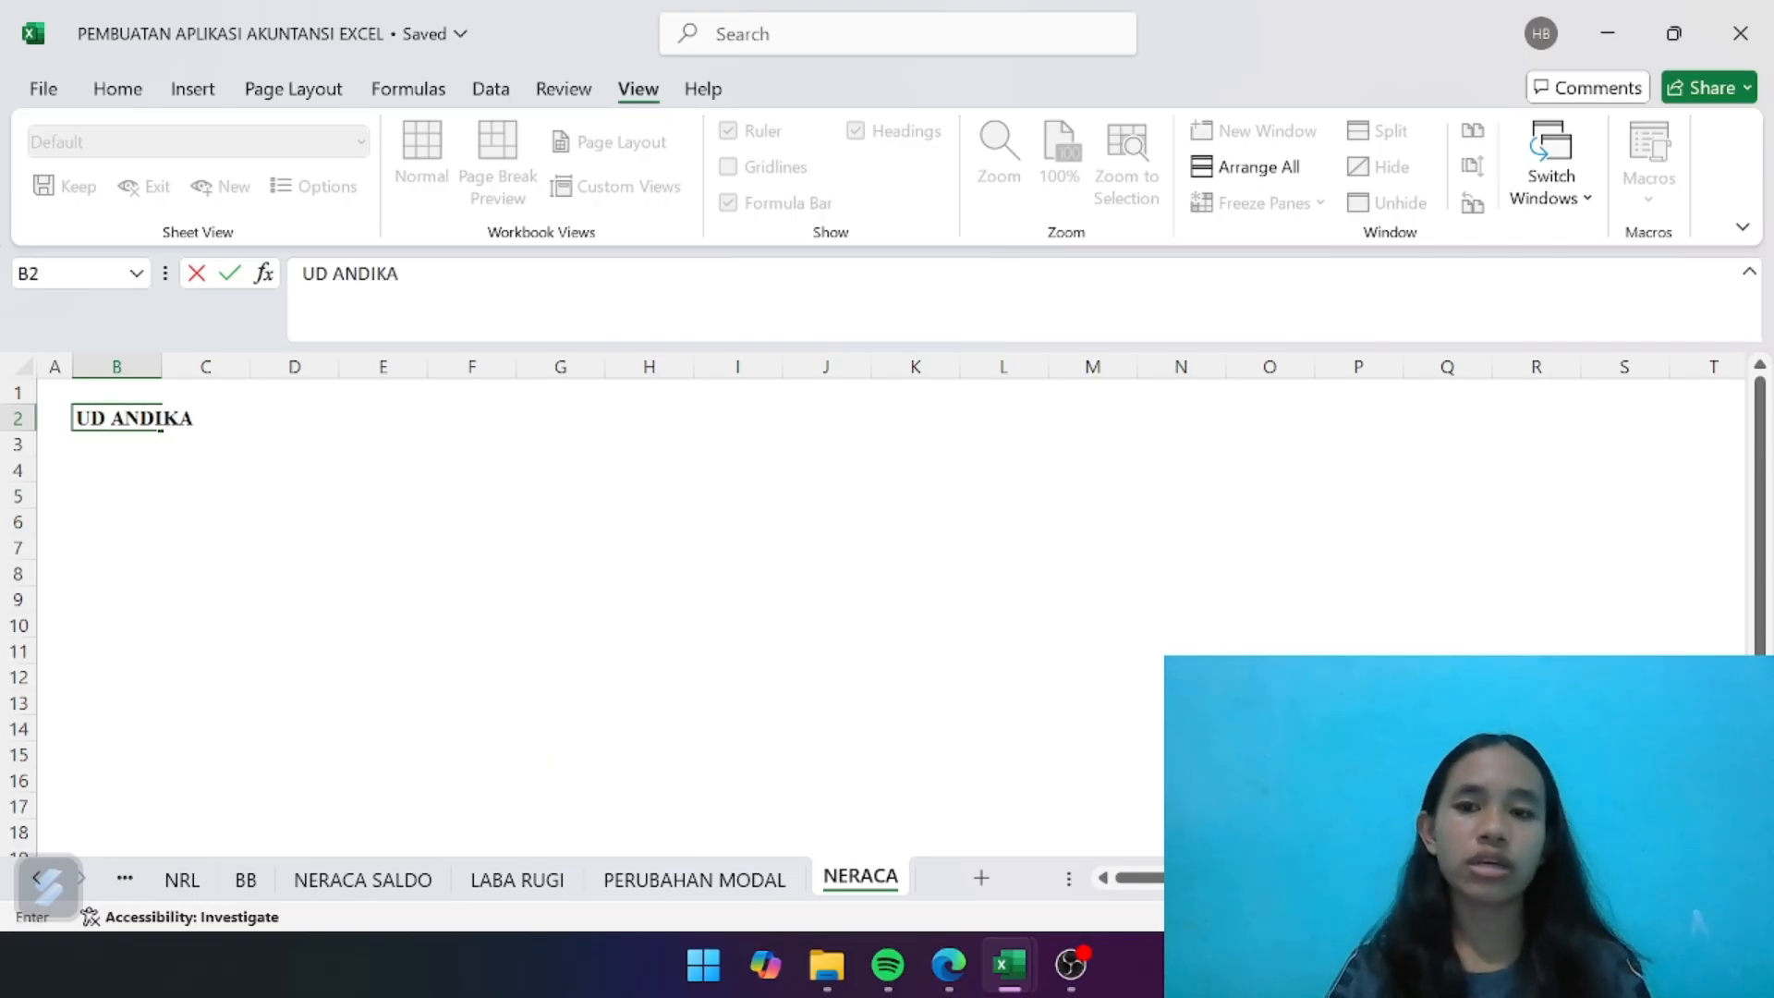
{"action": "key", "text": "Return"}
{"action": "type", "text": "NERACA"}
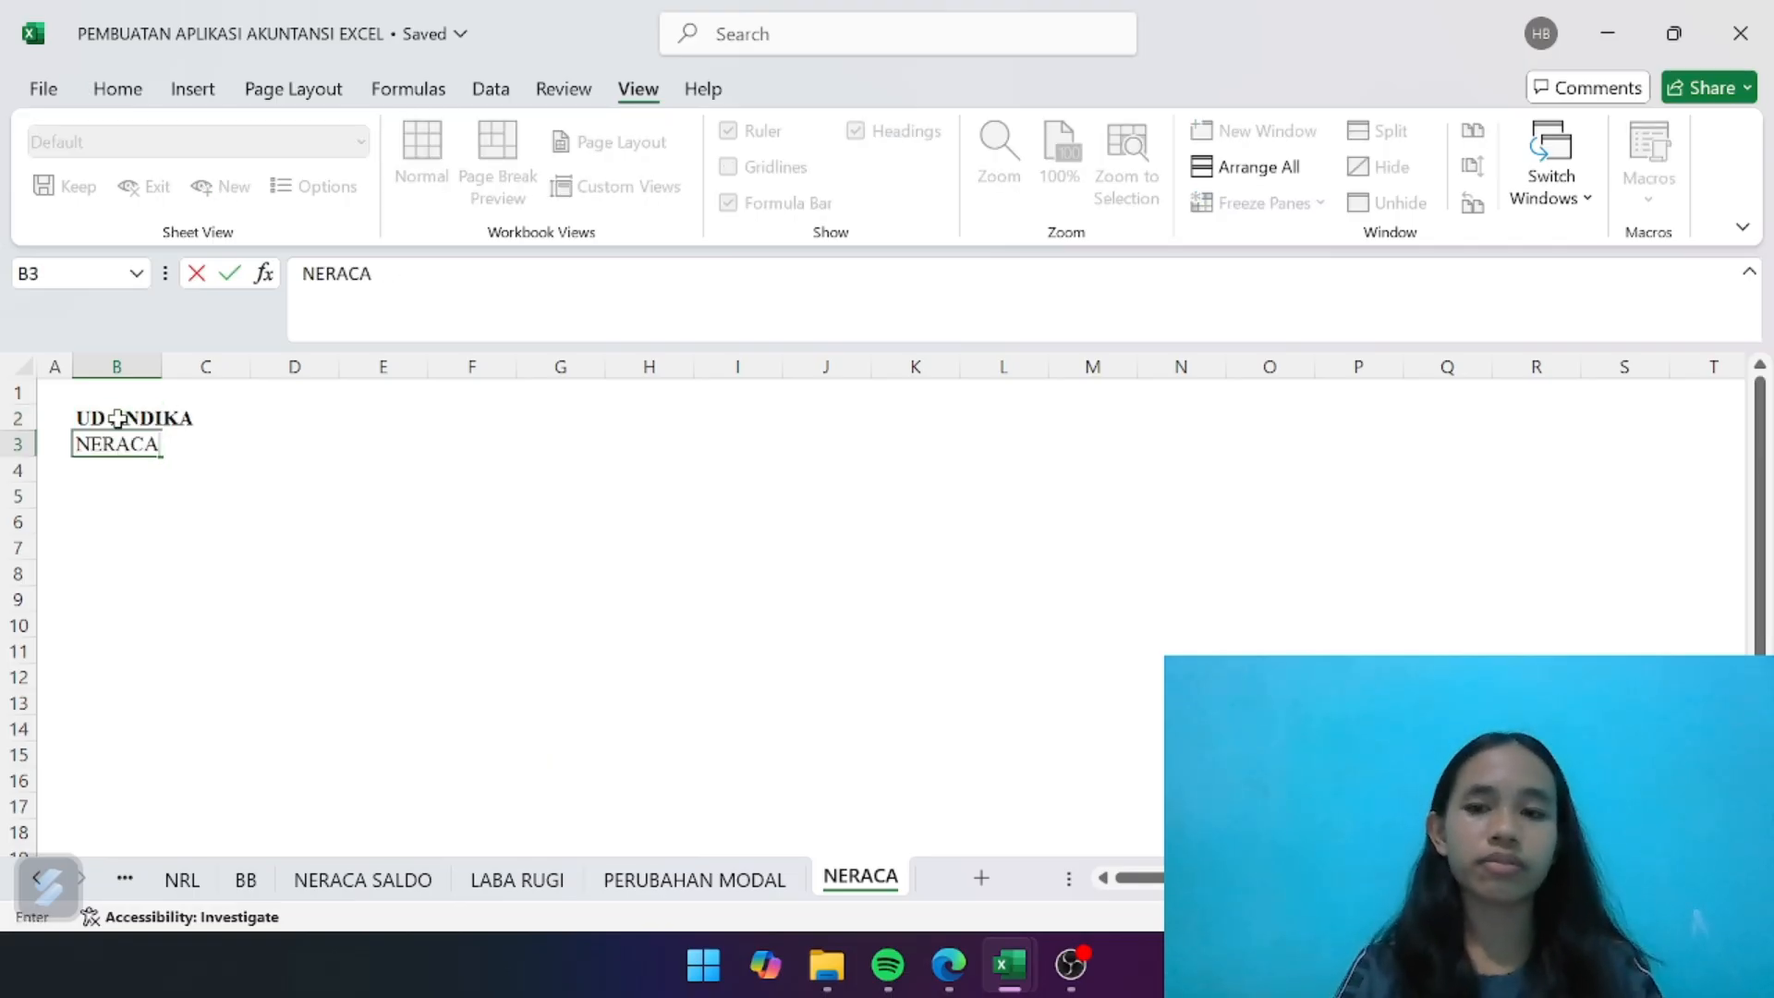
{"action": "key", "text": "Return"}
{"action": "type", "text": "PER M"}
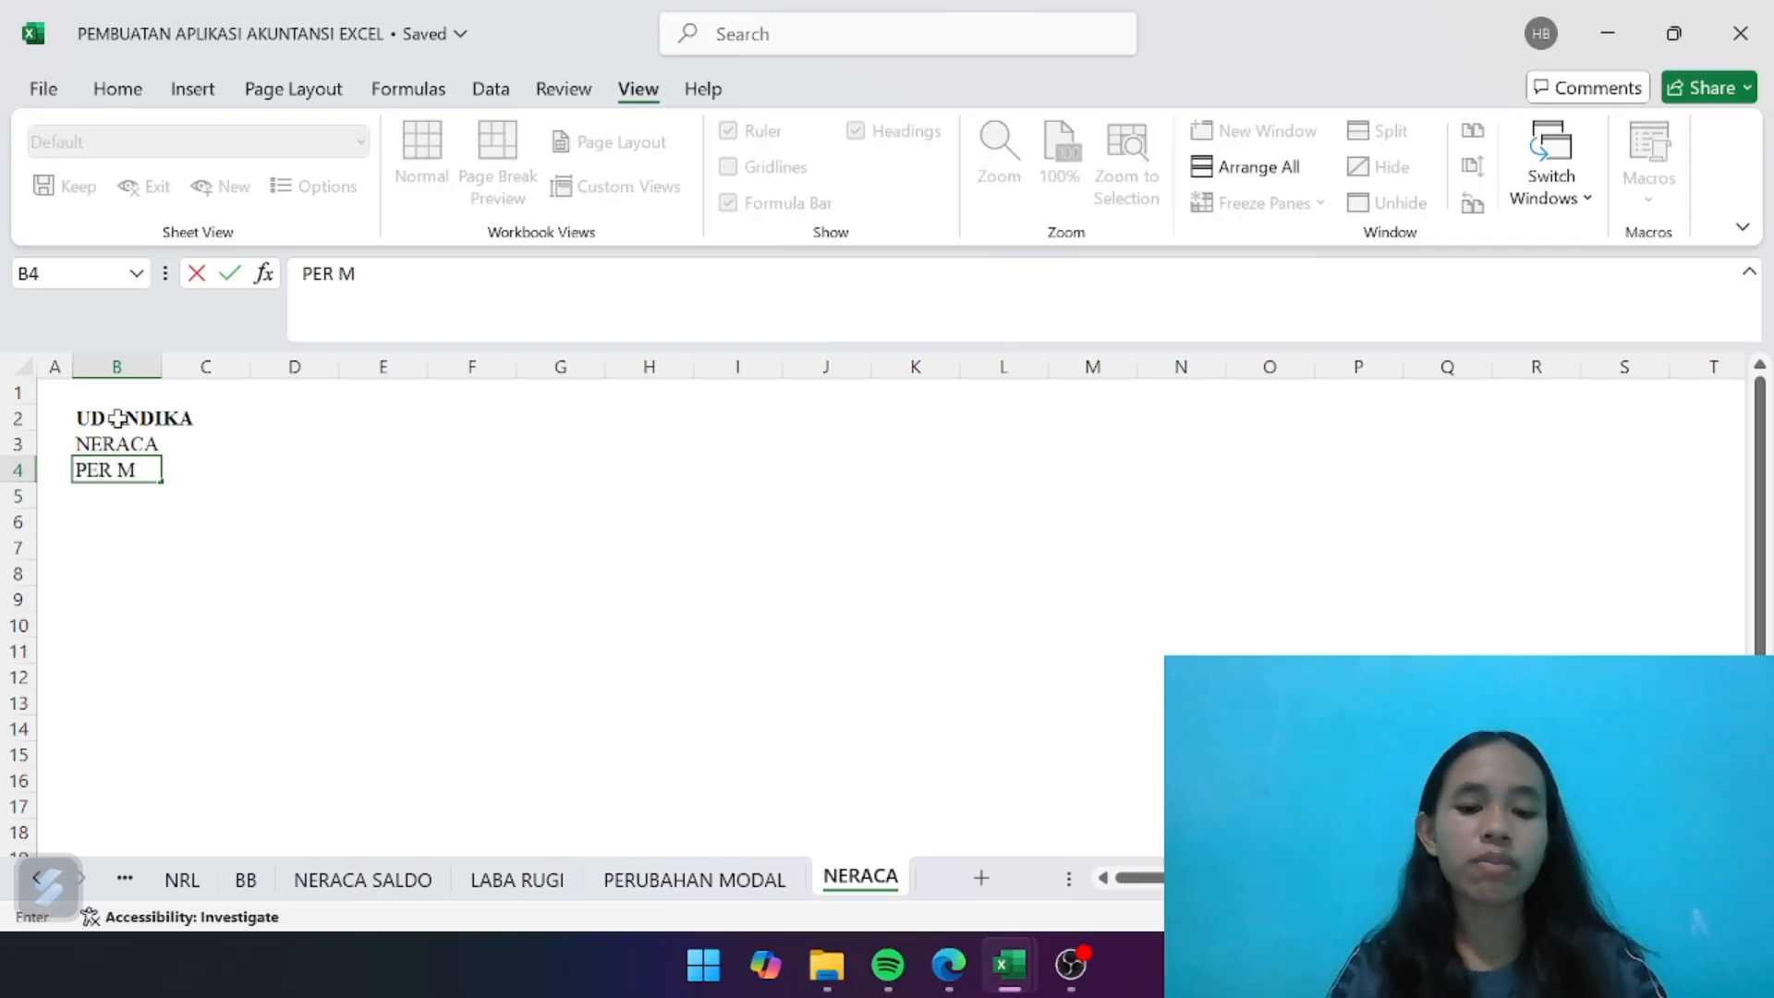
{"action": "type", "text": "ARET 20"}
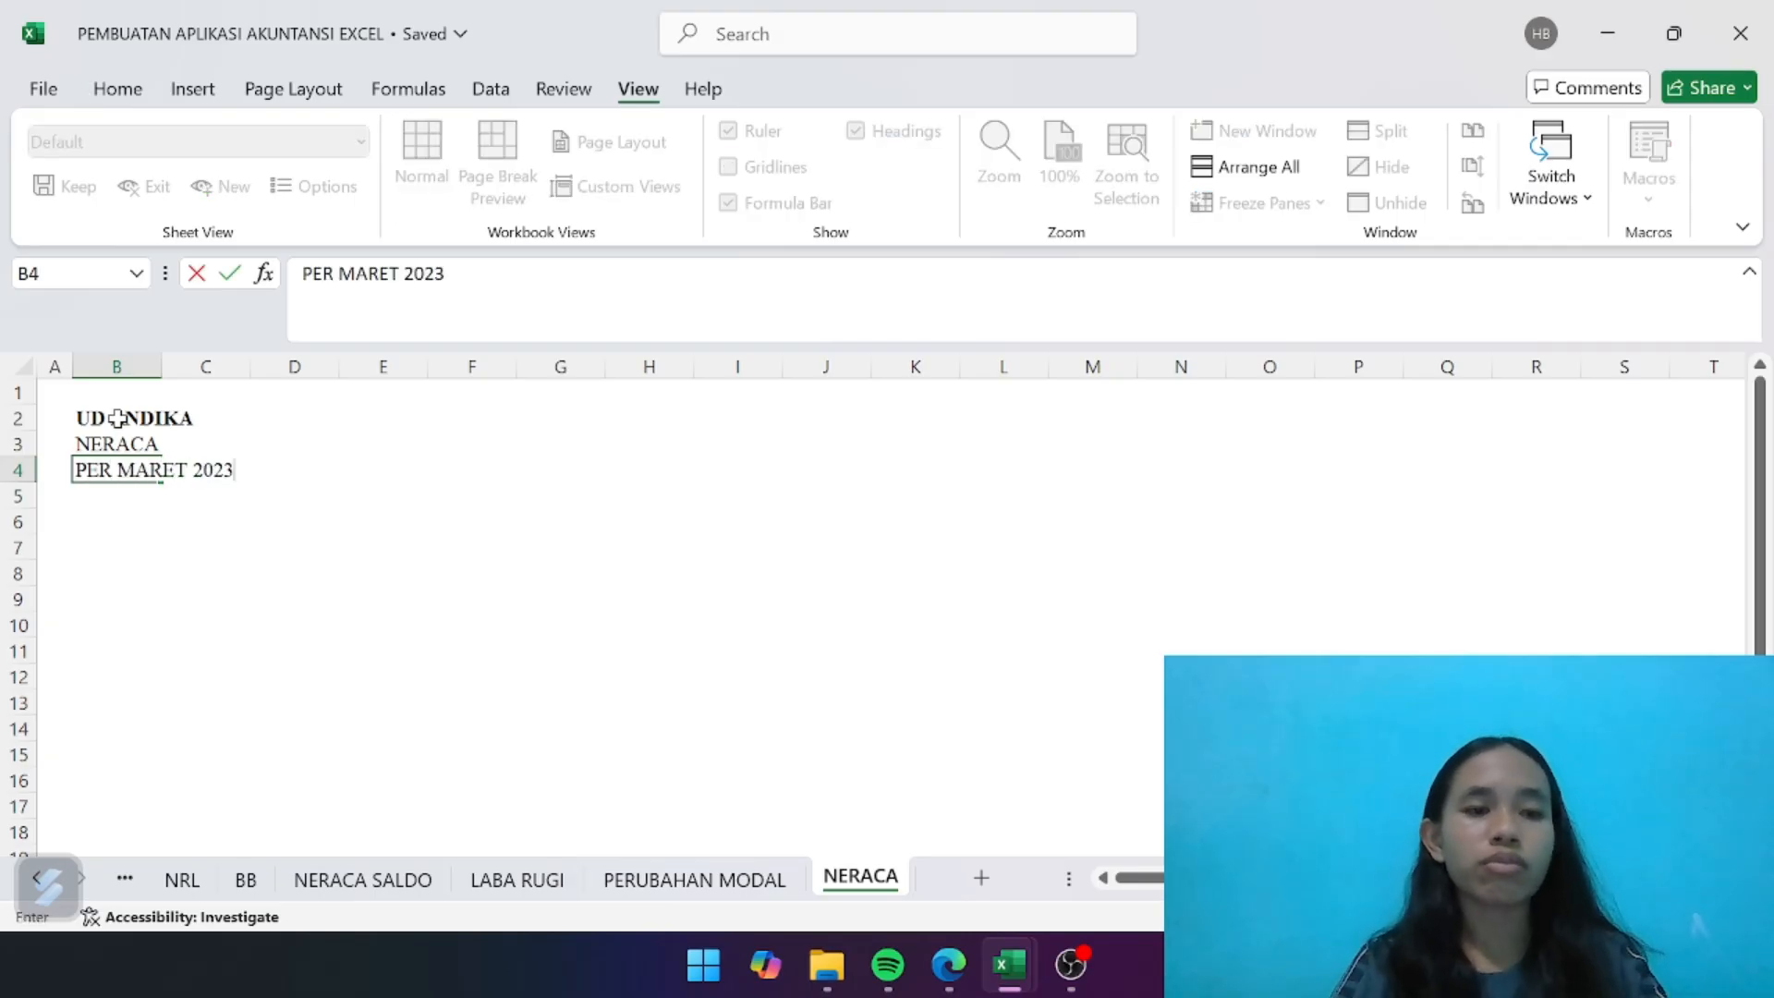
{"action": "type", "text": "23"}
{"action": "key", "text": "Return"}
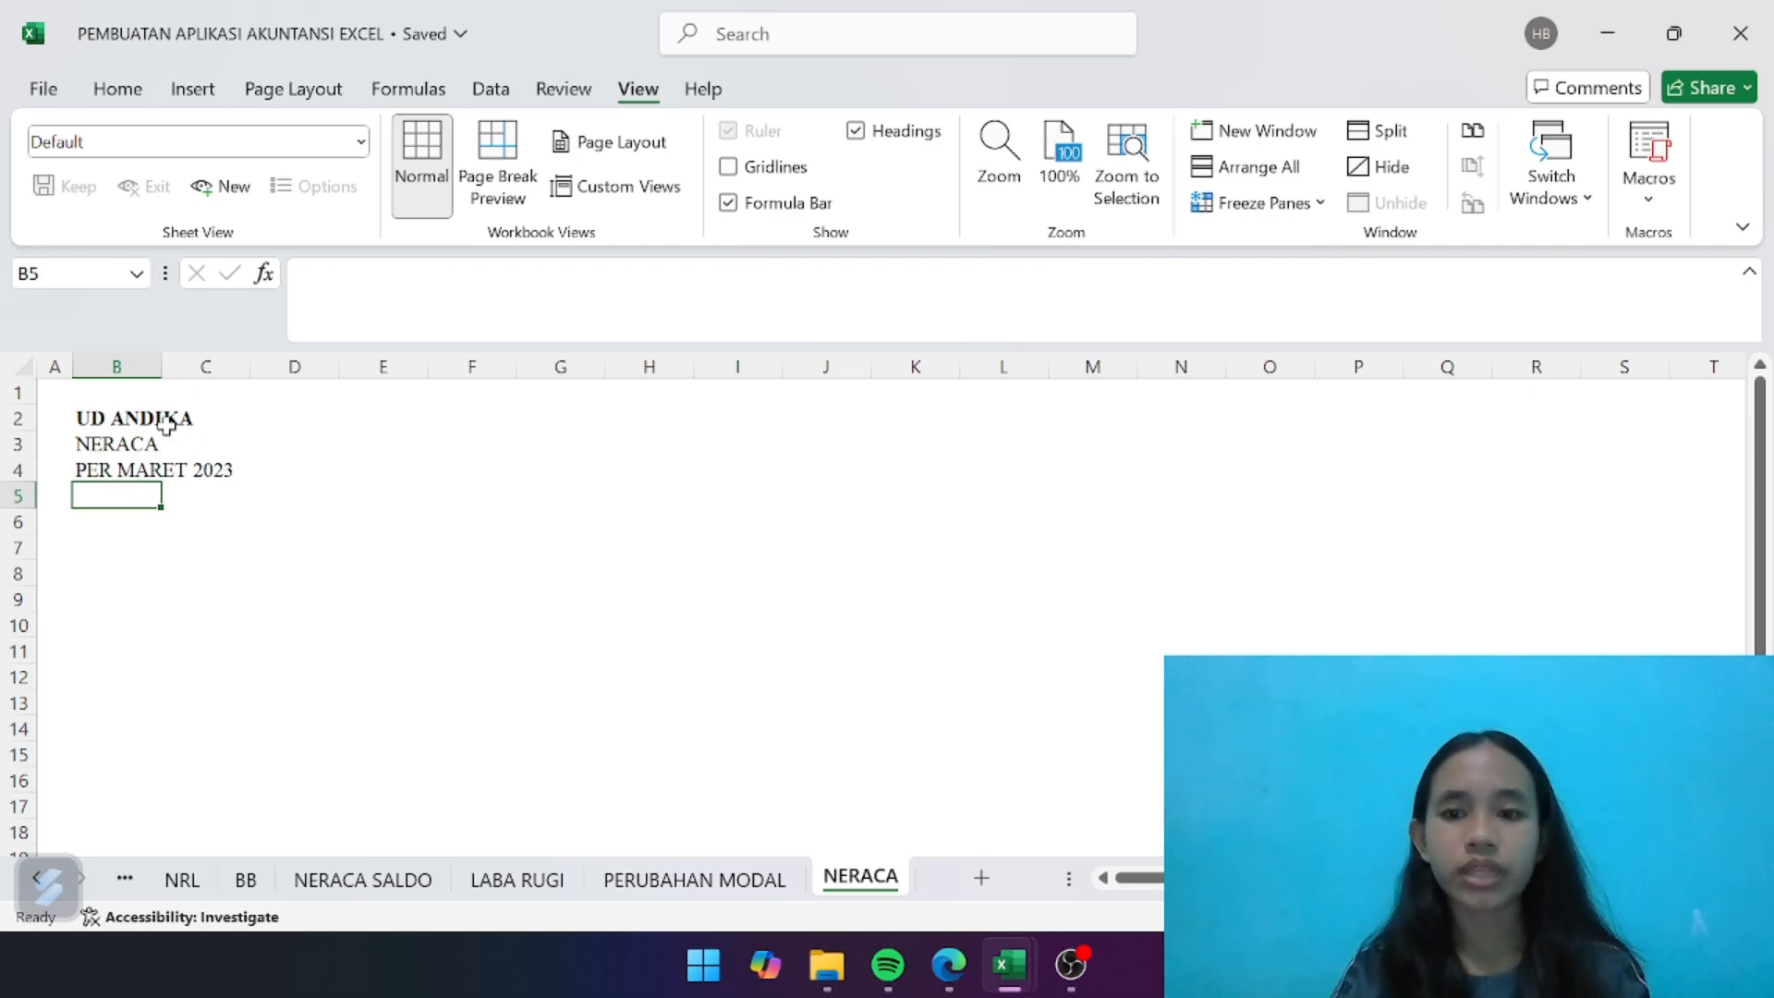
- Format the title block B2:F4 with a medium blue fill and bold white text
{"action": "left_click_drag", "start_coordinate": [152, 417], "coordinate": [474, 471]}
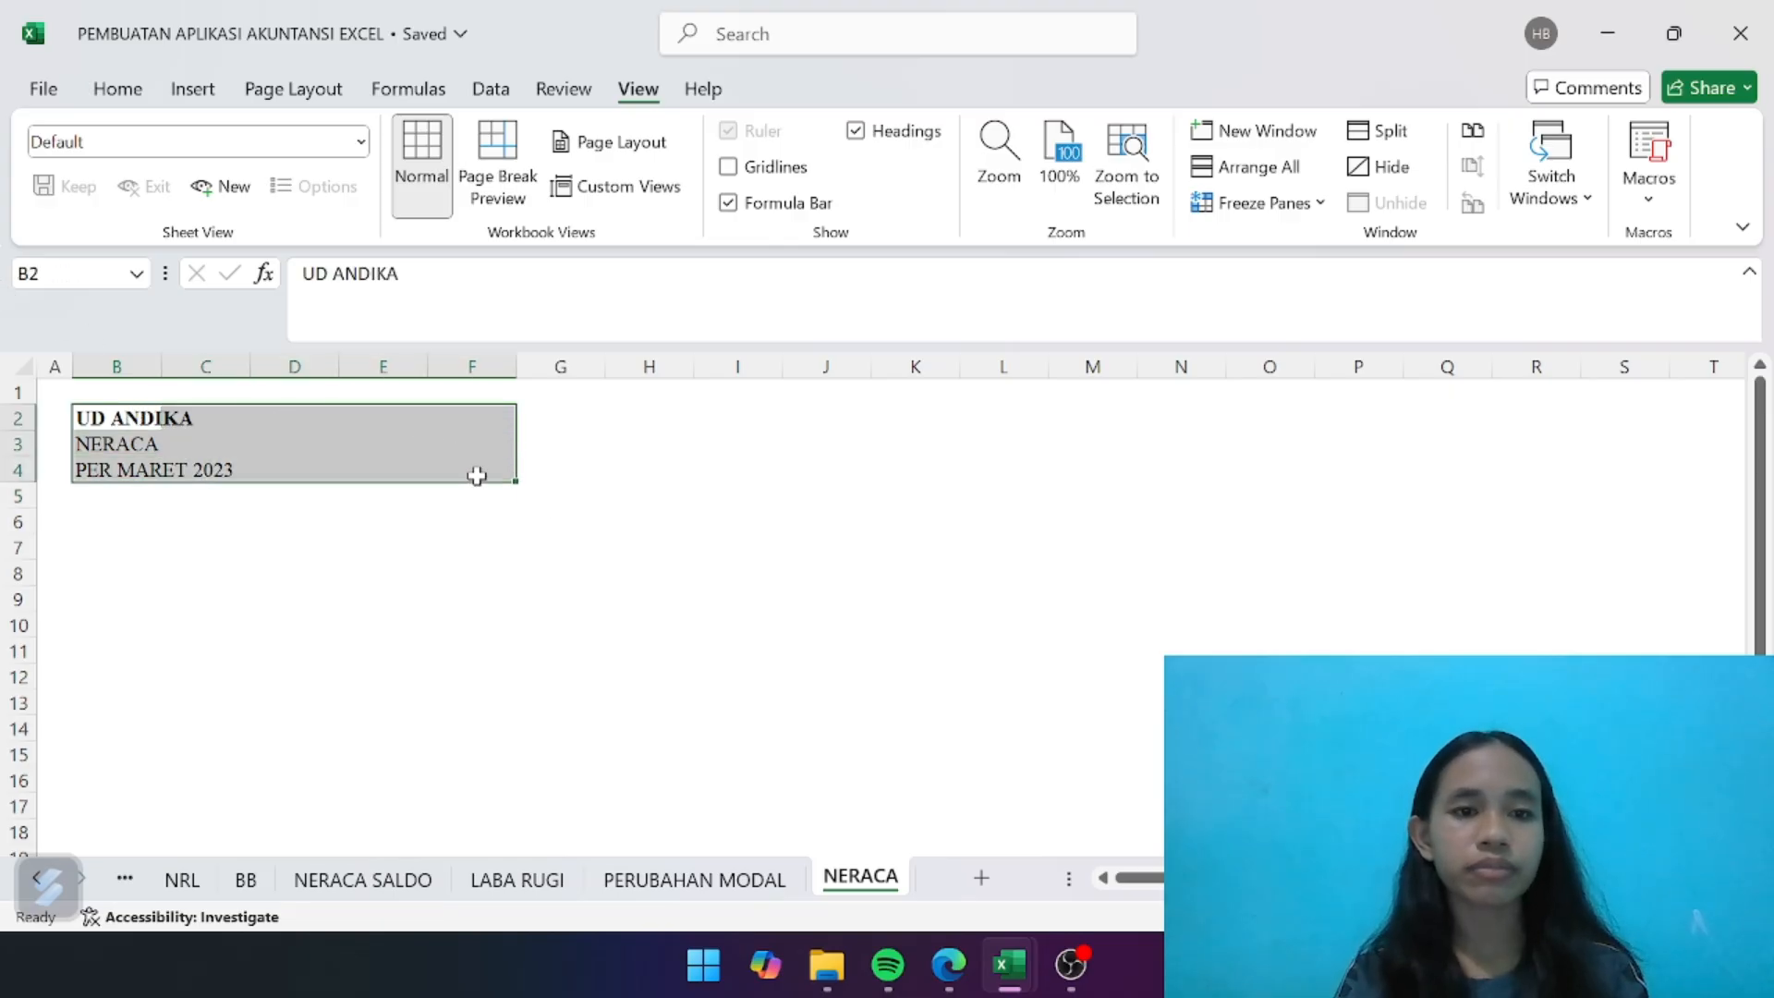
{"action": "left_click", "coordinate": [117, 89]}
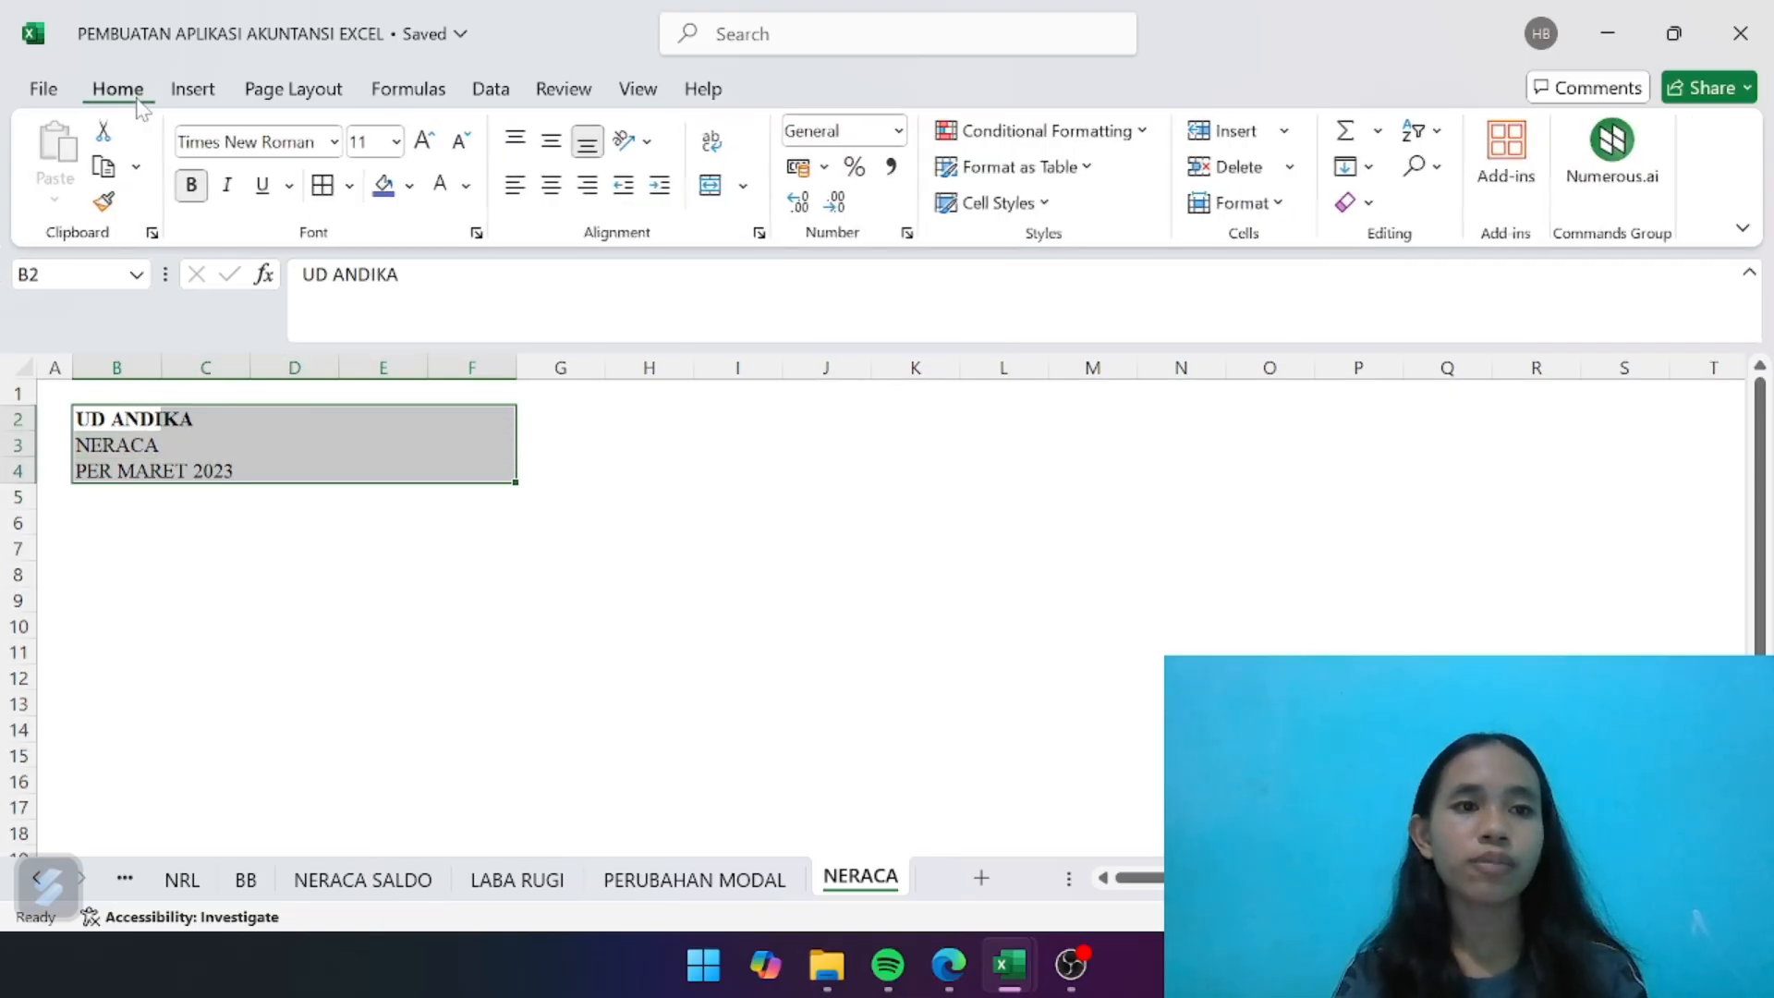
{"action": "left_click", "coordinate": [410, 186]}
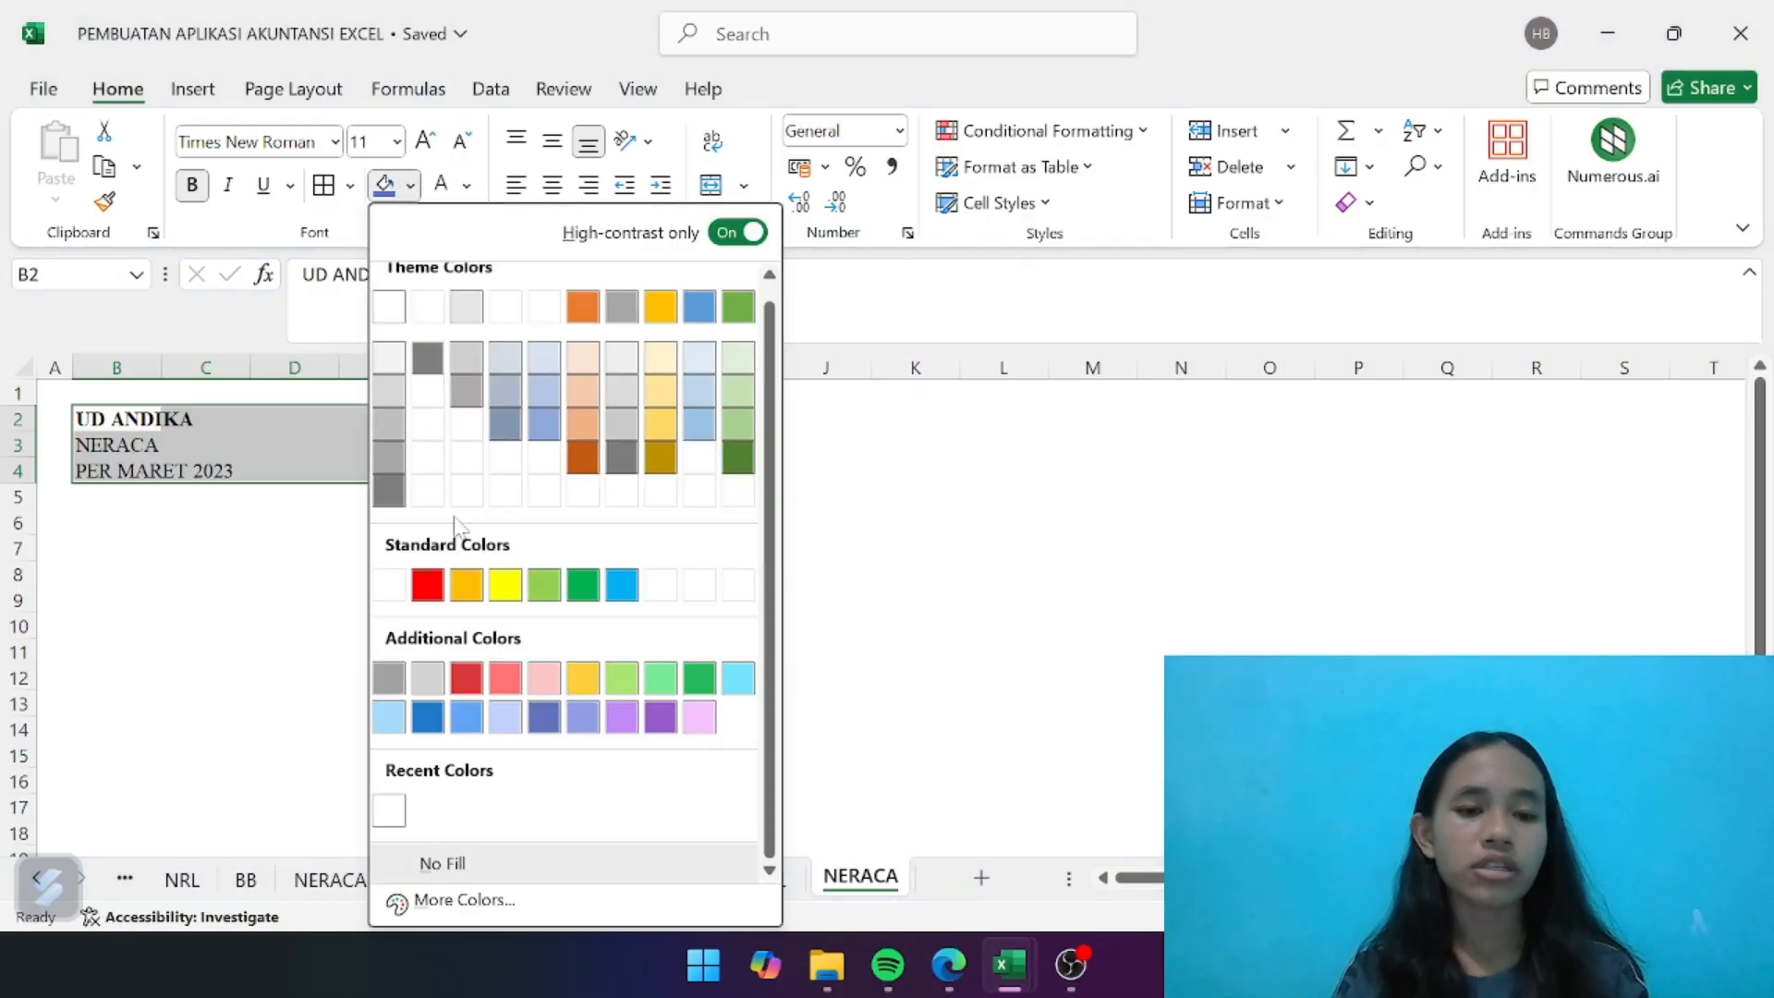
{"action": "left_click", "coordinate": [442, 720]}
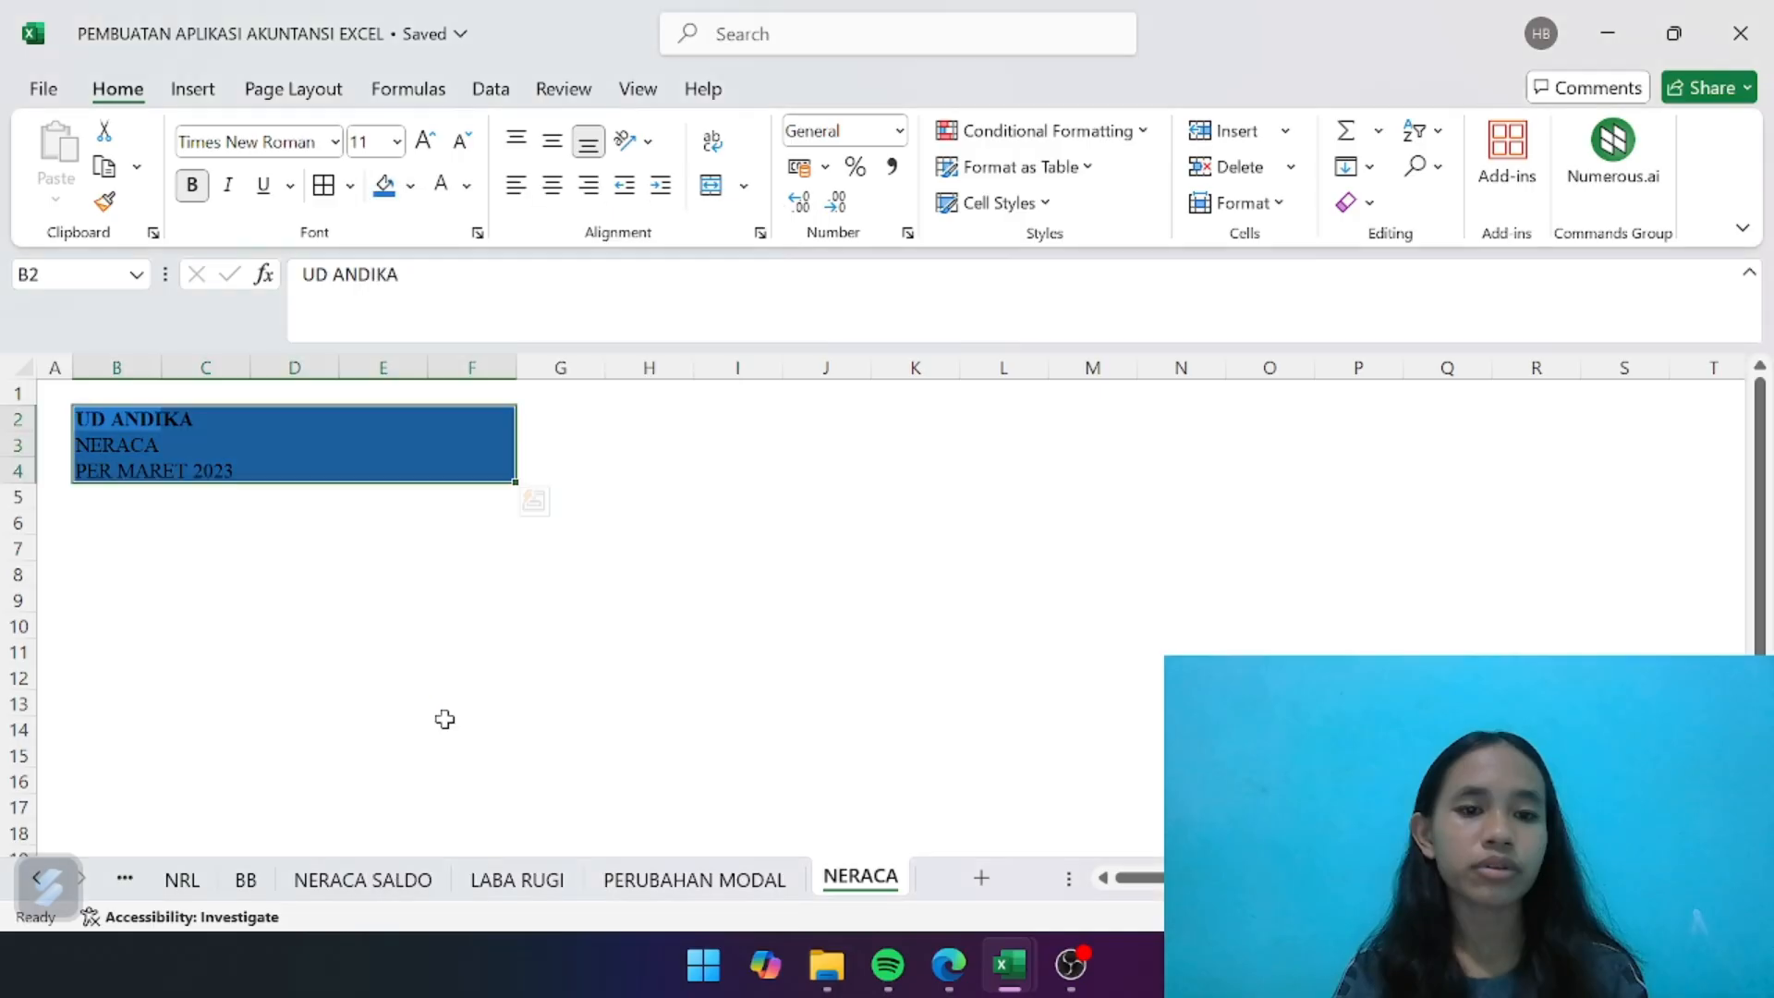
{"action": "left_click", "coordinate": [441, 184]}
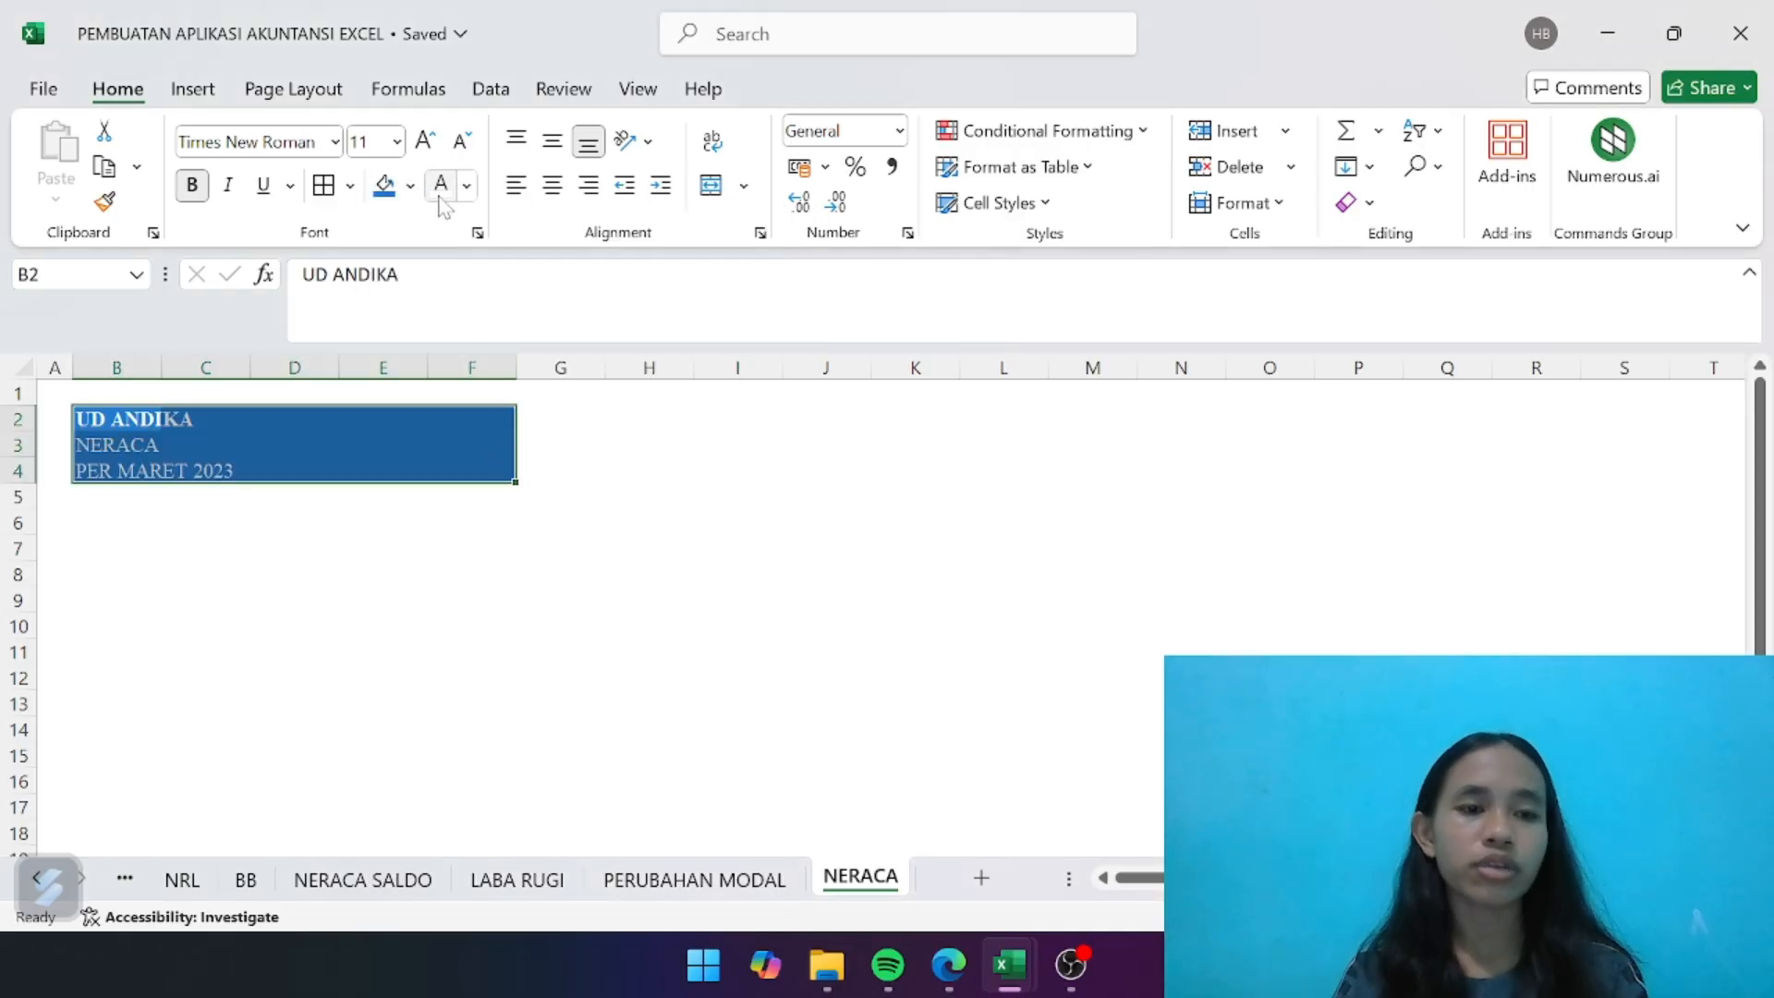
{"action": "left_click", "coordinate": [193, 184]}
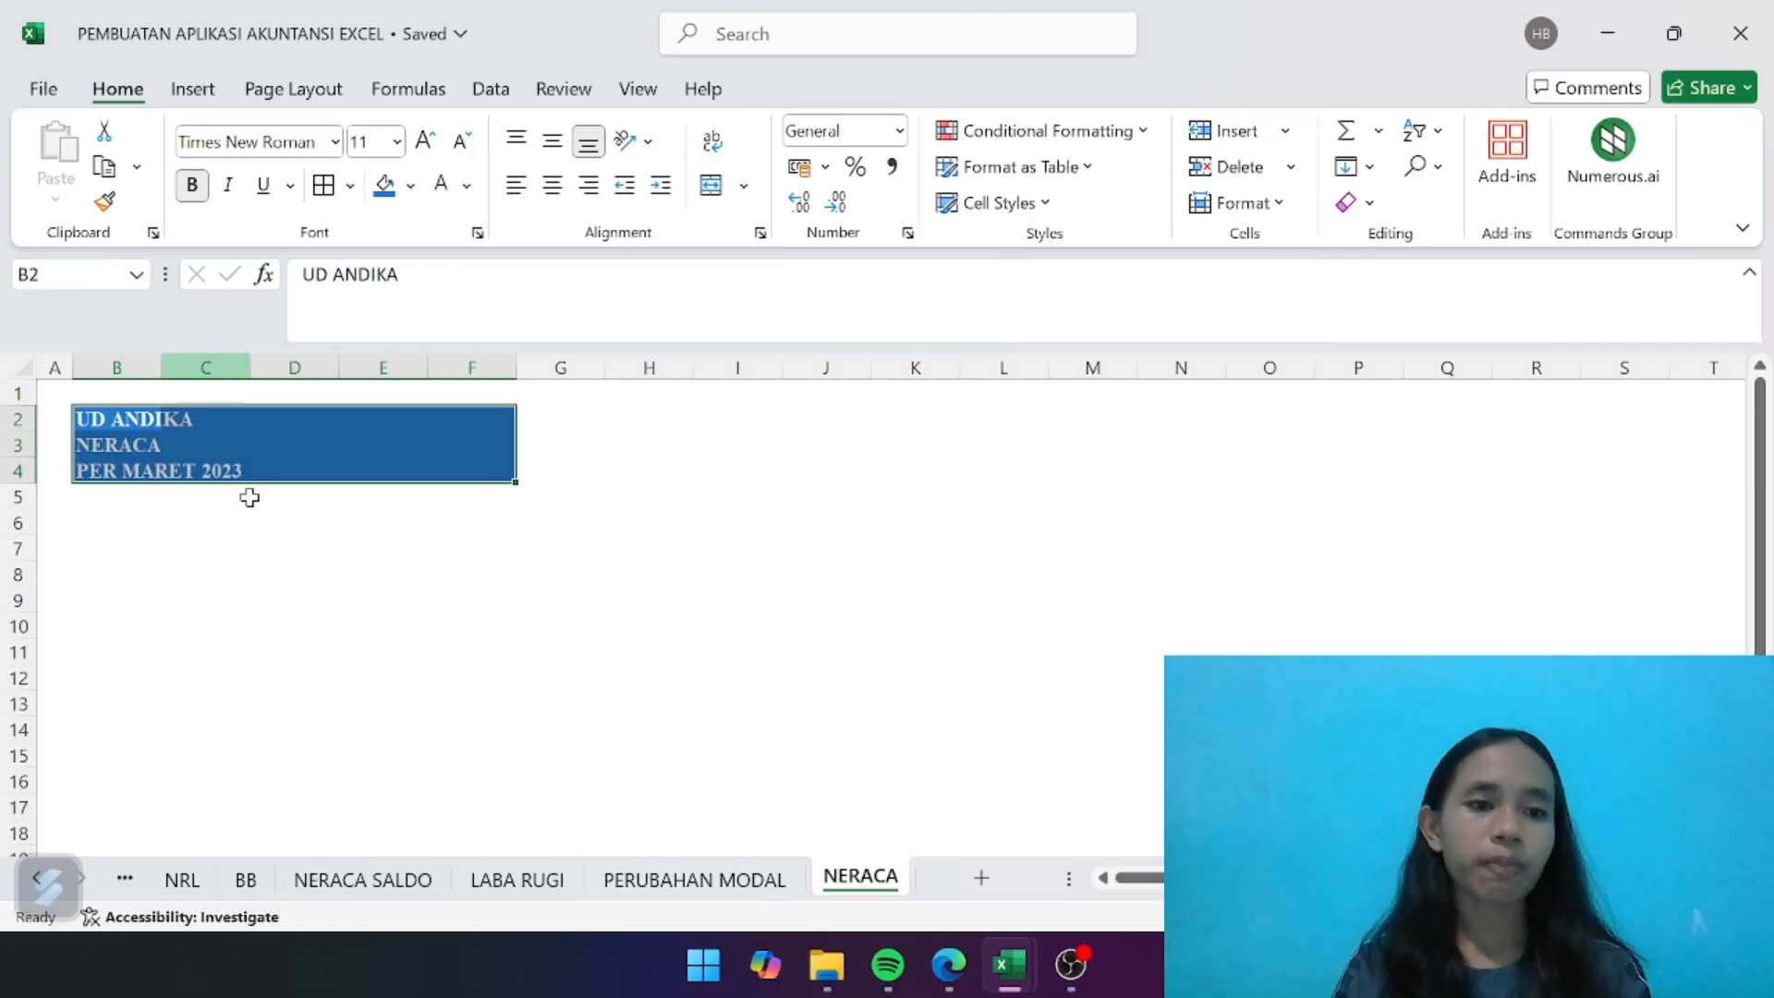
{"action": "left_click", "coordinate": [309, 678]}
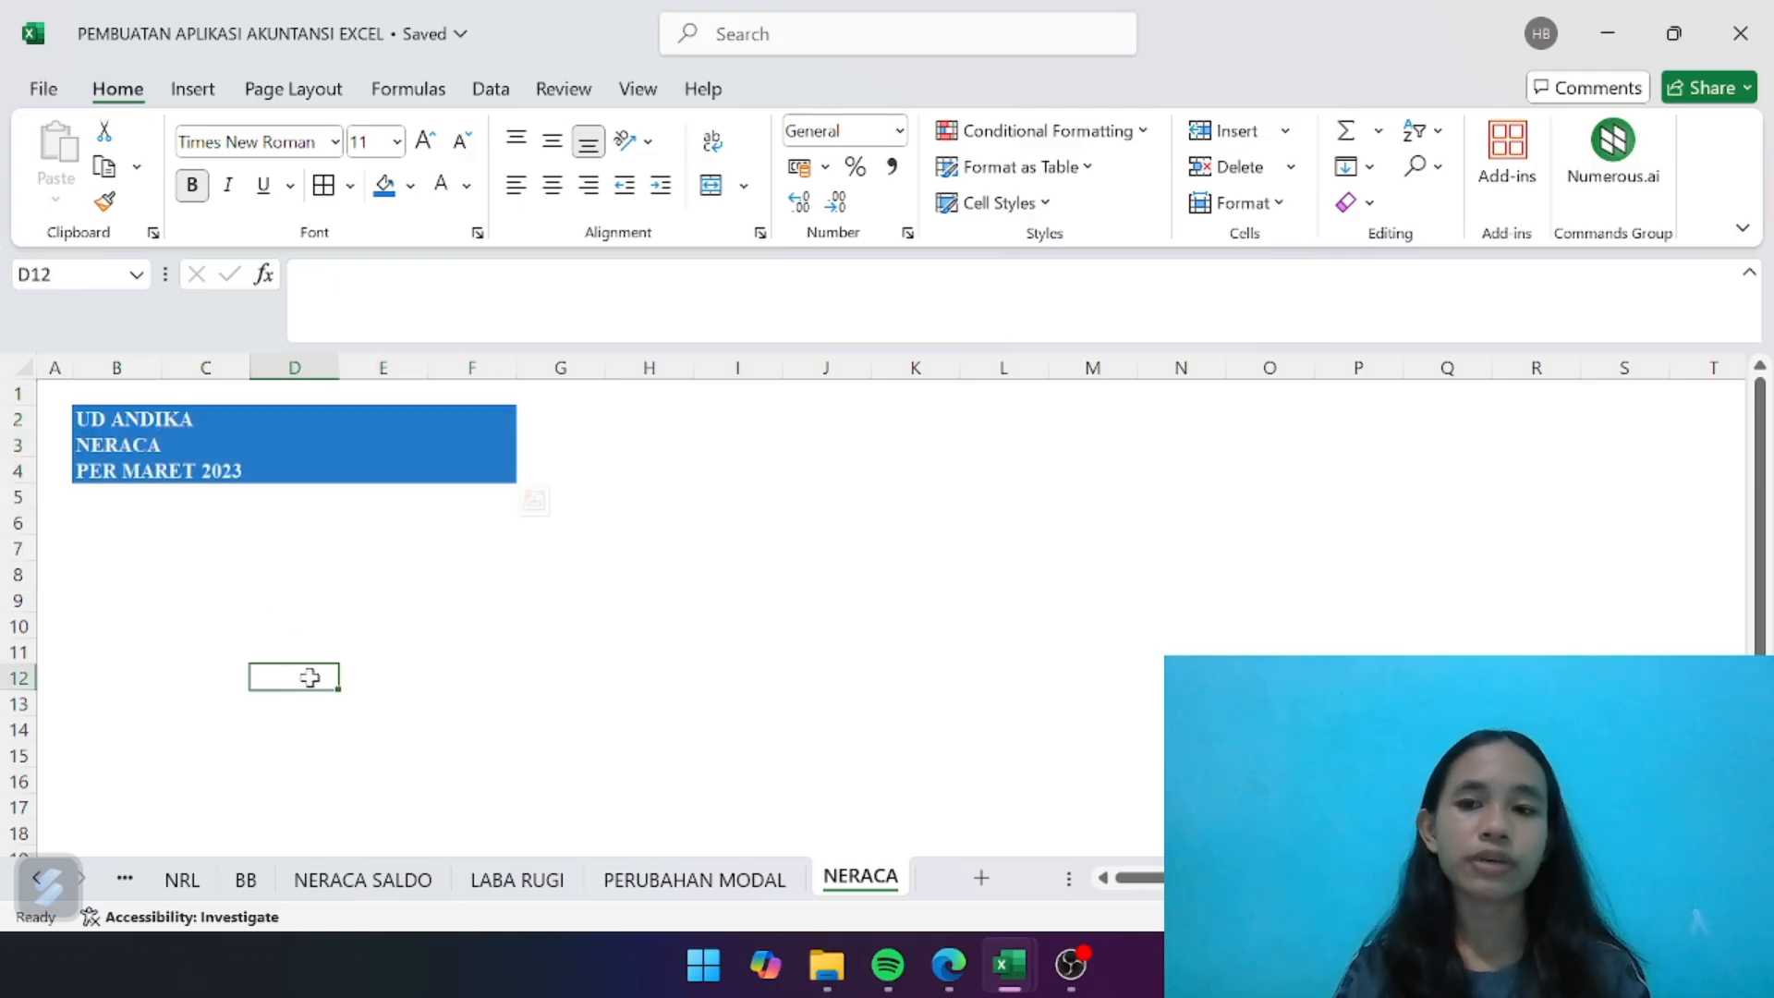
- Reduce the height of row 5 and enter the column headers KODE in B6 and NAMA AKUN in C6
{"action": "left_click", "coordinate": [89, 528]}
{"action": "left_click_drag", "start_coordinate": [20, 510], "coordinate": [31, 498]}
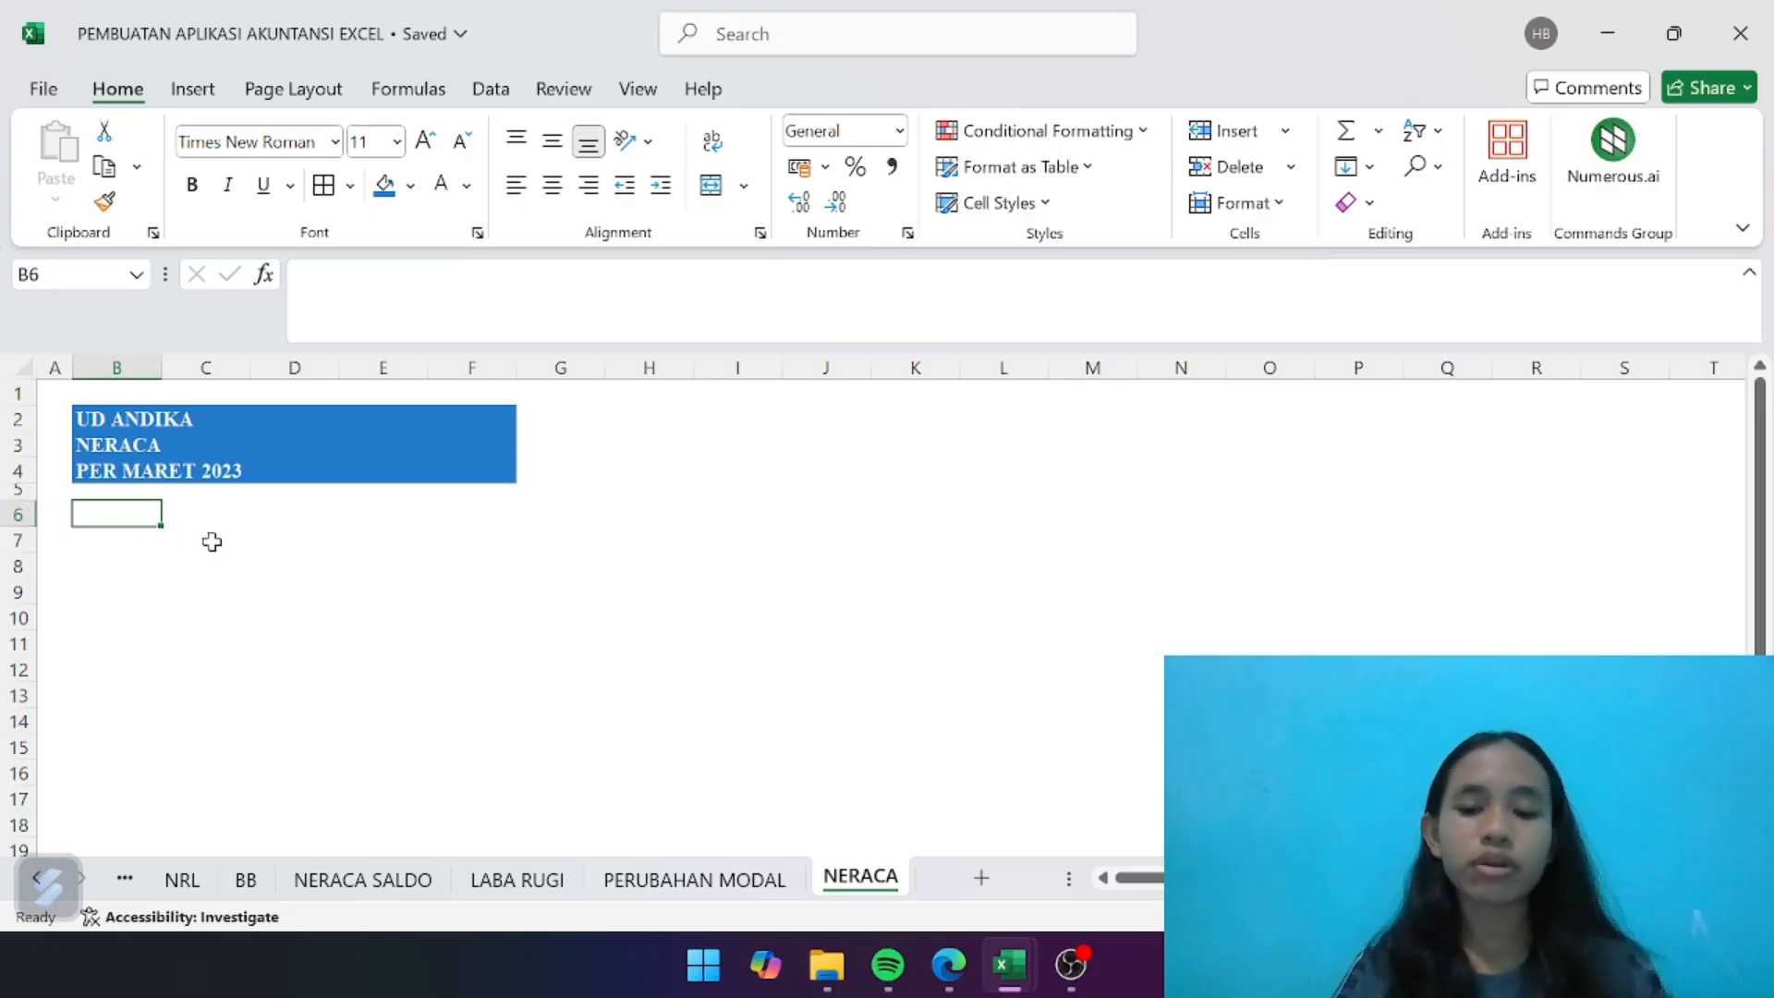
{"action": "type", "text": "KODE"}
{"action": "key", "text": "Tab"}
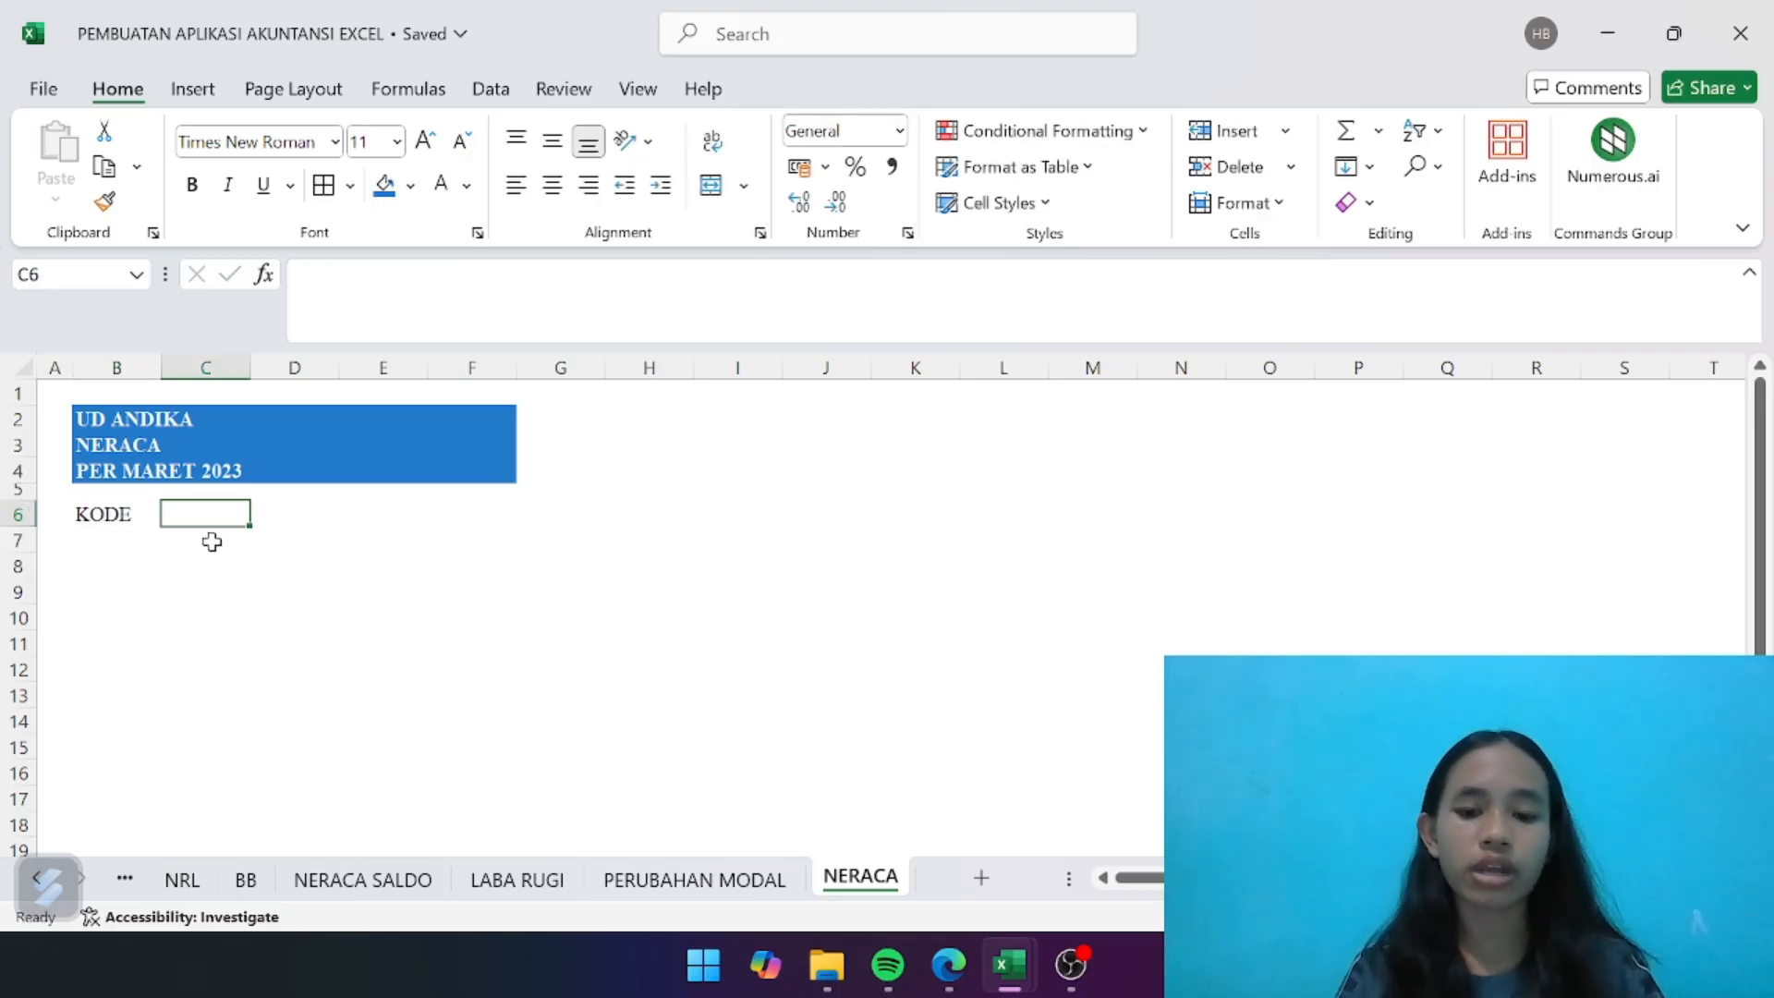
{"action": "type", "text": "NAMA AKUN"}
{"action": "key", "text": "Tab"}
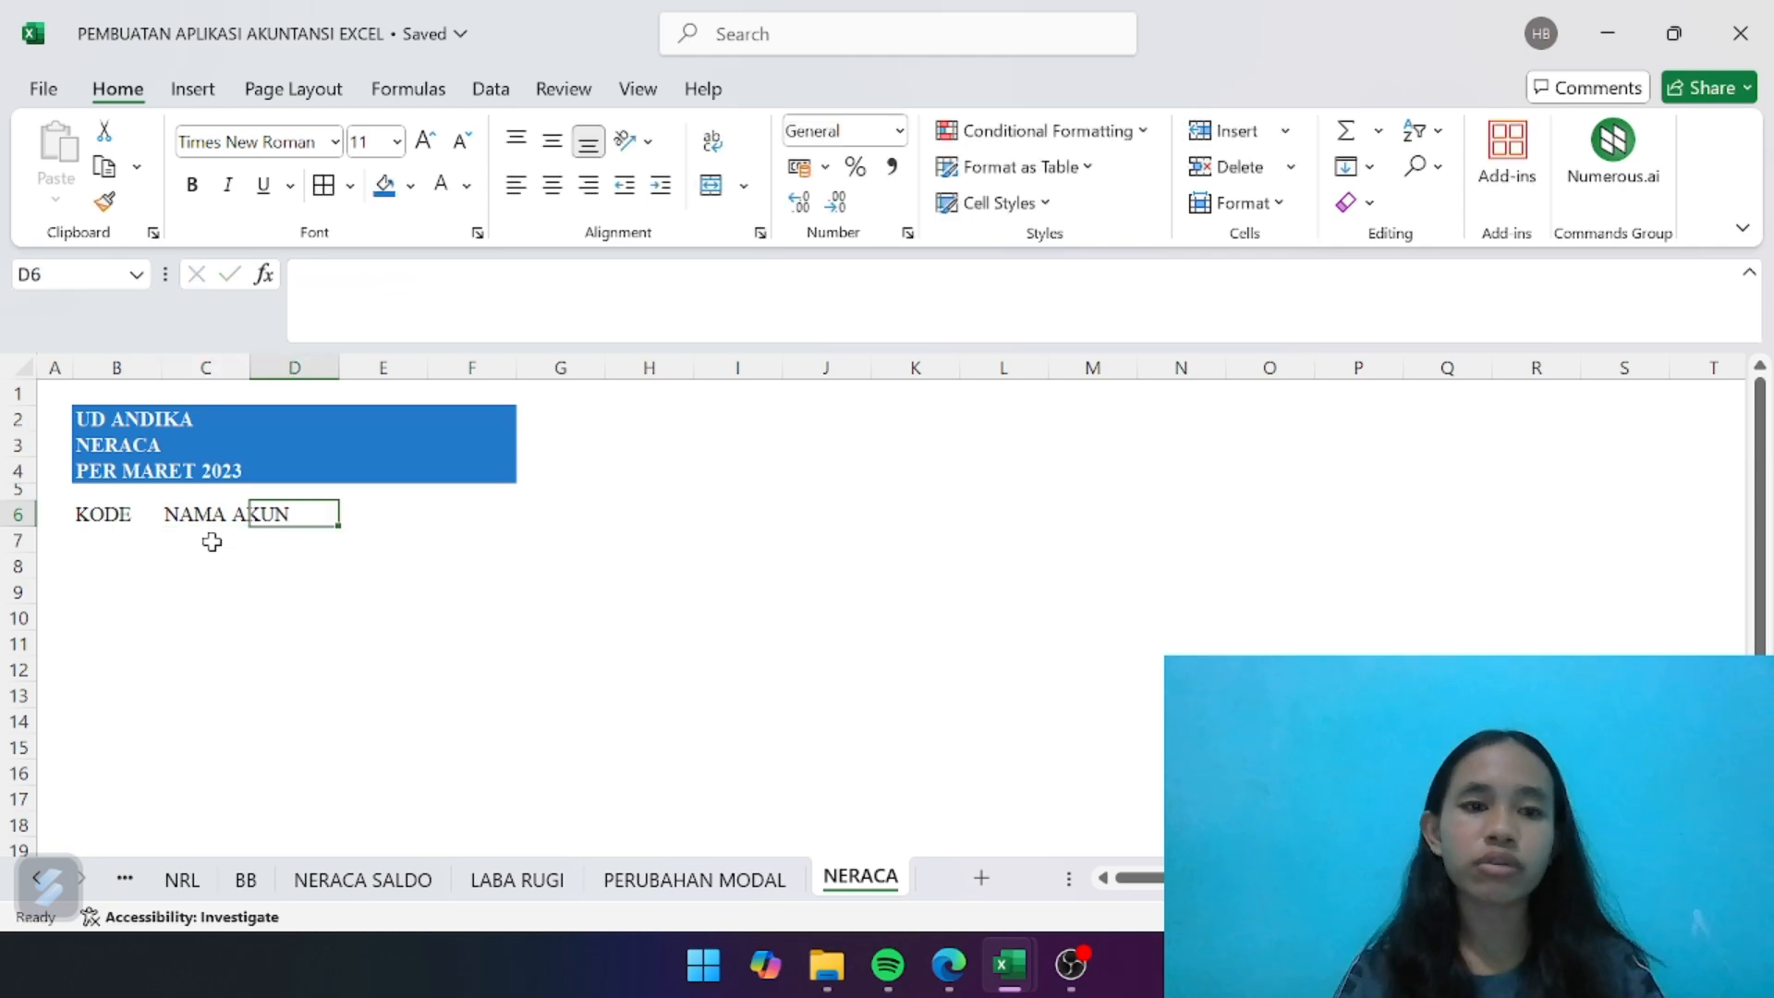
- Enter the column headers SALDO AWAL in D6, PERIODE BERJALAN in E6 and SALDO AKHIR in F6
{"action": "type", "text": "SA"}
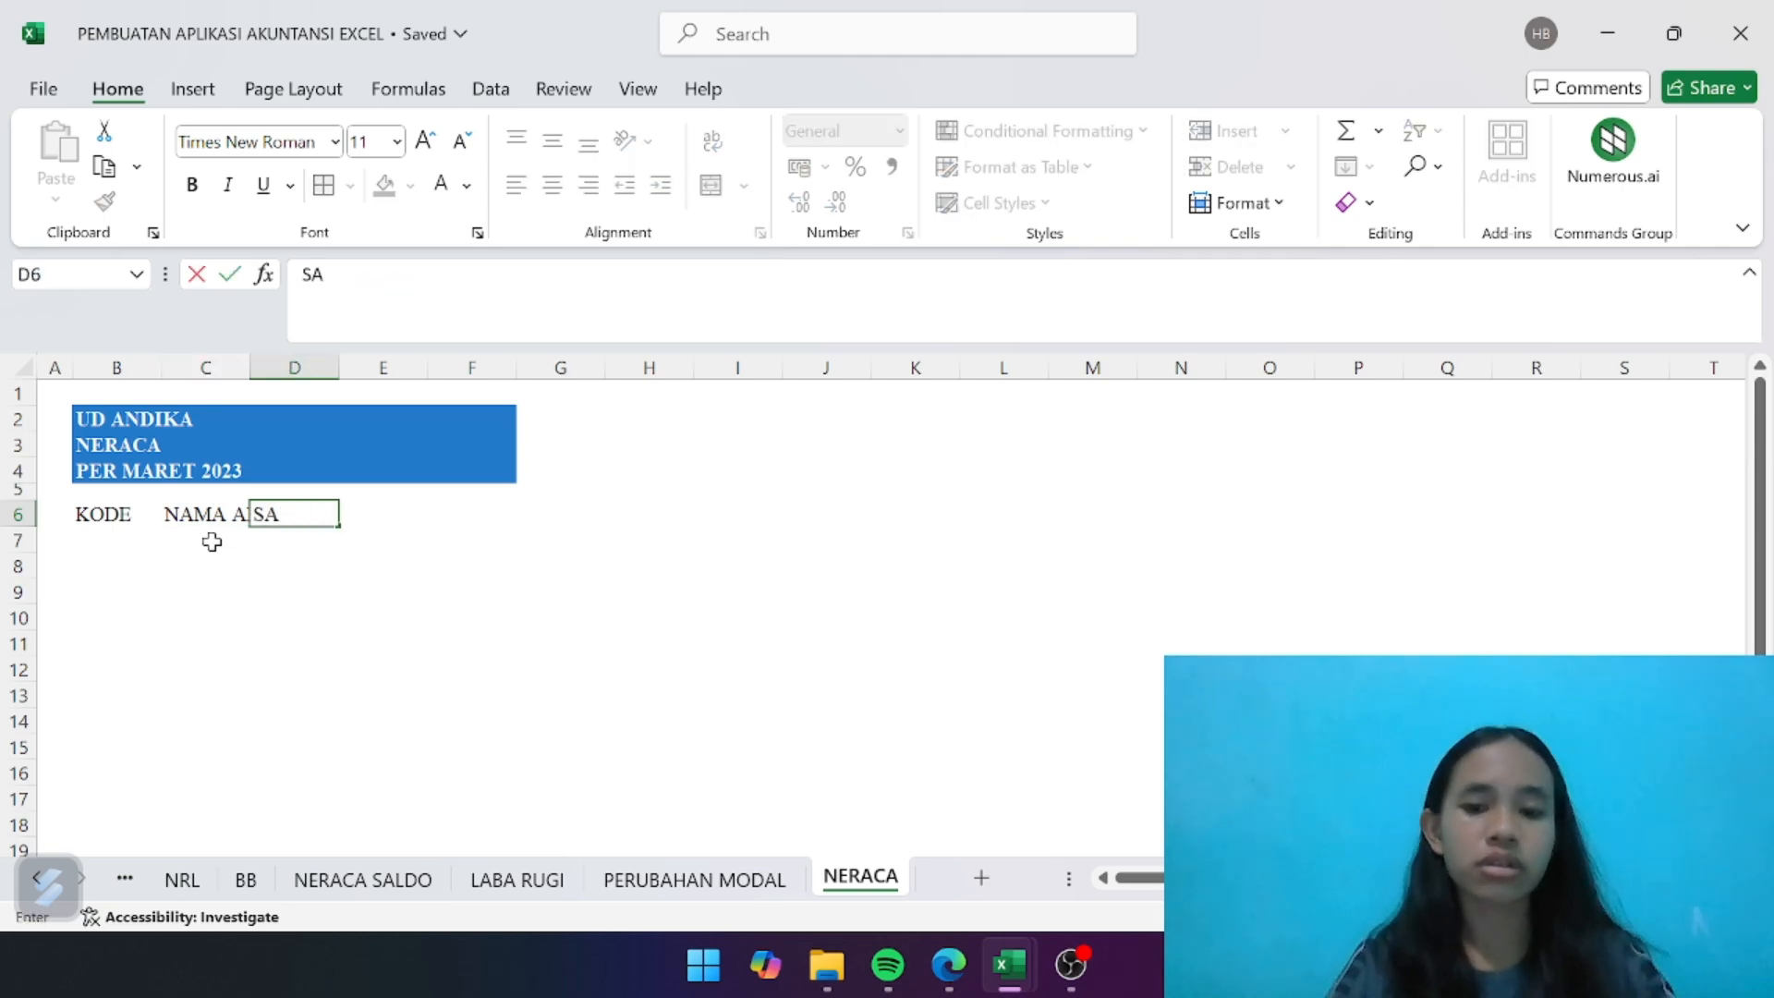
{"action": "type", "text": "KLDLDO AWAL"}
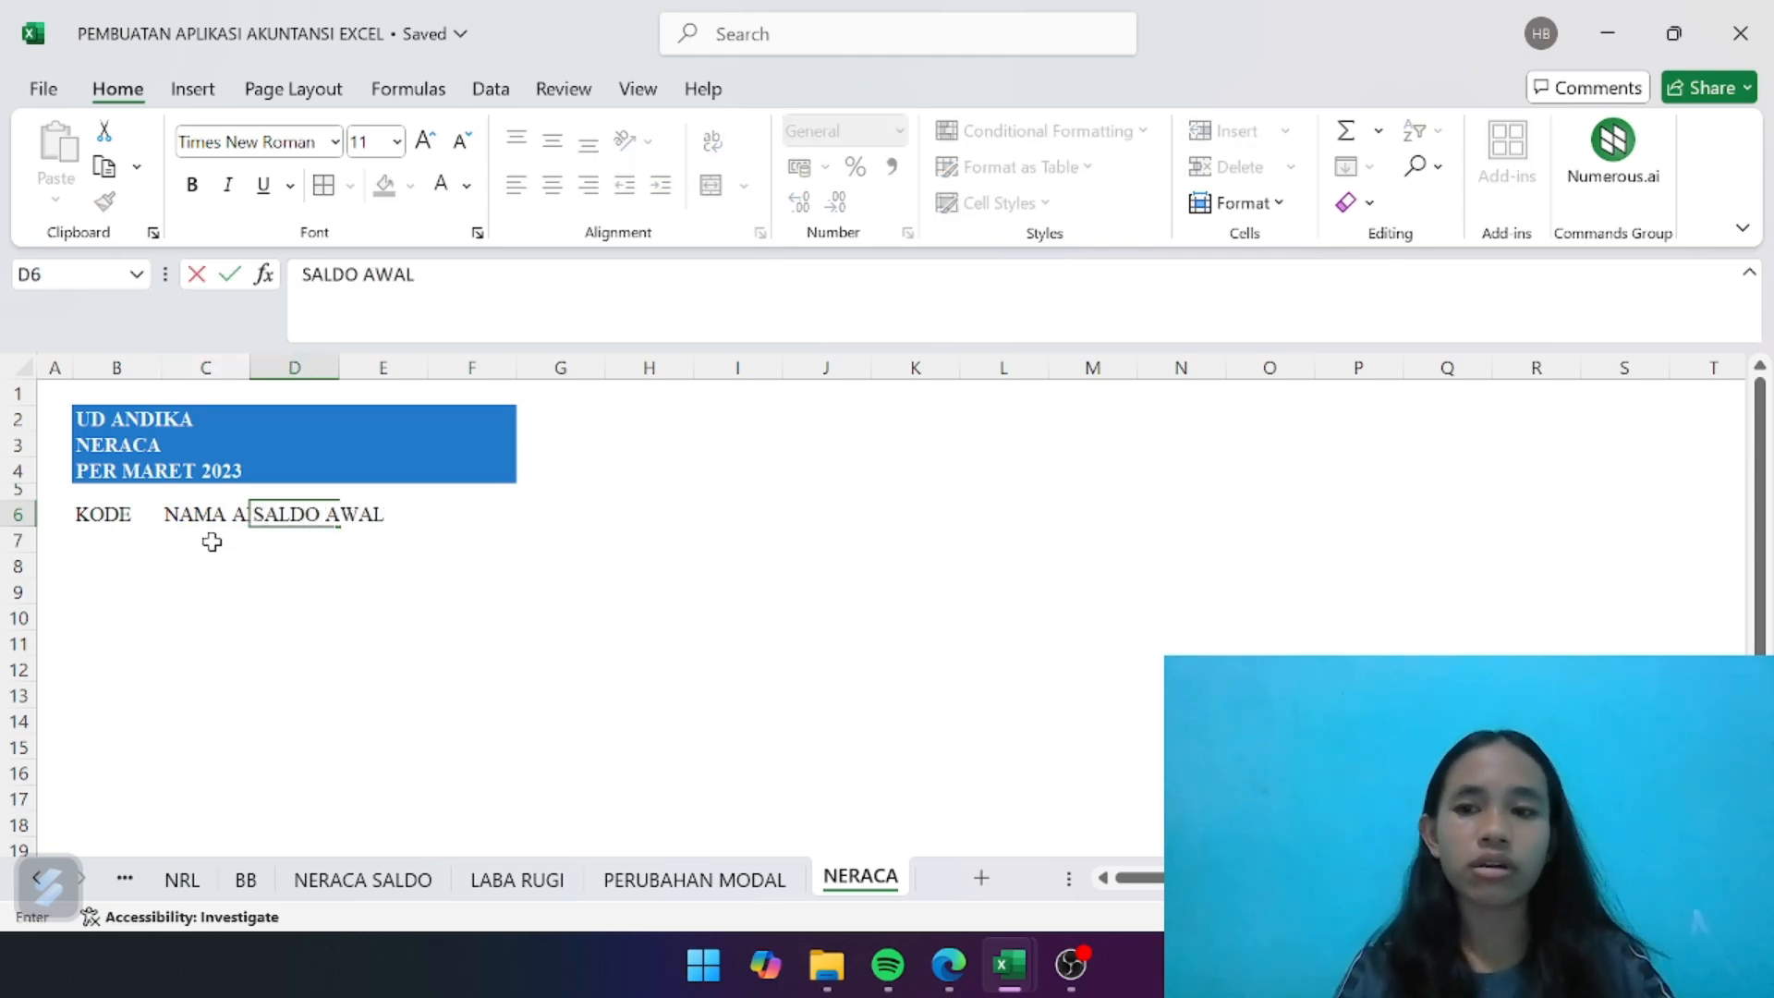
{"action": "key", "text": "Tab"}
{"action": "type", "text": "PERIODE"}
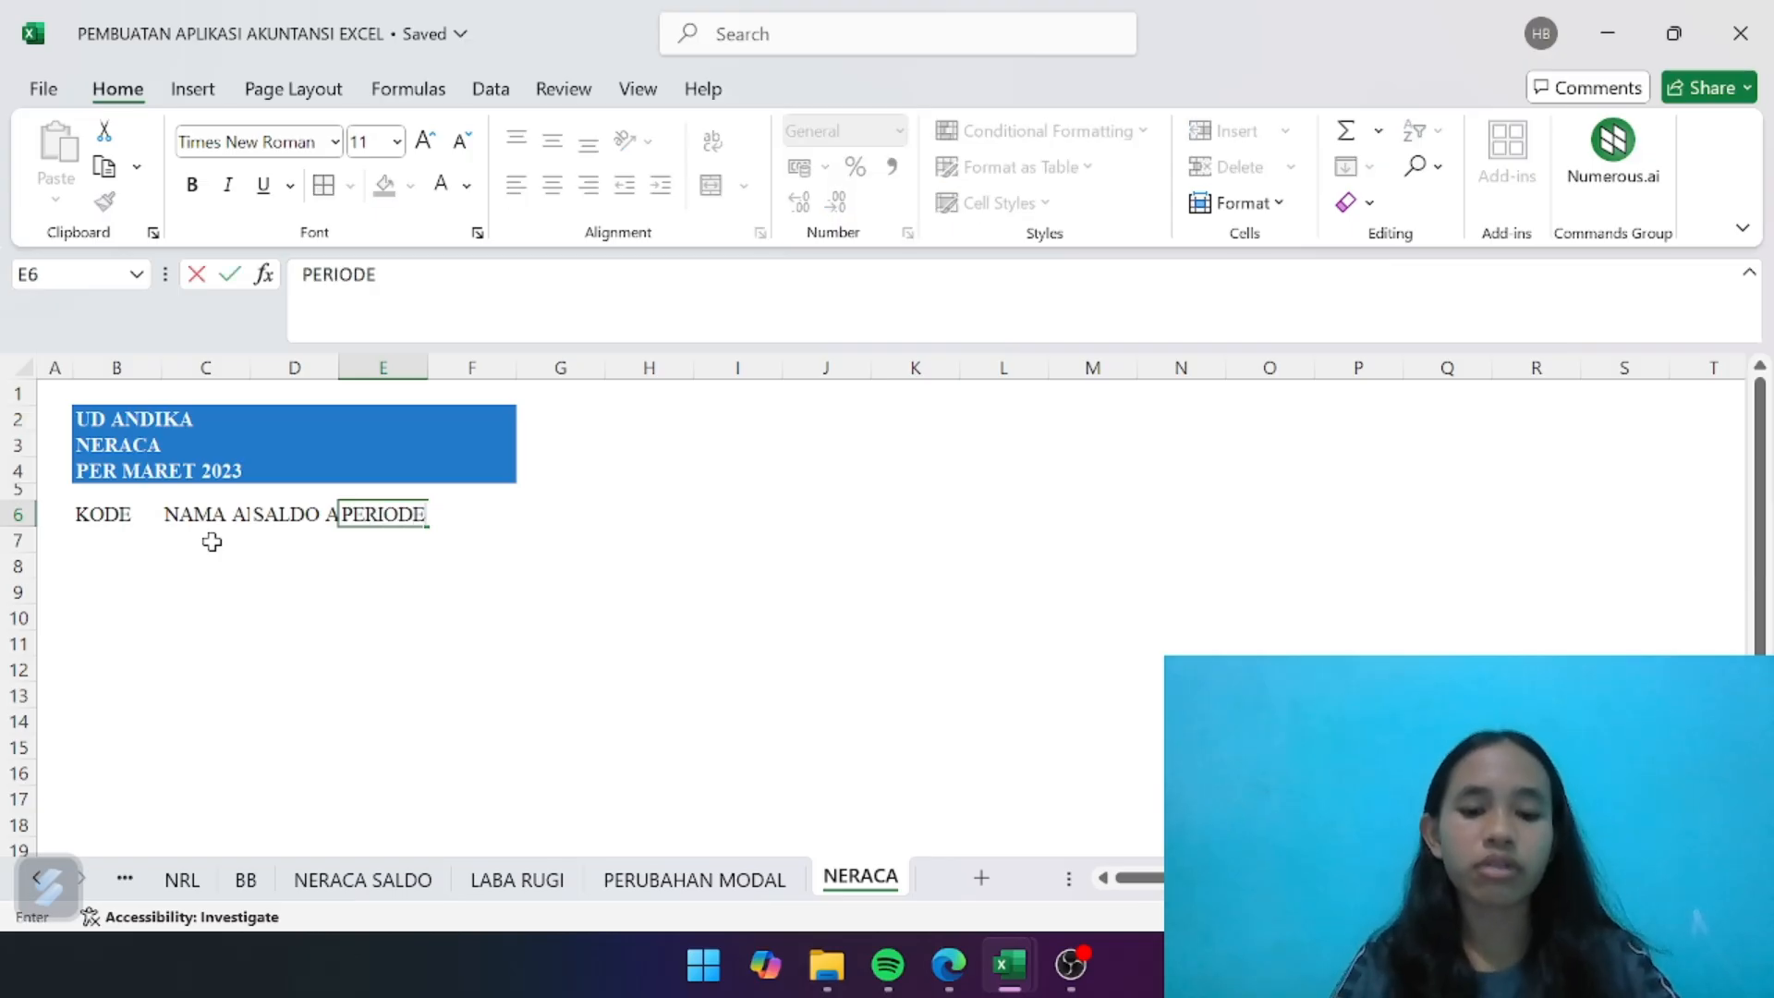
{"action": "type", "text": " BERJALAN"}
{"action": "key", "text": "Tab"}
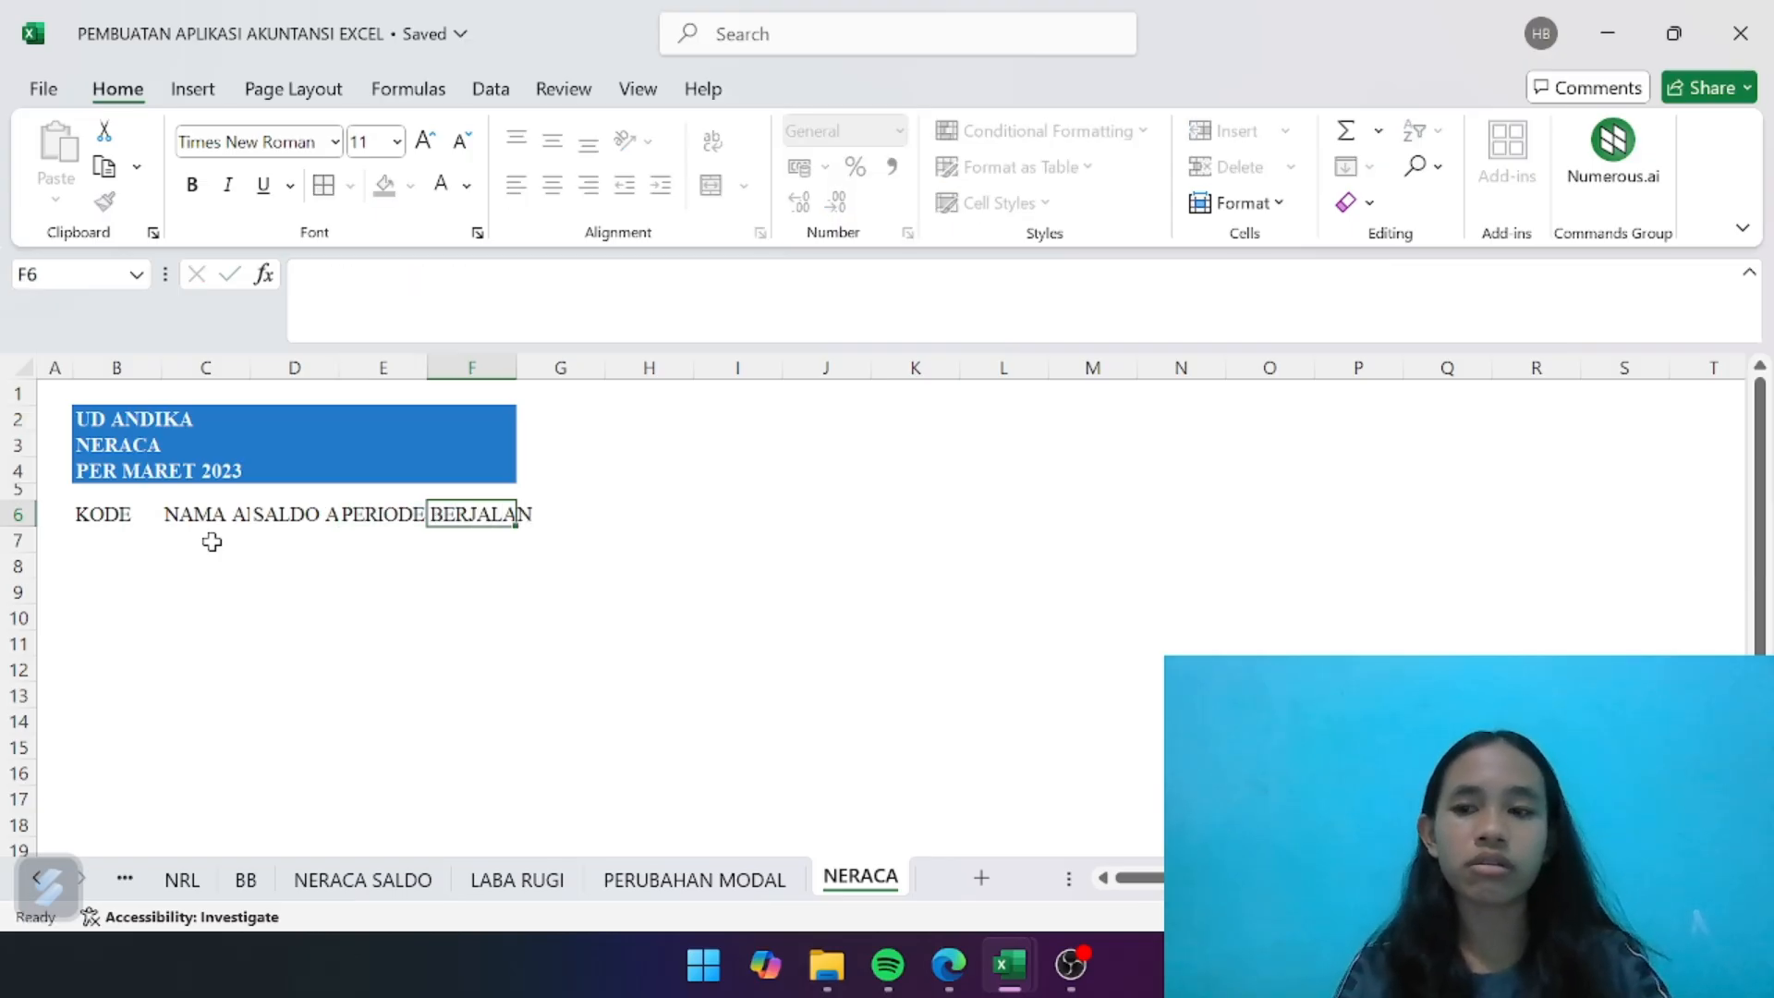
{"action": "type", "text": "SALDO AKHIR"}
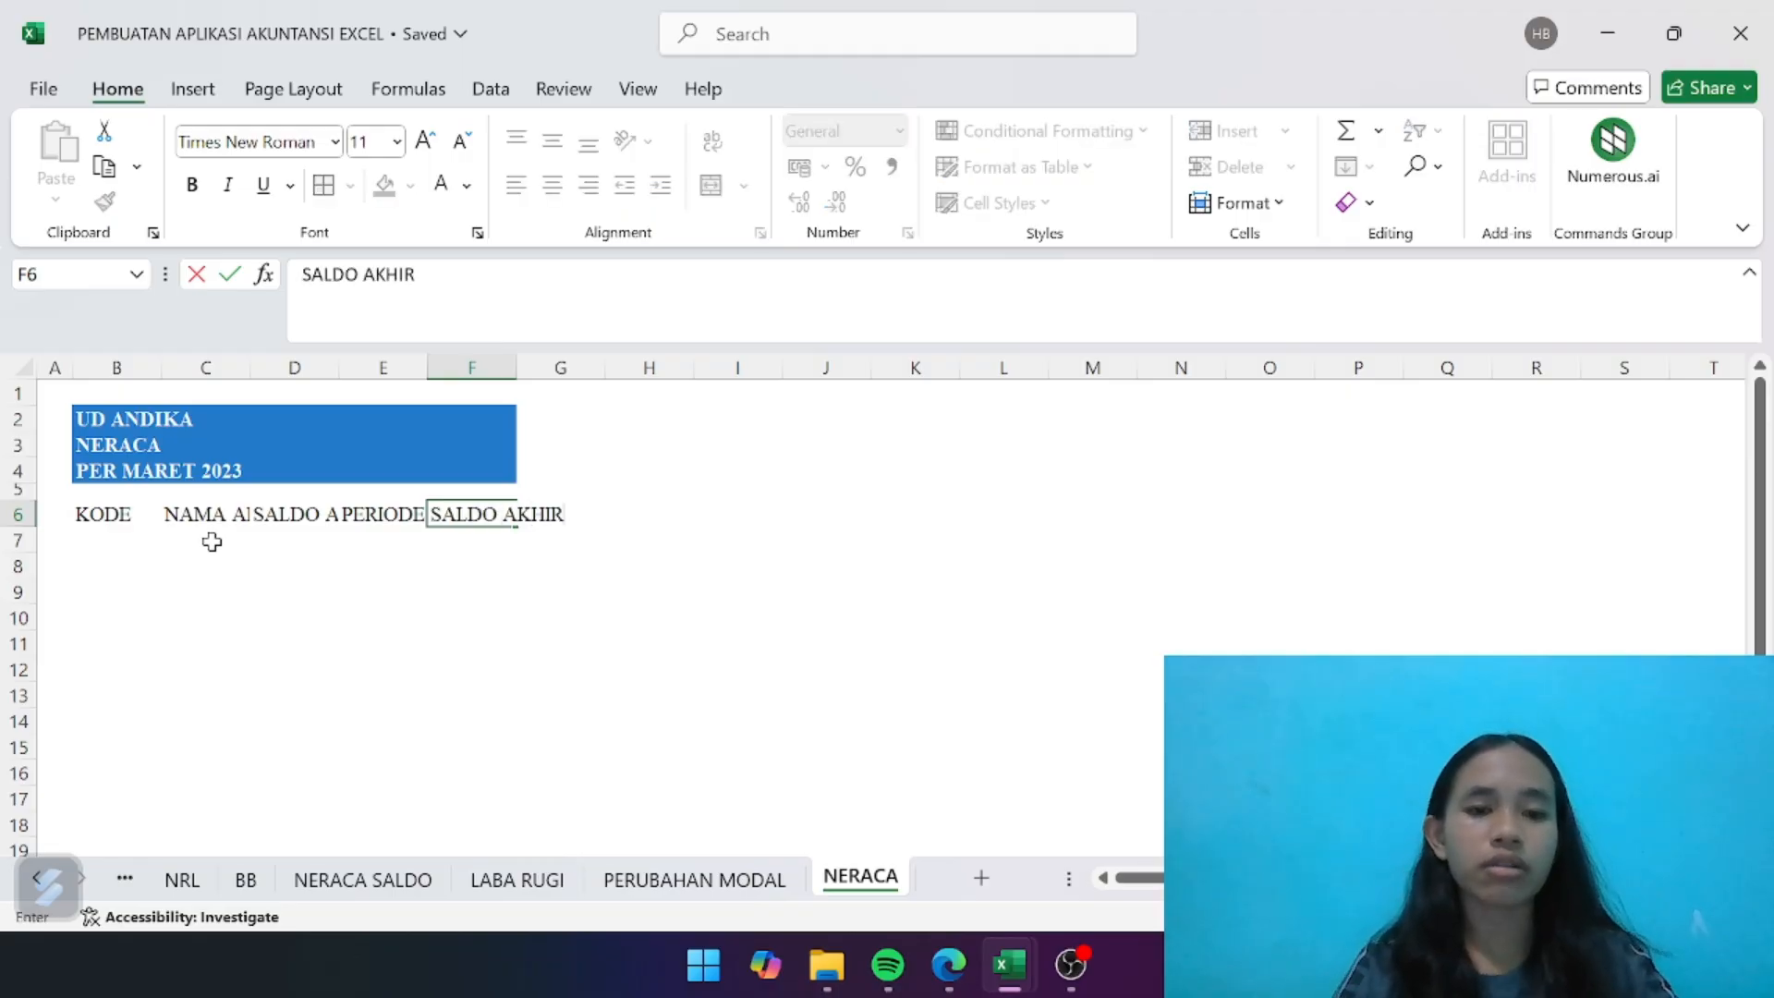
{"action": "key", "text": "Return"}
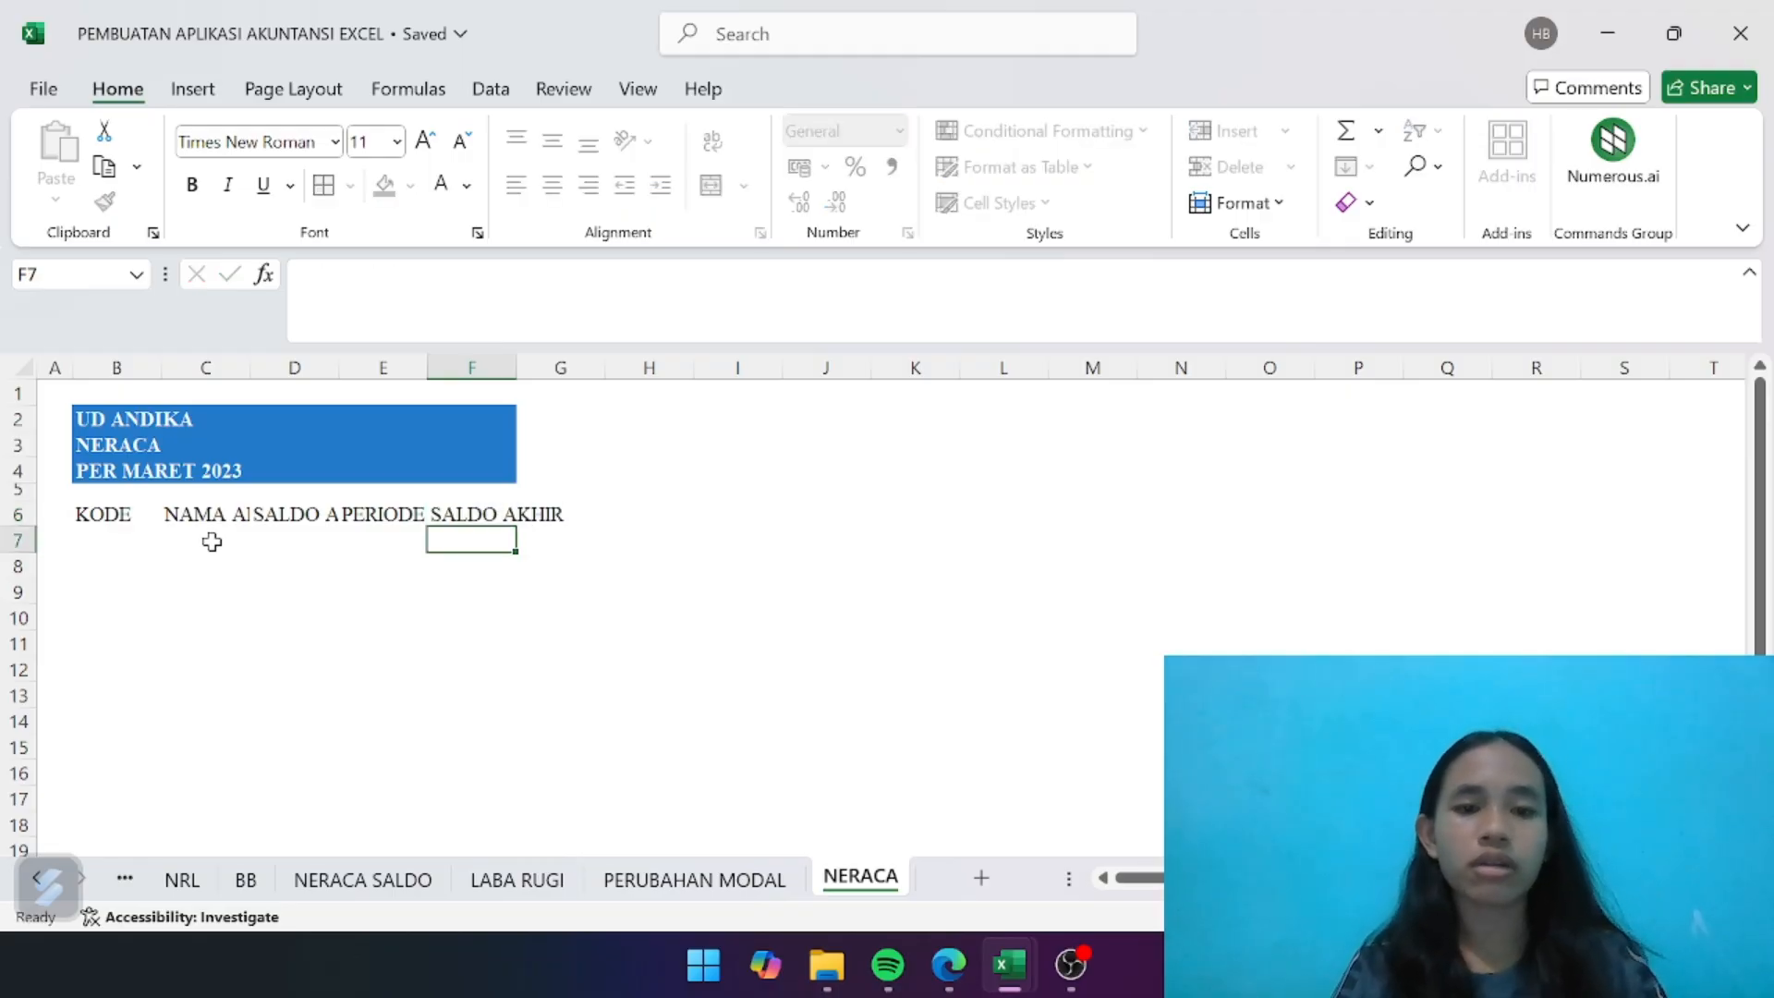
- Widen columns B to F so that each header in row 6 fits inside its cell
{"action": "left_click_drag", "start_coordinate": [342, 372], "coordinate": [804, 370]}
{"action": "left_click_drag", "start_coordinate": [252, 366], "coordinate": [343, 367]}
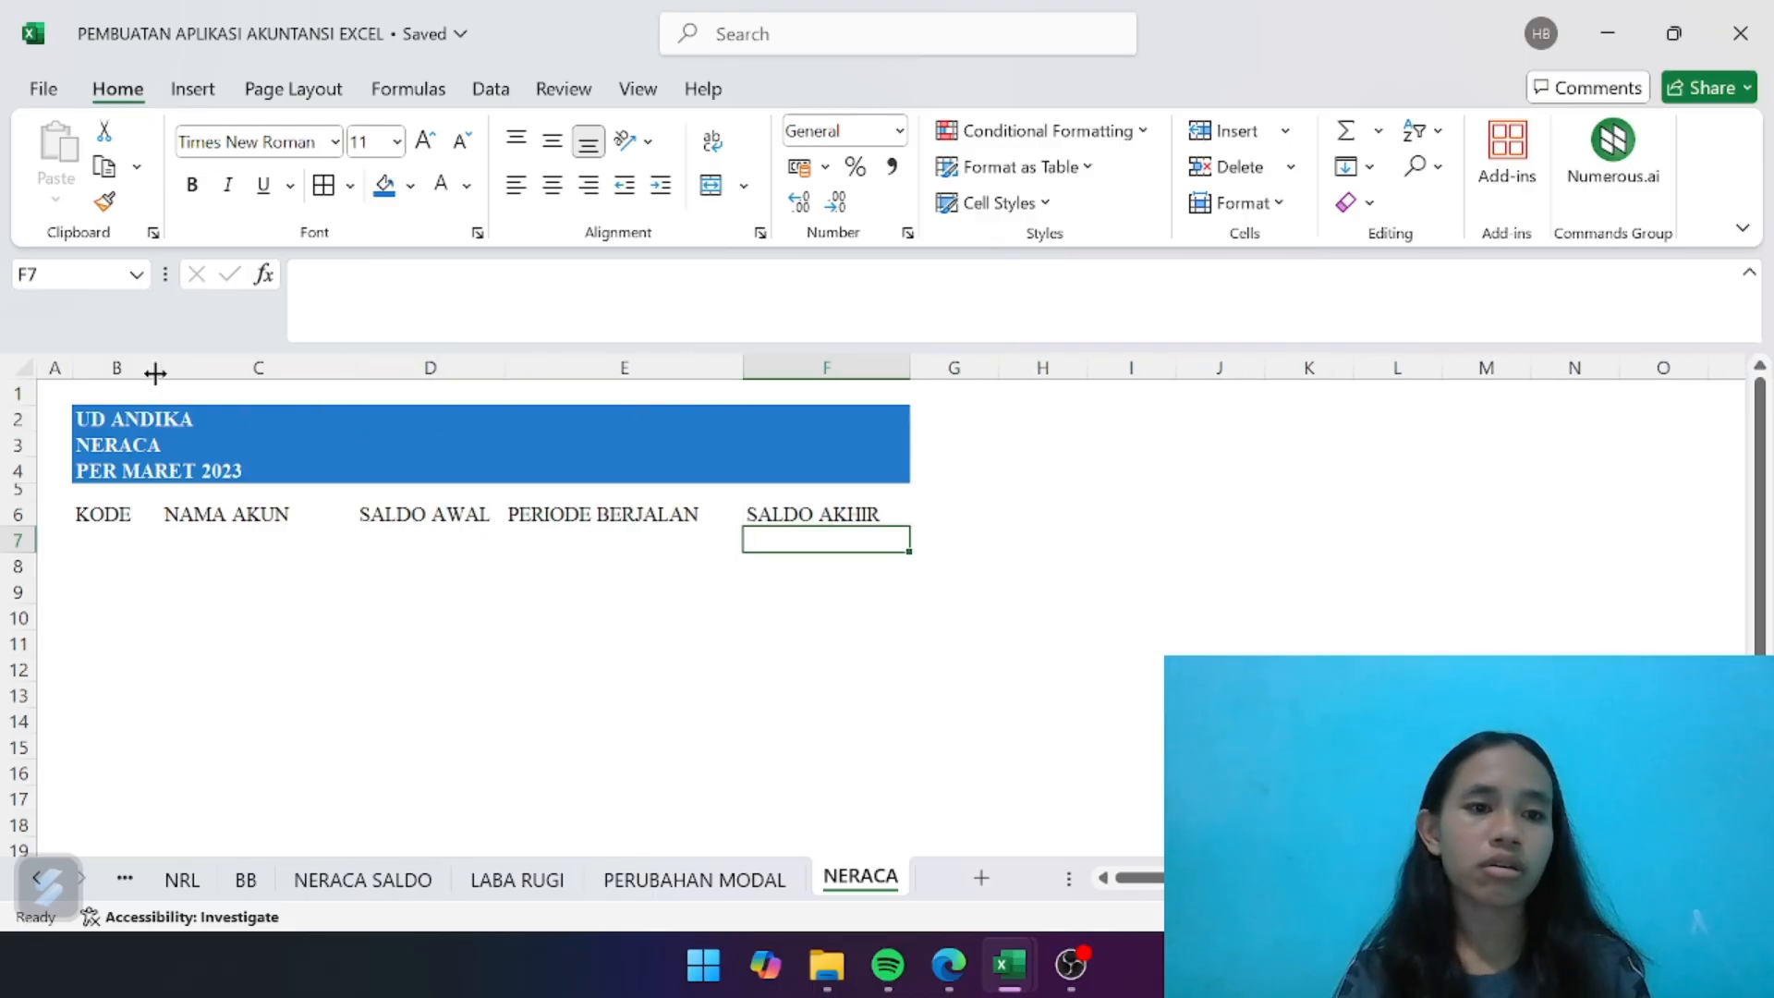
{"action": "left_click_drag", "start_coordinate": [155, 373], "coordinate": [177, 370]}
- Center the headers in B6:F6 and format them with bold white text on the same medium blue fill as the title block
{"action": "left_click_drag", "start_coordinate": [139, 513], "coordinate": [813, 510]}
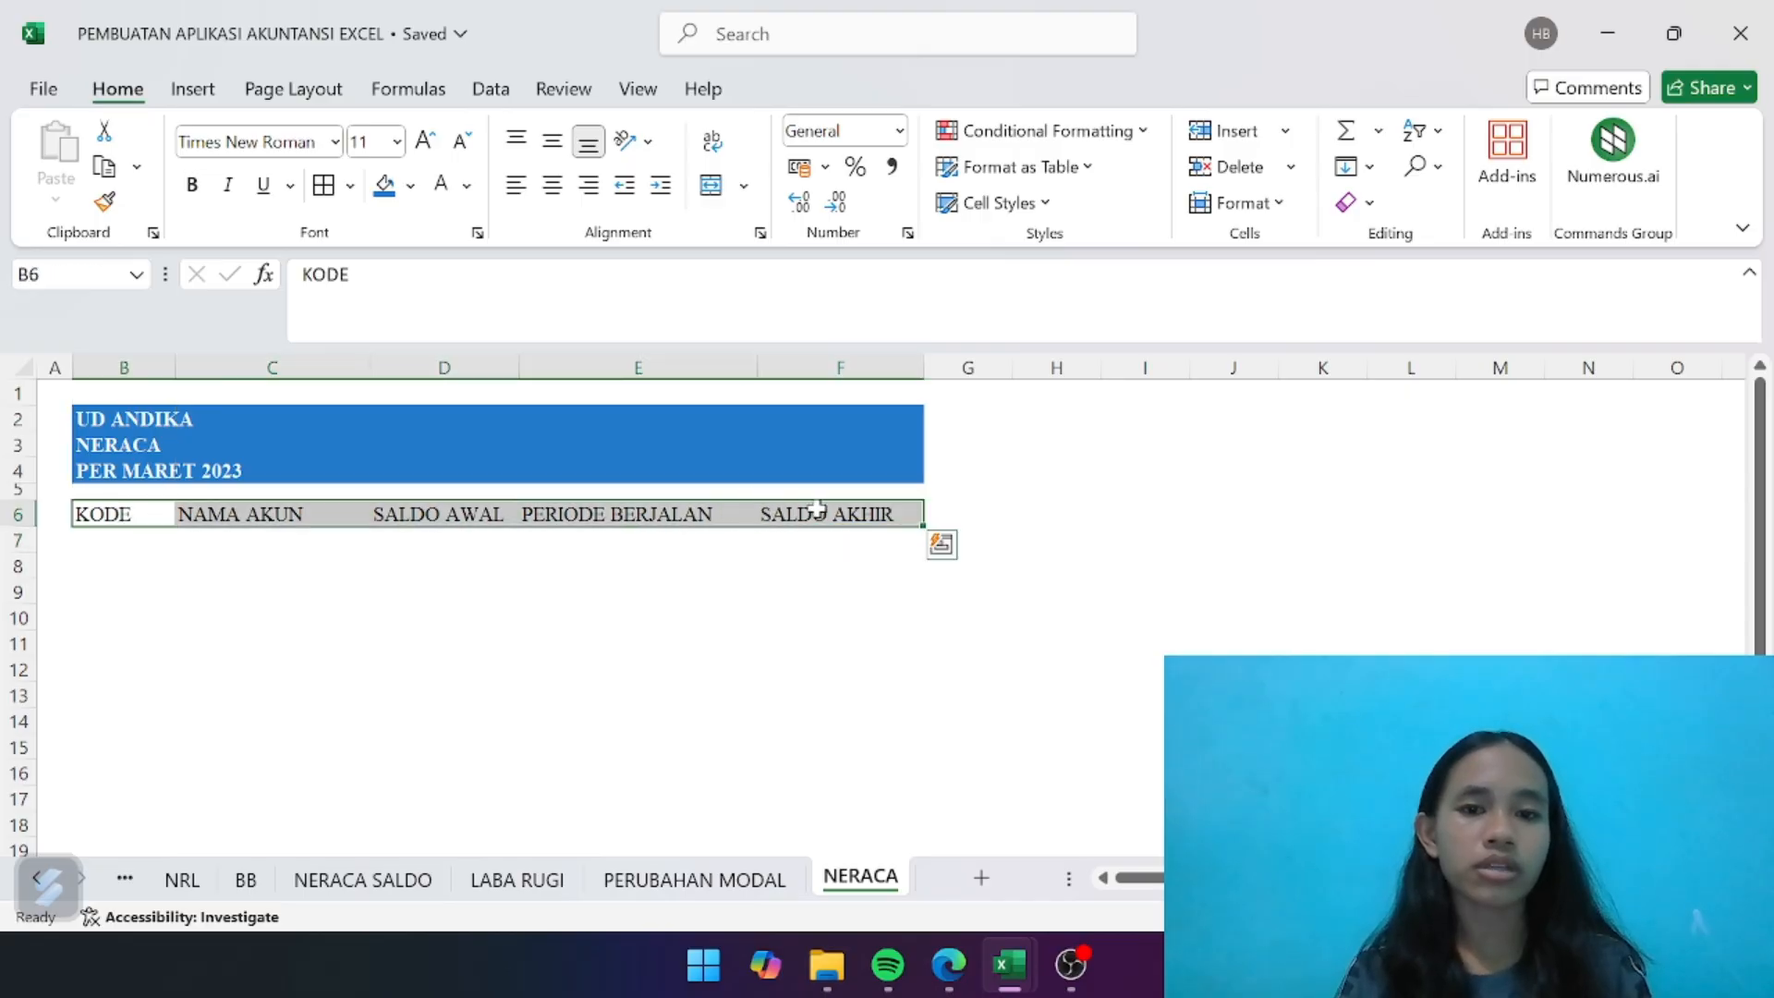
{"action": "left_click", "coordinate": [552, 184]}
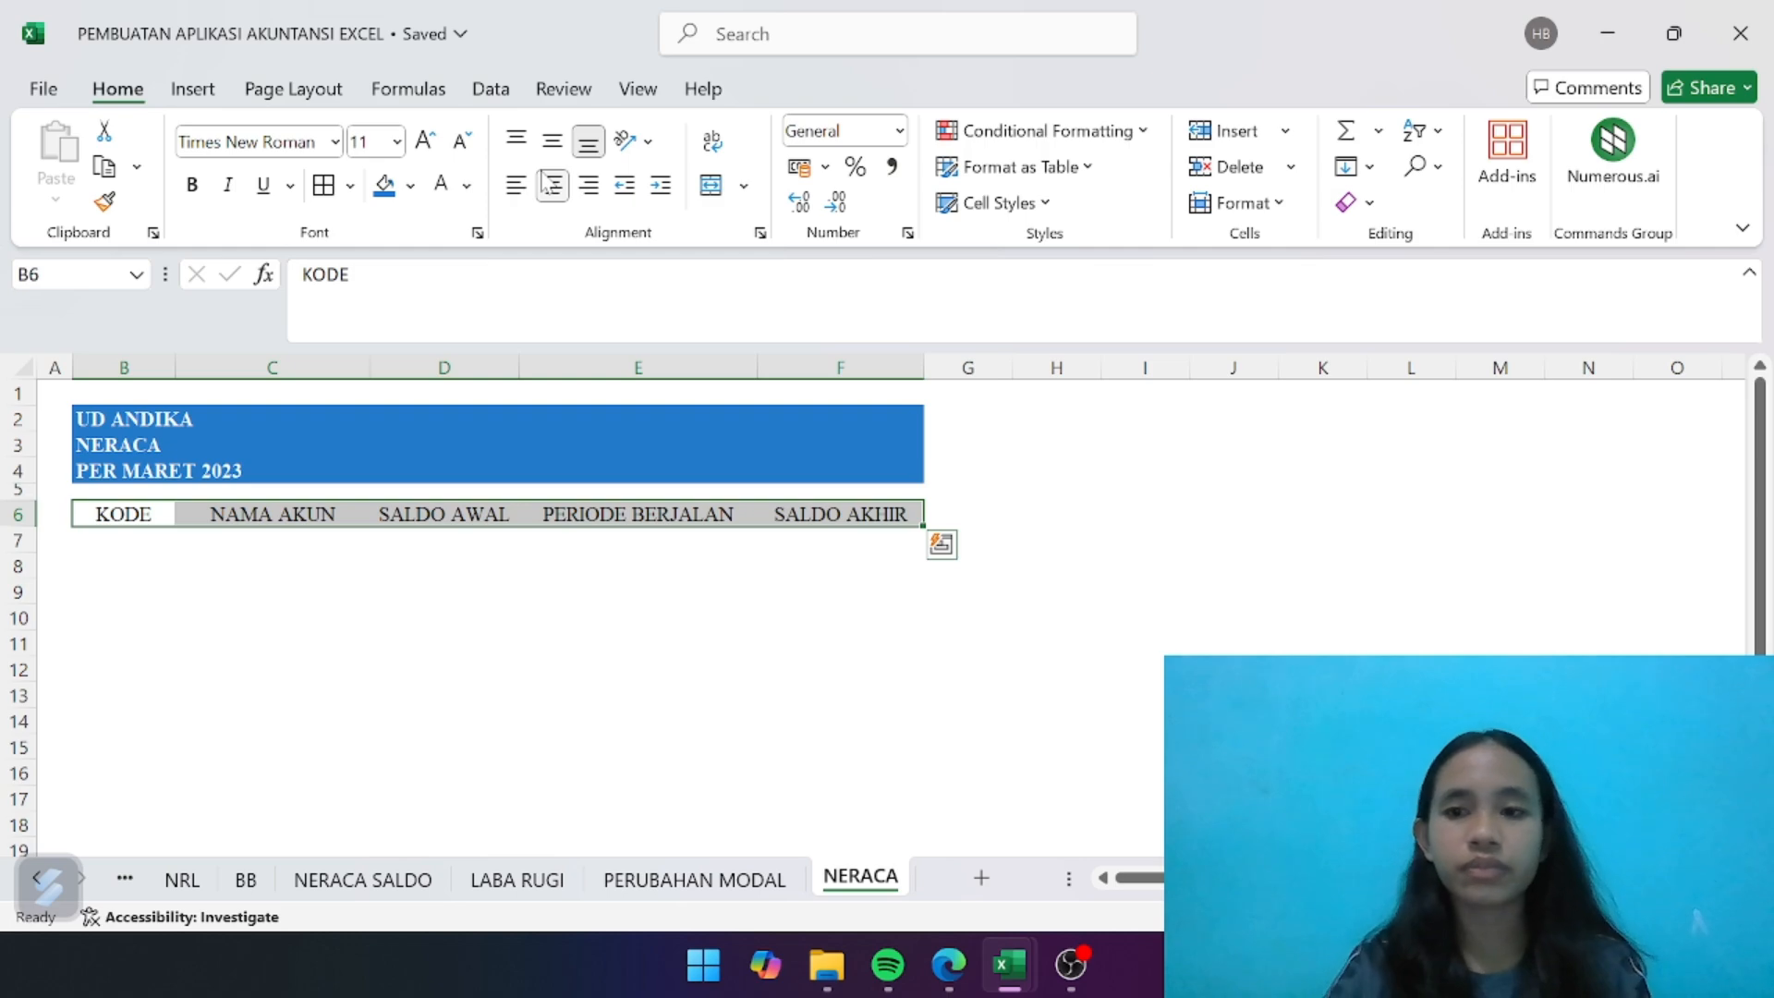
{"action": "left_click", "coordinate": [363, 584]}
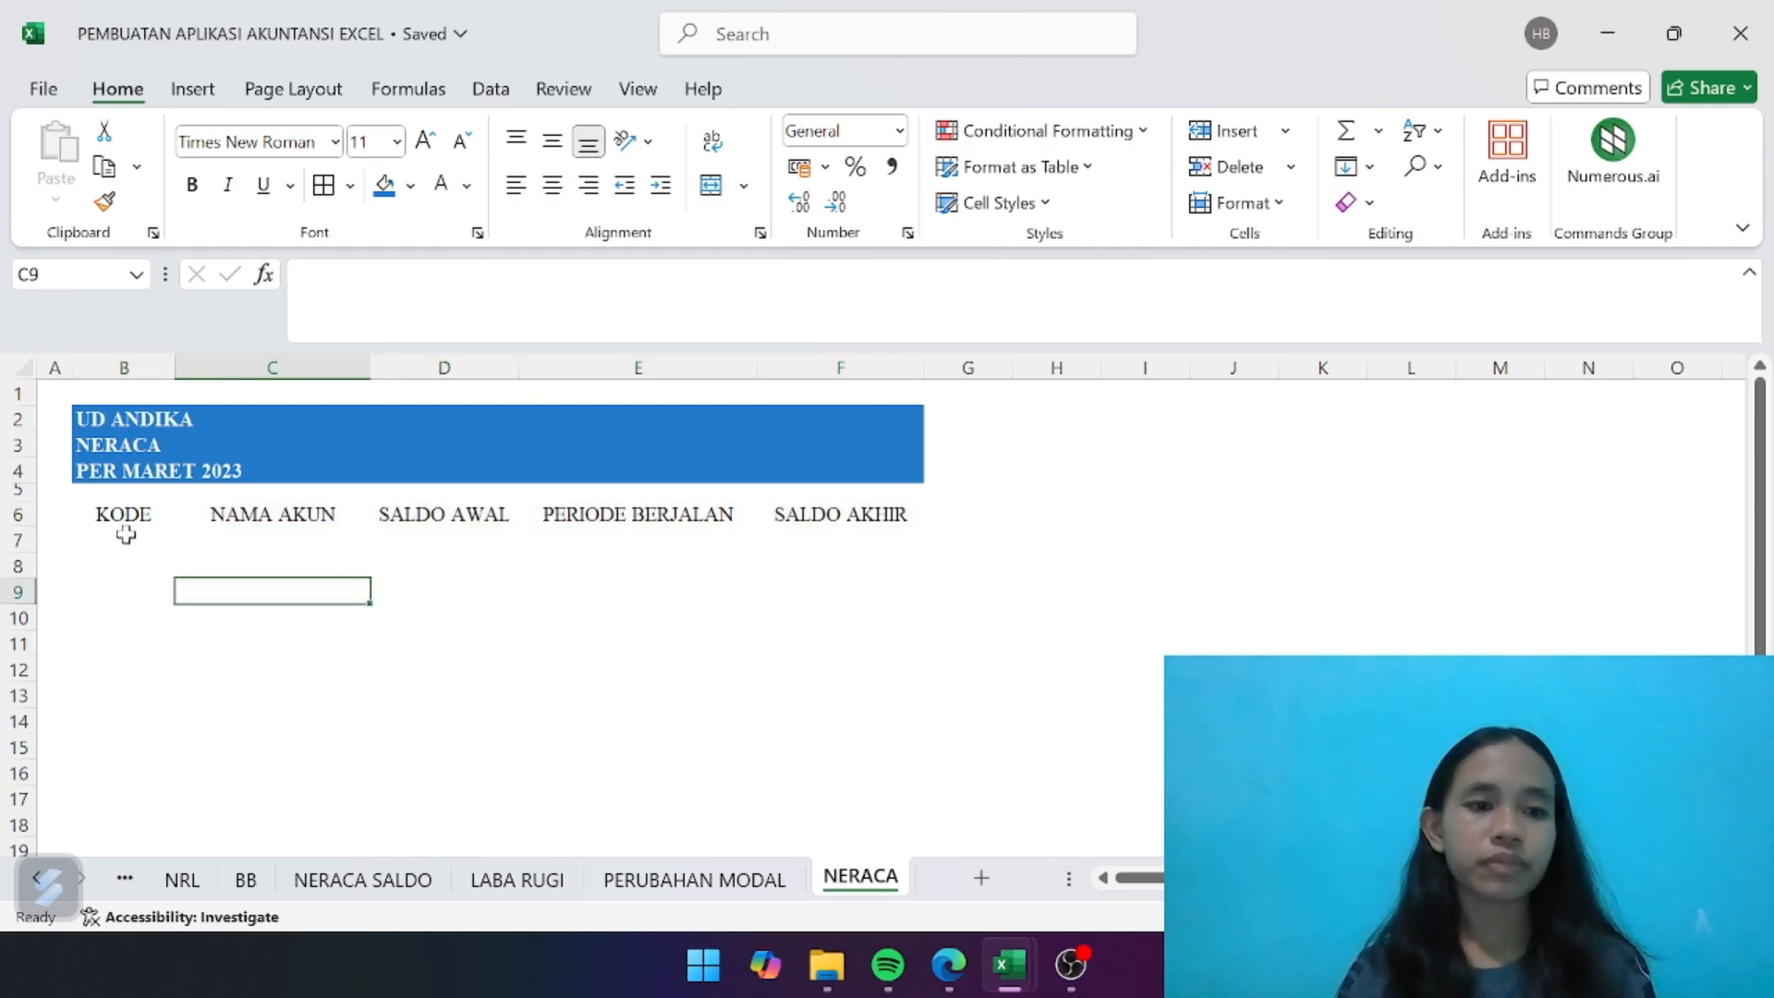
{"action": "left_click_drag", "start_coordinate": [123, 514], "coordinate": [852, 514]}
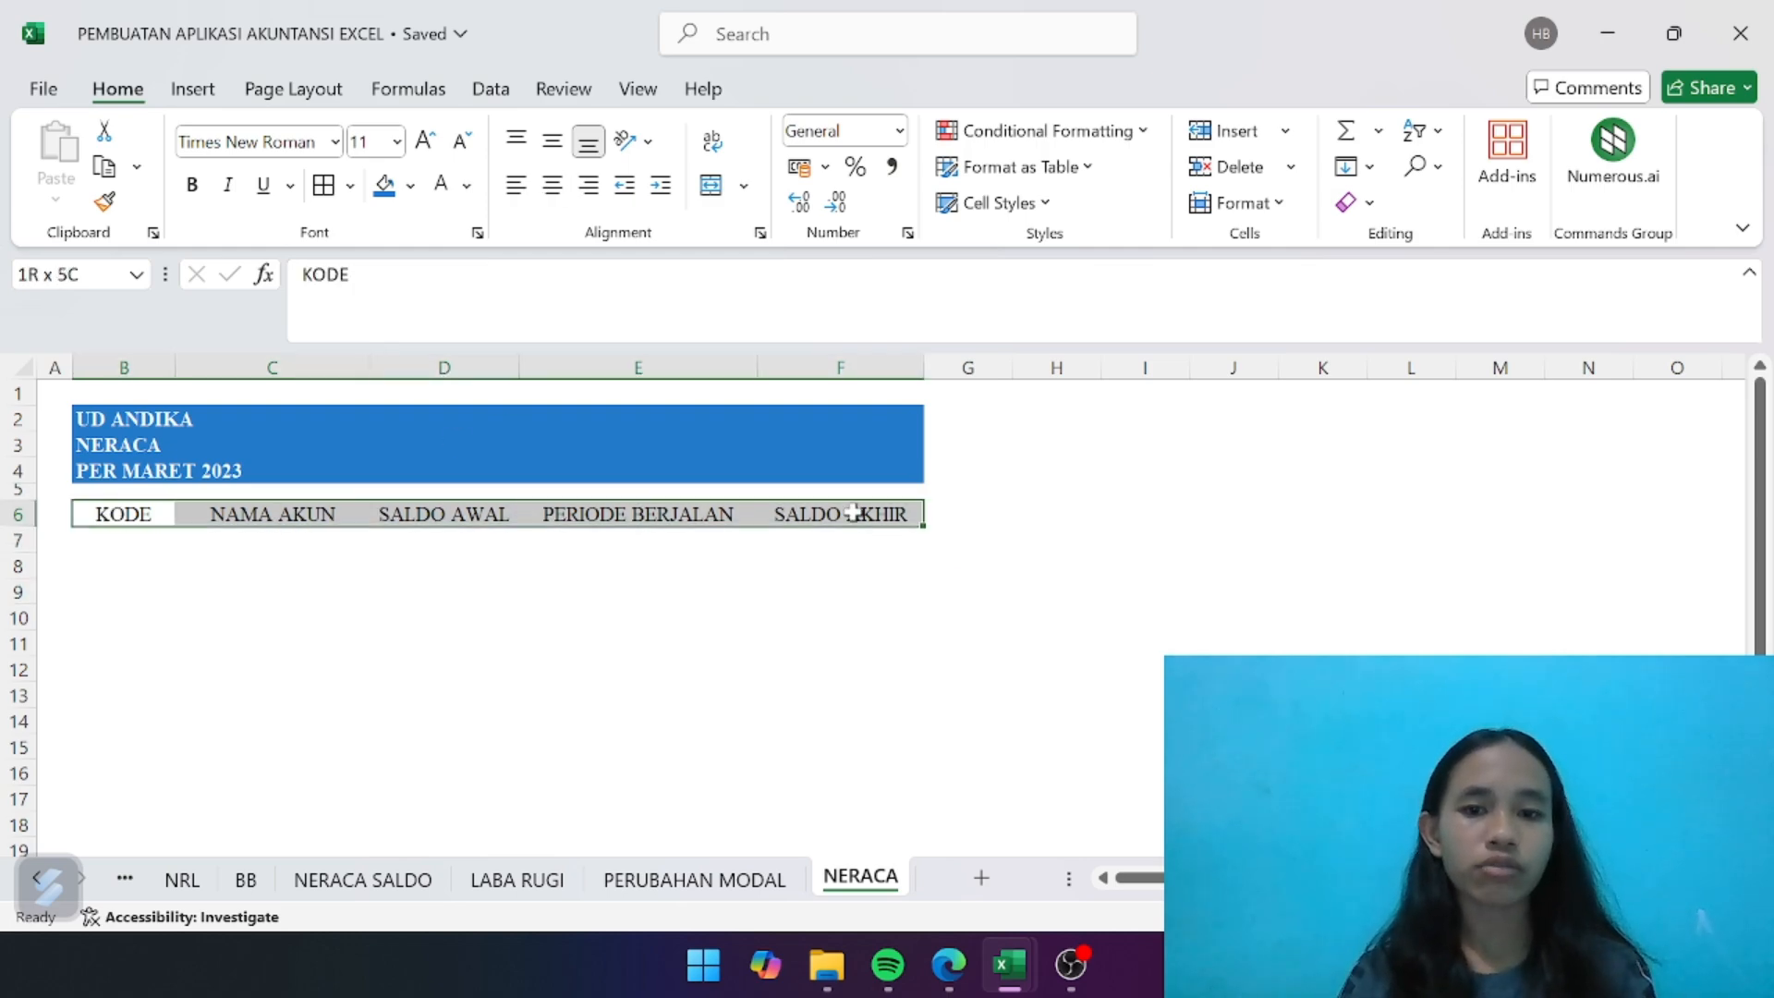
{"action": "left_click", "coordinate": [192, 185]}
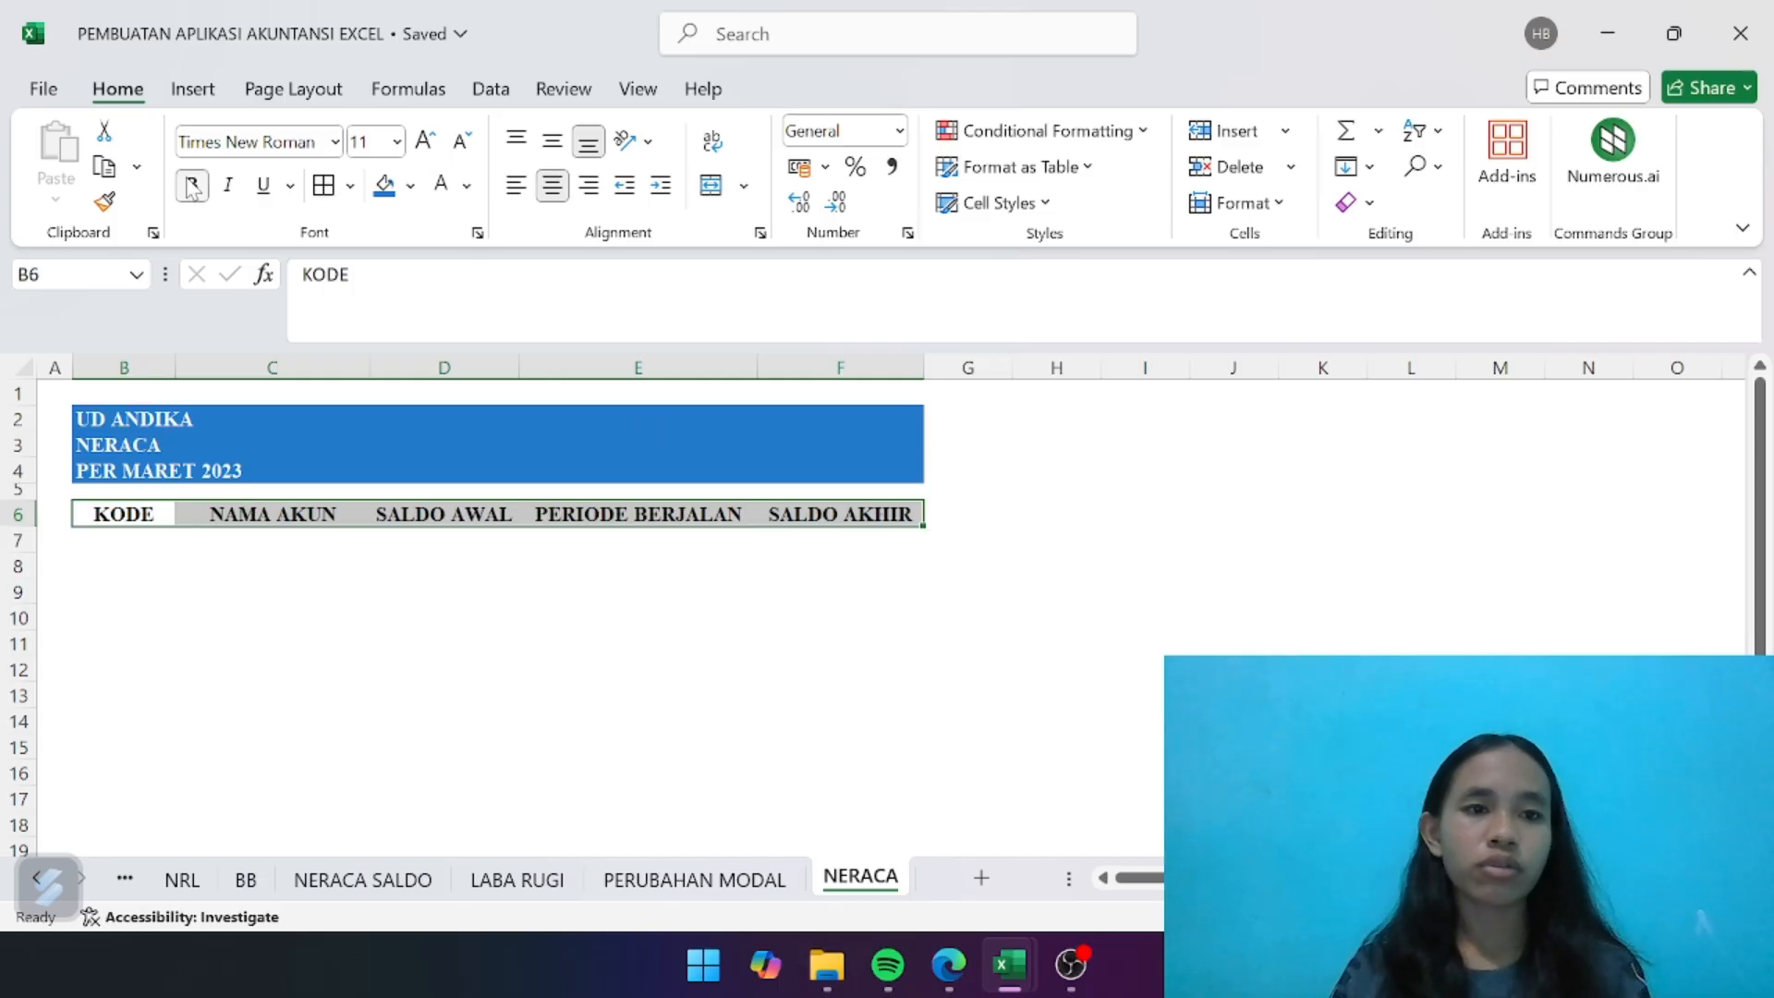
{"action": "left_click", "coordinate": [384, 185]}
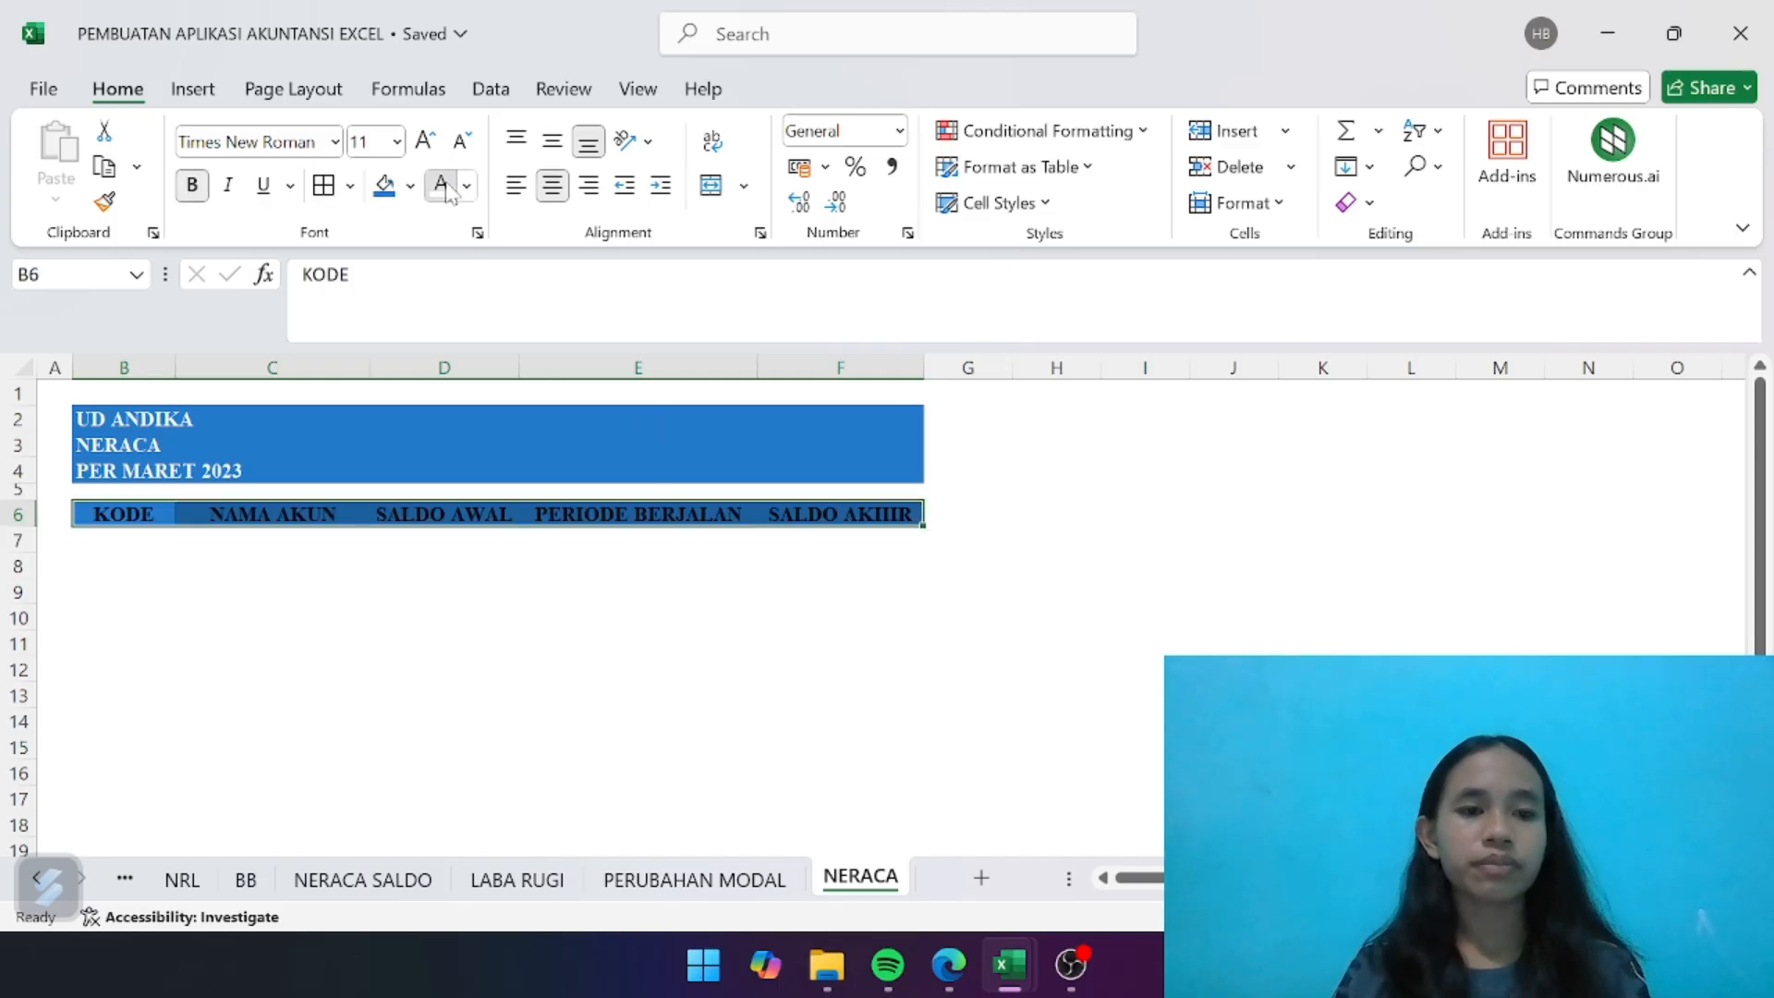
{"action": "left_click", "coordinate": [441, 184]}
{"action": "left_click", "coordinate": [201, 696]}
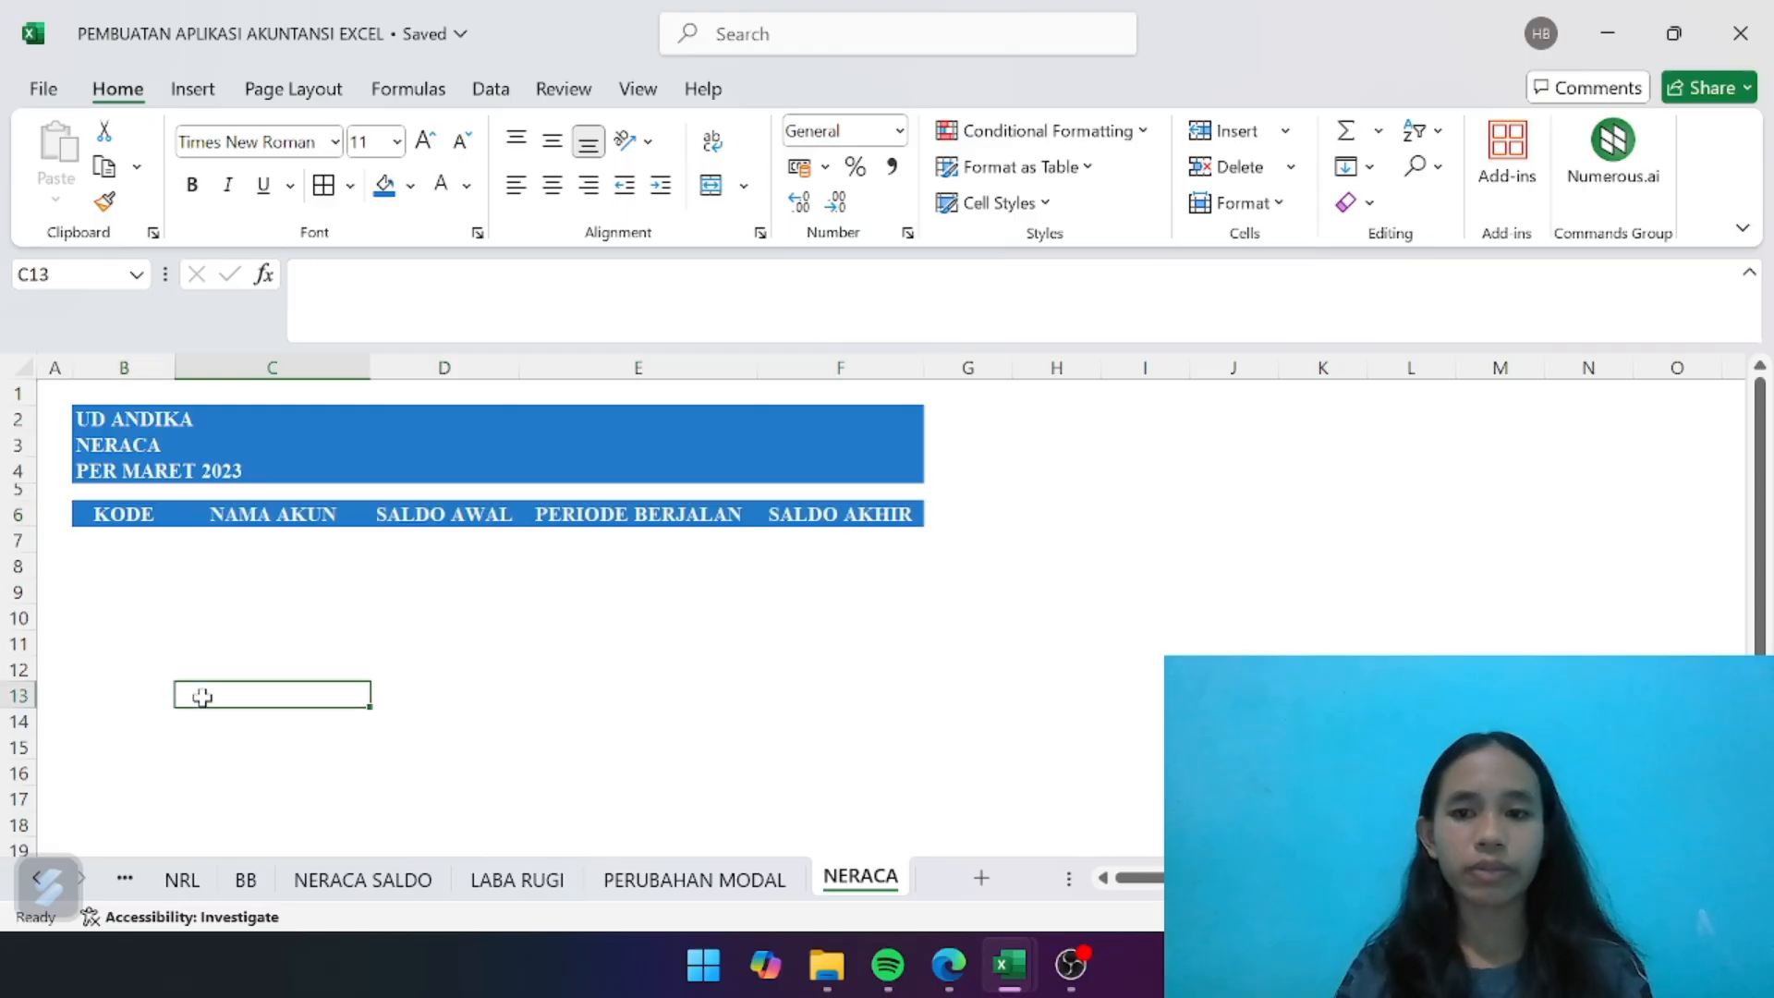
- Enter the section heading ASET in bold in B7 and the subheading ASET LANCAR in B8
{"action": "left_click", "coordinate": [127, 546]}
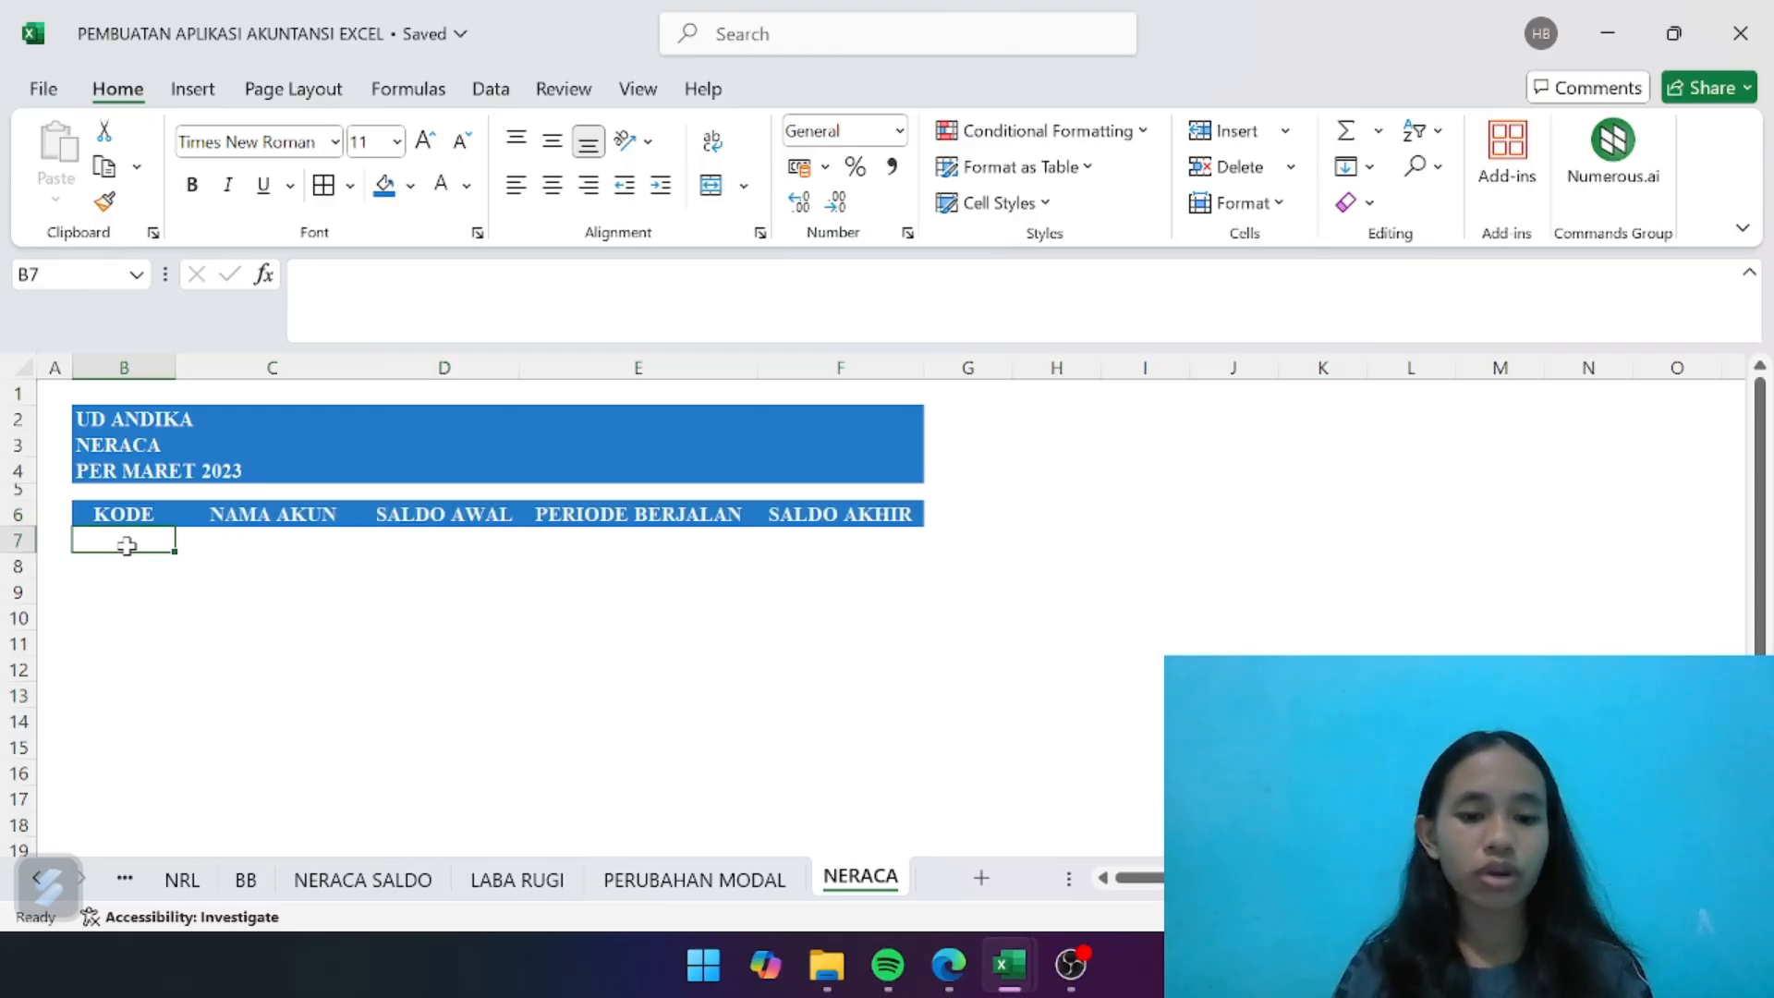
{"action": "key", "text": "ctrl+b"}
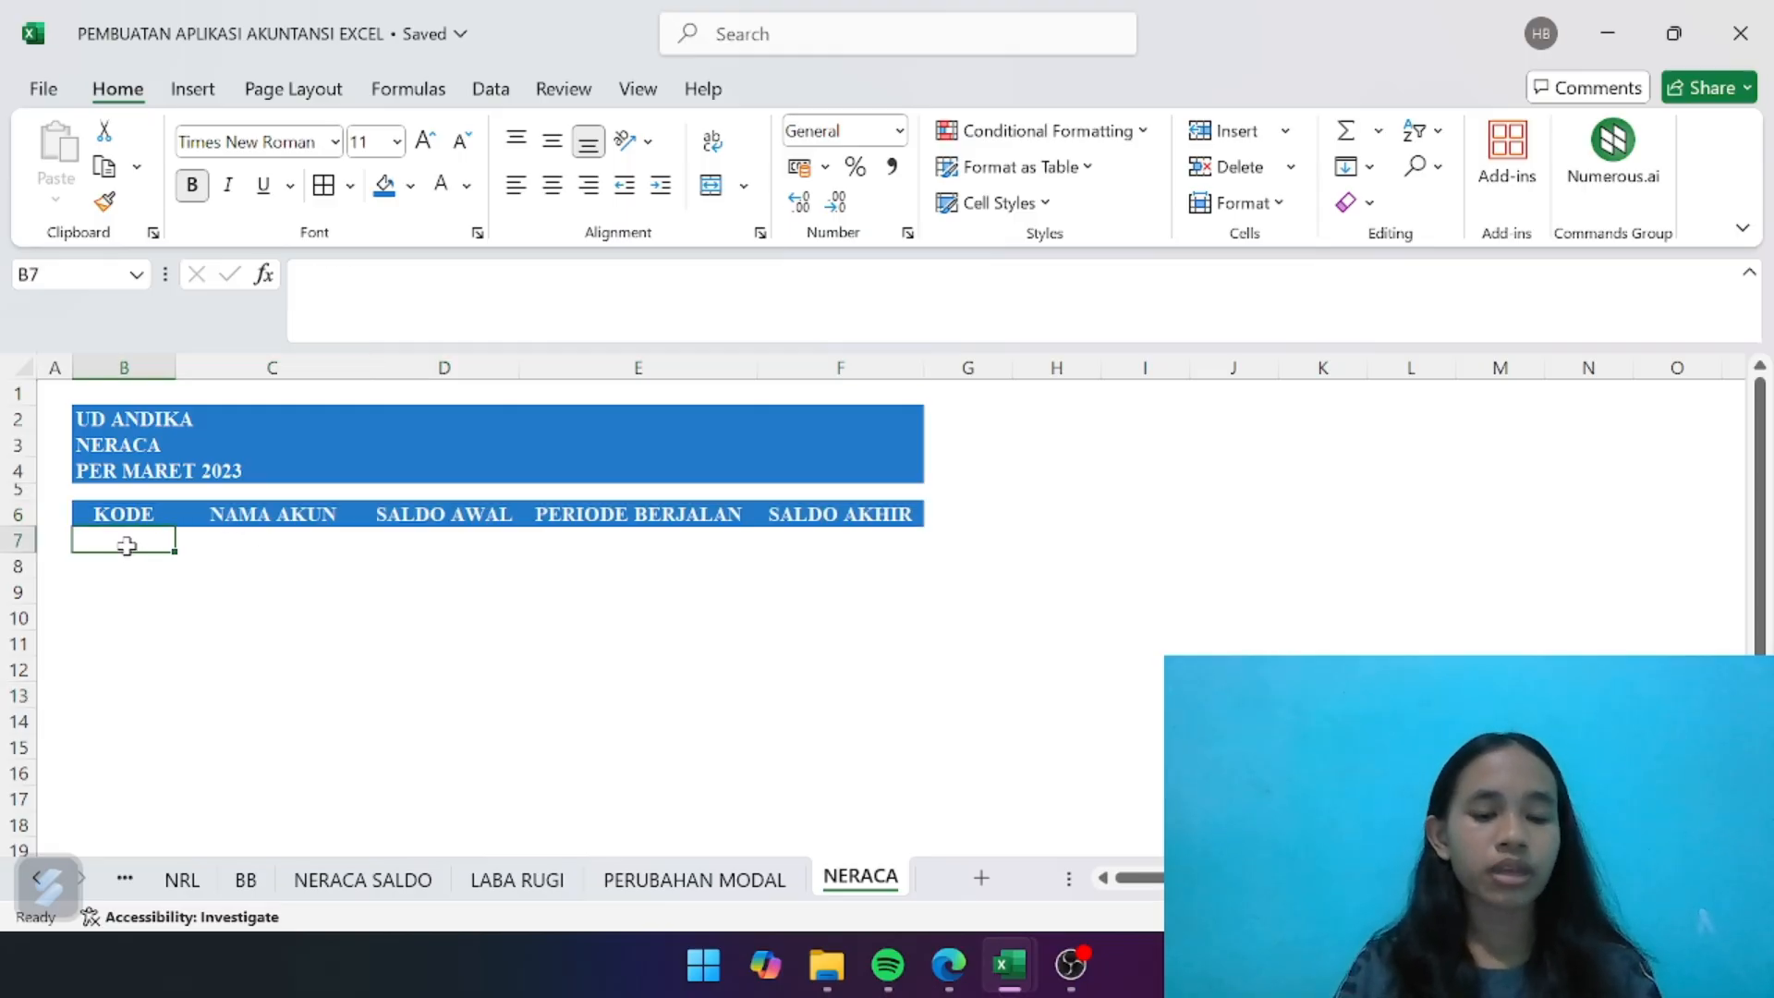
{"action": "type", "text": "ASET"}
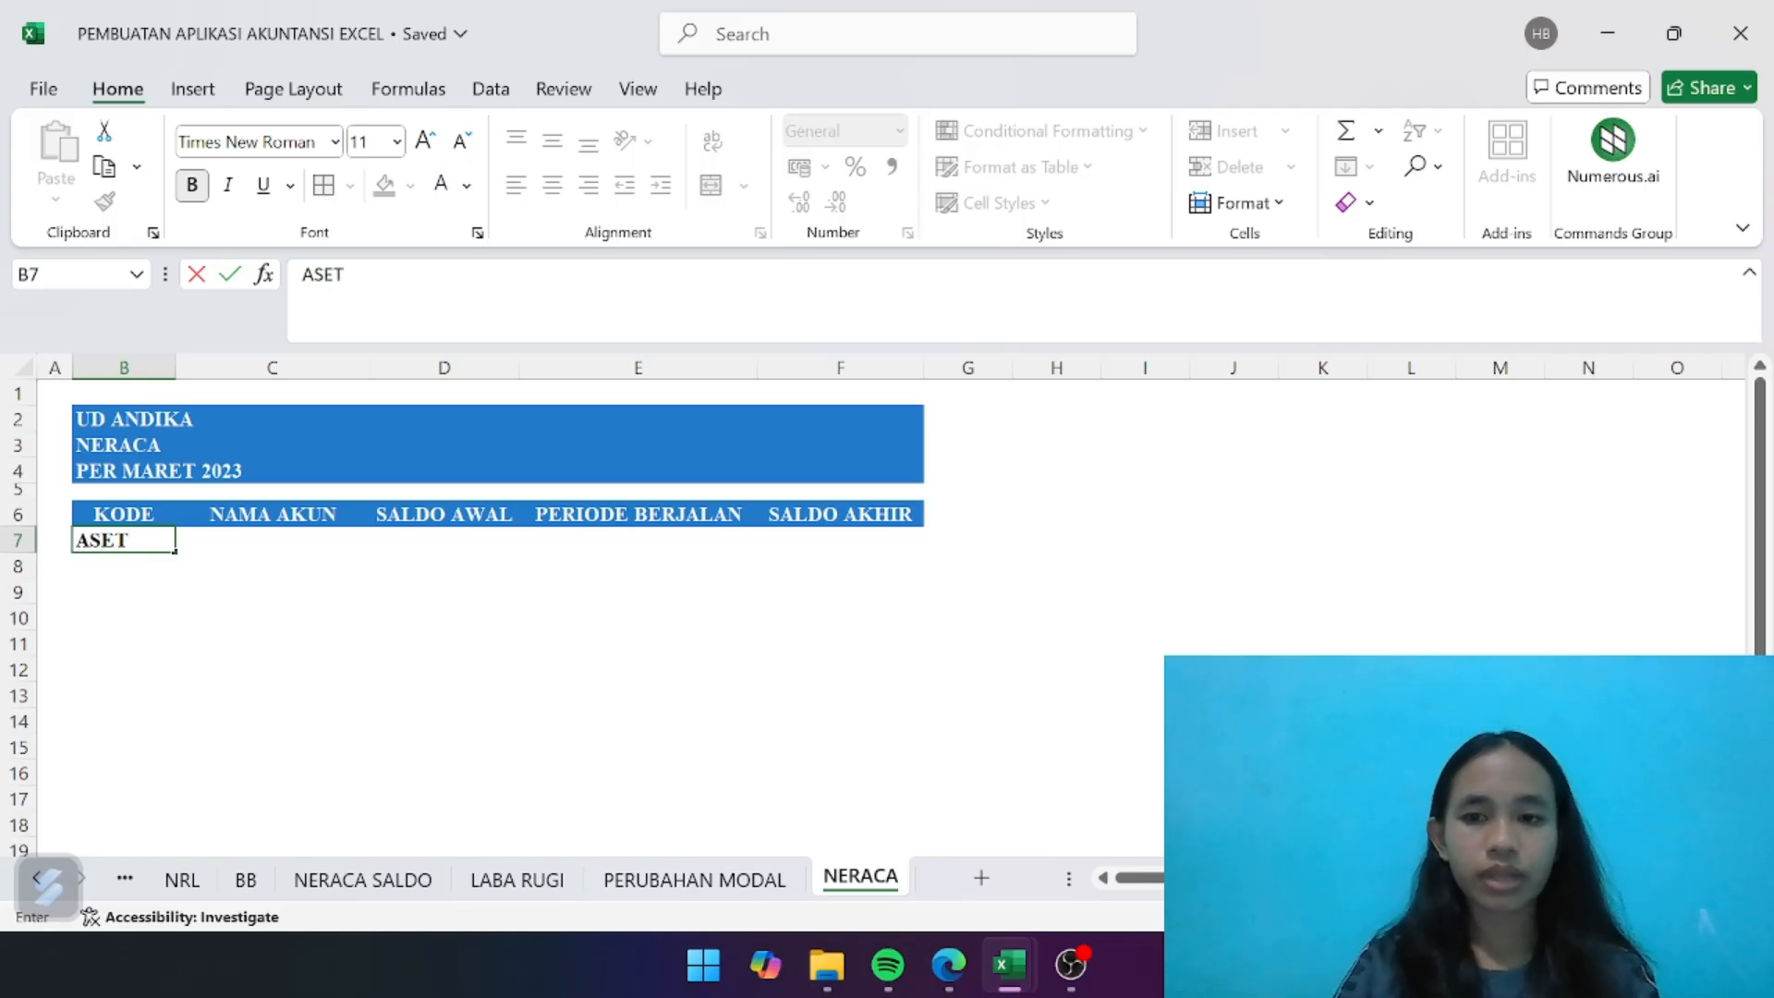
{"action": "key", "text": "Return"}
{"action": "type", "text": "ASET"}
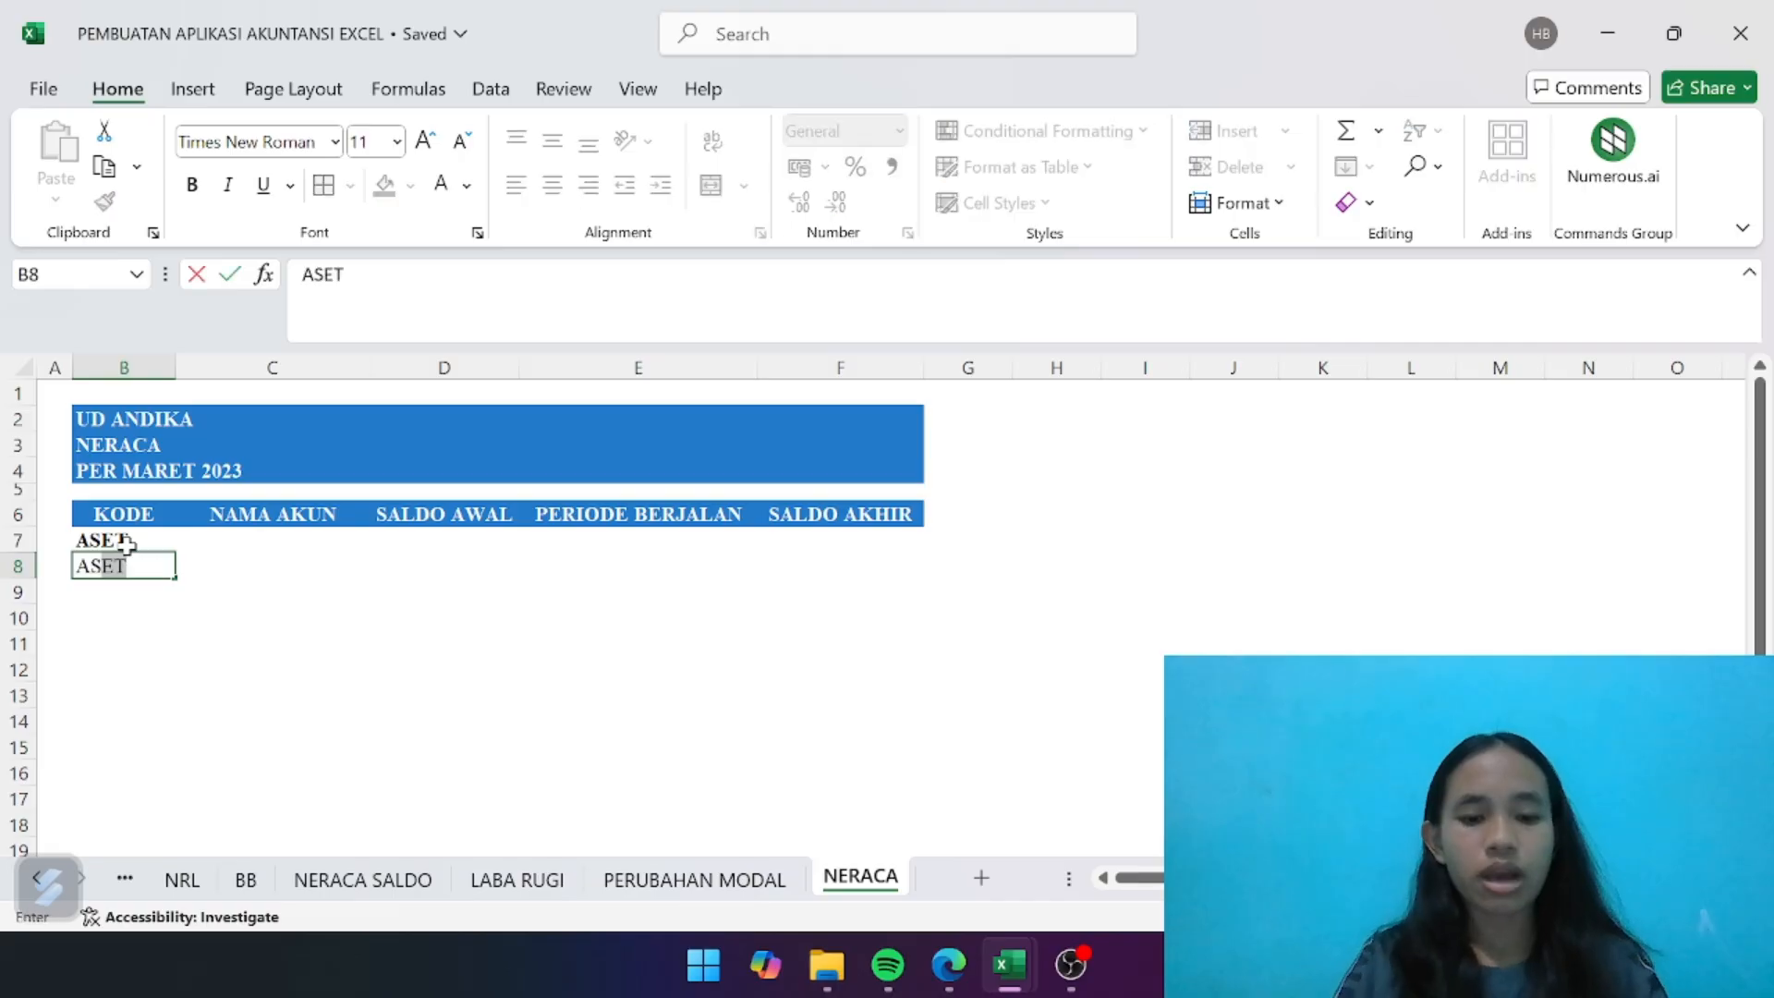
{"action": "type", "text": " LANCAR"}
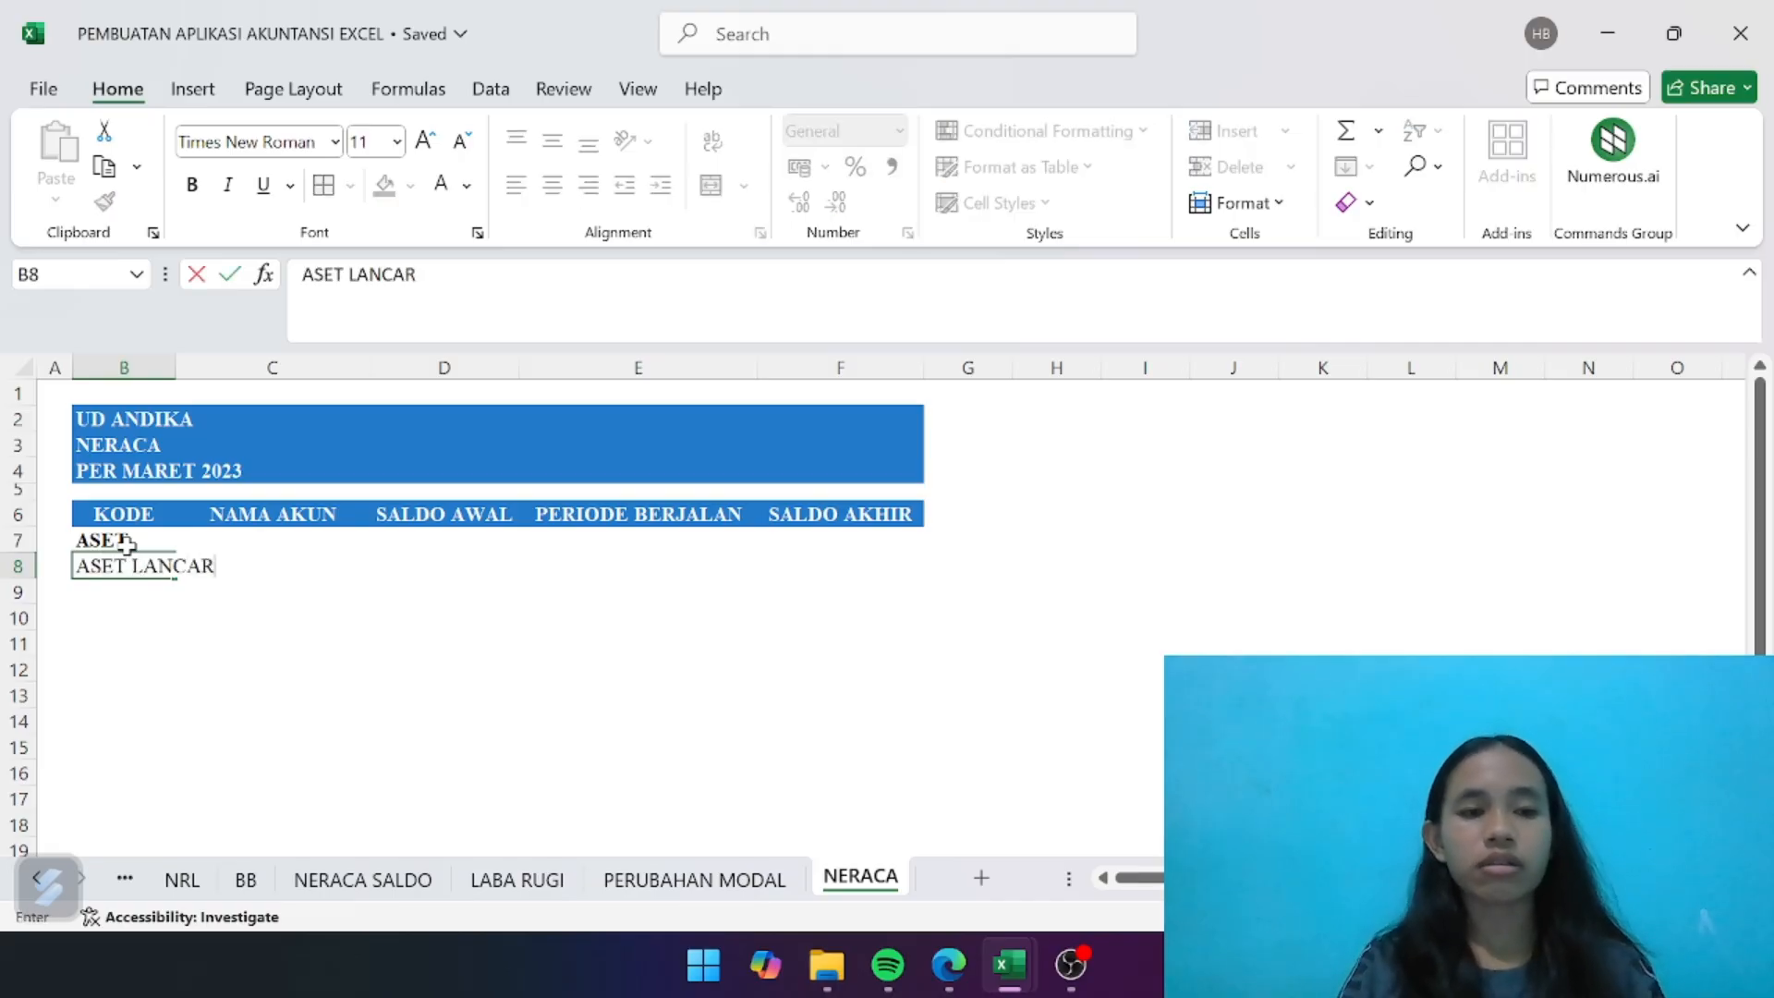
{"action": "key", "text": "Return"}
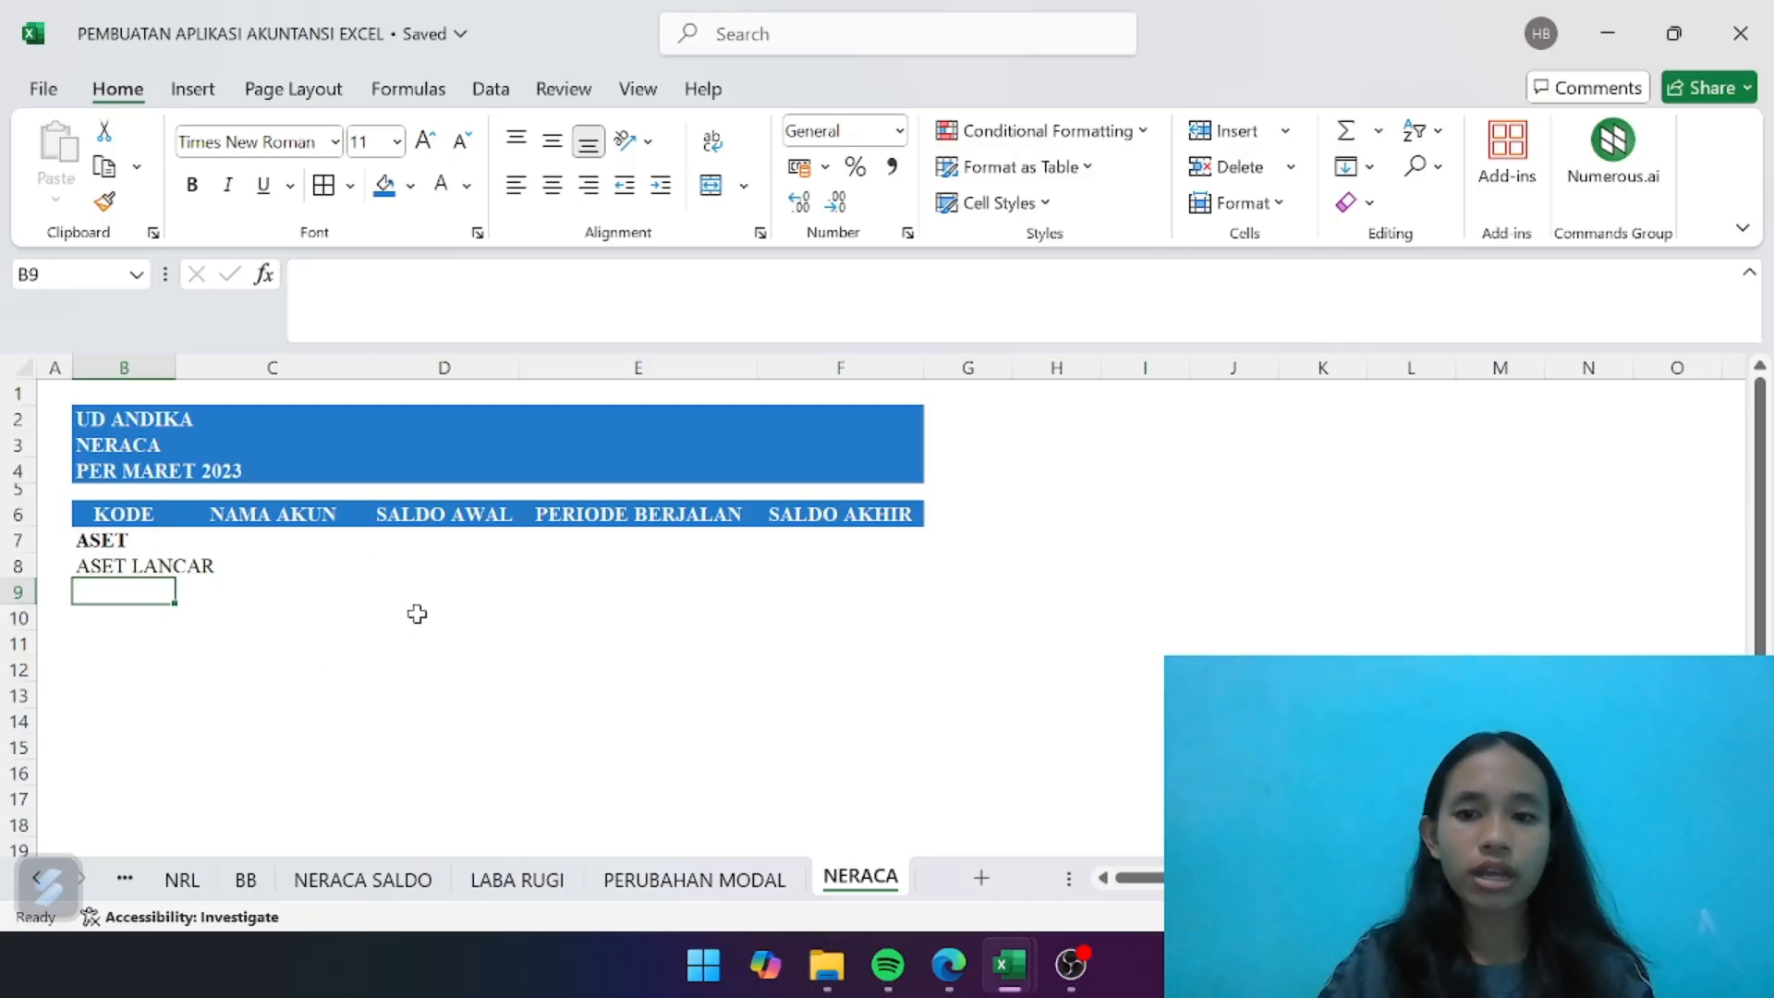
- Link B9 to the Kas Usaha account code on the NRL sheet with the formula =NRL!B8
{"action": "type", "text": "="}
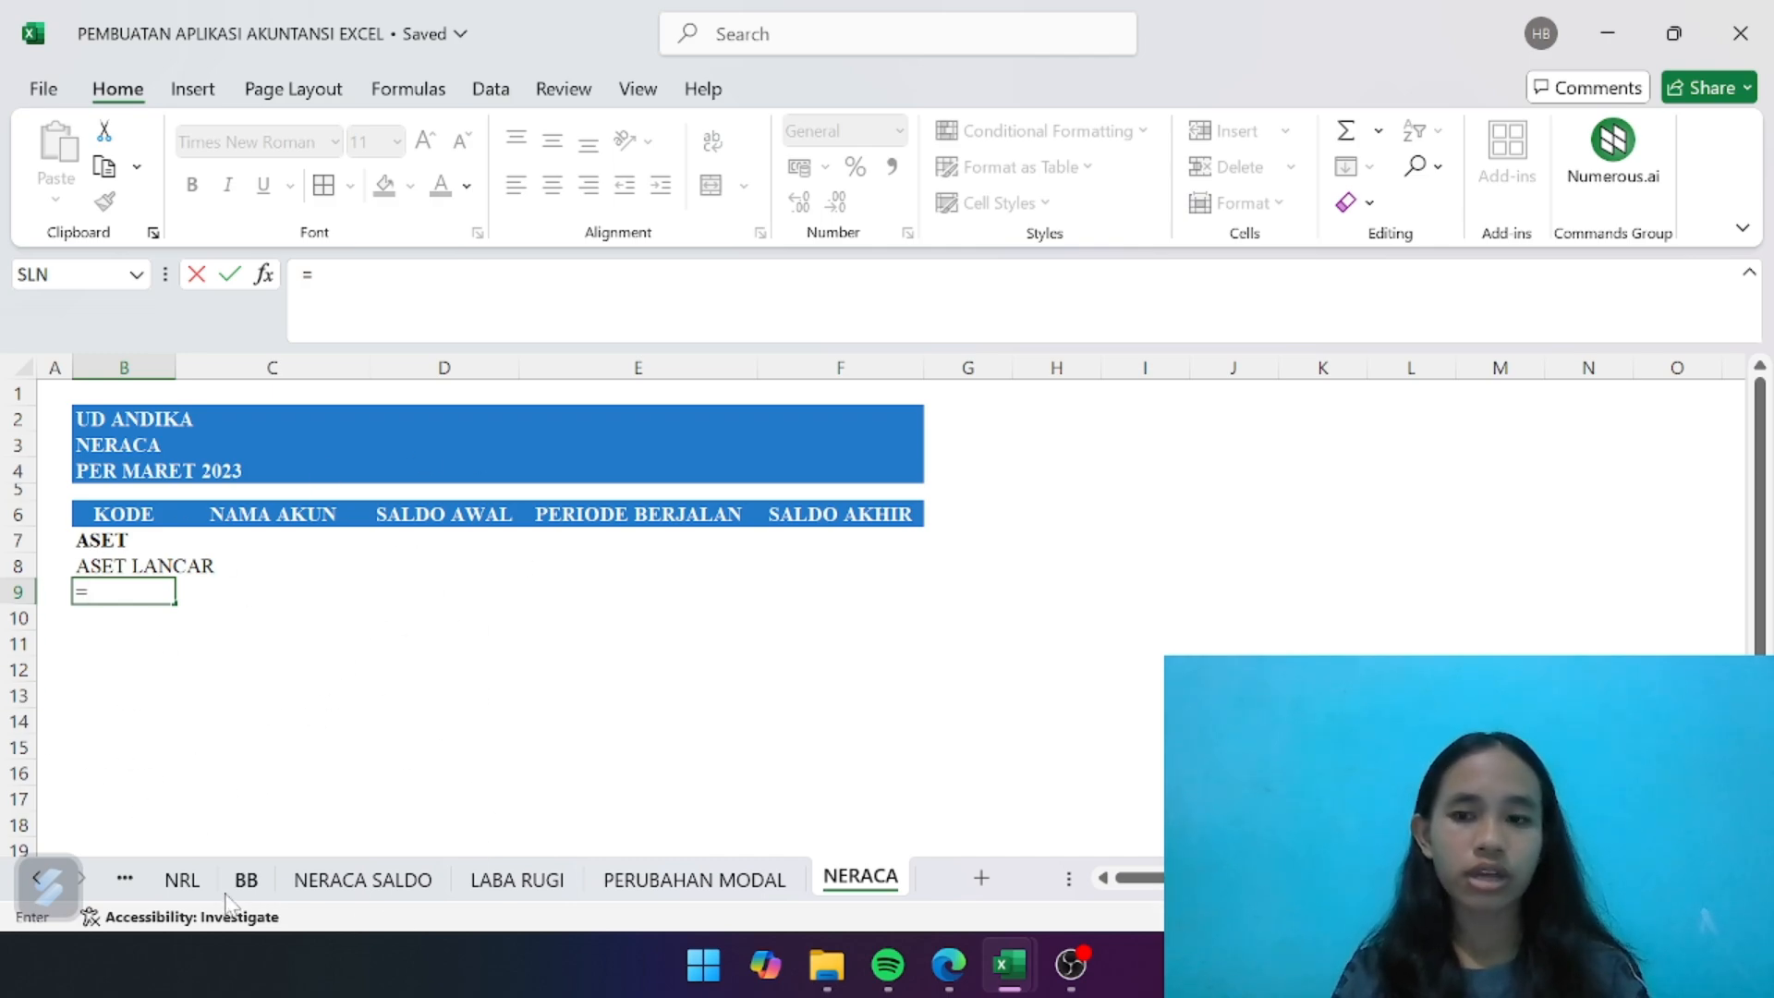
{"action": "left_click", "coordinate": [182, 880]}
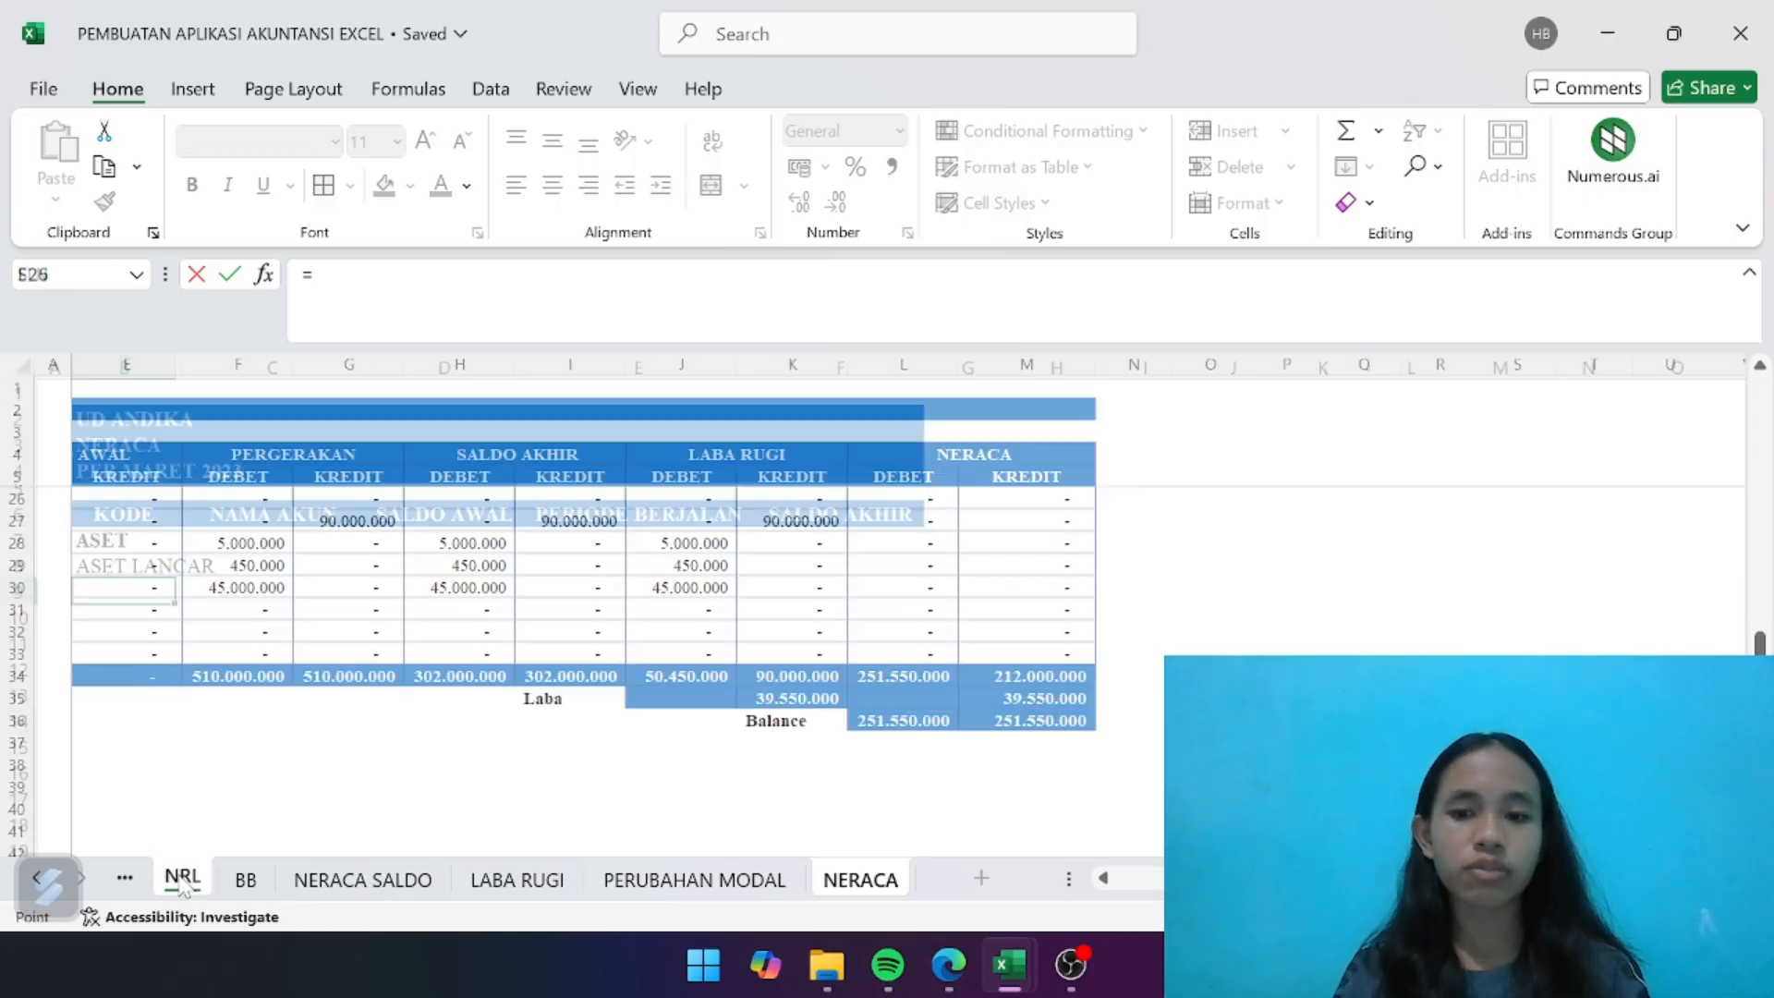
{"action": "scroll", "coordinate": [147, 693], "scroll_direction": "up", "scroll_amount": 5}
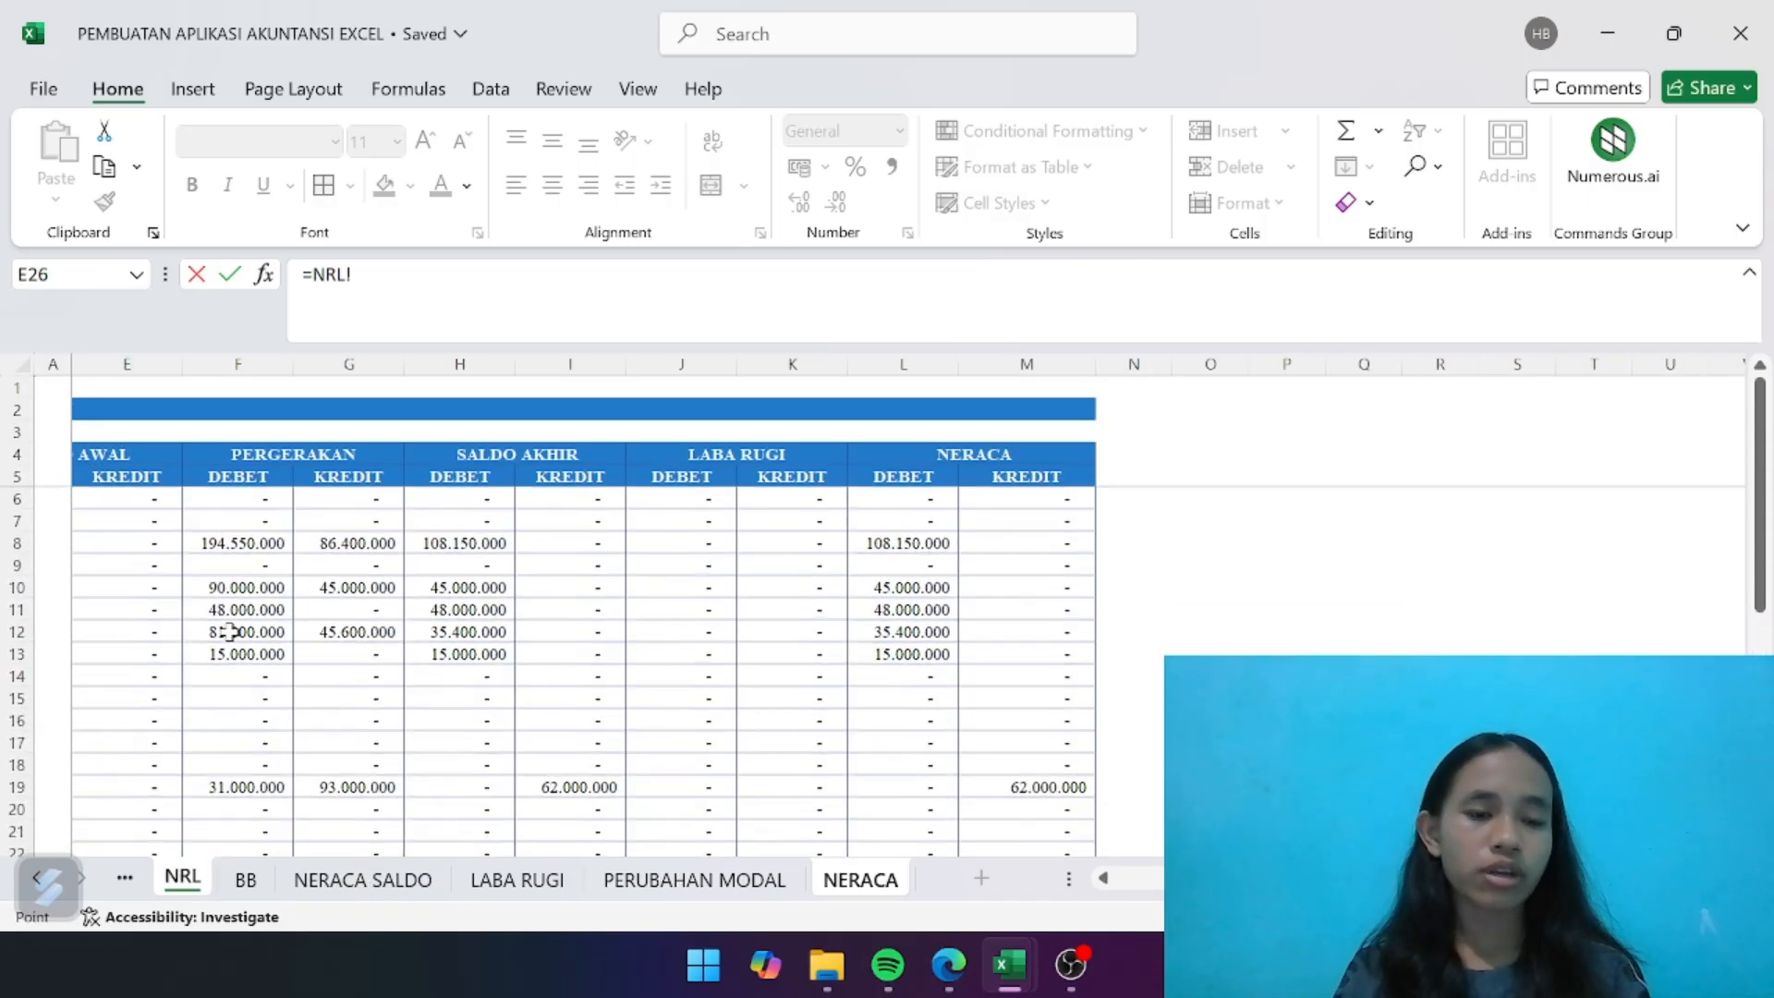
{"action": "scroll", "coordinate": [130, 638], "scroll_direction": "left", "scroll_amount": 5}
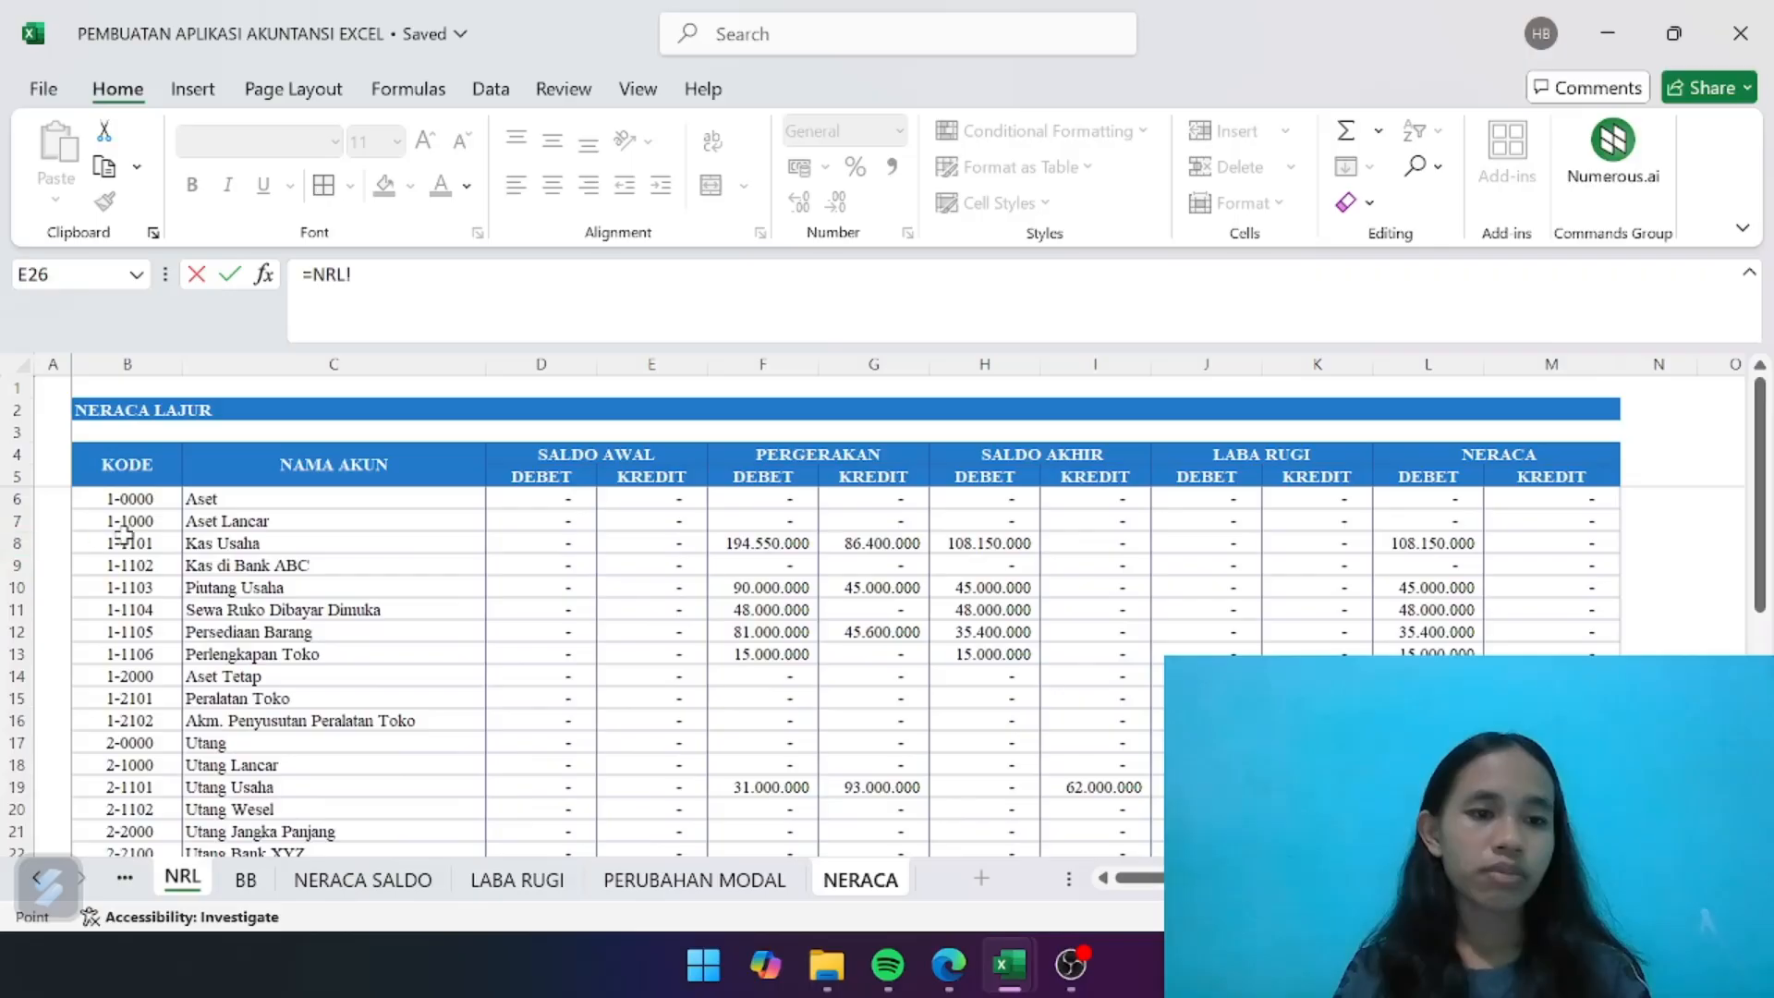
{"action": "left_click", "coordinate": [136, 543]}
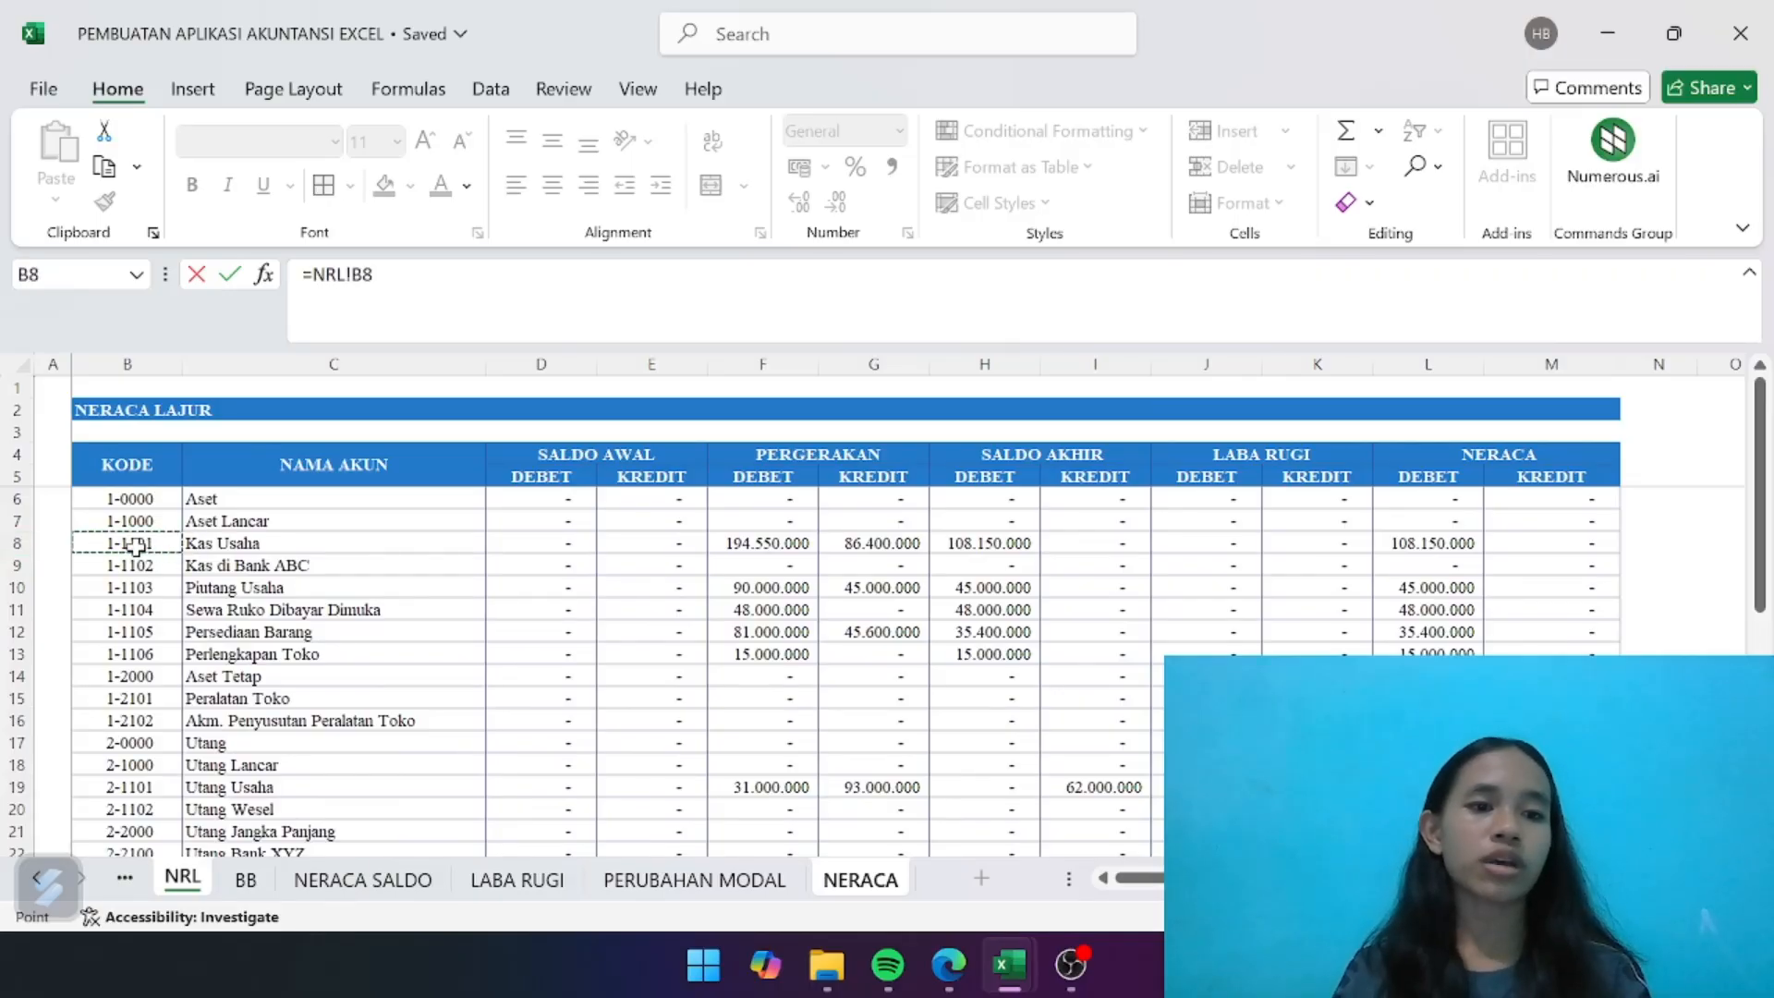
{"action": "key", "text": "Return"}
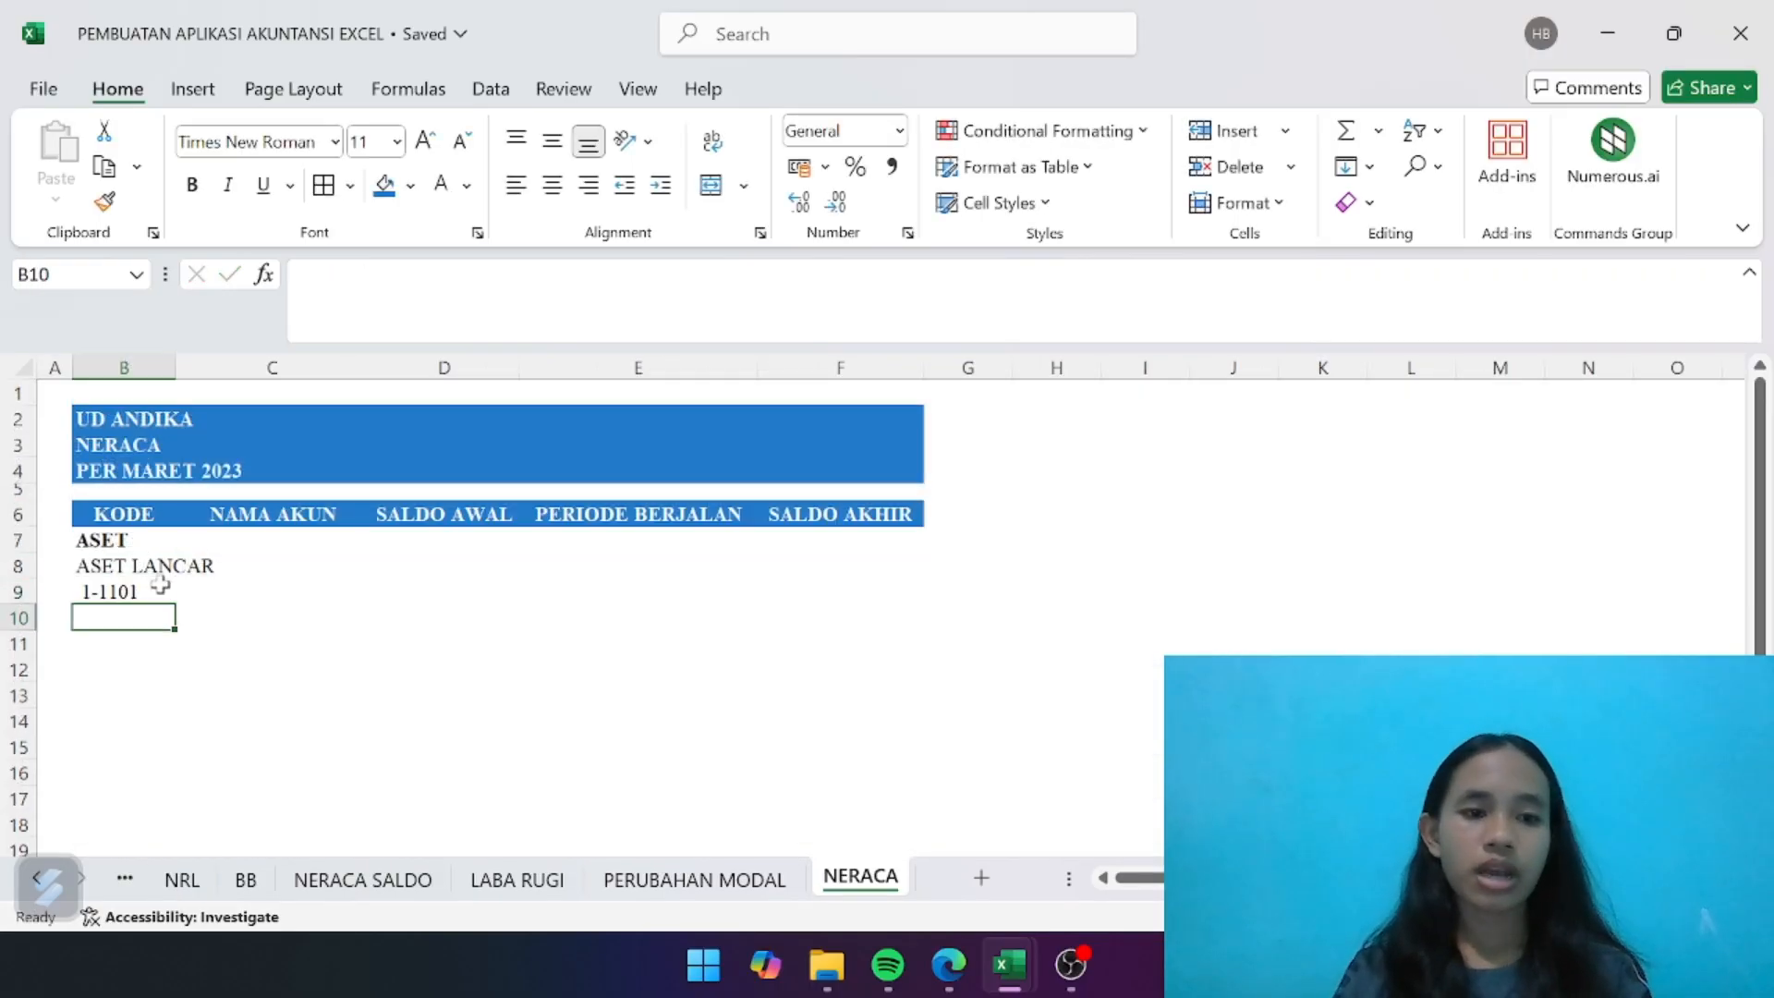
- Fill the account code formula from B9 down to B14 to list the remaining current asset codes
{"action": "left_click", "coordinate": [146, 590]}
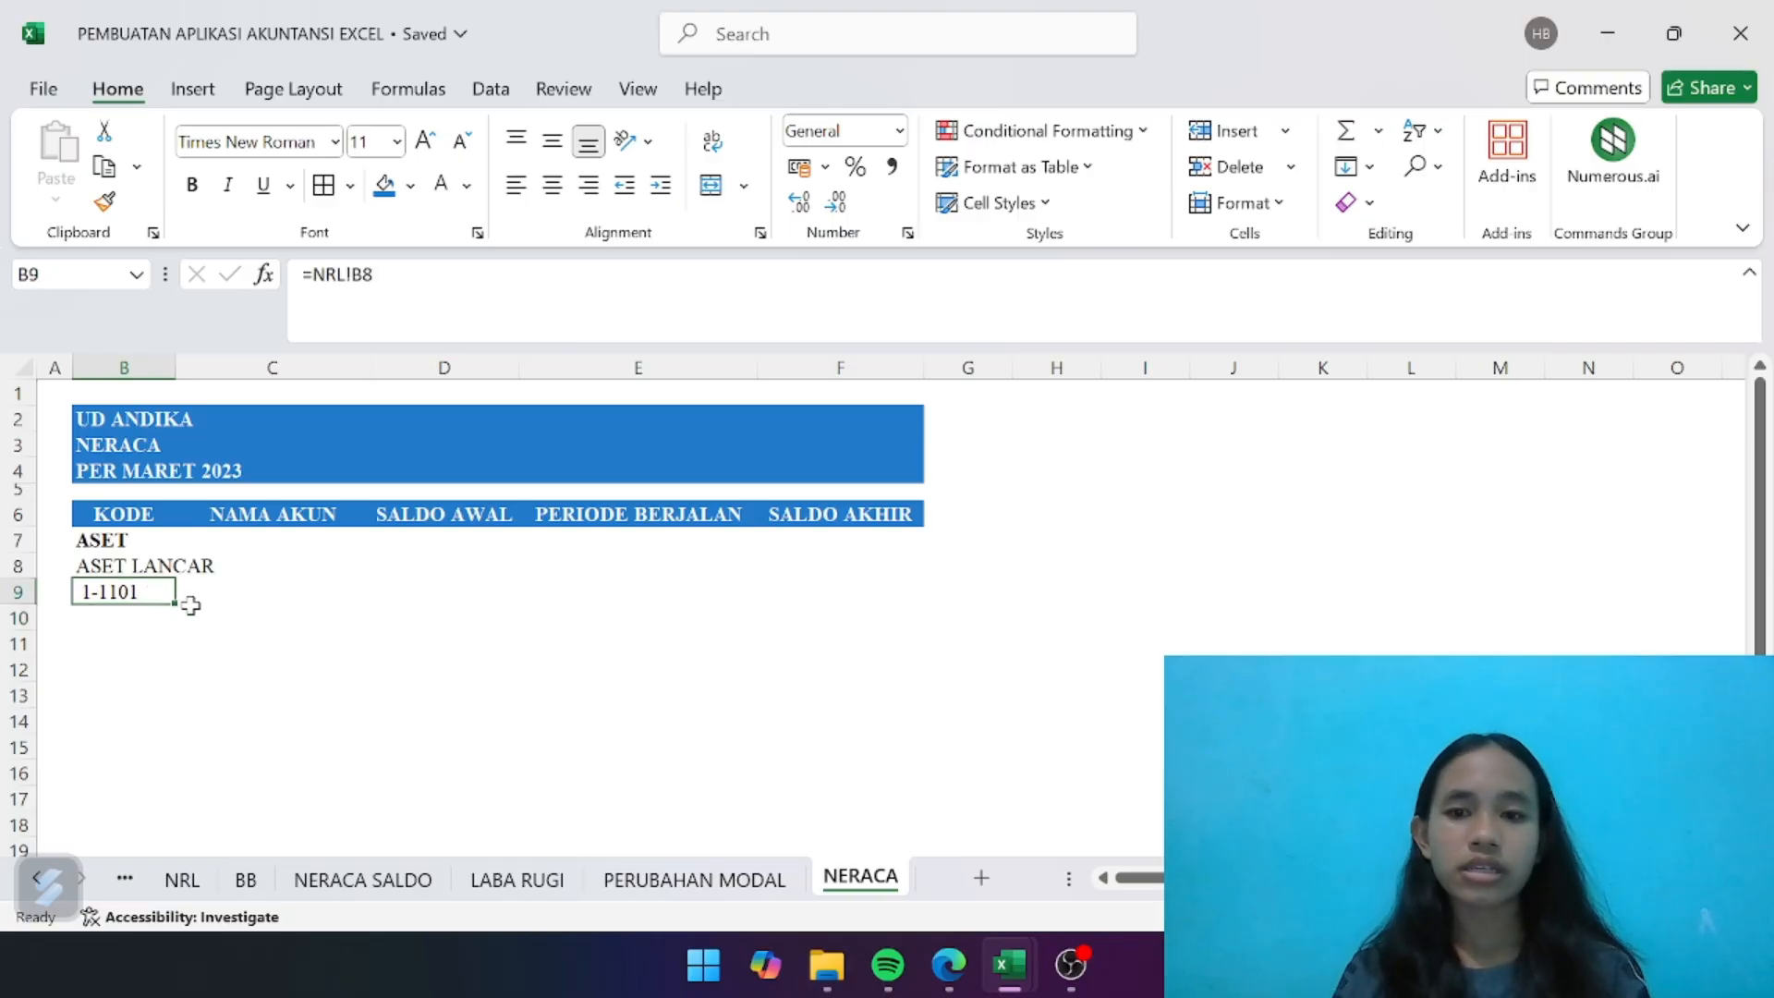
{"action": "left_click_drag", "start_coordinate": [168, 609], "coordinate": [166, 736]}
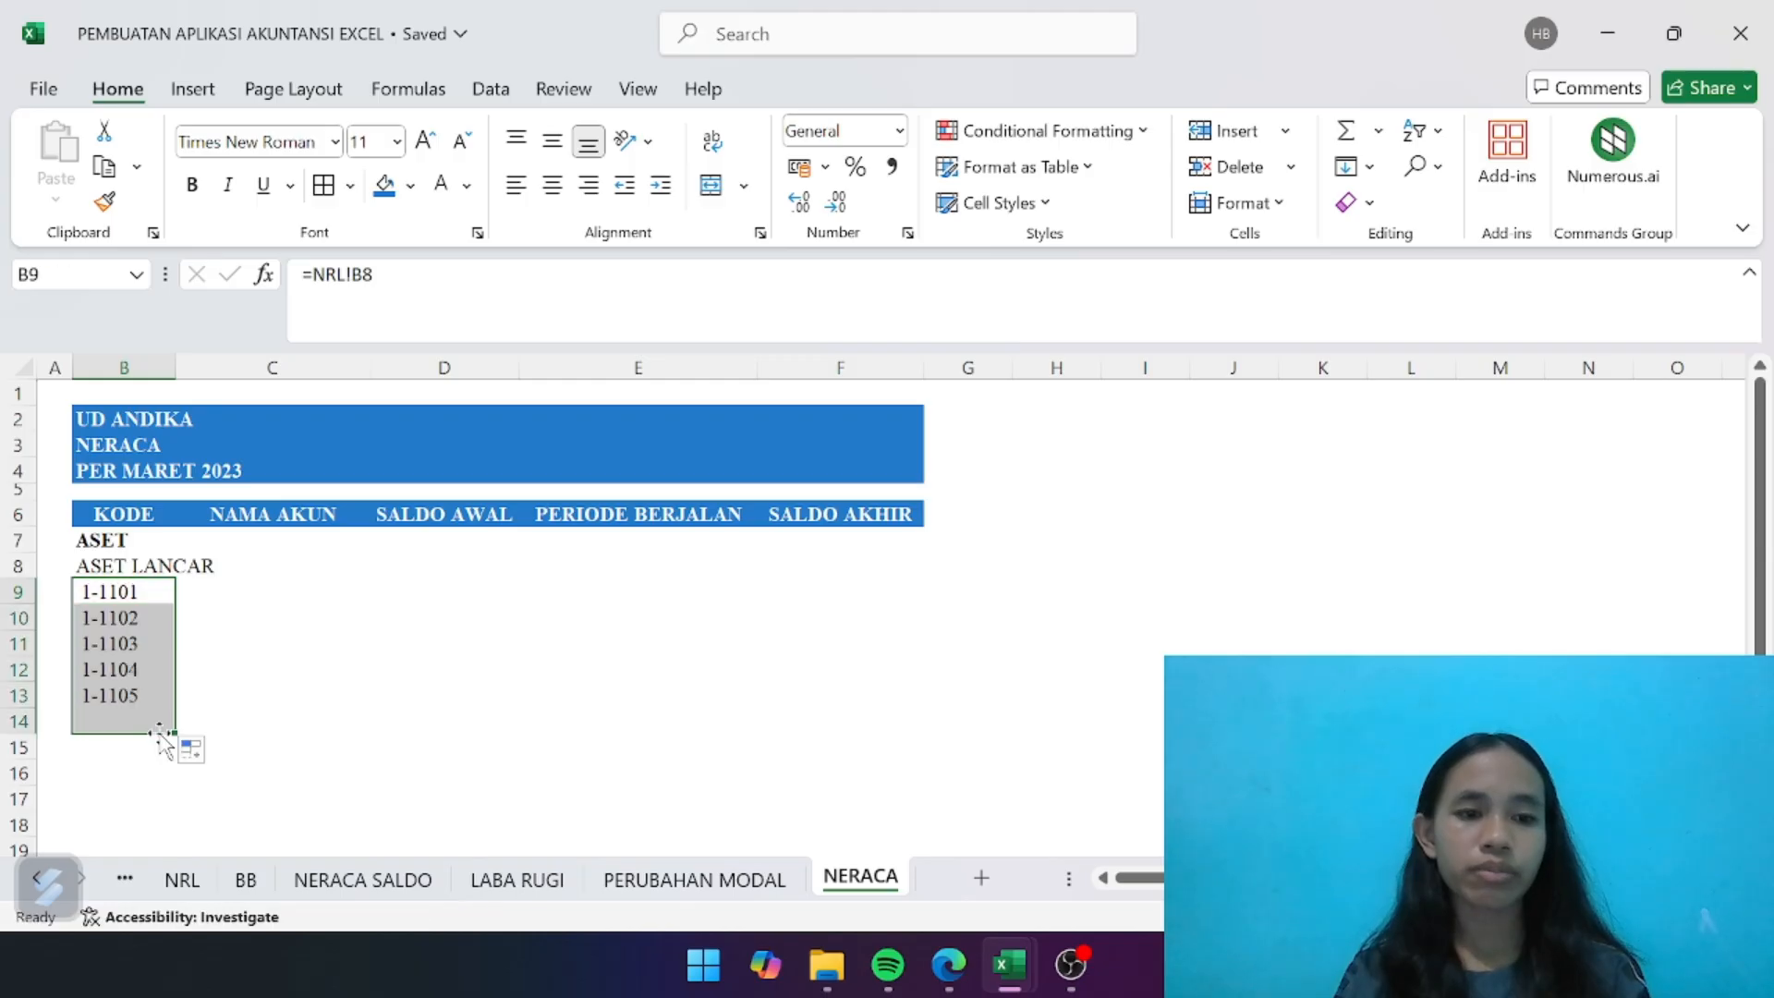
{"action": "left_click", "coordinate": [344, 750]}
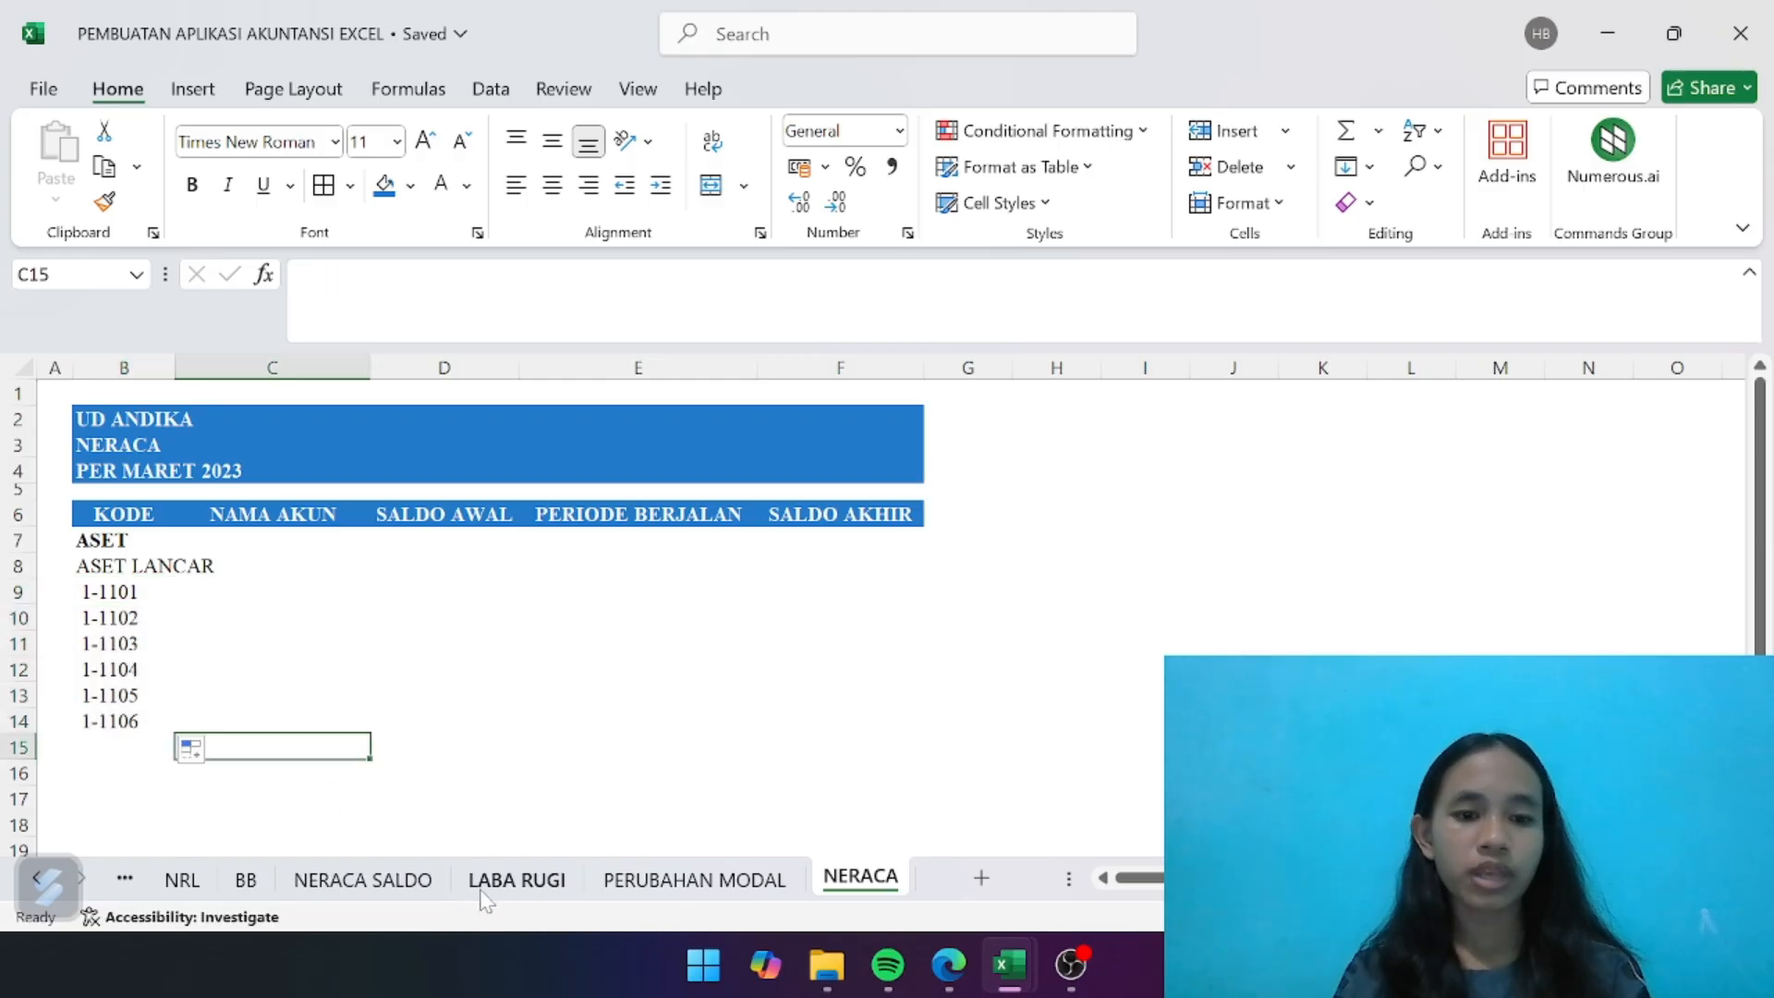
- Check the account list on the NRL sheet and enter the bold label TOTAL ASET LANCAR in B15 of the NERACA sheet
{"action": "left_click", "coordinate": [182, 880]}
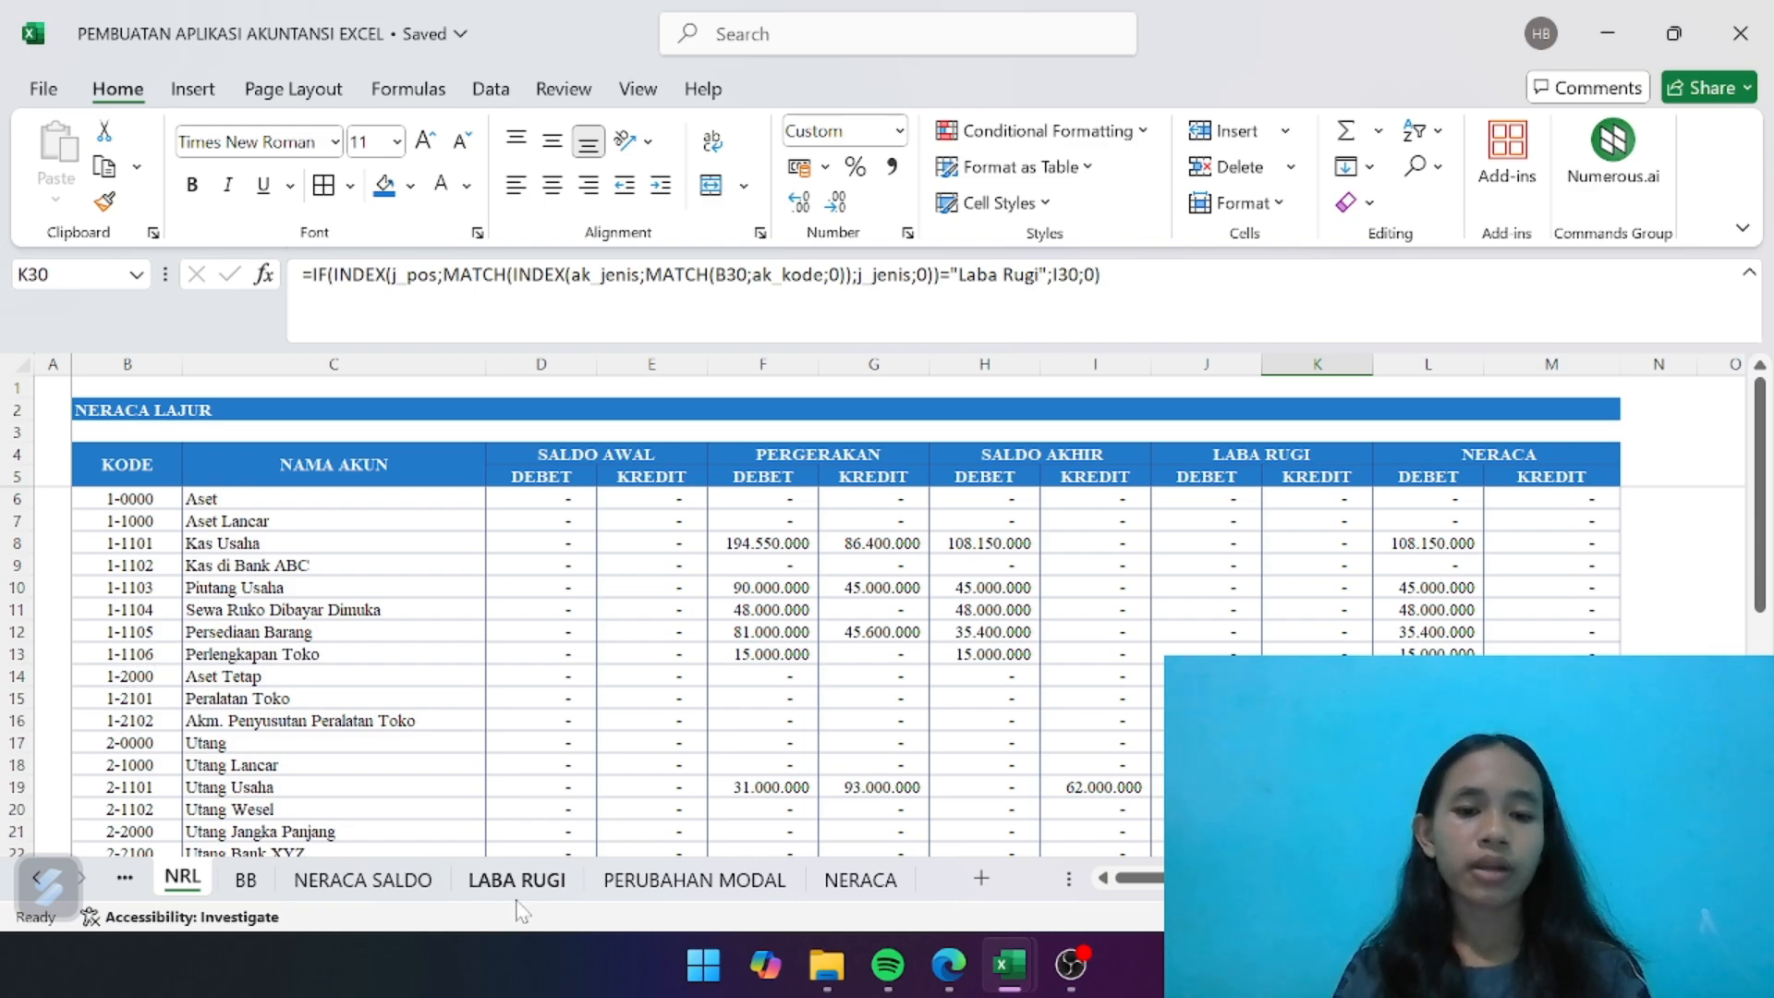
{"action": "left_click", "coordinate": [860, 880]}
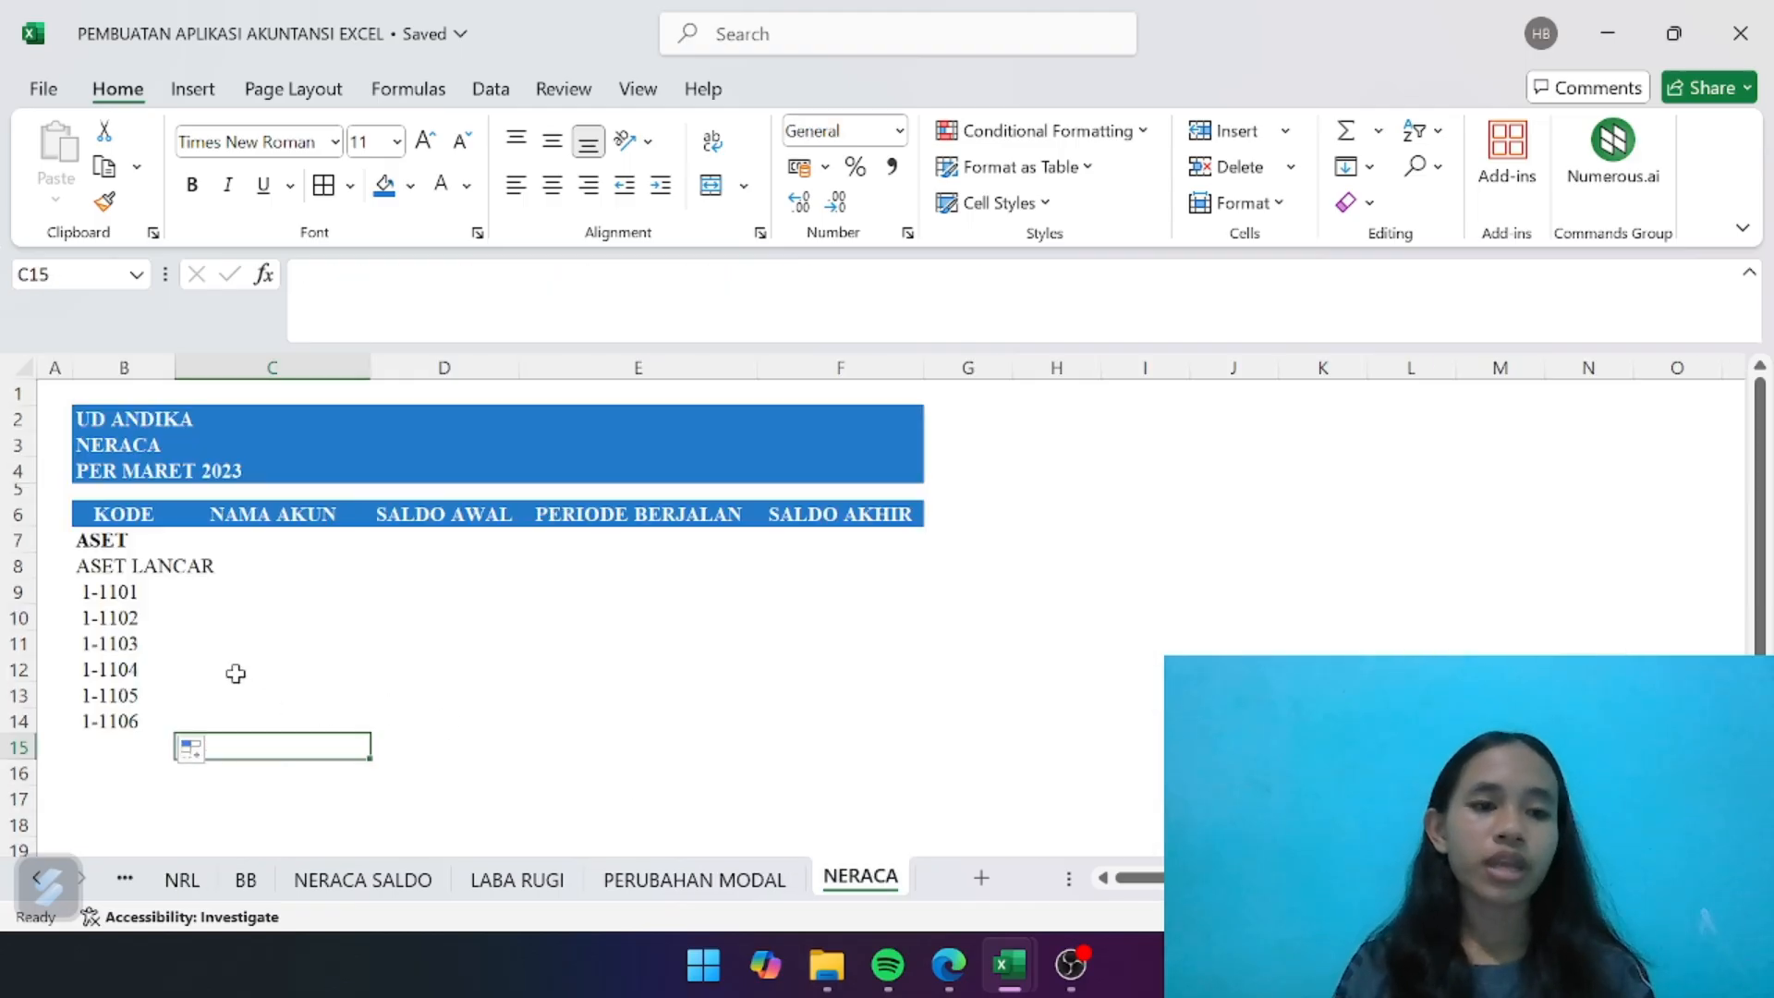
{"action": "scroll", "coordinate": [298, 578], "scroll_direction": "down", "scroll_amount": 1}
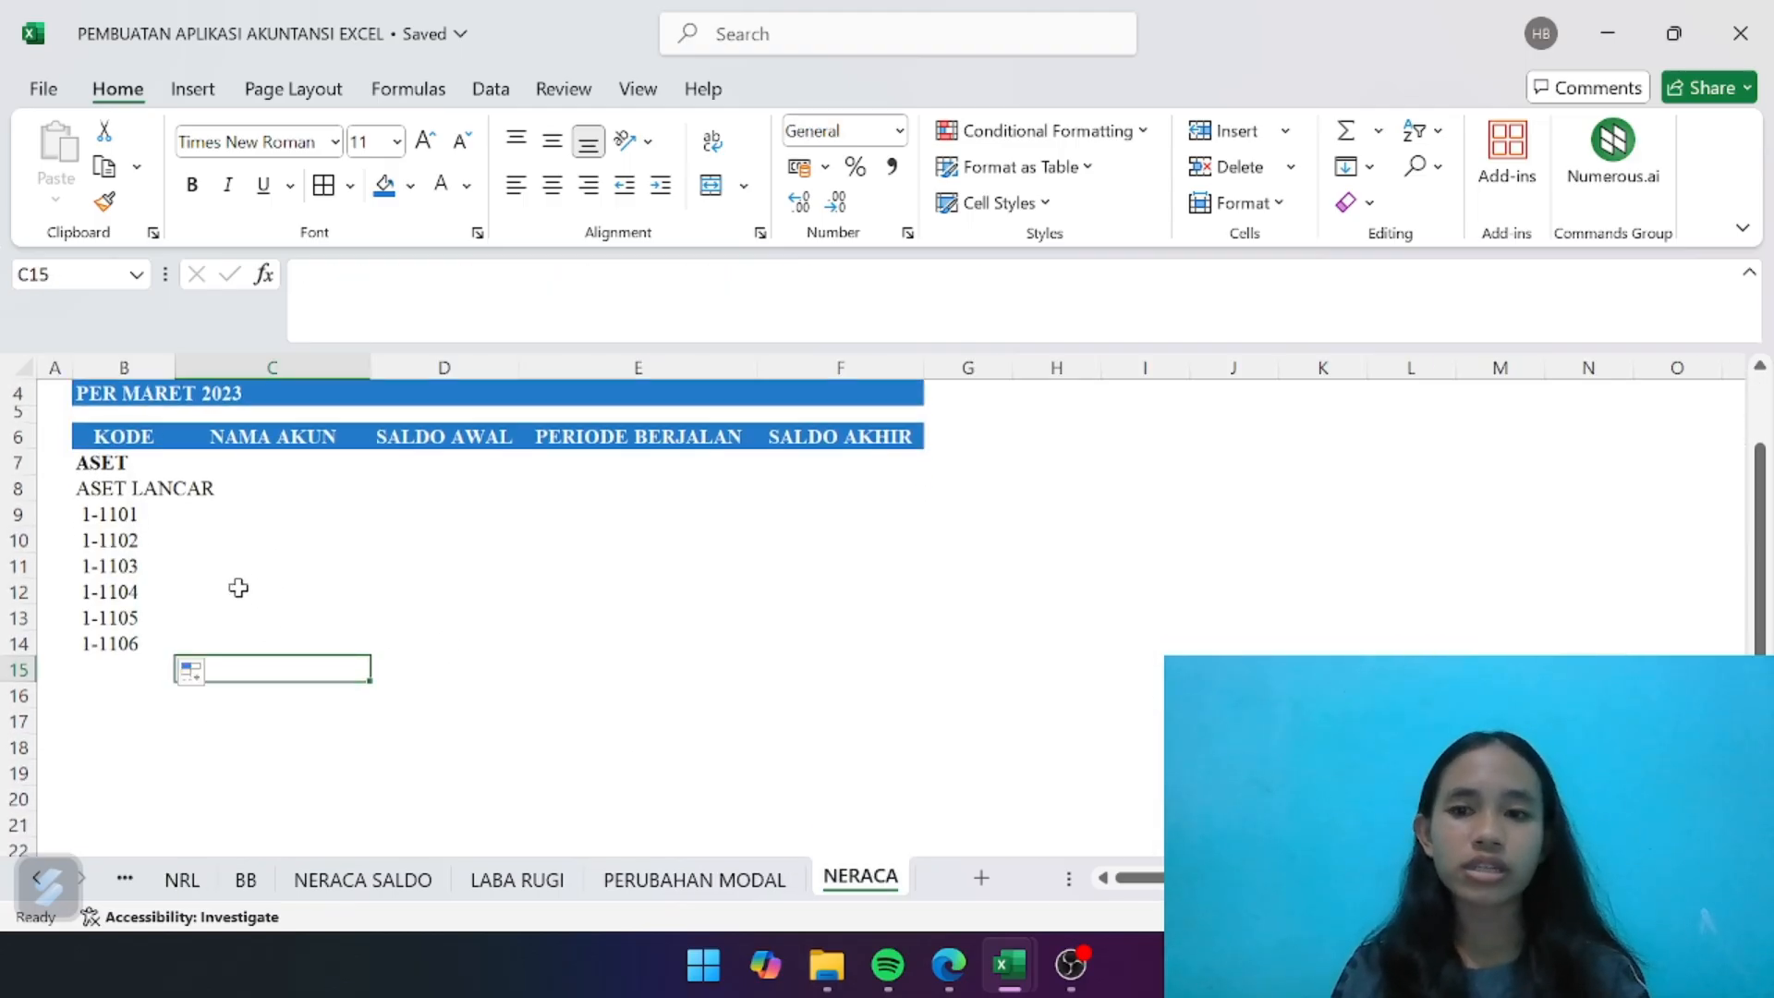
{"action": "left_click", "coordinate": [110, 669]}
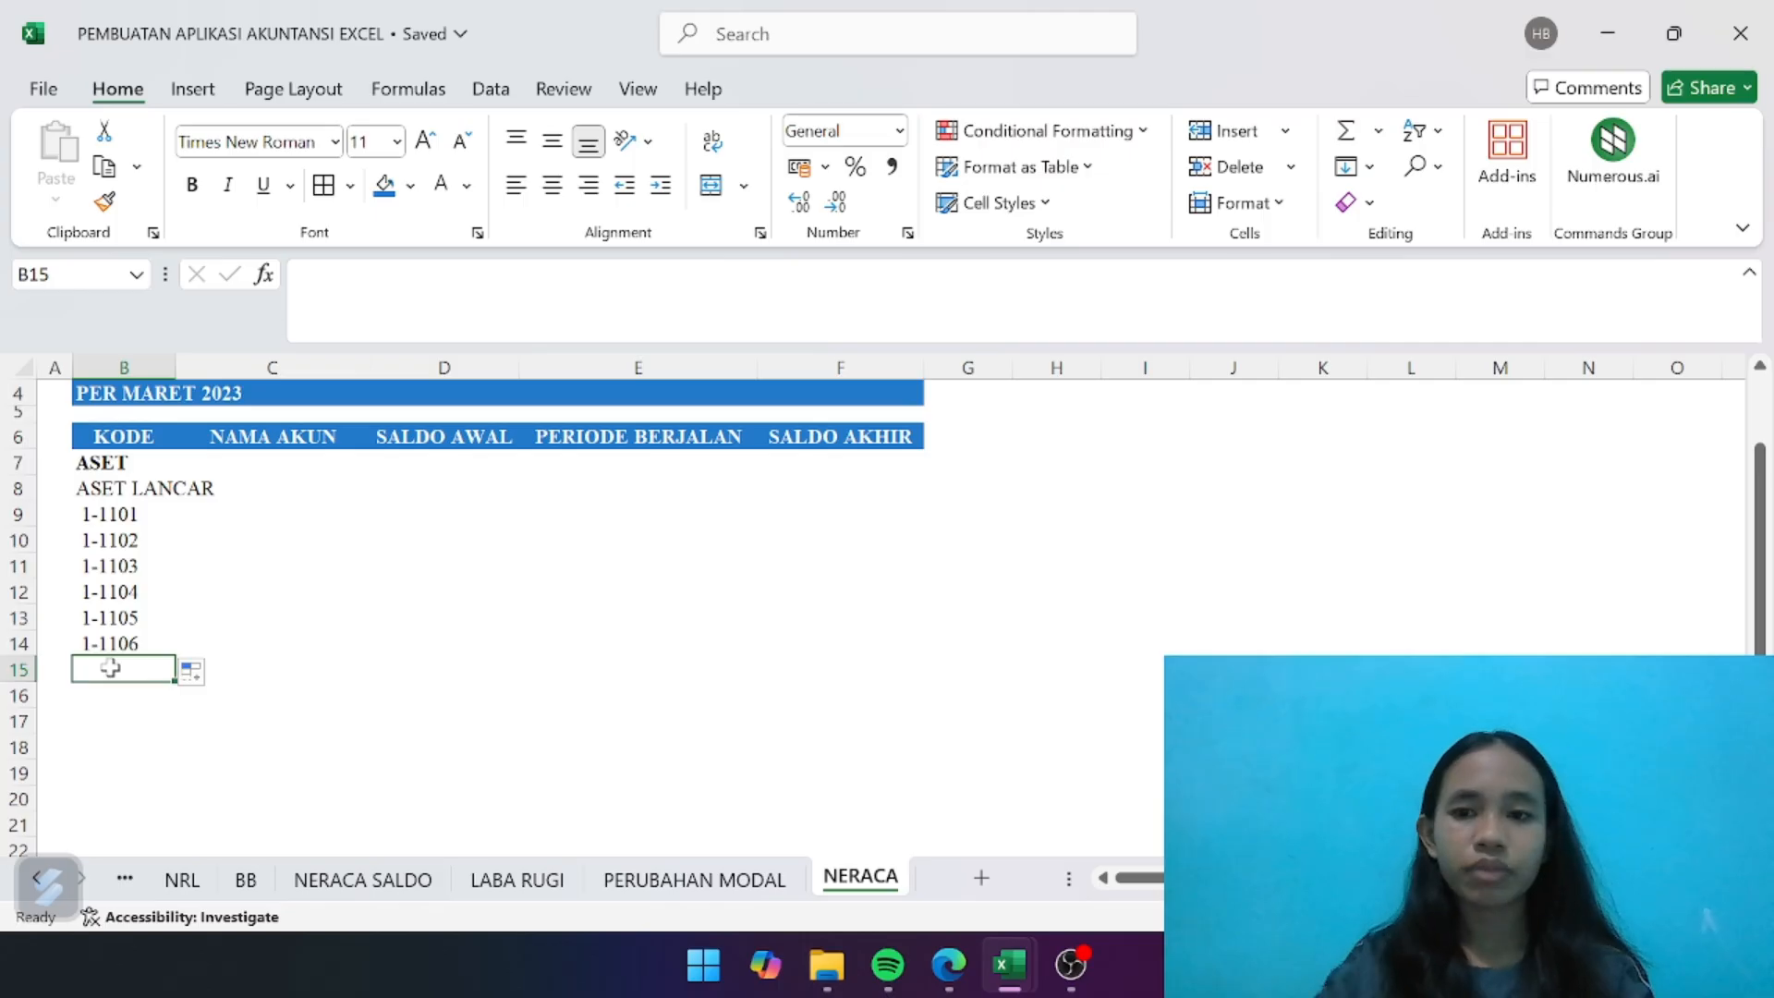
{"action": "type", "text": "TOTAL ASET"}
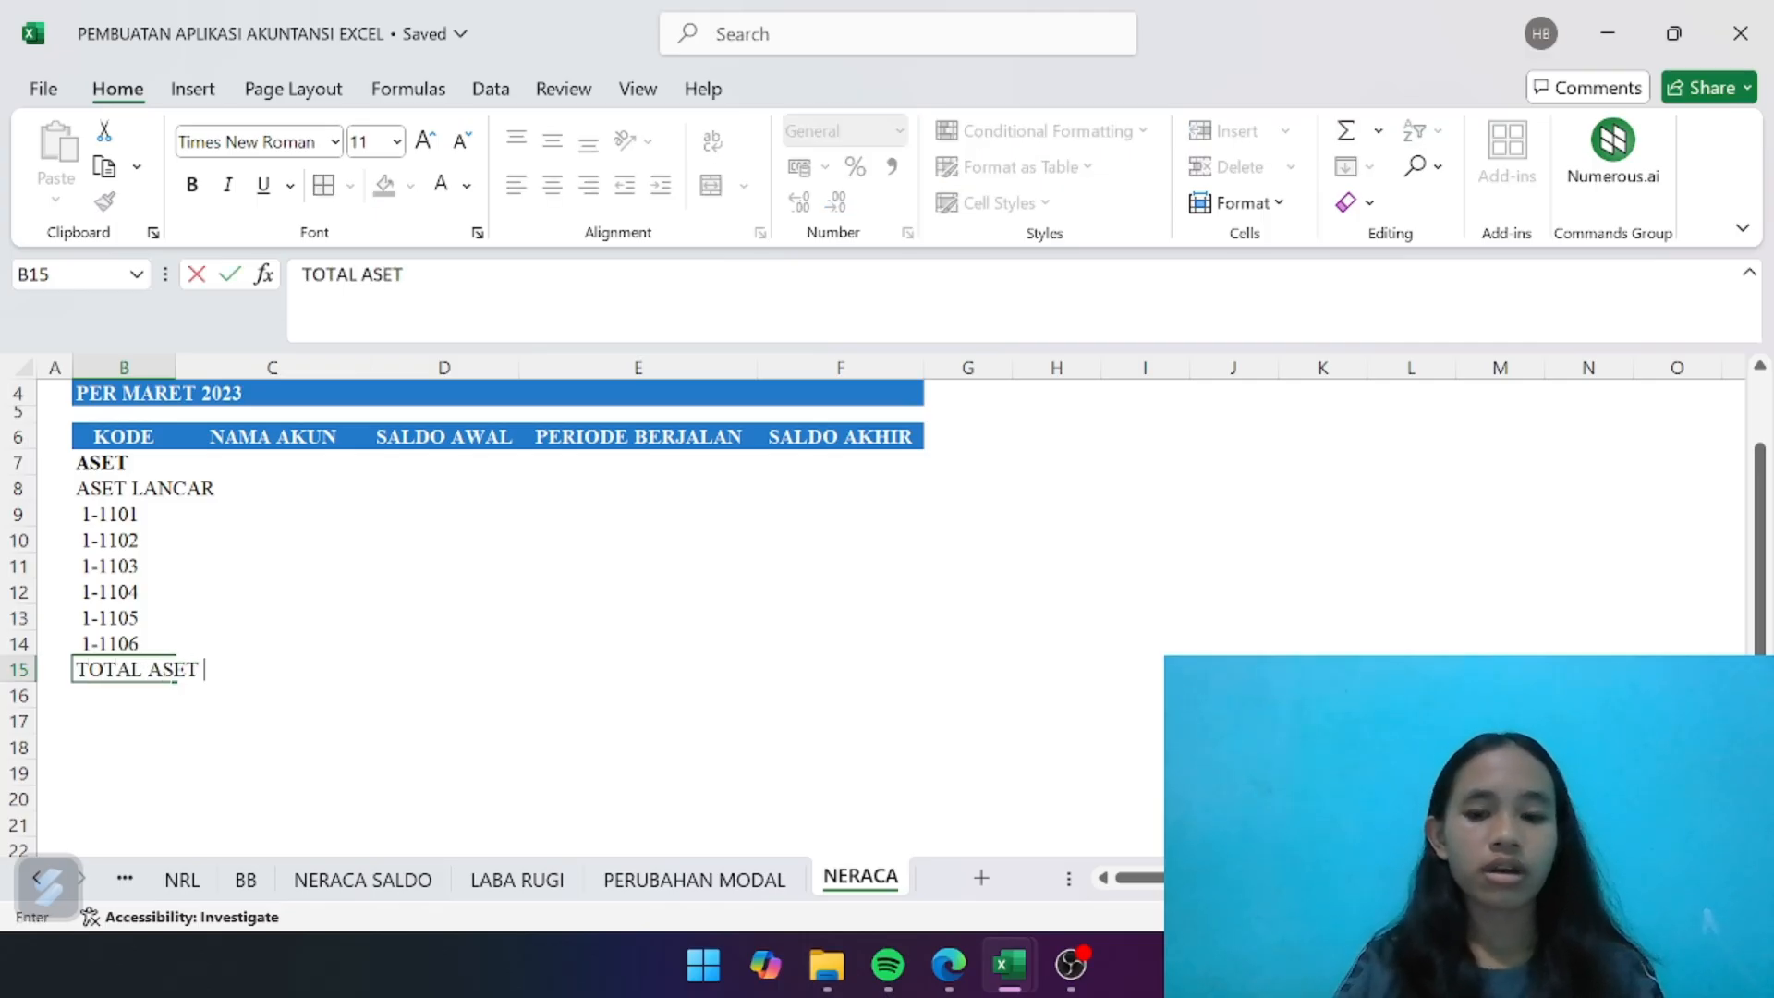
{"action": "type", "text": " LANCAR"}
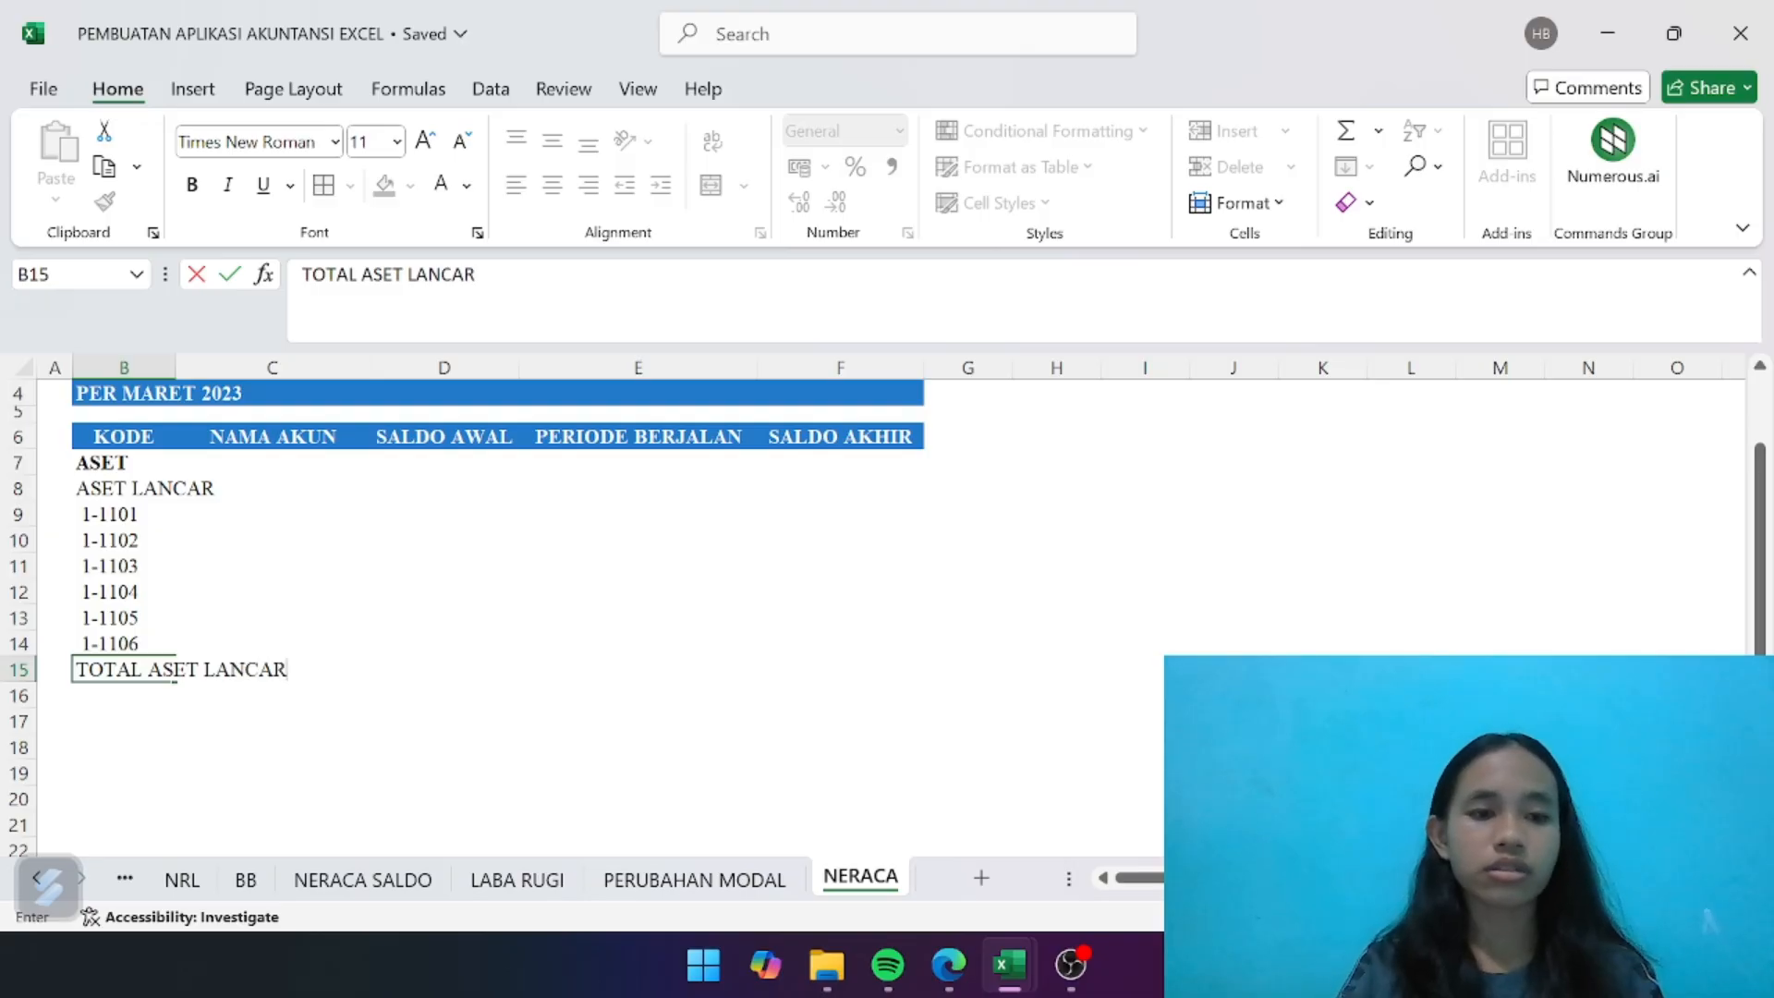
{"action": "key", "text": "Return"}
{"action": "left_click", "coordinate": [110, 667]}
{"action": "key", "text": "ctrl+b"}
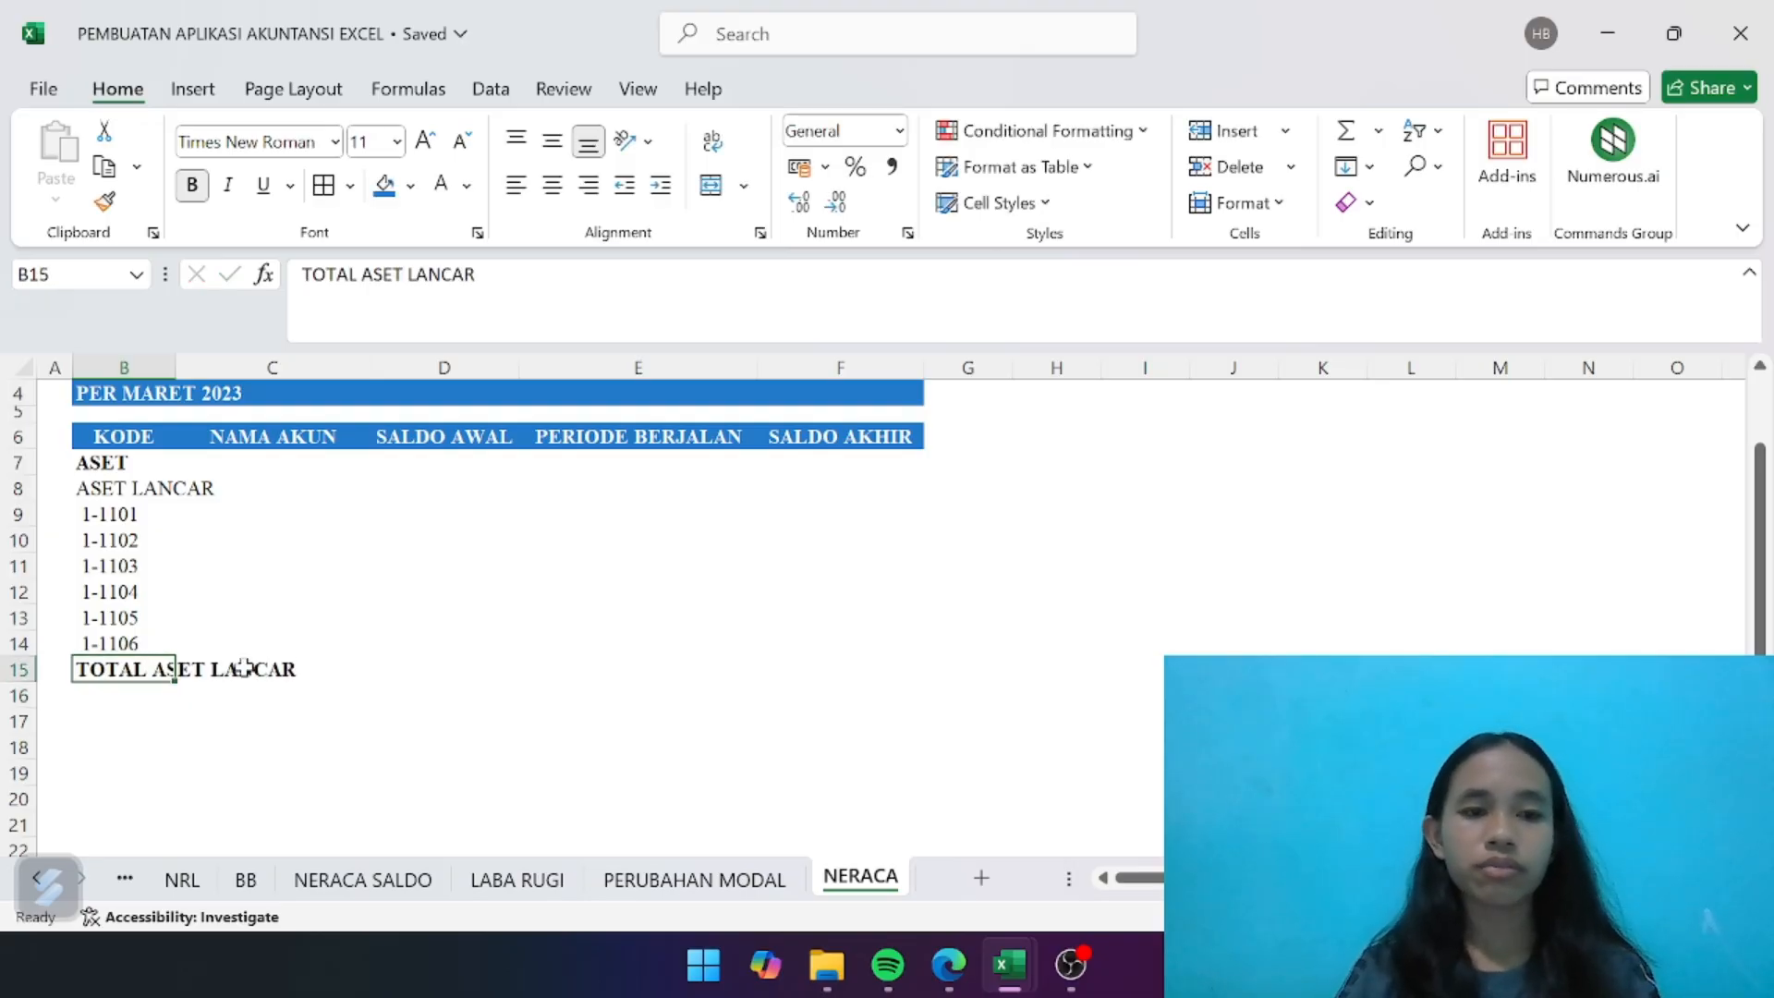
{"action": "left_click", "coordinate": [514, 678]}
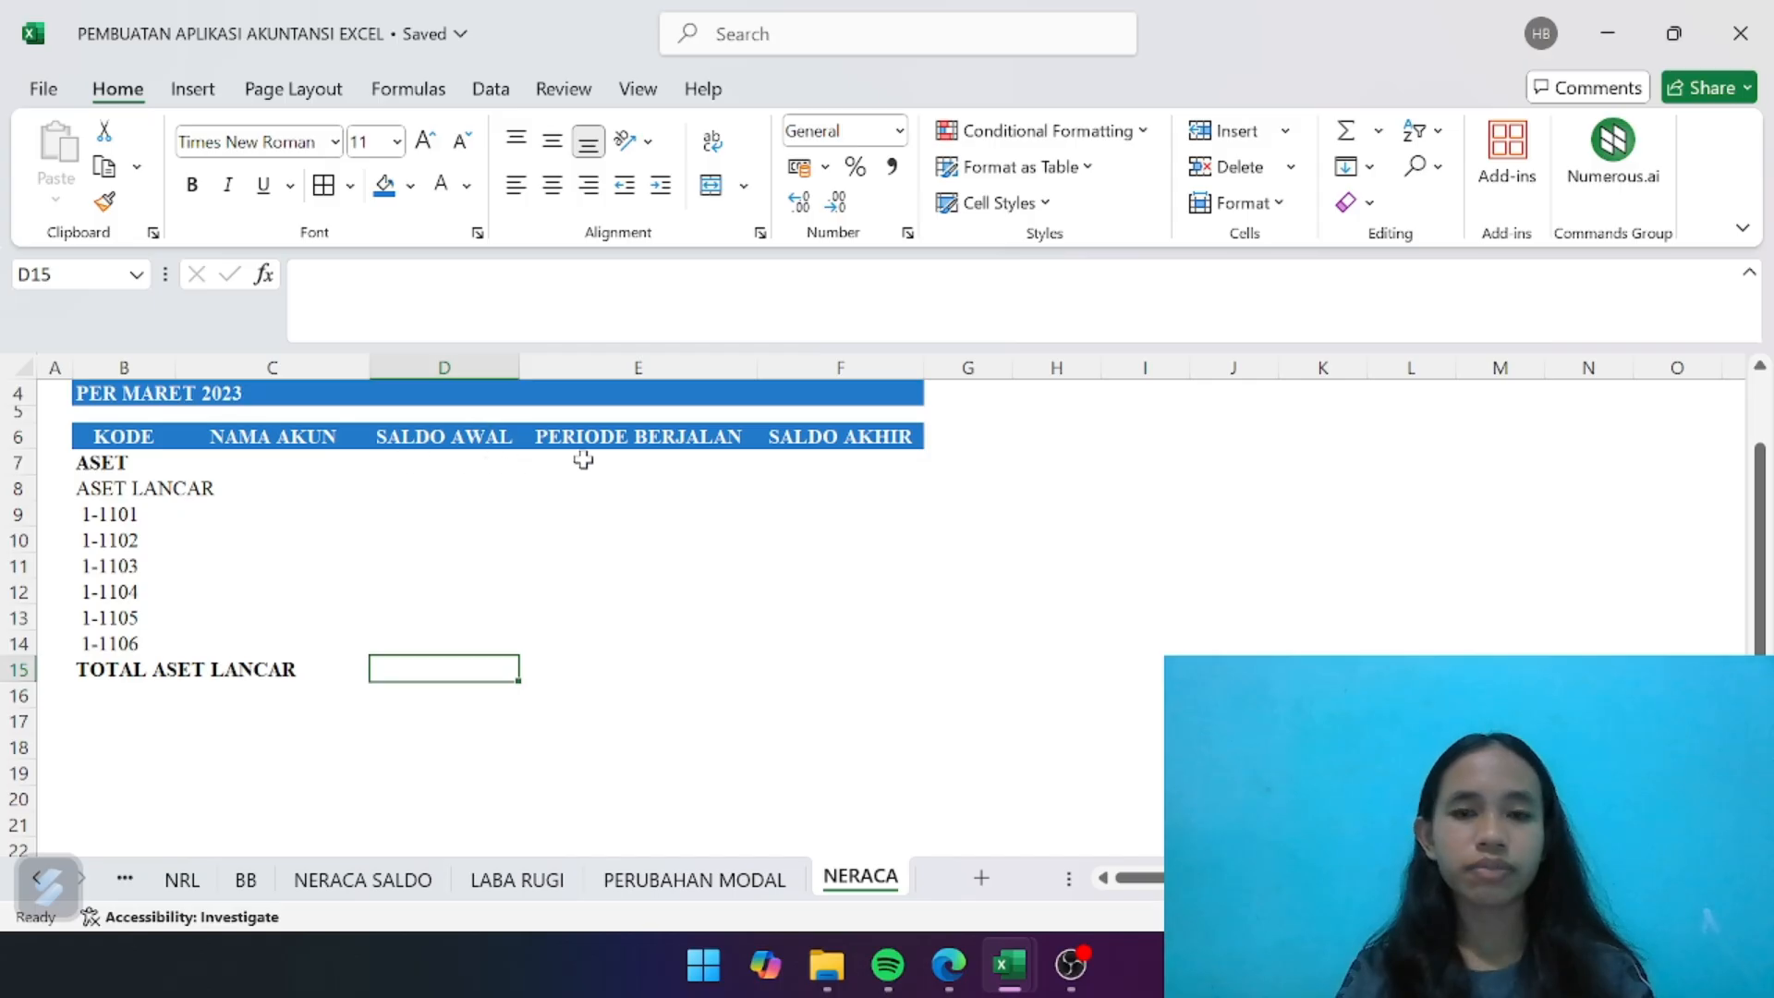
- Look up the account name in C9 with the formula =IFERROR(INDEX(ak_nama;MATCH(B9;ak_kode;0));"")
{"action": "left_click", "coordinate": [278, 528]}
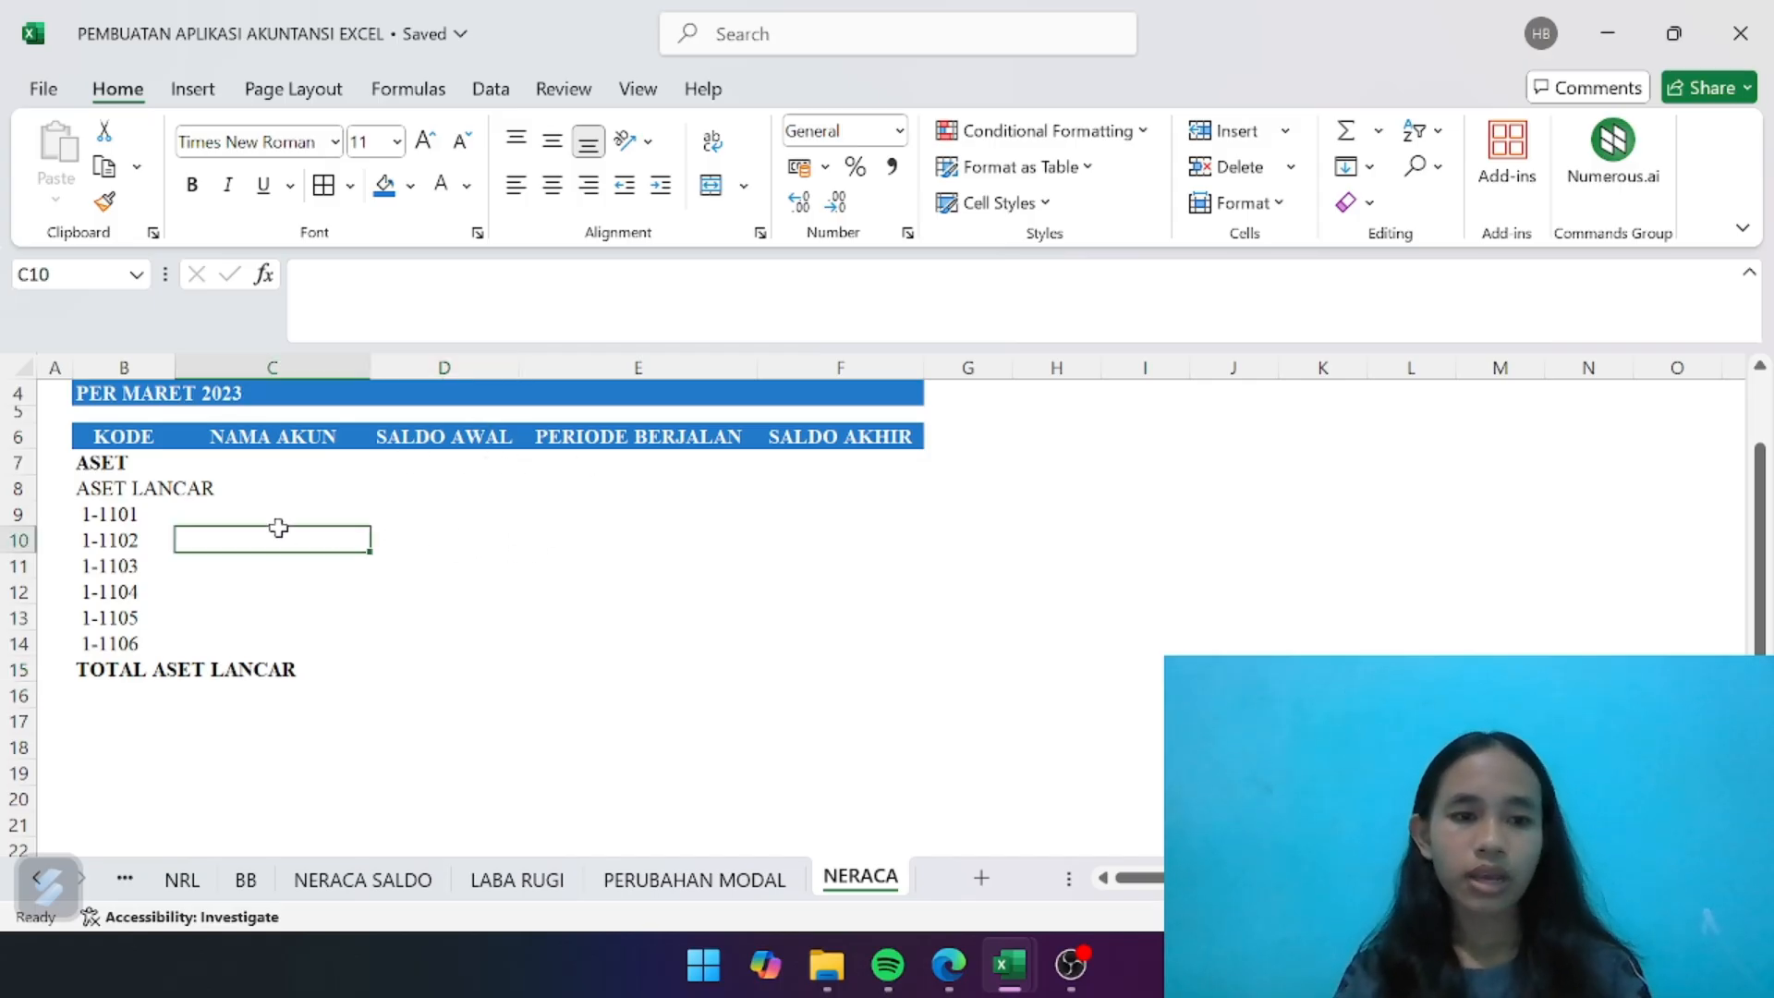
{"action": "left_click", "coordinate": [262, 504]}
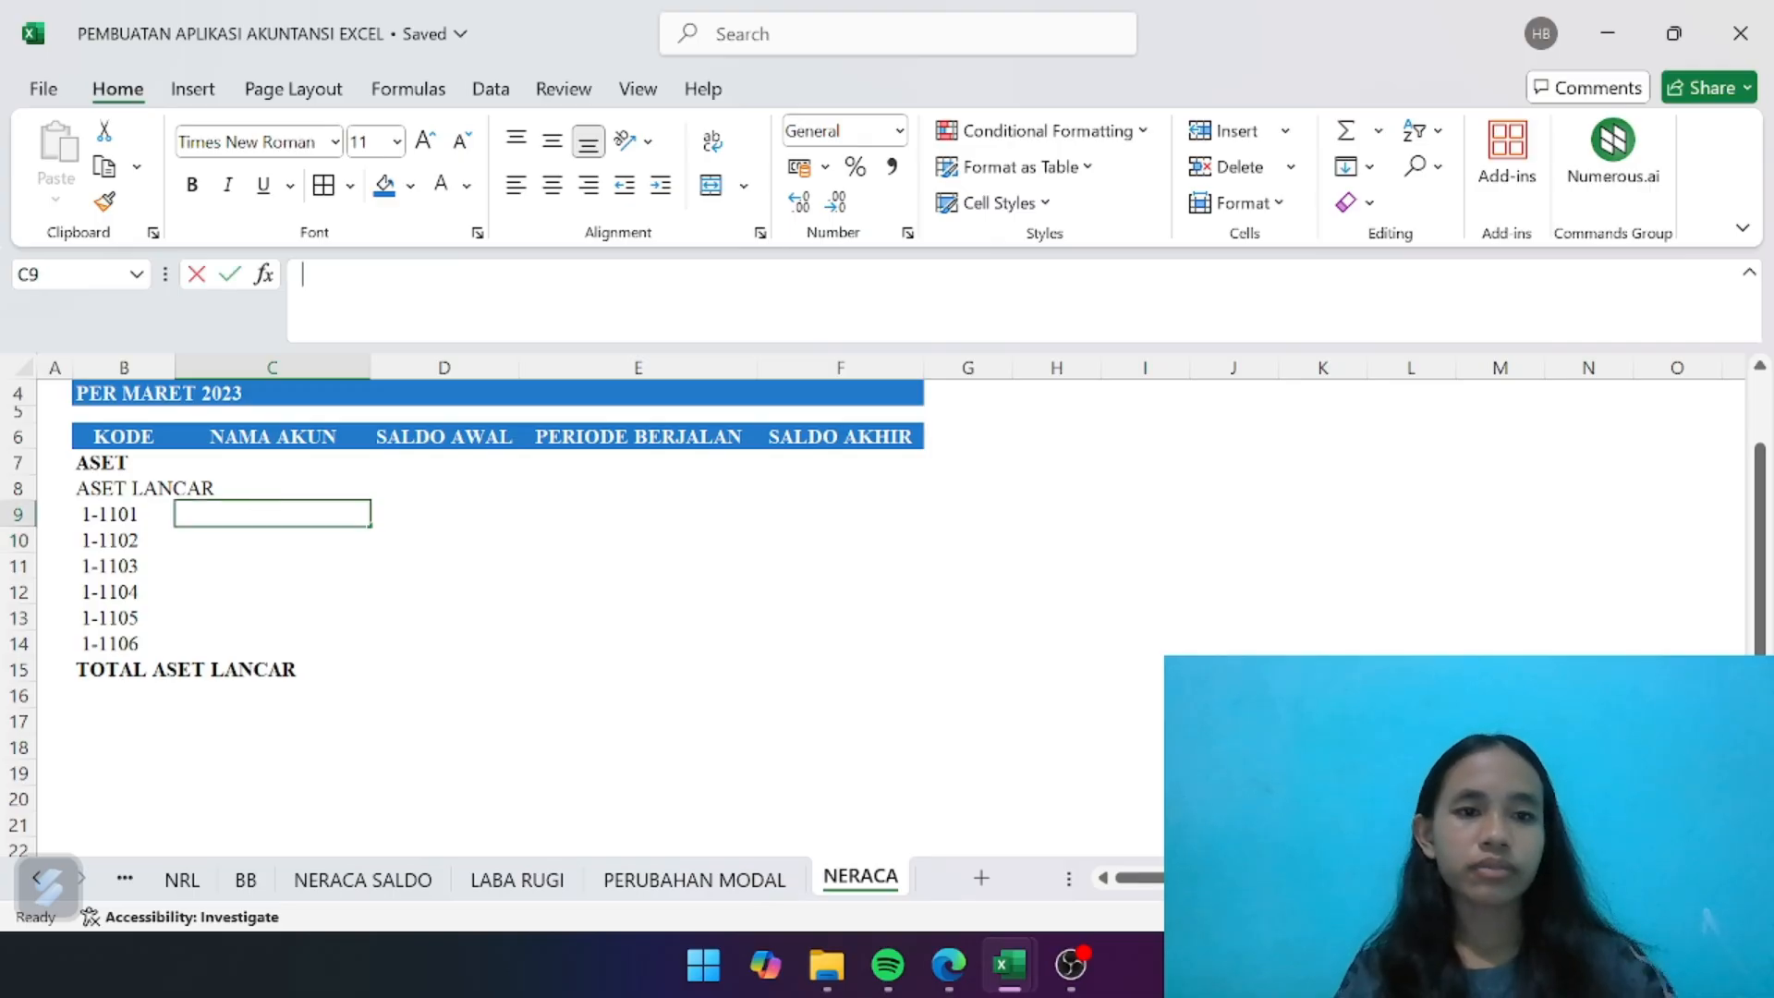
{"action": "type", "text": "=IF"}
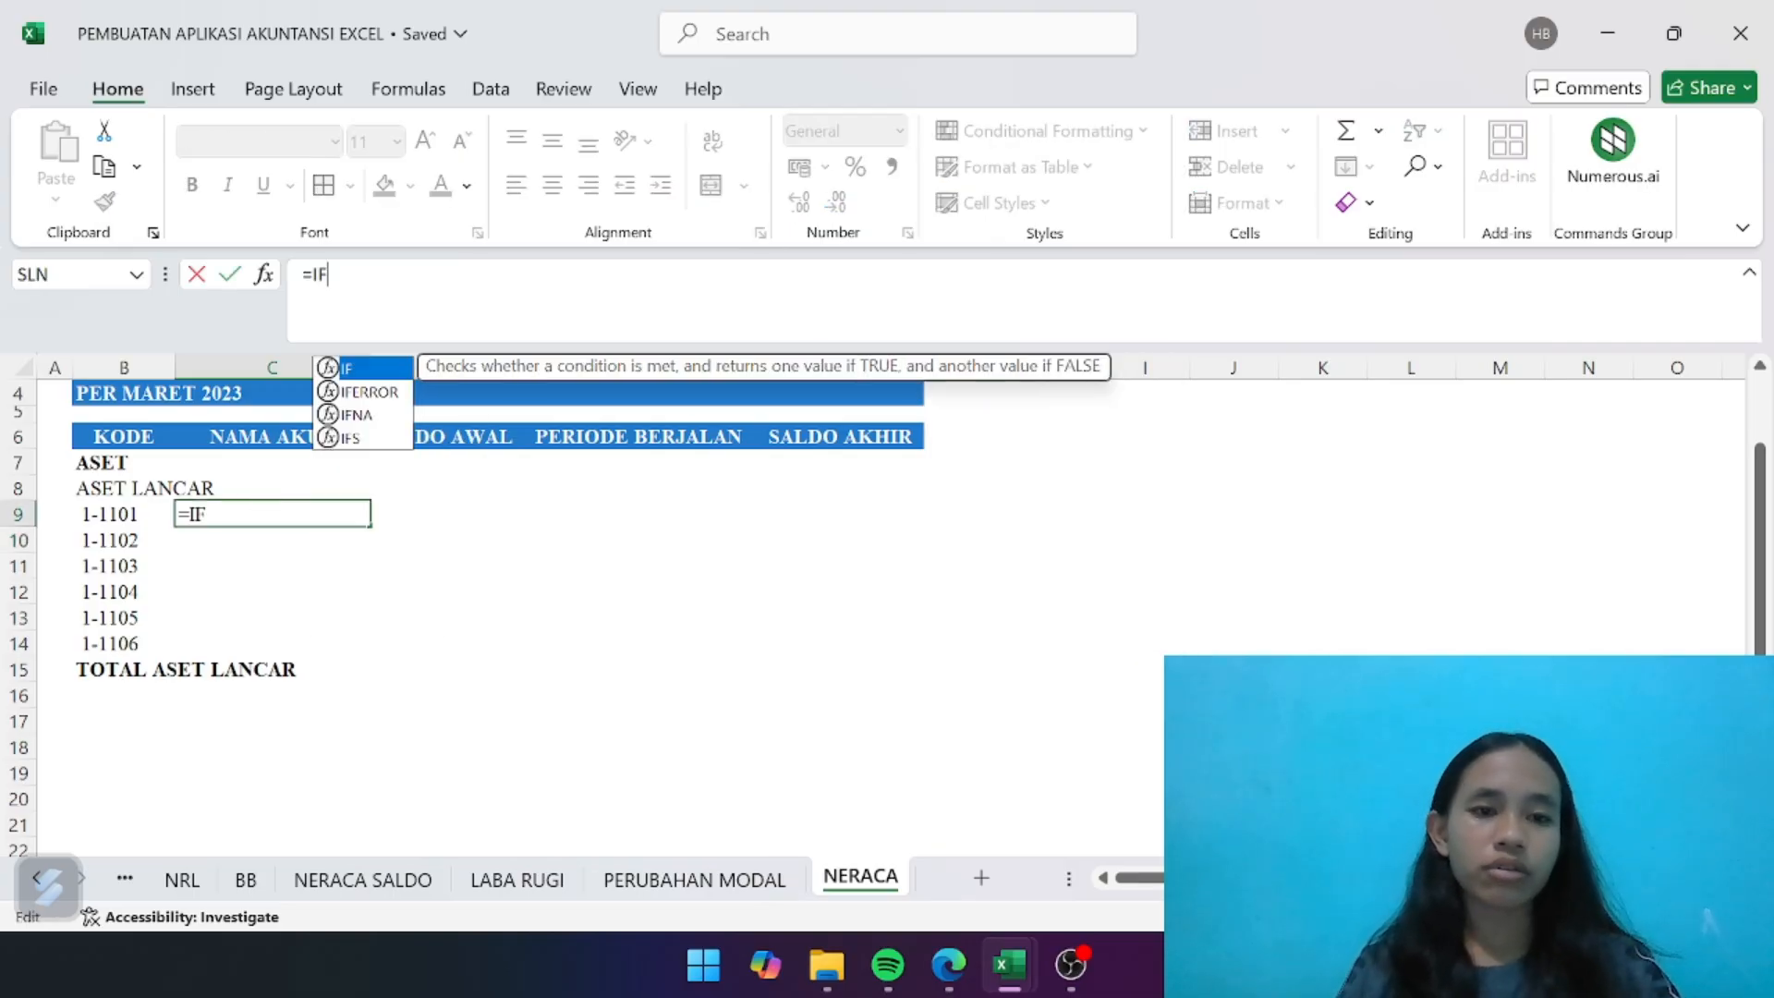
{"action": "double_click", "coordinate": [375, 390]}
{"action": "type", "text": "IN"}
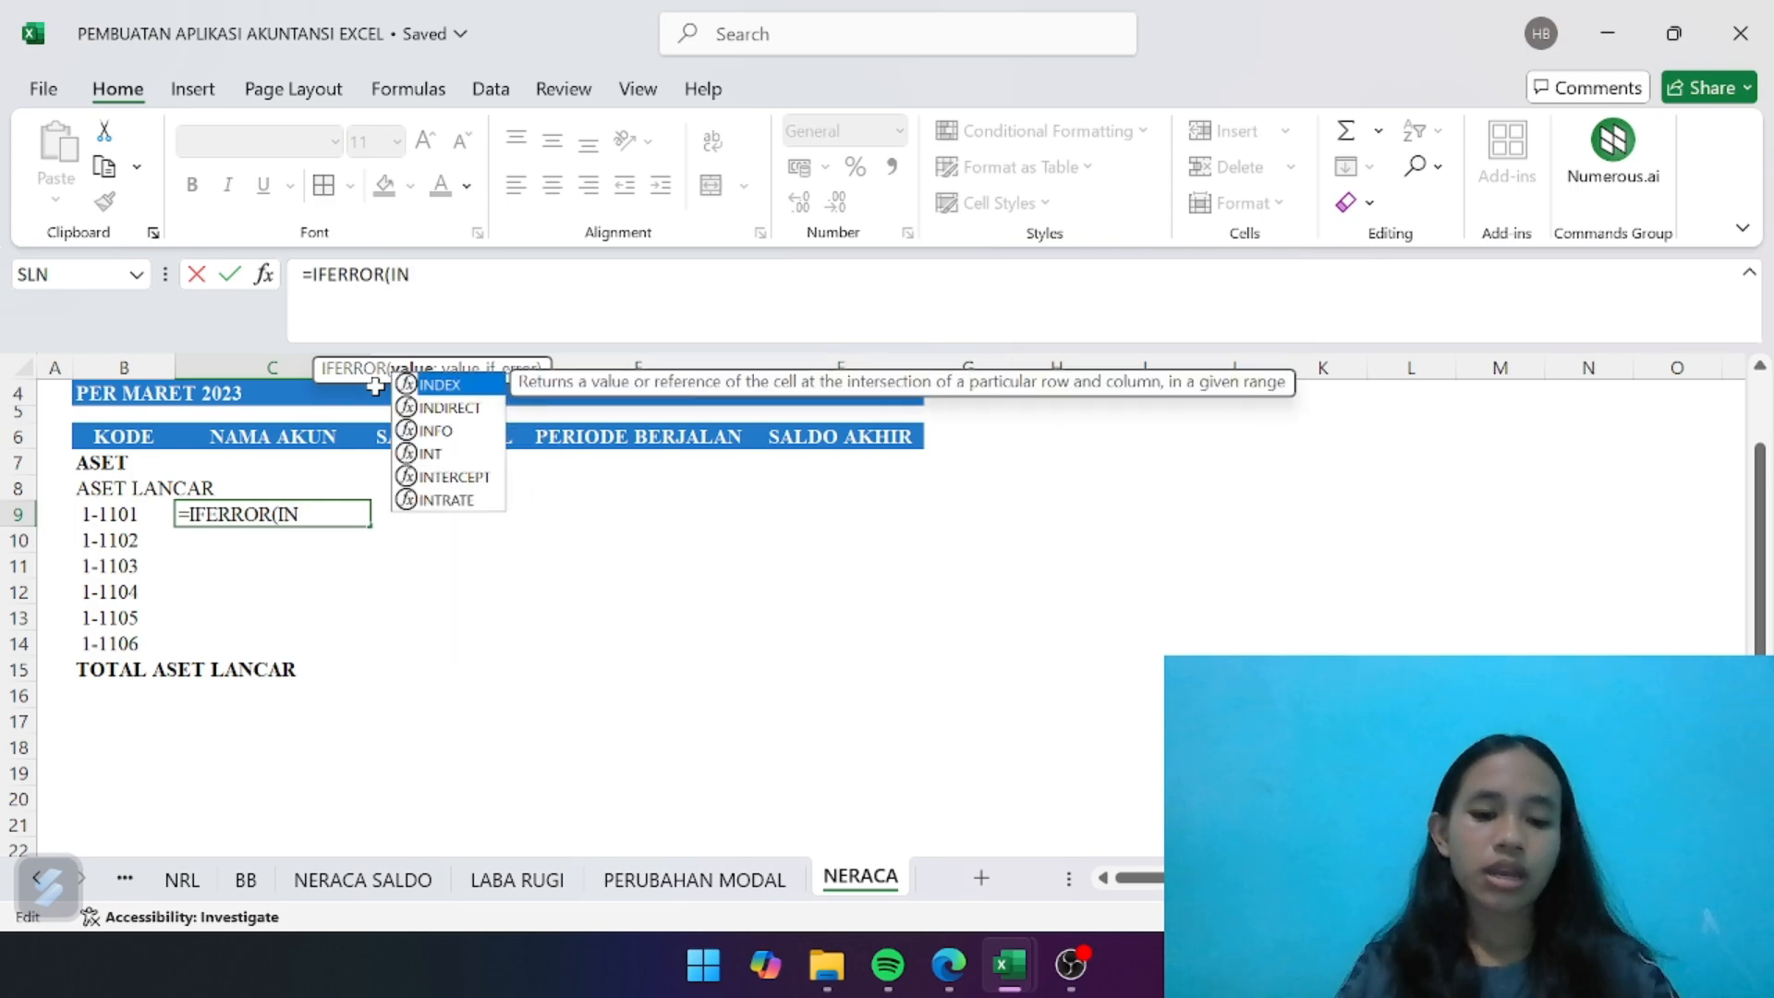
{"action": "type", "text": "DE"}
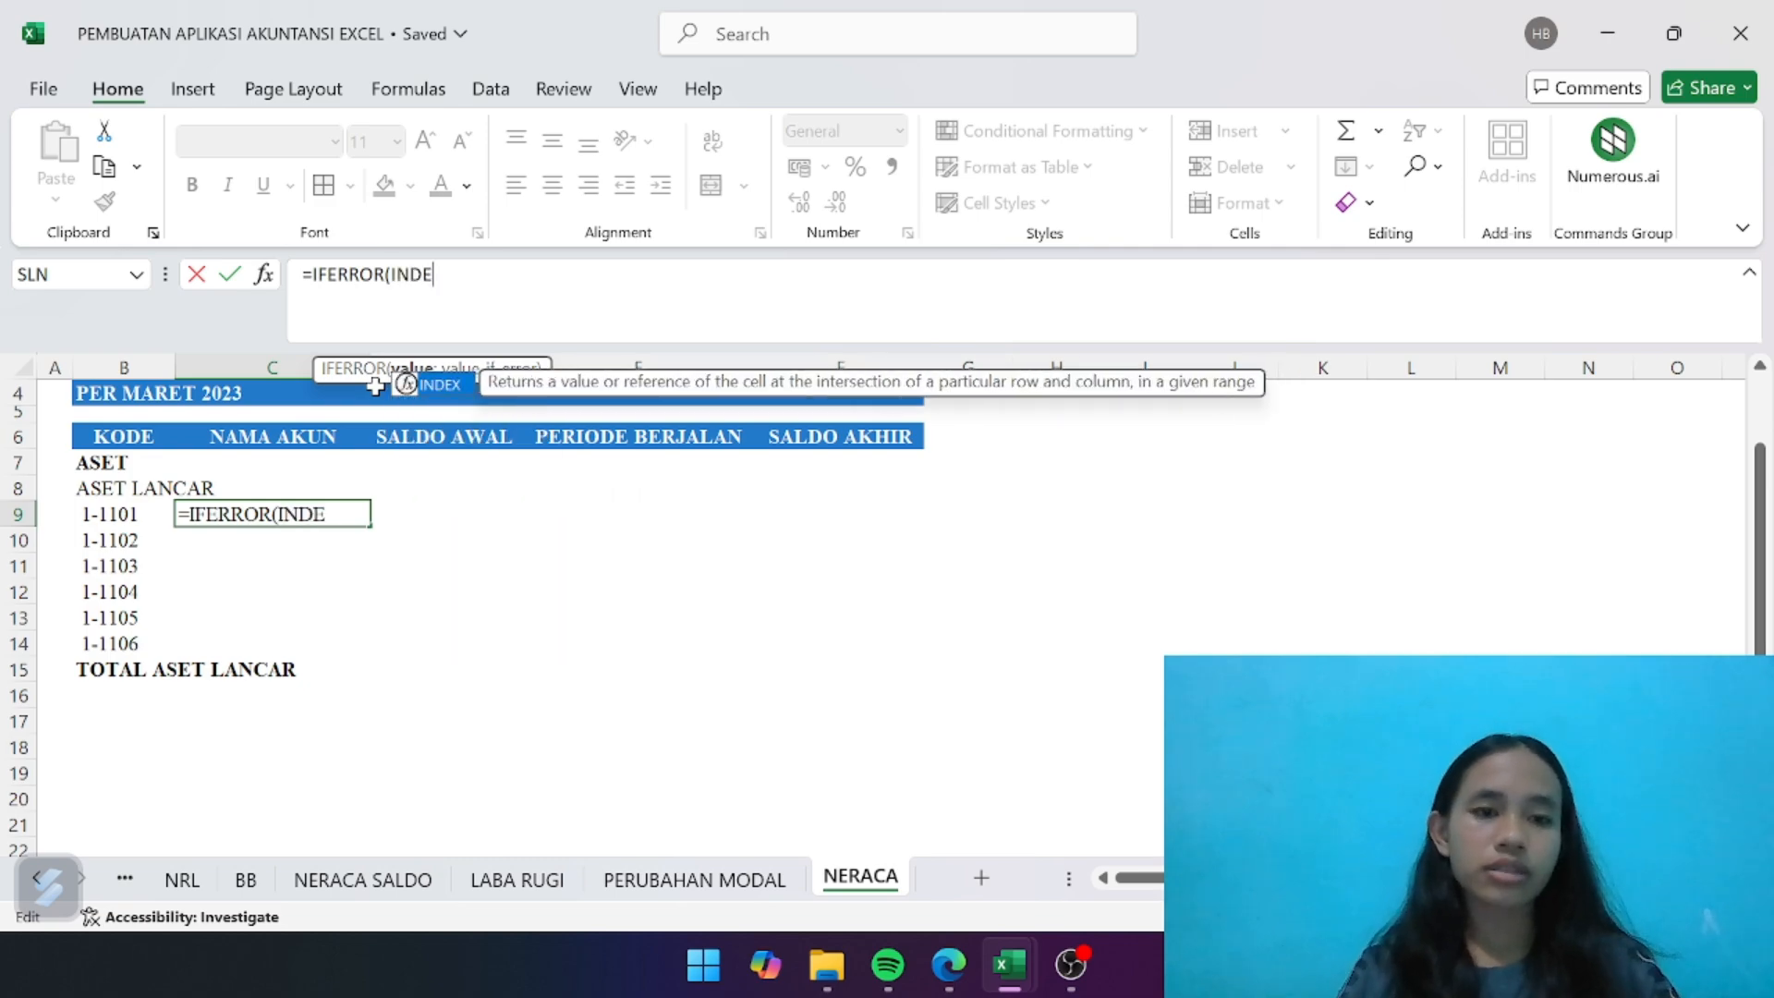
{"action": "double_click", "coordinate": [441, 387]}
{"action": "type", "text": "AK"}
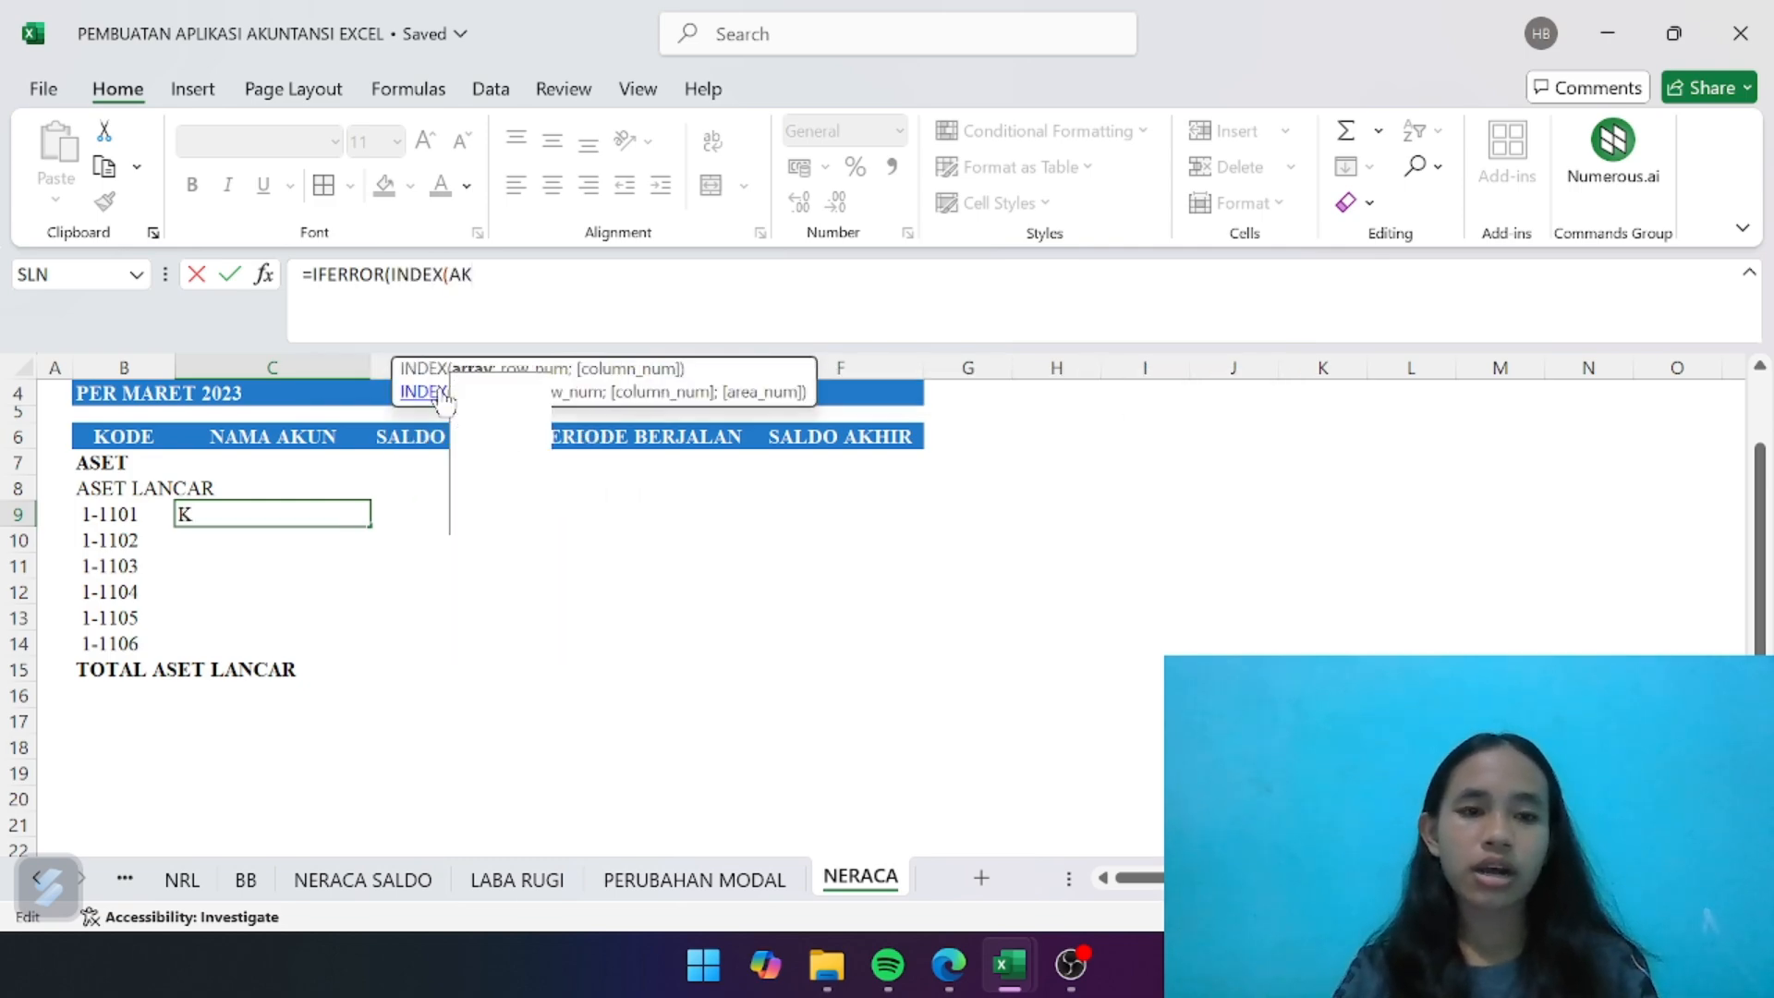
{"action": "double_click", "coordinate": [518, 499]}
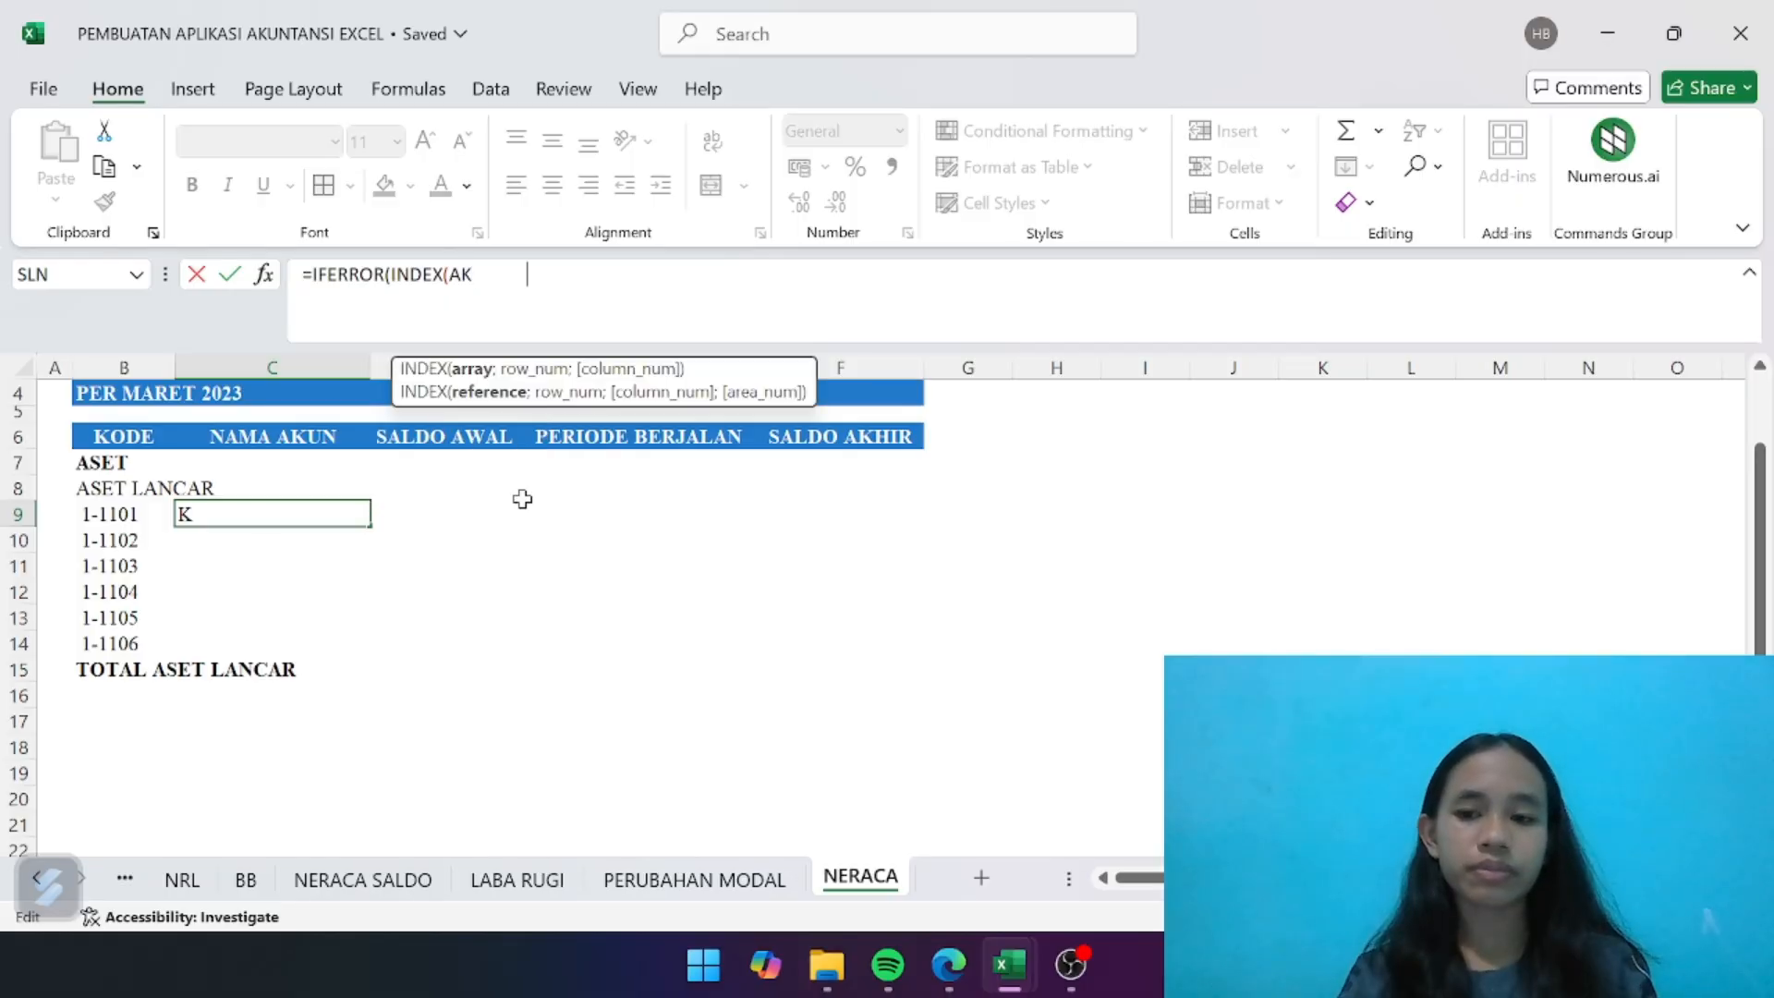
{"action": "type", "text": ";MATCH"}
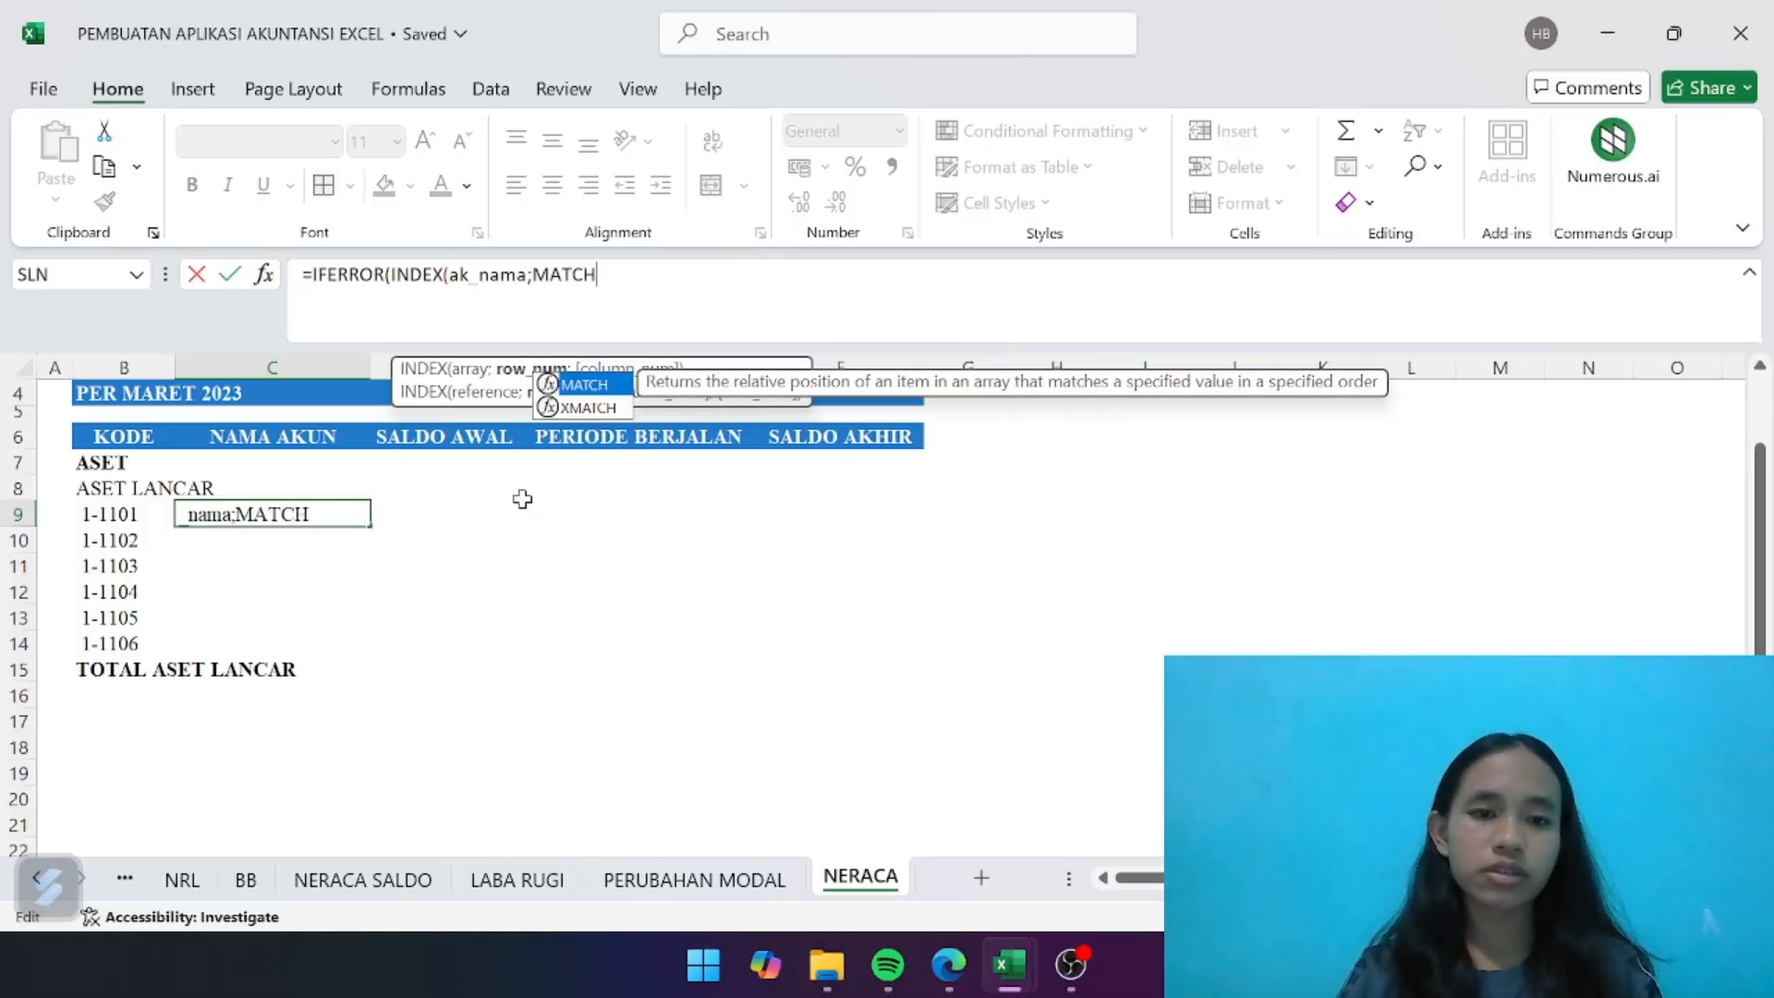
{"action": "double_click", "coordinate": [579, 386]}
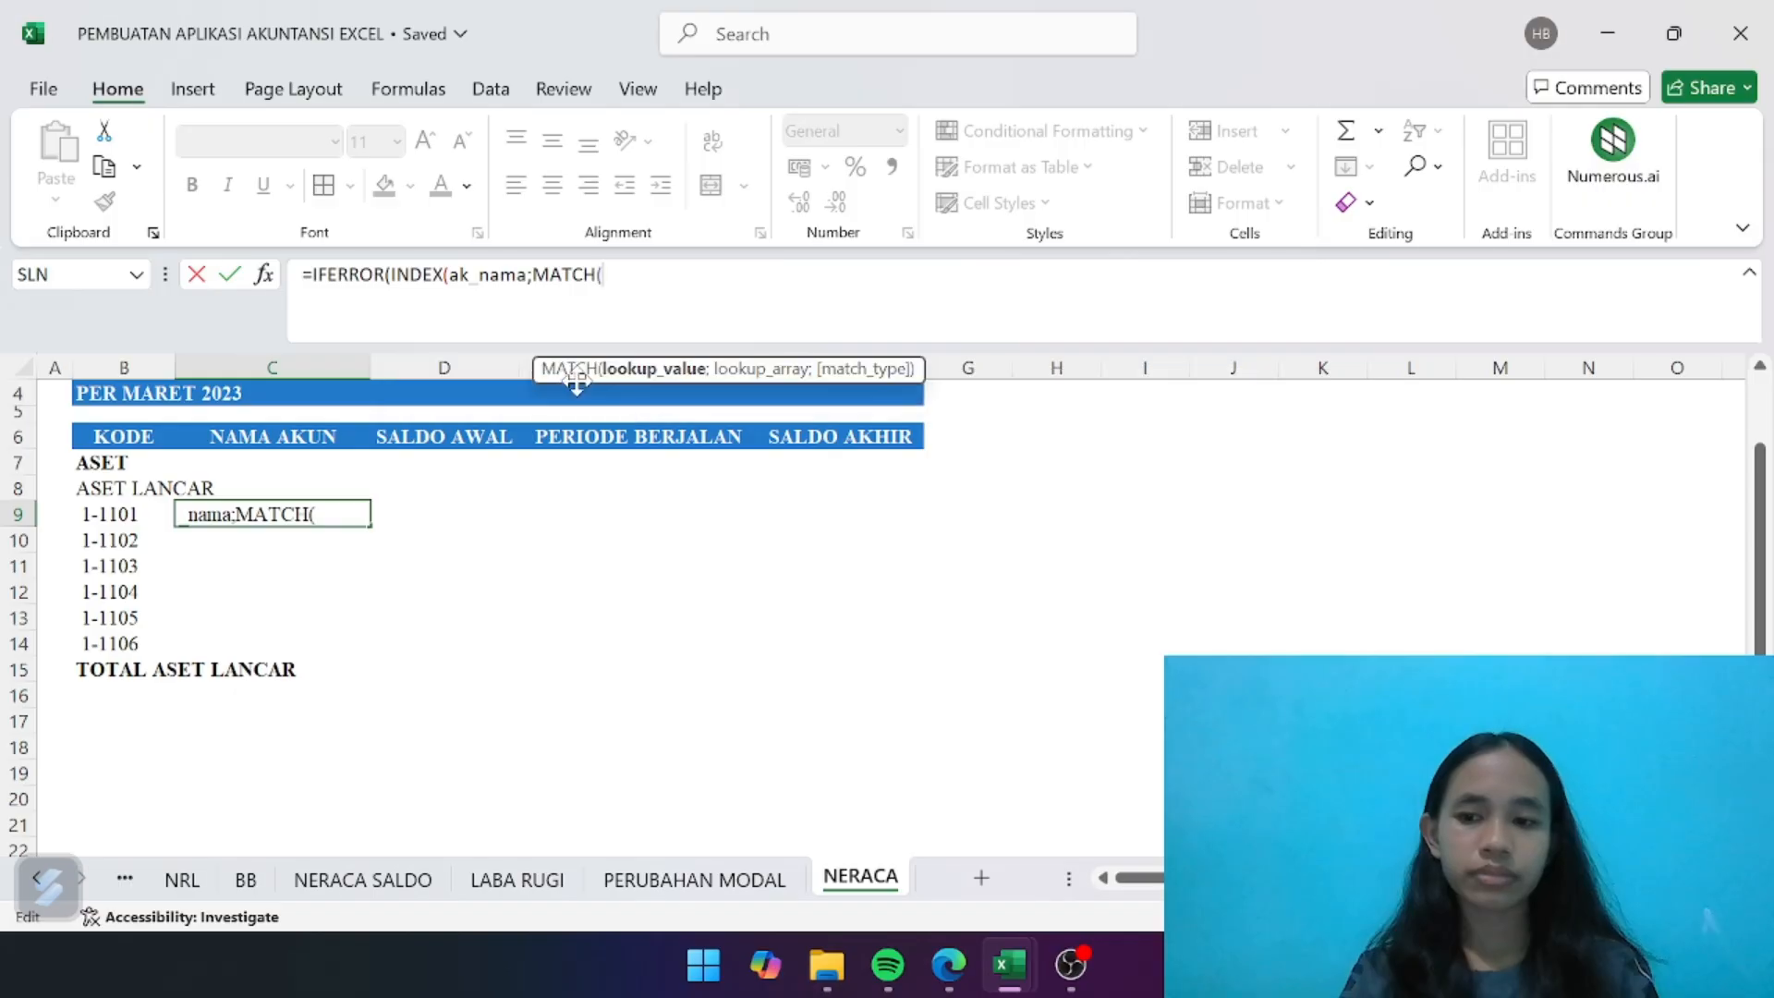
{"action": "left_click", "coordinate": [135, 515]}
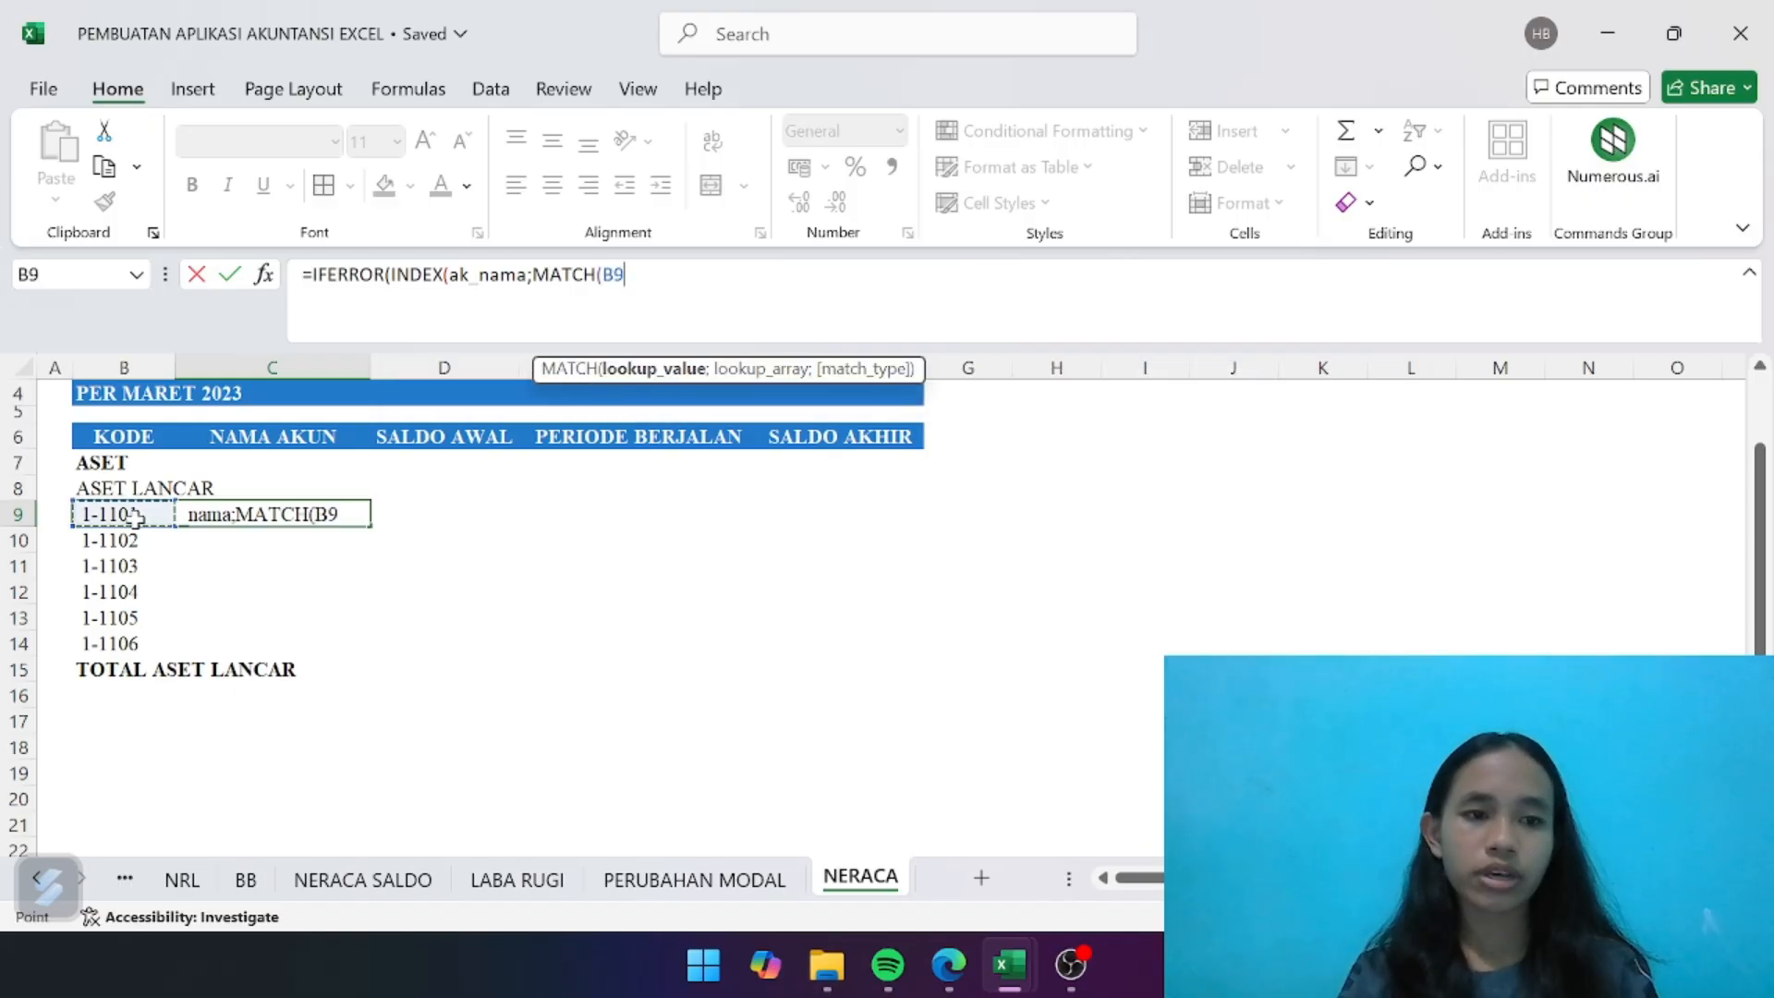
{"action": "type", "text": ";AK"}
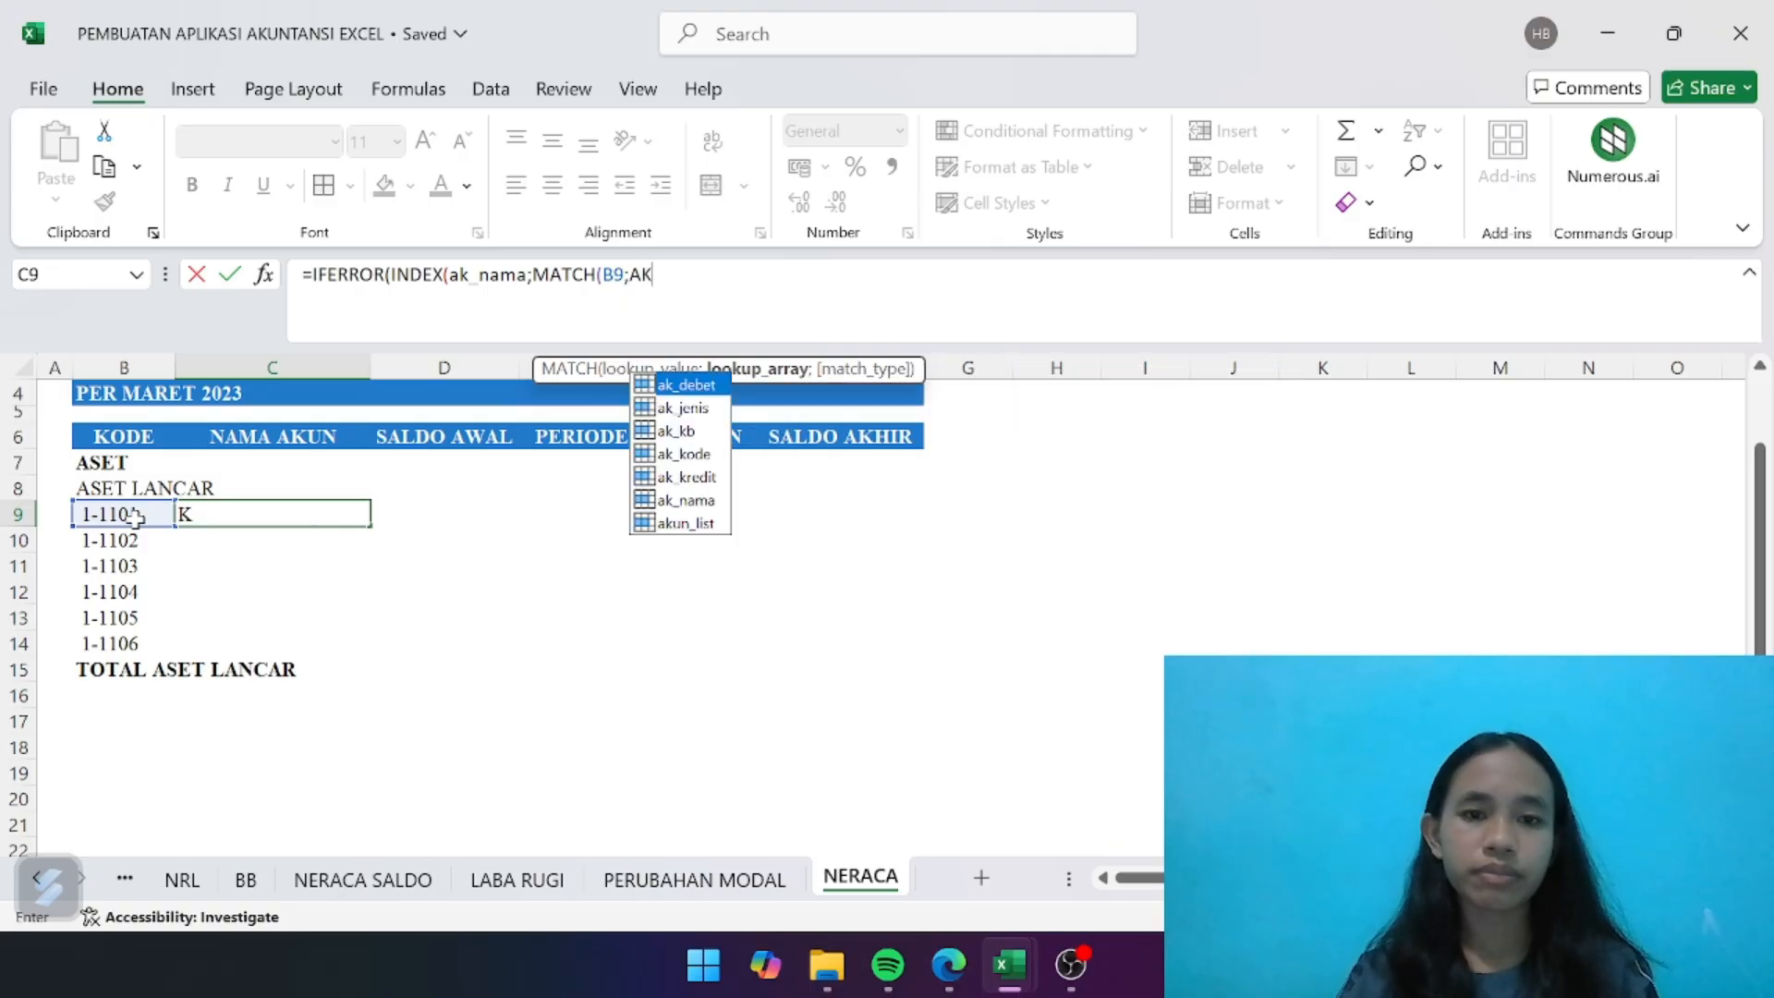
{"action": "double_click", "coordinate": [683, 454]}
{"action": "type", "text": ";0))"}
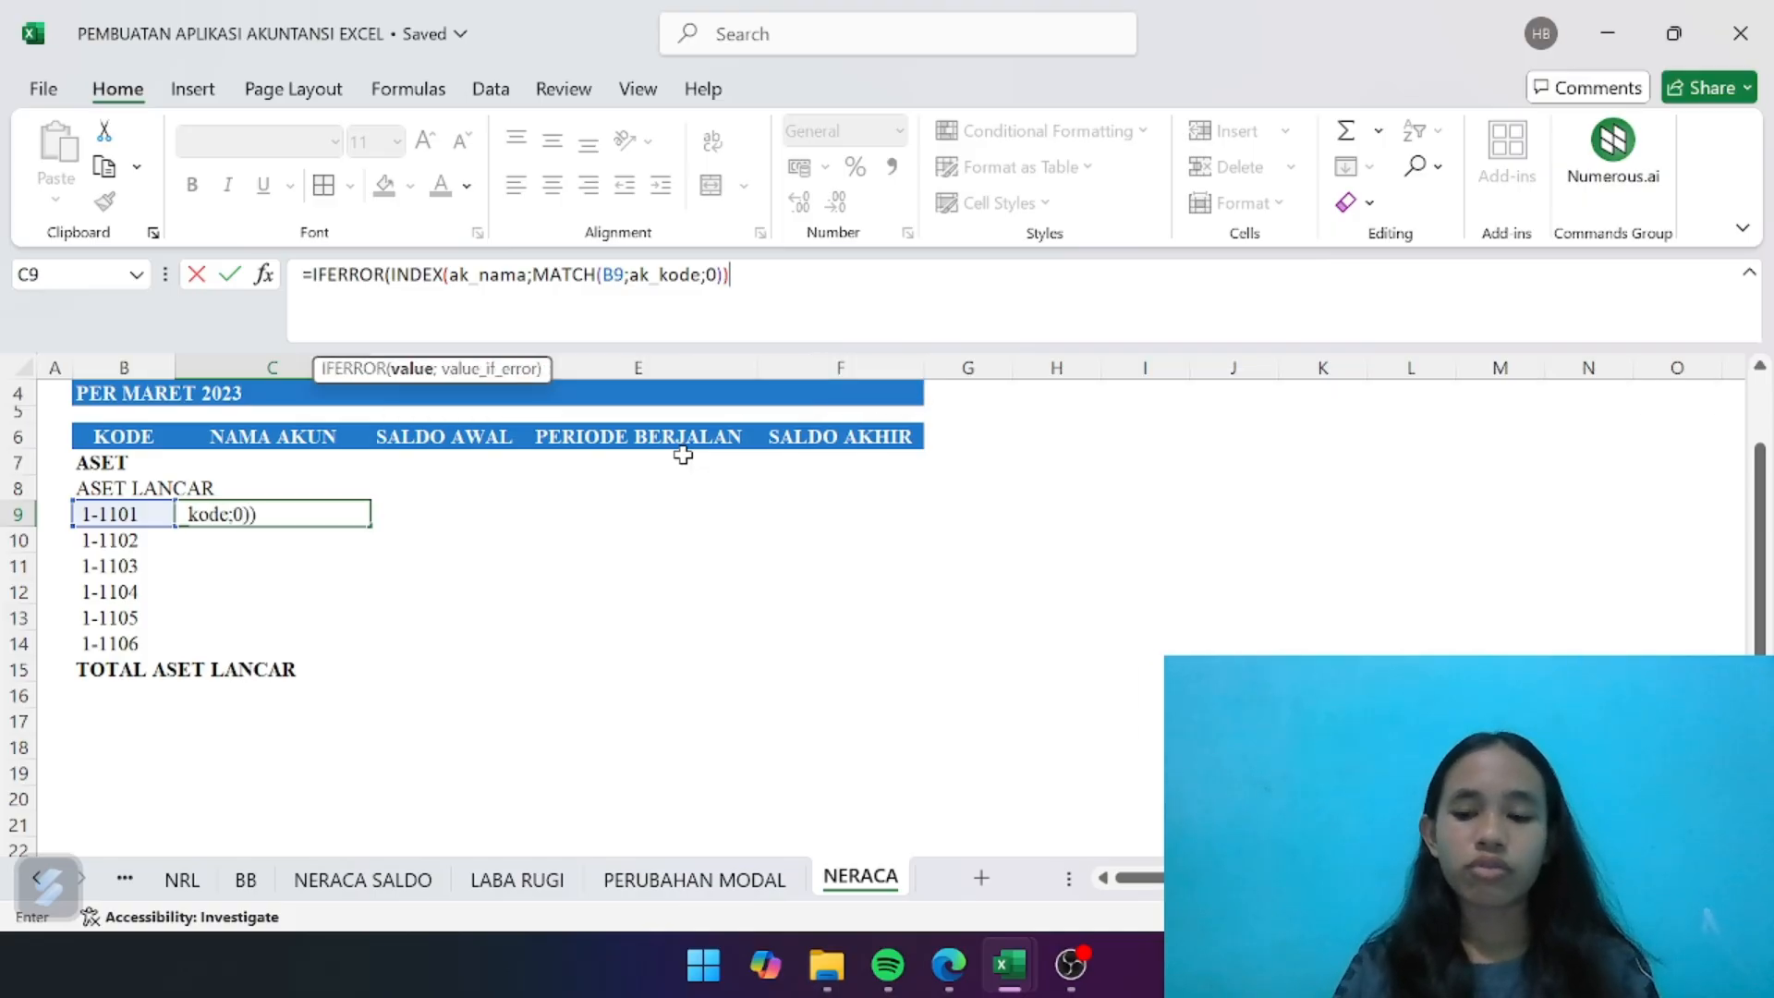
{"action": "type", "text": ";"}
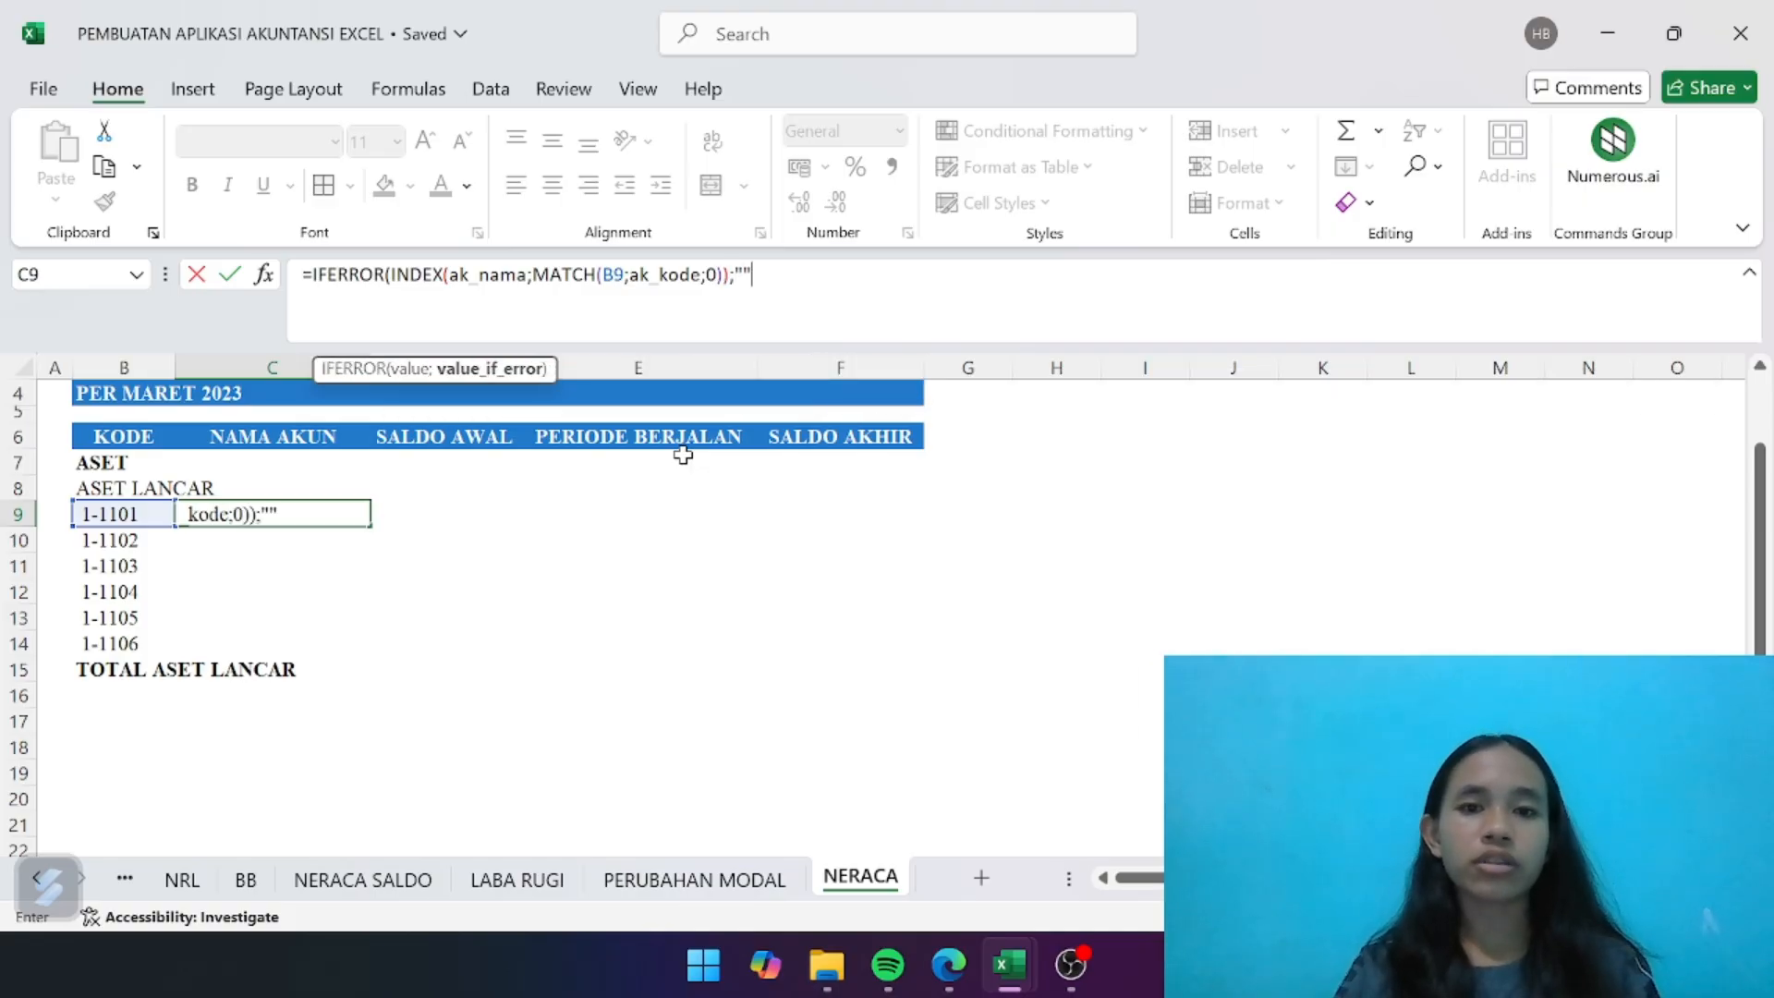
{"action": "type", "text": "\"\")"}
{"action": "key", "text": "Up"}
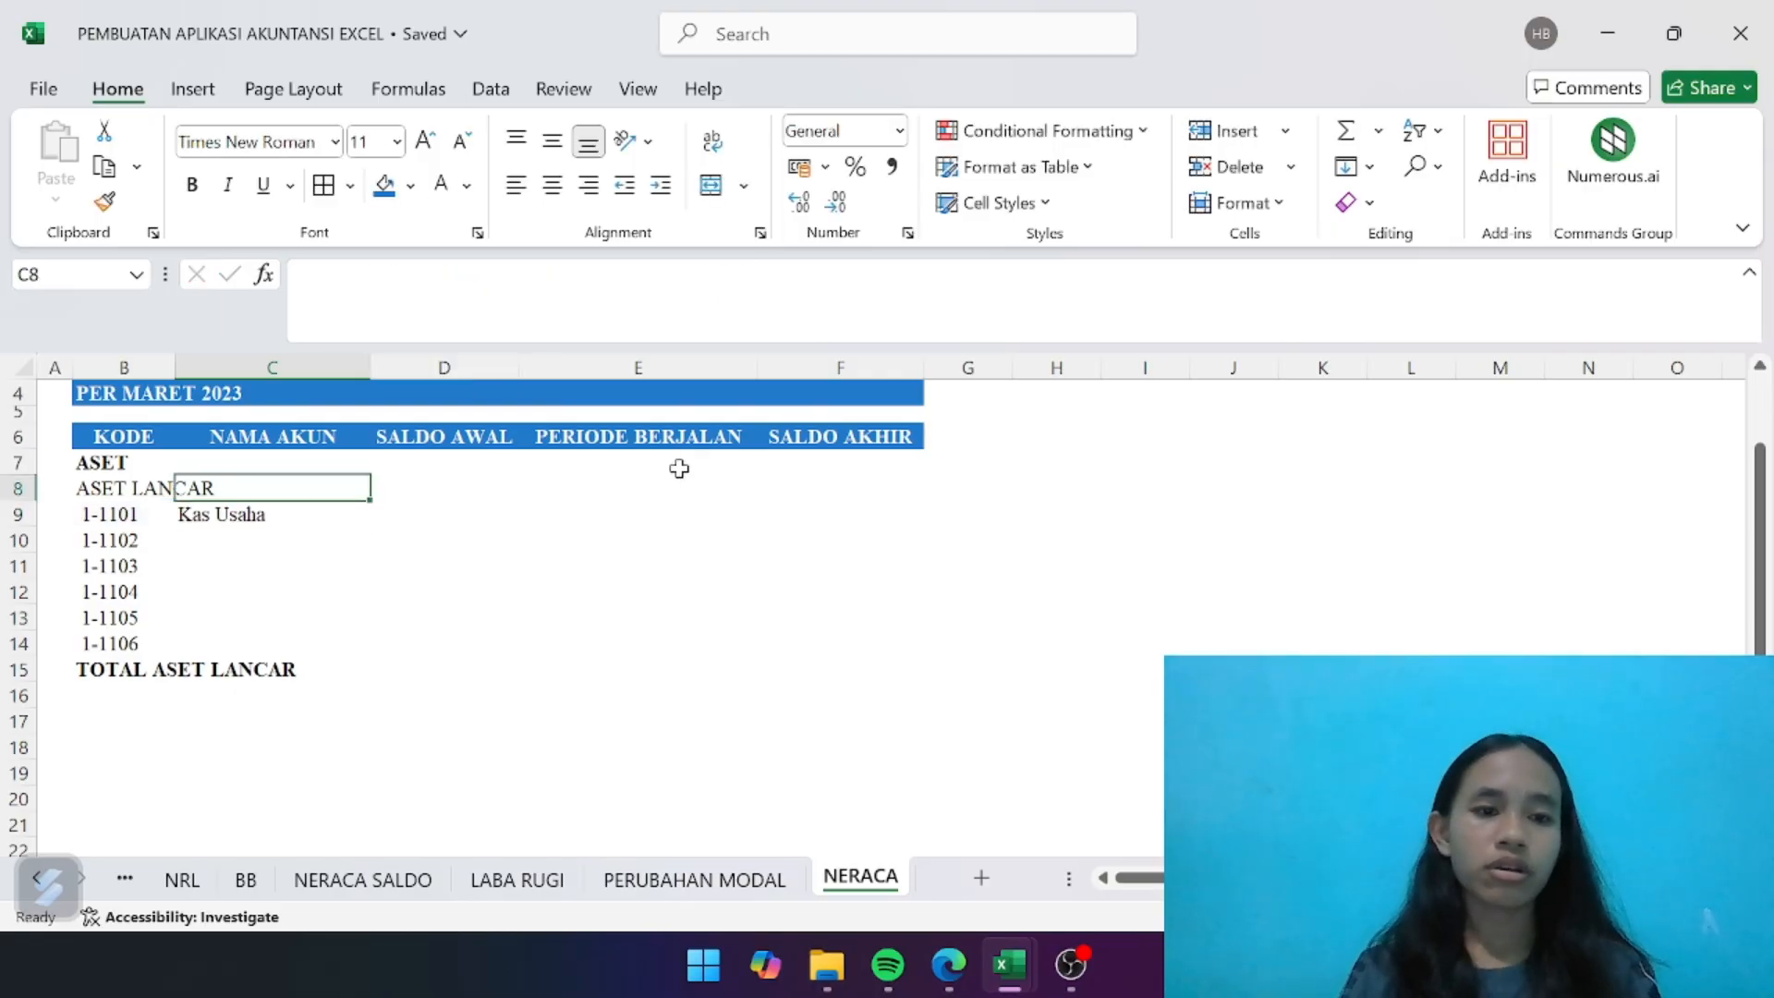
- Fill the account name formula from C9 down to C14 and widen column C to fit the longest name
{"action": "left_click", "coordinate": [307, 514]}
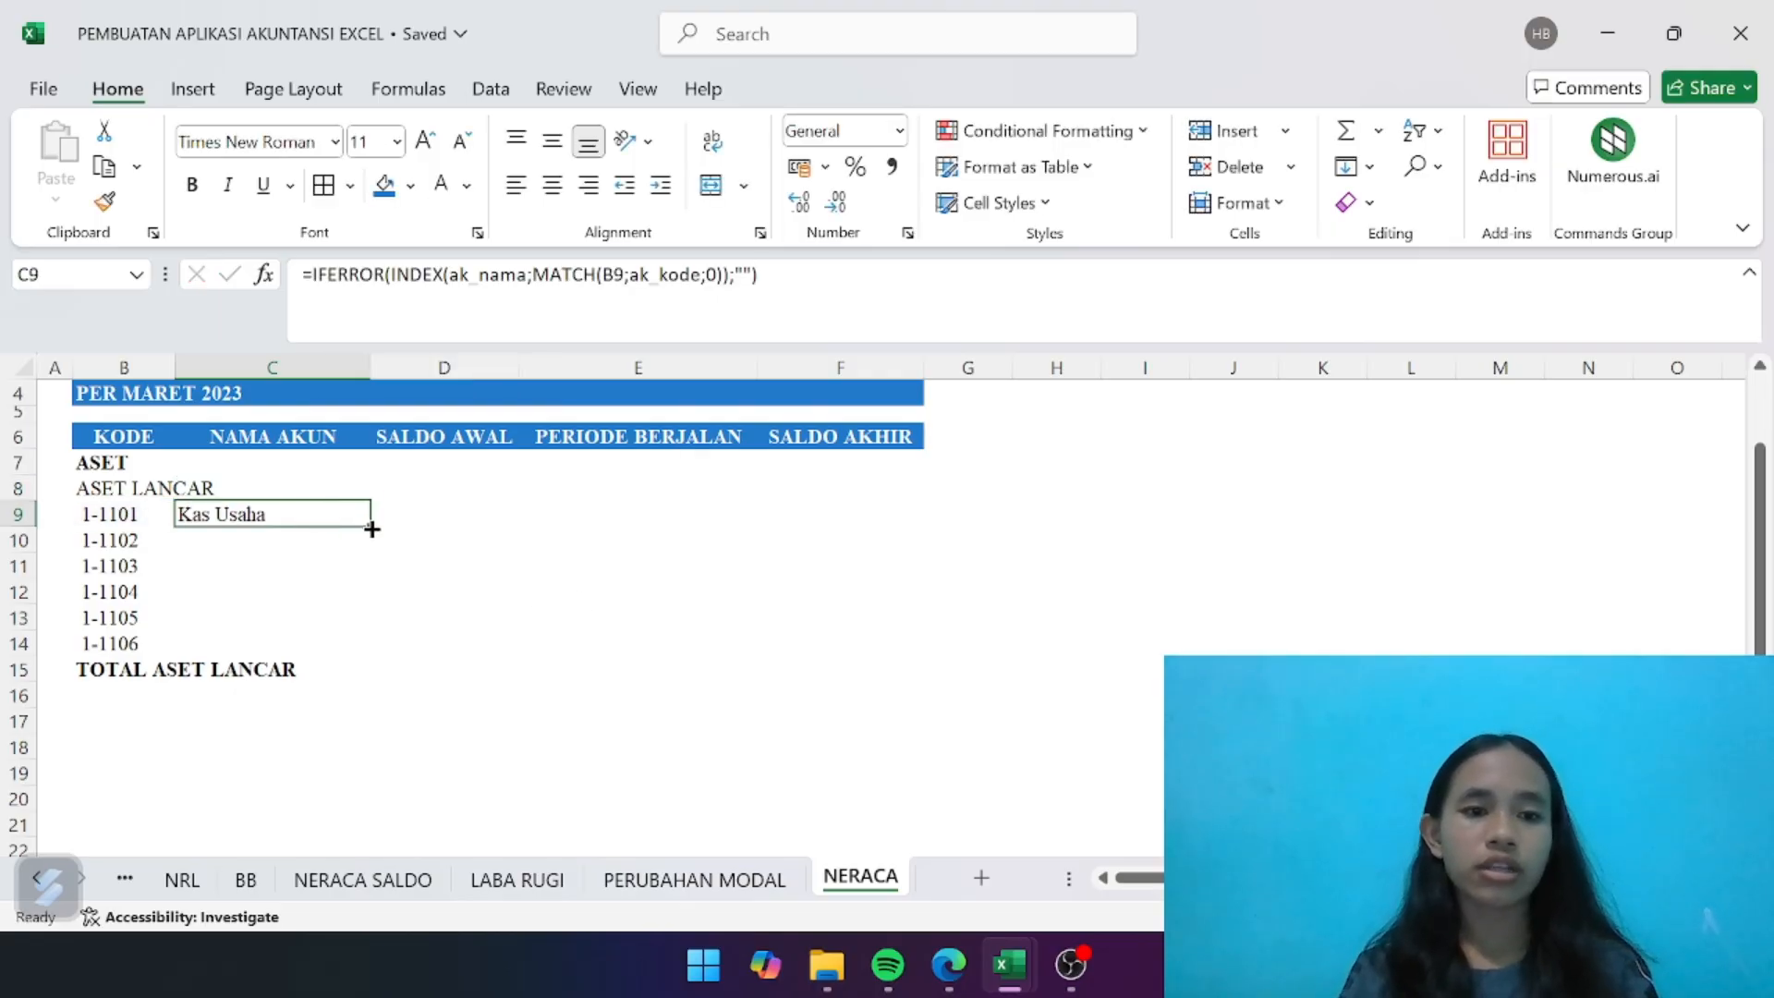
{"action": "left_click_drag", "start_coordinate": [371, 528], "coordinate": [368, 651]}
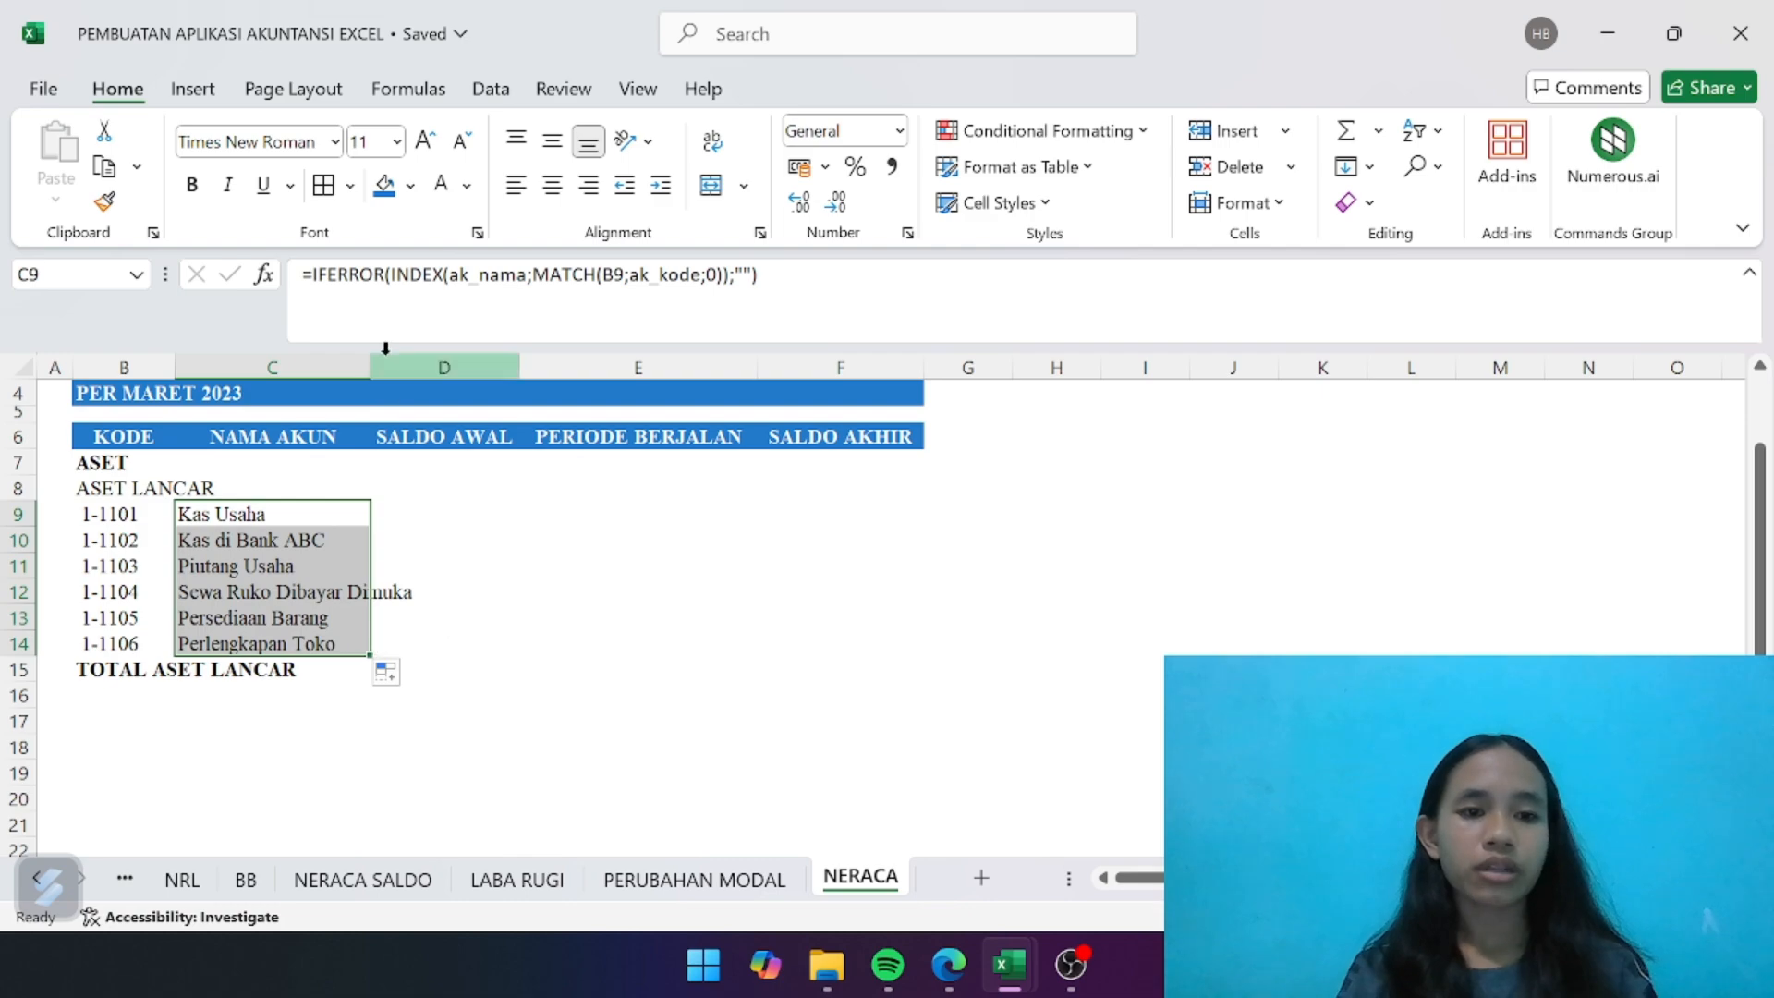
{"action": "left_click_drag", "start_coordinate": [370, 368], "coordinate": [431, 367]}
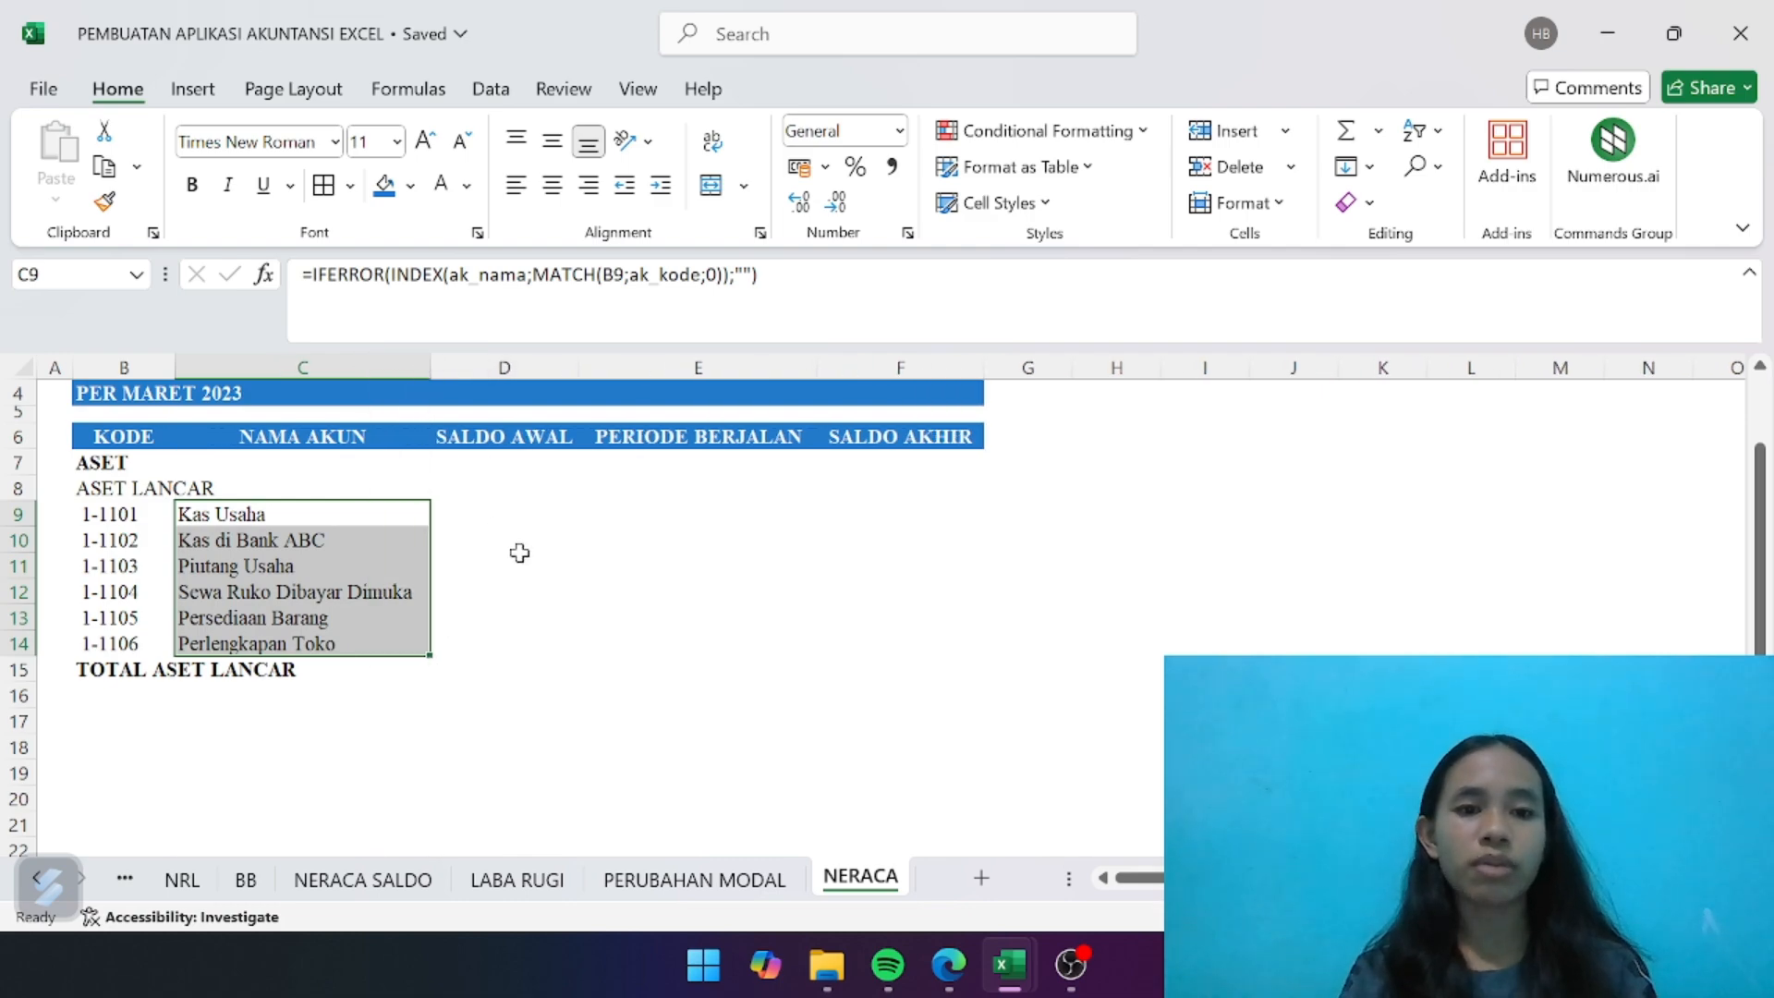
{"action": "left_click", "coordinate": [543, 571]}
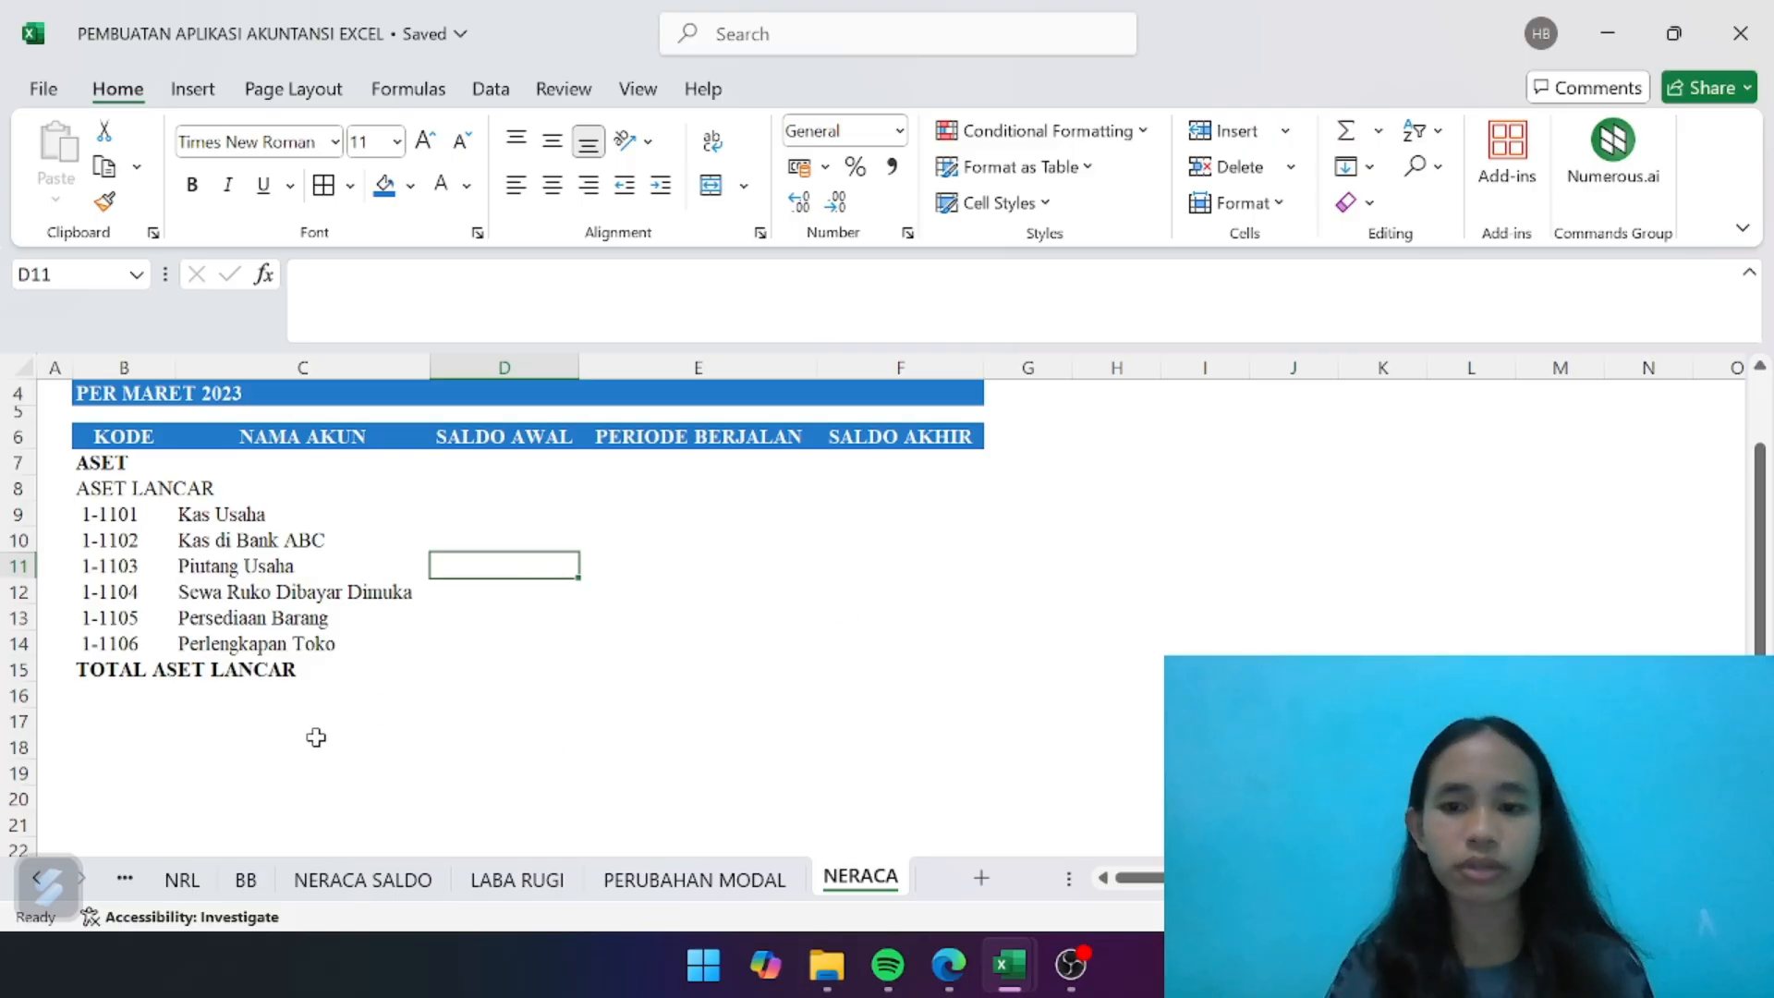
- Enter the subheading ASET TETAP in B16, below the current assets total
{"action": "left_click", "coordinate": [111, 703]}
{"action": "type", "text": "A"}
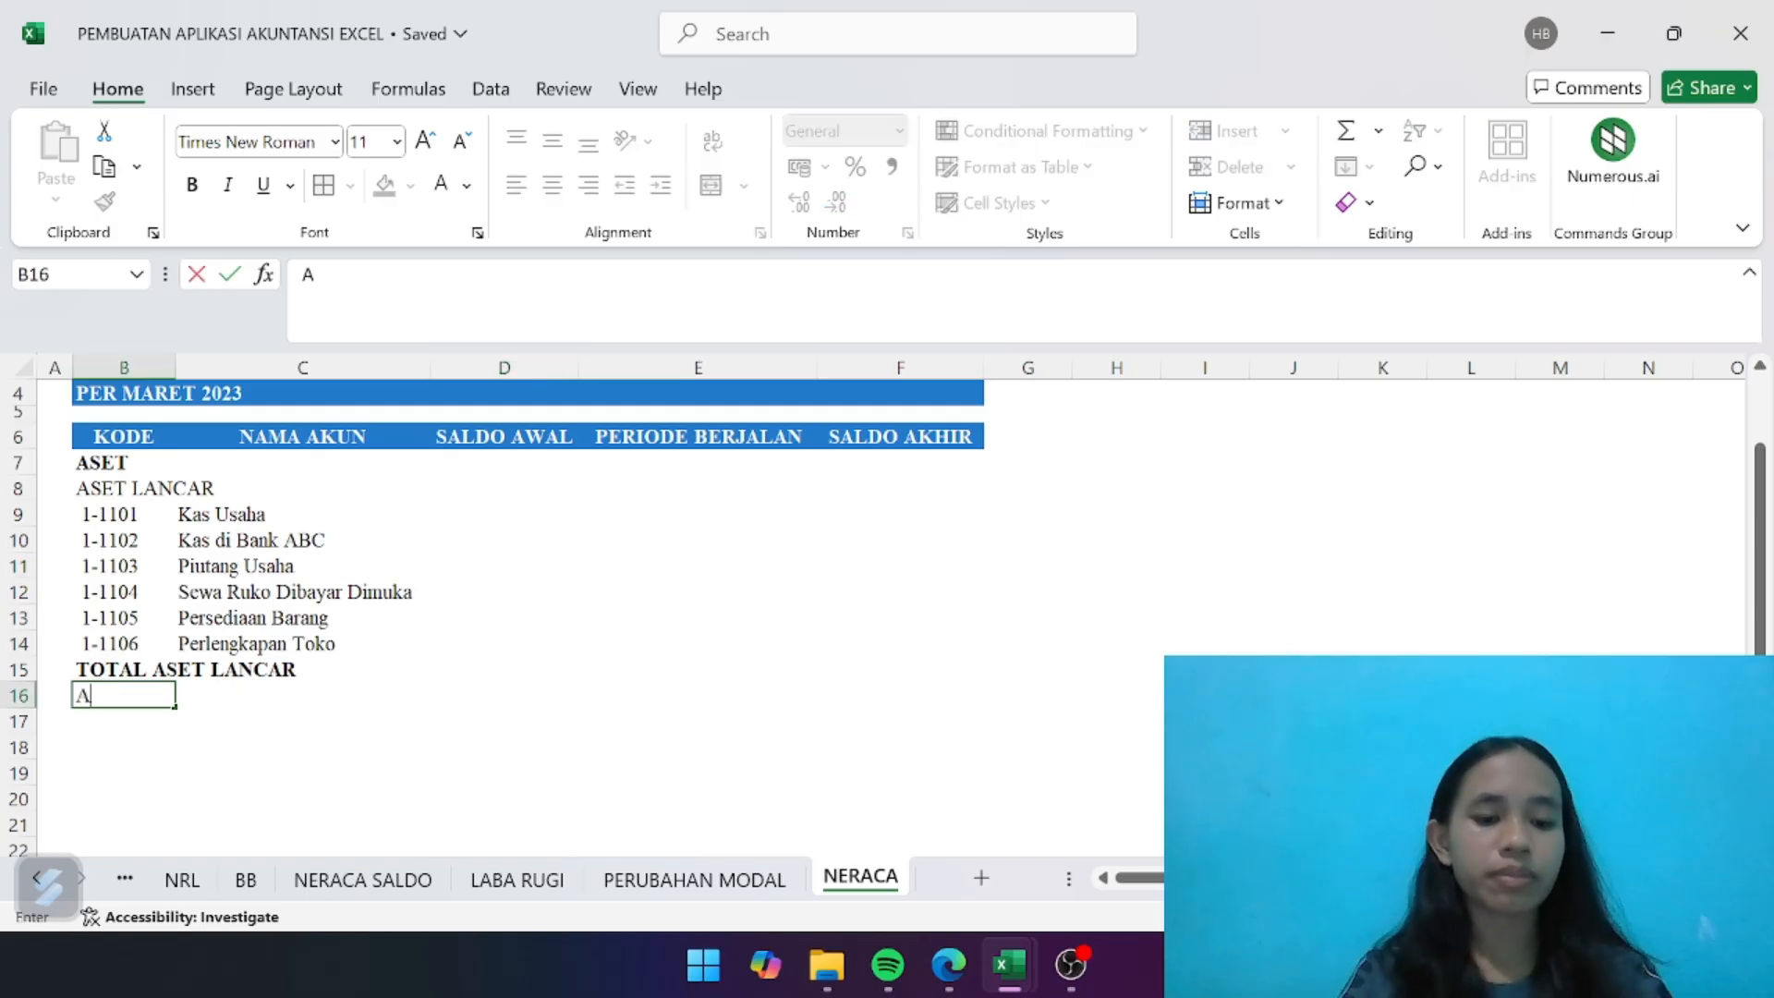
{"action": "type", "text": "SET TETAP"}
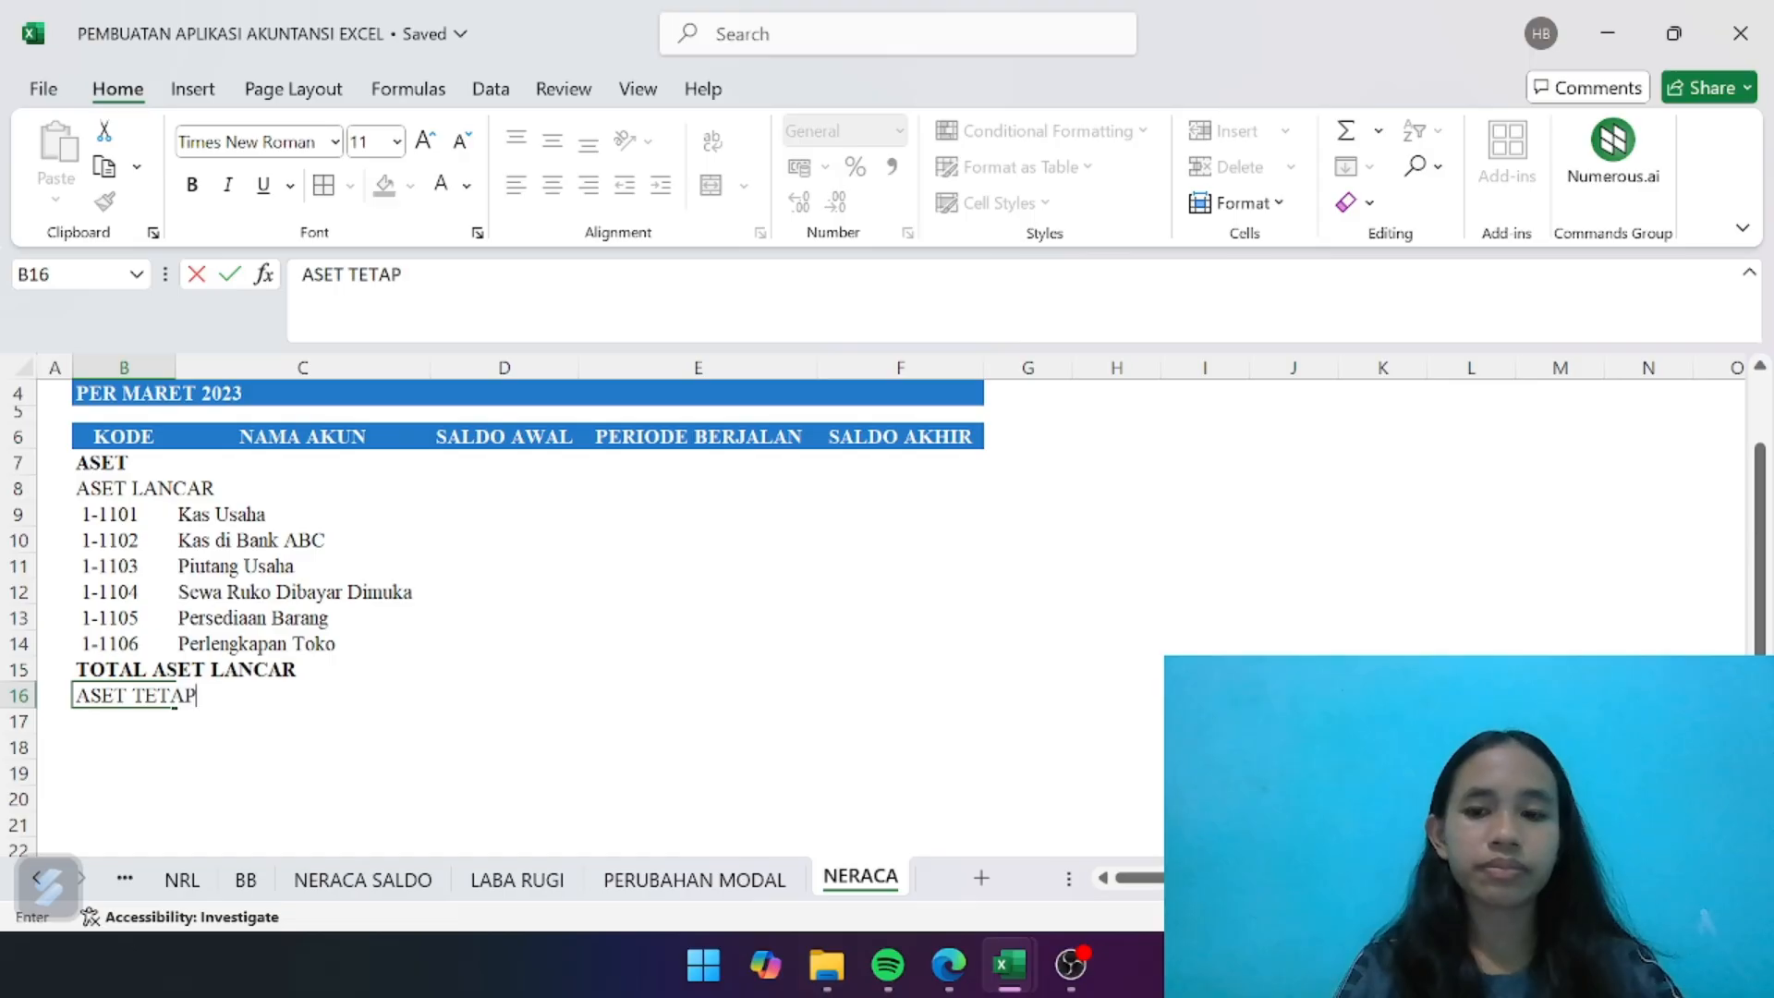
{"action": "key", "text": "Return"}
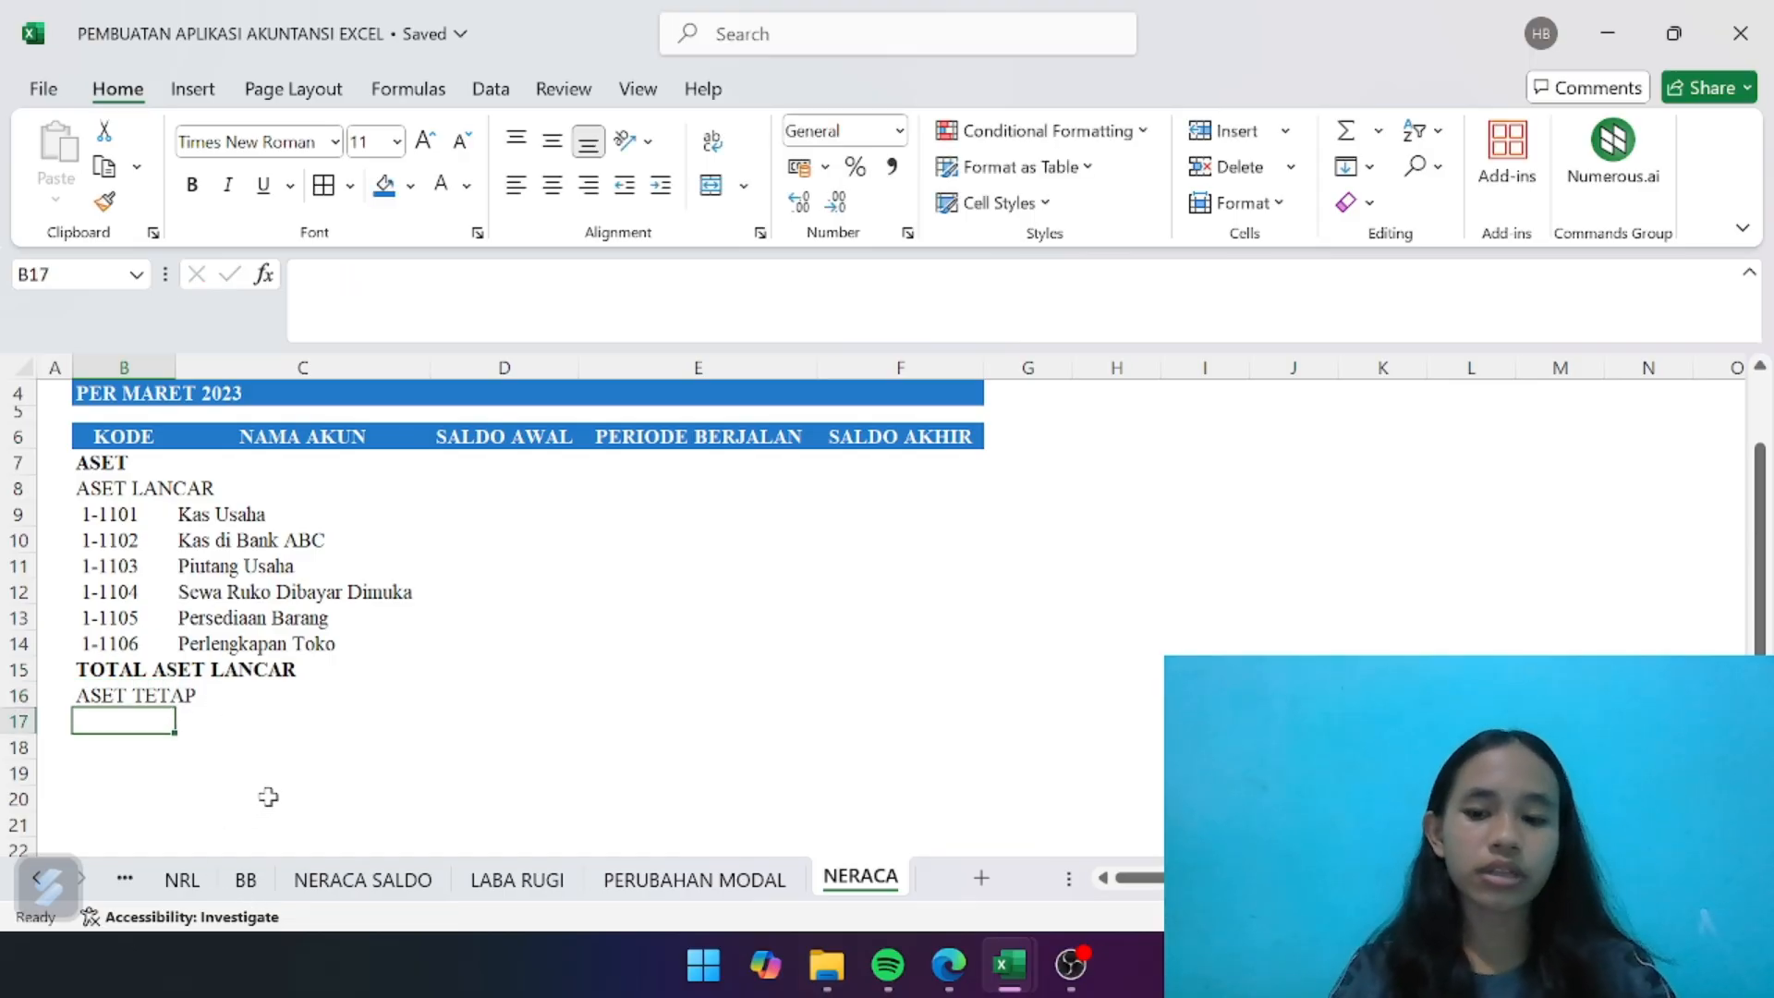
- Link B17 to the Aset Tetap account code on the NRL sheet with the formula =NRL!B14
{"action": "type", "text": "="}
{"action": "left_click", "coordinate": [182, 878]}
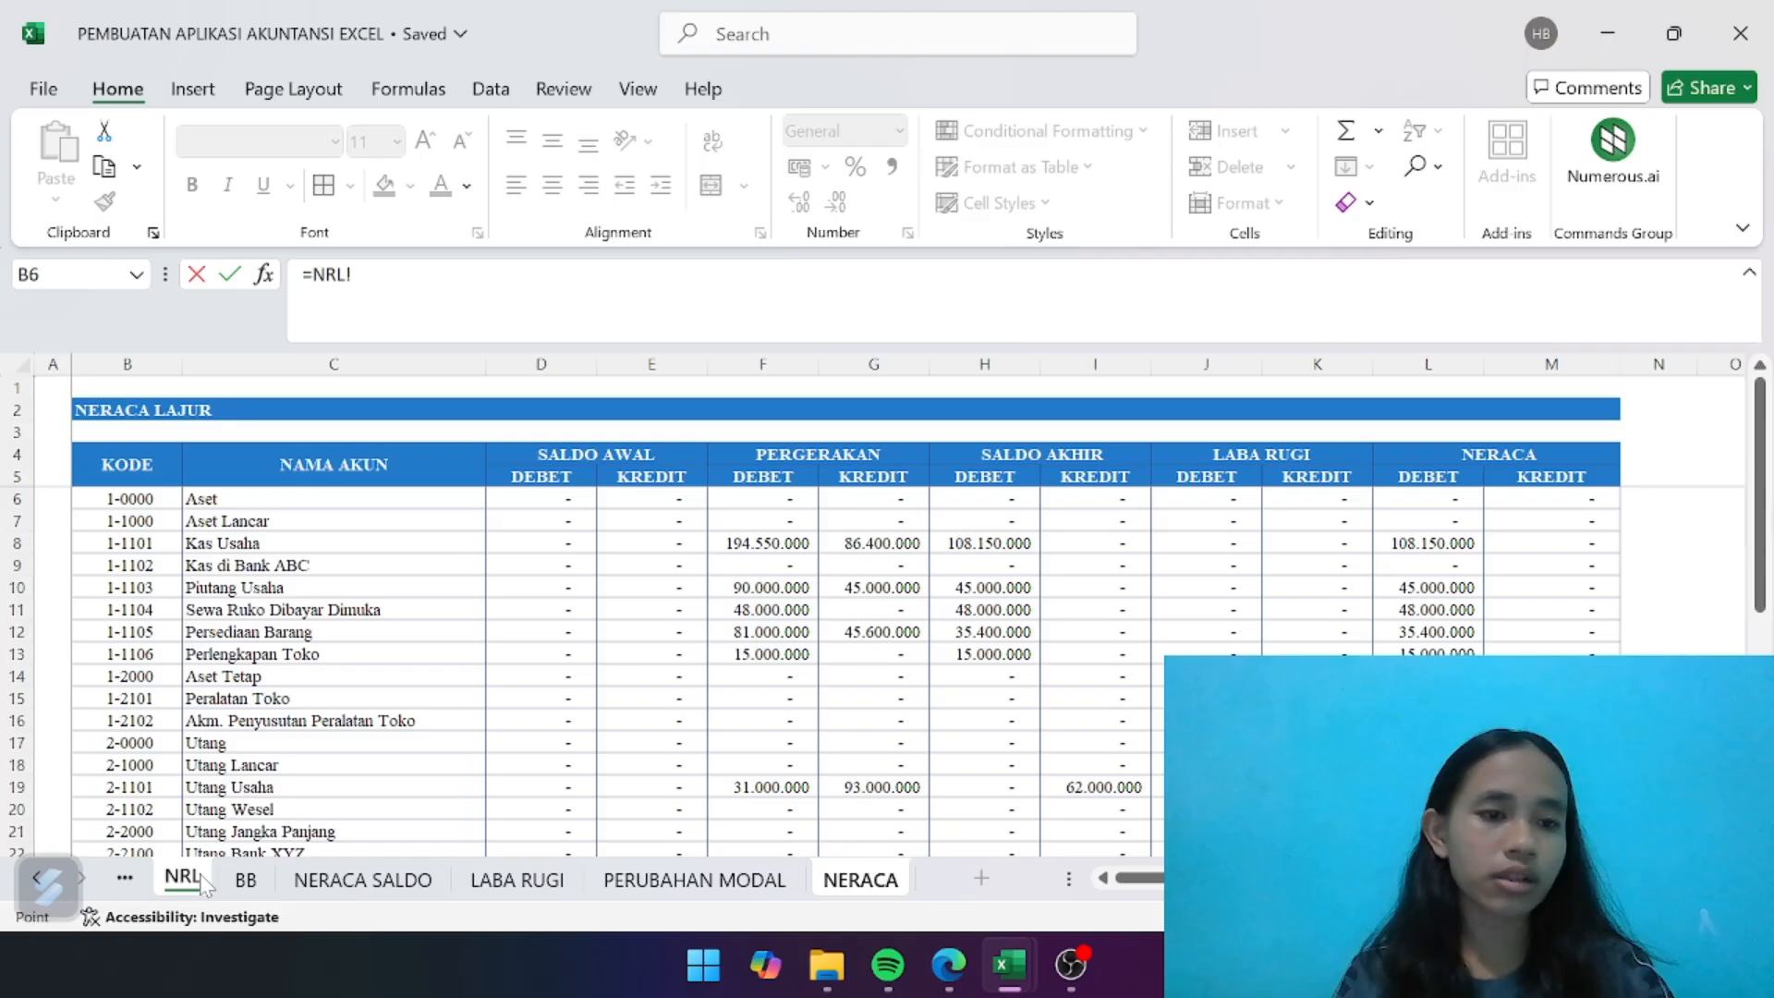
{"action": "left_click", "coordinate": [144, 675]}
{"action": "key", "text": "Return"}
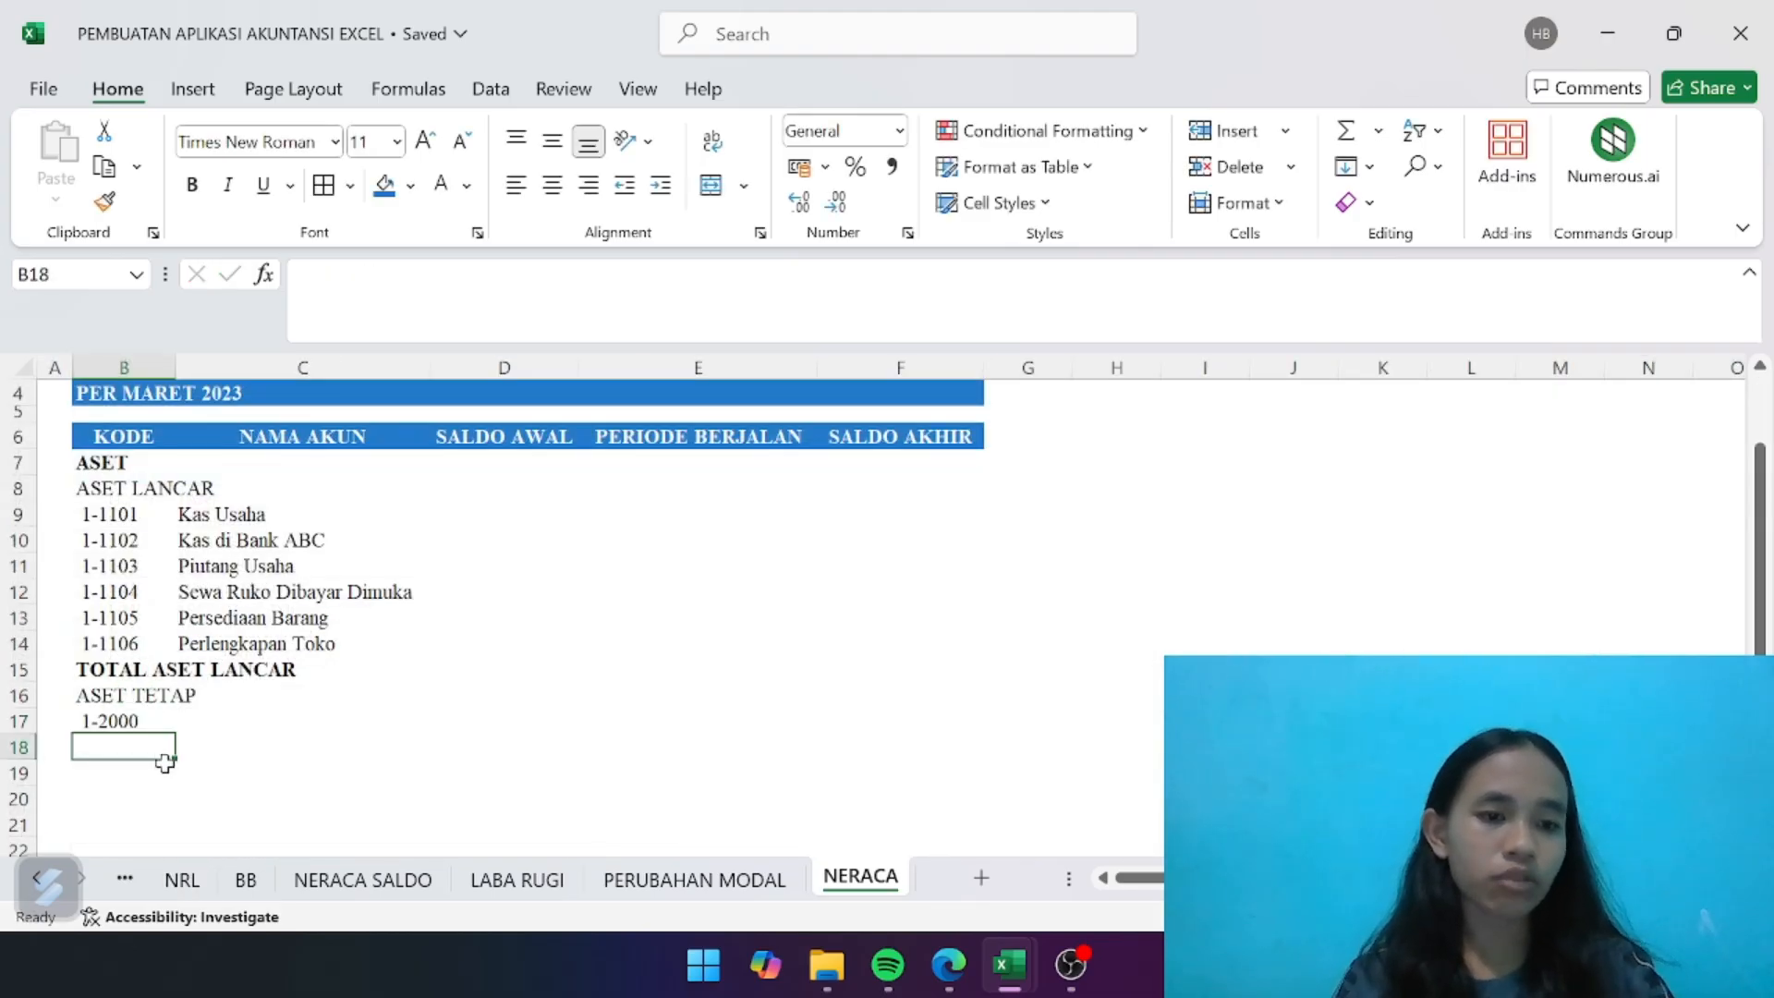
- Copy the account code formula from B17 into B18 to bring in the Peralatan Toko code
{"action": "left_click_drag", "start_coordinate": [154, 711], "coordinate": [175, 739]}
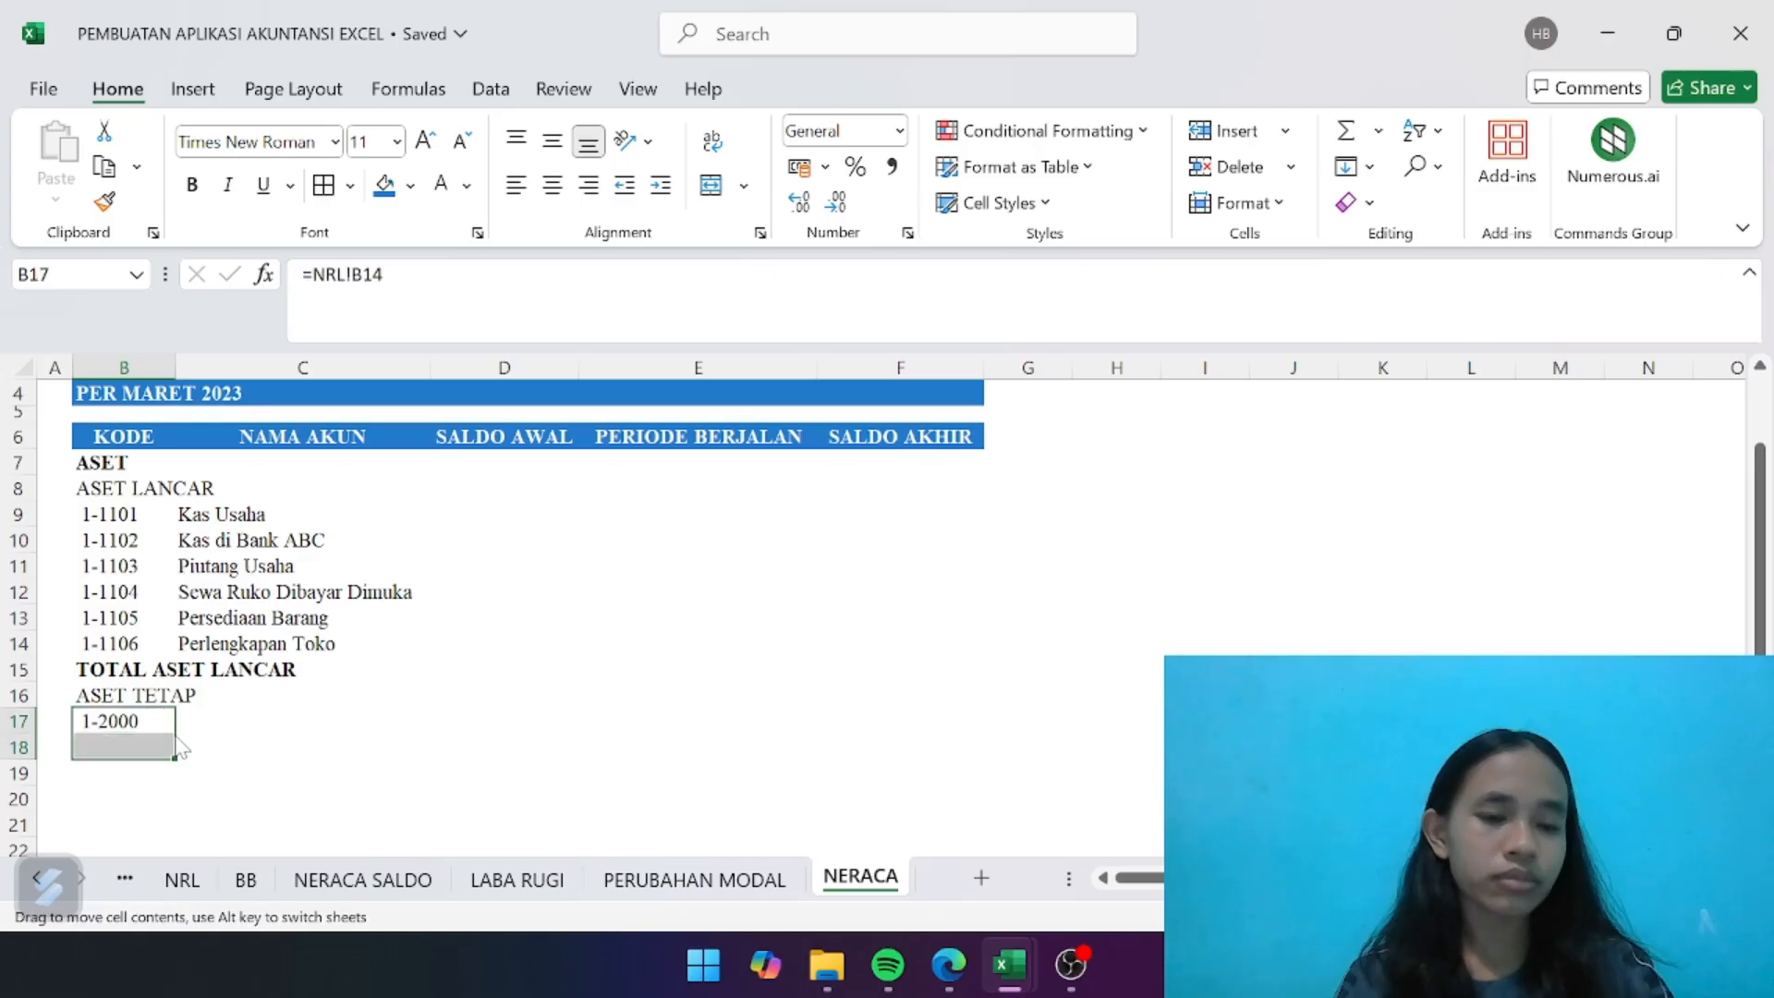
{"action": "left_click", "coordinate": [196, 734]}
{"action": "left_click", "coordinate": [130, 721]}
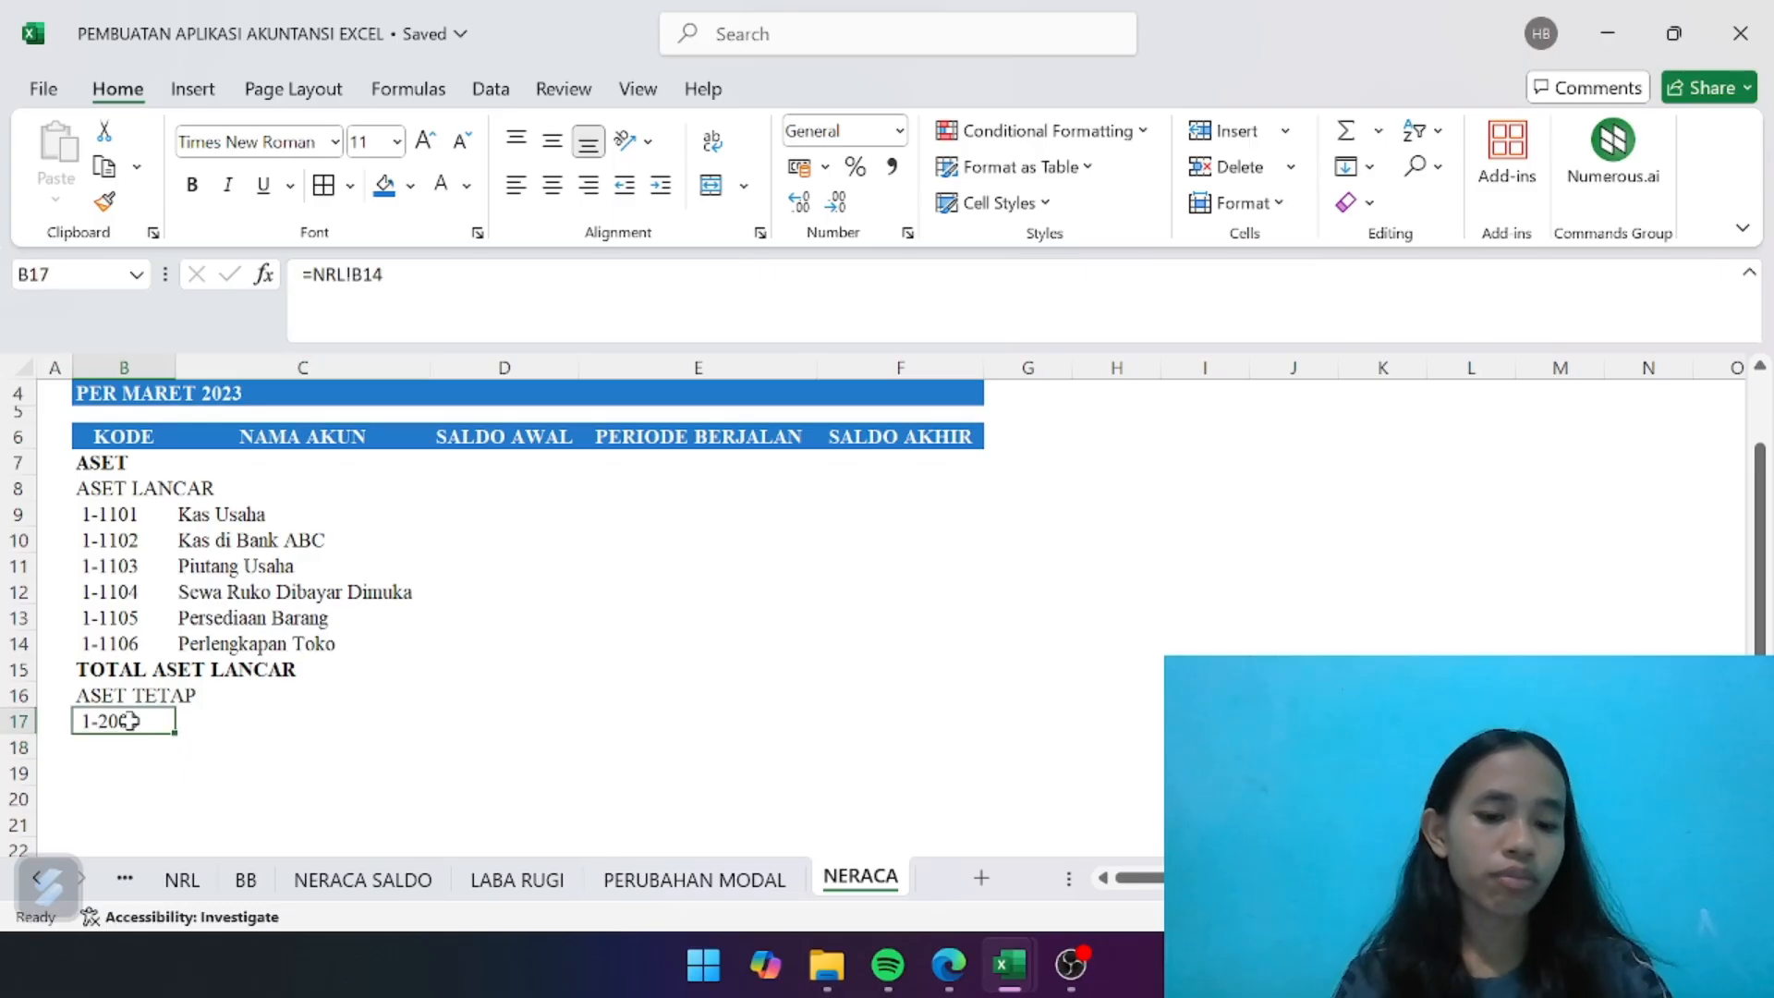
{"action": "key", "text": "ctrl+c"}
{"action": "left_click", "coordinate": [171, 747]}
{"action": "key", "text": "ctrl+v"}
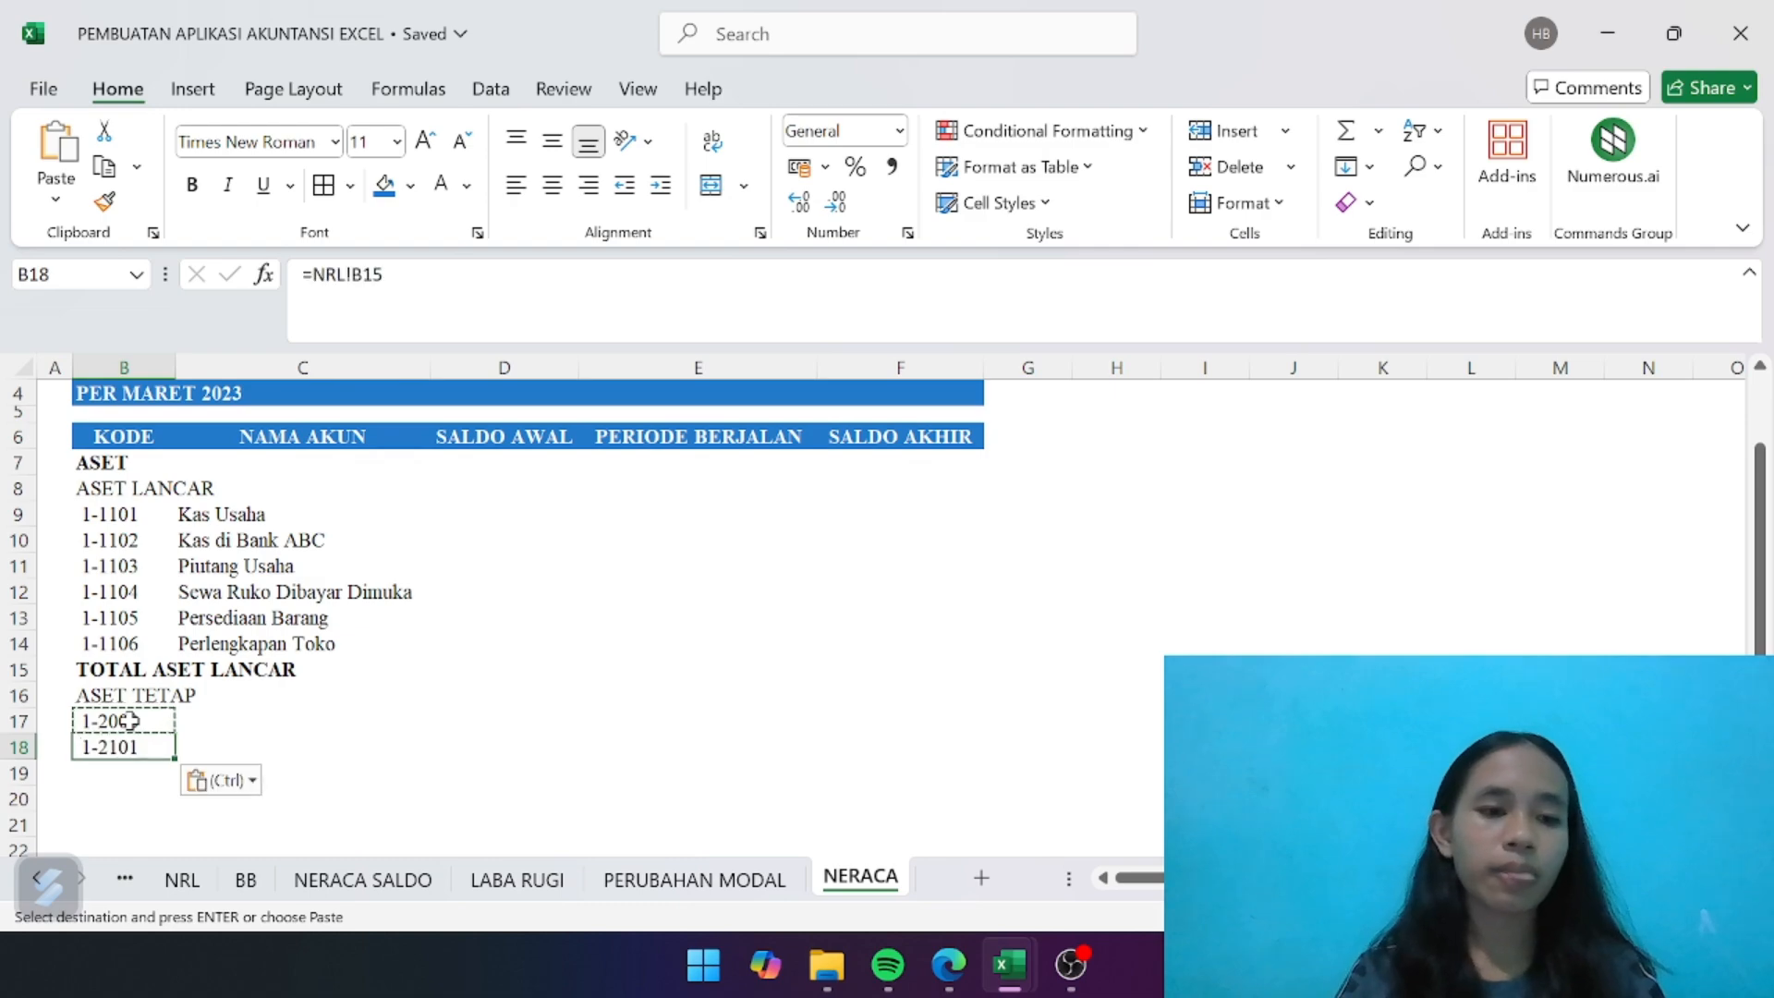
{"action": "left_click", "coordinate": [281, 724]}
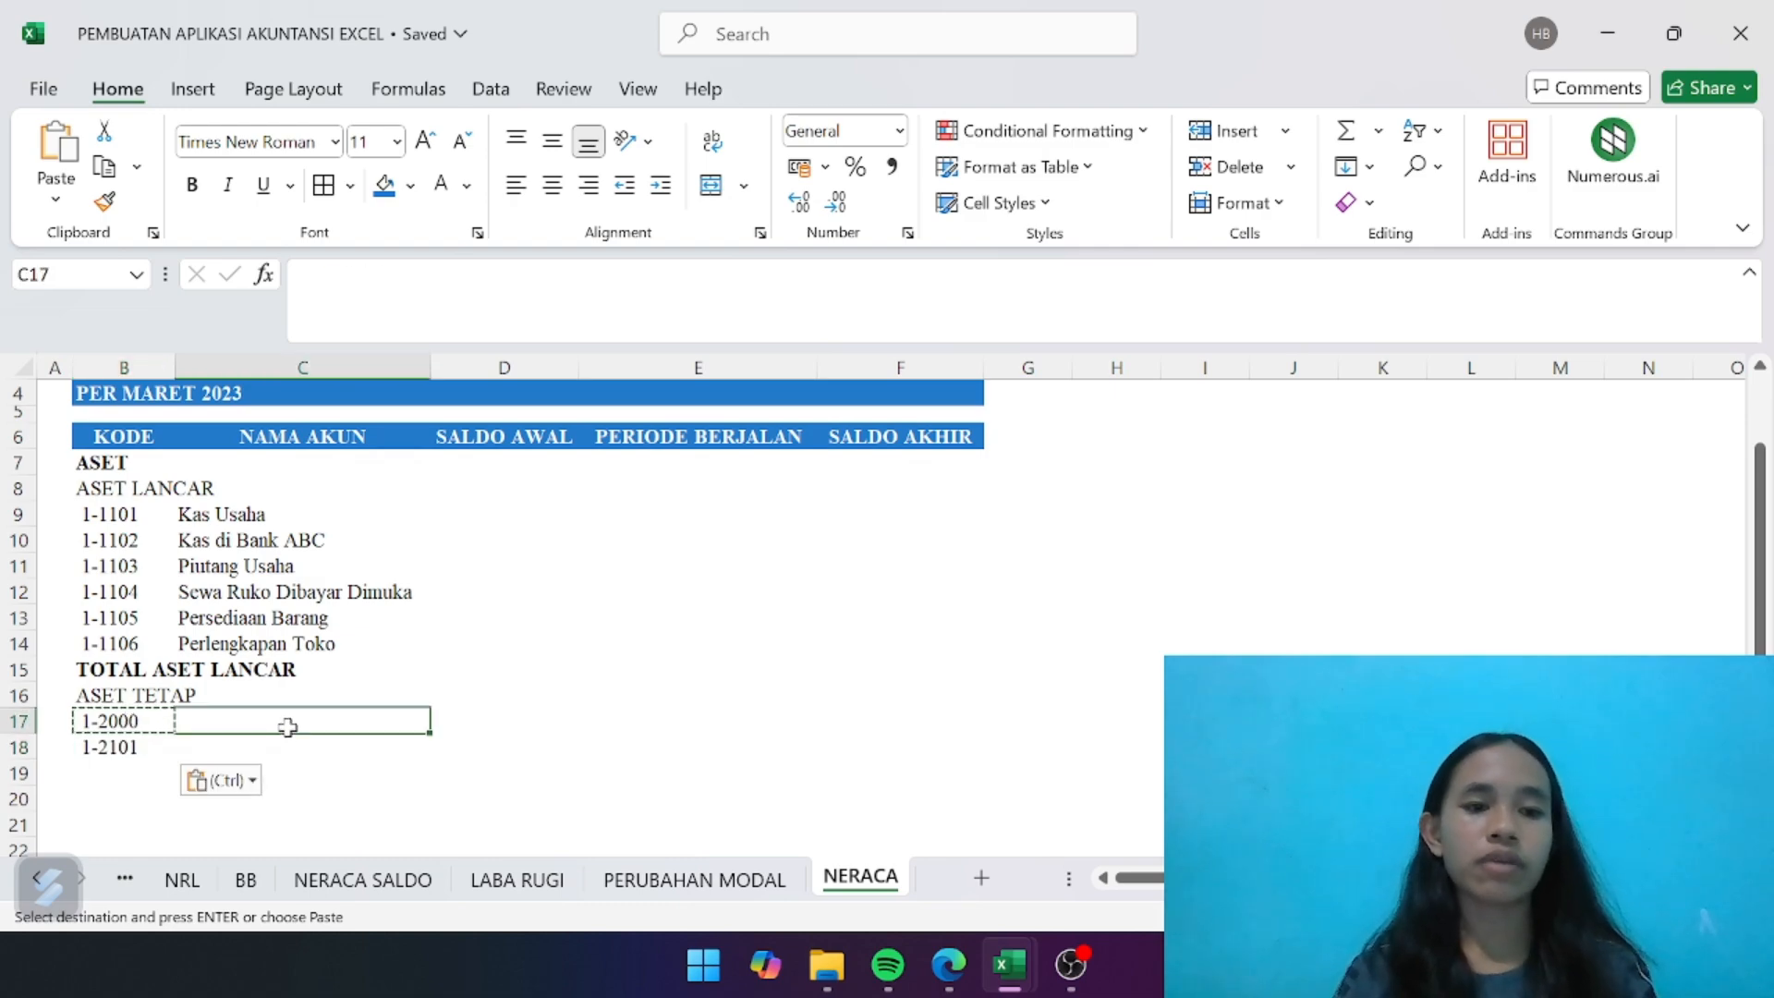
- Copy the account name lookup formula from C14 to C17 and fill it down to C18
{"action": "left_click", "coordinate": [291, 636]}
{"action": "key", "text": "ctrl+c"}
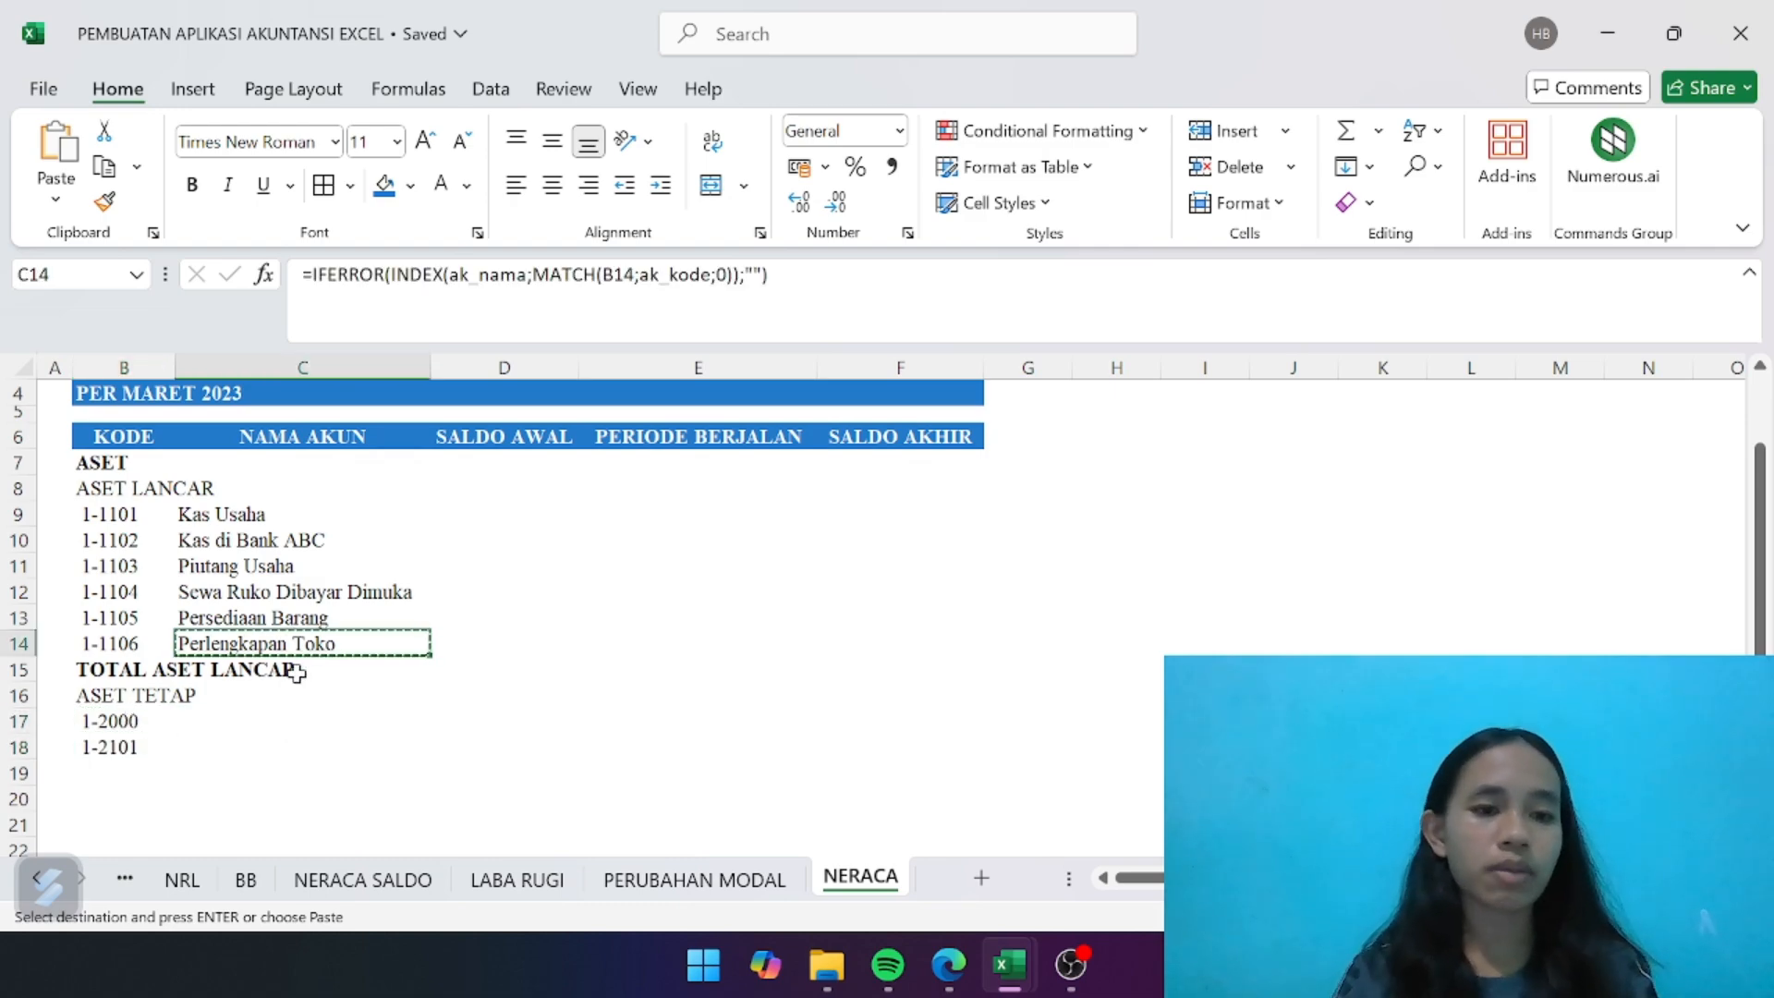
{"action": "left_click", "coordinate": [309, 721]}
{"action": "key", "text": "ctrl+v"}
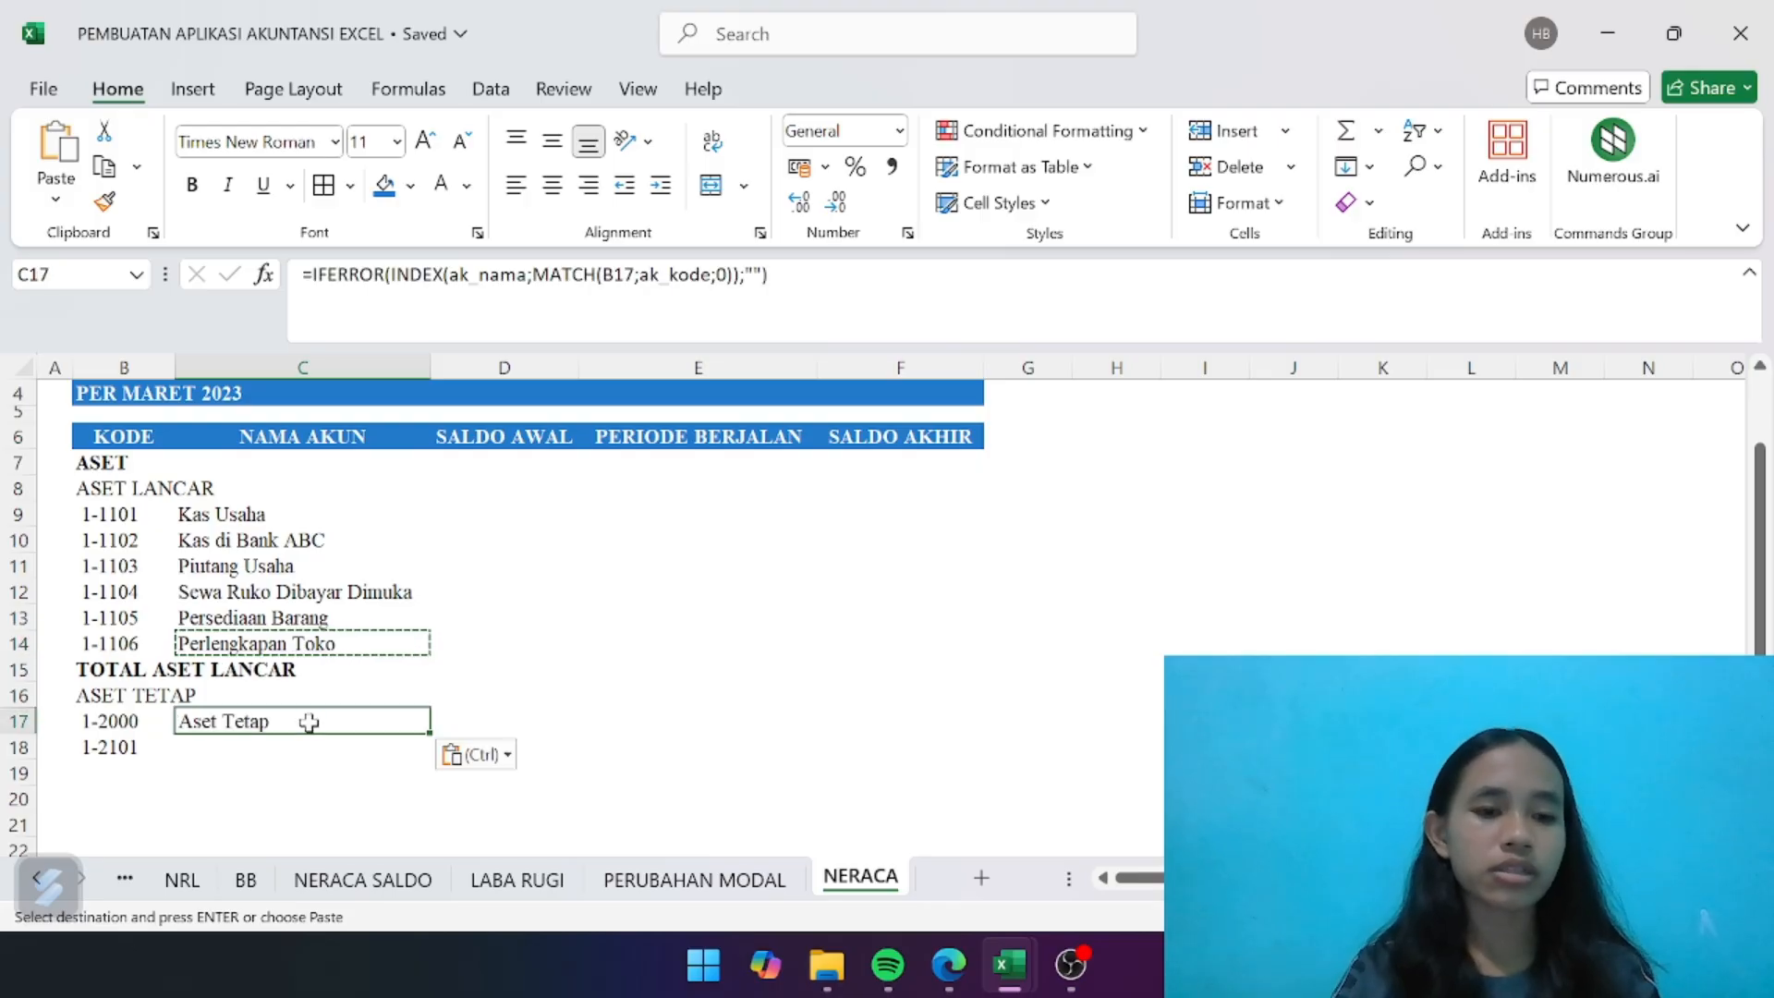
{"action": "left_click_drag", "start_coordinate": [429, 734], "coordinate": [428, 767]}
{"action": "left_click", "coordinate": [570, 751]}
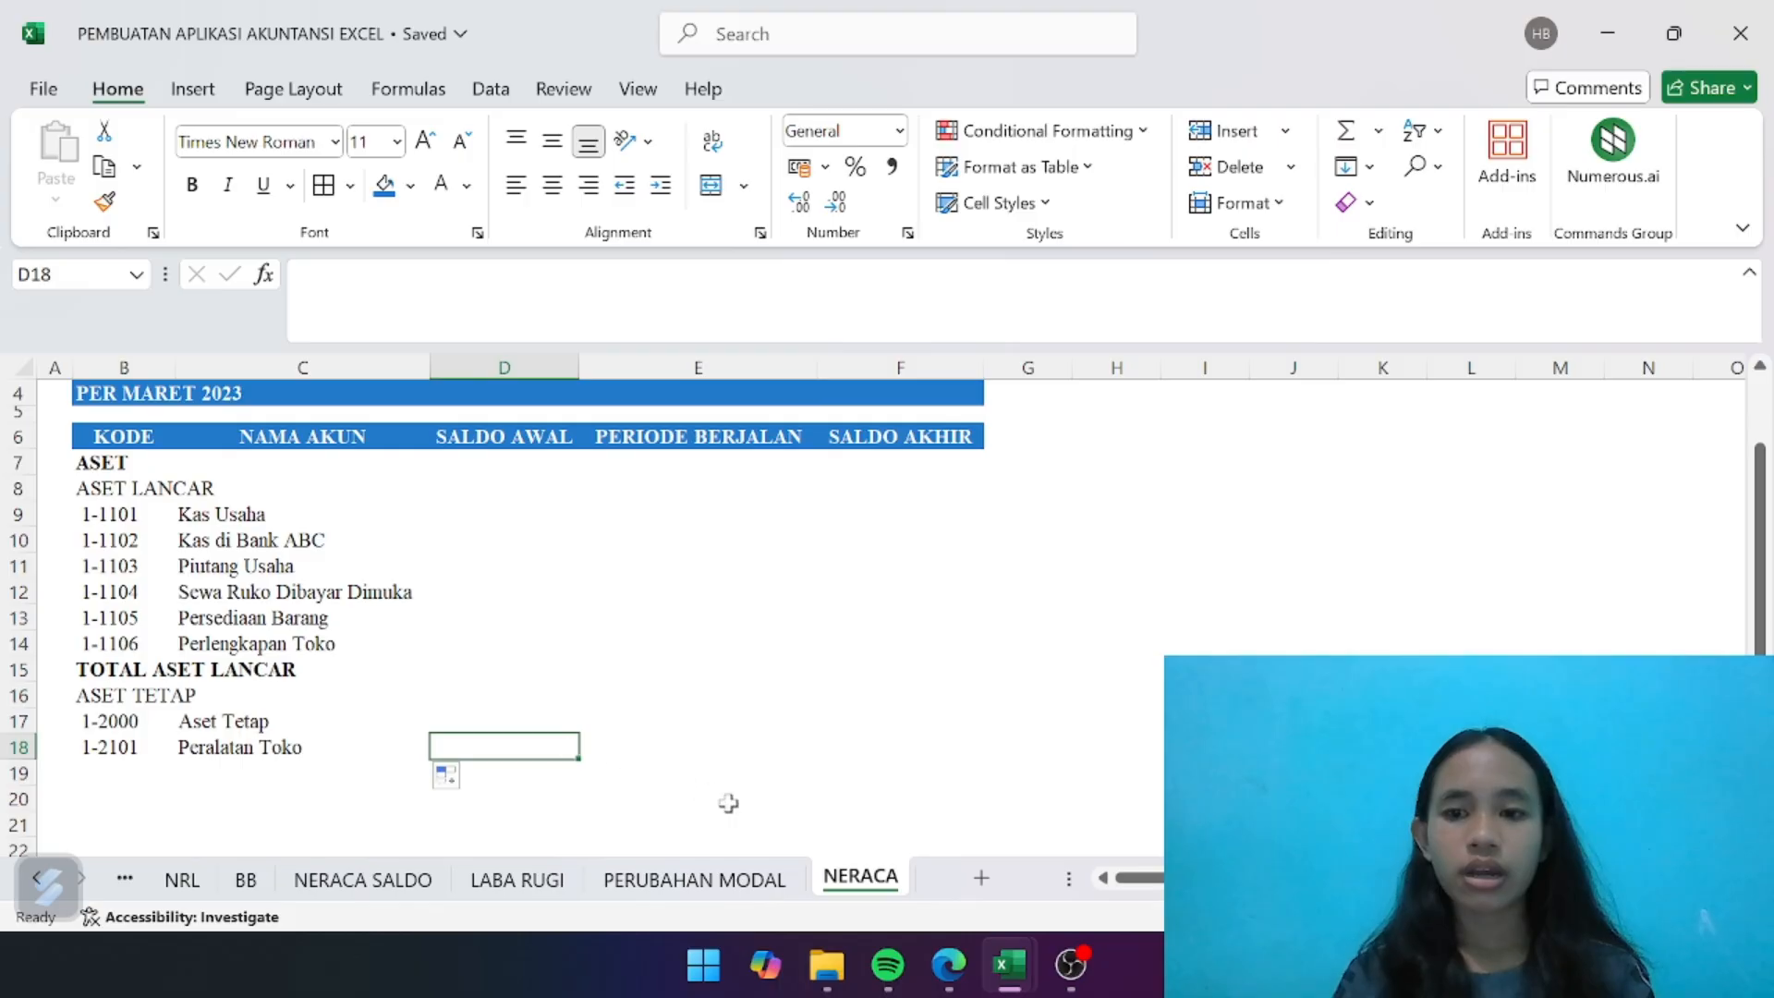
- Enter the bold label TOTAL ASET TETAP in B19, below the fixed asset accounts
{"action": "left_click", "coordinate": [135, 767]}
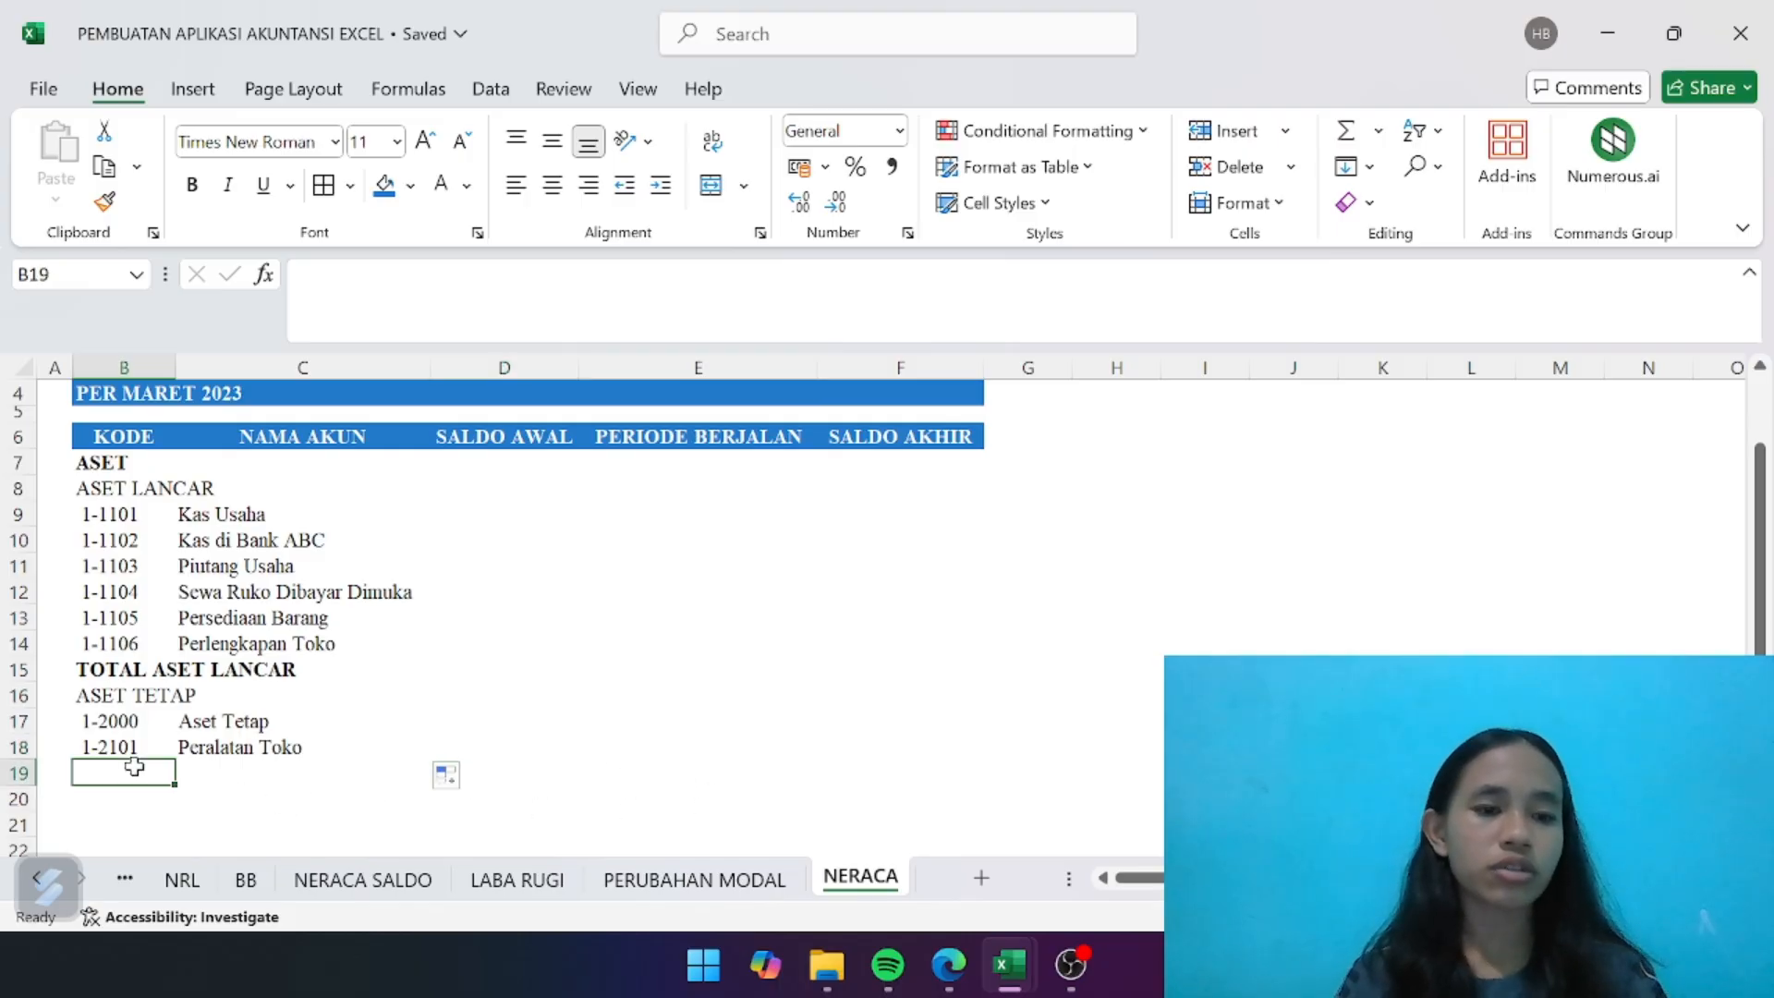
{"action": "key", "text": "ctrl+b"}
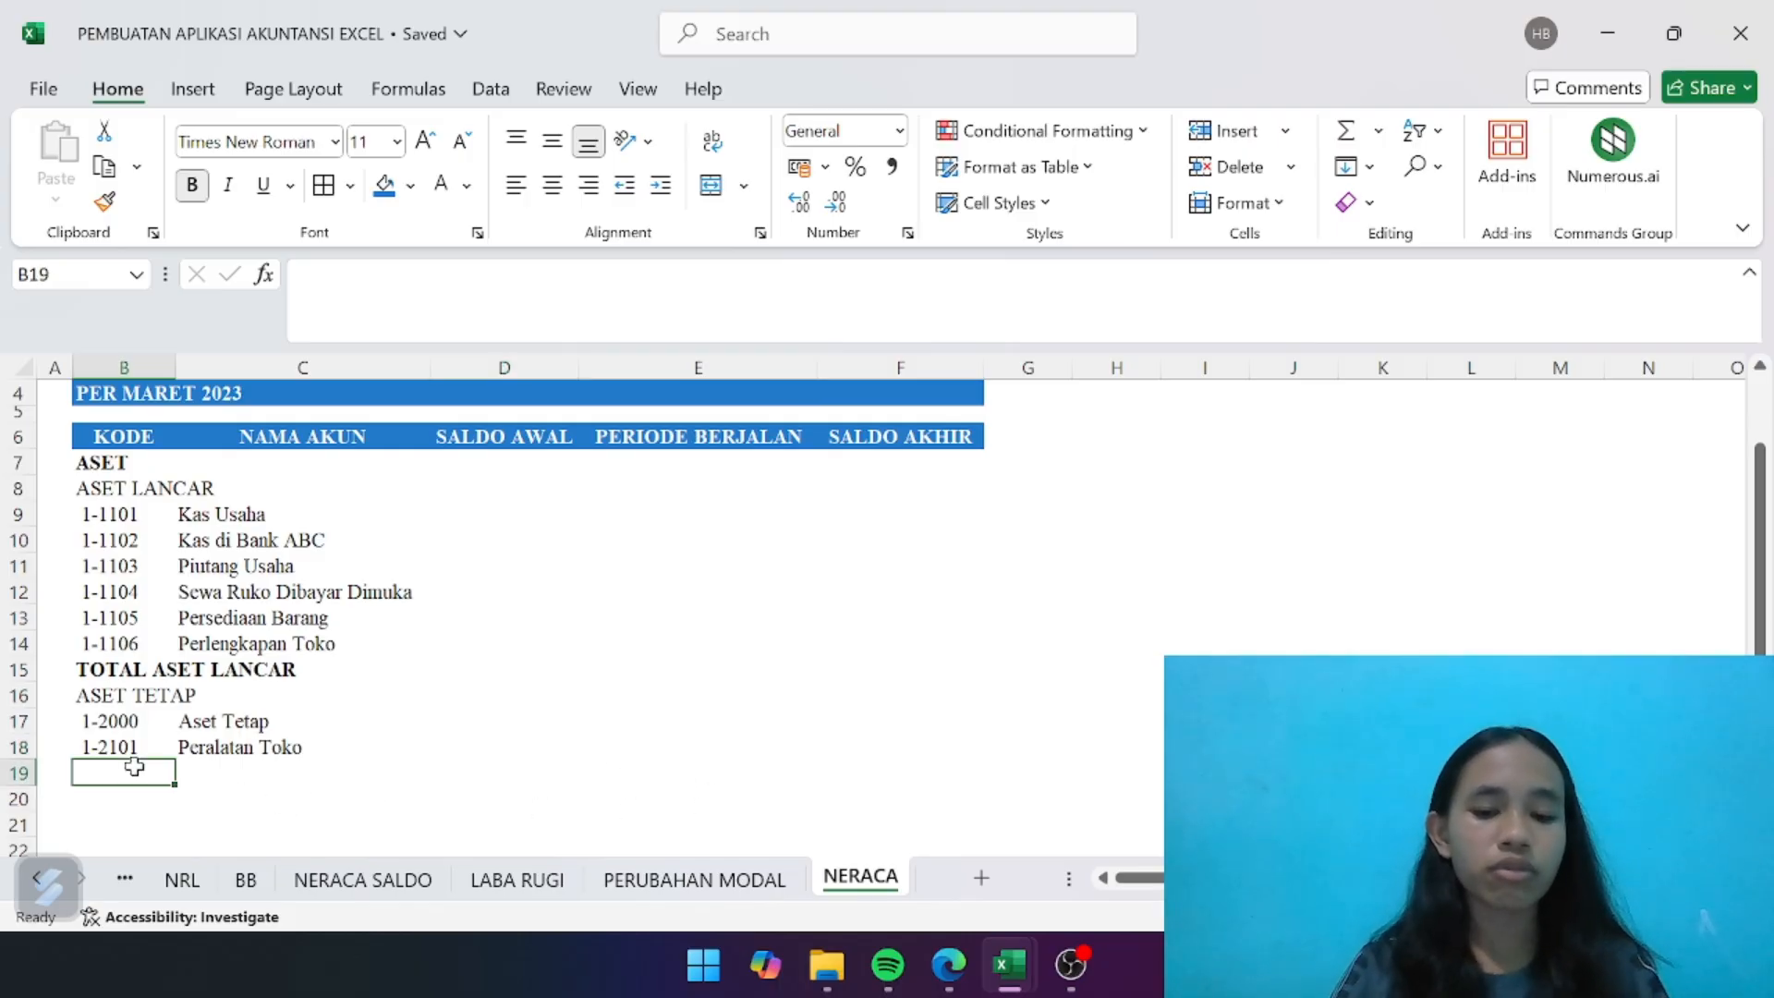
{"action": "type", "text": "TI"}
{"action": "type", "text": "O"}
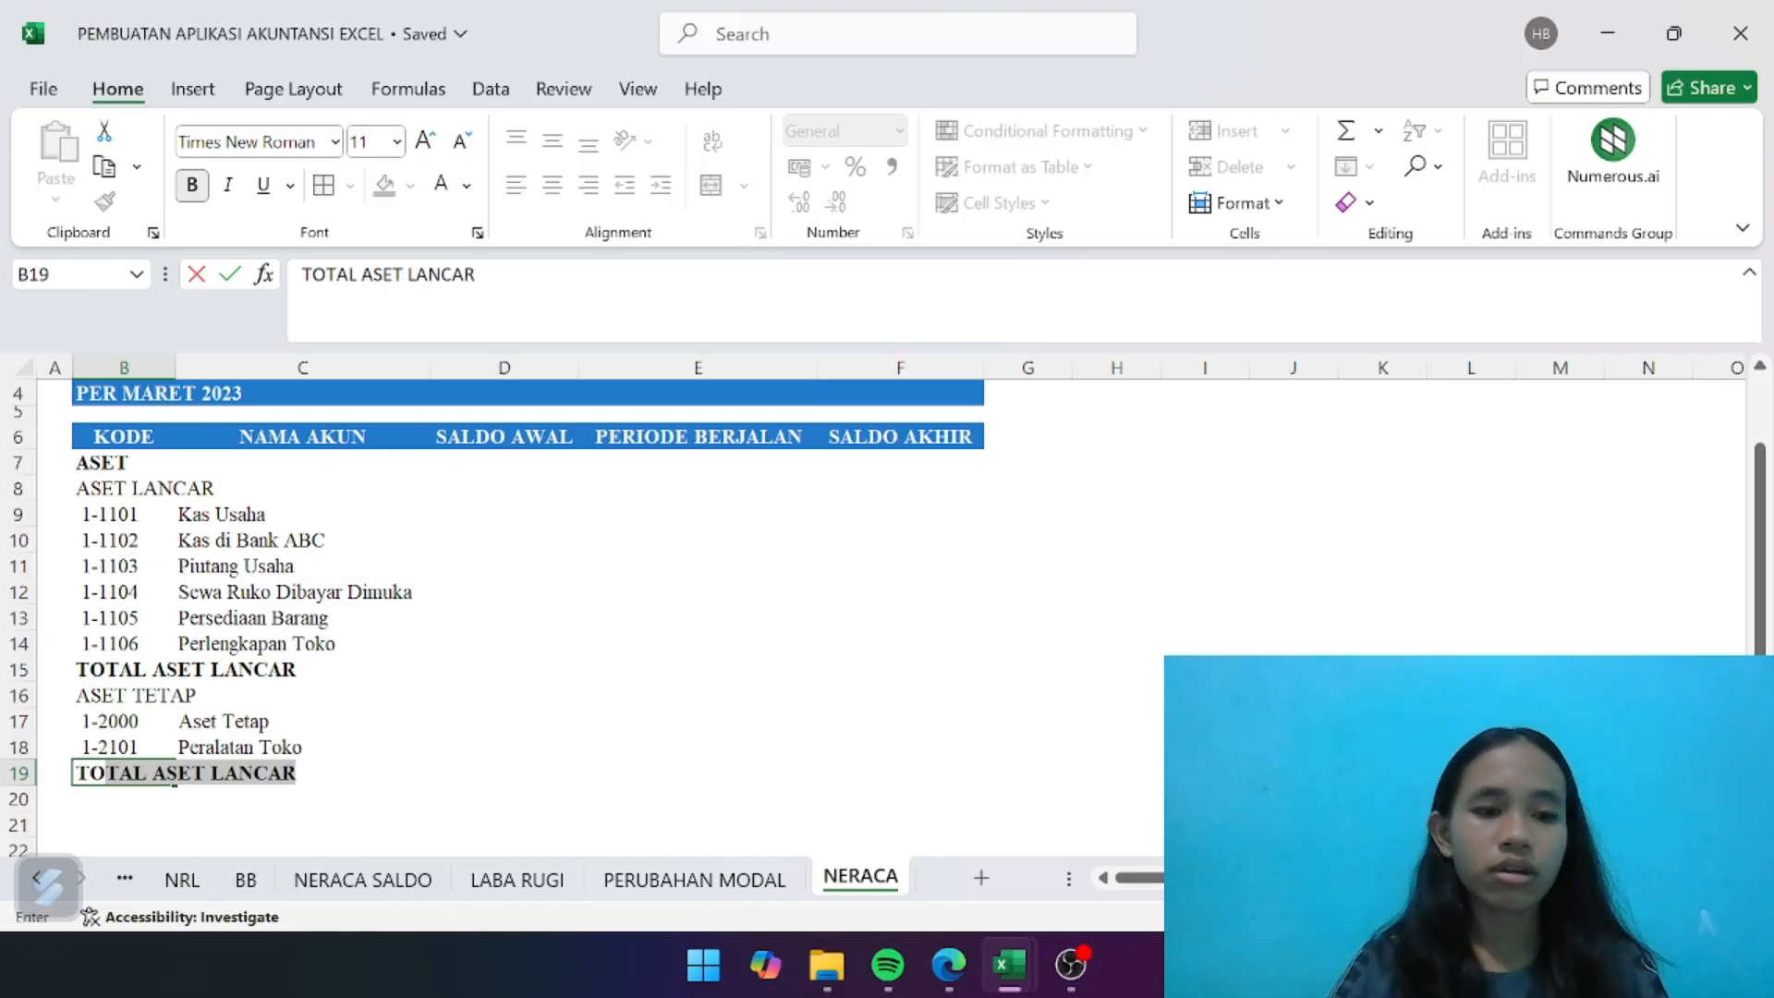
{"action": "type", "text": "TAL"}
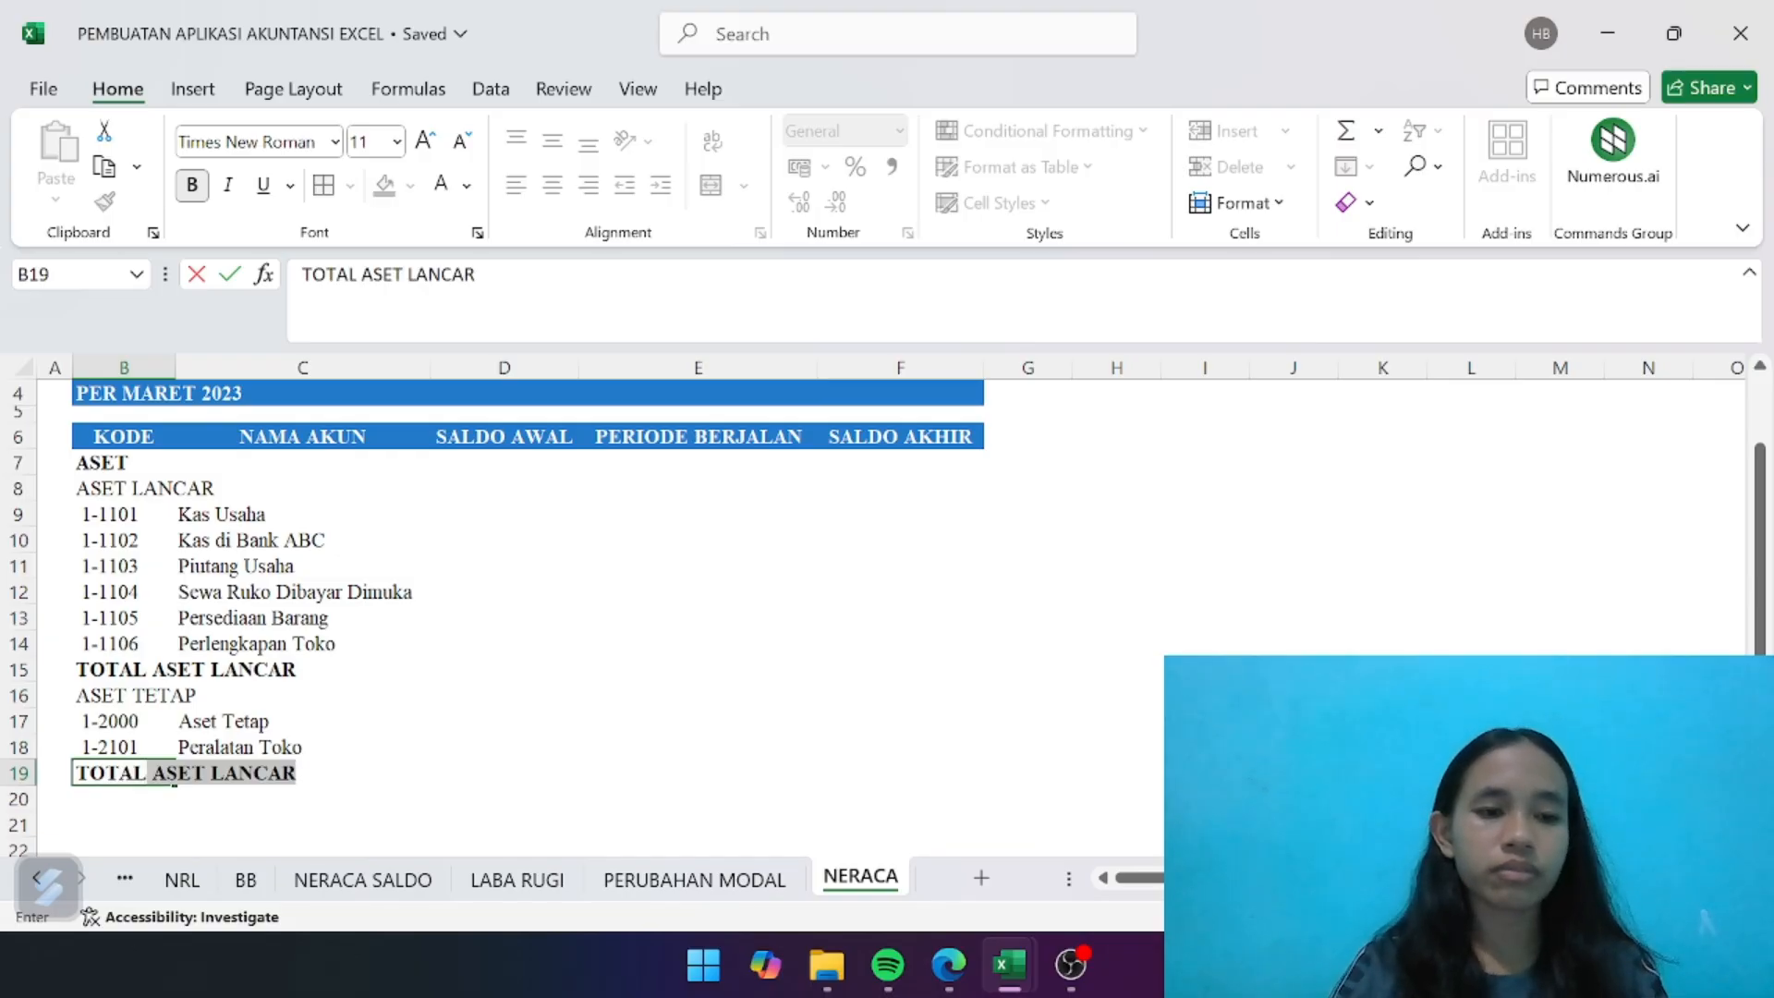
{"action": "type", "text": " ASET TETAP"}
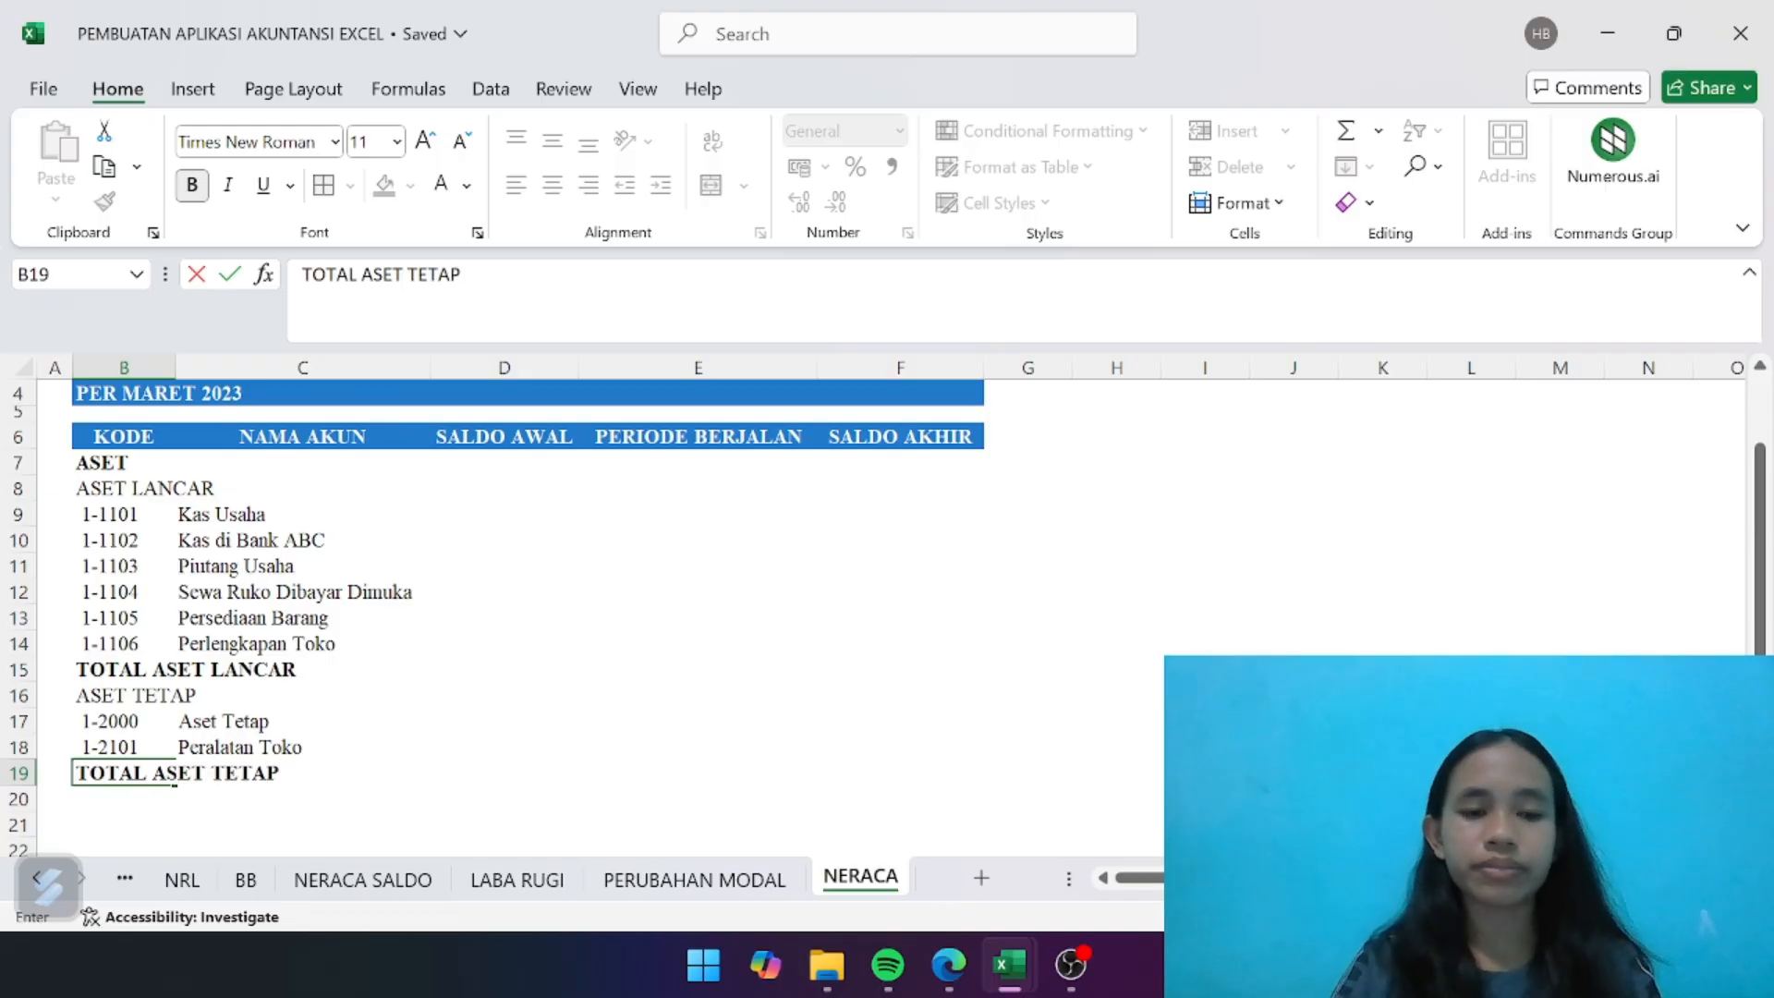
{"action": "key", "text": "Return"}
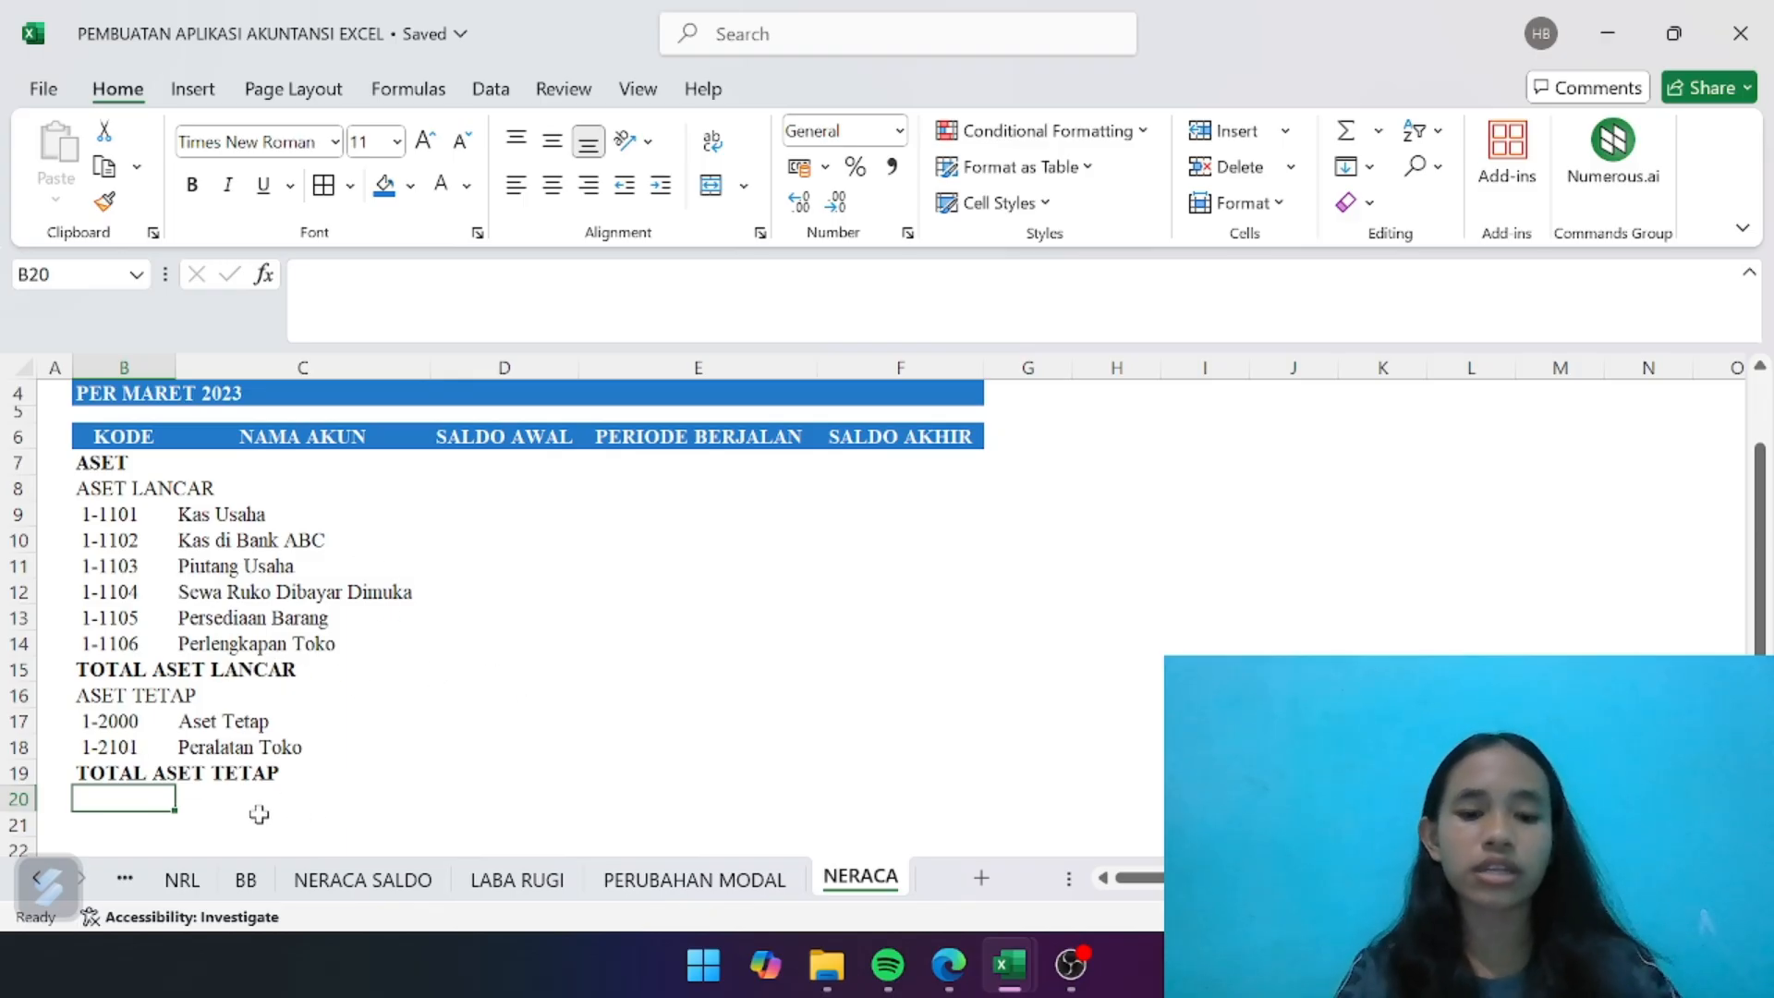
- Enter the bold label TOTAL ASET in B20, below the fixed assets total
{"action": "type", "text": "TO"}
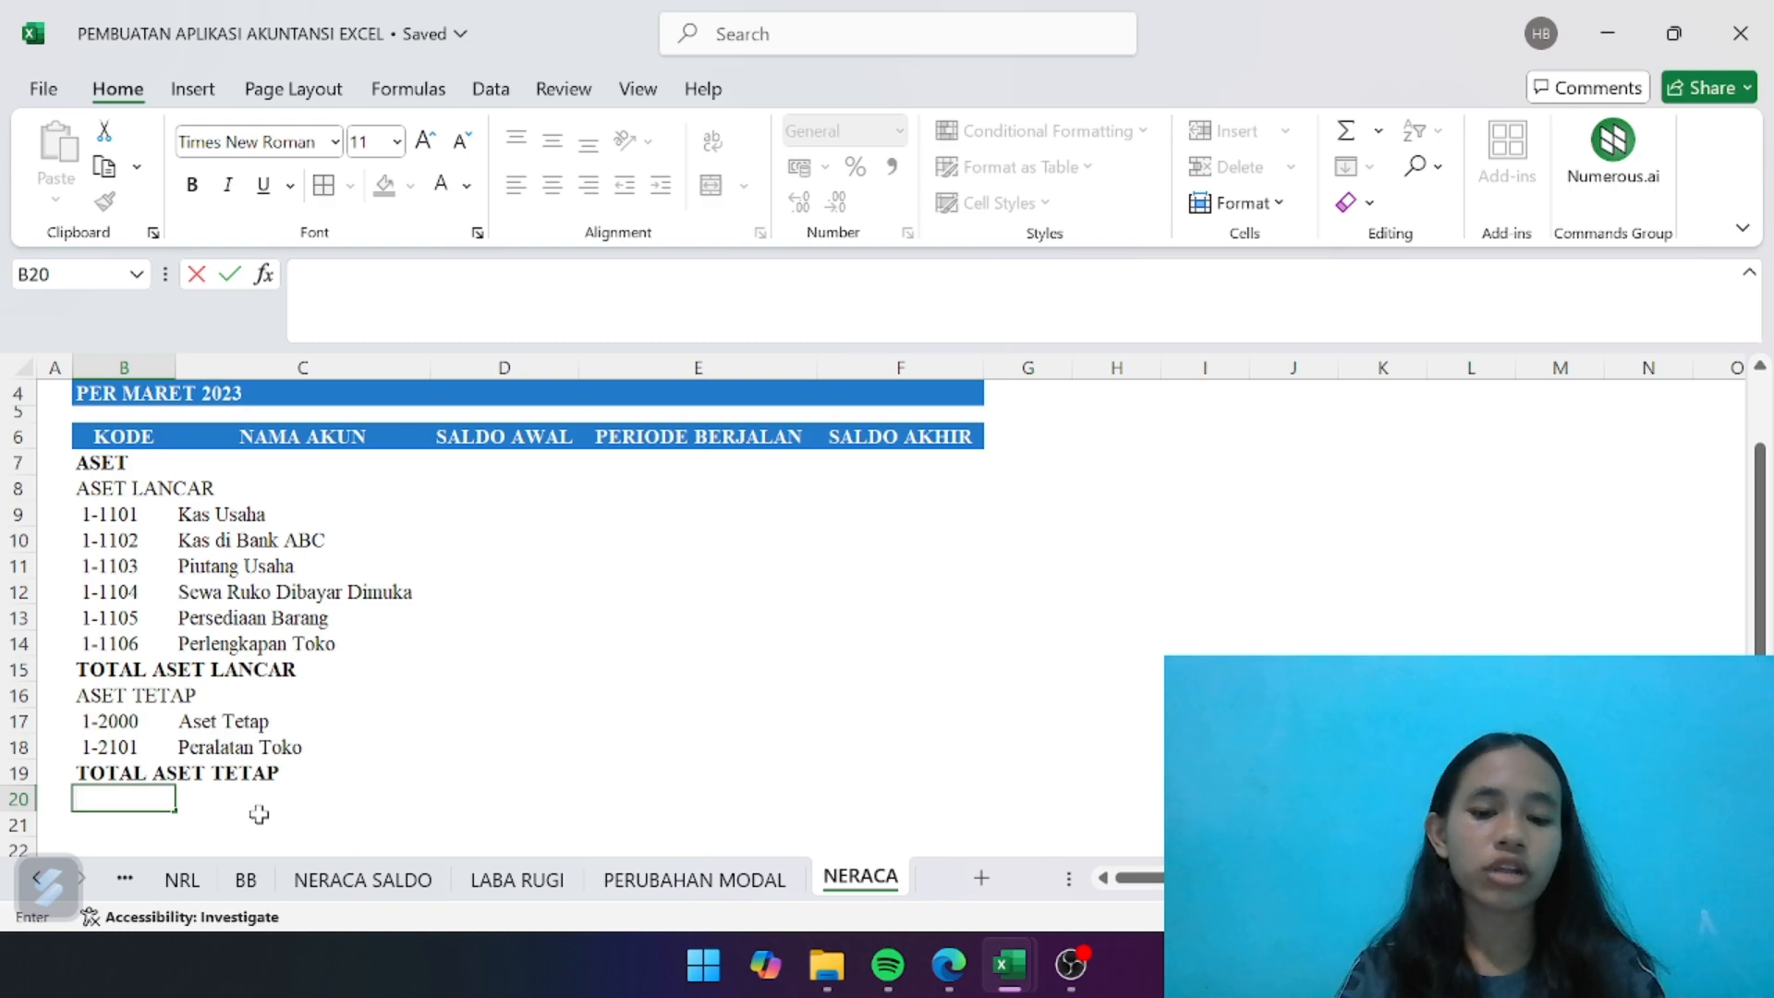
{"action": "key", "text": "ctrl+b"}
{"action": "type", "text": "TAL"}
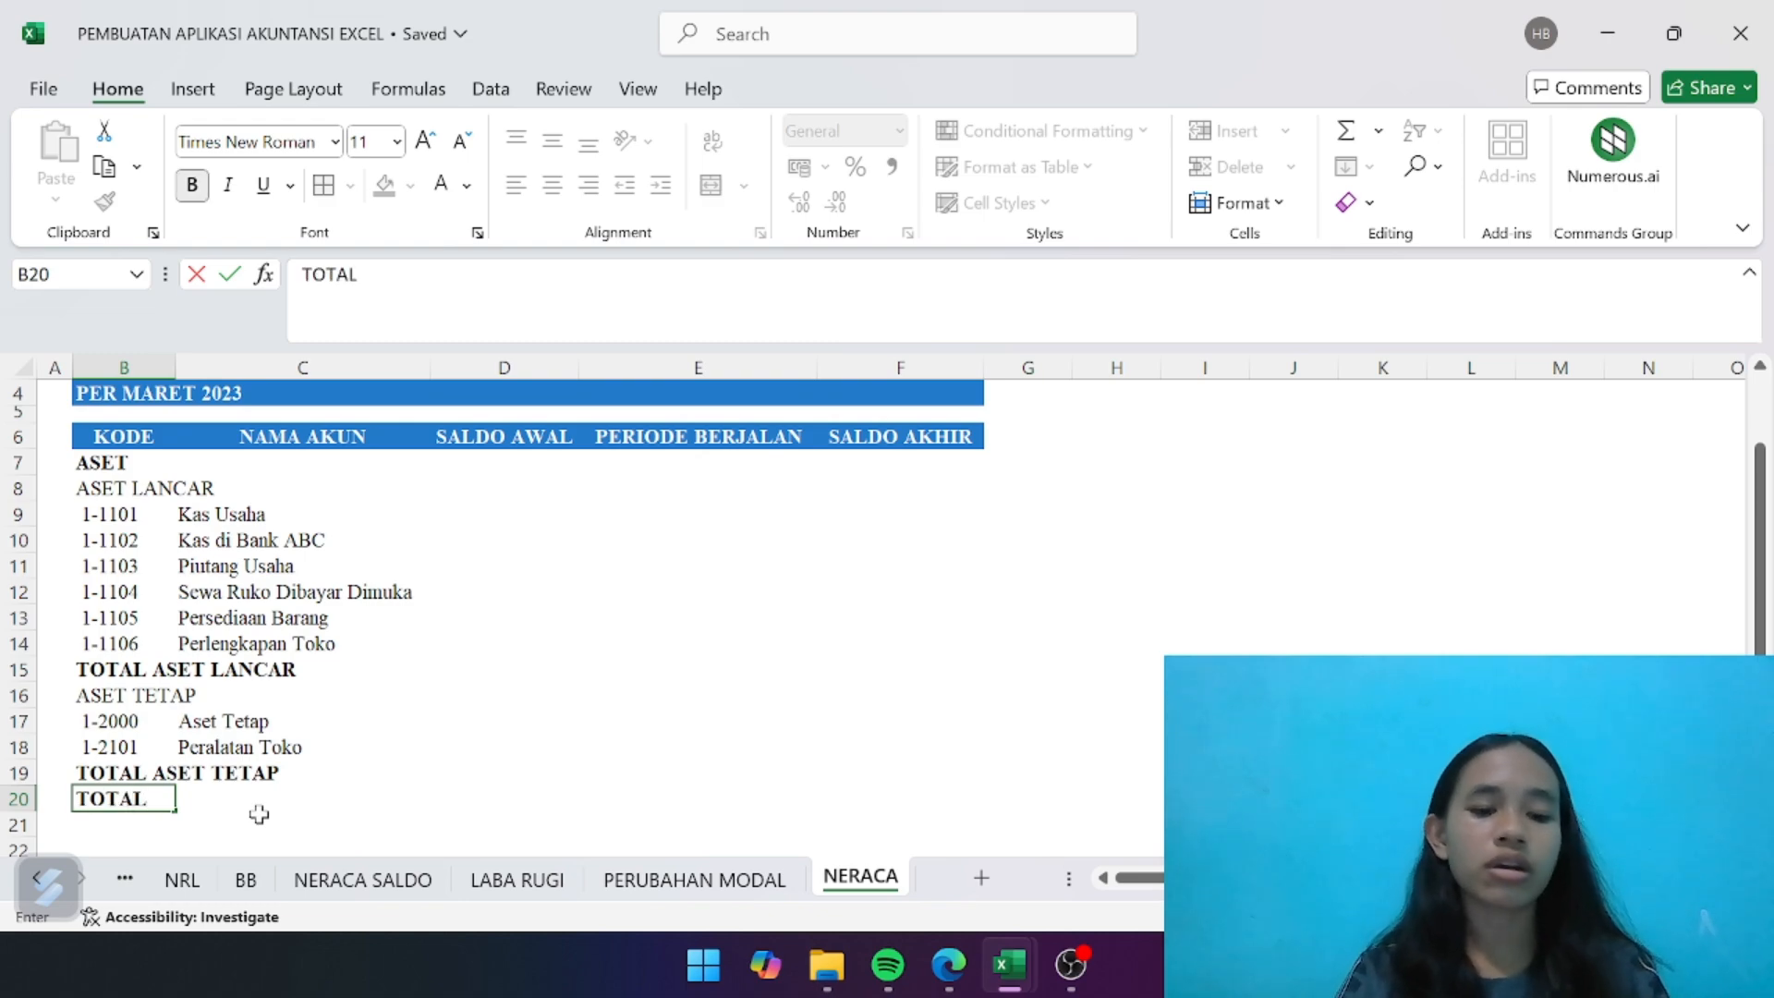
{"action": "type", "text": " ASET"}
{"action": "key", "text": "Return"}
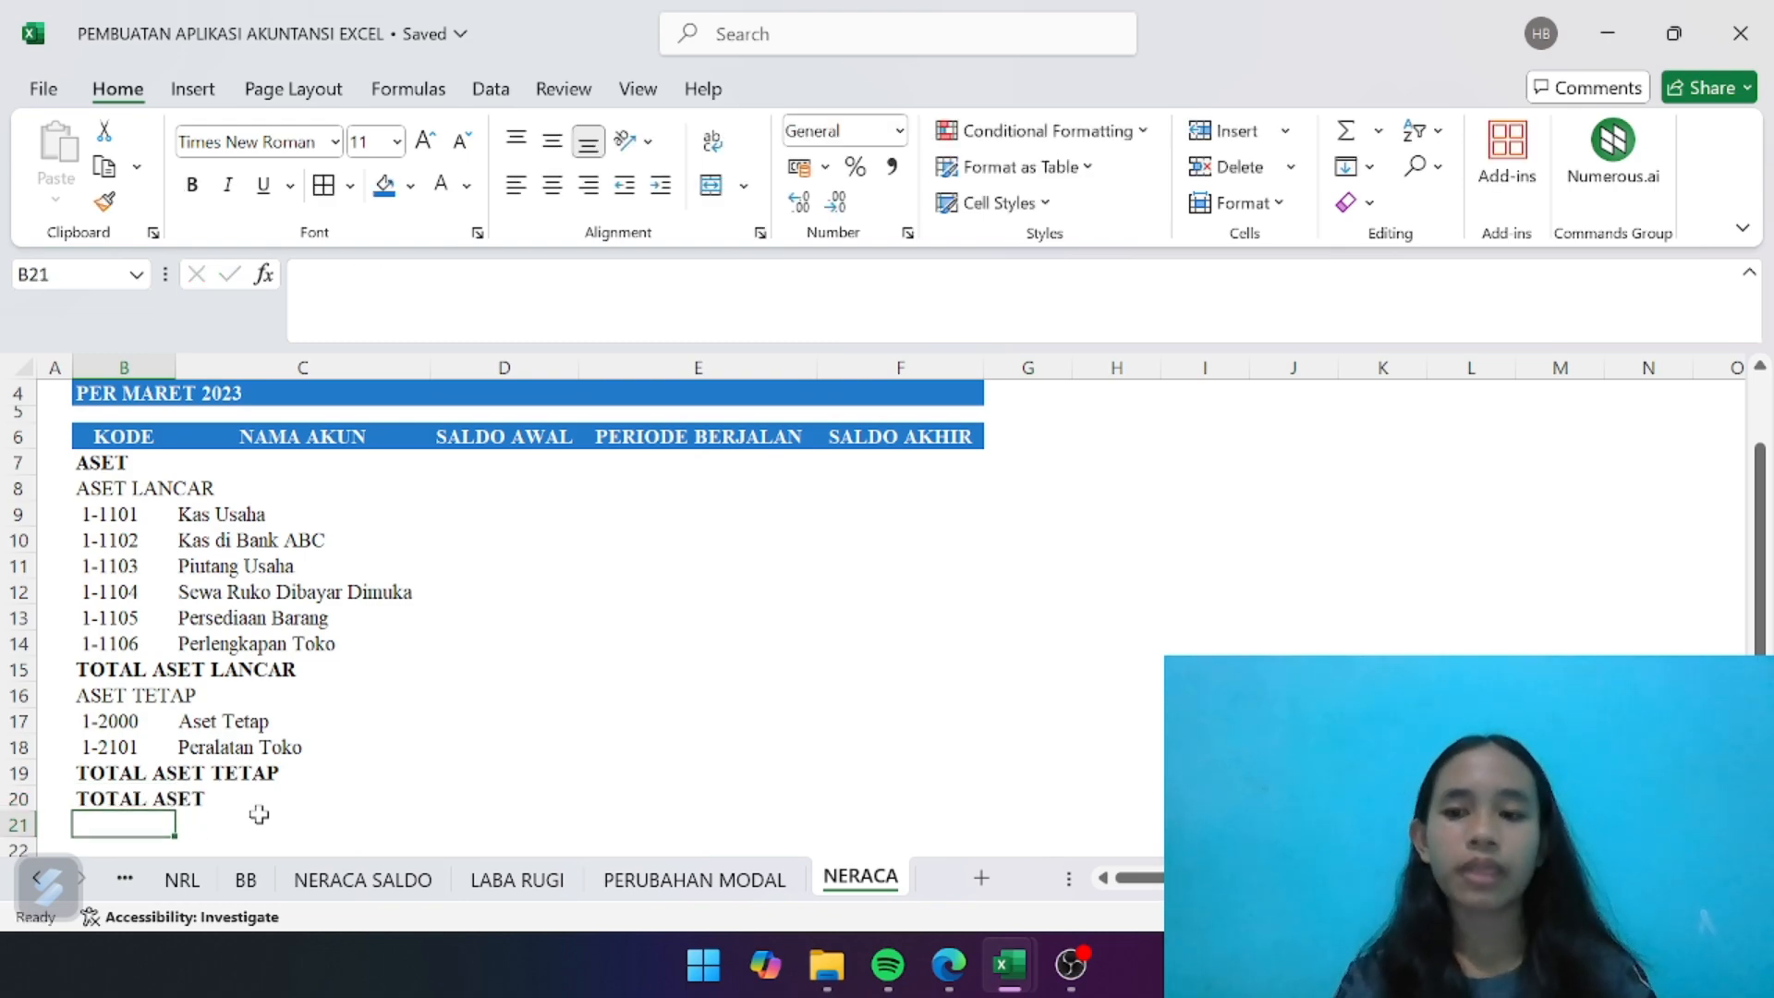
- Give the TOTAL ASET LANCAR row, B15:F15, a blue fill and white text like the table header
{"action": "left_click_drag", "start_coordinate": [118, 661], "coordinate": [944, 667]}
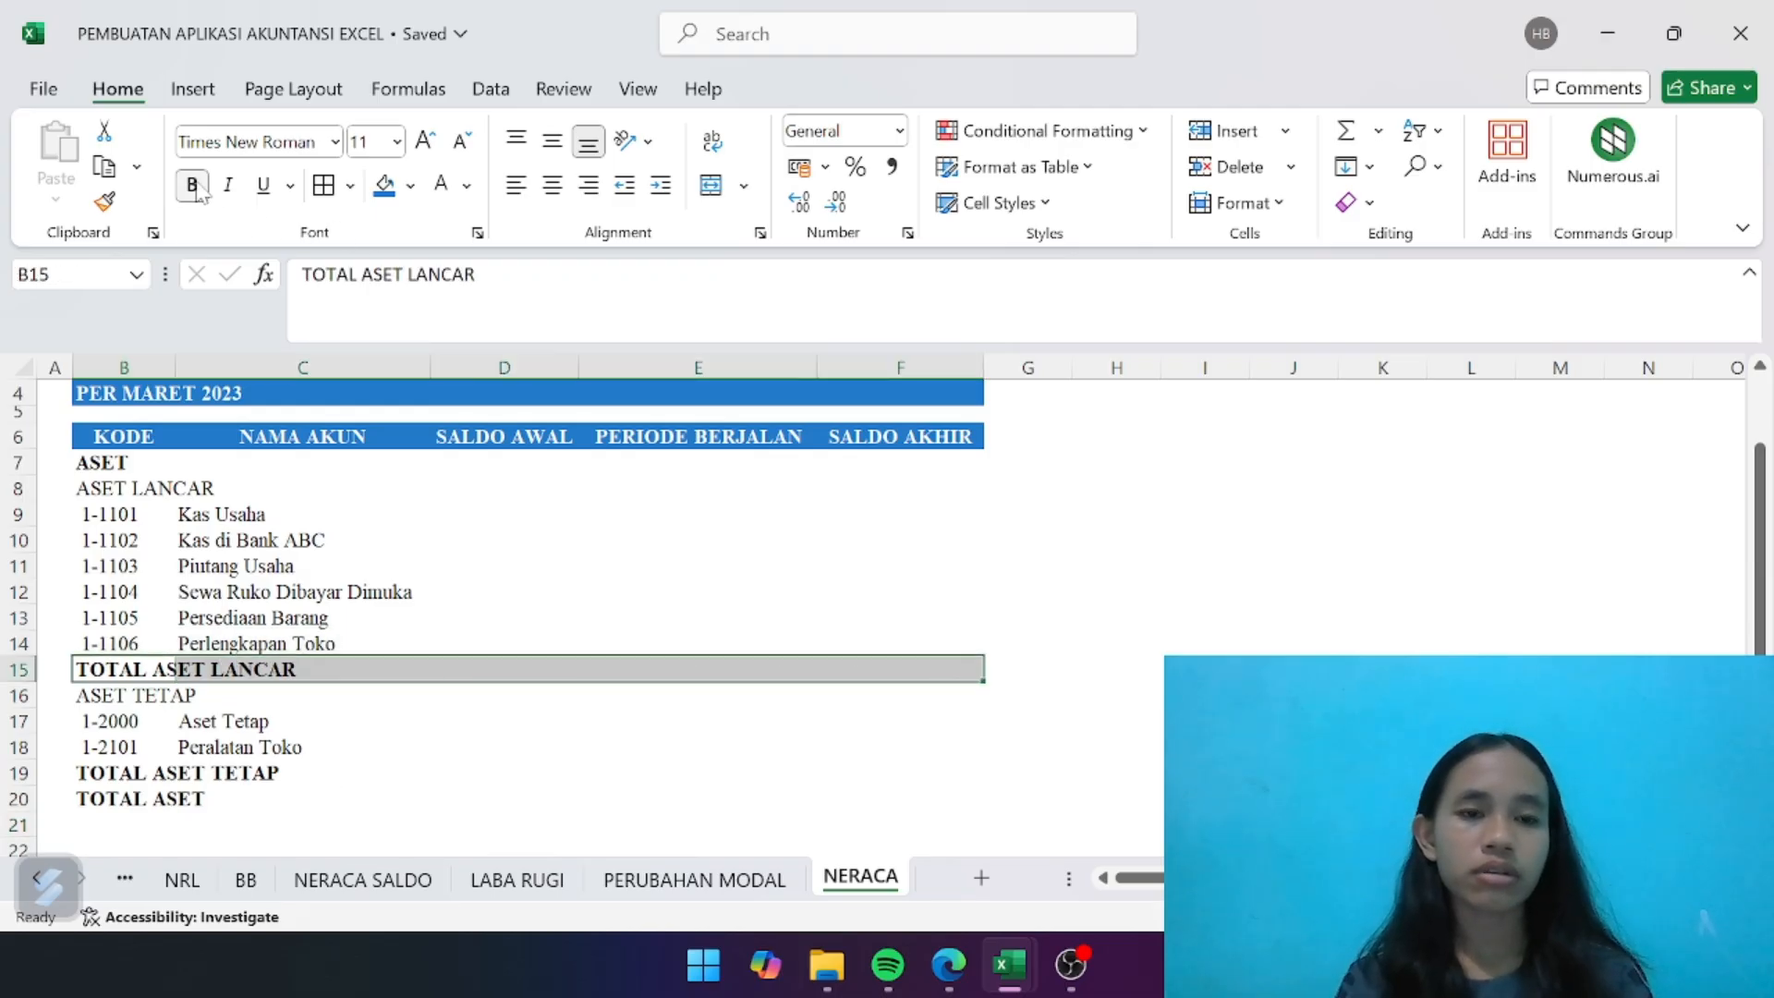
{"action": "left_click", "coordinate": [384, 185]}
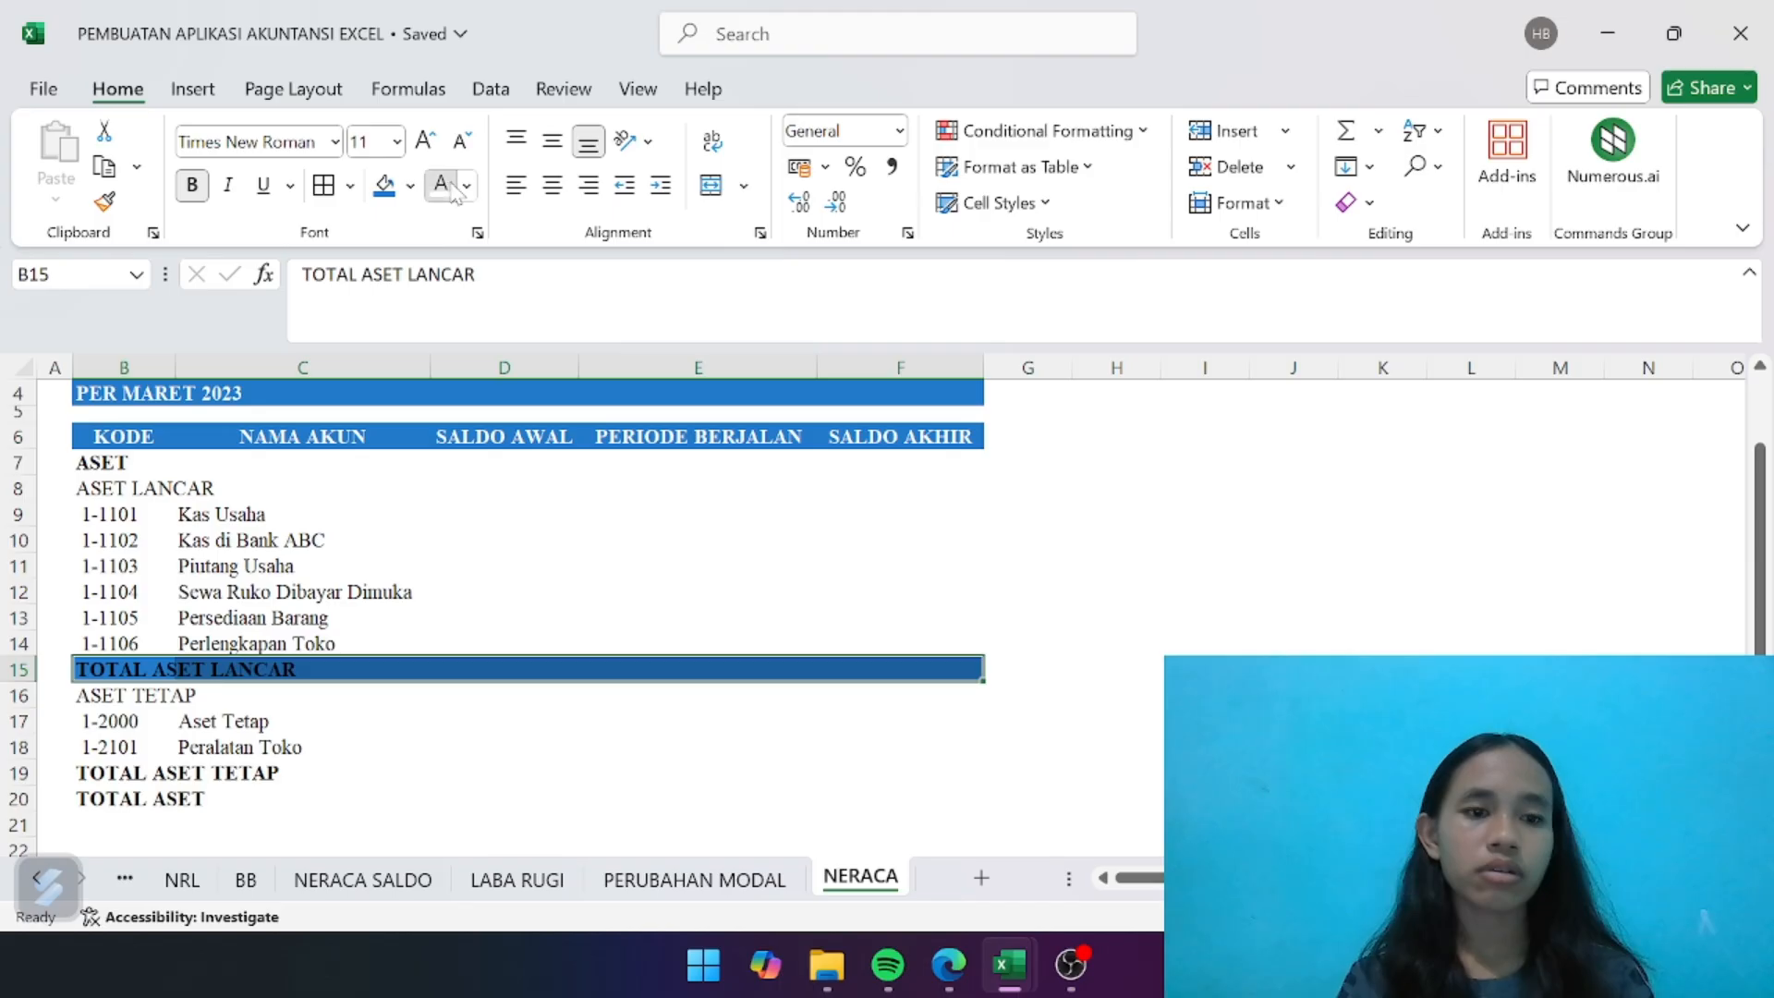
{"action": "left_click", "coordinate": [441, 185]}
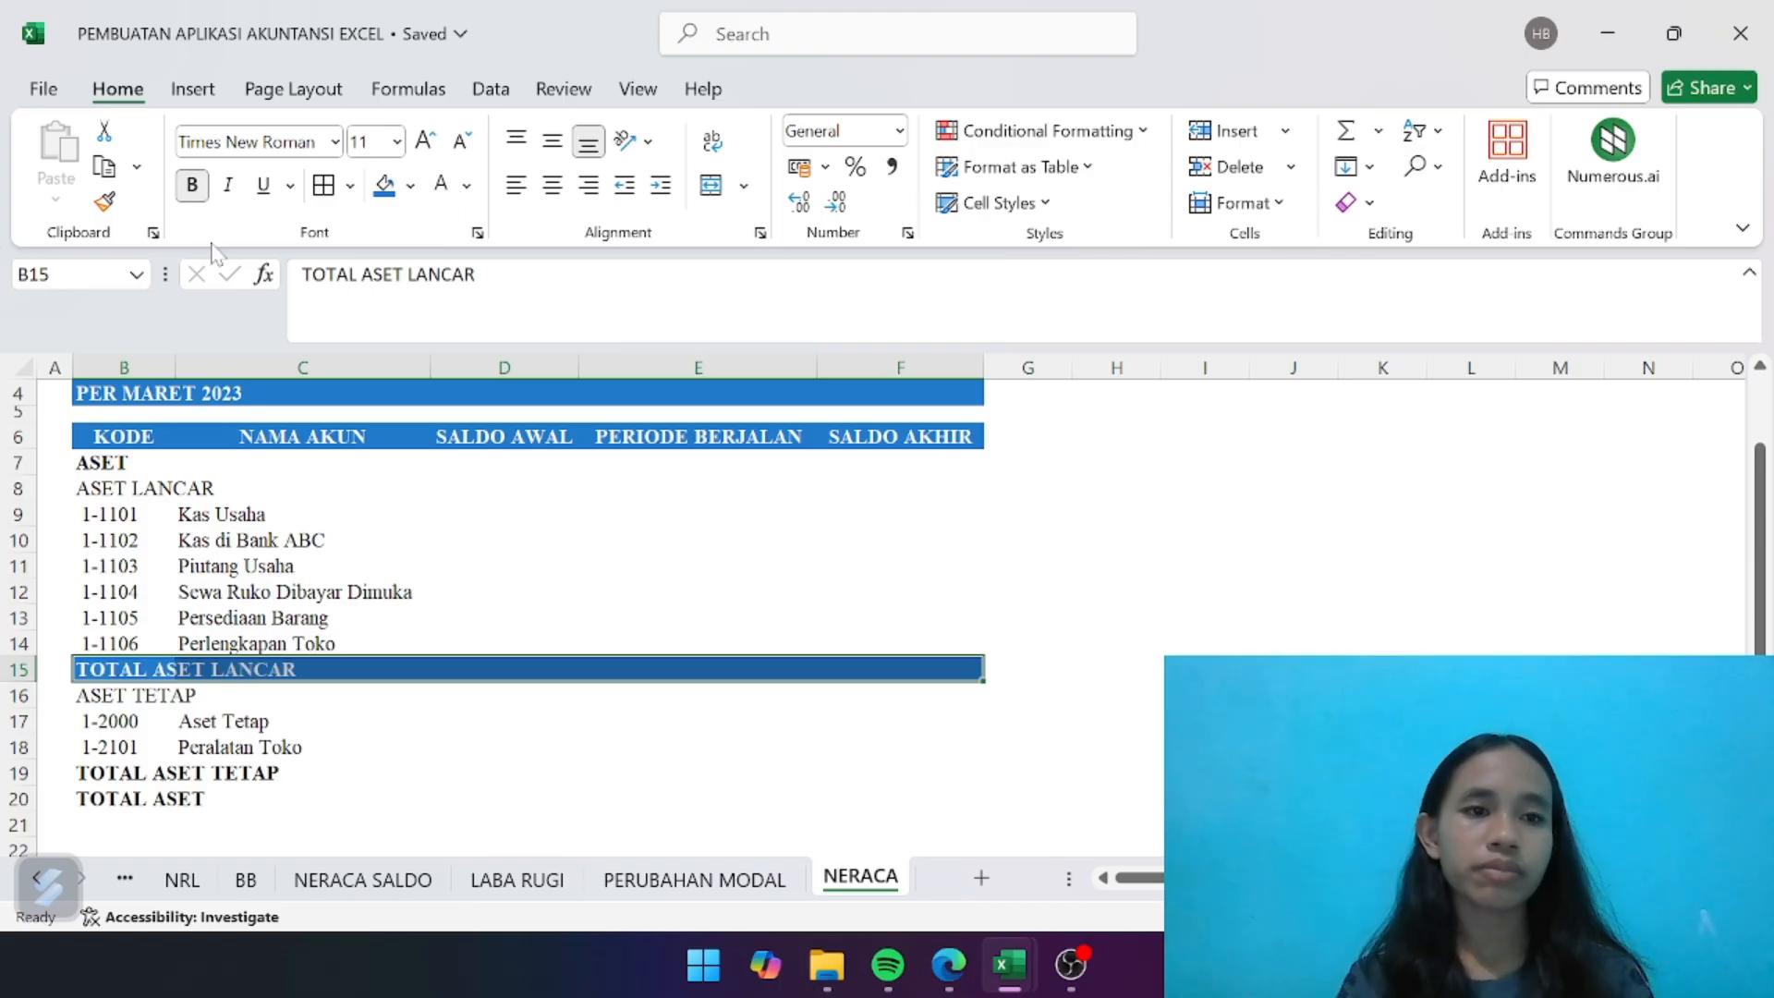
{"action": "left_click", "coordinate": [374, 724]}
- Apply the blue fill and white text to the TOTAL ASET TETAP and TOTAL ASET rows, B19:F20
{"action": "left_click", "coordinate": [169, 772]}
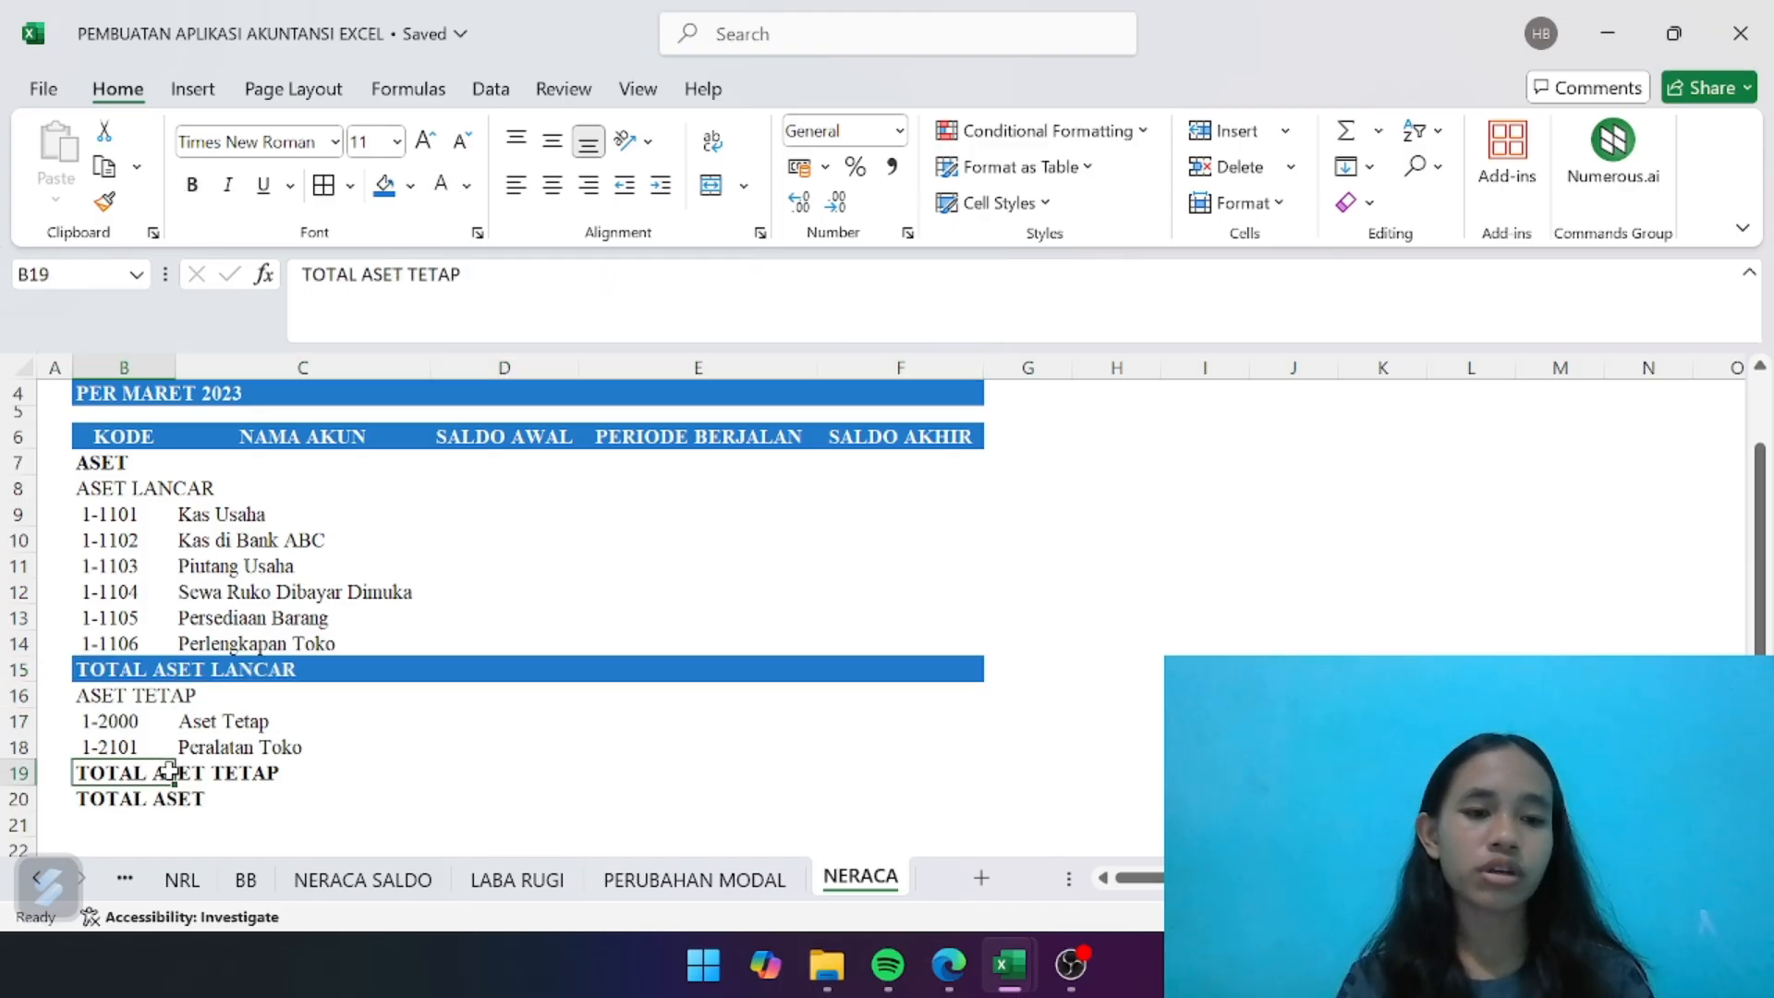
{"action": "left_click_drag", "start_coordinate": [170, 772], "coordinate": [900, 791]}
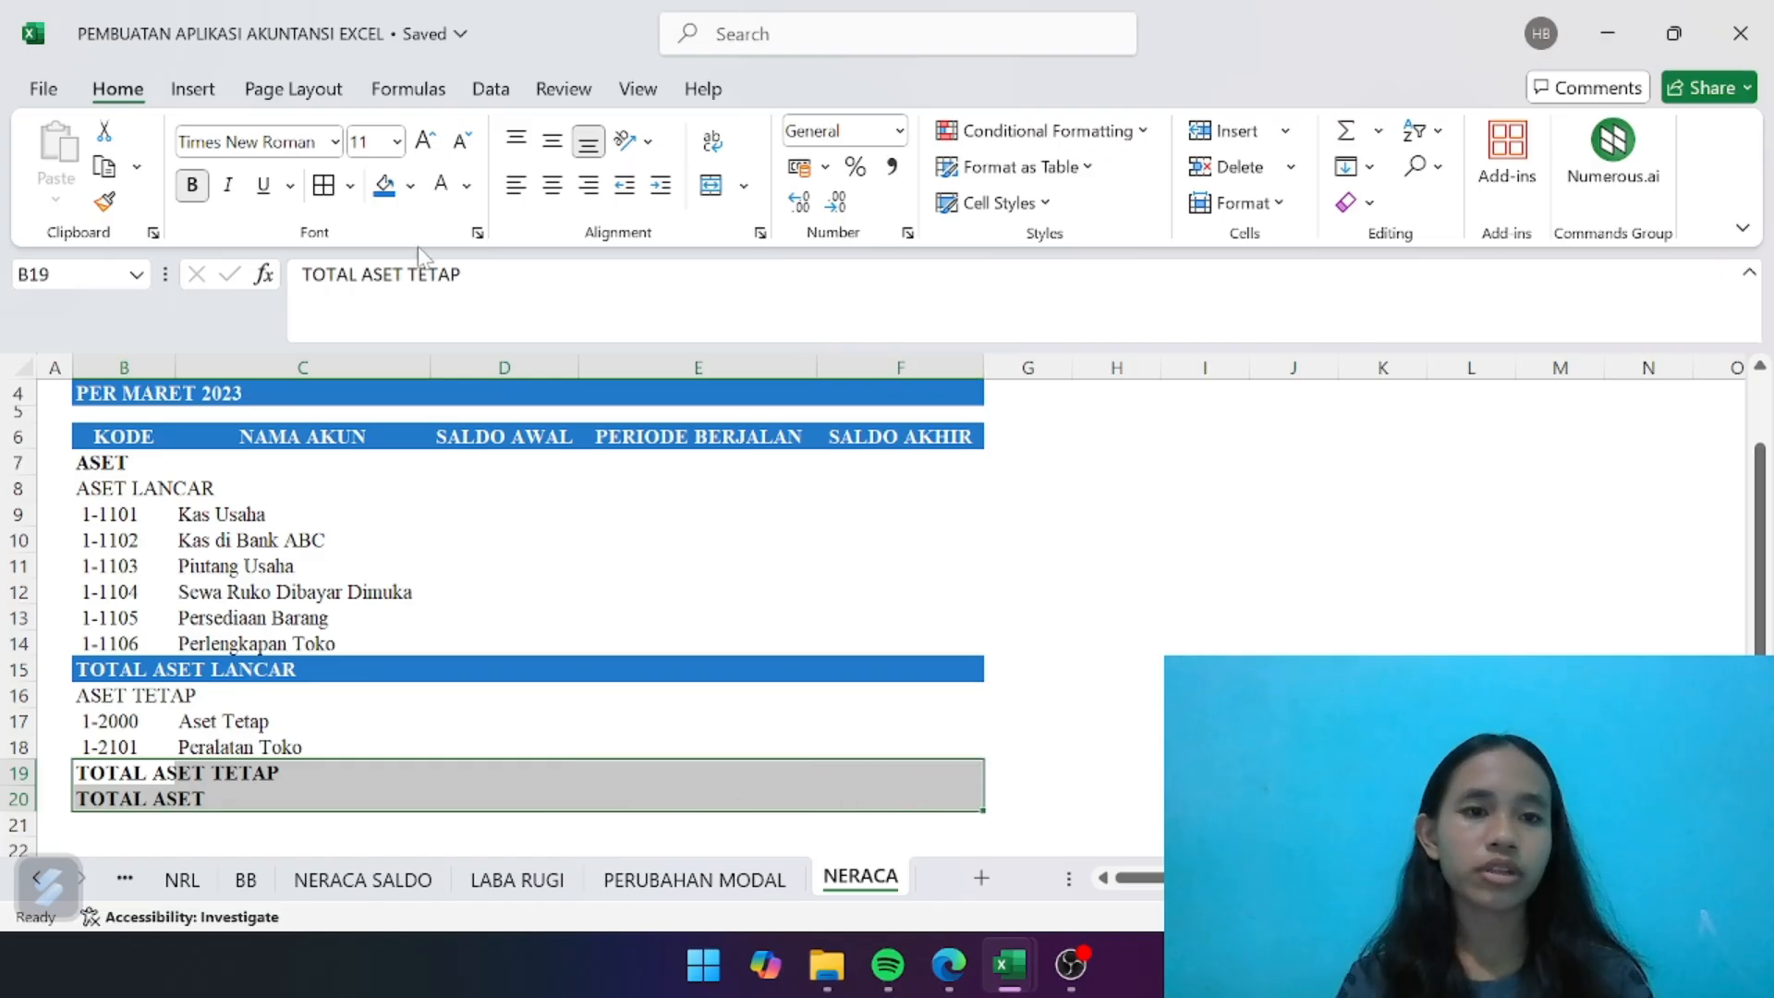
{"action": "left_click", "coordinate": [385, 185]}
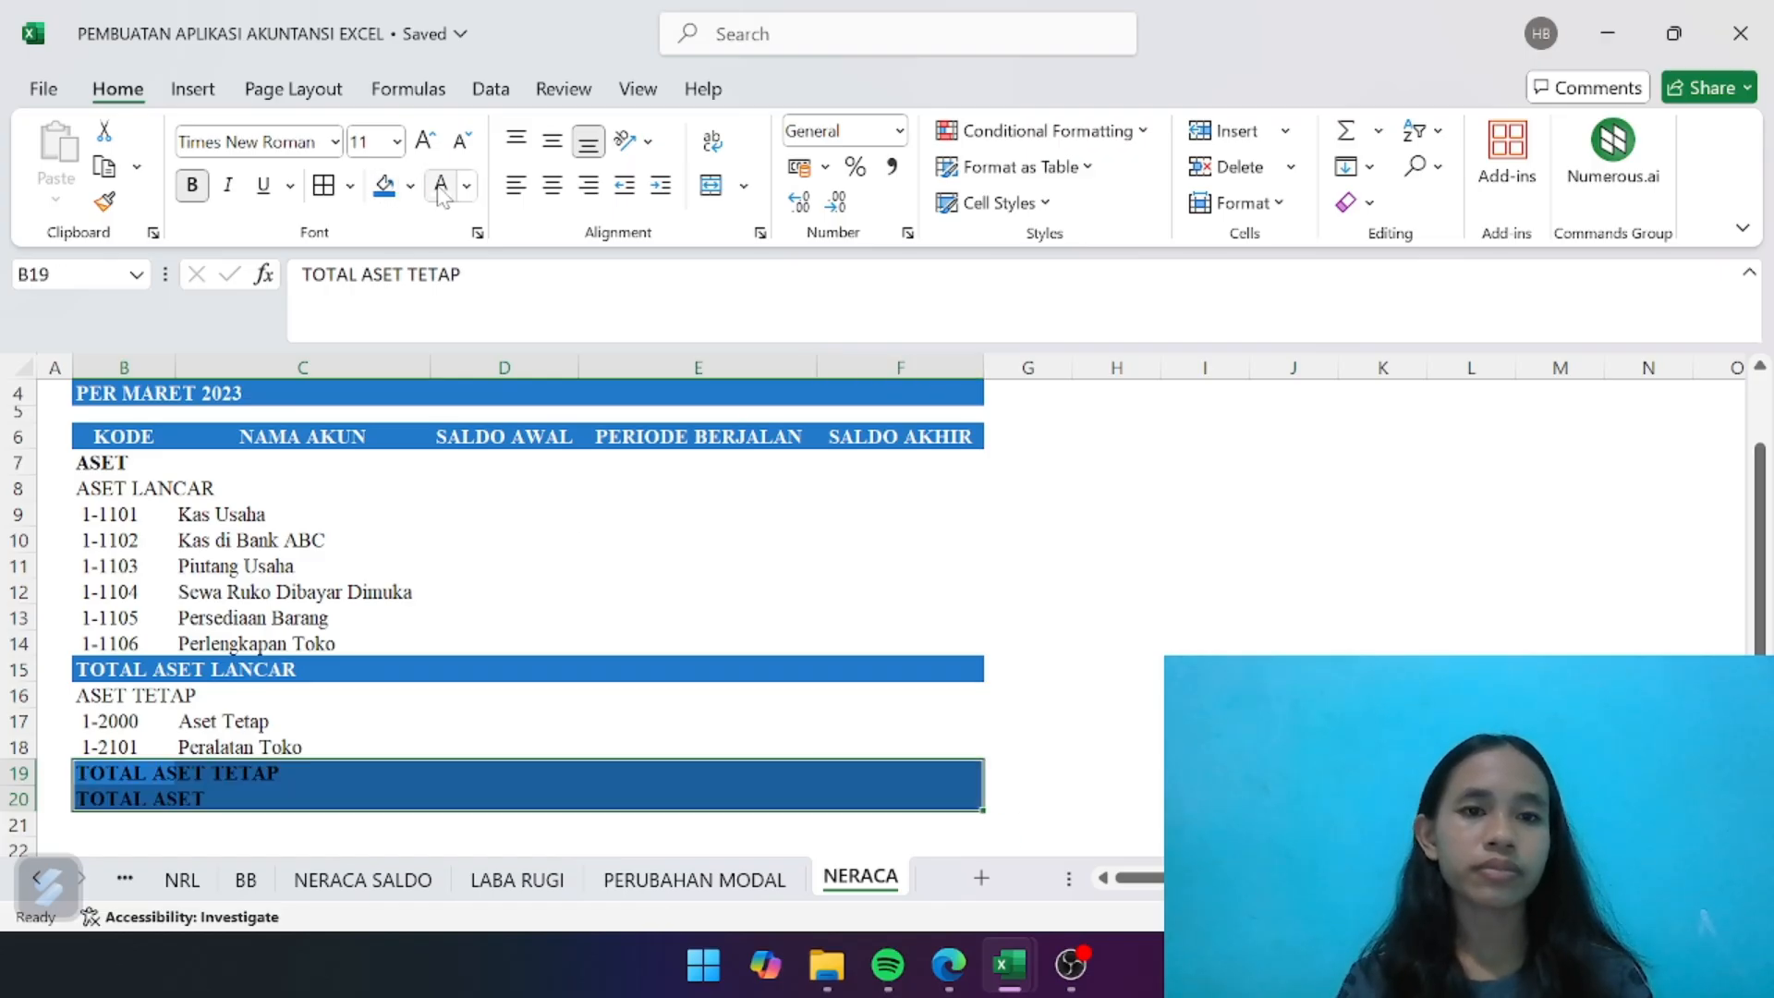
{"action": "left_click", "coordinate": [441, 184]}
{"action": "left_click", "coordinate": [530, 772]}
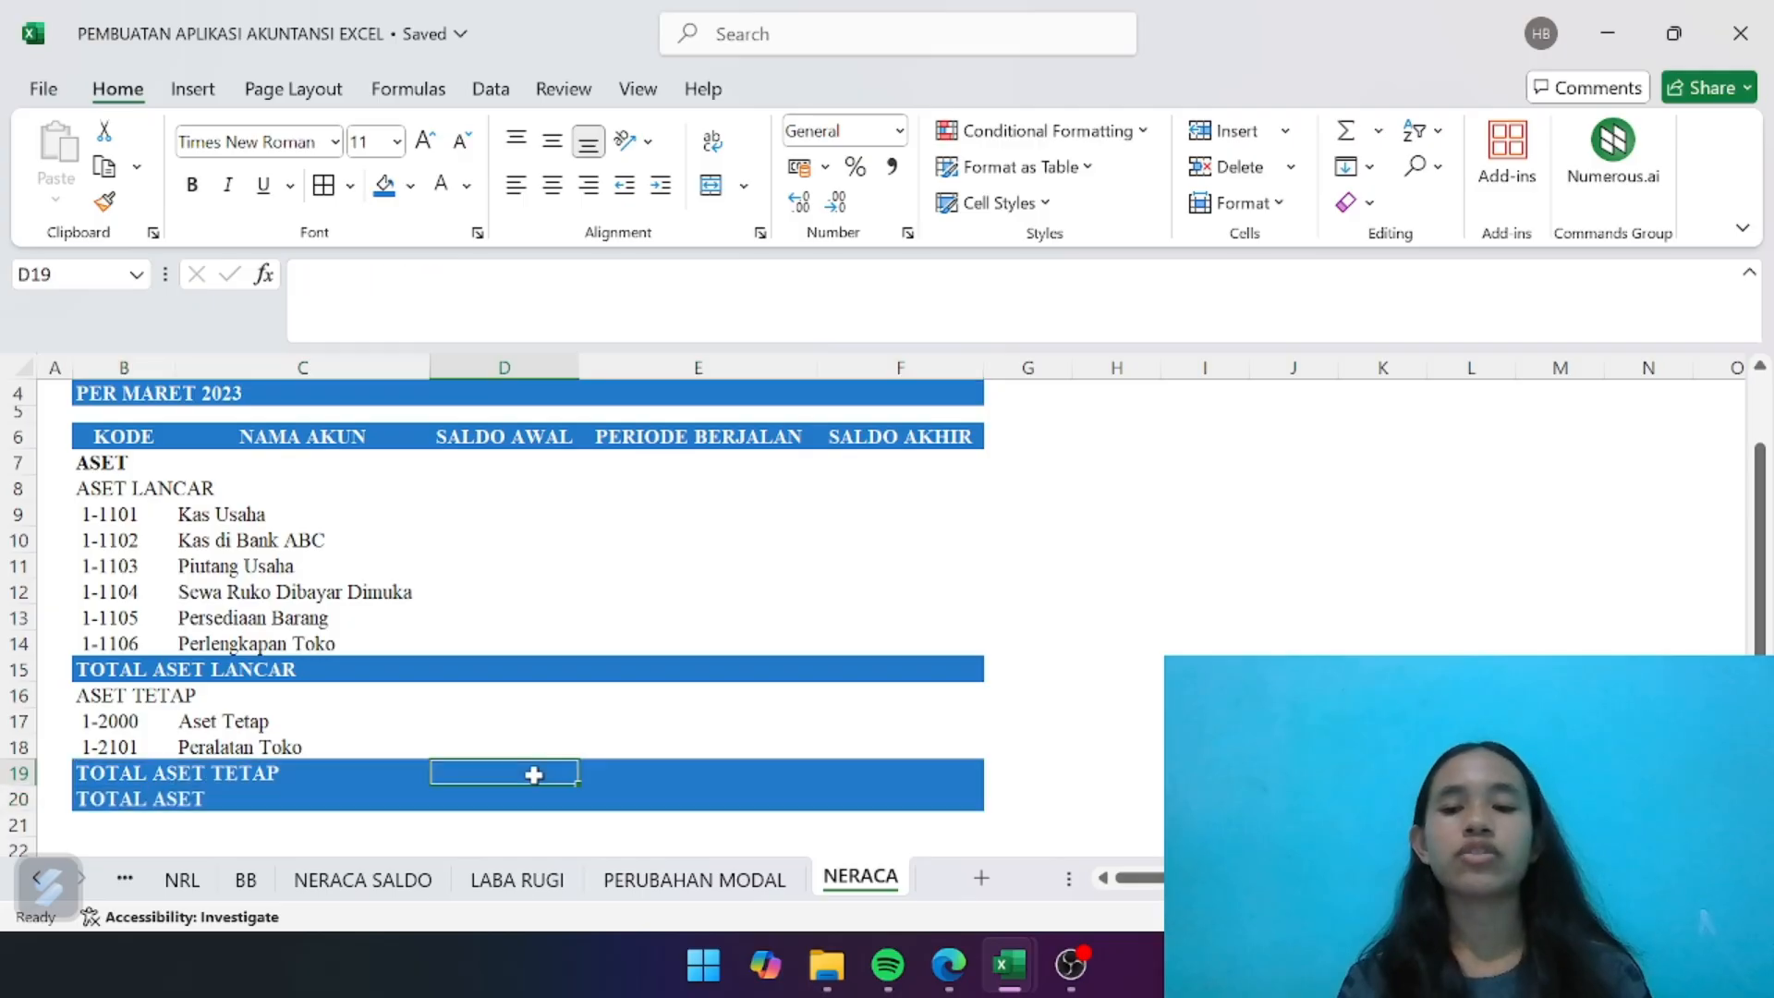
- Enter the bold section heading KEWAJIBAN in B22, leaving a blank row below the asset total
{"action": "scroll", "coordinate": [532, 769], "scroll_direction": "down", "scroll_amount": 2}
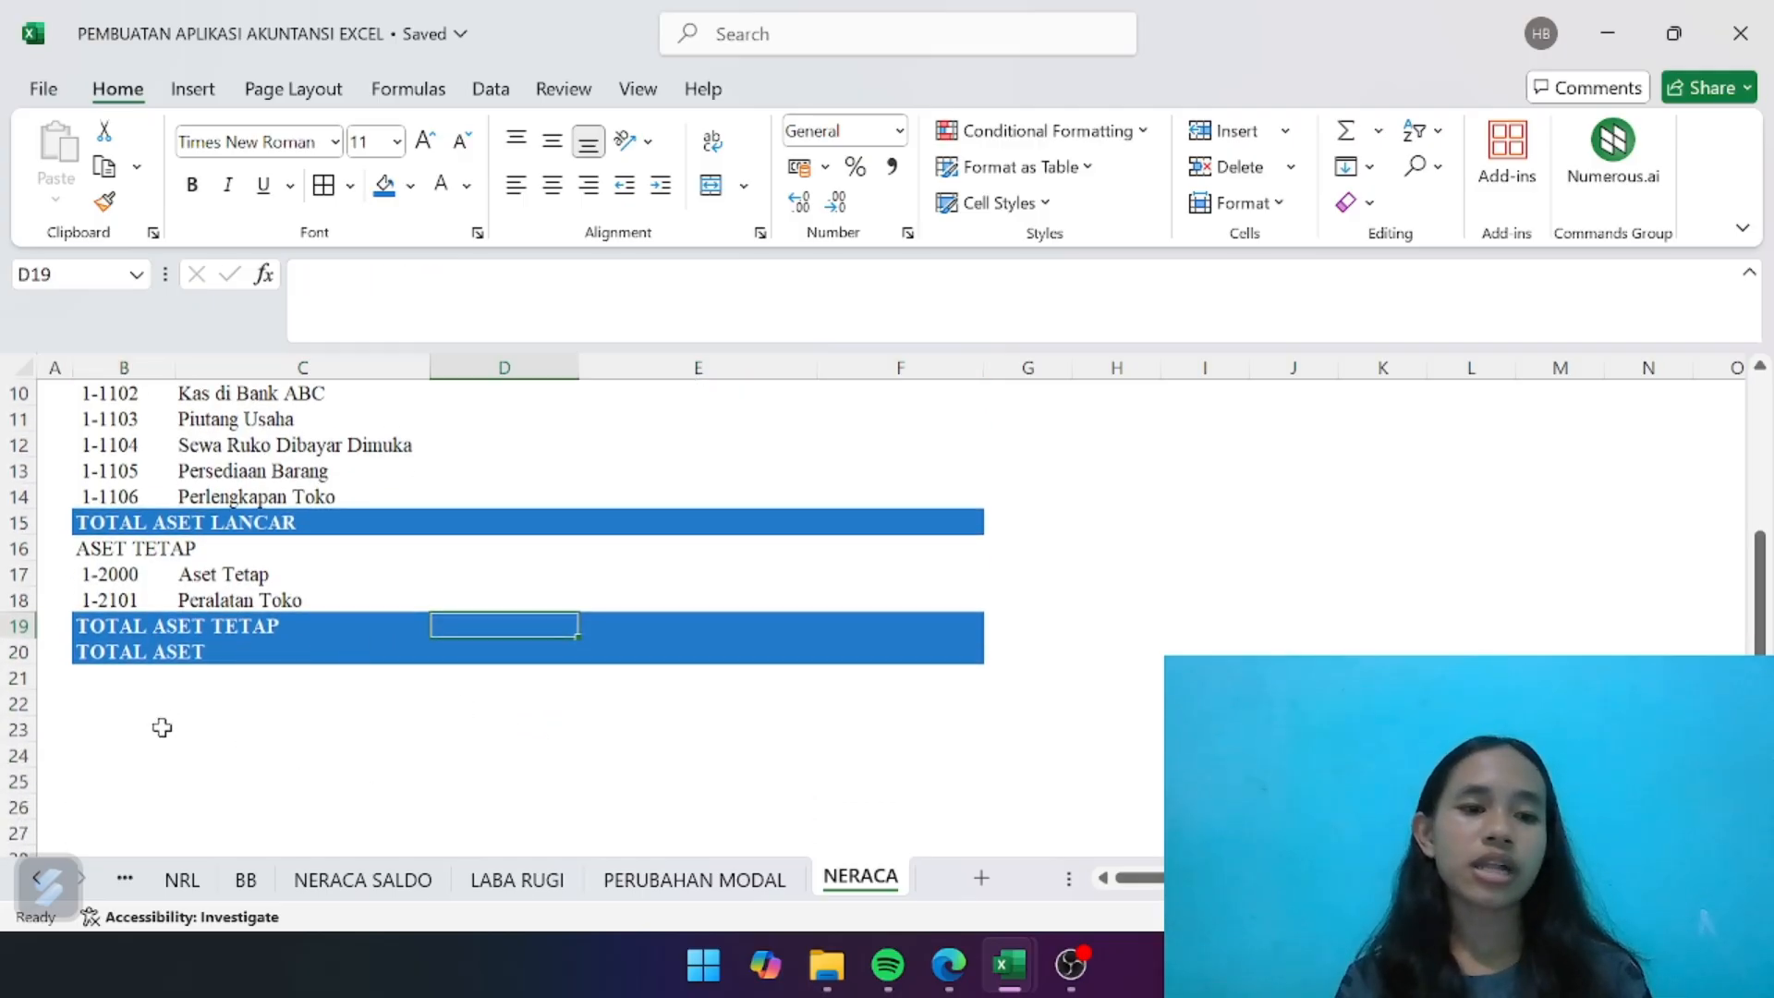
{"action": "left_click", "coordinate": [132, 714]}
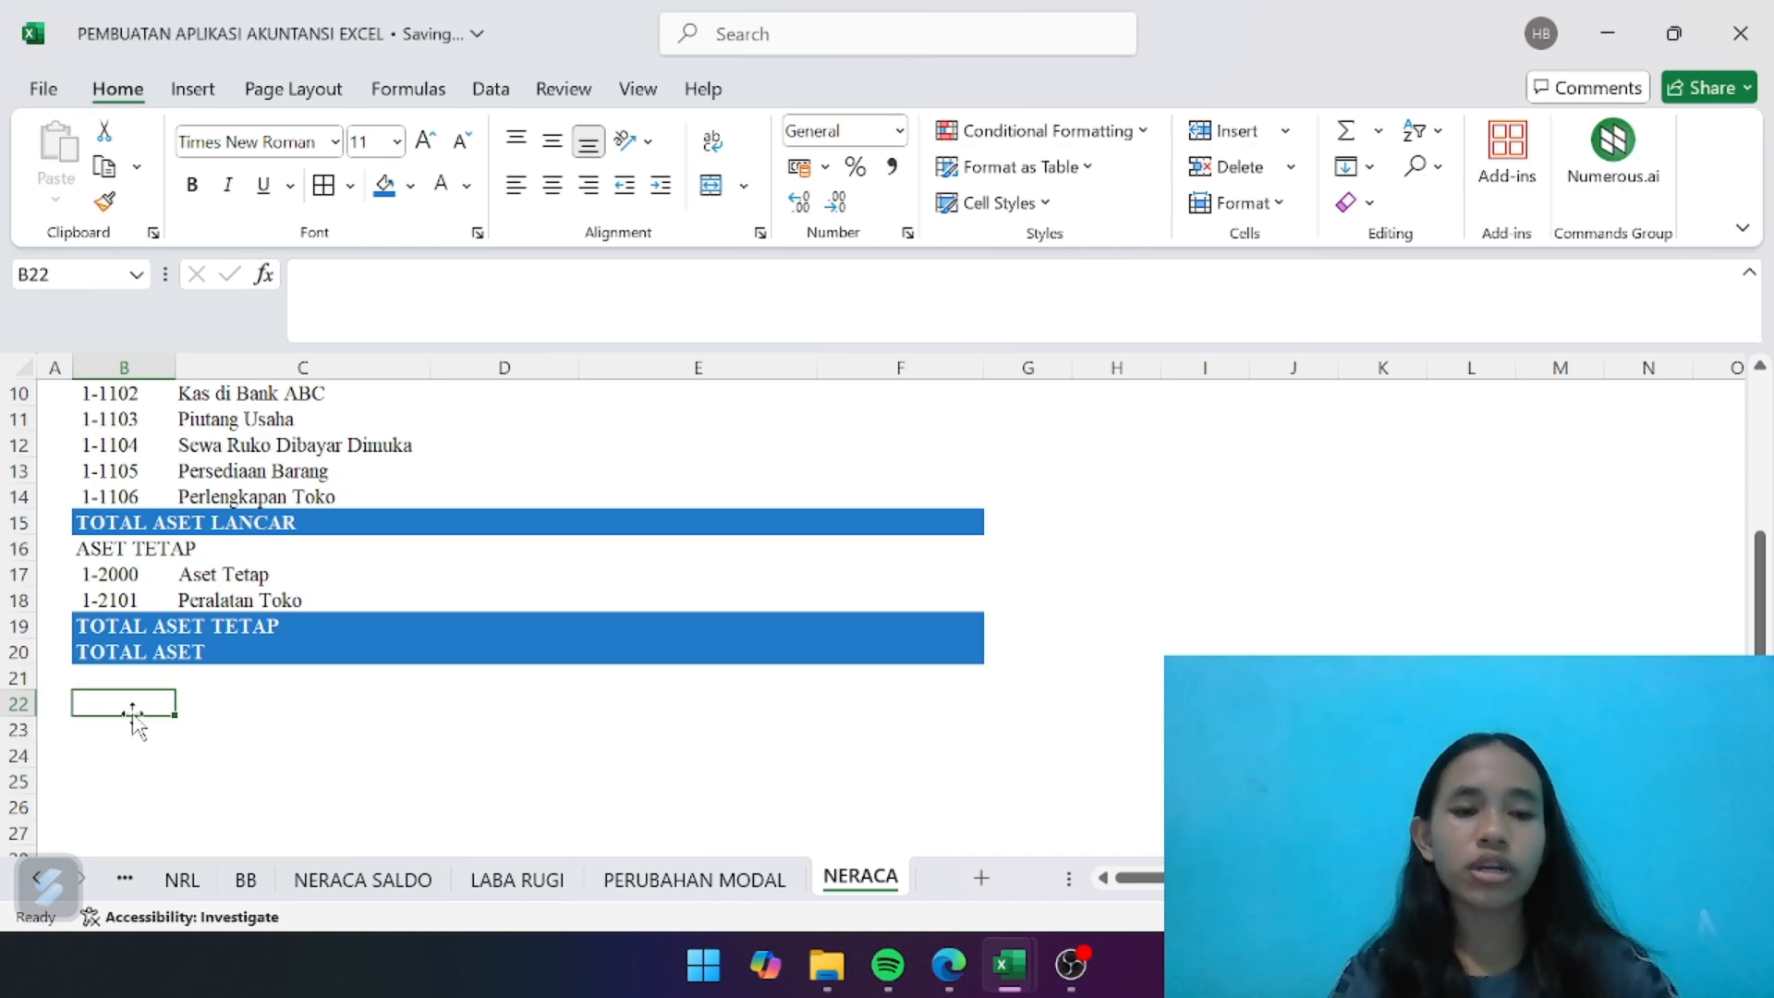
{"action": "type", "text": "KE"}
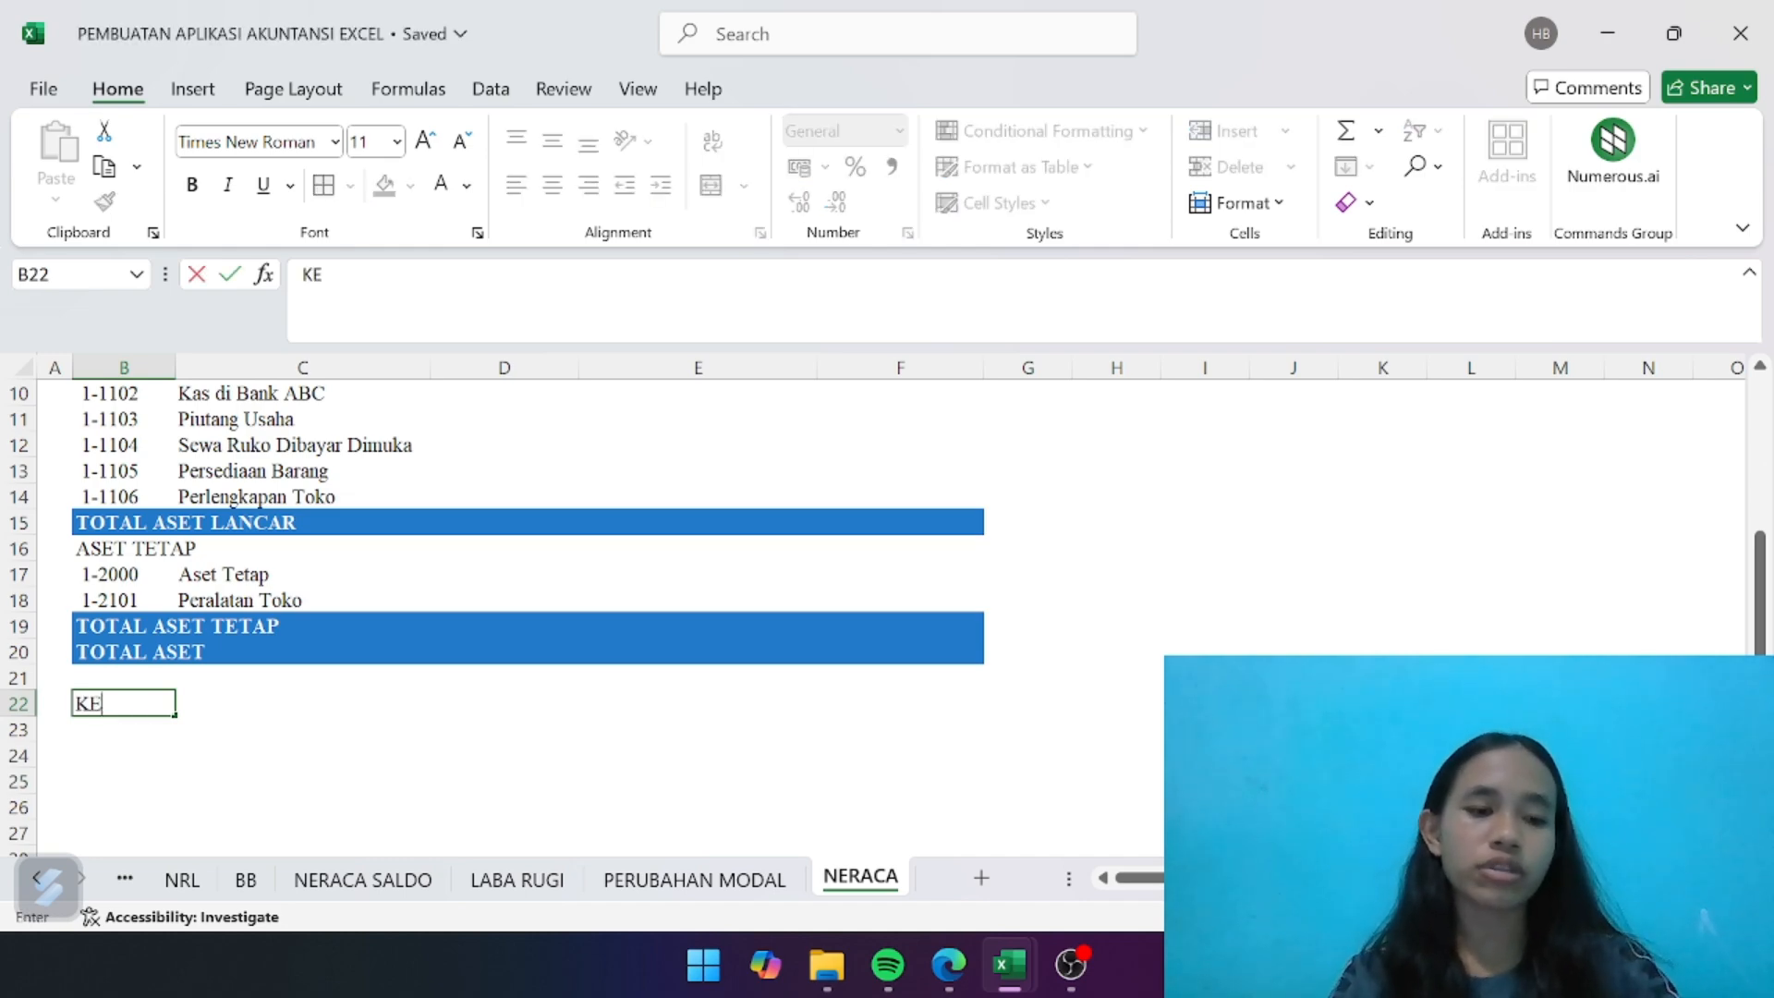
{"action": "key", "text": "ctrl+b"}
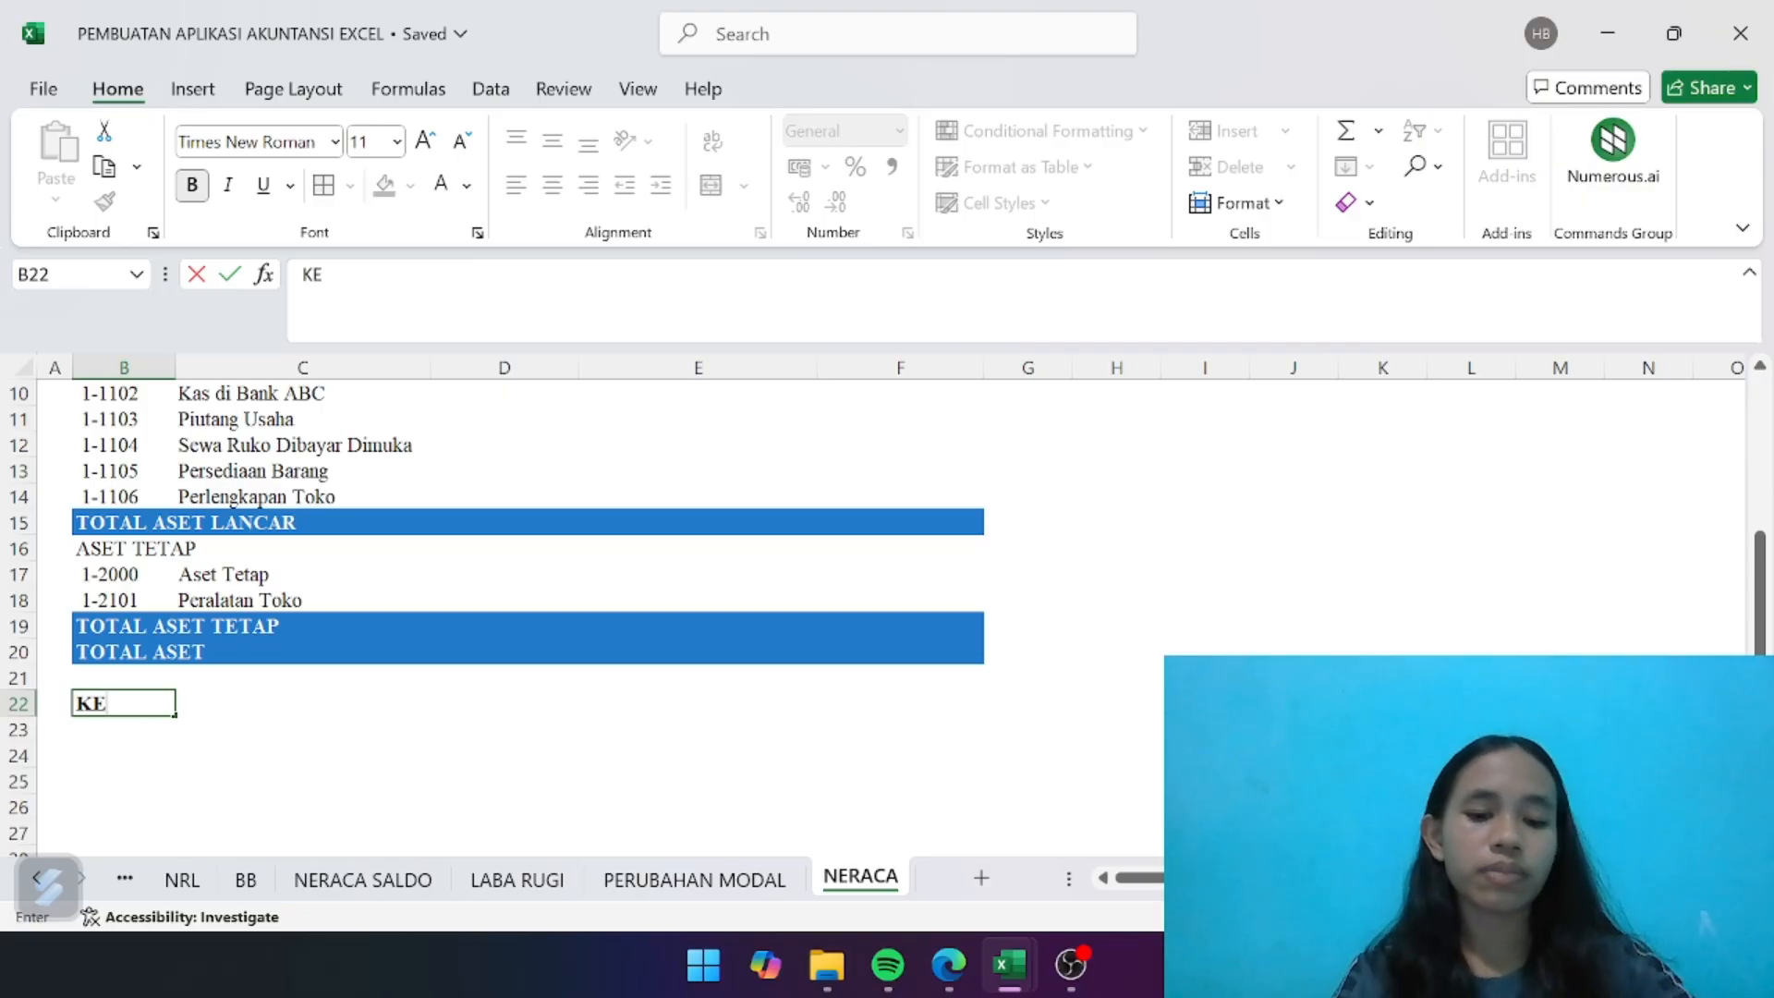
{"action": "type", "text": "WA"}
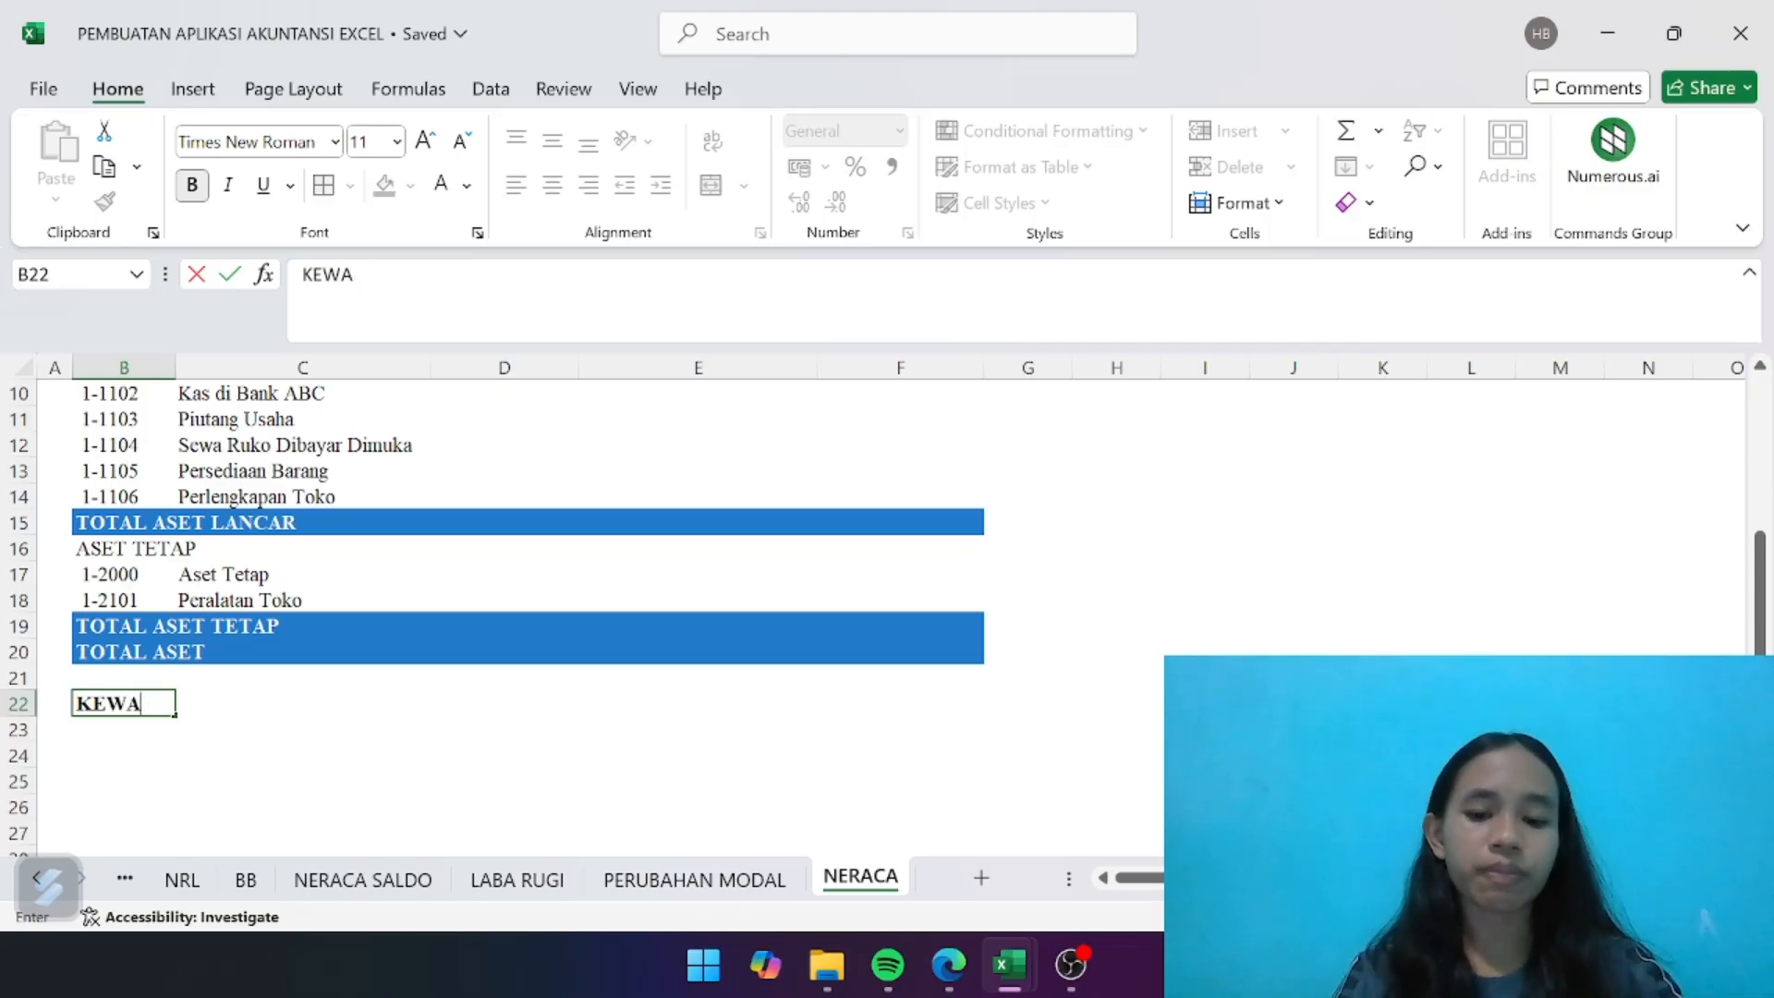
{"action": "type", "text": "JIBAN"}
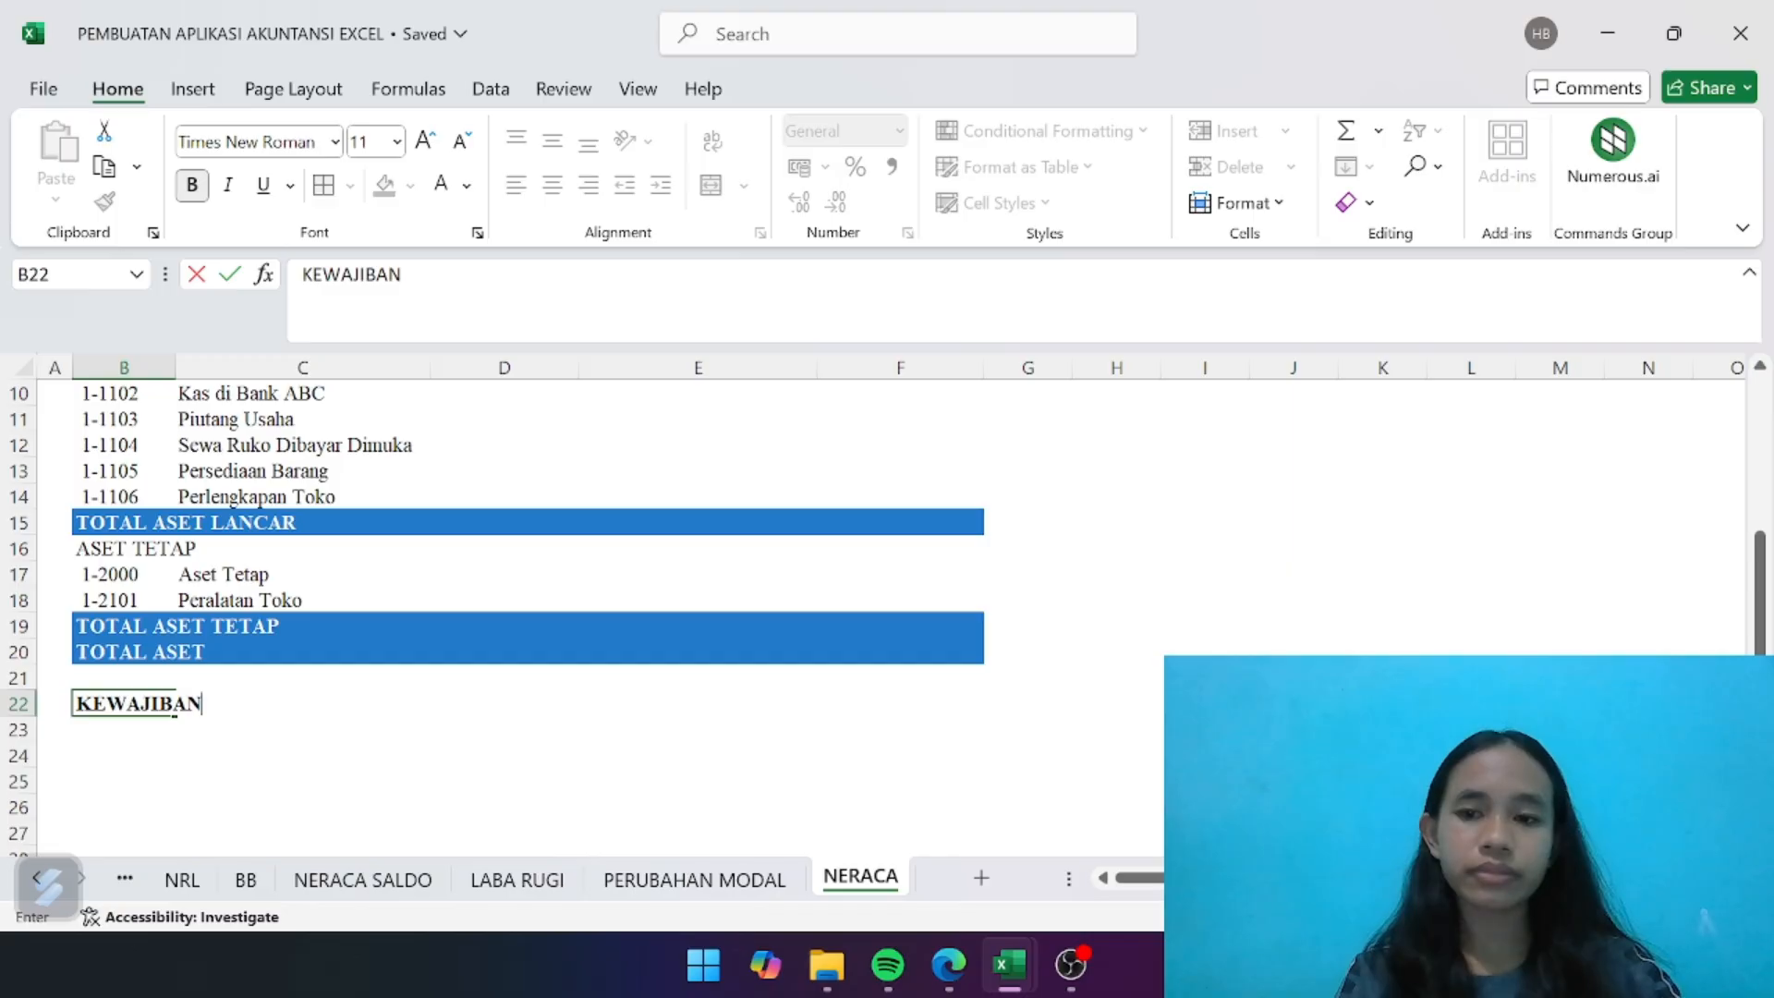
{"action": "key", "text": "Return"}
- Link B23 to the Utang account code on the NRL sheet with the formula =NRL!B17
{"action": "left_click", "coordinate": [131, 606]}
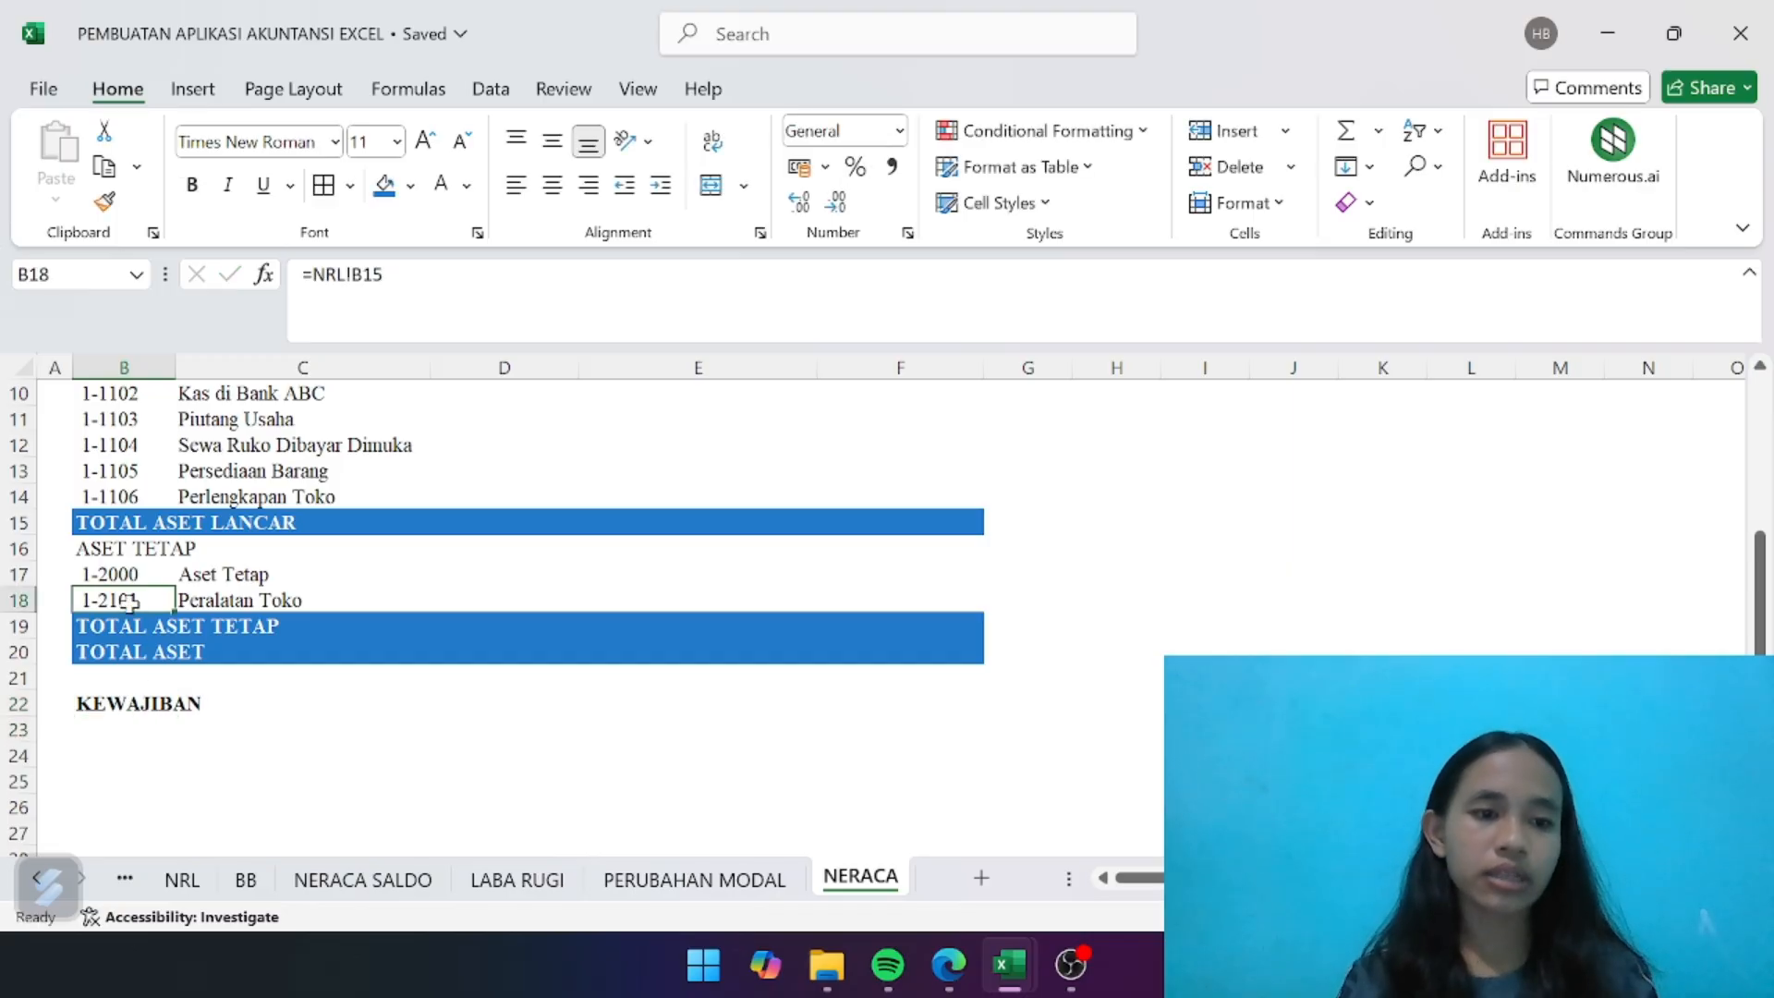
{"action": "left_click", "coordinate": [137, 734]}
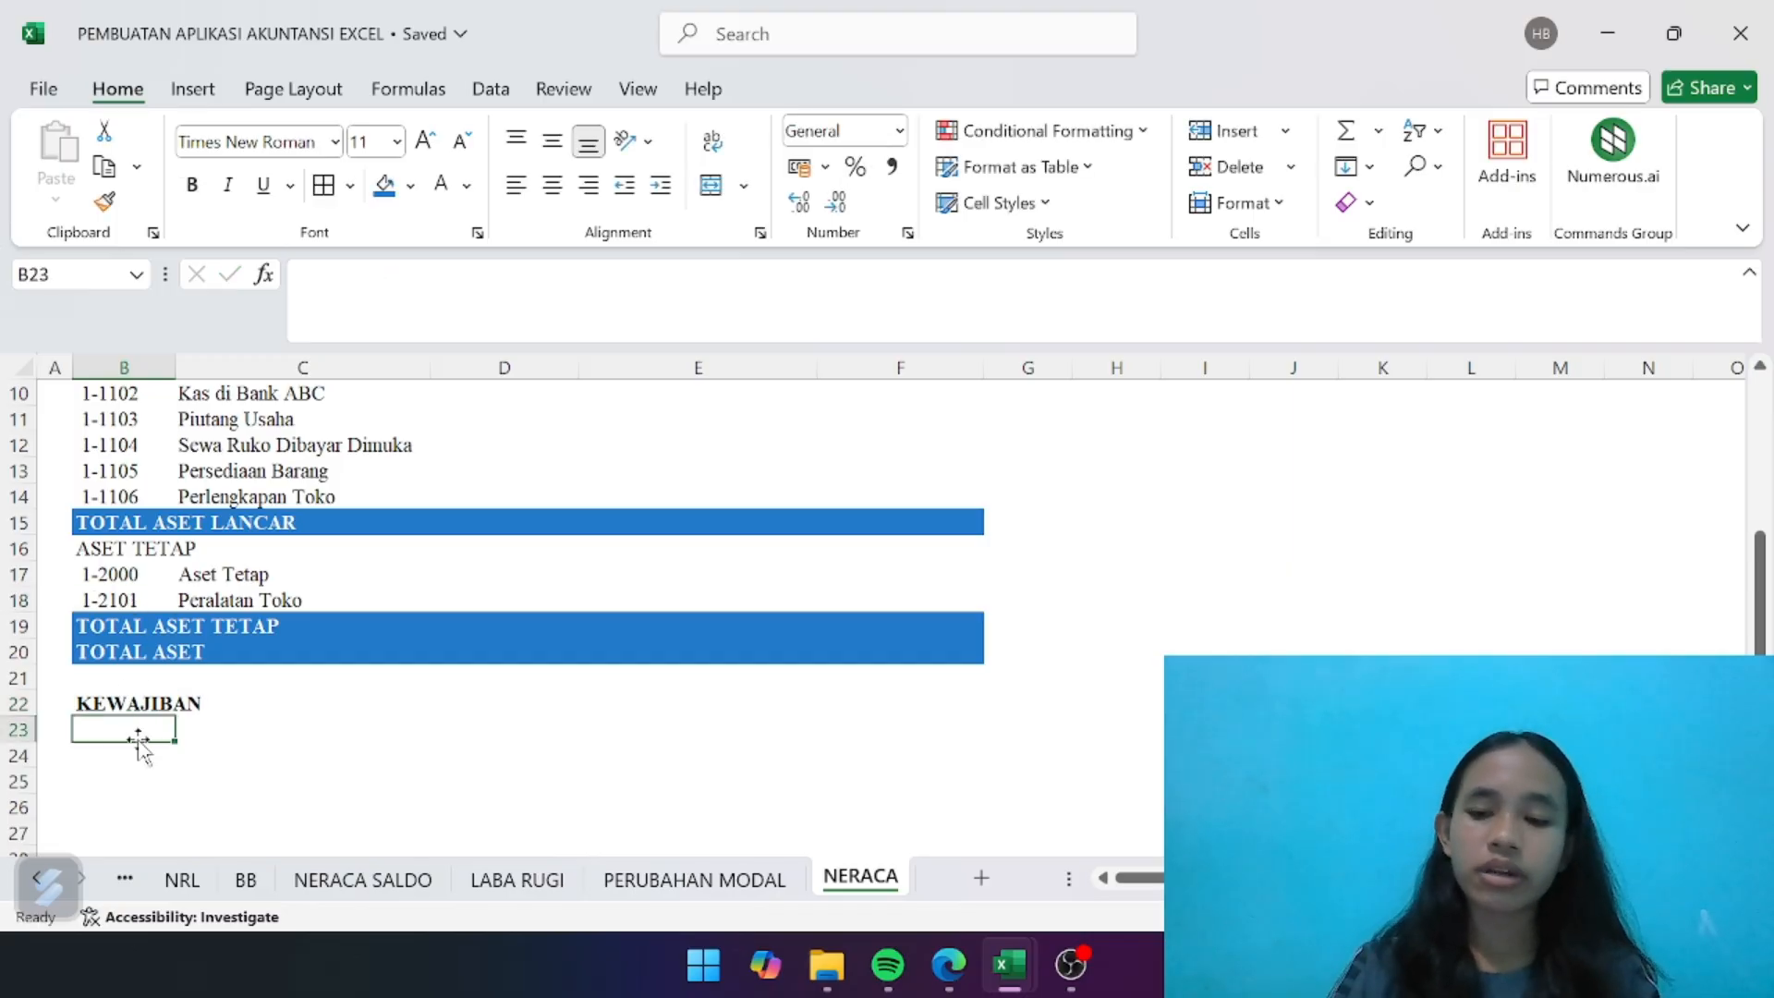
{"action": "type", "text": "="}
{"action": "left_click", "coordinate": [187, 882]}
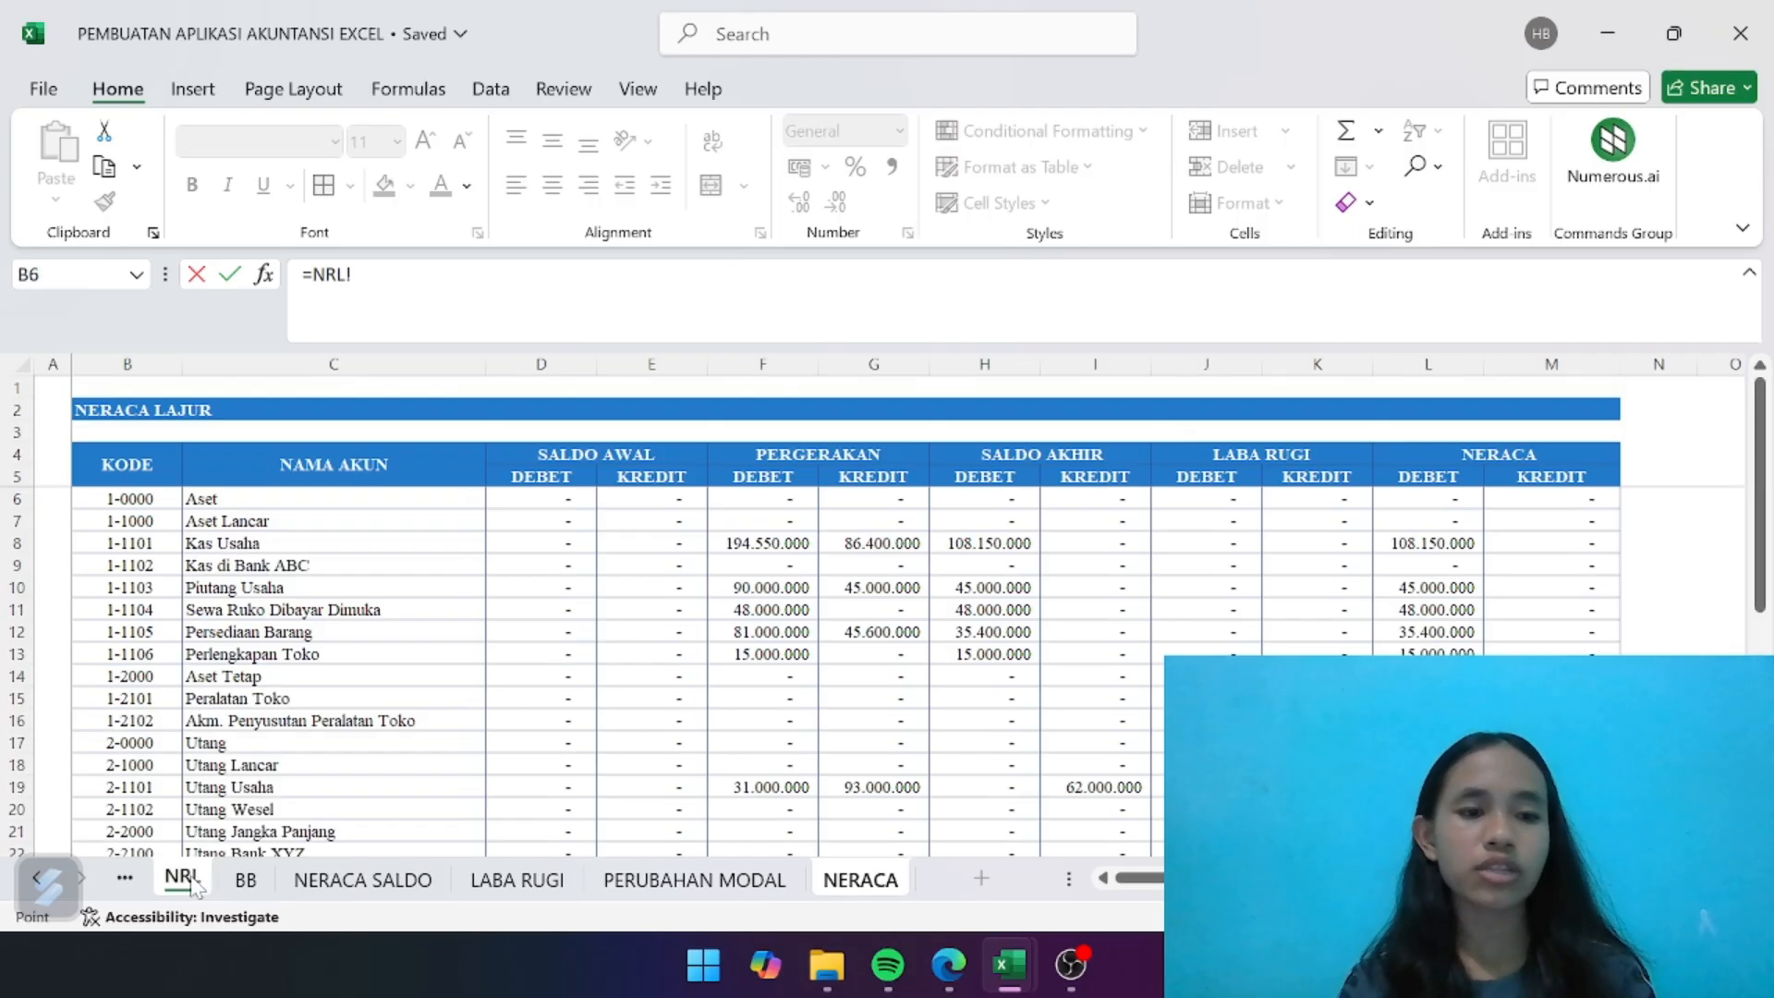
{"action": "scroll", "coordinate": [248, 701], "scroll_direction": "down", "scroll_amount": 2}
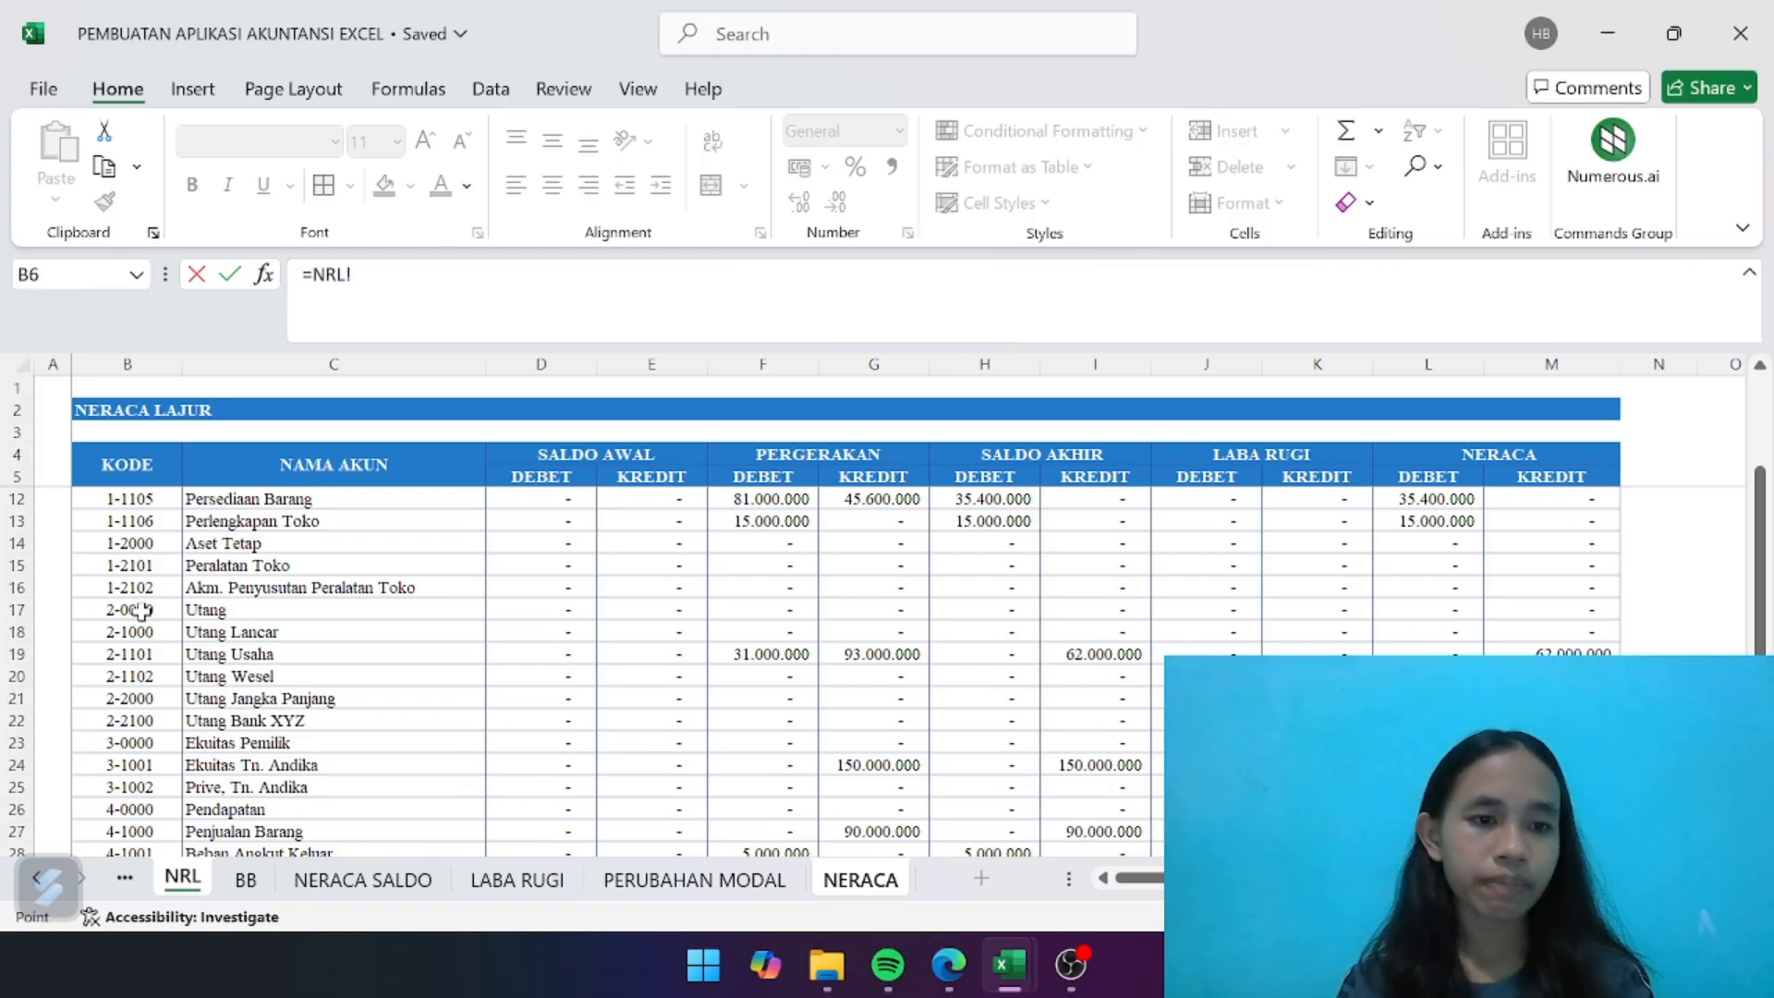
{"action": "left_click", "coordinate": [140, 610]}
{"action": "key", "text": "Return"}
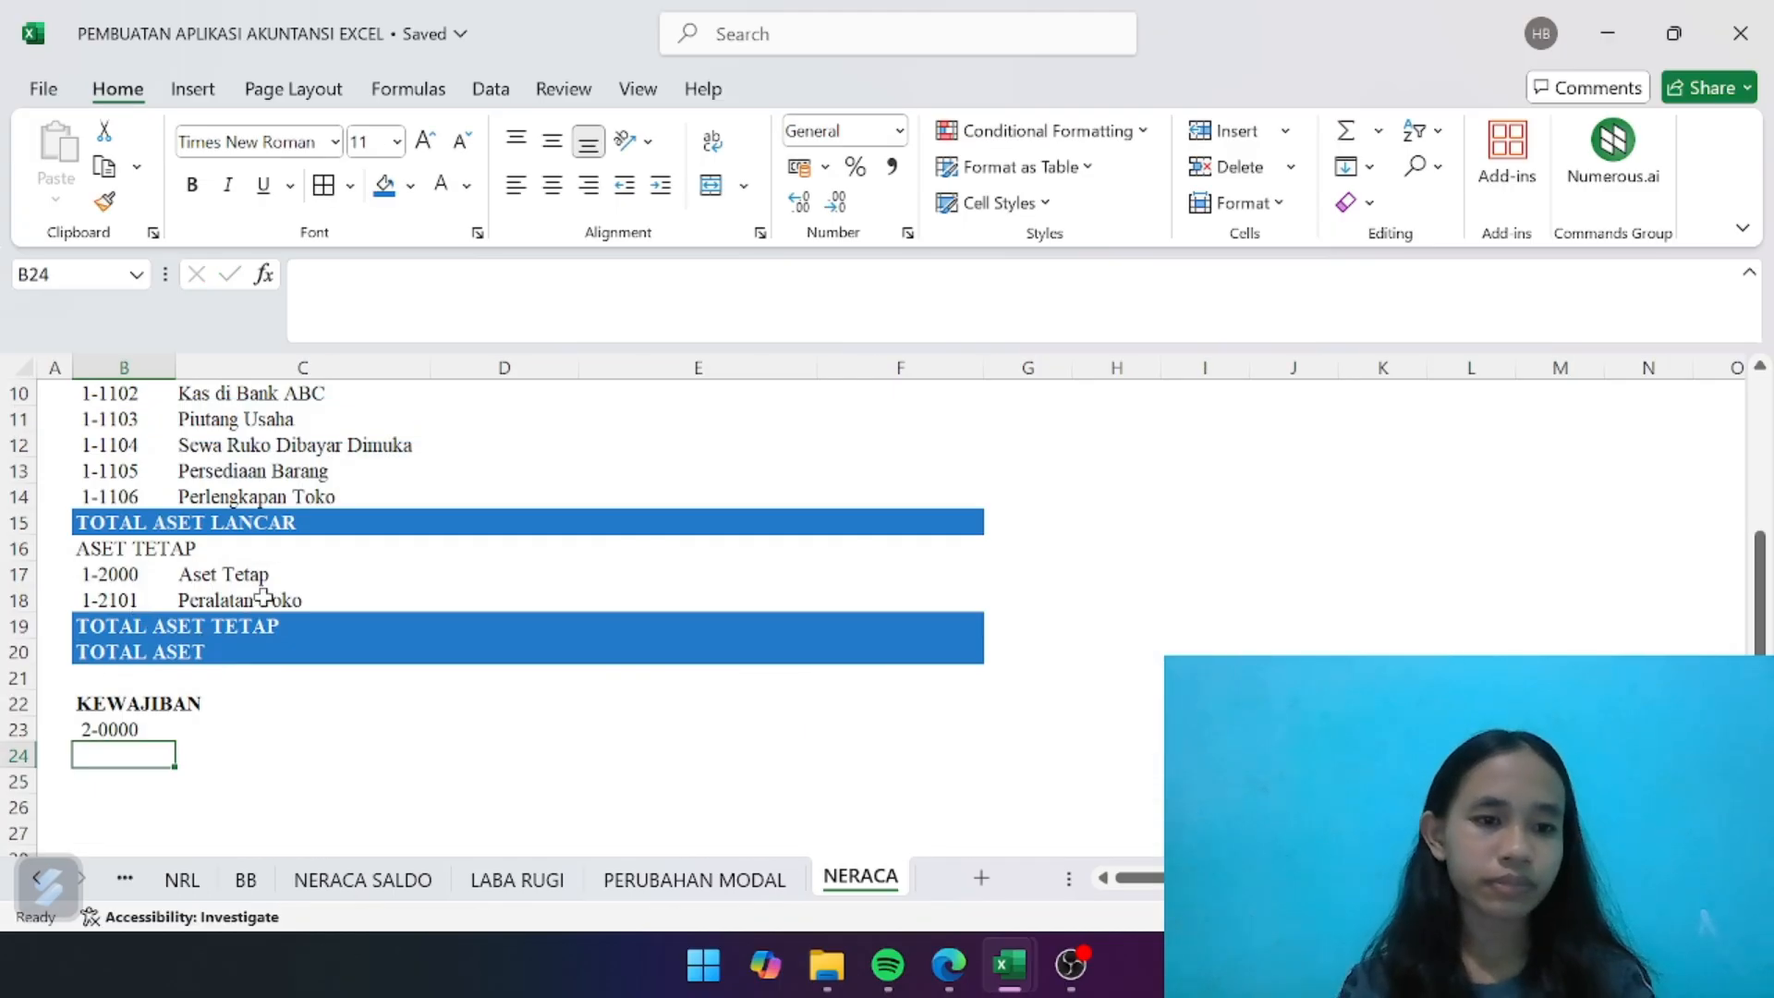
- Relink B17 under ASET TETAP to the Peralatan Toko account code on the NRL sheet with the formula =NRL!B15
{"action": "left_click", "coordinate": [278, 575]}
{"action": "left_click", "coordinate": [125, 576]}
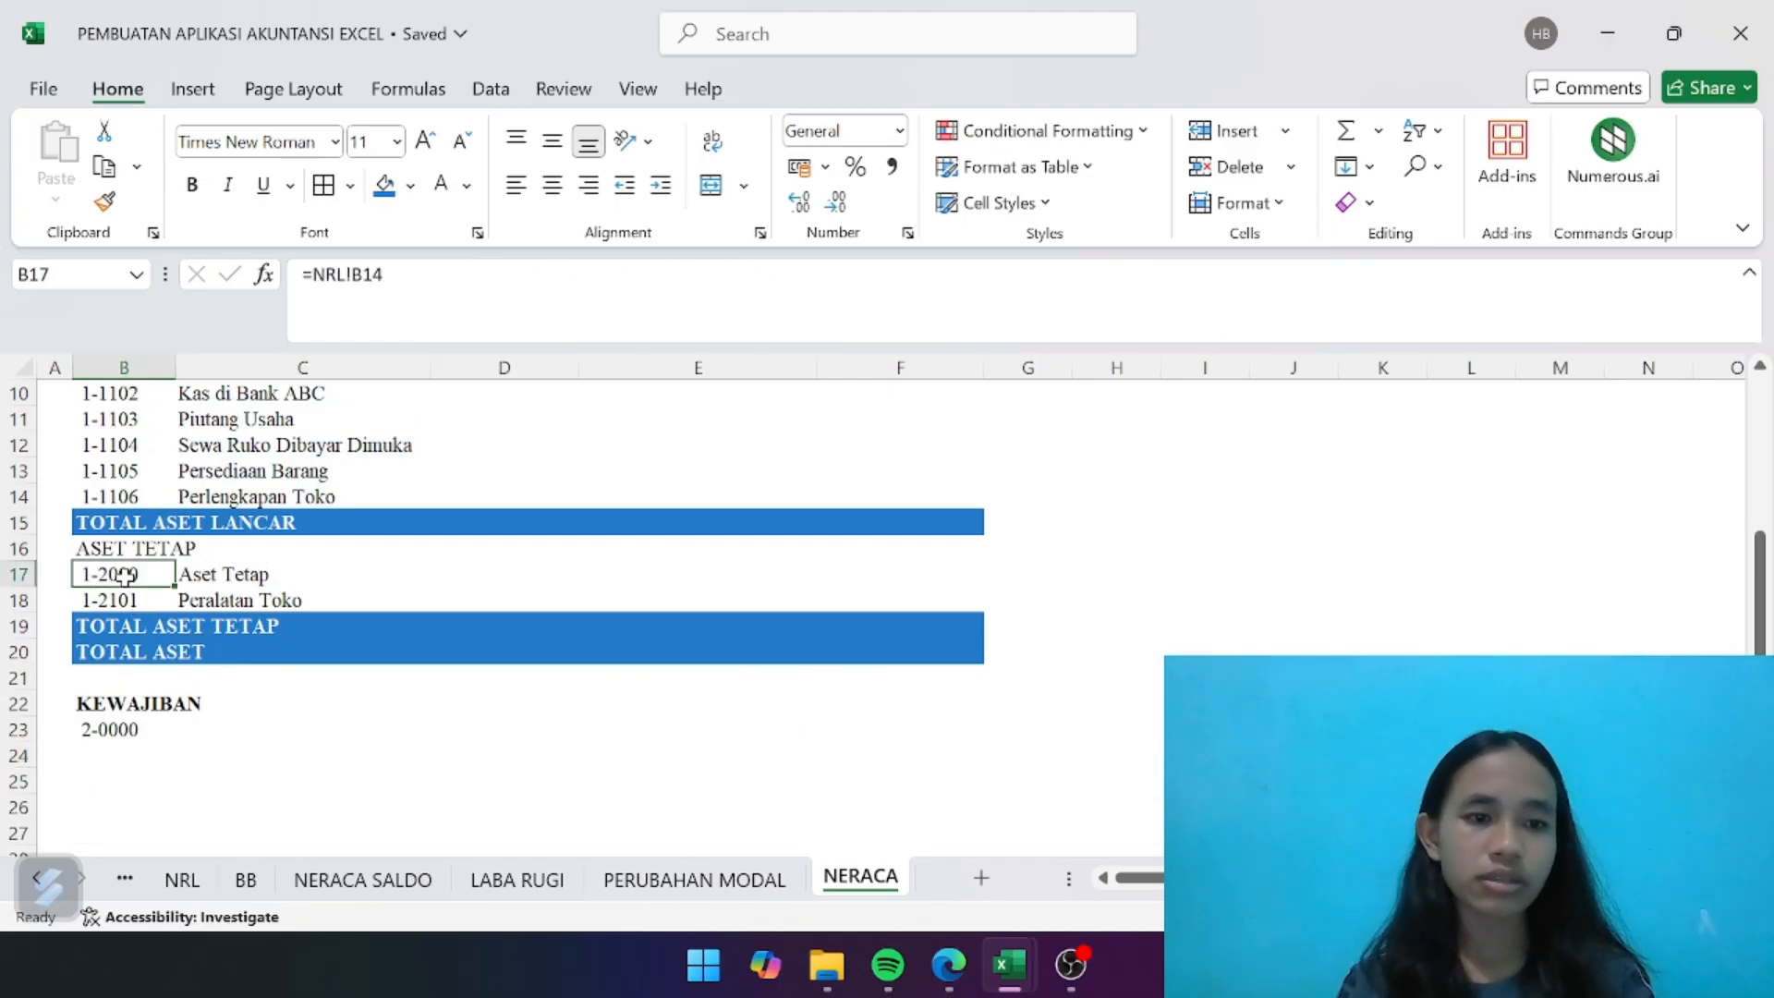
{"action": "key", "text": "BackSpace"}
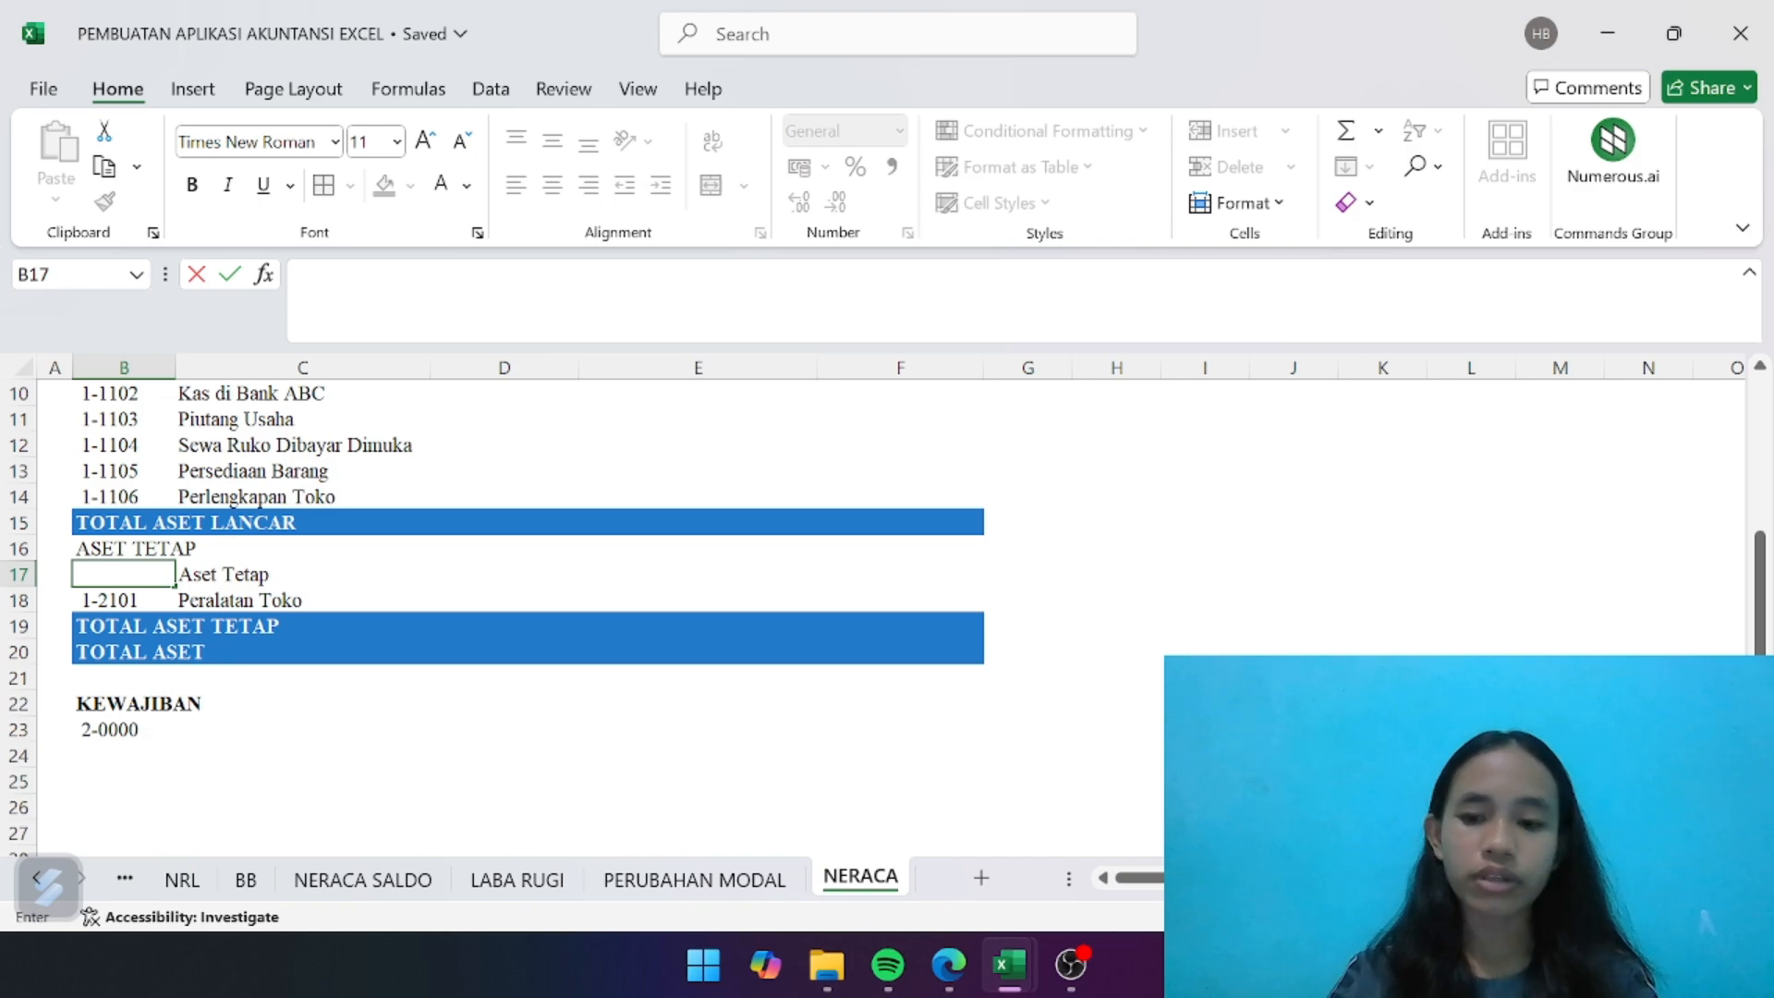
{"action": "type", "text": "="}
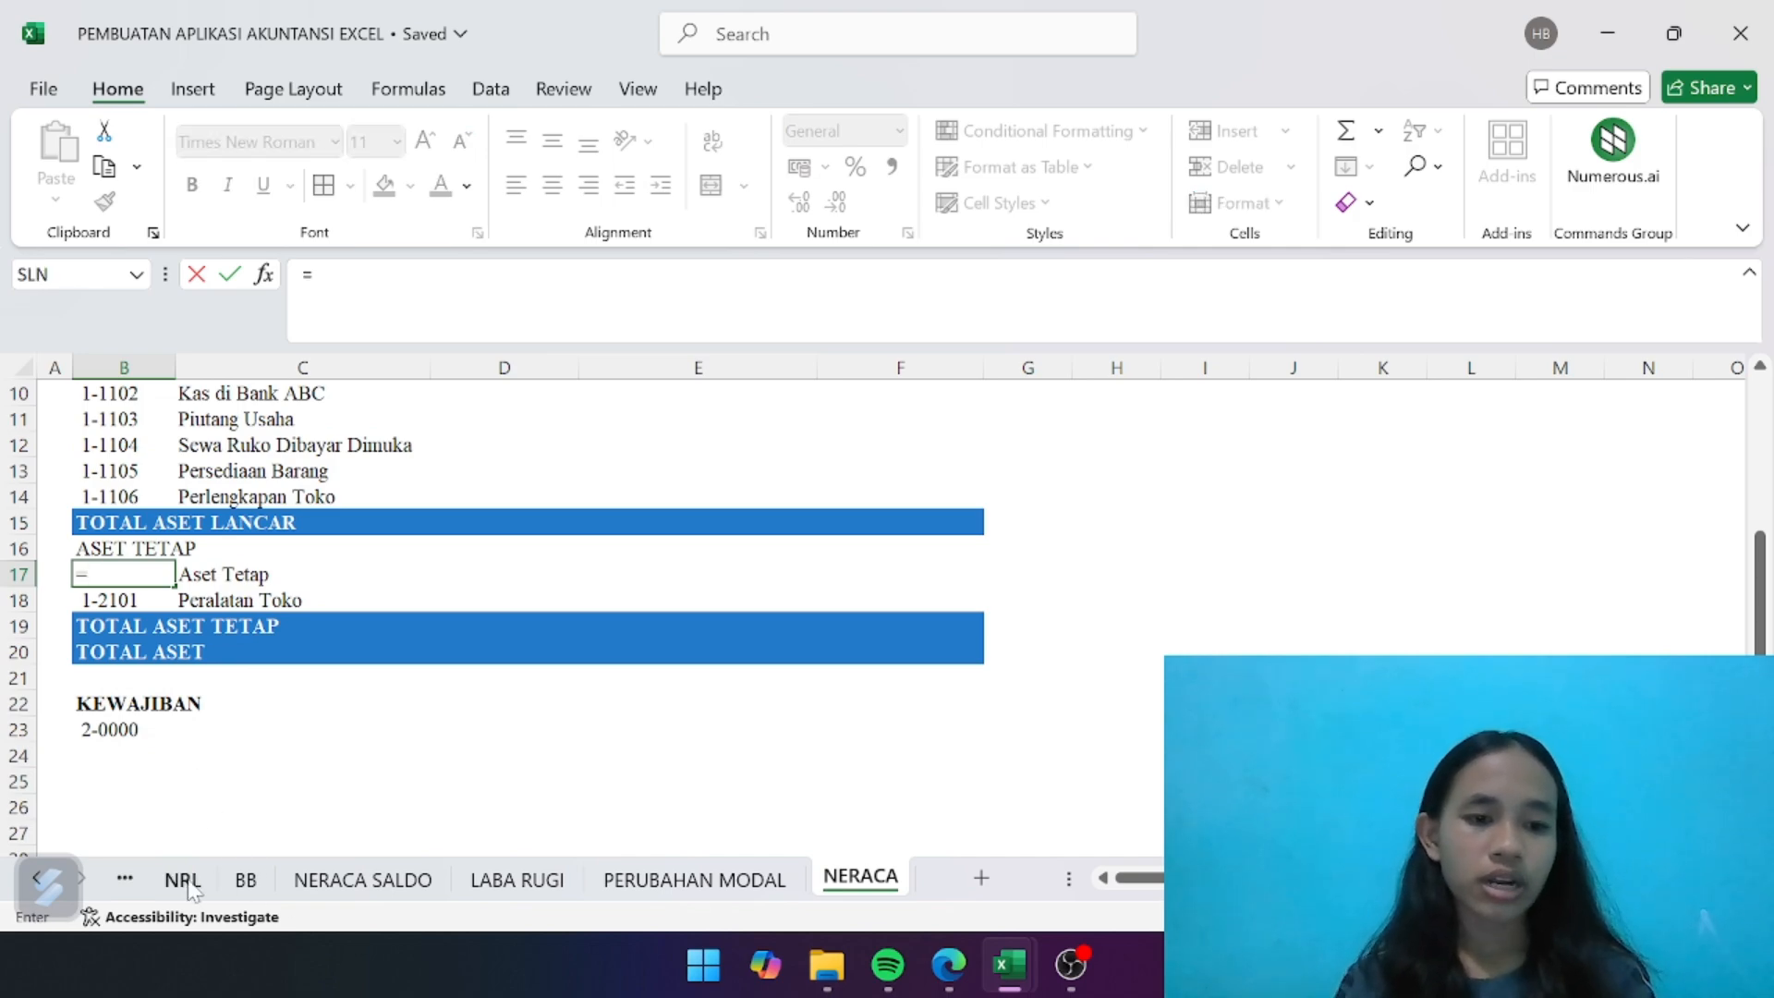
{"action": "left_click", "coordinate": [184, 879]}
{"action": "scroll", "coordinate": [255, 821], "scroll_direction": "down", "scroll_amount": 6}
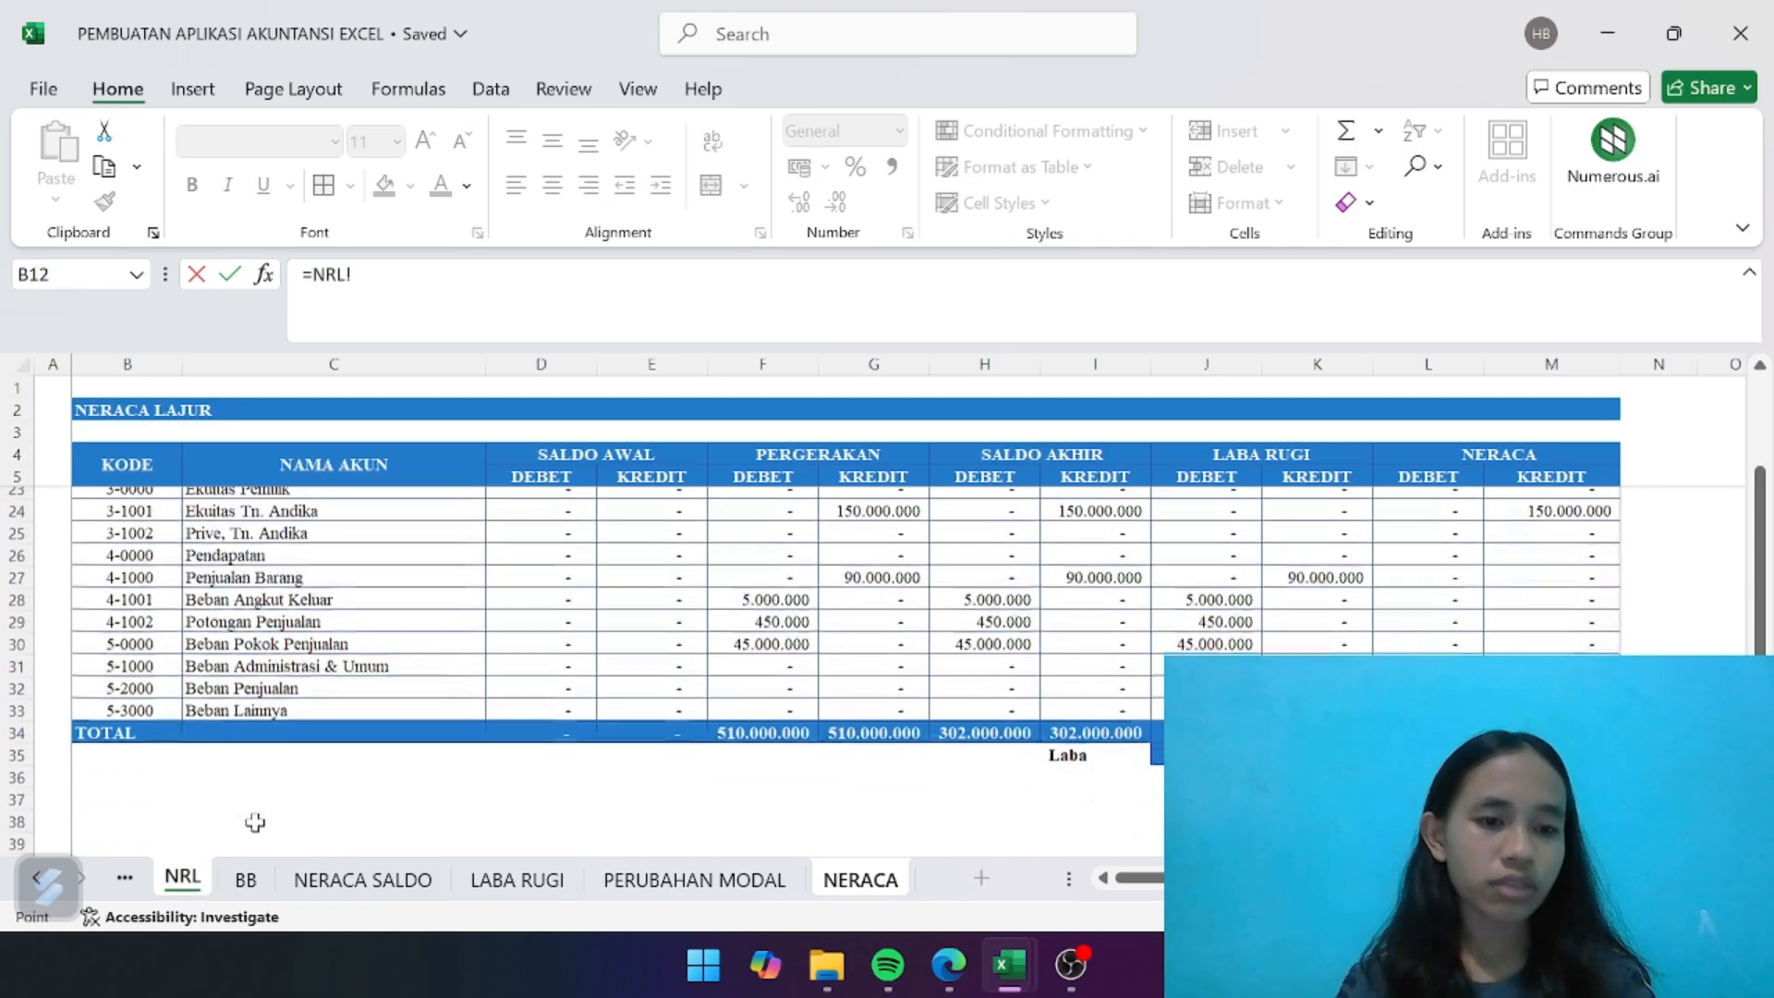
{"action": "scroll", "coordinate": [255, 821], "scroll_direction": "up", "scroll_amount": 4}
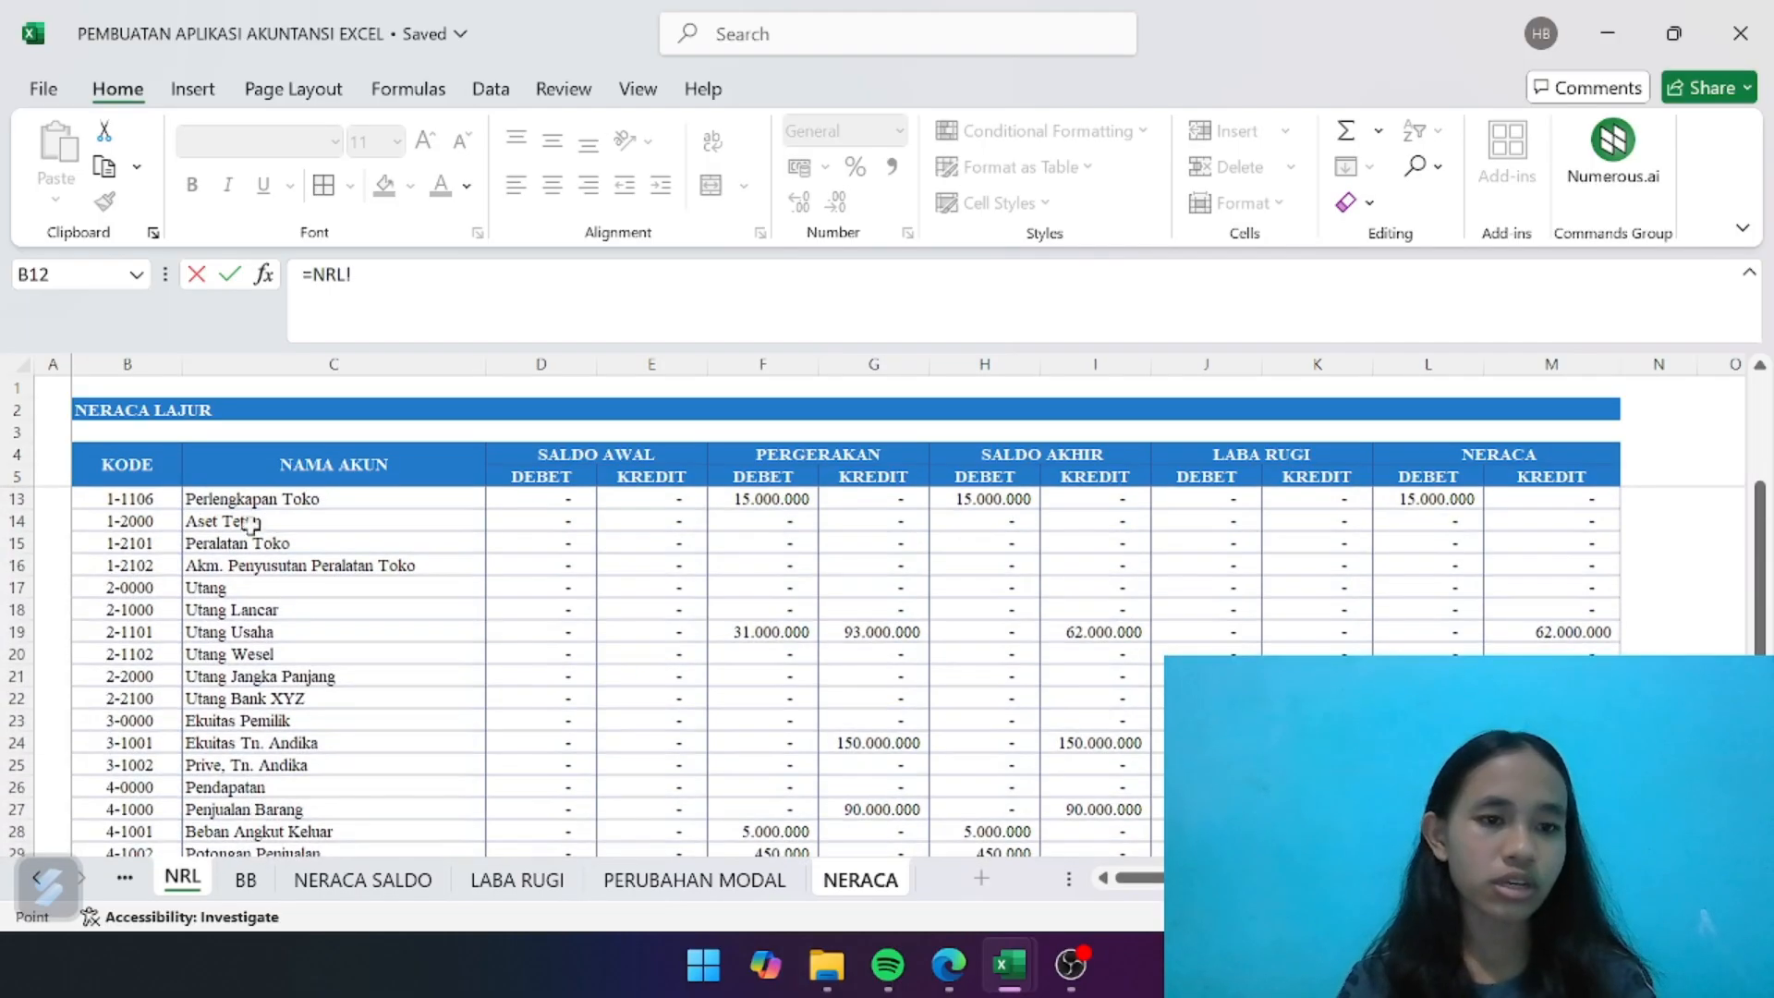
{"action": "left_click", "coordinate": [143, 542]}
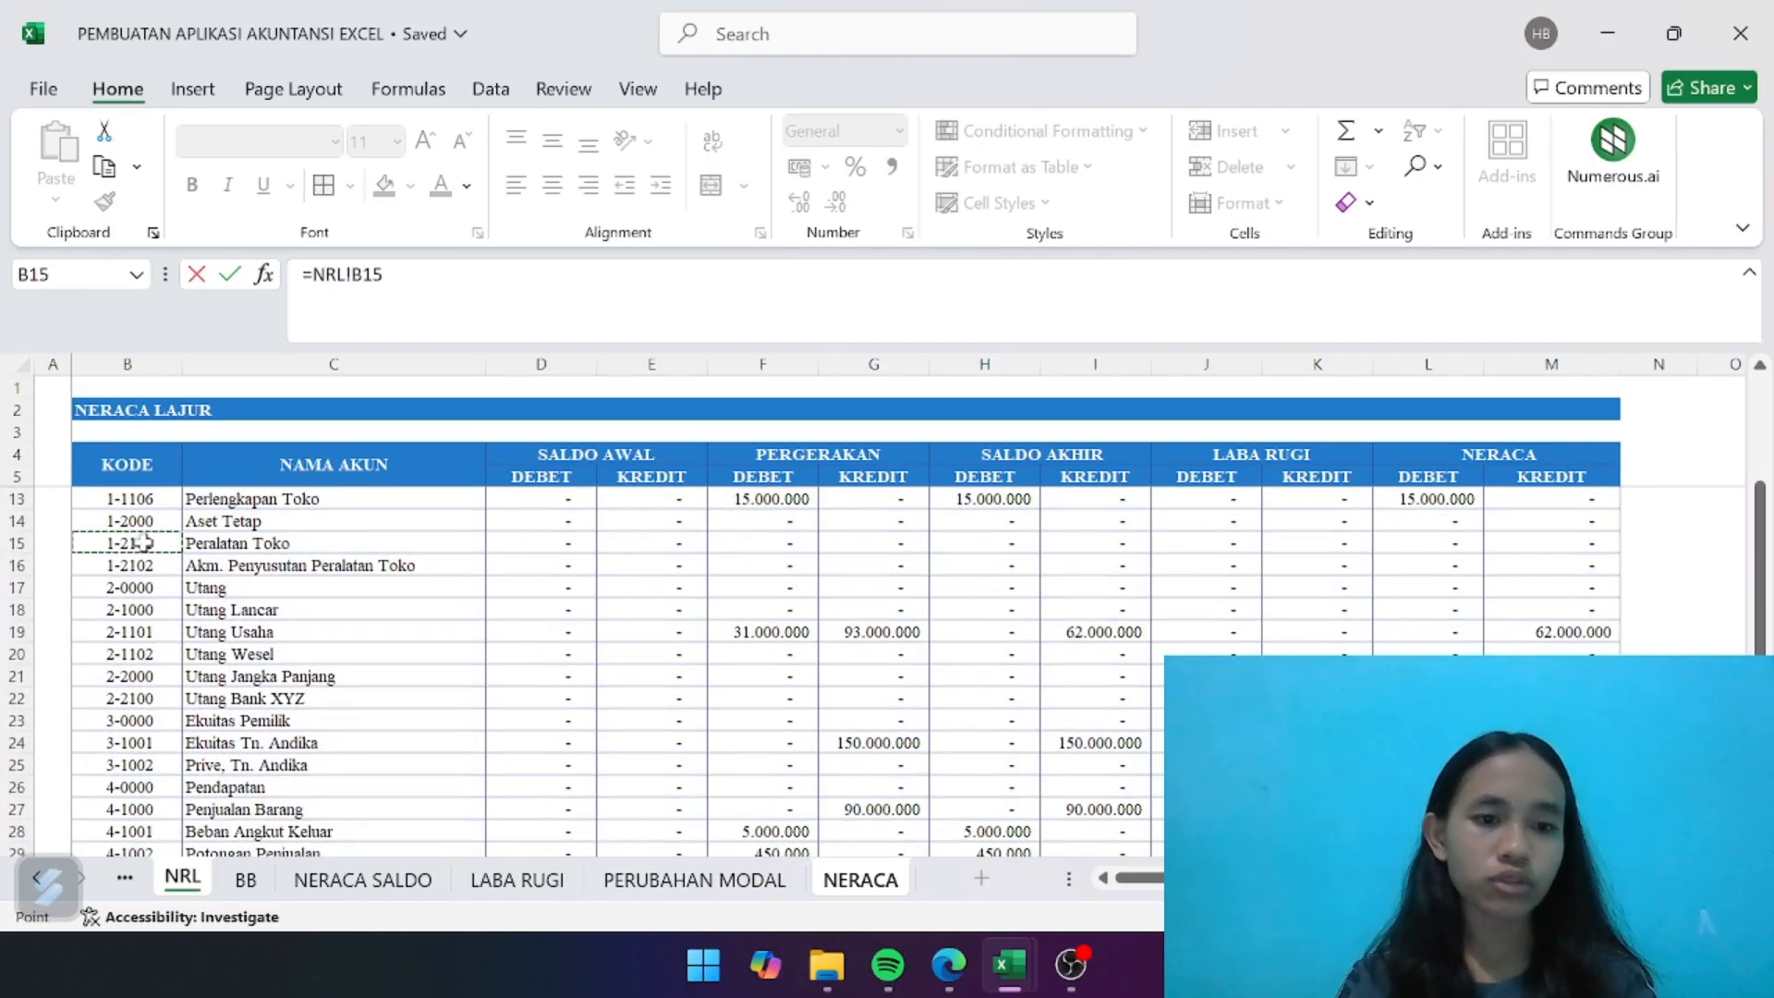
{"action": "key", "text": "Return"}
{"action": "left_click", "coordinate": [238, 575]}
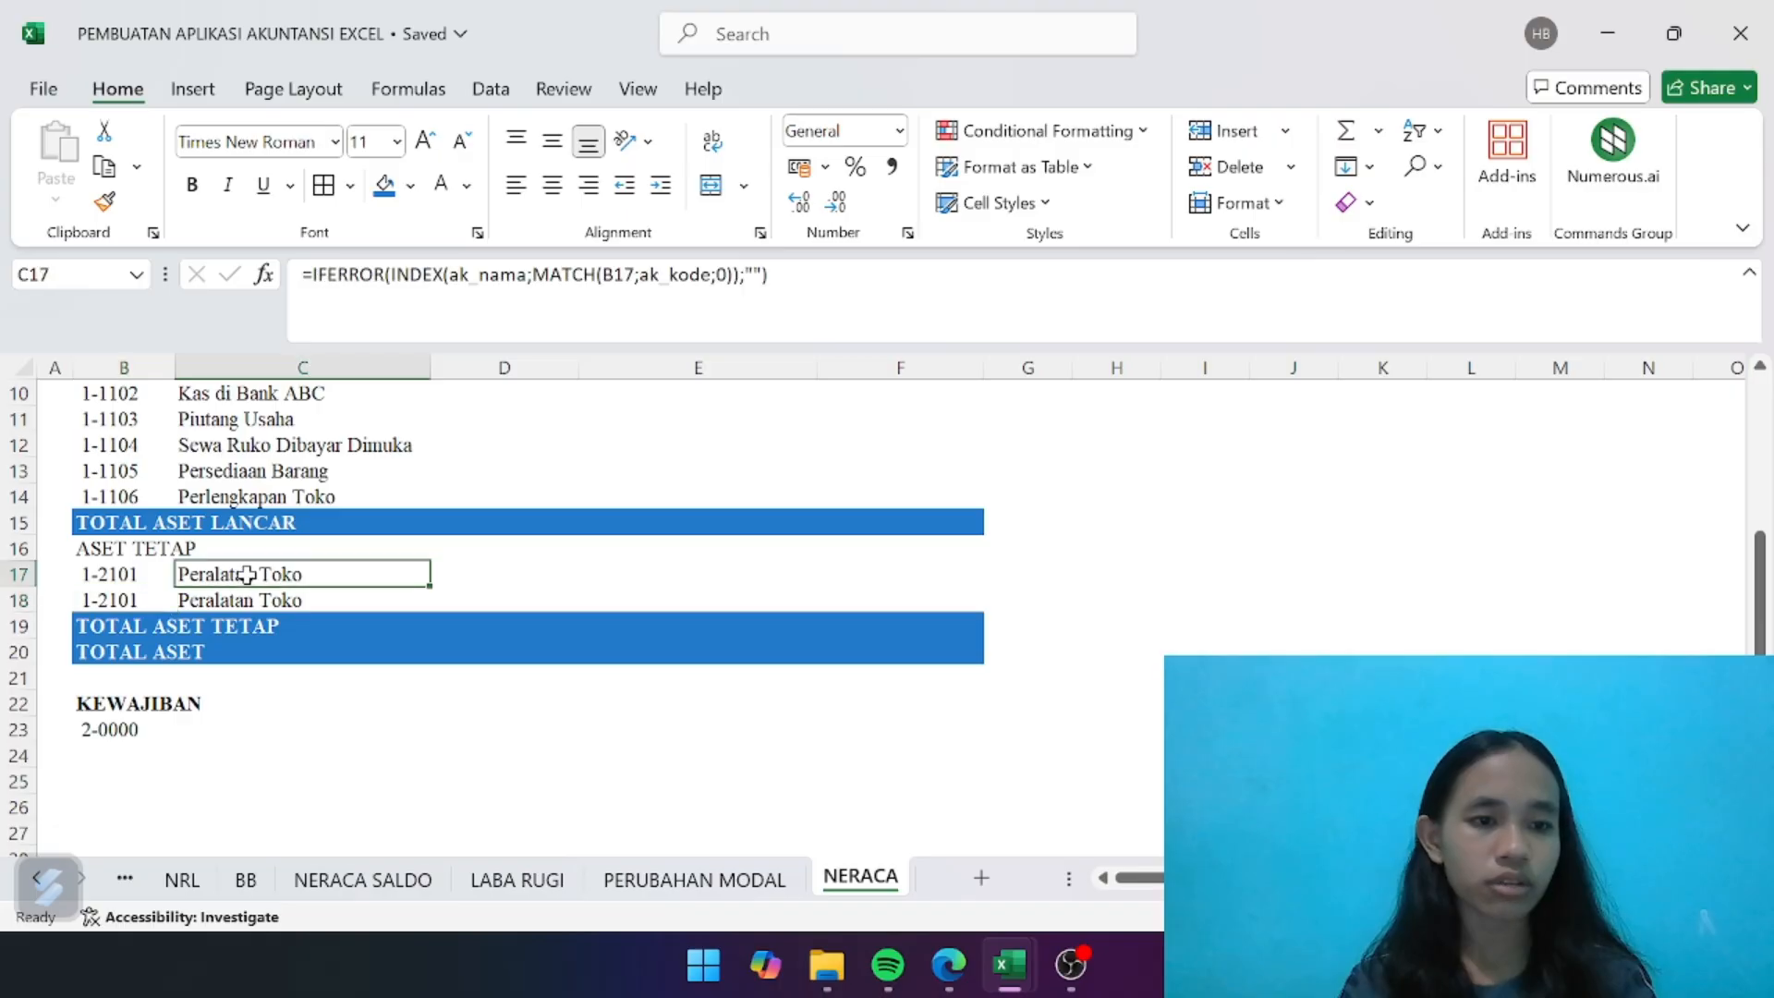
- Fill the B17 code link down to B18 and widen column C to fit the name Akm. Penyusutan Peralatan Toko
{"action": "left_click", "coordinate": [132, 575]}
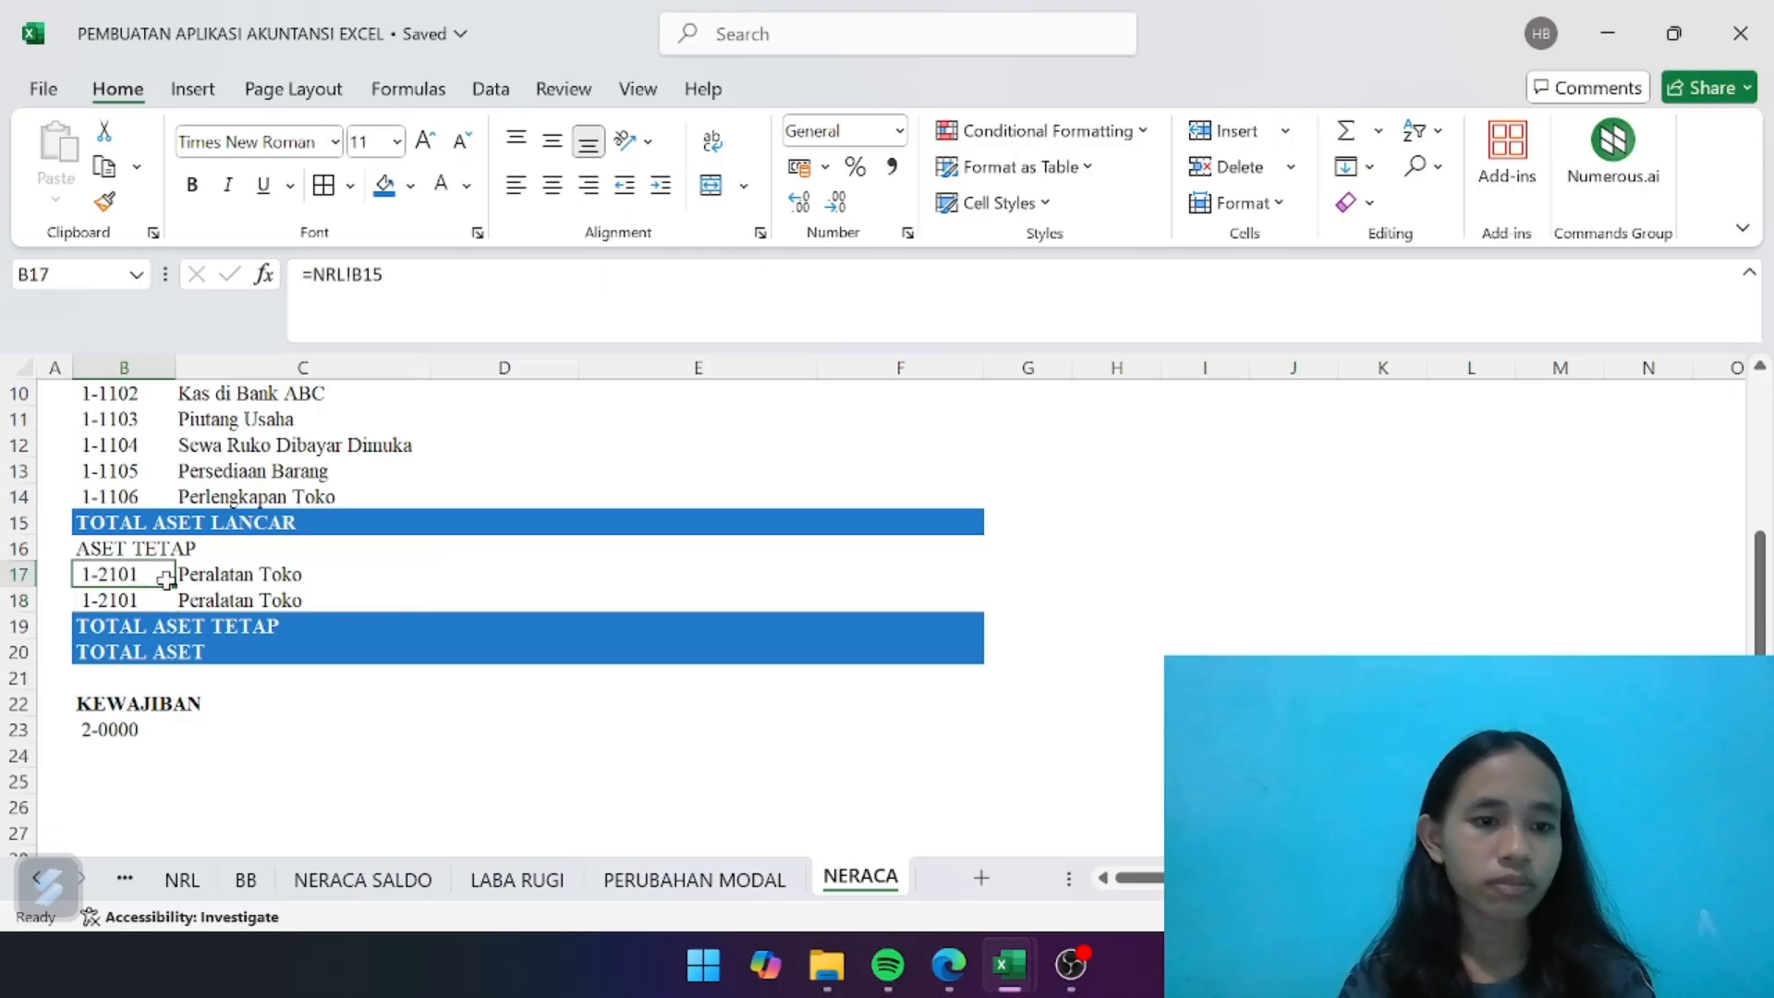
{"action": "left_click_drag", "start_coordinate": [175, 587], "coordinate": [176, 611]}
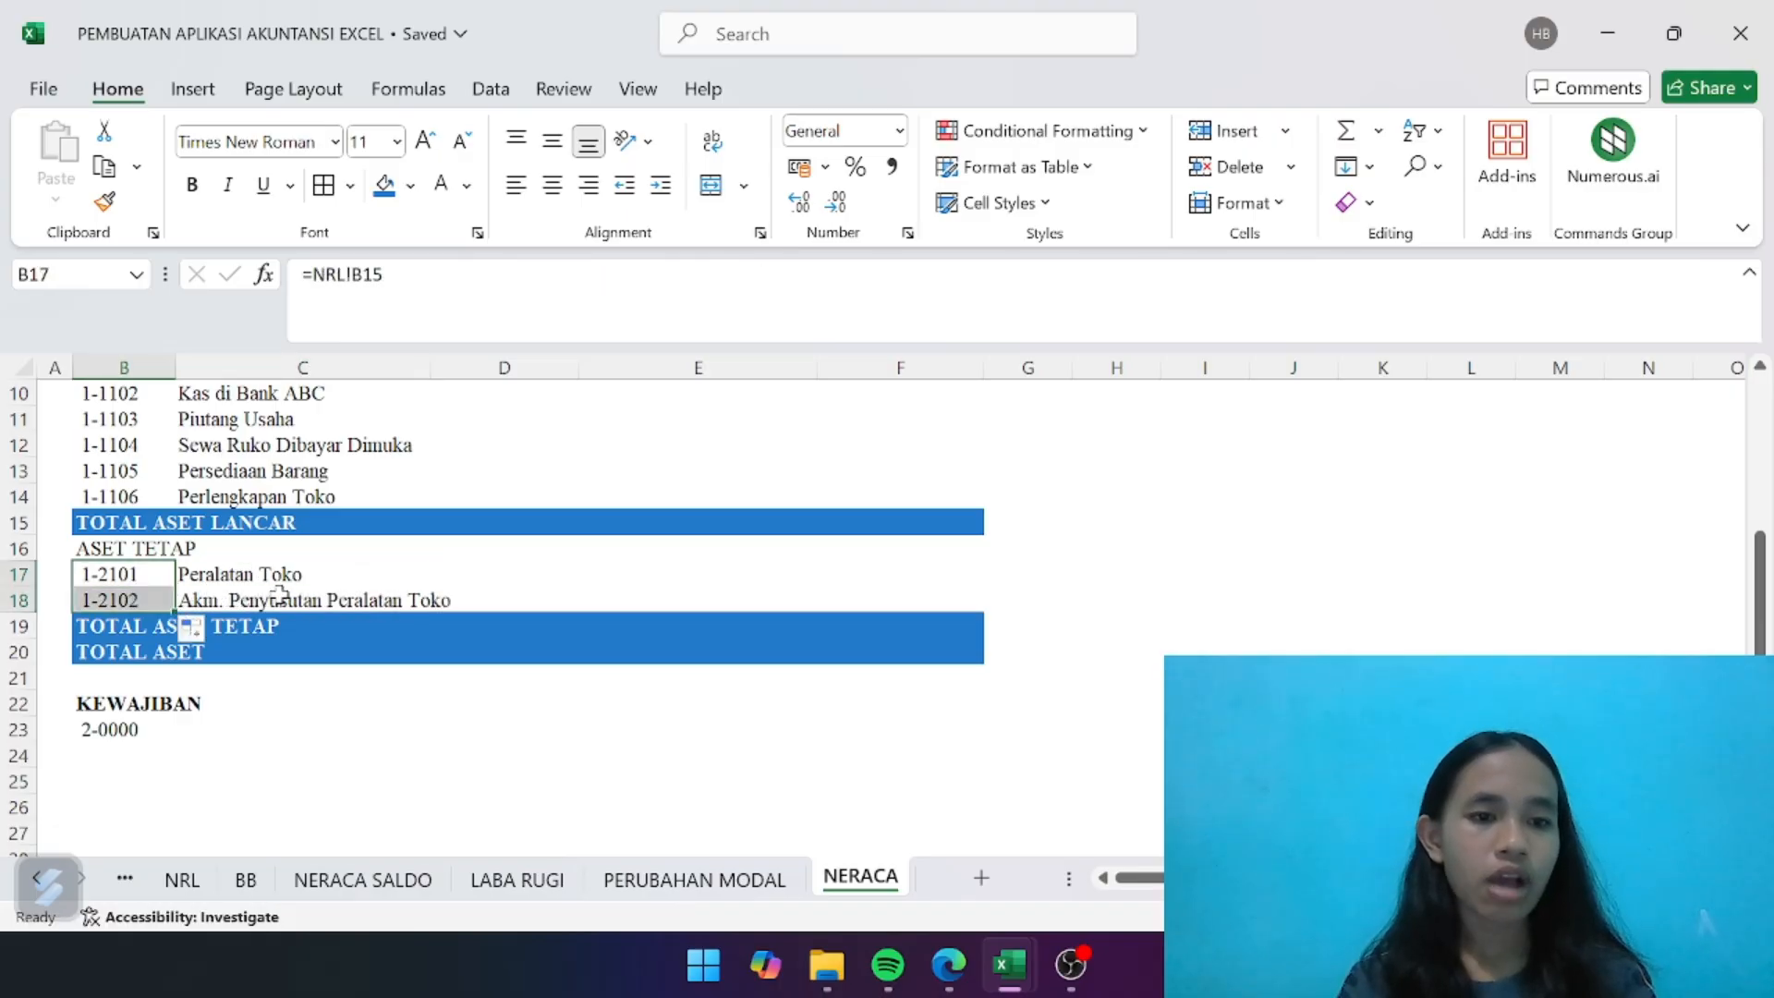
{"action": "left_click", "coordinate": [467, 599]}
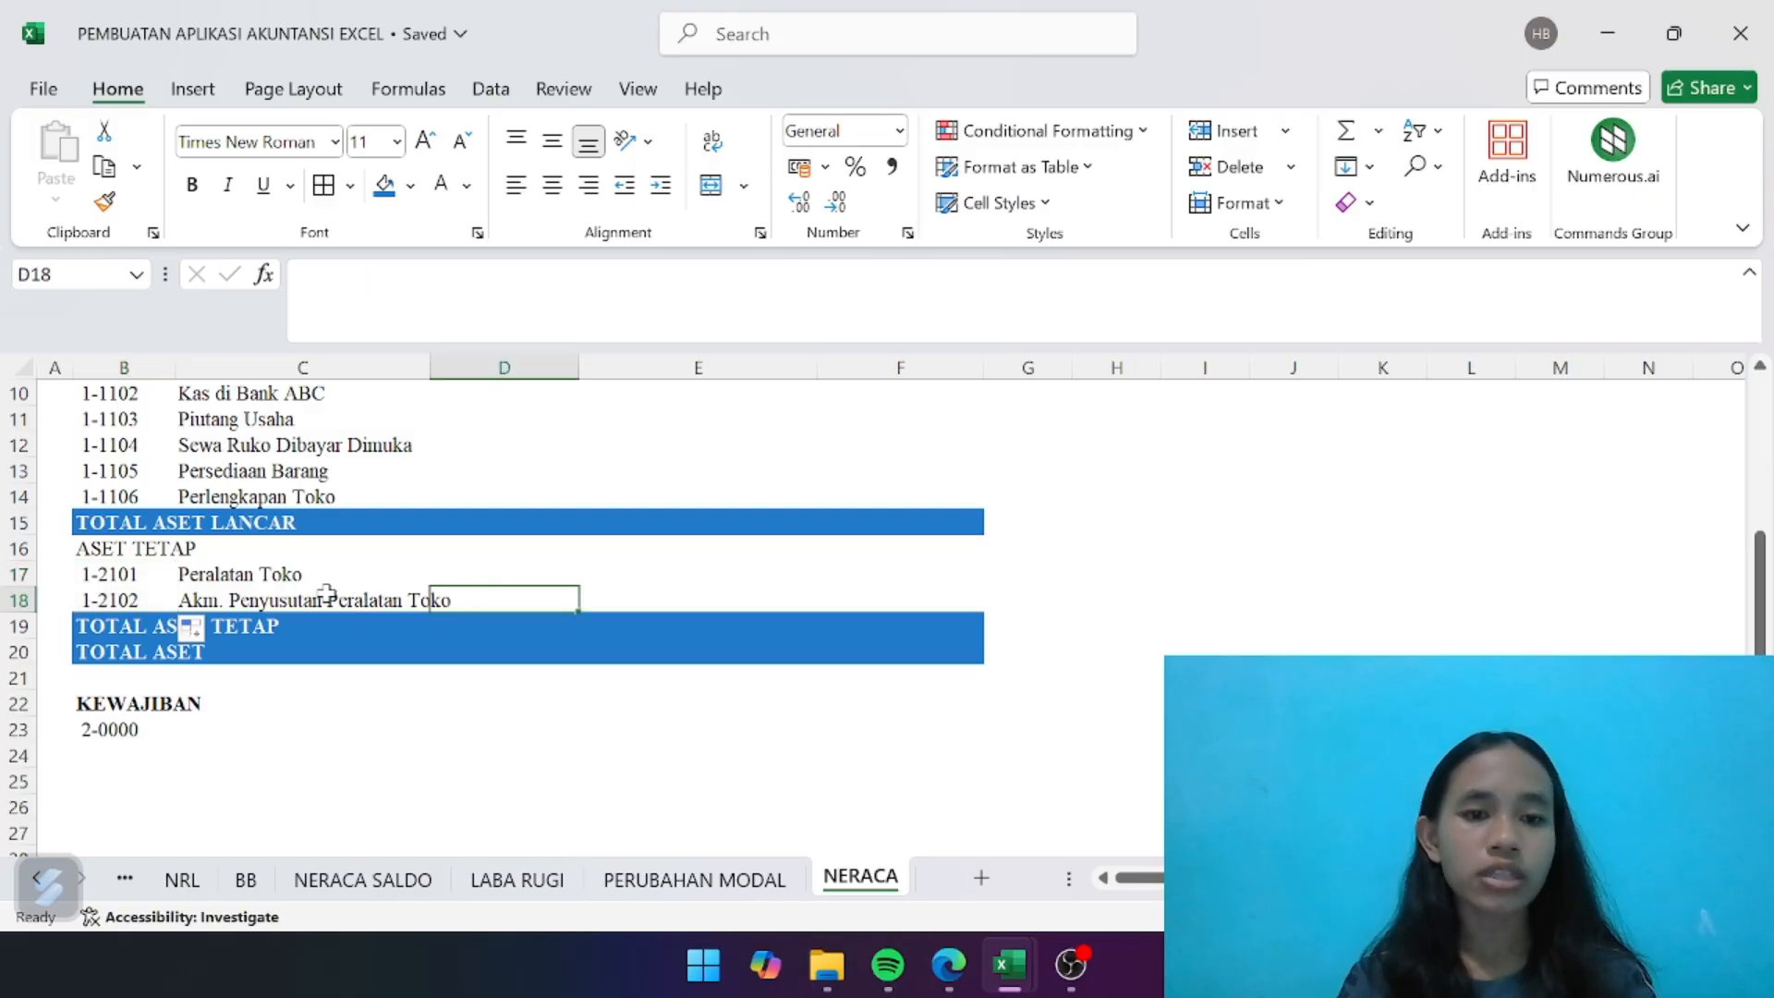
{"action": "key", "text": "Left"}
{"action": "left_click_drag", "start_coordinate": [429, 368], "coordinate": [459, 370]}
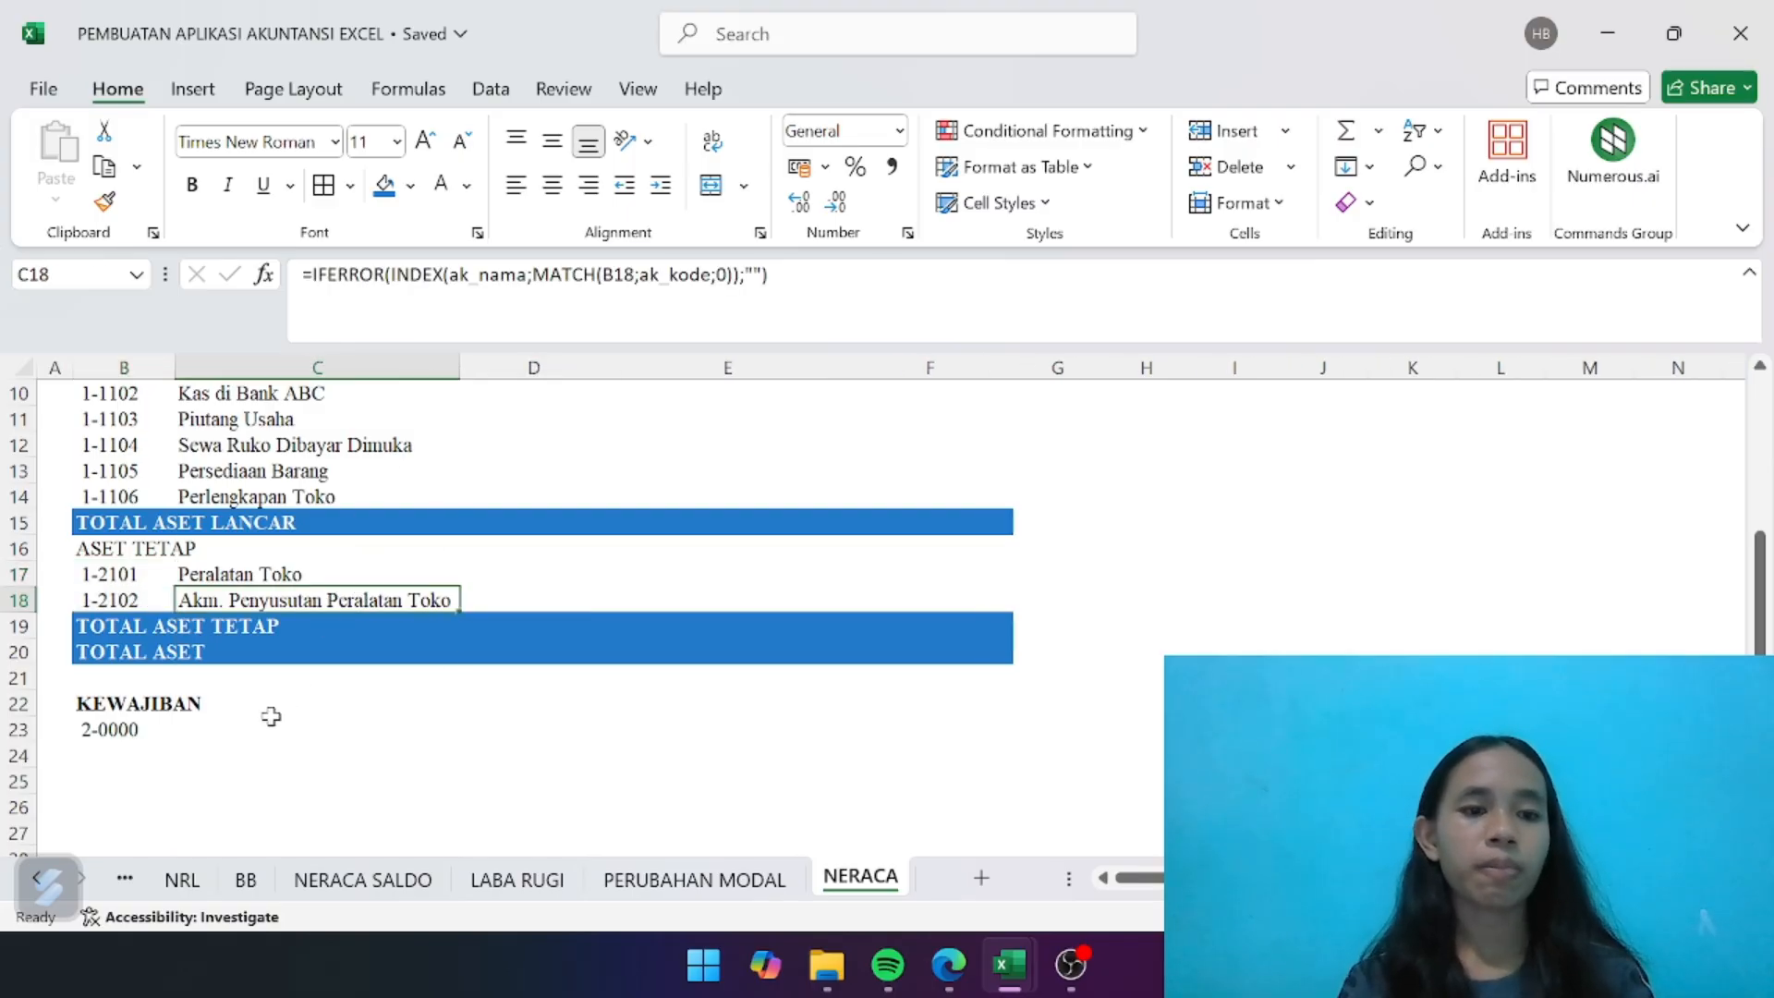
- Fill the Utang code link in B23 down through B27 to list the liability account codes
{"action": "left_click", "coordinate": [168, 729]}
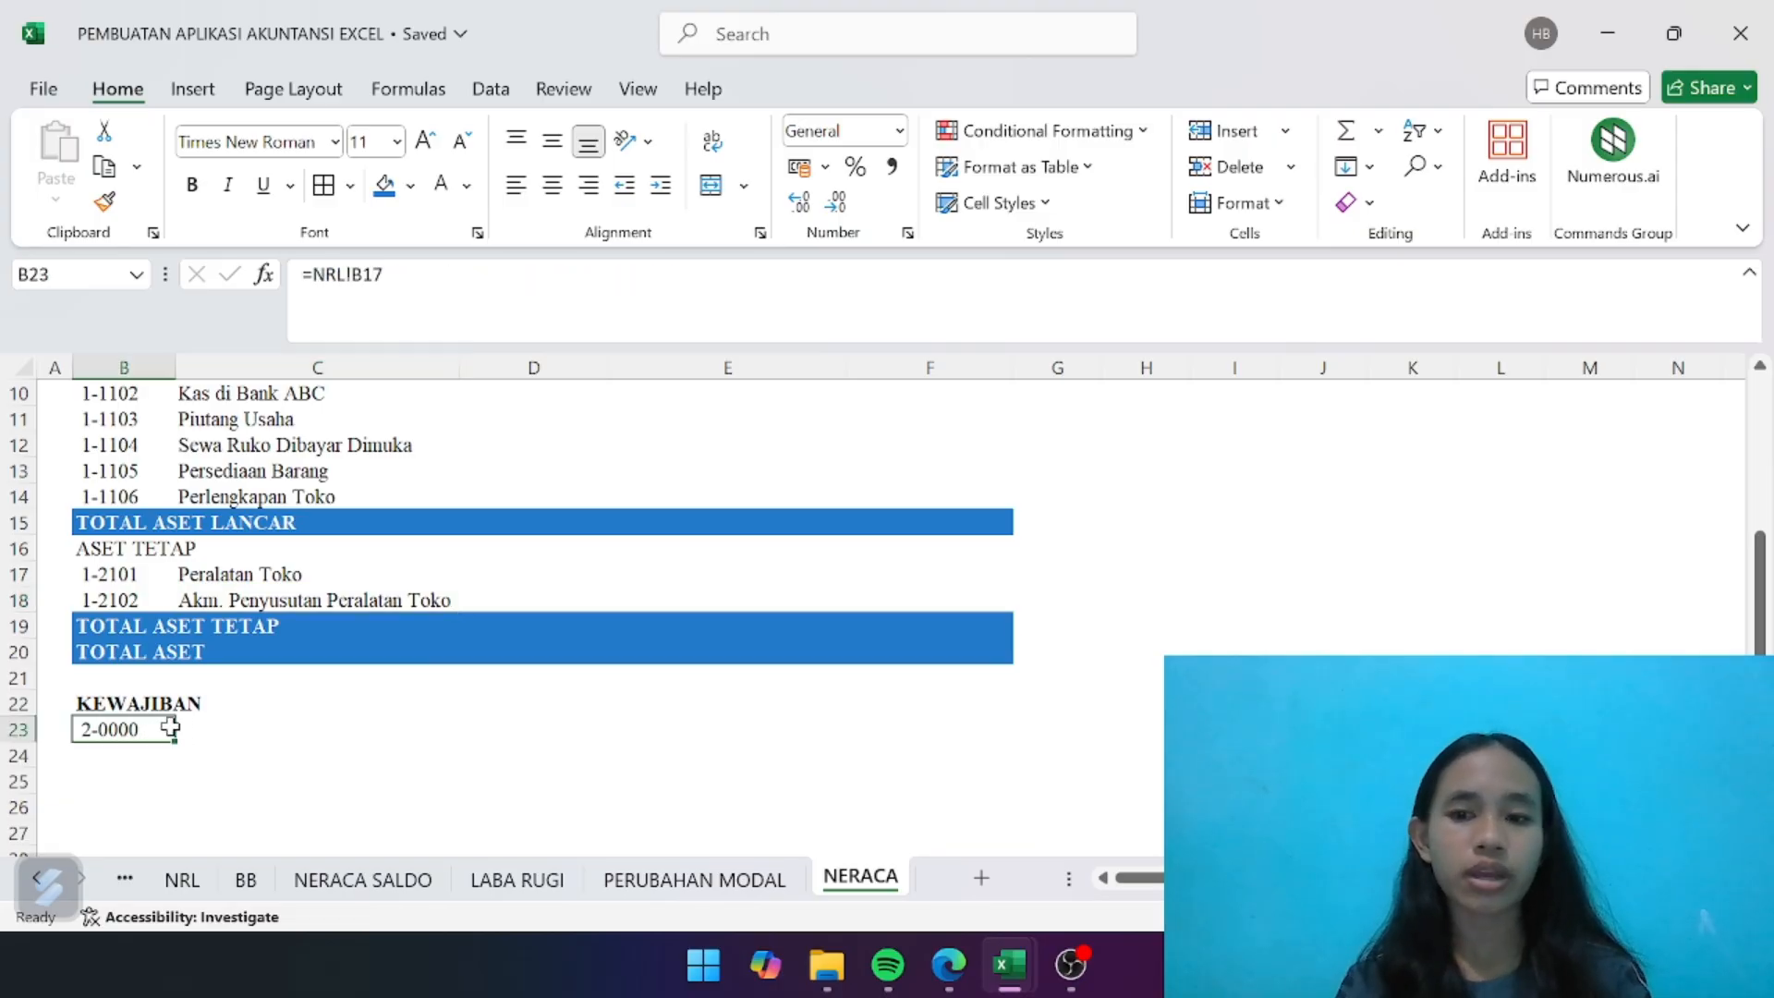
{"action": "left_click_drag", "start_coordinate": [176, 746], "coordinate": [129, 685]}
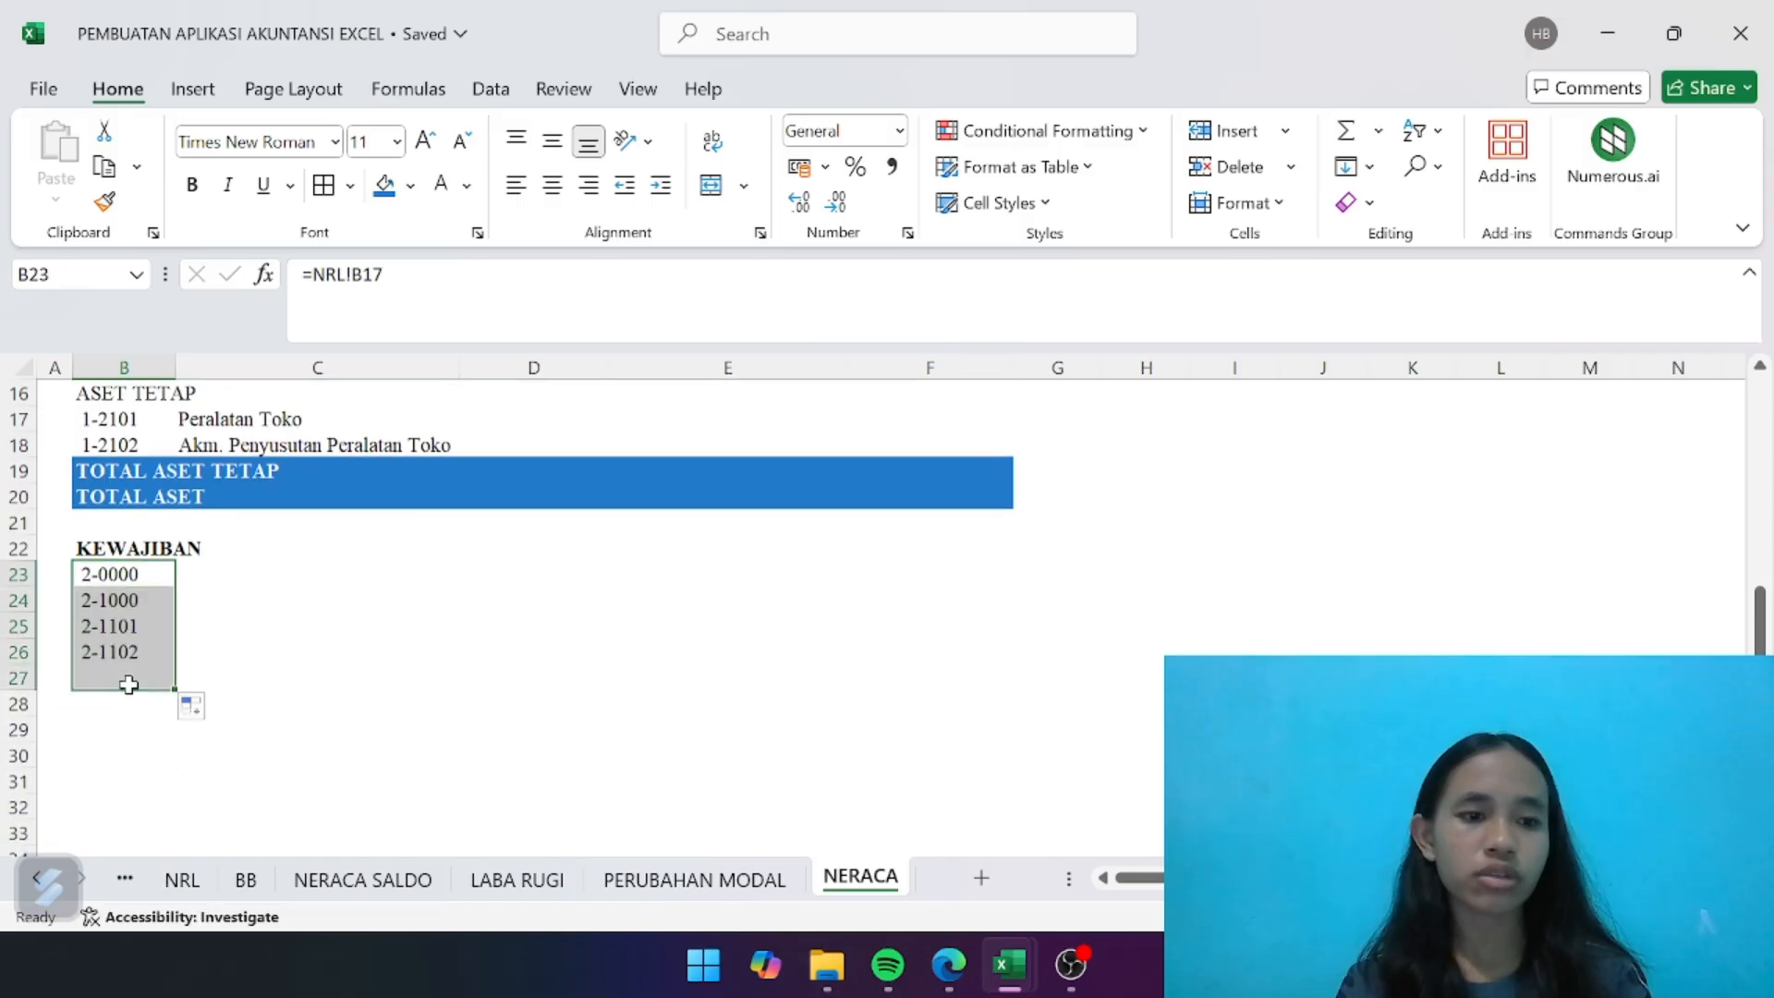
{"action": "left_click", "coordinate": [333, 706]}
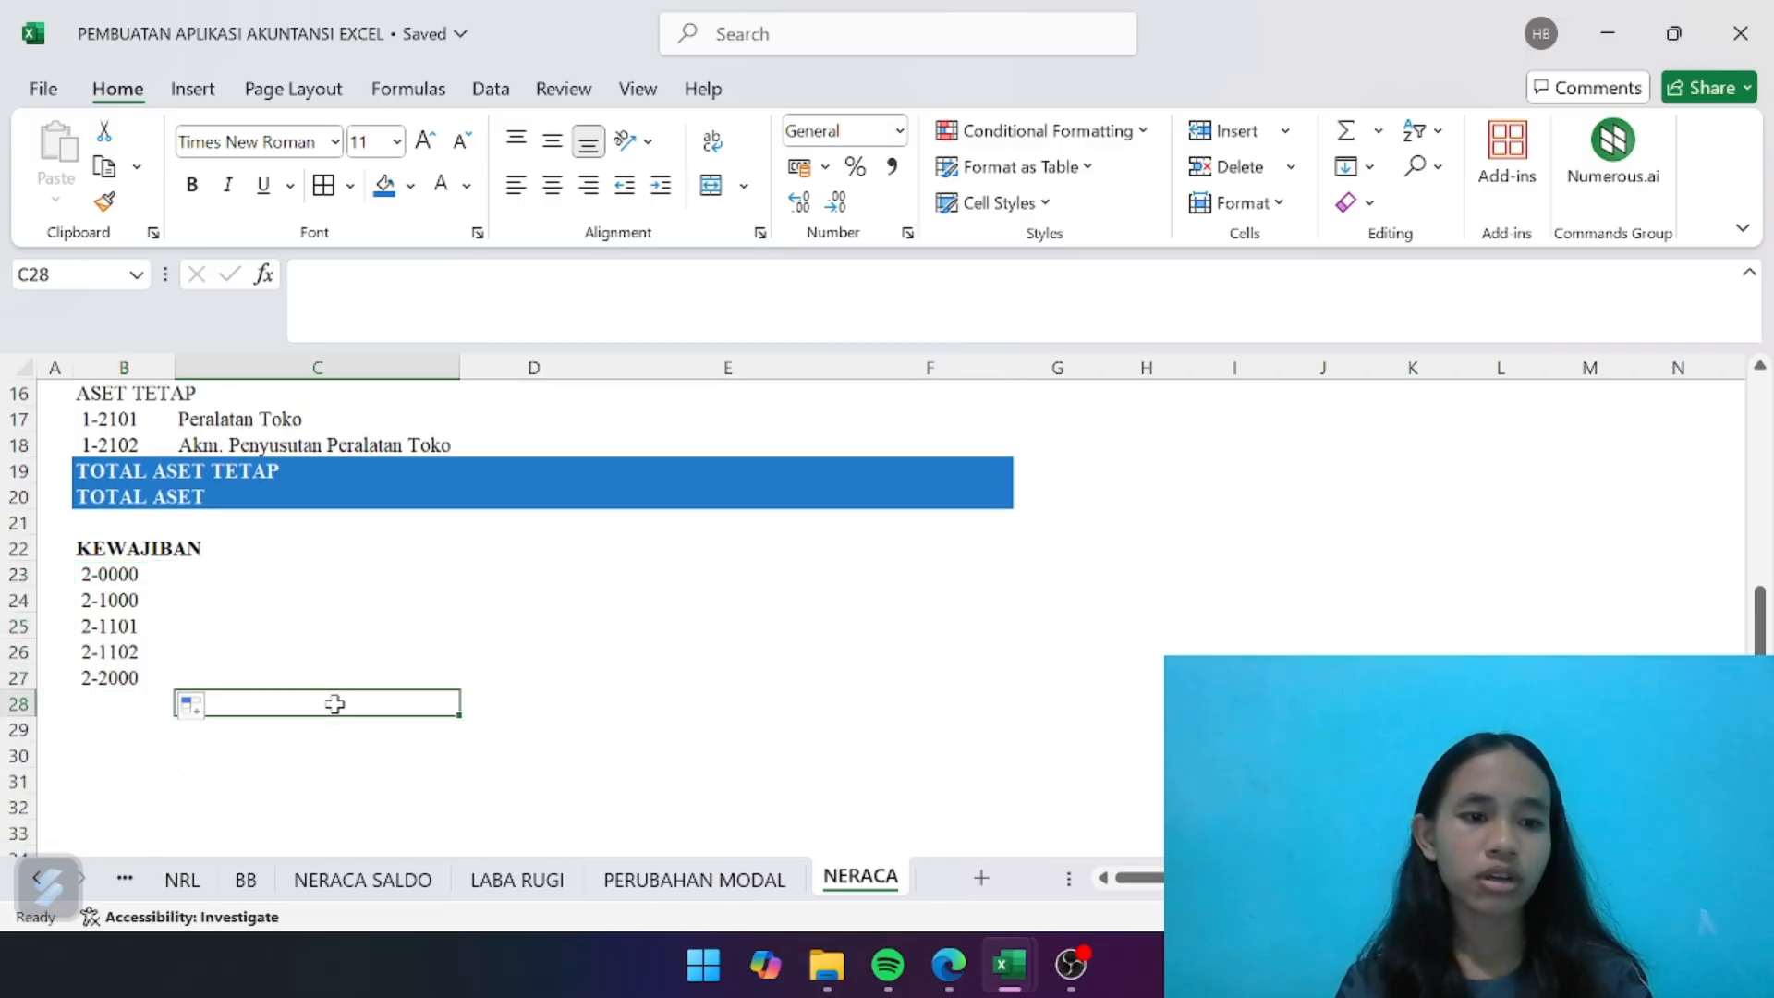
- Check the last liability account, Utang Bank XYZ, on the NRL sheet and extend the NERACA code links from B27 to B28
{"action": "left_click", "coordinate": [189, 878]}
{"action": "scroll", "coordinate": [248, 747], "scroll_direction": "down", "scroll_amount": 4}
{"action": "scroll", "coordinate": [247, 747], "scroll_direction": "up", "scroll_amount": 3}
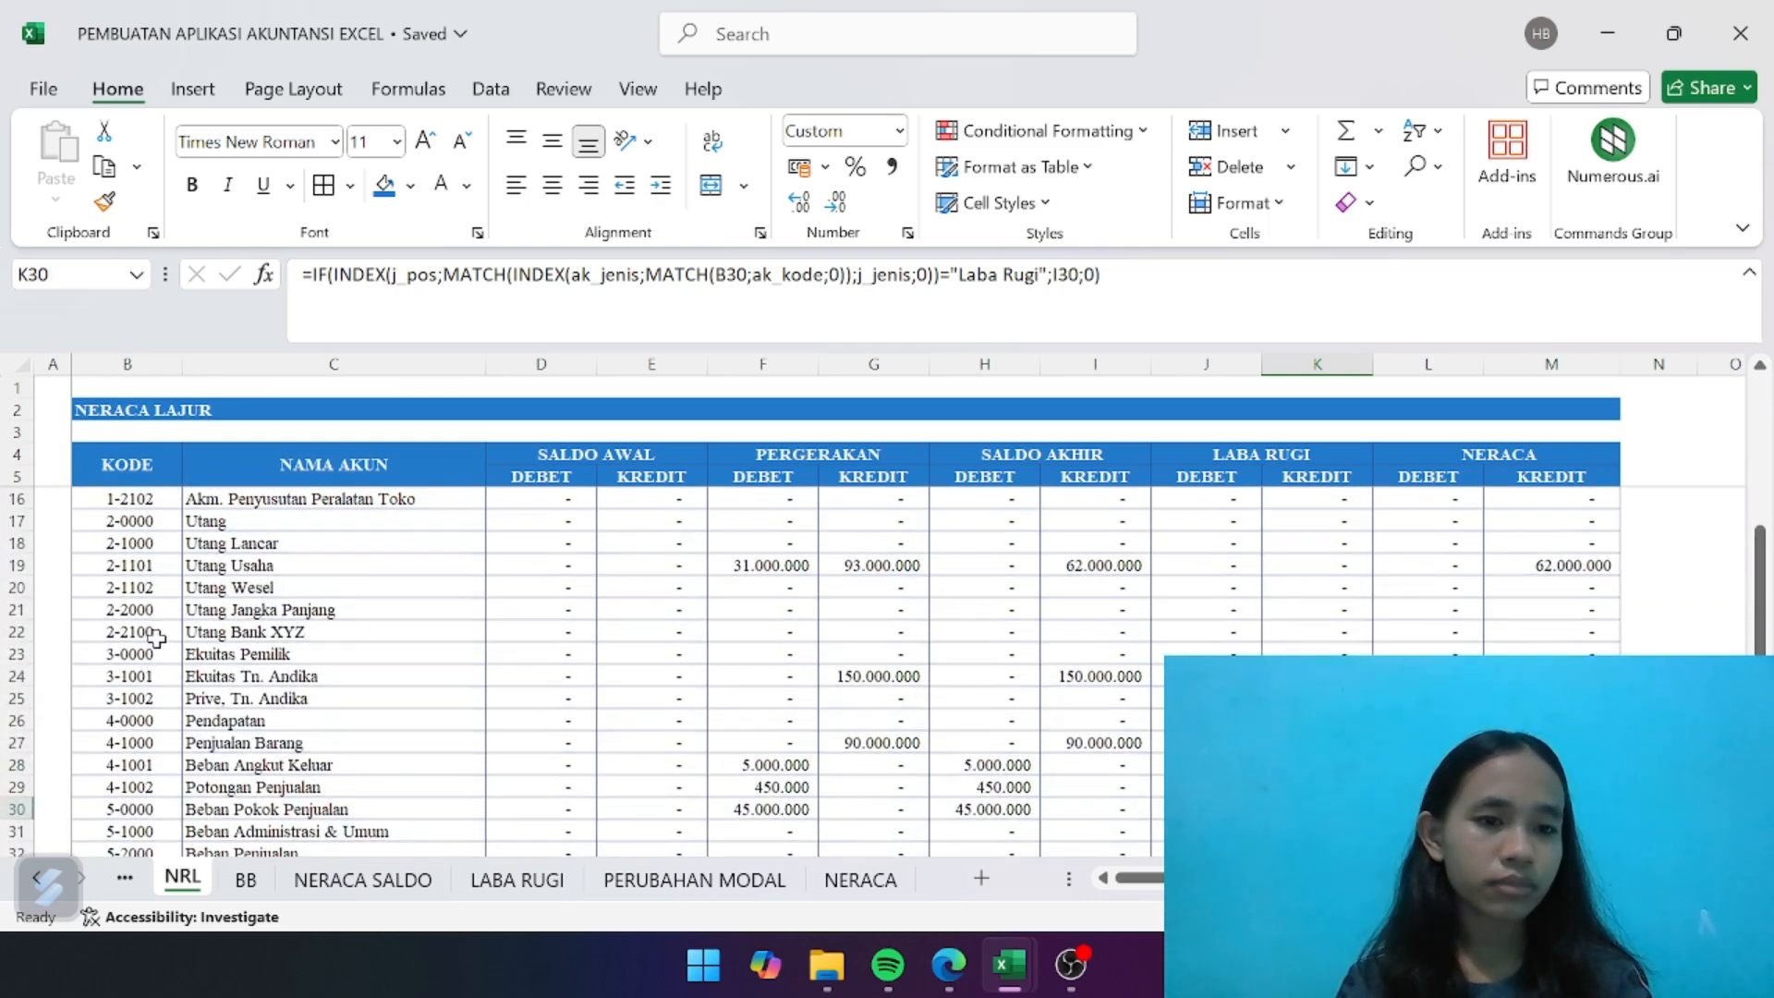
{"action": "left_click", "coordinate": [220, 636]}
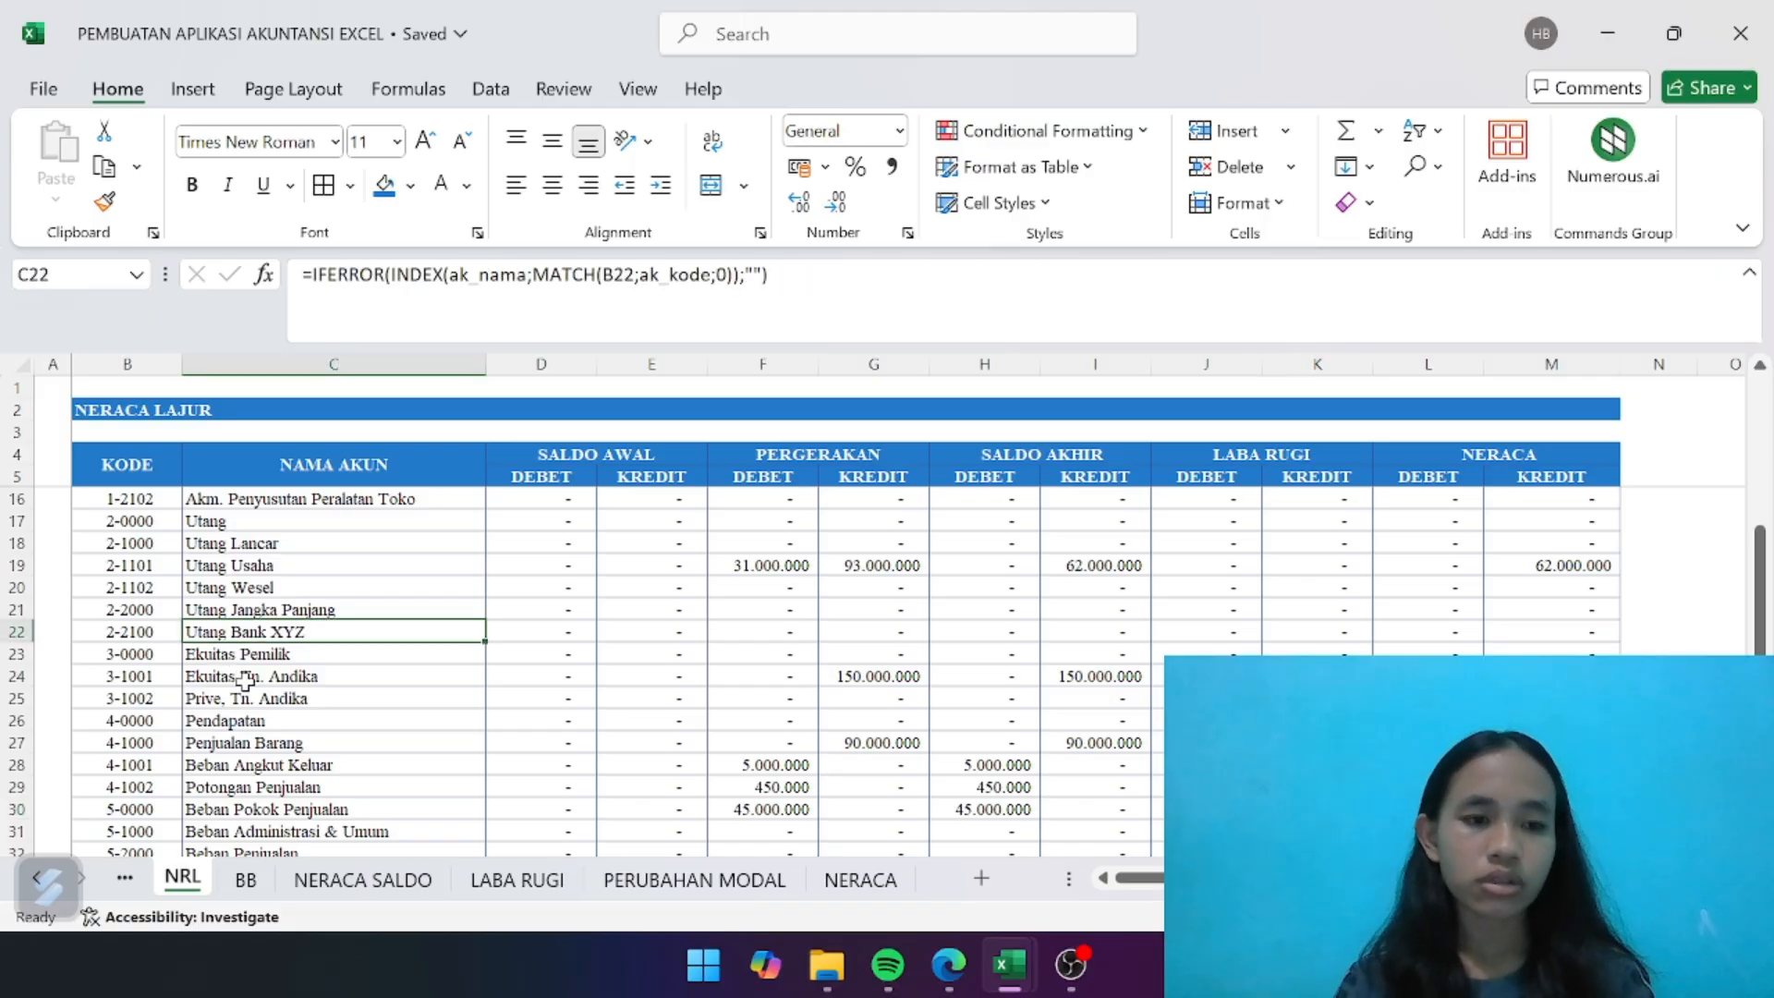
{"action": "left_click", "coordinate": [837, 885]}
{"action": "left_click", "coordinate": [138, 678]}
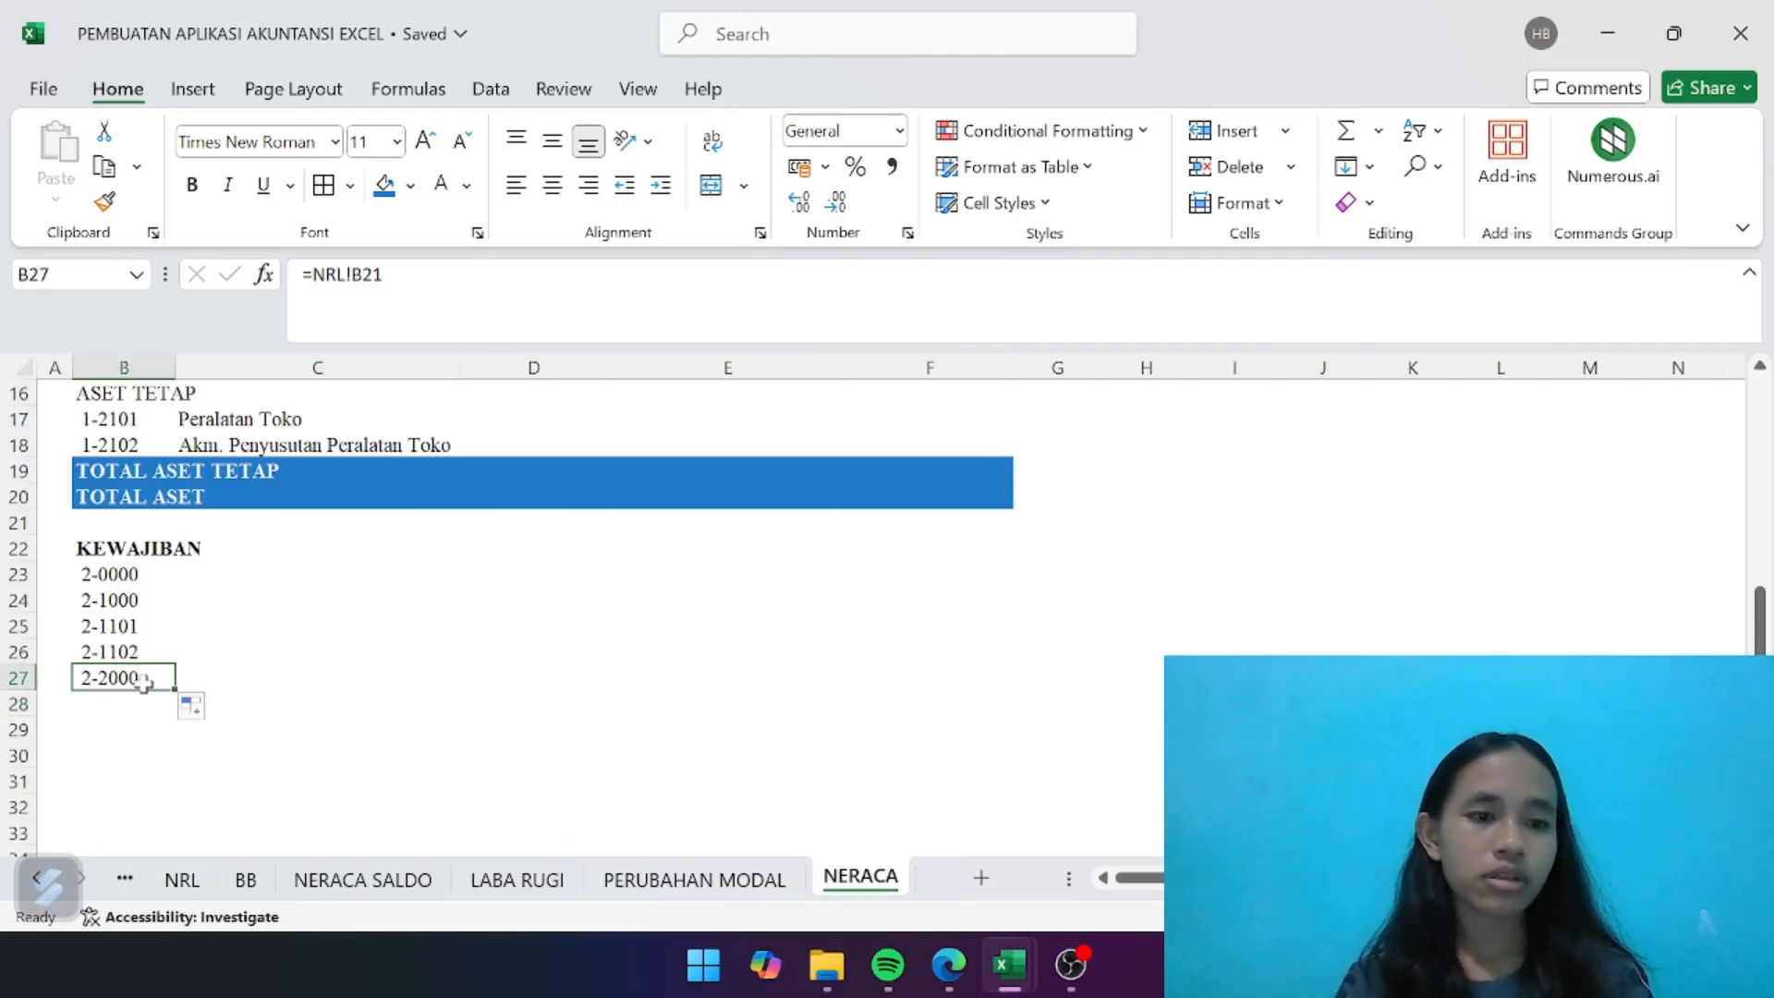
{"action": "left_click_drag", "start_coordinate": [174, 692], "coordinate": [175, 714]}
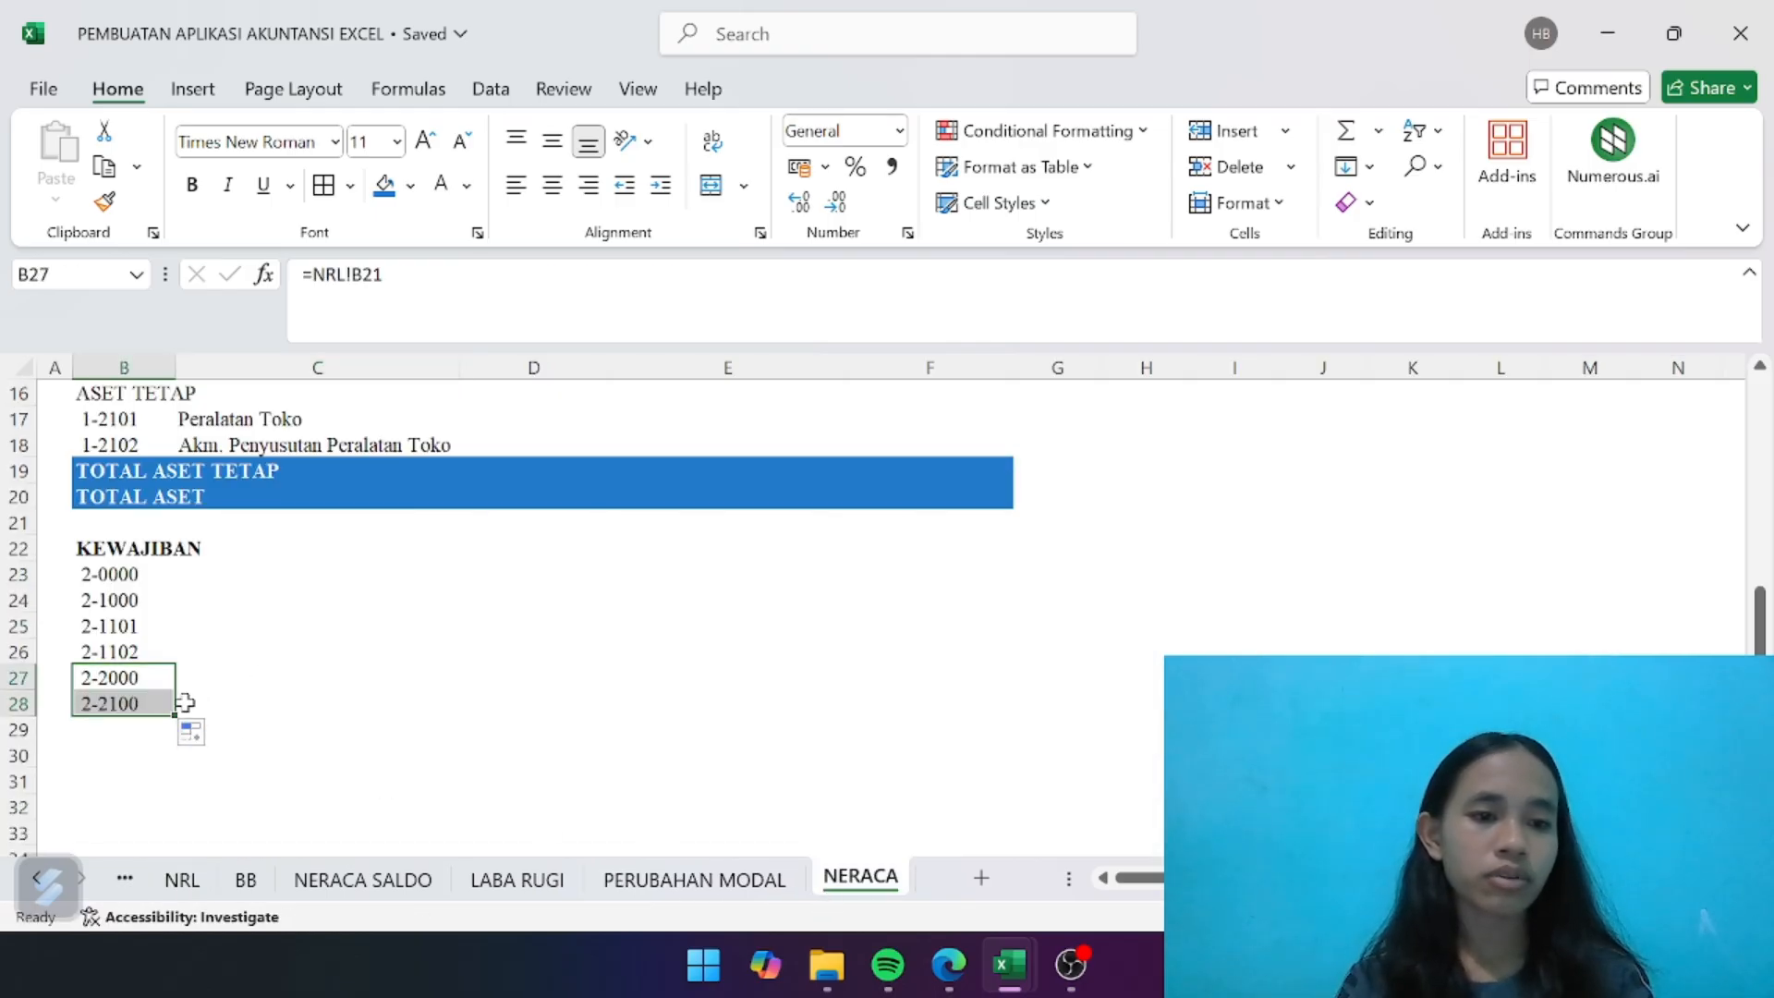
{"action": "left_click", "coordinate": [263, 676]}
- Copy the account-name lookup formula from C18 to C23 and fill it down through C28 for the KEWAJIBAN accounts
{"action": "left_click", "coordinate": [294, 445]}
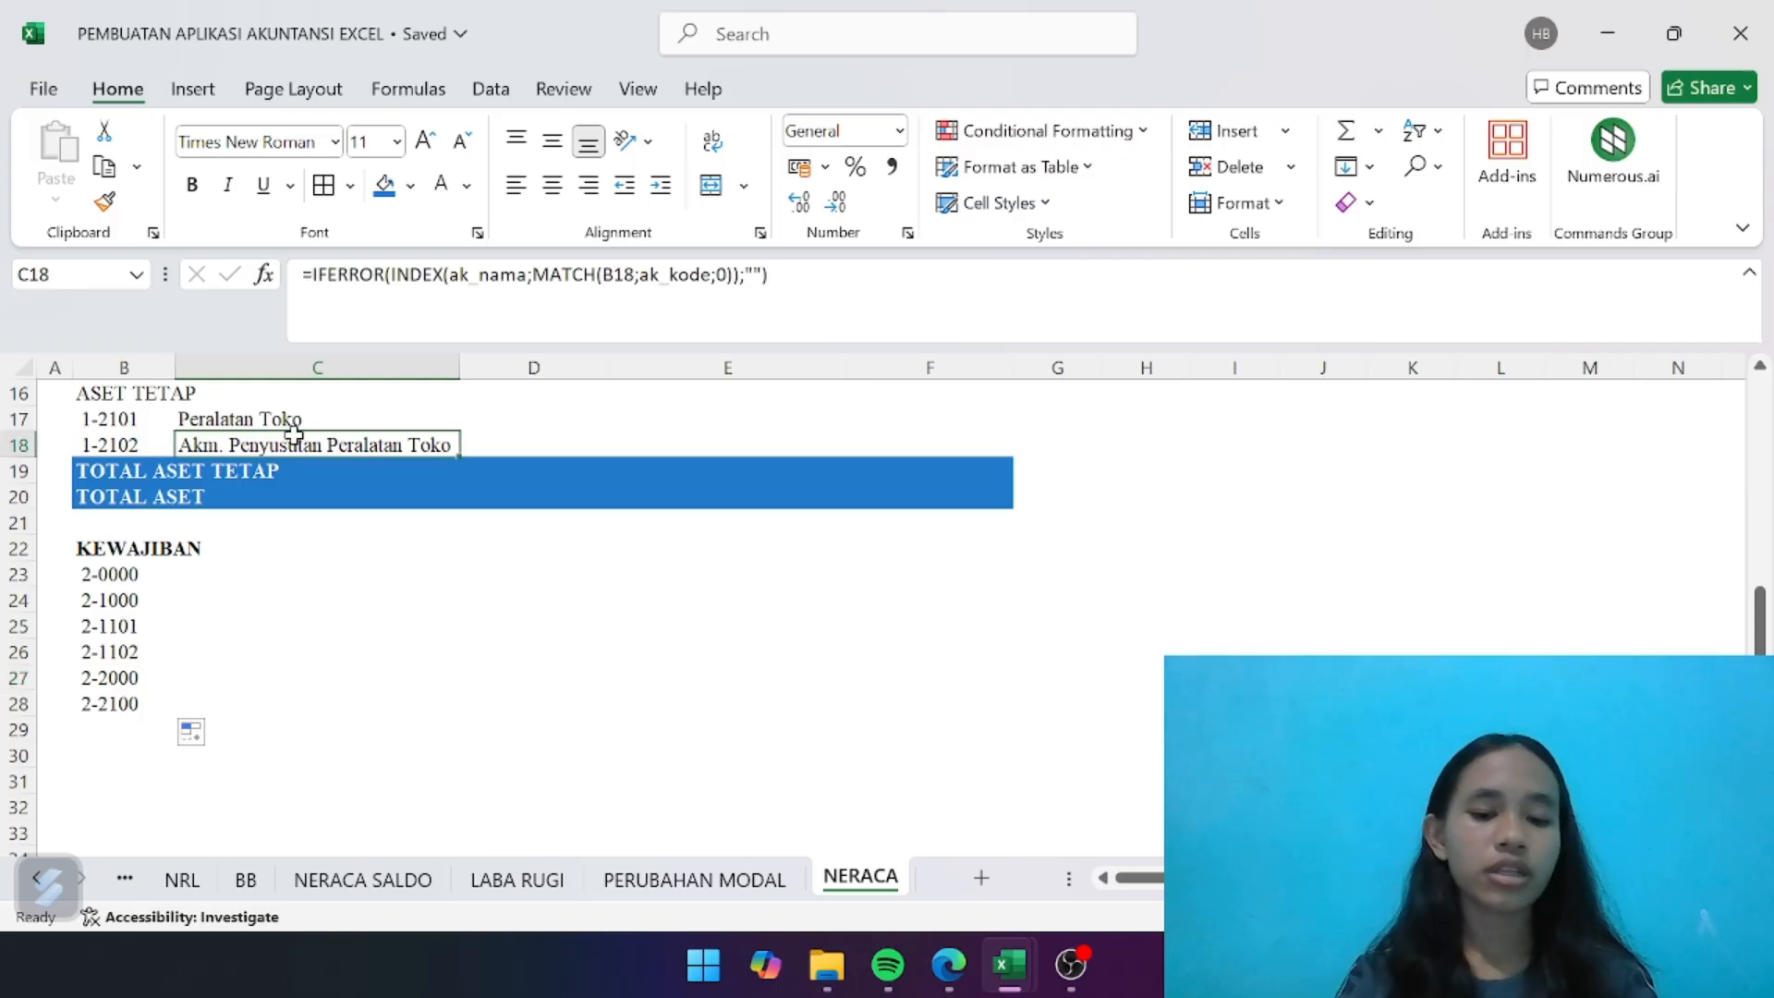
{"action": "key", "text": "ctrl+c"}
{"action": "left_click", "coordinate": [319, 596]}
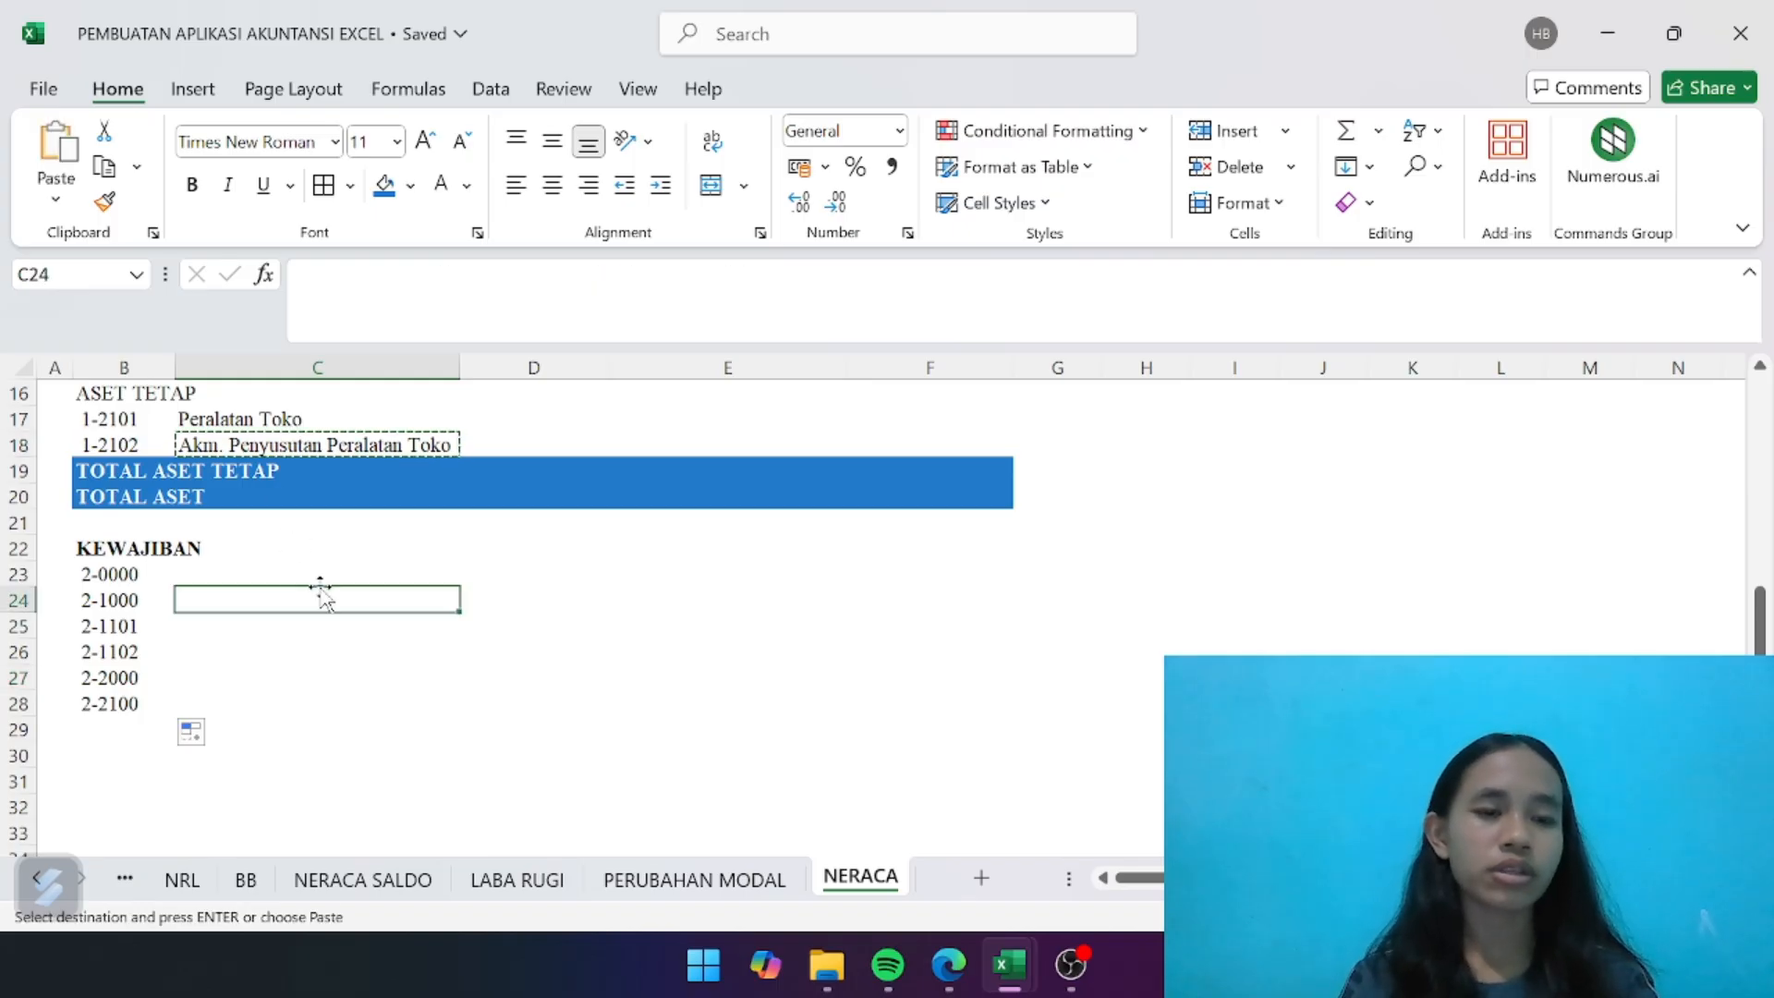
{"action": "left_click", "coordinate": [293, 574]}
{"action": "key", "text": "ctrl+v"}
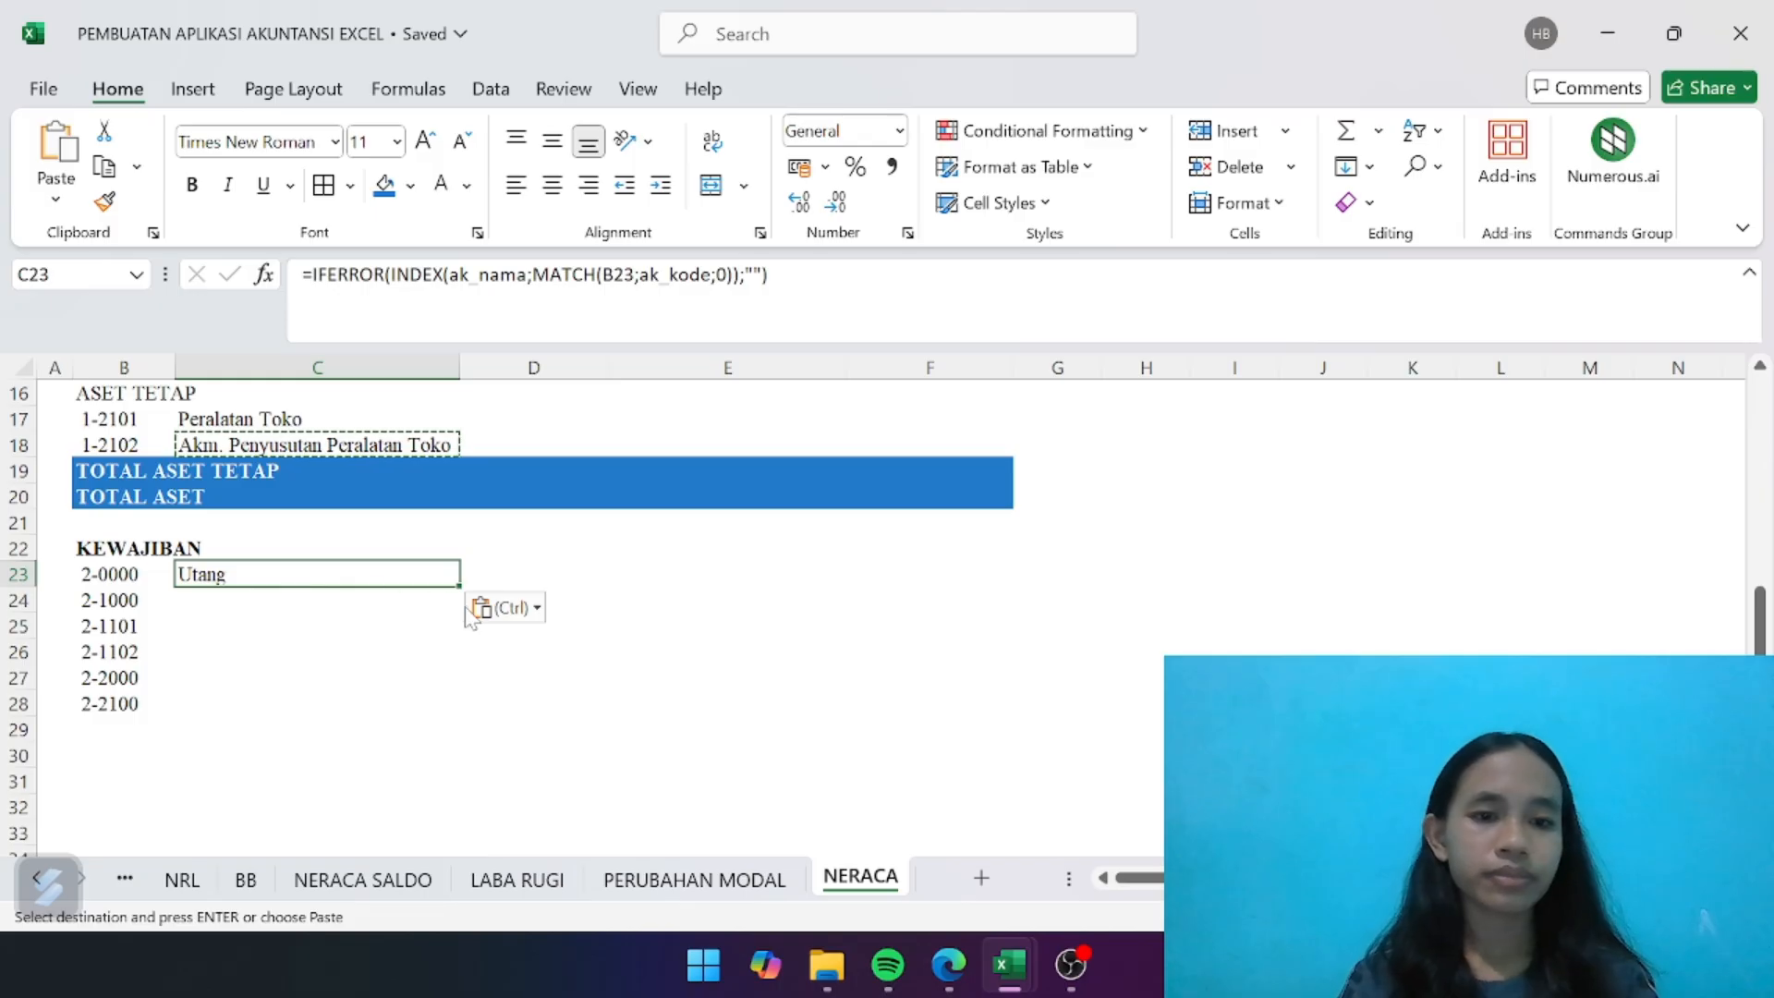
{"action": "left_click_drag", "start_coordinate": [460, 586], "coordinate": [435, 711]}
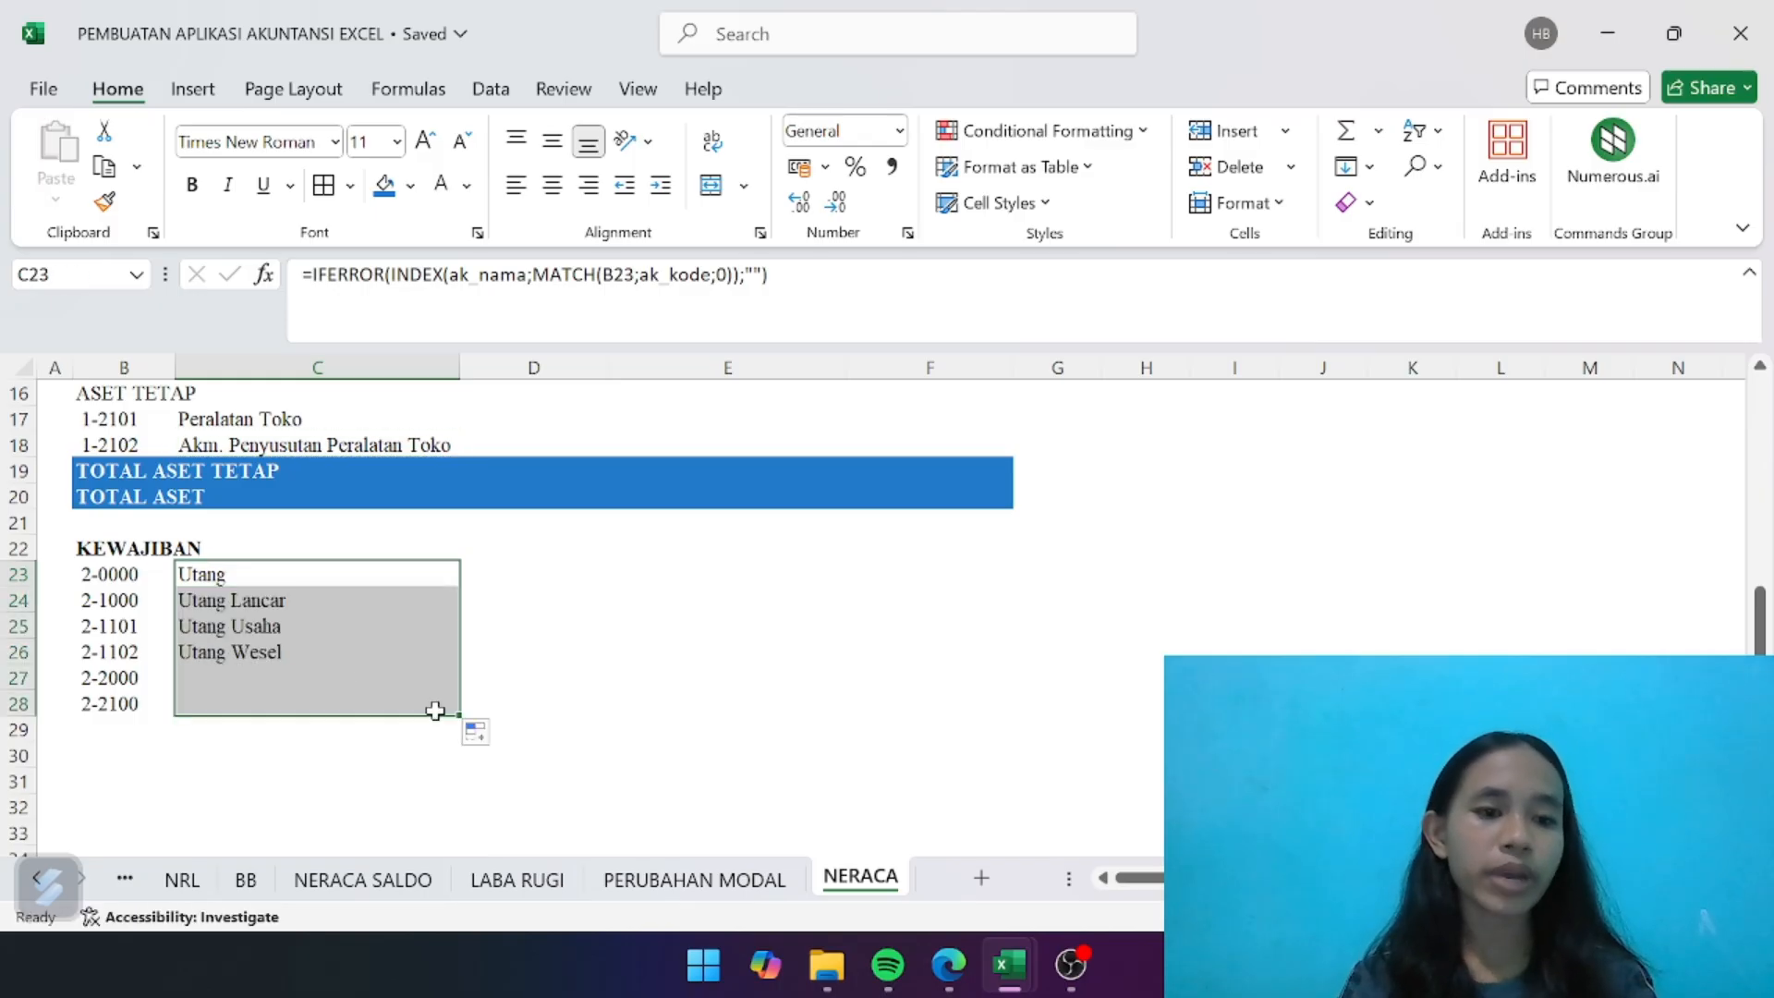
{"action": "left_click", "coordinate": [586, 682]}
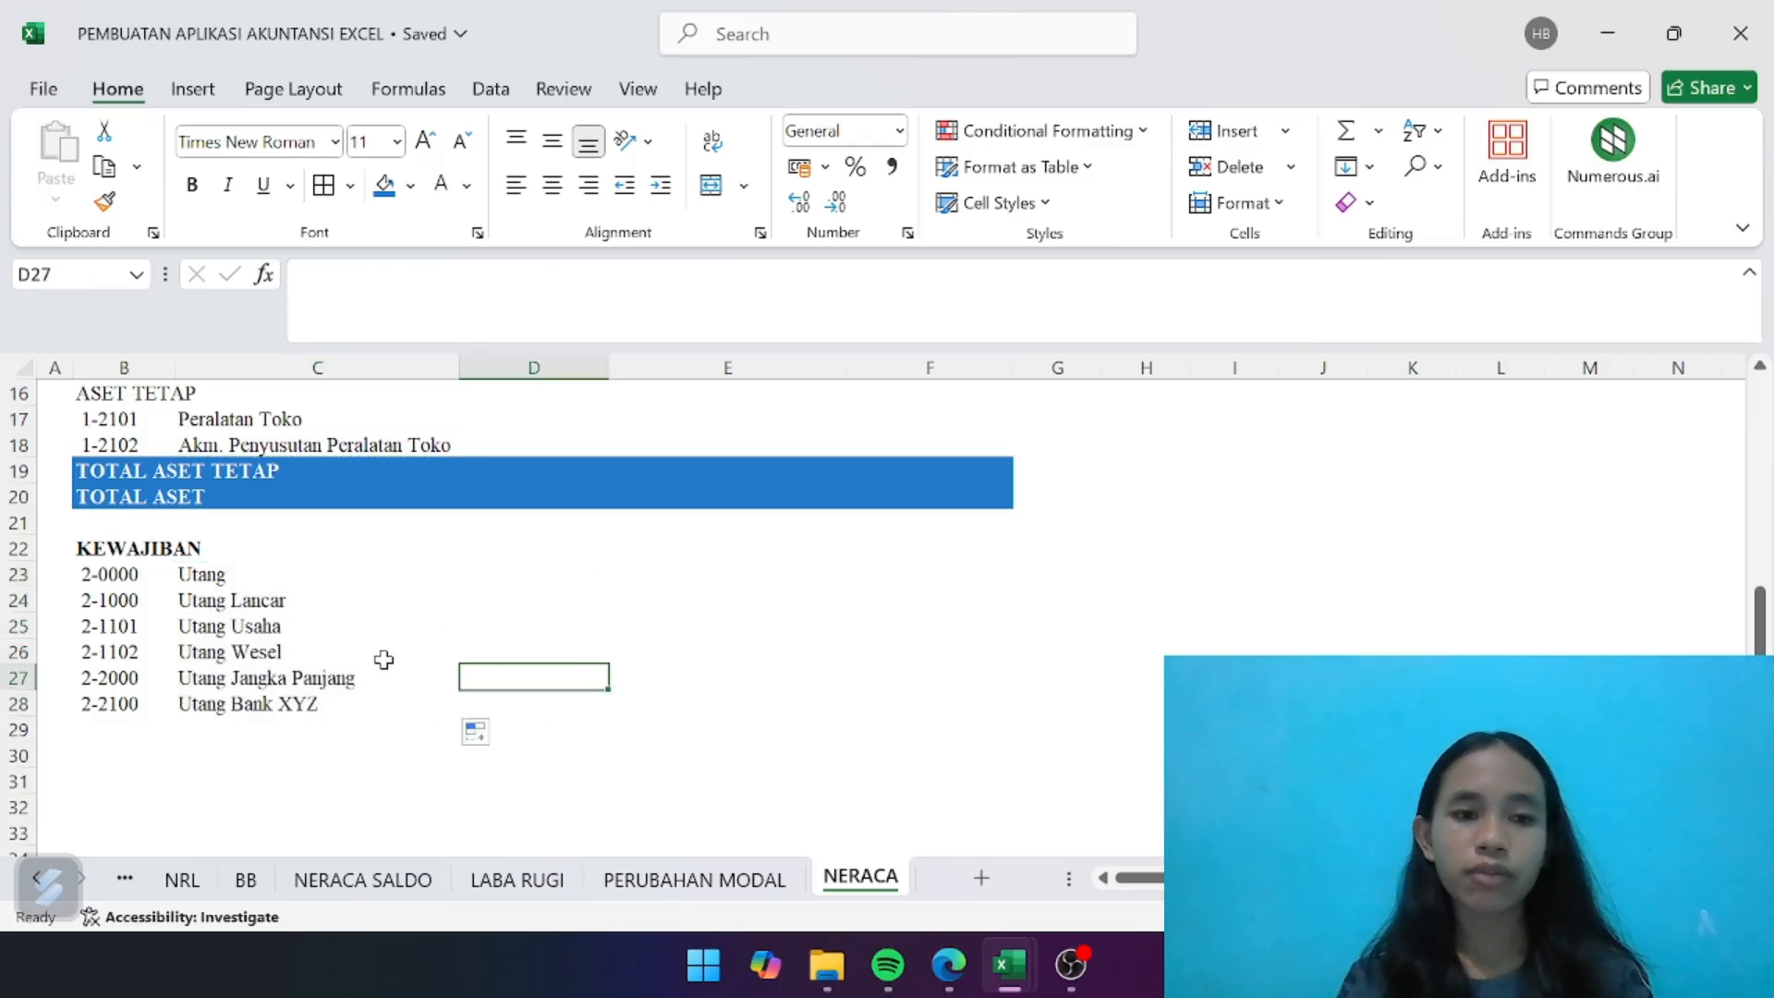
- Enter a bold TOTAL KEWAJIBAN label in B29 and the section heading MODAL in B30
{"action": "left_click", "coordinate": [87, 732]}
{"action": "key", "text": "ctrl+b"}
{"action": "type", "text": "TO"}
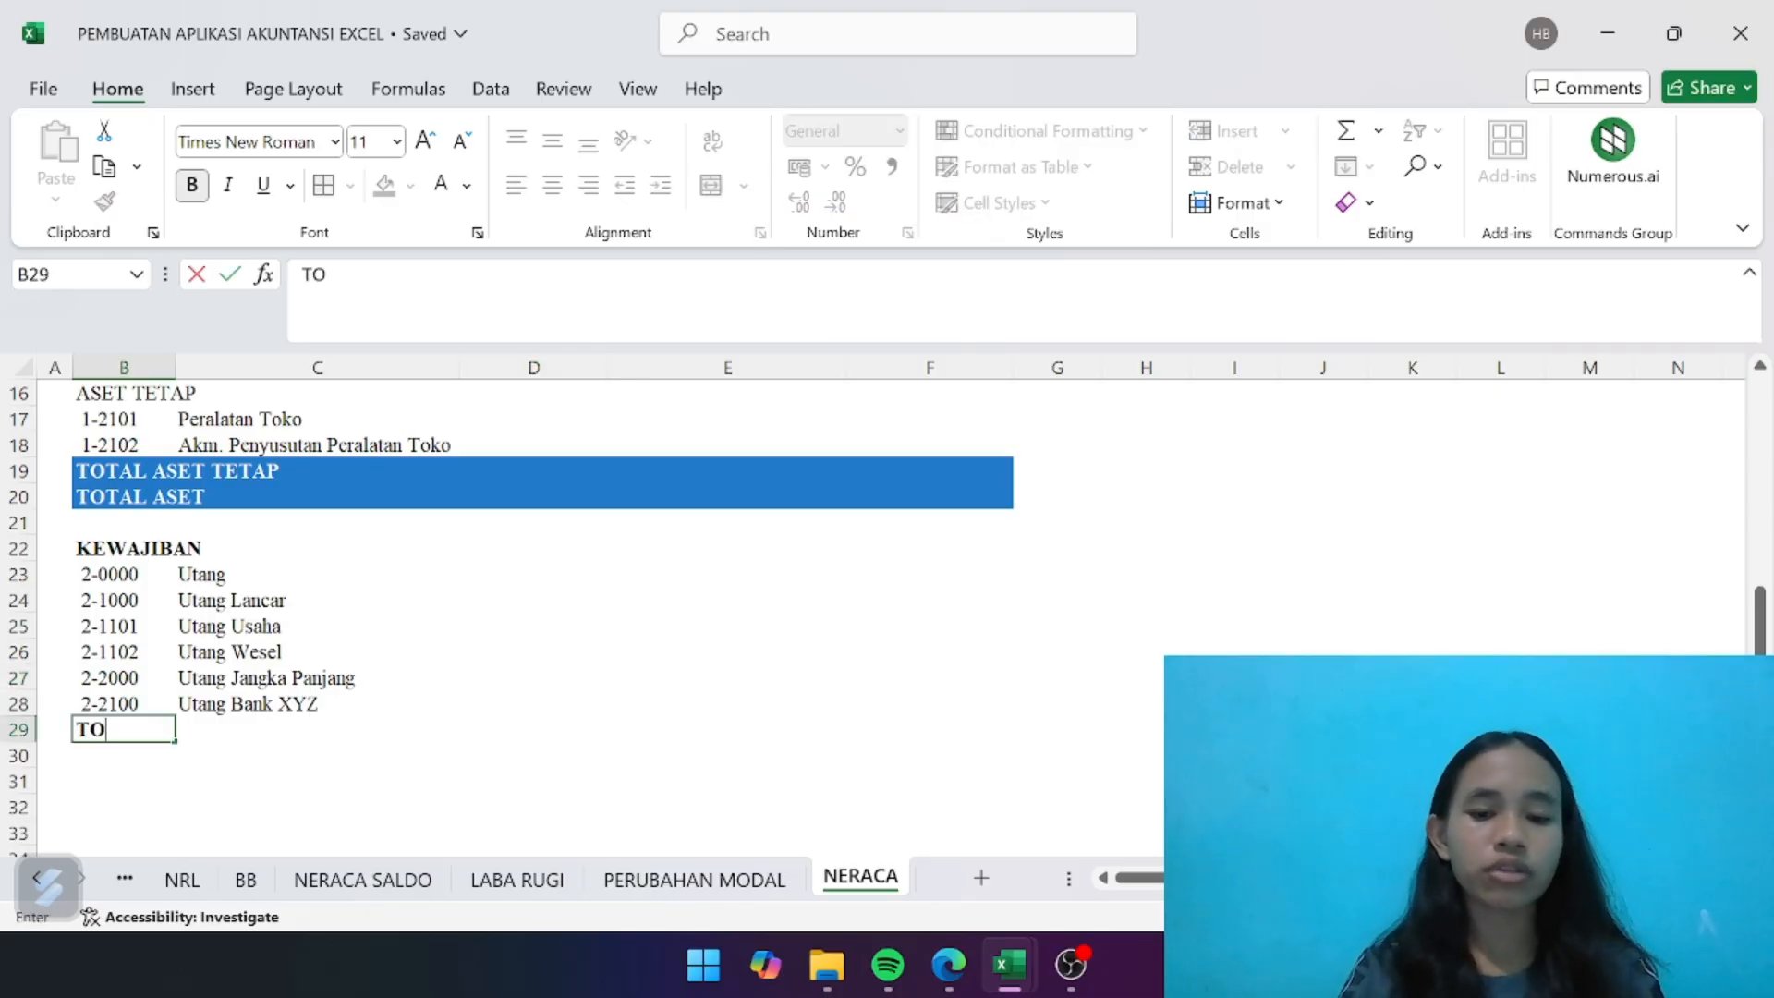
{"action": "type", "text": "TAL KEW"}
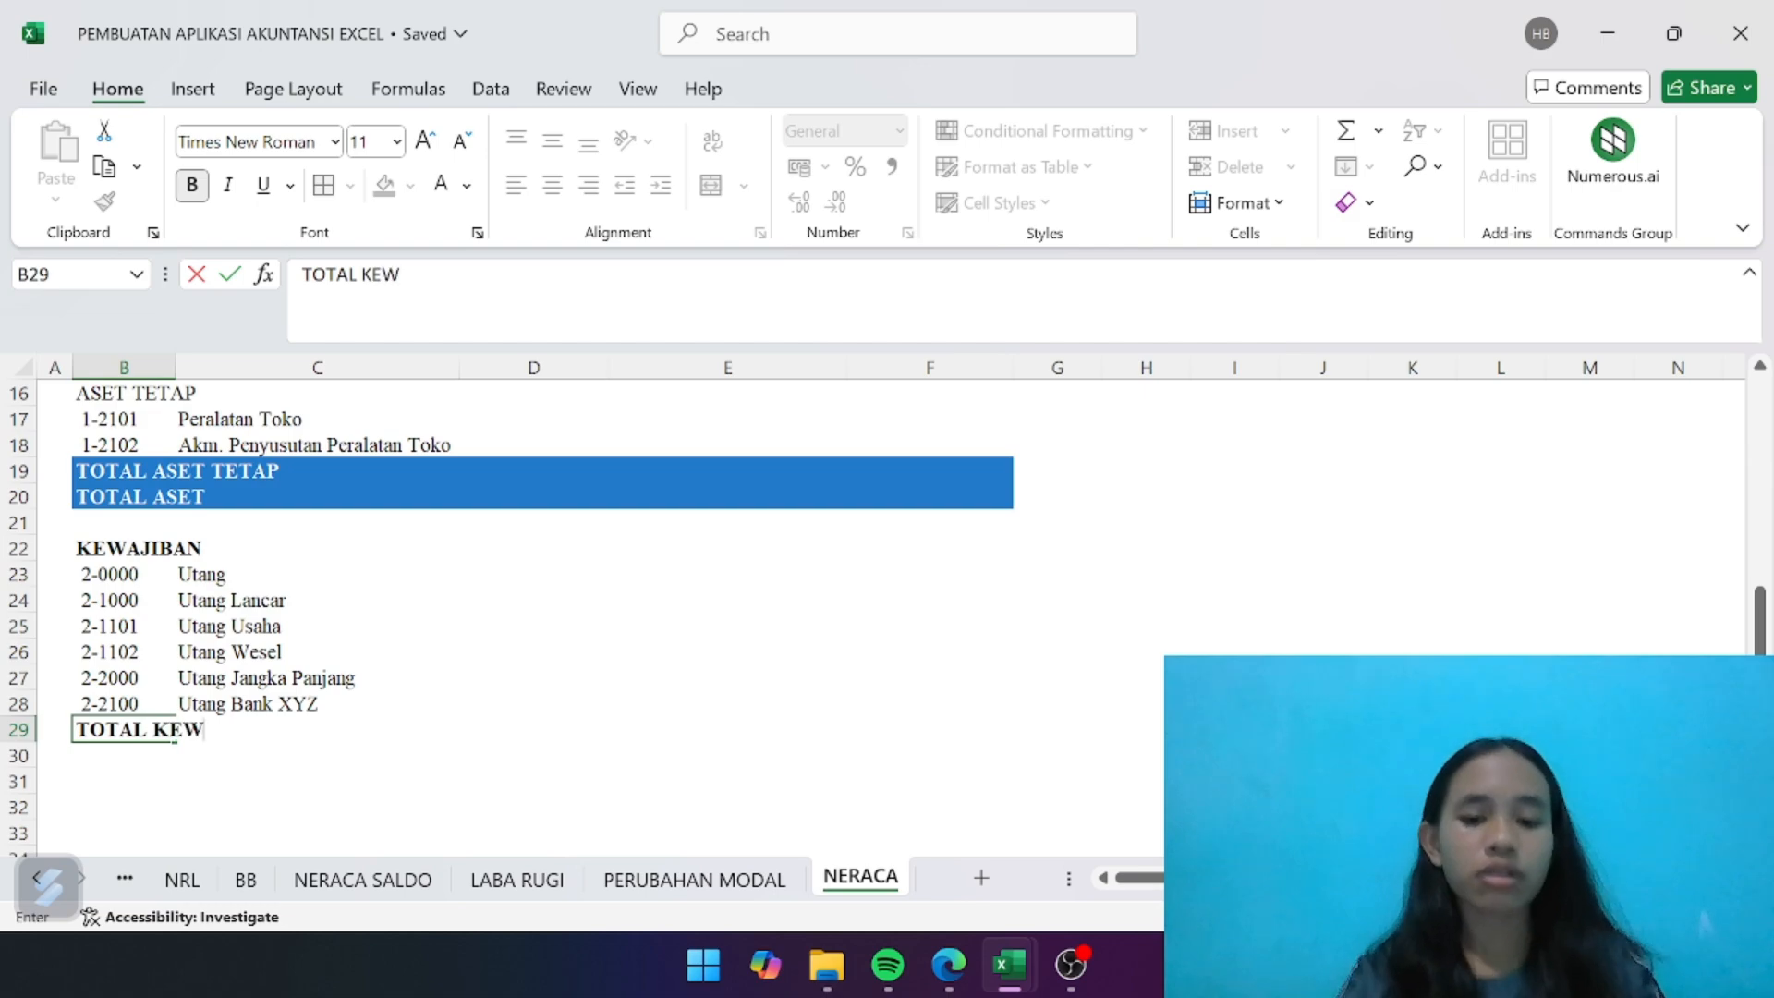
{"action": "type", "text": "AJIBAN"}
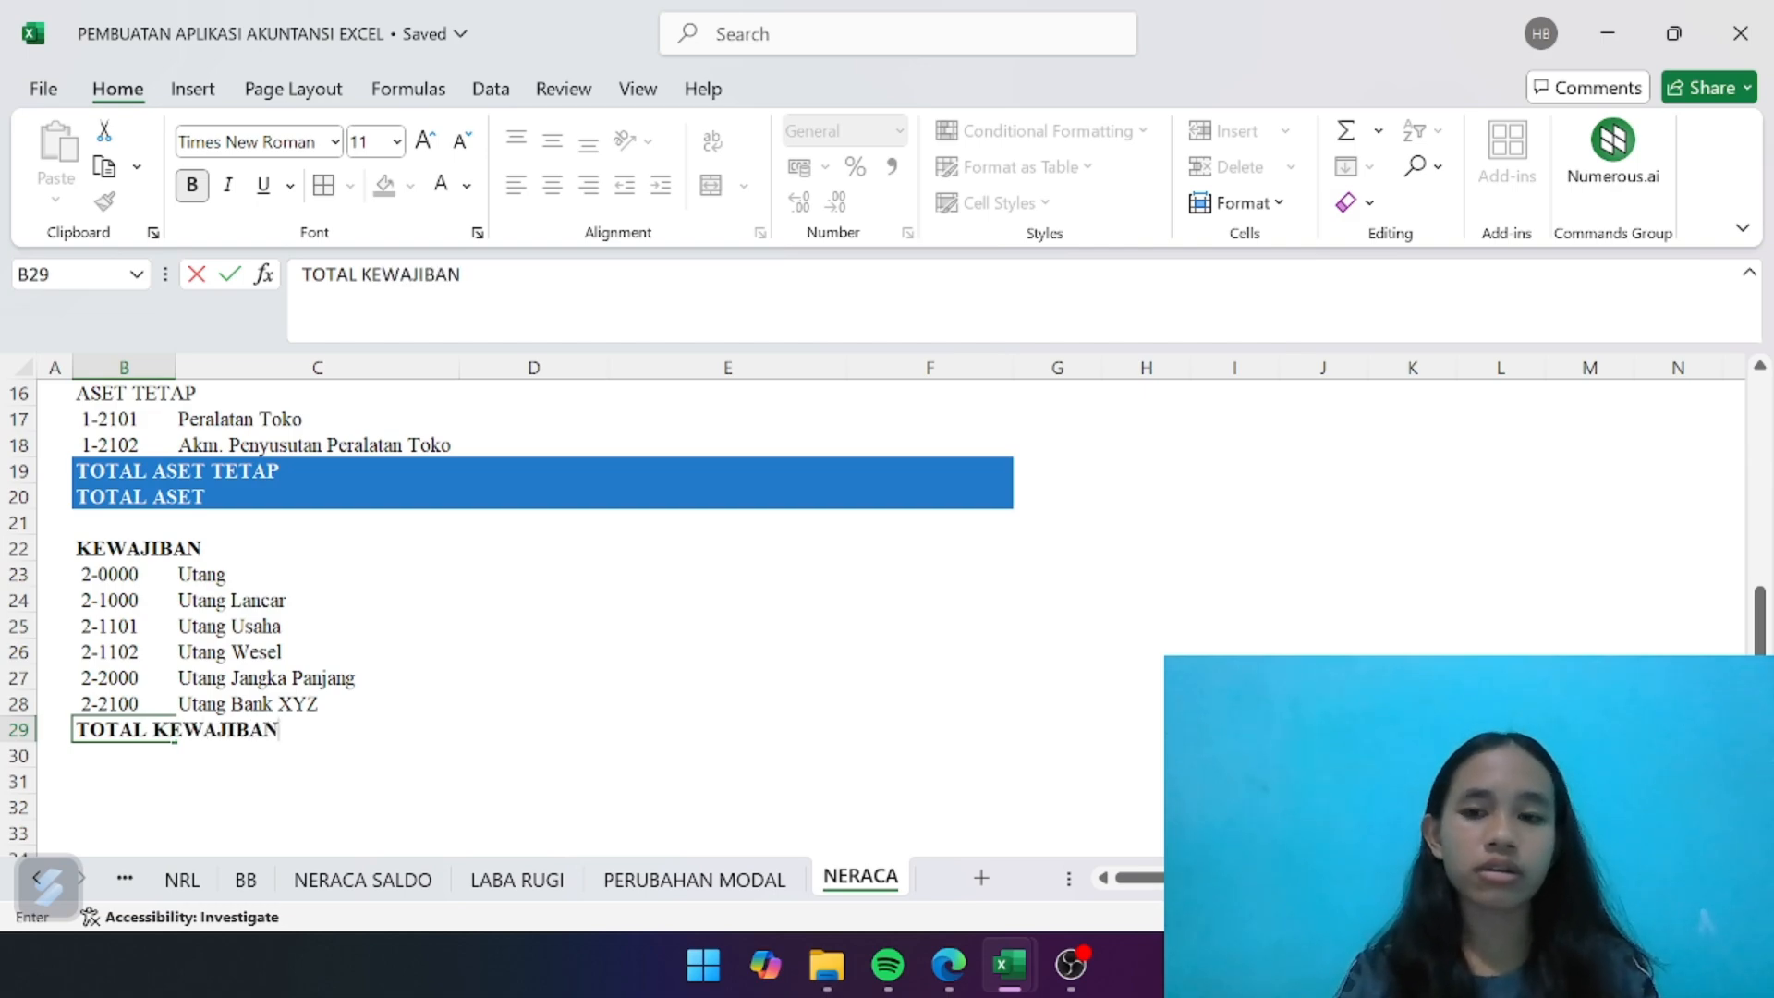
{"action": "key", "text": "Return"}
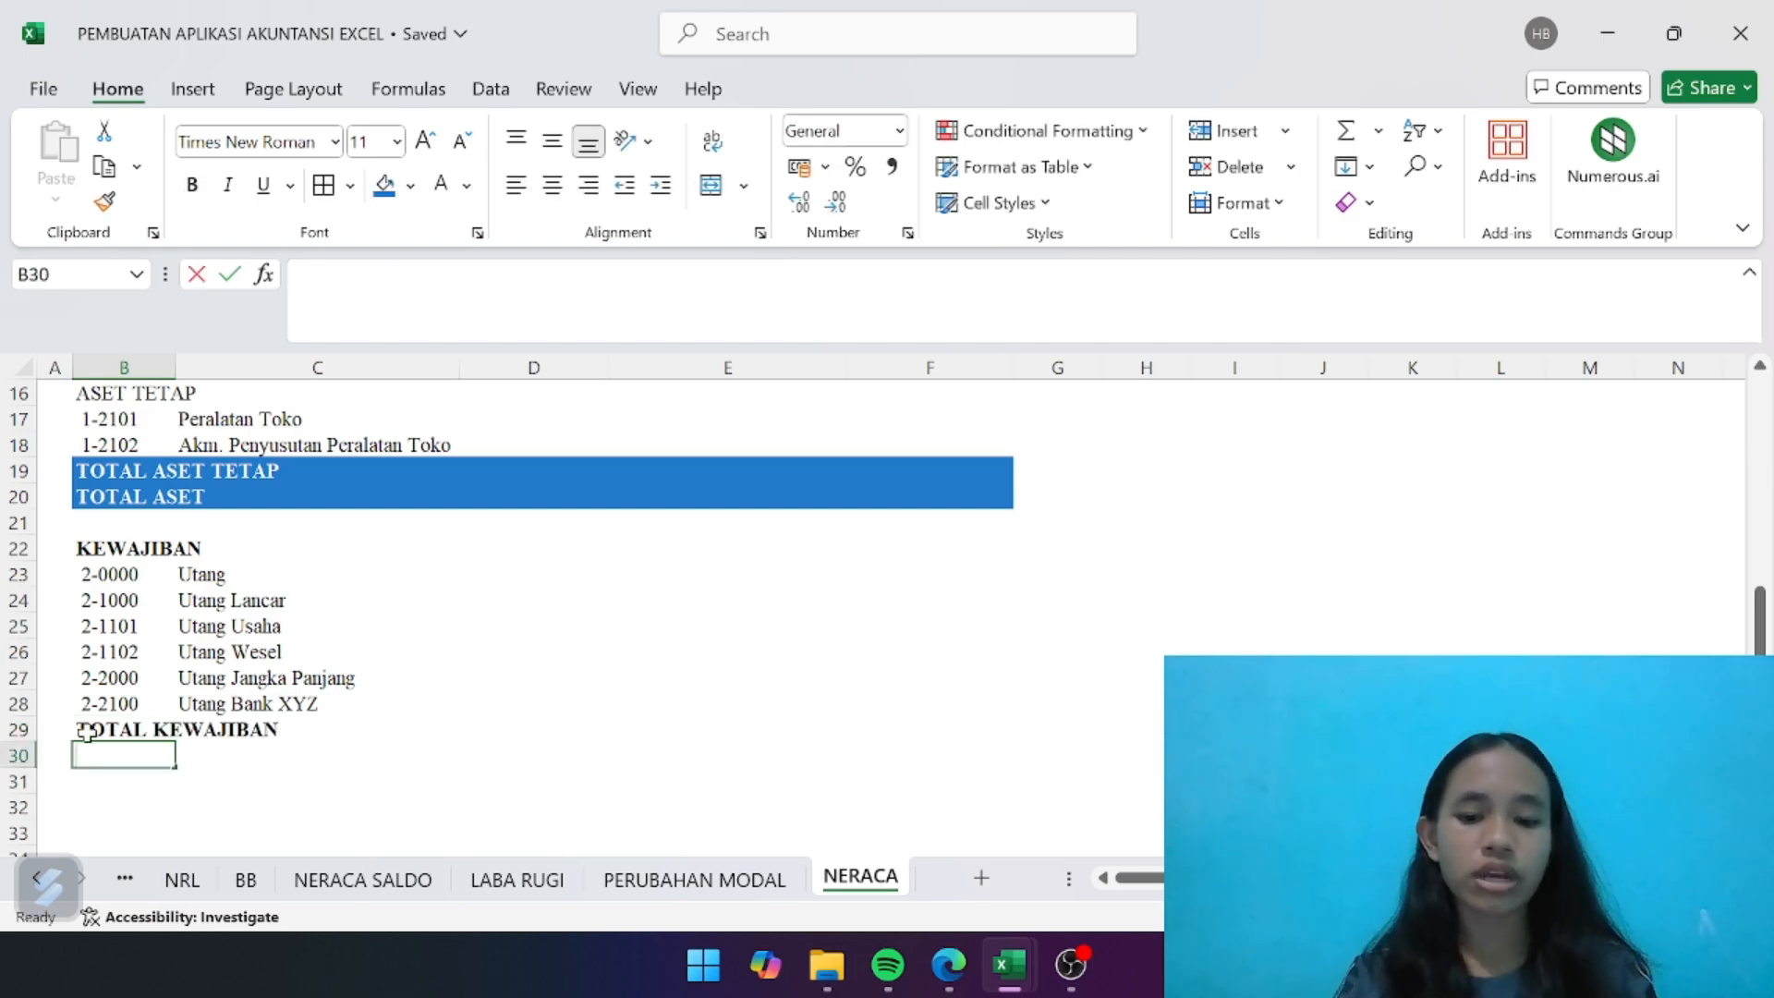
{"action": "type", "text": "MODAL"}
{"action": "key", "text": "Return"}
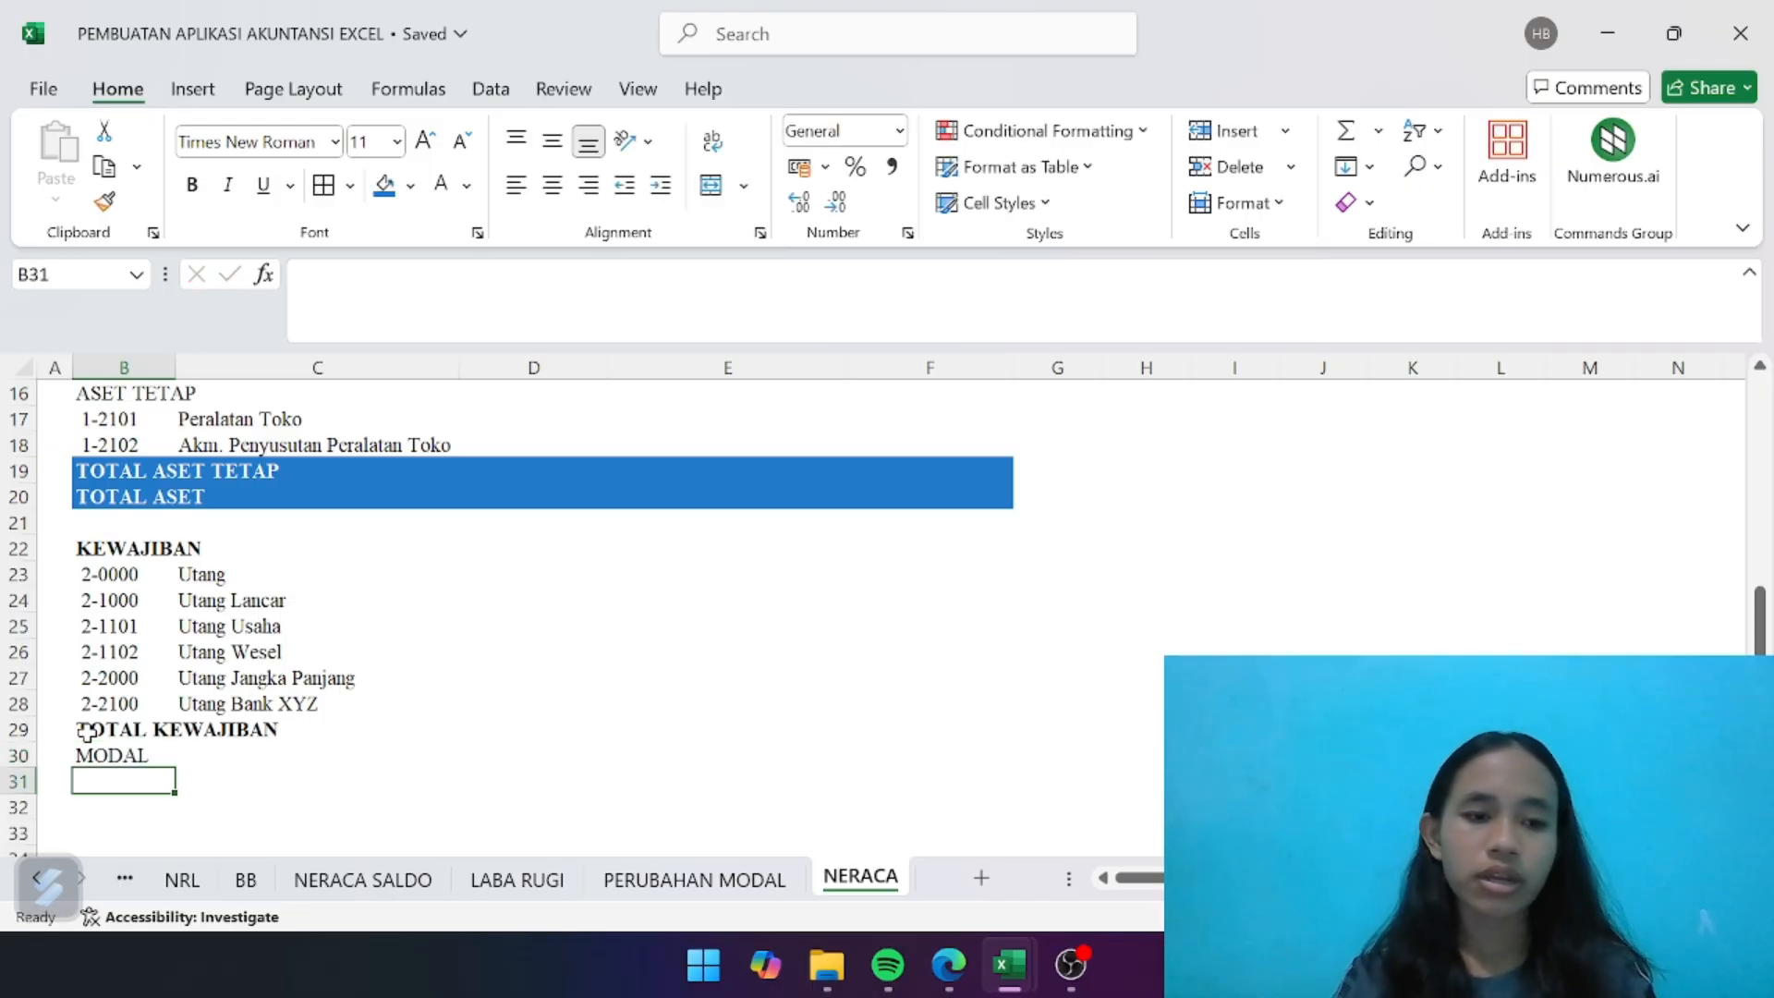
- Link B31 to equity account code 3-1001 on the NRL sheet and fill the link down to B32 for code 3-1002
{"action": "type", "text": "="}
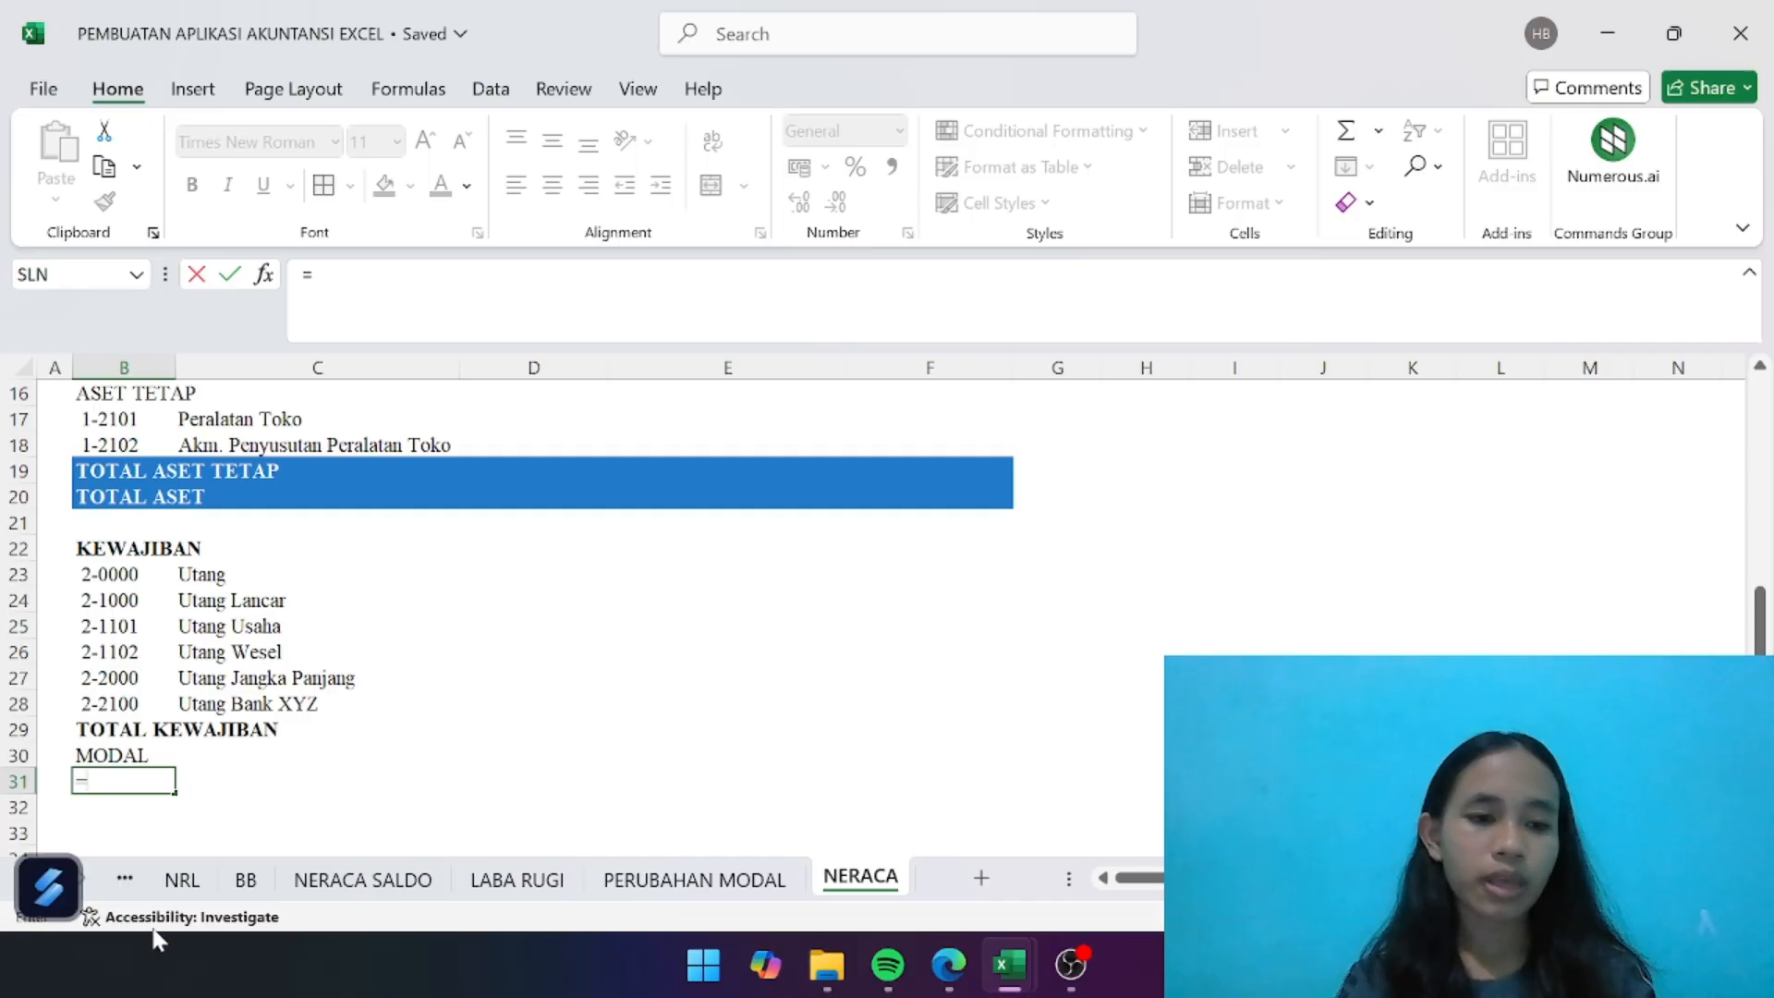
{"action": "left_click", "coordinate": [126, 878]}
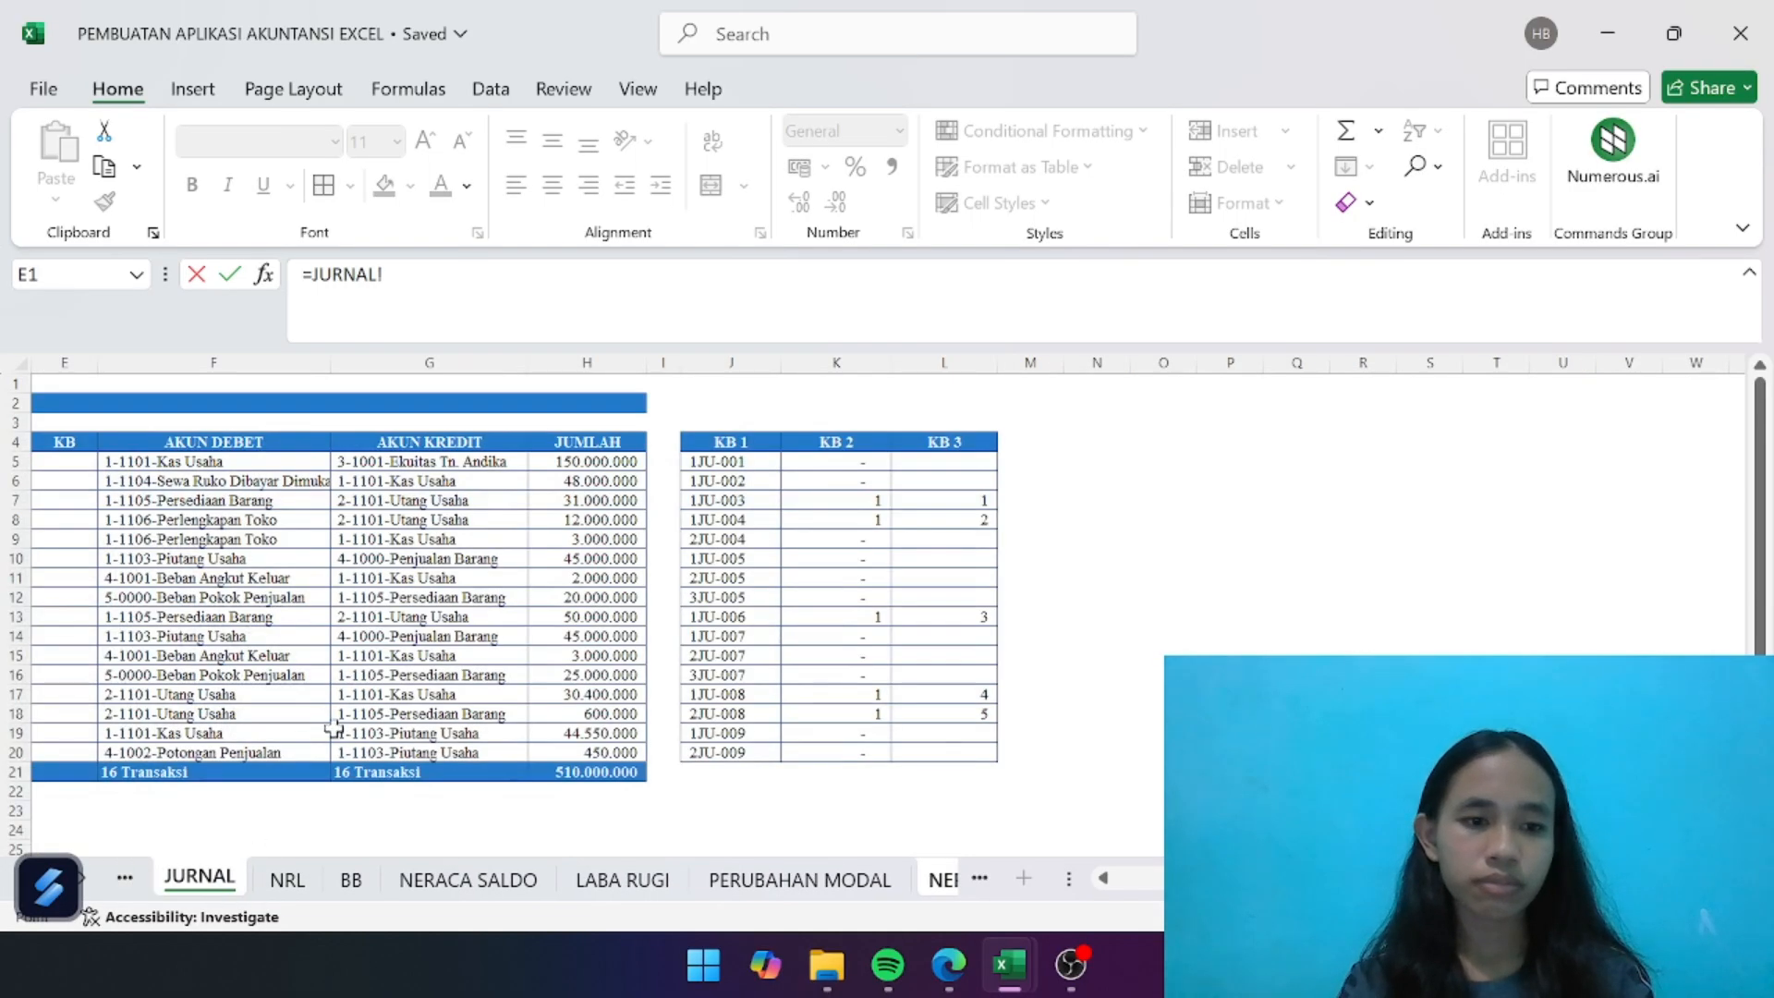
{"action": "scroll", "coordinate": [334, 729], "scroll_direction": "left", "scroll_amount": 2}
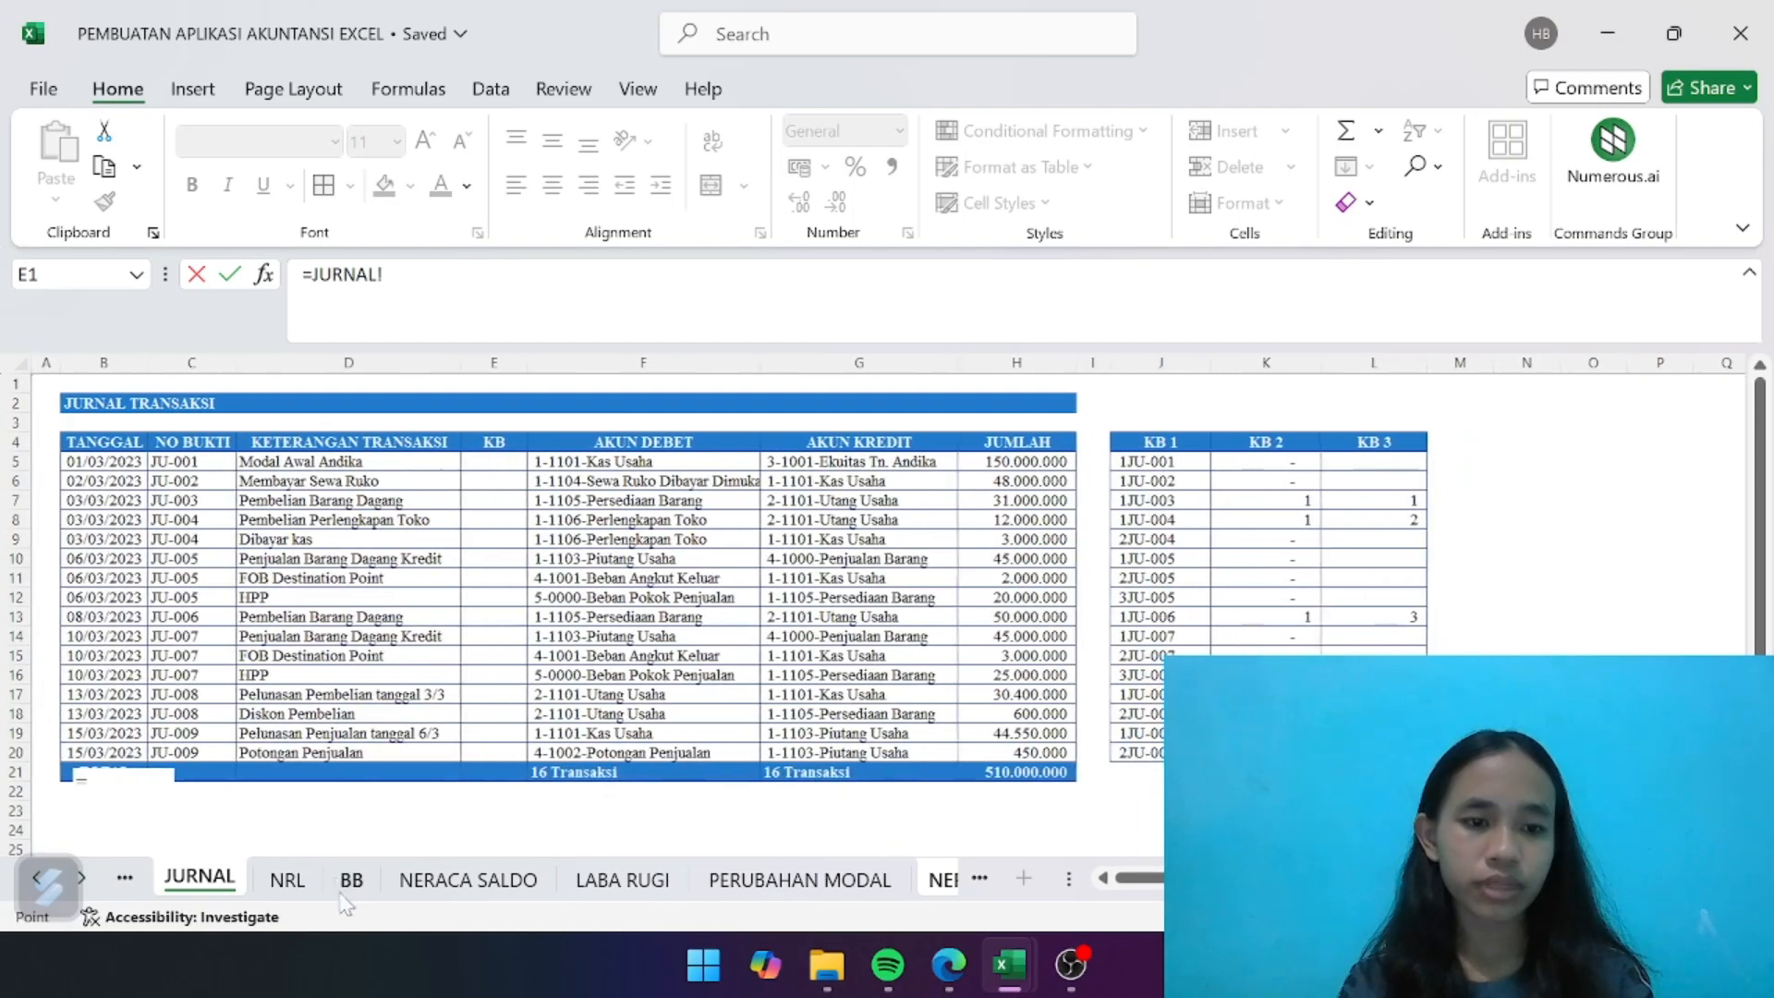
{"action": "left_click", "coordinate": [290, 885]}
{"action": "scroll", "coordinate": [201, 783], "scroll_direction": "down", "scroll_amount": 3}
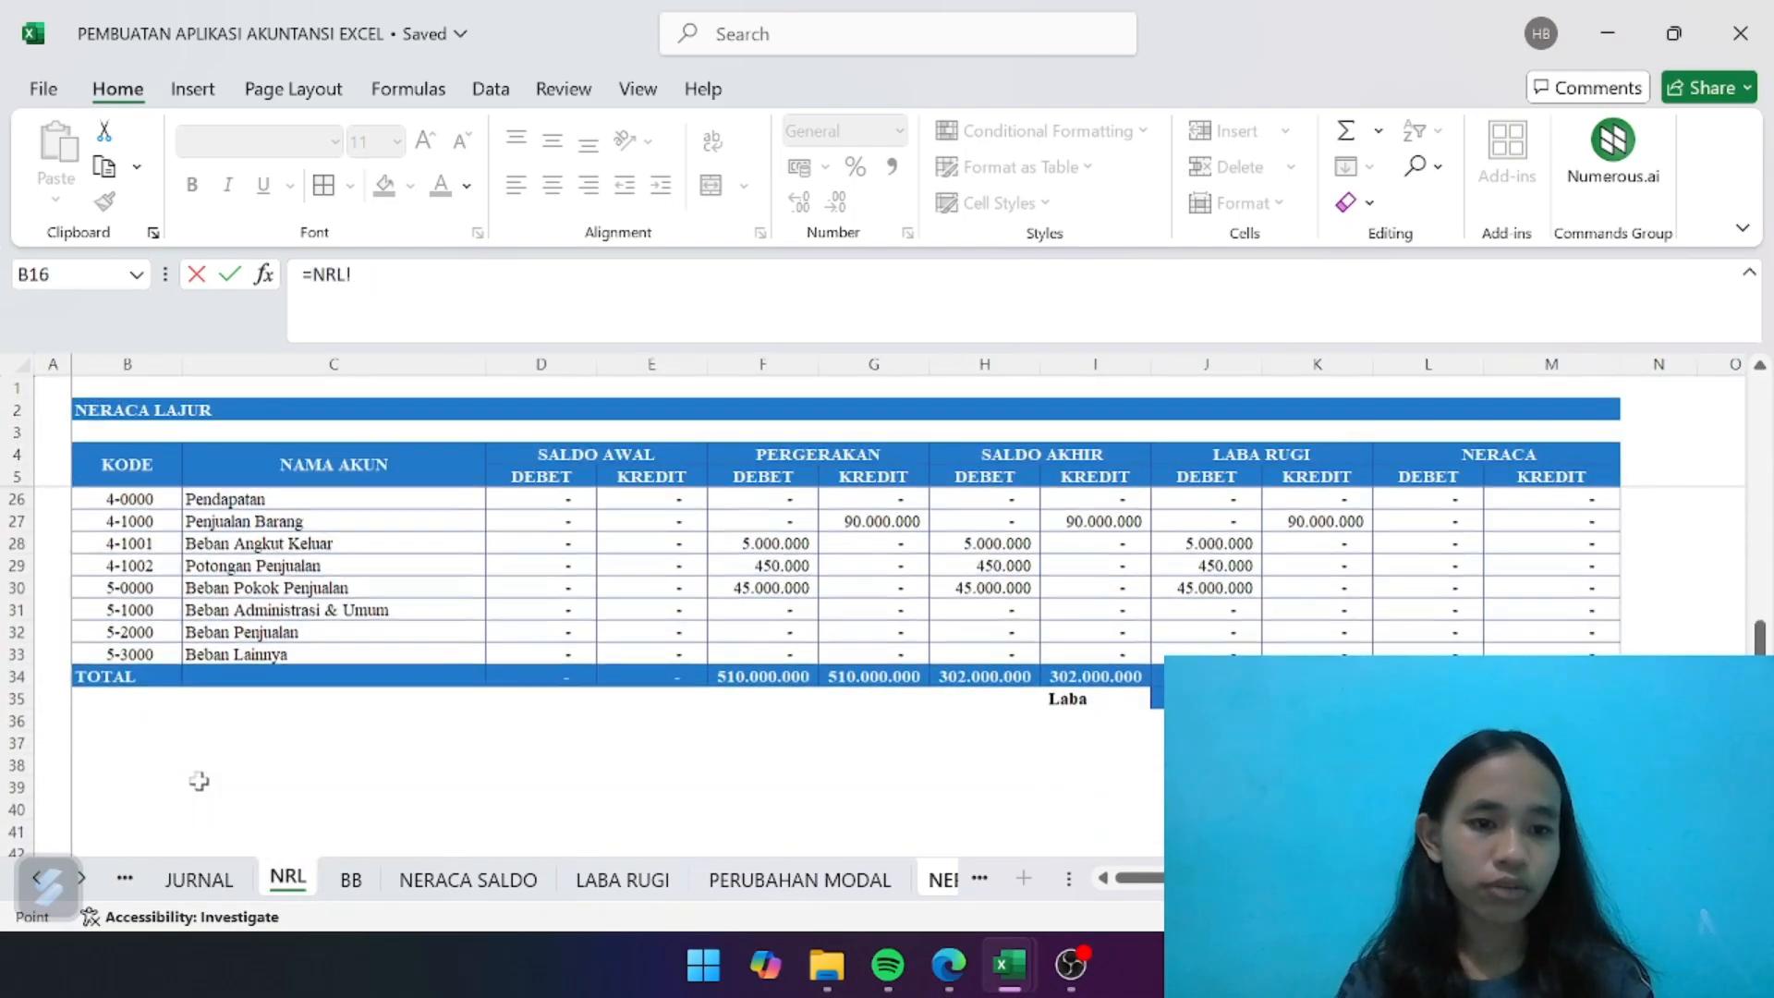
{"action": "scroll", "coordinate": [199, 781], "scroll_direction": "up", "scroll_amount": 4}
{"action": "scroll", "coordinate": [199, 781], "scroll_direction": "up", "scroll_amount": 1}
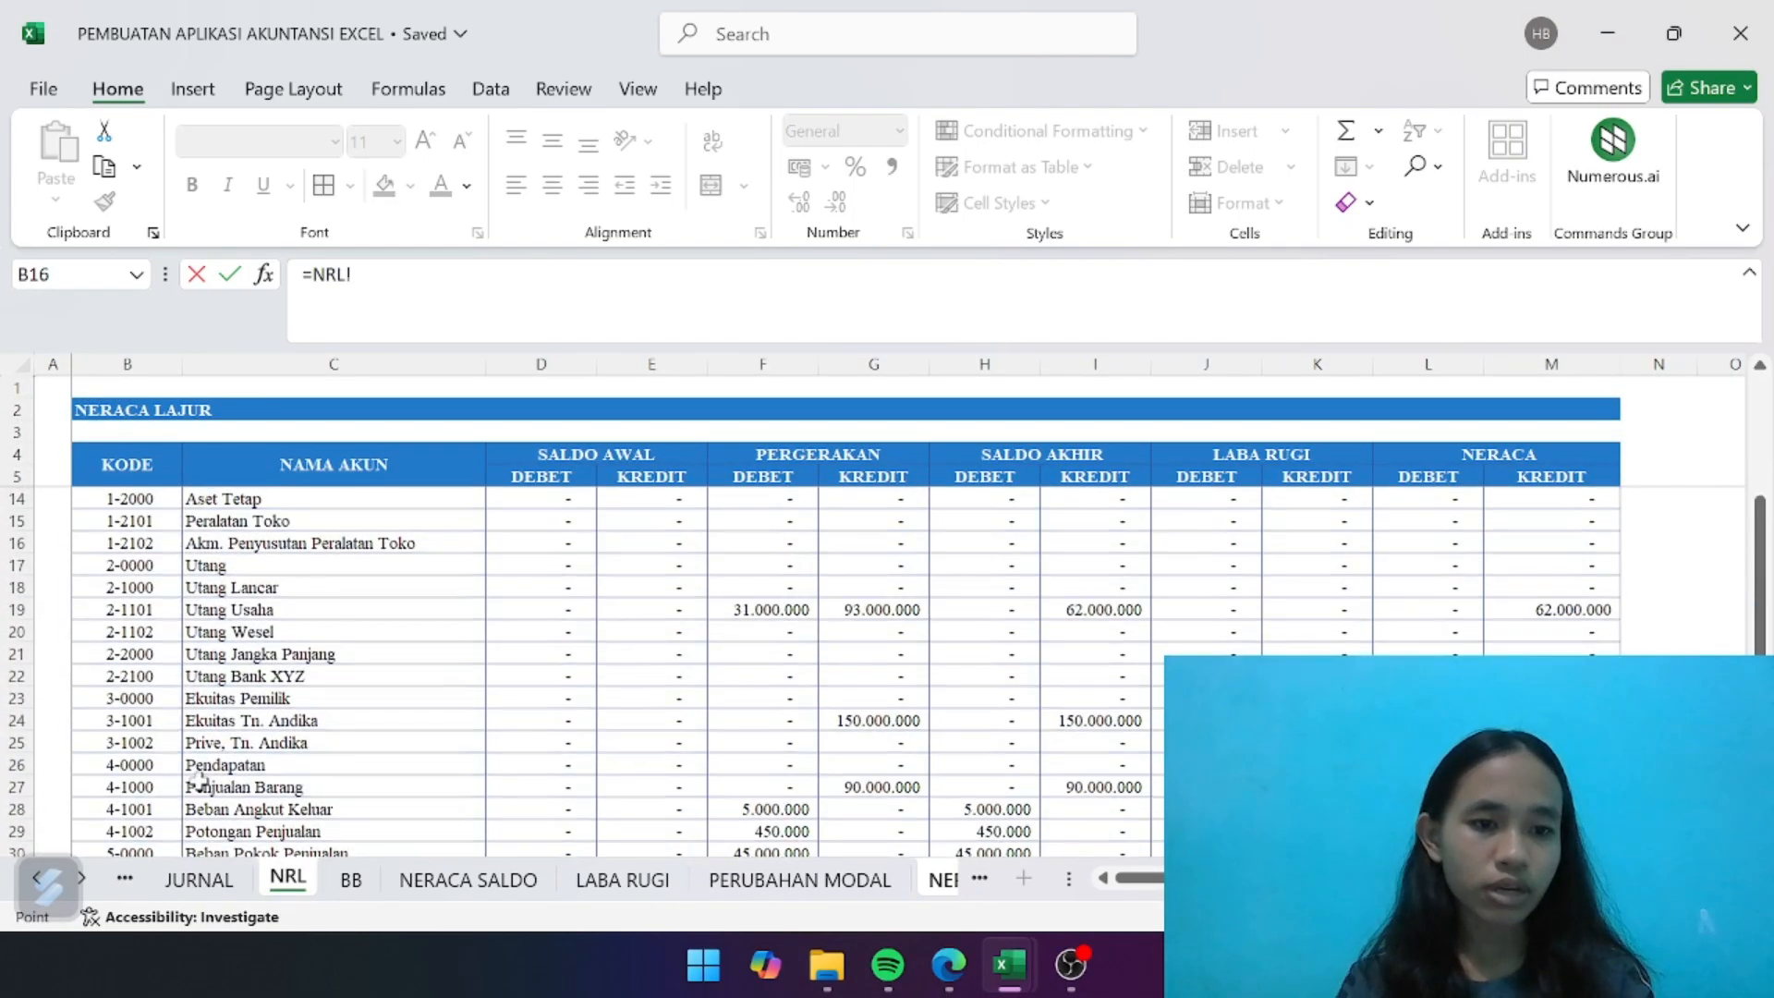
{"action": "left_click", "coordinate": [139, 720]}
{"action": "key", "text": "Return"}
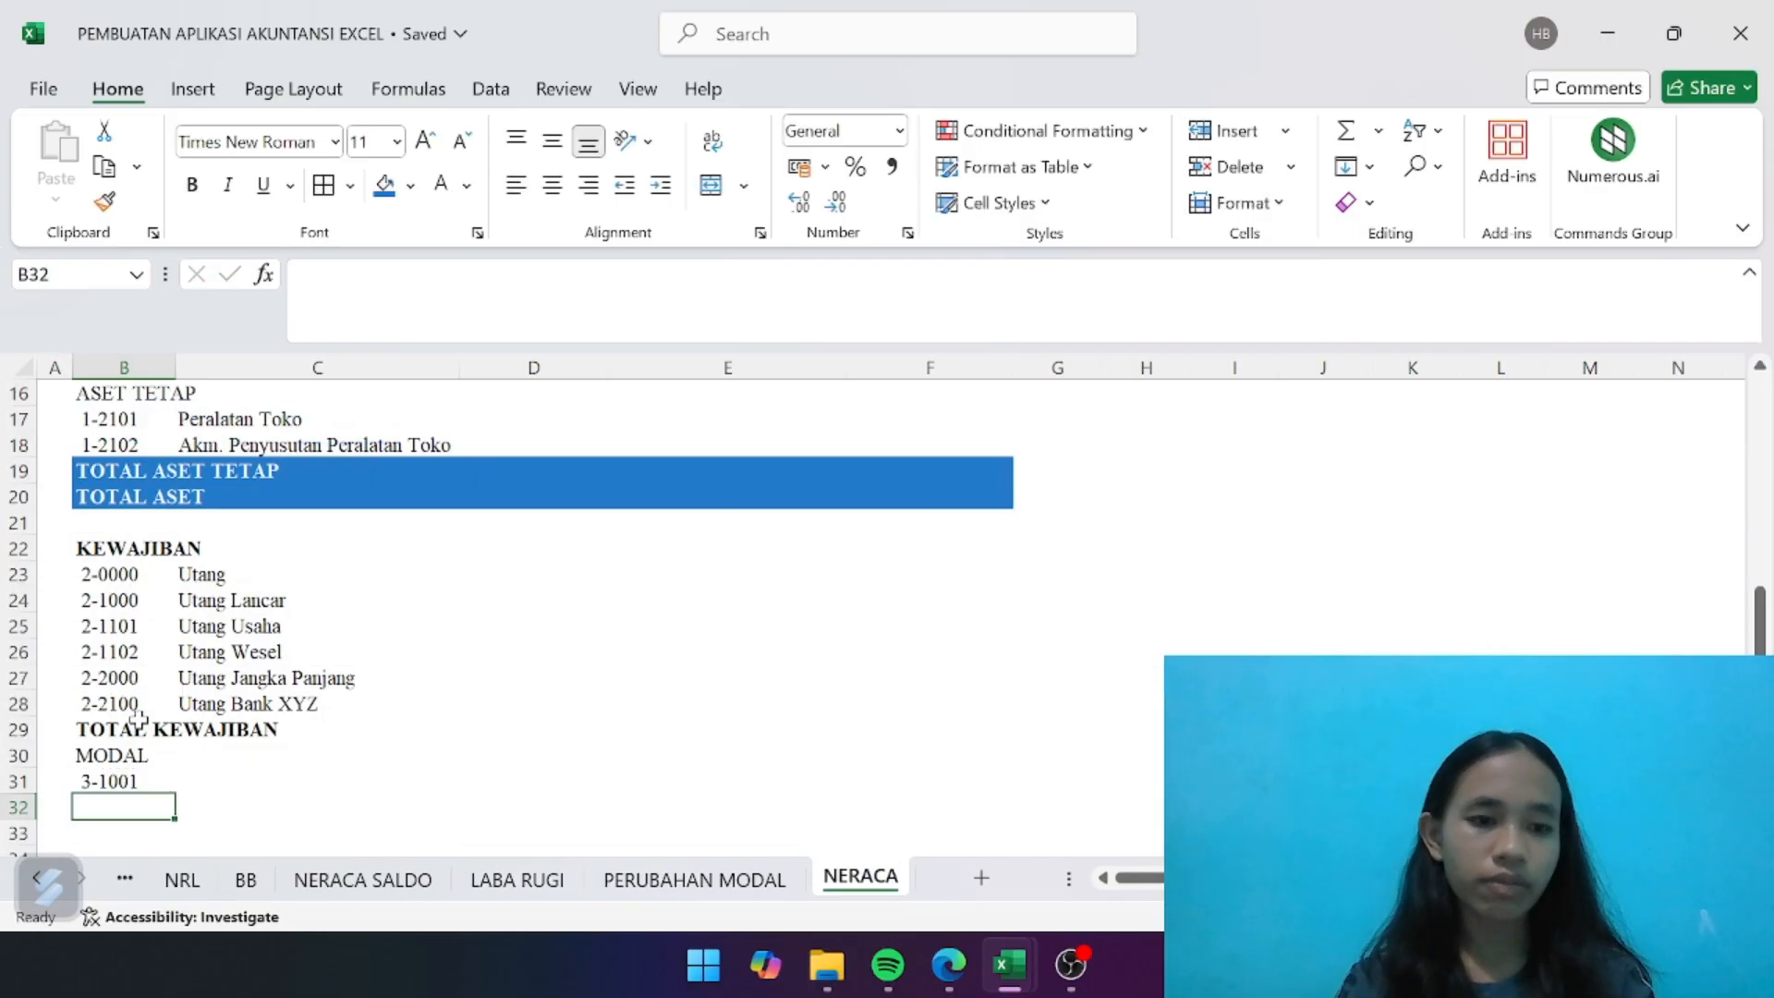
{"action": "left_click_drag", "start_coordinate": [148, 779], "coordinate": [171, 808]}
{"action": "left_click", "coordinate": [222, 802]}
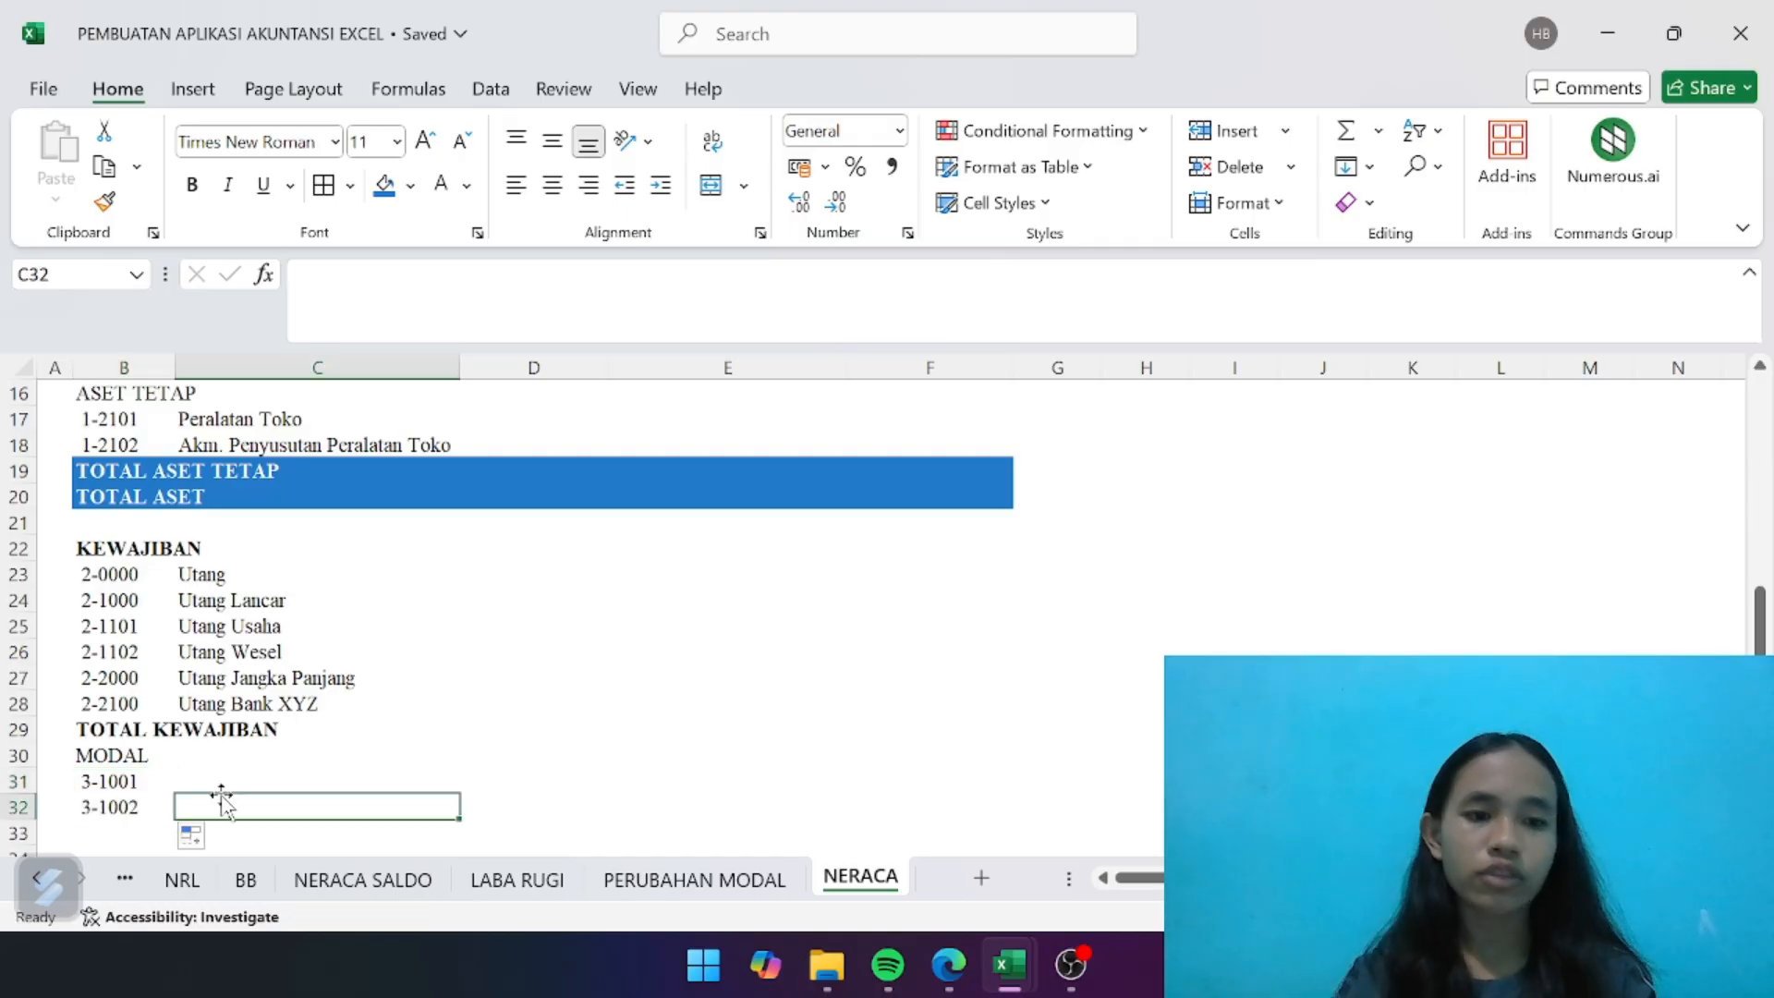
- Copy the account-name lookup formula from C28 to C31 and fill it down to C32 for the MODAL accounts
{"action": "left_click", "coordinate": [246, 703]}
{"action": "key", "text": "ctrl+c"}
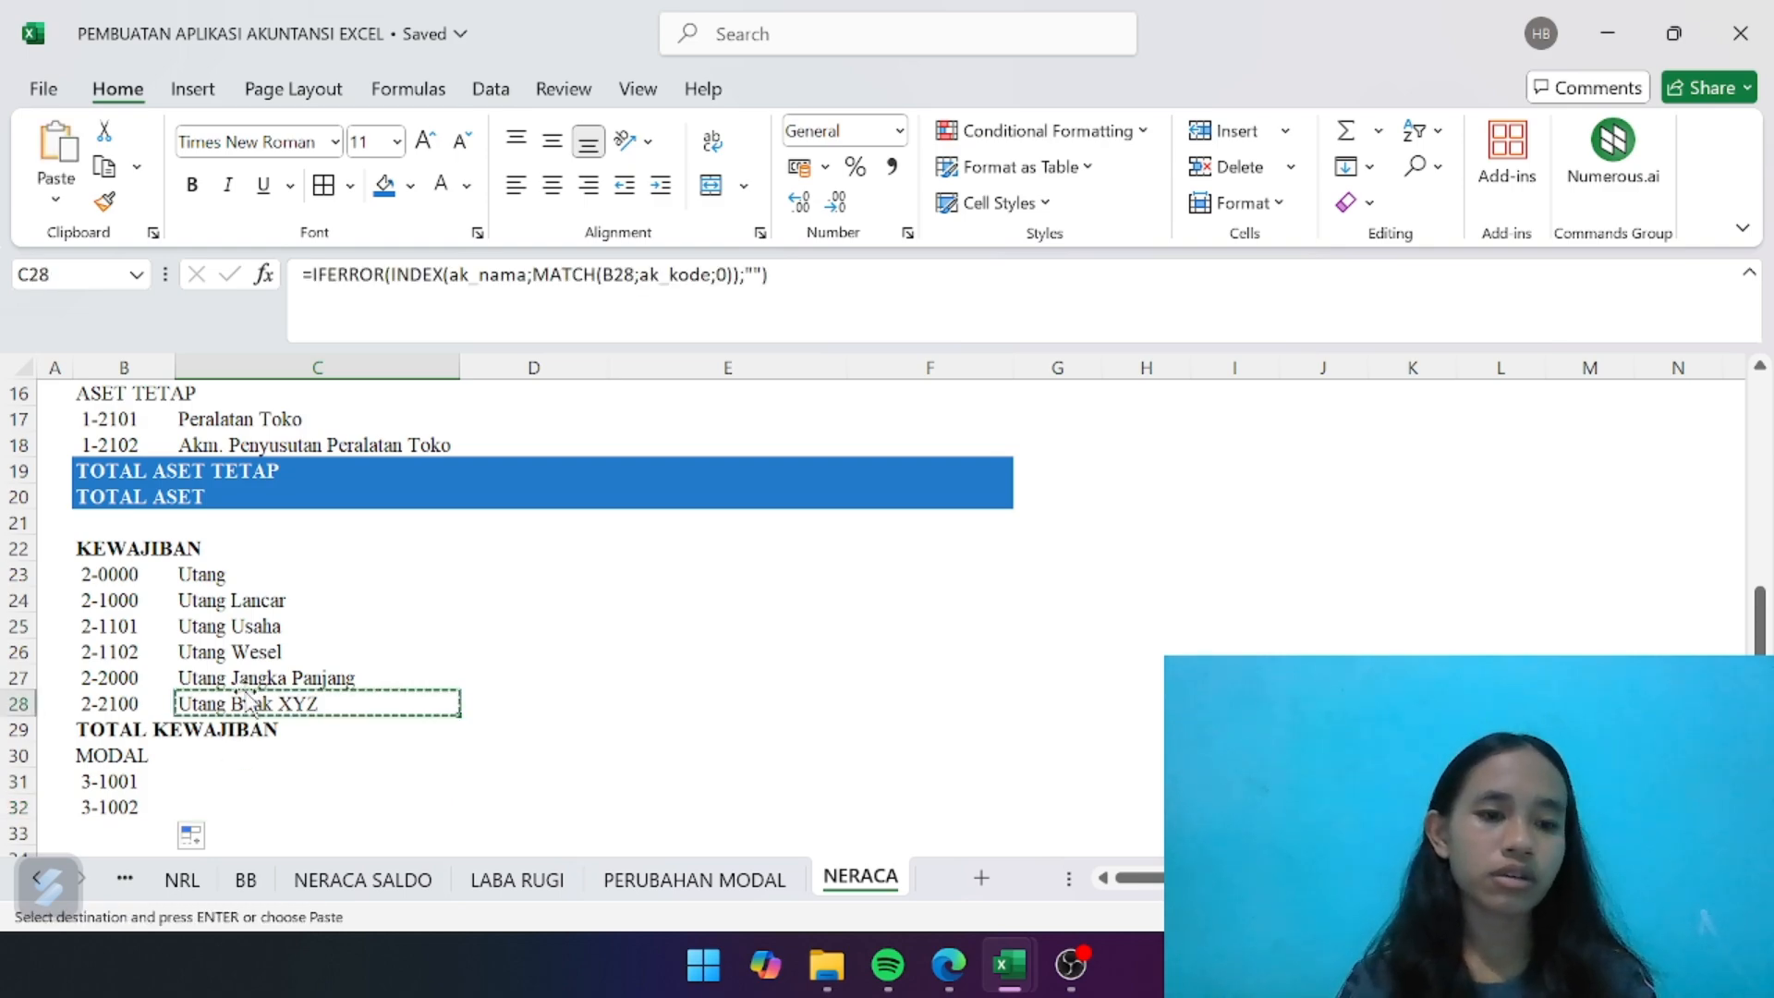
{"action": "left_click", "coordinate": [225, 781]}
{"action": "key", "text": "ctrl+v"}
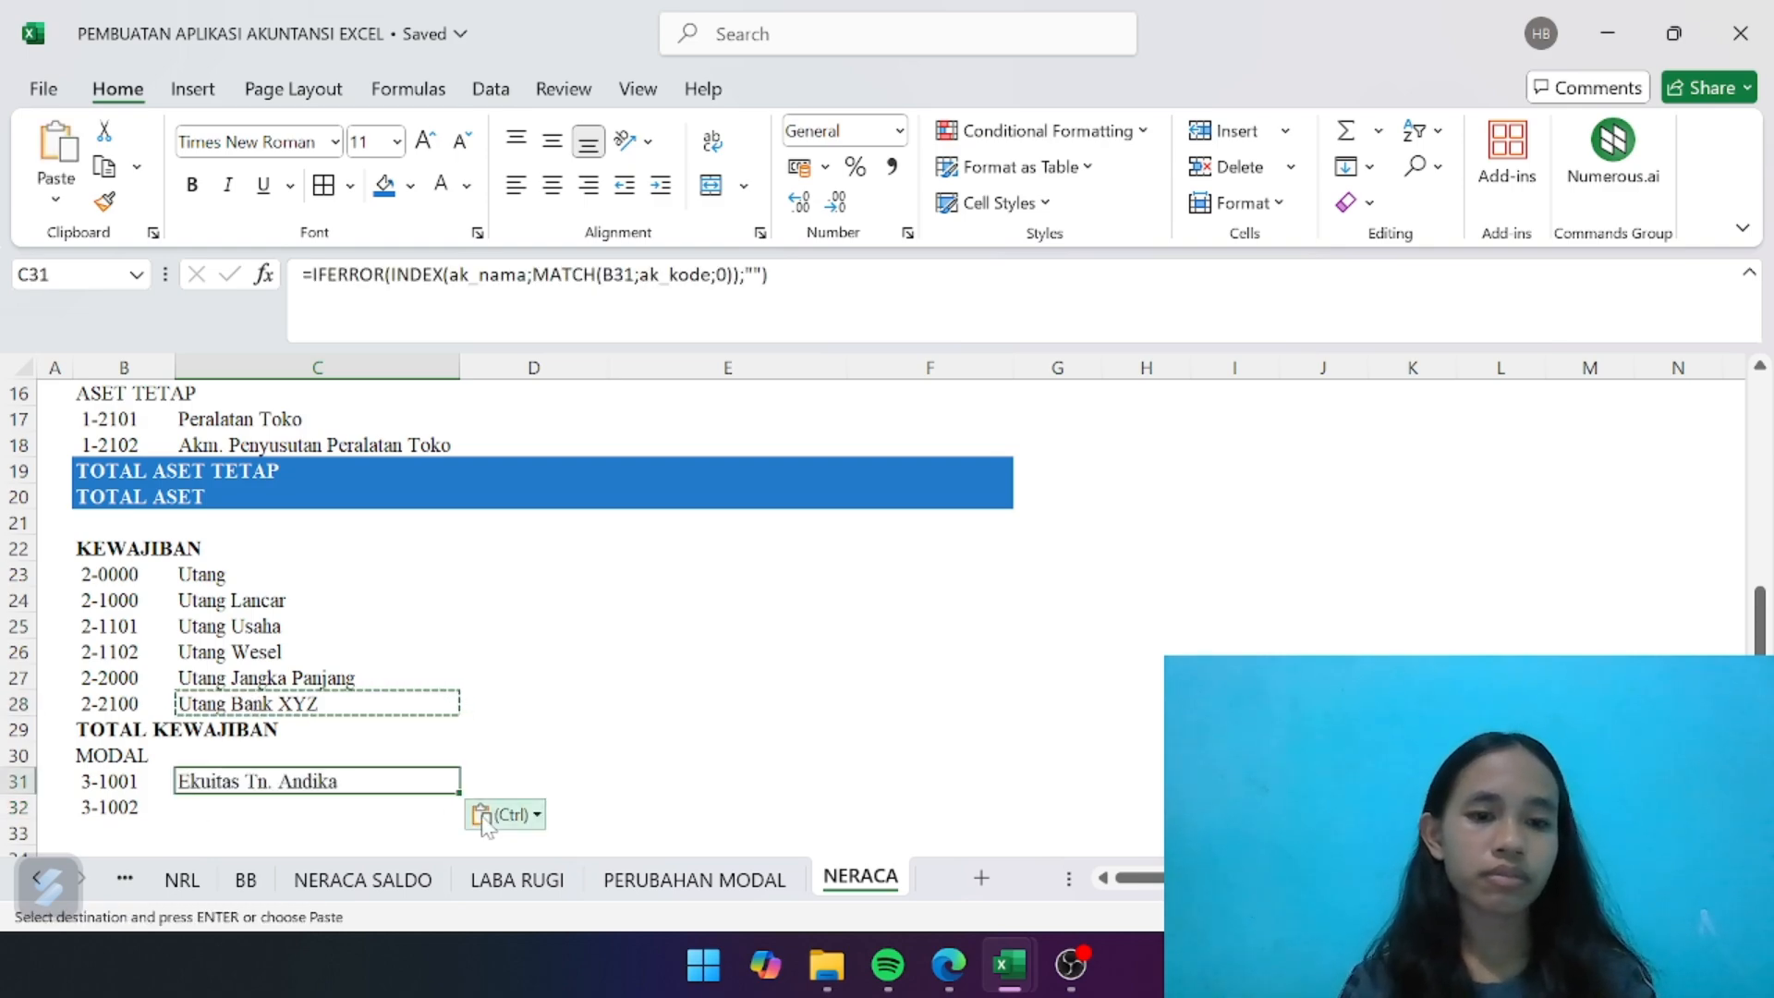
{"action": "left_click_drag", "start_coordinate": [459, 794], "coordinate": [444, 831]}
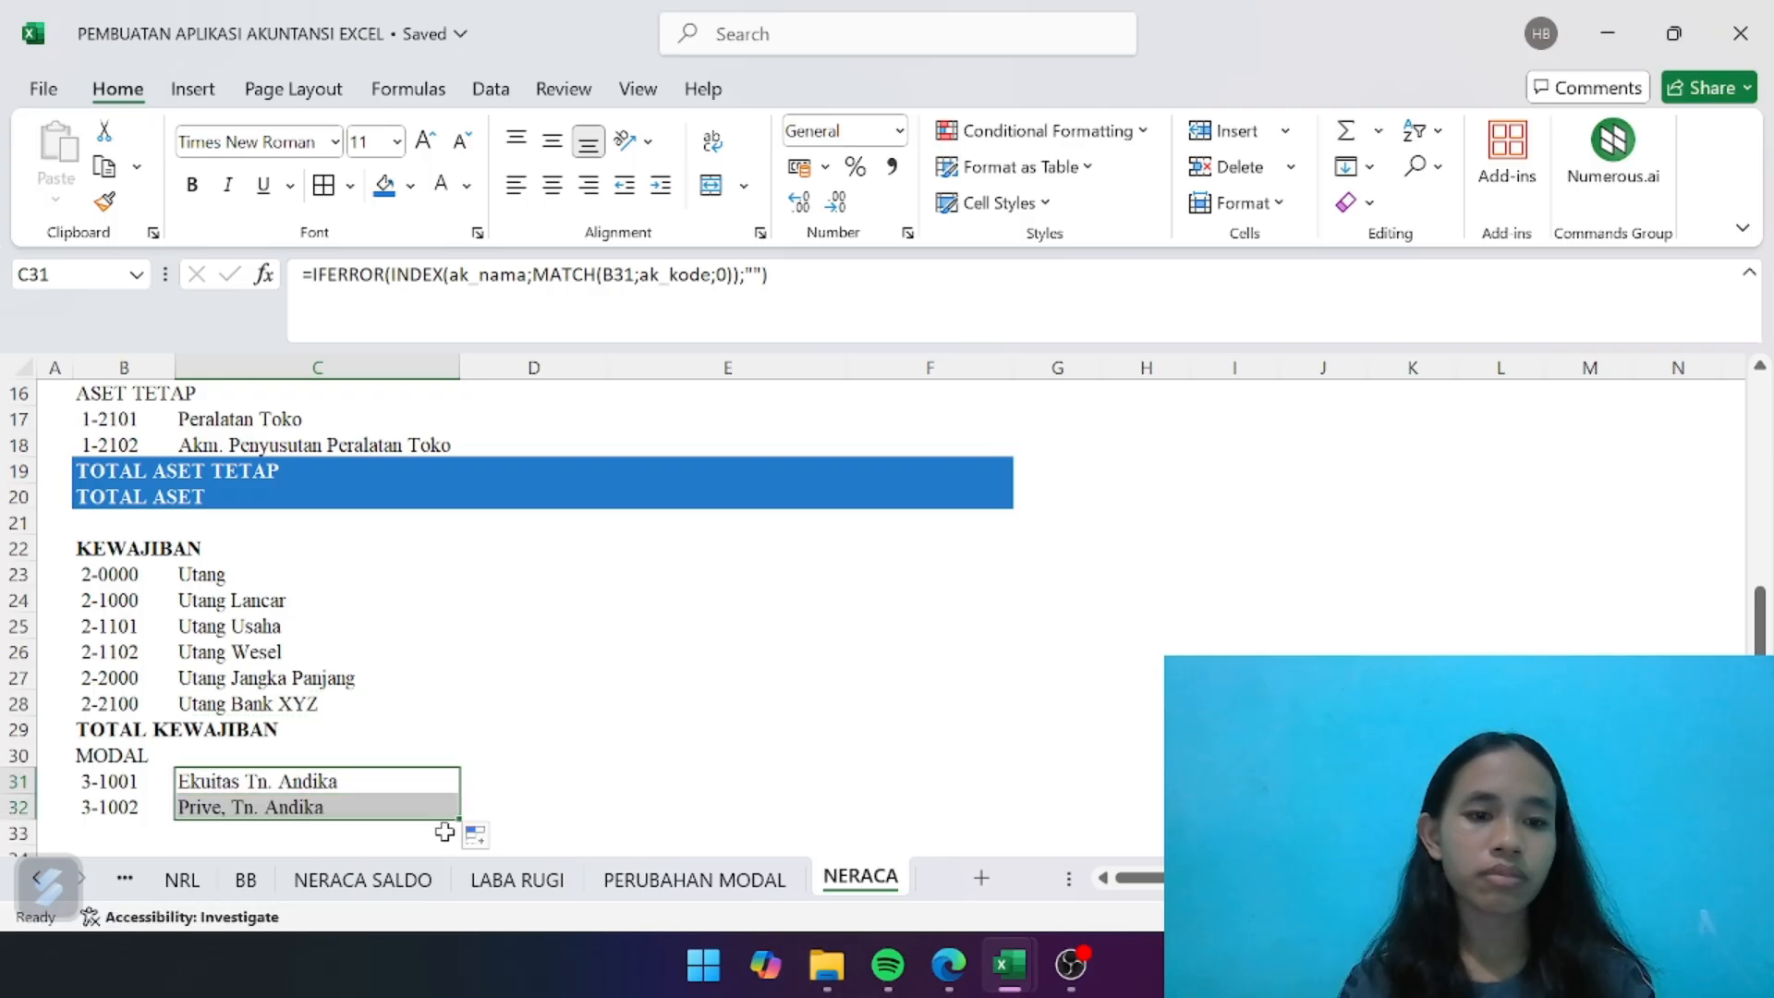
{"action": "left_click", "coordinate": [570, 788]}
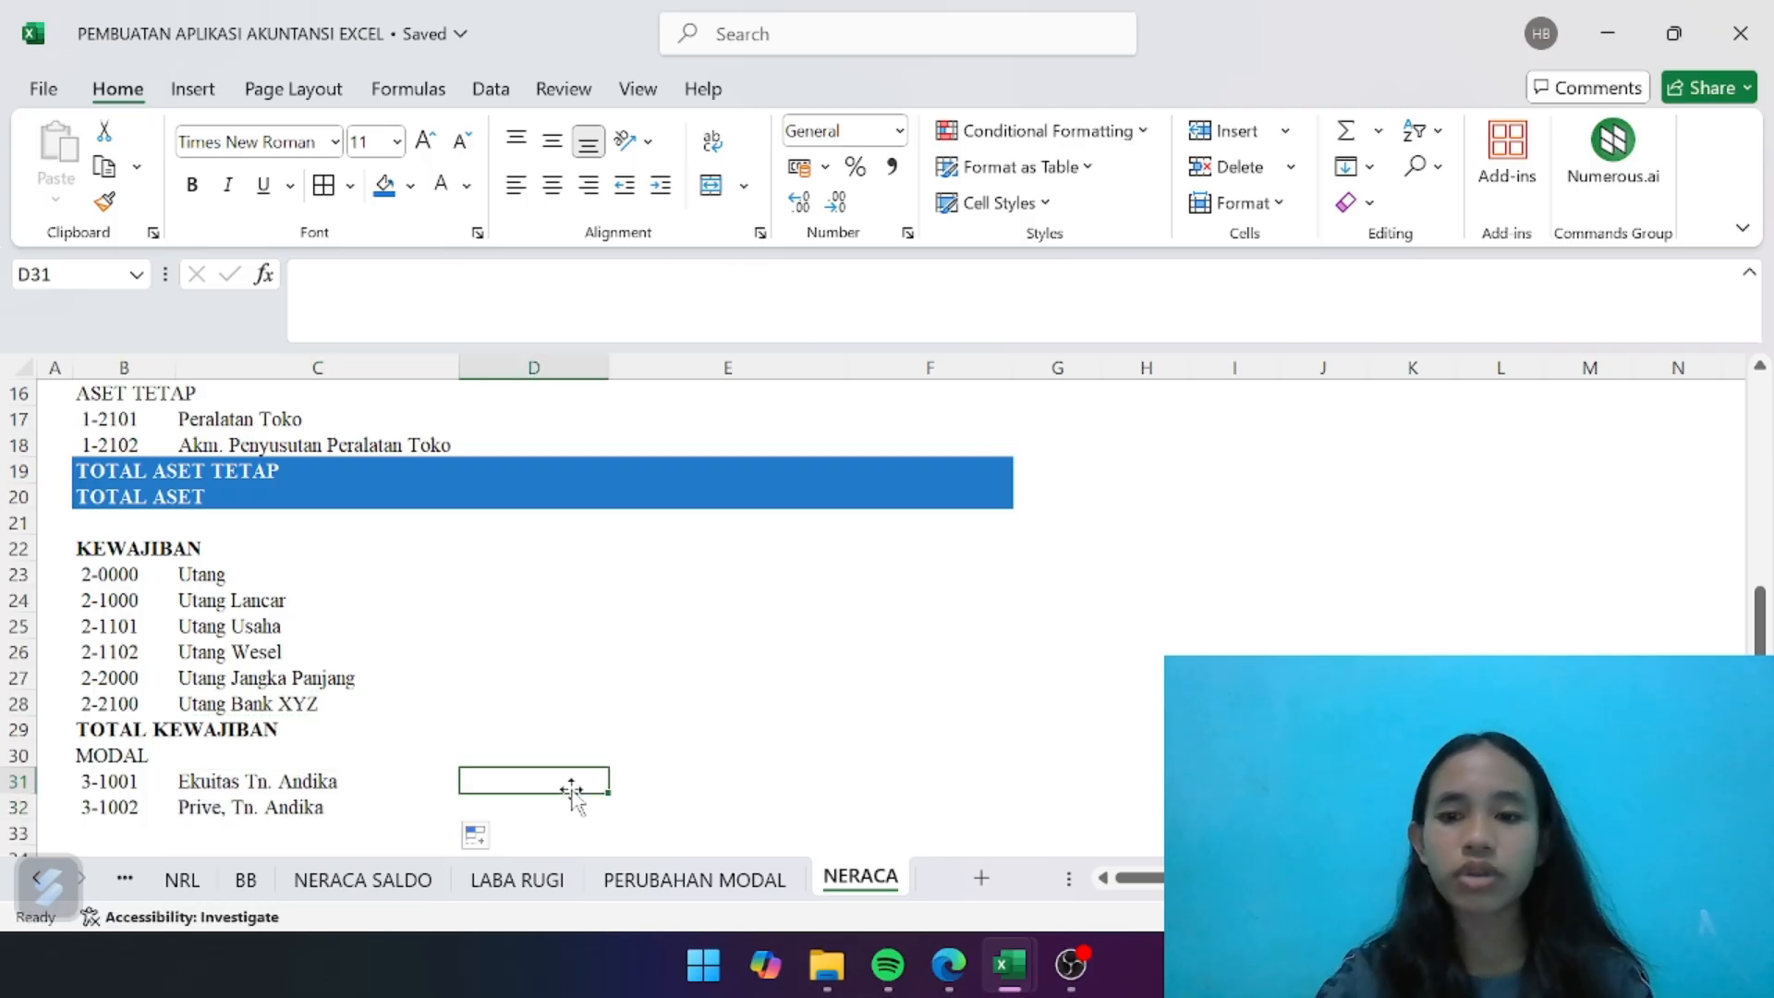
- Link C33 to the LABA BERSIH label in cell B22 of the LABA RUGI sheet
{"action": "scroll", "coordinate": [329, 815], "scroll_direction": "down", "scroll_amount": 2}
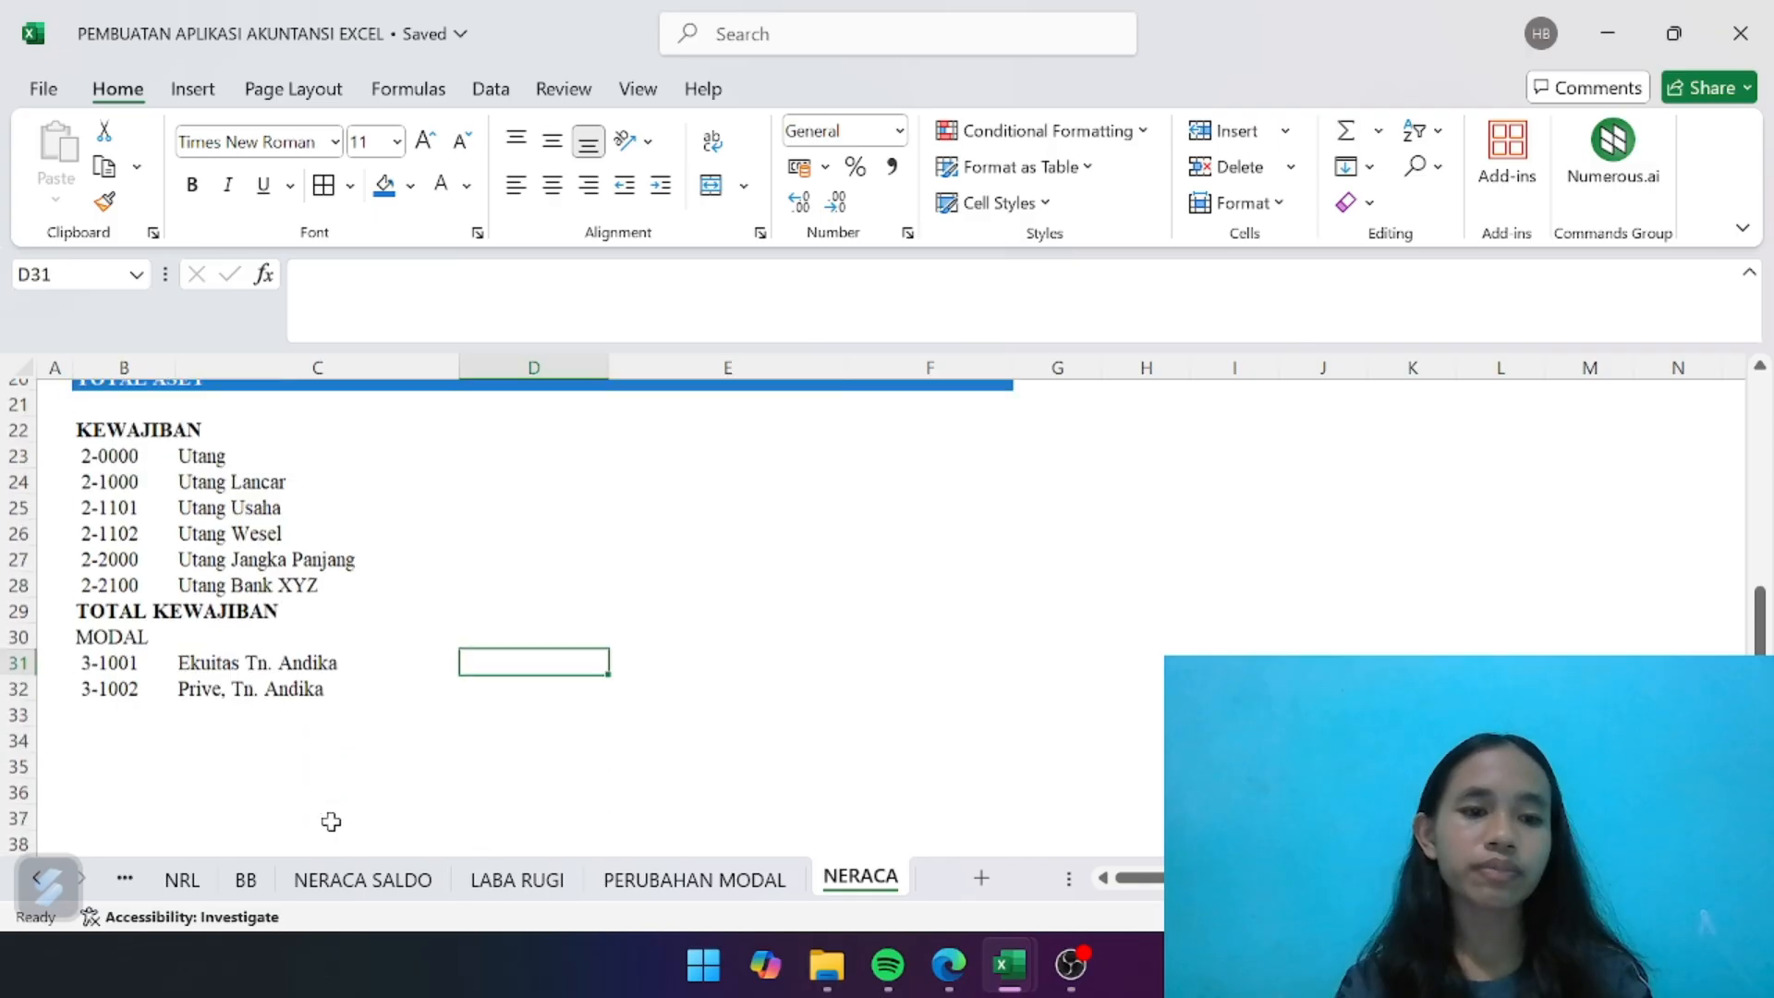
{"action": "left_click", "coordinate": [268, 708]}
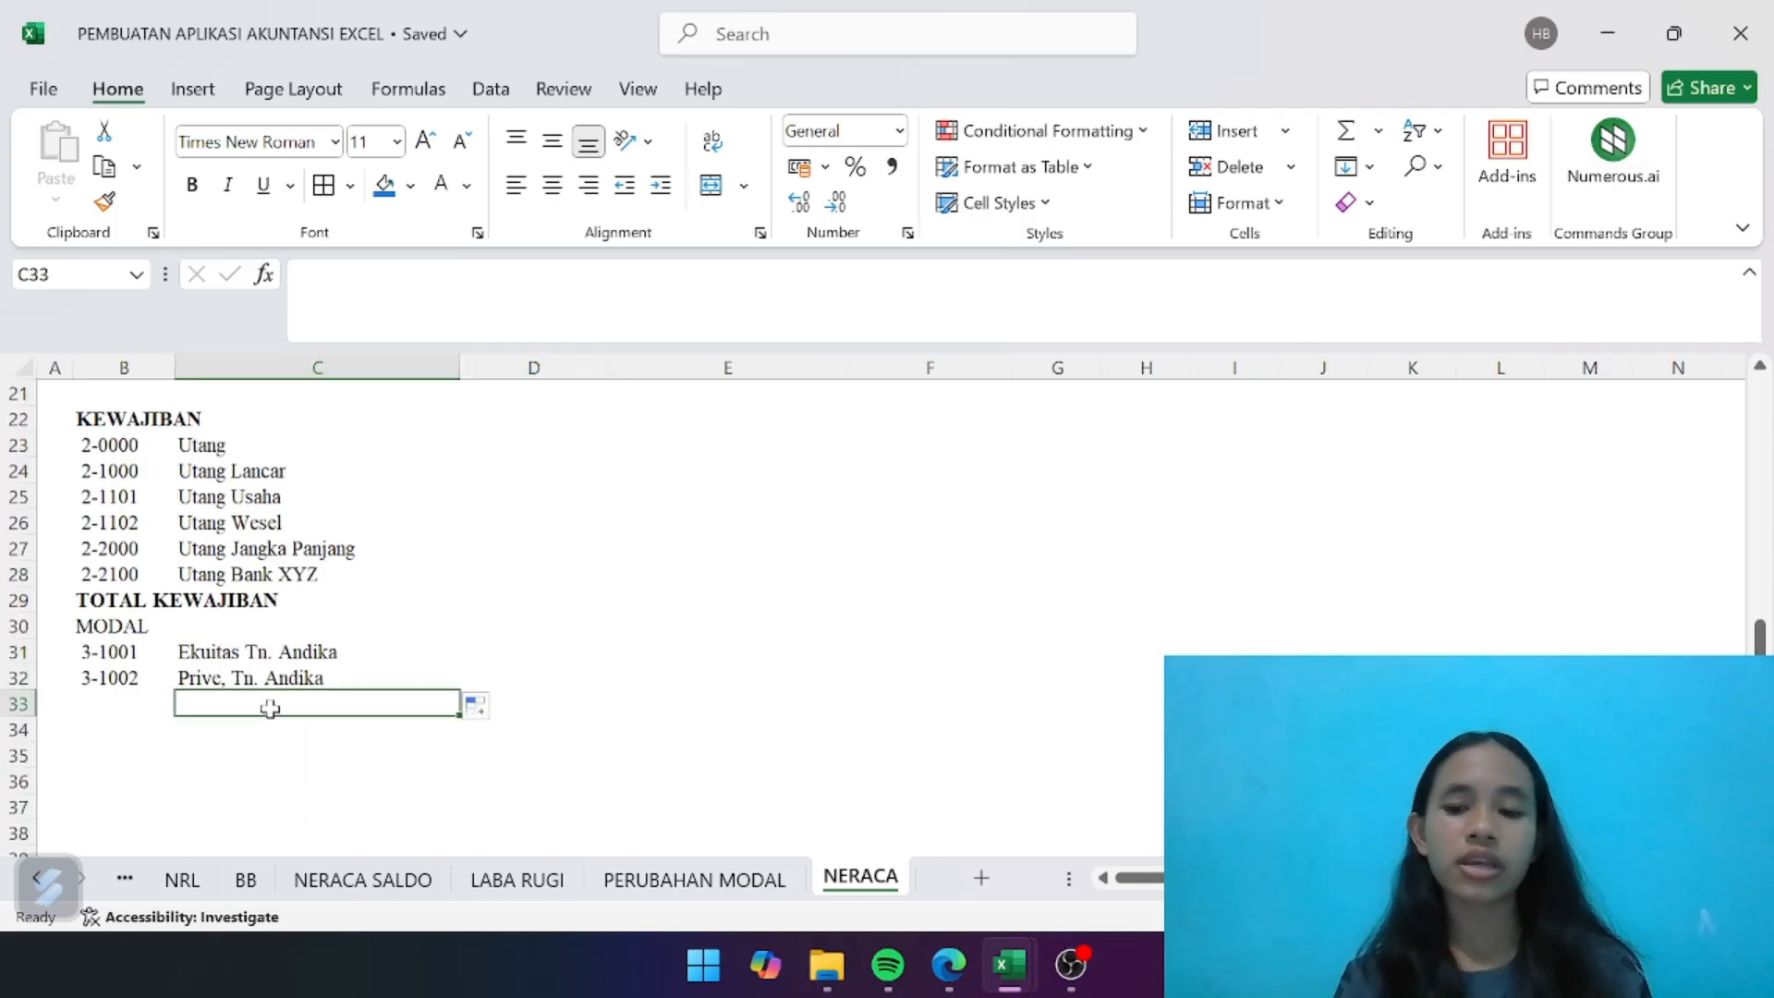
{"action": "type", "text": "="}
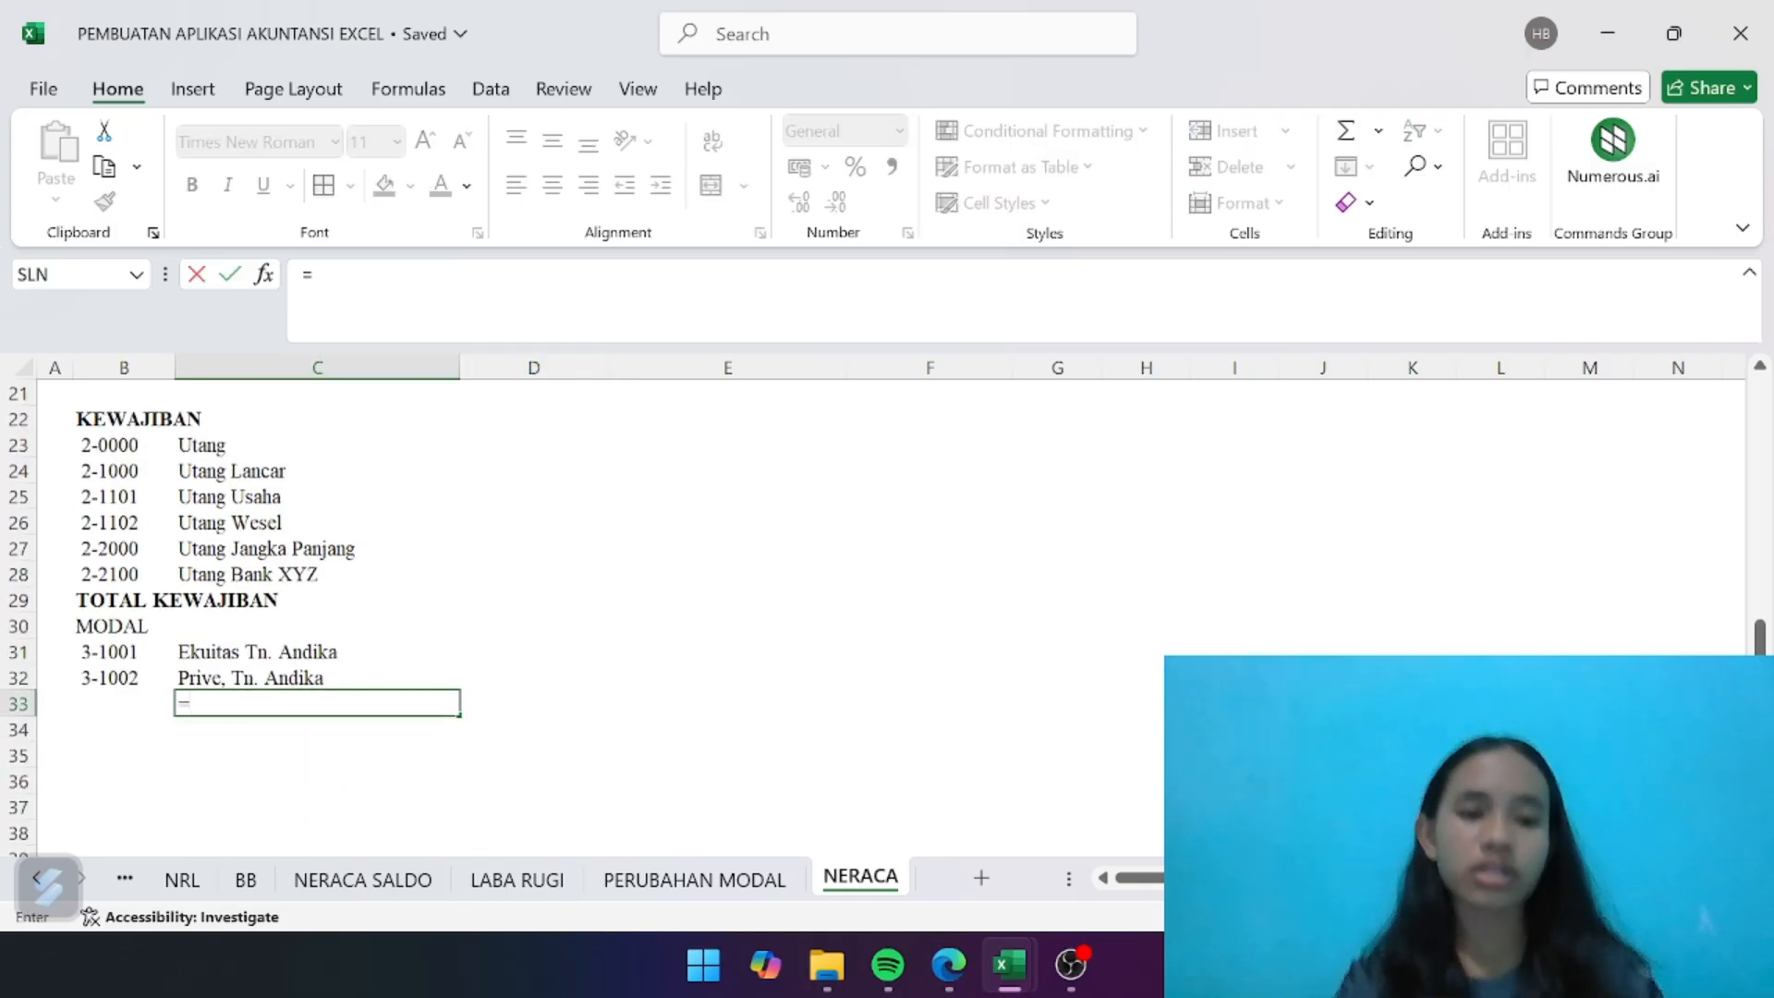
{"action": "left_click", "coordinate": [517, 880]}
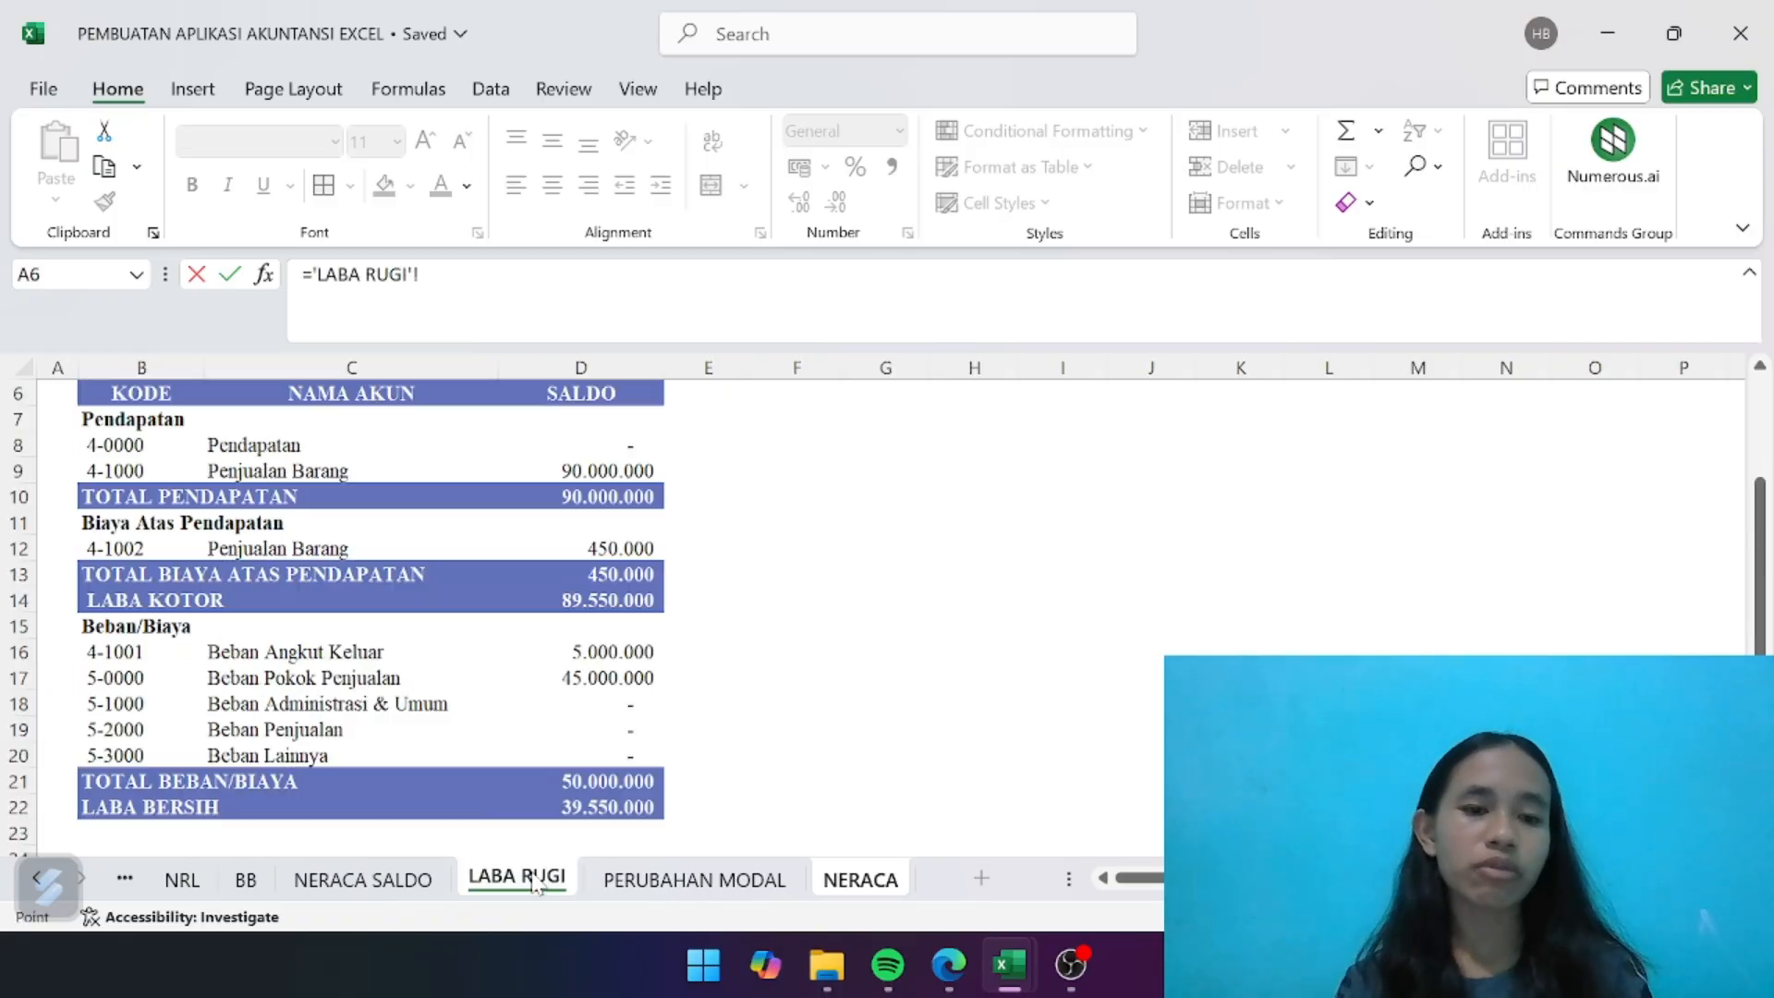
{"action": "left_click", "coordinate": [214, 807]}
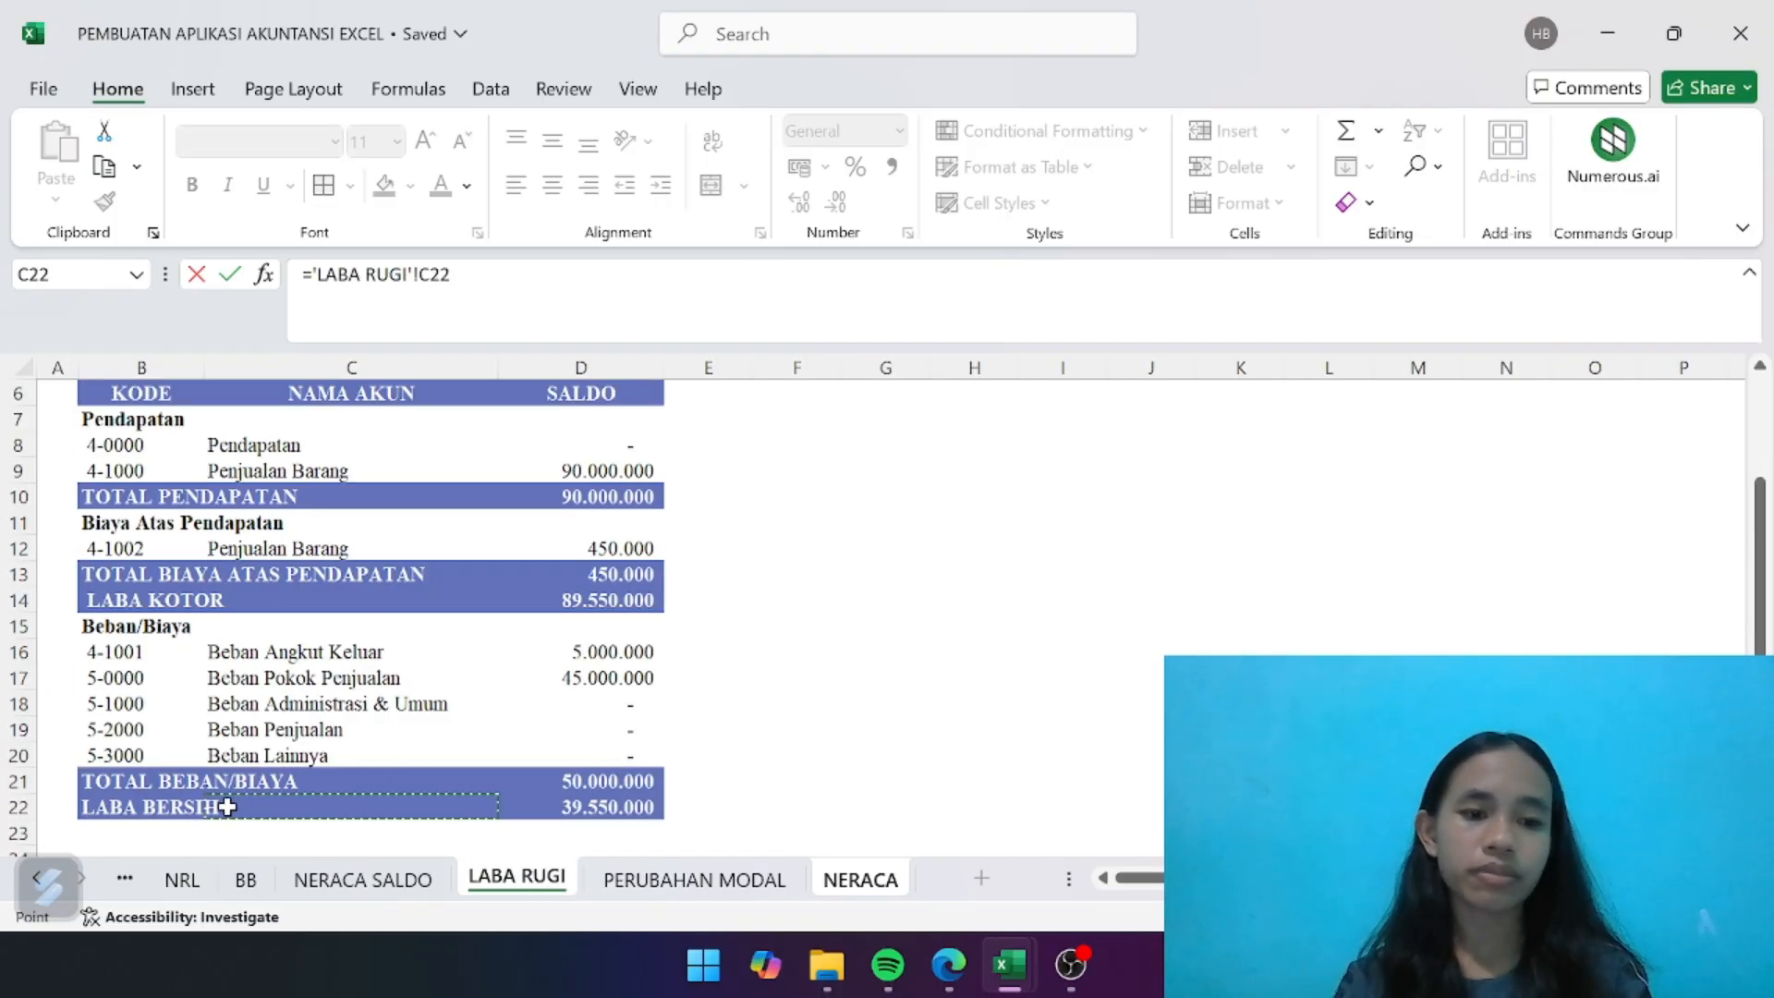
{"action": "left_click", "coordinate": [160, 807]}
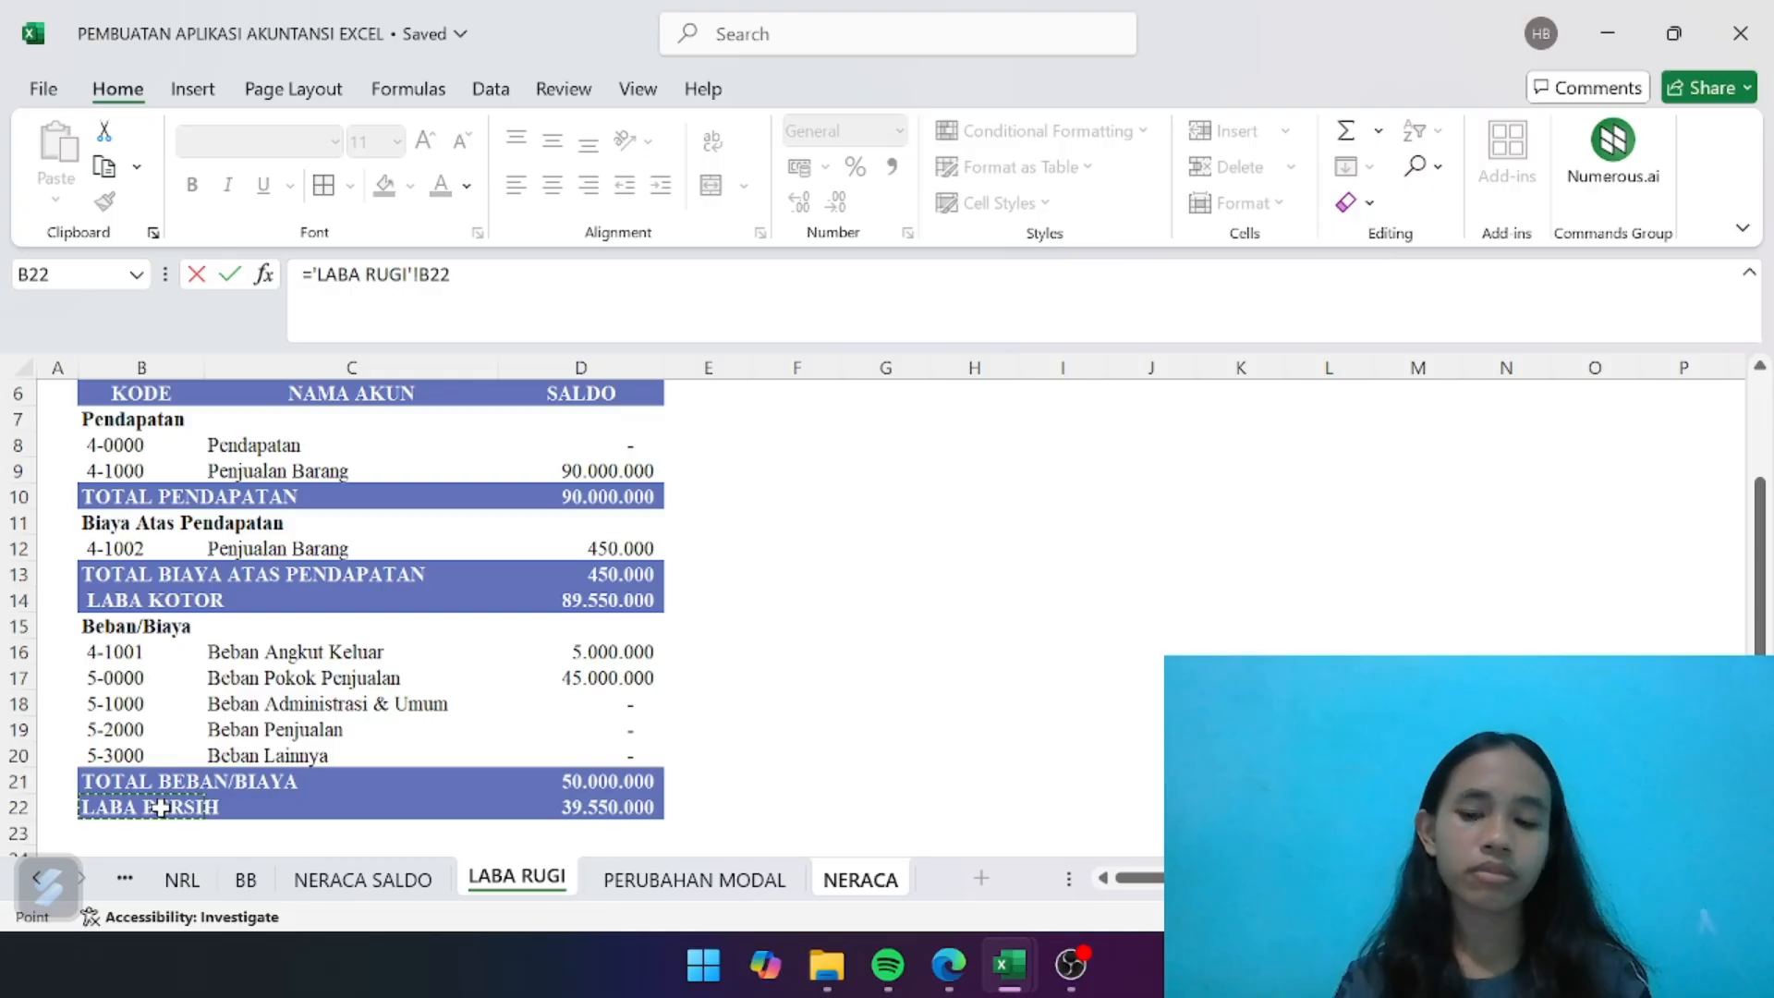
{"action": "key", "text": "Return"}
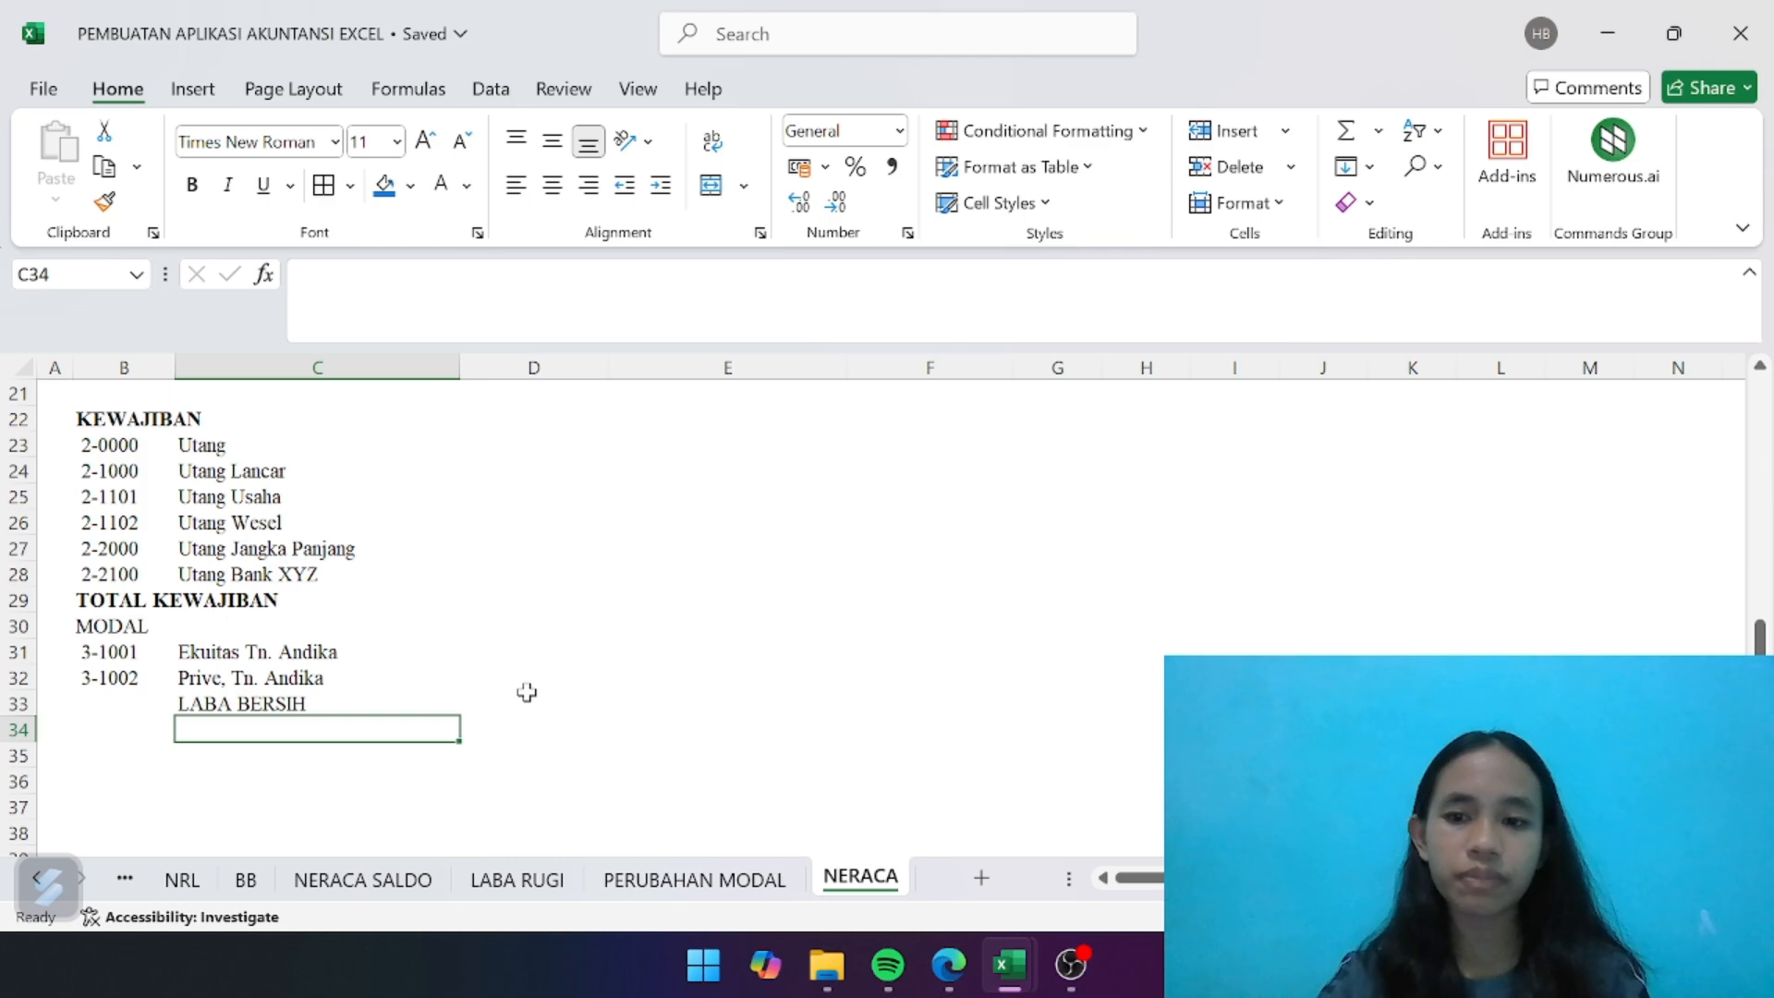
- Enter the label TOTAL MODAL in B34, below the LABA BERSIH row
{"action": "left_click", "coordinate": [104, 729]}
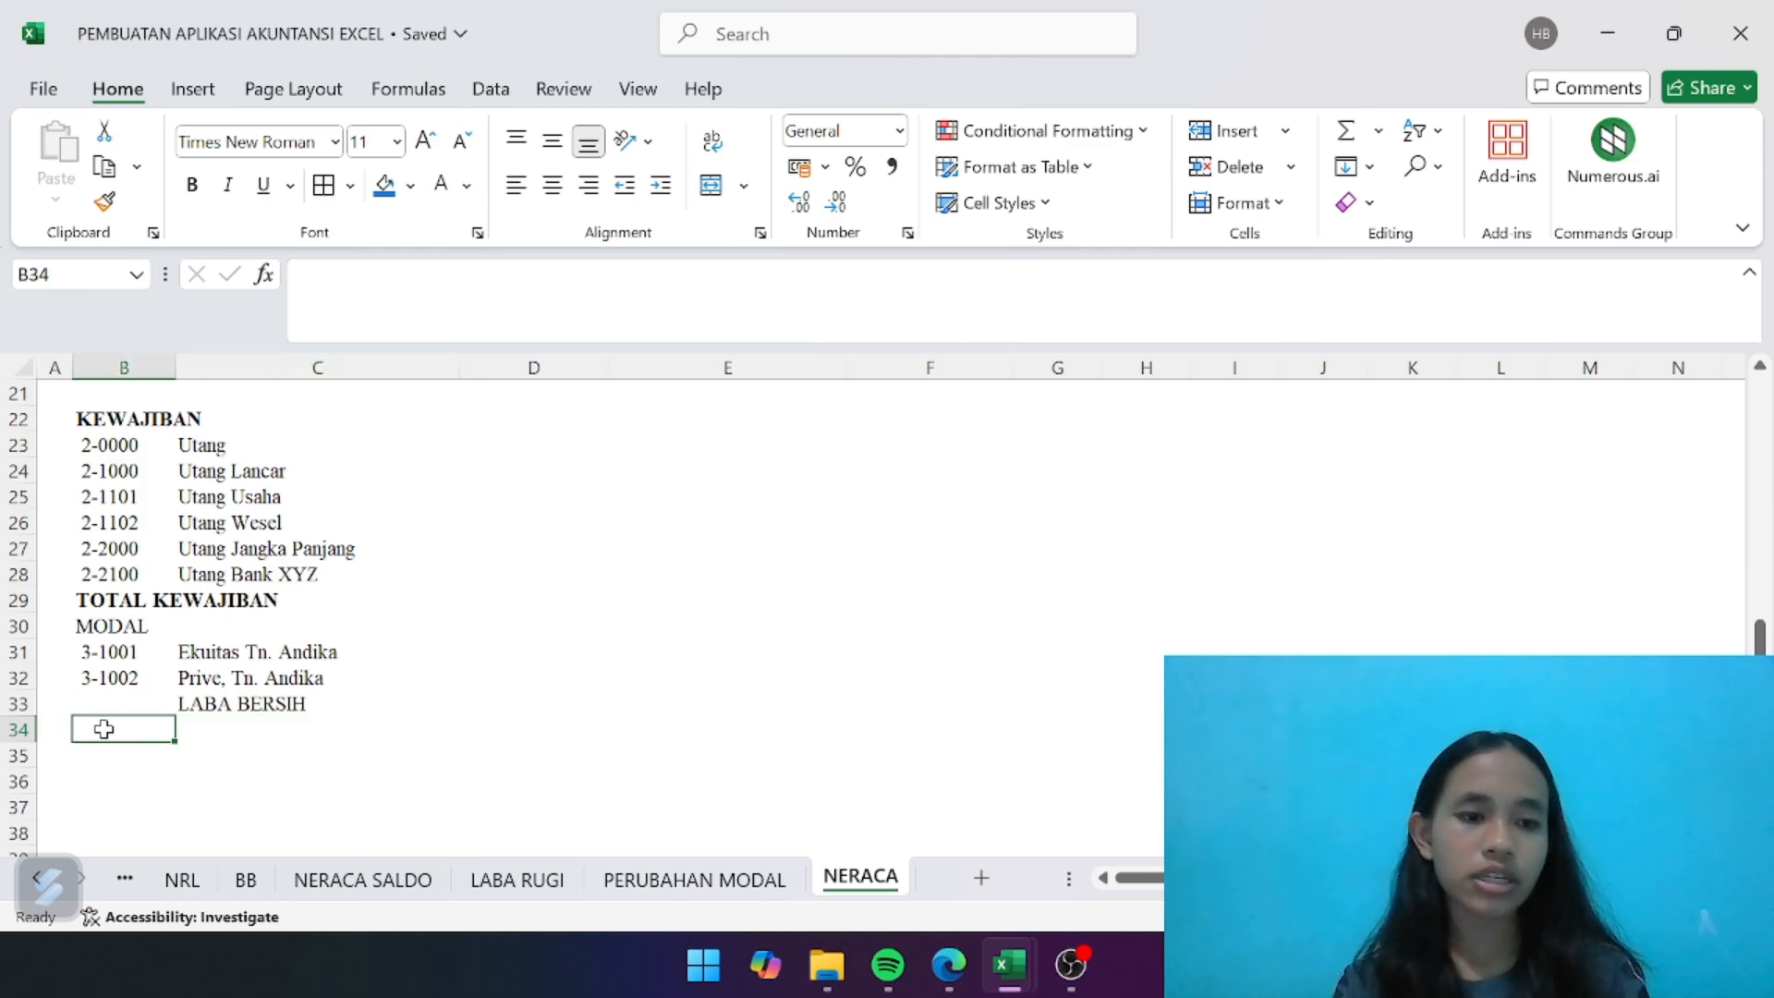
{"action": "type", "text": "TOTAL M"}
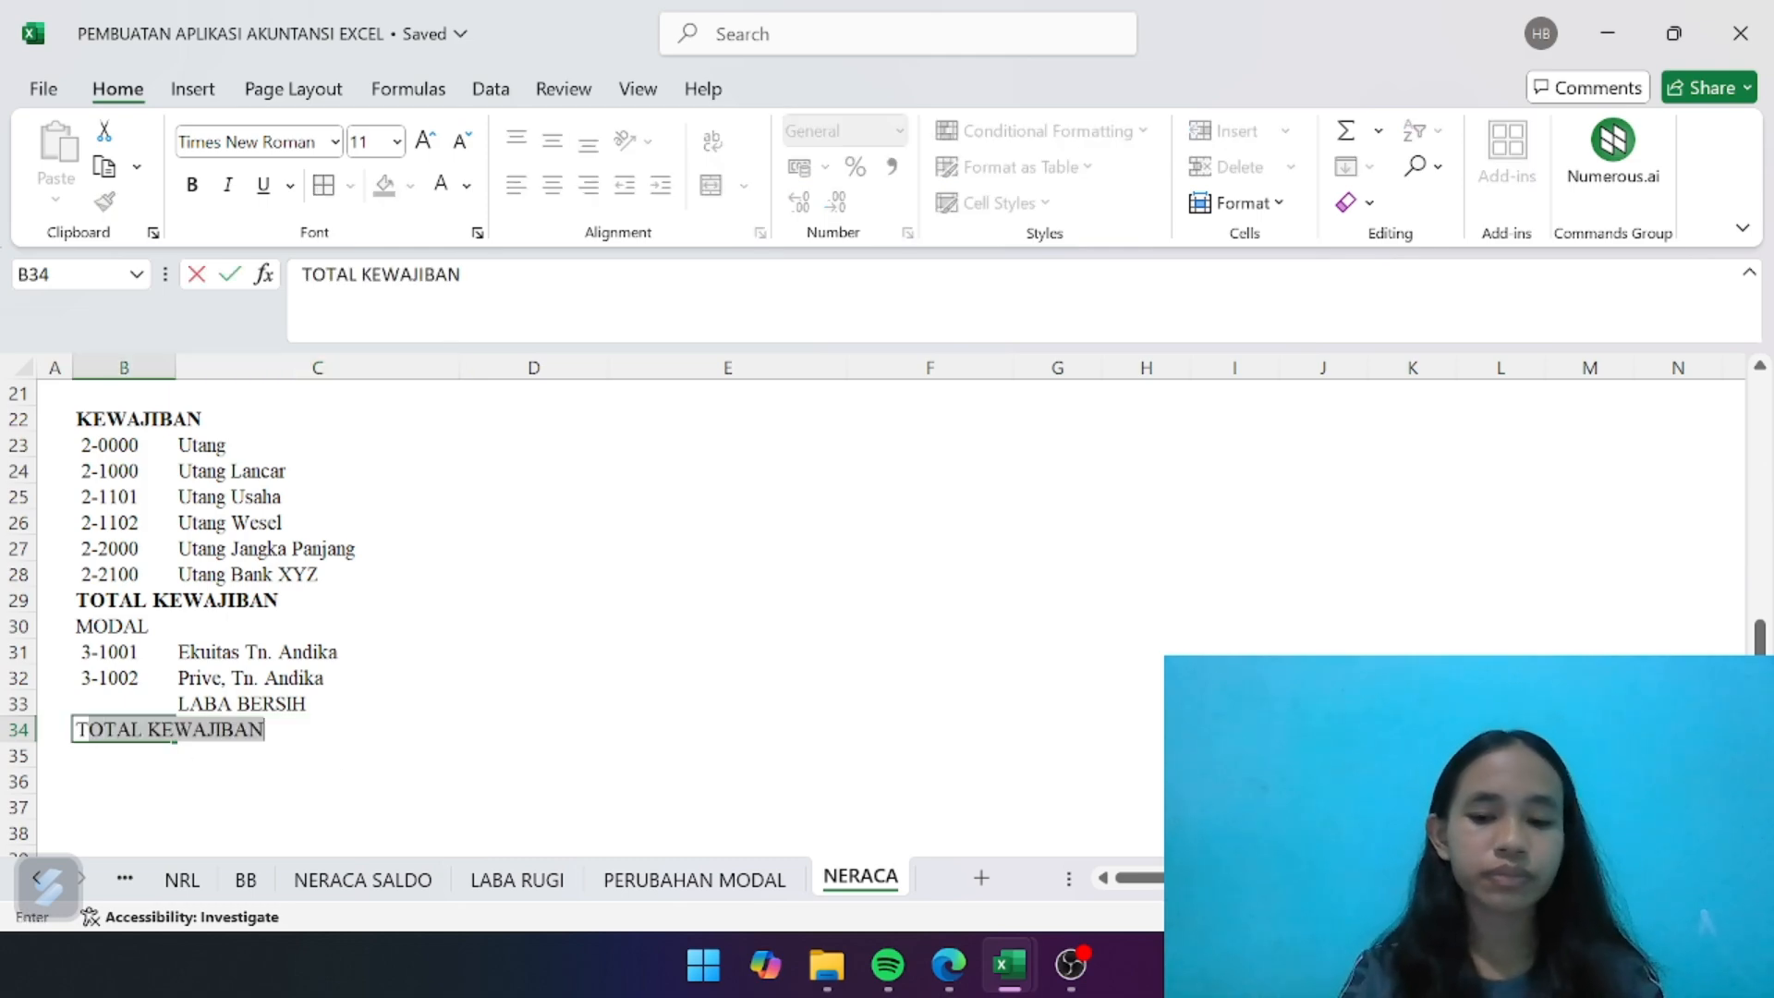
{"action": "type", "text": "ODAL"}
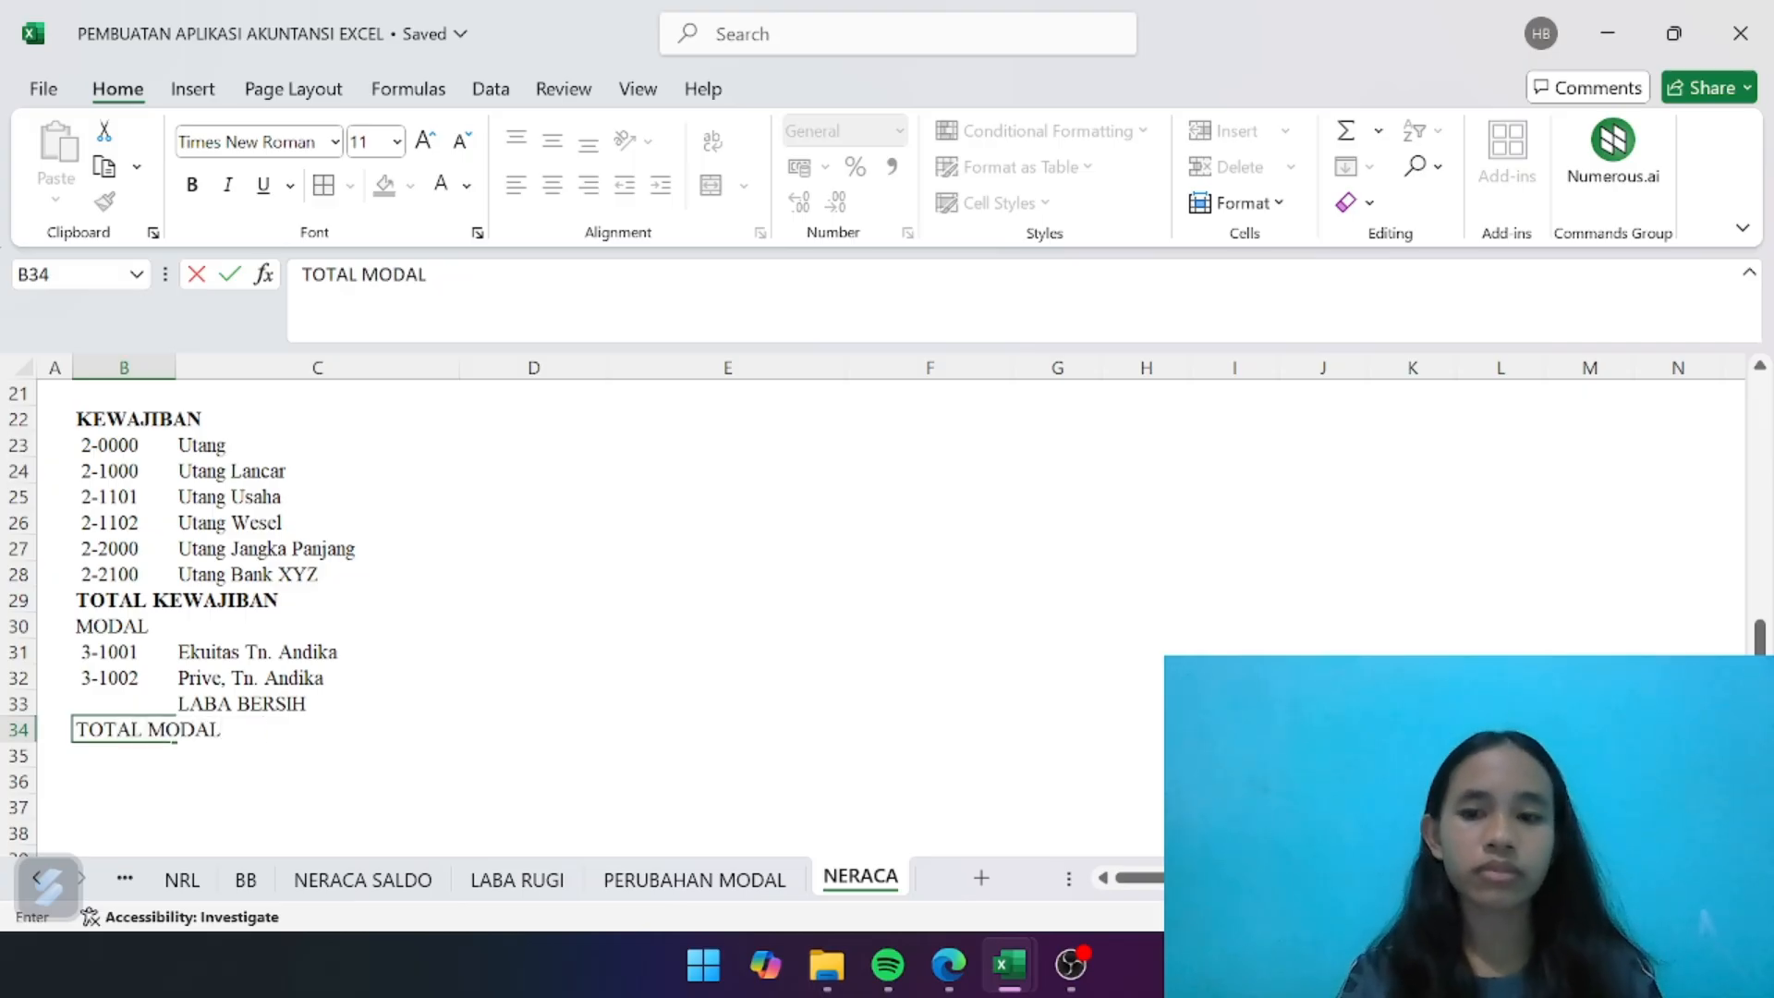
{"action": "key", "text": "Return"}
- Enter the label TOTAL KEWAJIBAN DAN MODAL in B35
{"action": "type", "text": "TOTALK"}
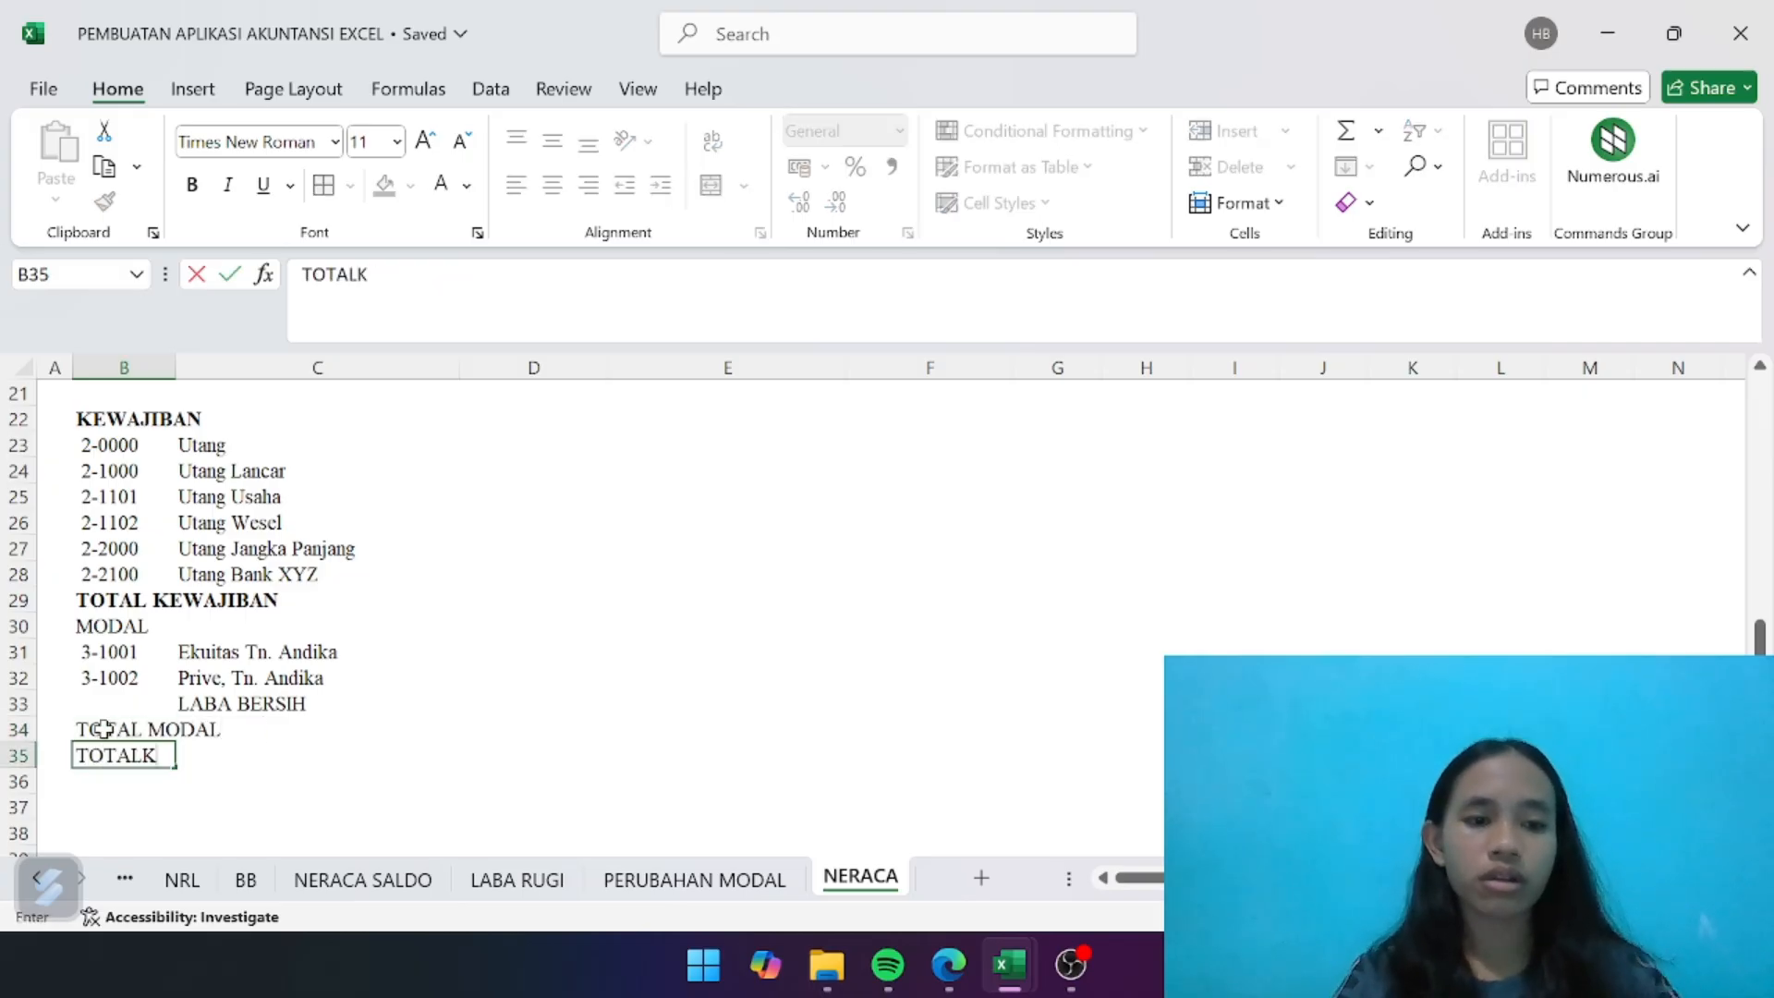
{"action": "key", "text": "BackSpace"}
{"action": "type", "text": "KE"}
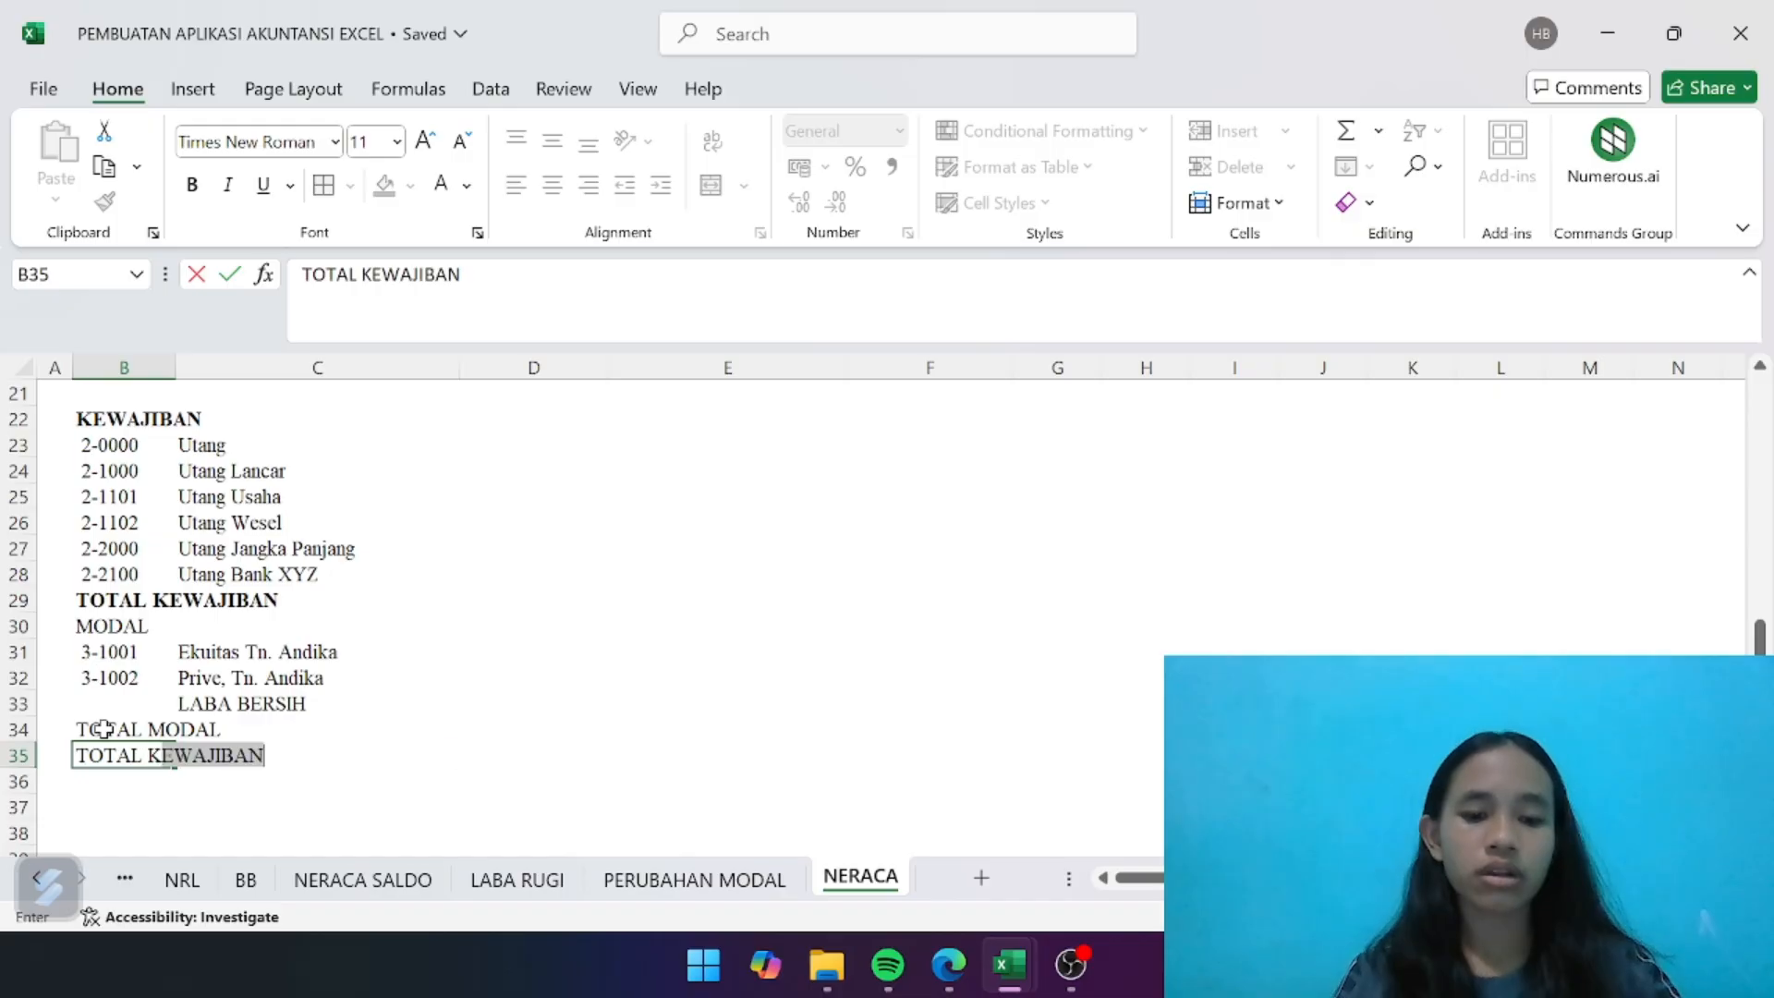
{"action": "type", "text": "W"}
{"action": "key", "text": "BackSpace"}
{"action": "type", "text": "EWAJIBAN"}
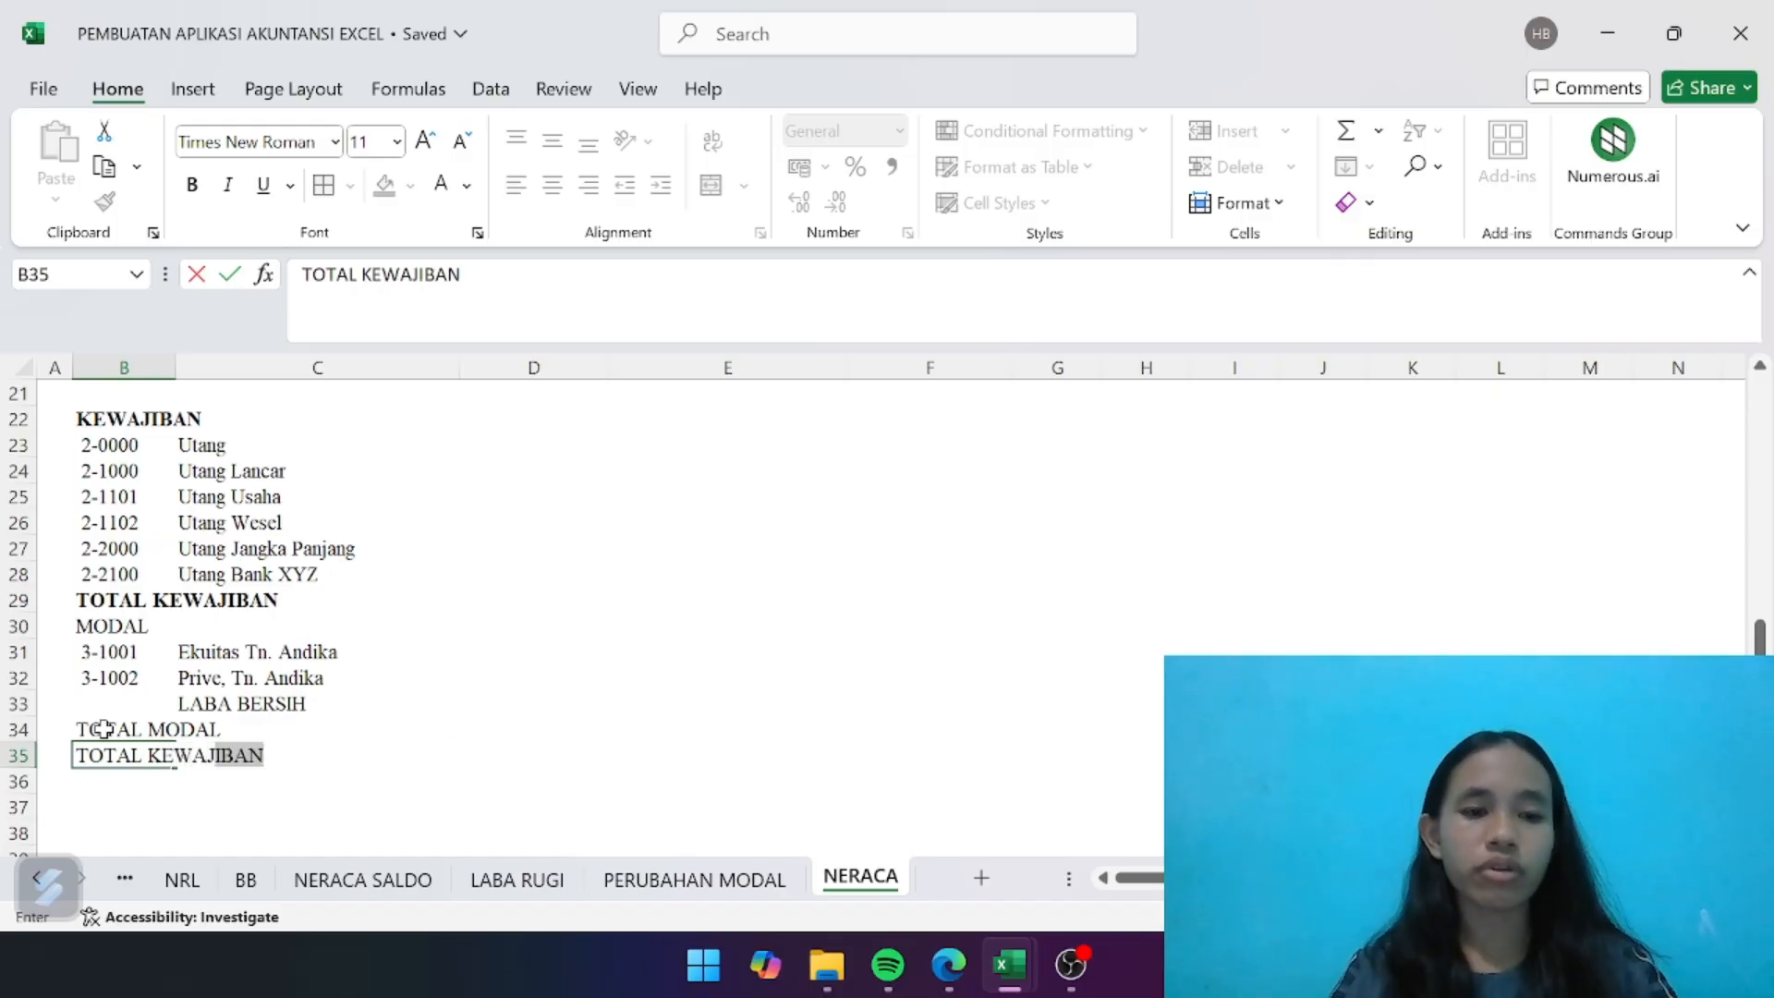
{"action": "type", "text": " M"}
{"action": "key", "text": "BackSpace"}
{"action": "type", "text": "DA"}
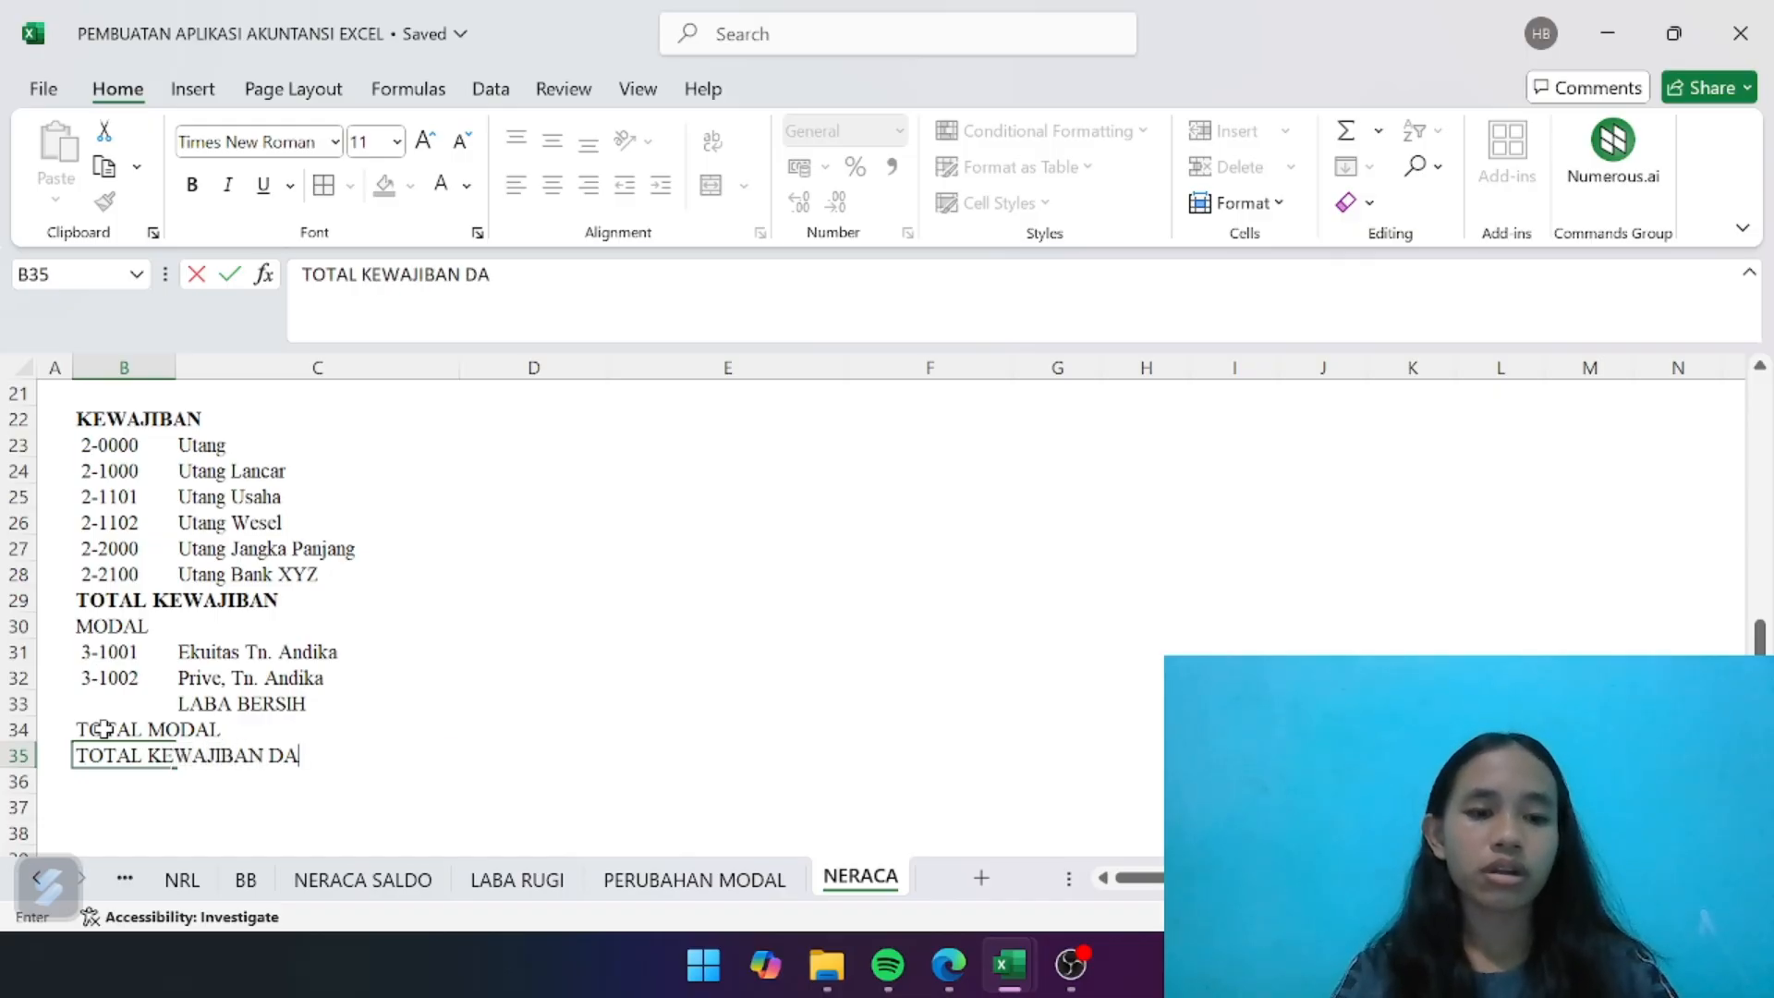
{"action": "type", "text": "N MODAL"}
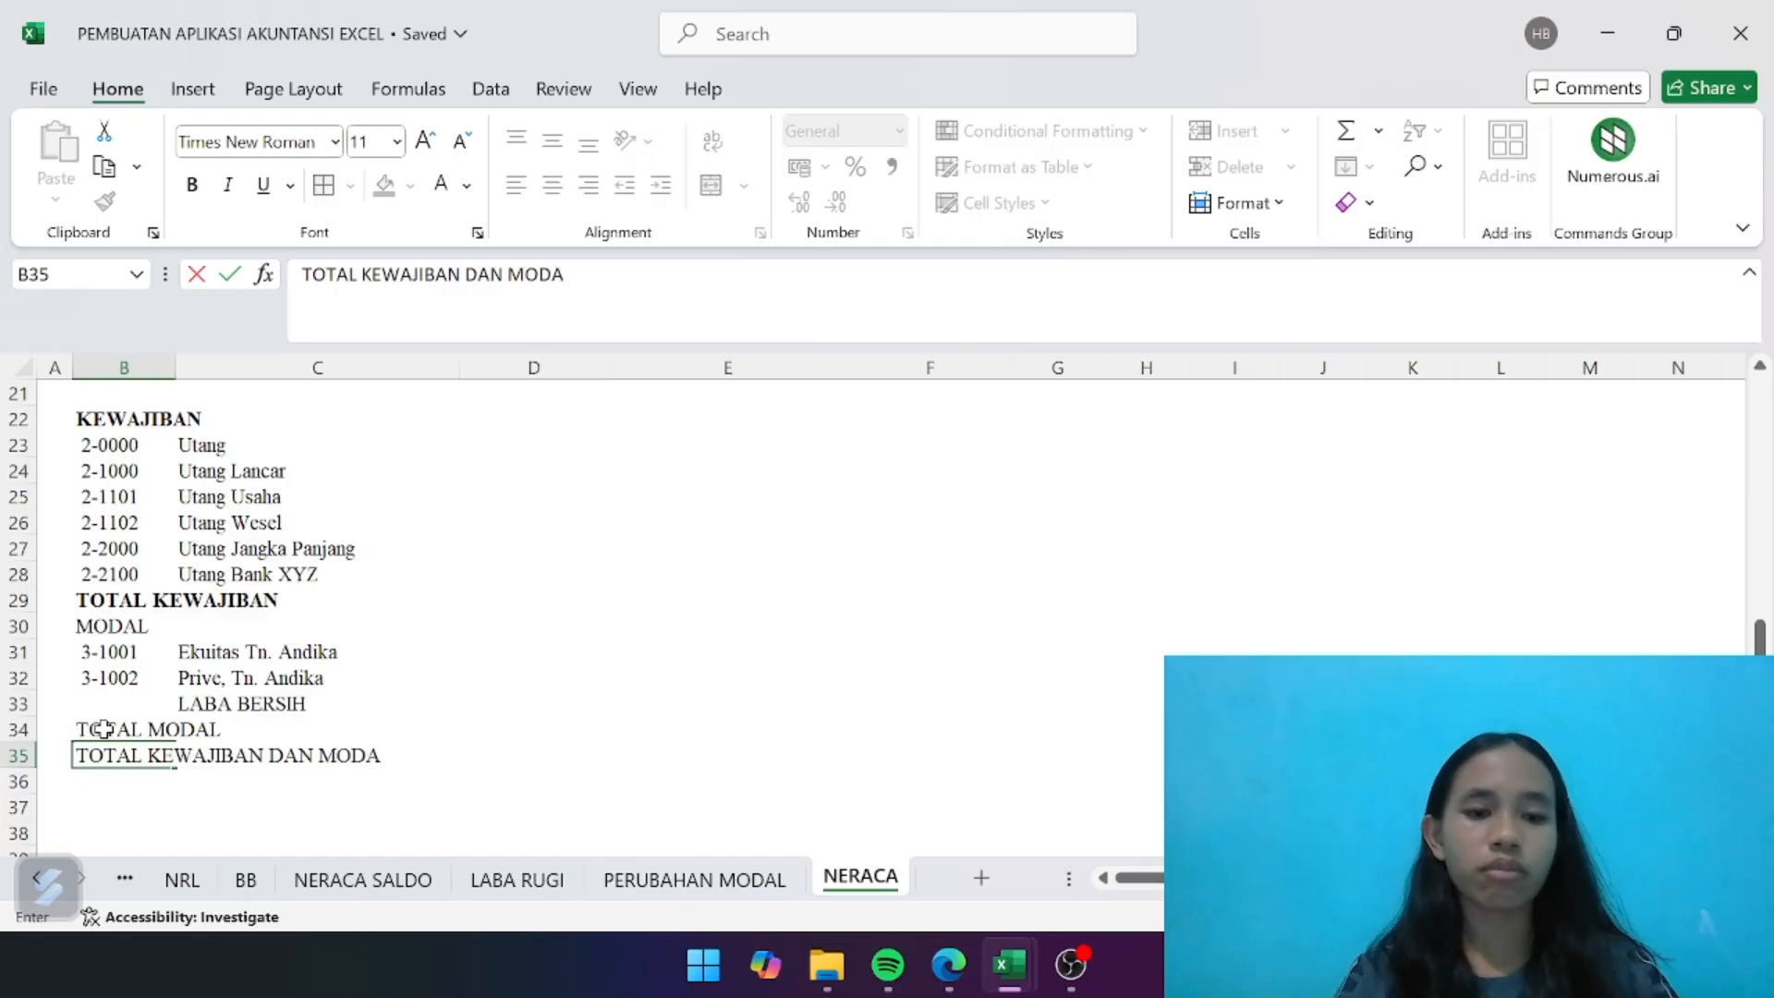
{"action": "key", "text": "Return"}
- Format the total rows B34:F35 with white bold text and the blue fill
{"action": "left_click_drag", "start_coordinate": [116, 728], "coordinate": [687, 744]}
{"action": "scroll", "coordinate": [687, 744], "scroll_direction": "up", "scroll_amount": 3}
{"action": "scroll", "coordinate": [683, 744], "scroll_direction": "down", "scroll_amount": 4}
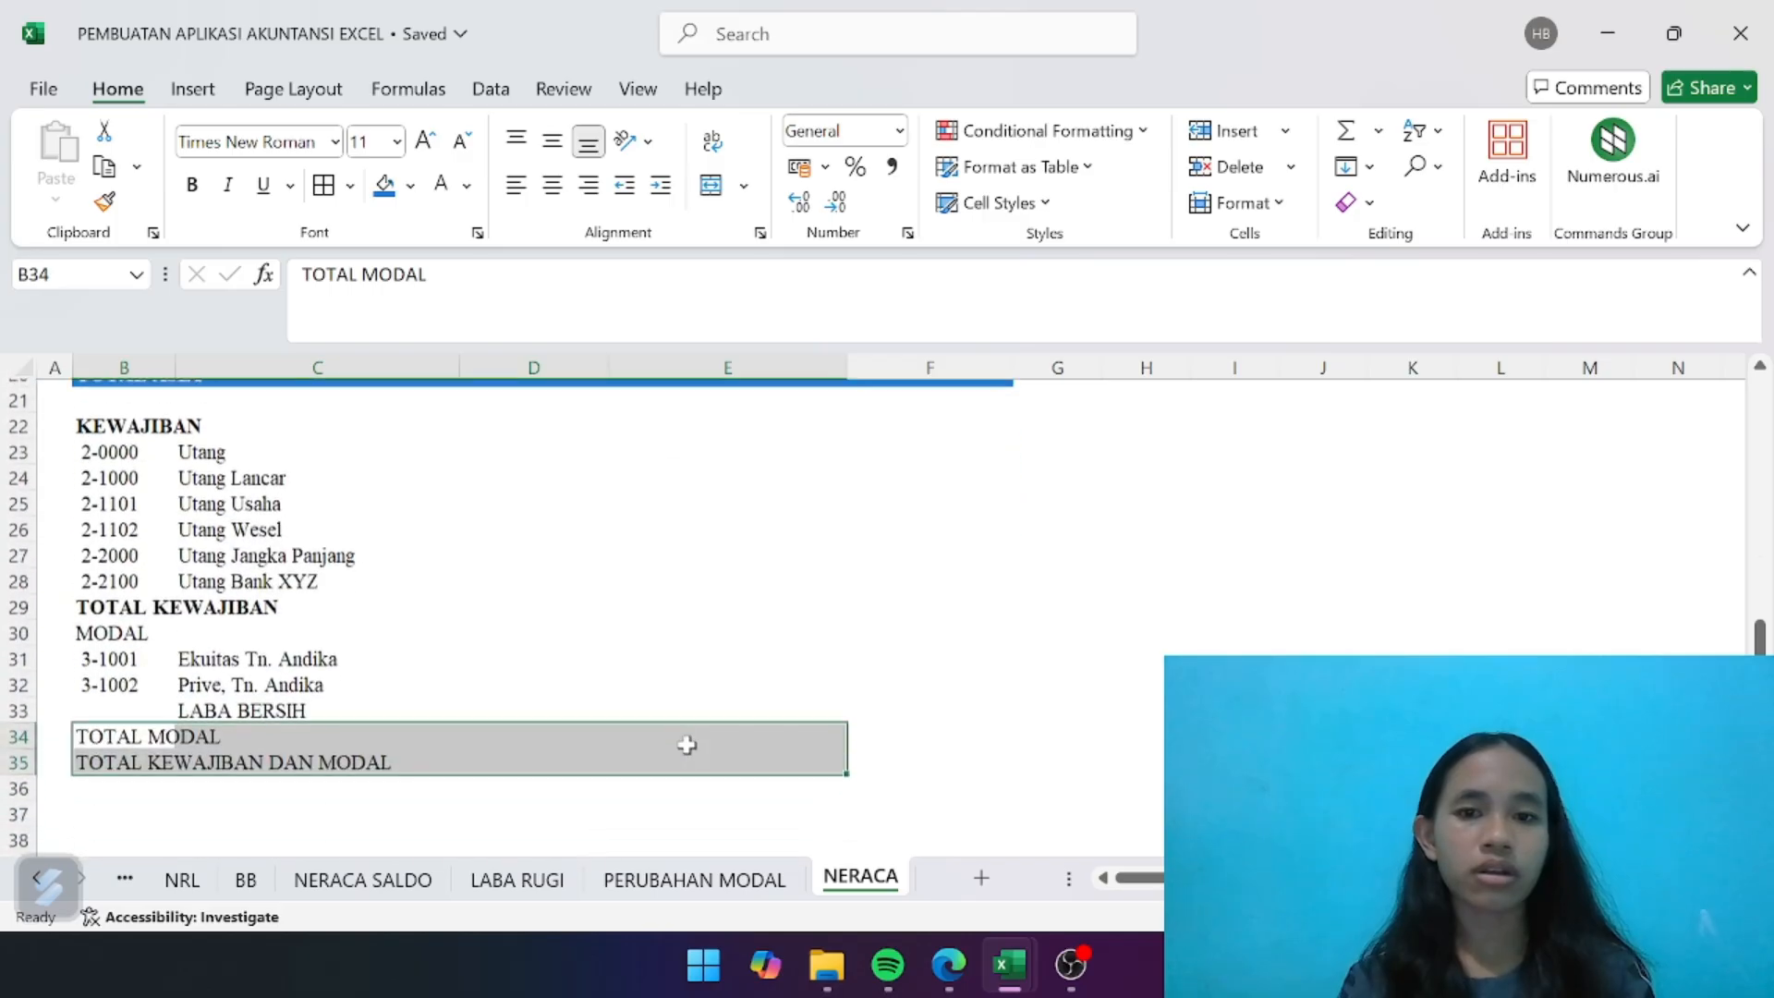
{"action": "left_click", "coordinate": [887, 729]}
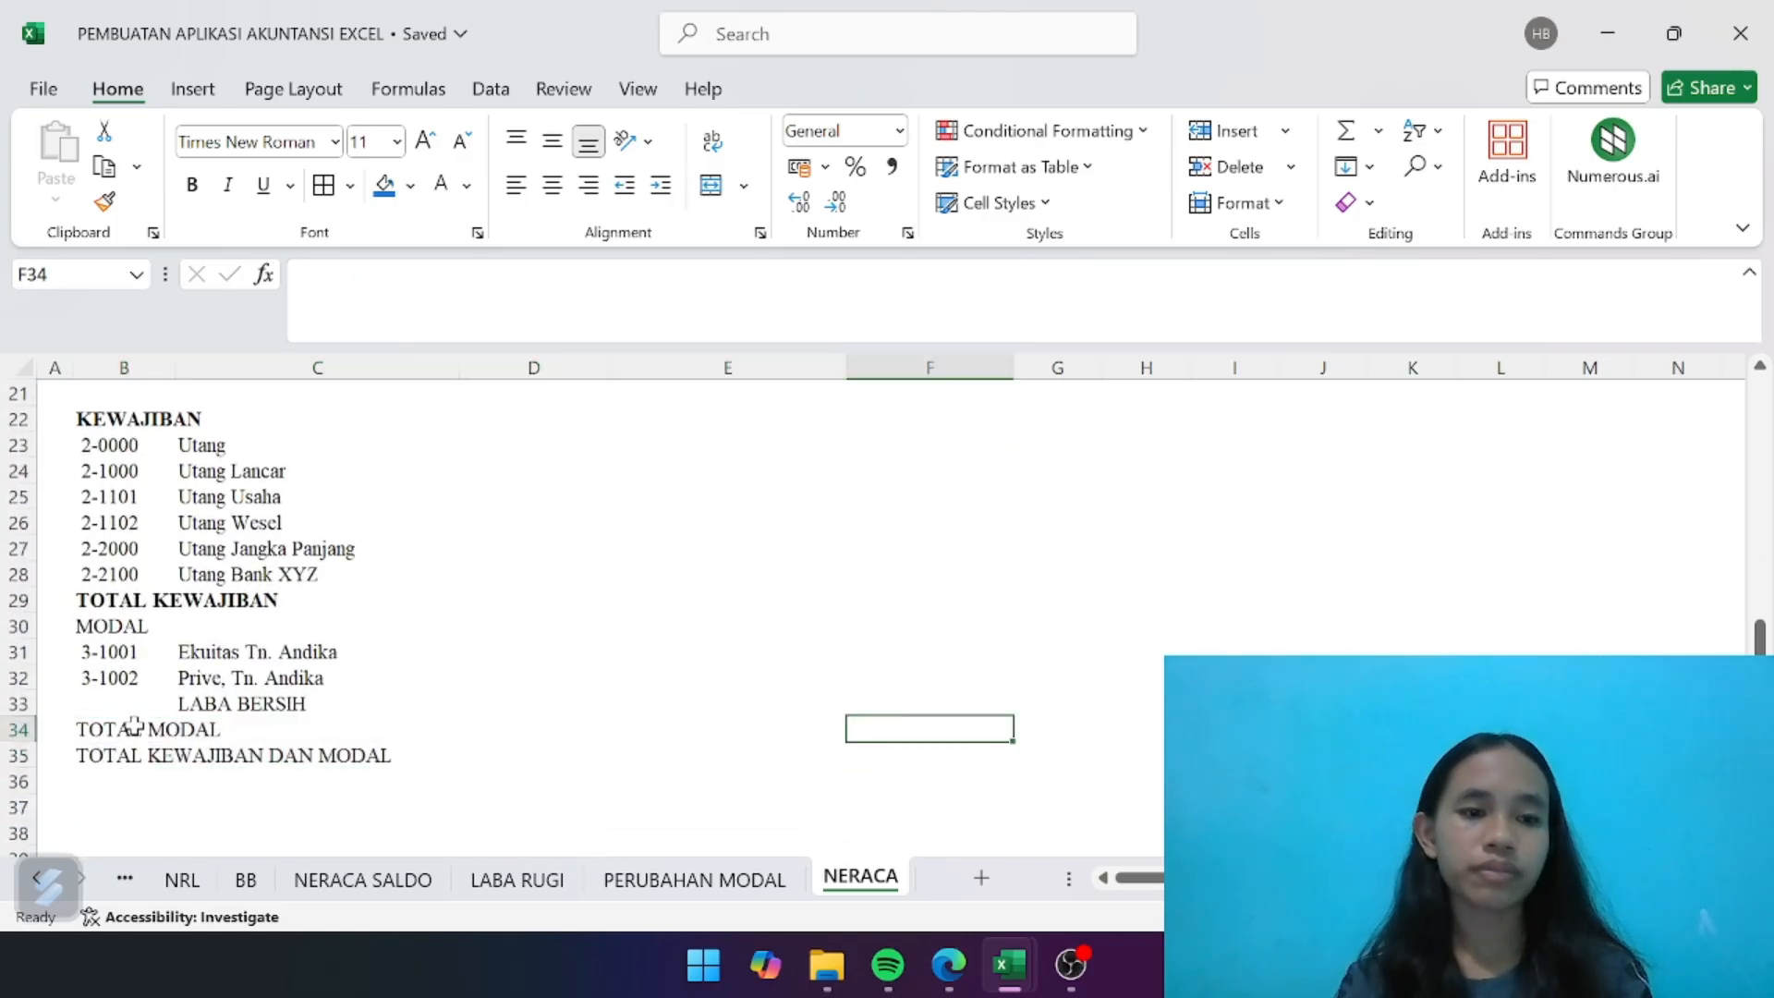
{"action": "left_click_drag", "start_coordinate": [132, 725], "coordinate": [918, 756]}
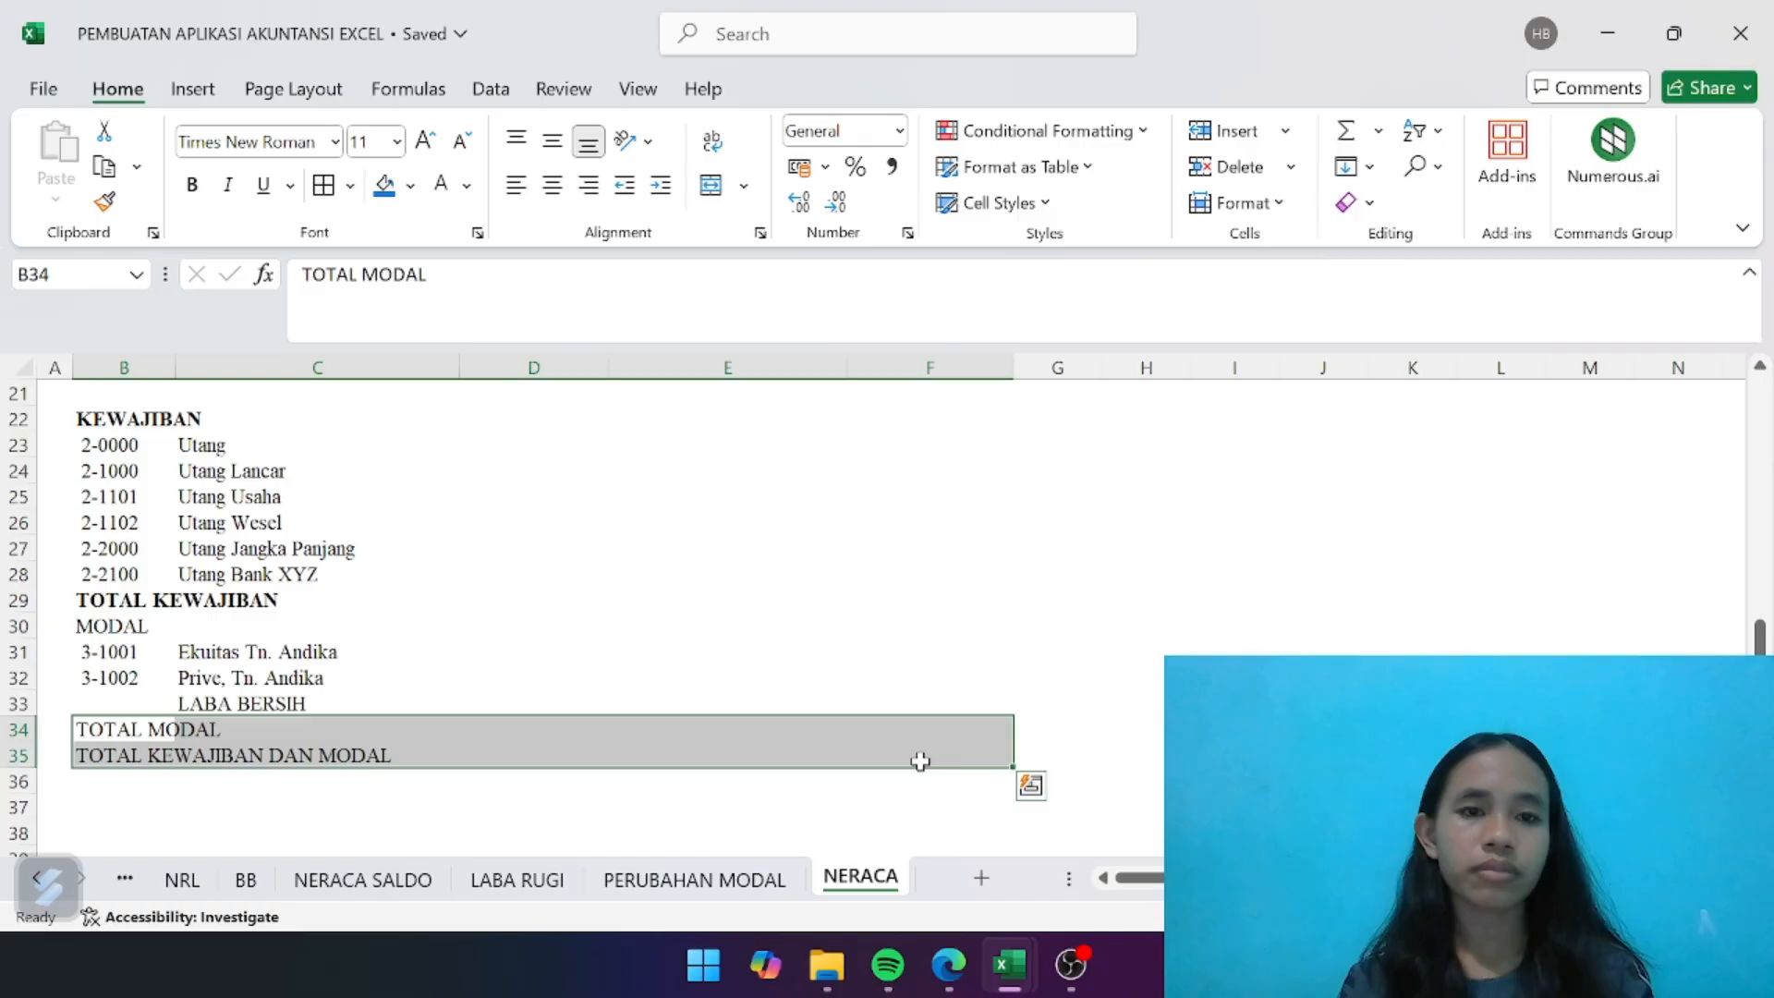
{"action": "left_click", "coordinate": [439, 189]}
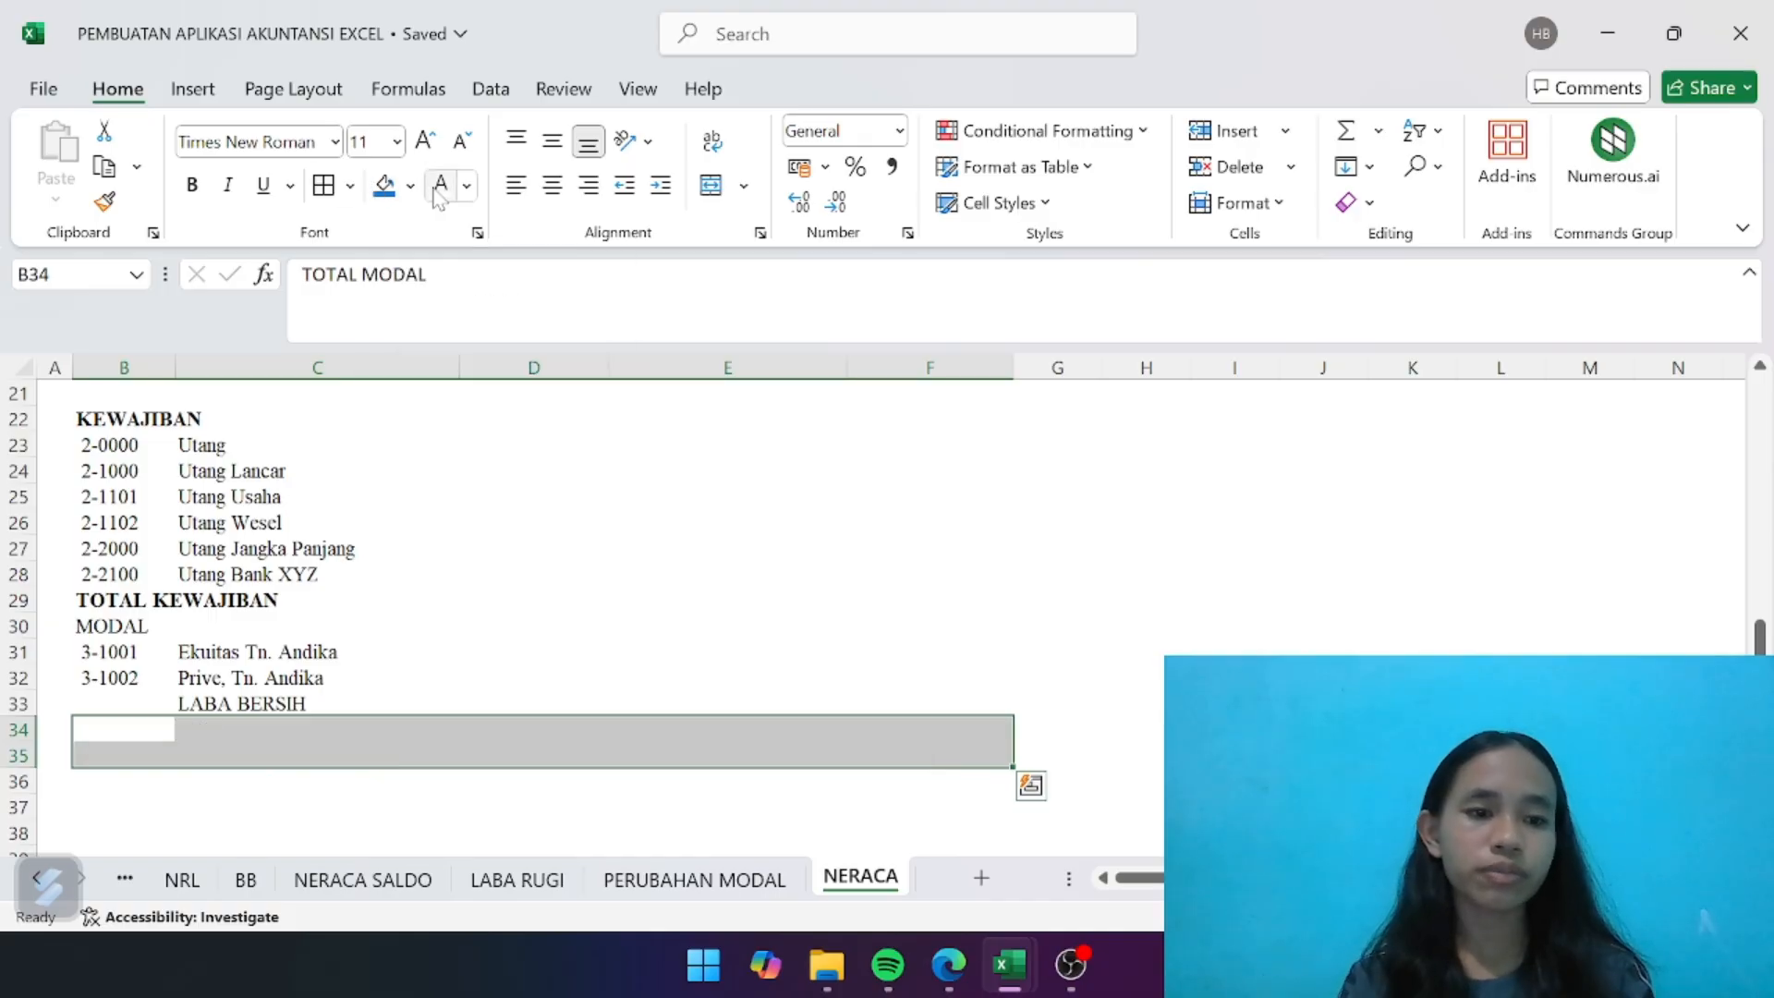
{"action": "left_click", "coordinate": [383, 185]}
{"action": "left_click", "coordinate": [194, 181]}
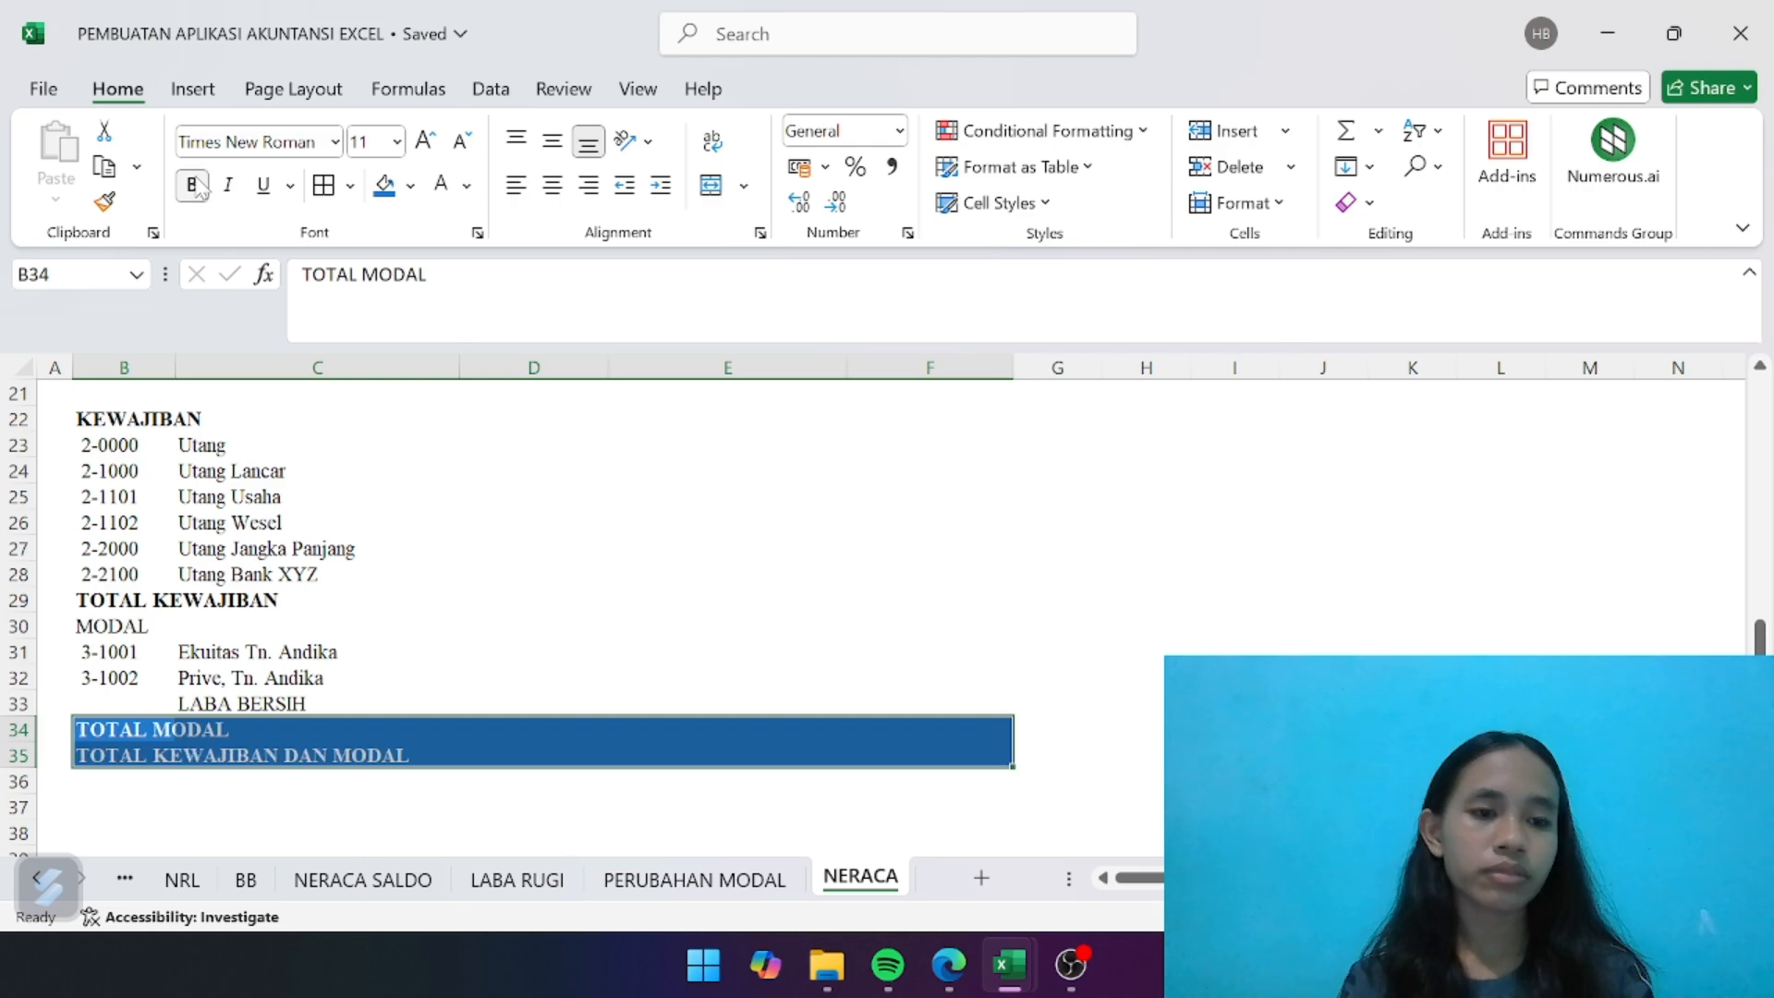
{"action": "left_click", "coordinate": [325, 492]}
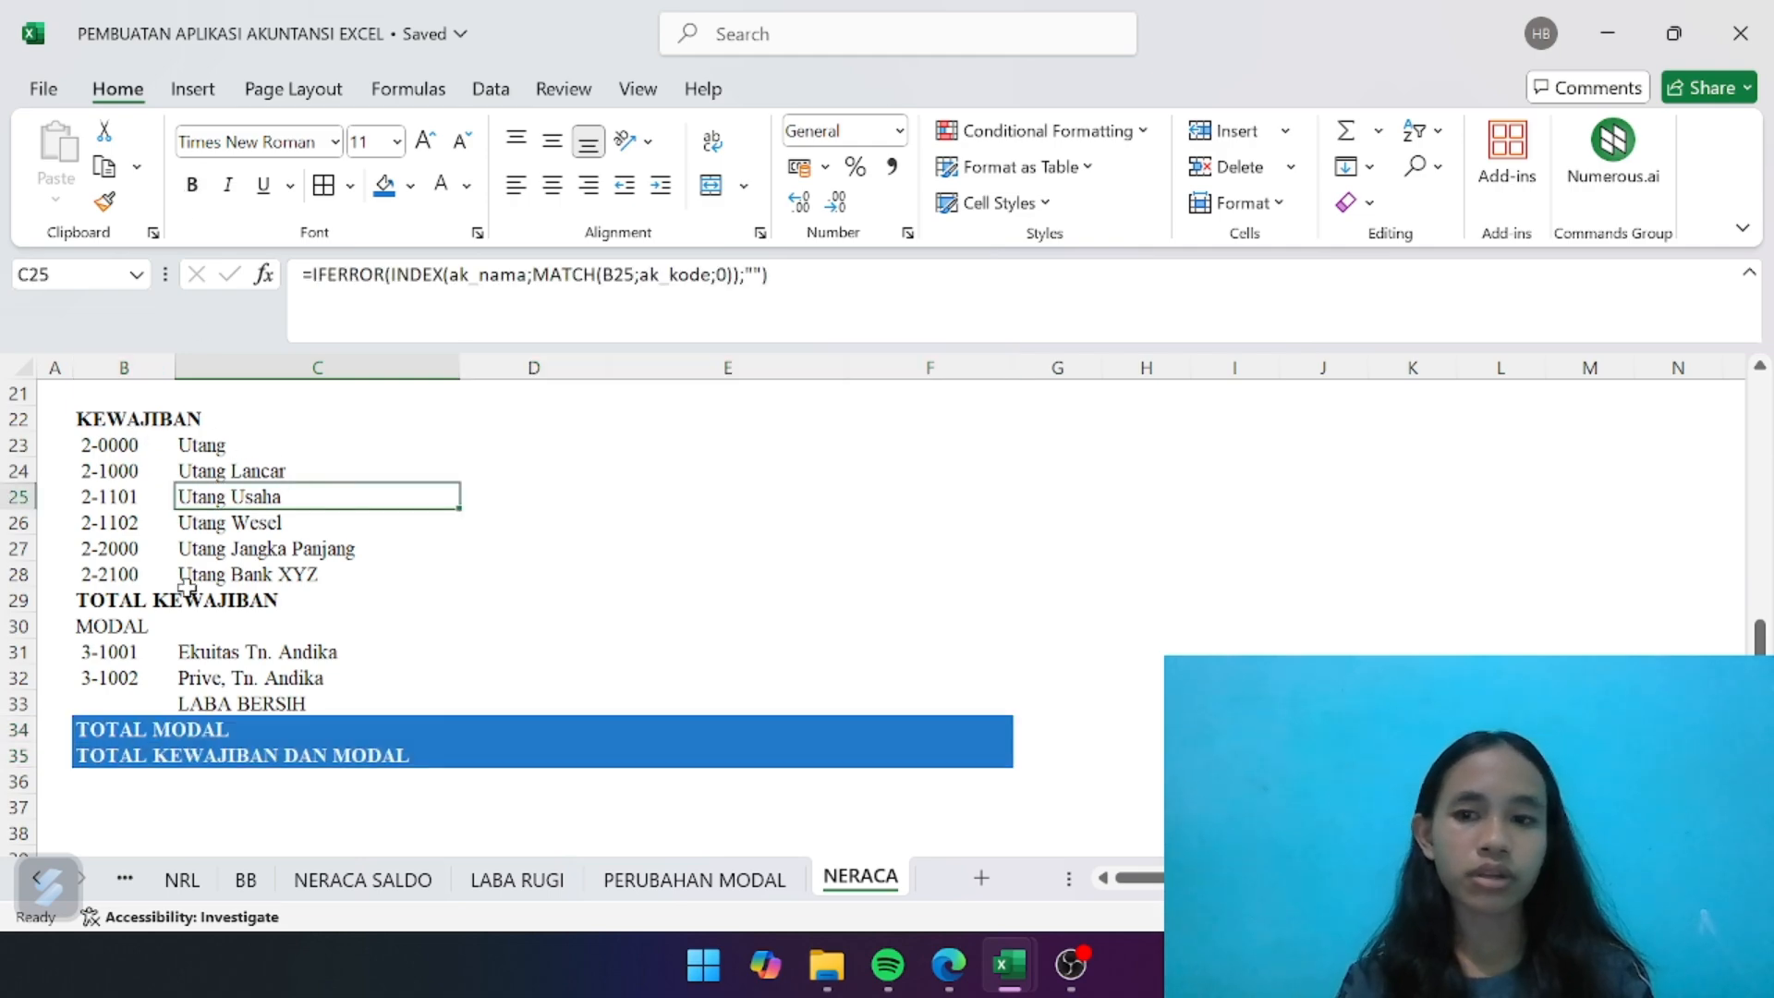
- Give the TOTAL KEWAJIBAN row B29:F29 the same blue fill and white font, keeping its text bold
{"action": "left_click_drag", "start_coordinate": [139, 602], "coordinate": [910, 602]}
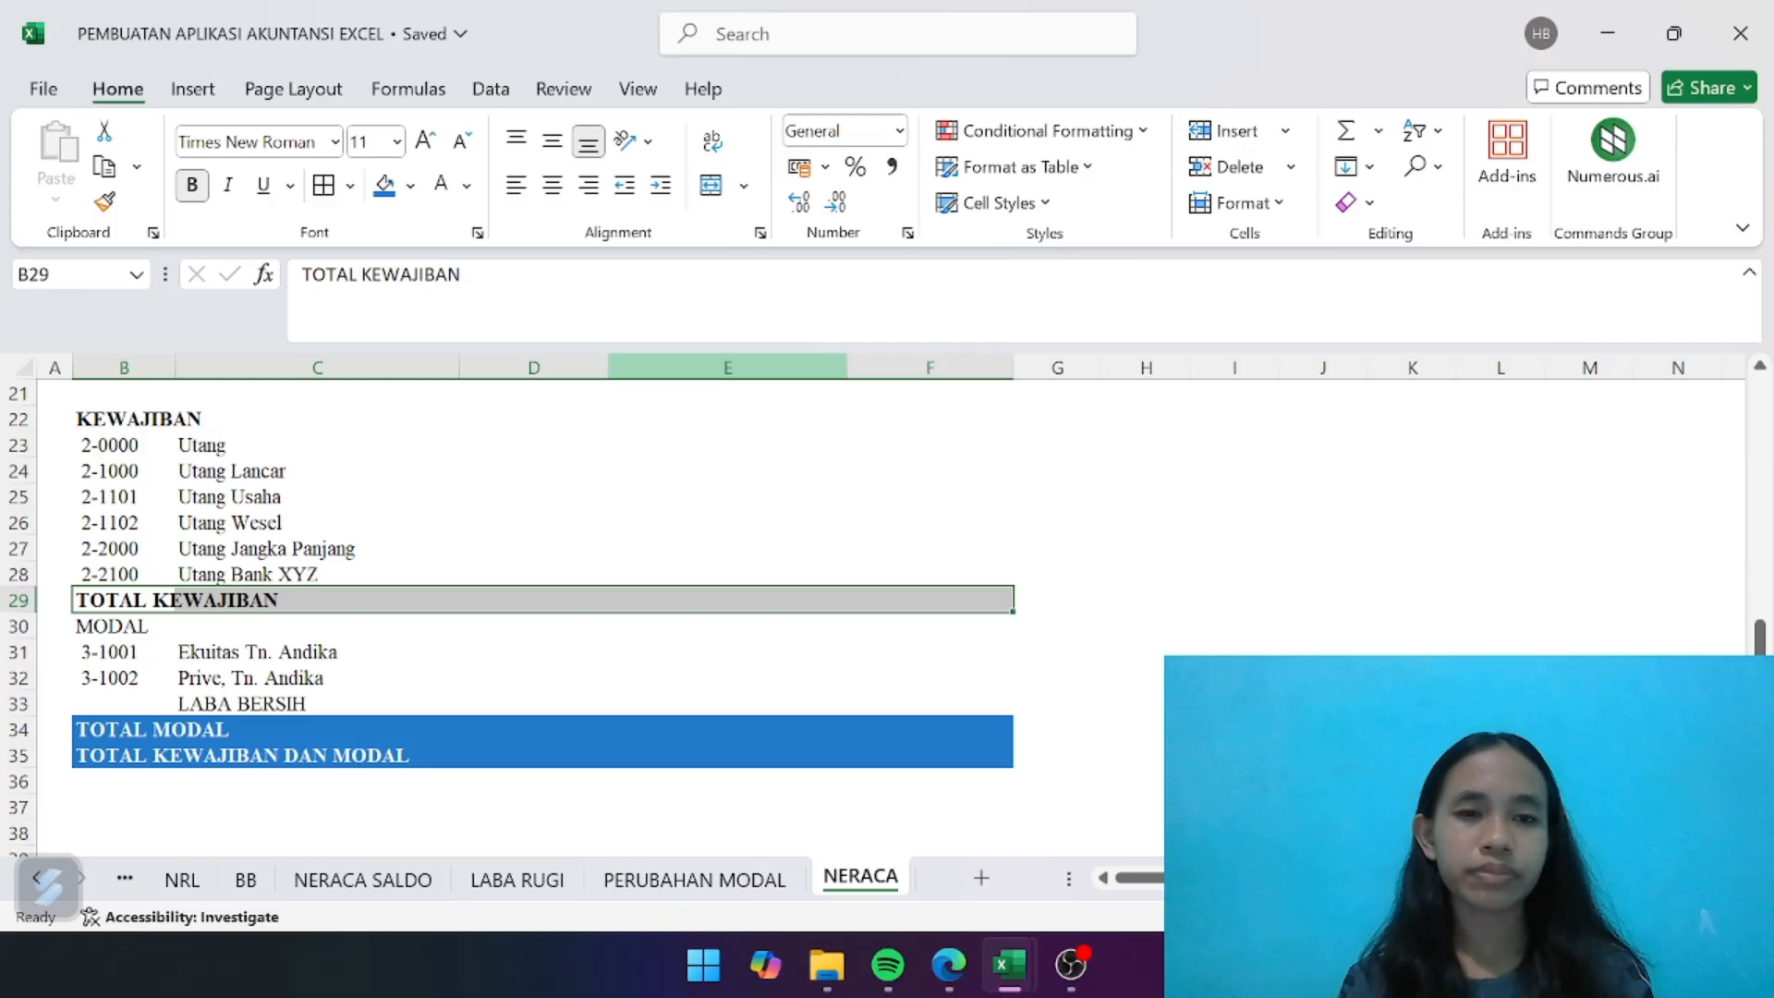
{"action": "left_click", "coordinate": [385, 184]}
{"action": "left_click", "coordinate": [443, 188]}
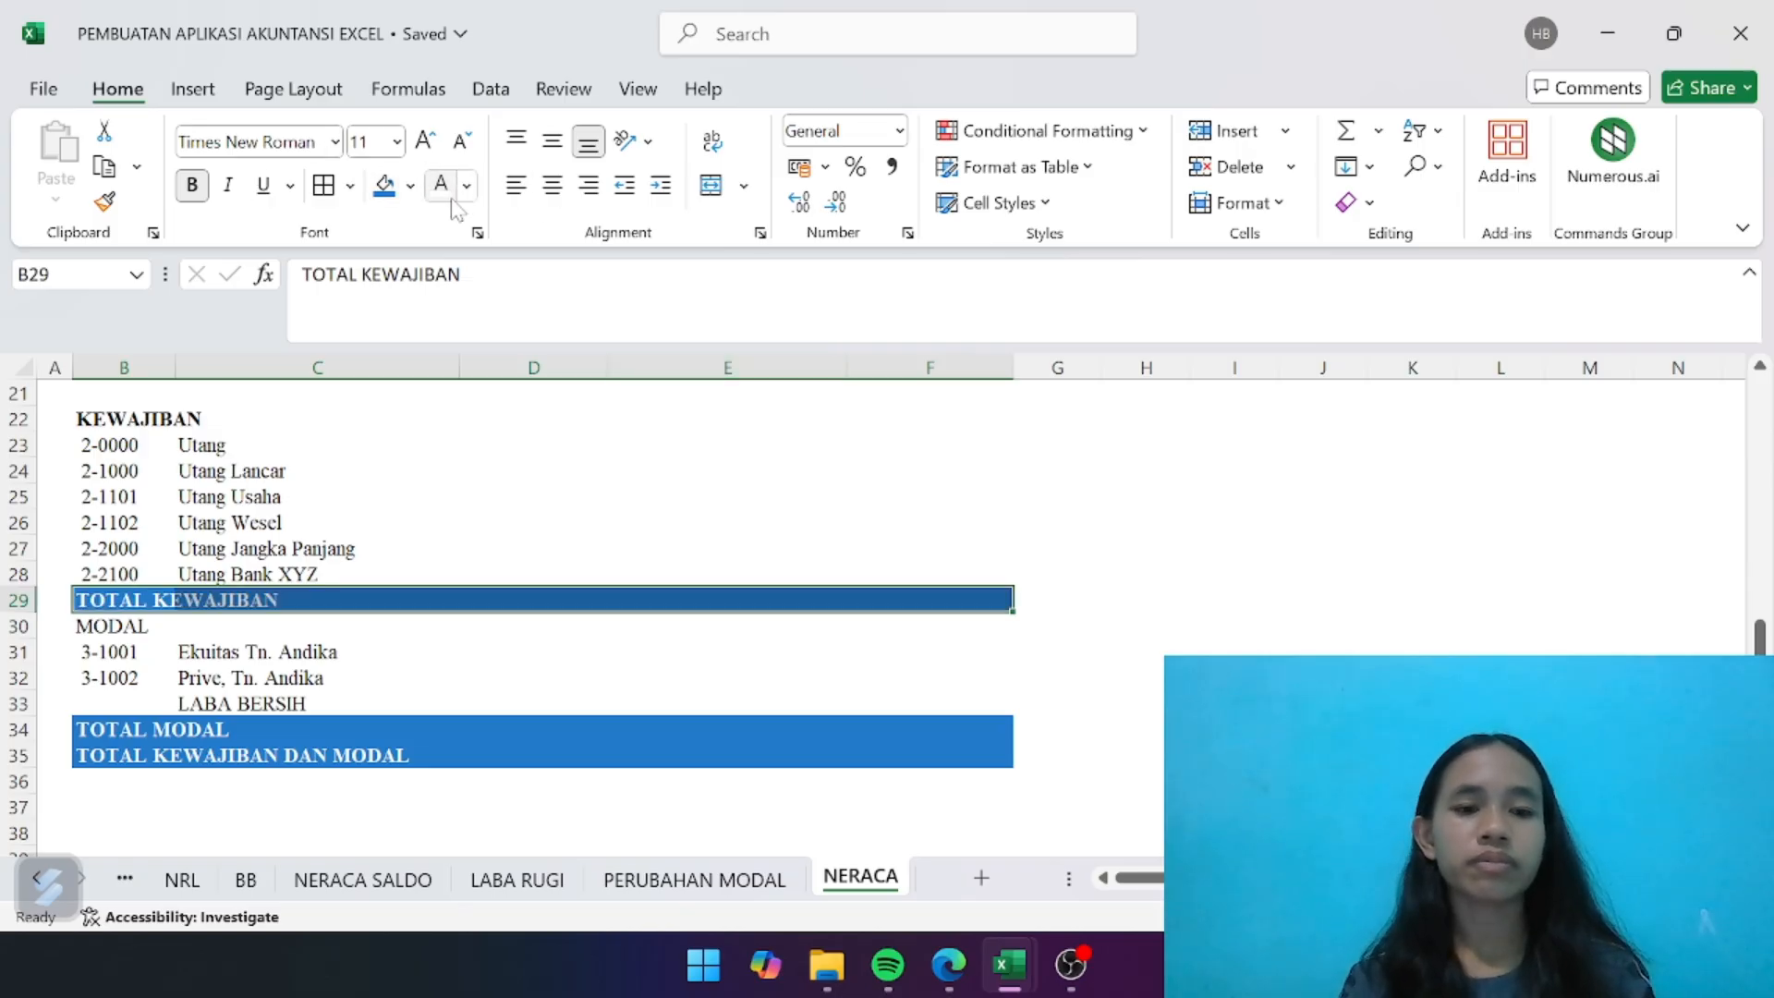
{"action": "left_click", "coordinate": [192, 184]}
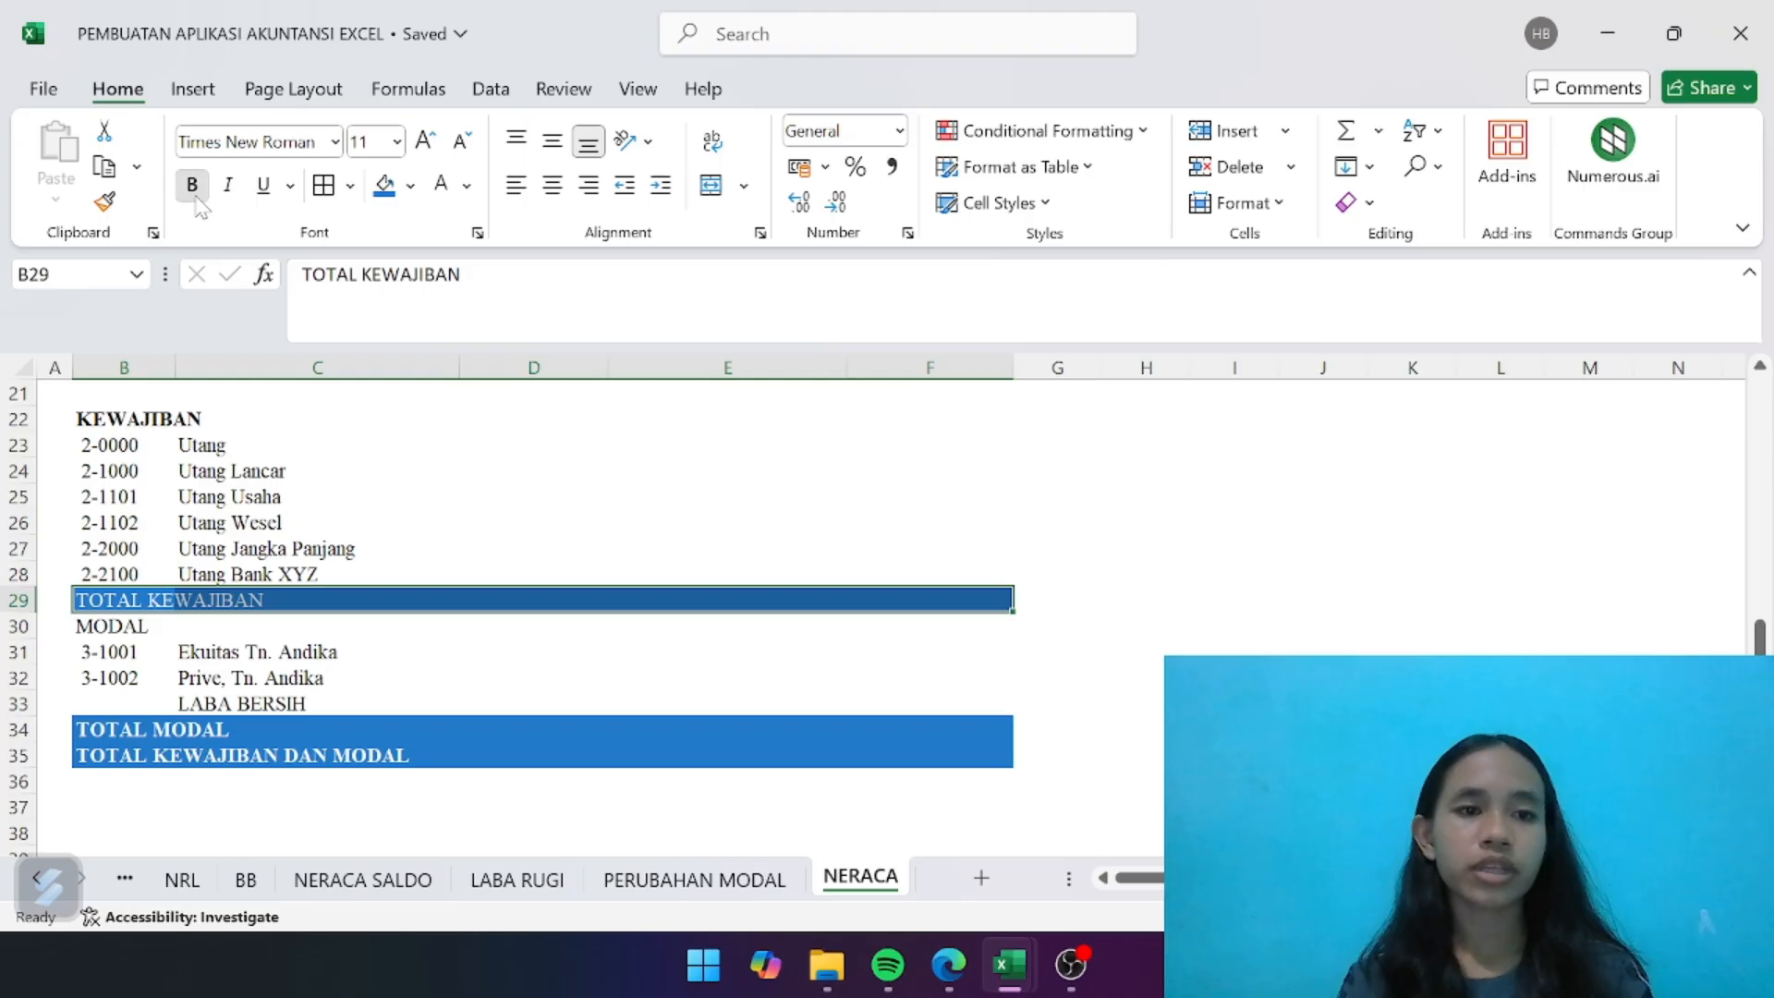
{"action": "left_click", "coordinate": [192, 184]}
{"action": "left_click", "coordinate": [444, 536]}
- Select the SALDO AWAL cell D9 for the Kas Usaha account
{"action": "scroll", "coordinate": [444, 536], "scroll_direction": "up", "scroll_amount": 2}
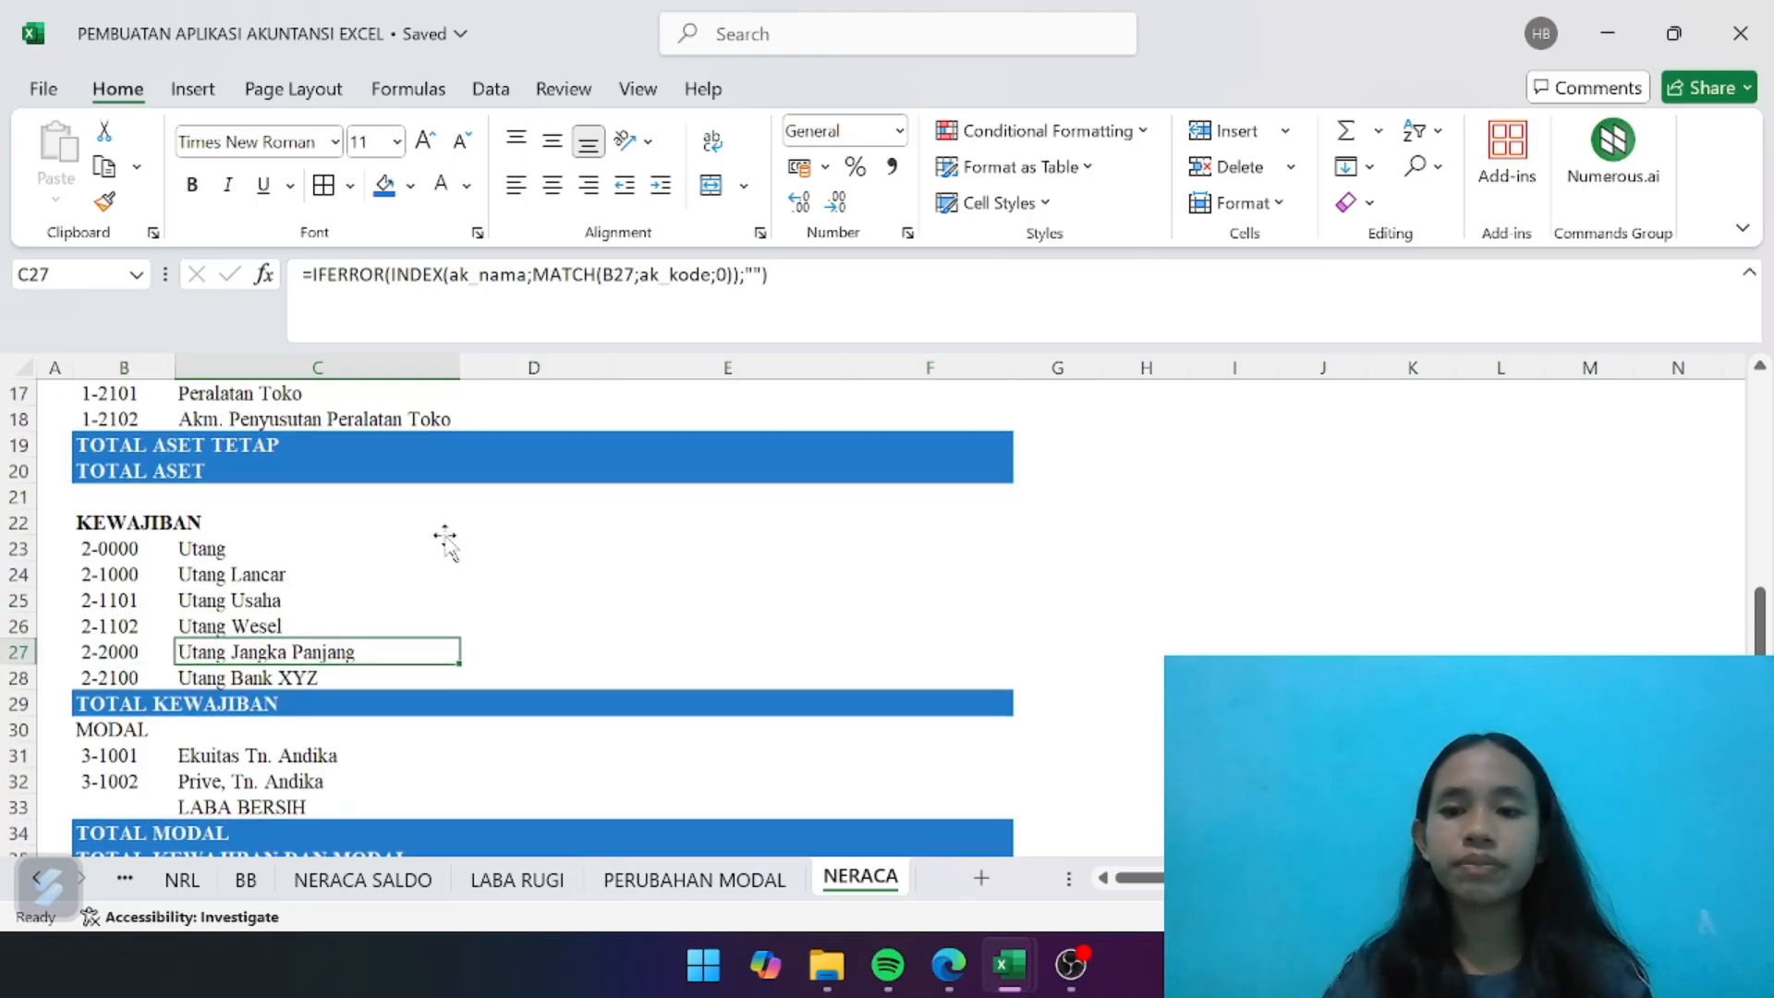
{"action": "scroll", "coordinate": [445, 536], "scroll_direction": "up", "scroll_amount": 5}
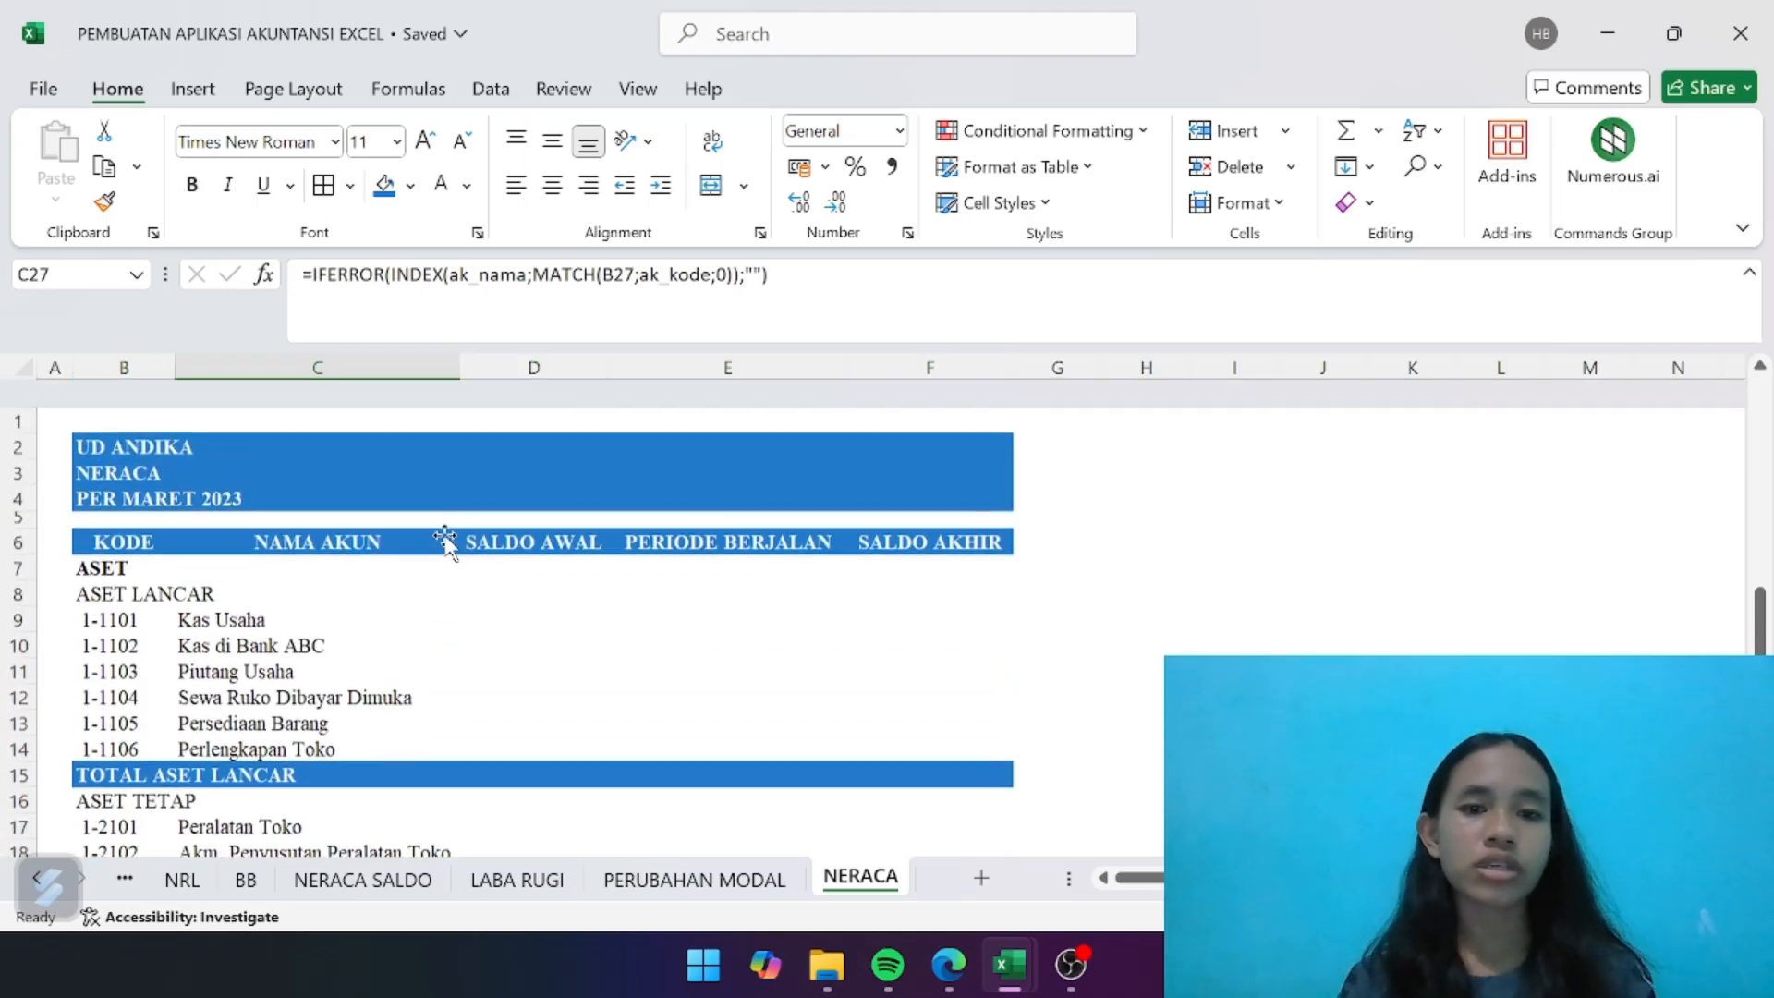
{"action": "left_click", "coordinate": [532, 589]}
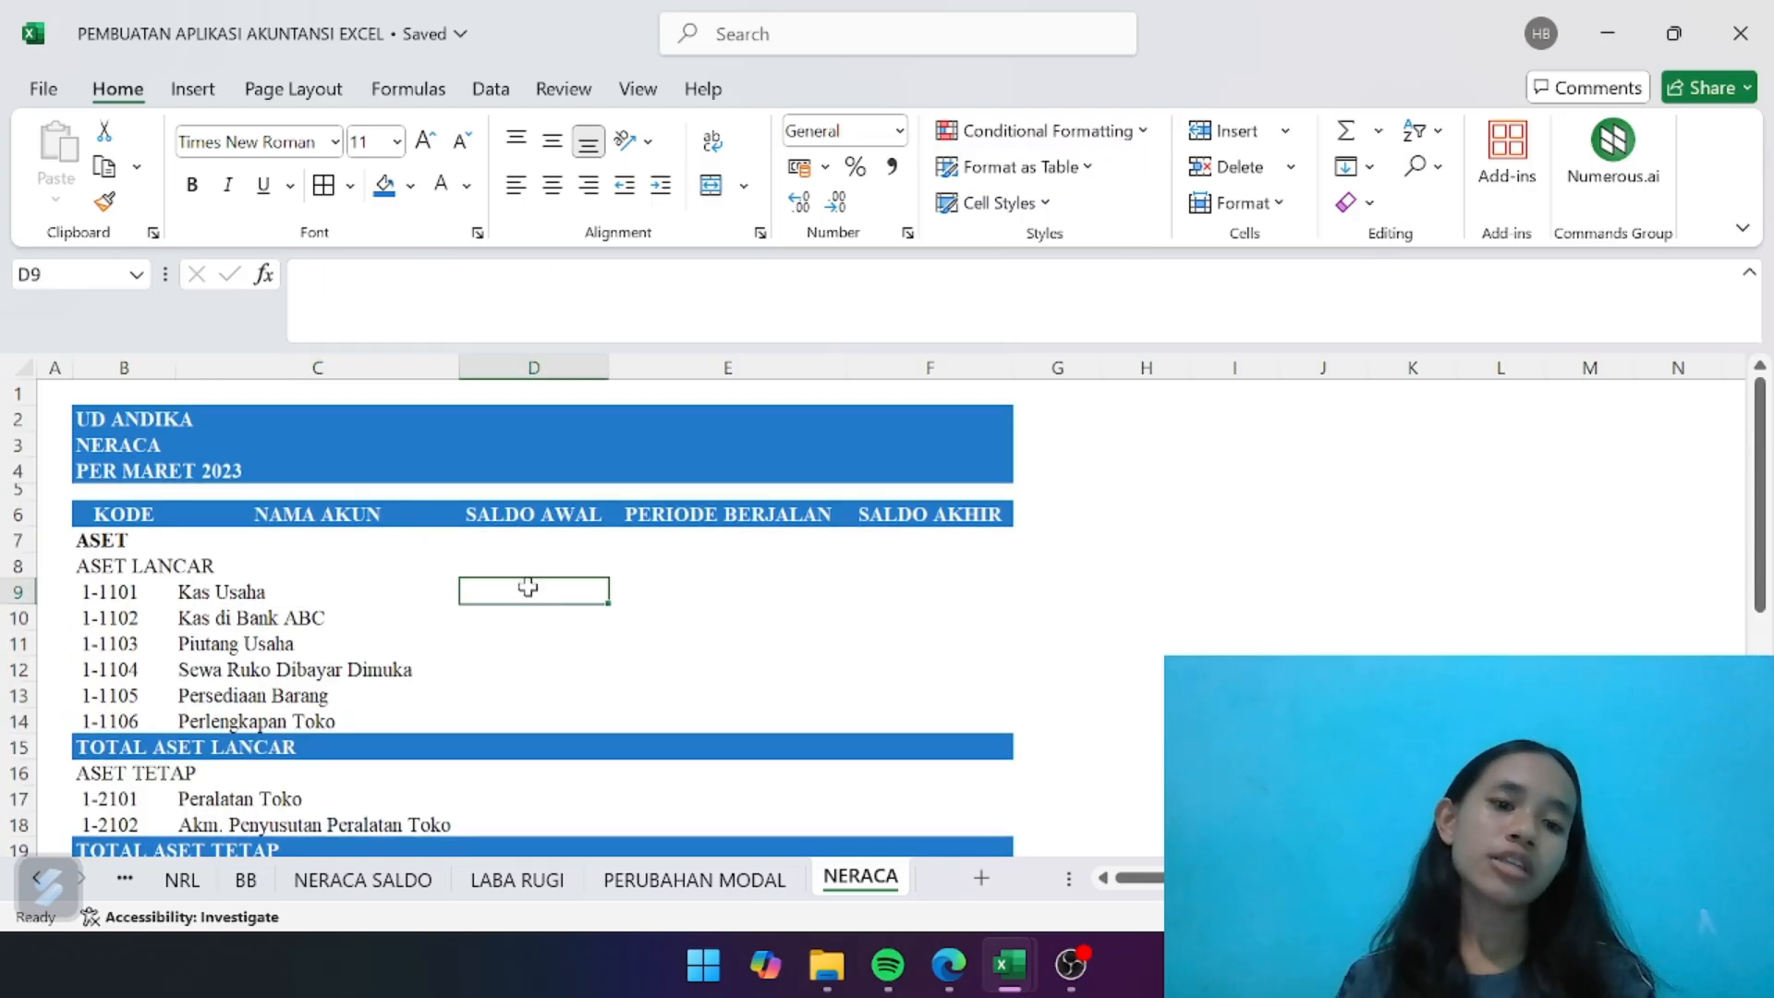
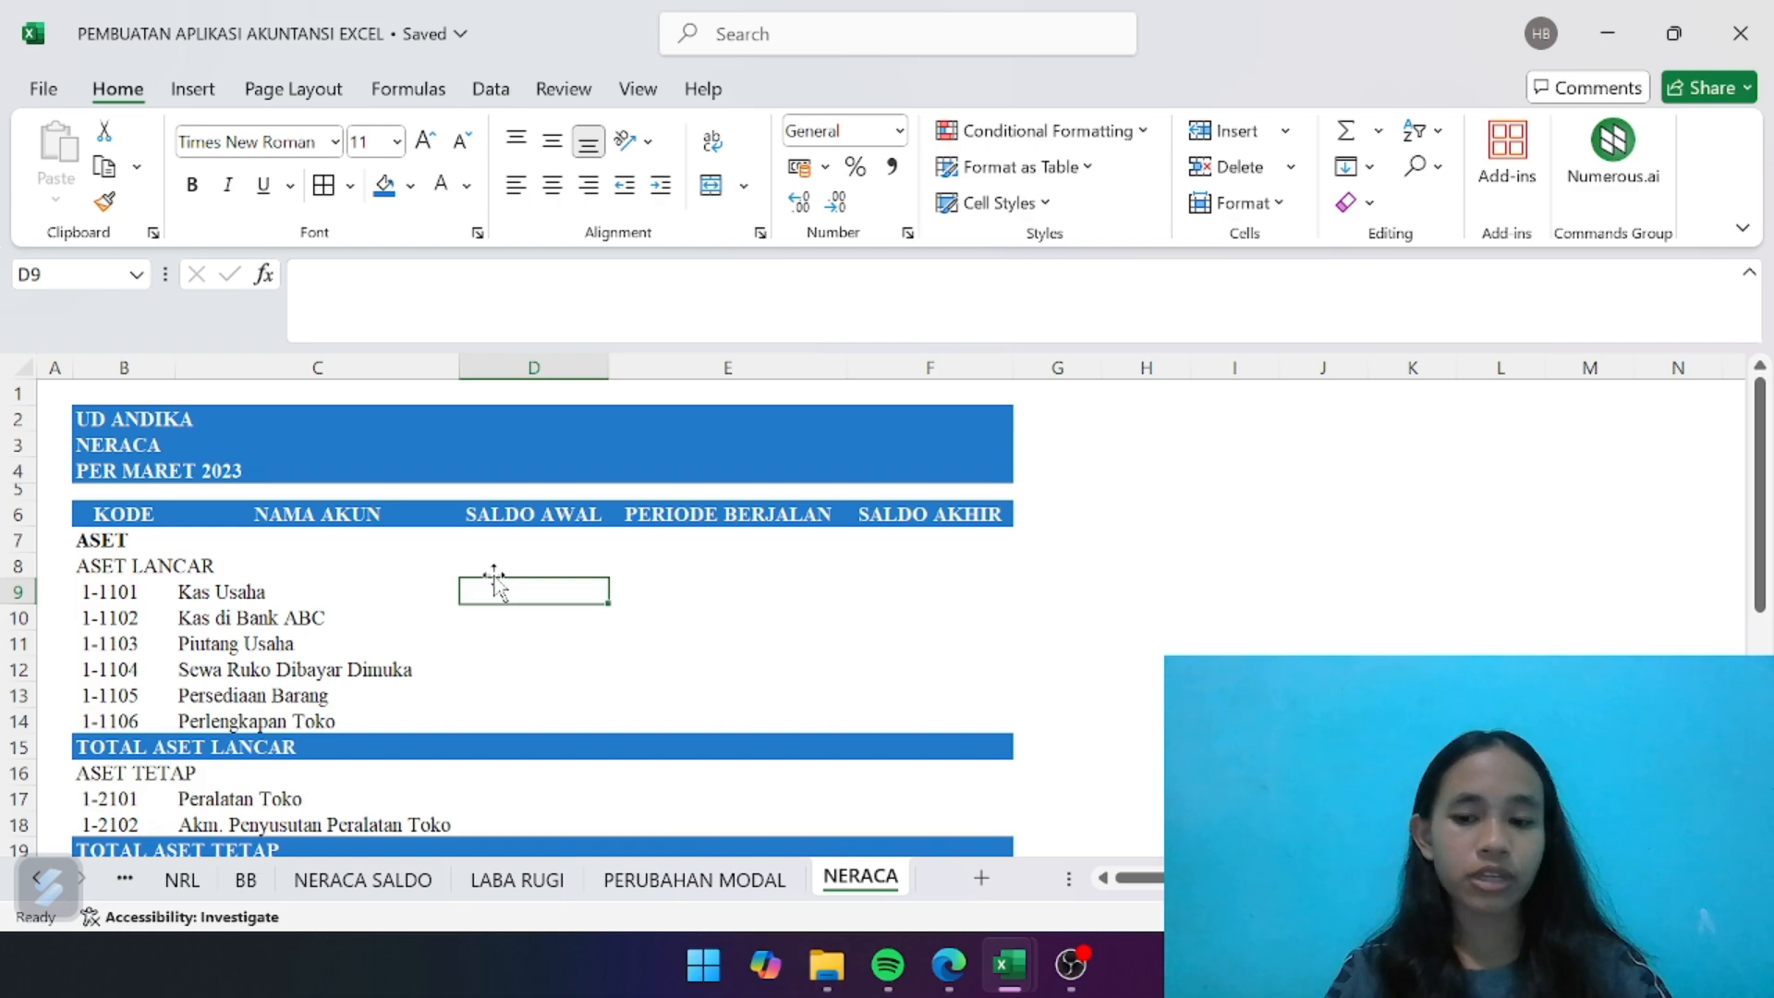
- Begin a formula in D9, the Kas Usaha opening balance, with =IFERROR(IF(INDEX(j_sn; to look up the normal balance
{"action": "type", "text": "="}
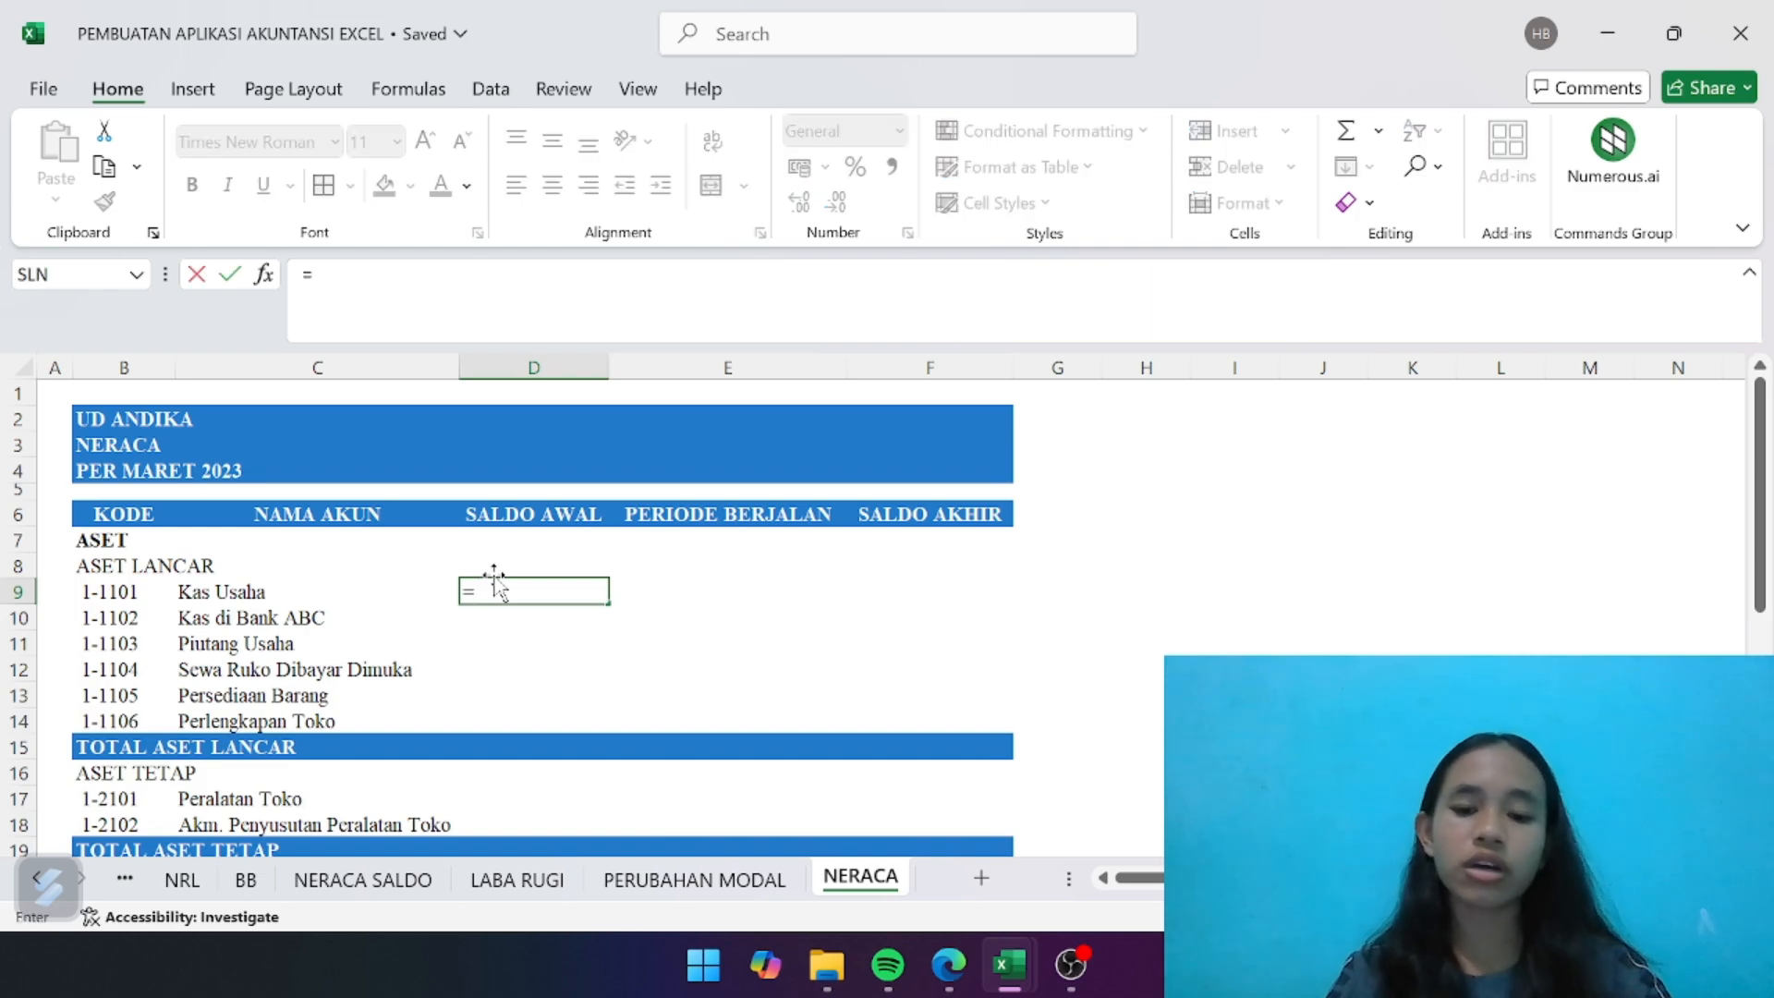
{"action": "type", "text": "IFER"}
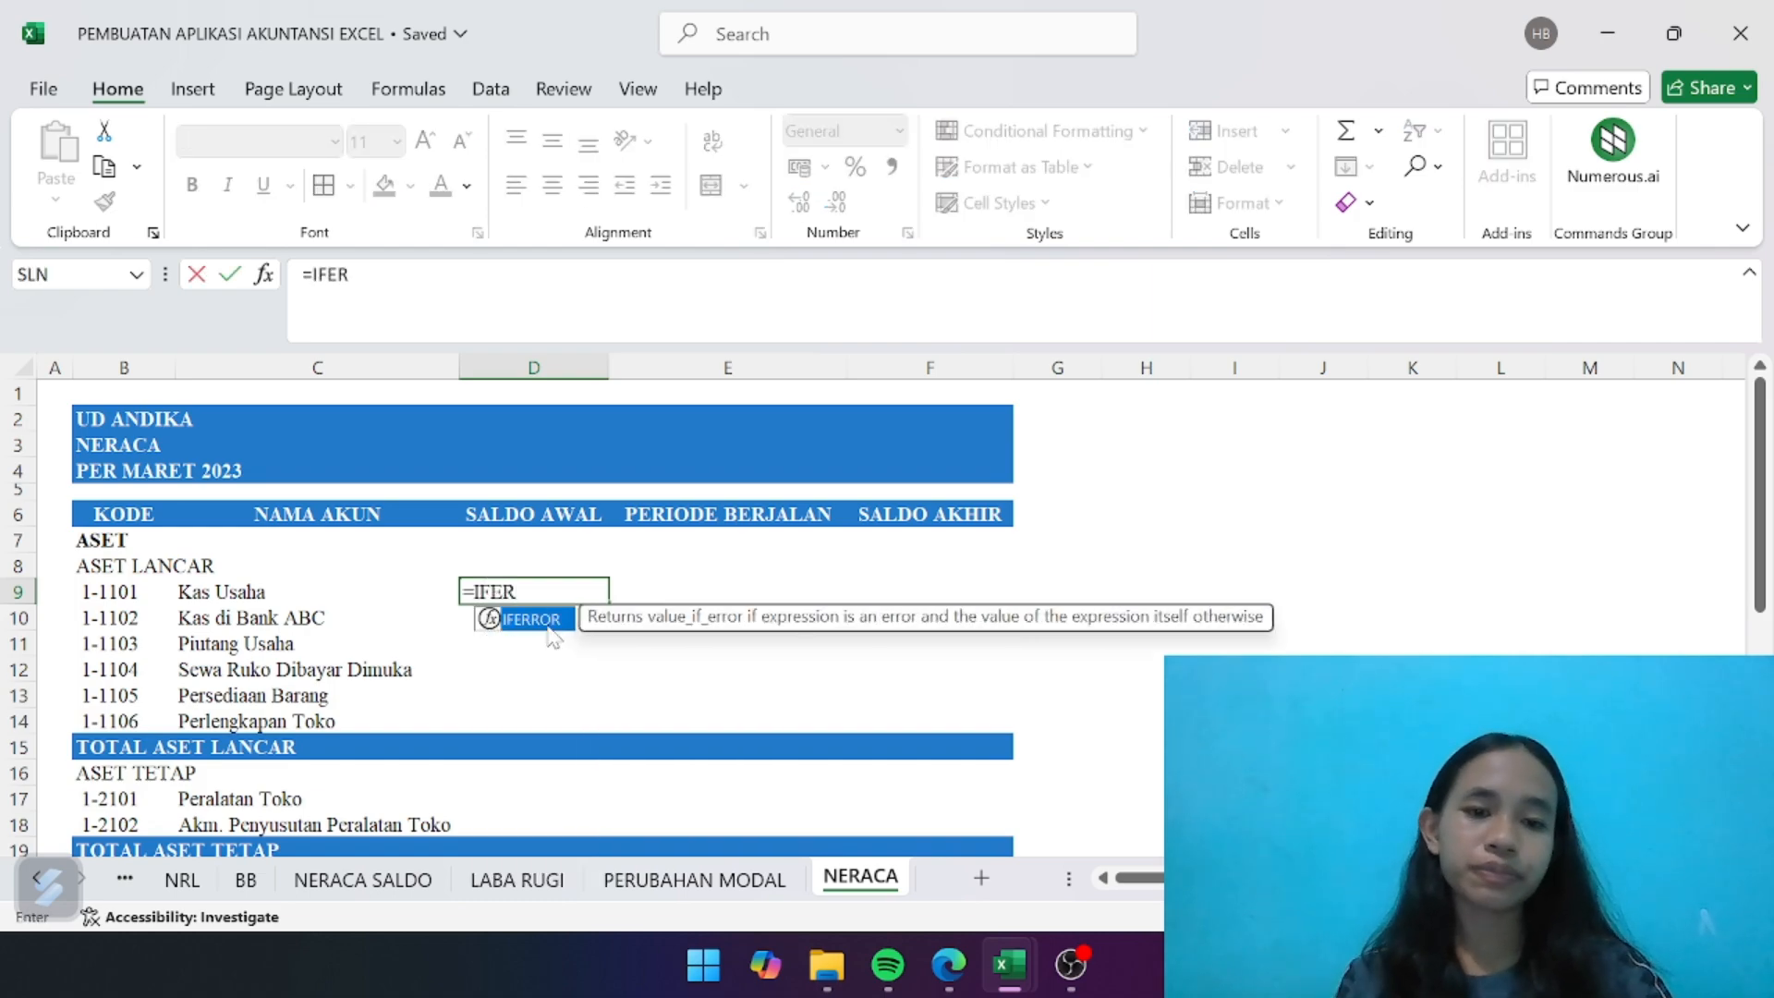
{"action": "double_click", "coordinate": [544, 622]}
{"action": "type", "text": "IF"}
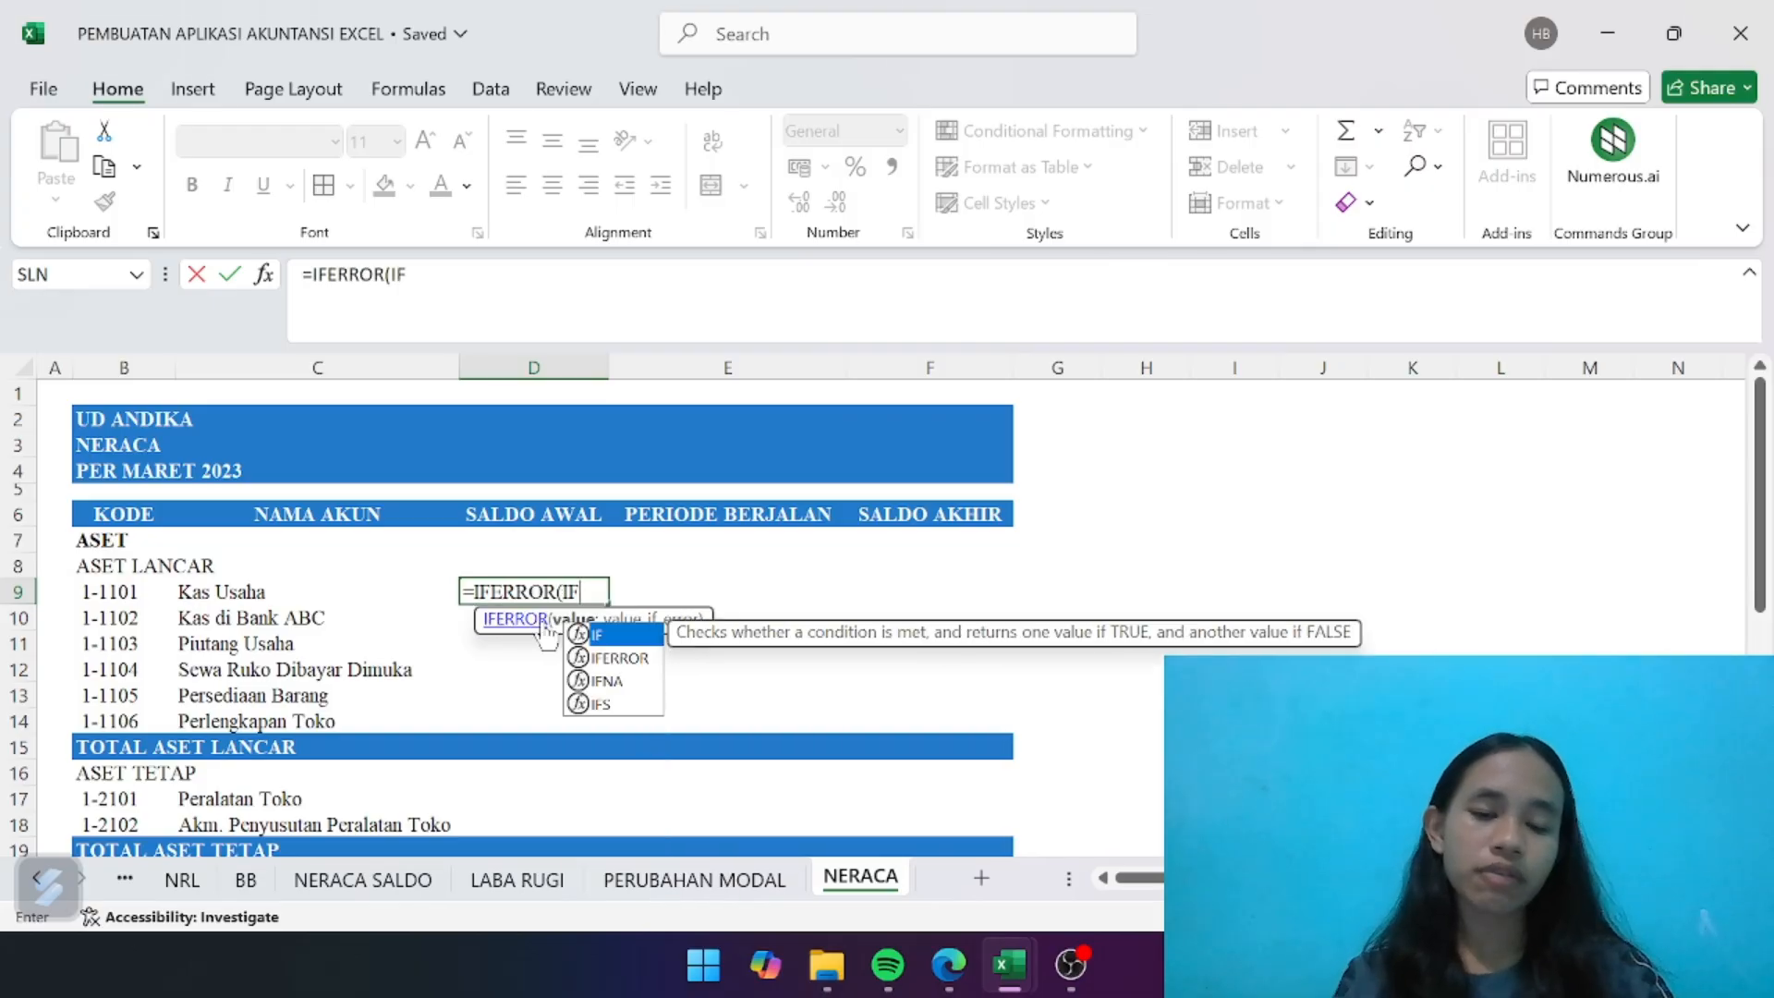
{"action": "double_click", "coordinate": [626, 634]}
{"action": "type", "text": "I"}
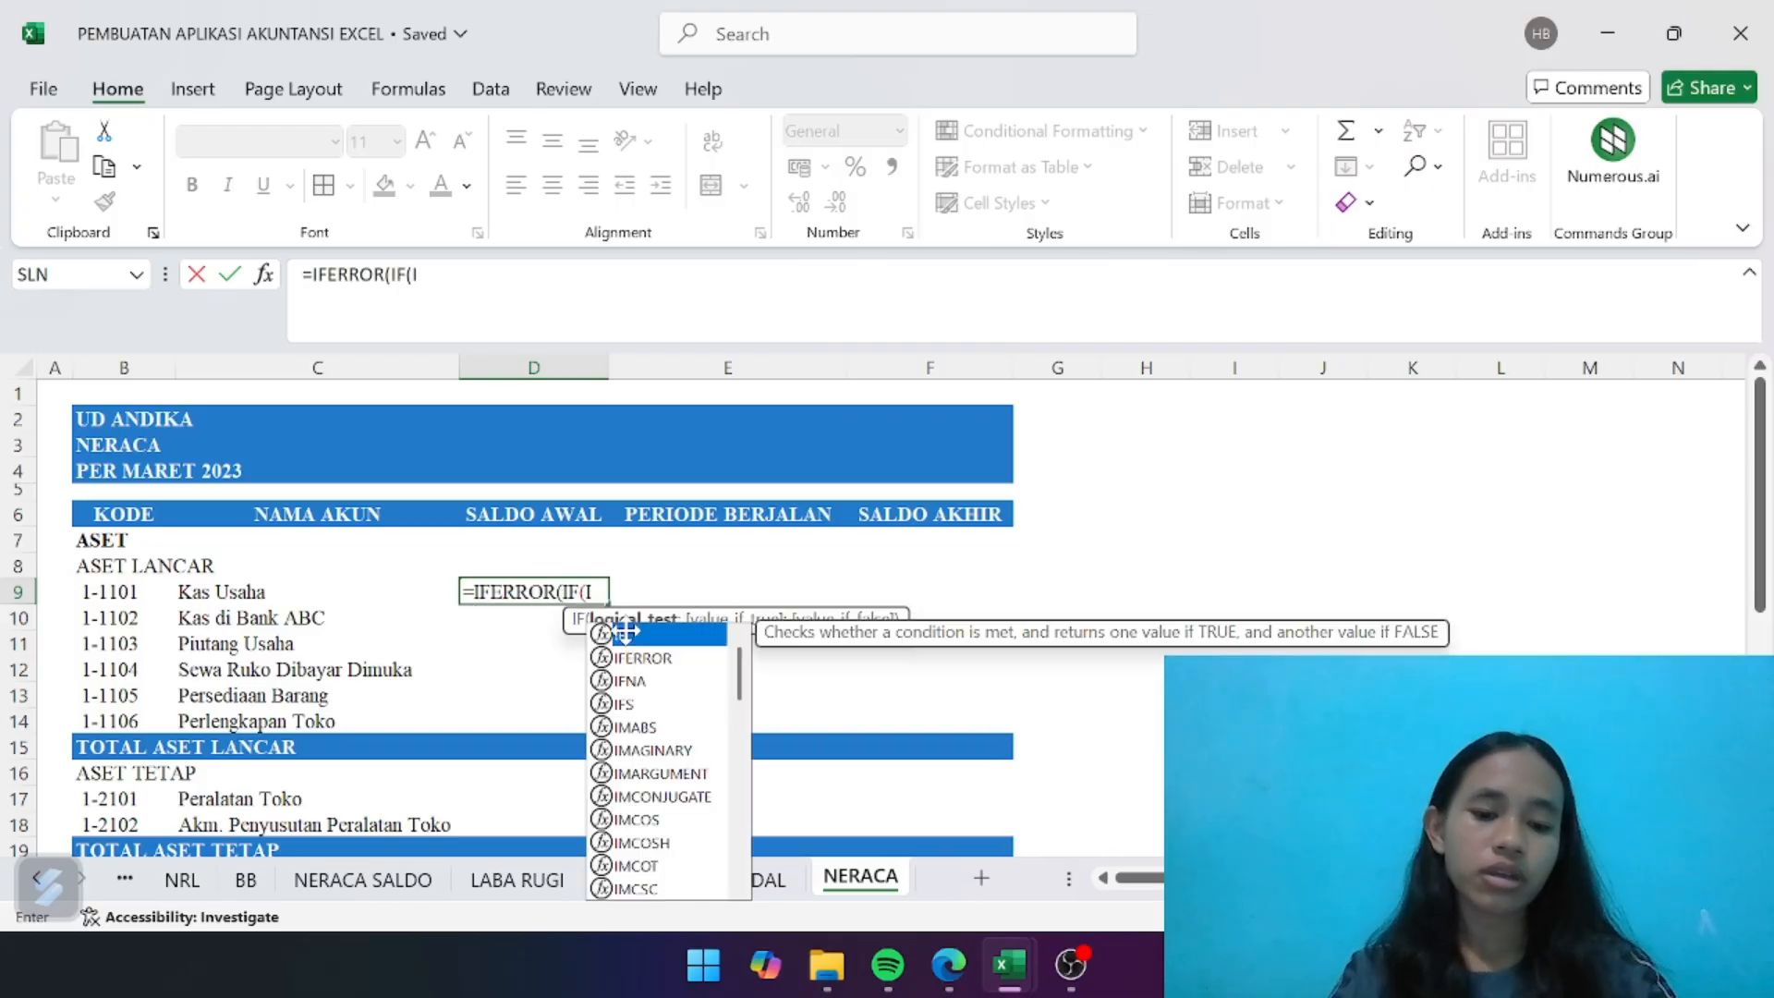
{"action": "type", "text": "NDE"}
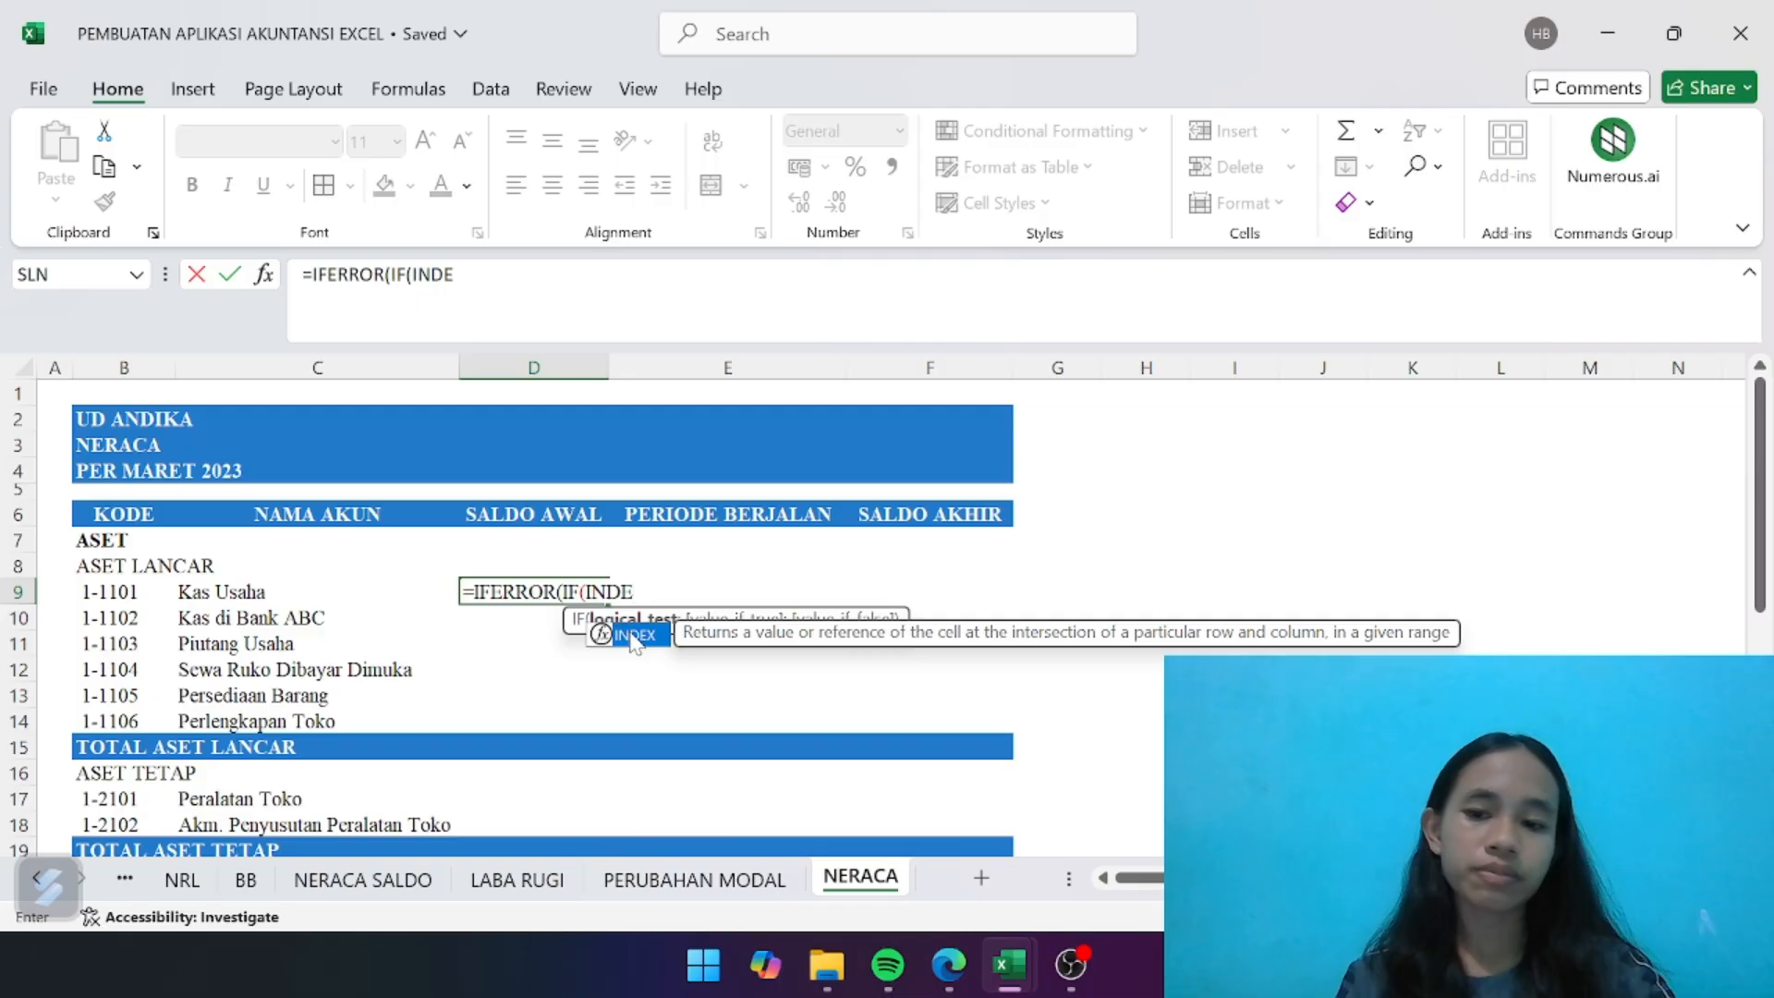
{"action": "double_click", "coordinate": [630, 637]}
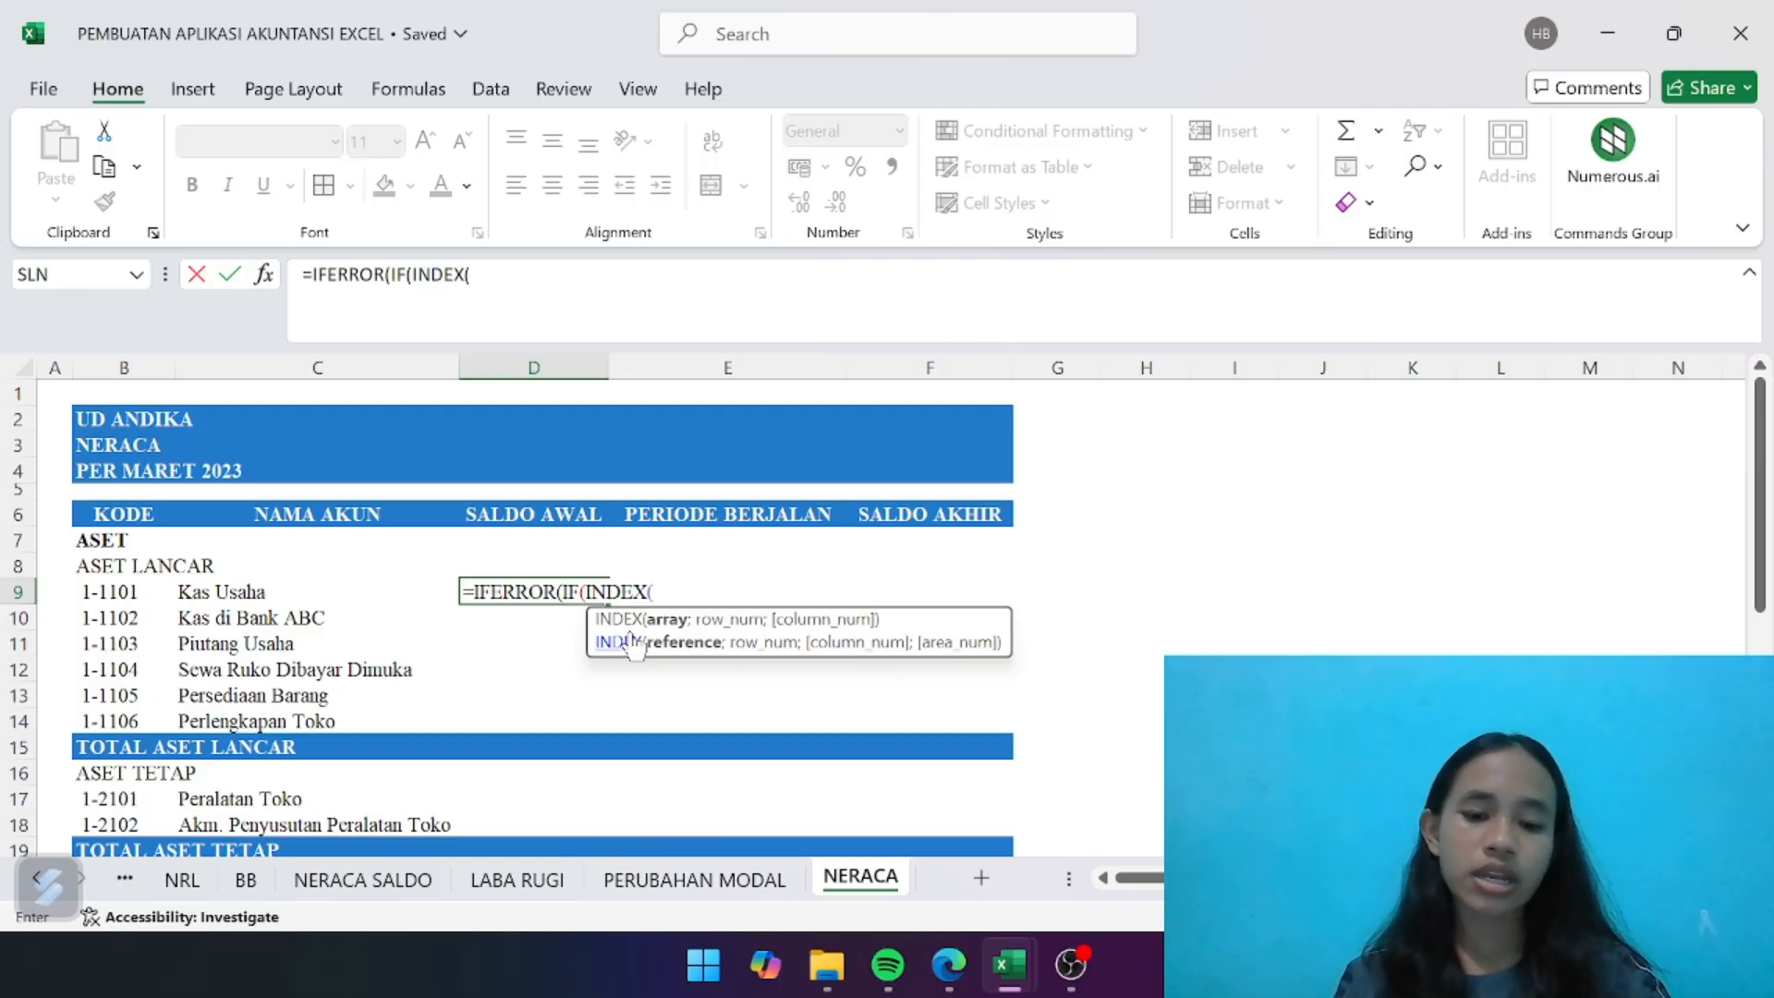
{"action": "type", "text": "j_sn"}
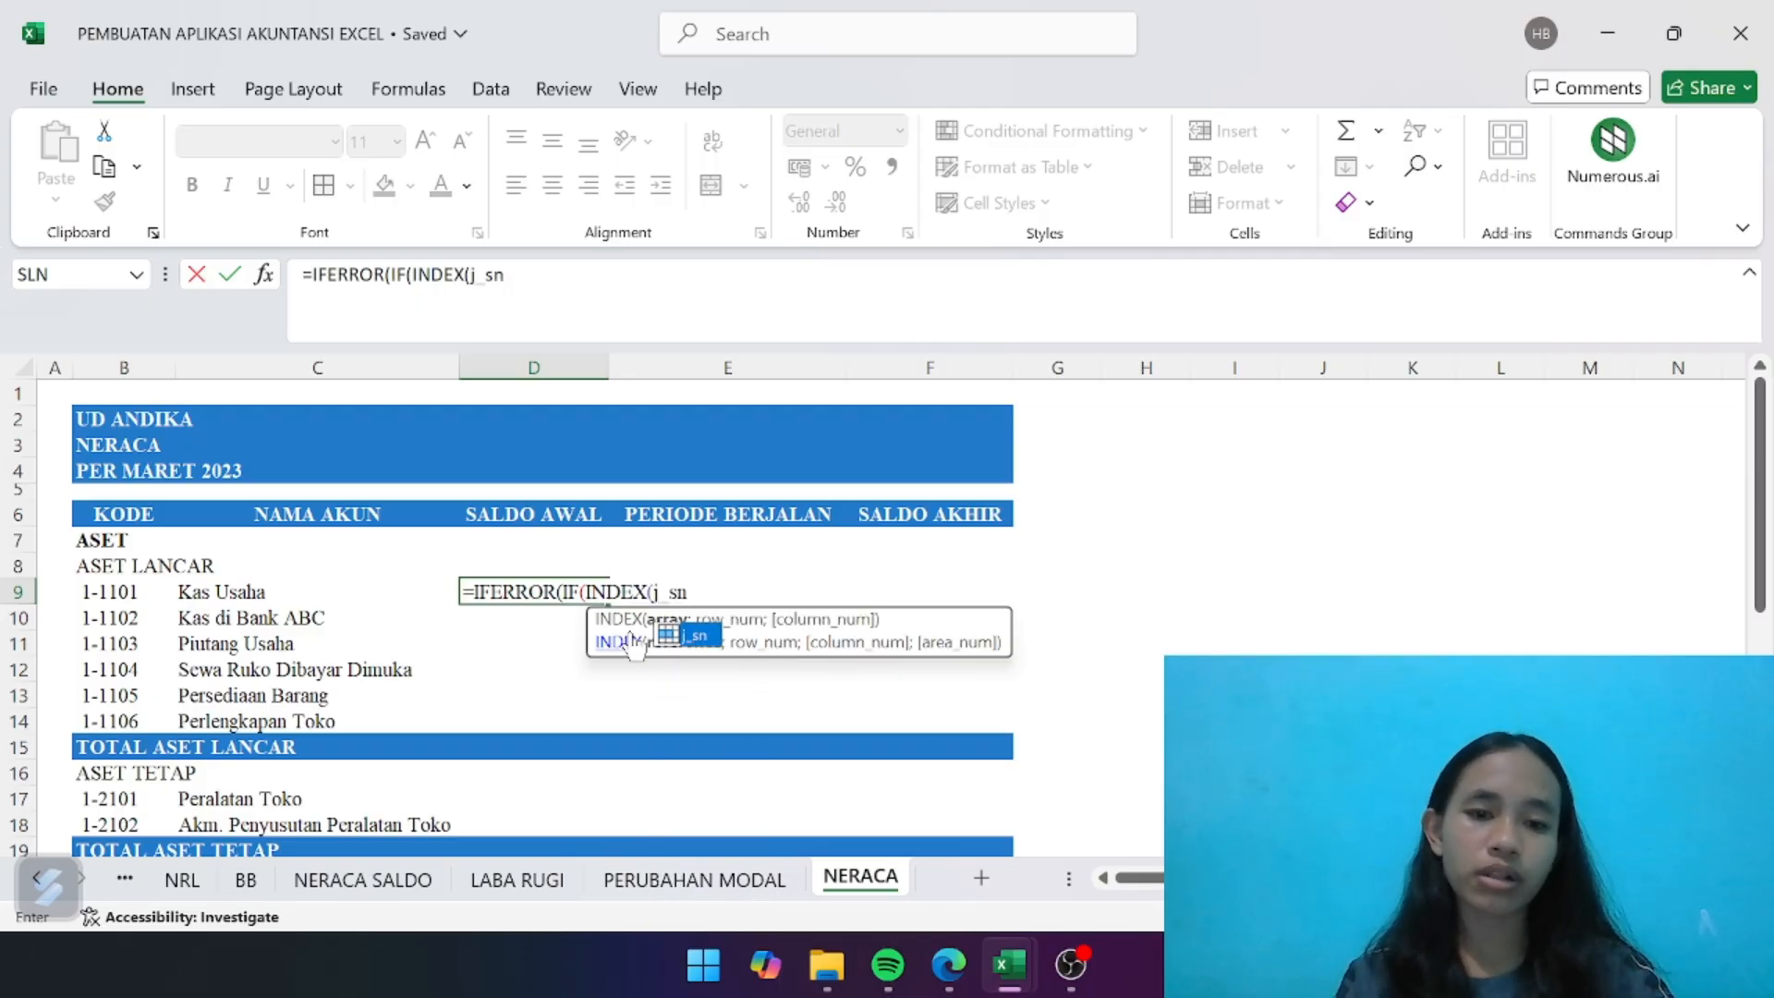
{"action": "type", "text": ";"}
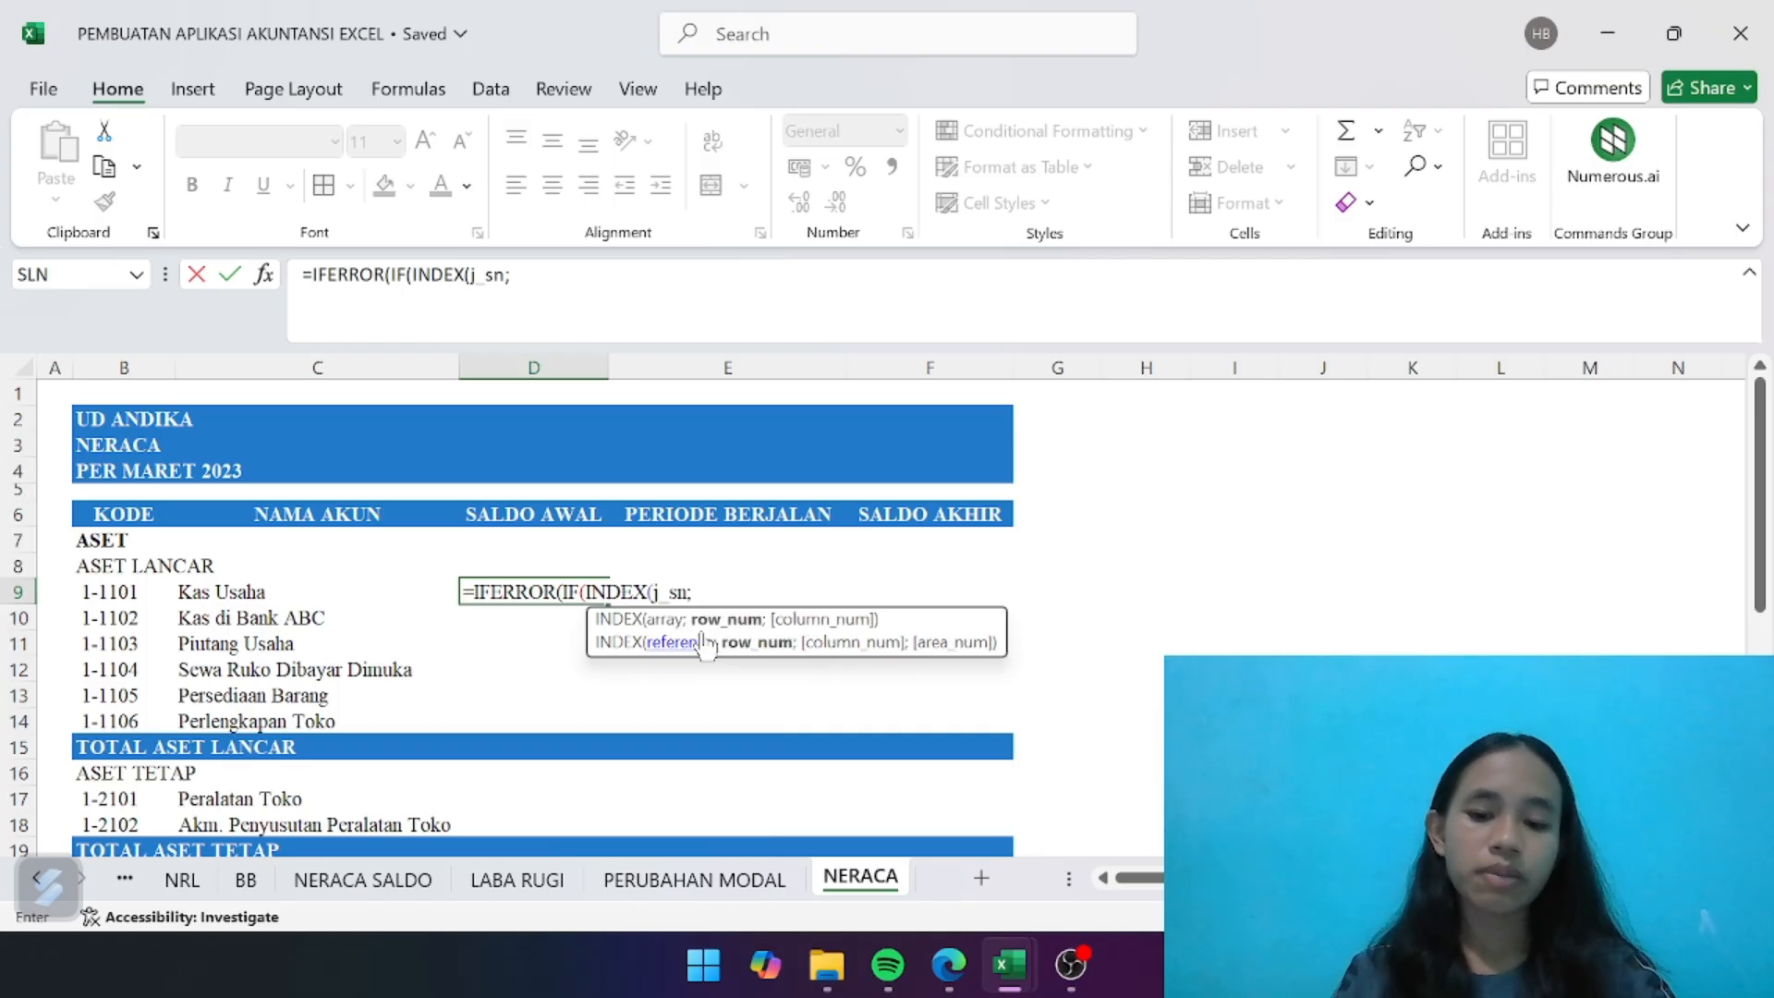
{"action": "type", "text": "match"}
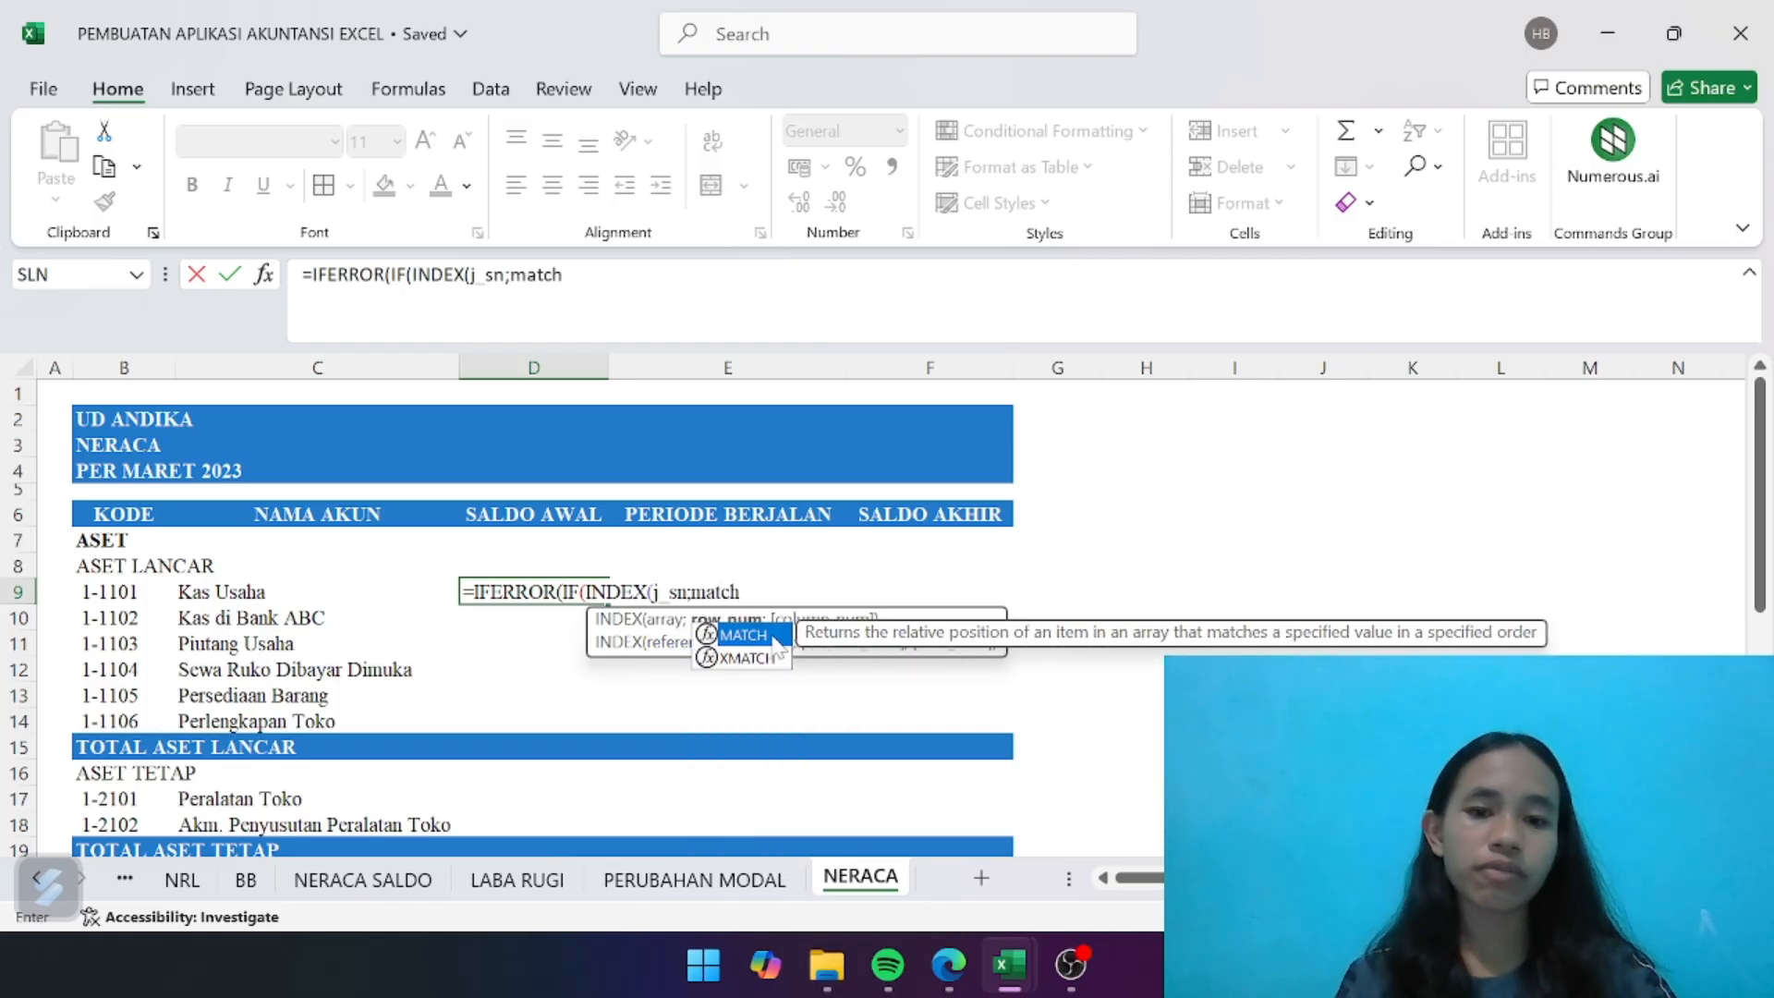
- Nest MATCH(INDEX(ak_jenis as the row argument of the j_sn lookup in the D9 formula
{"action": "double_click", "coordinate": [768, 634]}
{"action": "type", "text": "inde"}
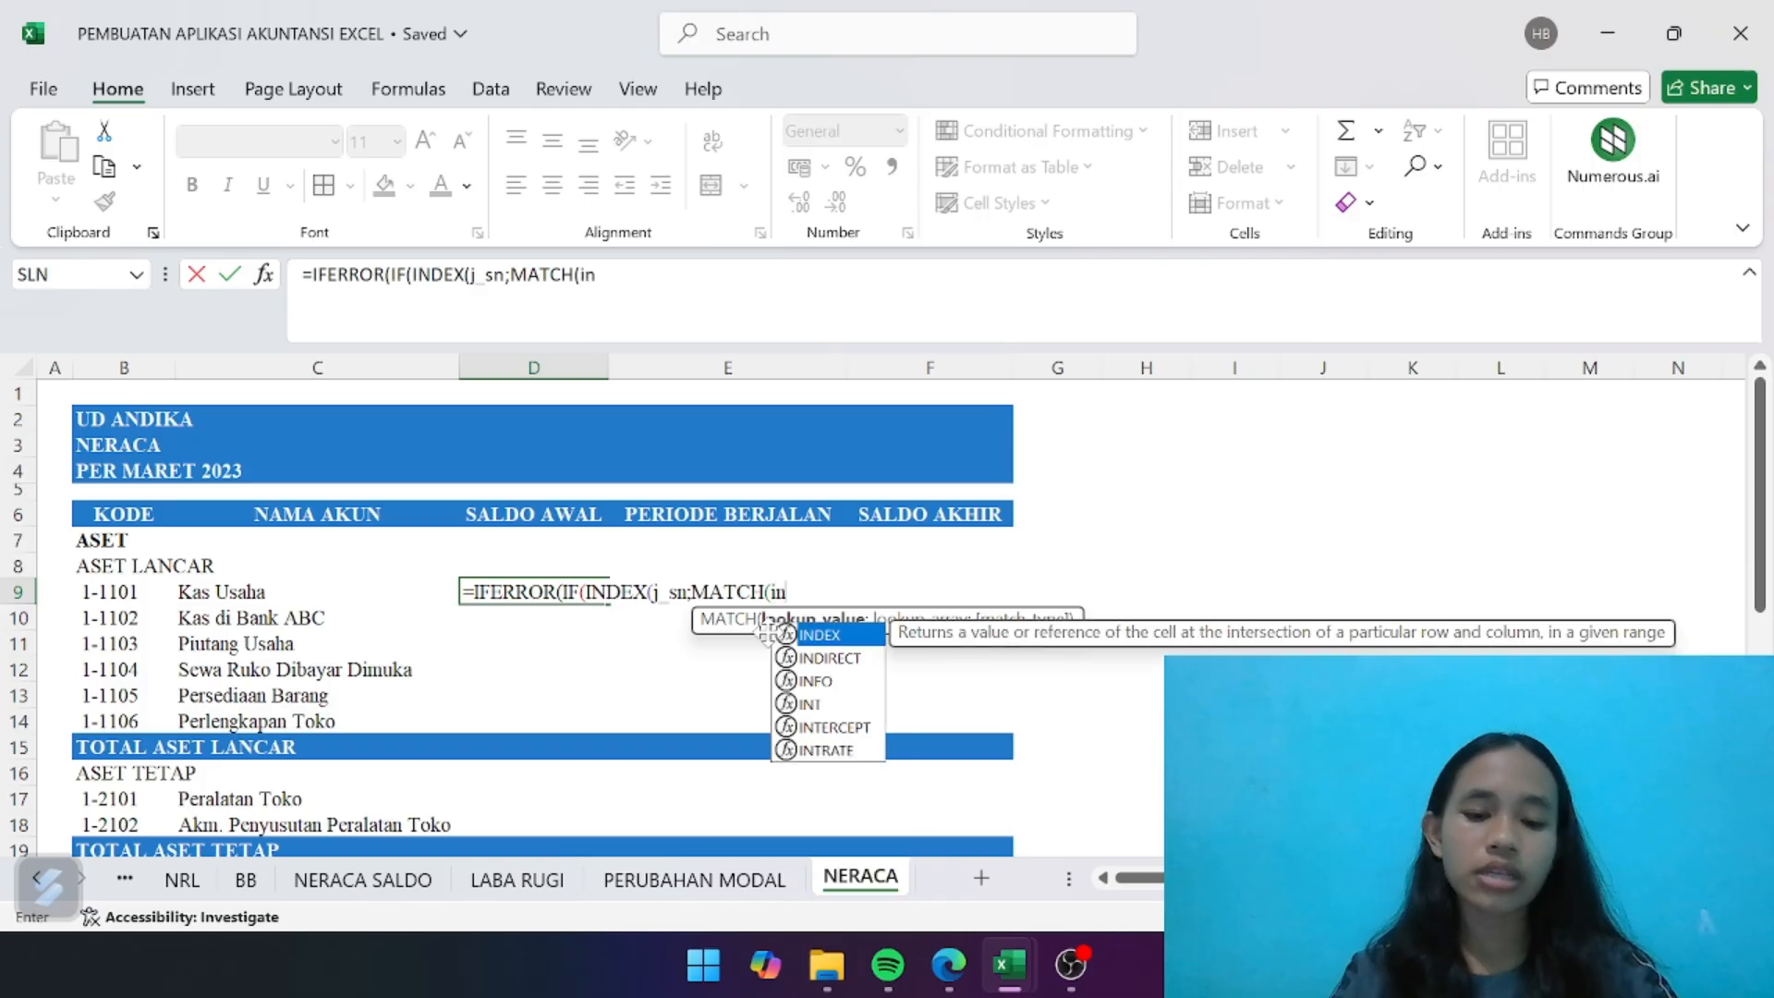
{"action": "double_click", "coordinate": [819, 637]}
{"action": "type", "text": "ak"}
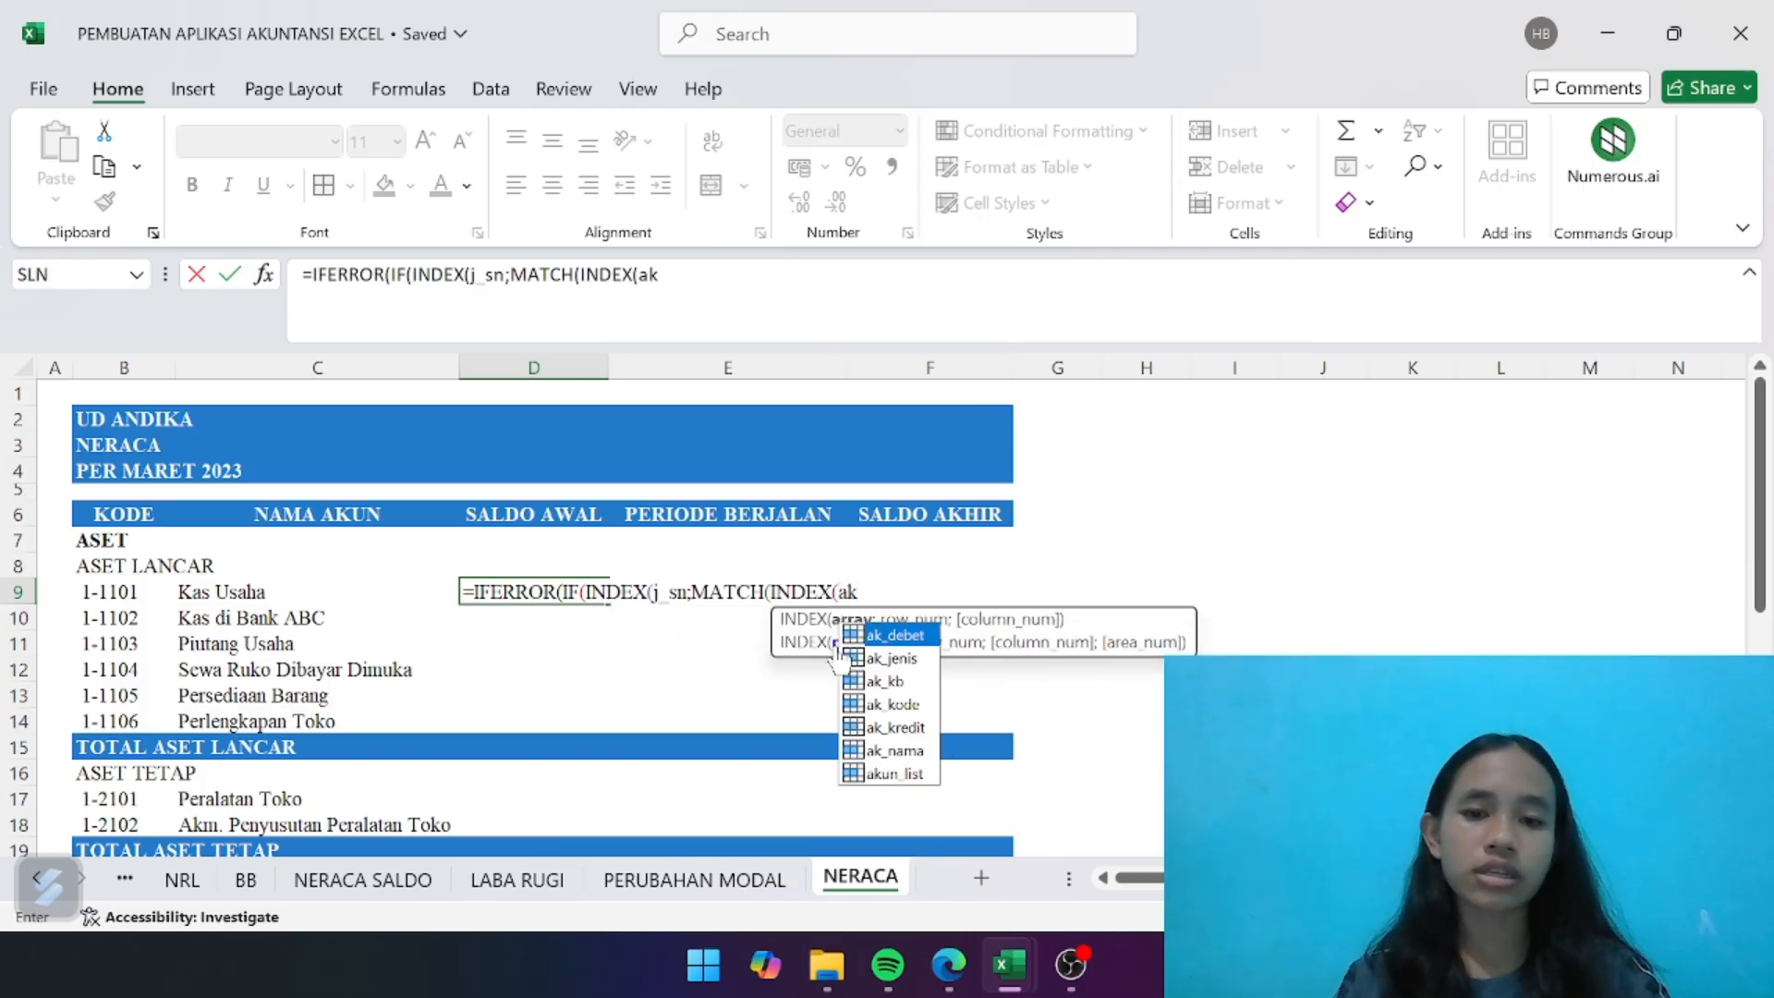
{"action": "double_click", "coordinate": [894, 663]}
- Complete the inner account type lookup in the formula with ;MATCH(B9;ak_kode;0)), using the account code in B9
{"action": "type", "text": ";match"}
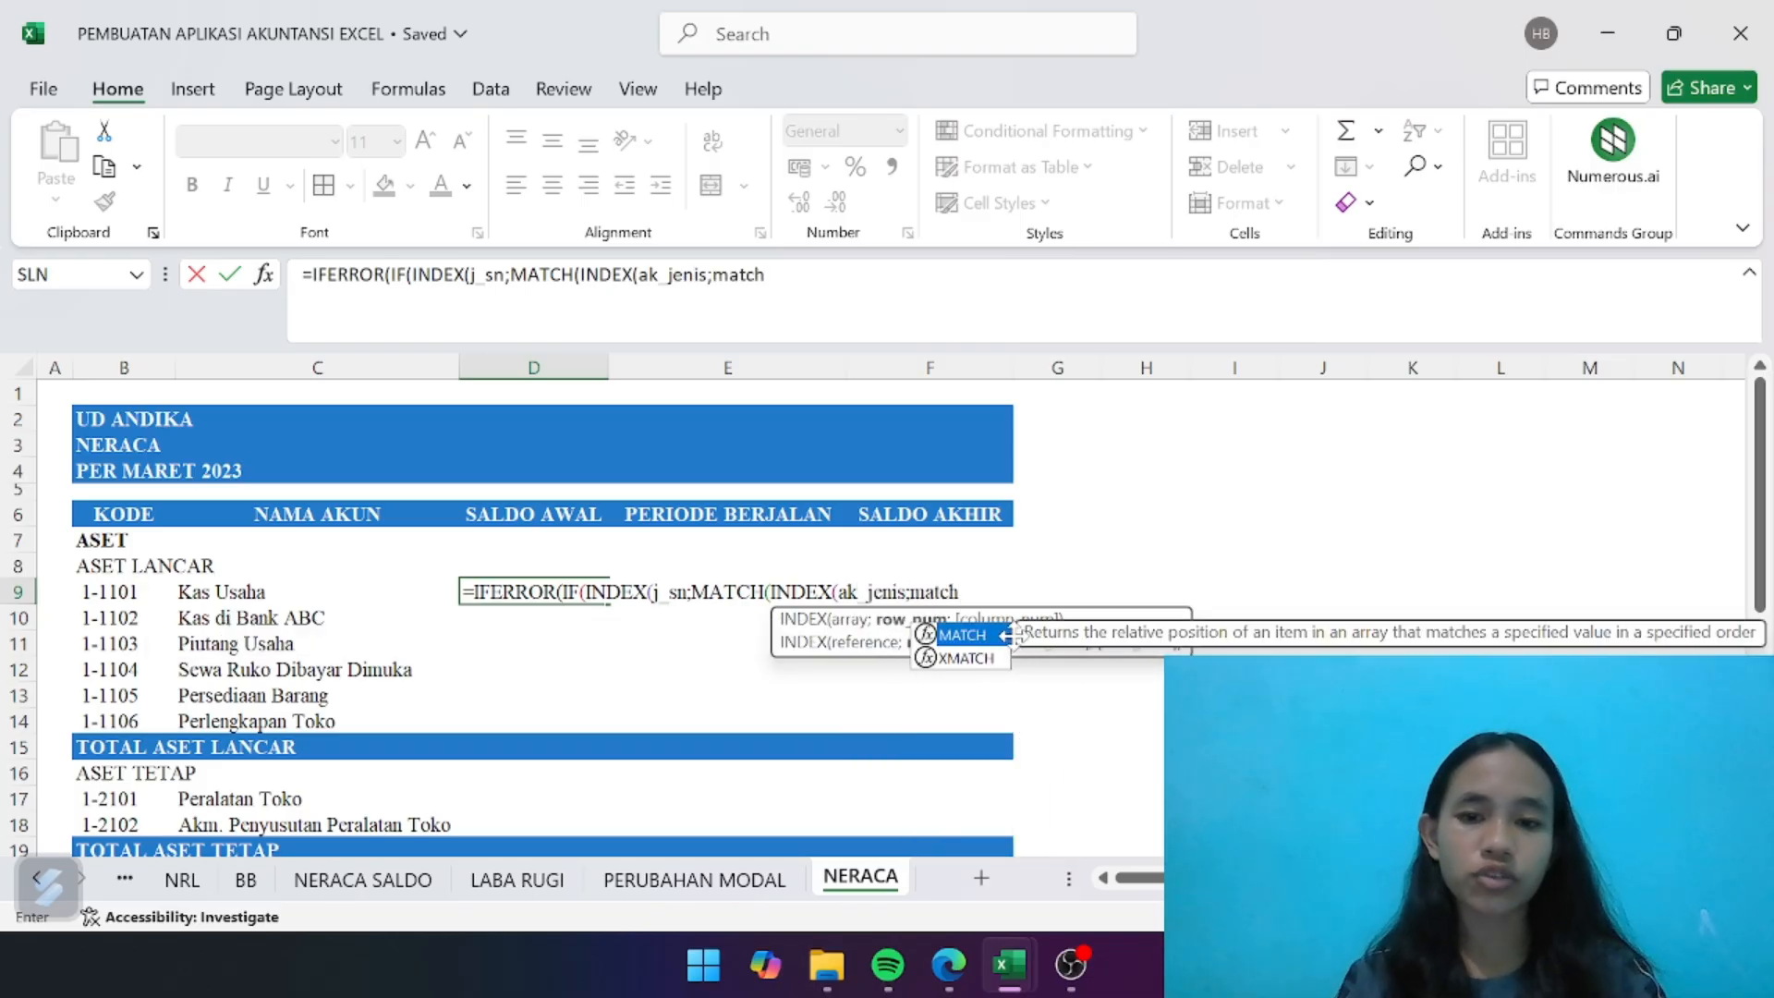
{"action": "double_click", "coordinate": [991, 637]}
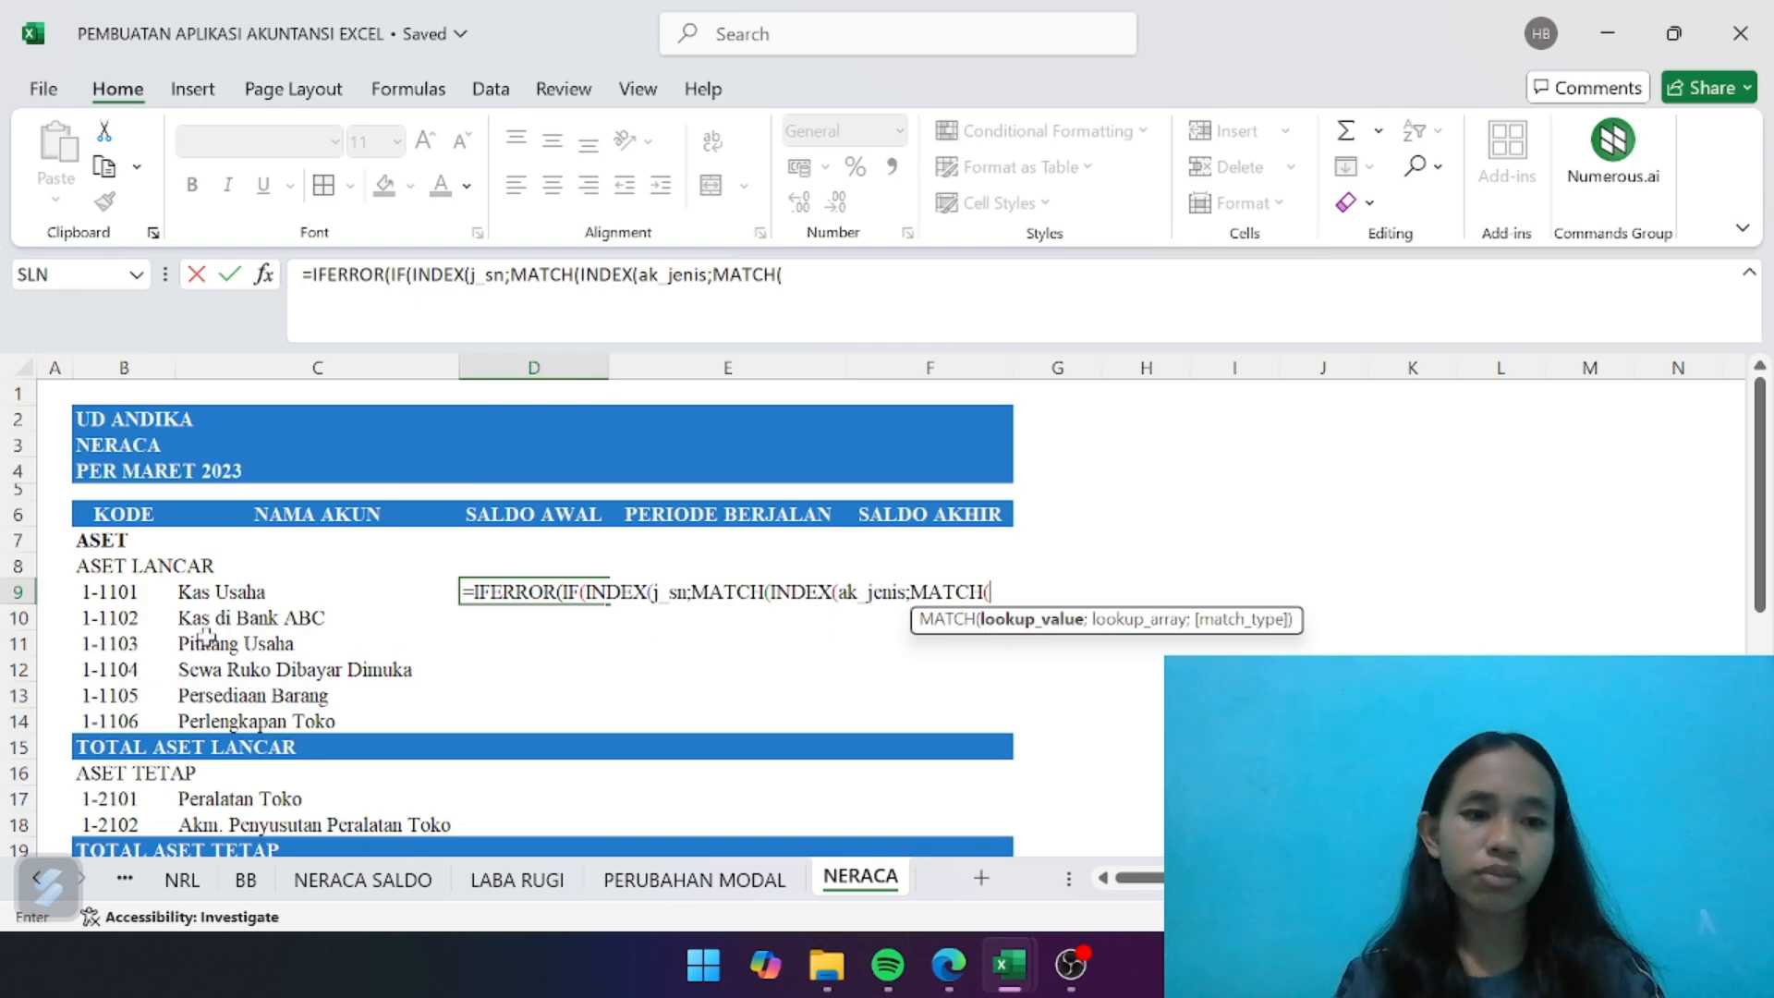
{"action": "left_click", "coordinate": [128, 592]}
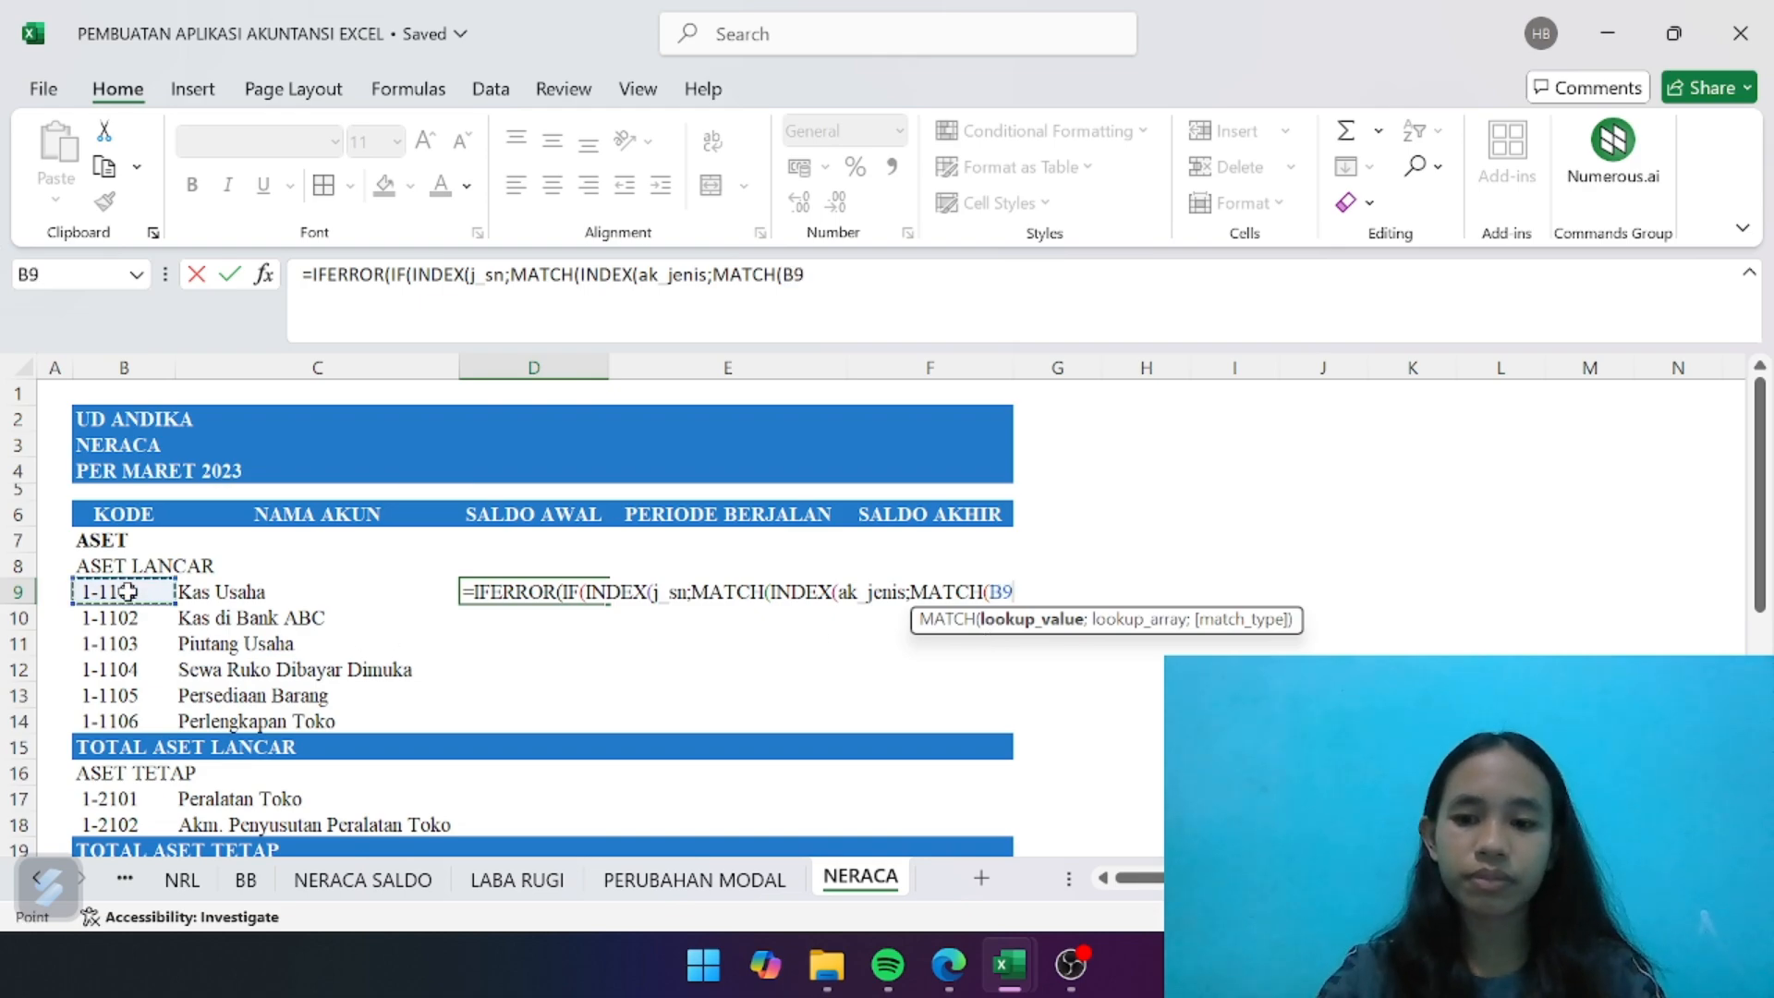
{"action": "type", "text": ";ak"}
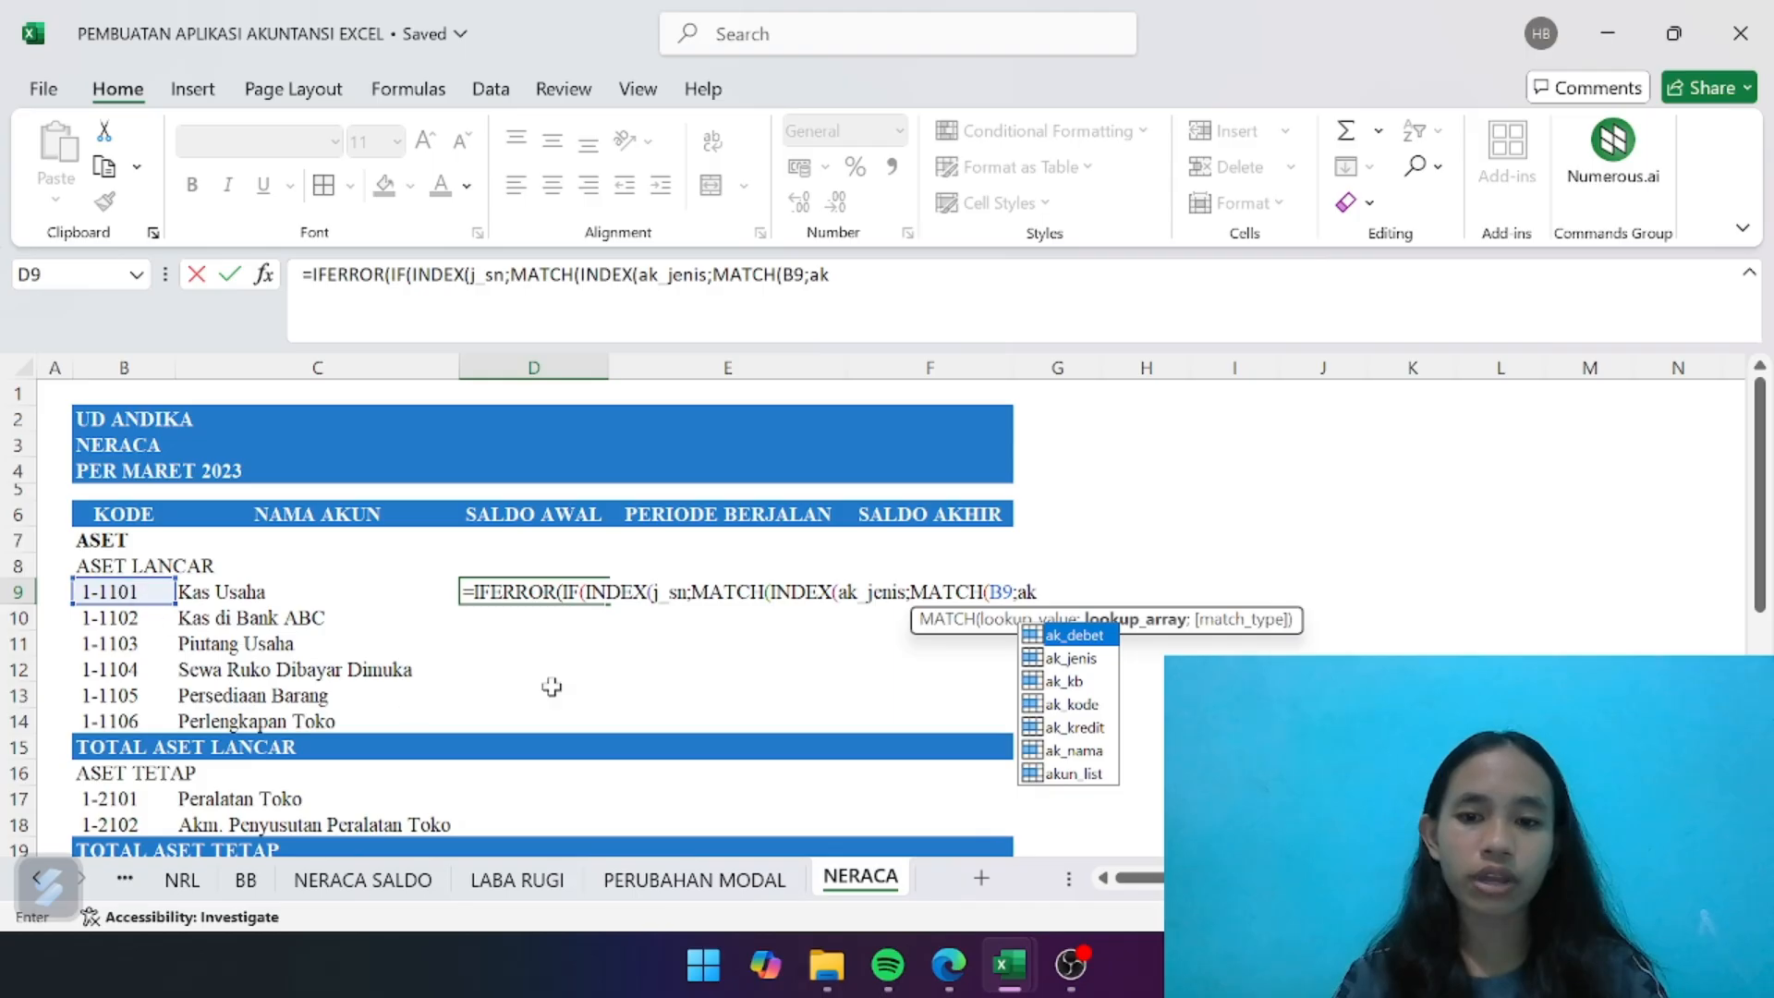
{"action": "double_click", "coordinate": [1082, 701]}
{"action": "type", "text": ";0))"}
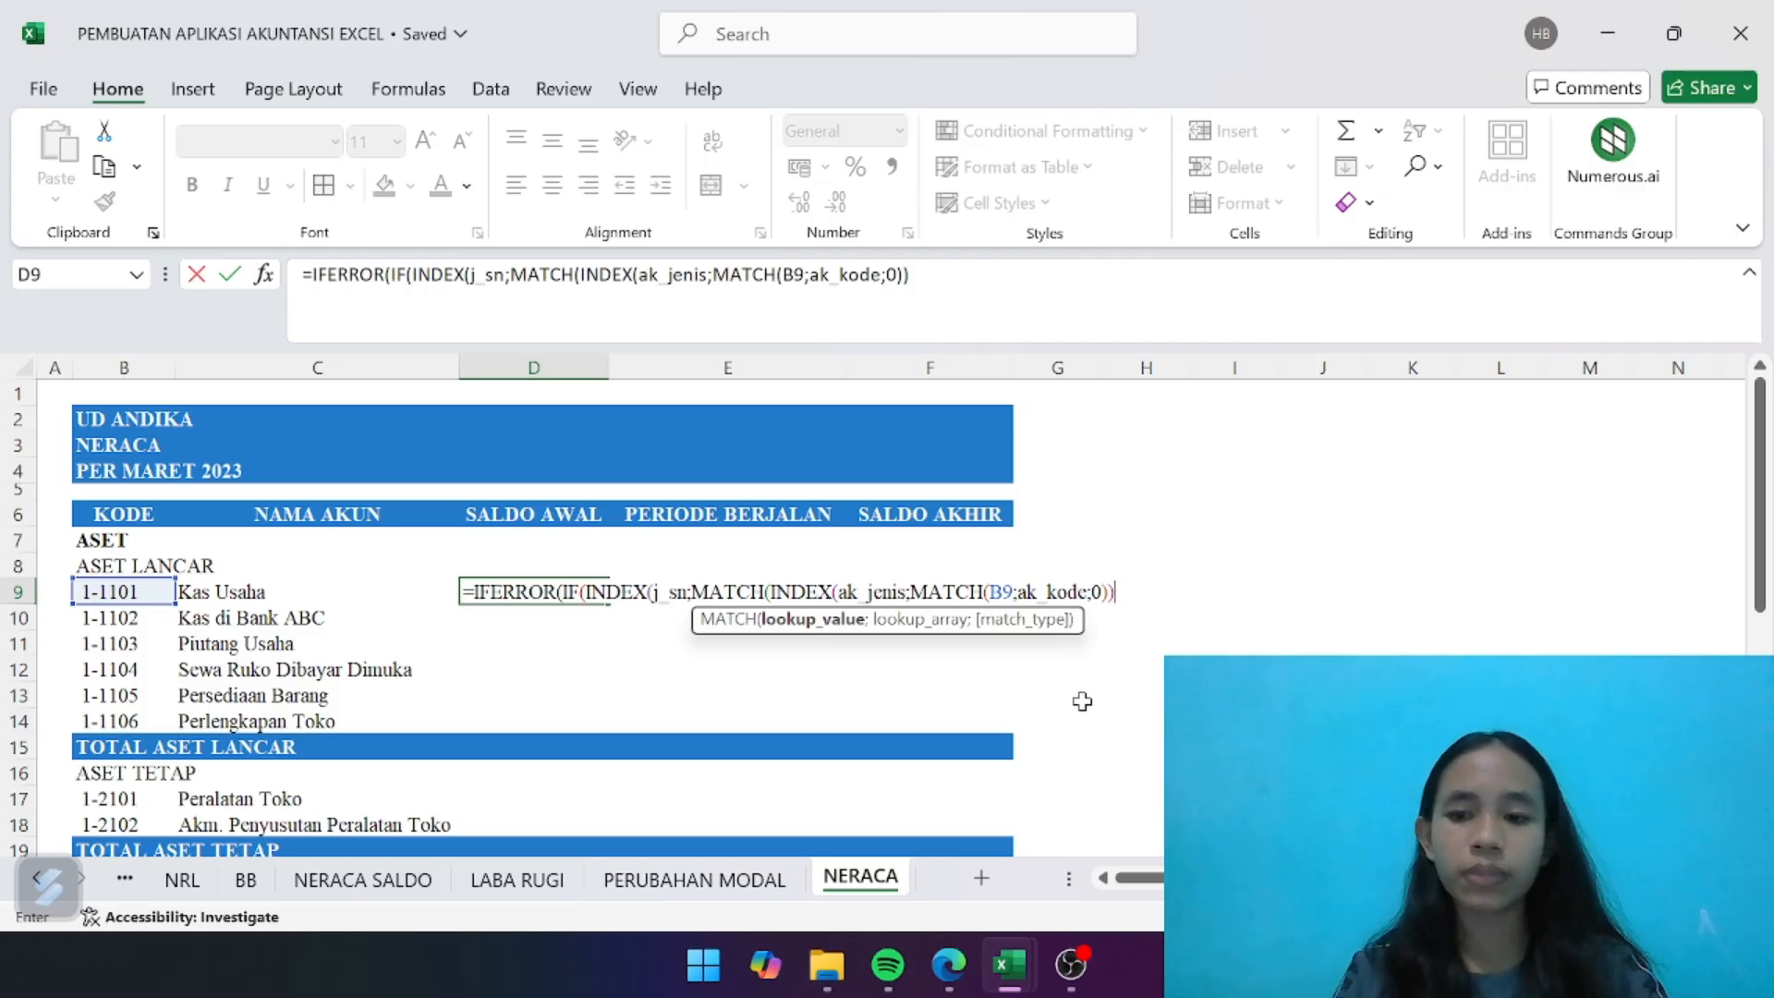
{"action": "type", "text": ";"}
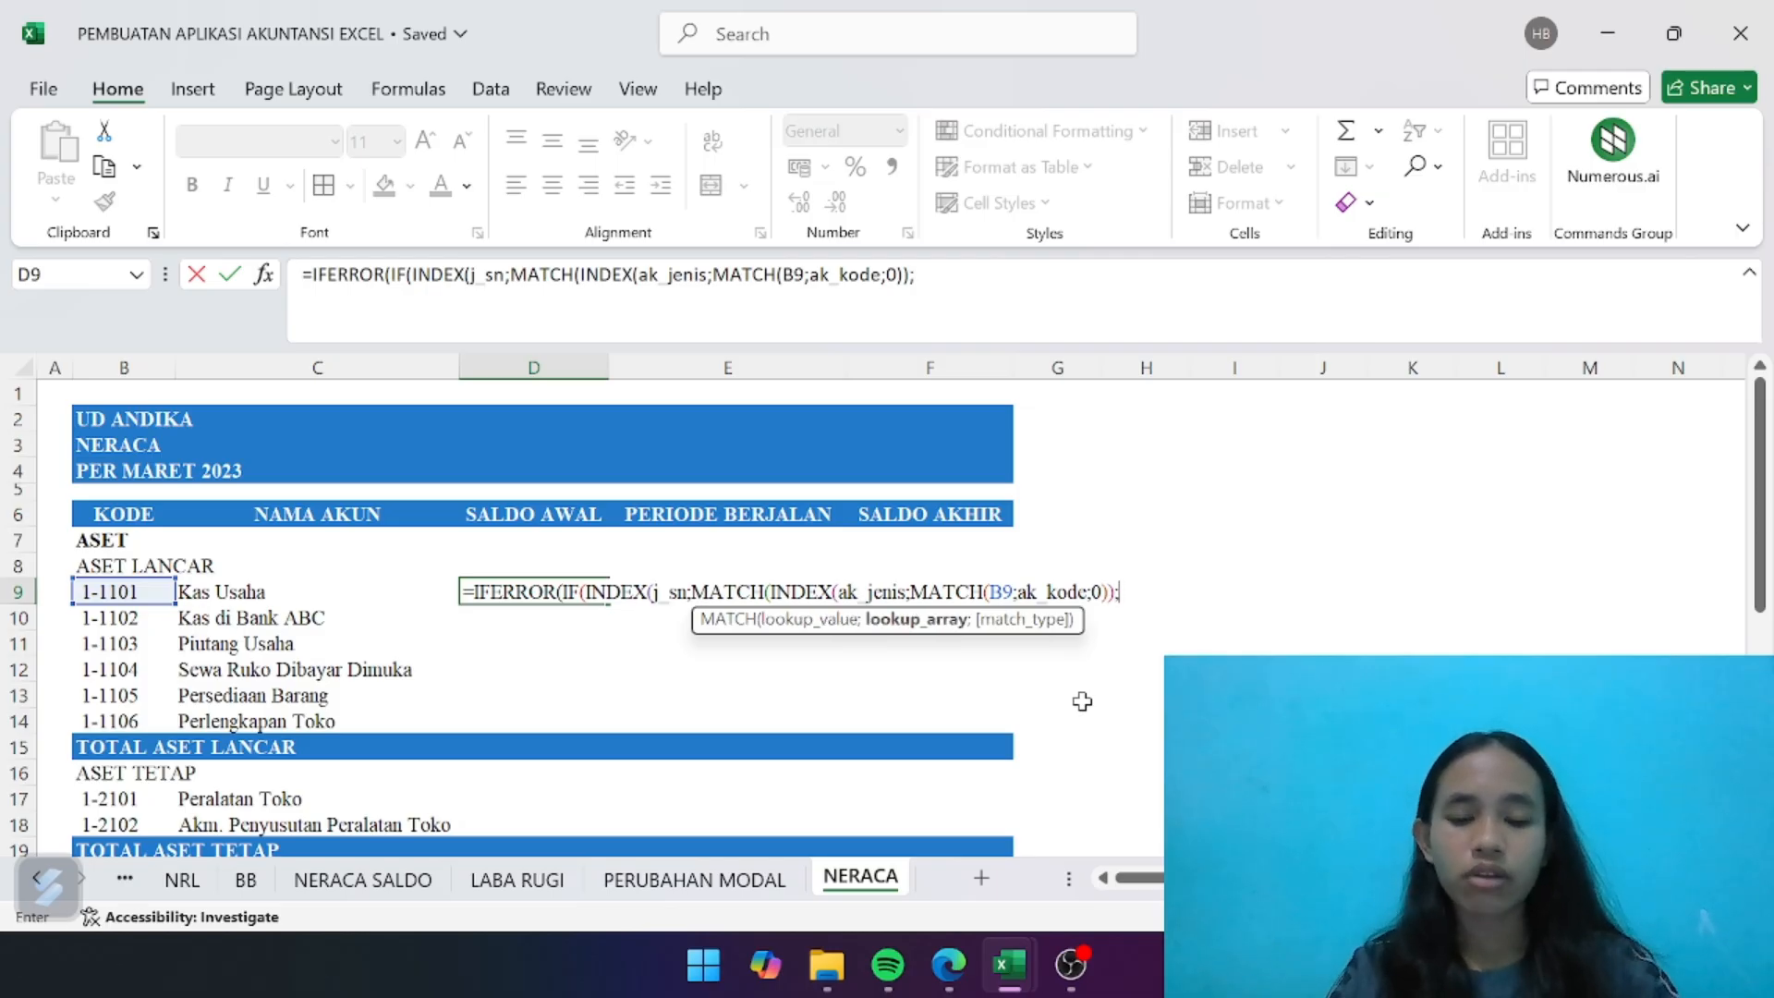
{"action": "type", "text": "j"}
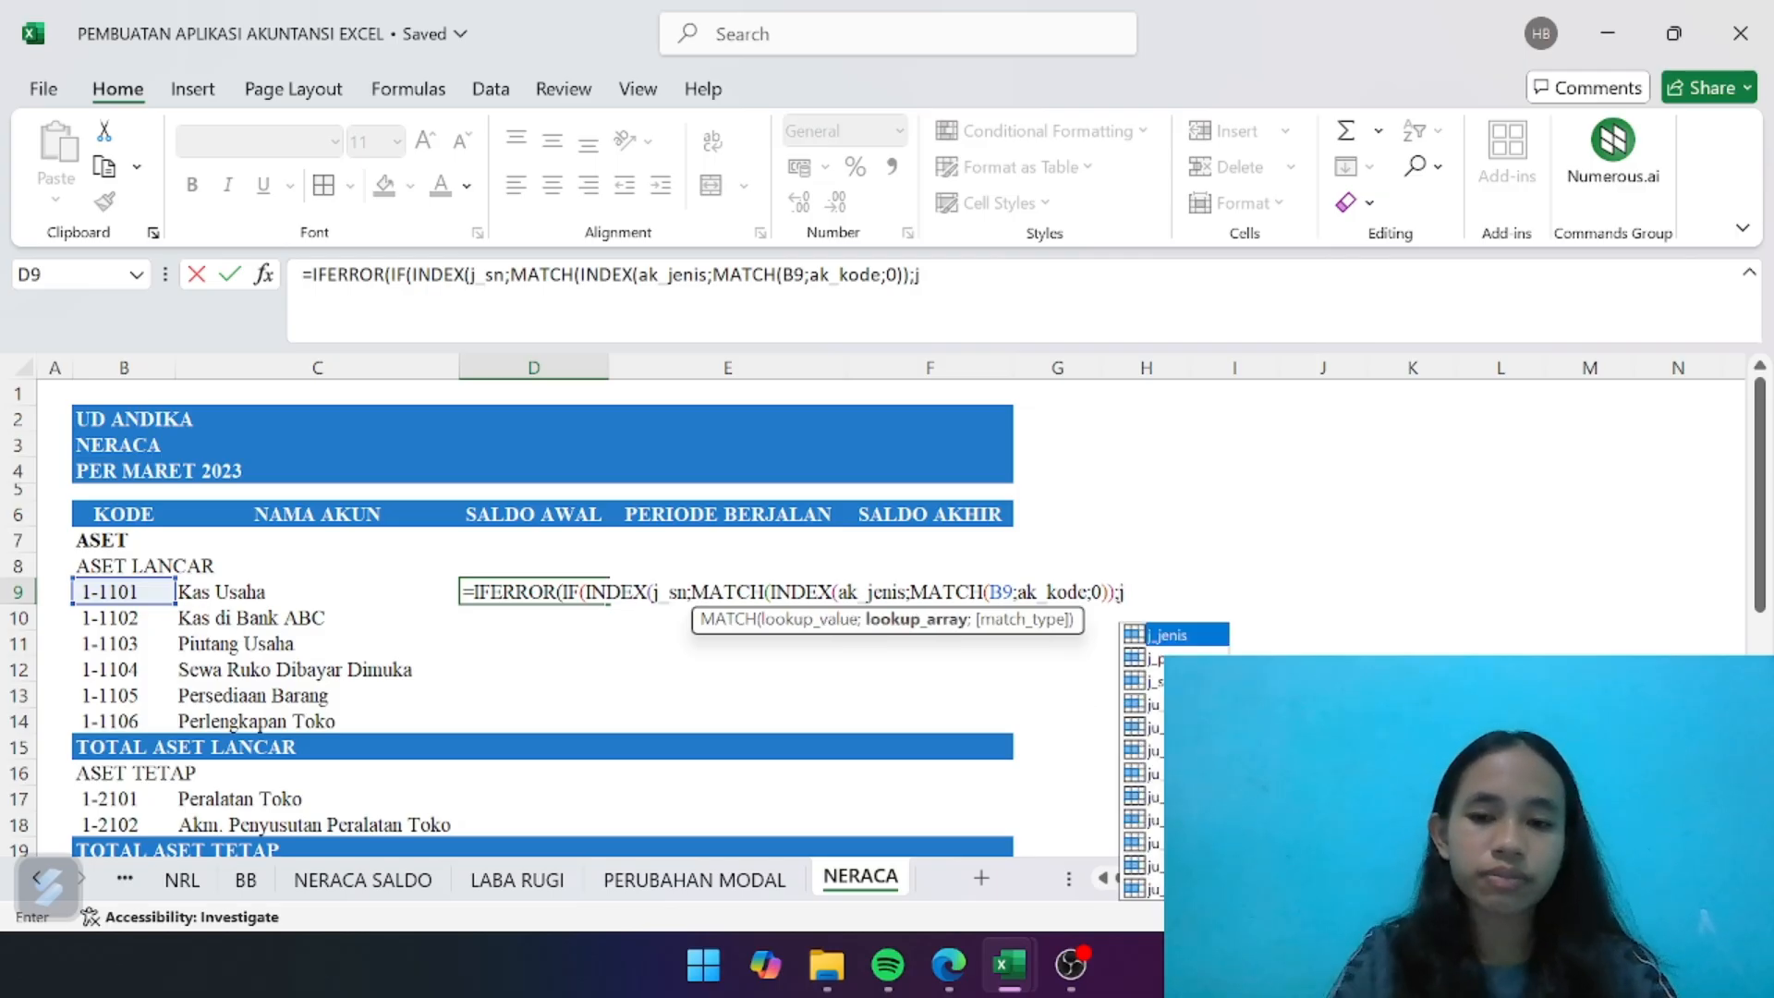
- Close the outer MATCH and INDEX of the IF condition with ;j_jenis;0)), for an exact match against j_jenis
{"action": "double_click", "coordinate": [1197, 636]}
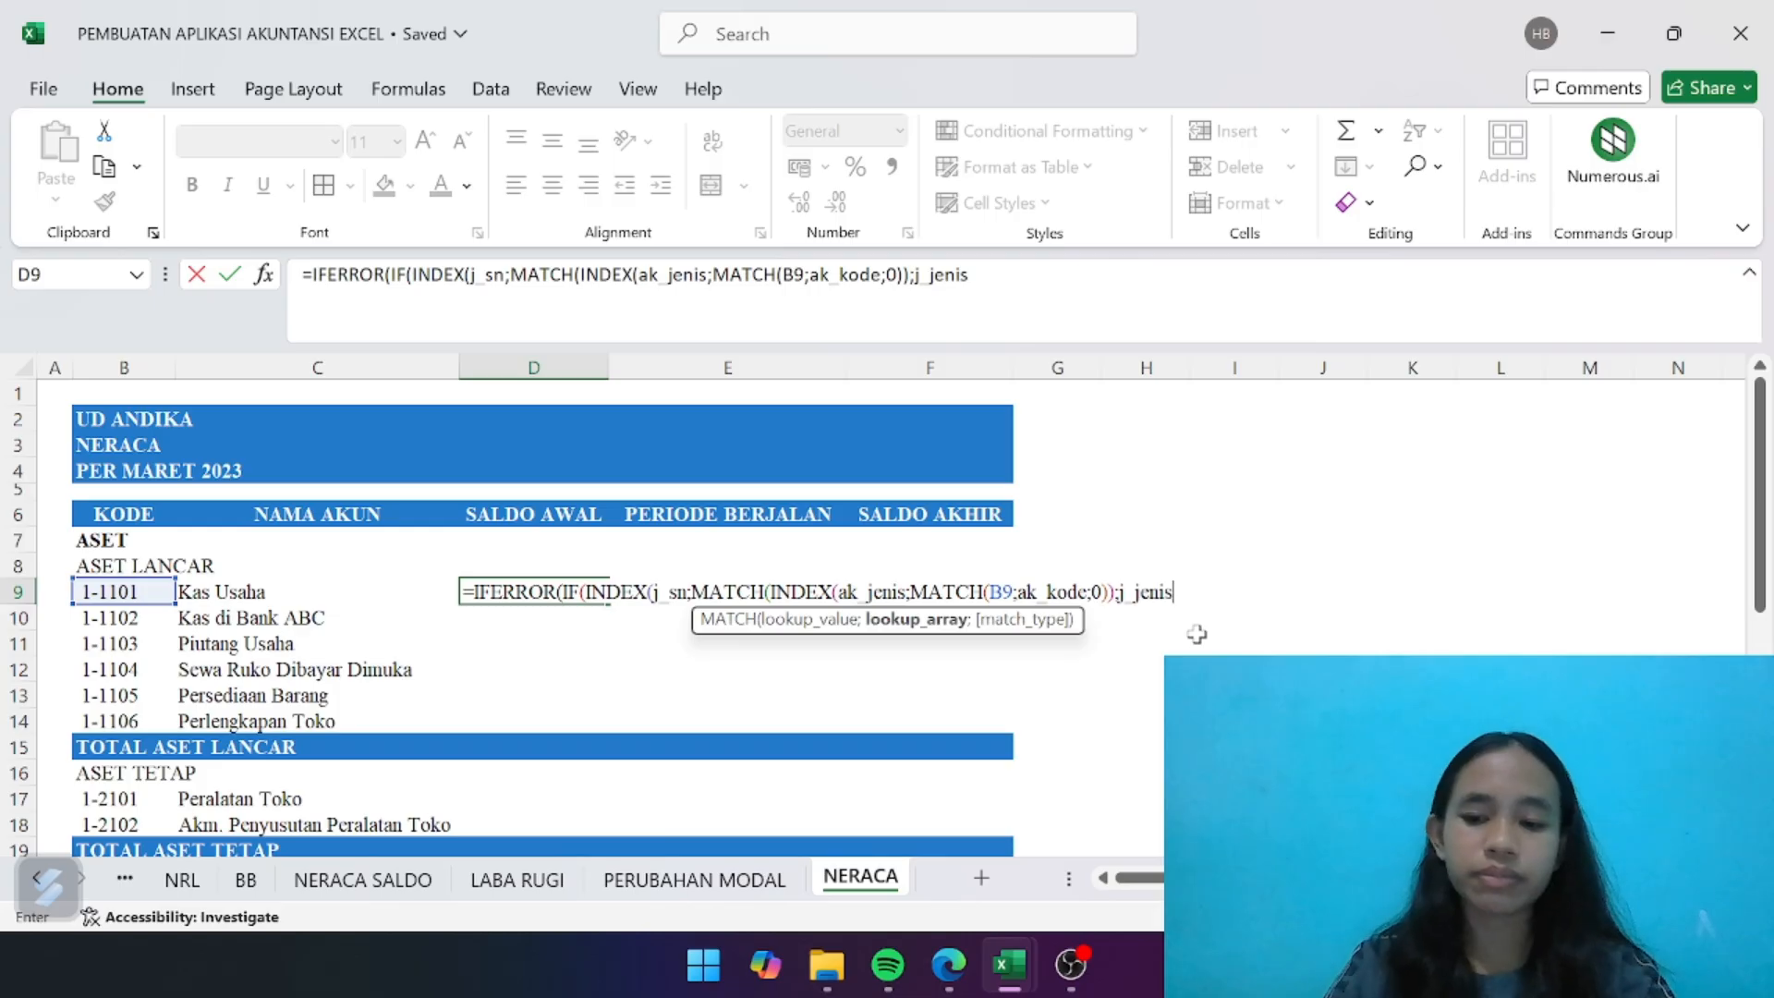
{"action": "type", "text": ";0"}
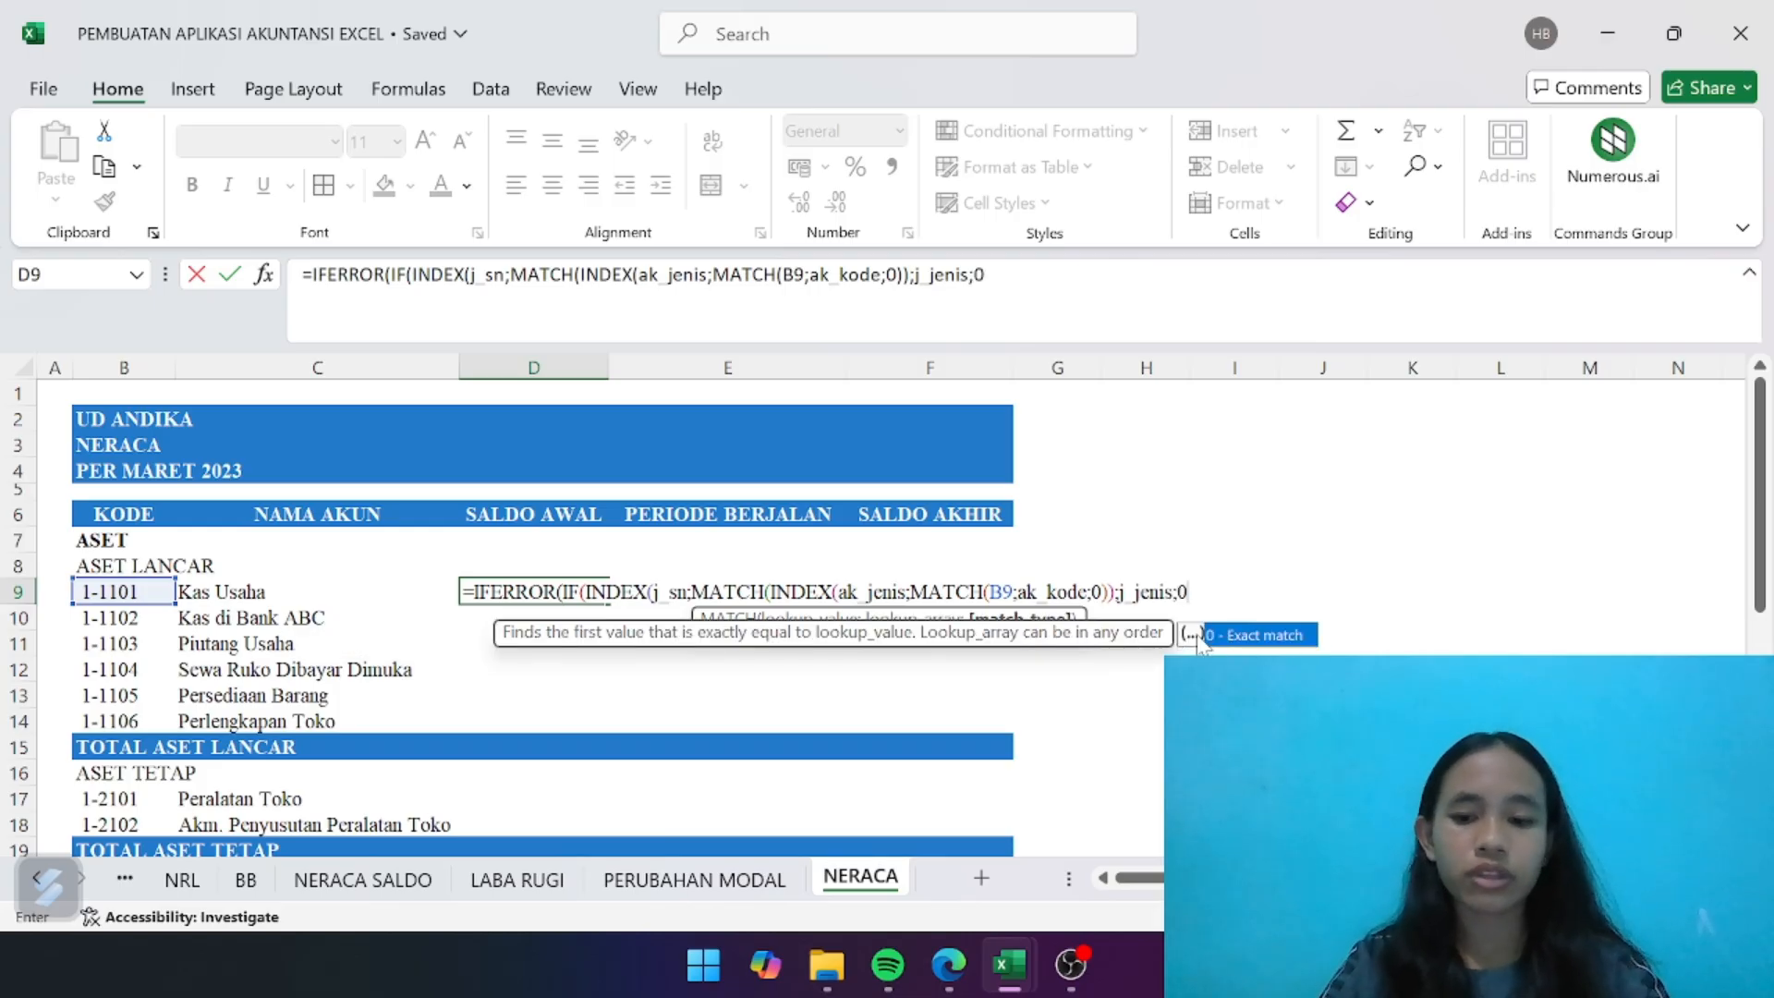
{"action": "type", "text": "))"}
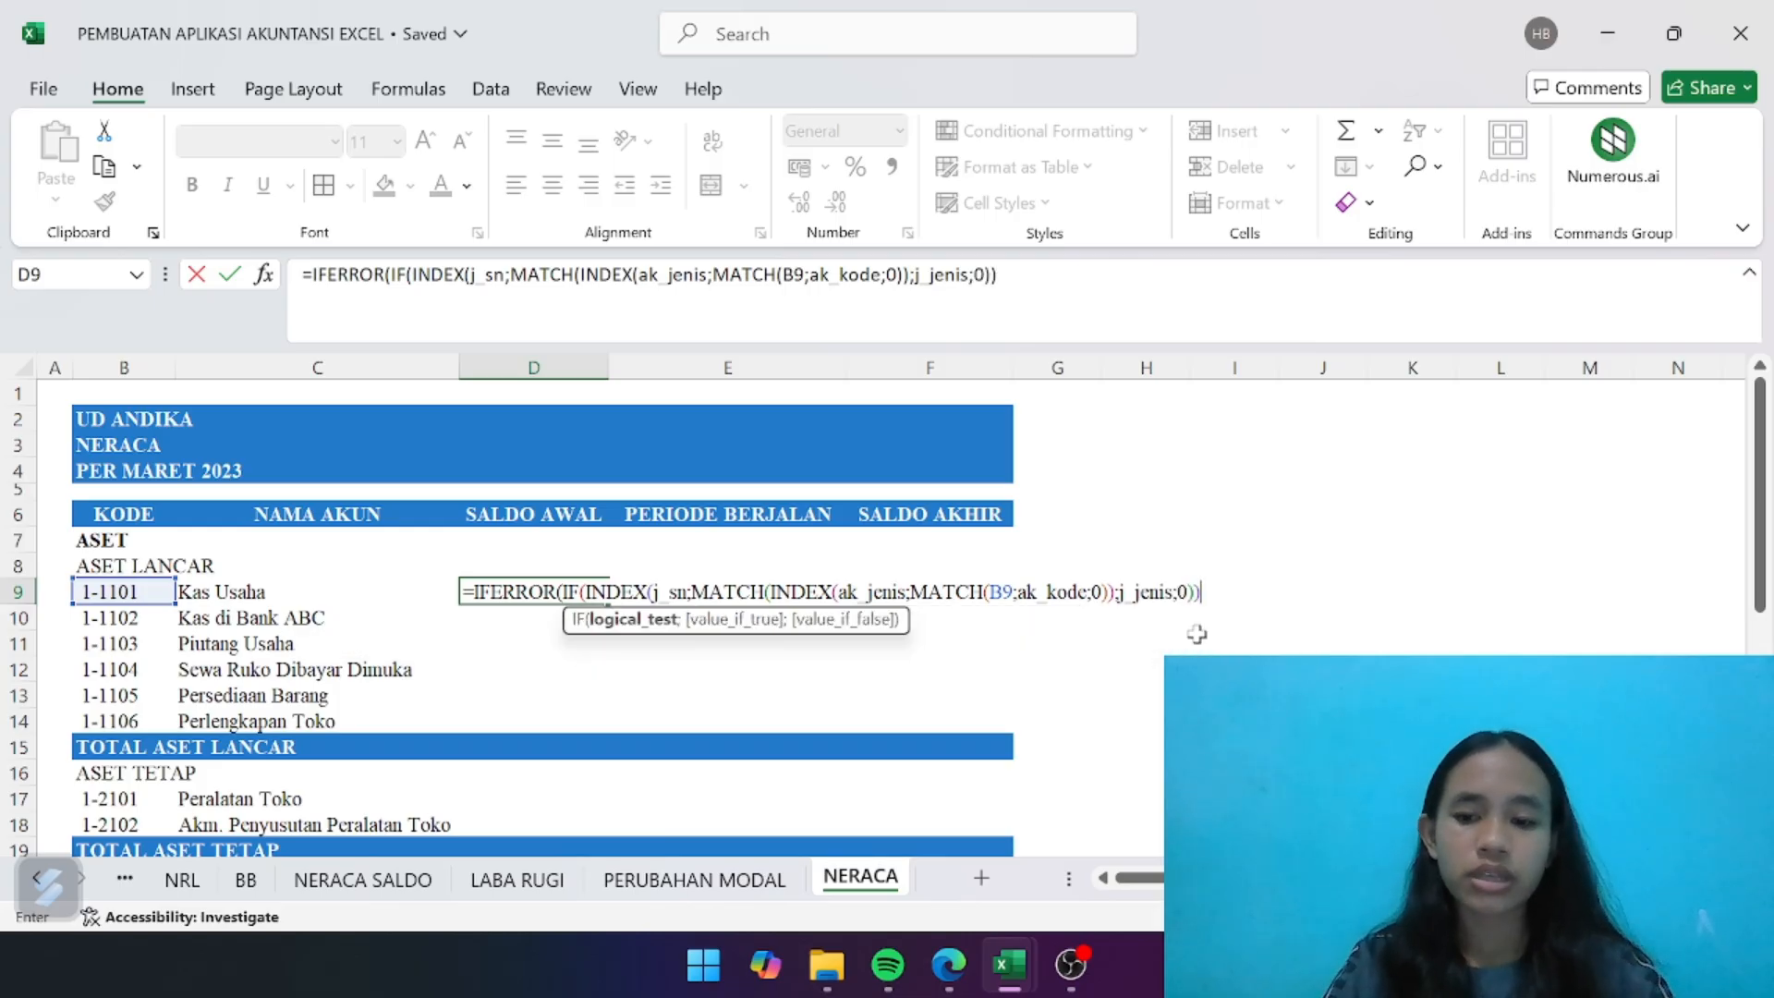
{"action": "type", "text": "="}
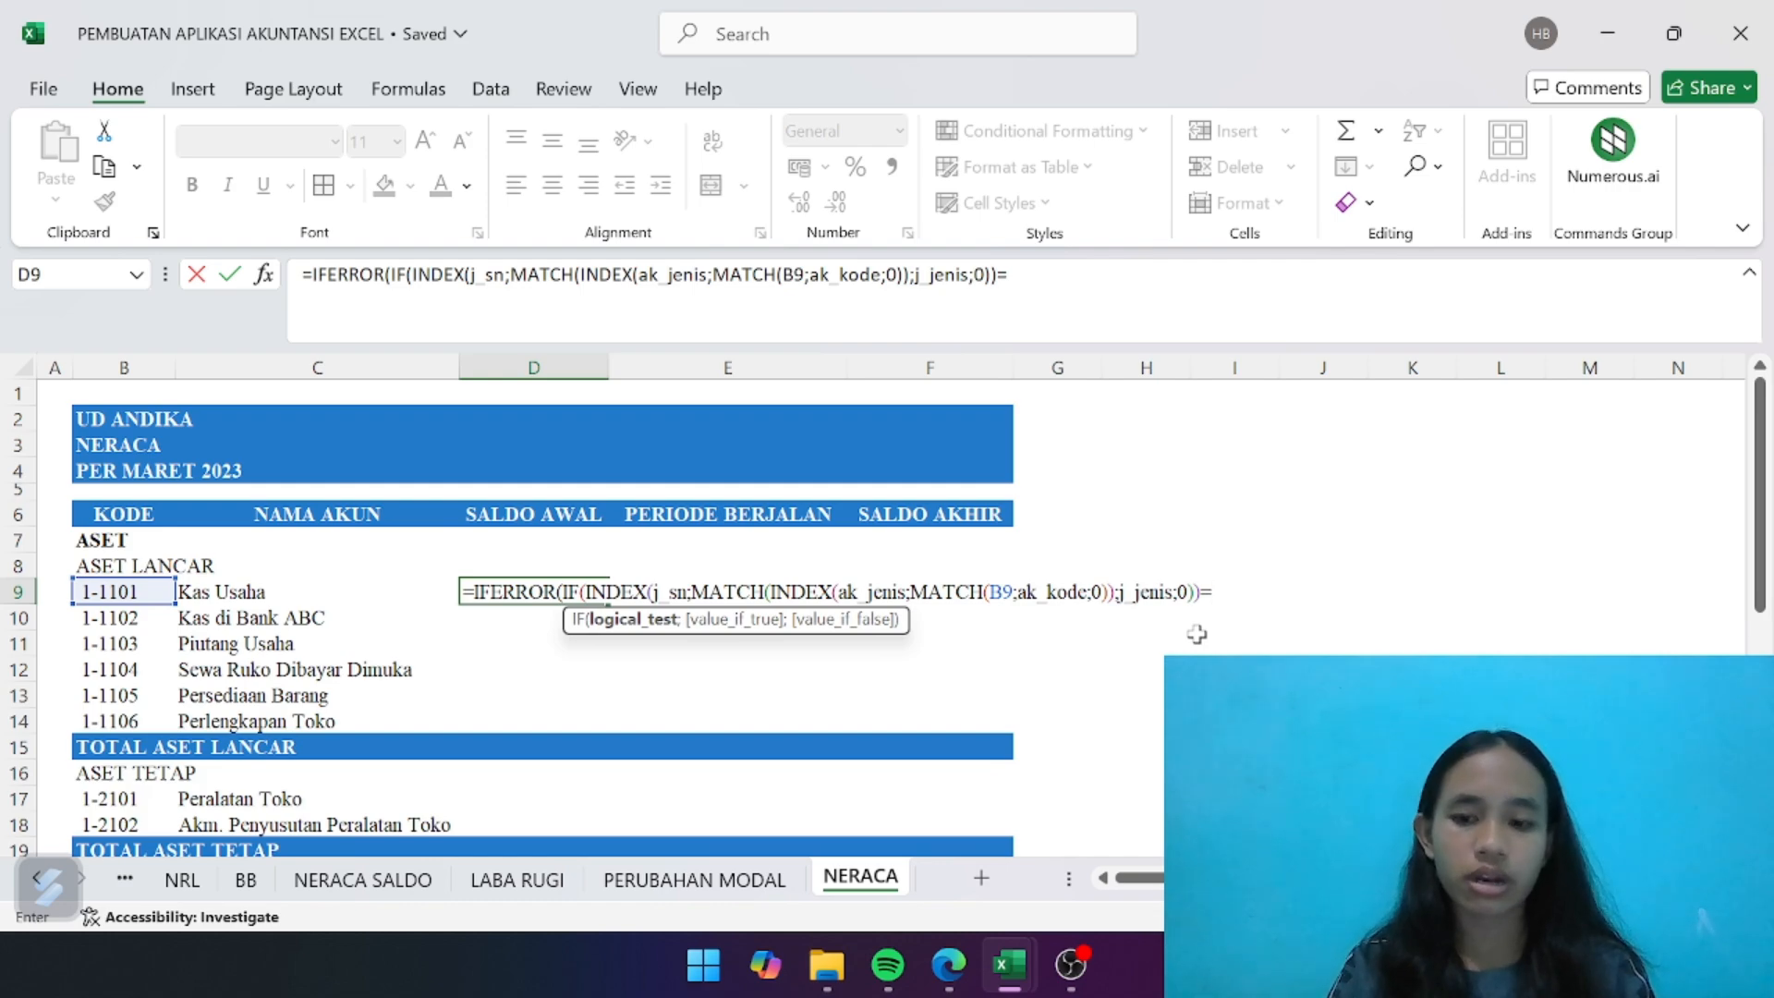
- Finish the IF condition by comparing the lookup with "Debet", and continue to the value-if-true argument
{"action": "type", "text": "Debet"}
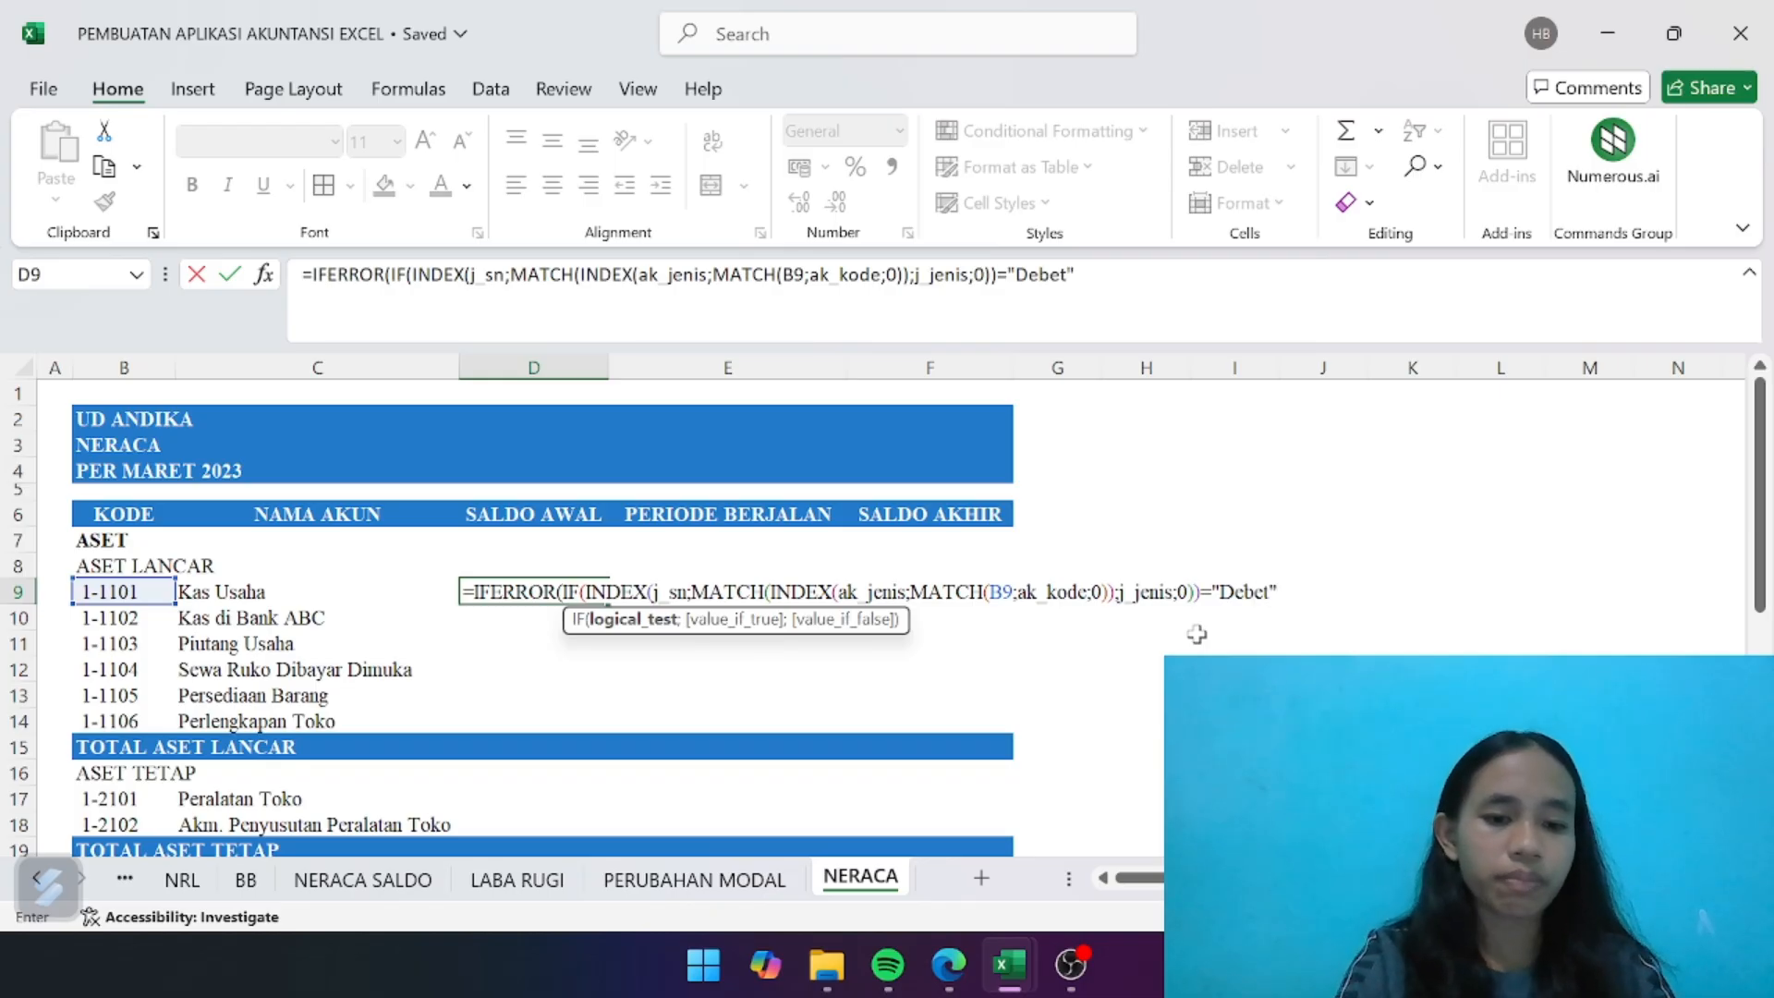
{"action": "type", "text": "\";"}
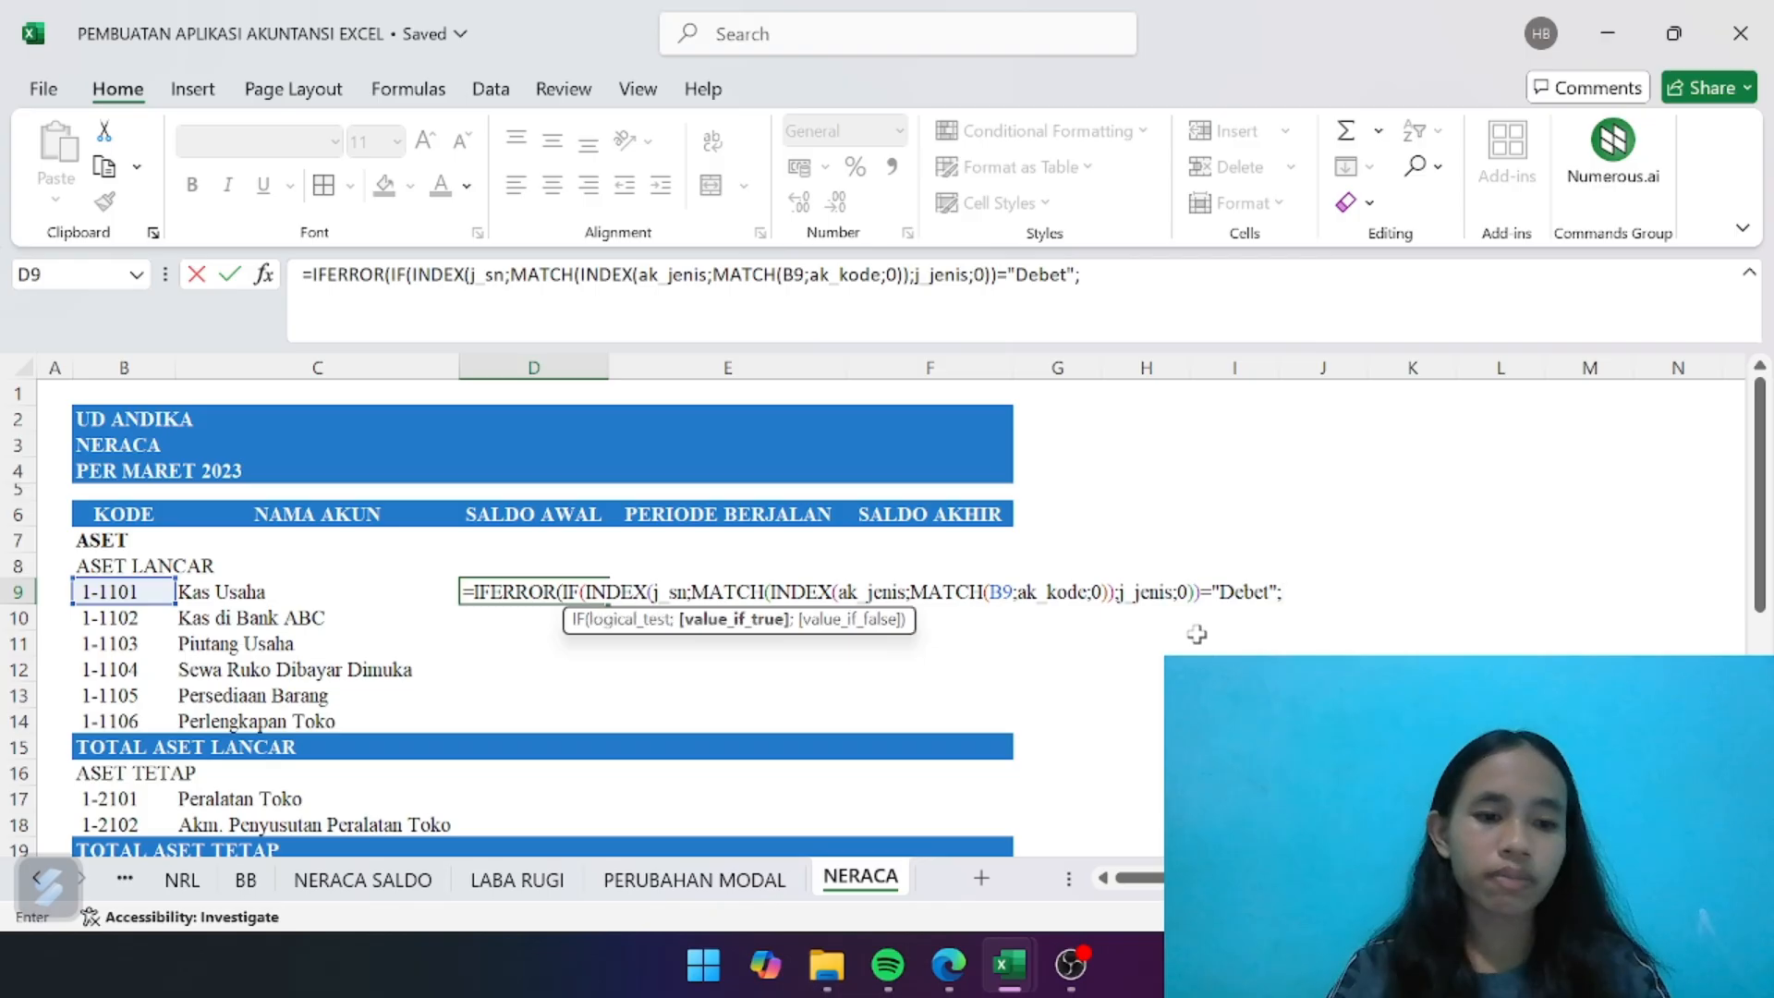
{"action": "type", "text": "inde"}
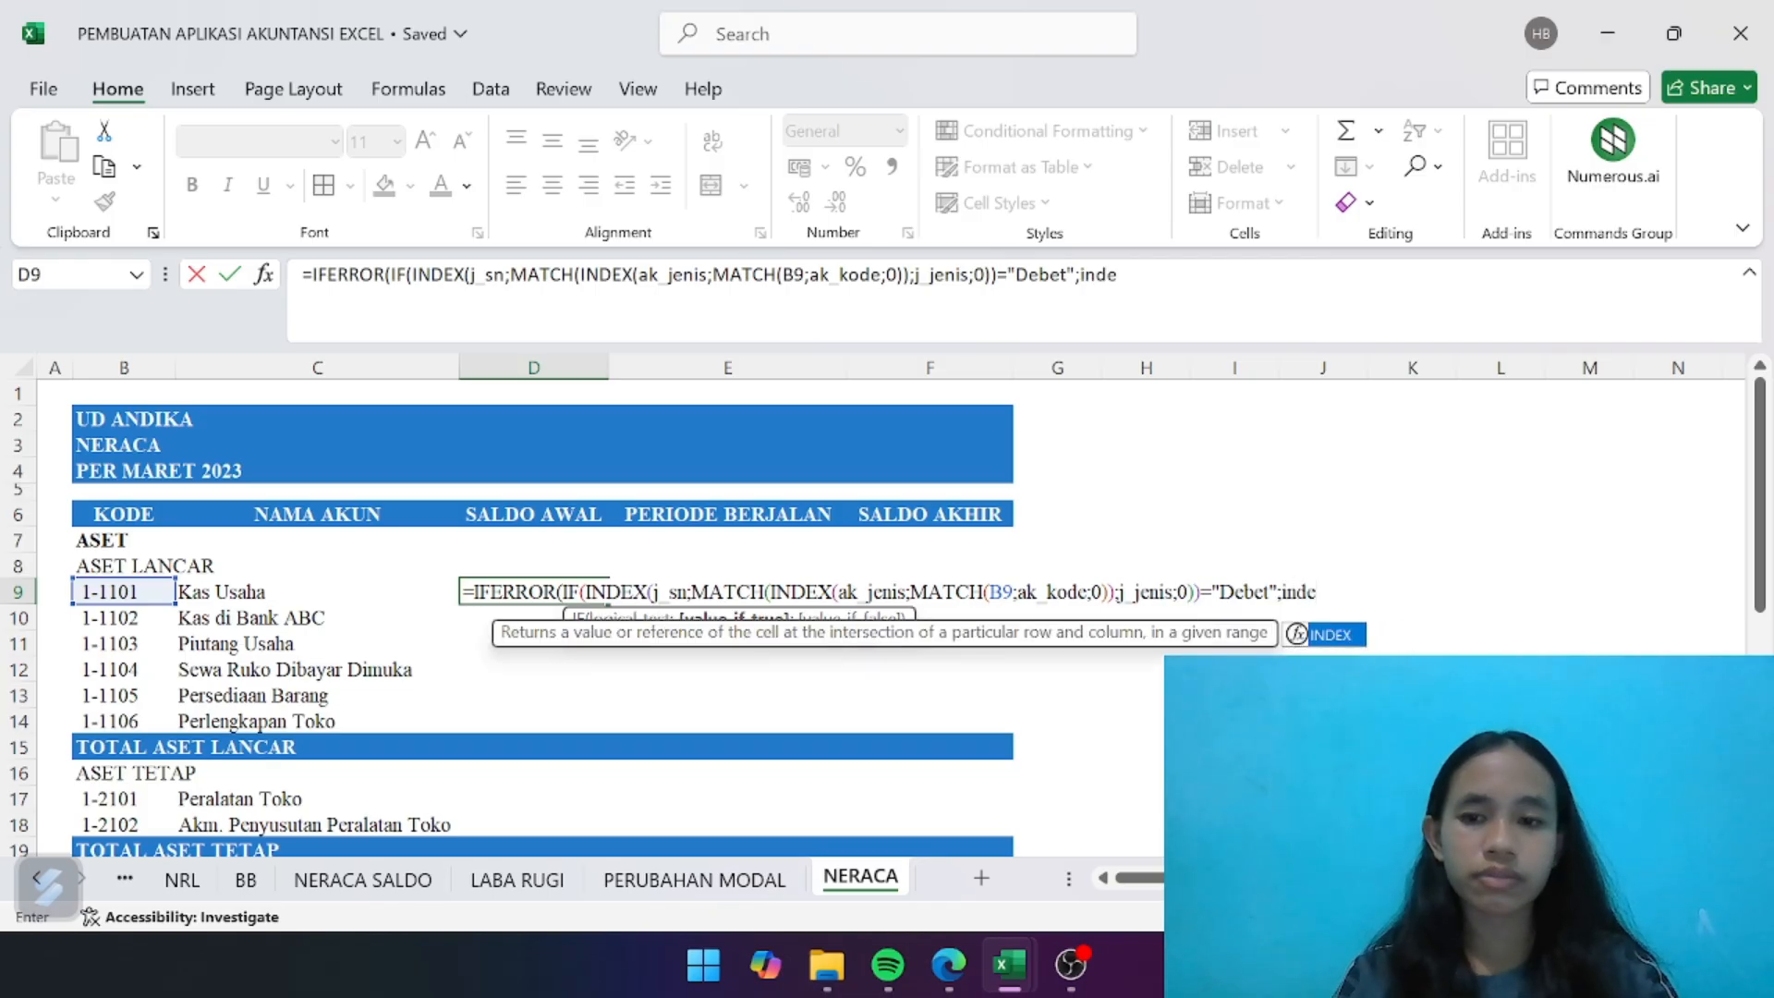
- Start the value-if-true argument with INDEX over the opening balance debit column, NRL!D:D
{"action": "double_click", "coordinate": [1331, 635]}
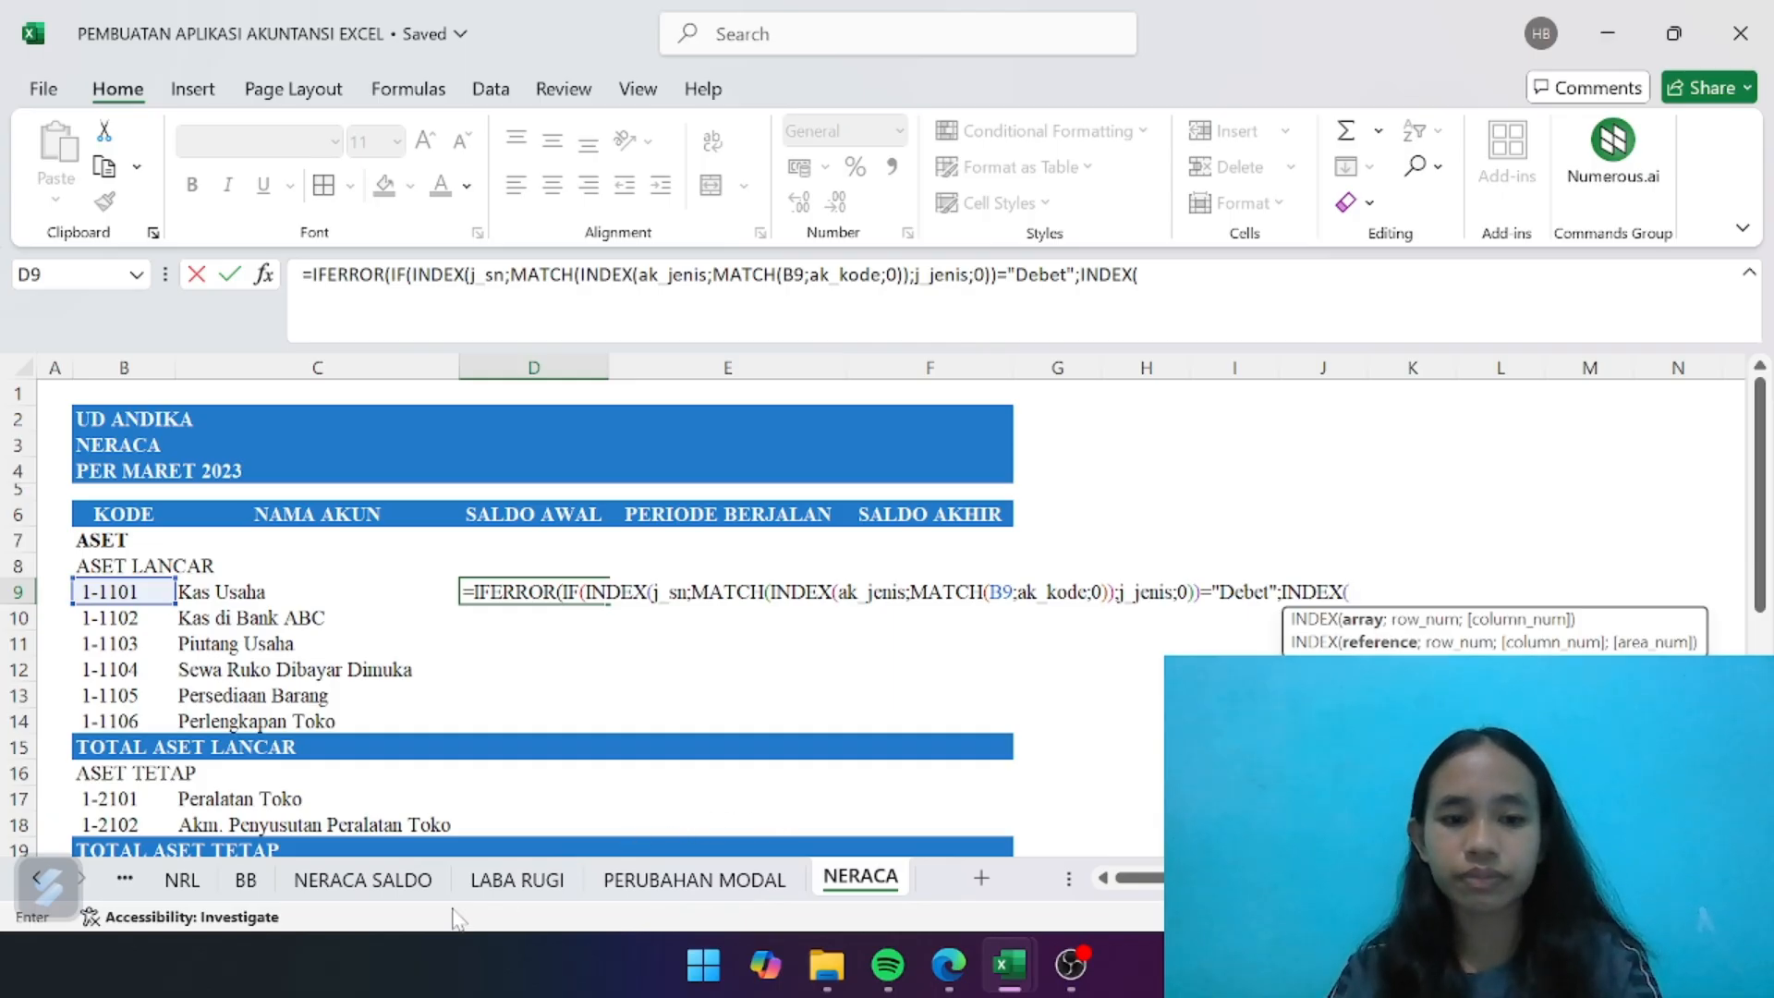
{"action": "left_click", "coordinate": [185, 879]}
{"action": "left_click_drag", "start_coordinate": [557, 363], "coordinate": [651, 363]}
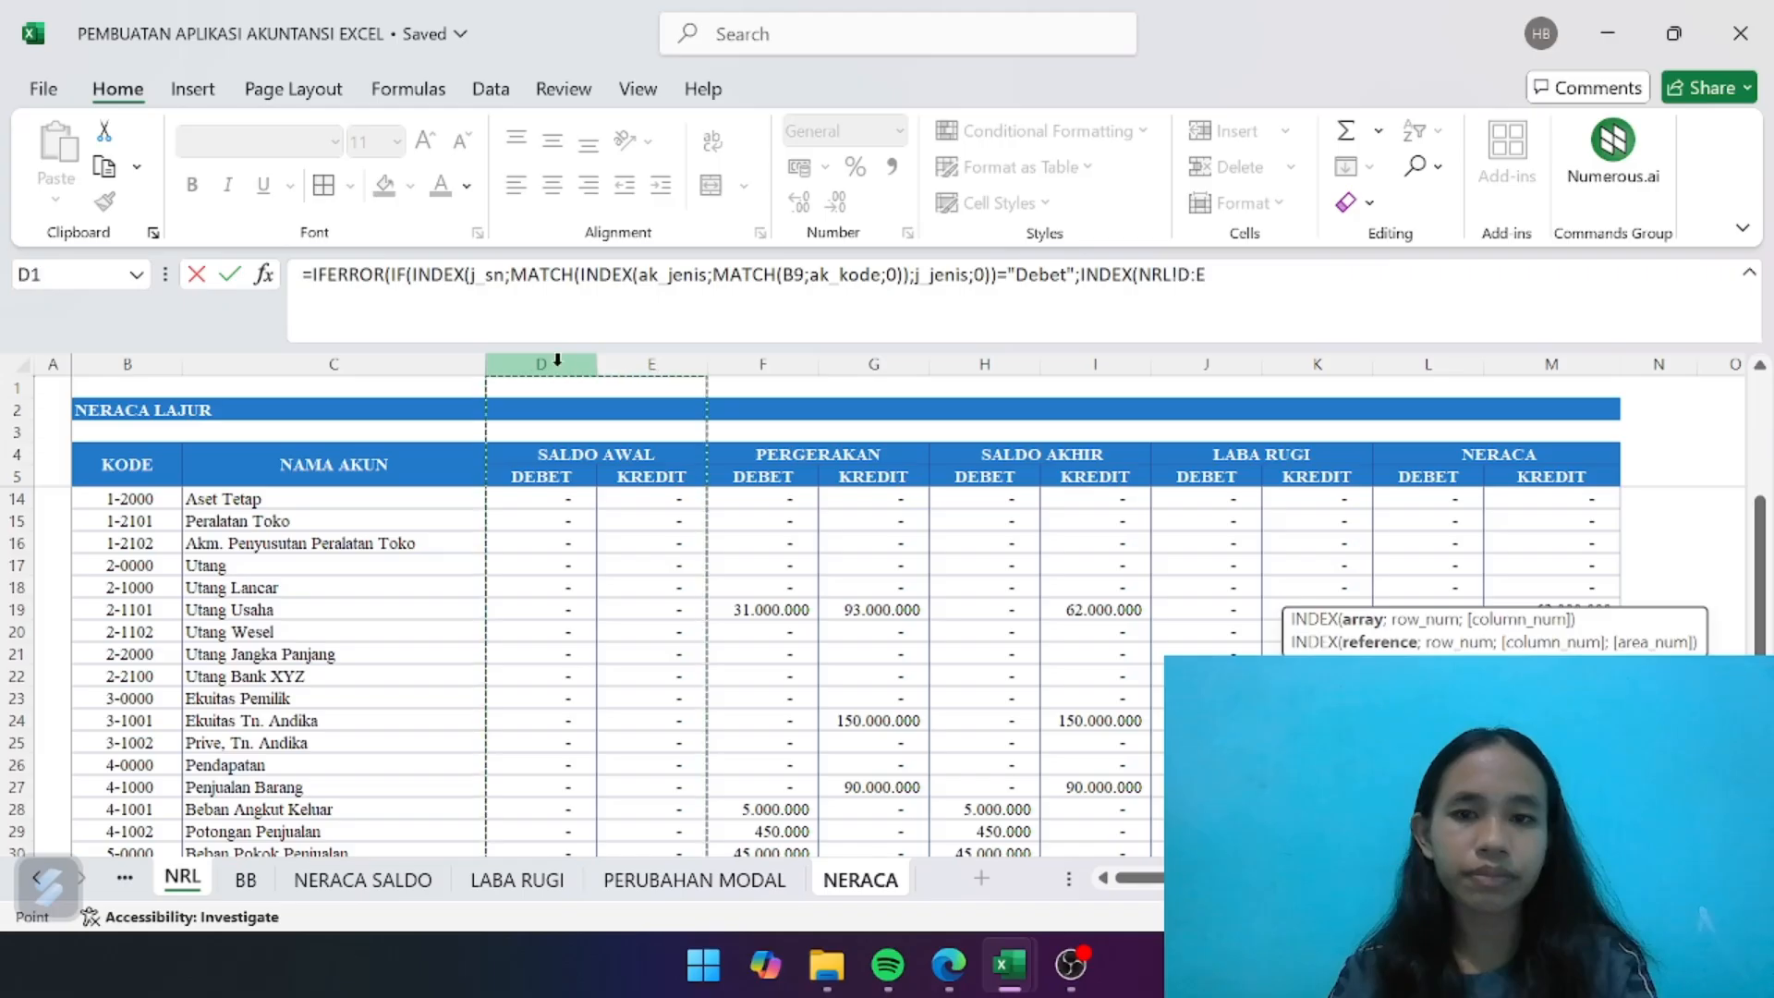
{"action": "key", "text": "BackSpace"}
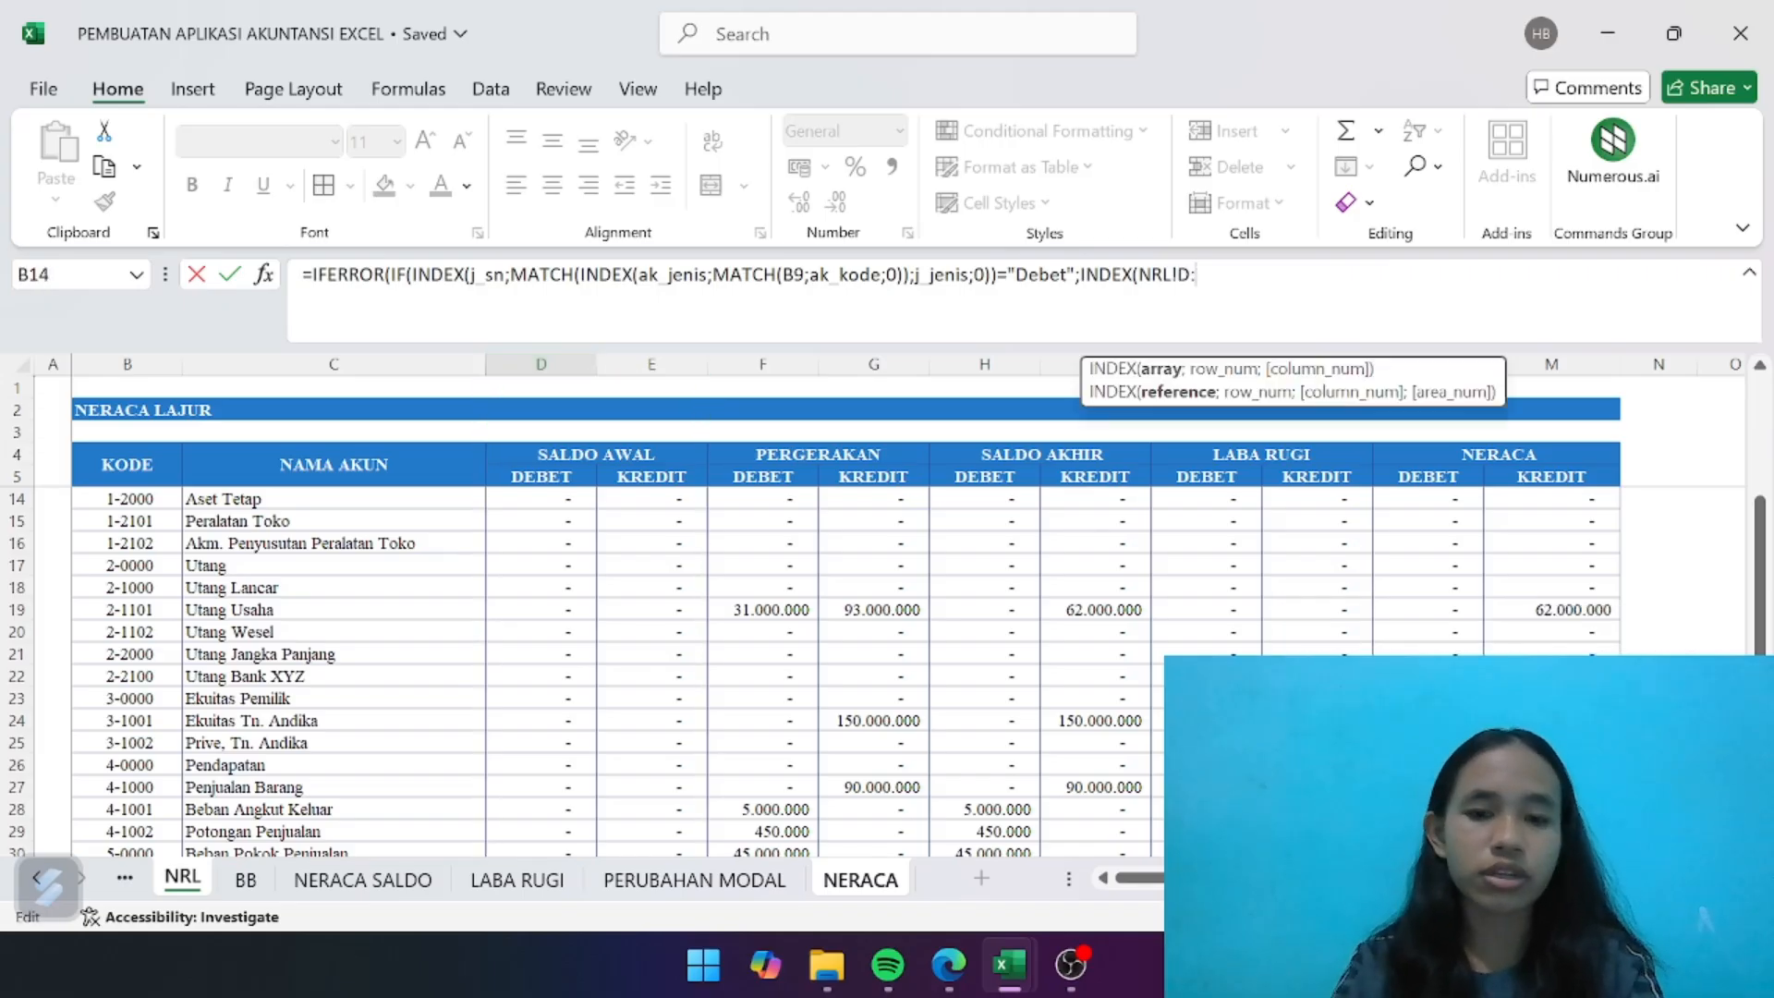
{"action": "type", "text": "d"}
{"action": "key", "text": "BackSpace"}
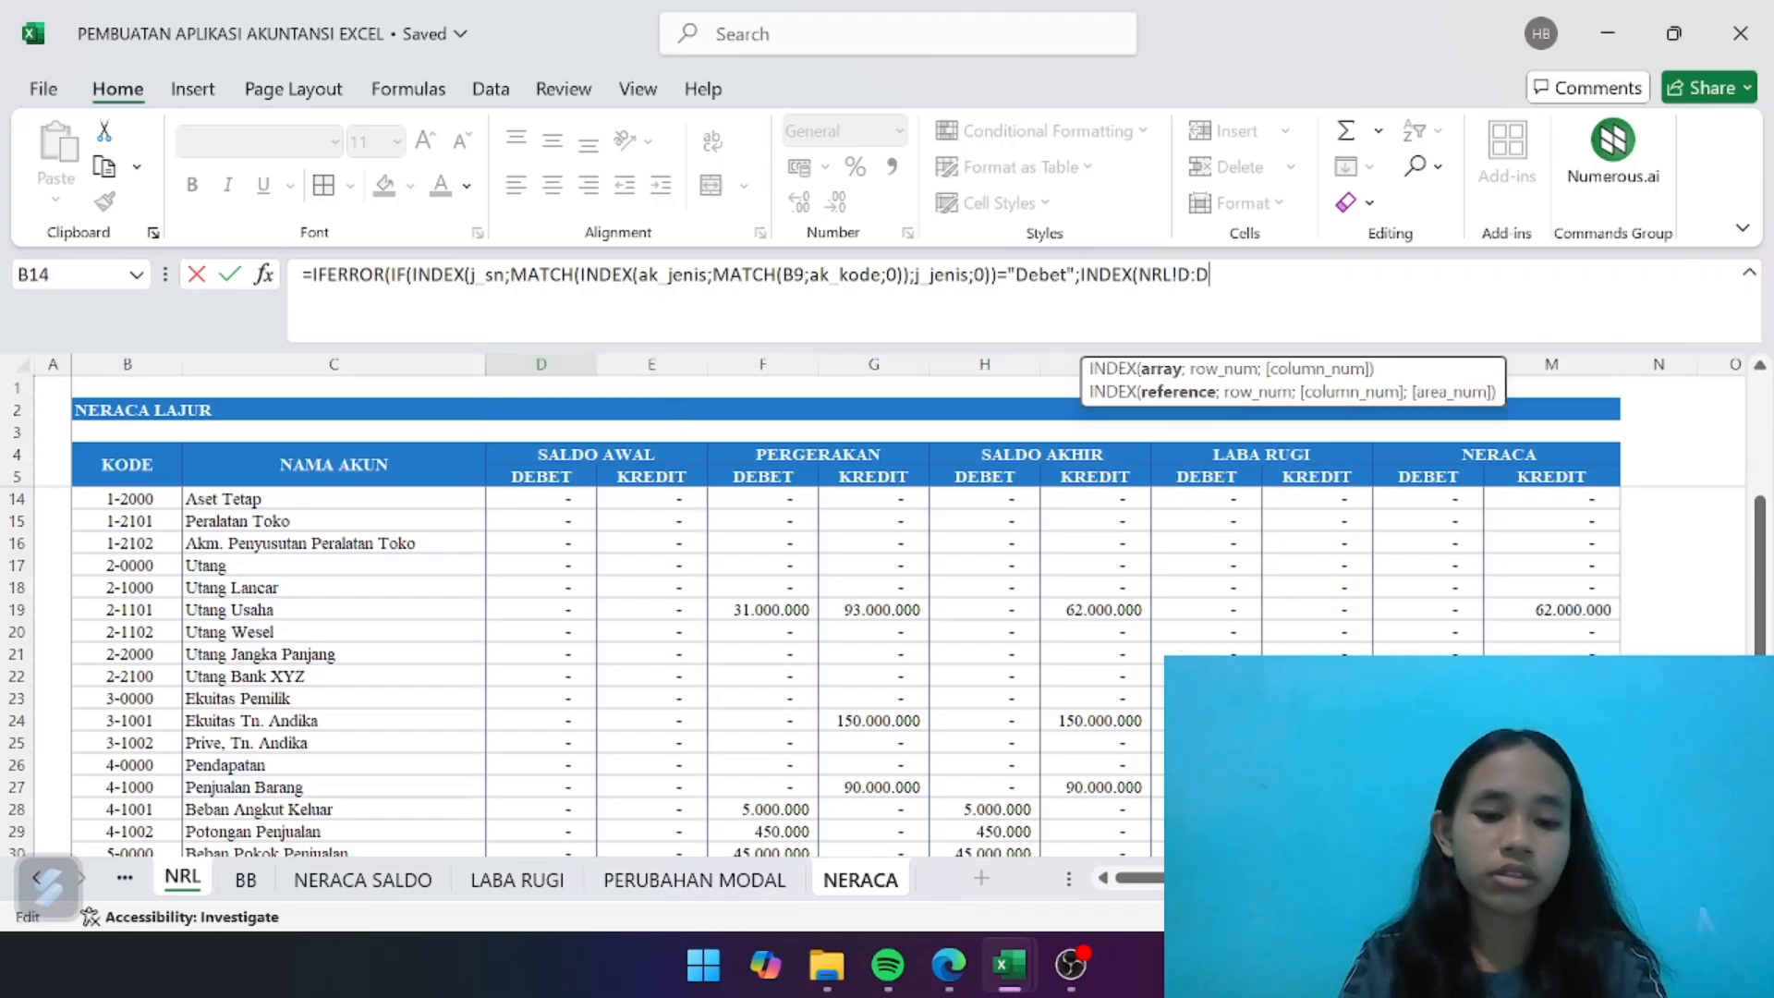
{"action": "type", "text": "D"}
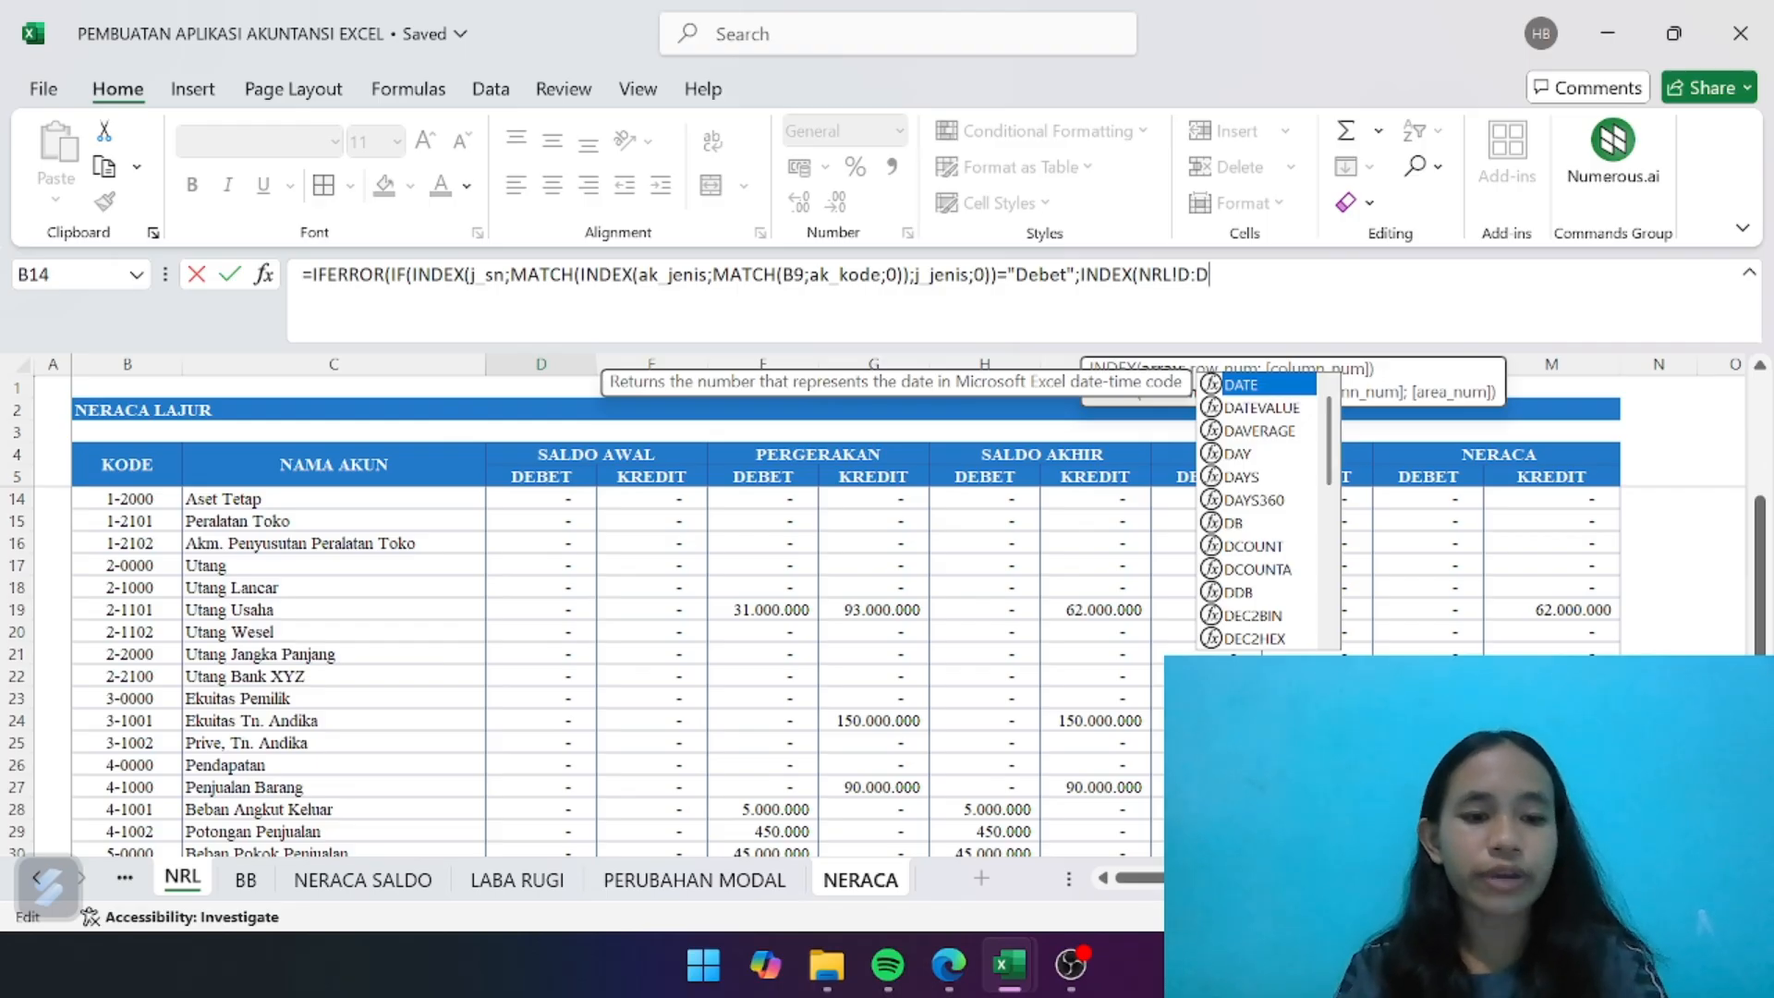
{"action": "type", "text": ";MATCH"}
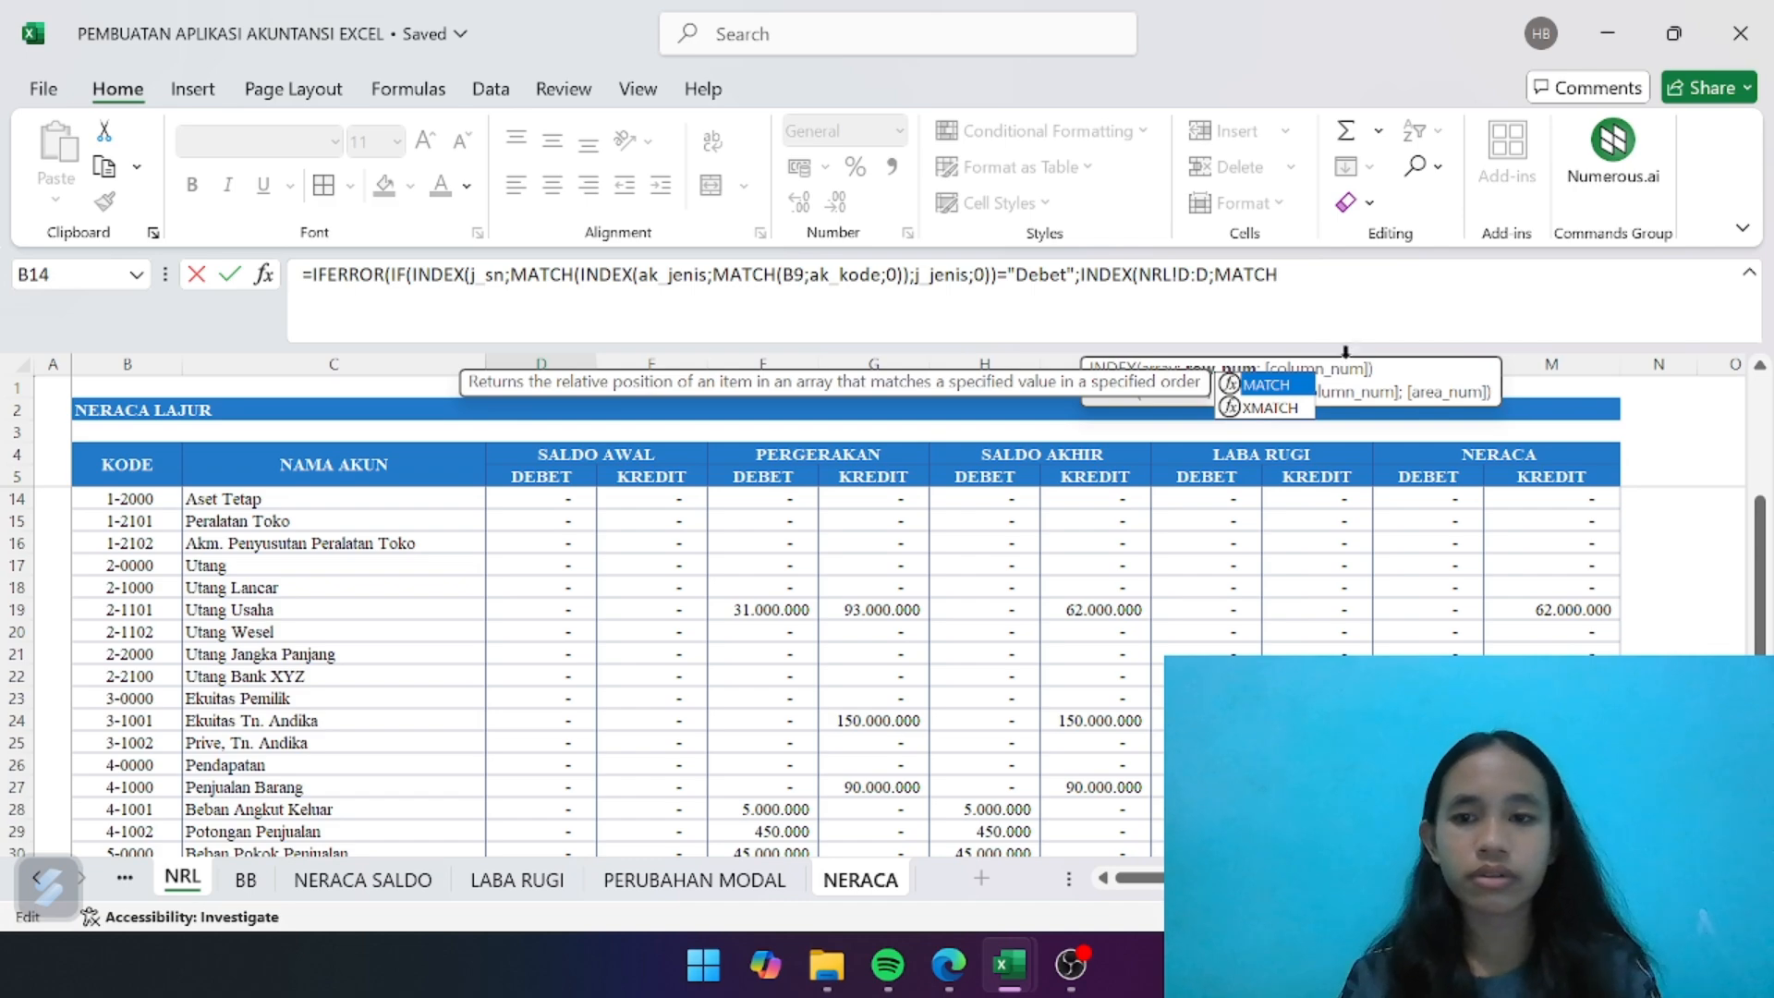
- Complete the value-if-true lookup with ;MATCH(B9;NRL!B:B;0)), matching the account code in B9 exactly against the NRL code column
{"action": "double_click", "coordinate": [1258, 385]}
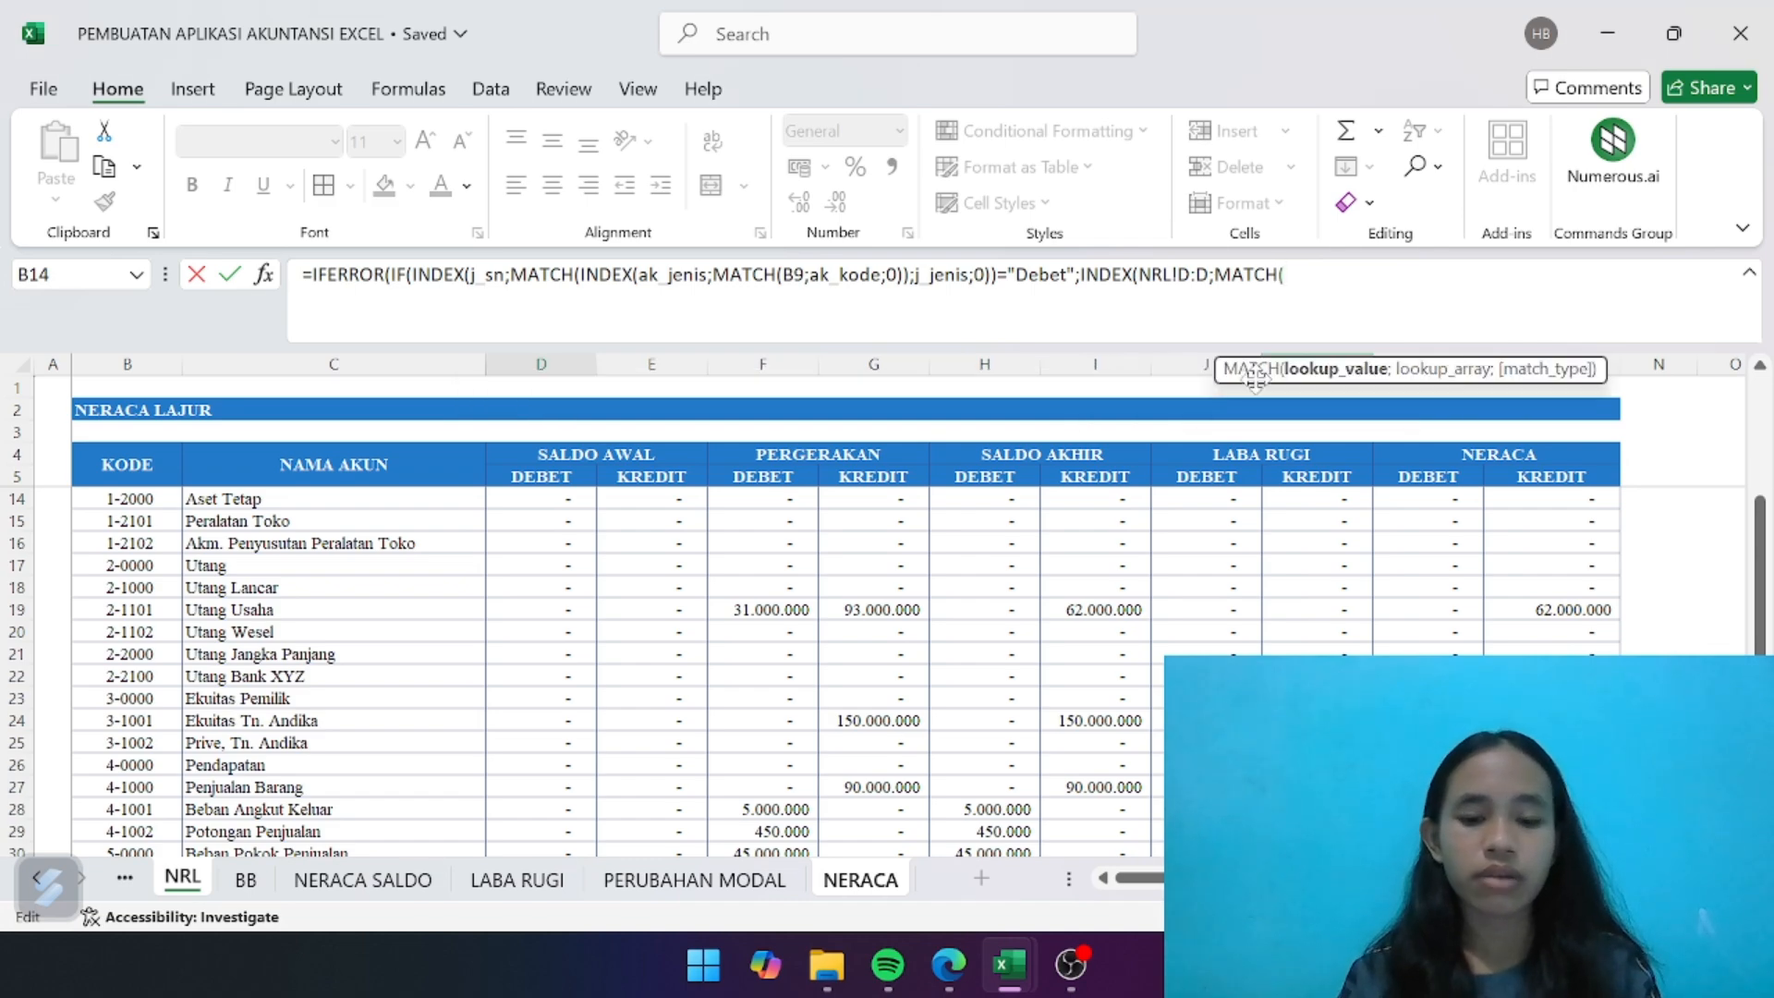
{"action": "type", "text": "B9"}
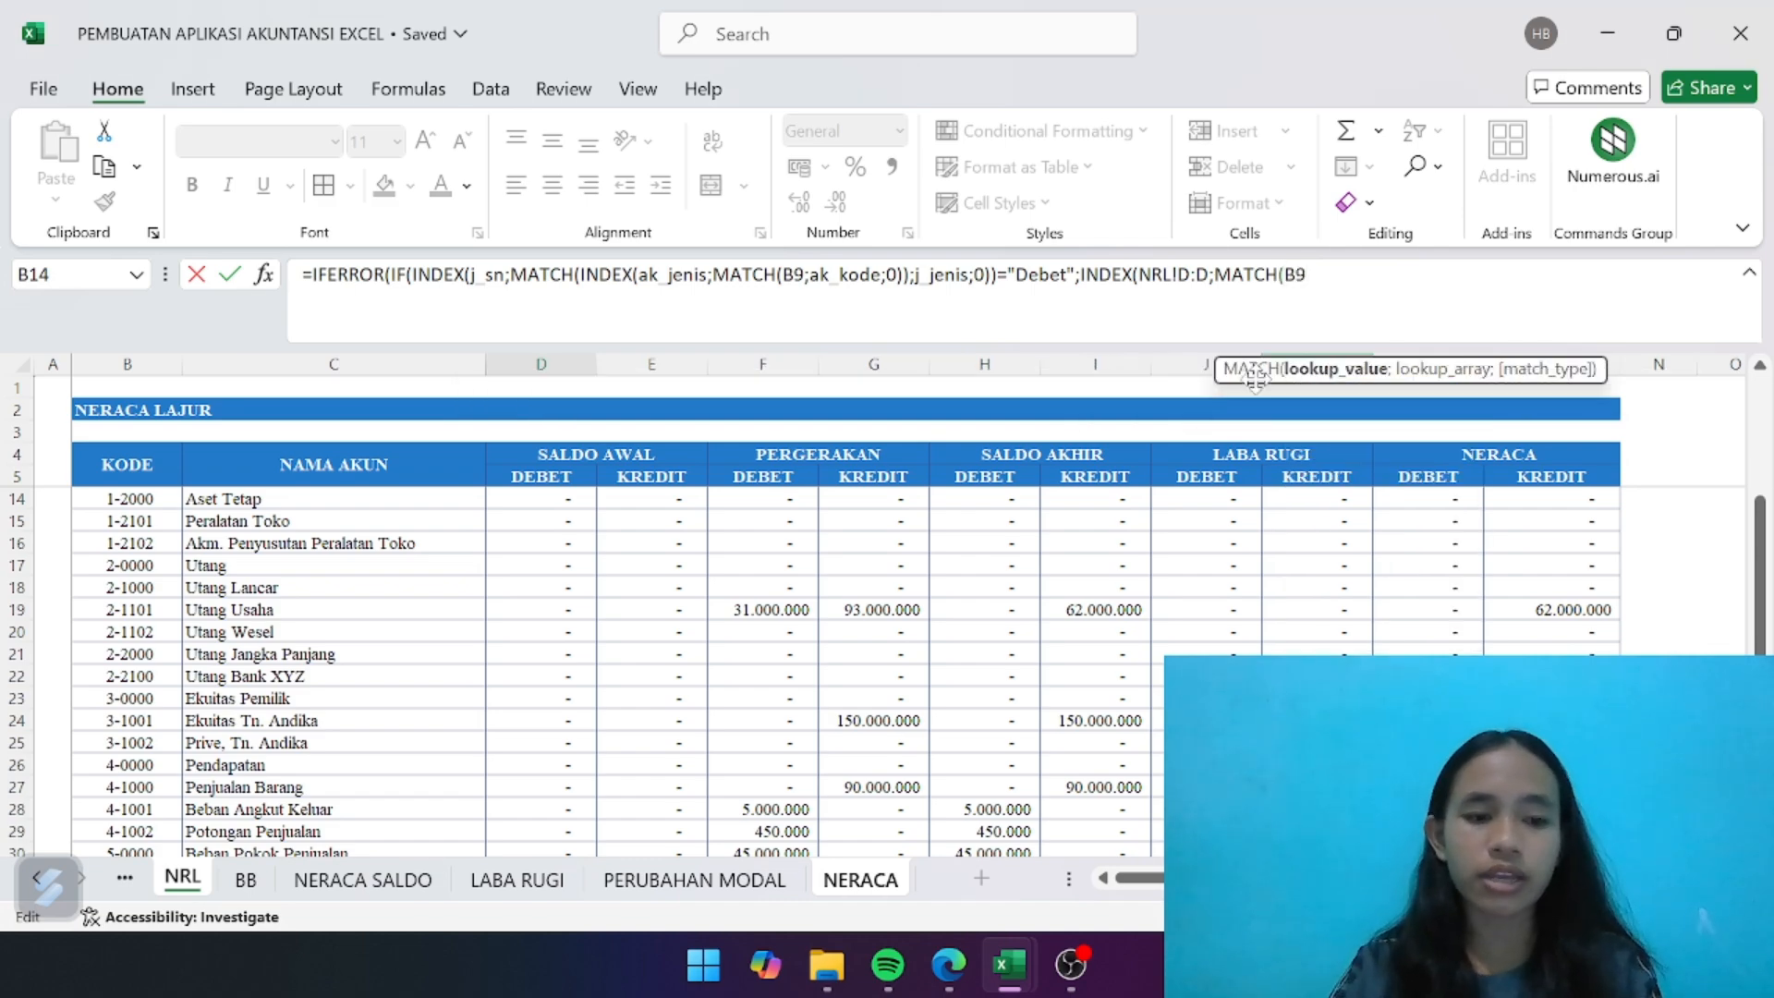
{"action": "type", "text": ";"}
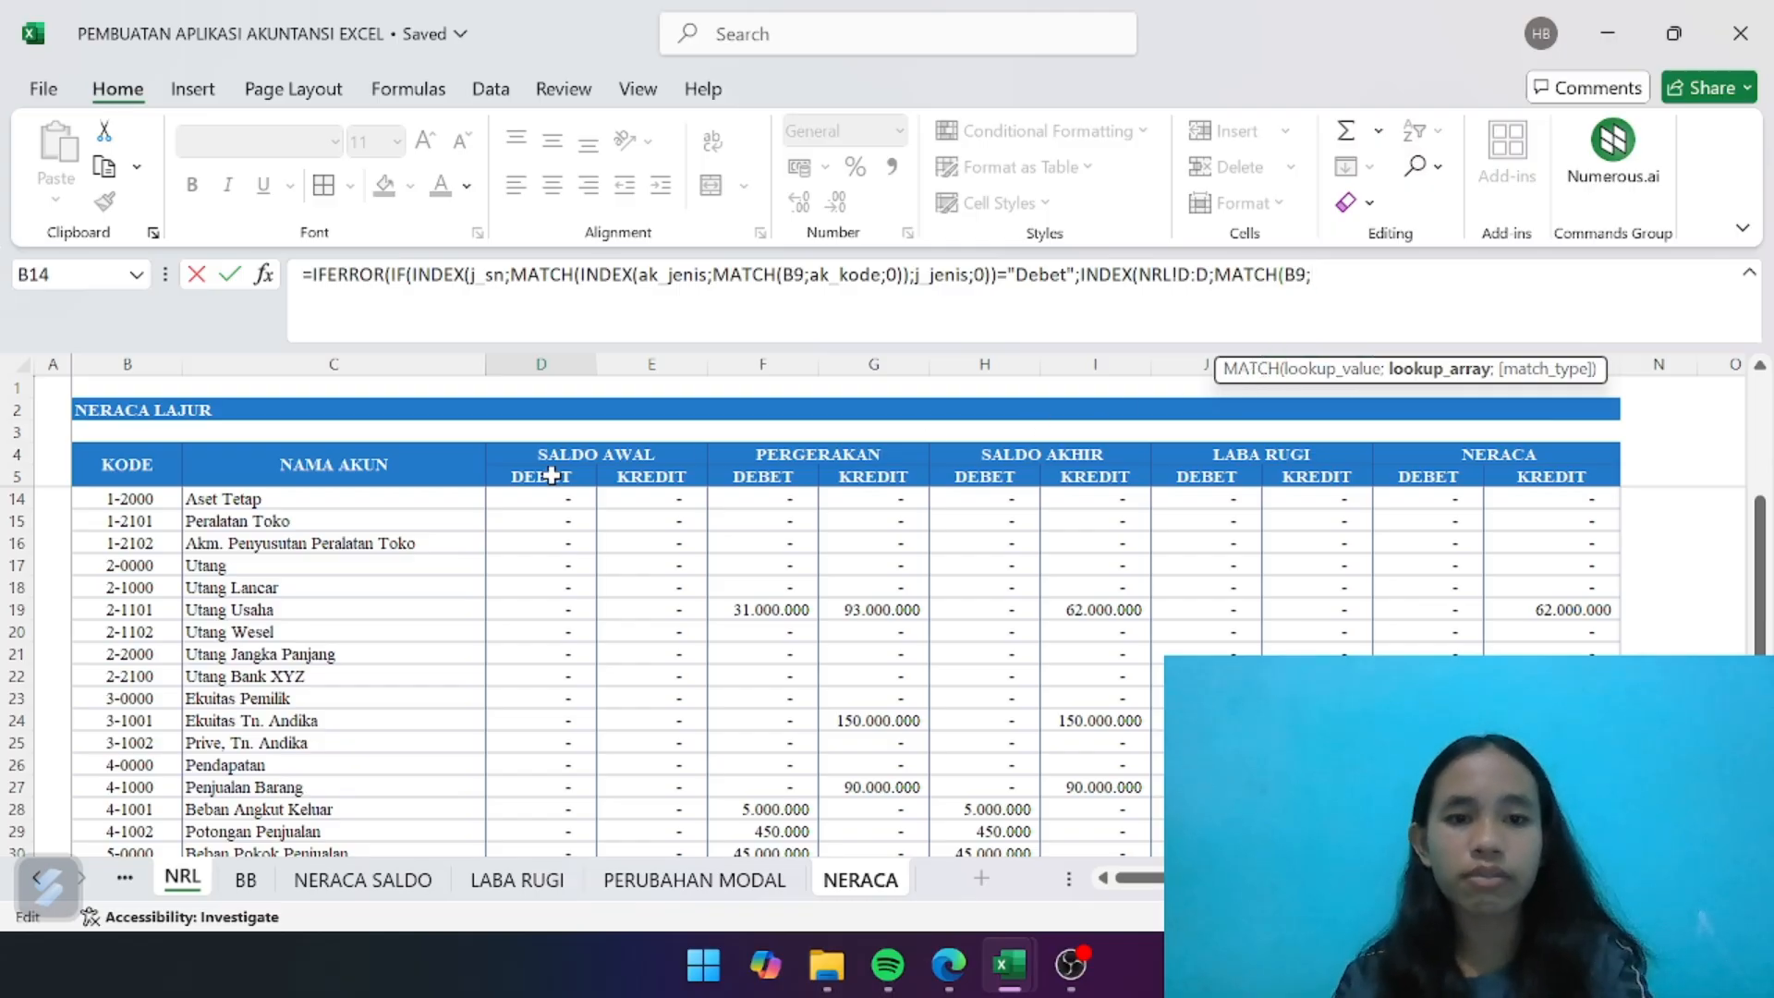
{"action": "left_click", "coordinate": [135, 364]}
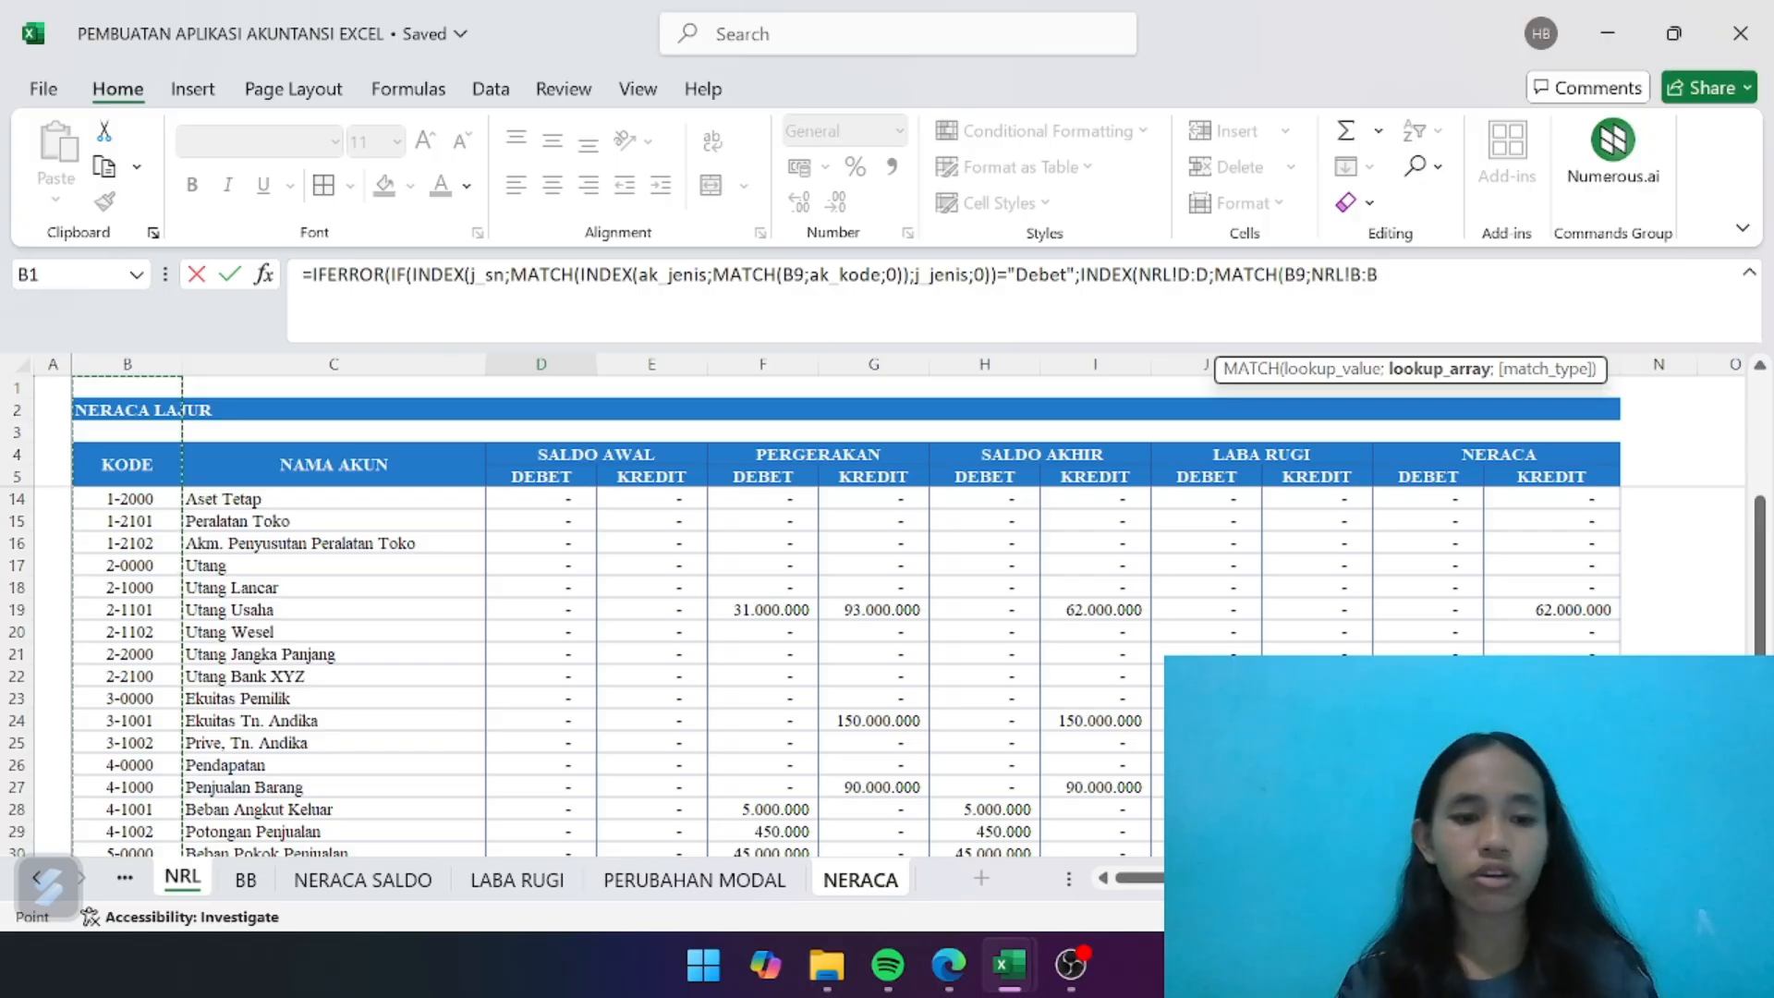
{"action": "type", "text": ";"}
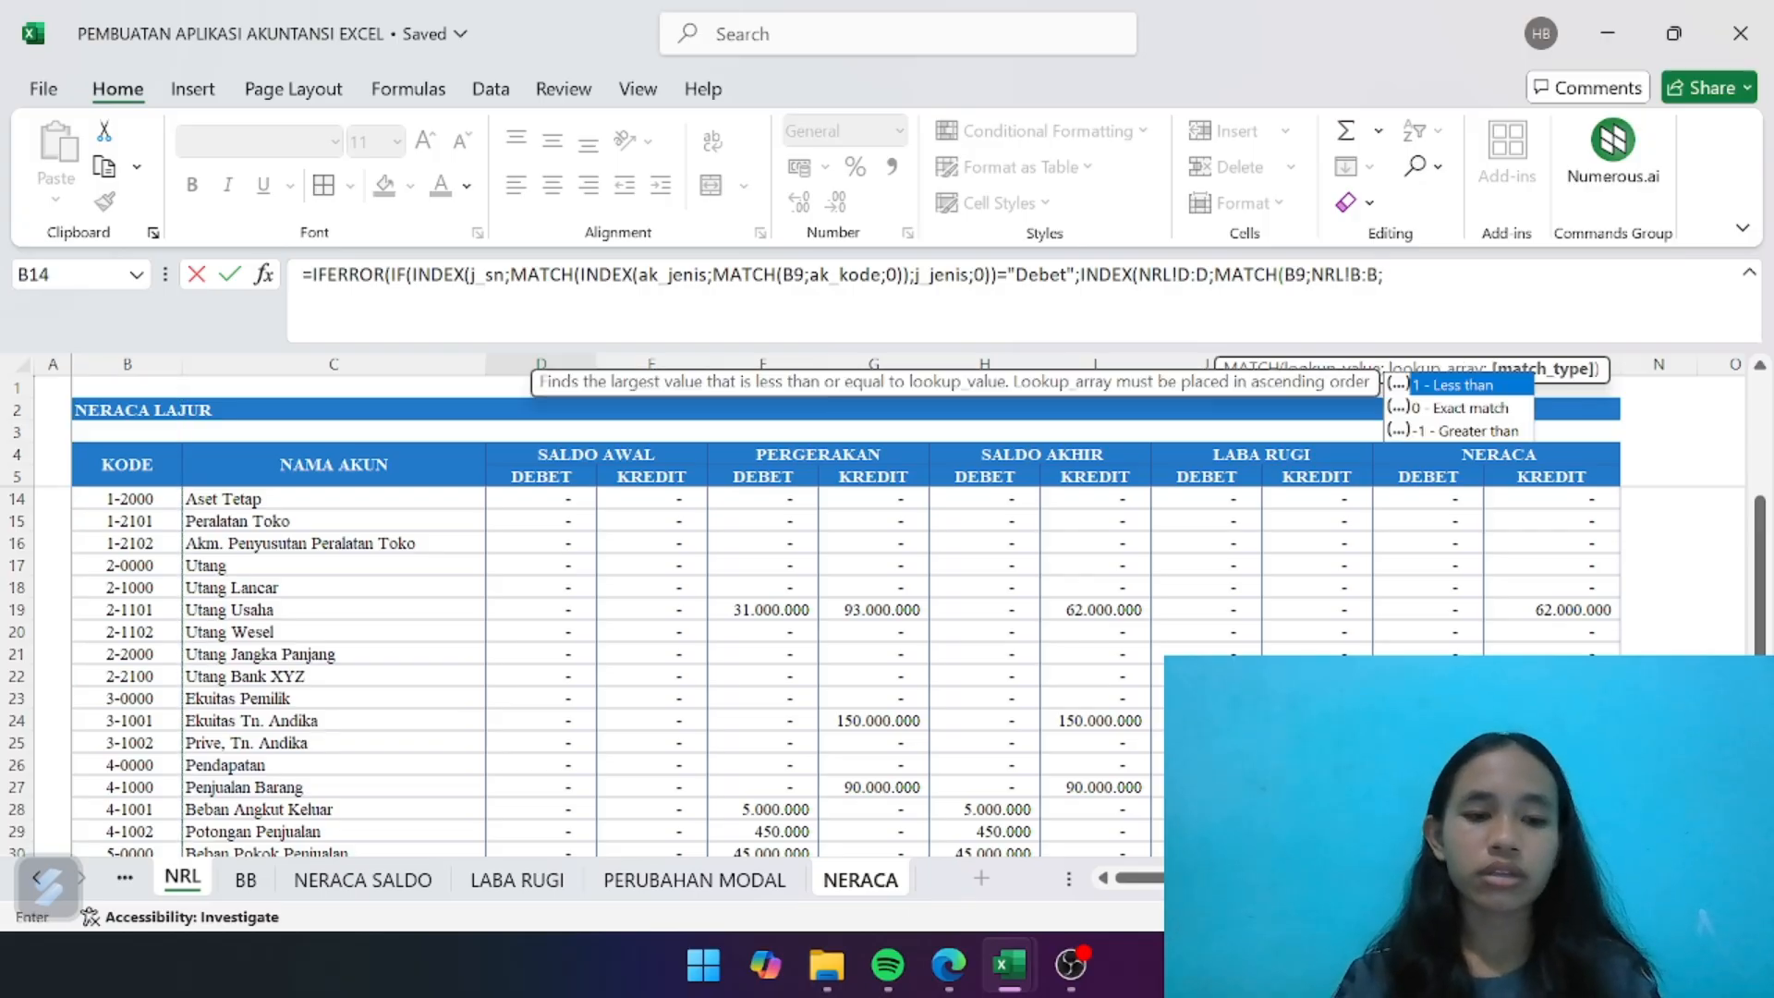
{"action": "type", "text": "0"}
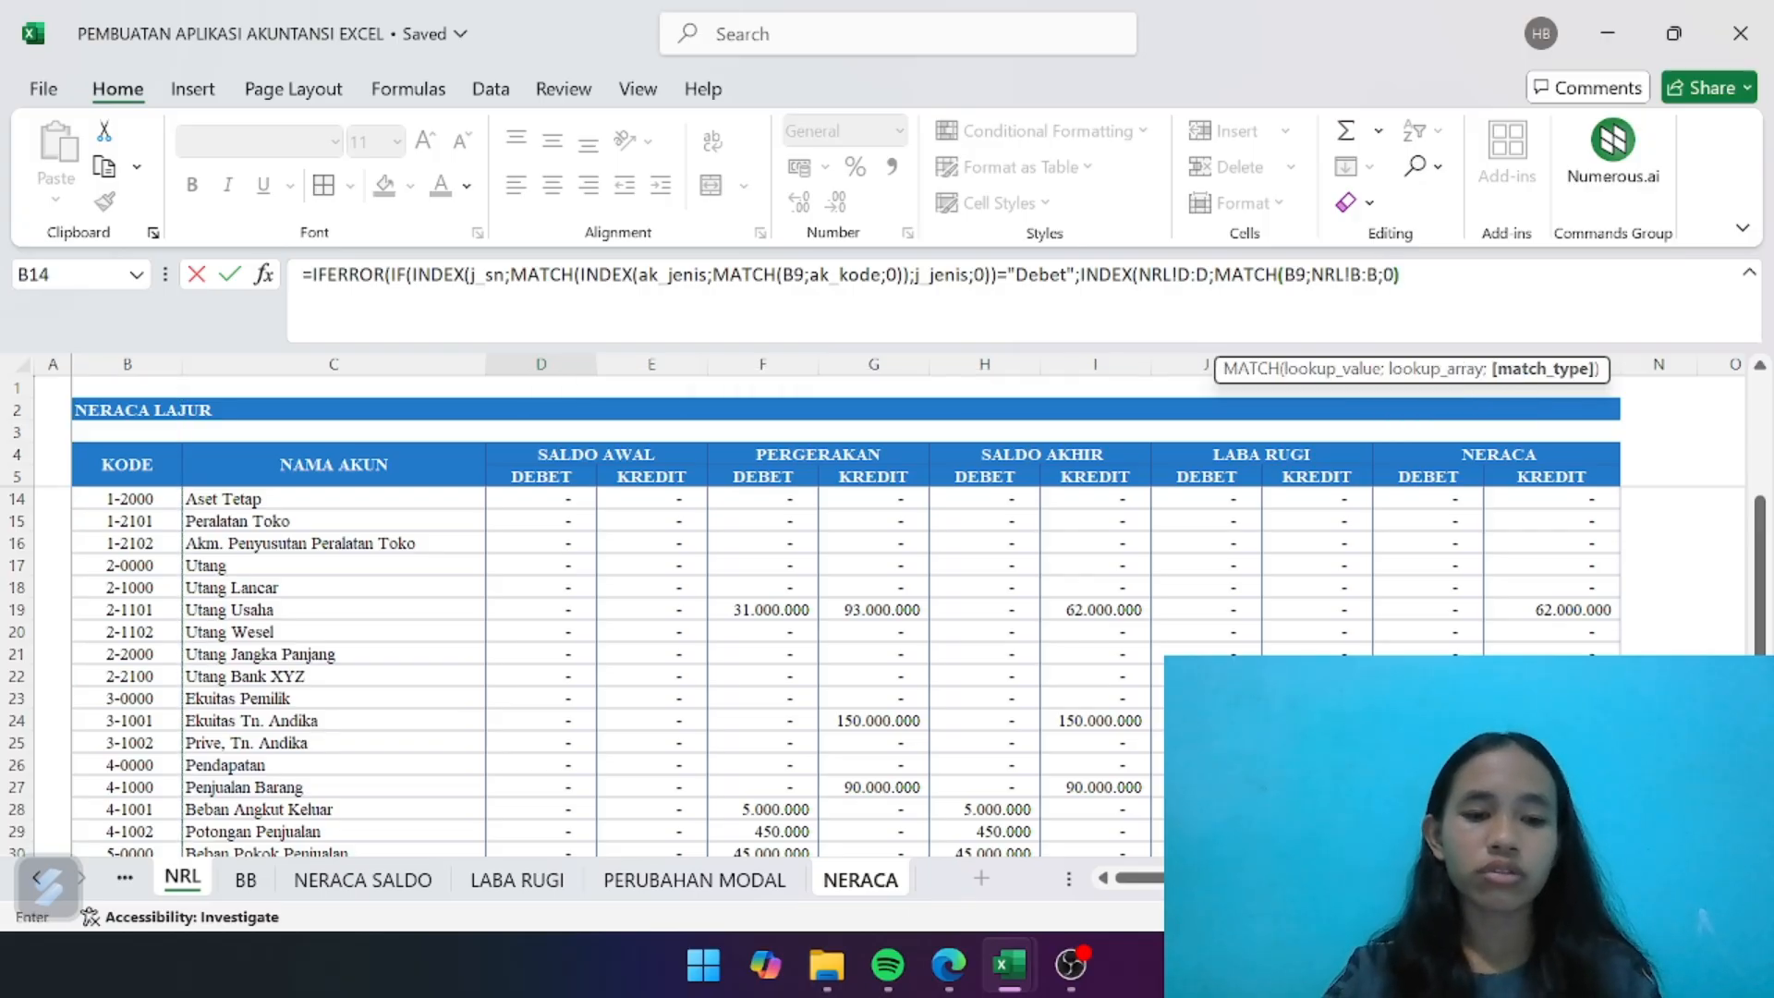
{"action": "type", "text": "))"}
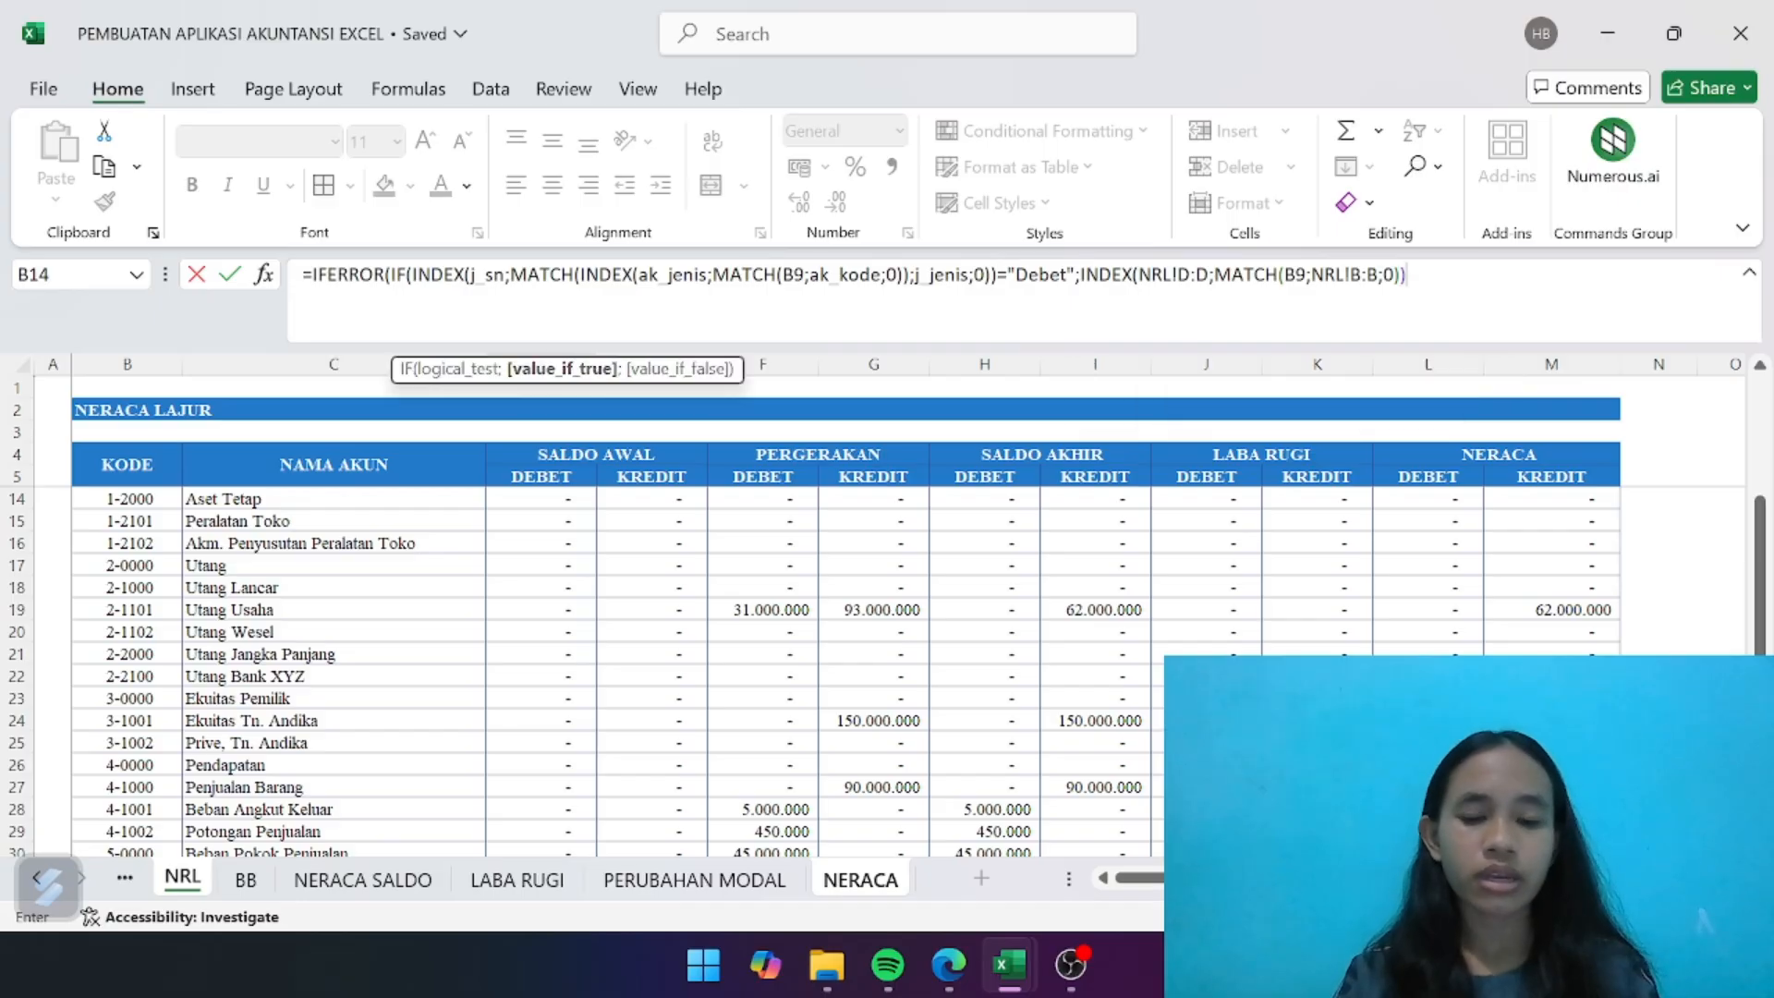
{"action": "type", "text": ";INDE"}
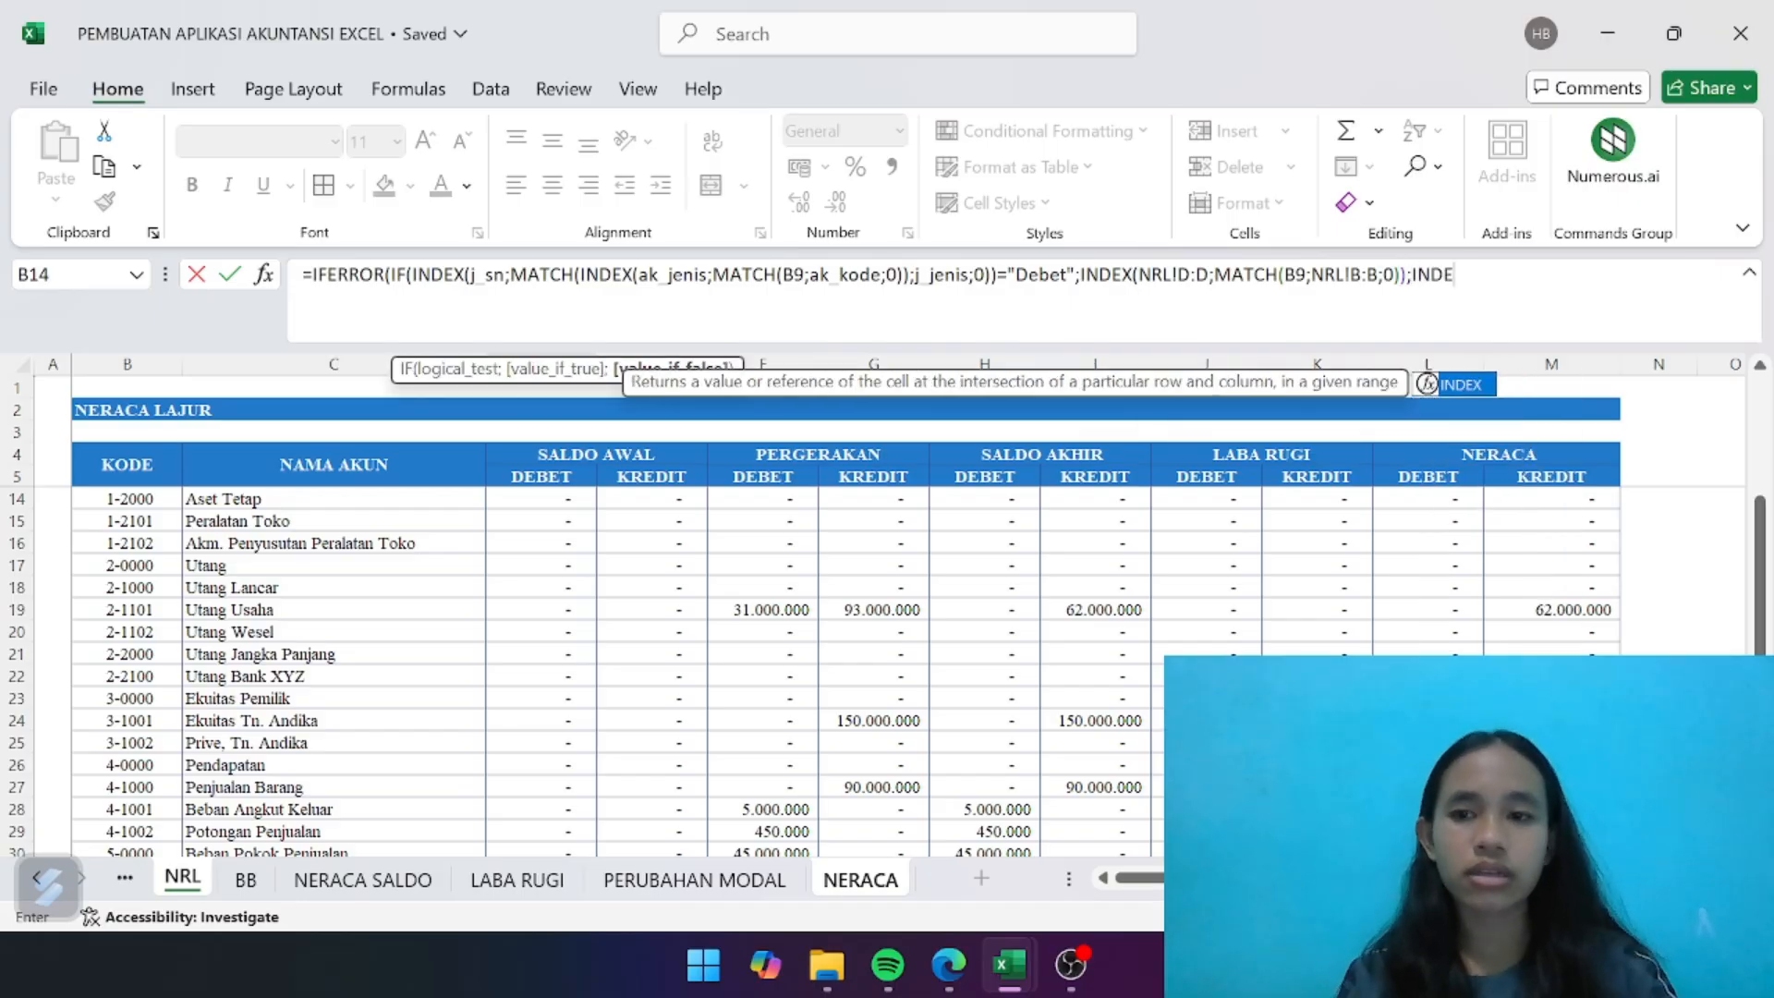
- Start the value-if-false argument with INDEX over the opening balance credit column, NRL!E:E
{"action": "double_click", "coordinate": [1463, 388]}
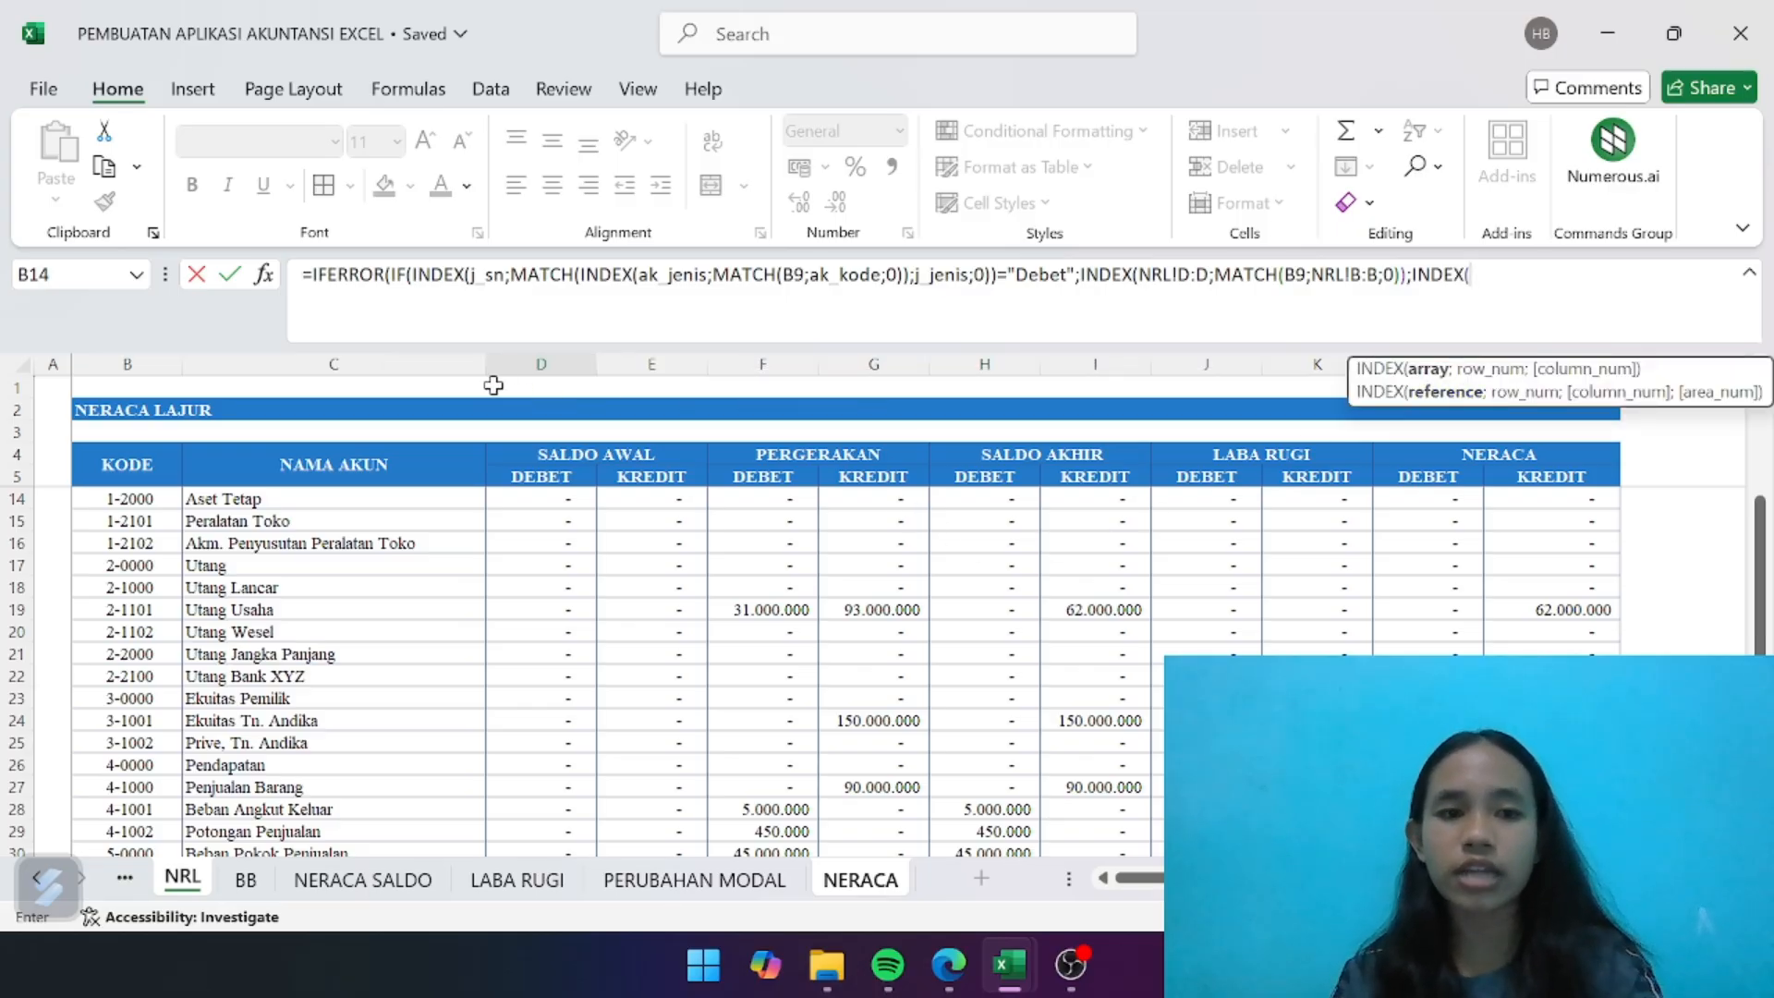
{"action": "left_click_drag", "start_coordinate": [546, 364], "coordinate": [651, 364]}
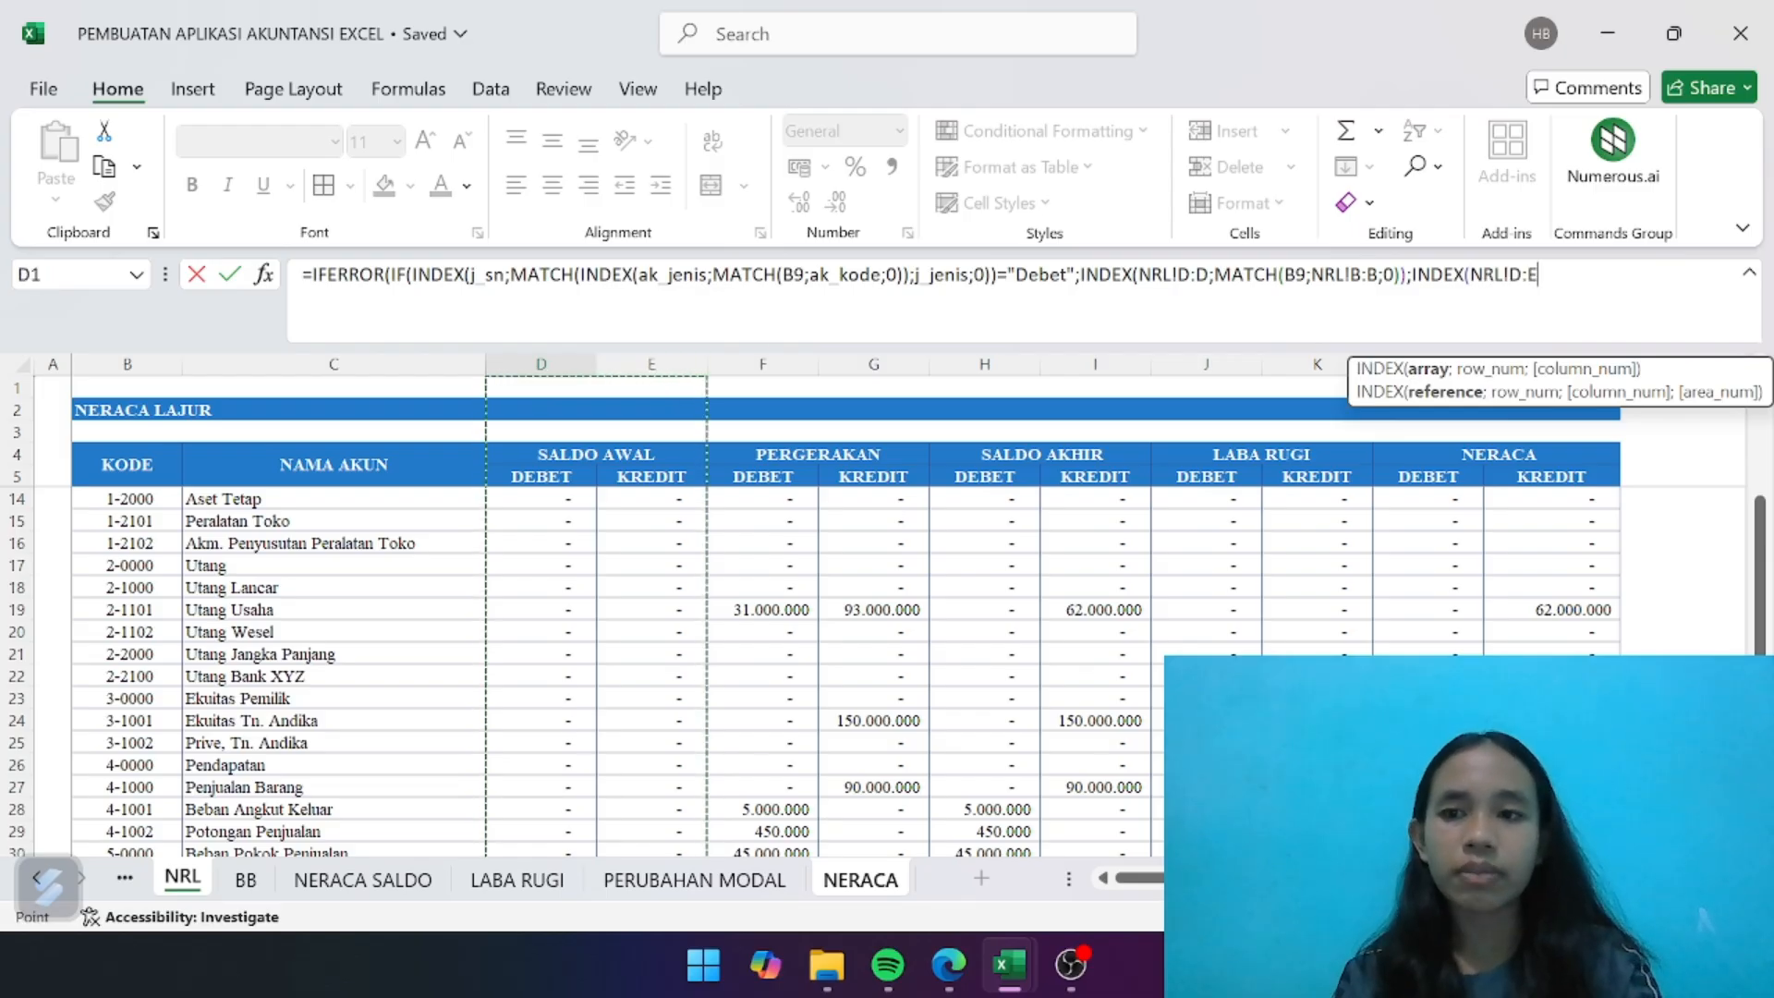
{"action": "left_click", "coordinate": [1522, 275]}
{"action": "key", "text": "BackSpace"}
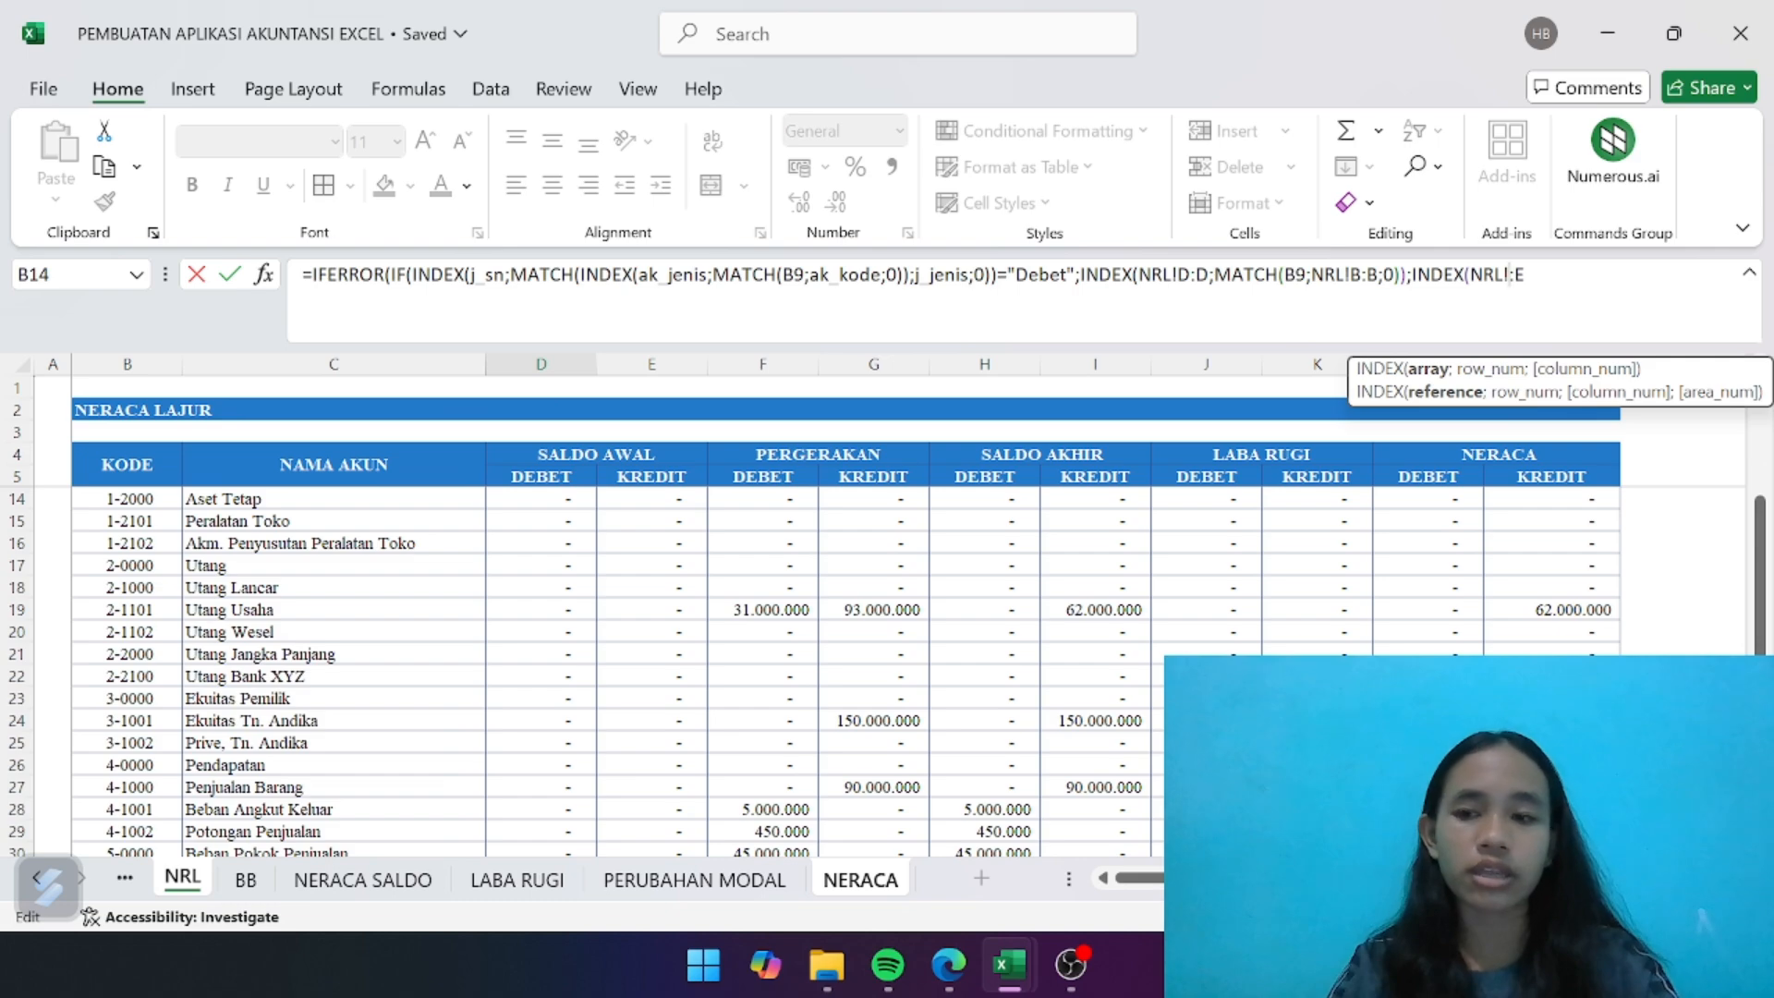
{"action": "type", "text": "E"}
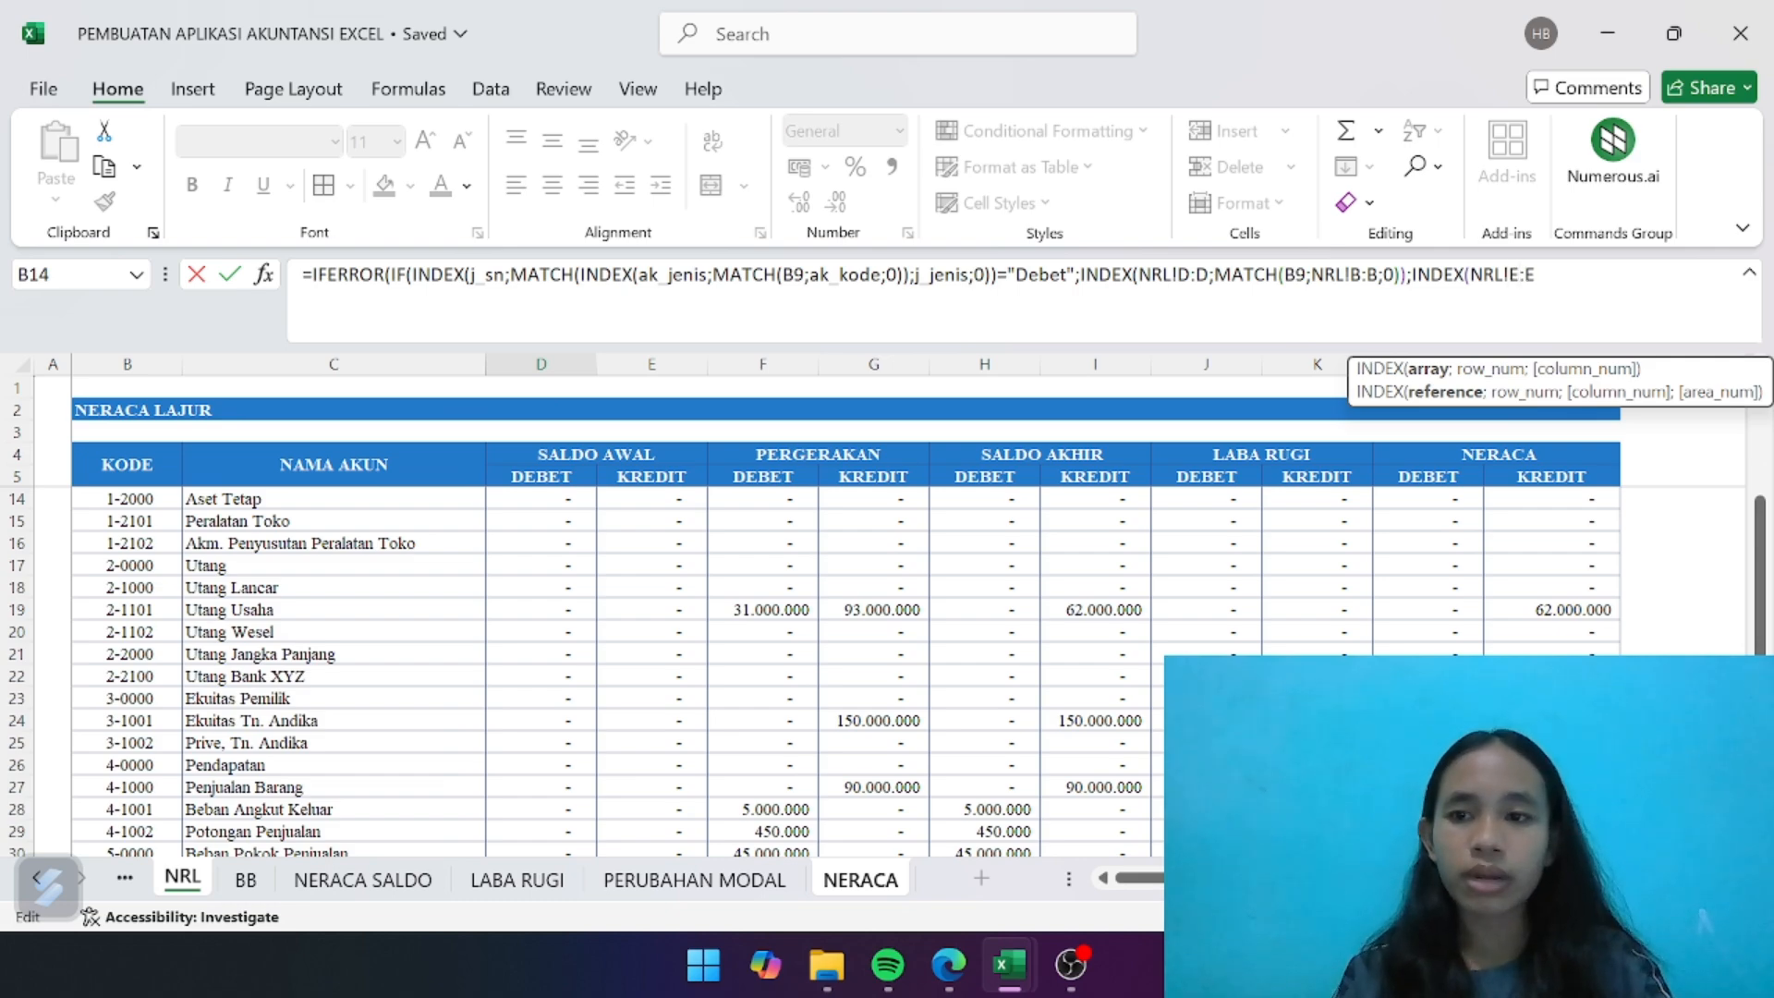
{"action": "type", "text": ";MATCH("}
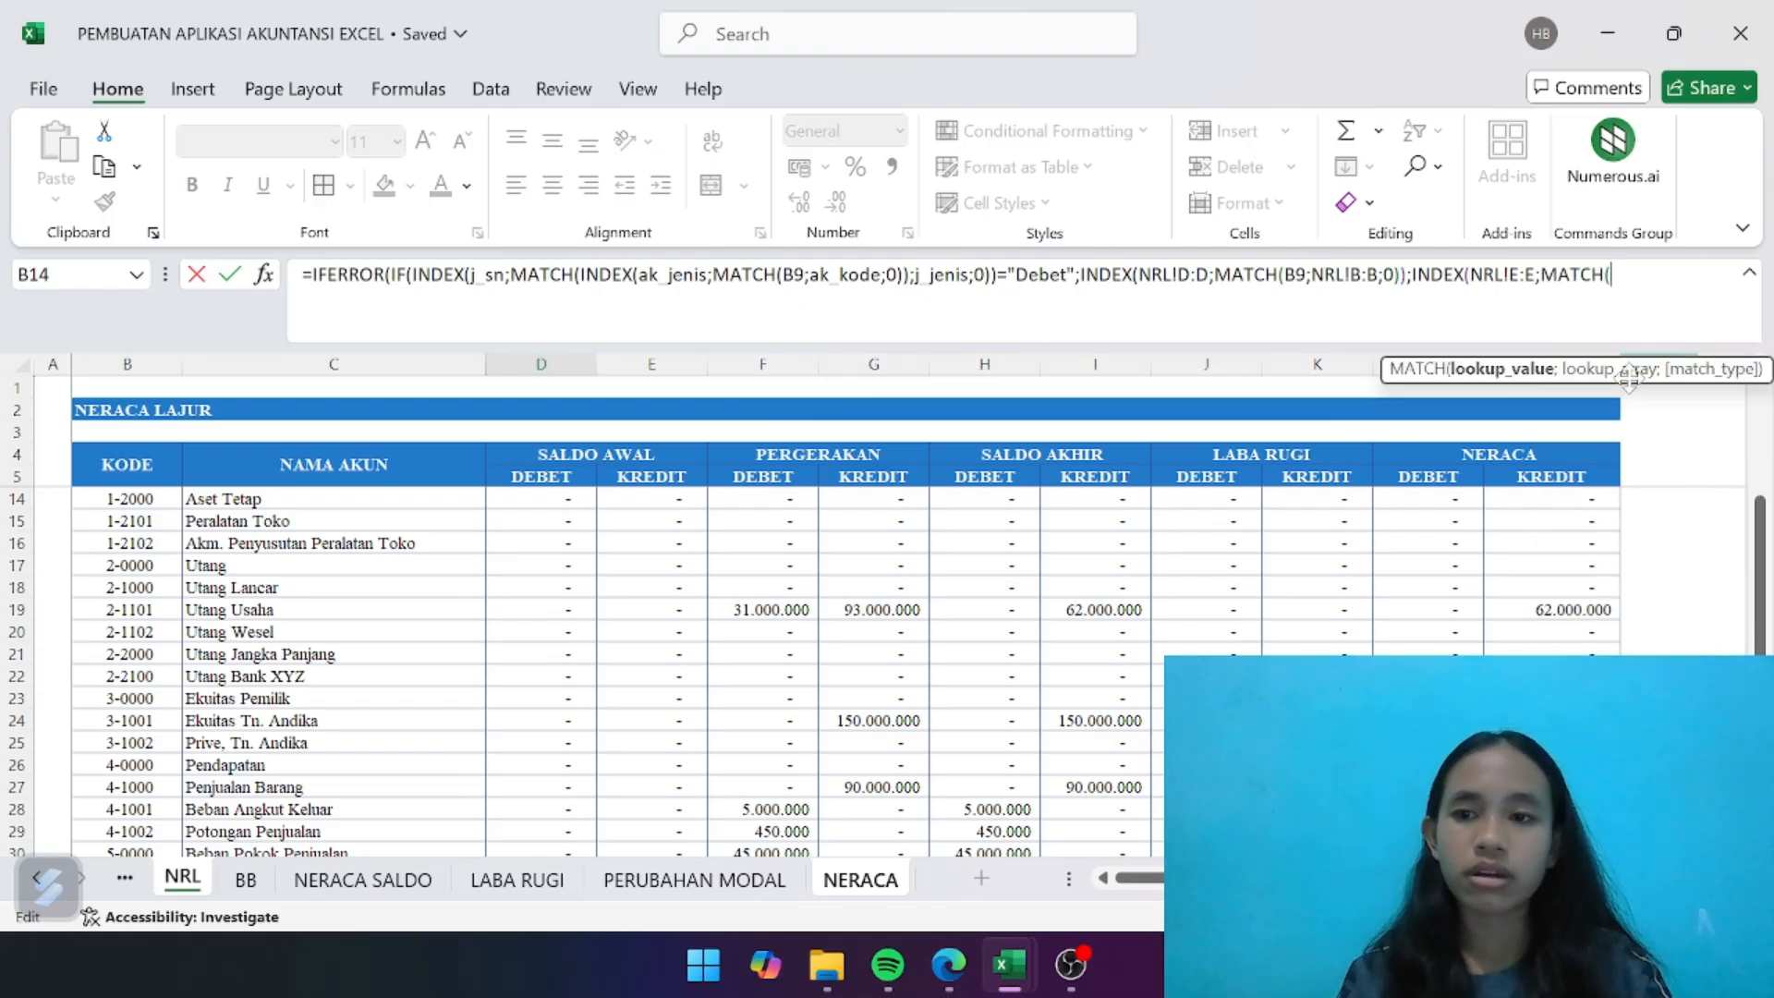
- Complete the value-if-false lookup with ;MATCH(B9;NRL!B:B;0)), for an exact match on the account code
{"action": "double_click", "coordinate": [1629, 383]}
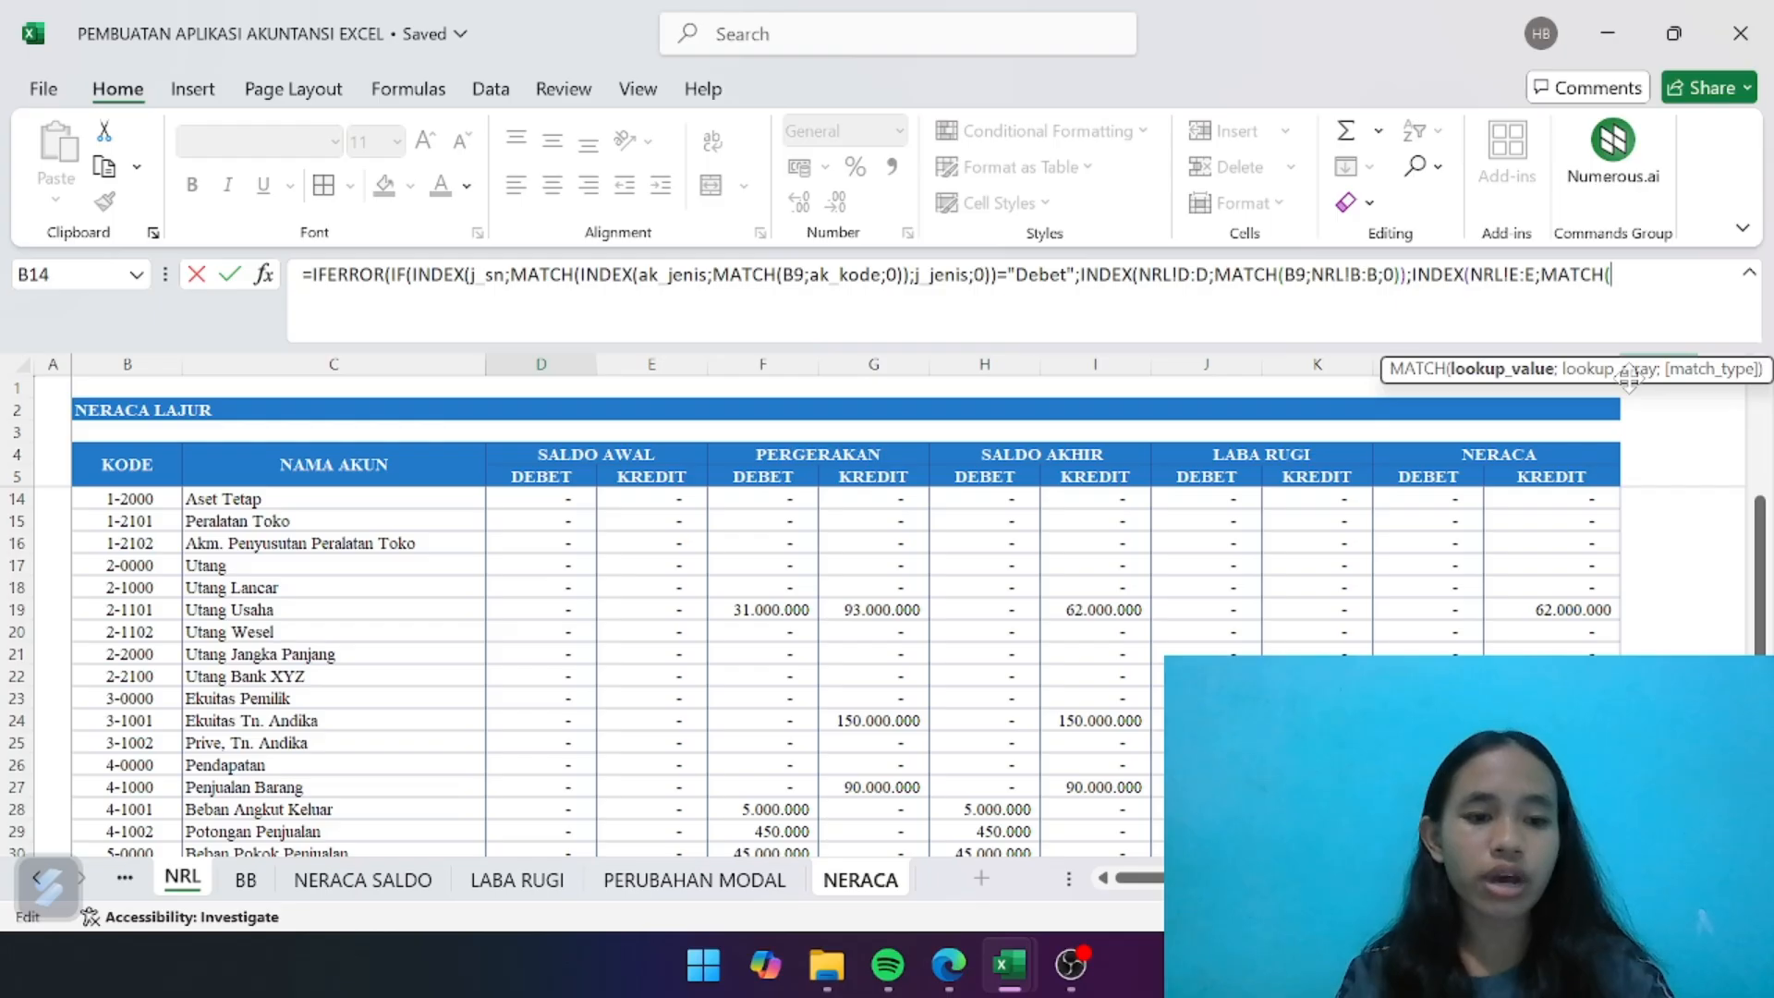
{"action": "type", "text": "B9"}
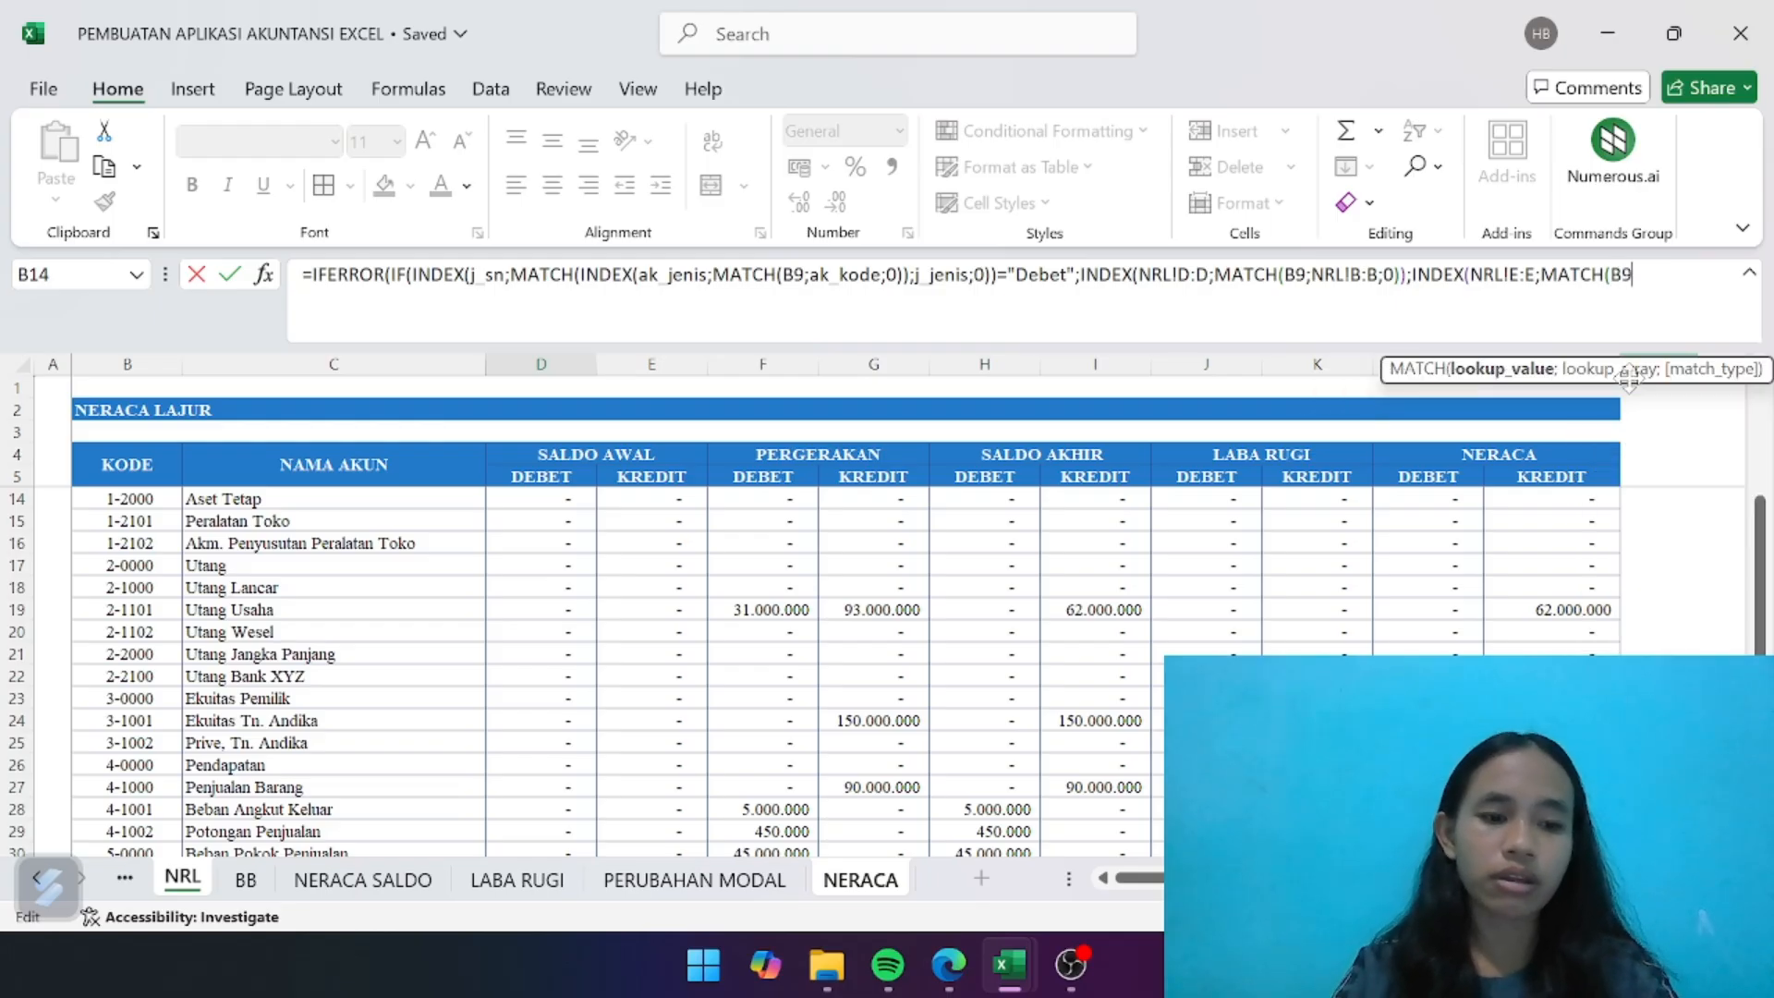
{"action": "type", "text": ";"}
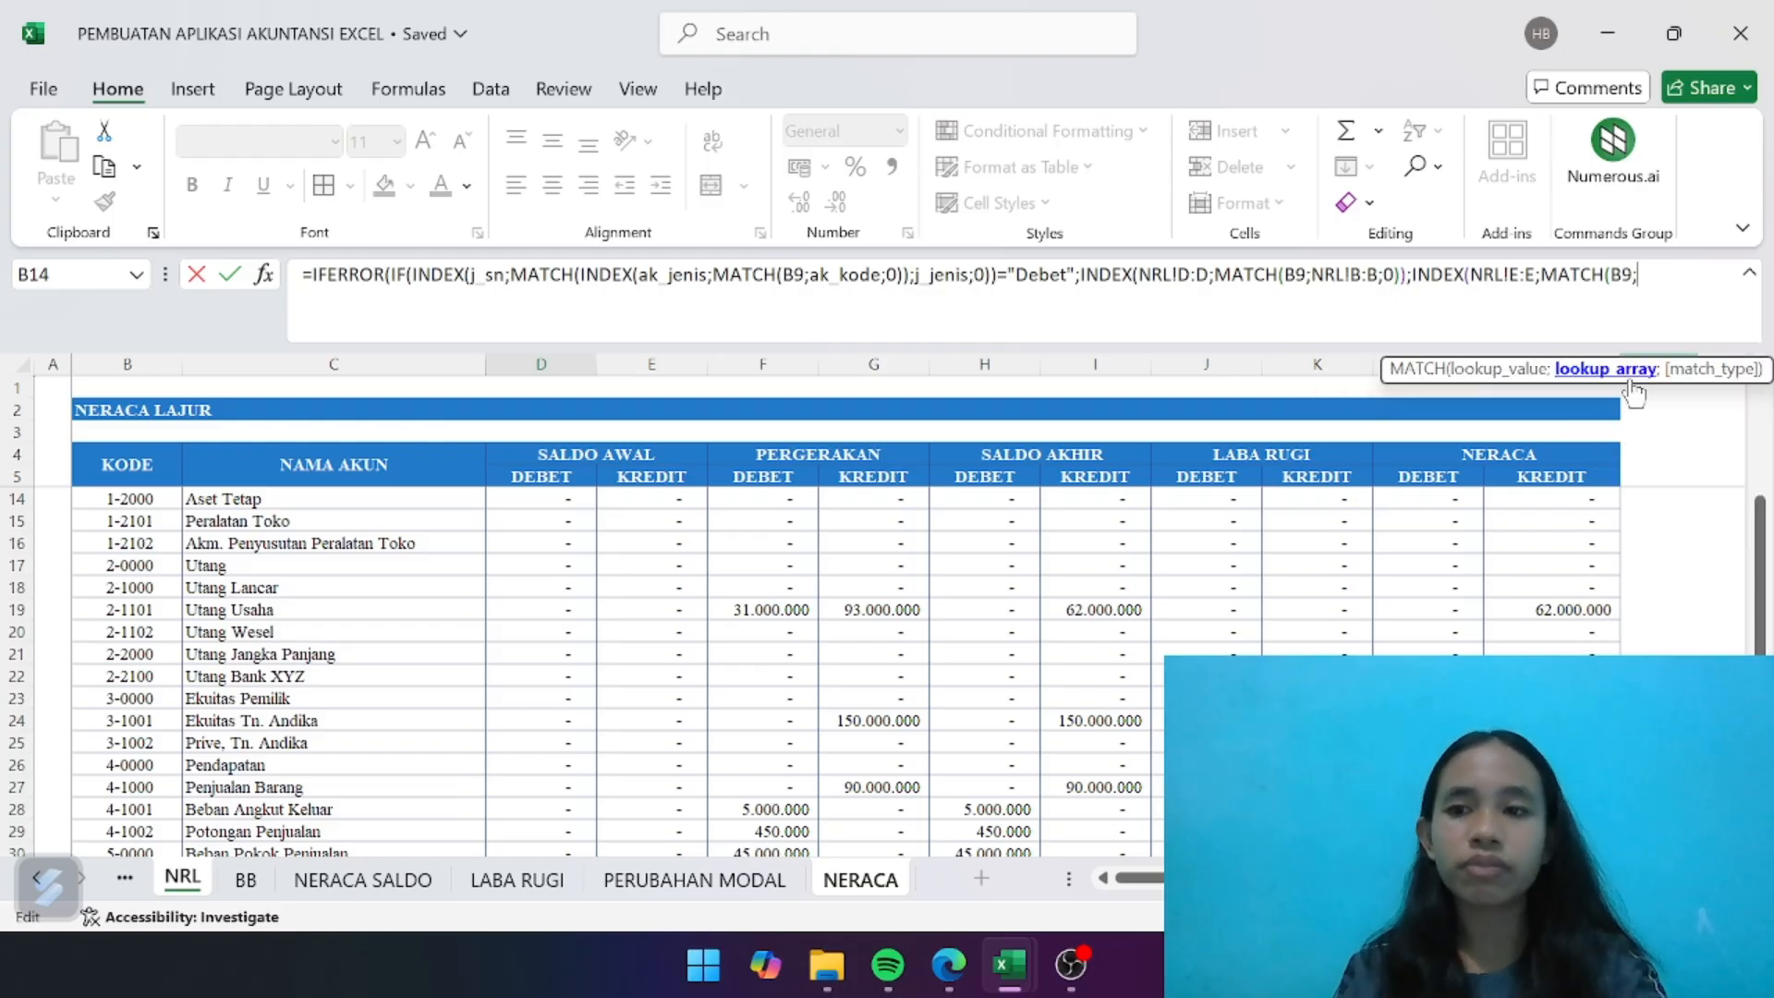
{"action": "left_click", "coordinate": [144, 364]}
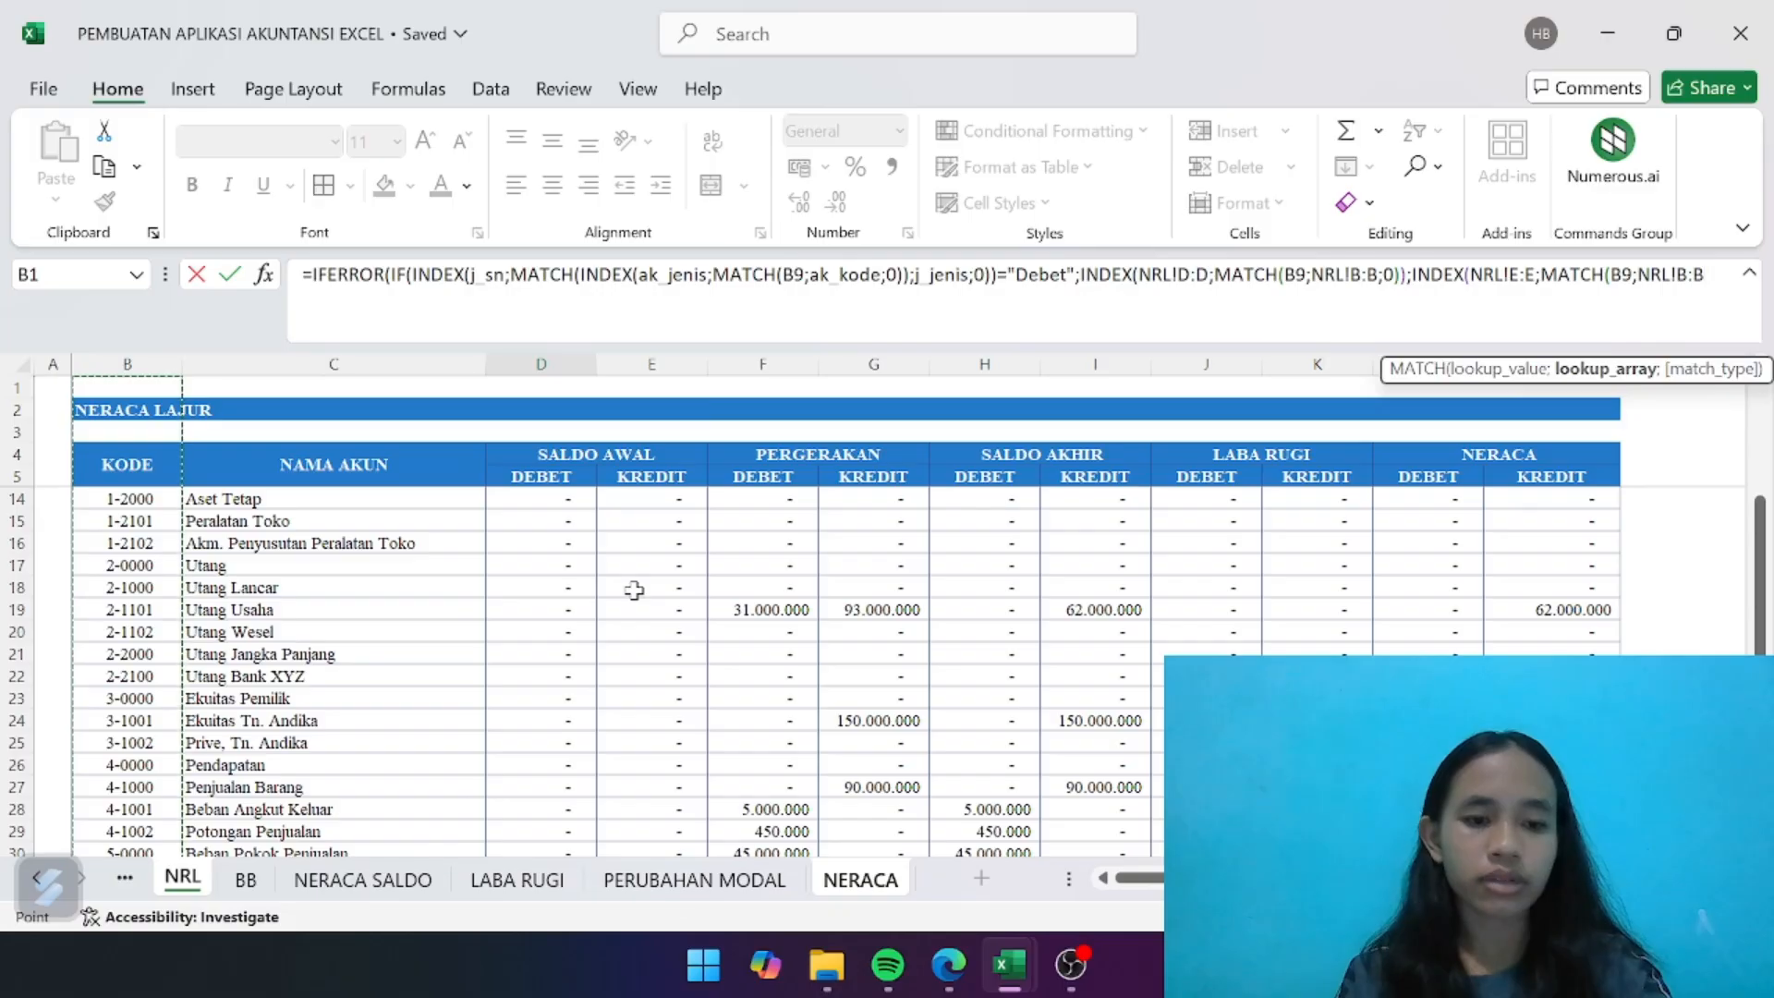
{"action": "type", "text": ";0"}
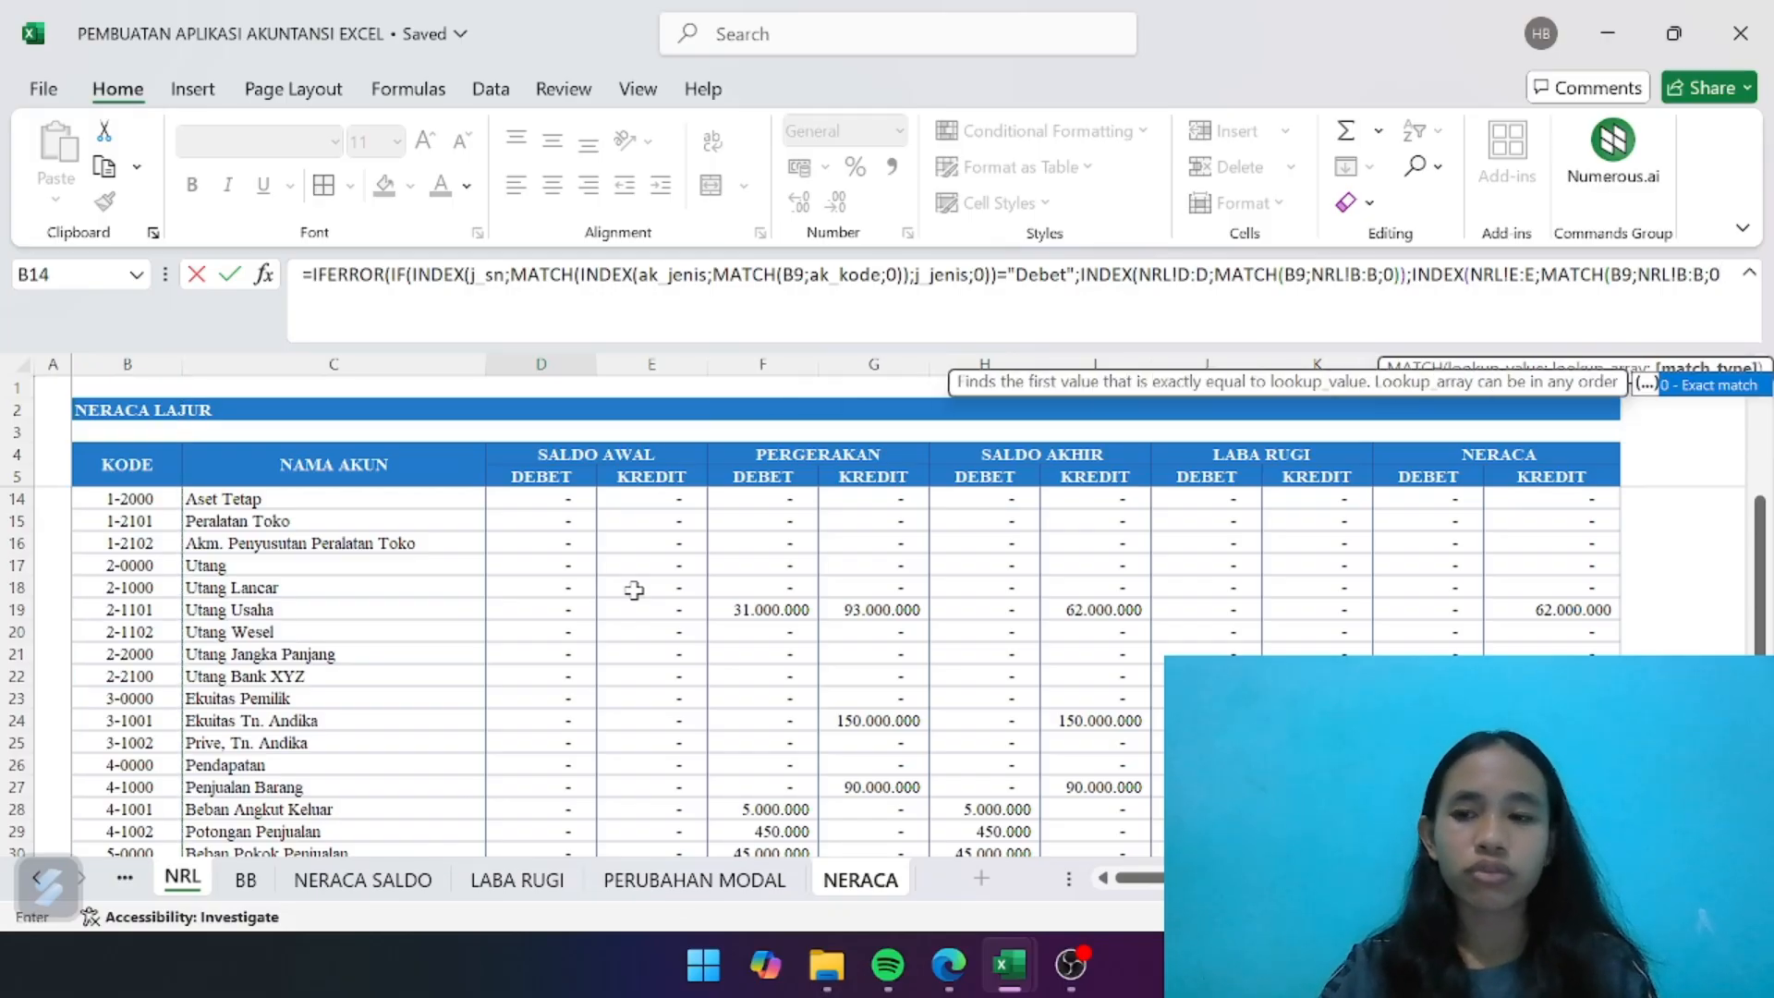
{"action": "type", "text": ")))"}
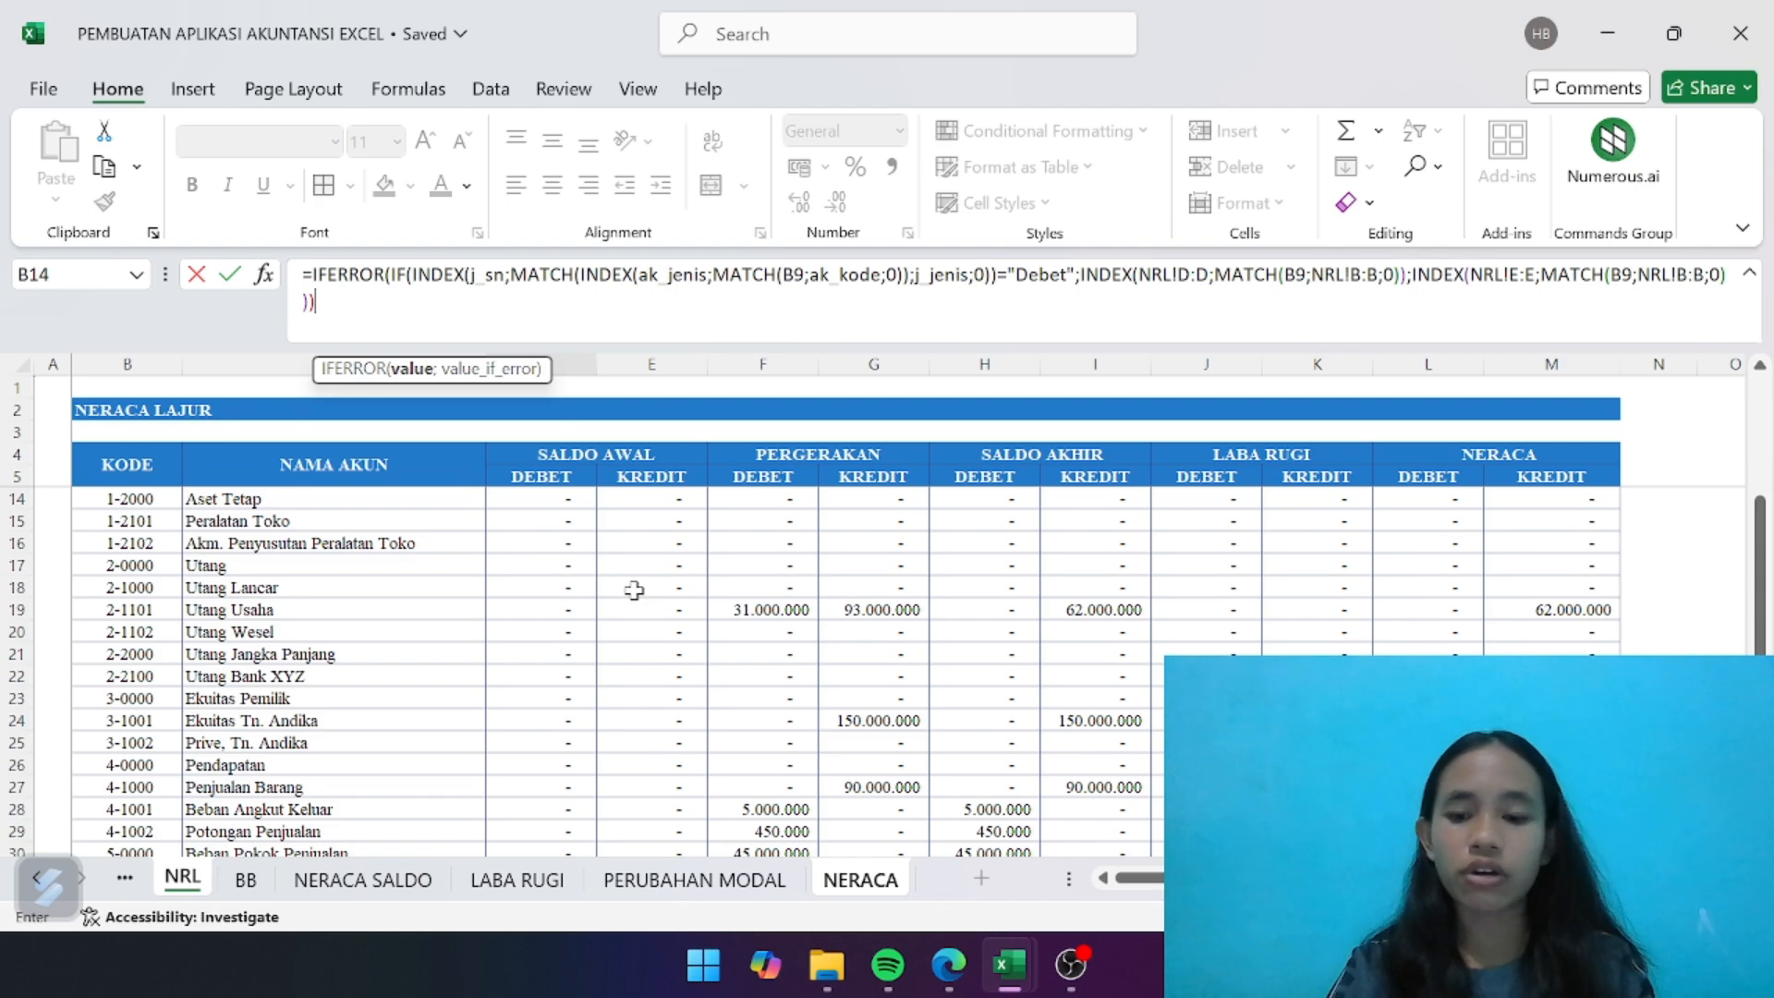
{"action": "type", "text": ";\"\")"}
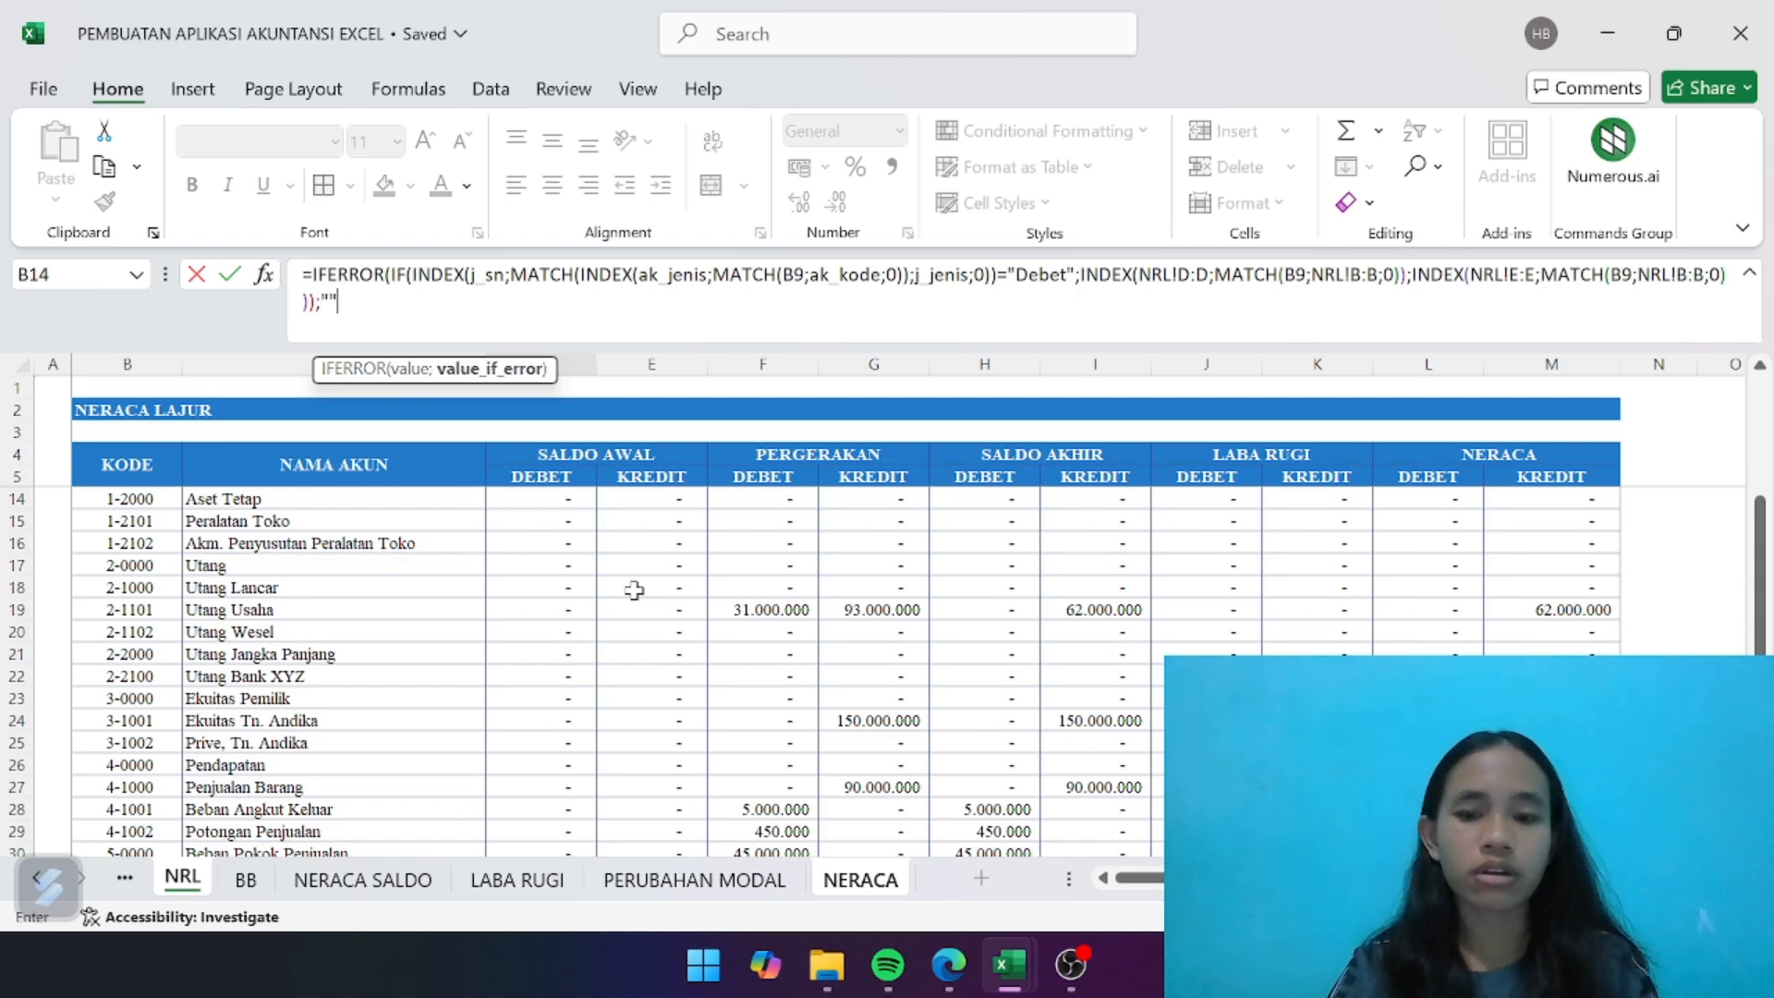
- Close the IF, return "" on error, enter the formula in D9, and fill it down through D14 for the current assets
{"action": "key", "text": "Return"}
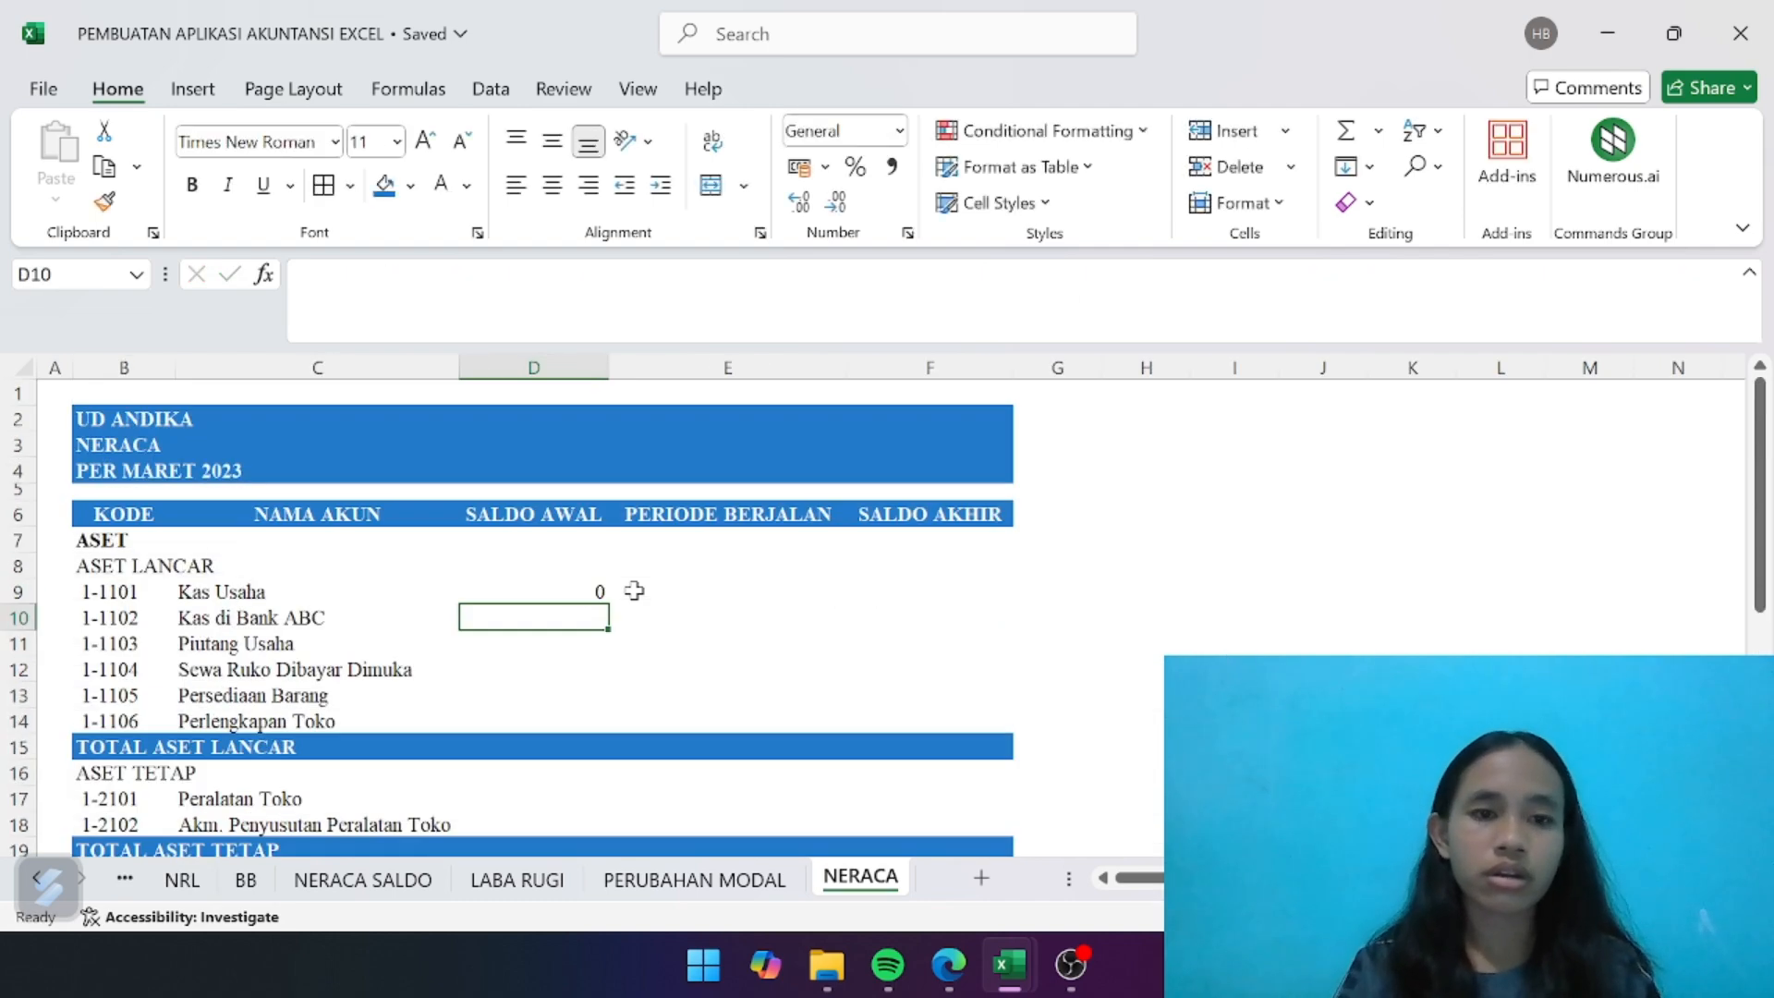
{"action": "left_click", "coordinate": [578, 592]}
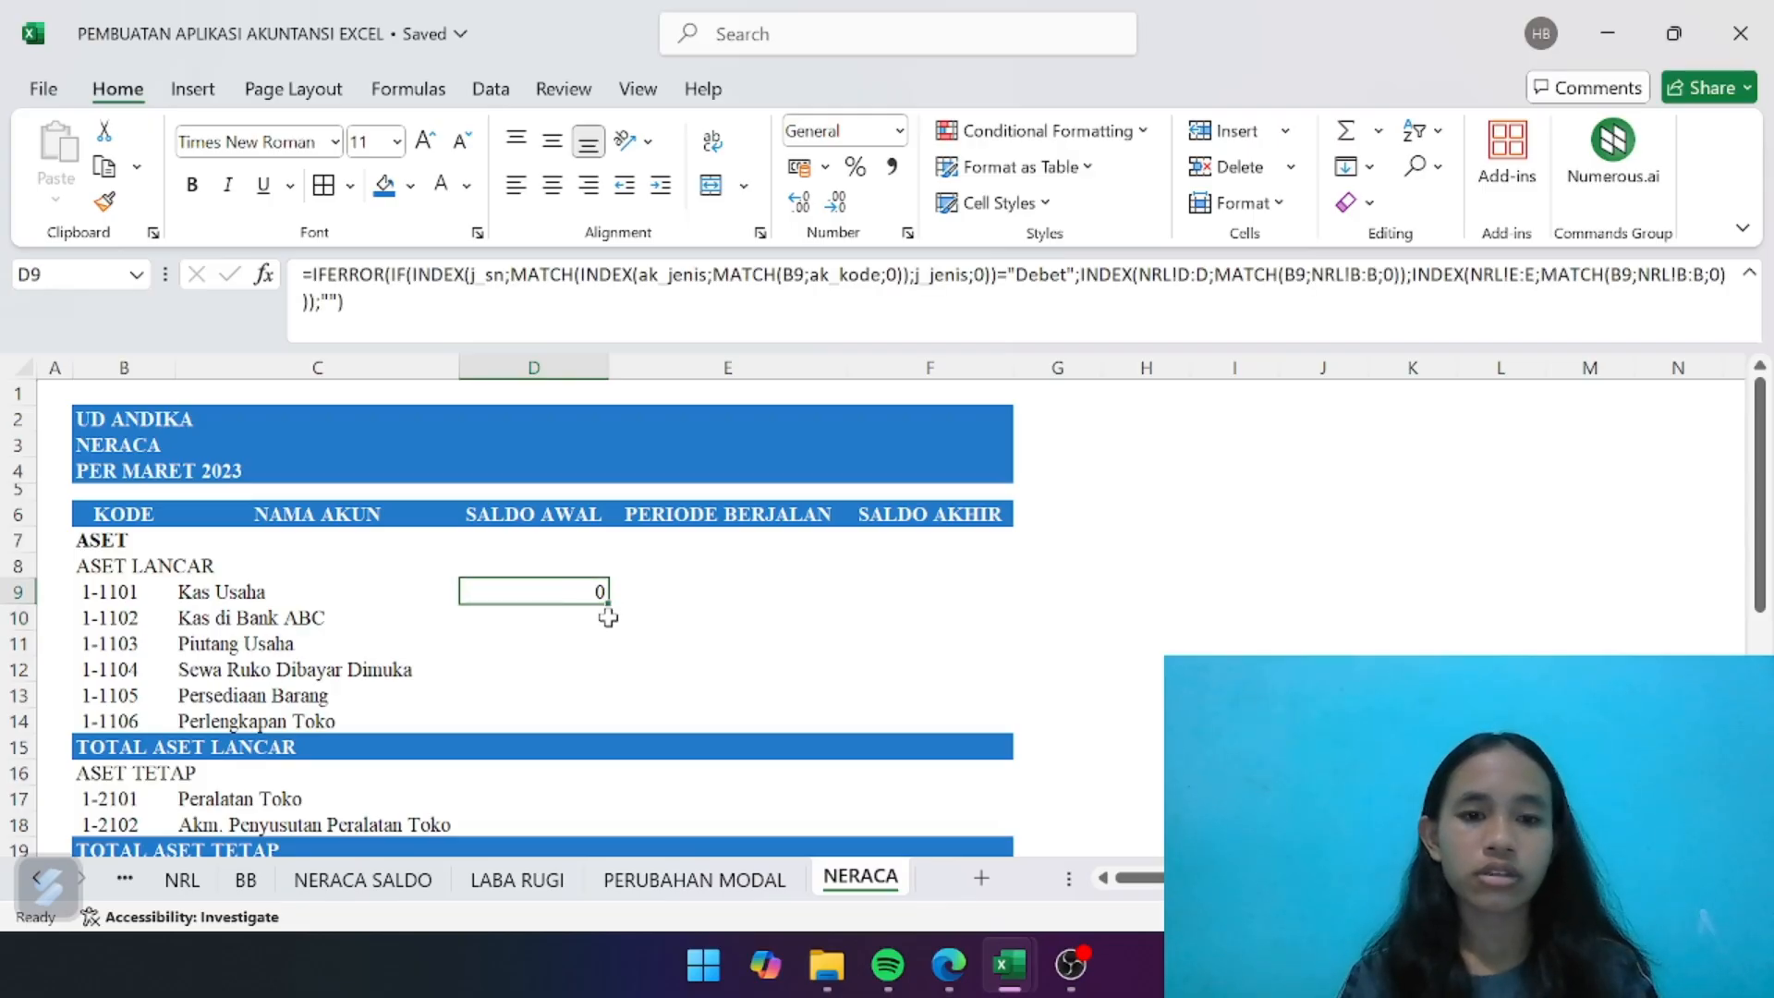
{"action": "left_click_drag", "start_coordinate": [606, 601], "coordinate": [594, 722]}
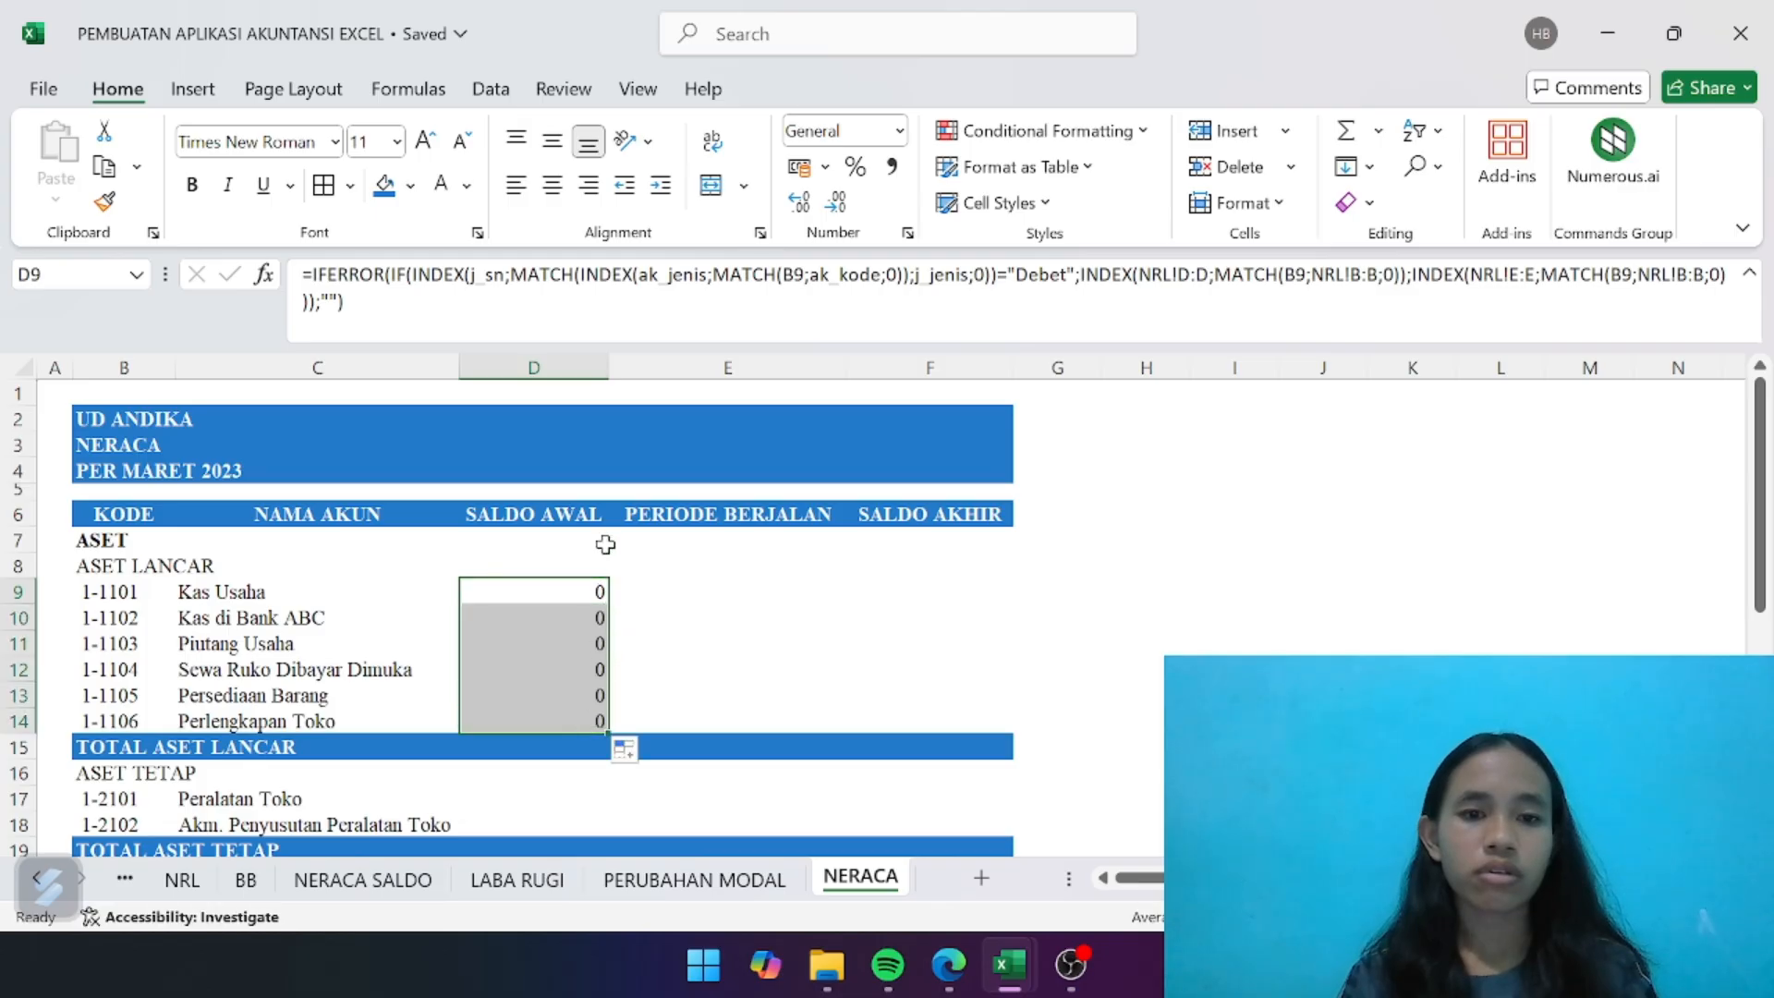
- Format columns D to F of the NERACA sheet in comma style with no decimal places
{"action": "left_click_drag", "start_coordinate": [554, 363], "coordinate": [822, 356]}
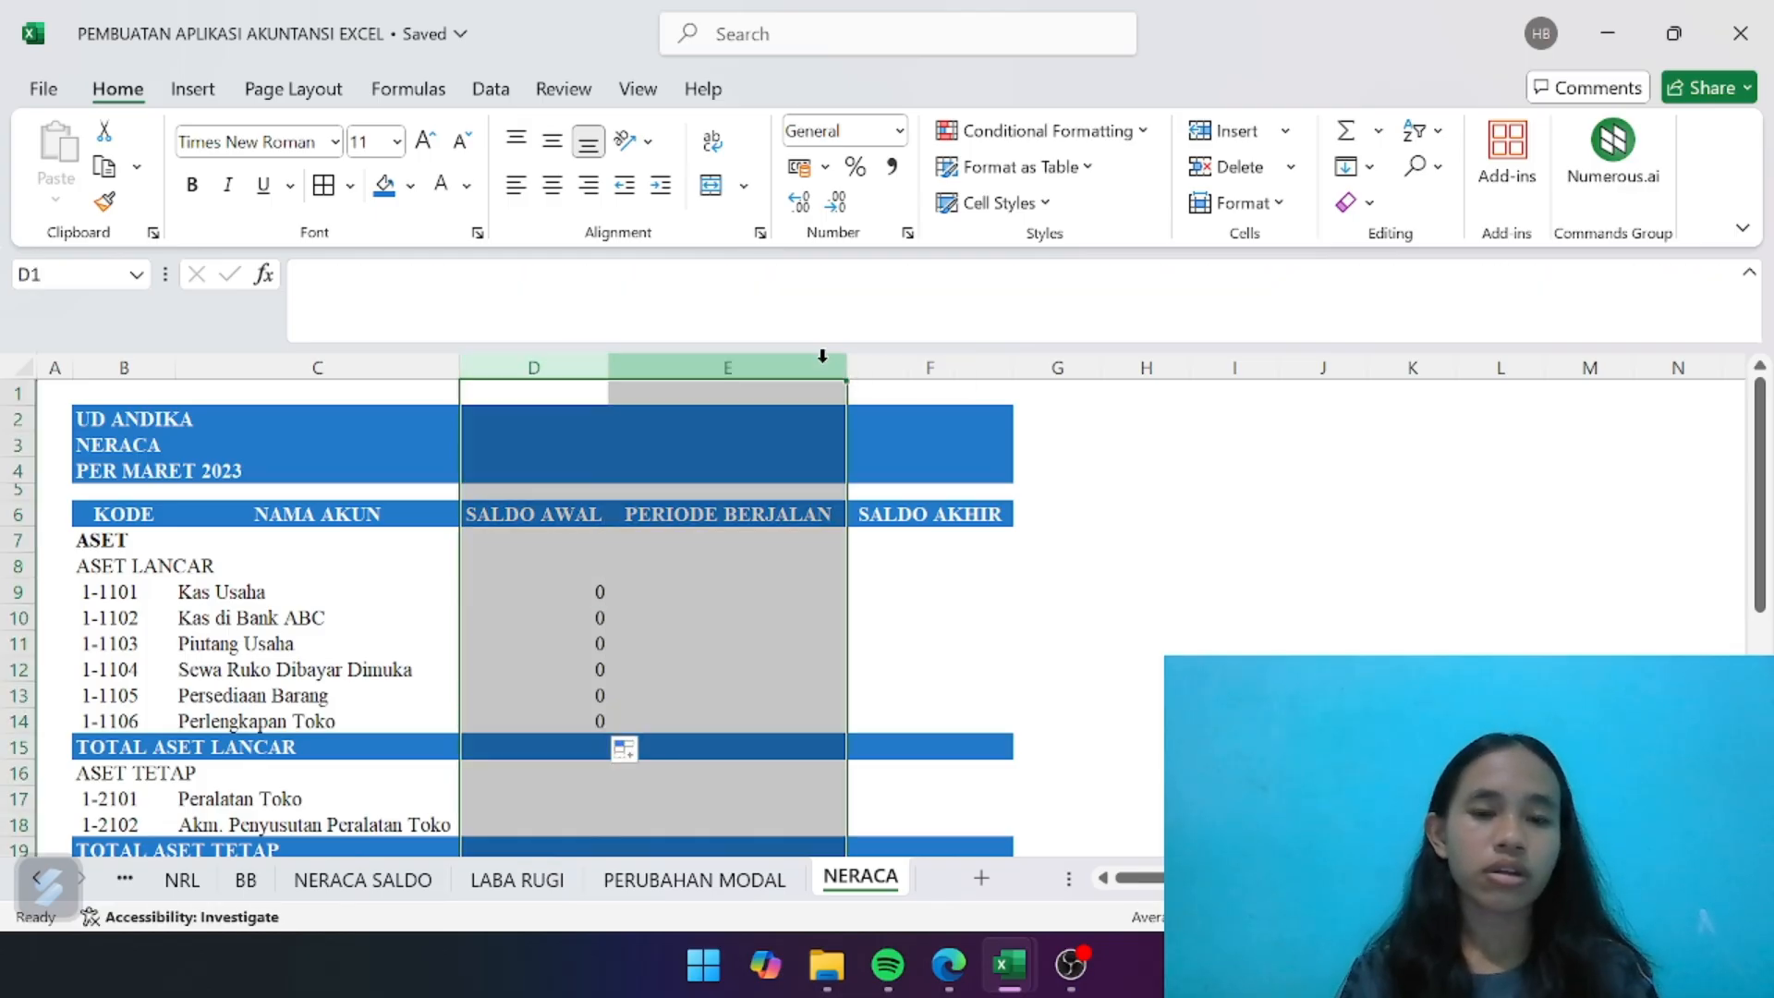
{"action": "left_click", "coordinate": [836, 543]}
{"action": "left_click_drag", "start_coordinate": [558, 364], "coordinate": [878, 358]}
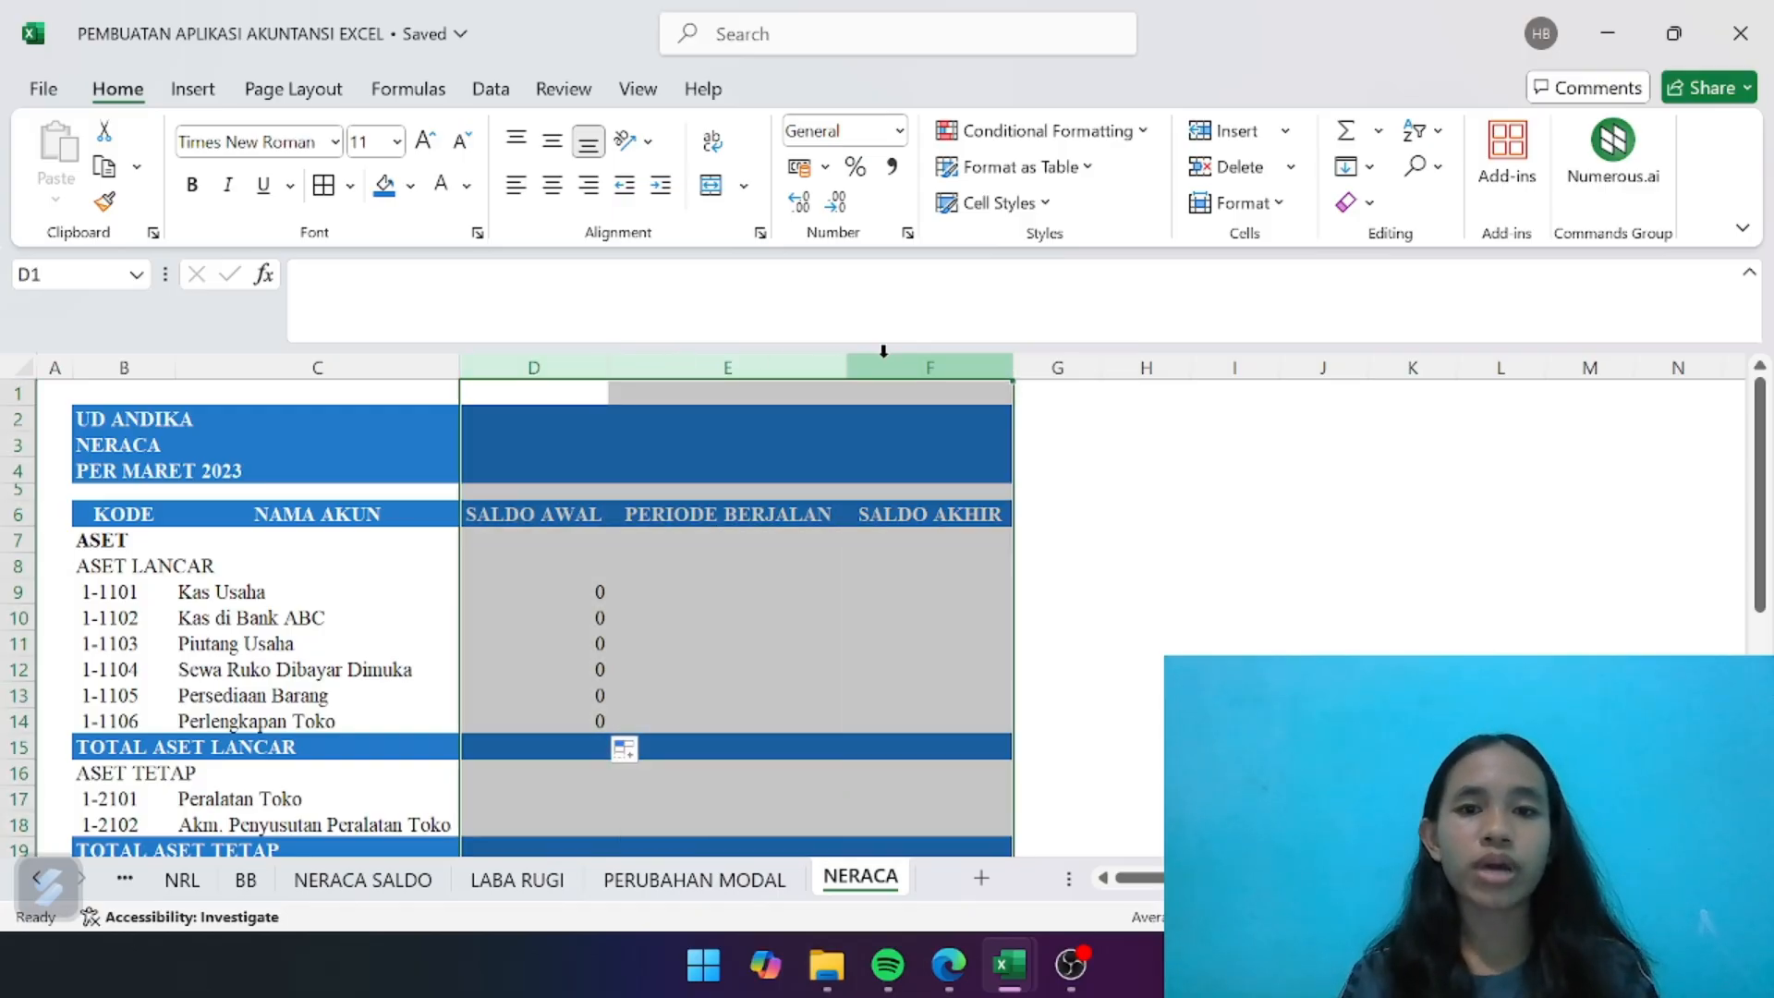
{"action": "left_click", "coordinate": [892, 167]}
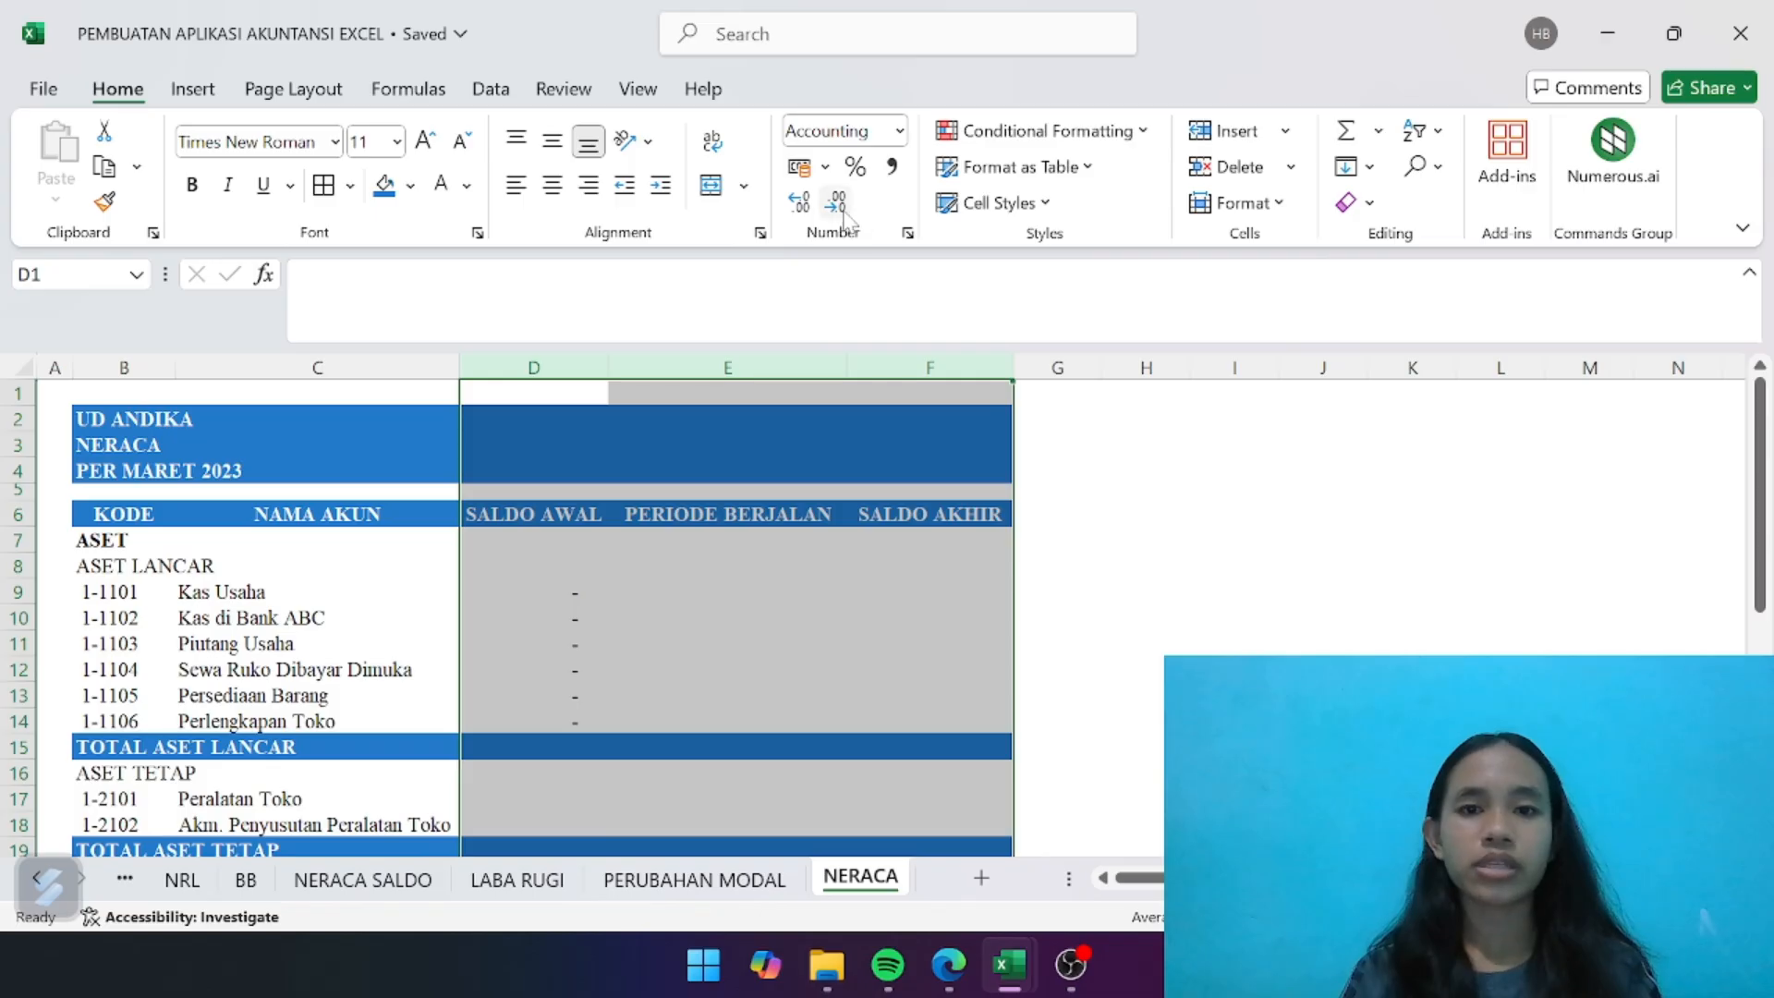
{"action": "left_click", "coordinate": [836, 201]}
{"action": "left_click", "coordinate": [836, 201]}
{"action": "left_click", "coordinate": [736, 701]}
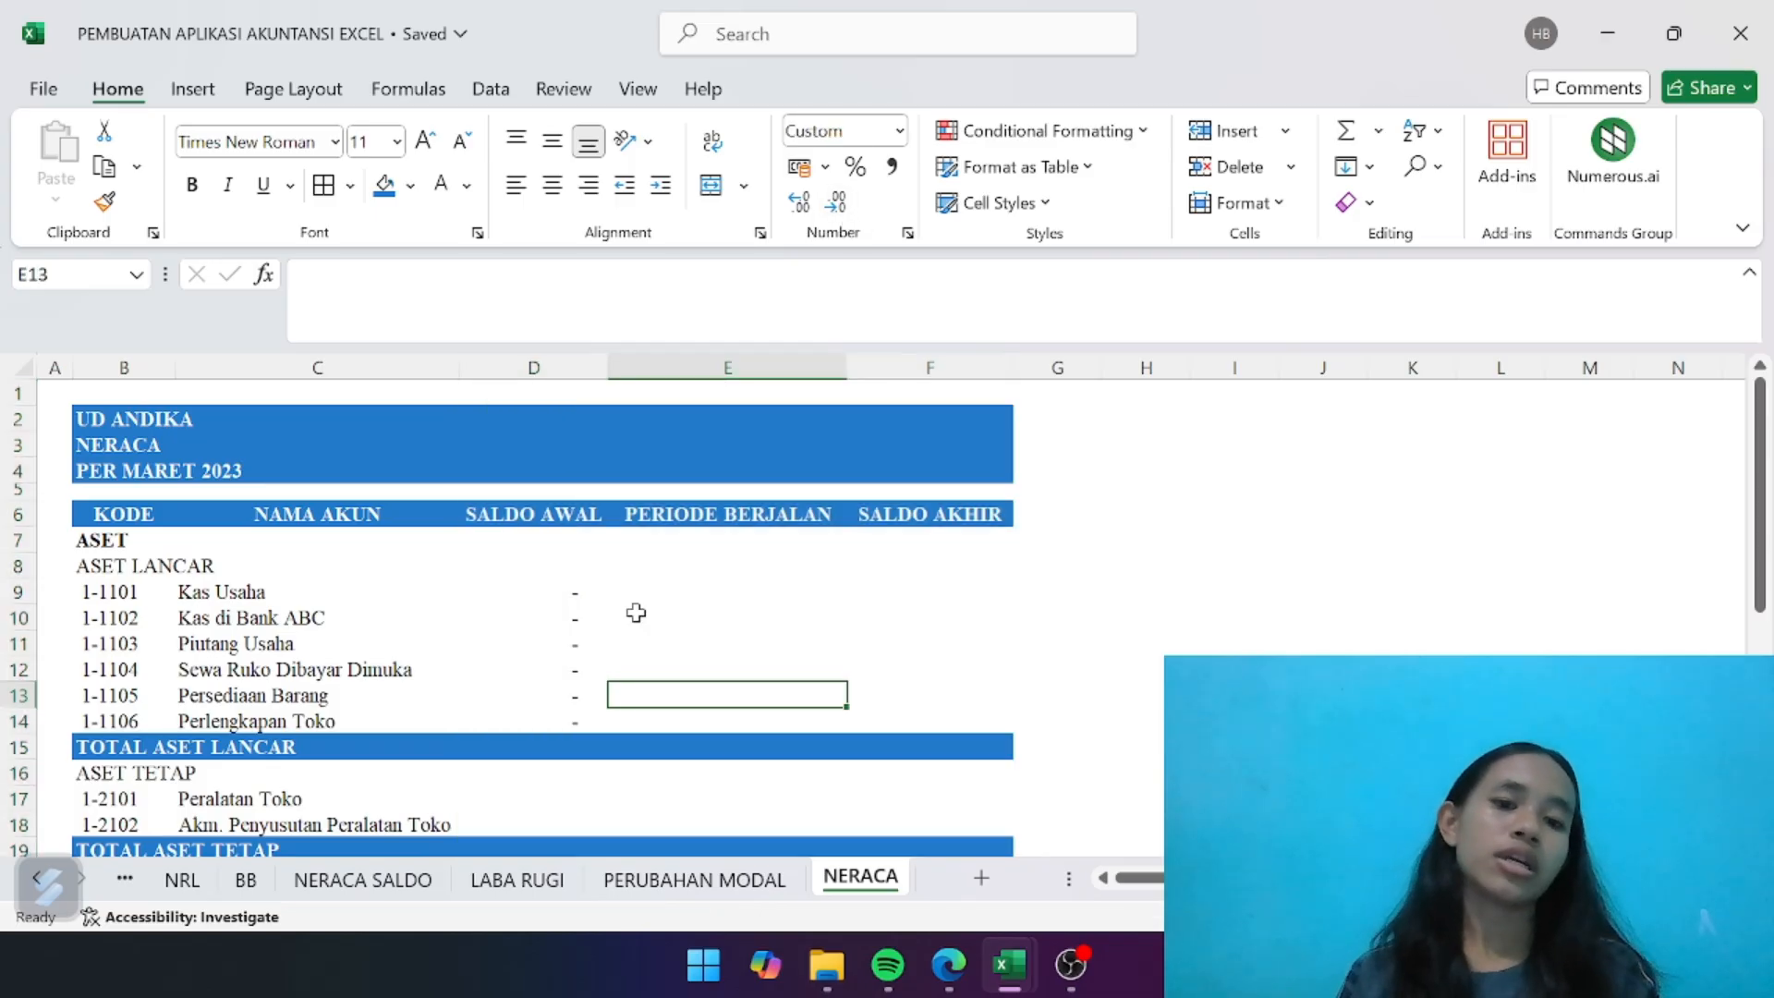
- Copy the opening balance formula from D9 into the fixed asset rows, D17:D18
{"action": "left_click", "coordinate": [569, 594]}
{"action": "key", "text": "ctrl+c"}
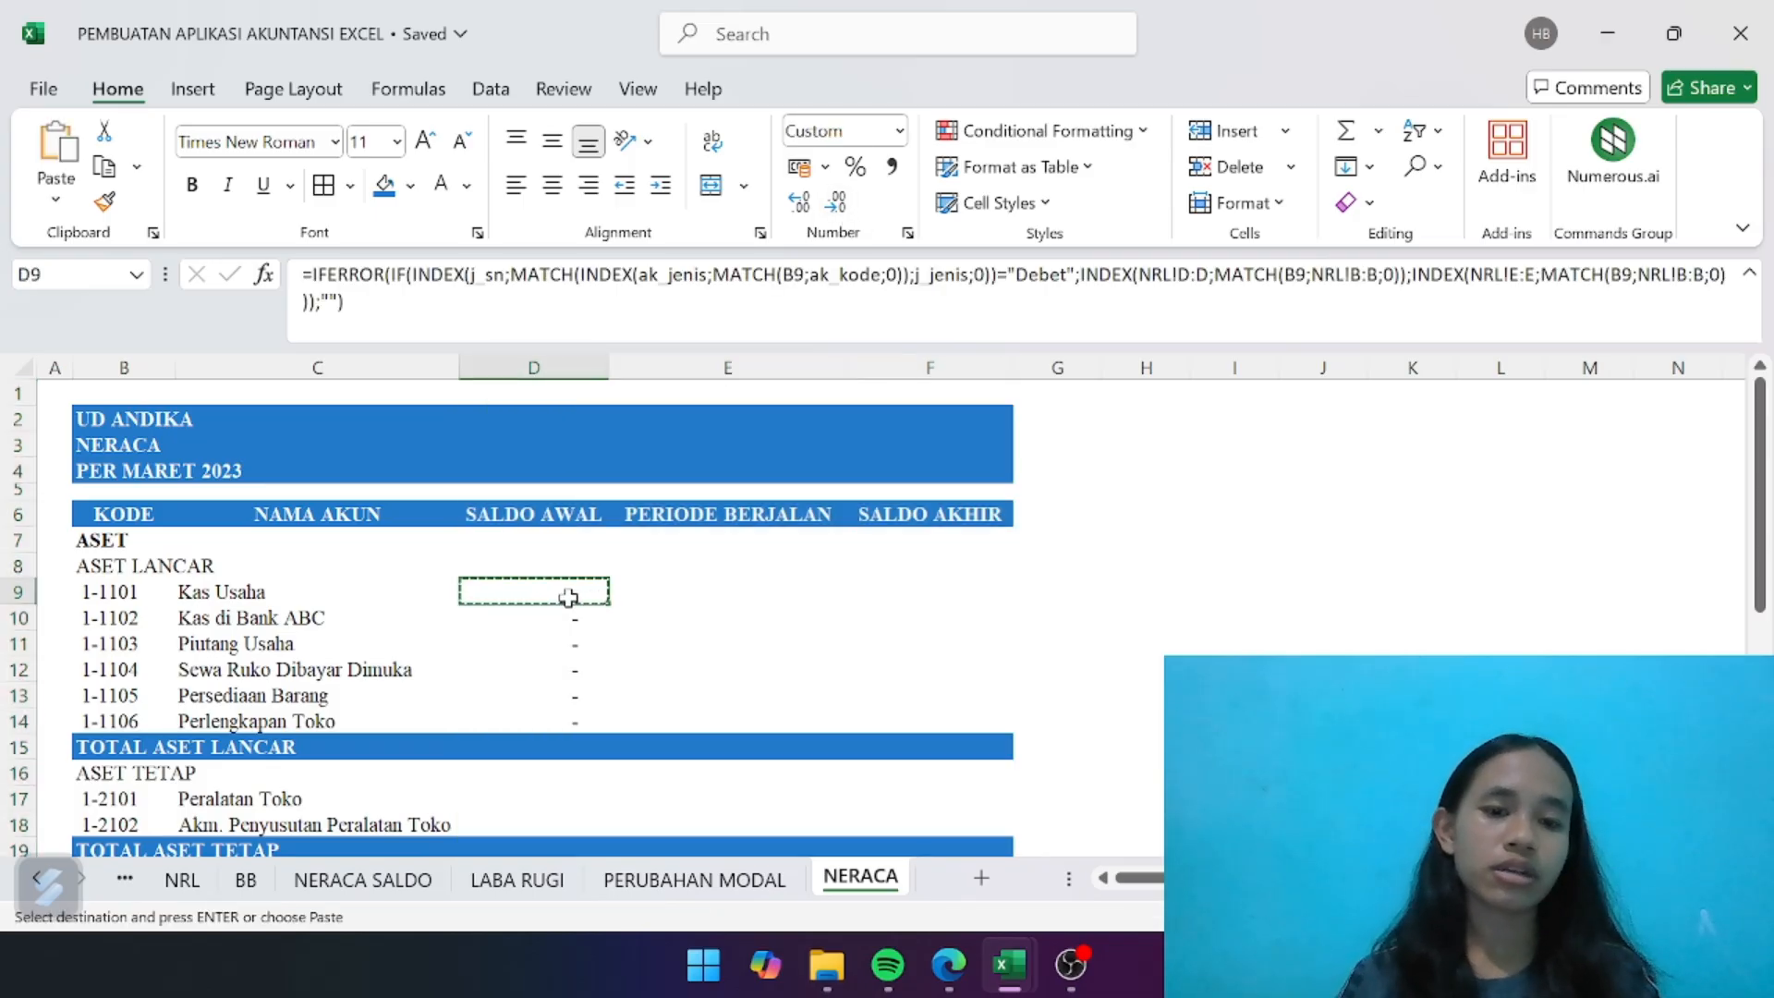
{"action": "scroll", "coordinate": [568, 595], "scroll_direction": "down", "scroll_amount": 3}
{"action": "left_click", "coordinate": [558, 574]}
{"action": "left_click_drag", "start_coordinate": [558, 574], "coordinate": [557, 596]}
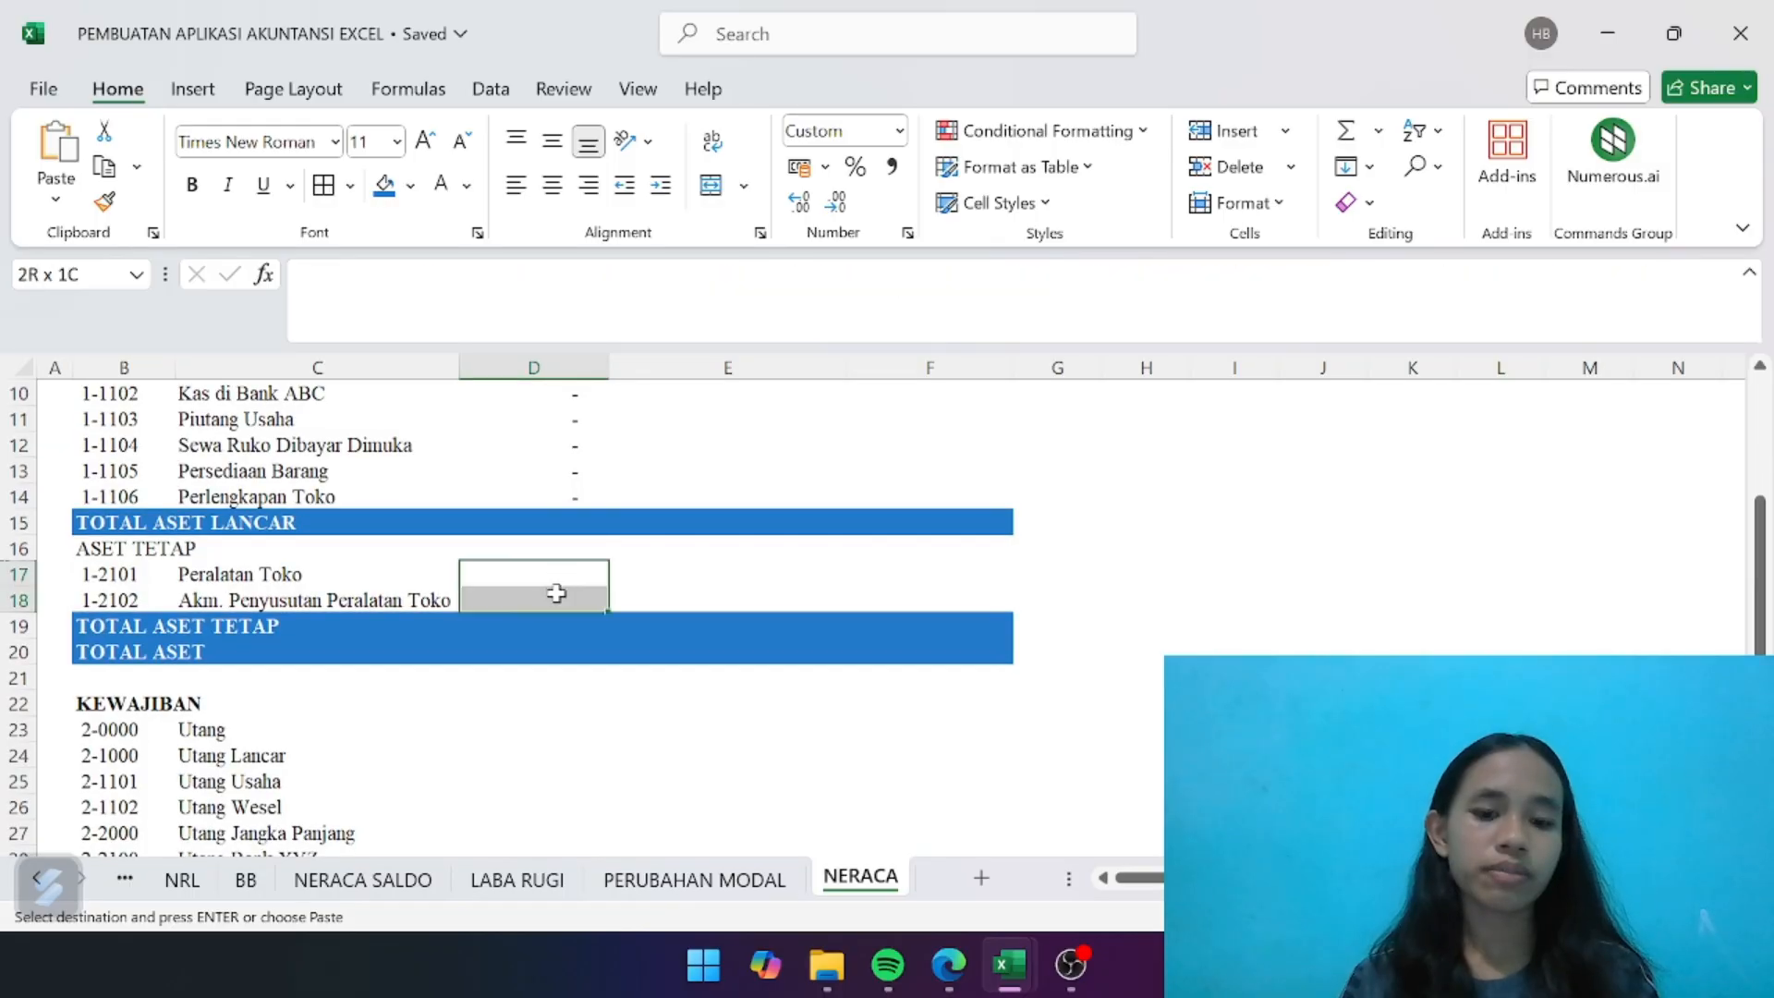
{"action": "key", "text": "ctrl+v"}
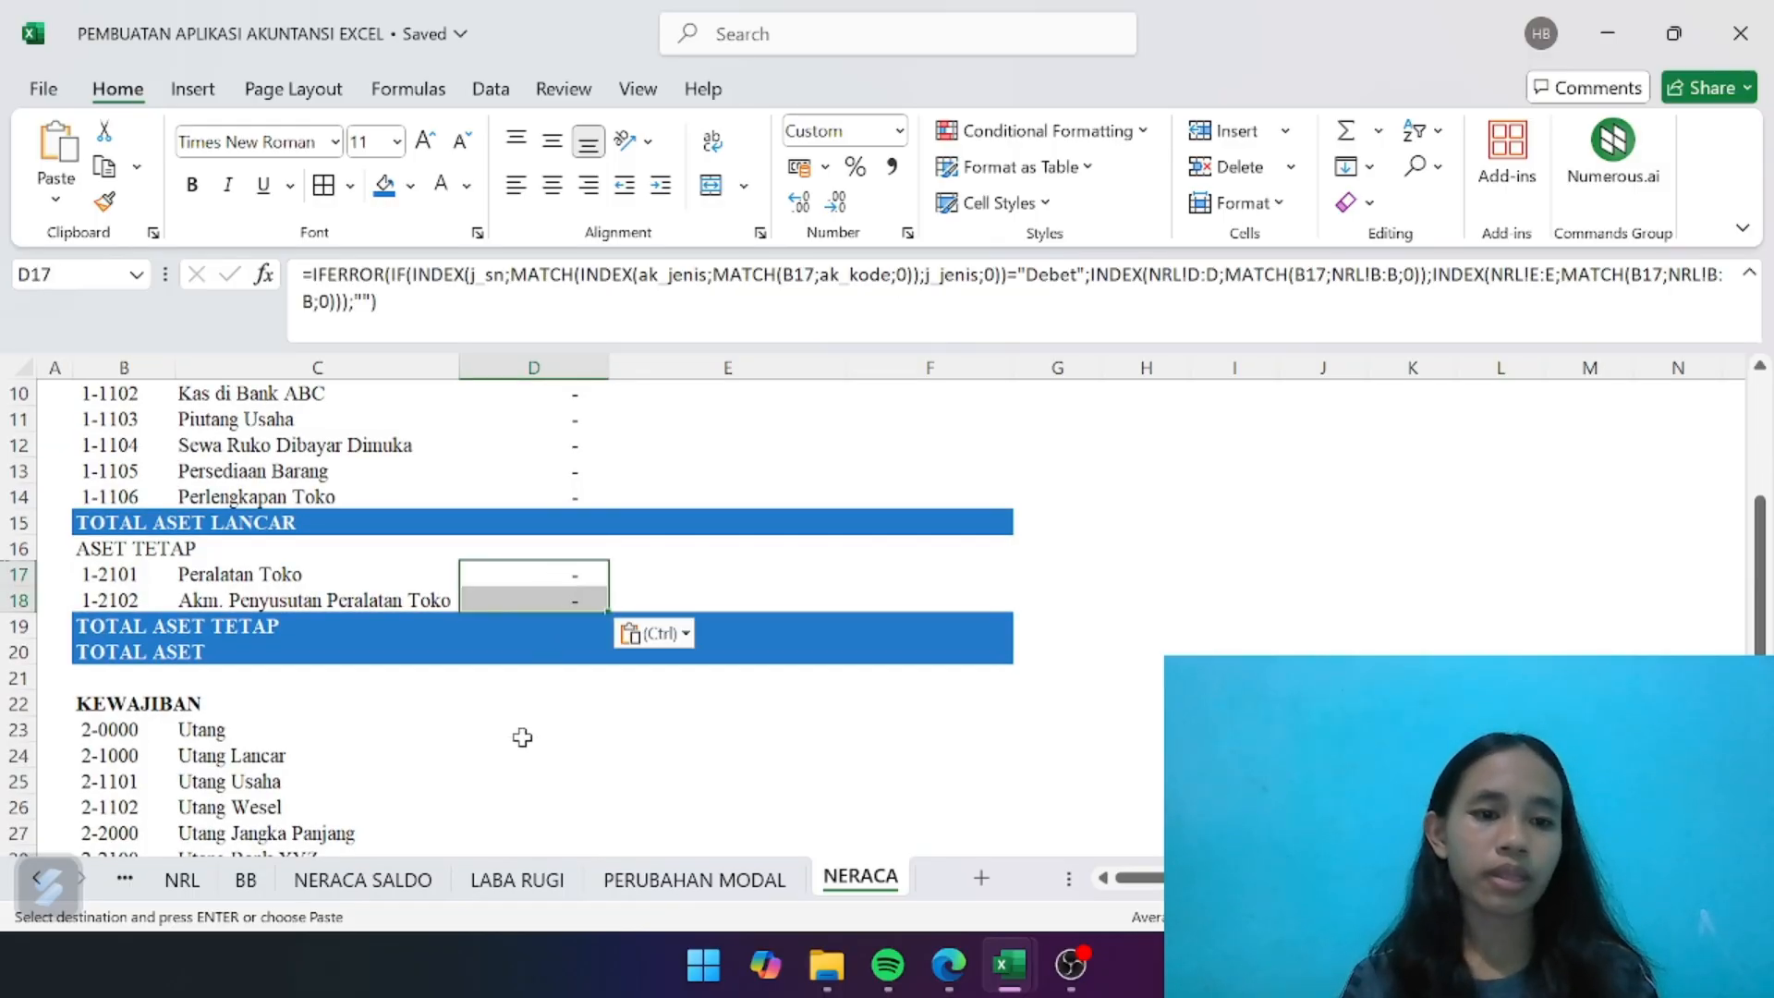
- Paste the copied opening balance formula into the liability rows D23:D28 and the equity rows D31:D32
{"action": "left_click_drag", "start_coordinate": [524, 740], "coordinate": [525, 676]}
{"action": "key", "text": "ctrl+v"}
{"action": "scroll", "coordinate": [514, 681], "scroll_direction": "down", "scroll_amount": 1}
{"action": "key", "text": "ctrl+v"}
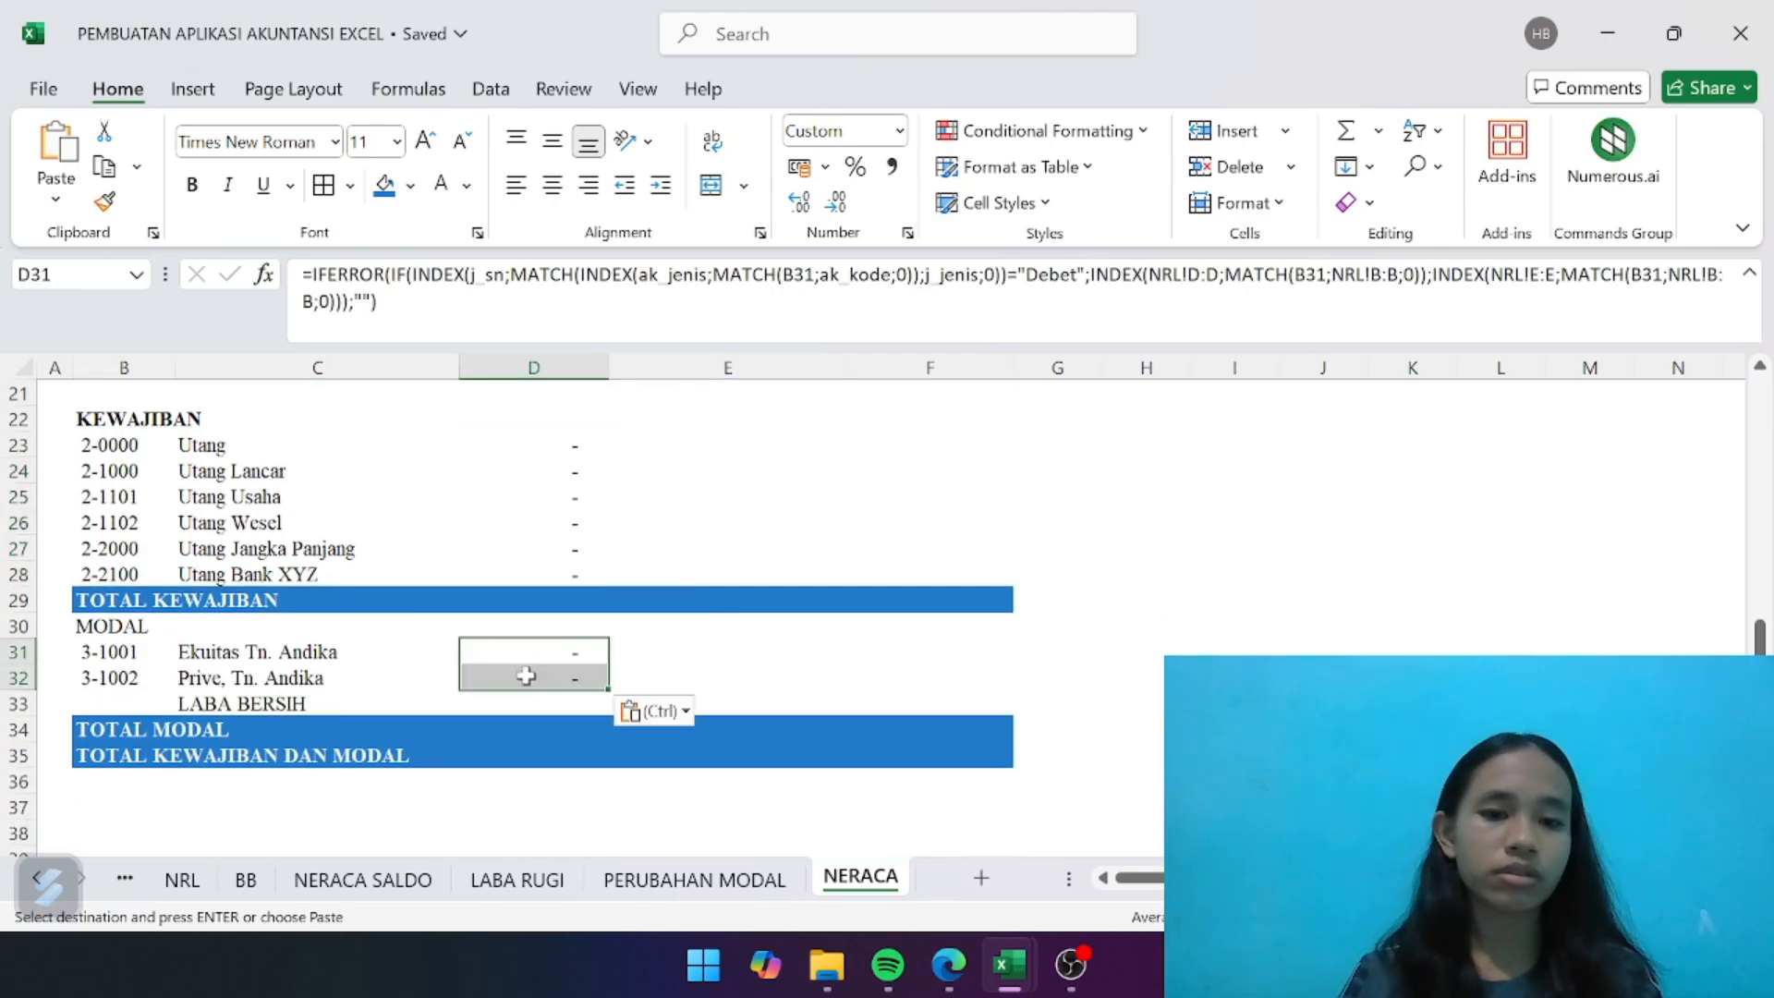
- Start the current-period formula for Kas Usaha in E9 with an IFERROR function containing an IF
{"action": "scroll", "coordinate": [527, 673], "scroll_direction": "up", "scroll_amount": 10}
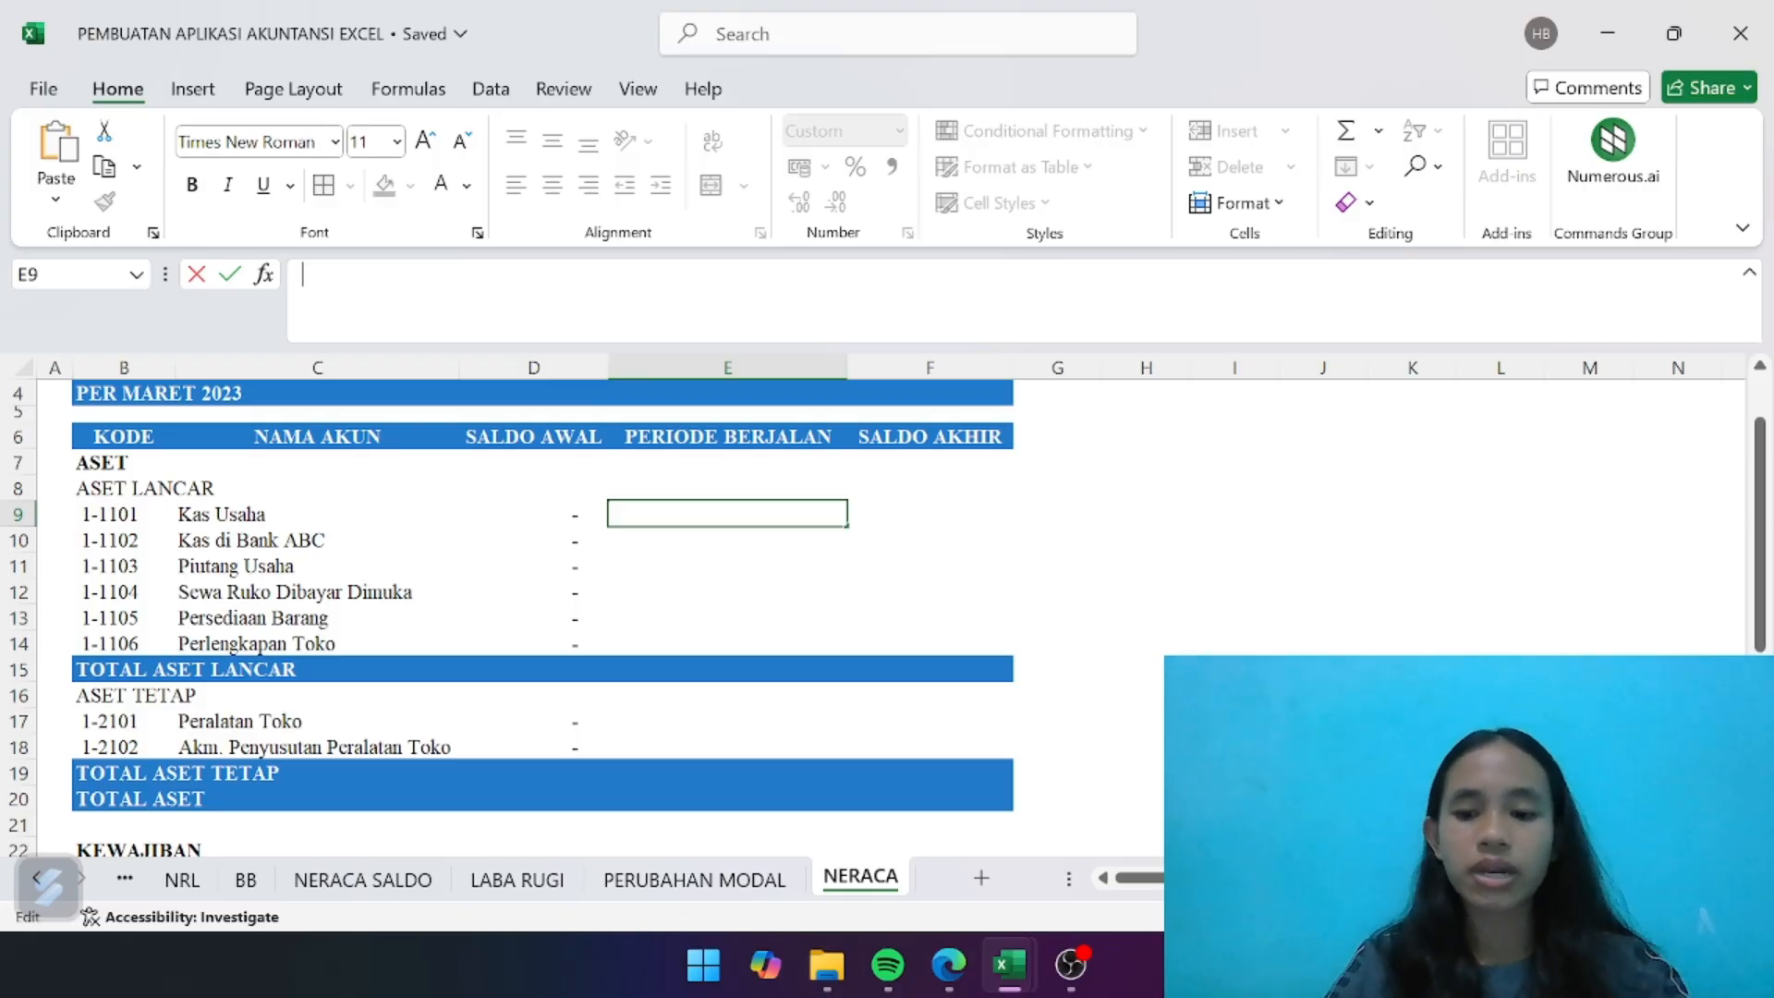
{"action": "type", "text": "="}
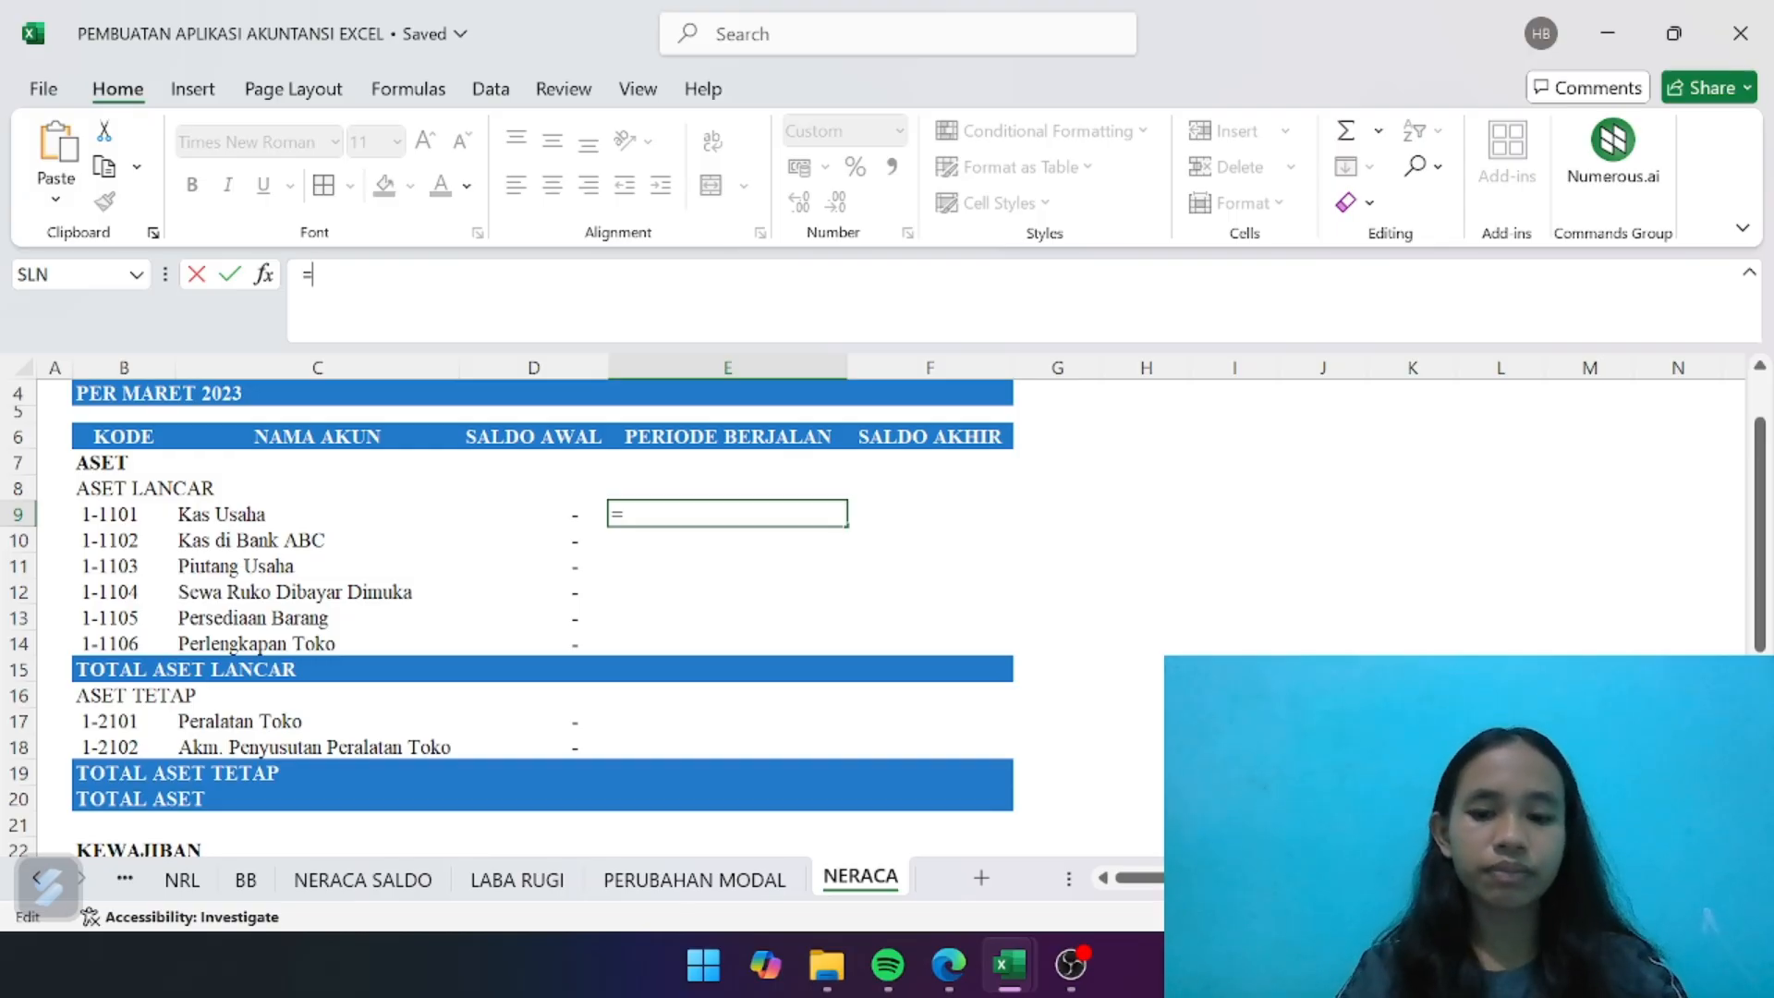
{"action": "type", "text": "IF"}
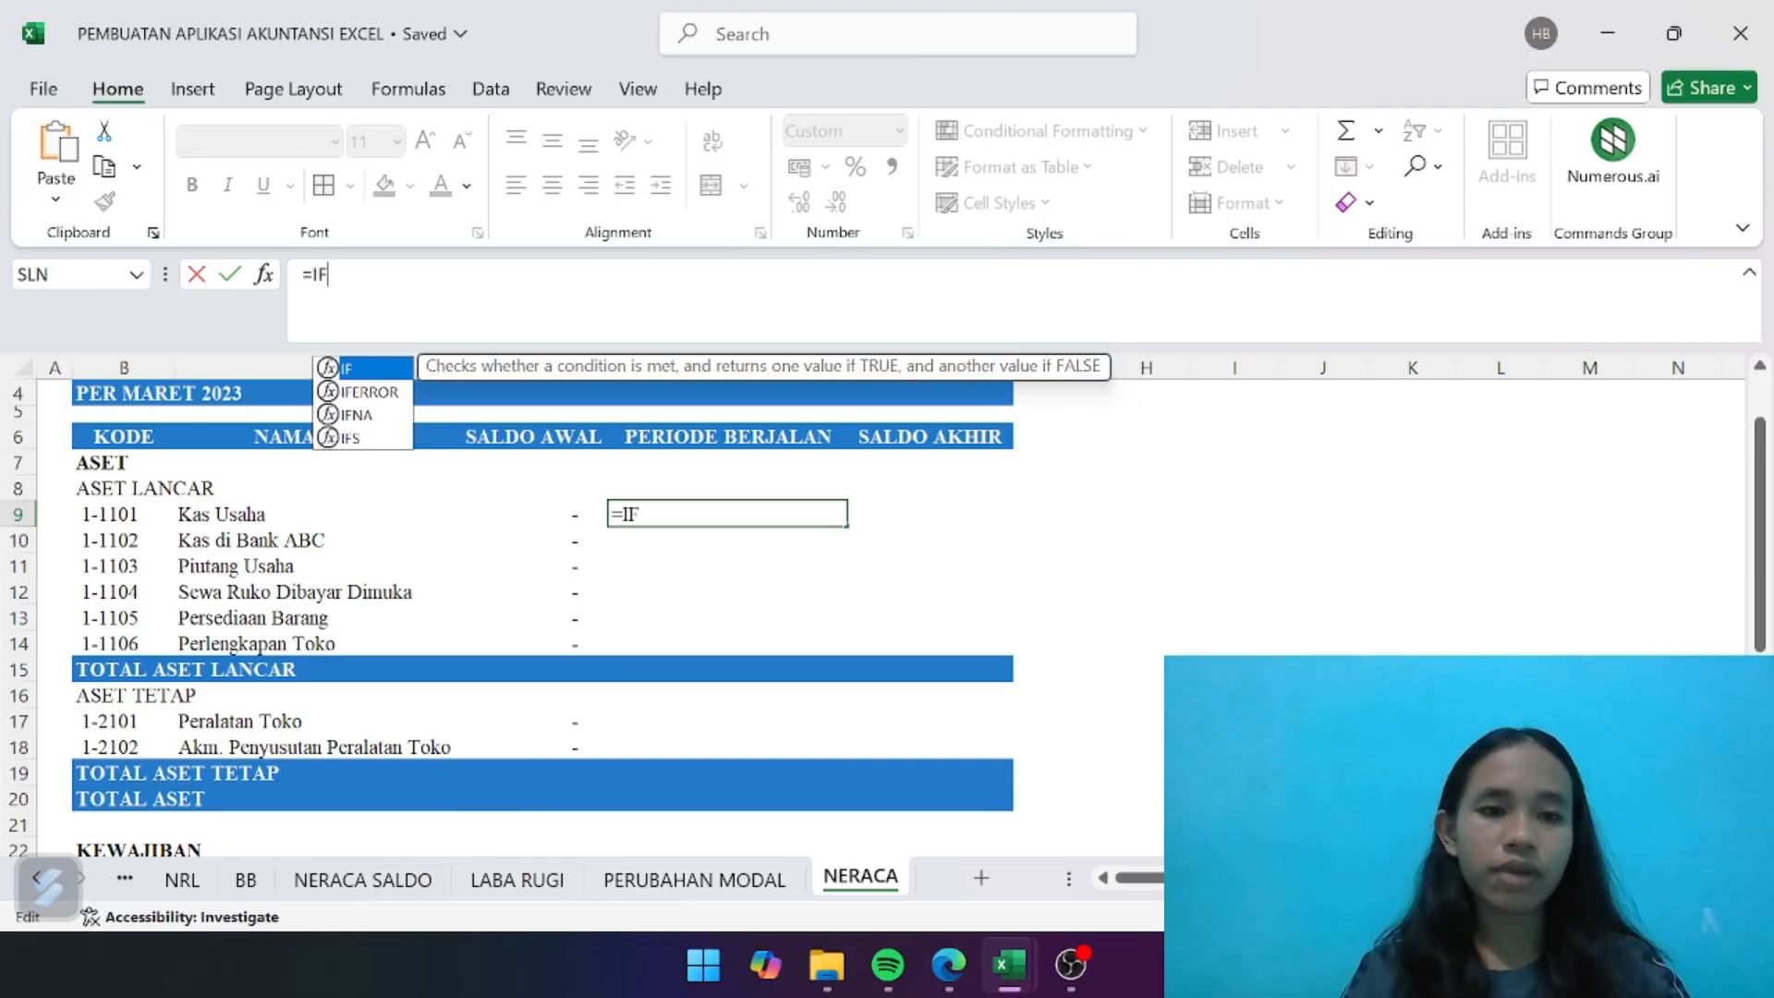
{"action": "left_click", "coordinate": [384, 394]}
{"action": "double_click", "coordinate": [384, 395]}
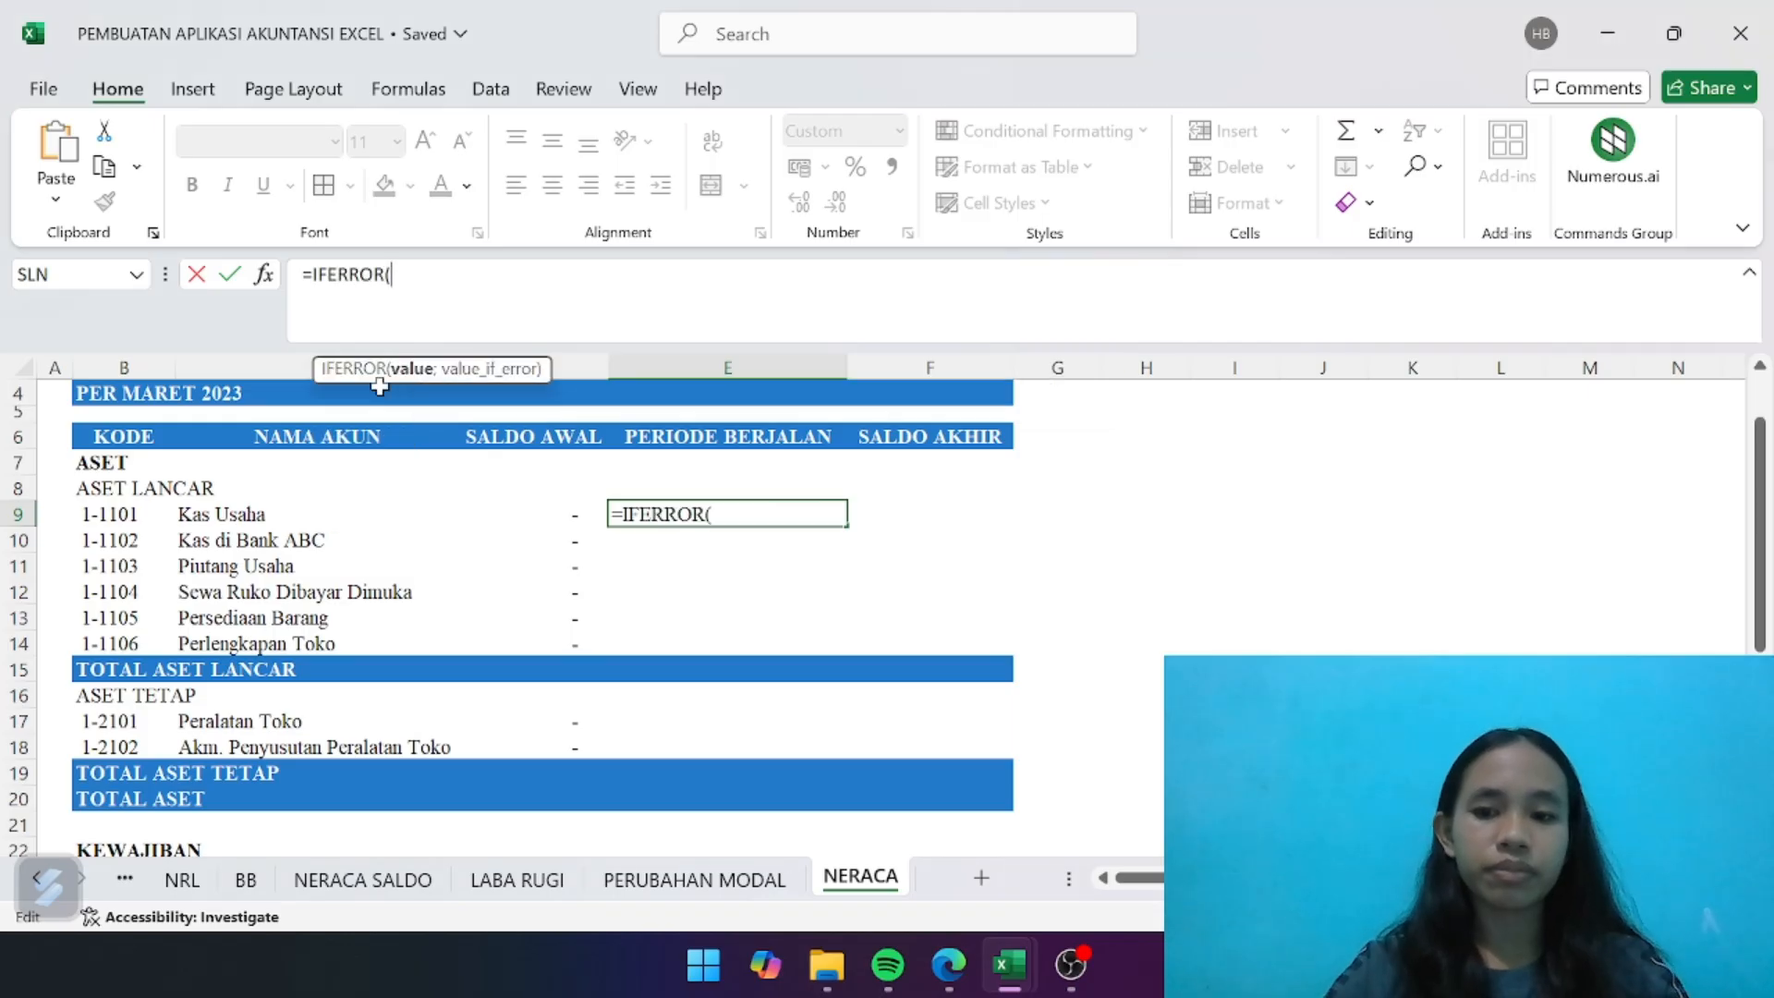
{"action": "type", "text": "IF"}
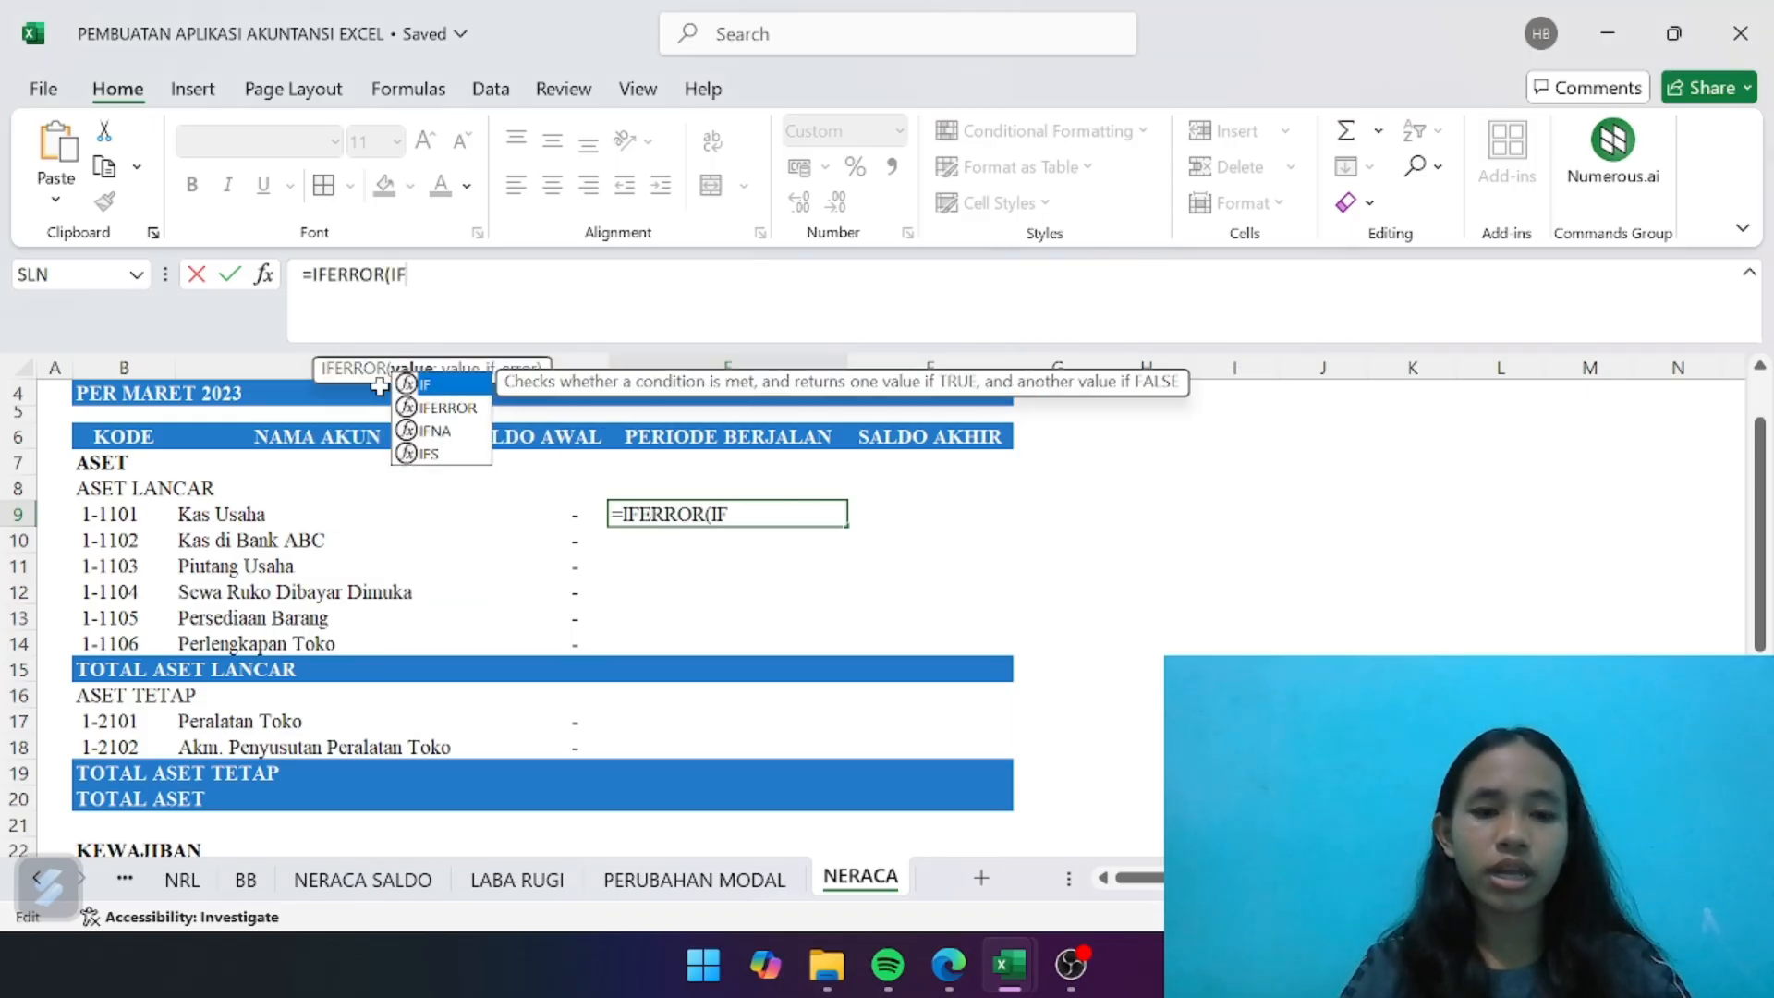
{"action": "double_click", "coordinate": [461, 386]}
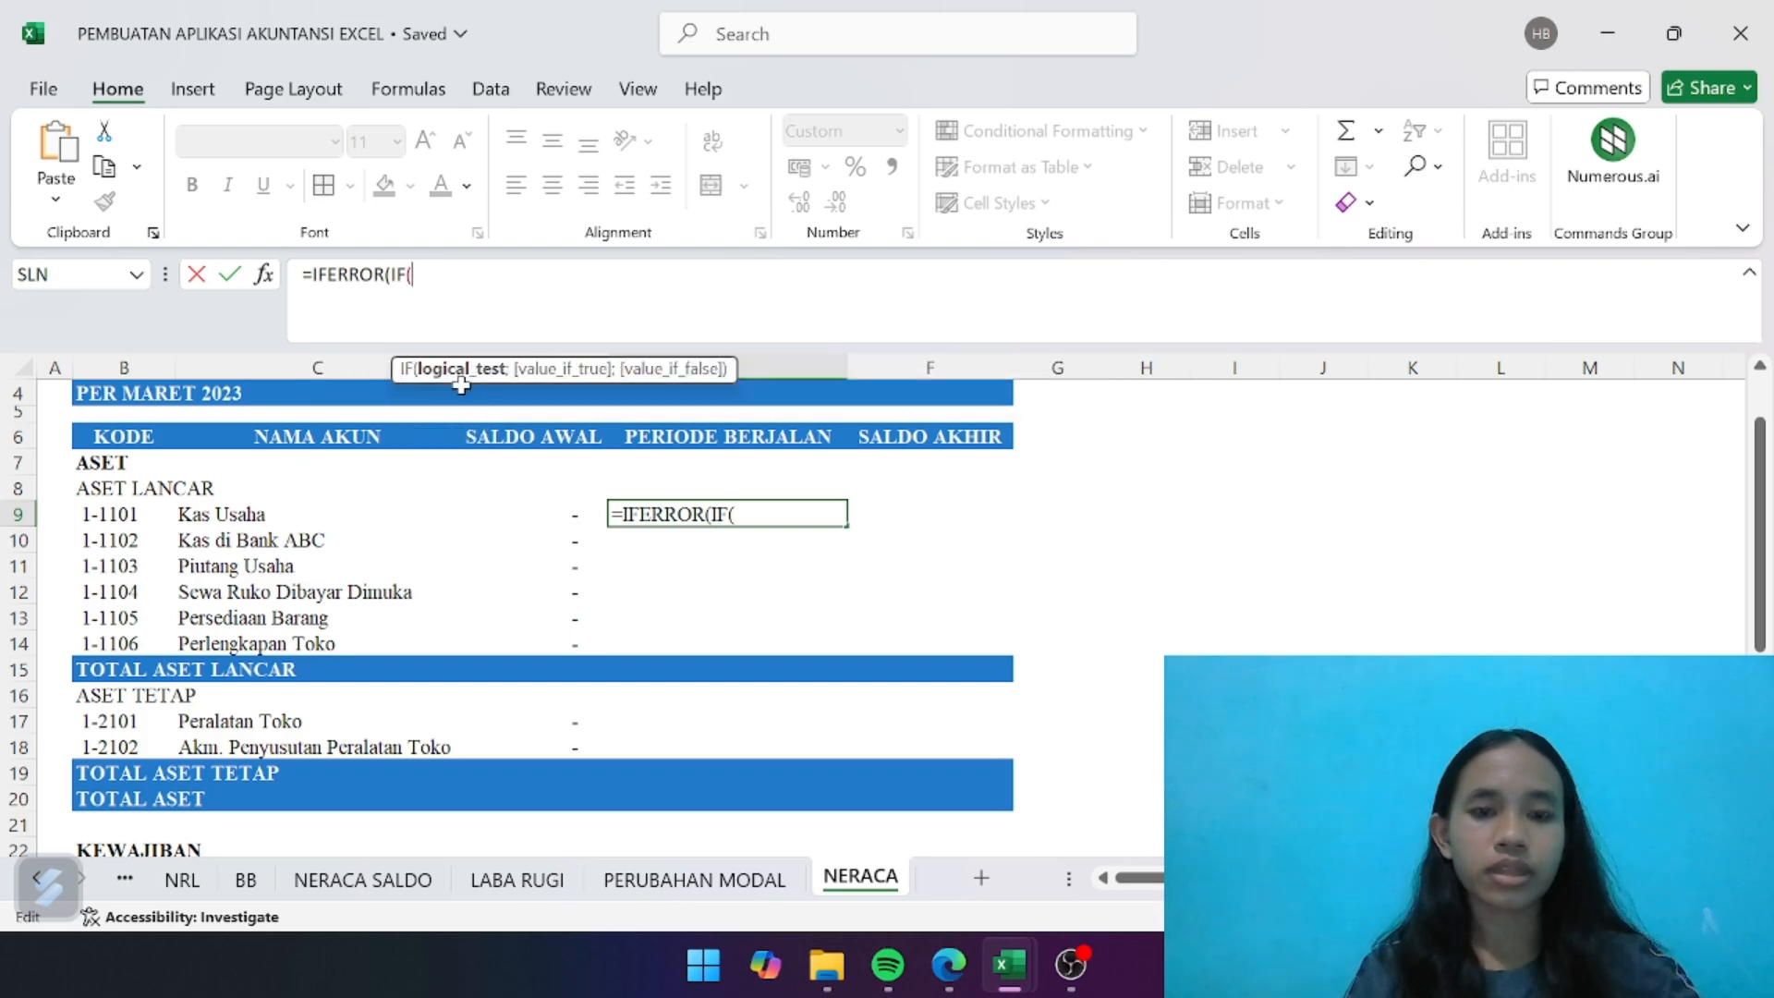
- Begin the IF's logical test with INDEX on the j_sn range, using a MATCH function as its row number
{"action": "type", "text": "INDE"}
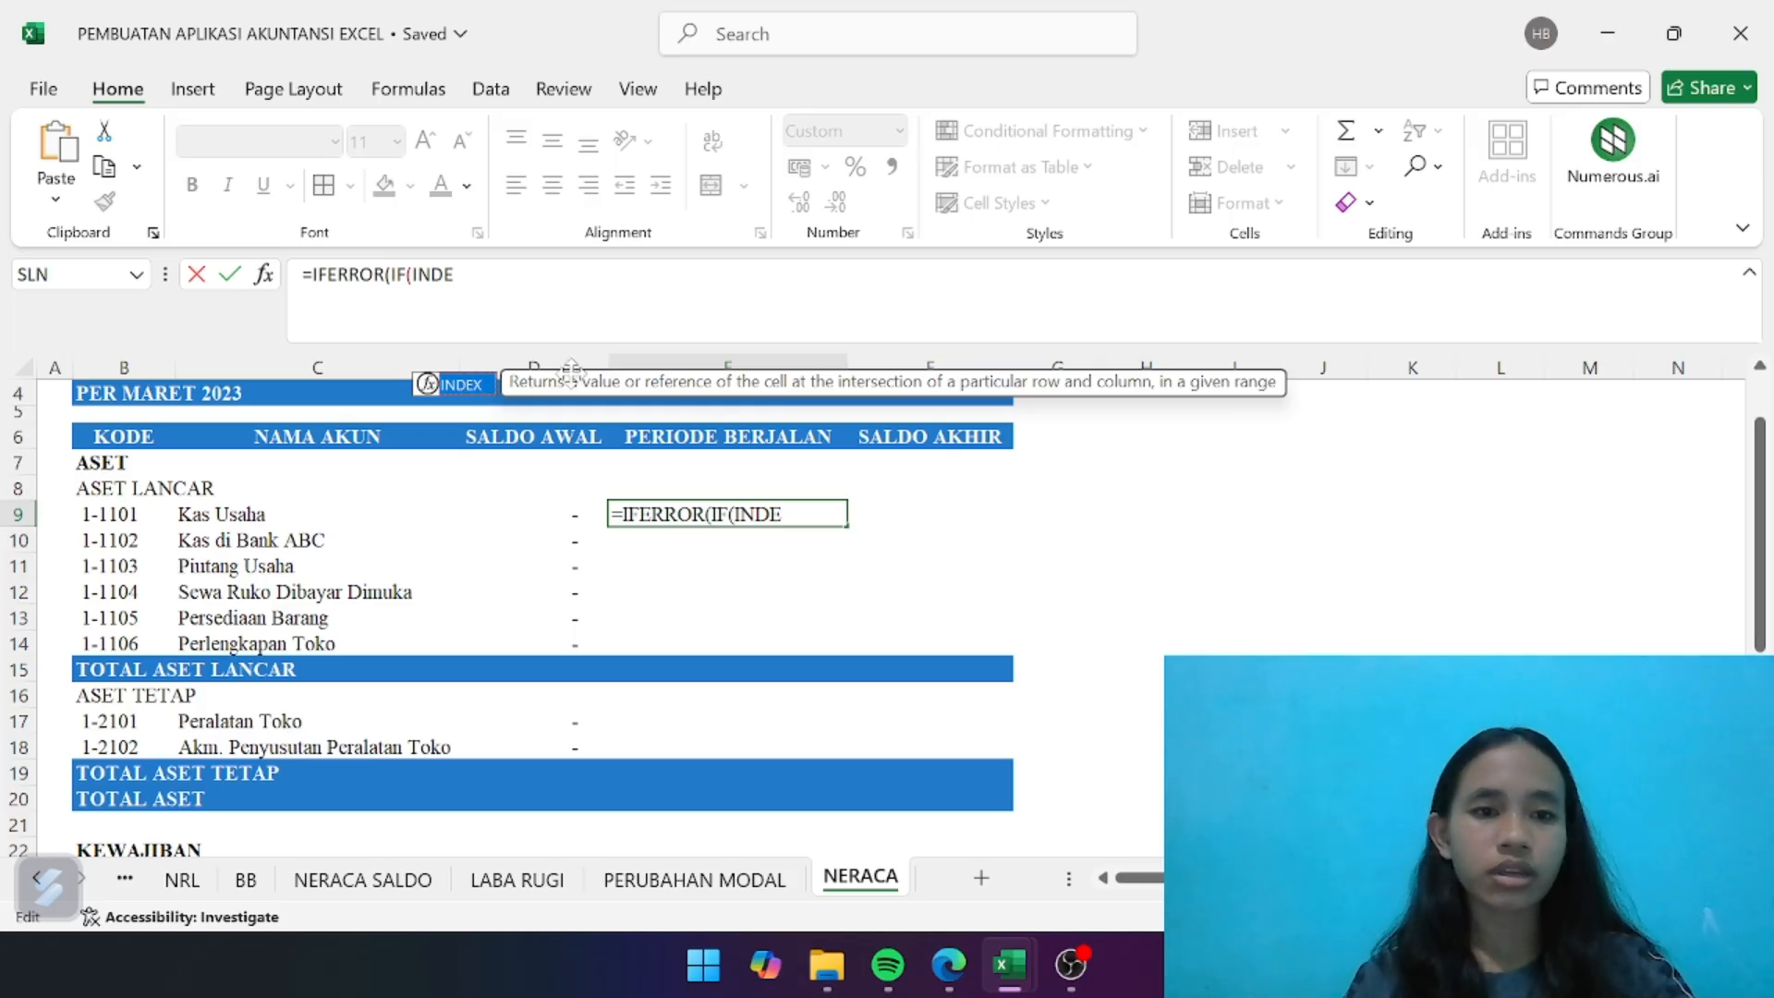
{"action": "double_click", "coordinate": [474, 386]}
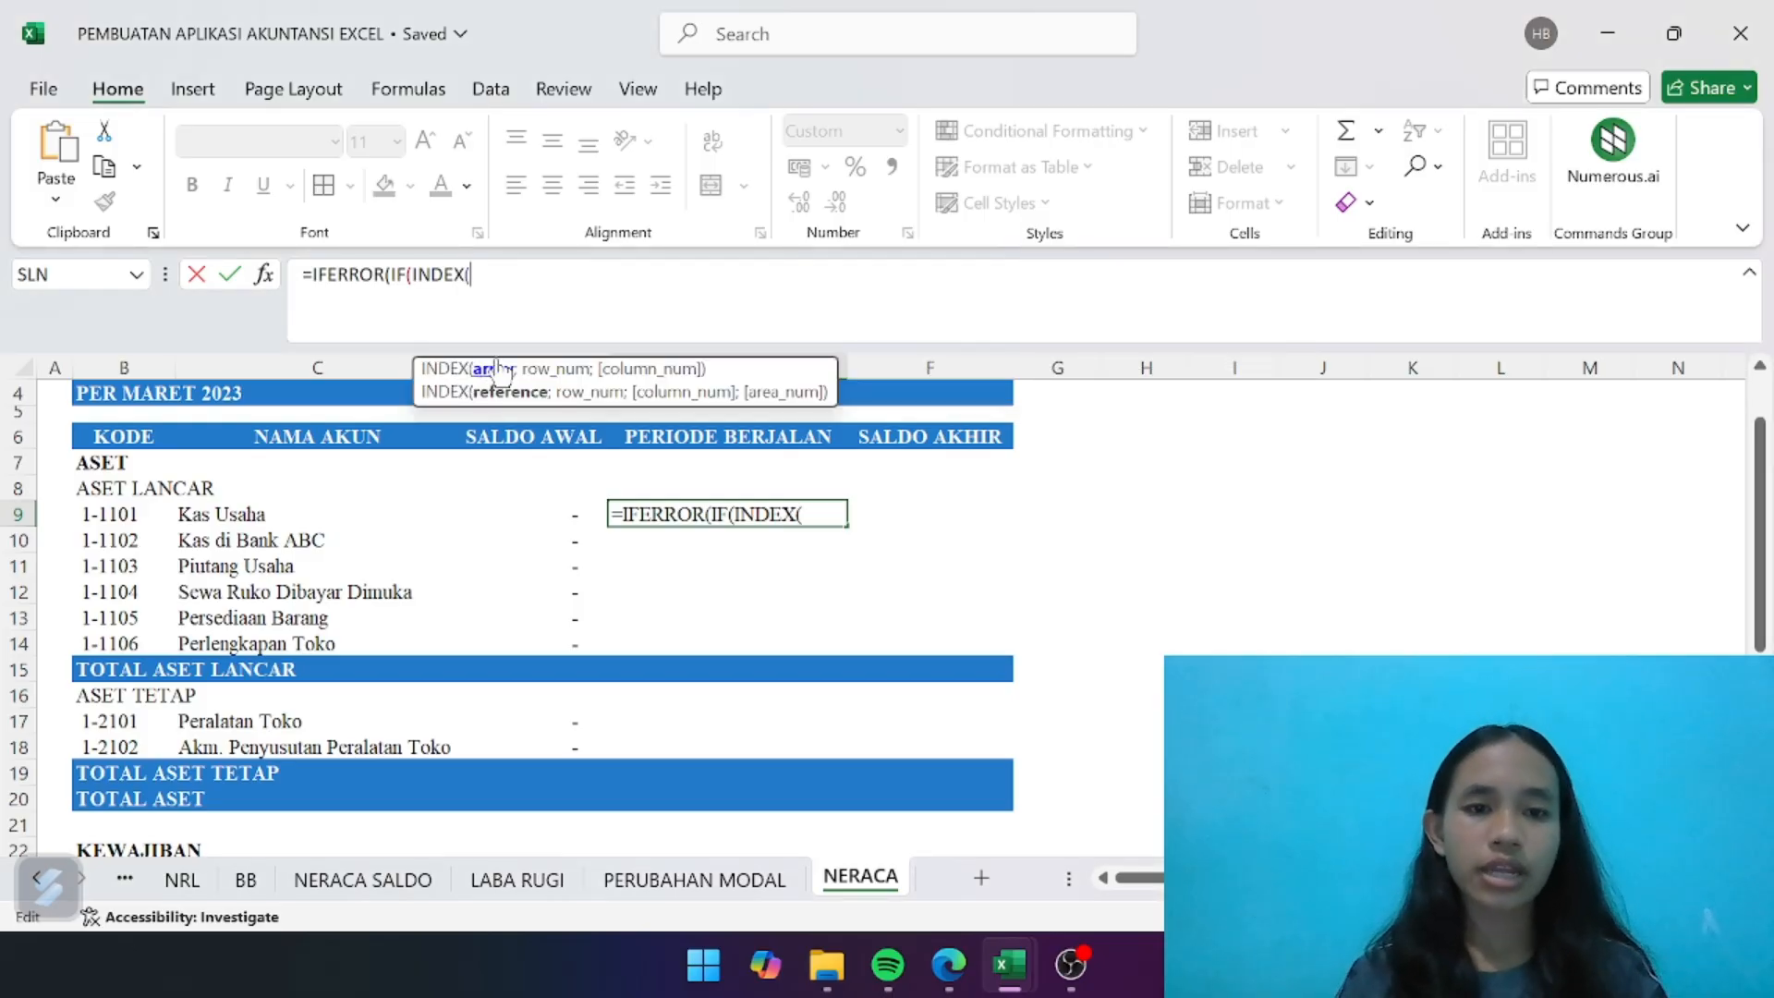
{"action": "type", "text": "j"}
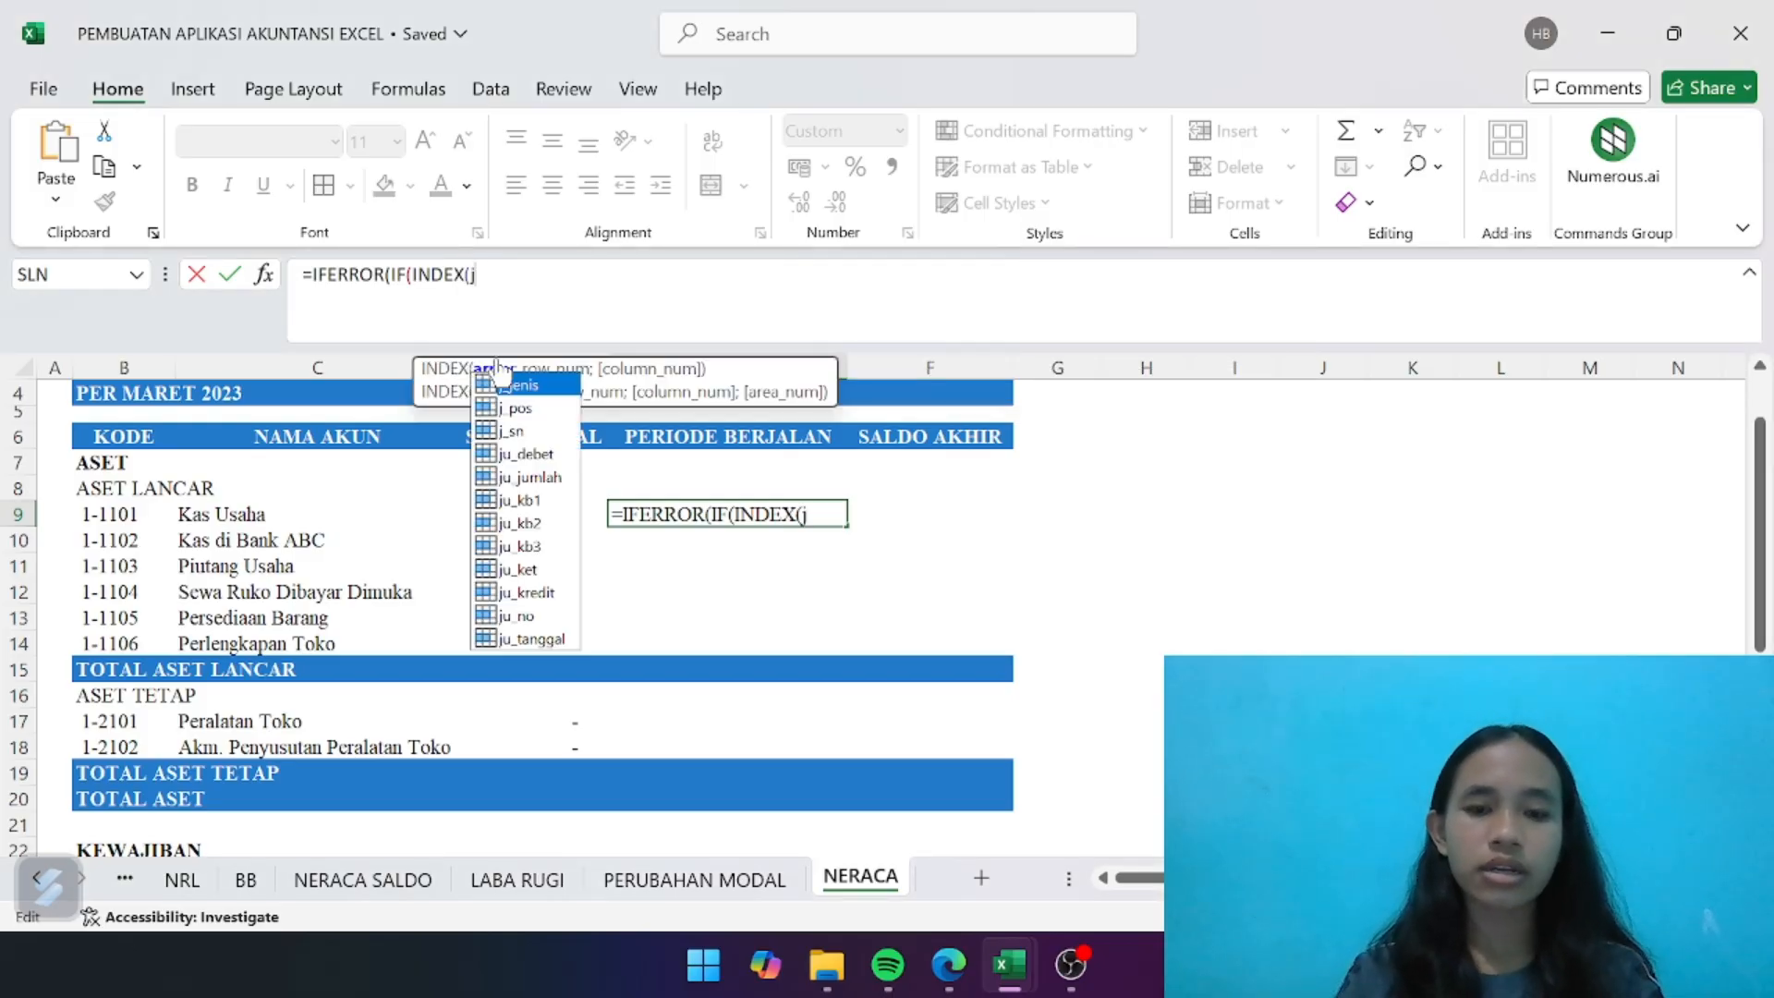
{"action": "double_click", "coordinate": [519, 431]}
{"action": "type", "text": ";match"}
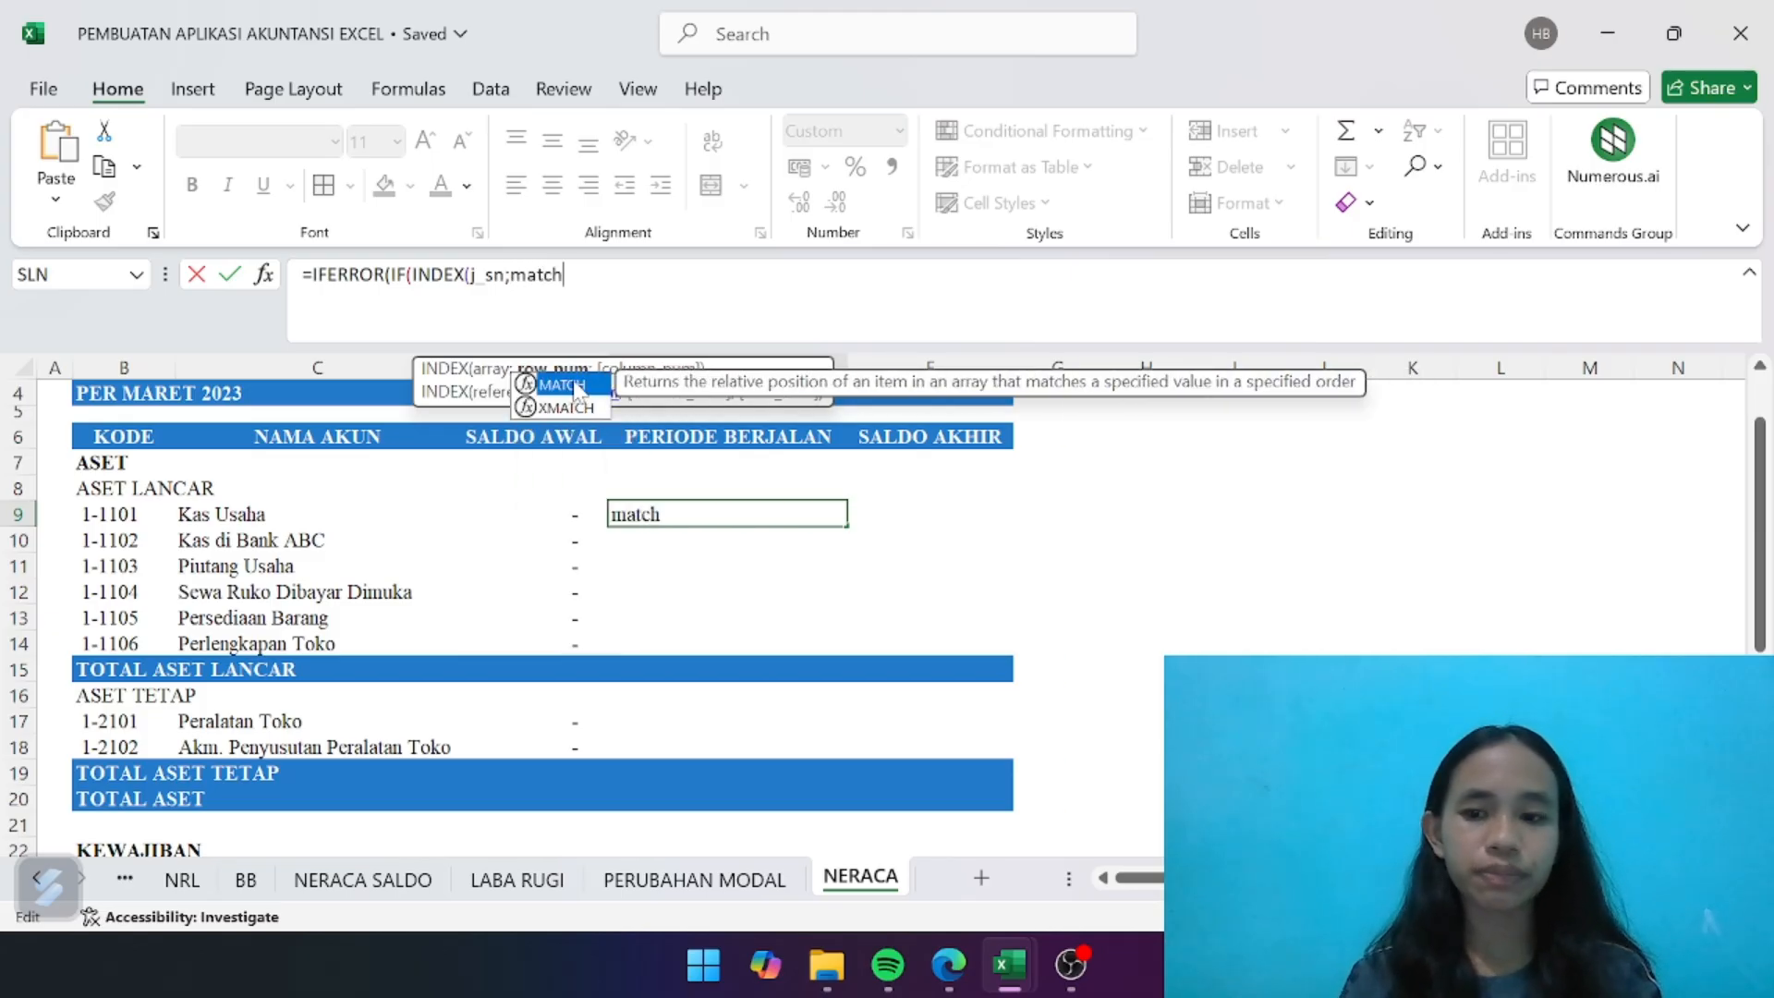
{"action": "double_click", "coordinate": [562, 384]}
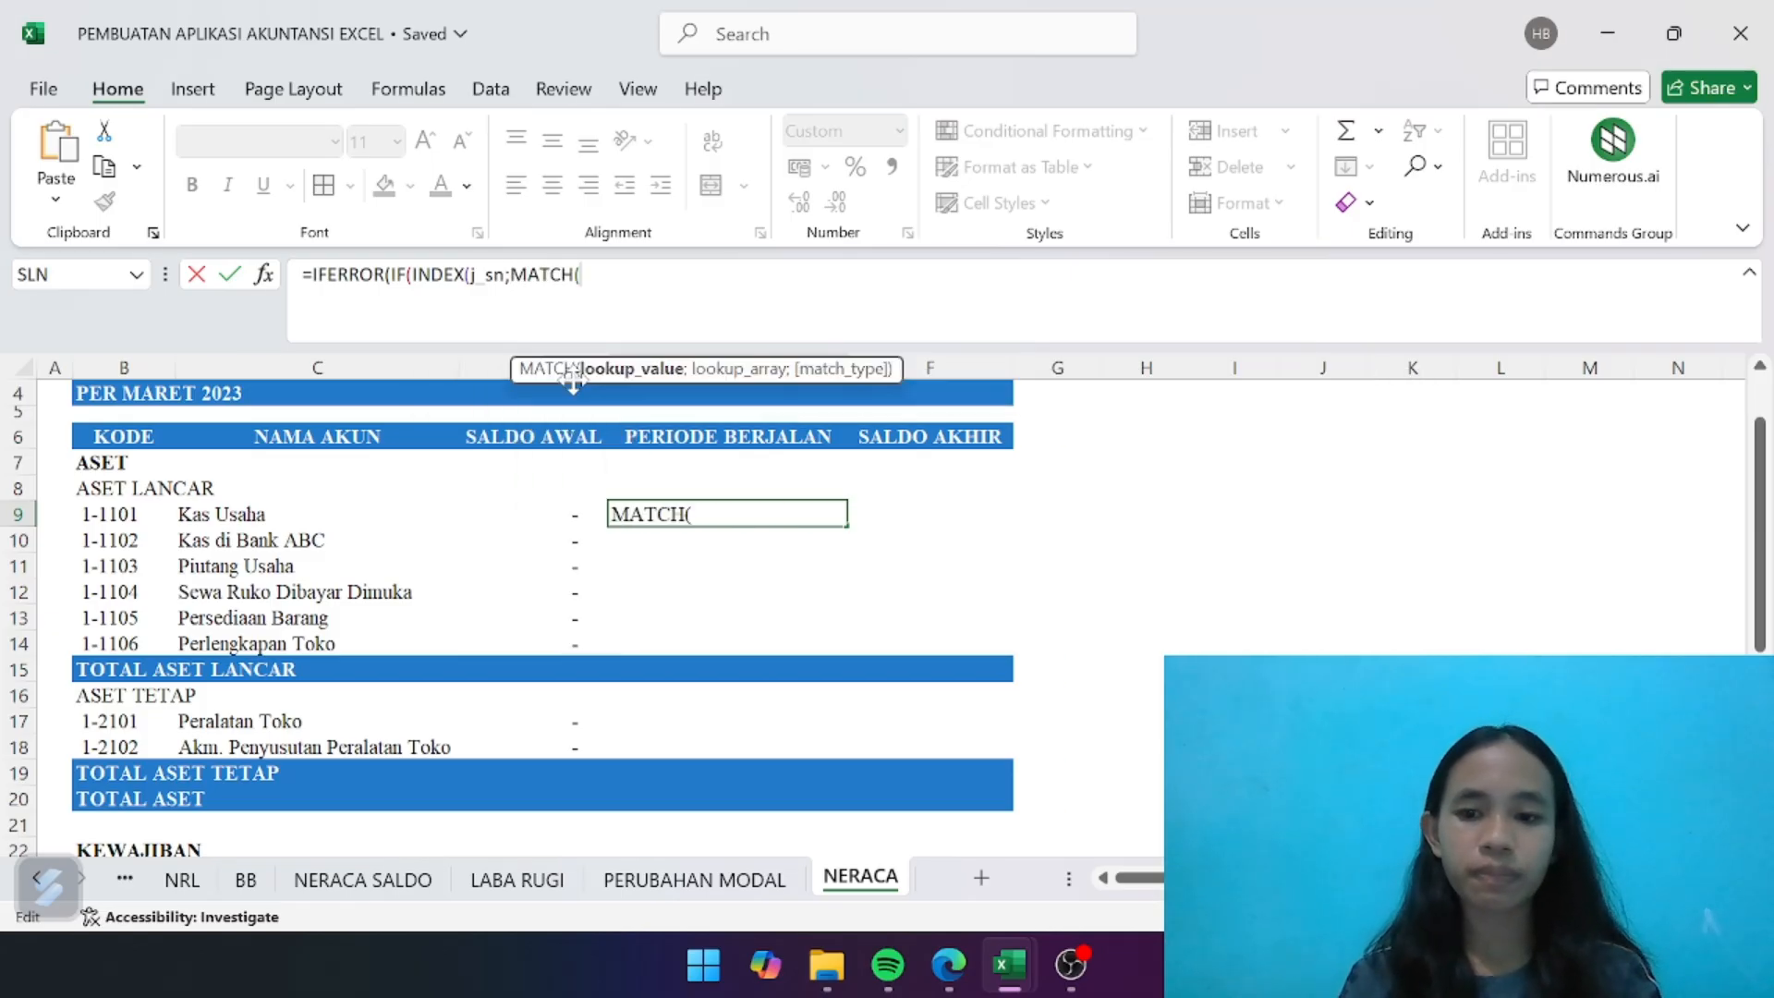
- Use INDEX on the ak_jenis range as the MATCH lookup value, with a nested MATCH as its row number
{"action": "type", "text": "inde"}
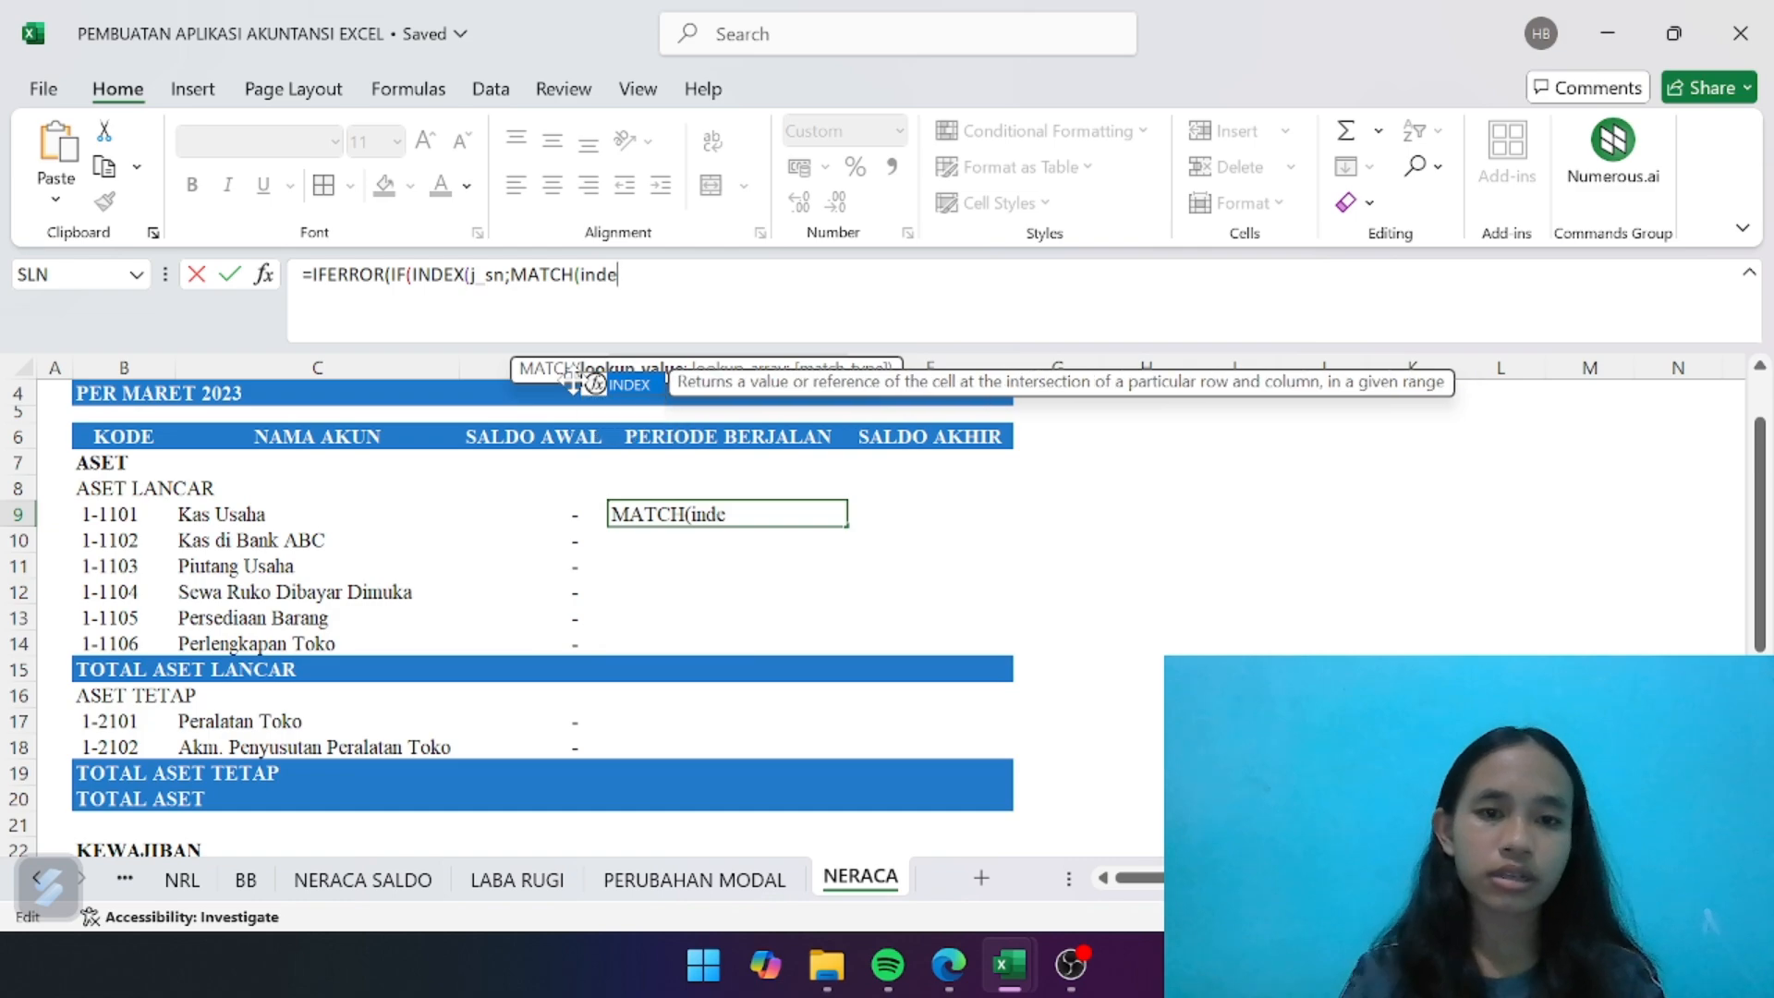
{"action": "double_click", "coordinate": [637, 384]}
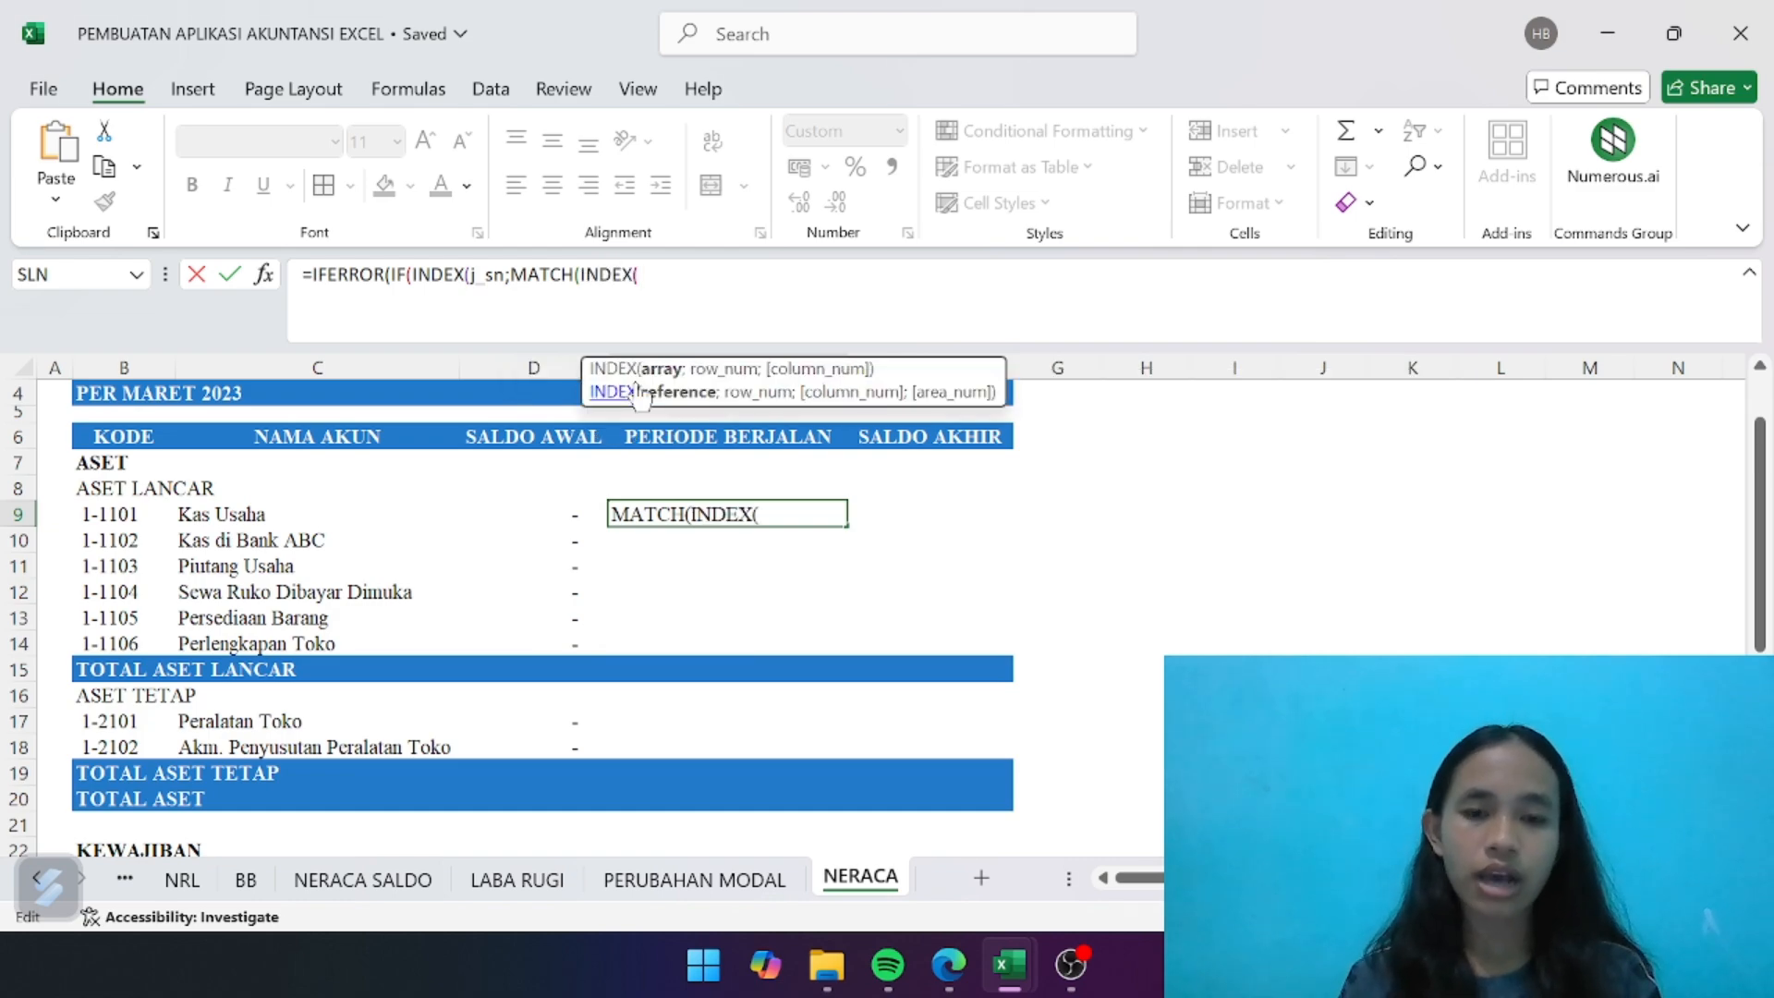
{"action": "type", "text": "ak"}
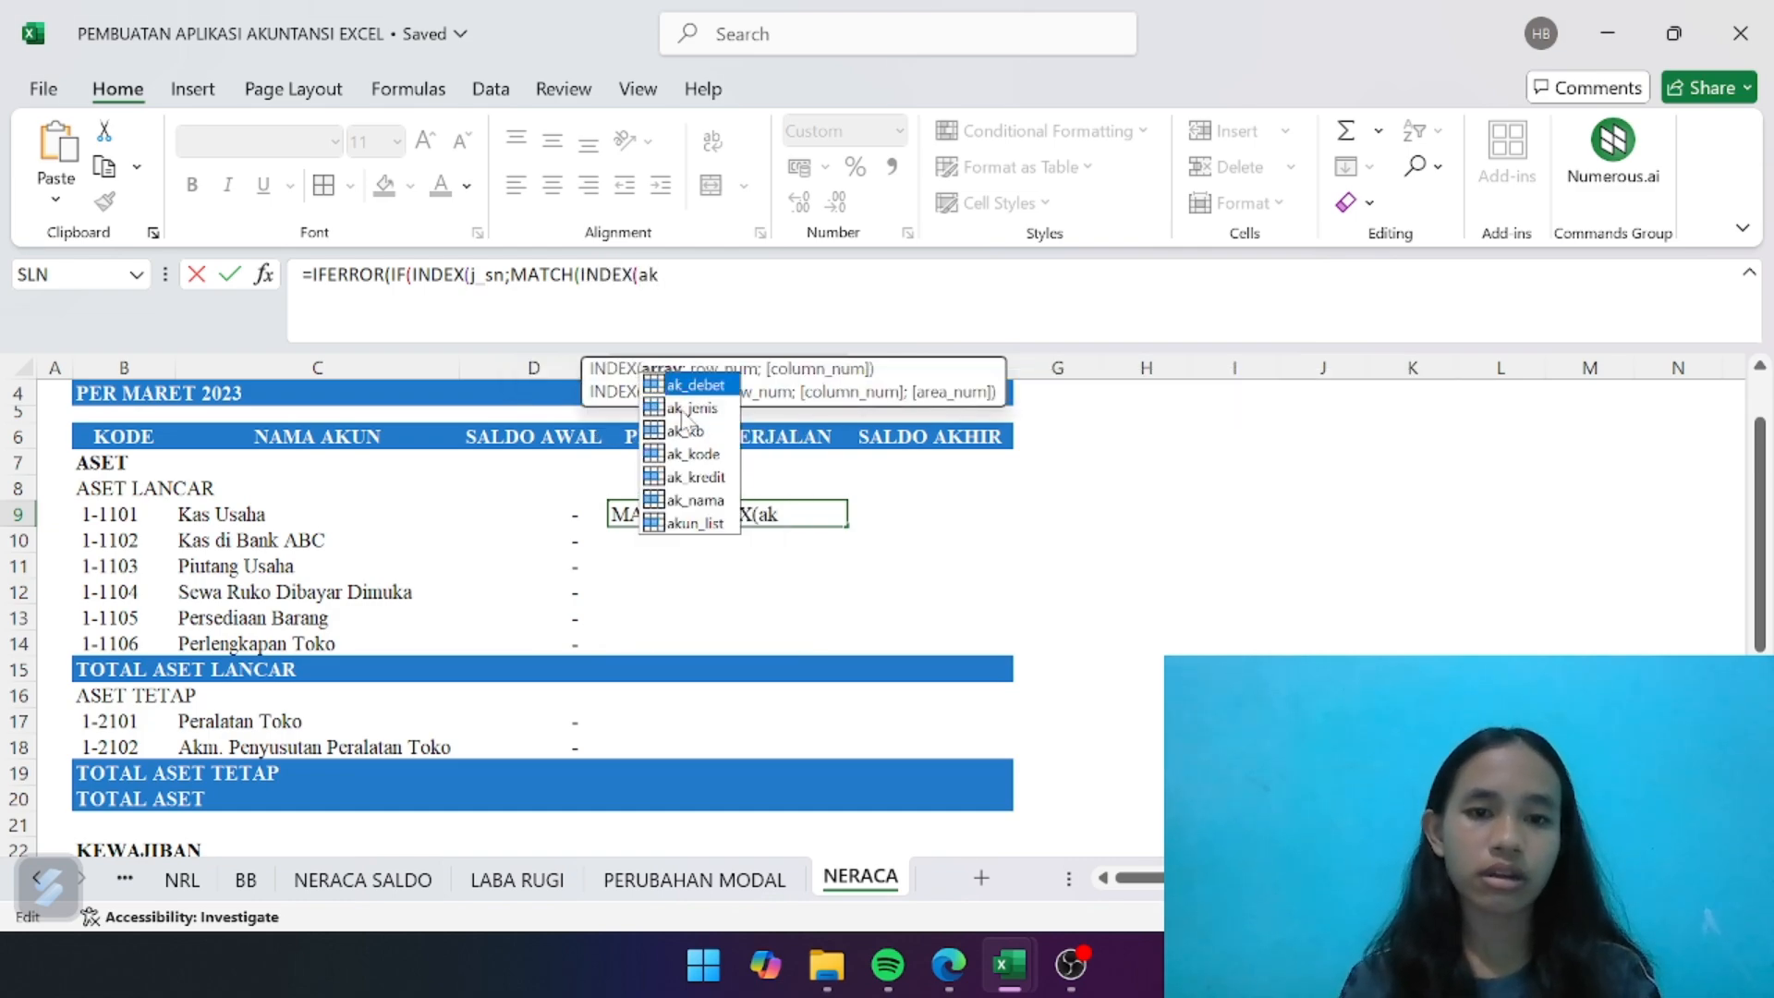
{"action": "double_click", "coordinate": [686, 409]}
{"action": "type", "text": ";m"}
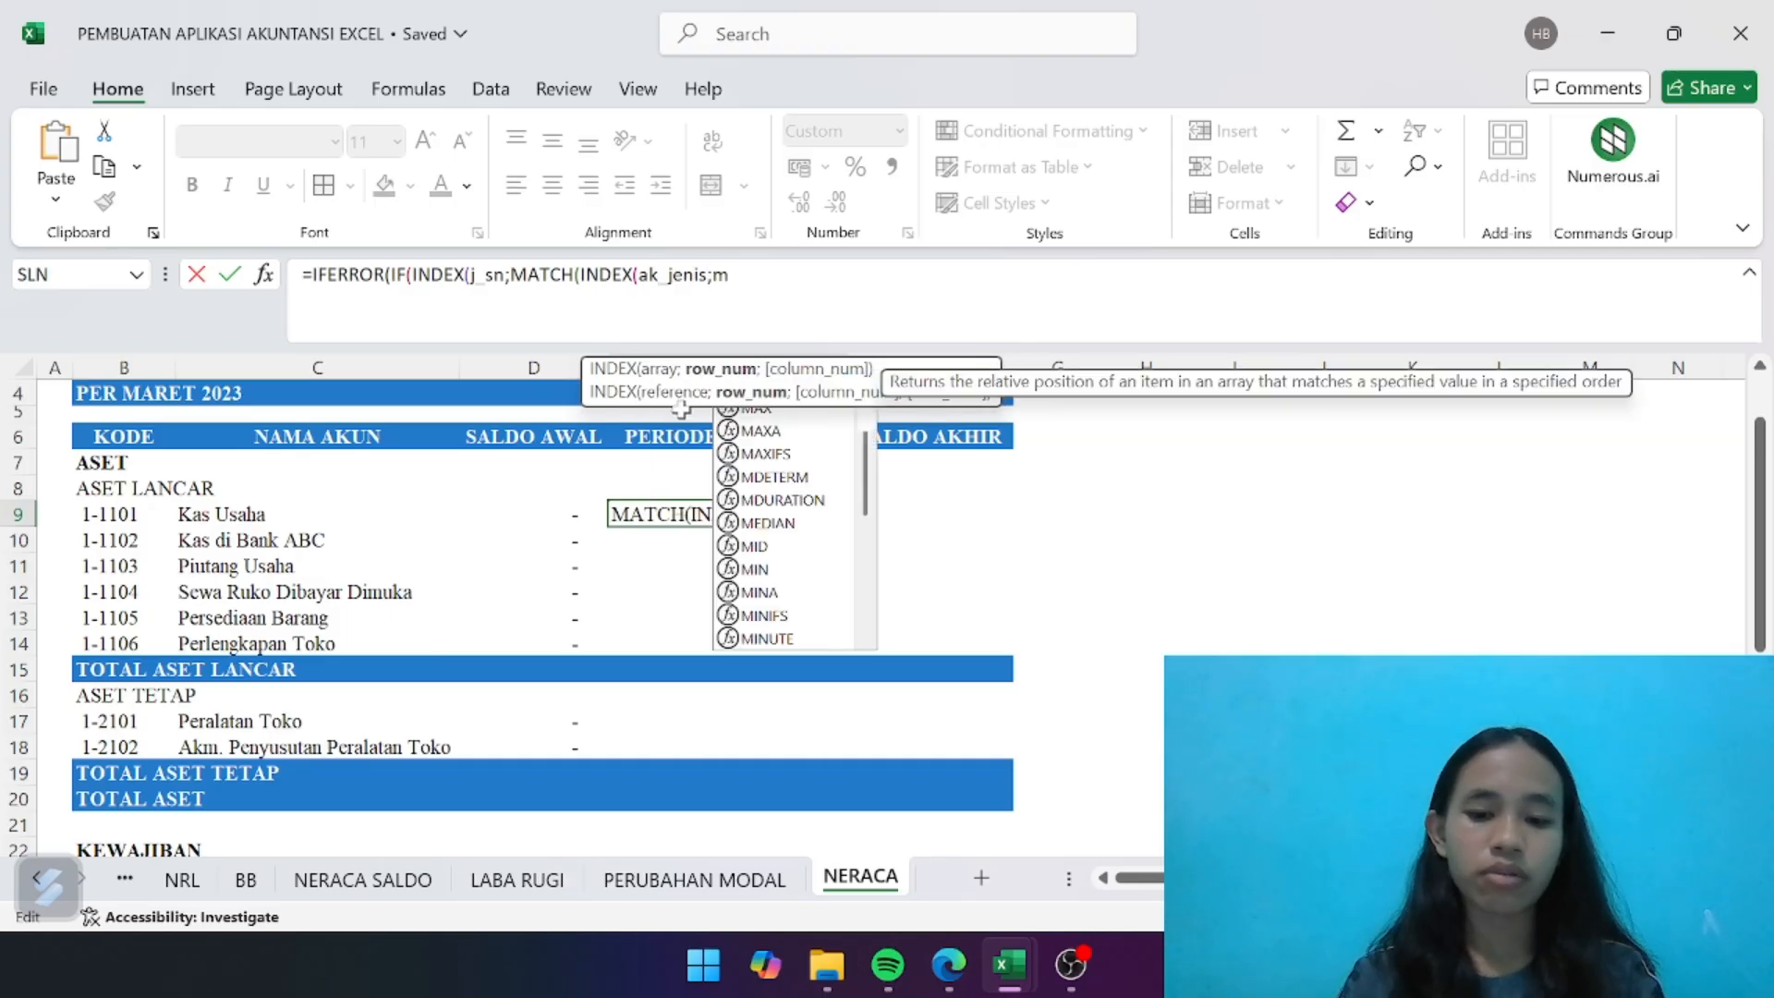
{"action": "type", "text": "atch"}
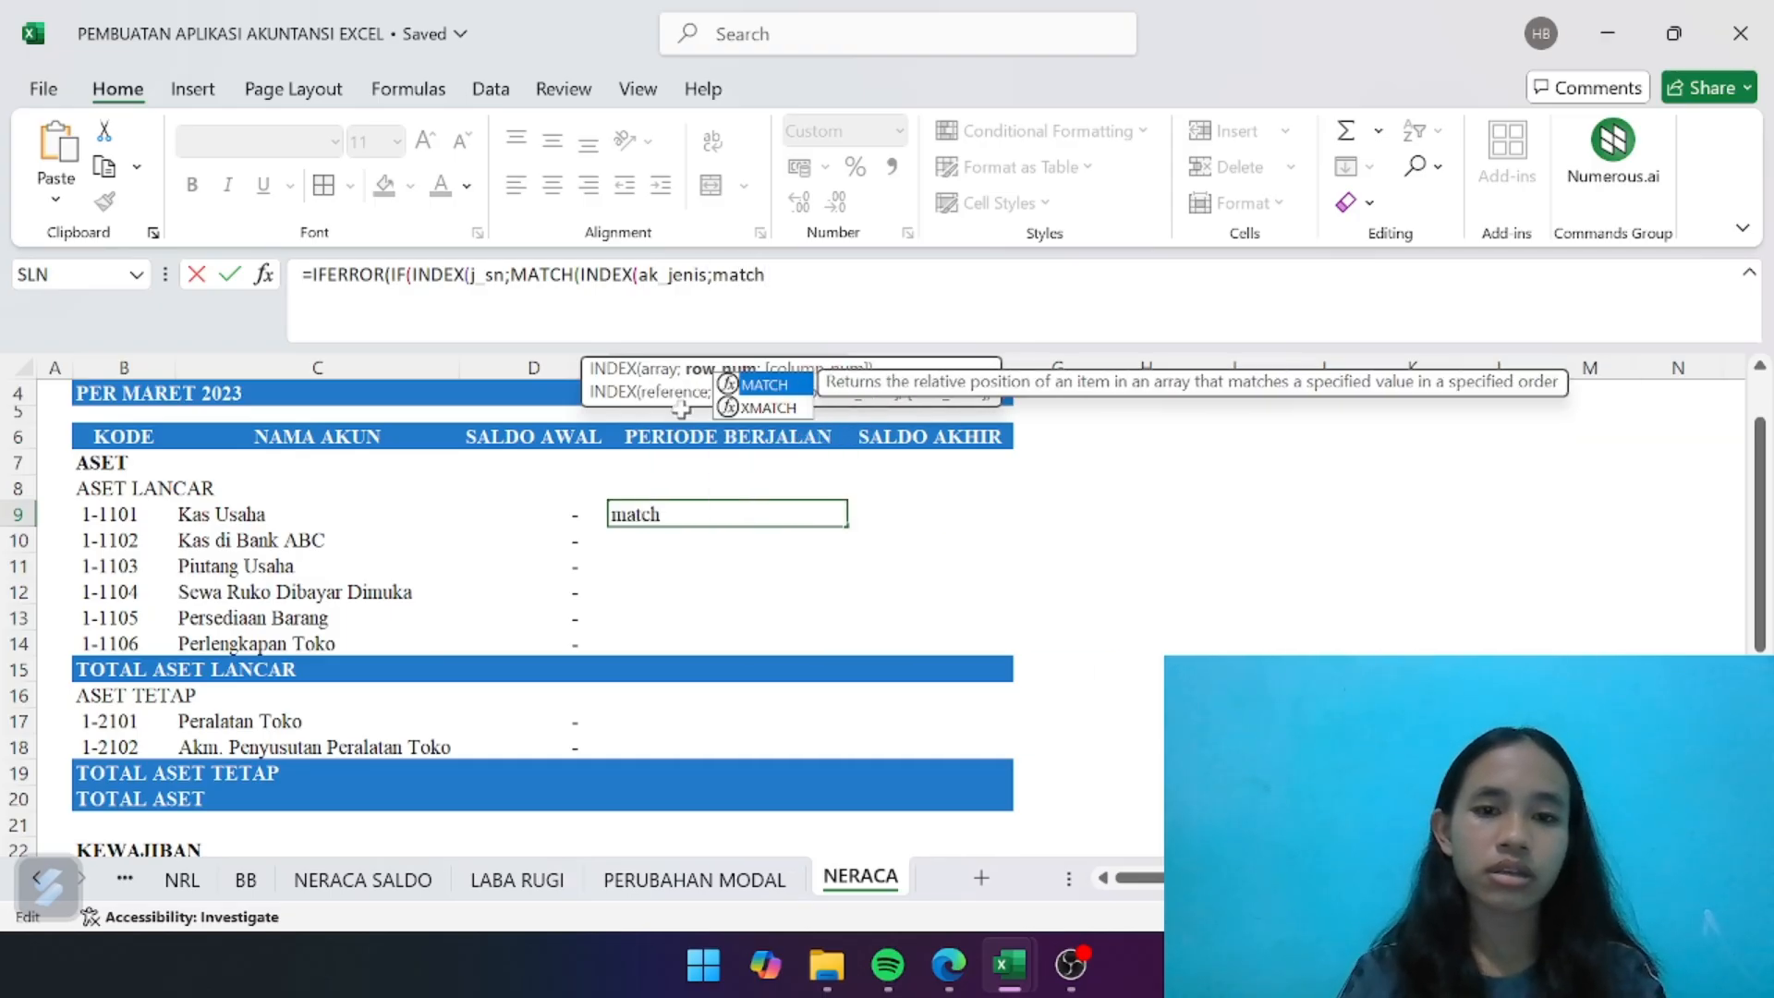
{"action": "double_click", "coordinate": [765, 384]}
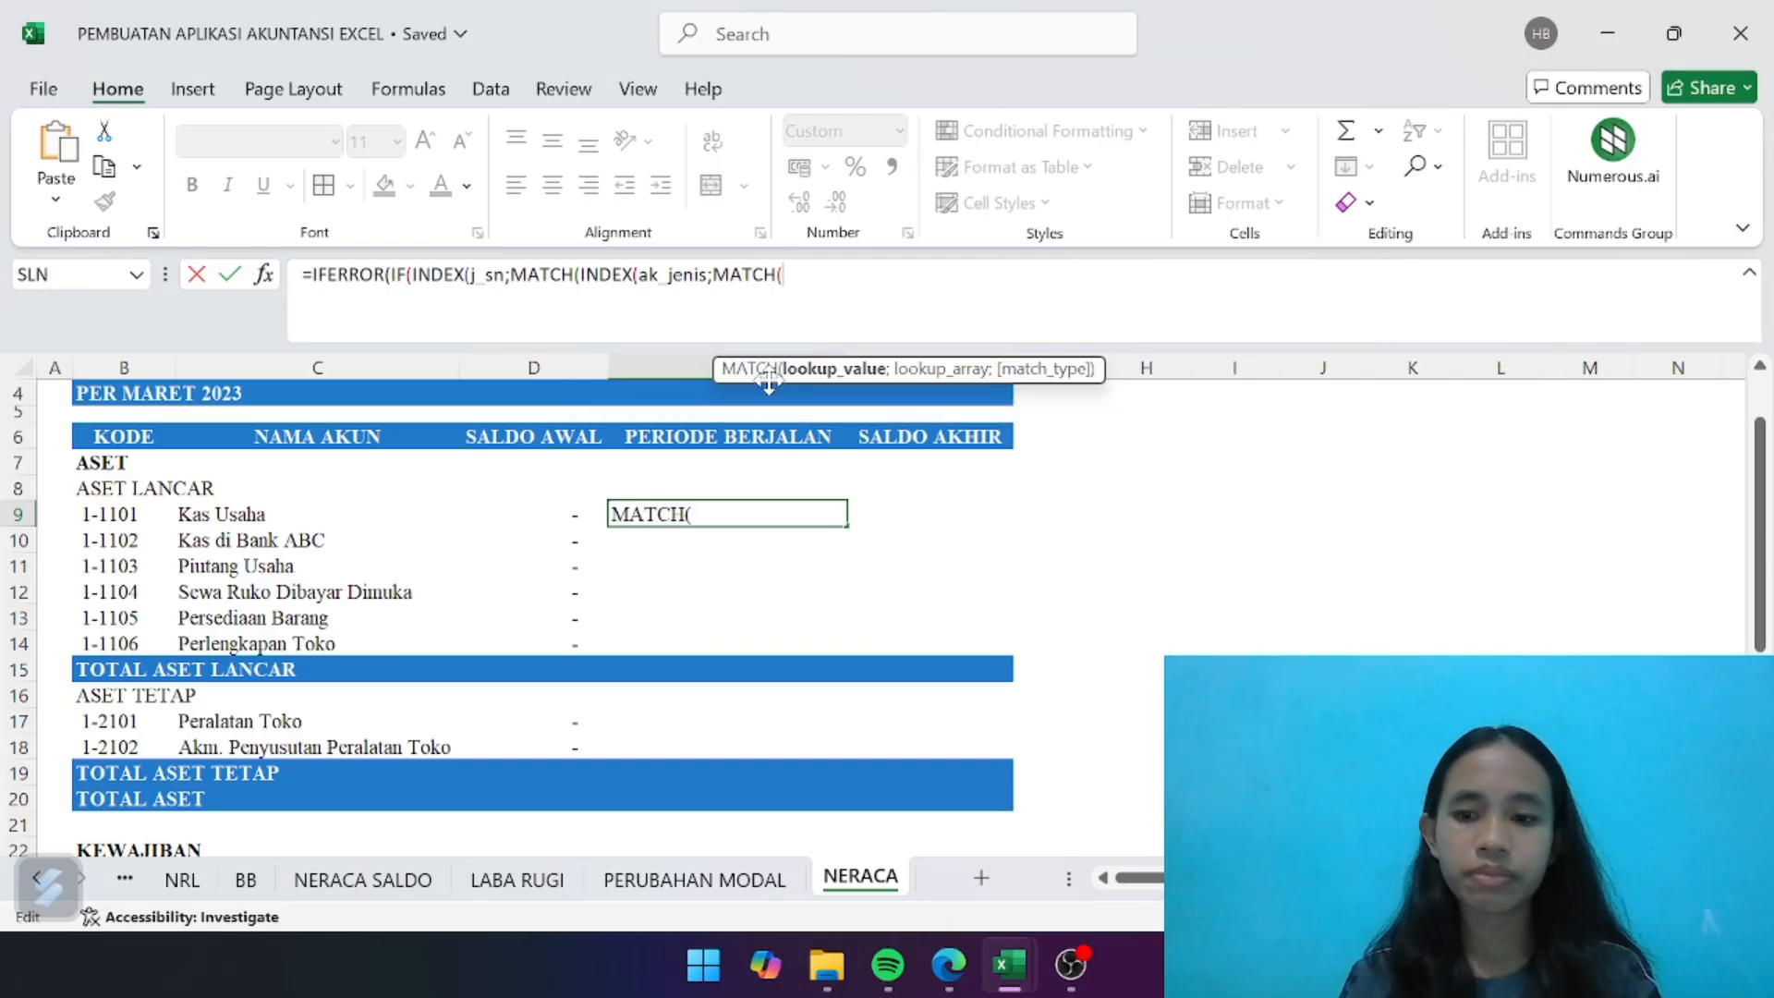
- Complete the nested MATCH to look up B9 in ak_kode with exact match 0, and close the inner INDEX
{"action": "left_click", "coordinate": [128, 513]}
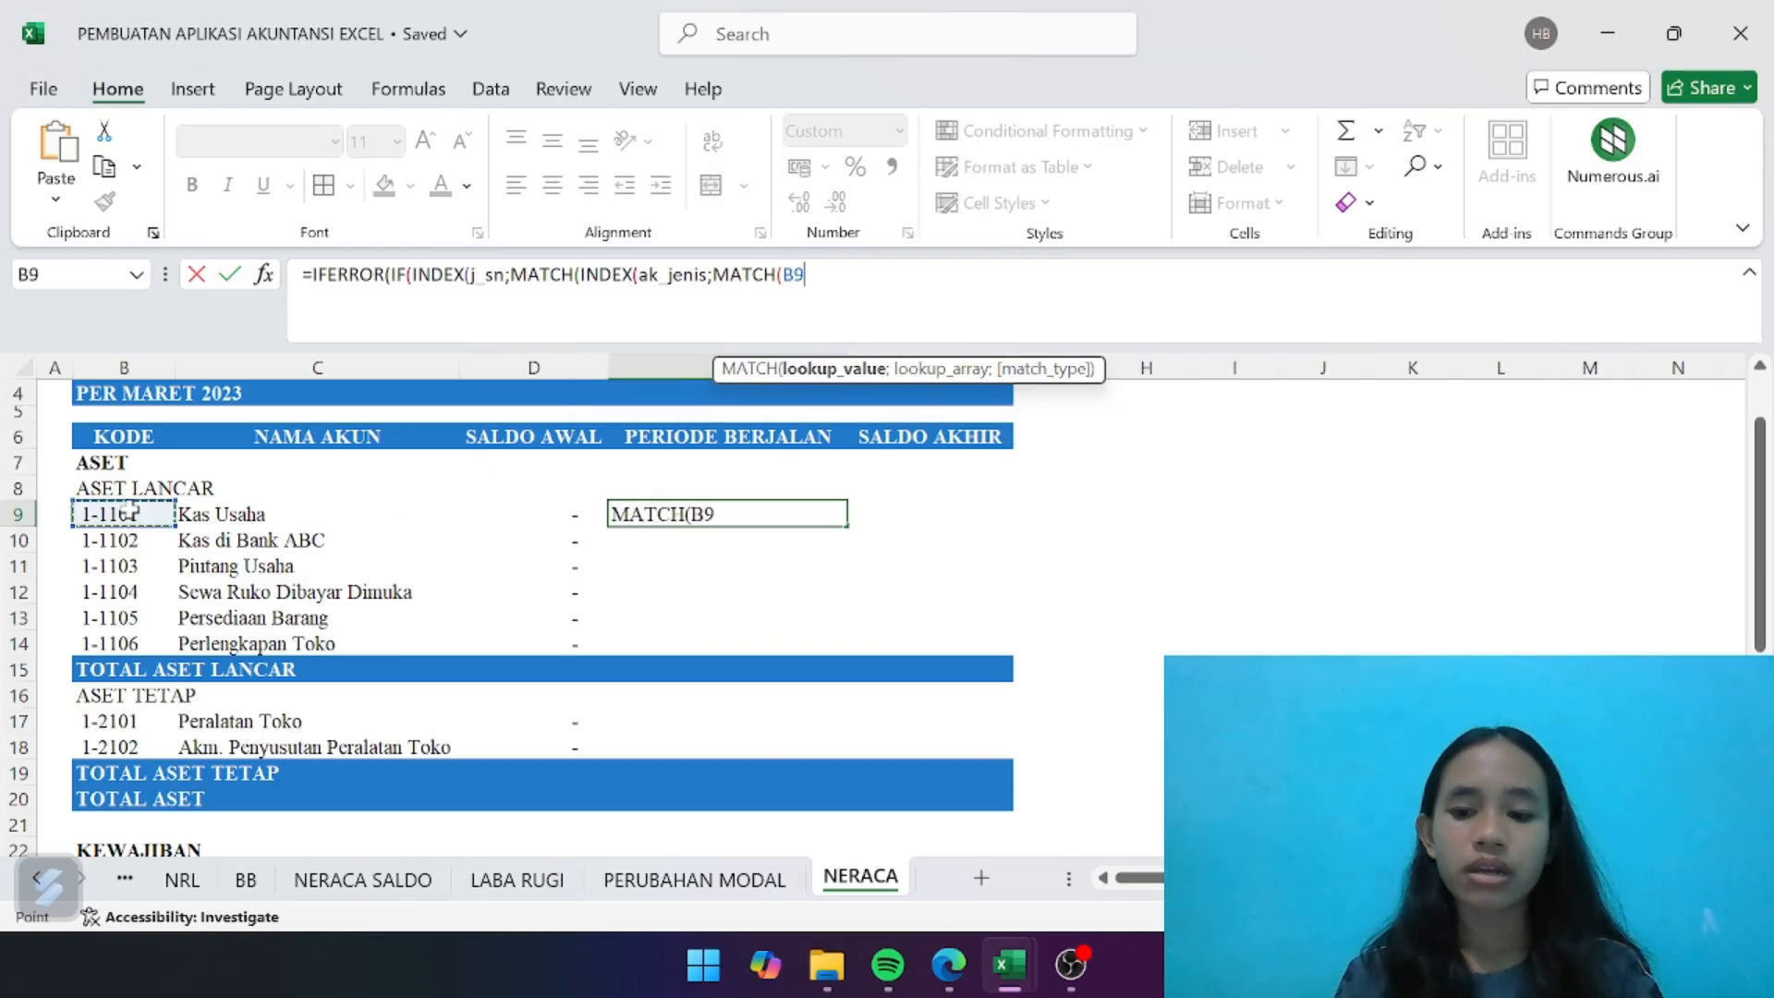
{"action": "type", "text": ";ak"}
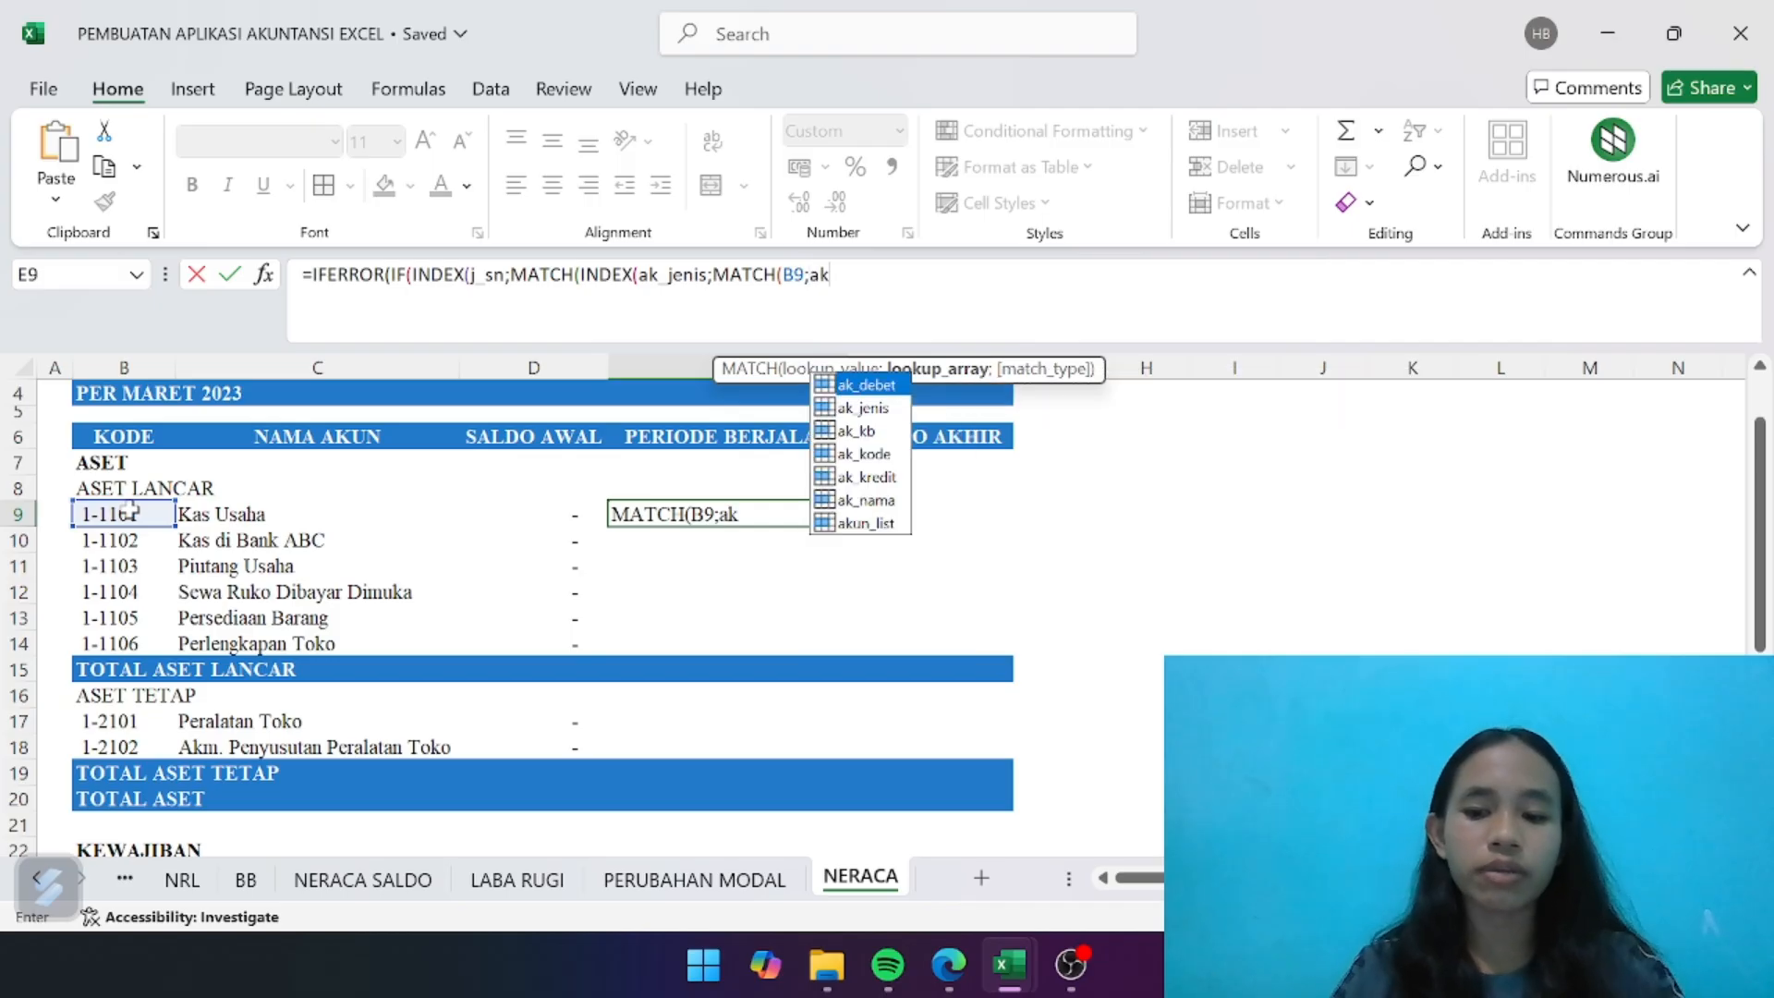
{"action": "left_click", "coordinate": [890, 457]}
{"action": "double_click", "coordinate": [890, 457]}
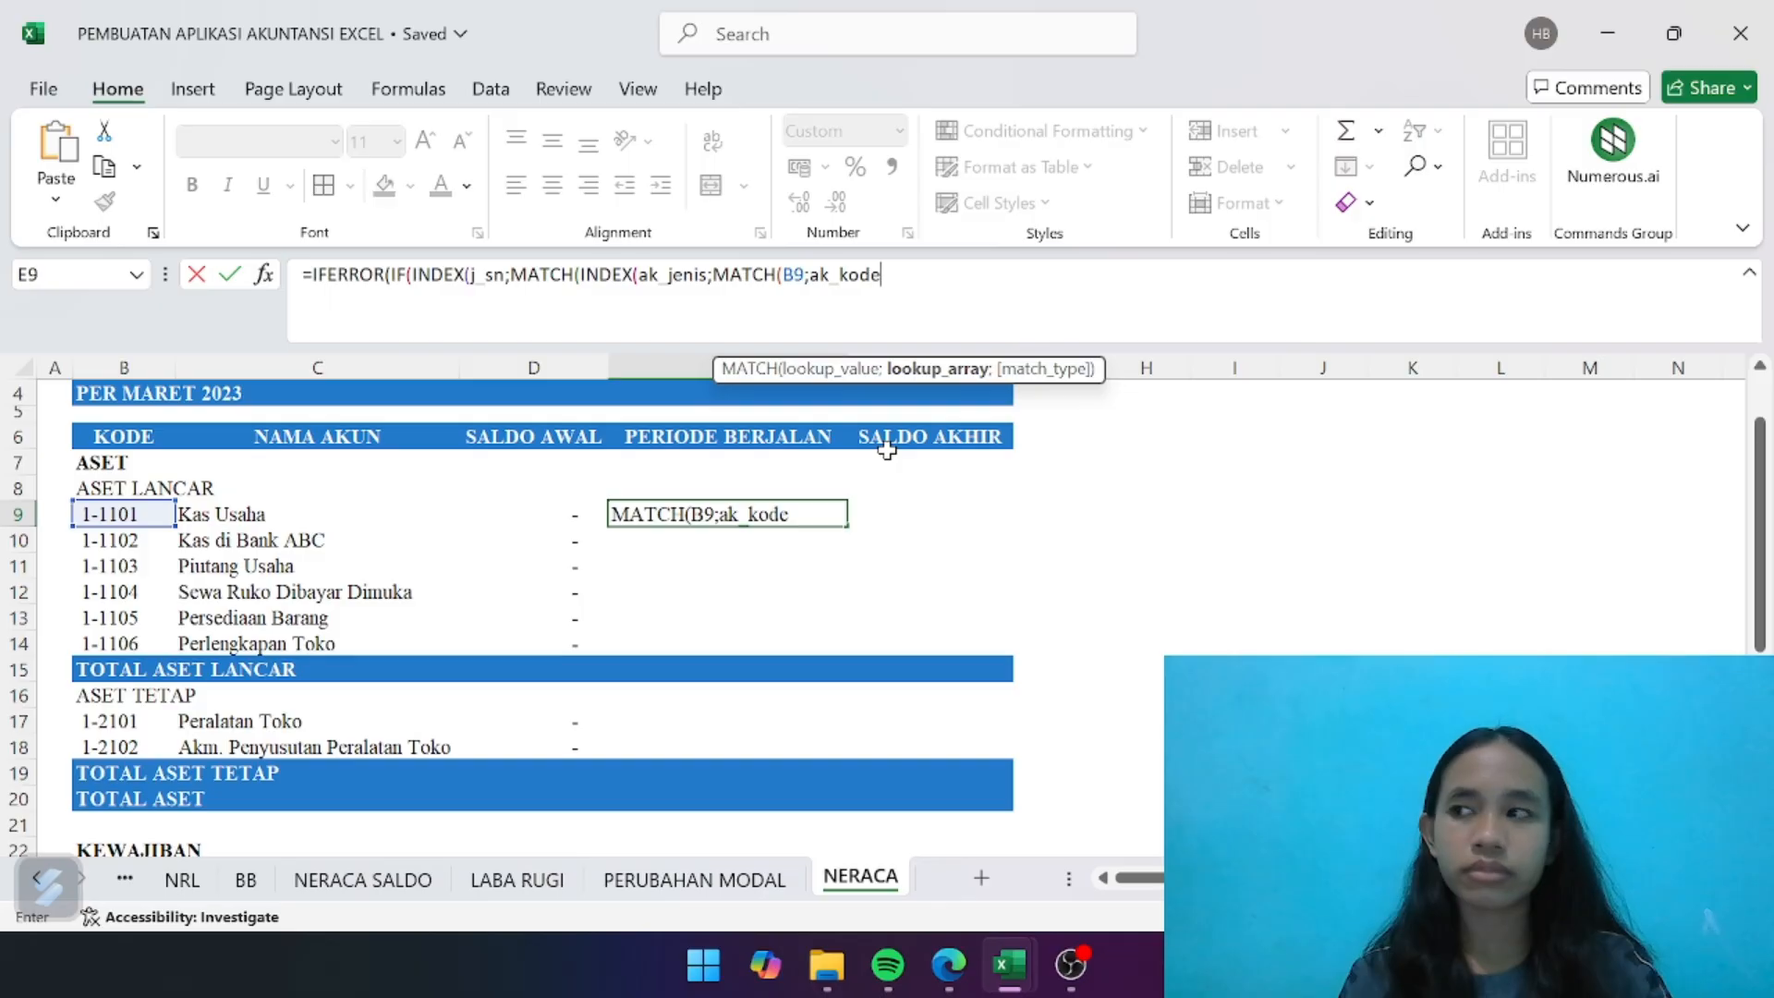
{"action": "type", "text": ";0"}
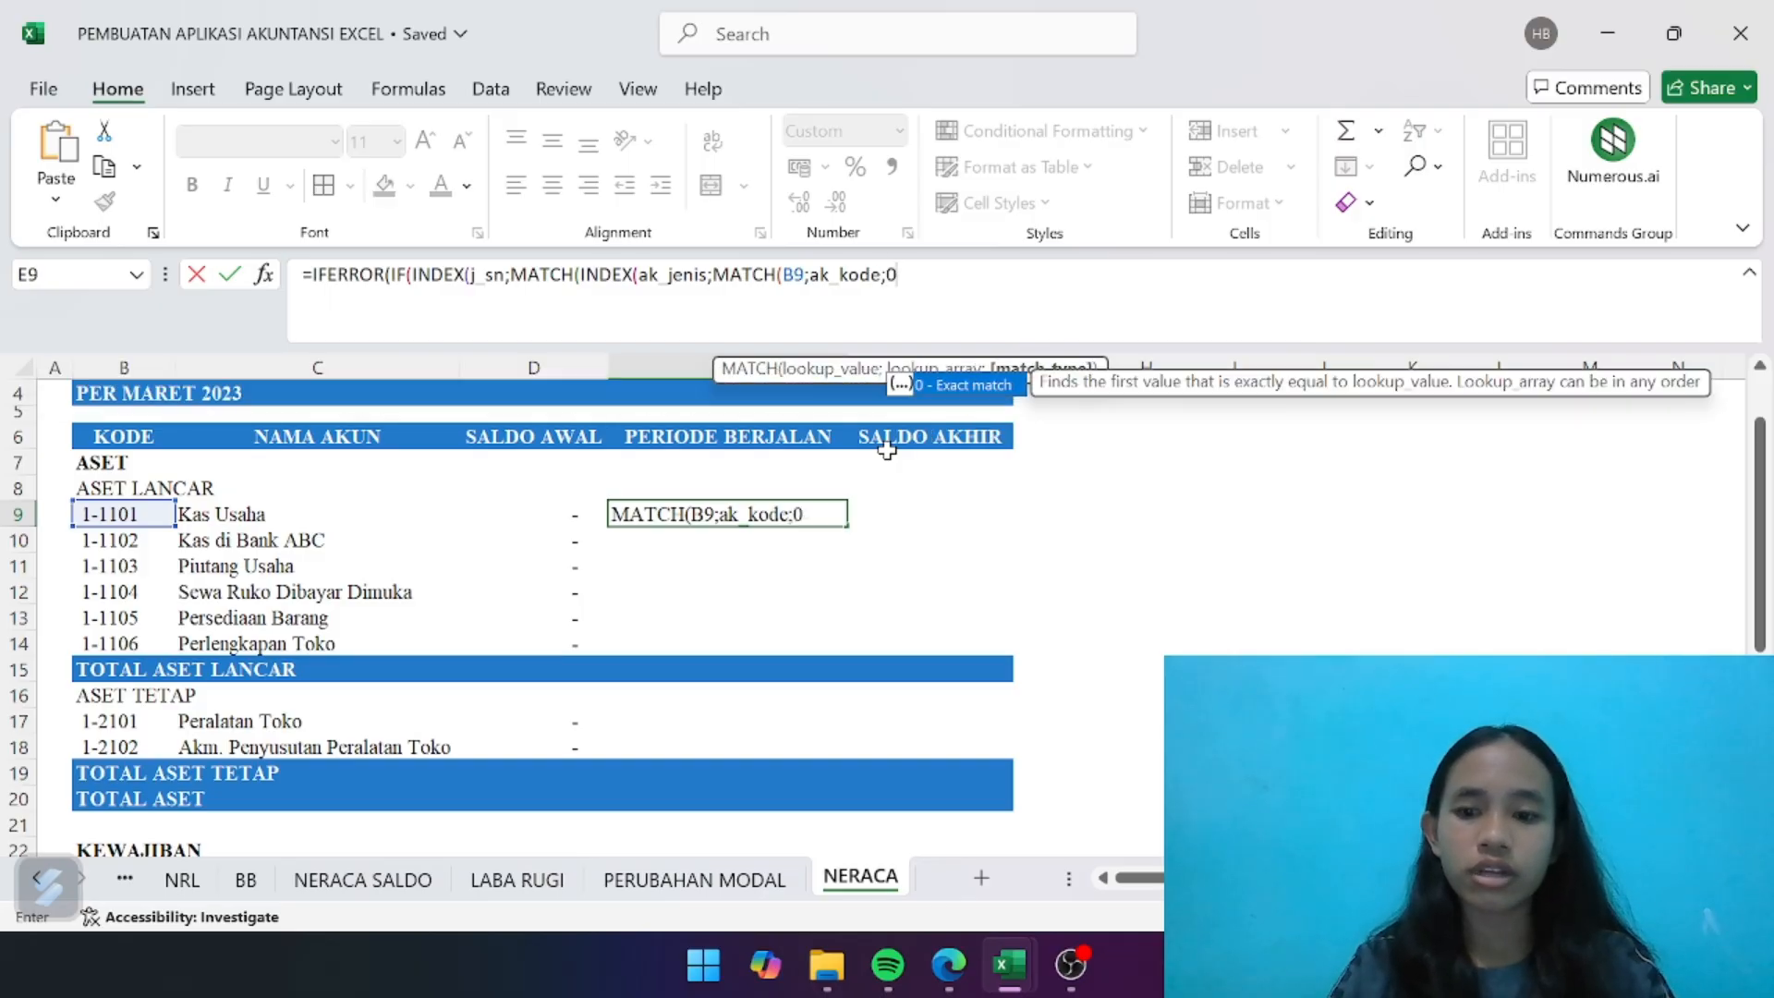
{"action": "type", "text": "))"}
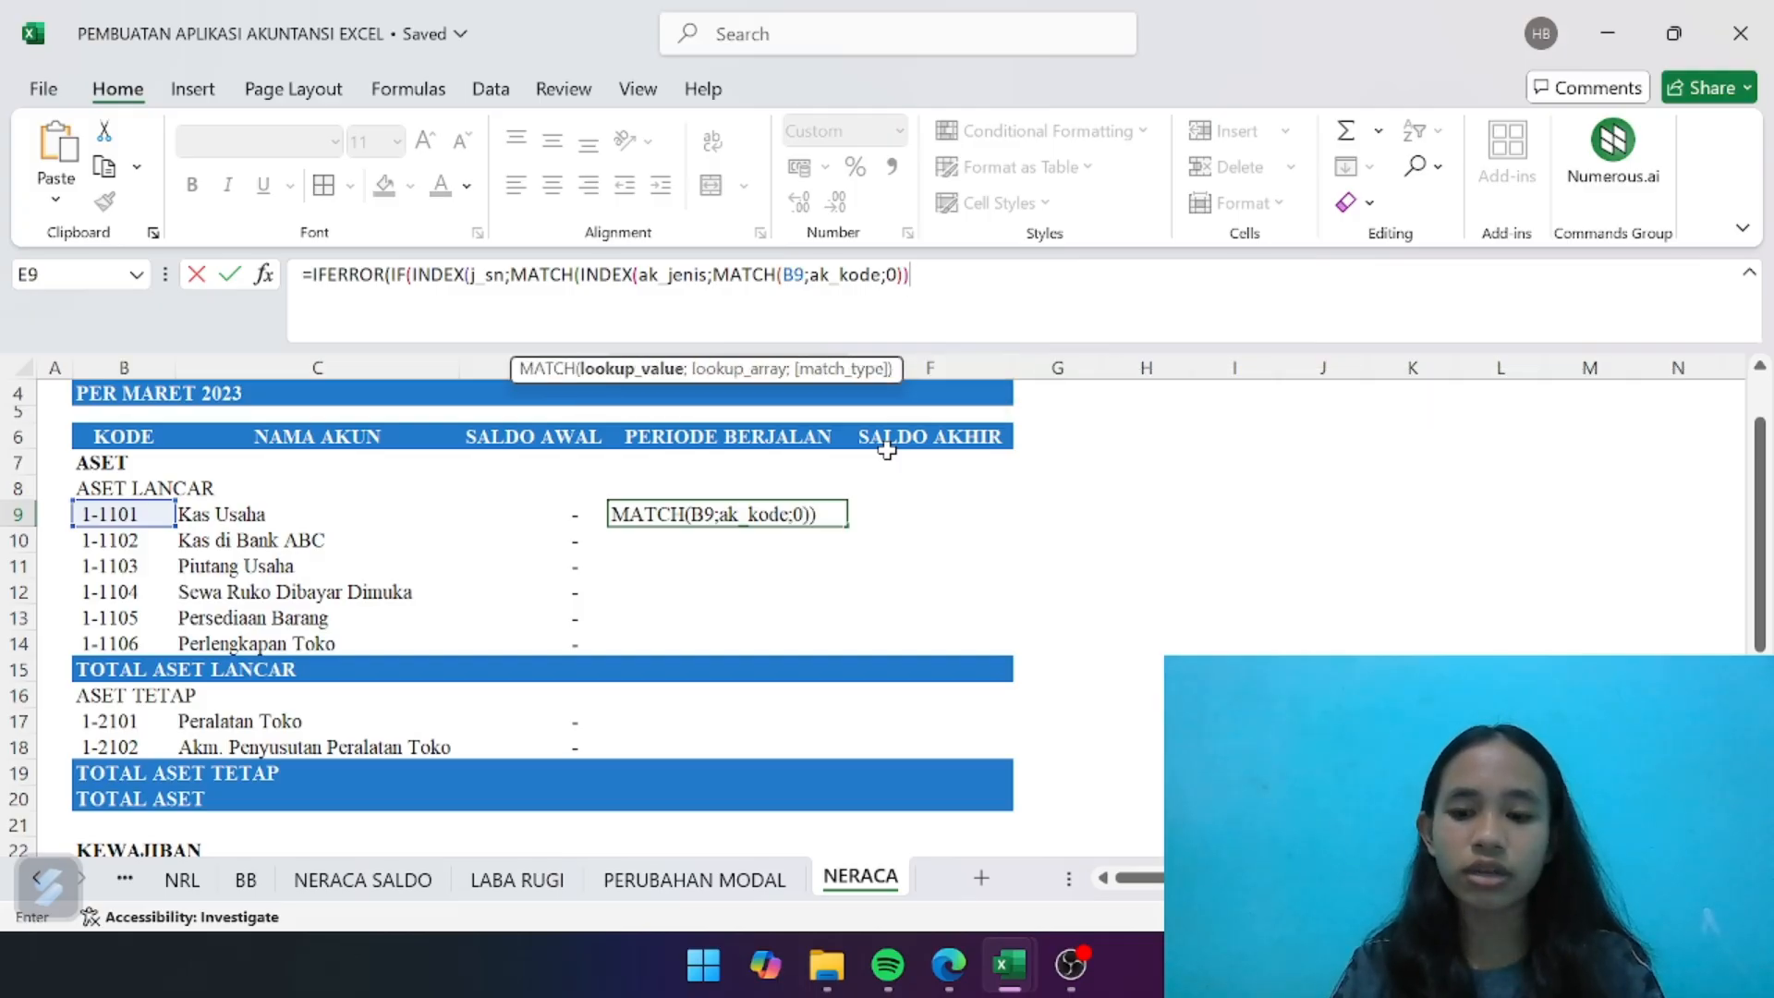
{"action": "type", "text": ";j"}
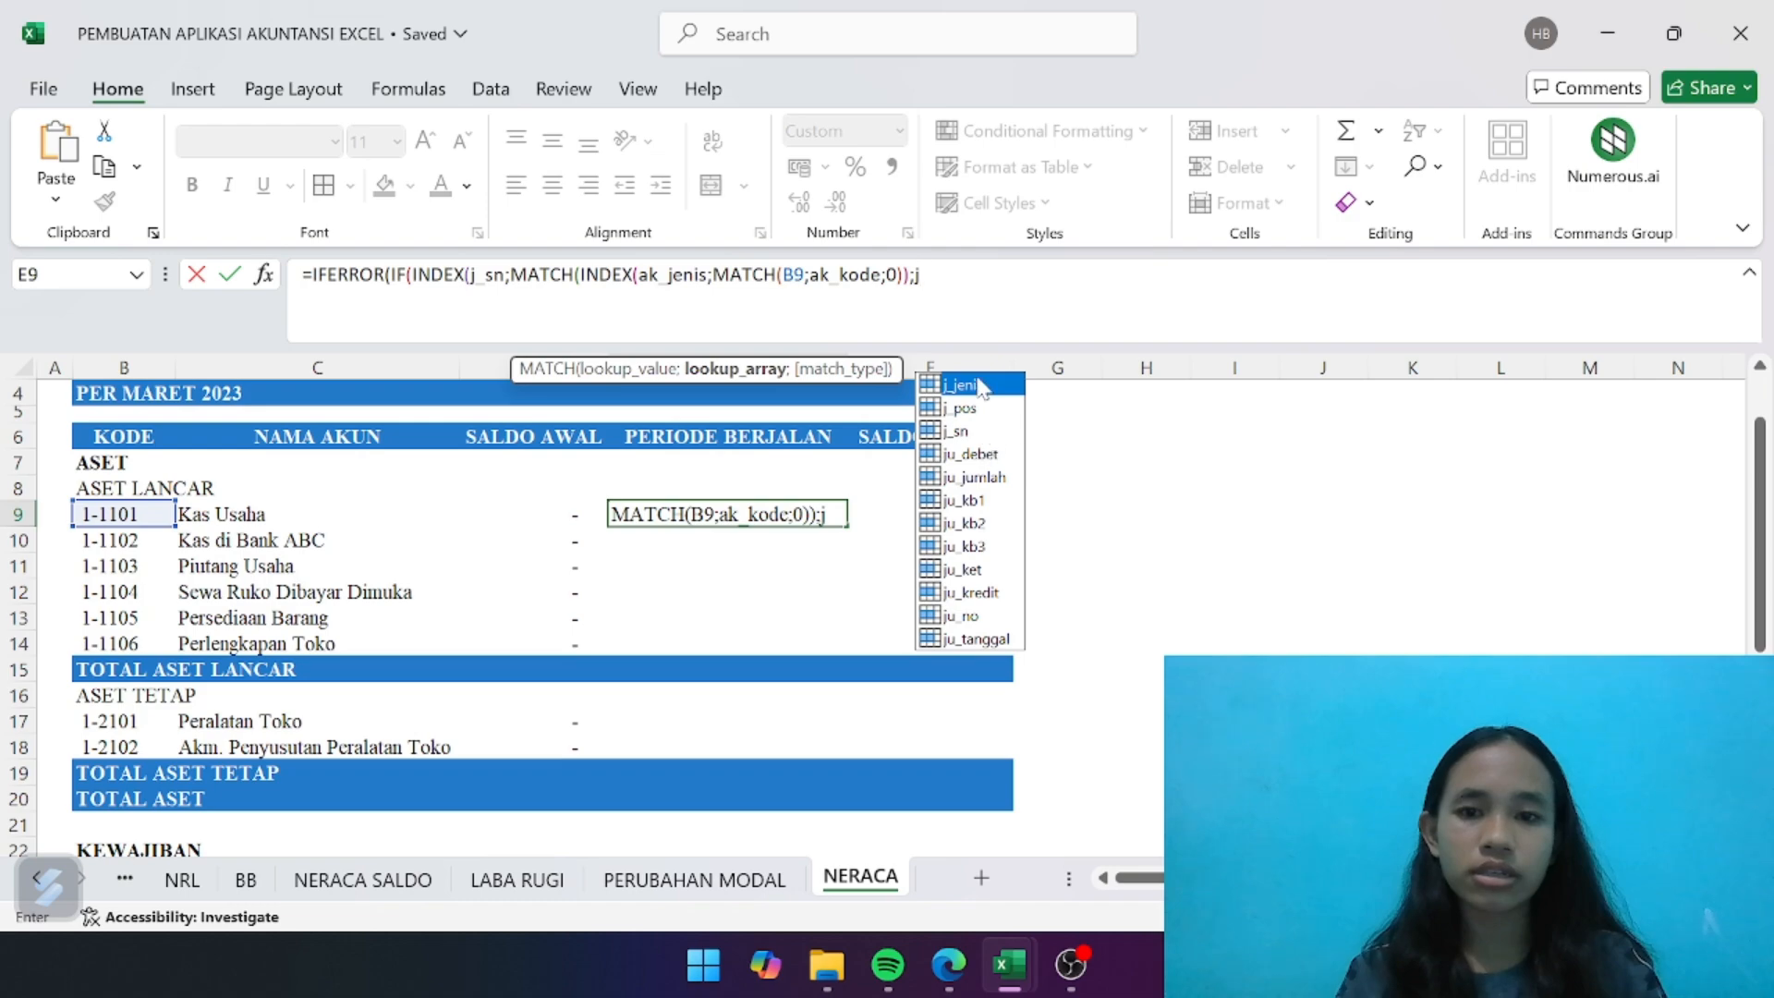
- Match the account type against j_jenis with exact match 0, close the outer INDEX, and test whether it equals "Debet"
{"action": "double_click", "coordinate": [981, 386]}
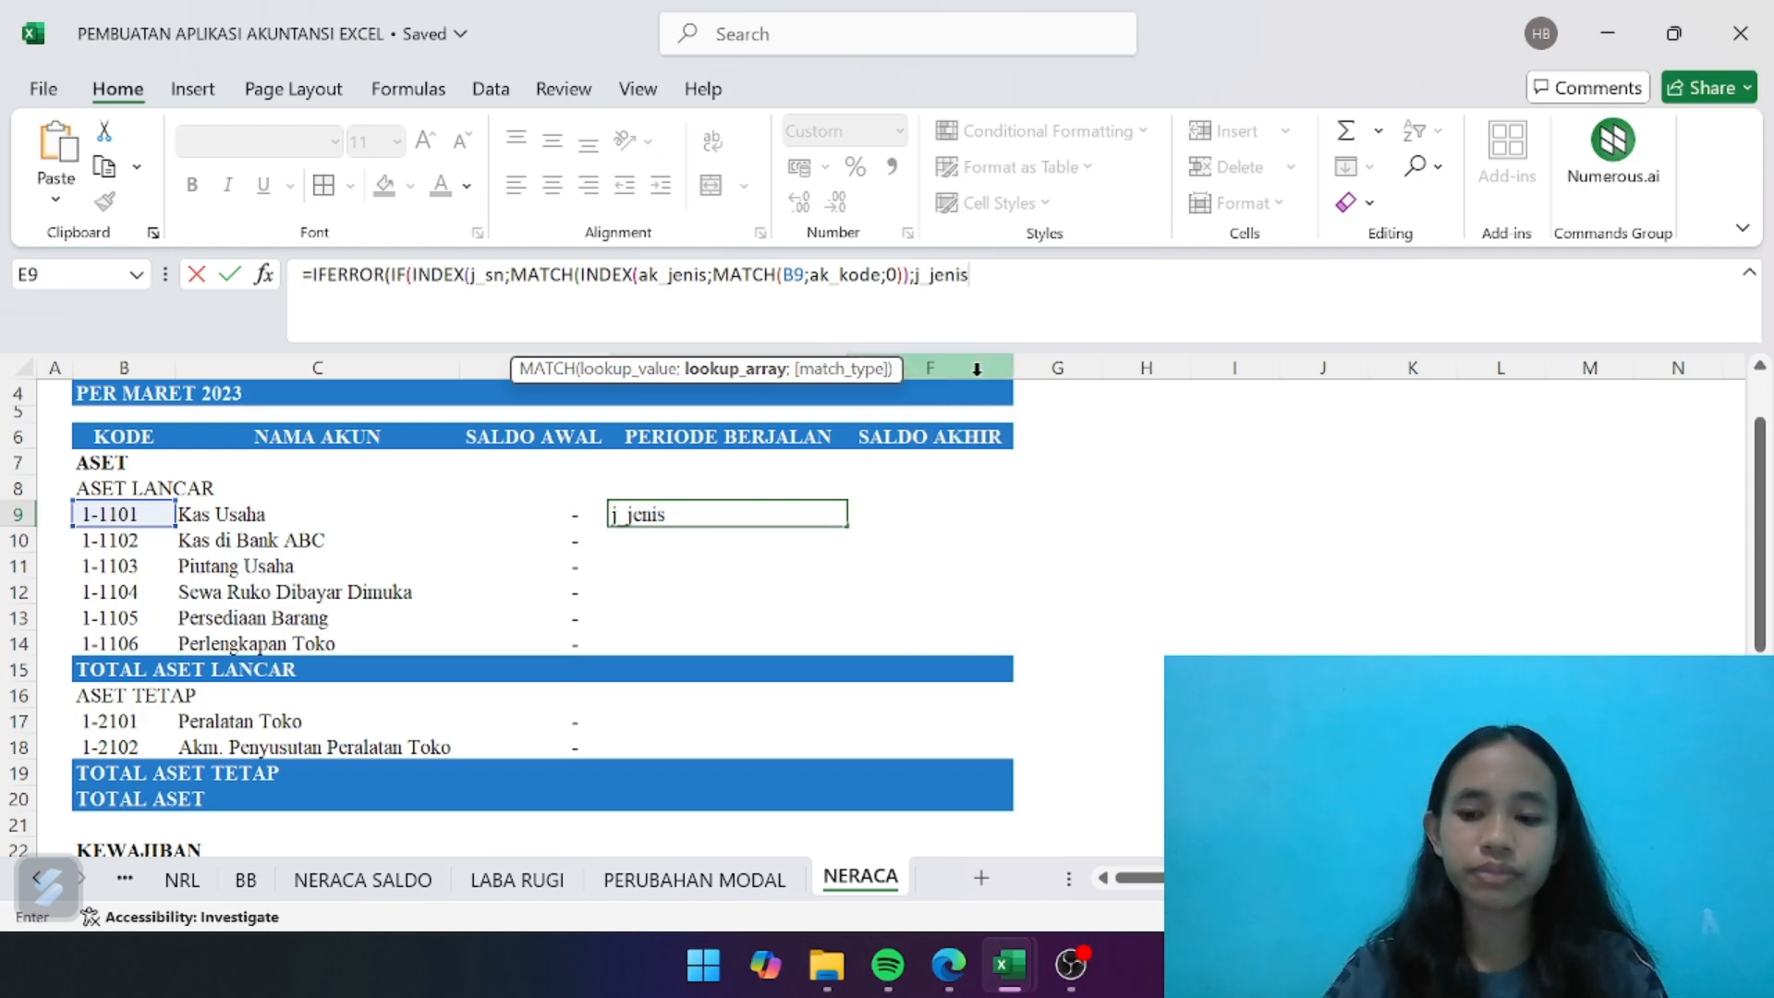
{"action": "type", "text": ";0)"}
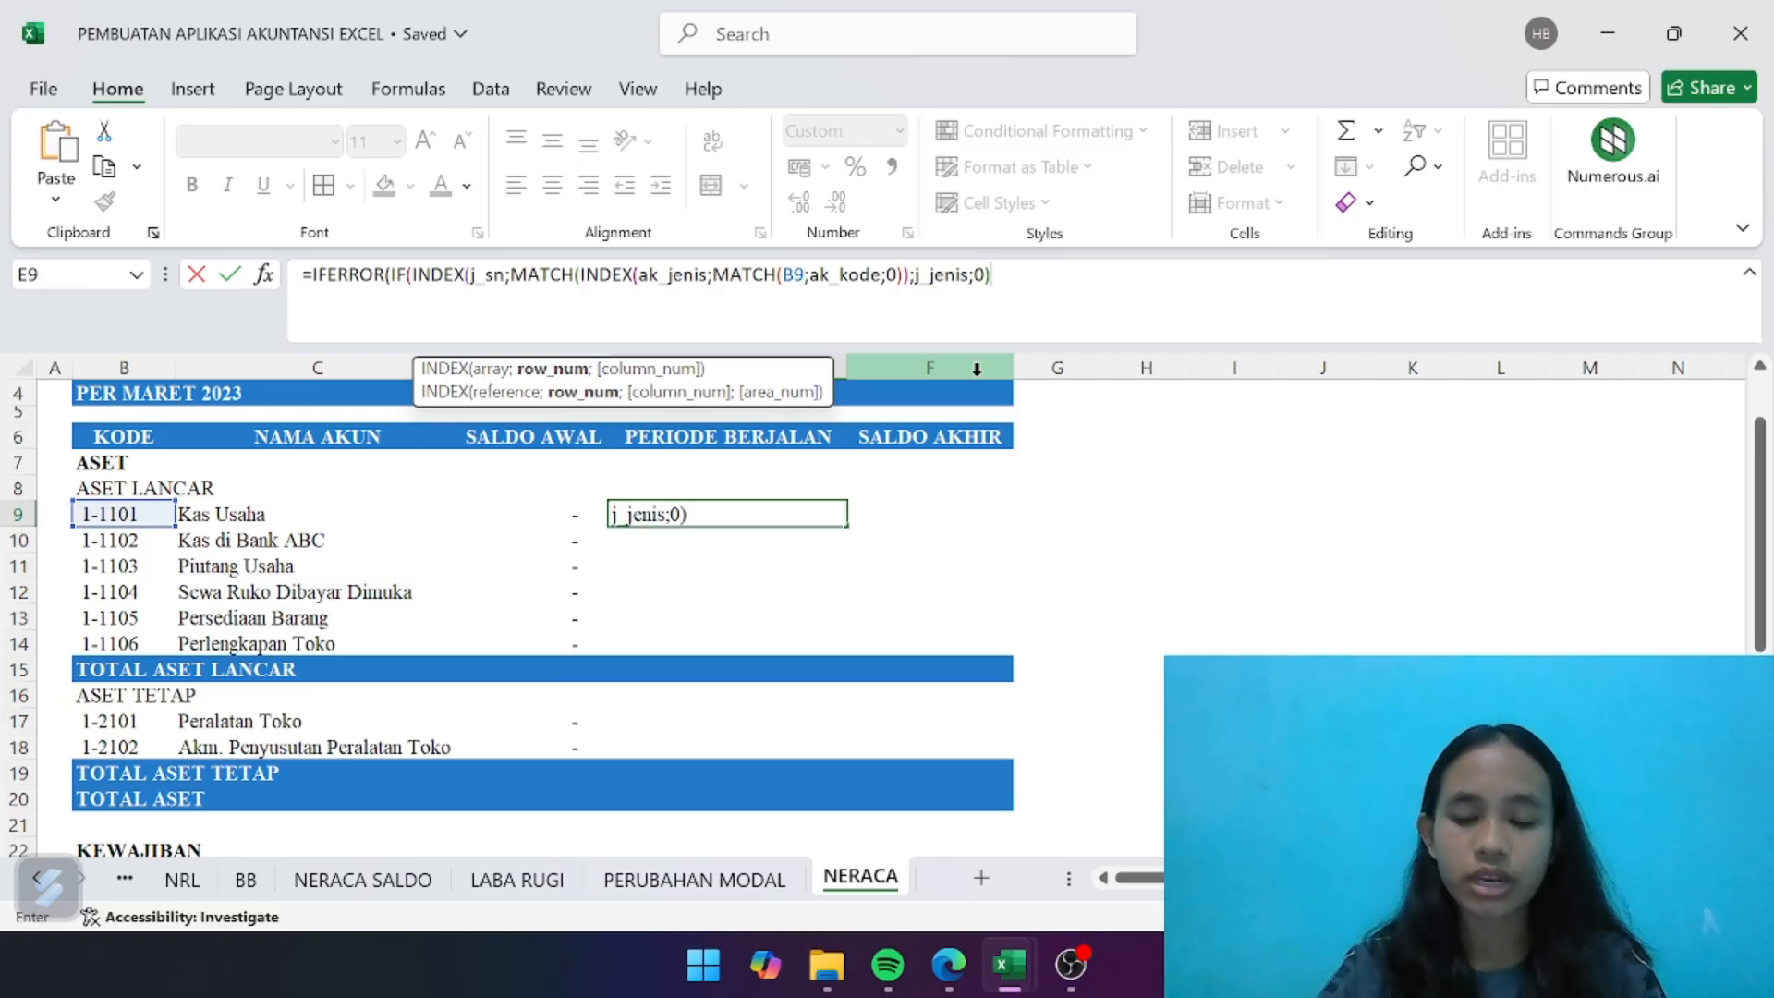
{"action": "type", "text": ")"}
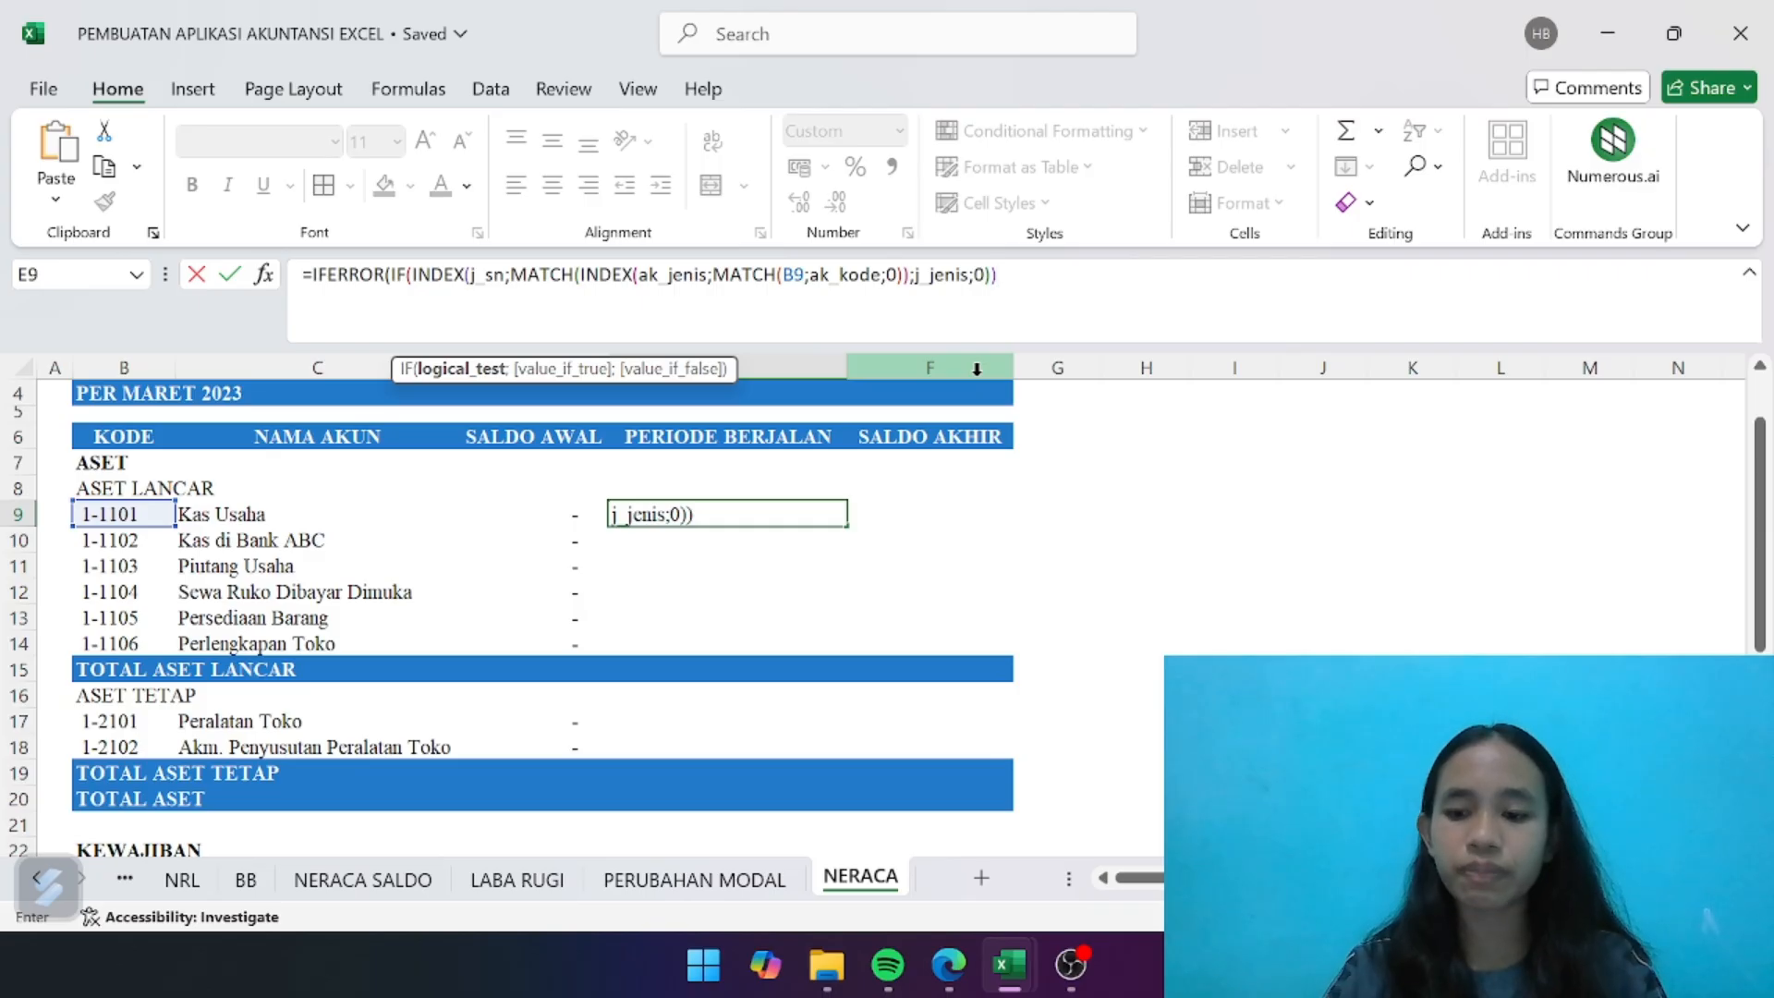
{"action": "type", "text": "=\"De"}
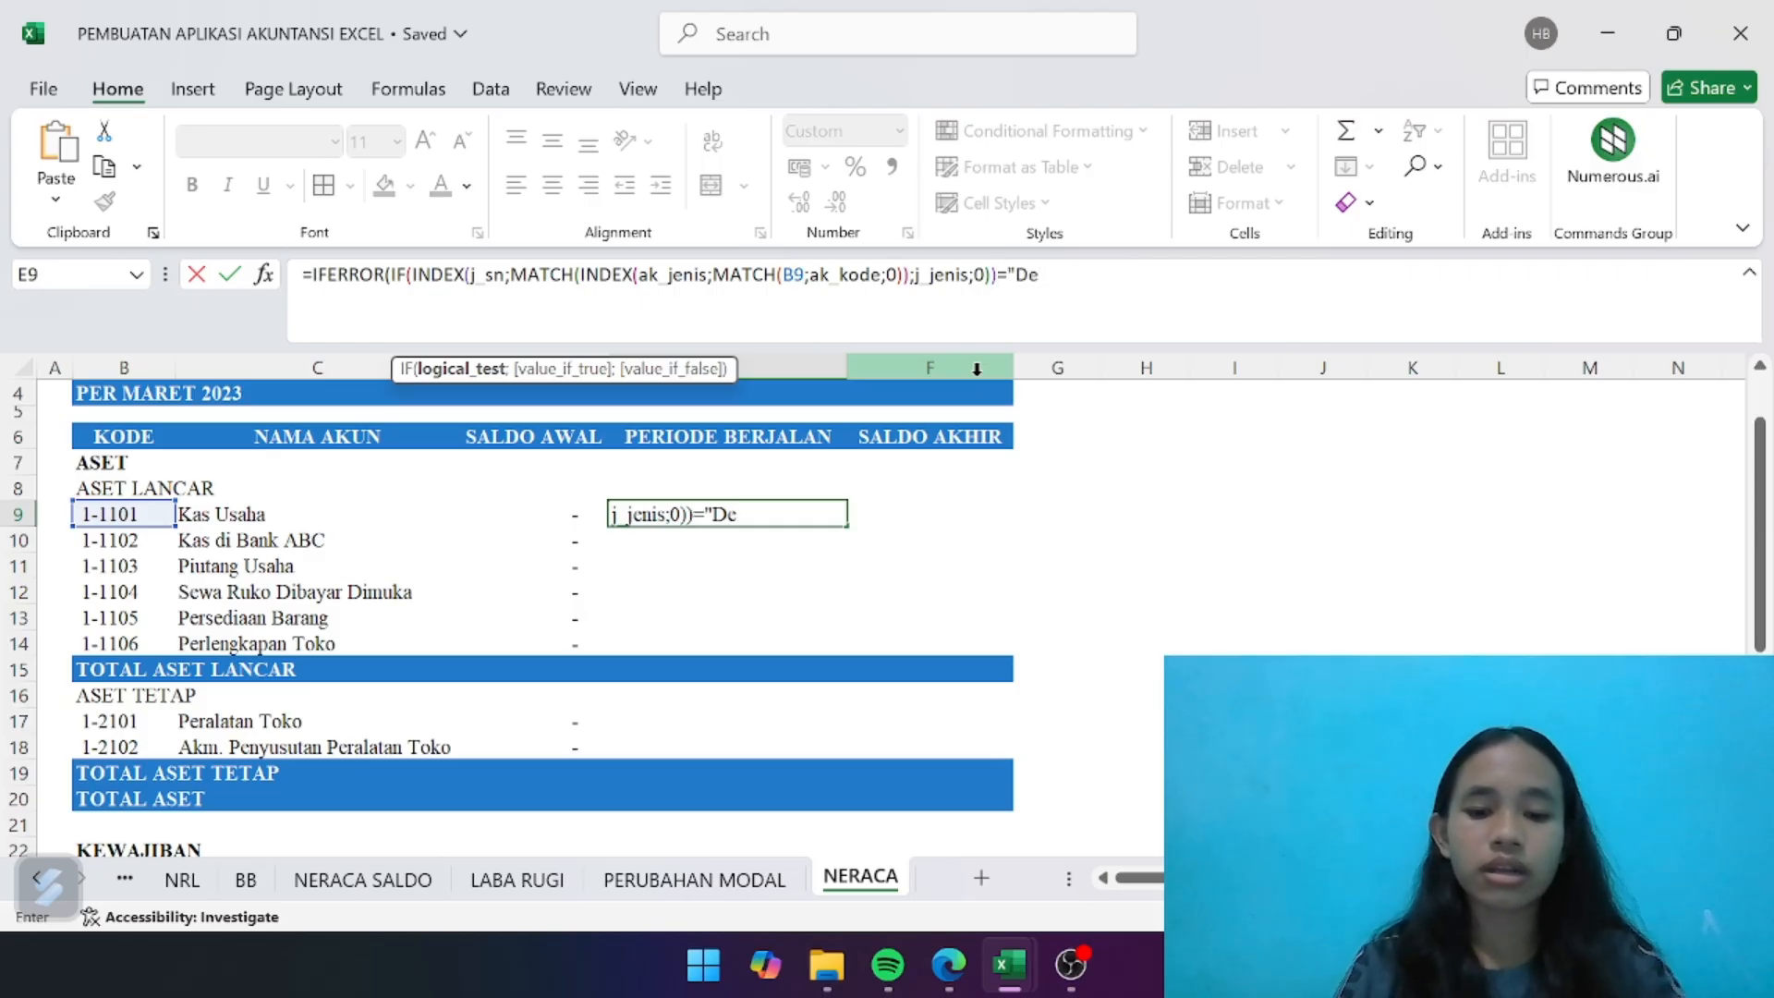
{"action": "type", "text": "bet\""}
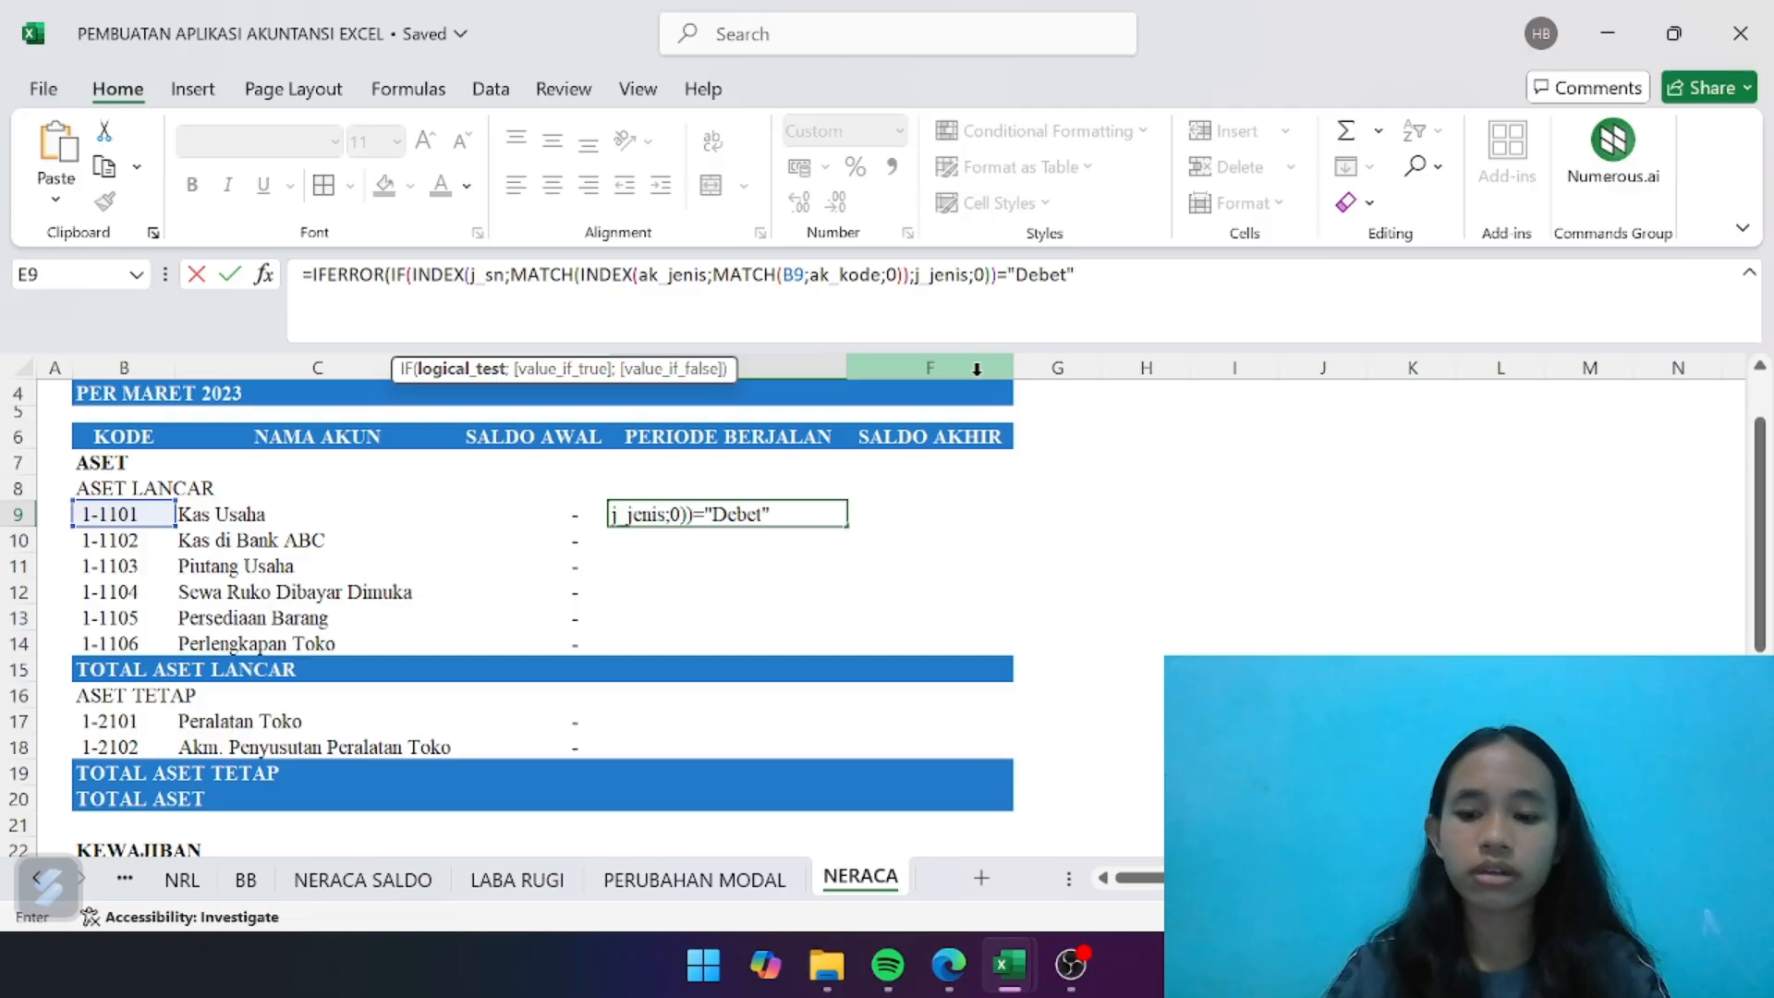
{"action": "type", "text": ";"}
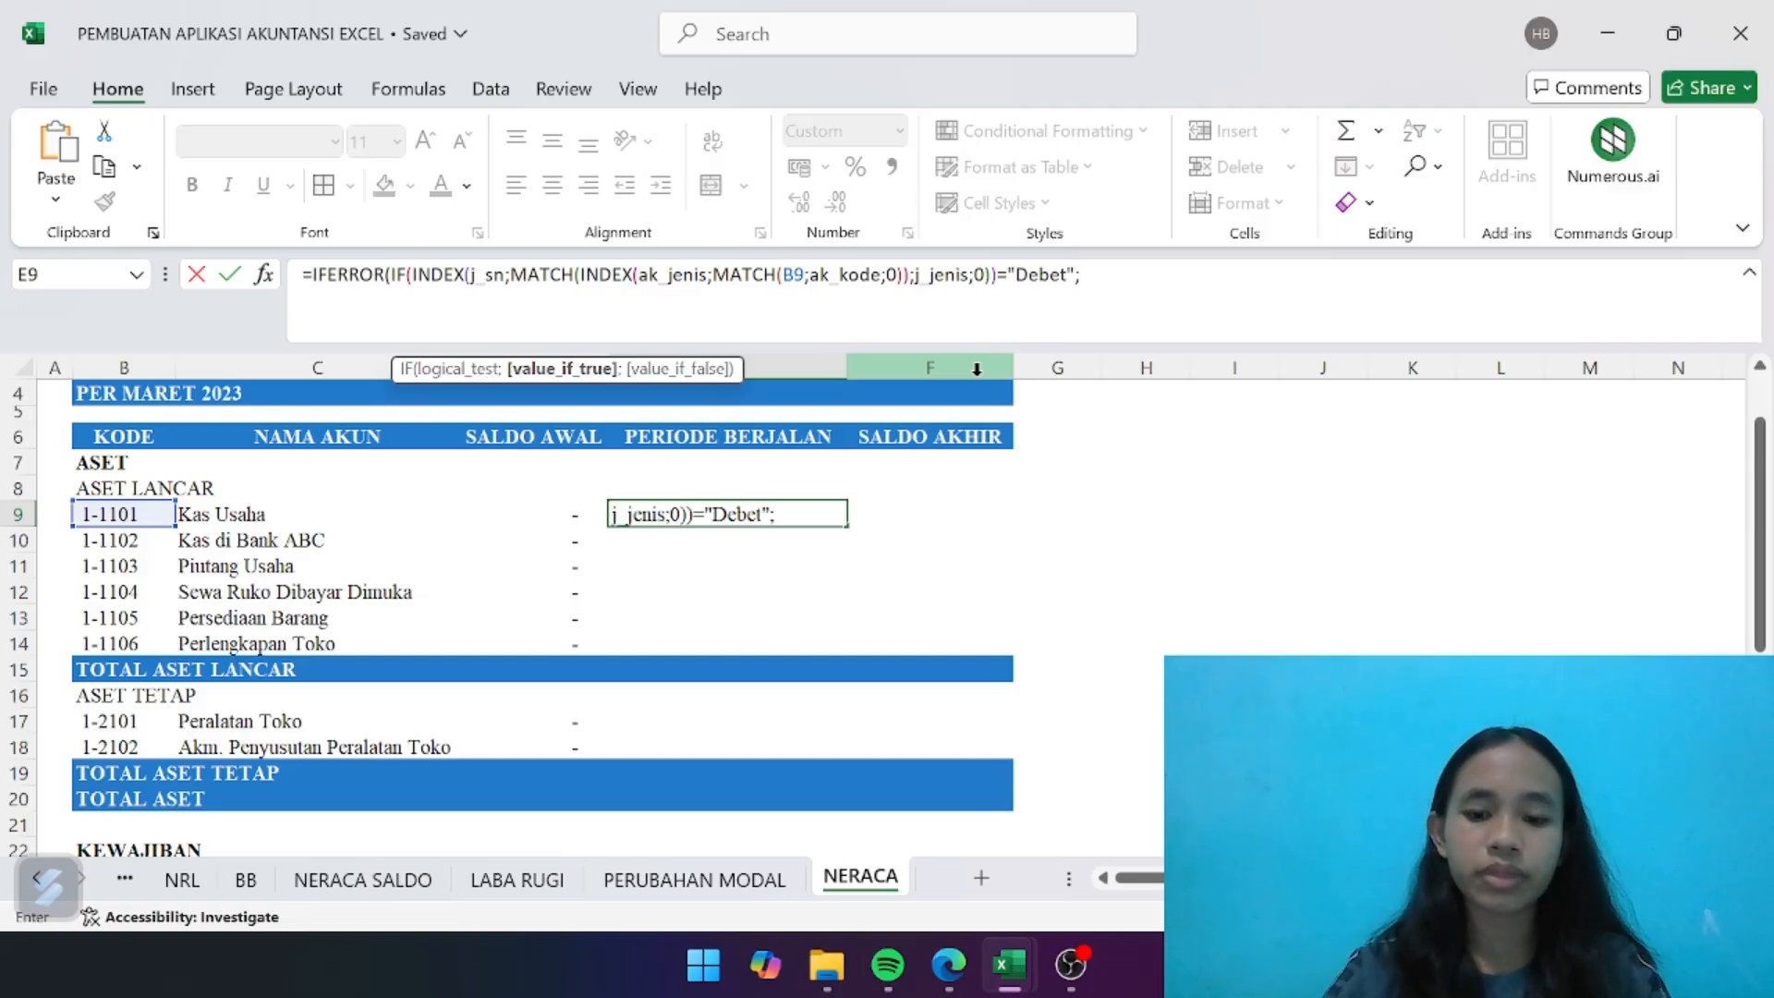
{"action": "type", "text": "inde"}
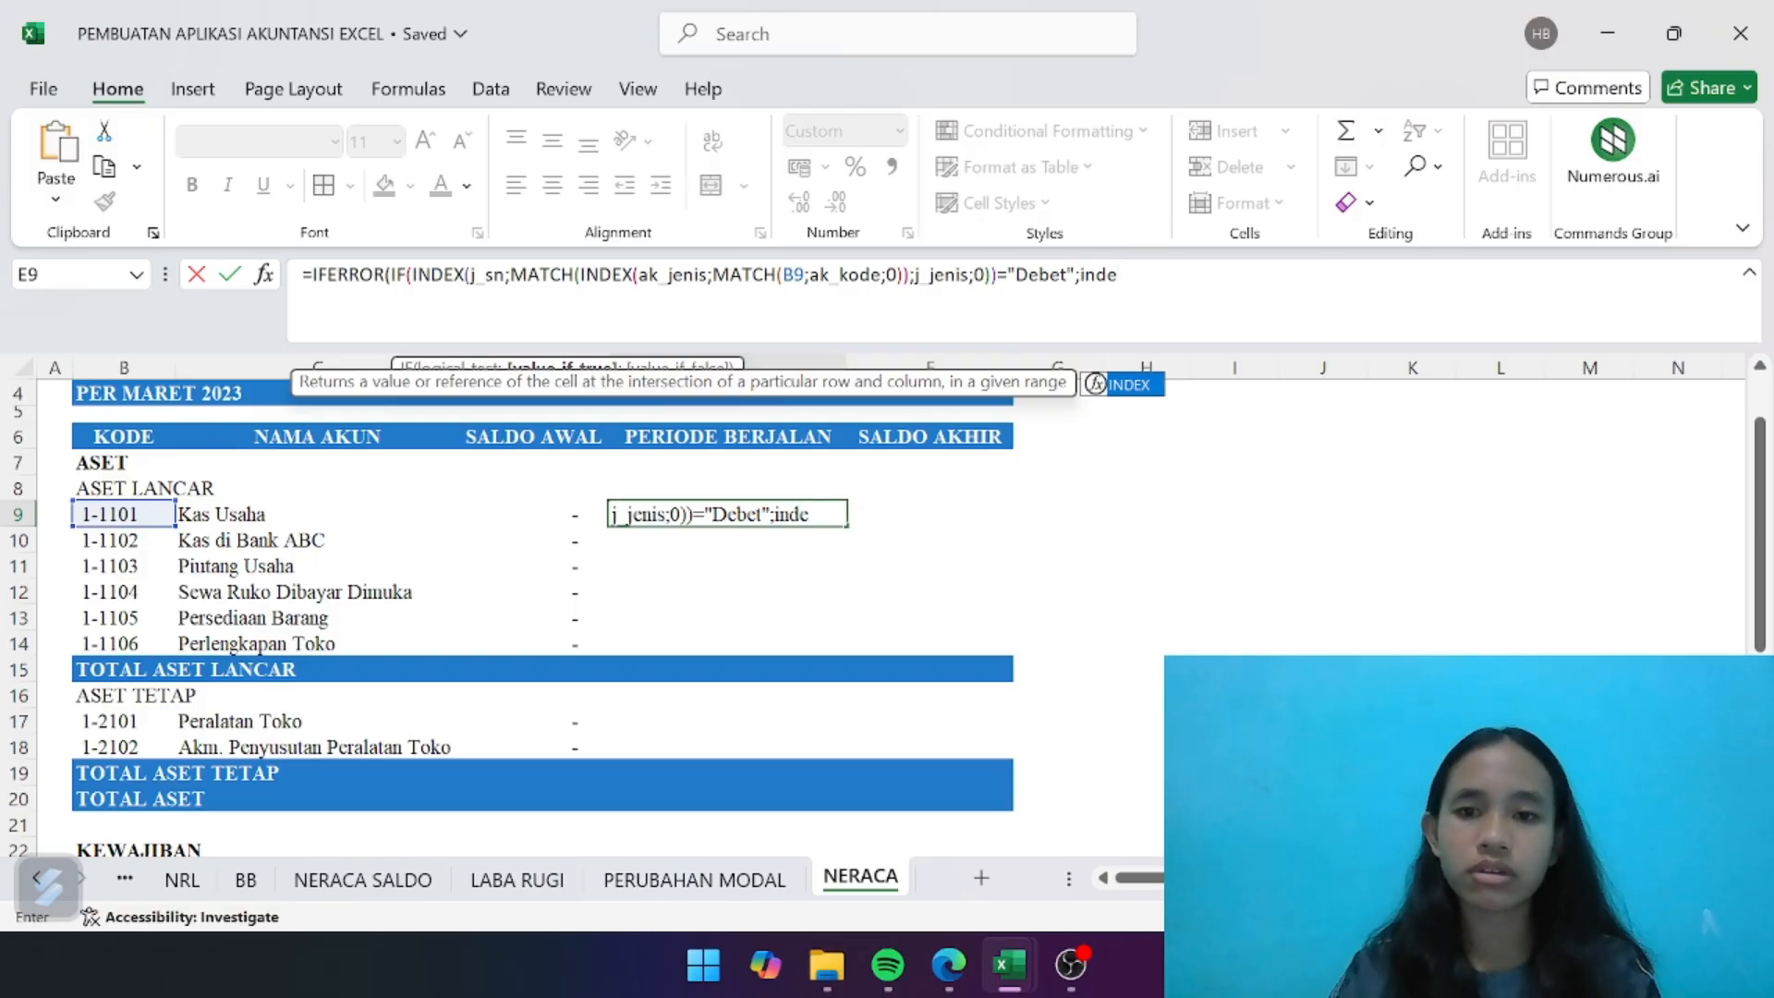
- Begin the IF's true value with INDEX on NRL column F (F:F), using a MATCH function as its row number
{"action": "double_click", "coordinate": [1129, 384]}
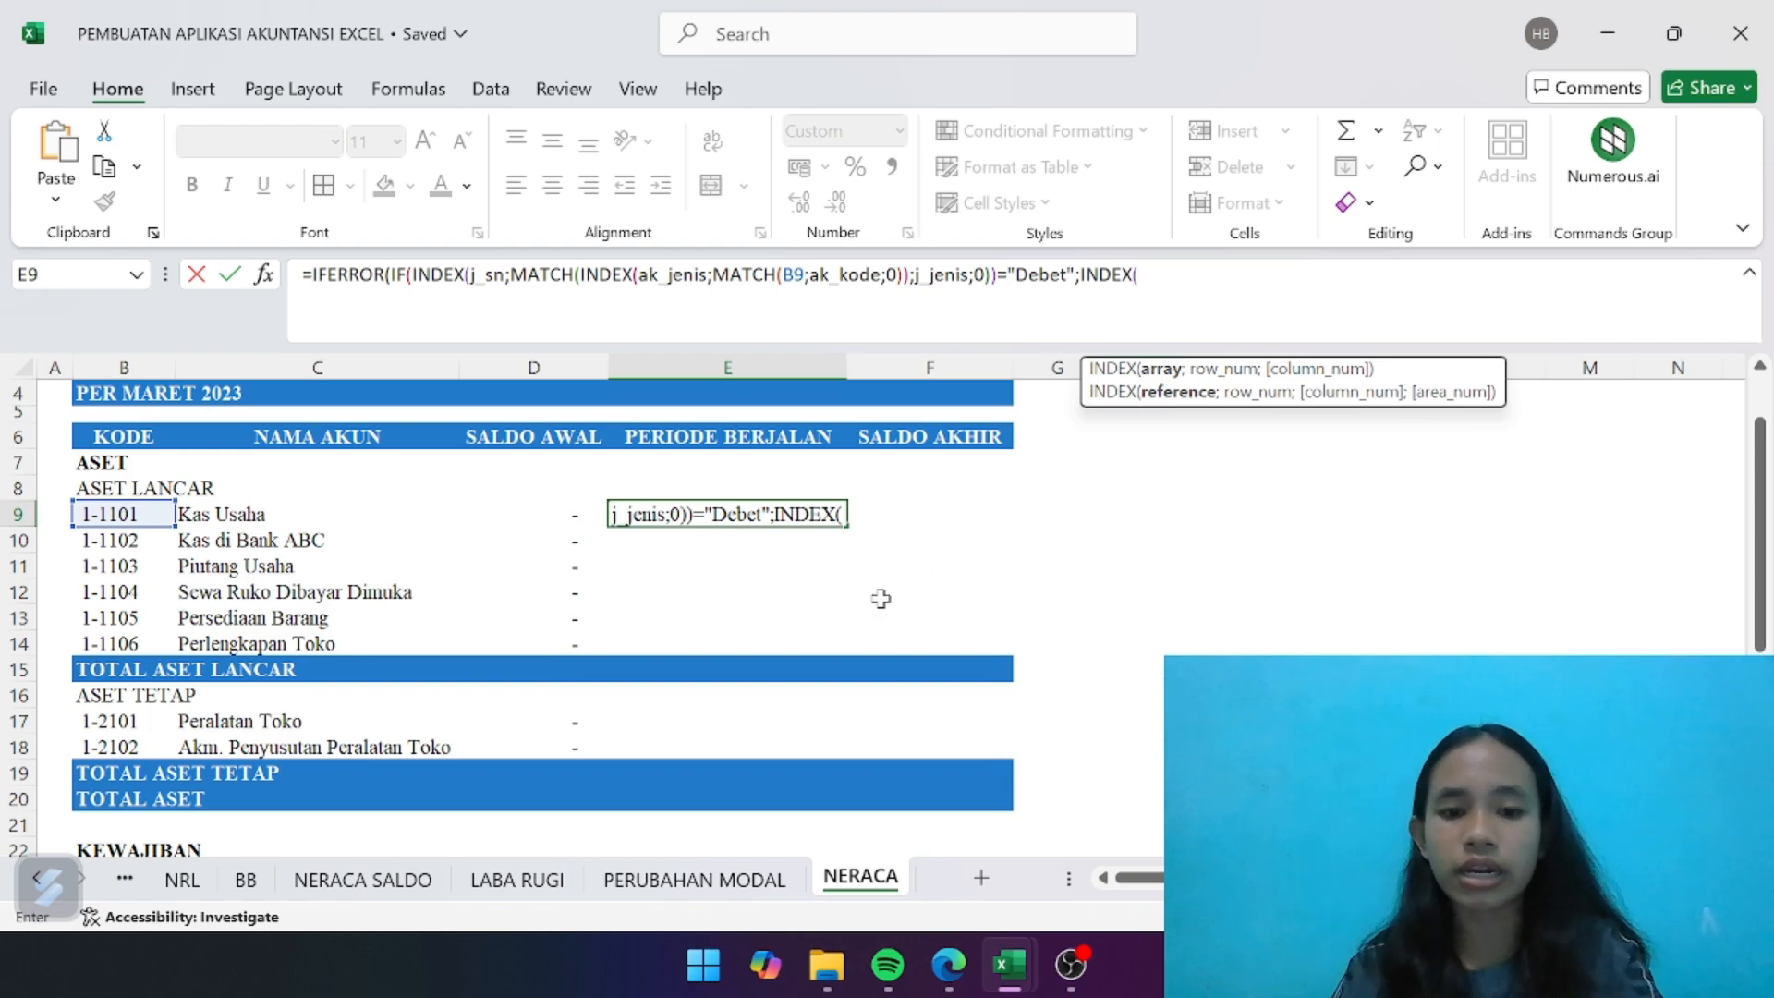
{"action": "left_click", "coordinate": [189, 887]}
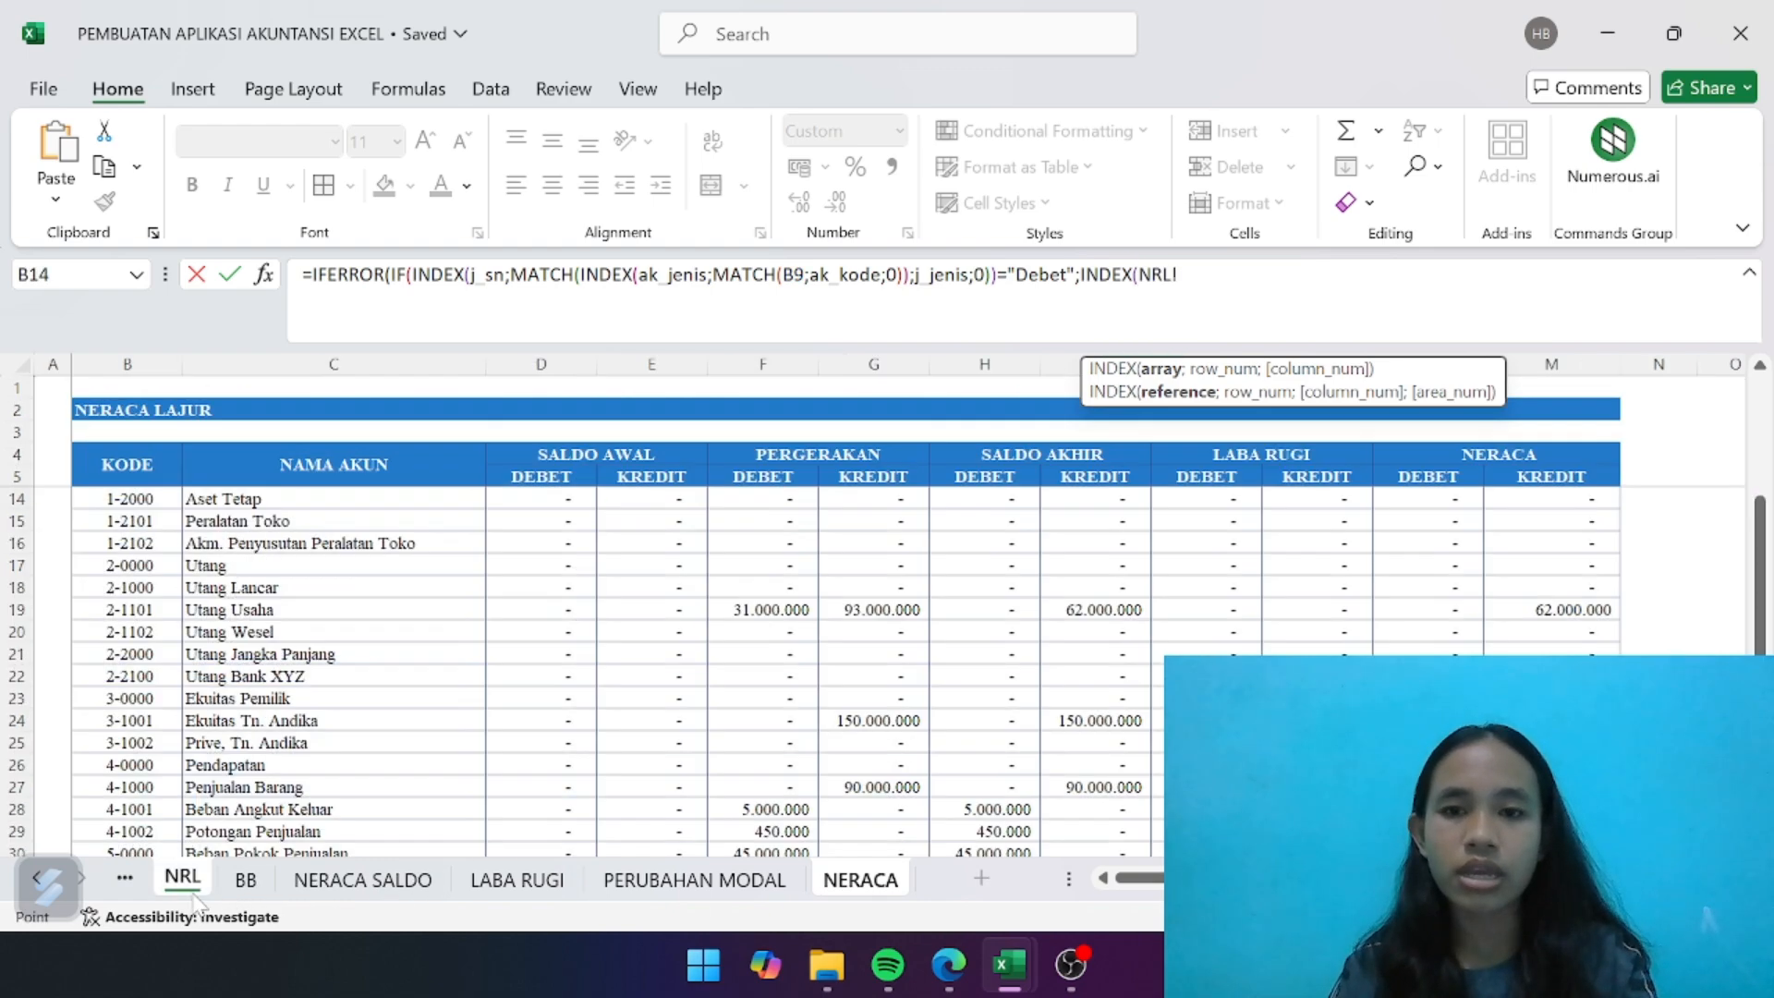
{"action": "left_click_drag", "start_coordinate": [763, 348], "coordinate": [873, 364]}
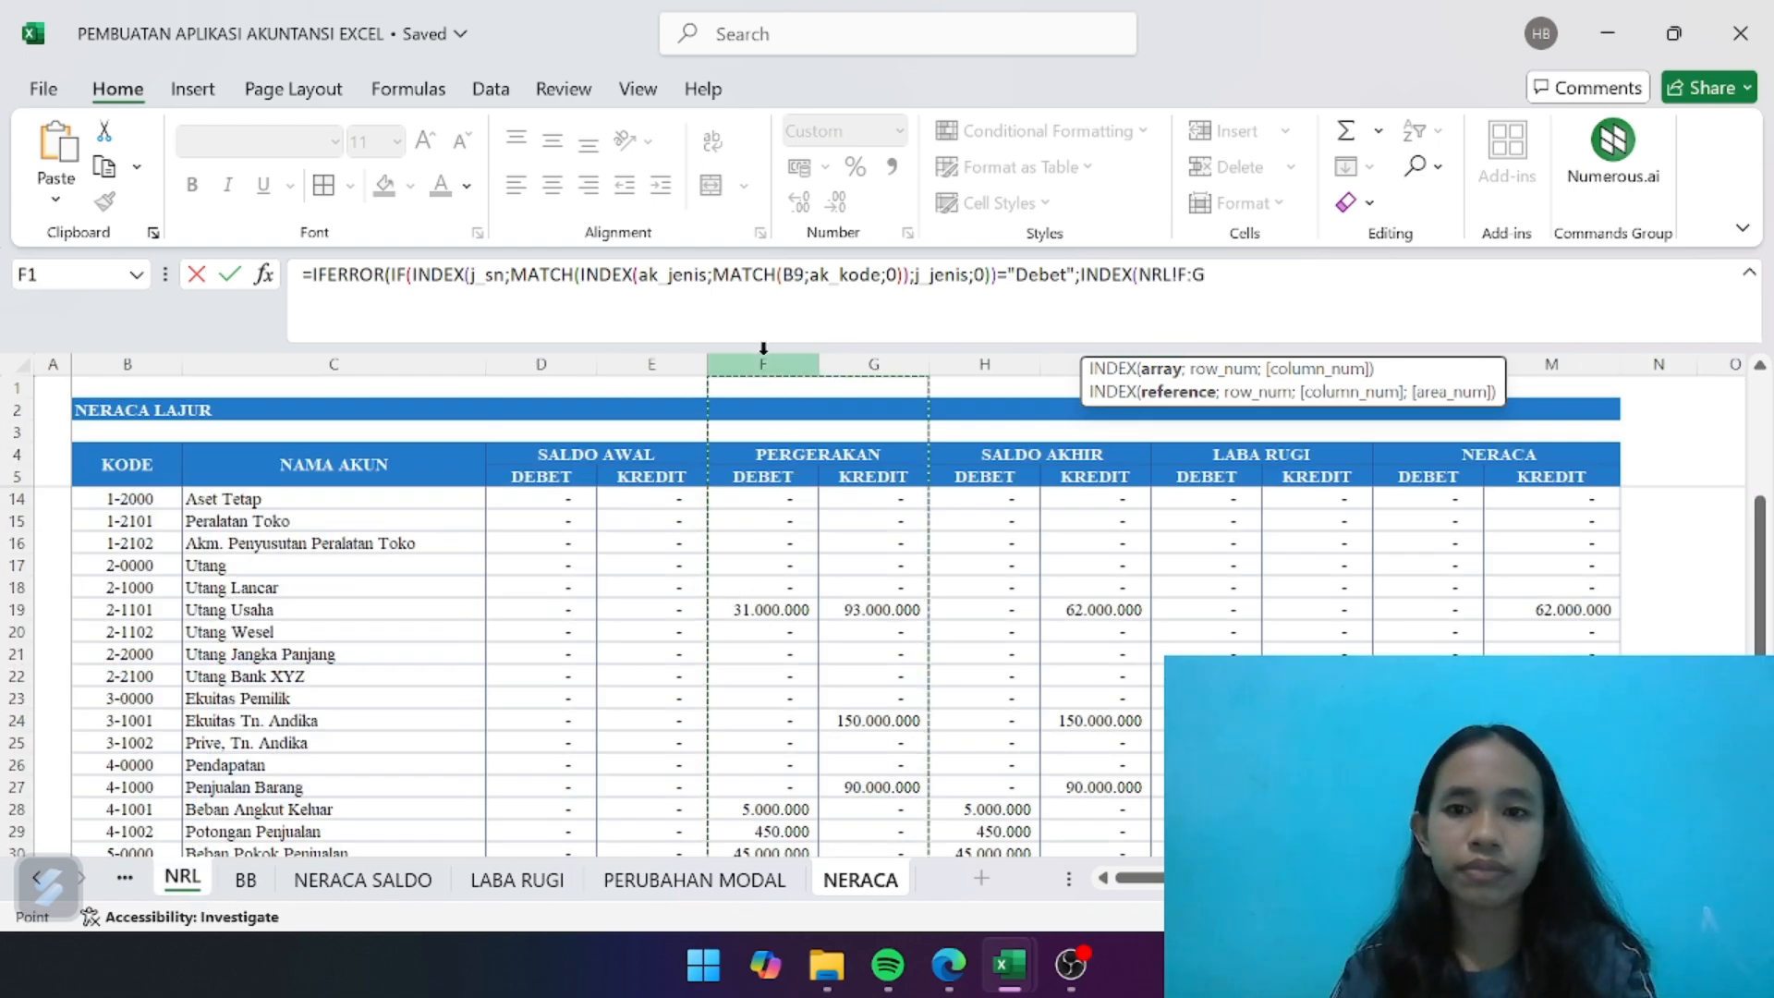
{"action": "key", "text": "BackSpace"}
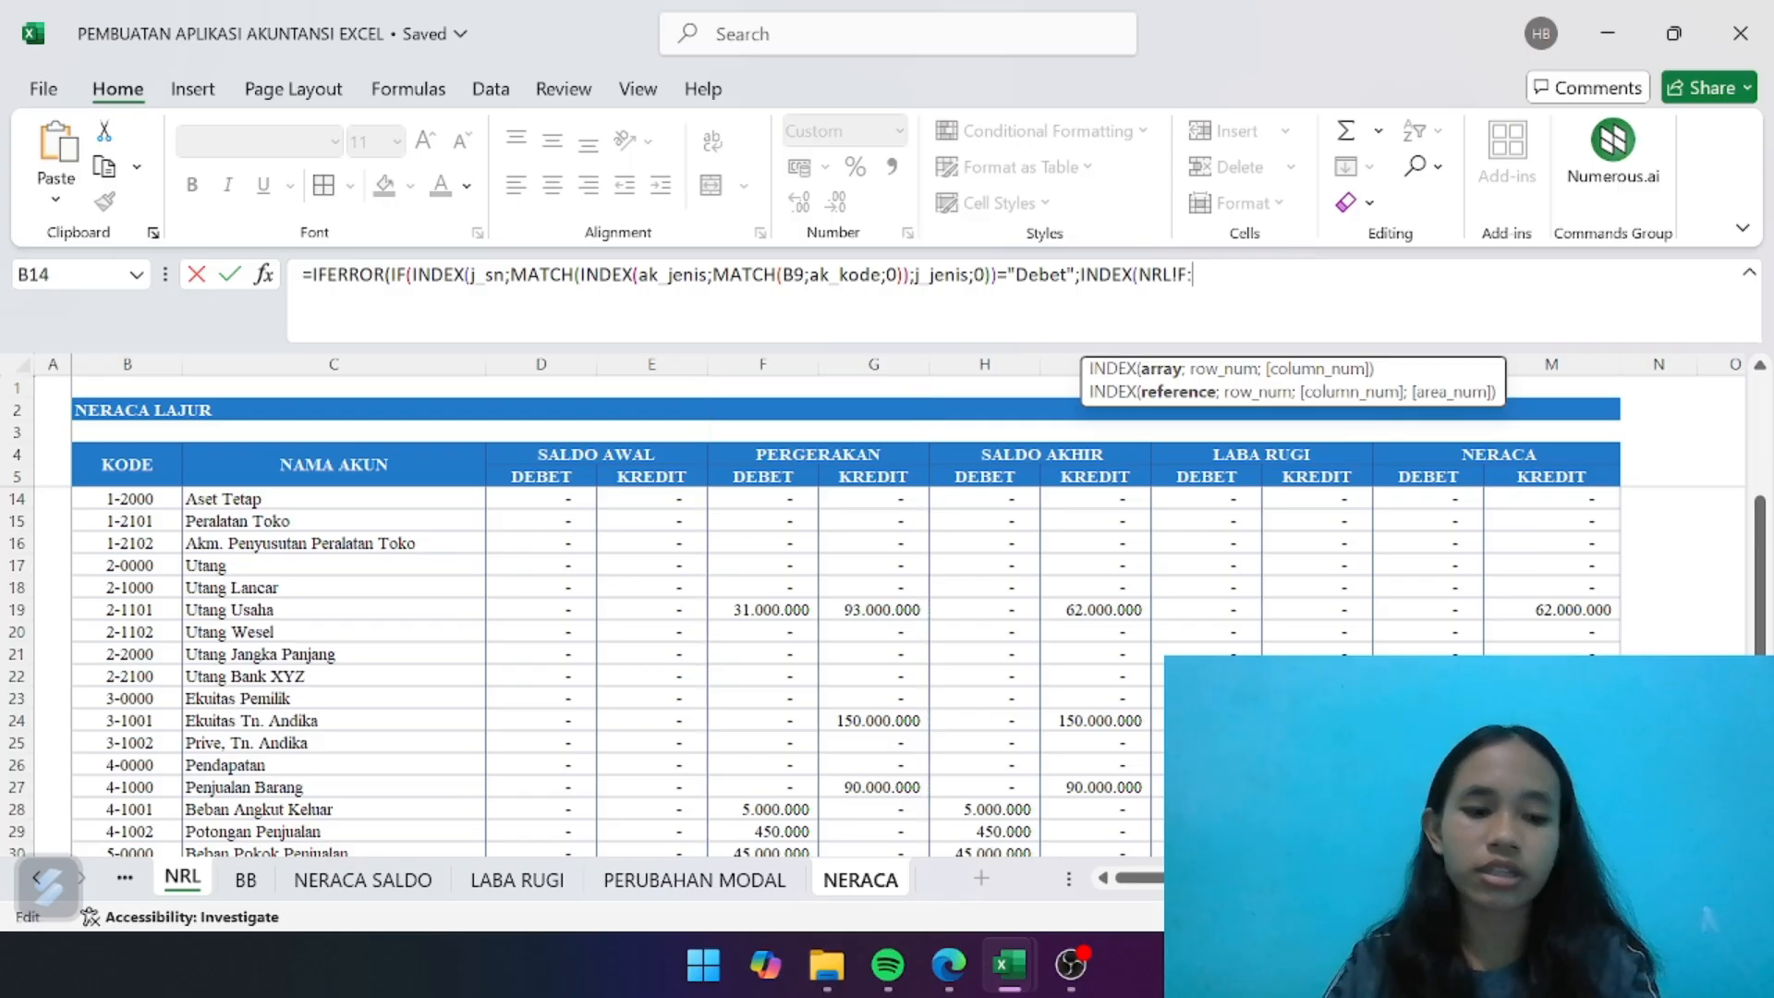
{"action": "type", "text": "F"}
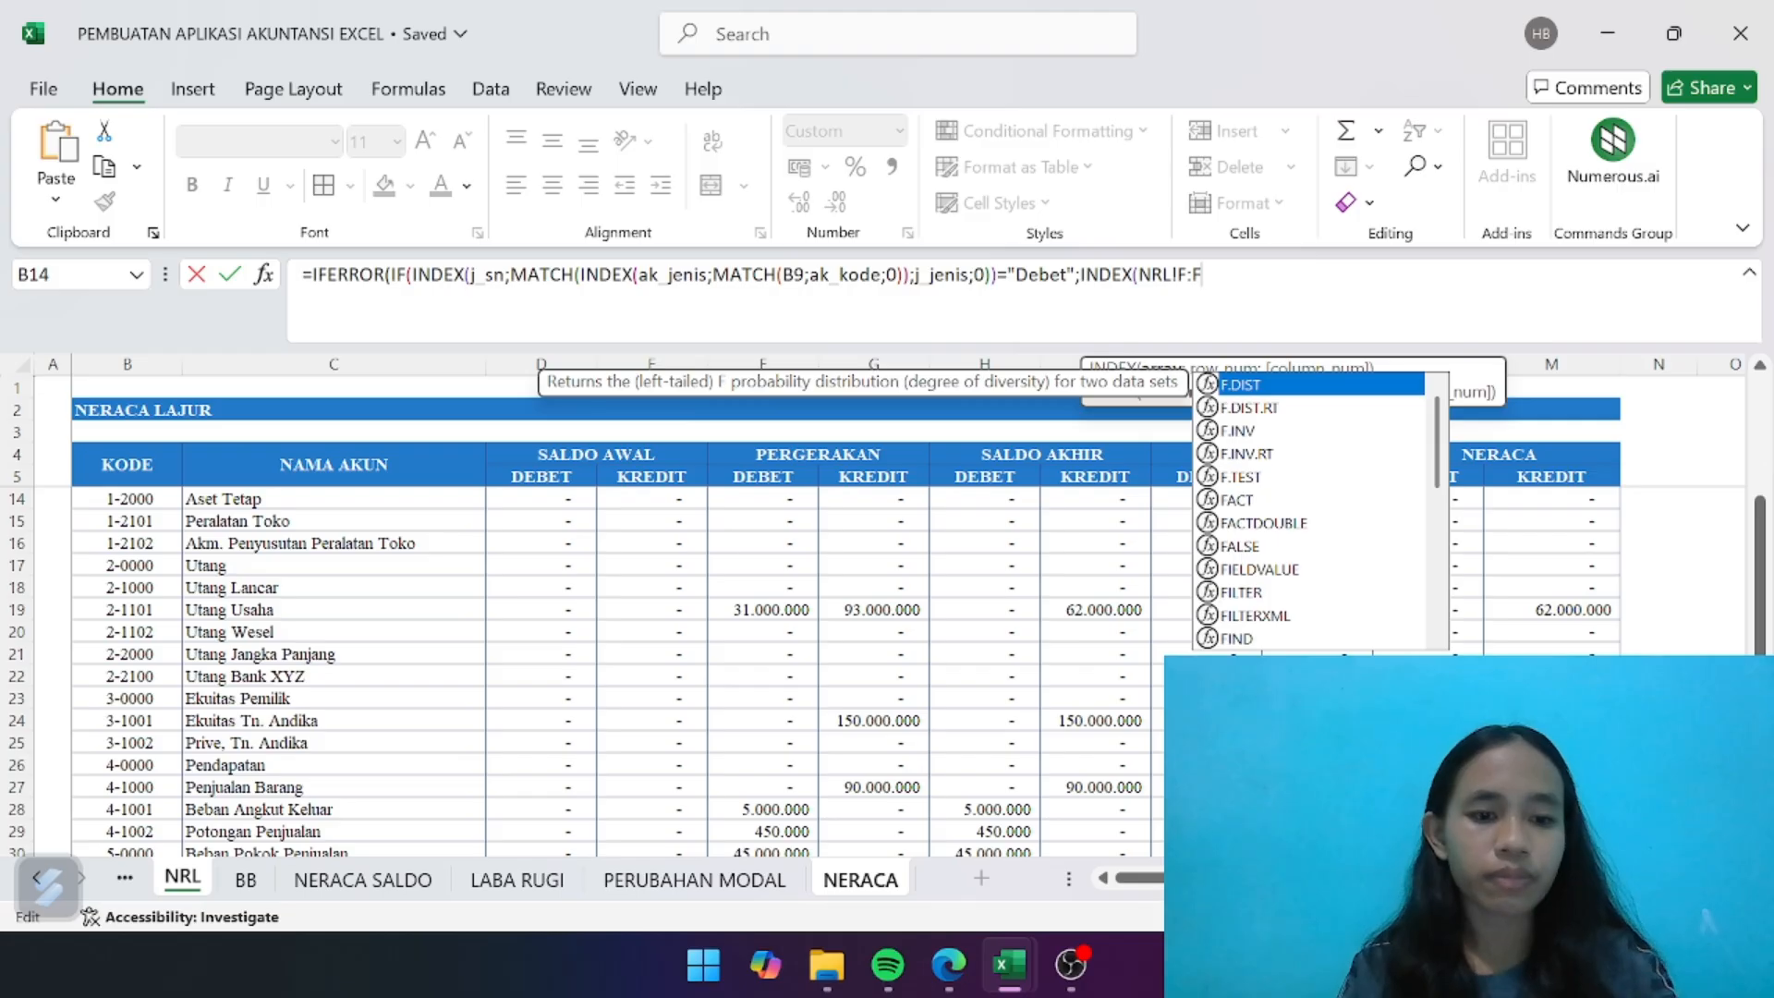
{"action": "type", "text": ";MATCH"}
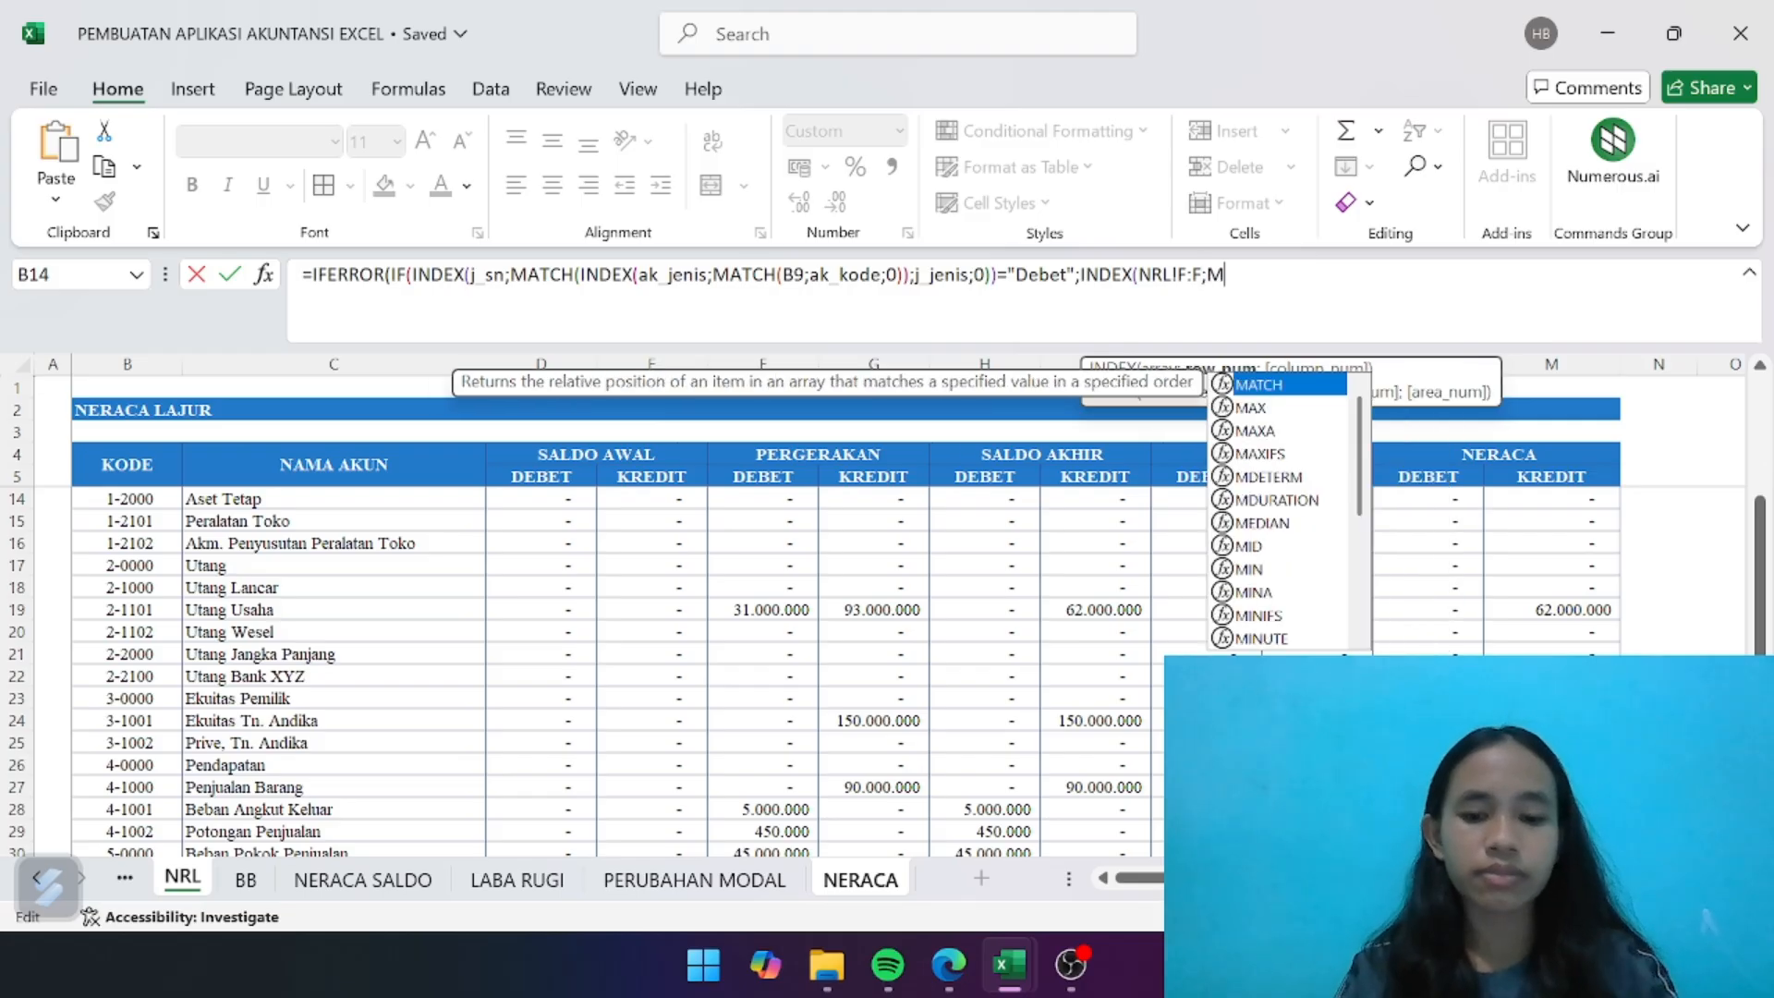
{"action": "double_click", "coordinate": [1267, 386]}
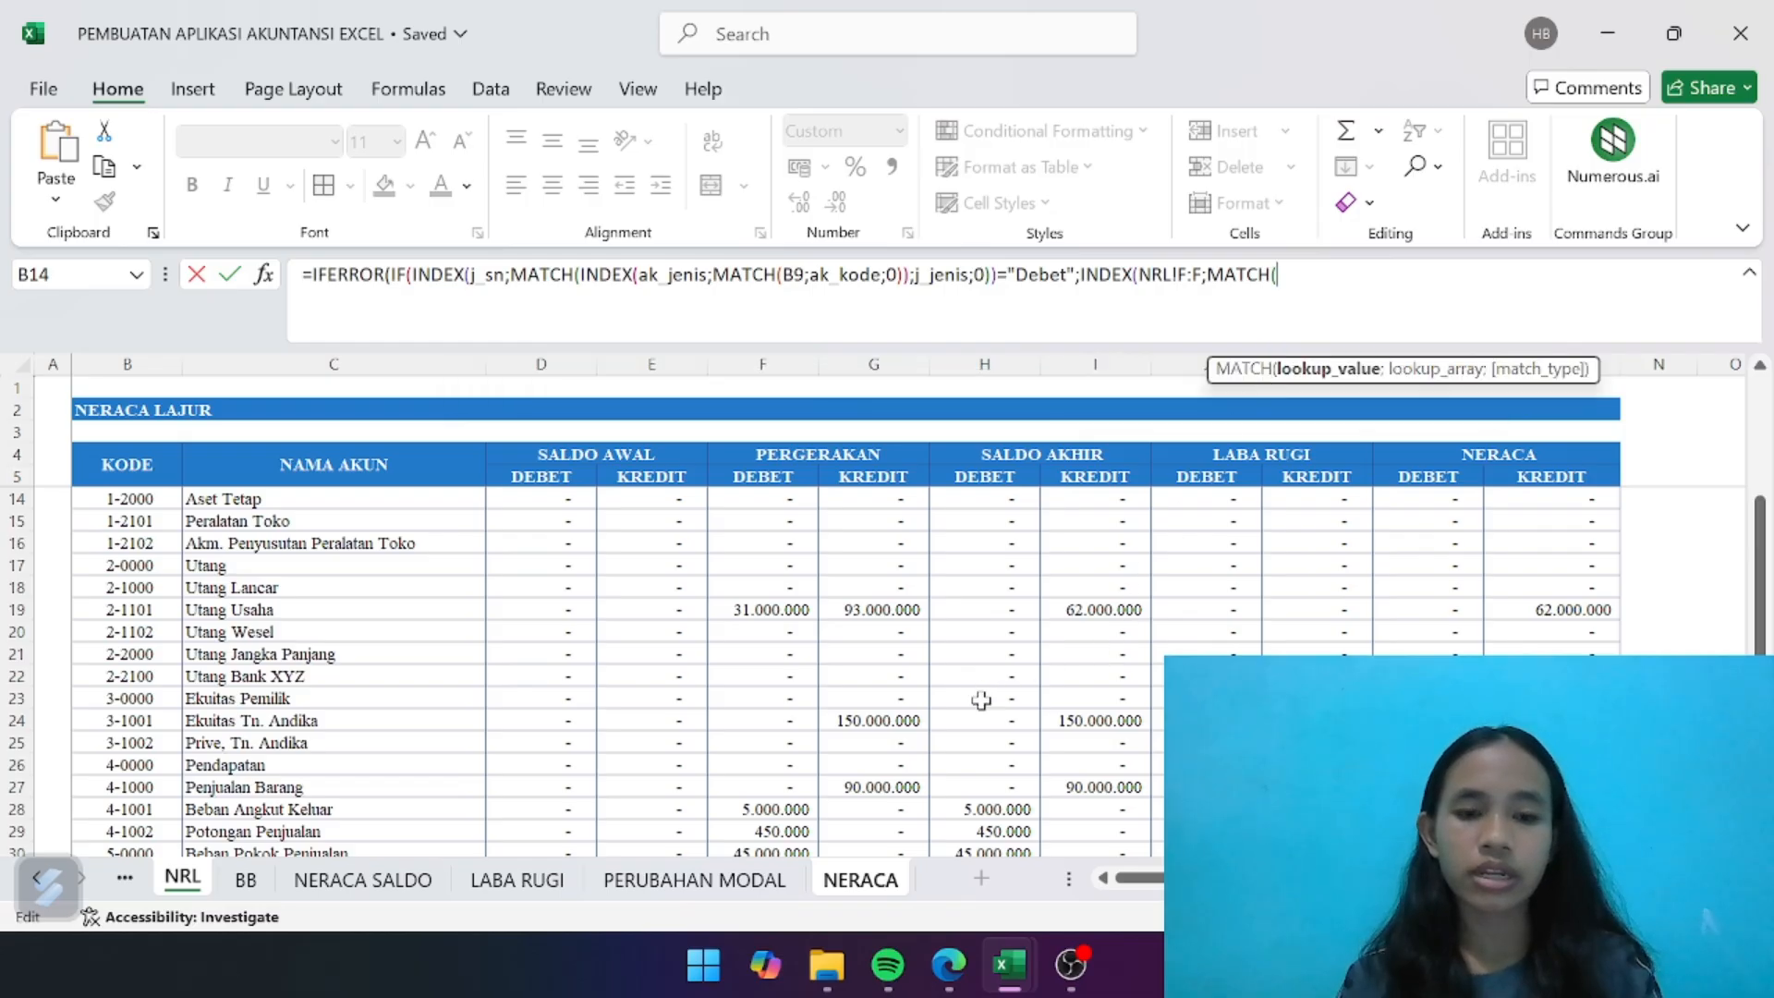
- Complete the MATCH to look up NERACA!B9 in NRL!B:B with exact match 0
{"action": "left_click", "coordinate": [860, 880]}
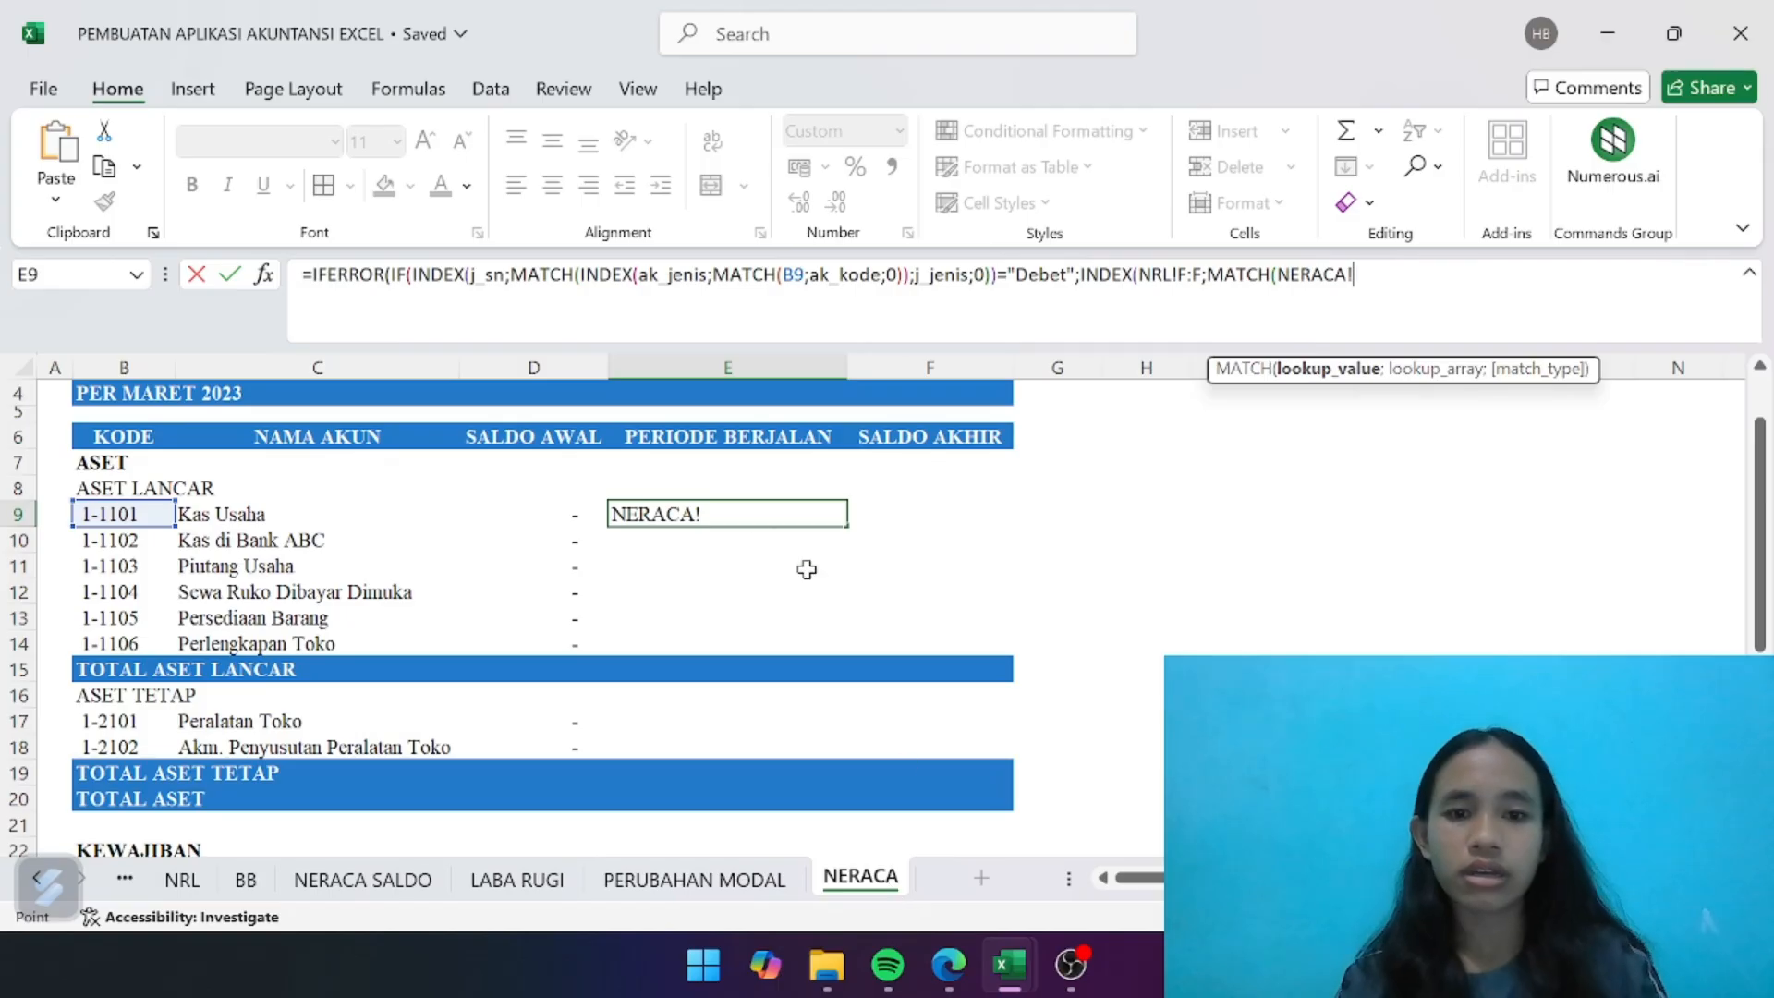
{"action": "left_click", "coordinate": [130, 511]}
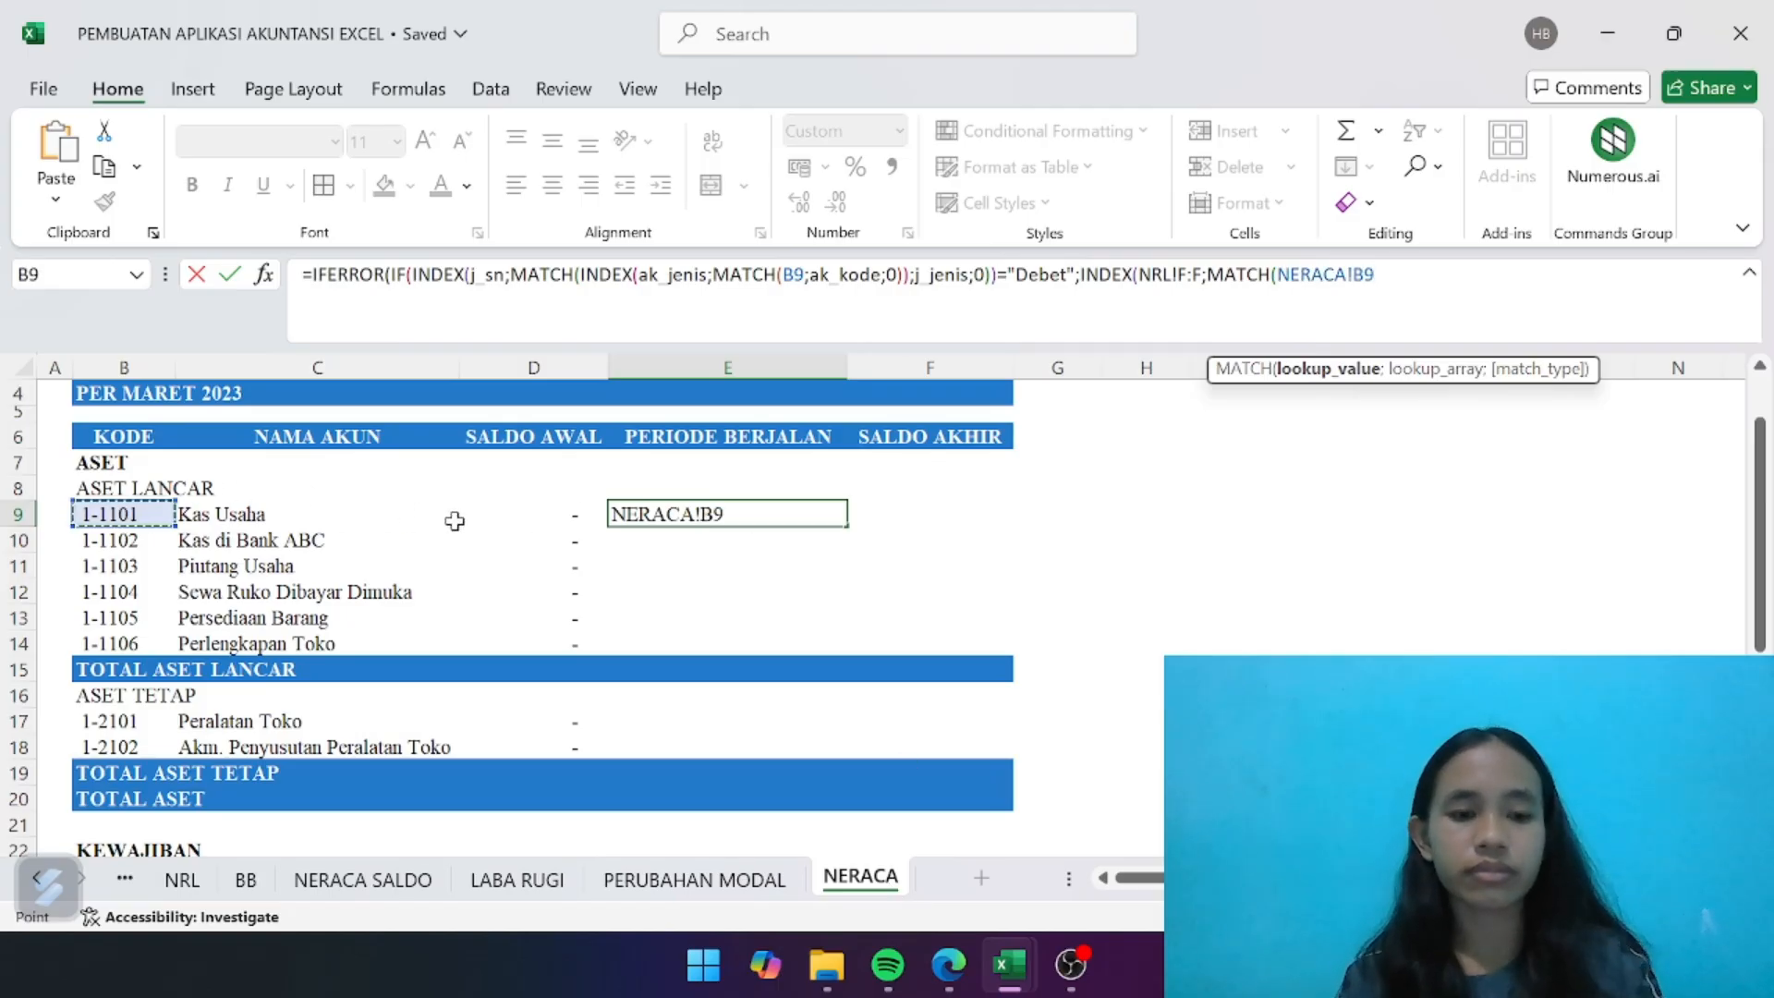
{"action": "type", "text": ";"}
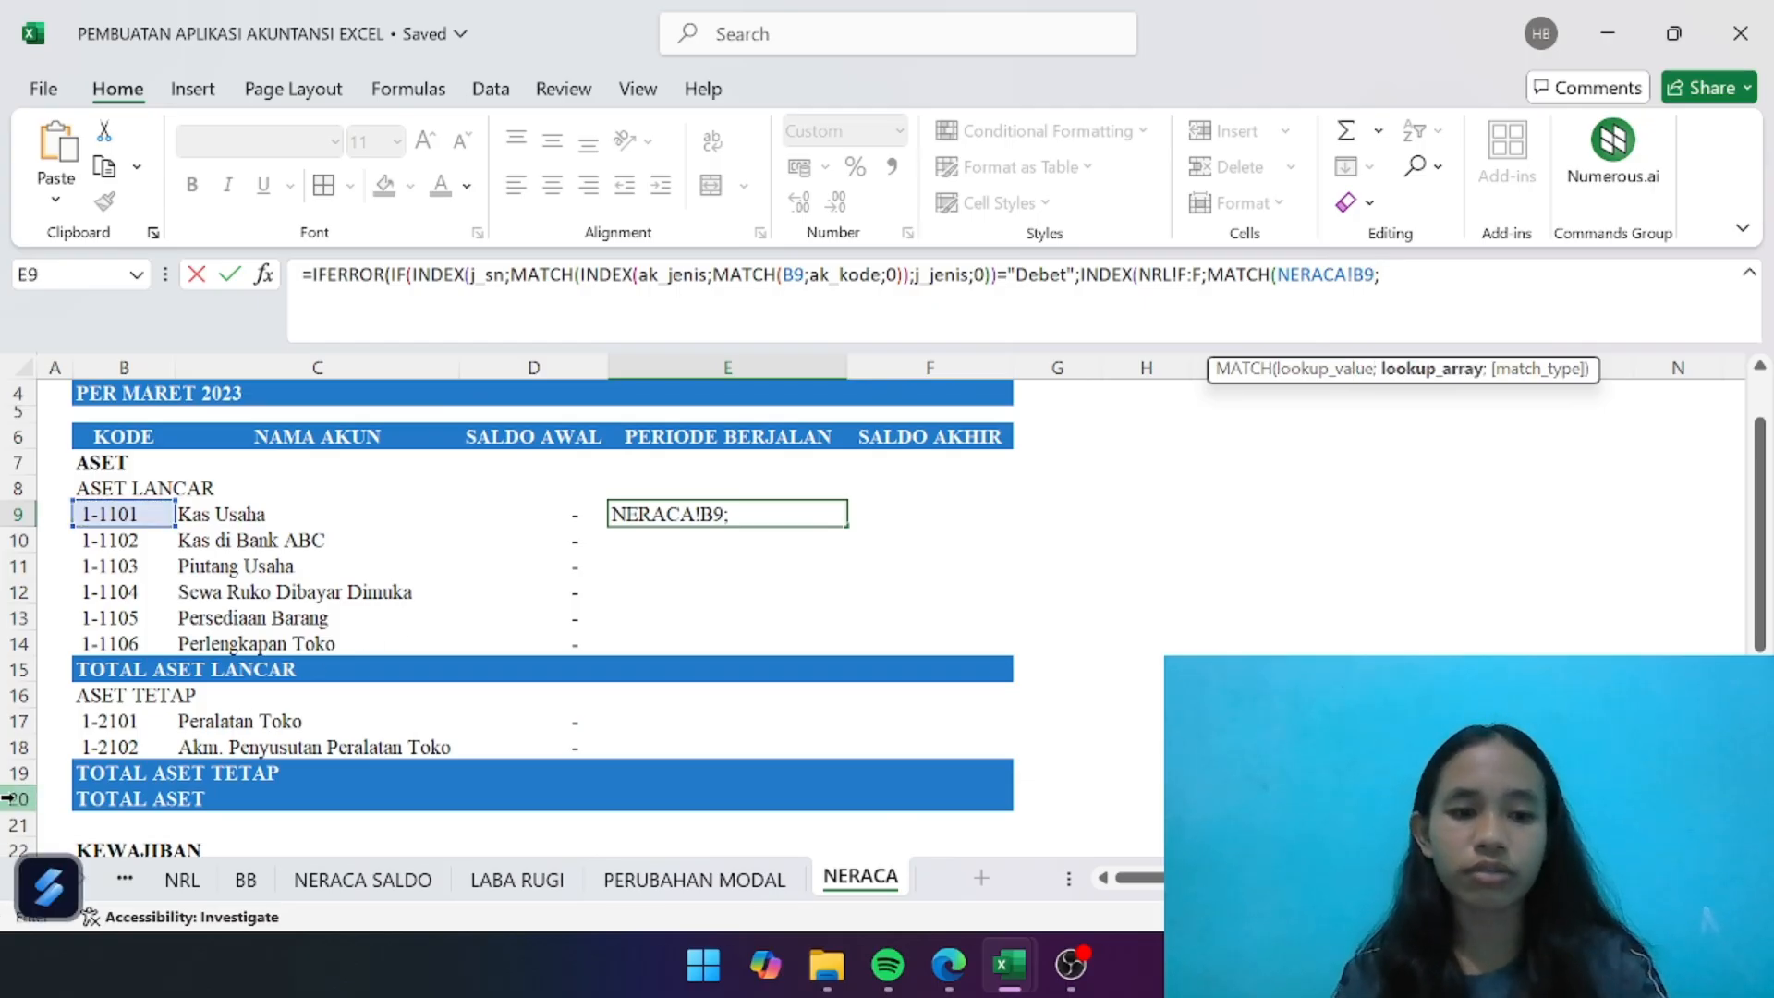
{"action": "left_click", "coordinate": [182, 879]}
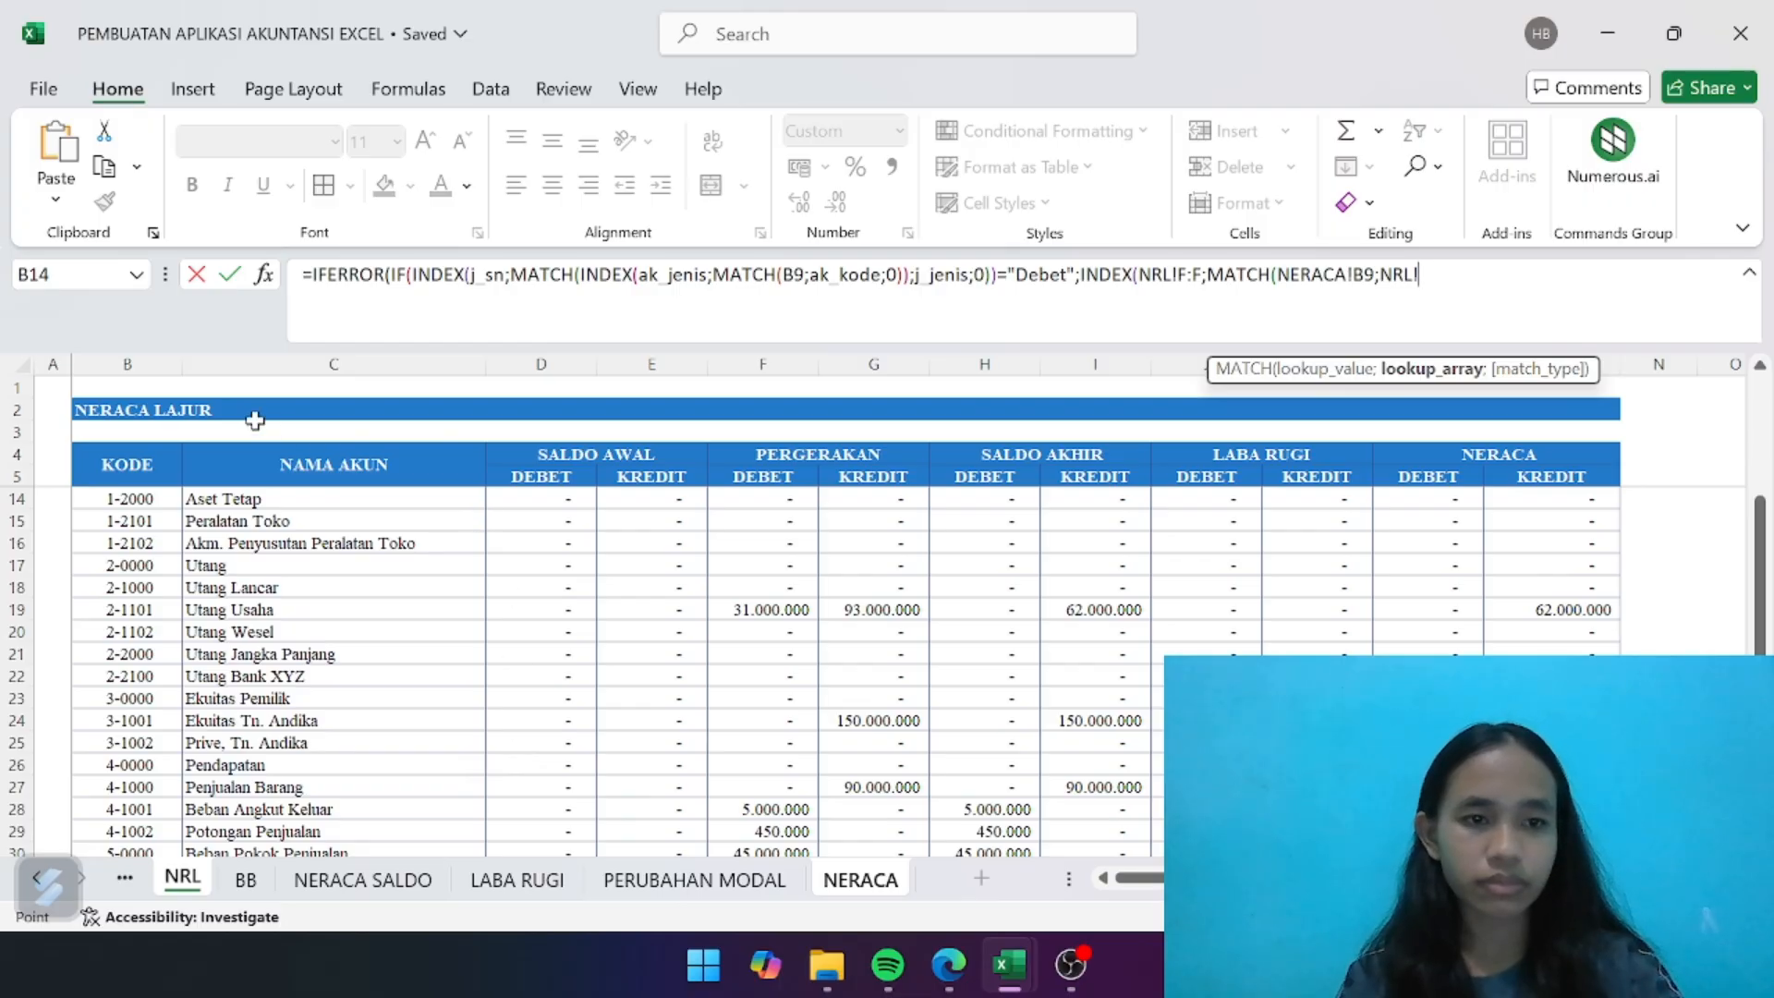
{"action": "left_click", "coordinate": [159, 364]}
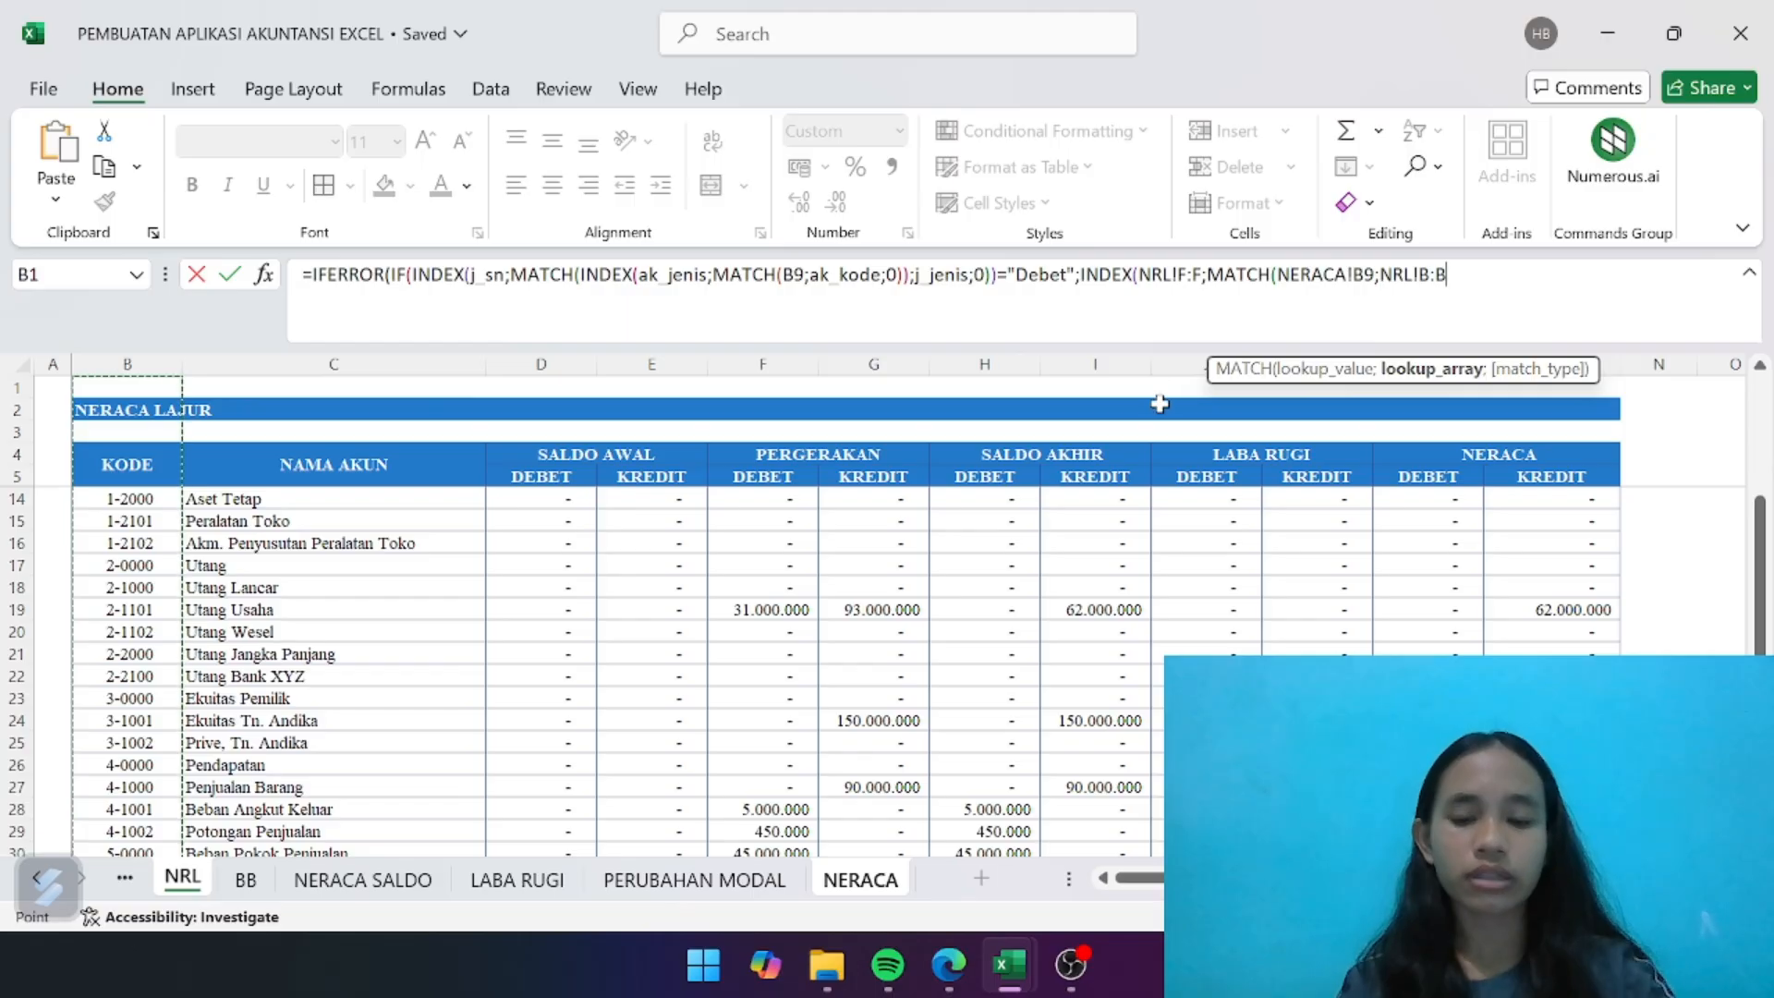
{"action": "type", "text": ";0"}
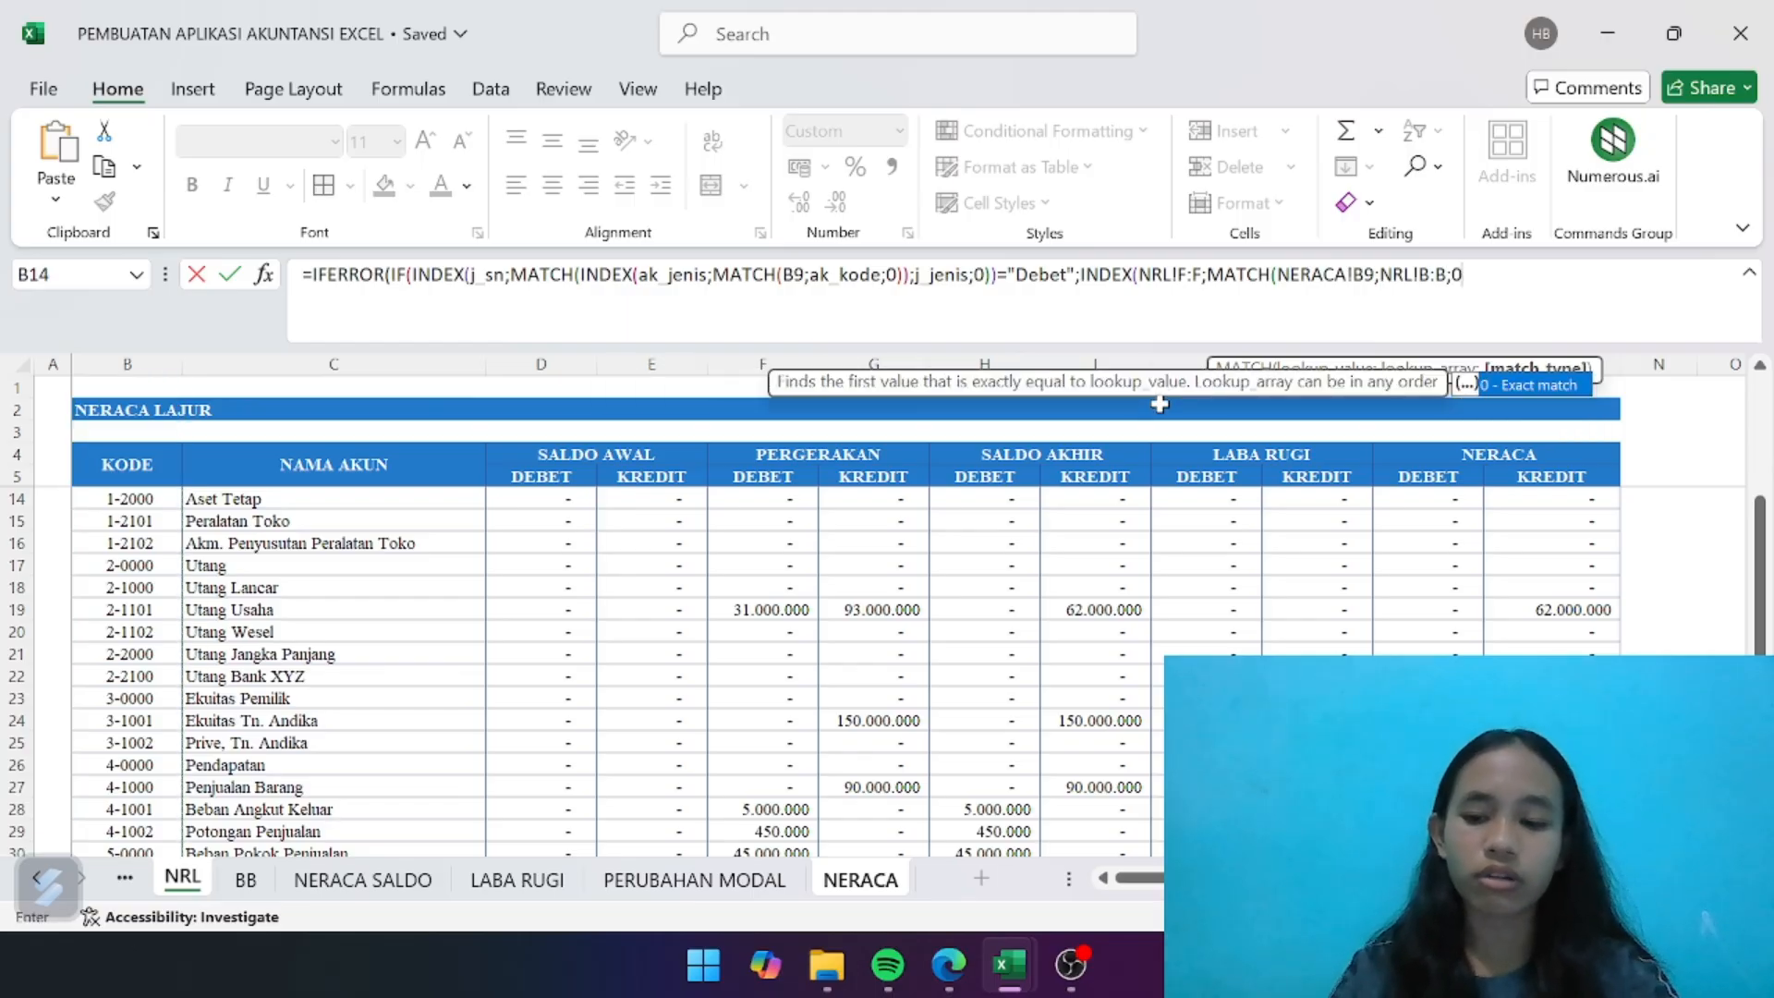
{"action": "type", "text": ")"}
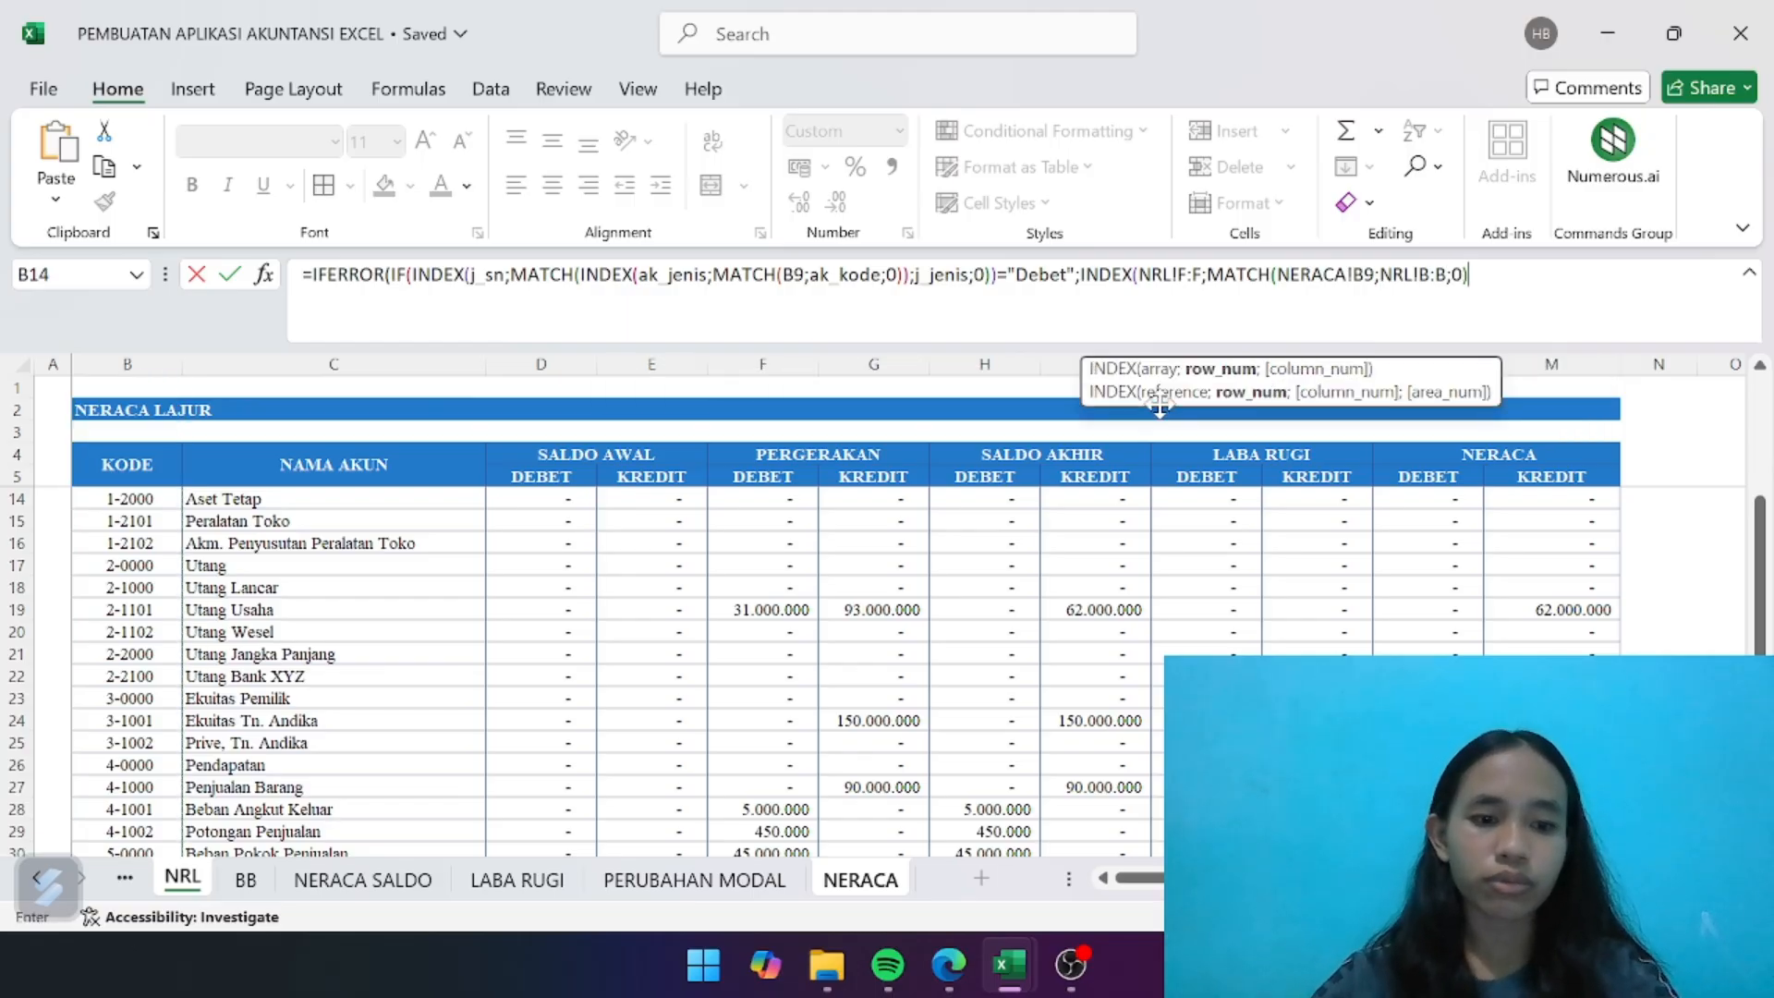
{"action": "type", "text": ")-"}
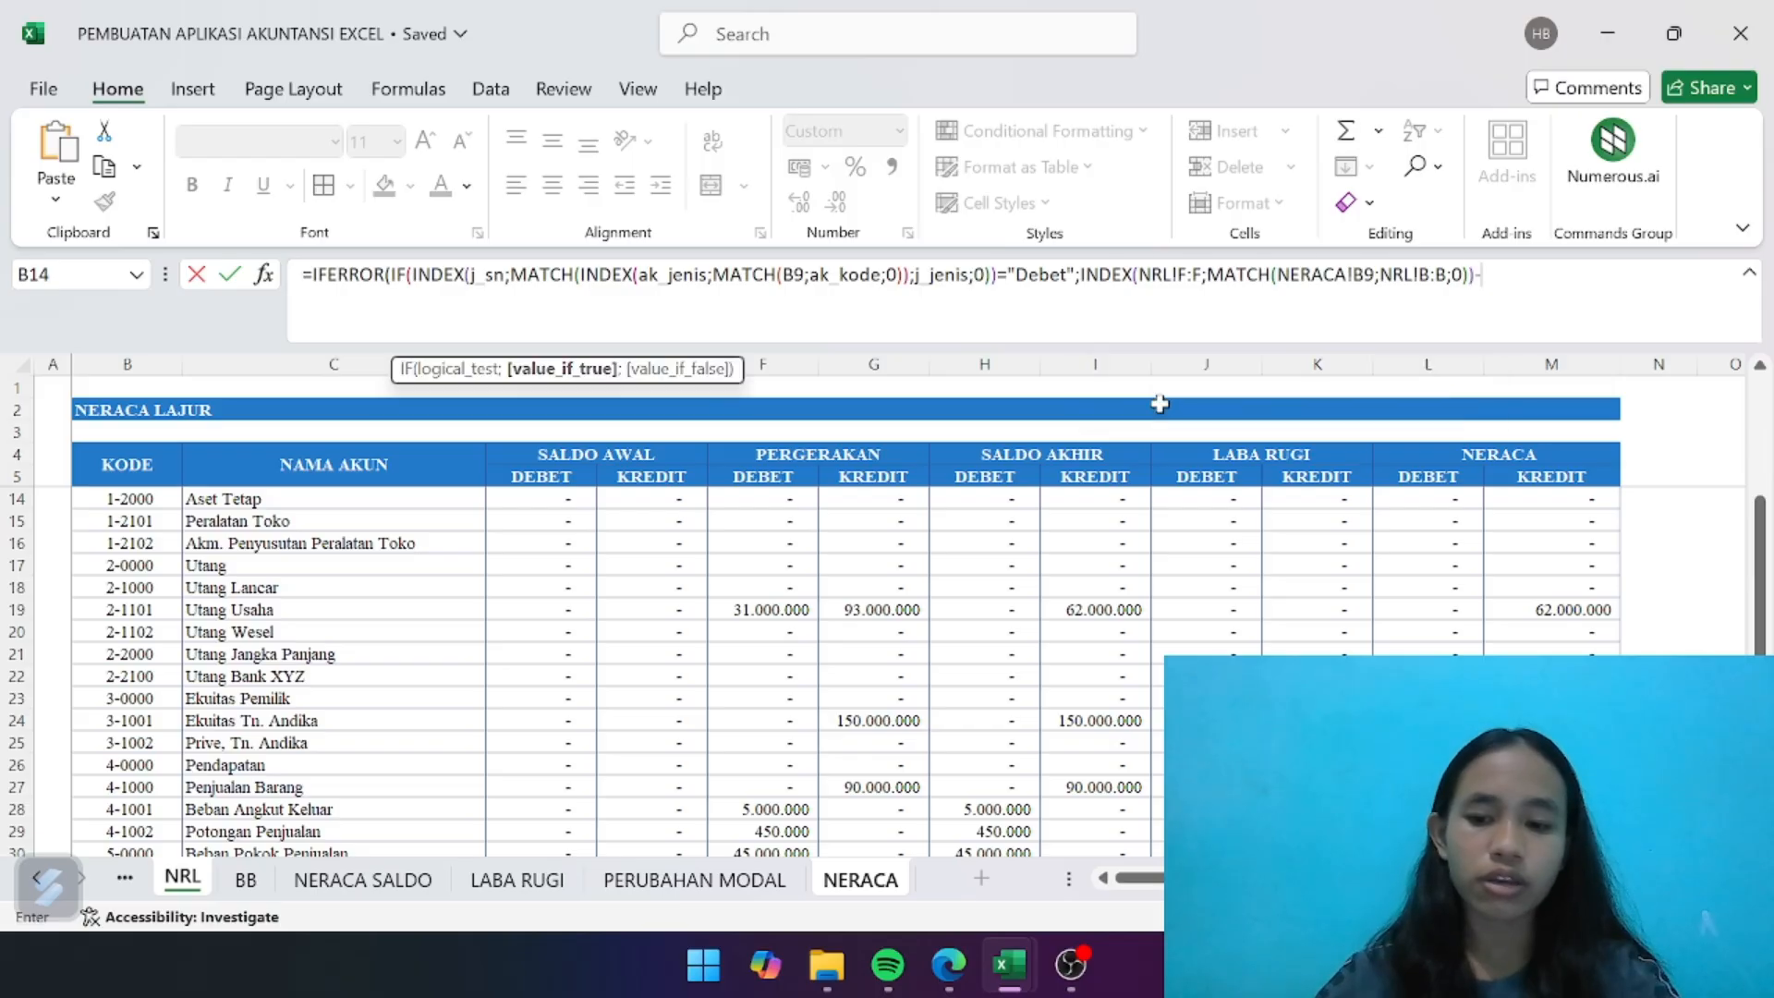
{"action": "type", "text": "IN"}
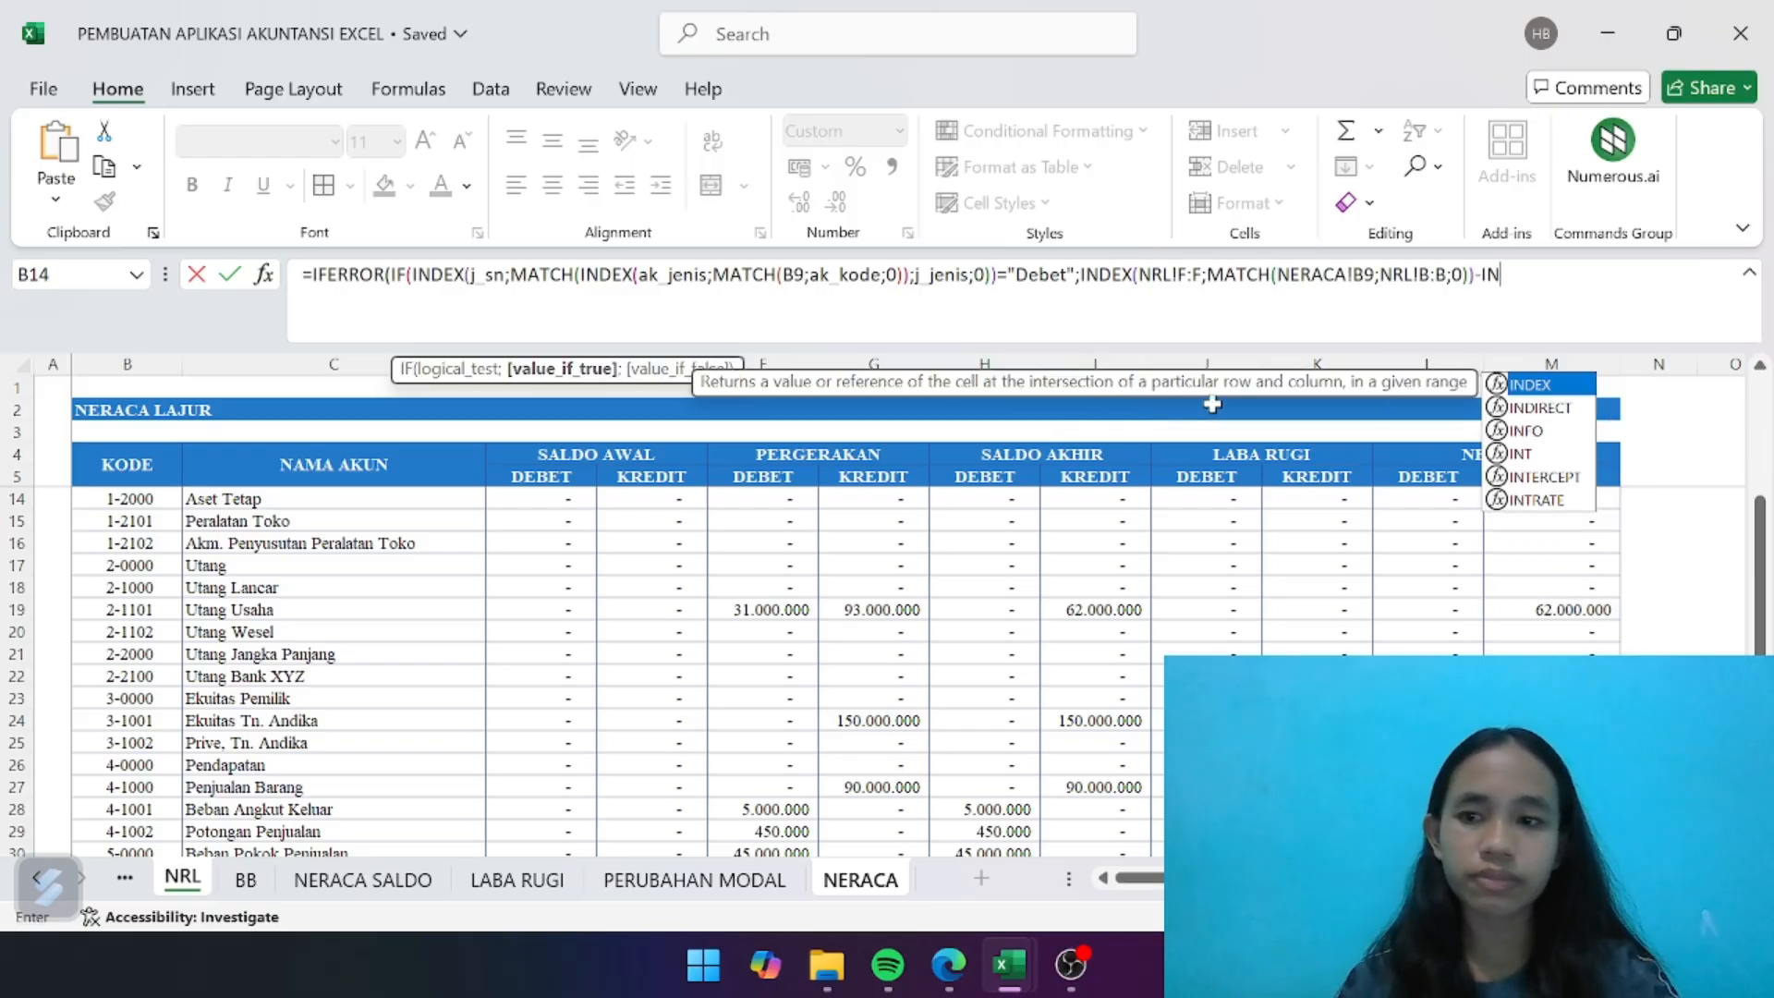
- Close the first INDEX and subtract a second INDEX on NRL!G:G, with a MATCH function as its row number
{"action": "double_click", "coordinate": [1575, 383]}
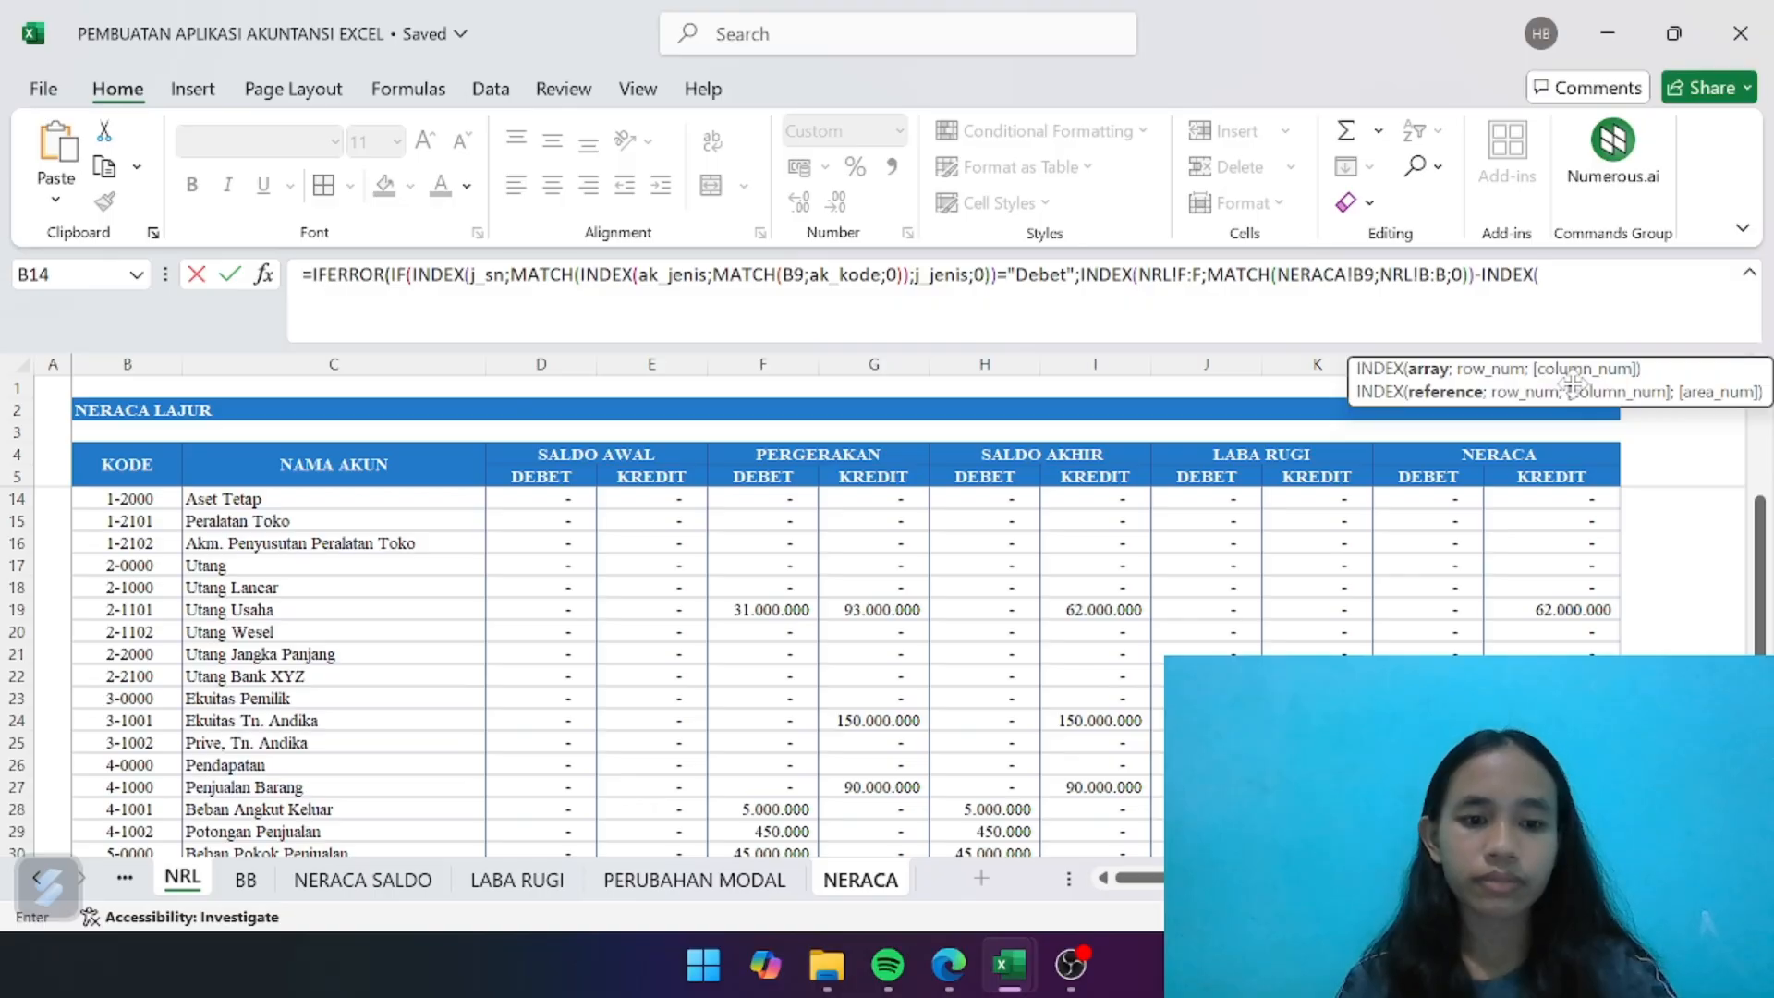
{"action": "left_click_drag", "start_coordinate": [762, 364], "coordinate": [873, 364]}
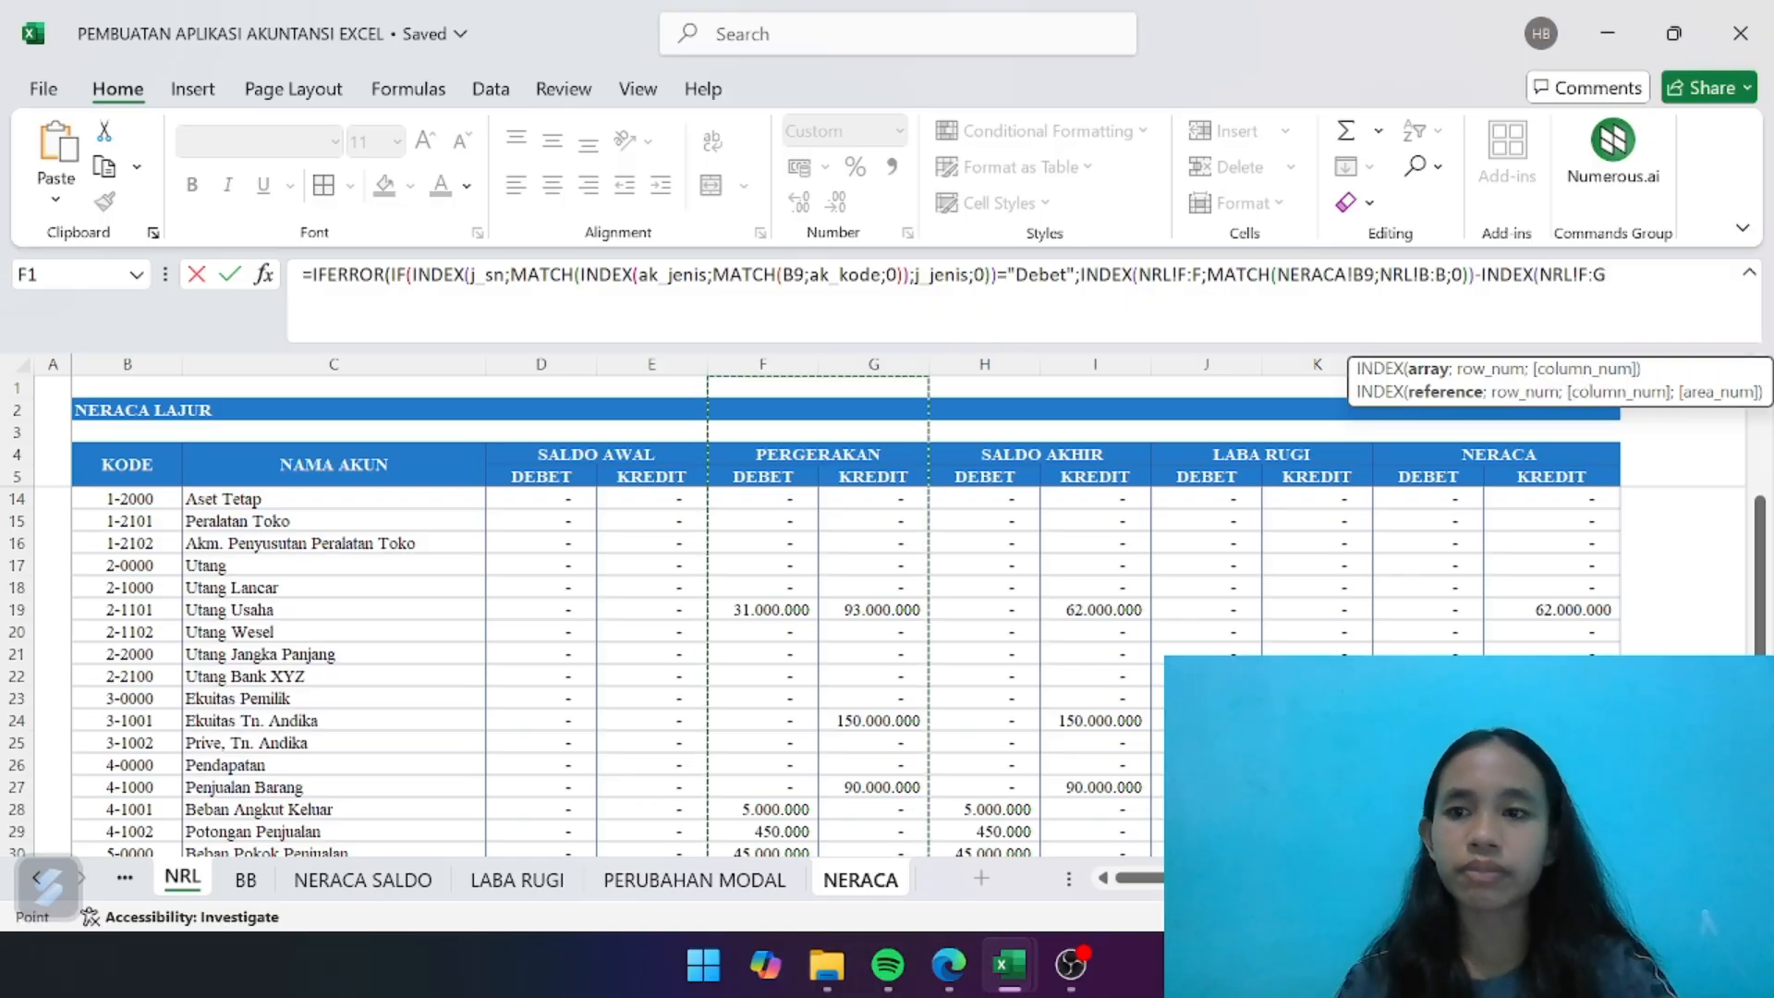
{"action": "left_click", "coordinate": [1586, 276]}
{"action": "key", "text": "BackSpace"}
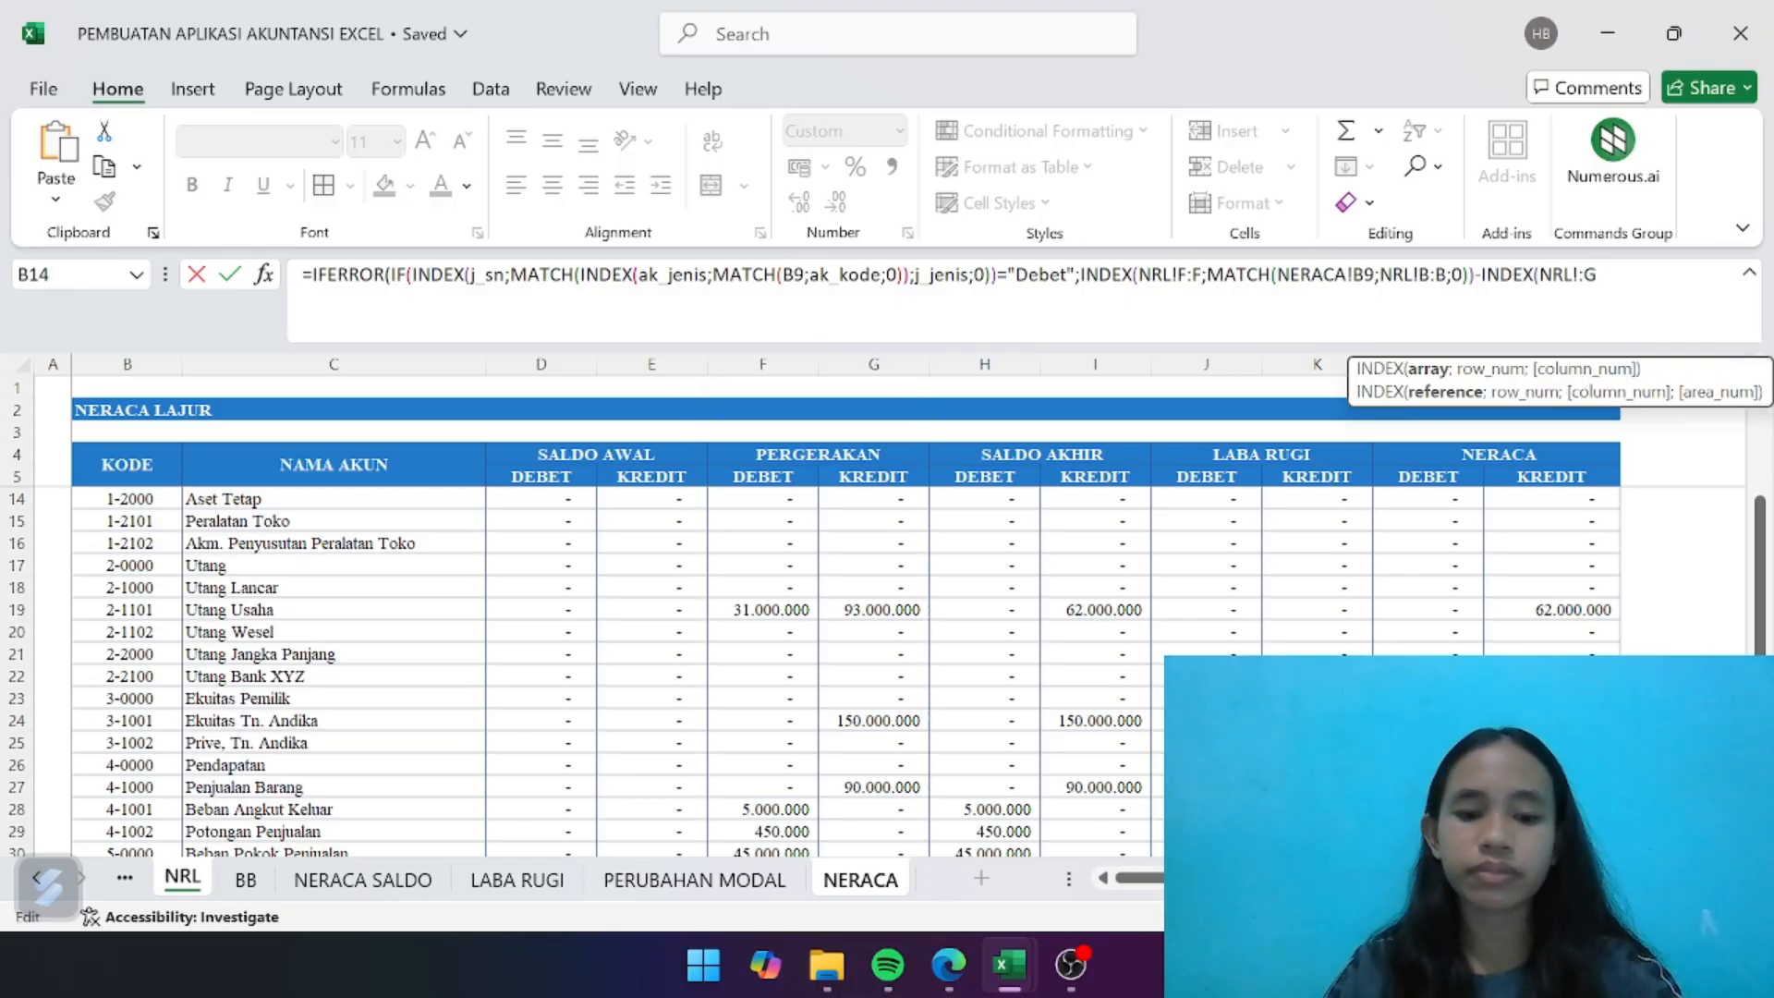
{"action": "type", "text": "G"}
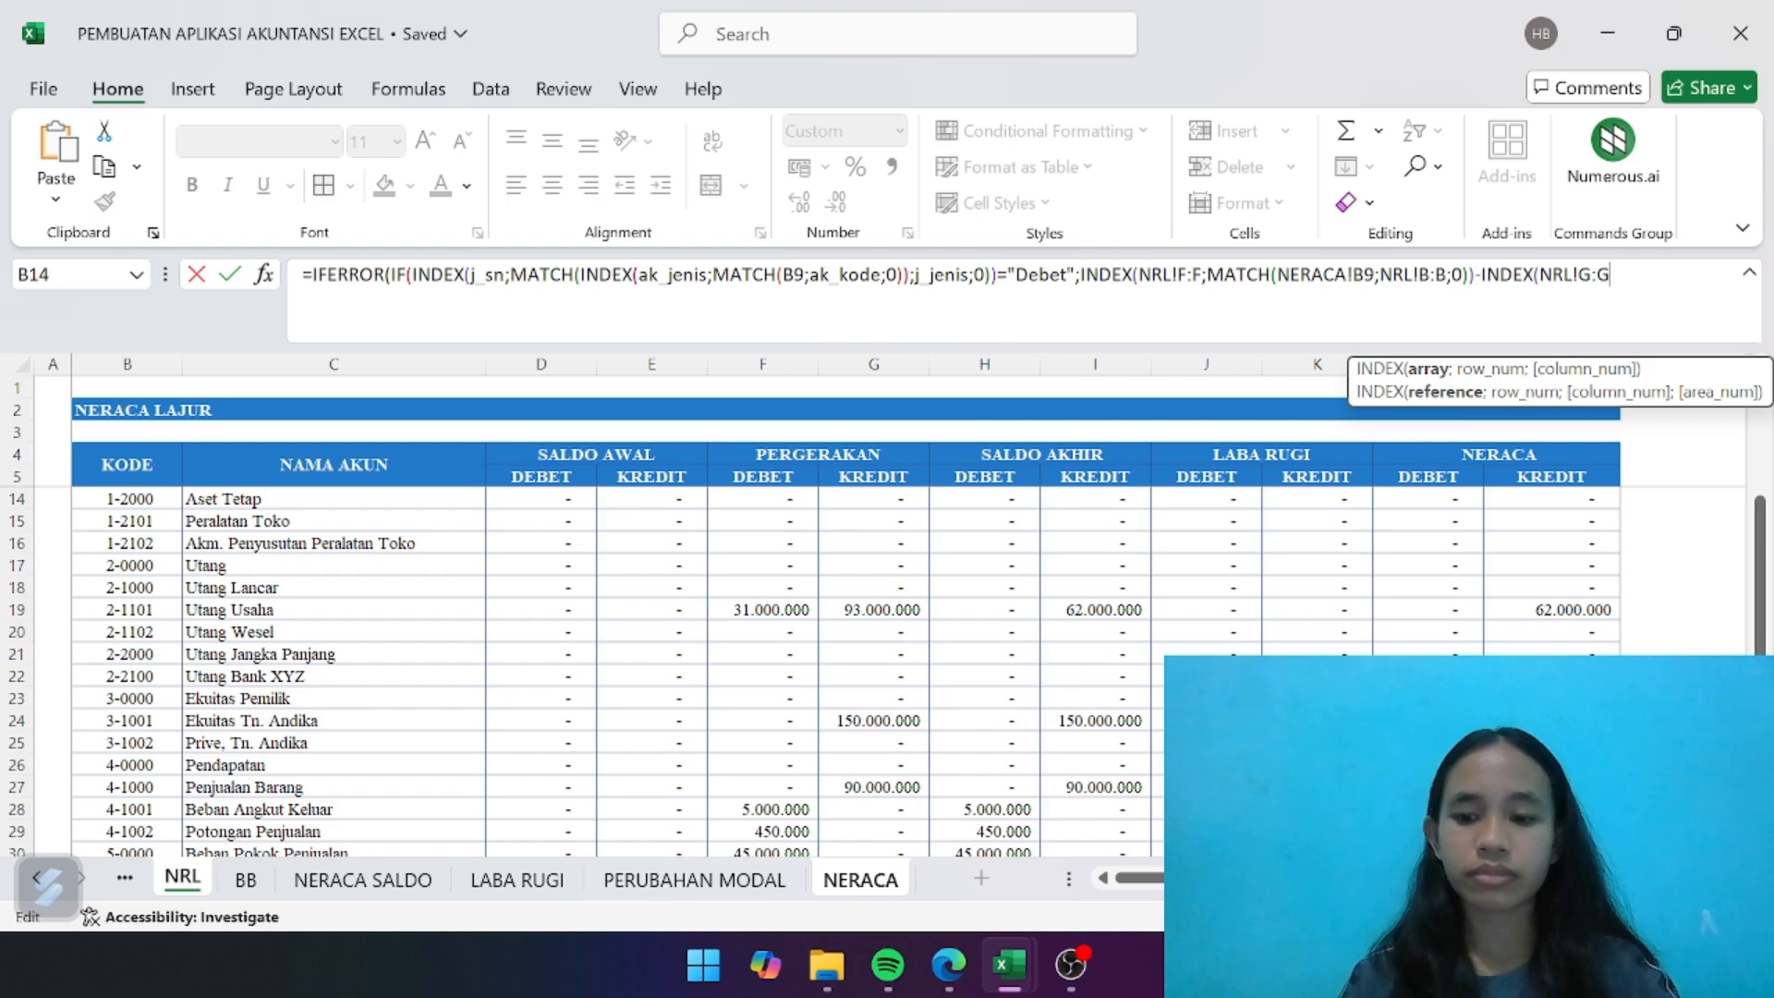
{"action": "type", "text": ";MAT"}
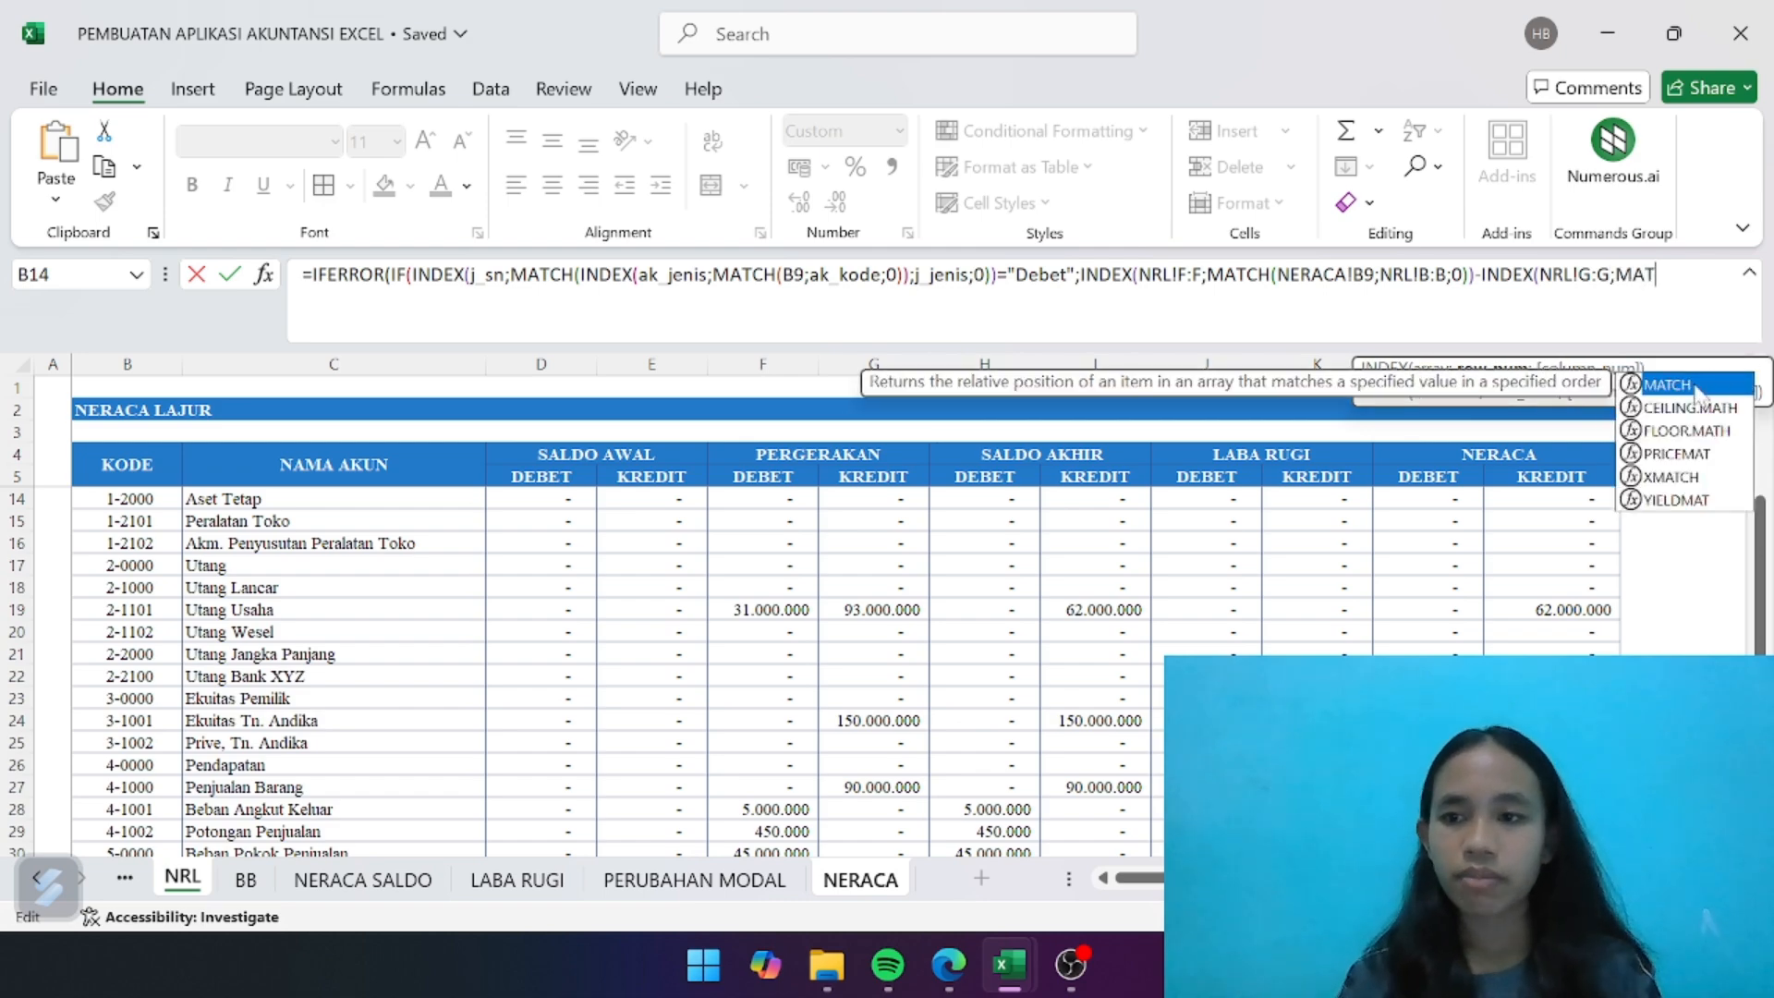
{"action": "double_click", "coordinate": [1666, 385]}
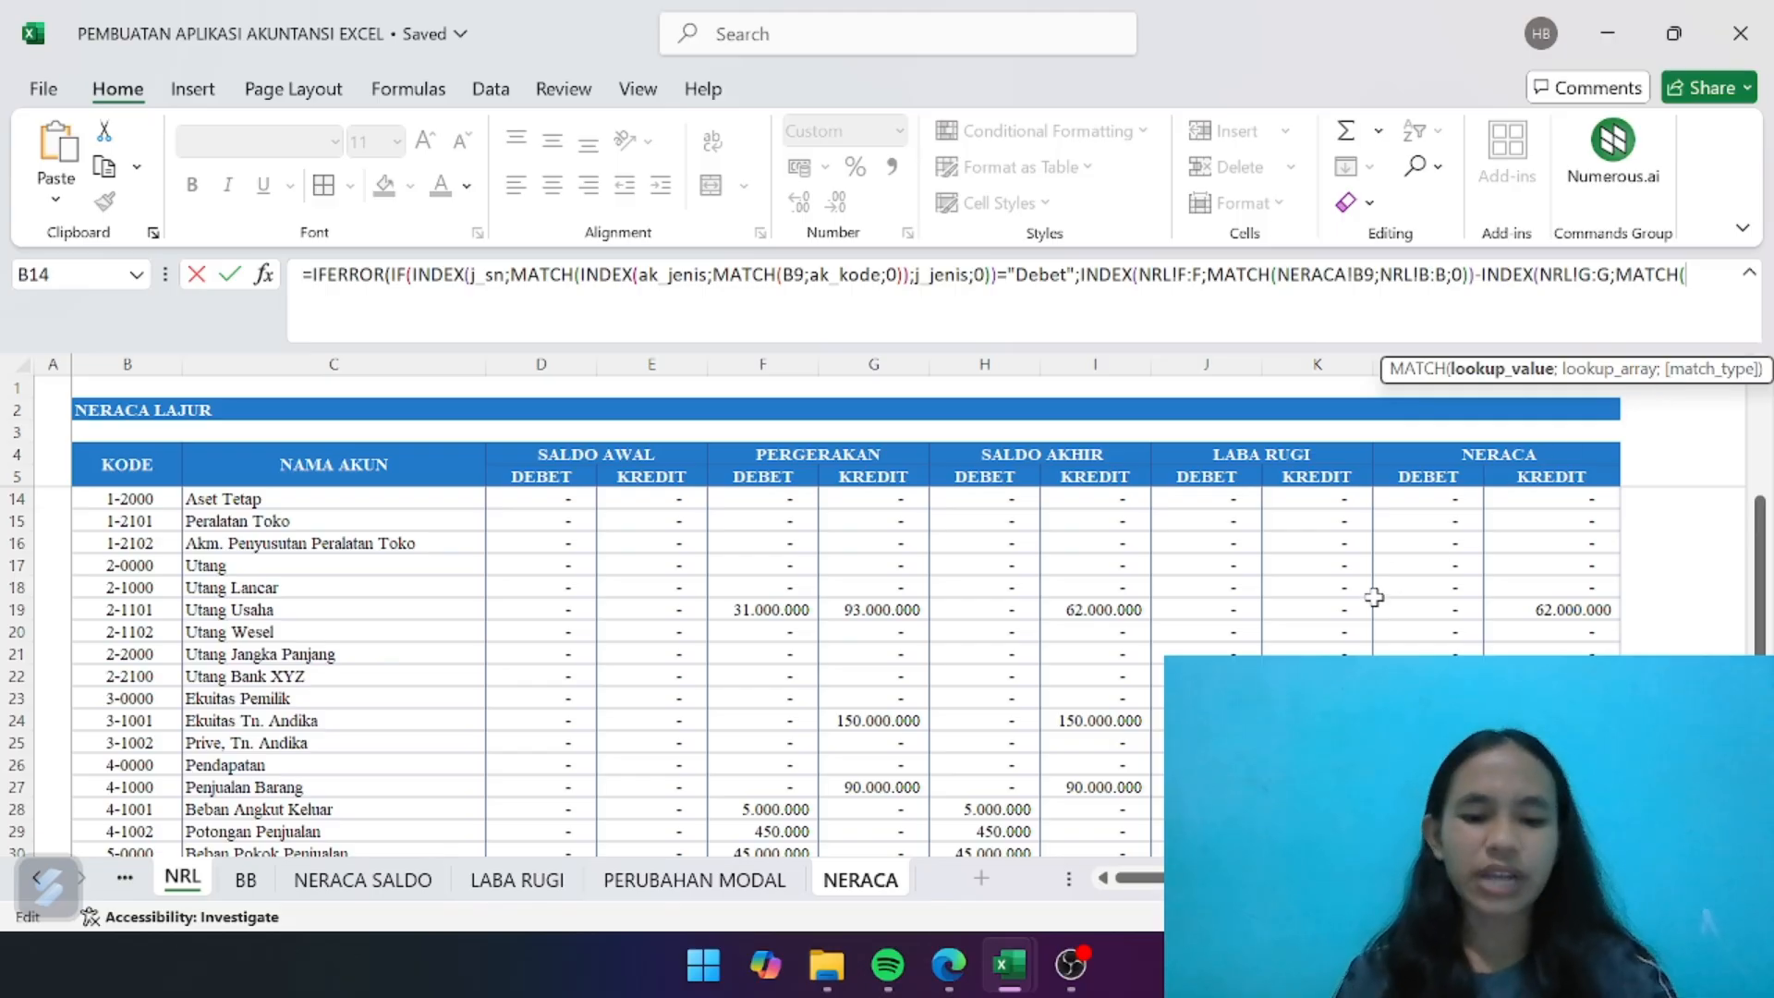
- Complete the second MATCH to look up B9 in NRL!B:B with exact match 0, and close the INDEX on column G
{"action": "type", "text": "B9"}
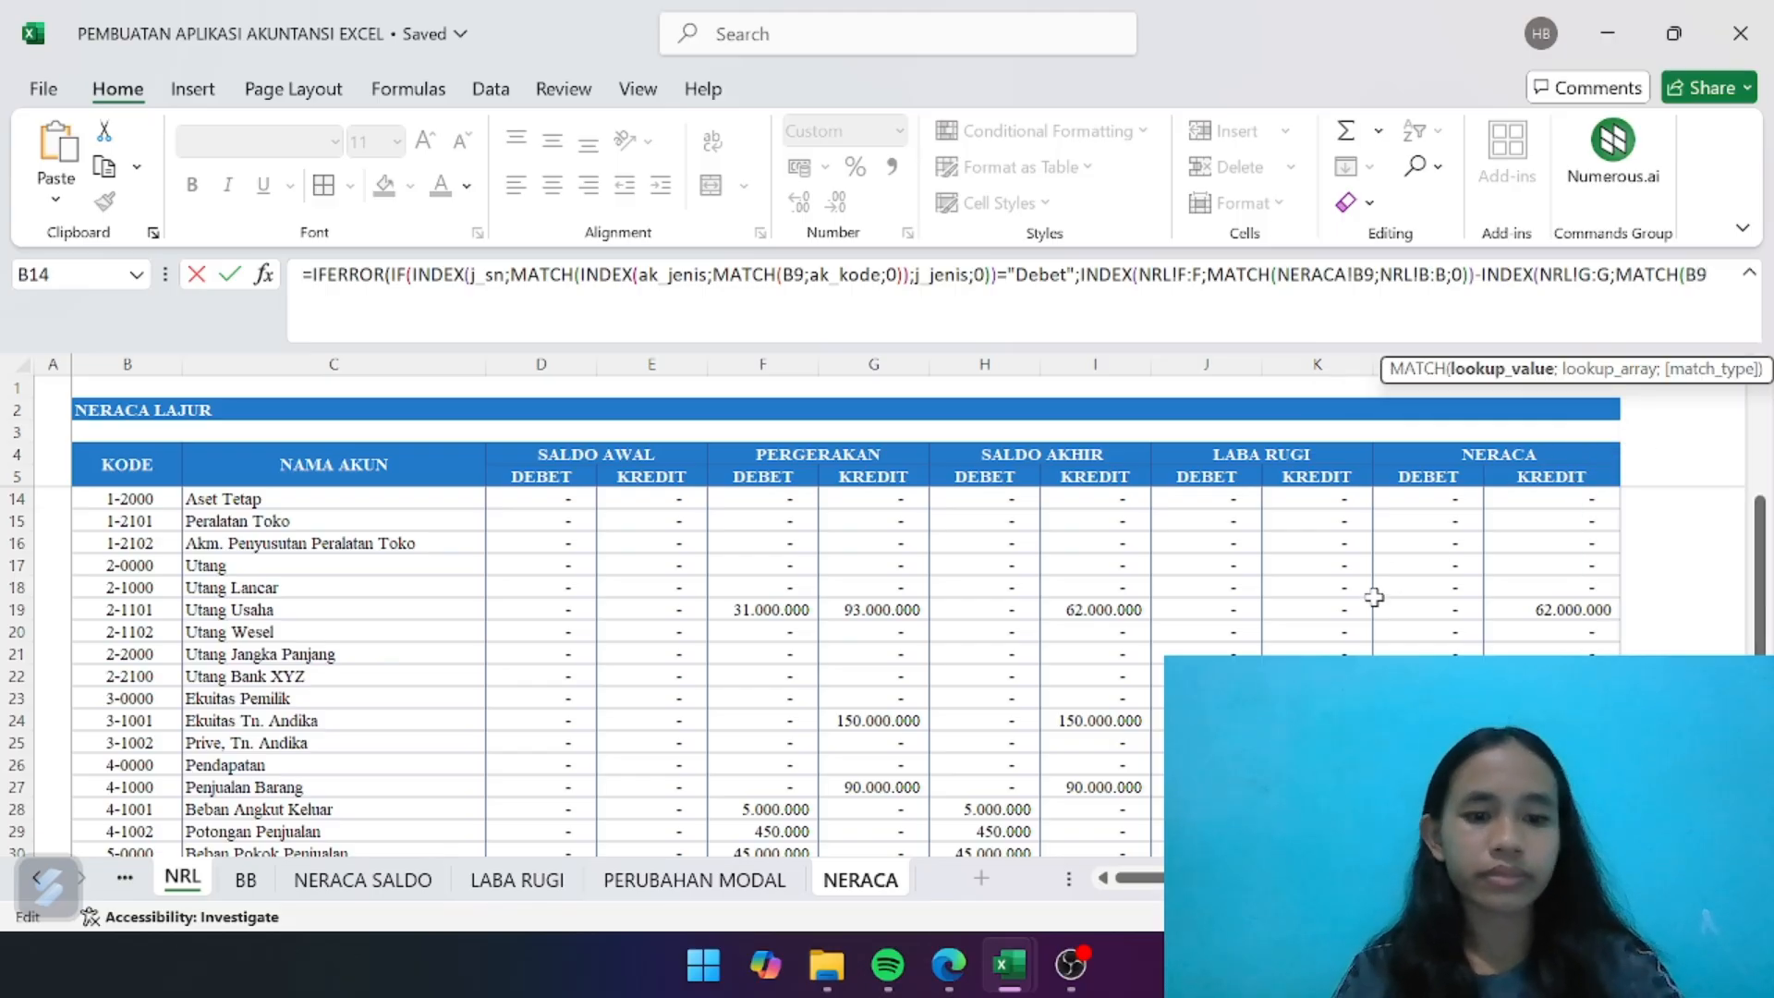
{"action": "type", "text": ";"}
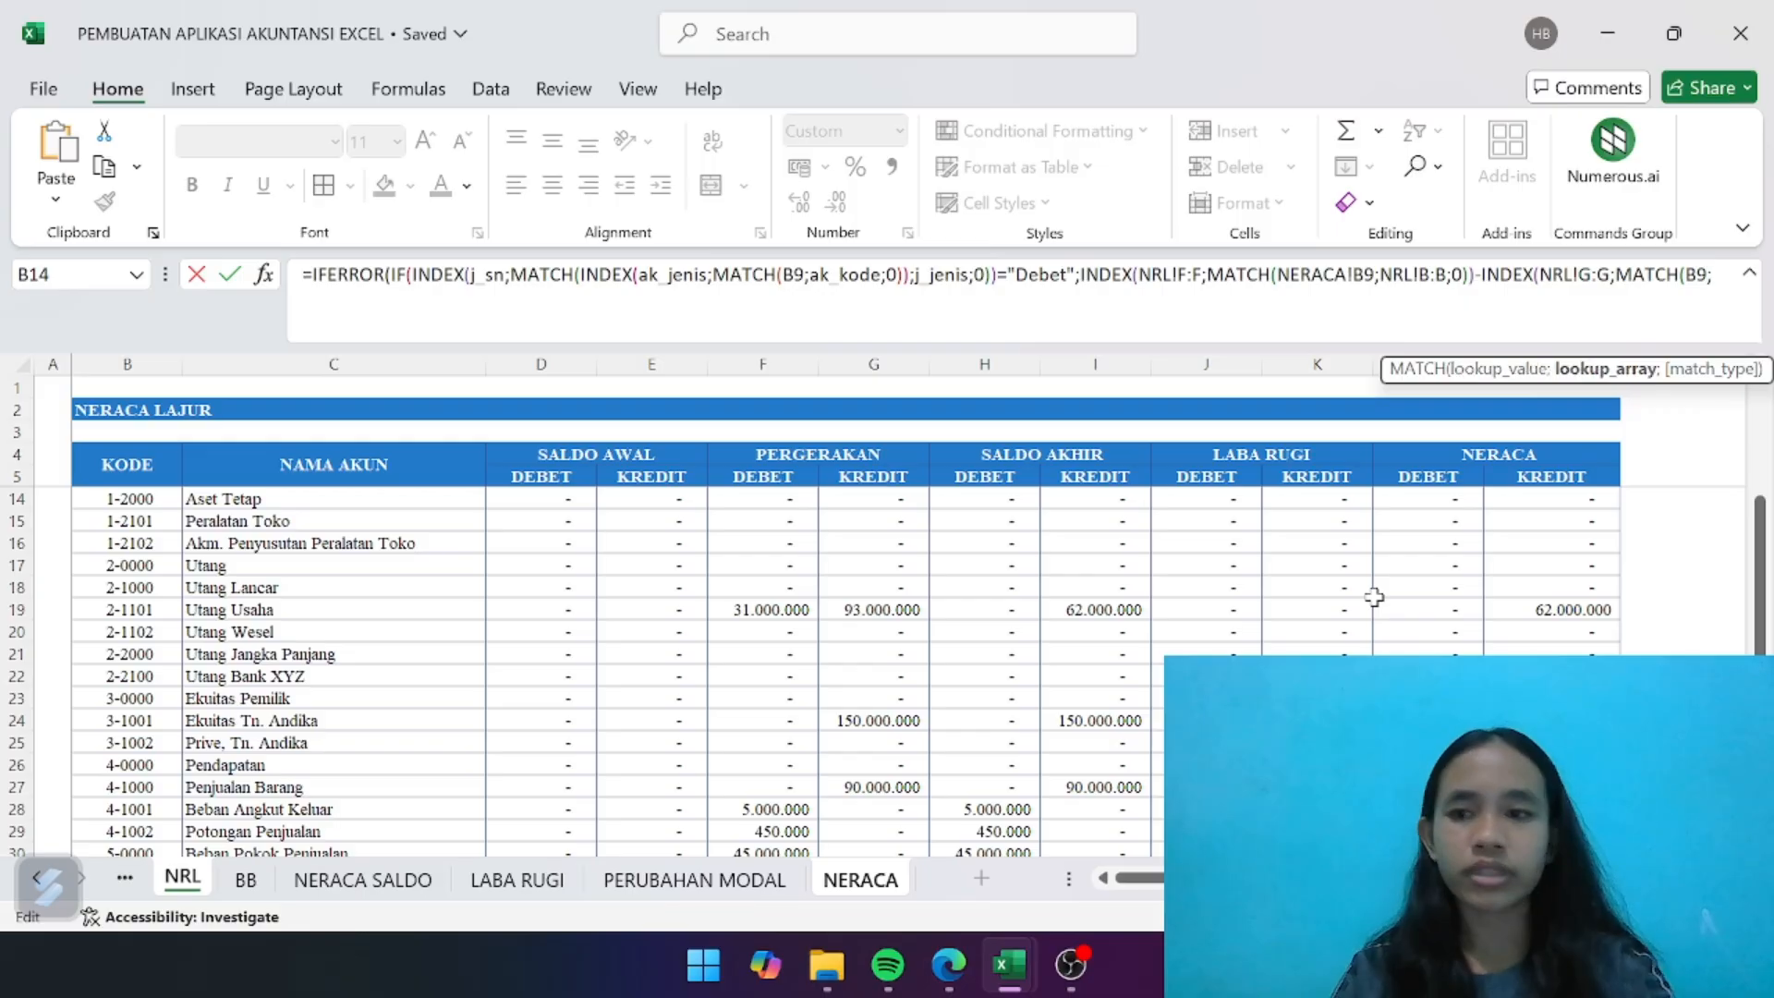
{"action": "left_click", "coordinate": [128, 364]}
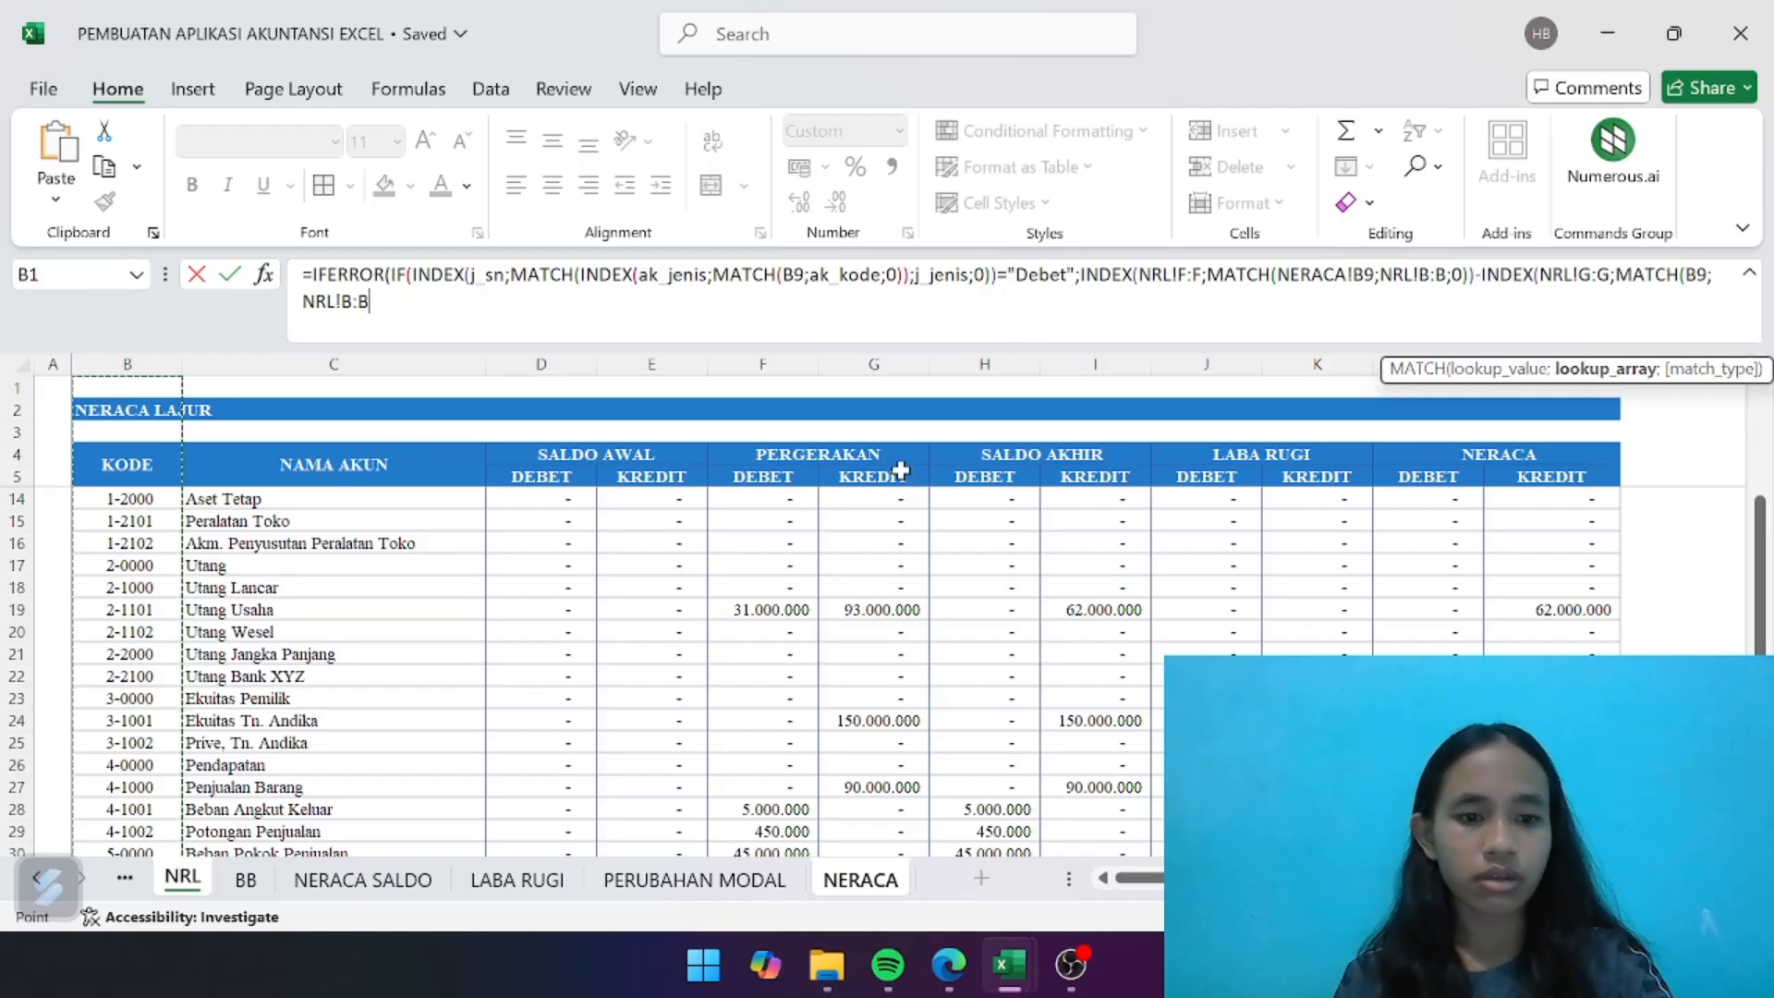
{"action": "type", "text": ";0"}
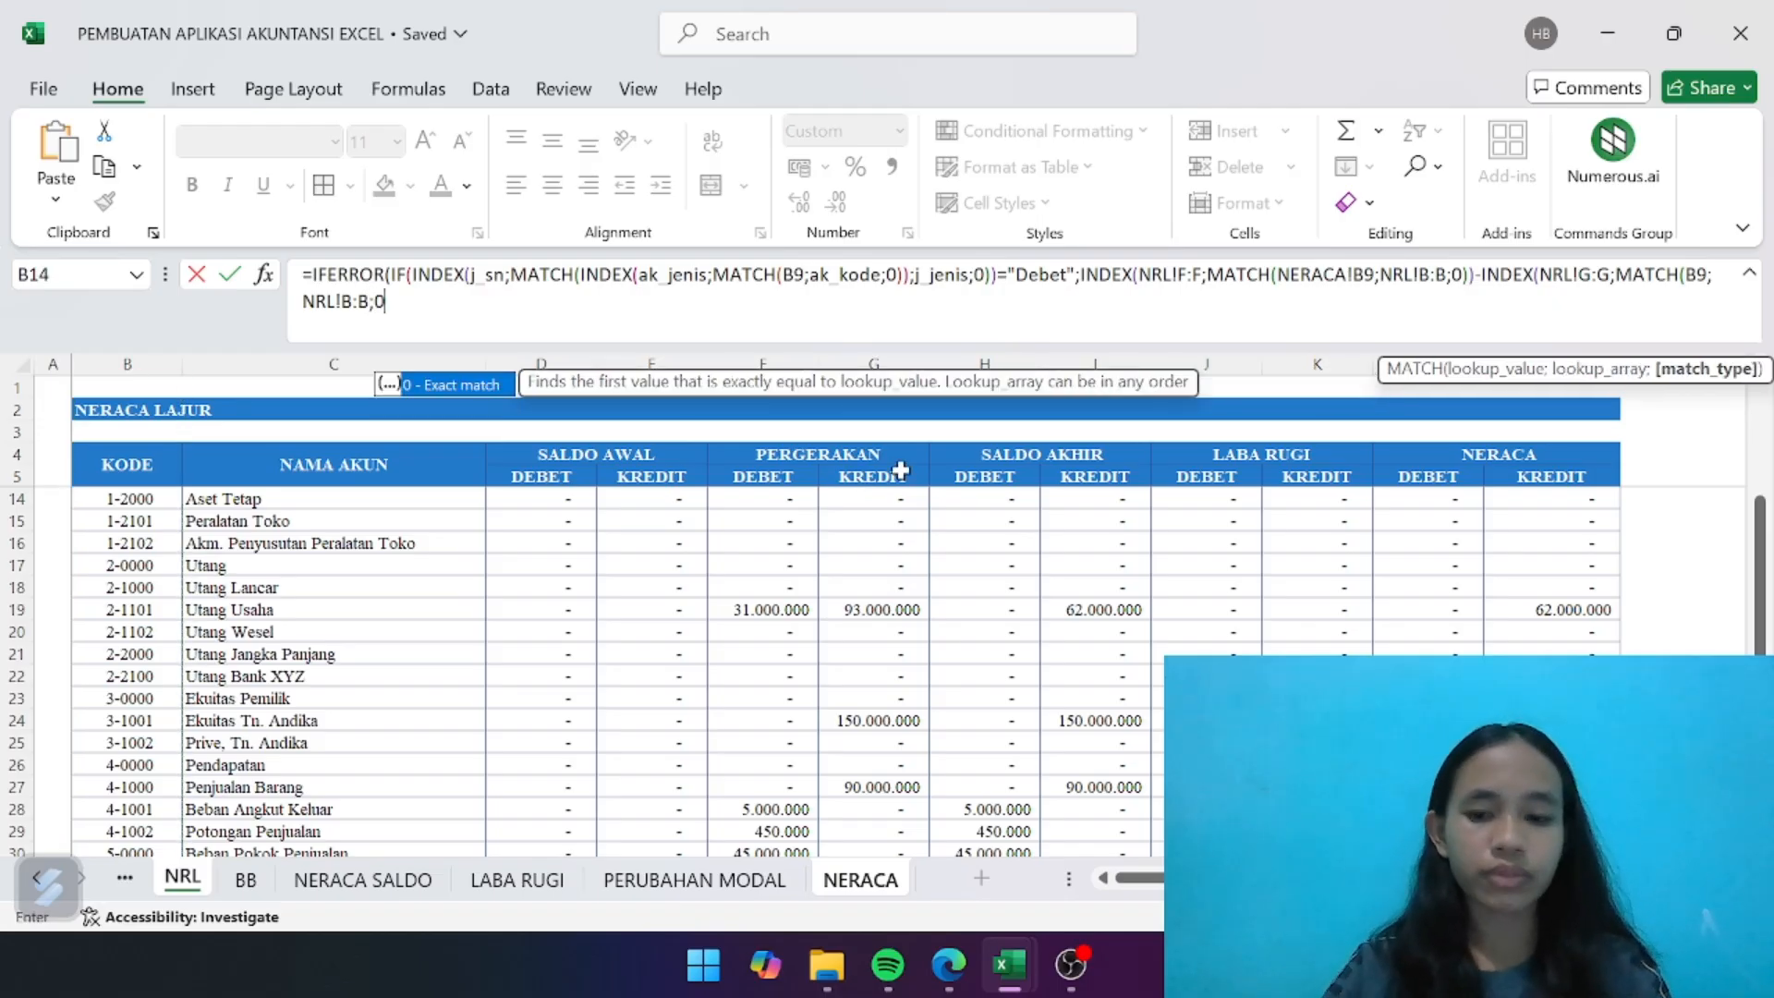
{"action": "type", "text": "))"}
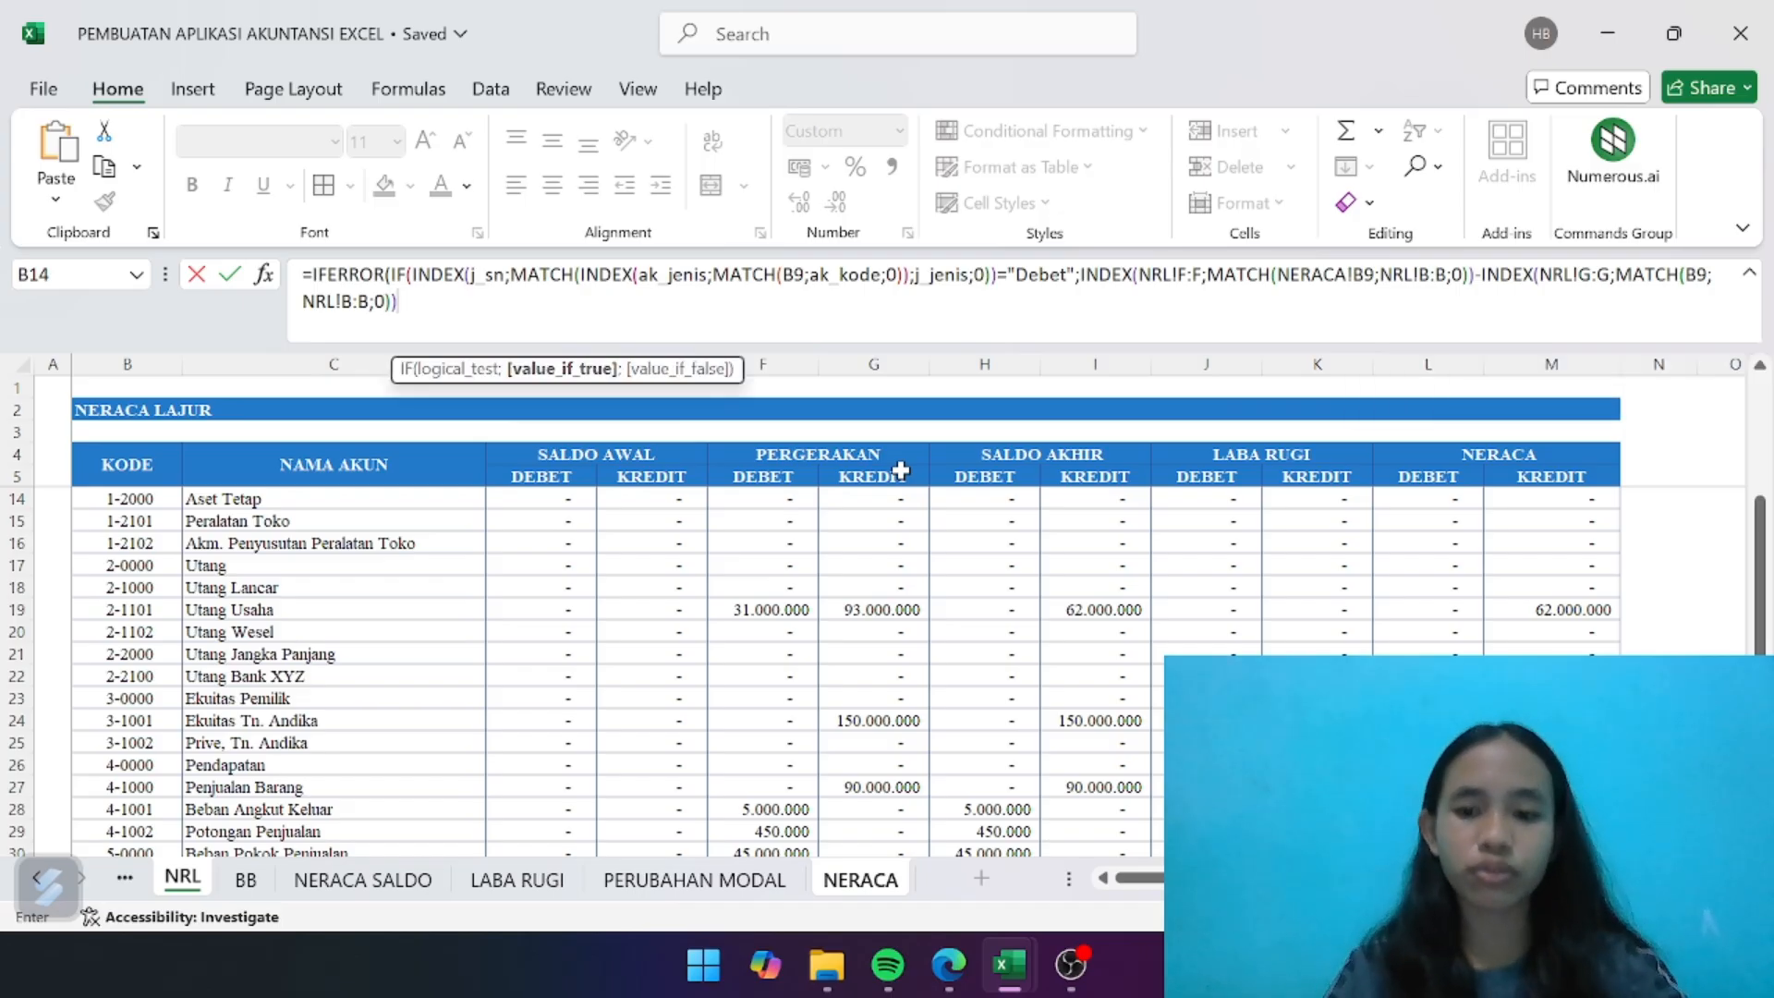
{"action": "type", "text": "-INDE"}
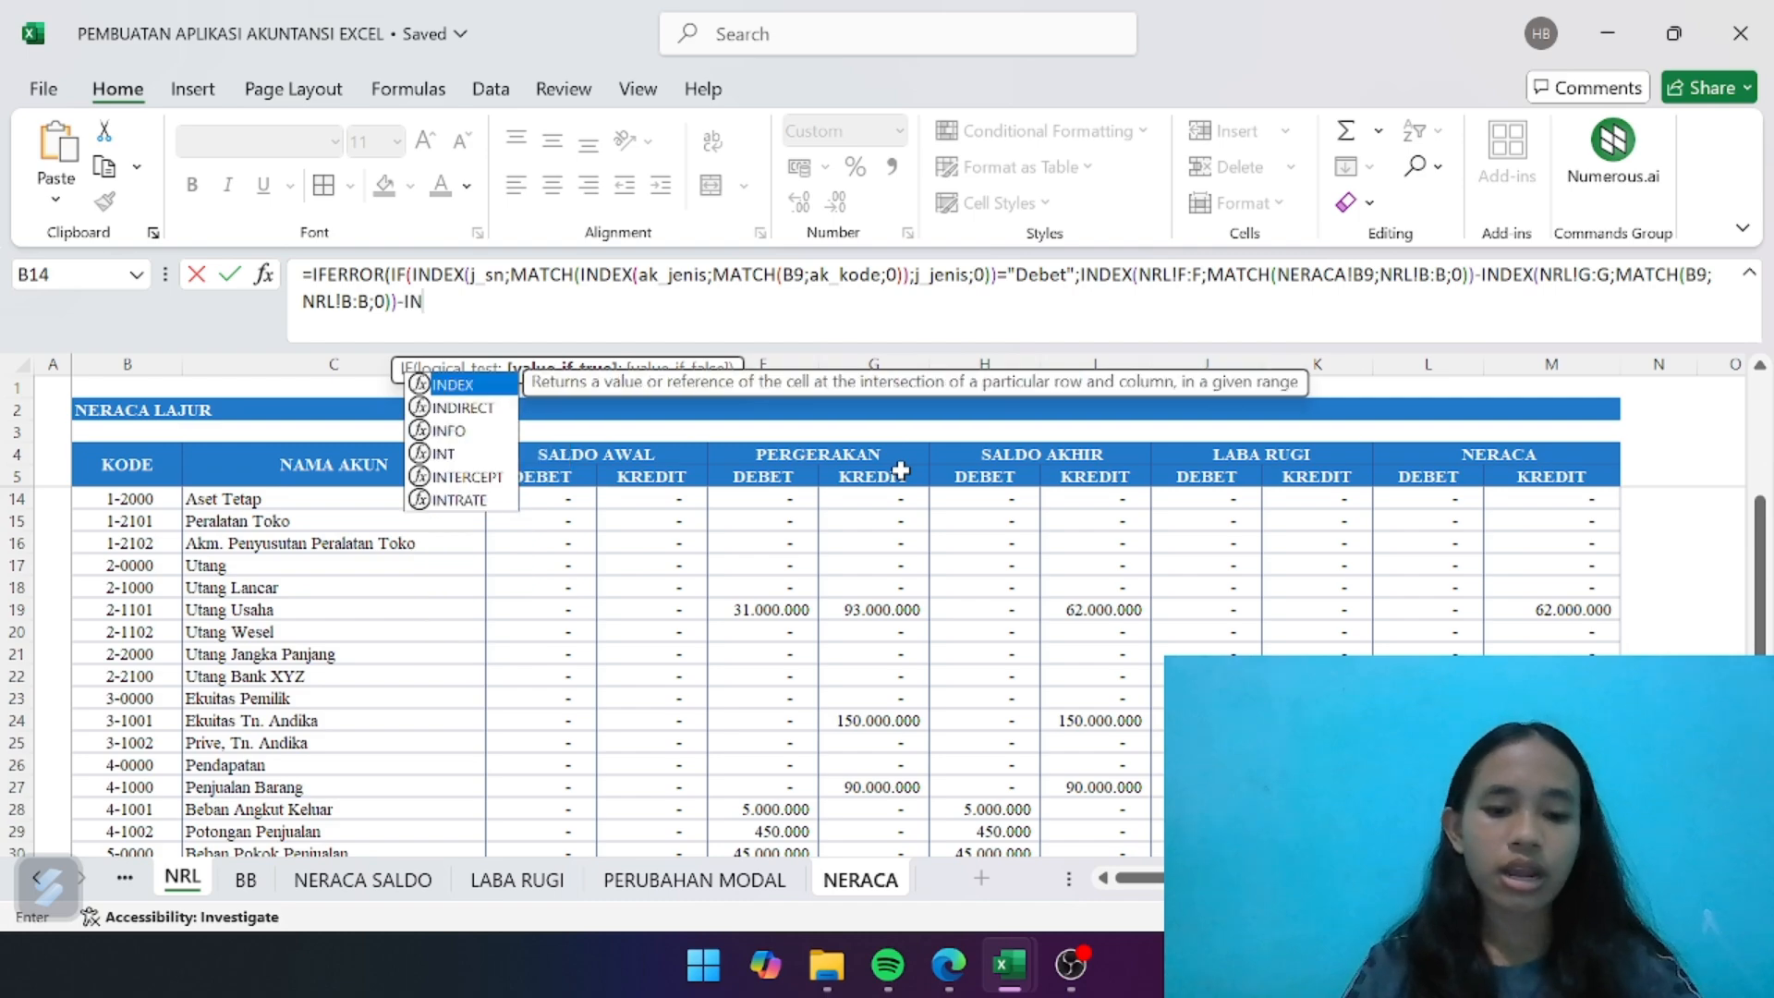
- Subtract another INDEX on NRL!F:F from the expression, opening a MATCH function as its row number
{"action": "double_click", "coordinate": [452, 386]}
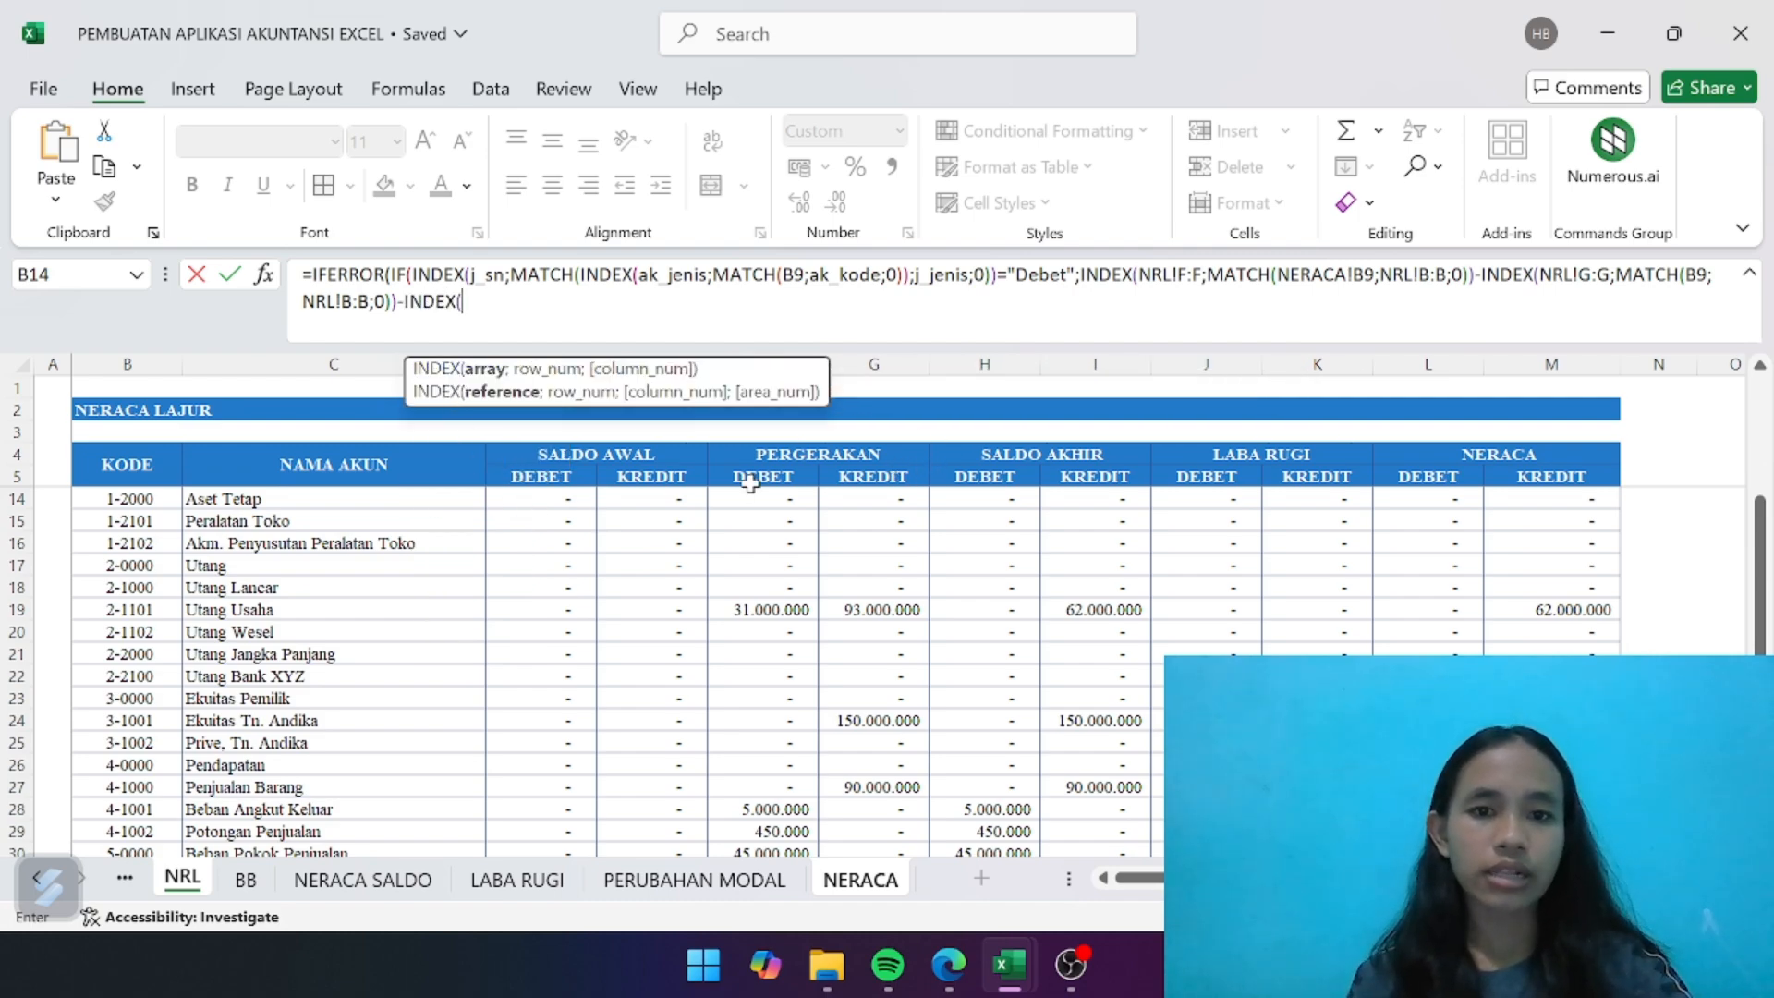
{"action": "scroll", "coordinate": [744, 478], "scroll_direction": "right", "scroll_amount": 2}
{"action": "scroll", "coordinate": [750, 483], "scroll_direction": "right", "scroll_amount": 1}
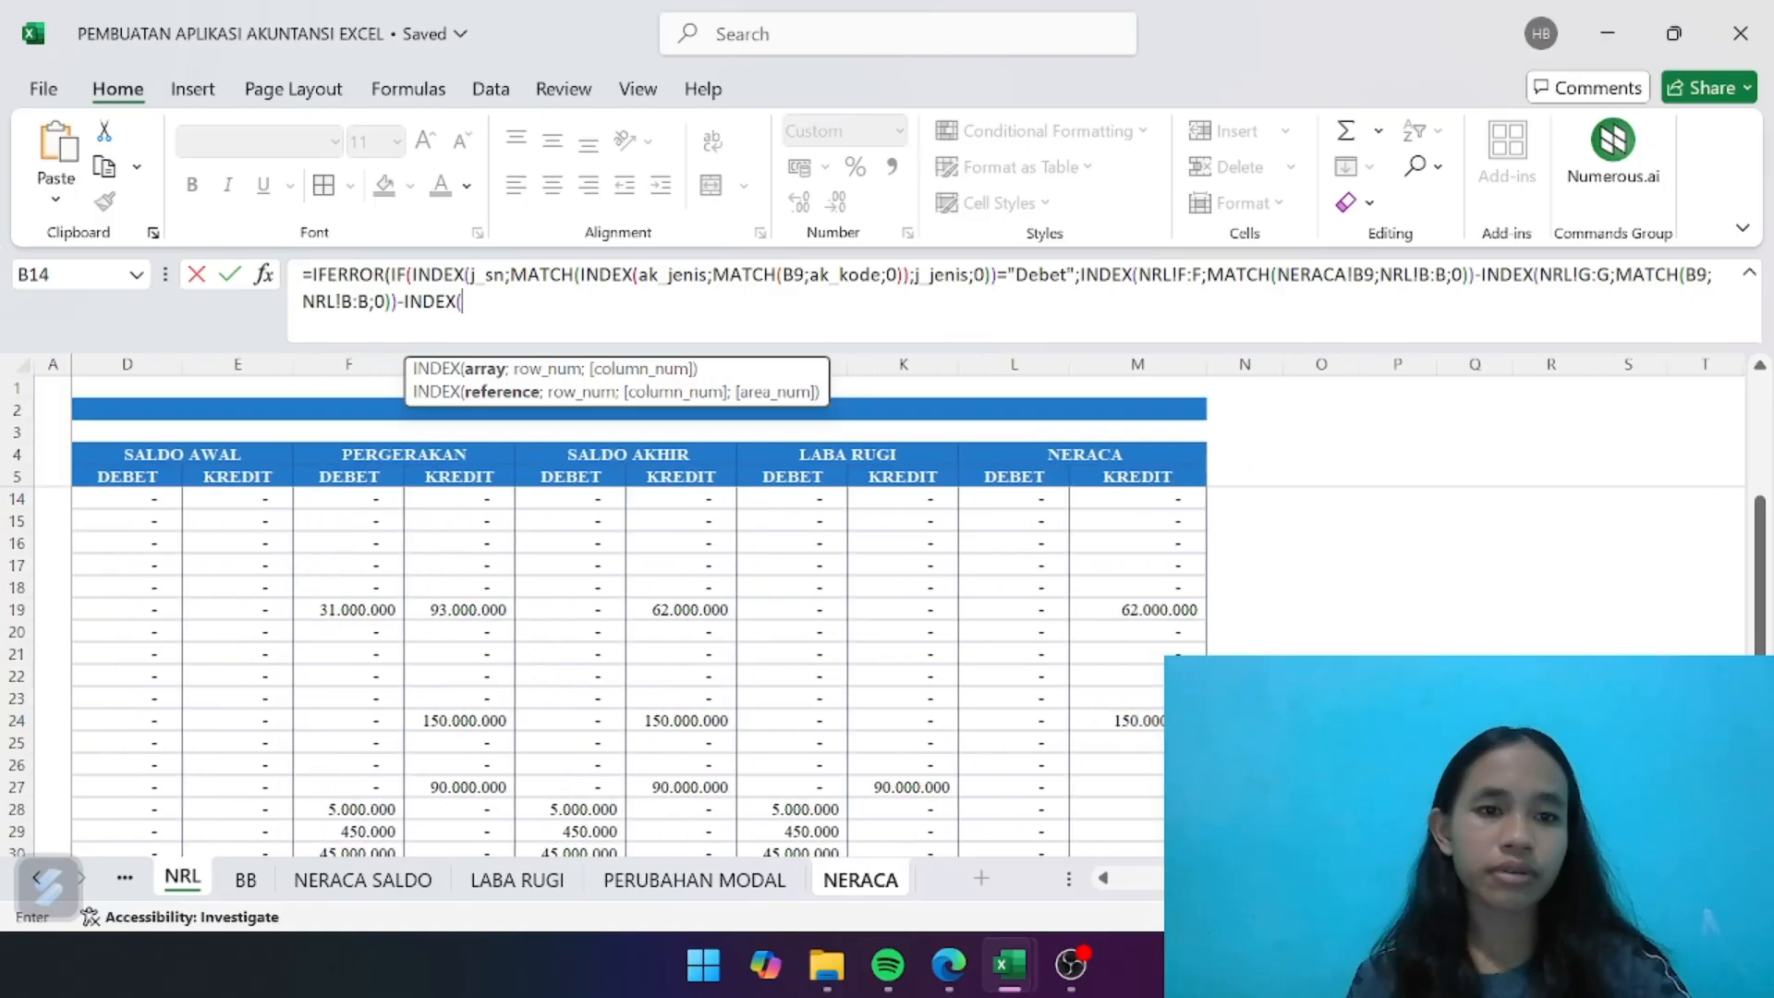
{"action": "left_click", "coordinate": [353, 369]}
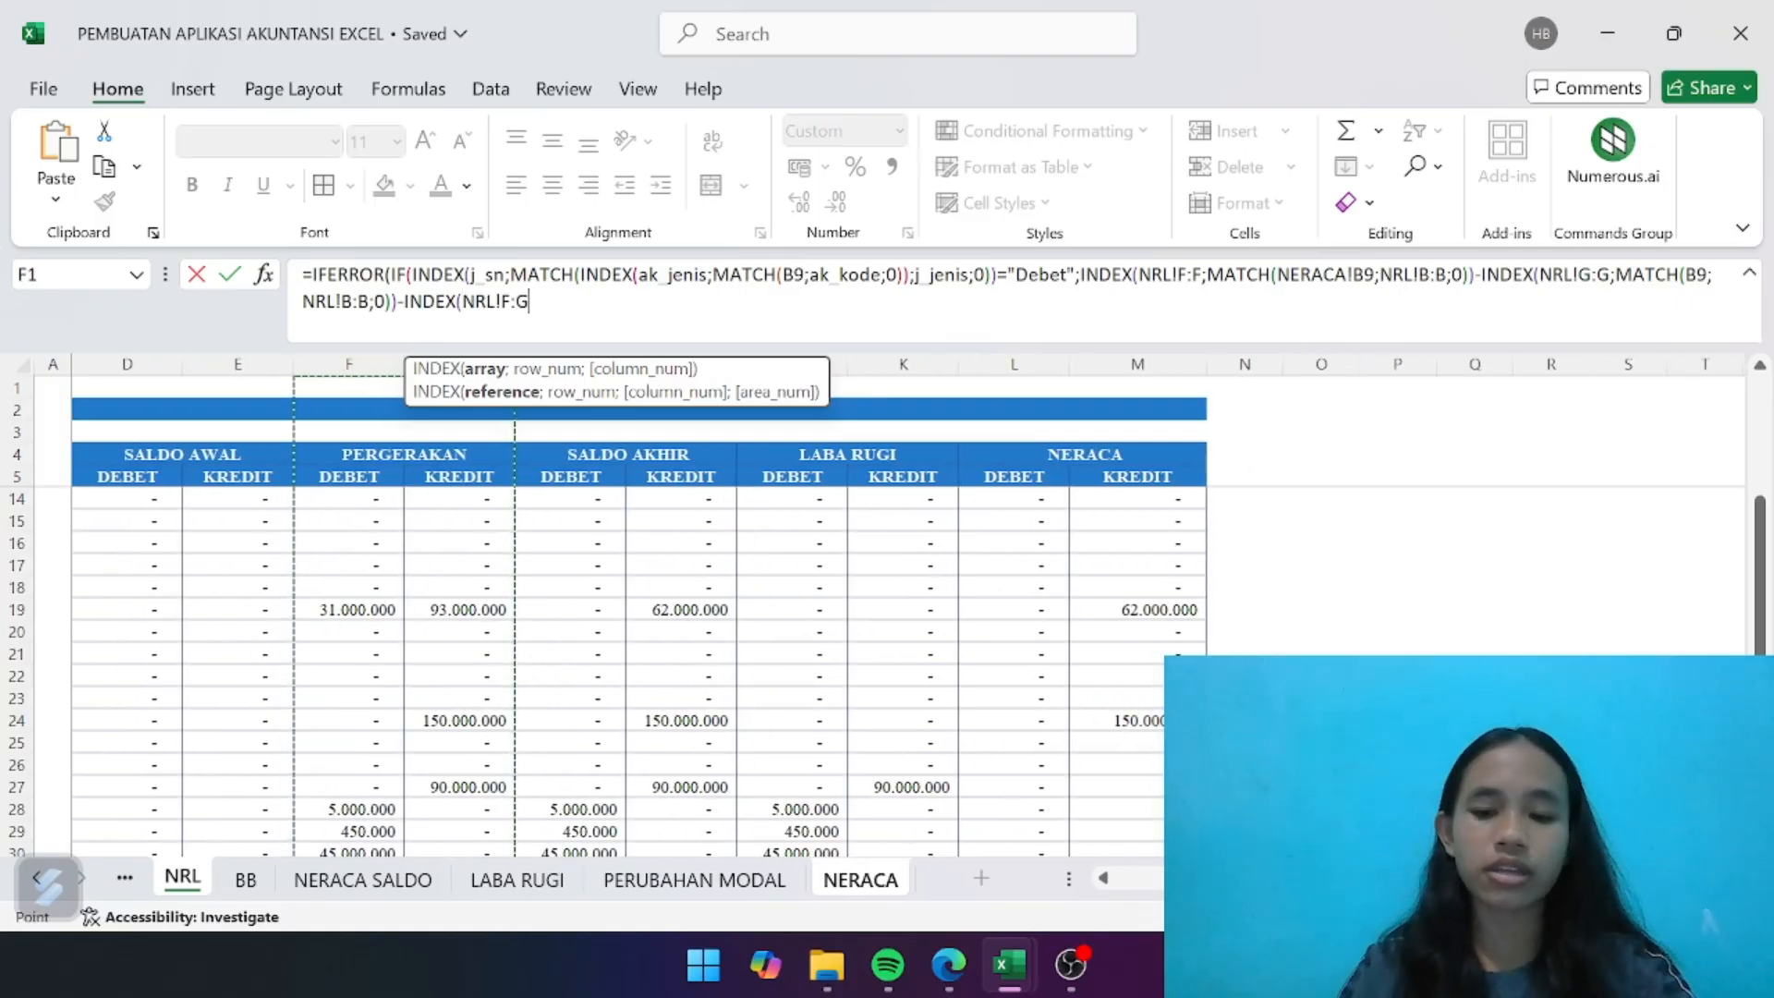
{"action": "key", "text": "BackSpace"}
{"action": "type", "text": "F"}
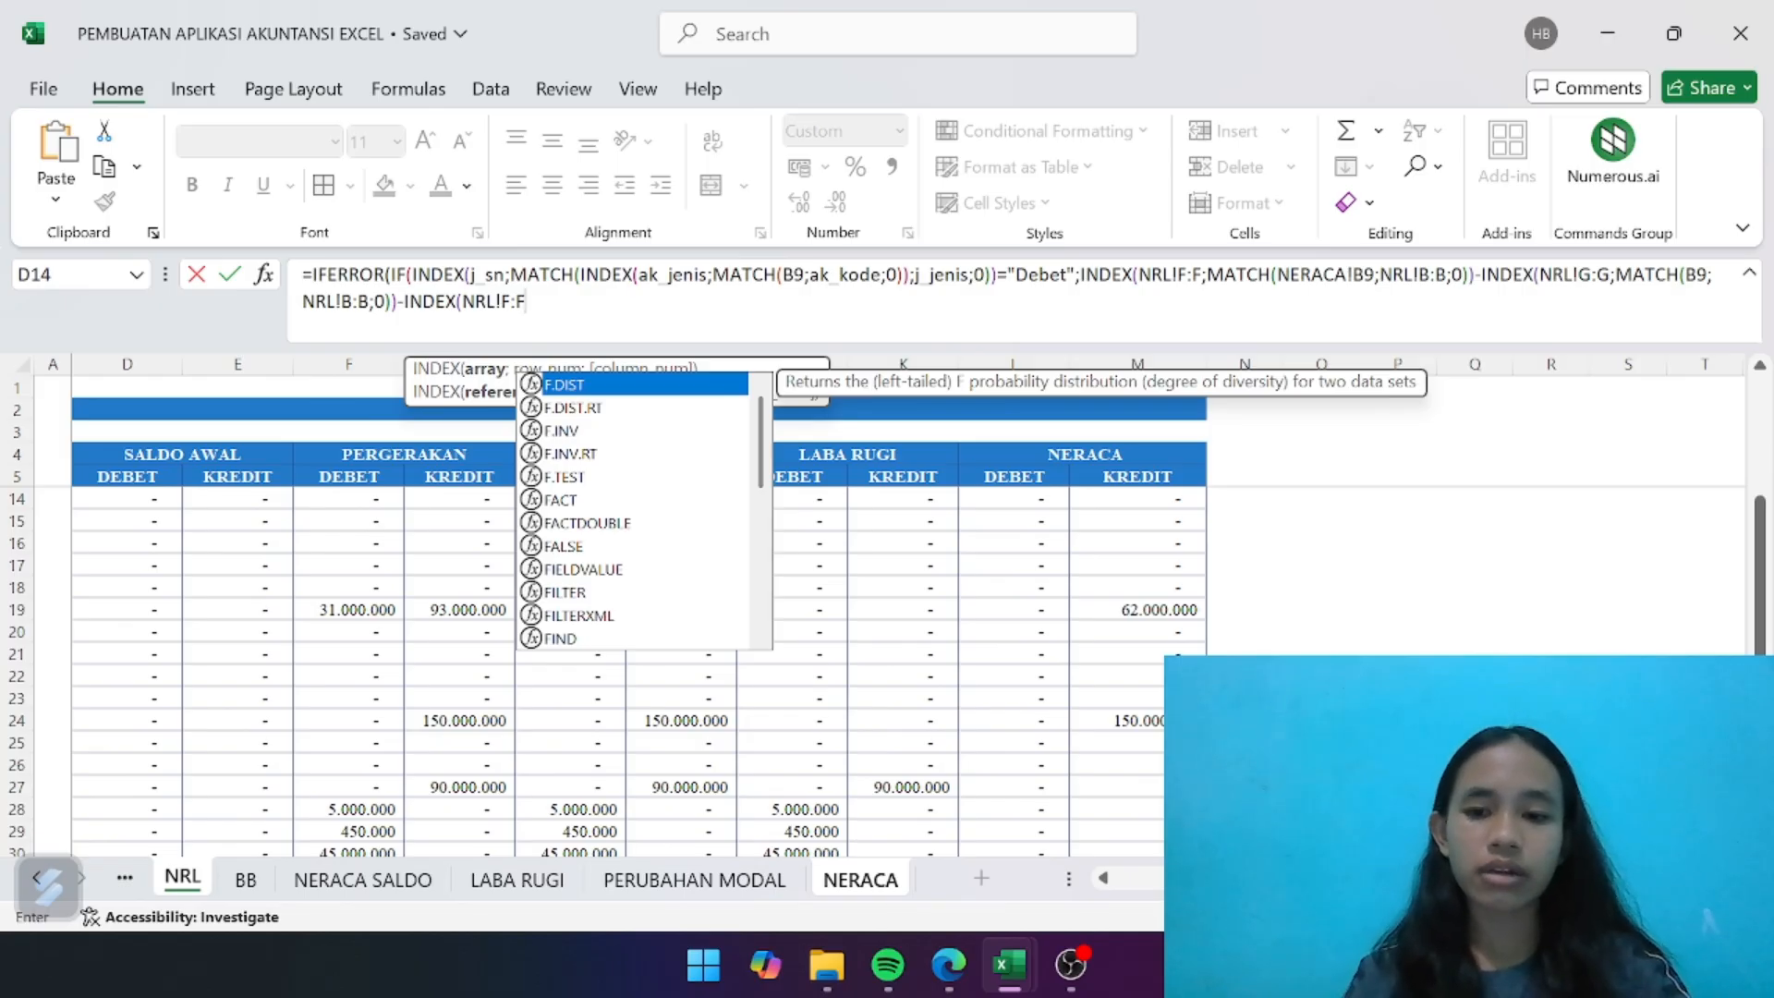
{"action": "type", "text": ";MATCH"}
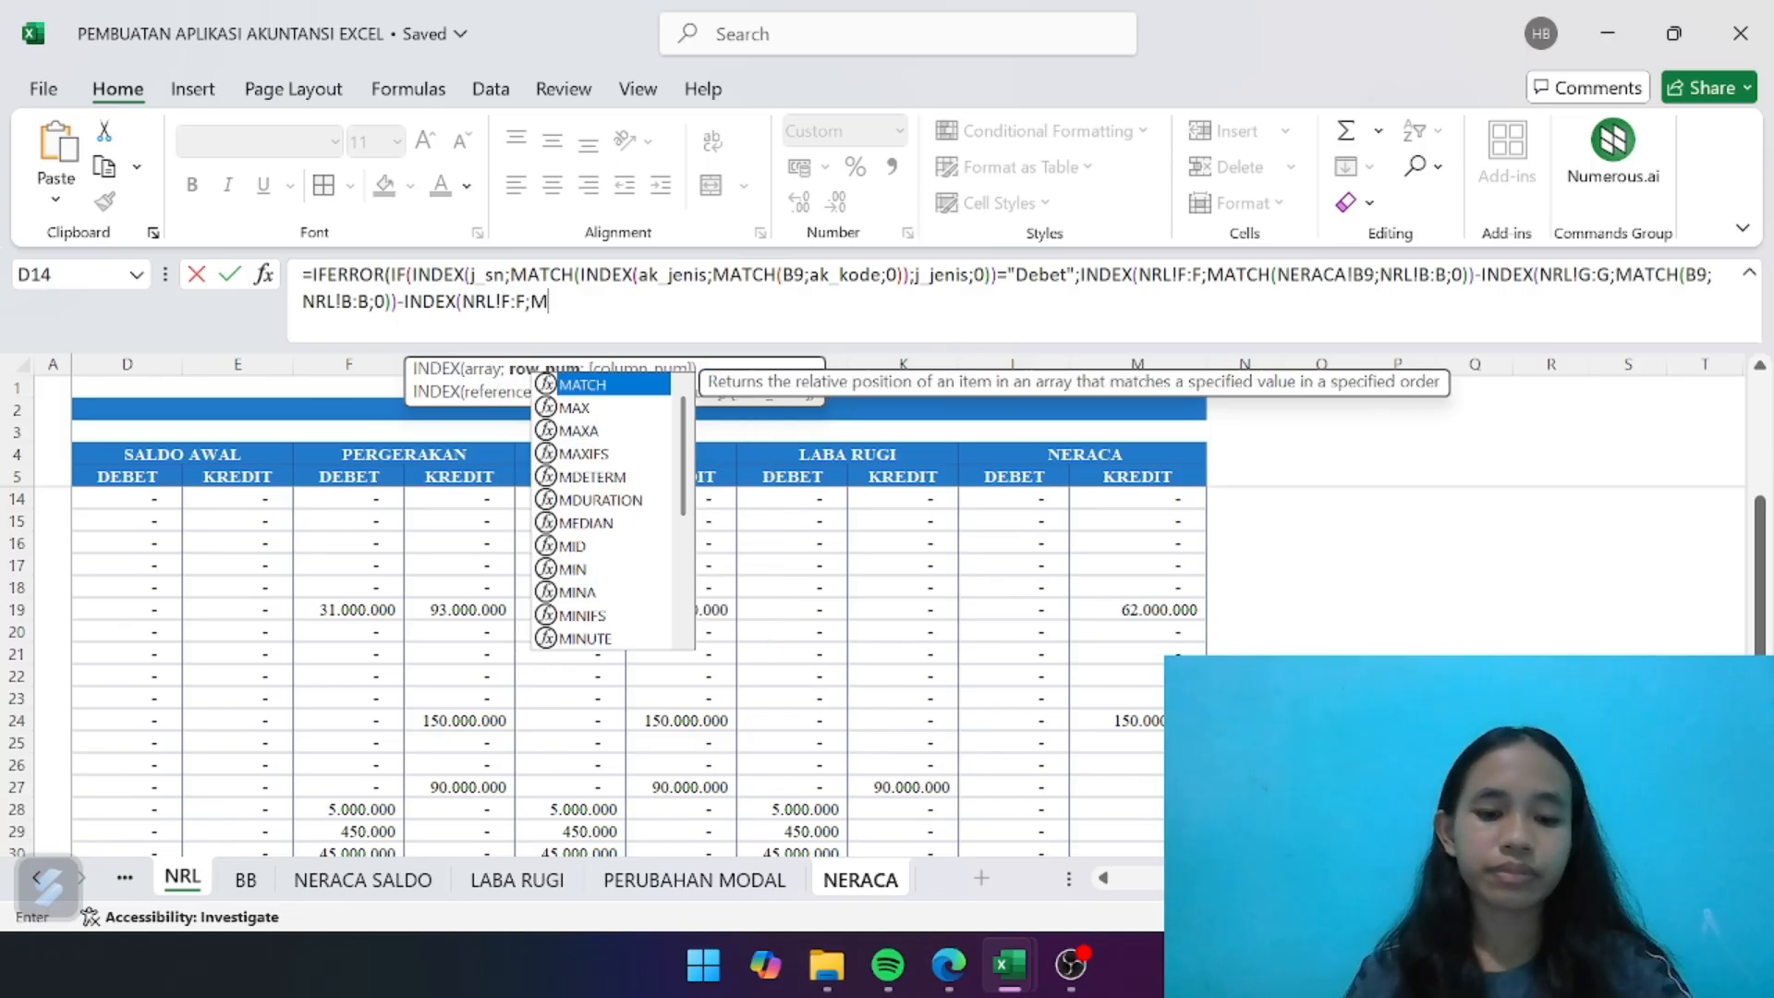
{"action": "double_click", "coordinate": [584, 384]}
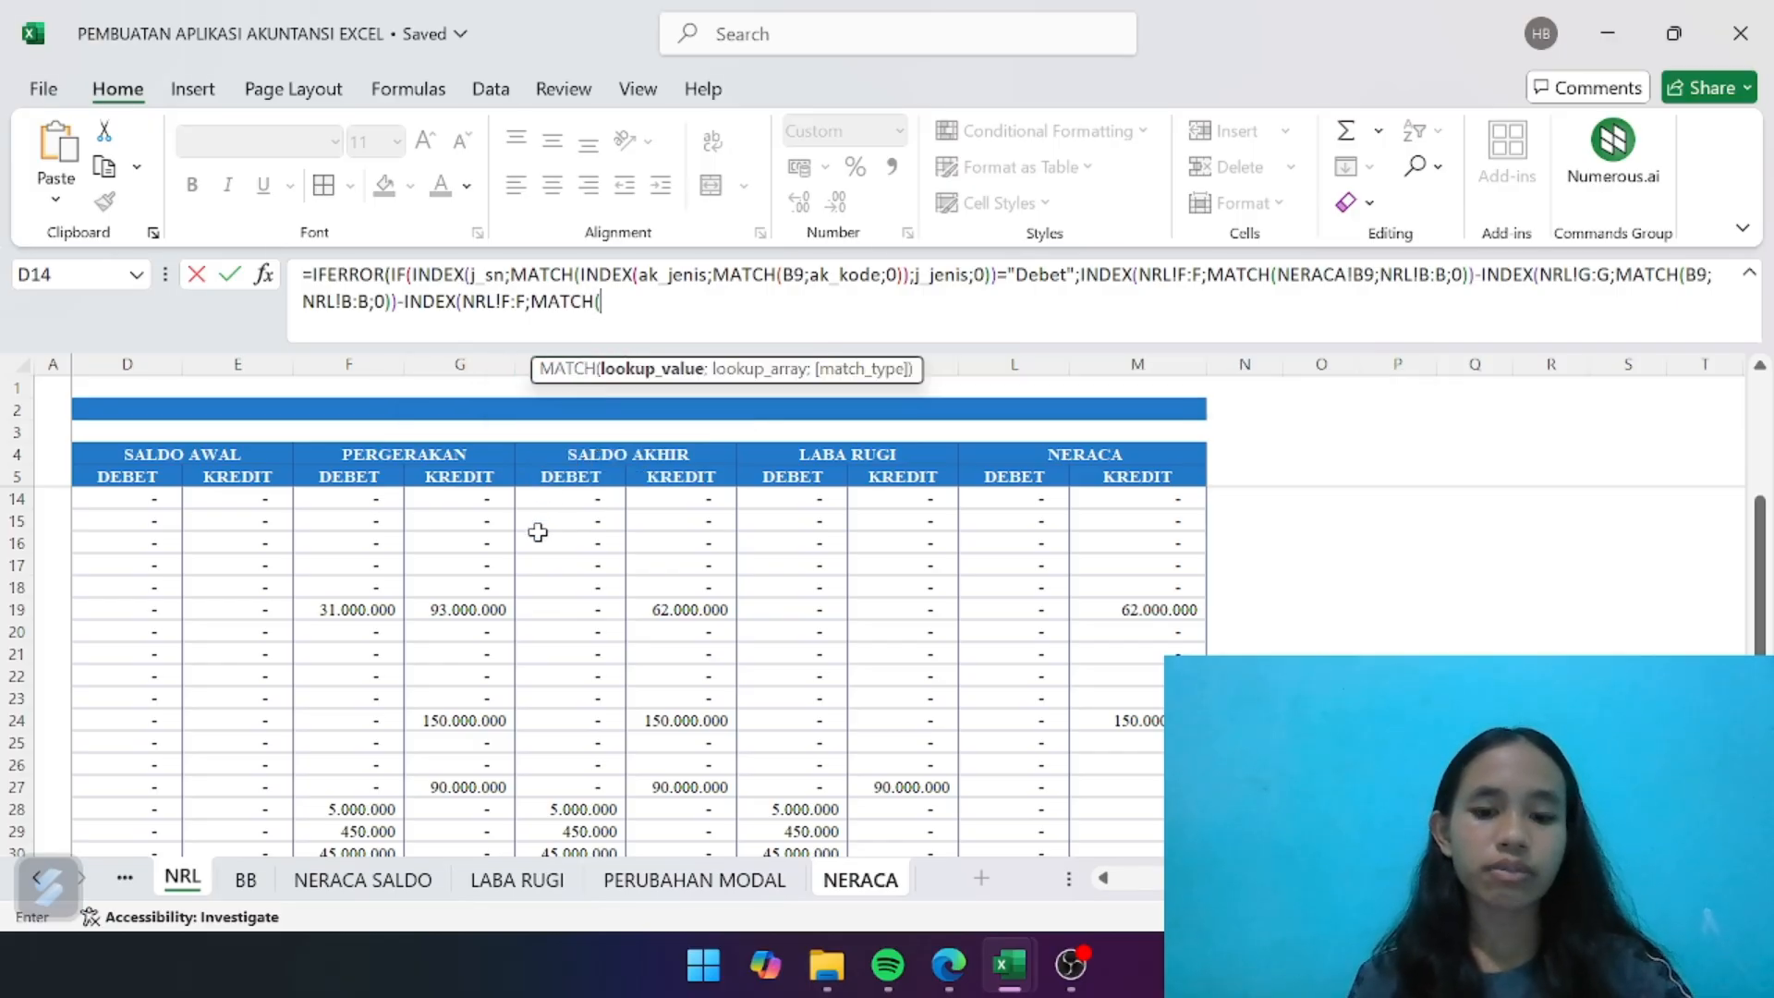
- Complete the third MATCH to look up B9 in NRL!B:B with exact match 0
{"action": "type", "text": "B9"}
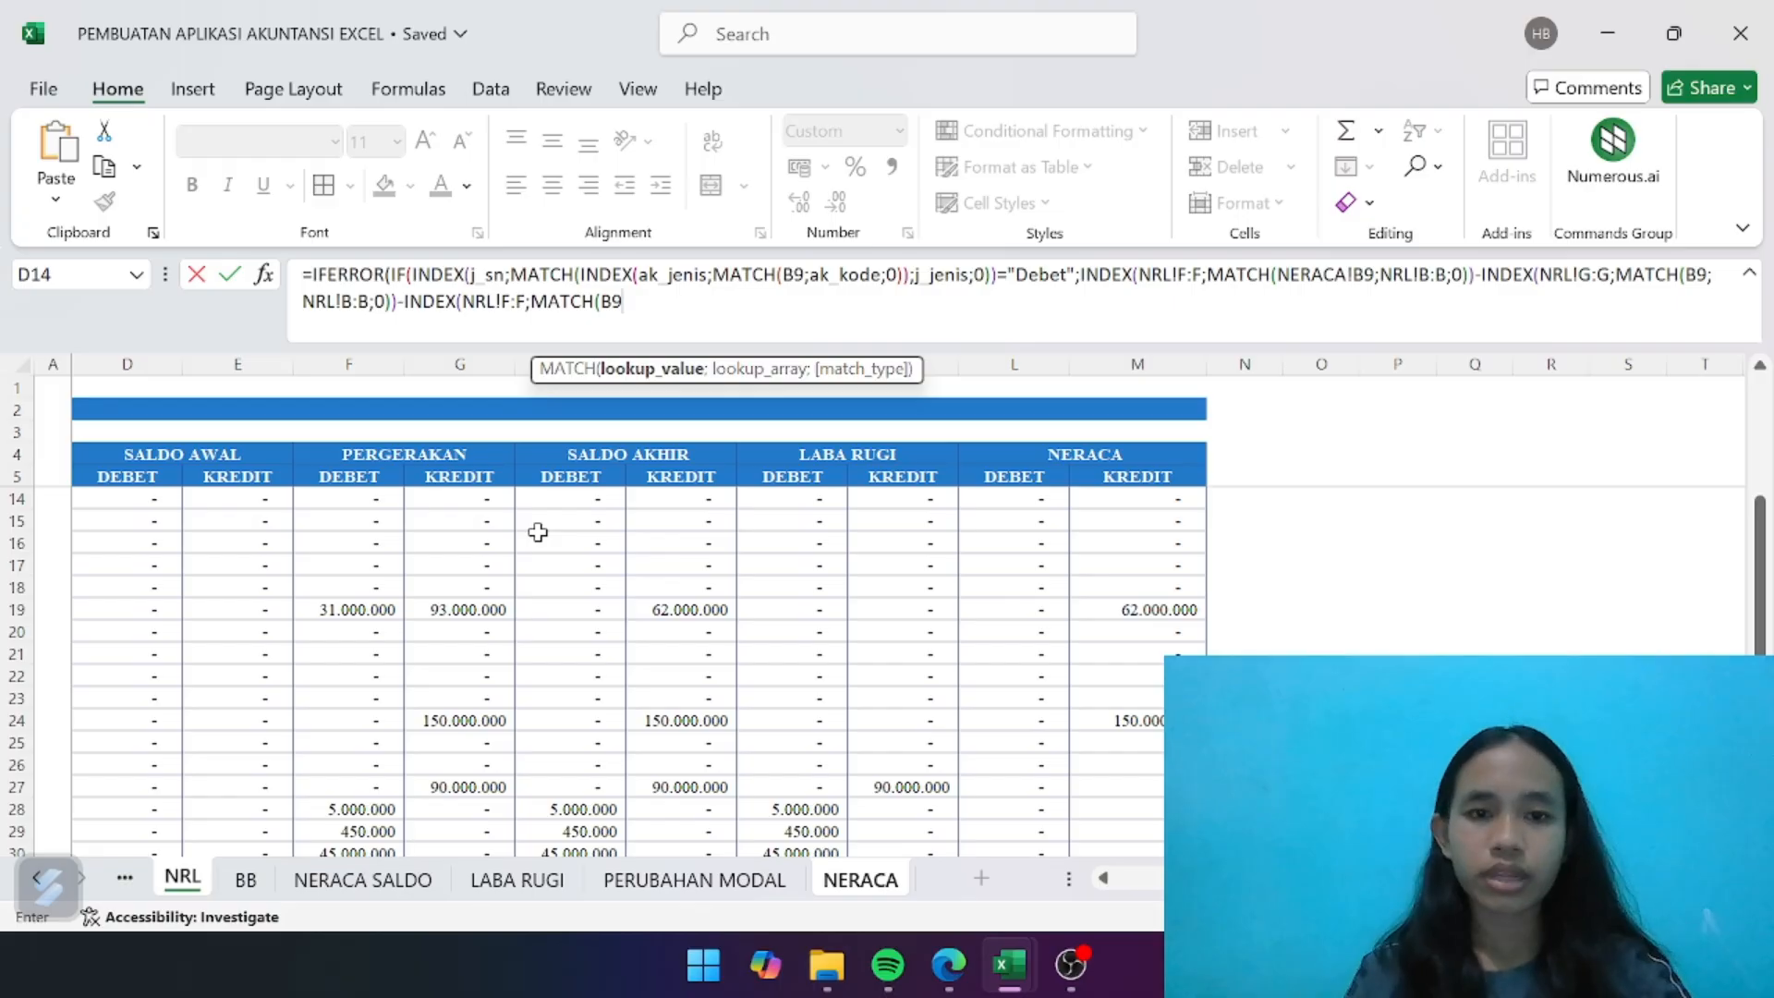
{"action": "type", "text": ";"}
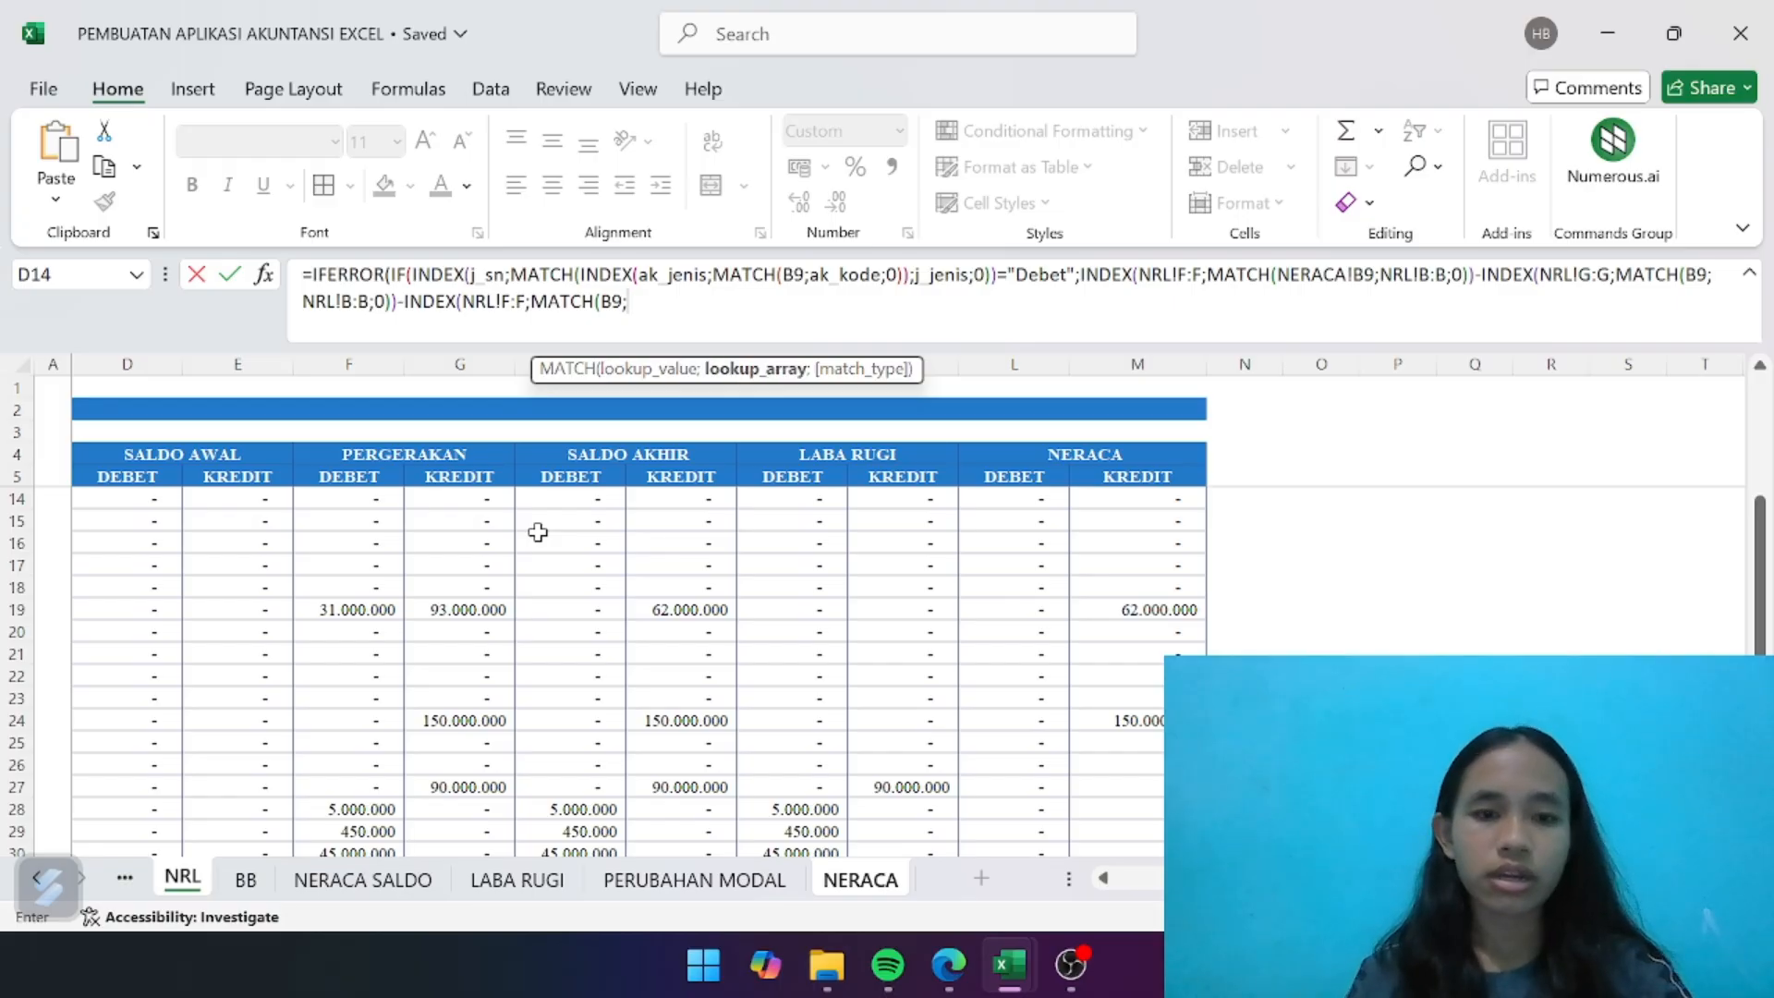
{"action": "scroll", "coordinate": [402, 584], "scroll_direction": "left", "scroll_amount": 4}
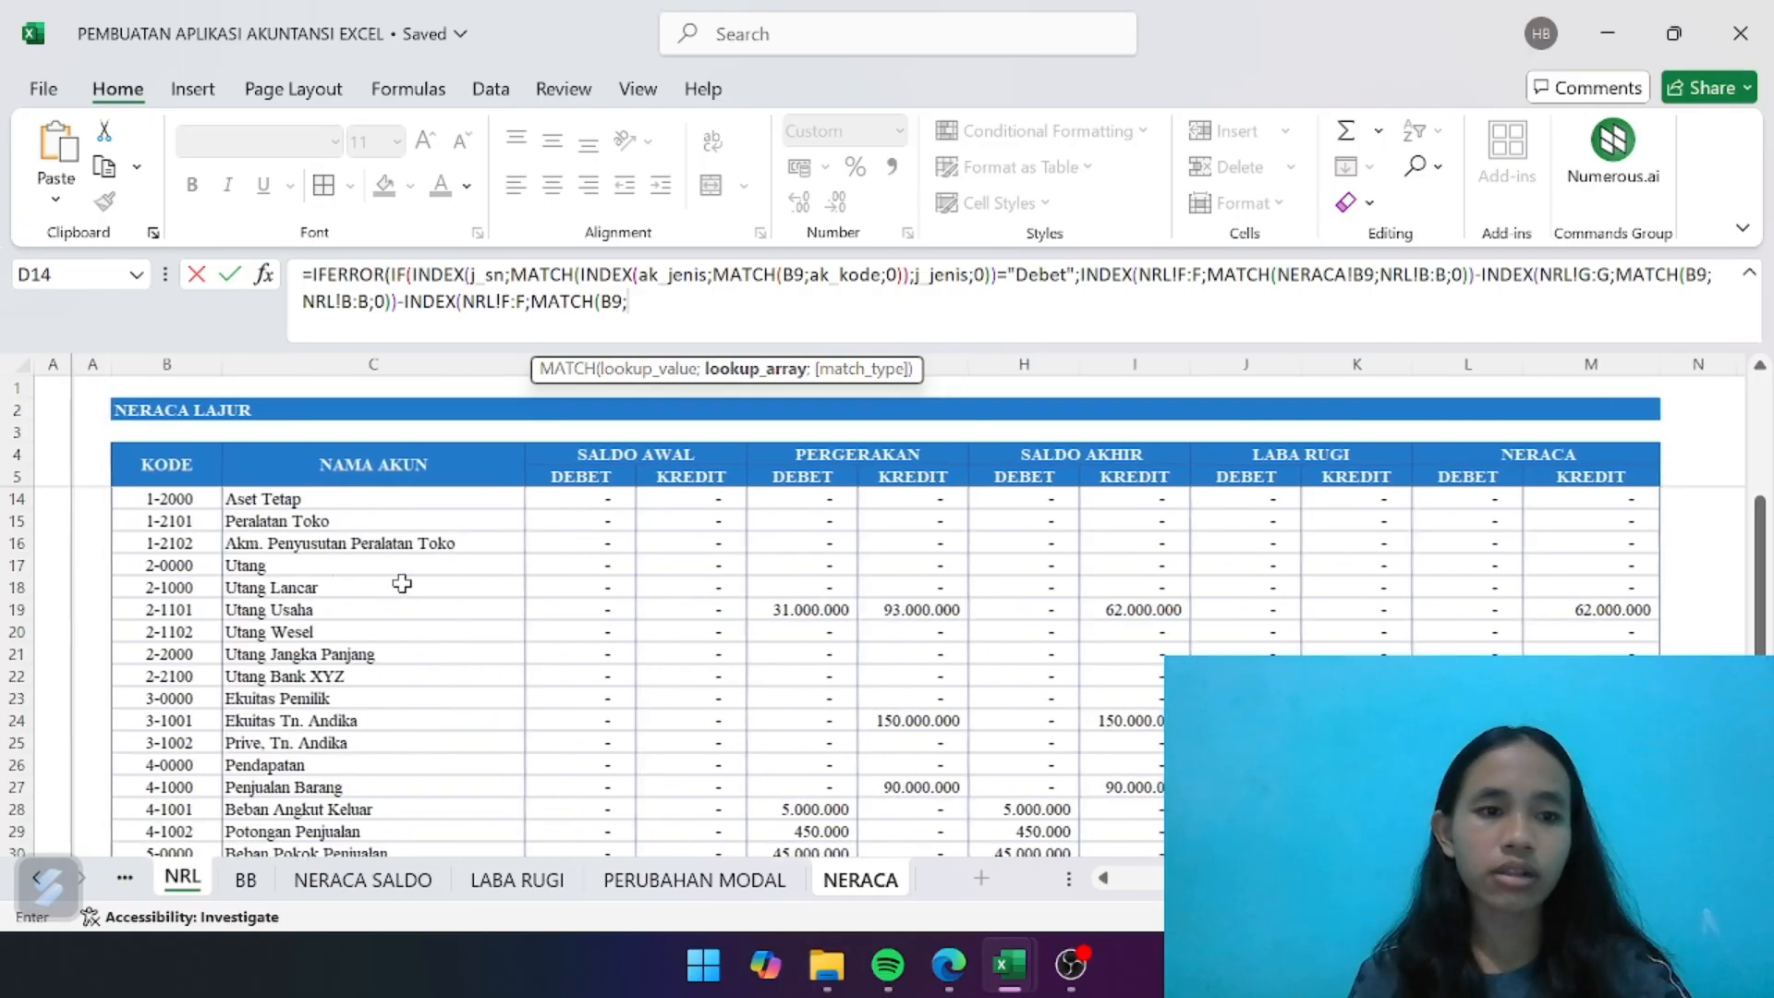
{"action": "left_click", "coordinate": [142, 363]}
{"action": "type", "text": ";"}
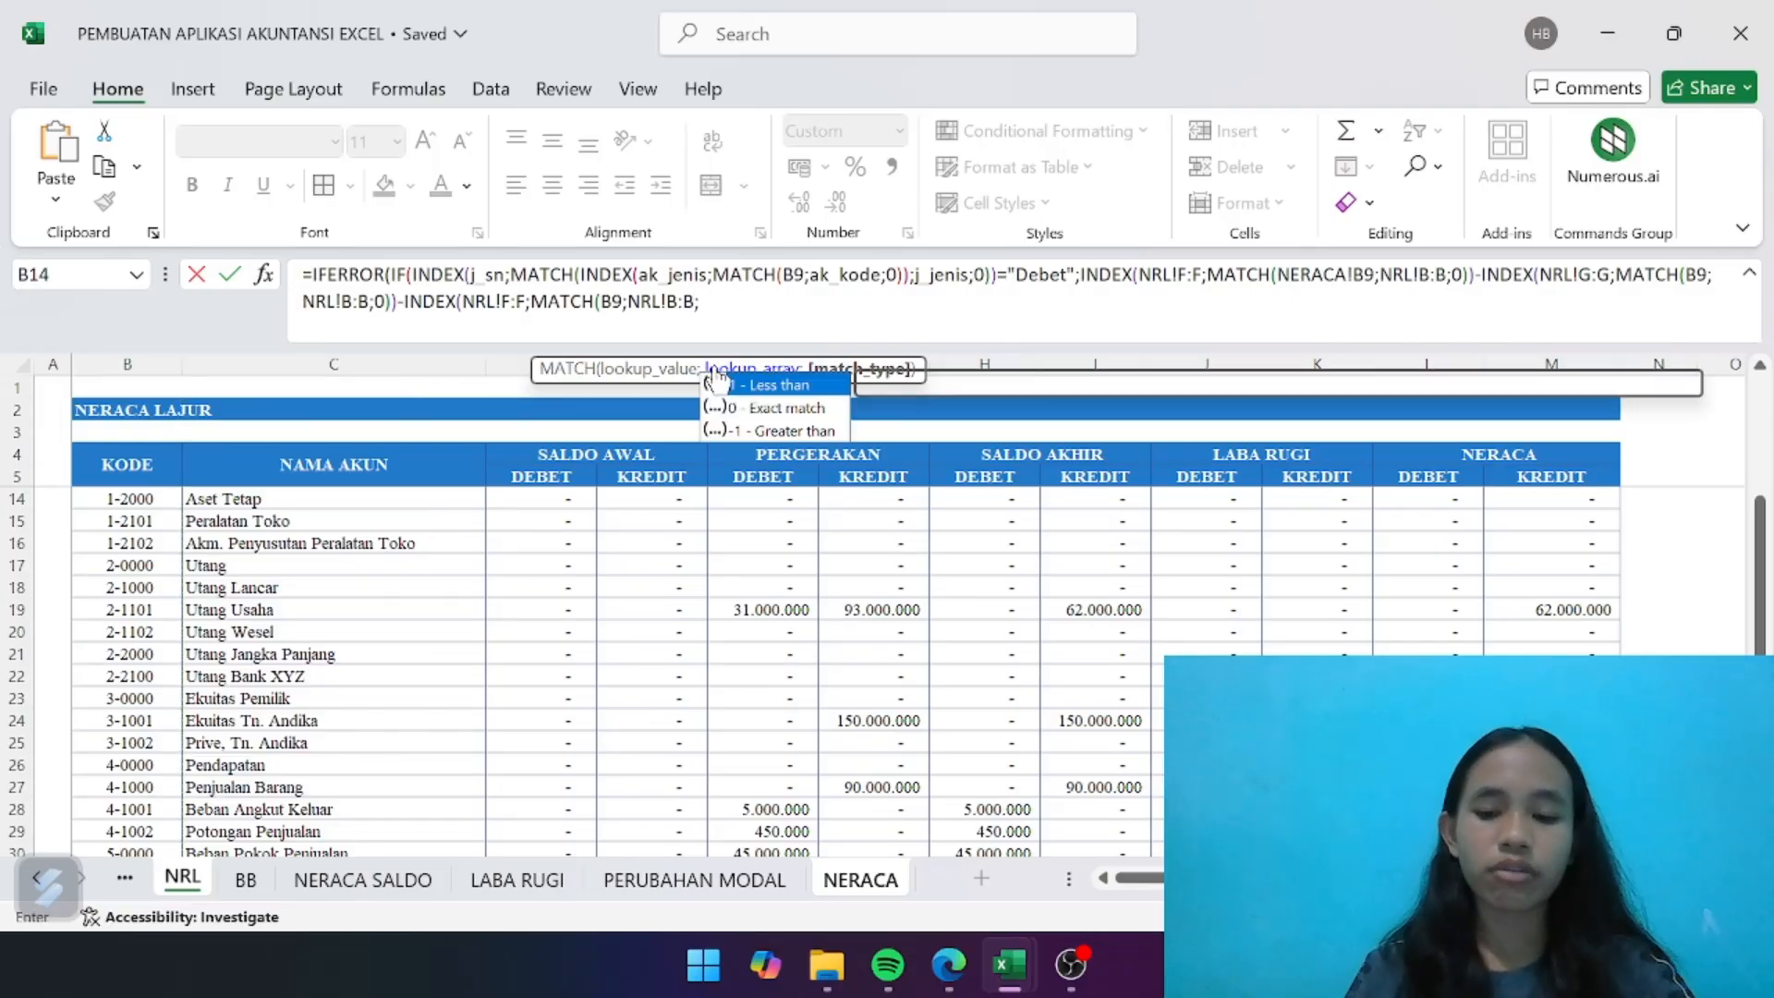
{"action": "type", "text": "0"}
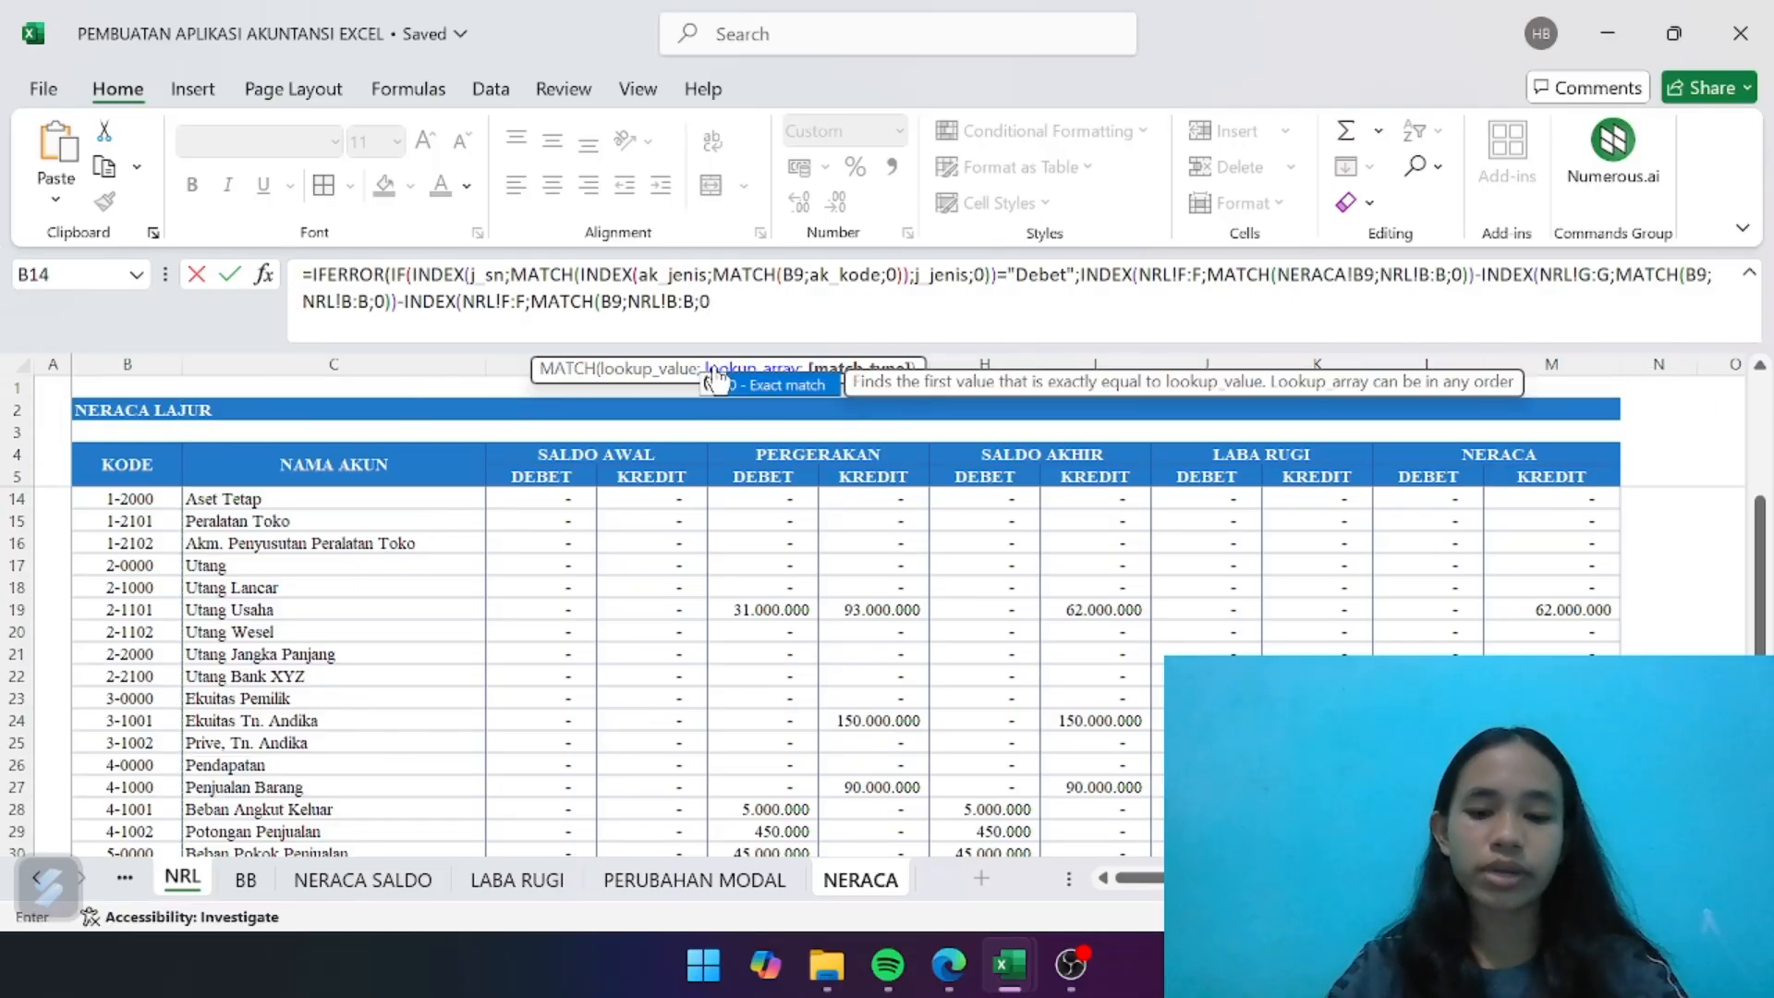
{"action": "type", "text": ")))"}
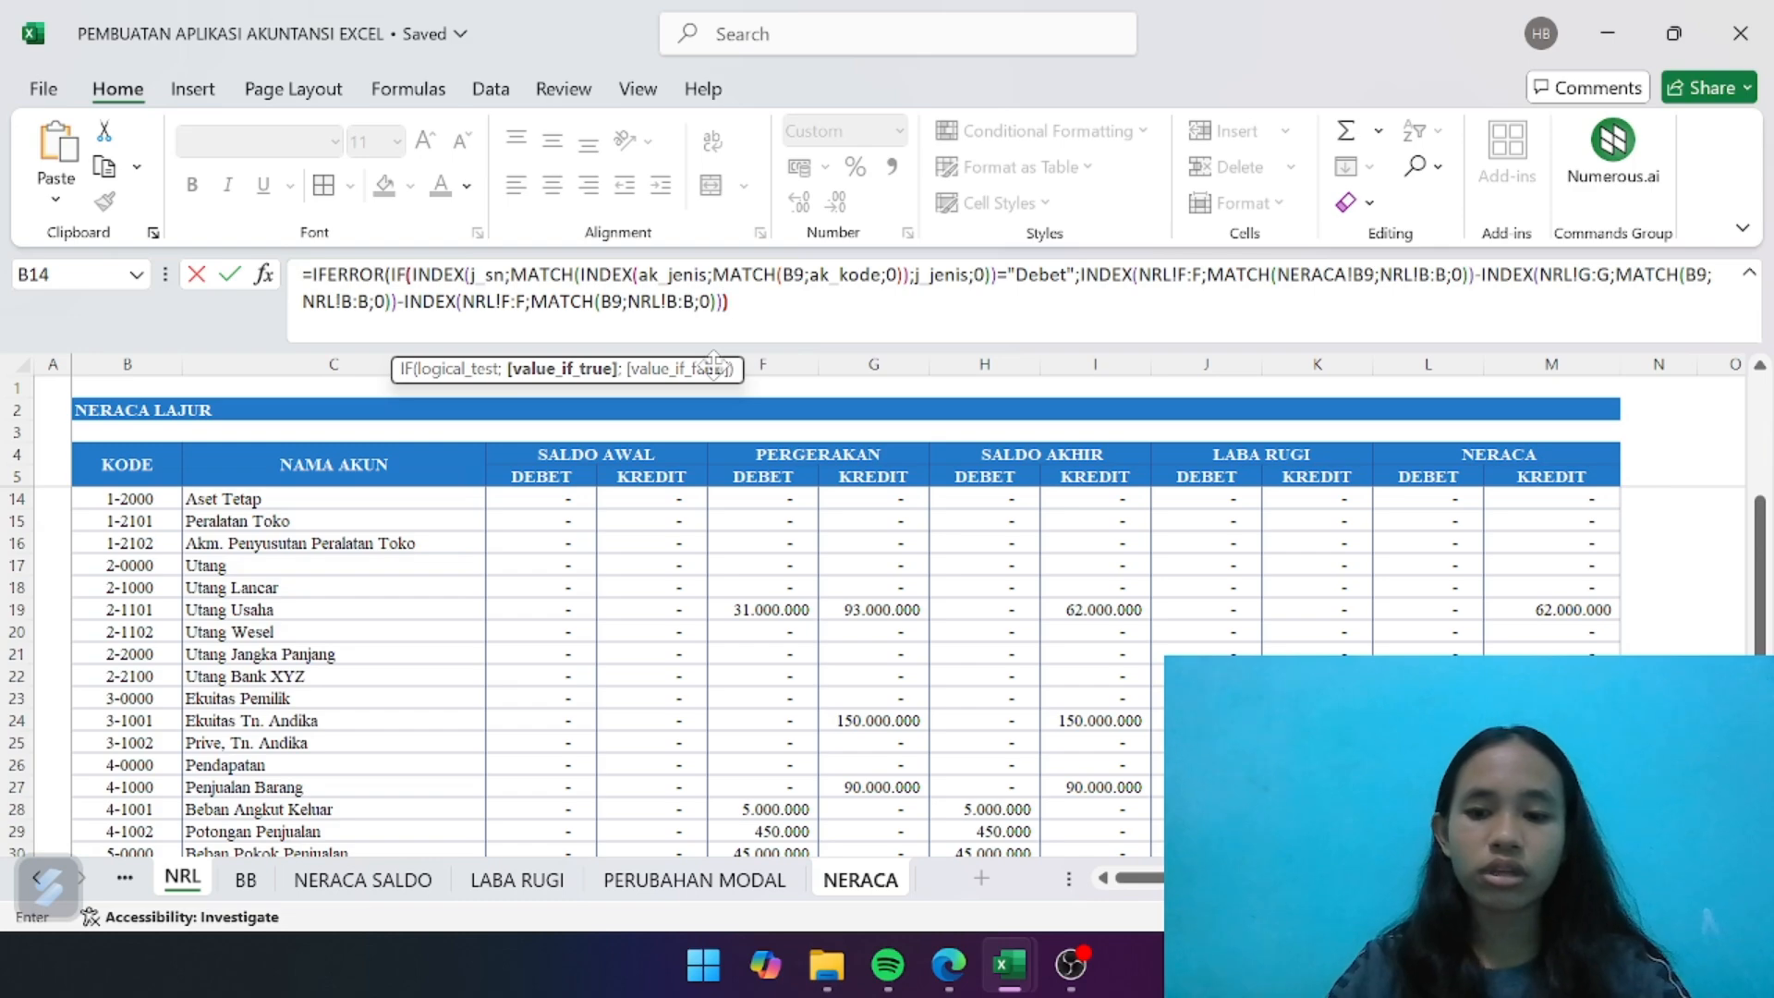
{"action": "type", "text": ")"}
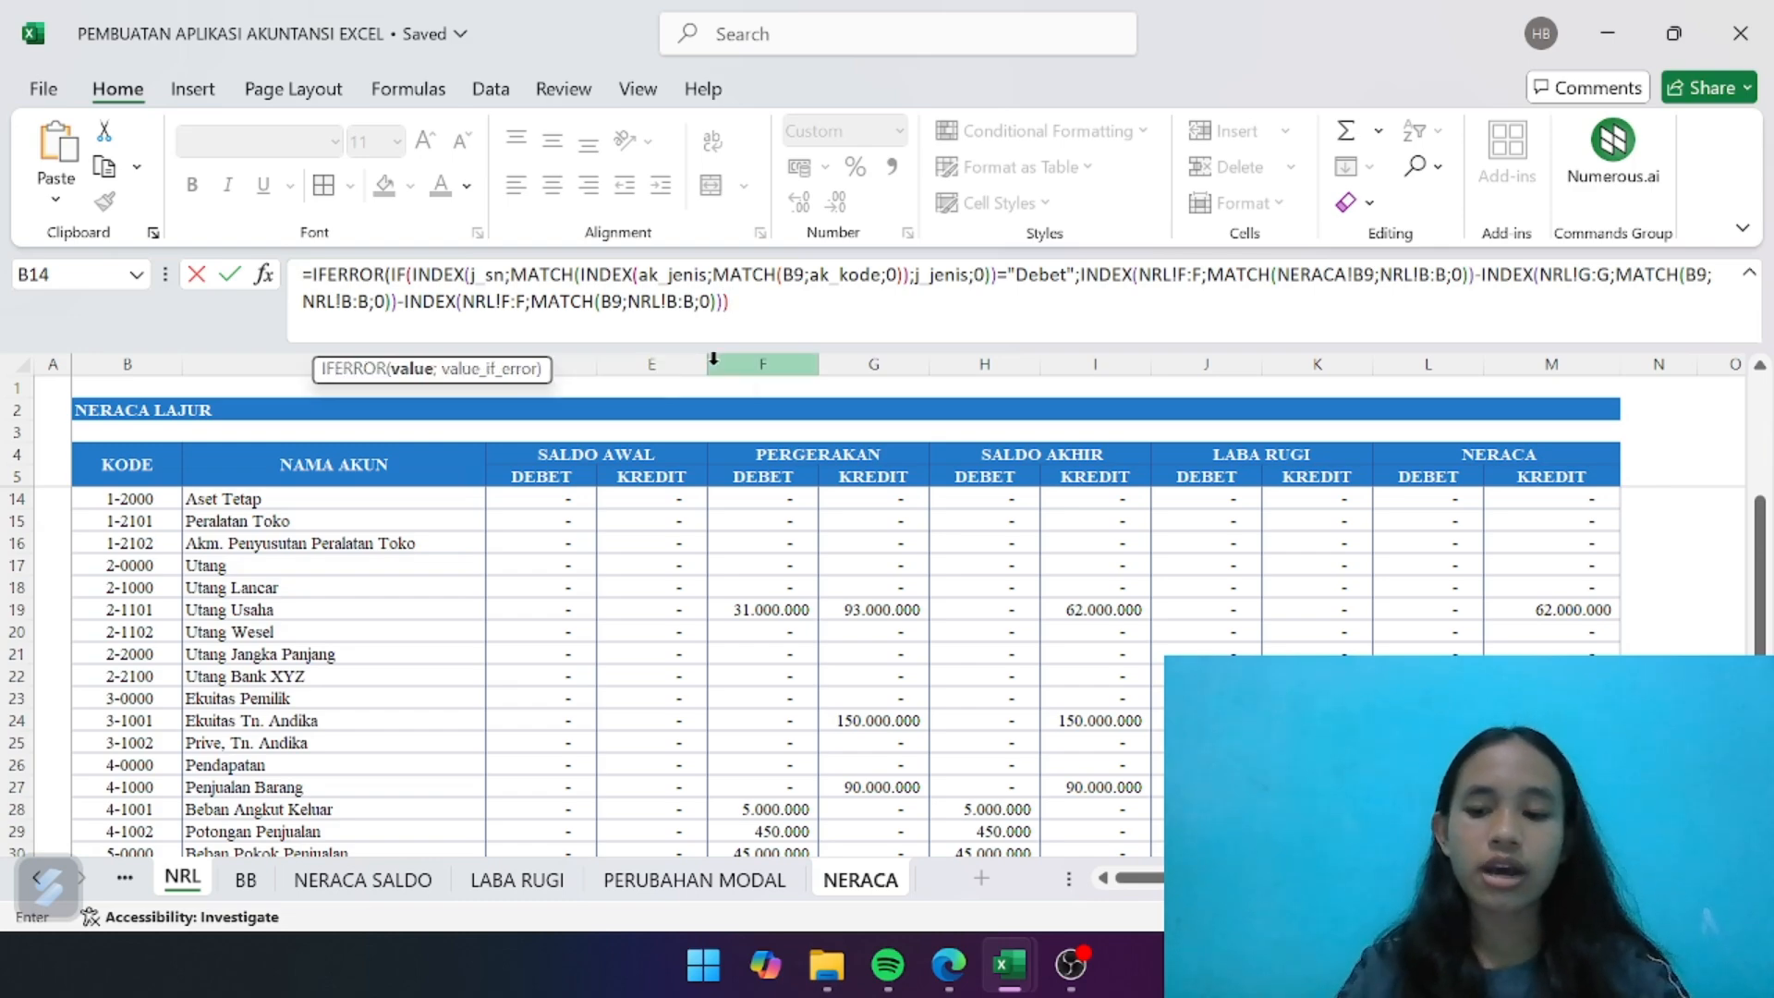
{"action": "type", "text": ";"}
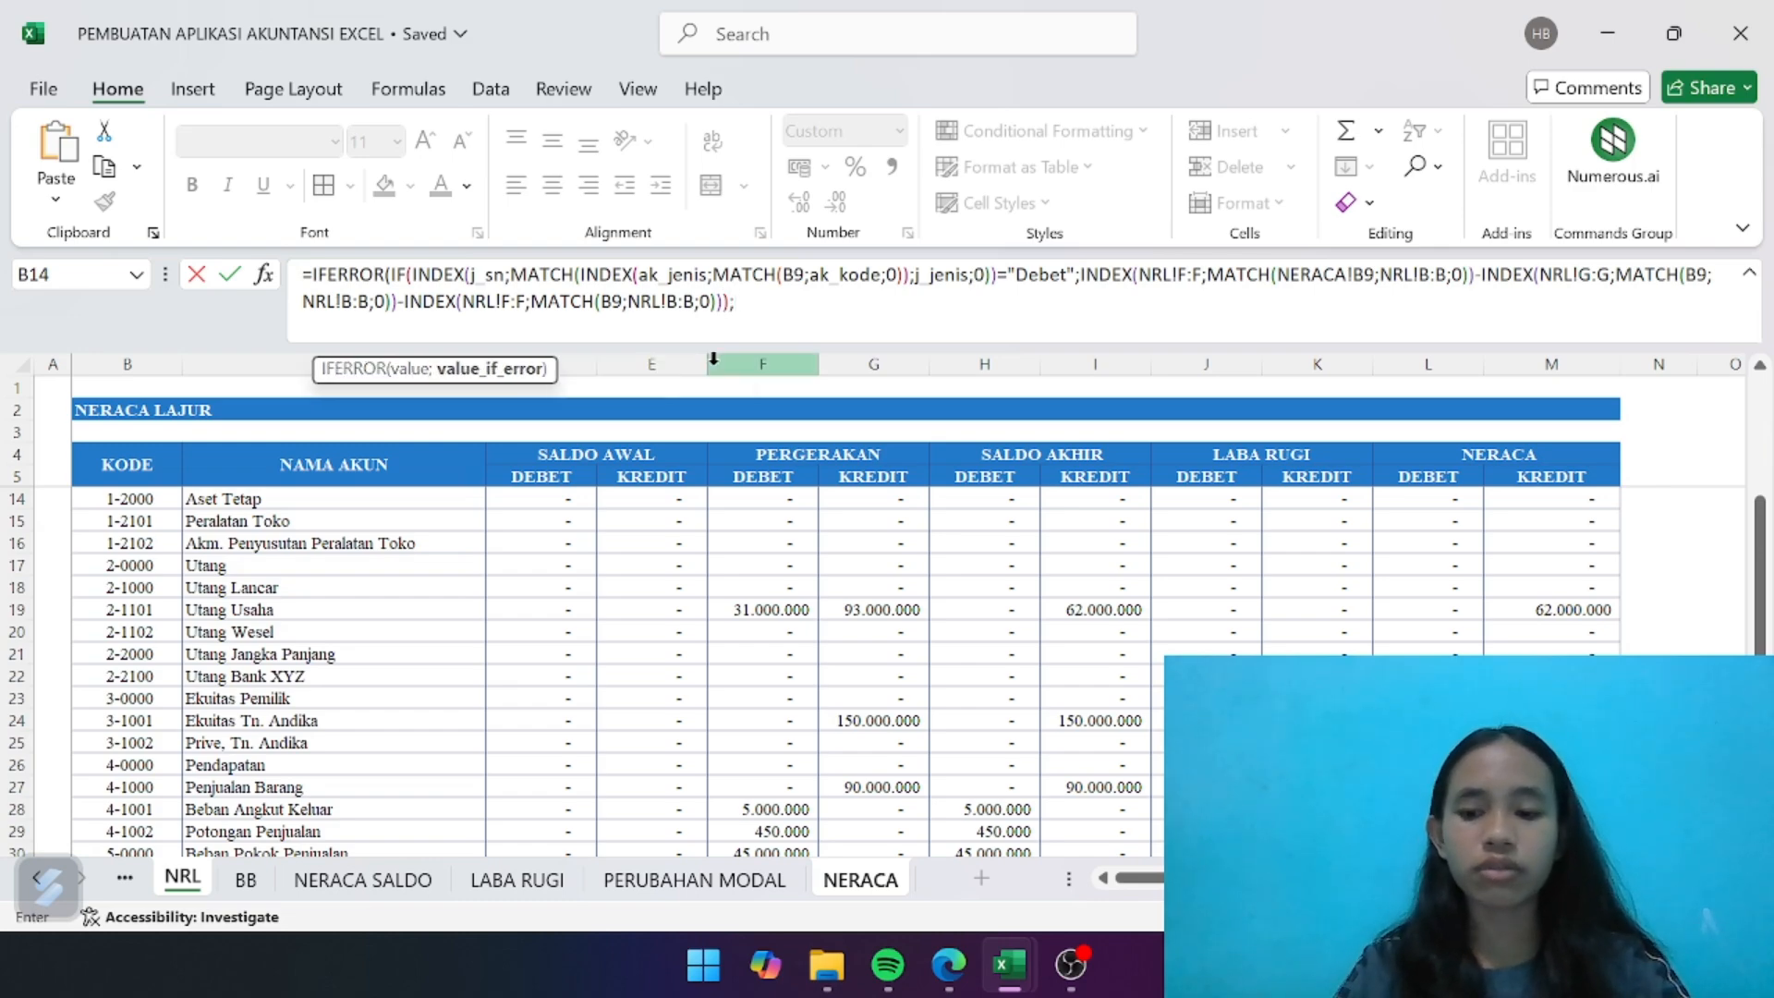
{"action": "type", "text": "\"\")"}
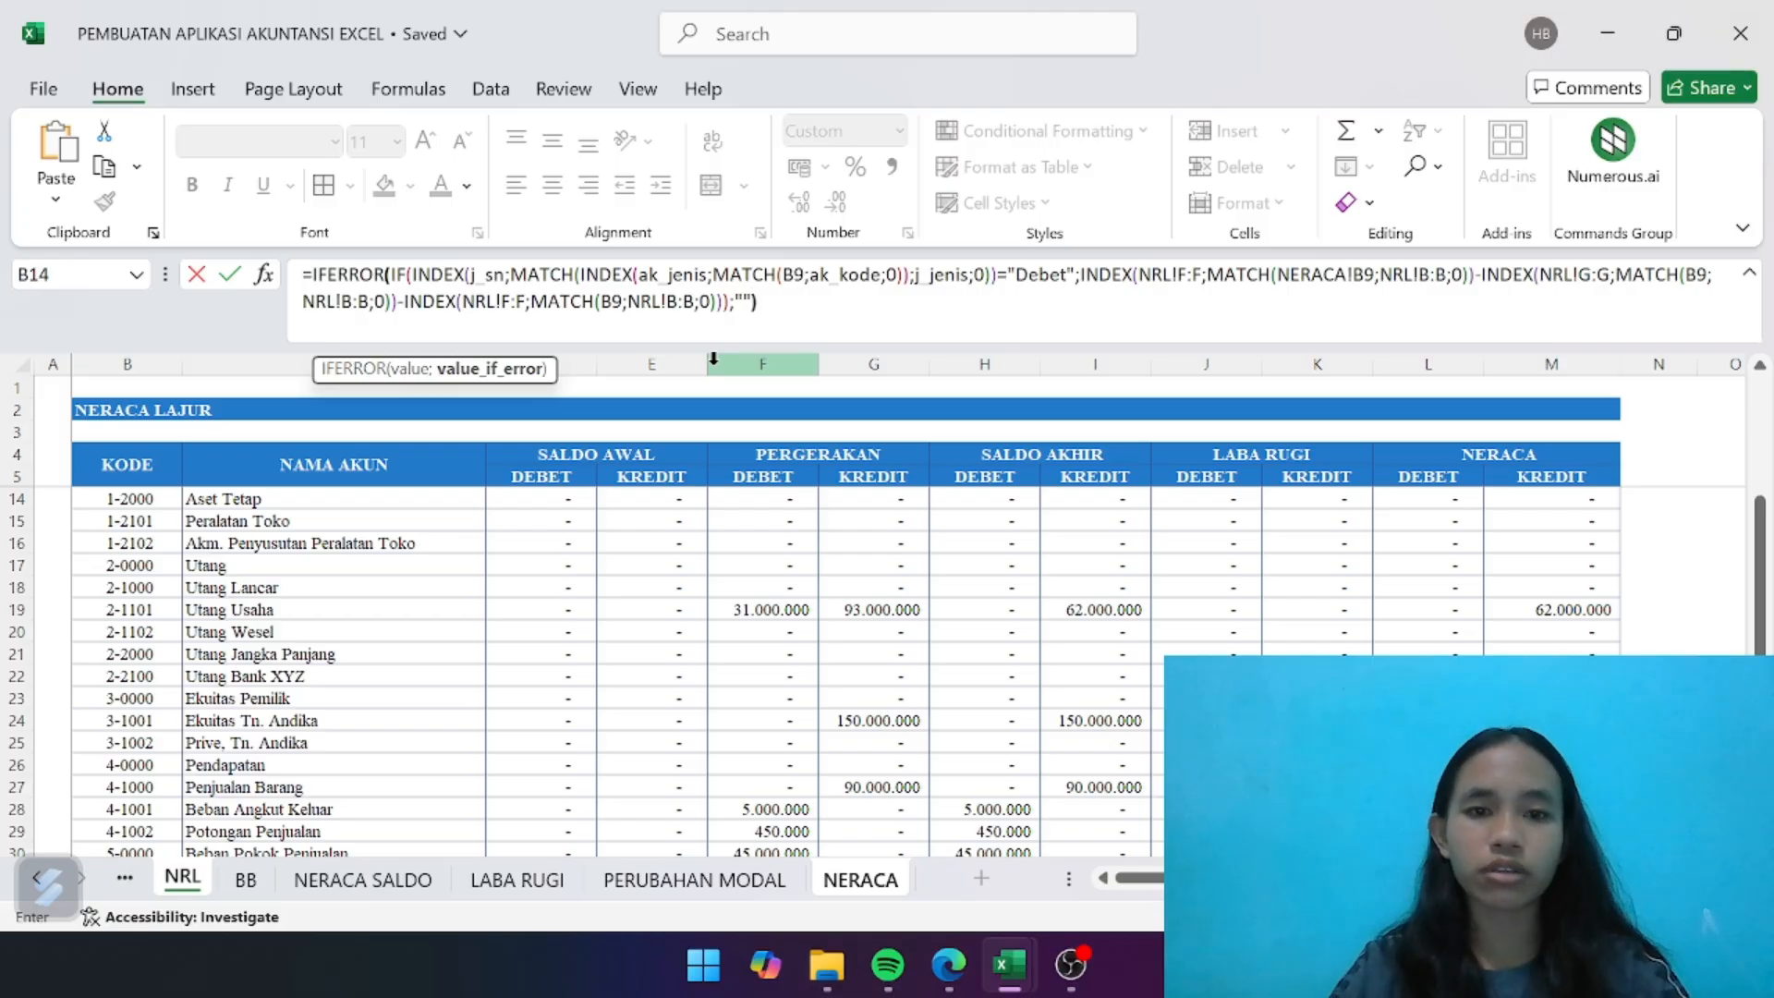
- Close the nested functions, set the IFERROR fallback to an empty string "", and commit the formula
{"action": "key", "text": "Return"}
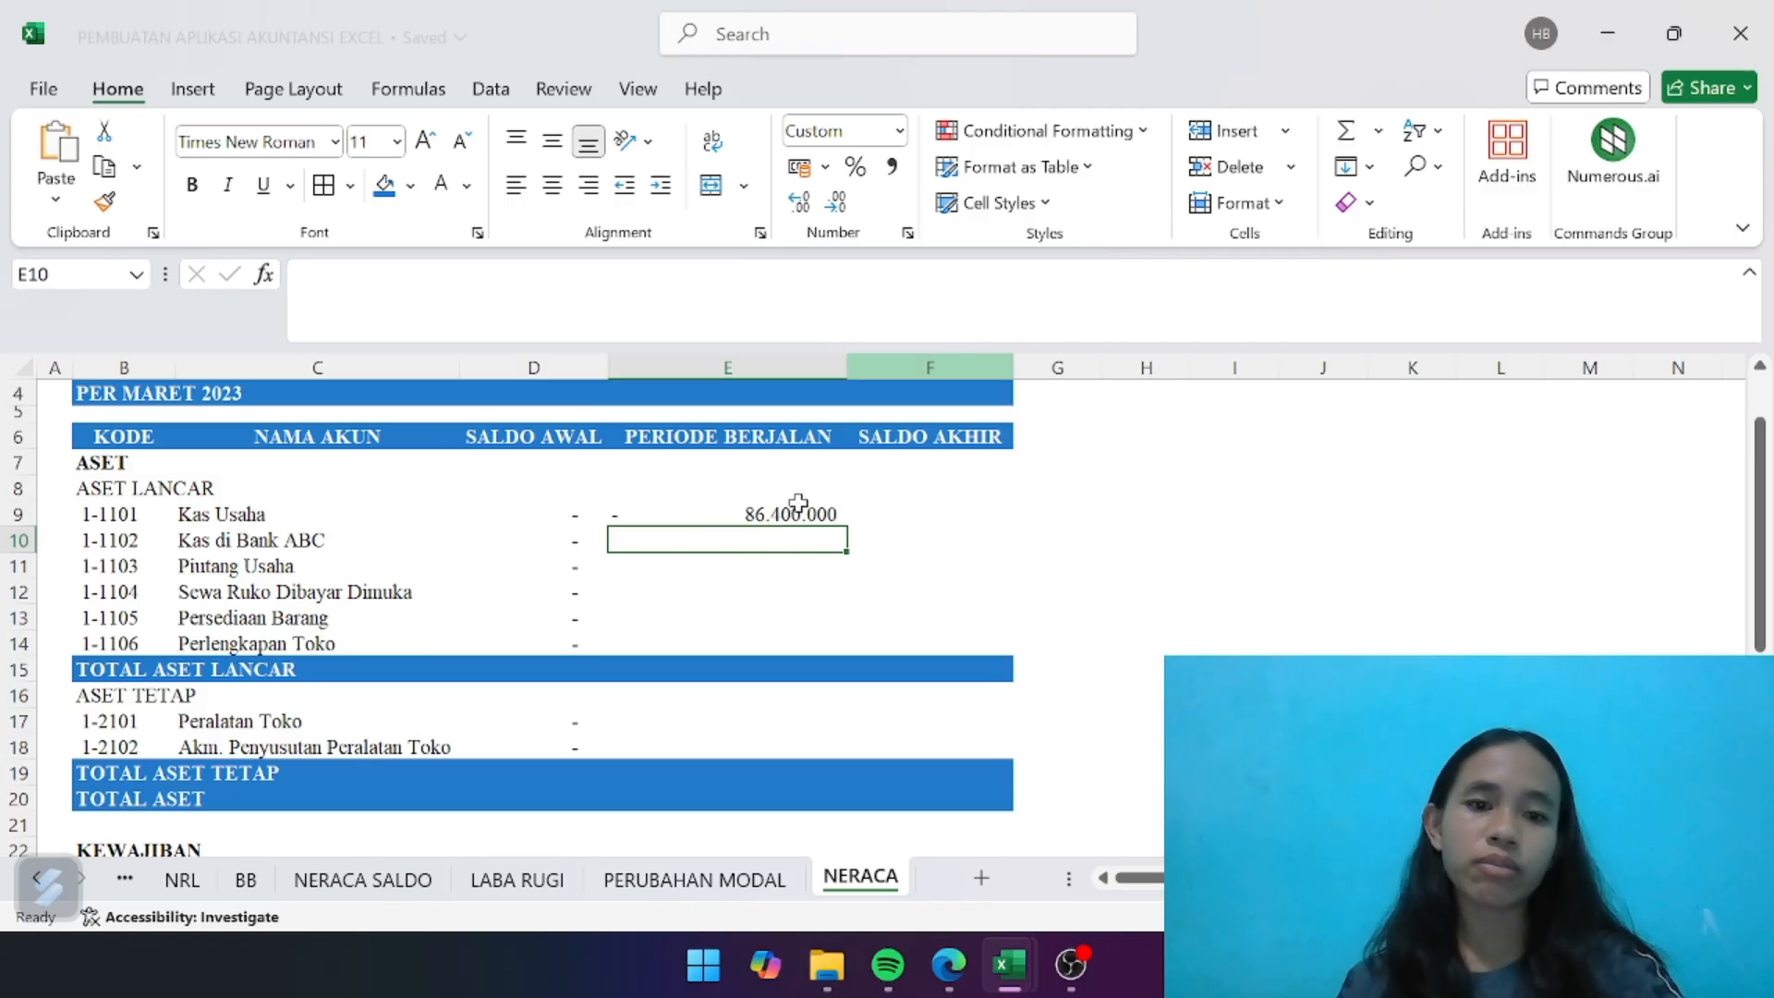
- In E9's formula, replace the minus before the third INDEX with a semicolon so that it starts the IF's value_if_false
{"action": "left_click", "coordinate": [792, 510]}
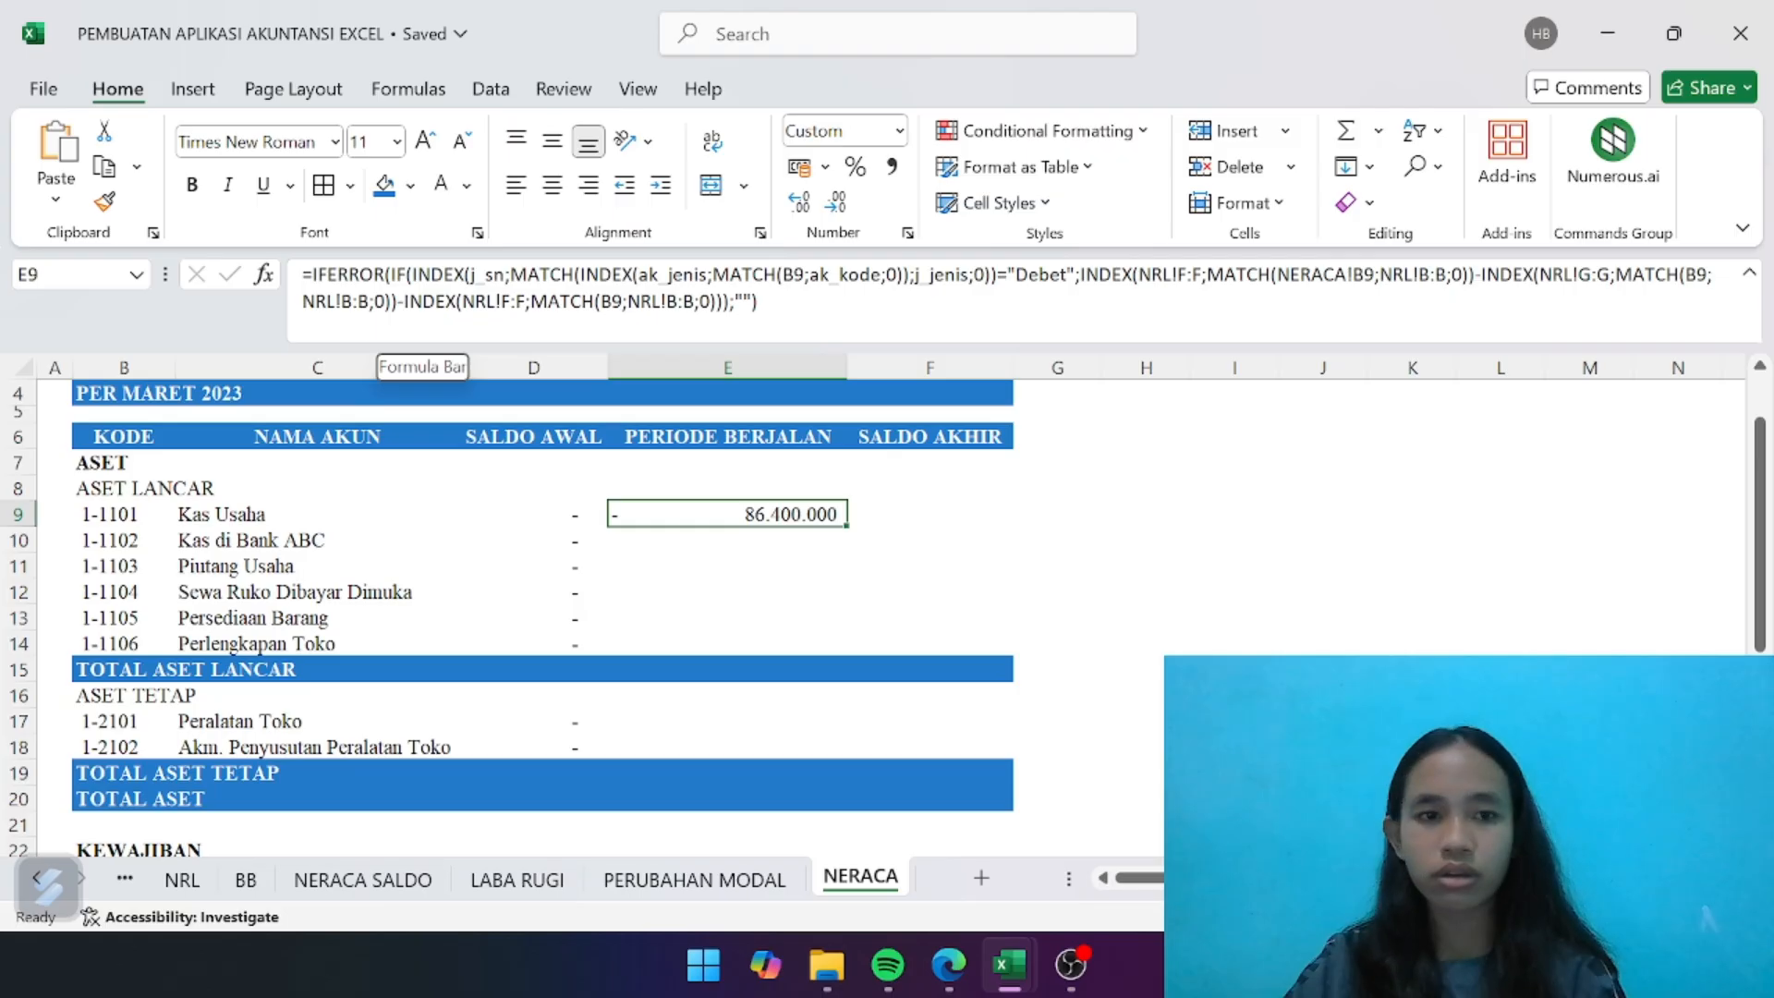
{"action": "left_click", "coordinate": [400, 333]}
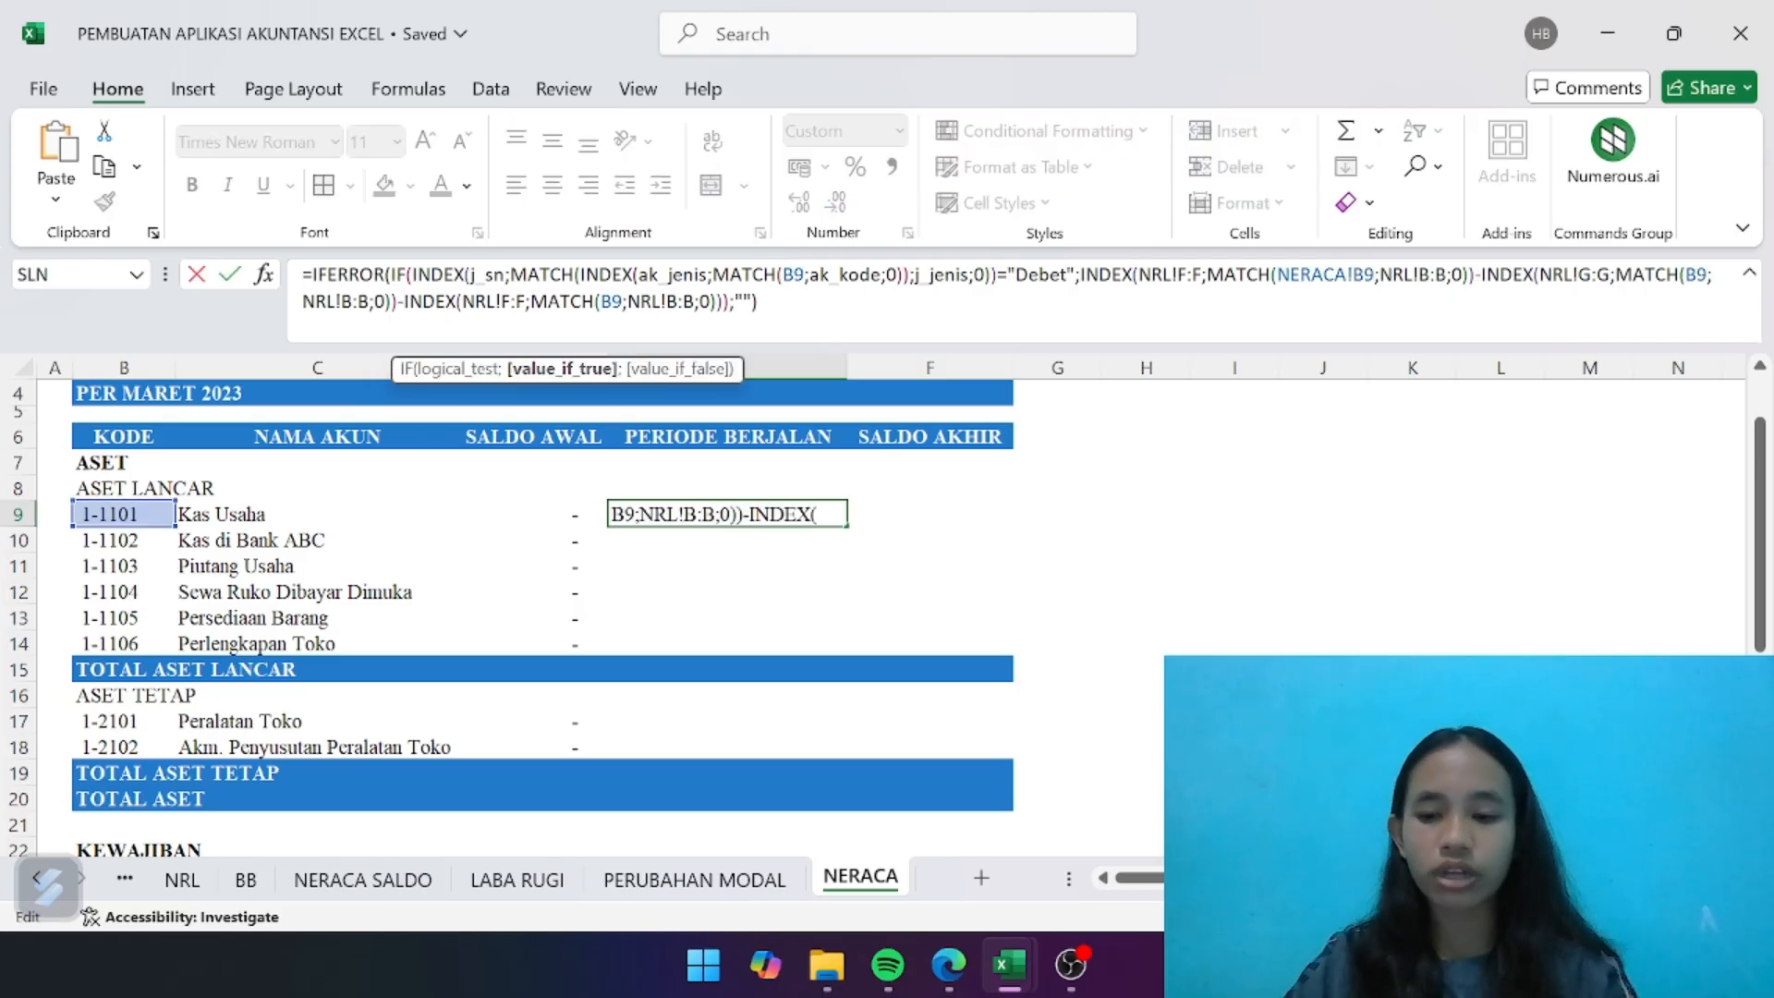
{"action": "key", "text": "BackSpace"}
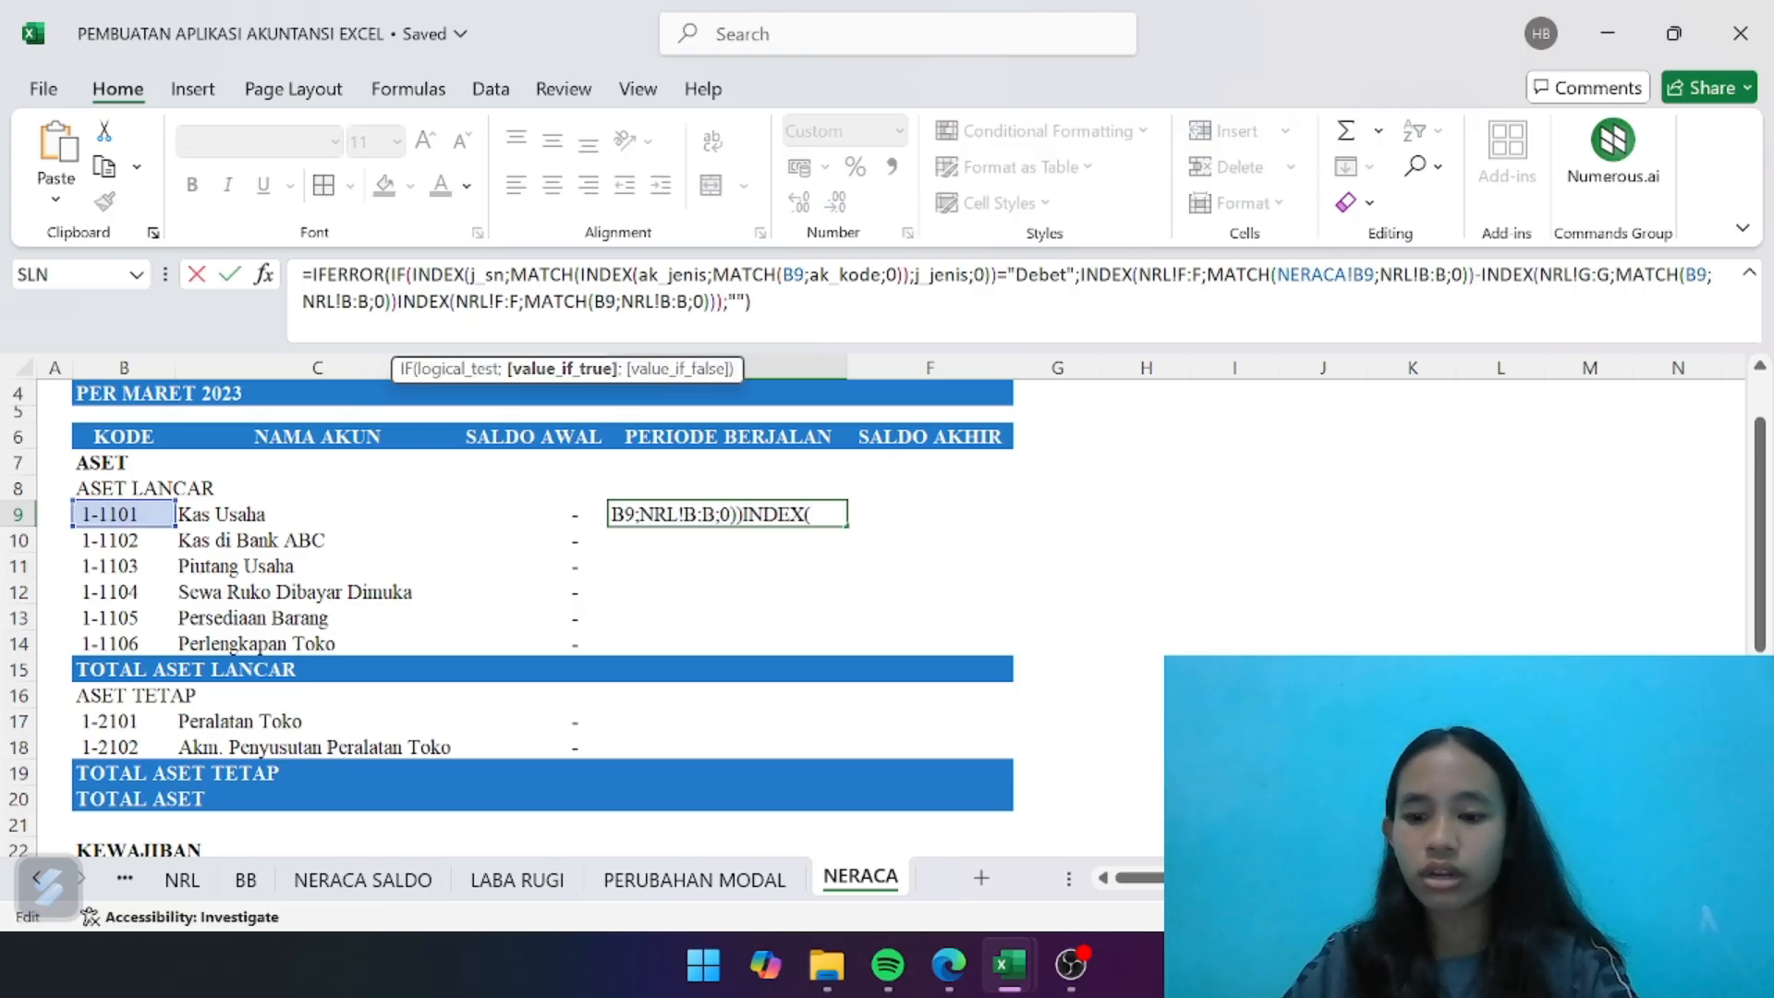
{"action": "type", "text": ";"}
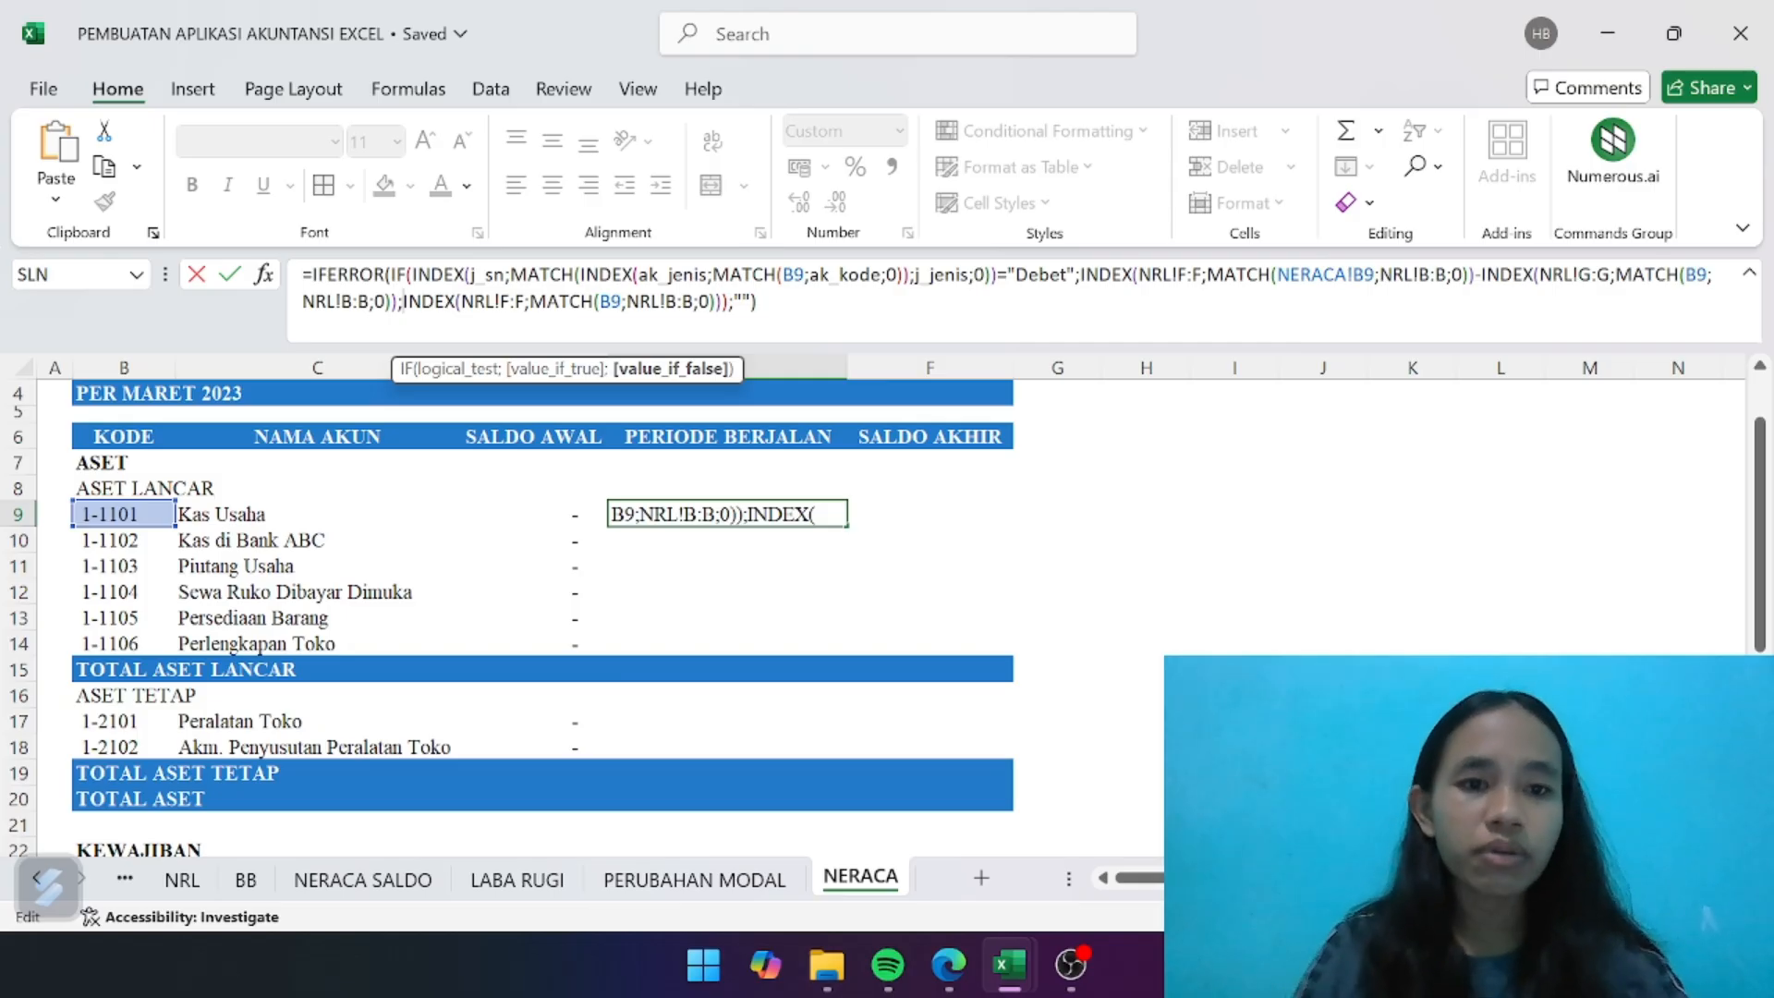
- Change the array of the INDEX in the value_if_false part to NRL!G:G
{"action": "left_click", "coordinate": [516, 302]}
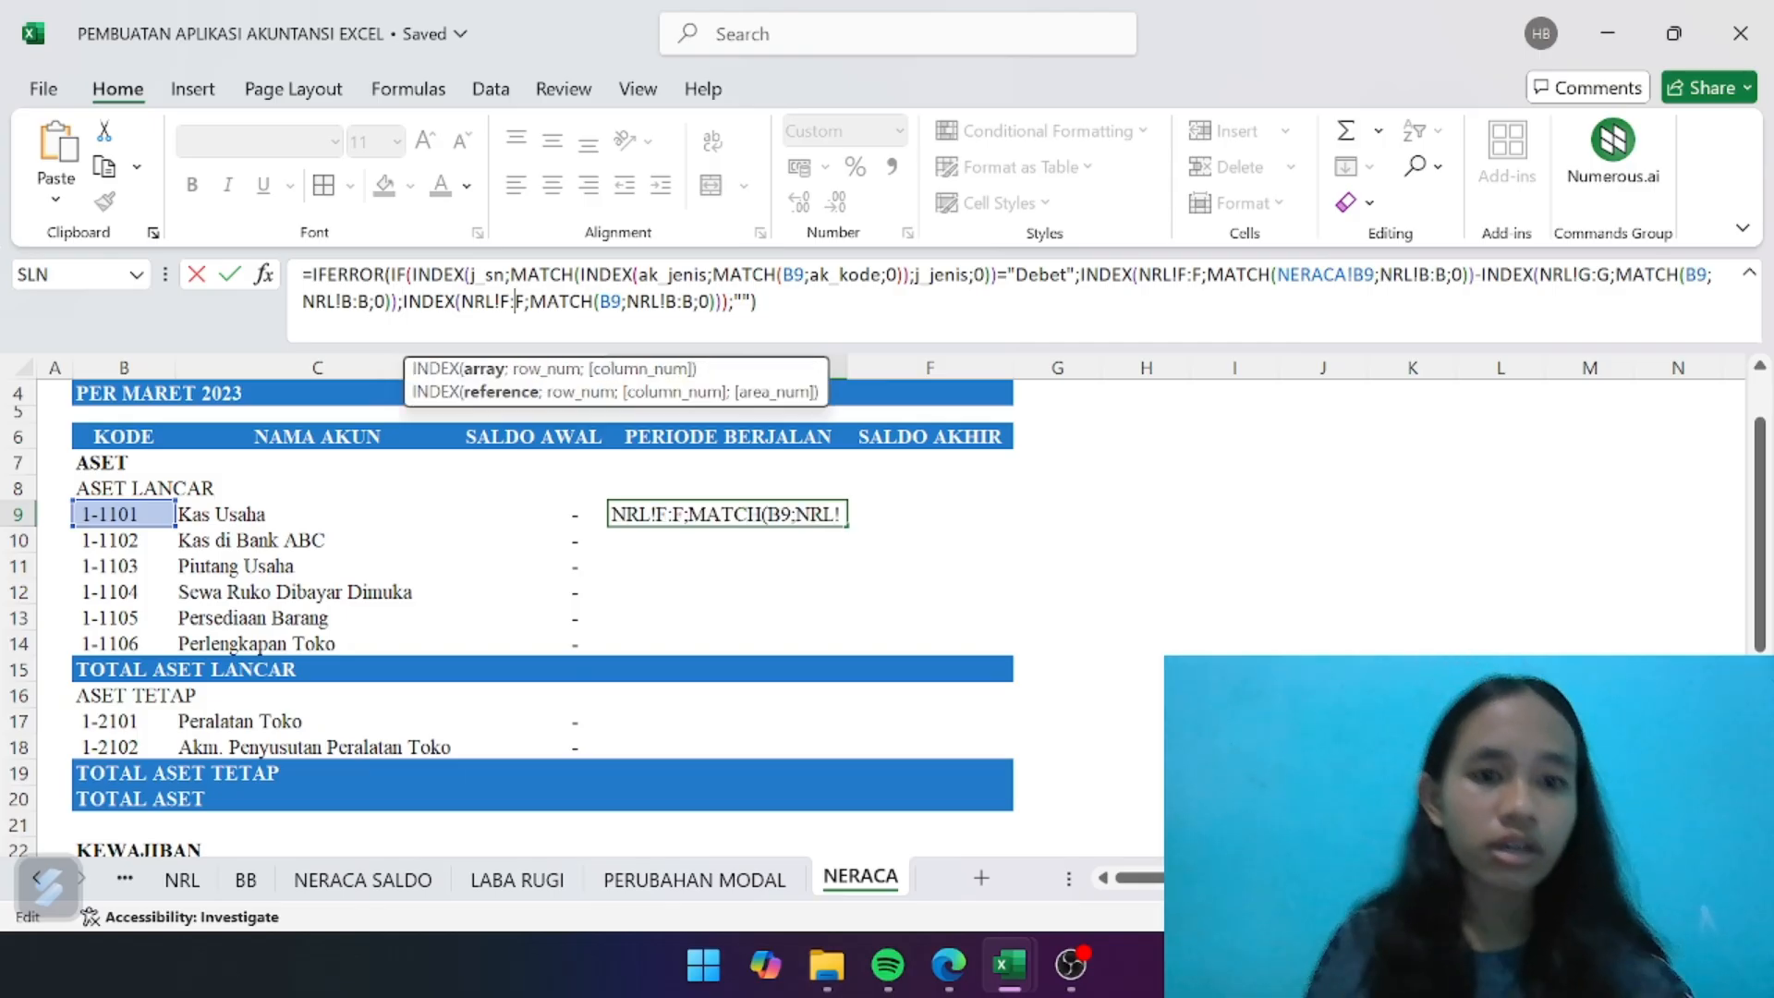
{"action": "key", "text": "BackSpace"}
{"action": "key", "text": "Delete"}
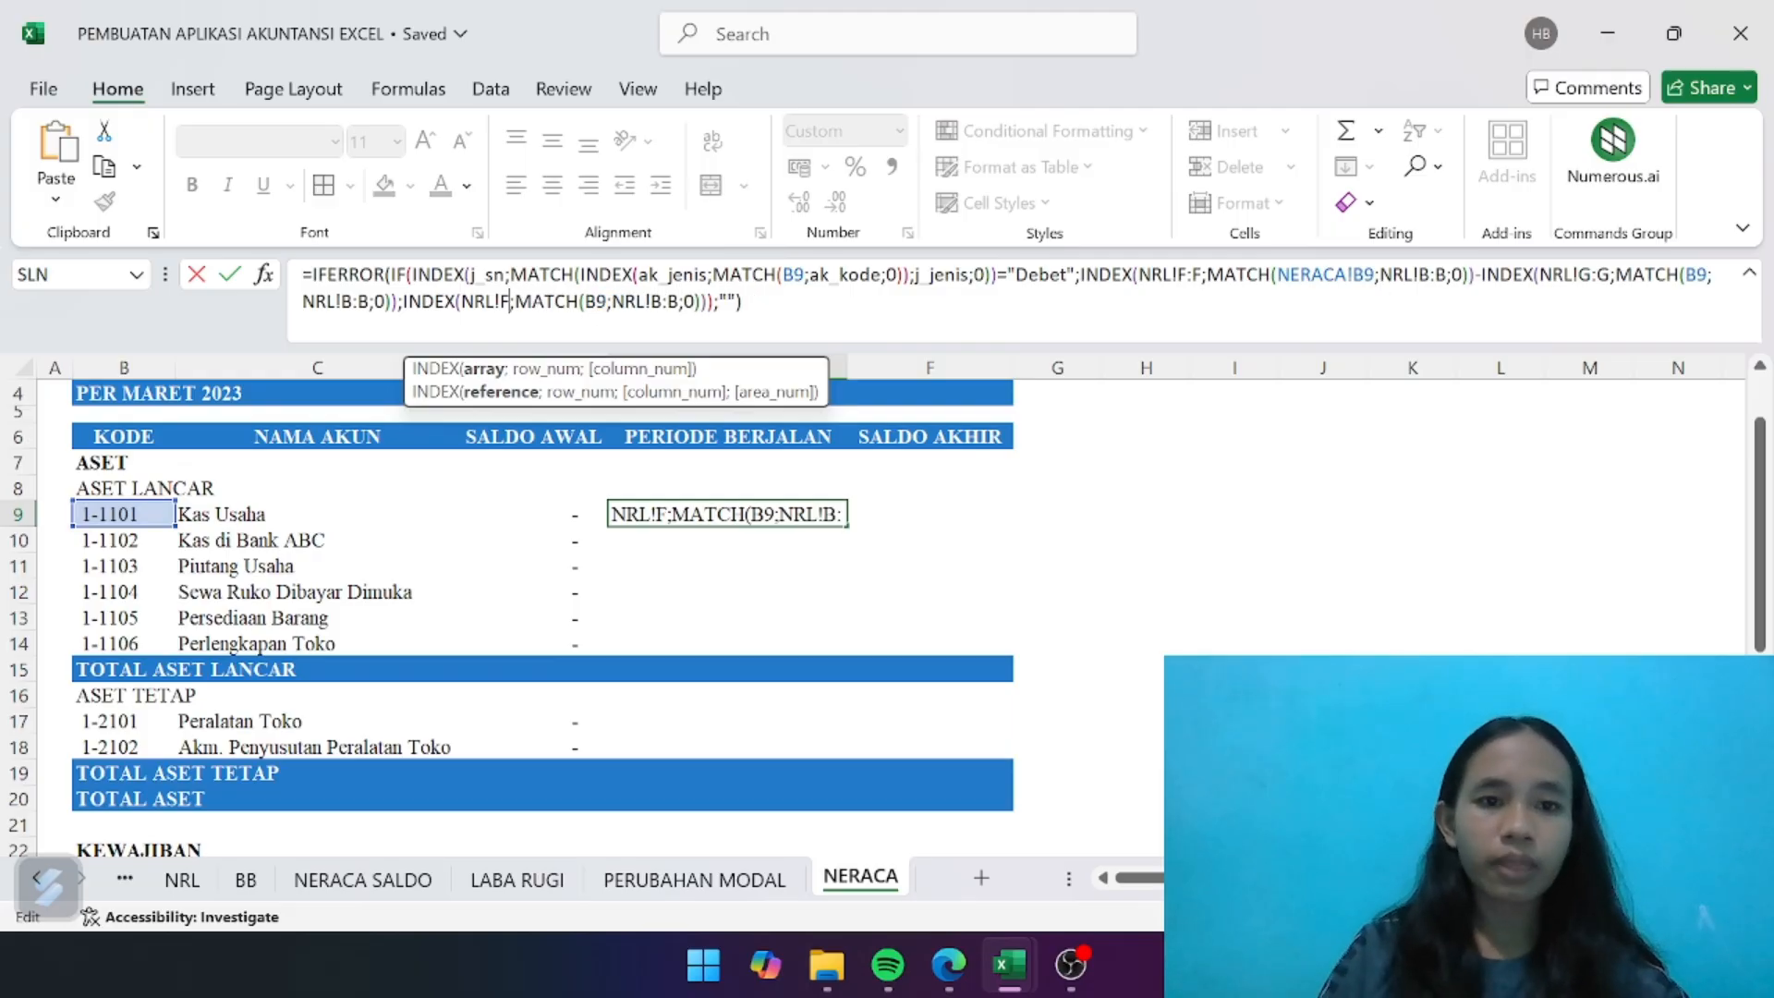
{"action": "key", "text": "BackSpace"}
{"action": "type", "text": "D"}
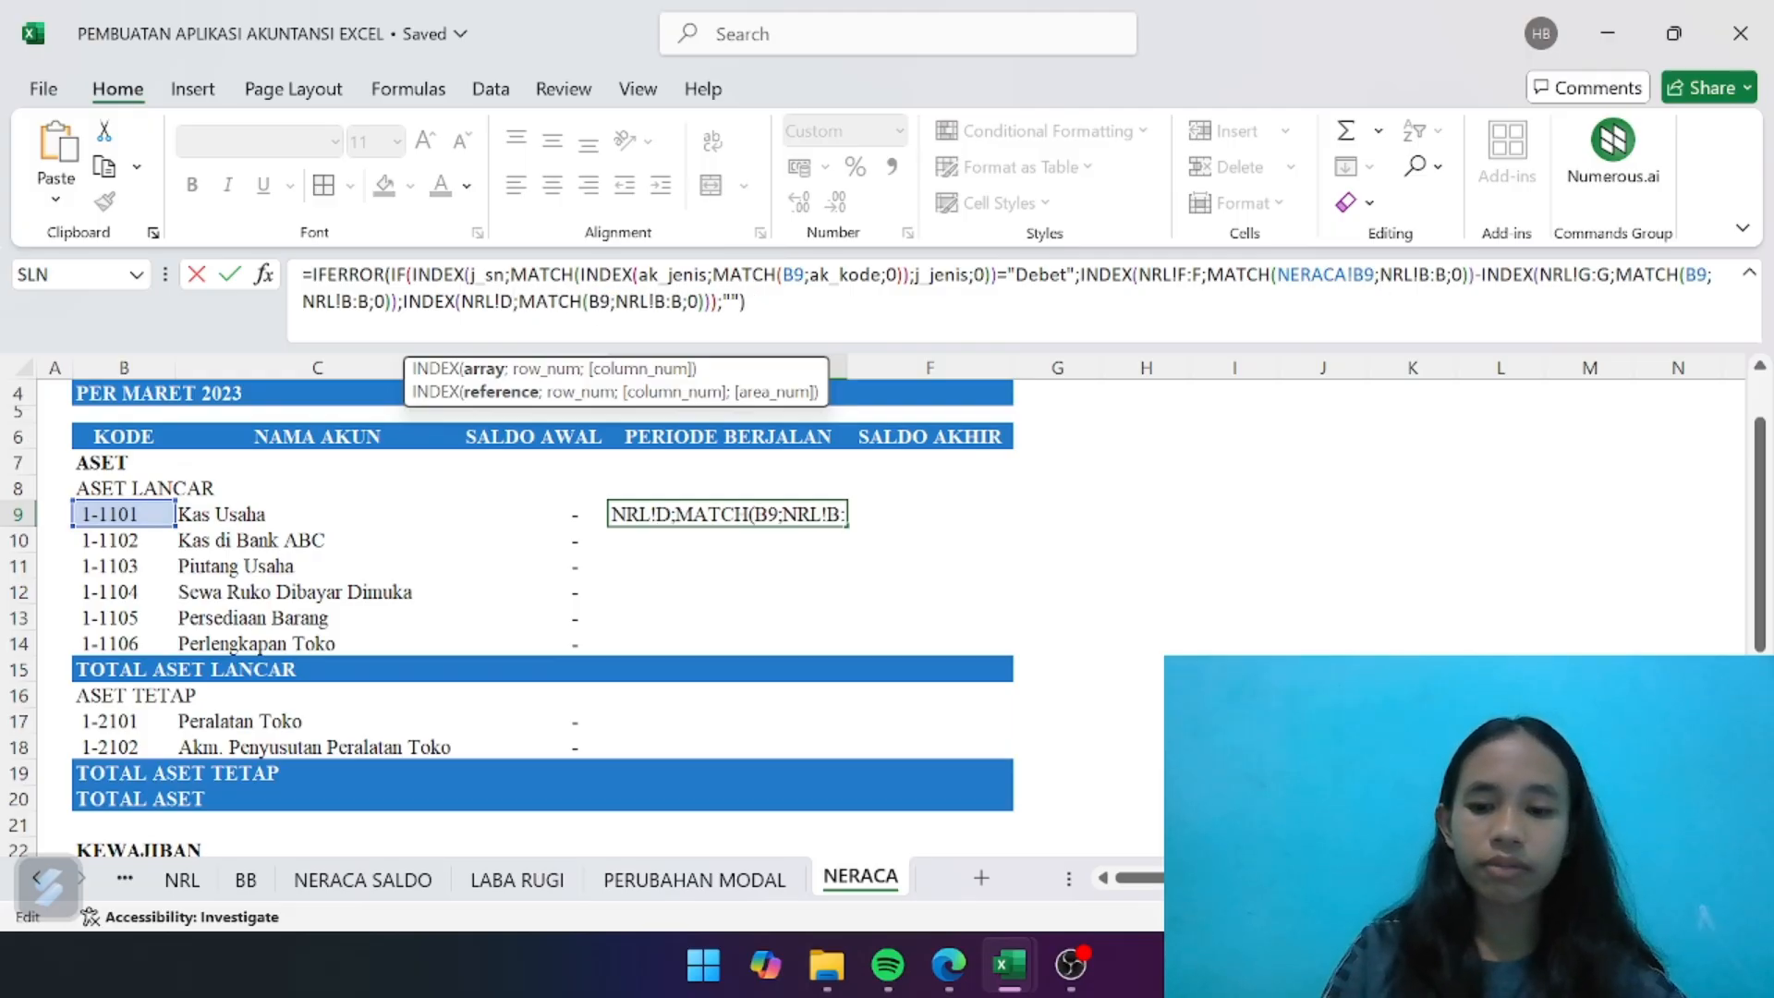
{"action": "key", "text": "BackSpace"}
{"action": "type", "text": "G:"}
{"action": "type", "text": "G"}
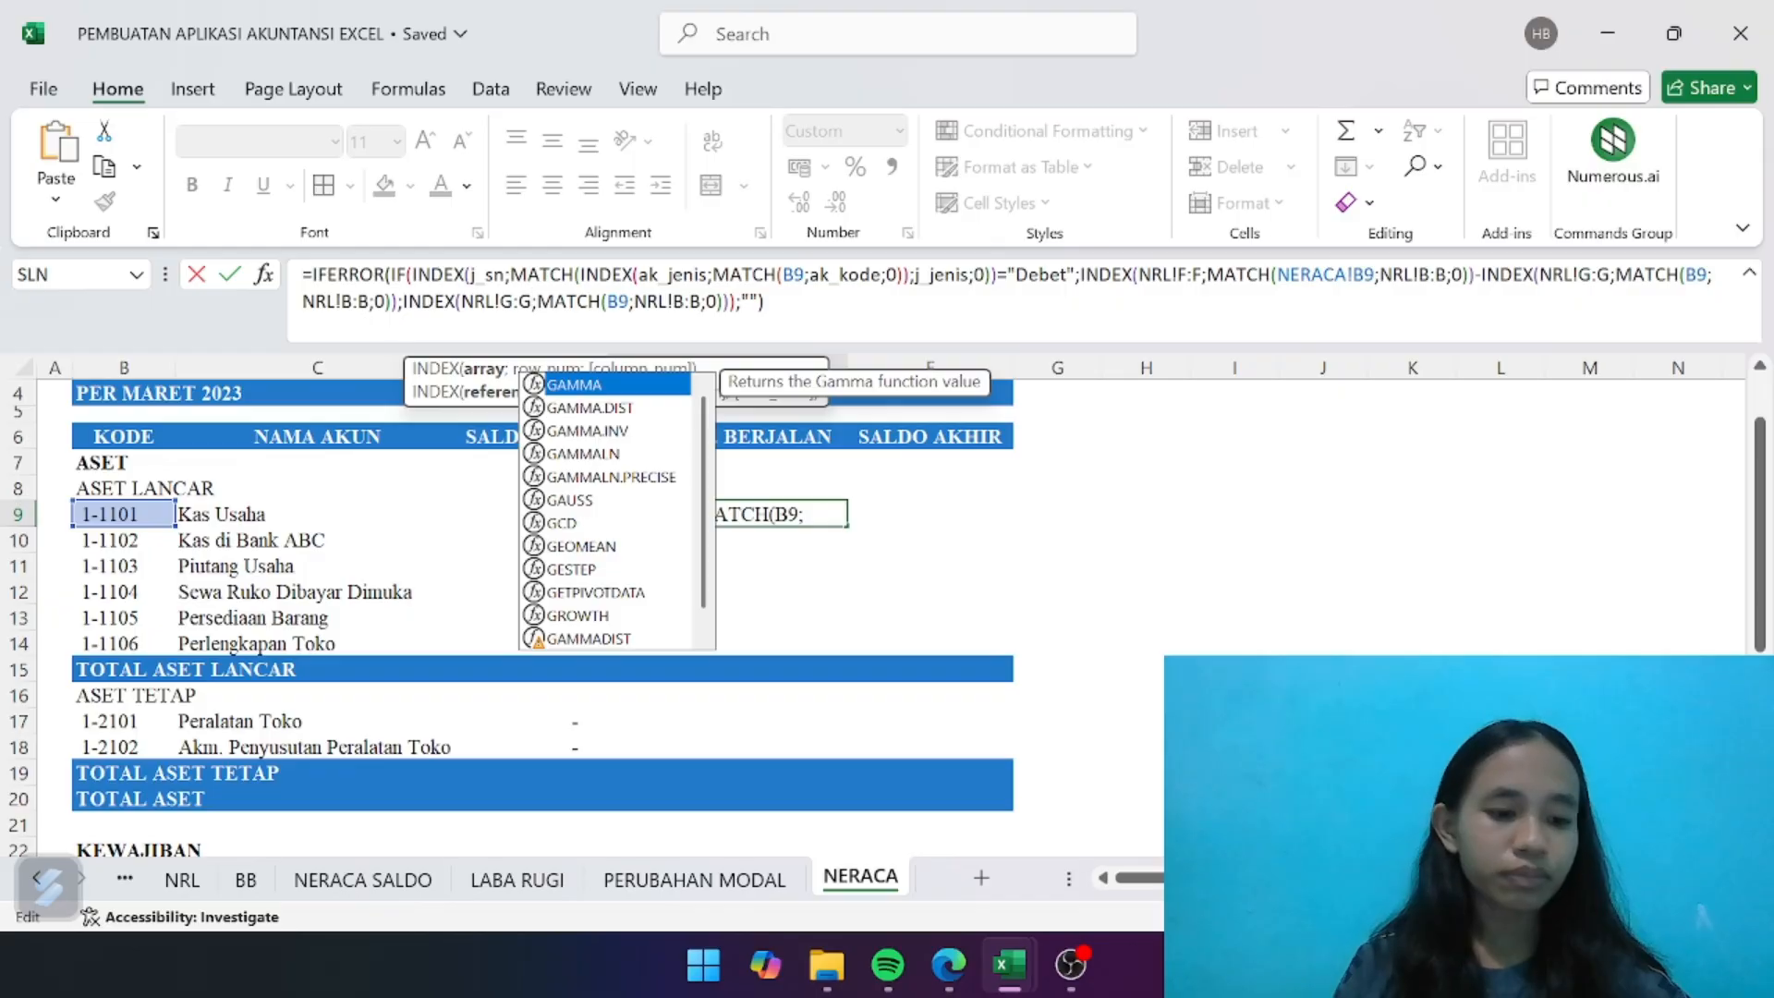
- Delete the IF's closing parenthesis and the "" fallback with IFERROR's closing parenthesis from the formula's end
{"action": "key", "text": "End"}
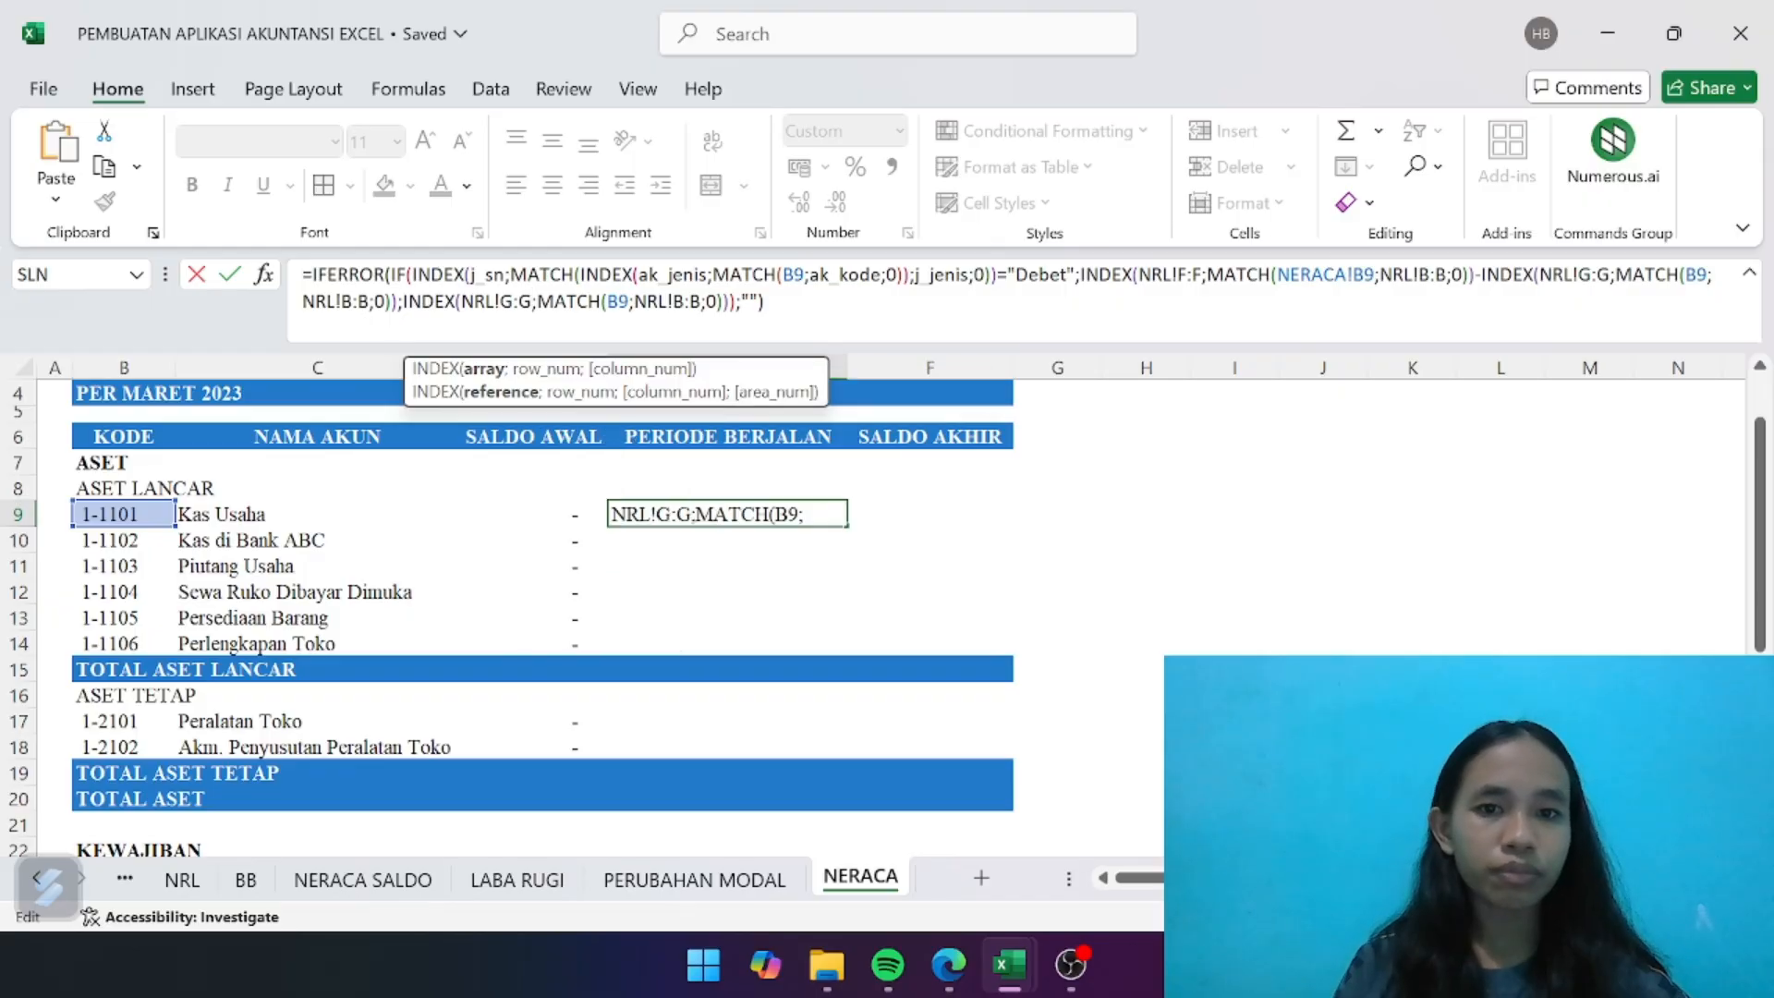
{"action": "key", "text": "BackSpace"}
{"action": "key", "text": "BackSpace"}
{"action": "key", "text": "BackSpace"}
{"action": "key", "text": "BackSpace"}
{"action": "key", "text": "BackSpace"}
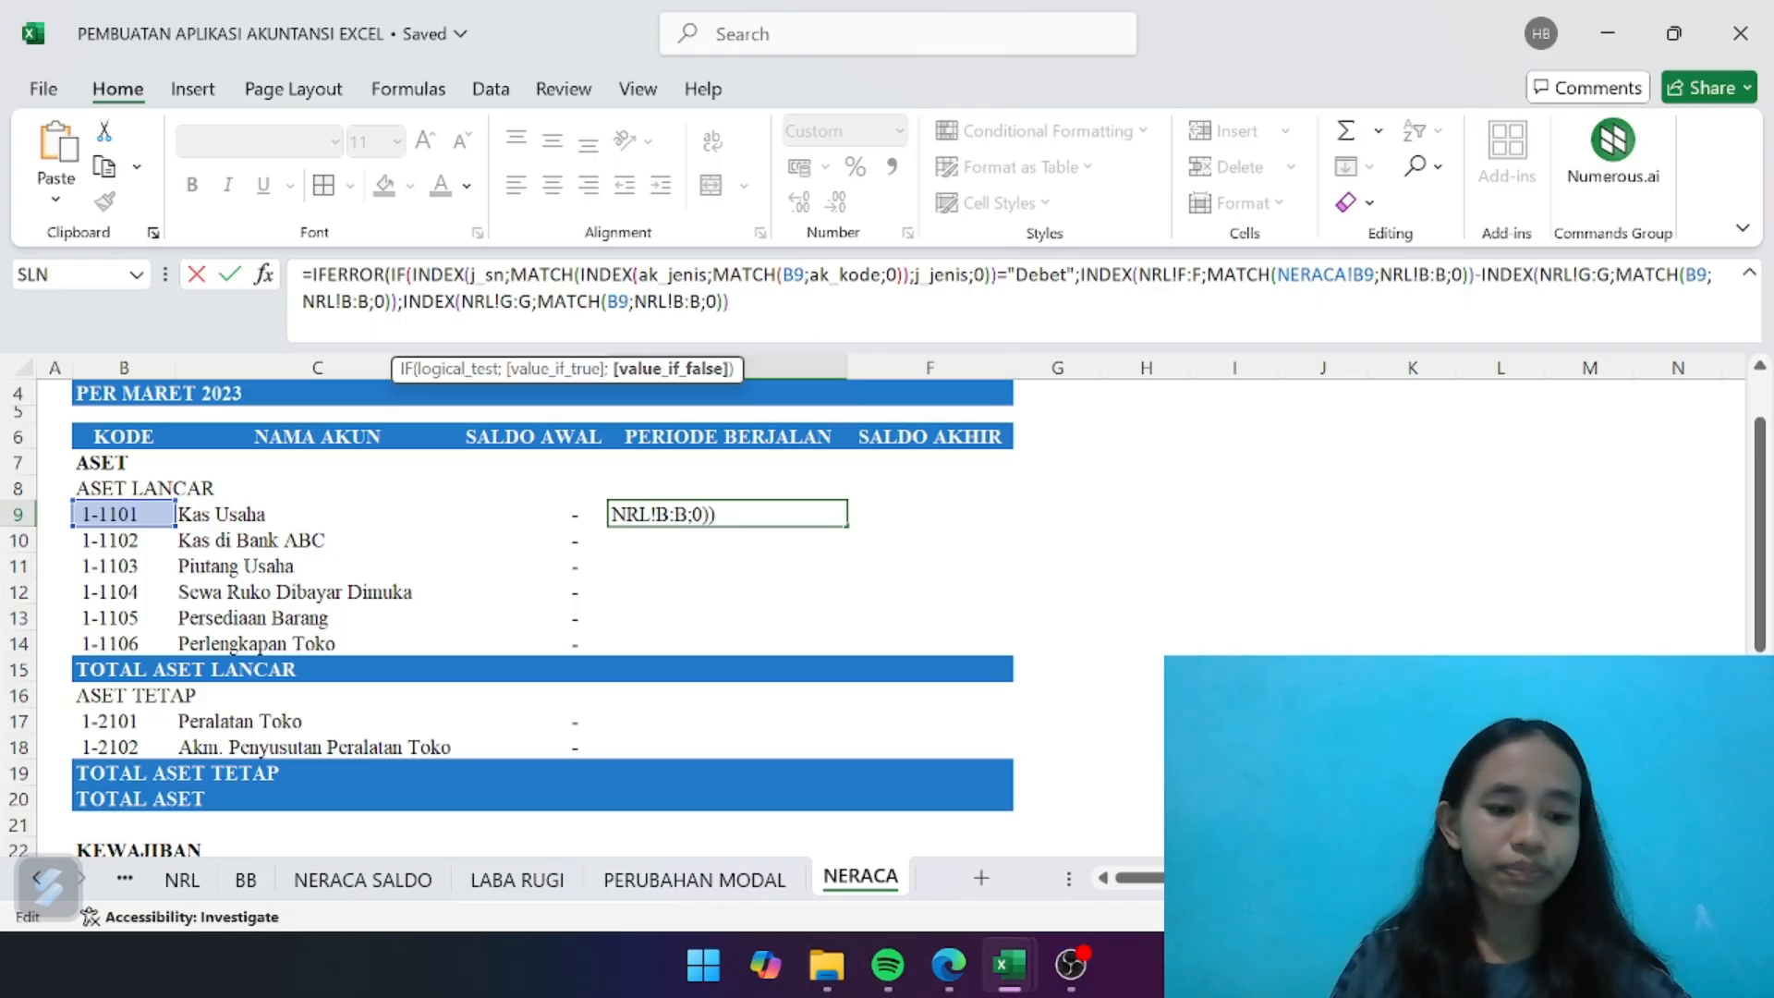
- Subtract another INDEX in the value_if_false part, using NRL!F:F as its array
{"action": "type", "text": "-INDE"}
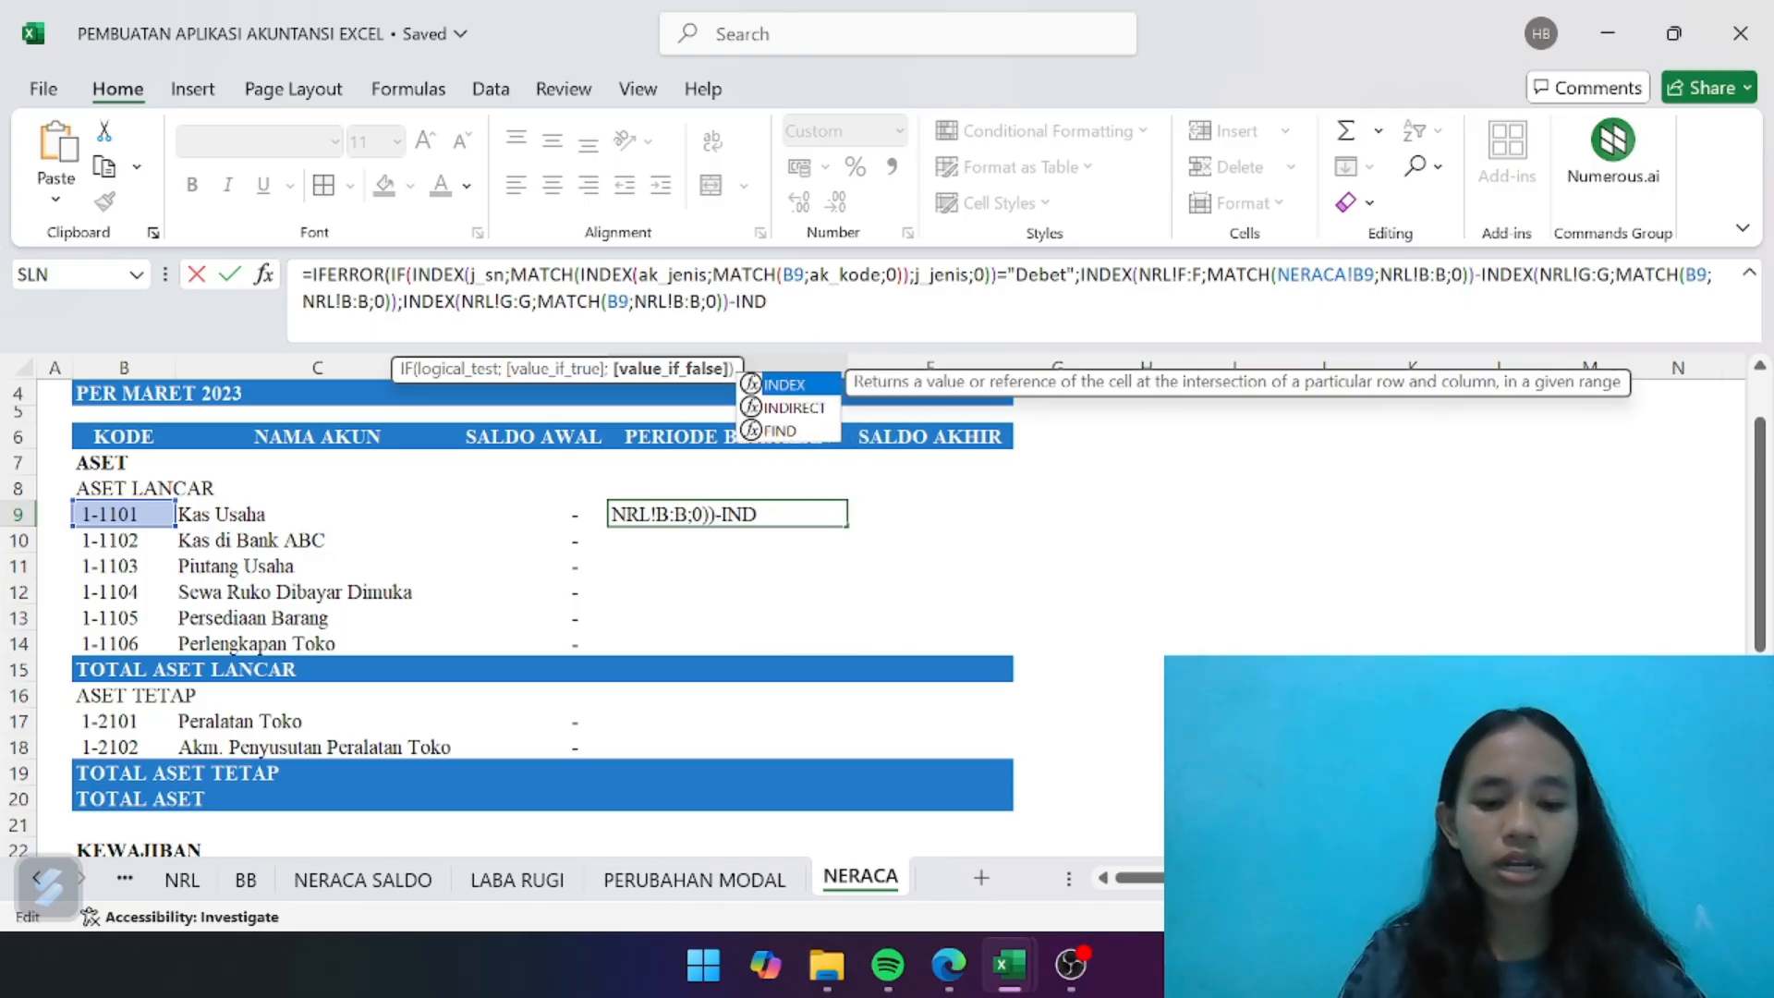
{"action": "double_click", "coordinate": [800, 393]}
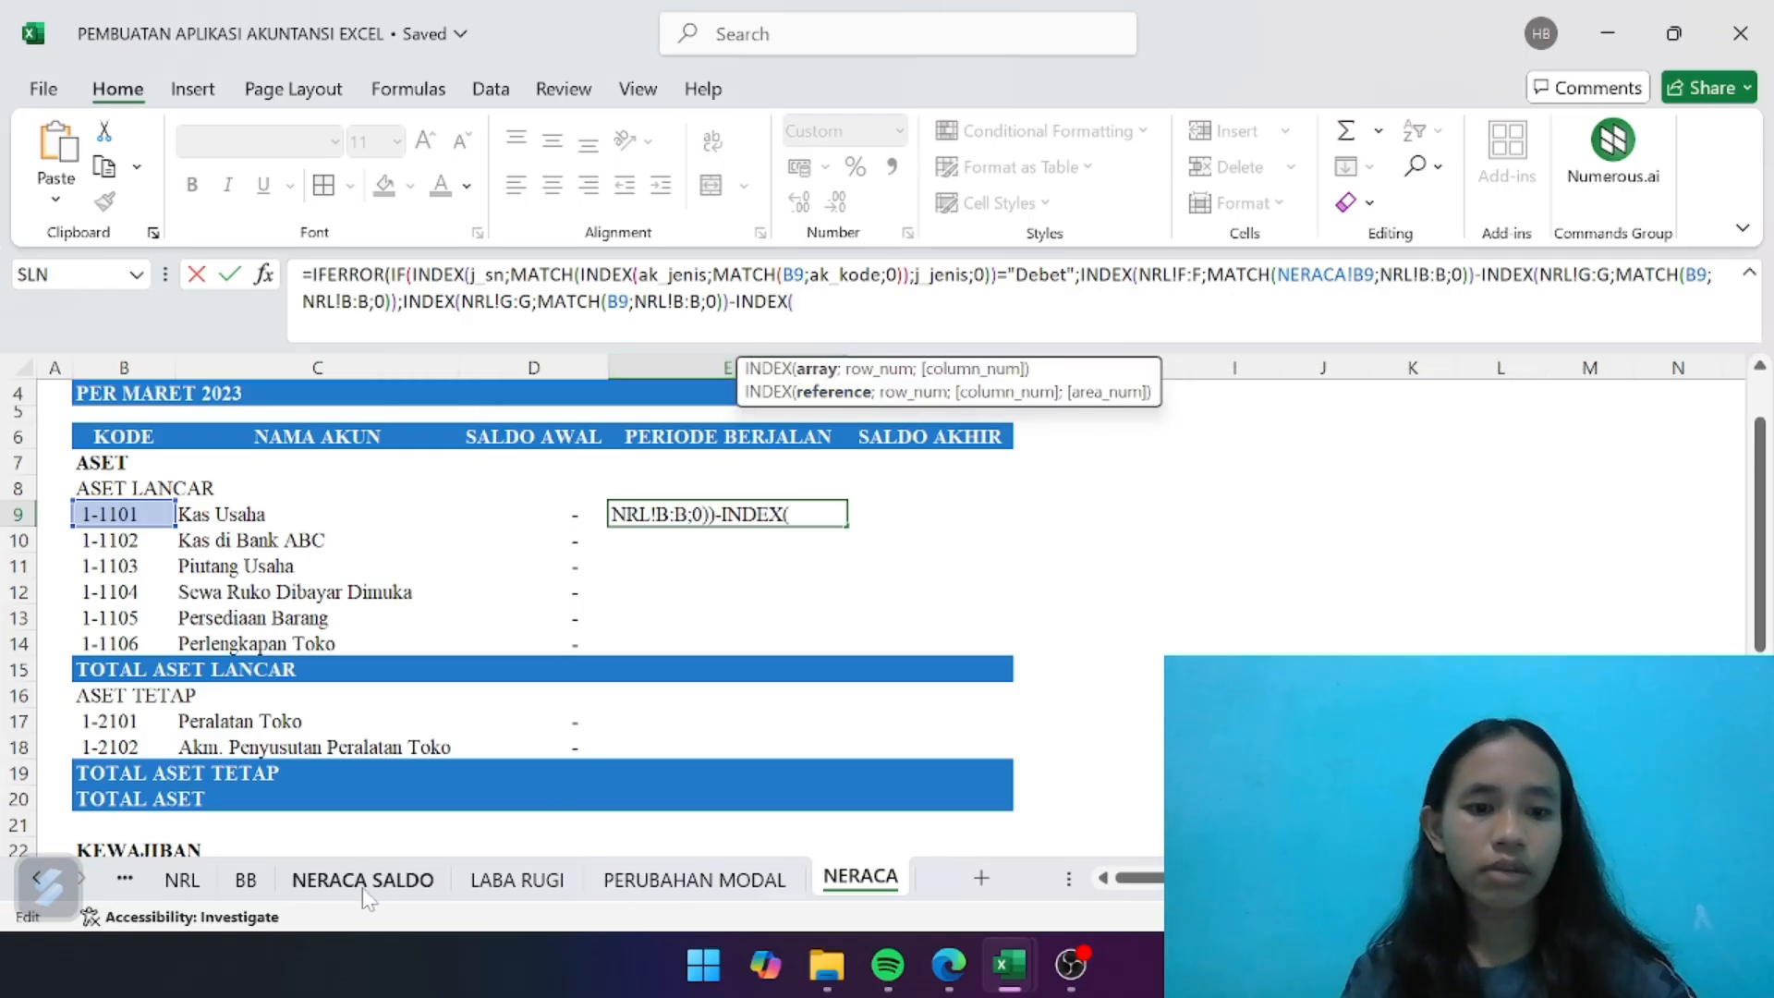
{"action": "left_click", "coordinate": [182, 880]}
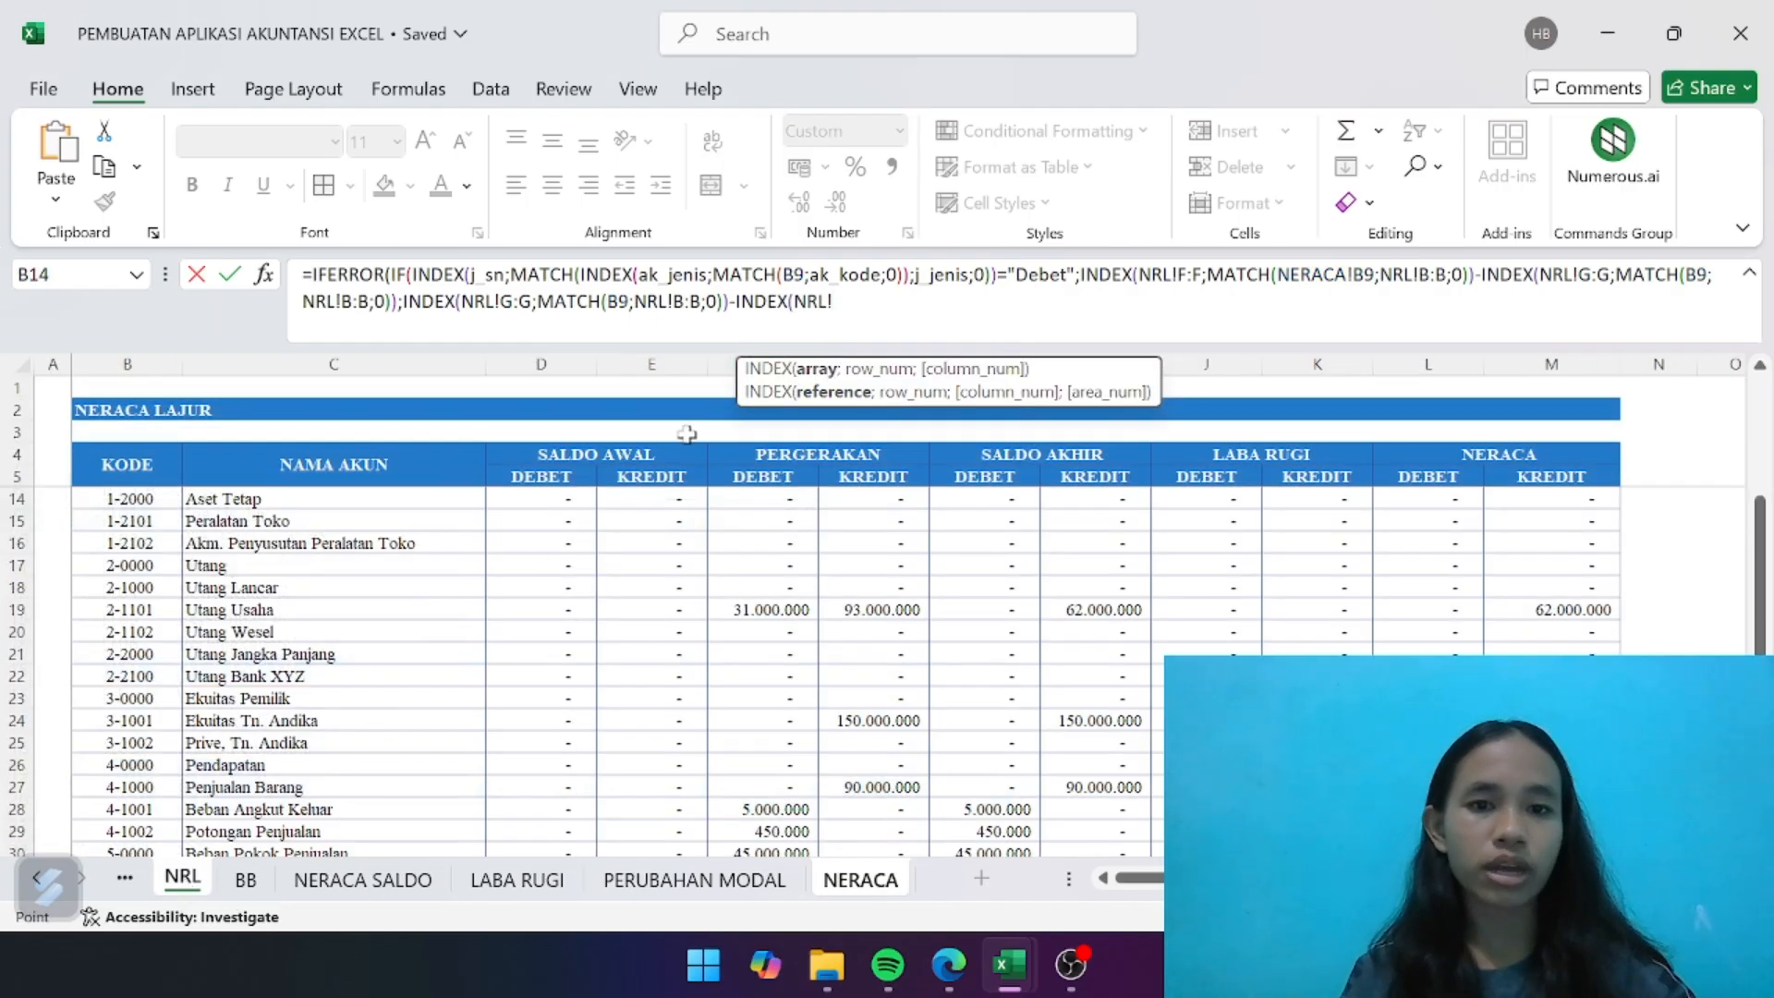
{"action": "scroll", "coordinate": [686, 433], "scroll_direction": "right", "scroll_amount": 1}
{"action": "left_click_drag", "start_coordinate": [652, 364], "coordinate": [767, 365]}
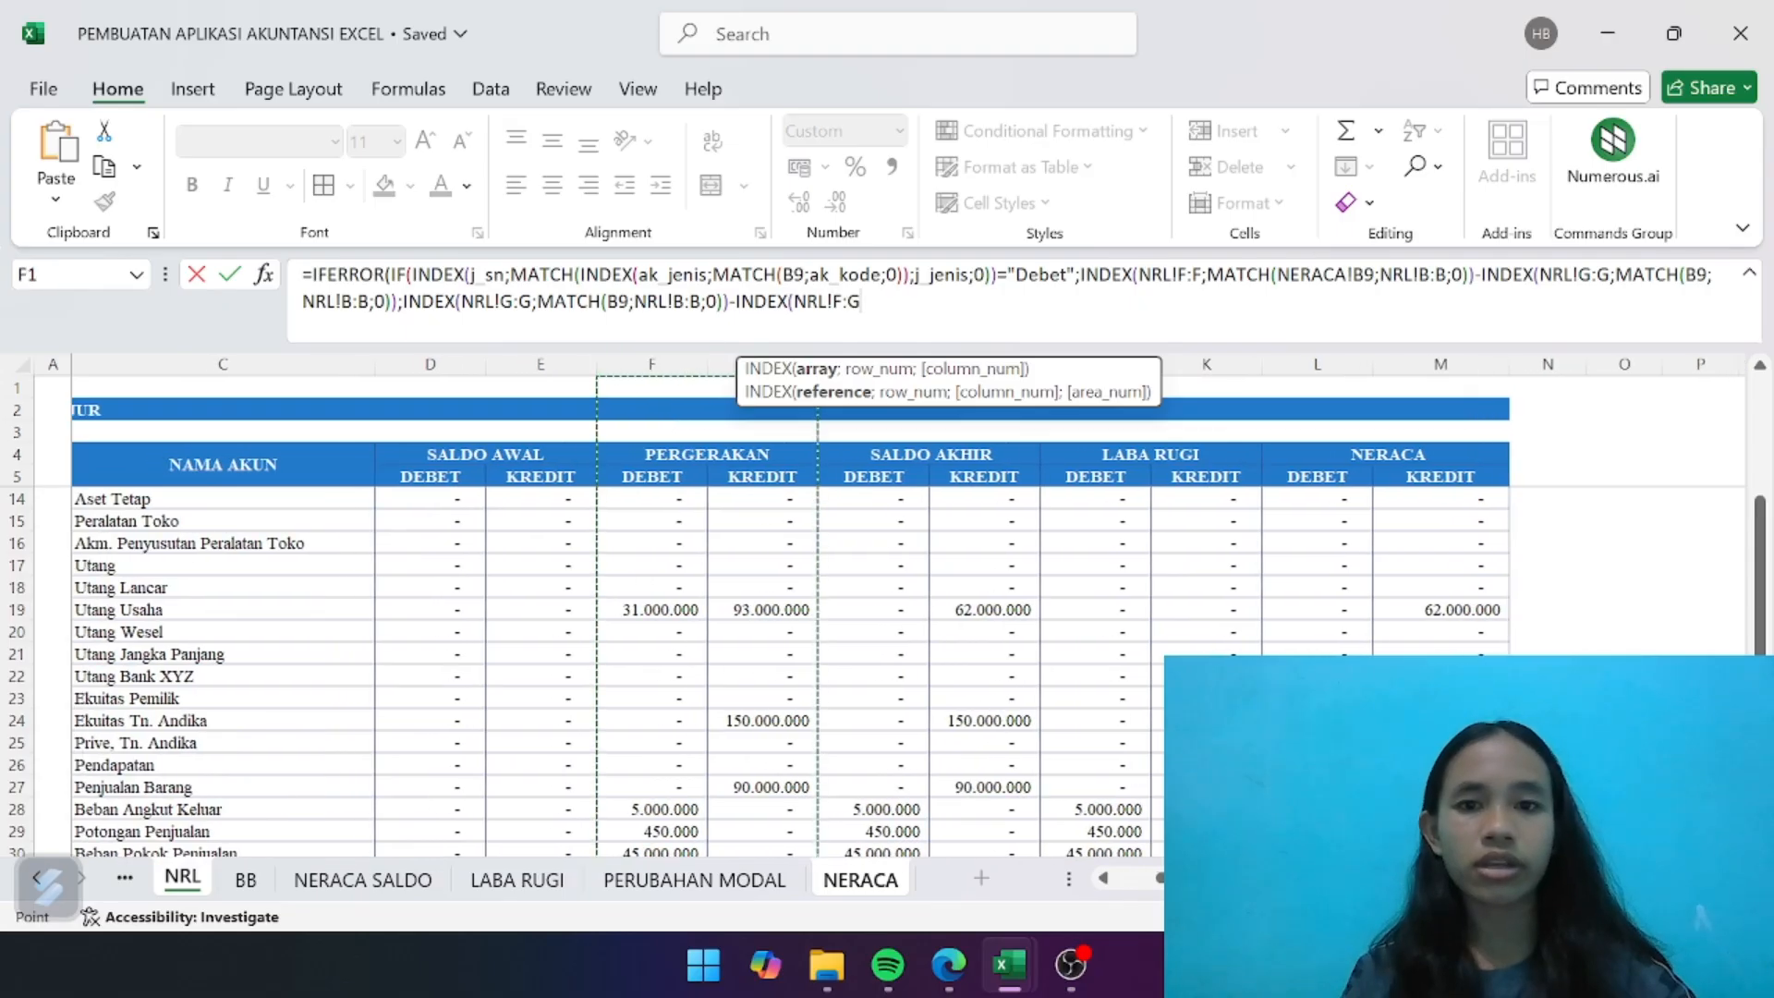
{"action": "key", "text": "BackSpace"}
{"action": "type", "text": "F"}
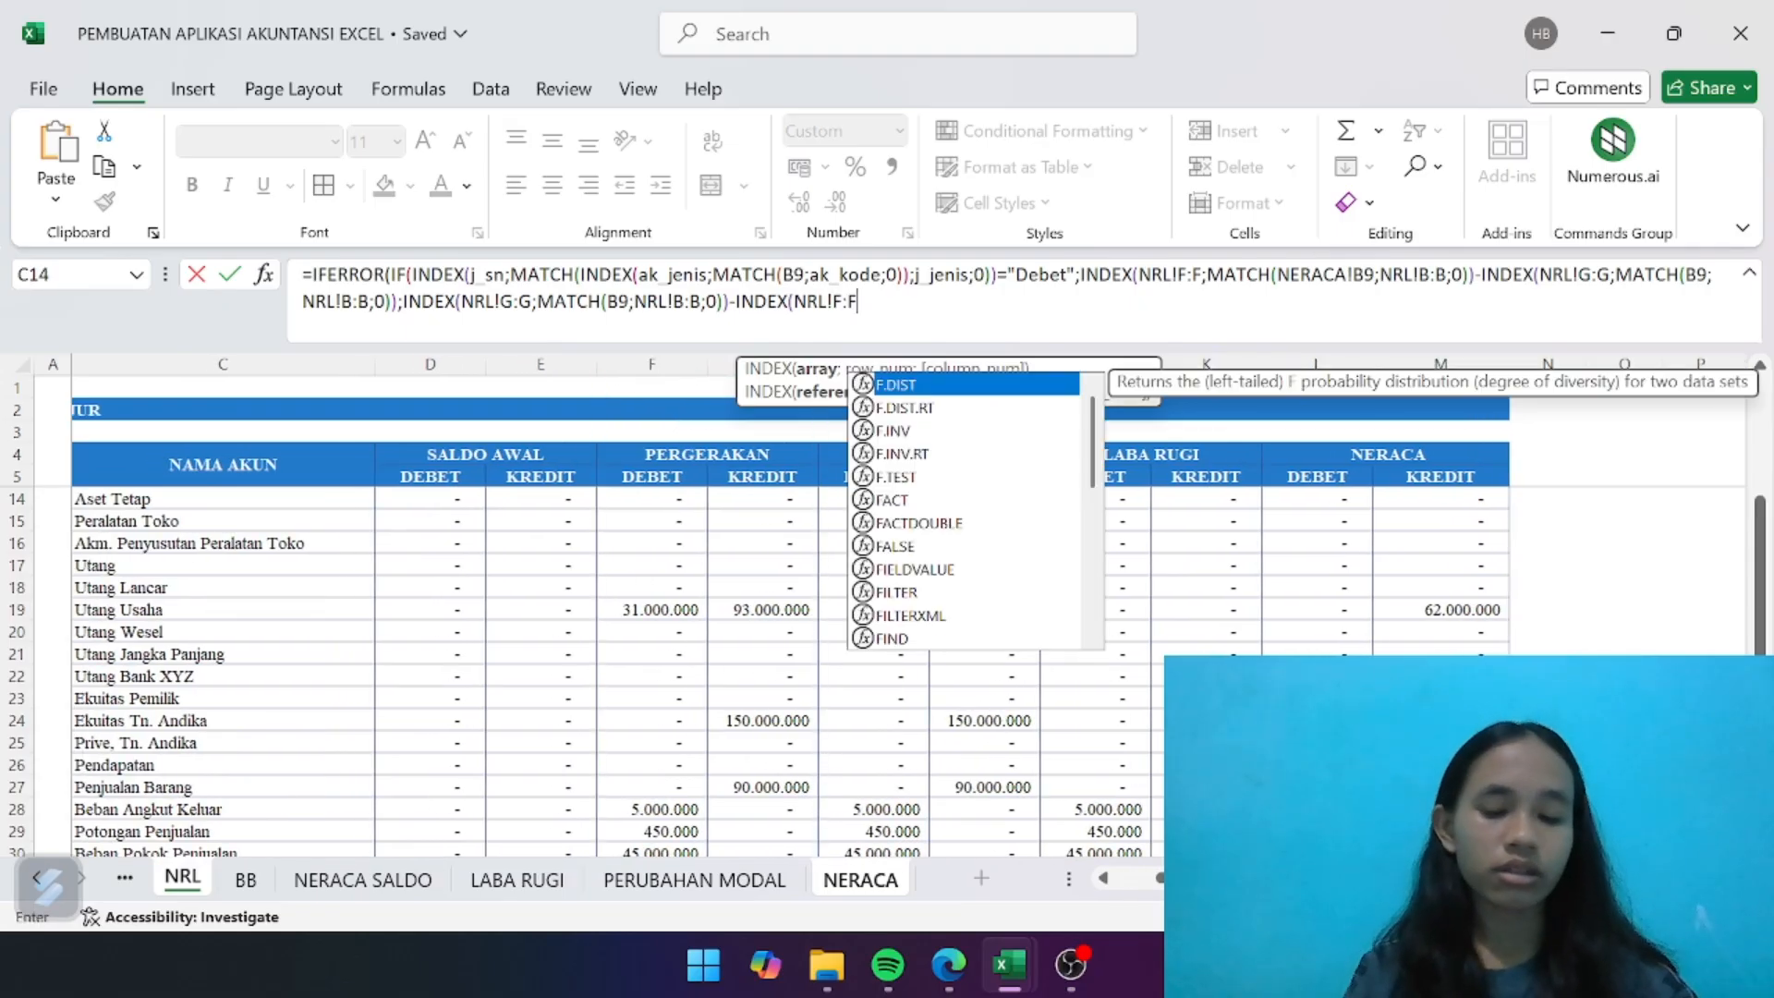
{"action": "type", "text": ";MATCG"}
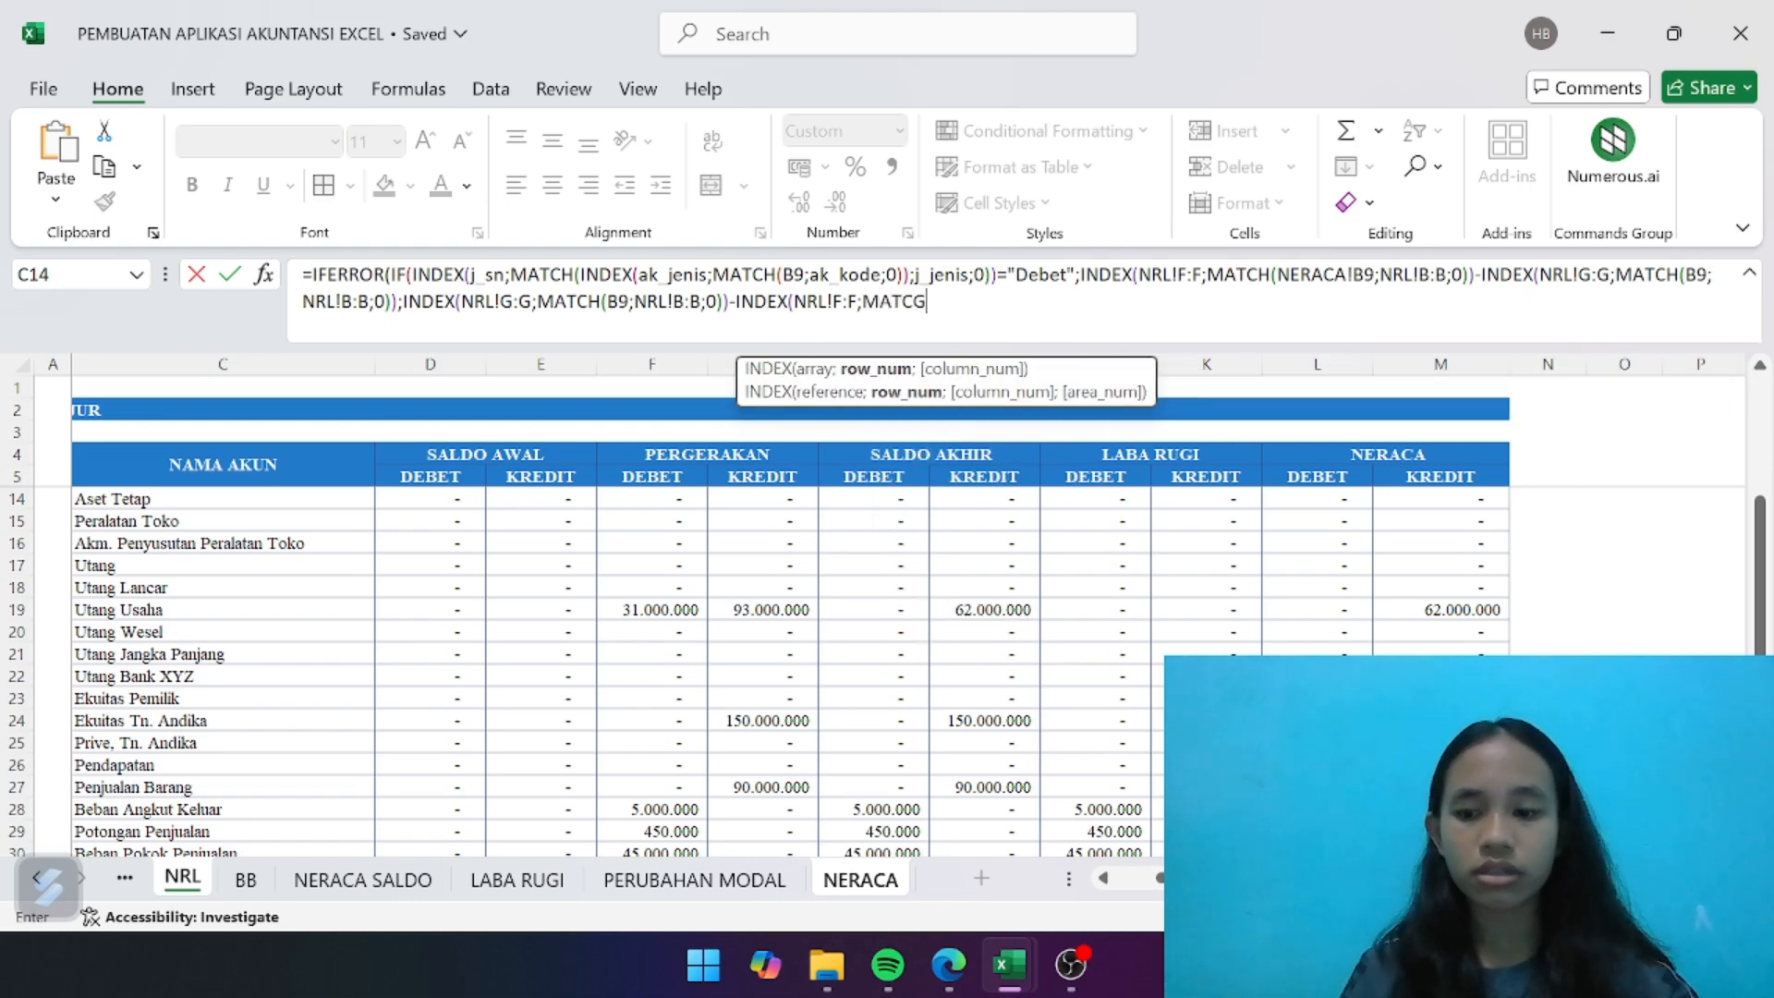
- Use a MATCH function as the new INDEX's row number, with NERACA!B9 as its lookup value
{"action": "key", "text": "BackSpace"}
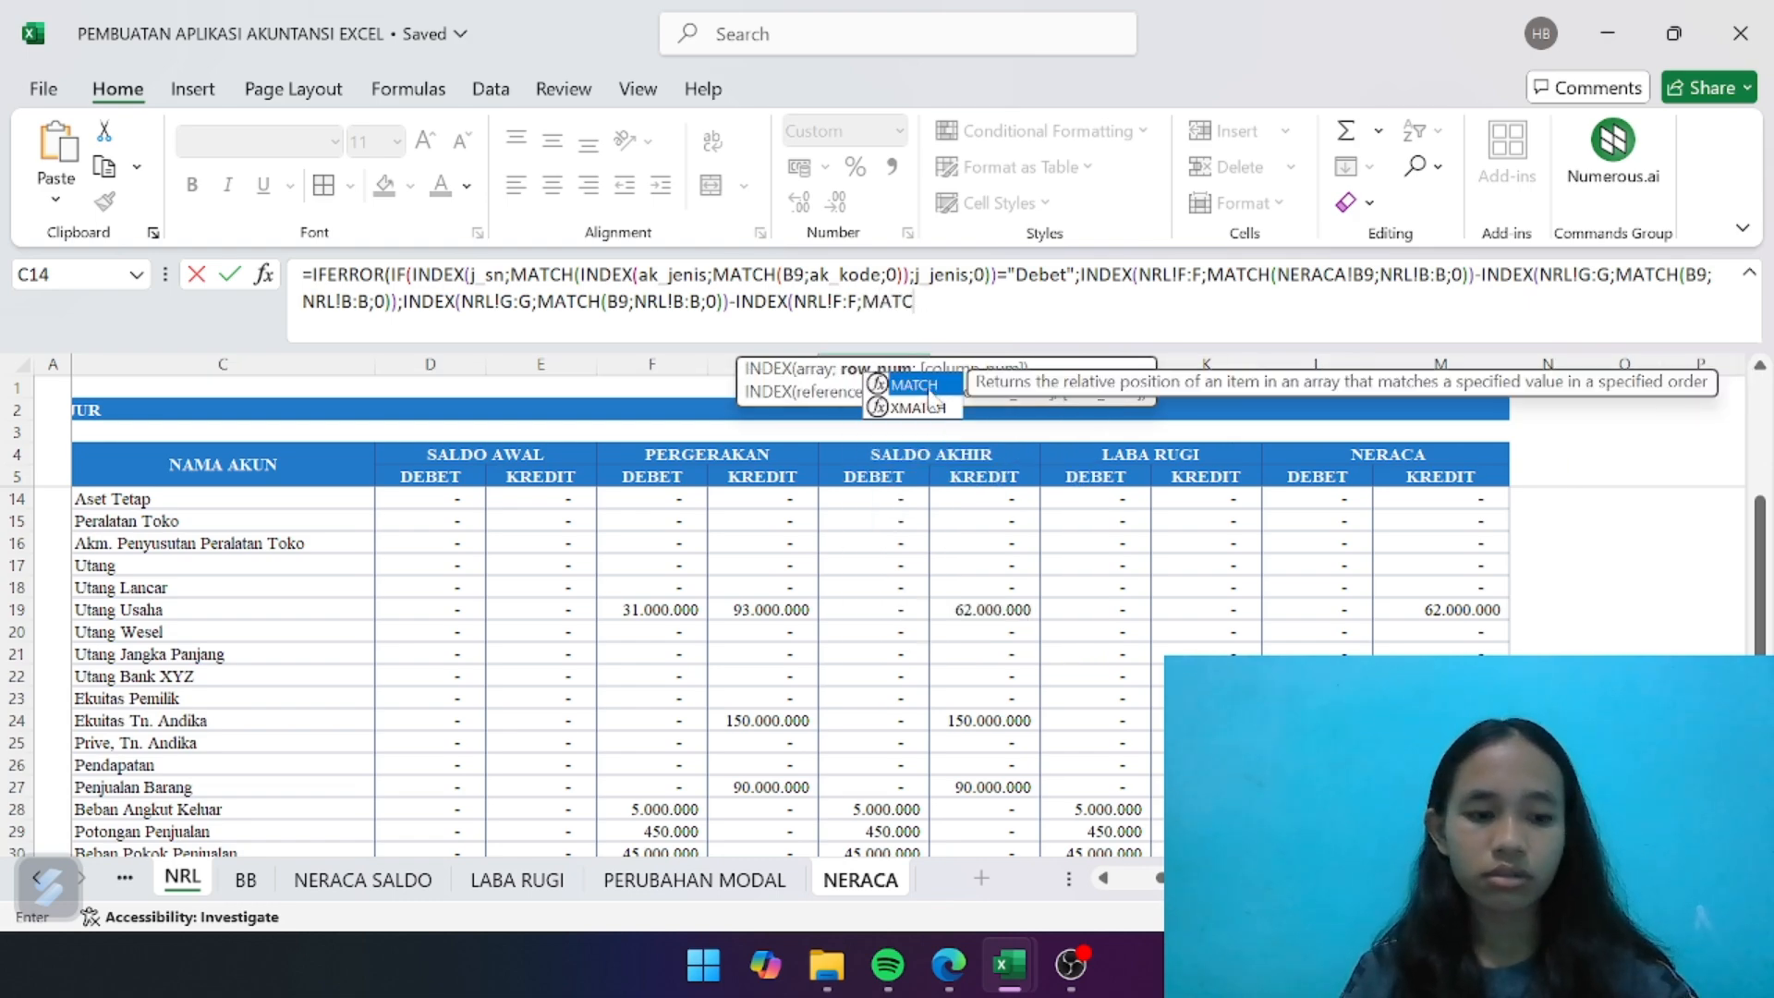
{"action": "double_click", "coordinate": [927, 387]}
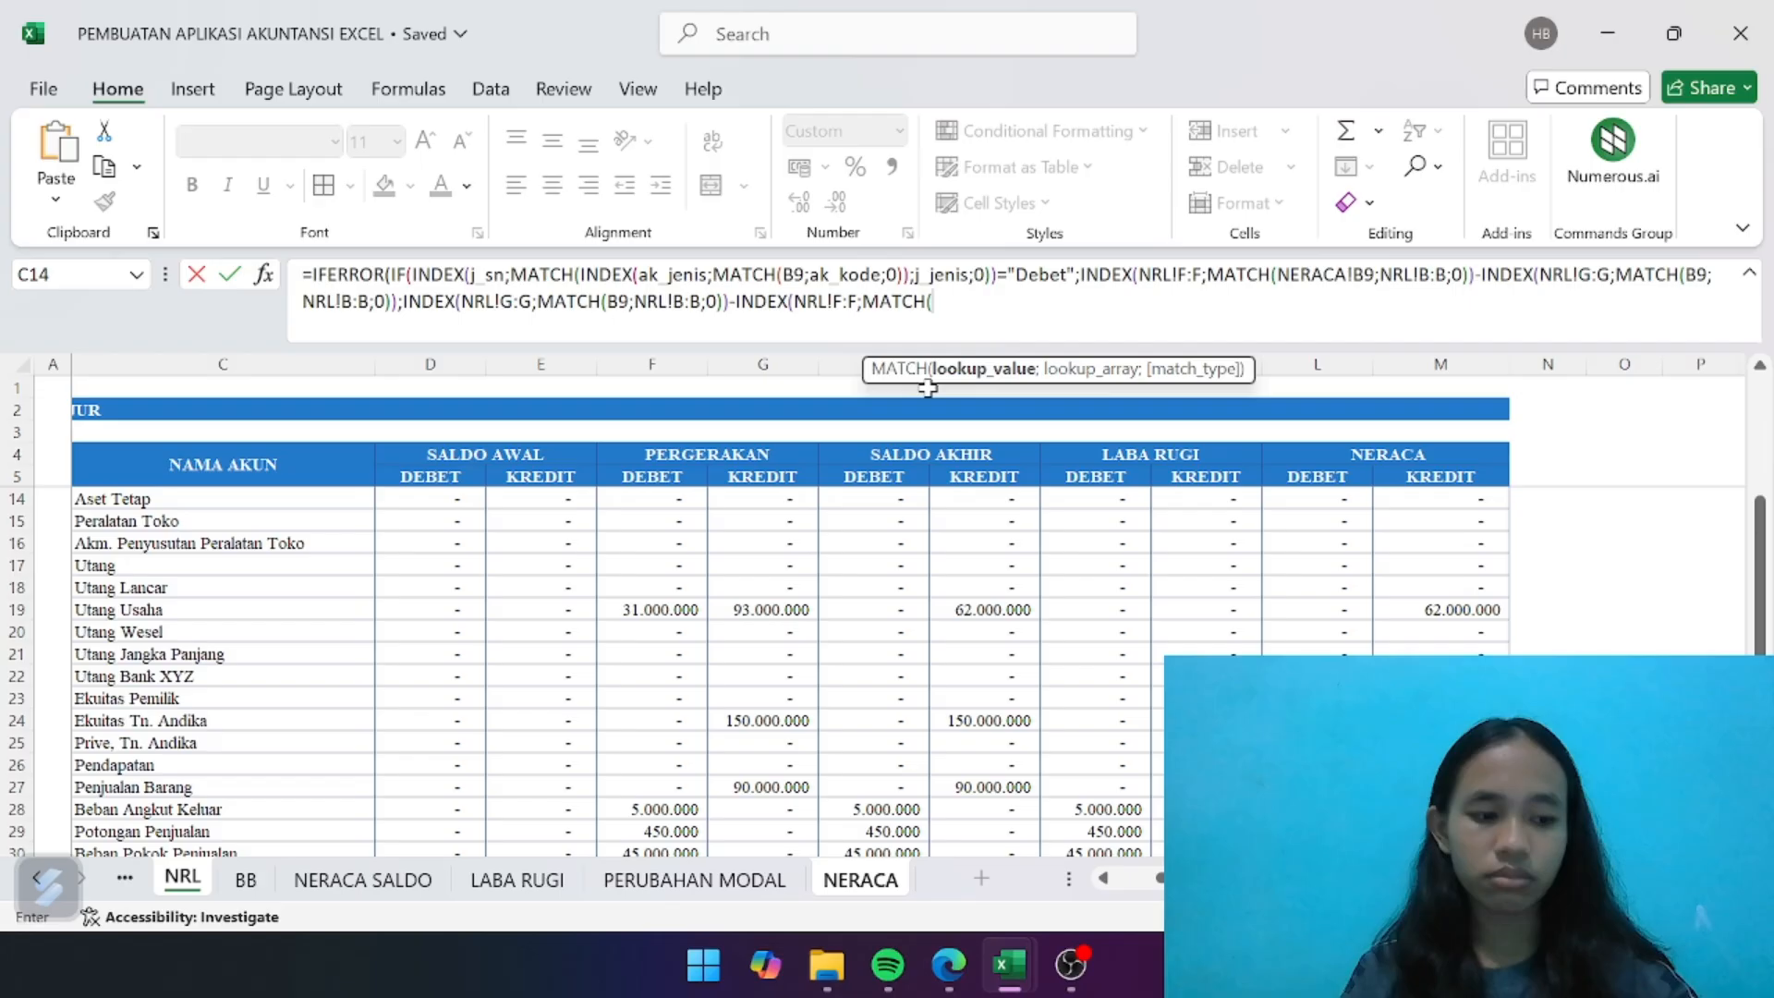
{"action": "left_click", "coordinate": [886, 893]}
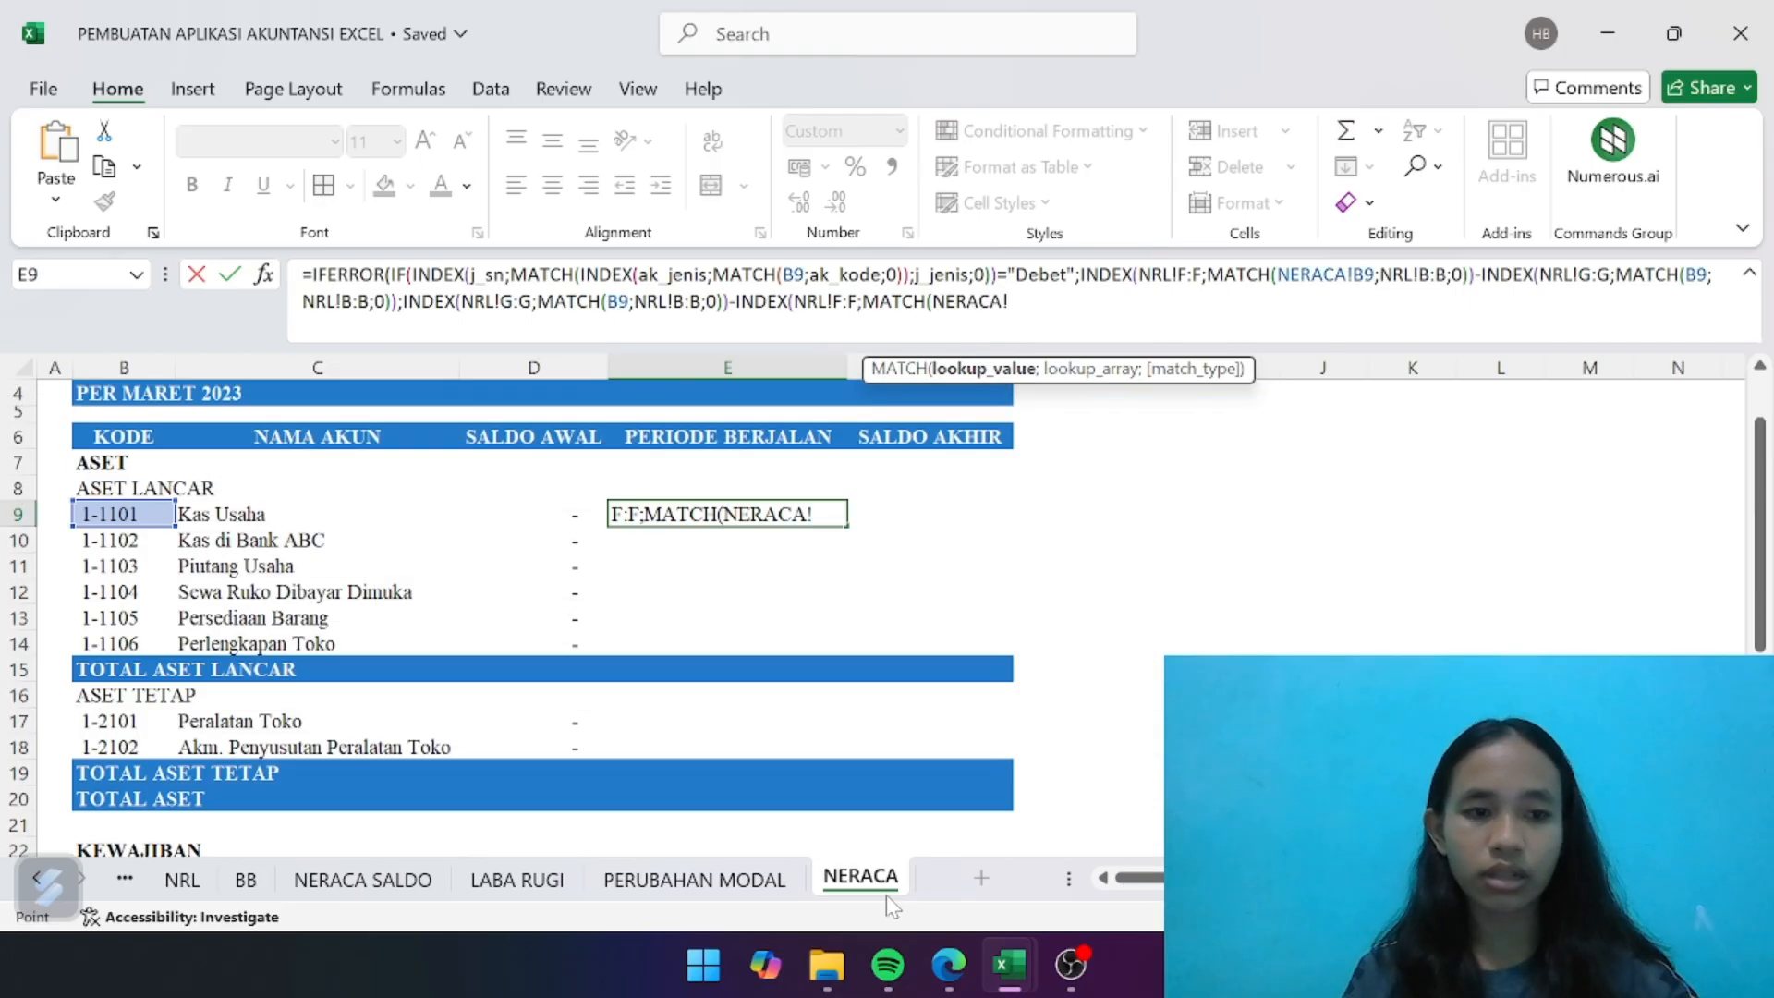
{"action": "left_click", "coordinate": [110, 519]}
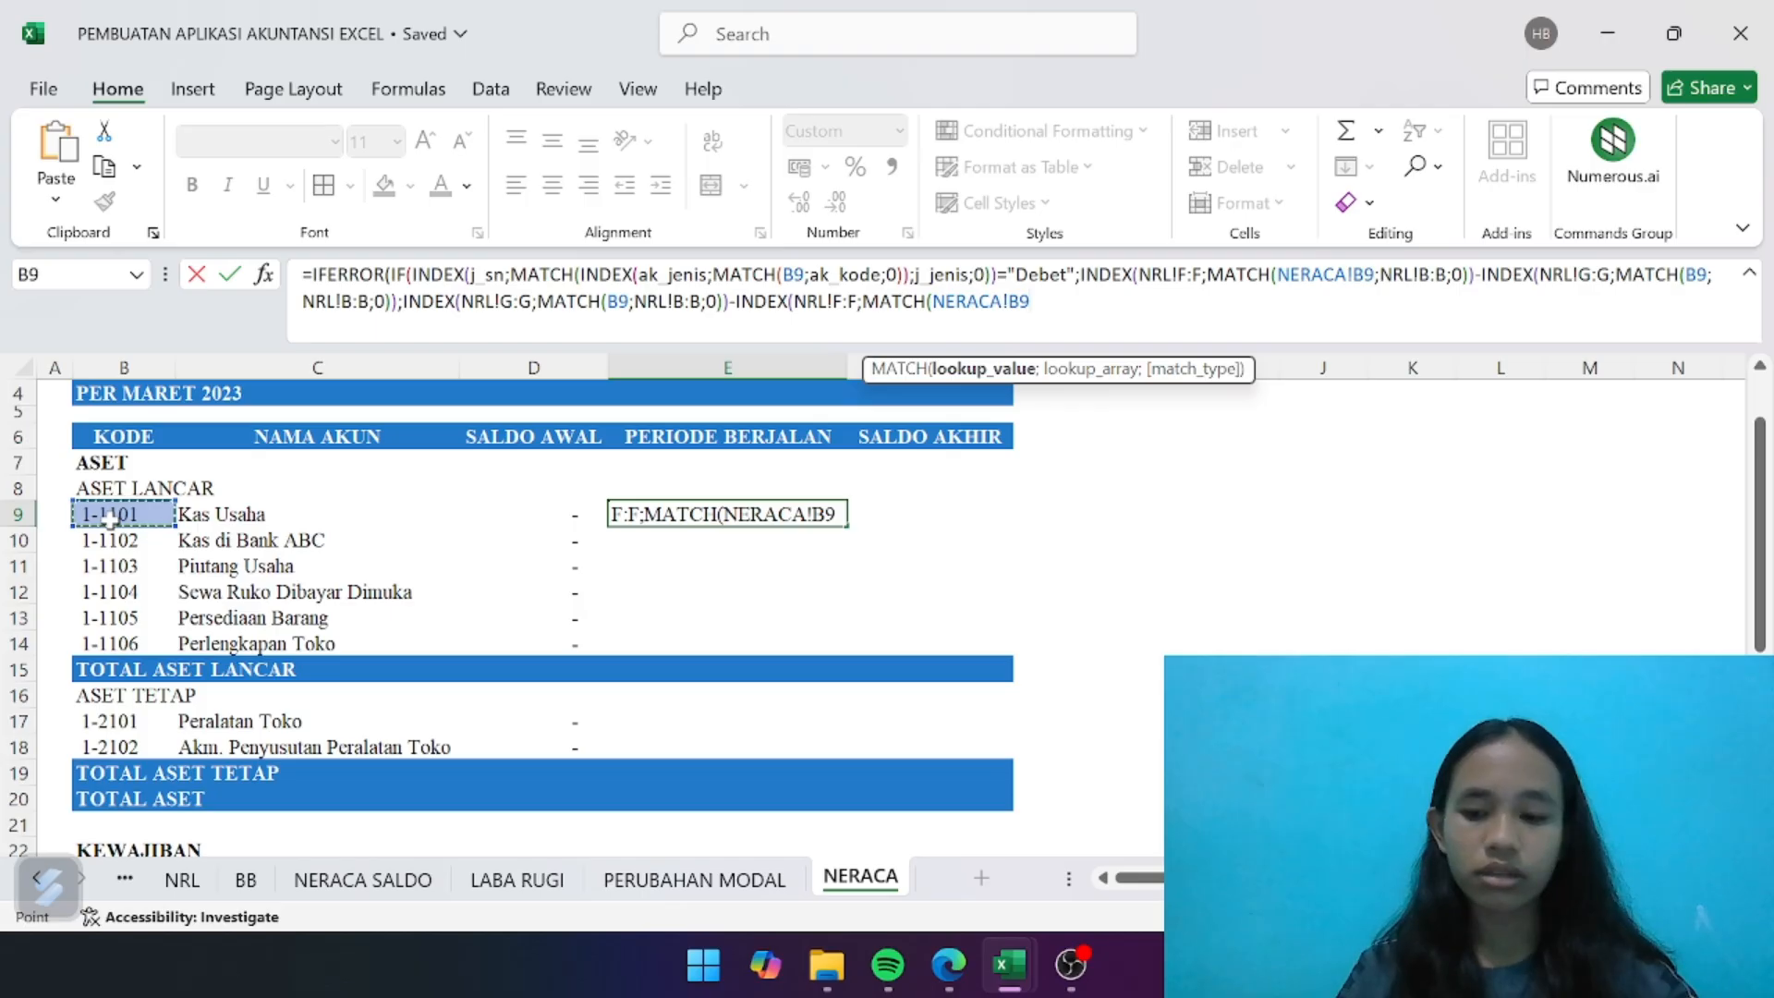
{"action": "type", "text": ";"}
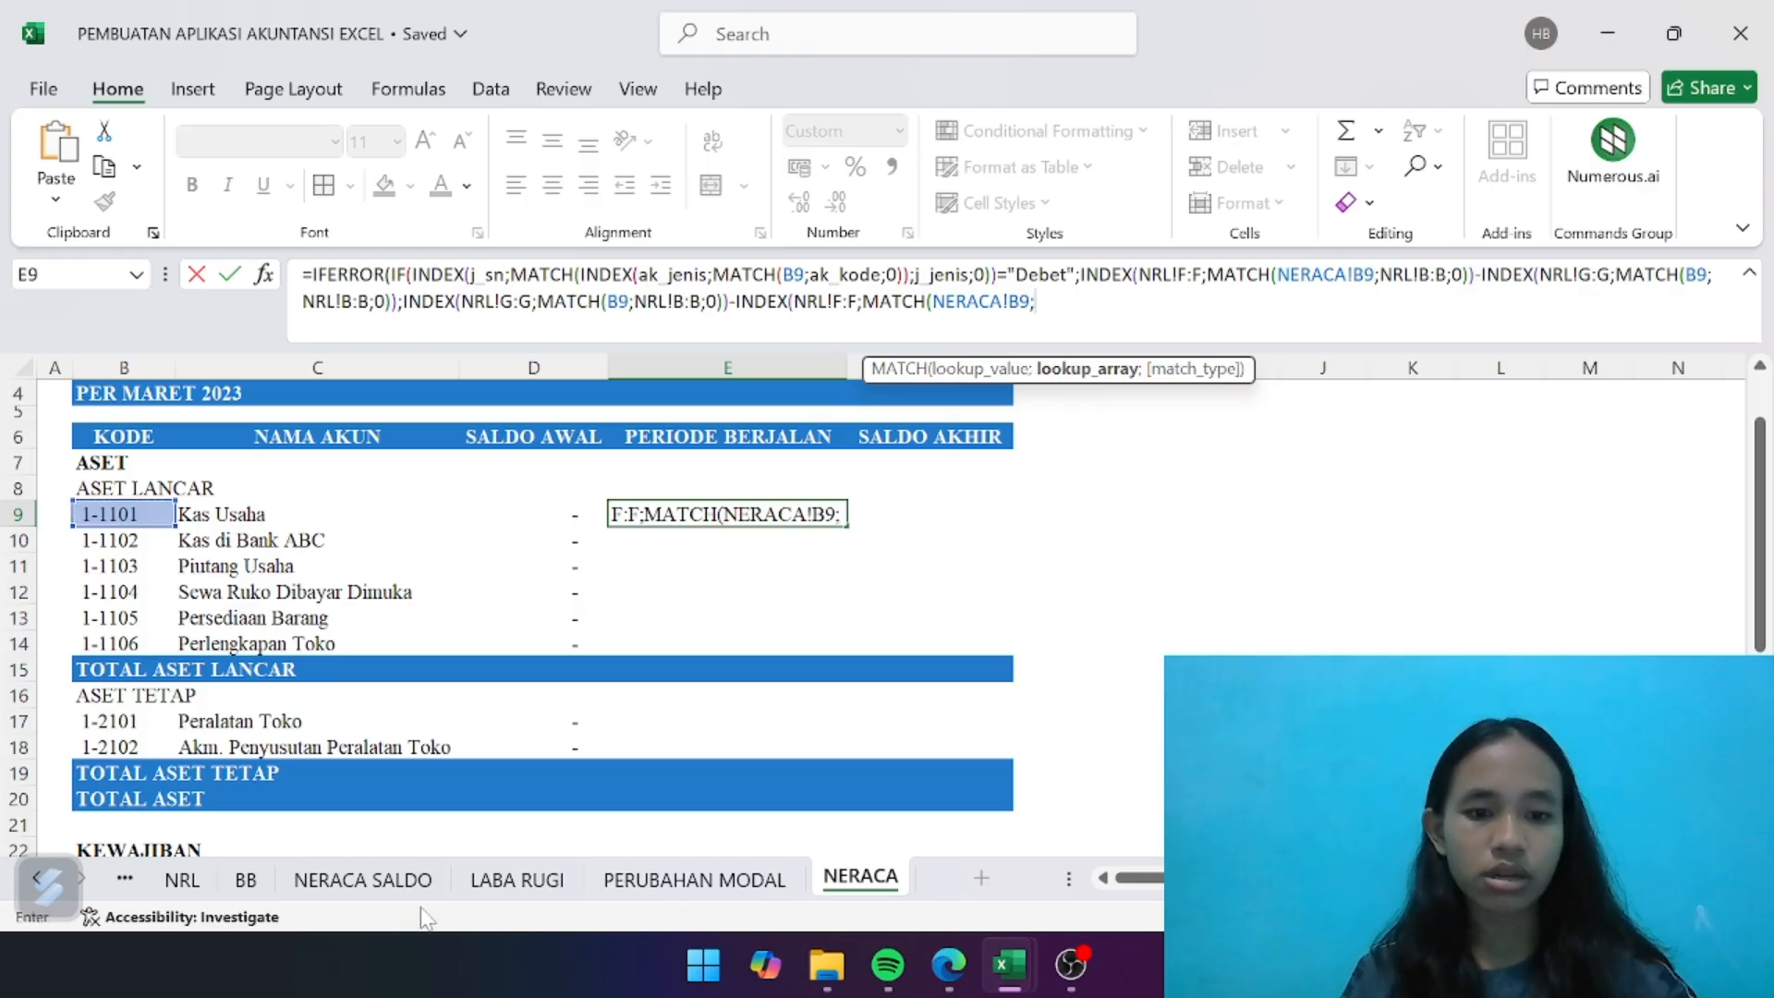
- Set the MATCH's lookup array to NRL!B:B with exact match 0, and close the MATCH, INDEX and IF functions
{"action": "left_click", "coordinate": [182, 880]}
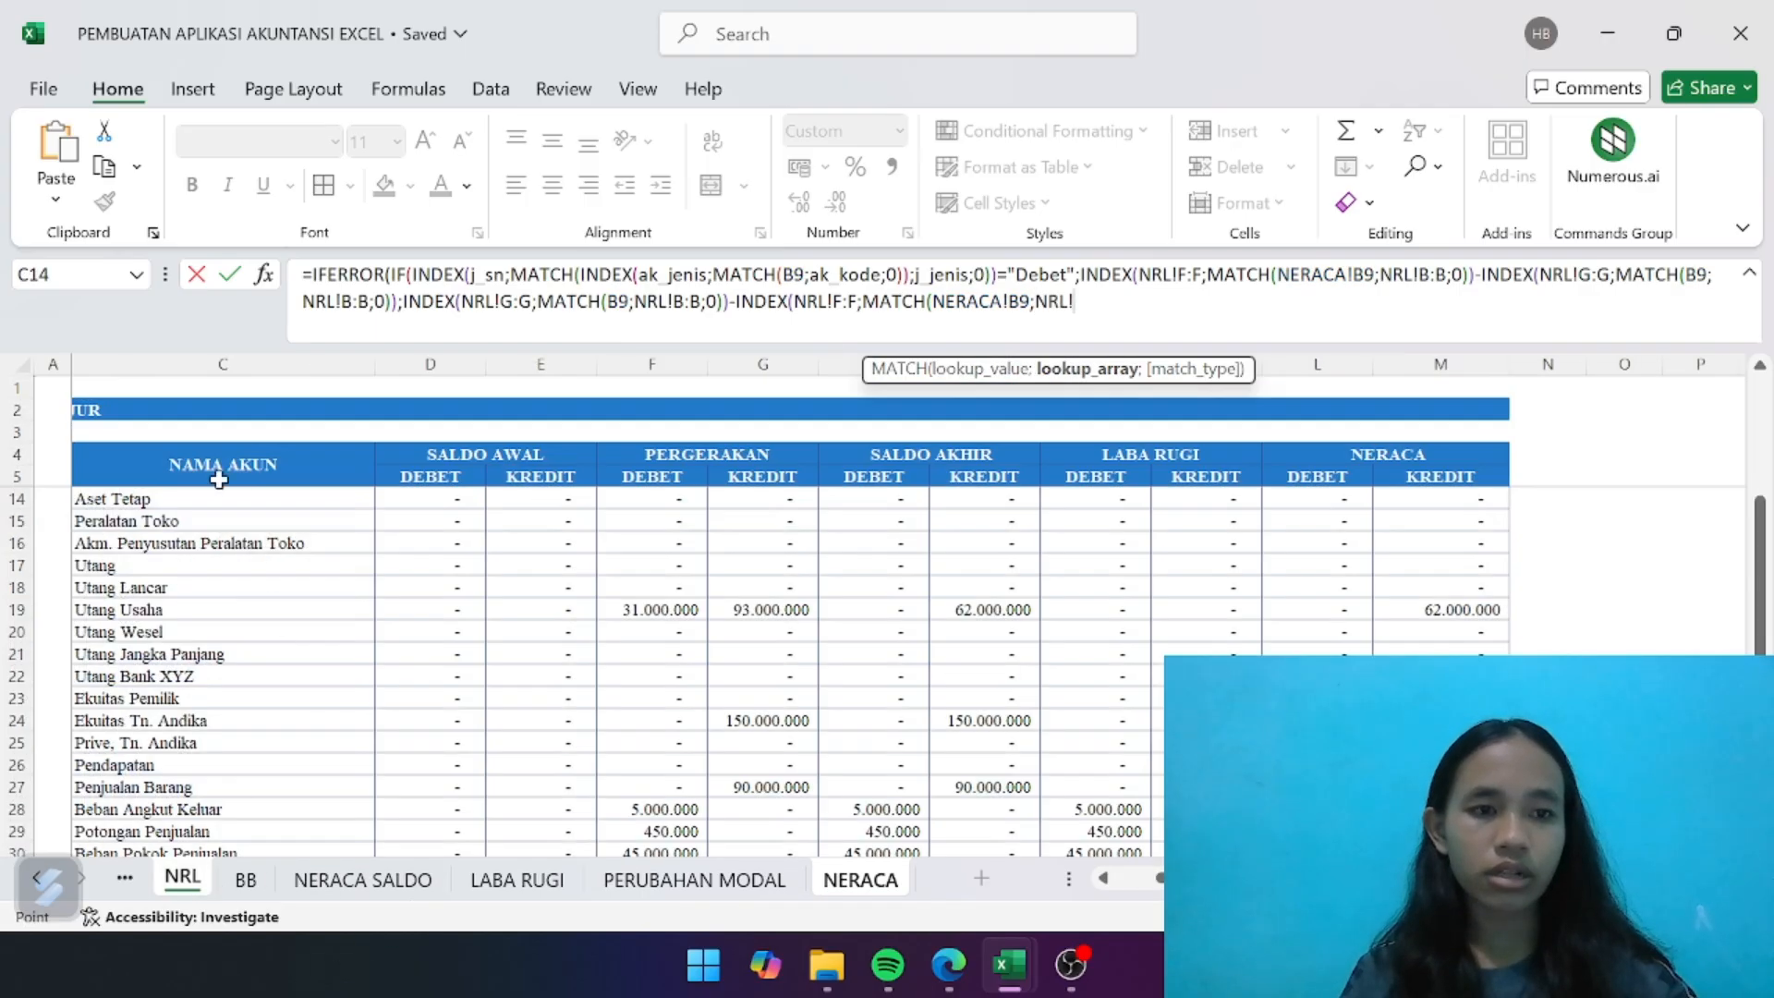
{"action": "left_click", "coordinate": [167, 365]}
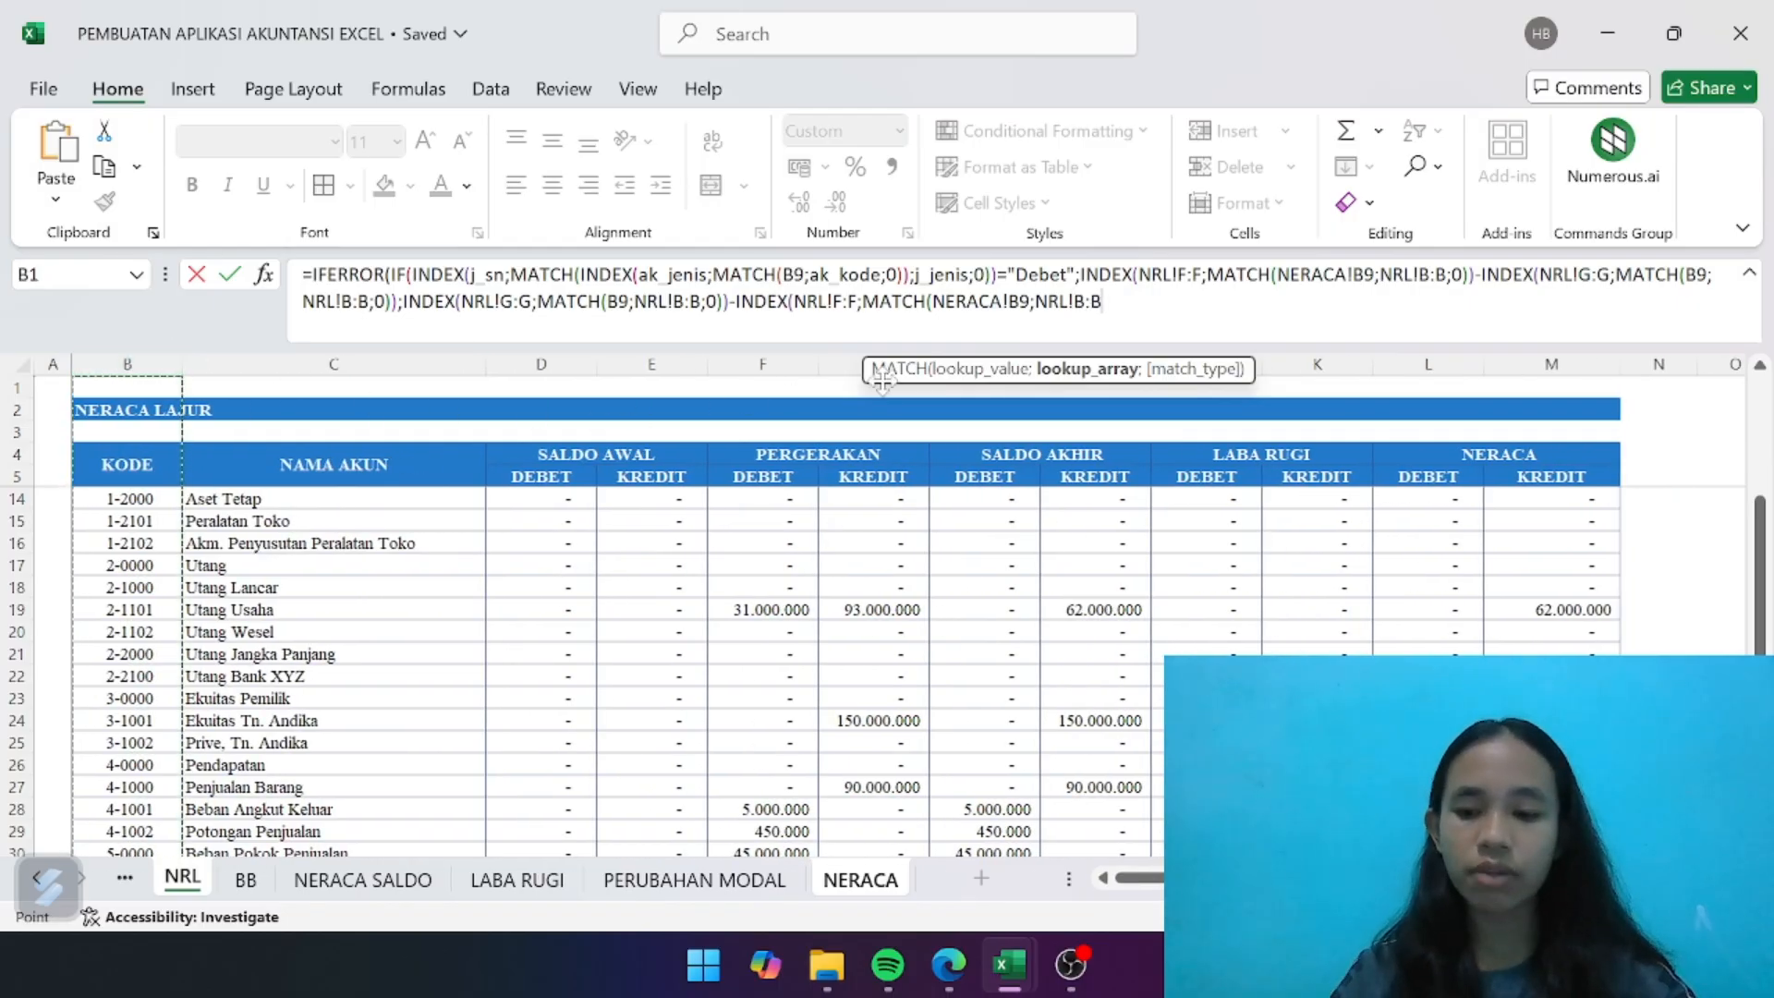
{"action": "type", "text": ";0"}
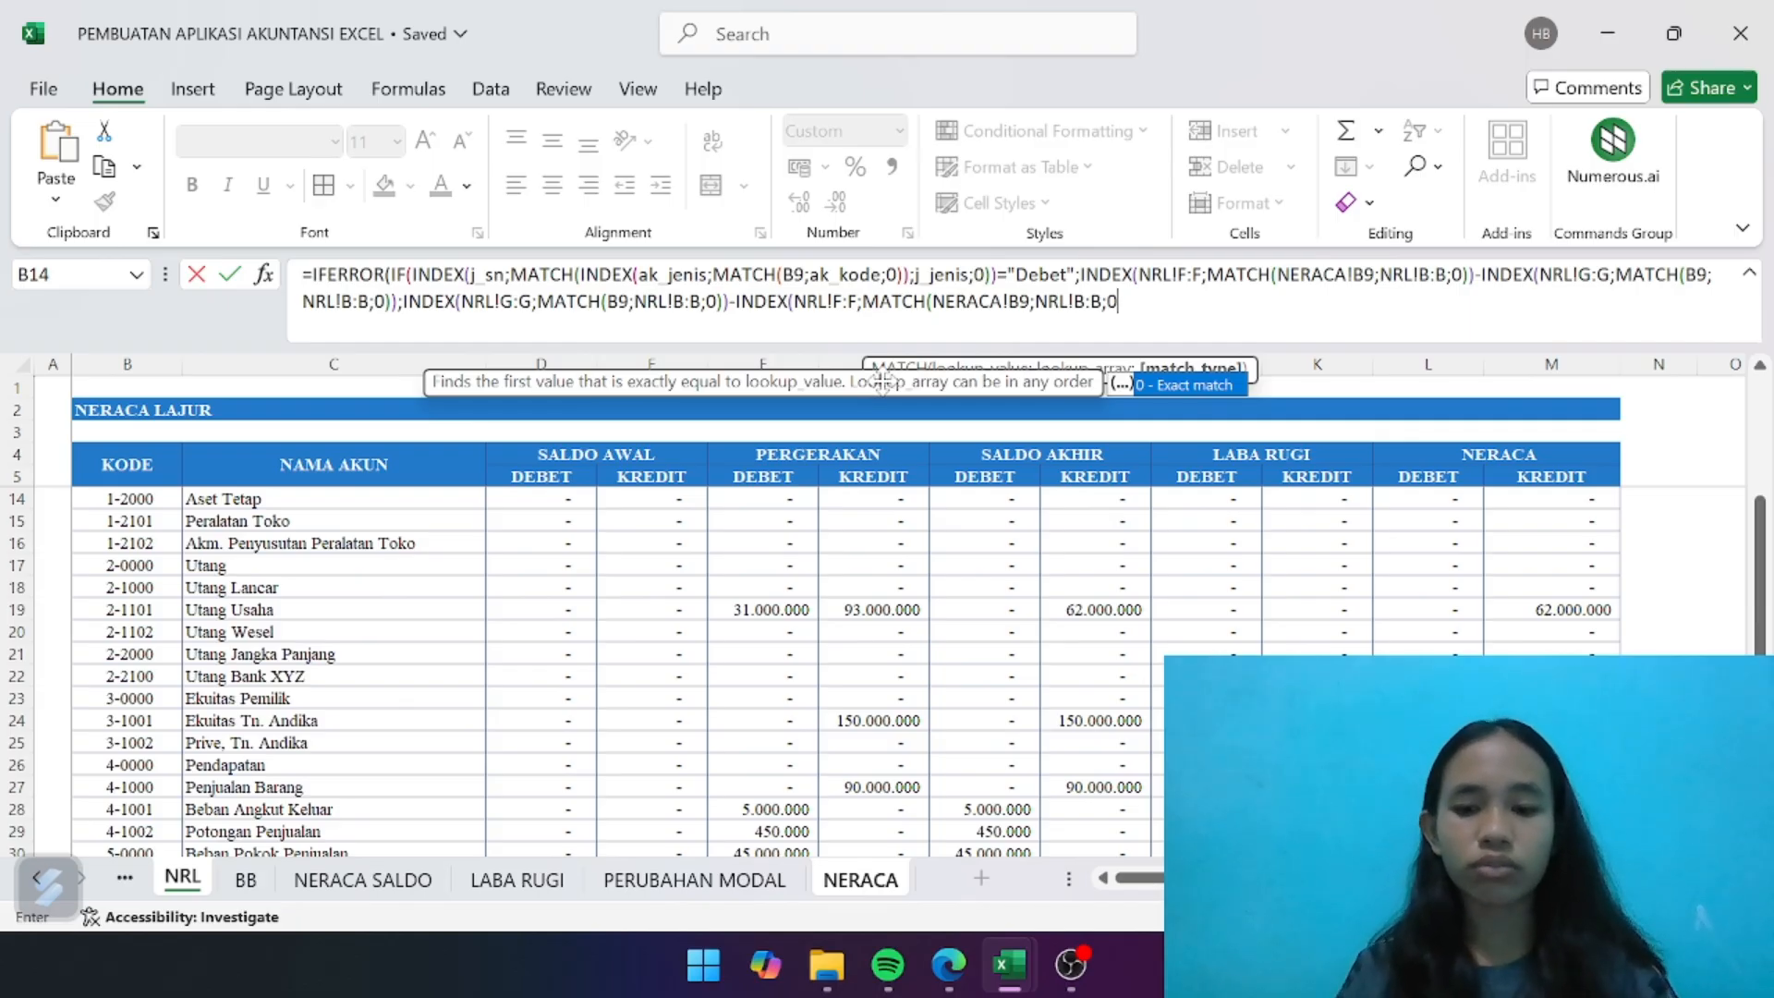
{"action": "type", "text": ")))"}
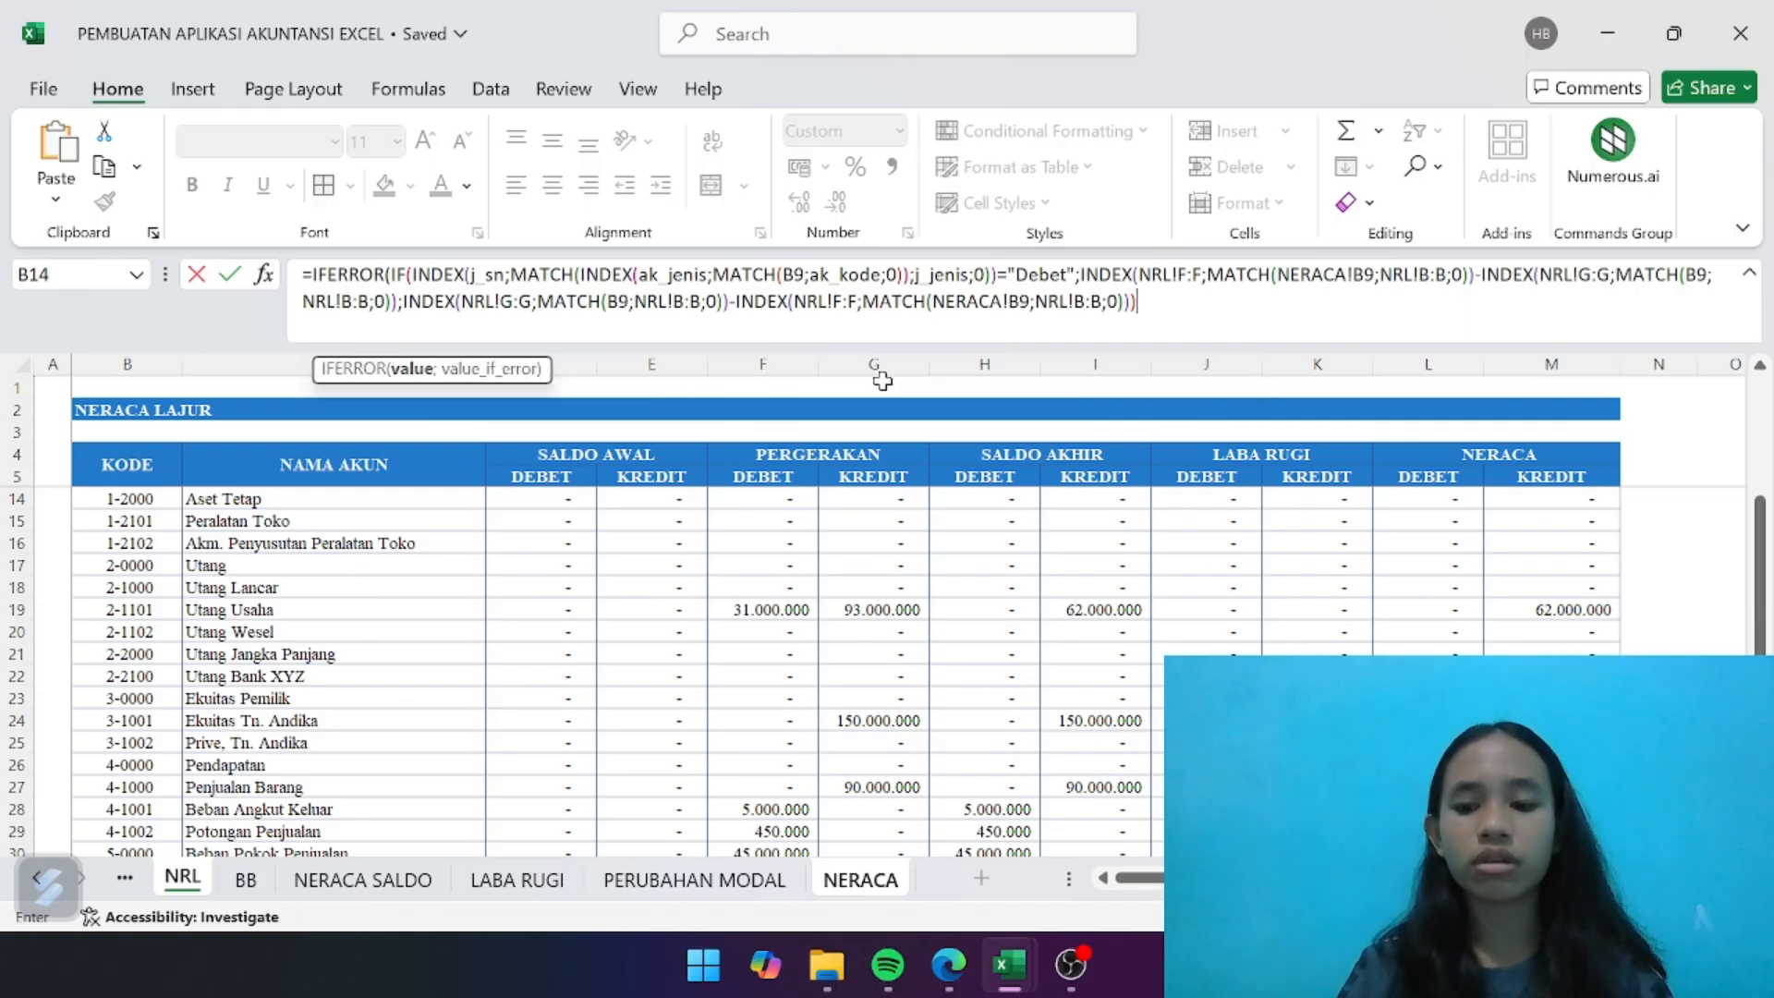
{"action": "type", "text": ";"}
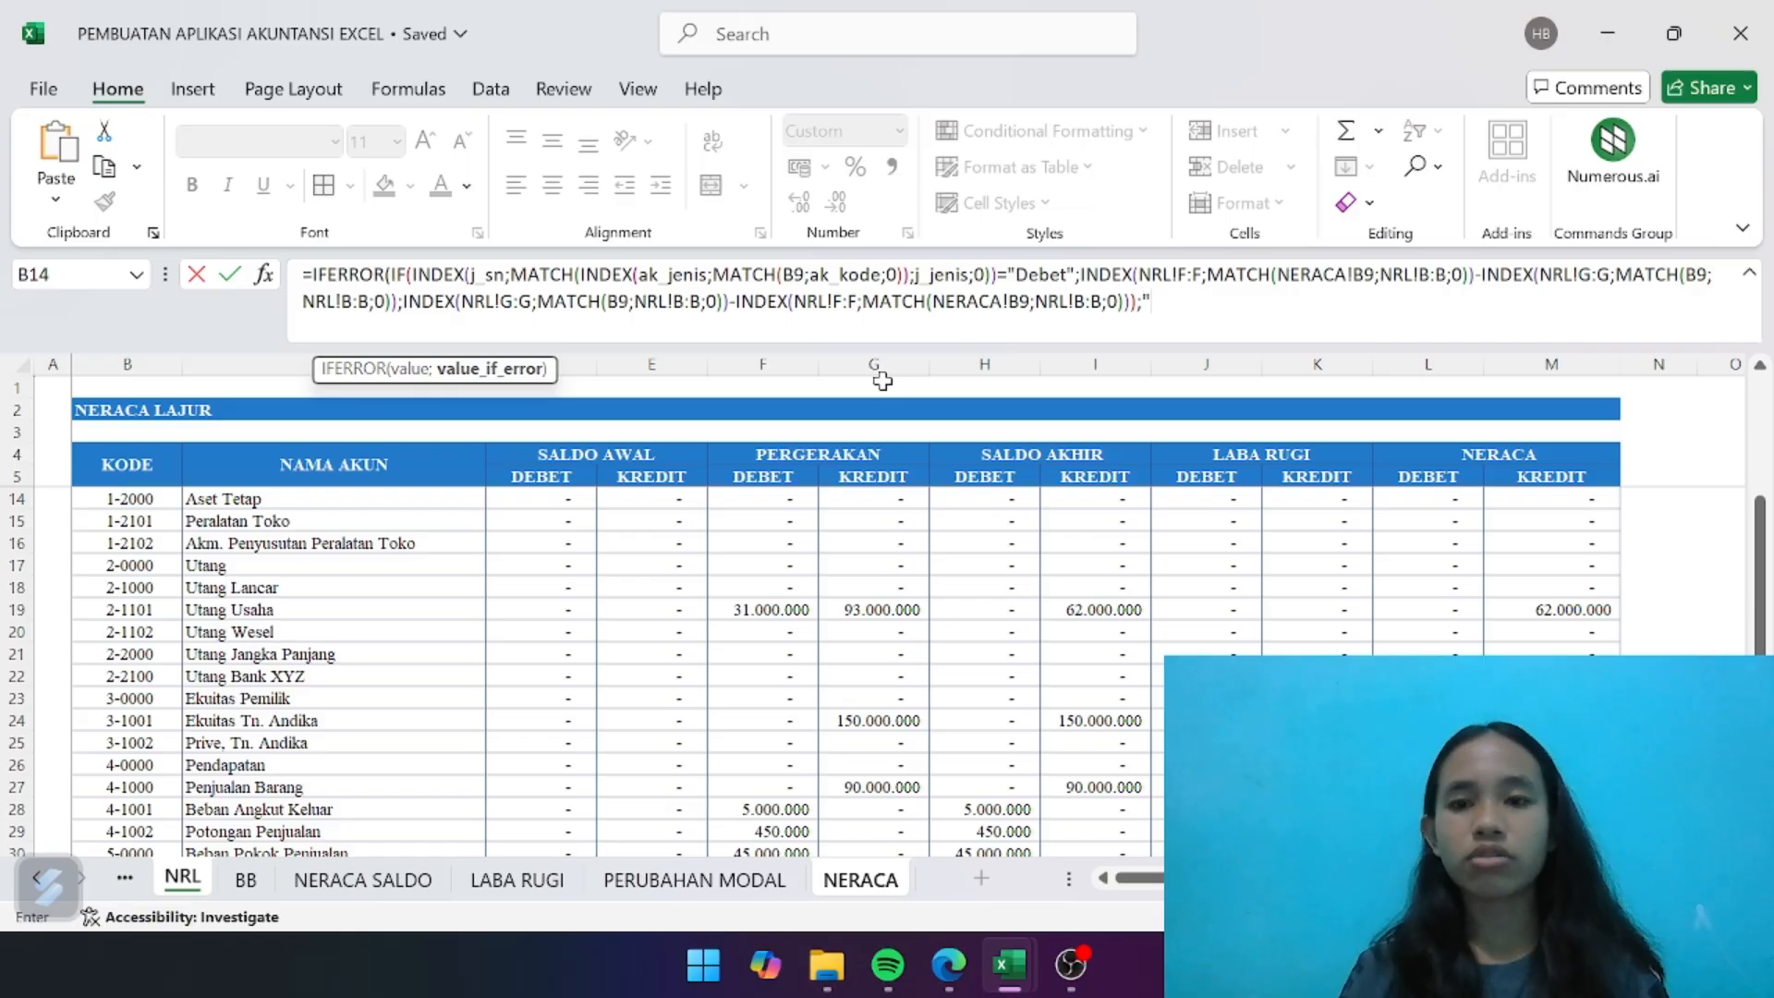
{"action": "type", "text": "\"\")"}
- Finish the E9 formula with "" as IFERROR's fallback, then compare Kas Usaha's result with the NERACA SALDO sheet
{"action": "key", "text": "Return"}
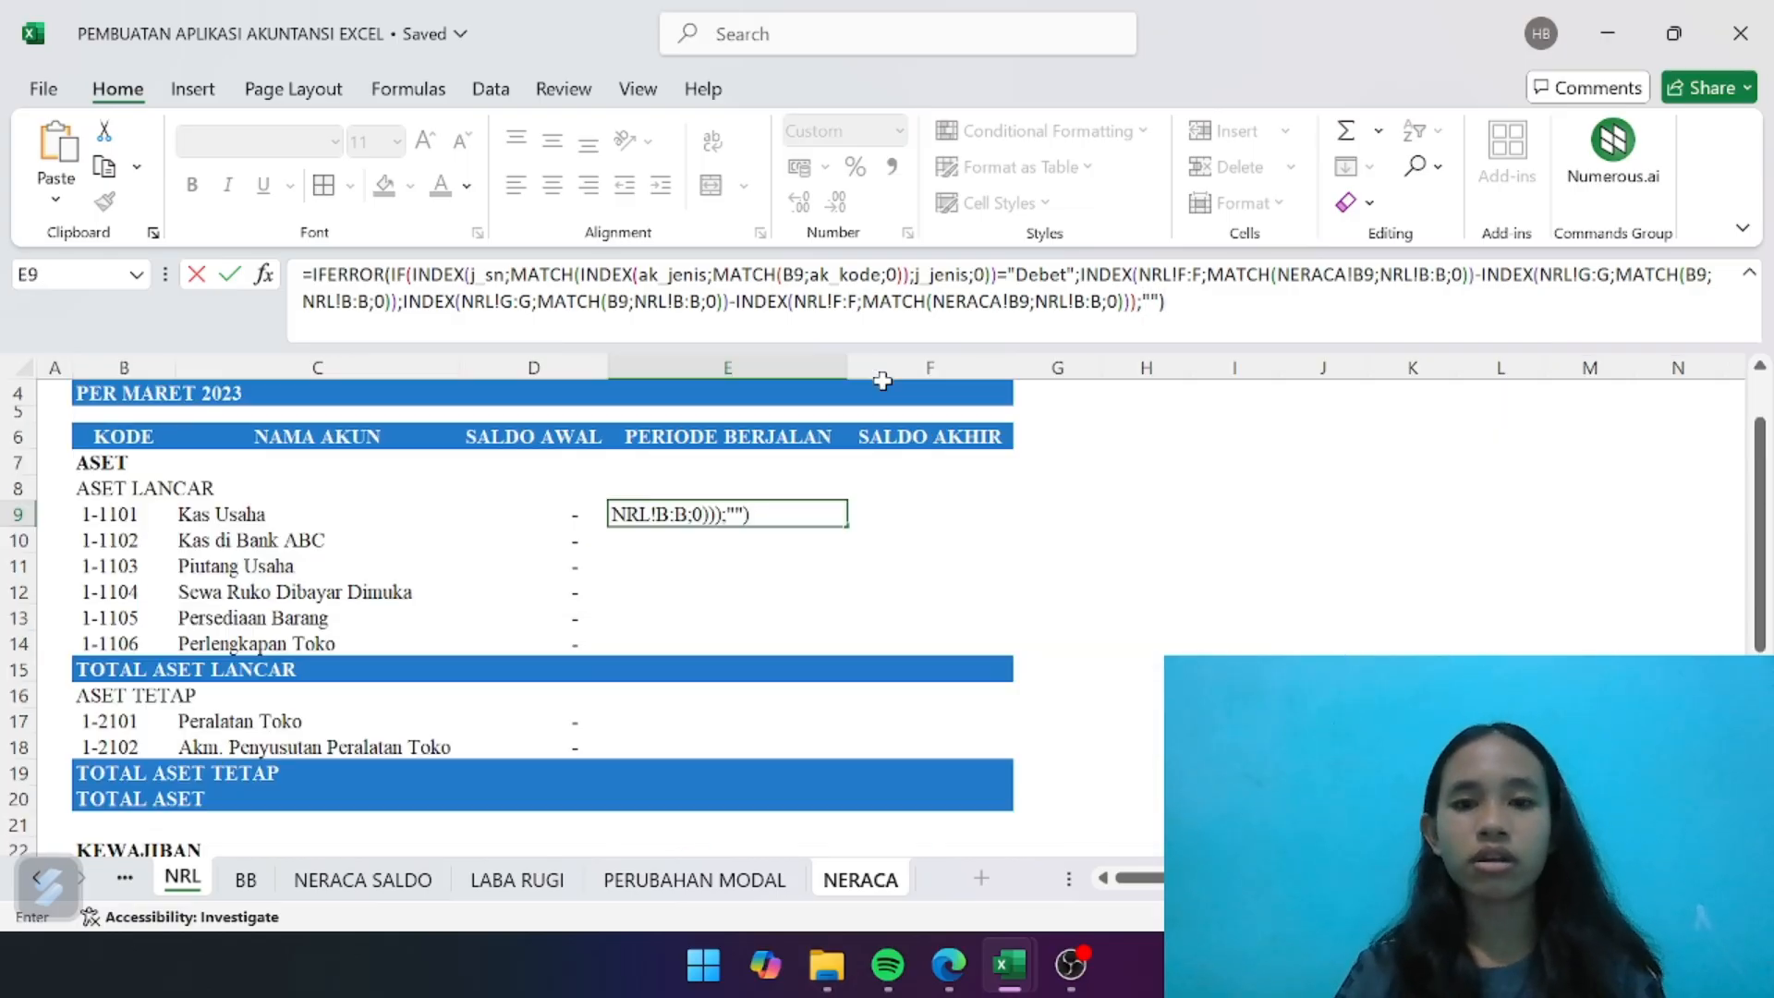
{"action": "left_click", "coordinate": [834, 515]}
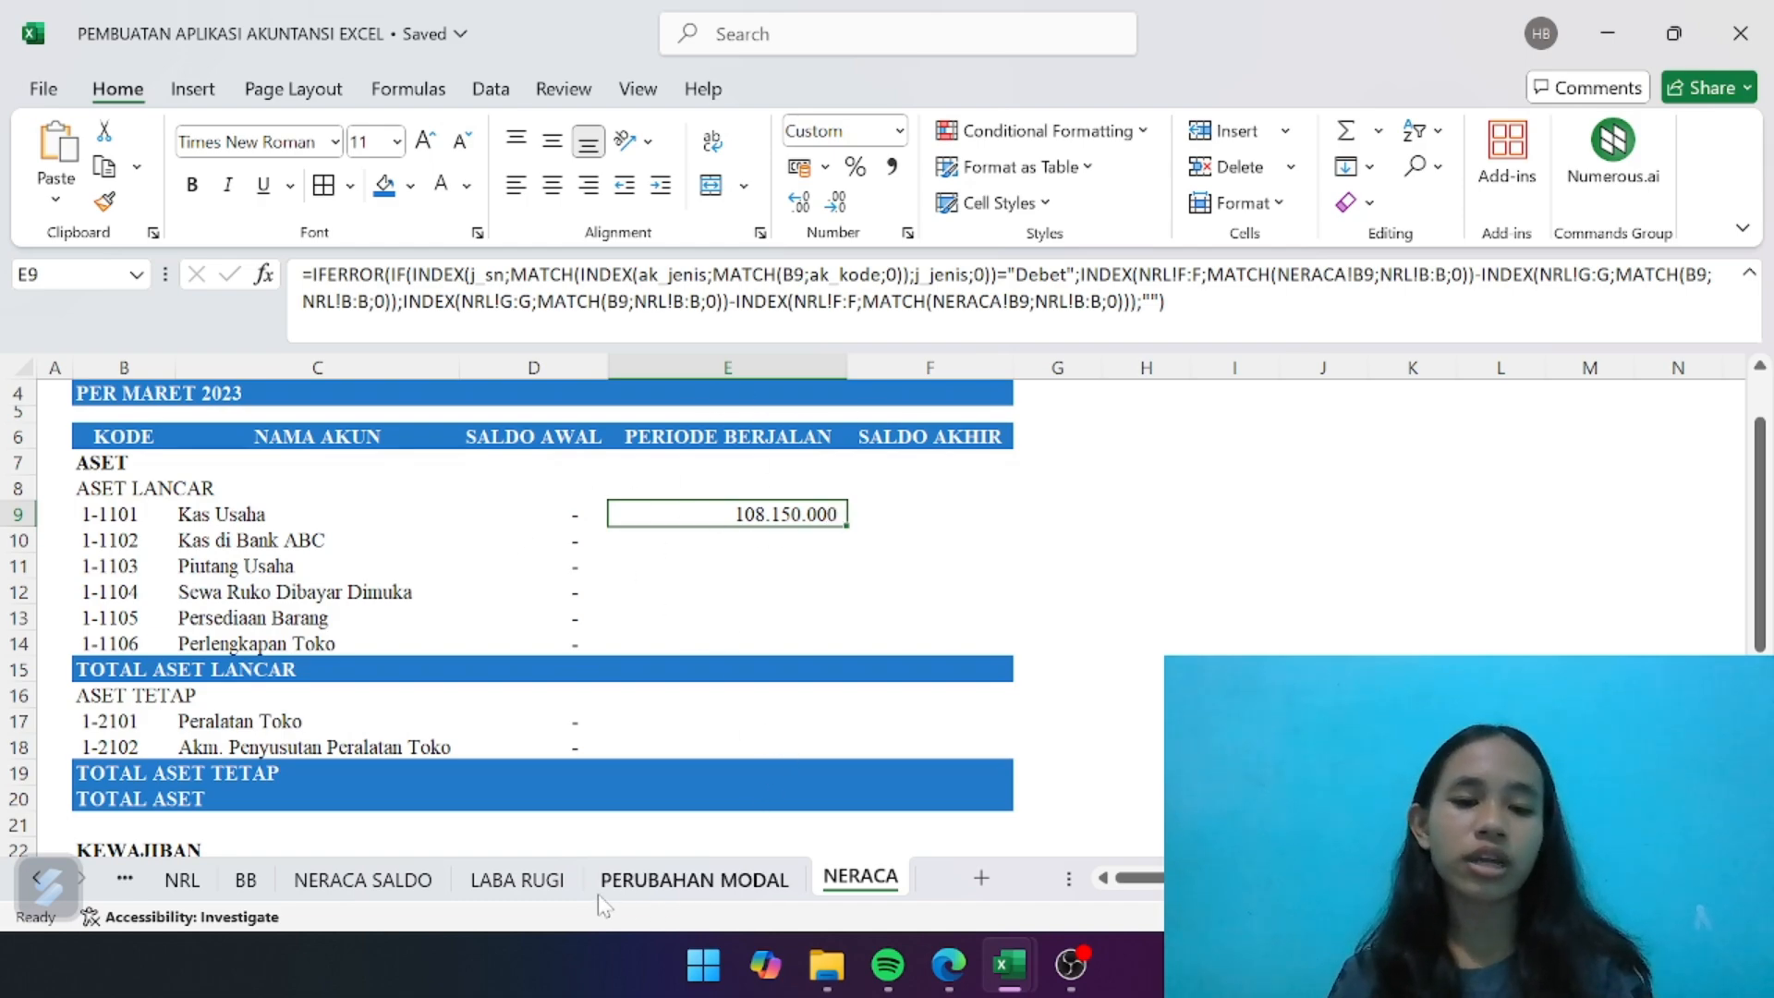
{"action": "left_click", "coordinate": [399, 894]}
{"action": "scroll", "coordinate": [844, 511], "scroll_direction": "up", "scroll_amount": 4}
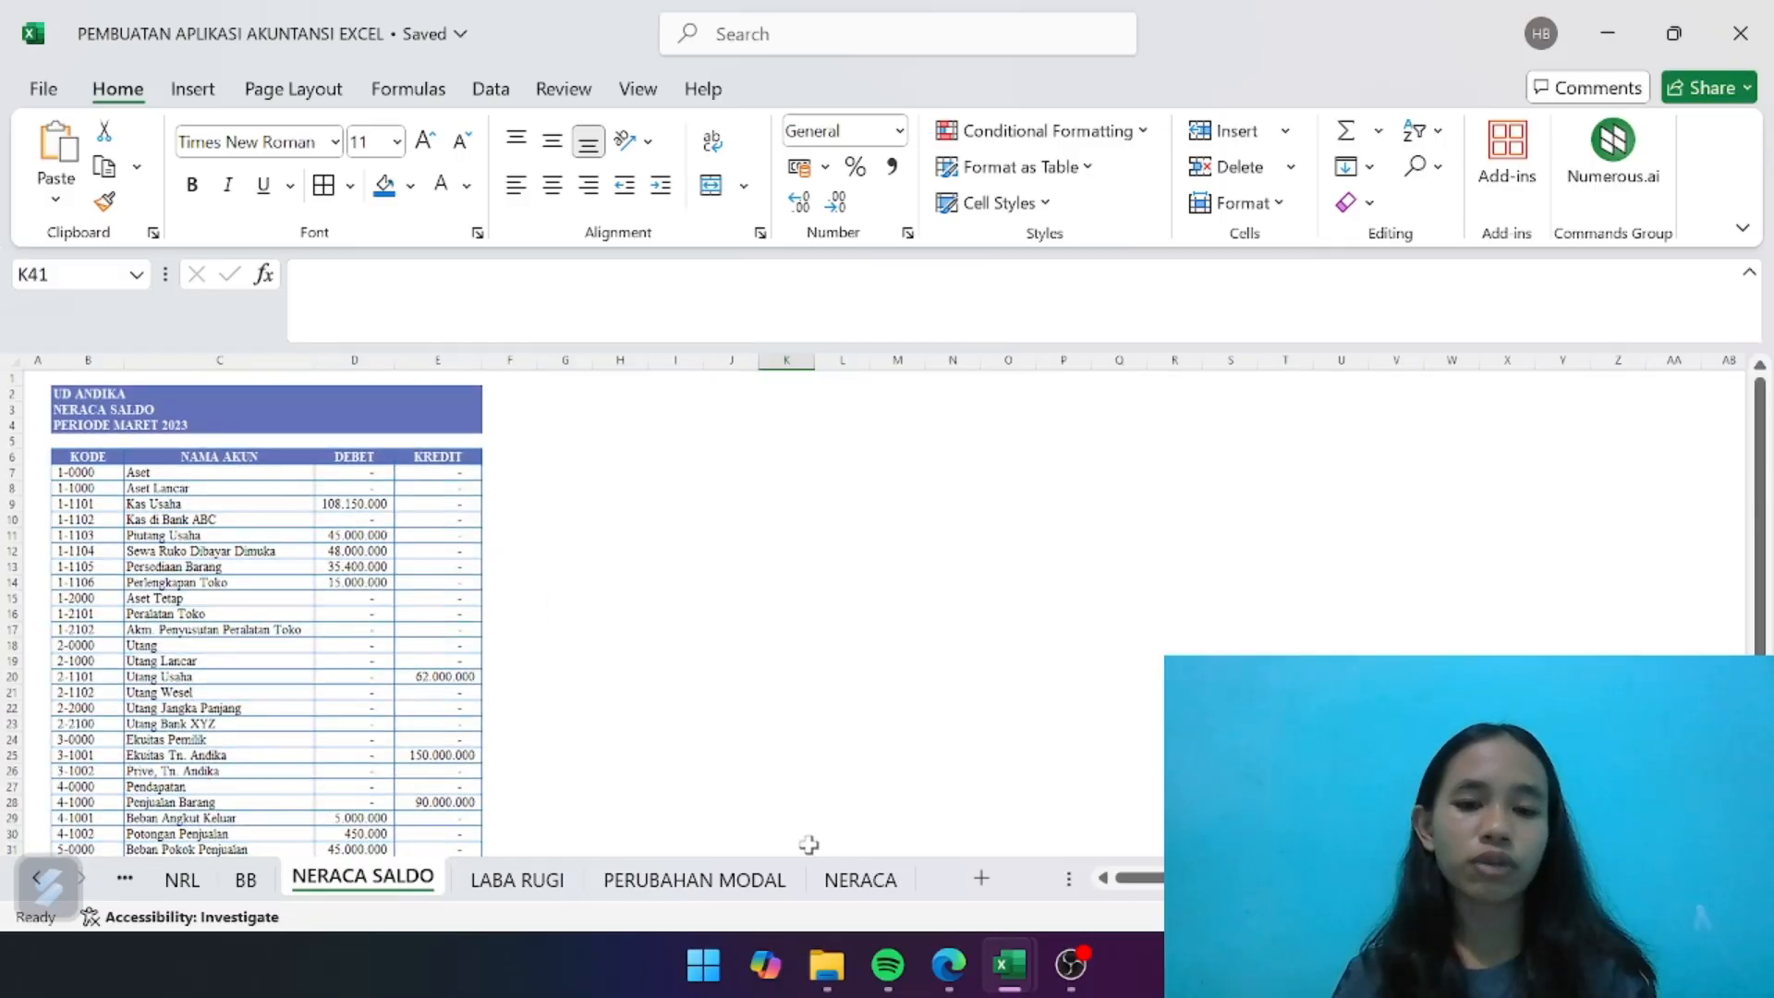
{"action": "left_click", "coordinate": [831, 889]}
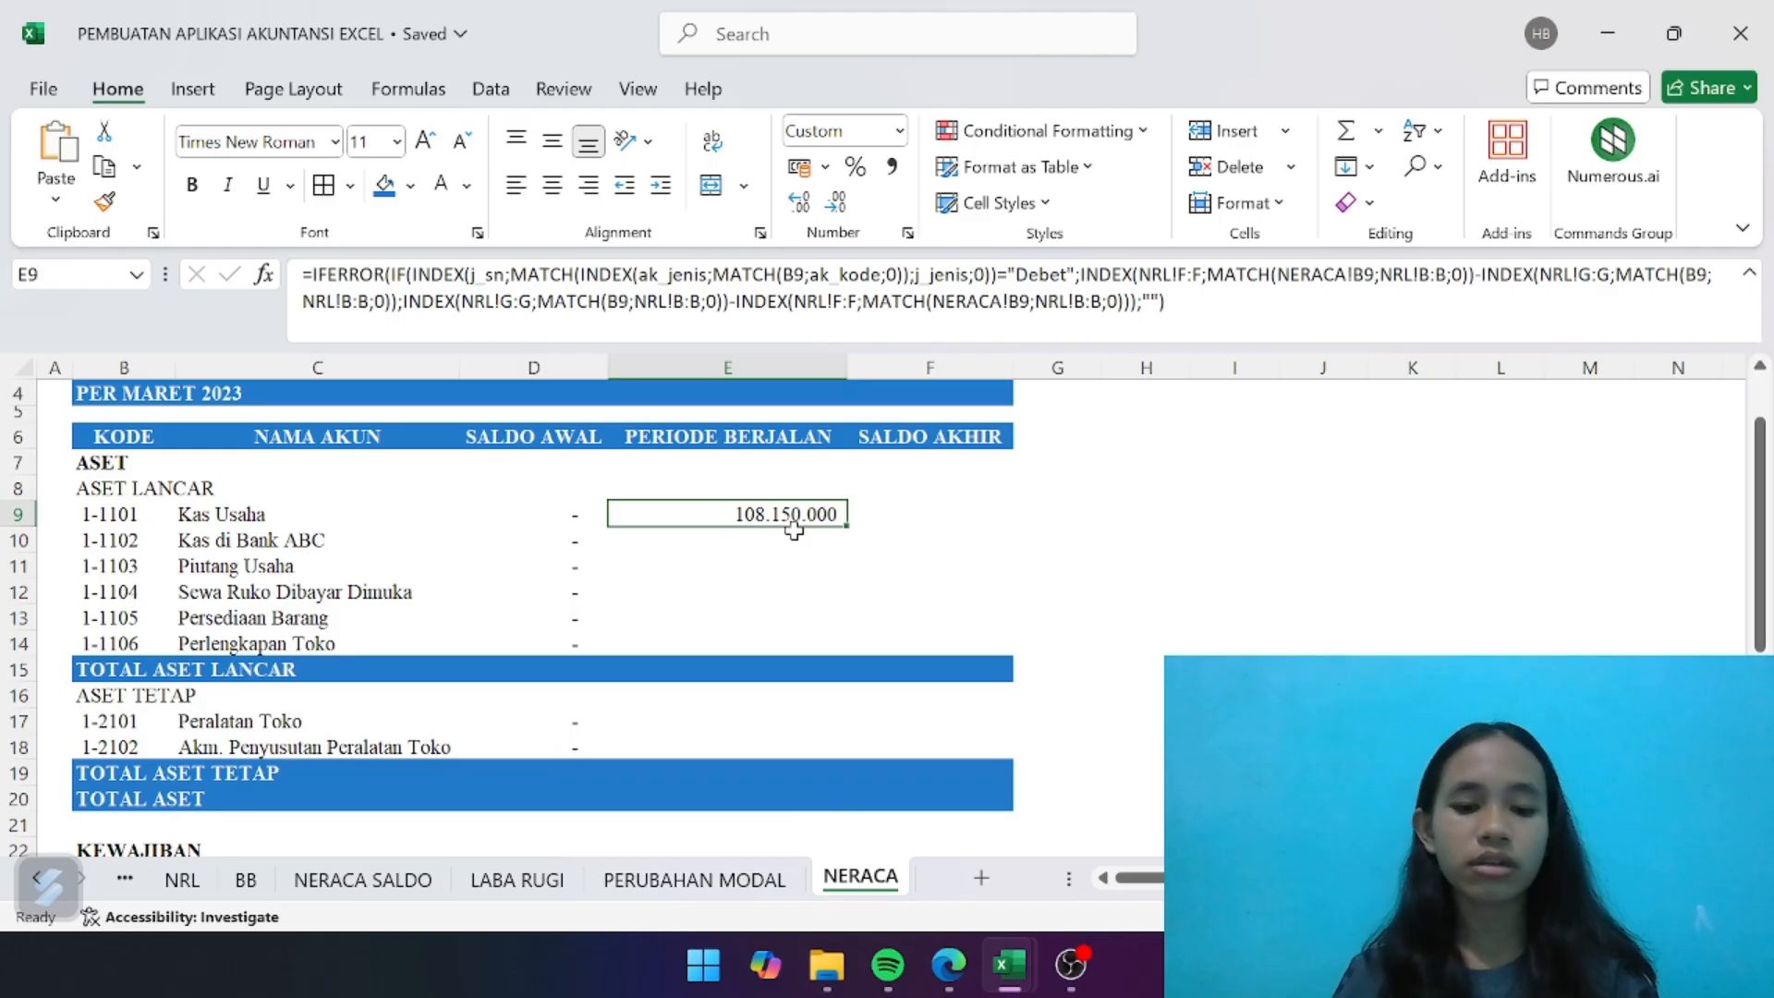
- Copy the PERIODE BERJALAN formula from E9 to the remaining current assets in E10:E14 and the fixed assets in E17:E18
{"action": "key", "text": "ctrl+c"}
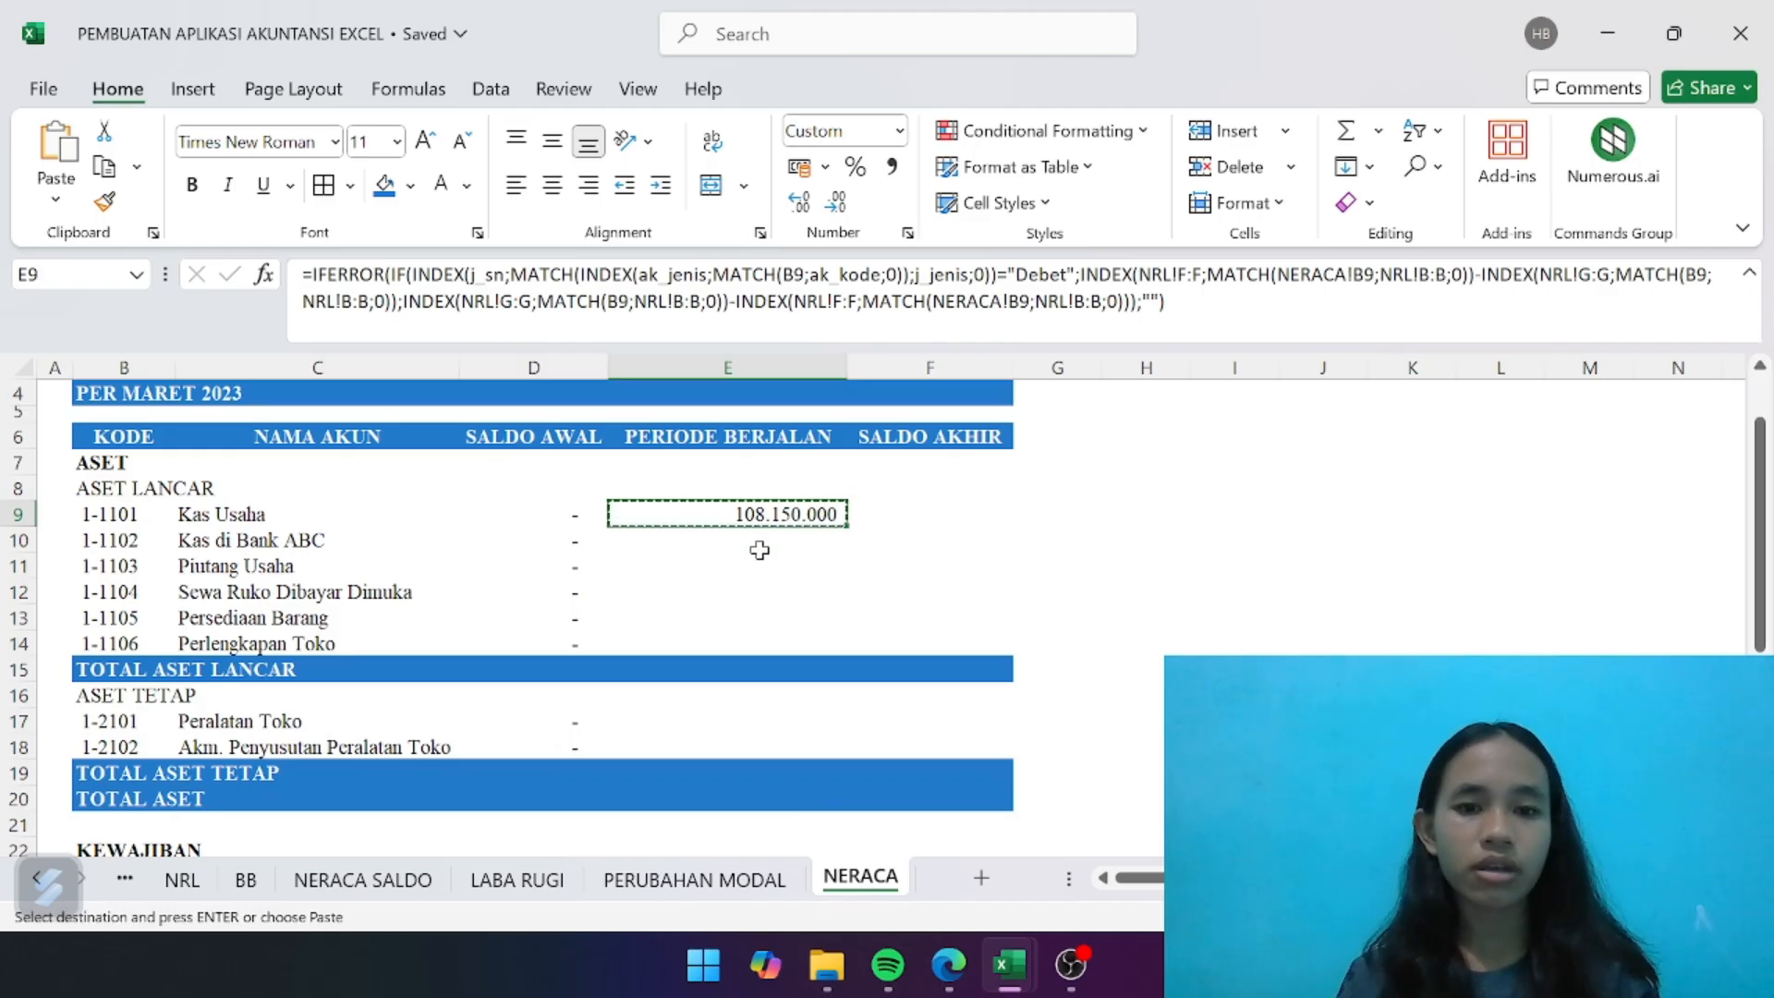
{"action": "left_click_drag", "start_coordinate": [760, 549], "coordinate": [715, 629]}
{"action": "key", "text": "ctrl+v"}
{"action": "scroll", "coordinate": [748, 651], "scroll_direction": "down", "scroll_amount": 2}
{"action": "key", "text": "ctrl+v"}
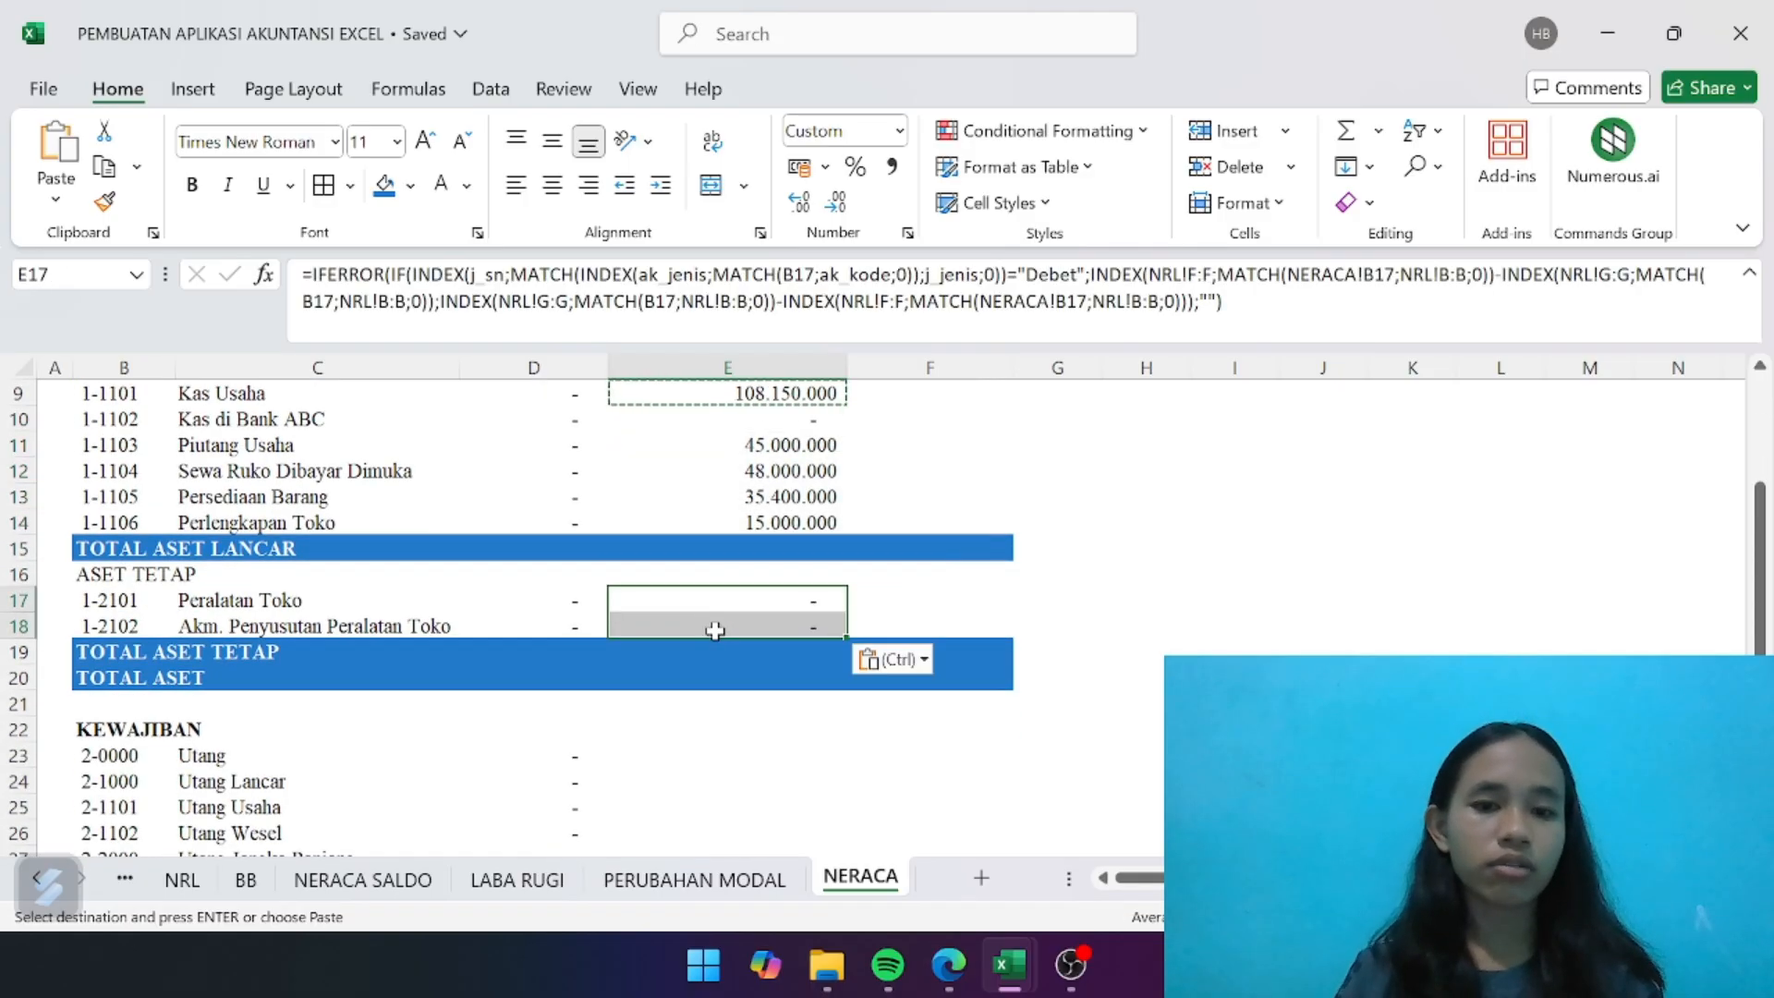
- Paste the copied PERIODE BERJALAN formula into the KEWAJIBAN accounts in E23:E28 and the MODAL accounts in E31:E32
{"action": "scroll", "coordinate": [715, 630], "scroll_direction": "down", "scroll_amount": 2}
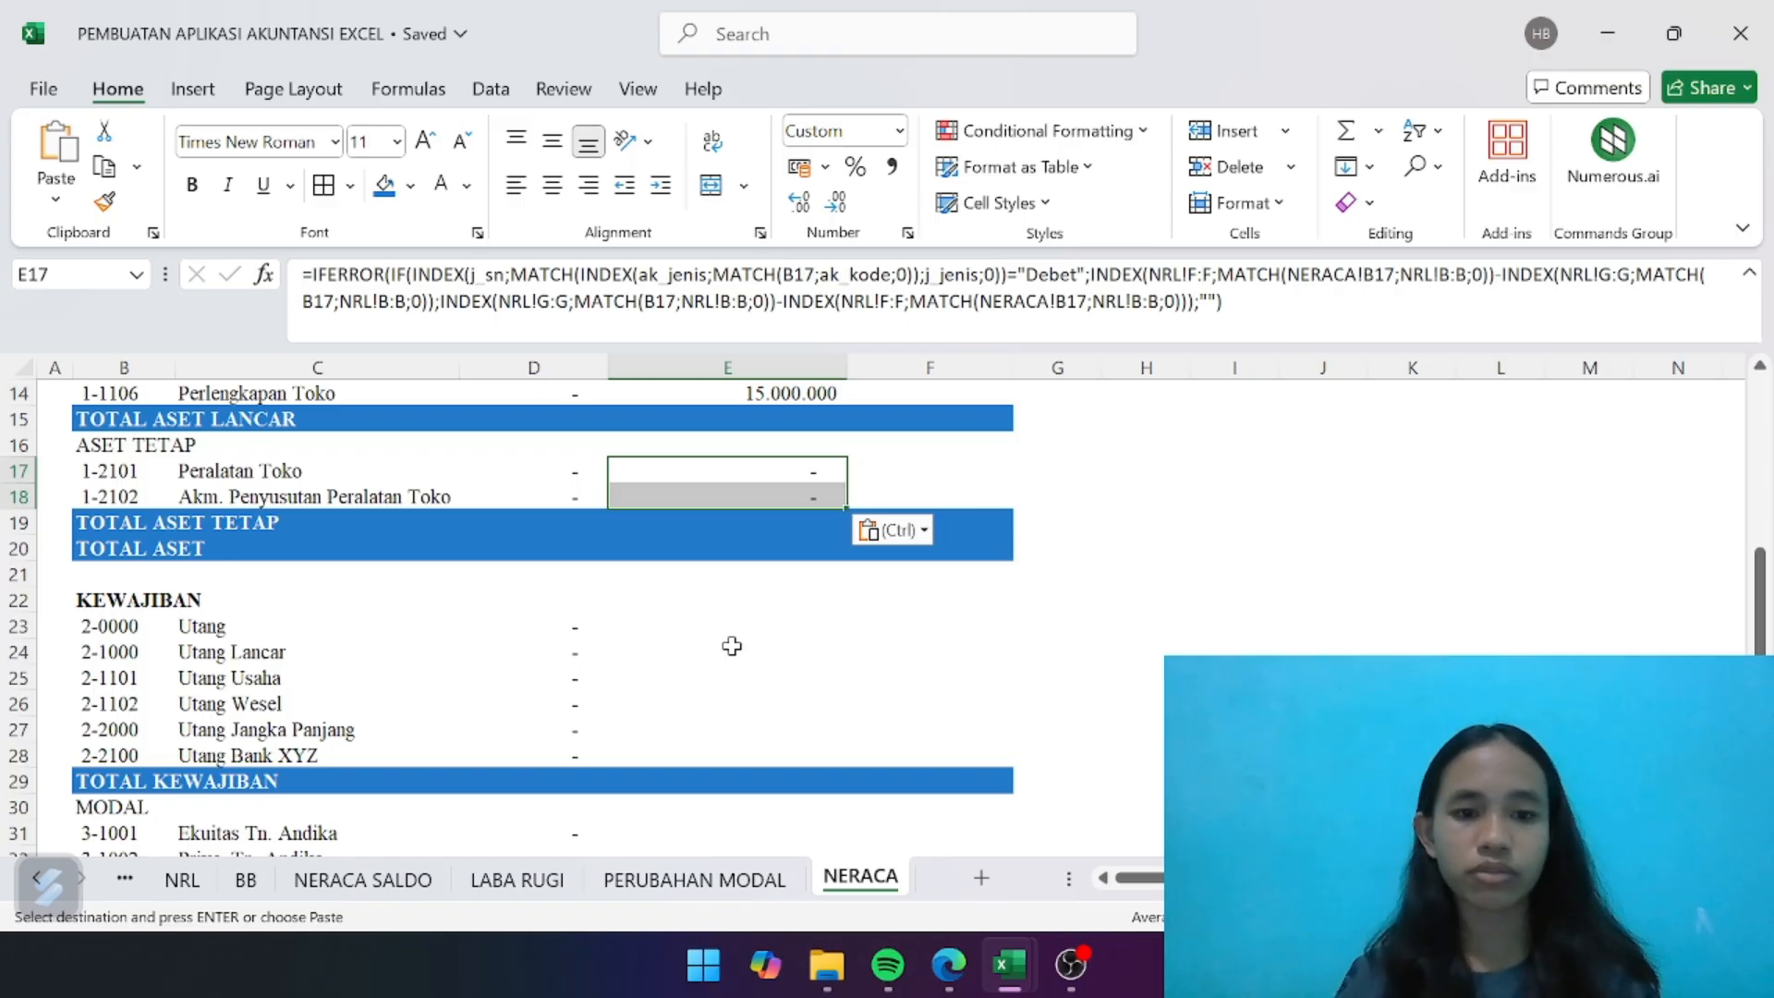
{"action": "left_click", "coordinate": [727, 639]}
{"action": "left_click_drag", "start_coordinate": [711, 621], "coordinate": [709, 757]}
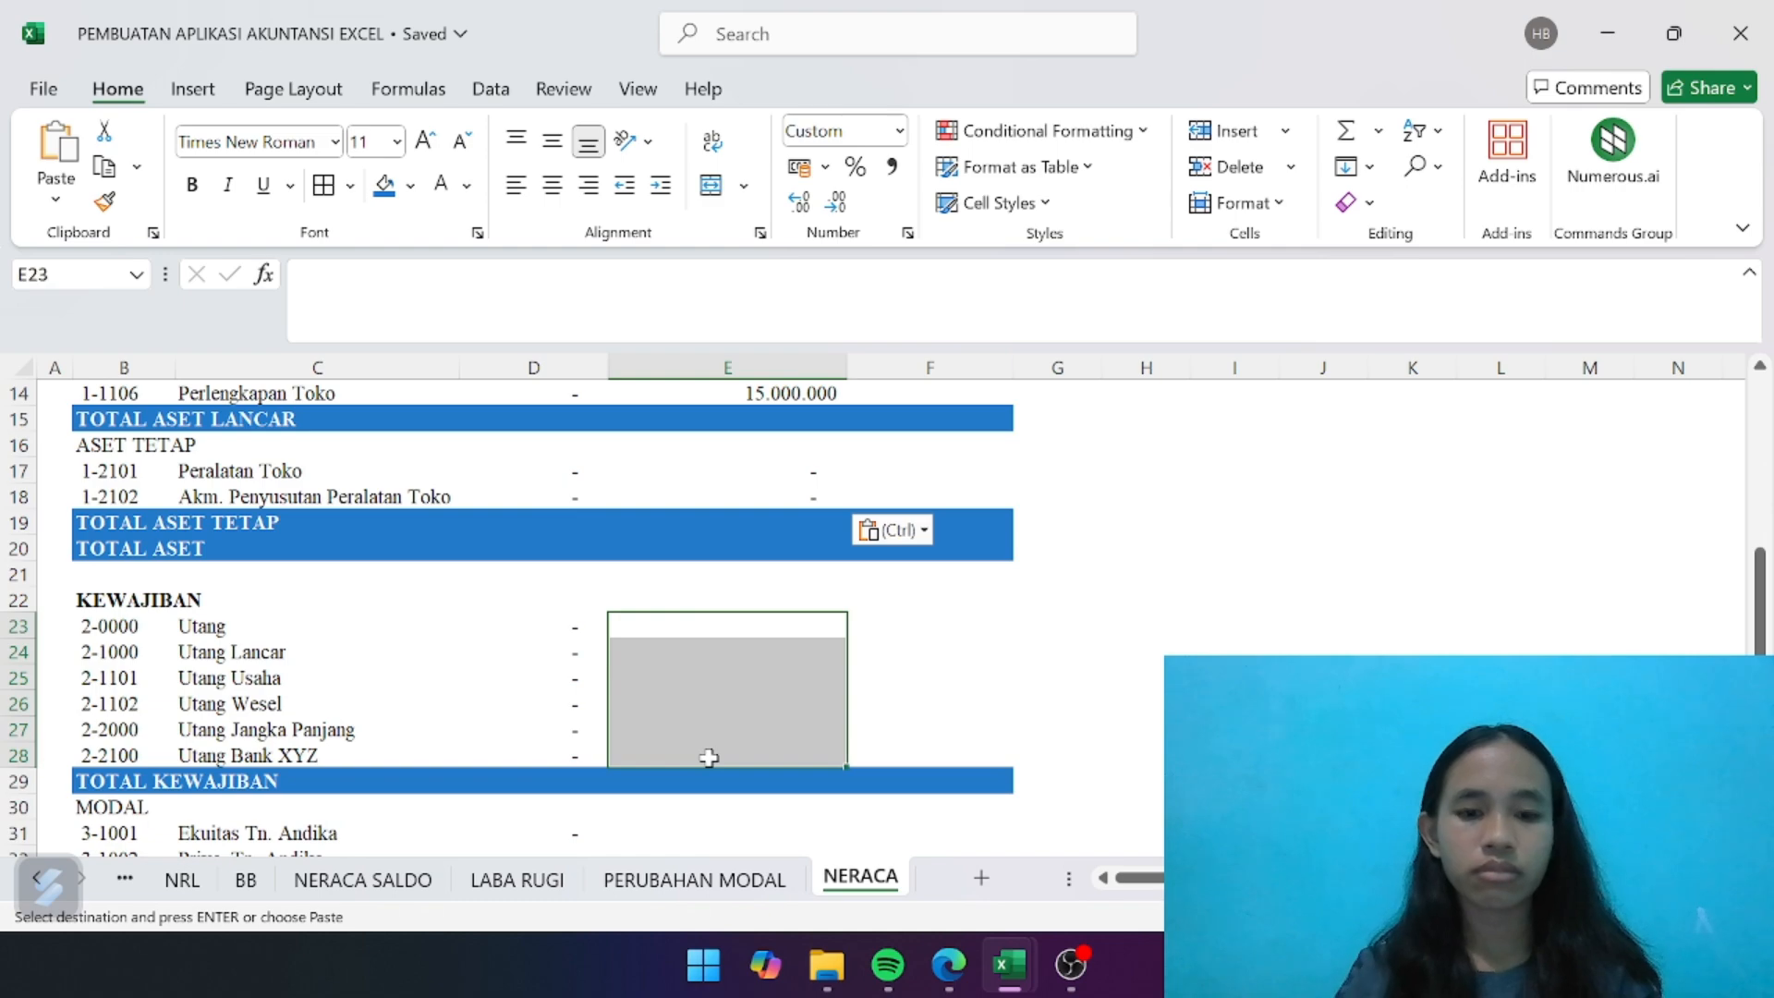
{"action": "key", "text": "ctrl+v"}
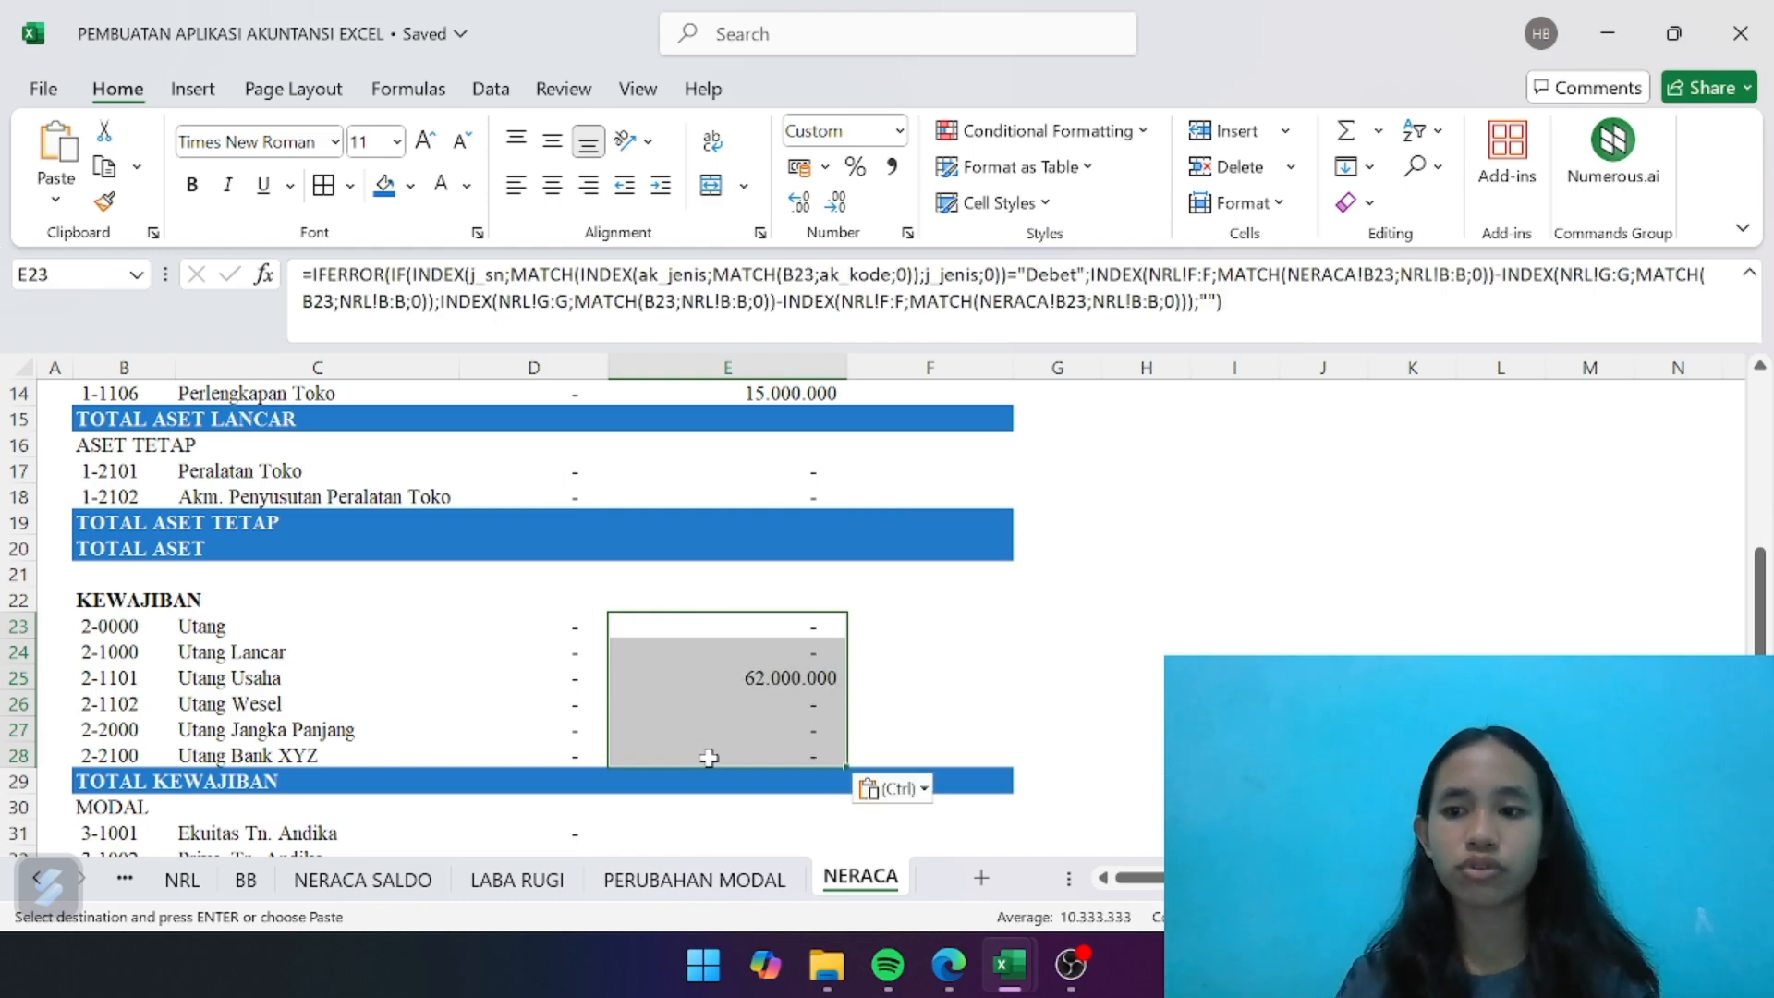
{"action": "scroll", "coordinate": [708, 756], "scroll_direction": "down", "scroll_amount": 2}
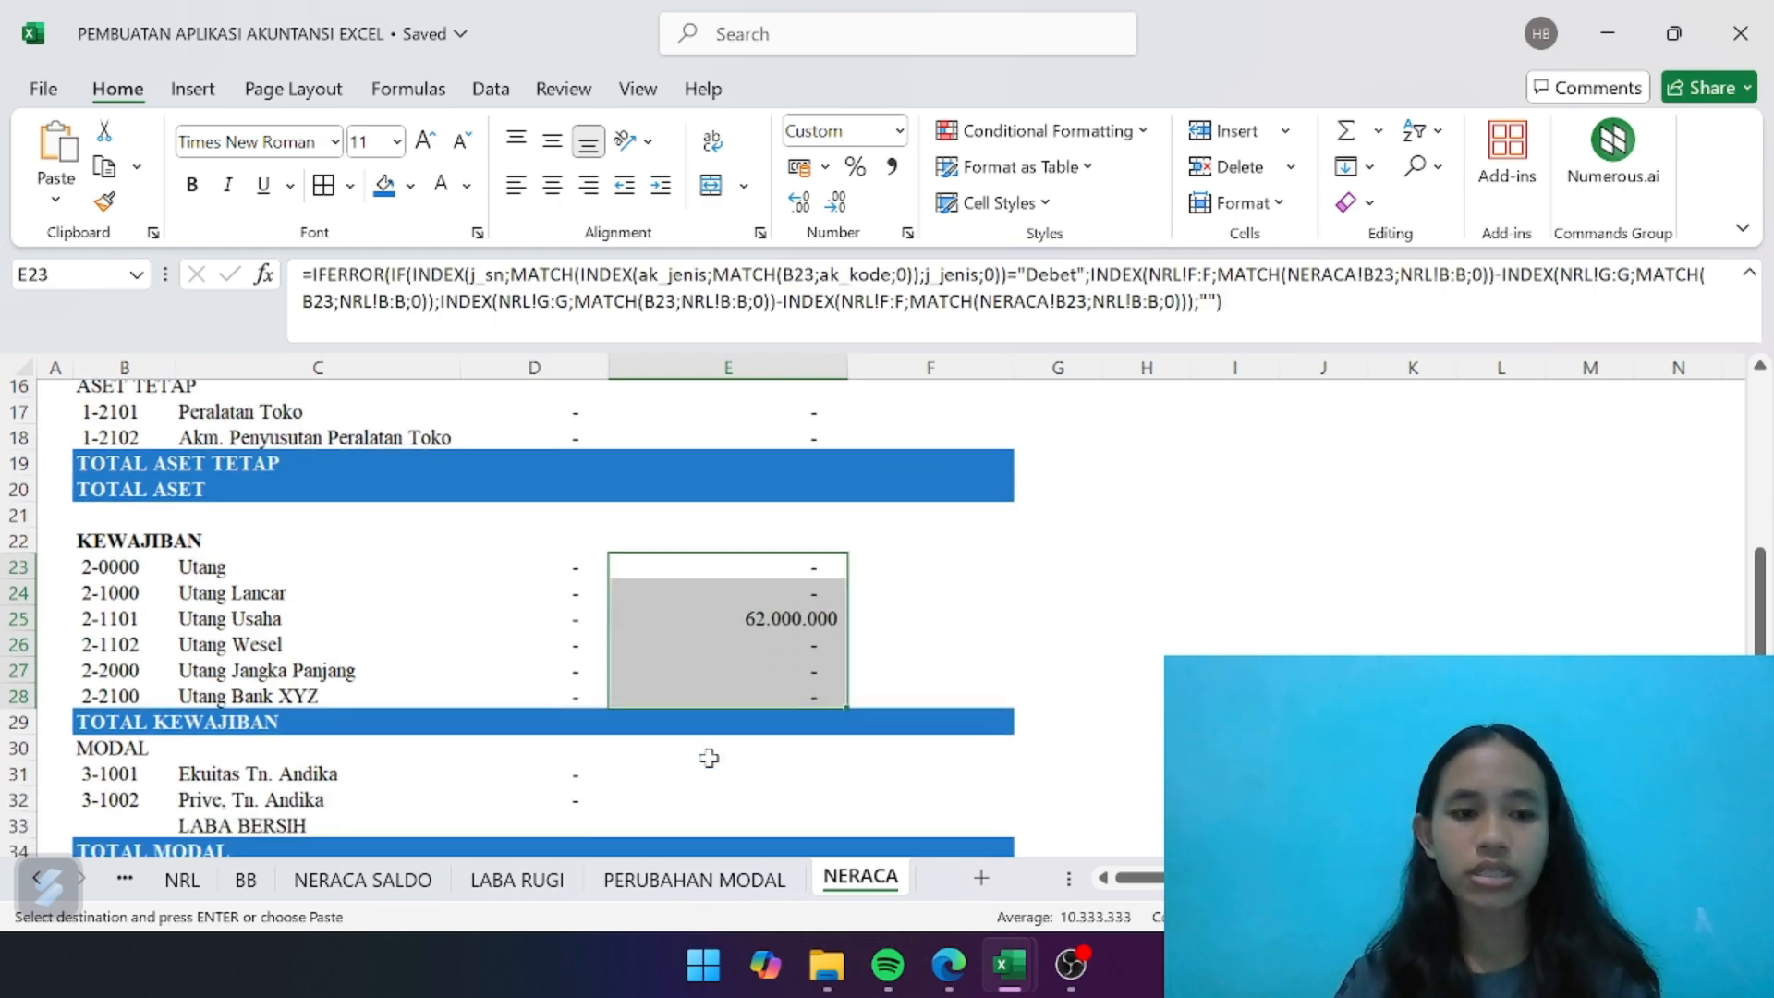
{"action": "left_click_drag", "start_coordinate": [698, 705], "coordinate": [695, 731]}
{"action": "key", "text": "ctrl+v"}
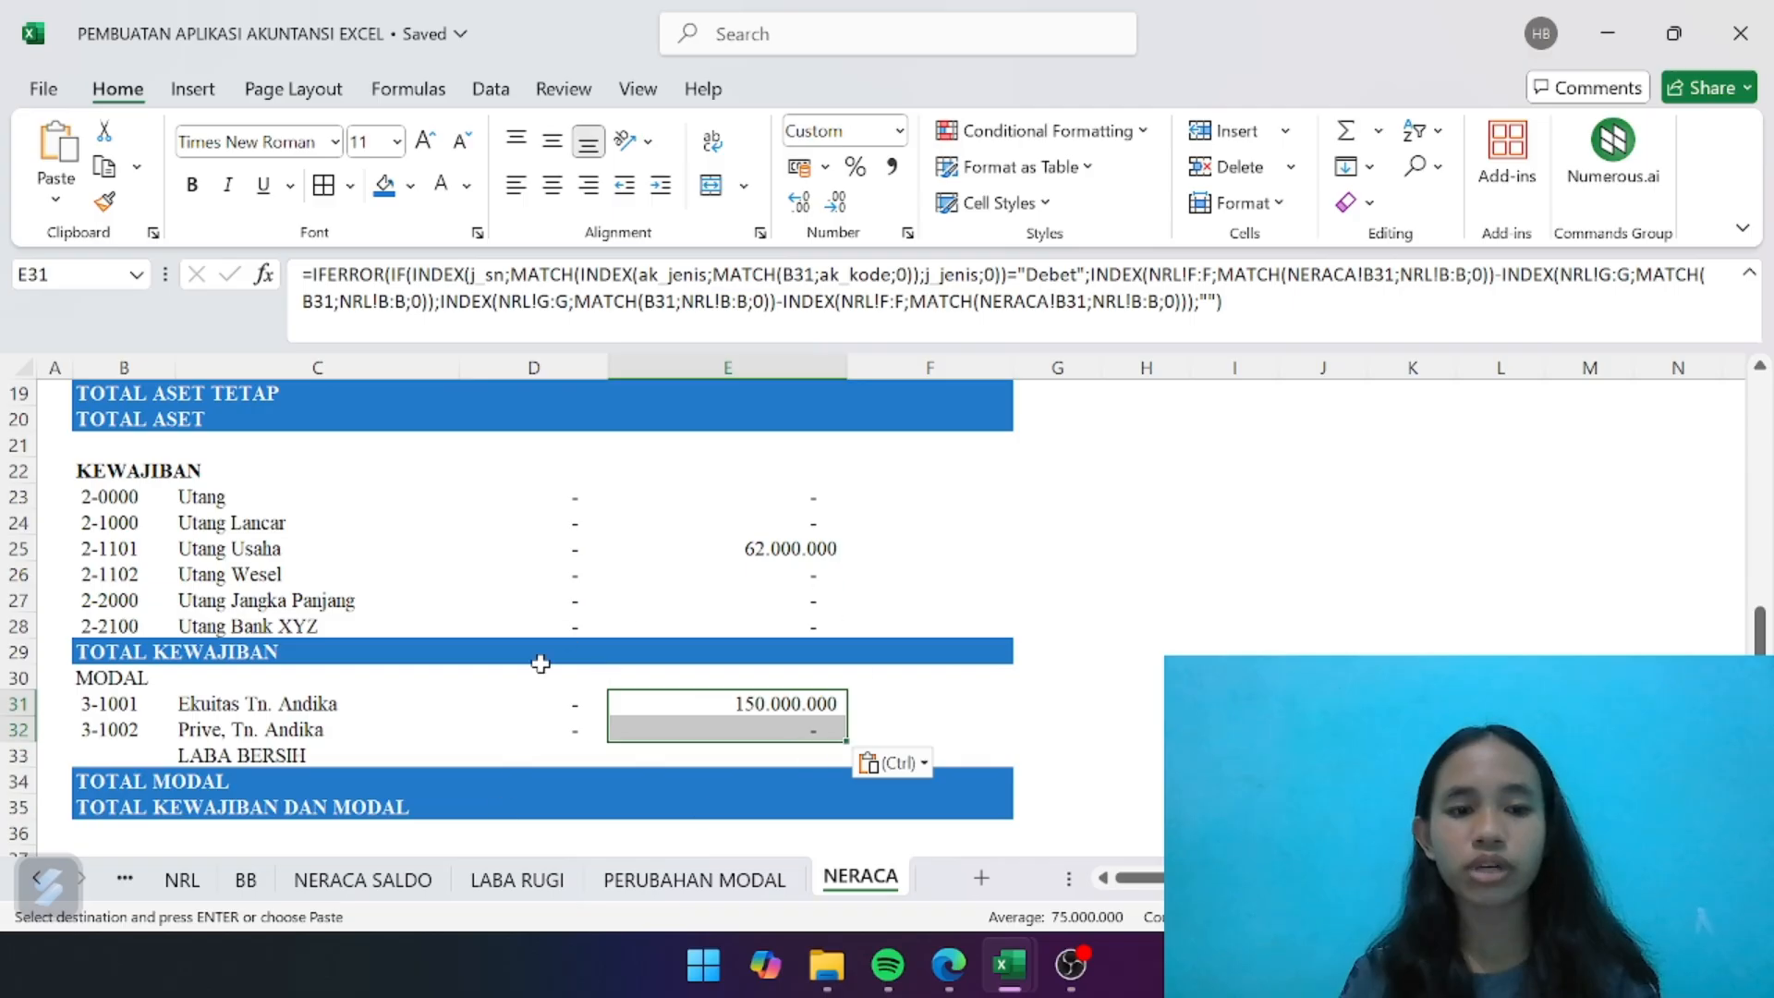
- Link the PERIODE BERJALAN amount of LABA BERSIH in E33 to the net profit in cell D22 of the LABA RUGI sheet
{"action": "left_click", "coordinate": [794, 756]}
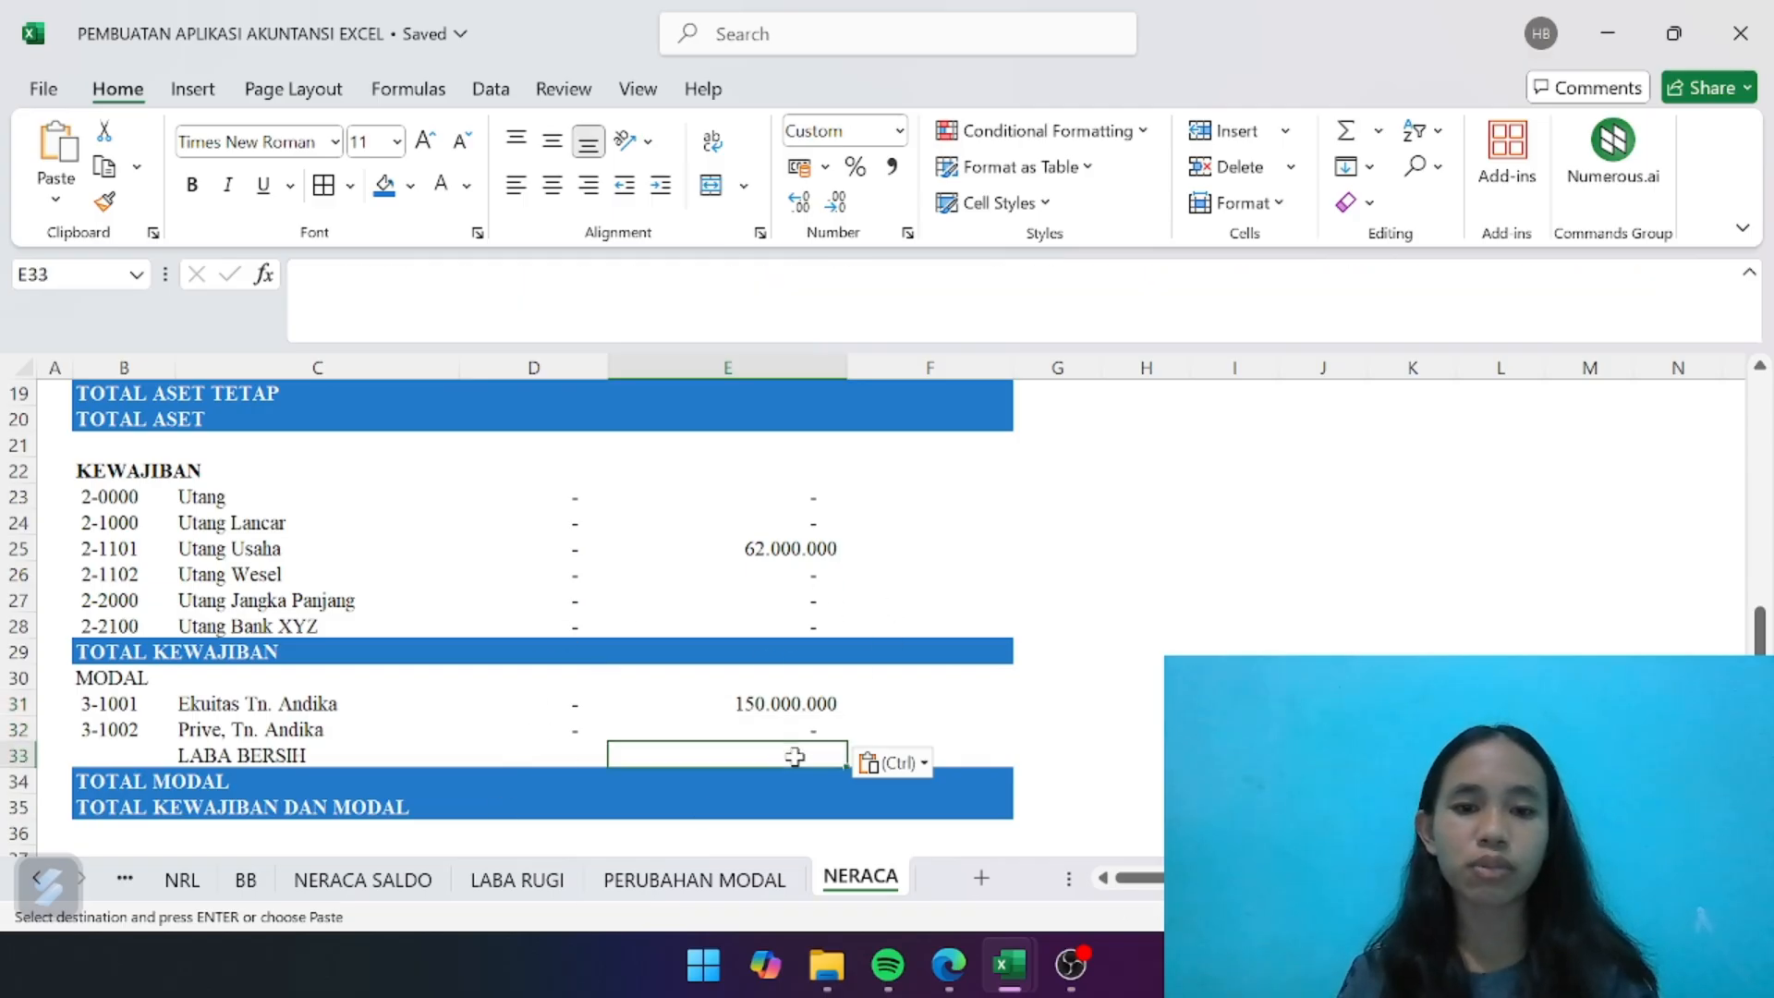
{"action": "scroll", "coordinate": [794, 757], "scroll_direction": "up", "scroll_amount": 4}
{"action": "scroll", "coordinate": [795, 756], "scroll_direction": "down", "scroll_amount": 5}
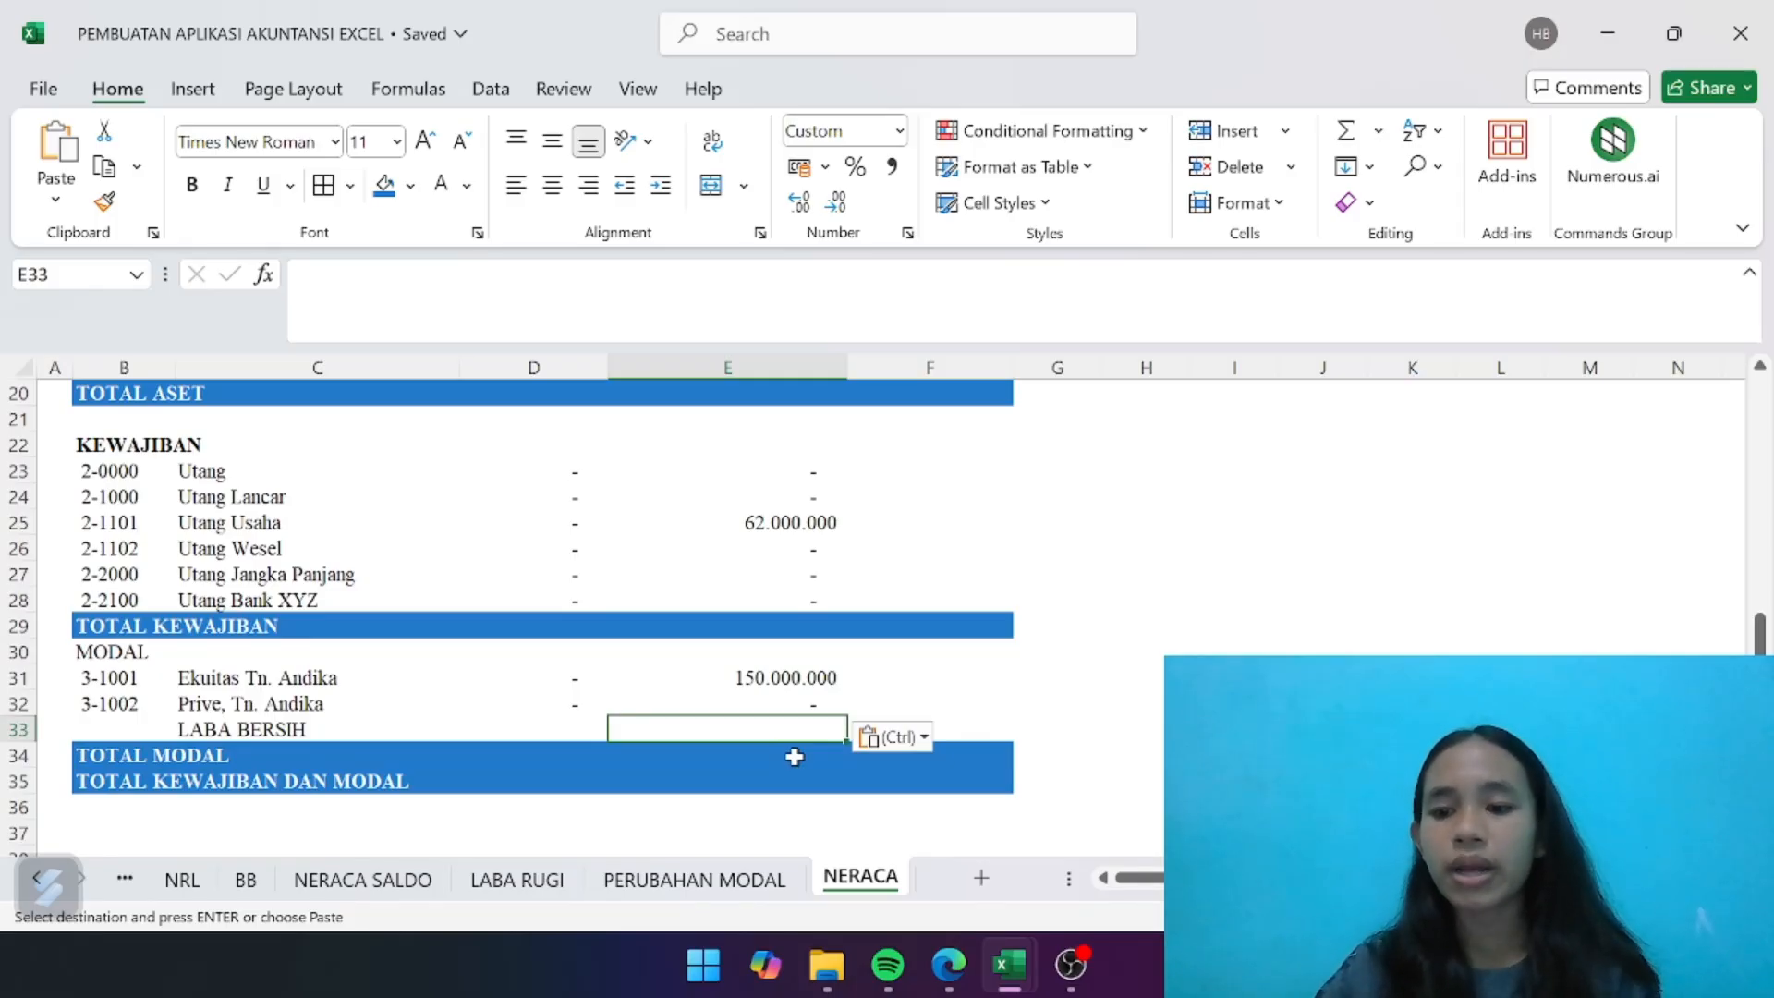
{"action": "type", "text": "="}
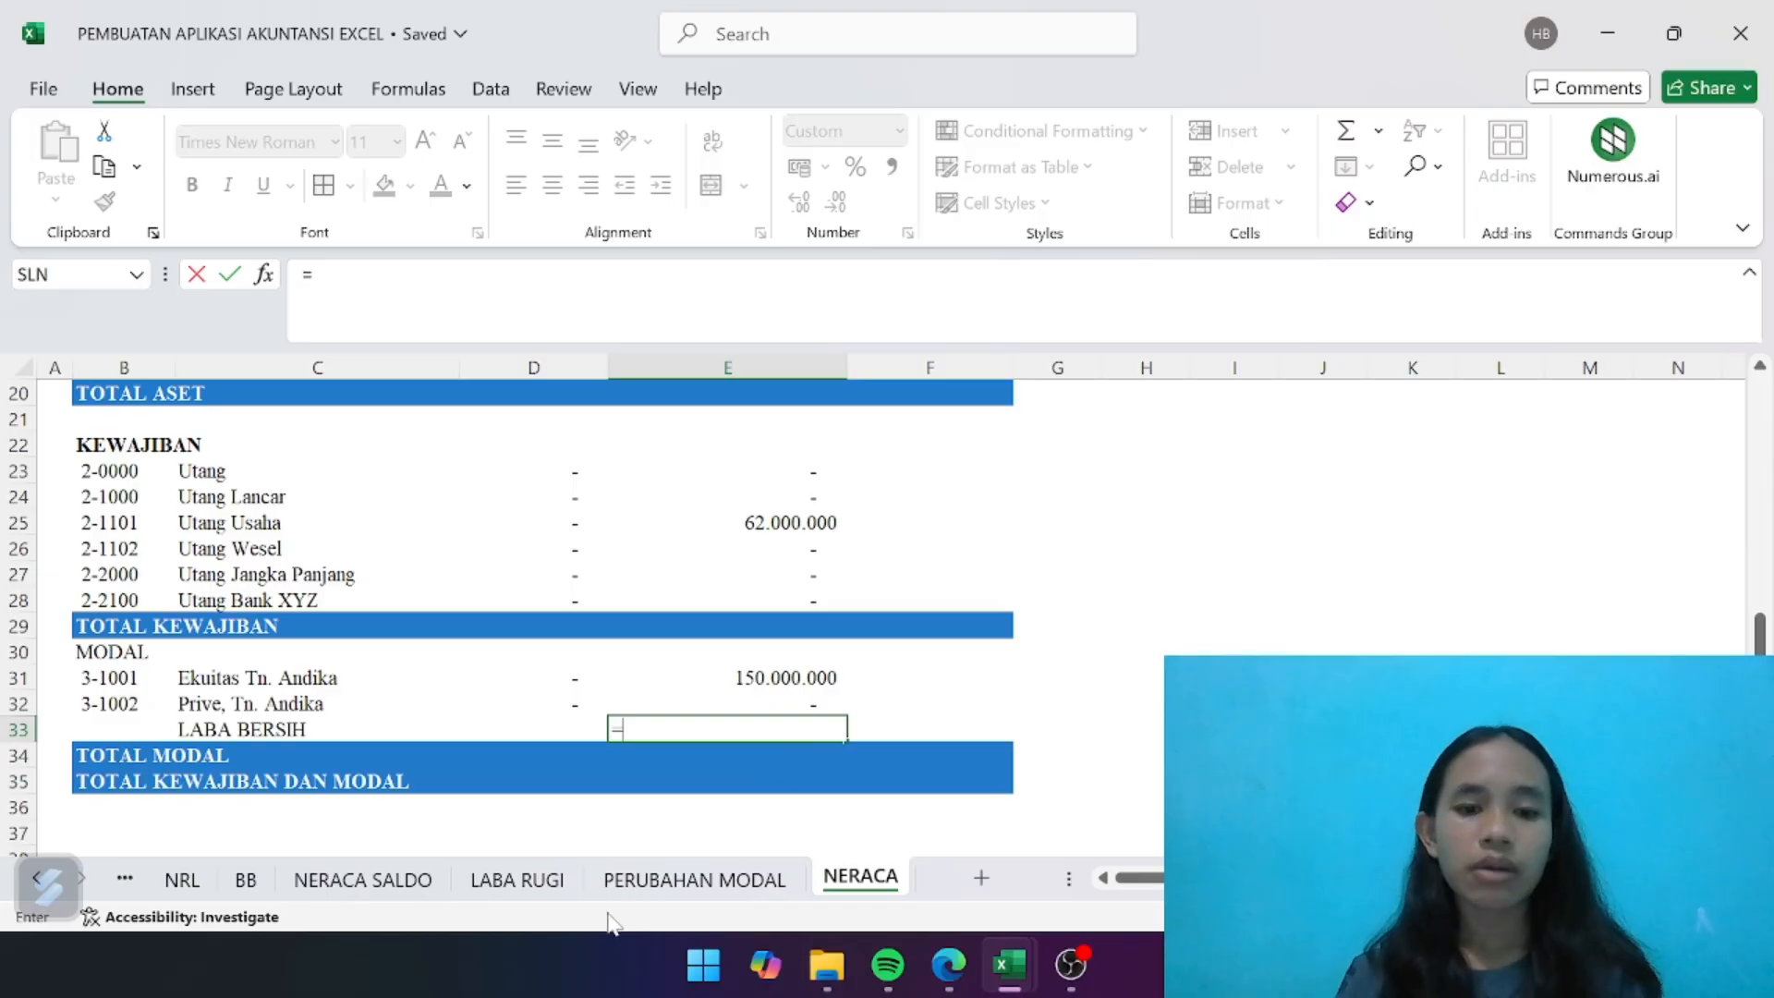
{"action": "left_click", "coordinate": [517, 879]}
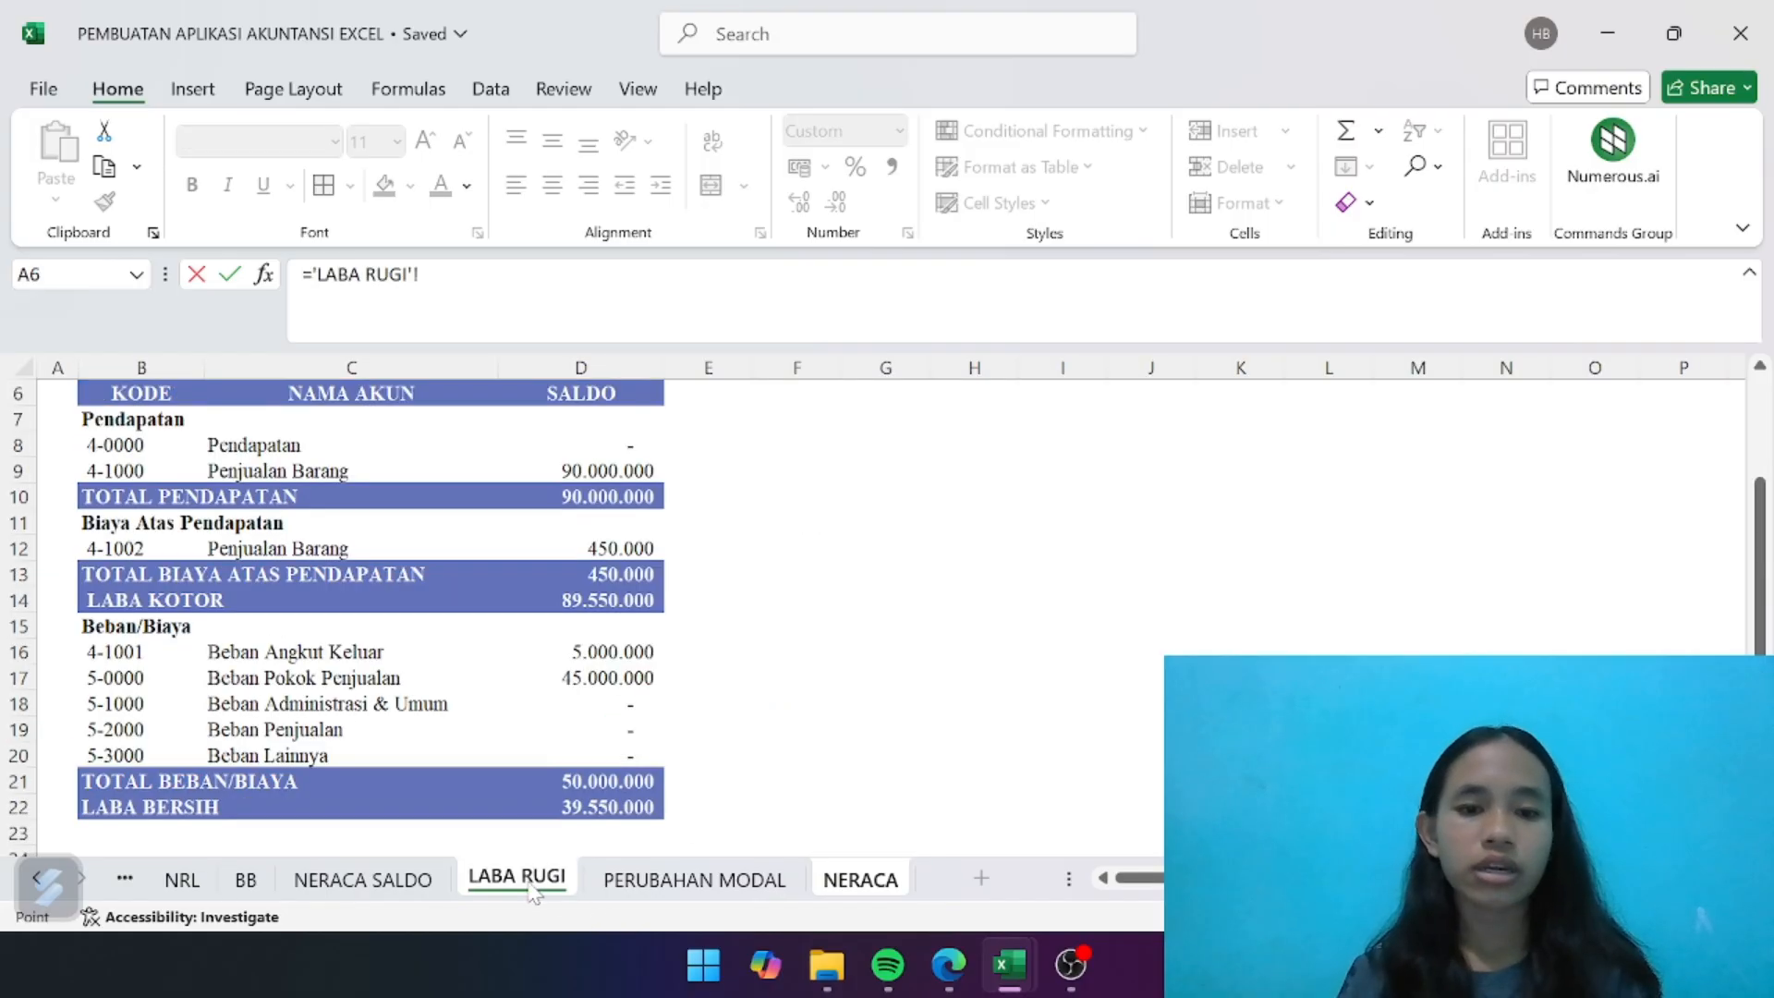
{"action": "left_click", "coordinate": [589, 813]}
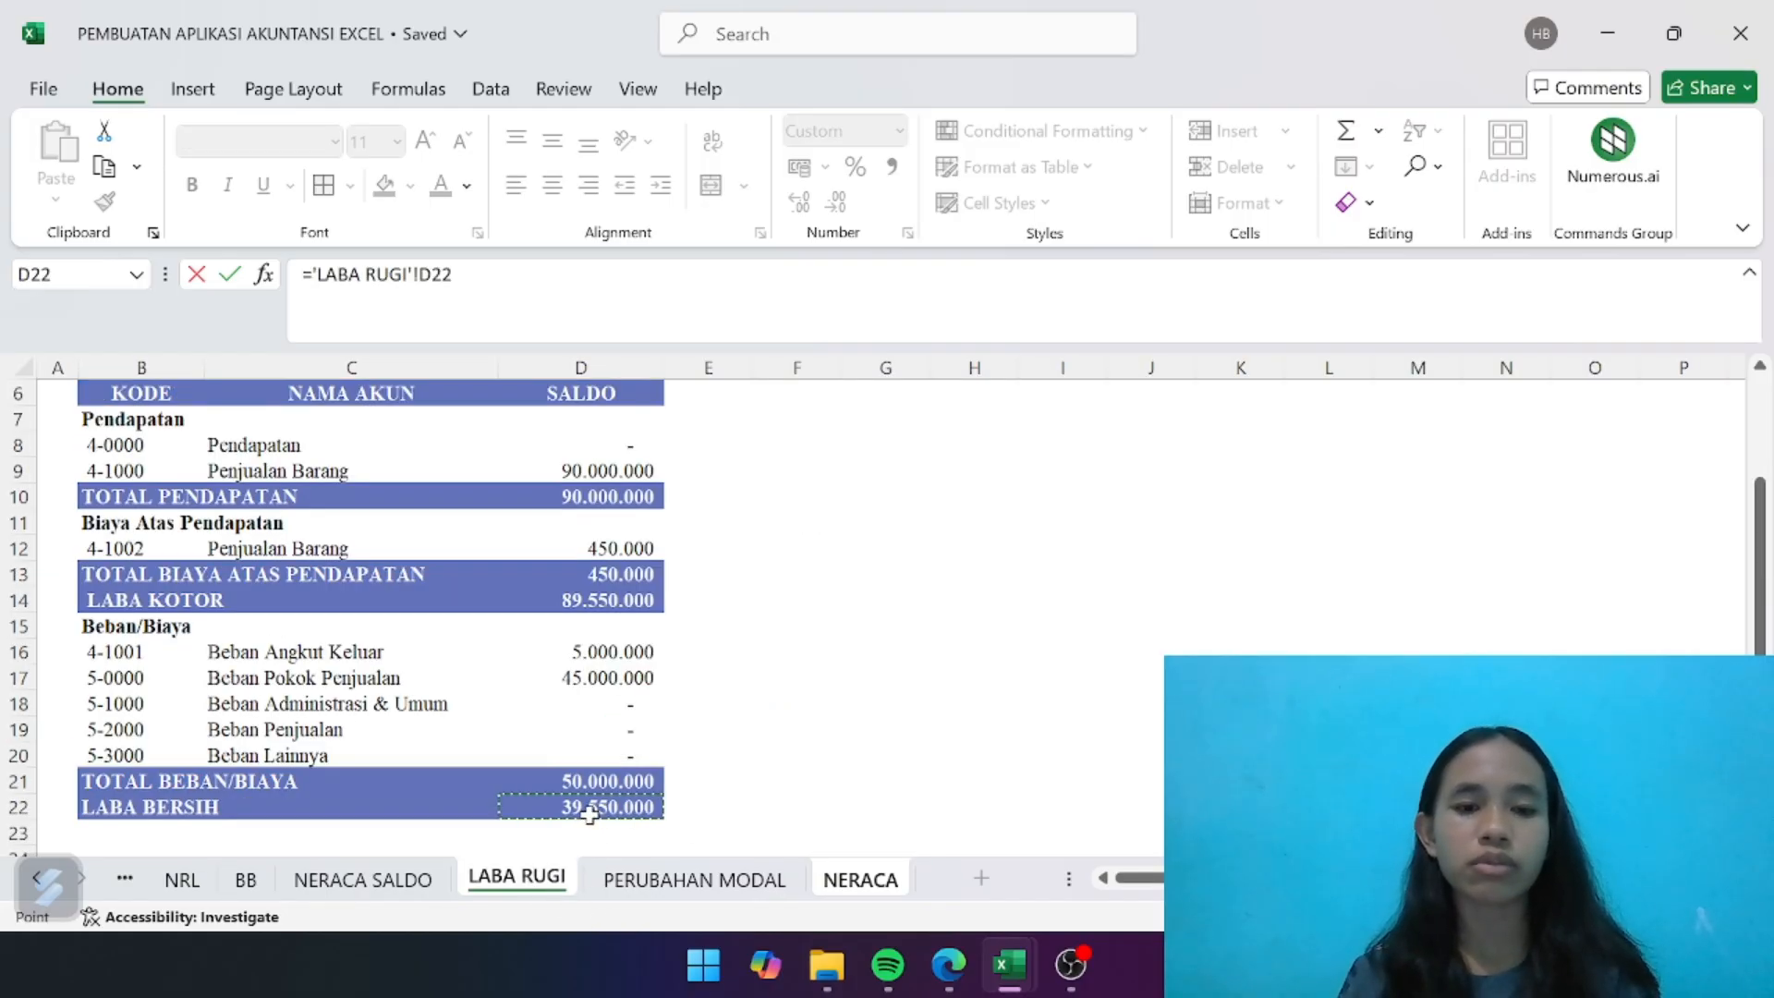
{"action": "key", "text": "Return"}
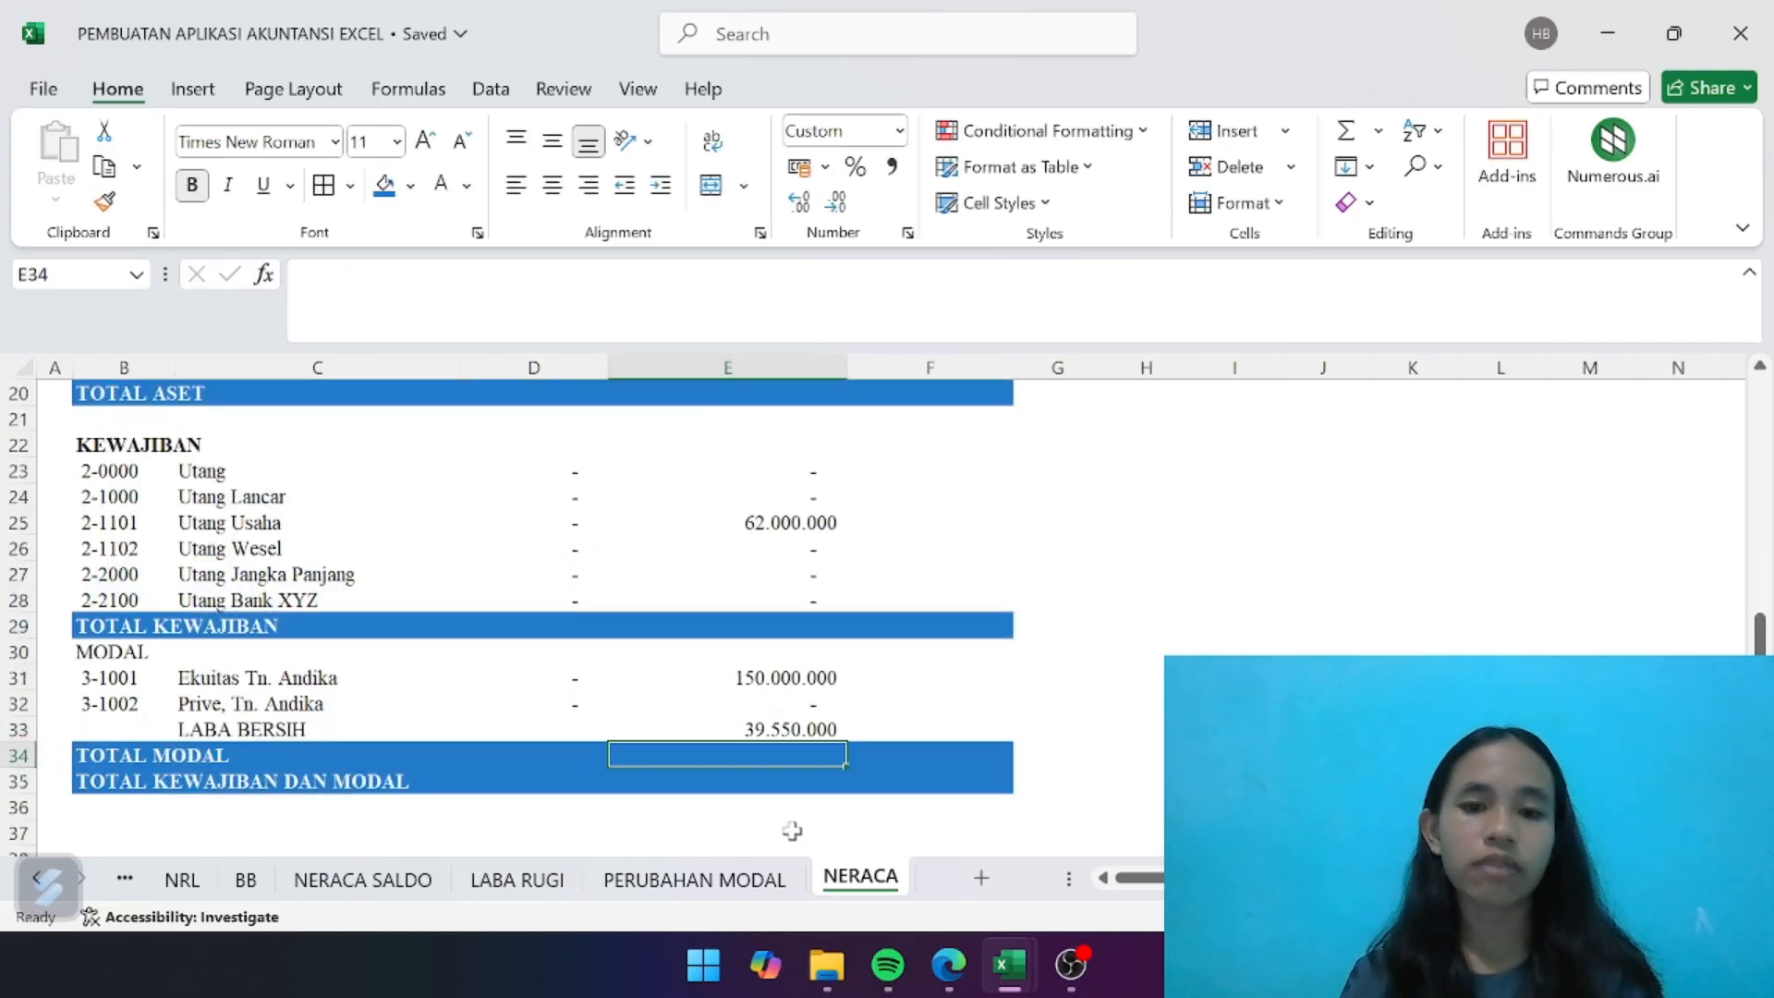
- Enter =IFERROR(D9+E9;"") in F9 to calculate the SALDO AKHIR of Kas Usaha
{"action": "scroll", "coordinate": [827, 758], "scroll_direction": "up", "scroll_amount": 1}
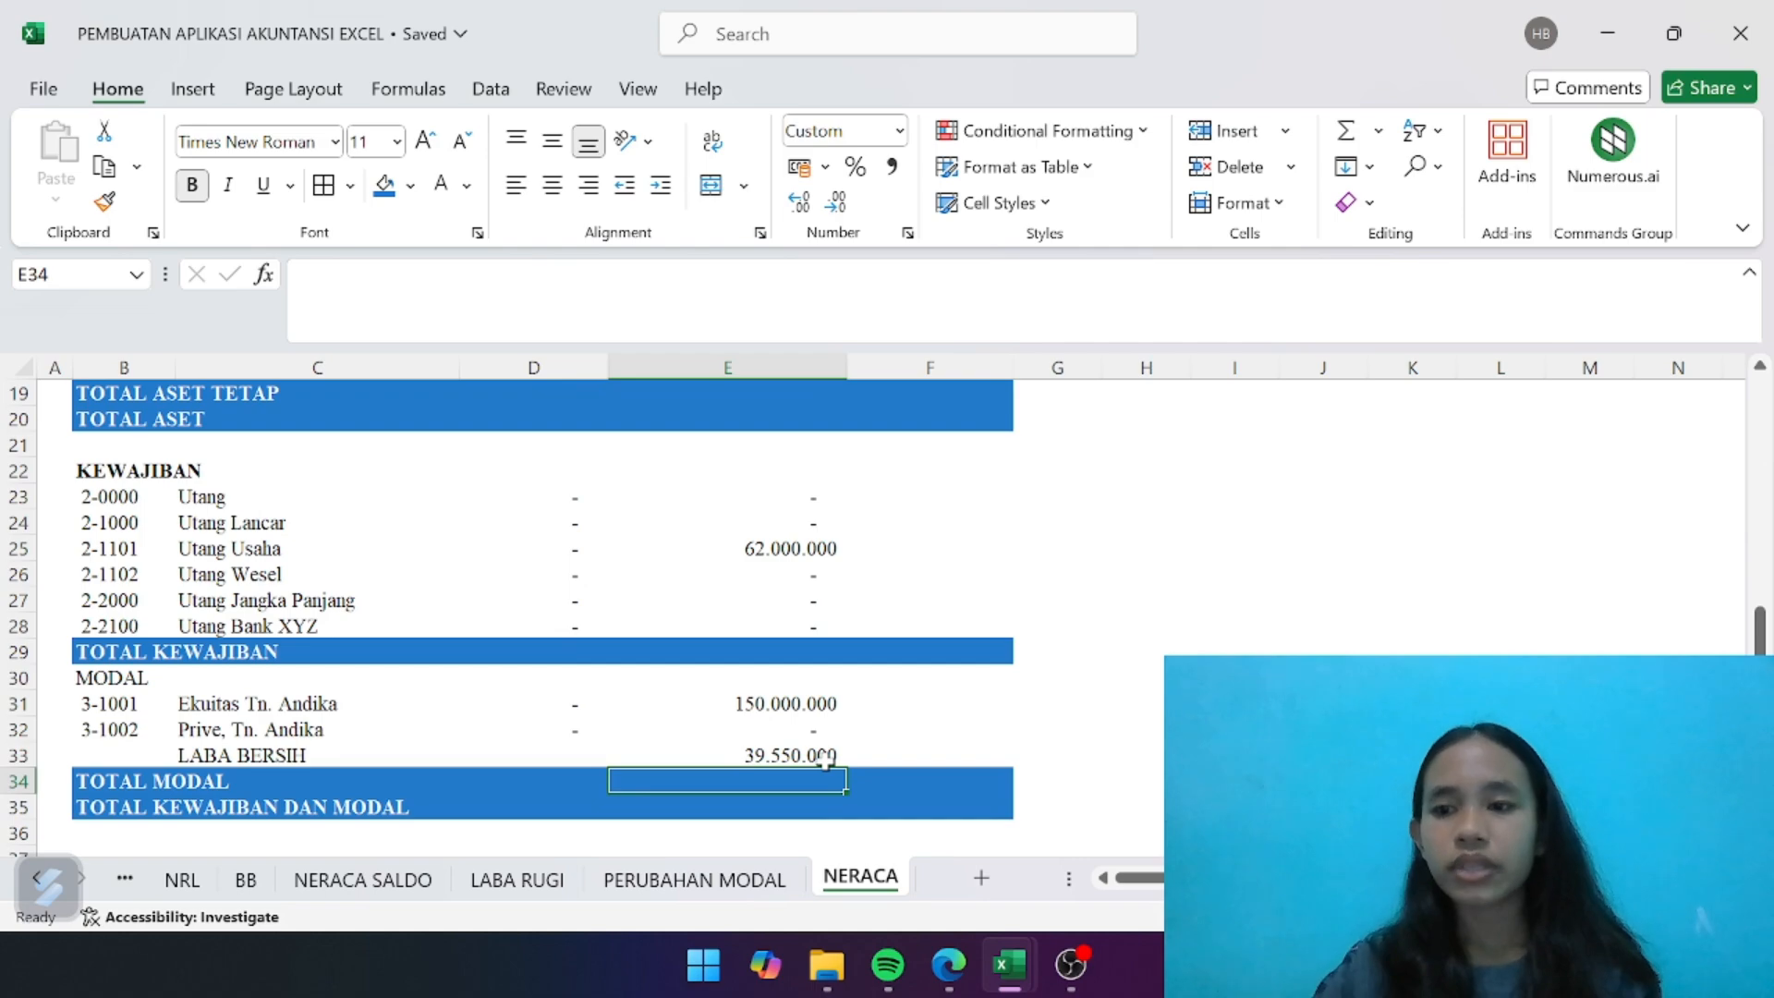
{"action": "scroll", "coordinate": [825, 758], "scroll_direction": "up", "scroll_amount": 6}
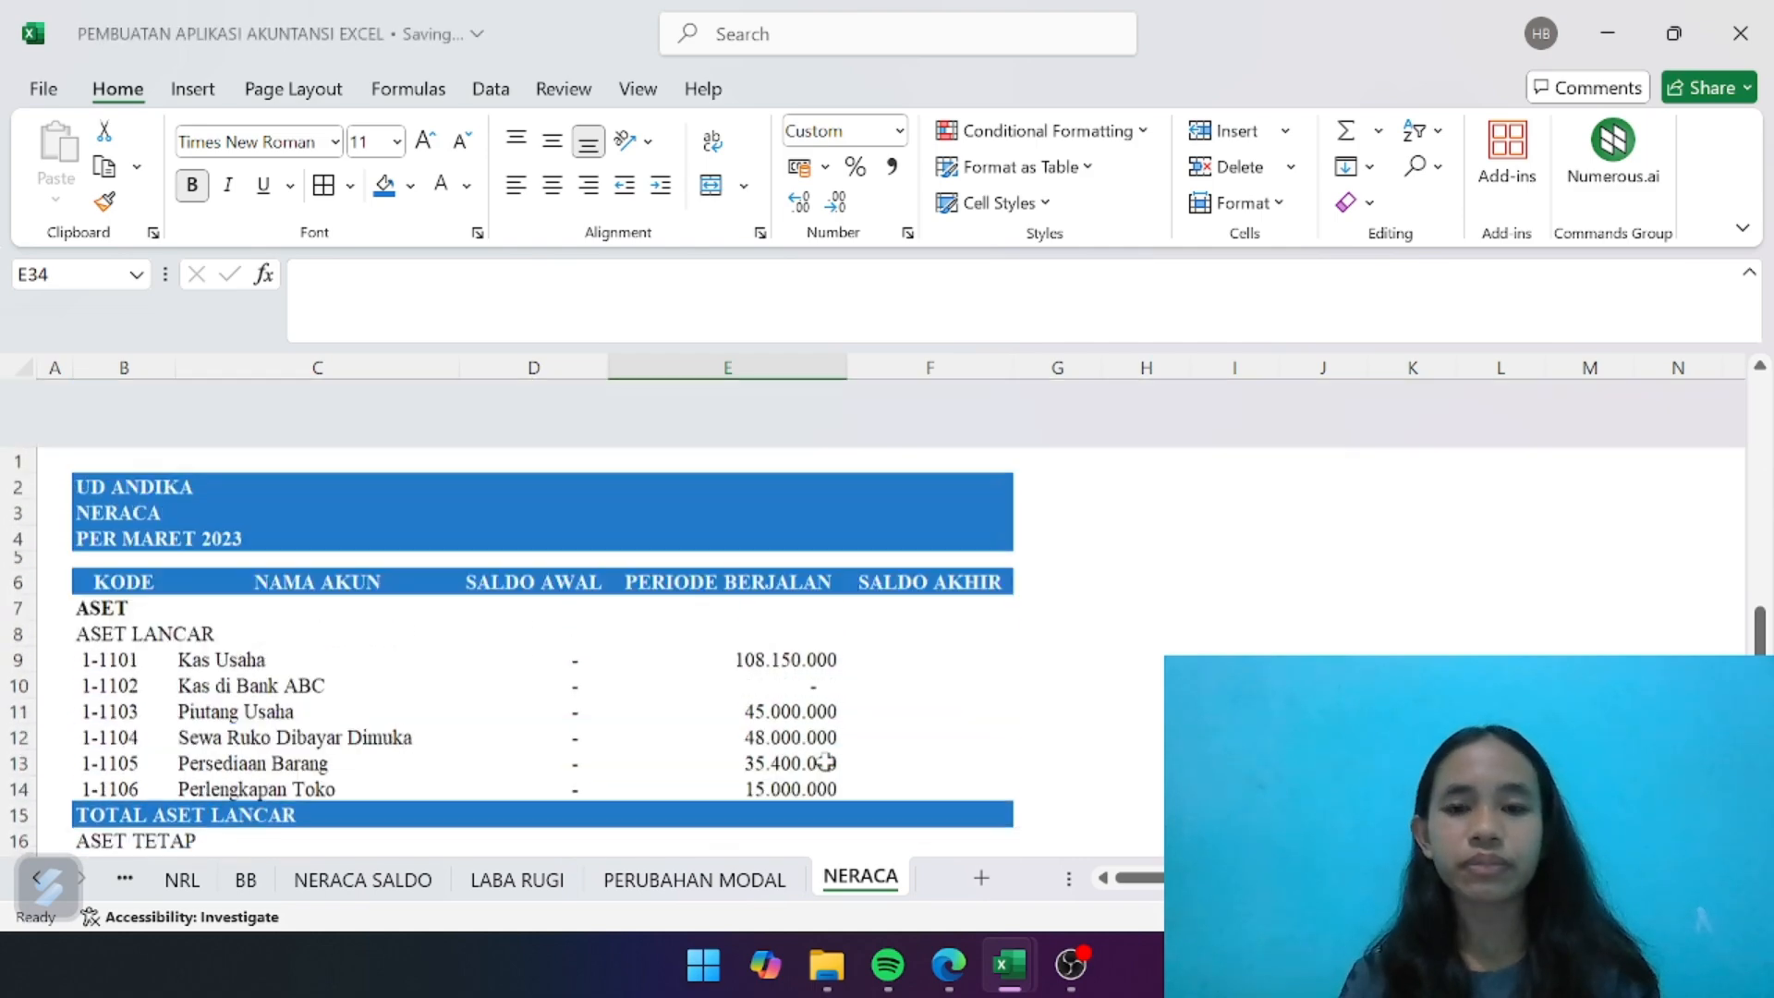
{"action": "left_click", "coordinate": [894, 588]}
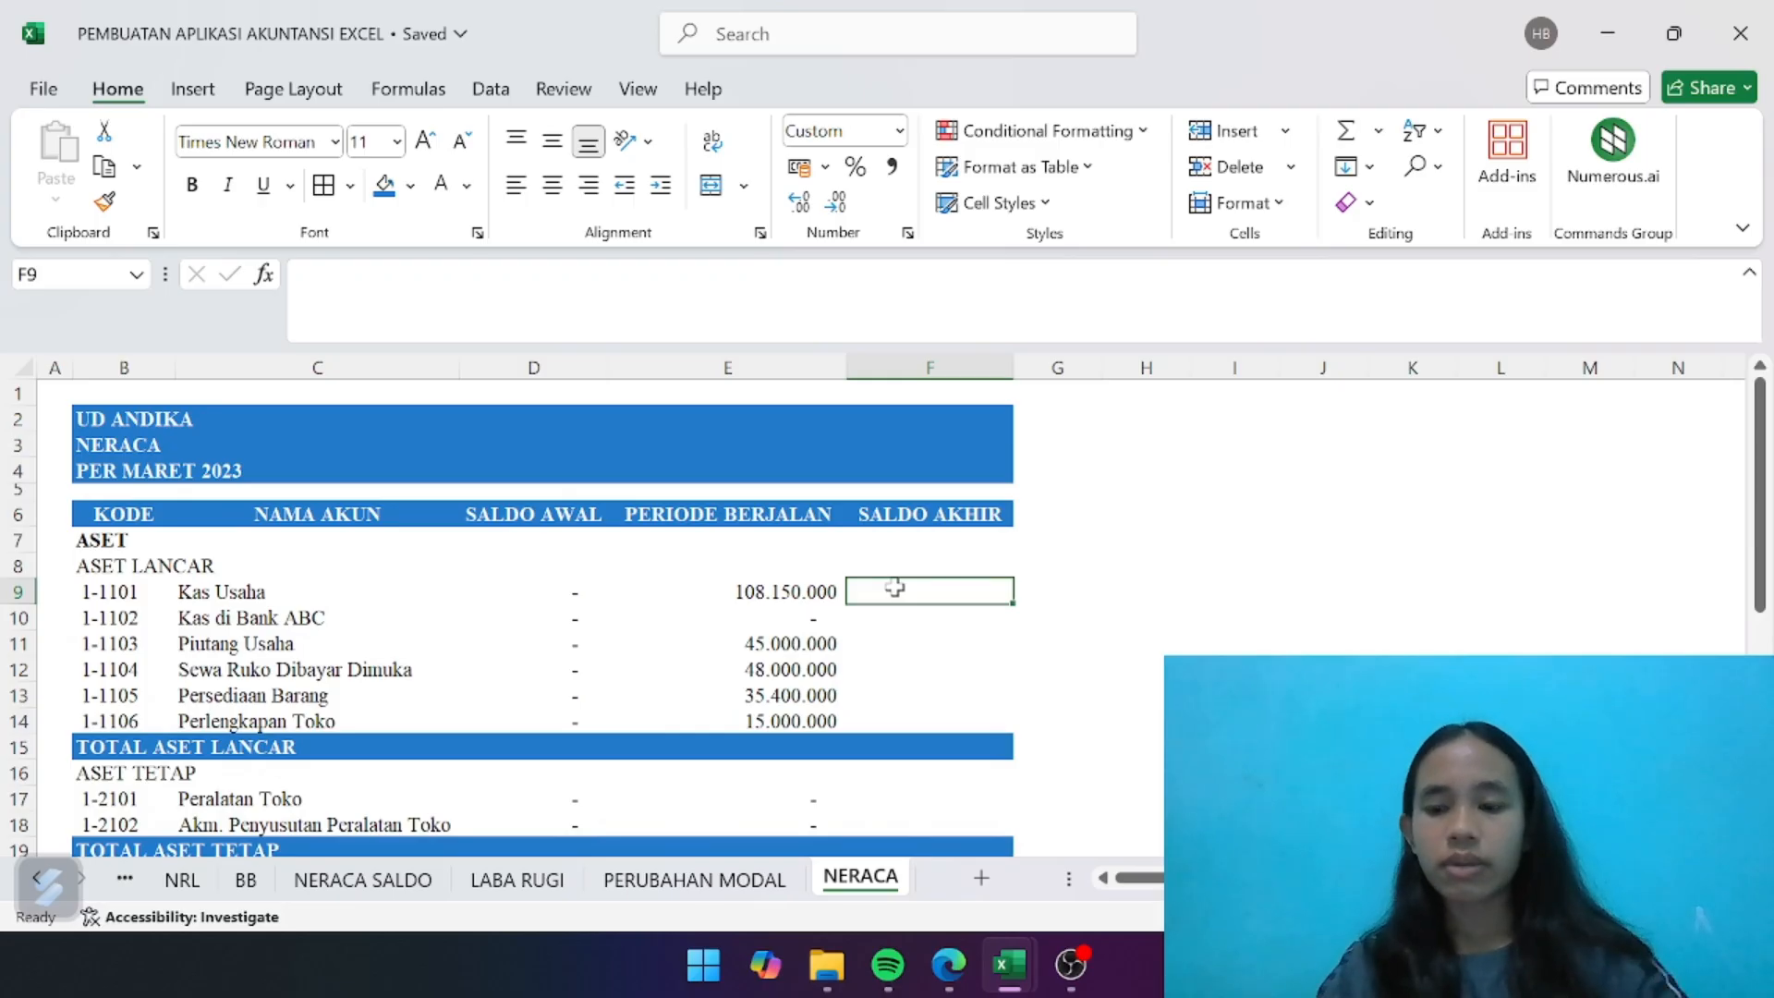
{"action": "type", "text": "=IFERR"}
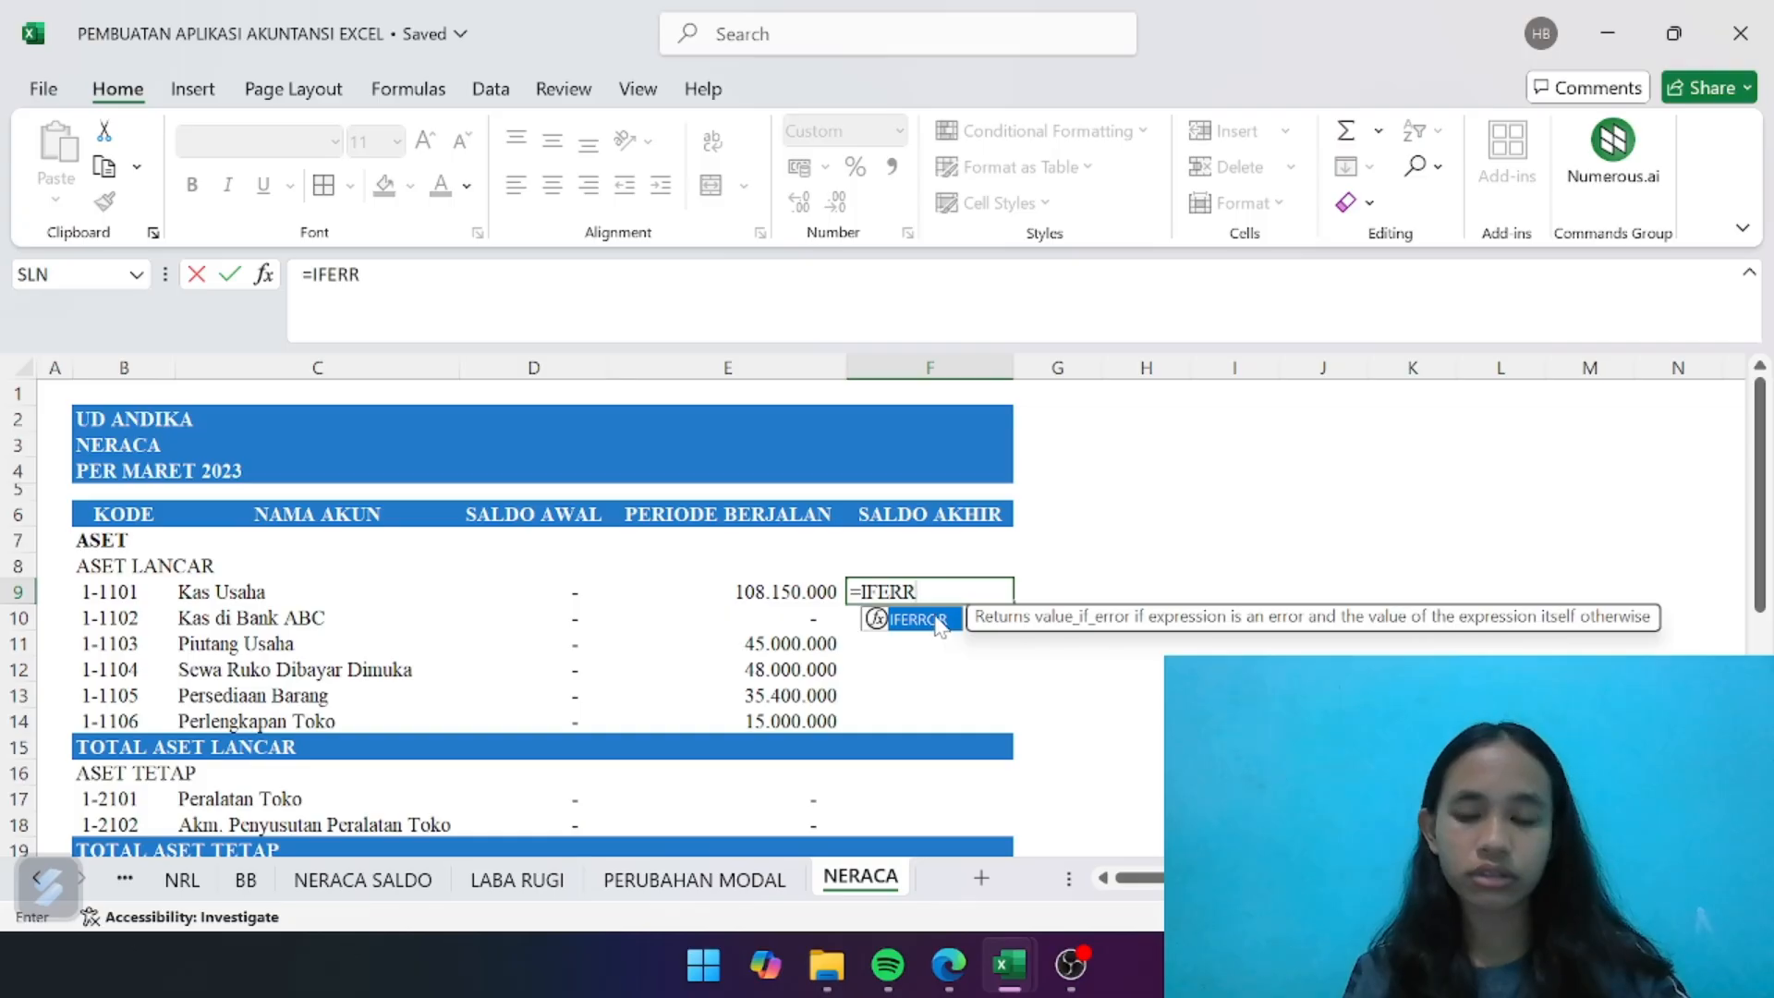
{"action": "double_click", "coordinate": [933, 619]}
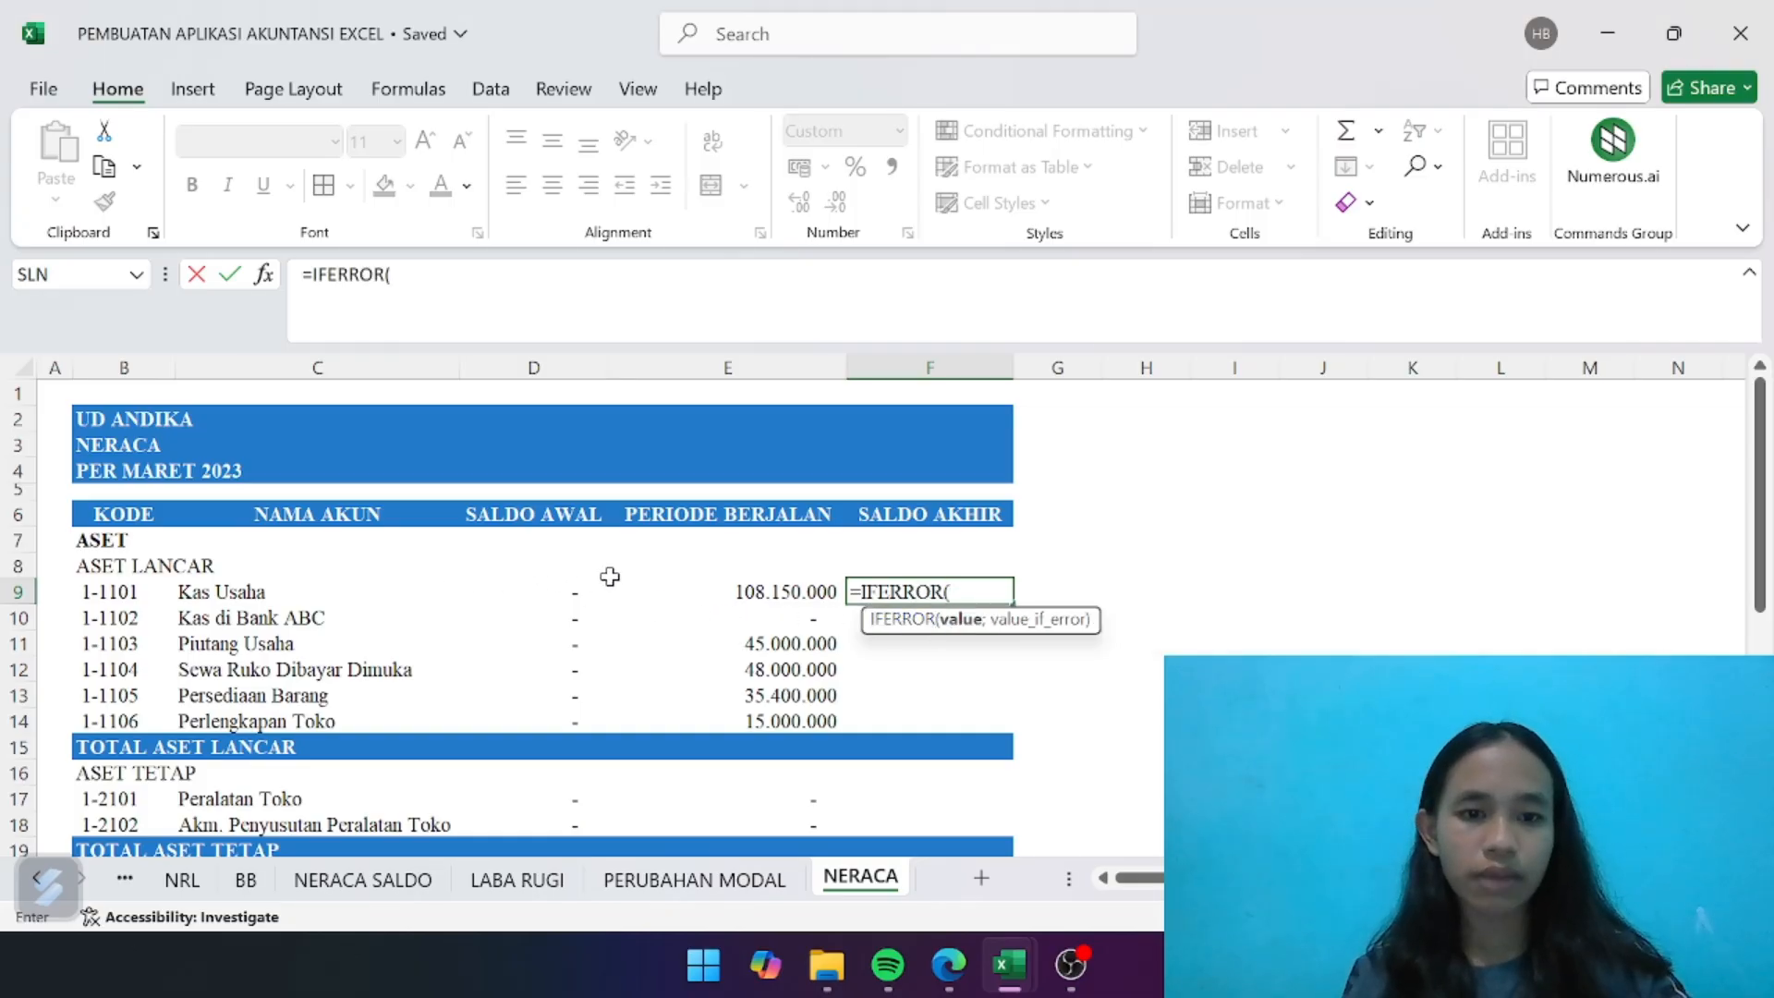
{"action": "left_click", "coordinate": [583, 594]}
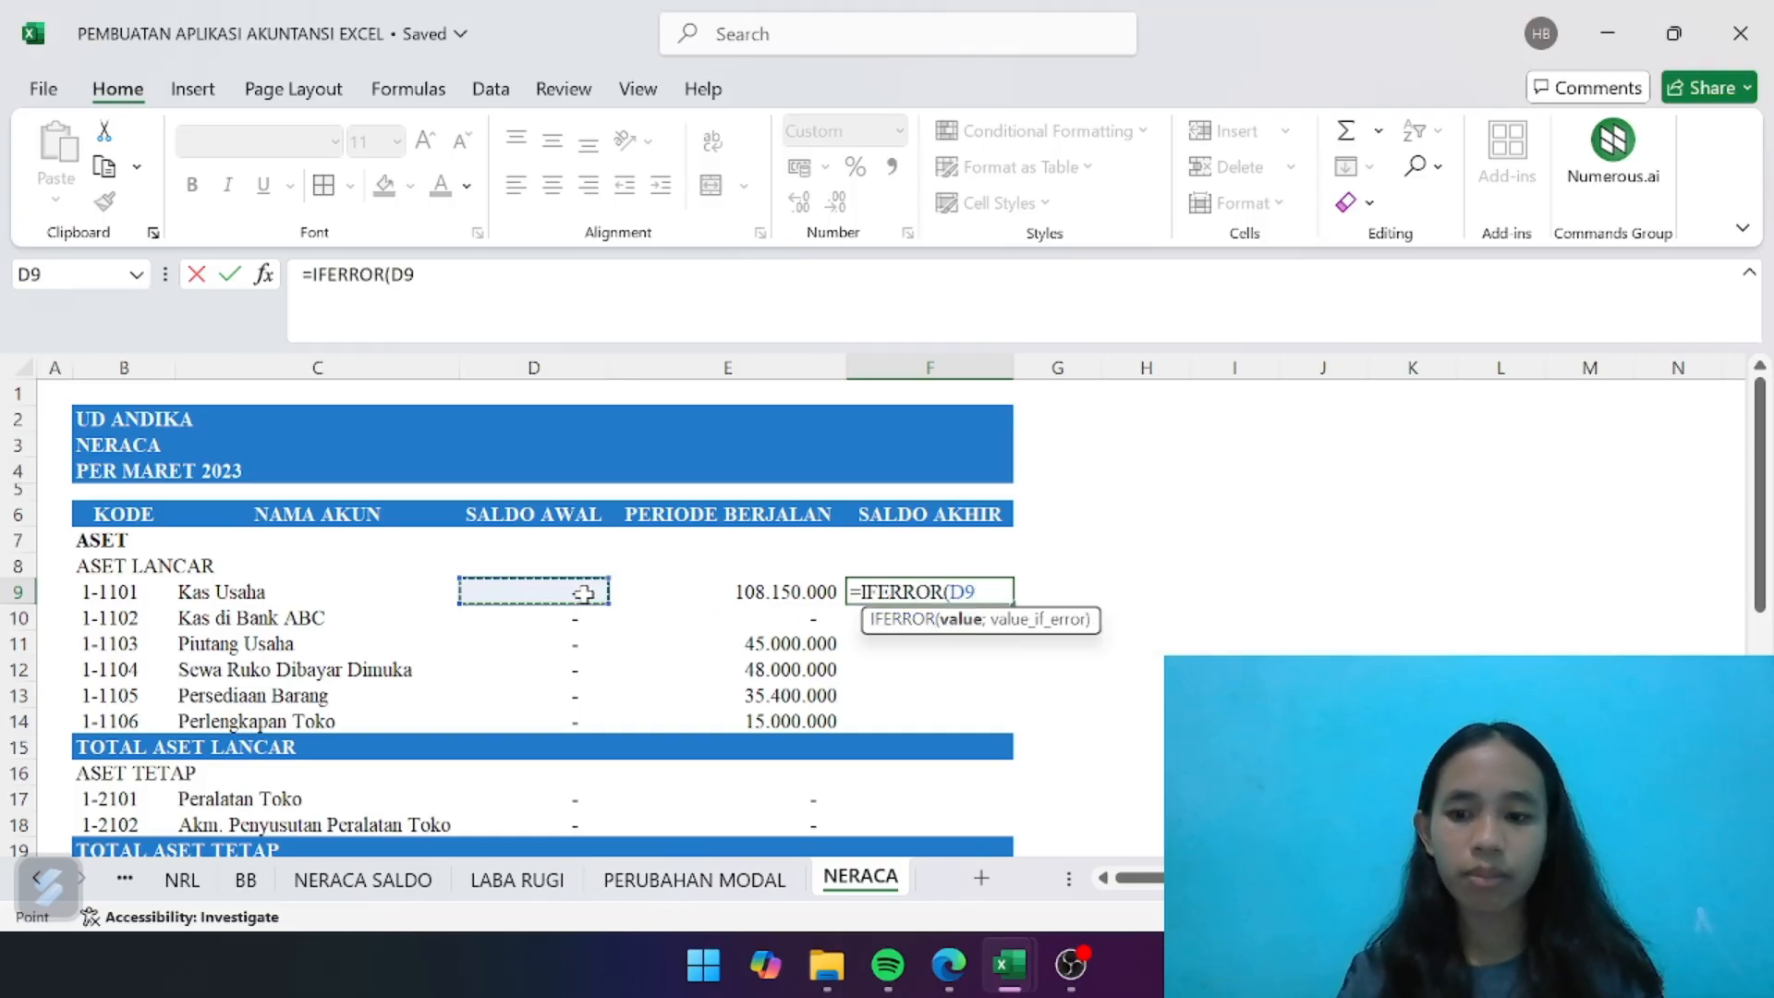
{"action": "type", "text": "+"}
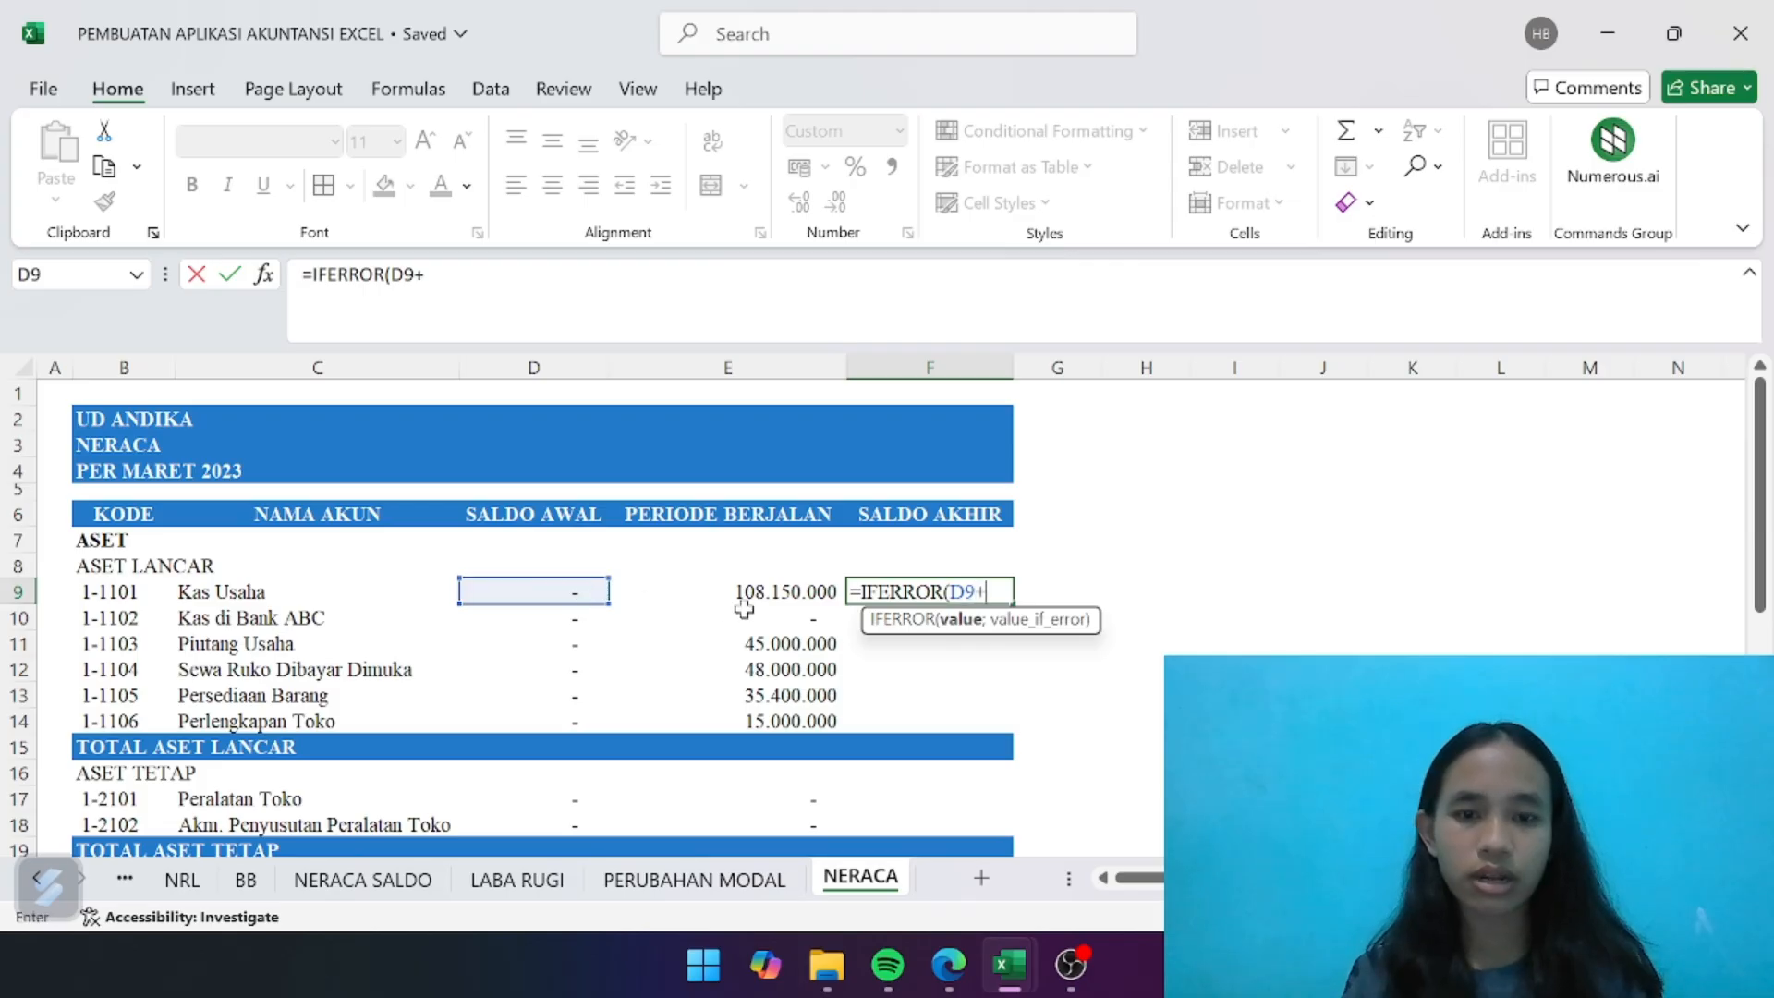
{"action": "left_click", "coordinate": [790, 598]}
{"action": "type", "text": ";"}
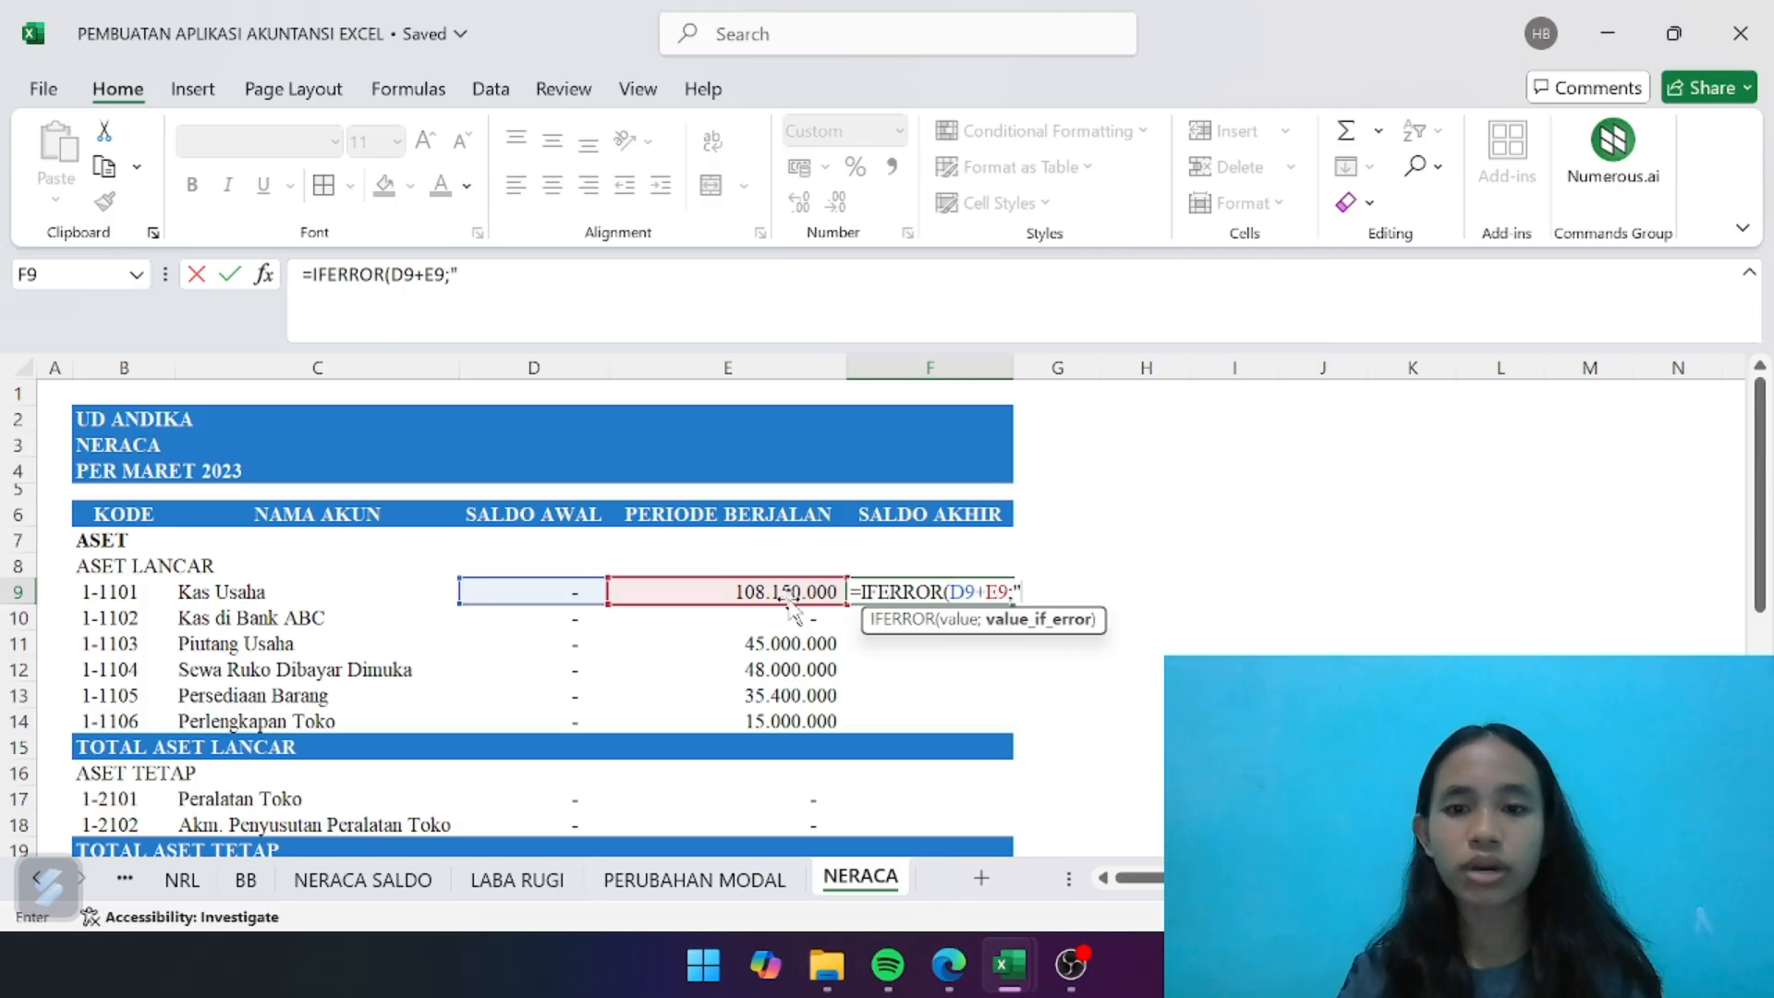
{"action": "type", "text": "\"\")"}
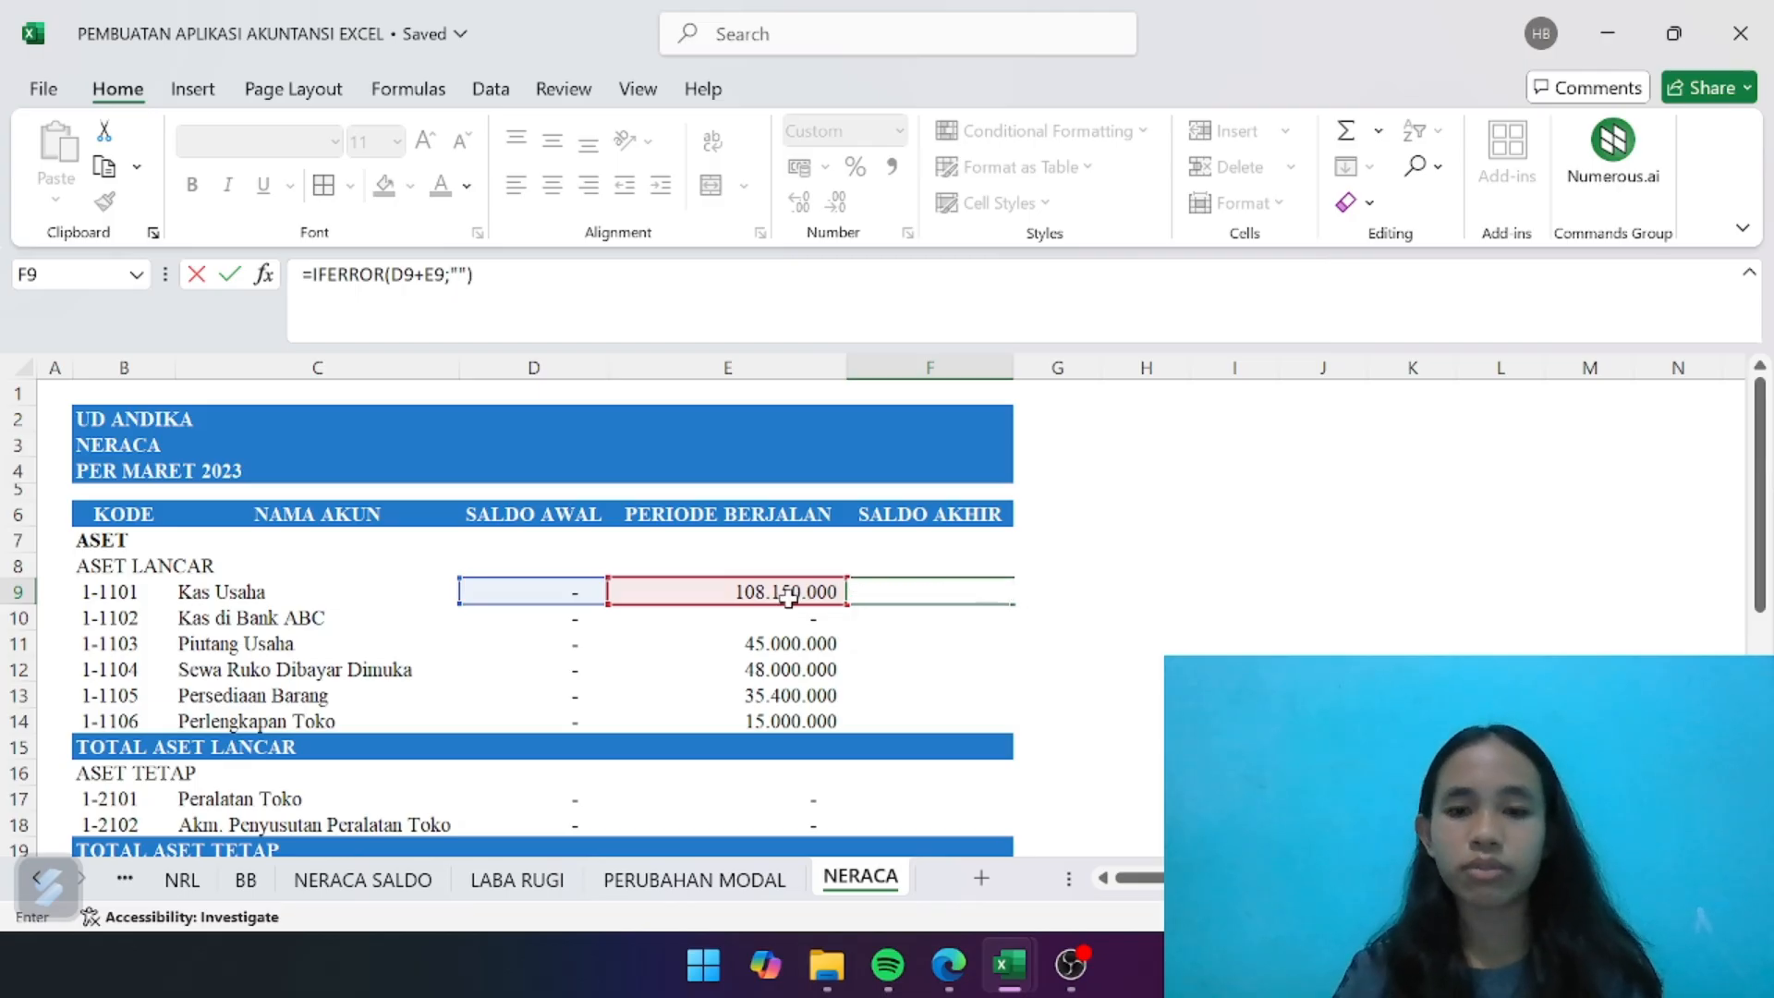
{"action": "key", "text": "Return"}
- Fill the SALDO AKHIR formula from F9 down to F14 and copy it to the ASET TETAP accounts in F17:F18
{"action": "left_click", "coordinate": [929, 591]}
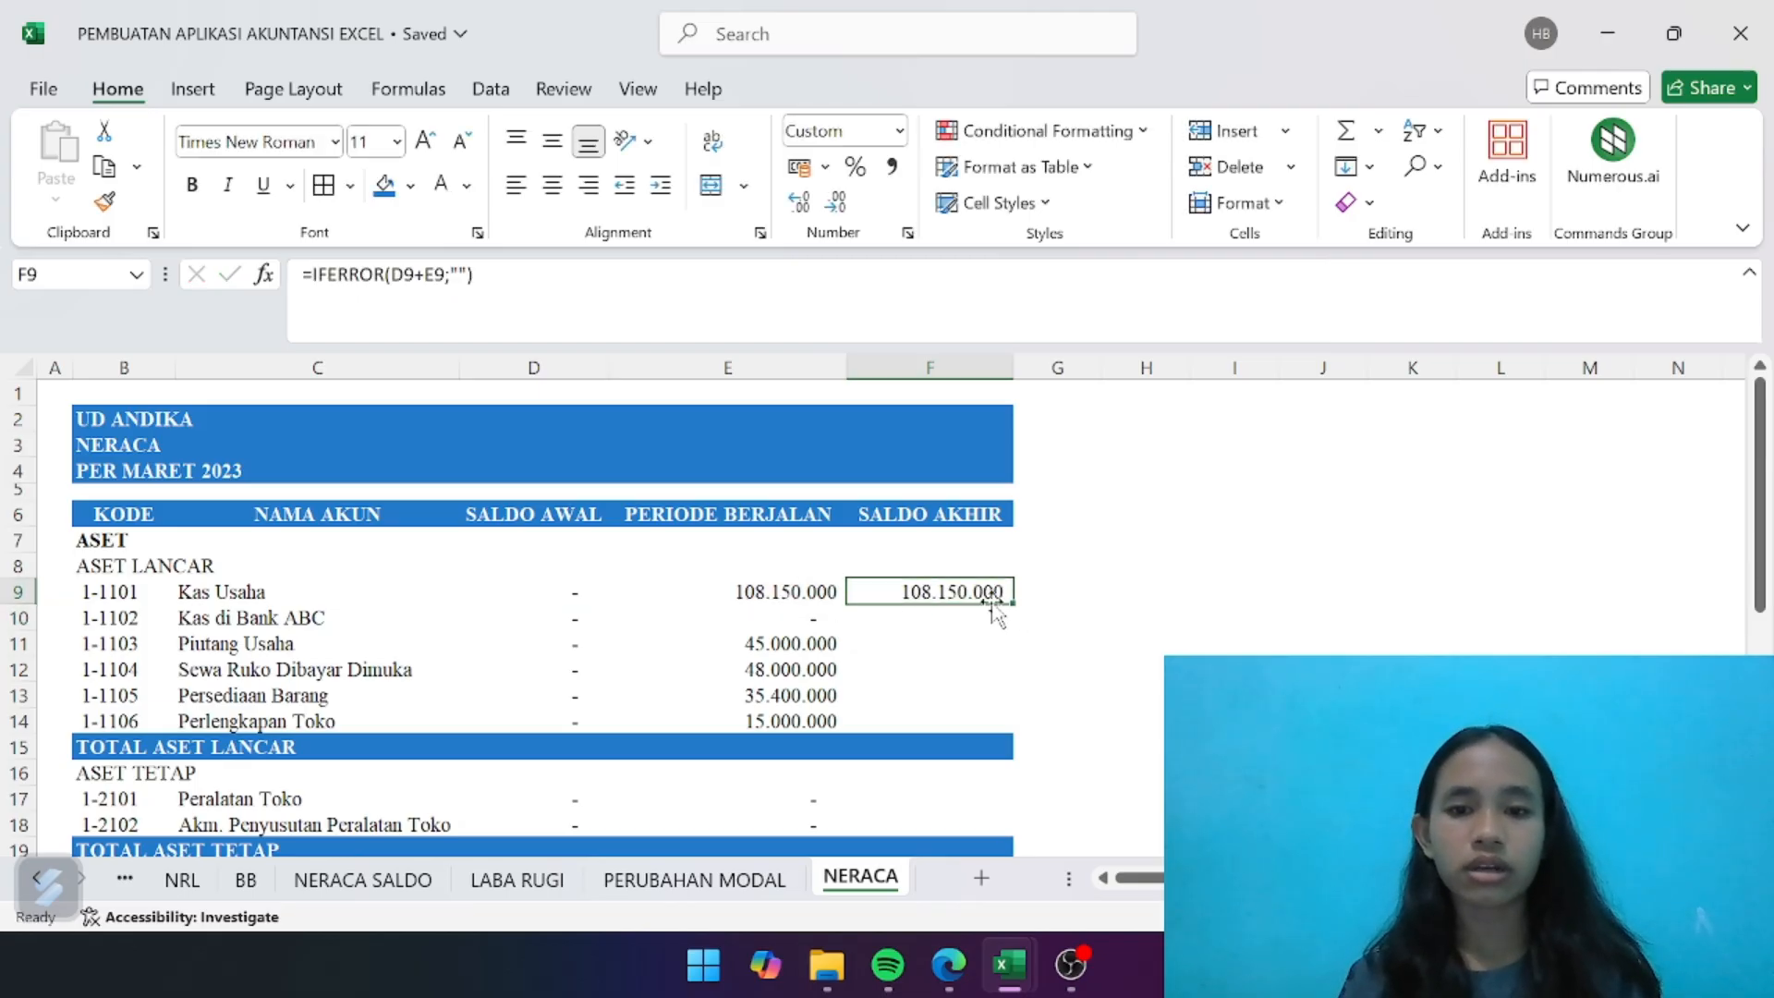
{"action": "left_click_drag", "start_coordinate": [1014, 600], "coordinate": [981, 734]}
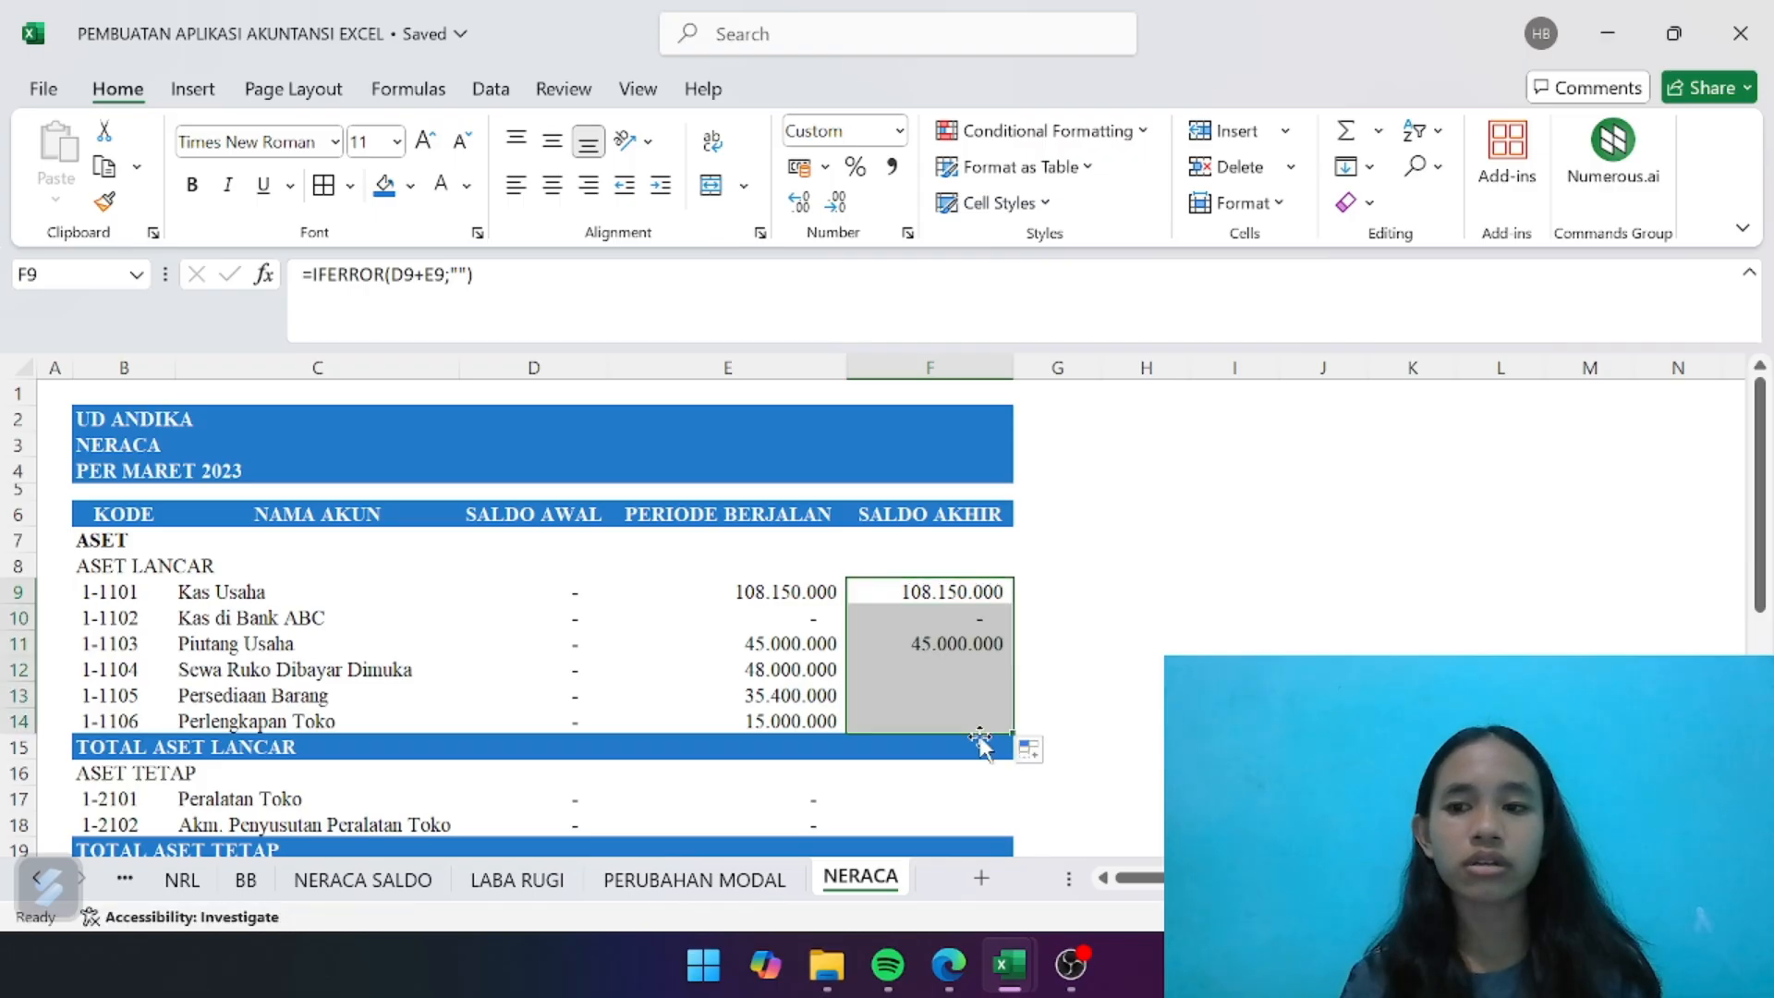
{"action": "scroll", "coordinate": [981, 739], "scroll_direction": "down", "scroll_amount": 1}
{"action": "scroll", "coordinate": [981, 739], "scroll_direction": "down", "scroll_amount": 2}
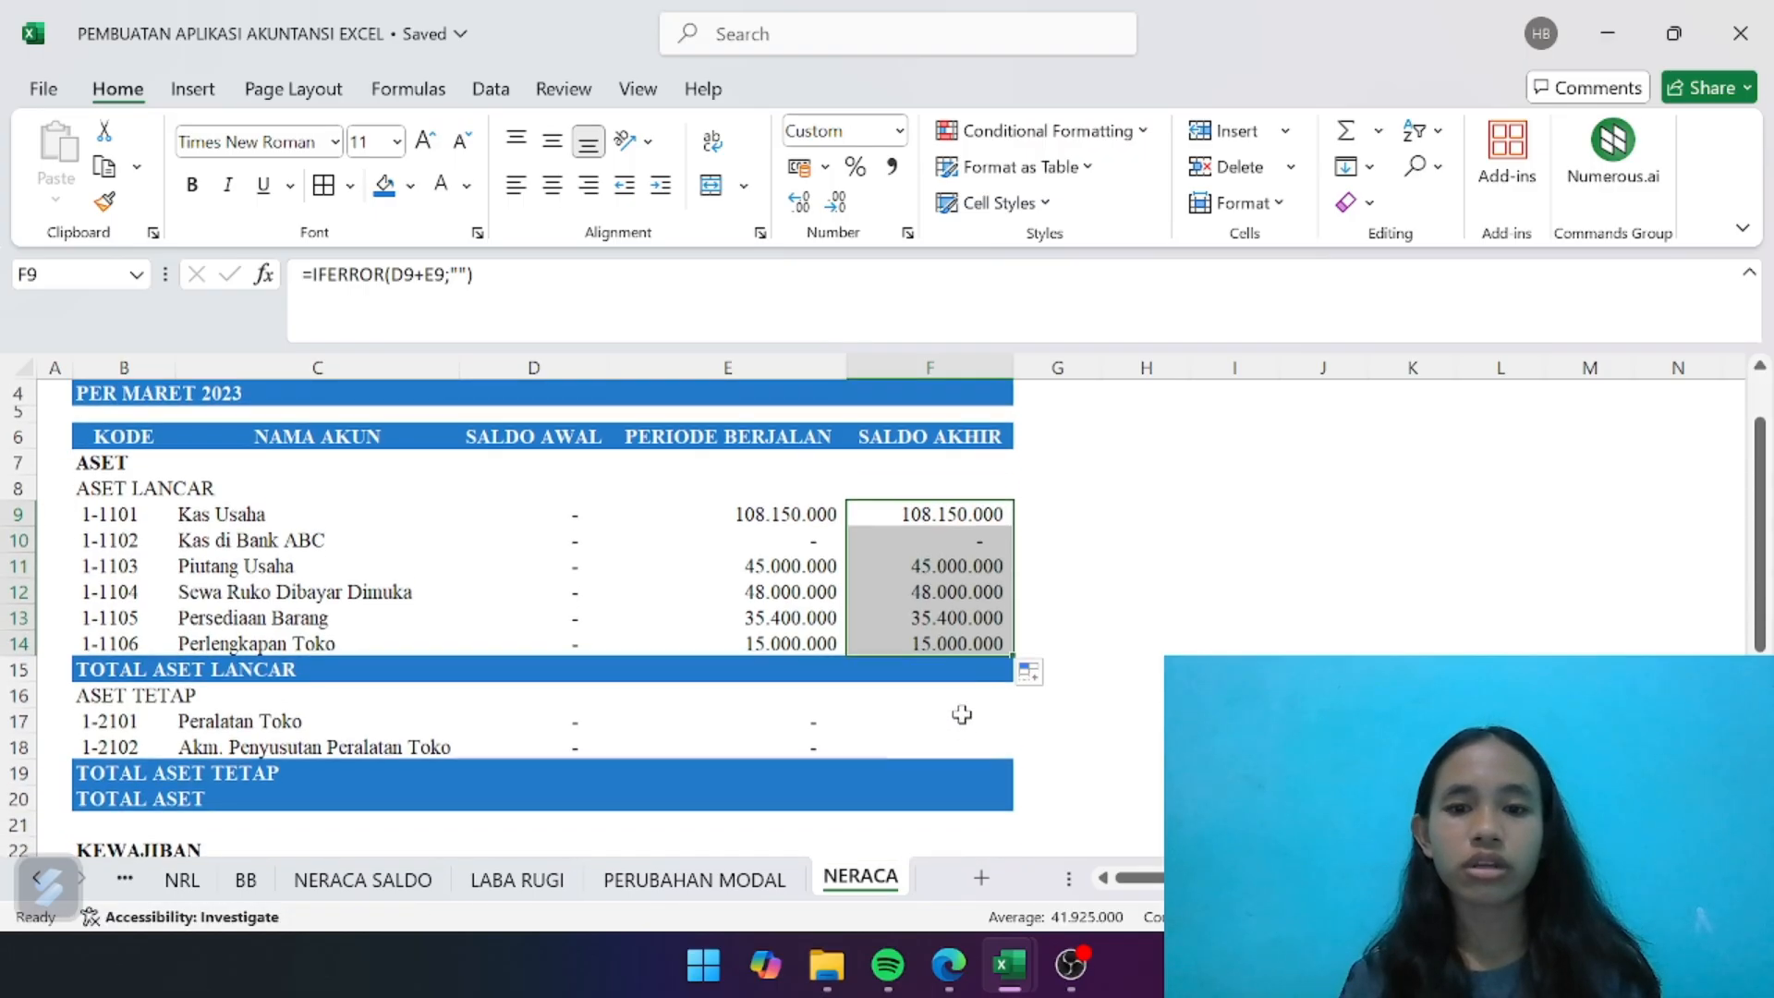
{"action": "left_click", "coordinate": [970, 598]}
{"action": "key", "text": "ctrl+c"}
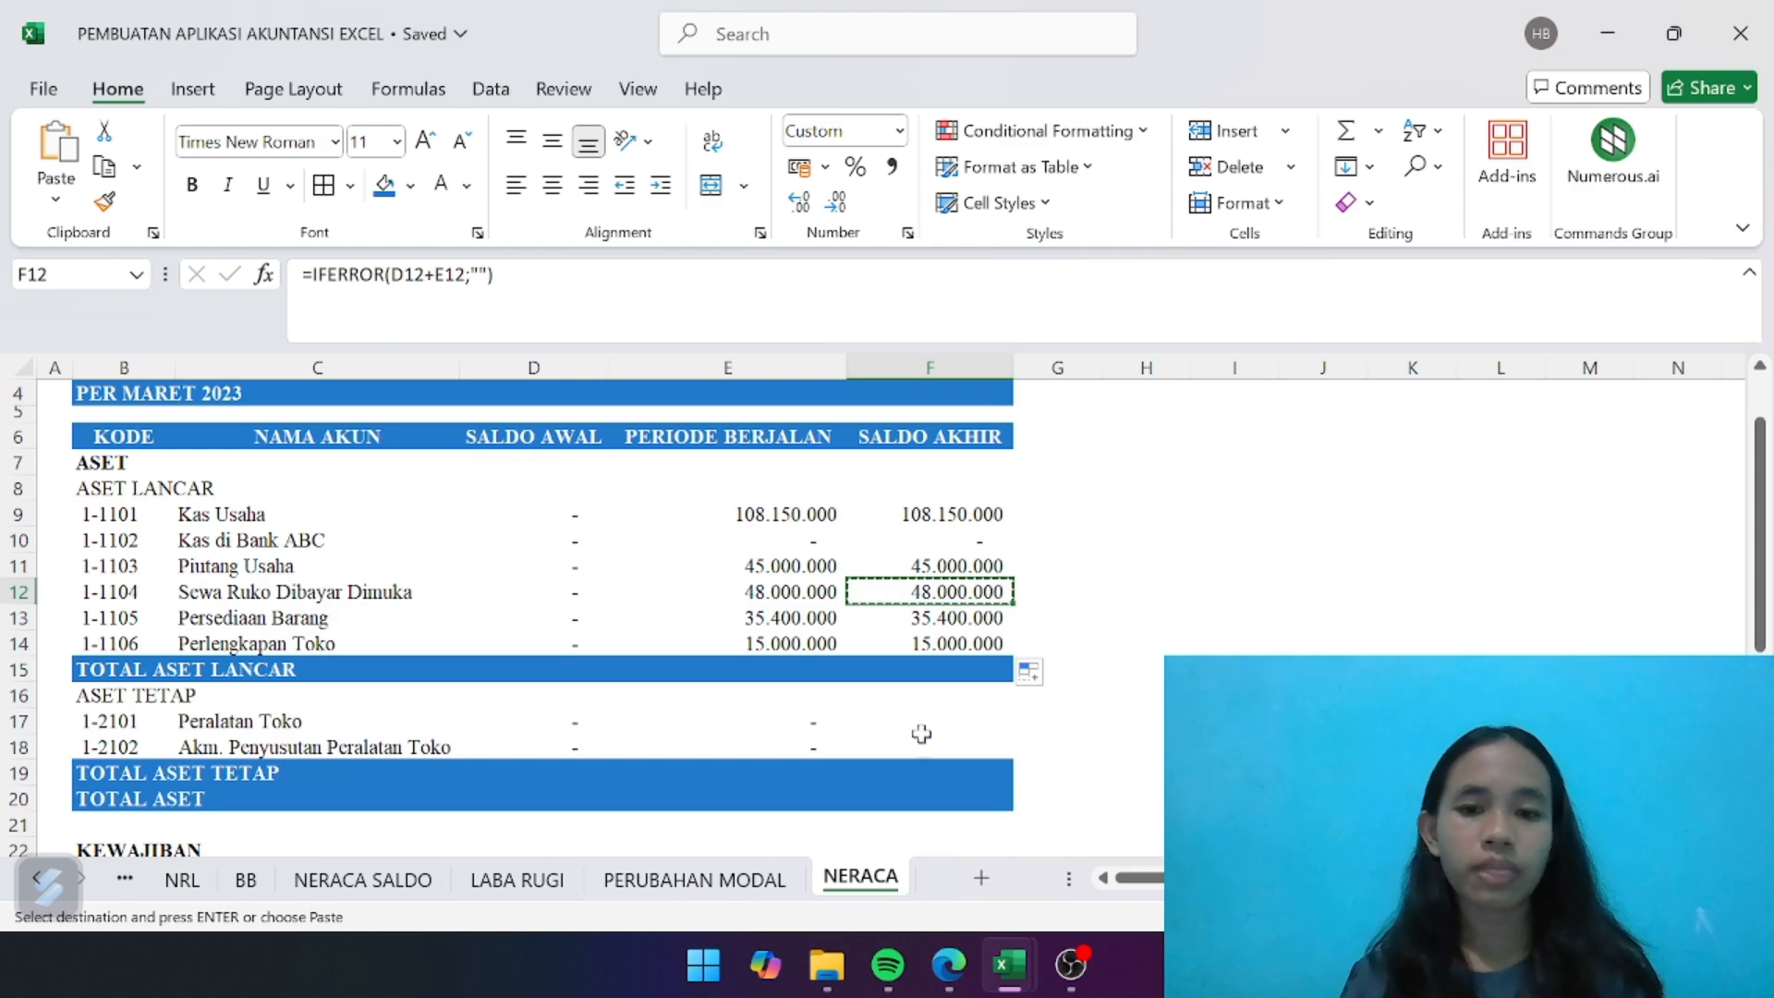
{"action": "left_click_drag", "start_coordinate": [909, 716], "coordinate": [911, 740]}
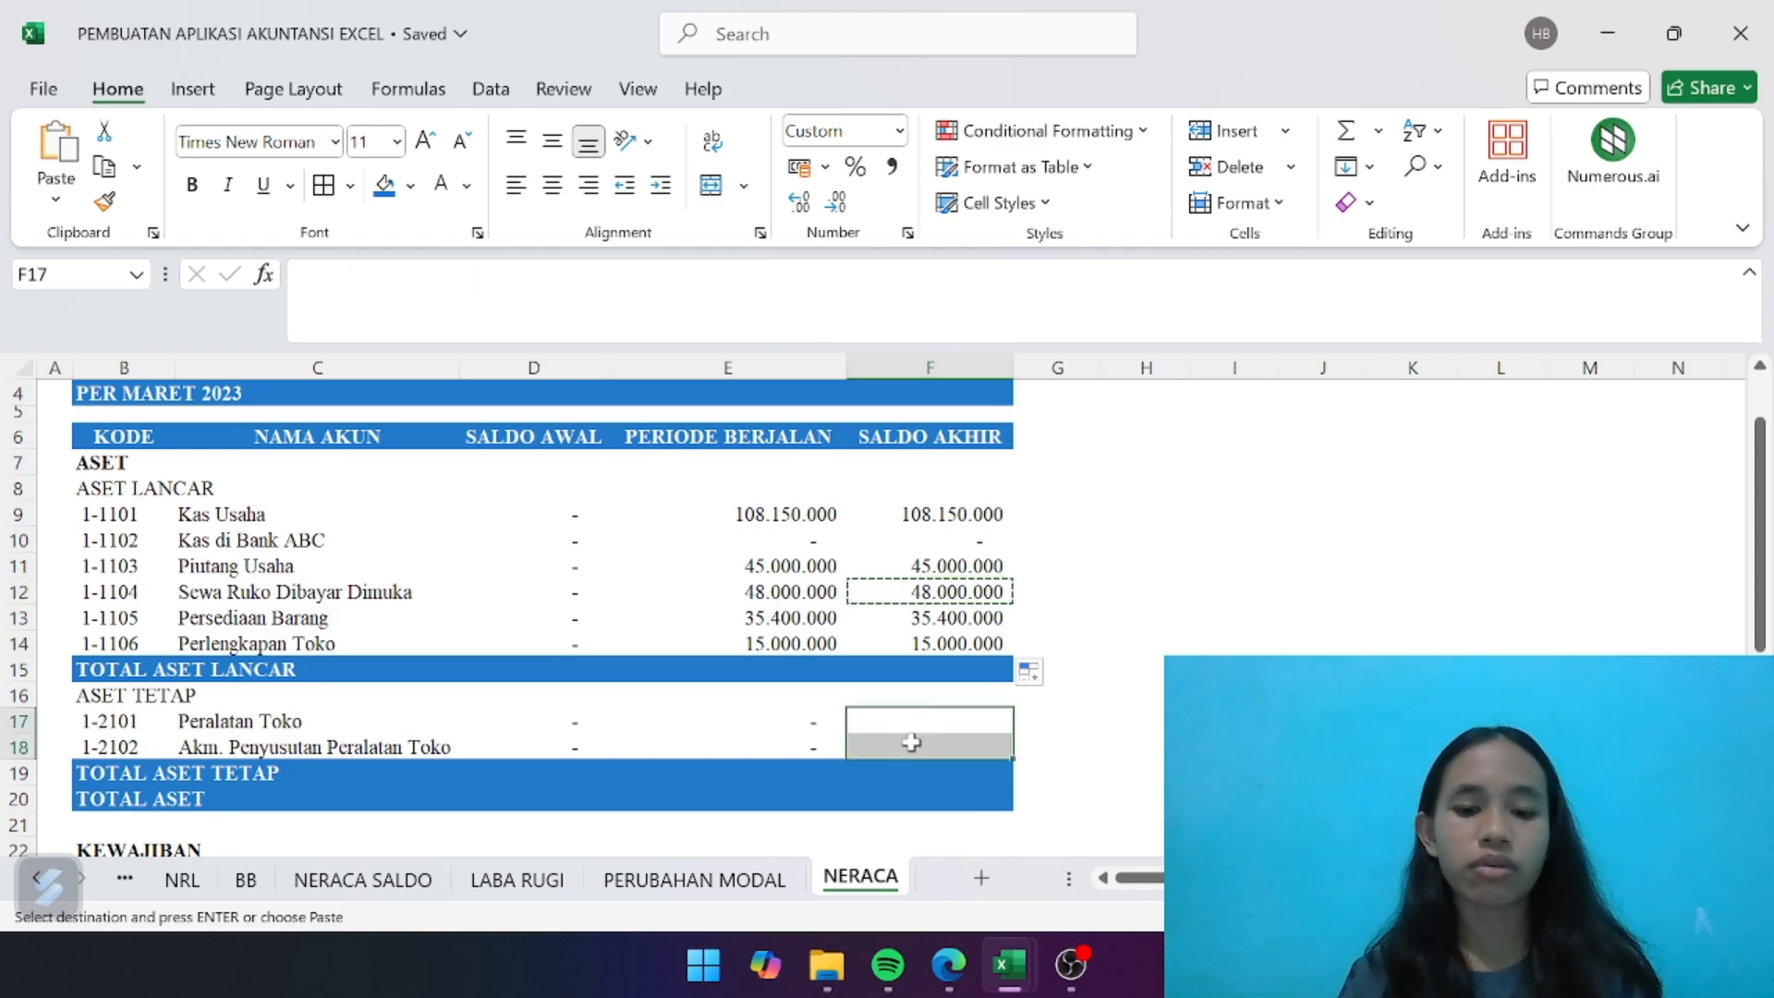
{"action": "key", "text": "ctrl+v"}
- Paste the copied SALDO AKHIR formula into the KEWAJIBAN rows F23:F28 and the MODAL rows F31:F33, including LABA BERSIH
{"action": "scroll", "coordinate": [911, 741], "scroll_direction": "down", "scroll_amount": 4}
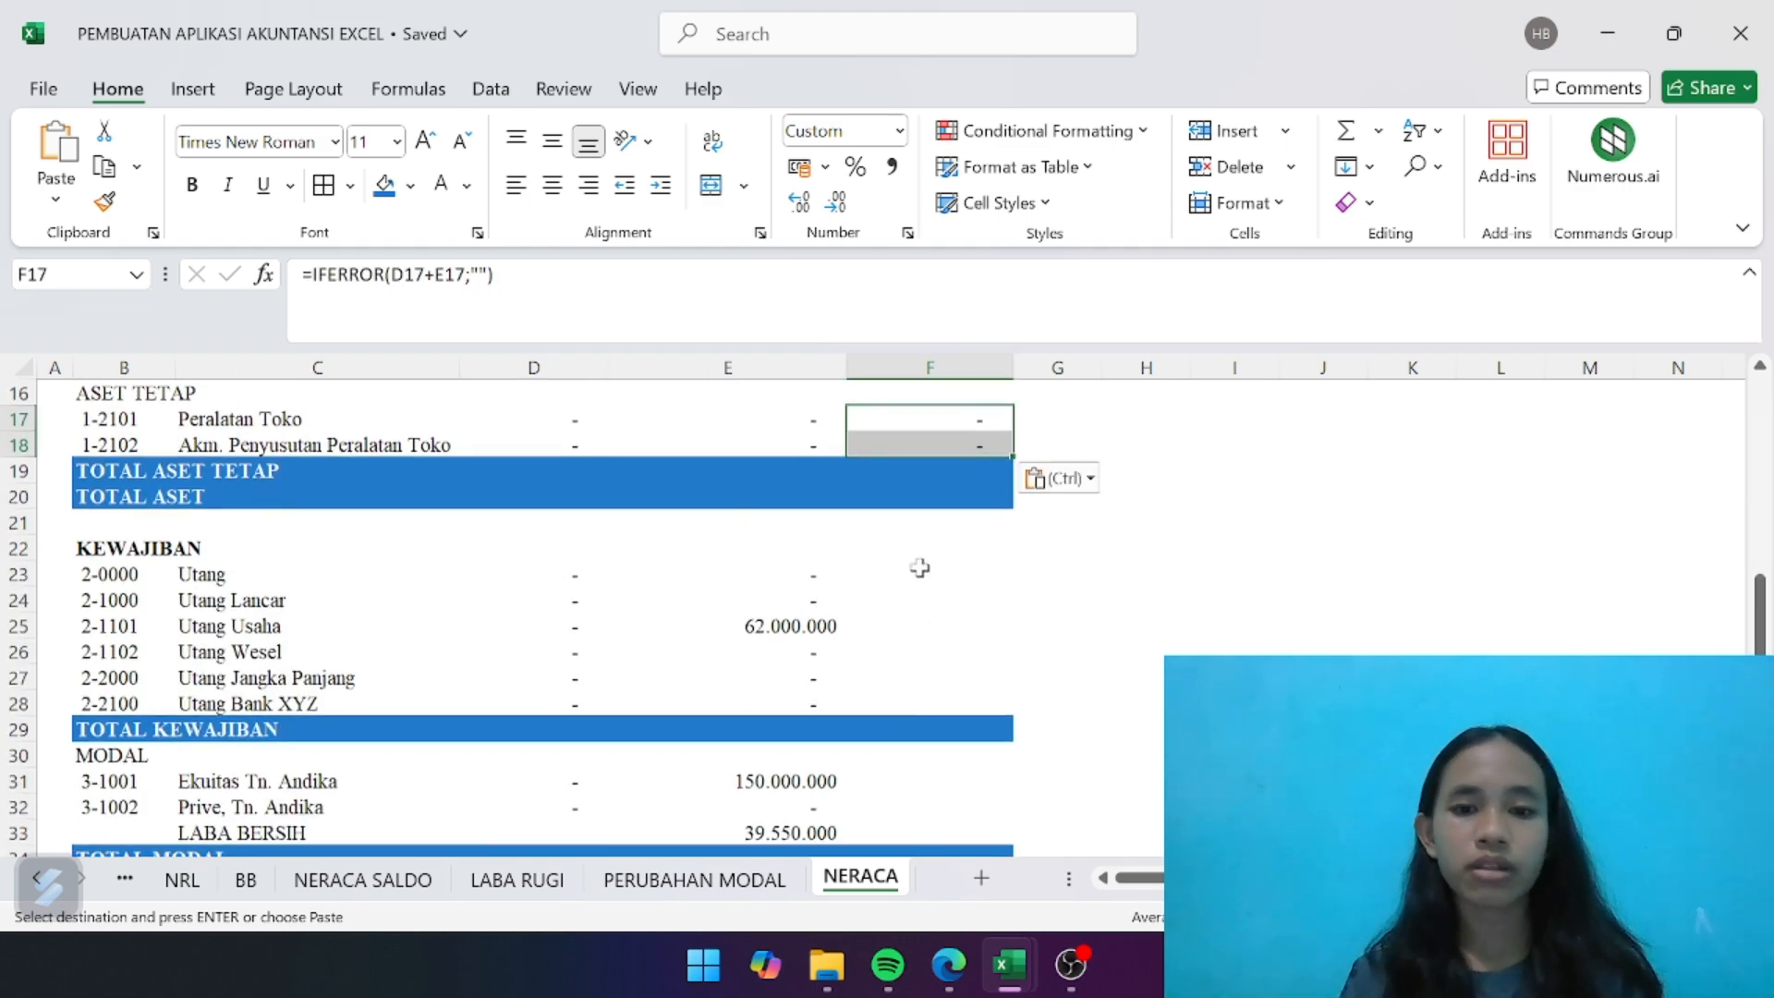
{"action": "left_click_drag", "start_coordinate": [919, 570], "coordinate": [912, 706]}
{"action": "key", "text": "ctrl+v"}
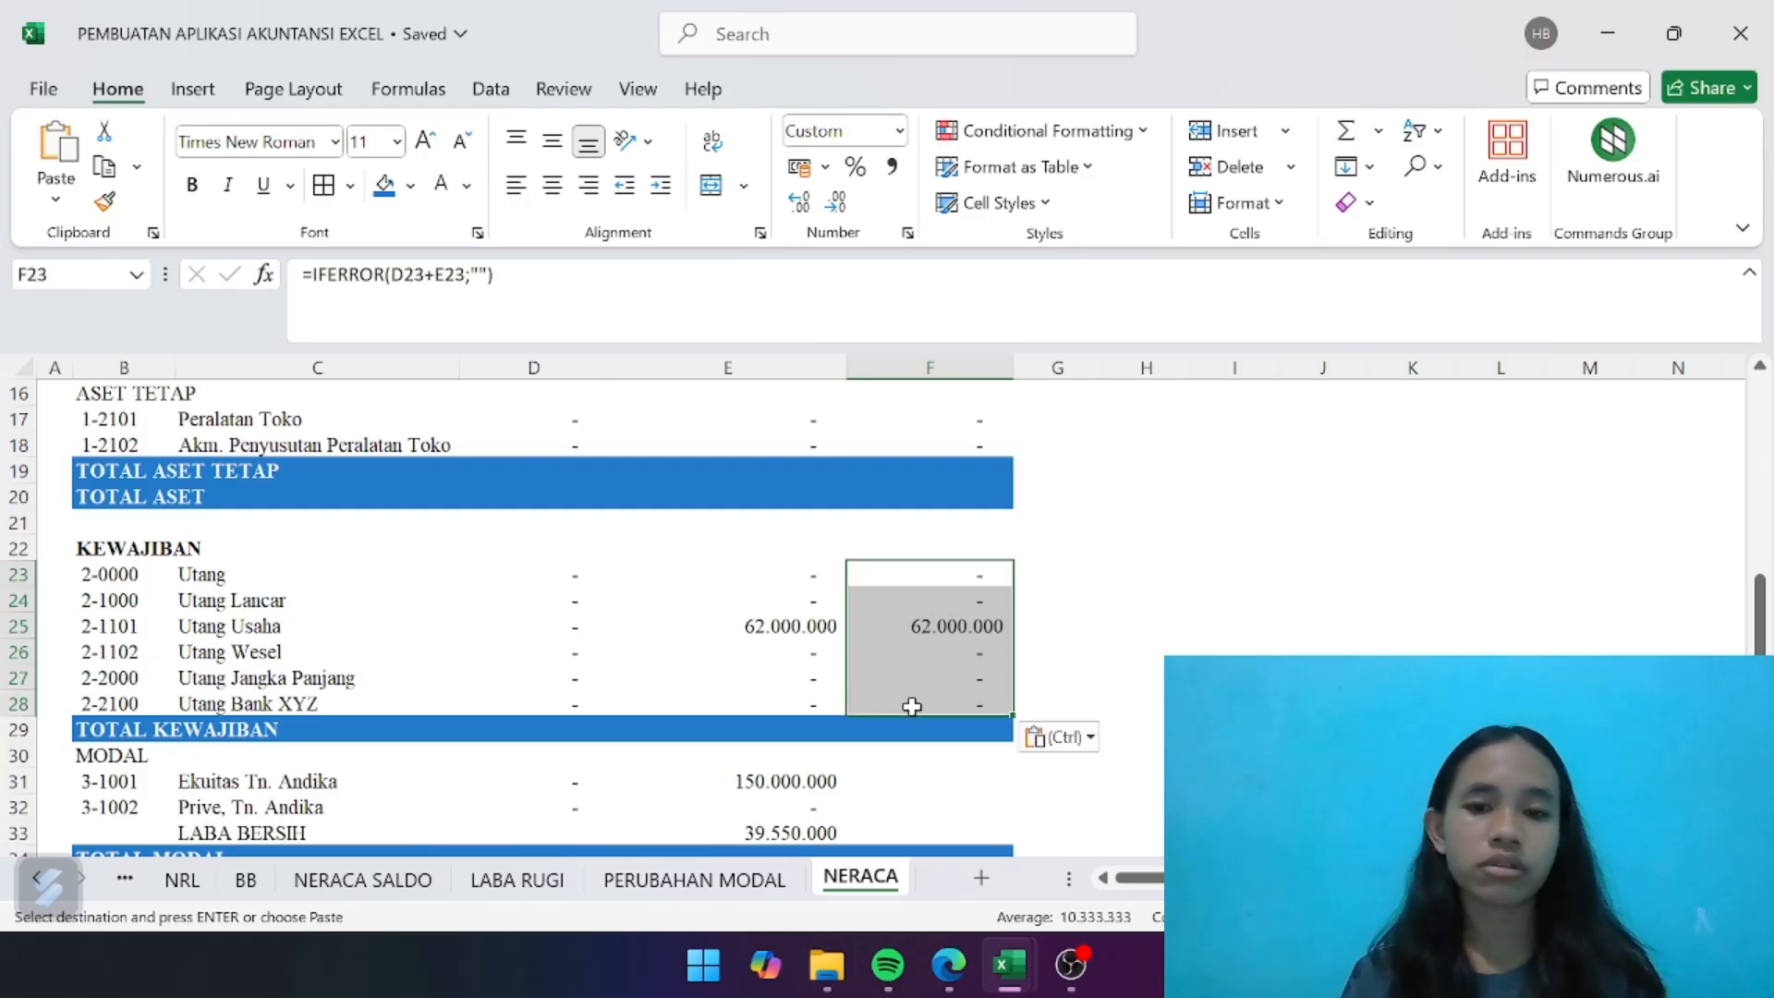
{"action": "scroll", "coordinate": [911, 705], "scroll_direction": "down", "scroll_amount": 3}
{"action": "left_click_drag", "start_coordinate": [928, 579], "coordinate": [930, 635]}
{"action": "key", "text": "ctrl+v"}
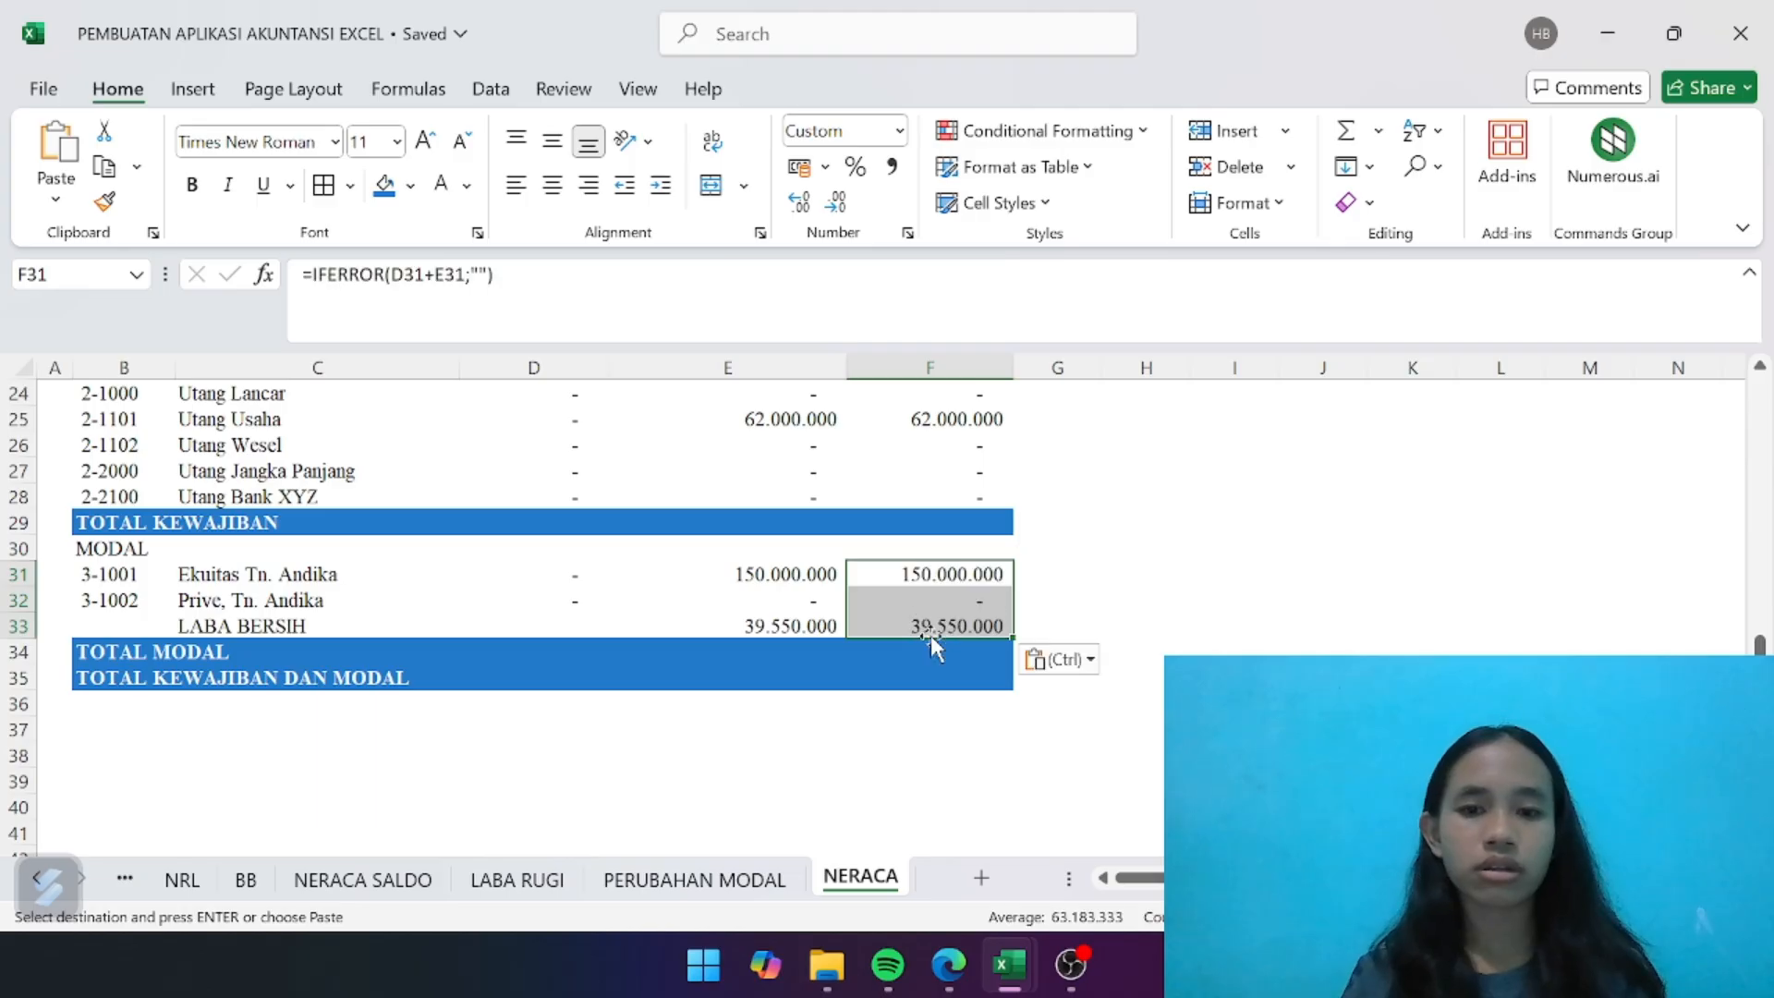
- Enter =SUM(D9:D14) in D15 to total the SALDO AWAL of the current assets in the TOTAL ASET LANCAR row
{"action": "left_click", "coordinate": [1069, 596]}
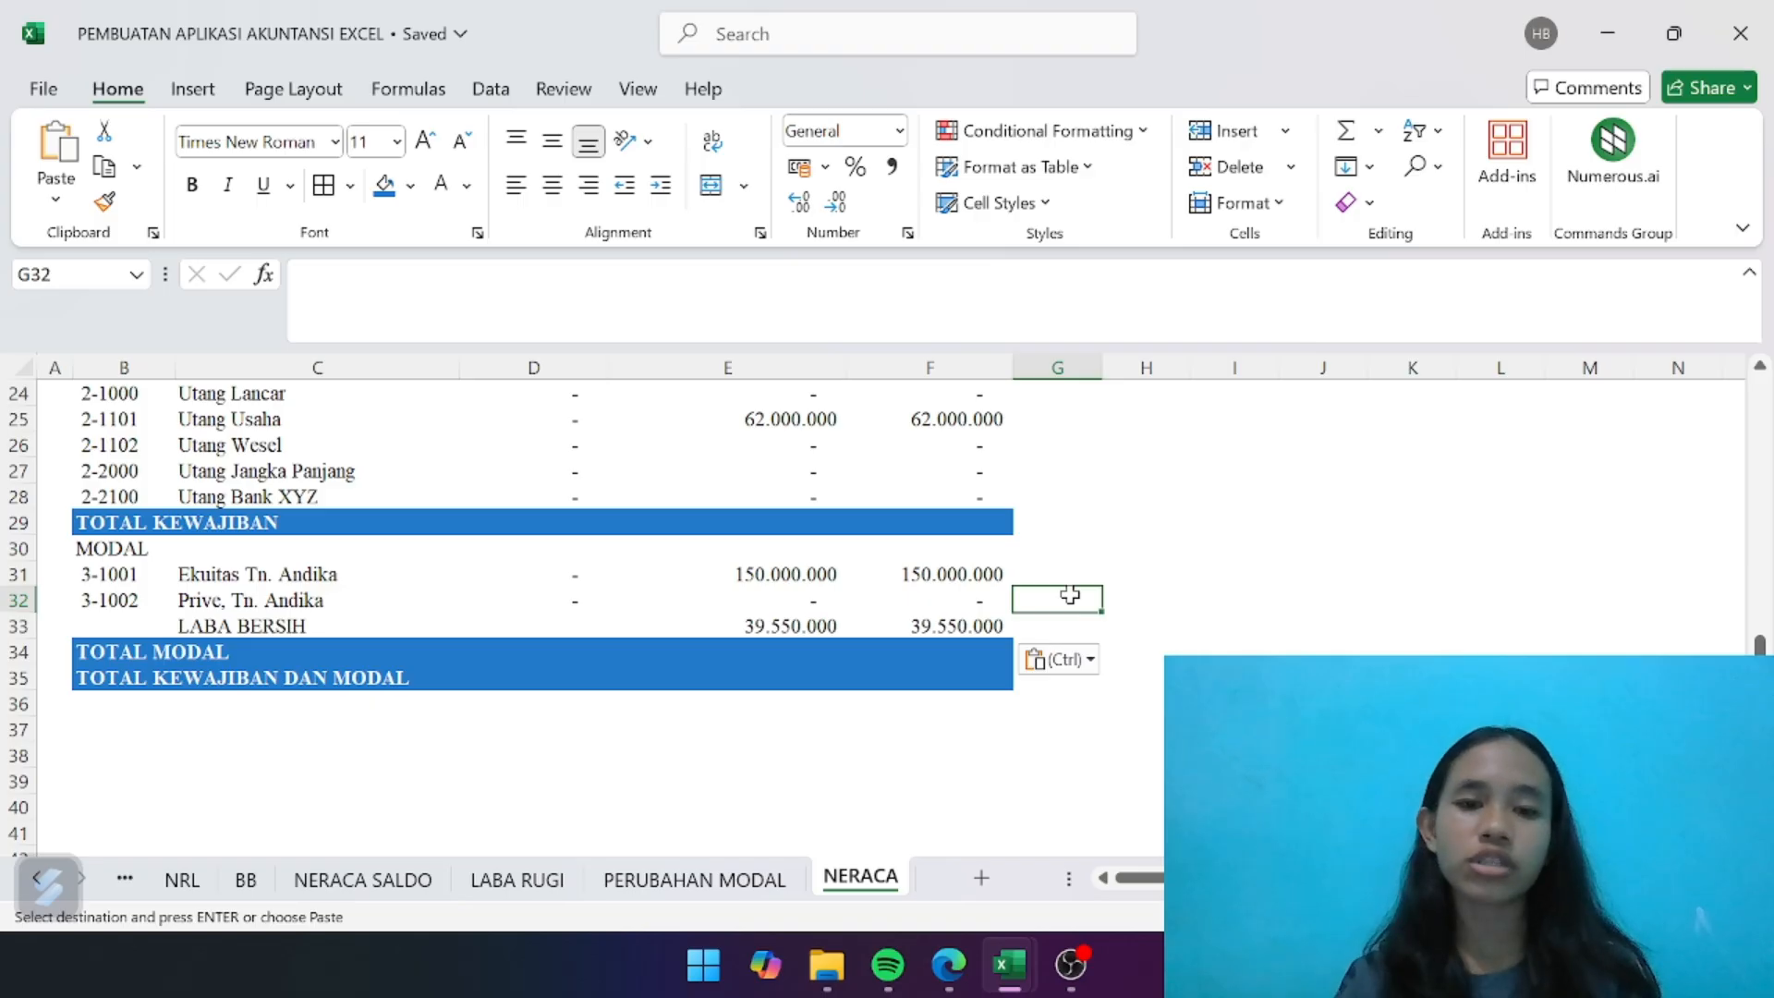
{"action": "left_click", "coordinate": [812, 598]}
{"action": "scroll", "coordinate": [811, 591], "scroll_direction": "up", "scroll_amount": 6}
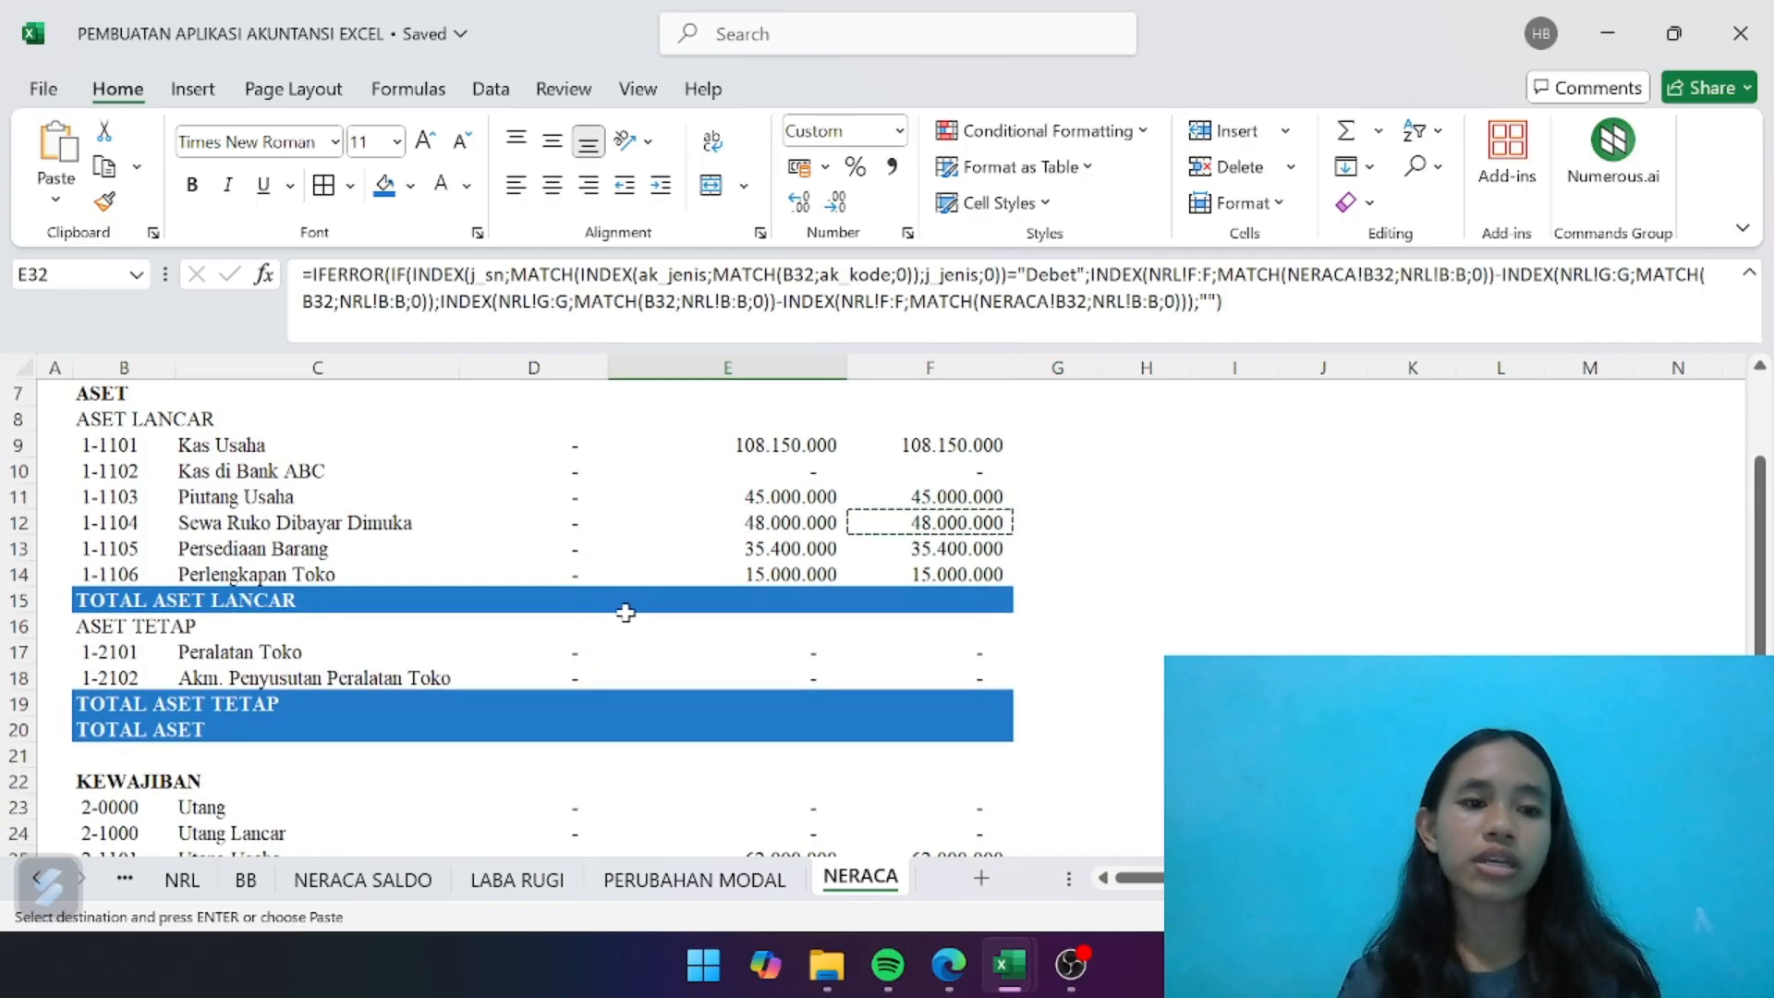
{"action": "scroll", "coordinate": [626, 612], "scroll_direction": "up", "scroll_amount": 2}
{"action": "left_click", "coordinate": [568, 718]}
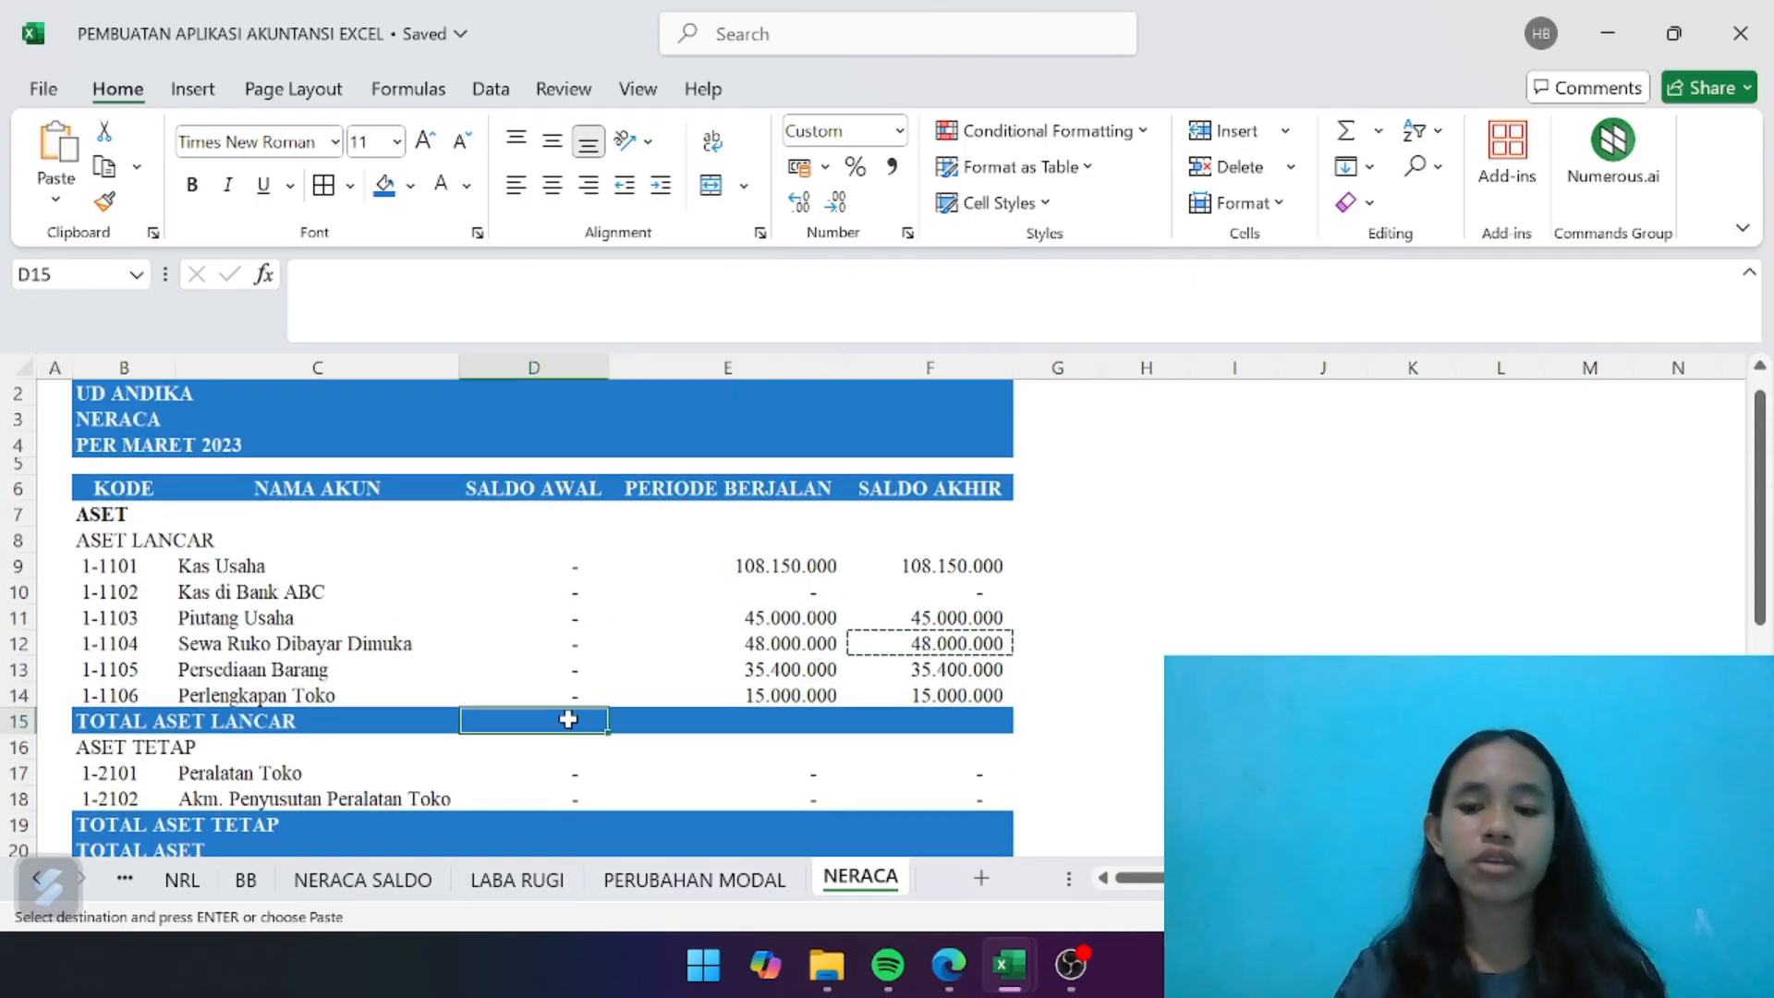
{"action": "type", "text": "=SUM"}
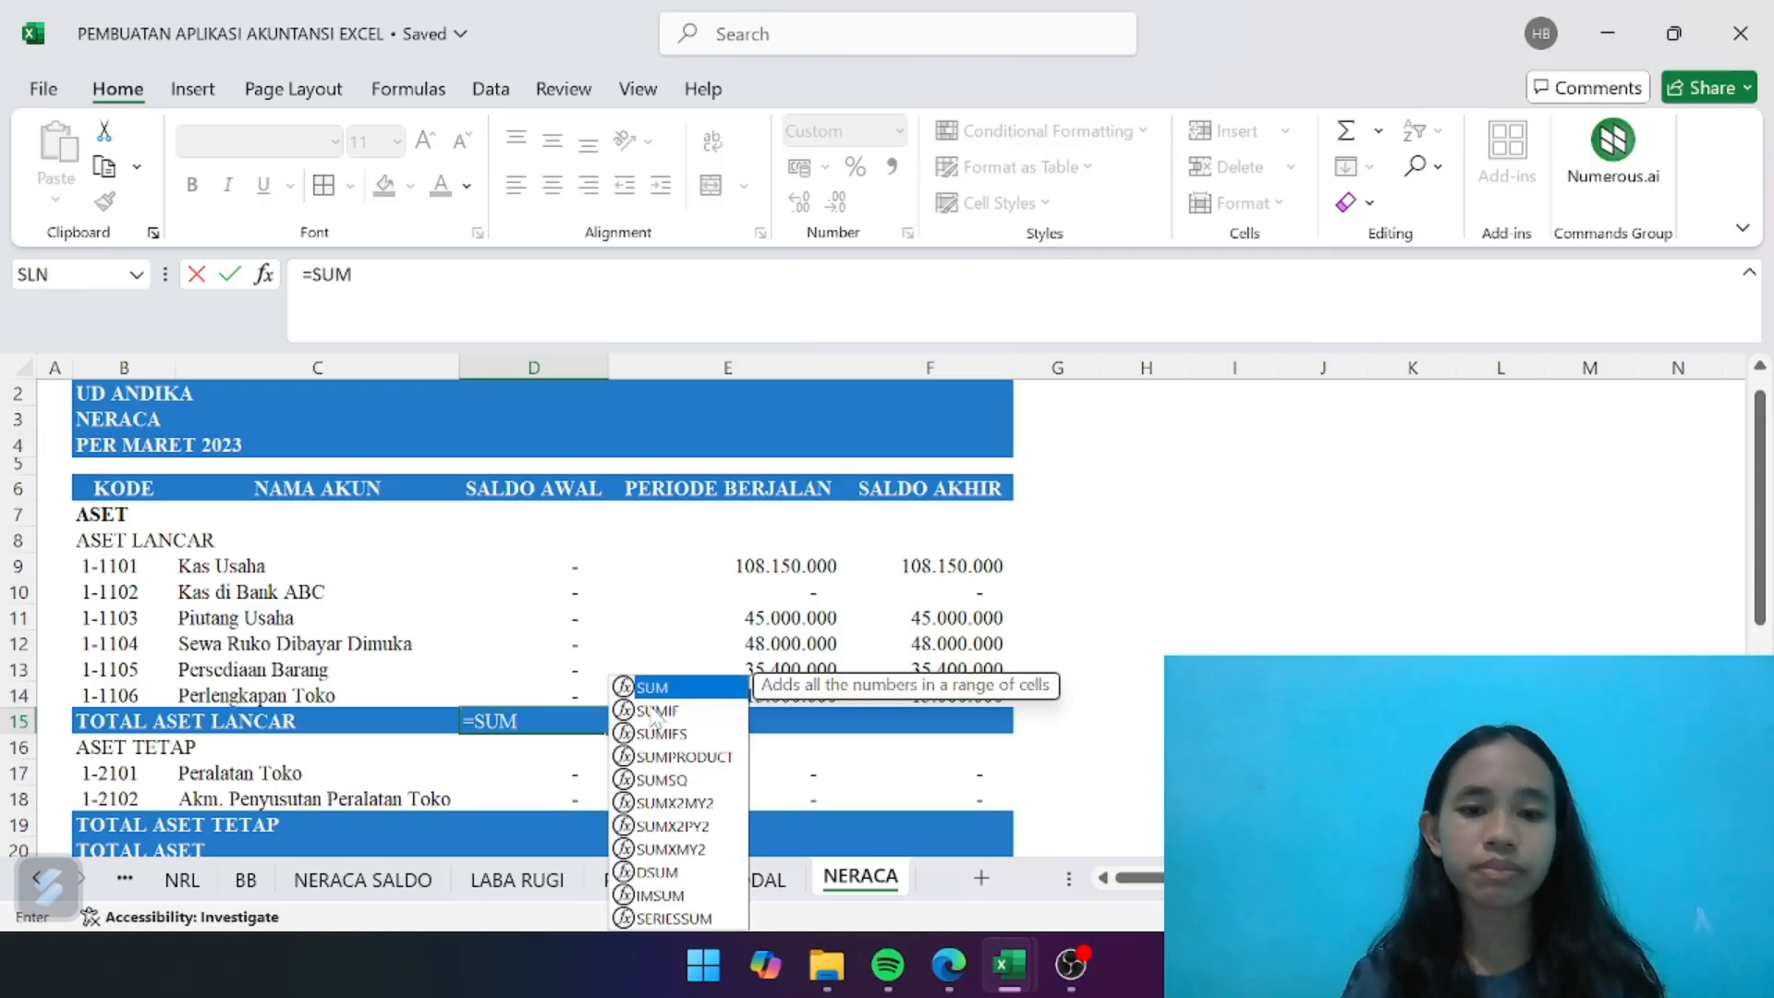
{"action": "double_click", "coordinate": [664, 689]}
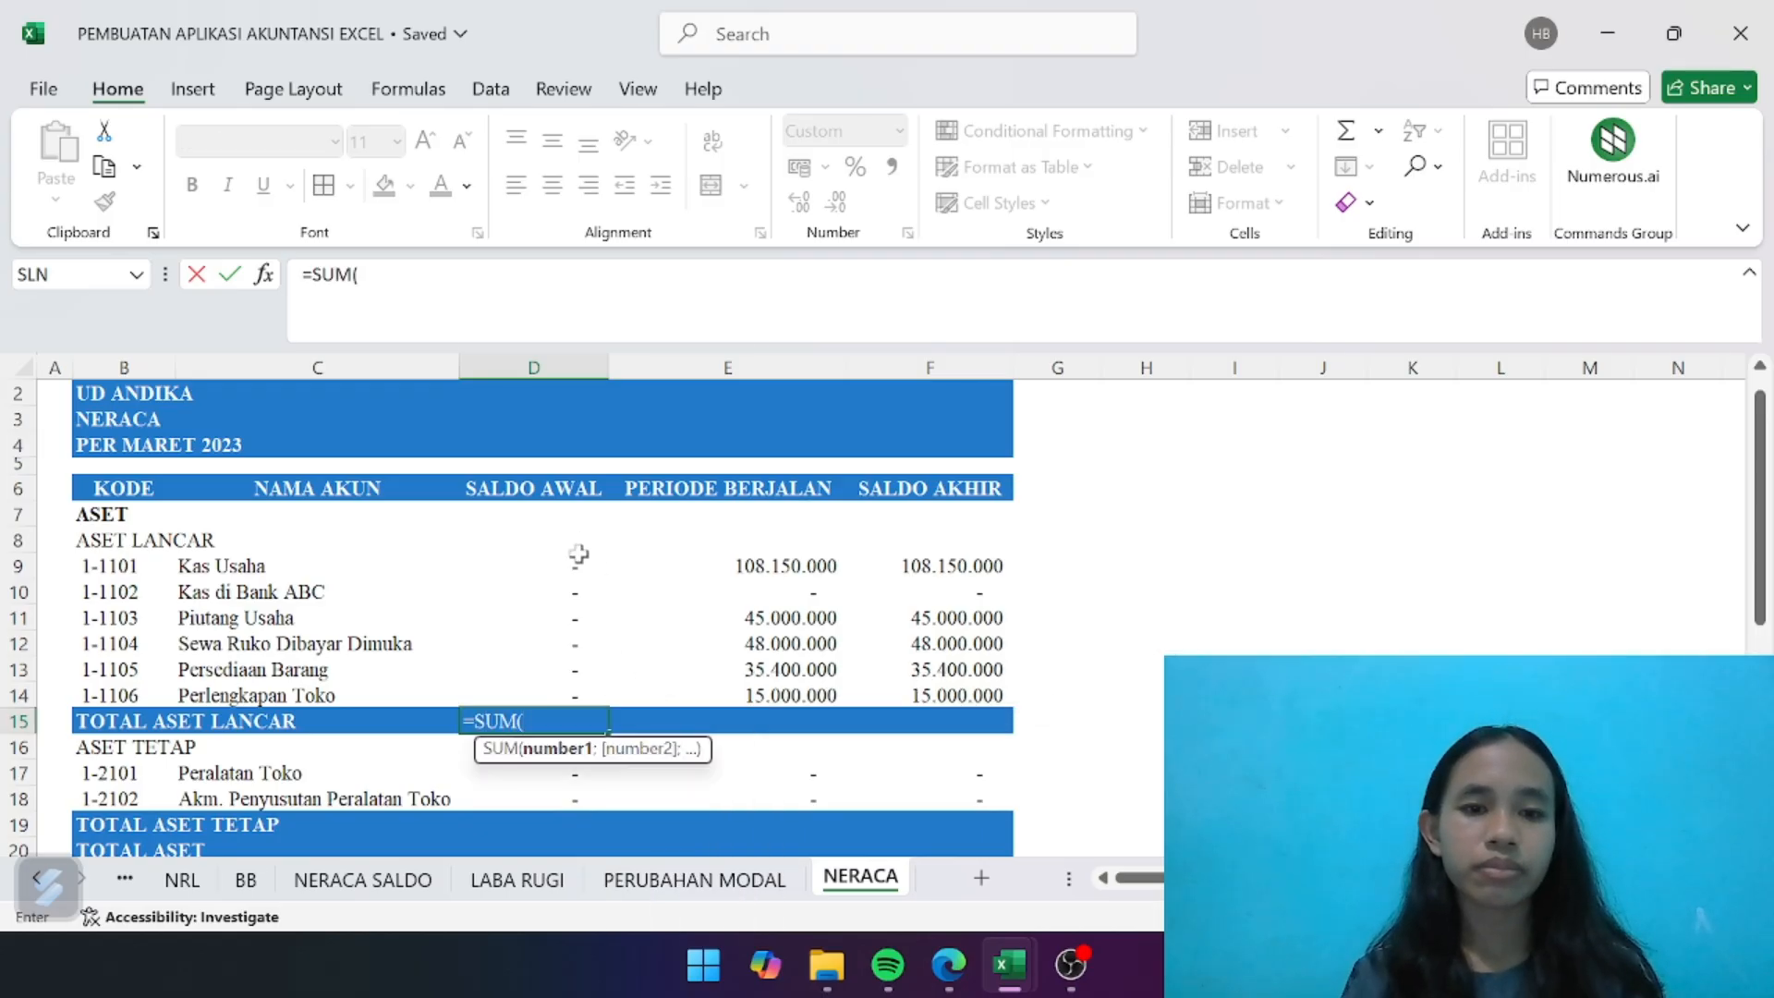
{"action": "left_click_drag", "start_coordinate": [577, 558], "coordinate": [581, 691]}
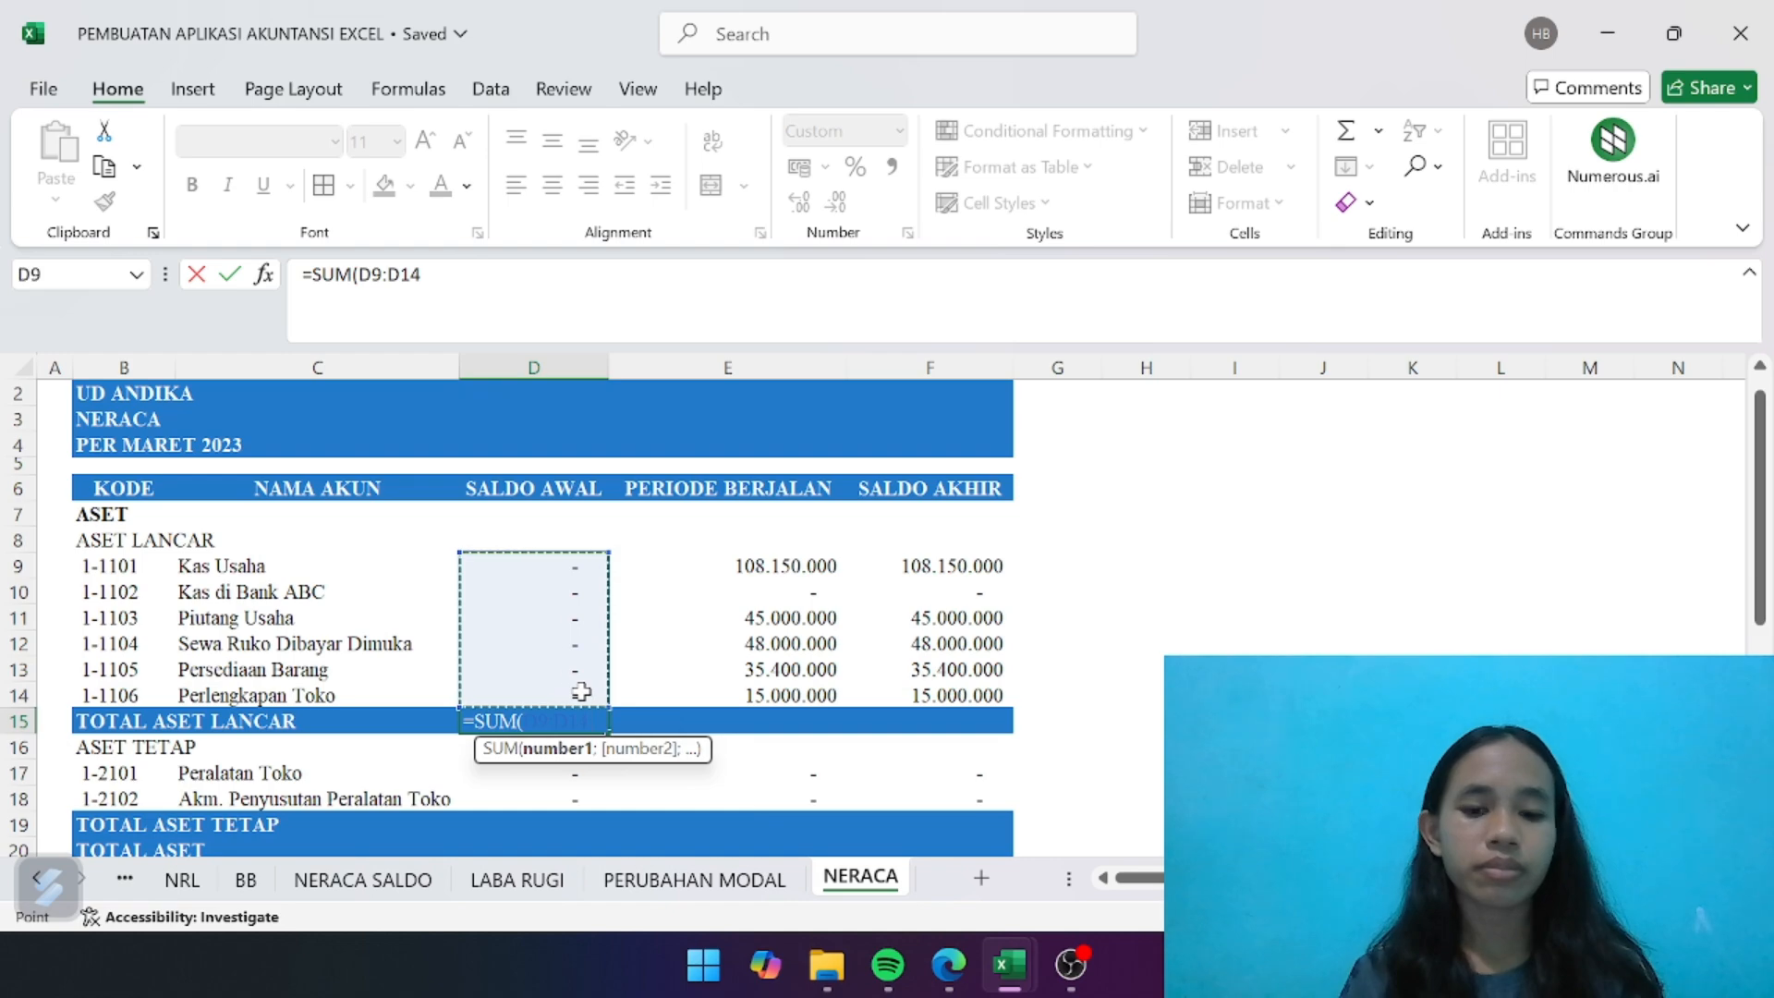
{"action": "key", "text": "Return"}
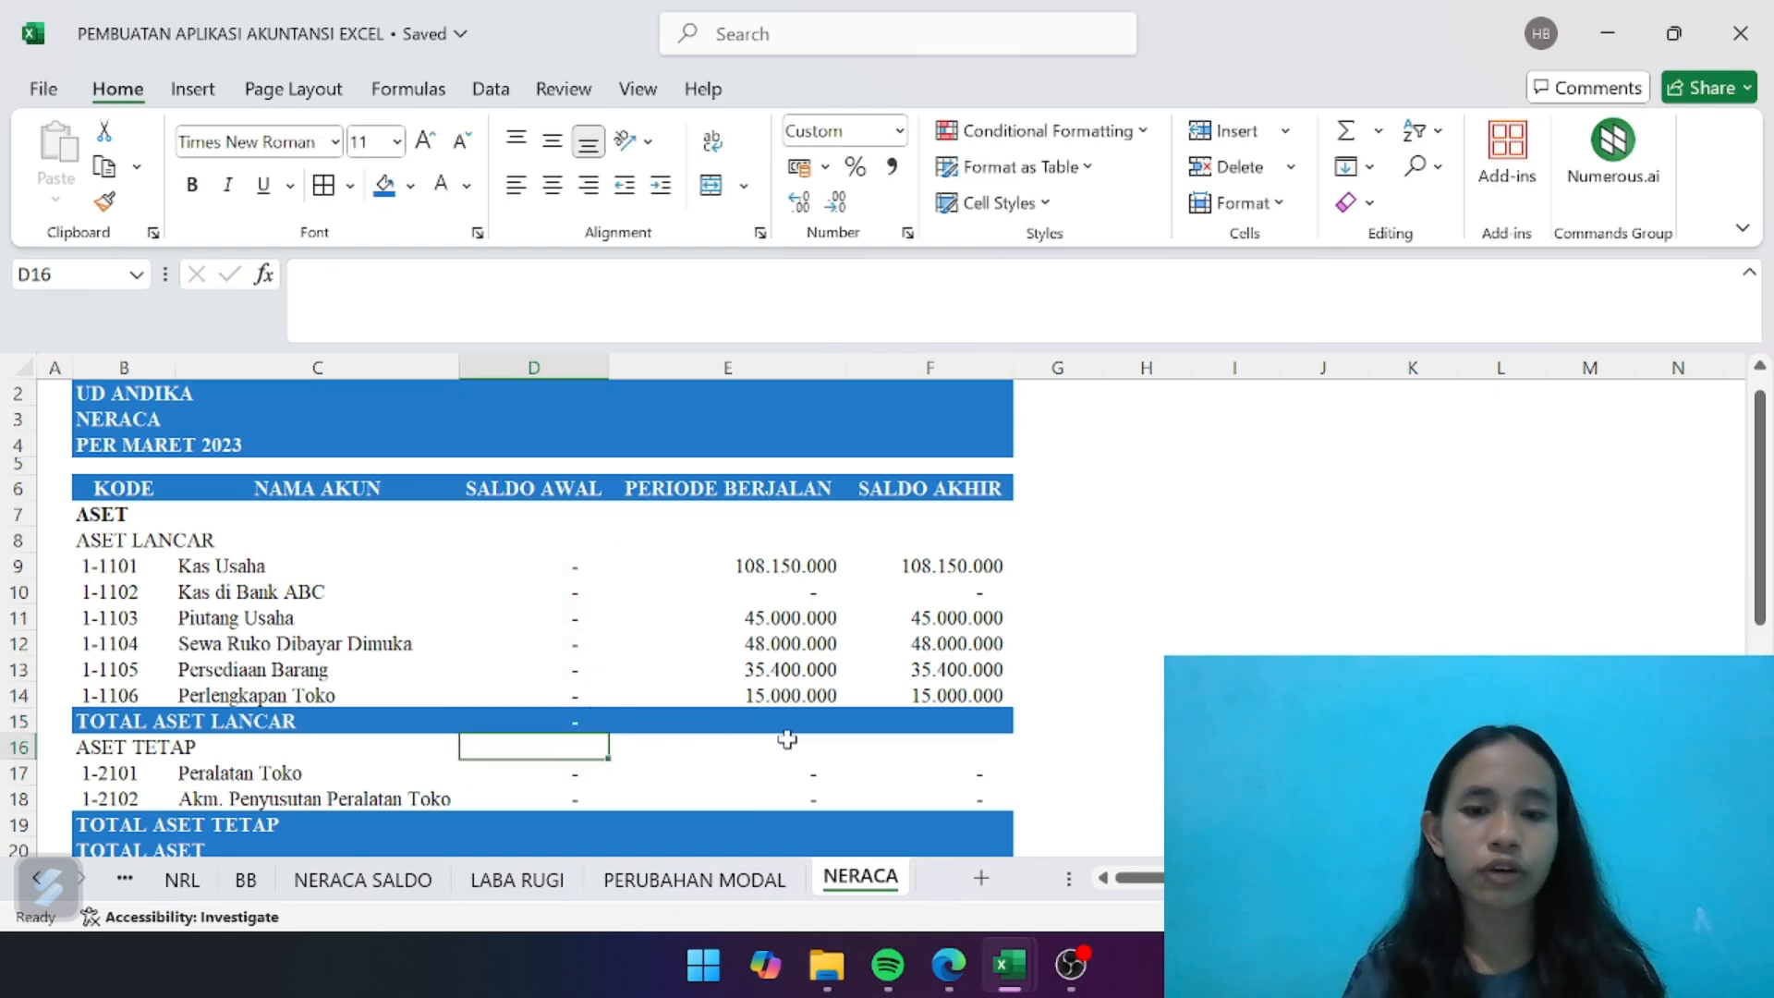
- Copy the TOTAL ASET LANCAR formula from D15 to the PERIODE BERJALAN and SALDO AKHIR cells E15 and F15
{"action": "left_click", "coordinate": [583, 726]}
{"action": "key", "text": "ctrl+c"}
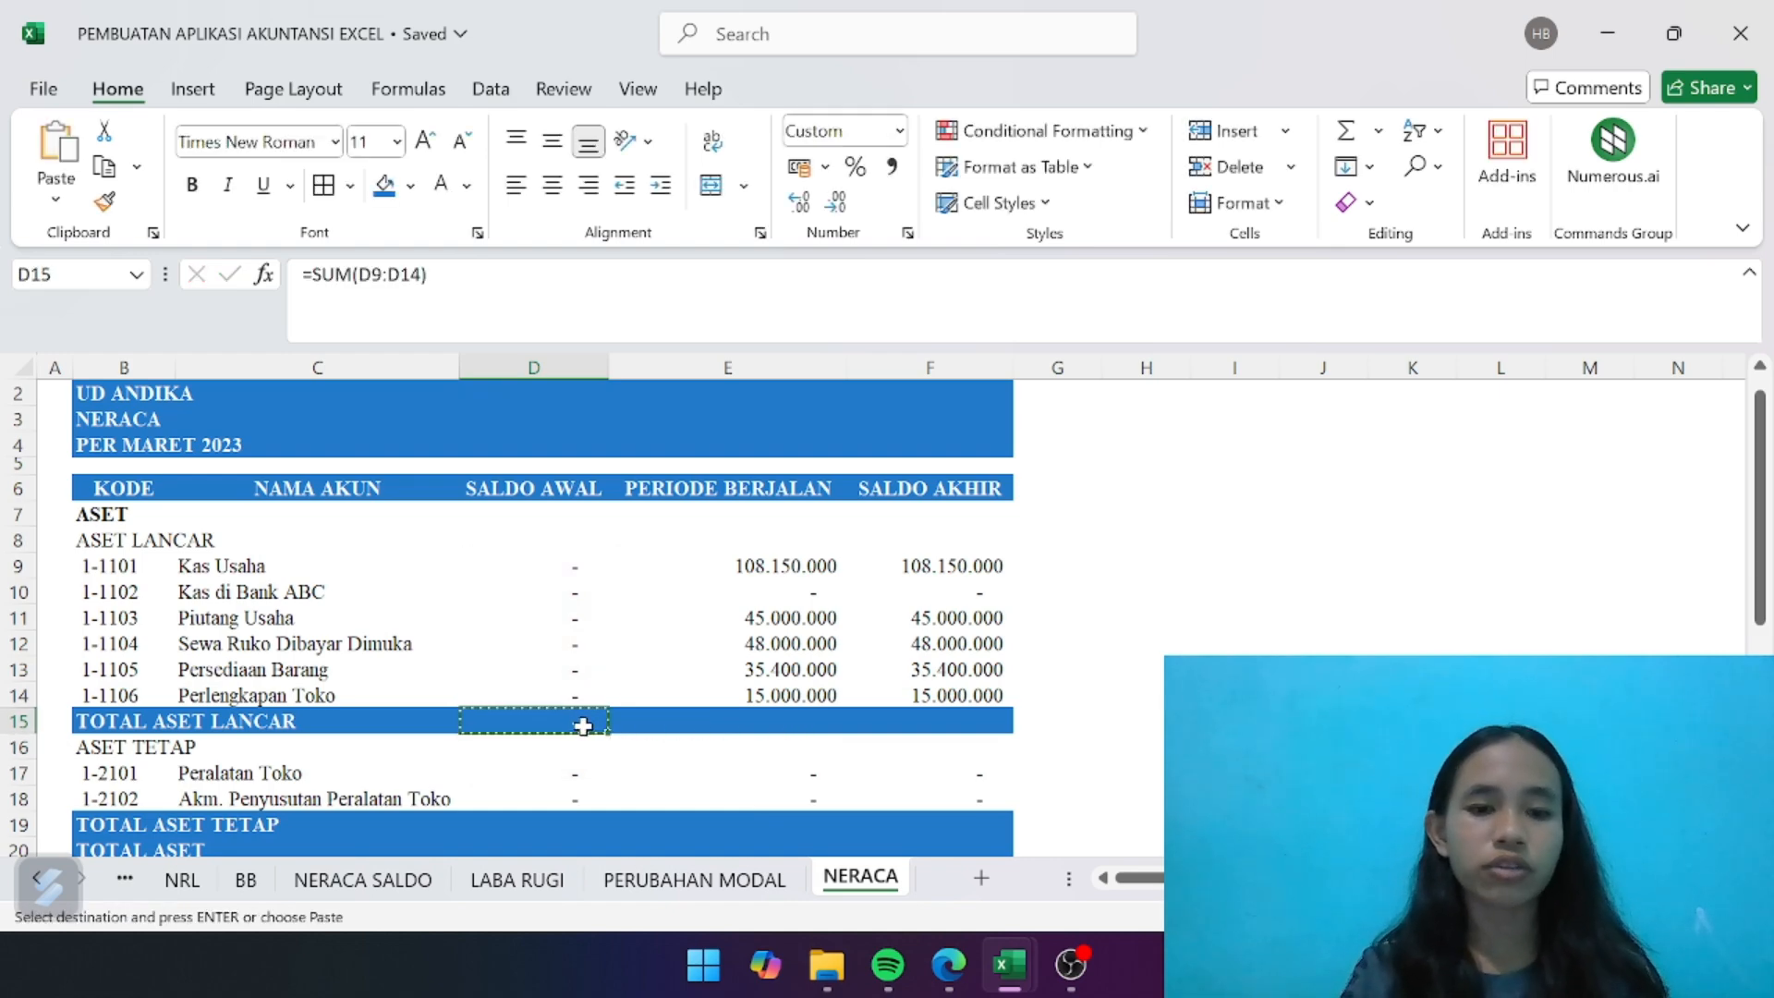
{"action": "key", "text": "Right"}
{"action": "key", "text": "ctrl+v"}
{"action": "key", "text": "Right"}
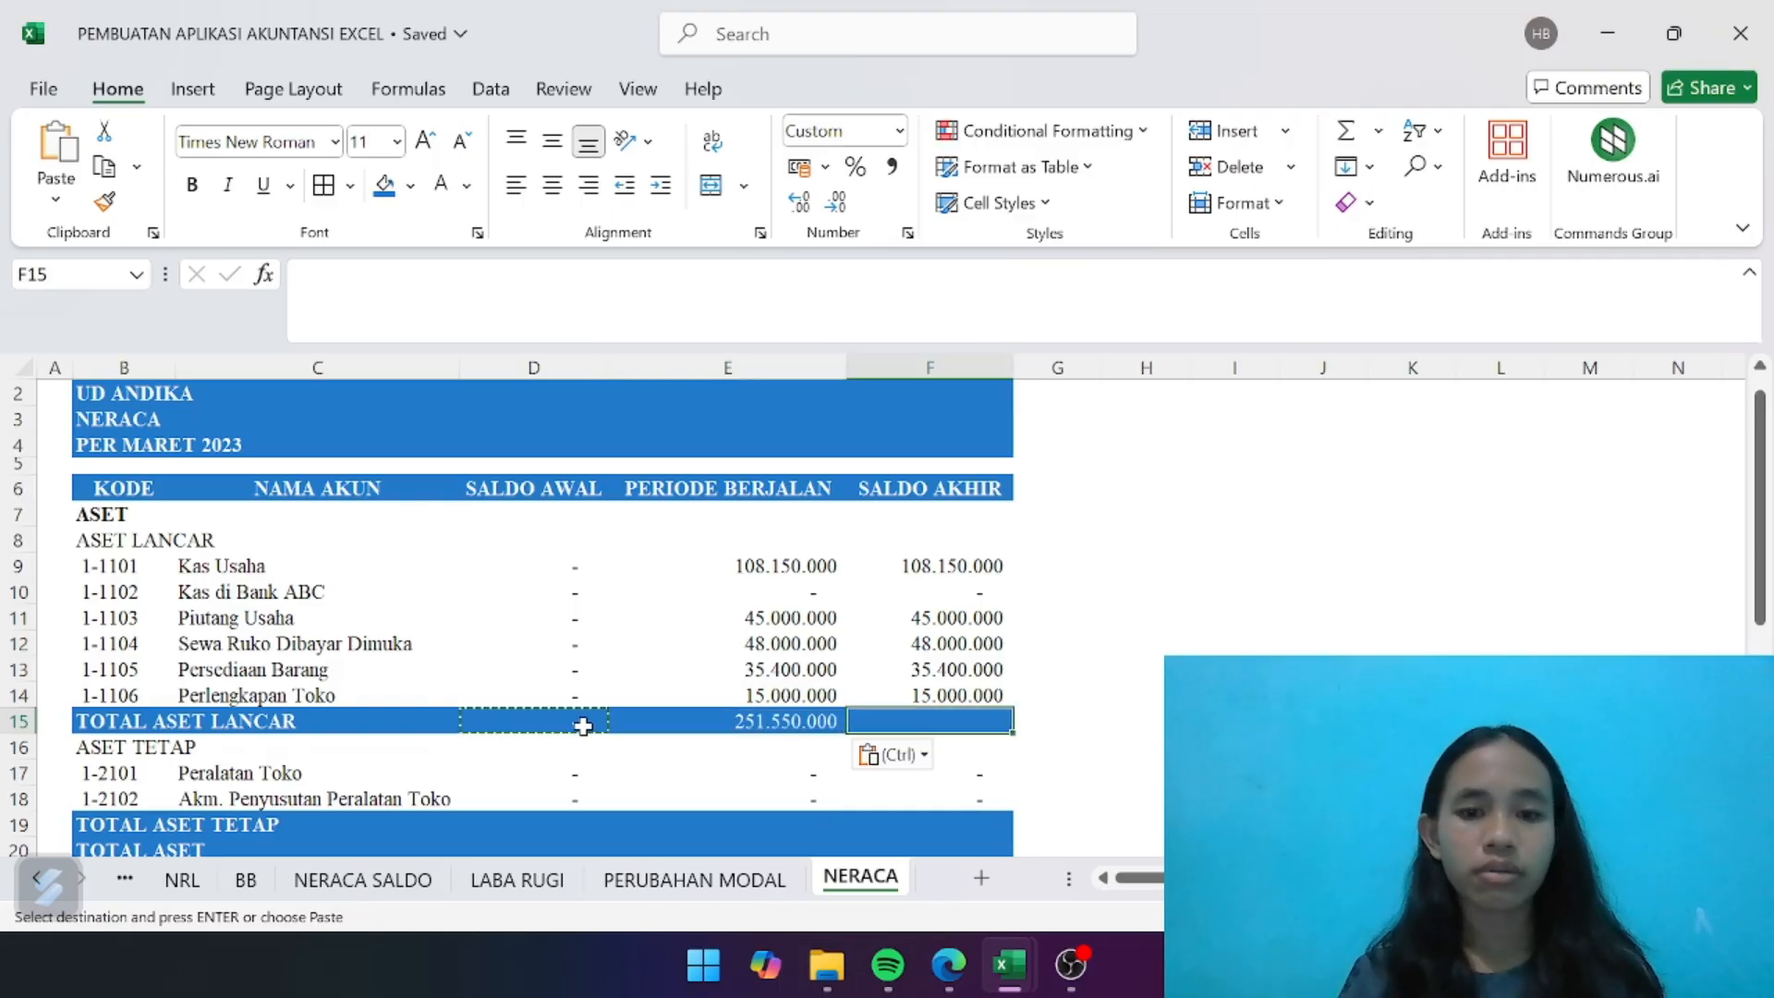
{"action": "key", "text": "ctrl+v"}
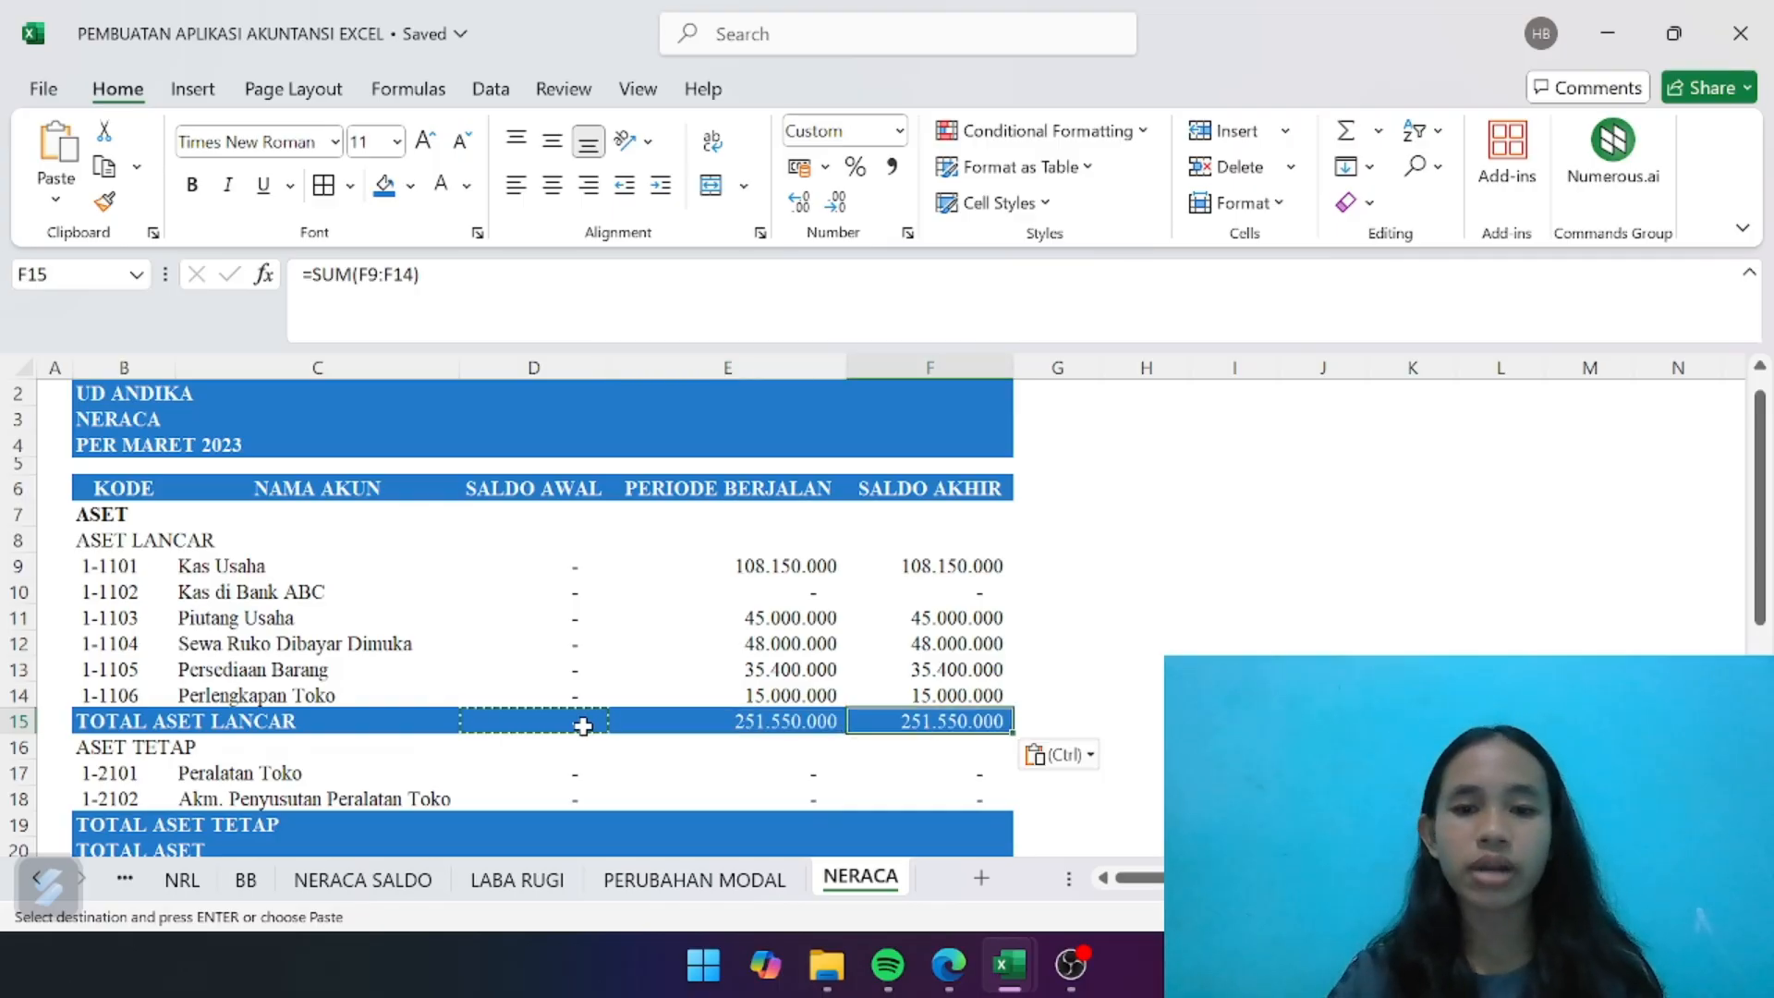
- Enter a SUM of D17:D18 in D19 to calculate the SALDO AWAL for TOTAL ASET TETAP
{"action": "scroll", "coordinate": [808, 706], "scroll_direction": "down", "scroll_amount": 3}
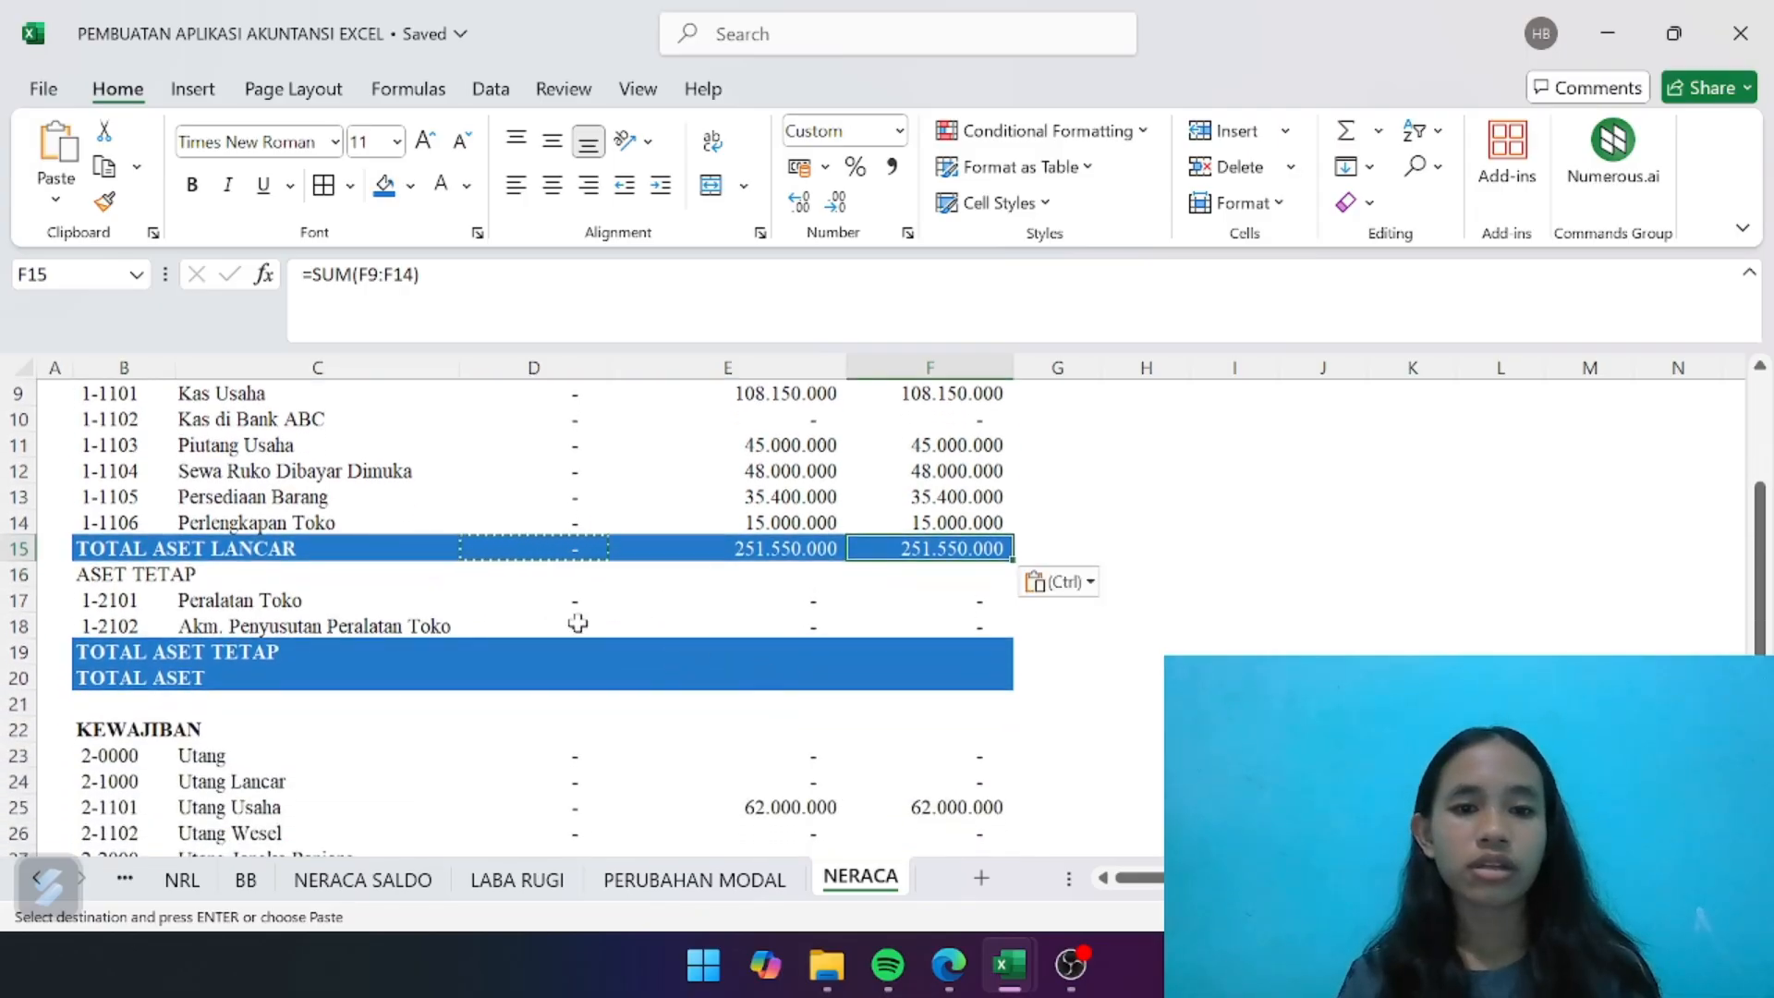
{"action": "left_click", "coordinate": [567, 652]}
{"action": "key", "text": "Escape"}
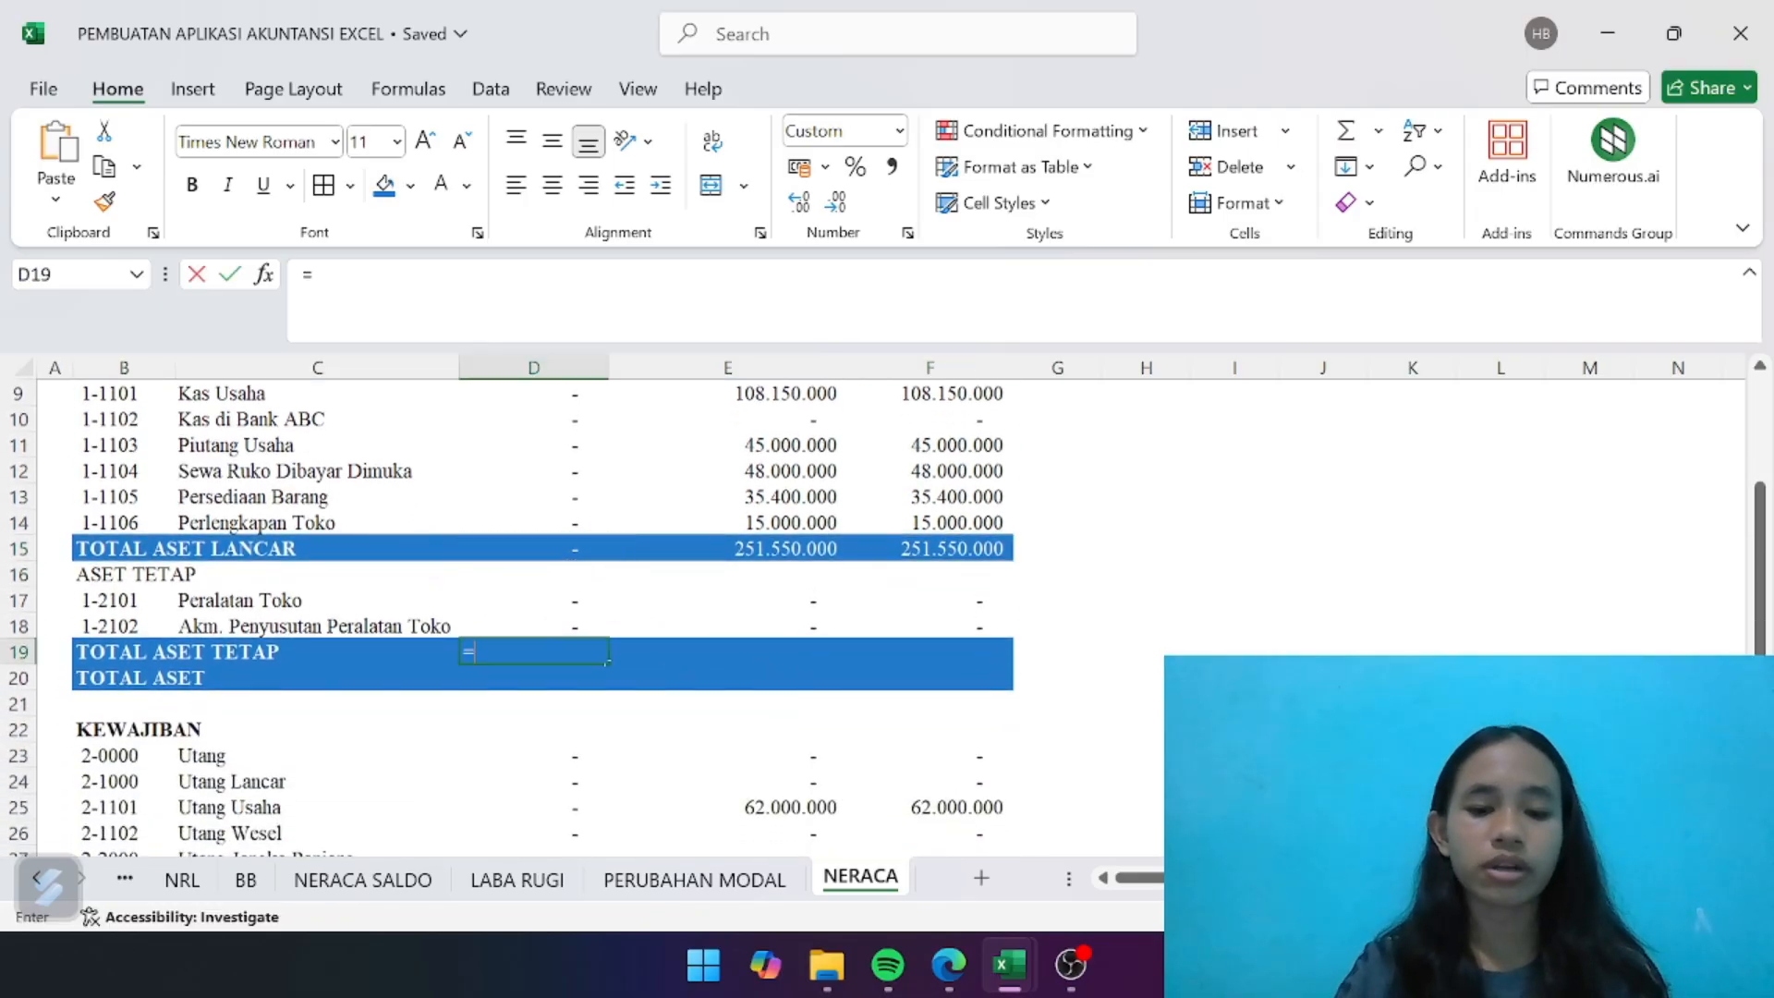
{"action": "type", "text": "=SUM"}
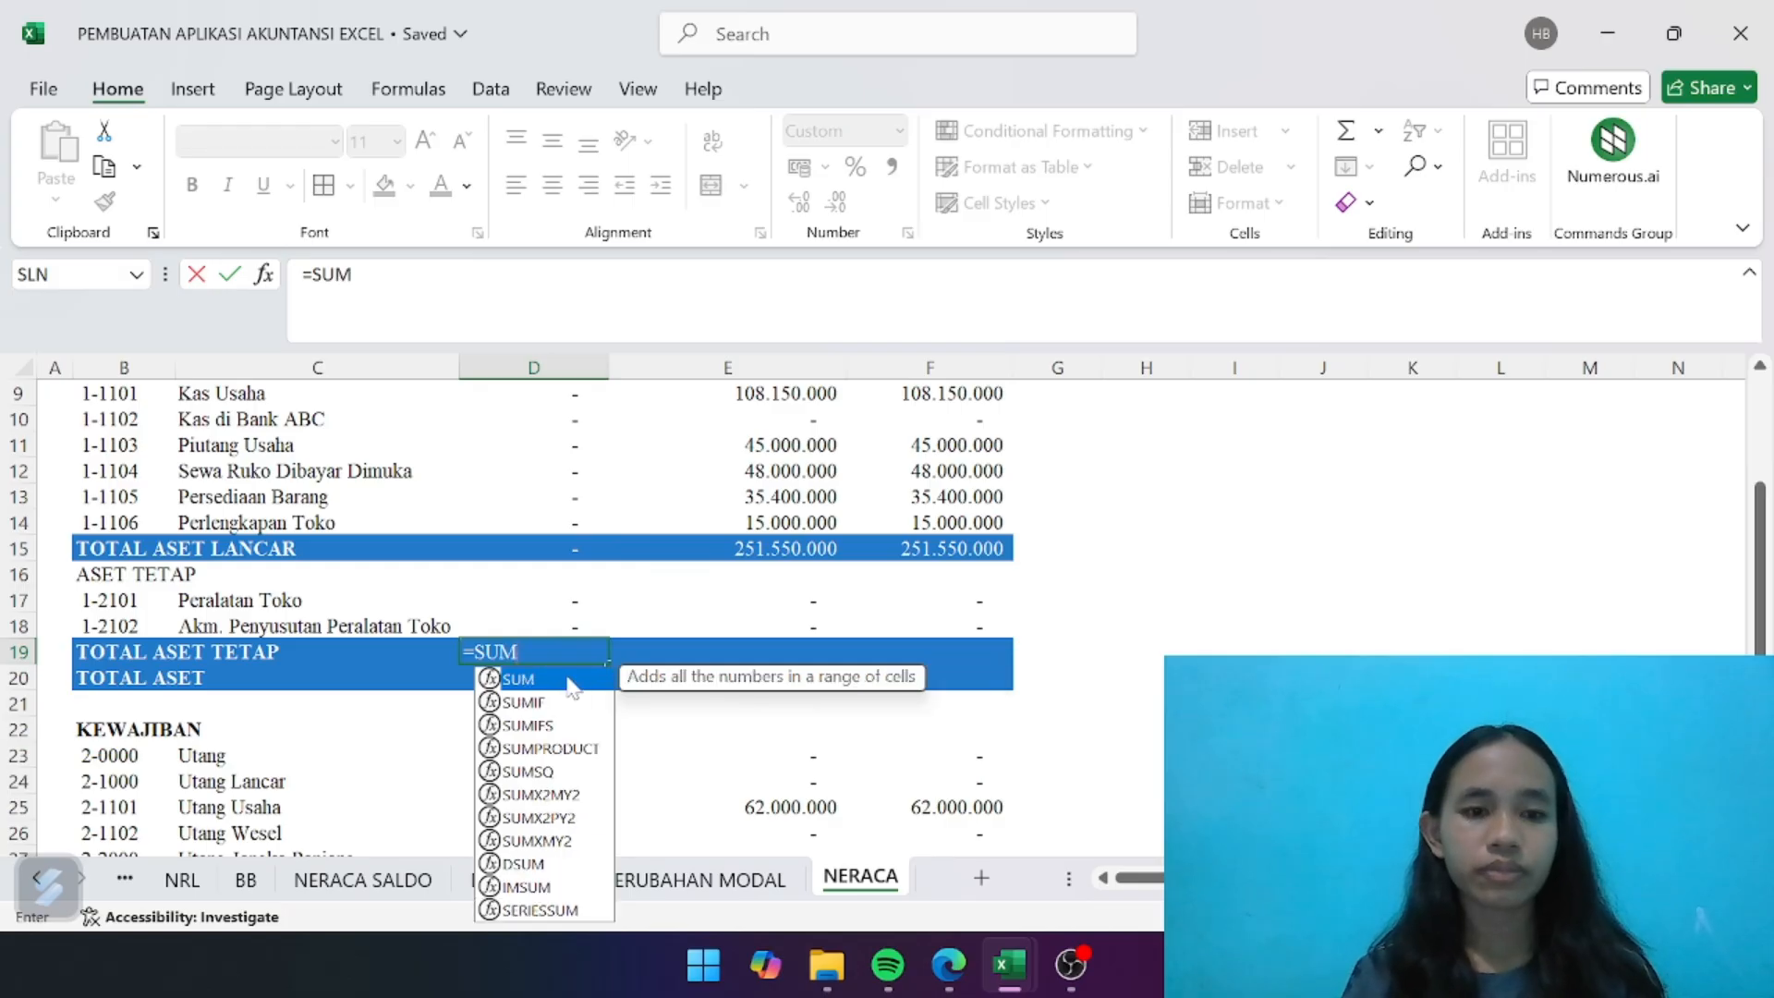
{"action": "double_click", "coordinate": [567, 680]}
{"action": "left_click_drag", "start_coordinate": [566, 599], "coordinate": [568, 624]}
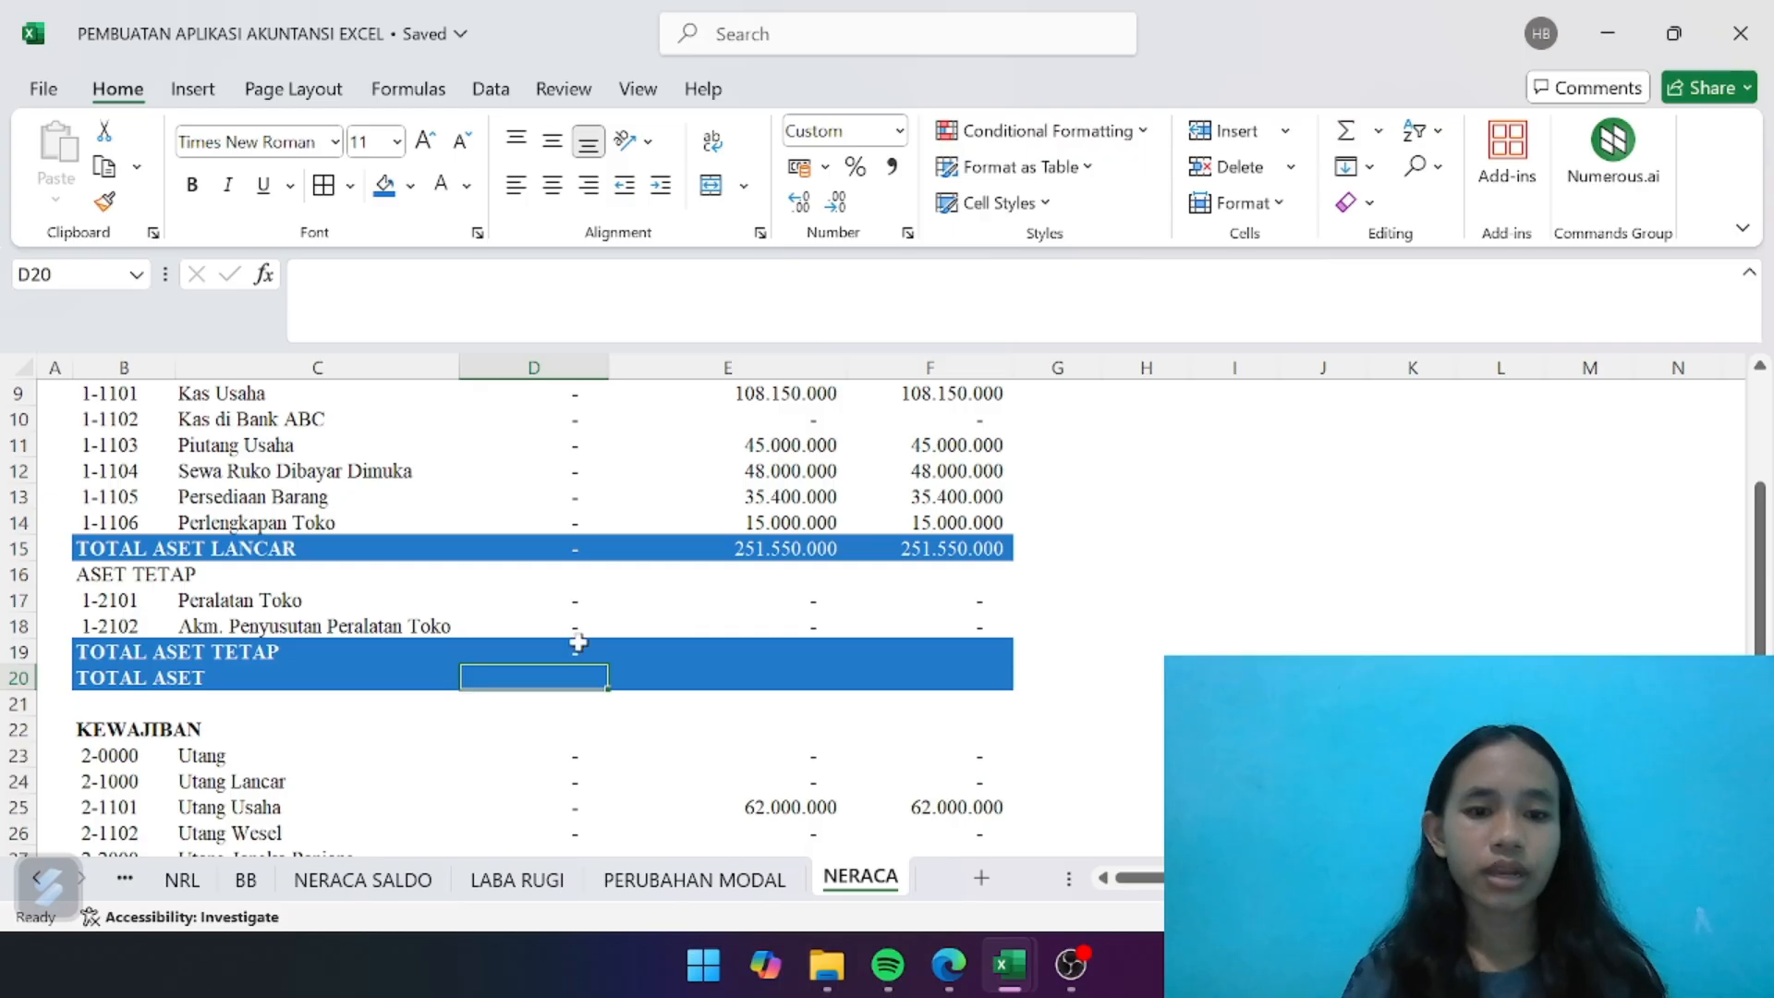
- Copy the TOTAL ASET TETAP formula from D19 to E19 and F19
{"action": "left_click", "coordinate": [582, 649]}
{"action": "key", "text": "ctrl+c"}
{"action": "key", "text": "Right"}
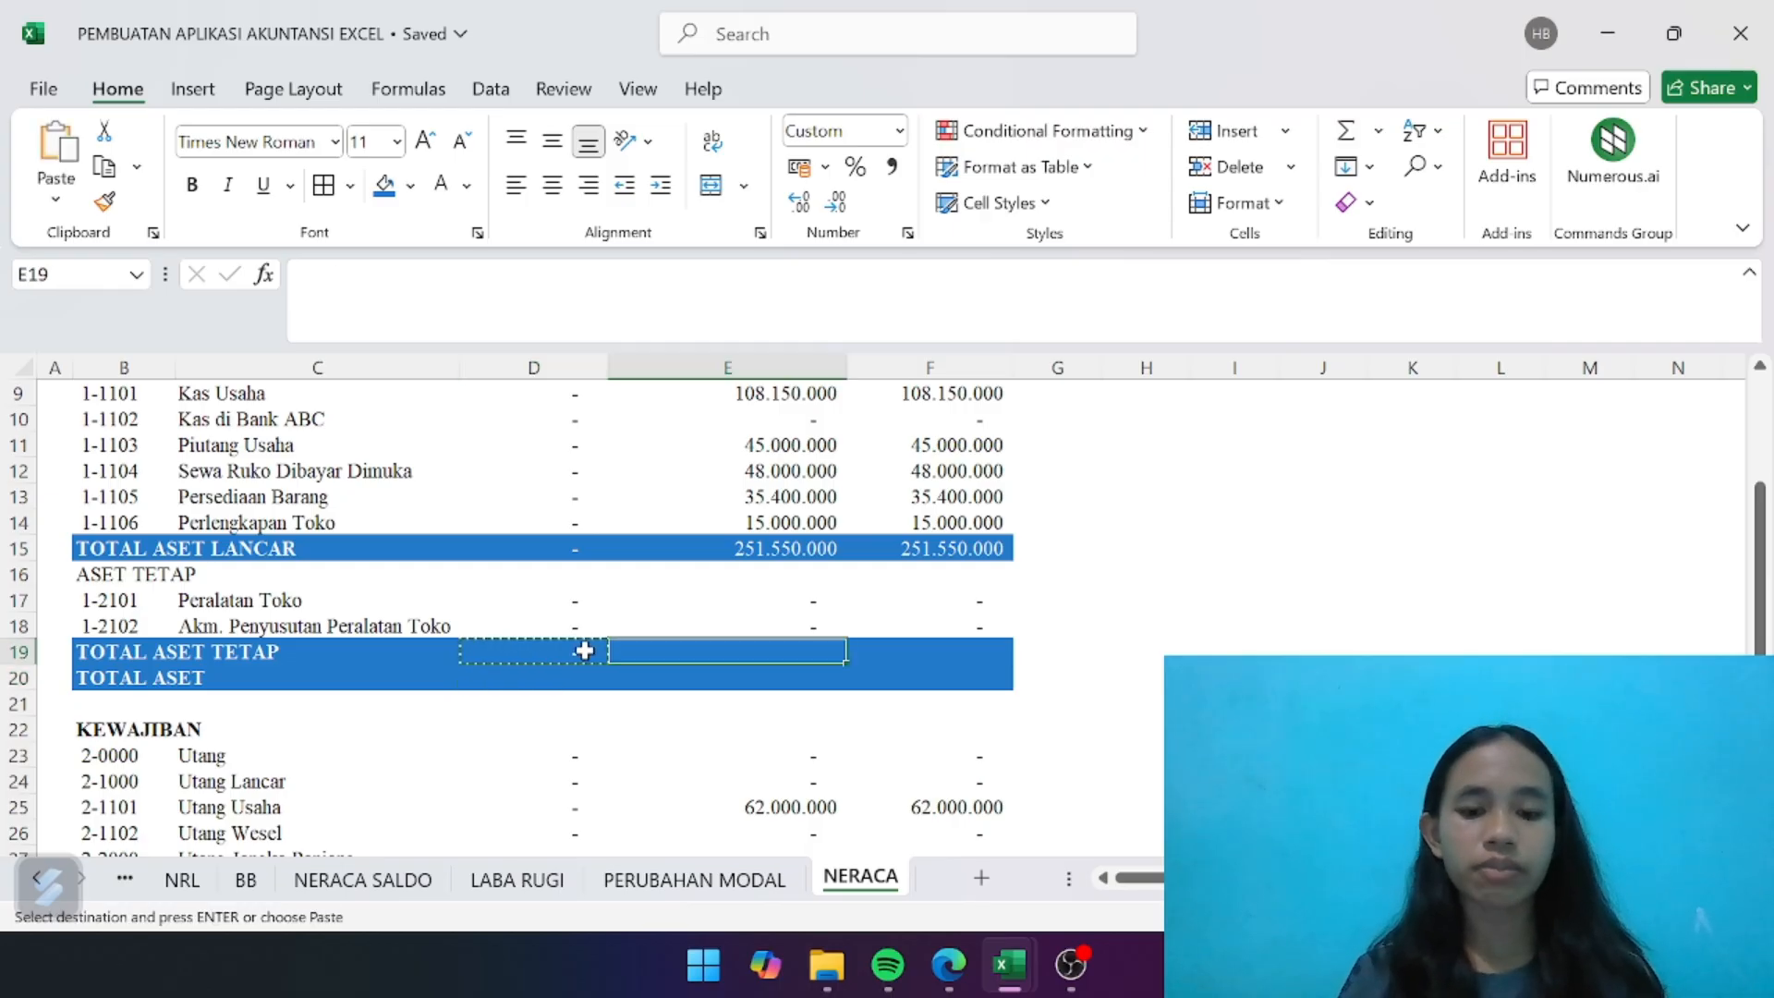
{"action": "key", "text": "ctrl+v"}
{"action": "key", "text": "Right"}
{"action": "key", "text": "ctrl+v"}
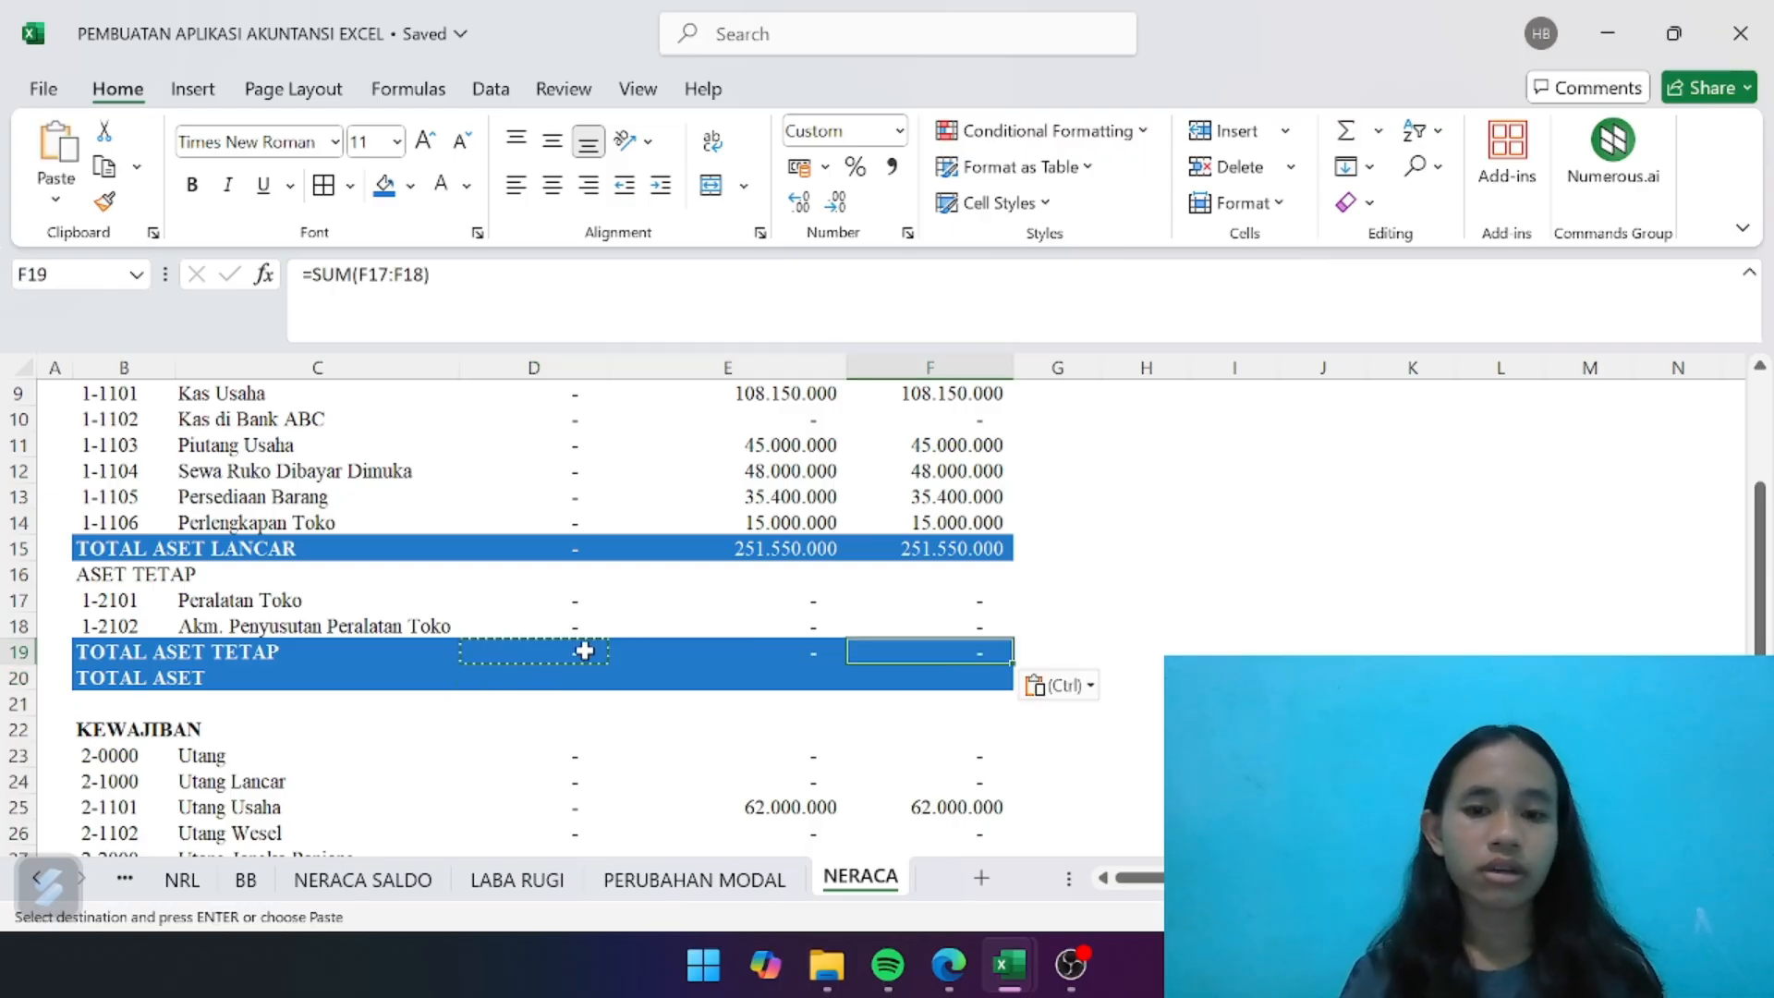
- Enter =D15+D19 in D20 to calculate TOTAL ASET from the current and fixed asset totals
{"action": "left_click", "coordinate": [518, 679]}
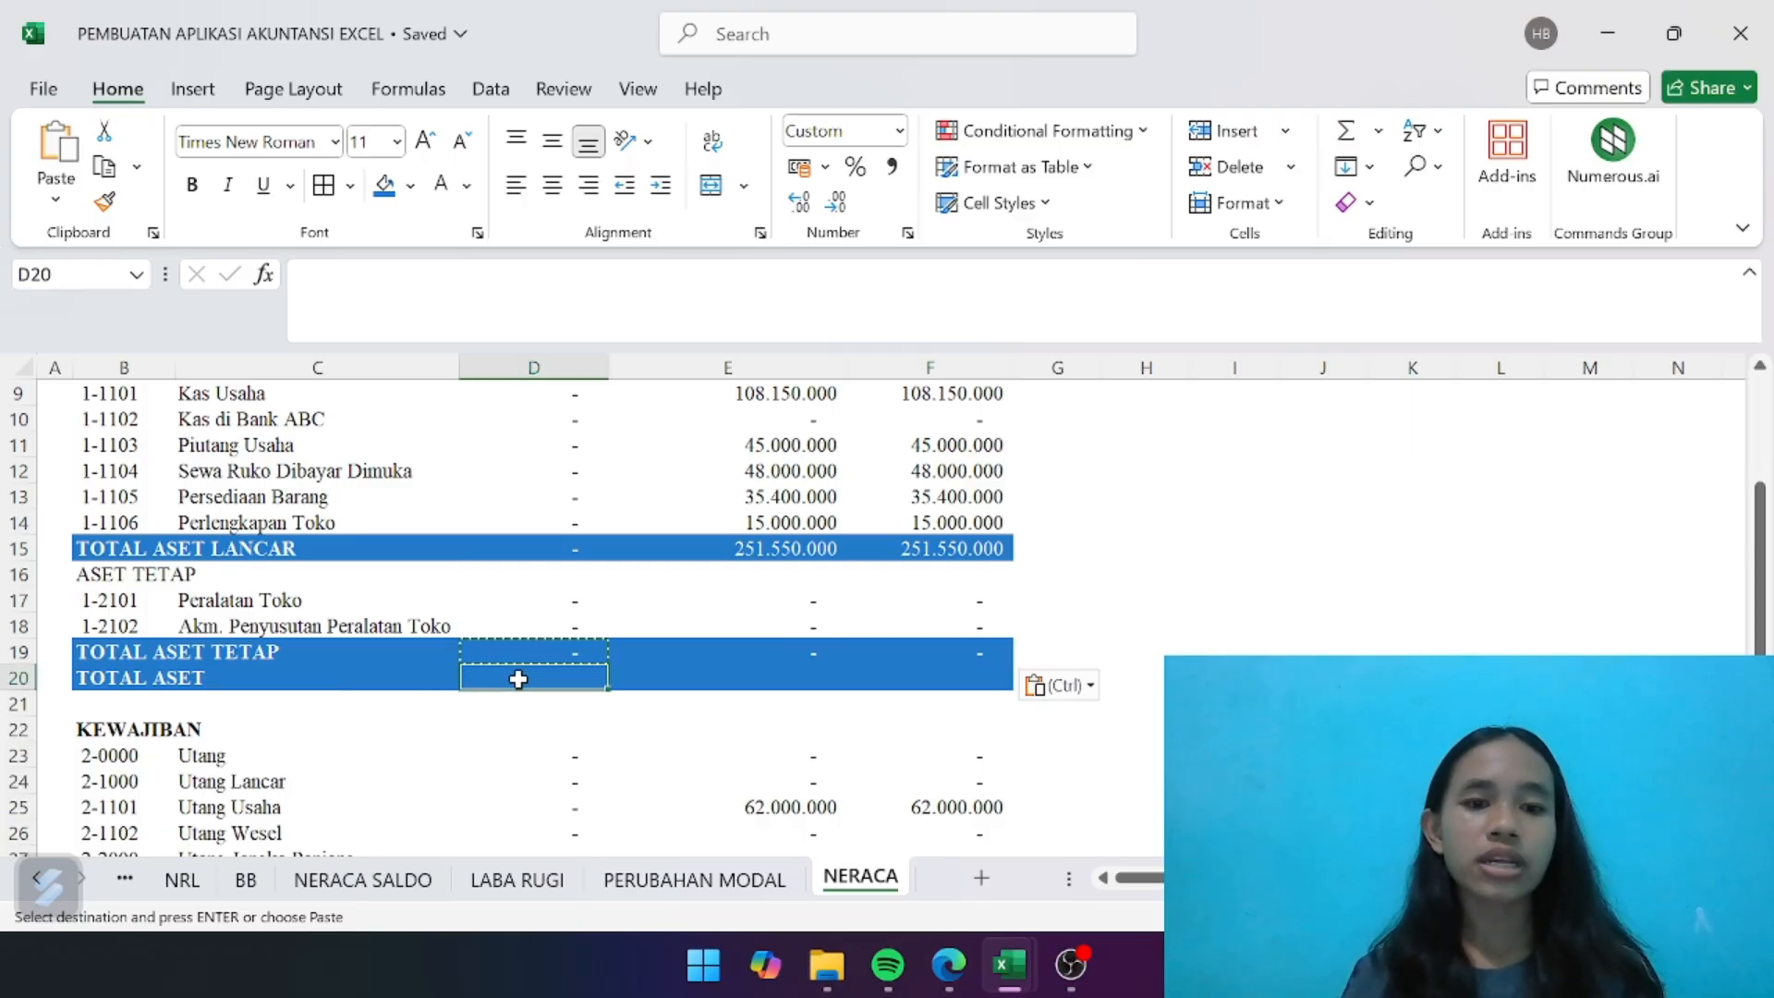
{"action": "type", "text": "="}
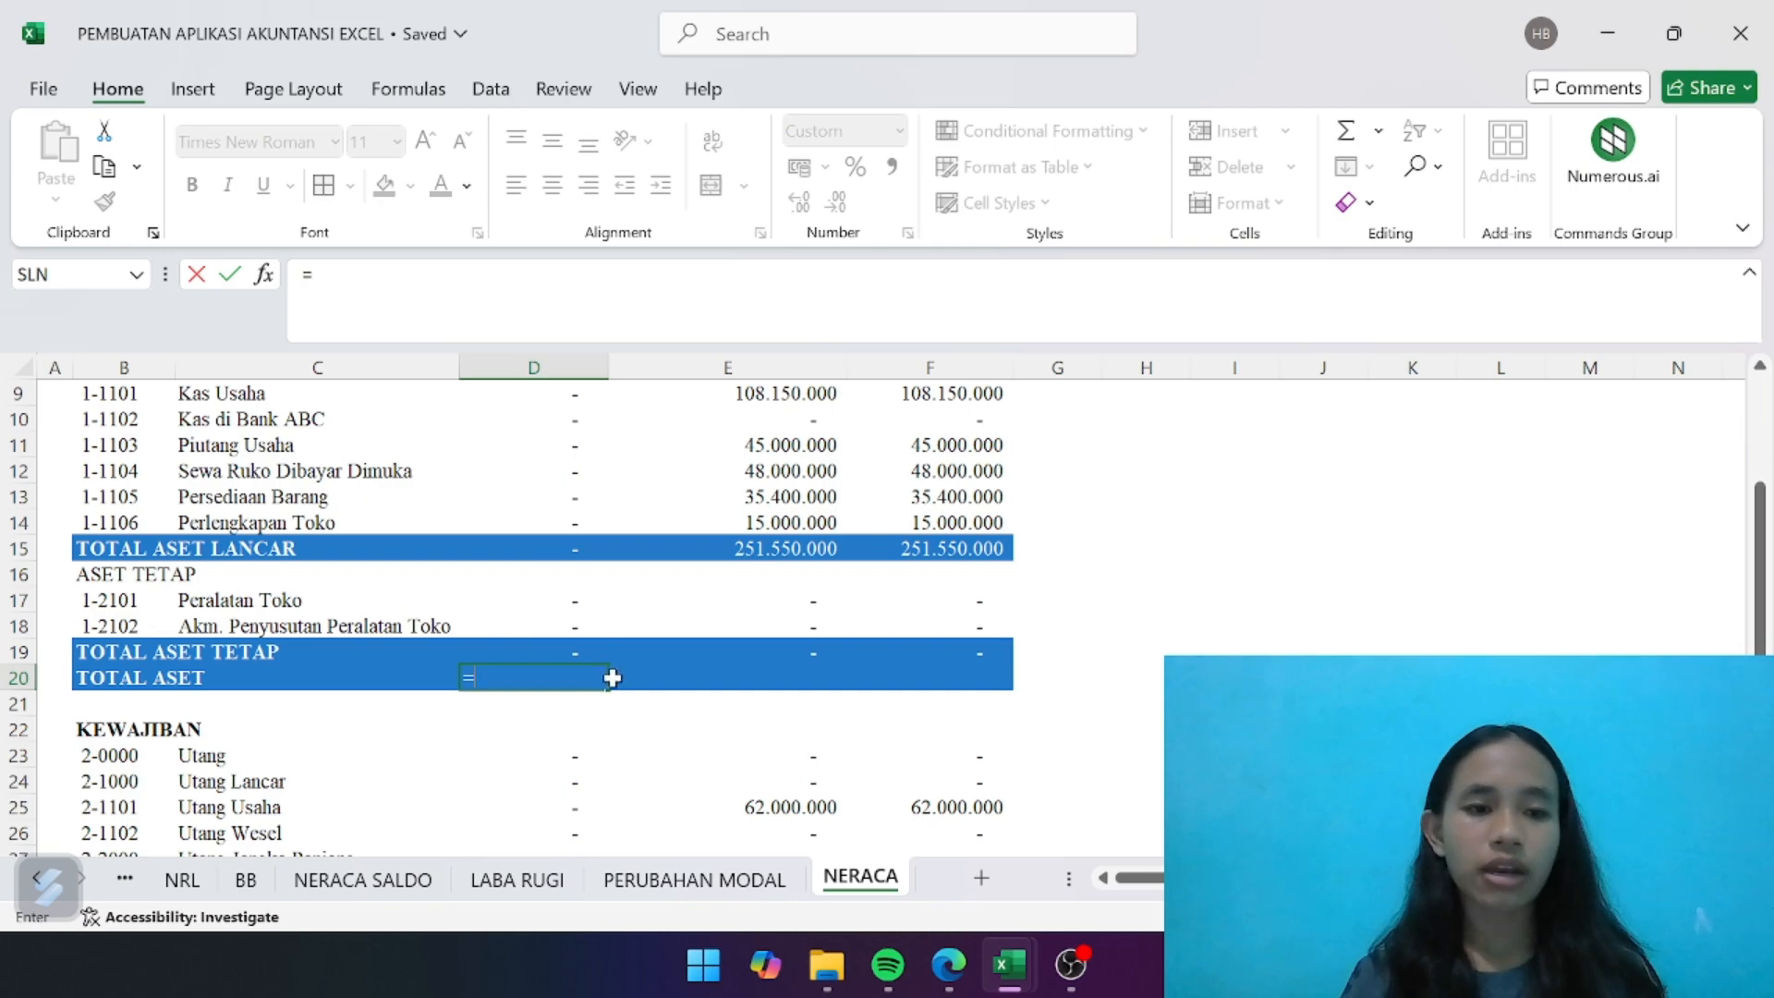
{"action": "left_click", "coordinate": [563, 544]}
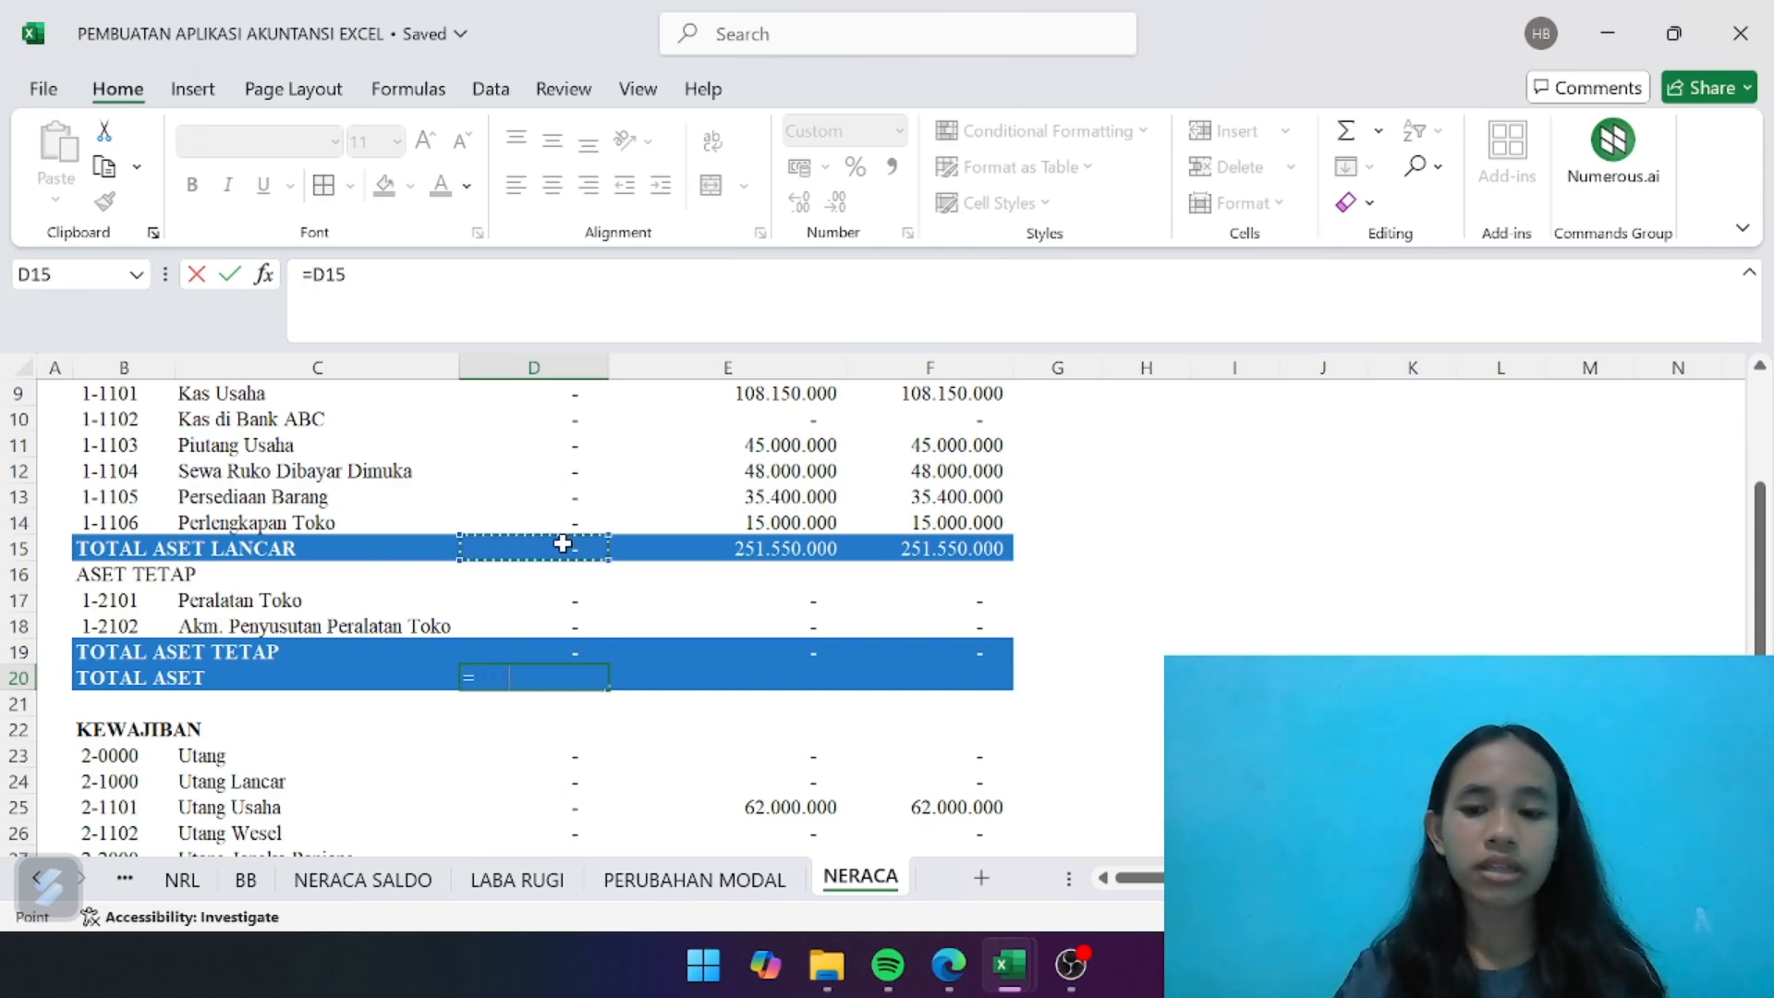
{"action": "type", "text": "+"}
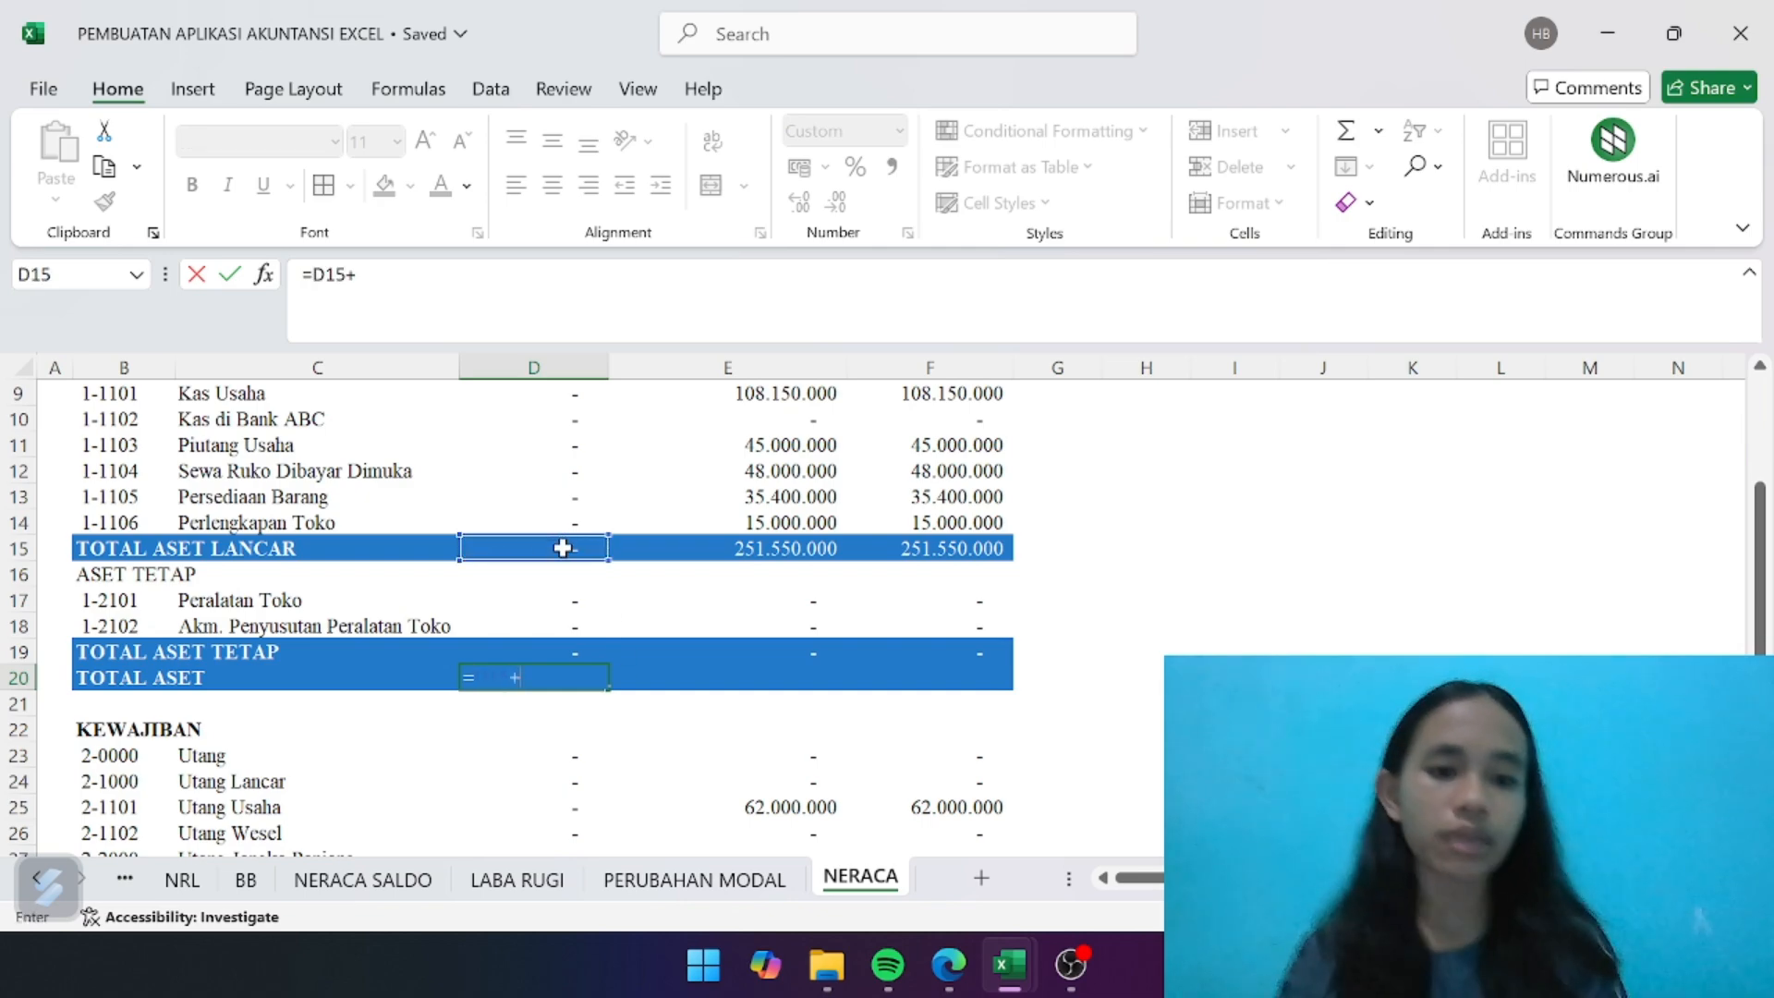
{"action": "left_click", "coordinate": [549, 644]}
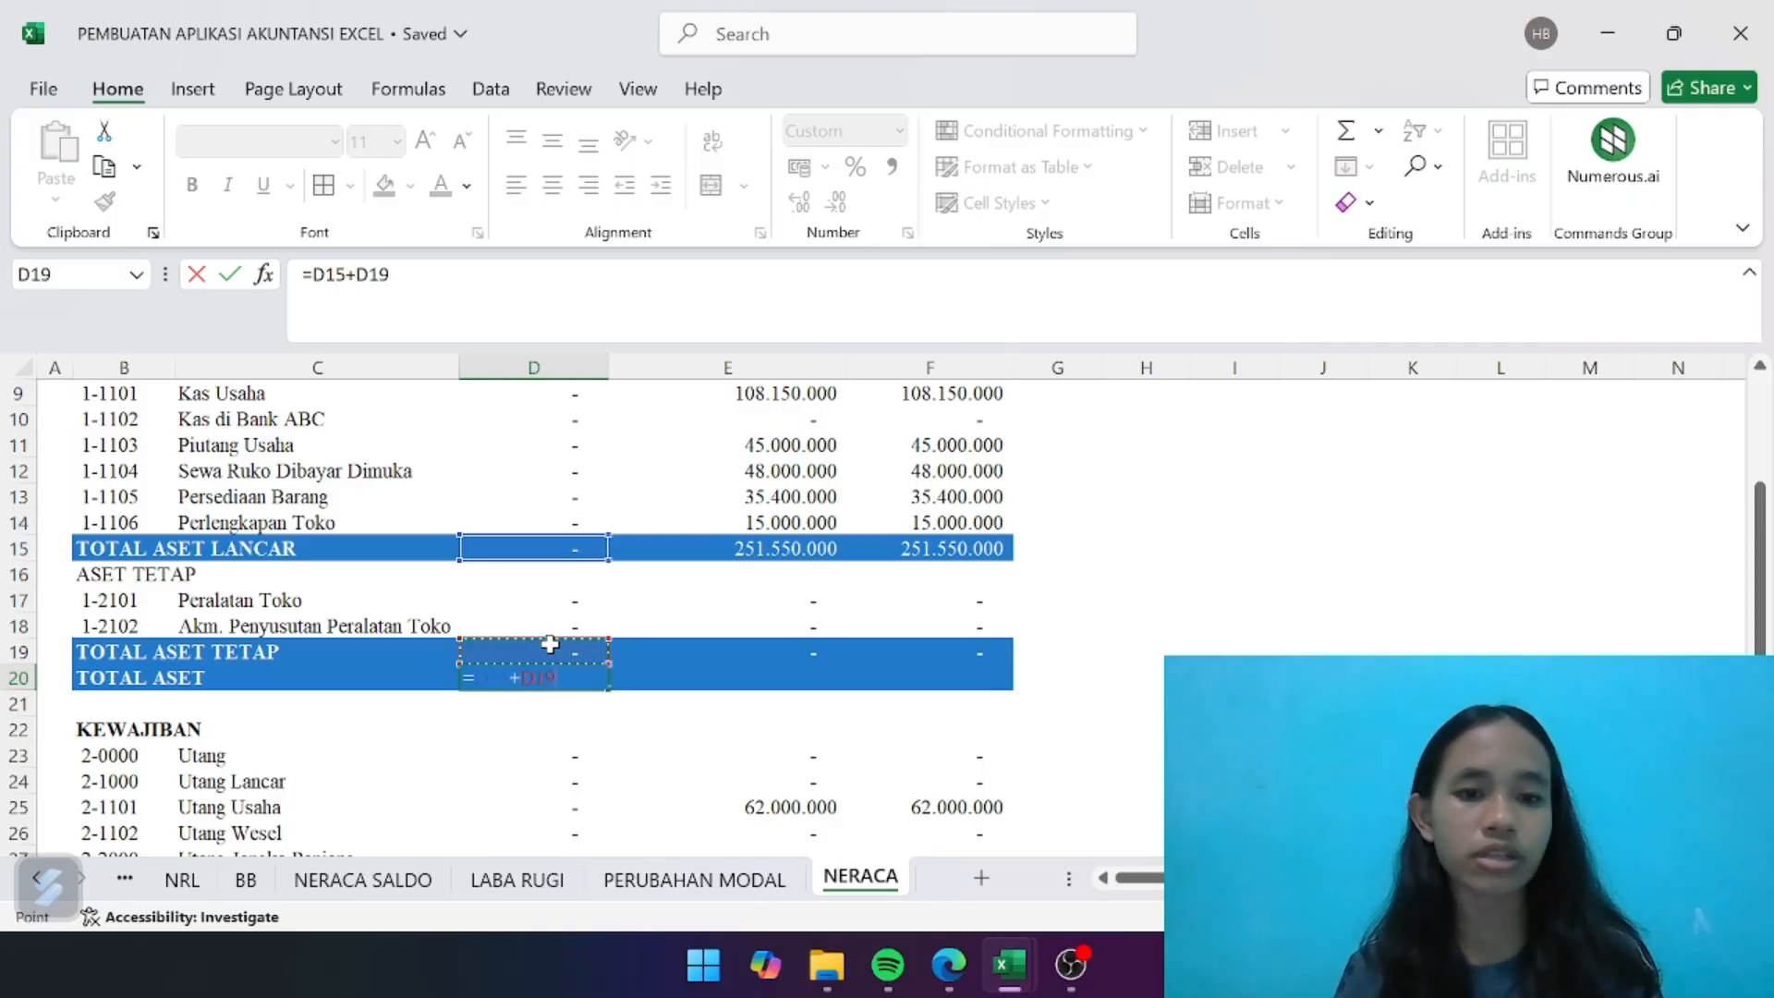
{"action": "key", "text": "Return"}
- Copy the TOTAL ASET formula from D20 to E20 and F20
{"action": "left_click", "coordinate": [589, 675]}
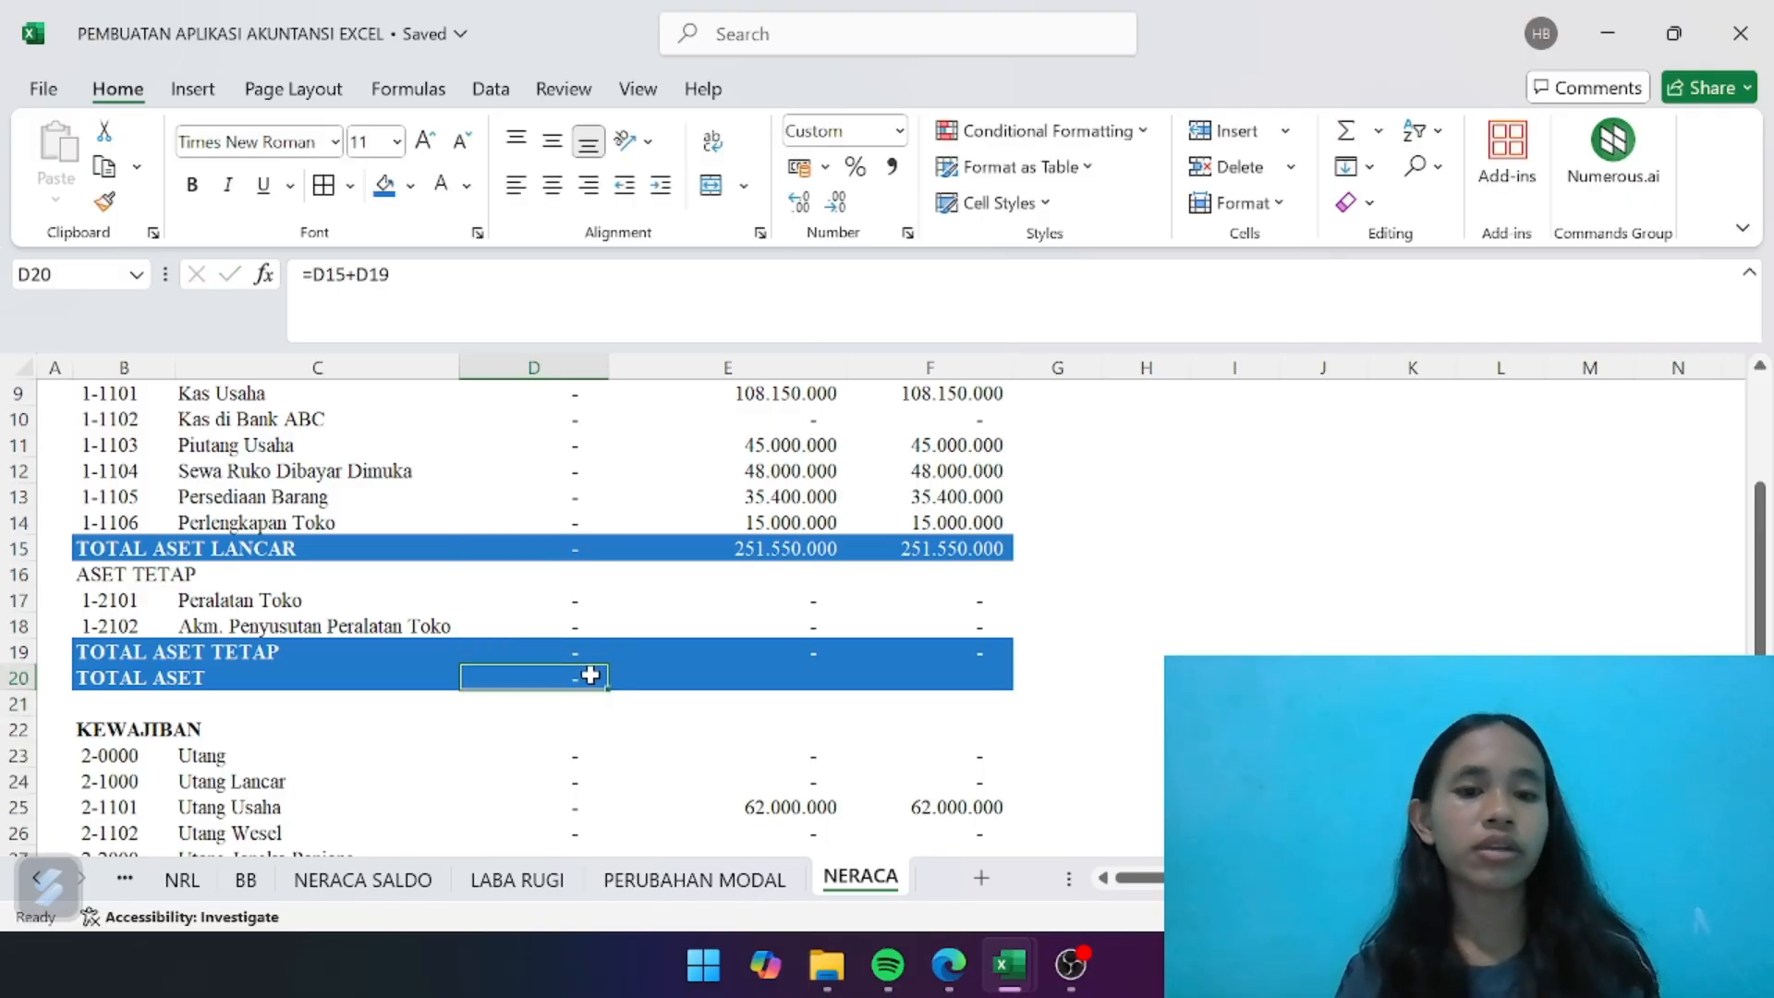
{"action": "key", "text": "ctrl+c"}
{"action": "key", "text": "Right"}
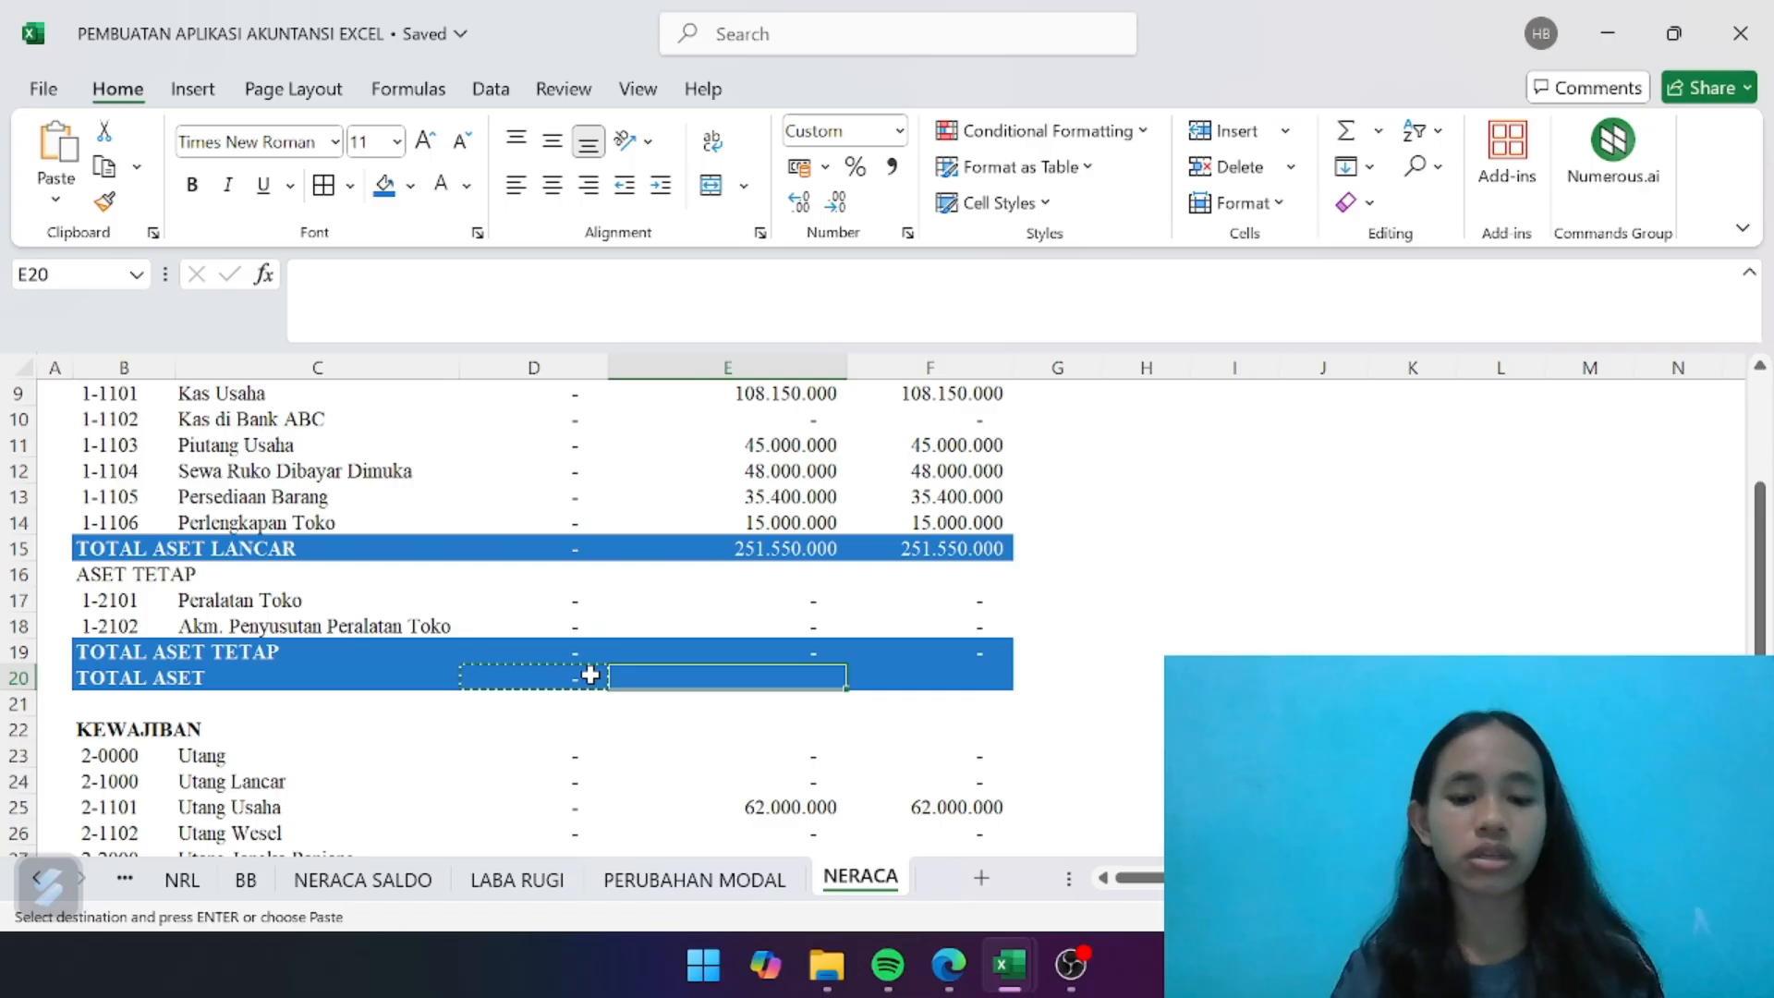
{"action": "key", "text": "ctrl+v"}
{"action": "key", "text": "Right"}
{"action": "key", "text": "ctrl+v"}
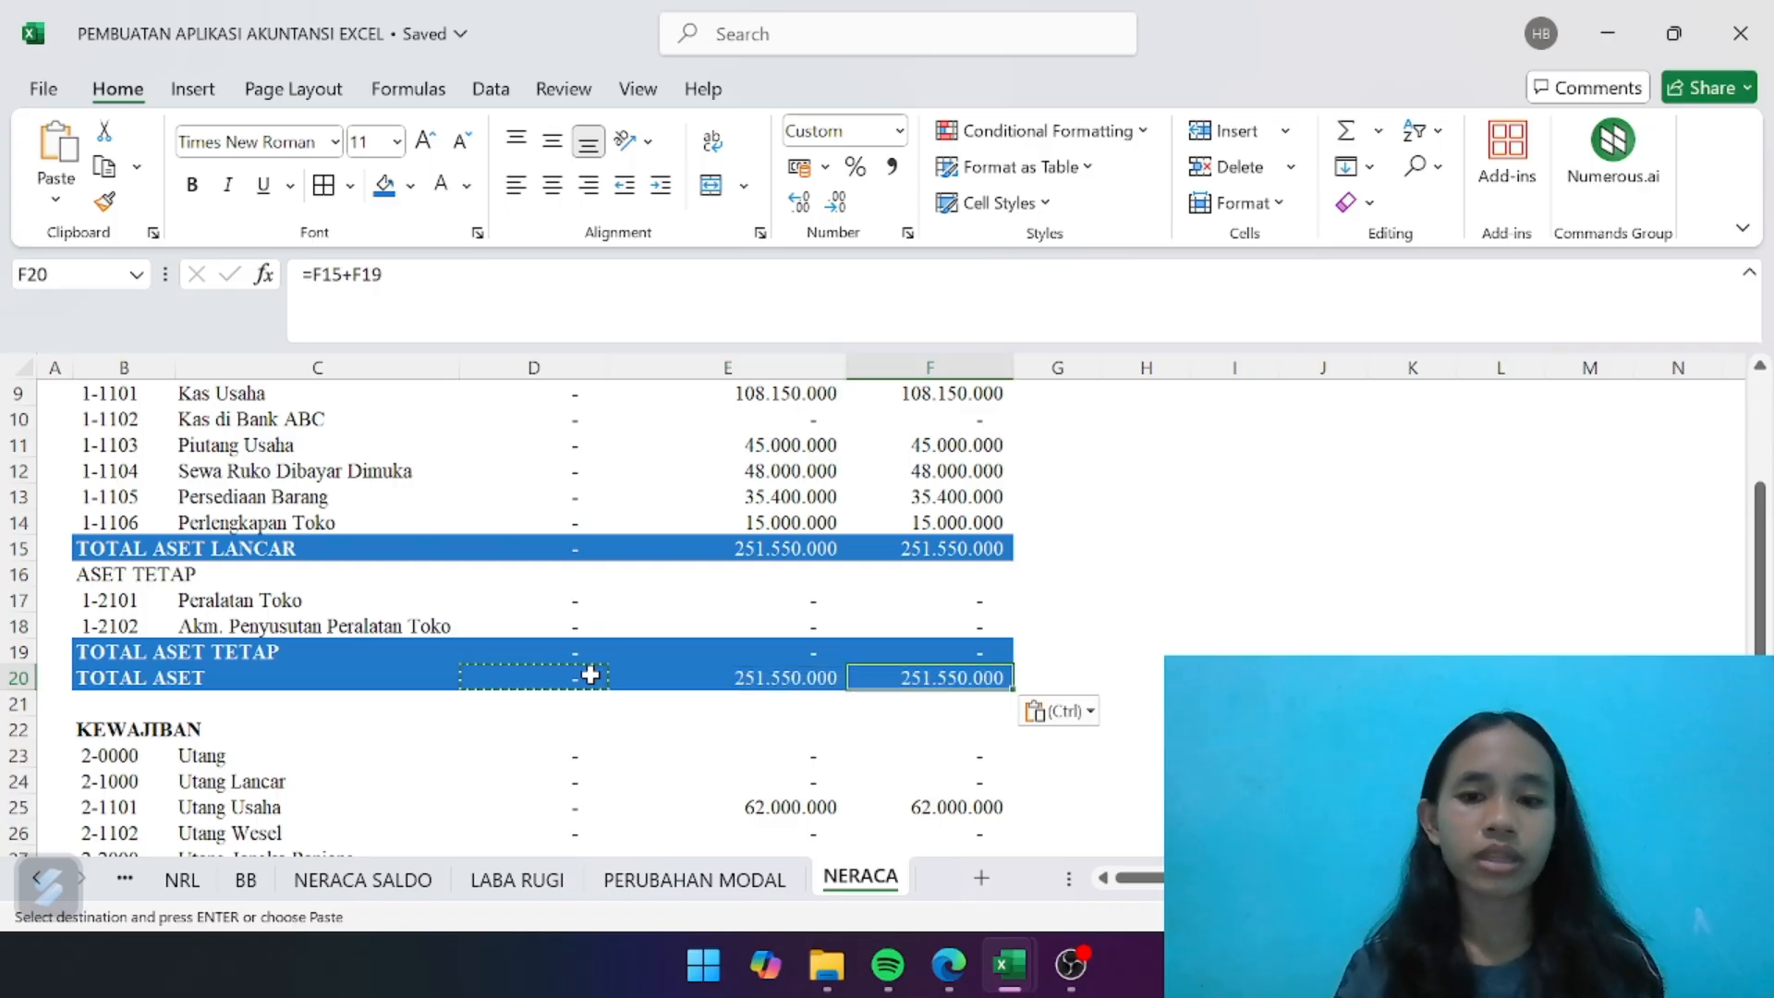
- Enter =SUM(E23:E28) in E29 to total the PERIODE BERJALAN liabilities in the TOTAL KEWAJIBAN row
{"action": "scroll", "coordinate": [589, 675], "scroll_direction": "down", "scroll_amount": 2}
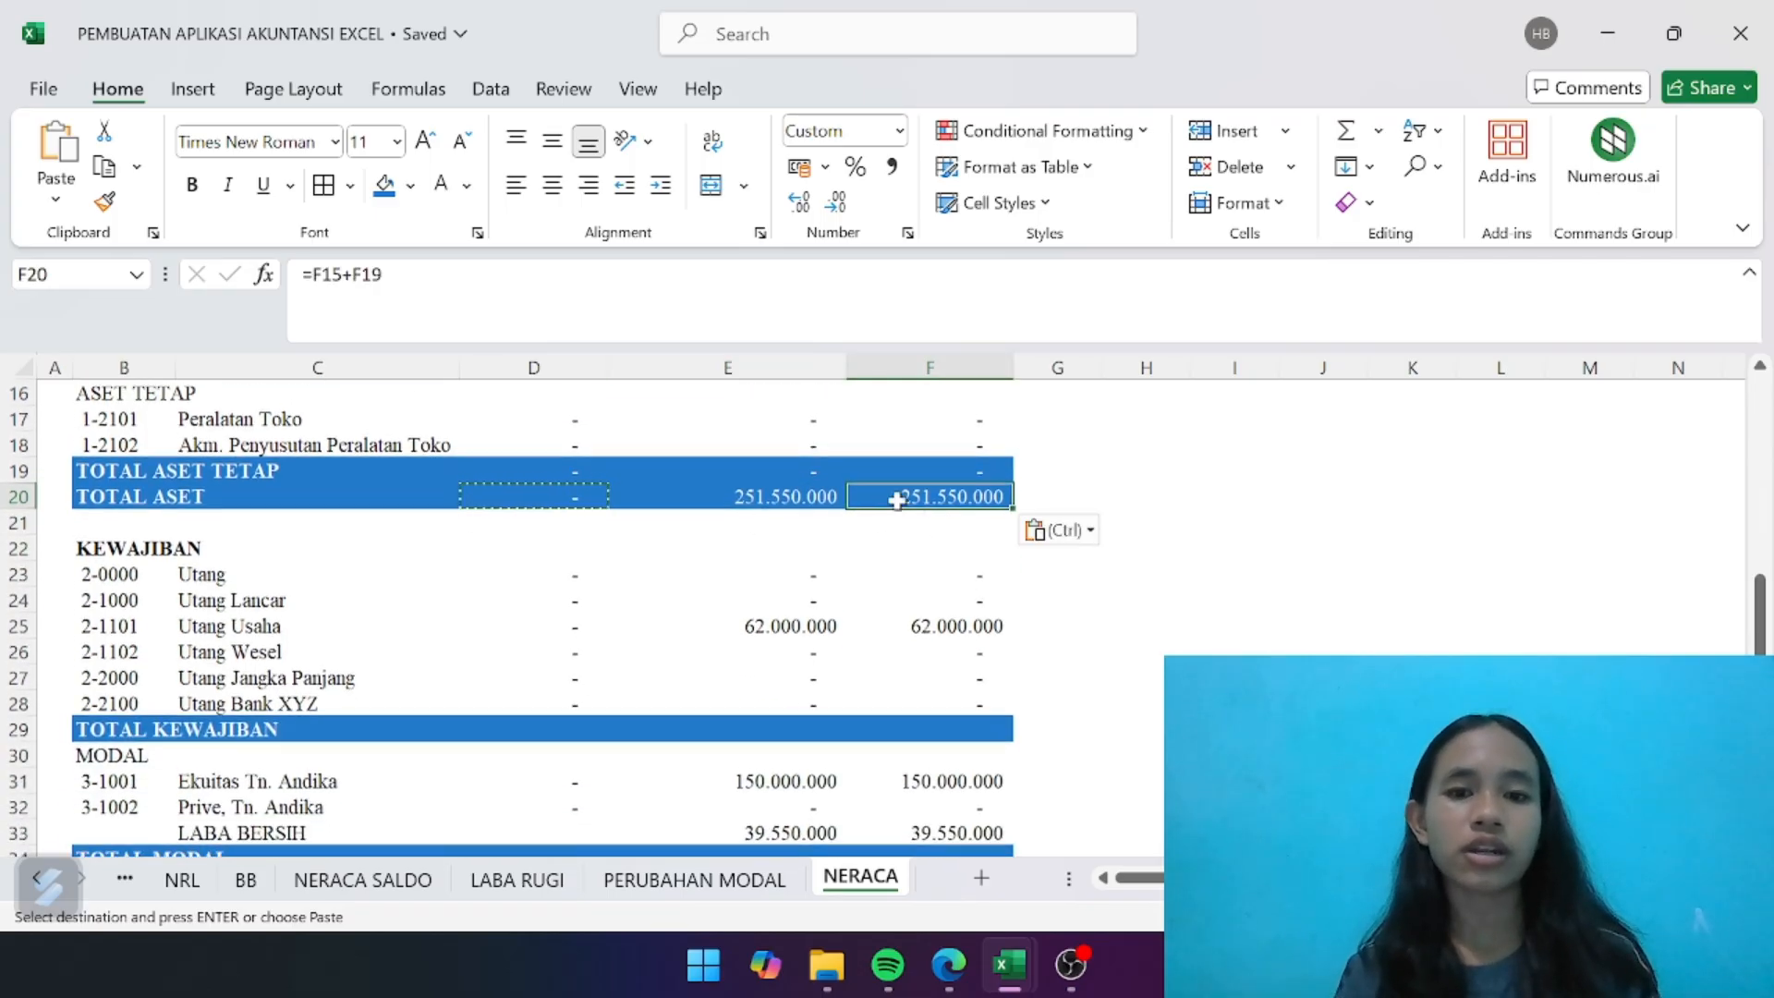
{"action": "scroll", "coordinate": [831, 541], "scroll_direction": "up", "scroll_amount": 5}
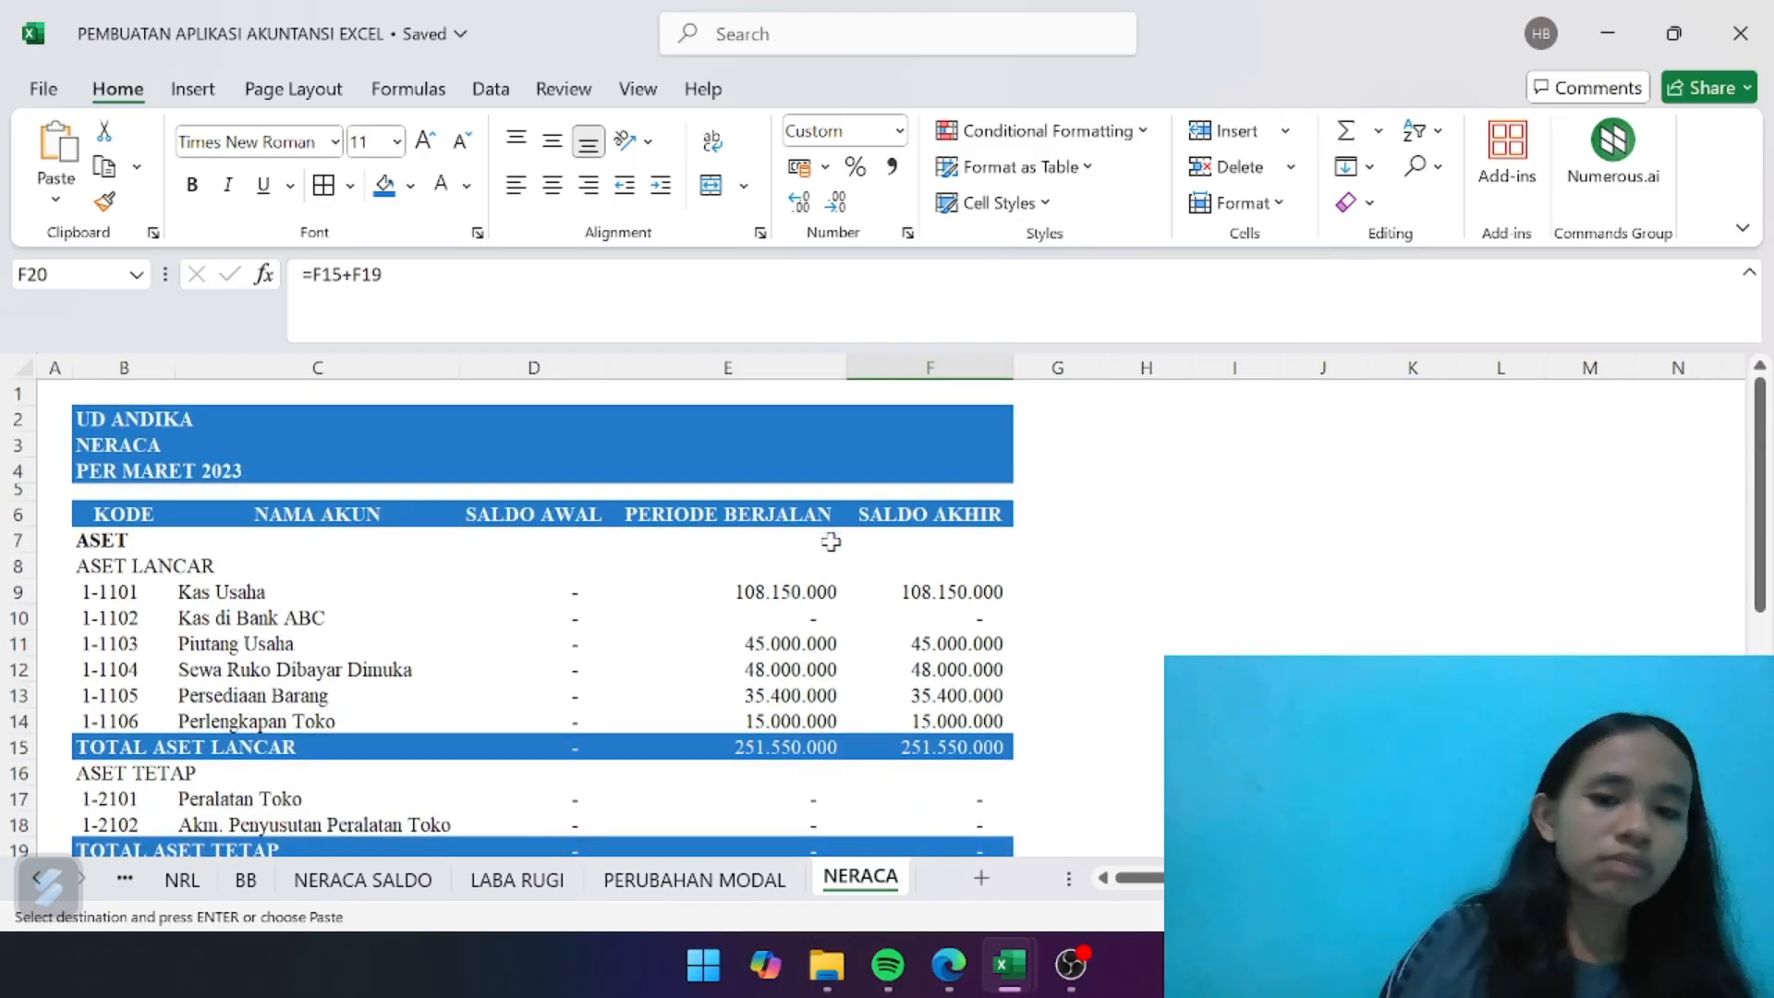
{"action": "scroll", "coordinate": [820, 638], "scroll_direction": "down", "scroll_amount": 6}
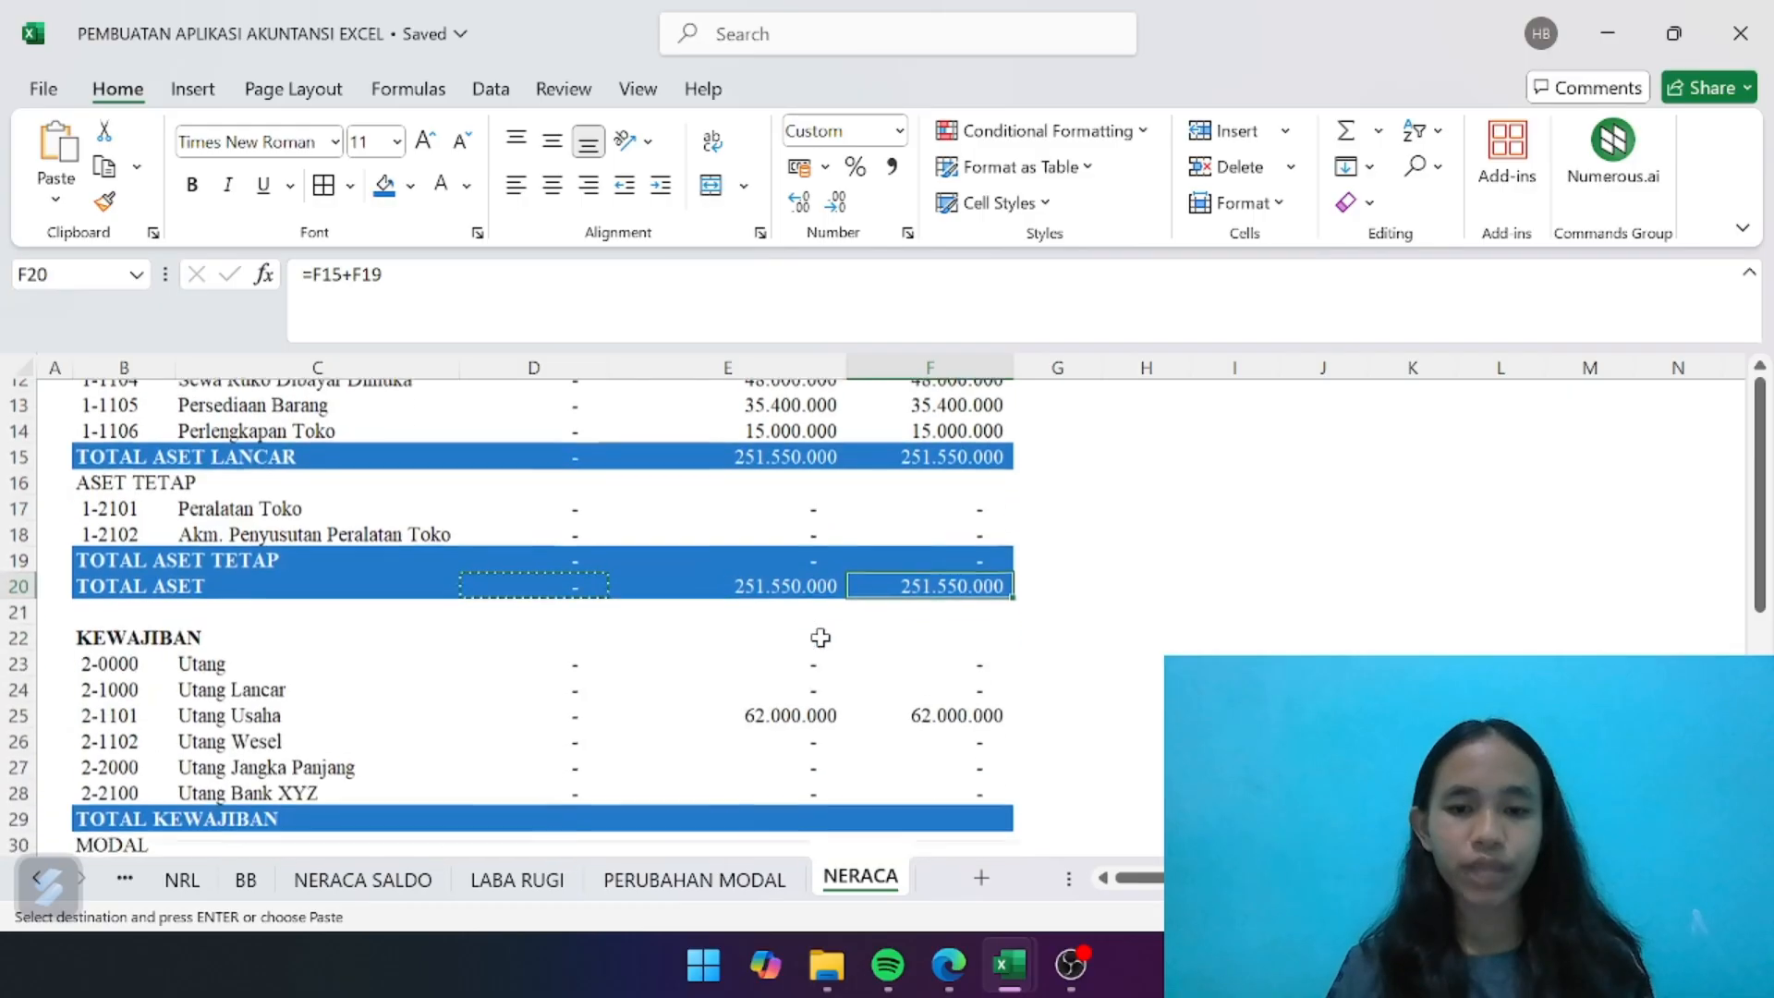
{"action": "left_click", "coordinate": [781, 684]}
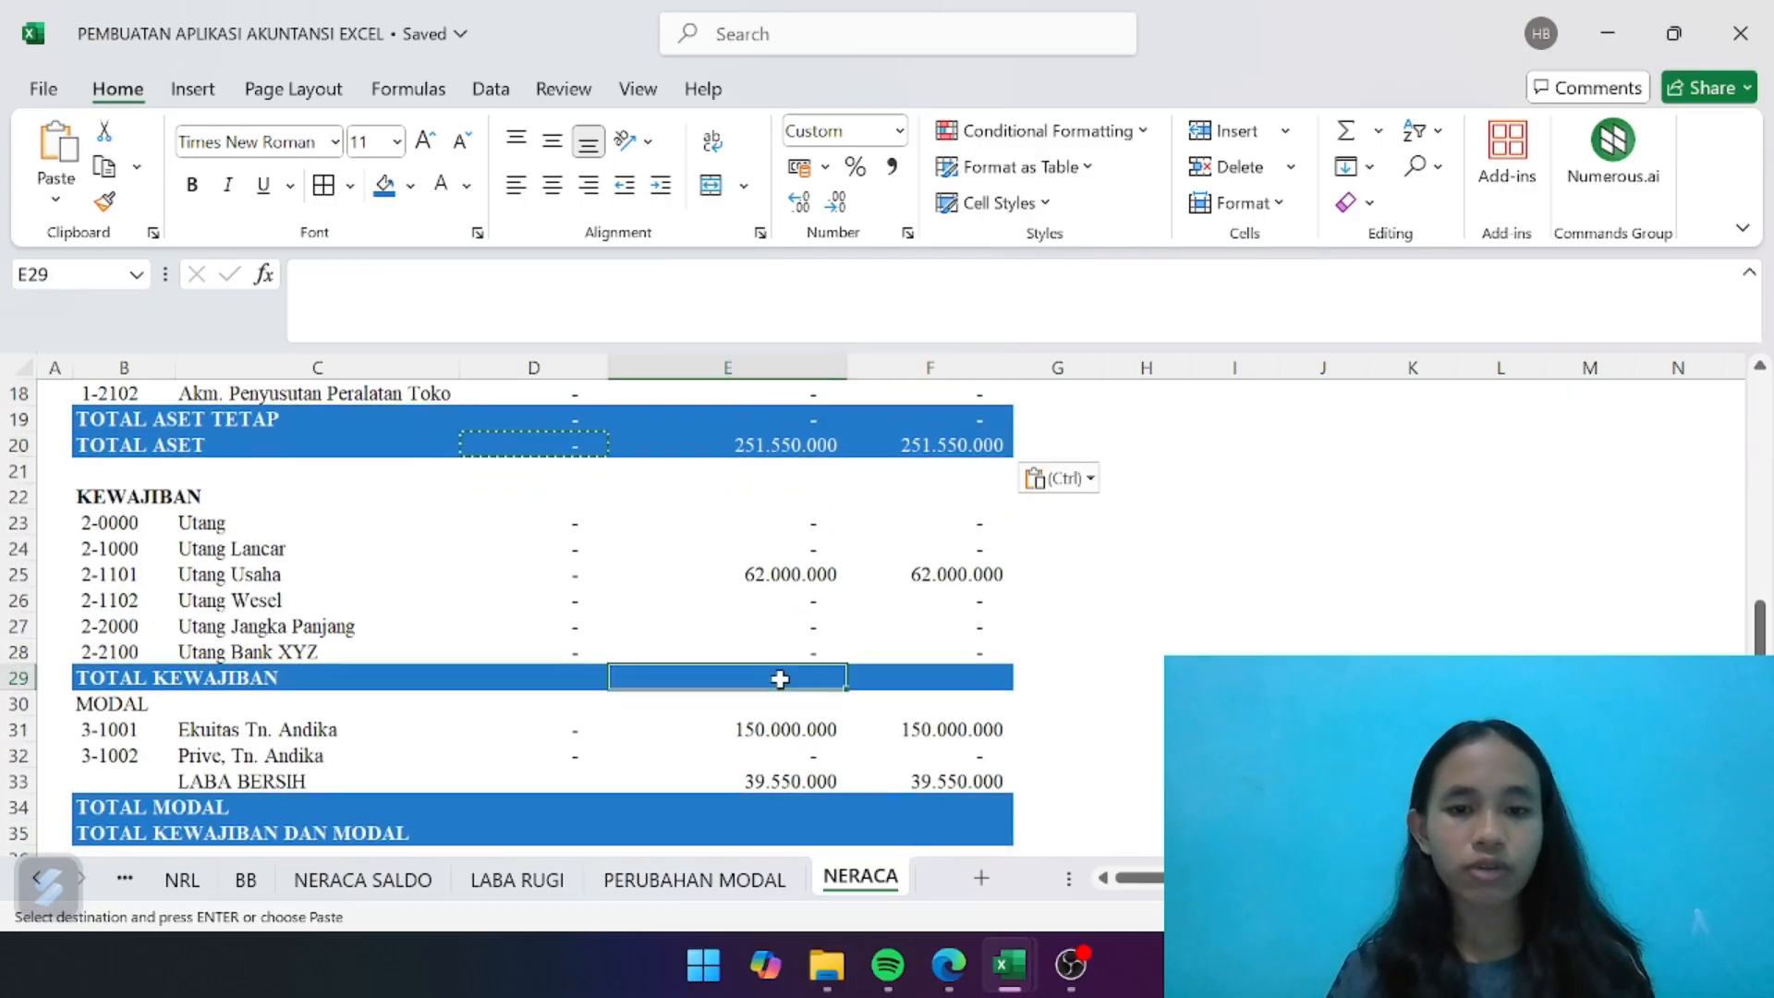
{"action": "type", "text": "=SUM"}
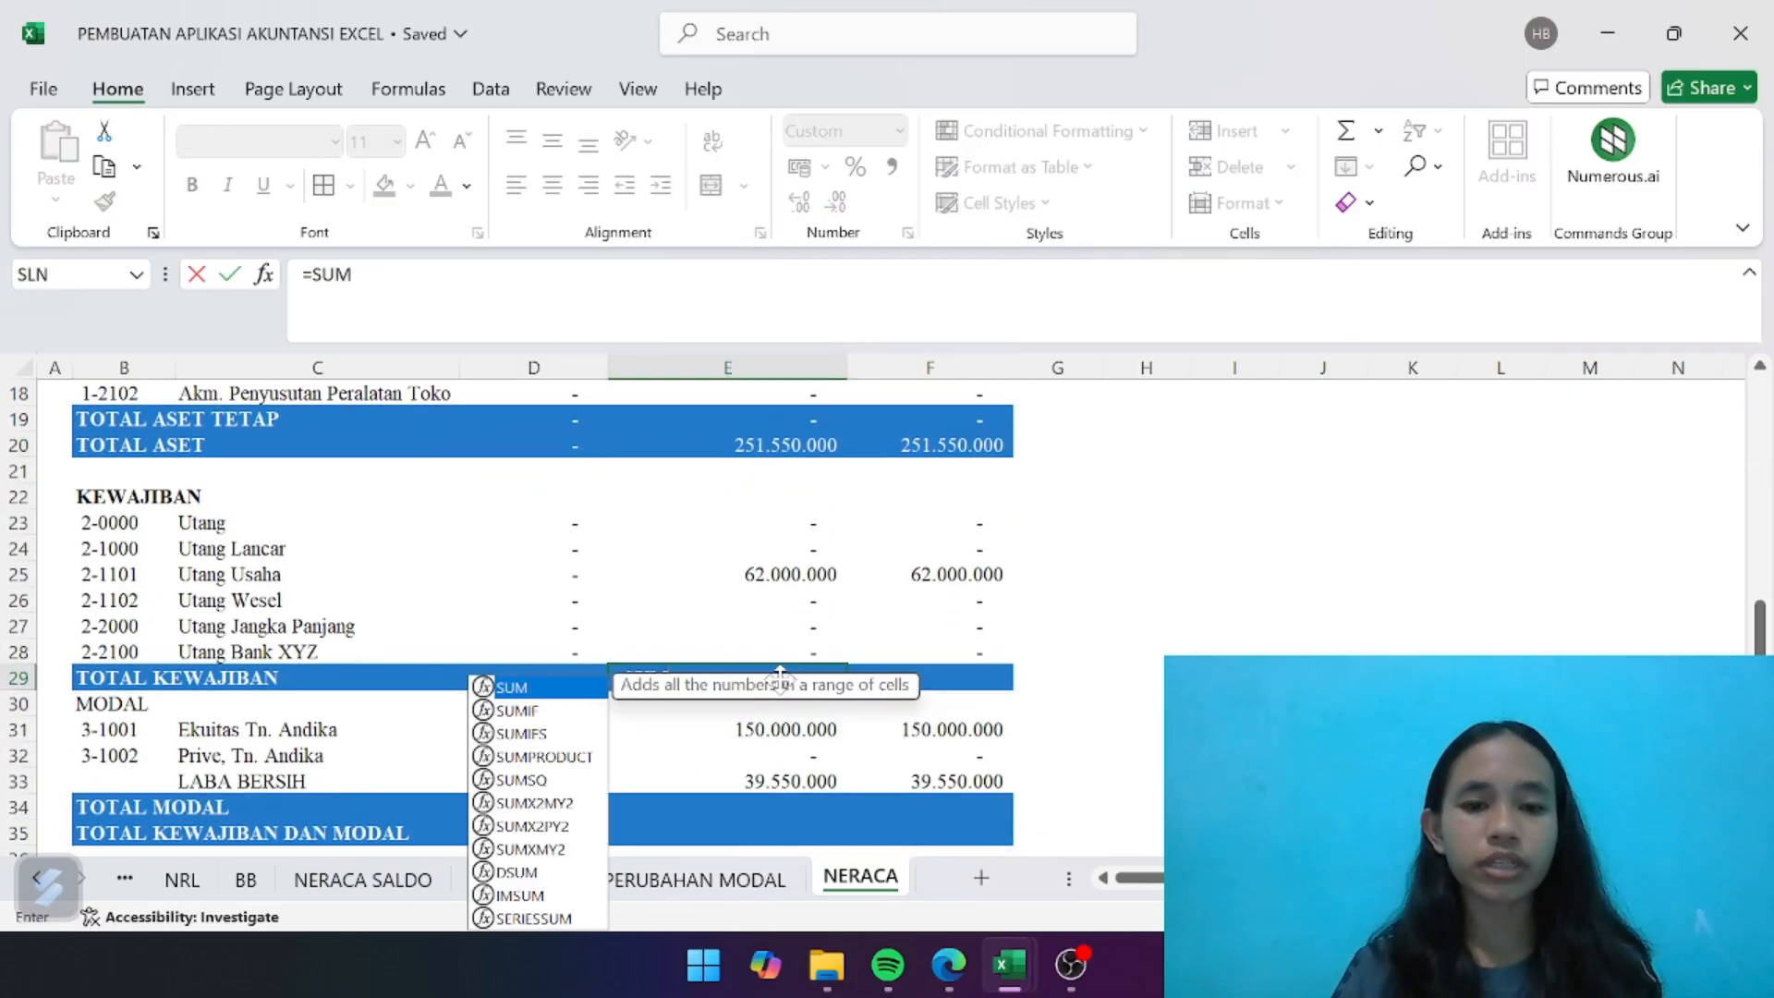
{"action": "double_click", "coordinate": [571, 688]}
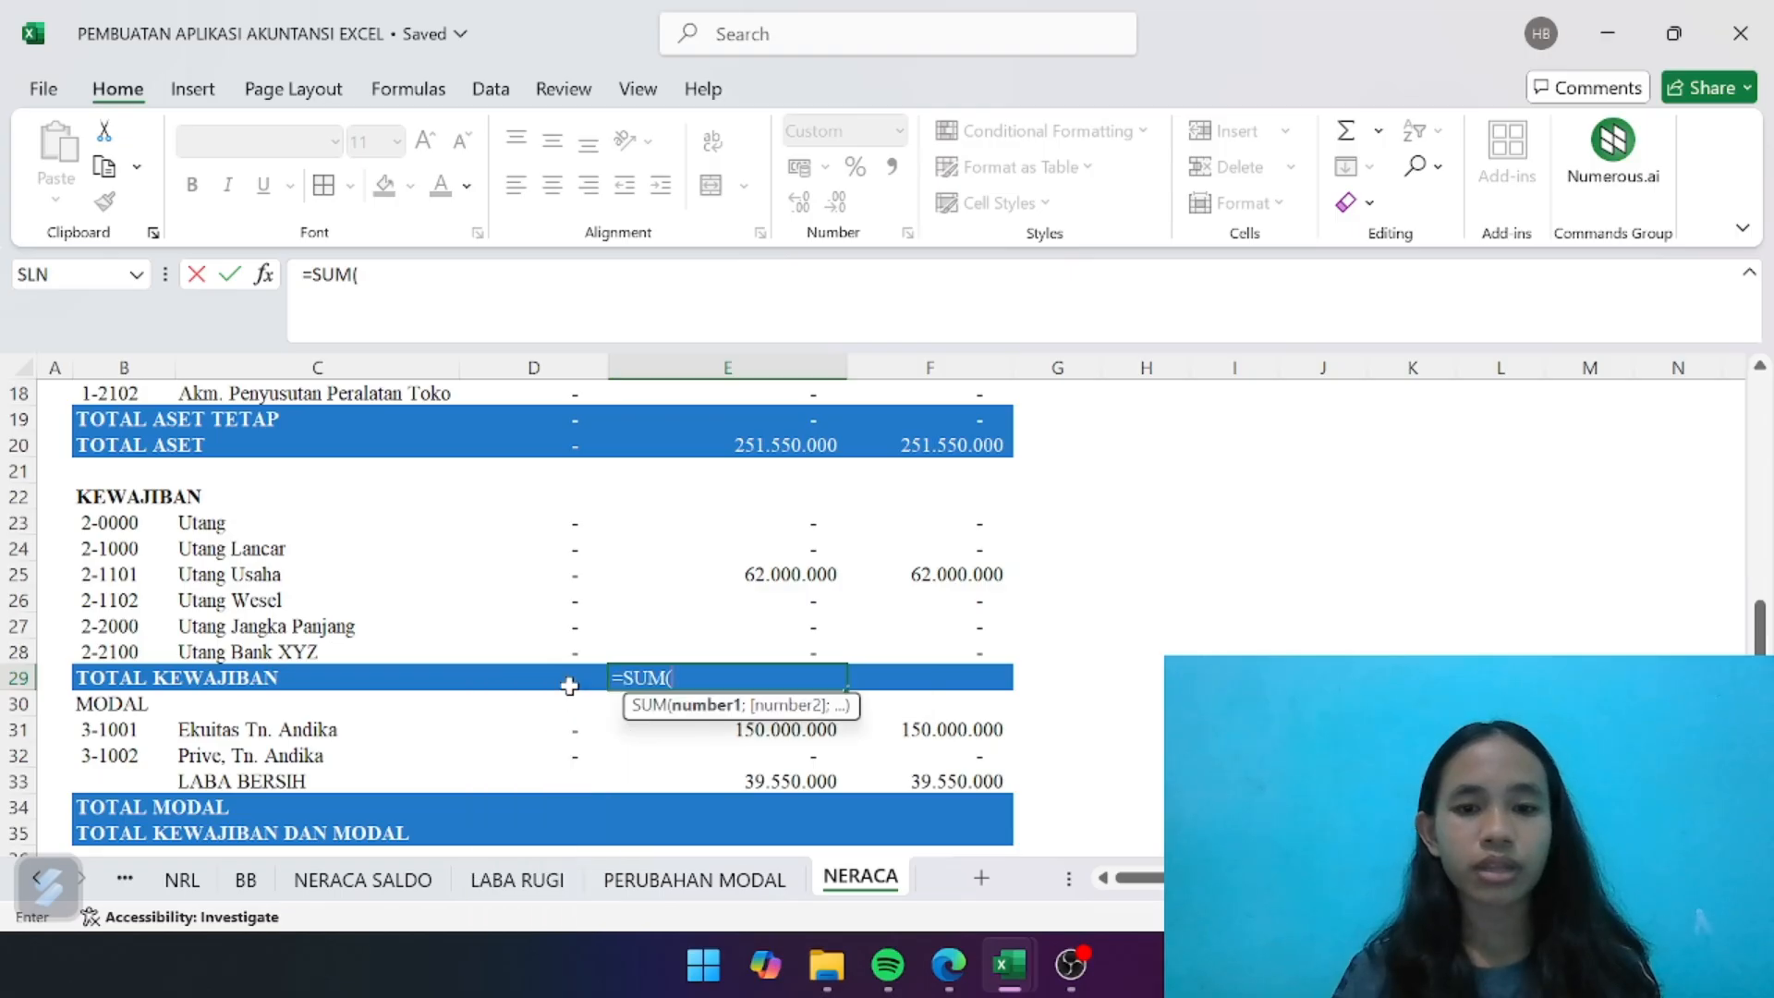
{"action": "left_click_drag", "start_coordinate": [776, 515], "coordinate": [783, 650]}
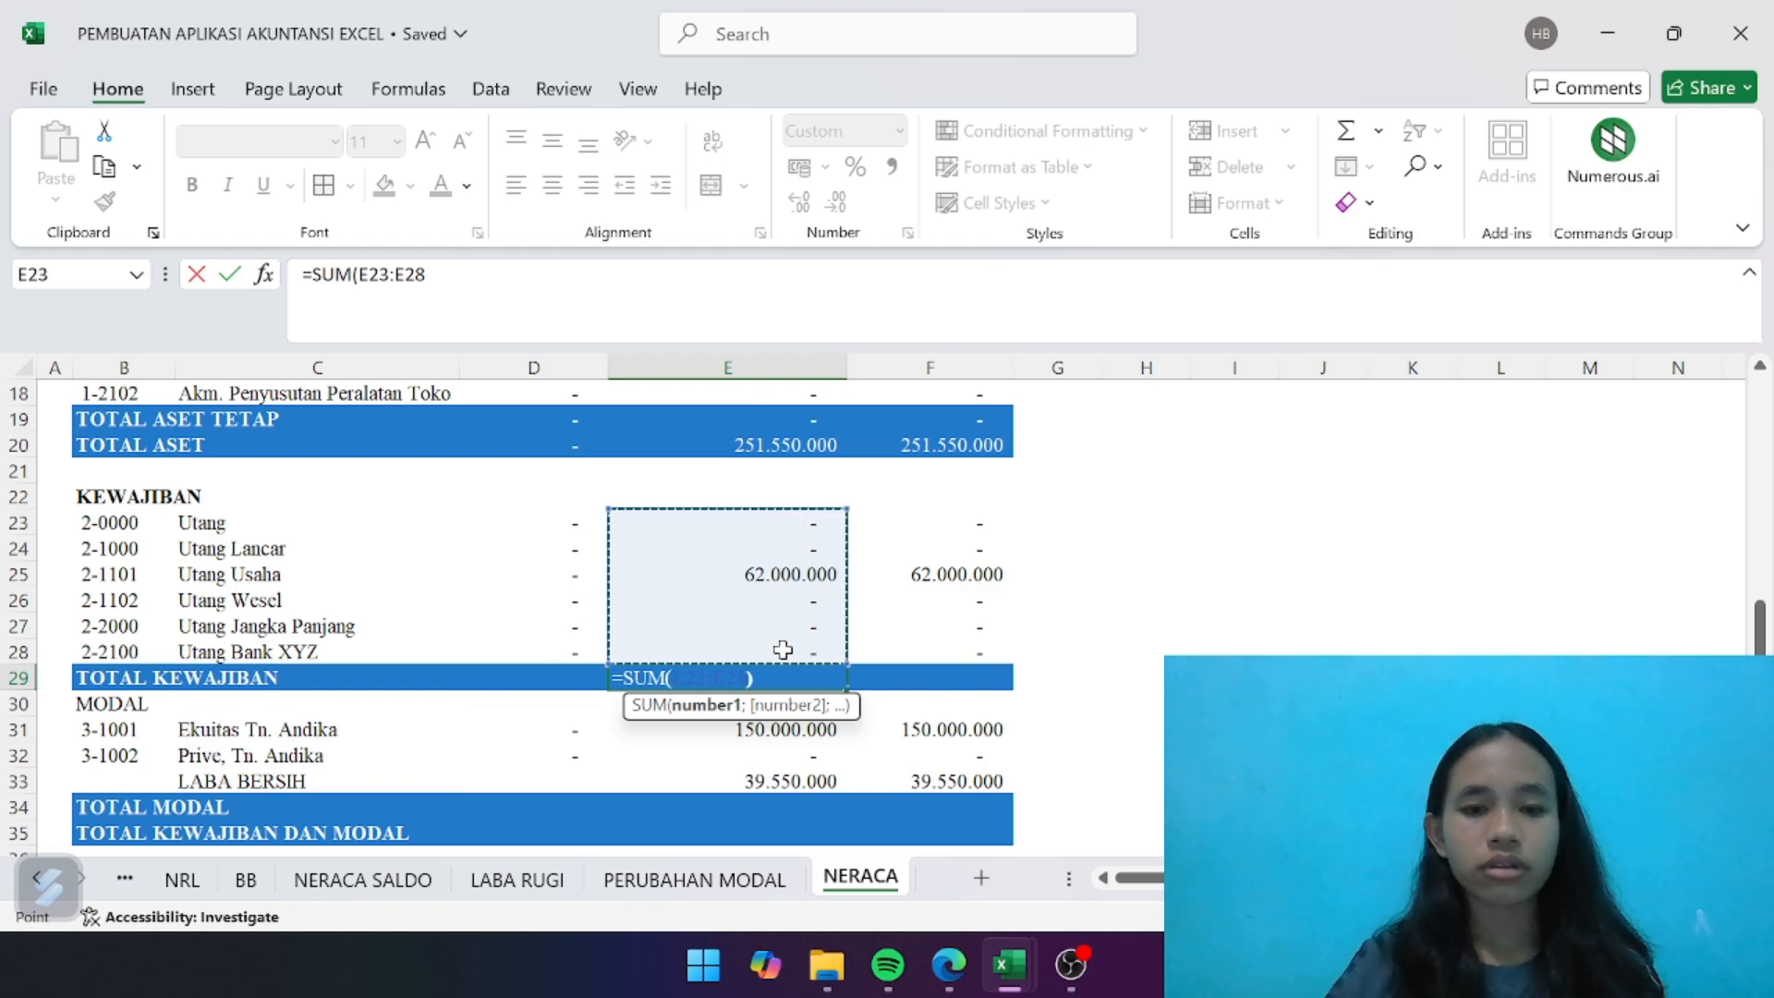
{"action": "key", "text": "Return"}
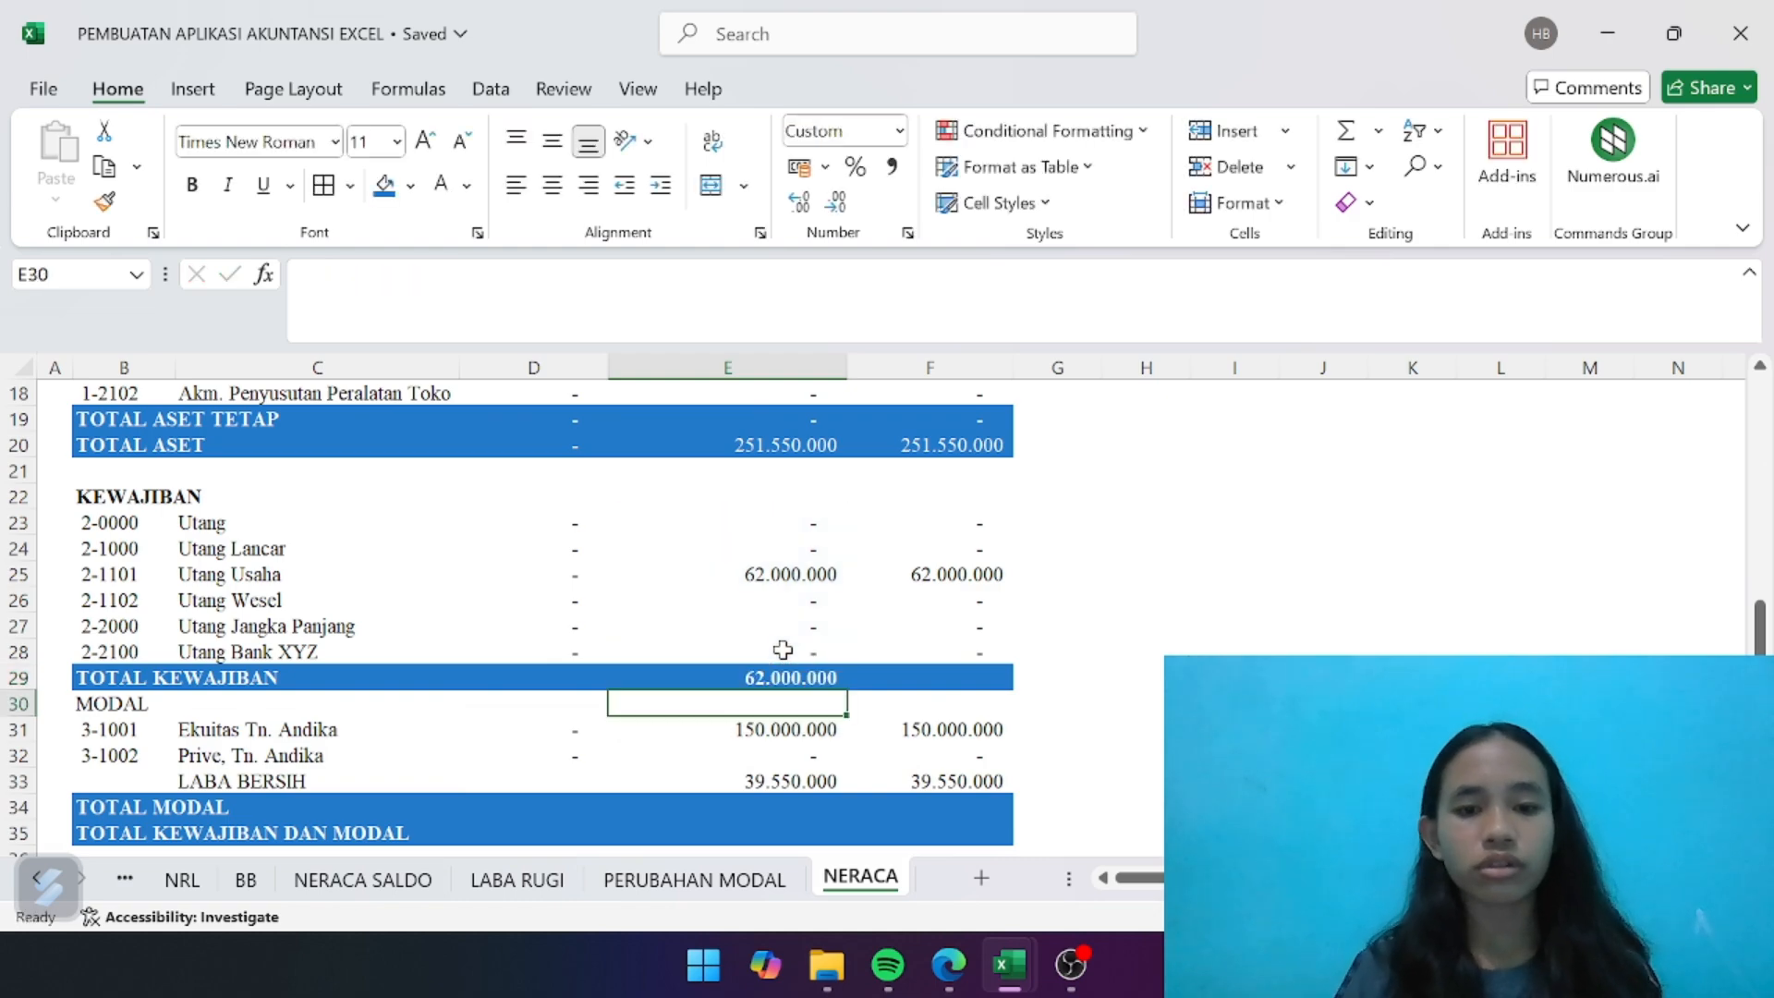
- Copy the TOTAL KEWAJIBAN formula from E29 to the SALDO AWAL cell D29 and the SALDO AKHIR cell F29
{"action": "left_click", "coordinate": [657, 681]}
{"action": "key", "text": "ctrl+c"}
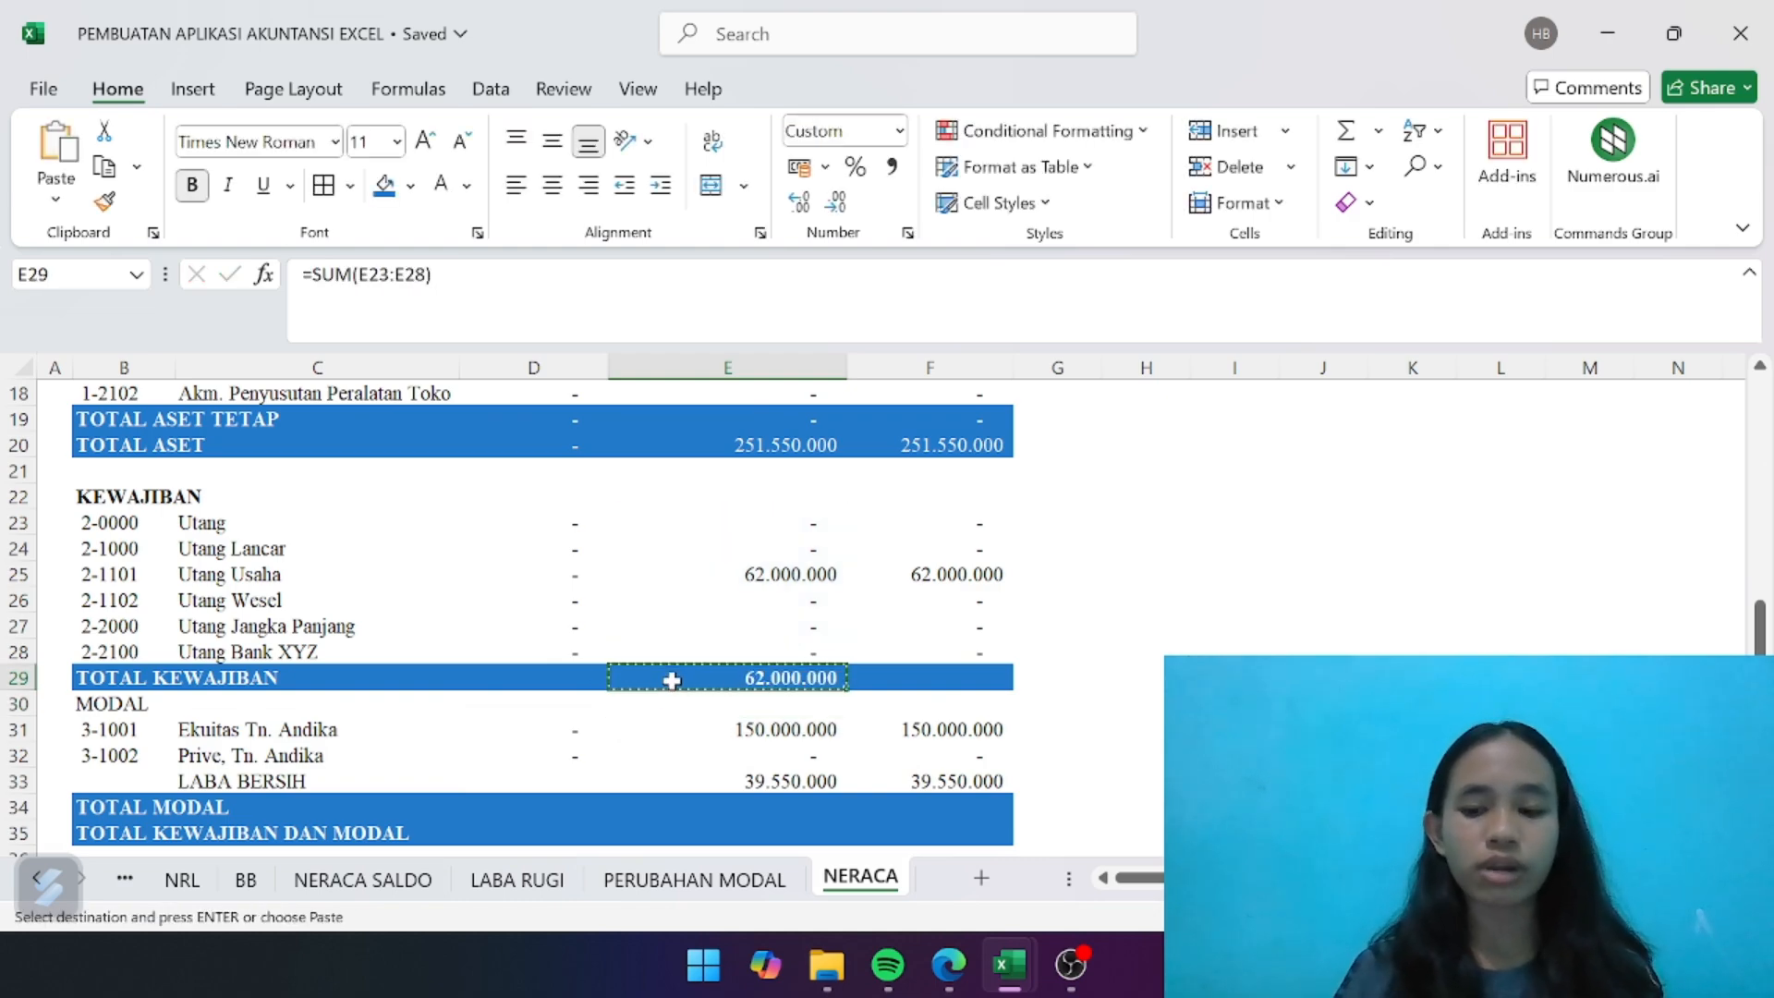
{"action": "key", "text": "Left"}
{"action": "key", "text": "ctrl+v"}
{"action": "key", "text": "Right"}
{"action": "key", "text": "Right"}
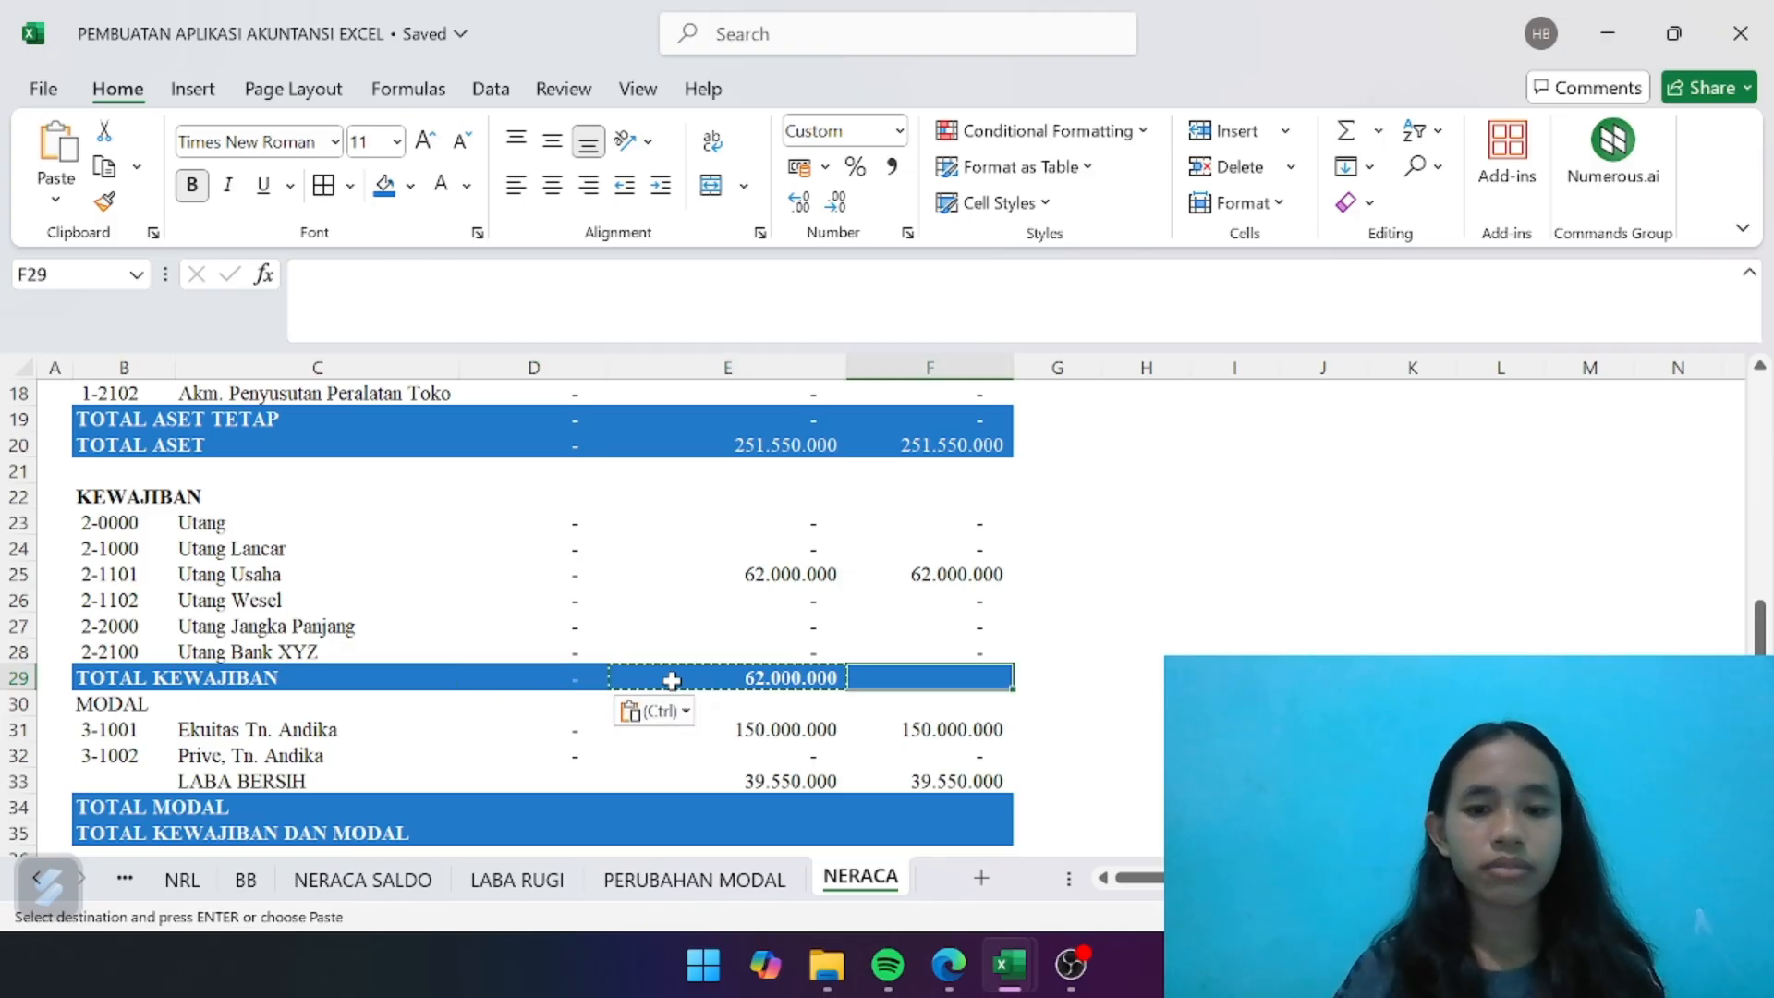
{"action": "key", "text": "ctrl+v"}
{"action": "scroll", "coordinate": [839, 664], "scroll_direction": "down", "scroll_amount": 1}
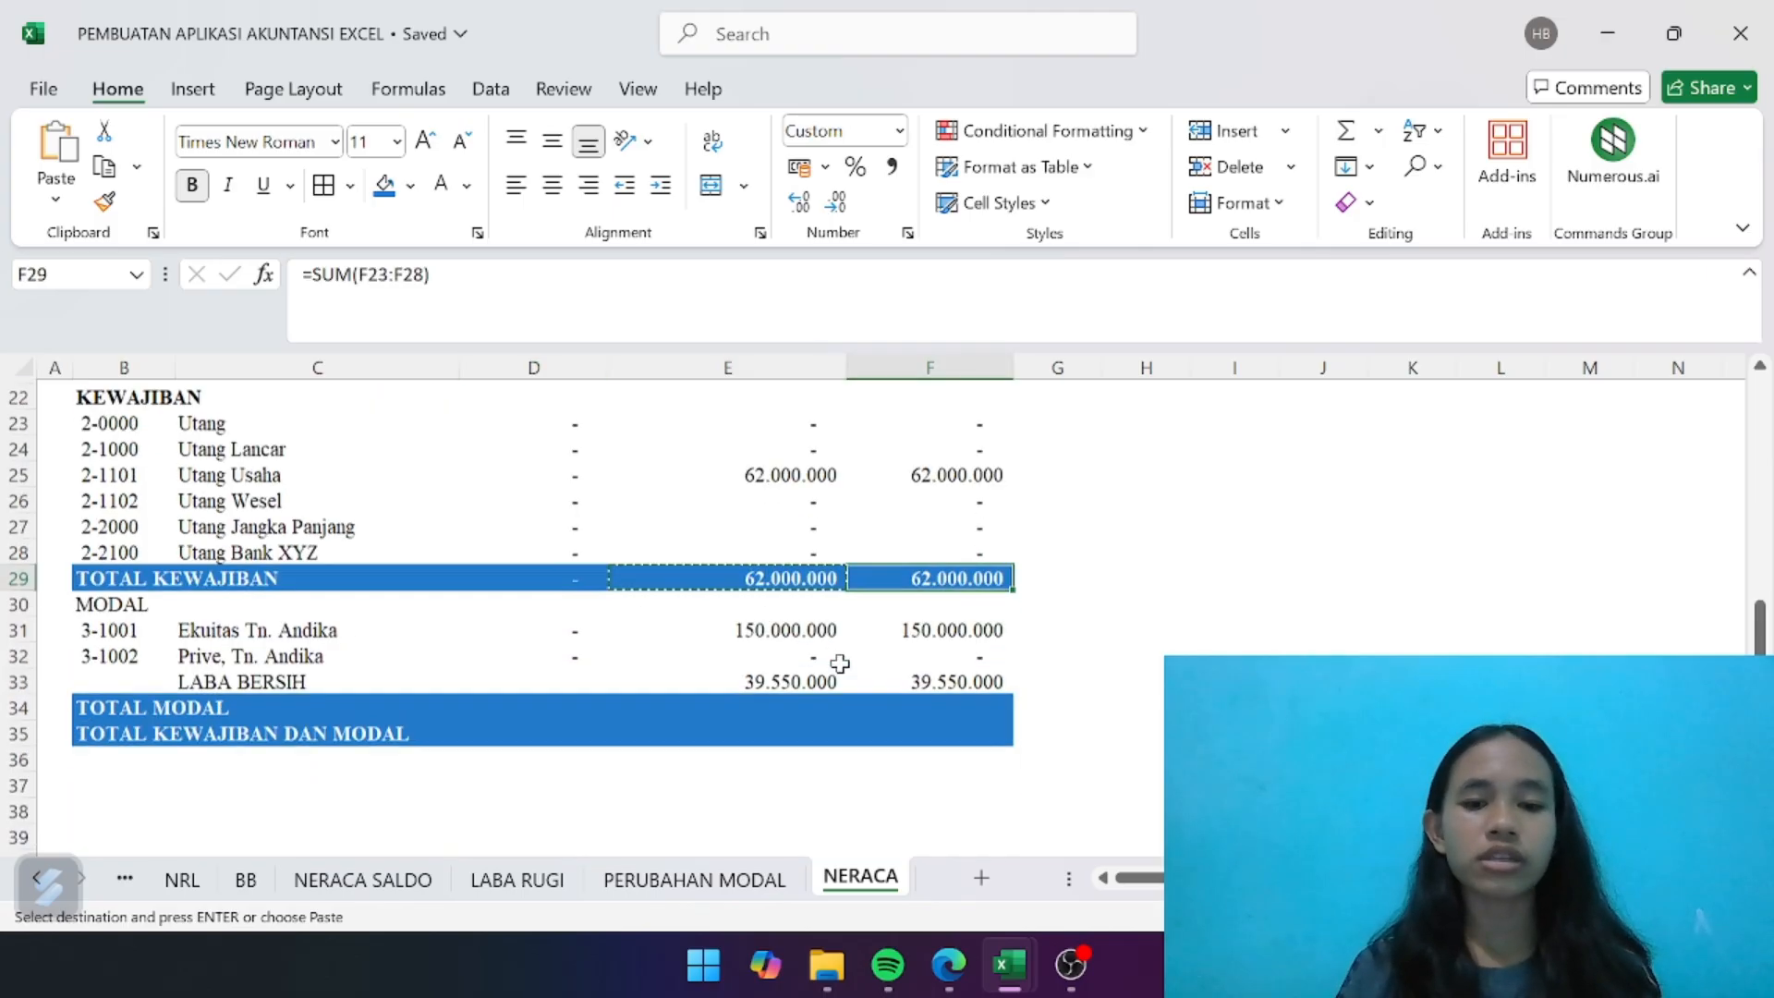
- Enter =SUM(D31:D32) in D34 to total the SALDO AWAL equity in the TOTAL MODAL row
{"action": "left_click", "coordinate": [566, 704]}
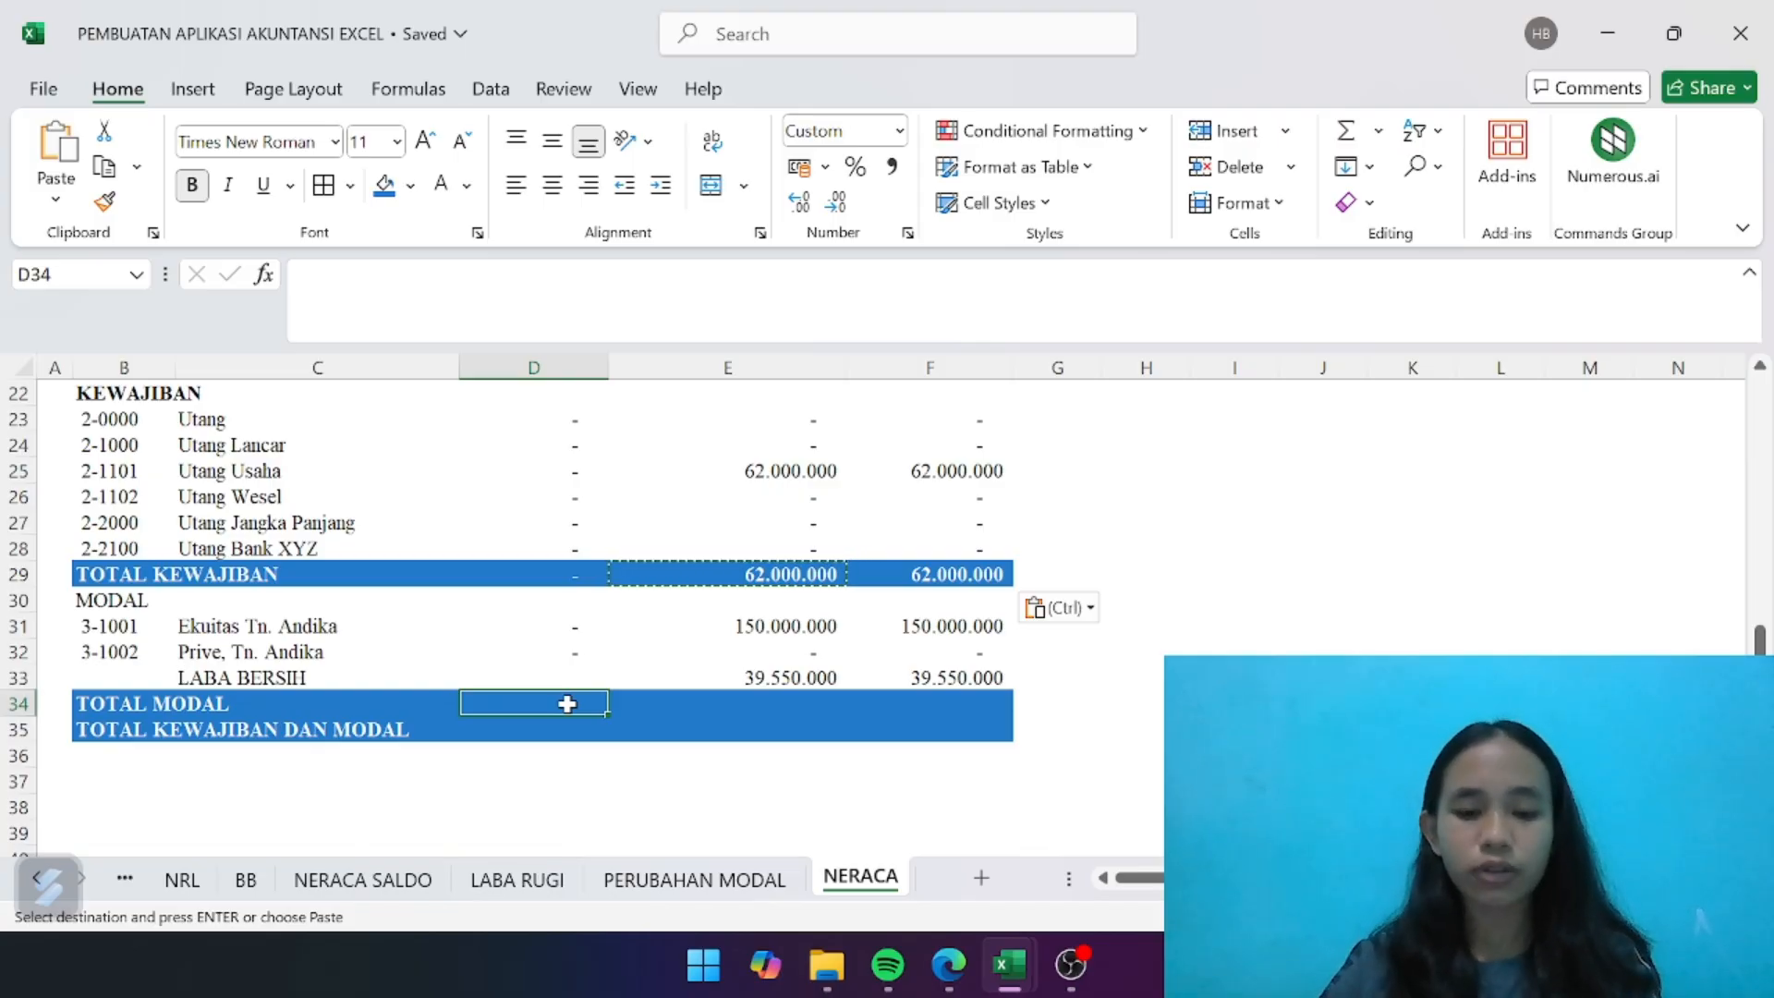
{"action": "type", "text": "=SUM"}
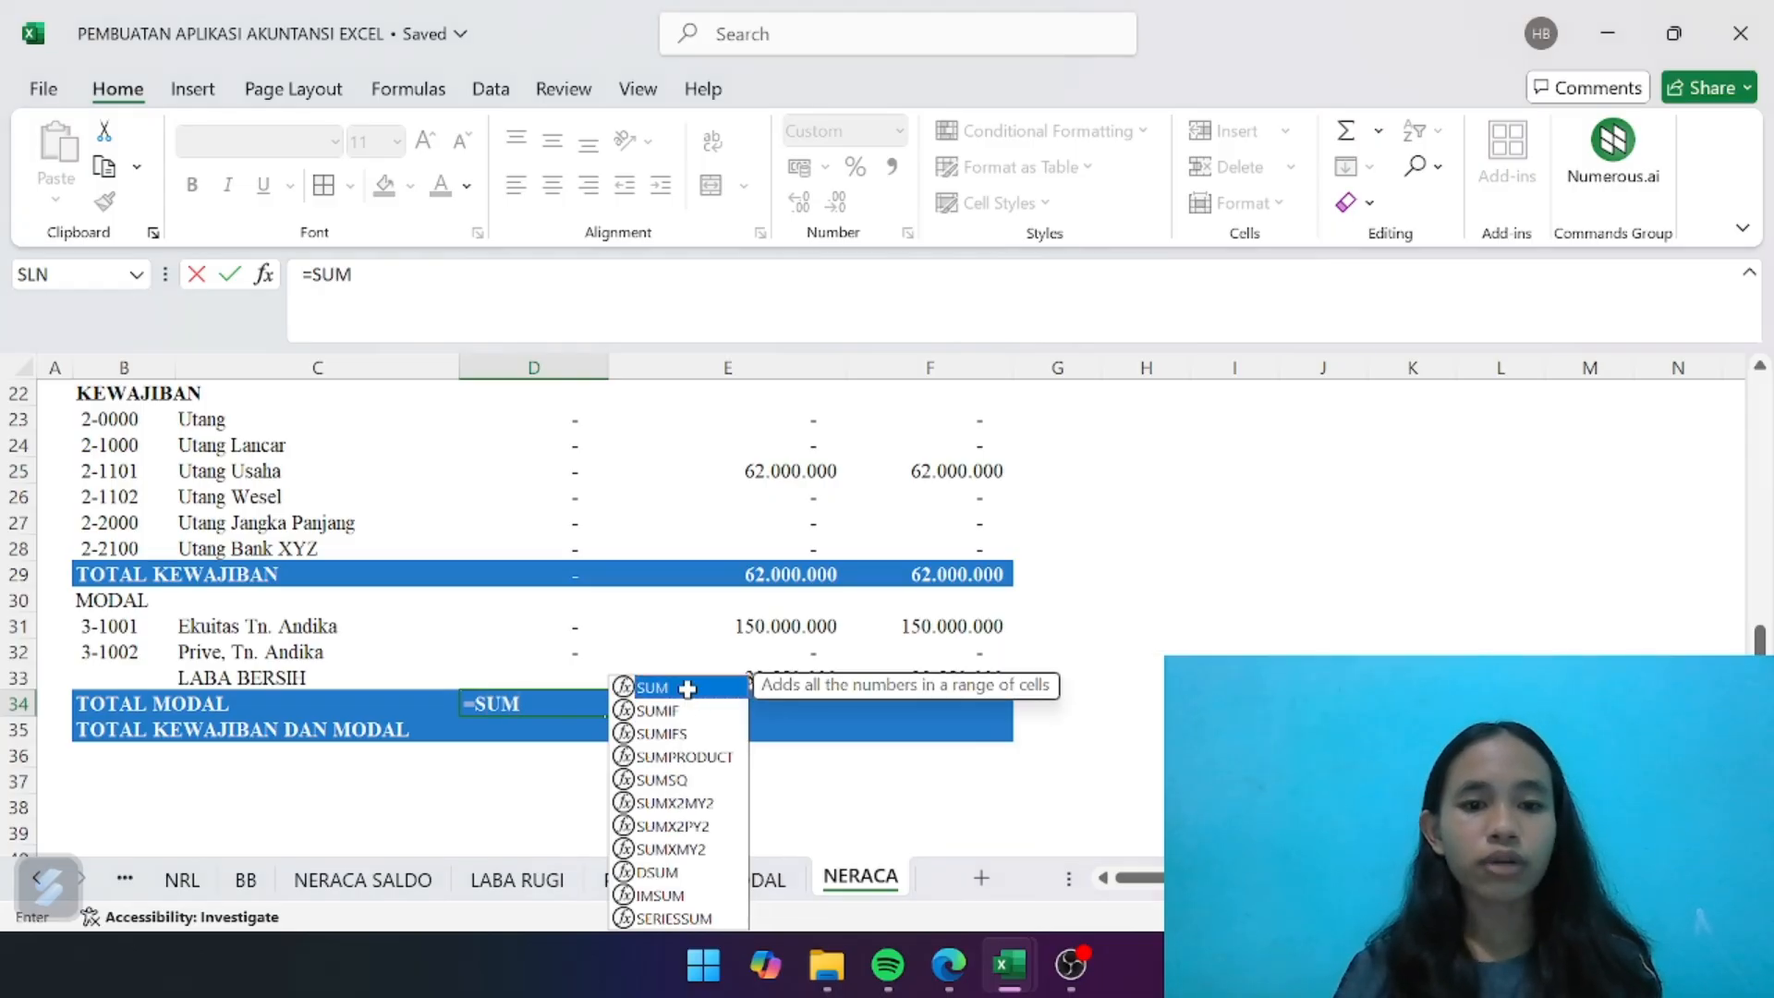
{"action": "double_click", "coordinate": [681, 688]}
{"action": "left_click_drag", "start_coordinate": [571, 618], "coordinate": [574, 647]}
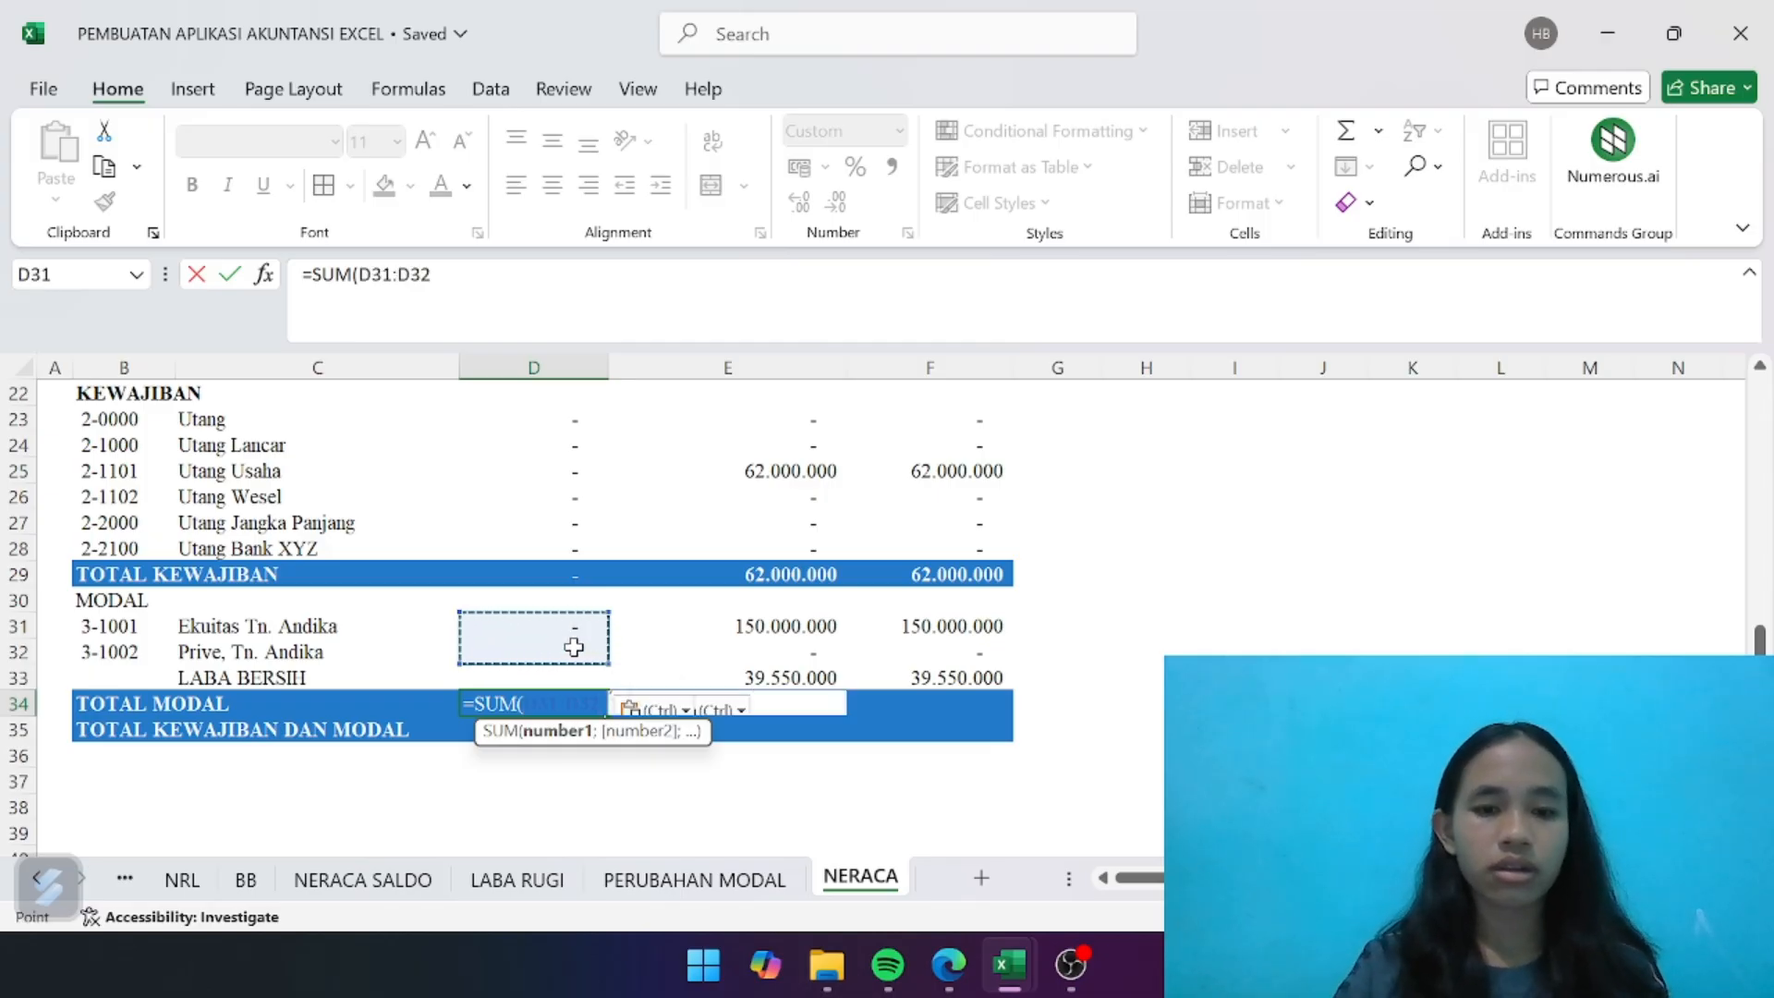
{"action": "type", "text": ")"}
{"action": "key", "text": "Return"}
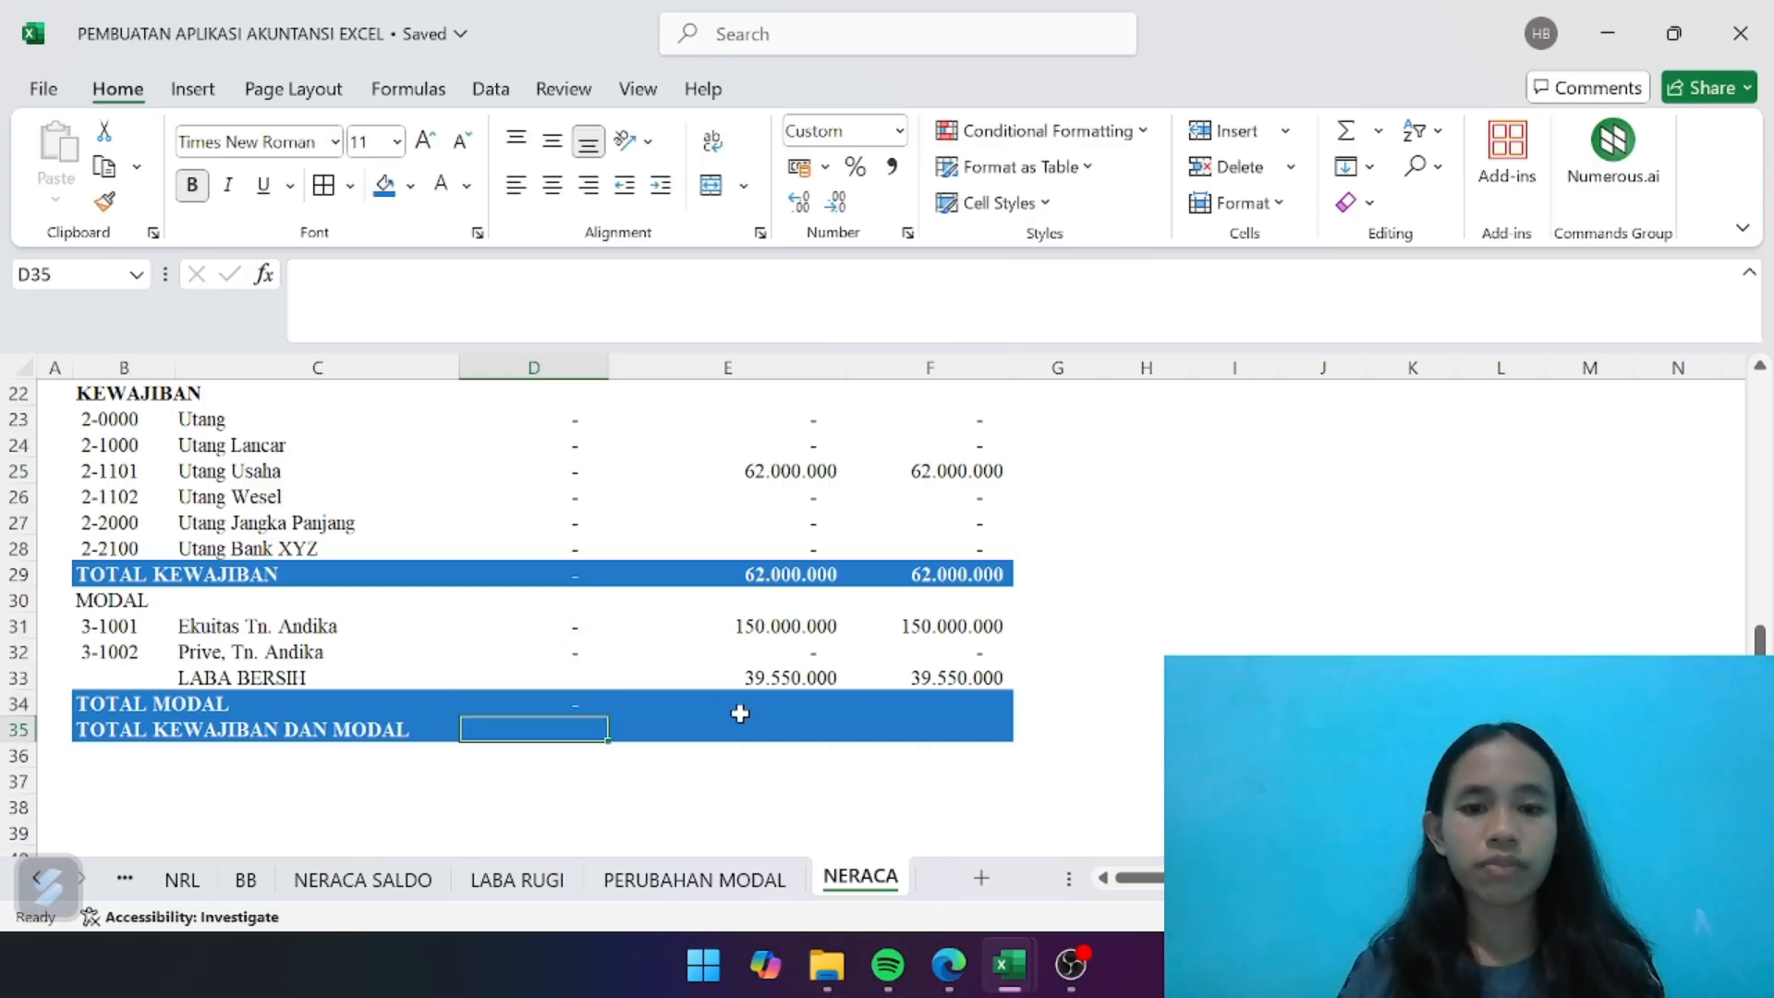
- Enter =SUM(E31:E33) in E34 to total the PERIODE BERJALAN equity, including LABA BERSIH, in the TOTAL MODAL row
{"action": "left_click", "coordinate": [774, 705]}
{"action": "type", "text": "=SUM"}
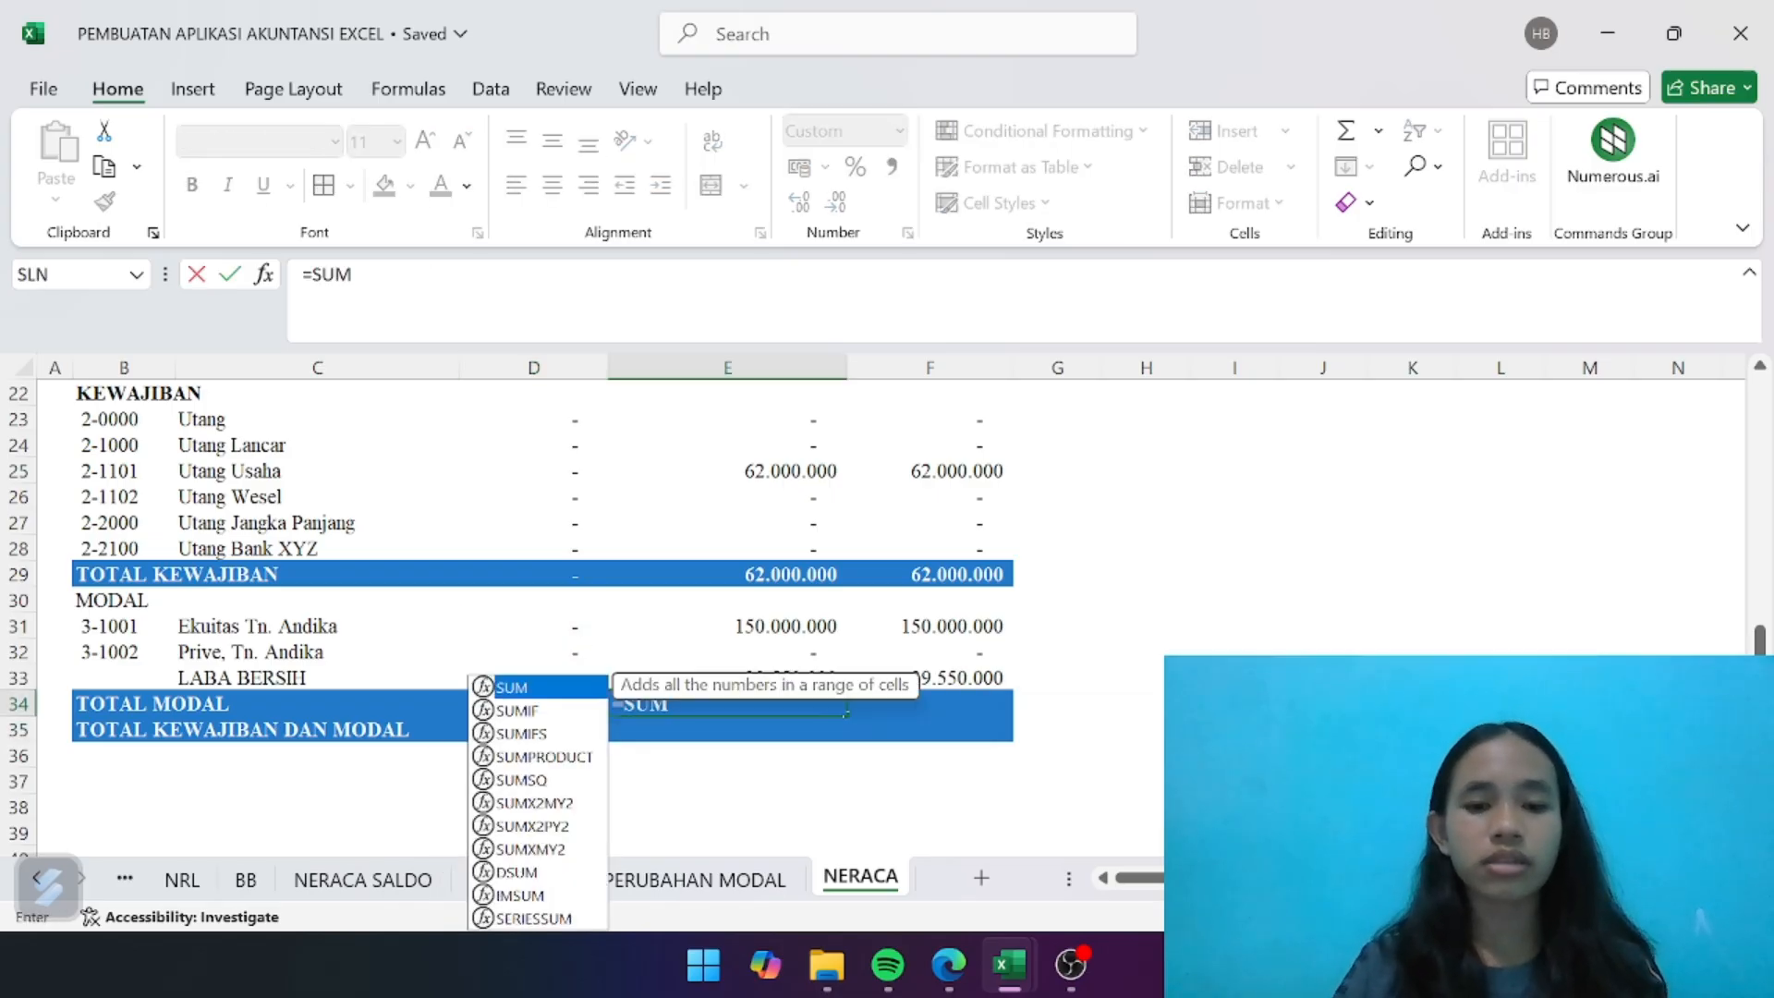
{"action": "double_click", "coordinate": [588, 688]}
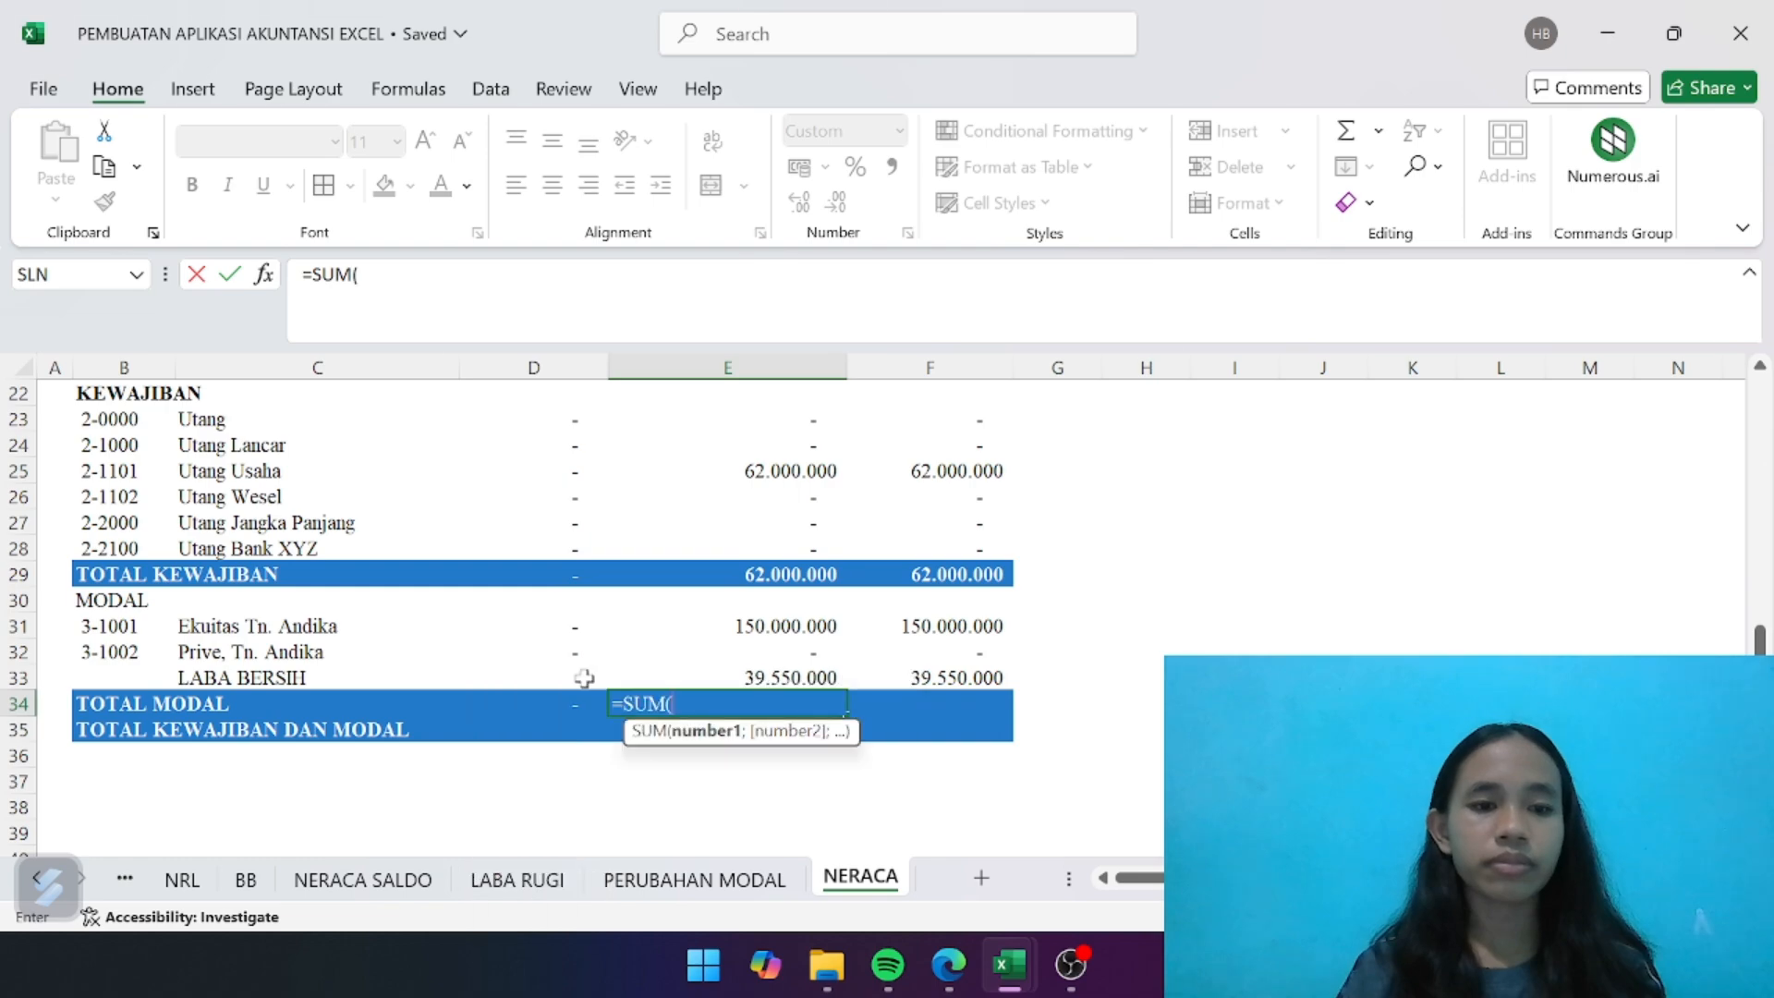
{"action": "left_click_drag", "start_coordinate": [768, 625], "coordinate": [774, 685]}
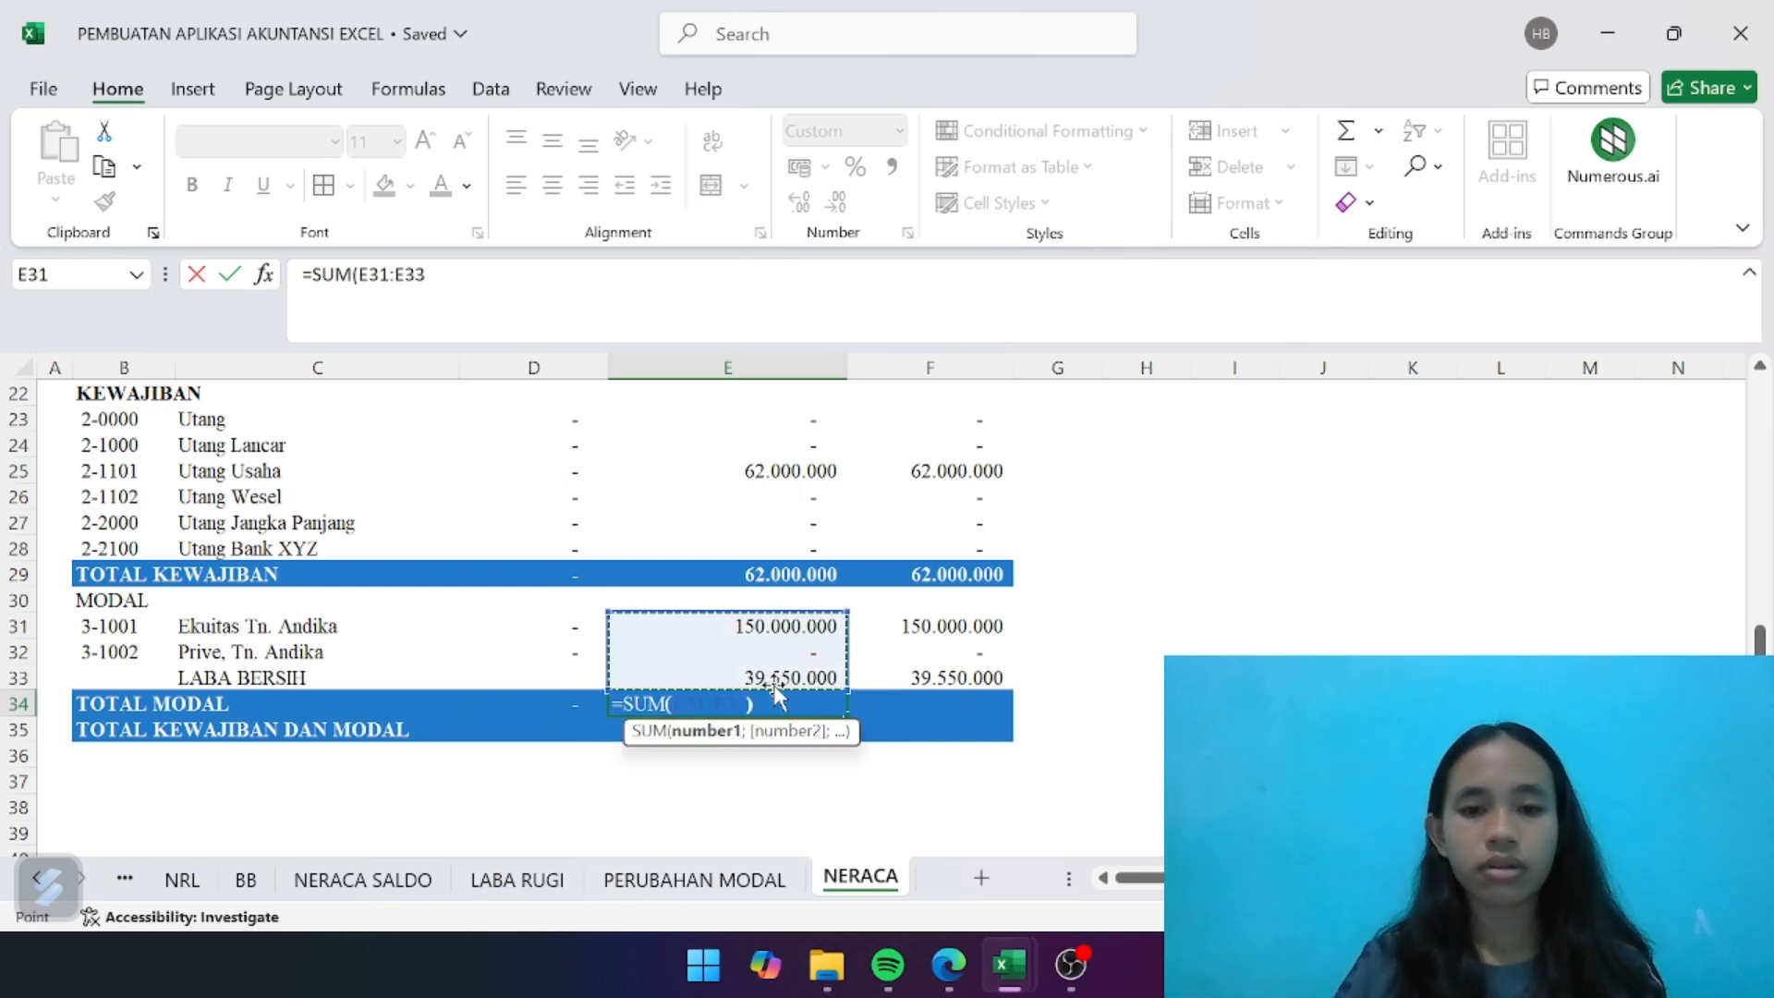
{"action": "type", "text": ")"}
{"action": "key", "text": "Return"}
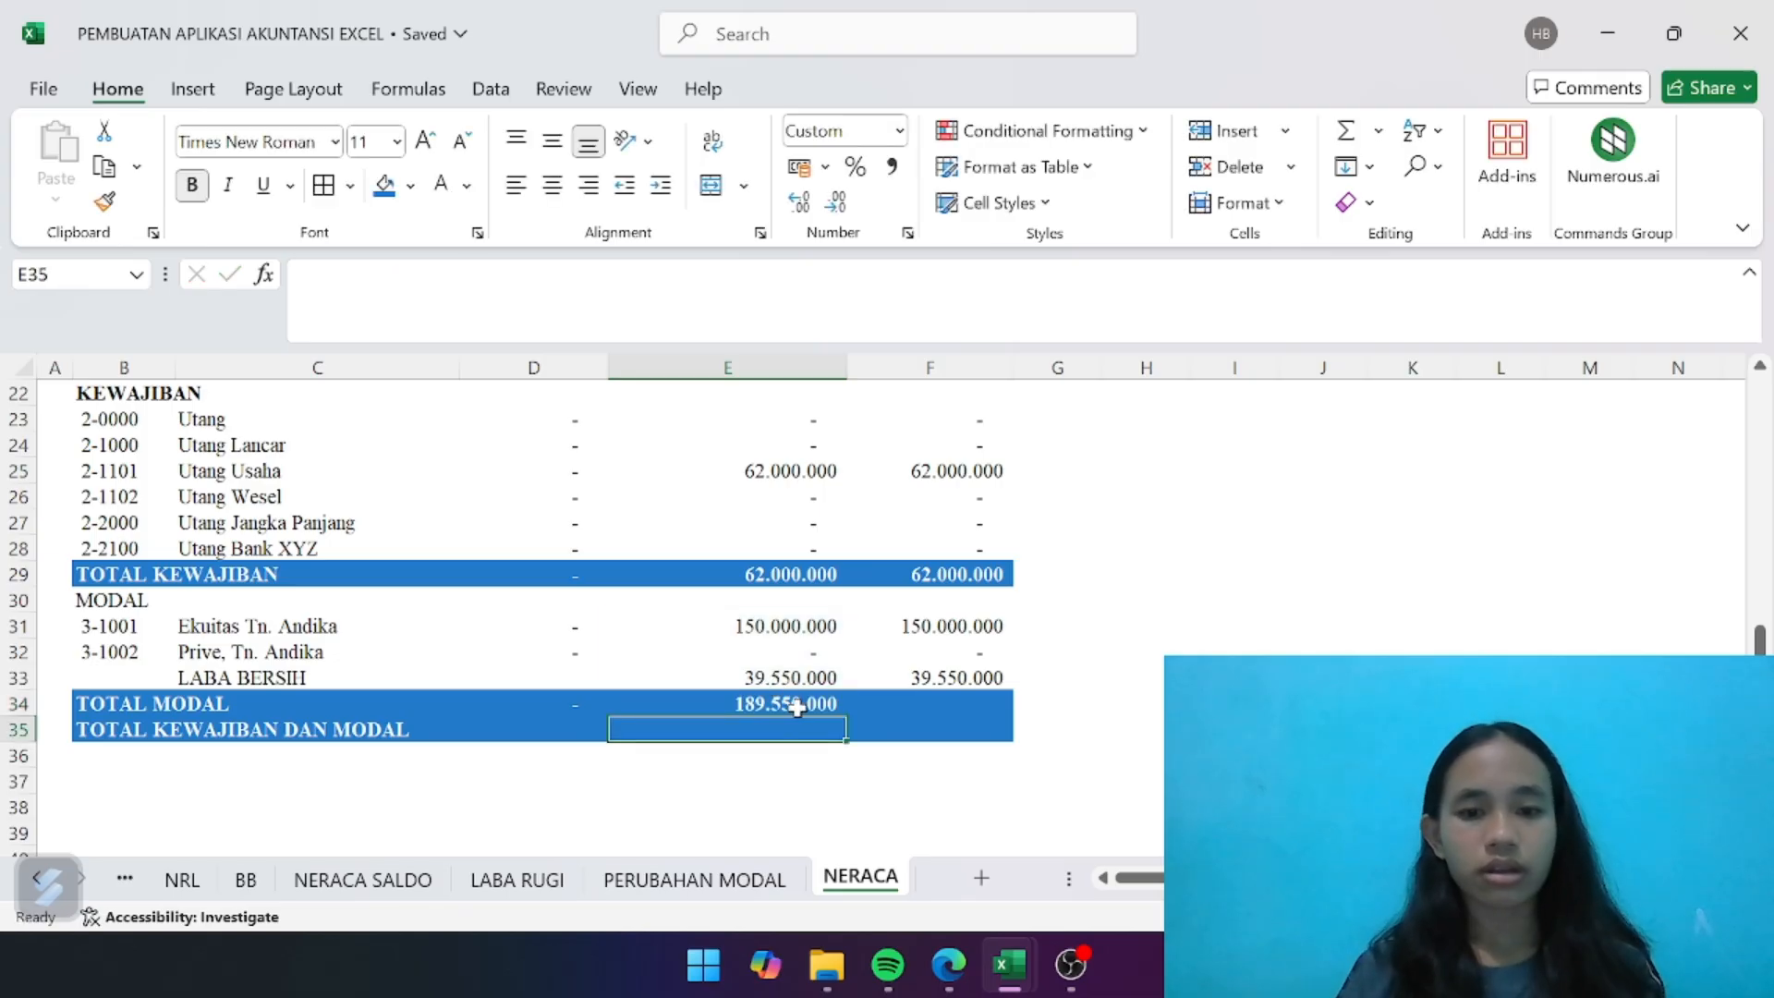
- Copy the TOTAL MODAL formula from E34 to the SALDO AKHIR cell F34
{"action": "left_click", "coordinate": [781, 702]}
{"action": "key", "text": "ctrl+c"}
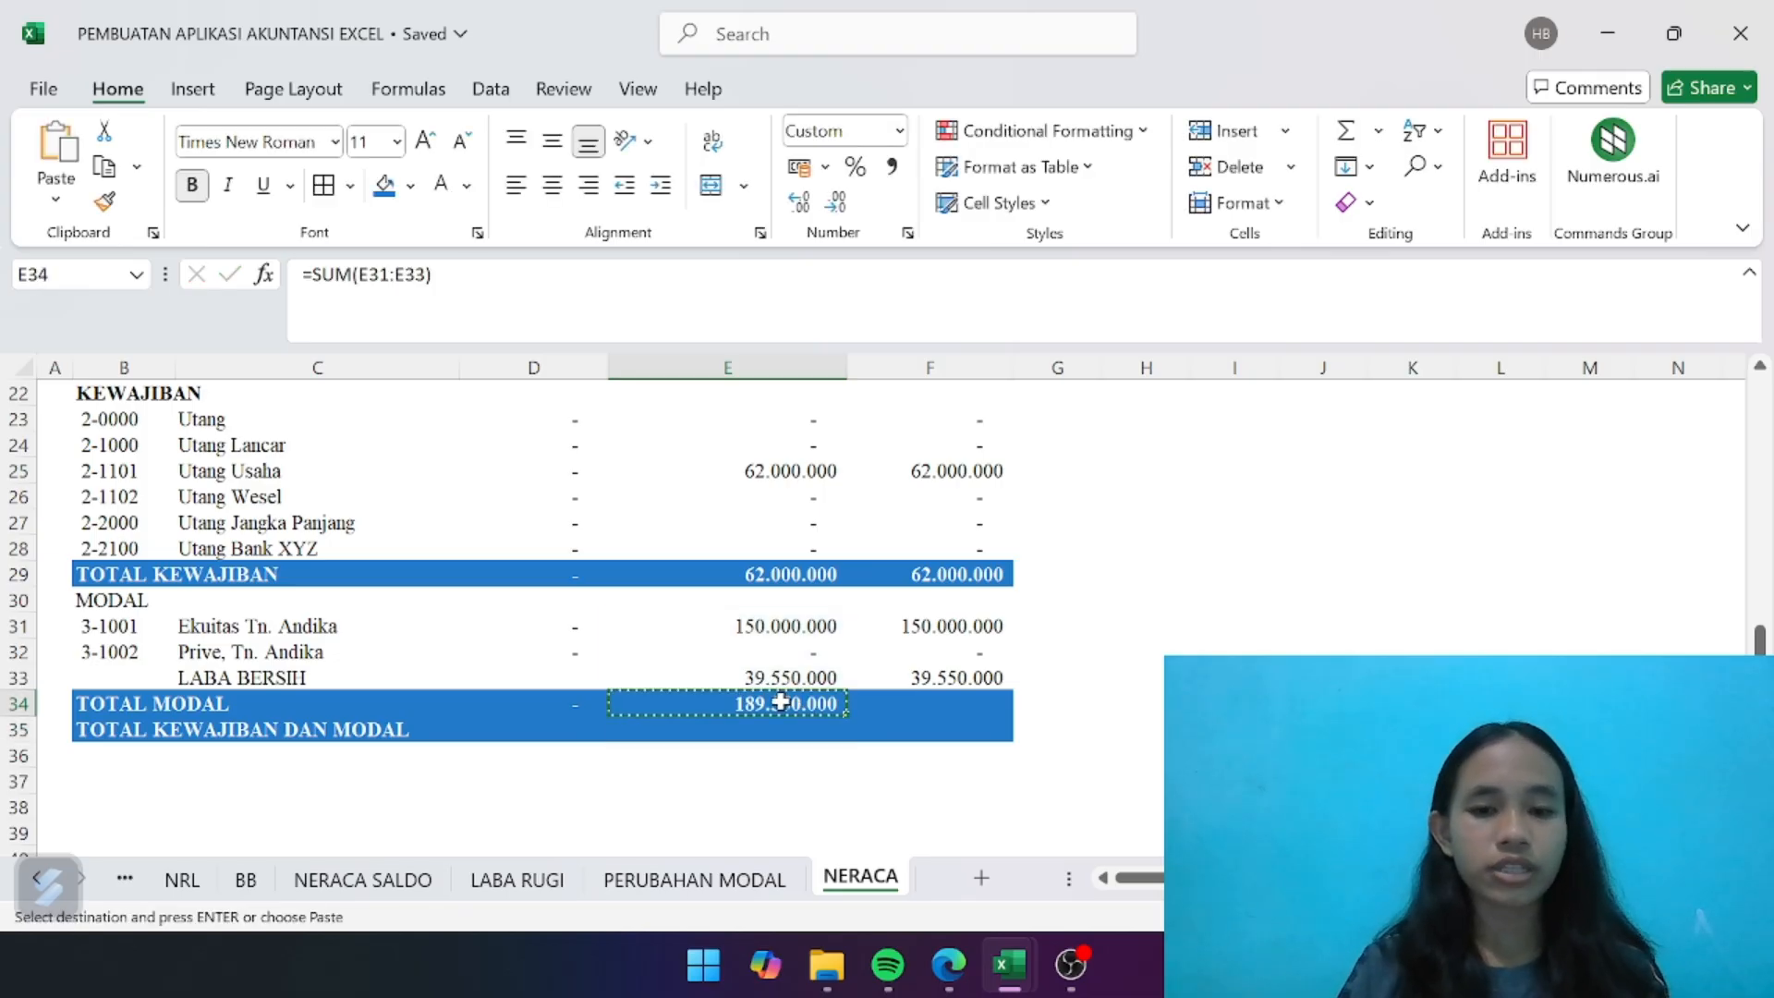
{"action": "key", "text": "Right"}
{"action": "key", "text": "ctrl+v"}
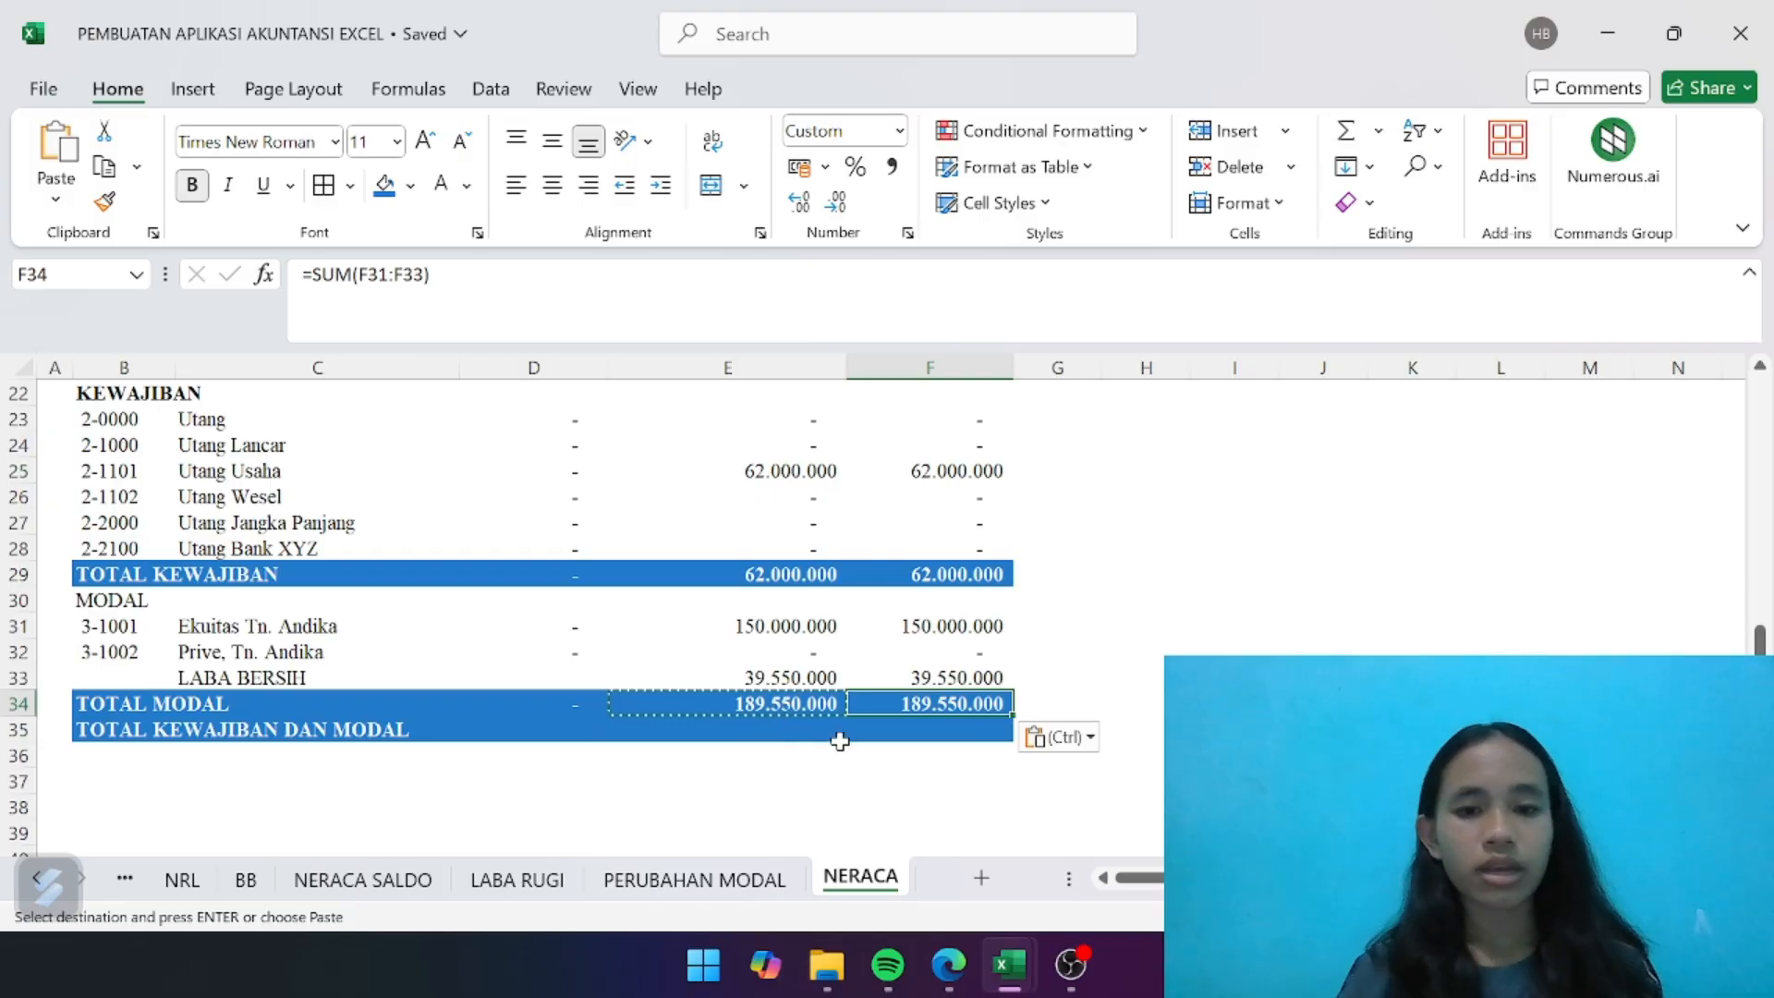
- Enter =E29+E34 in E35 to calculate TOTAL KEWAJIBAN DAN MODAL from the liabilities and equity totals
{"action": "left_click", "coordinate": [797, 732]}
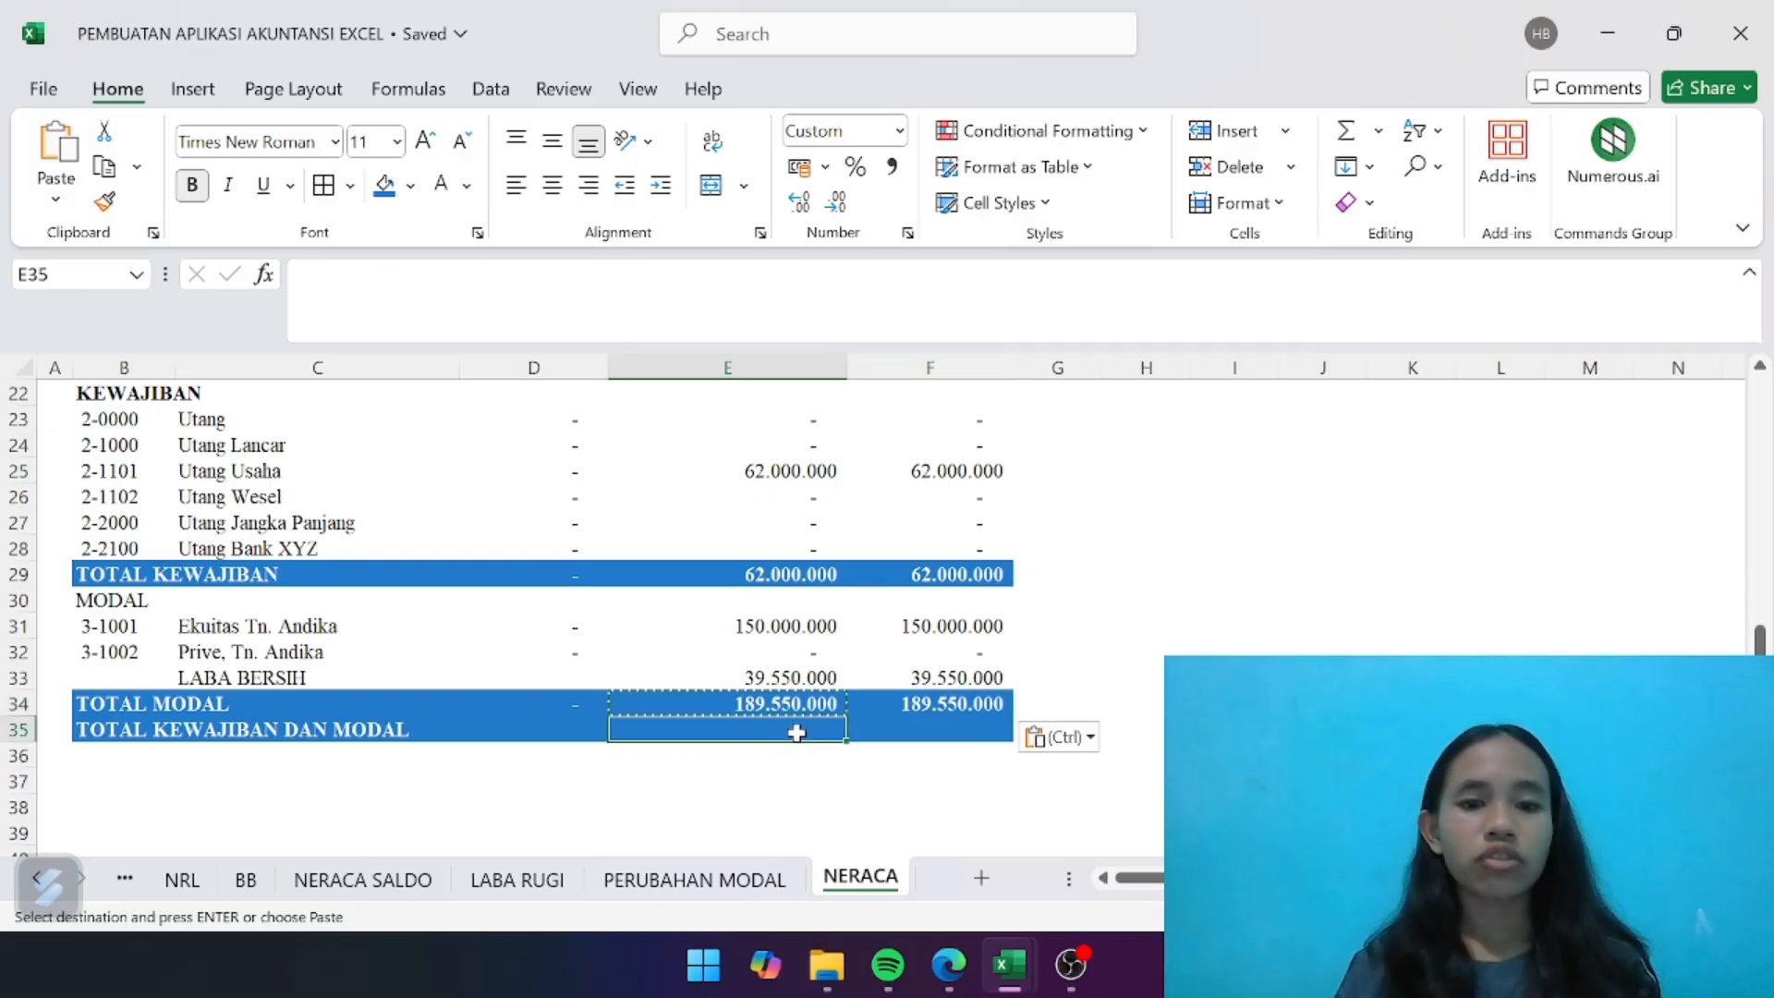
{"action": "type", "text": "="}
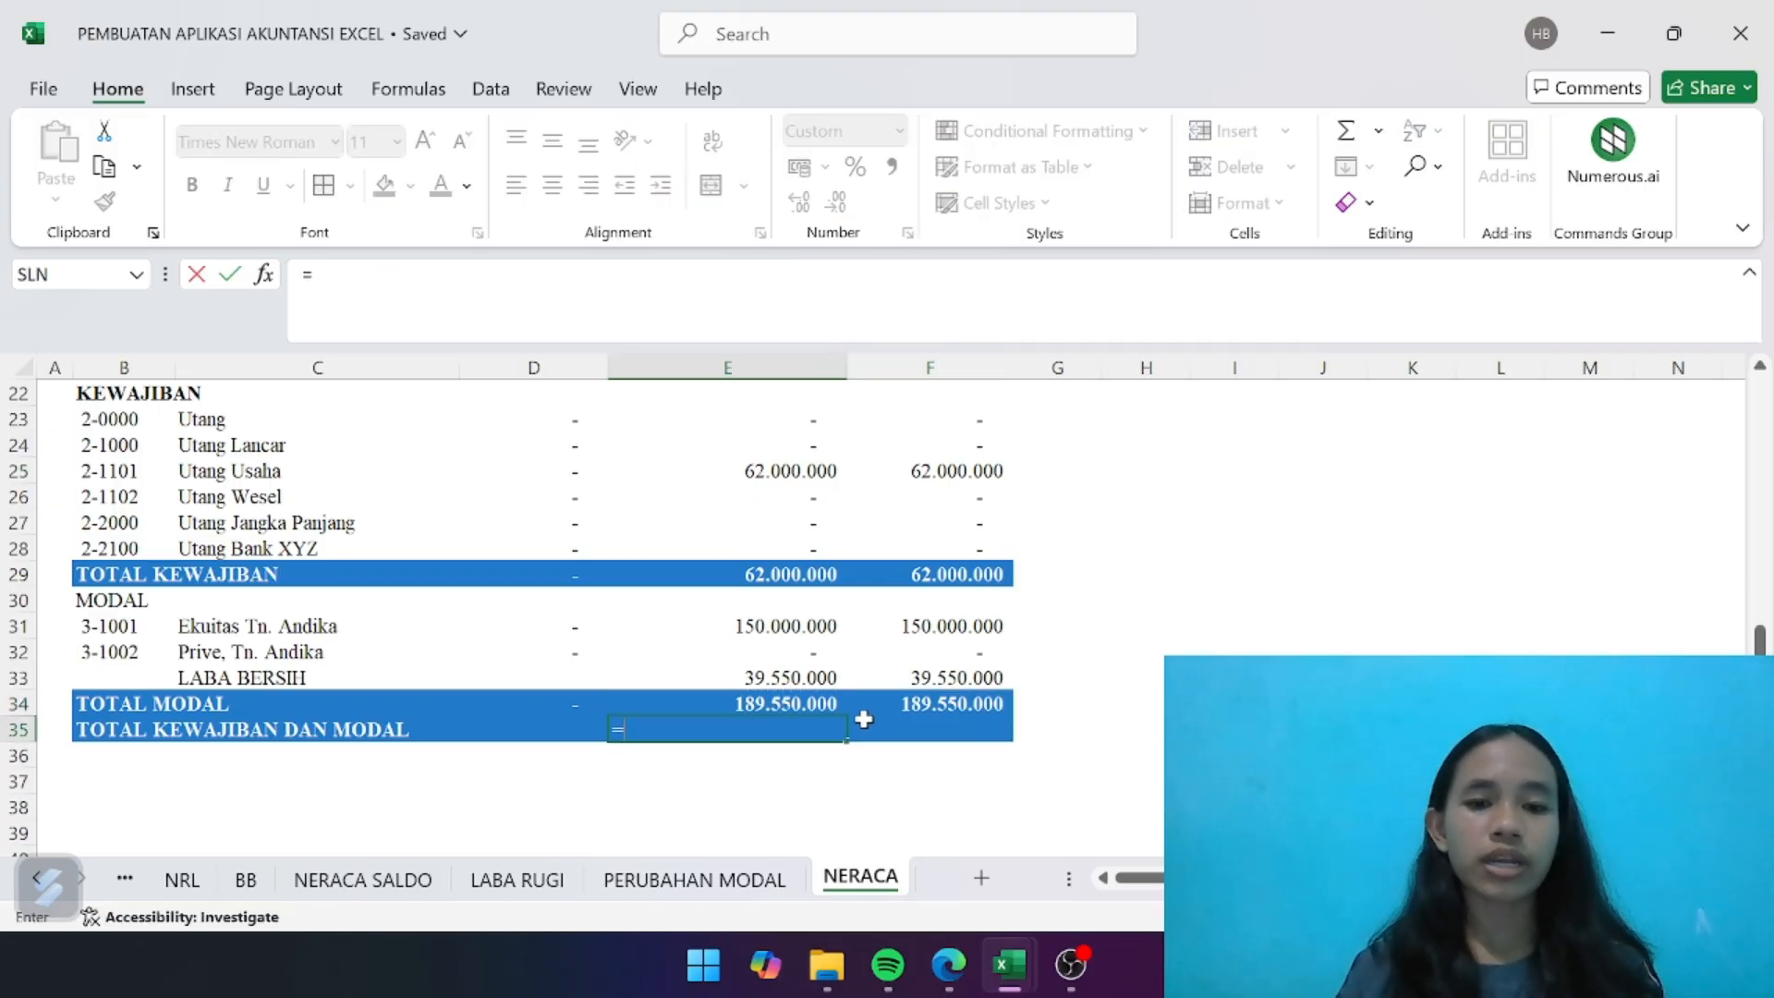
{"action": "left_click", "coordinate": [773, 580]}
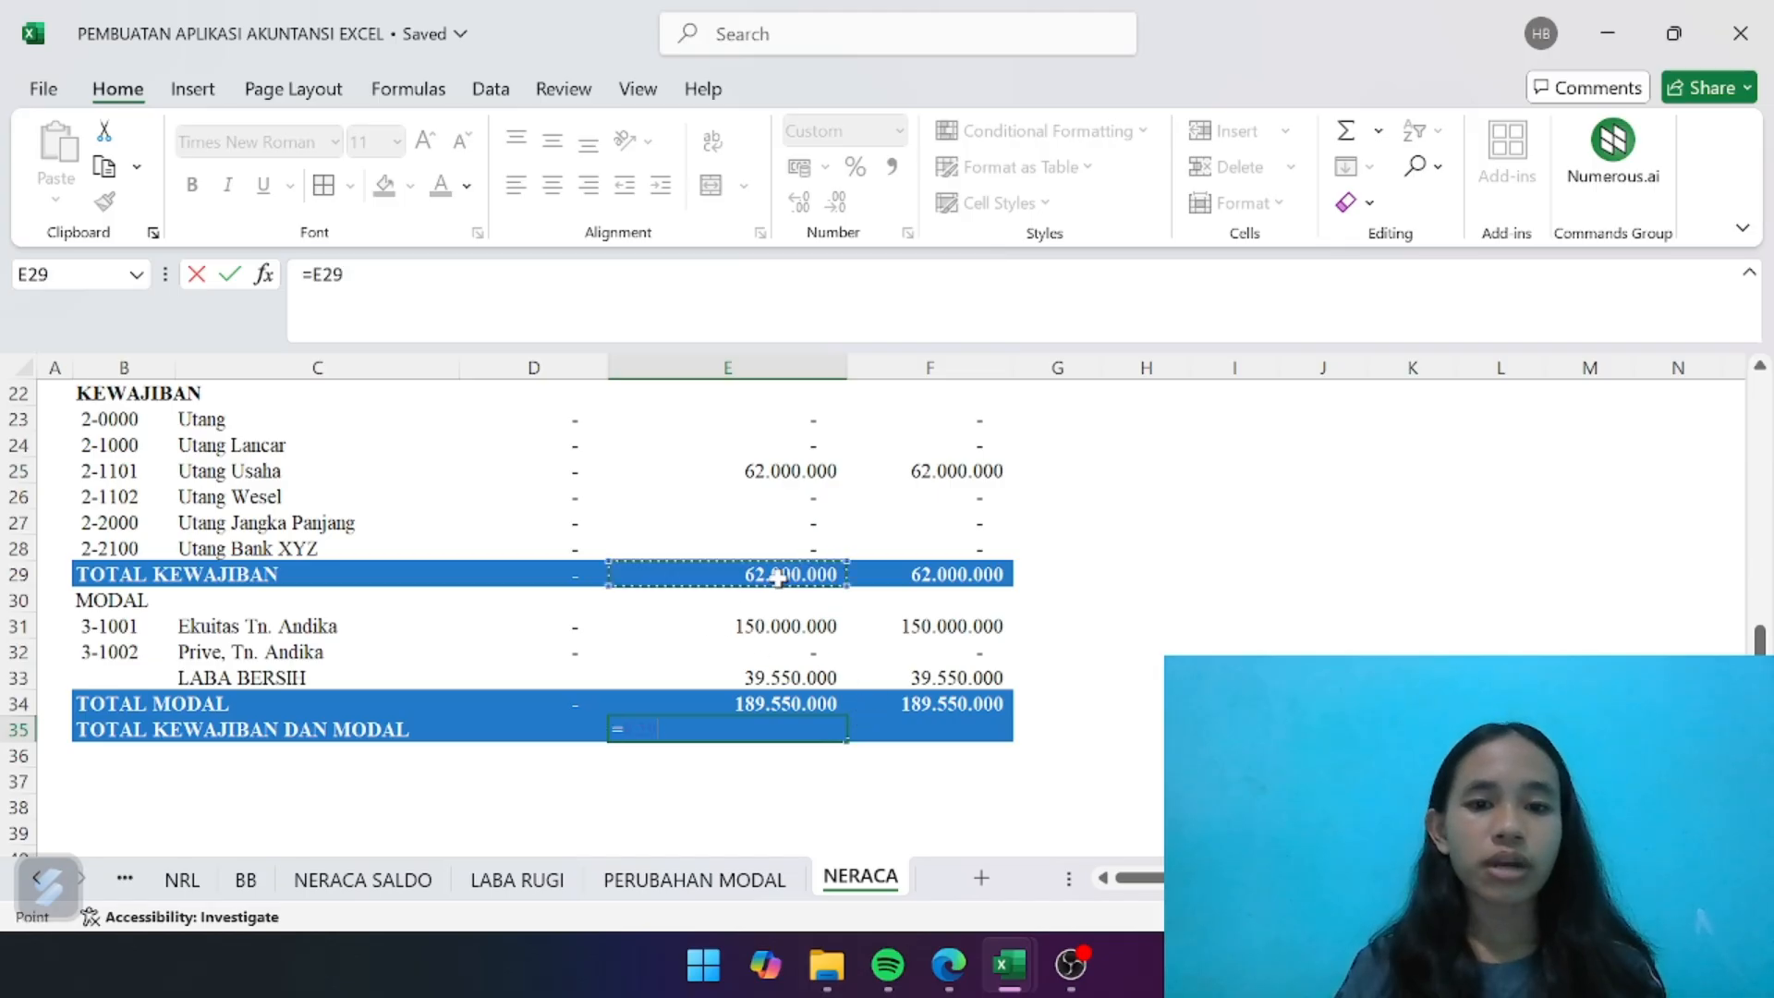
{"action": "type", "text": "+"}
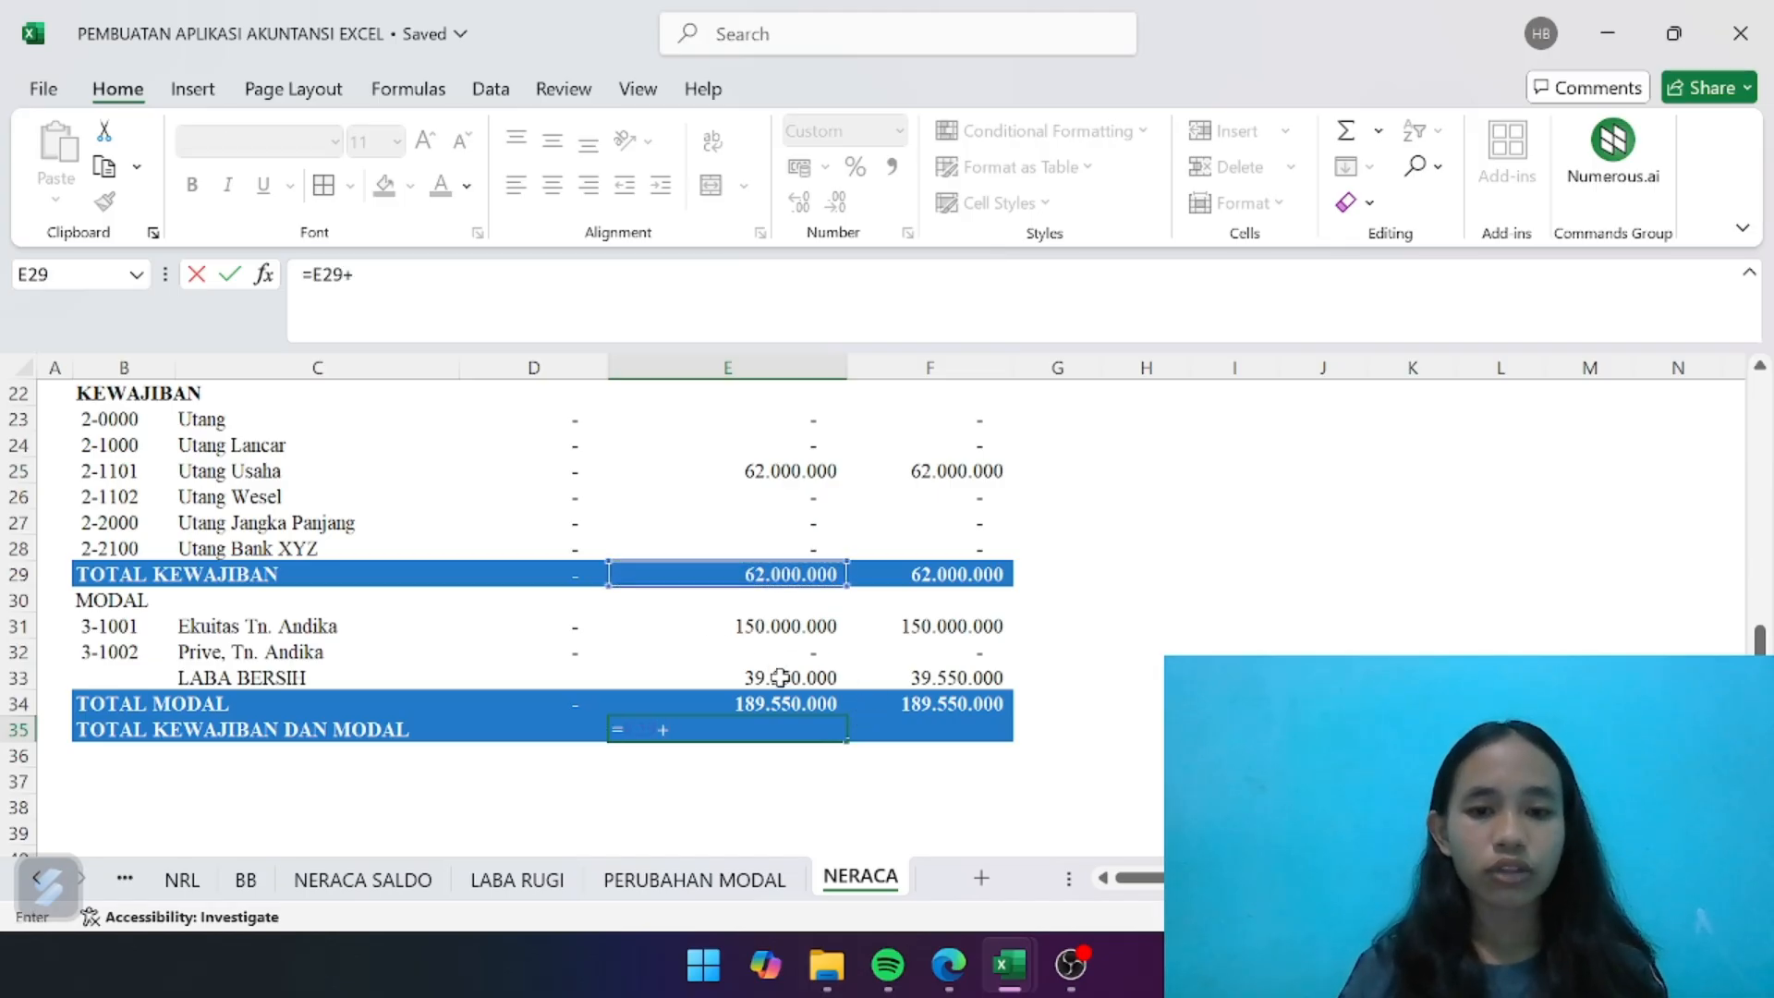
{"action": "left_click", "coordinate": [785, 707]}
{"action": "key", "text": "Return"}
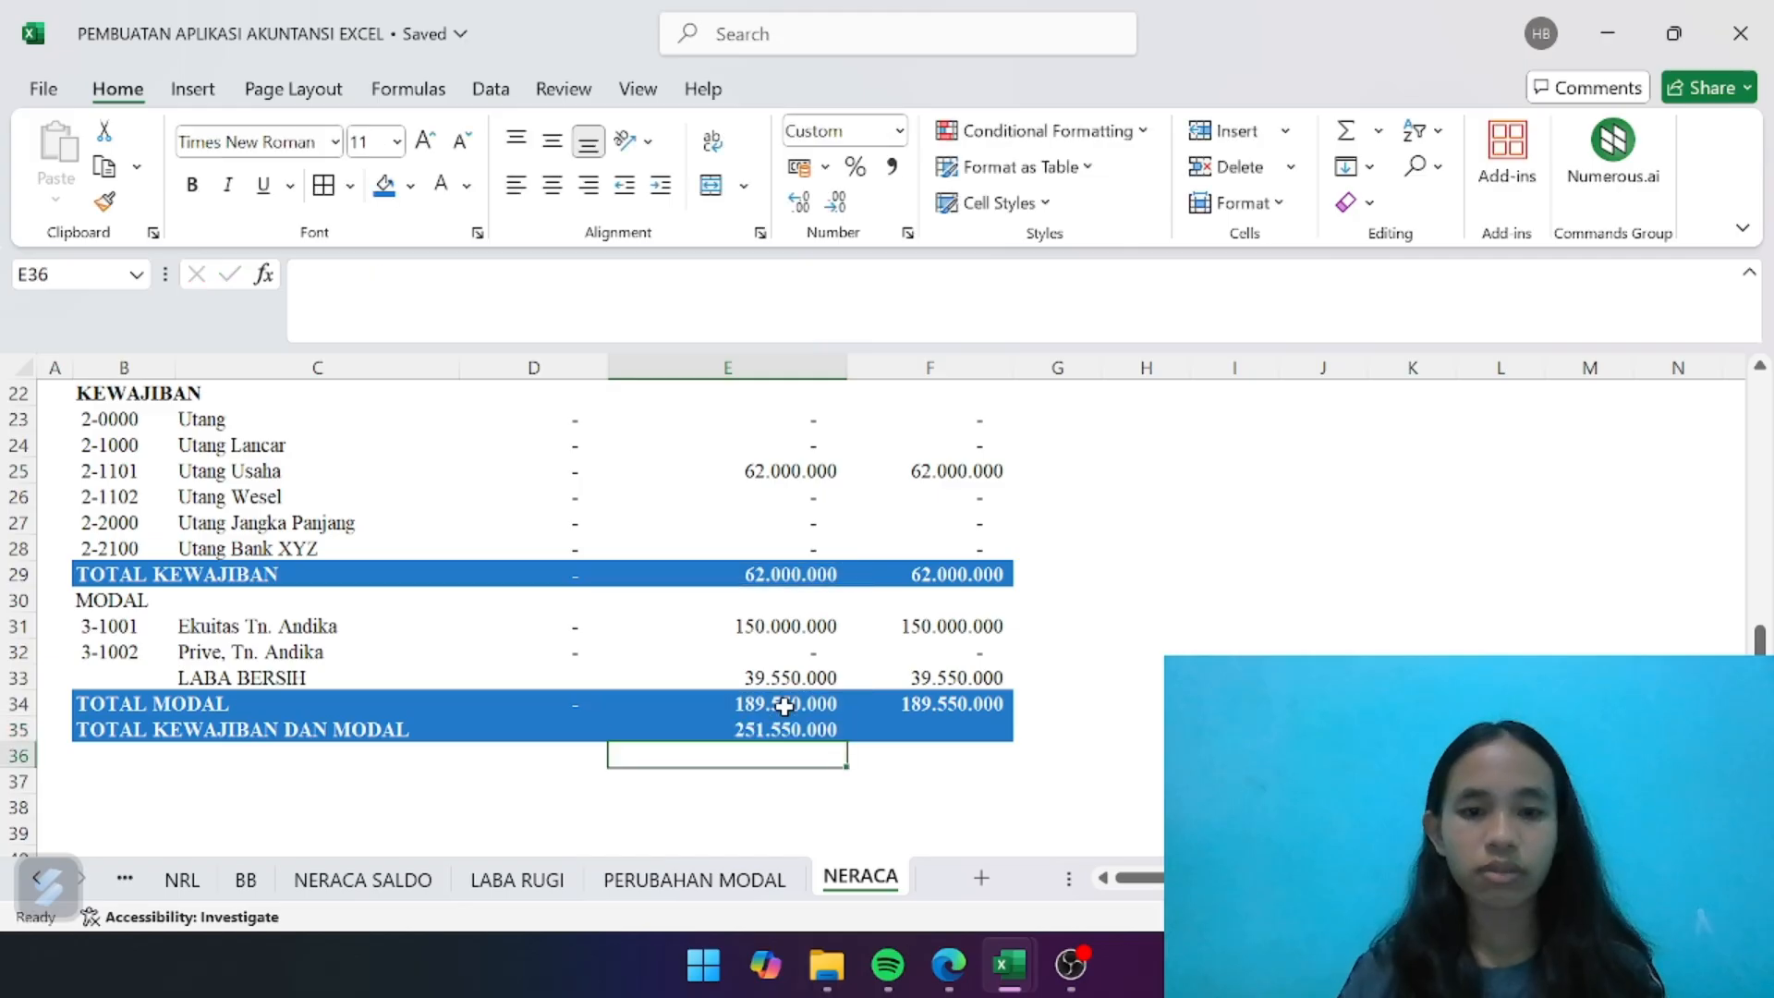
- Copy the TOTAL KEWAJIBAN DAN MODAL formula from E35 to F35
{"action": "left_click", "coordinate": [791, 729]}
{"action": "key", "text": "ctrl+c"}
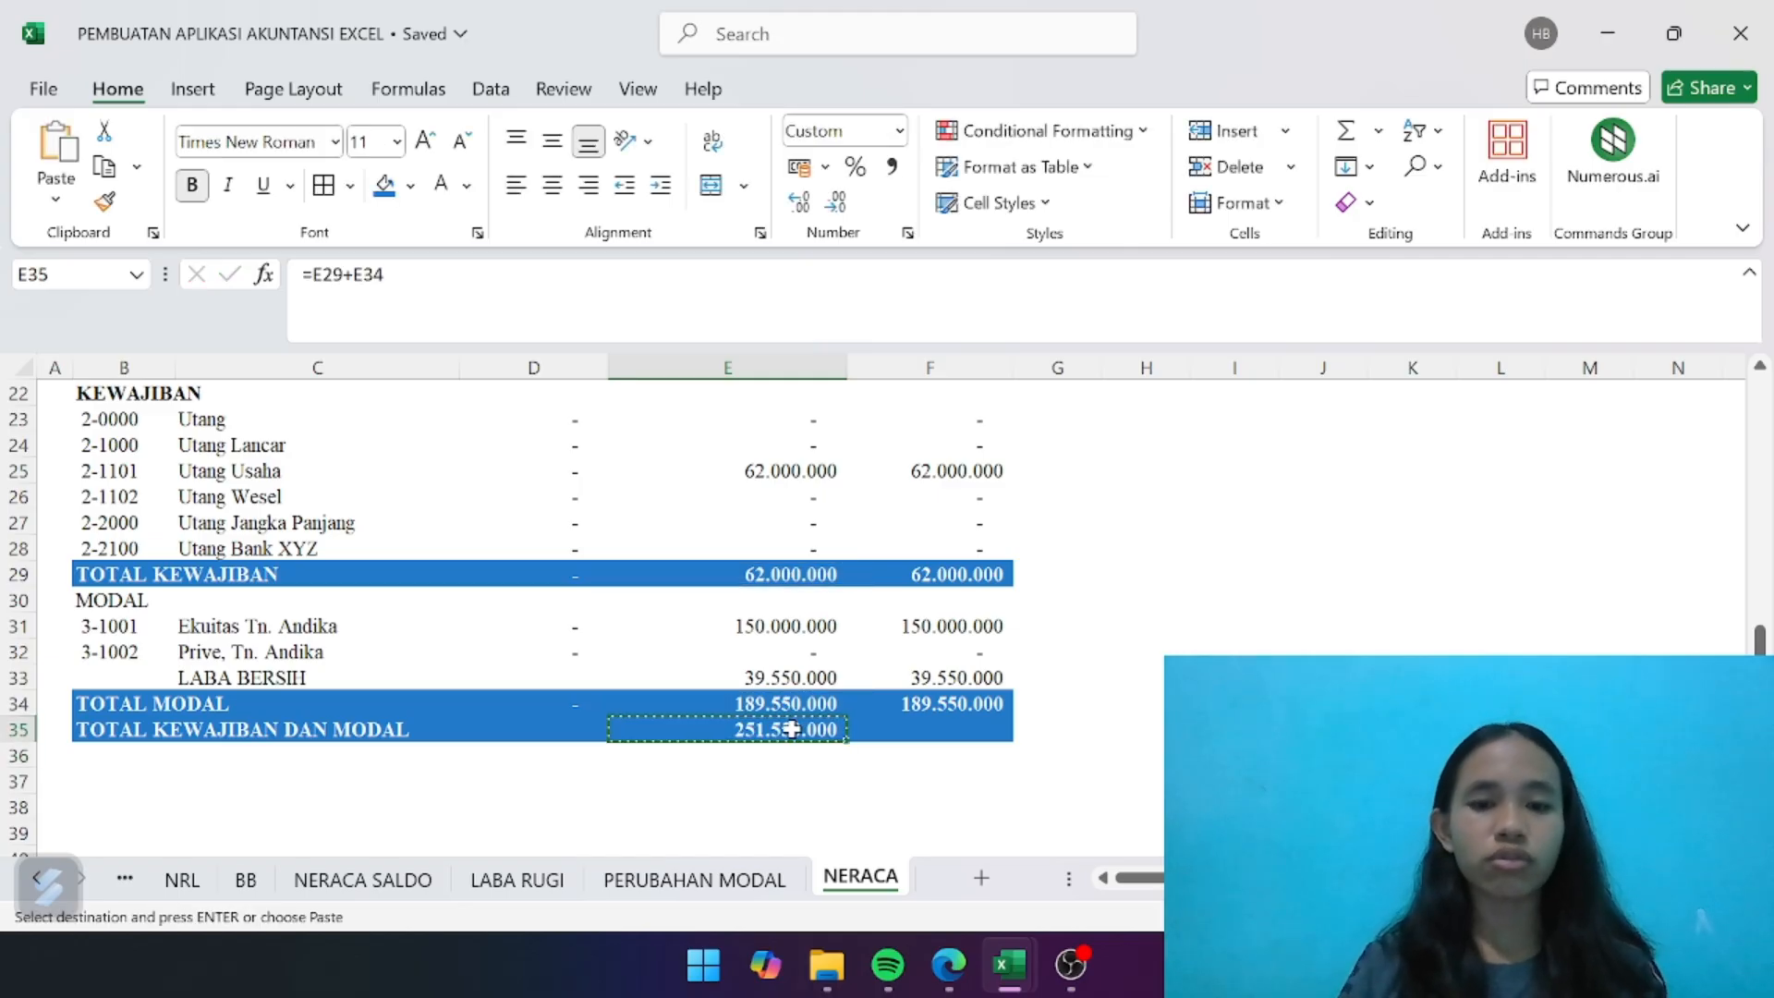
{"action": "key", "text": "Right"}
{"action": "key", "text": "Right"}
{"action": "key", "text": "Left"}
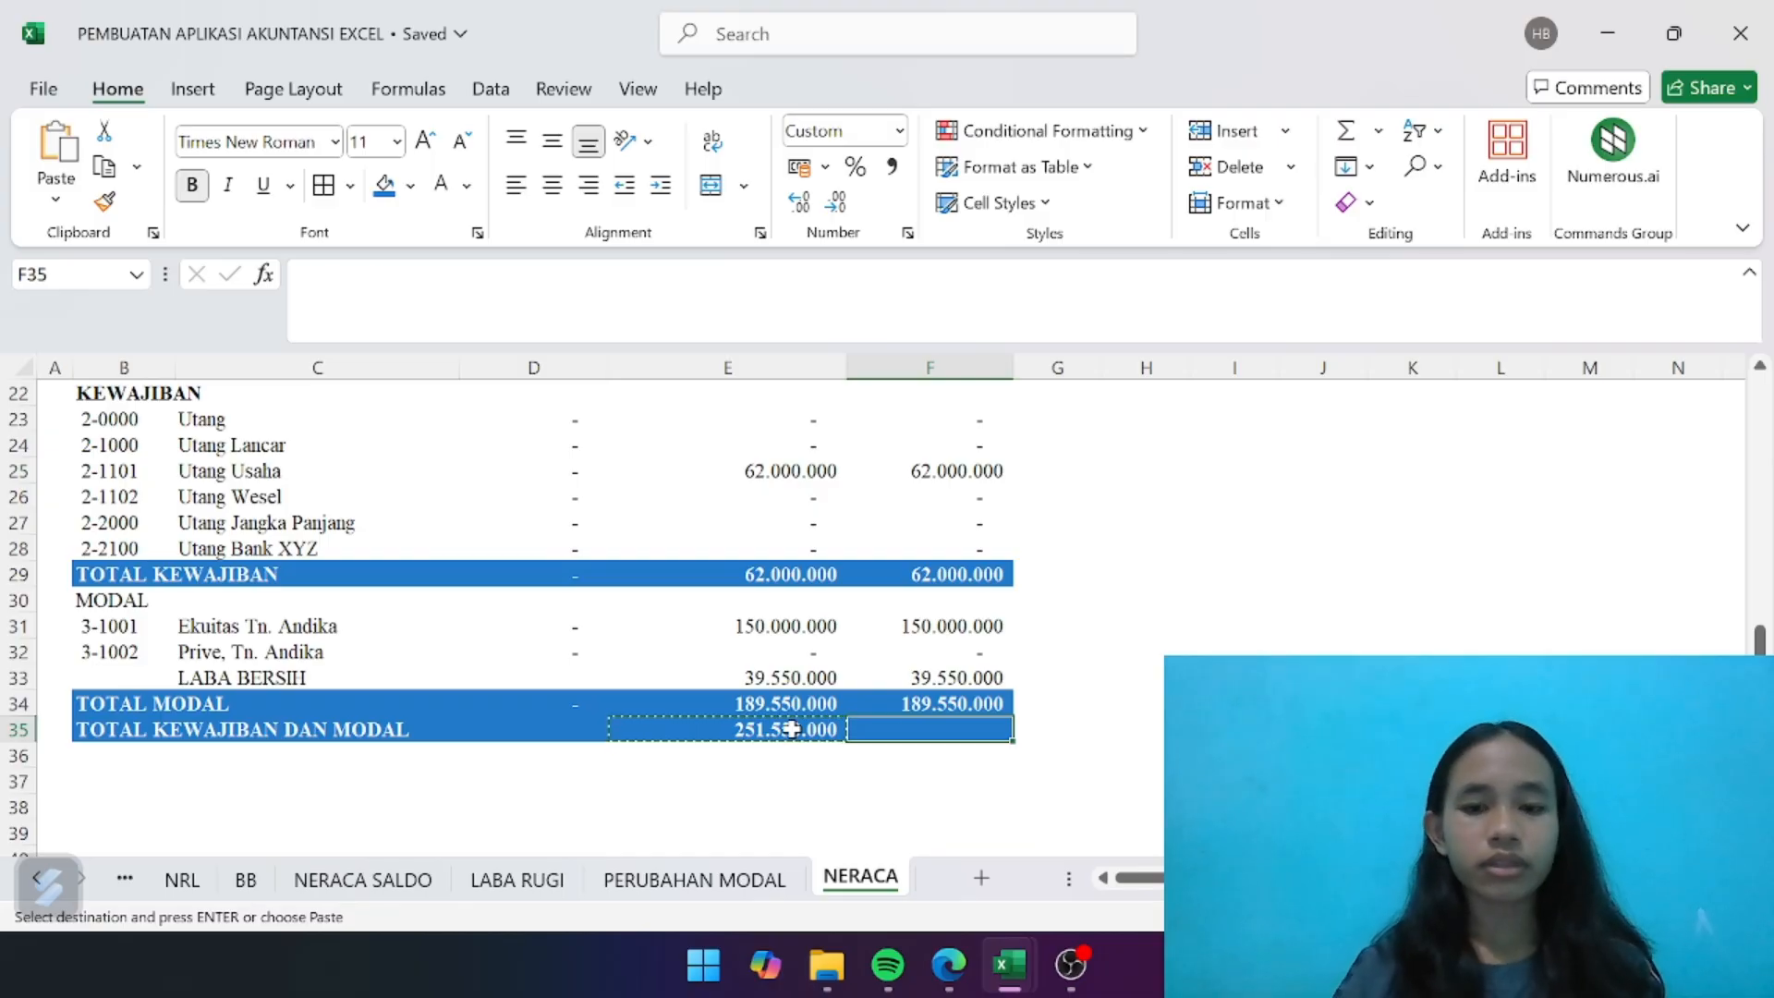
{"action": "key", "text": "ctrl+v"}
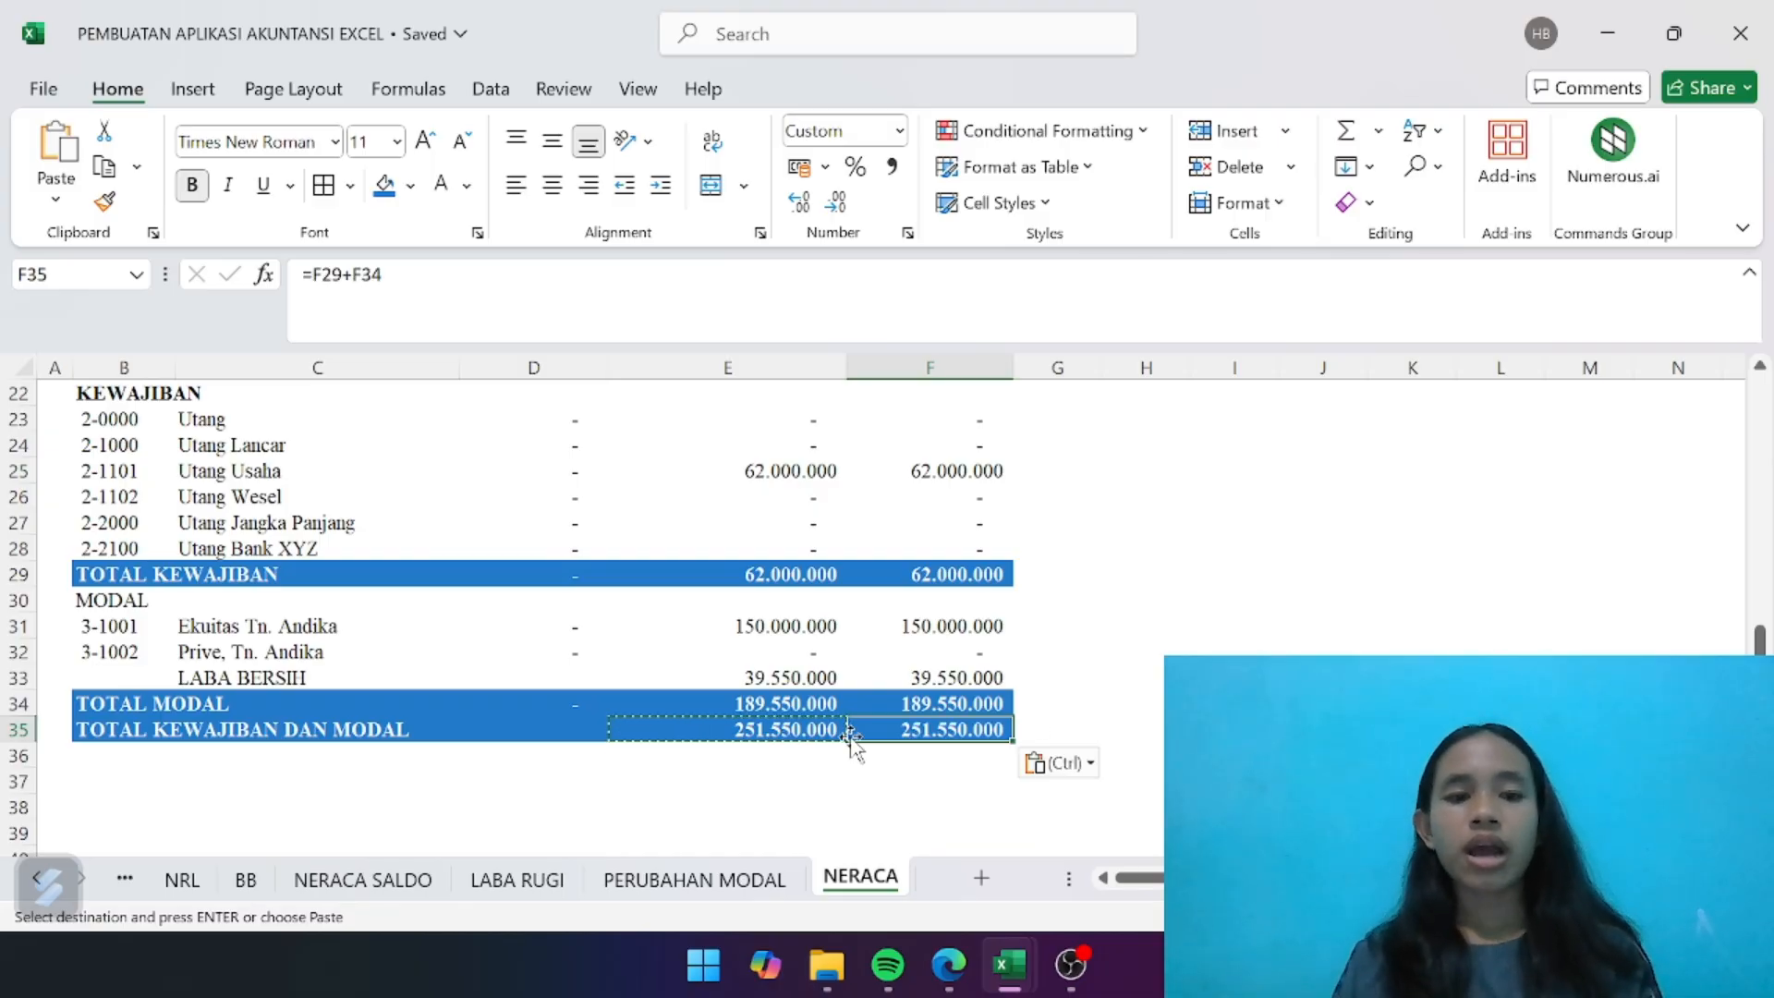
- Make the TOTAL ASET amounts in D20:F20 bold
{"action": "scroll", "coordinate": [850, 739], "scroll_direction": "up", "scroll_amount": 3}
{"action": "scroll", "coordinate": [851, 740], "scroll_direction": "up", "scroll_amount": 2}
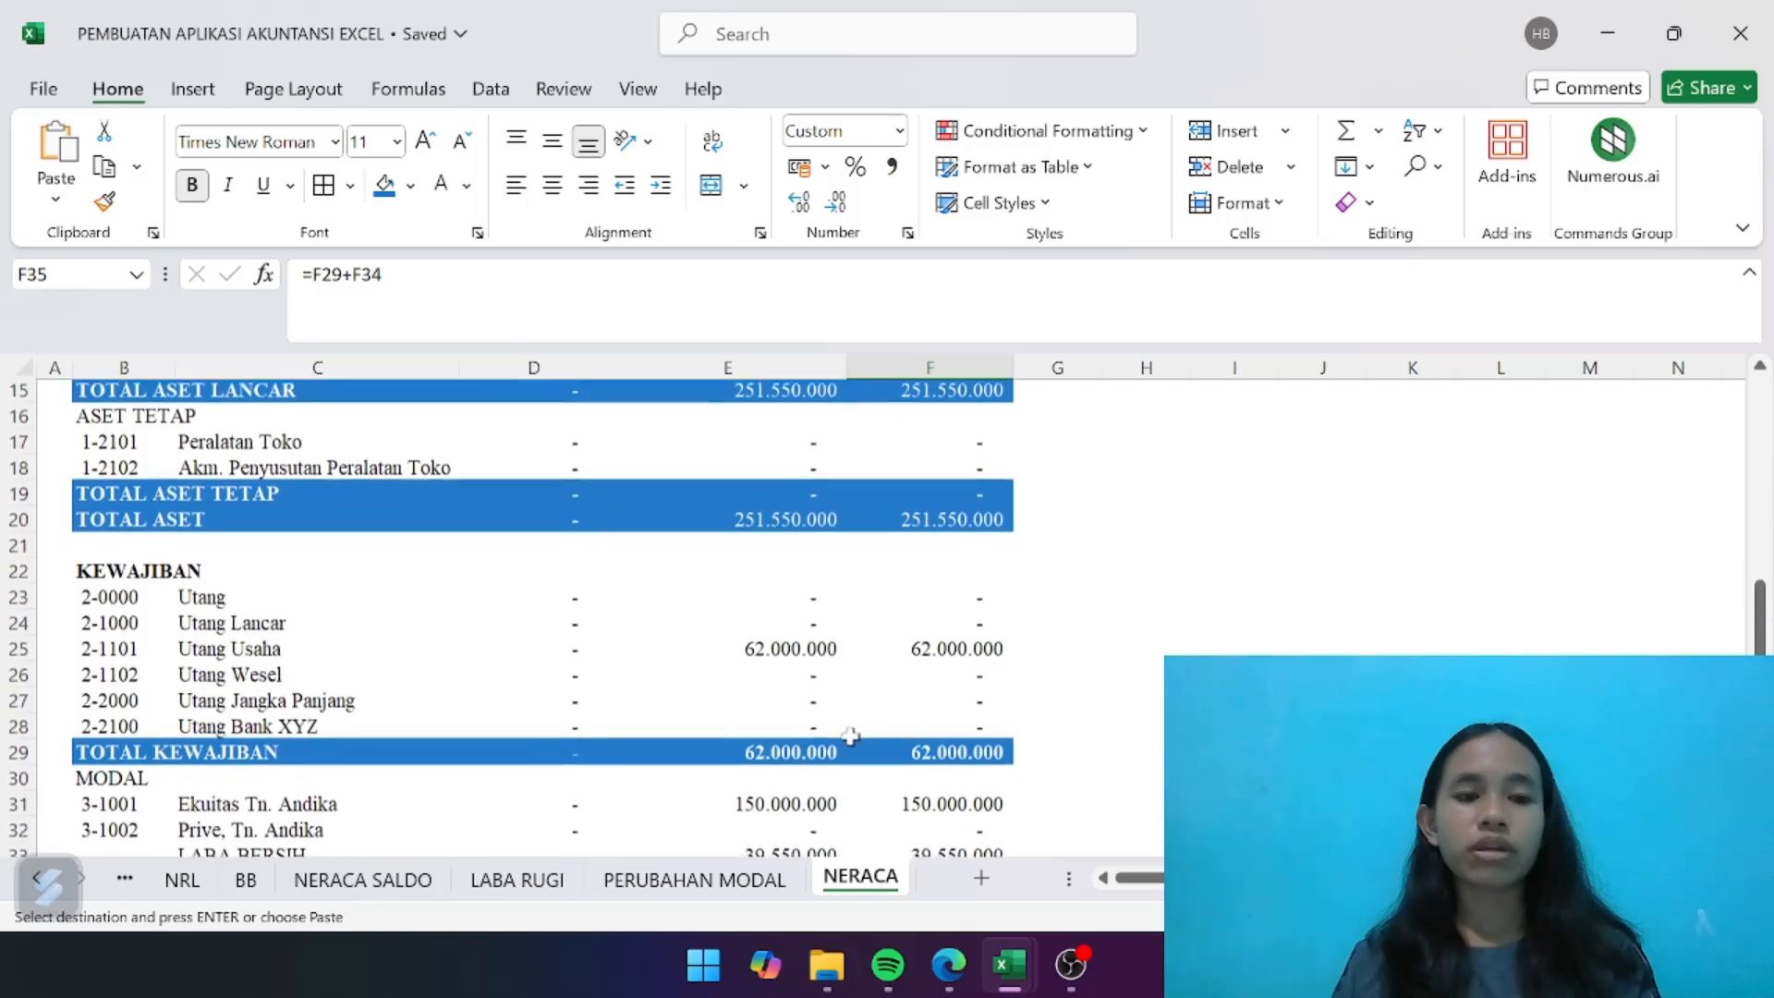
{"action": "scroll", "coordinate": [668, 731], "scroll_direction": "up", "scroll_amount": 2}
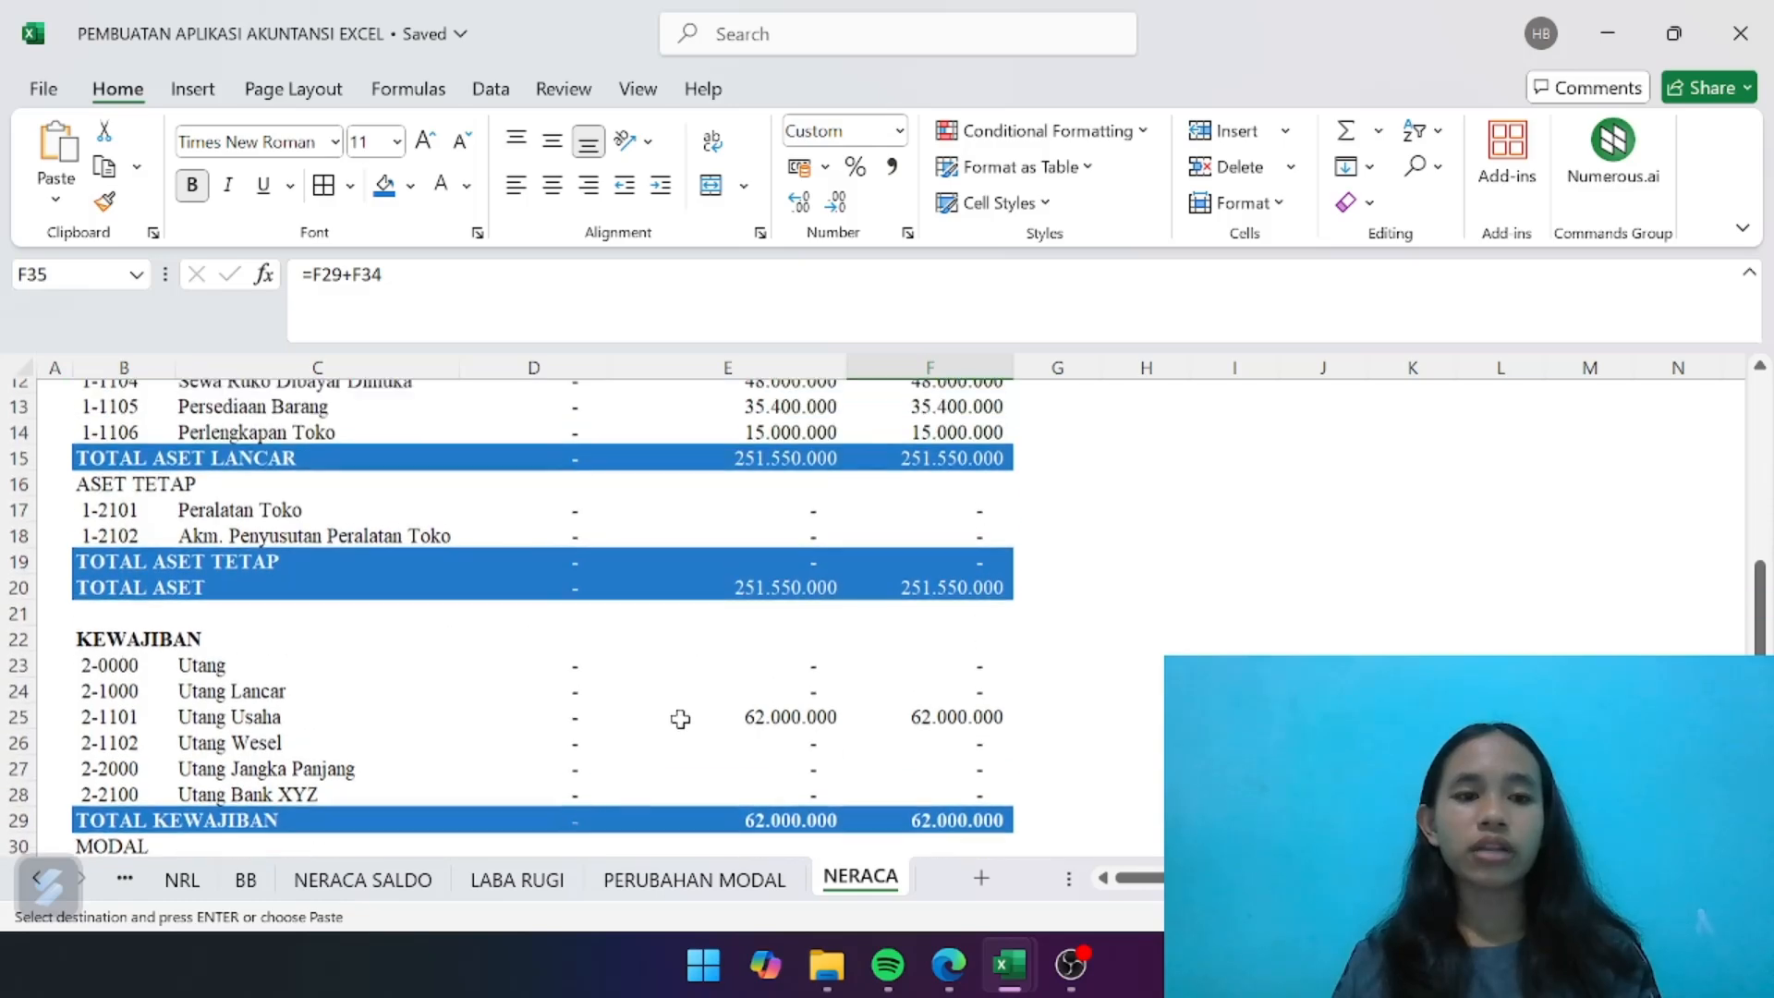
{"action": "left_click_drag", "start_coordinate": [567, 628], "coordinate": [965, 626]}
{"action": "key", "text": "Escape"}
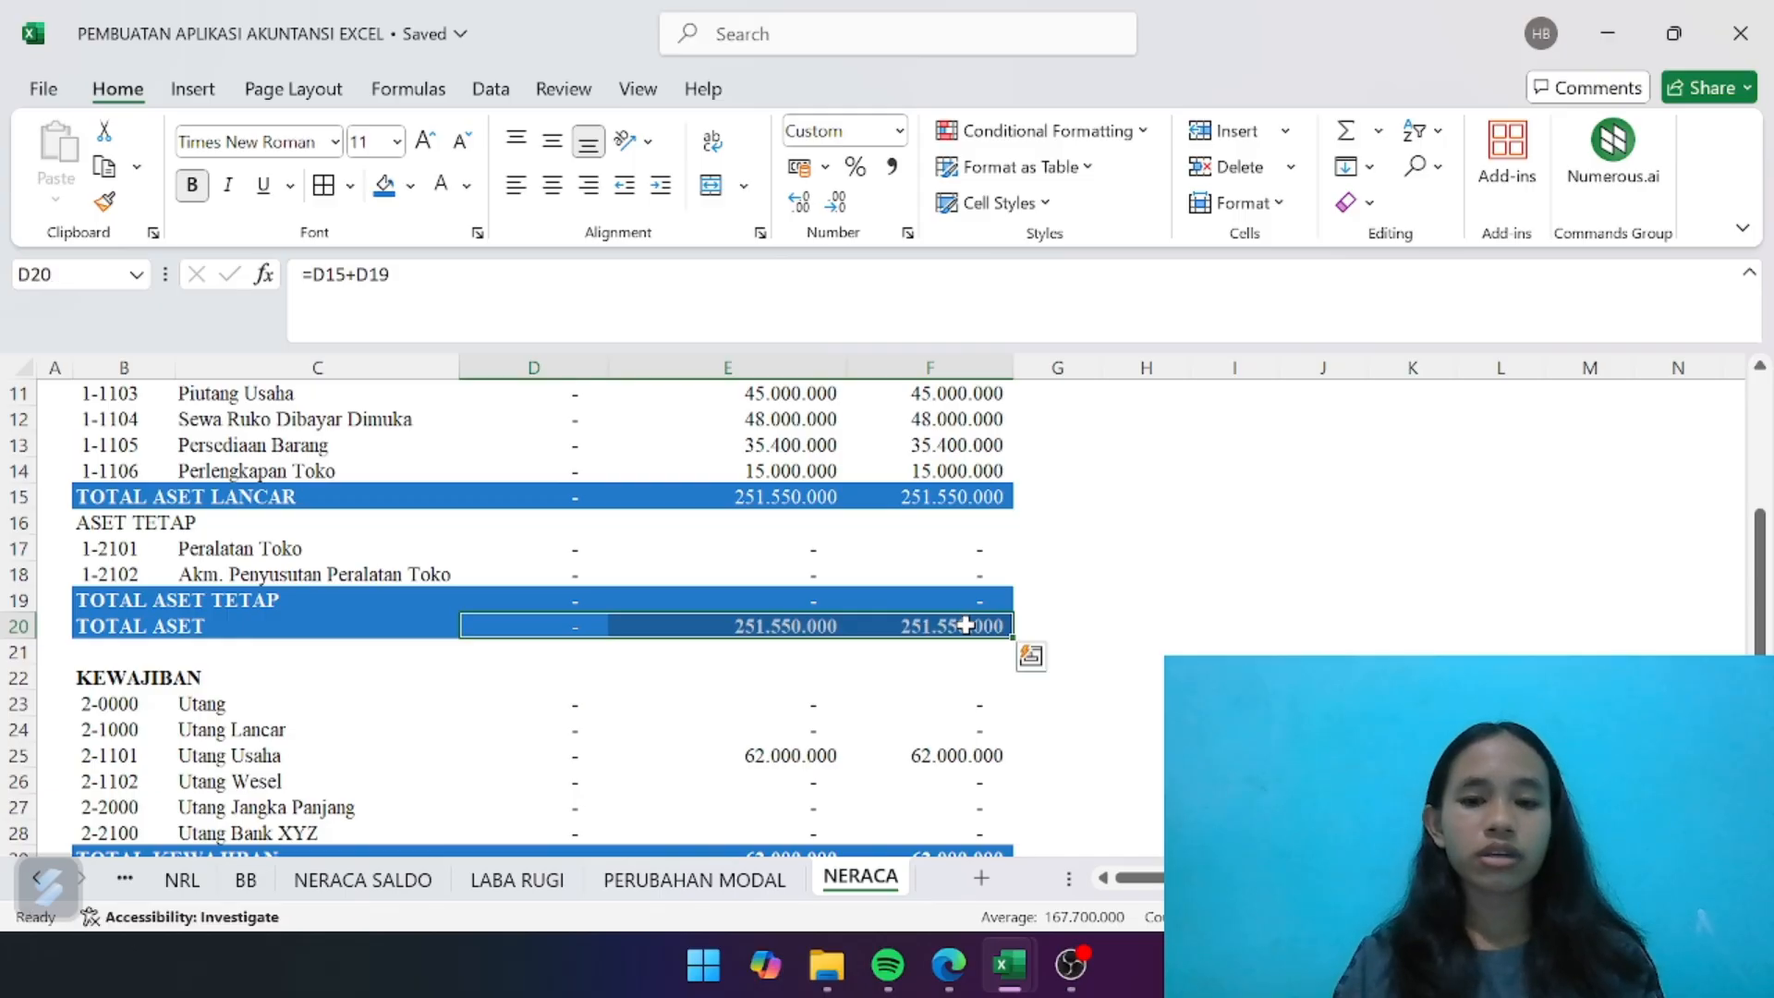
{"action": "left_click", "coordinate": [1024, 683]}
- Enter the balance check =D20=D35 in D36 to compare TOTAL ASET with TOTAL KEWAJIBAN DAN MODAL
{"action": "scroll", "coordinate": [1024, 689], "scroll_direction": "down", "scroll_amount": 6}
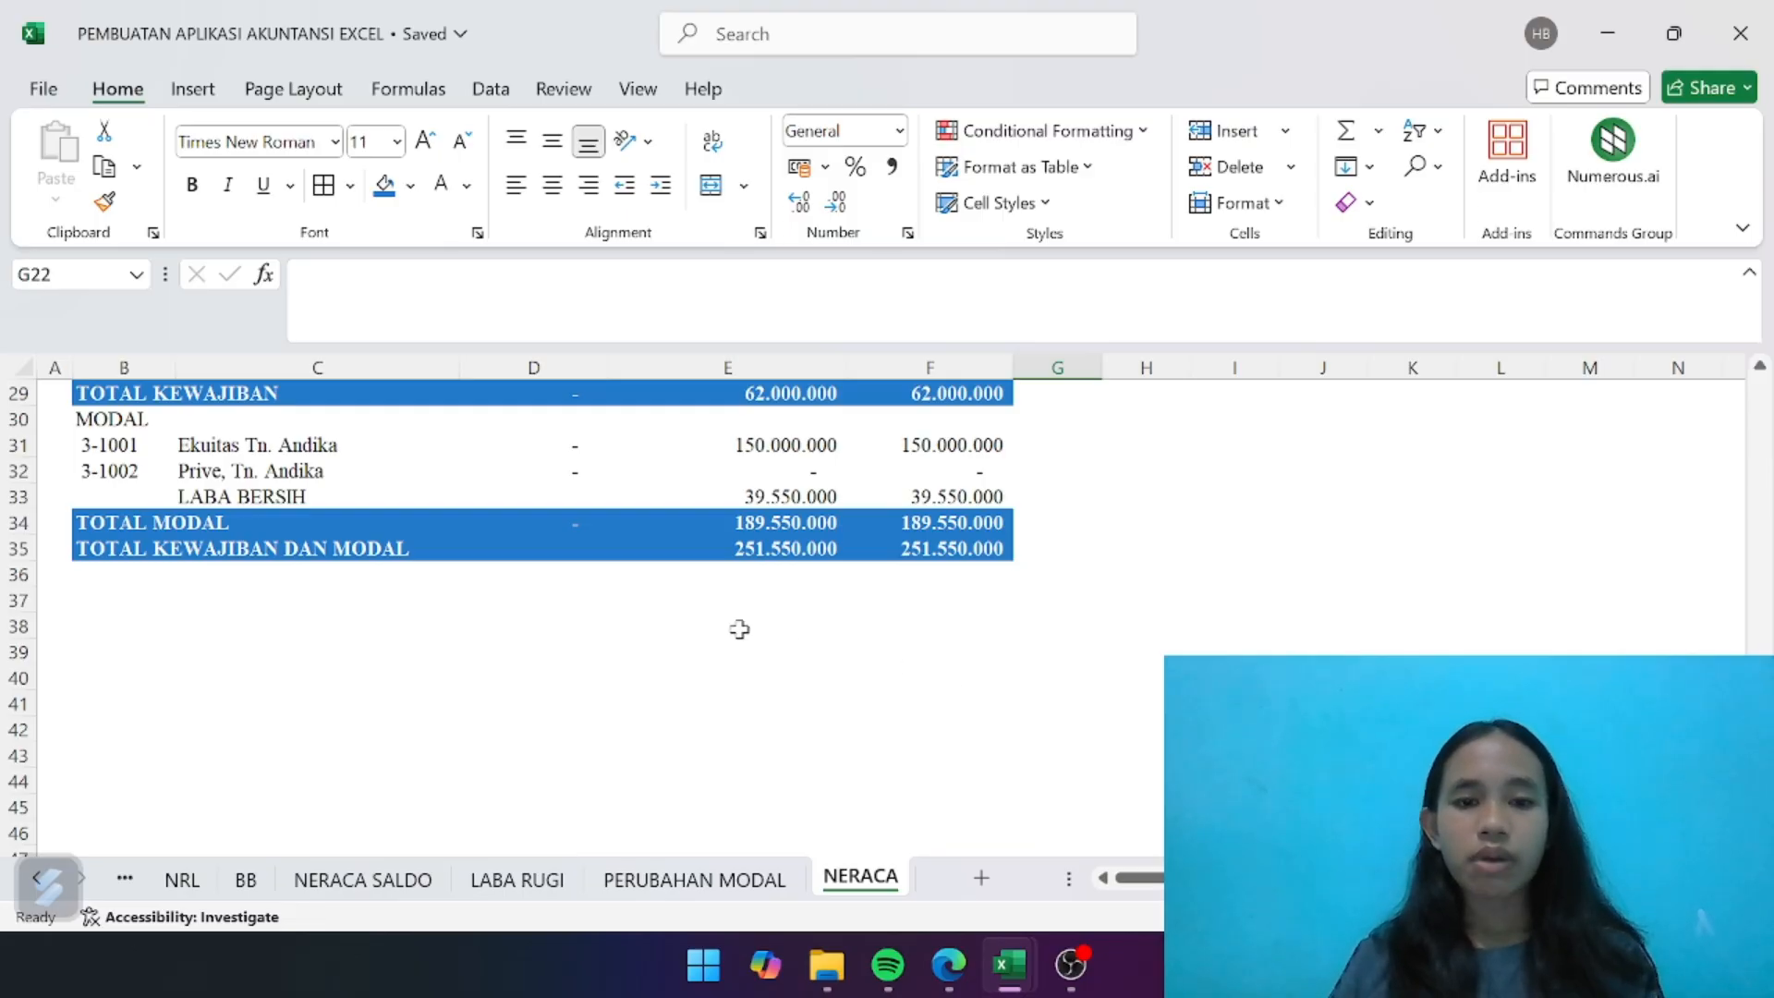
{"action": "left_click", "coordinate": [605, 581]}
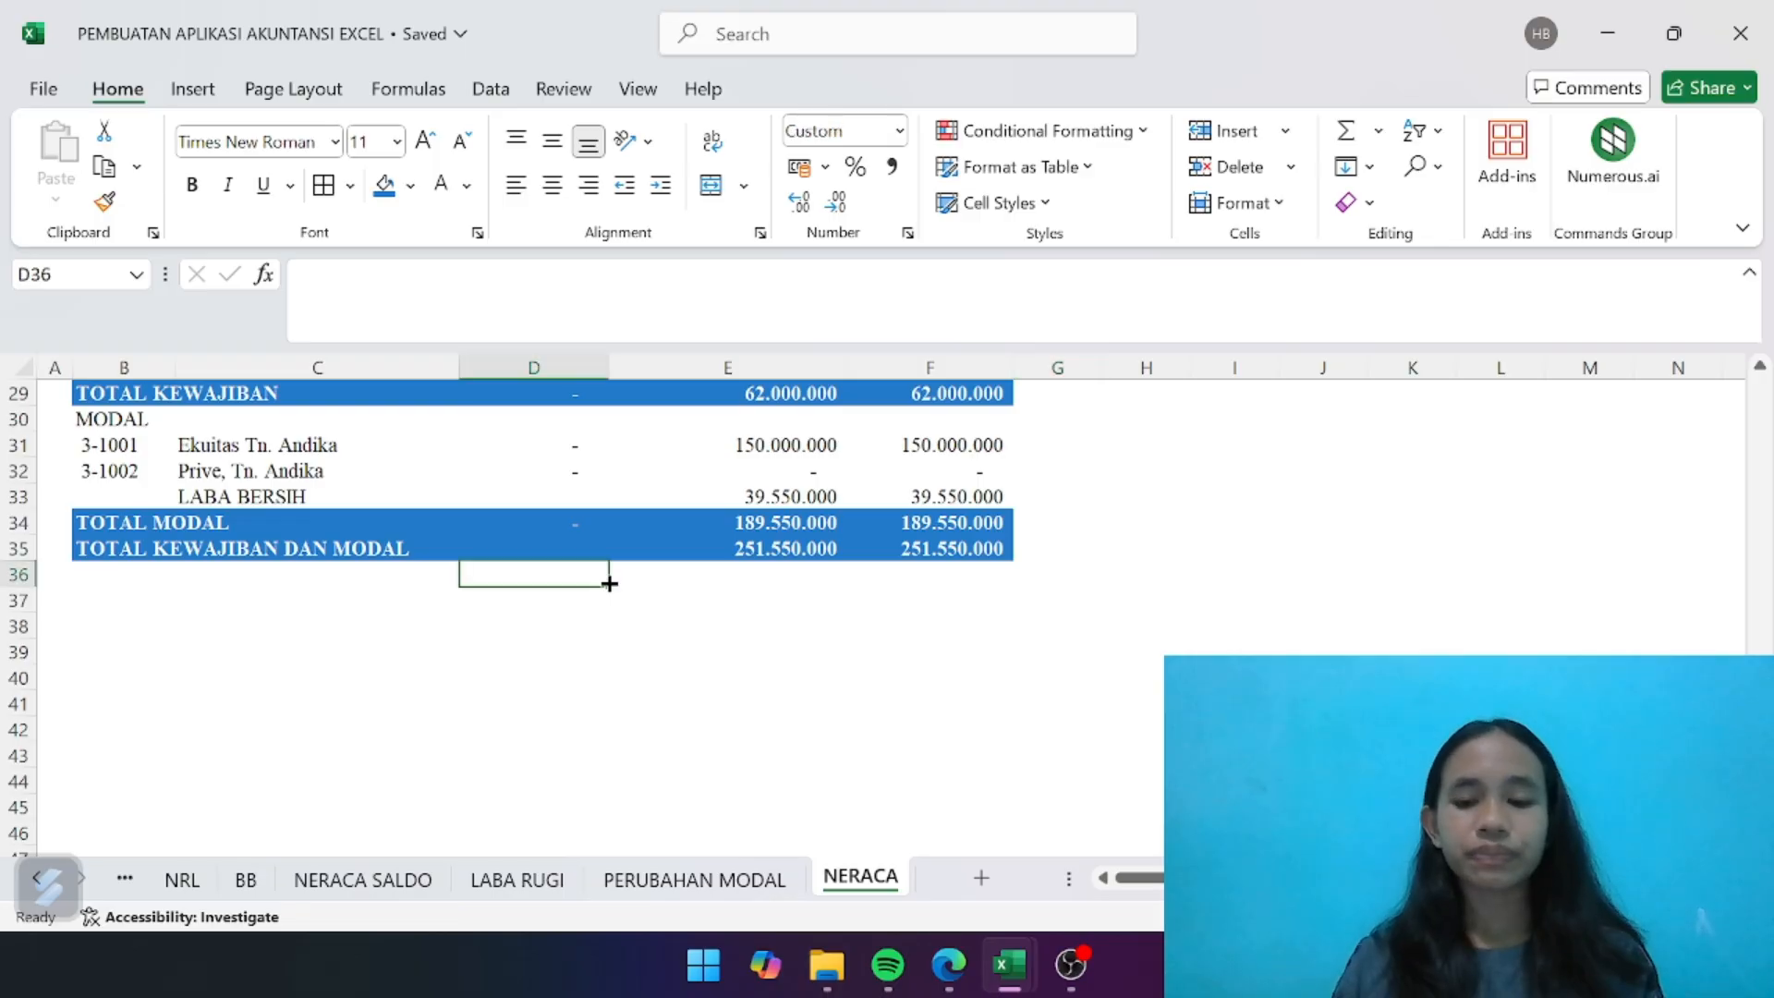
{"action": "type", "text": "="}
{"action": "scroll", "coordinate": [625, 669], "scroll_direction": "up", "scroll_amount": 9}
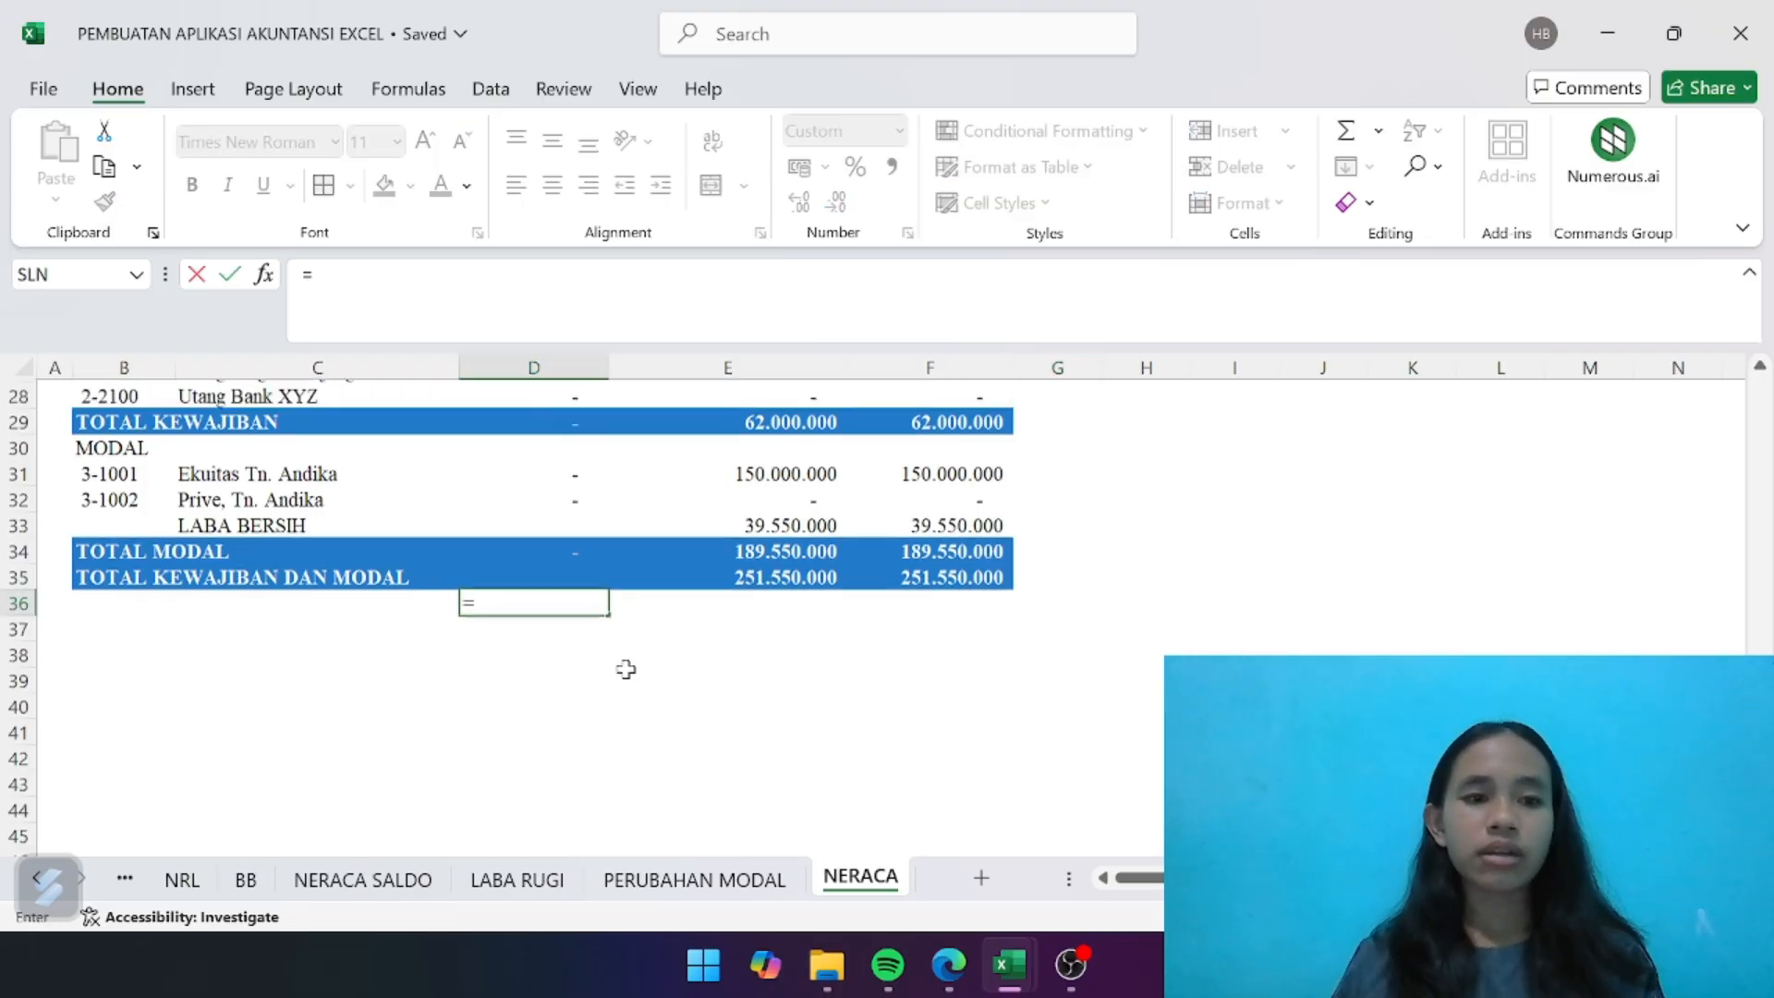
{"action": "scroll", "coordinate": [626, 669], "scroll_direction": "down", "scroll_amount": 3}
{"action": "scroll", "coordinate": [625, 669], "scroll_direction": "down", "scroll_amount": 1}
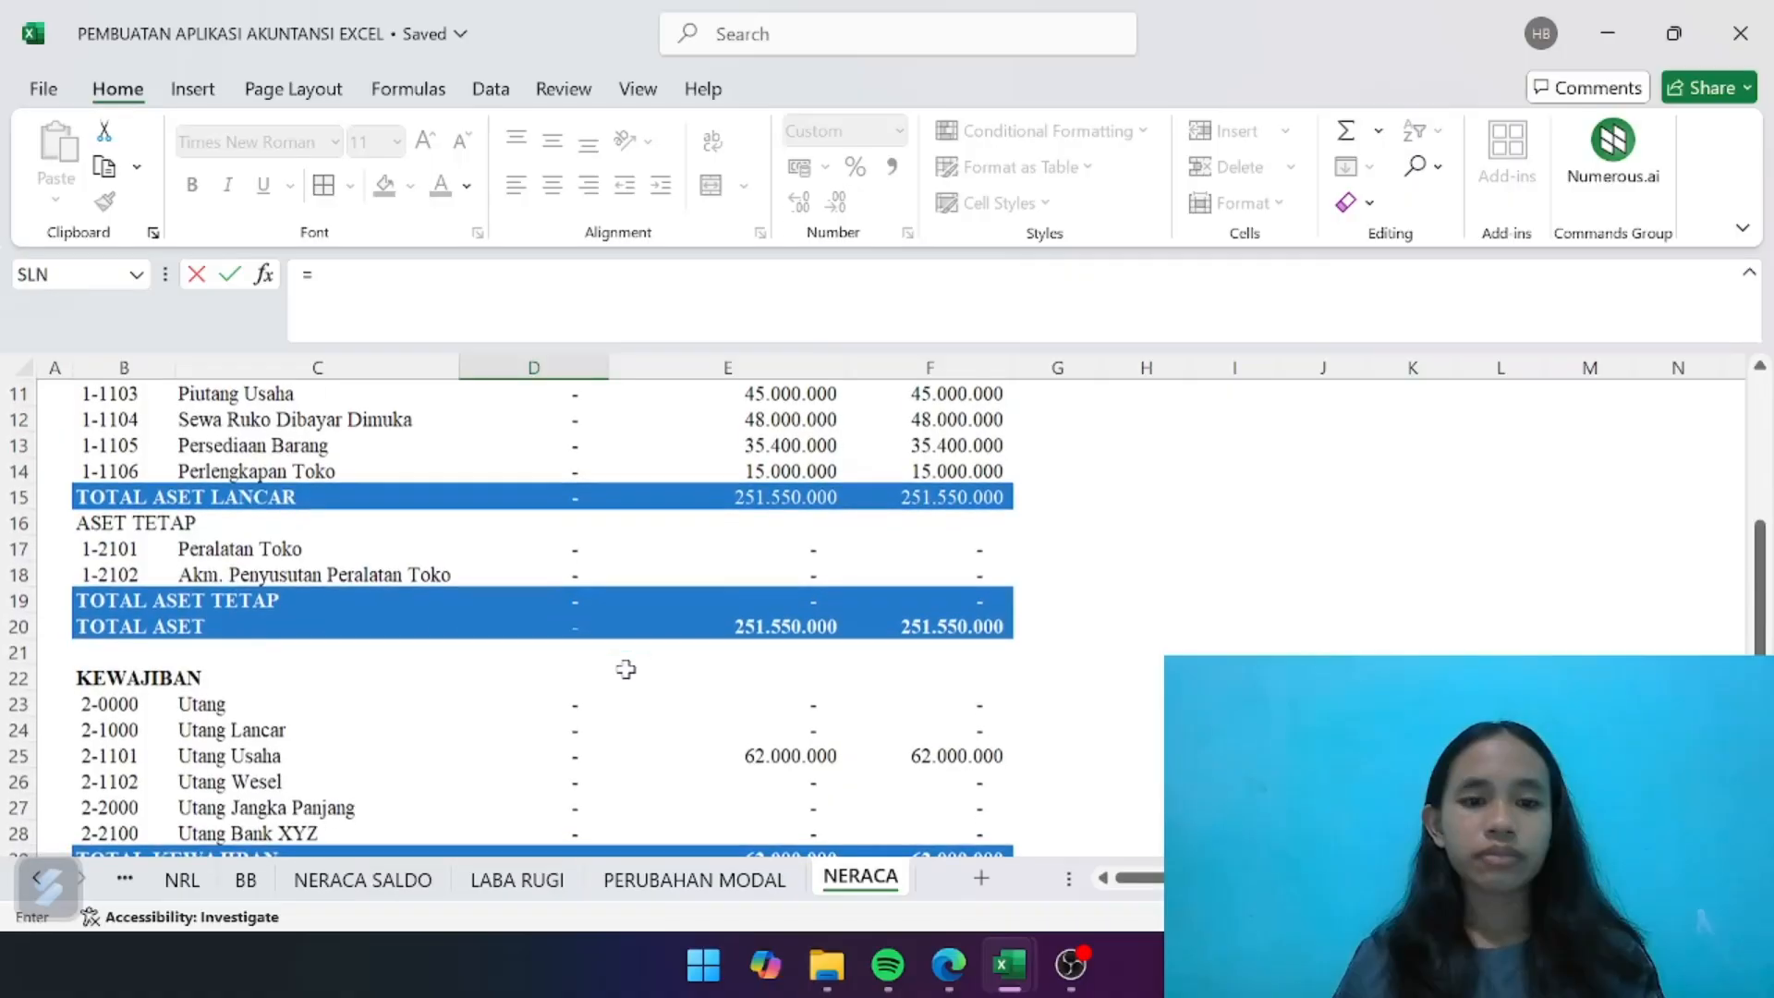
{"action": "left_click", "coordinate": [564, 637]}
{"action": "scroll", "coordinate": [564, 636], "scroll_direction": "down", "scroll_amount": 4}
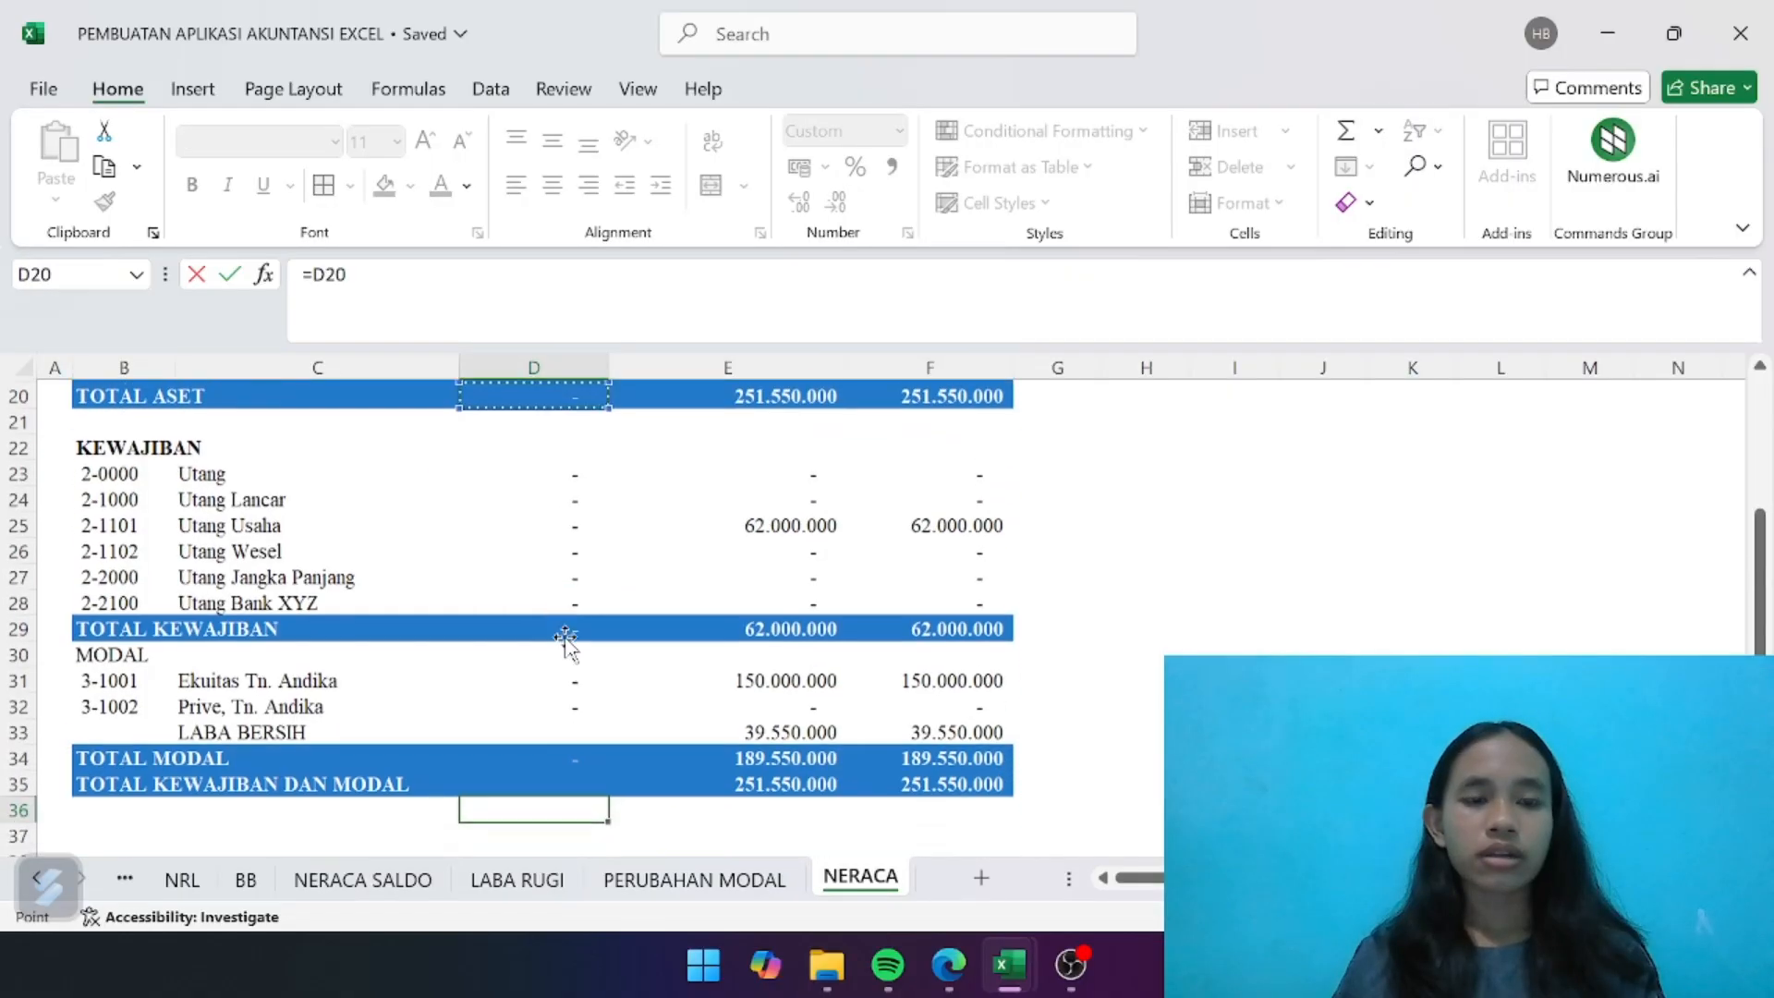
{"action": "scroll", "coordinate": [564, 637], "scroll_direction": "up", "scroll_amount": 1}
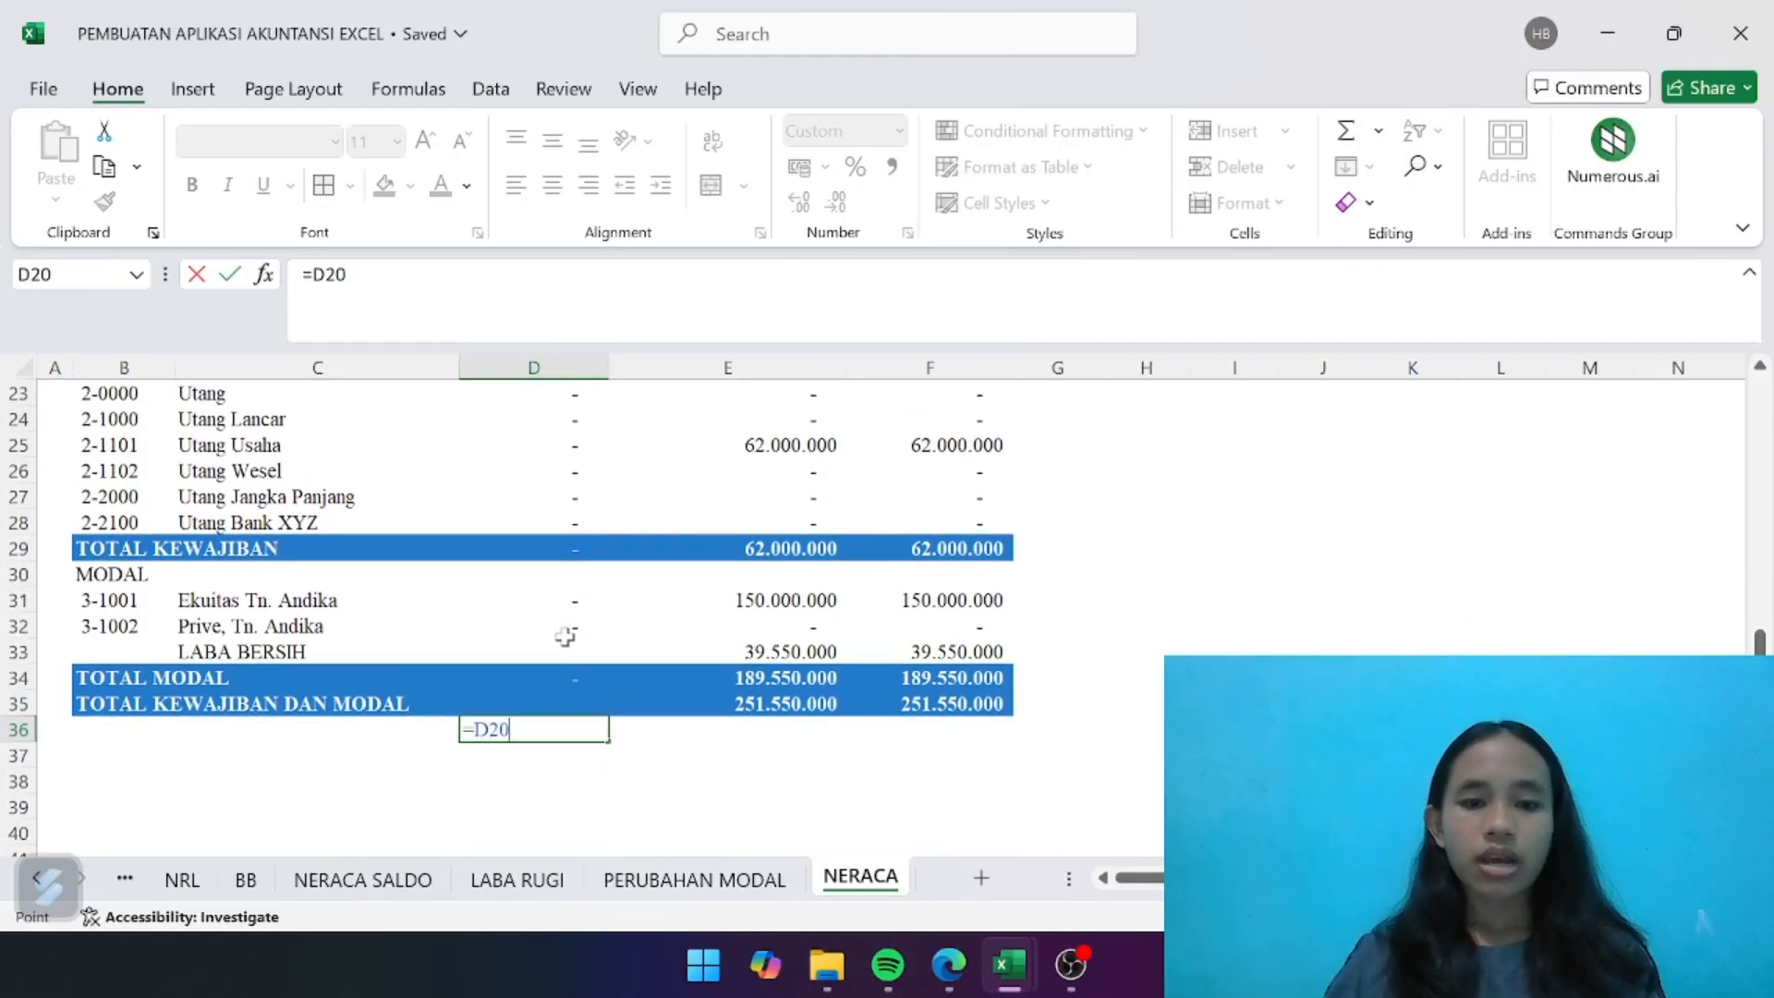
{"action": "type", "text": "="}
{"action": "left_click", "coordinate": [559, 701]}
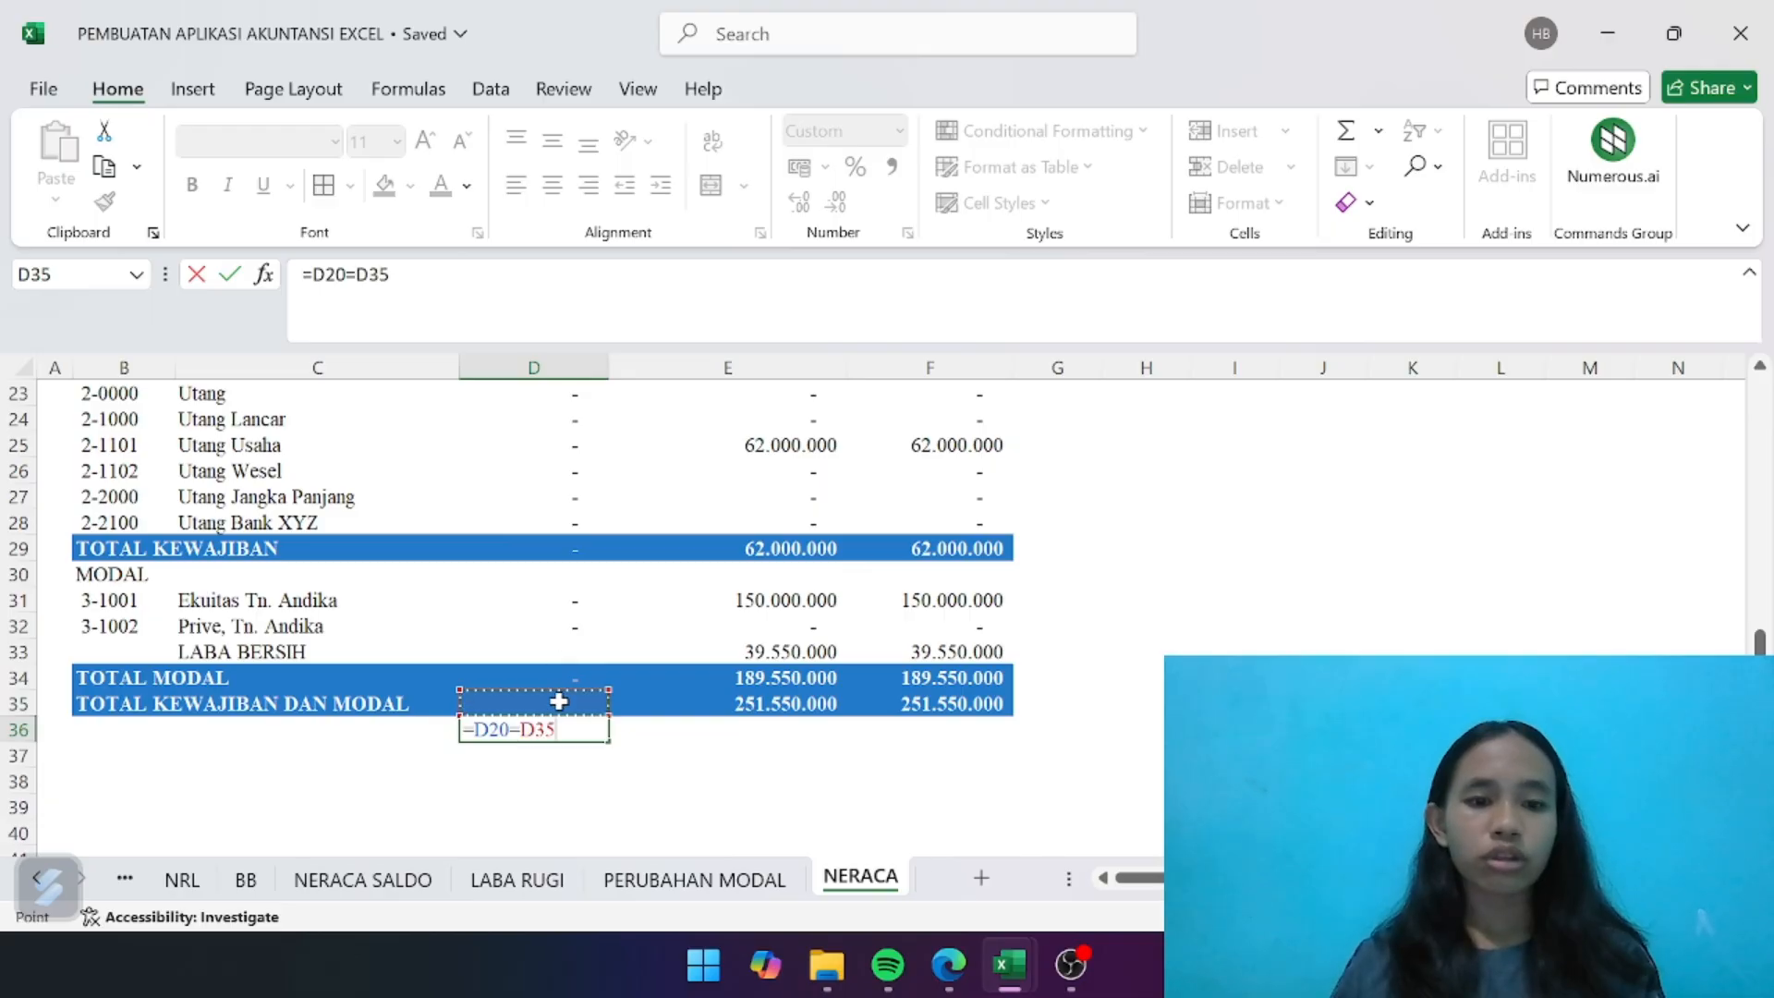
{"action": "key", "text": "Return"}
- Copy the balance check formula from D36 to E36 and F36
{"action": "left_click", "coordinate": [587, 727]}
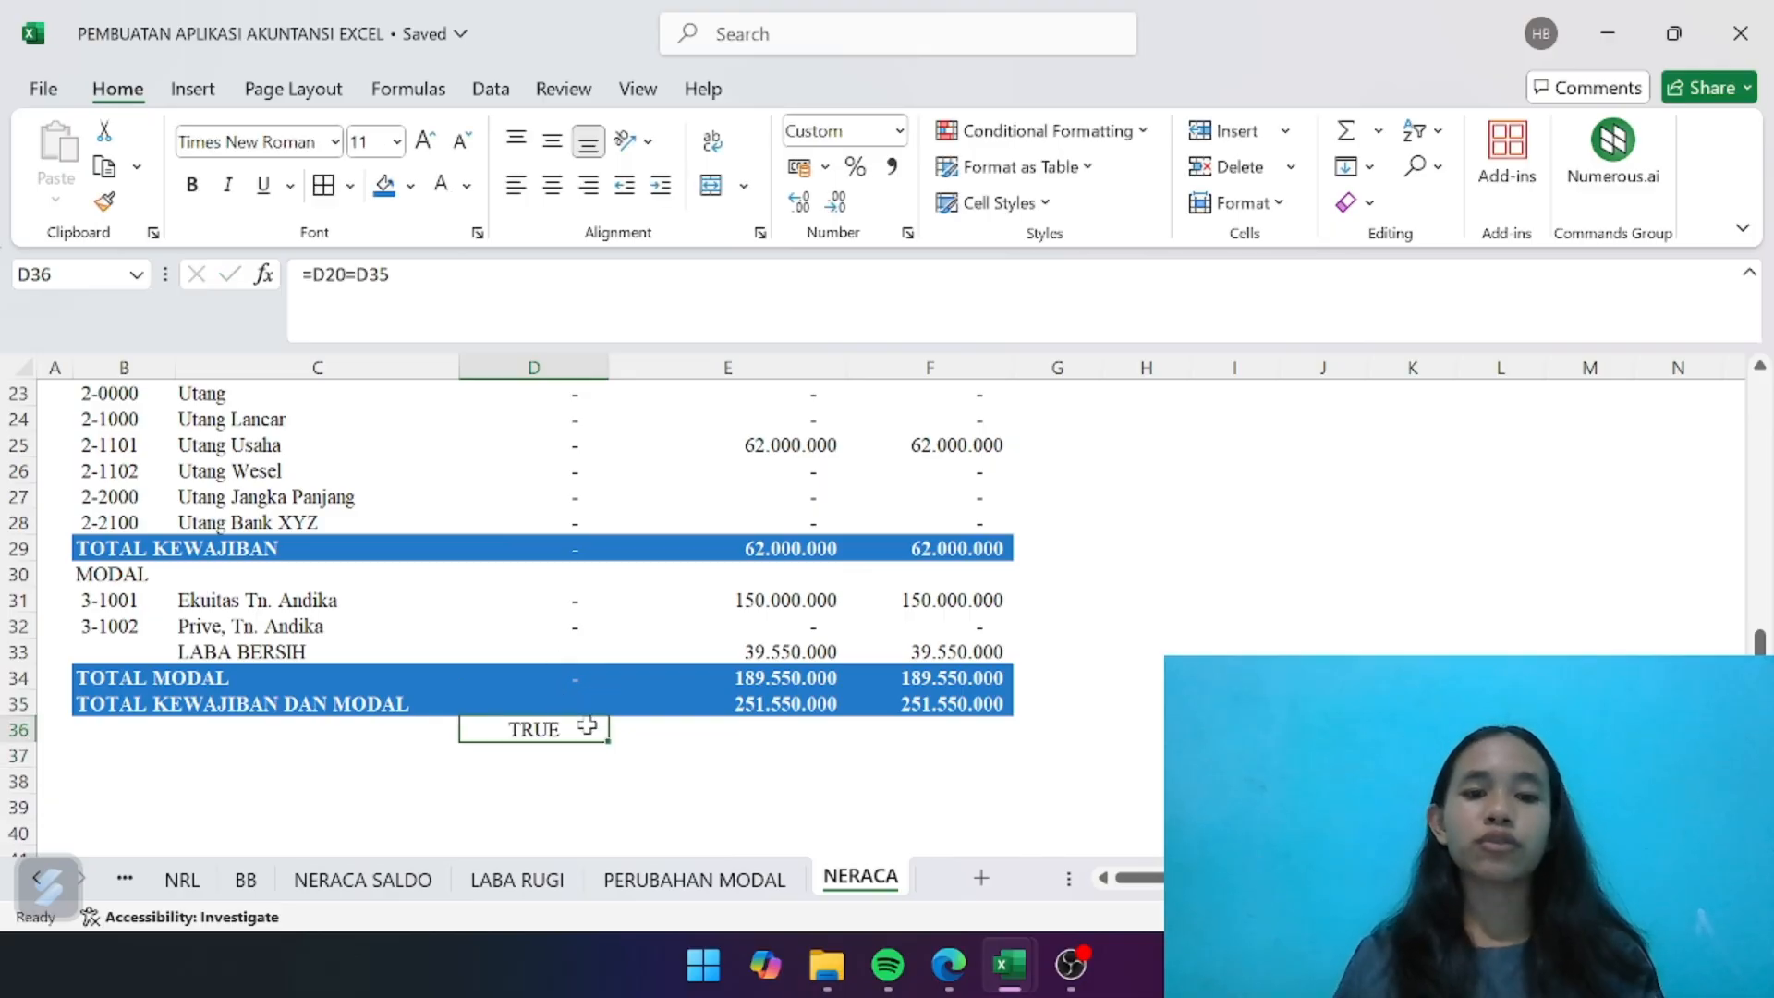
{"action": "key", "text": "ctrl+c"}
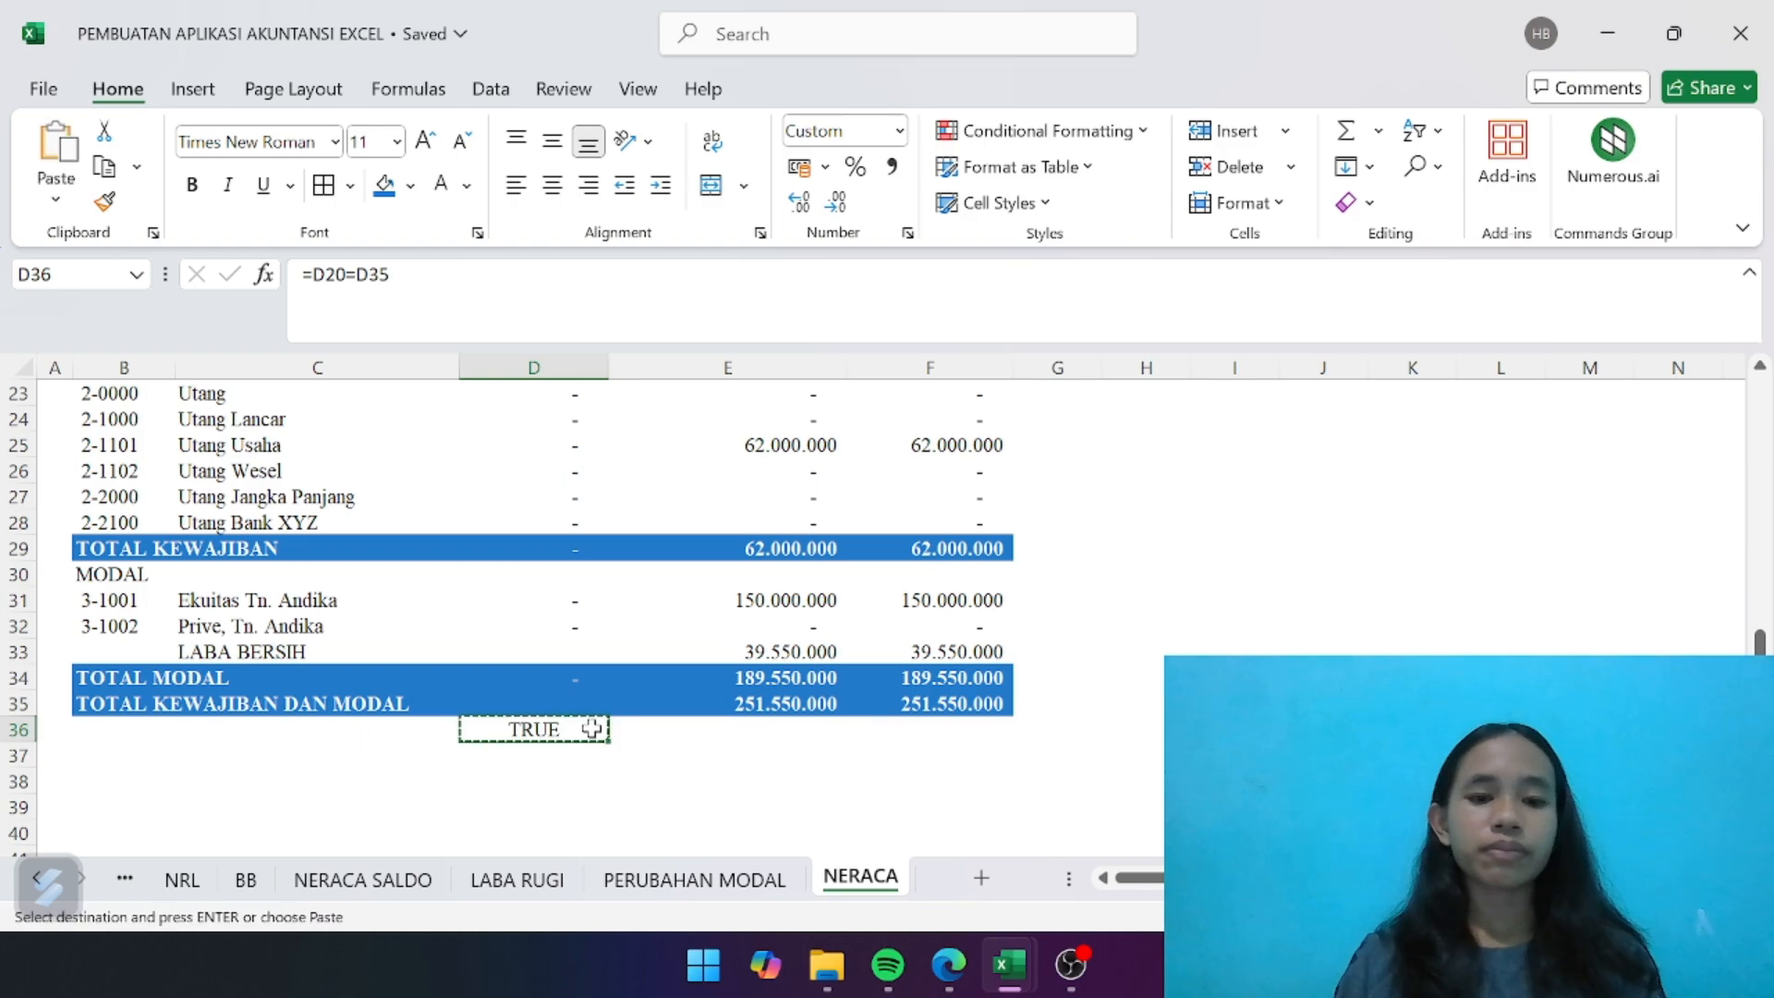
{"action": "key", "text": "Right"}
{"action": "key", "text": "ctrl+v"}
{"action": "key", "text": "Right"}
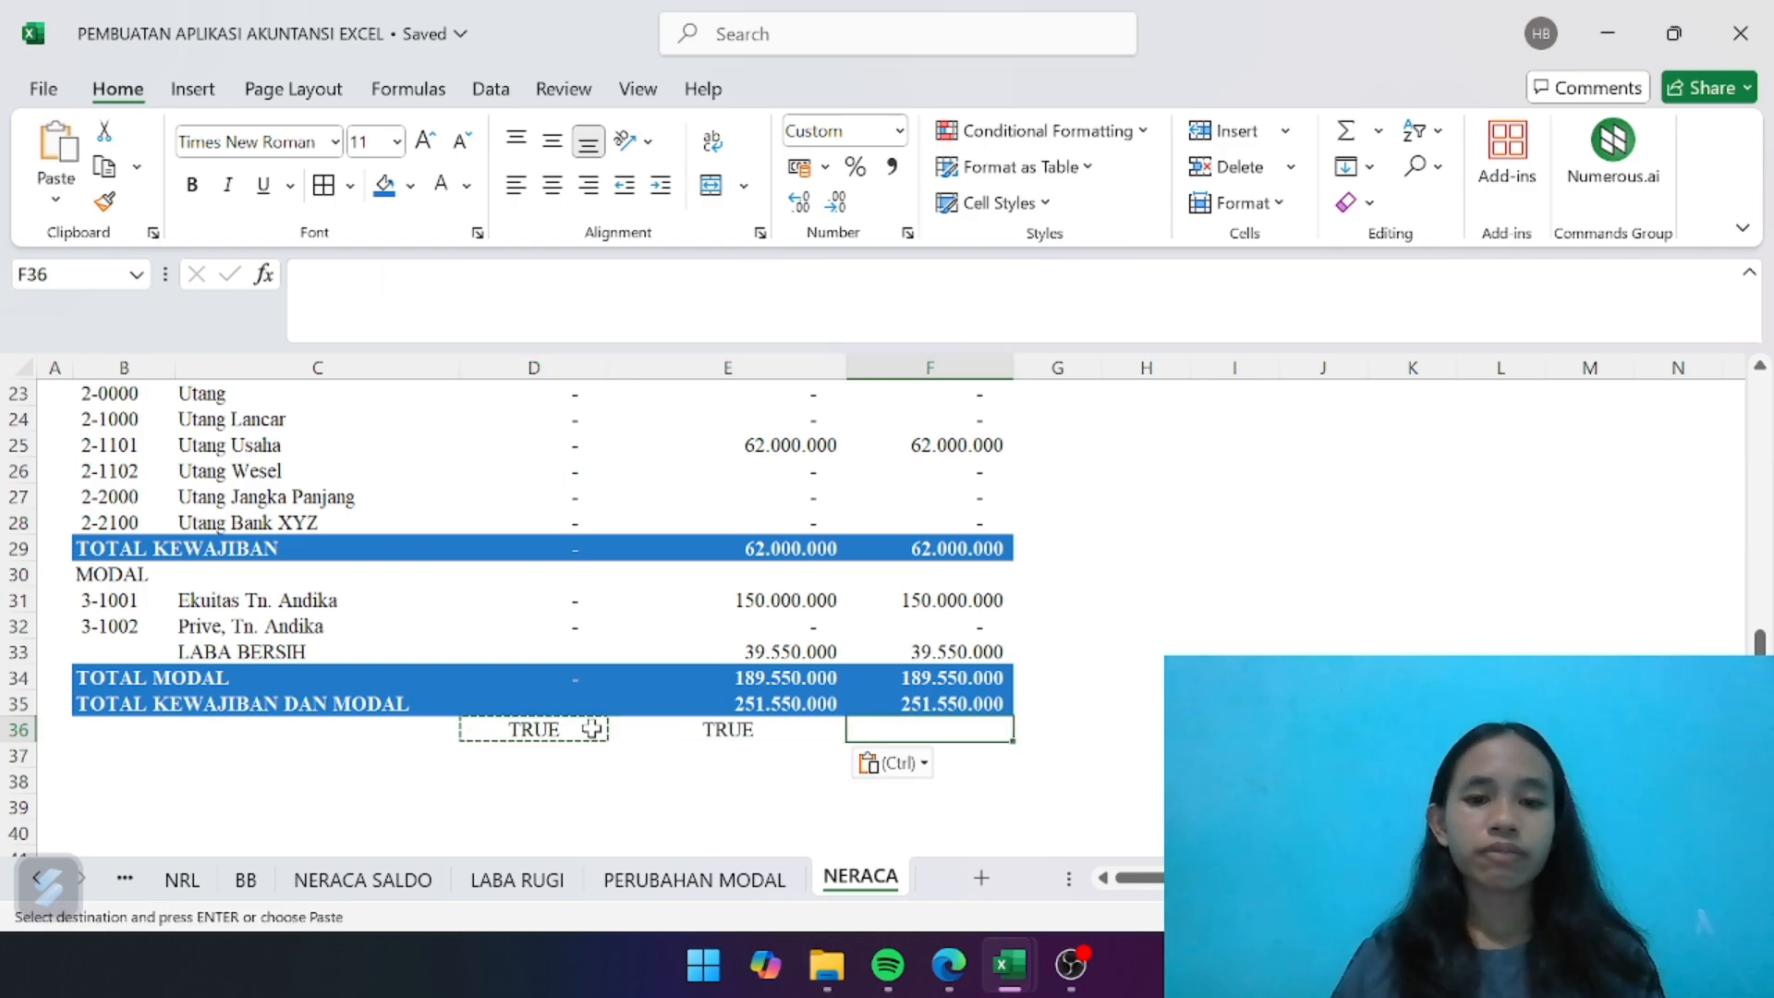
{"action": "key", "text": "ctrl+v"}
{"action": "left_click", "coordinate": [723, 729]}
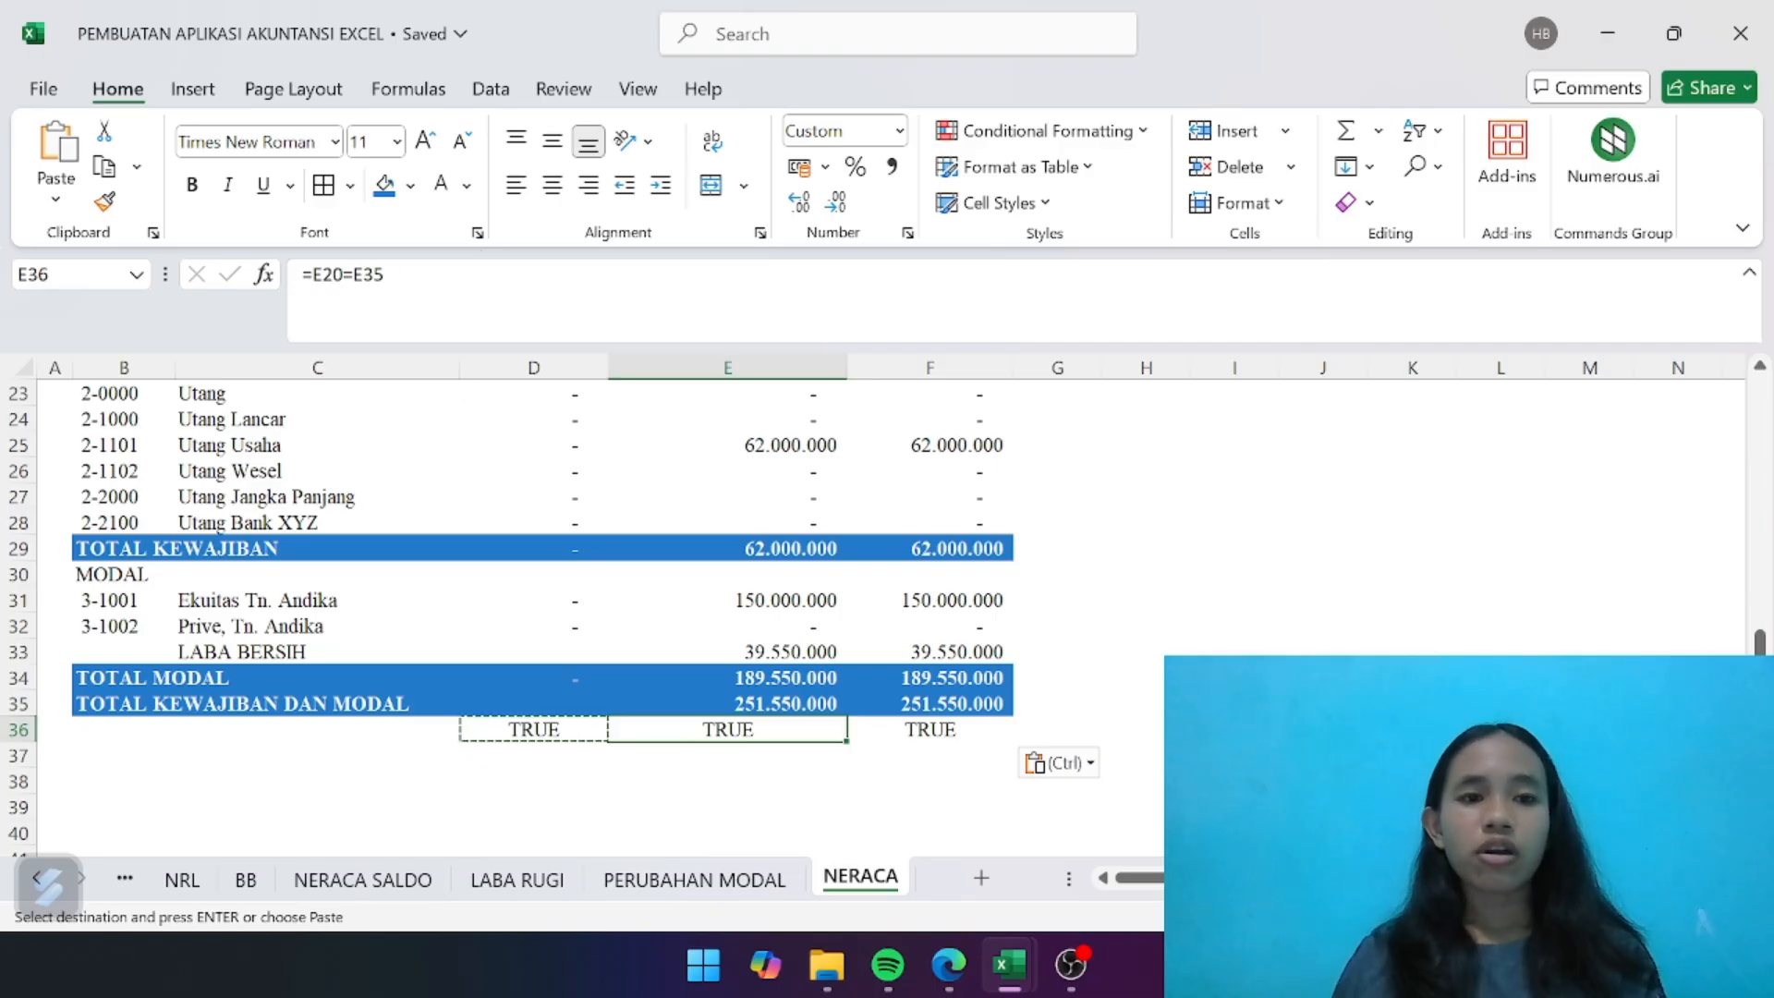
{"action": "scroll", "coordinate": [786, 637], "scroll_direction": "up", "scroll_amount": 3}
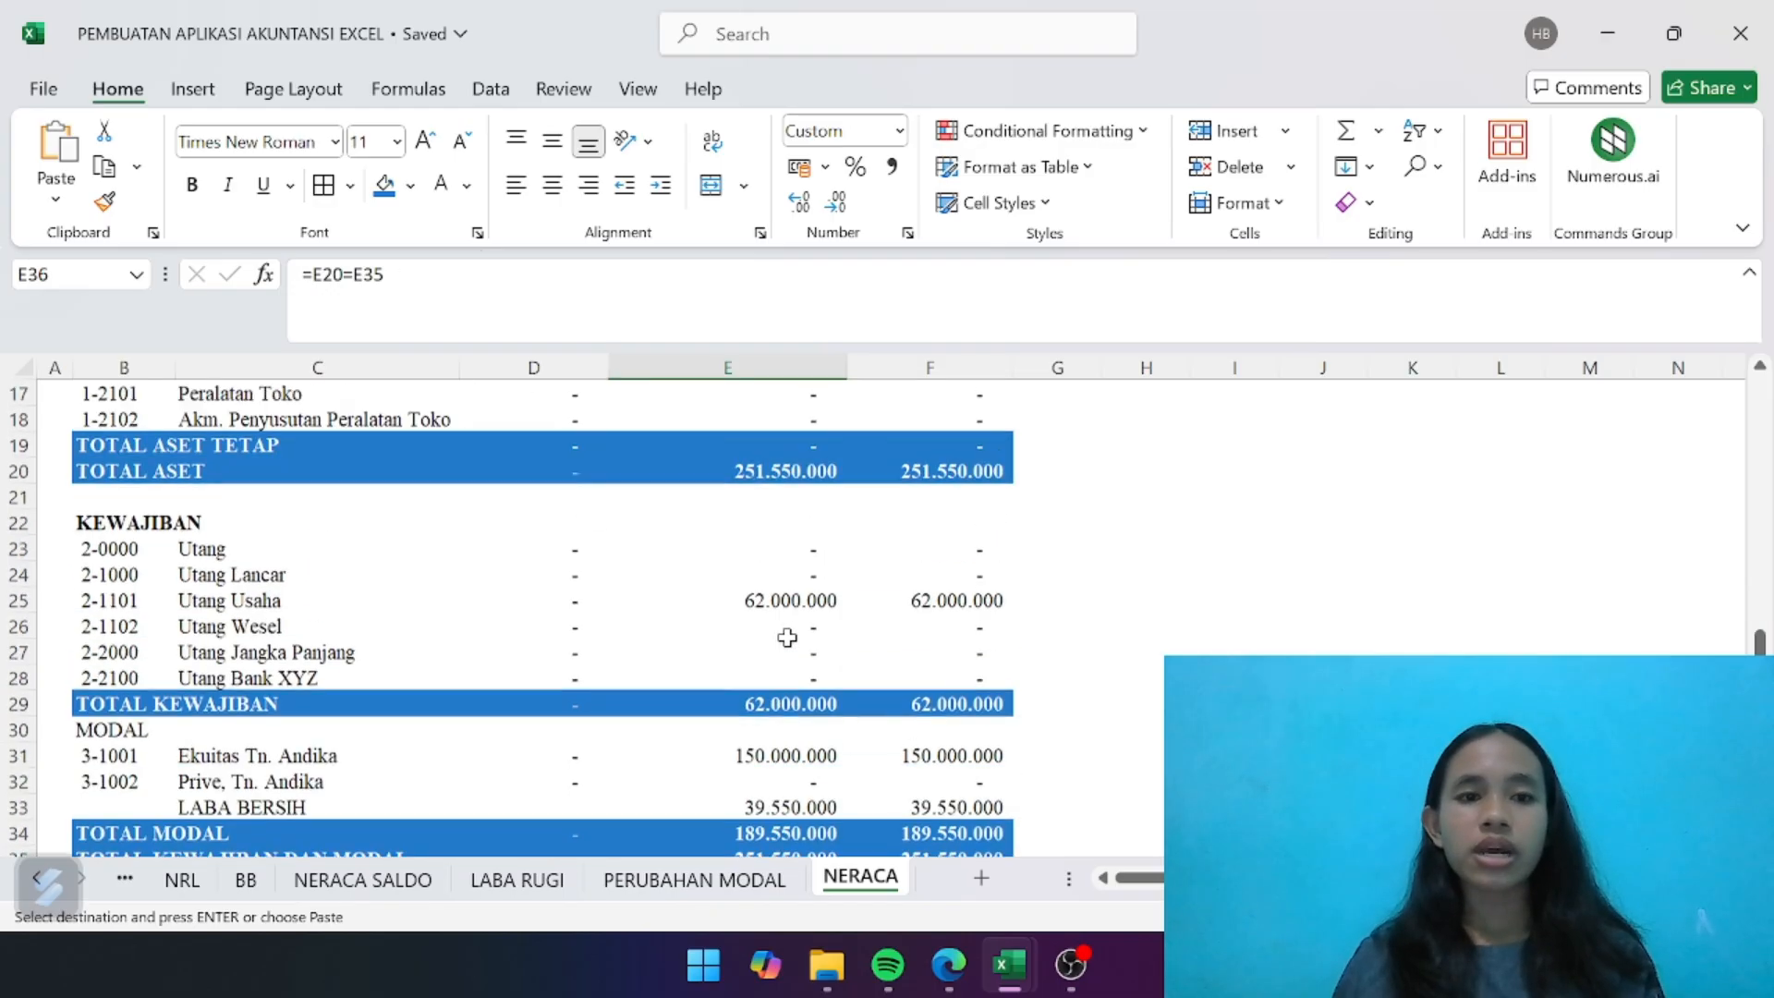
{"action": "scroll", "coordinate": [786, 638], "scroll_direction": "up", "scroll_amount": 1}
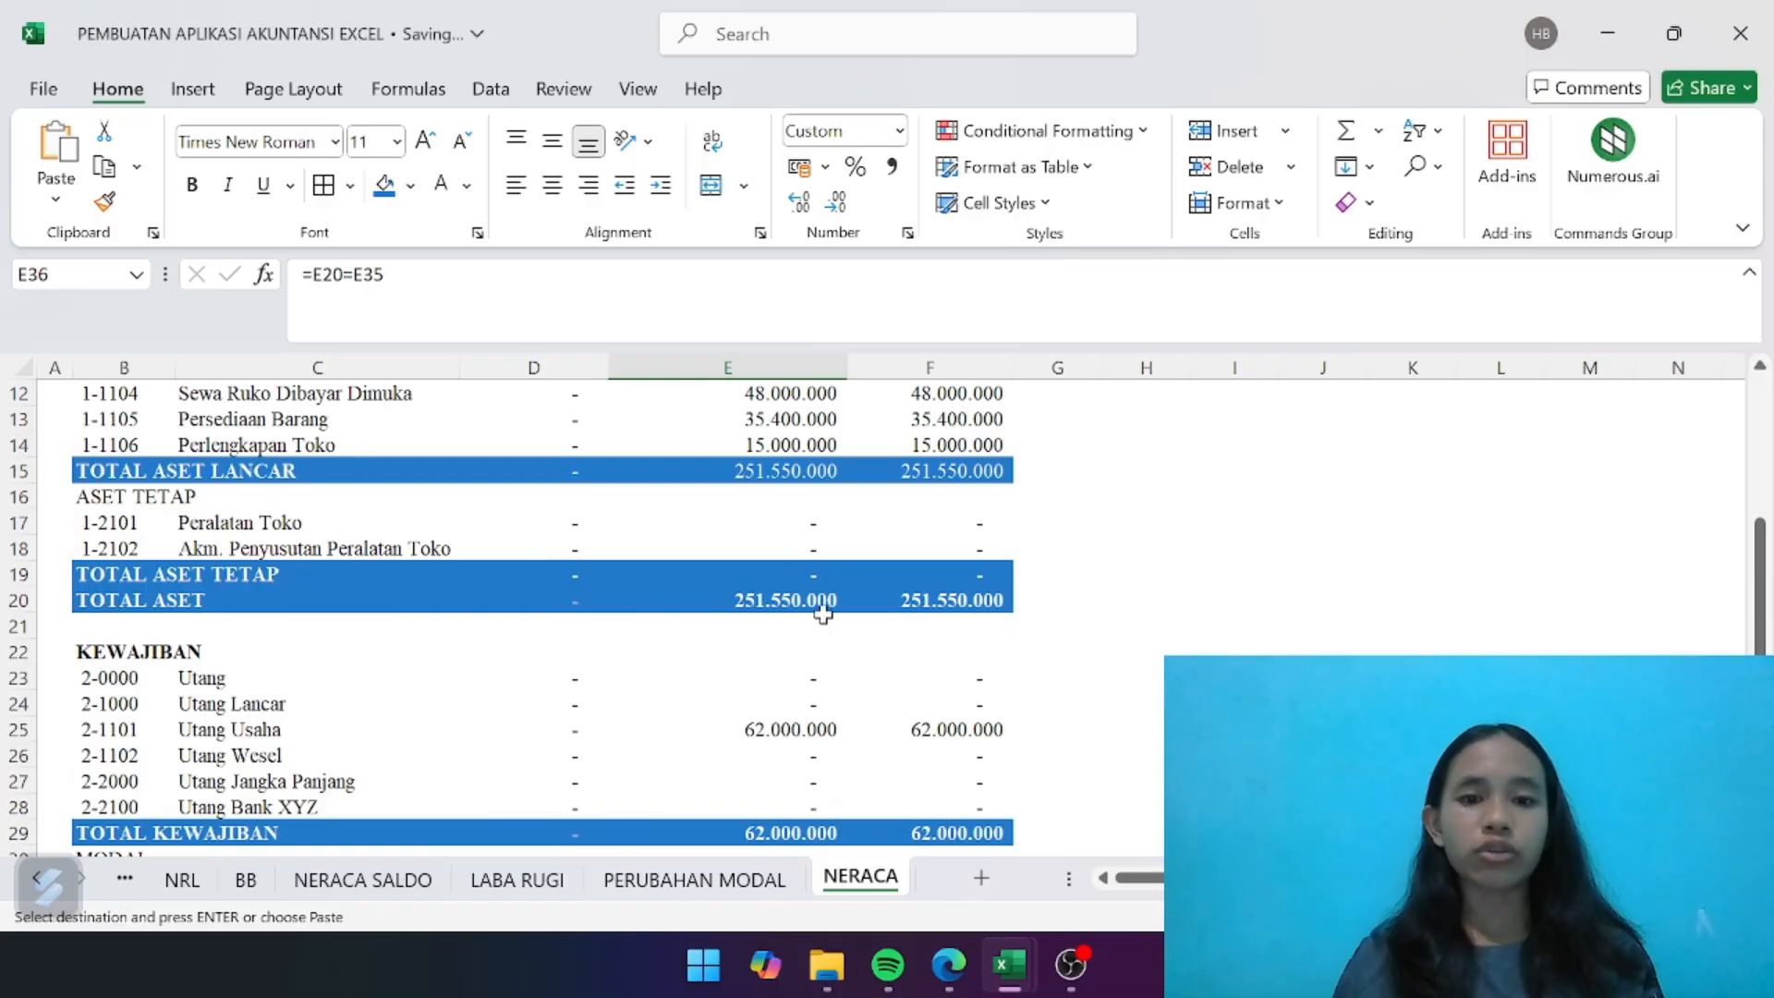
{"action": "scroll", "coordinate": [816, 610], "scroll_direction": "down", "scroll_amount": 5}
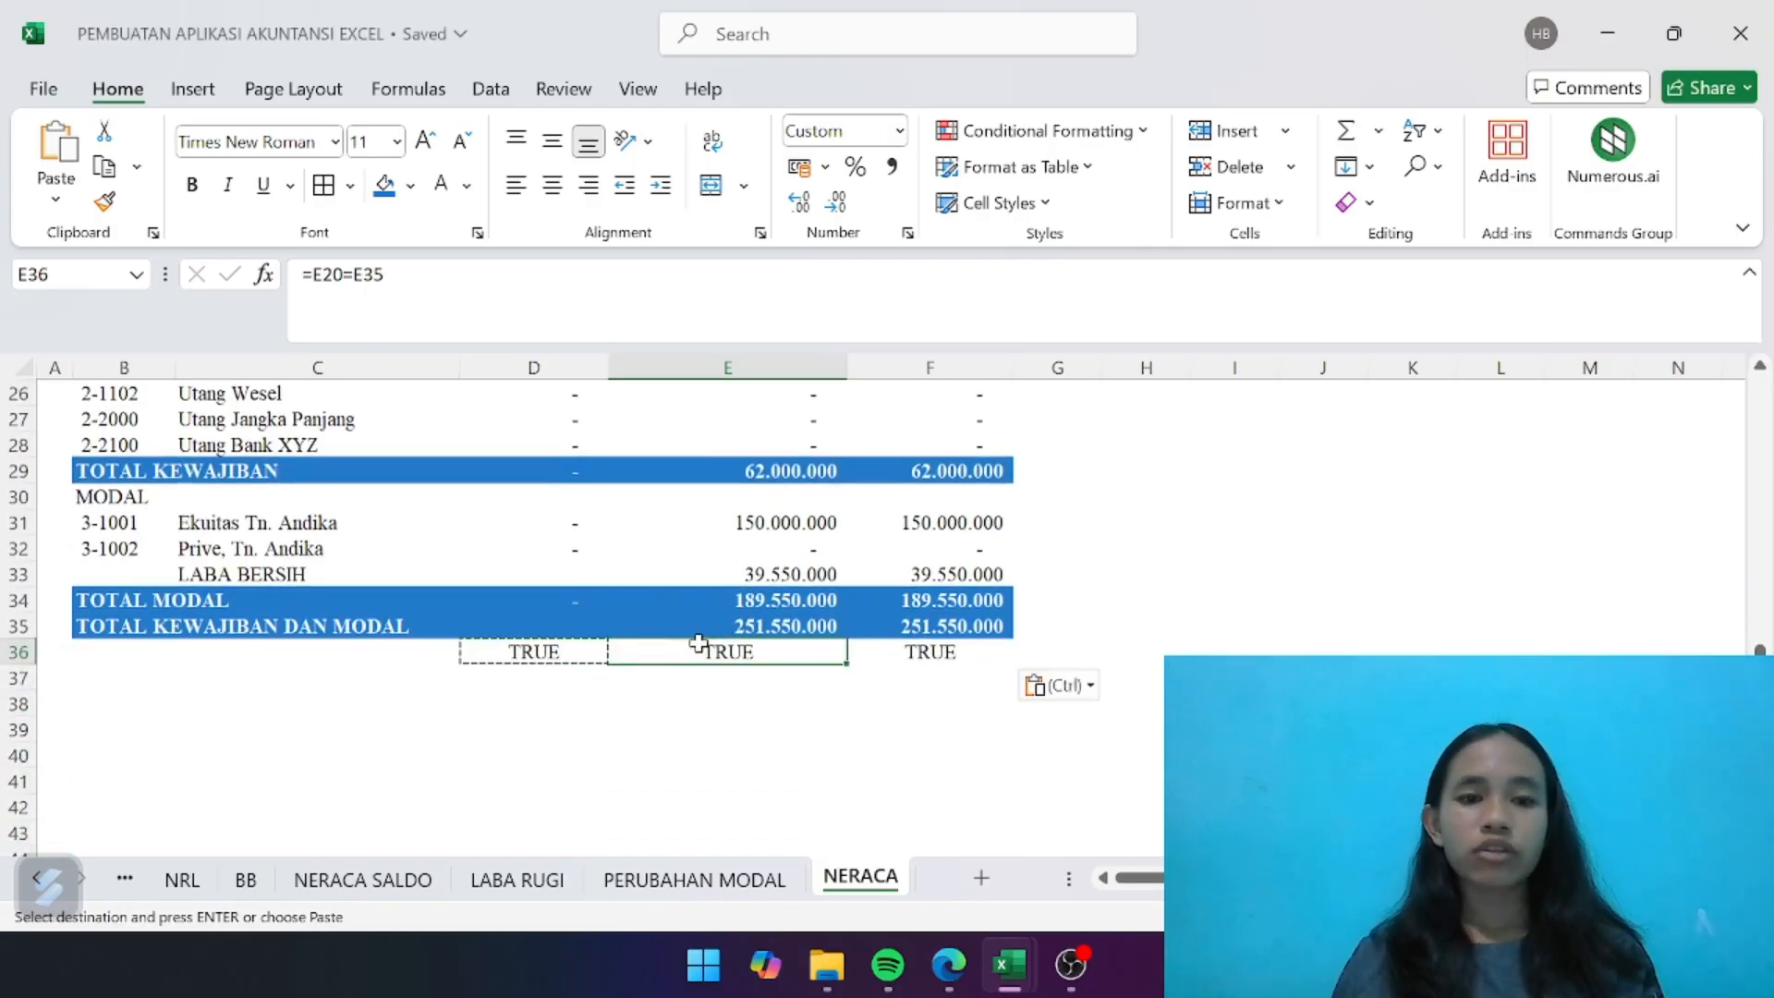
- Make the balance check results in D36:F36 bold
{"action": "scroll", "coordinate": [653, 499], "scroll_direction": "up", "scroll_amount": 1}
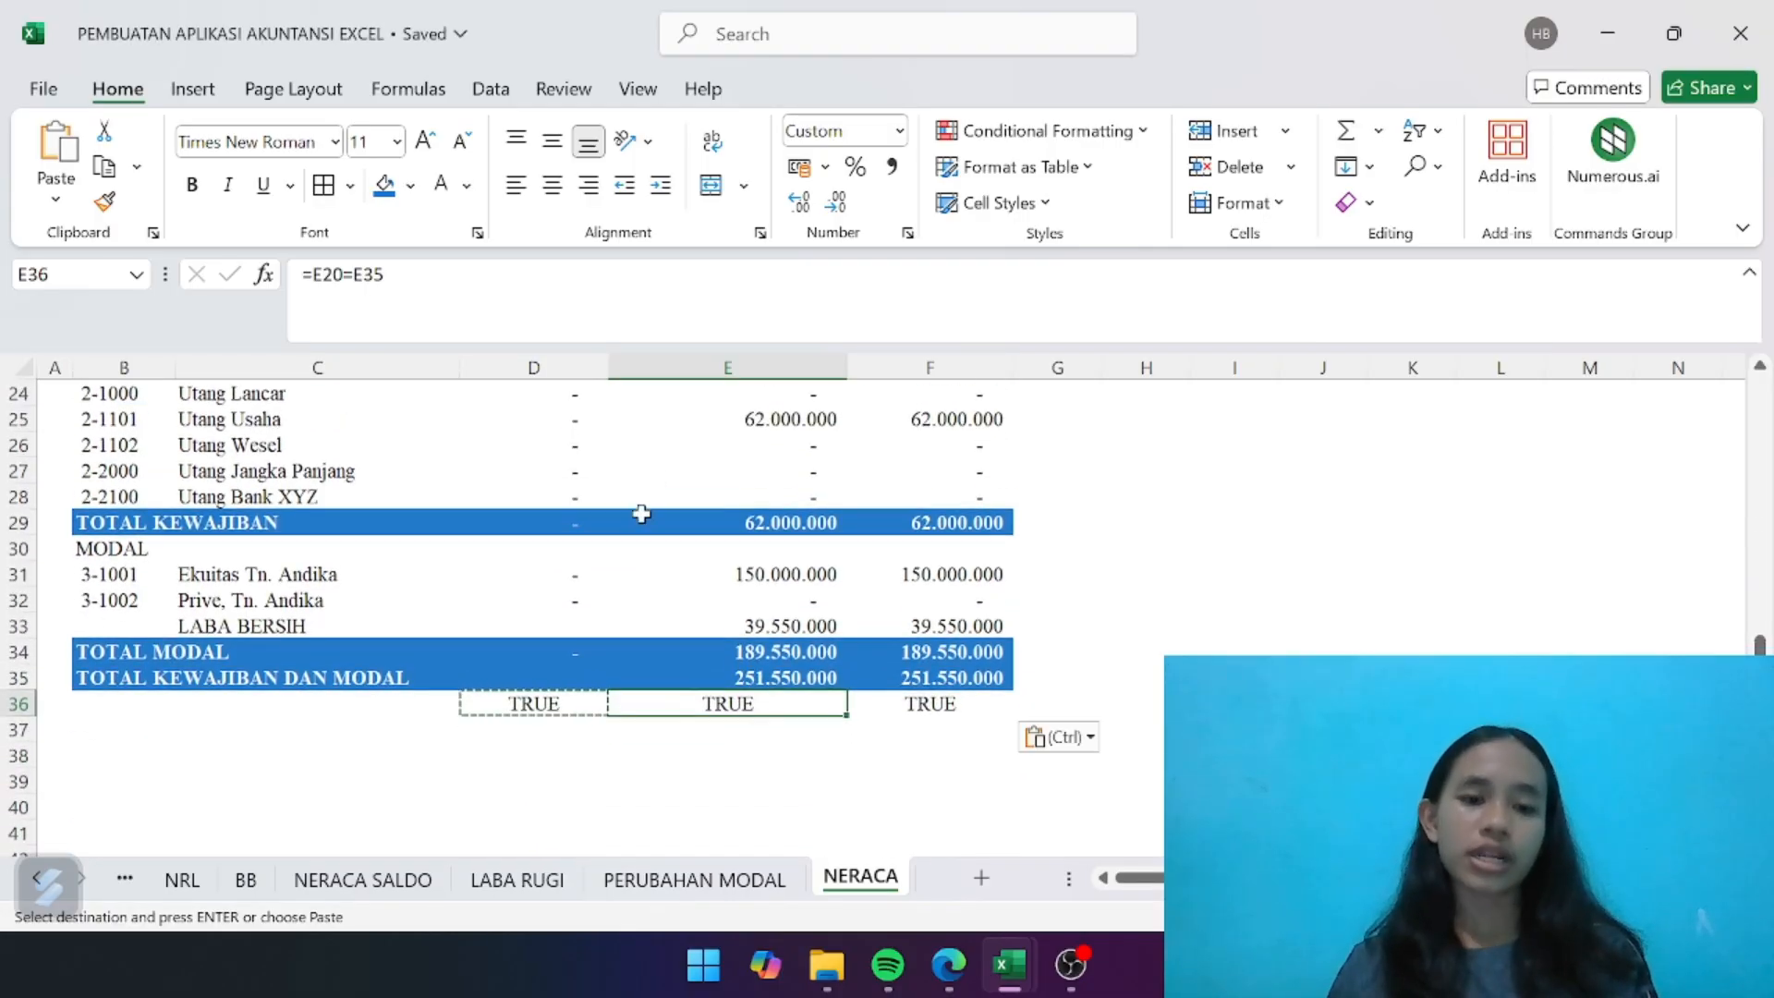
{"action": "left_click_drag", "start_coordinate": [552, 704], "coordinate": [928, 704]}
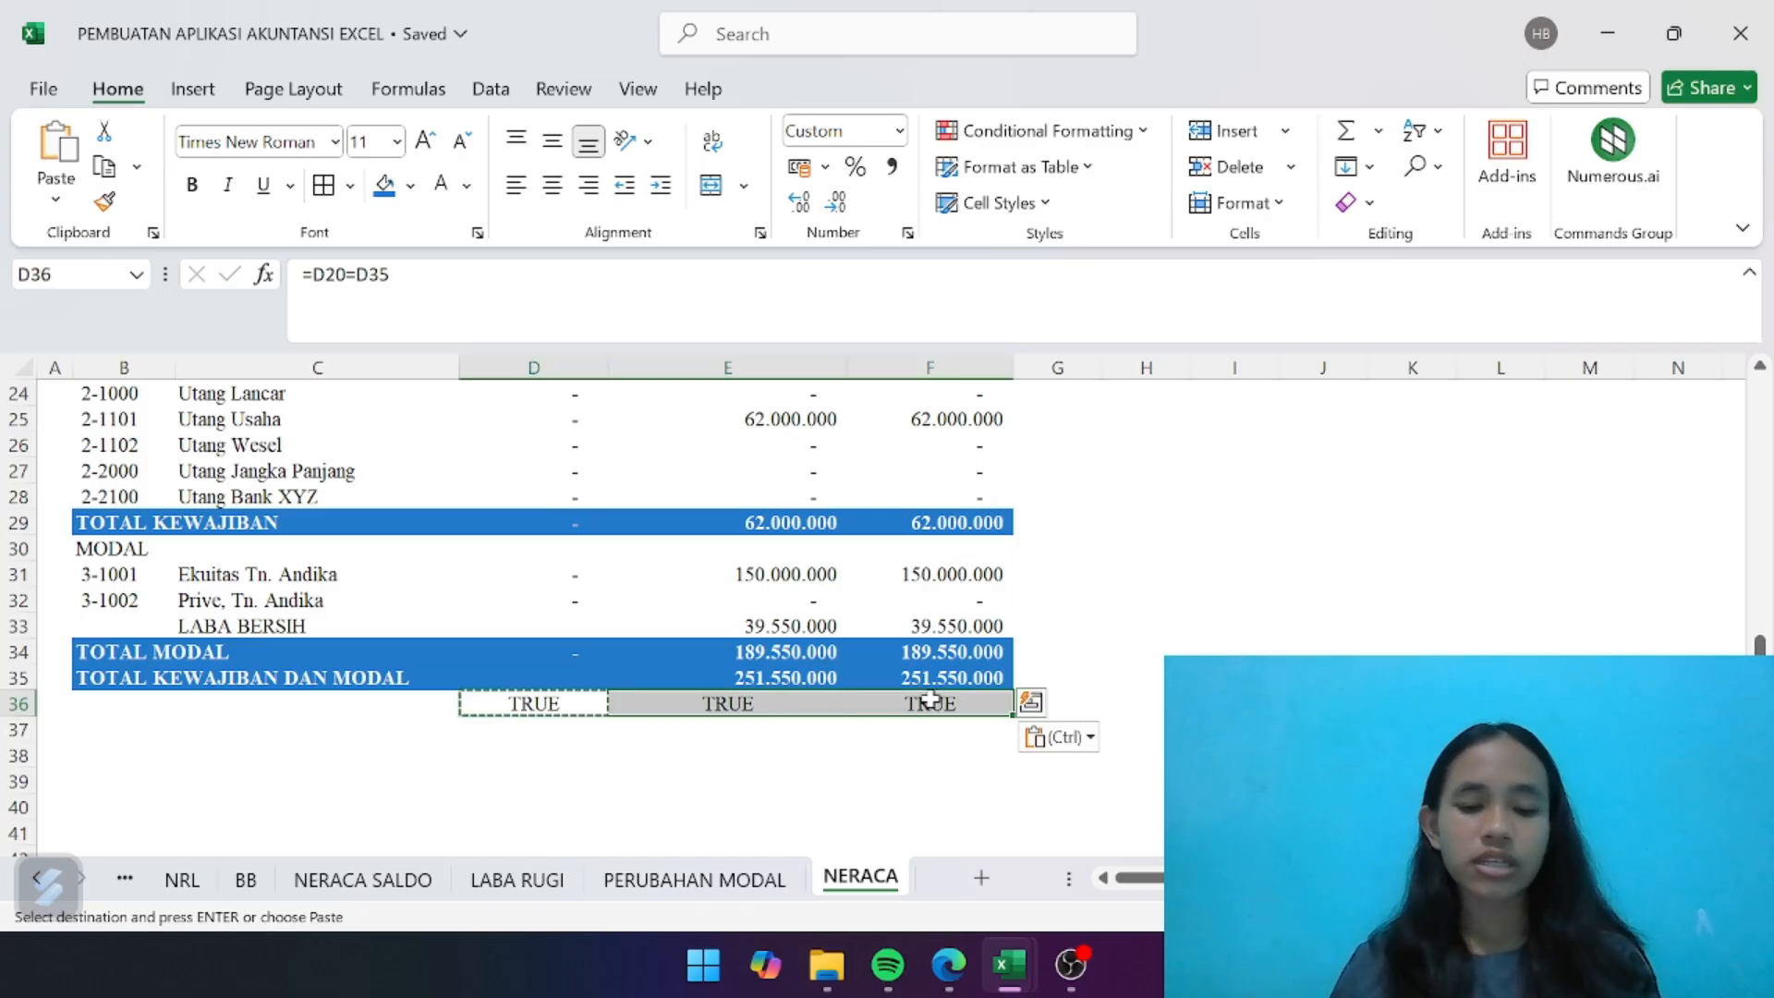
{"action": "key", "text": "ctrl+b"}
{"action": "left_click", "coordinate": [1039, 652]}
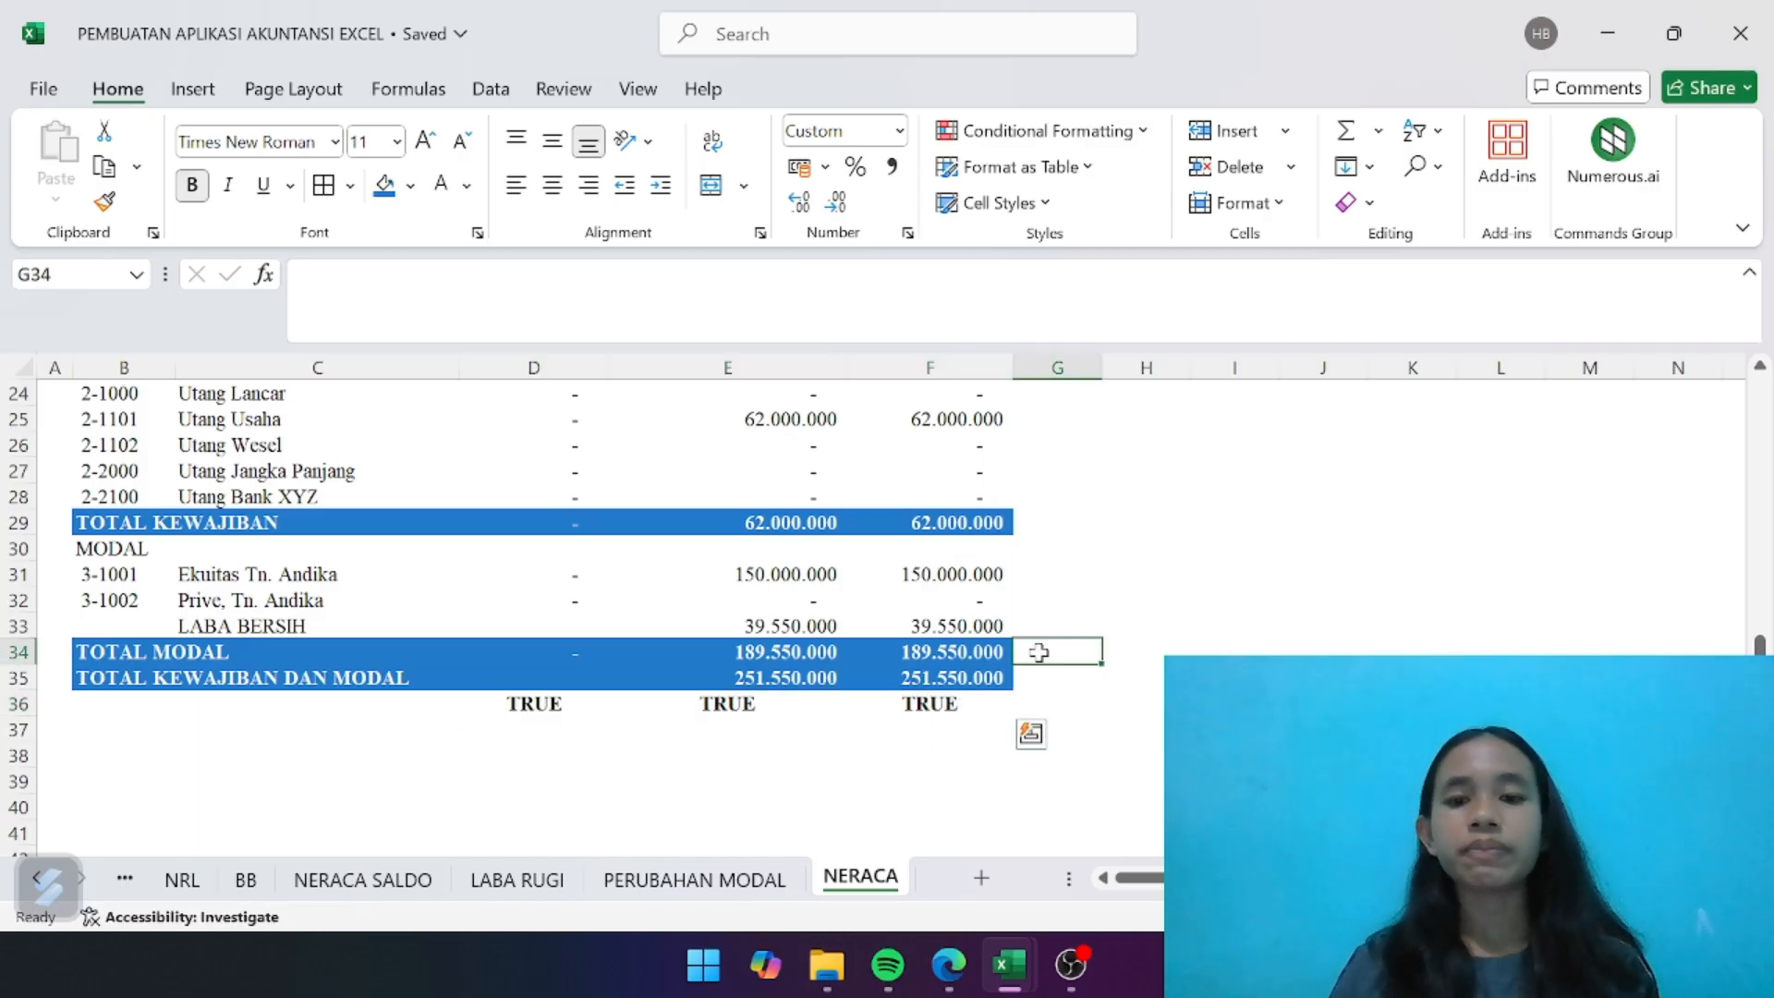
- Compare the TOTAL KEWAJIBAN DAN MODAL amount in NERACA cell E35 with the NERACA debit total and Balance row on the NRL sheet
{"action": "left_click", "coordinate": [772, 679]}
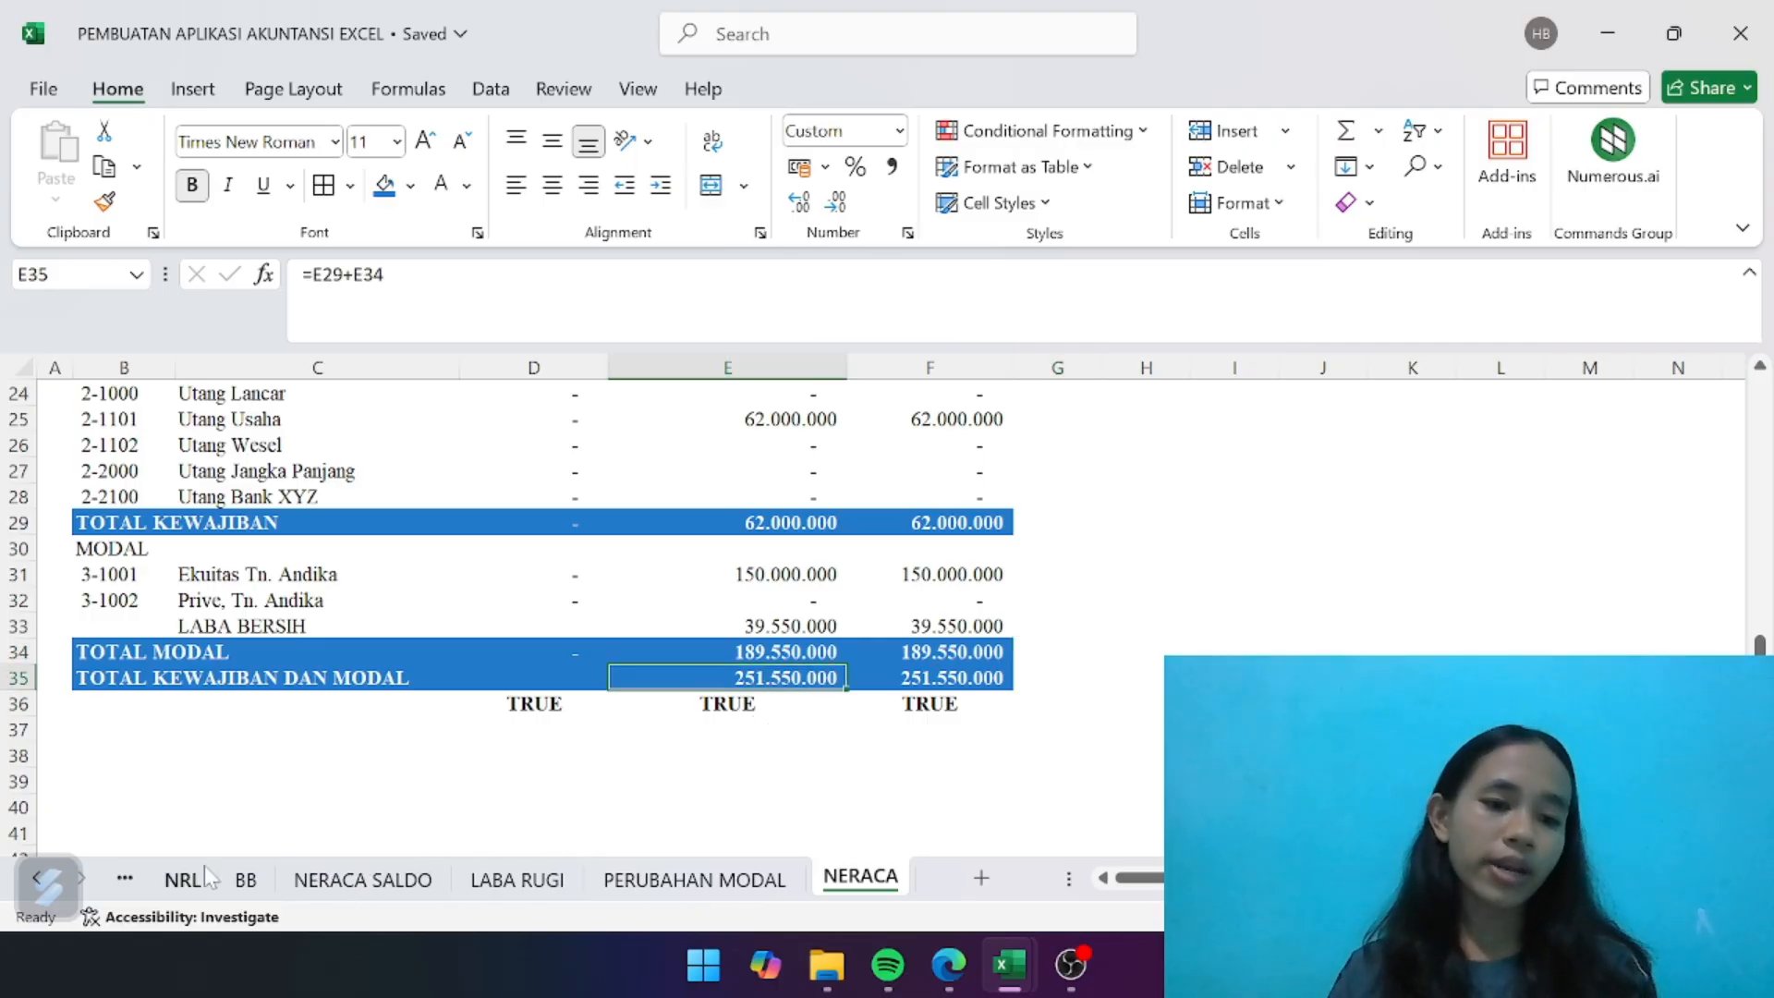
{"action": "left_click", "coordinate": [182, 878]}
{"action": "scroll", "coordinate": [770, 823], "scroll_direction": "down", "scroll_amount": 4}
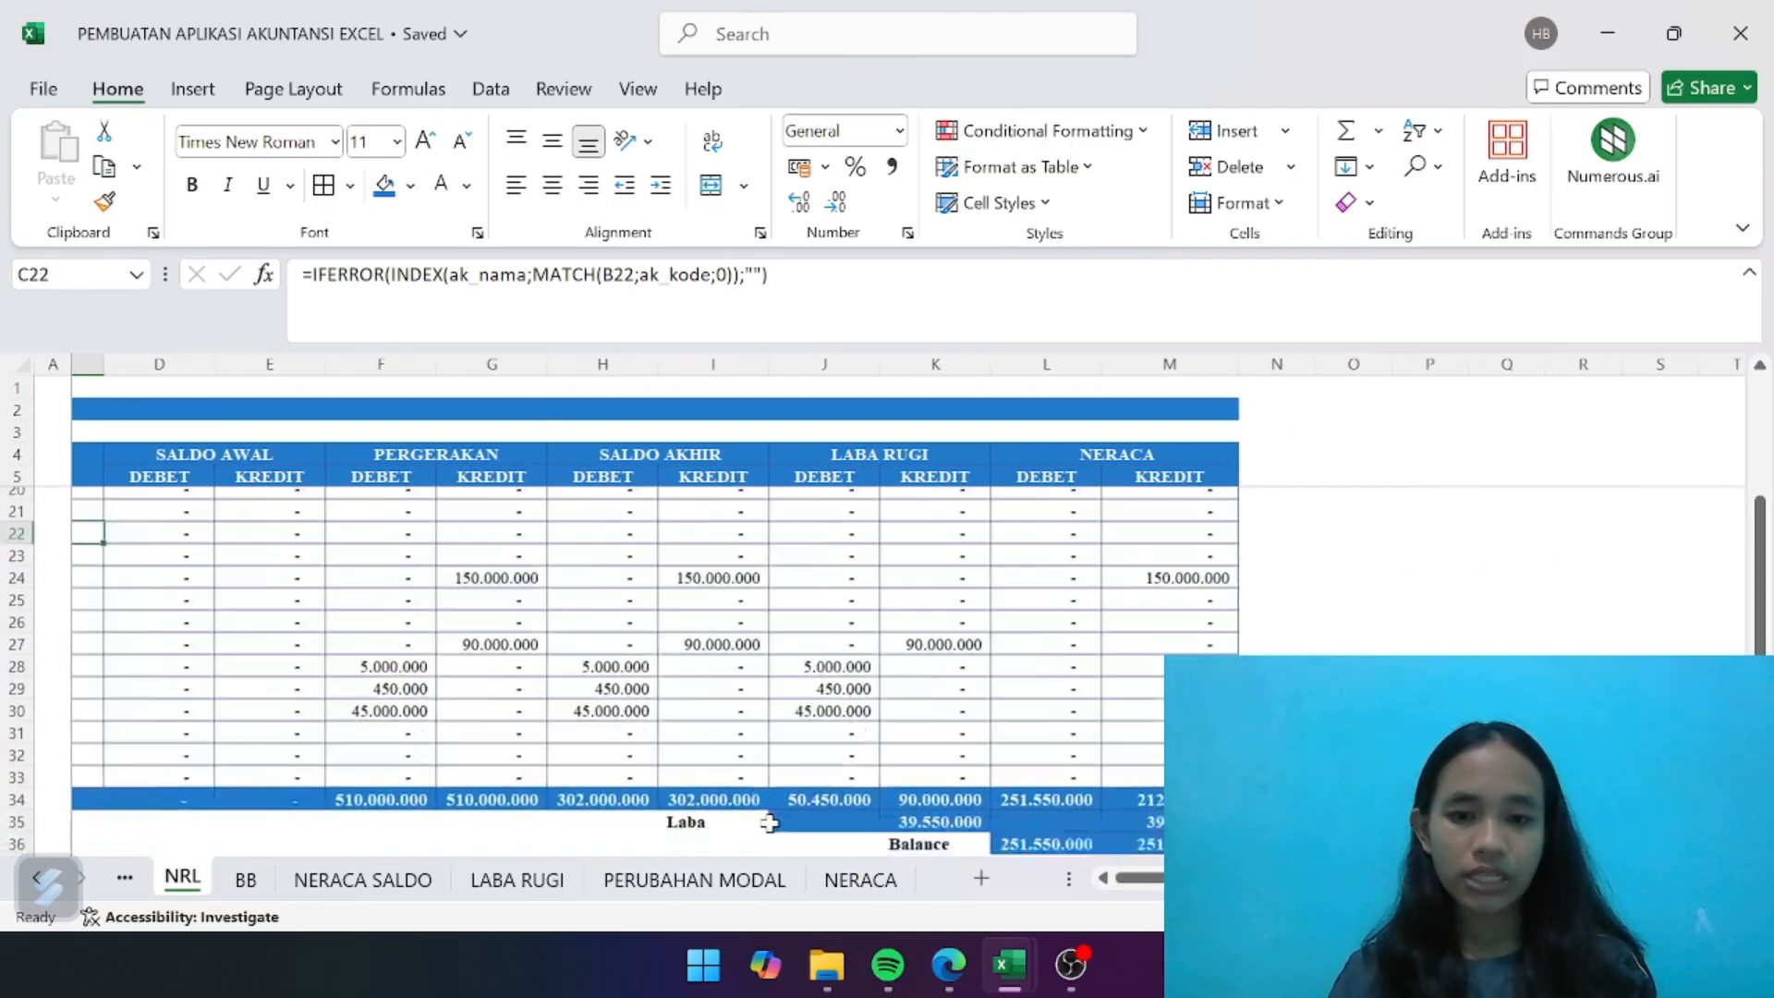
{"action": "scroll", "coordinate": [770, 822], "scroll_direction": "right", "scroll_amount": 1}
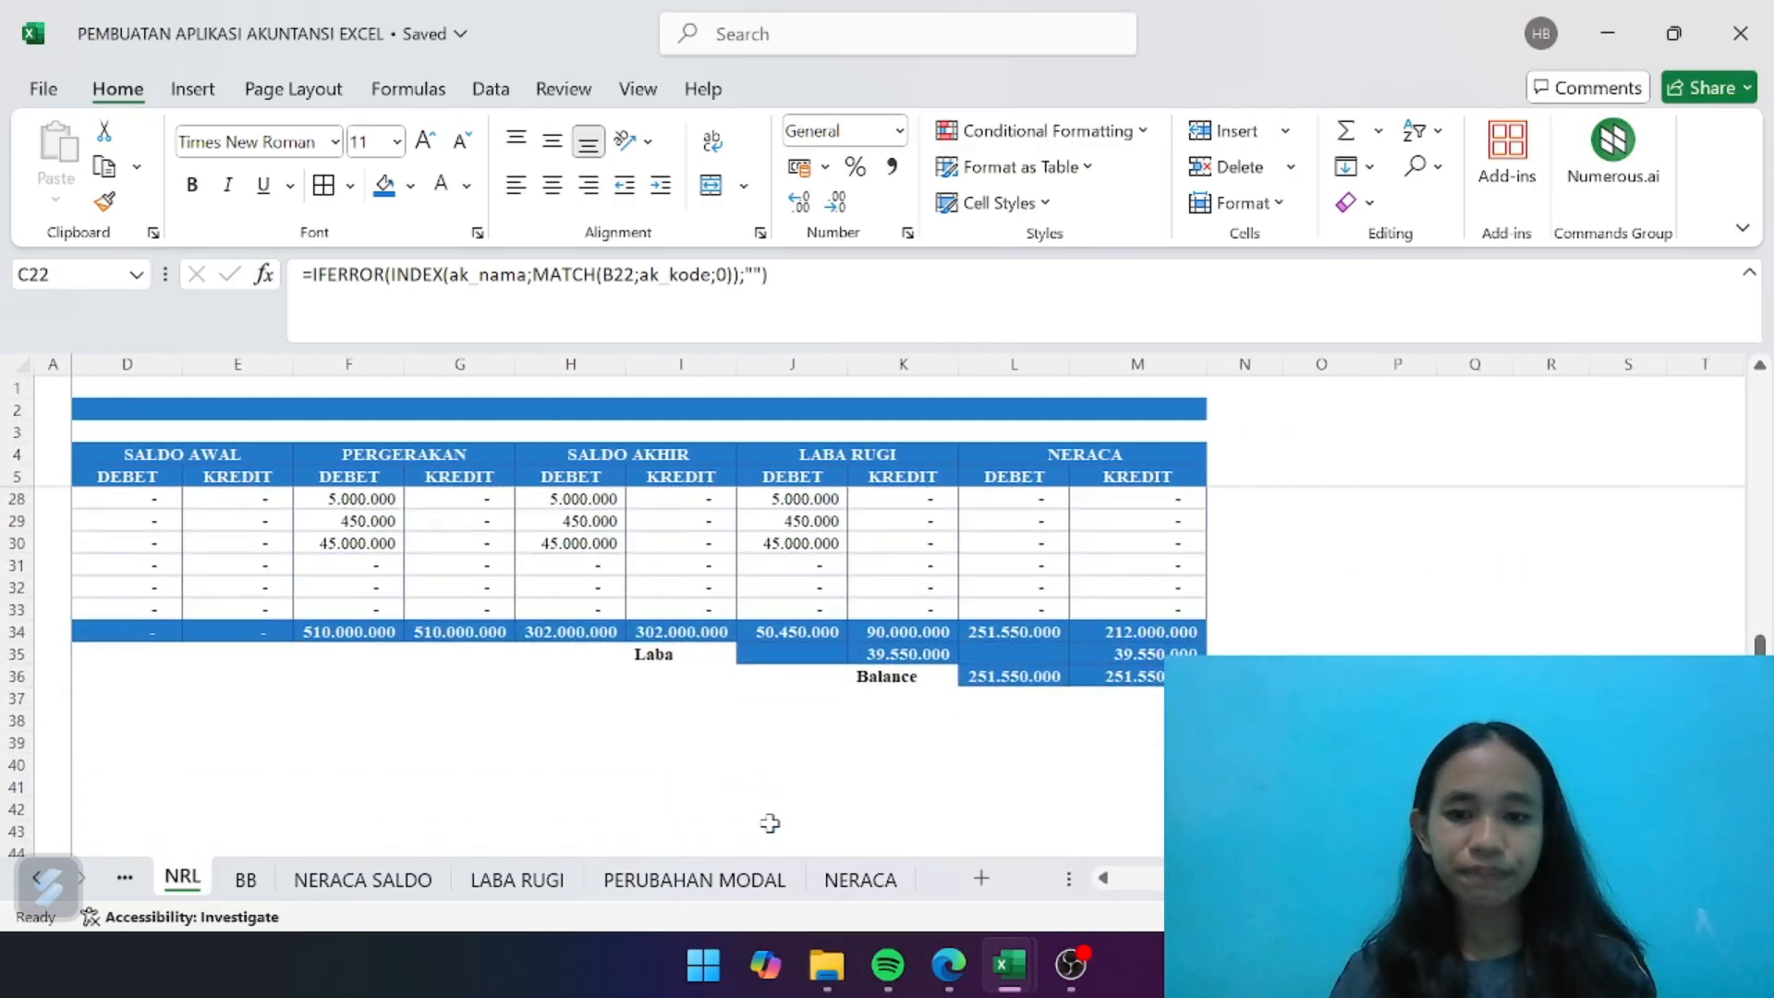
{"action": "left_click", "coordinate": [1000, 633]}
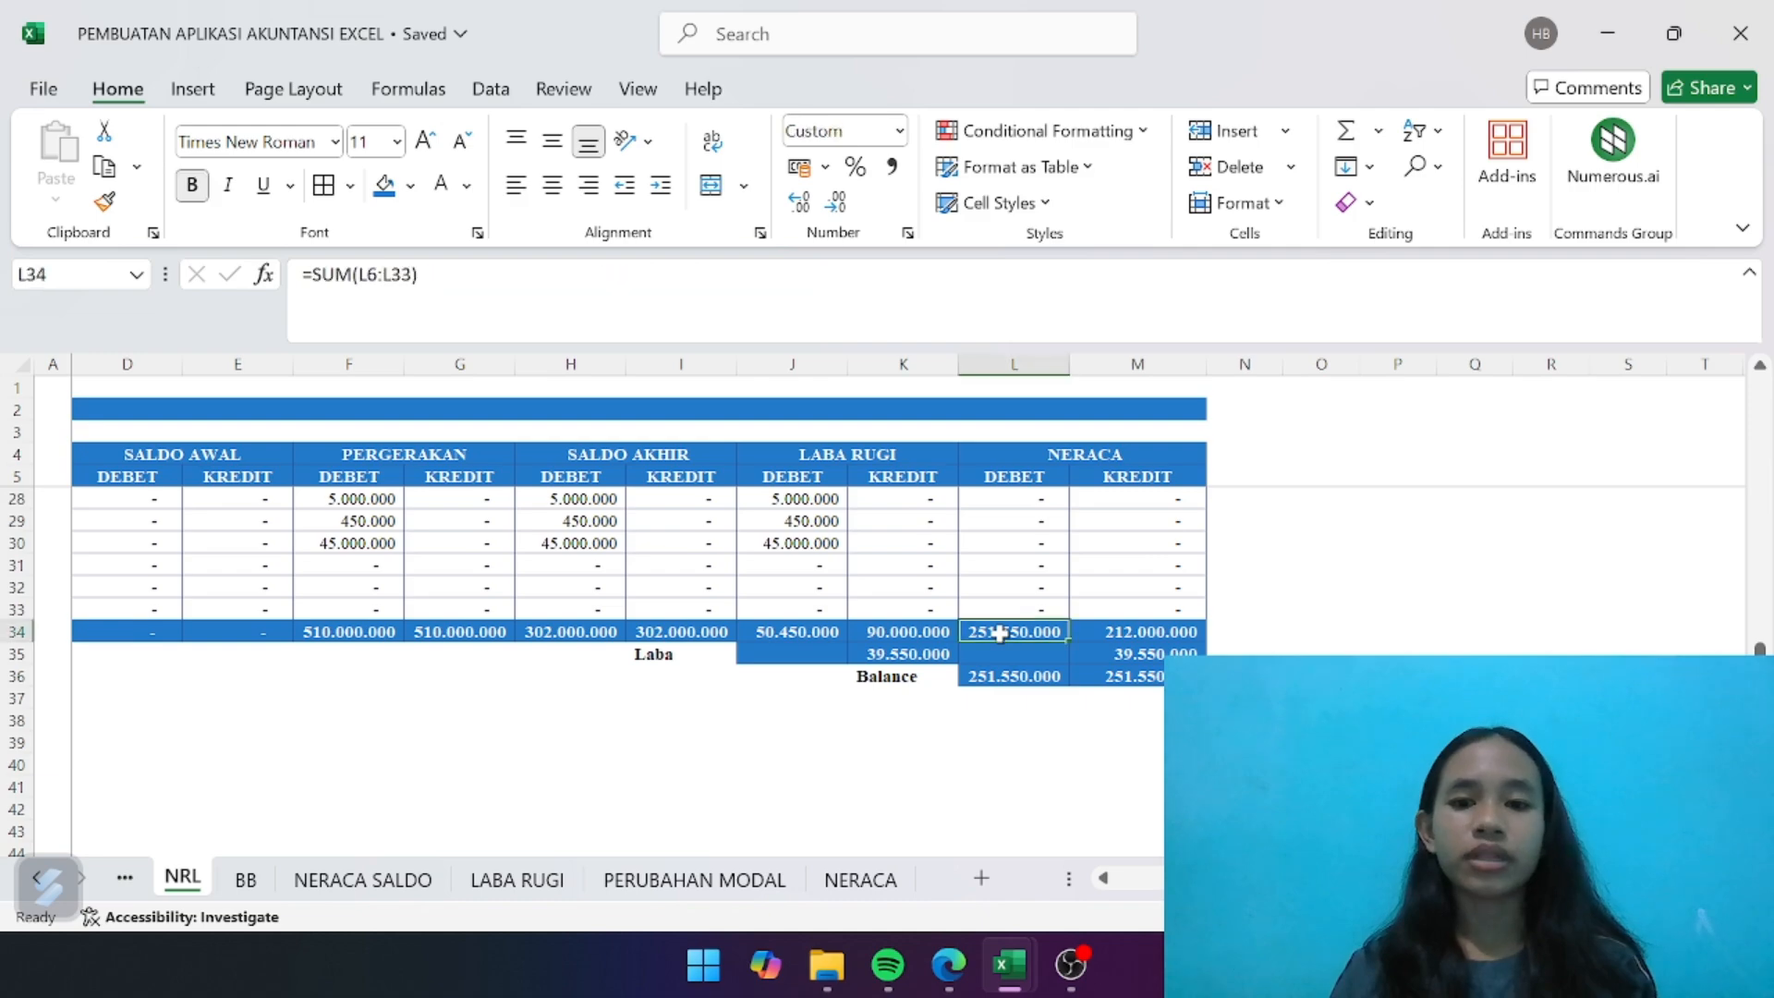
{"action": "left_click", "coordinate": [1011, 678]}
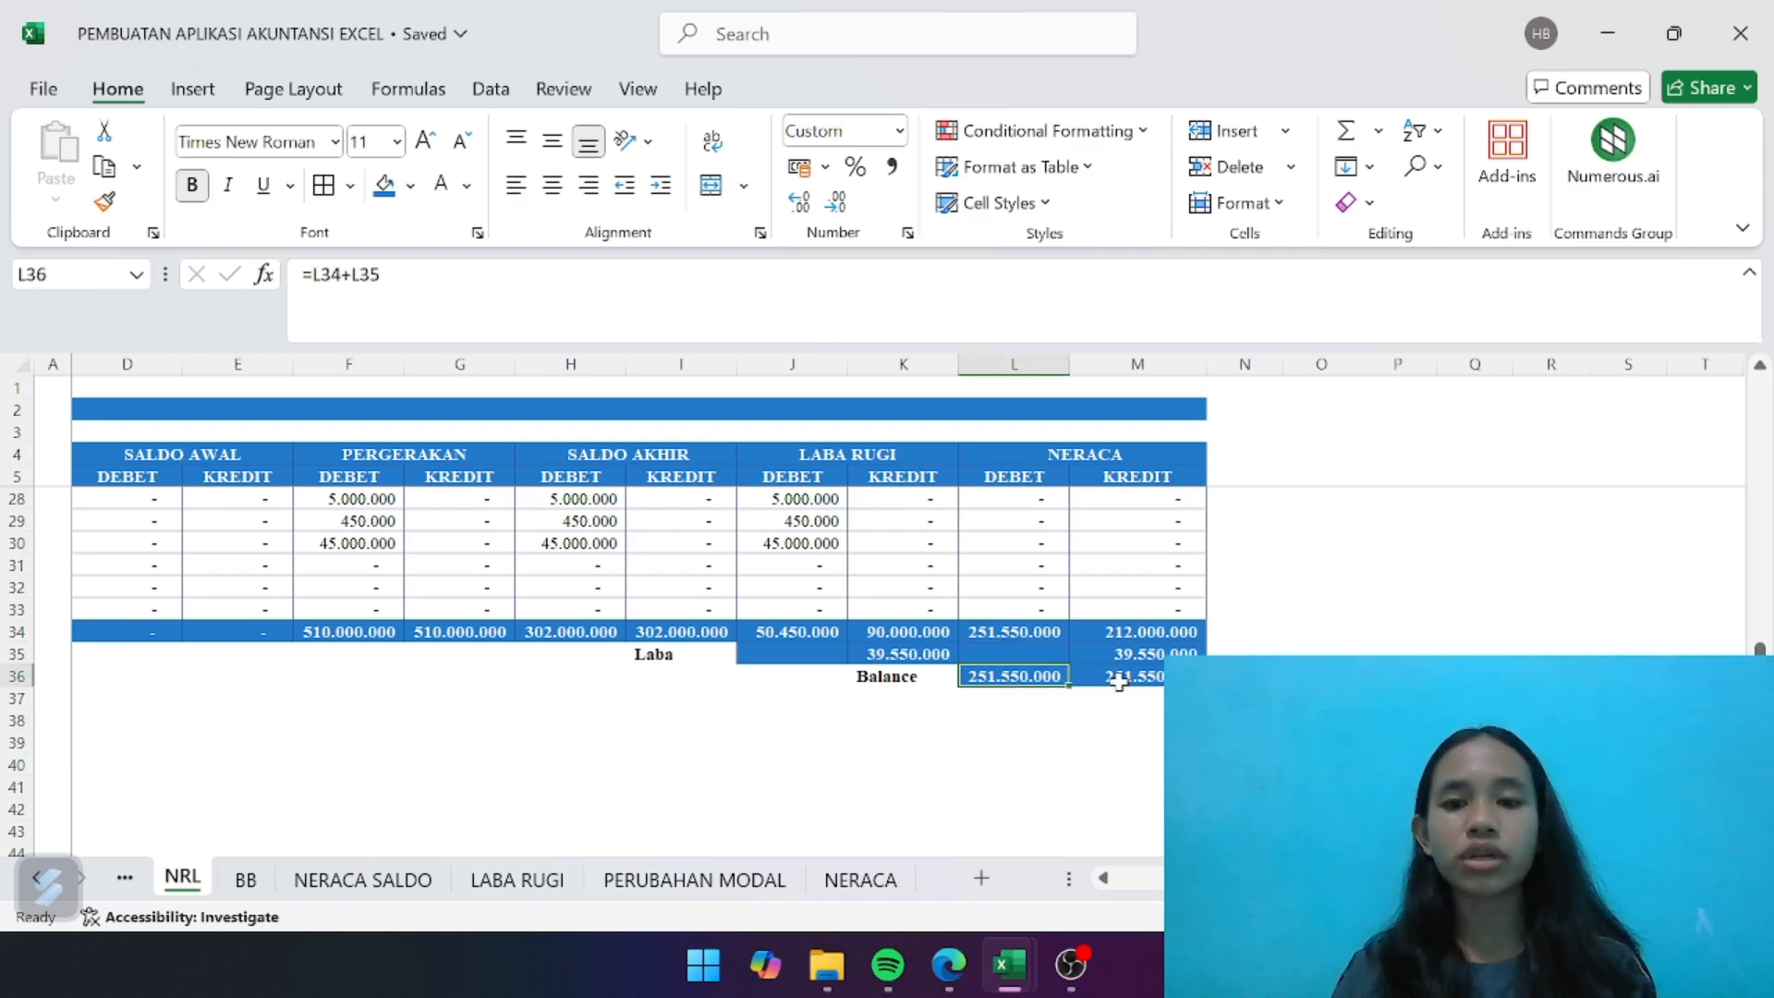
{"action": "left_click", "coordinate": [882, 880]}
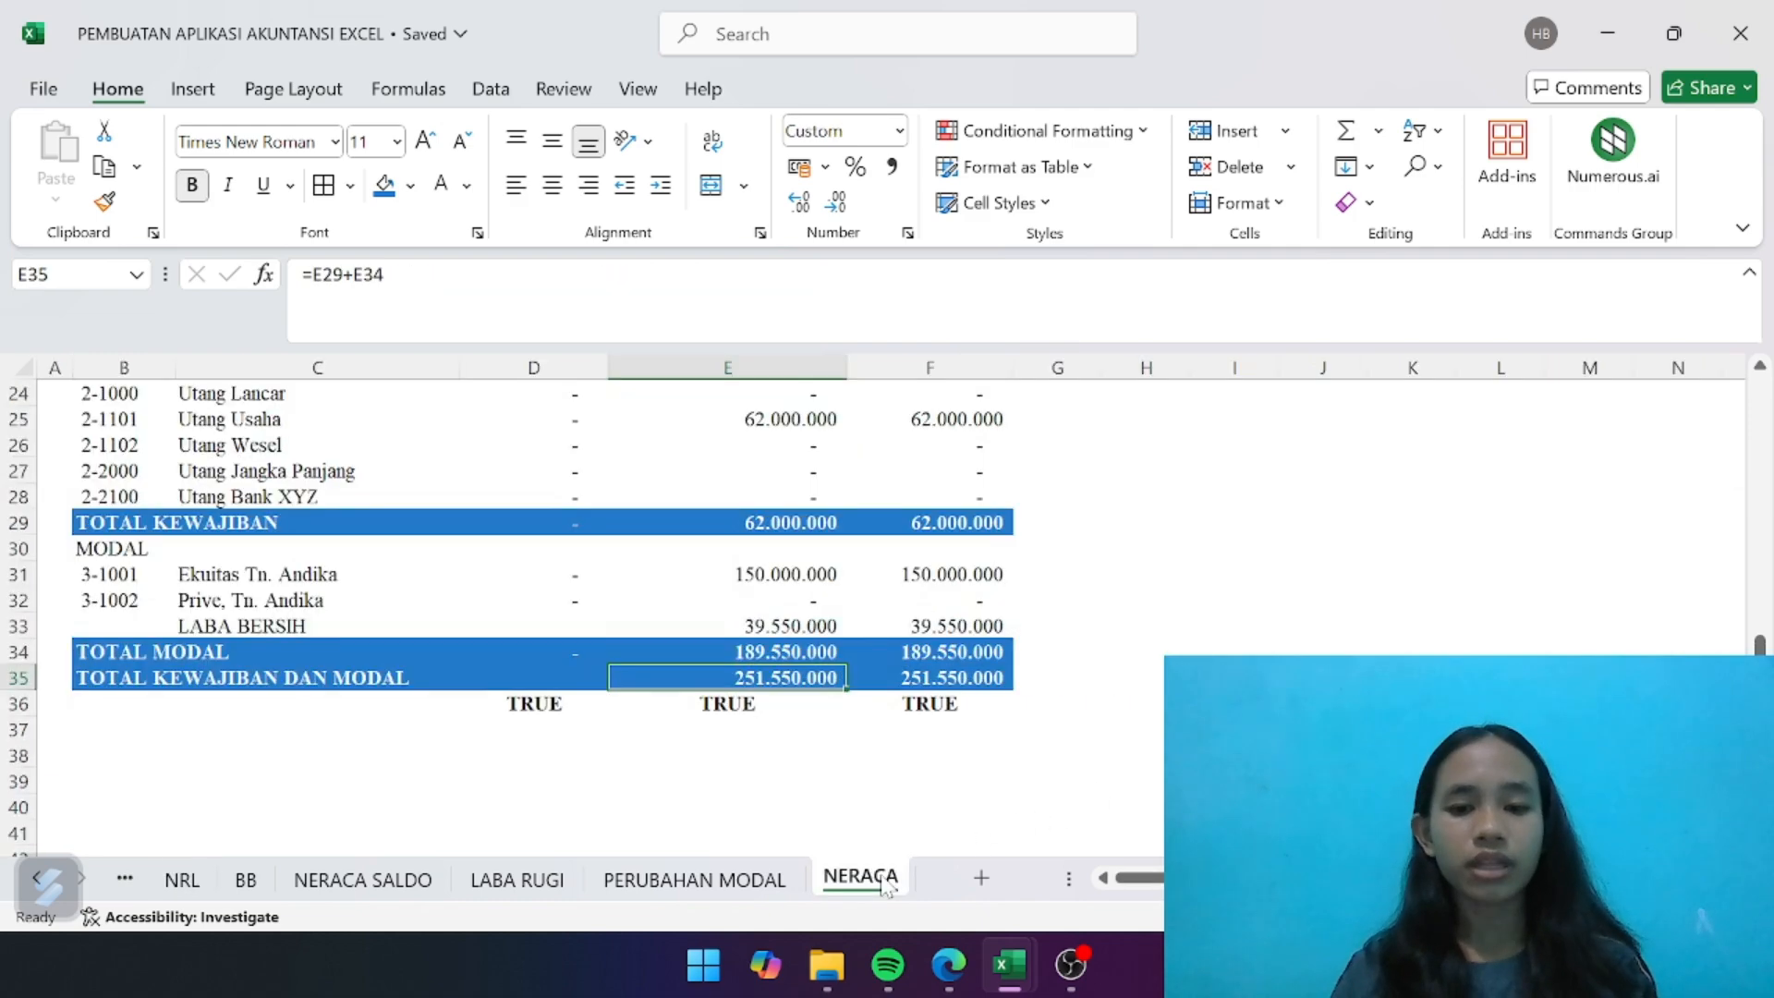
{"action": "scroll", "coordinate": [848, 790], "scroll_direction": "up", "scroll_amount": 8}
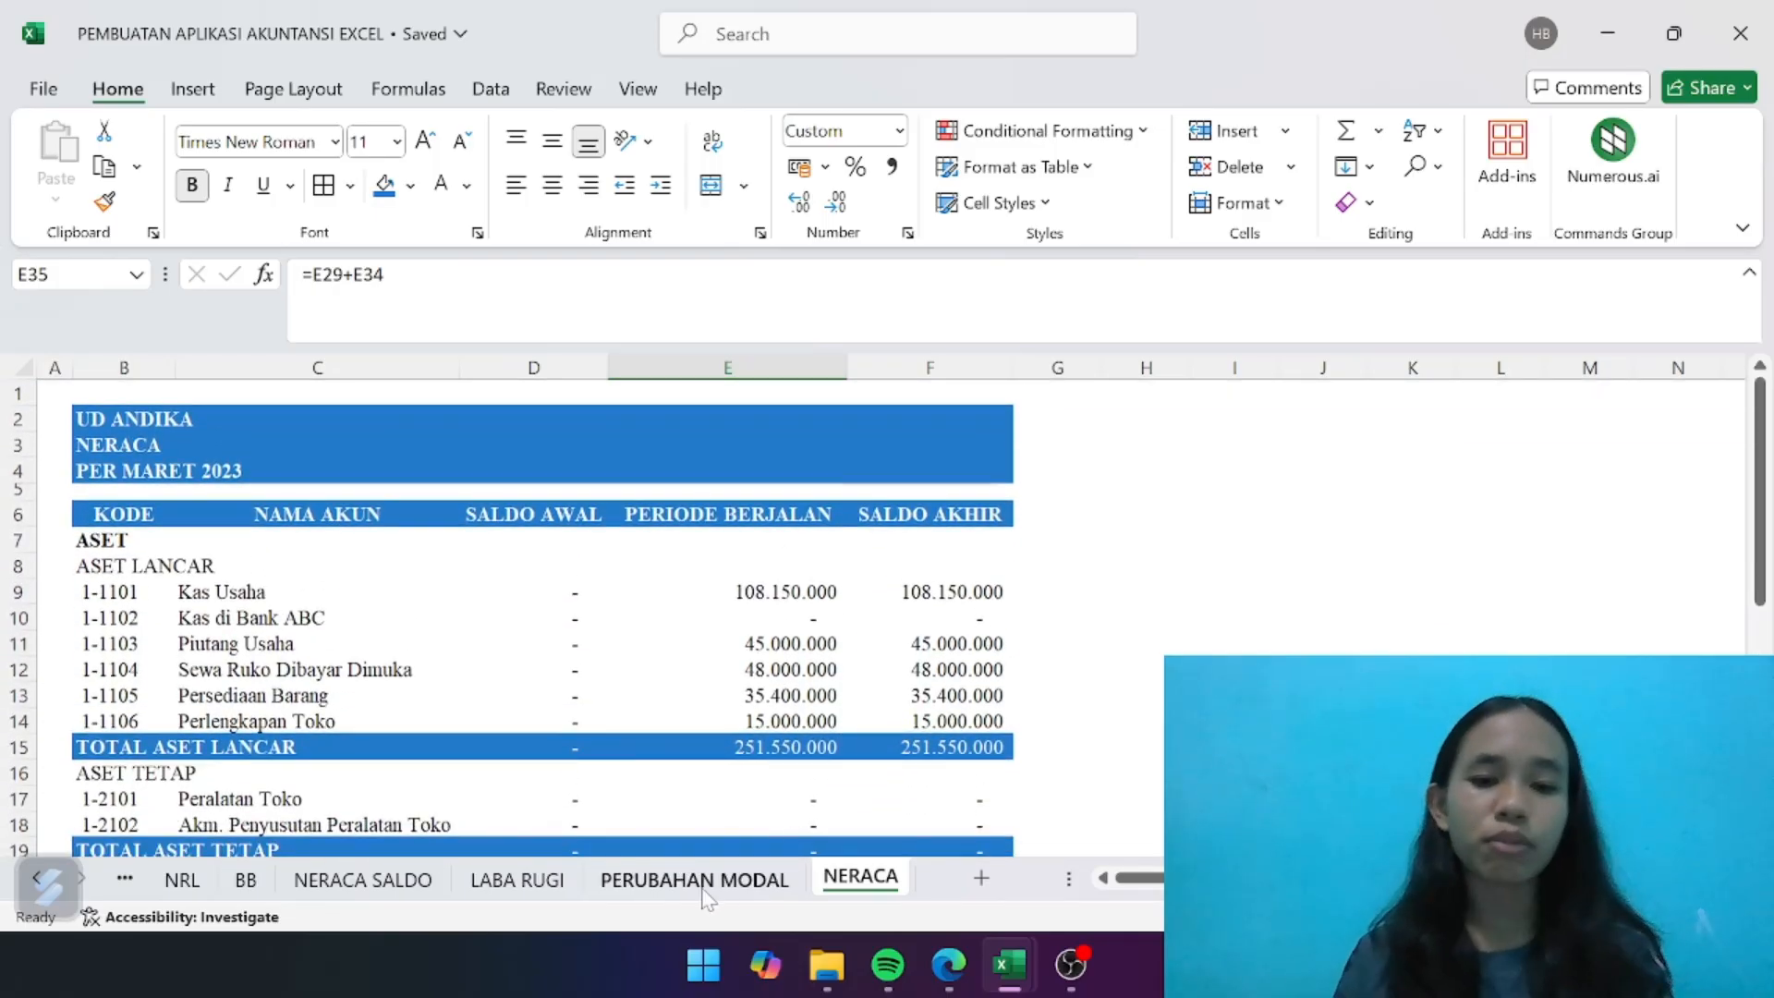
{"action": "scroll", "coordinate": [393, 882], "scroll_direction": "up", "scroll_amount": 3}
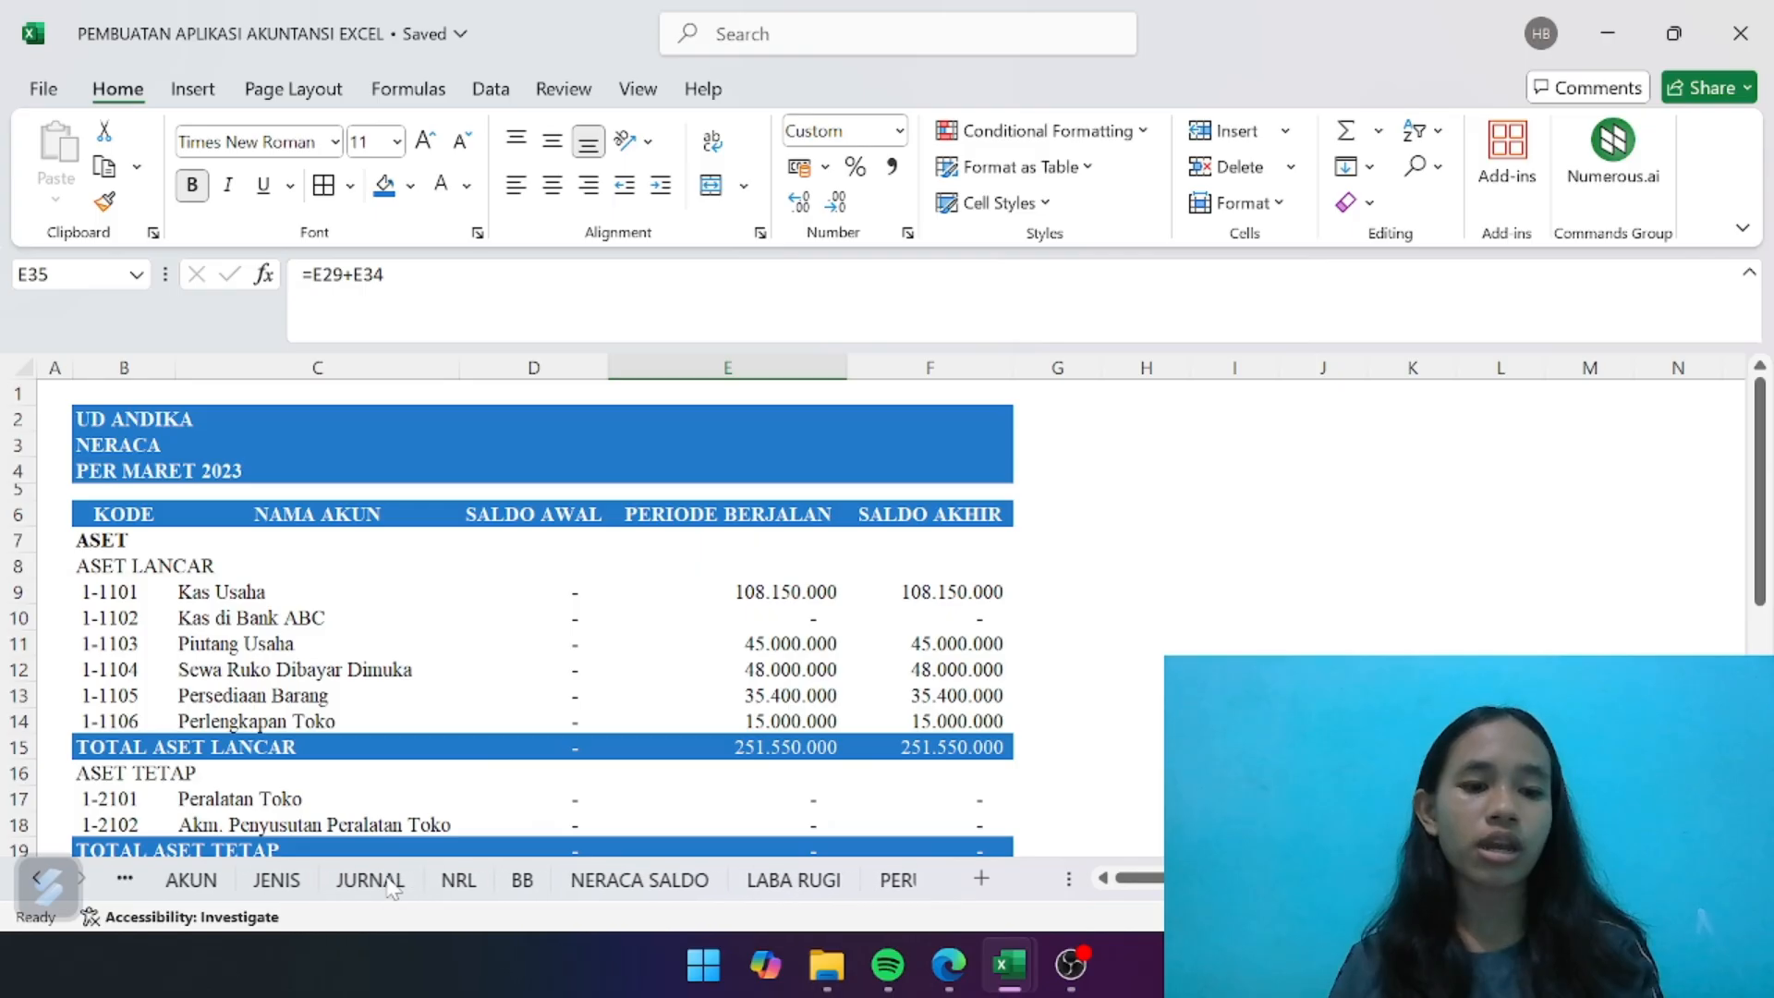
{"action": "scroll", "coordinate": [393, 887], "scroll_direction": "down", "scroll_amount": 3}
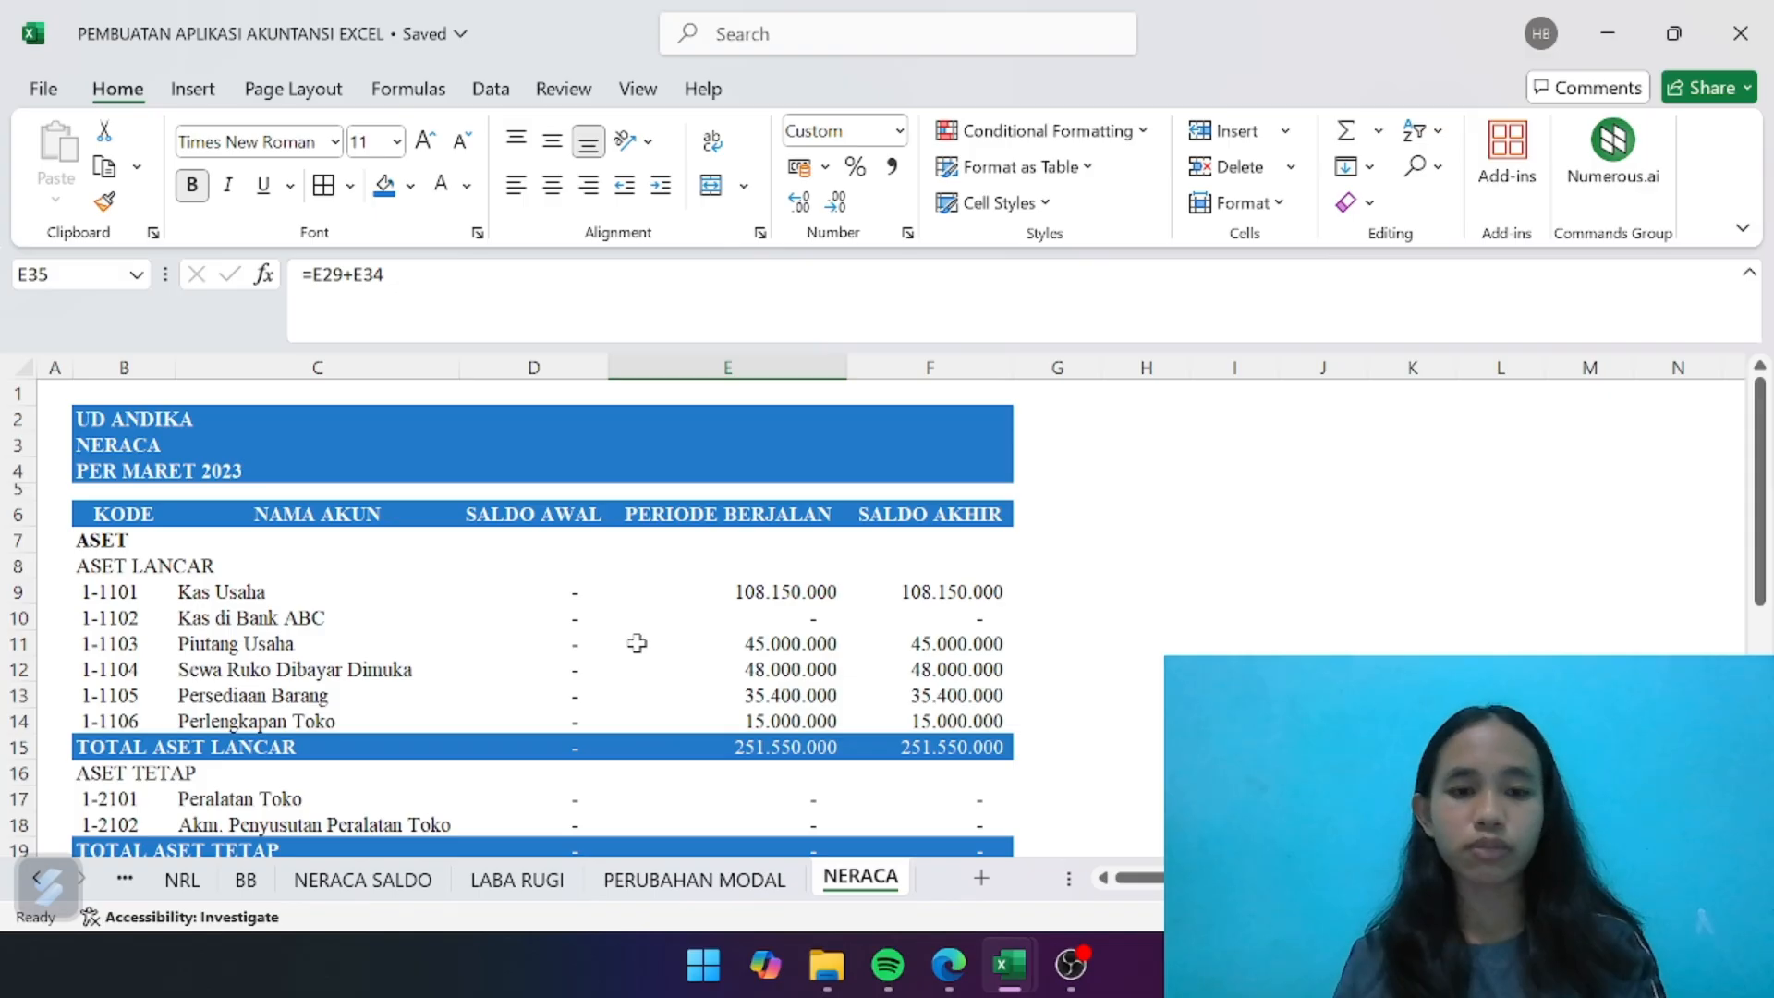
{"action": "scroll", "coordinate": [638, 644], "scroll_direction": "down", "scroll_amount": 11}
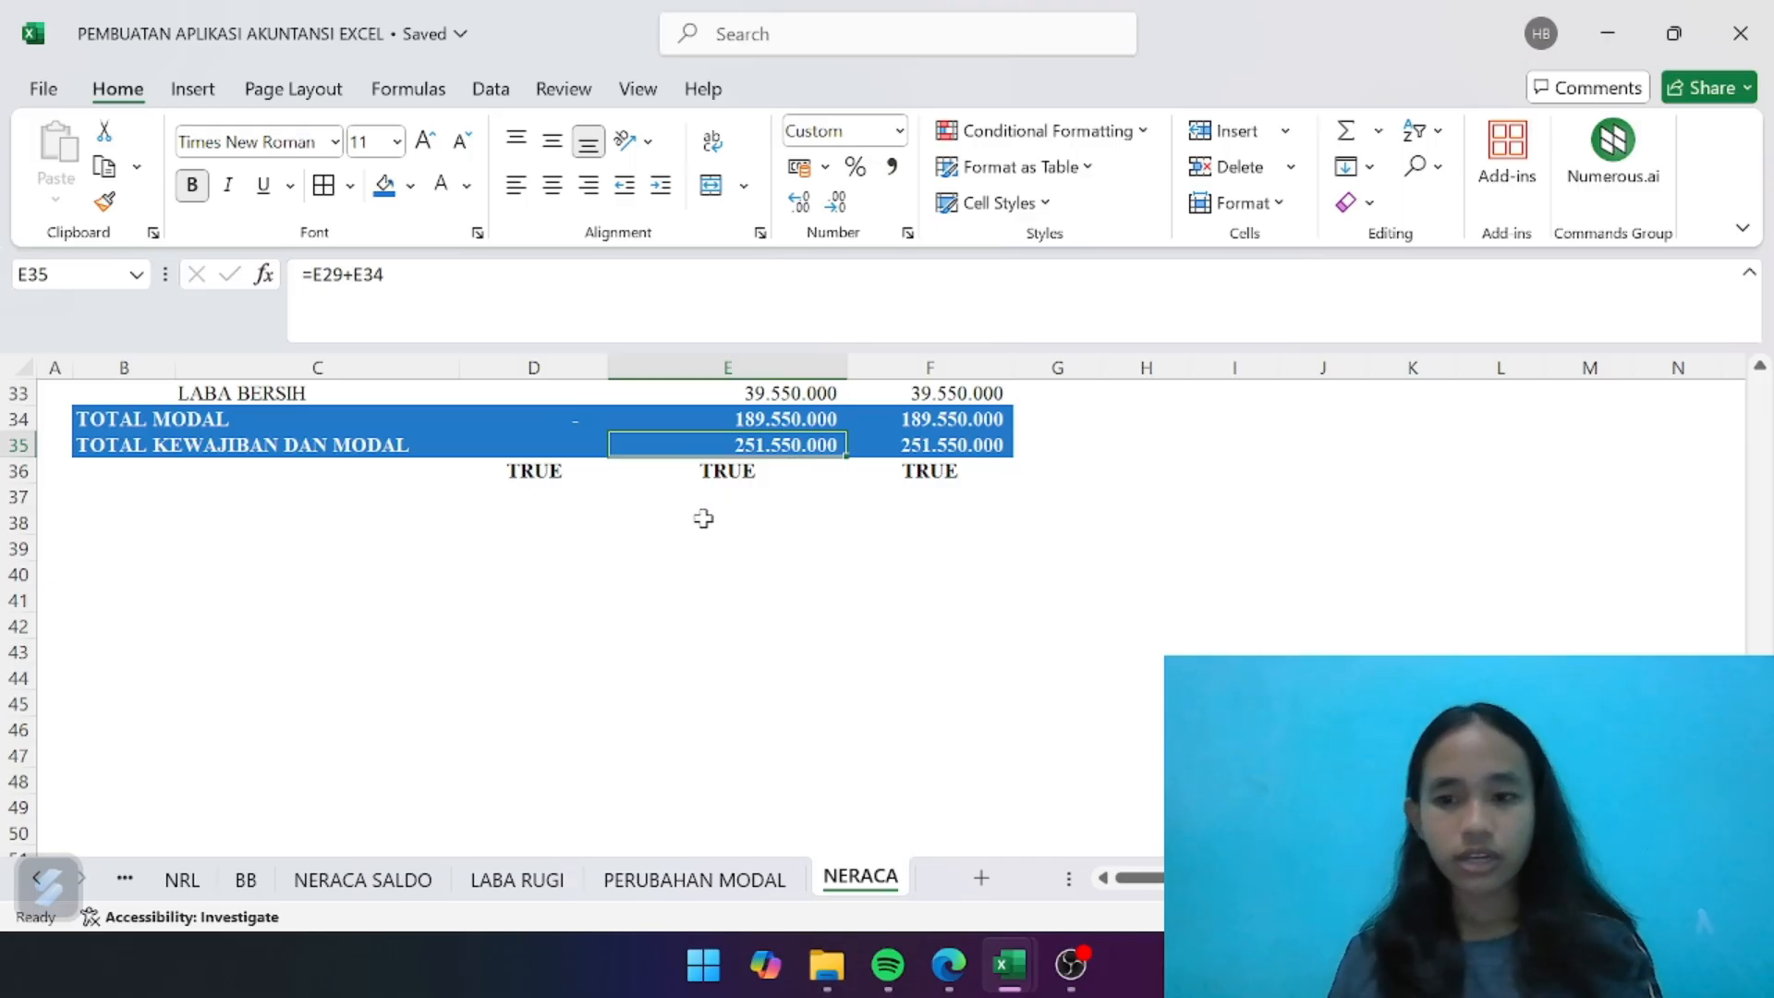
{"action": "scroll", "coordinate": [704, 518], "scroll_direction": "up", "scroll_amount": 2}
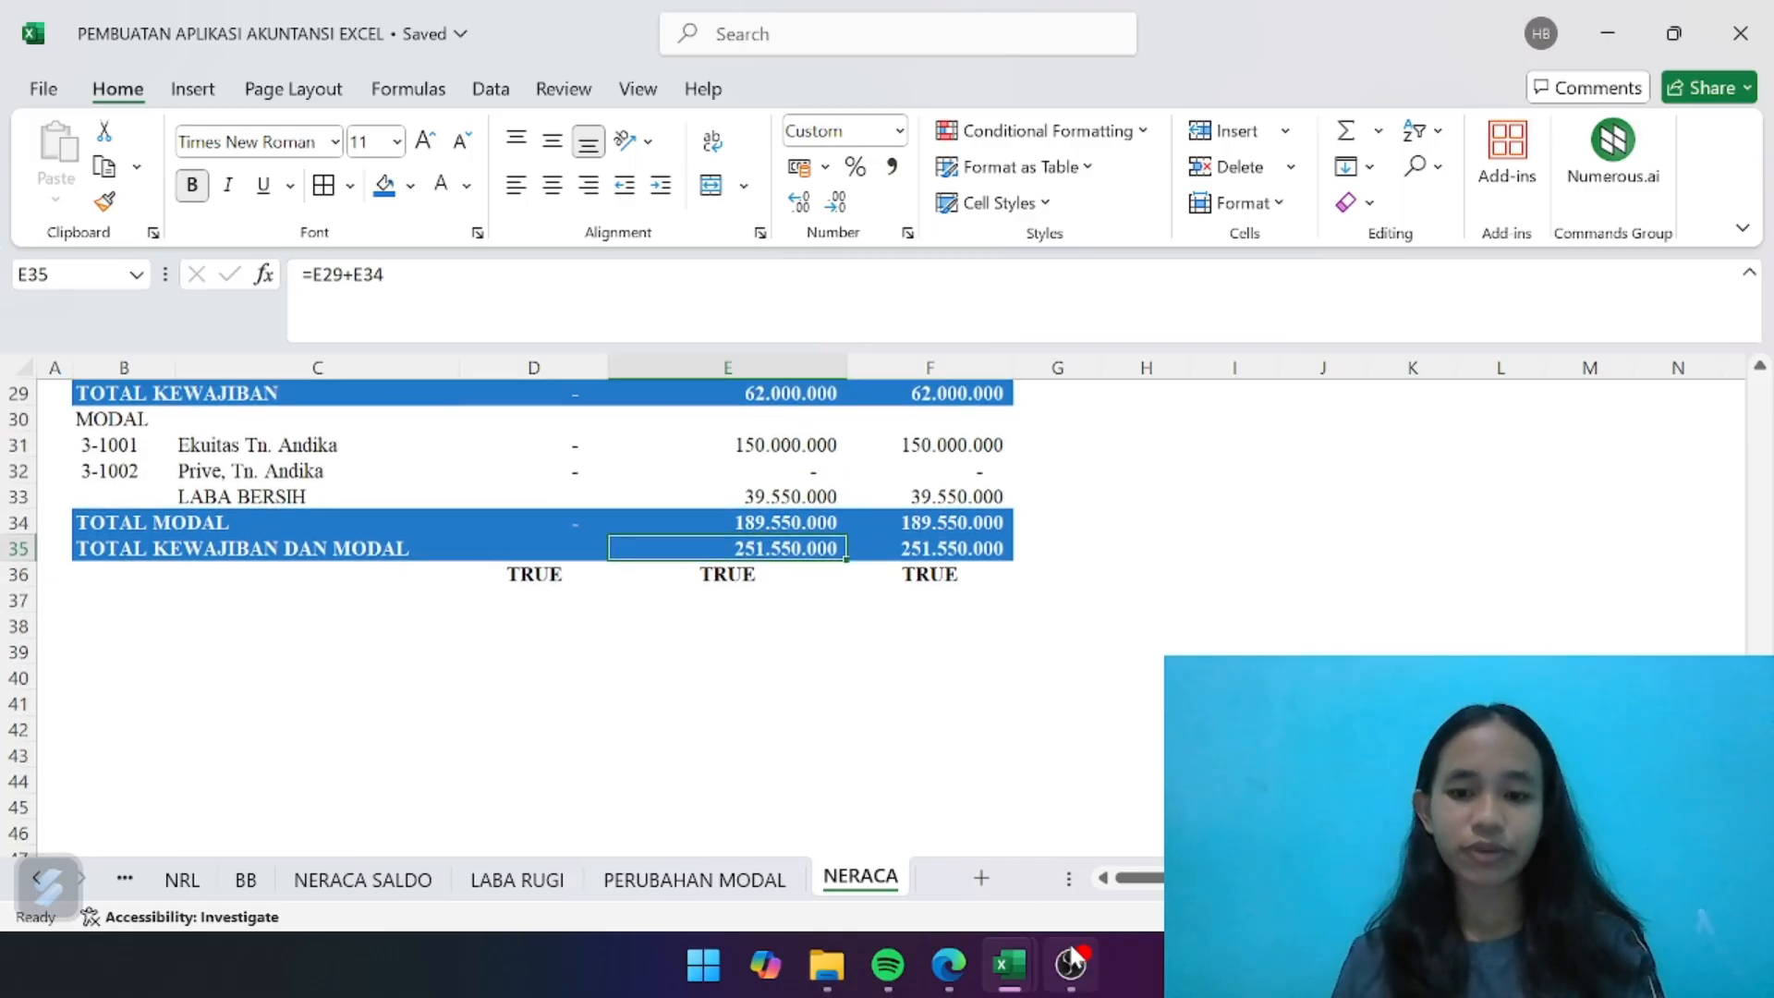